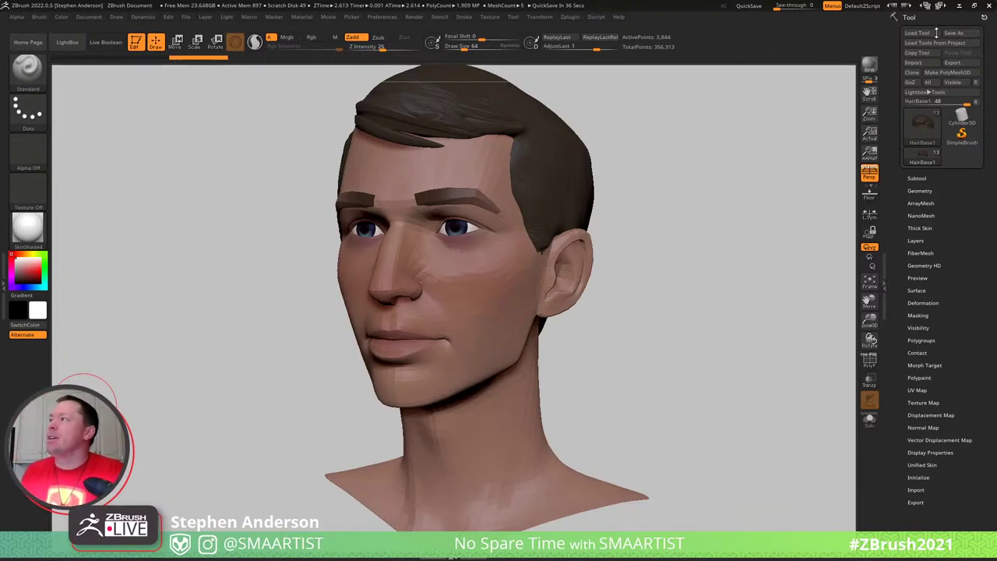
Load the SpiderMe_01 tool from the _ToonMe folder
left_click(935, 33)
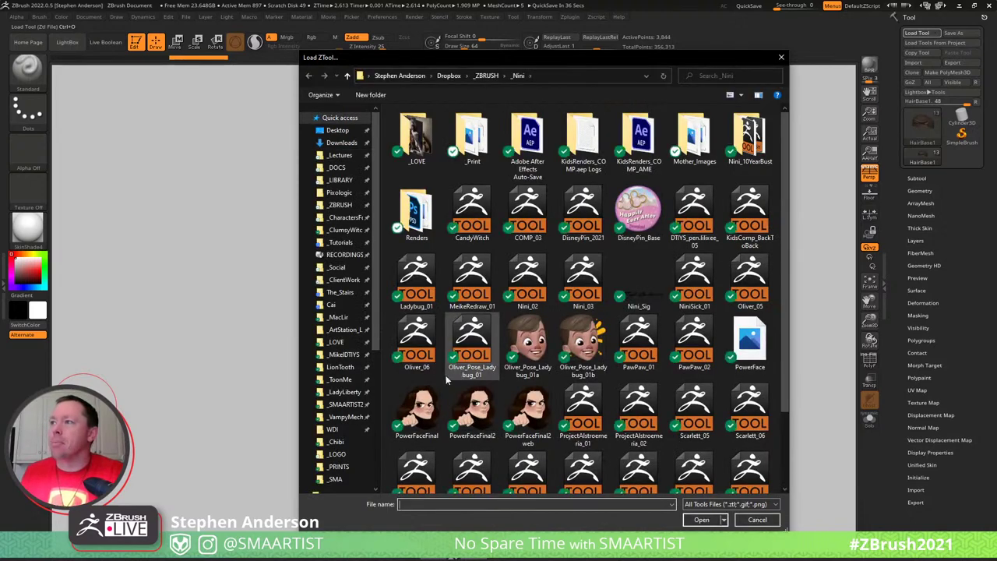
left_click(340, 380)
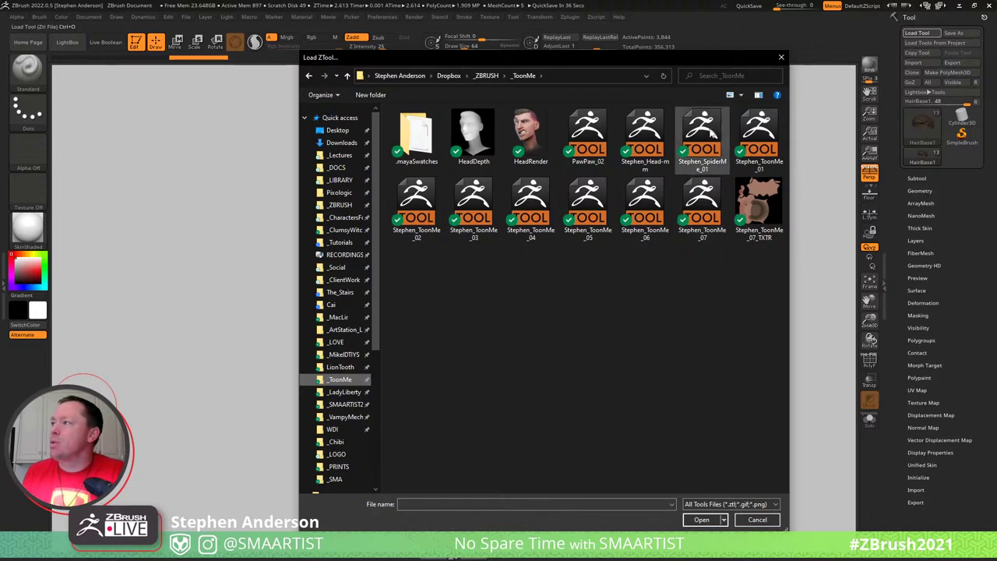
double_click(711, 134)
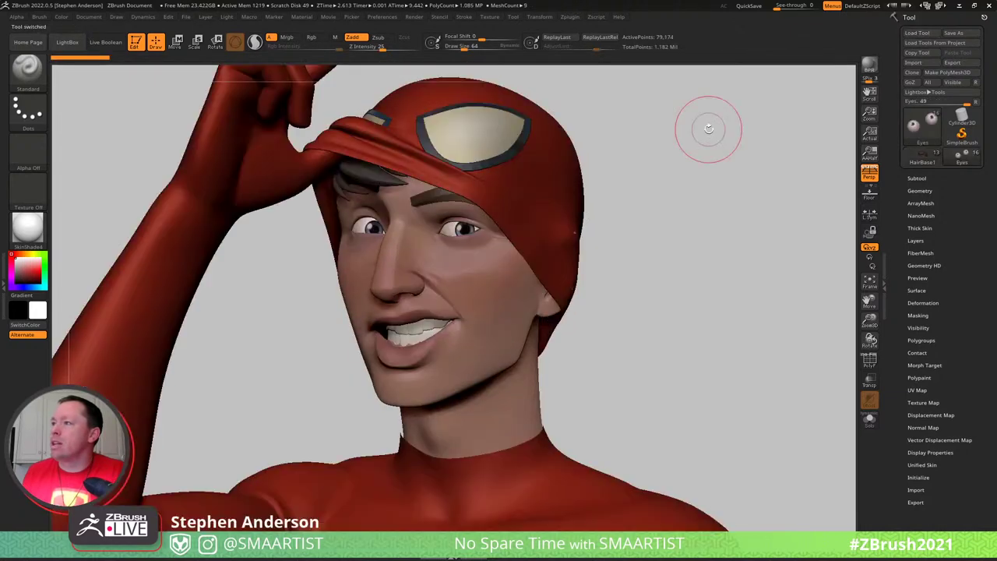
Examine the posed Spider-Man figure's face, lifted mask, raised hand and torso from several angles and distances
left_click_drag(709, 179, 701, 176)
right_click(703, 176)
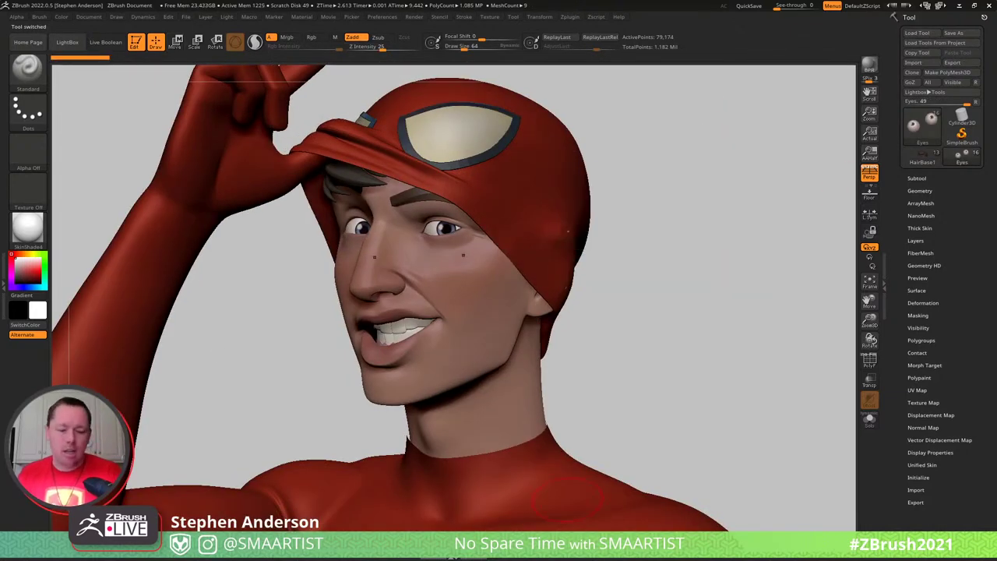
mouse_move(623, 312)
right_mouse_down("ctrl")
mouse_move(534, 263)
mouse_move(530, 243)
right_mouse_up("ctrl")
right_click_drag(584, 361, 541, 212, "alt")
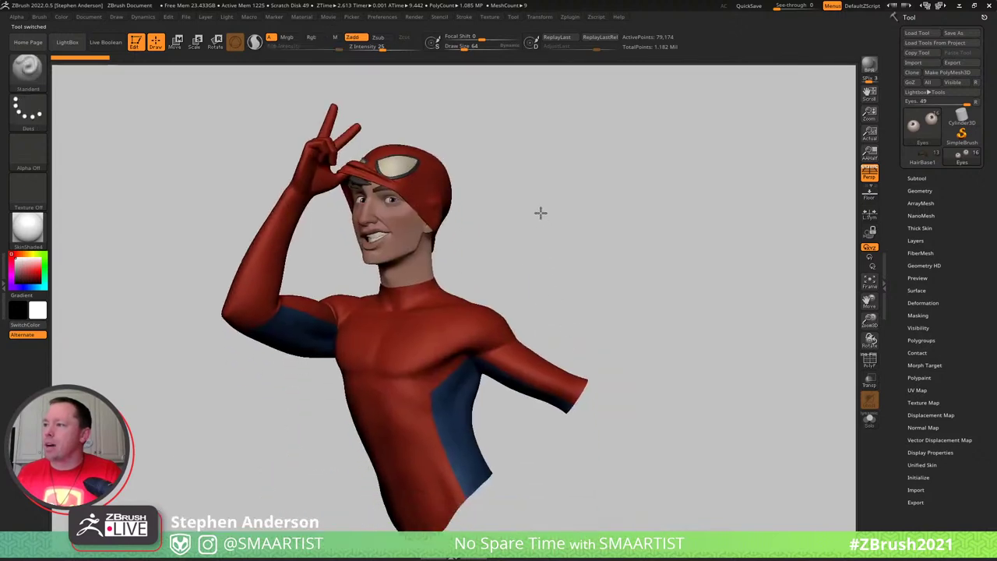
mouse_move(540, 212)
left_mouse_down()
mouse_move(594, 264)
mouse_move(610, 260)
mouse_move(481, 276)
mouse_move(599, 270)
mouse_move(568, 274)
mouse_move(584, 258)
mouse_move(554, 218)
mouse_move(547, 239)
left_mouse_up()
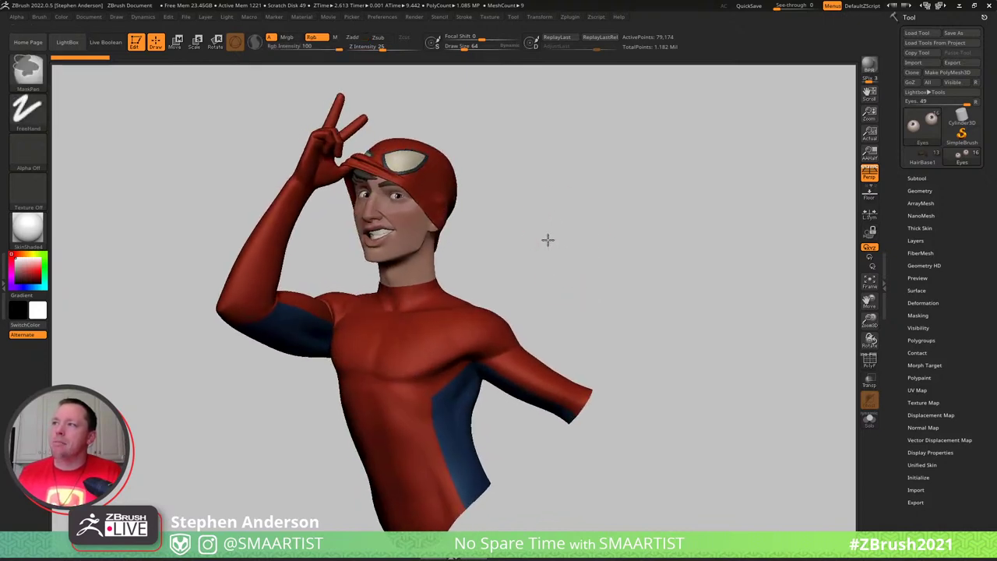
right_click_drag(547, 240, 538, 205, "ctrl")
mouse_move(539, 205)
right_mouse_down("alt")
mouse_move(581, 285)
mouse_move(563, 264)
right_mouse_up("alt")
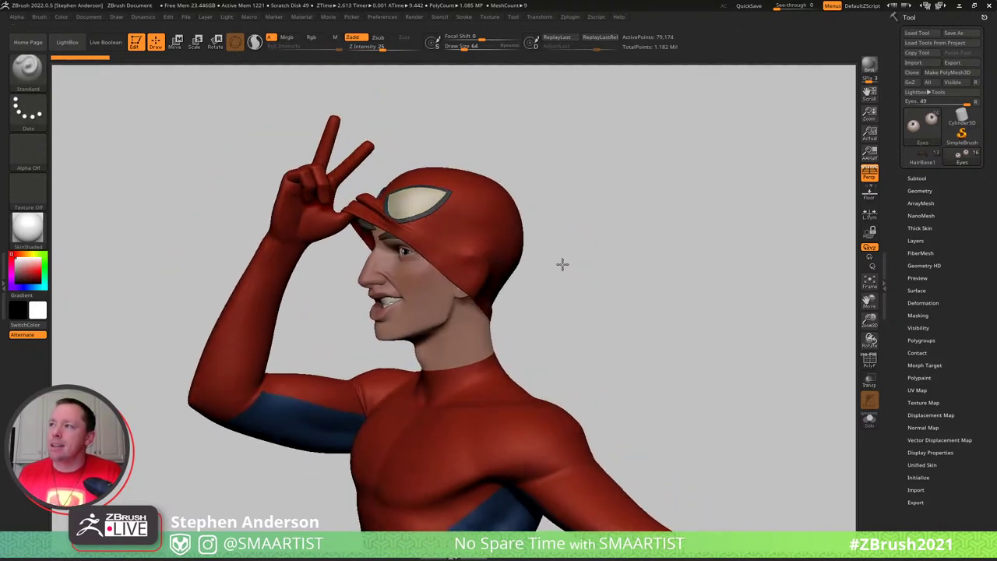
left_click_drag(563, 264, 582, 269)
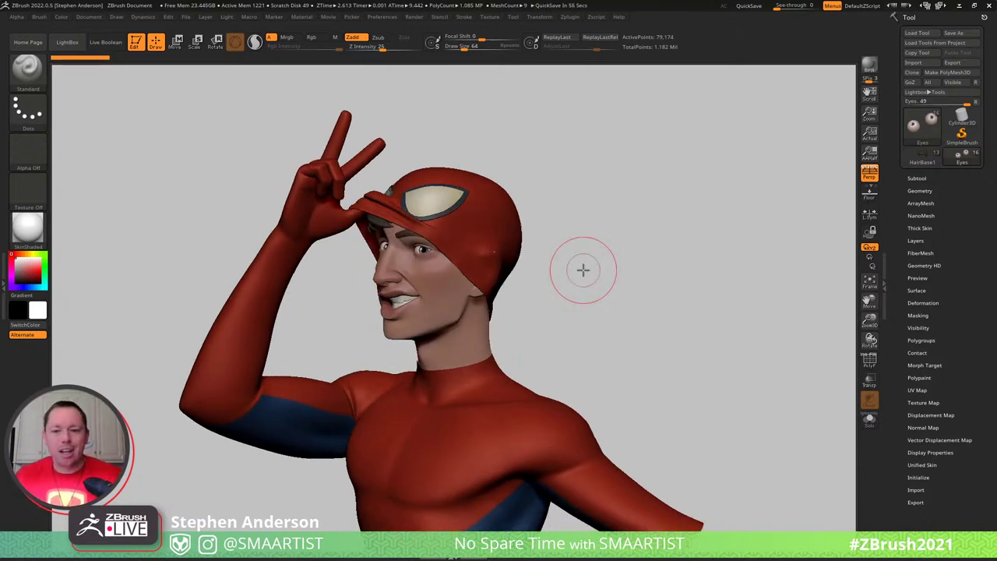
mouse_move(597, 267)
left_mouse_down()
mouse_move(615, 262)
mouse_move(604, 261)
left_mouse_up()
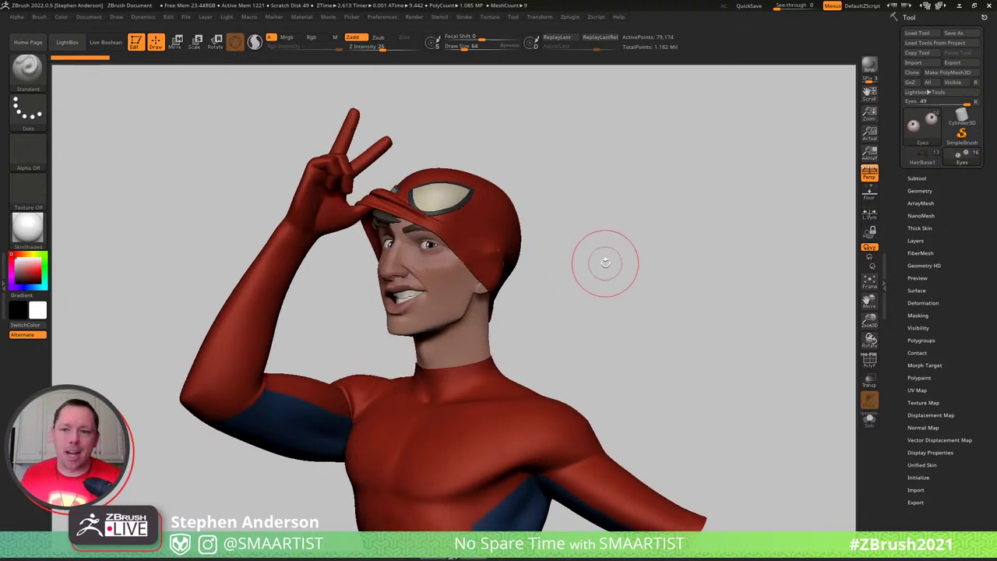
Switch back to the HairBase1 head tool and inspect it from the front and in profile
left_click(920, 164)
left_click_drag(555, 327, 585, 294)
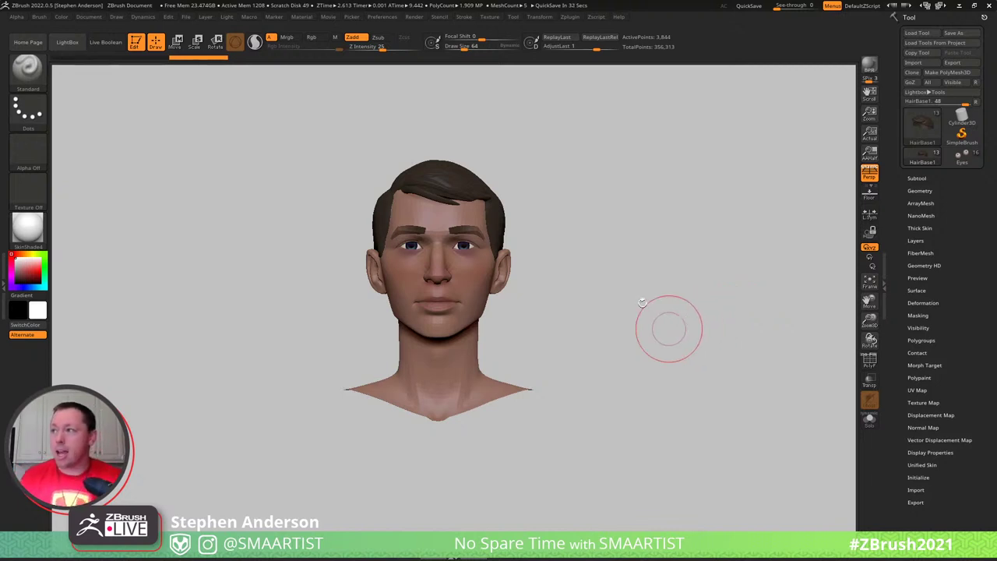
left_click_drag(585, 278, 532, 253)
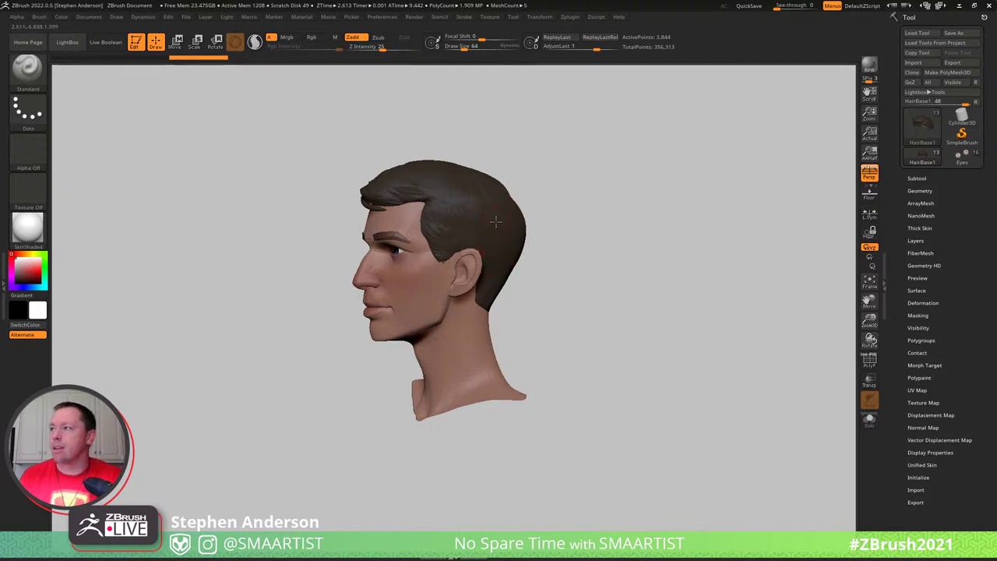
Hide the HairBase and HairBase1 subtools and make the head mesh the active subtool
left_click(514, 199, "alt")
left_click(923, 179)
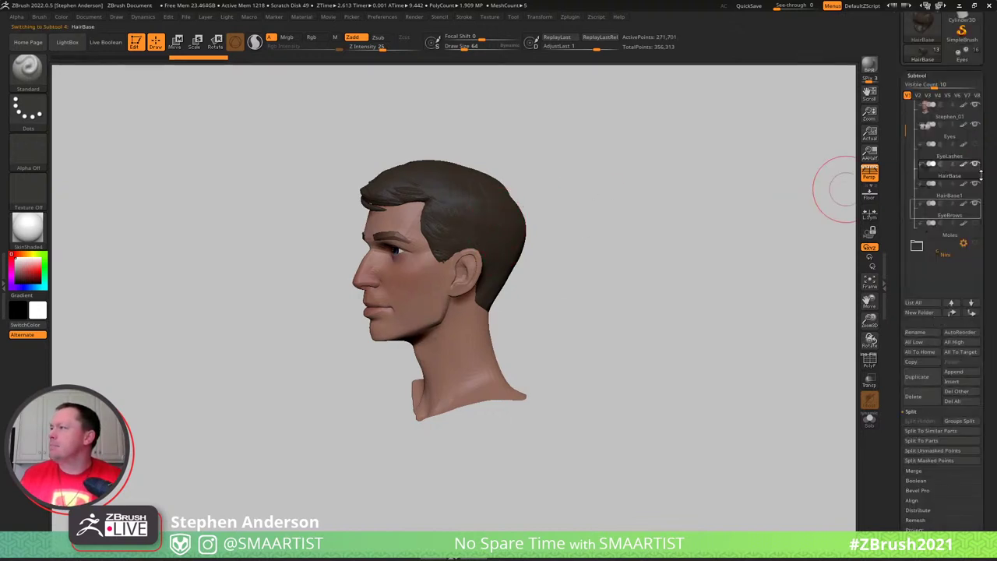
mouse_move(977, 166)
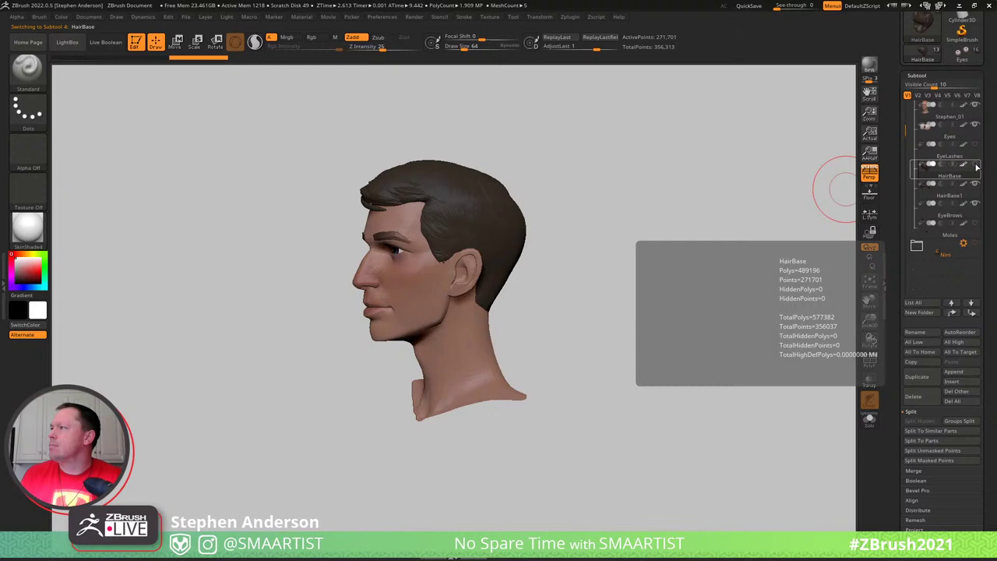
left_click(947, 113)
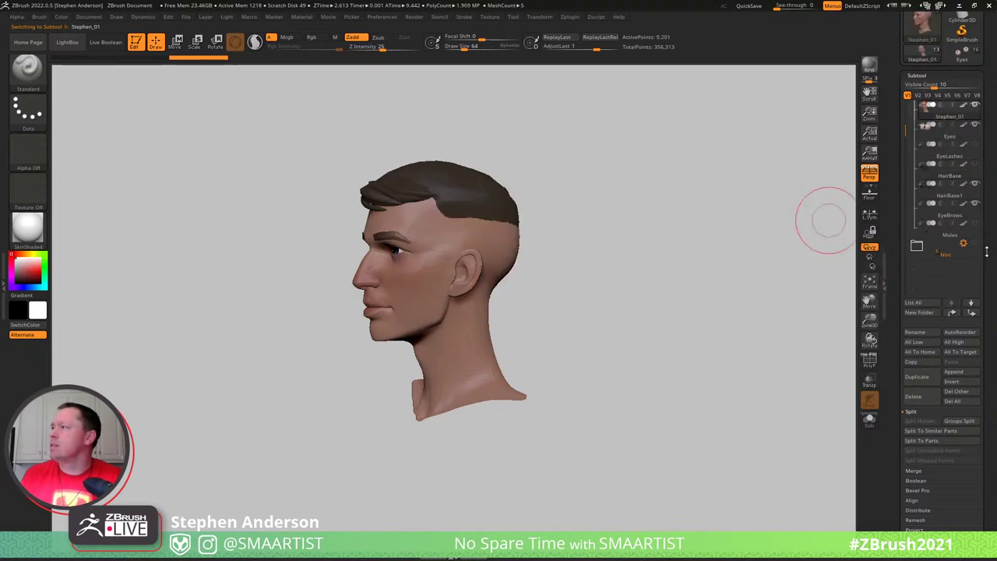
left_click(975, 183)
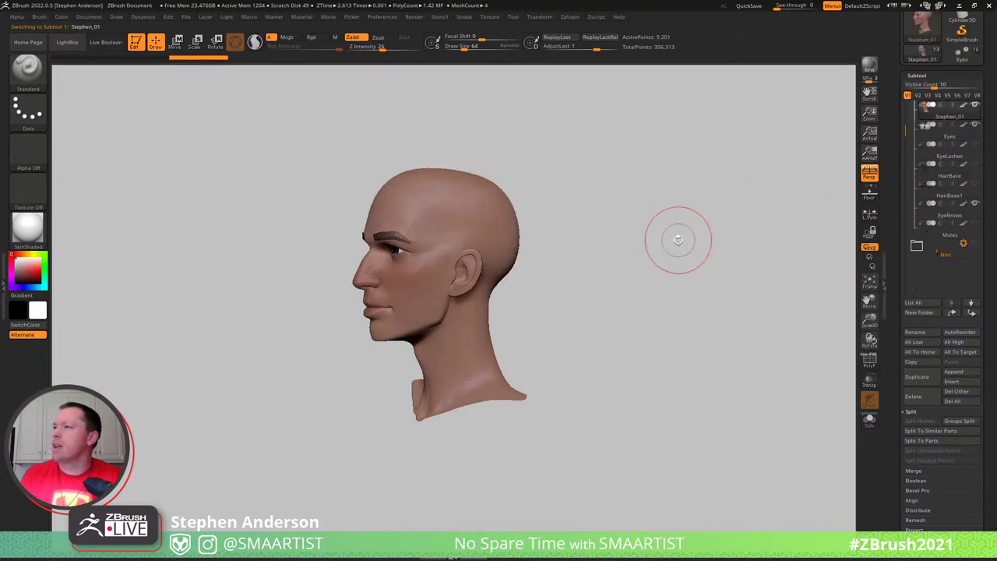
mouse_move(679, 233)
left_mouse_down()
mouse_move(708, 241)
mouse_move(681, 212)
mouse_move(697, 208)
mouse_move(683, 211)
left_mouse_up()
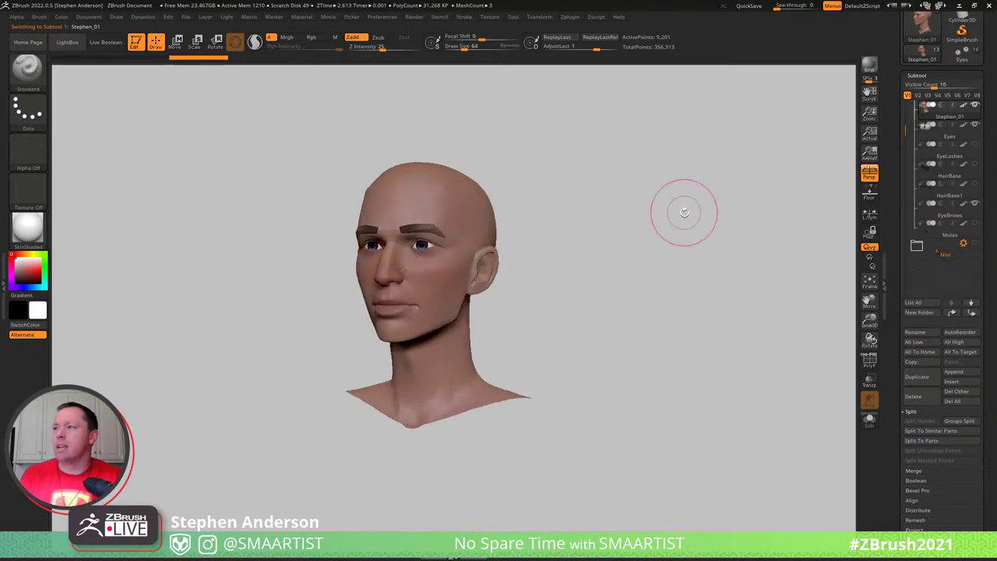
key("b")
key("p")
key("a")
mouse_move(613, 206)
right_mouse_down("ctrl")
mouse_move(623, 242)
mouse_move(643, 232)
right_mouse_up("ctrl")
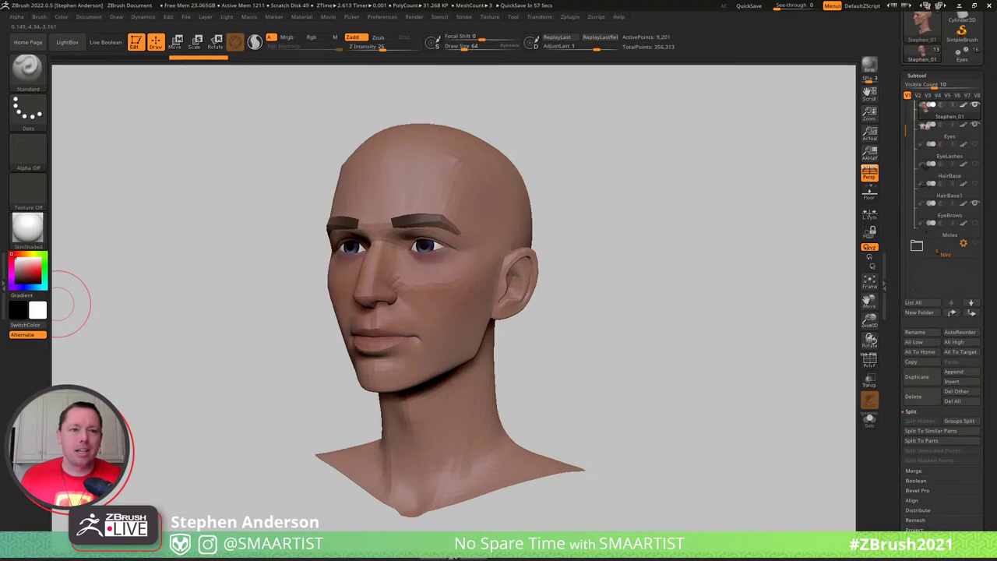
Switch to the Chrome browser and search Google for "greta thunberg" in a new tab
left_click_drag(0, 328, 547, 2)
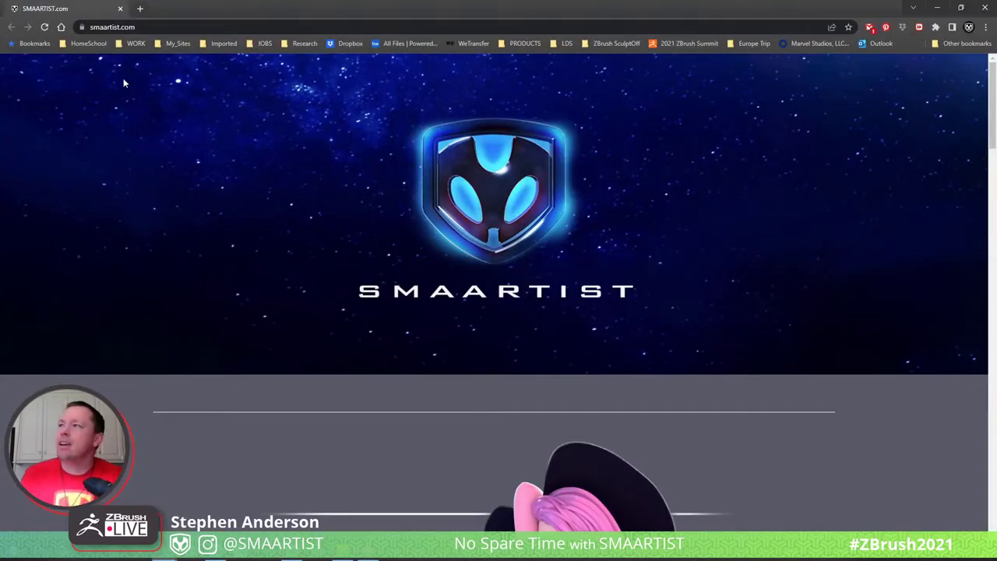
left_click(140, 8)
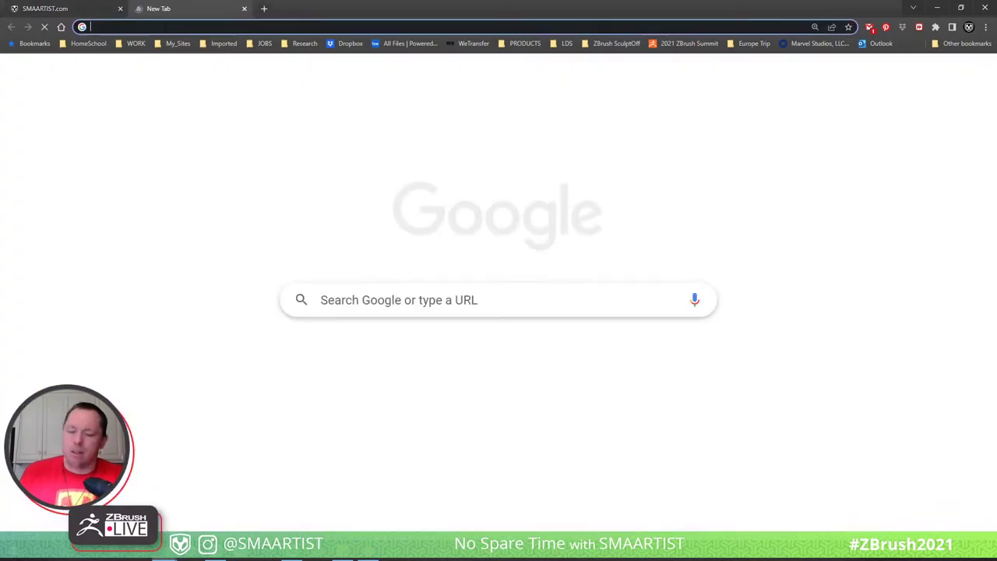
type("greta thu")
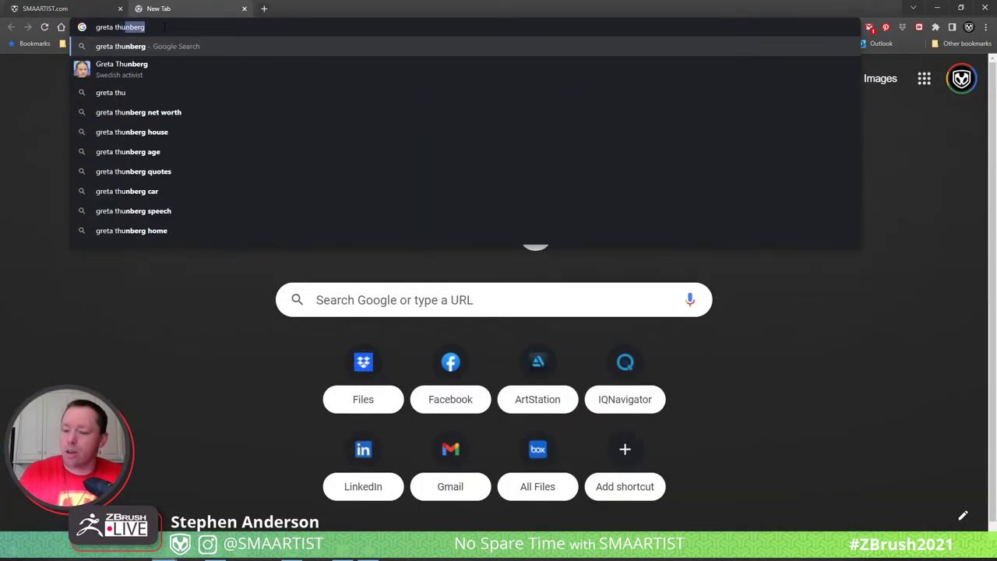
key("Down")
key("Return")
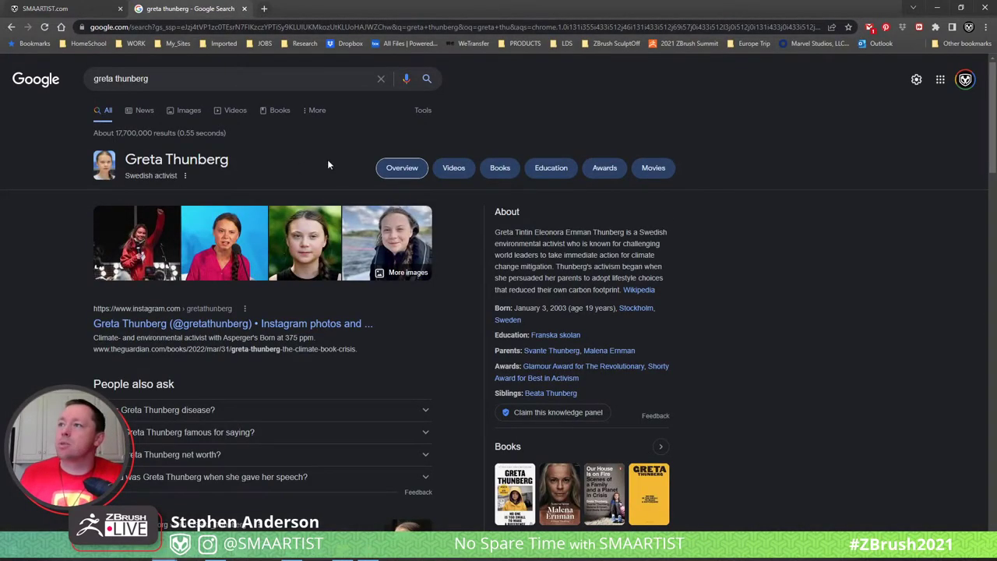
Search Google for Malala Yousafzai in another new tab
left_click(265, 8)
type("malam")
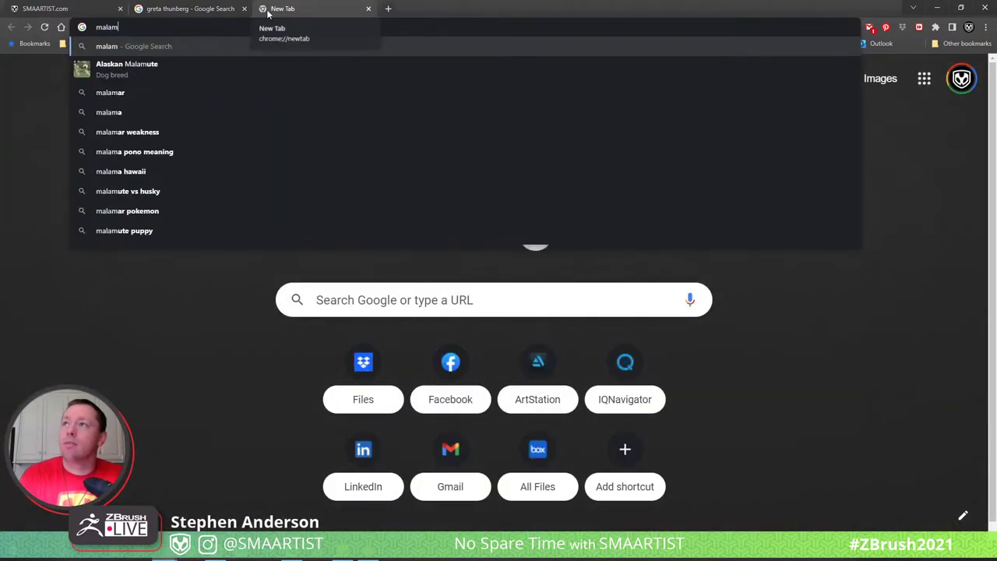
key("BackSpace")
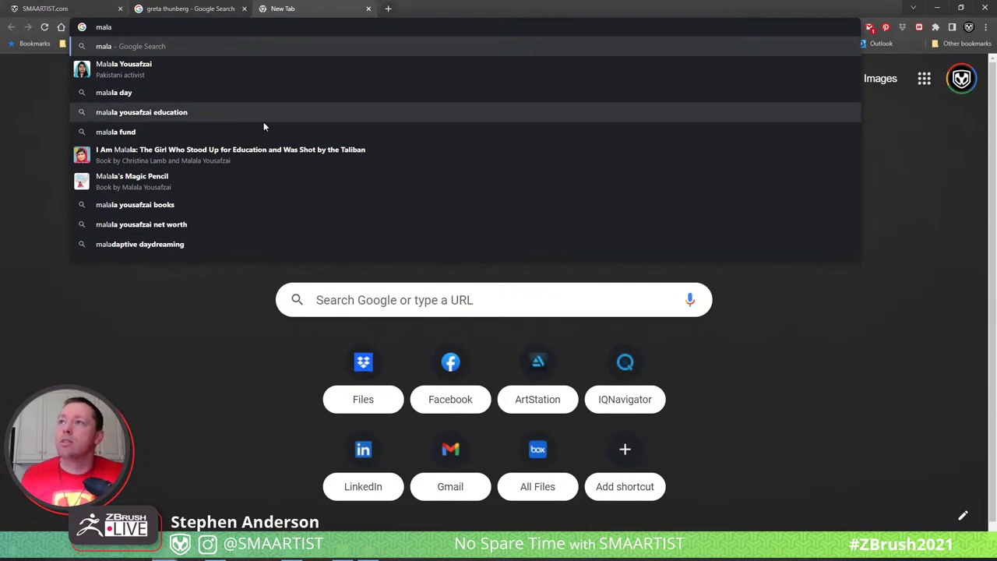
left_click(144, 68)
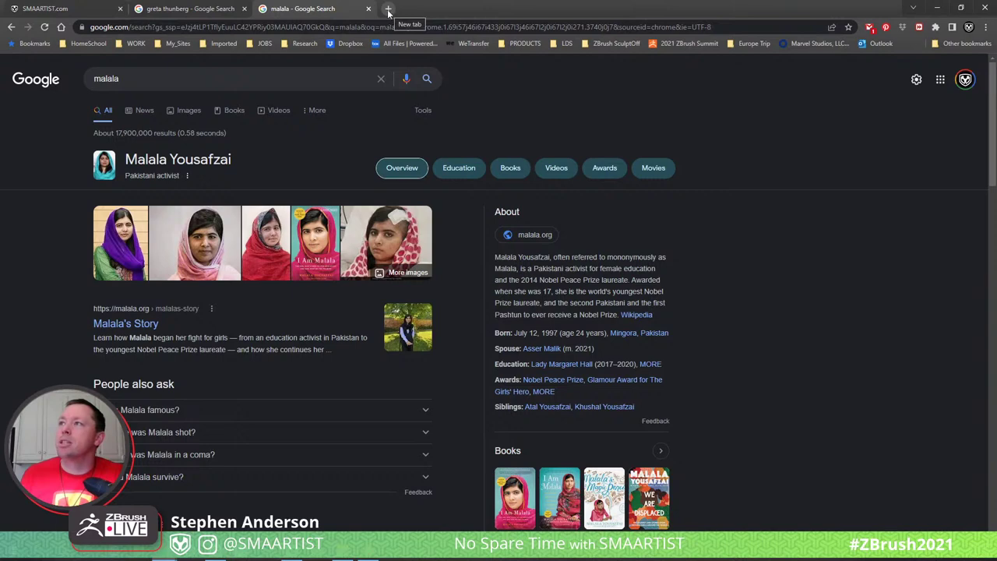
Look up the soccer player Megan Rapinoe on Google in a new tab
left_click(389, 10)
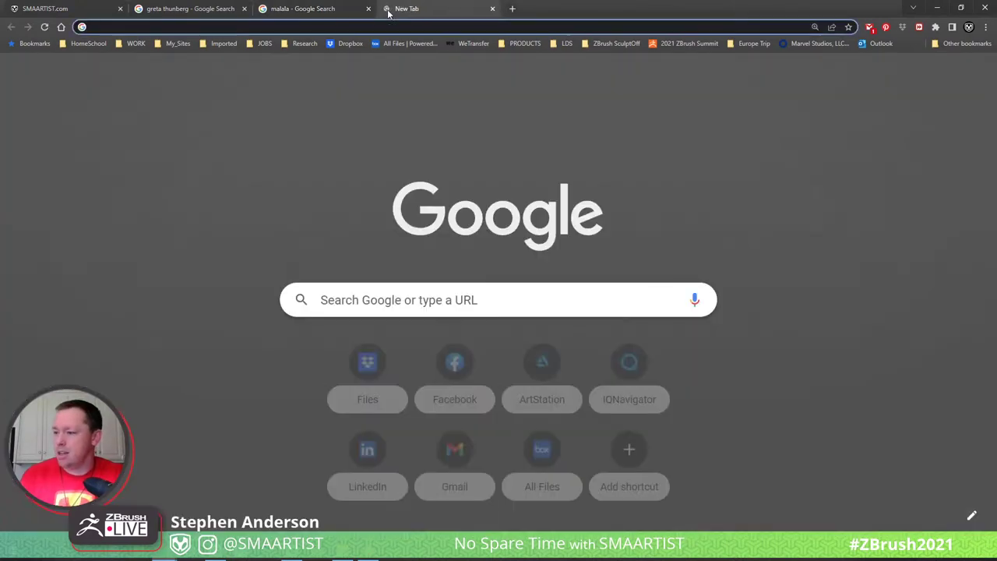
type("megan ra")
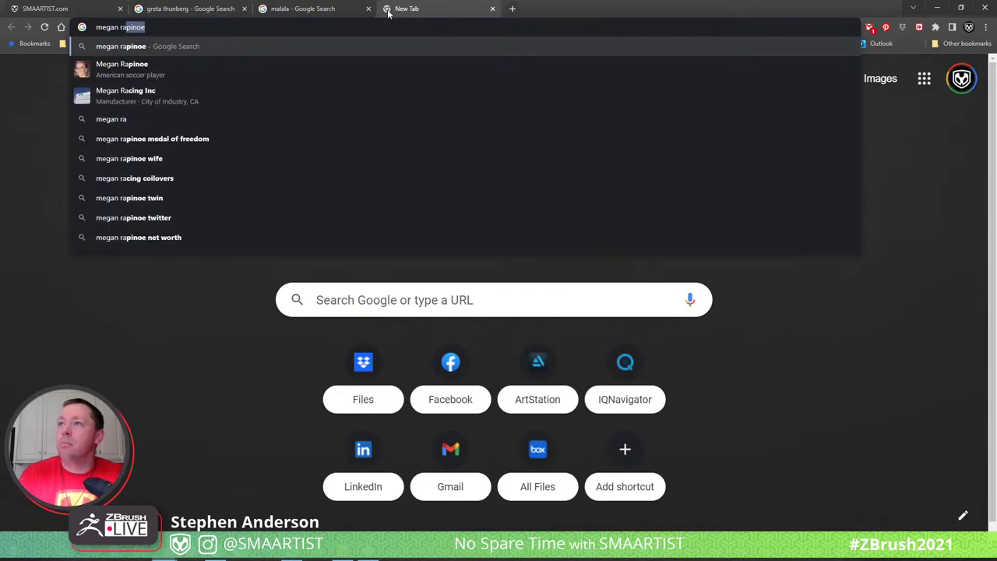
left_click(179, 68)
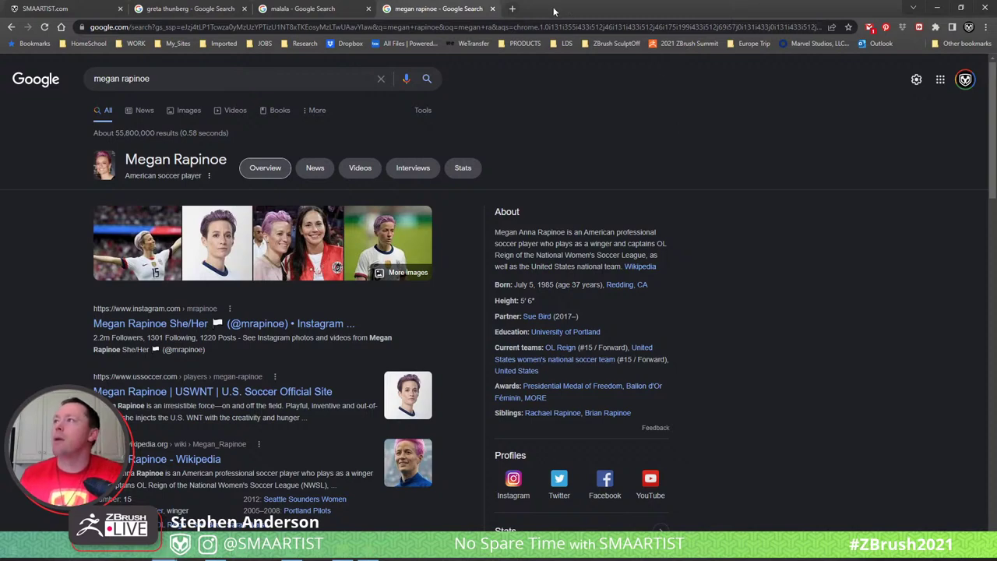
Open a new tab and search Google for "simone biles"
left_click(512, 9)
type("sim")
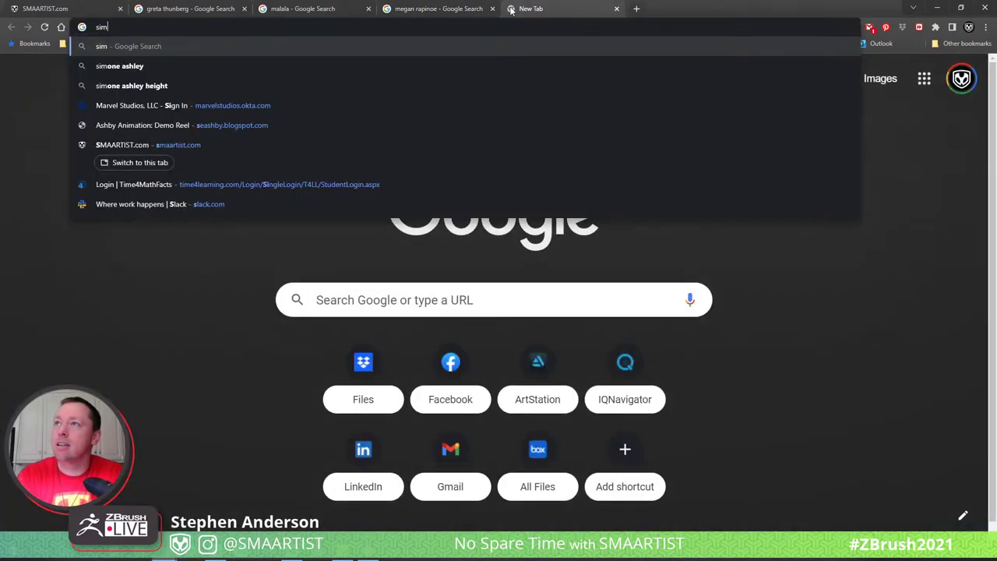
type("one")
key("Return")
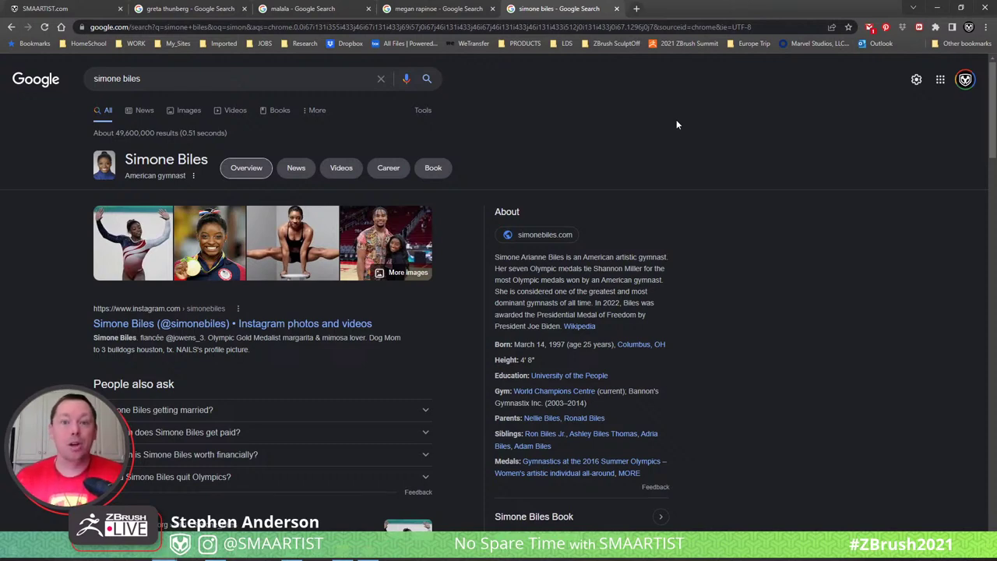
Search Google for "melinda gates" in a separate new tab
left_click(637, 8)
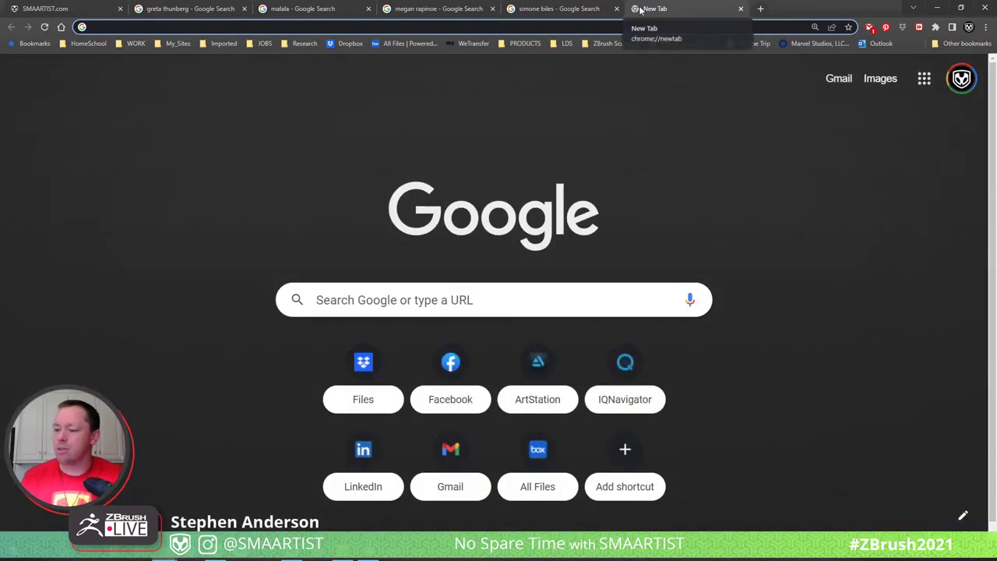
type("Melinda ")
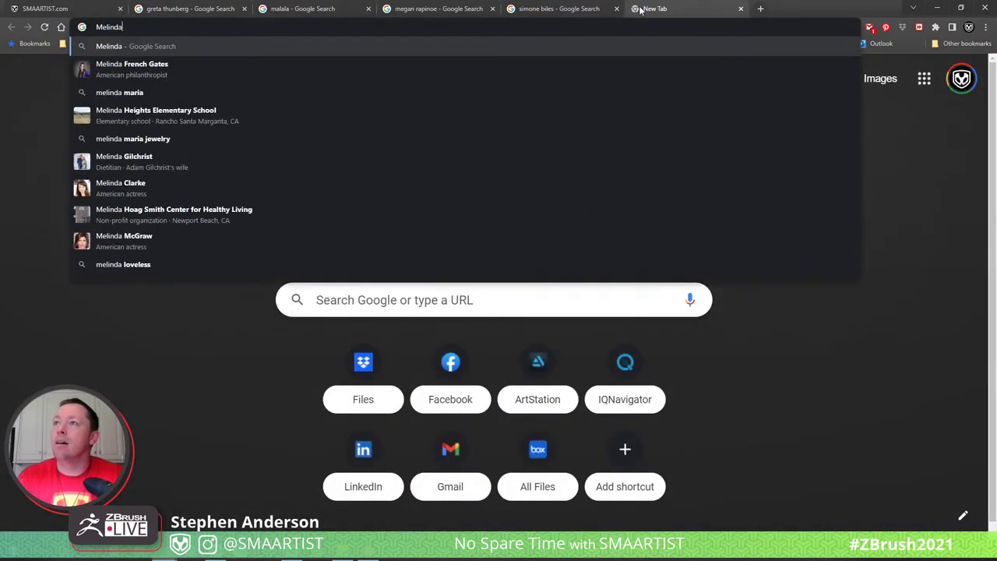
type("Gates")
key("Return")
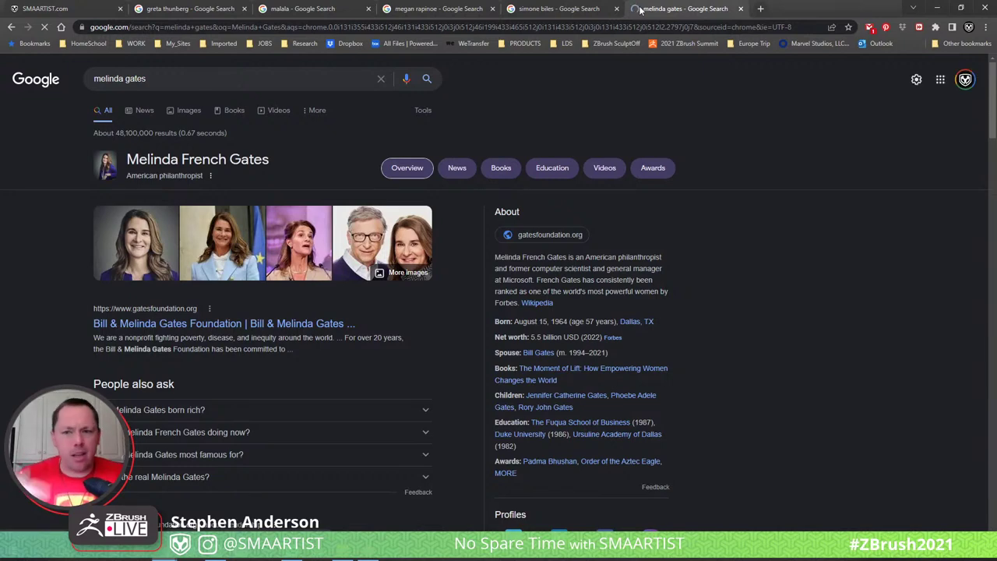
Search Google for the fashion model Halima Aden in a new tab
left_click(761, 9)
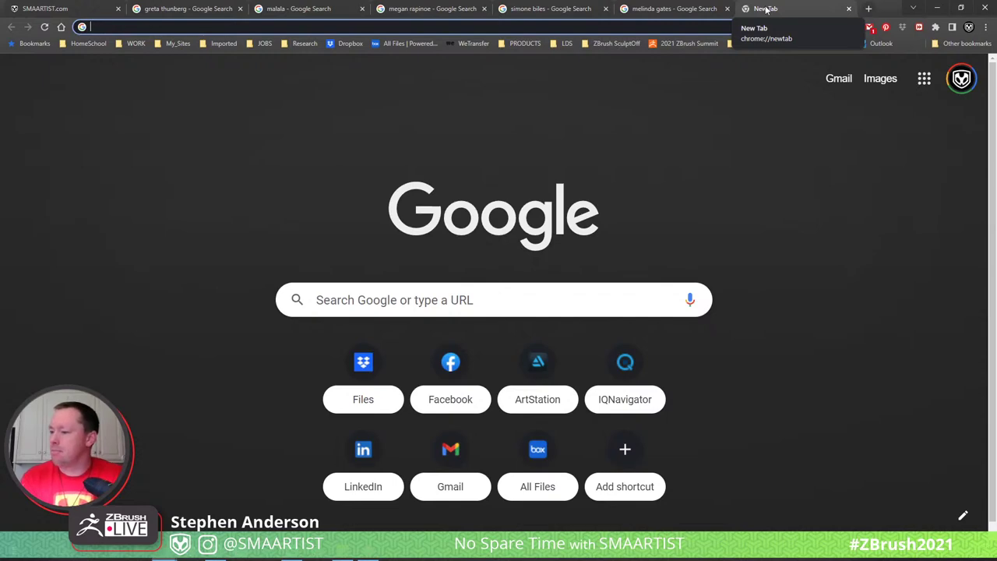
type("Hli")
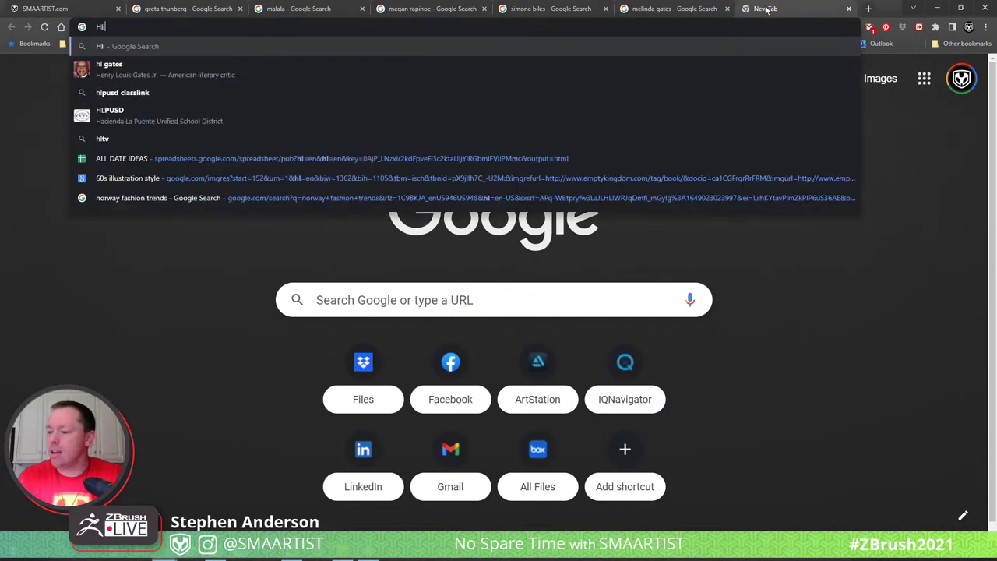
type("ma Aden")
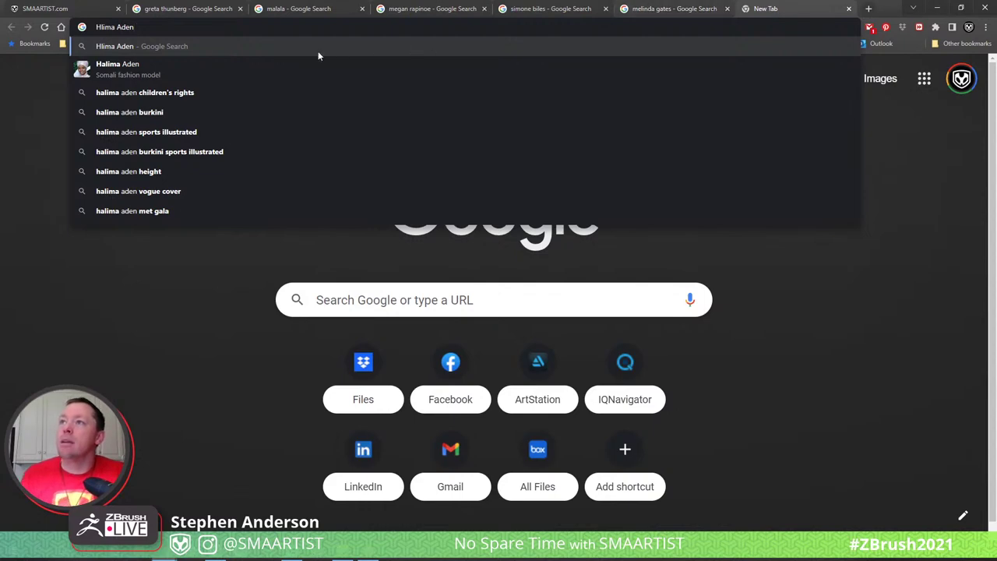
left_click(217, 78)
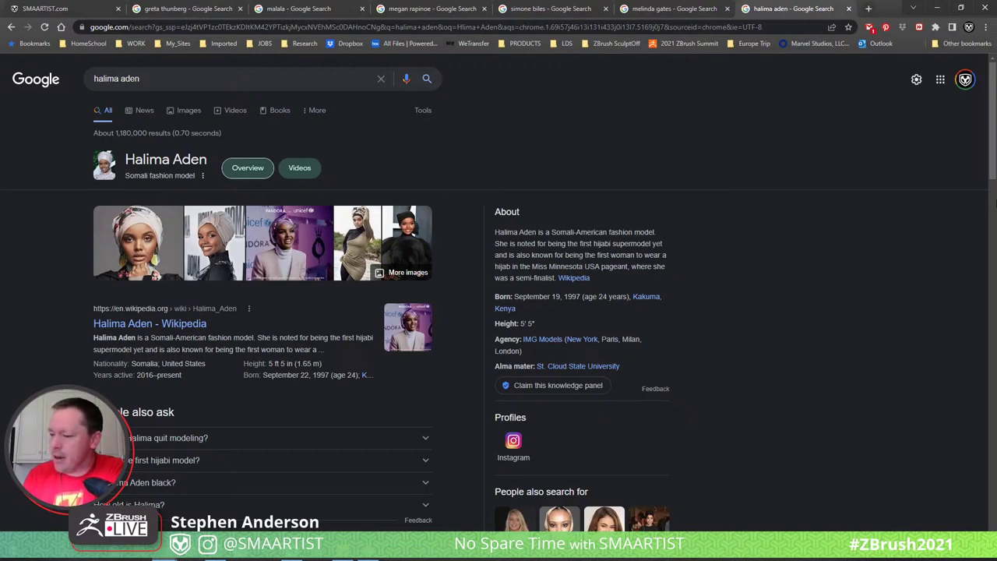
Look up Oprah Winfrey on Google in another new tab
left_click(868, 8)
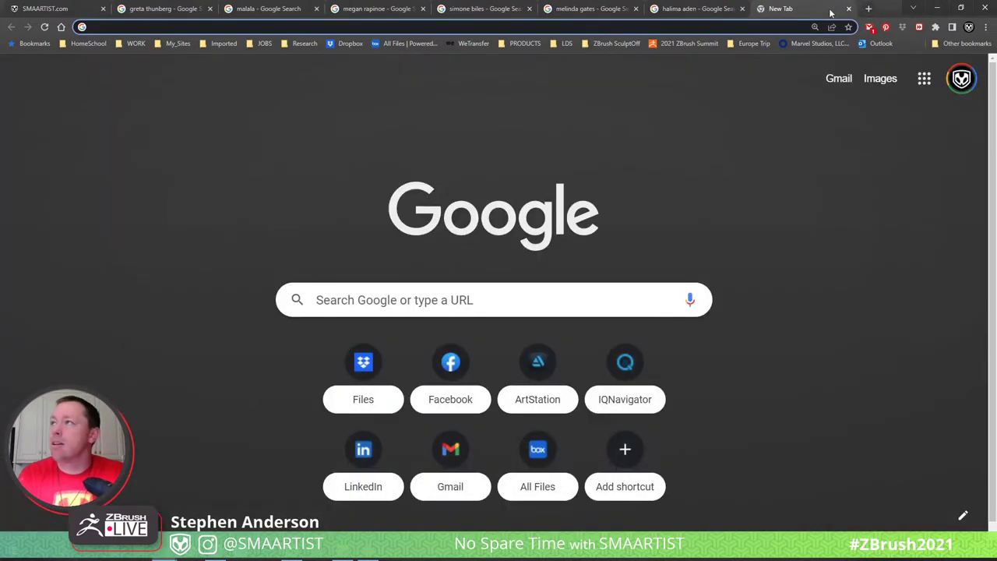
type("Oprah")
key("Return")
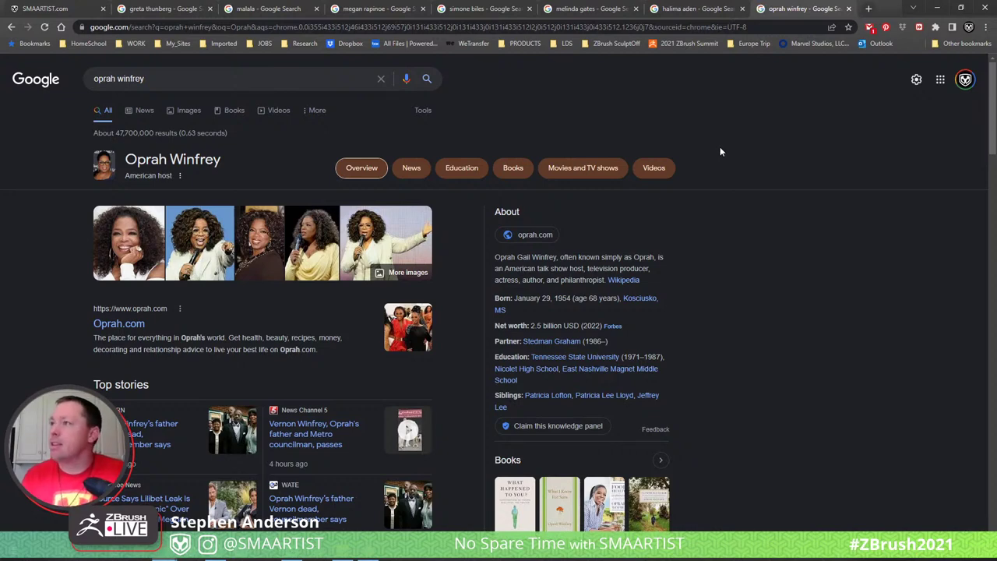
Open a new tab and search Google for "serena williams"
left_click(869, 9)
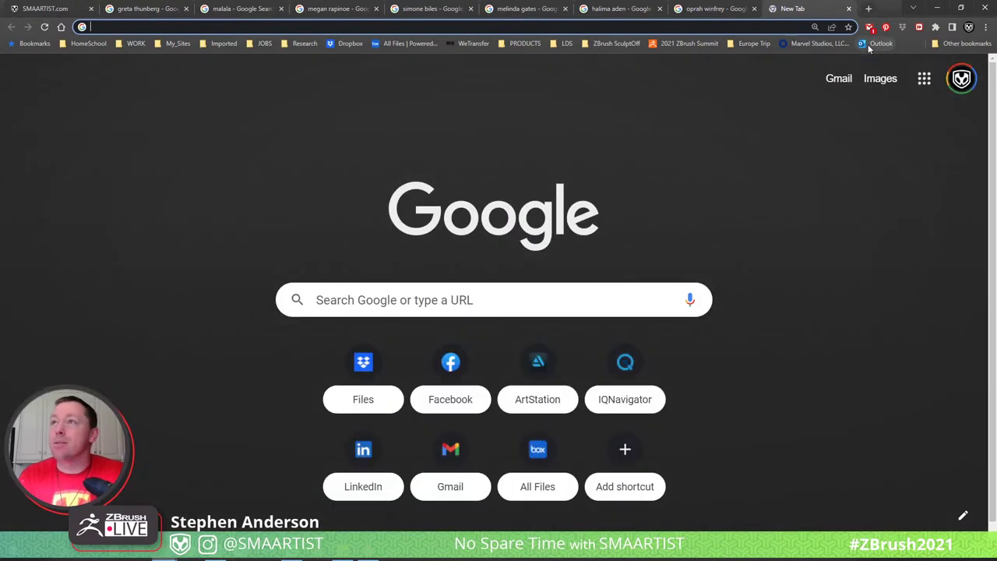
type("Serena williams")
key("Return")
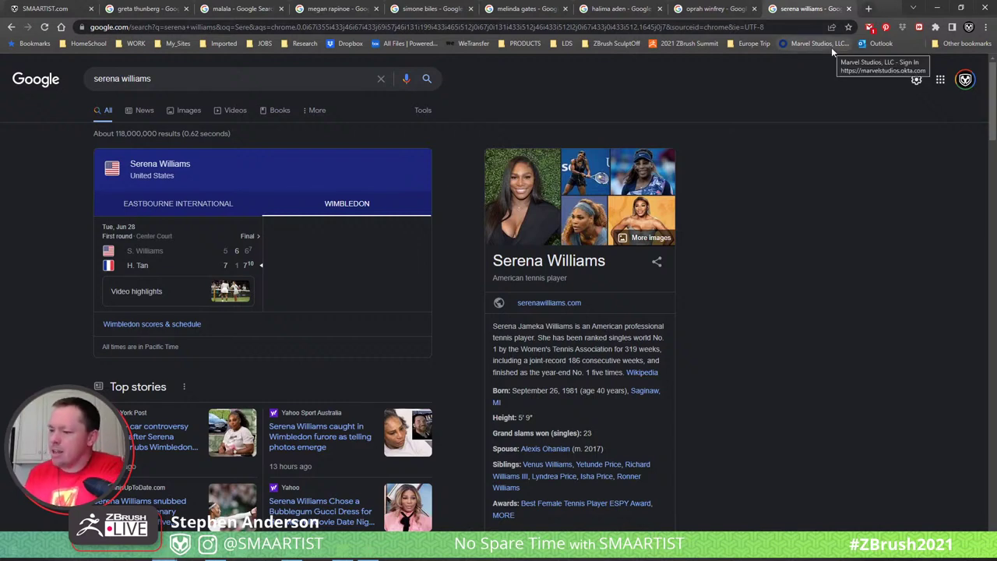
Search Google for the poet Amanda Gorman in a separate new tab
left_click(868, 10)
type("Amanda")
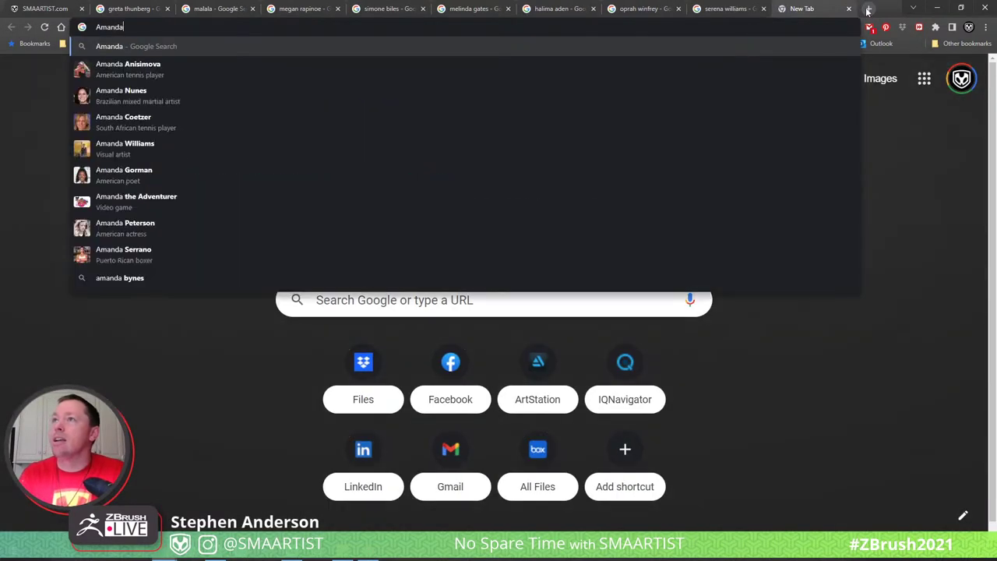
type(" Go")
key("Return")
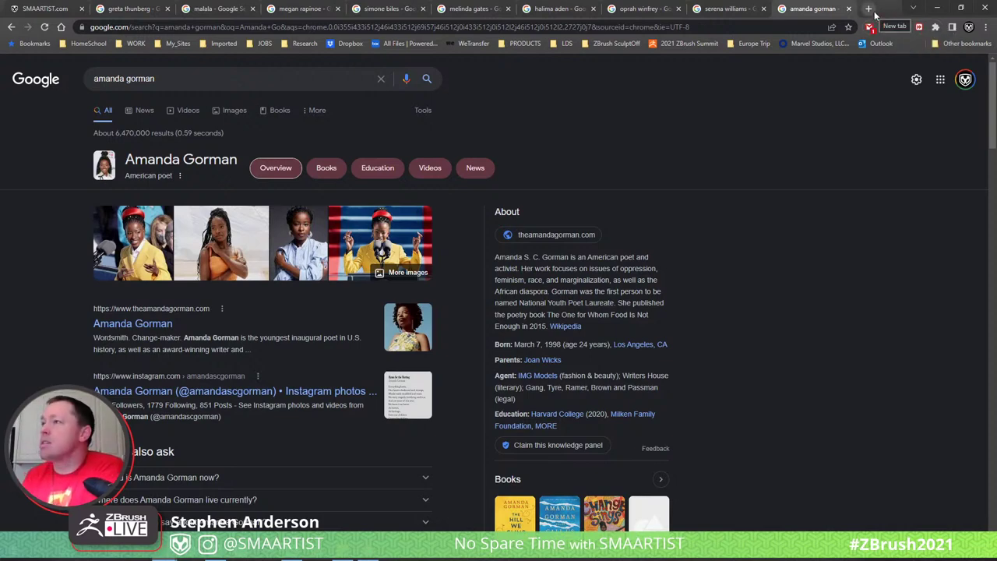
Browse the Serena Williams image results and open the scotsman.com photo of her tossing a tennis ball in a new tab
left_click(729, 9)
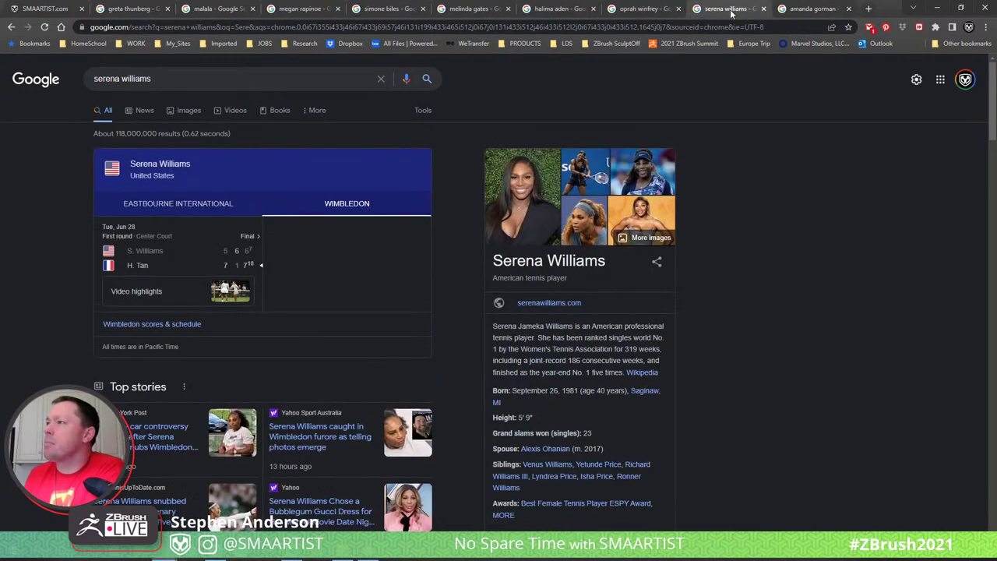
left_click(185, 112)
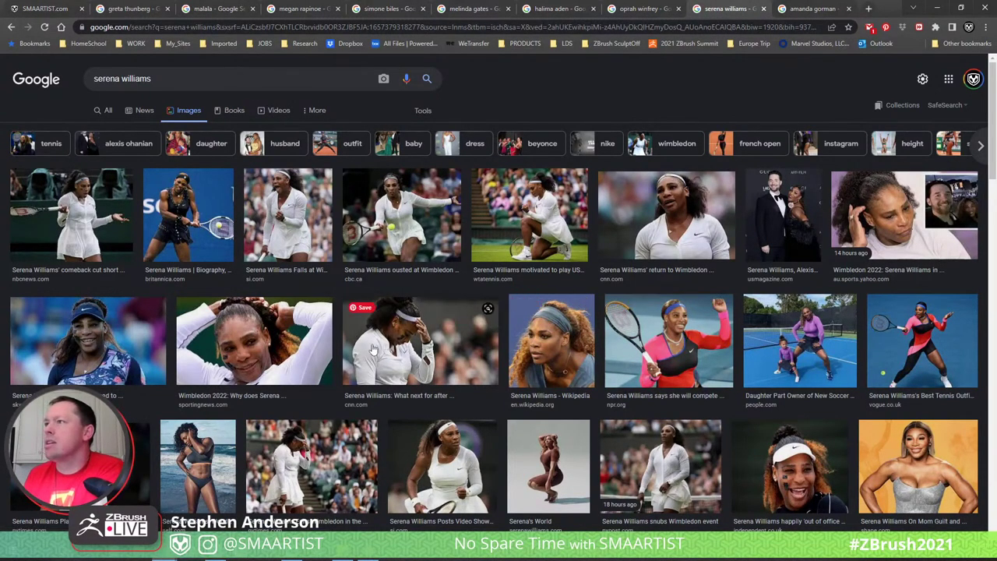
scroll(261, 425, "down", 5)
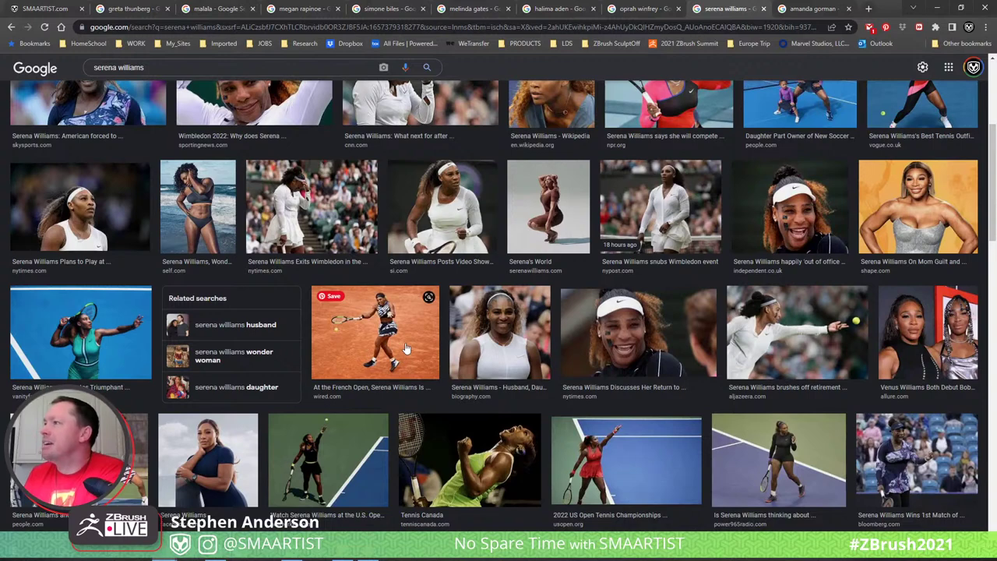
scroll(405, 348, "down", 3)
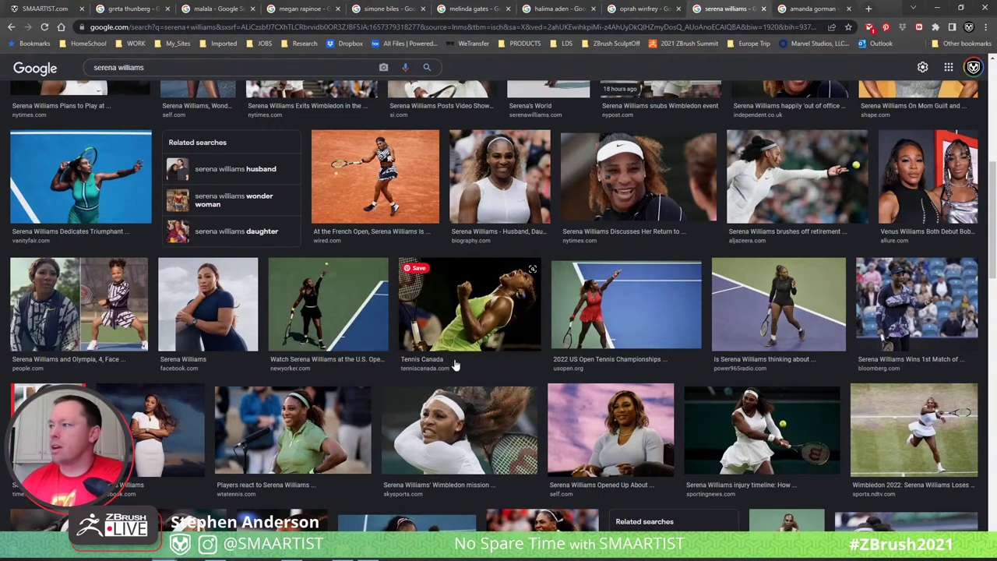
scroll(452, 364, "down", 2)
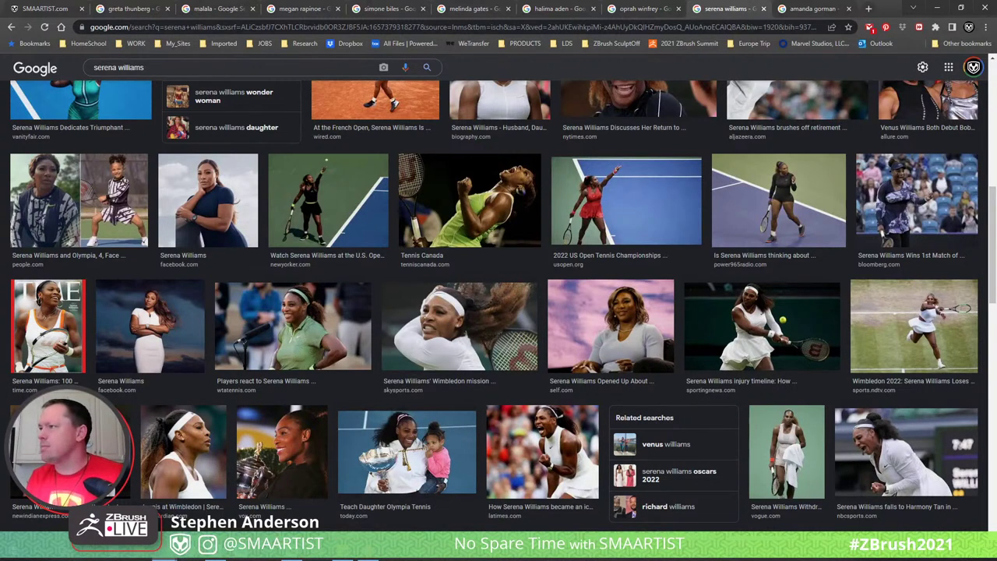
scroll(510, 331, "down", 2)
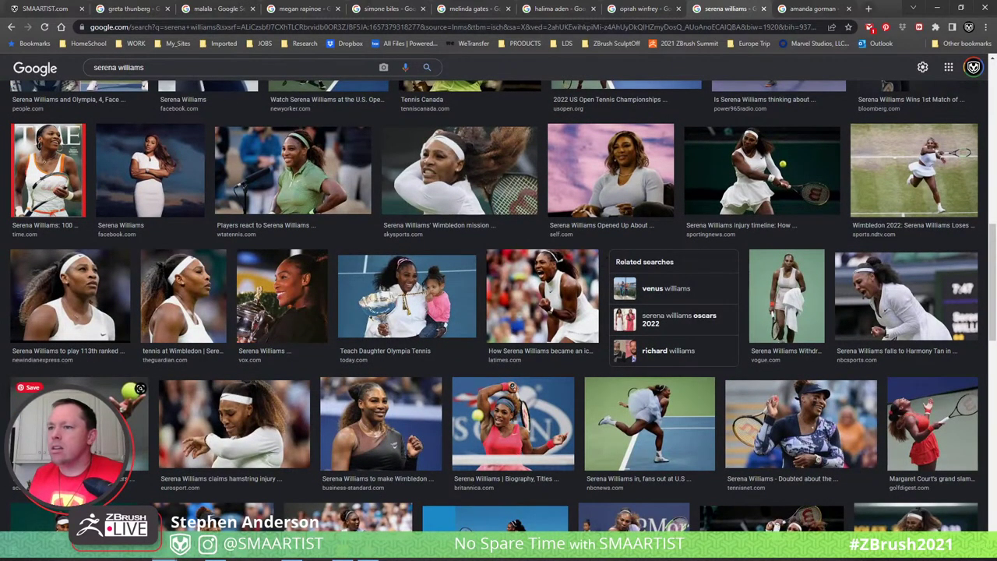
middle_click(79, 426)
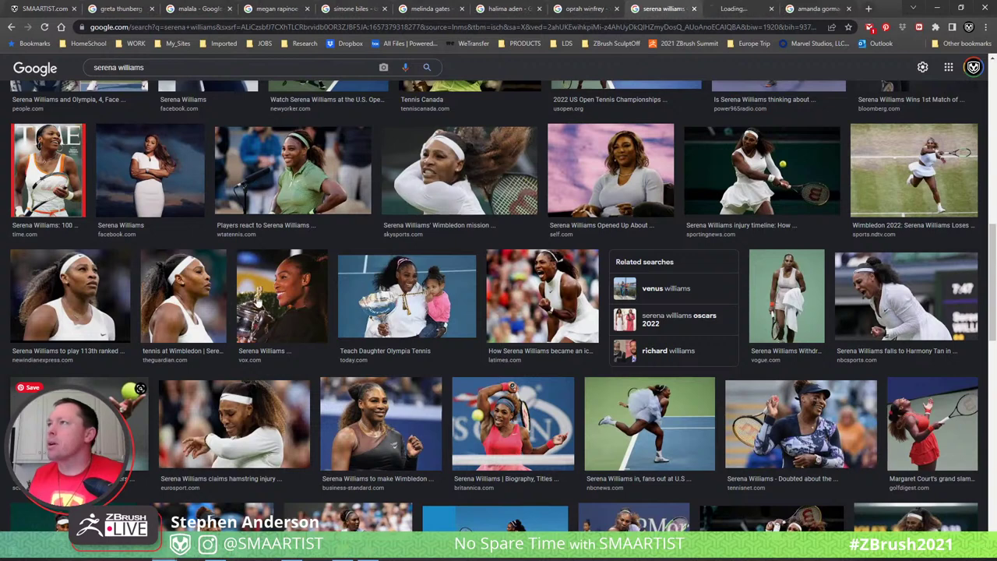
Close the search tabs of all the other women, from Amanda Gorman back to Greta Thunberg, keeping the Serena Williams tabs
left_click(848, 8)
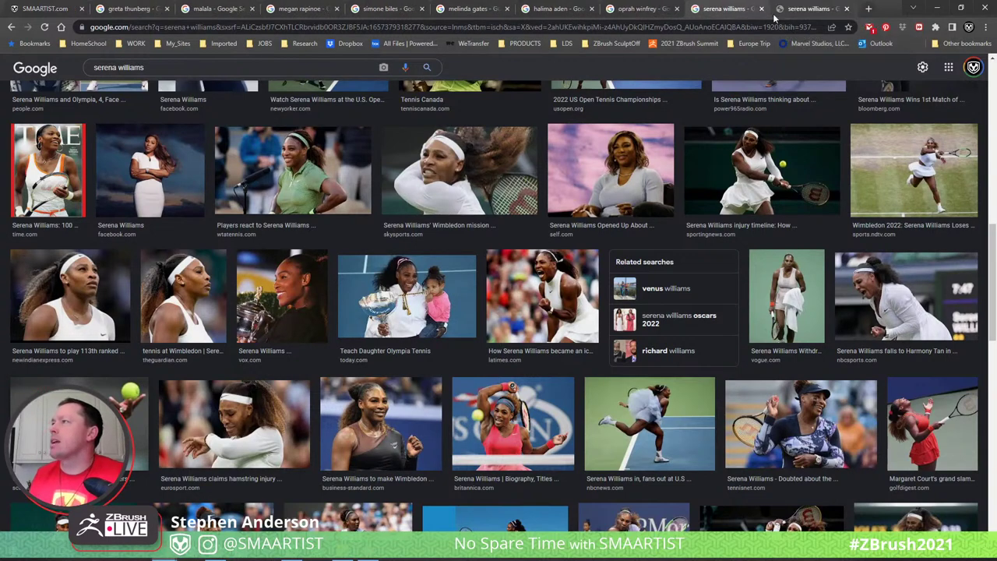
left_click(679, 9)
left_click(593, 9)
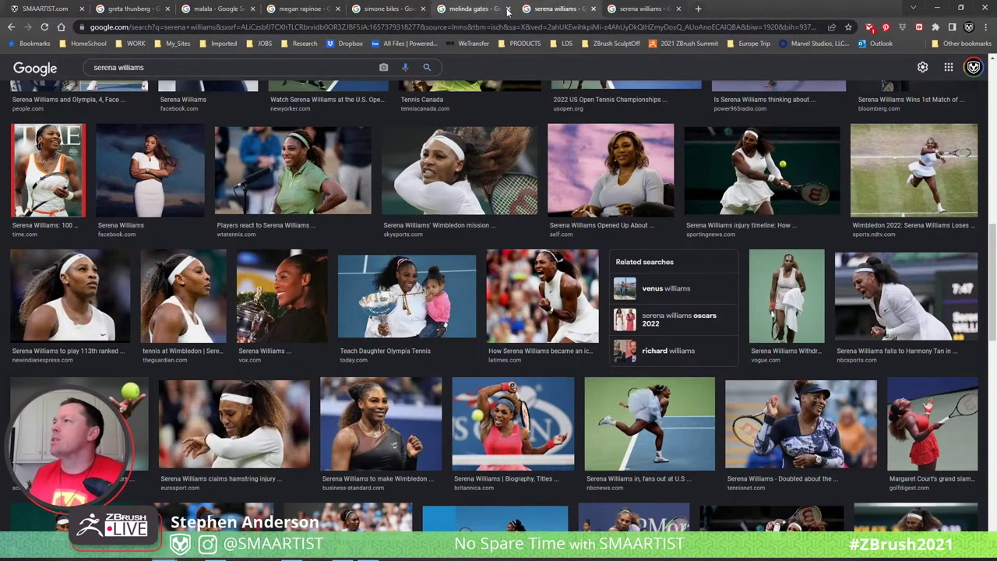
left_click(508, 8)
left_click(423, 9)
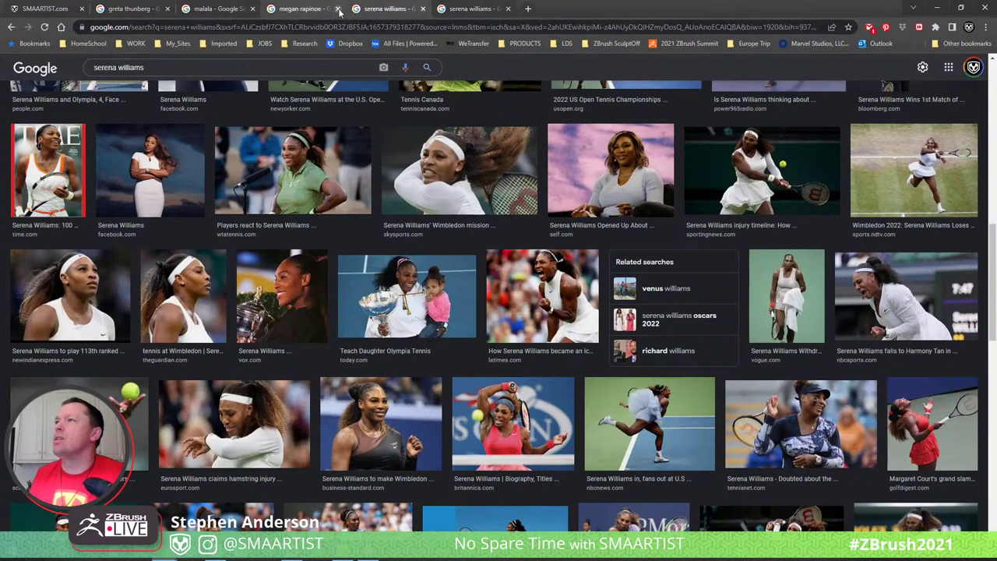
left_click(336, 9)
left_click(252, 9)
left_click(166, 9)
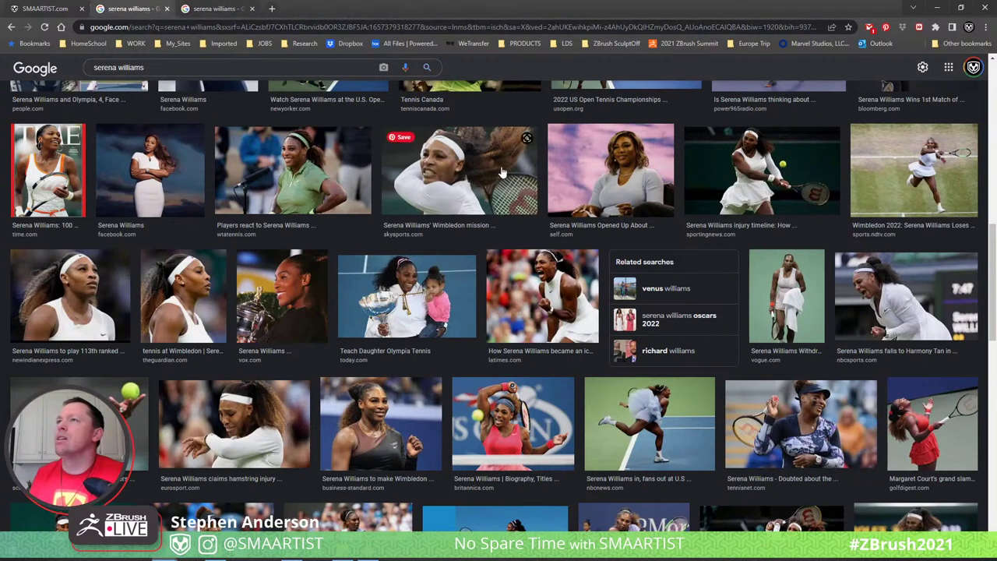
Open the theguardian.com headband photo and the latimes.com shouting photo of Serena Williams in new tabs
scroll(569, 374, "down", 2)
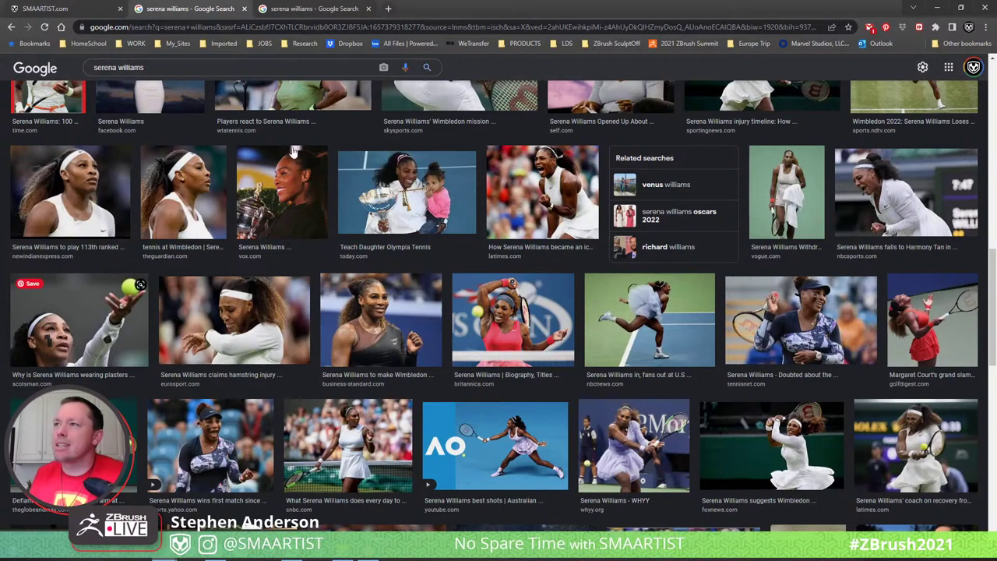
middle_click(176, 204)
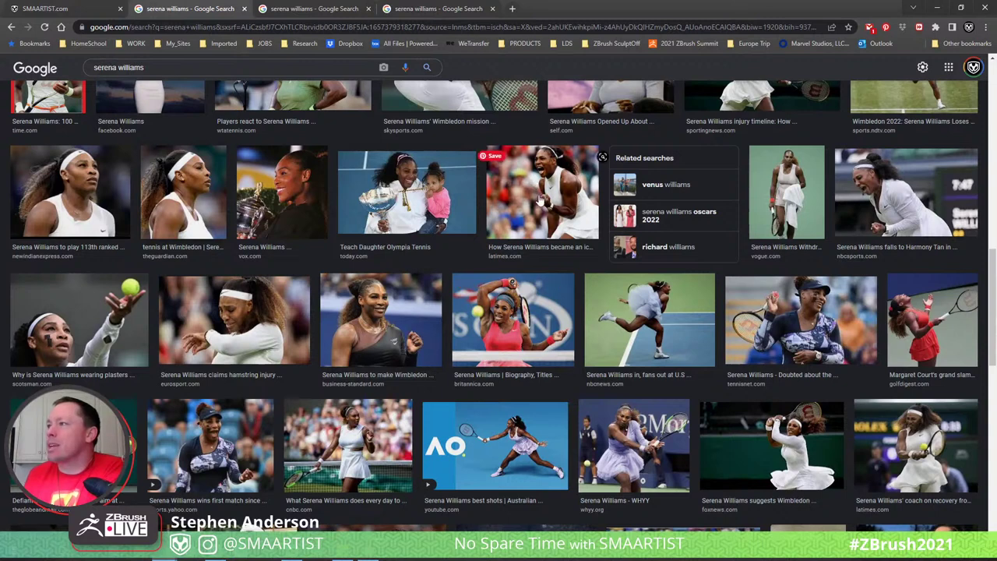
middle_click(516, 198)
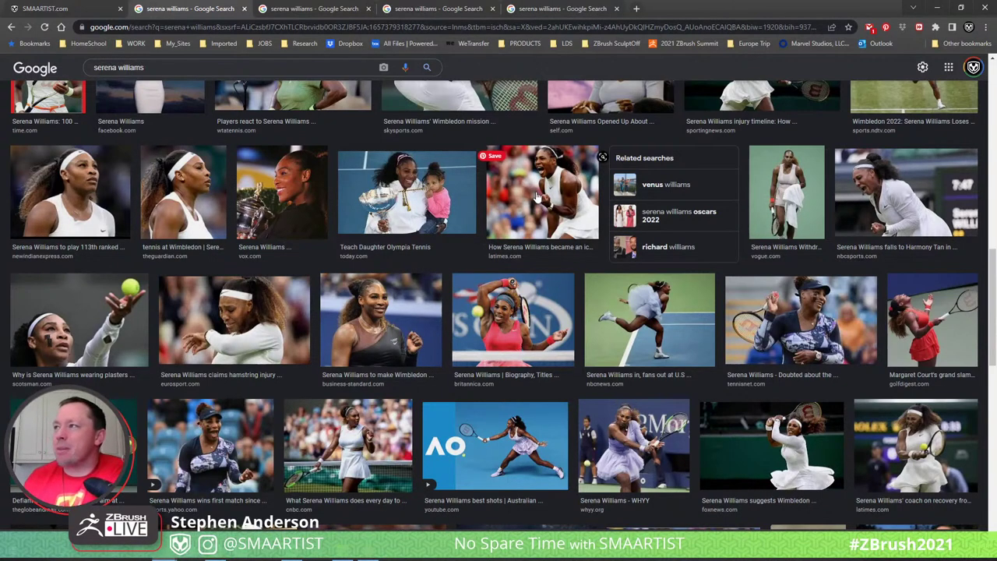
Look further through the Serena Williams image results for clear face photos usable as likeness references
scroll(415, 272, "down", 2)
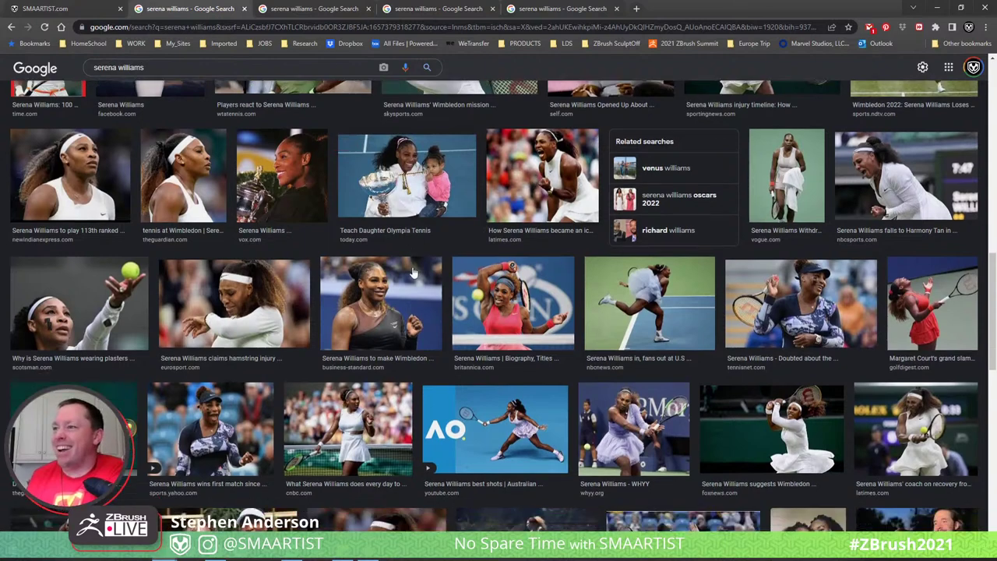
scroll(412, 271, "down", 1)
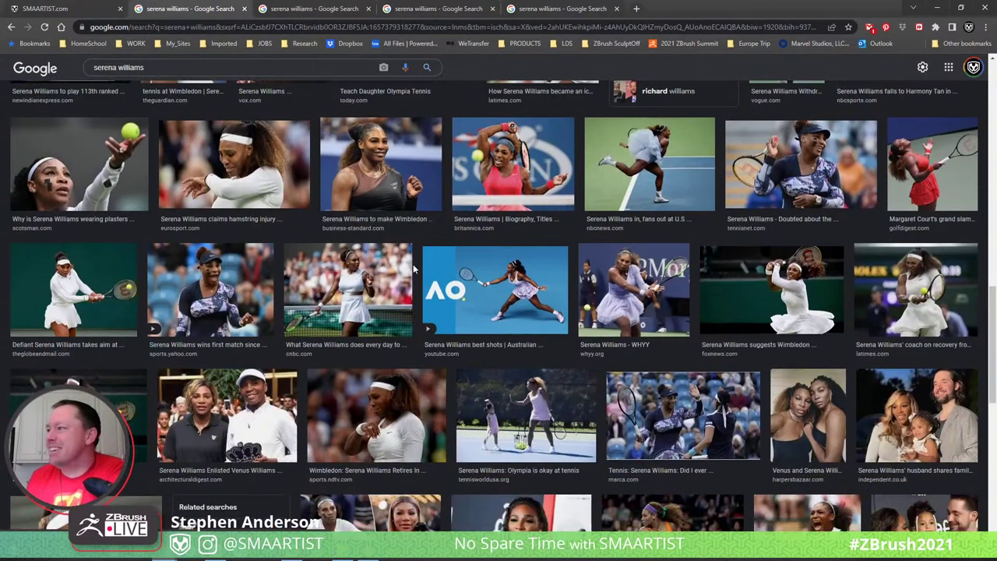
scroll(413, 264, "down", 4)
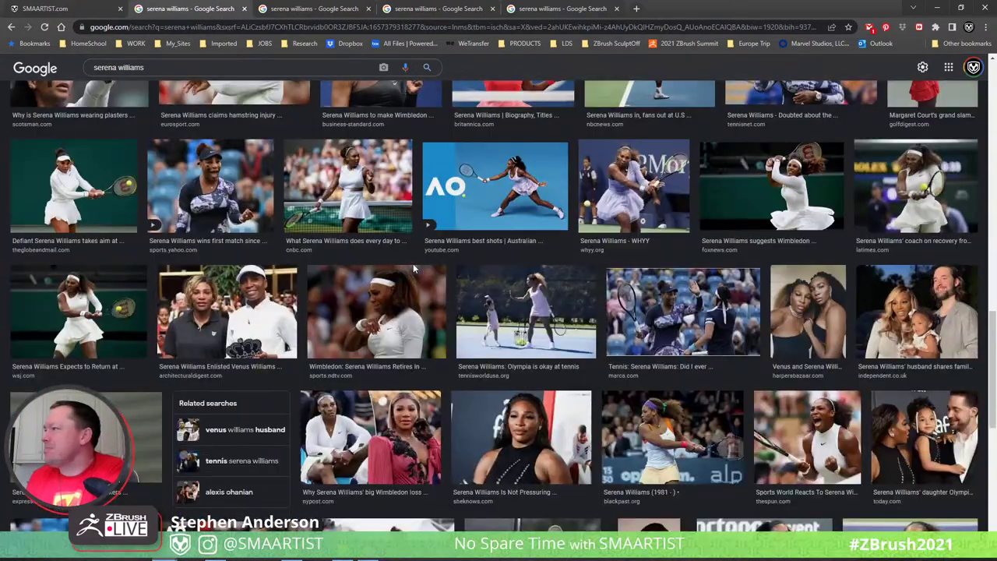
scroll(413, 268, "down", 1)
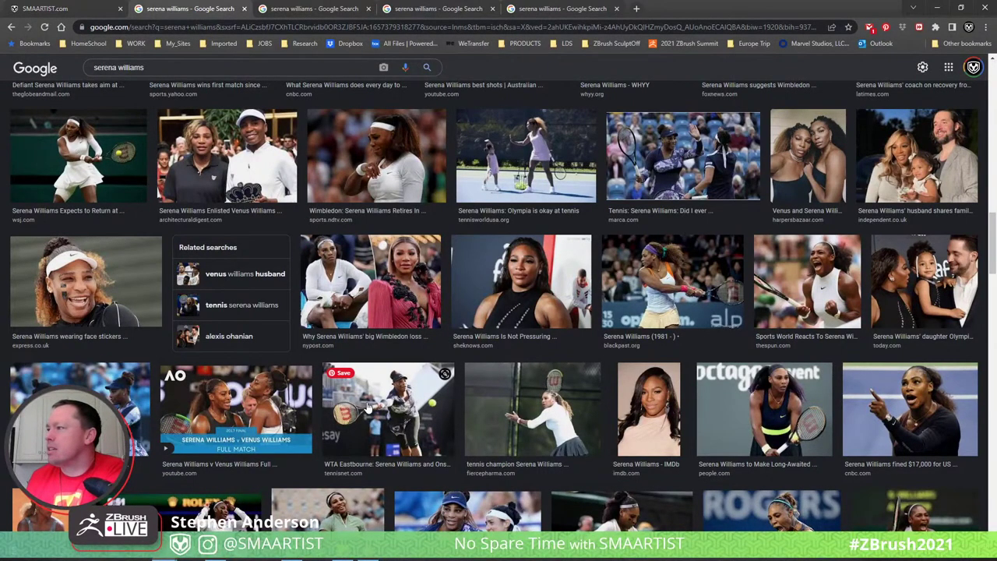
scroll(370, 407, "down", 3)
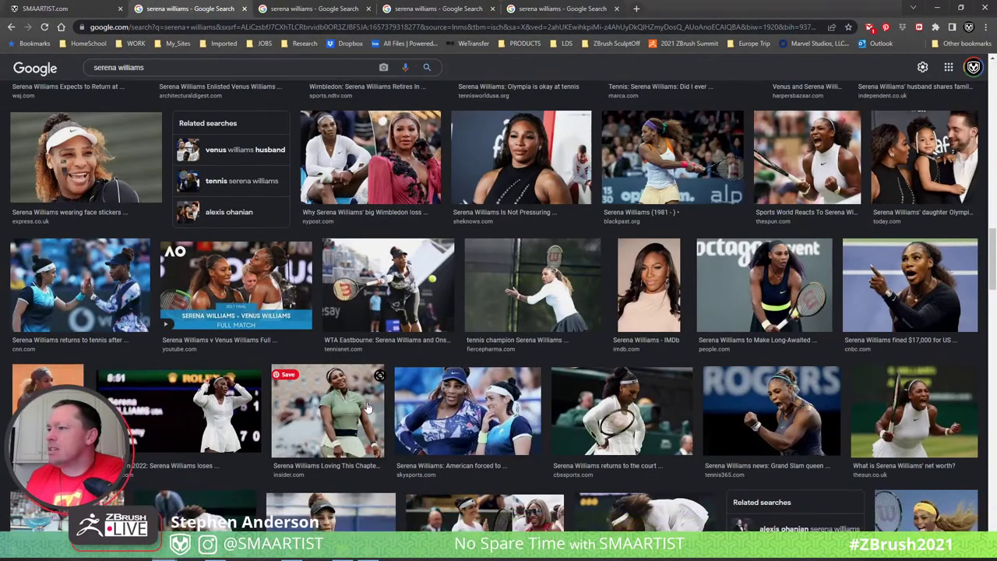
scroll(369, 407, "down", 3)
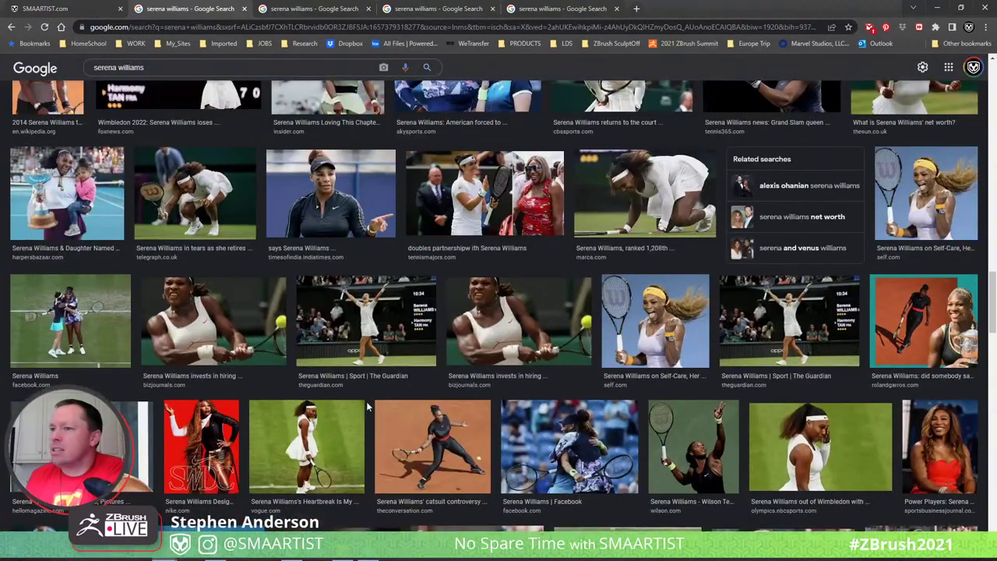
scroll(369, 406, "down", 3)
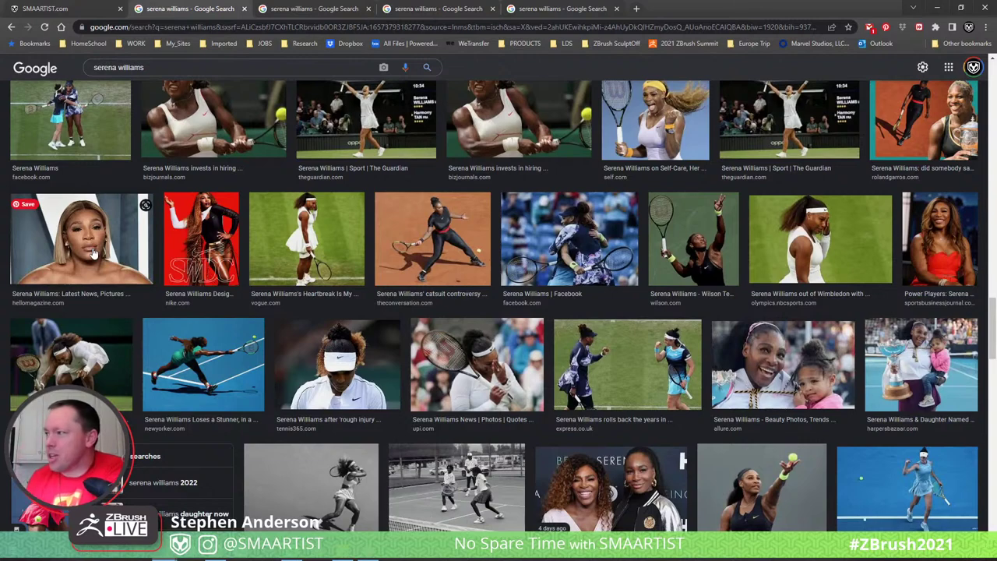
scroll(309, 261, "down", 2)
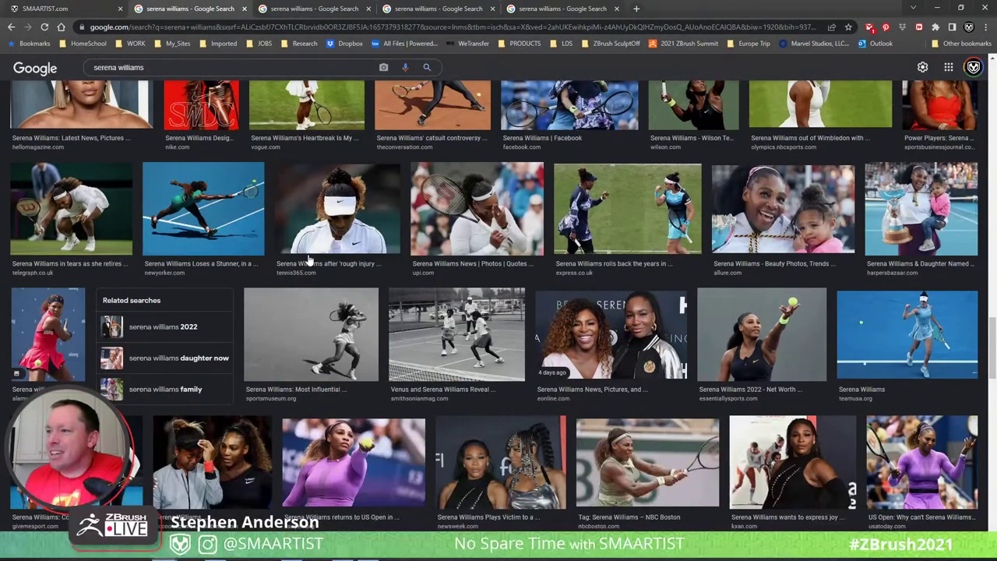
scroll(309, 261, "down", 3)
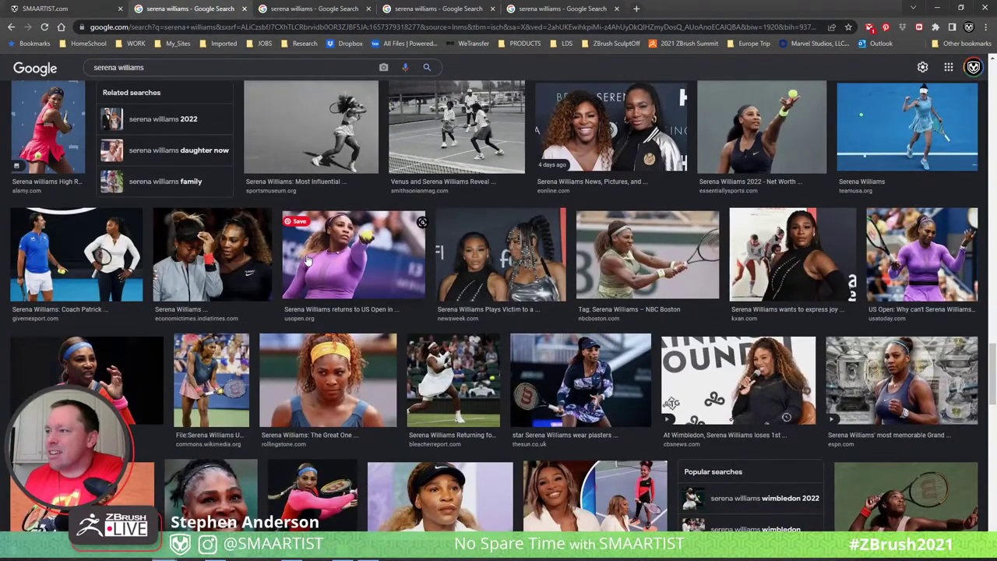
scroll(309, 261, "down", 1)
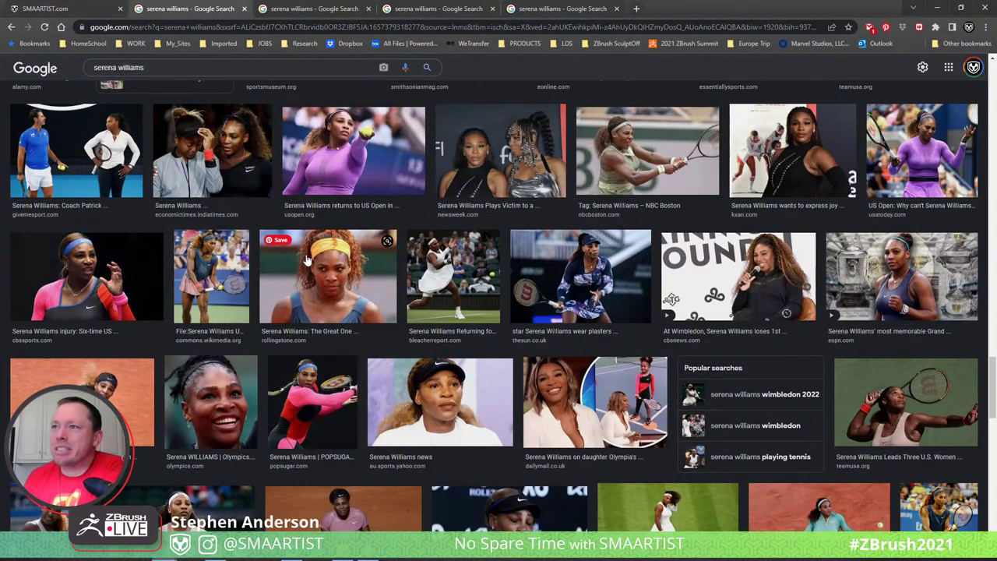
scroll(393, 331, "down", 2)
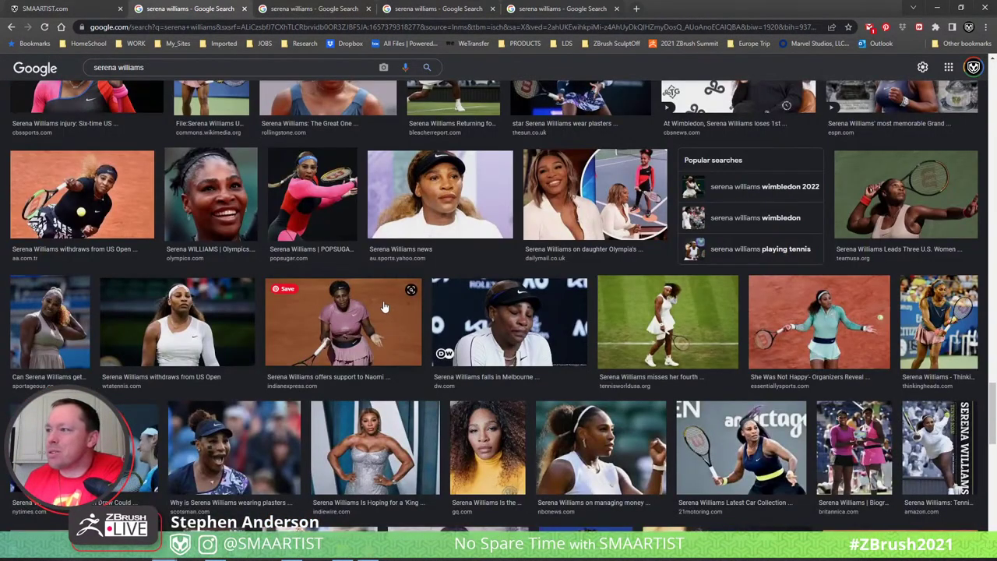
Open the abc.net.au photo of Serena Williams shouting with a raised fist as a full image in a new tab and check its related images
scroll(384, 307, "down", 1)
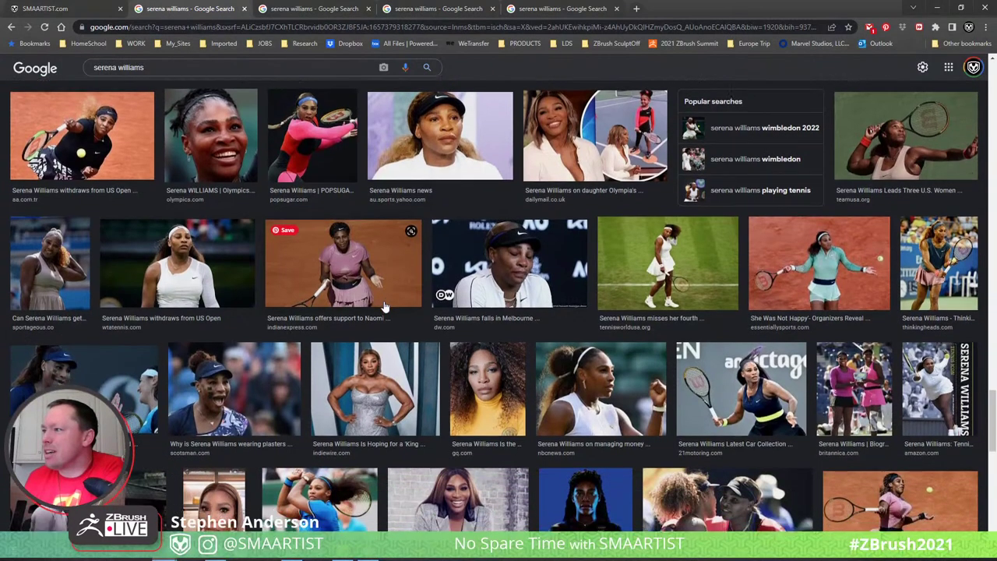
scroll(384, 307, "down", 1)
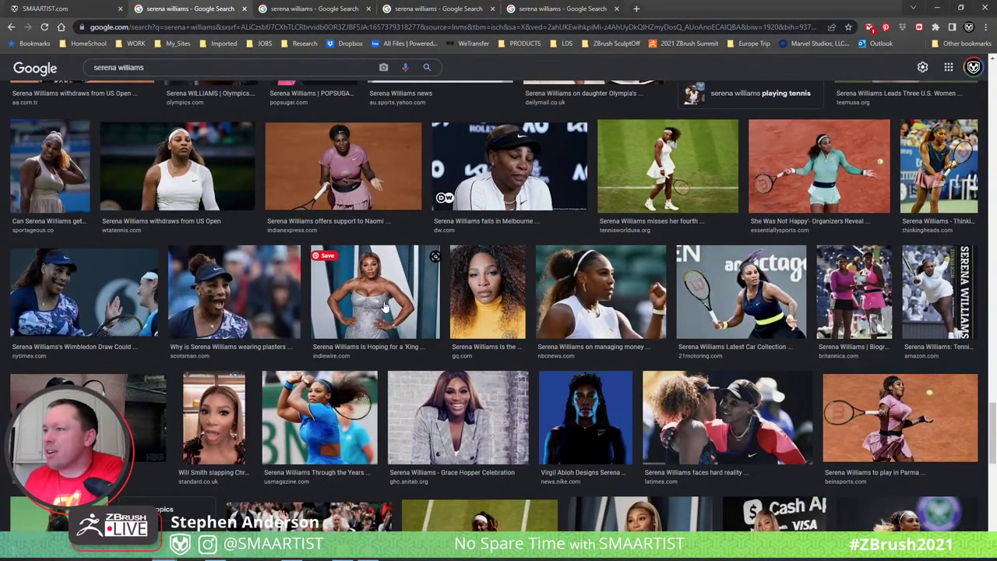
scroll(384, 307, "down", 2)
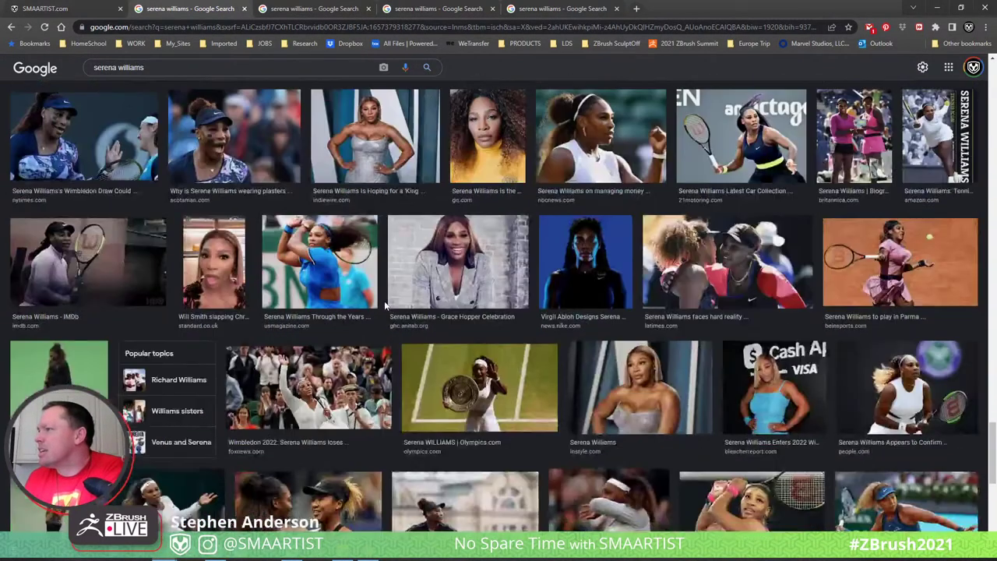
scroll(384, 306, "down", 1)
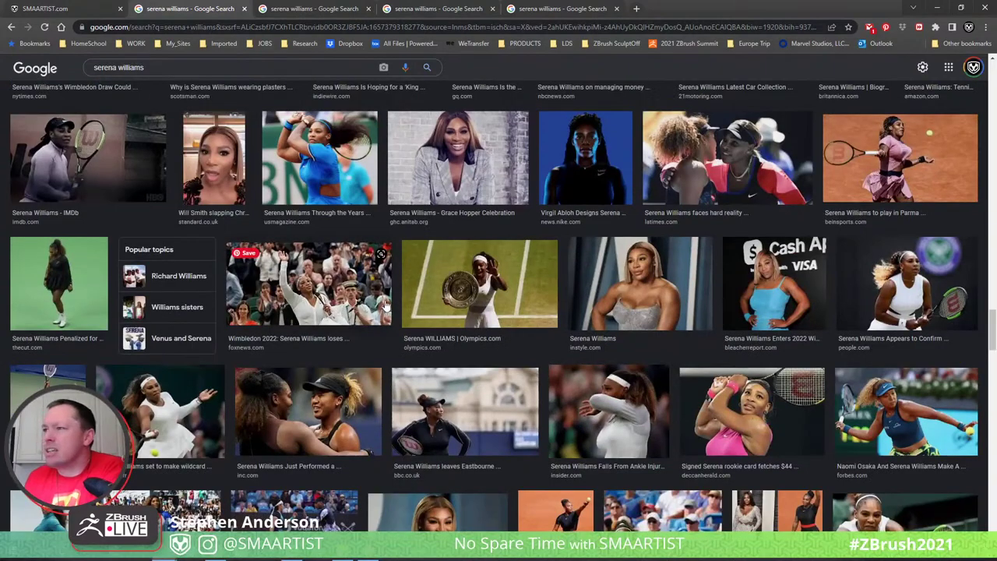
scroll(385, 306, "down", 2)
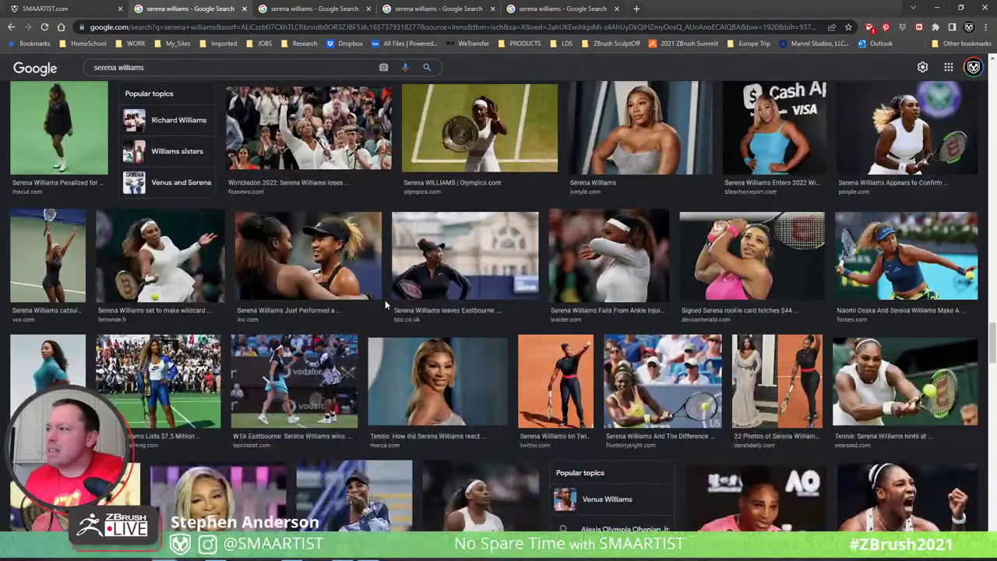
scroll(385, 306, "down", 1)
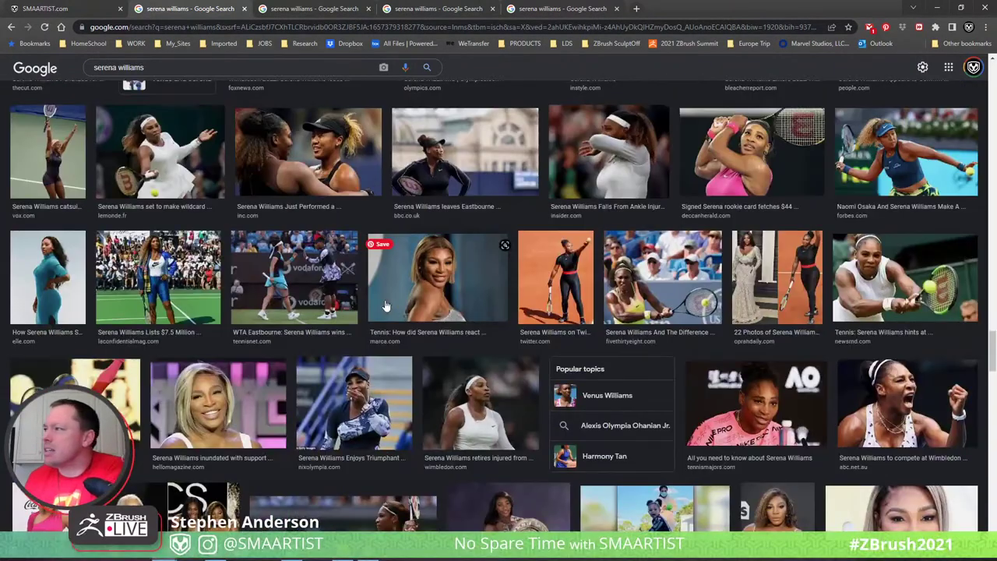
scroll(384, 305, "down", 2)
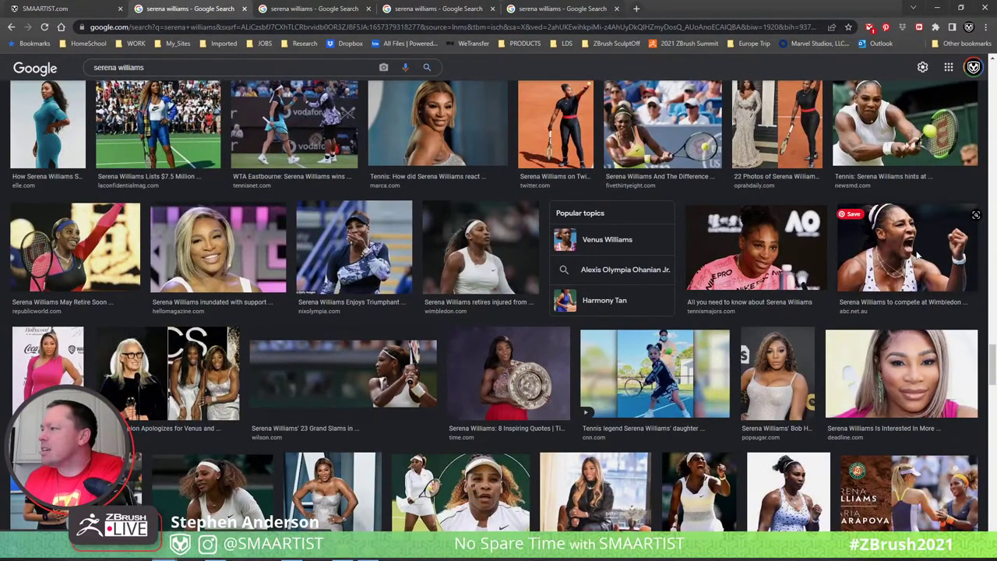
left_click(918, 257)
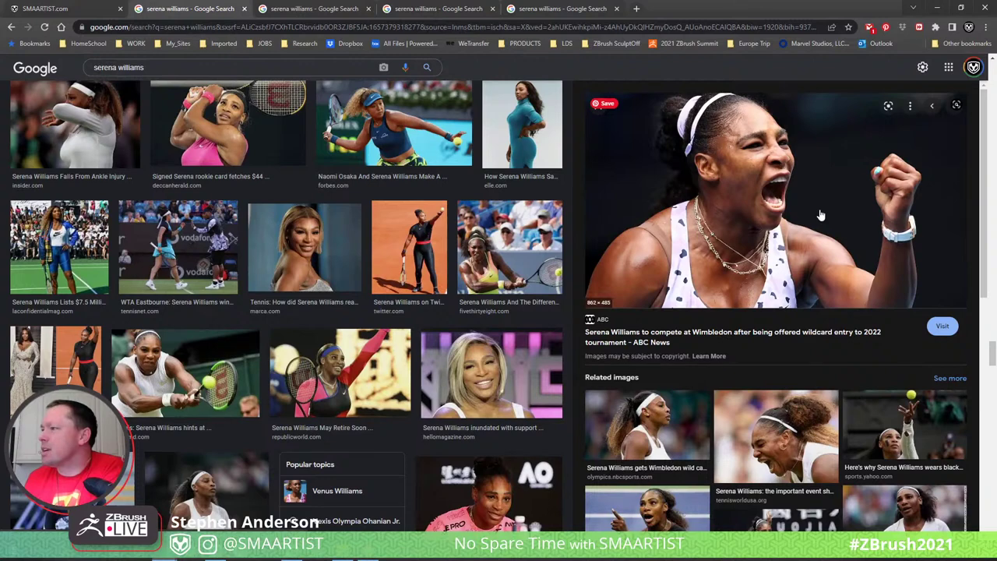
right_click(722, 212)
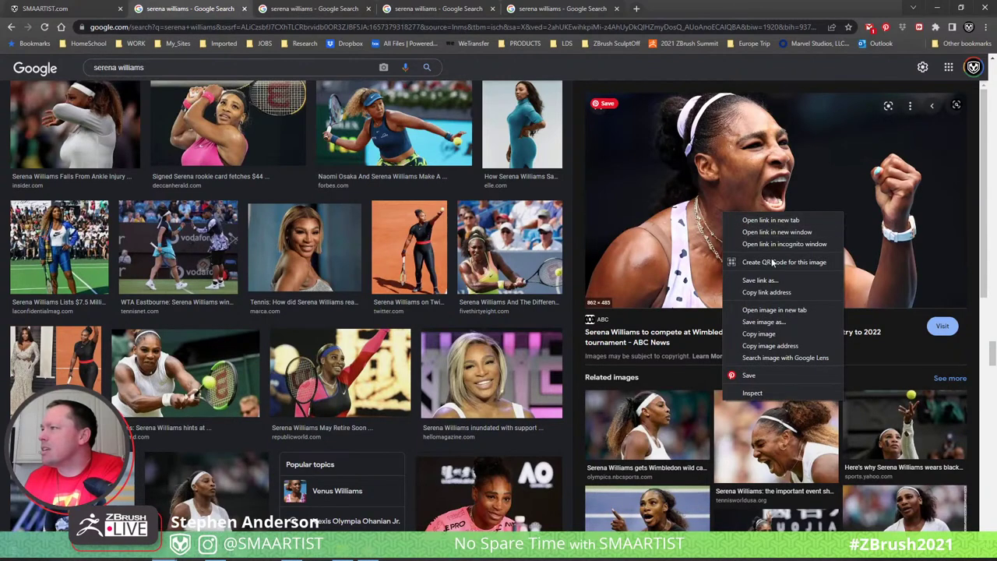
left_click(796, 310)
scroll(709, 261, "down", 2)
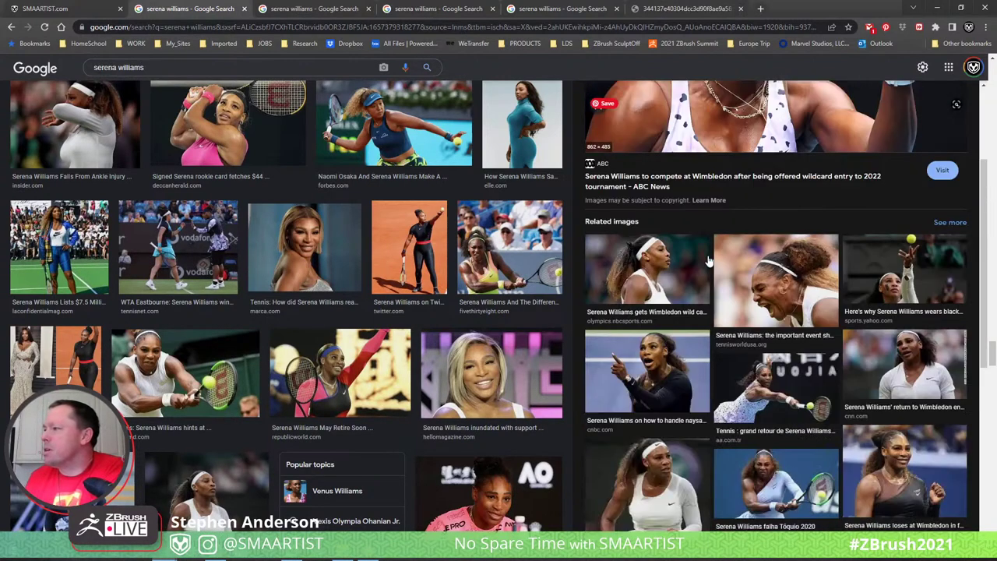
scroll(707, 260, "down", 3)
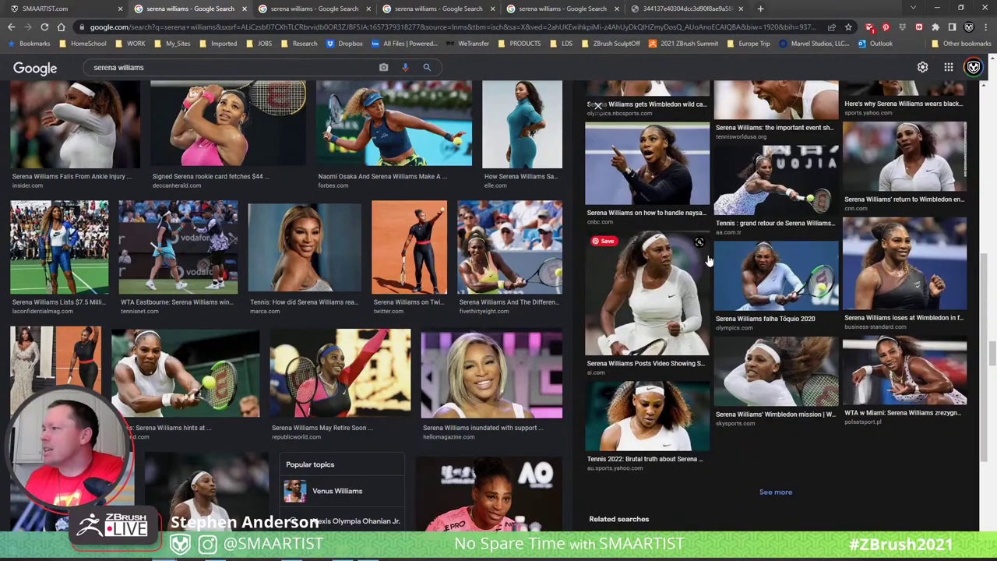
scroll(707, 259, "up", 5)
scroll(707, 261, "up", 3)
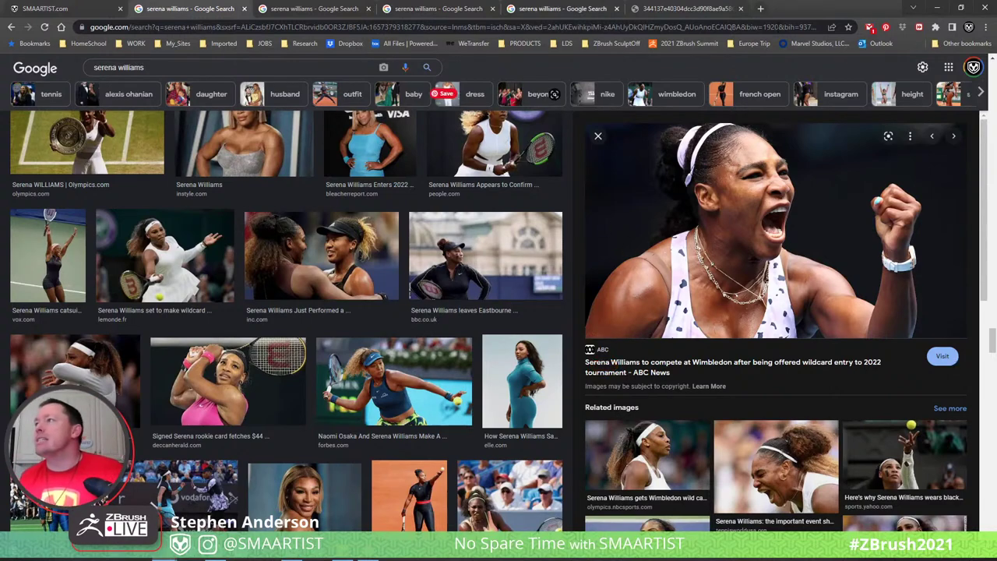
Start saving the Scotsman ball-toss photo and create a folder named _SERENA in Downloads for it
left_click(316, 10)
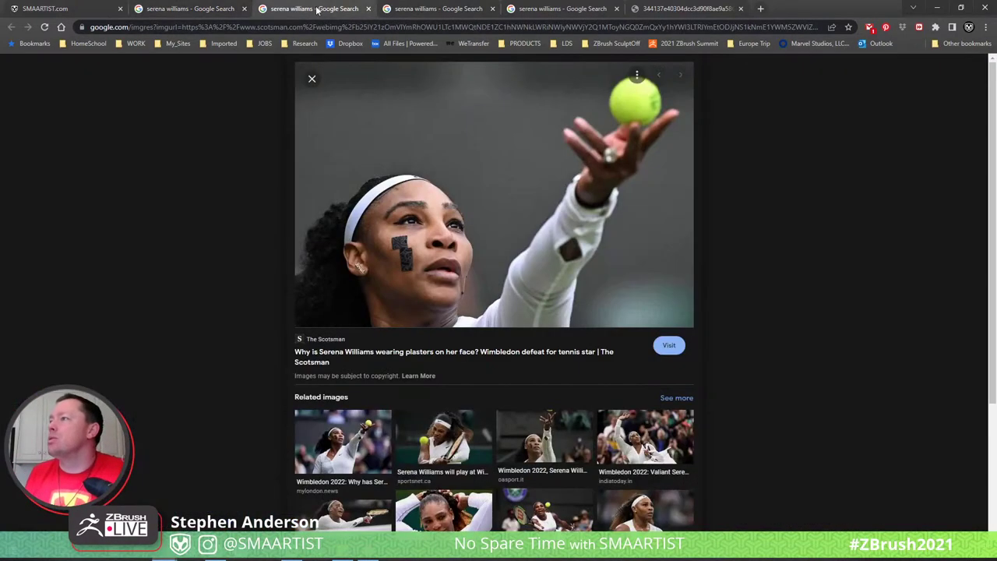
right_click(469, 190)
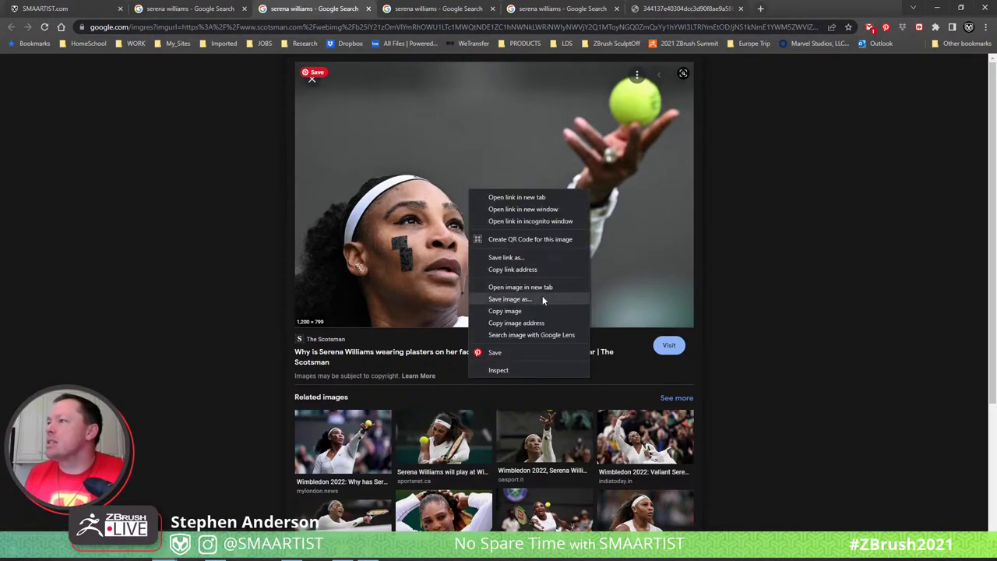
left_click(543, 299)
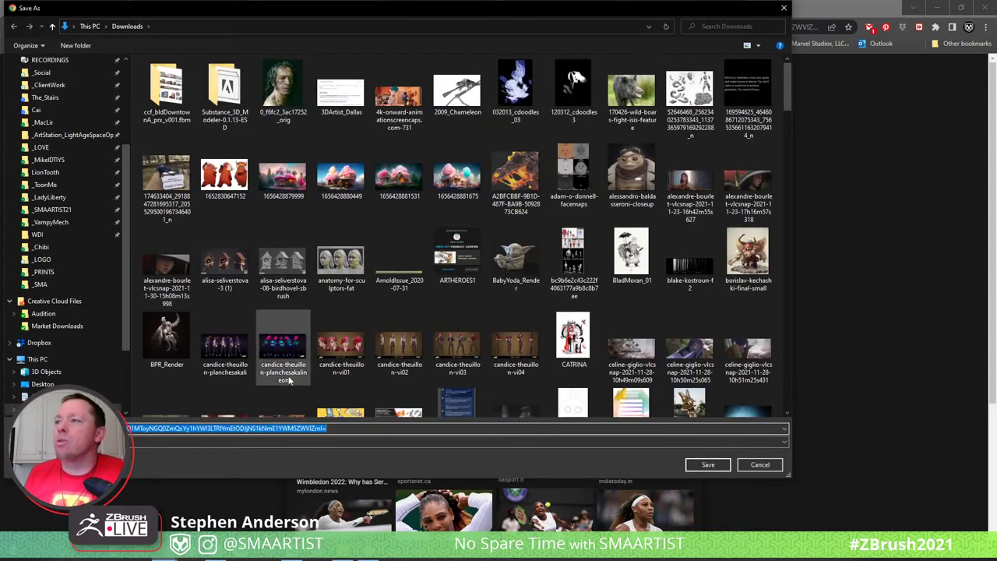
left_click(67, 48)
key("ctrl+shift+n")
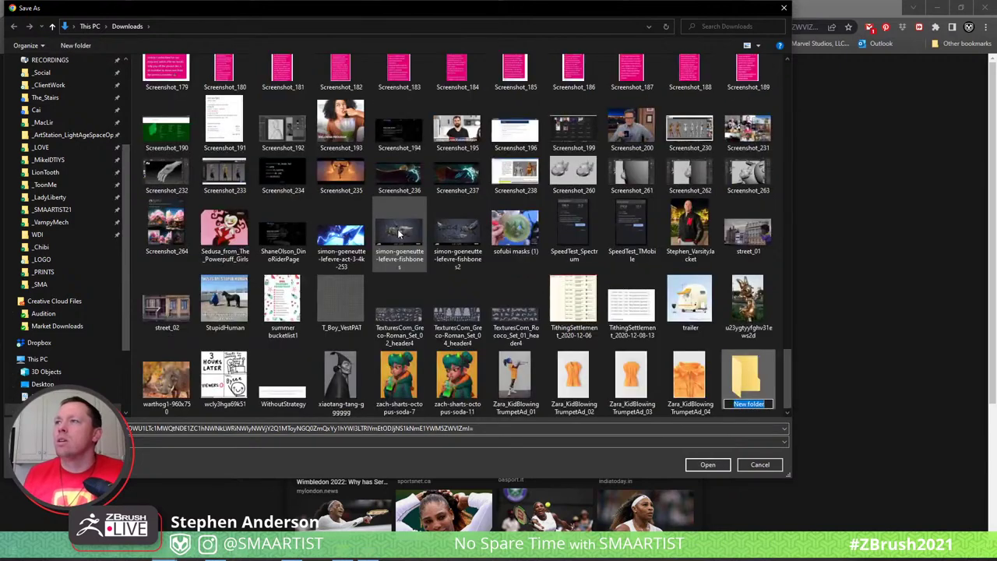
type("S")
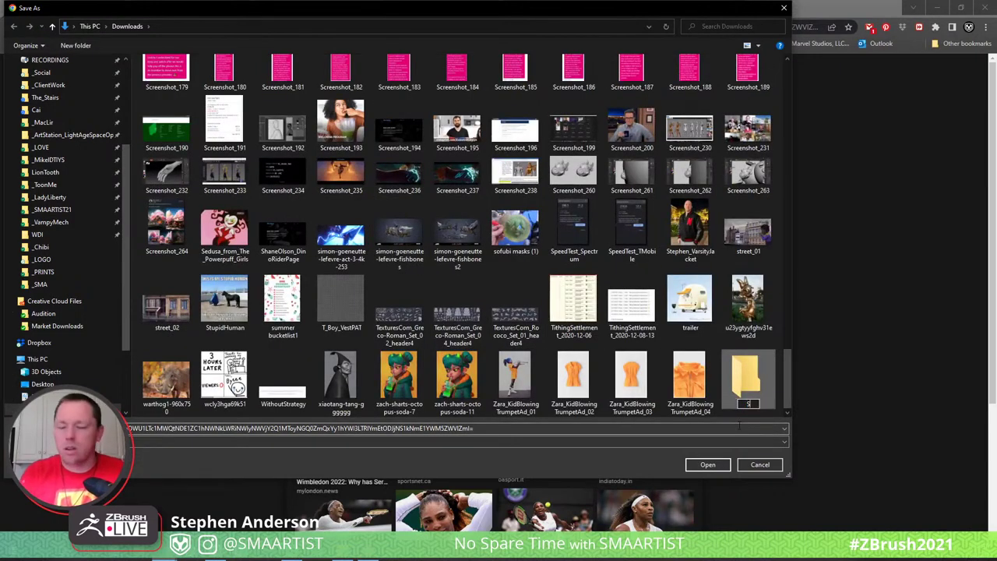
type("ERENA")
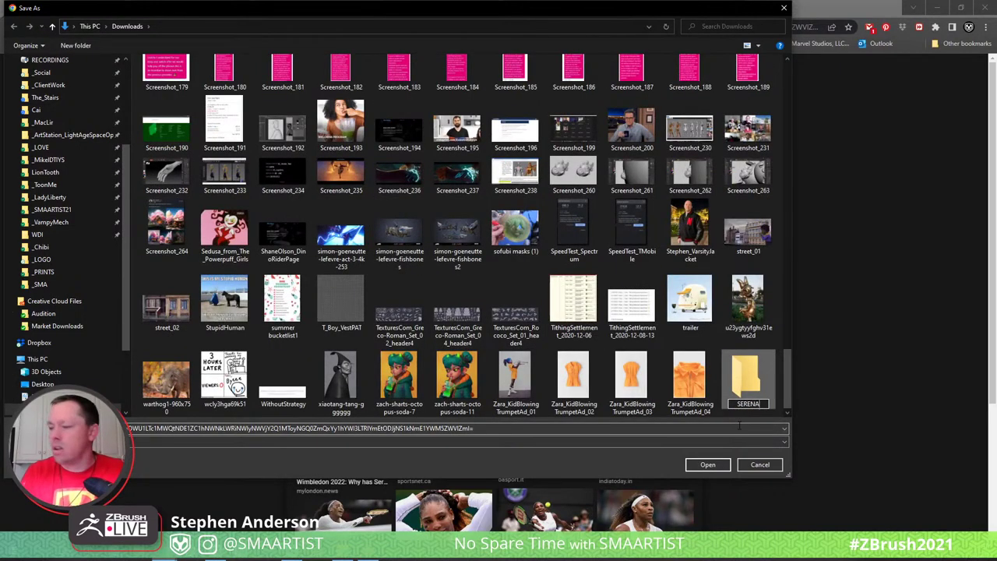
key("Home")
type("_")
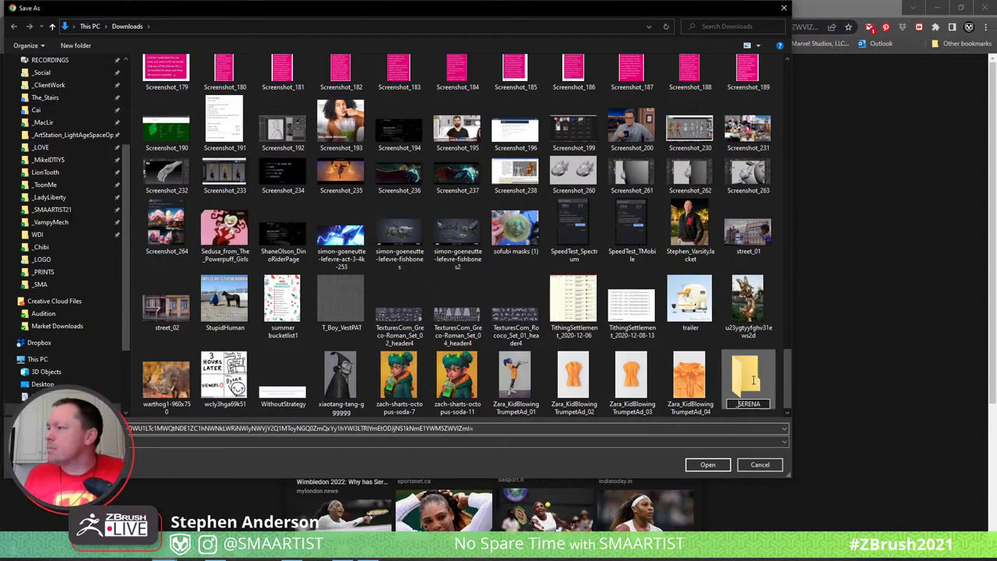
key("Return")
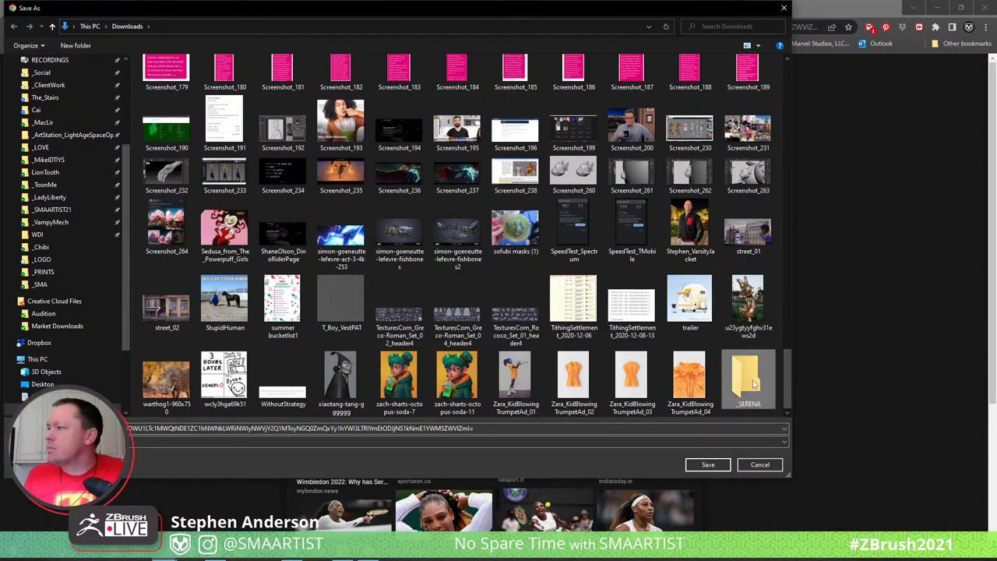
Save the Scotsman photo into the _SERENA folder and close its tab
double_click(754, 382)
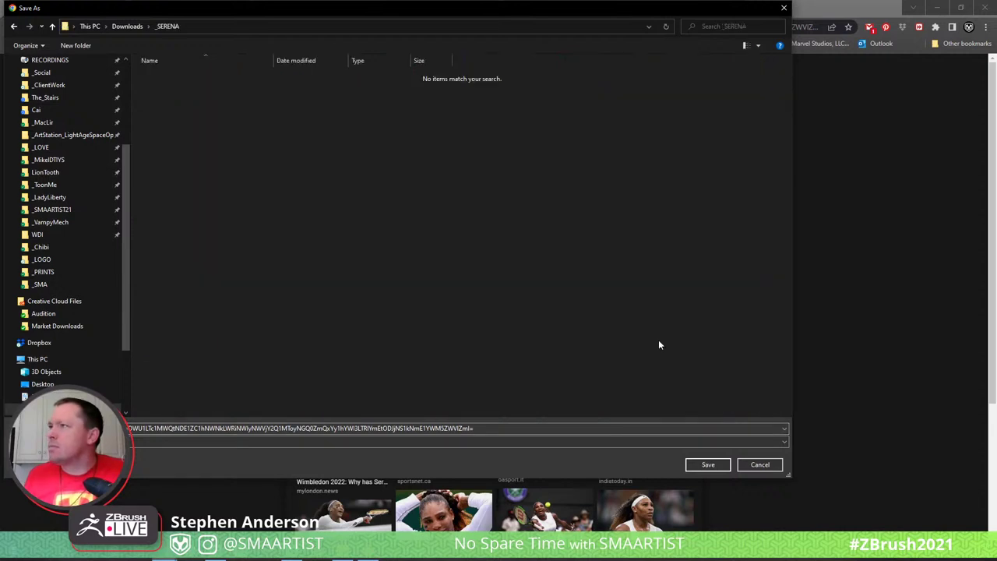
left_click(705, 465)
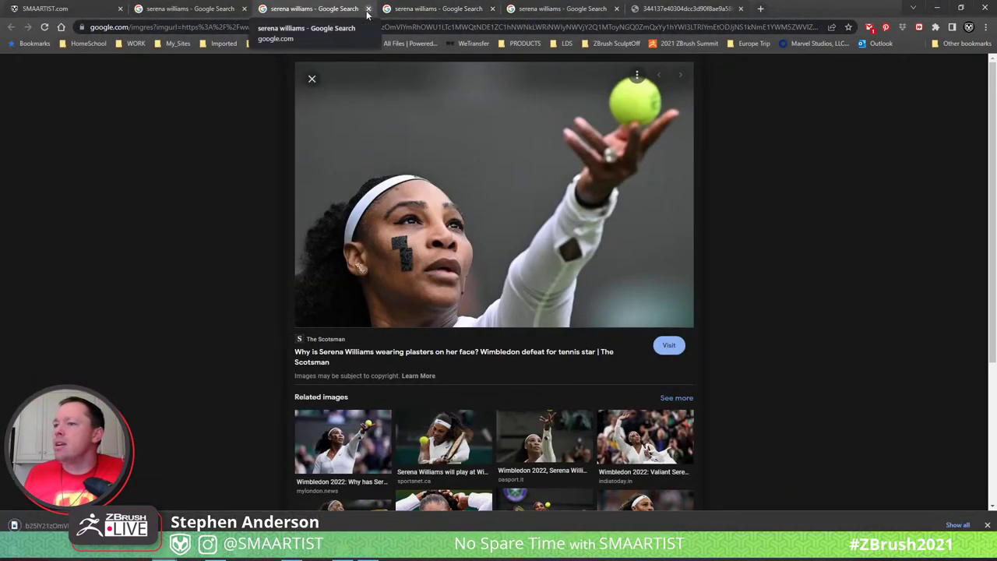
left_click(369, 9)
right_click(495, 184)
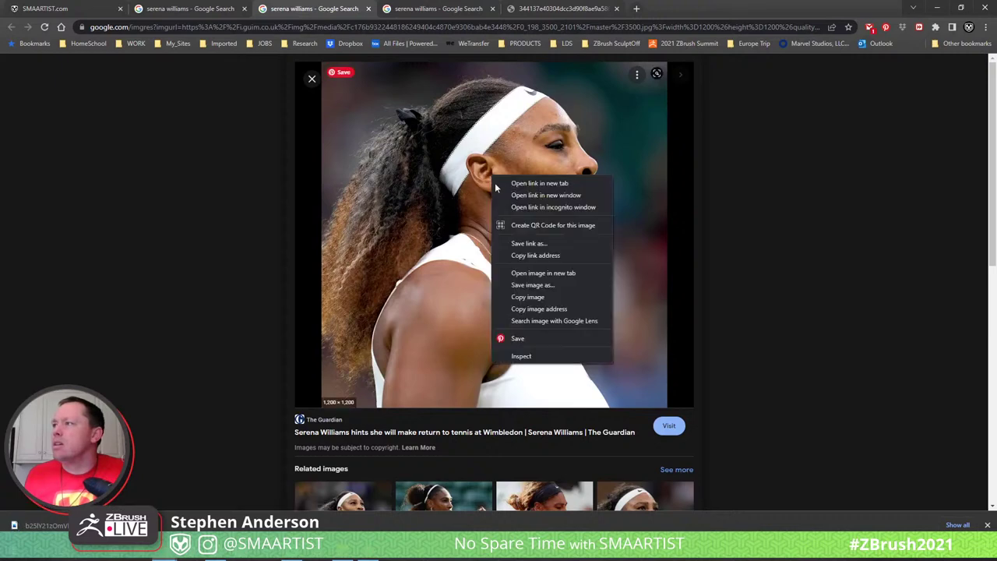
left_click(537, 286)
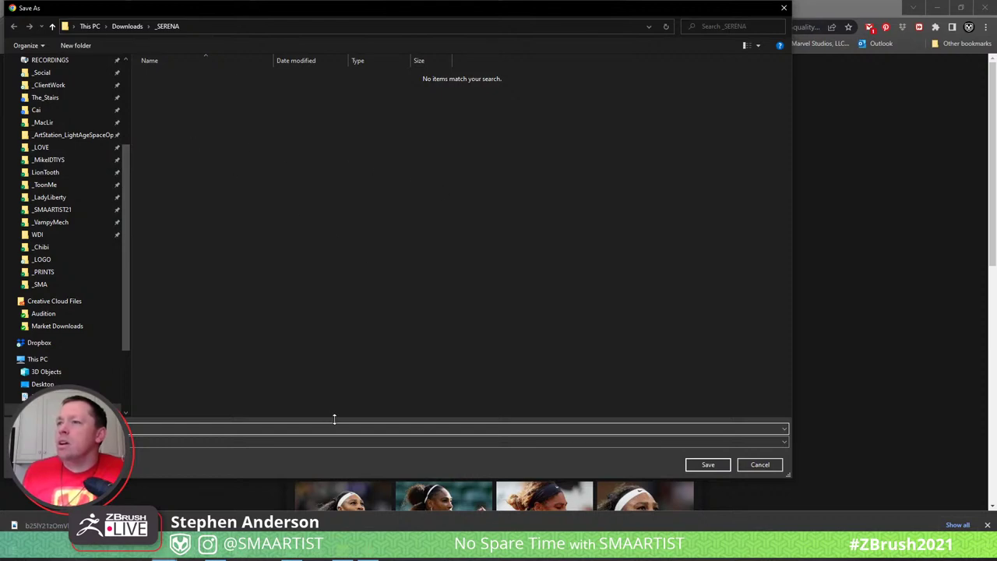
left_click(759, 464)
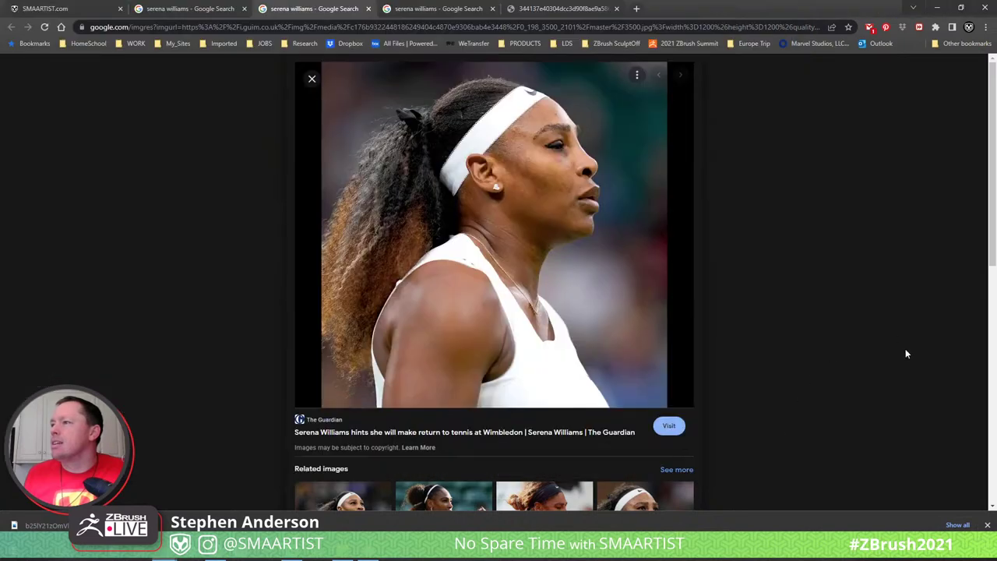
Open the Guardian profile photo as a full image in a new tab, view it, and dismiss the downloads bar
right_click(543, 187)
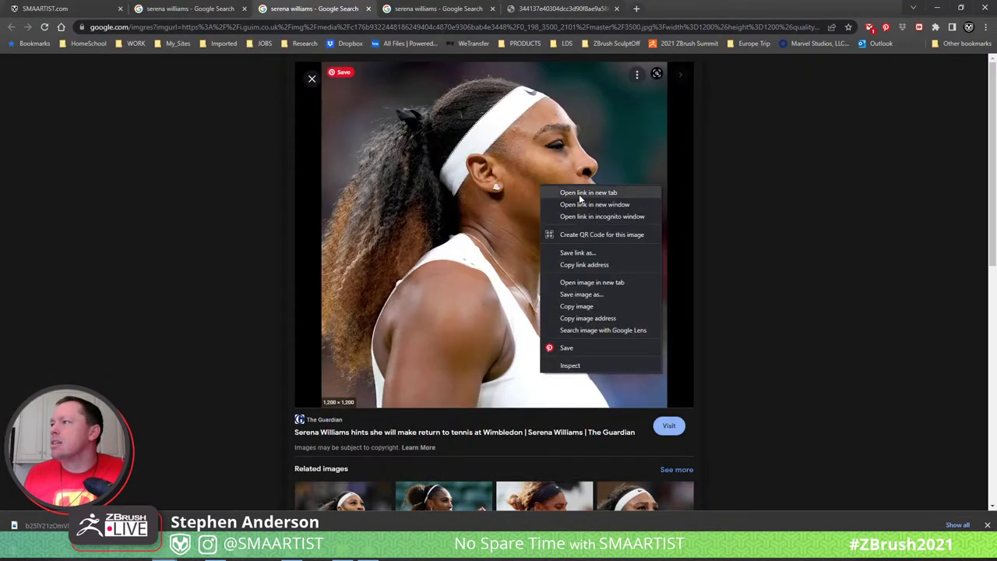
left_click(608, 282)
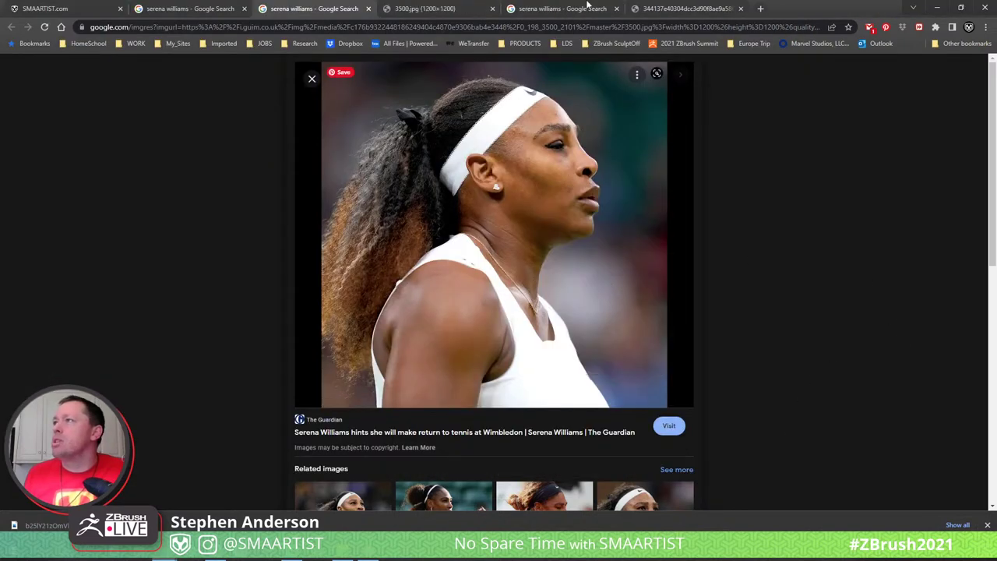
left_click(448, 9)
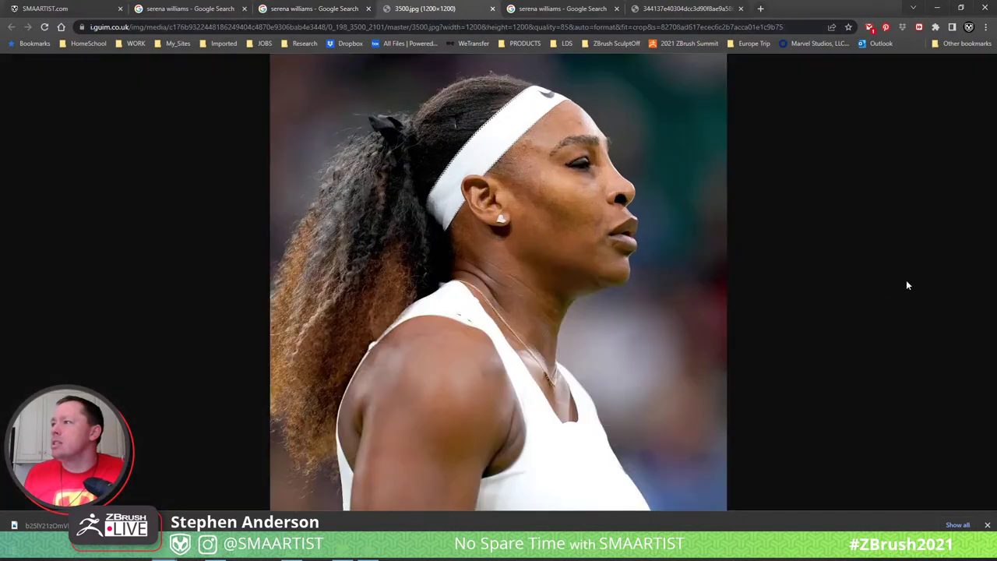
left_click(987, 525)
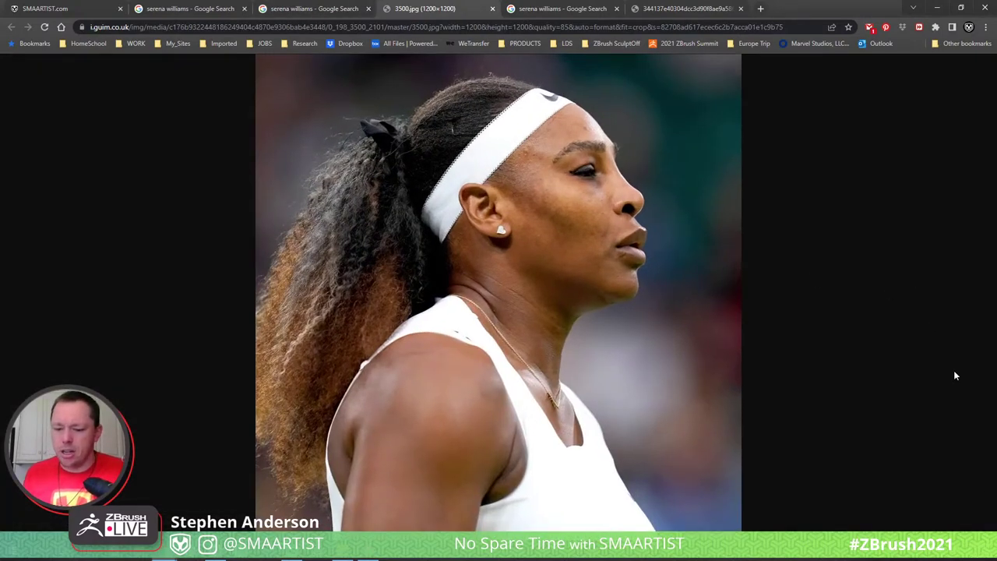
Capture the whole Guardian profile photo as a screenshot of about 936 × 936 pixels and save it
key("Print")
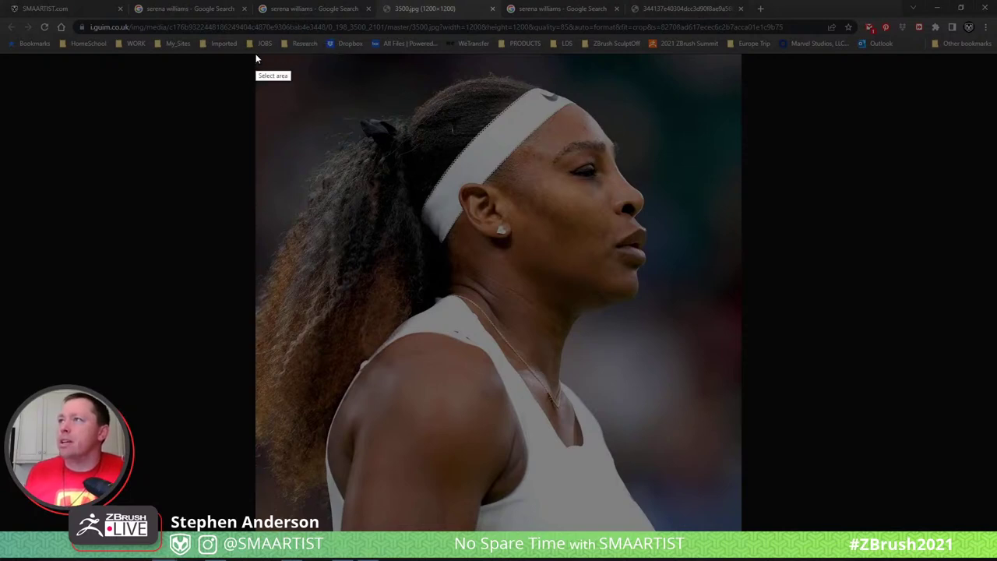
left_click_drag(256, 55, 740, 531)
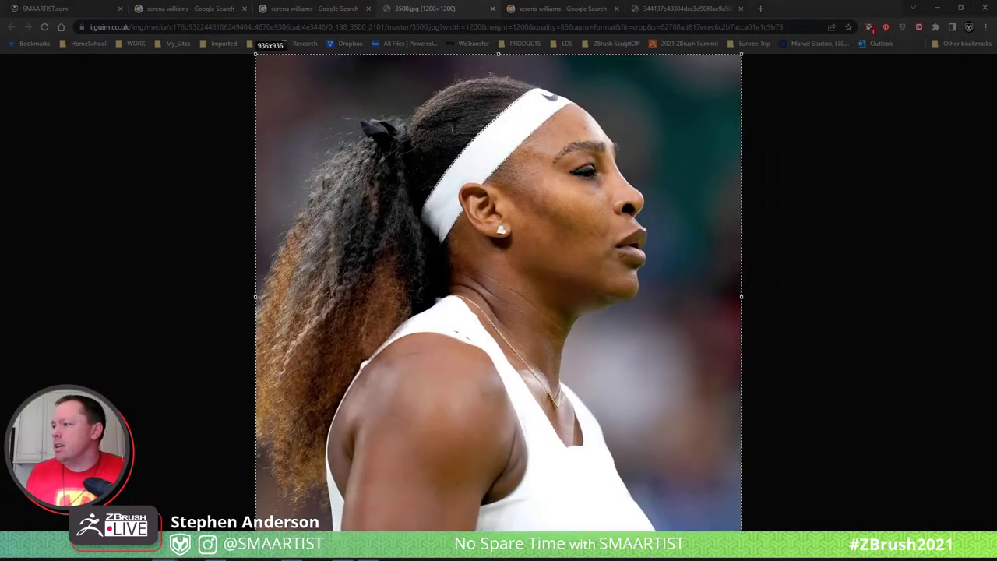
left_click(715, 556)
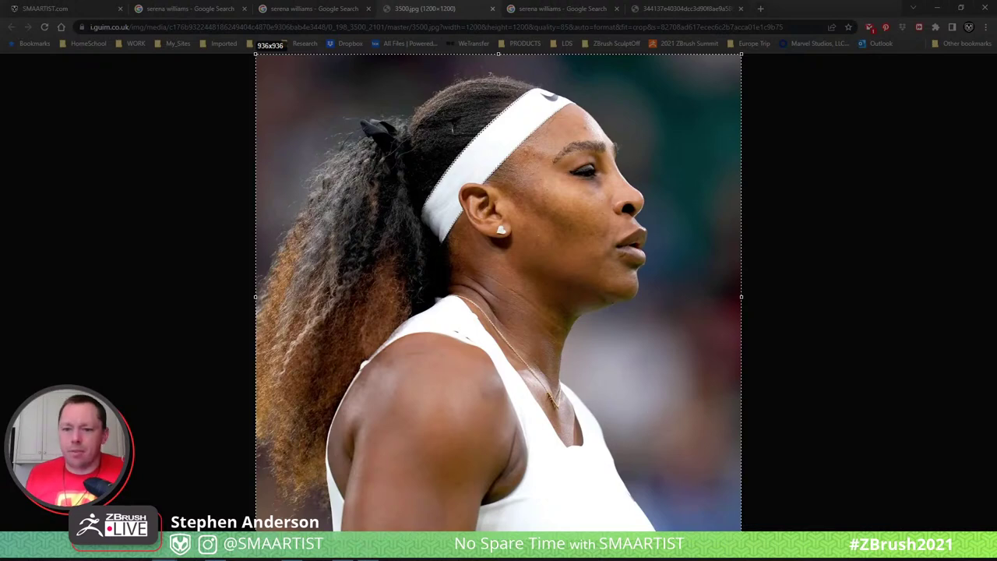
key("Return")
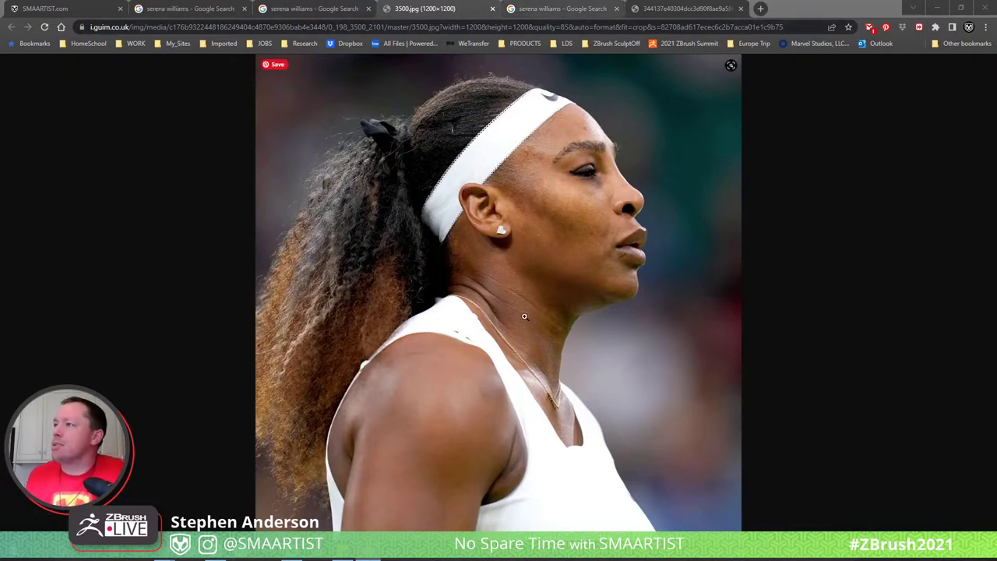
Save the Los Angeles Times clenched-fist photo into the _SERENA folder
left_click(574, 7)
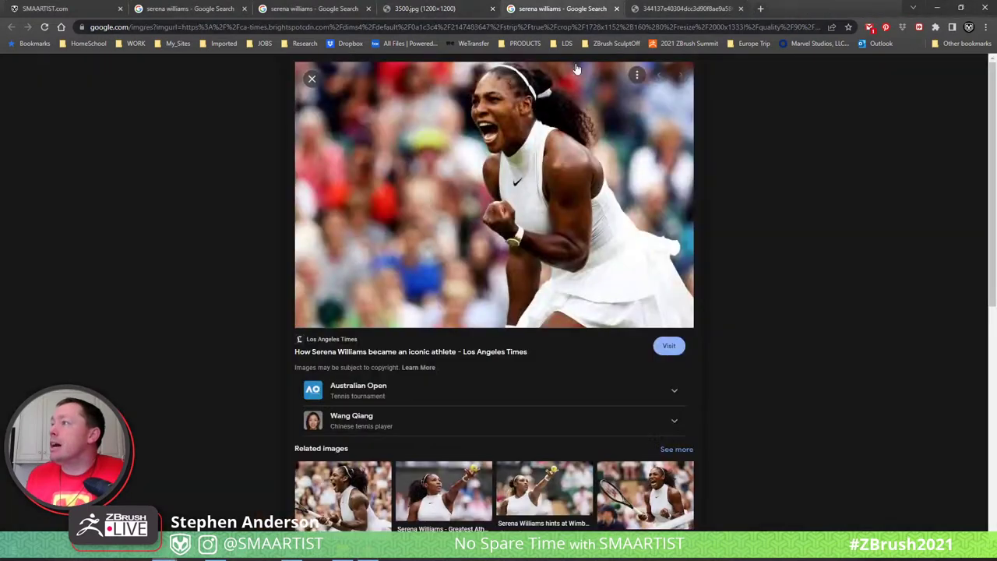
right_click(511, 132)
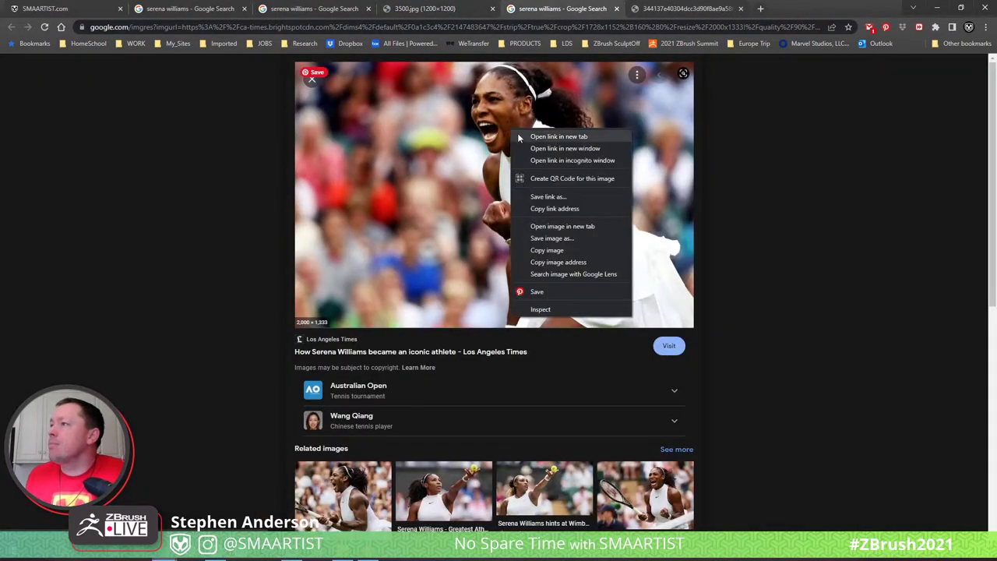
left_click(578, 247)
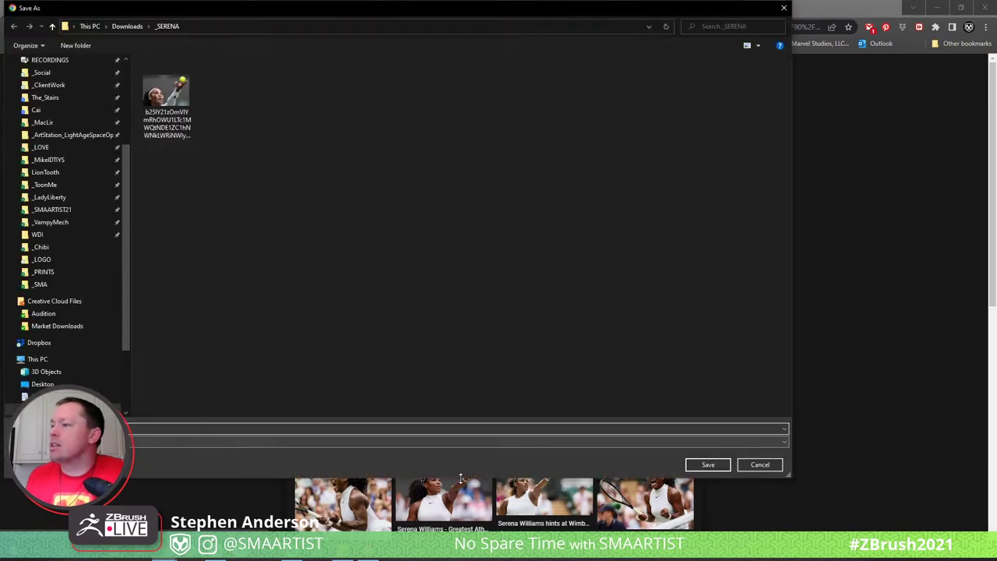
left_click(717, 466)
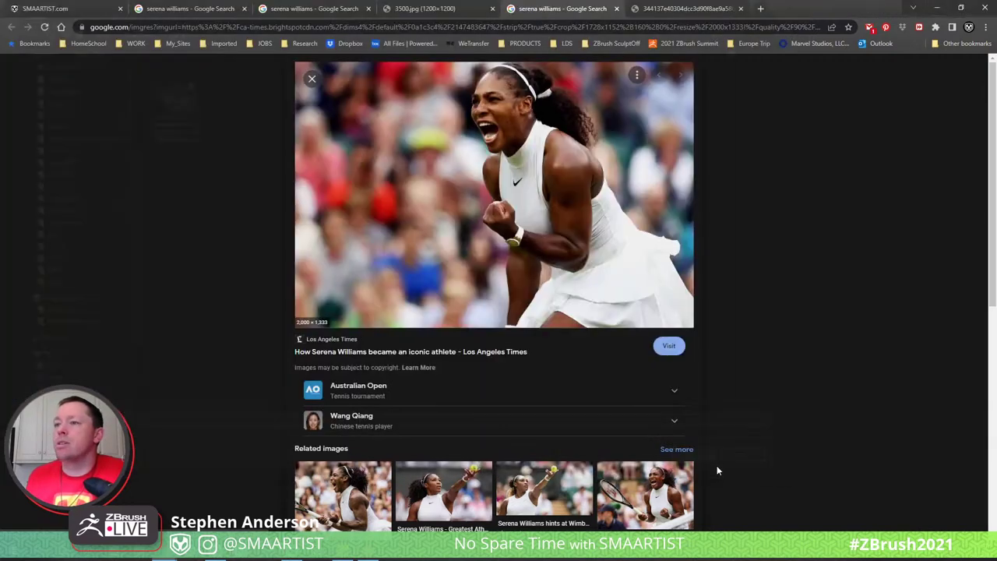
Open the related WearTesters ball-toss photo and save it into the _SERENA folder
left_click(460, 493)
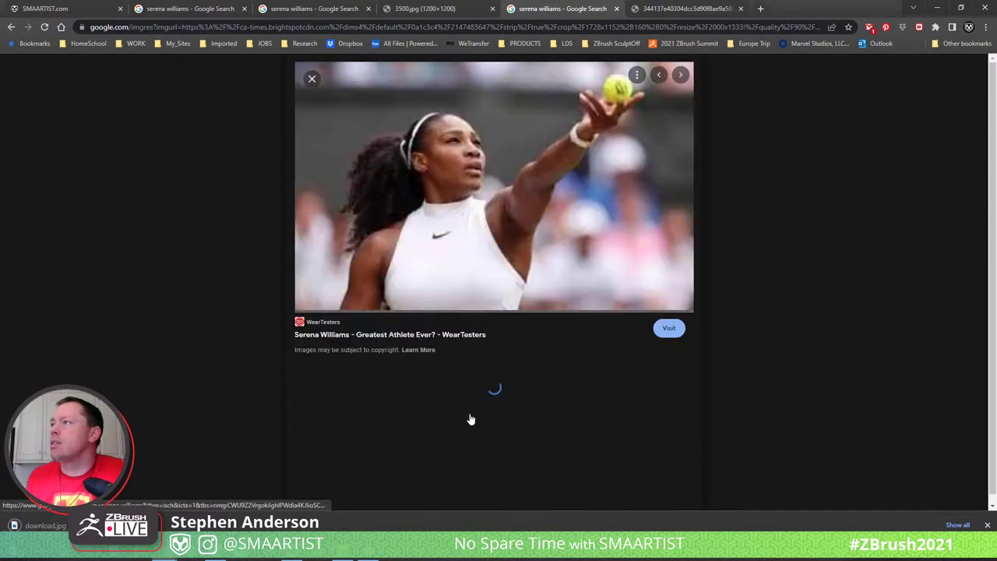
right_click(468, 193)
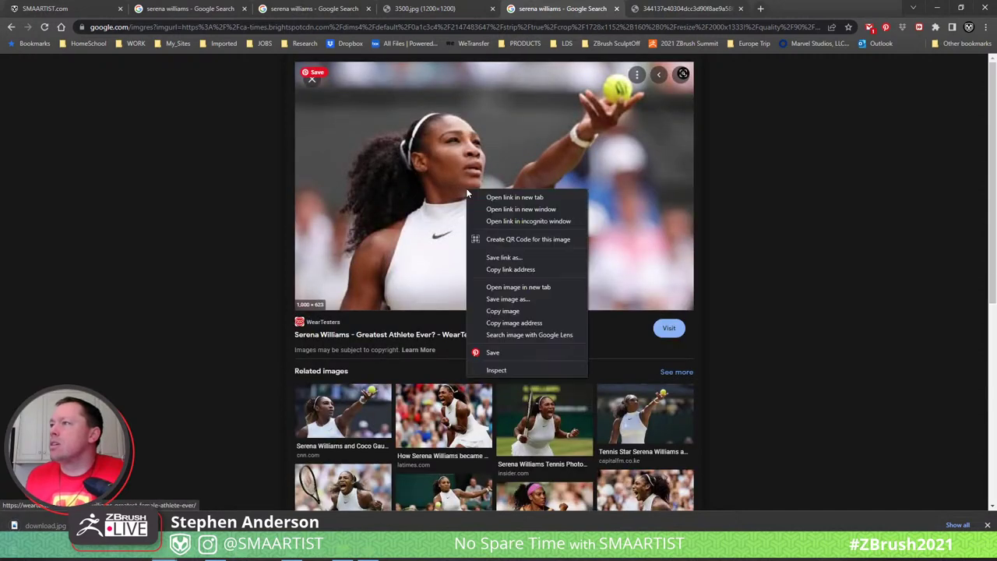
left_click(523, 301)
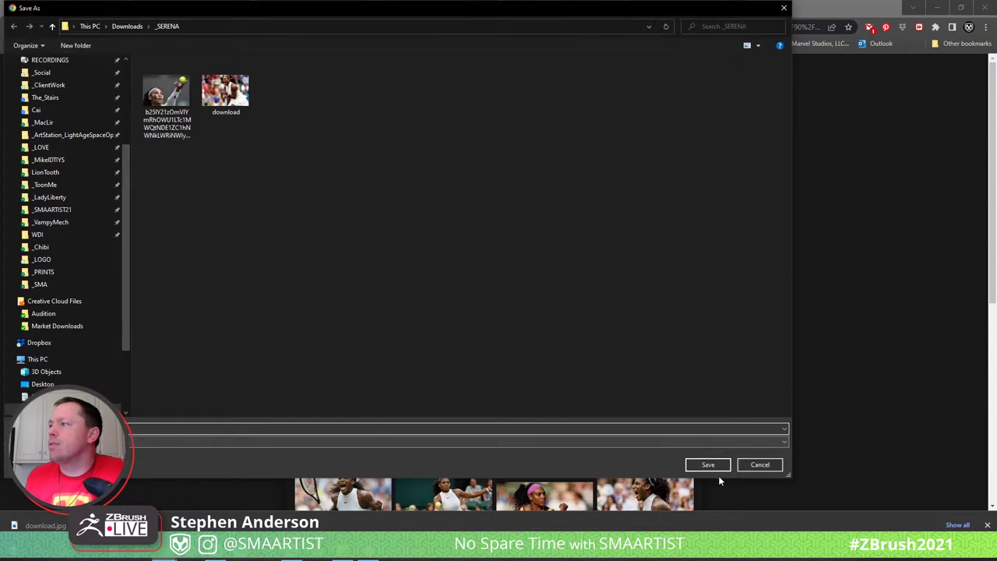
left_click(714, 464)
Open the Guardian racket photo in a new tab, and save the related "serena williams nike commercial" photo into the _SERENA folder
scroll(851, 350, "down", 1)
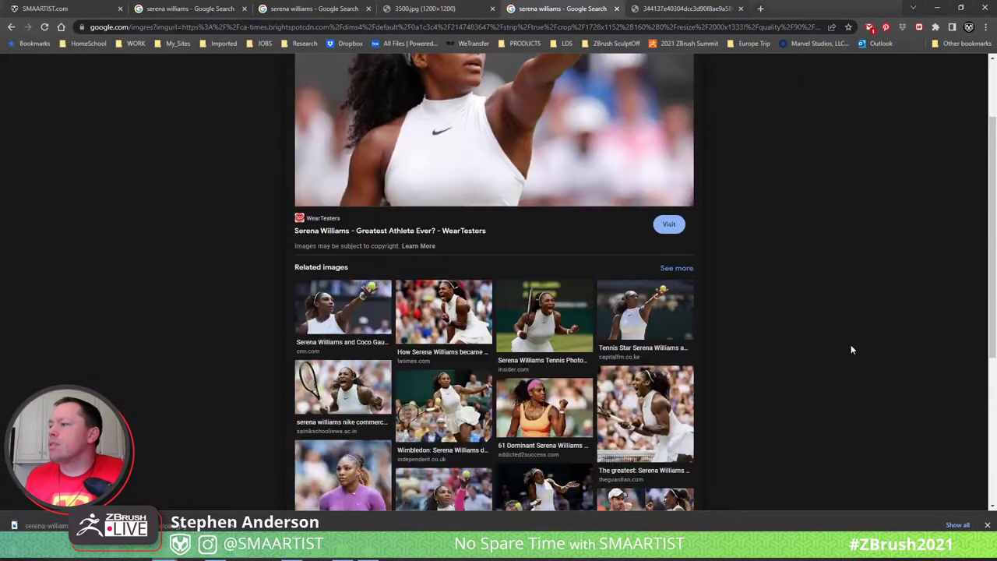
middle_click(641, 413)
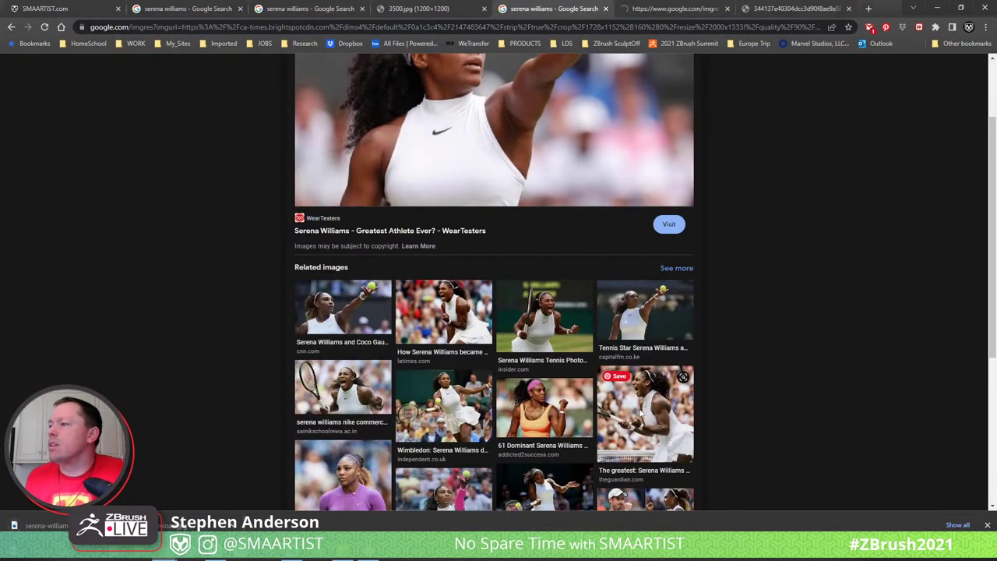
left_click(341, 400)
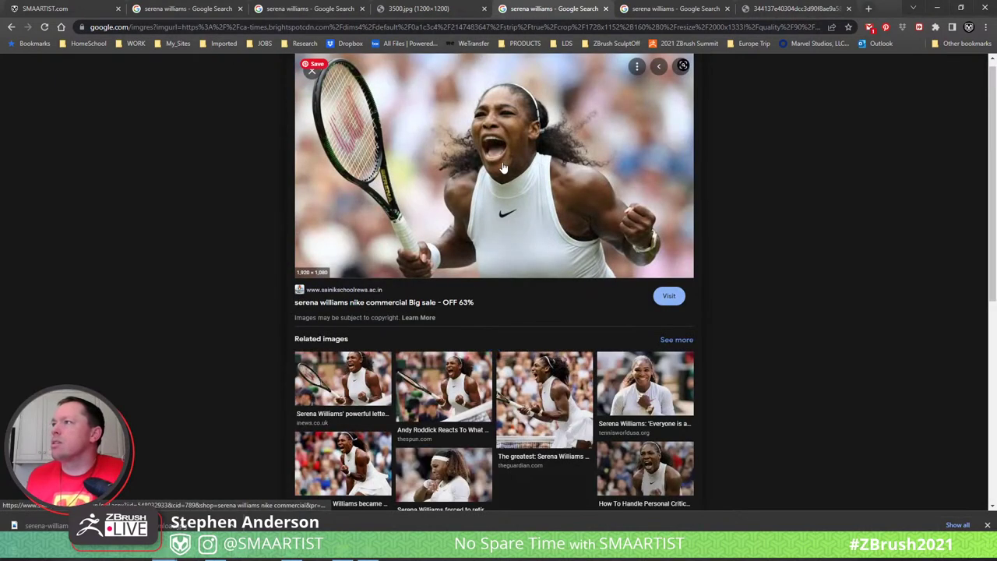
right_click(503, 163)
left_click(540, 272)
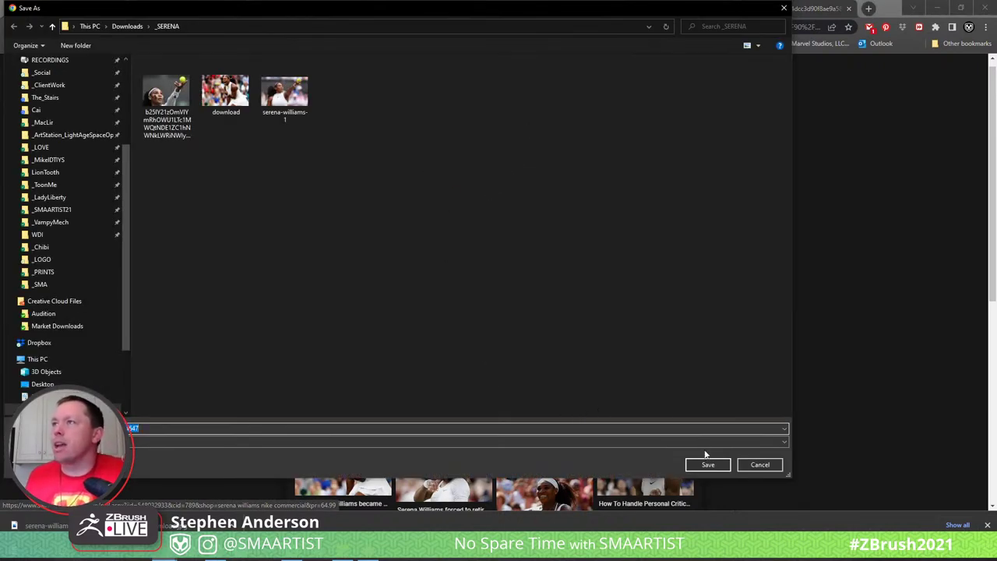
left_click(712, 463)
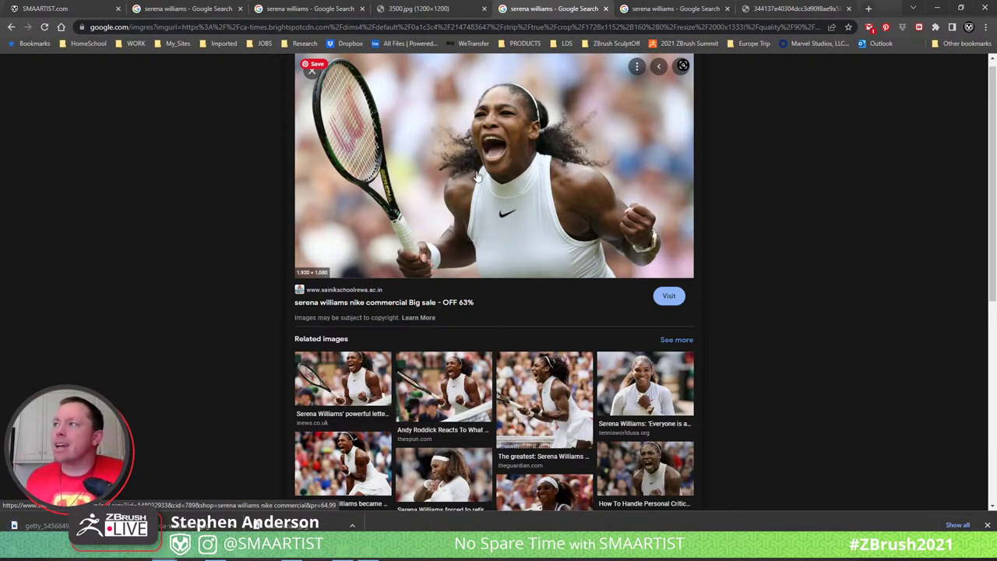
Reopen the WearTesters ball-toss photo from the related images, save it again to the _SERENA folder, and close its tab
scroll(742, 207, "down", 1)
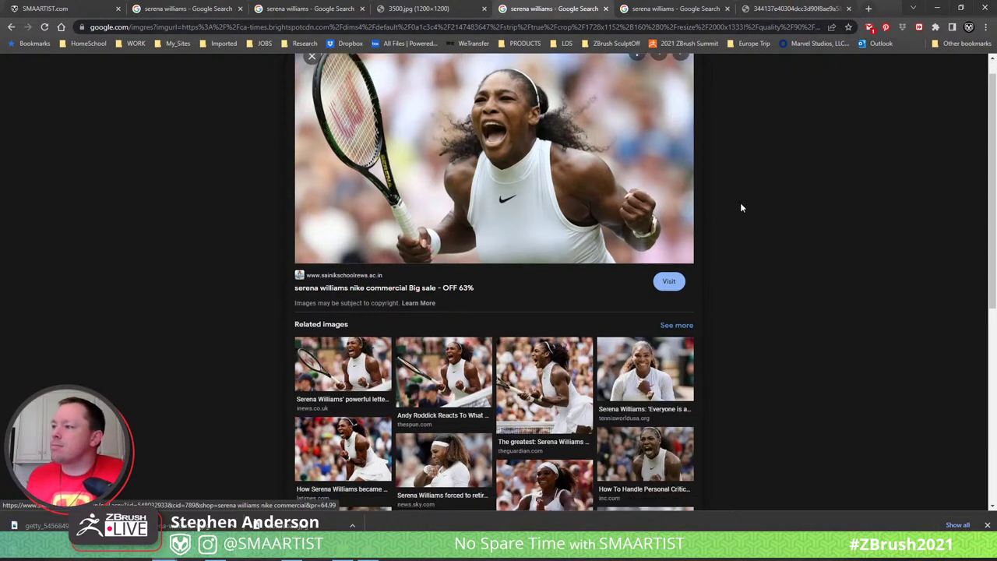
scroll(742, 207, "down", 1)
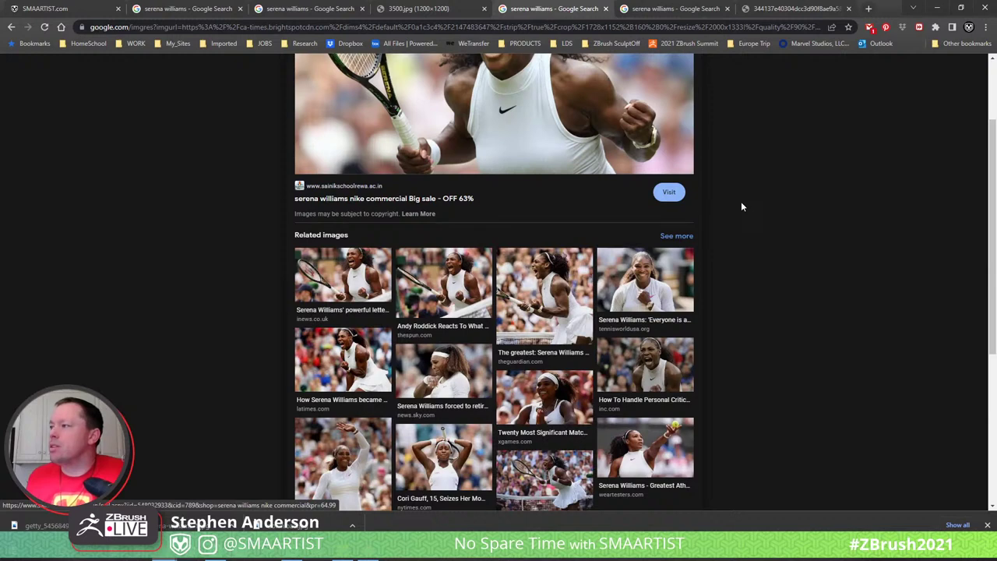
left_click(654, 444)
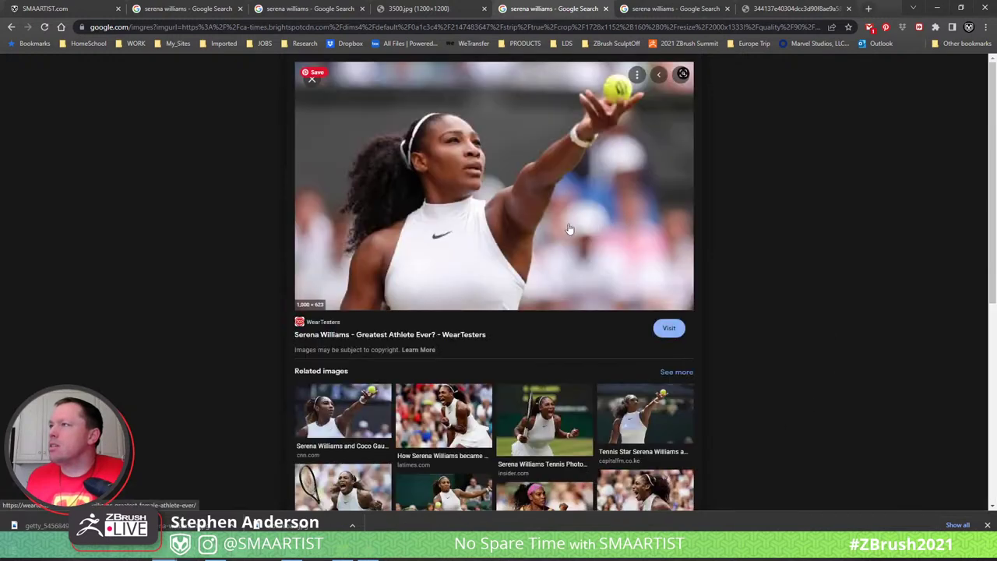
right_click(488, 187)
left_click(551, 302)
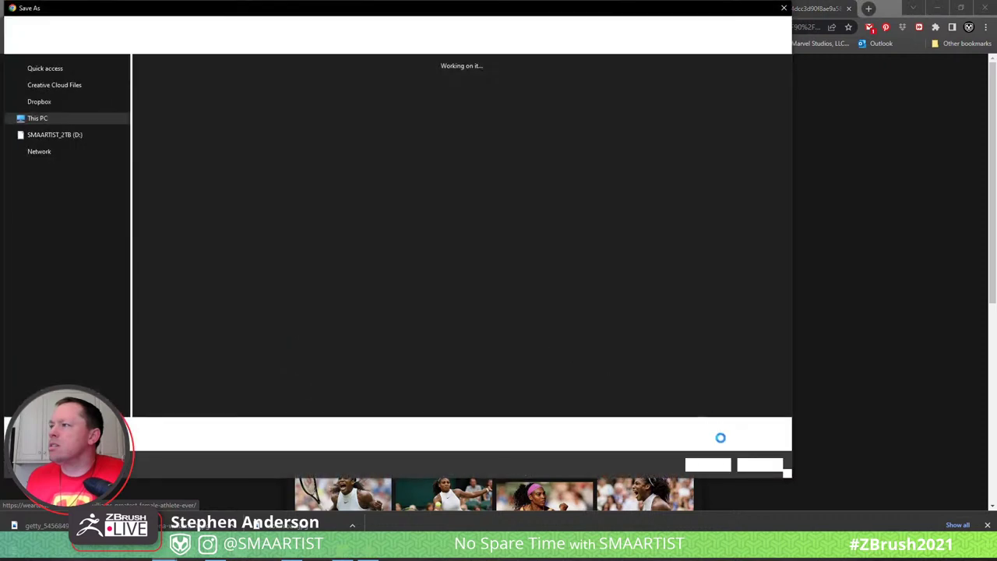
left_click(722, 465)
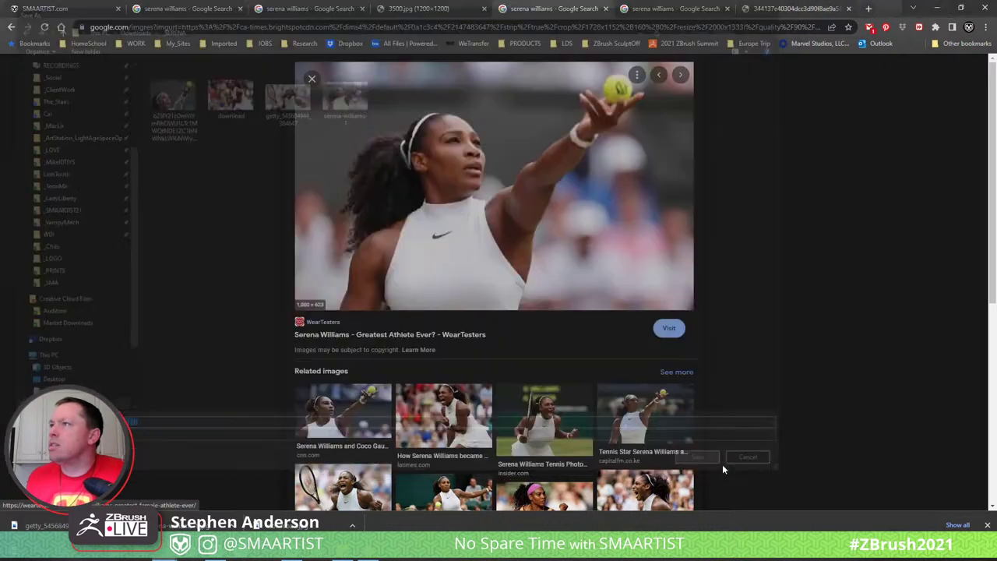
left_click(605, 9)
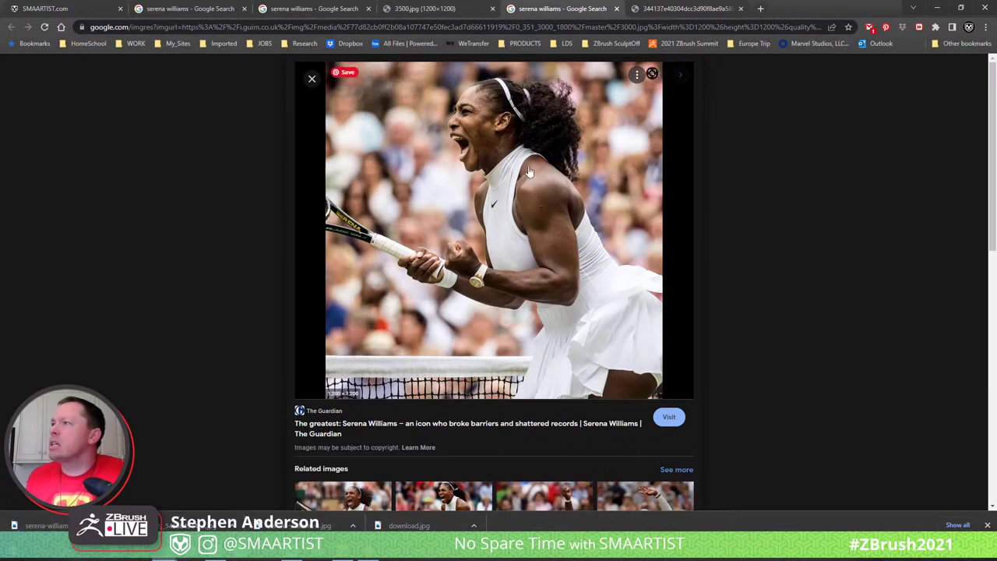
right_click(504, 157)
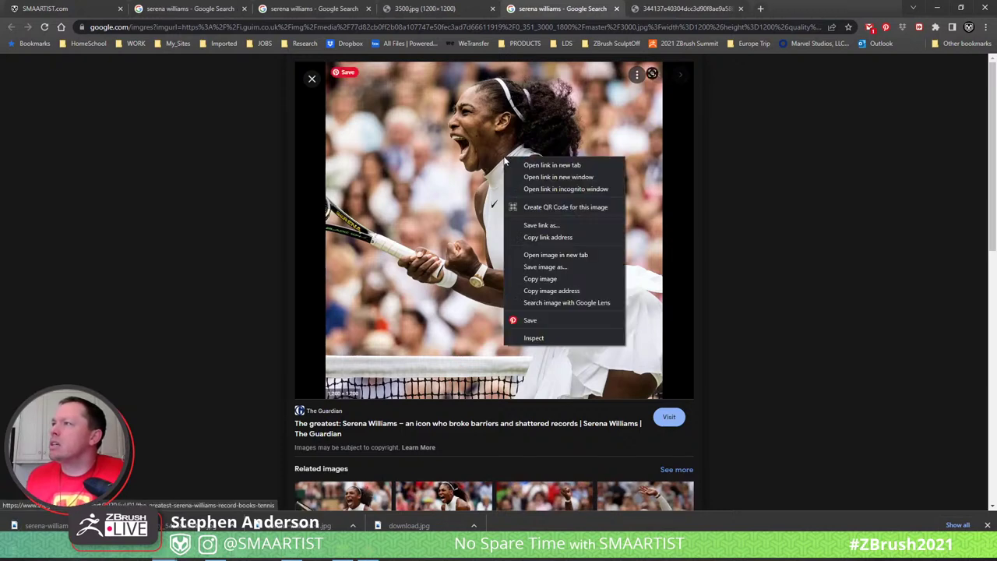
left_click(568, 269)
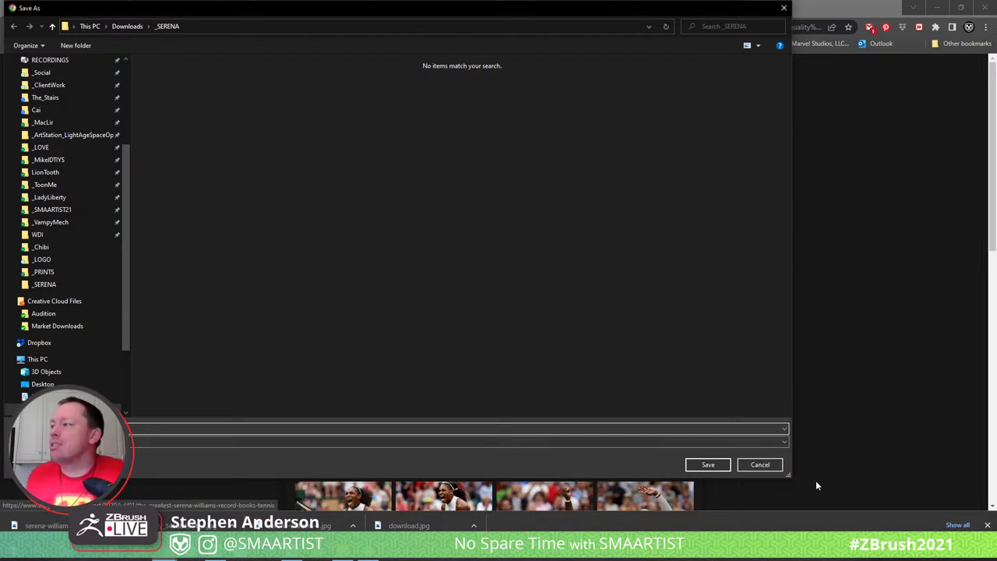
left_click(749, 464)
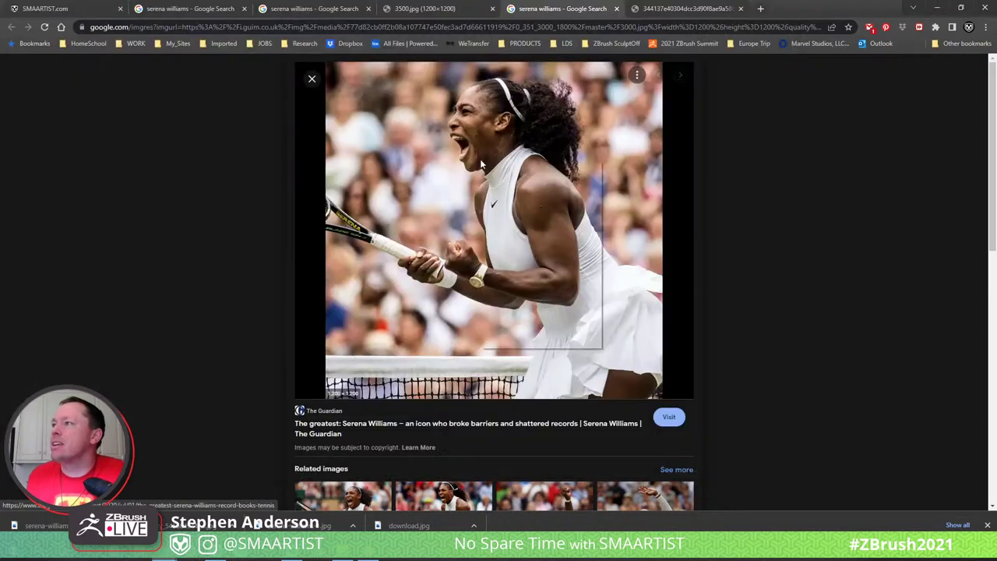
Open the Guardian racket photo as a full image in a new tab, dismiss the downloads bar, and view the image
right_click(481, 160)
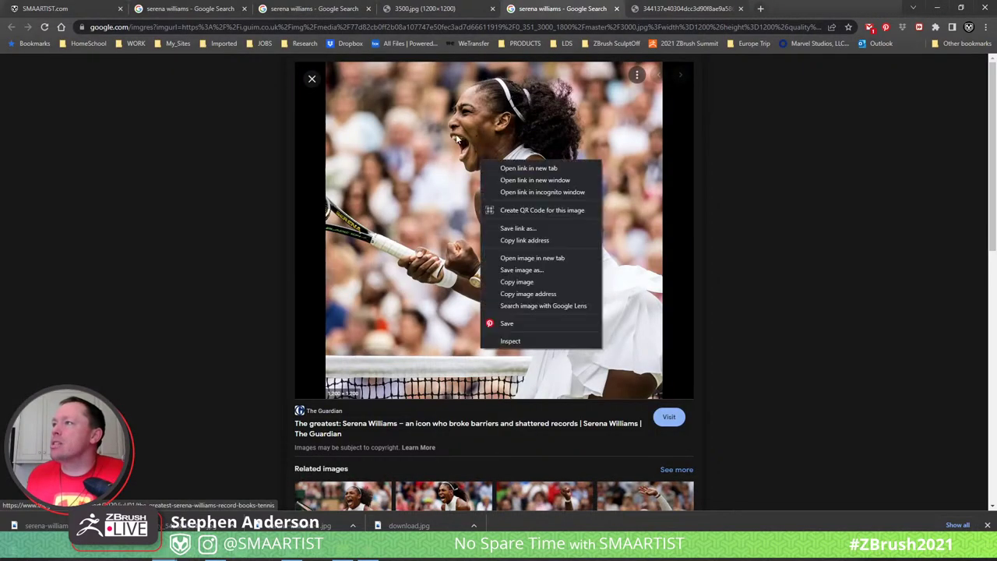
left_click(532, 258)
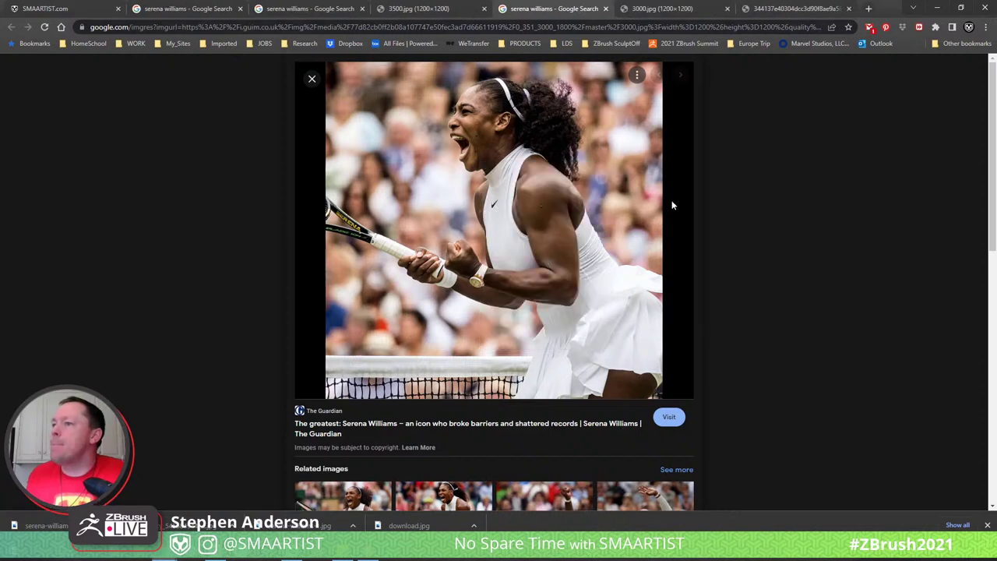
left_click(987, 525)
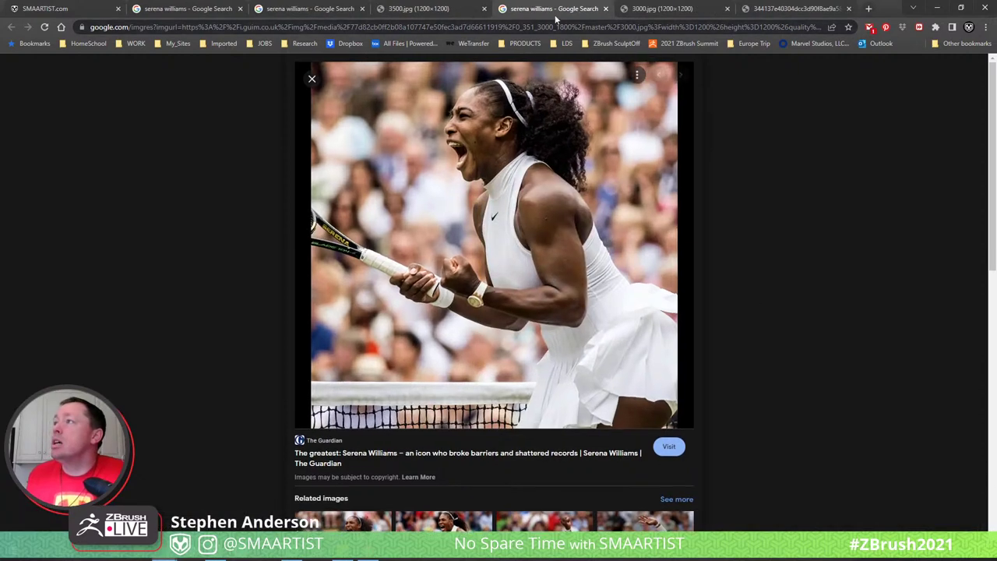
left_click(654, 9)
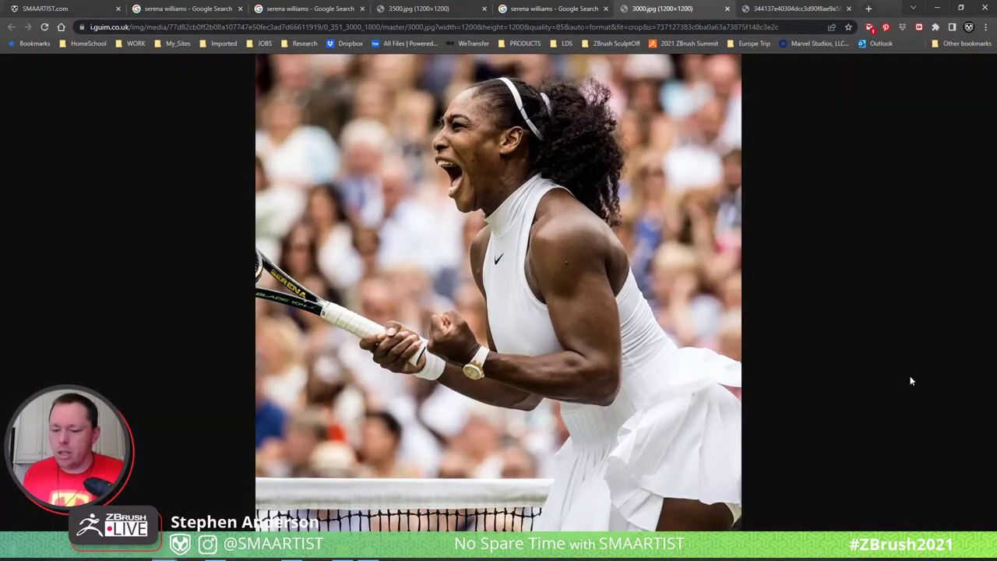
Capture the Guardian racket photo as a screenshot of about 935 × 931 pixels and close both of its tabs
key("Print")
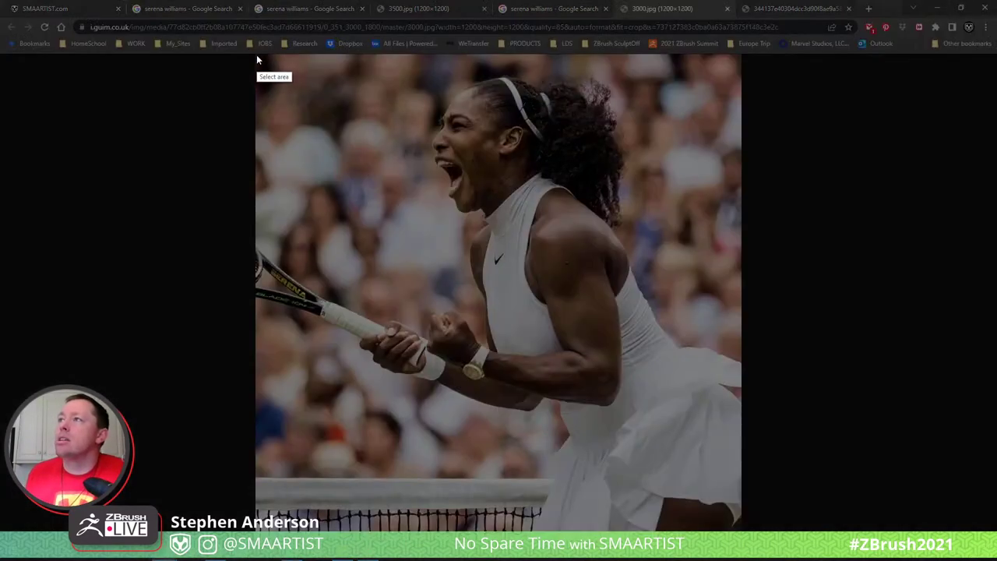
mouse_move(257, 54)
left_mouse_down()
mouse_move(425, 190)
mouse_move(741, 535)
left_mouse_up()
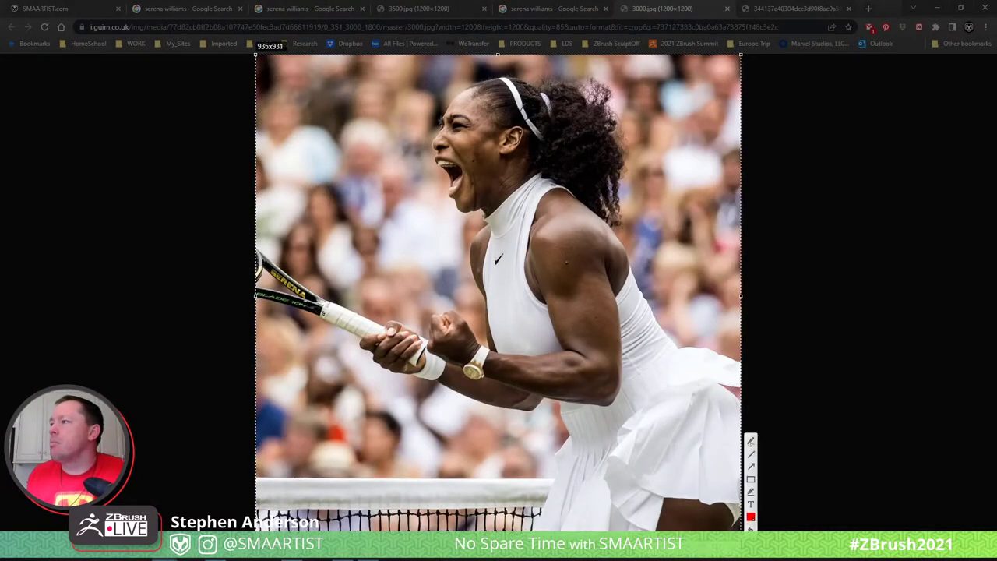
left_click(693, 547)
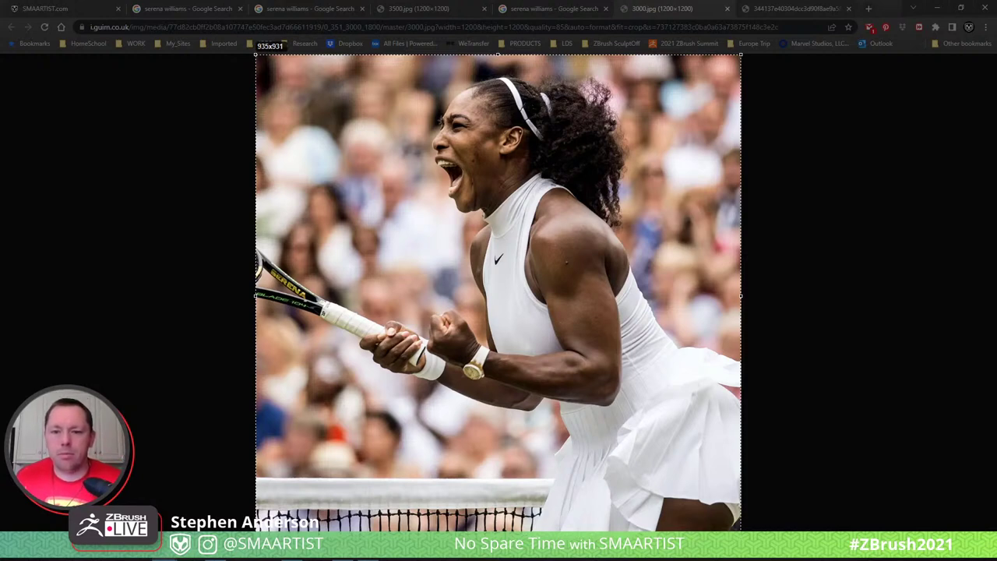
key("ctrl+c")
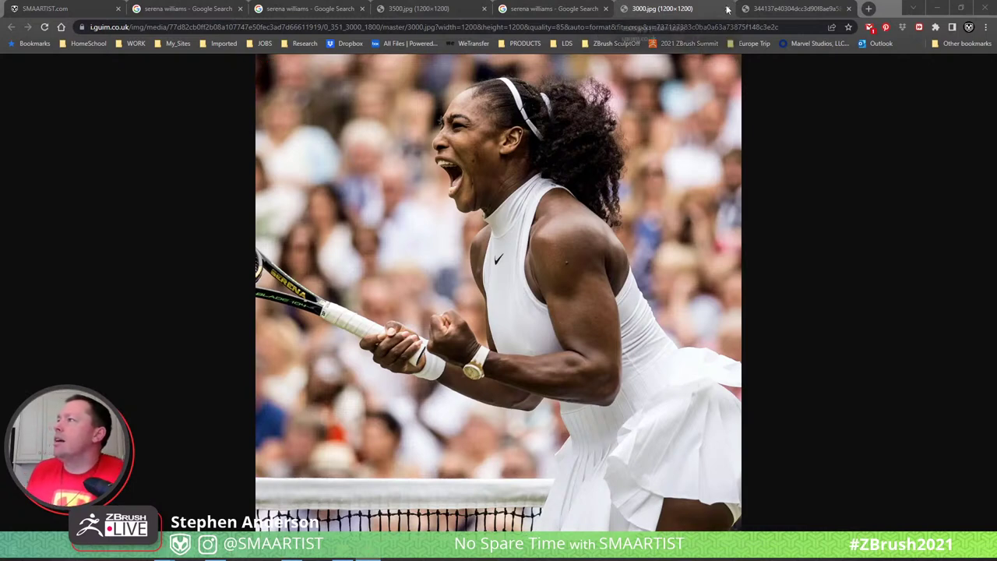
left_click(727, 8)
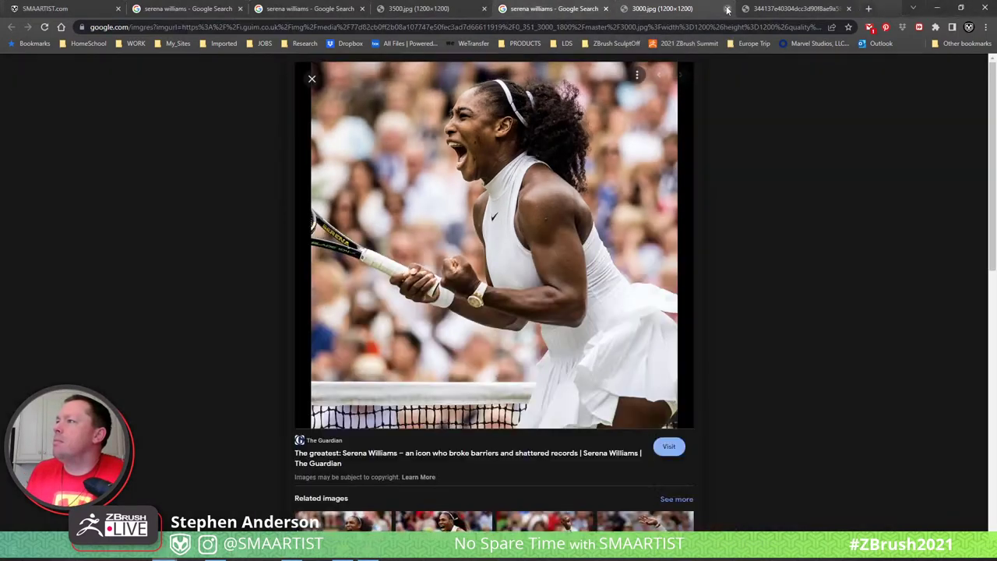
left_click(605, 9)
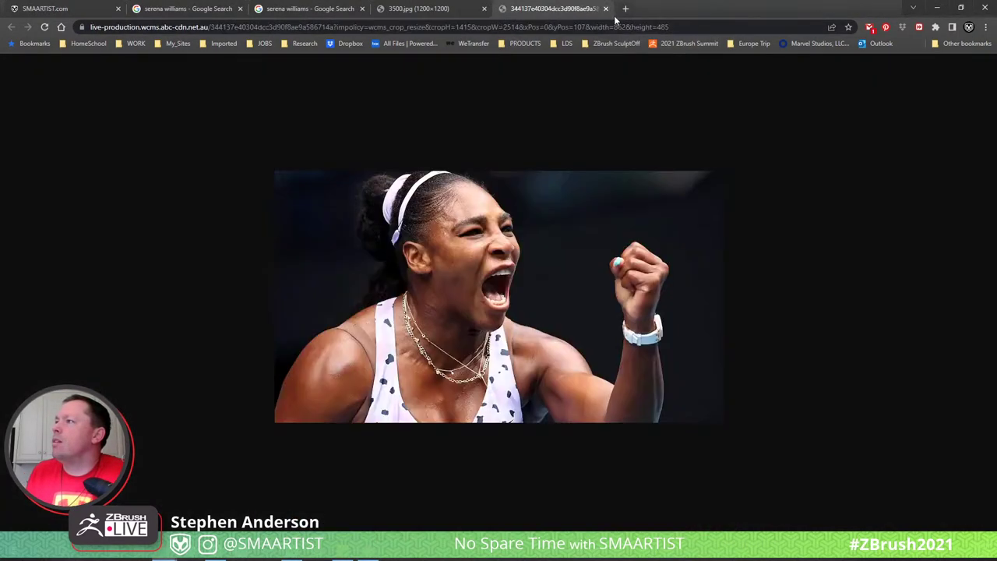
right_click(538, 240)
left_click(603, 259)
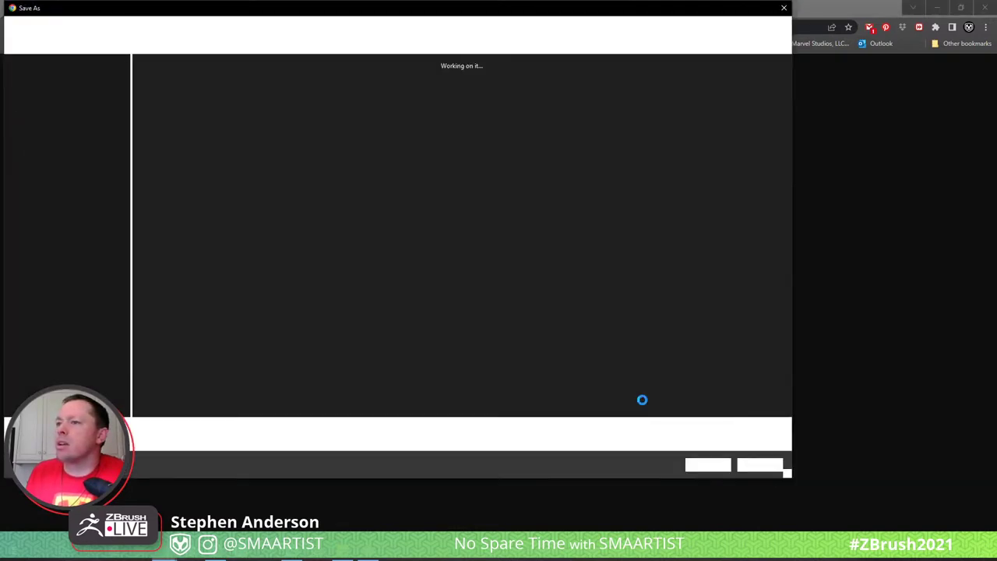
left_click(759, 464)
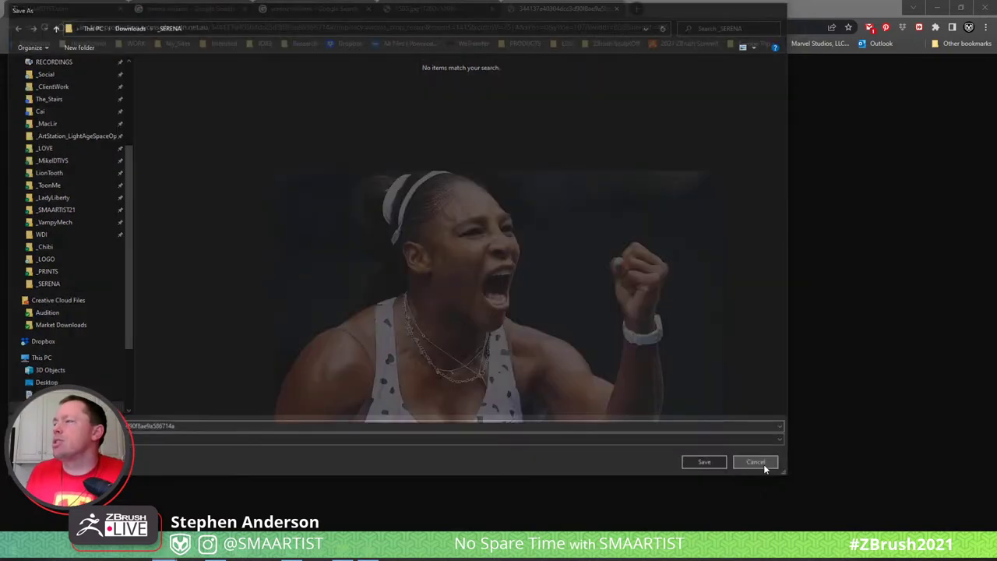
Capture the fist-pump photo as a screenshot of about 855 × 483 pixels and save it into the _SERENA folder
key("Print")
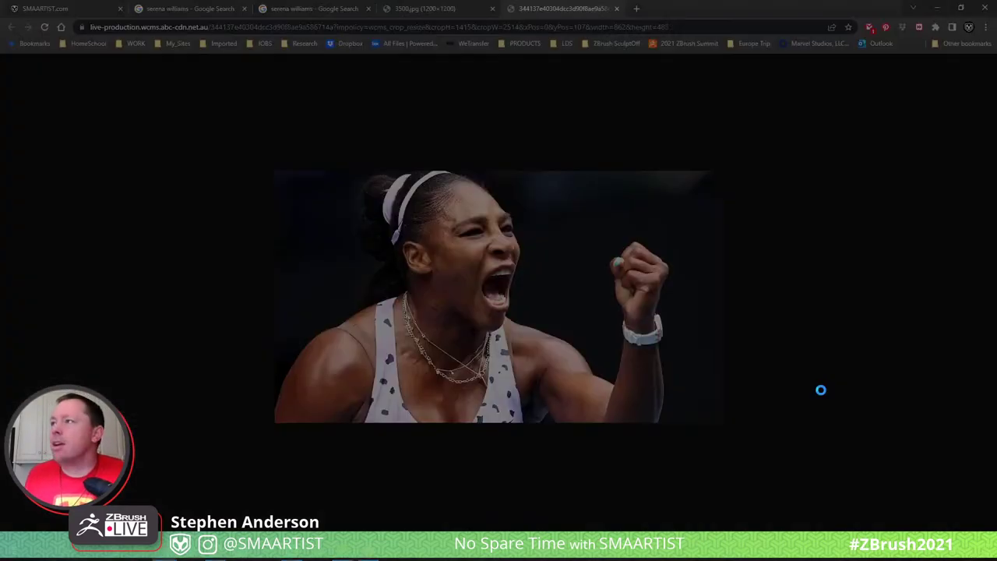
left_click_drag(275, 172, 720, 422)
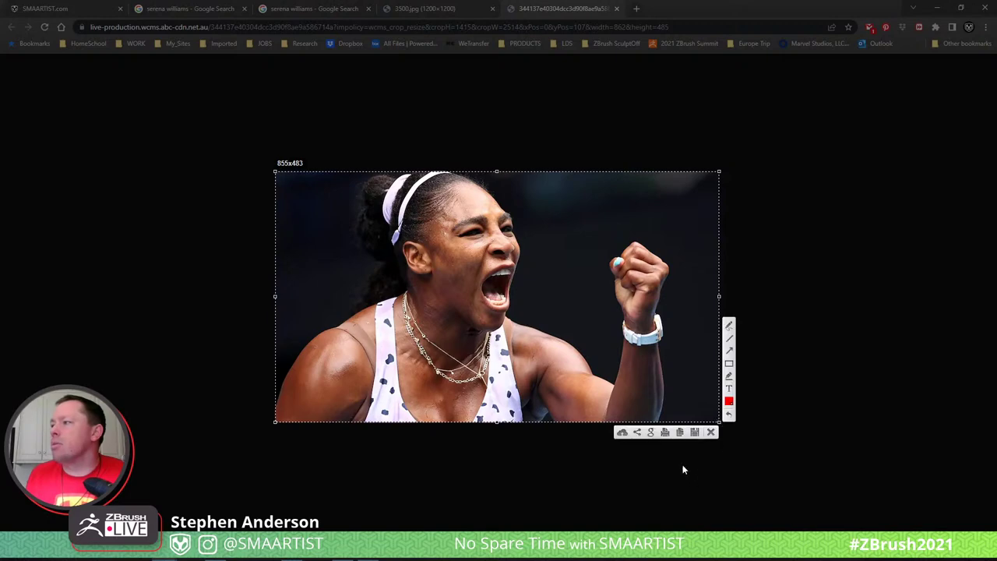
left_click(696, 433)
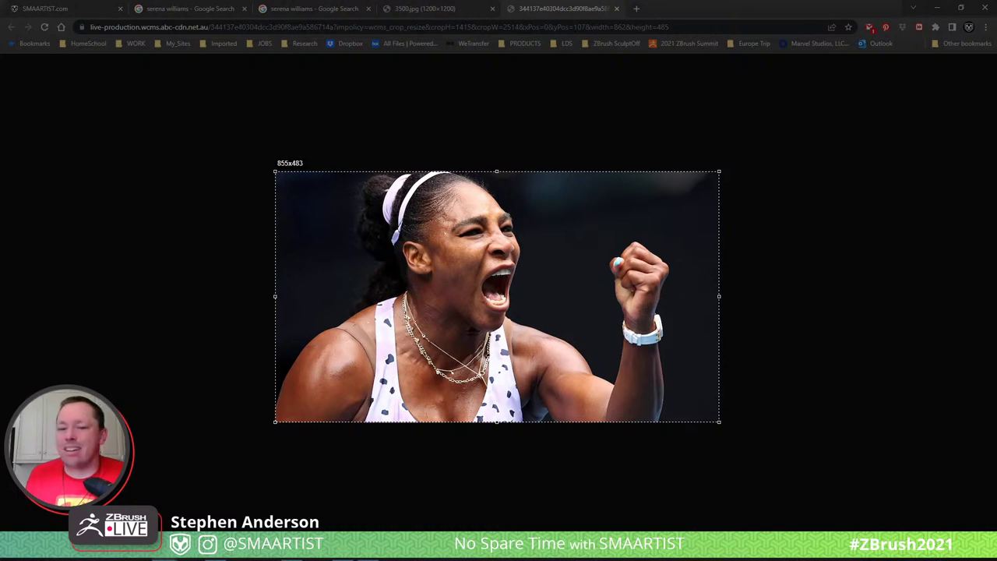
key("Return")
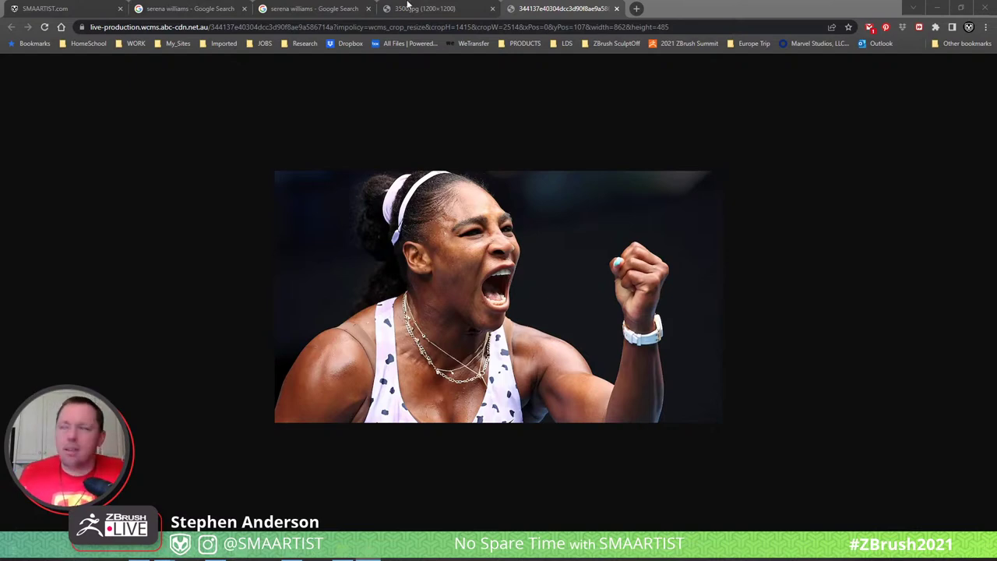
Switch to ZBrush, bring the _SERENA folder window into view, and open the image serena-williams-1 (1)
left_click(216, 558)
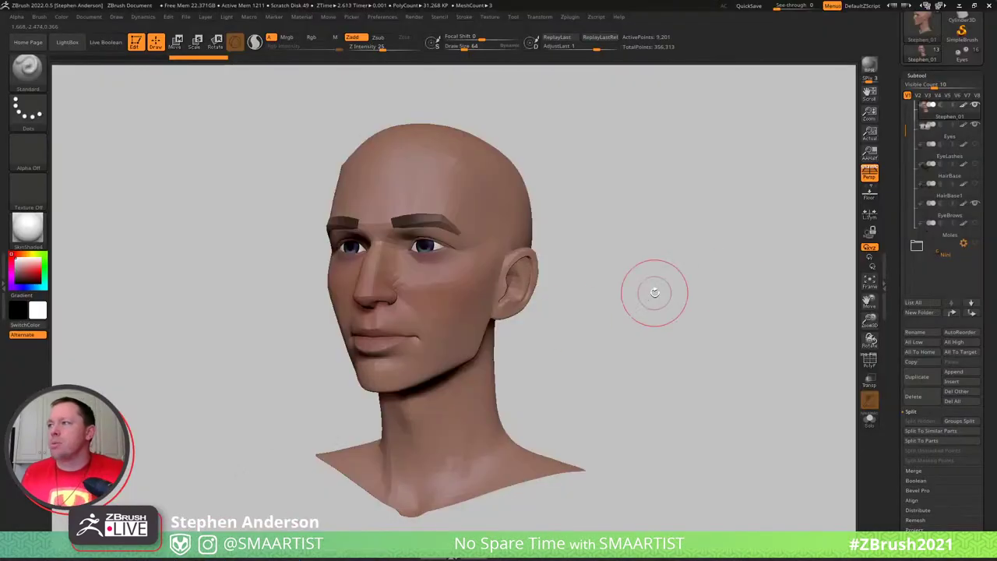
mouse_move(654, 293)
left_mouse_down()
mouse_move(694, 289)
mouse_move(629, 282)
mouse_move(644, 283)
left_mouse_up()
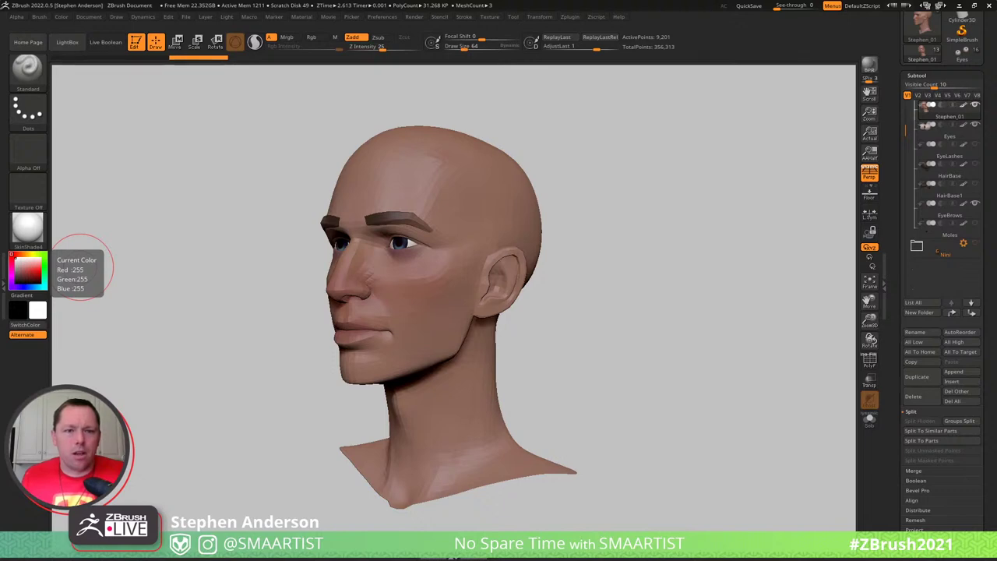
left_click_drag(0, 28, 441, 73)
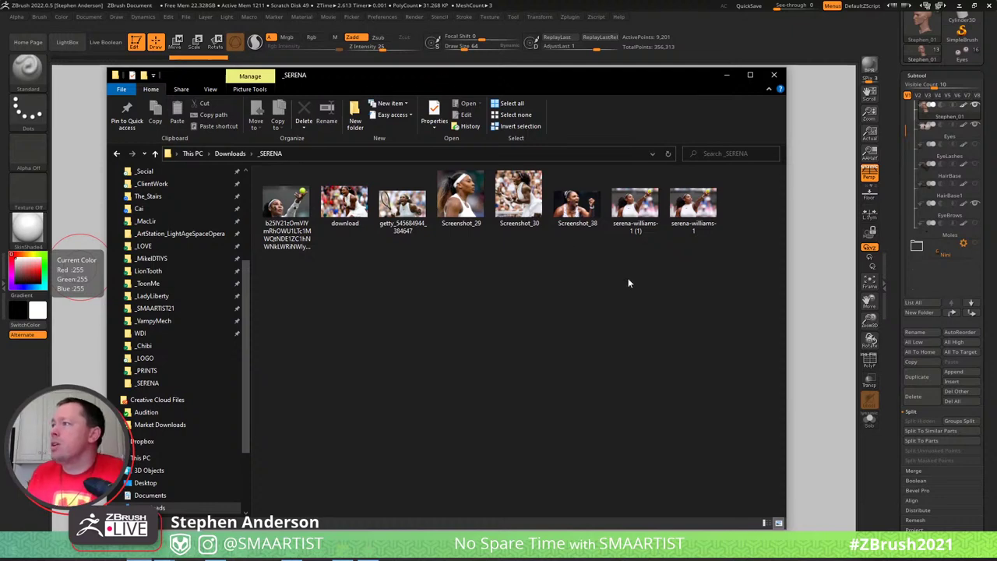
left_click(644, 218)
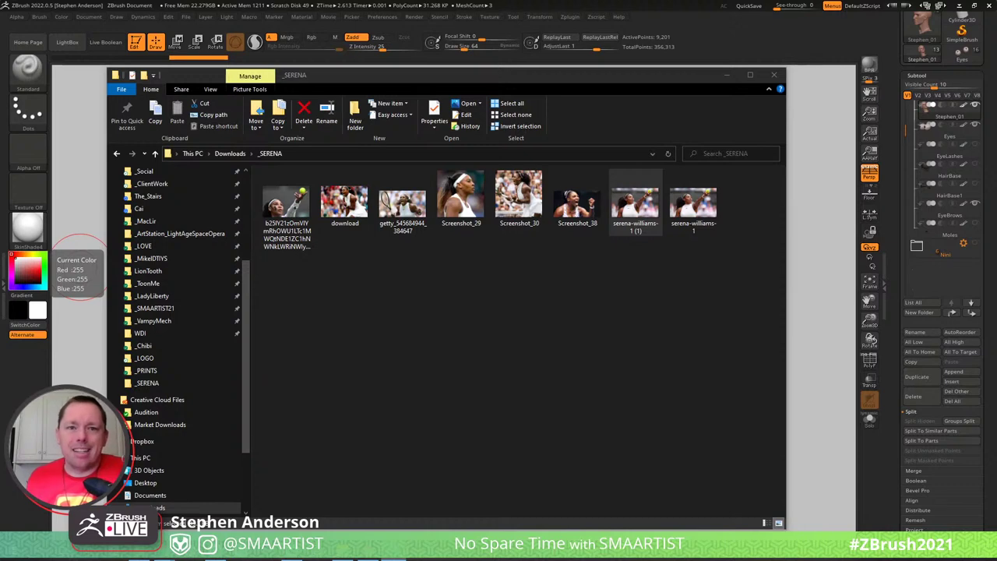
key("Return")
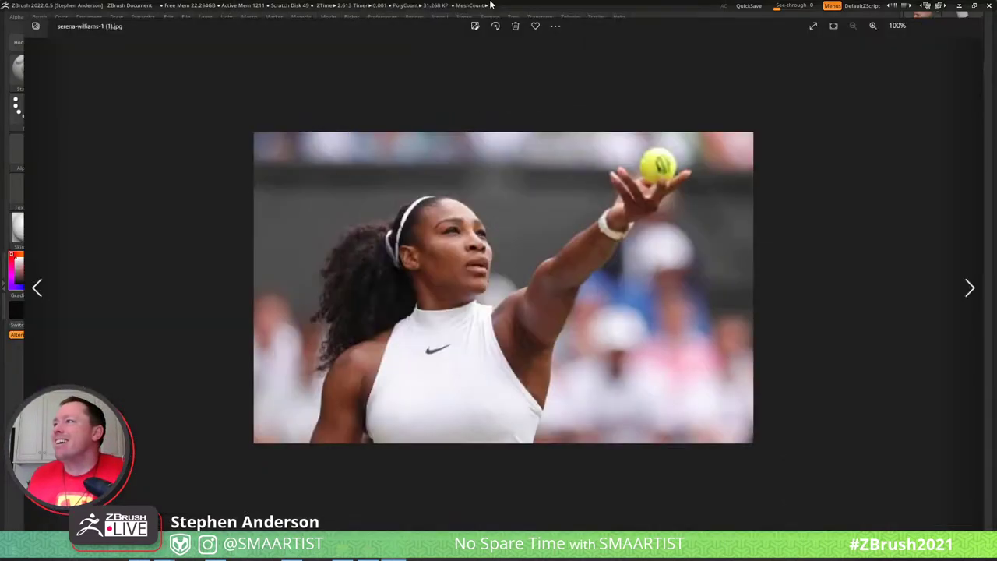
Compare the two ball-toss photos, delete the duplicate serena-williams-1 (1).jpg, and clear the viewer and folder window off the ZBrush canvas
key("Left")
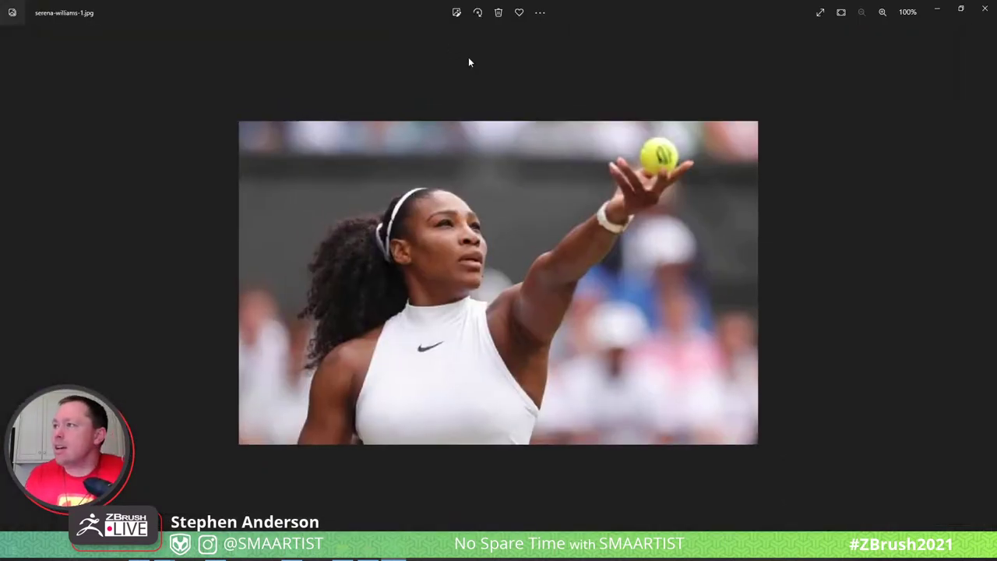
key("Right")
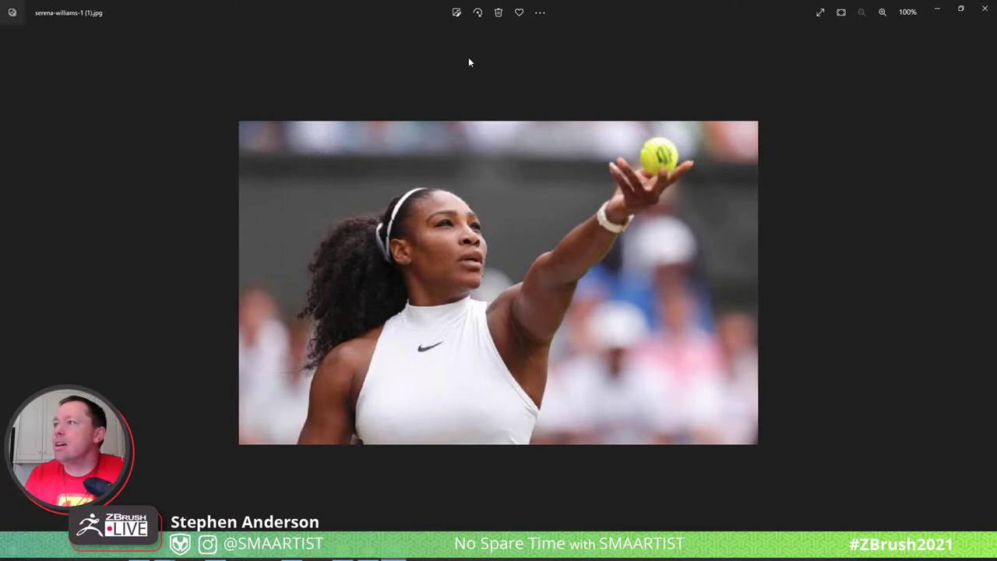
left_click(498, 12)
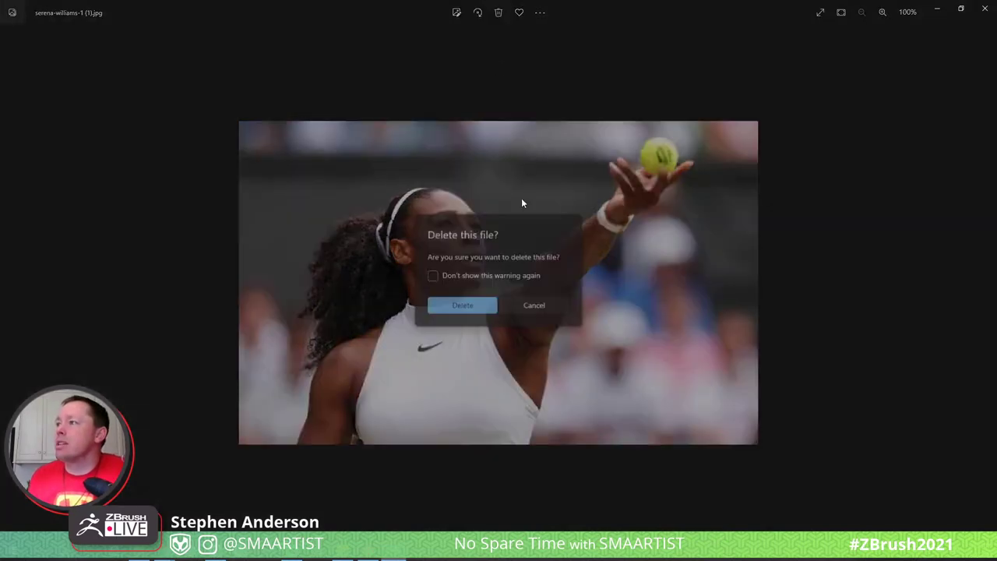
left_click(480, 308)
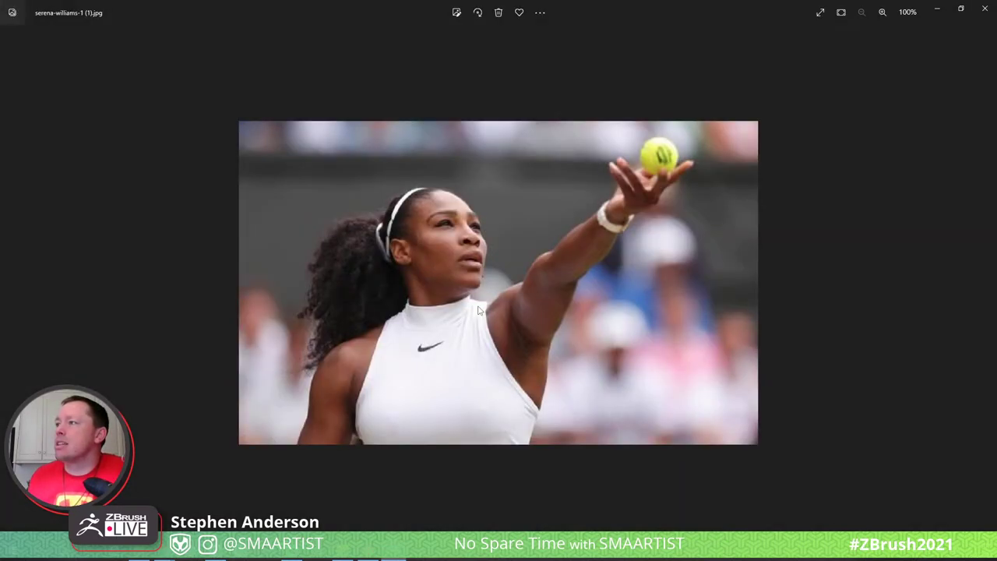
left_click(984, 10)
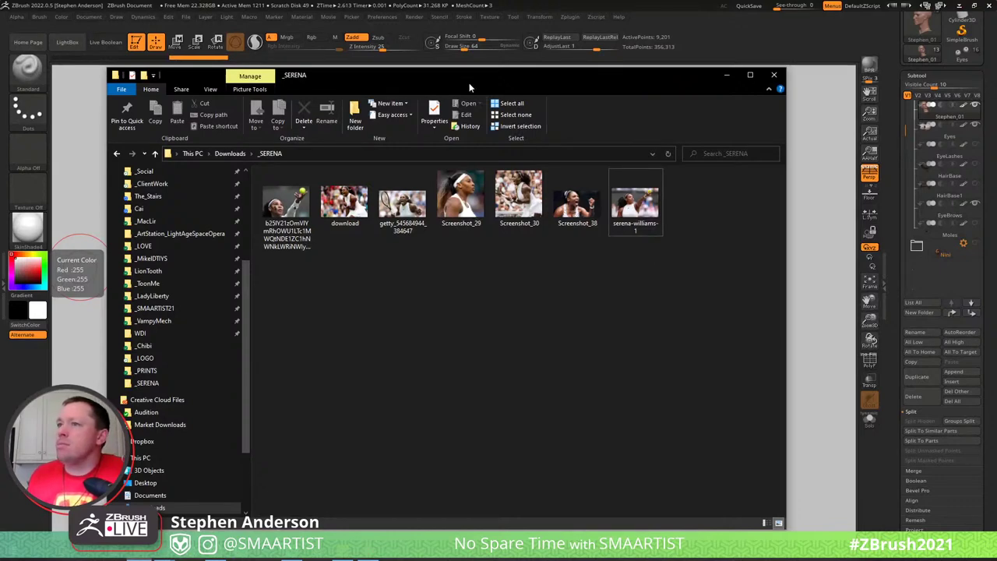
left_click_drag(468, 83, 1, 299)
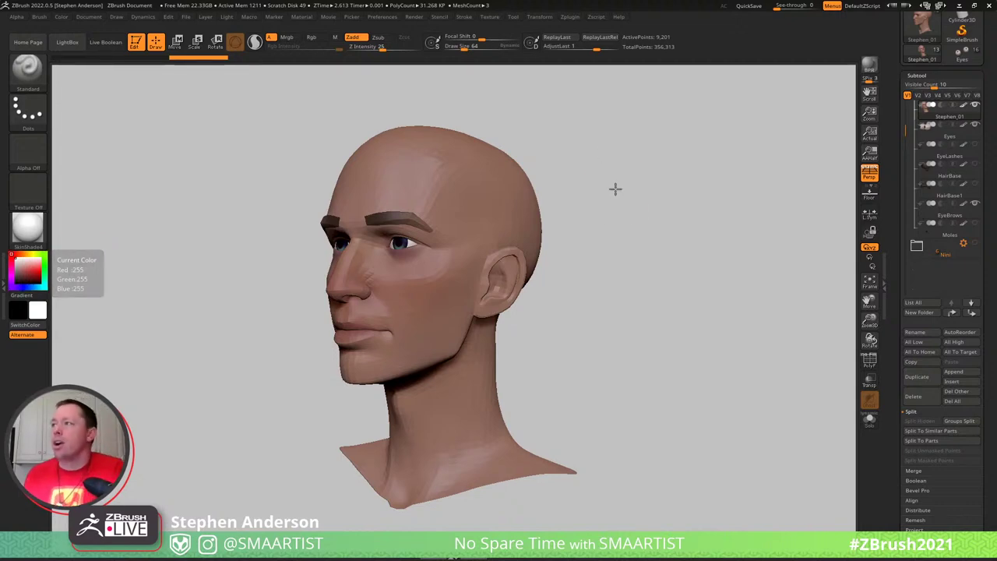
Set the QuickSave preferences to a Maximum Duration of 60 minutes and a Rest Duration of 5
left_click(381, 17)
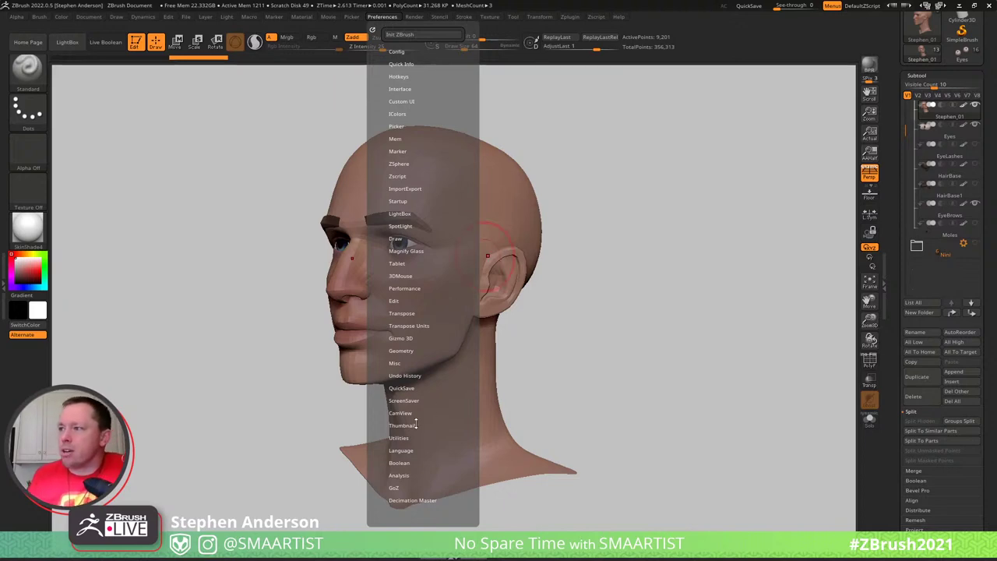
left_click(402, 386)
left_click(406, 397)
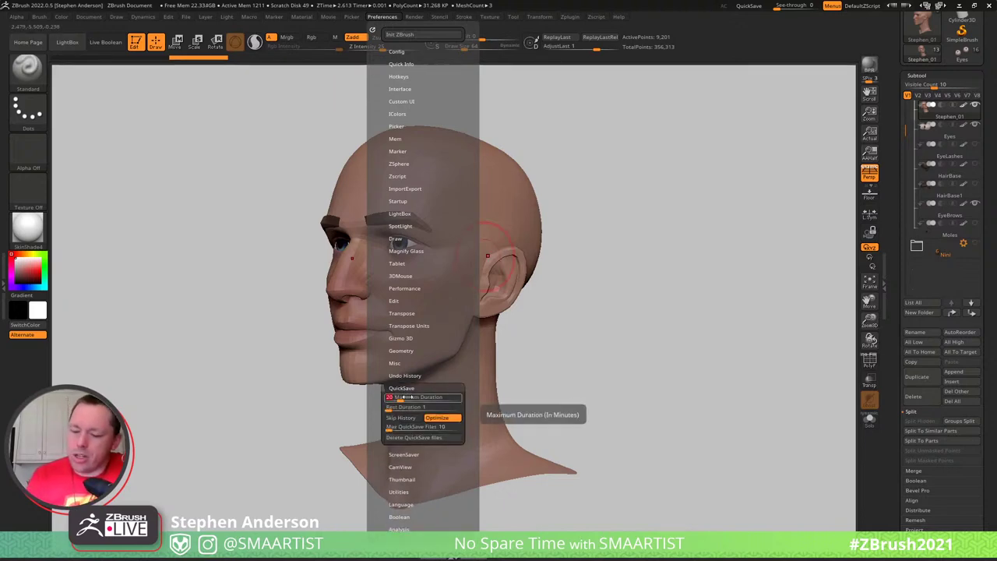
type("60")
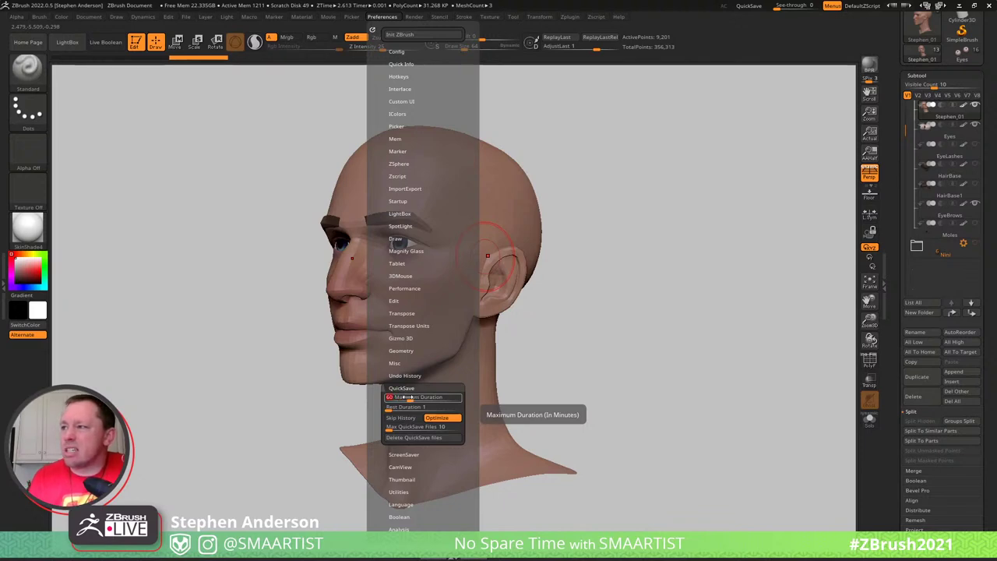
left_click(407, 407)
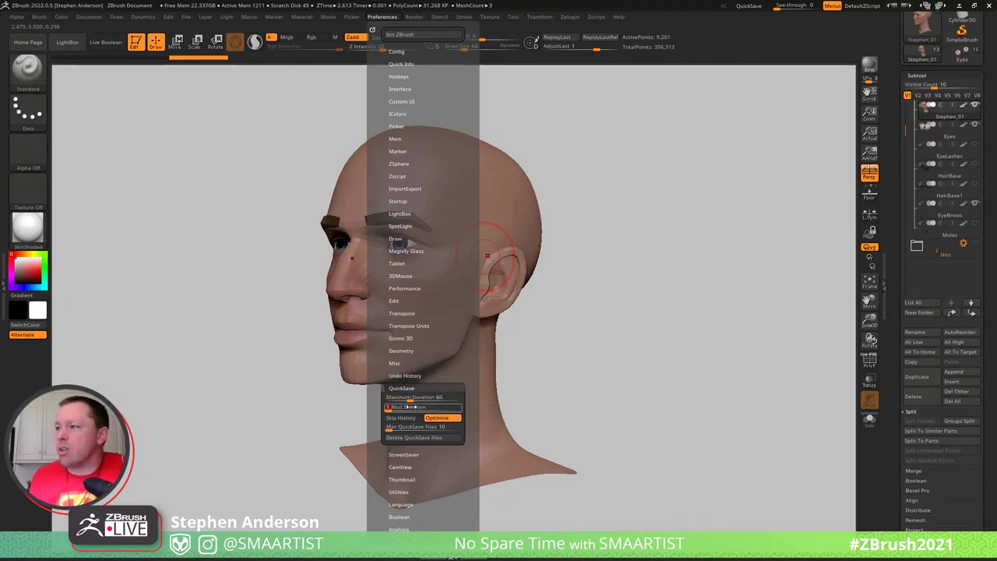
type("5")
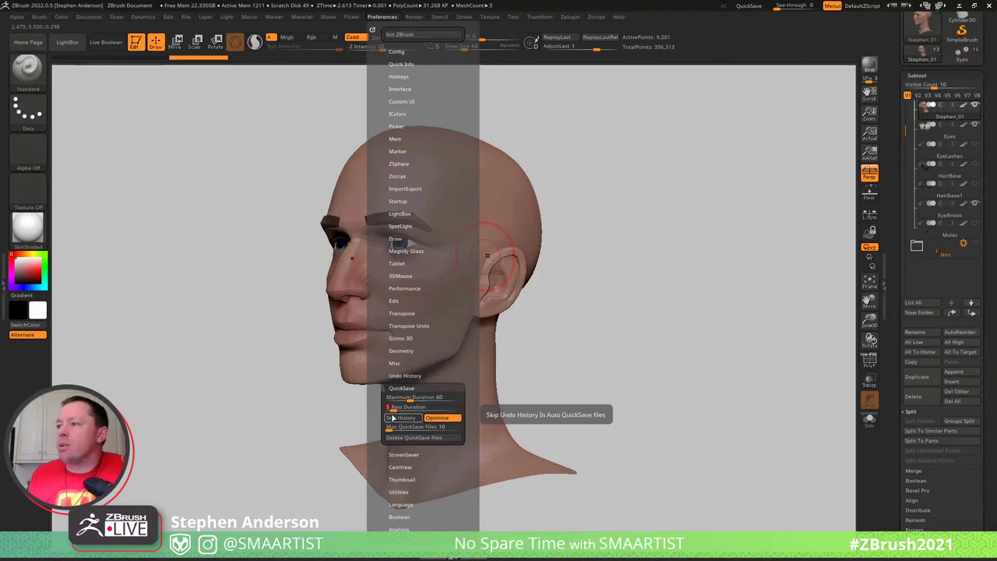
left_click(410, 399)
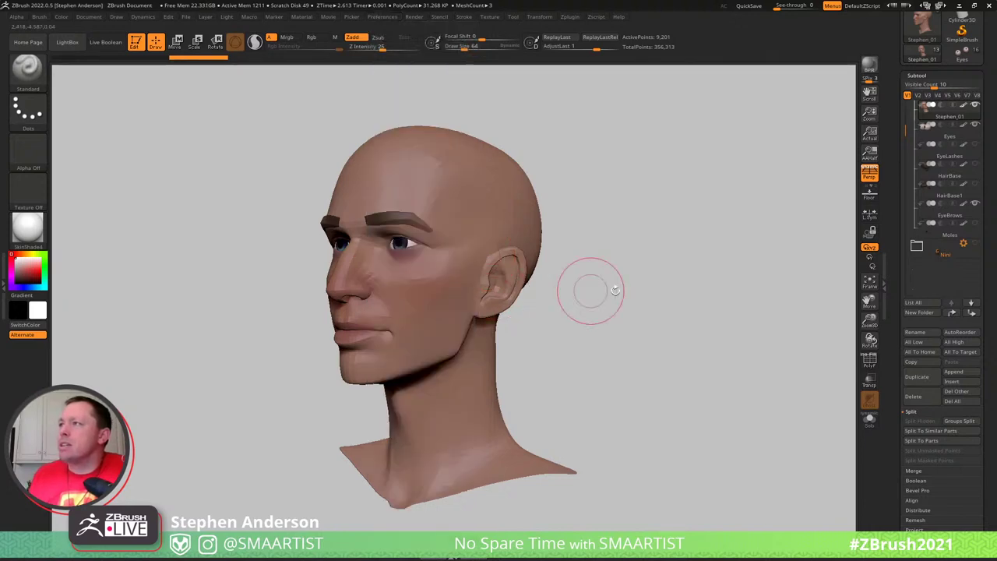
Import the Screenshot_38 fist-pump photo from the _SERENA folder as a texture
mouse_move(628, 290)
left_mouse_down()
mouse_move(656, 289)
mouse_move(643, 283)
left_mouse_up()
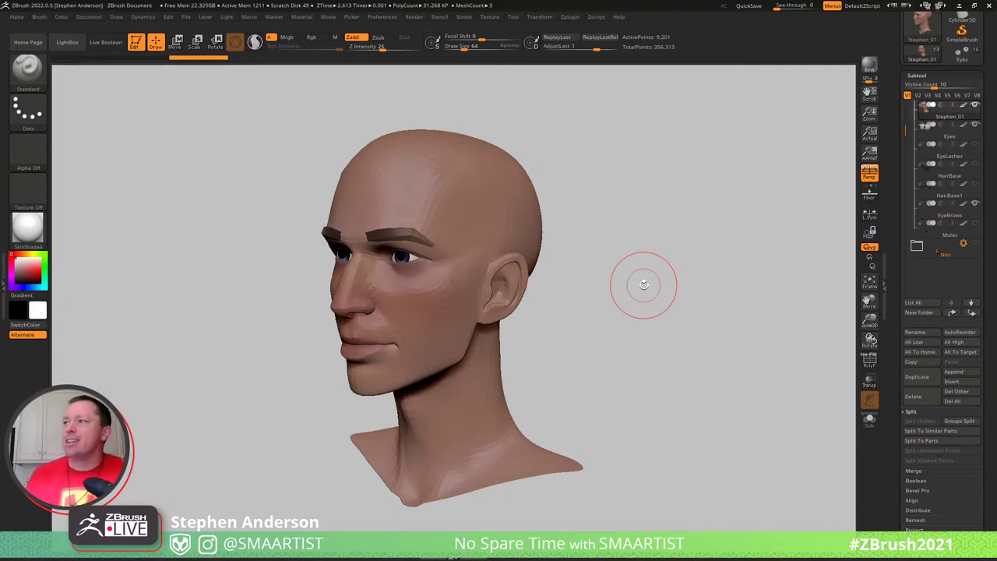
left_click_drag(646, 283, 652, 272)
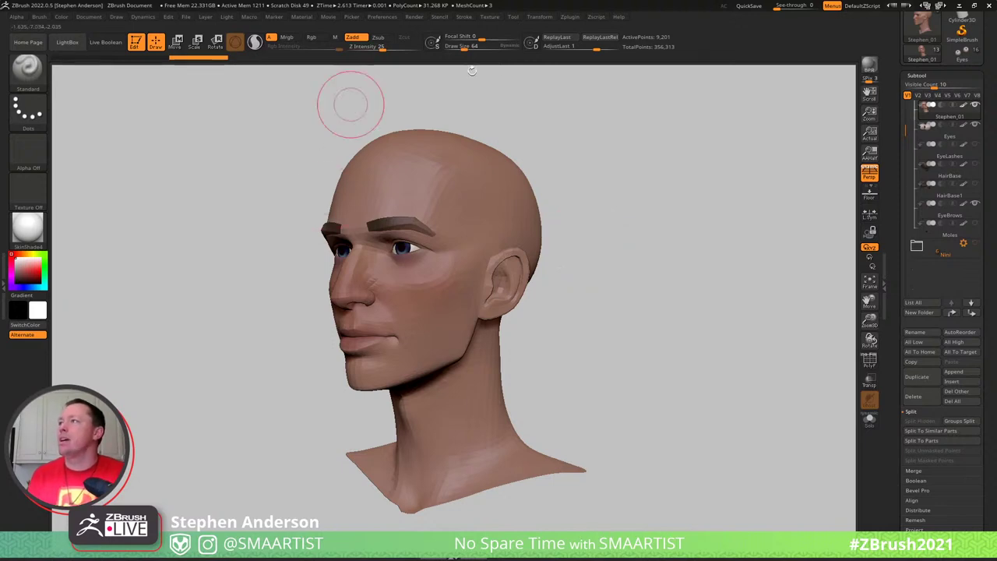
left_click(490, 17)
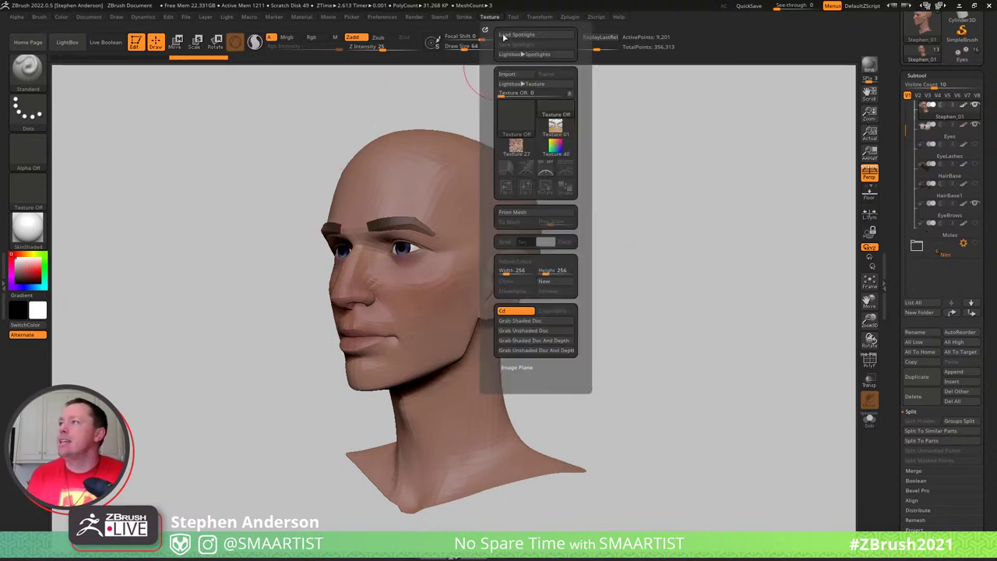
left_click(518, 75)
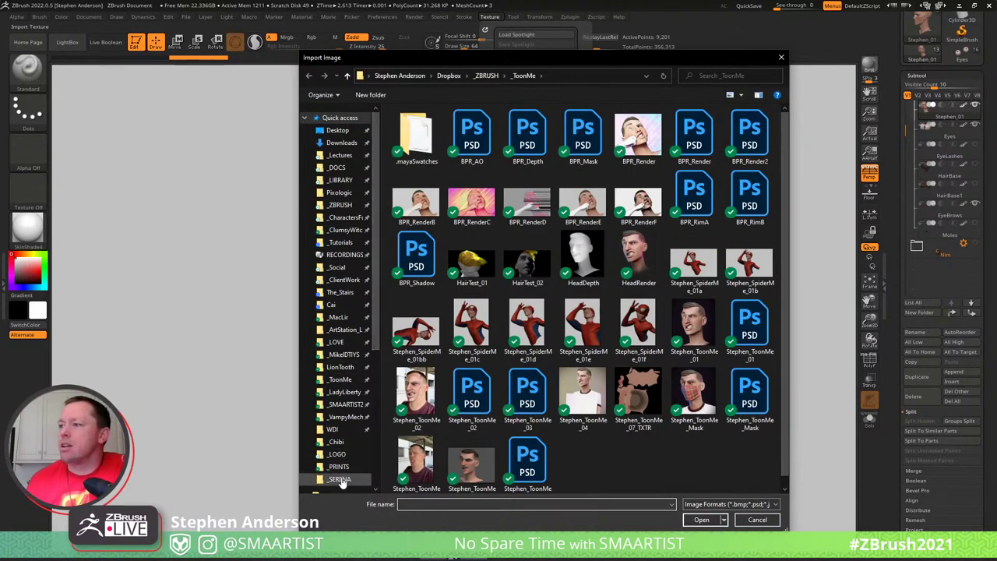
left_click(339, 479)
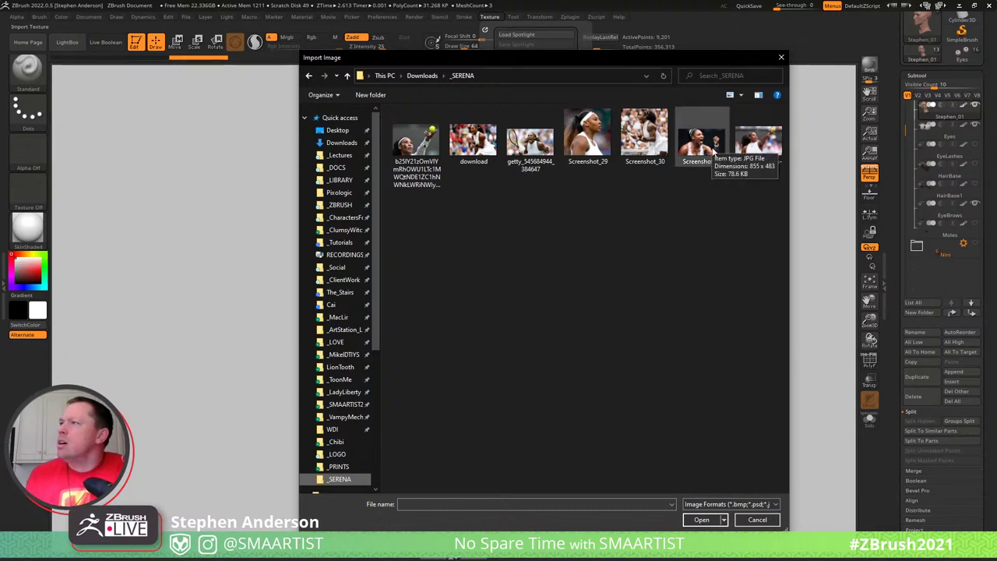
left_click(712, 153)
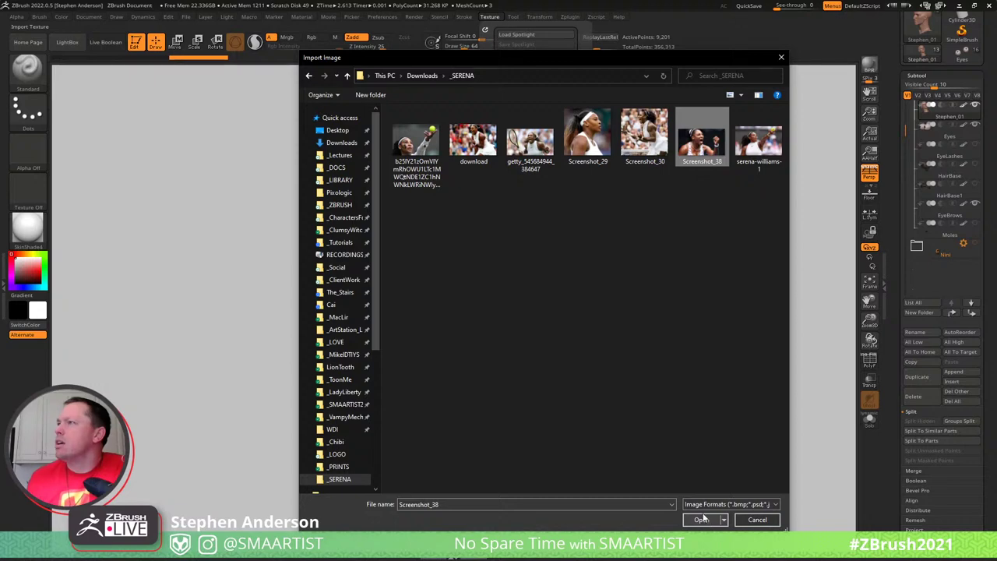
left_click(700, 519)
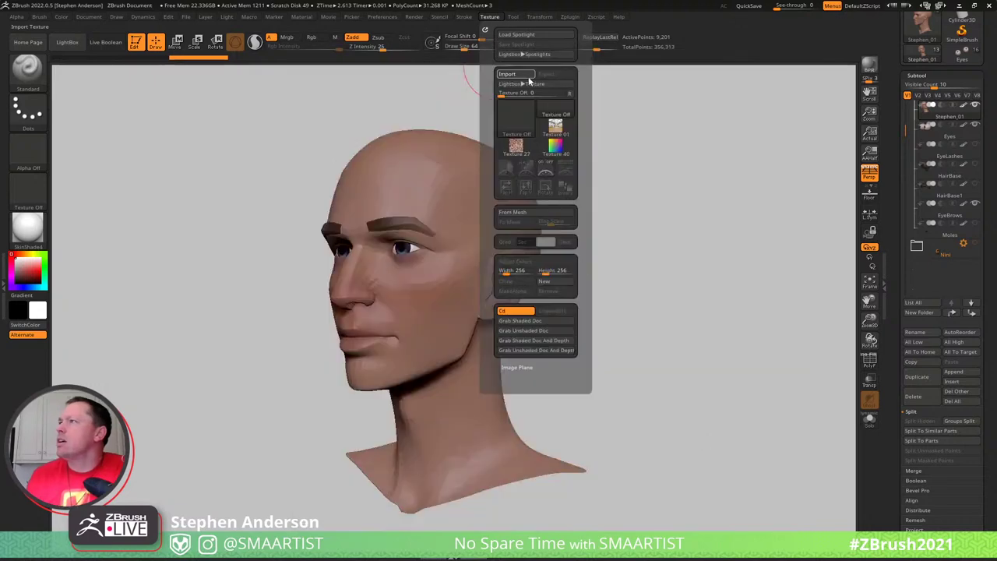
Dock the Texture palette beside the canvas and add the Screenshot_38 texture to Spotlight
left_click(494, 18)
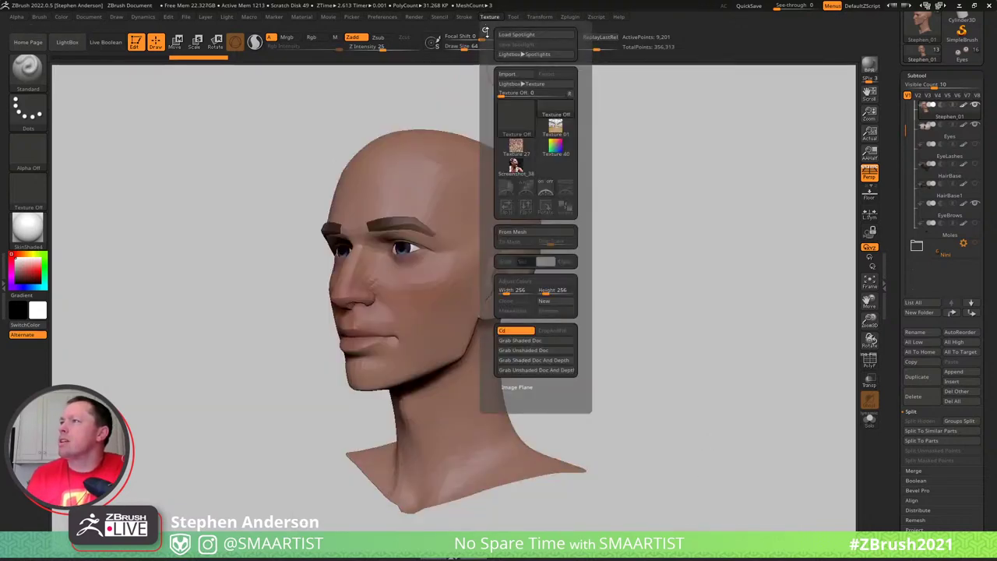
left_click(485, 32)
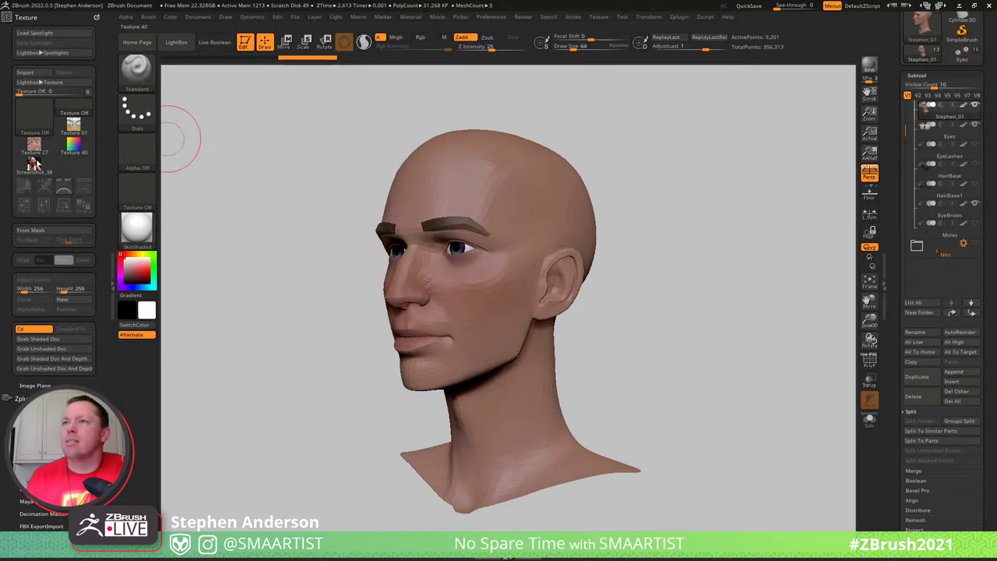
left_click(34, 163)
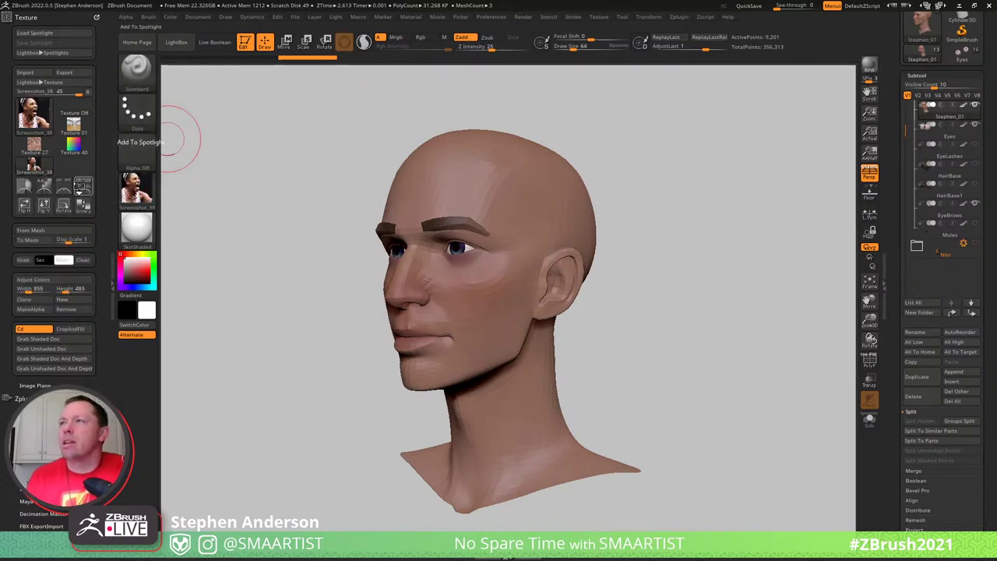
left_click(81, 187)
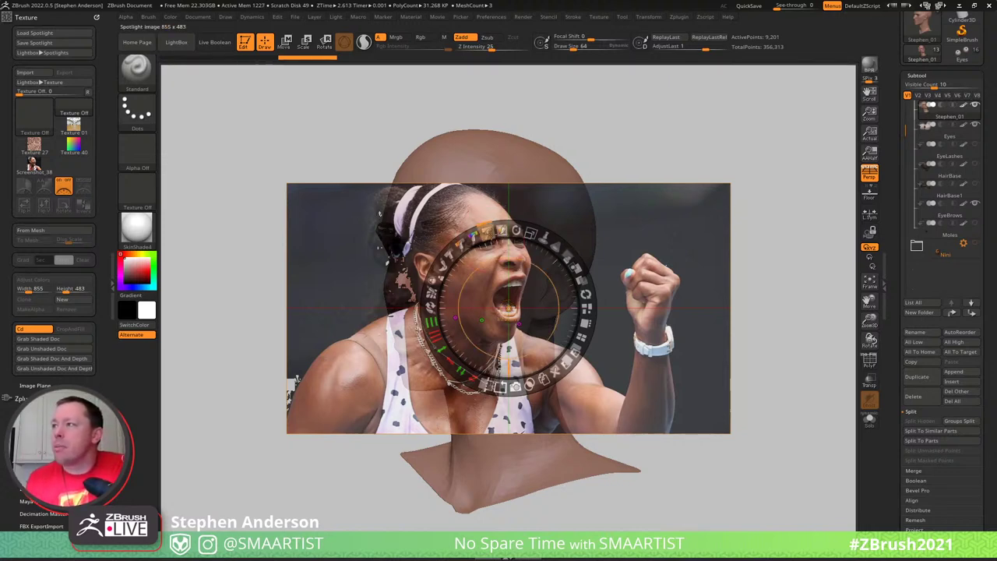
Shift the fist-pump photo up beside the head and clear its dark background between the face and the raised fist
left_click_drag(488, 233, 493, 235)
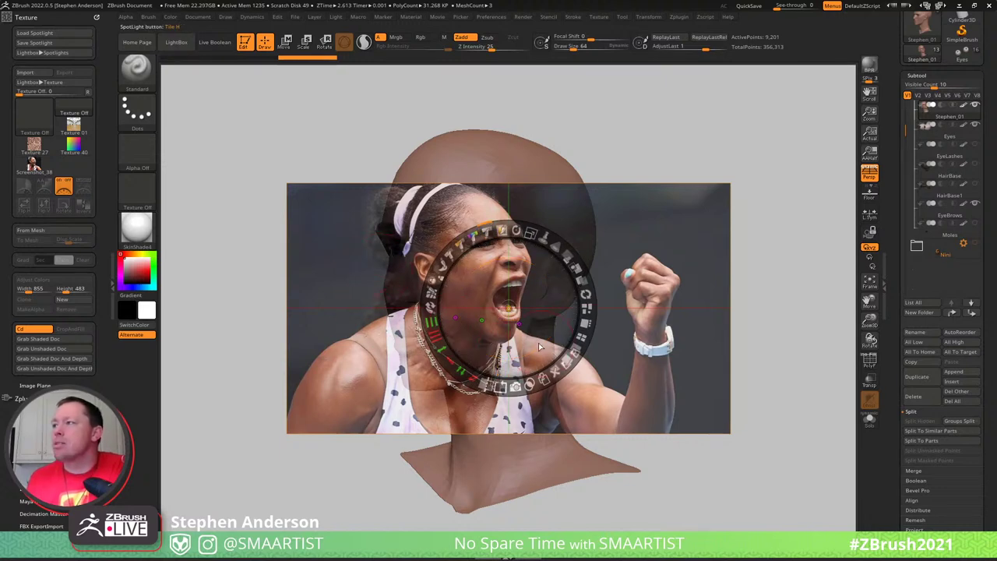
left_click_drag(532, 337, 483, 266)
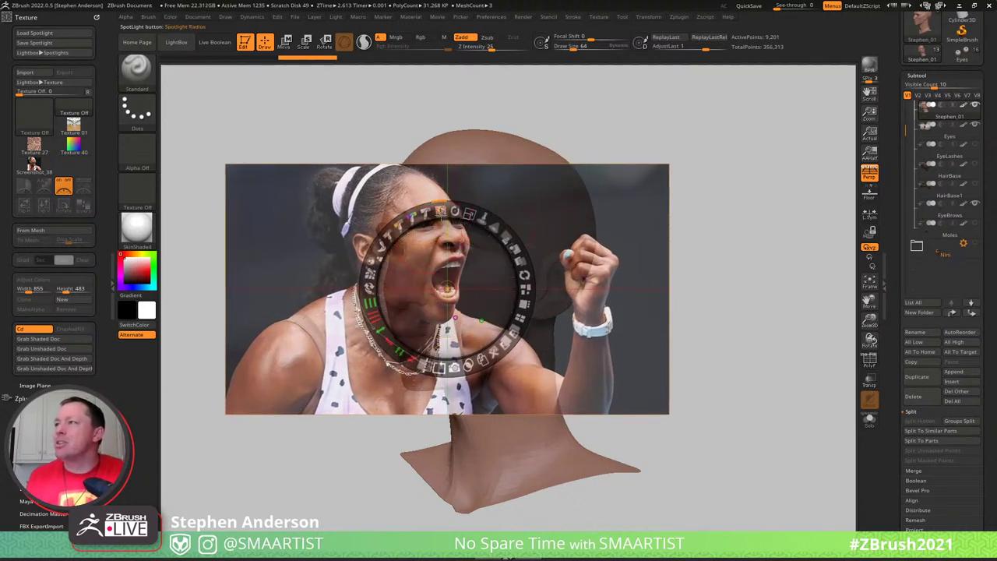
key("ctrl")
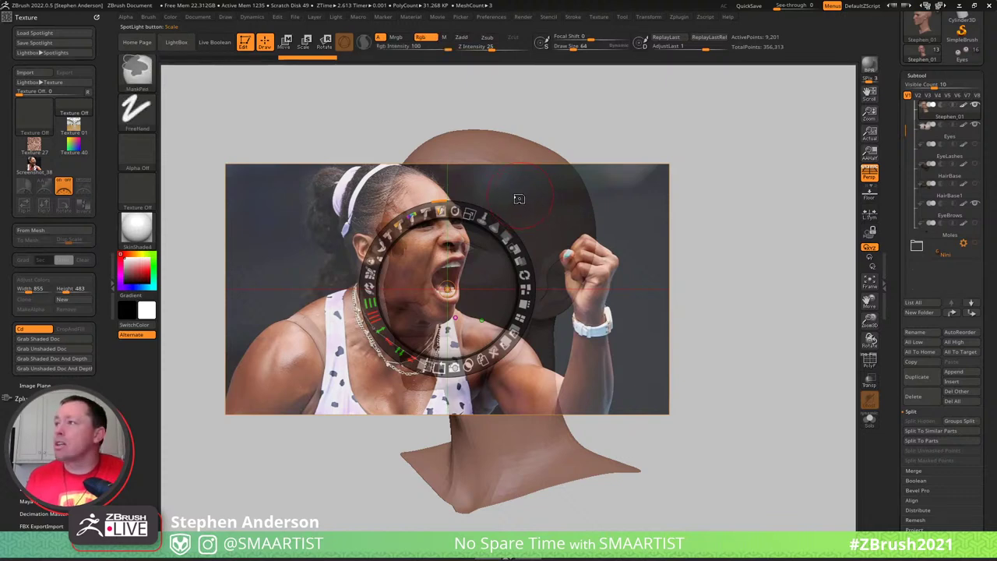
left_click_drag(527, 198, 556, 194, "ctrl")
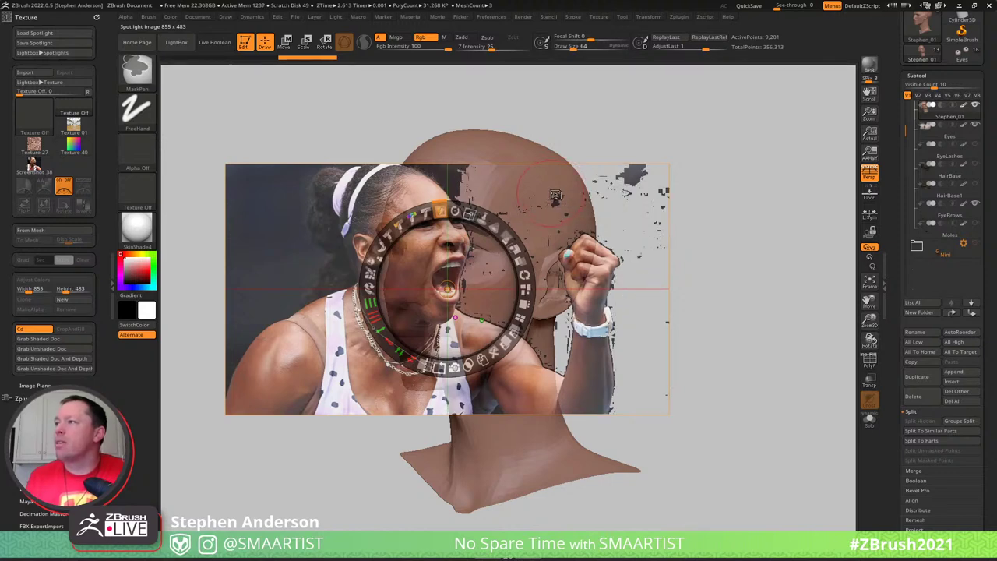
Restore the Standard brush, raise the Spotlight photo to full opacity, and move the dial off the face onto the wrist
key("b")
key("s")
key("t")
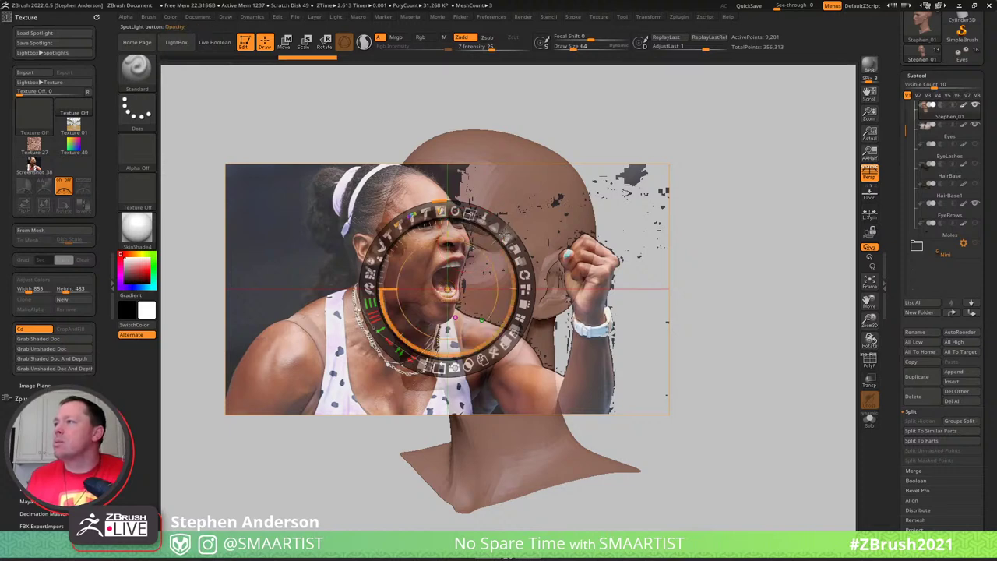
left_click_drag(506, 237, 480, 398)
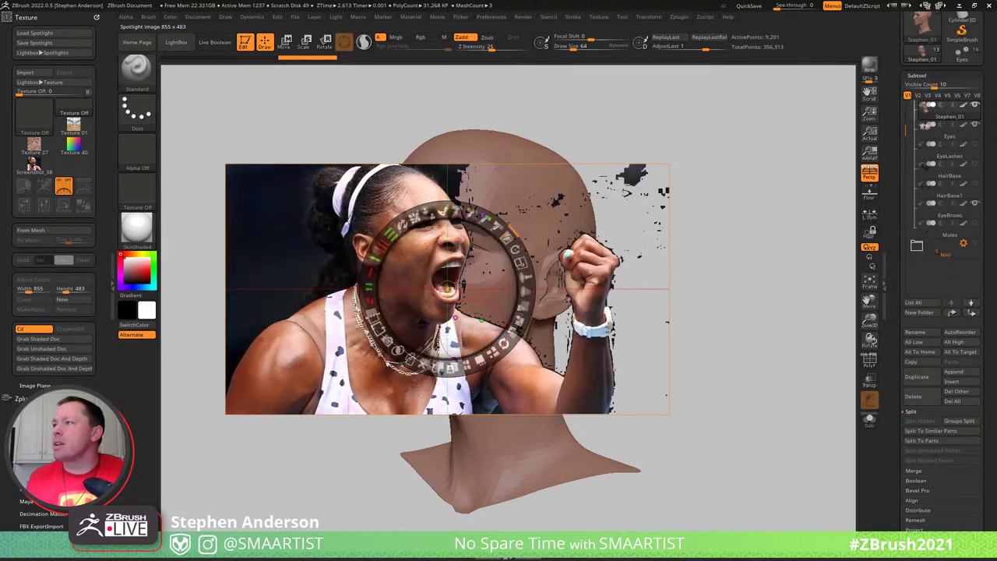
left_click_drag(477, 285, 616, 335)
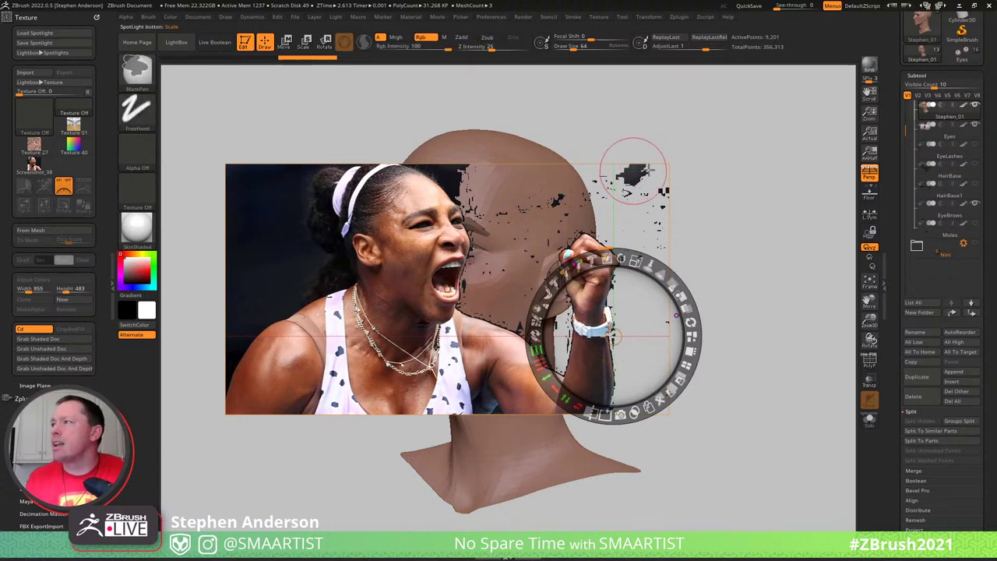
Clear the remaining dark background patches in the photo's upper corner and beside the forehead
left_click_drag(632, 169, 714, 165, "ctrl")
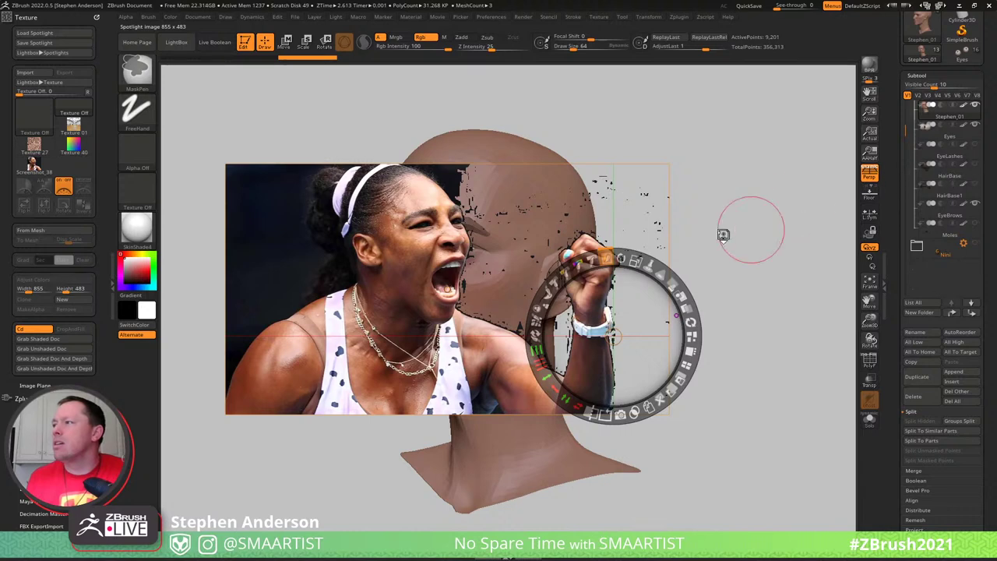
left_click_drag(451, 173, 468, 172)
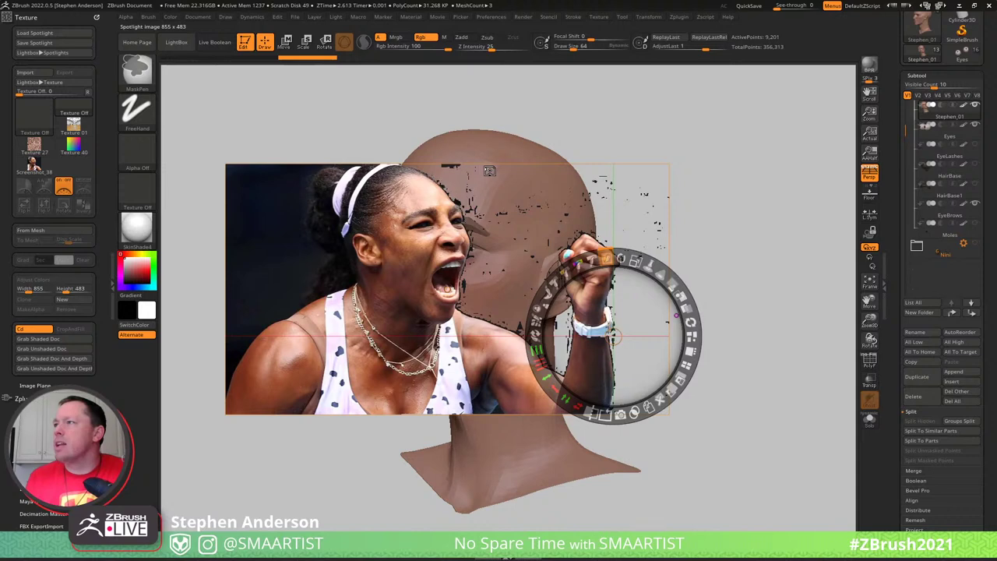
mouse_move(453, 167)
left_mouse_down()
mouse_move(434, 187)
mouse_move(452, 166)
left_mouse_up()
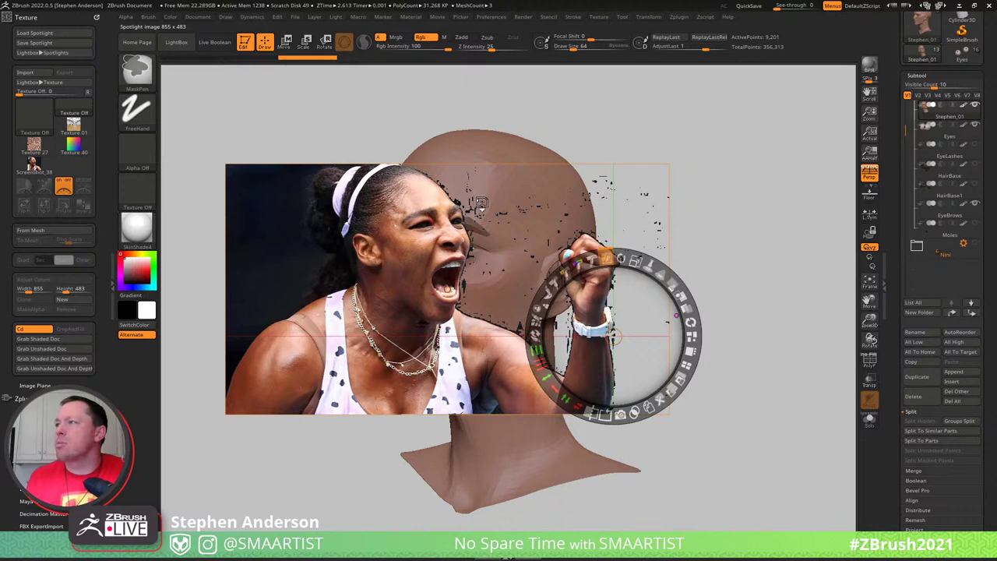
Try to clear the small background specks between the forehead and the fist with the same background removal
mouse_move(517, 199)
left_mouse_down()
mouse_move(588, 194)
mouse_move(531, 204)
left_mouse_up()
key("ctrl+z")
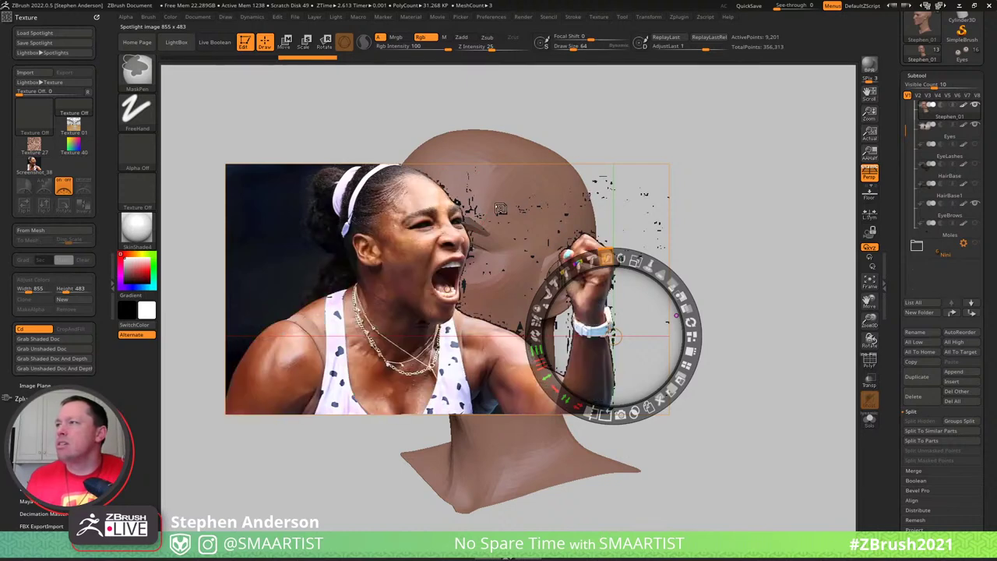
left_click(462, 204)
left_click(438, 192)
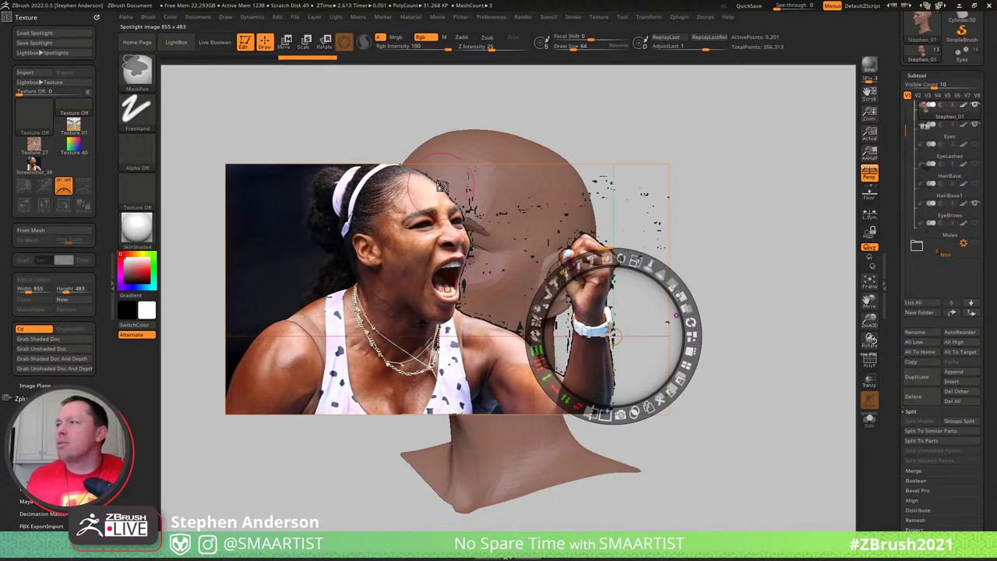
left_click(461, 189)
left_click_drag(468, 192, 481, 189)
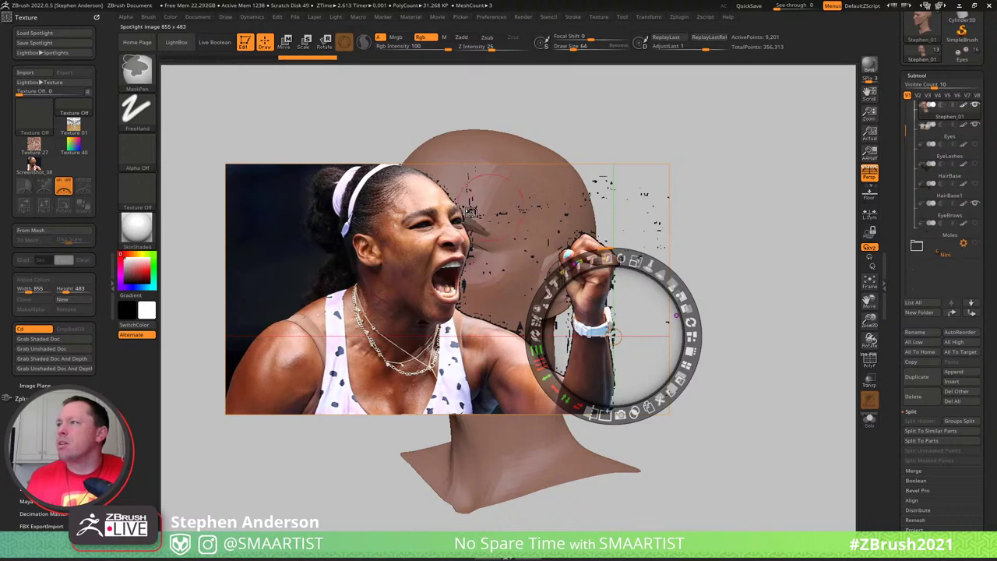
left_click(471, 212)
left_click(504, 215)
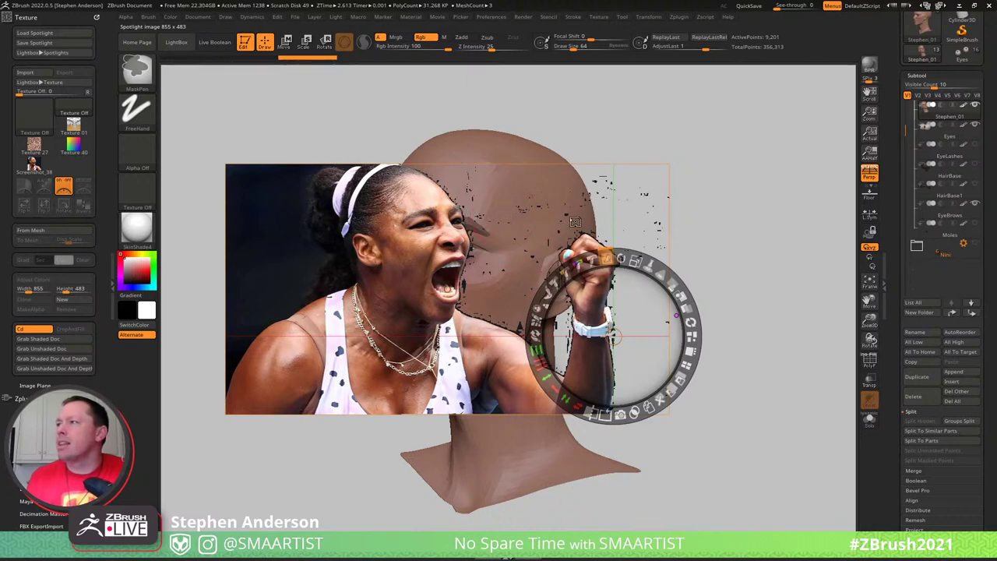
left_click_drag(602, 218, 577, 229)
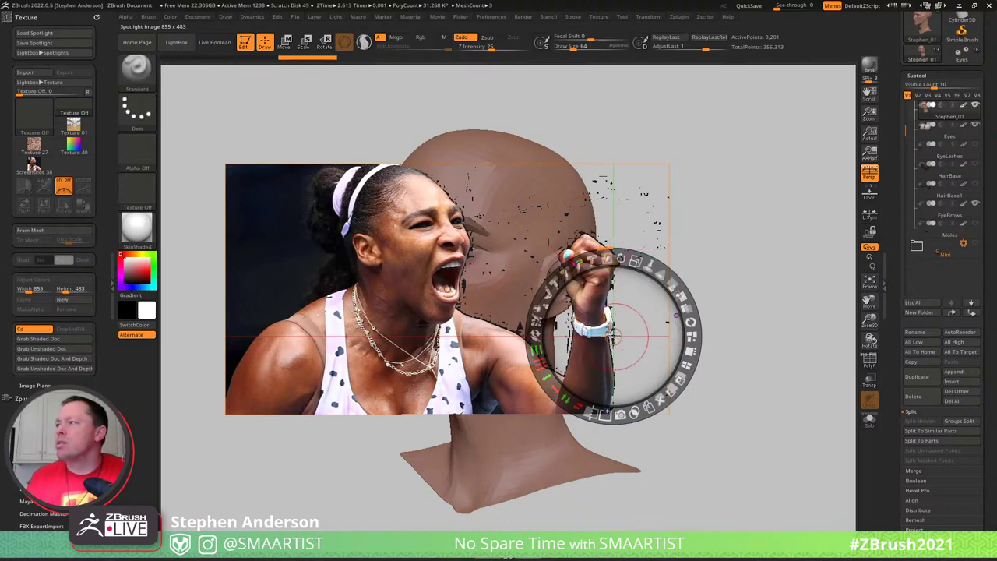
Move the Spotlight dial onto the chest and paint away the leftover specks between the face and the fist
mouse_move(616, 338)
left_mouse_down()
mouse_move(628, 413)
mouse_move(338, 465)
mouse_move(355, 477)
left_mouse_up()
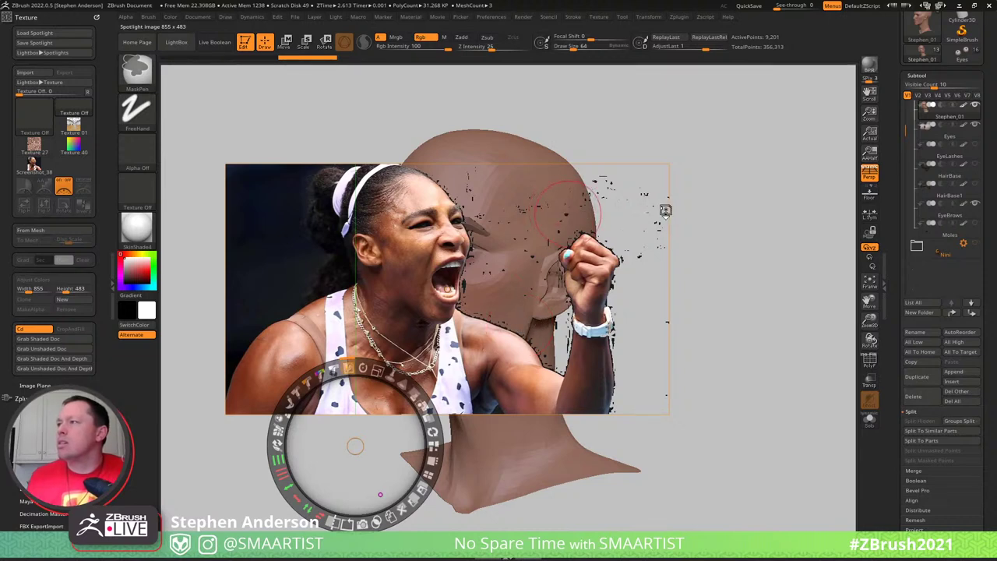
key("ctrl")
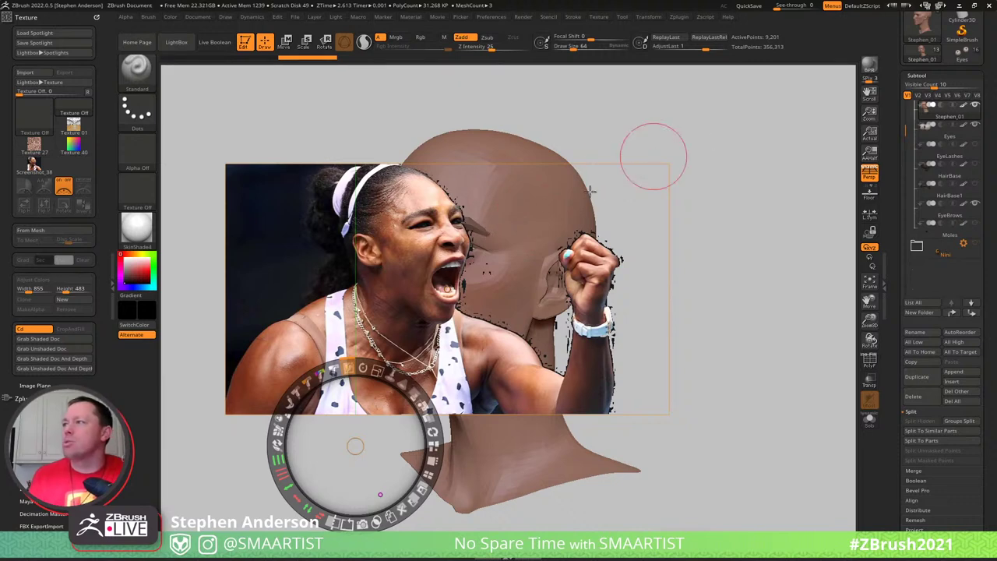
key("ctrl+z")
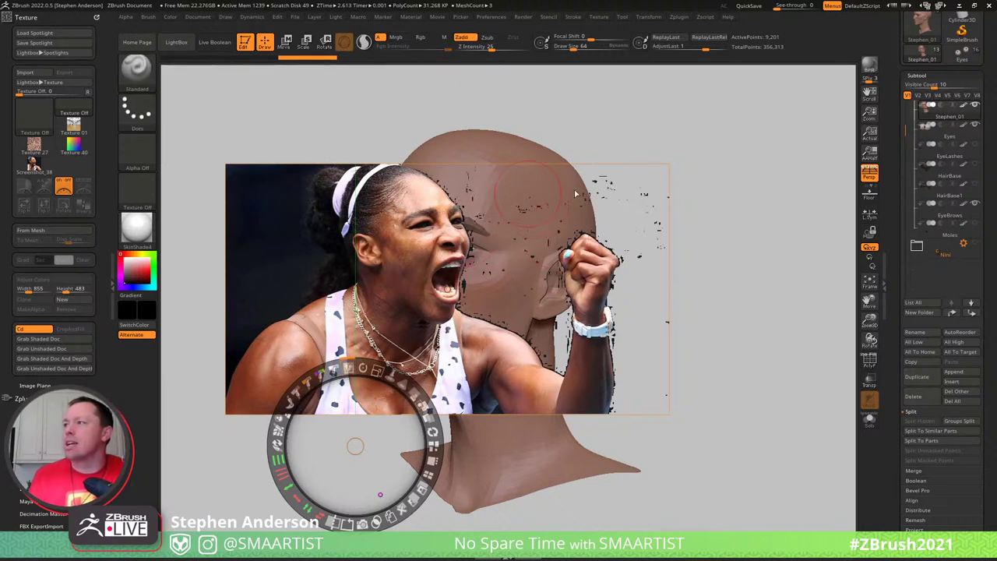
key("ctrl+shift+z")
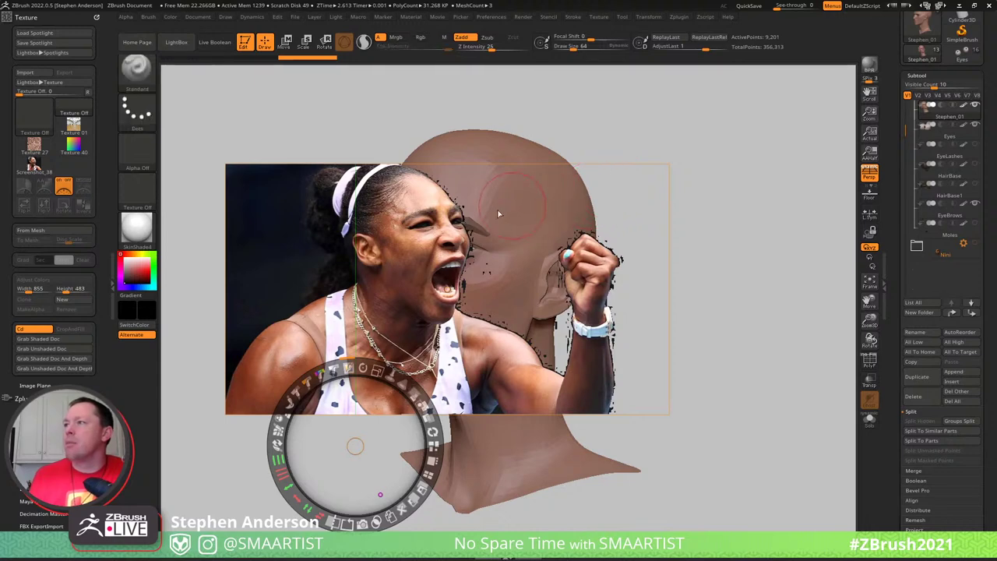
Reduce the Draw Size to 20 and erase a border along the back of the hair and the shoulder
key("[")
key("[")
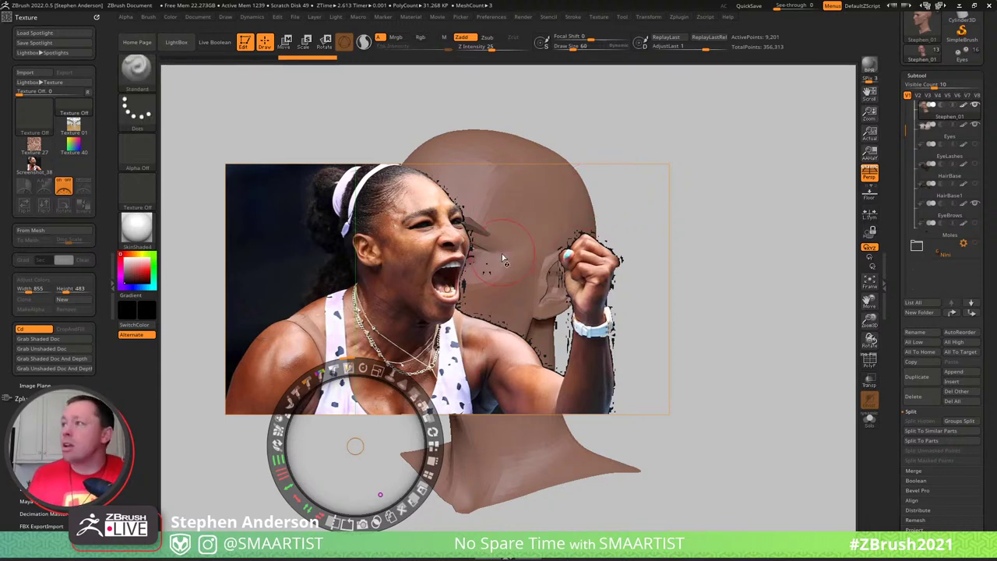
key("bracketleft")
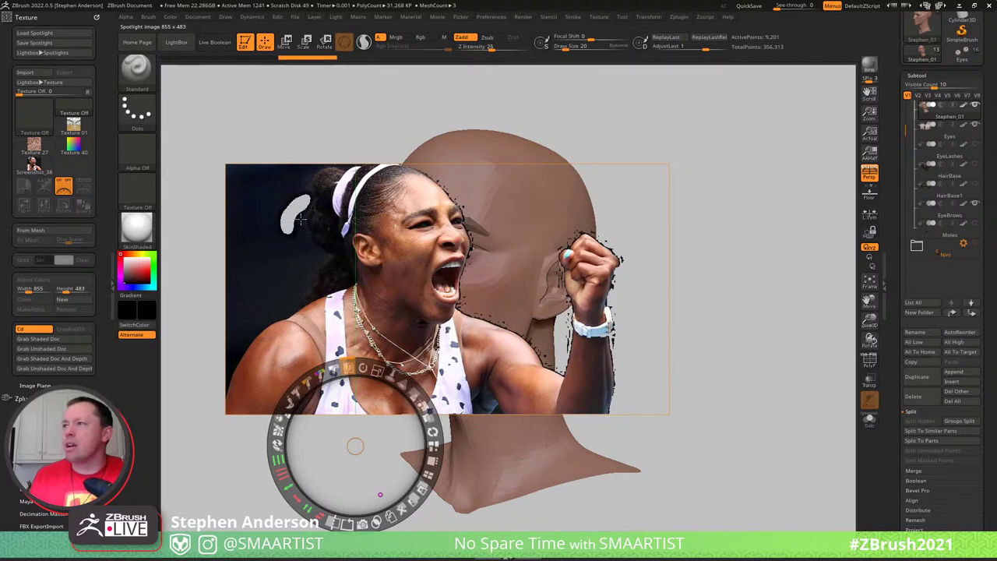
mouse_move(308, 234)
left_mouse_down()
mouse_move(328, 260)
mouse_move(297, 309)
mouse_move(238, 349)
mouse_move(216, 407)
left_mouse_up()
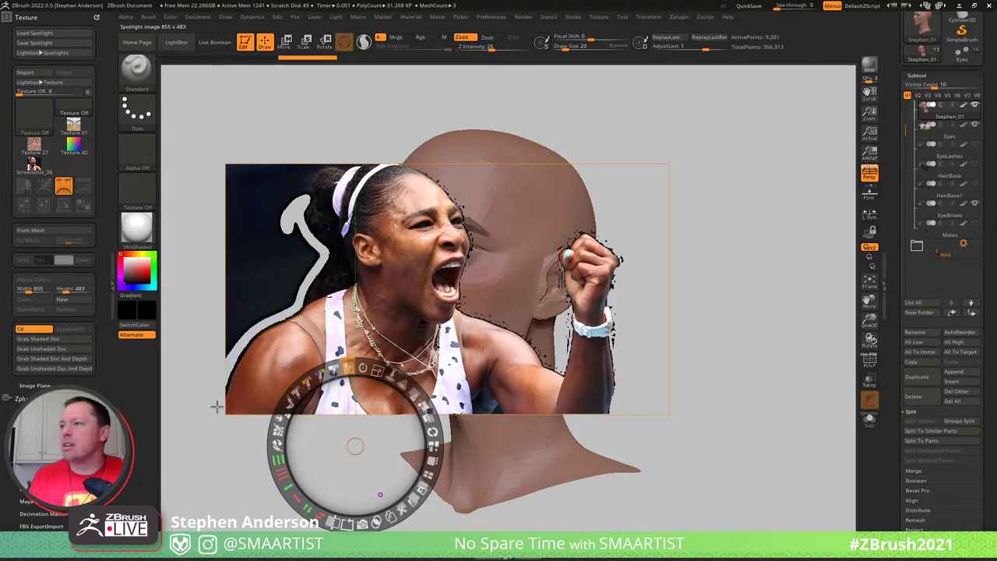
mouse_move(304, 188)
left_mouse_down()
mouse_move(302, 200)
mouse_move(319, 159)
left_mouse_up()
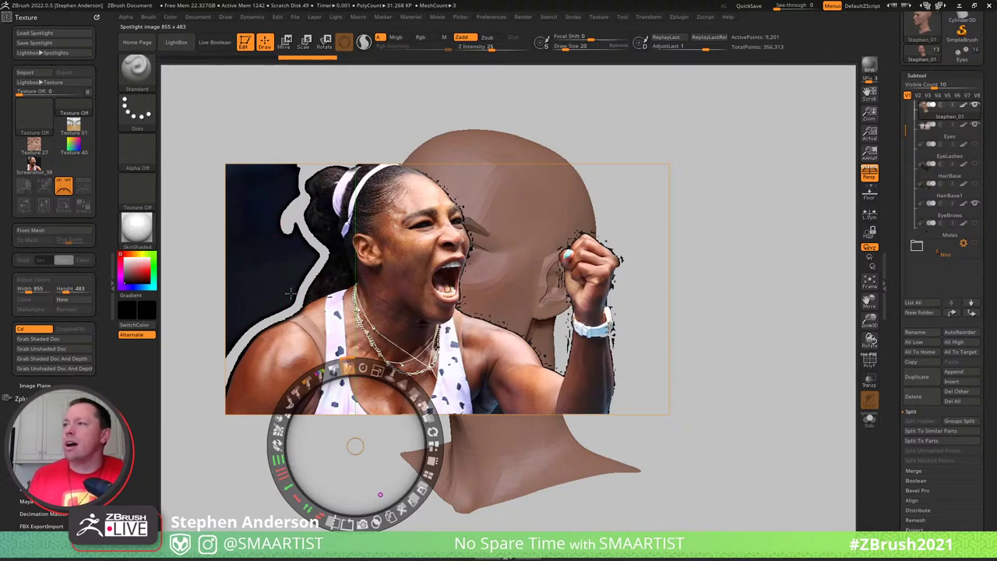
Clear the dark background behind the hair and shoulder, then return to the Standard brush at Draw Size 8
left_click_drag(244, 257, 314, 253, "ctrl")
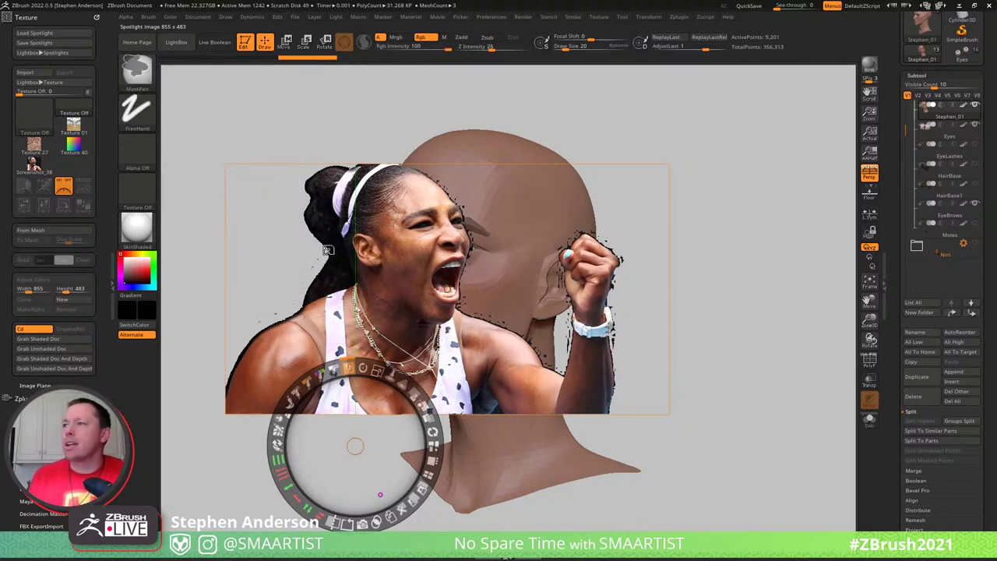
key("b")
key("s")
key("t")
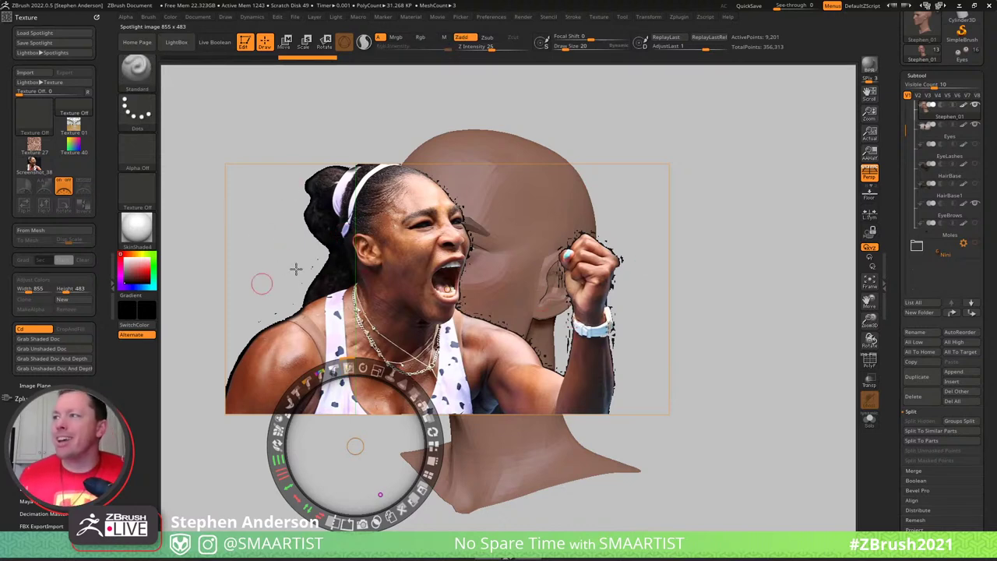
key("bracketleft")
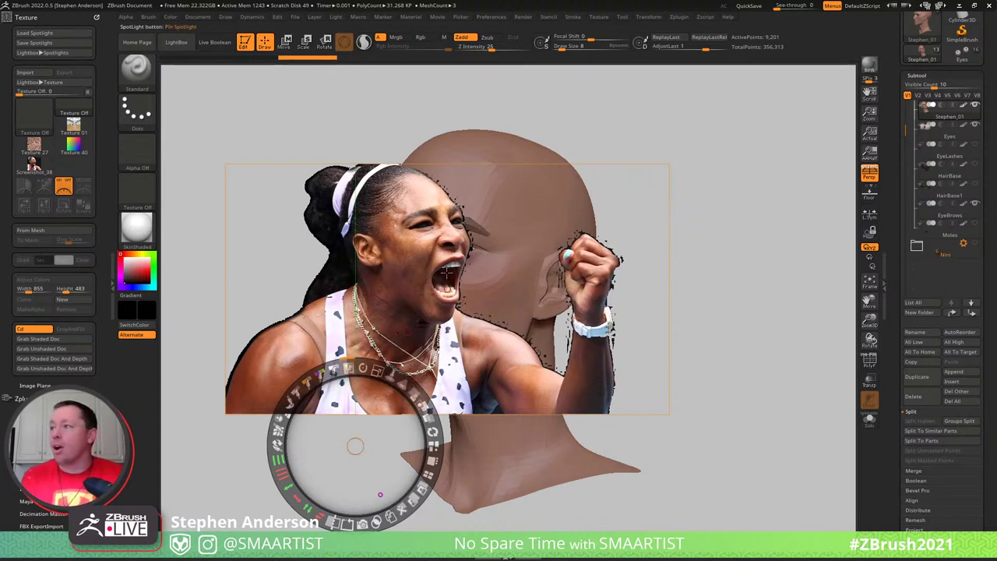
Close the docked Texture palette and move the cut-out photo down beside the chin and neck of the head
left_click(111, 287)
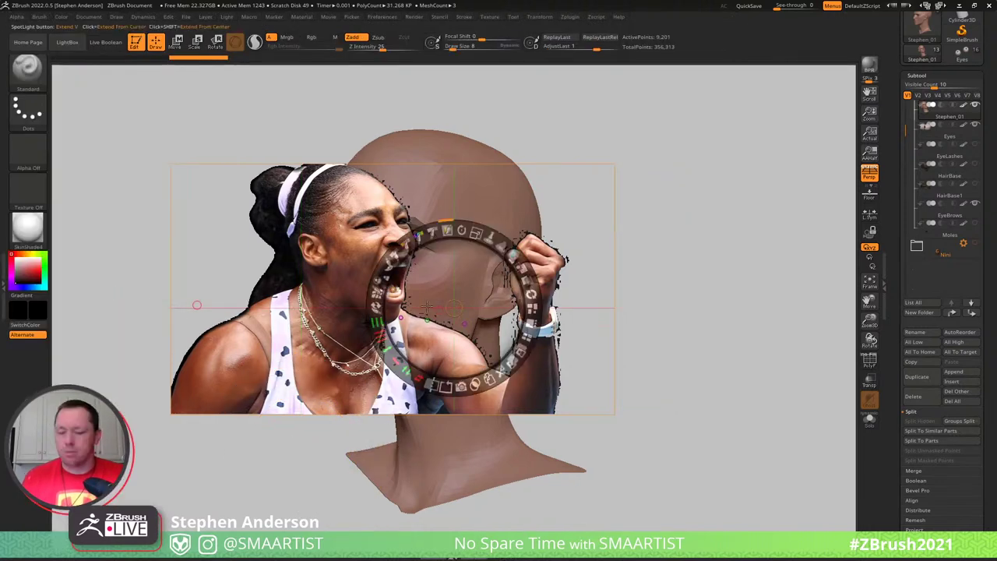
key("z")
key("z")
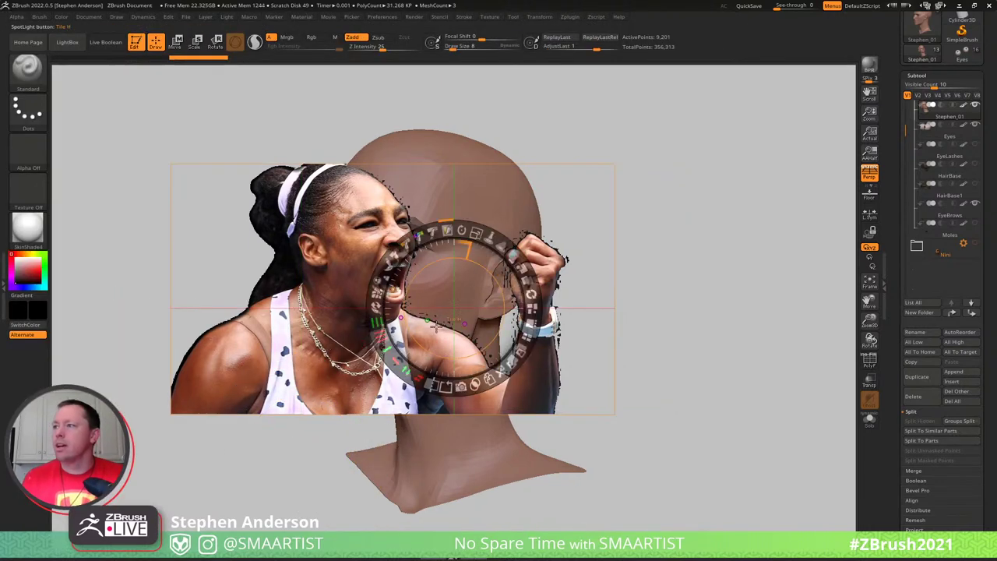
left_click_drag(429, 334, 321, 442)
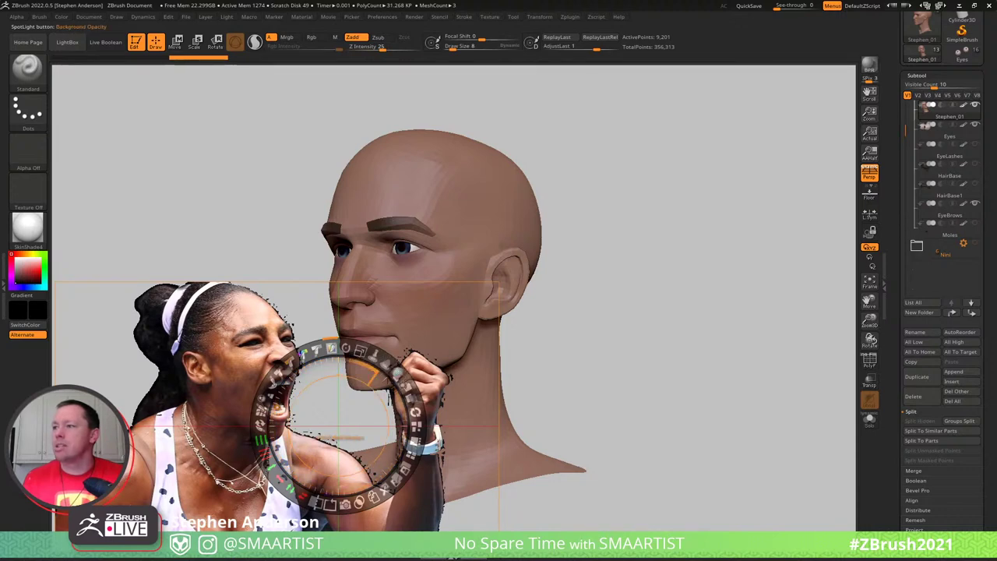
Lower the photo's opacity to make it semi-transparent and leave Spotlight editing so the head can be sculpted
left_click_drag(397, 374, 322, 355)
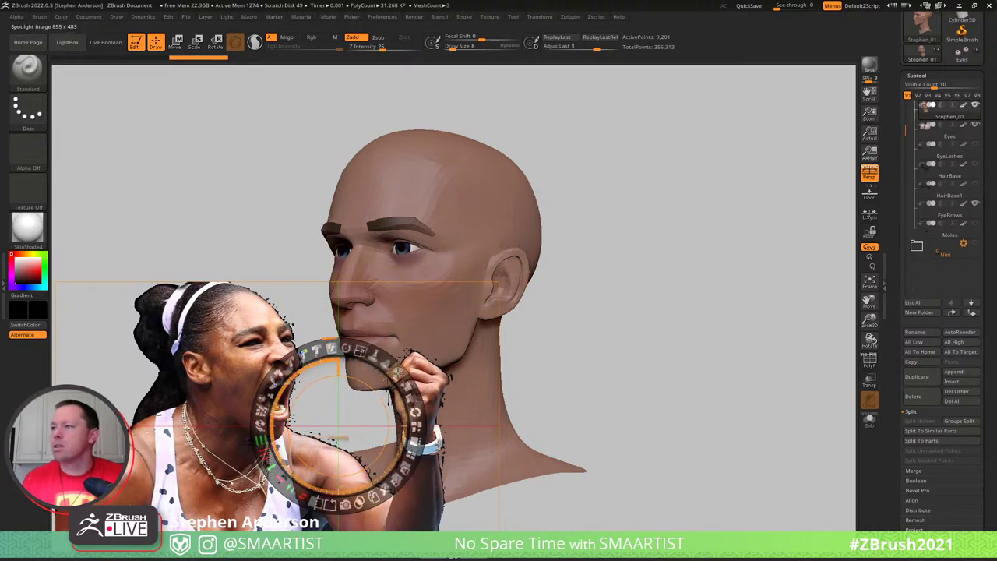
left_click_drag(397, 374, 361, 351)
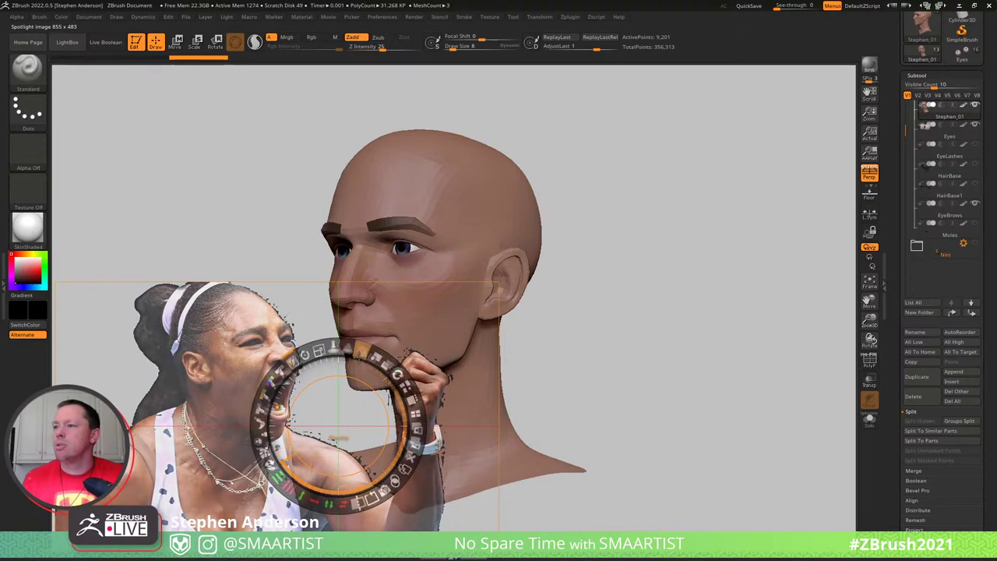
key("z")
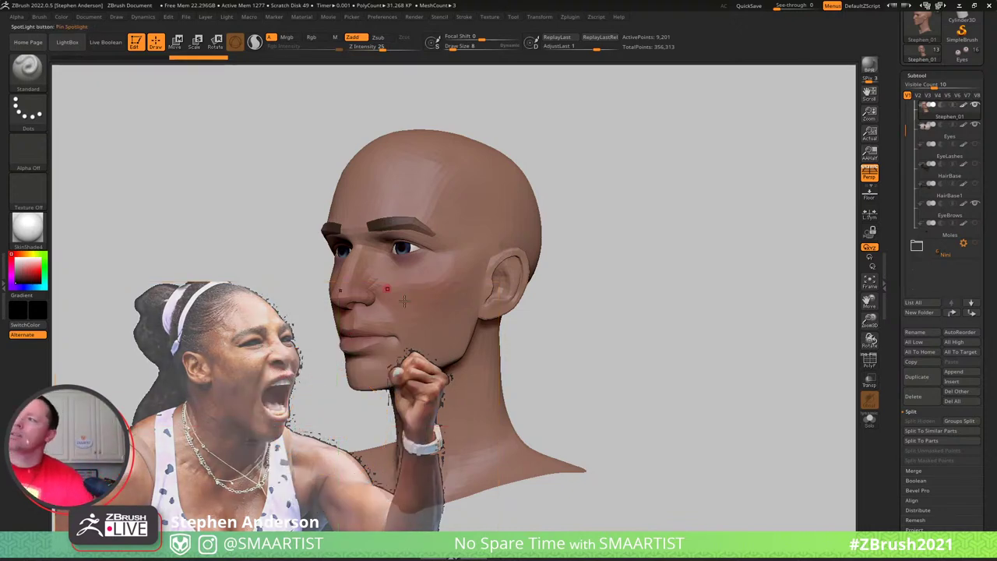
Turn off polypaint on all subtools, apply StartupMaterial, and set the colour to white
left_click(964, 105, "shift")
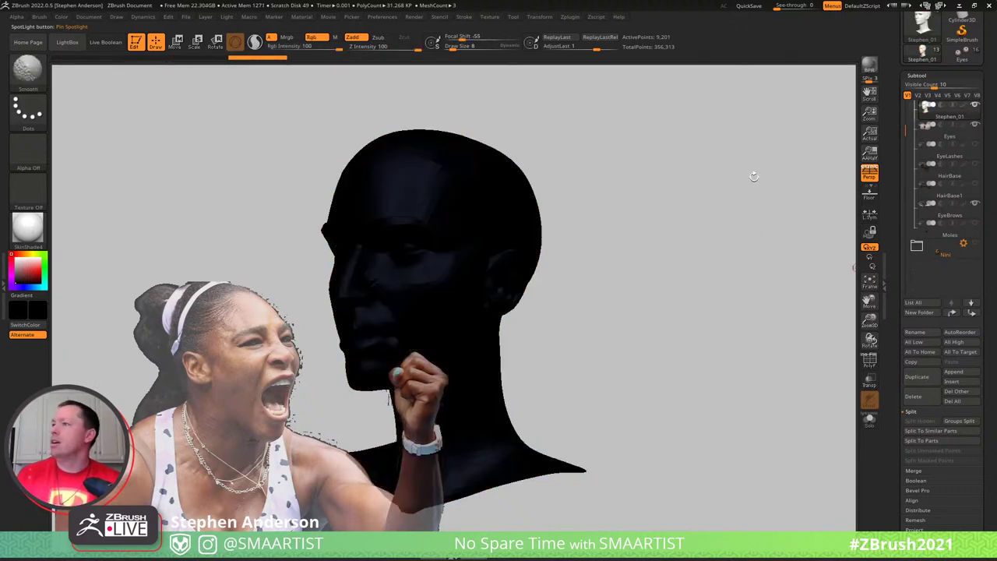
left_click(28, 244)
left_click(228, 370)
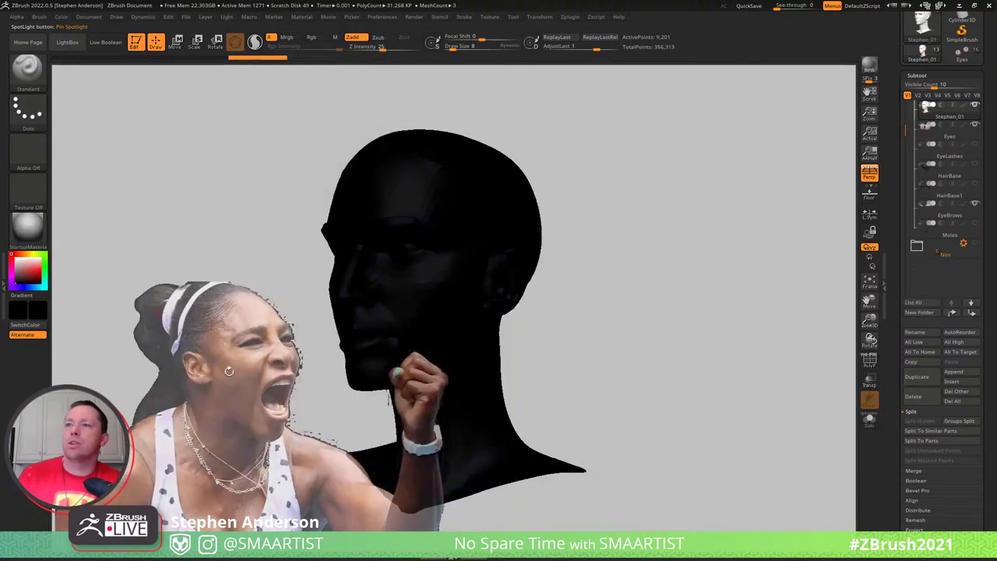
left_click_drag(17, 261, 11, 250)
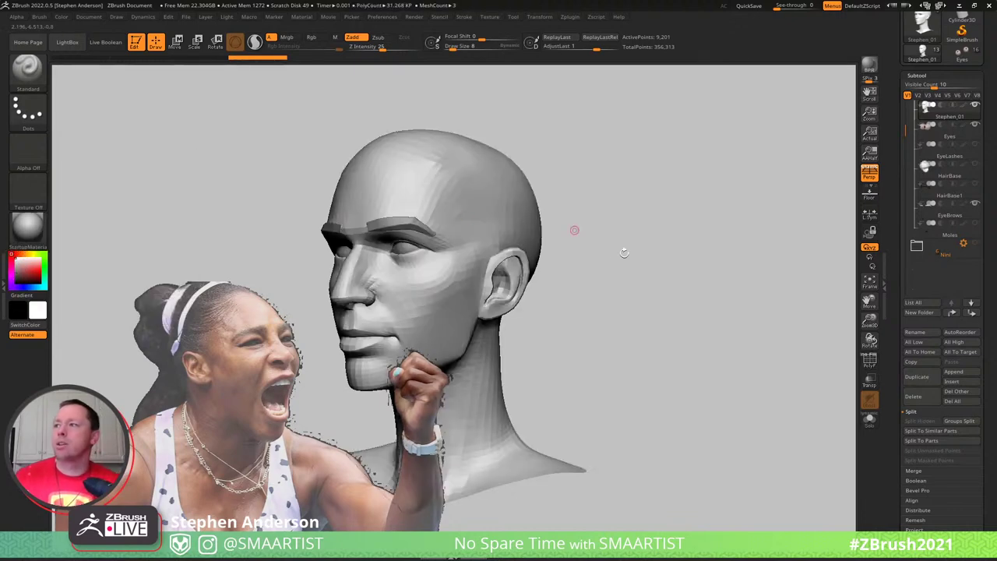
Lower the head subtool by one subdivision level, checking its wireframe along the way
left_click_drag(613, 261, 527, 197)
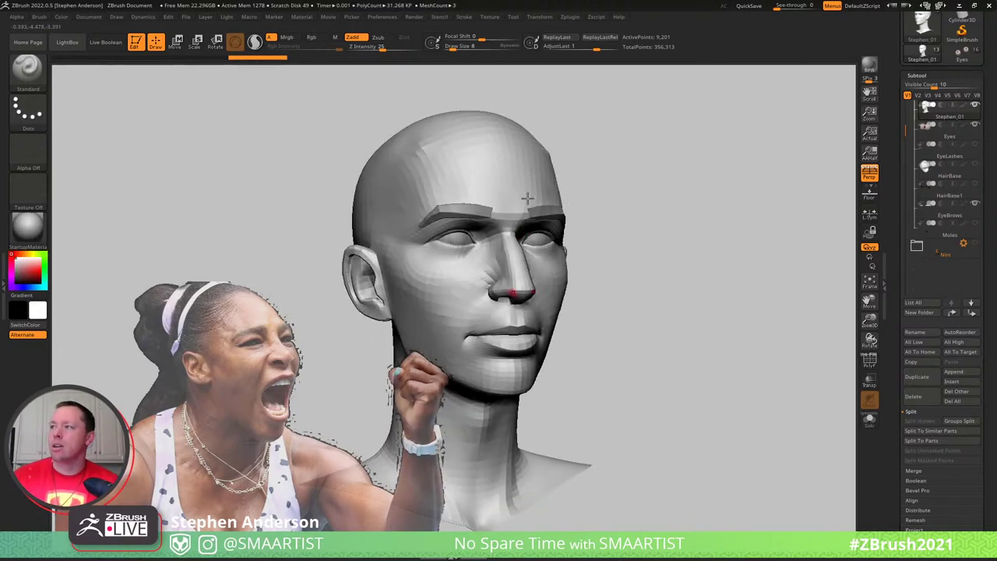
key("shift+f")
key("shift+f")
key("shift+d")
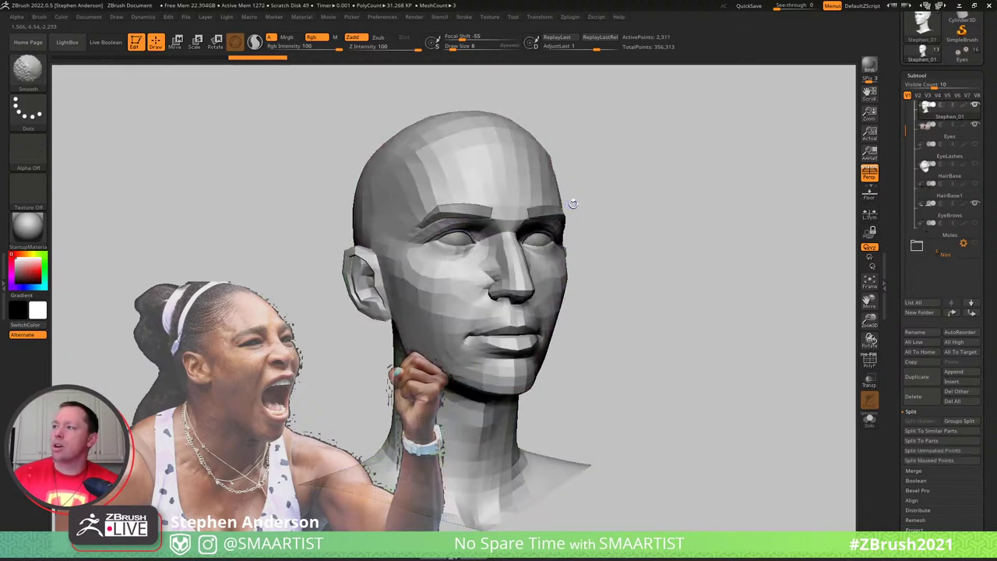
mouse_move(610, 222)
right_mouse_down("ctrl")
mouse_move(587, 203)
mouse_move(657, 196)
mouse_move(571, 203)
mouse_move(636, 201)
right_mouse_up("ctrl")
left_click_drag(635, 201, 642, 207)
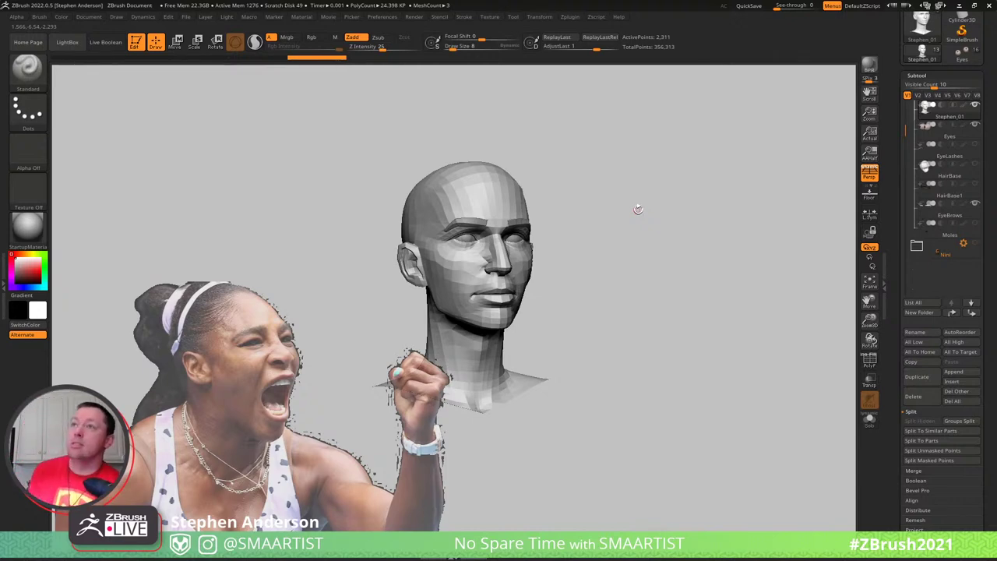
Open the Standard brush's Samples settings
left_click(41, 17)
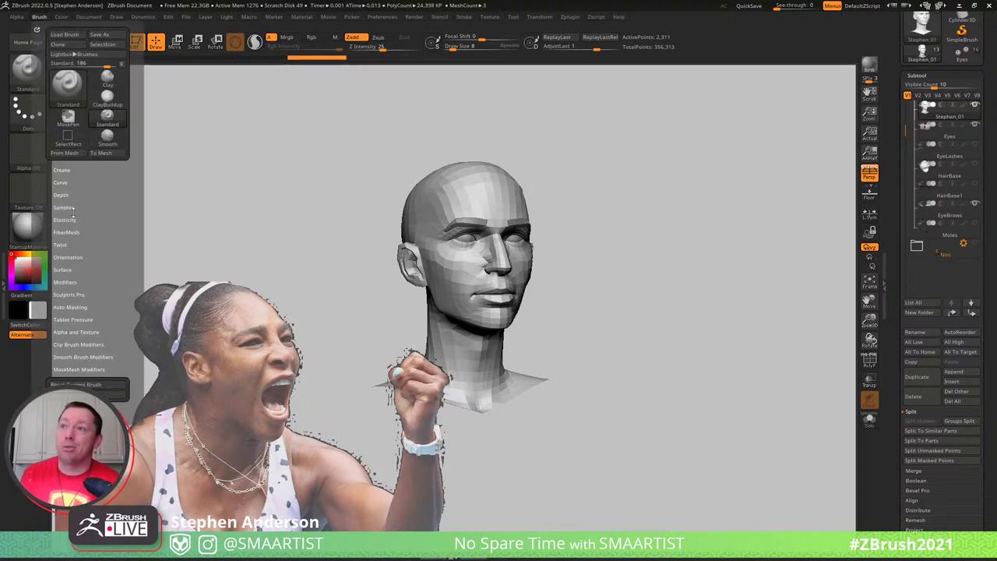
left_click(64, 207)
left_click(98, 297)
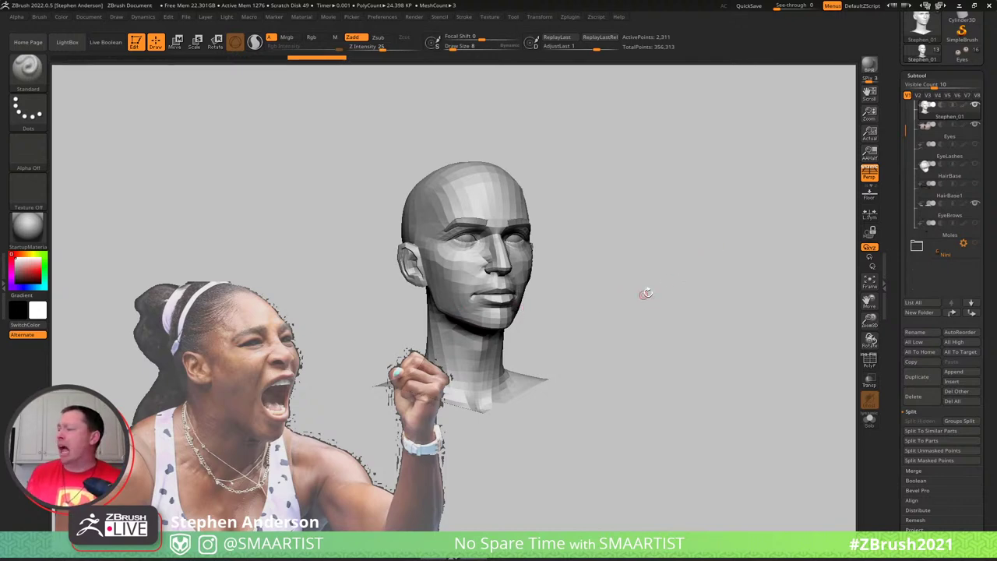
Face the head frontally, import the profile photo Screenshot_29 as a texture and add it to Spotlight
left_click_drag(670, 289, 644, 283)
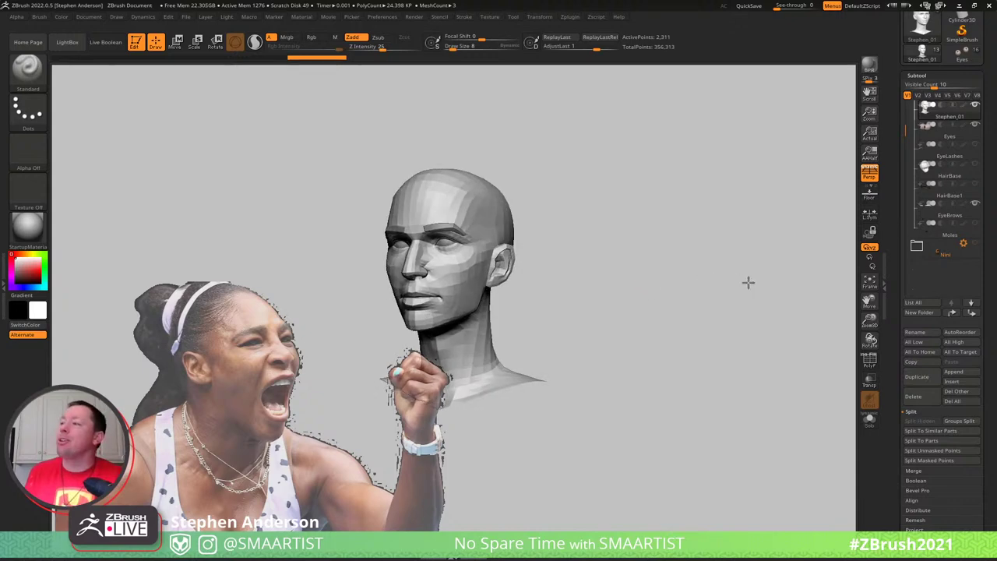
left_click_drag(747, 282, 753, 286, "alt")
mouse_move(624, 291)
right_mouse_down("ctrl")
mouse_move(646, 308)
mouse_move(545, 311)
right_mouse_up("ctrl")
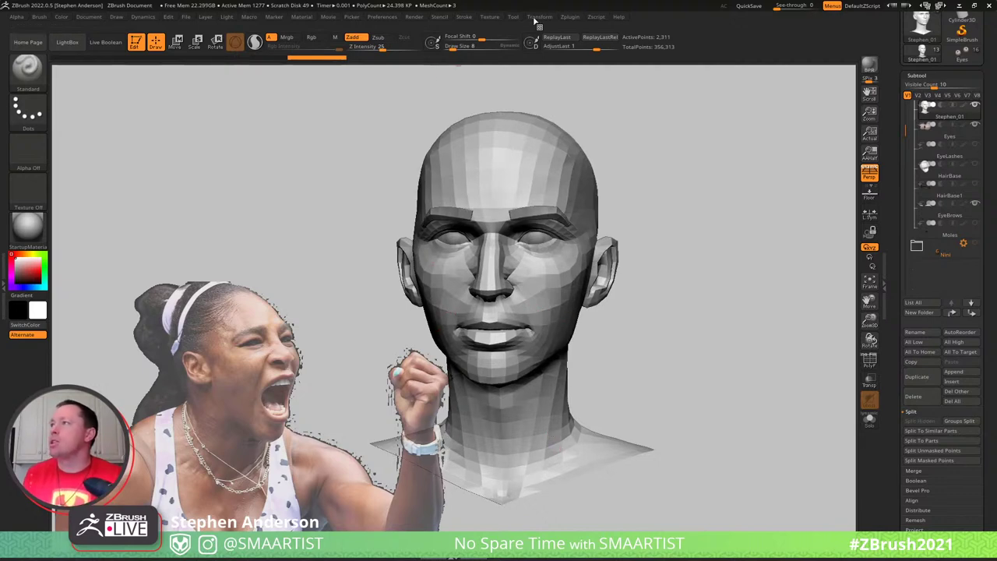
left_click(490, 17)
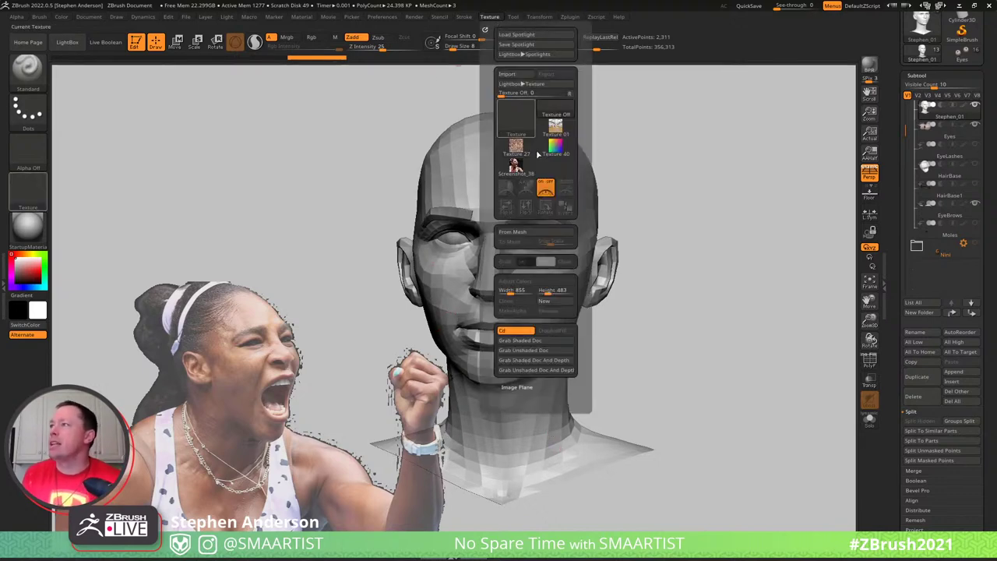
left_click(514, 74)
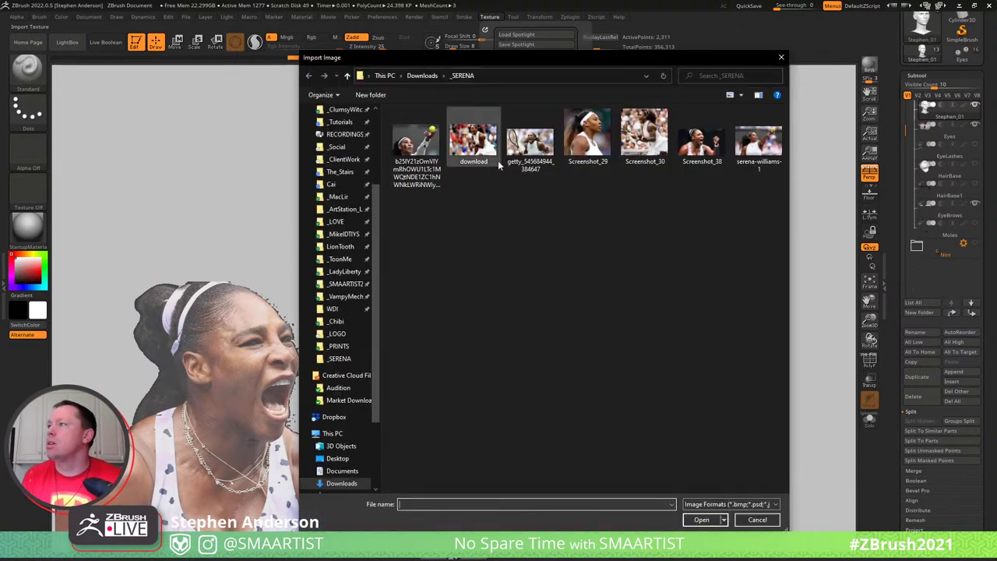
double_click(590, 138)
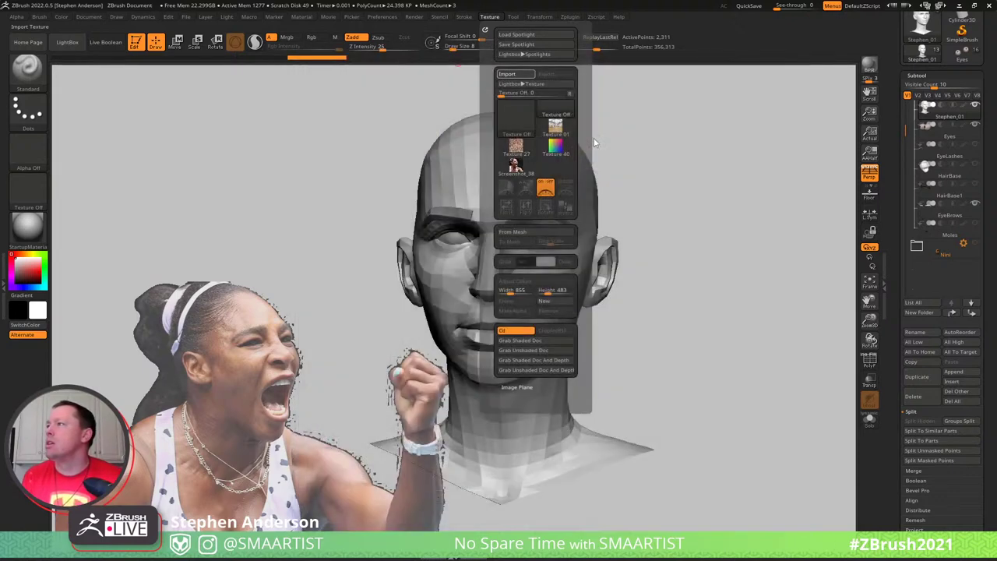
left_click(555, 166)
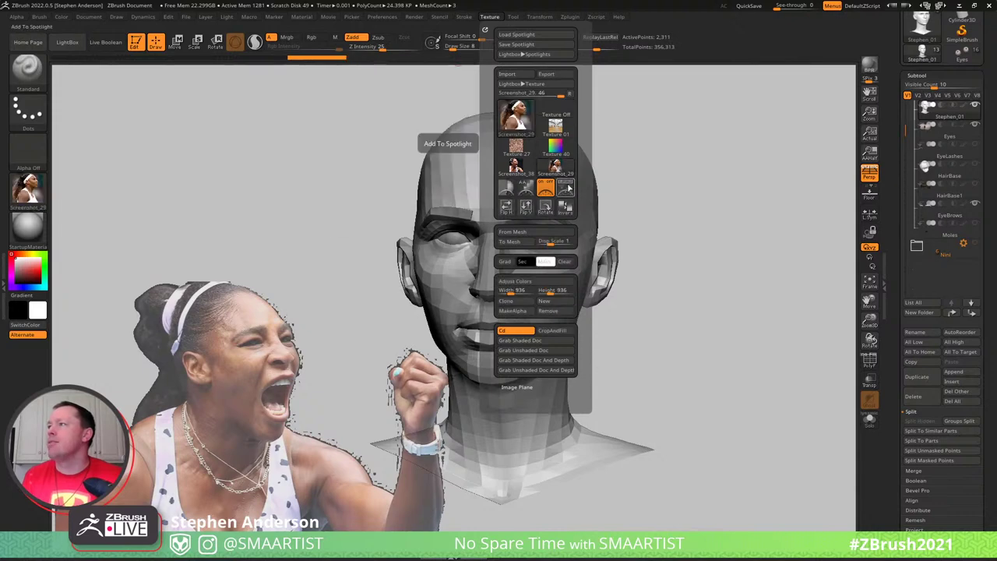
left_click(566, 187)
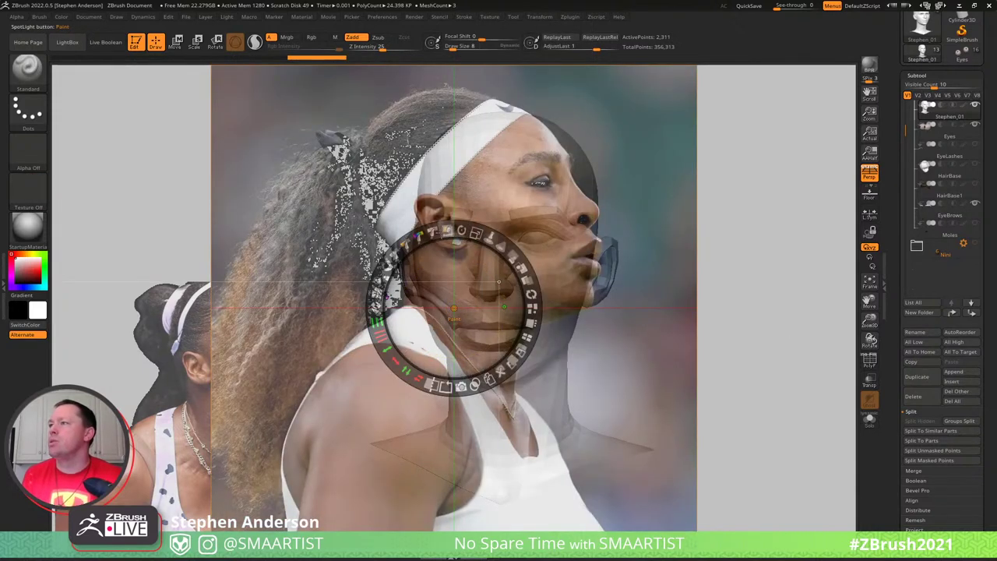
Clear the blurred background in front of the profile photo's forehead, mouth, chin and chest with the Spotlight Paint tool
mouse_move(434, 232)
left_mouse_down()
mouse_move(424, 234)
mouse_move(442, 230)
left_mouse_up()
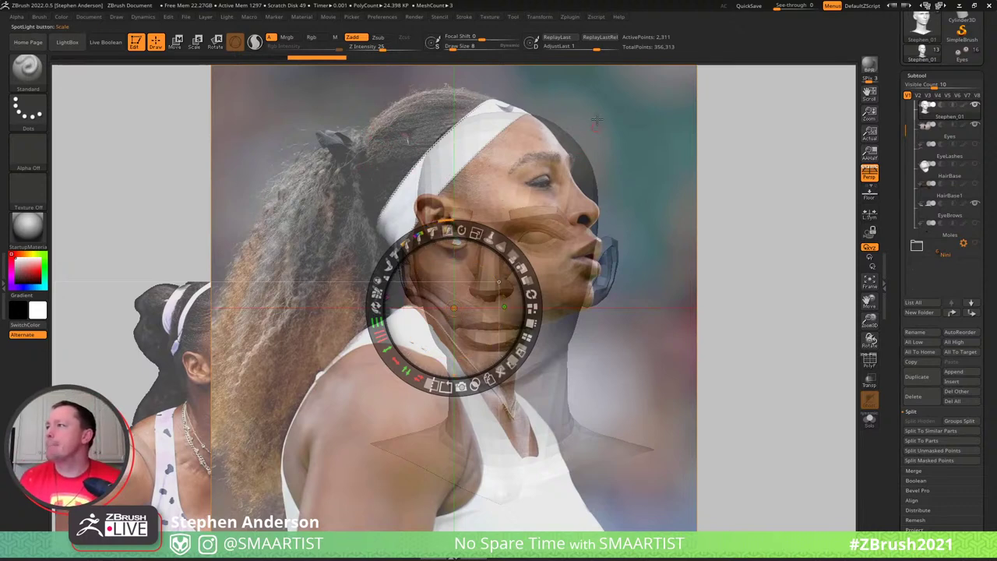
left_click_drag(586, 100, 630, 102, "ctrl")
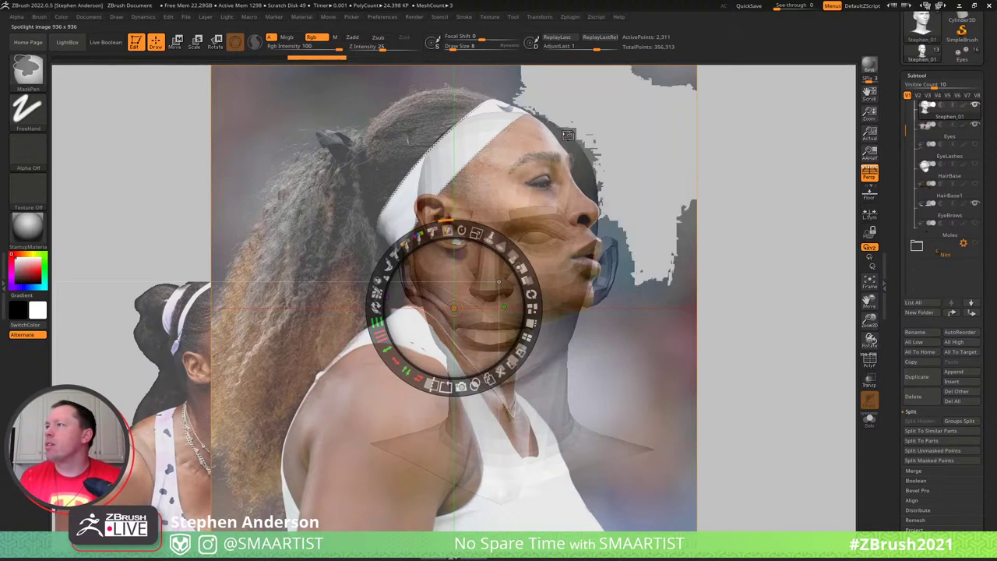
left_click_drag(568, 135, 596, 134, "ctrl")
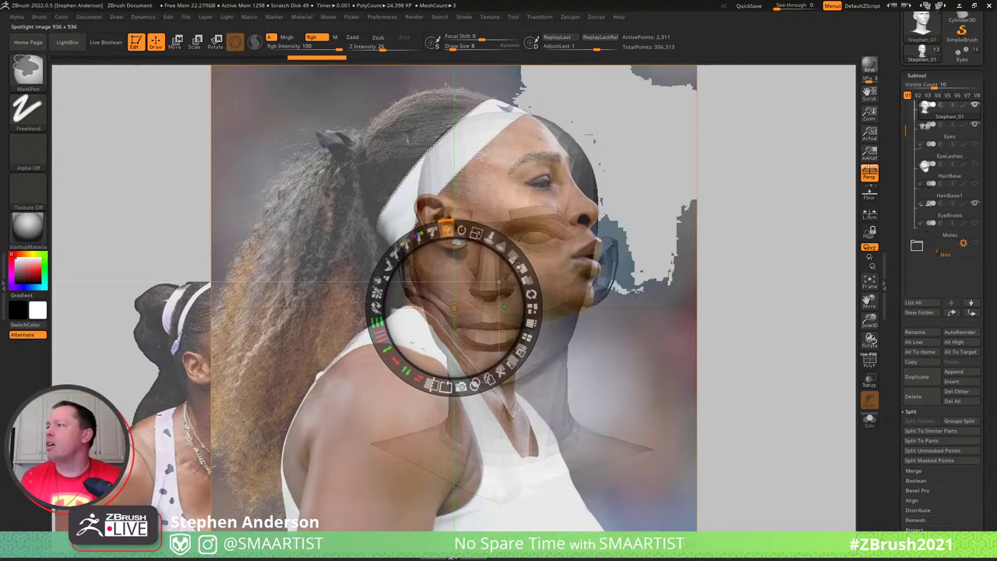
left_click_drag(636, 289, 654, 290)
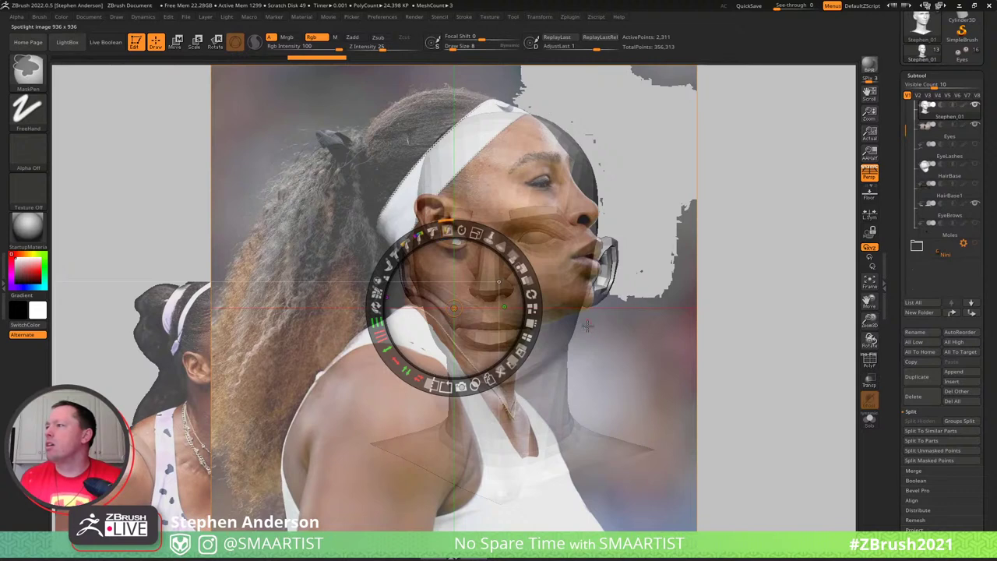
key("z")
left_click_drag(588, 326, 601, 325)
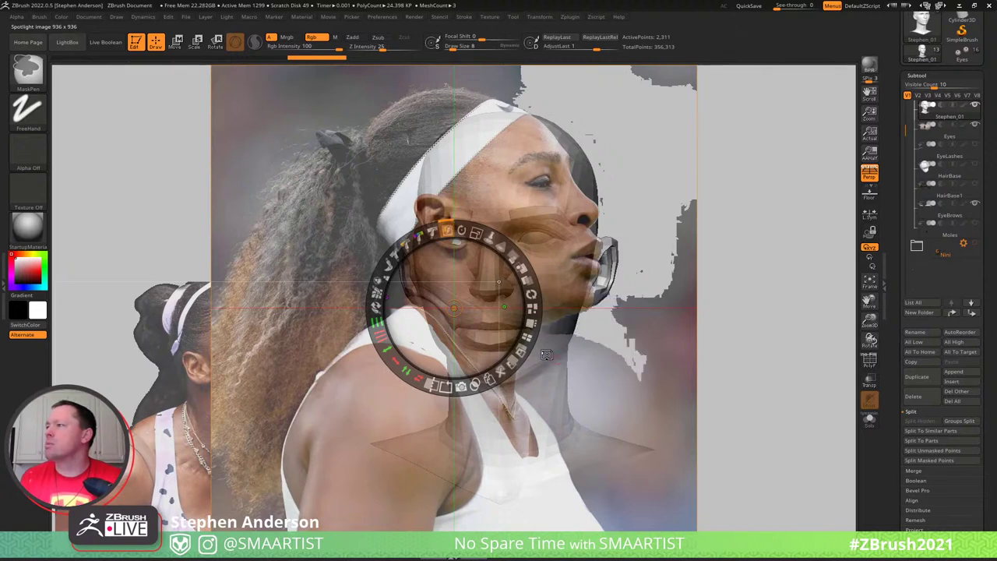
left_click_drag(561, 354, 568, 338)
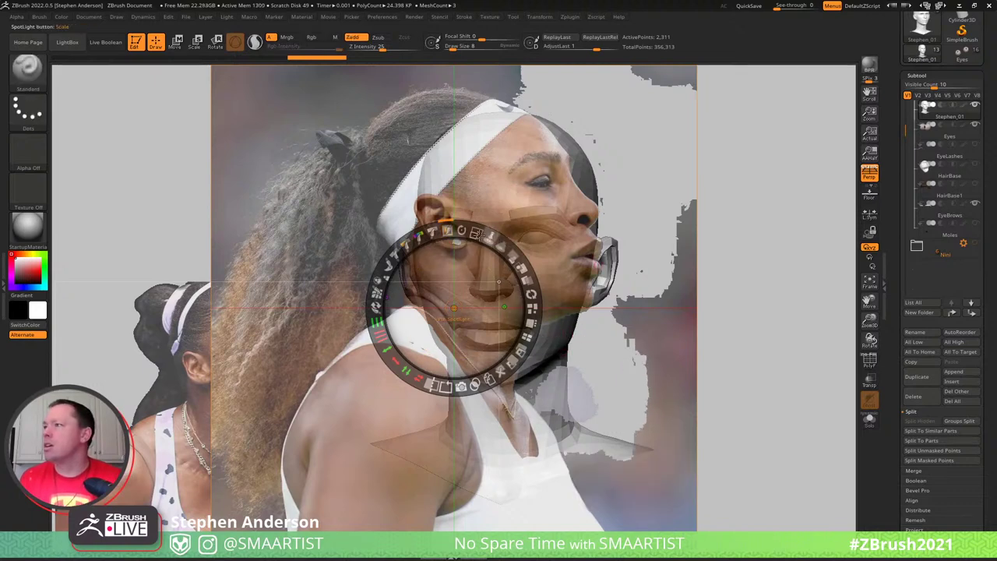
Bring the profile photo to full opacity, shift both photos to the right, and undo the stray stroke in front of the neck
left_click_drag(512, 253, 252, 399)
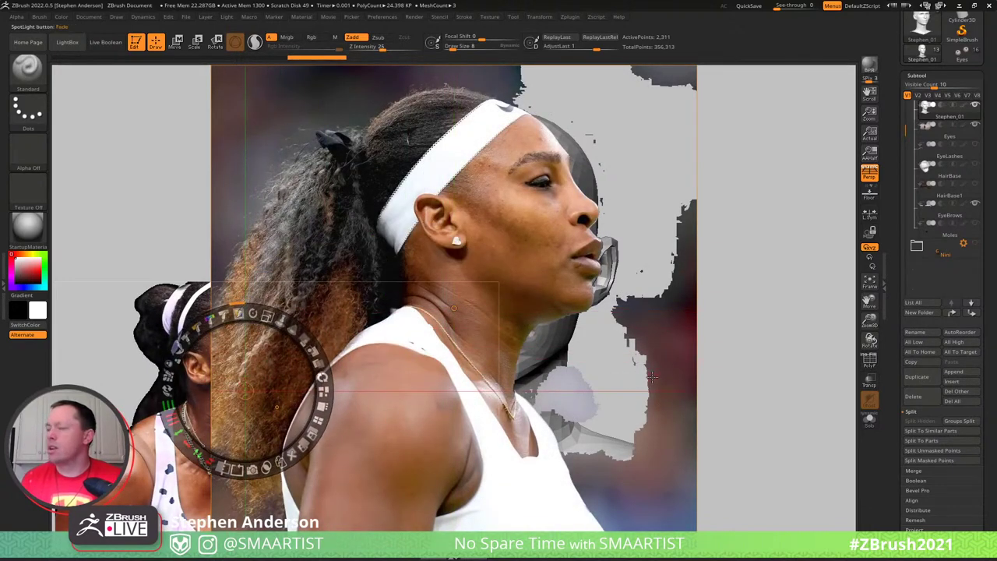
left_click_drag(721, 350, 807, 341)
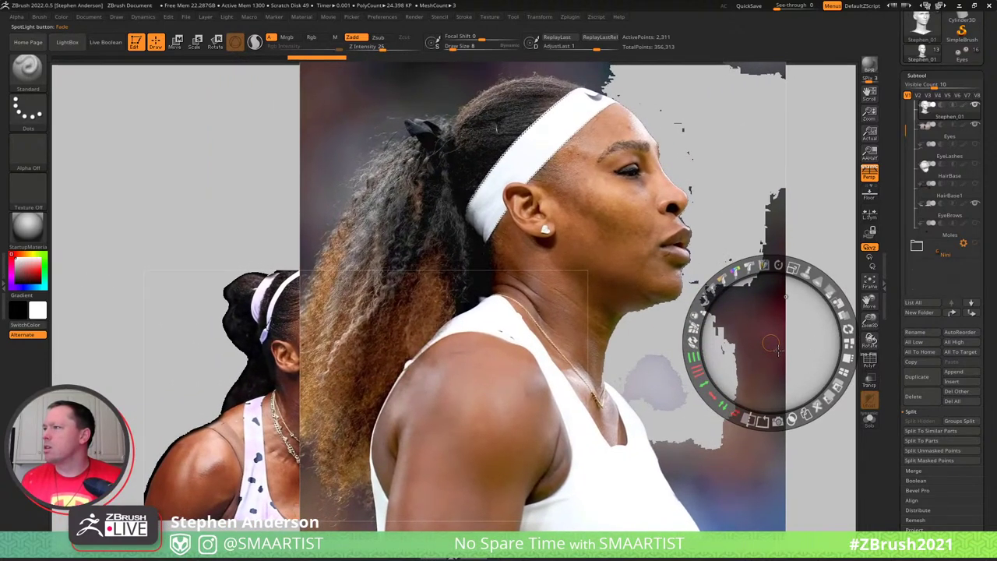
left_click_drag(657, 387, 664, 381, "ctrl+shift")
key("ctrl+z")
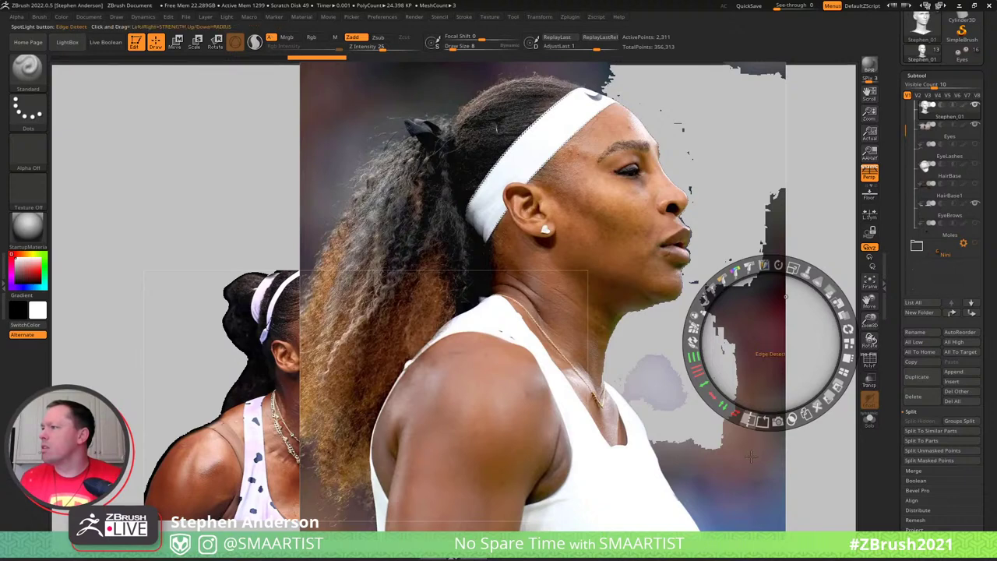
Clear the remaining background in front of the neck and face and in the upper-right corner of the profile photo
left_click_drag(770, 342, 748, 452)
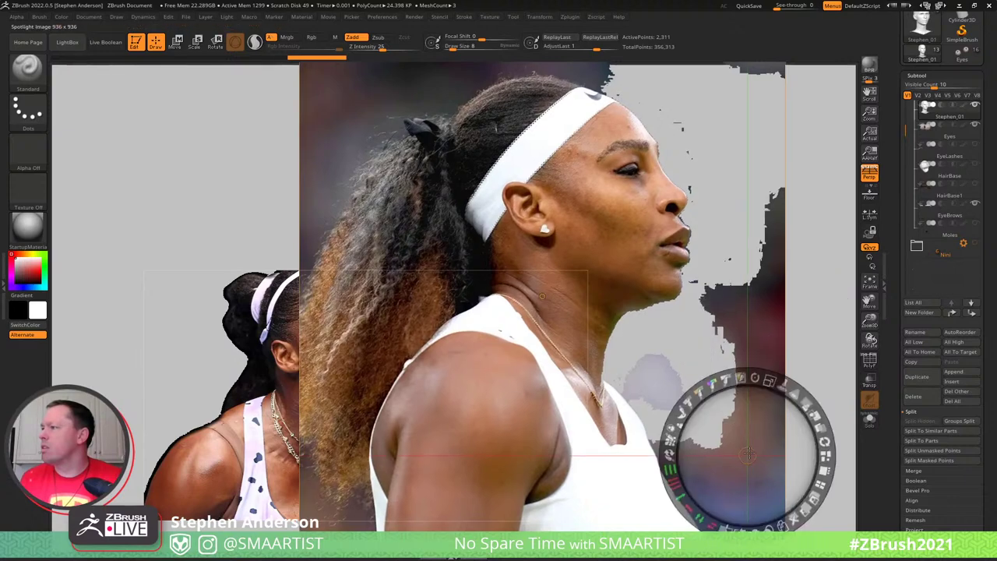
left_click(740, 379)
left_click_drag(648, 379, 679, 379, "ctrl")
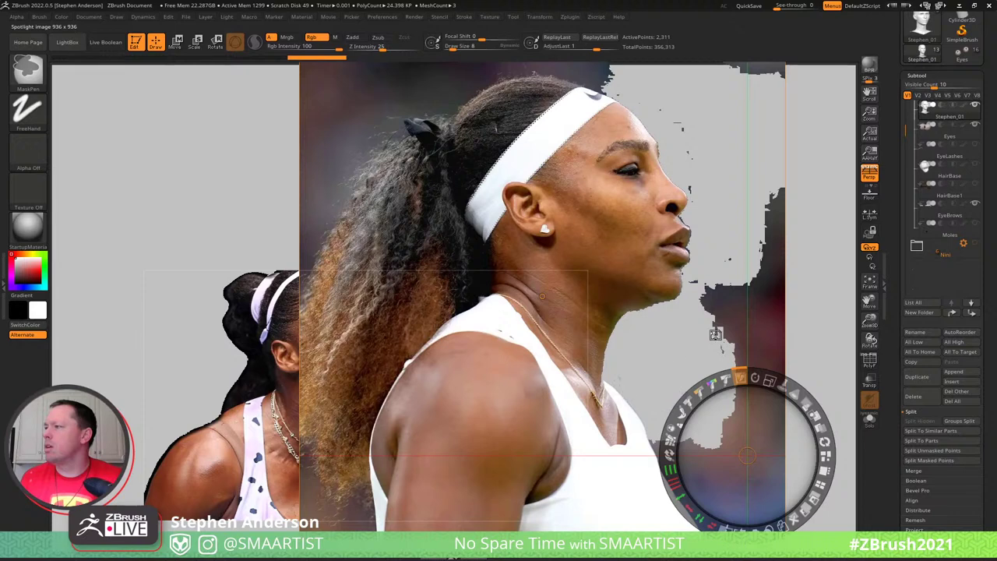
left_click_drag(747, 302, 790, 296)
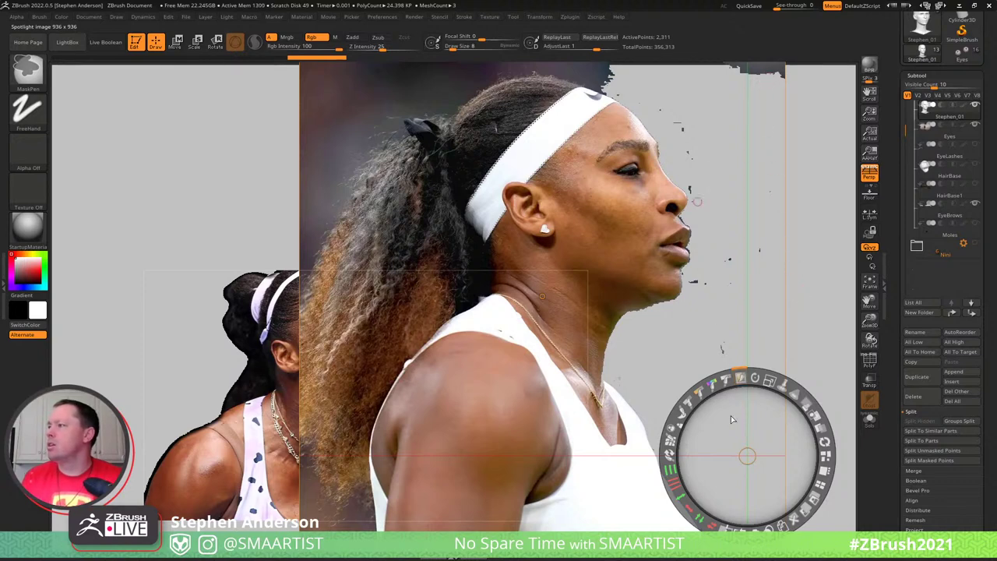
mouse_move(731, 399)
left_mouse_down()
mouse_move(737, 464)
mouse_move(729, 457)
left_mouse_up()
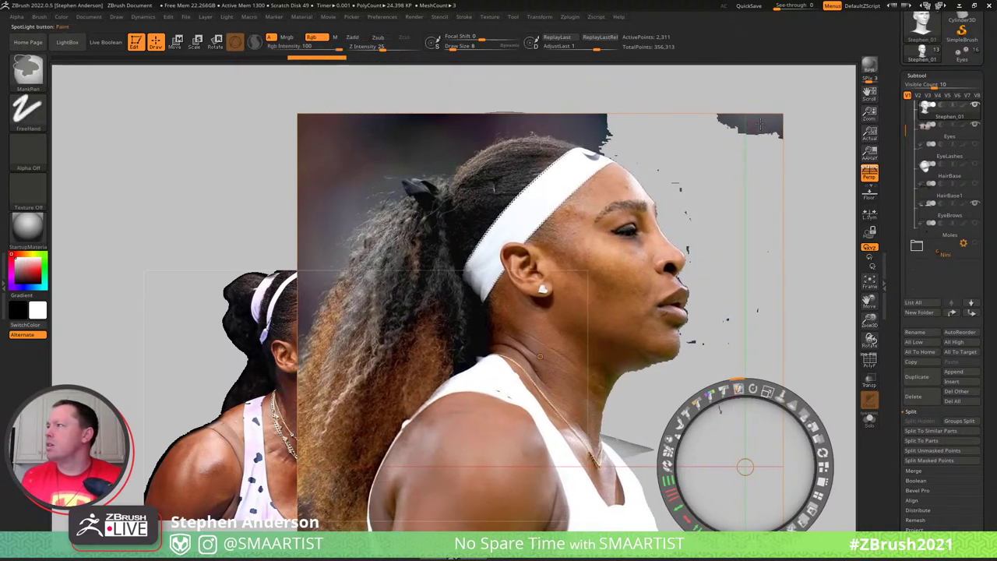
left_click_drag(754, 126, 900, 101, "ctrl")
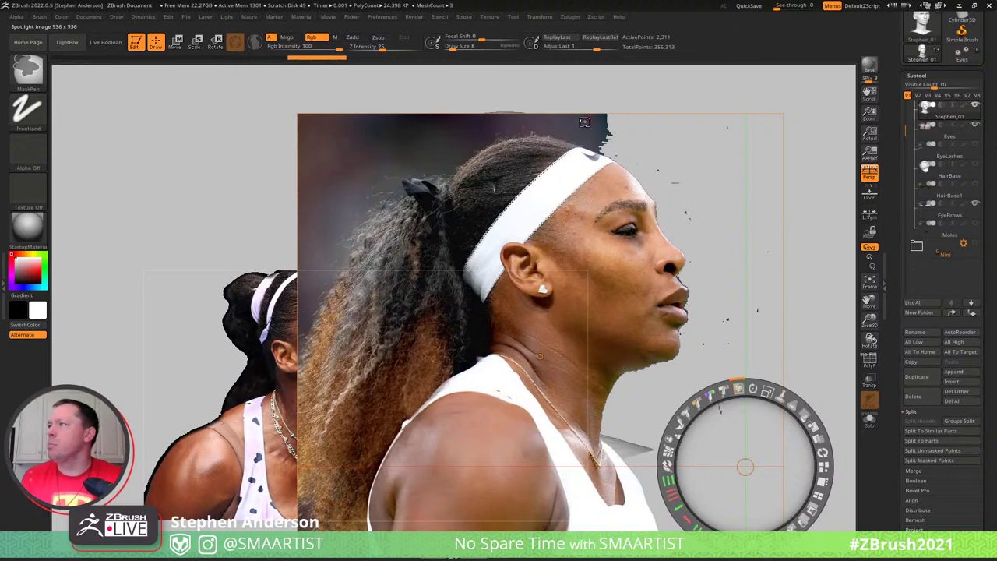
Clear the dark background above the hair and behind the ponytail in the profile photo
left_click_drag(586, 122, 606, 120)
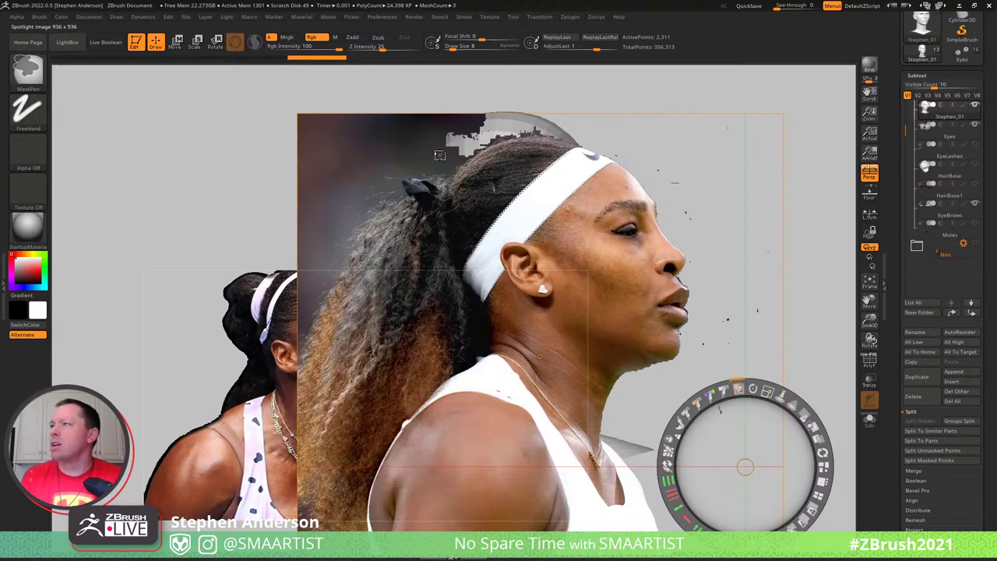
mouse_move(440, 155)
left_mouse_down()
mouse_move(374, 144)
mouse_move(445, 153)
left_mouse_up()
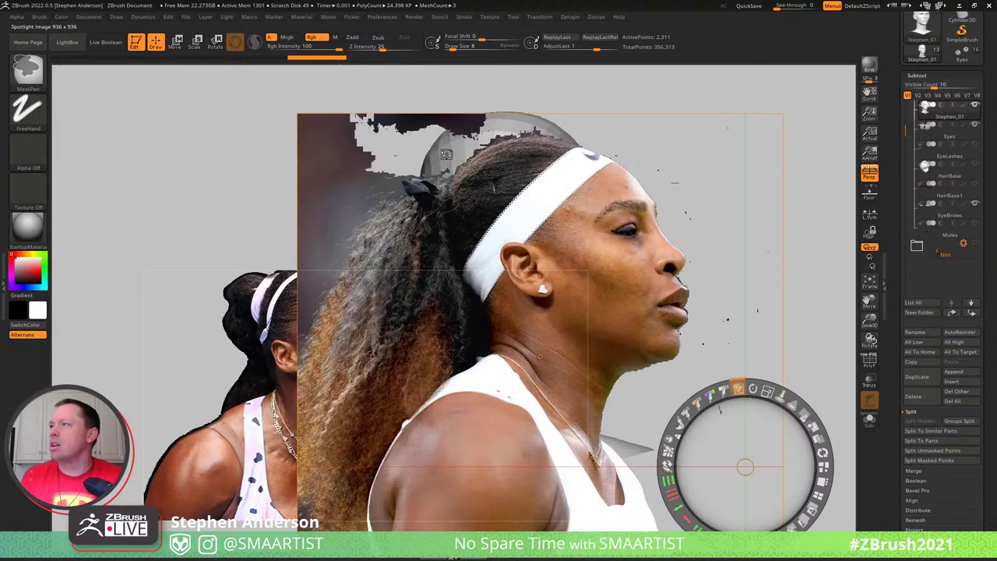
key("ctrl+z")
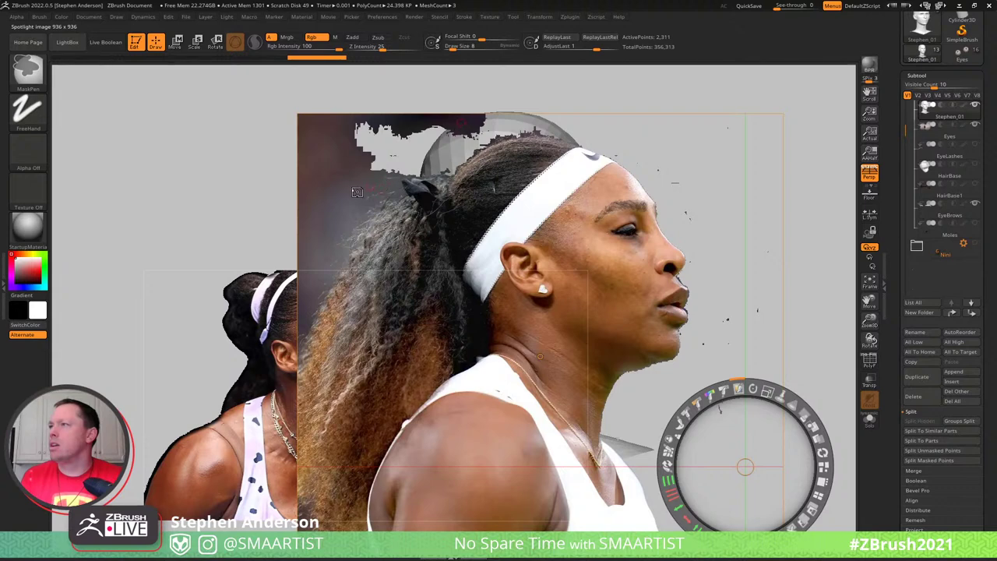
mouse_move(357, 192)
left_mouse_down()
mouse_move(343, 249)
mouse_move(327, 140)
mouse_move(370, 186)
mouse_move(375, 178)
left_mouse_up()
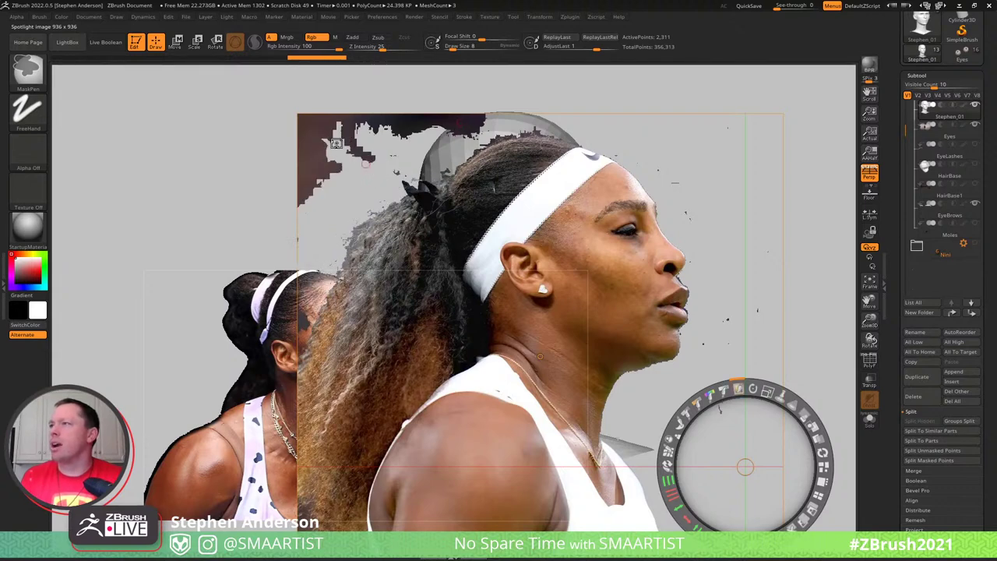
left_click(321, 140)
left_click_drag(455, 106, 546, 94)
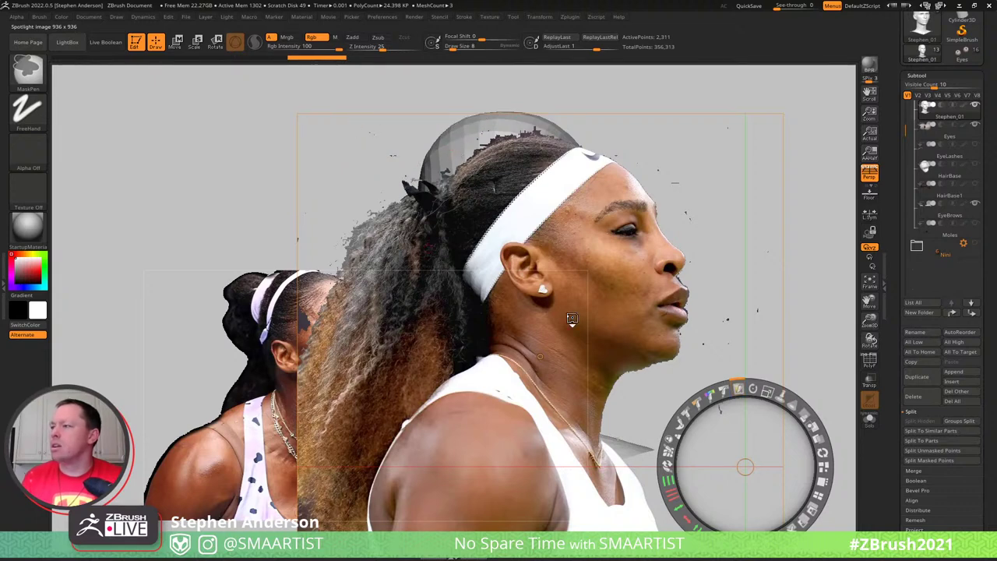
Move the profile photo up and to the left, and clear the leftover background below the ponytail beside the arm
key("b")
key("s")
key("t")
mouse_move(748, 439)
left_mouse_down()
mouse_move(663, 294)
mouse_move(672, 299)
left_mouse_up()
mouse_move(243, 439)
left_mouse_down()
mouse_move(251, 385)
mouse_move(228, 393)
mouse_move(227, 372)
left_mouse_up()
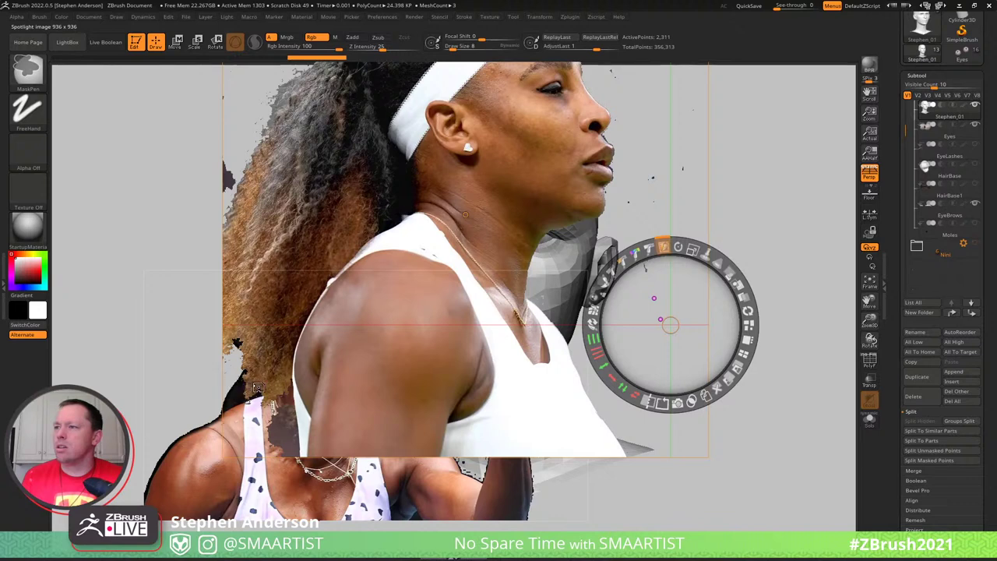
left_click_drag(290, 432, 291, 432)
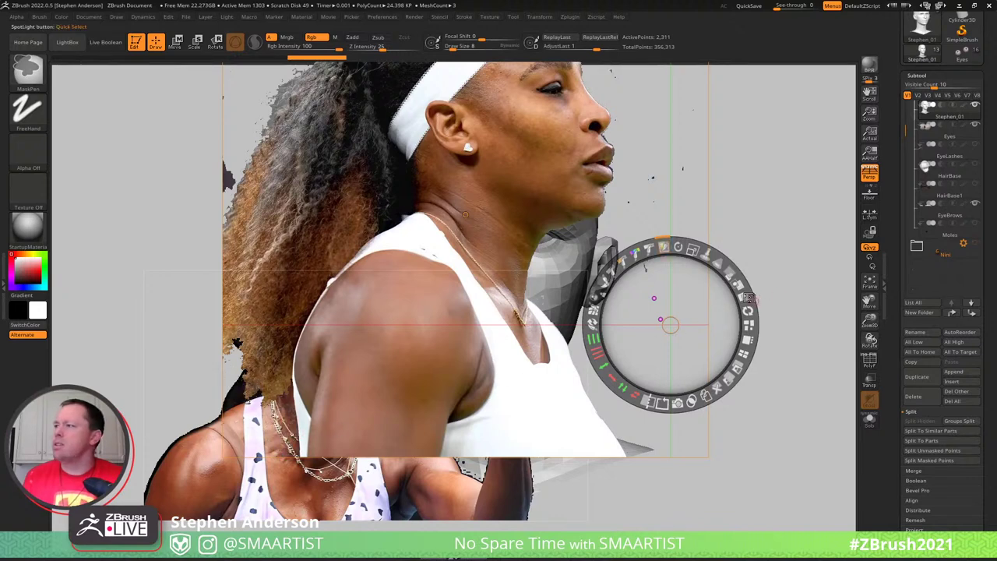
Move the open-mouthed photo down and to the left, and scale the profile photo down slightly
left_click(747, 311)
left_click_drag(237, 453, 140, 482)
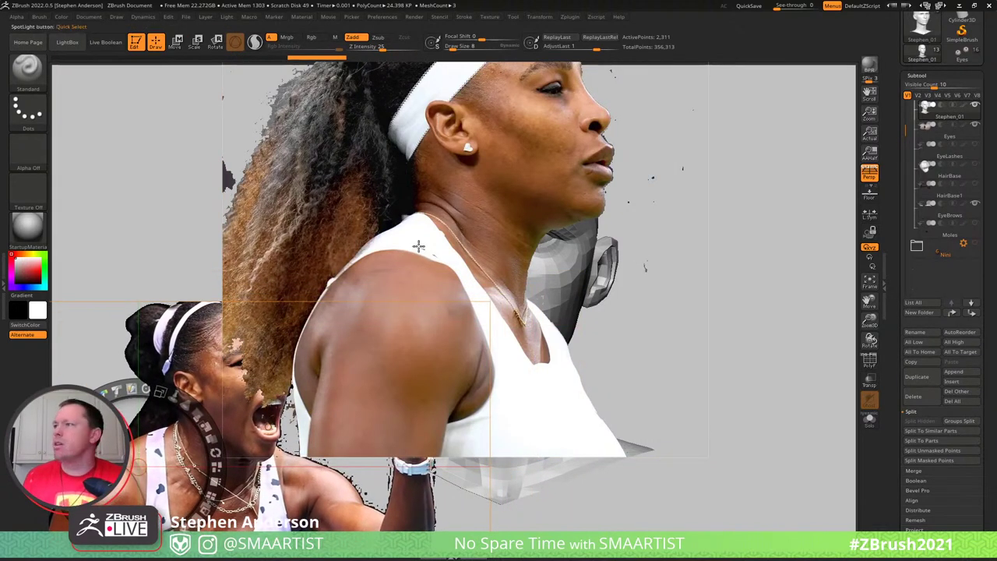
left_click_drag(435, 232, 432, 256)
mouse_move(454, 180)
left_mouse_down()
mouse_move(428, 184)
mouse_move(451, 184)
left_mouse_up()
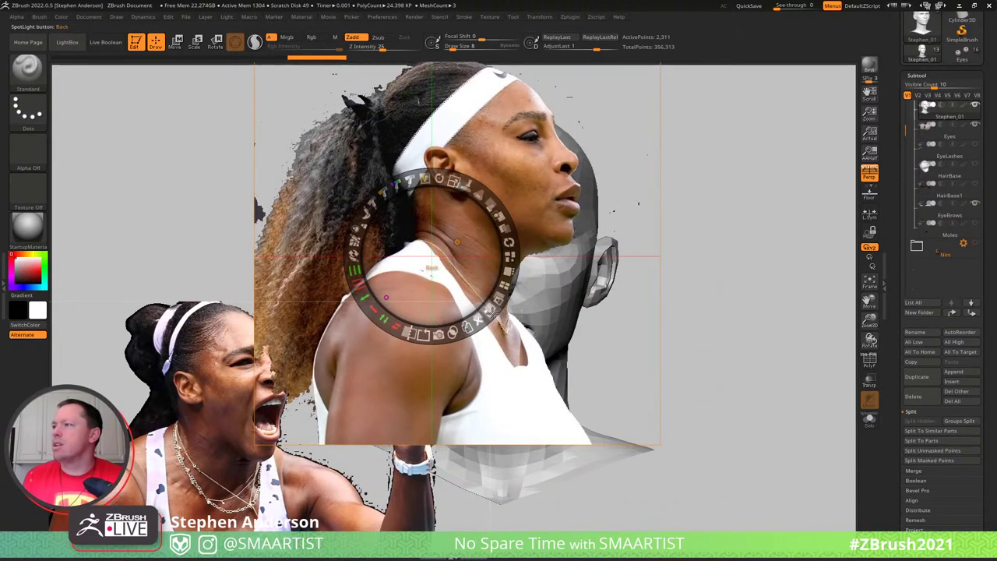
Move the profile photo left so it clears the head model, scale it down slightly, and leave Spotlight editing
left_click(500, 310)
left_click_drag(462, 226, 252, 249)
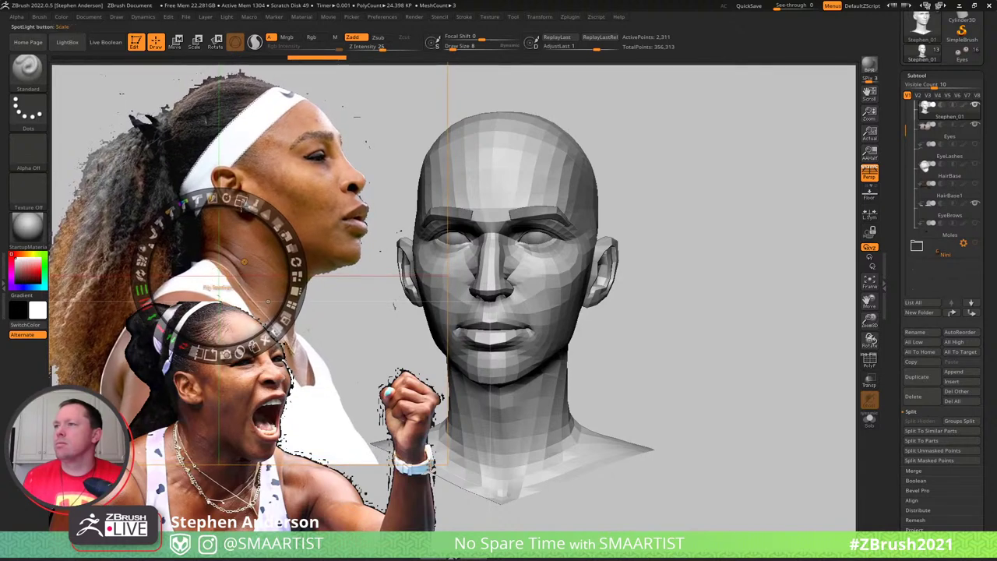
left_click_drag(242, 205, 235, 208)
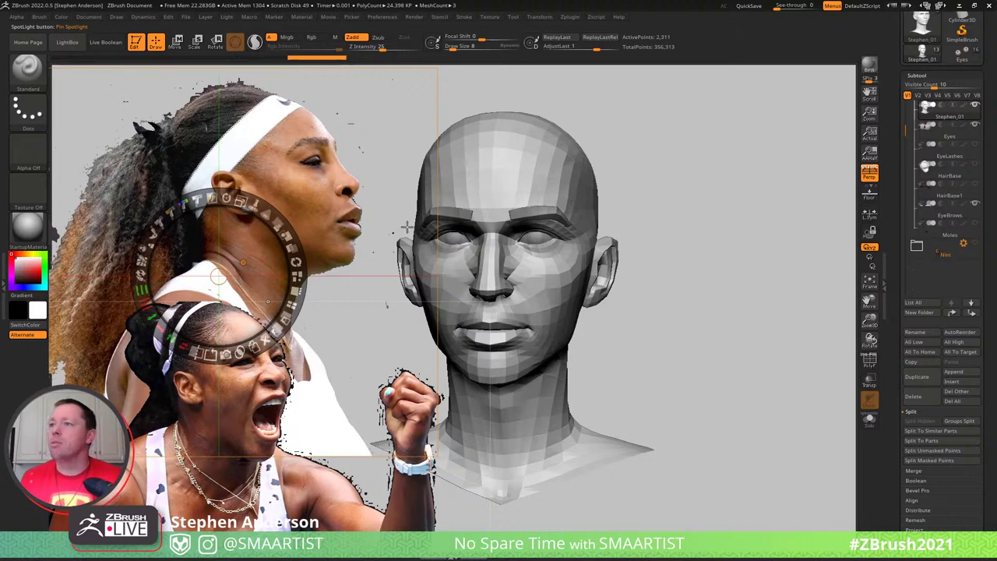
key("z")
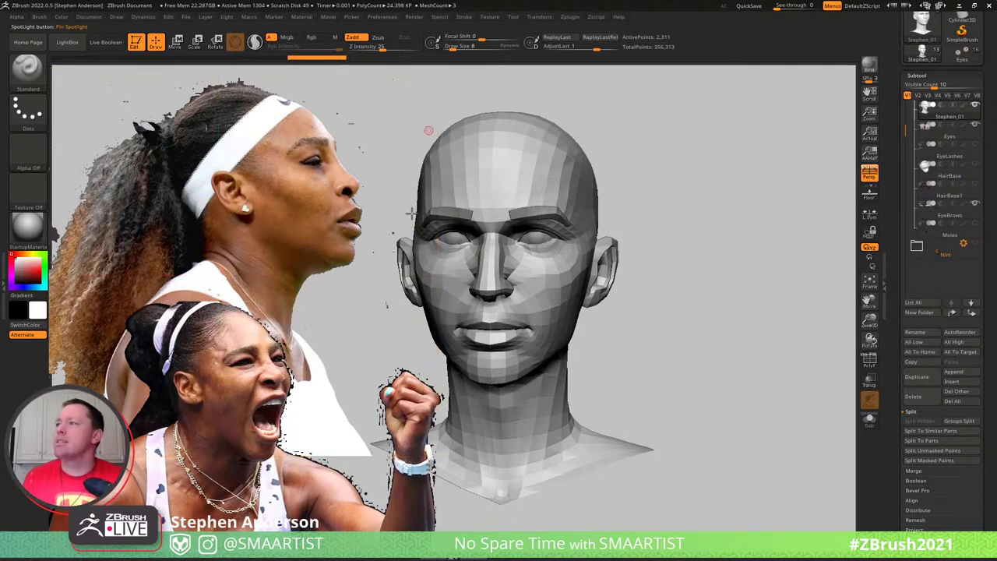
Save the Spotlight photo arrangement as Serena_SpotlightA in the _SERENA folder
left_click(490, 17)
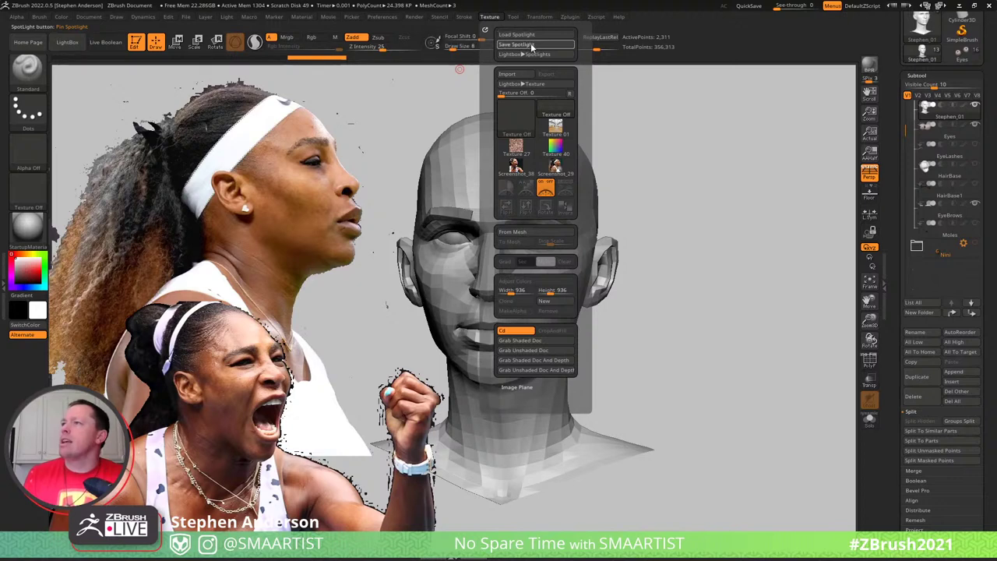
left_click(533, 46)
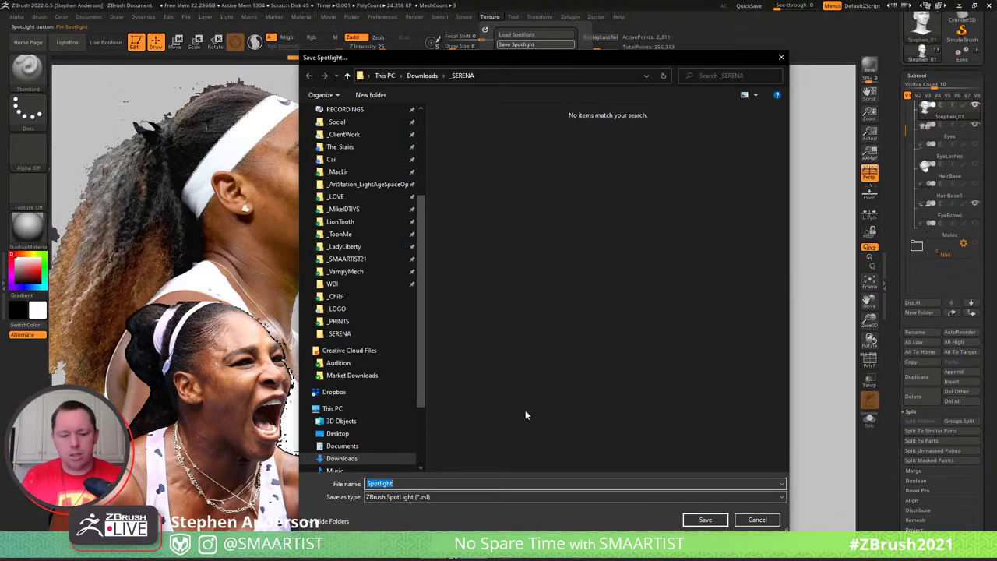
type("Serena")
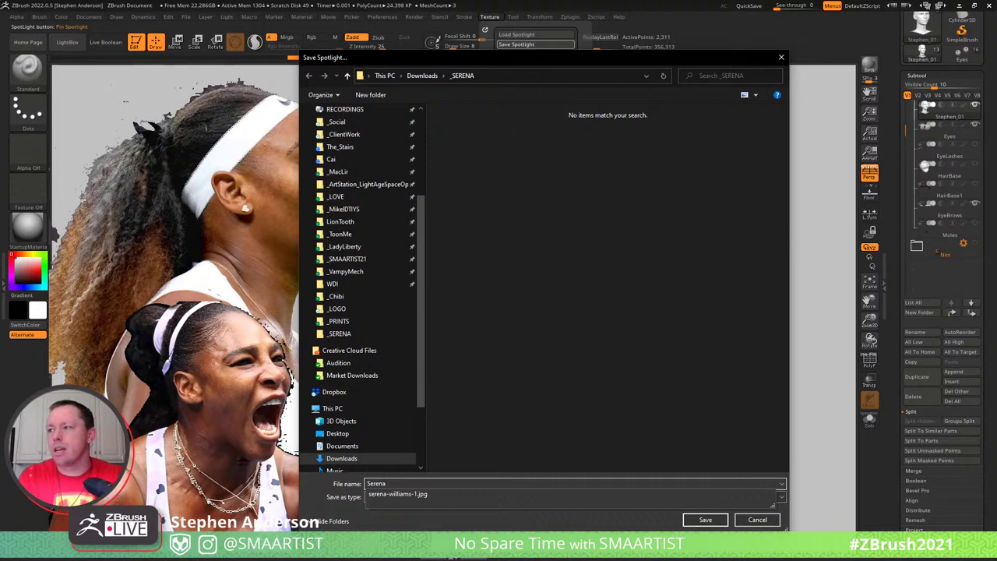
type("_SpotlightA")
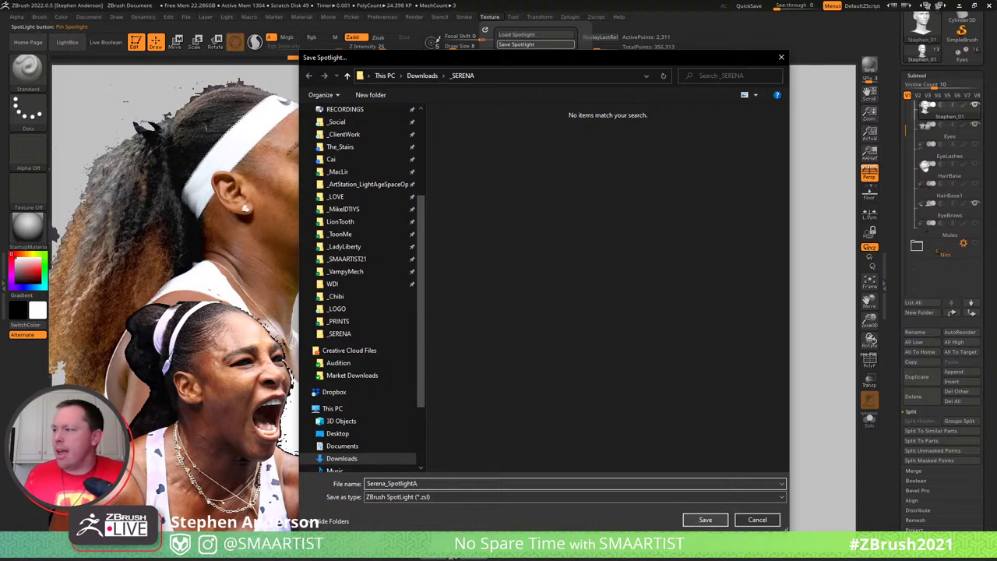
left_click(706, 520)
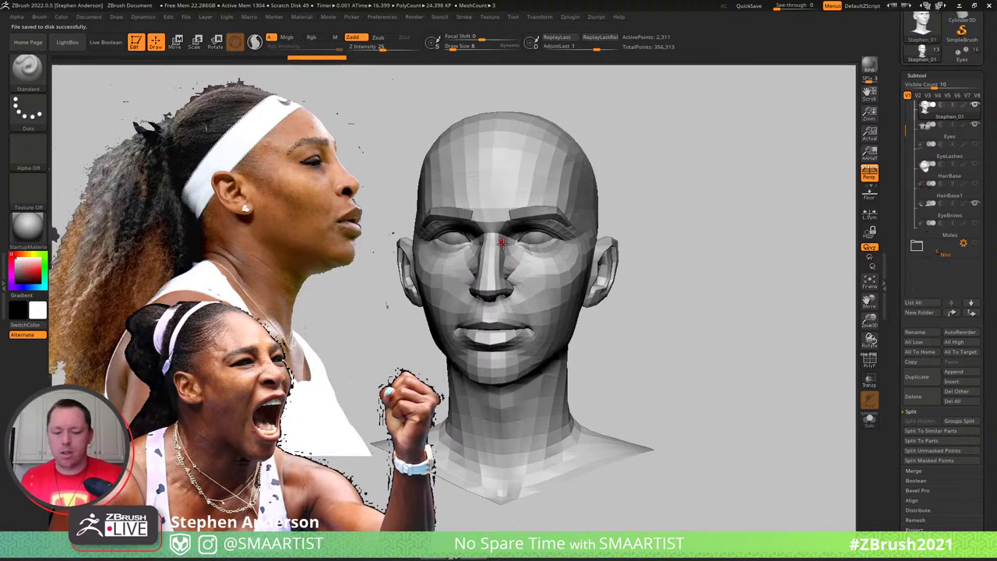
Switch to the Move brush with a draw size of about 62 and hide the eyebrows on the head
key("b")
key("m")
key("v")
right_click_drag(499, 242, 549, 280, "ctrl")
key("s")
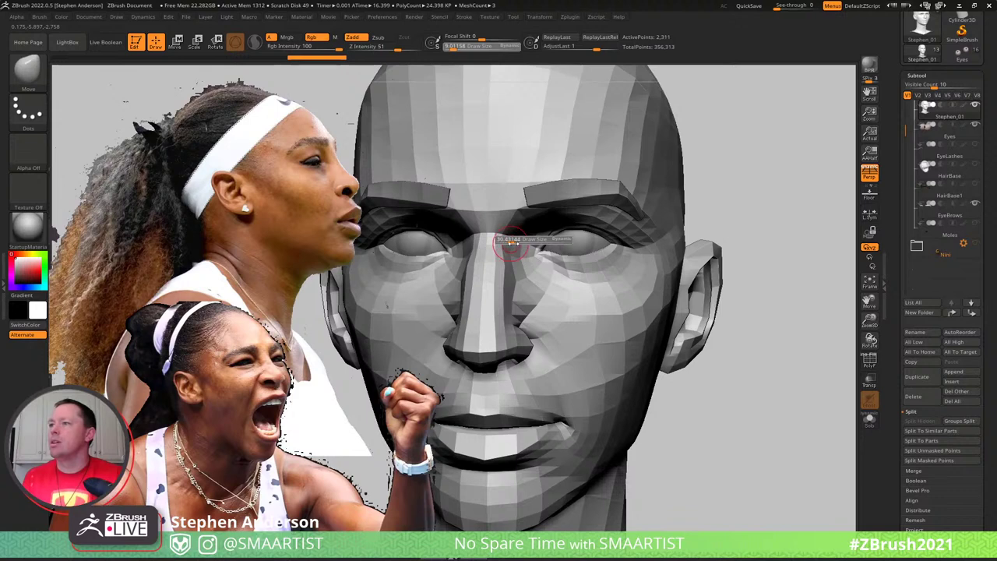
left_click_drag(517, 243, 512, 233)
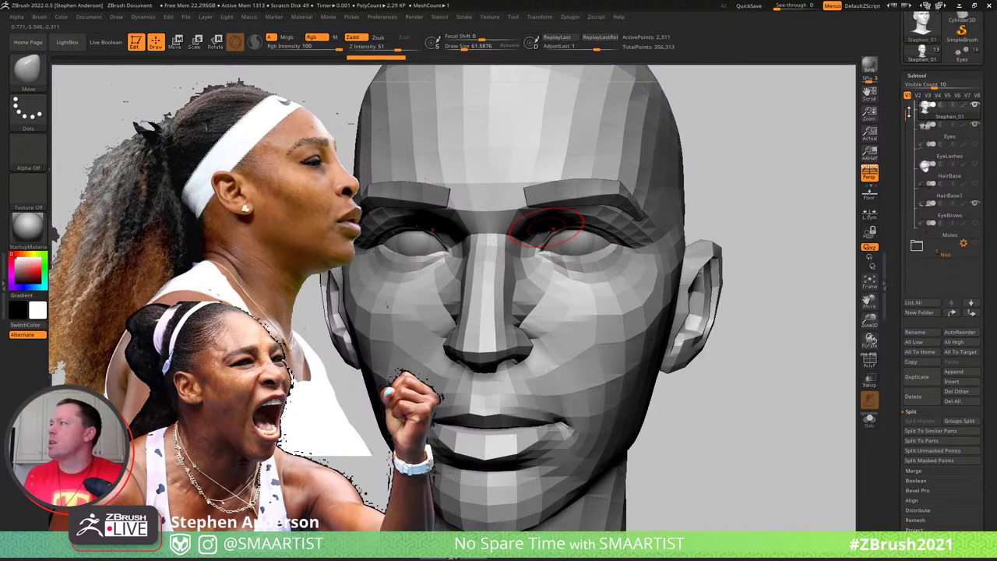
left_click(916, 106)
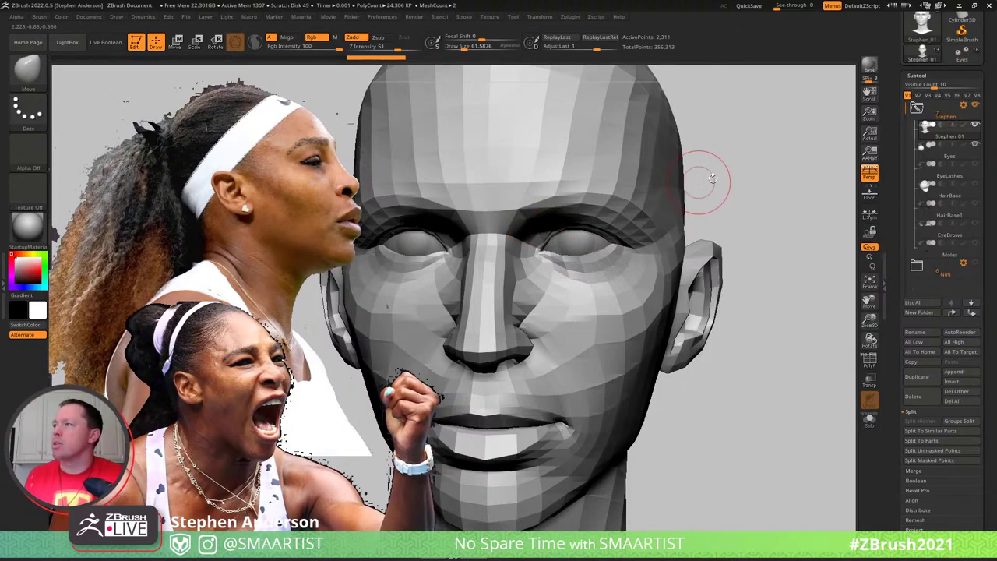
Reshape the nose bridge and pull the nose tip in from the side, using Move brush sizes of about 37 and 69
right_click_drag(712, 162, 707, 160, "ctrl")
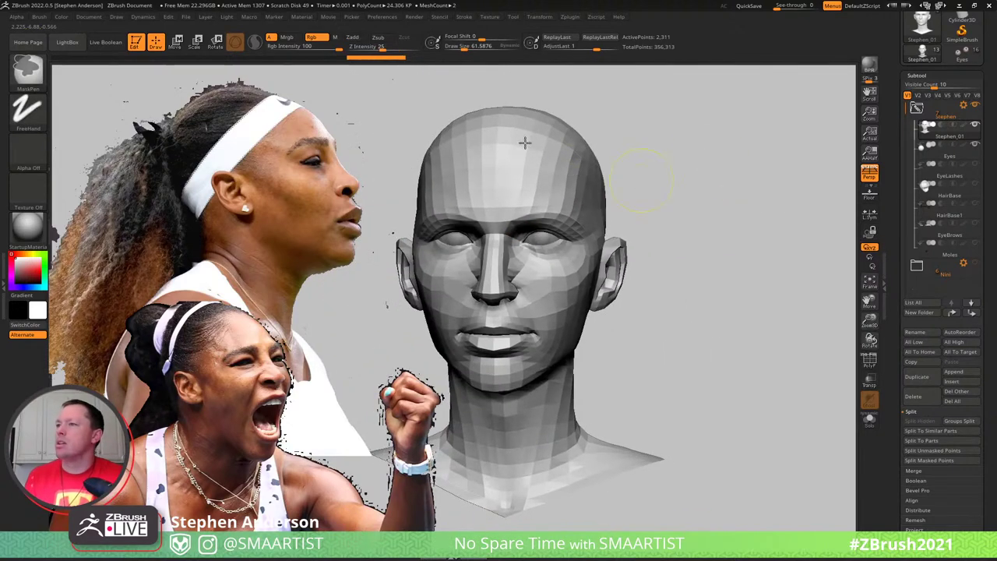
mouse_move(525, 142)
right_mouse_down()
mouse_move(535, 163)
mouse_move(651, 157)
mouse_move(612, 166)
right_mouse_up()
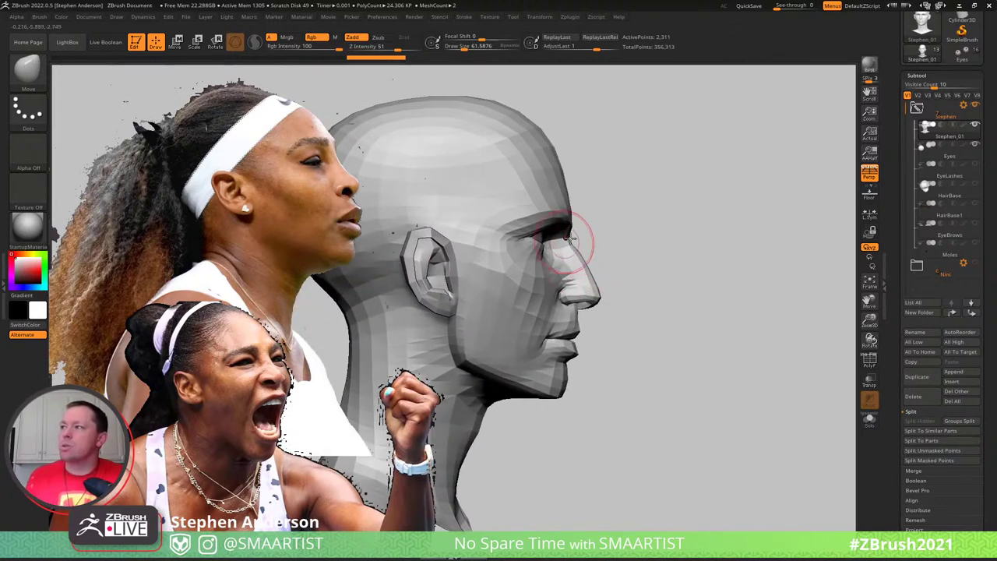
right_click_drag(567, 240, 581, 260, "ctrl")
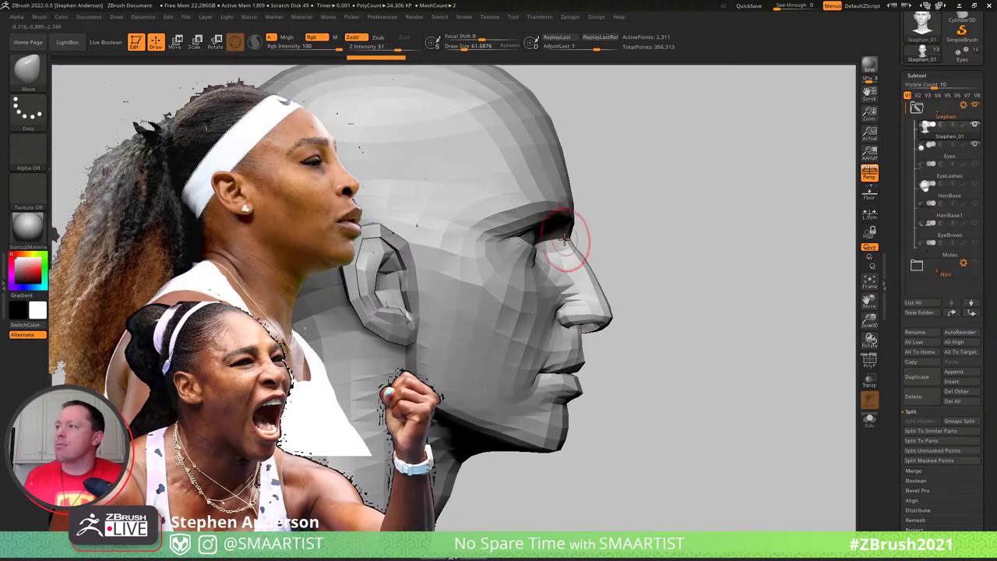
key("s")
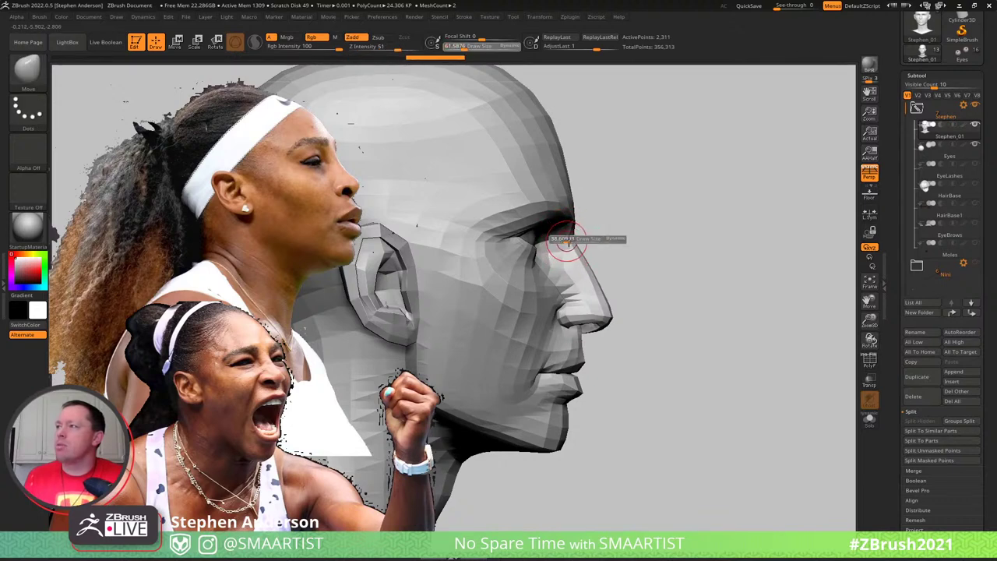
left_click(567, 242)
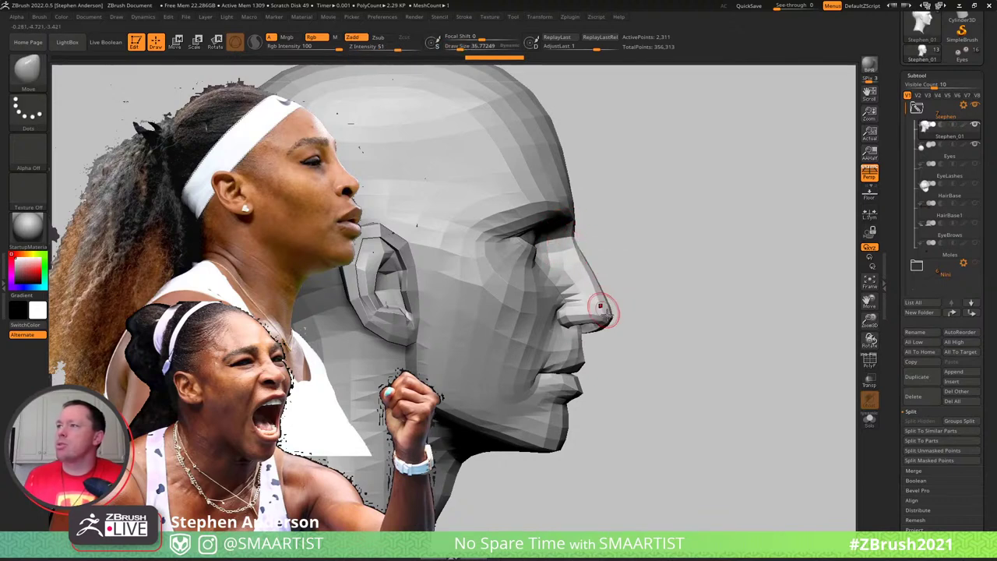
key("s")
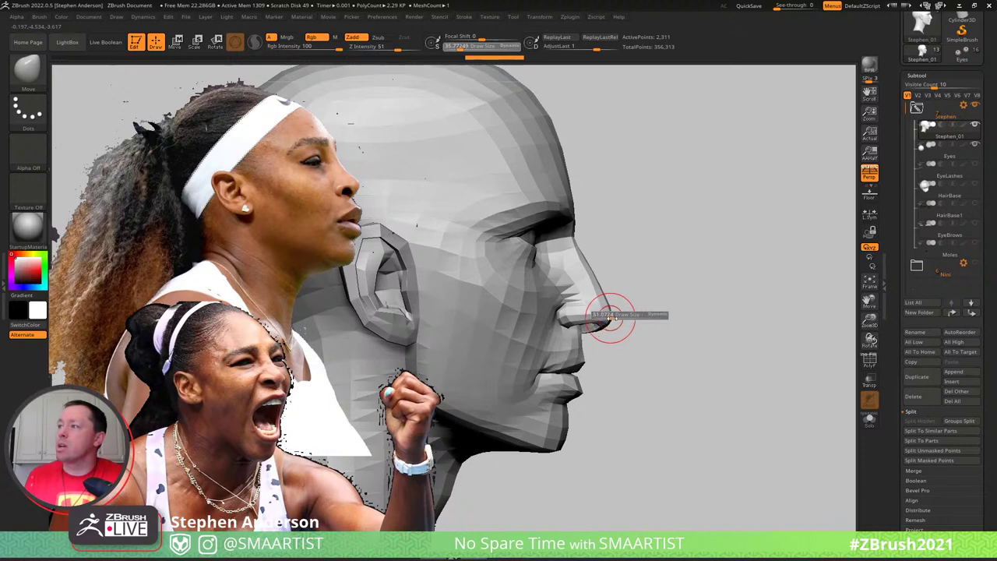
left_click(613, 317)
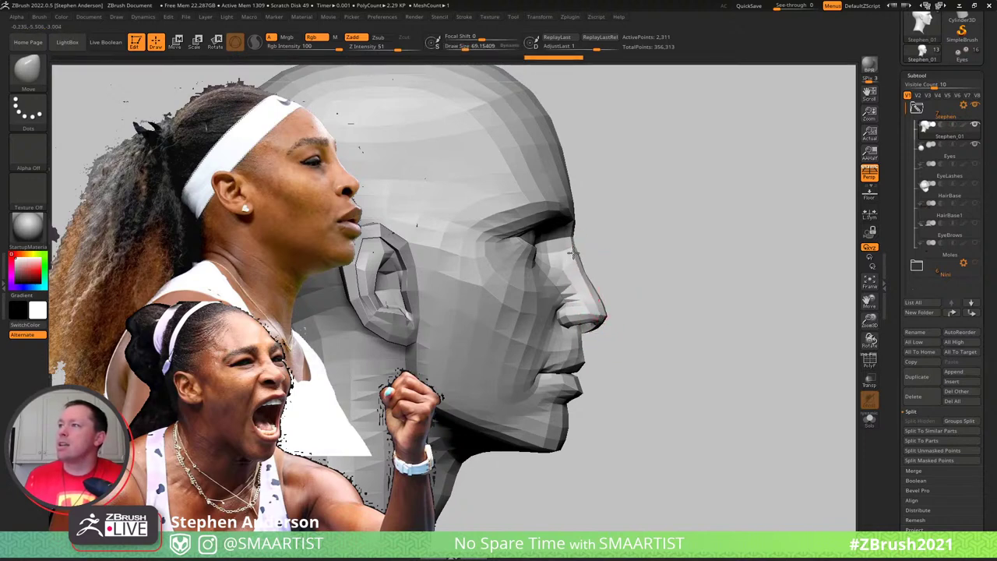
mouse_move(606, 314)
left_mouse_down()
mouse_move(606, 296)
mouse_move(603, 312)
left_mouse_up()
right_click_drag(599, 309, 613, 352, "ctrl")
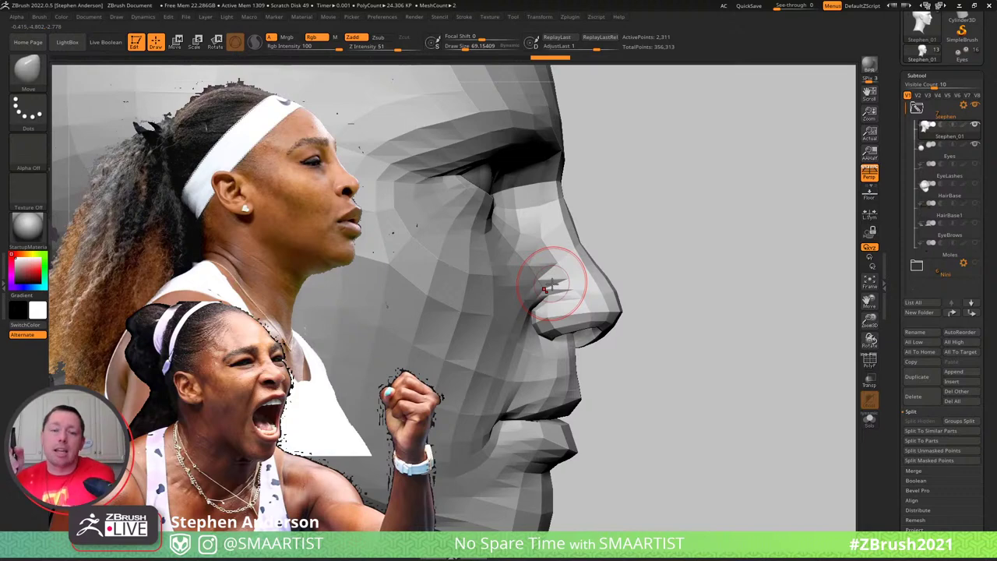
Toggle the Spotlight reference photos off and back on over the head model
key("shift+z")
key("shift+z")
key("shift+z")
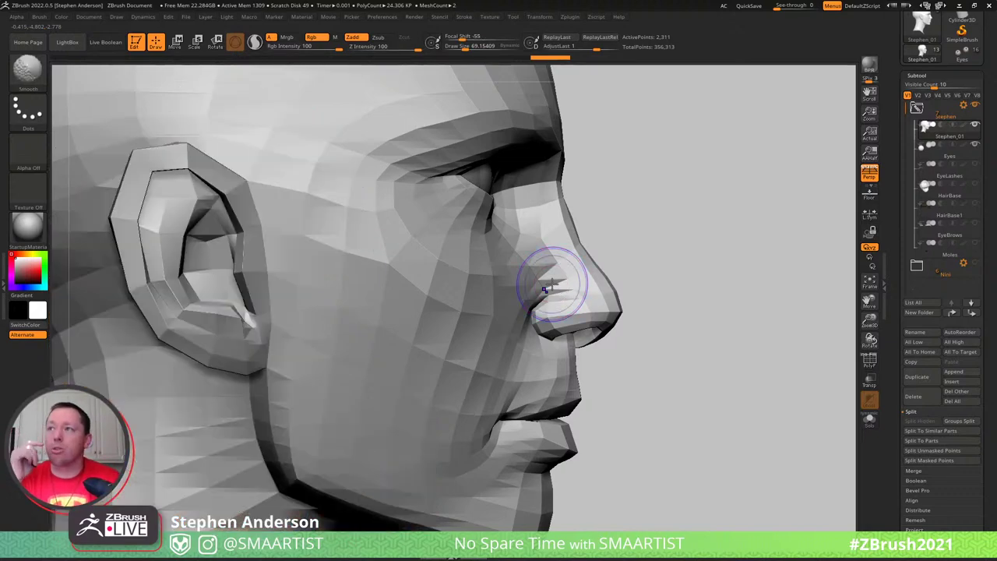
key("shift+z")
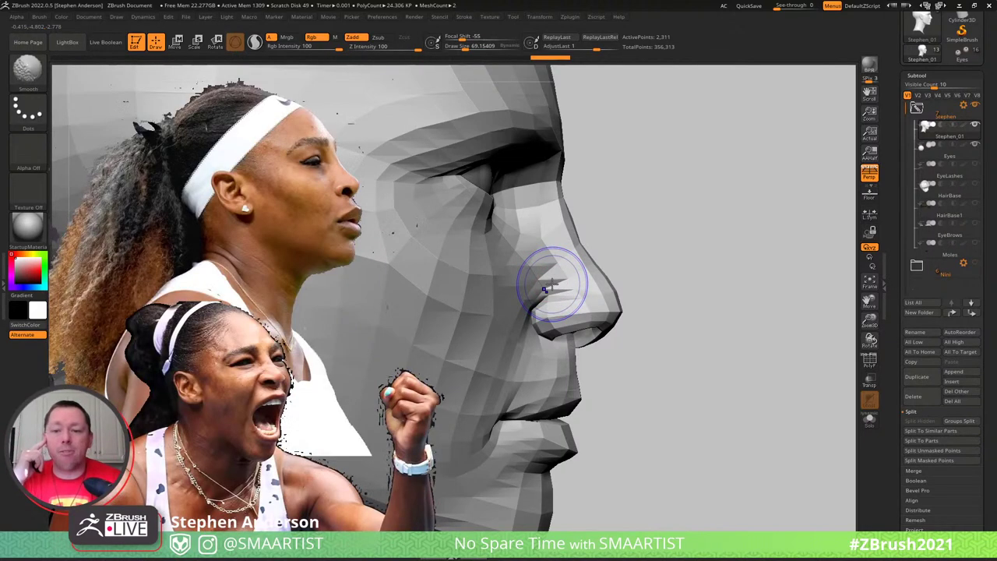
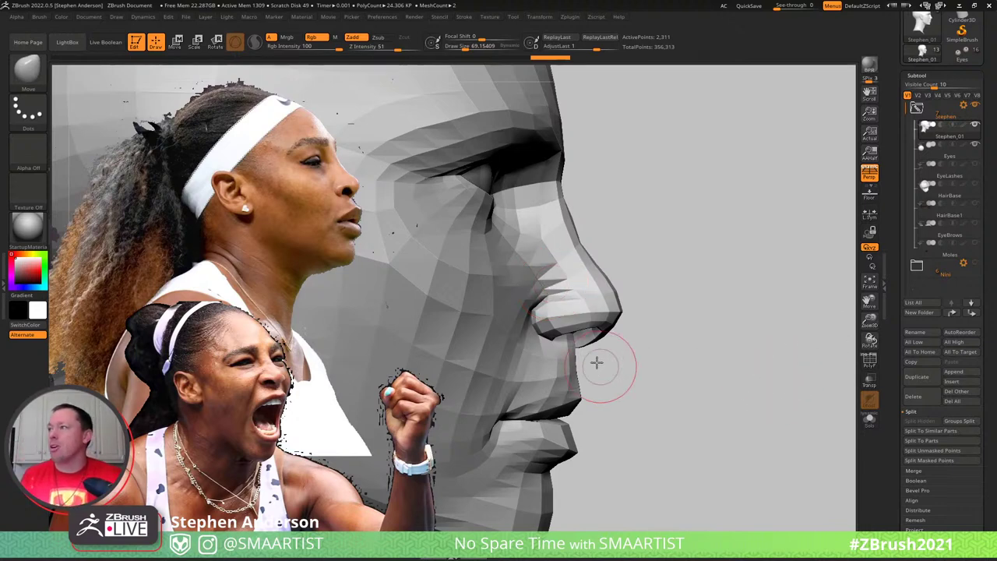
Turn on the polyframe display to show the head's polygroups and wireframe around the nose and mouth
left_click_drag(597, 363, 595, 362)
mouse_move(697, 361)
left_mouse_down()
mouse_move(625, 321)
mouse_move(597, 340)
mouse_move(701, 338)
mouse_move(670, 334)
left_mouse_up()
key("shift+f")
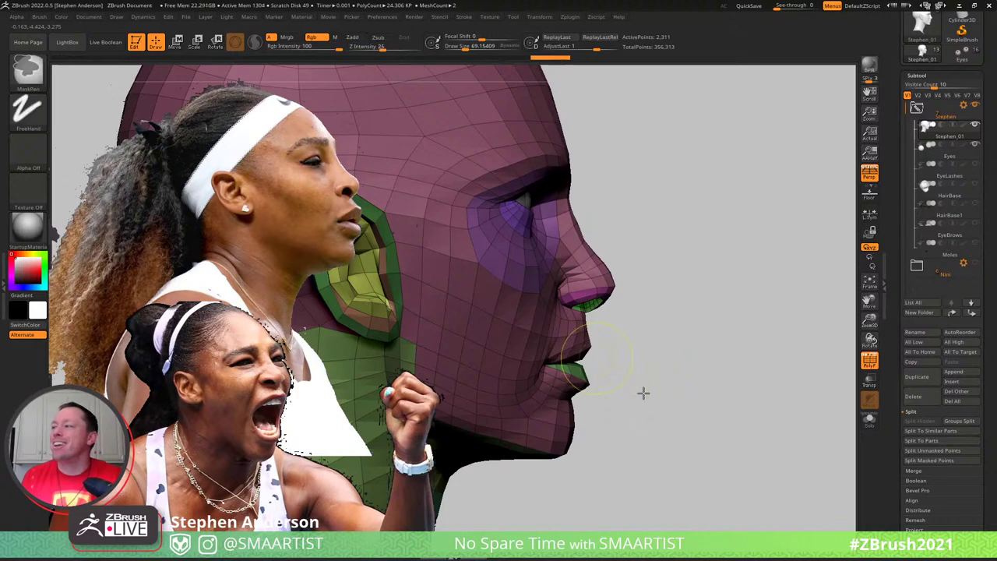
right_click_drag(643, 394, 586, 405, "ctrl")
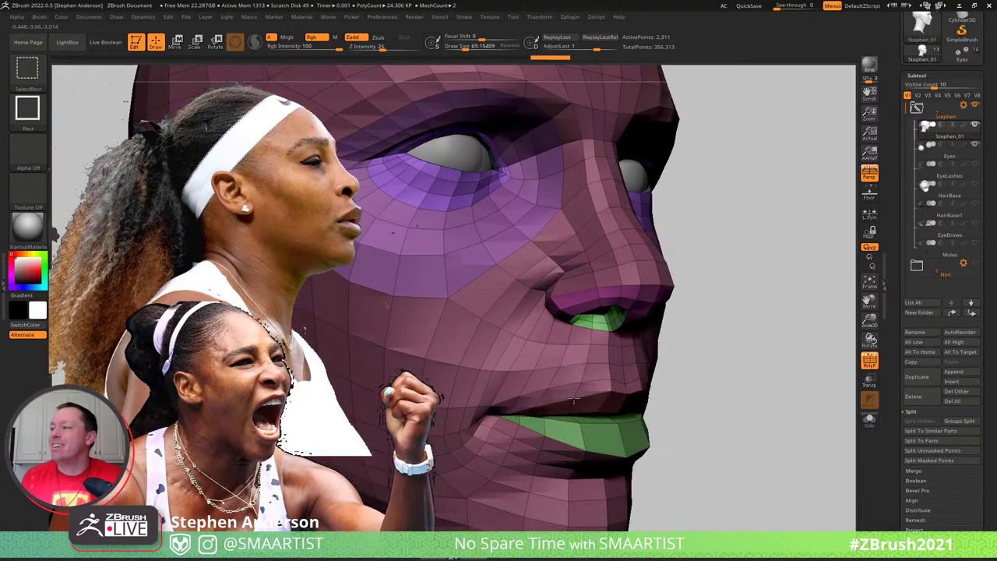
Hide the polygroups inside the mouth so only the outer lips and face surface remain between the lips
left_click(579, 401, "ctrl+shift")
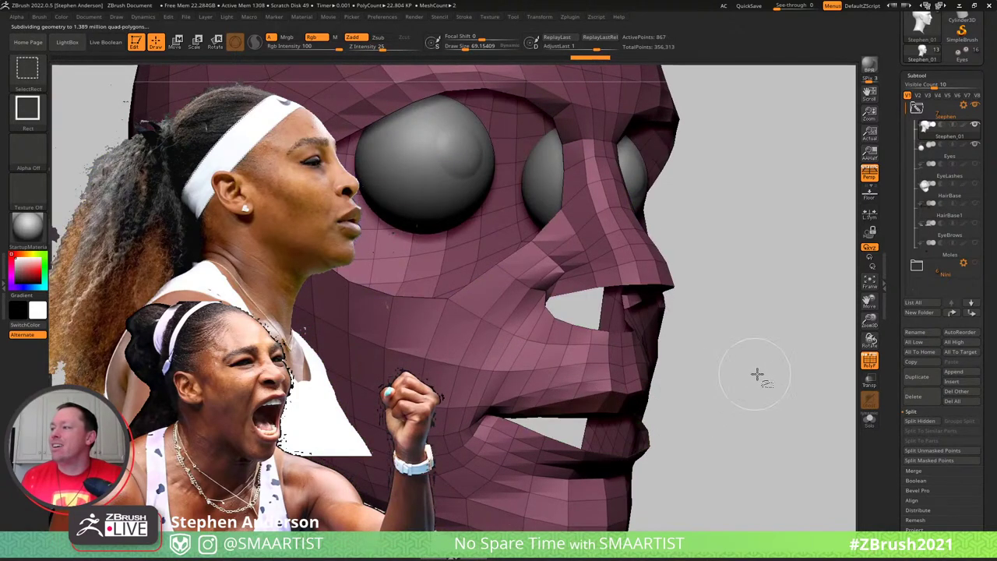
mouse_move(775, 351)
left_mouse_down()
mouse_move(766, 331)
mouse_move(790, 330)
left_mouse_up()
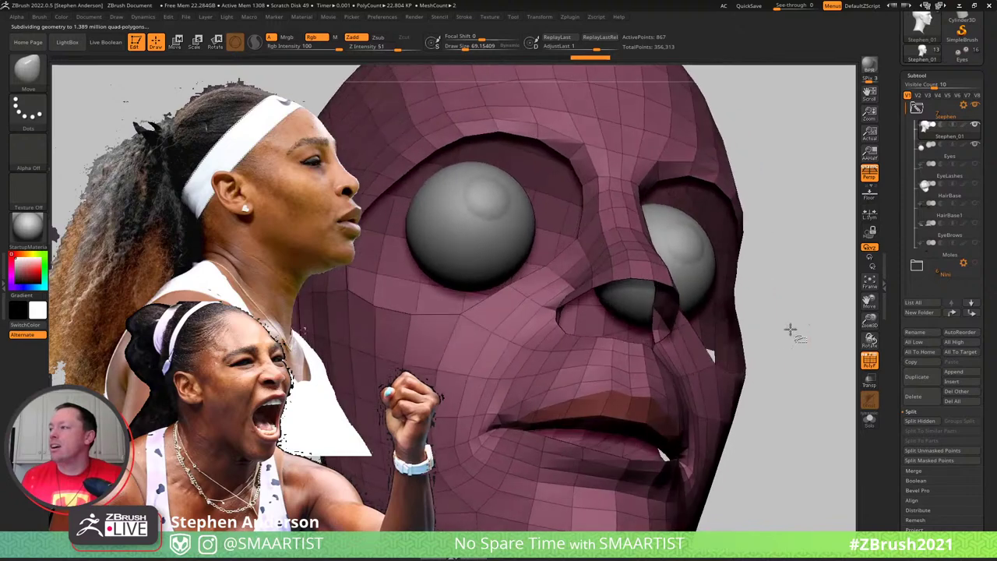
left_click(562, 366, "ctrl+shift")
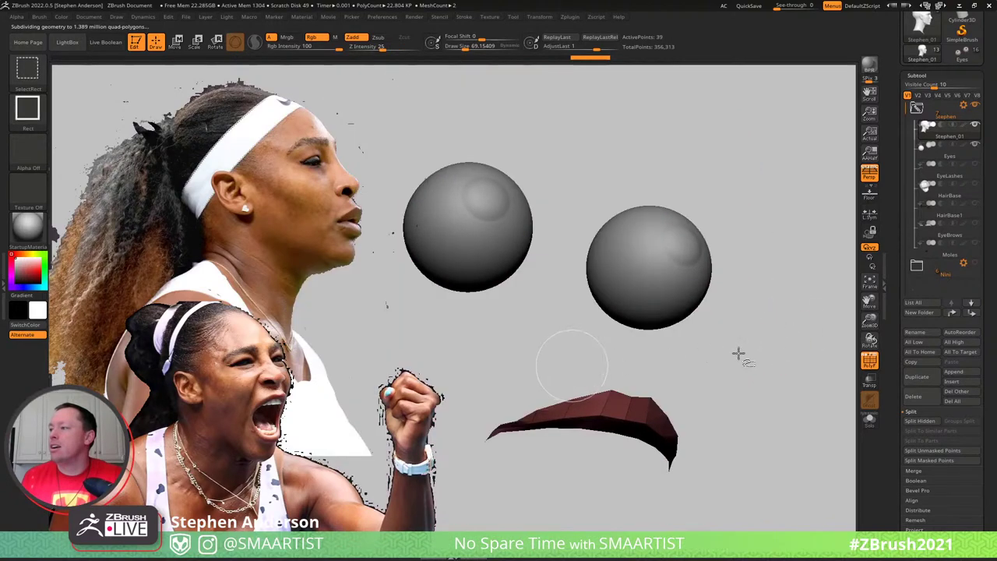
left_click_drag(777, 345, 817, 407, "ctrl+shift")
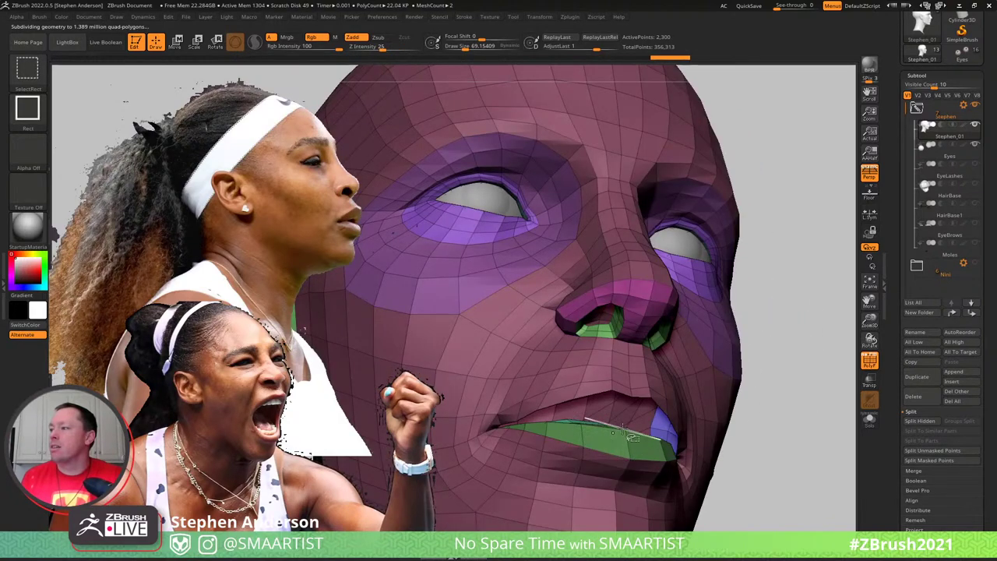
left_click(621, 427, "ctrl+shift")
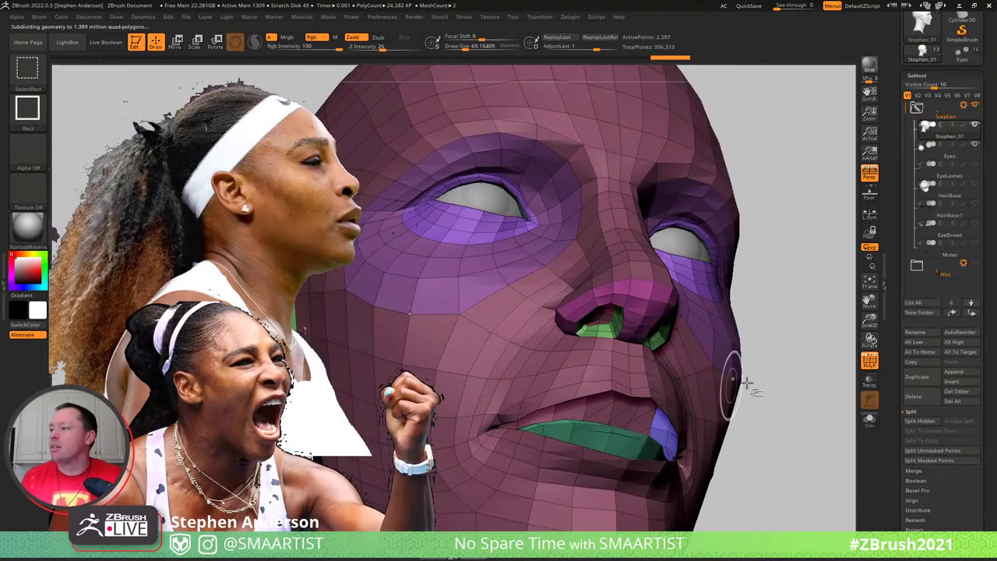
left_click(609, 431, "ctrl+shift")
Set the head to a straight side profile matching the photo and turn off perspective
left_click_drag(790, 344, 803, 369)
mouse_move(803, 369)
right_mouse_down("ctrl")
mouse_move(706, 331)
mouse_move(675, 356)
right_mouse_up("ctrl")
left_click_drag(675, 356, 672, 356, "shift")
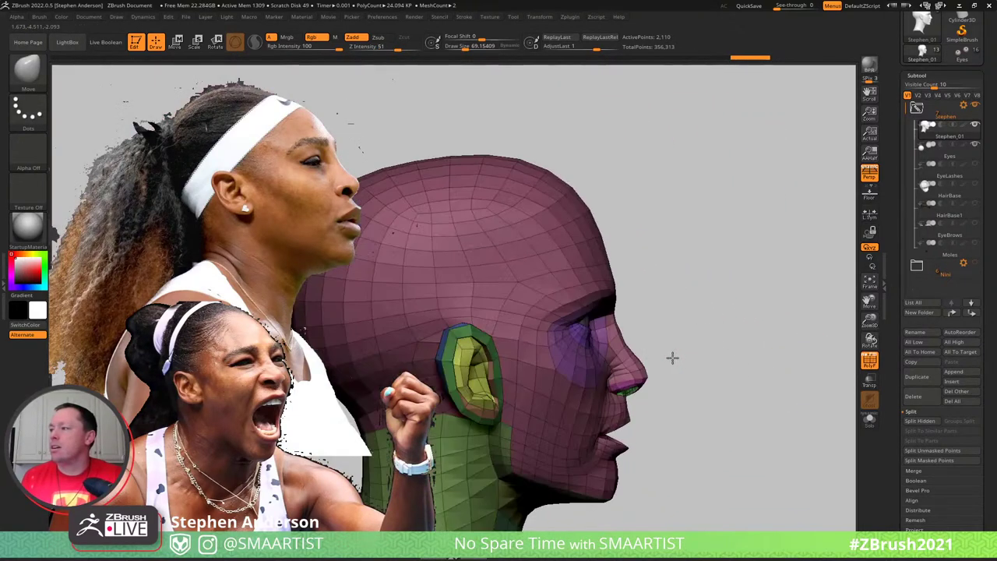
left_click(870, 174)
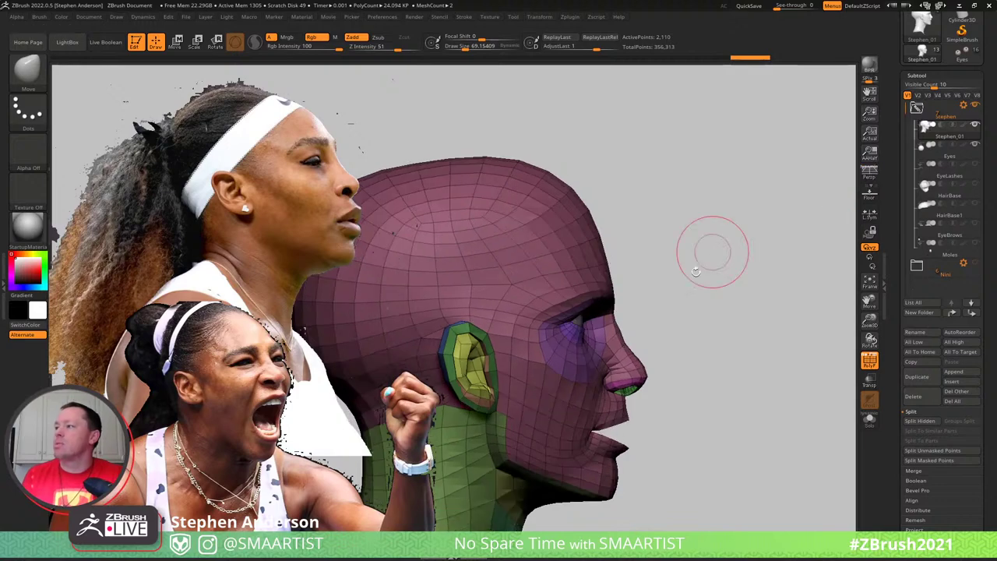
left_click_drag(689, 267, 705, 213, "alt")
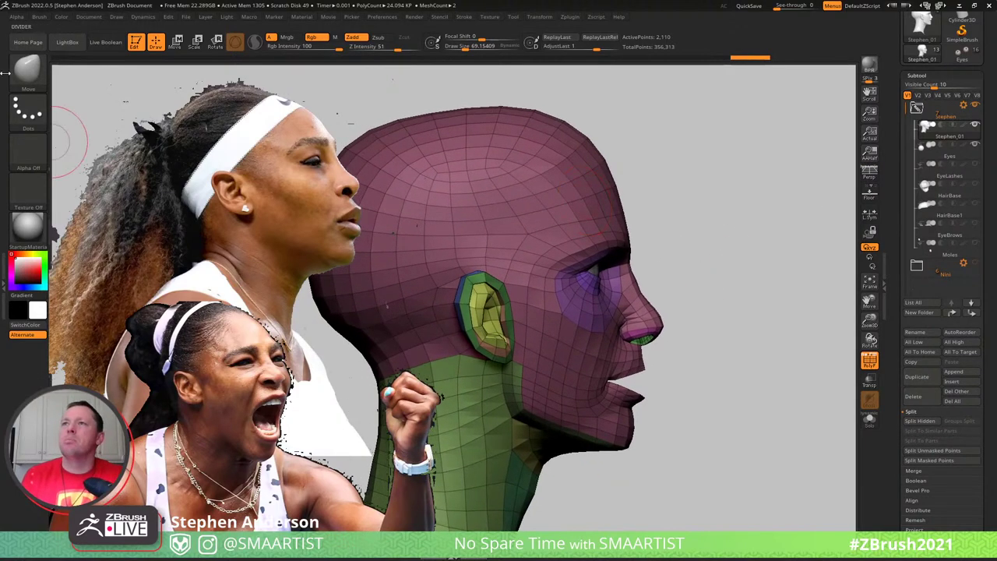
Set the masking brush to MaskLasso and lasso a mask over the nose, mouth and chin in profile
left_click(28, 71)
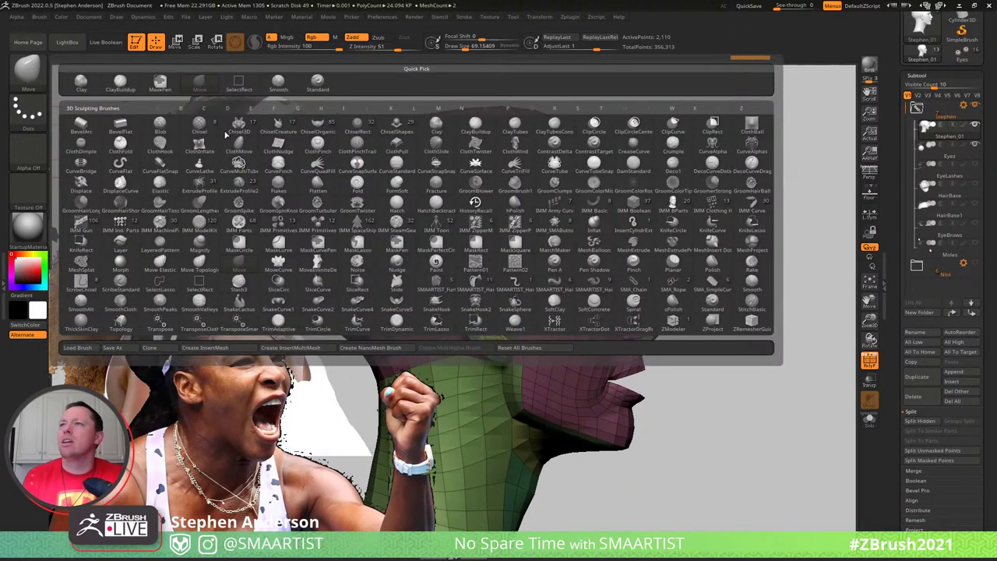
key("ctrl")
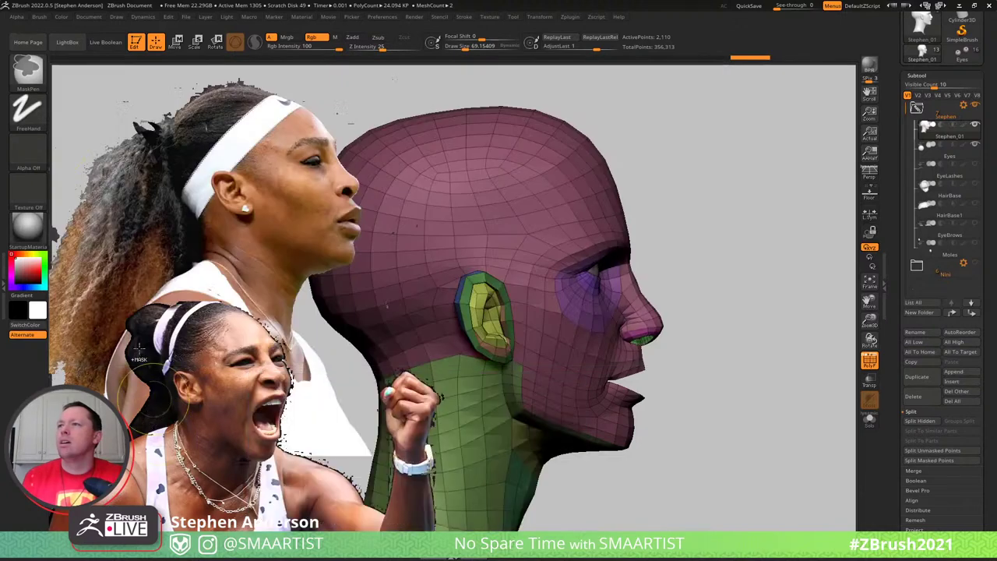
left_click(28, 71, "ctrl")
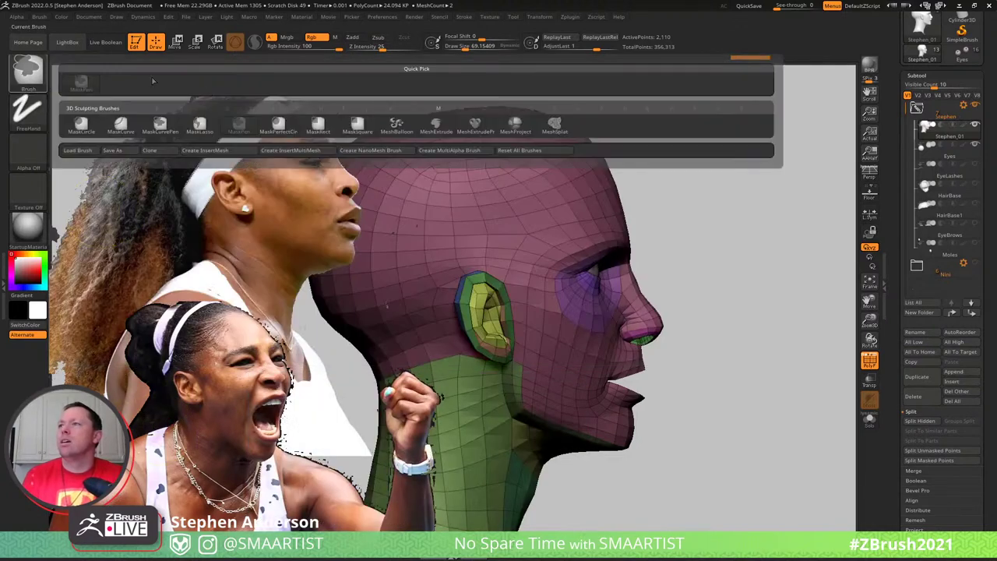
left_click(200, 124)
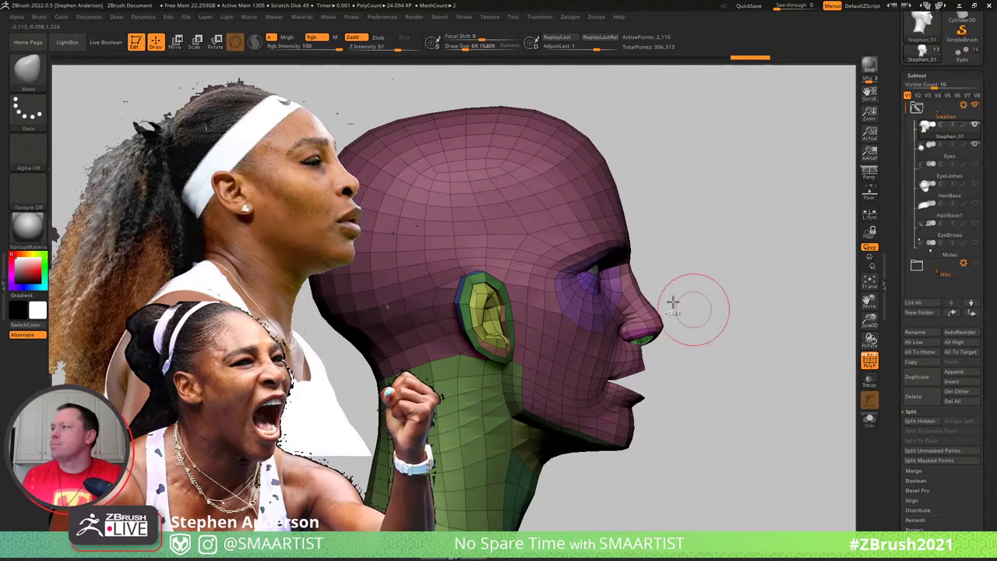
key("ctrl")
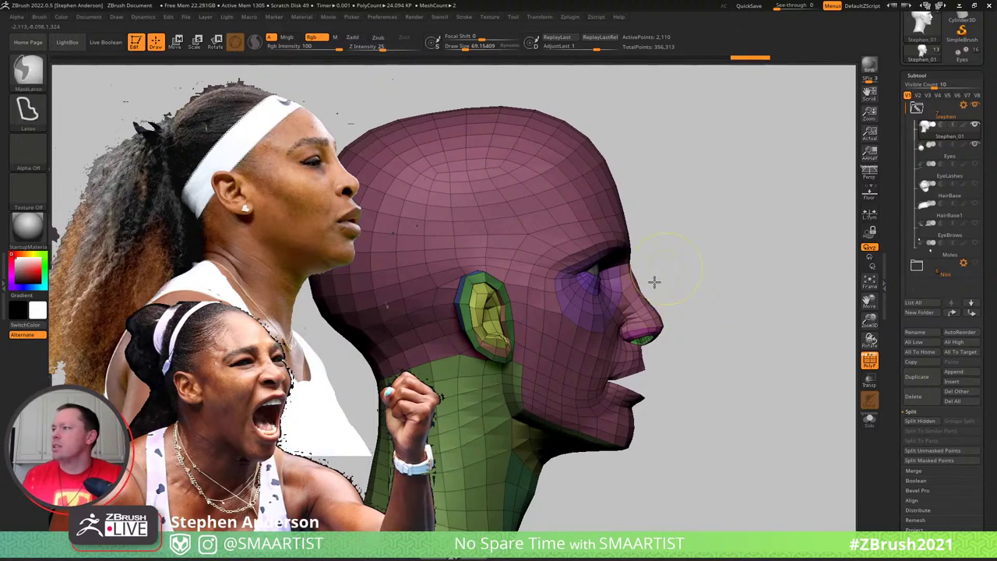
mouse_move(615, 322)
left_mouse_down("ctrl")
mouse_move(627, 343)
mouse_move(612, 440)
mouse_move(629, 462)
mouse_move(774, 450)
mouse_move(795, 392)
mouse_move(714, 400)
left_mouse_up("ctrl")
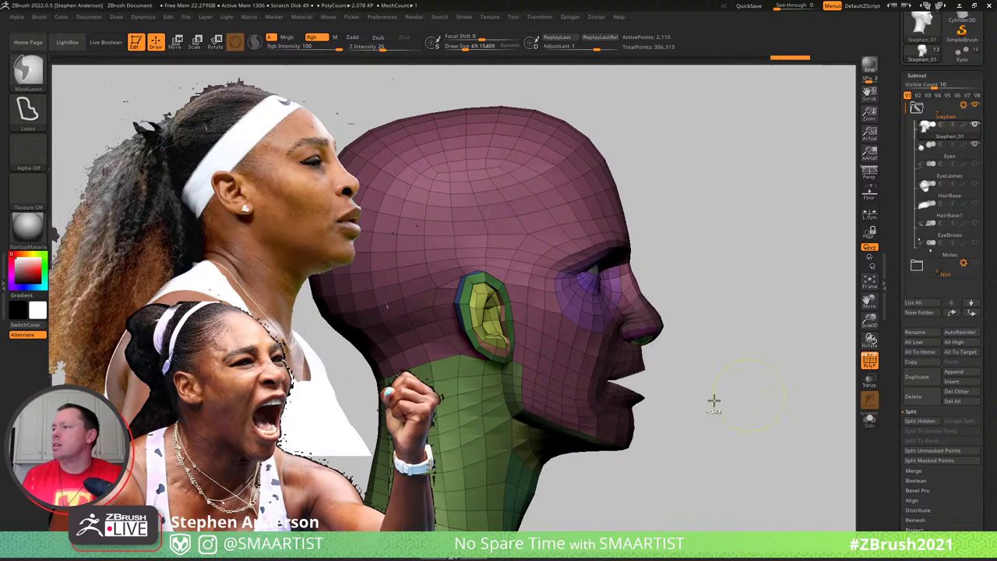
Restore the hidden inner-mouth geometry and invert the mask so only the nose, mouth and chin stay editable
left_click(787, 439, "ctrl+shift")
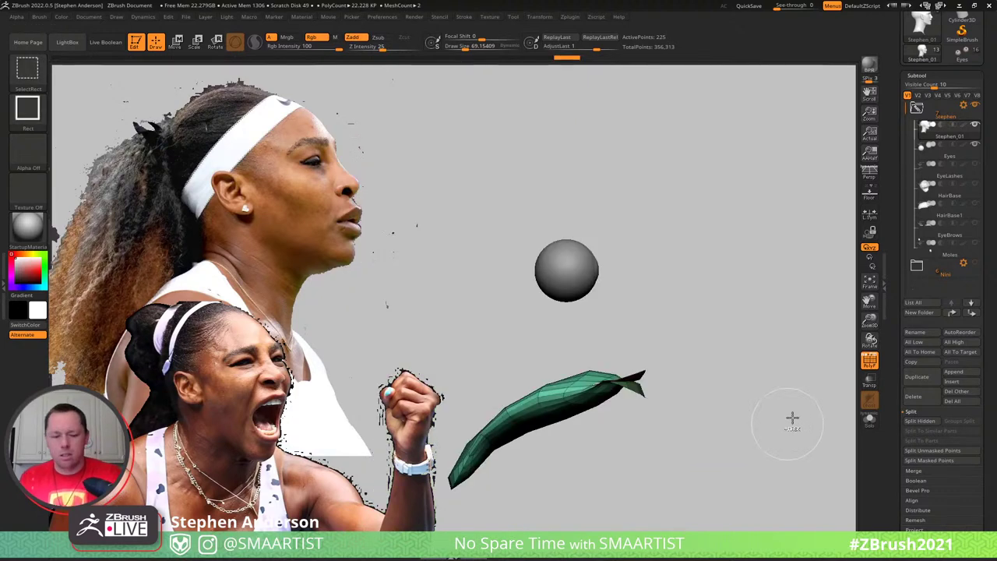
left_click(754, 387, "ctrl+shift")
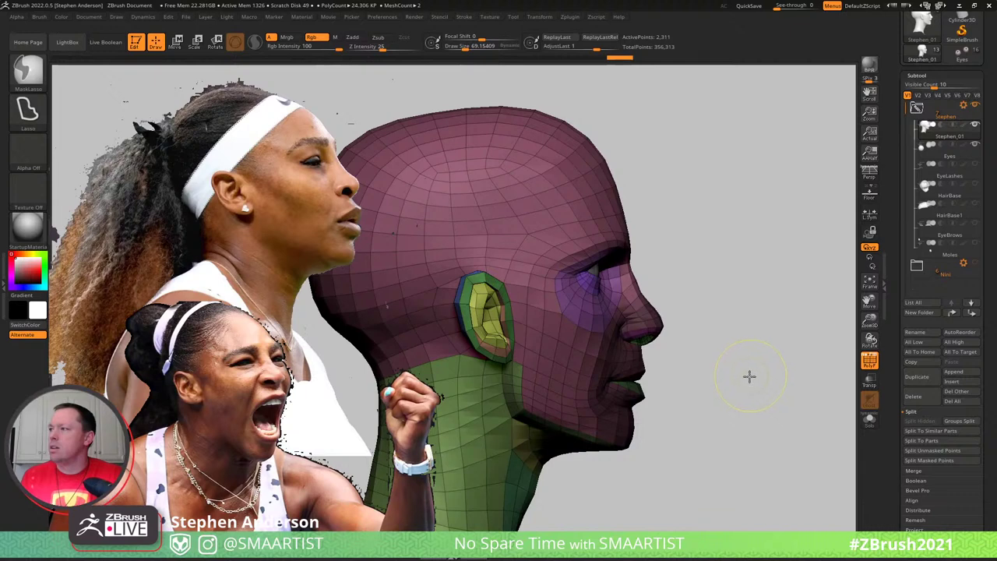
left_click(748, 376, "ctrl")
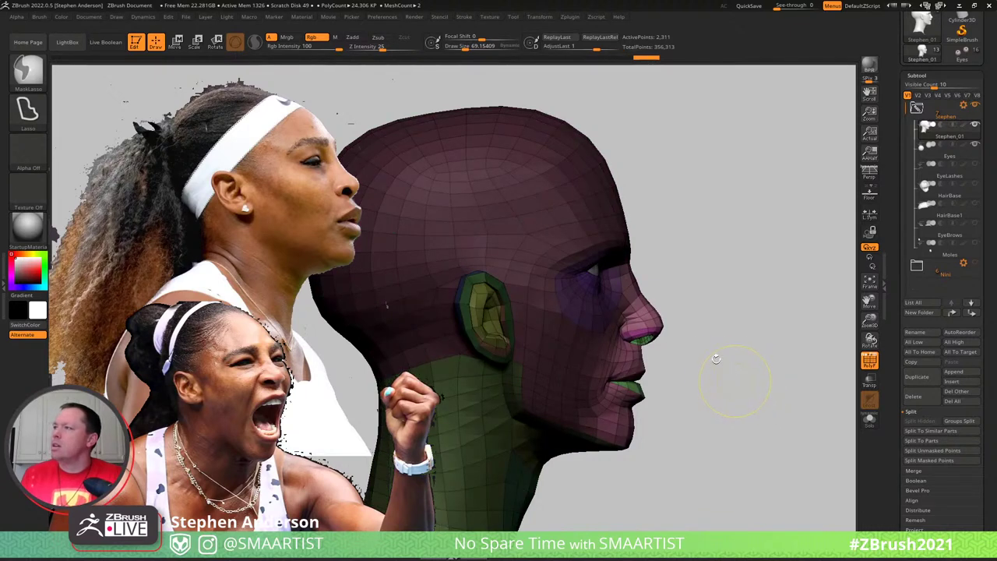
Soften the mask edge, move the gizmo pivot up to the nose bridge, and rotate the lower face forward
key("w")
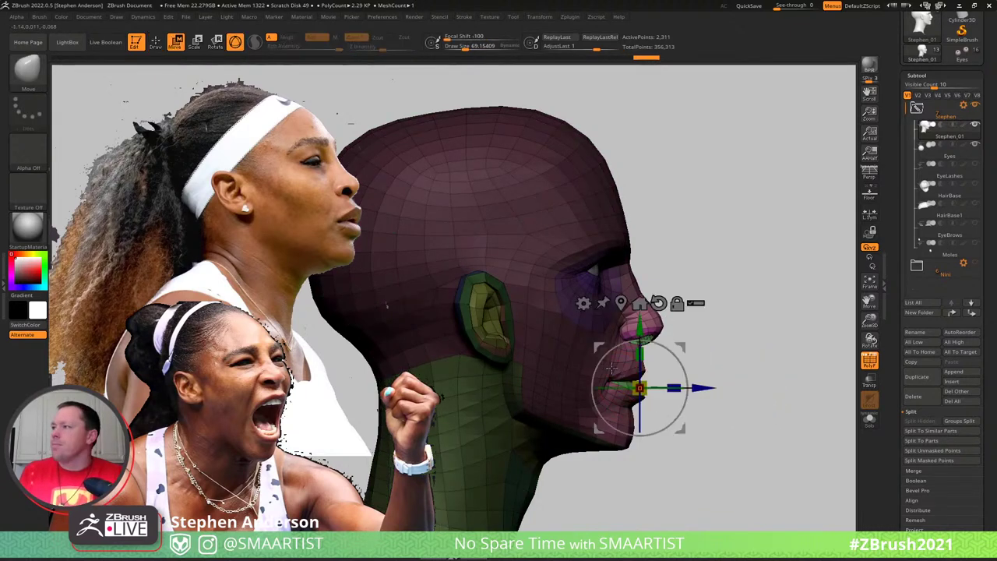
key("Tab")
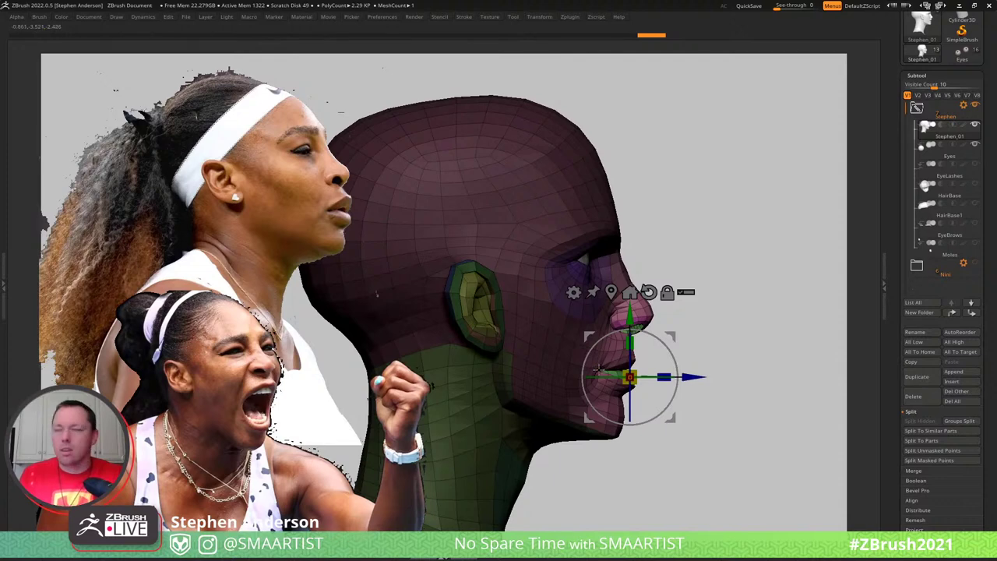
key("Tab")
key("q")
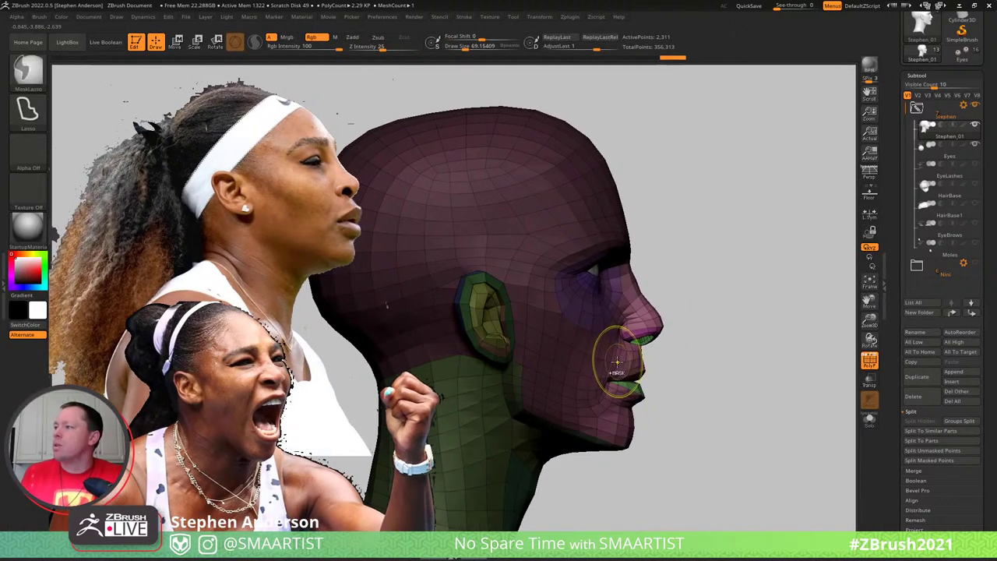
left_click(688, 359, "ctrl")
left_click(694, 366, "ctrl")
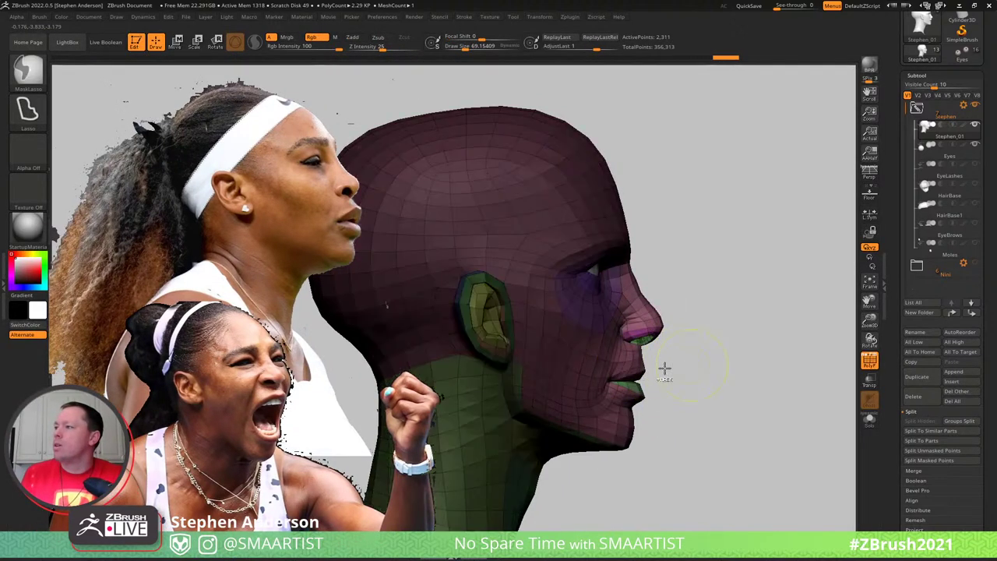
key("w")
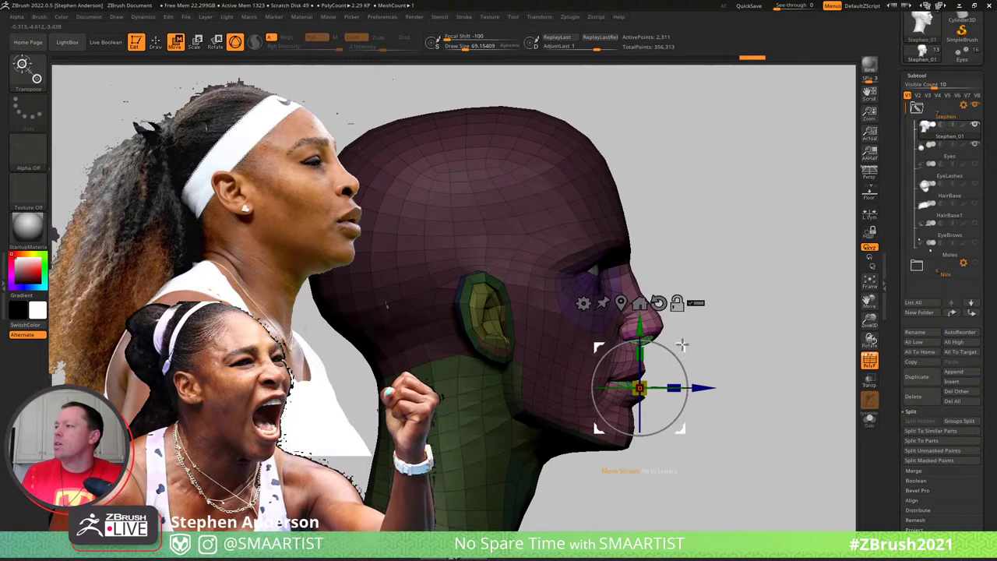
left_click_drag(682, 345, 683, 253, "alt")
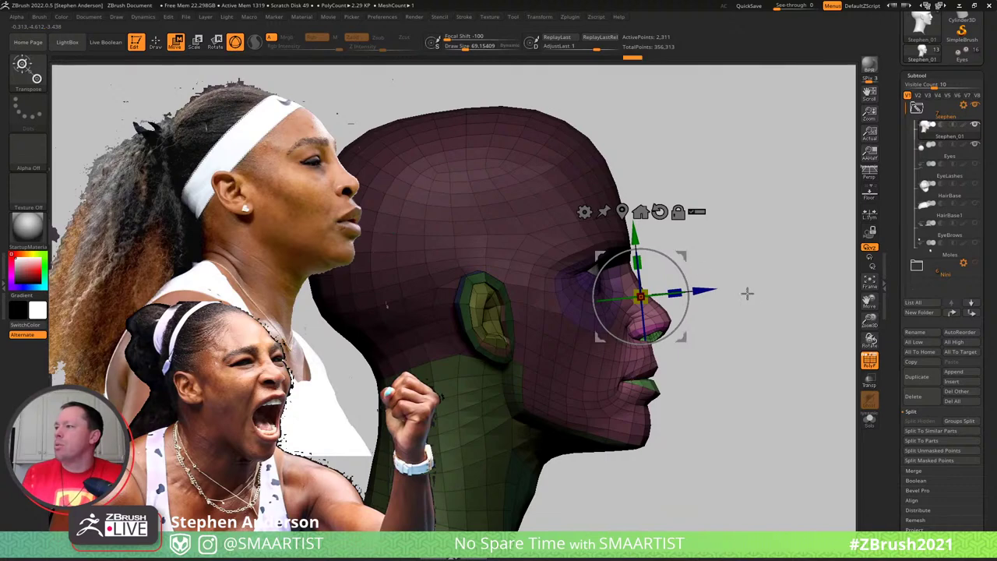
Clear the mask from the head and frame the mouth area up close
key("q")
mouse_move(746, 295)
left_mouse_down()
mouse_move(635, 304)
mouse_move(732, 309)
left_mouse_up()
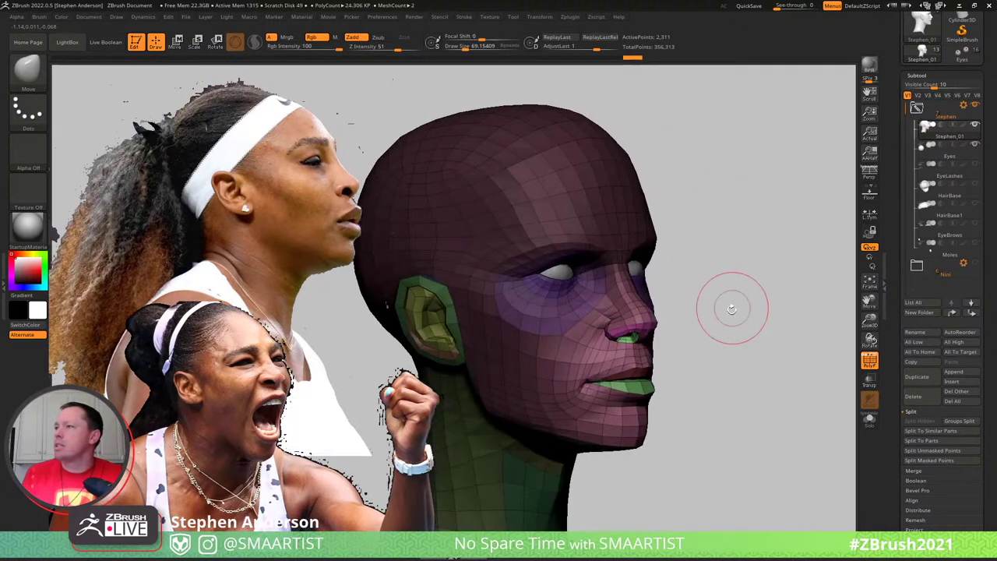
right_click_drag(672, 429, 703, 442, "ctrl")
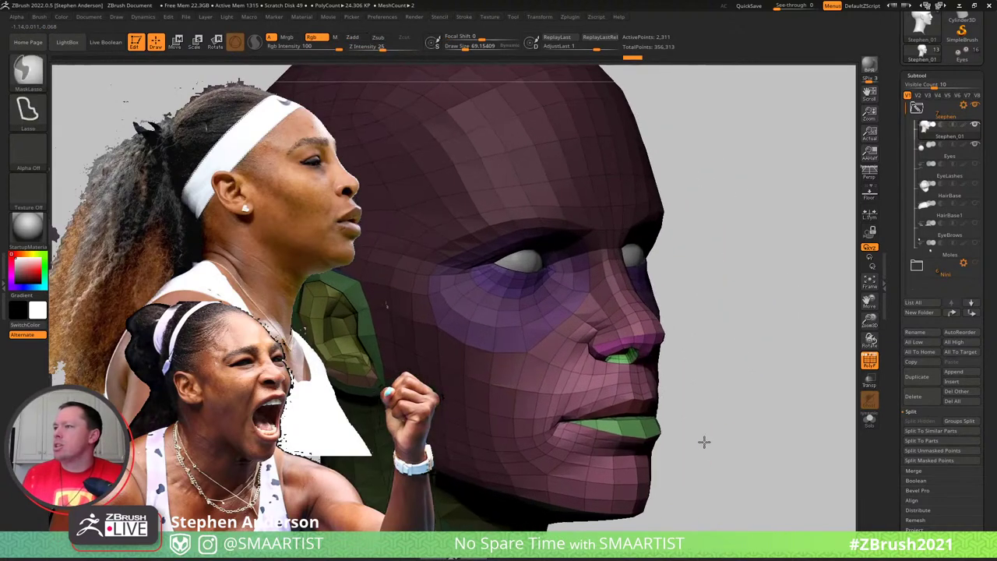
mouse_move(761, 454)
left_mouse_down()
mouse_move(696, 425)
mouse_move(656, 352)
left_mouse_up()
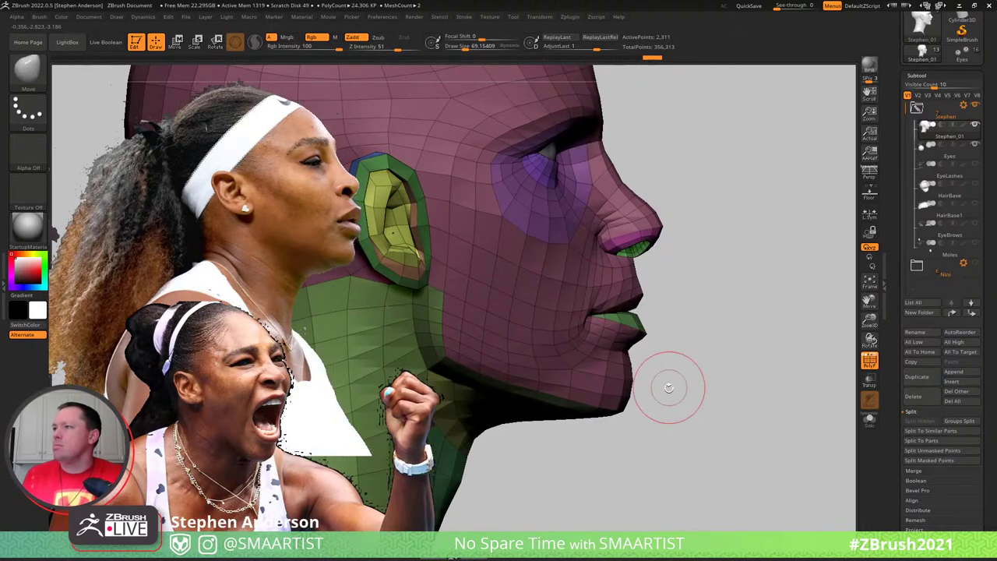
mouse_move(634, 290)
right_mouse_down("ctrl")
mouse_move(645, 303)
mouse_move(662, 289)
mouse_move(645, 292)
right_mouse_up("ctrl")
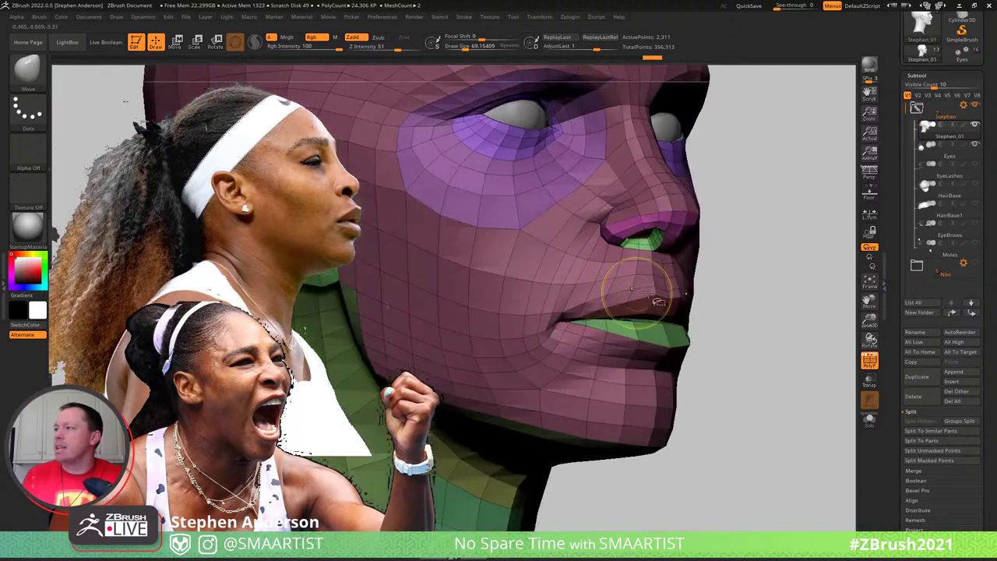
Isolate the upper lip's edge loop with SelectLasso, mask the rest of the head, and show all geometry again
left_click(28, 71, "ctrl+shift")
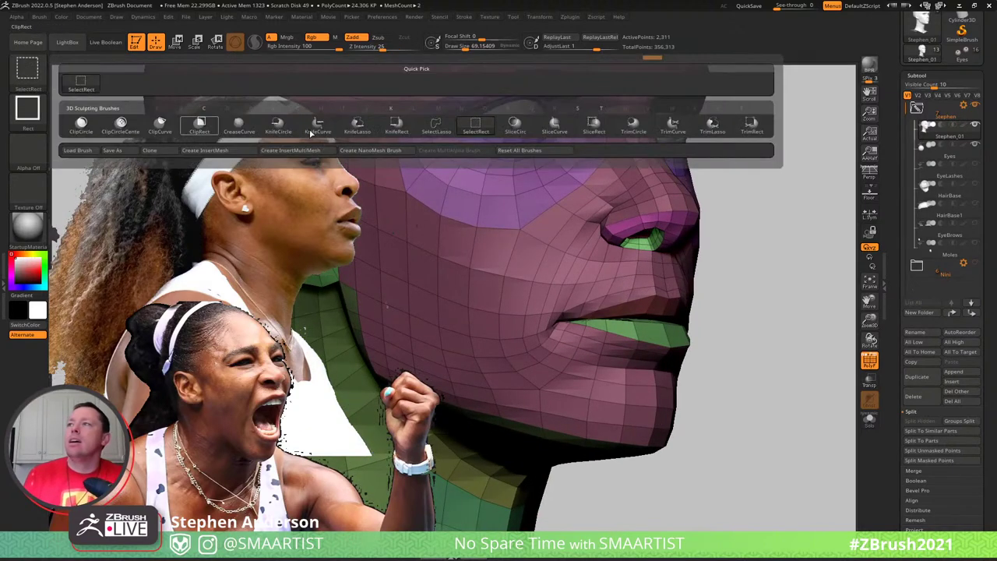
left_click(436, 124, "ctrl+shift")
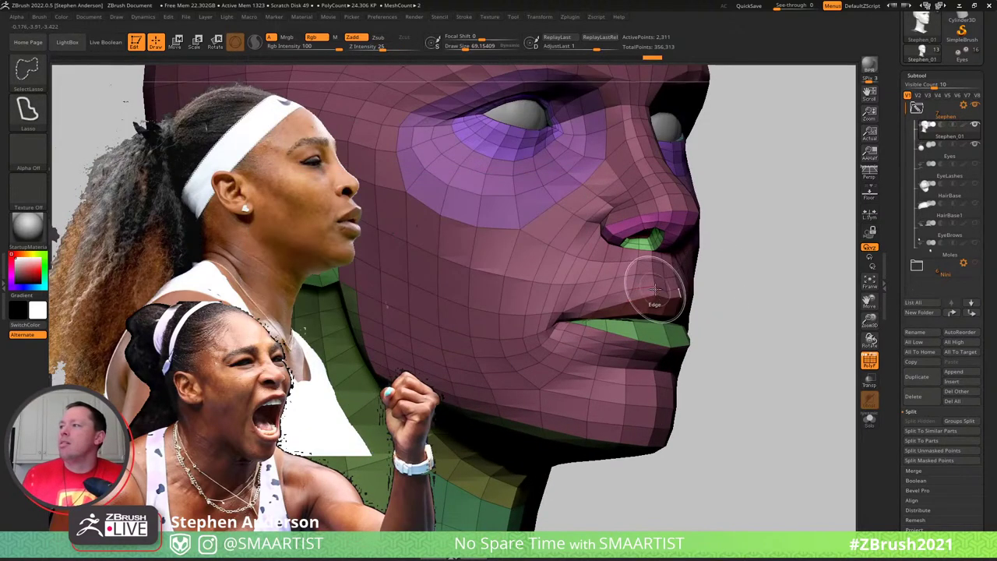
left_click(655, 302, "ctrl+shift")
left_click(654, 303, "ctrl+shift")
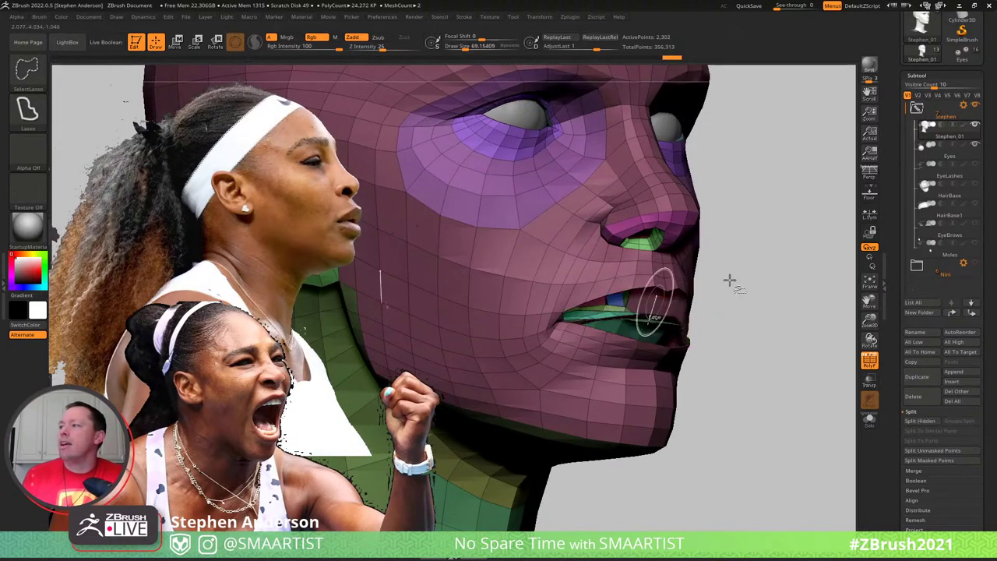
left_click(785, 278, "ctrl")
left_click(715, 307, "ctrl+shift")
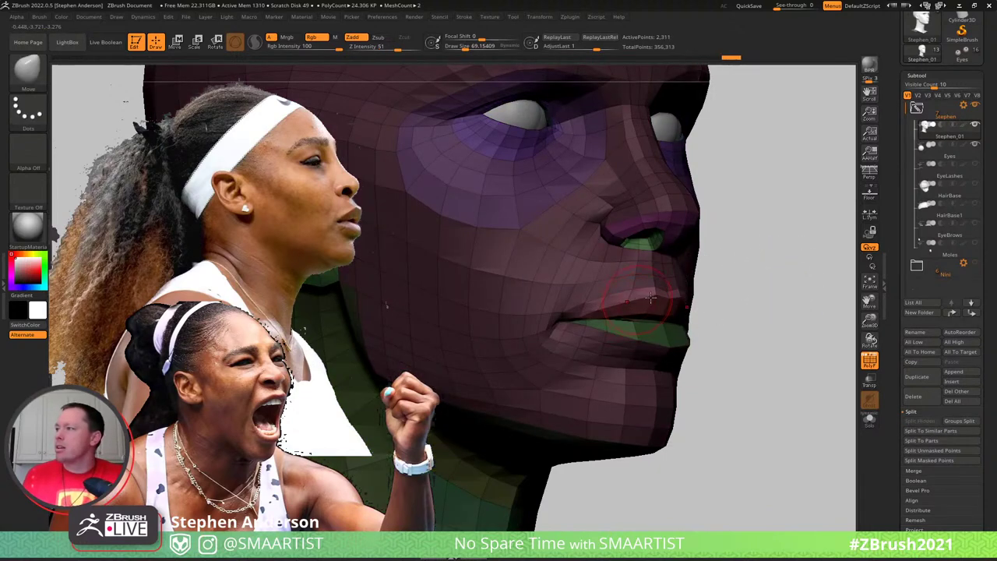
Push the unmasked upper lip forward and up in profile with the Move brush at draw size about 182, and raise the subdivision level
right_click_drag(652, 297, 728, 300)
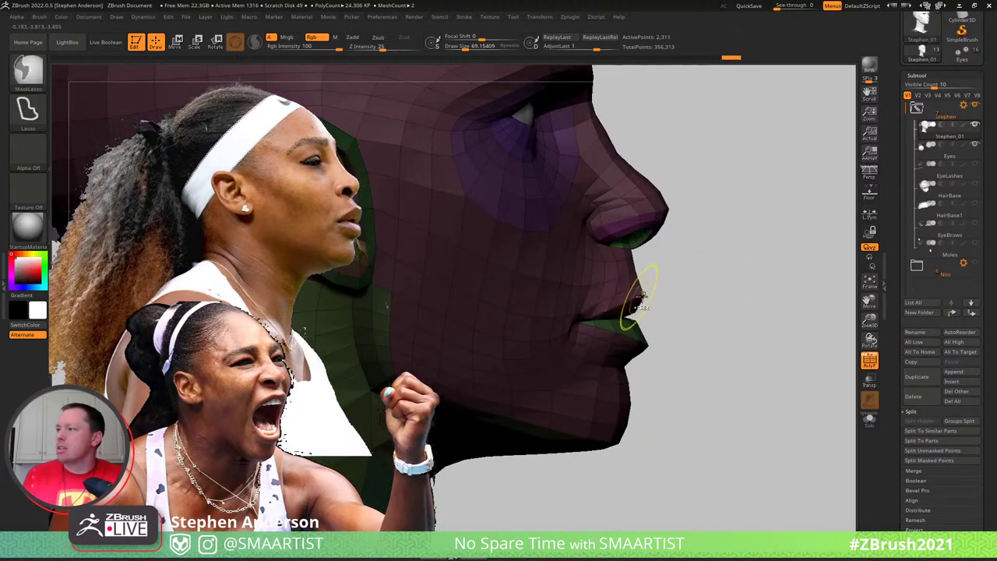
key("b")
key("m")
key("v")
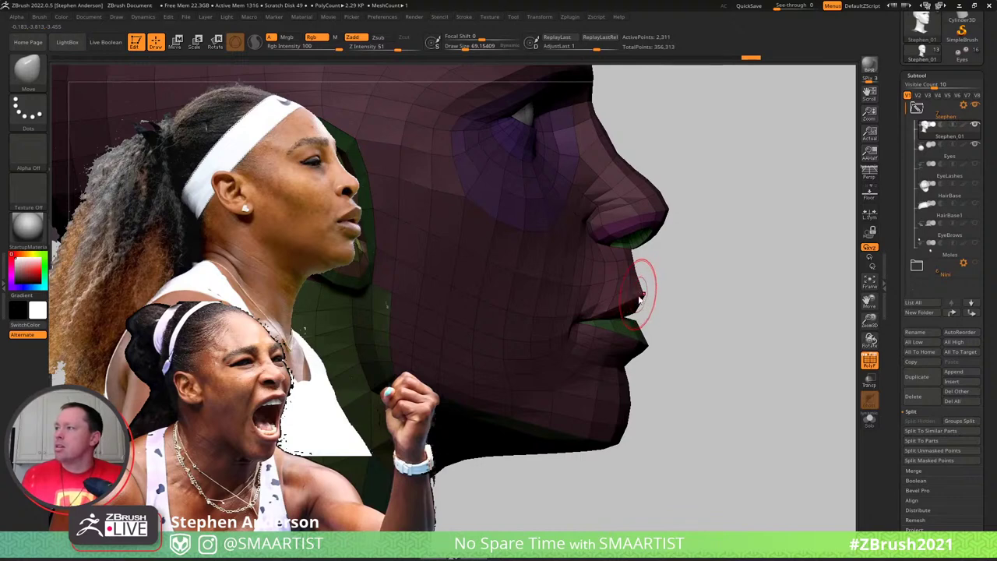
key("s")
left_click_drag(640, 299, 651, 297)
key("d")
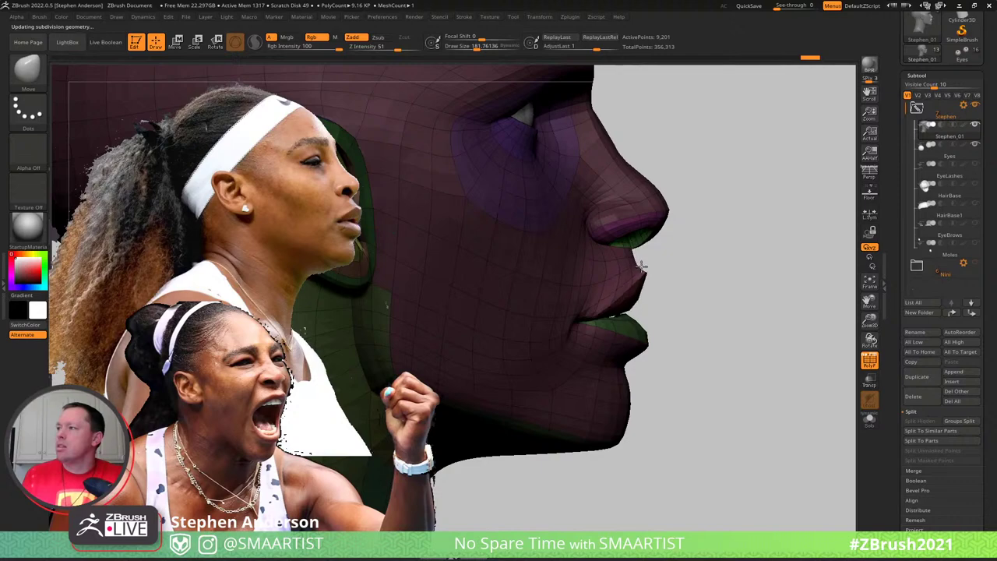
Lift and round the upper lip from the front using the Move brush at draw size about 119
mouse_move(692, 282)
left_mouse_down()
mouse_move(572, 285)
mouse_move(594, 290)
left_mouse_up()
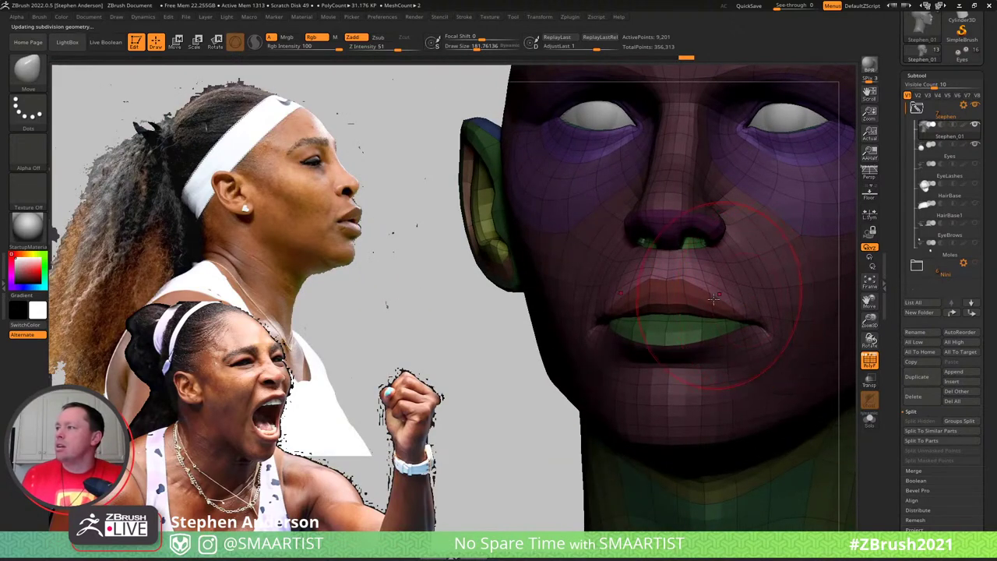
key("s")
left_click_drag(709, 295, 696, 295)
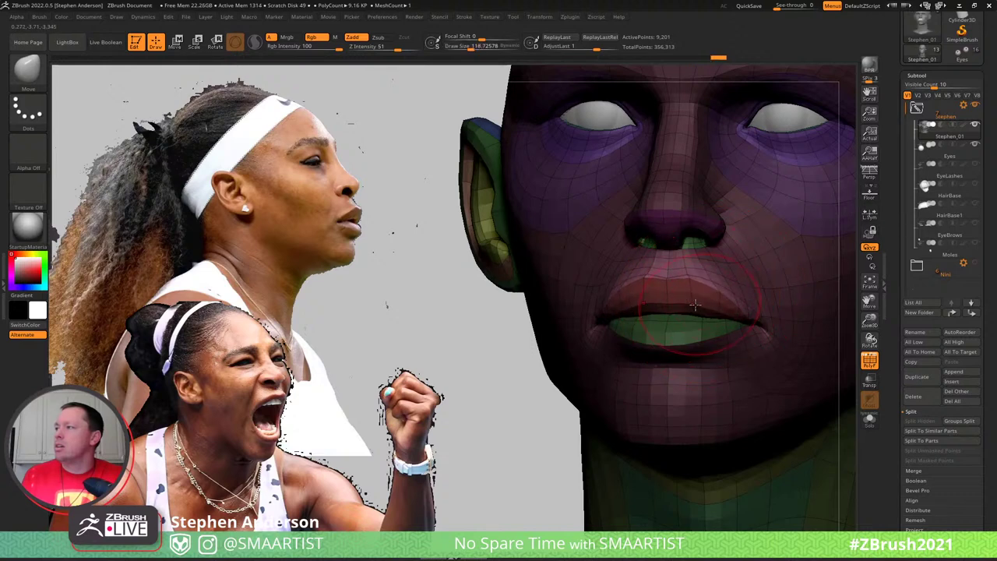
Turn off the polyframe, clear the mask, and check the reshaped lips from several angles
right_click_drag(721, 248, 751, 241)
key("shift+f")
right_click_drag(677, 234, 686, 155, "ctrl")
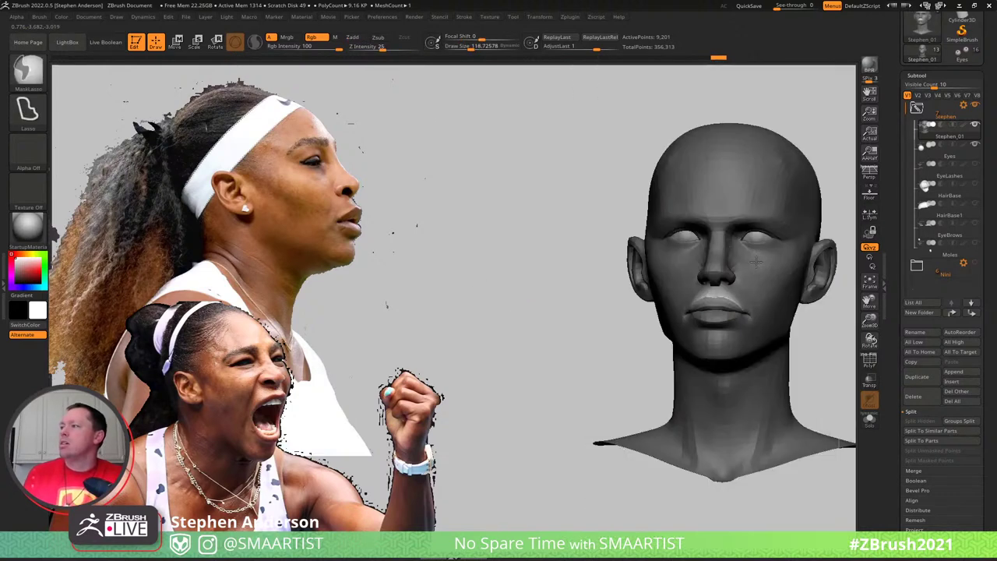
right_click_drag(779, 233, 670, 261, "alt")
left_click_drag(772, 278, 733, 324, "ctrl")
mouse_move(664, 325)
right_mouse_down()
mouse_move(645, 316)
mouse_move(670, 308)
mouse_move(676, 332)
right_mouse_up()
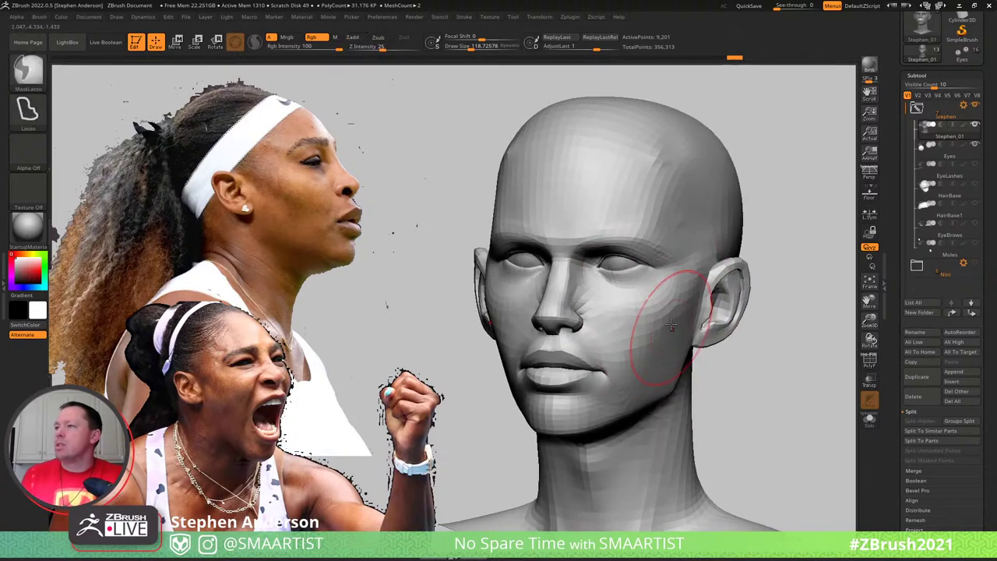
right_click_drag(582, 239, 659, 229)
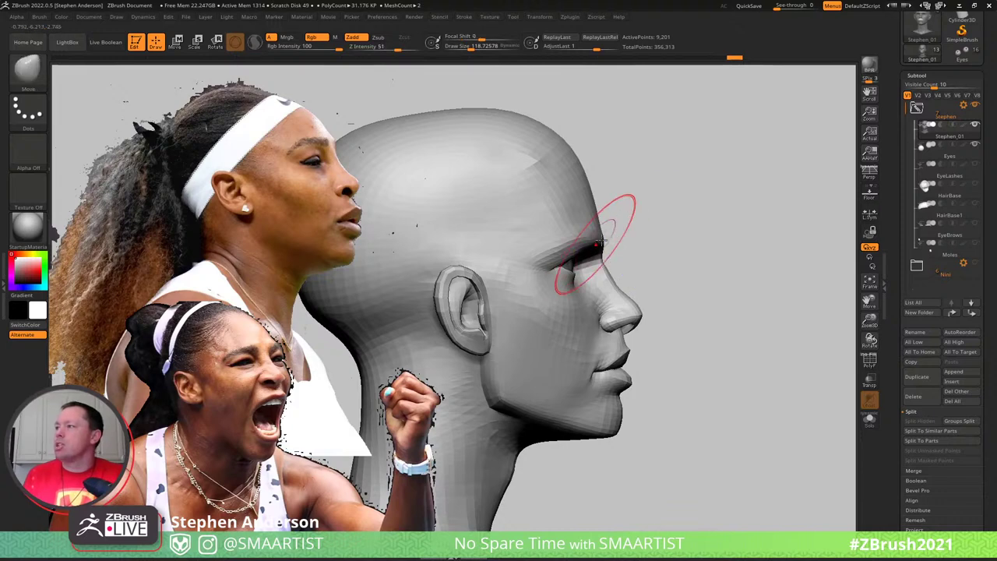
Turn the polyframe back on, lower the subdivision level, and mask everything below the upper skull with a softened edge
key("shift+f")
key("shift+d")
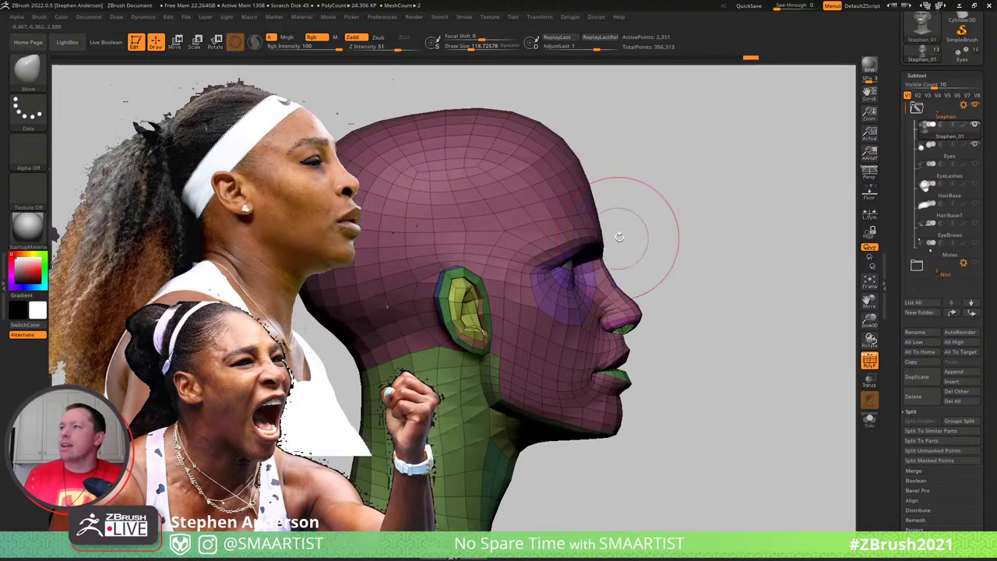
right_click_drag(645, 215, 709, 225, "alt")
mouse_move(519, 236)
left_mouse_down("ctrl+shift")
mouse_move(606, 89)
mouse_move(760, 142)
mouse_move(719, 165)
left_mouse_up("ctrl+shift")
left_click(681, 200, "ctrl")
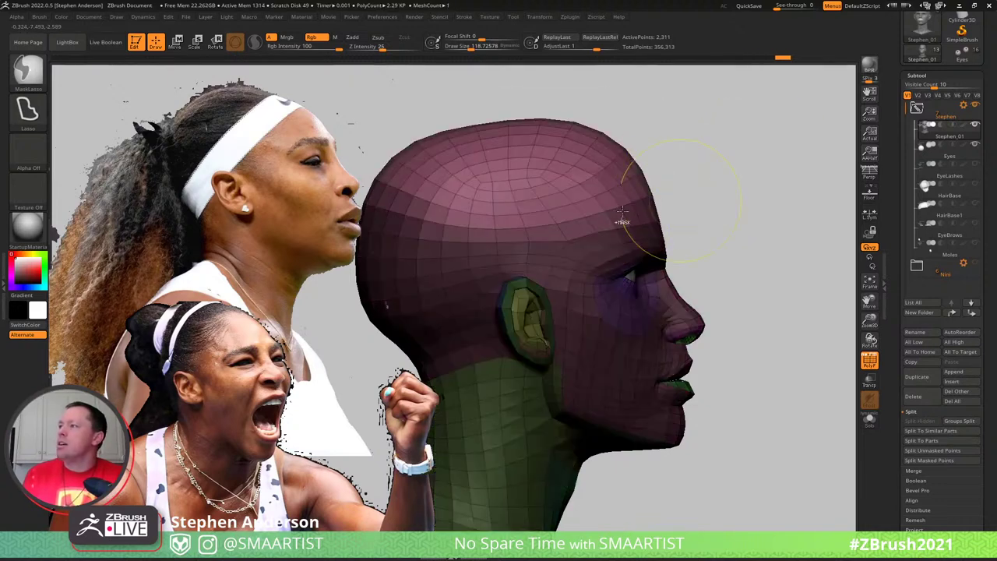
left_click(616, 200, "ctrl")
left_click(717, 196, "ctrl")
left_click(607, 211, "ctrl")
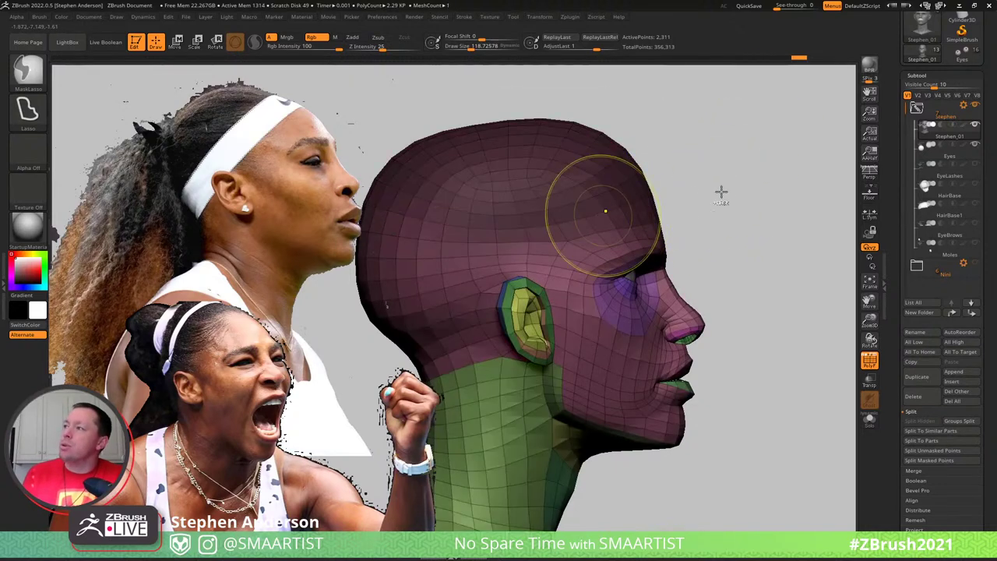
left_click(725, 194, "ctrl")
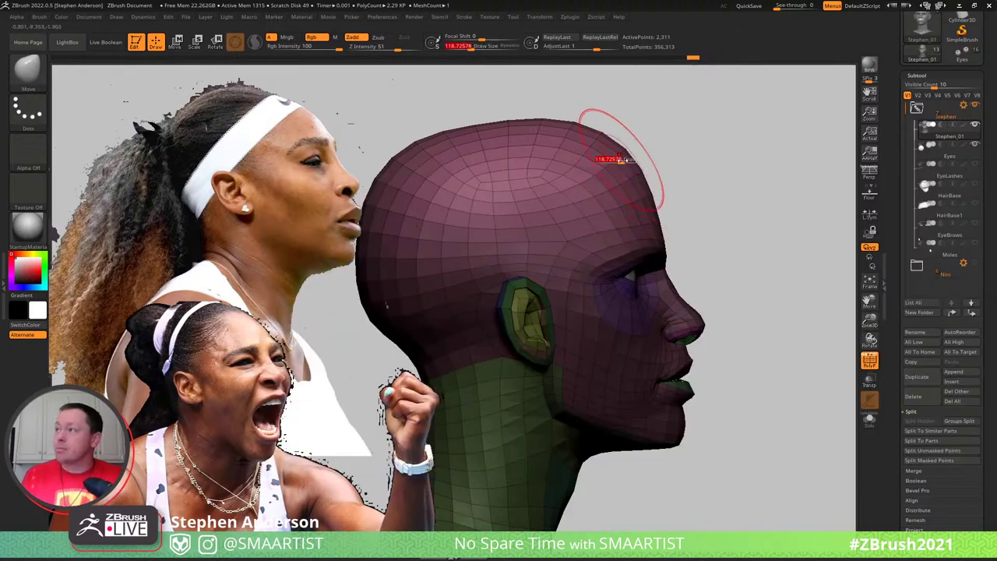
Reshape the unmasked top and back of the skull in profile with the Move brush at draw size about 348
mouse_move(623, 160)
left_mouse_down()
mouse_move(641, 161)
mouse_move(609, 165)
mouse_move(619, 168)
left_mouse_up()
left_click_drag(467, 140, 465, 153)
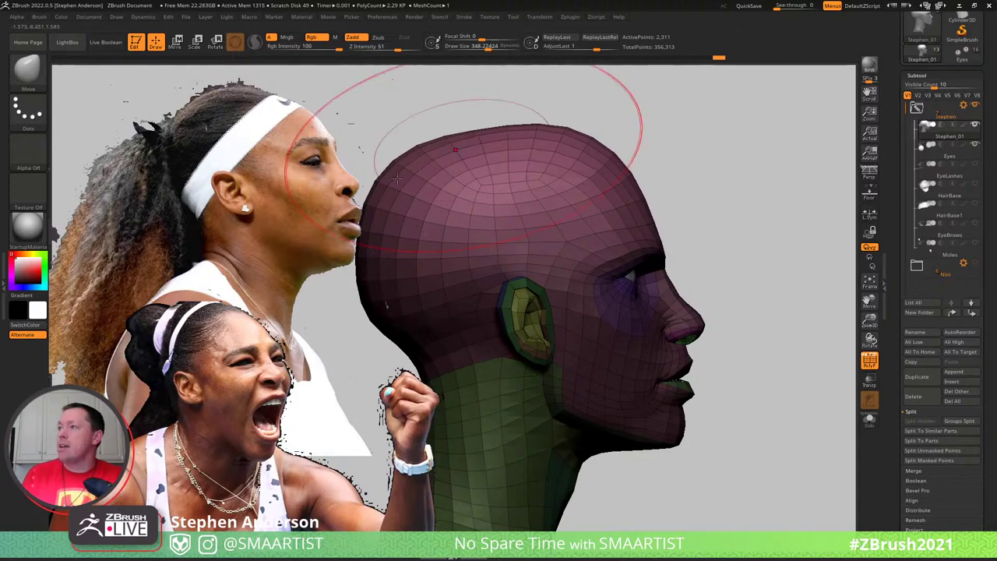
left_click_drag(395, 165, 404, 173)
left_click_drag(575, 136, 580, 149)
Adjust the width of the upper skull's sides from the front with the Move brush at draw size about 201
left_click_drag(696, 192, 637, 195)
key("s")
mouse_move(685, 171)
left_mouse_down()
mouse_move(672, 172)
mouse_move(714, 150)
mouse_move(735, 249)
left_mouse_up()
left_click_drag(734, 160, 725, 160)
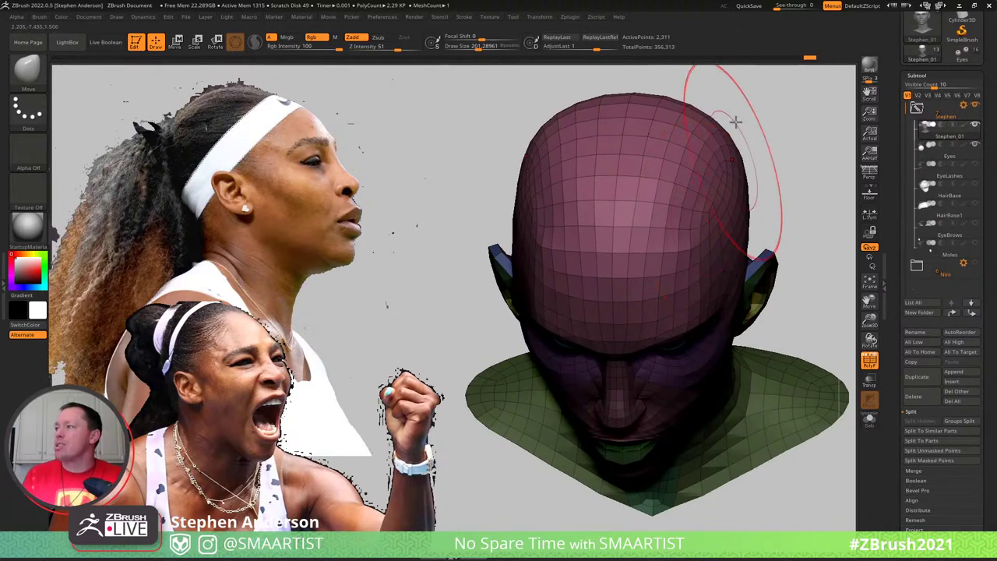
left_click_drag(737, 123, 733, 95)
mouse_move(759, 151)
left_mouse_down()
mouse_move(792, 138)
mouse_move(806, 160)
left_mouse_up()
Turn off the polyframe and adjust the temples in front of the ears with the Move brush at draw size about 99
key("shift+f")
left_click_drag(786, 215, 670, 196, "alt")
left_click_drag(721, 234, 670, 236)
key("s")
left_click_drag(649, 275, 628, 289)
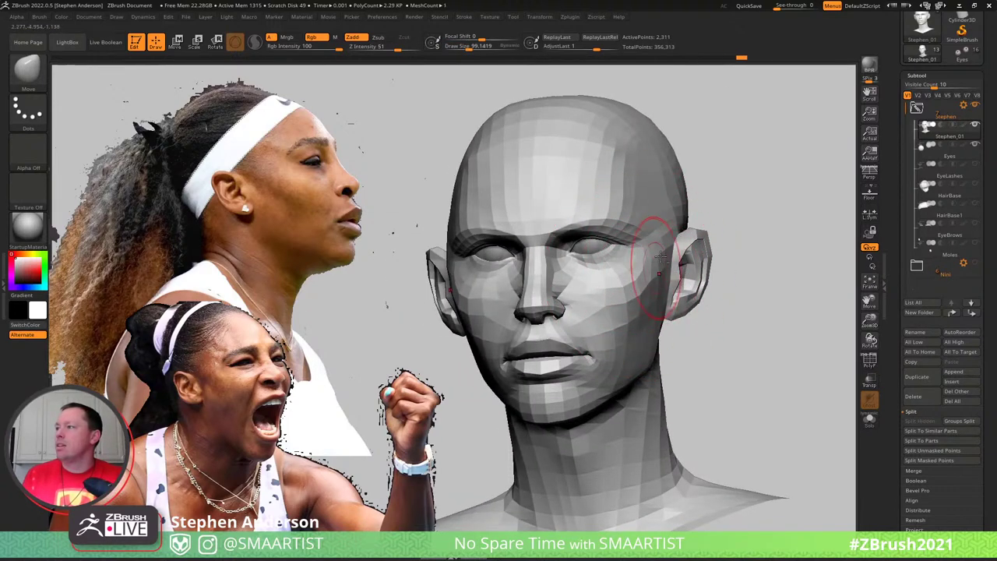
left_click_drag(670, 238, 665, 227)
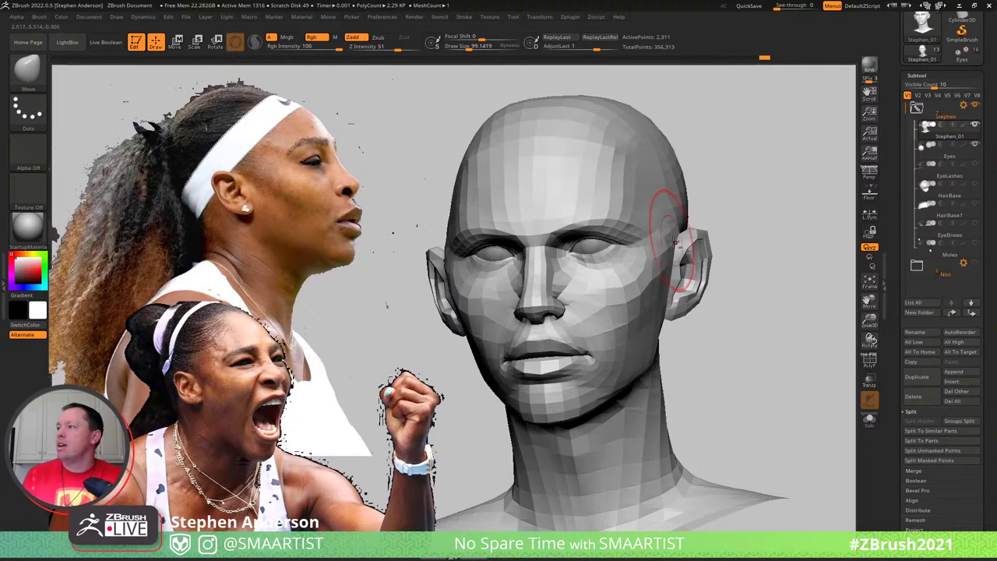
Reshape the cheeks, jawline and chin from several angles with the Move brush at draw size about 99
right_click_drag(641, 261, 670, 265)
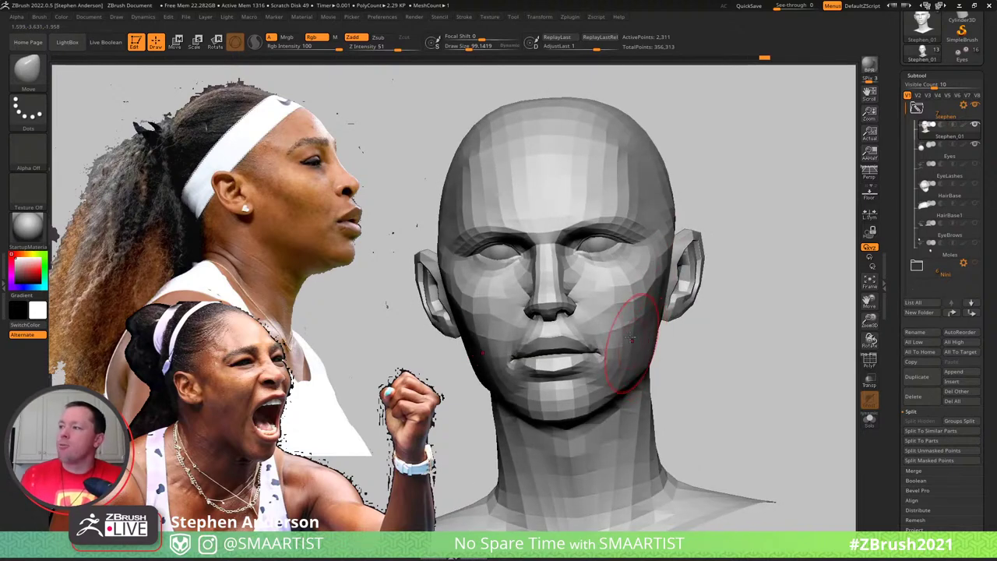
mouse_move(632, 339)
left_mouse_down()
mouse_move(656, 336)
mouse_move(657, 346)
left_mouse_up()
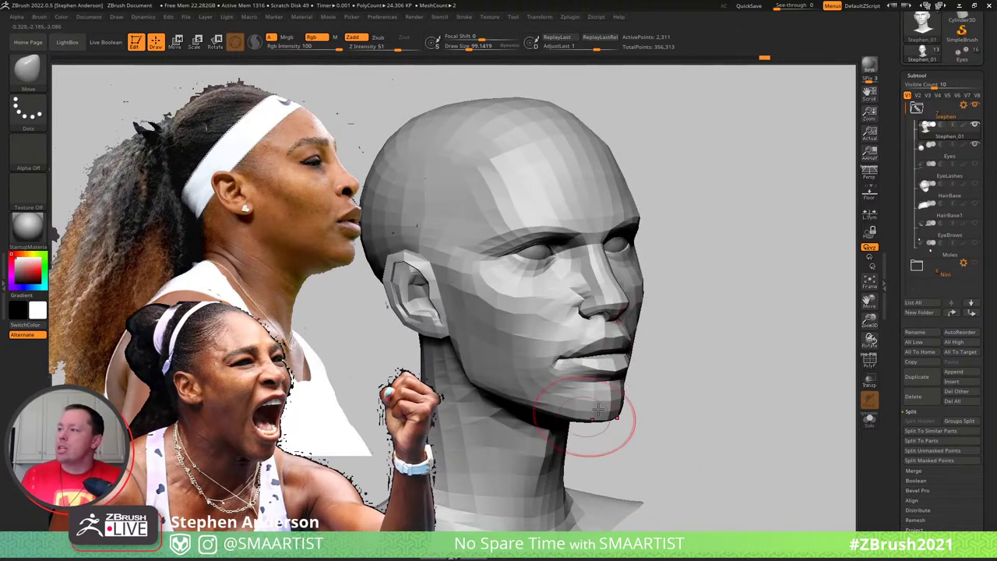
right_click_drag(600, 410, 640, 429)
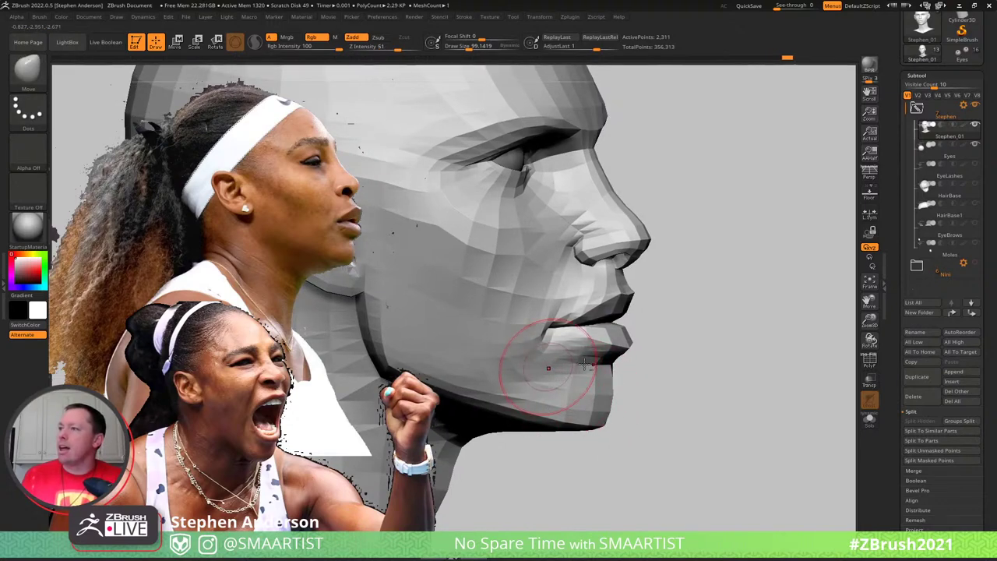
left_click_drag(672, 345, 654, 344)
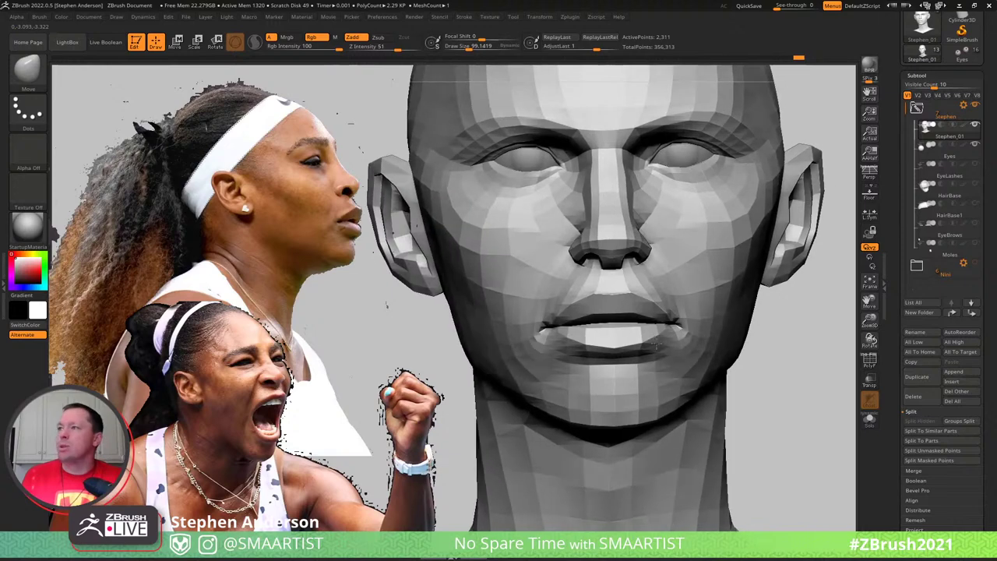
Adjust the lower lip and the line between the lips with the Move brush at draw size about 58
right_click_drag(657, 346, 665, 347)
key("s")
mouse_move(659, 336)
left_mouse_down()
mouse_move(649, 338)
mouse_move(671, 335)
left_mouse_up()
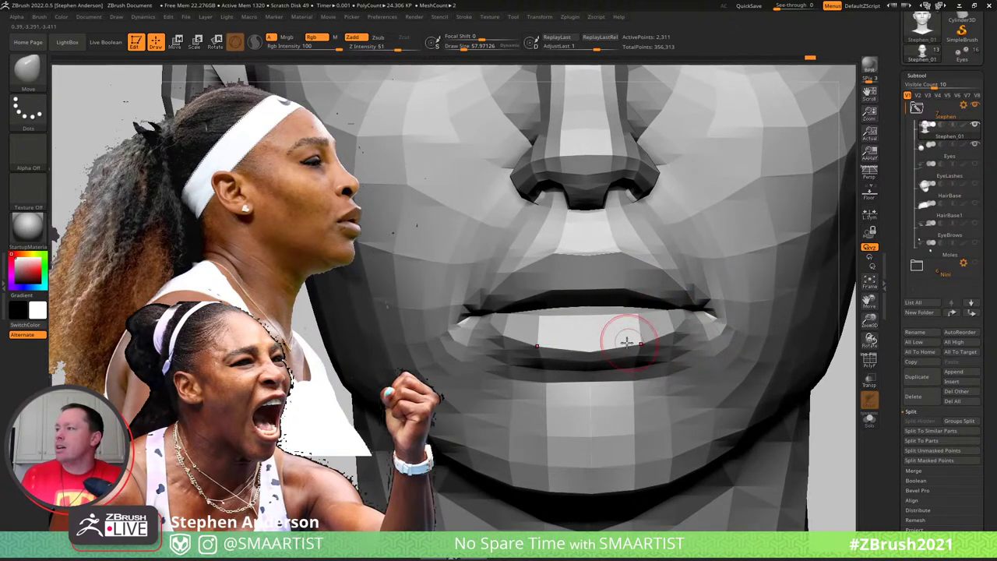
right_click_drag(620, 333, 633, 332)
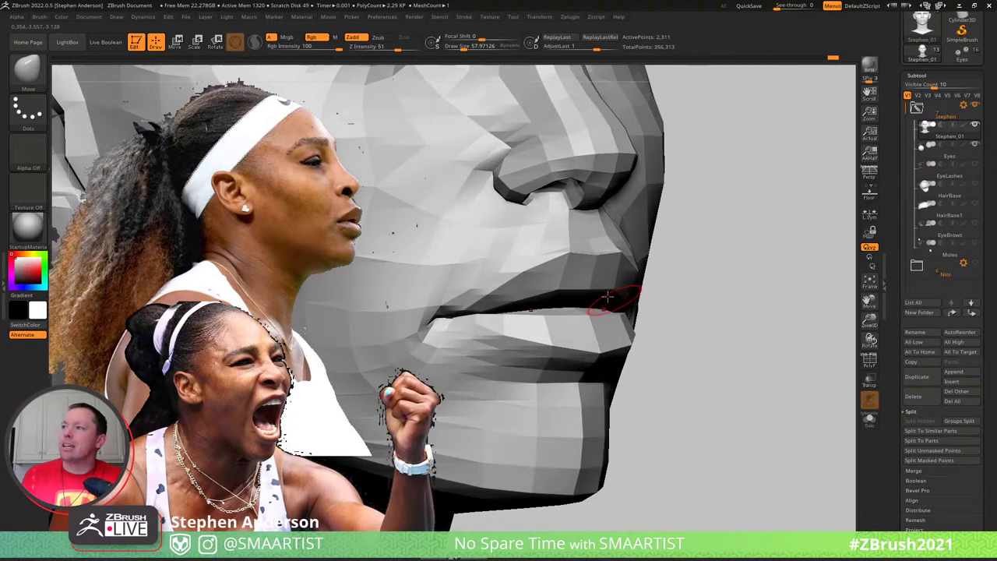
left_click_drag(612, 298, 607, 292)
Refine the upper lip's outline from three-quarter views and smooth the skin between the nose and mouth corner
right_click_drag(595, 269, 595, 253)
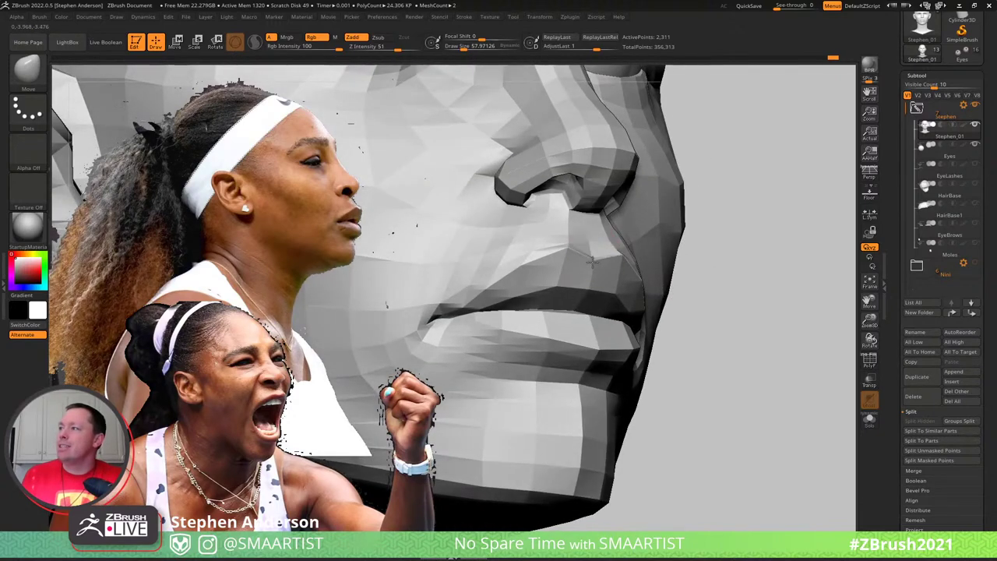
left_click_drag(592, 263, 587, 253)
mouse_move(533, 260)
right_mouse_down()
mouse_move(520, 270)
mouse_move(529, 242)
right_mouse_up()
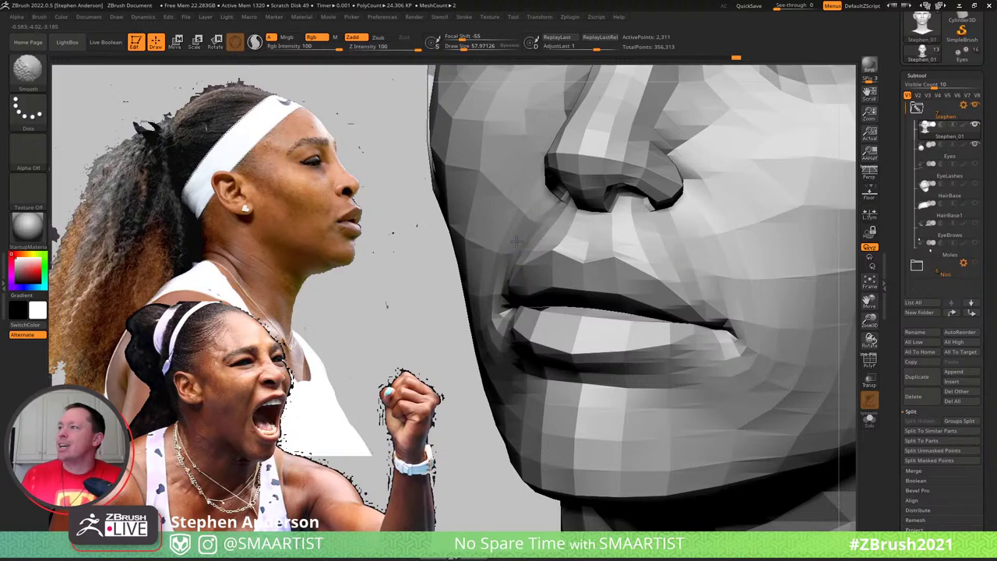
mouse_move(556, 229)
right_mouse_down()
mouse_move(585, 237)
mouse_move(507, 209)
mouse_move(530, 178)
mouse_move(518, 172)
right_mouse_up()
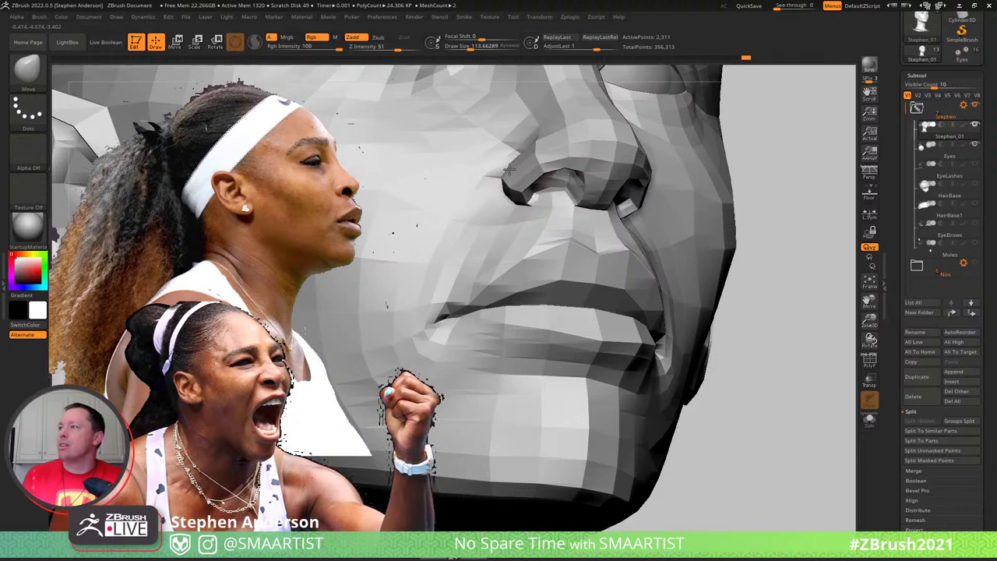
Turn on the polyframe and reshape the nostril wings with the Move brush at draw size about 73
key("shift+f")
mouse_move(518, 165)
right_mouse_down()
mouse_move(544, 164)
mouse_move(528, 149)
right_mouse_up()
key("s")
left_click_drag(528, 148, 511, 152)
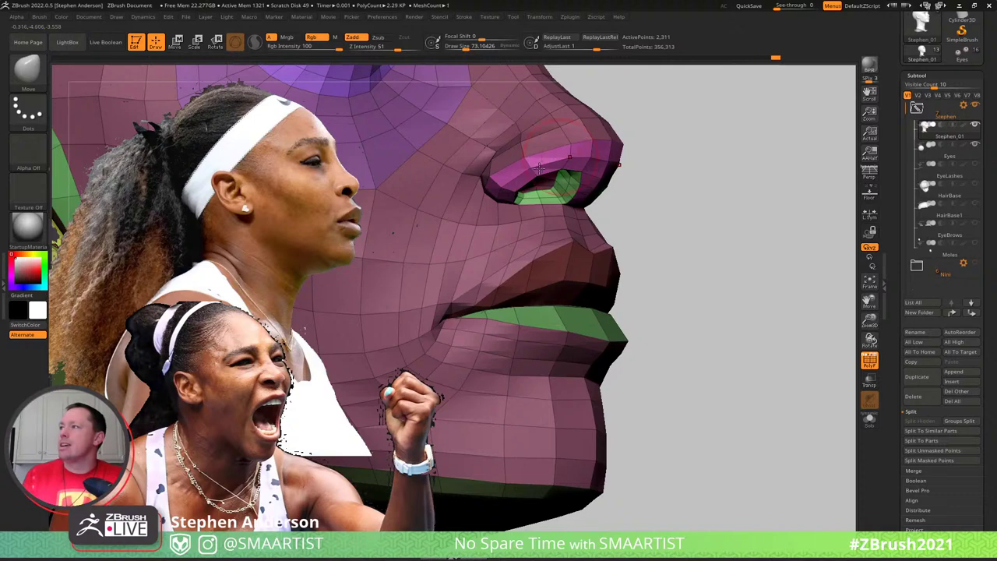
mouse_move(540, 166)
right_mouse_down()
mouse_move(575, 196)
mouse_move(559, 293)
right_mouse_up()
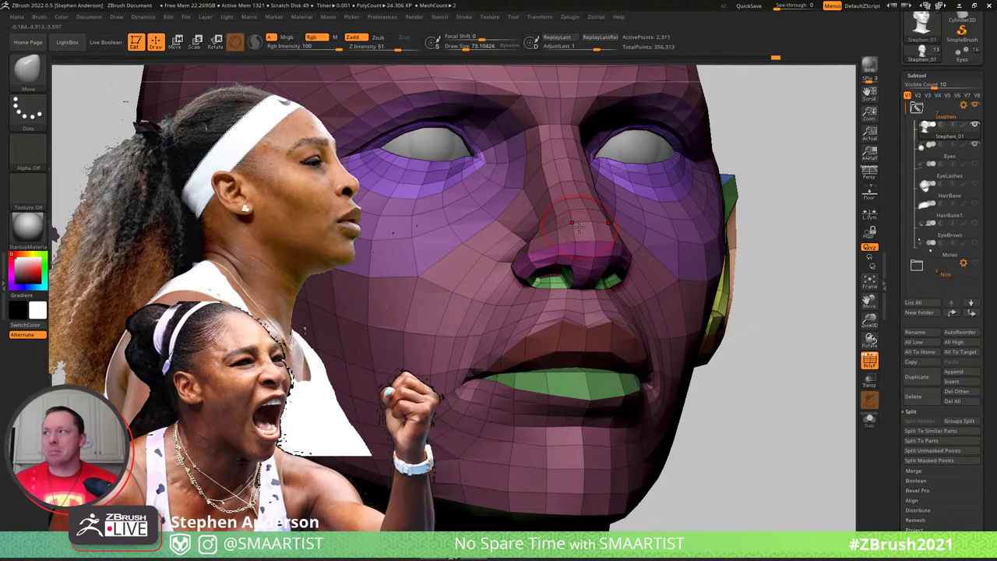
right_click_drag(643, 335, 608, 297, "ctrl")
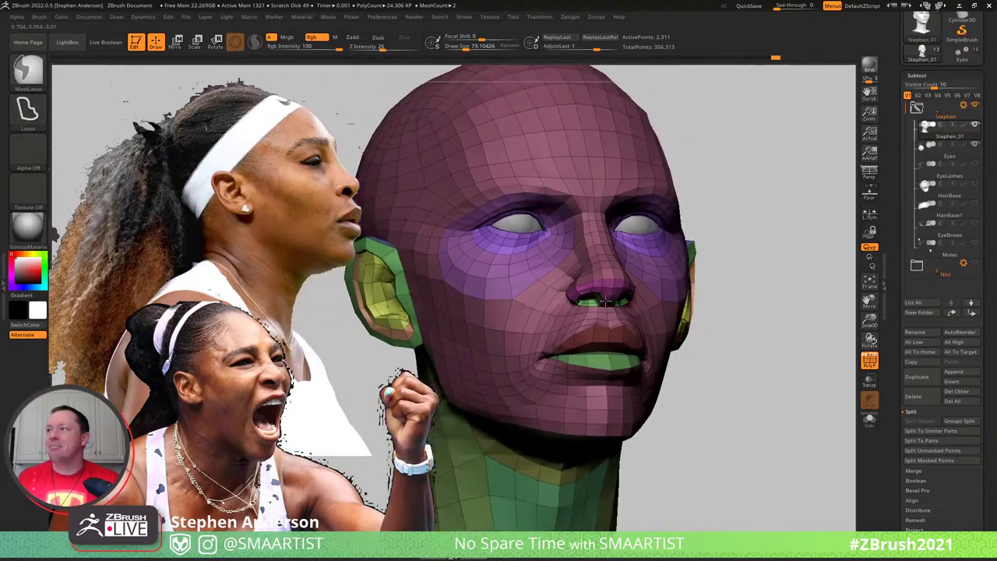
right_click_drag(516, 234, 607, 171)
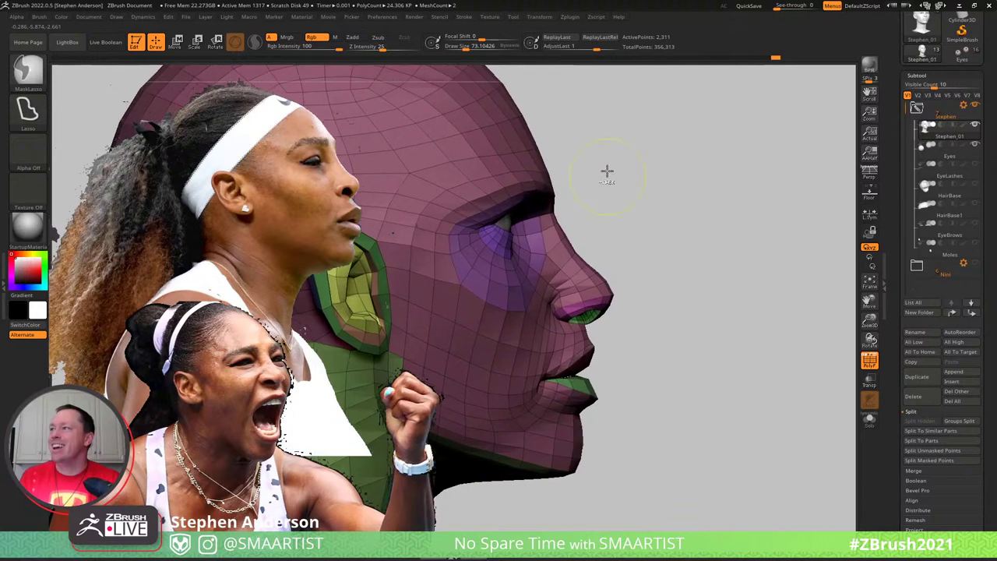
mouse_move(619, 254)
left_mouse_down("ctrl")
mouse_move(576, 161)
mouse_move(520, 164)
mouse_move(599, 91)
mouse_move(703, 166)
left_mouse_up("ctrl")
mouse_move(703, 166)
right_mouse_down()
mouse_move(692, 123)
mouse_move(697, 130)
right_mouse_up()
left_click(618, 218, "ctrl")
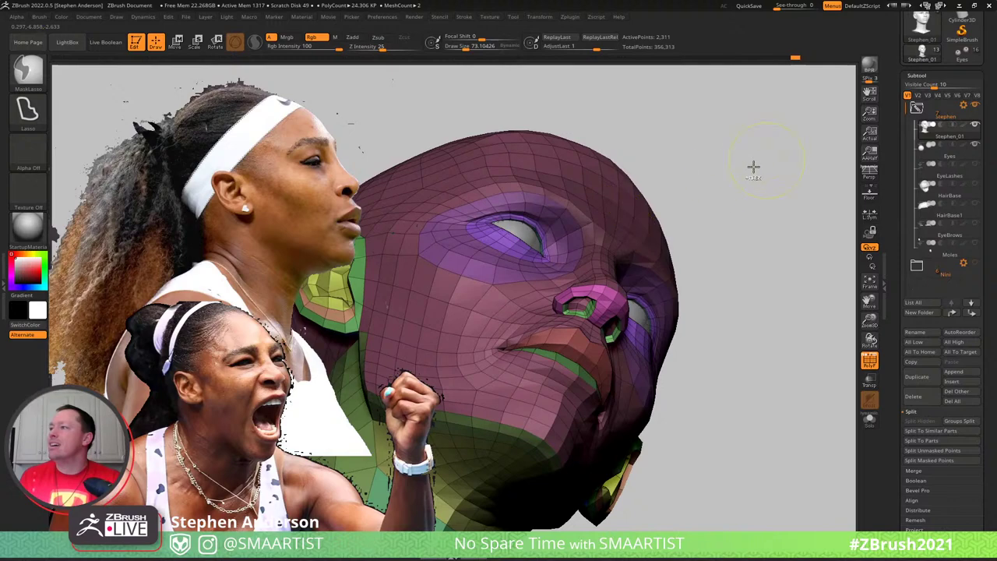
left_click(701, 184, "ctrl")
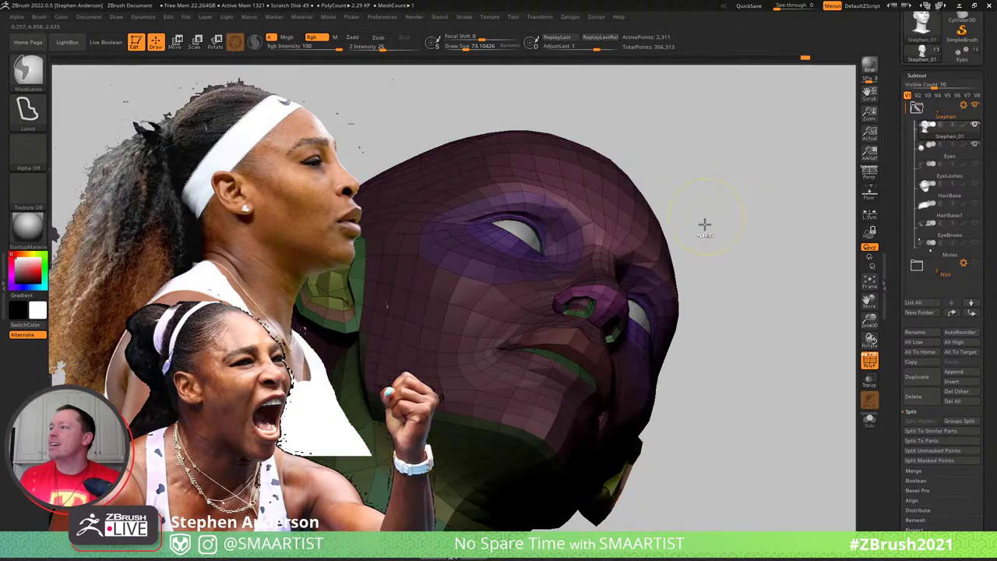
mouse_move(715, 214)
left_mouse_down("ctrl")
mouse_move(729, 190)
mouse_move(746, 198)
mouse_move(756, 182)
mouse_move(553, 144)
mouse_move(621, 219)
mouse_move(770, 163)
left_mouse_up("ctrl")
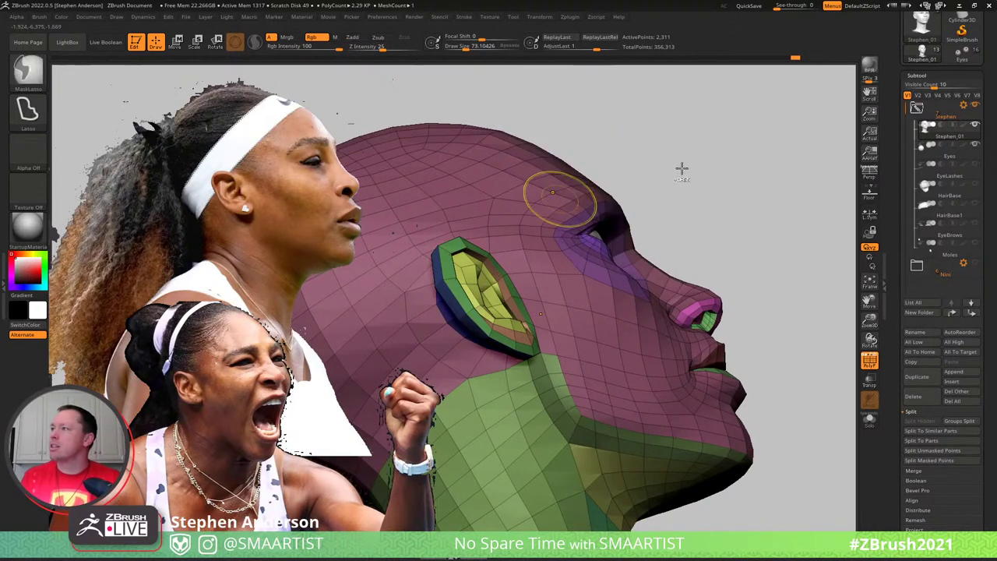
Mask the head except for the brow and lower forehead with a softened edge, and select the Move brush
left_click(643, 199, "ctrl")
key("b")
key("m")
key("v")
left_click_drag(735, 167, 718, 190)
Push the unmasked brow and forehead back in profile at draw size about 394, reduce it to about 119, and clear the mask
key("bracketright")
key("bracketright")
key("bracketright")
key("bracketright")
key("bracketright")
key("bracketright")
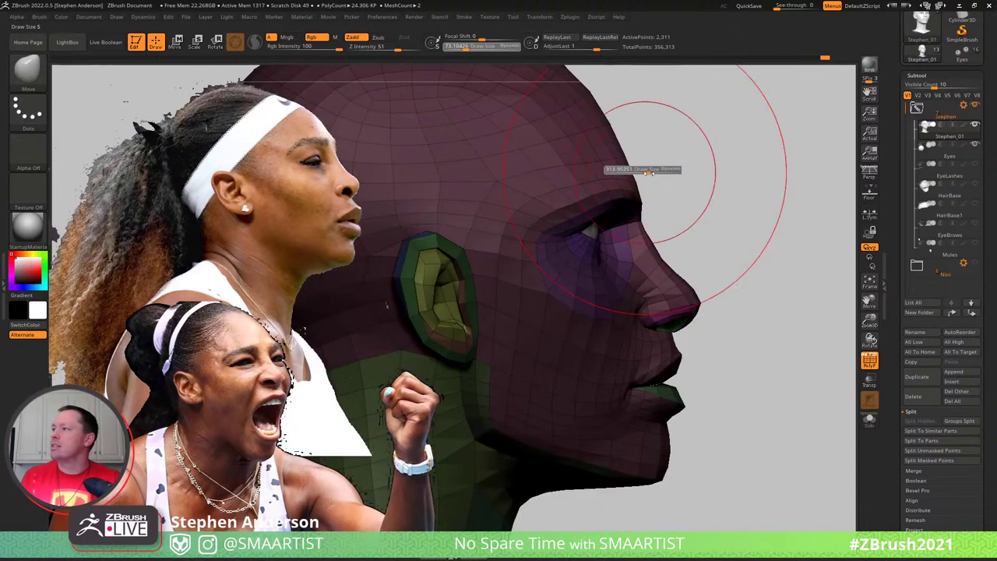
left_click_drag(633, 182, 616, 171)
left_click_drag(577, 105, 570, 103)
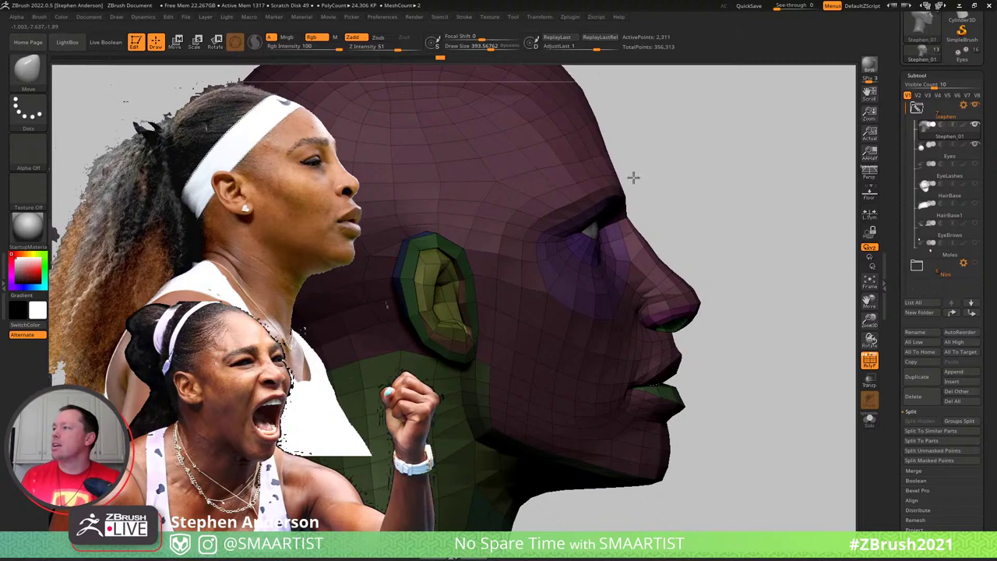
key("bracketleft")
key("bracketleft")
key("bracketleft")
key("bracketleft")
key("bracketleft")
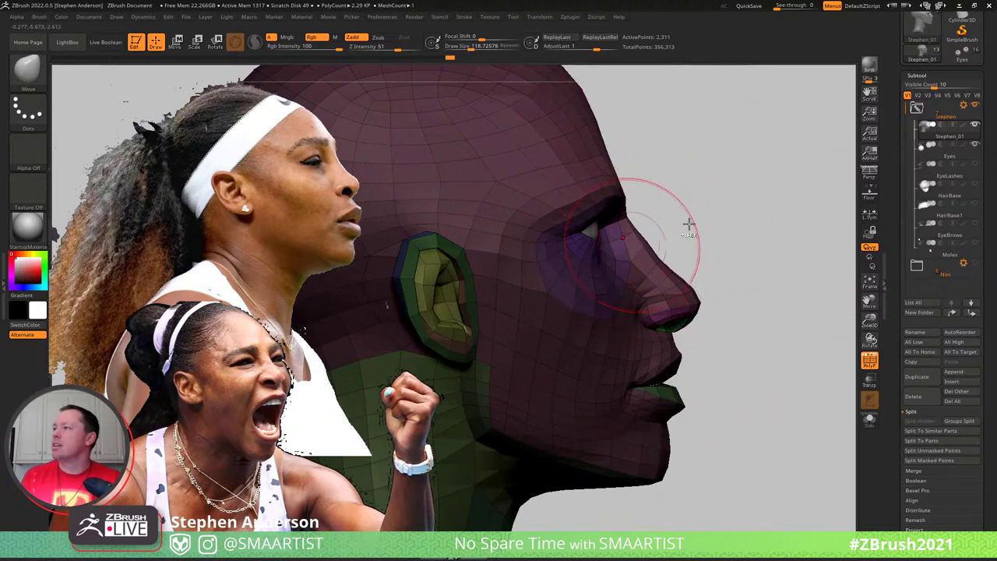
mouse_move(688, 224)
left_mouse_down("ctrl")
mouse_move(713, 287)
mouse_move(691, 301)
mouse_move(657, 297)
left_mouse_up("ctrl")
Refine the side of the nose and nostril with the Move brush at draw sizes of about 65 and 42
right_click_drag(657, 297, 631, 300)
key("s")
left_click_drag(674, 301, 668, 300)
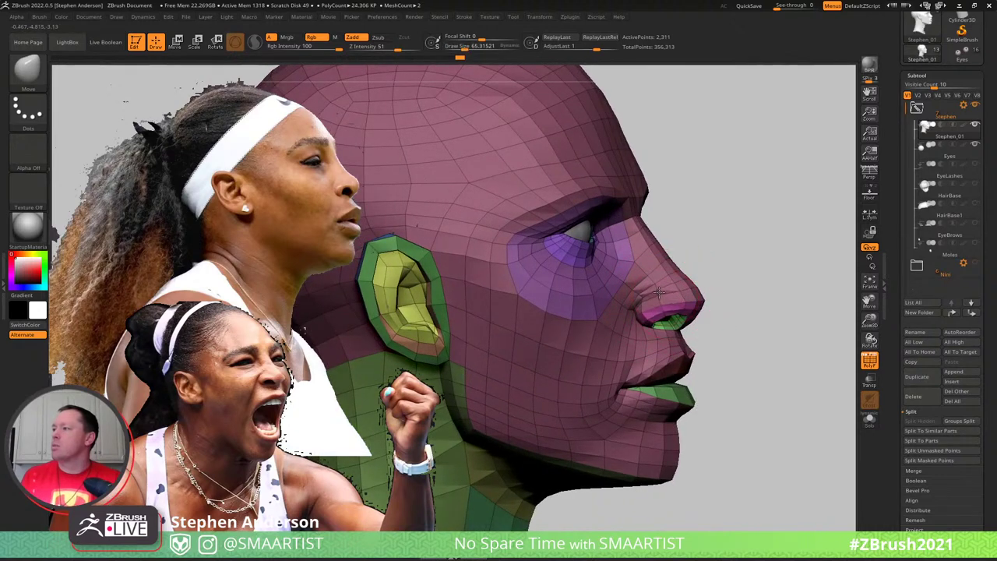
key("bracketleft")
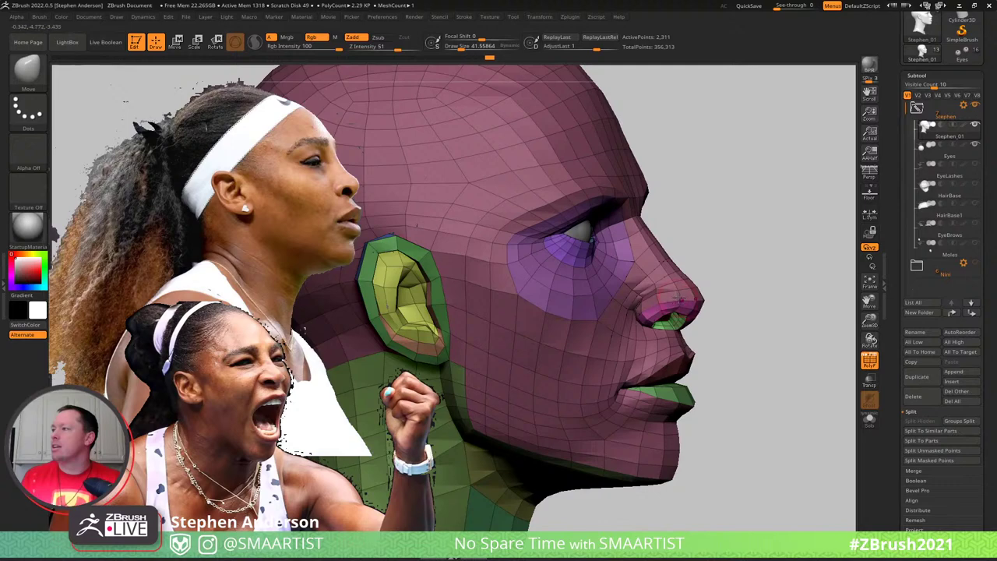
Turn off the polyframe and adjust the nostrils' width from the front with the Move brush at draw size about 73
key("shift+f")
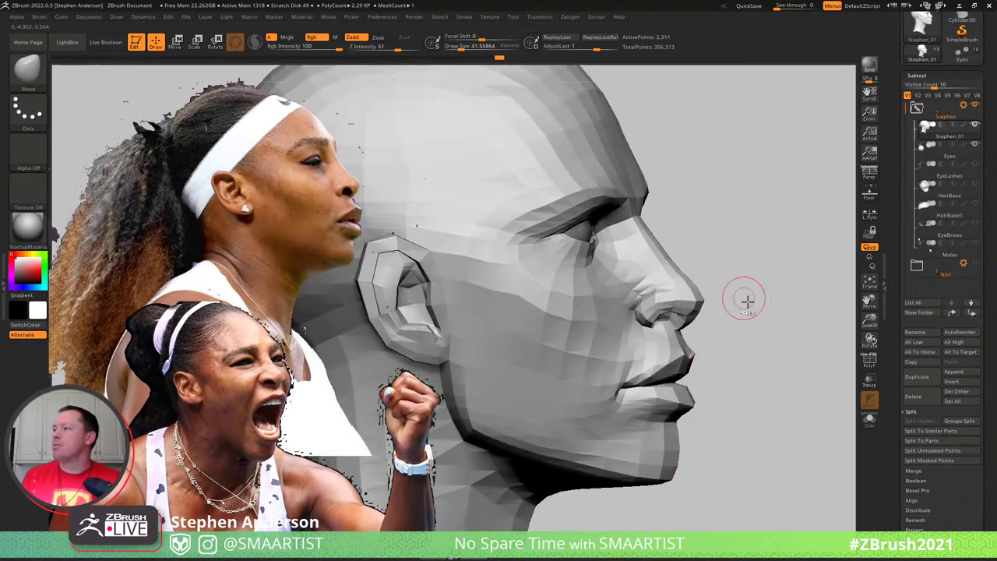
mouse_move(748, 301)
right_mouse_down("ctrl")
mouse_move(736, 260)
mouse_move(685, 304)
mouse_move(717, 337)
right_mouse_up("ctrl")
key("s")
left_click_drag(691, 324, 706, 323)
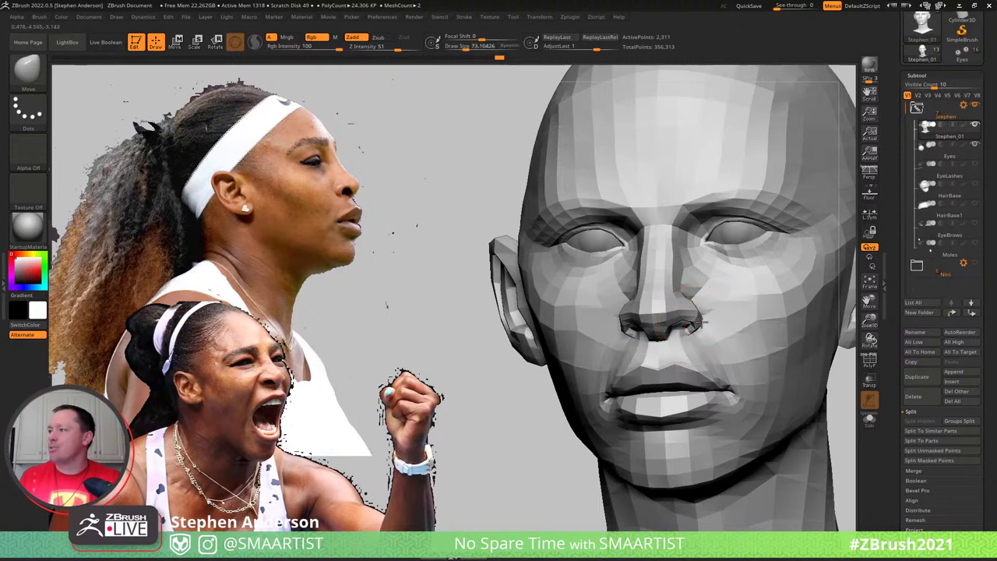
right_click_drag(664, 360, 684, 349)
right_click_drag(610, 220, 550, 226)
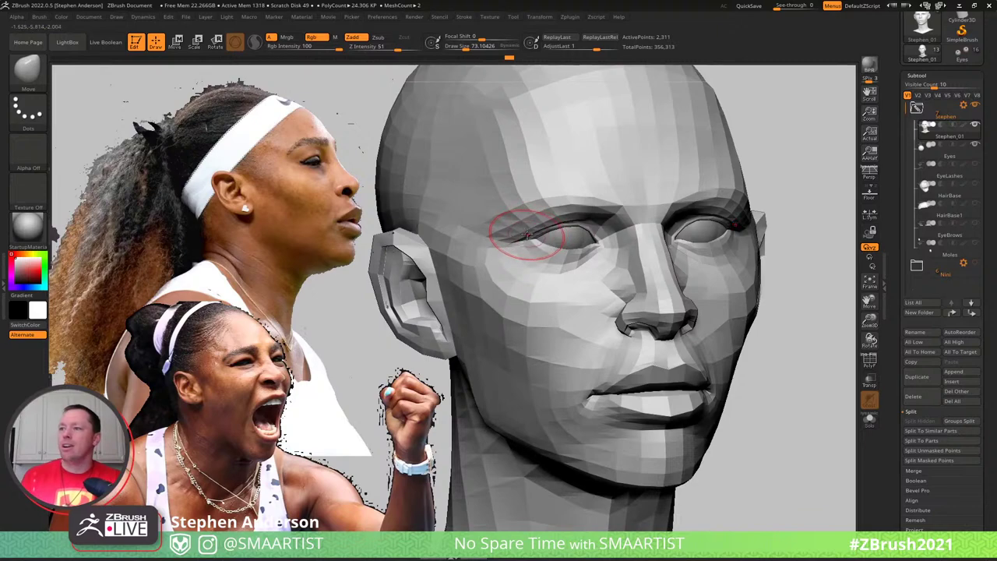
Use the polygroup around the eyes to mask everything except a softened band along the brow ridge and outer eye area
mouse_move(555, 204)
right_mouse_down("ctrl")
mouse_move(572, 236)
mouse_move(593, 208)
right_mouse_up("ctrl")
left_click(508, 206, "ctrl+shift")
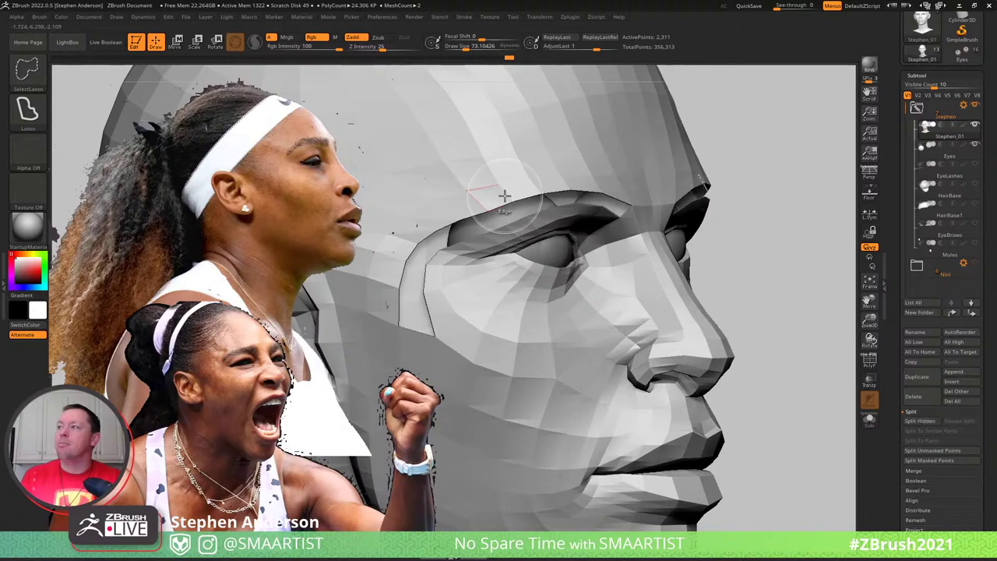
left_click(506, 196, "ctrl+shift")
key("ctrl+a")
key("ctrl+shift+a")
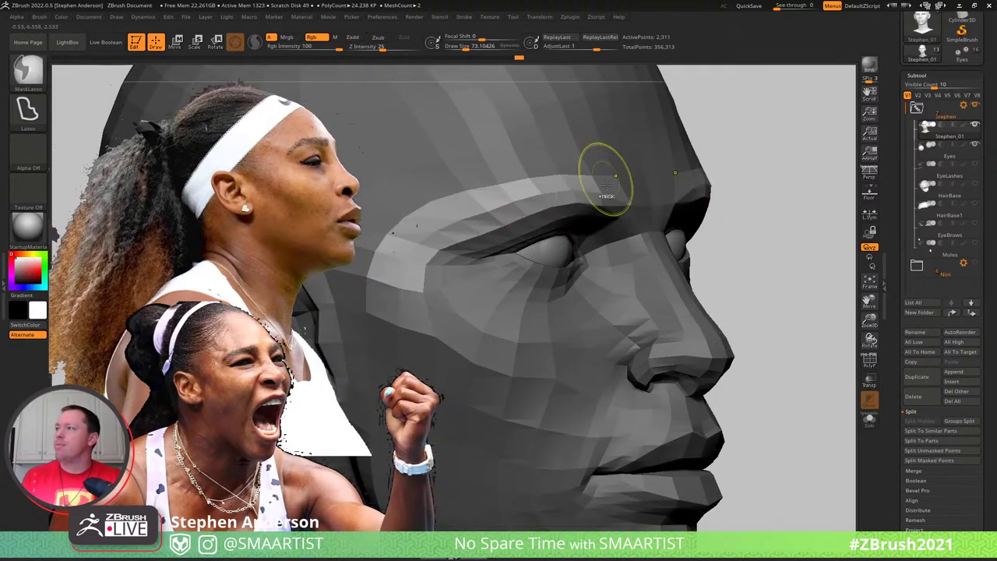
left_click(538, 193, "ctrl")
Reshape the unmasked brow ridge with the Move brush at draw size about 229, and clear the mask
mouse_move(510, 199)
right_mouse_down()
mouse_move(524, 200)
mouse_move(514, 196)
right_mouse_up()
key("s")
mouse_move(515, 196)
left_mouse_down()
mouse_move(540, 201)
mouse_move(489, 217)
mouse_move(498, 229)
left_mouse_up()
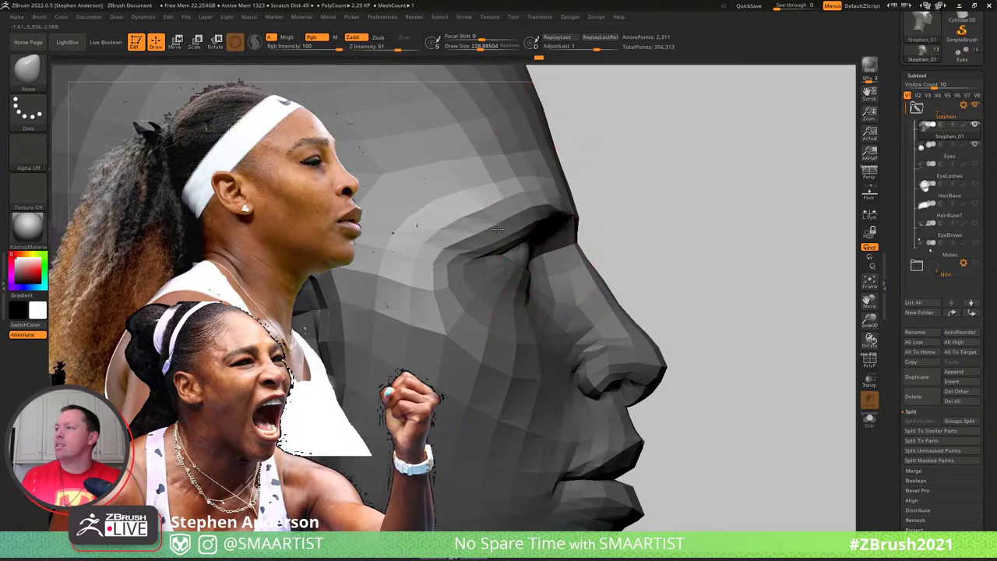
mouse_move(599, 174)
right_mouse_down("alt")
mouse_move(659, 252)
mouse_move(576, 207)
mouse_move(596, 241)
mouse_move(621, 232)
right_mouse_up("alt")
left_click_drag(623, 228, 662, 319, "ctrl")
Shape the nose tip in profile with the Move brush, reducing the draw size to about 73 and then 33
key("s")
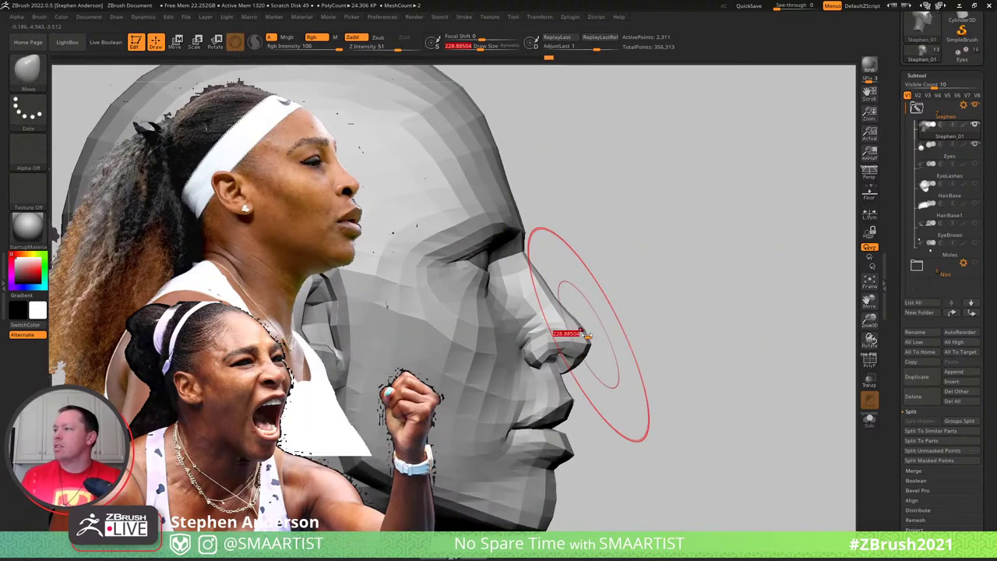
left_click_drag(589, 334, 569, 339)
key("s")
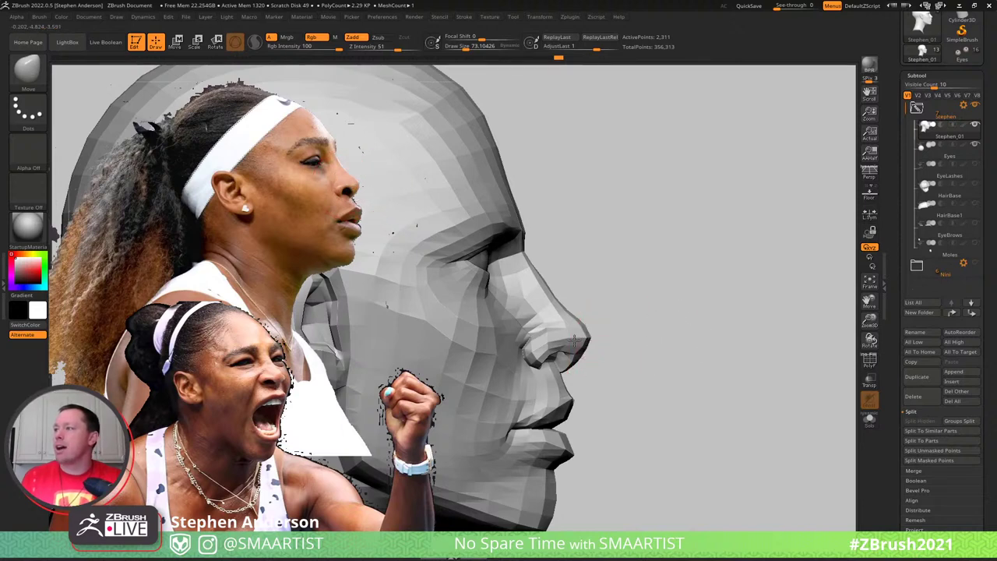
key("s")
mouse_move(573, 340)
left_mouse_down()
mouse_move(565, 342)
mouse_move(607, 327)
mouse_move(578, 343)
left_mouse_up()
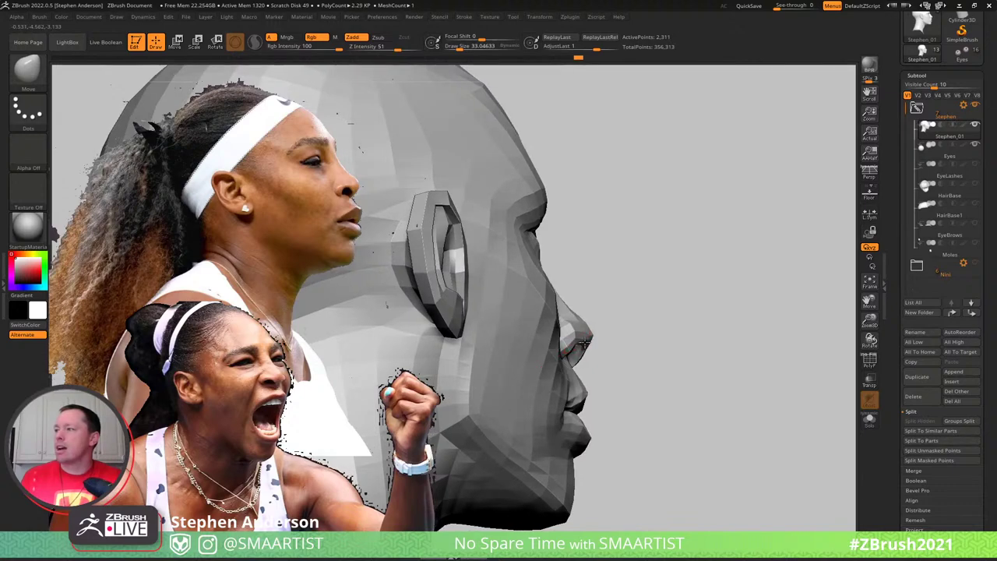
Show the polyframe and adjust the nose tip from the front with the Move brush at draw size about 54
mouse_move(628, 307)
left_mouse_down()
mouse_move(555, 345)
mouse_move(623, 335)
mouse_move(596, 331)
mouse_move(595, 341)
left_mouse_up()
key("shift+f")
key("s")
mouse_move(596, 343)
right_mouse_down("ctrl")
mouse_move(603, 356)
mouse_move(598, 343)
right_mouse_up("ctrl")
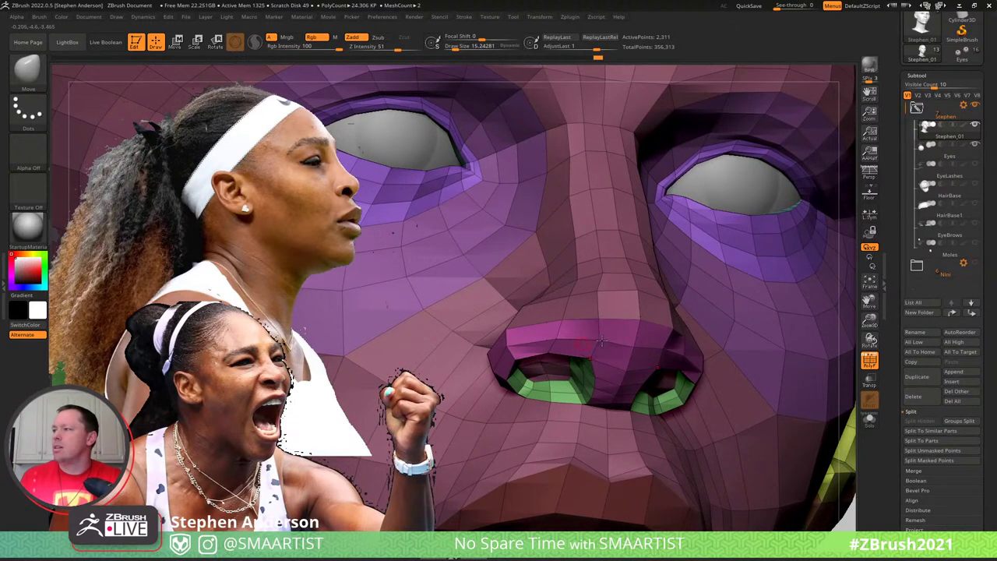
key("s")
left_click_drag(597, 341, 606, 342)
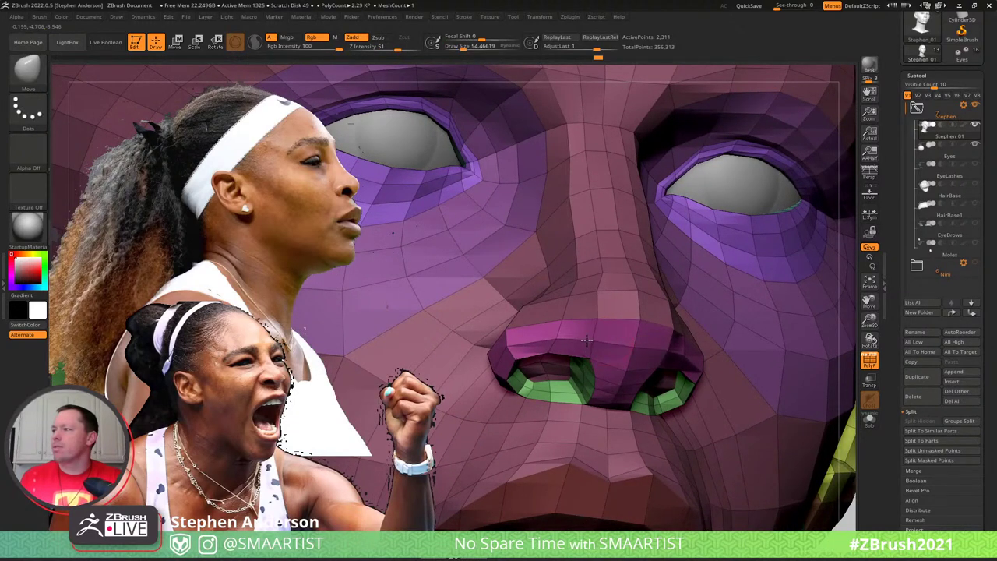
right_click_drag(606, 324, 613, 334)
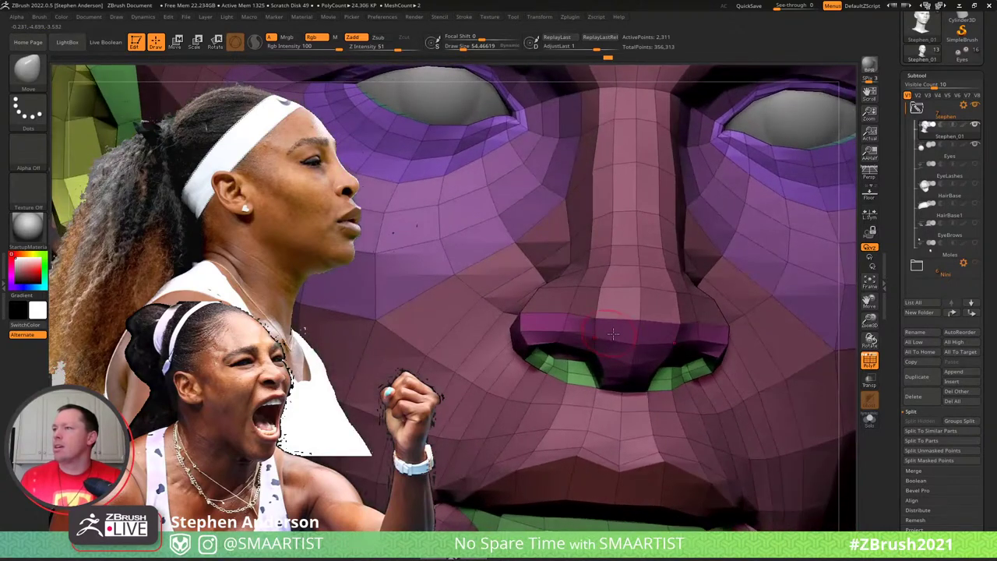
Reshape the nose bridge between the eyes with the Move brush at draw size about 99 and then 69
key("s")
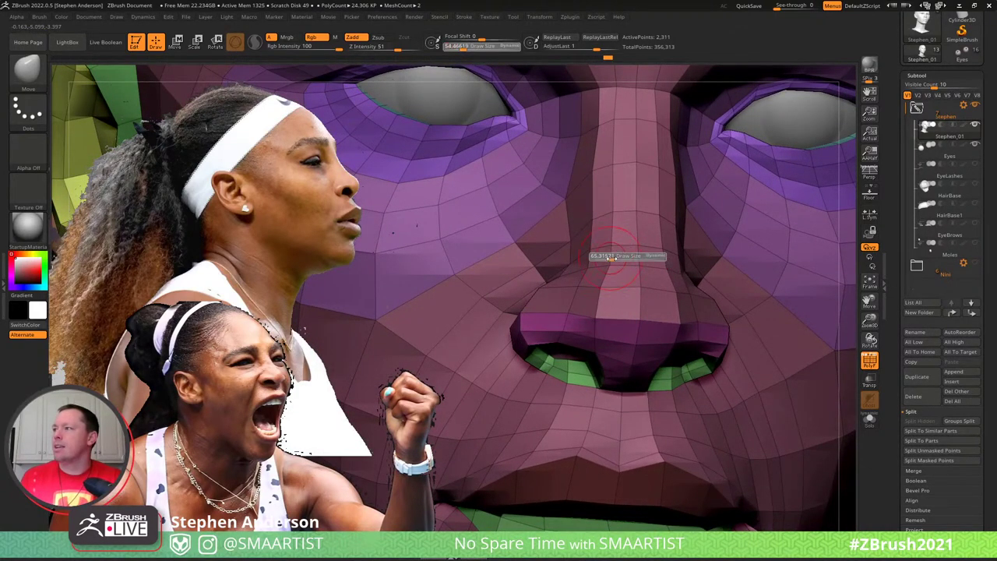
left_click_drag(614, 257, 593, 257)
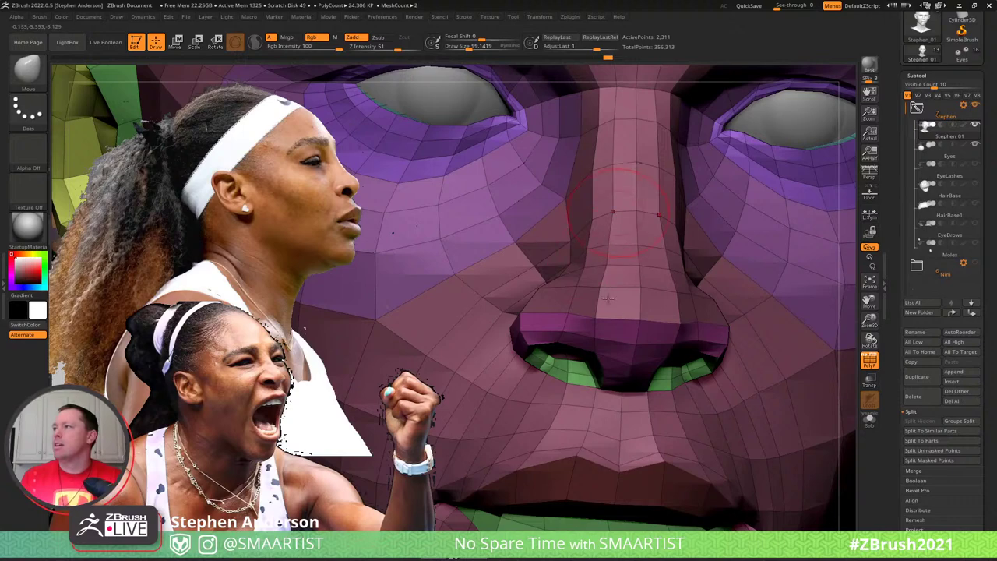
right_click_drag(609, 299, 571, 216)
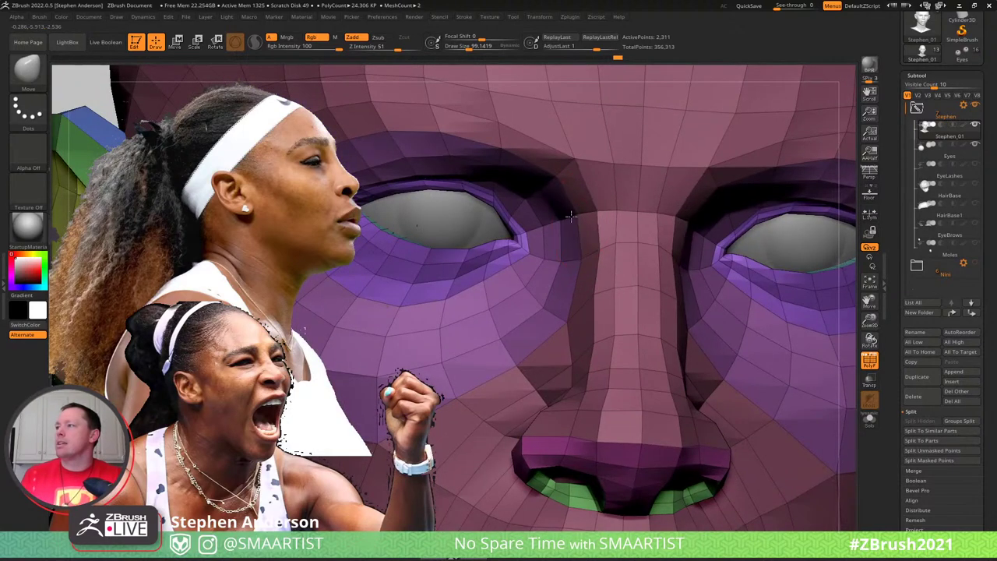
left_click_drag(598, 253, 587, 250)
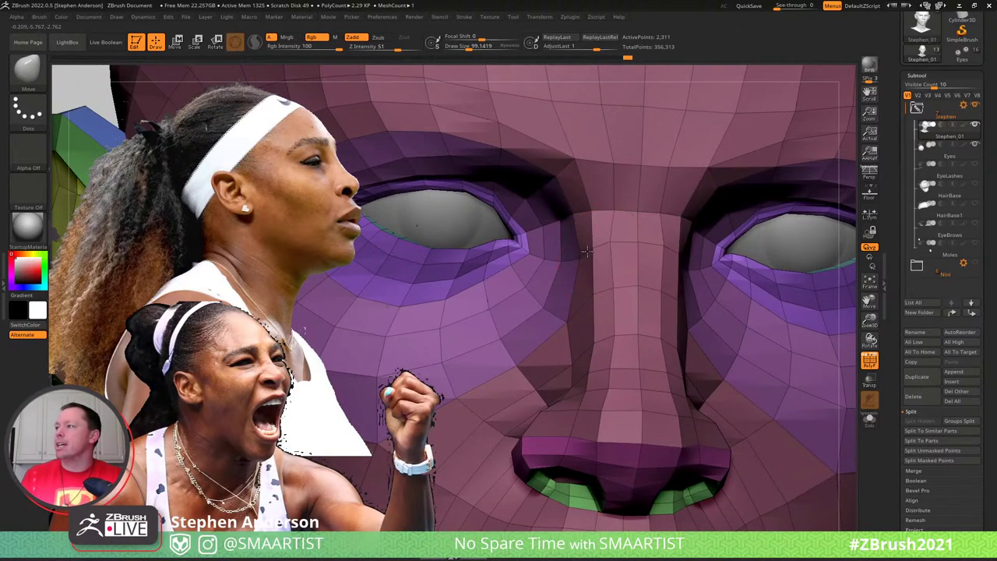
left_click_drag(599, 205, 613, 223)
key("s")
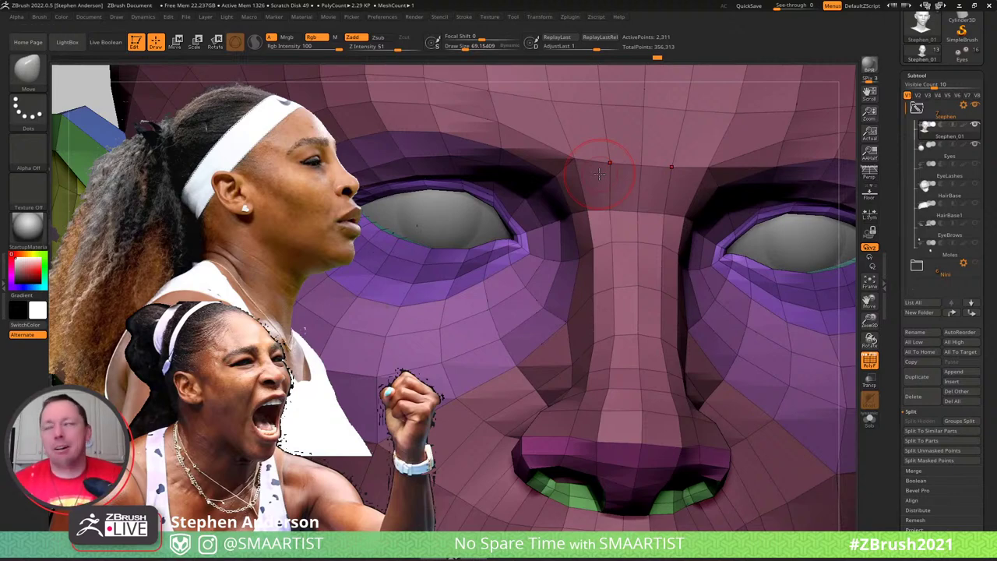
Refine the nose tip and its underside in profile with the Move brush at draw size about 69
right_click_drag(619, 229, 646, 231)
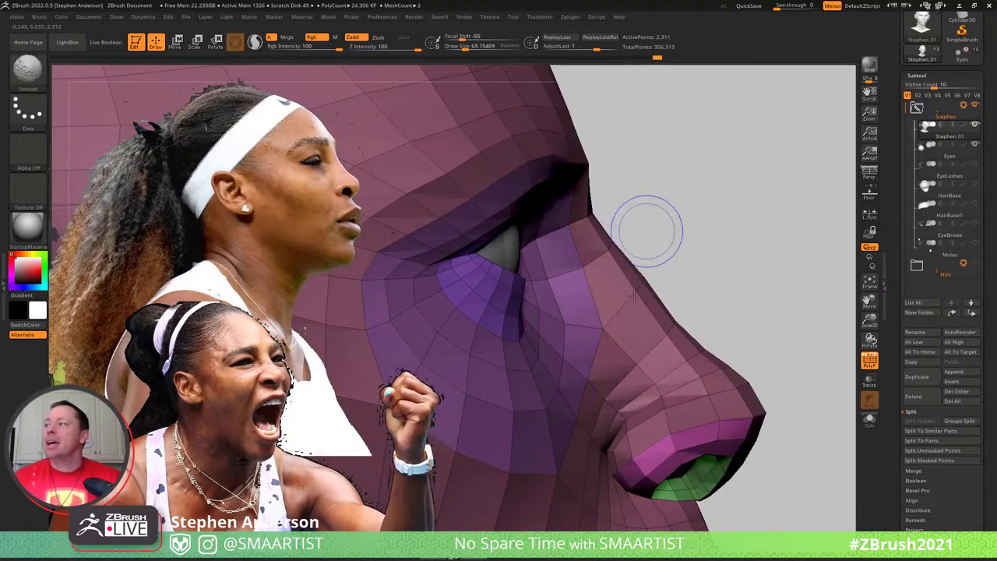
right_click_drag(656, 306, 621, 226, "ctrl")
right_click_drag(673, 350, 559, 263, "alt")
right_click_drag(600, 296, 615, 321, "ctrl")
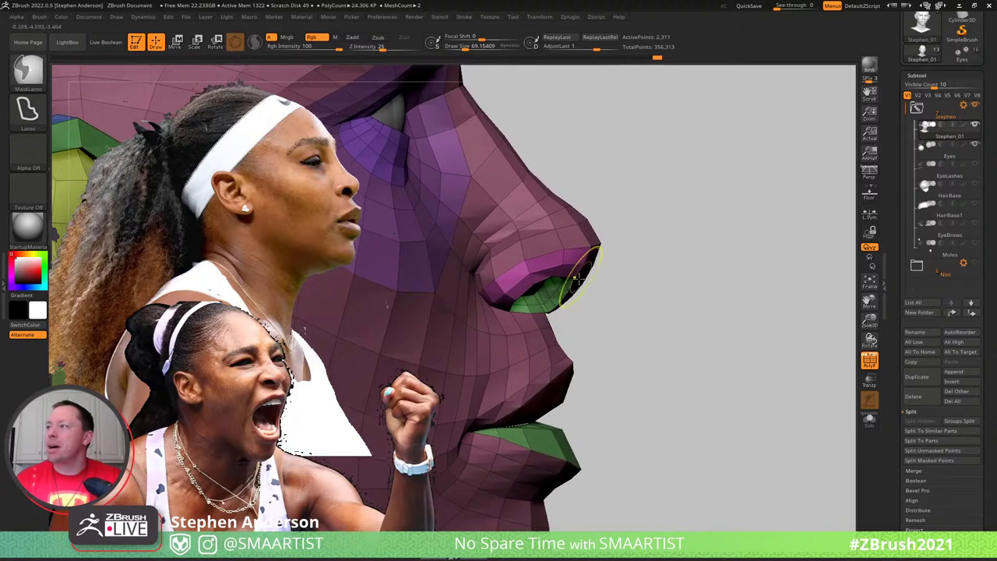
left_click_drag(578, 288, 588, 292)
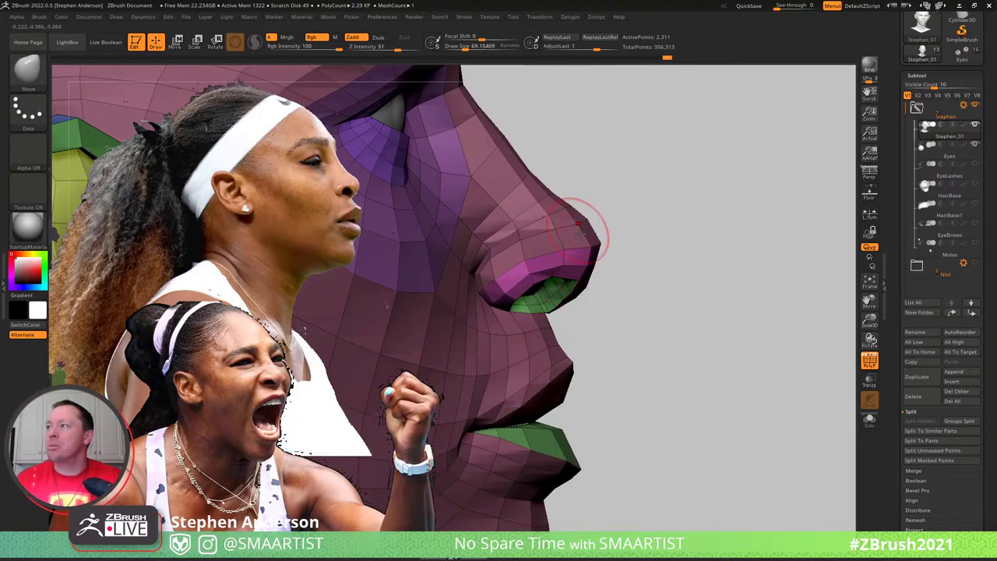
left_click_drag(591, 245, 593, 247)
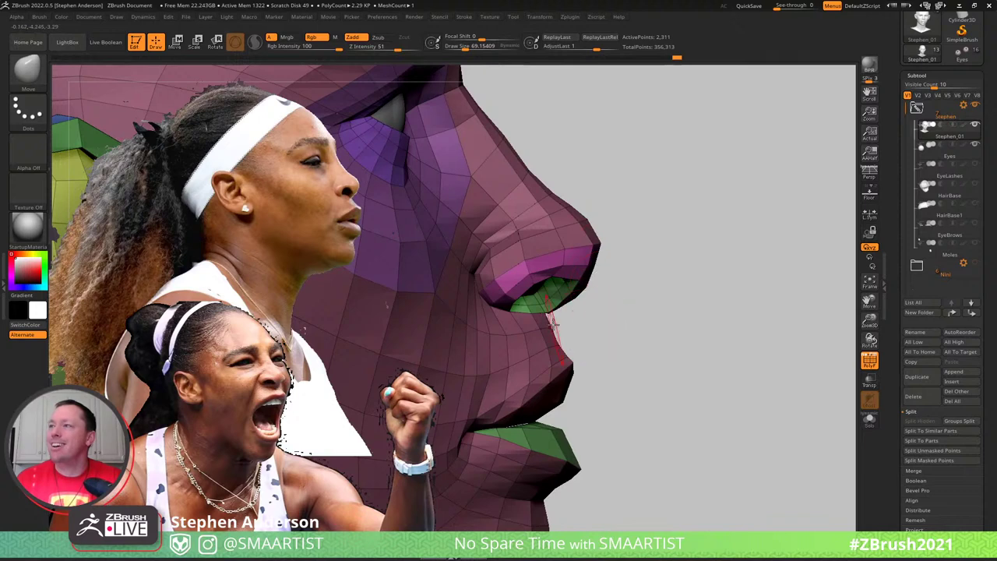
right_click_drag(600, 350, 679, 419, "ctrl")
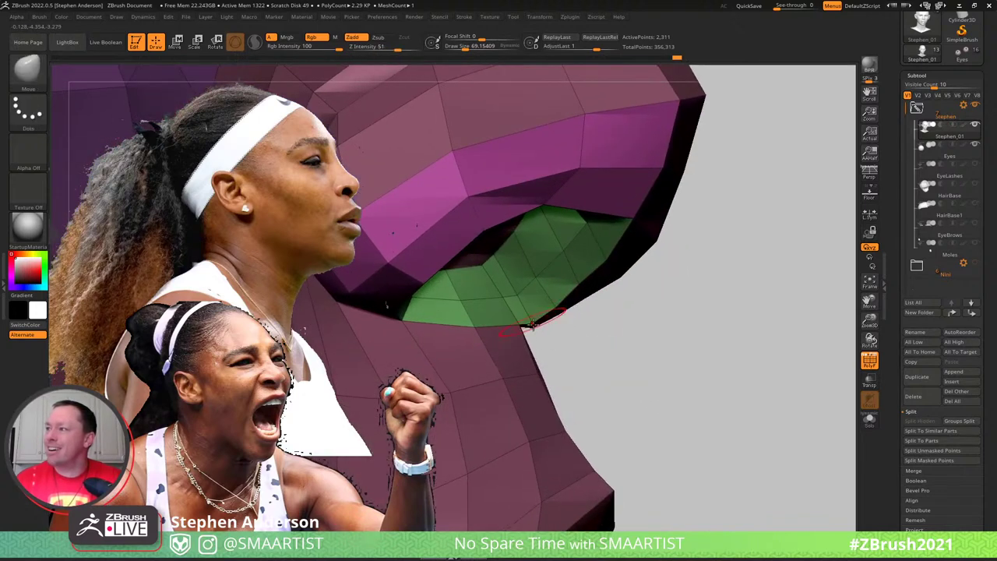
key("ctrl")
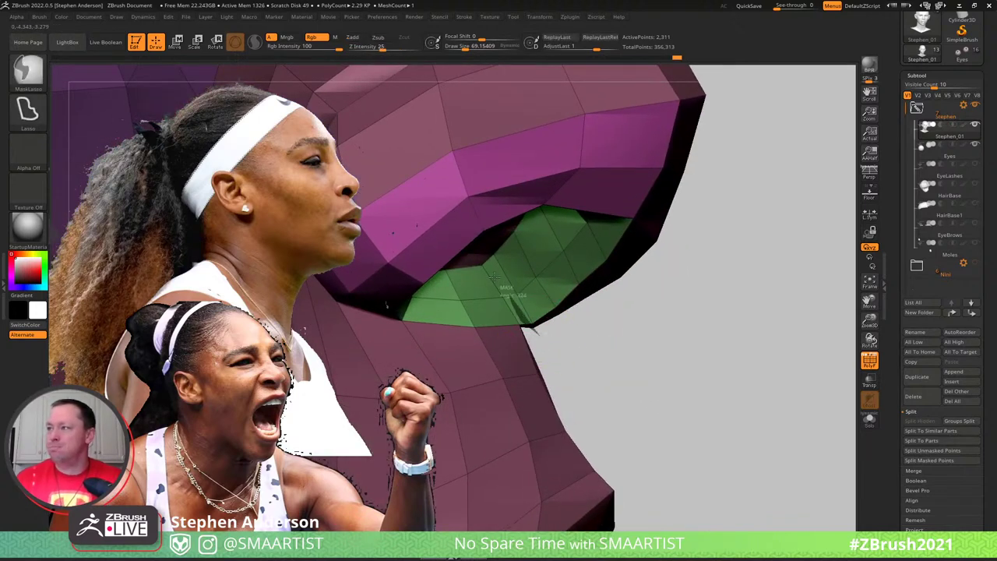
mouse_move(493, 276)
left_mouse_down("ctrl")
mouse_move(455, 347)
mouse_move(596, 434)
mouse_move(561, 335)
mouse_move(530, 321)
left_mouse_up("ctrl")
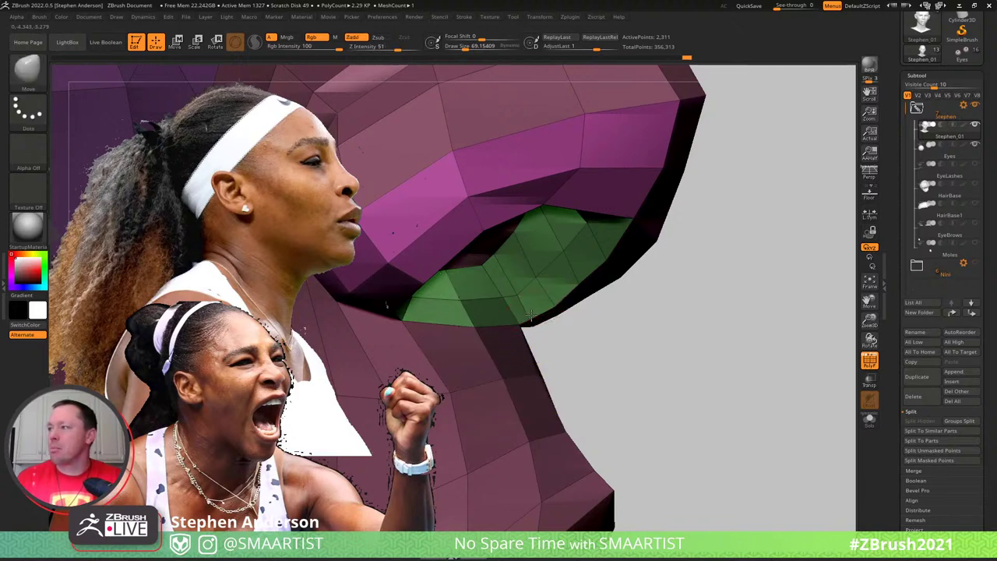
left_click_drag(602, 332, 643, 365, "ctrl")
Turn off the polyframe and check the whole head against the references in a three-quarter view
right_click_drag(644, 366, 596, 280, "ctrl")
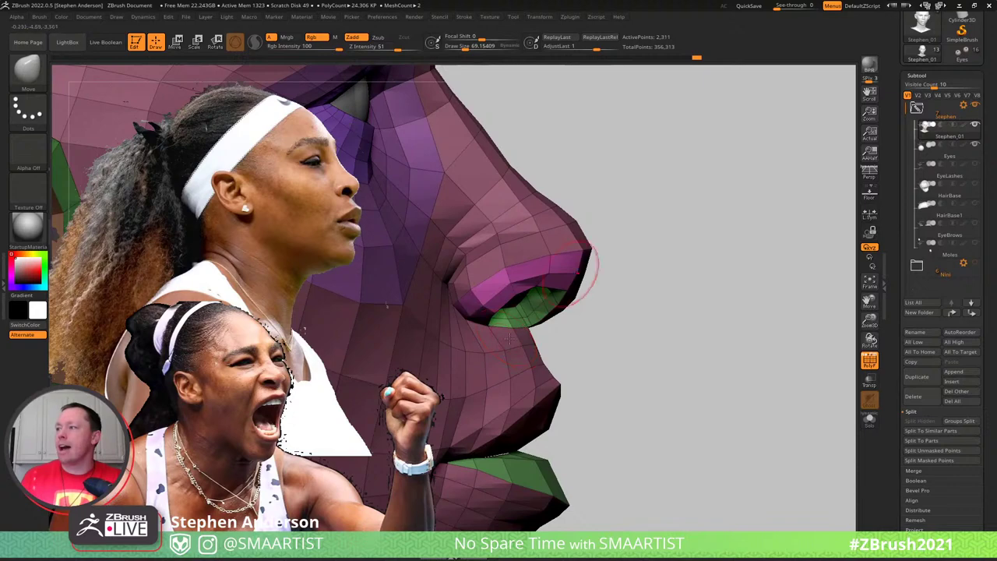
left_click_drag(654, 278, 479, 296)
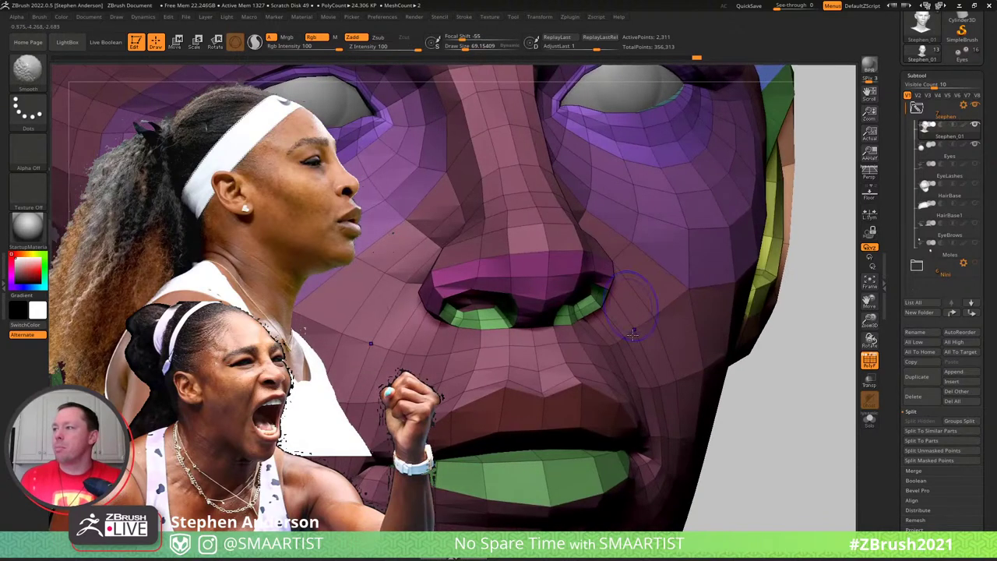
key("shift+f")
right_click_drag(599, 318, 517, 215, "ctrl")
mouse_move(768, 275)
left_mouse_down()
mouse_move(719, 262)
mouse_move(724, 274)
mouse_move(763, 260)
mouse_move(739, 270)
left_mouse_up()
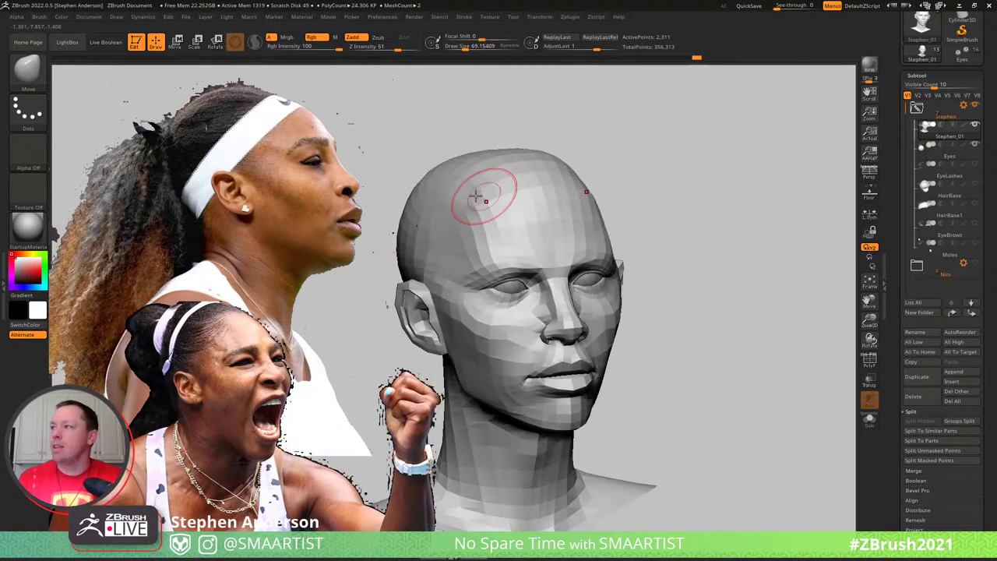
Turn off Rgb for the Smooth brush, set its Z Intensity to 26, and smooth the upper forehead at draw size about 86
key("shift")
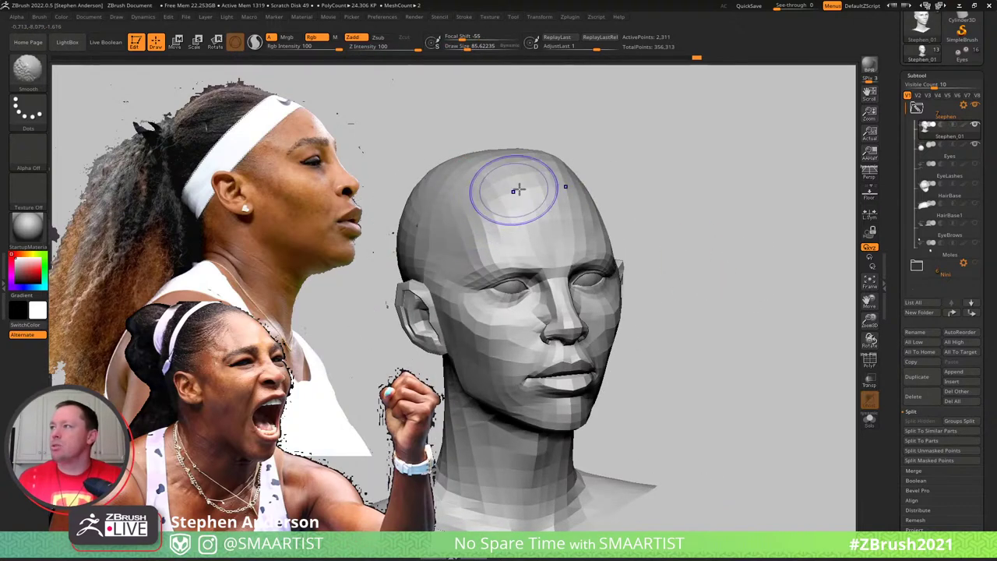
key("ctrl")
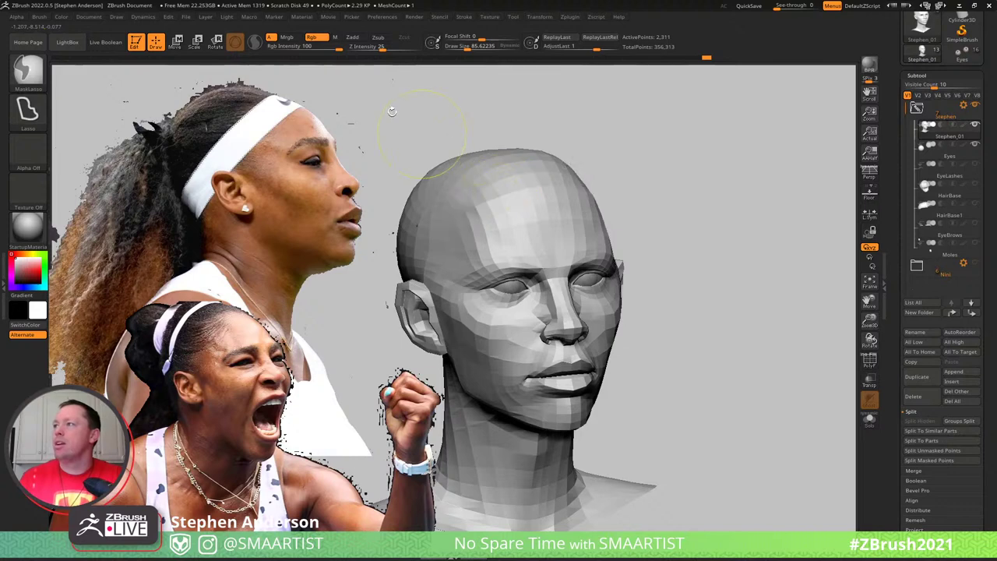
key("shift")
left_click(317, 38, "shift")
left_click(354, 39, "shift")
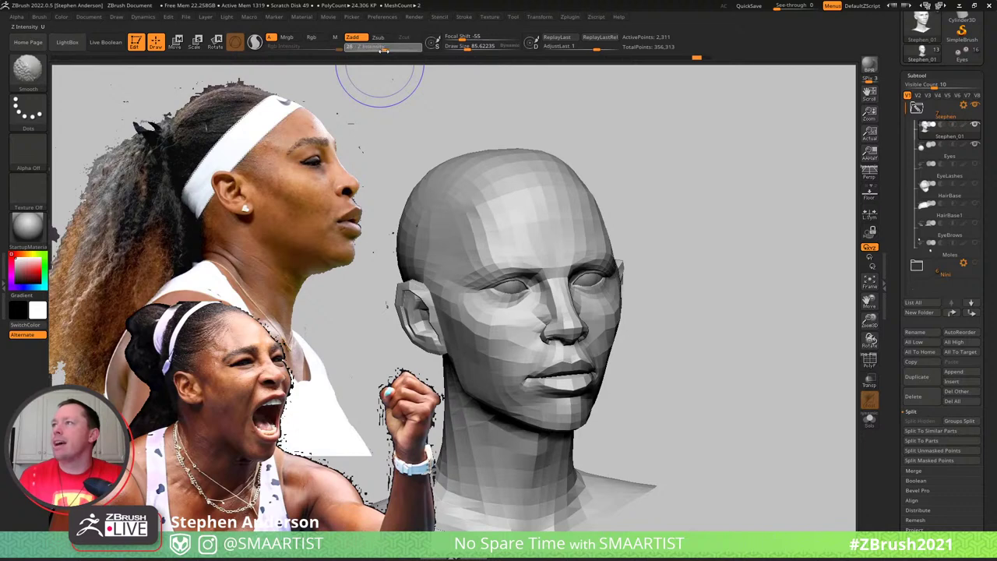
mouse_move(518, 182)
left_mouse_down("shift")
mouse_move(479, 200)
mouse_move(518, 194)
left_mouse_up("shift")
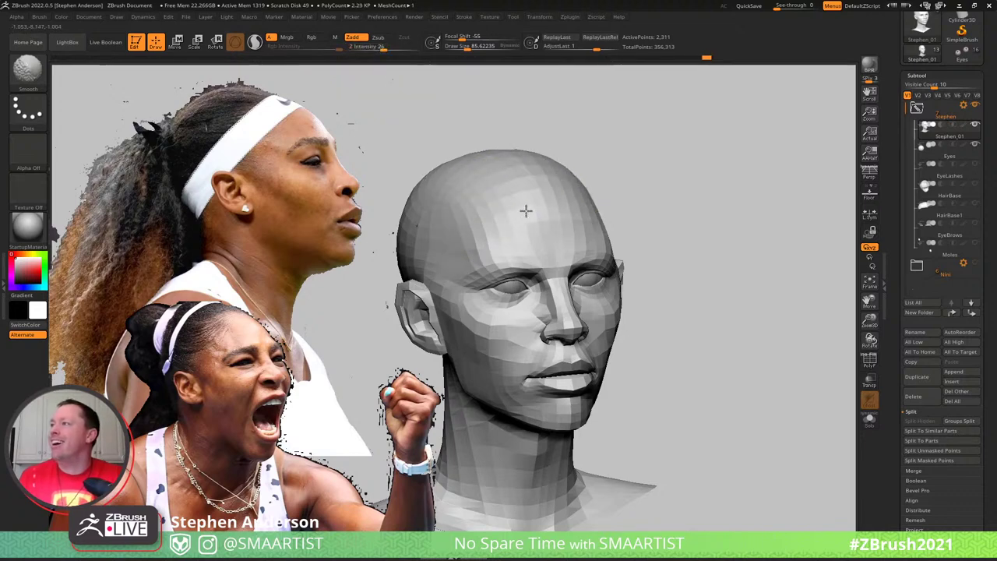
Adjust the jawline below the ear with the Move brush at draw size about 86
left_click_drag(660, 154, 564, 179)
right_click_drag(564, 178, 599, 180)
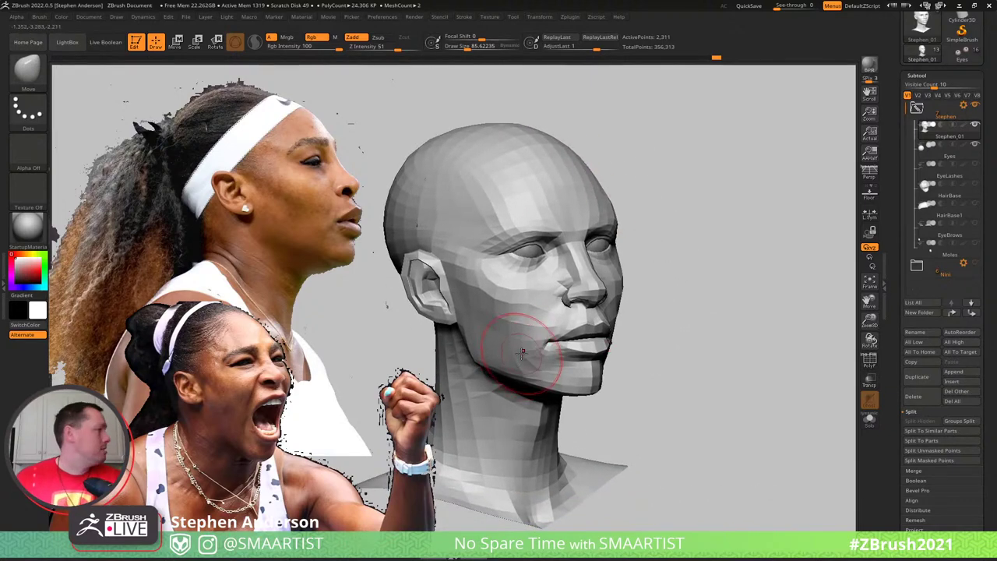
mouse_move(512, 336)
right_mouse_down()
mouse_move(523, 345)
mouse_move(505, 351)
right_mouse_up()
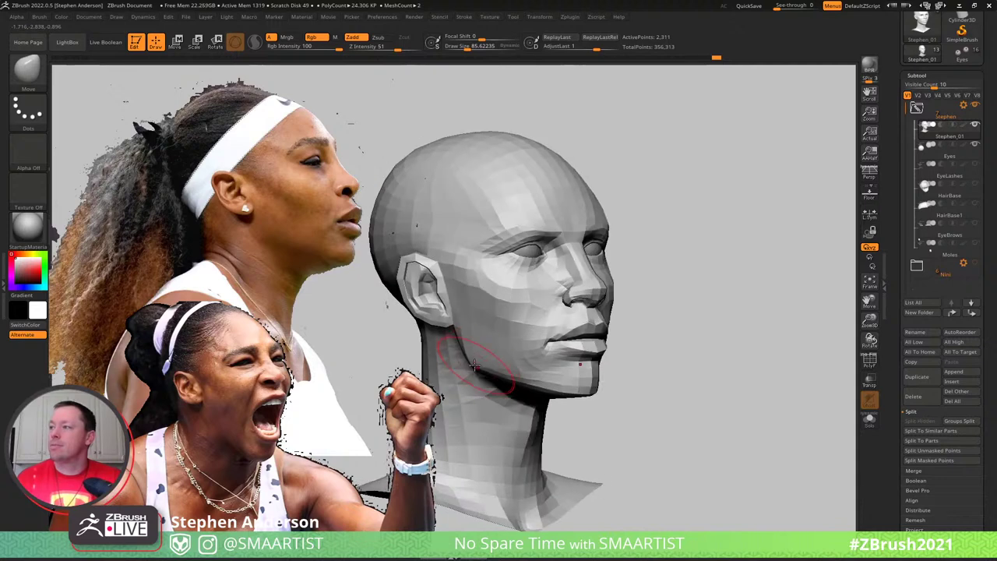
key("shift")
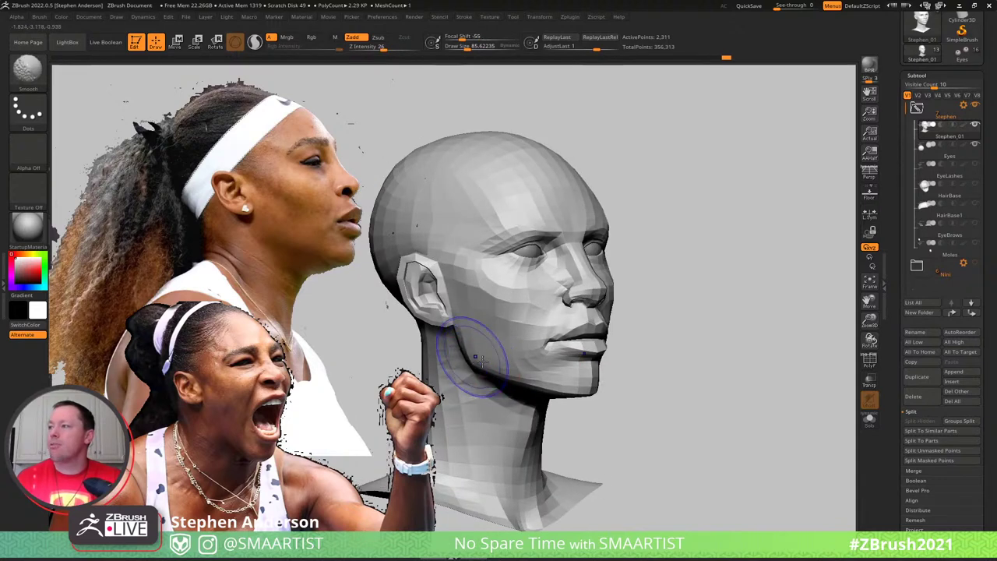
Smooth the area beneath the jawline and reshape the underside of the chin with the Move brush
left_click_drag(489, 361, 500, 363, "shift")
left_click_drag(585, 374, 510, 383, "shift")
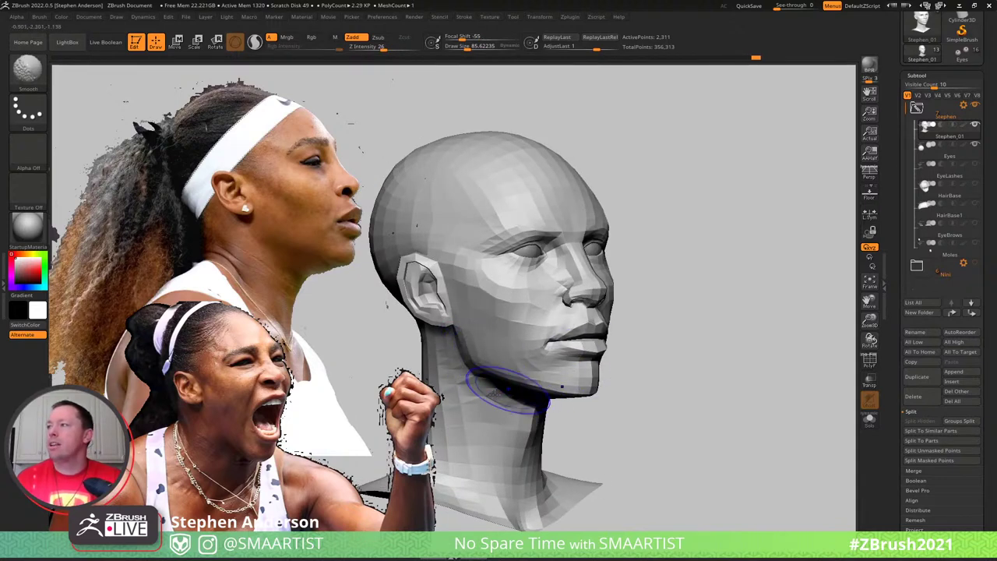
right_click_drag(488, 424, 517, 397)
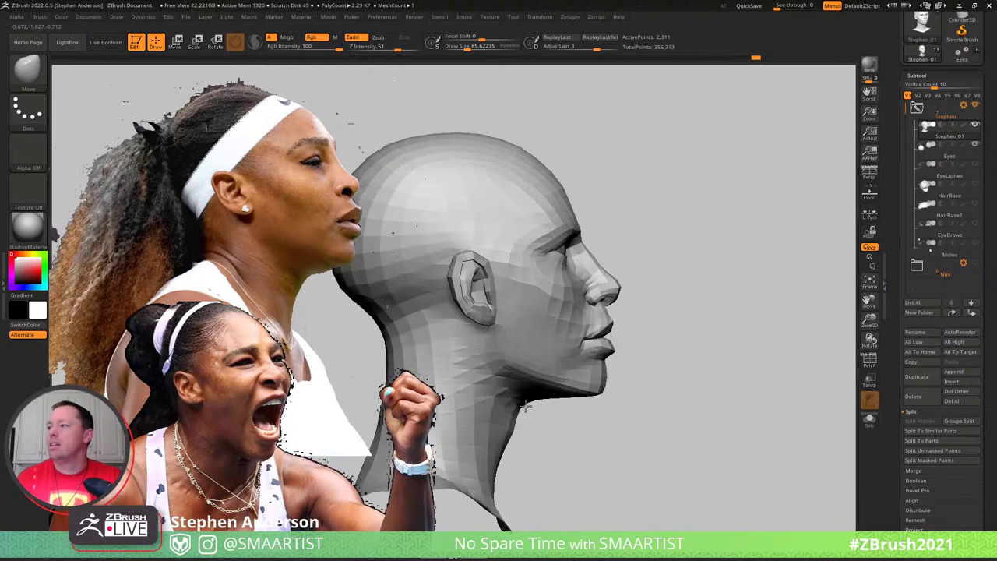
left_click_drag(524, 404, 544, 406)
right_click_drag(541, 431, 575, 378, "alt")
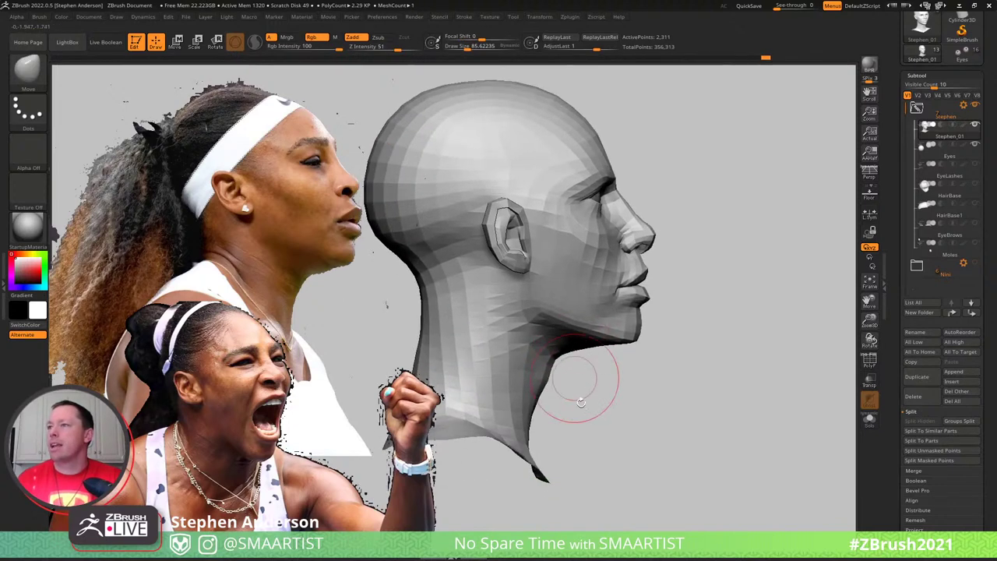
right_click_drag(463, 332, 454, 332)
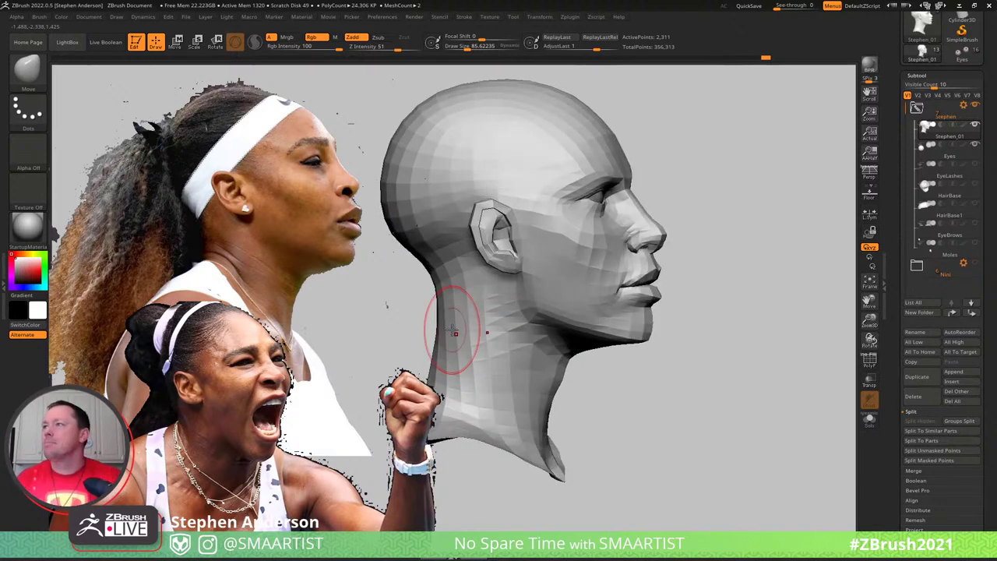
mouse_move(613, 343)
right_mouse_down("ctrl")
mouse_move(637, 353)
mouse_move(668, 335)
mouse_move(674, 340)
mouse_move(640, 353)
right_mouse_up("ctrl")
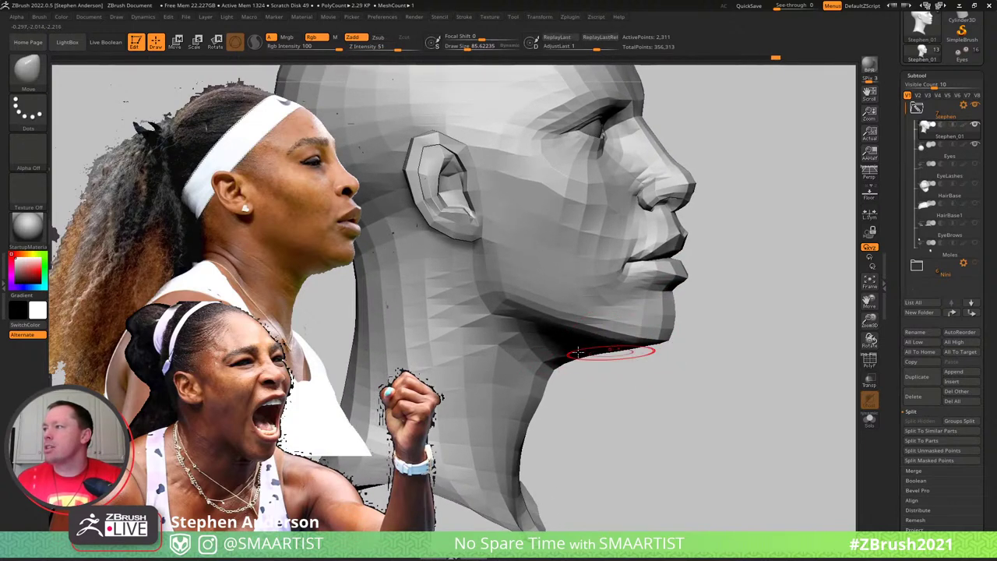
Enlarge the Move brush to about 151 and adjust the silhouette of the neck from the front
right_click_drag(561, 363, 543, 358)
key("s")
left_click_drag(535, 359, 542, 360)
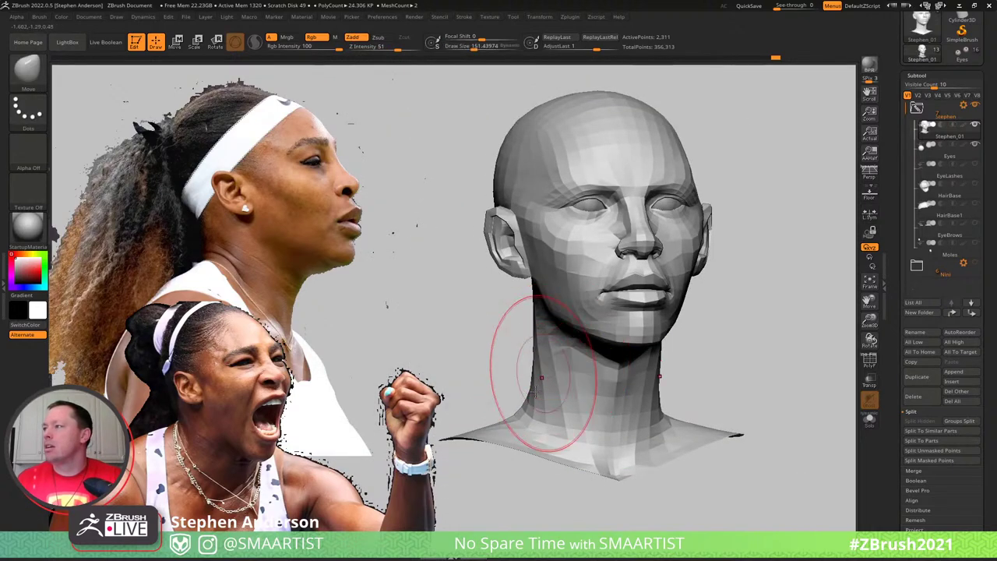
right_click_drag(545, 412, 516, 407)
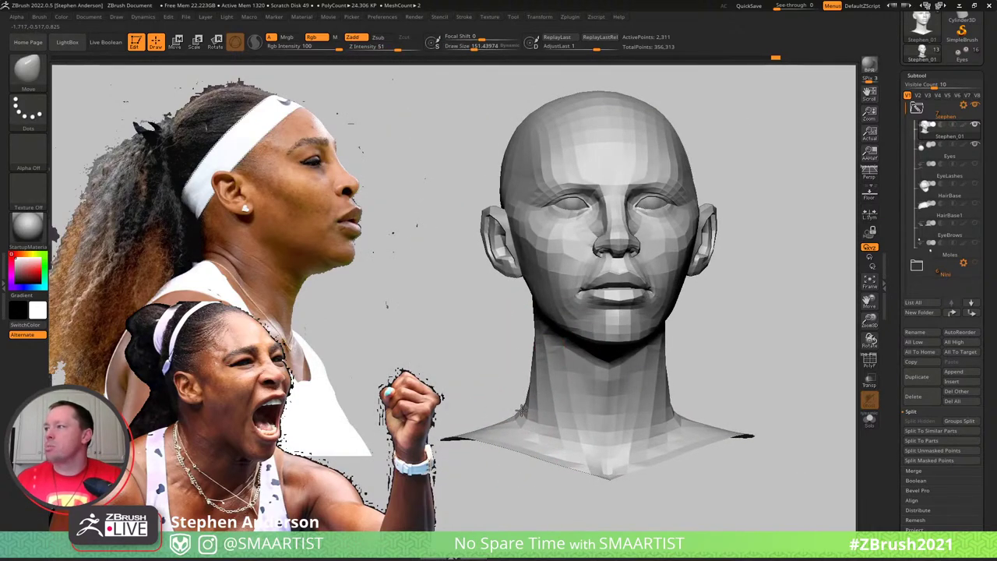
right_click_drag(551, 350, 633, 350)
Reshape the back of the neck and the skull base, reducing the Move brush to about 109 and then 69
key("s")
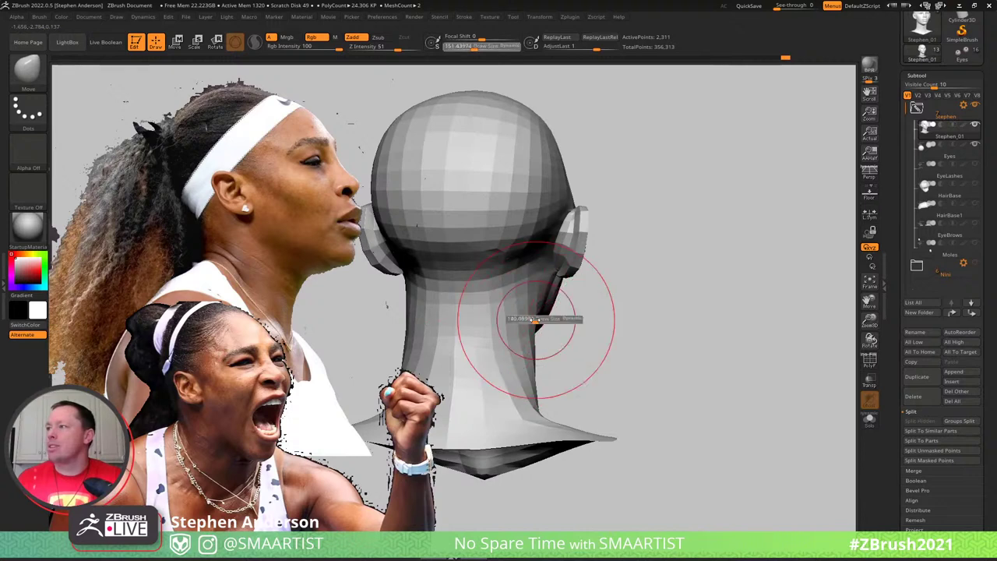
left_click_drag(536, 319, 531, 319)
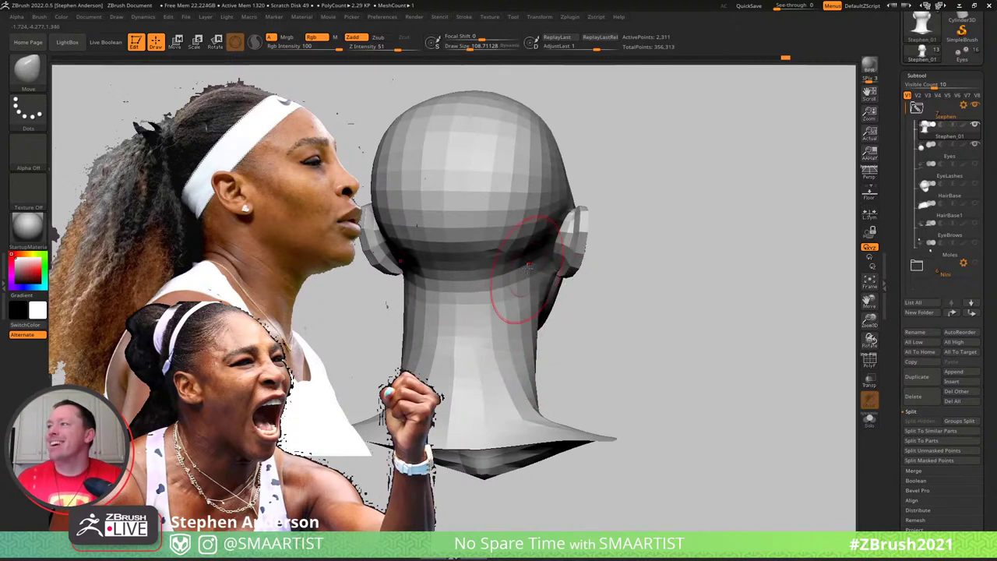
right_click_drag(528, 266, 528, 273)
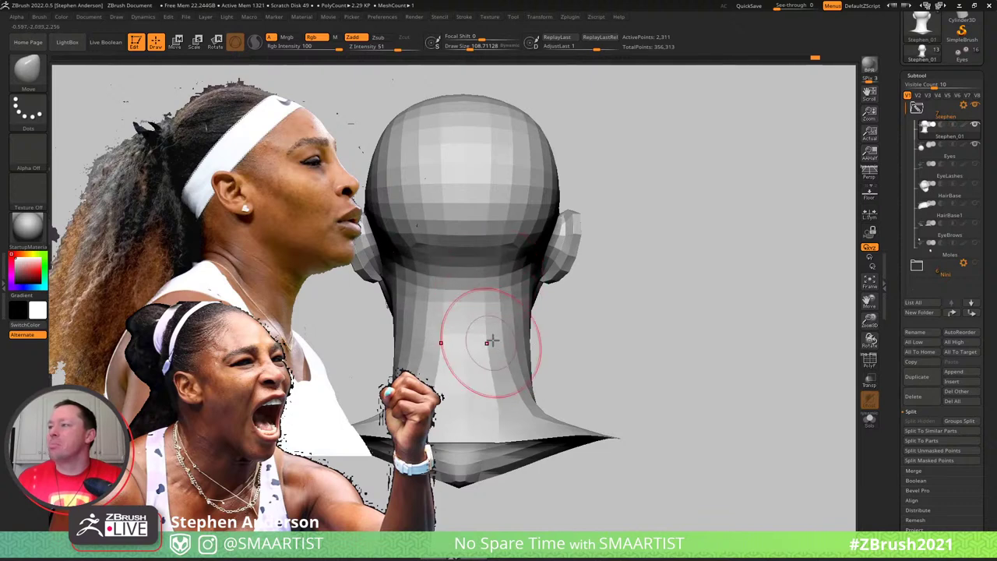
key("s")
left_click_drag(492, 340, 488, 341)
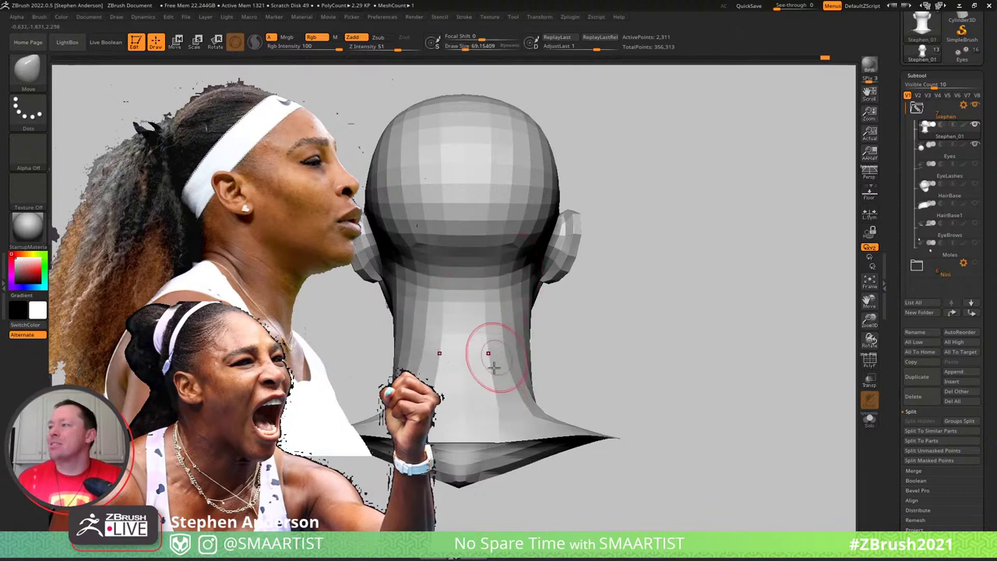
Lasso-mask the back of the skull in side view and invert the mask so only that area stays editable
right_click_drag(486, 316, 555, 311)
right_click_drag(555, 312, 505, 278, "ctrl")
right_click_drag(505, 277, 676, 313, "alt")
mouse_move(578, 332)
right_mouse_down()
mouse_move(560, 323)
mouse_move(590, 351)
mouse_move(611, 347)
mouse_move(606, 319)
mouse_move(584, 328)
mouse_move(678, 334)
right_mouse_up()
right_click_drag(733, 288, 694, 294, "alt")
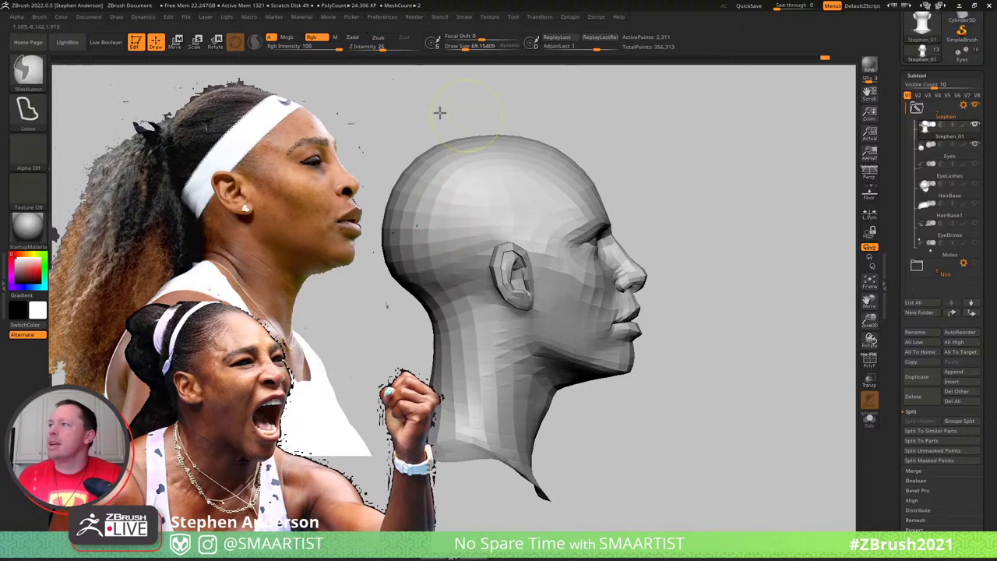
left_click_drag(439, 111, 370, 213, "ctrl")
mouse_move(382, 259)
left_mouse_down("ctrl")
mouse_move(424, 302)
mouse_move(480, 165)
mouse_move(467, 115)
left_mouse_up("ctrl")
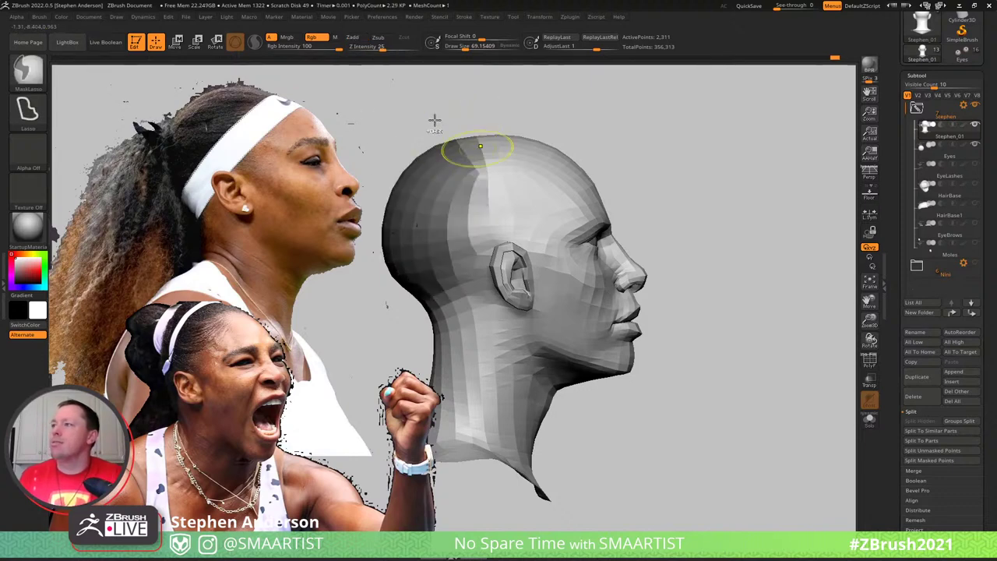
mouse_move(355, 245)
left_mouse_down("ctrl")
mouse_move(425, 292)
mouse_move(472, 228)
mouse_move(487, 167)
left_mouse_up("ctrl")
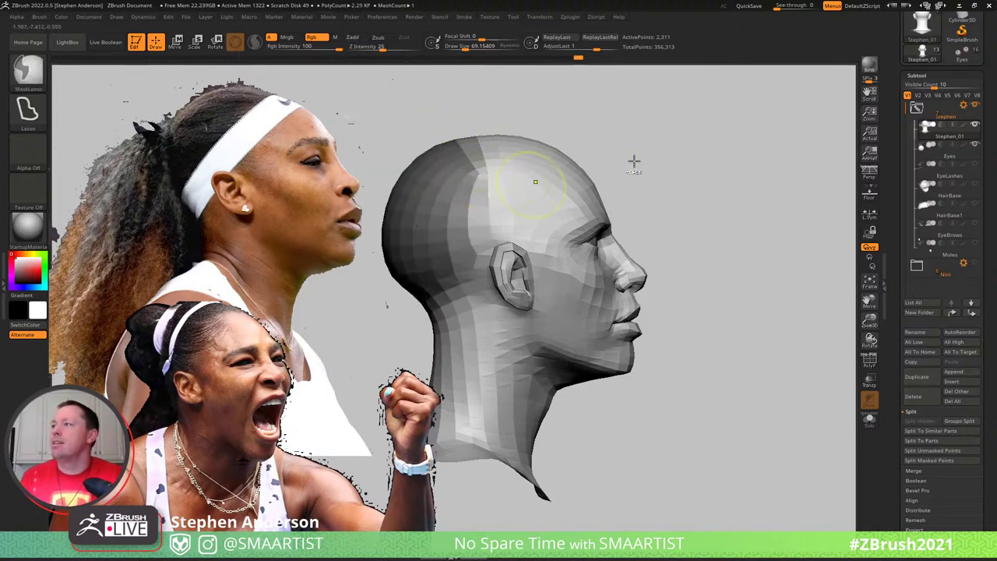
left_click(523, 204, "ctrl")
left_click(683, 151, "ctrl")
left_click(529, 207, "ctrl")
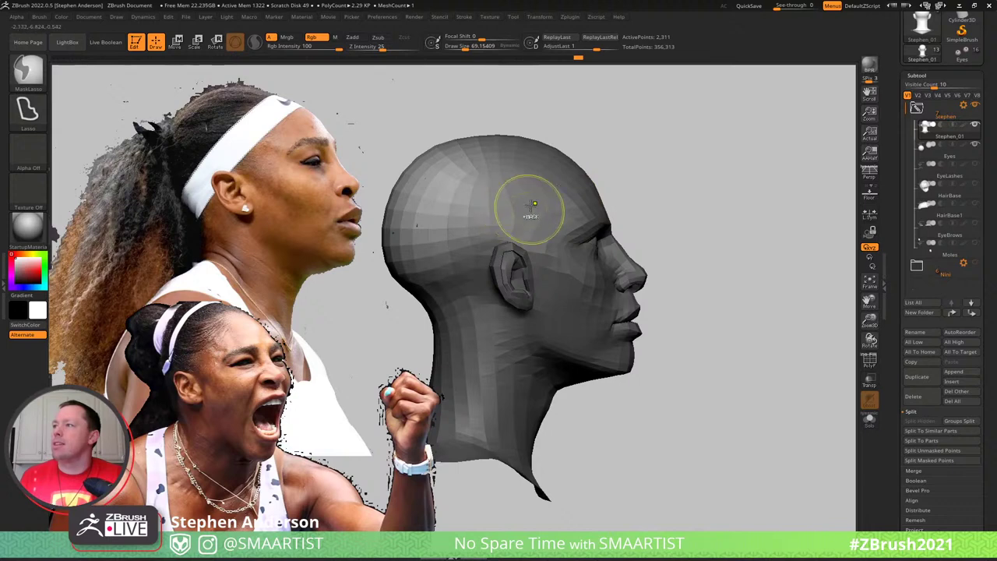
Push in the back and crown of the skull with the Move brush at about 258, and clear the mask
key("s")
left_click_drag(387, 225, 405, 227)
left_click_drag(390, 268, 412, 270)
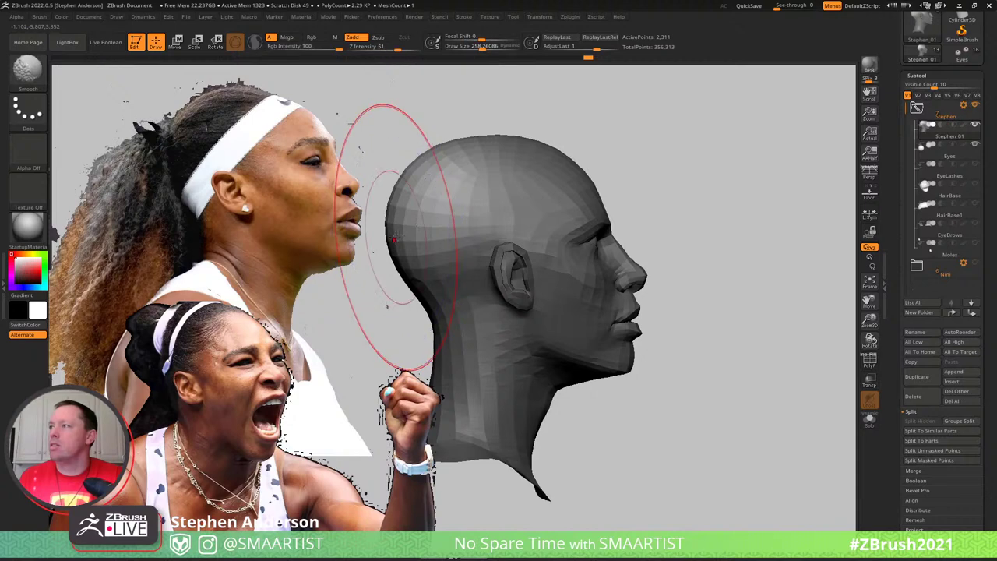
left_click_drag(391, 232, 398, 231)
left_click_drag(446, 144, 449, 148)
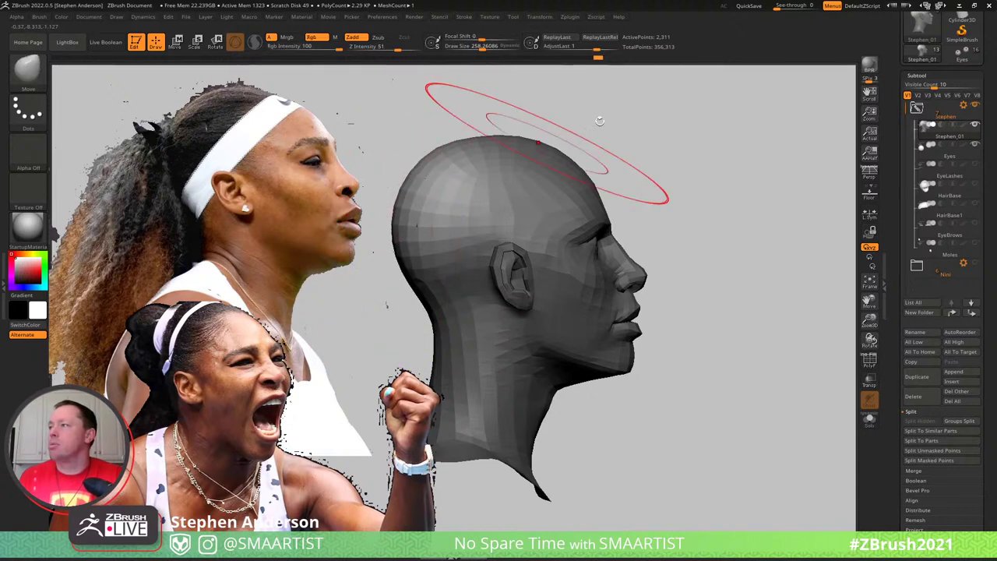
left_click_drag(642, 102, 713, 245, "ctrl")
left_click_drag(476, 144, 527, 149)
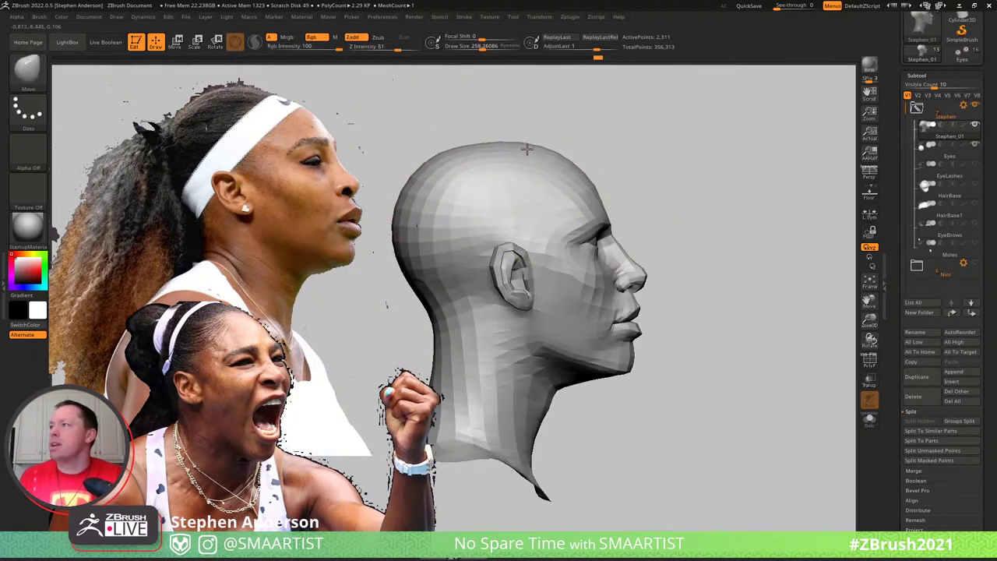
Reduce the Move brush to about 157 and adjust the jaw angle and upper neck below the ear
right_click_drag(483, 269, 557, 229, "alt")
mouse_move(646, 289)
right_mouse_down()
mouse_move(573, 280)
mouse_move(631, 275)
mouse_move(650, 298)
mouse_move(639, 309)
right_mouse_up()
key("s")
left_click_drag(598, 299, 574, 301)
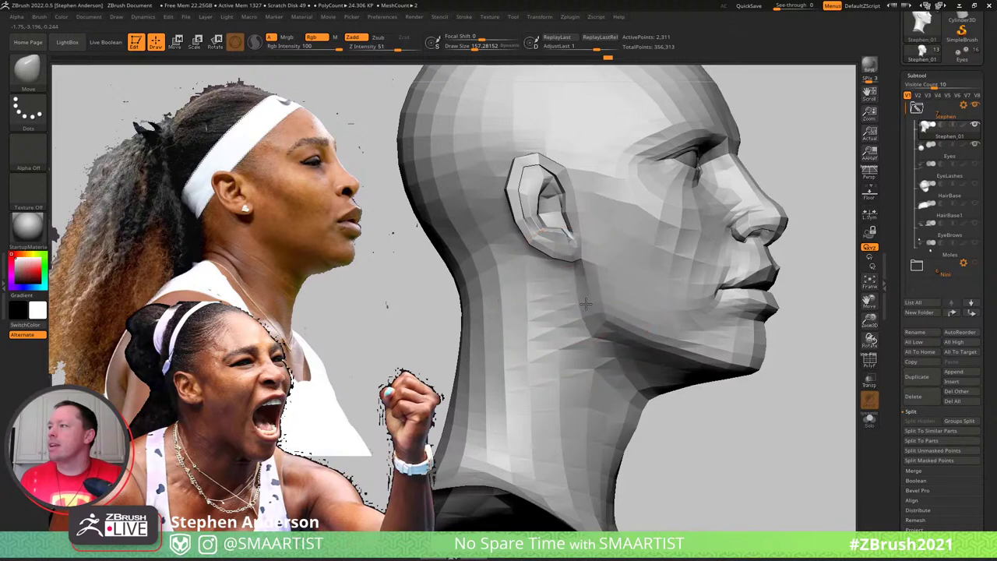
Reshape the temples and upper sides of the head, enlarging the Move brush to about 215
right_click_drag(693, 345, 663, 268)
mouse_move(672, 230)
right_mouse_down()
mouse_move(634, 245)
mouse_move(639, 274)
mouse_move(668, 238)
mouse_move(655, 262)
mouse_move(667, 251)
mouse_move(592, 226)
mouse_move(555, 265)
mouse_move(517, 223)
mouse_move(547, 246)
right_mouse_up()
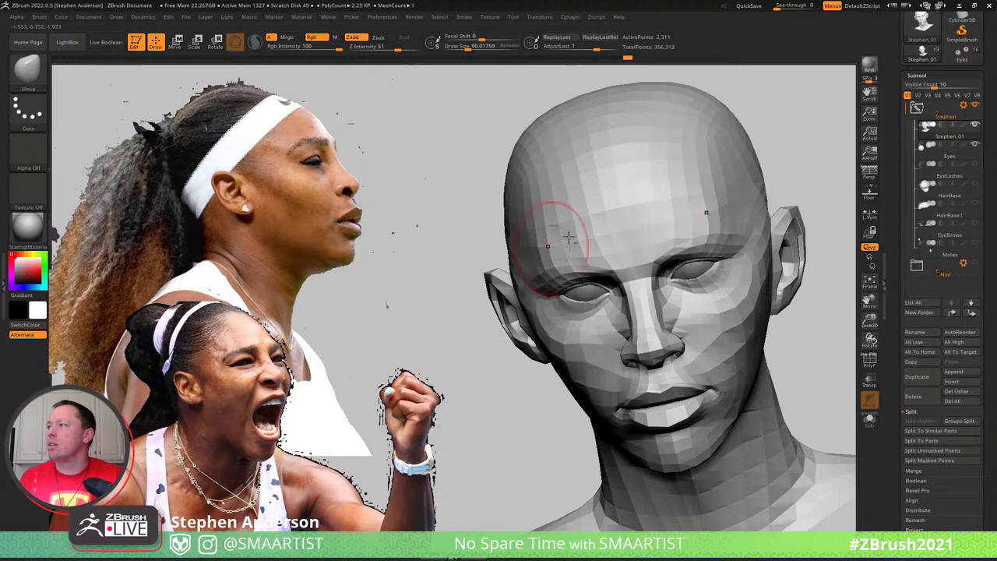
mouse_move(569, 237)
right_mouse_down()
mouse_move(744, 155)
mouse_move(630, 205)
mouse_move(625, 227)
right_mouse_up()
key("s")
left_click_drag(621, 191, 633, 192)
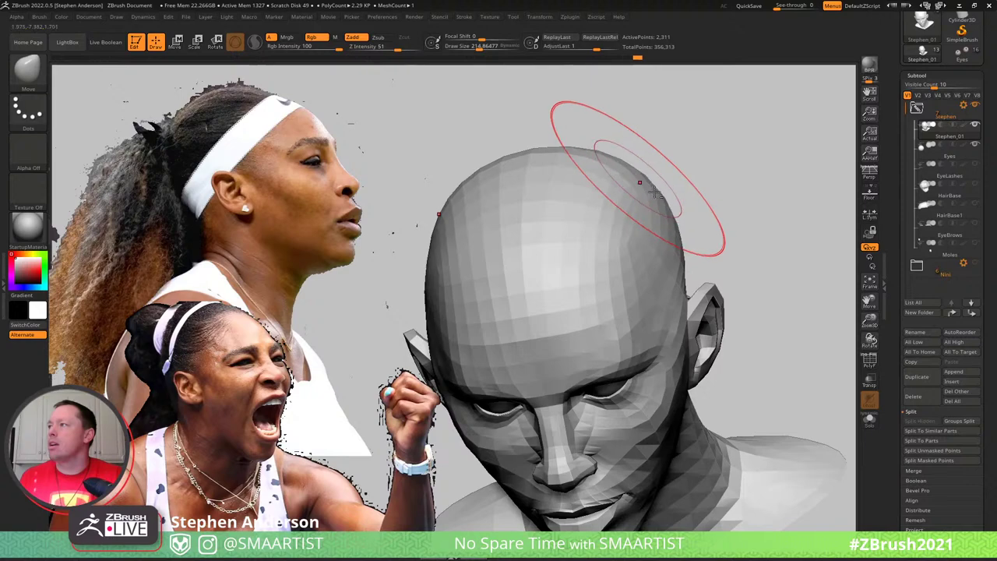
Adjust the sides of the face in front of the ears, reducing the Move brush to about 86 and then 54
mouse_move(653, 204)
right_mouse_down()
mouse_move(648, 194)
mouse_move(626, 241)
mouse_move(657, 196)
mouse_move(683, 210)
mouse_move(682, 169)
right_mouse_up()
mouse_move(657, 285)
right_mouse_down("ctrl")
mouse_move(690, 314)
mouse_move(630, 323)
right_mouse_up("ctrl")
key("s")
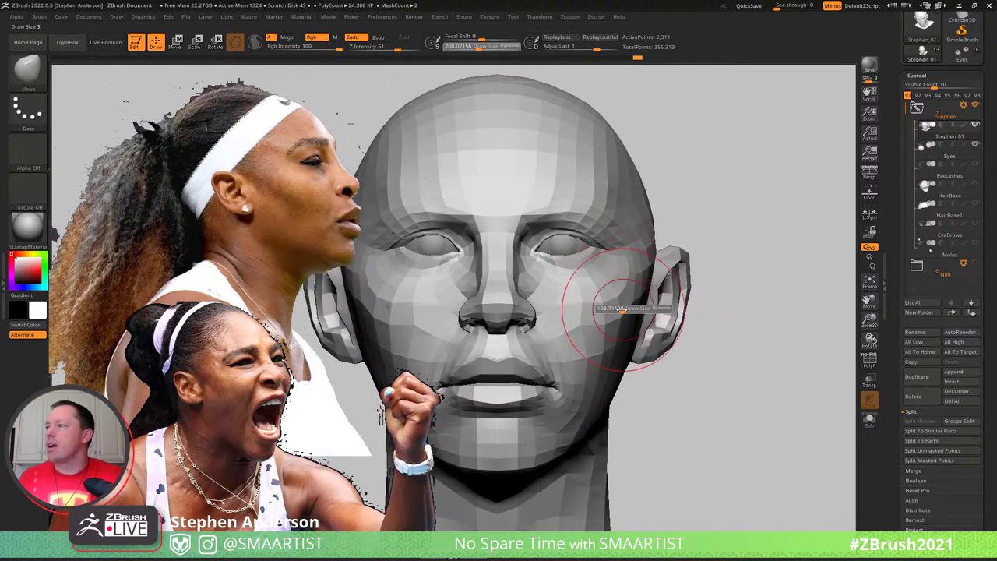
left_click(622, 309)
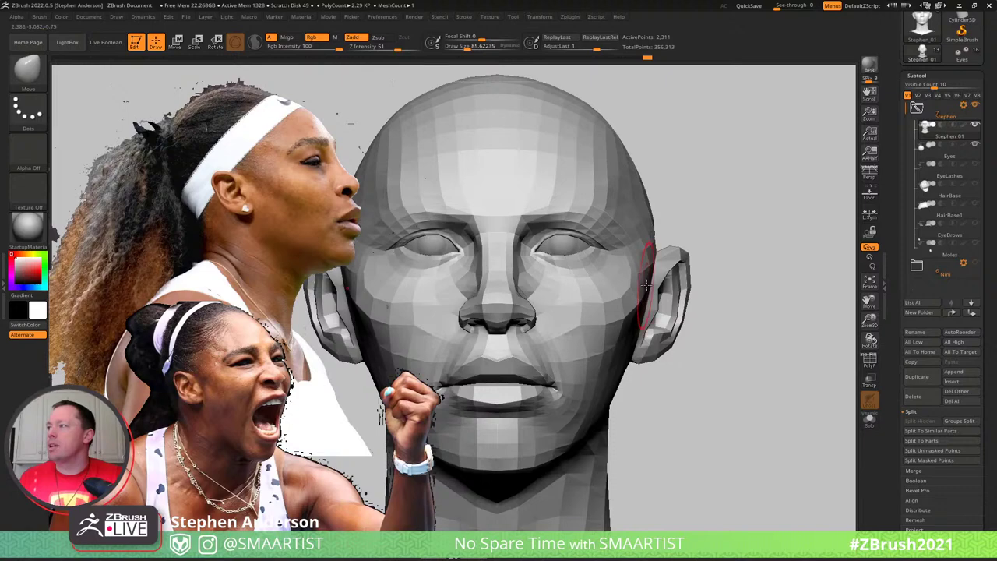
right_click_drag(658, 273, 645, 289)
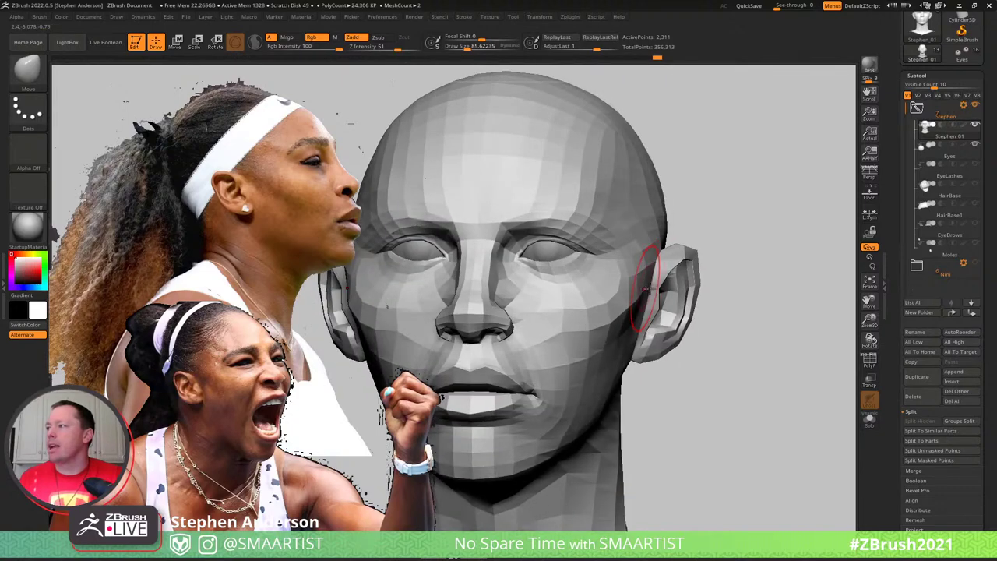
left_click_drag(645, 286, 648, 288)
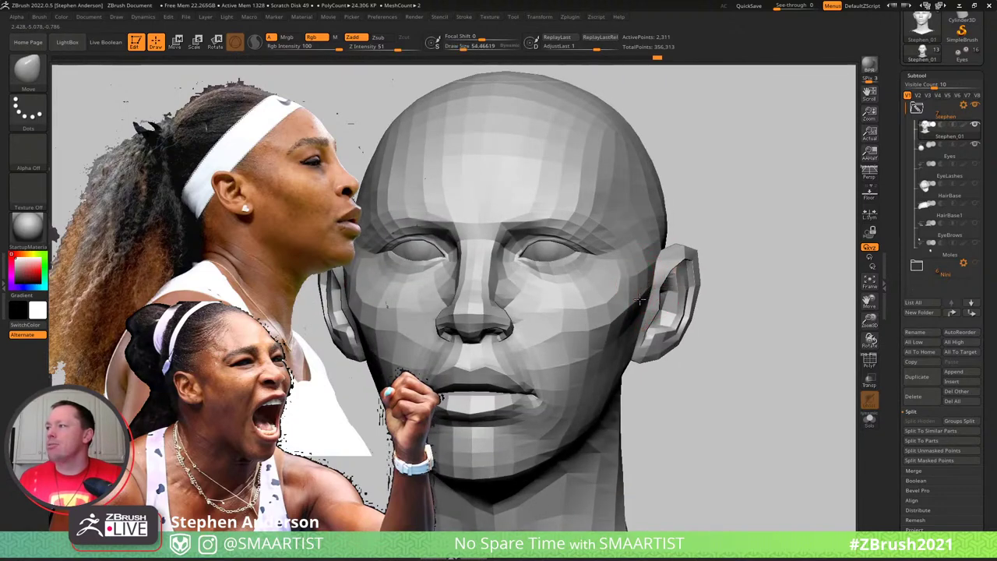
Set the Move brush to about 65 and adjust the cheek contour beside the nose in profile
right_click_drag(584, 331, 532, 334)
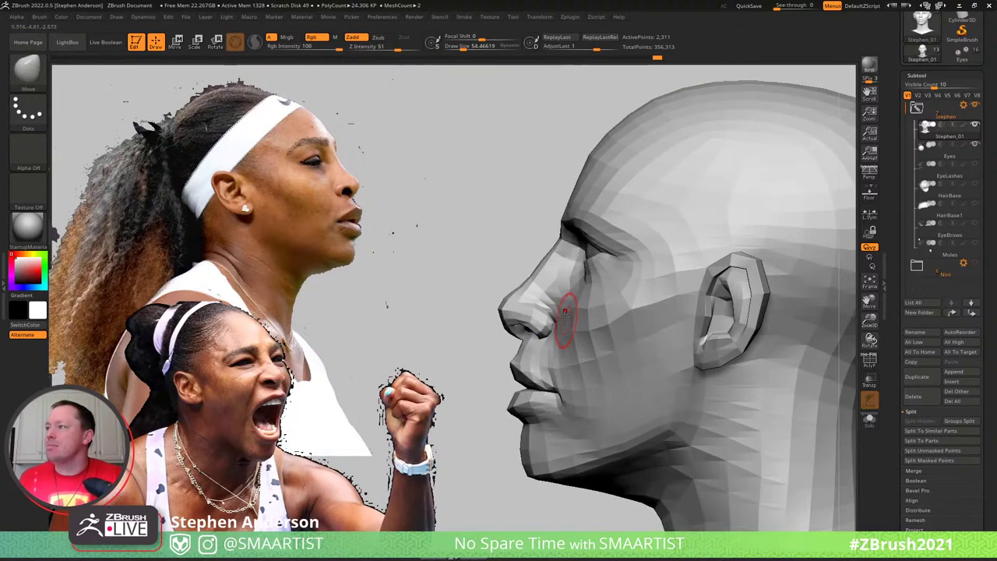
key("s")
left_click_drag(564, 312, 567, 311)
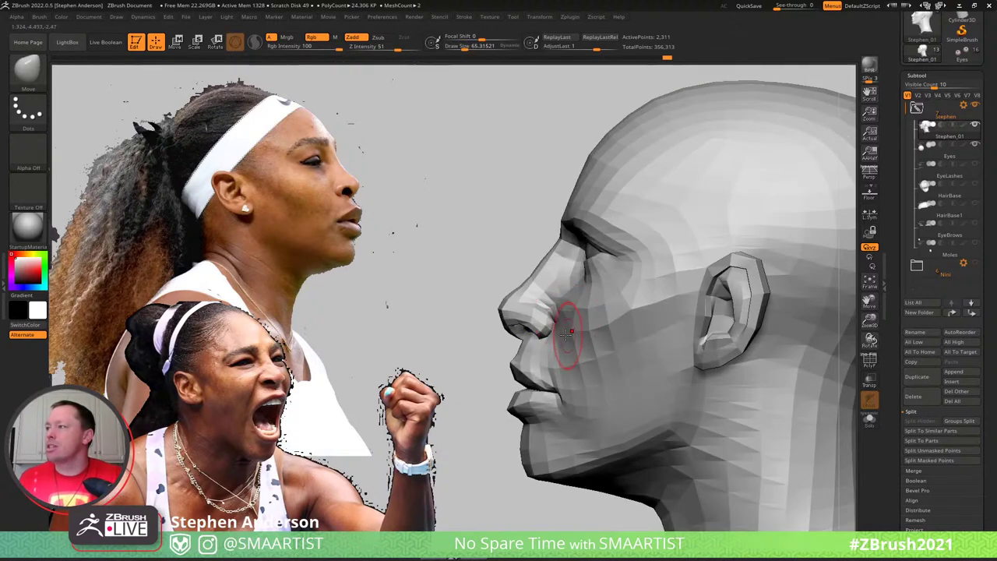
Adjust the surface below the inner part of the eye with the Move brush at about 86
mouse_move(597, 296)
right_mouse_down("ctrl")
mouse_move(633, 325)
mouse_move(624, 316)
right_mouse_up("ctrl")
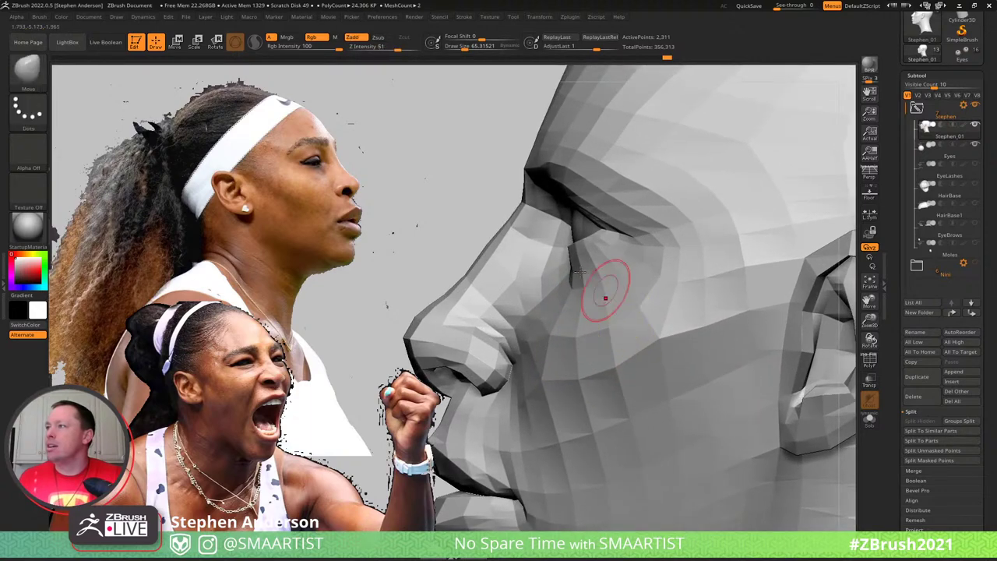
mouse_move(601, 278)
right_mouse_down()
mouse_move(594, 263)
mouse_move(561, 273)
mouse_move(613, 278)
right_mouse_up()
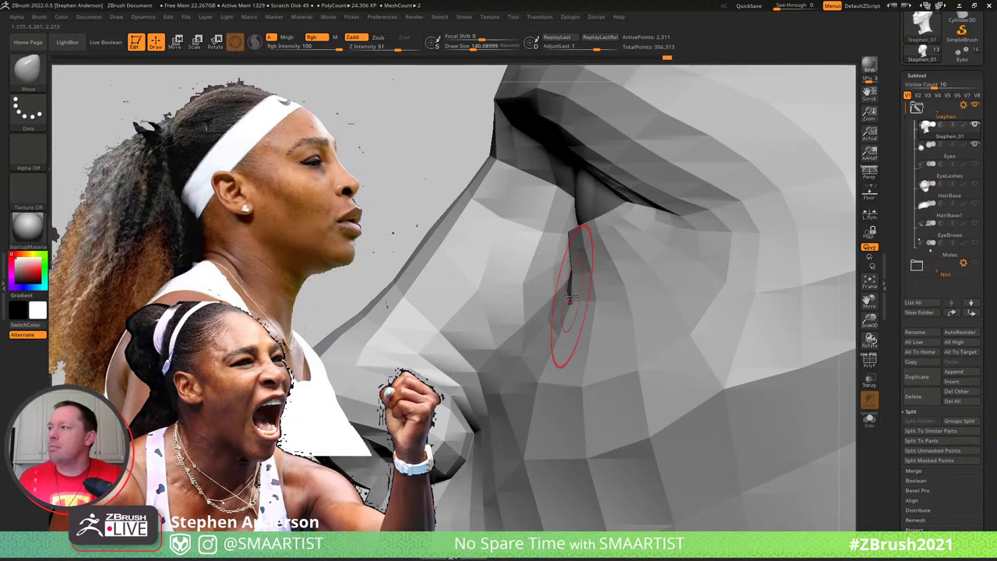
key("s")
left_click_drag(571, 294, 564, 291)
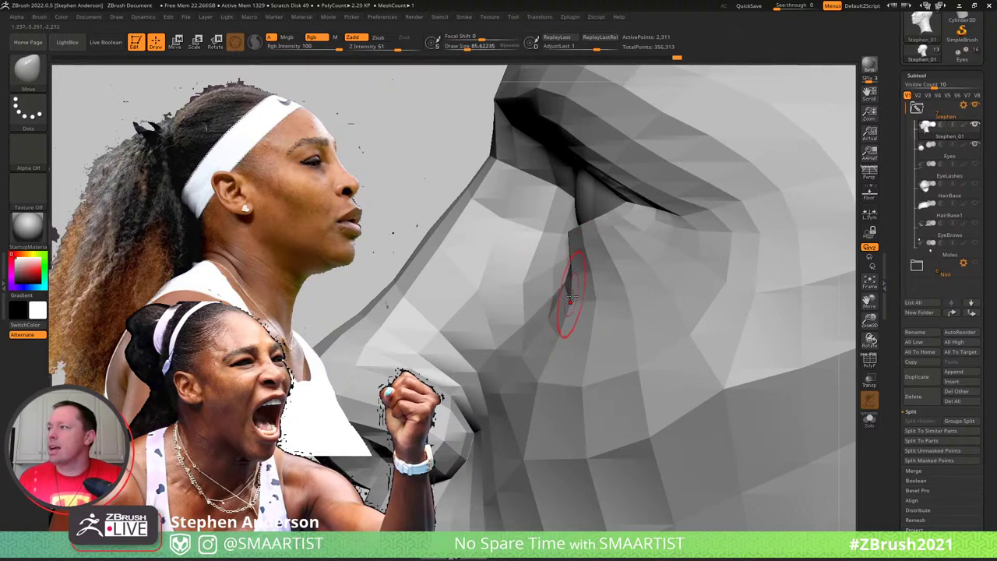
mouse_move(571, 299)
right_mouse_down()
mouse_move(623, 288)
mouse_move(613, 294)
right_mouse_up()
Display the polygroup wireframe and mask everything except the polygroup surrounding the eyelids by temporarily hiding that group
key("shift+f")
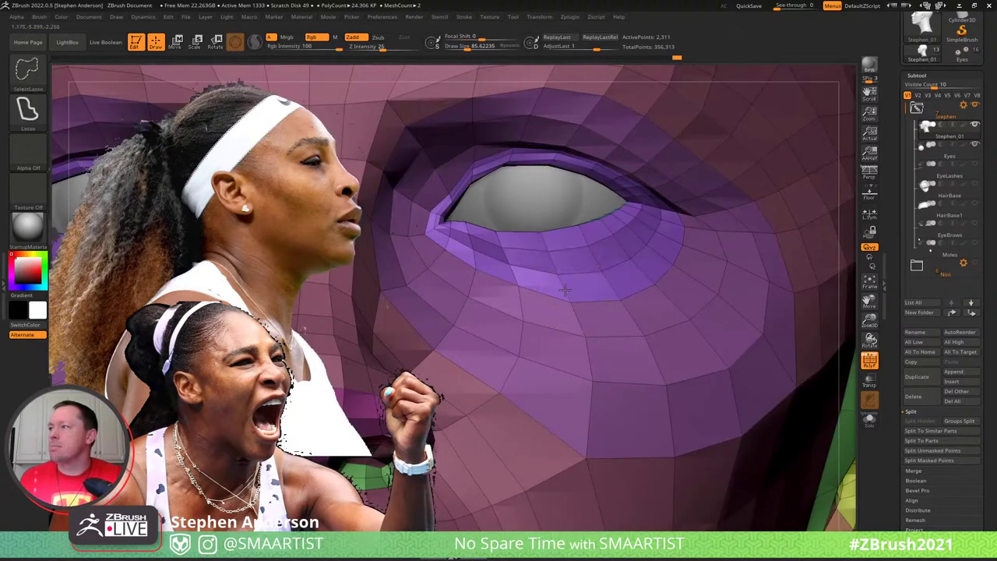
left_click(565, 290, "ctrl+shift")
left_click(578, 320, "ctrl+shift")
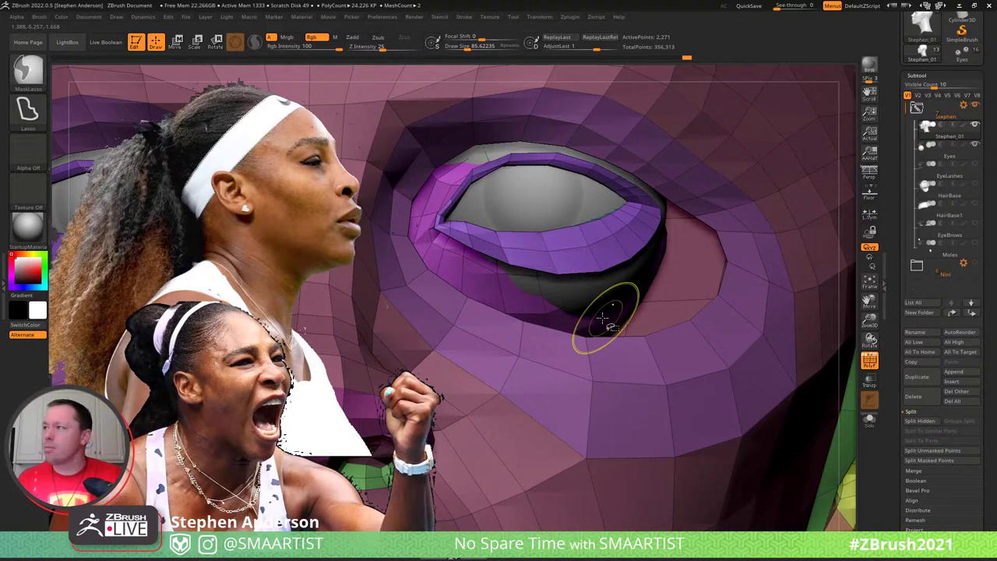
left_click(602, 317, "ctrl")
left_click(603, 318, "ctrl+shift")
left_click(608, 303, "ctrl")
Enlarge the Move brush to about 195 and reshape the unmasked area under the eye
key("s")
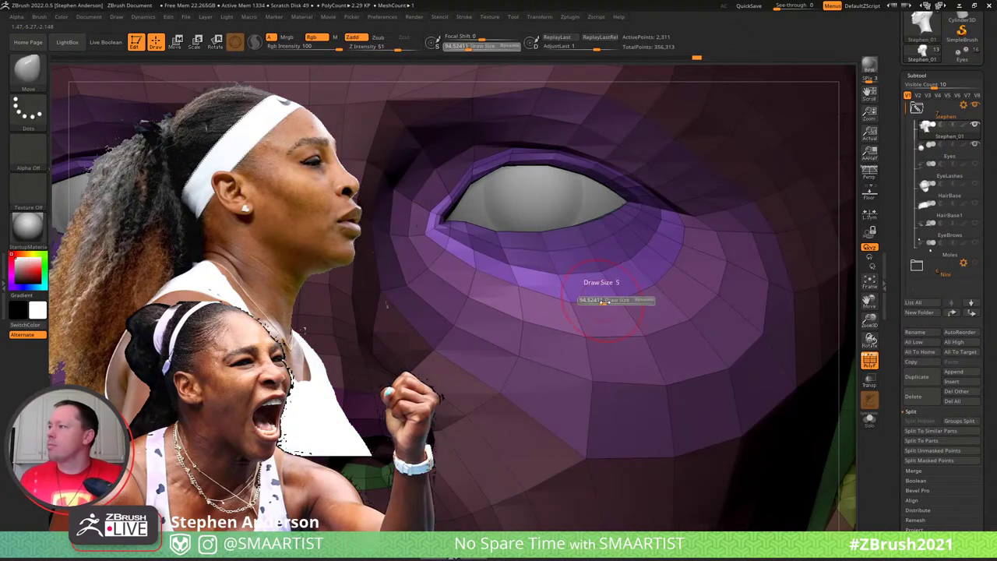
left_click(613, 303)
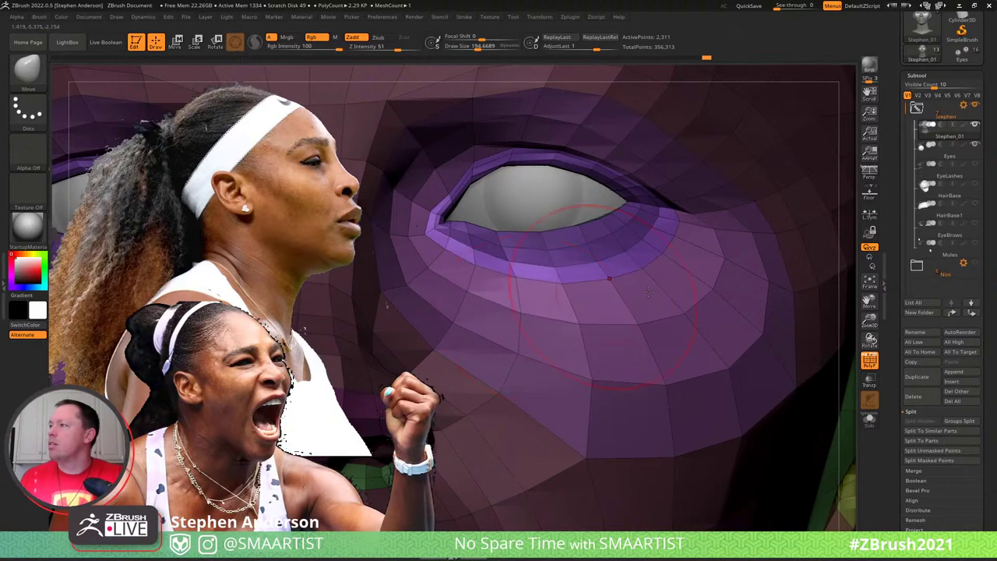
right_click_drag(652, 282, 583, 282)
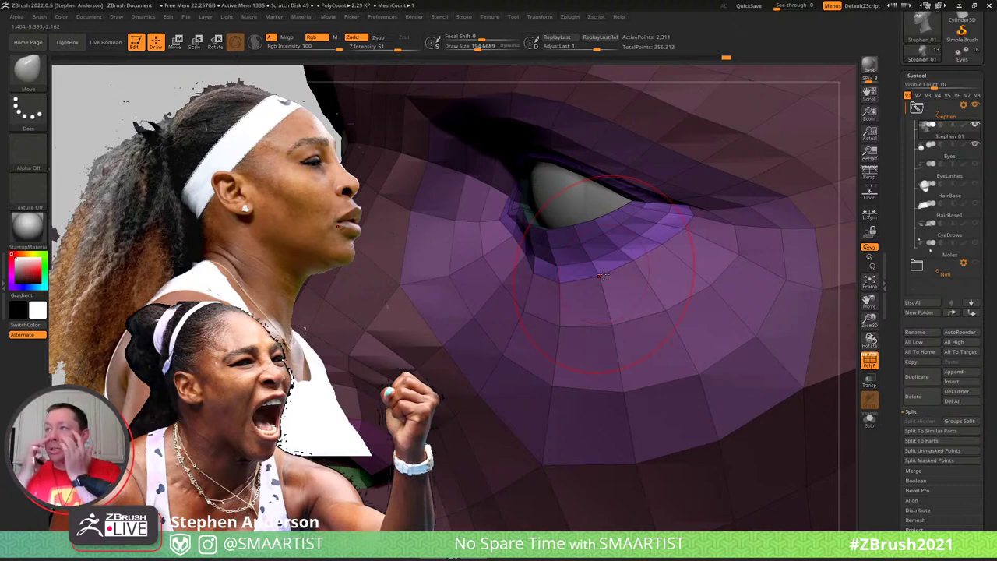
Clear the existing mask and mask everything except the side of the upper nose bridge beside the inner eye
mouse_move(576, 317)
right_mouse_down()
mouse_move(565, 324)
mouse_move(545, 284)
mouse_move(581, 308)
right_mouse_up()
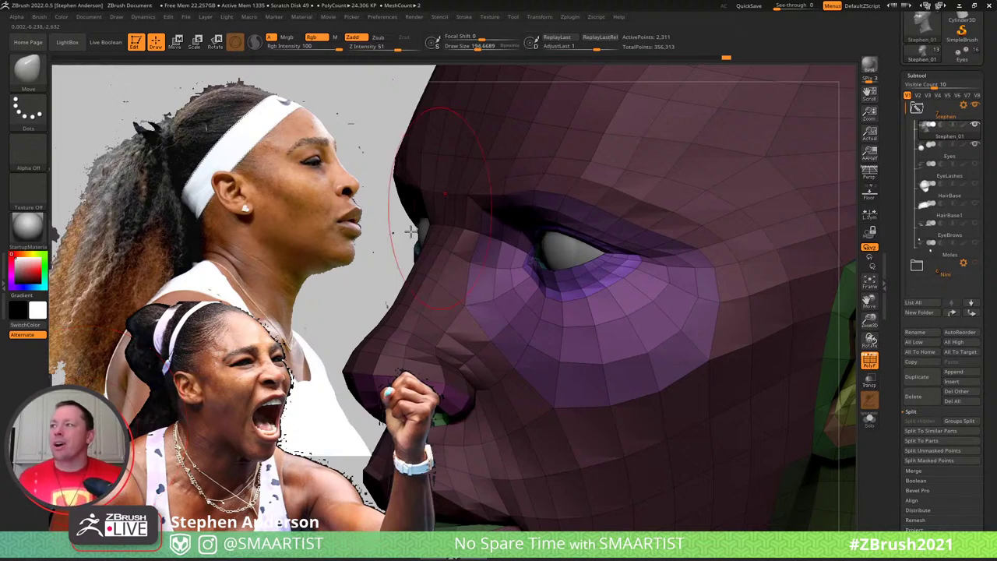
left_click_drag(395, 251, 364, 255)
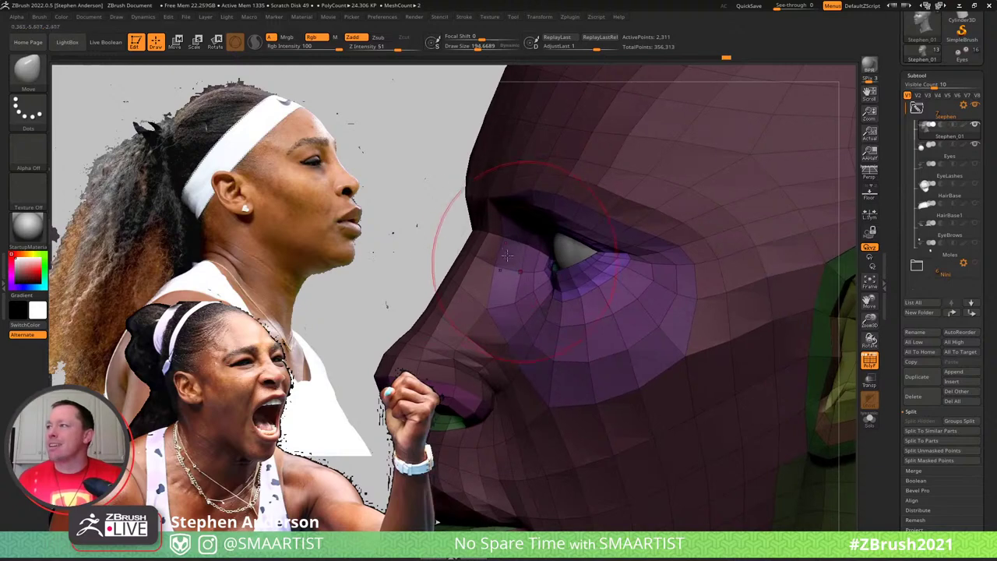
left_click_drag(416, 225, 435, 246, "ctrl")
right_click_drag(508, 267, 495, 267)
left_click_drag(493, 267, 472, 235)
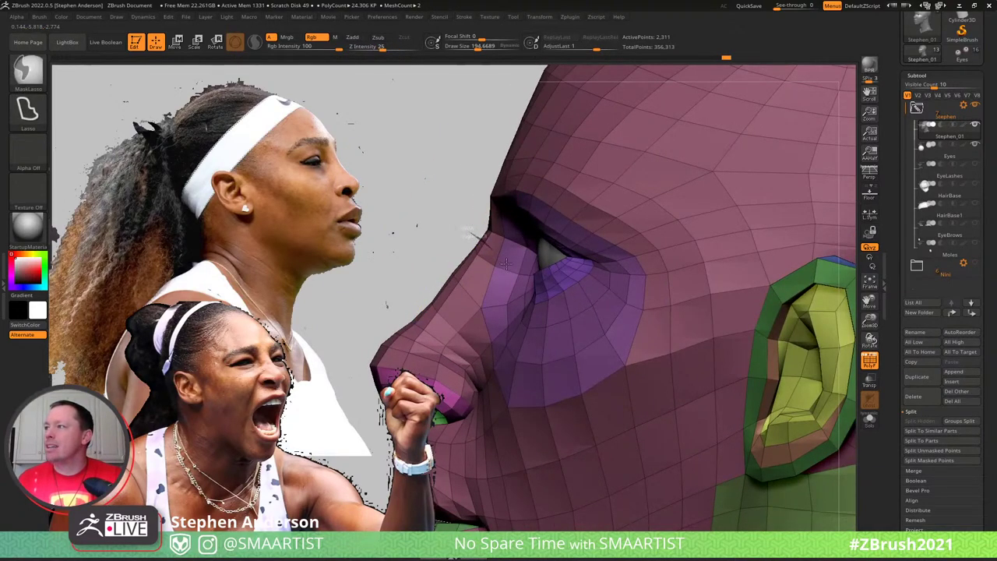
left_click(420, 246, "ctrl")
left_click_drag(458, 296, 434, 257, "ctrl+alt")
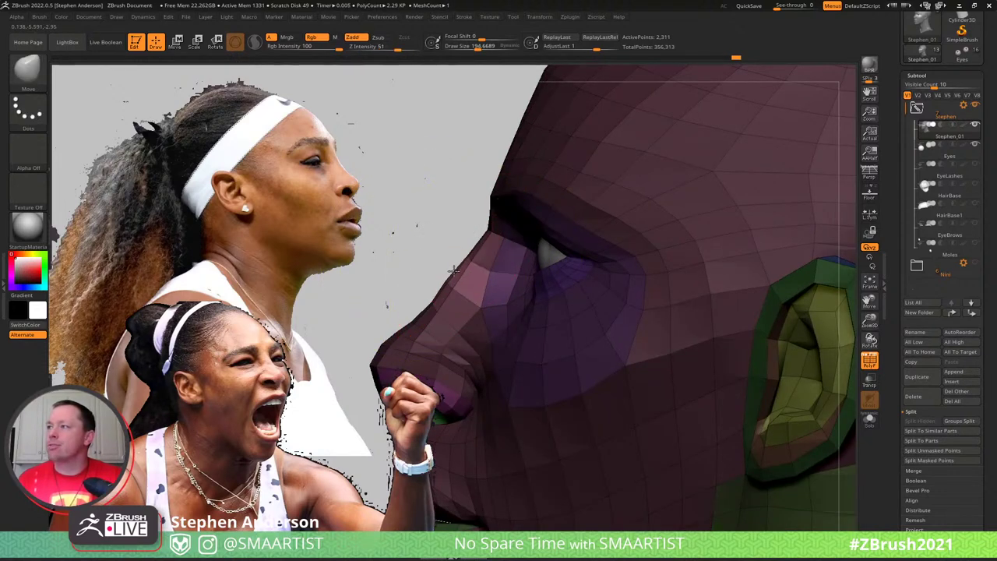
Set the Move brush to about 104 and adjust the unmasked surface on the side of the nose bridge
key("s")
left_click_drag(465, 266, 458, 265)
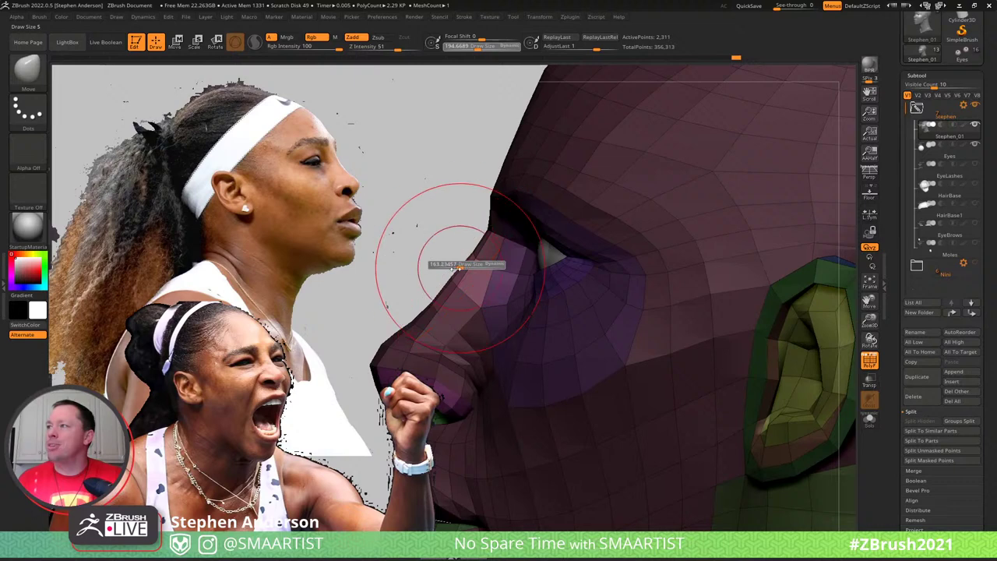
right_click_drag(459, 269, 592, 357, "ctrl")
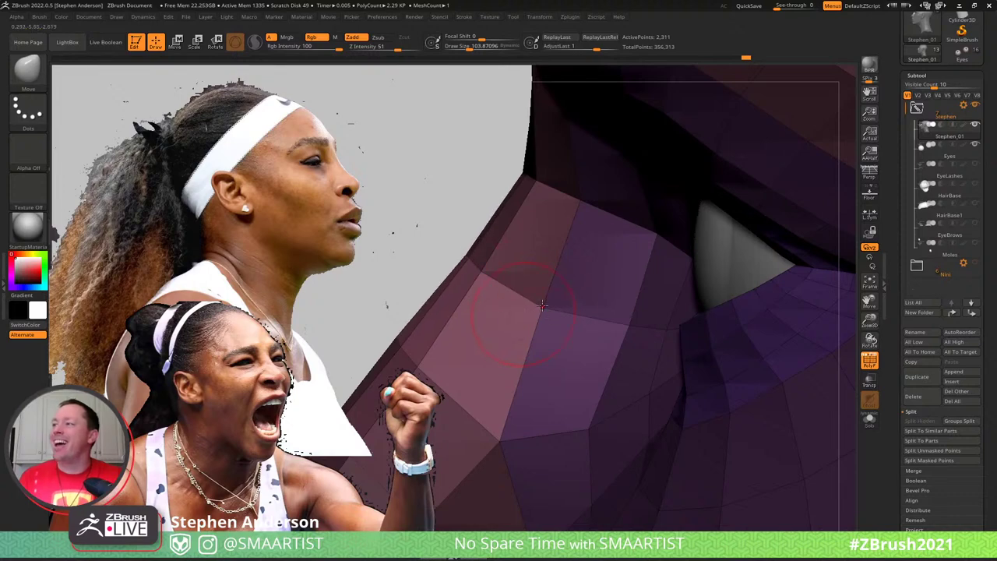
right_click_drag(542, 305, 413, 218)
mouse_move(413, 218)
right_mouse_down("ctrl")
mouse_move(369, 149)
mouse_move(460, 185)
mouse_move(552, 267)
mouse_move(613, 280)
right_mouse_up("ctrl")
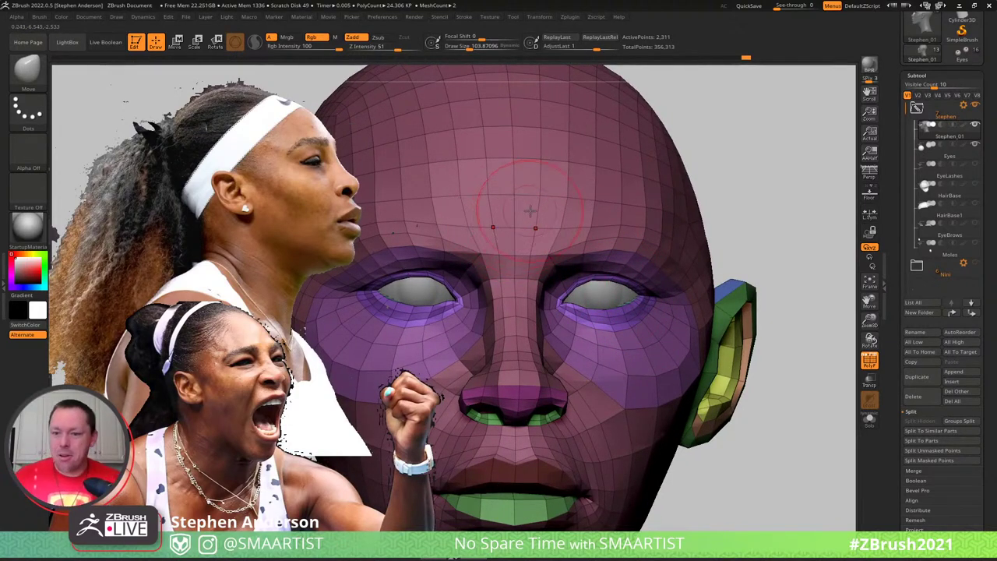
Mask everything except the polygon ring surrounding the eyelids by isolating that ring, and soften the mask's edge
mouse_move(530, 211)
right_mouse_down()
mouse_move(505, 223)
mouse_move(514, 229)
mouse_move(527, 214)
mouse_move(520, 205)
right_mouse_up()
mouse_move(615, 333)
right_mouse_down()
mouse_move(567, 326)
mouse_move(615, 319)
right_mouse_up()
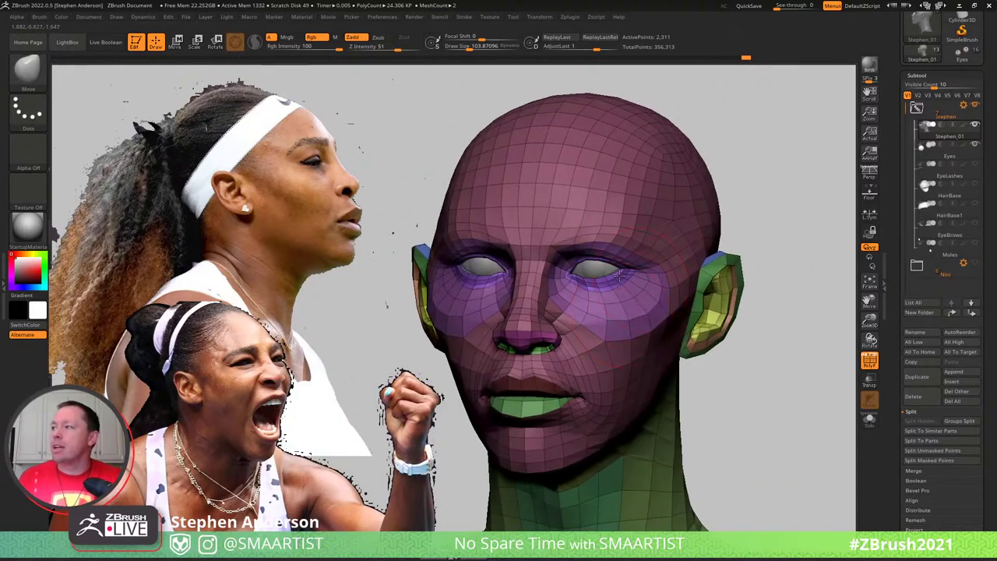
mouse_move(619, 274)
right_mouse_down()
mouse_move(576, 269)
mouse_move(639, 250)
mouse_move(660, 201)
mouse_move(628, 204)
mouse_move(624, 275)
mouse_move(604, 266)
right_mouse_up()
key("ctrl+shift")
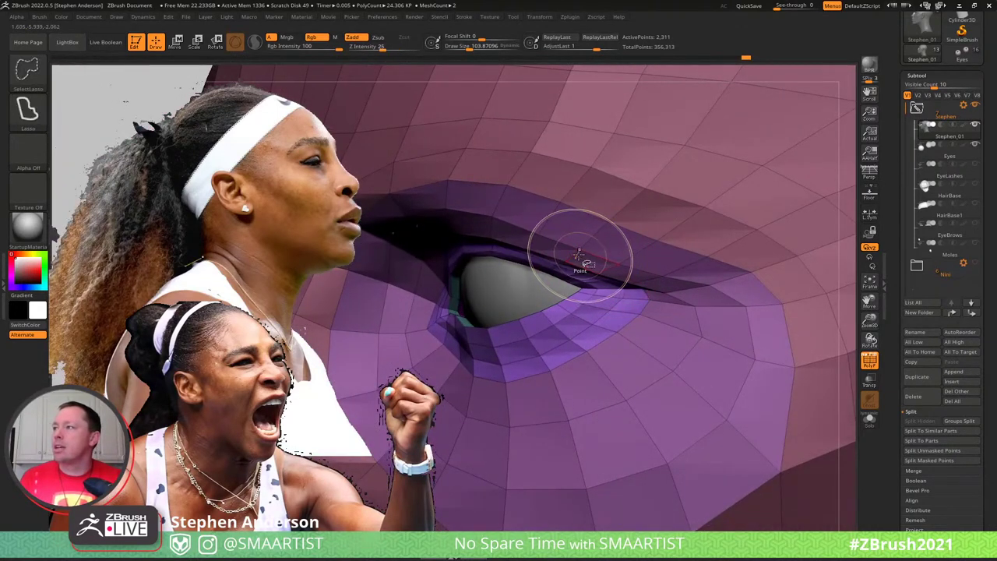
left_click(584, 255, "ctrl+alt+shift")
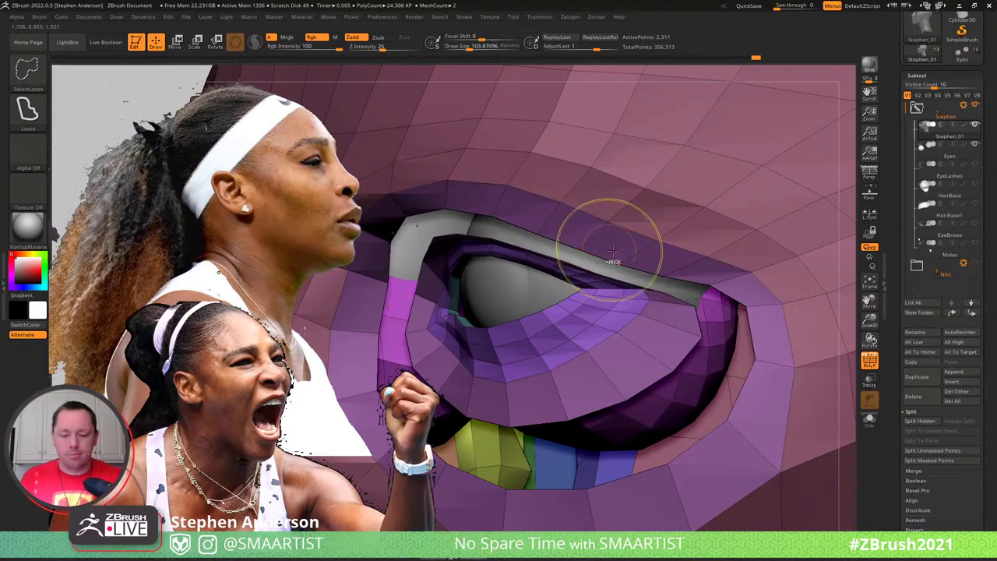
key("ctrl")
right_click_drag(589, 240, 437, 230, "ctrl")
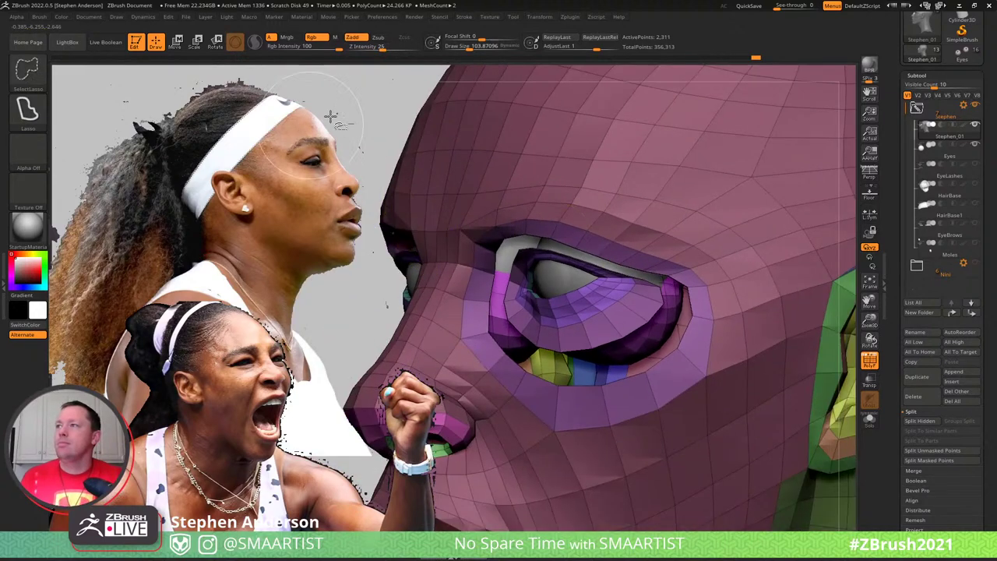
left_click_drag(332, 117, 329, 163, "ctrl+shift")
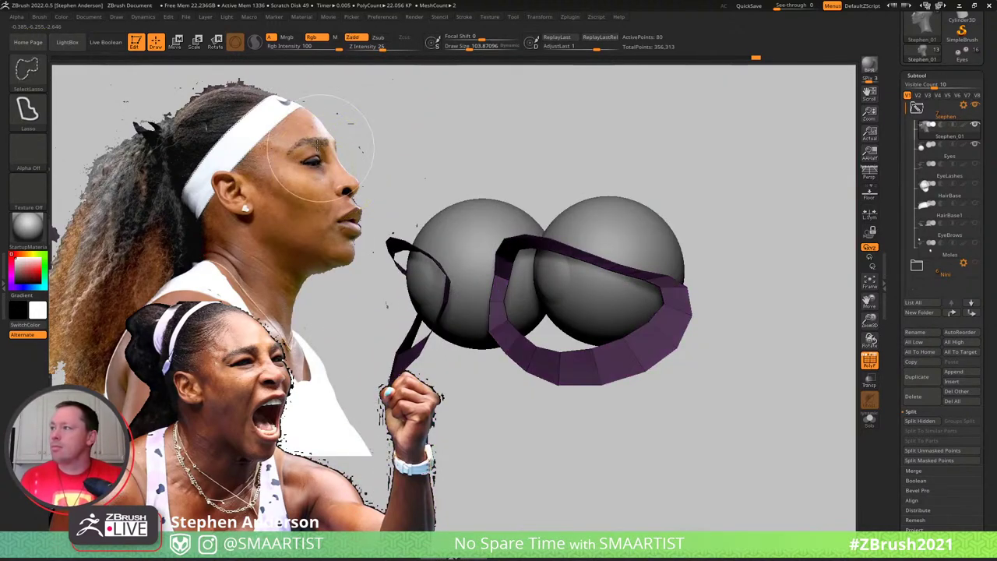
left_click(343, 168, "ctrl+shift")
key("ctrl+i")
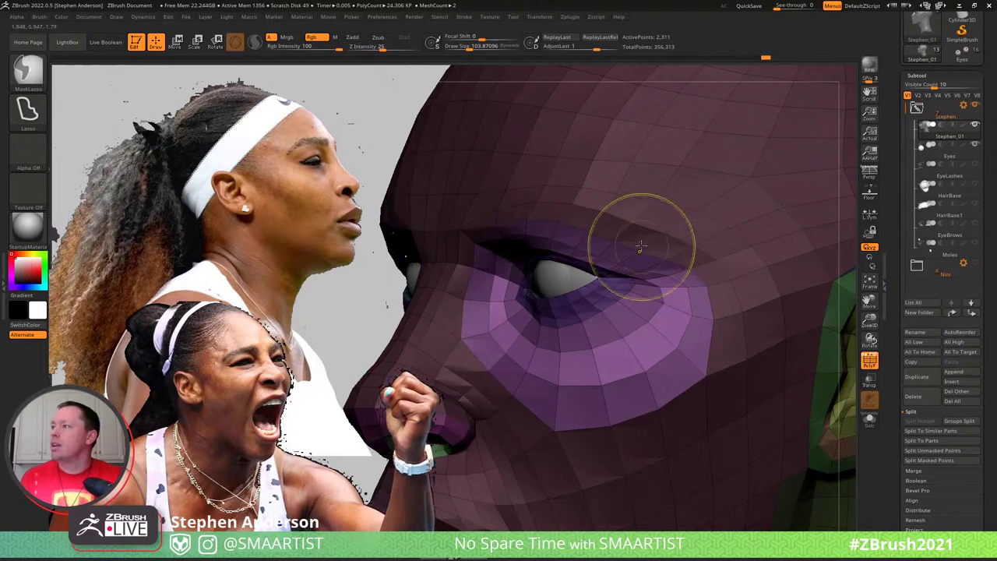
left_click(643, 264, "ctrl")
mouse_move(645, 264)
right_mouse_down()
mouse_move(626, 255)
mouse_move(604, 266)
right_mouse_up()
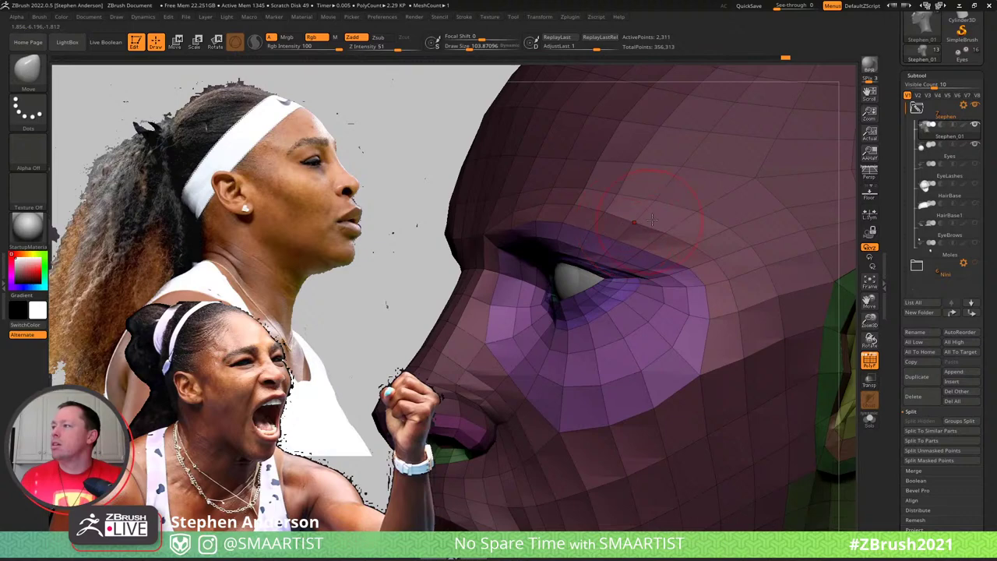
Turn off the polygroup wireframe and mask everything except the polygon loops along the brow ridge by temporarily hiding those loops
mouse_move(621, 210)
right_mouse_down()
mouse_move(703, 232)
mouse_move(813, 122)
right_mouse_up()
right_click_drag(801, 211, 764, 129, "ctrl")
key("shift+f")
mouse_move(708, 229)
right_mouse_down()
mouse_move(723, 243)
mouse_move(756, 238)
mouse_move(716, 215)
mouse_move(712, 266)
mouse_move(683, 221)
mouse_move(695, 222)
mouse_move(751, 312)
mouse_move(712, 289)
right_mouse_up()
mouse_move(516, 274)
right_mouse_down("ctrl")
mouse_move(536, 296)
mouse_move(503, 246)
right_mouse_up("ctrl")
left_click(497, 250, "ctrl+shift")
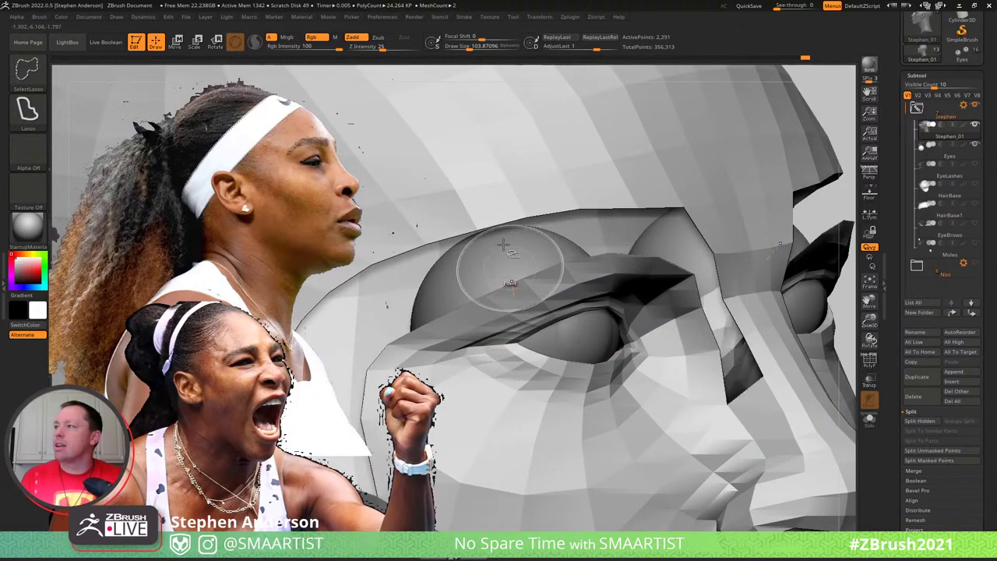
left_click(468, 216, "ctrl+shift")
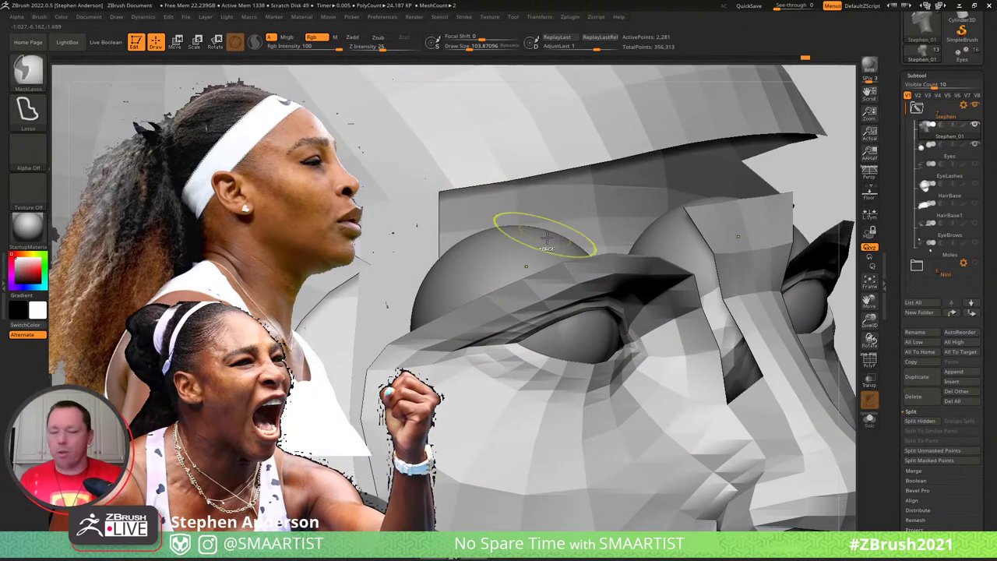
left_click(542, 236, "ctrl")
left_click(525, 257, "ctrl+shift")
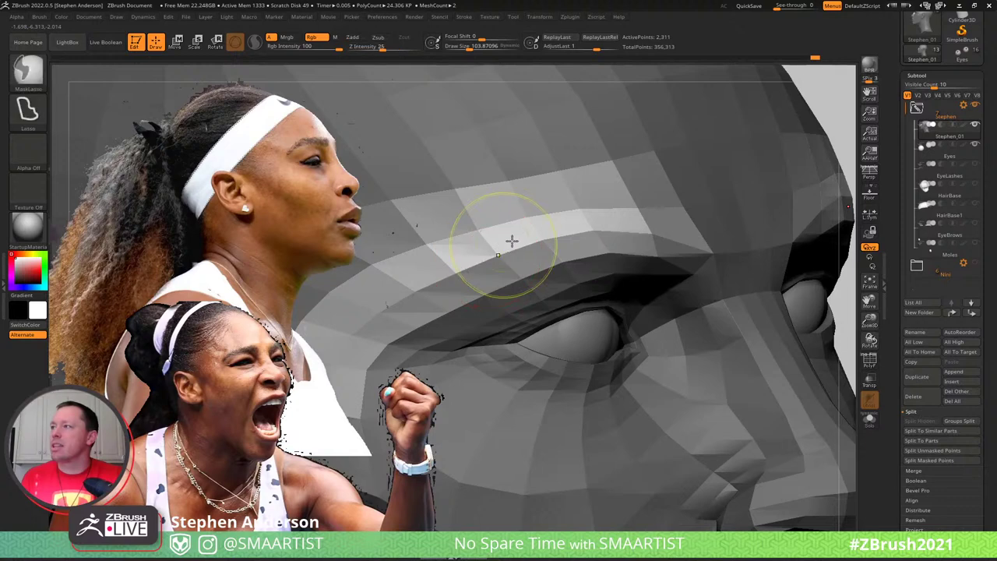
Enlarge the Move brush to about 182 and reshape the unmasked brow ridge along its profile
mouse_move(510, 238)
right_mouse_down()
mouse_move(527, 244)
mouse_move(512, 251)
right_mouse_up()
key("s")
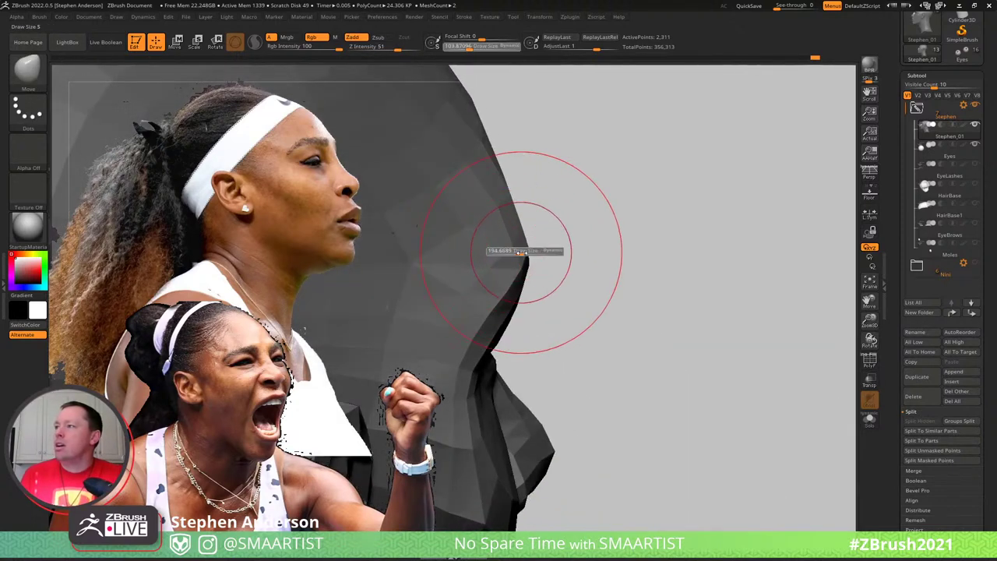
left_click_drag(522, 252, 521, 252)
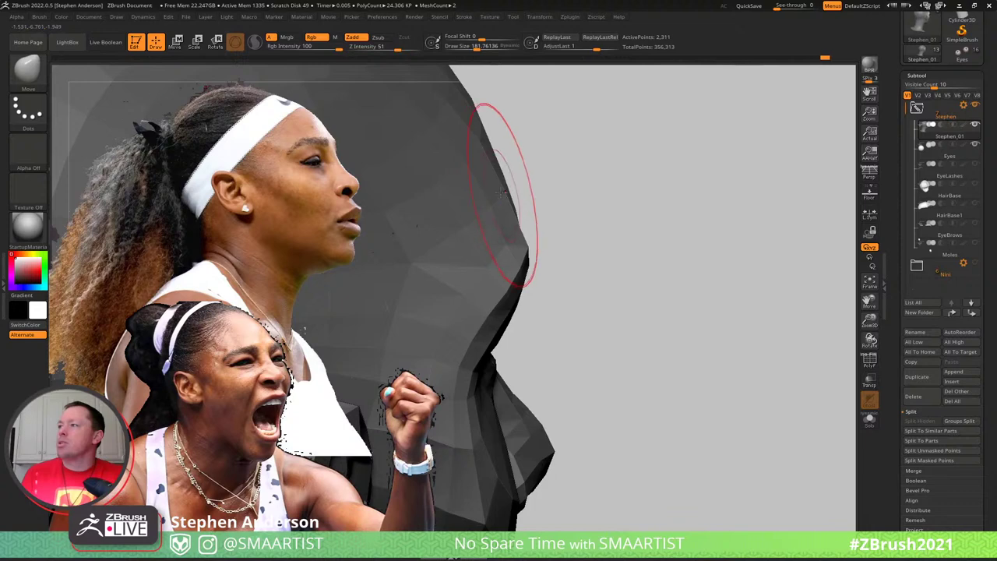
left_click_drag(483, 186, 488, 184)
right_click_drag(519, 191, 475, 184)
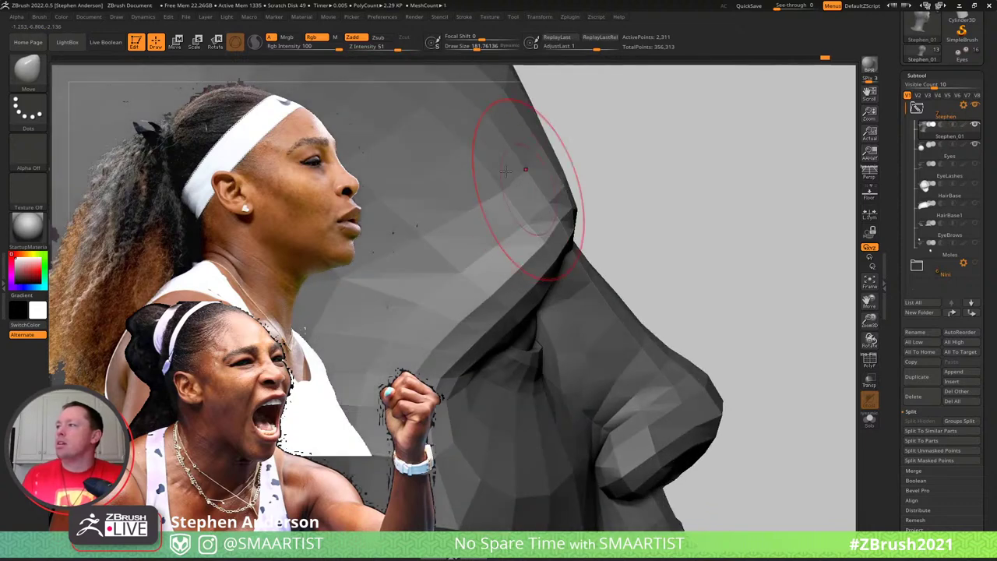
Smooth the unmasked surface above the brow out towards the temple and clear the mask
left_click_drag(536, 162, 535, 162, "shift")
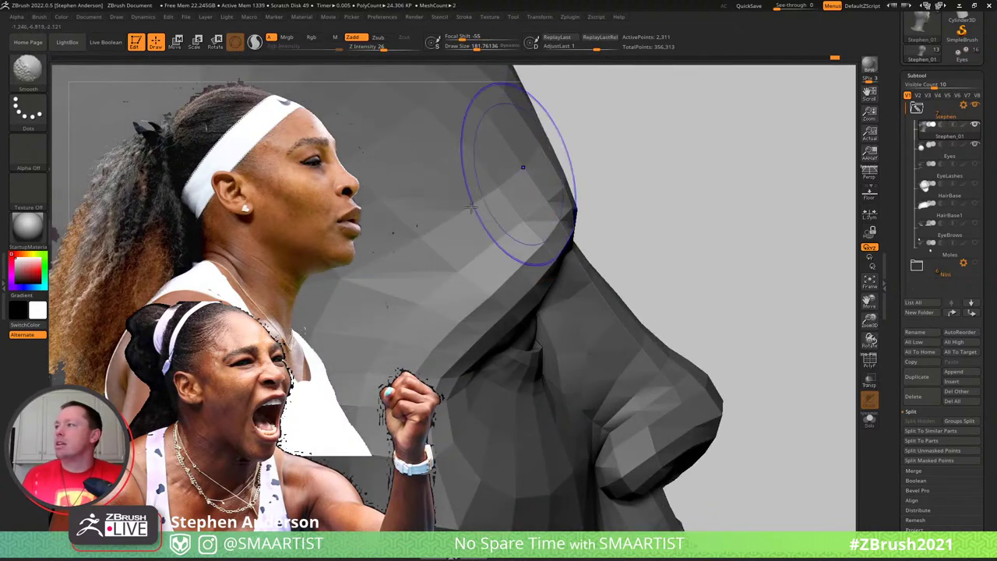
left_click_drag(454, 212, 446, 229, "shift")
left_click_drag(397, 275, 405, 272, "shift")
right_click_drag(638, 245, 563, 160, "ctrl")
mouse_move(613, 143)
left_mouse_down("ctrl")
mouse_move(676, 200)
mouse_move(693, 233)
mouse_move(741, 173)
mouse_move(741, 200)
mouse_move(697, 211)
left_mouse_up("ctrl")
Set the Move brush to about 69 and adjust the inner cheek beside the nose in near-profile view
right_click_drag(599, 194, 661, 173)
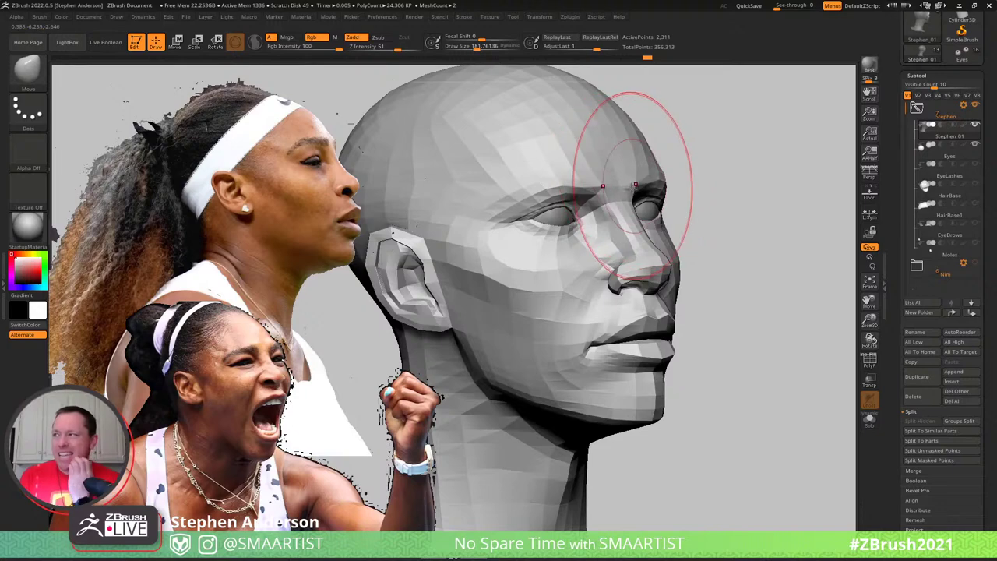
mouse_move(623, 204)
left_mouse_down()
mouse_move(592, 225)
mouse_move(609, 237)
mouse_move(597, 256)
left_mouse_up()
mouse_move(610, 270)
right_mouse_down("ctrl")
mouse_move(581, 258)
mouse_move(596, 270)
mouse_move(590, 246)
right_mouse_up("ctrl")
key("s")
left_click_drag(590, 246, 579, 247)
left_click_drag(578, 247, 590, 243)
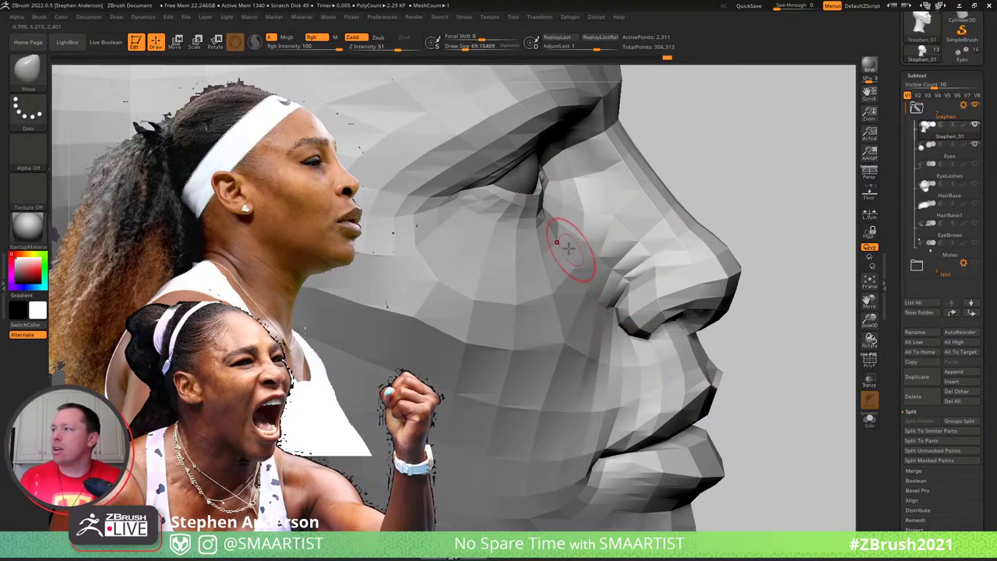
right_click_drag(554, 242, 631, 189)
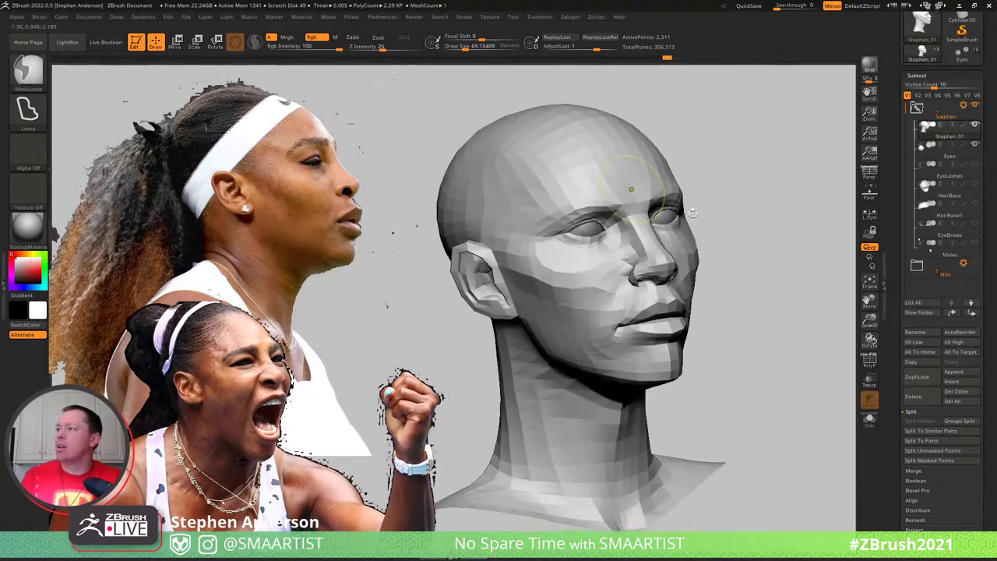
Refine the surface beside the nose with the Move brush and check the whole head from front and three-quarter views
right_click_drag(694, 236, 661, 224)
left_click_drag(661, 222, 600, 234)
mouse_move(600, 235)
right_mouse_down()
mouse_move(549, 239)
mouse_move(621, 312)
mouse_move(649, 208)
mouse_move(615, 216)
mouse_move(647, 216)
mouse_move(626, 215)
mouse_move(712, 307)
right_mouse_up()
scroll(606, 192, "up", 3, "ctrl")
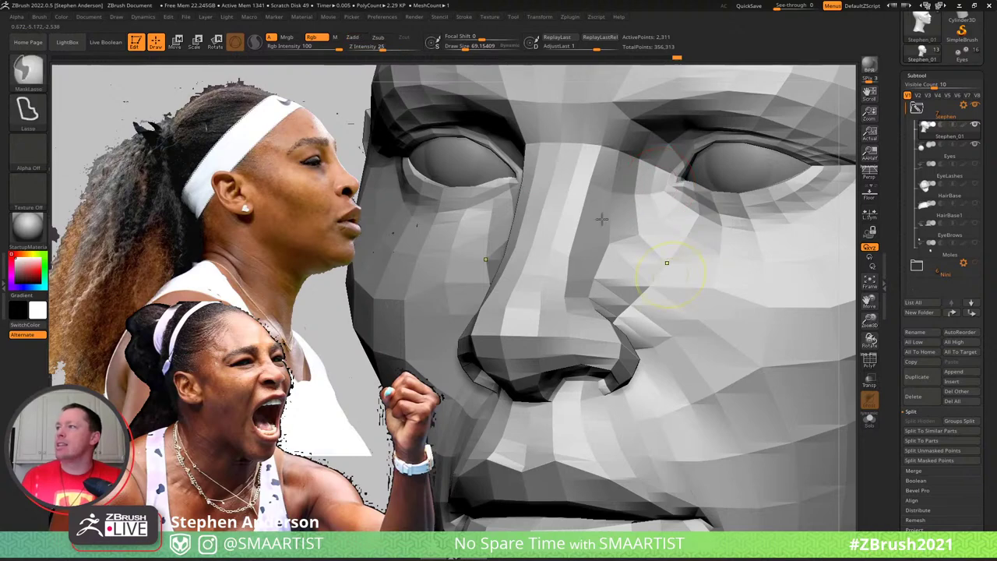
mouse_move(600, 221)
right_mouse_down("ctrl")
mouse_move(629, 239)
mouse_move(632, 265)
mouse_move(689, 270)
mouse_move(637, 212)
right_mouse_up("ctrl")
mouse_move(714, 282)
left_mouse_down()
mouse_move(708, 272)
mouse_move(734, 278)
left_mouse_up()
right_click_drag(763, 251, 746, 267)
scroll(746, 267, "up", 3, "ctrl")
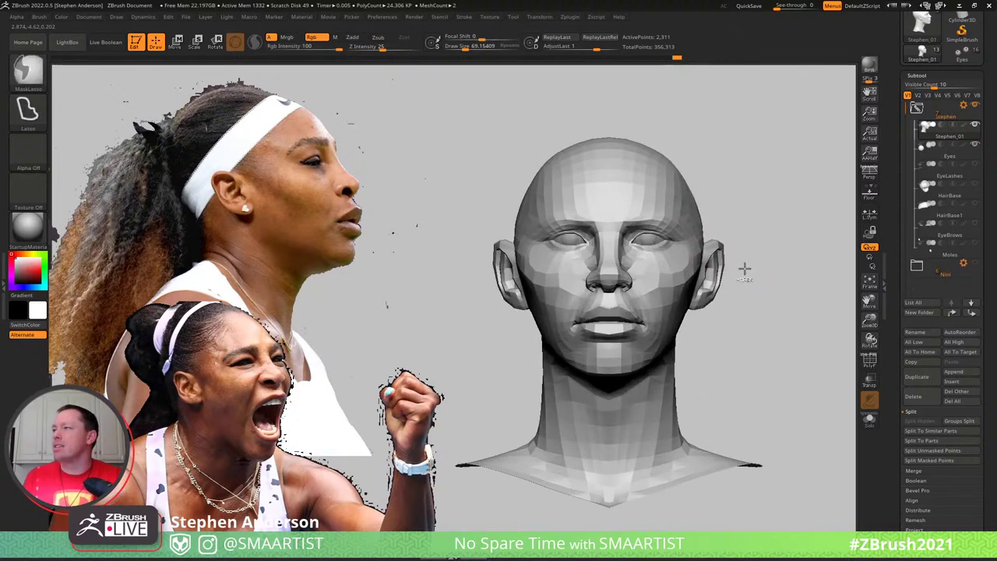
left_click_drag(729, 267, 752, 272)
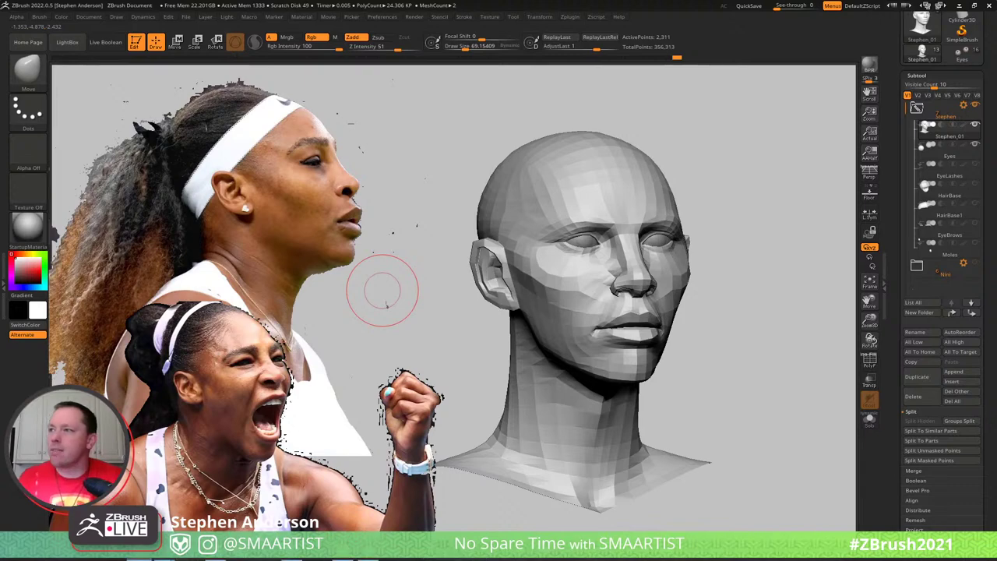
Bring up the shouting reference photo in the image viewer and overlay it in ZBrush with See-through at 46, placing the head beside the face
key("alt+Tab")
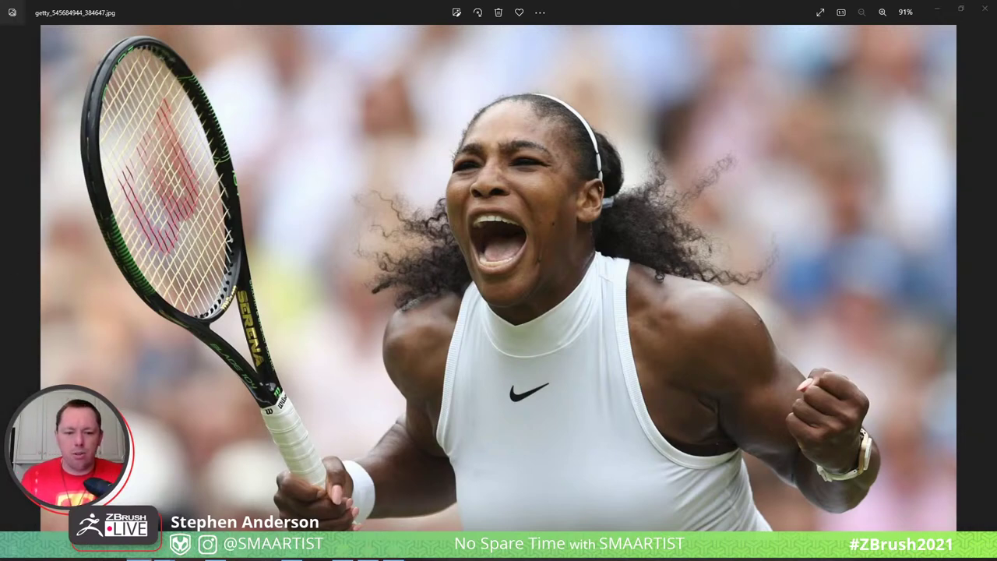
key("alt+Tab")
left_click_drag(775, 194, 763, 190, "shift")
left_click_drag(779, 6, 796, 7)
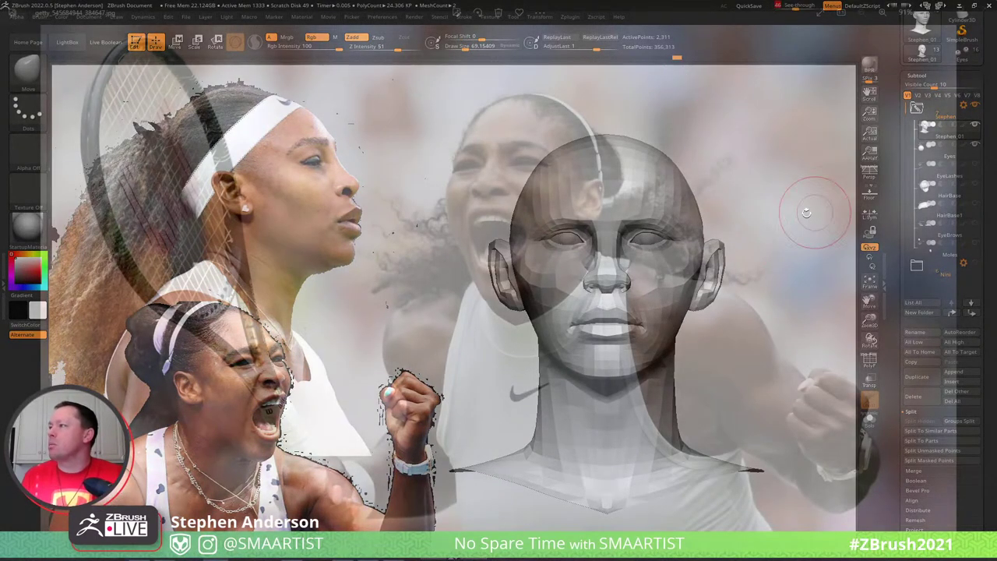
mouse_move(773, 258)
left_mouse_down("alt")
mouse_move(839, 229)
mouse_move(778, 269)
mouse_move(779, 335)
left_mouse_up("alt")
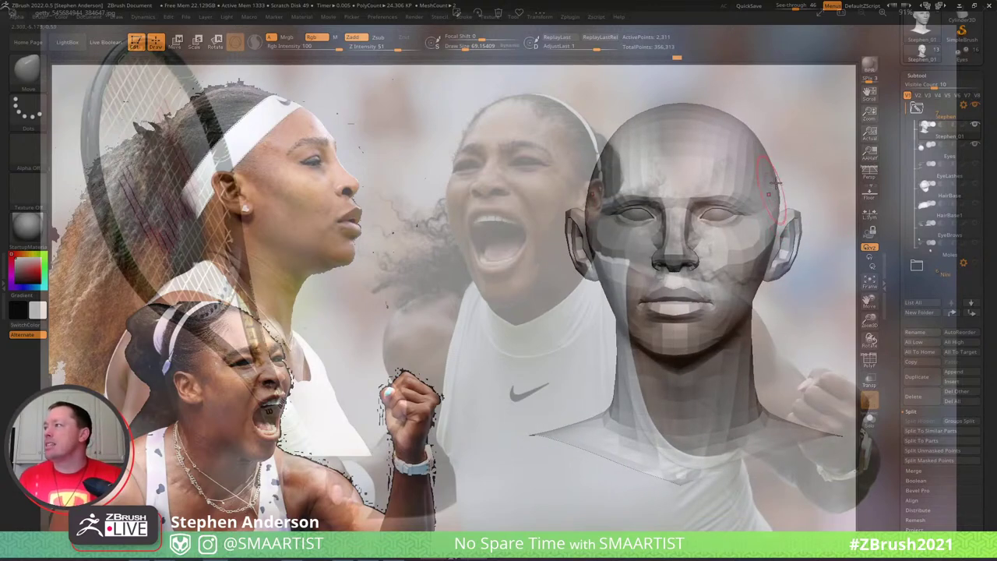
Set the Move brush to about 163, adjust the side of the skull and the front of the neck, and smooth the throat
key("s")
mouse_move(778, 183)
left_mouse_down()
mouse_move(790, 183)
mouse_move(781, 201)
left_mouse_up()
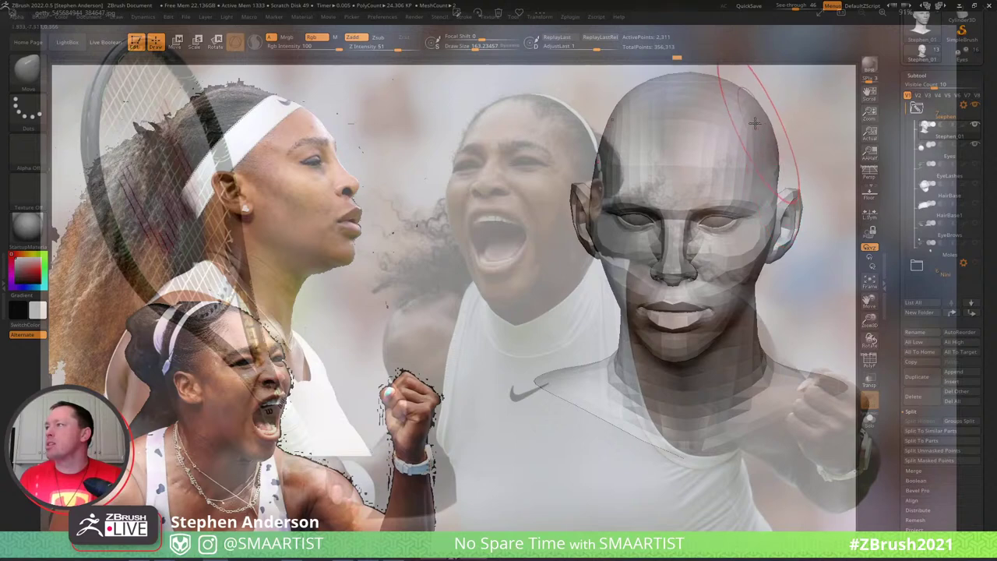
mouse_move(757, 162)
right_mouse_down()
mouse_move(752, 130)
mouse_move(781, 164)
mouse_move(717, 187)
mouse_move(745, 191)
mouse_move(770, 178)
mouse_move(707, 400)
right_mouse_up()
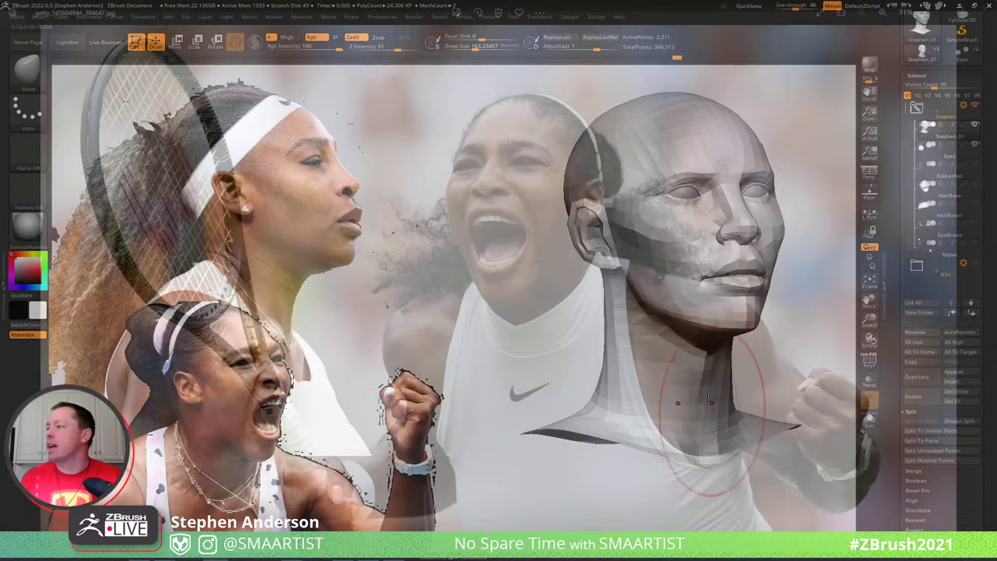
left_click_drag(707, 378, 696, 372)
key("shift")
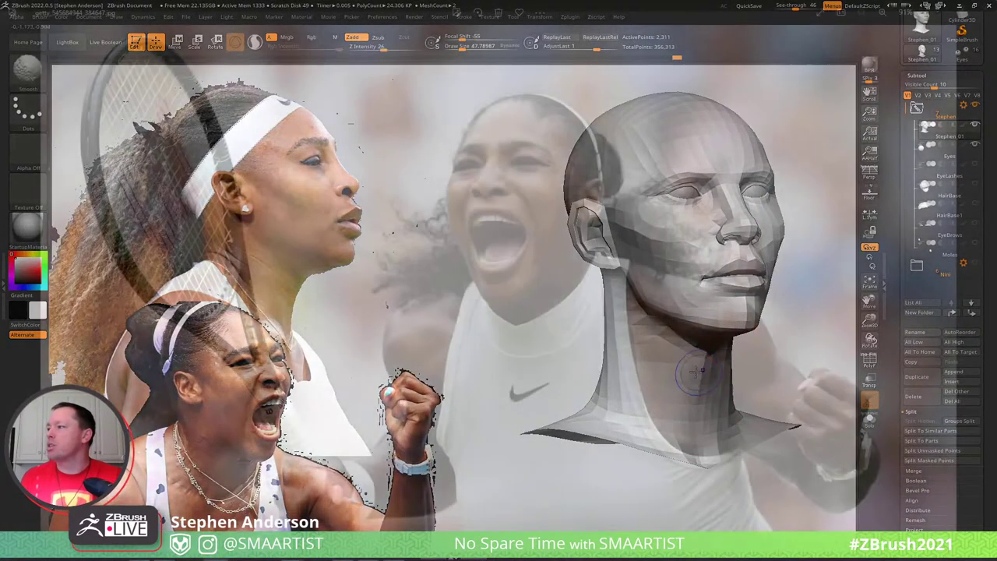
mouse_move(699, 397)
right_mouse_down()
mouse_move(736, 366)
mouse_move(712, 384)
right_mouse_up()
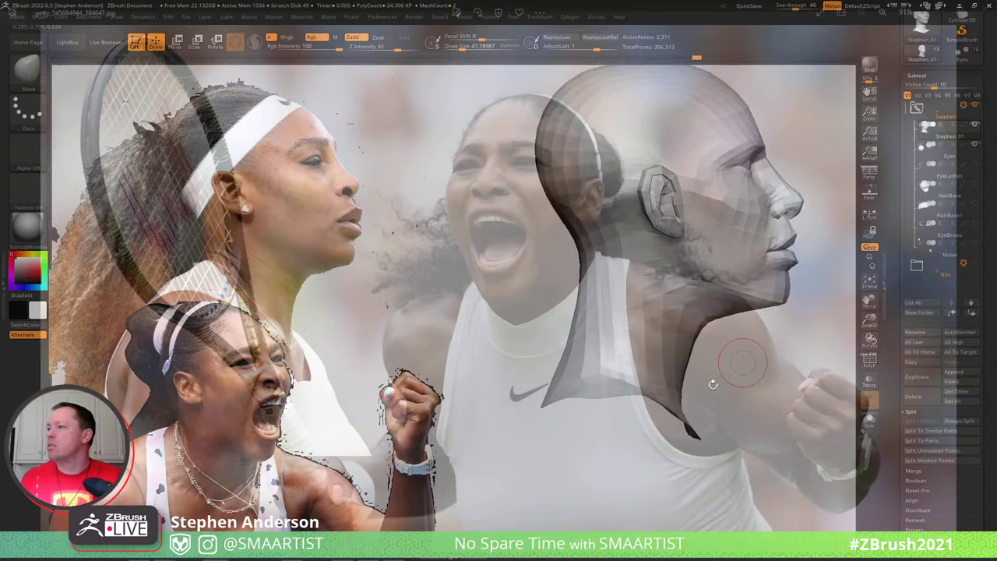
Enlarge the Move brush to about 175, push the front neck contour forward in profile, and check it from the front
key("s")
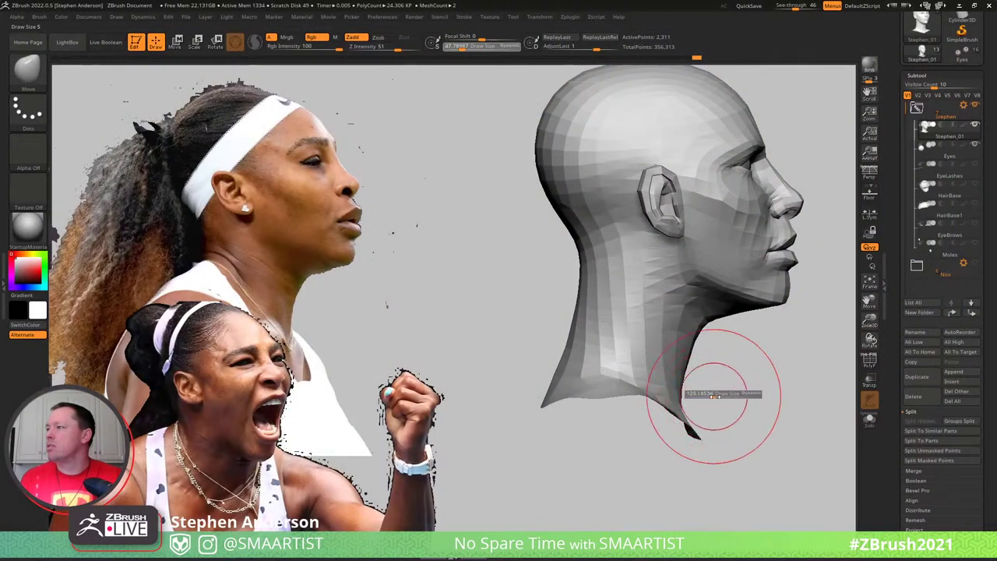
left_click_drag(714, 396, 736, 395)
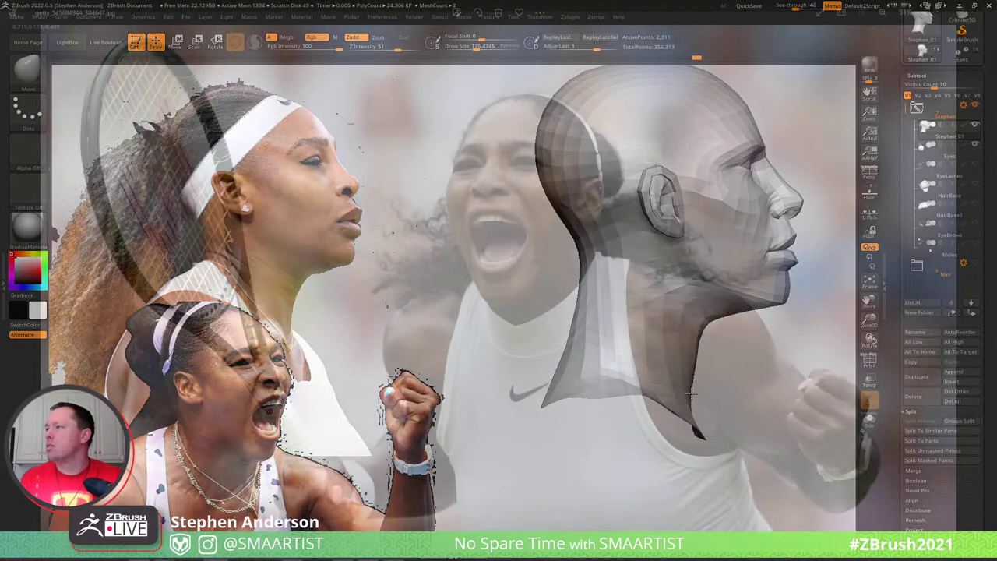
right_click_drag(724, 381, 640, 374)
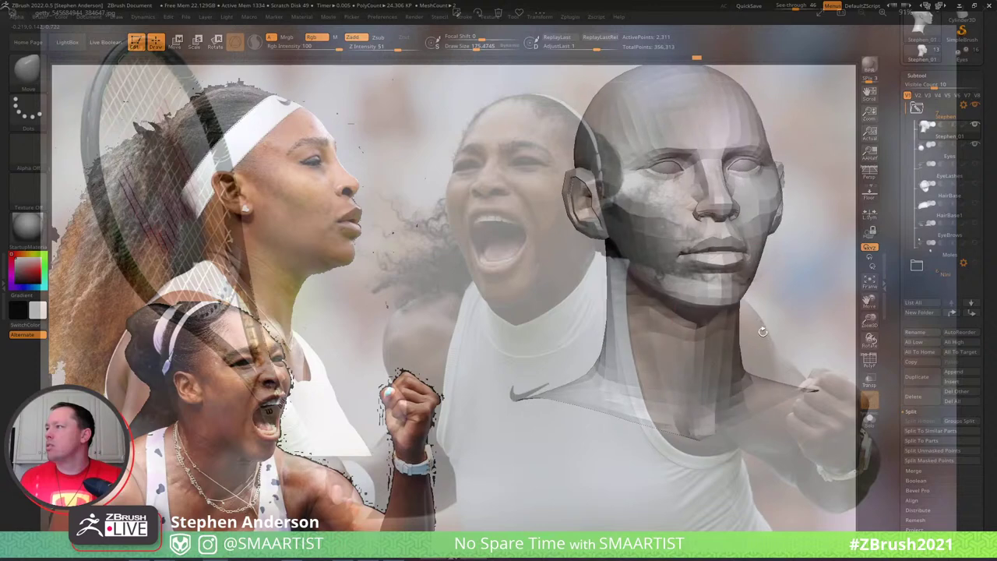
right_click_drag(761, 329, 713, 381, "alt")
mouse_move(550, 268)
right_mouse_down()
mouse_move(535, 265)
mouse_move(566, 259)
mouse_move(527, 257)
right_mouse_up()
key("shift+f")
key("shift+f")
Reduce the Move brush to about 48, then 36, and adjust the ear's outer shape with the polygroup wireframe displayed
key("s")
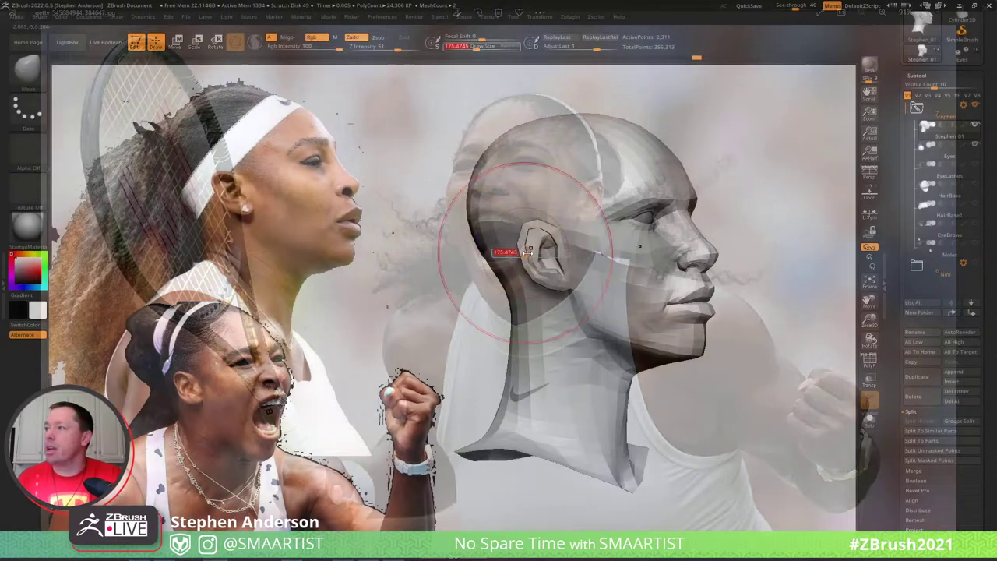
left_click_drag(526, 256, 522, 254)
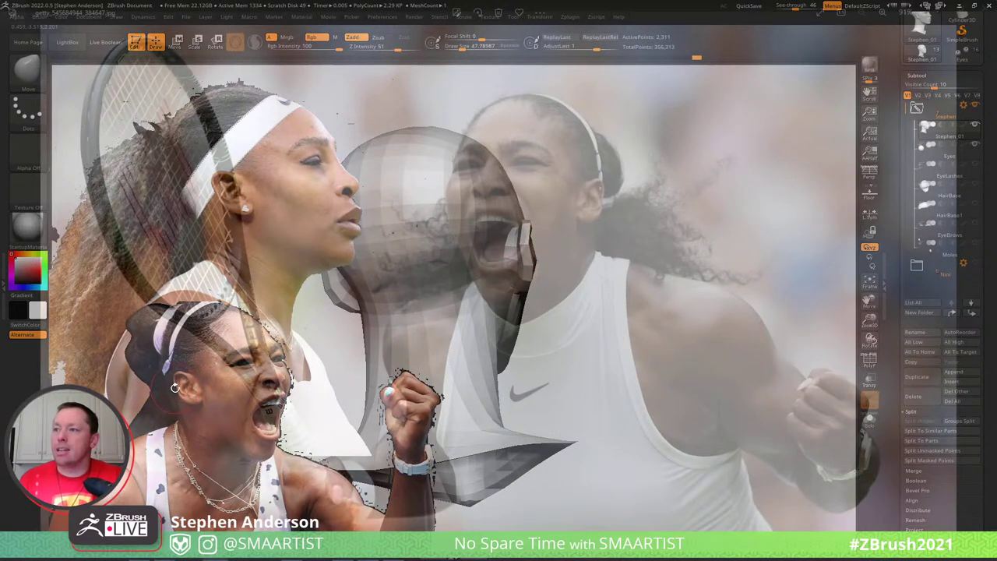
left_click_drag(566, 284, 516, 242)
right_click_drag(515, 241, 530, 251, "ctrl")
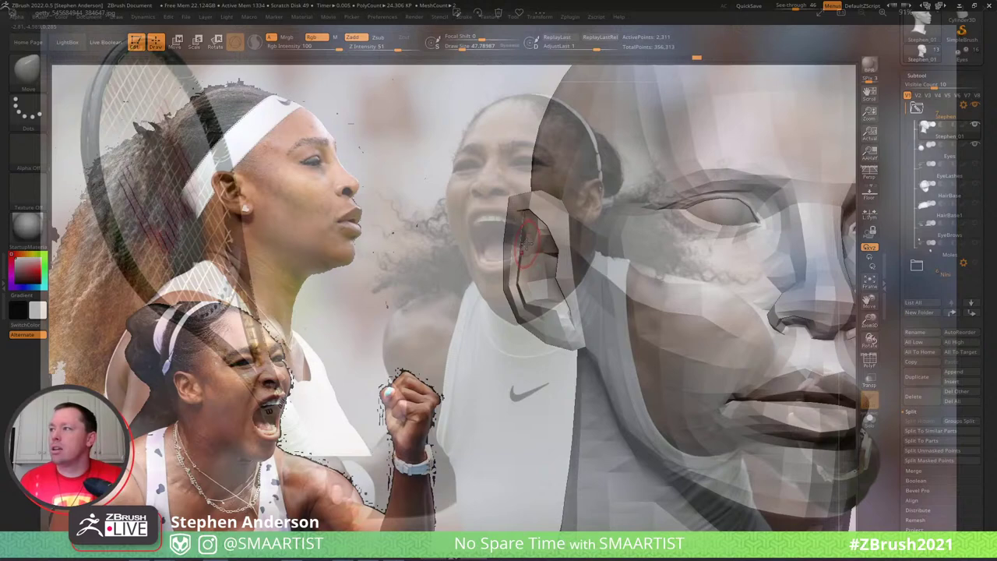
key("shift+f")
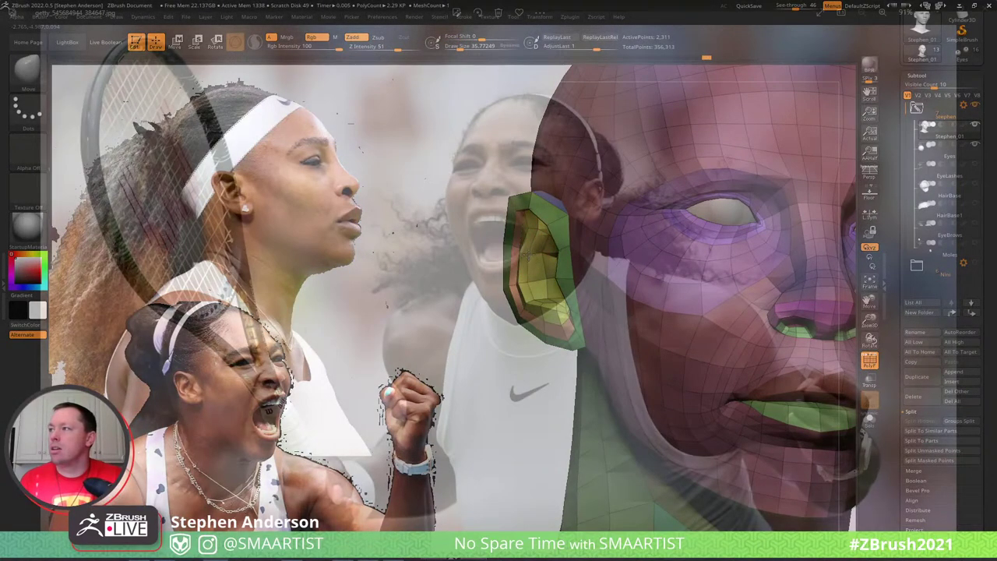
right_click_drag(528, 256, 519, 249)
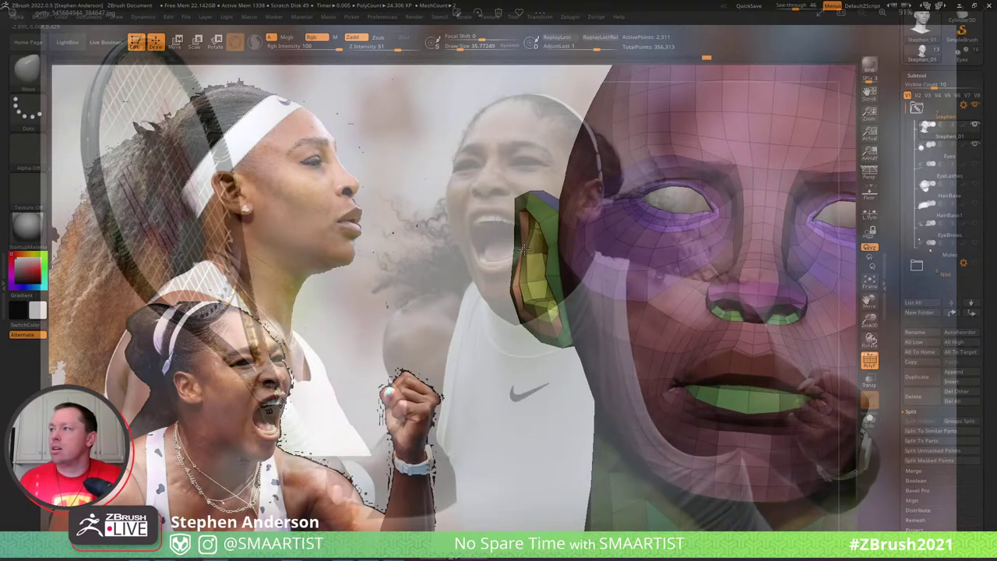
right_click_drag(520, 249, 521, 277)
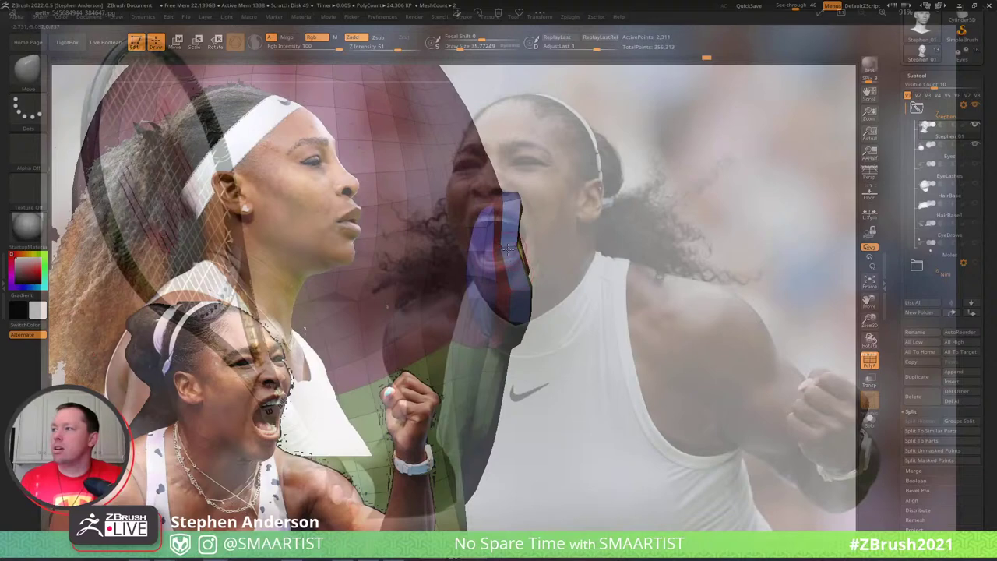
Shape the back of the ear with the Move brush at about 77, then refine its rim and lobe at about 36
right_click_drag(496, 206, 510, 204)
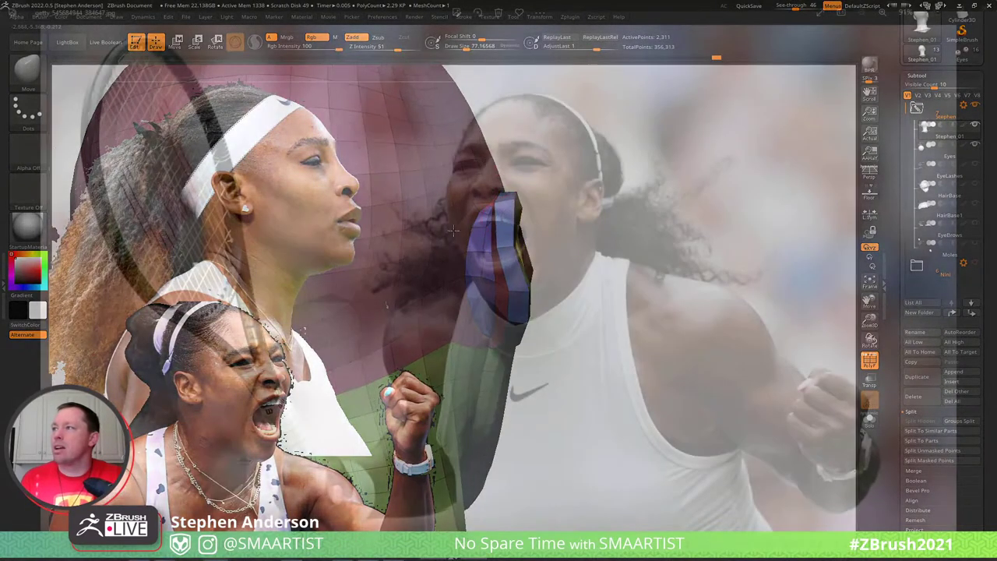
right_click_drag(516, 209, 527, 245)
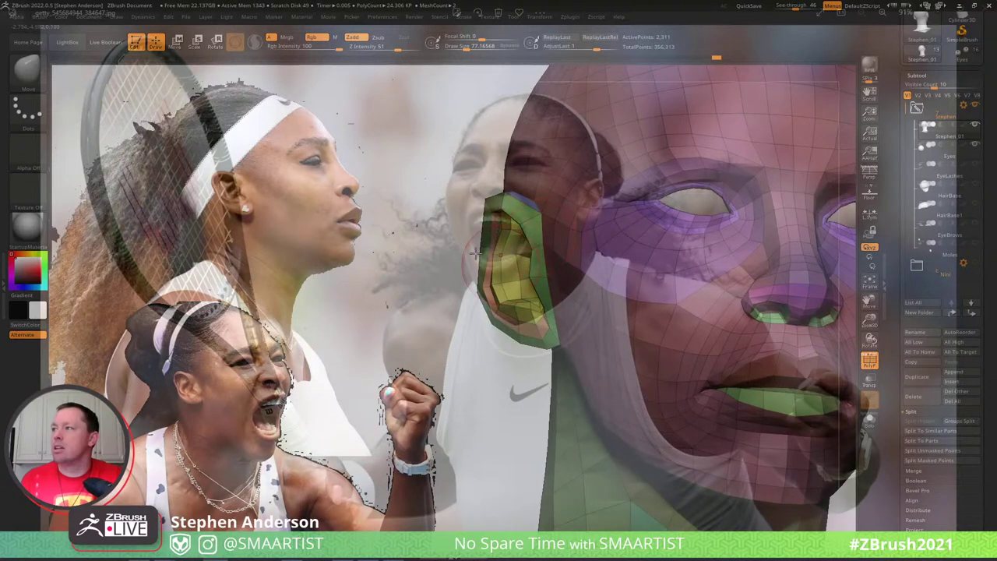
key("s")
left_click_drag(492, 248, 472, 247)
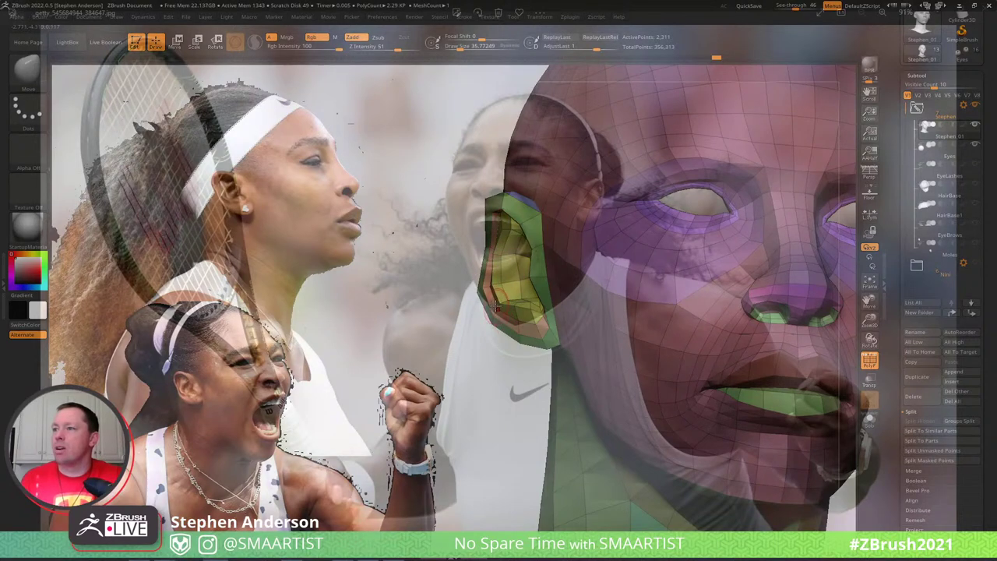
Isolate the ear by masking the rest of the head, adjust it with the Move brush at about 175, and clear the mask
mouse_move(504, 308)
right_mouse_down()
mouse_move(554, 319)
mouse_move(554, 344)
mouse_move(568, 355)
right_mouse_up()
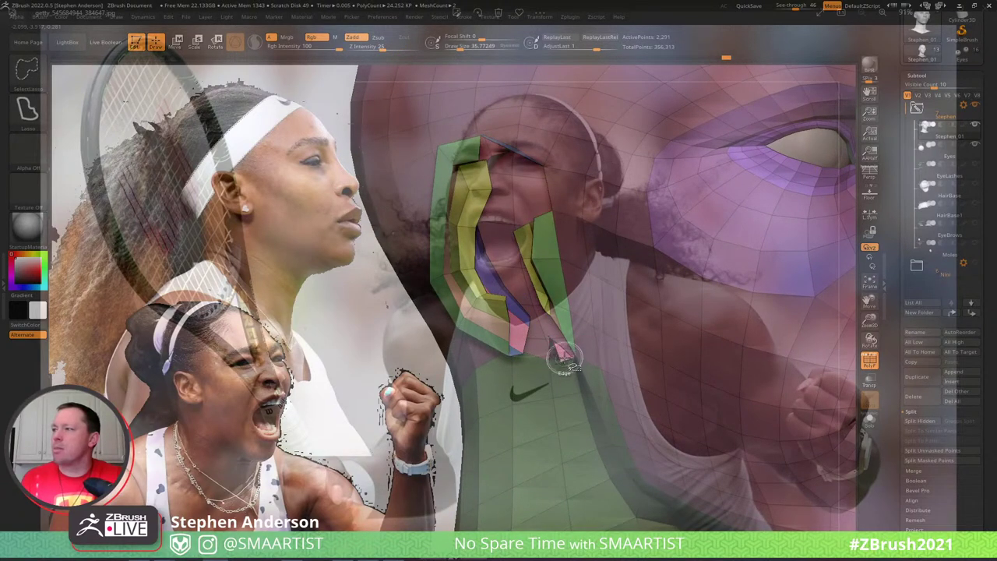
left_click(534, 331, "ctrl")
left_click(532, 329, "ctrl+shift")
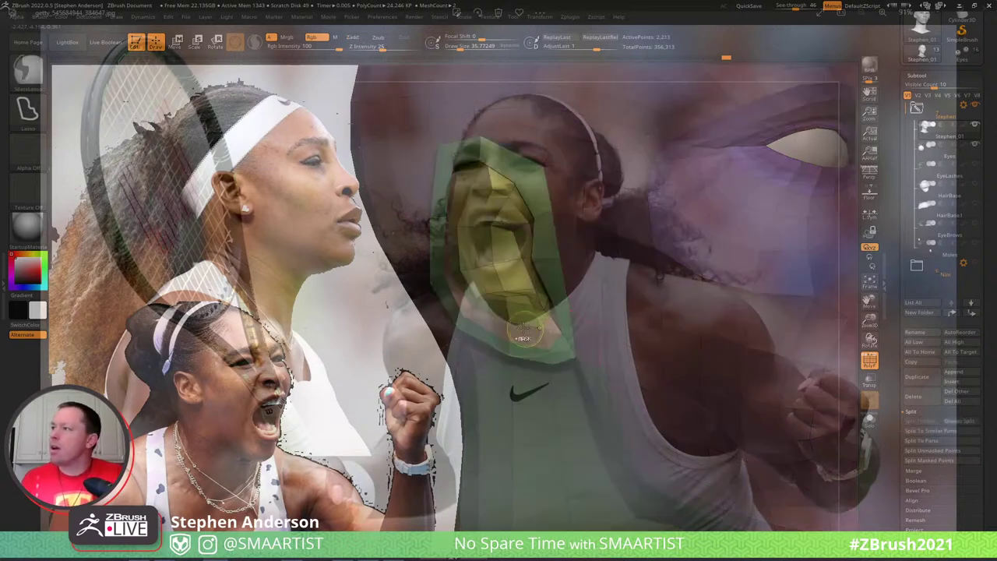
key("s")
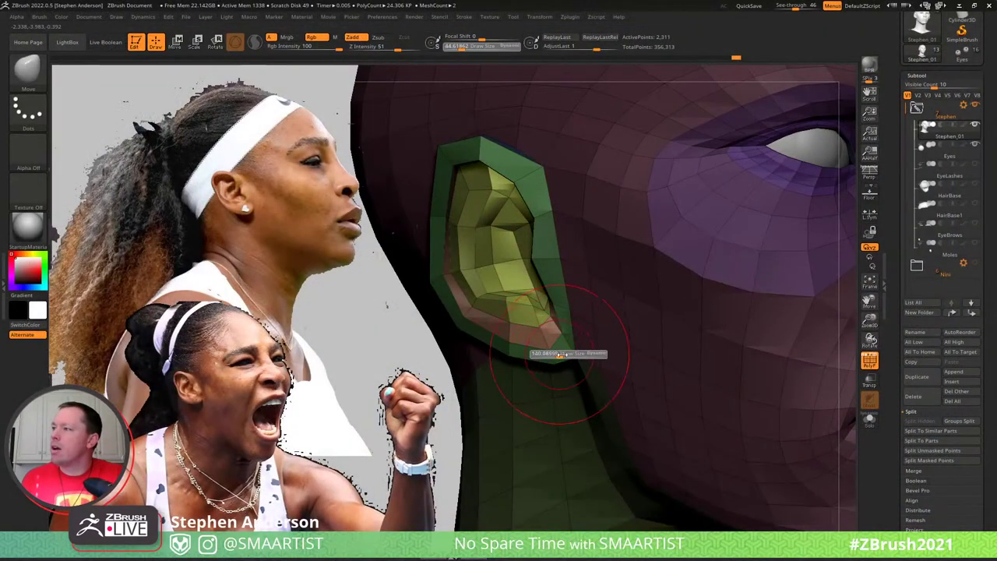
left_click_drag(561, 355, 565, 355)
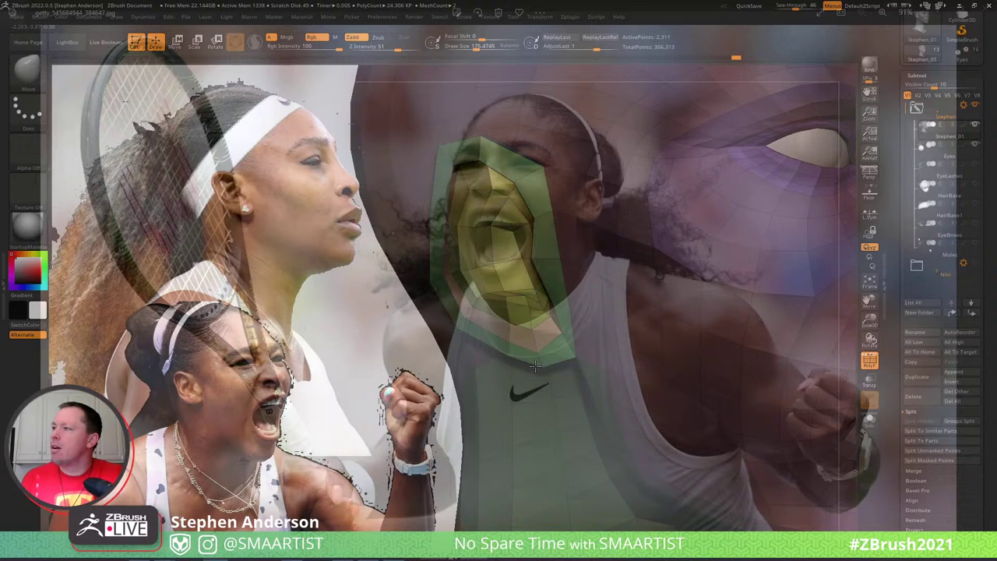
right_click_drag(576, 340, 574, 257, "ctrl")
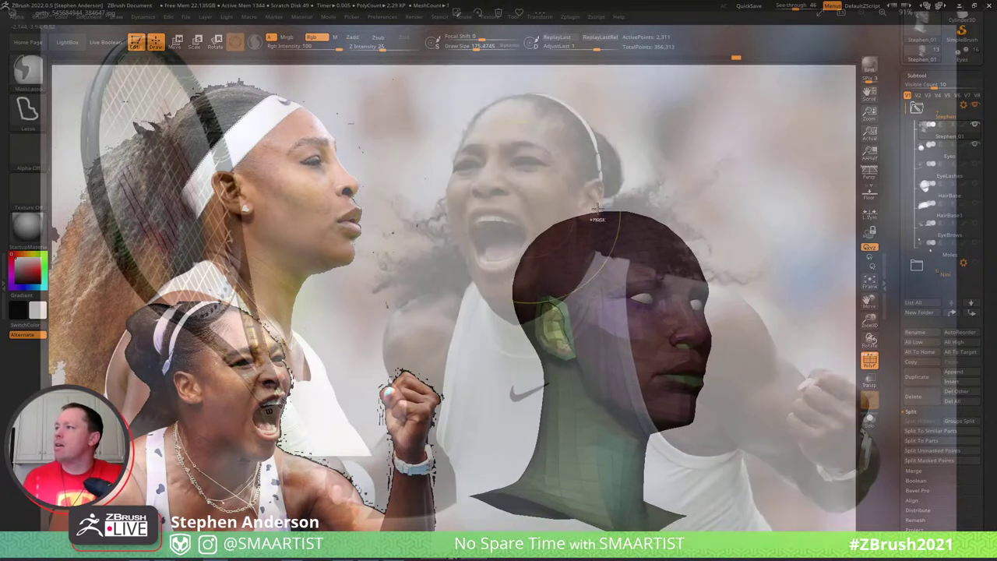
left_click_drag(717, 161, 765, 216, "ctrl")
Step the head up to a higher subdivision level, display its wireframe around the nose, and lower See-through to 1
key("shift+f")
key("shift+f")
key("d")
mouse_move(764, 216)
right_mouse_down("alt")
mouse_move(684, 189)
mouse_move(683, 353)
mouse_move(708, 349)
mouse_move(663, 342)
mouse_move(628, 321)
mouse_move(637, 318)
right_mouse_up("alt")
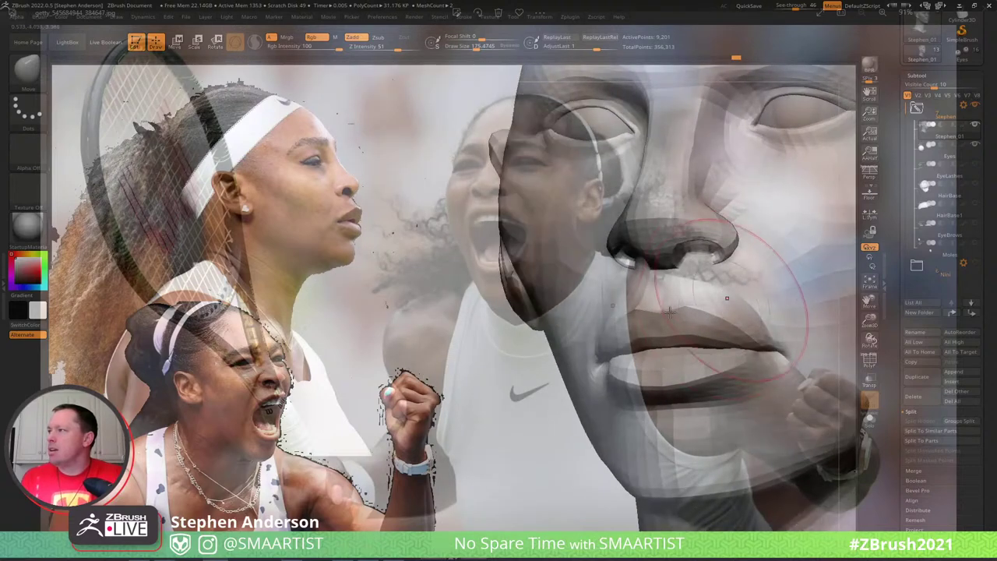
right_click_drag(723, 300, 615, 338, "alt")
key("shift+f")
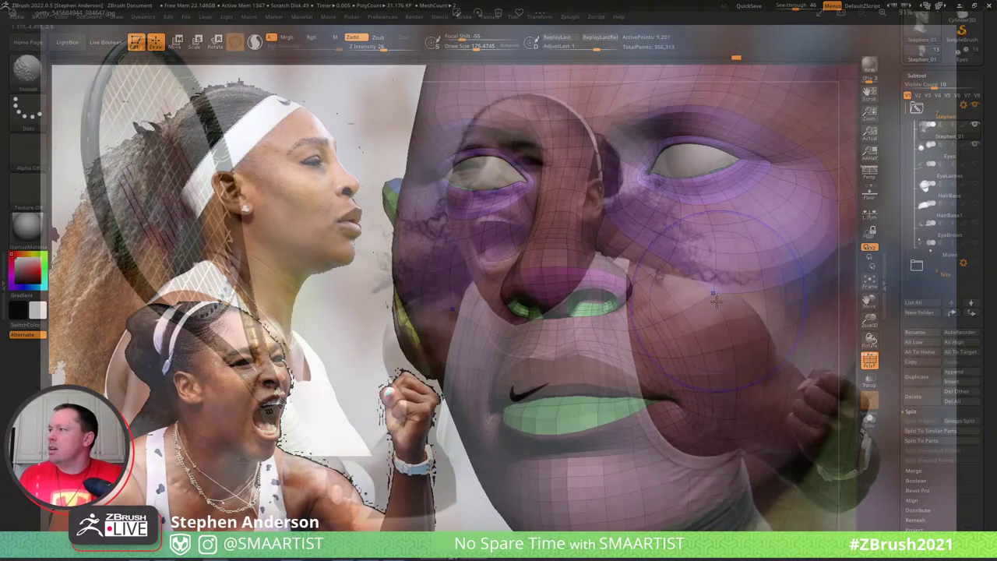
mouse_move(580, 150)
right_mouse_down()
mouse_move(619, 148)
mouse_move(570, 146)
right_mouse_up()
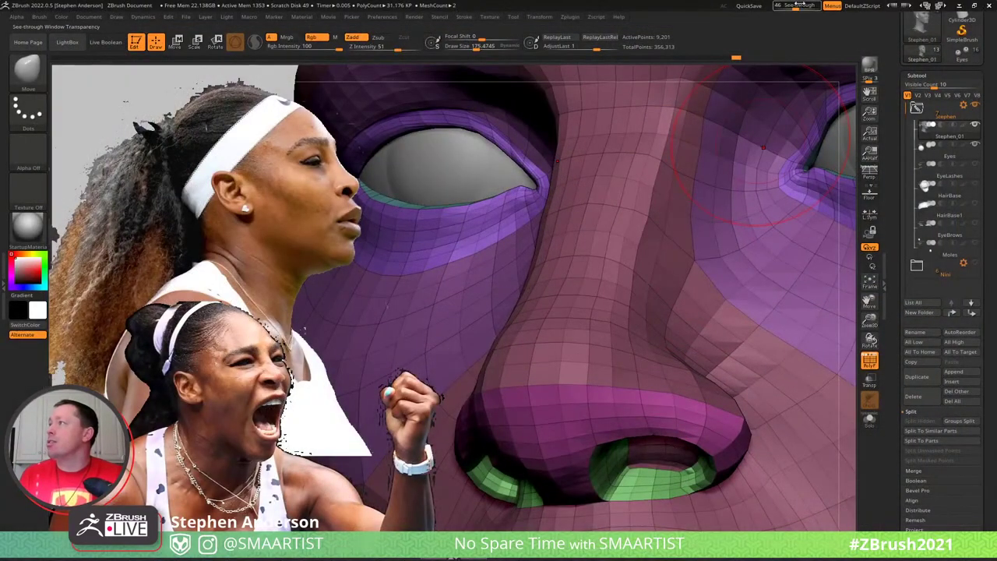
left_click_drag(799, 4, 761, 19)
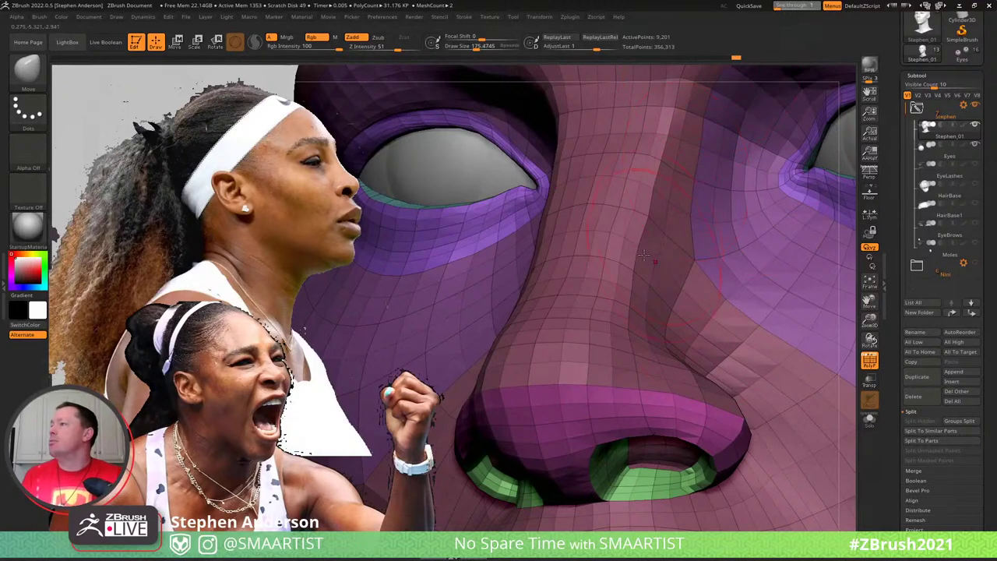
Adjust the nose bridge with the Move brush at about 69, then 104, and check the whole head without the wireframe
key("s")
left_click_drag(651, 212, 641, 213)
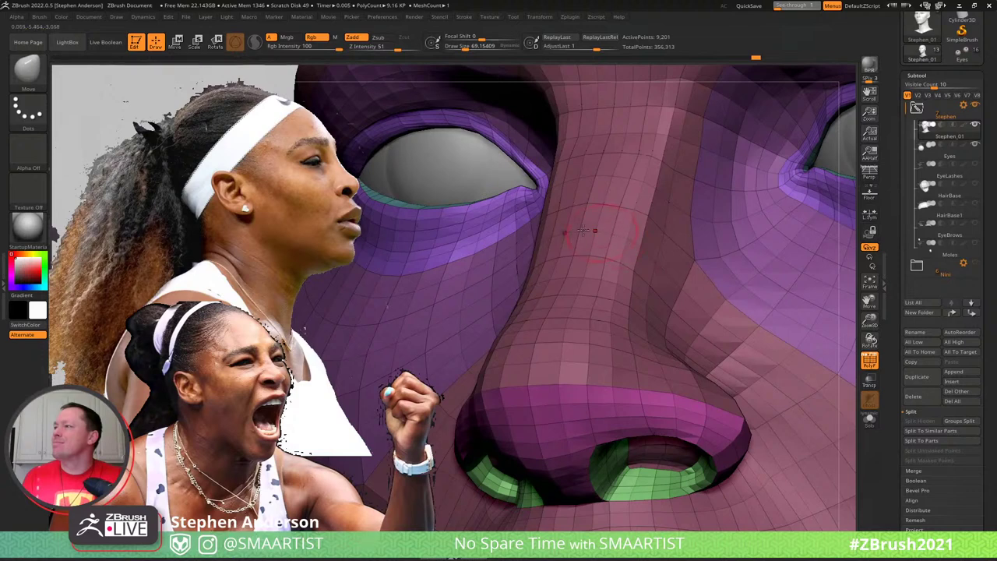
key("s")
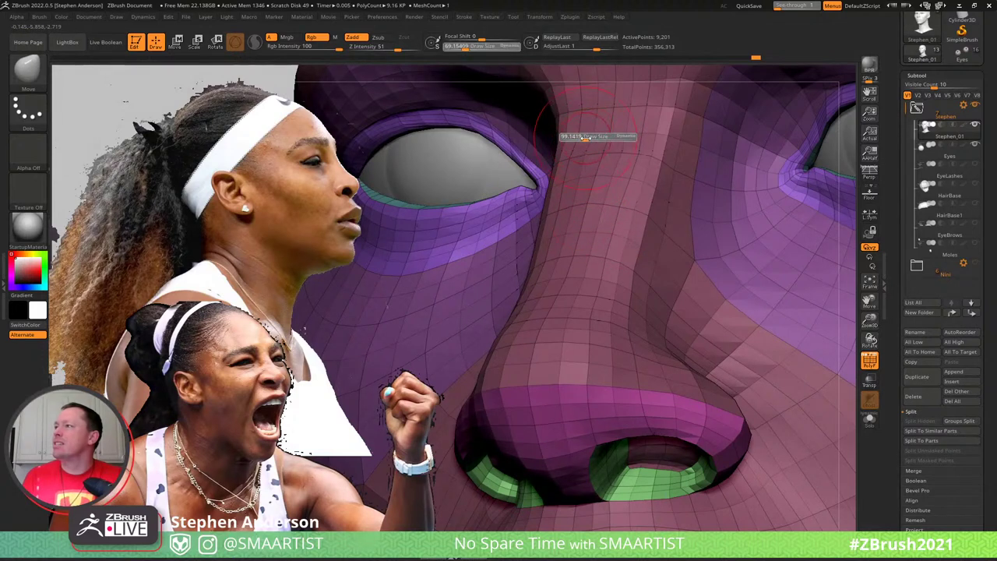
left_click_drag(580, 138, 585, 137)
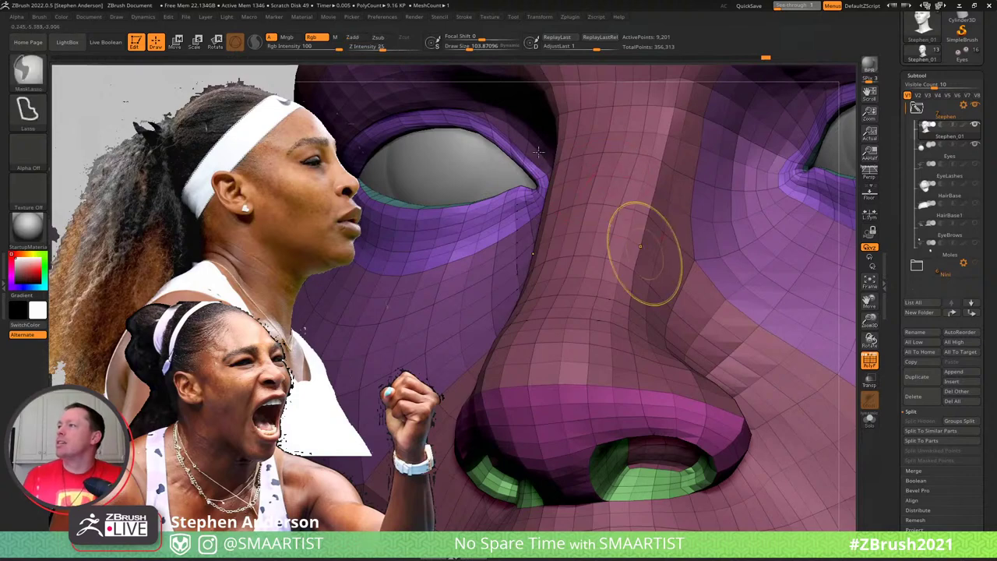
mouse_move(645, 254)
right_mouse_down("ctrl")
mouse_move(686, 257)
mouse_move(754, 289)
mouse_move(766, 309)
right_mouse_up("ctrl")
key("shift+f")
right_click_drag(784, 358, 724, 296, "ctrl")
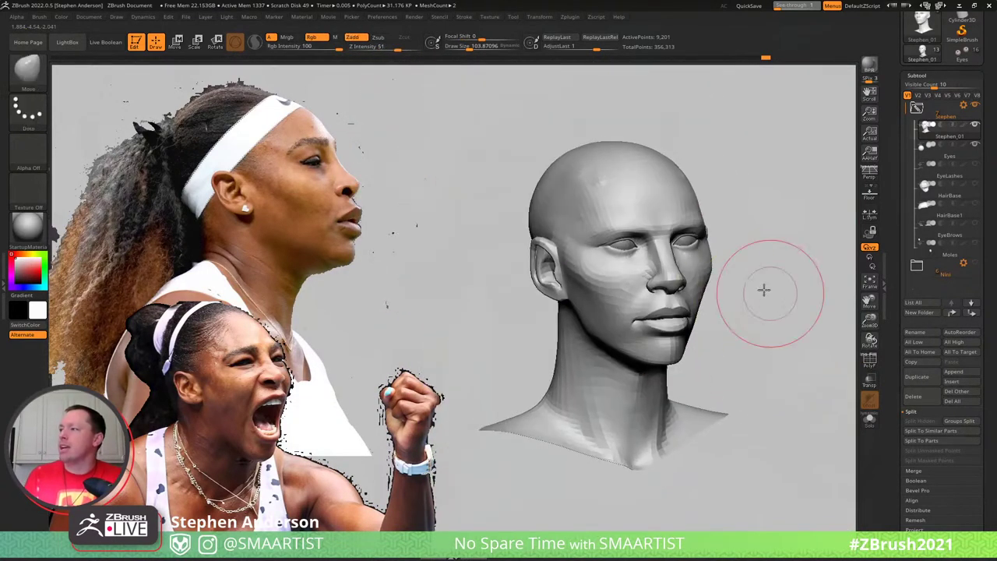
left_click_drag(763, 289, 712, 293)
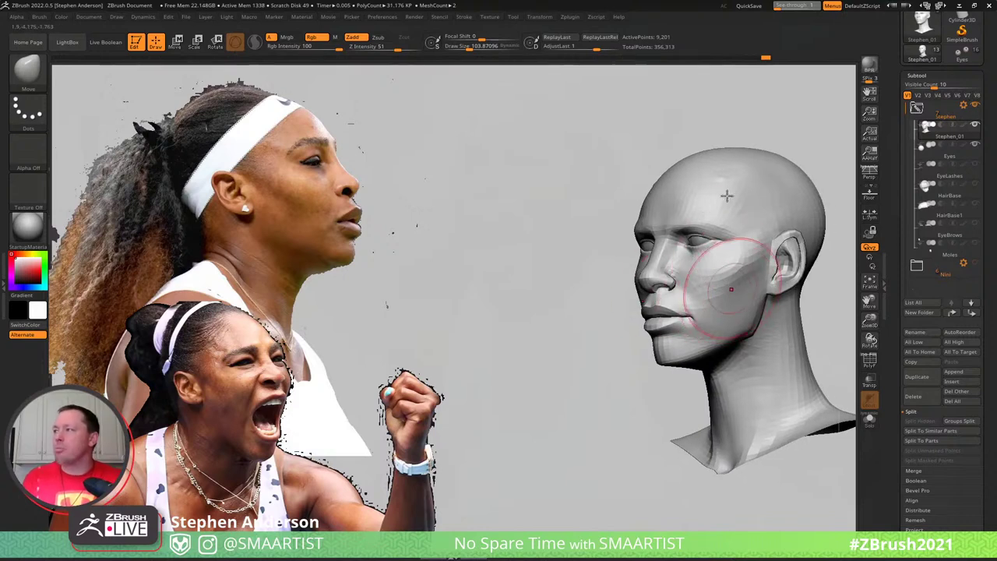
mouse_move(807, 320)
right_mouse_down()
mouse_move(765, 329)
mouse_move(683, 283)
mouse_move(756, 349)
right_mouse_up()
Display the wireframe, isolate the strip of polygons behind the jaw from earlobe to neck, and mask the rest of the head
mouse_move(683, 249)
left_mouse_down("shift")
mouse_move(668, 237)
mouse_move(676, 225)
mouse_move(664, 292)
mouse_move(640, 311)
mouse_move(684, 230)
mouse_move(690, 269)
left_mouse_up("shift")
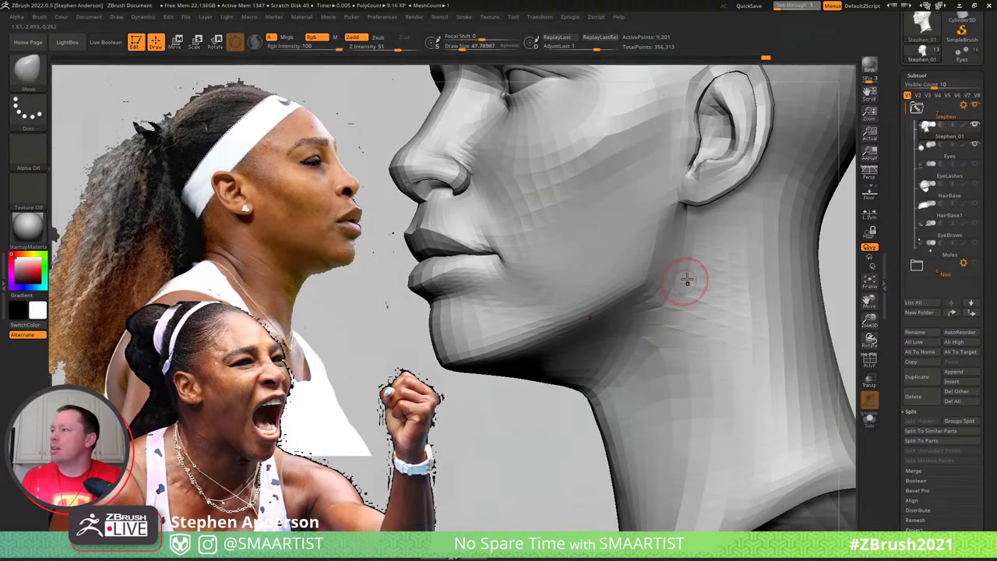
key("shift+f")
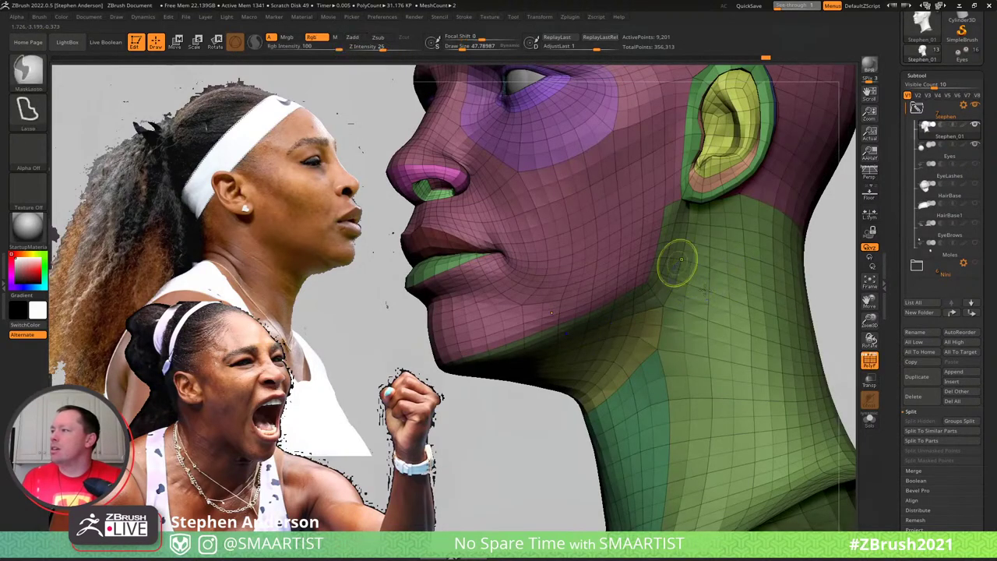
right_click_drag(677, 263, 669, 296, "ctrl")
left_click(673, 300, "ctrl+shift")
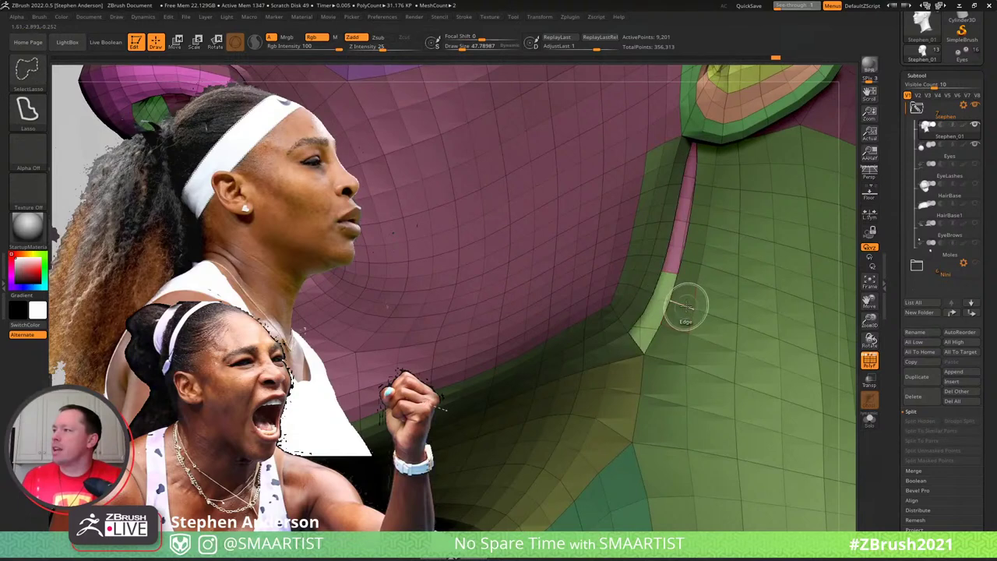
left_click(689, 304, "ctrl+shift")
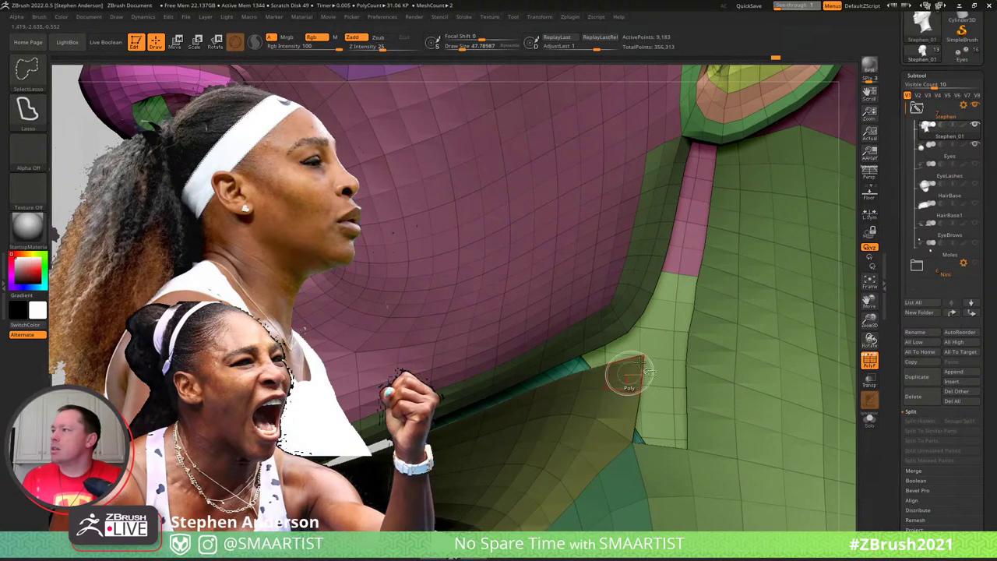
right_click_drag(695, 328, 668, 302, "ctrl")
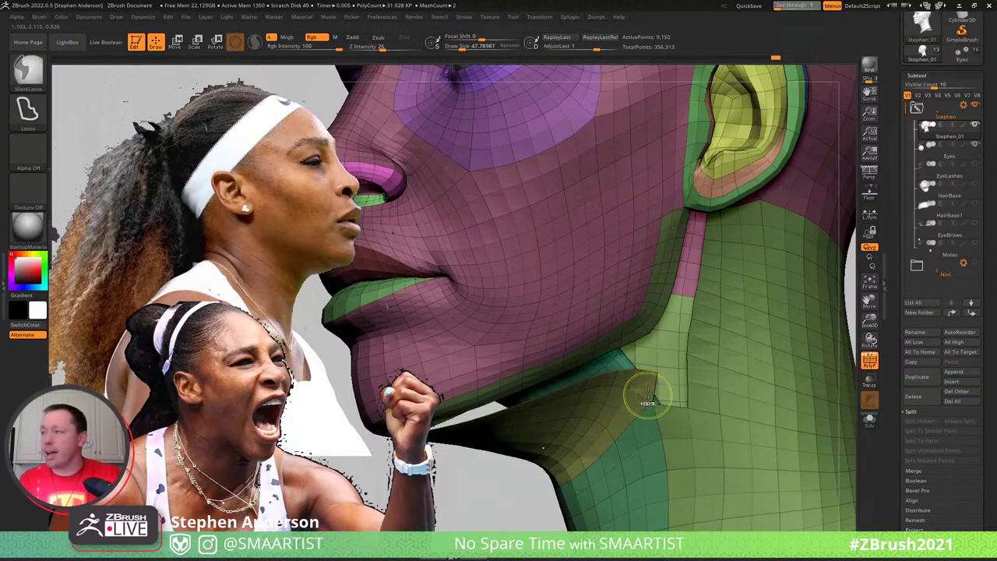
key("ctrl+shift+z")
key("ctrl+shift+z")
Try adjusting the unmasked strip behind the jaw with the Move brush at about 95, and undo the last stroke
key("s")
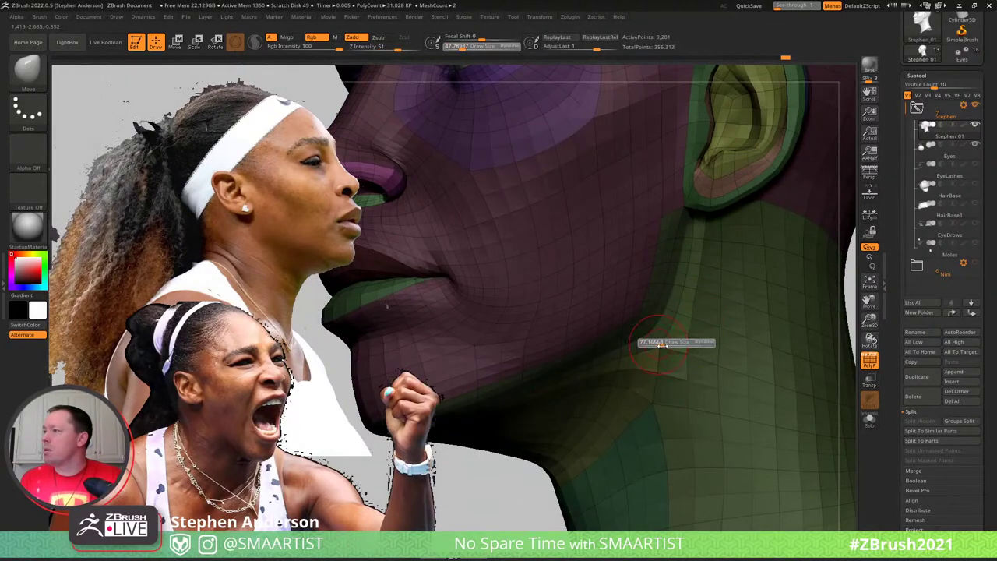
left_click_drag(657, 345, 668, 342)
right_click_drag(668, 343, 670, 348)
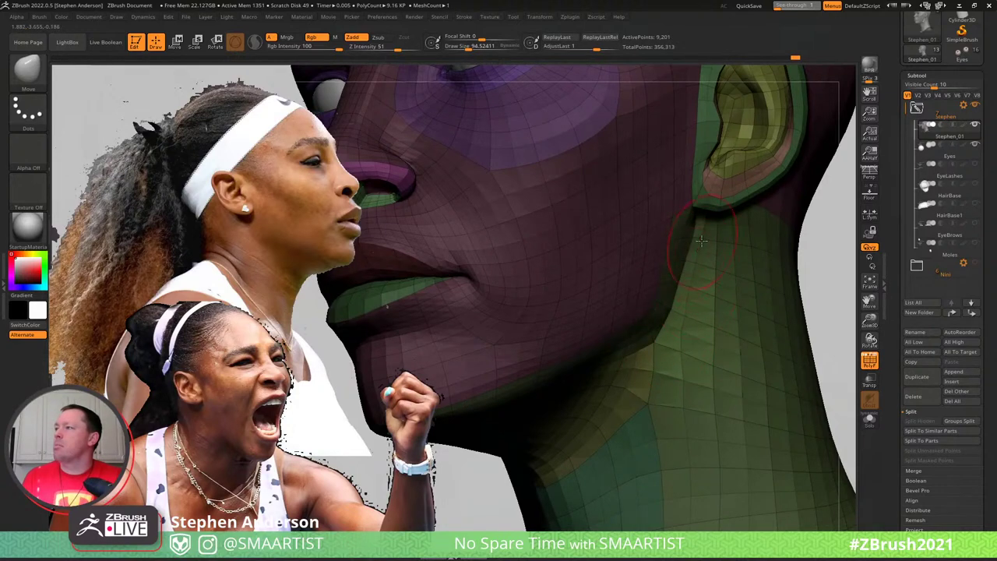
right_click_drag(689, 231, 676, 221)
right_click_drag(633, 353, 620, 356)
key("ctrl+z")
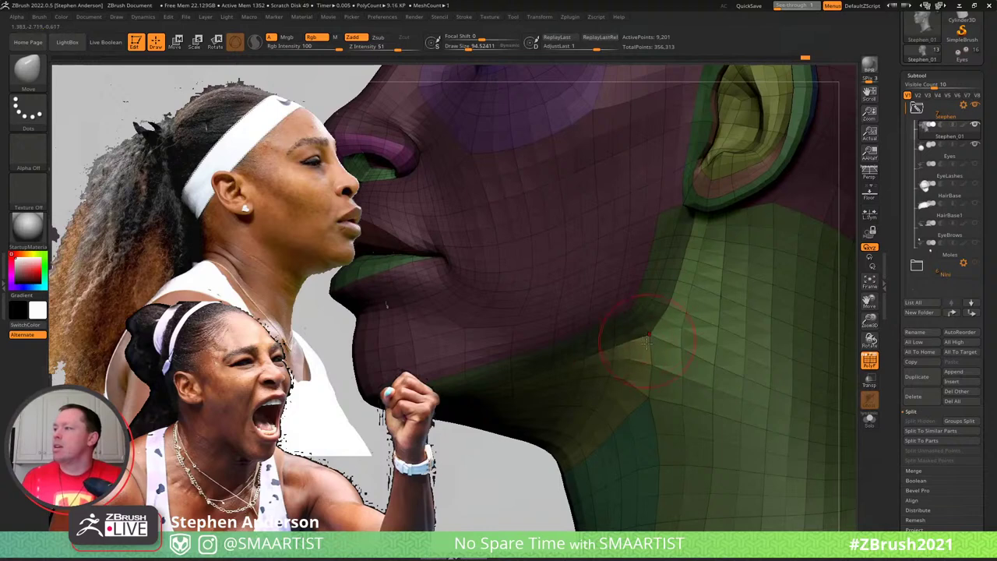
Refine the jaw corner and strip below the ear with the Move brush at about 36, then 104, and hide the wireframe
key("s")
left_click_drag(648, 340, 639, 340)
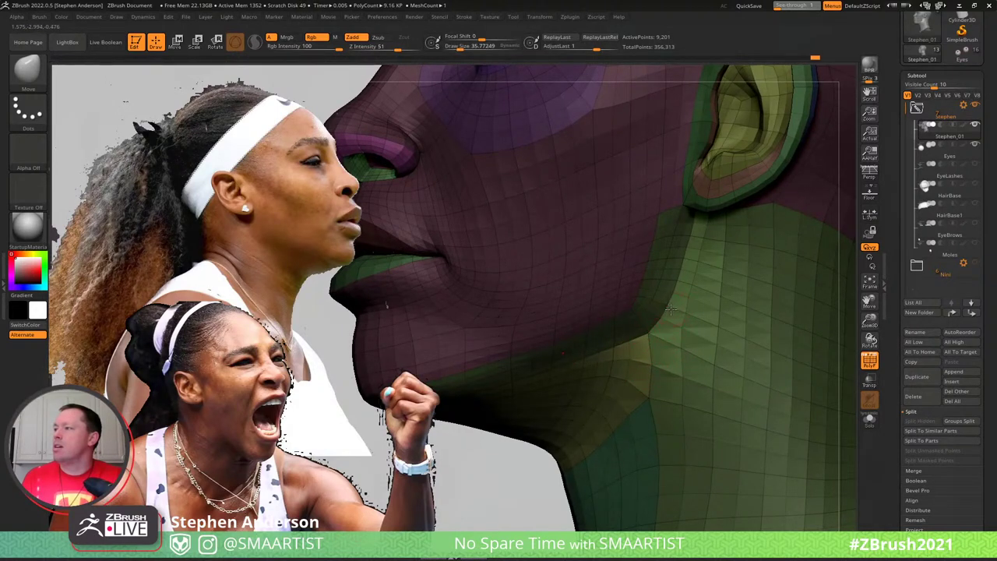
key("s")
left_click_drag(677, 314, 686, 283)
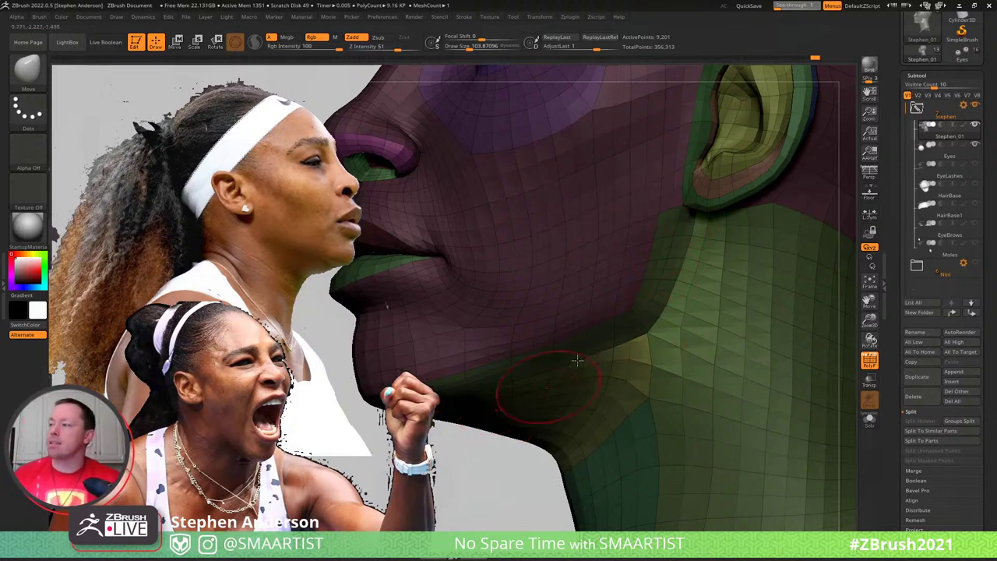
right_click_drag(576, 395, 536, 347, "ctrl")
right_click_drag(774, 343, 772, 330)
key("shift+f")
mouse_move(608, 394)
right_mouse_down()
mouse_move(580, 375)
mouse_move(633, 354)
mouse_move(621, 354)
right_mouse_up()
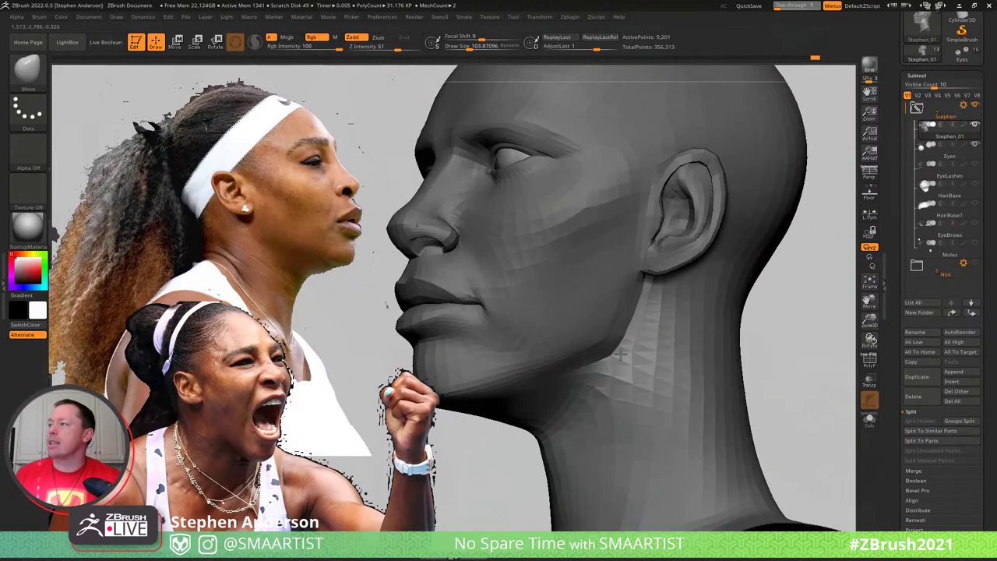
Clear the mask and smooth the neck below the ear and jaw corner at a draw size of about 69
left_click(786, 321, "ctrl")
mouse_move(632, 315)
right_mouse_down("ctrl")
mouse_move(651, 336)
mouse_move(646, 329)
right_mouse_up("ctrl")
key("s")
left_click_drag(651, 319, 655, 340)
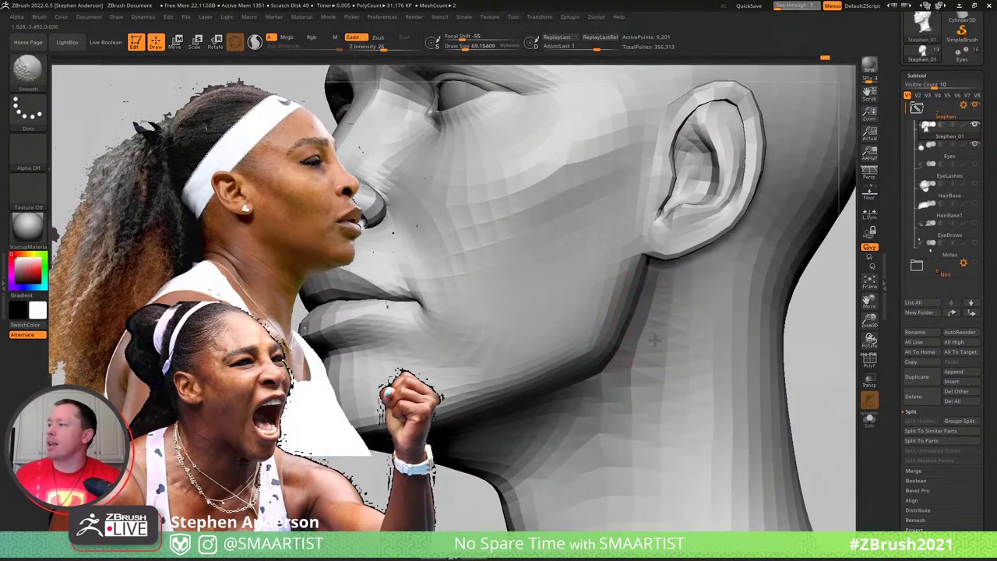
left_click_drag(651, 427, 660, 467, "shift")
mouse_move(616, 407)
left_mouse_down("shift")
mouse_move(601, 433)
mouse_move(562, 418)
left_mouse_up("shift")
Smooth the underside of the jaw where it meets the front of the neck
right_click_drag(610, 402, 688, 345, "alt")
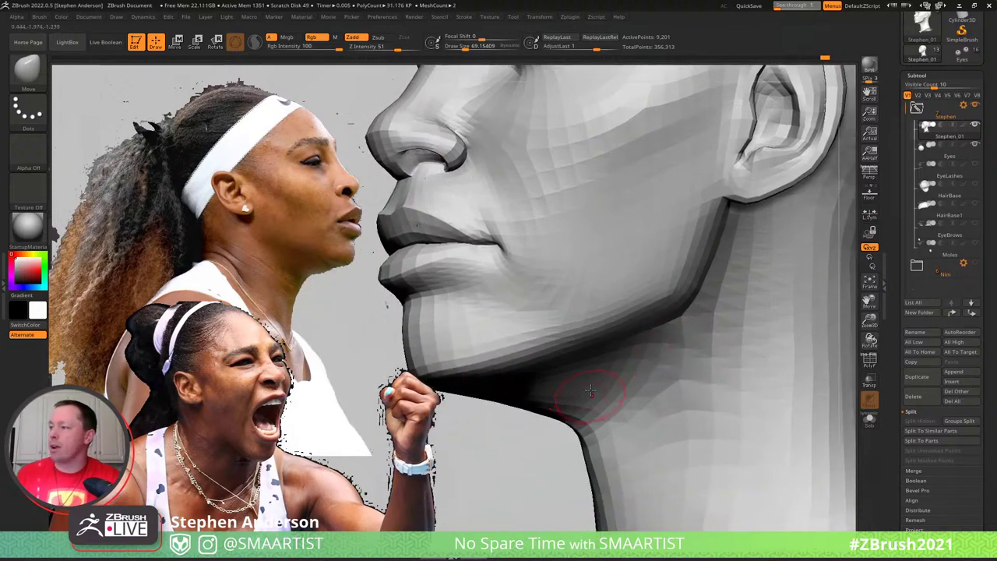
right_click_drag(591, 391, 576, 394)
key("shift")
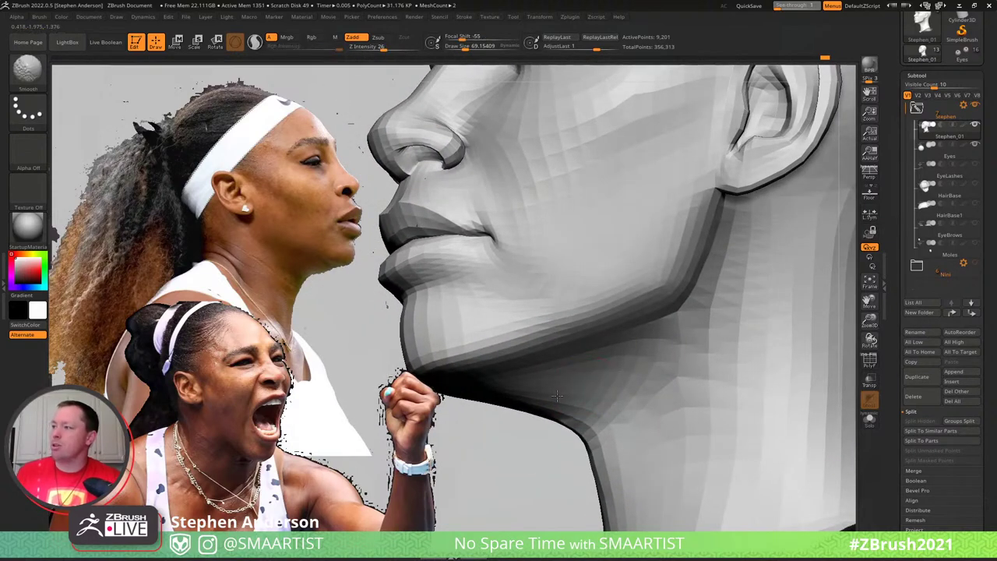
left_click_drag(591, 421, 619, 428, "shift")
mouse_move(678, 374)
right_mouse_down("ctrl")
mouse_move(648, 342)
mouse_move(668, 332)
mouse_move(654, 359)
mouse_move(643, 315)
mouse_move(637, 360)
right_mouse_up("ctrl")
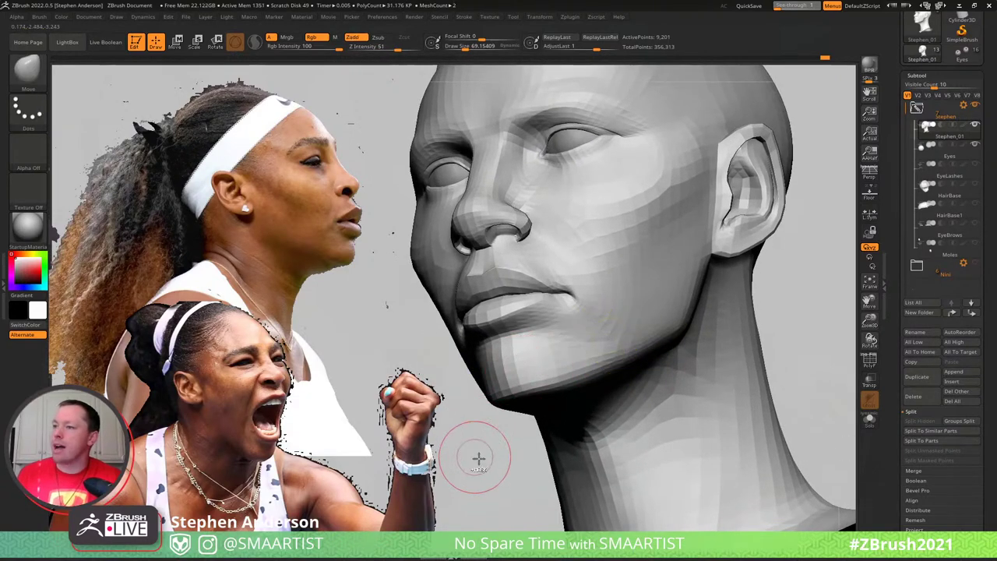
Shape the chin and lower jaw with the Move brush at about 114, then smooth the side of the forehead
mouse_move(478, 459)
left_mouse_down()
mouse_move(507, 441)
mouse_move(486, 423)
mouse_move(496, 381)
mouse_move(470, 374)
left_mouse_up()
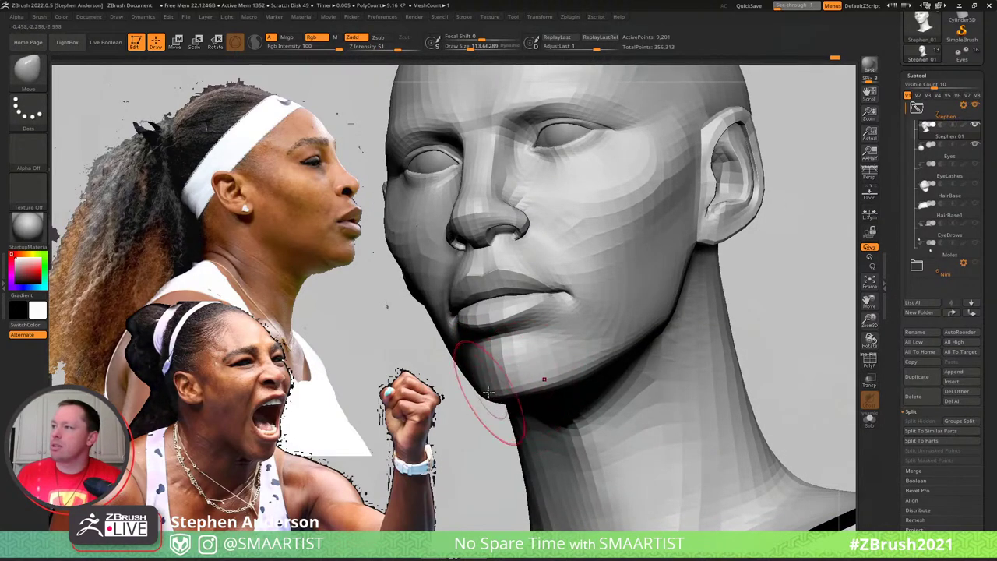
left_click_drag(487, 393, 592, 360)
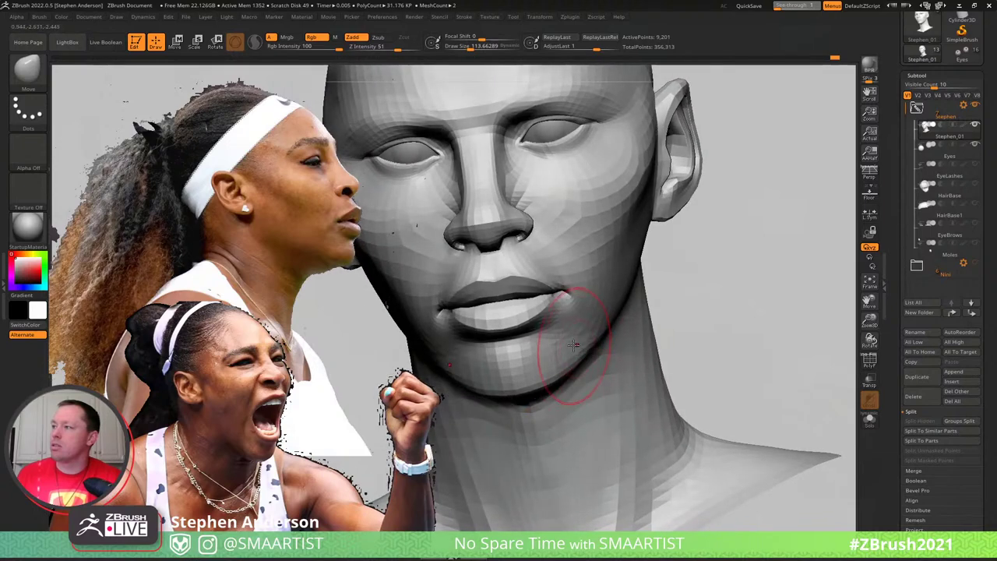
right_click_drag(600, 332, 577, 303, "ctrl")
mouse_move(421, 210)
right_mouse_down()
mouse_move(488, 176)
mouse_move(491, 214)
right_mouse_up()
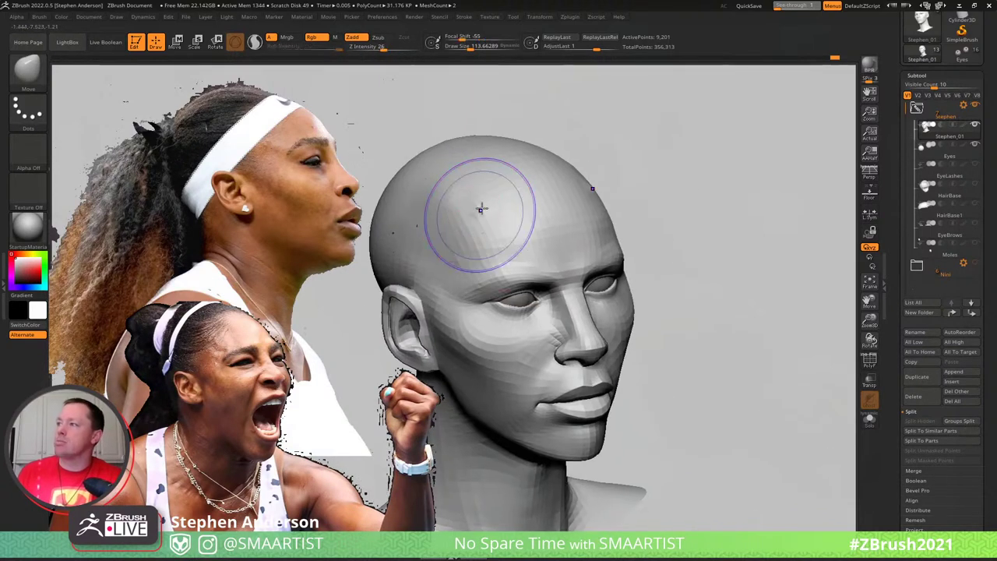
left_click_drag(480, 210, 443, 205, "shift")
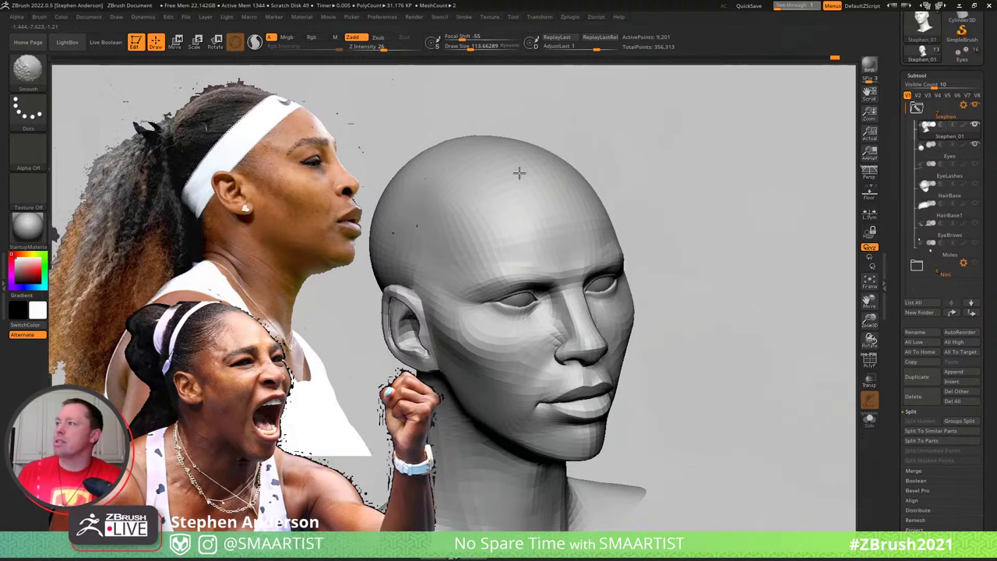
Refine the brow ridge and lower forehead with the Move brush at about 62, and smooth between the brows
right_click_drag(522, 172, 472, 169)
mouse_move(556, 242)
right_mouse_down("ctrl")
mouse_move(602, 269)
mouse_move(556, 256)
right_mouse_up("ctrl")
key("s")
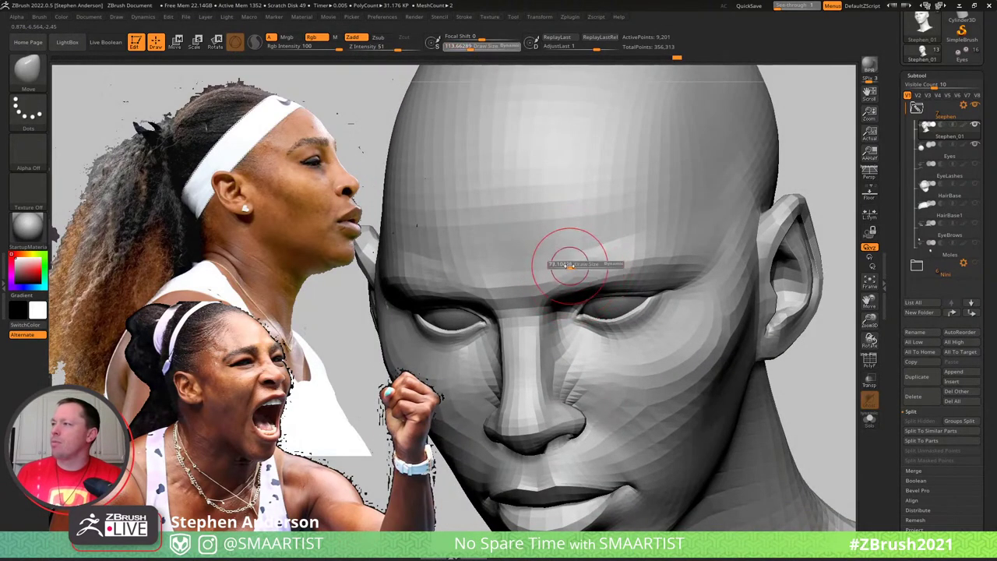
left_click_drag(568, 265, 458, 273)
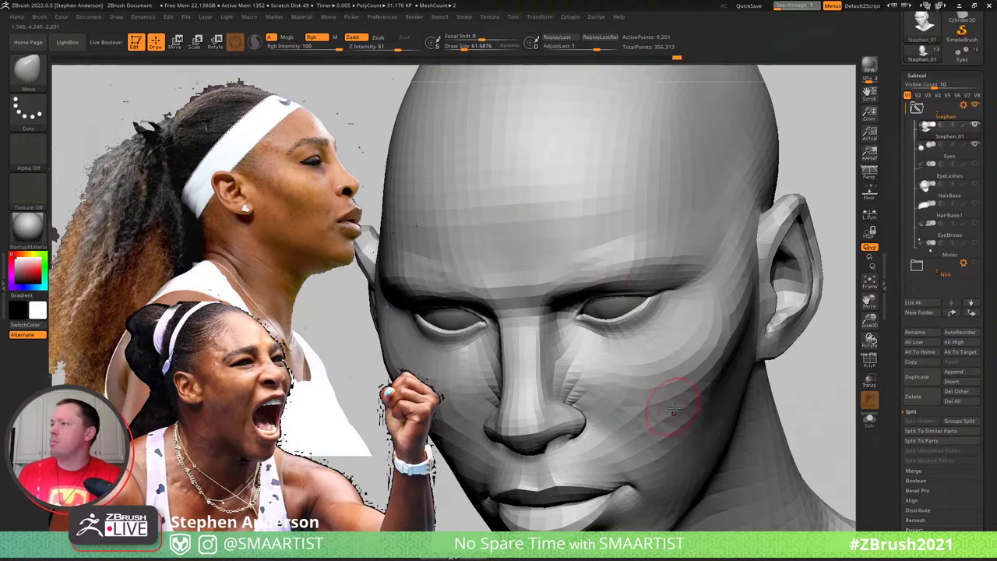
key("shift")
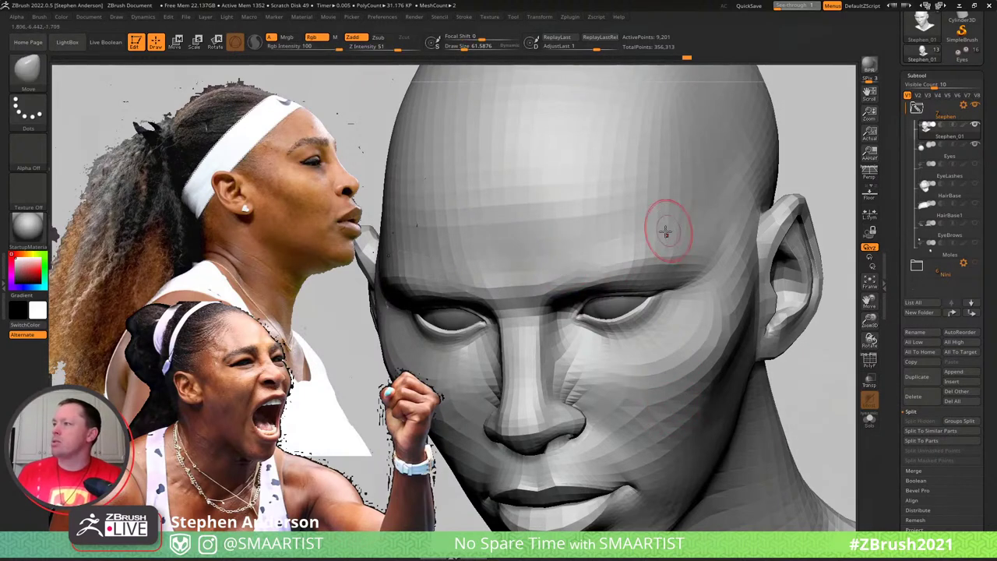
right_click_drag(632, 233, 573, 261)
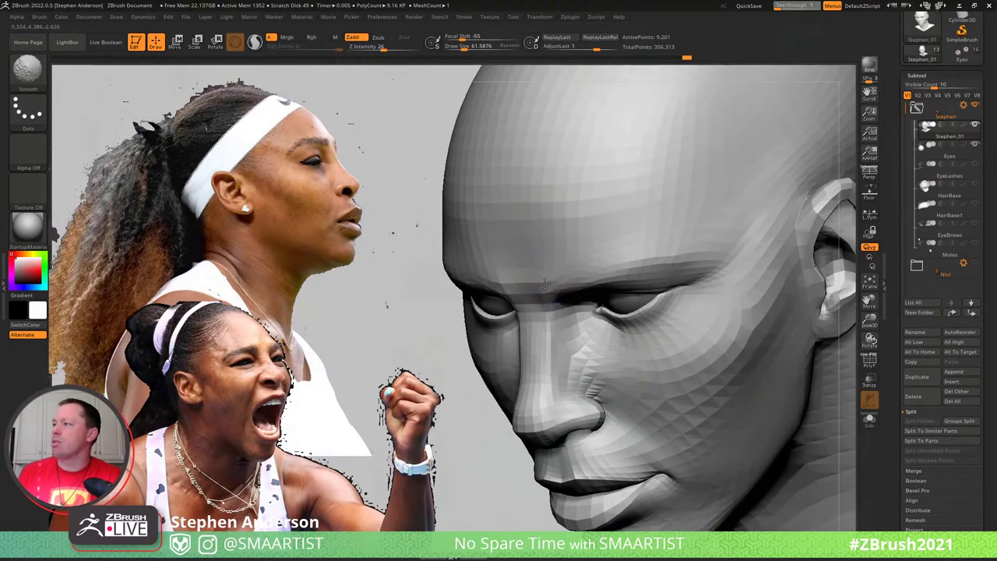
key("shift")
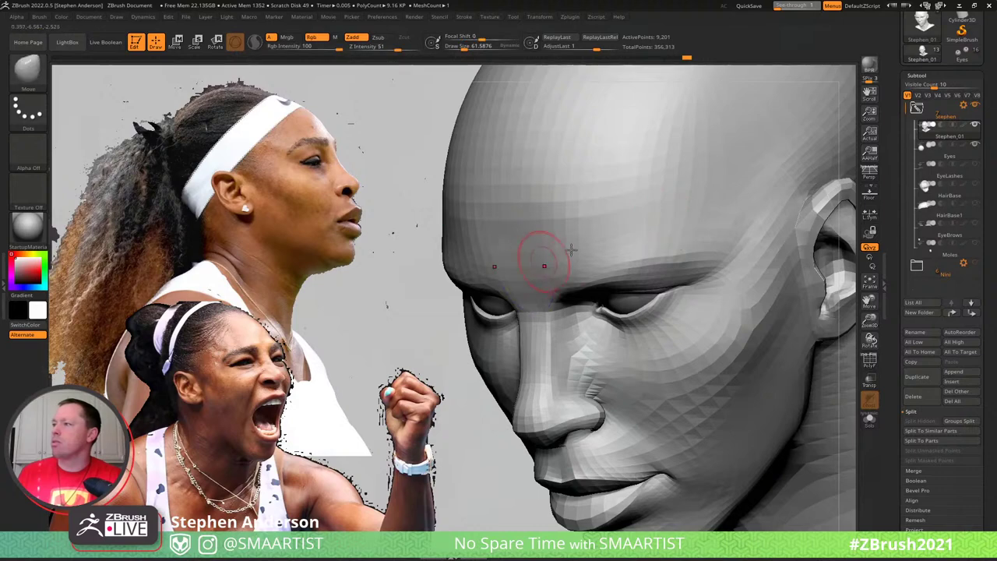
mouse_move(541, 258)
right_mouse_down()
mouse_move(574, 238)
mouse_move(543, 269)
right_mouse_up()
Smooth the side of the nose below the inner eye corner and the nose bridge
mouse_move(633, 262)
right_mouse_down()
mouse_move(563, 256)
mouse_move(615, 236)
mouse_move(568, 285)
mouse_move(589, 278)
mouse_move(574, 338)
mouse_move(623, 356)
mouse_move(620, 371)
right_mouse_up()
key("shift")
left_click_drag(589, 343, 590, 392, "shift")
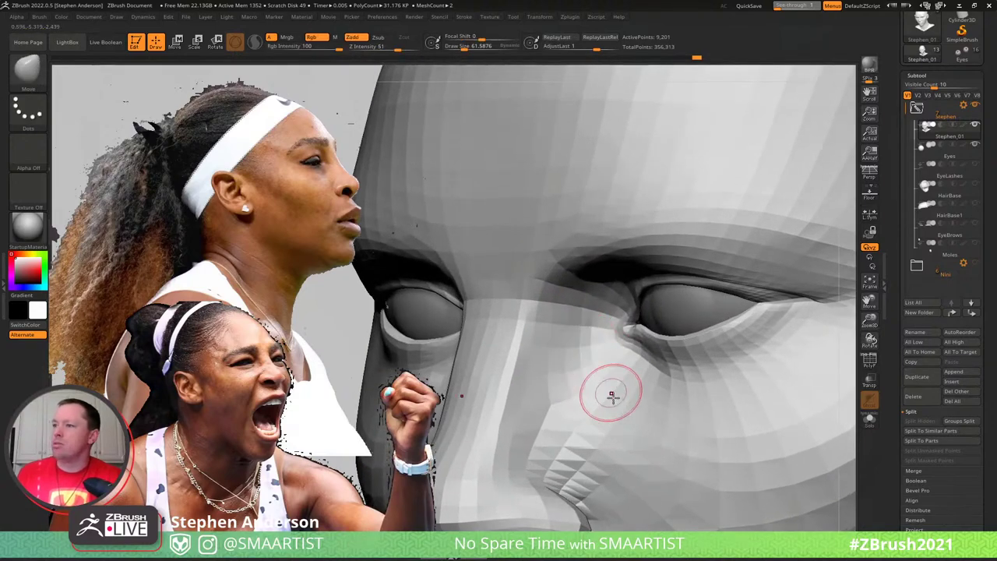
key("ctrl+shift")
key("ctrl+shift")
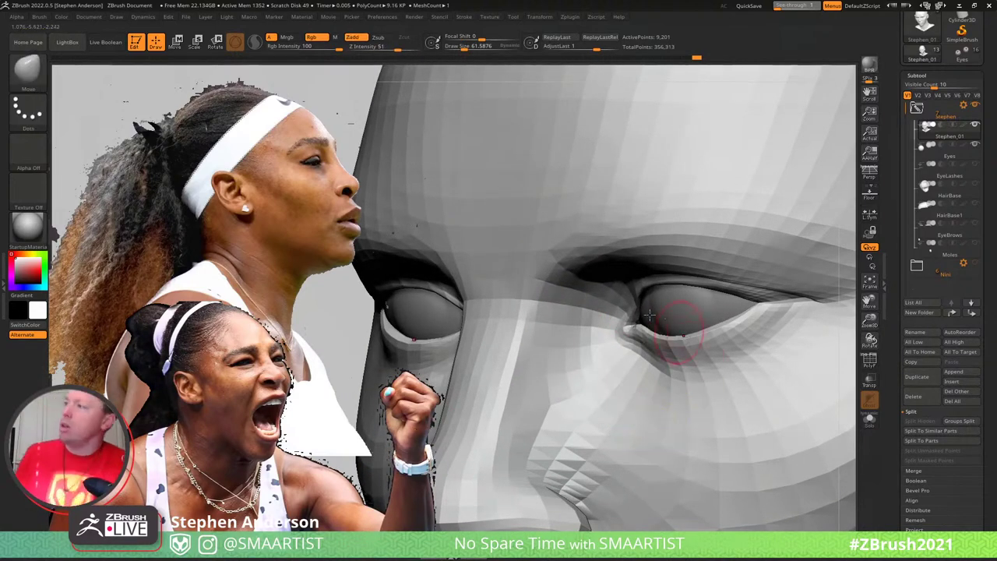
mouse_move(556, 361)
right_mouse_down()
mouse_move(598, 360)
mouse_move(601, 276)
right_mouse_up()
left_click_drag(511, 250, 510, 295, "shift")
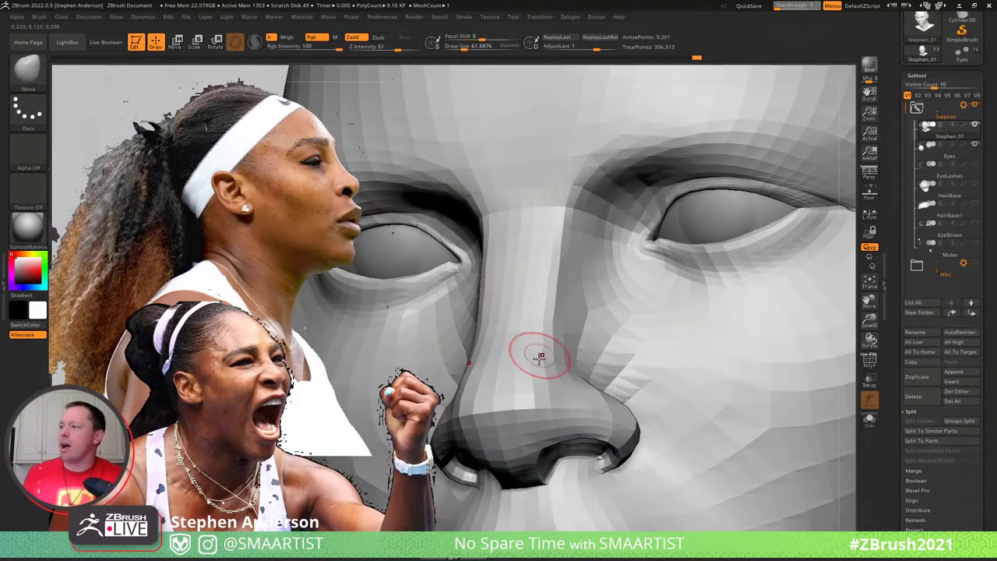
Adjust the nose tip and nostril wing in profile with the Move brush at about 81, and check the whole face
mouse_move(534, 351)
right_mouse_down()
mouse_move(504, 400)
mouse_move(507, 379)
right_mouse_up()
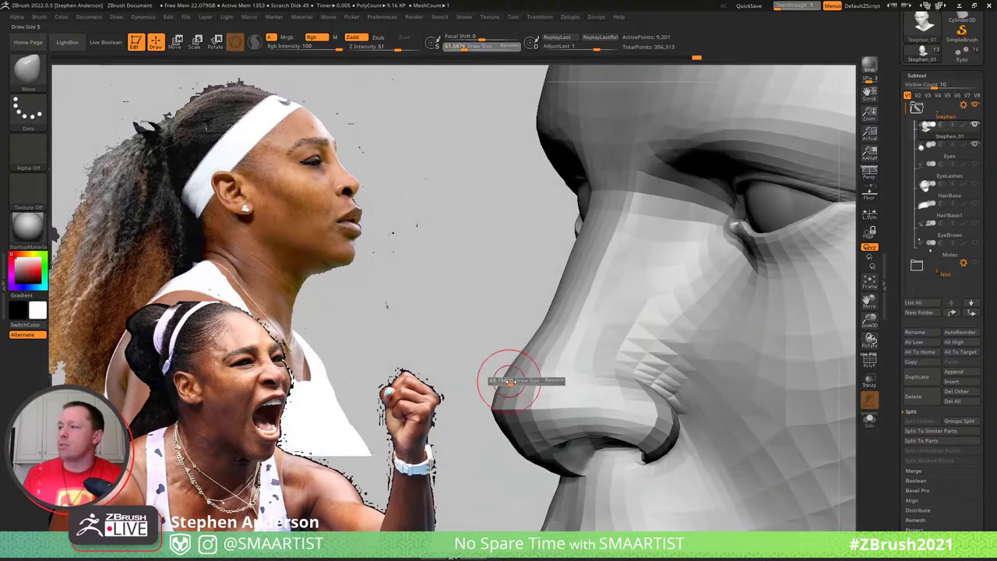
left_click_drag(512, 382, 511, 382)
left_click_drag(511, 381, 524, 381)
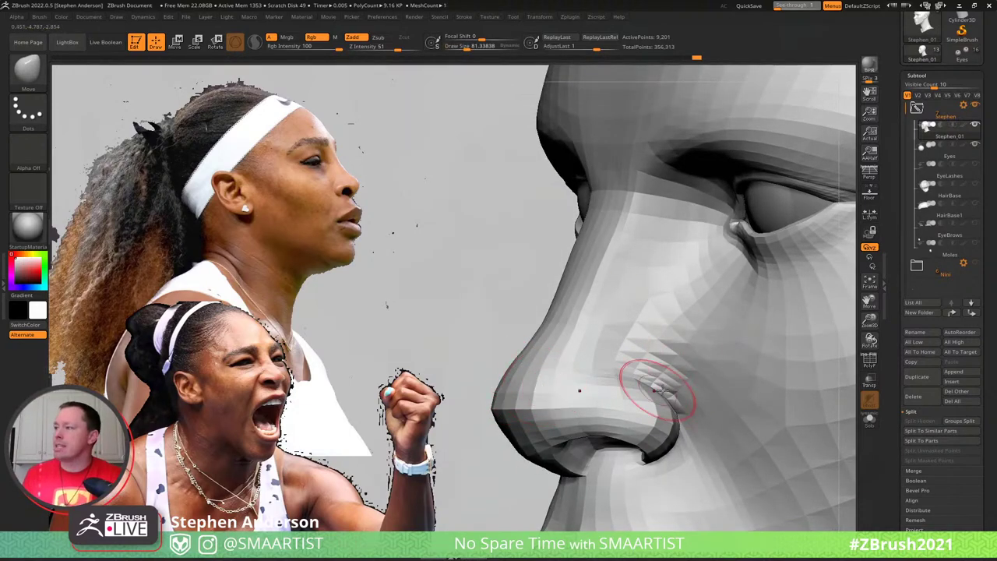
mouse_move(660, 390)
right_mouse_down()
mouse_move(678, 424)
mouse_move(647, 408)
right_mouse_up()
mouse_move(686, 444)
right_mouse_down("ctrl")
mouse_move(707, 417)
mouse_move(697, 430)
mouse_move(636, 372)
mouse_move(691, 391)
right_mouse_up("ctrl")
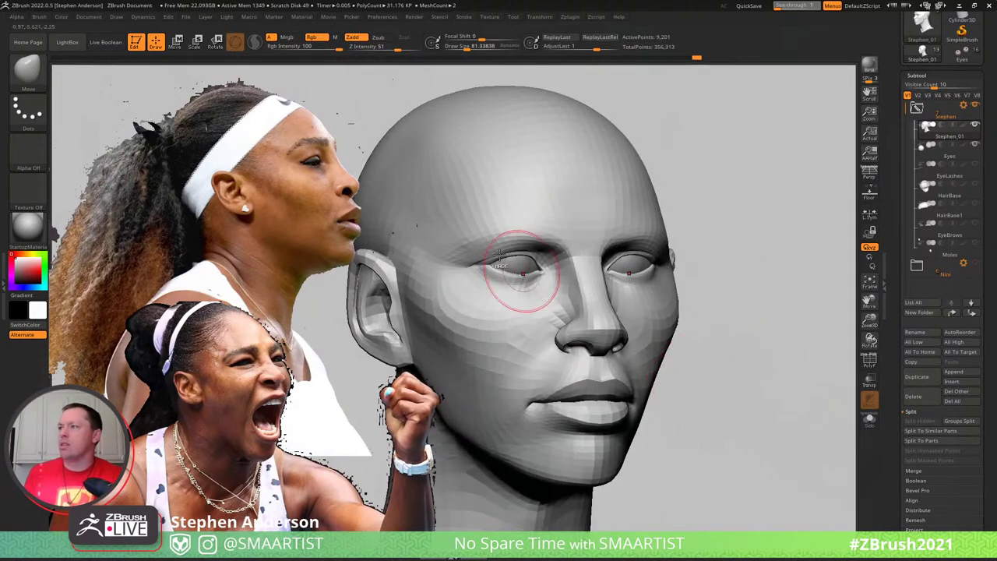
right_click_drag(500, 255, 525, 315, "ctrl")
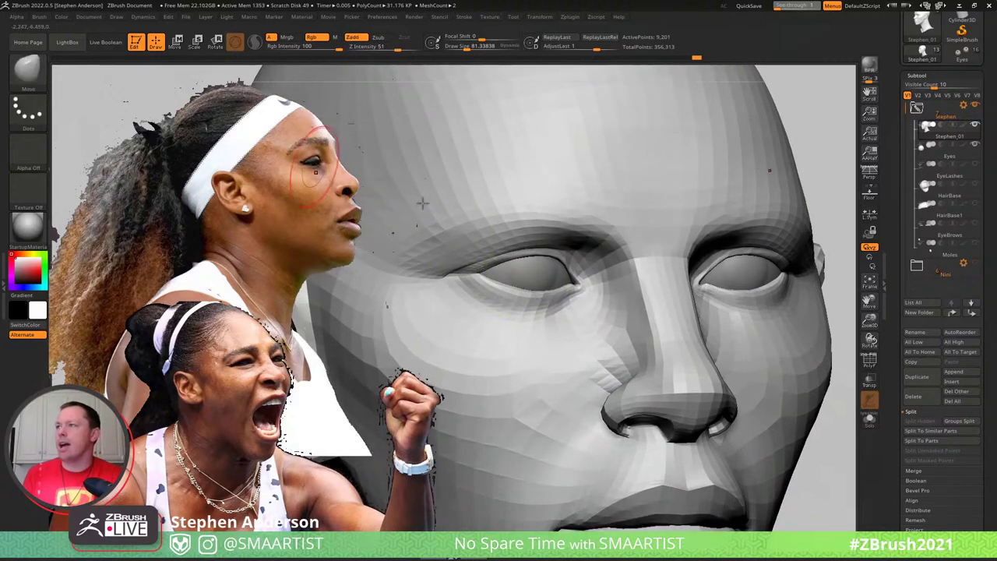
Step the head down to a lower subdivision level with the wireframe displayed, and hide the polygon loop along the eyelid rim
key("shift+f")
mouse_move(544, 261)
right_mouse_down("ctrl")
mouse_move(562, 293)
mouse_move(516, 265)
mouse_move(543, 259)
mouse_move(522, 267)
right_mouse_up("ctrl")
key("b")
key("m")
key("v")
left_click_drag(519, 263, 533, 266)
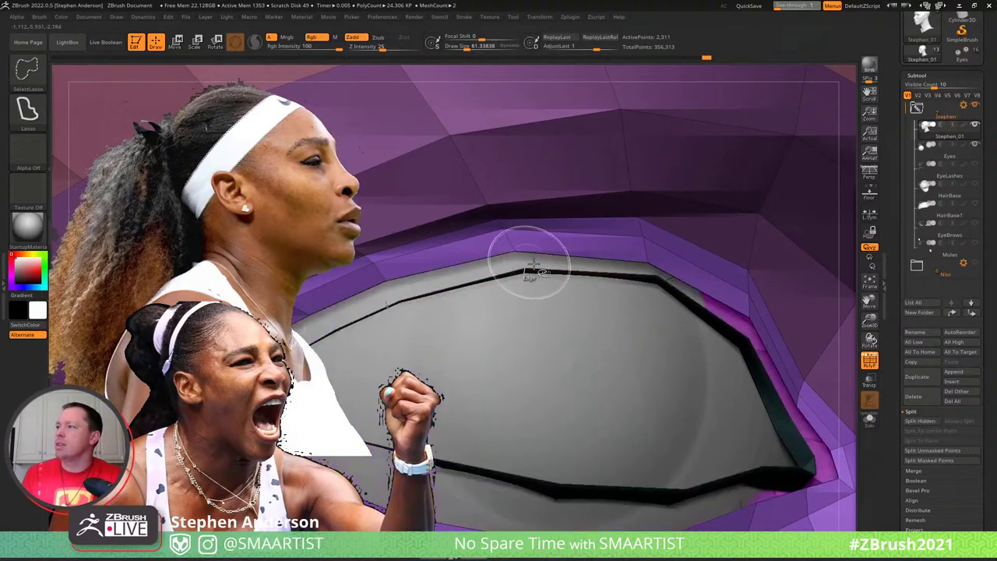
mouse_move(701, 321)
right_mouse_down()
mouse_move(668, 269)
mouse_move(572, 198)
right_mouse_up()
left_click(677, 274, "ctrl+shift")
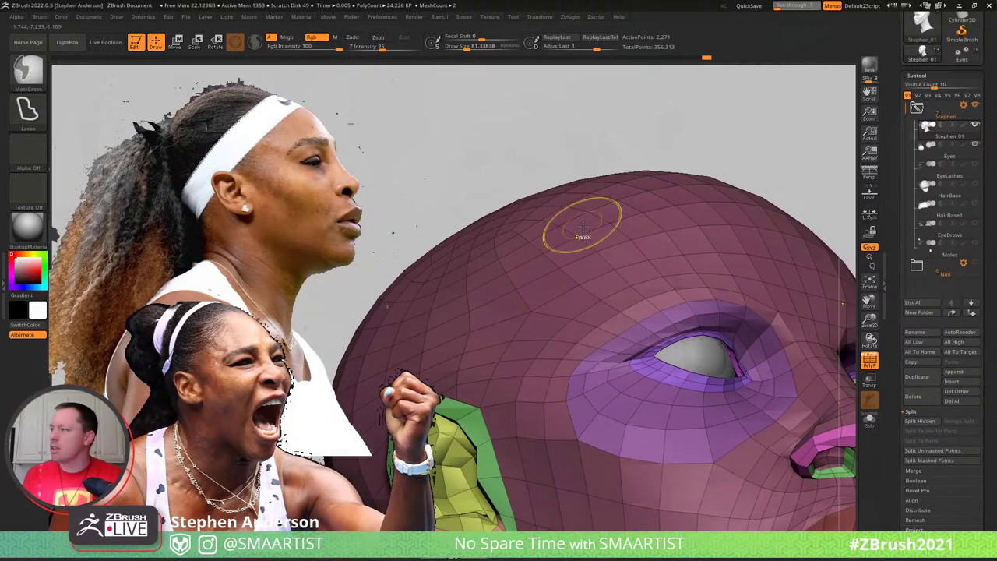
Mask the head except for the eyelid rims, and soften the mask around the eye corners
left_click(766, 161, "ctrl")
right_click_drag(708, 376, 656, 361, "ctrl")
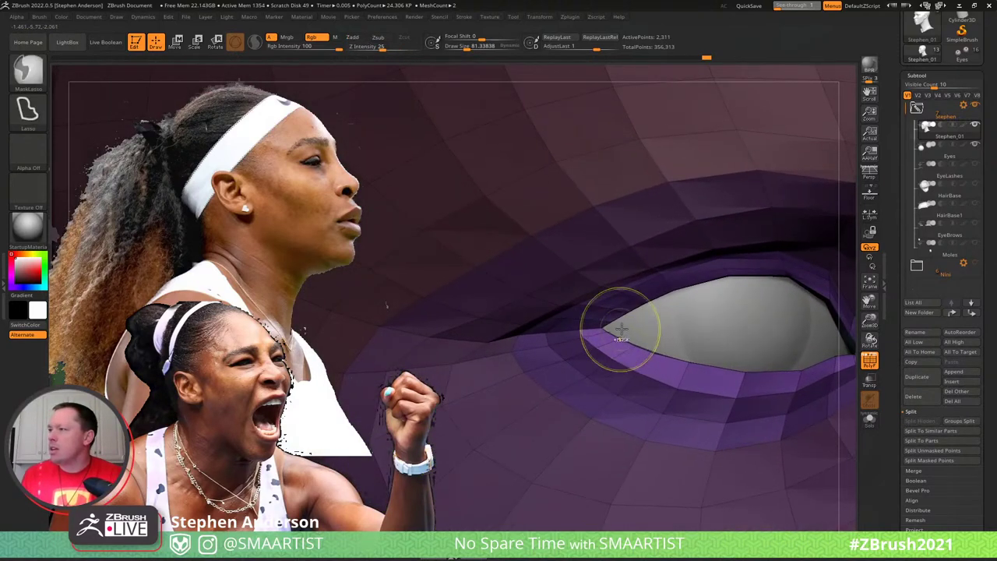
left_click_drag(620, 327, 619, 326, "ctrl")
mouse_move(553, 332)
left_mouse_down("ctrl")
mouse_move(631, 390)
mouse_move(779, 390)
mouse_move(833, 347)
mouse_move(818, 350)
left_mouse_up("ctrl")
right_click_drag(812, 356, 604, 387, "alt")
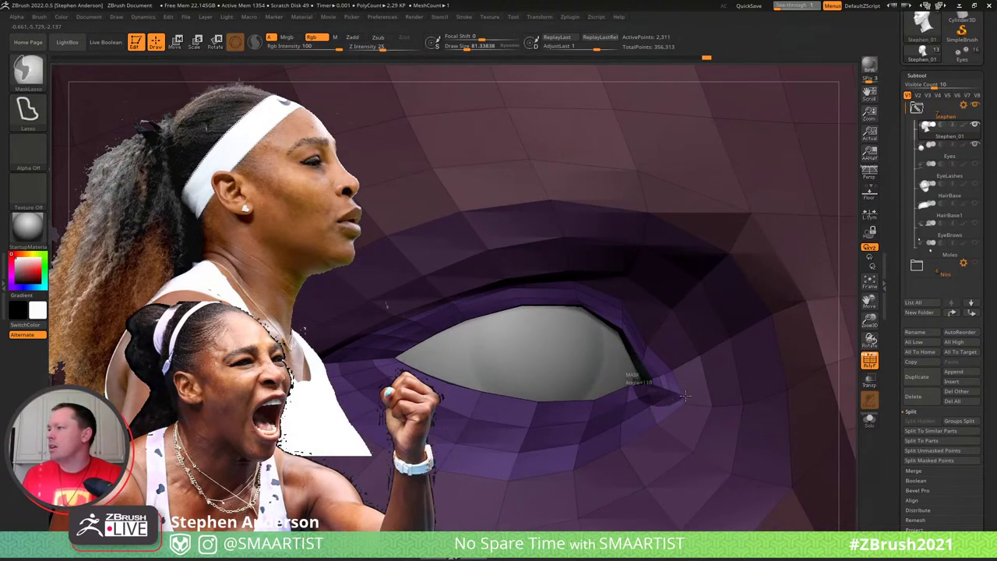
left_click_drag(682, 393, 681, 395, "ctrl")
mouse_move(678, 378)
right_mouse_down("ctrl")
mouse_move(601, 327)
mouse_move(615, 321)
mouse_move(550, 321)
right_mouse_up("ctrl")
right_click_drag(475, 341, 528, 345)
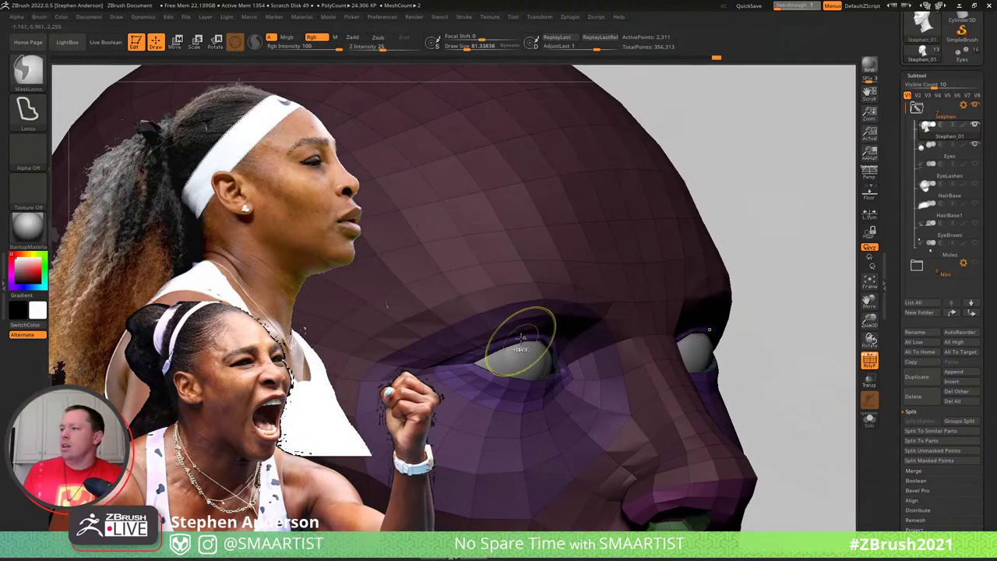
Lower the upper eyelid rim over the eyeball with the Move brush at about 274
key("s")
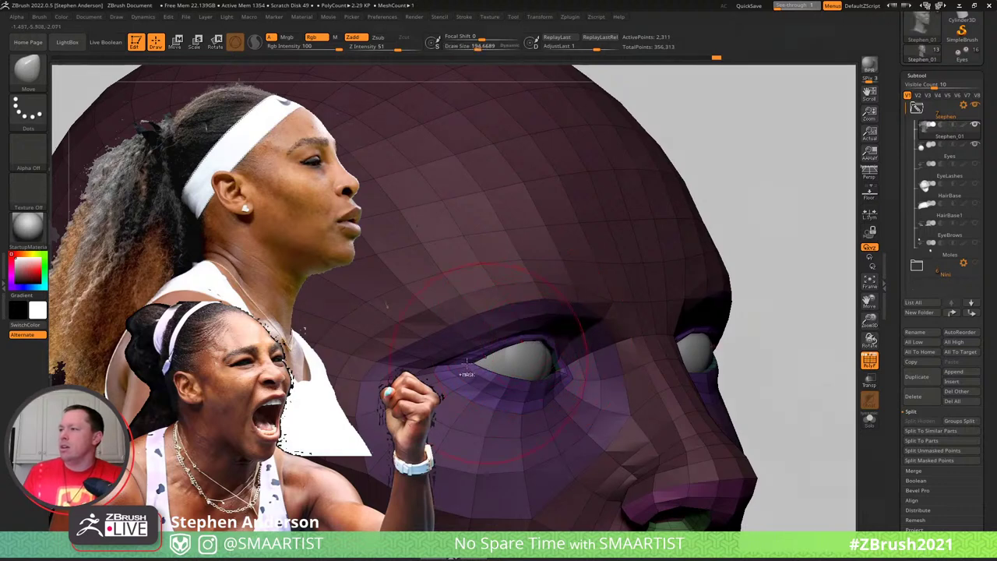
right_click_drag(468, 363, 504, 357, "ctrl")
mouse_move(503, 357)
left_mouse_down("ctrl")
mouse_move(469, 350)
mouse_move(496, 438)
mouse_move(749, 433)
mouse_move(759, 413)
left_mouse_up("ctrl")
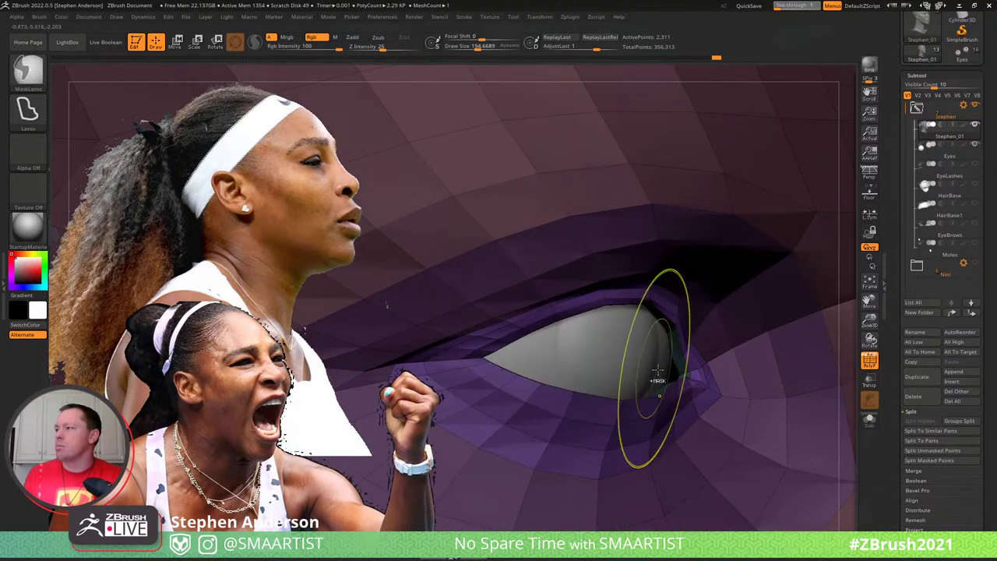
right_click_drag(667, 375, 651, 375)
mouse_move(651, 382)
left_mouse_down("ctrl")
mouse_move(681, 424)
mouse_move(765, 383)
mouse_move(743, 389)
left_mouse_up("ctrl")
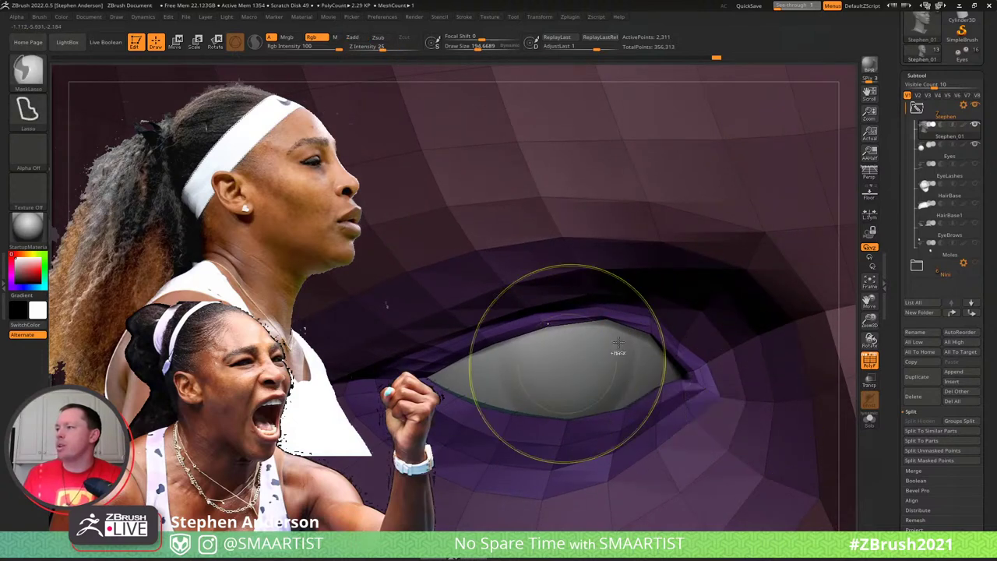
key("s")
left_click_drag(577, 323, 577, 334)
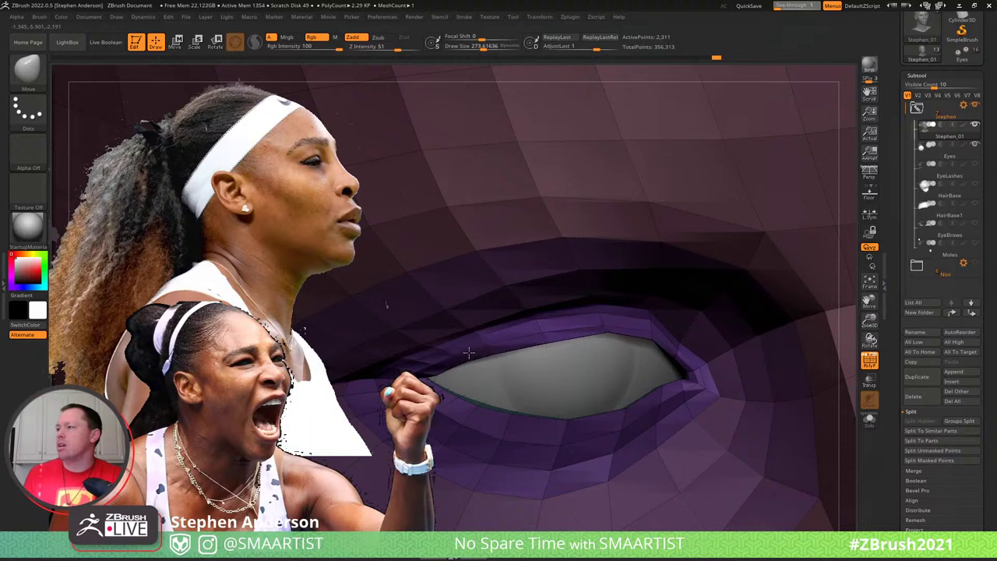
mouse_move(608, 331)
right_mouse_down()
mouse_move(621, 327)
mouse_move(557, 343)
right_mouse_up()
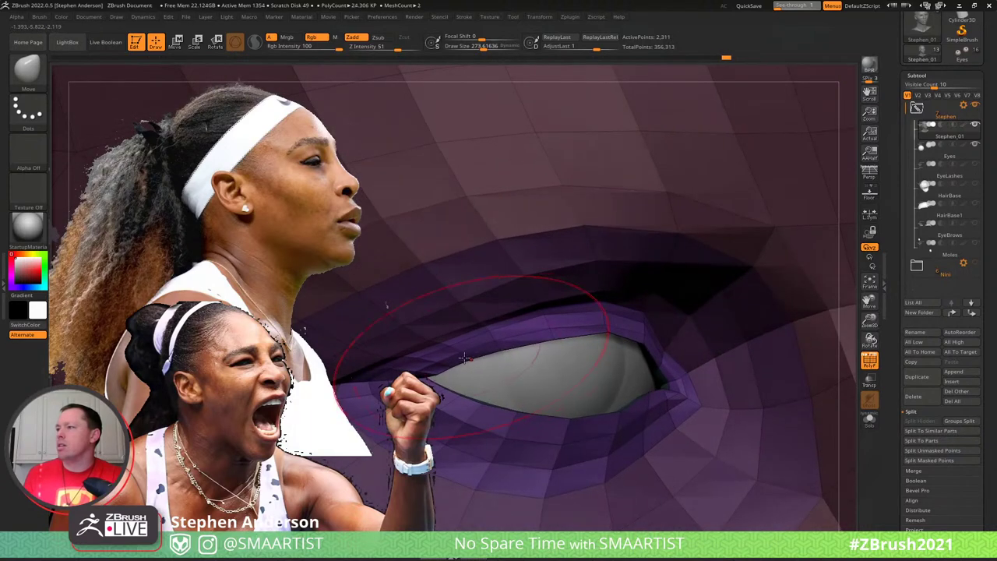
Shape the upper lid near the outer eye corner with the Move brush at about 151 and 77
key("s")
left_click_drag(463, 360, 468, 360)
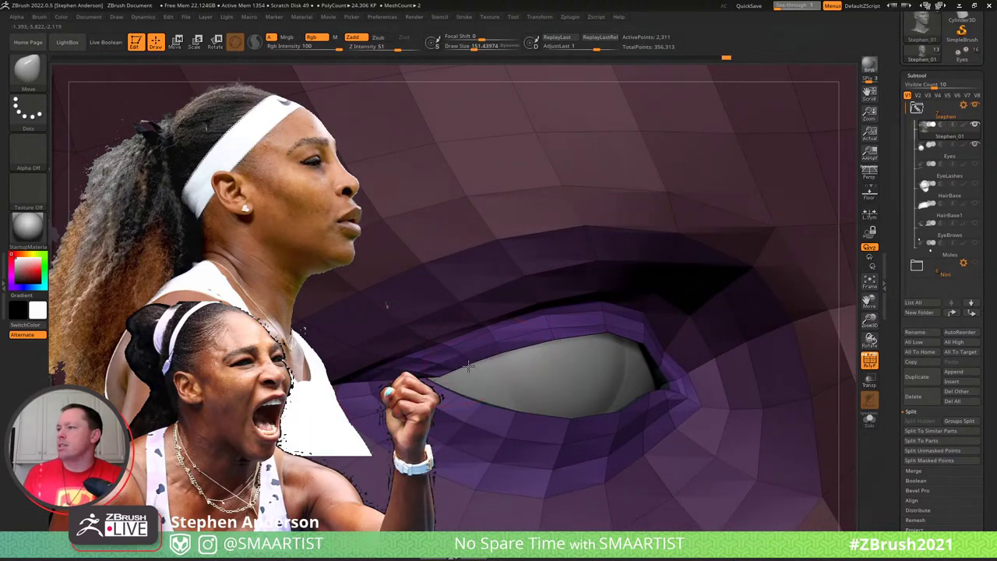
mouse_move(455, 373)
right_mouse_down("ctrl")
mouse_move(460, 388)
mouse_move(497, 351)
right_mouse_up("ctrl")
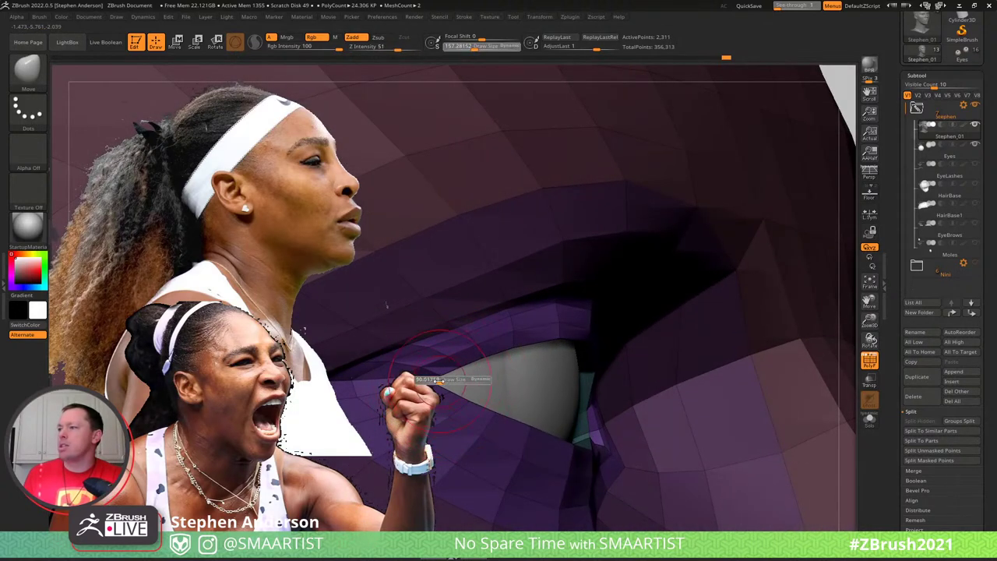
left_click_drag(439, 380, 429, 375)
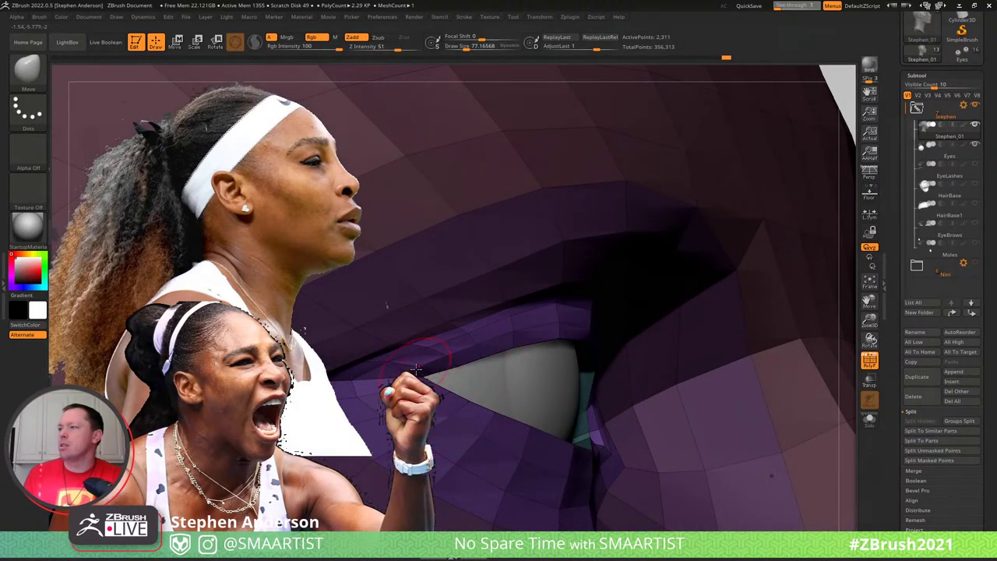
Adjust the inner half of the upper lid rim with the Move brush at about 86, and check the whole face
right_click_drag(540, 329, 732, 356)
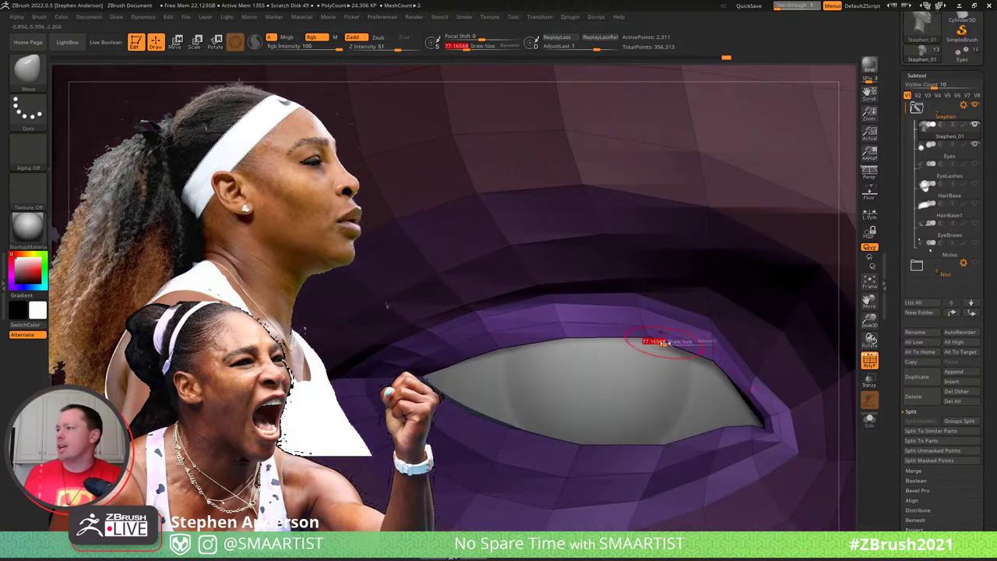
left_click_drag(665, 343, 649, 335)
key("s")
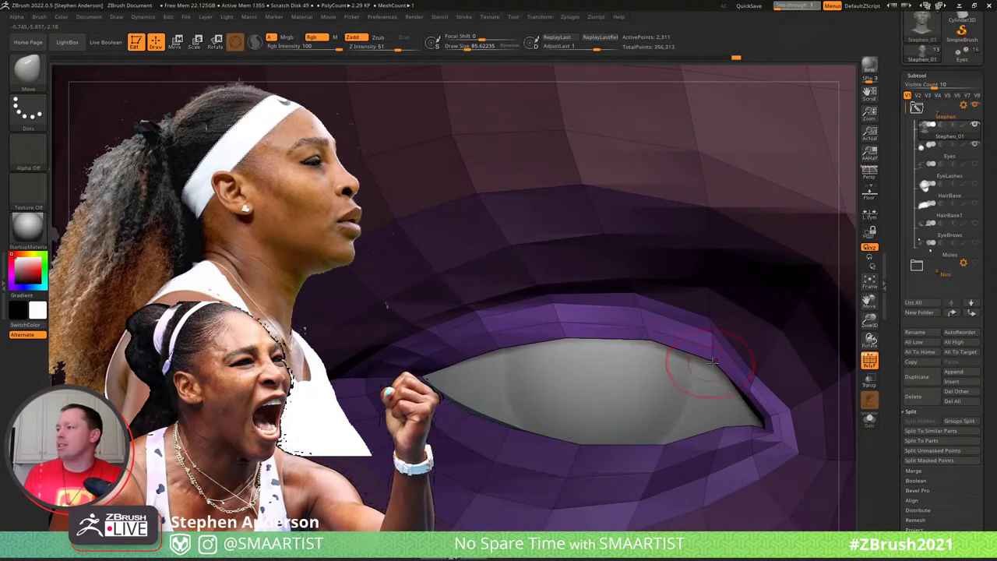
right_click_drag(746, 401, 706, 356, "ctrl")
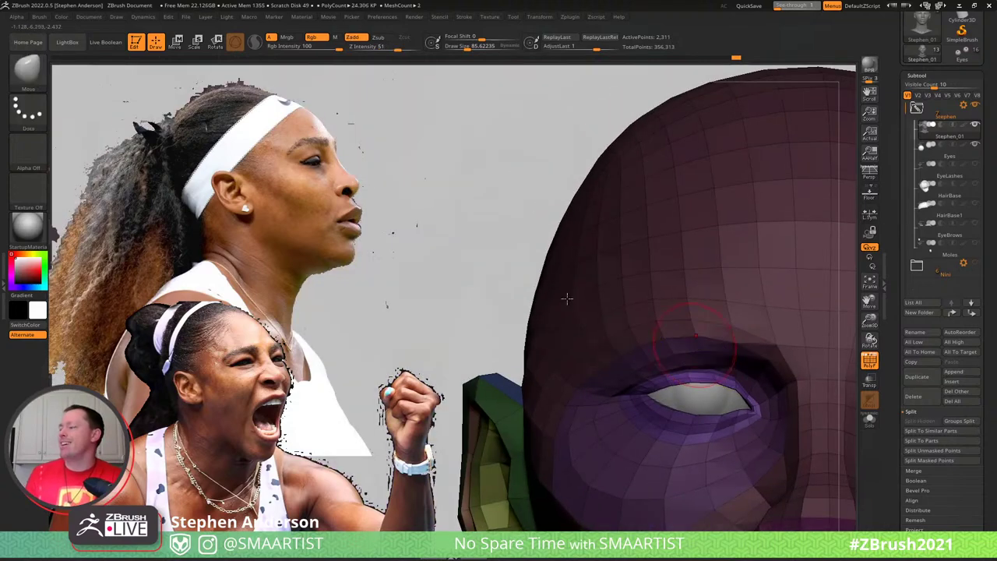
right_click_drag(771, 371, 586, 301, "alt")
right_click_drag(730, 329, 739, 273, "ctrl")
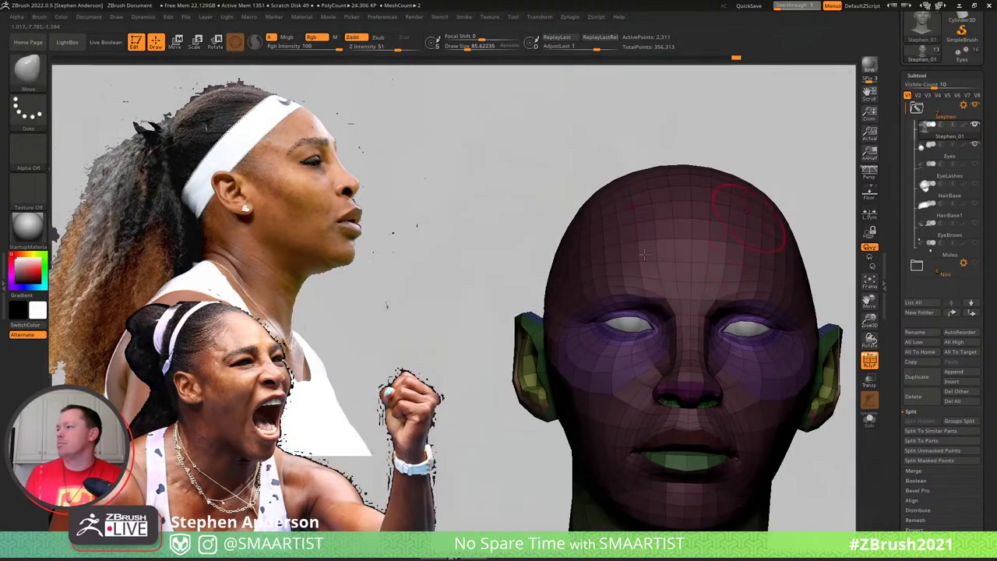
right_click_drag(615, 261, 696, 269)
Replace the mask with one that leaves only the eye socket and eyelid polygroups free, and soften its edge
right_click_drag(630, 289, 819, 188, "ctrl")
left_click(819, 189, "ctrl")
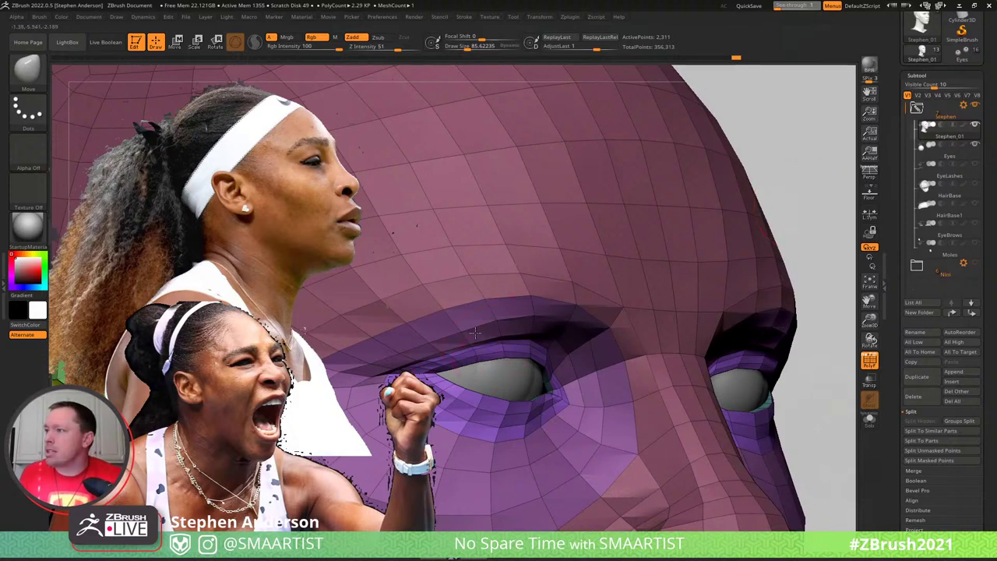
right_click_drag(476, 334, 532, 319)
left_click(534, 320, "ctrl+shift")
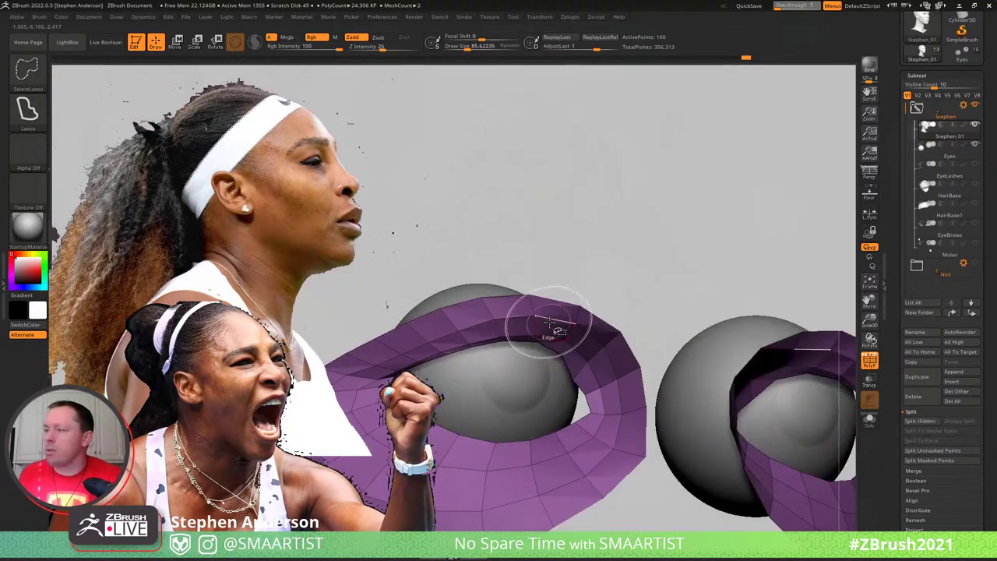
left_click(574, 300, "ctrl")
left_click(589, 251, "ctrl+shift")
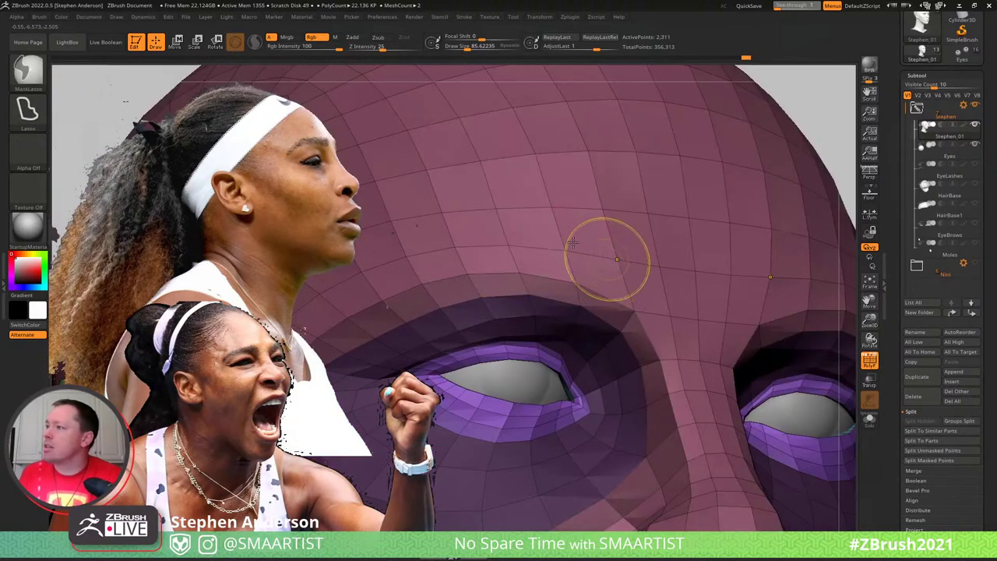
mouse_move(606, 256)
right_mouse_down()
mouse_move(683, 195)
mouse_move(719, 151)
mouse_move(771, 157)
right_mouse_up()
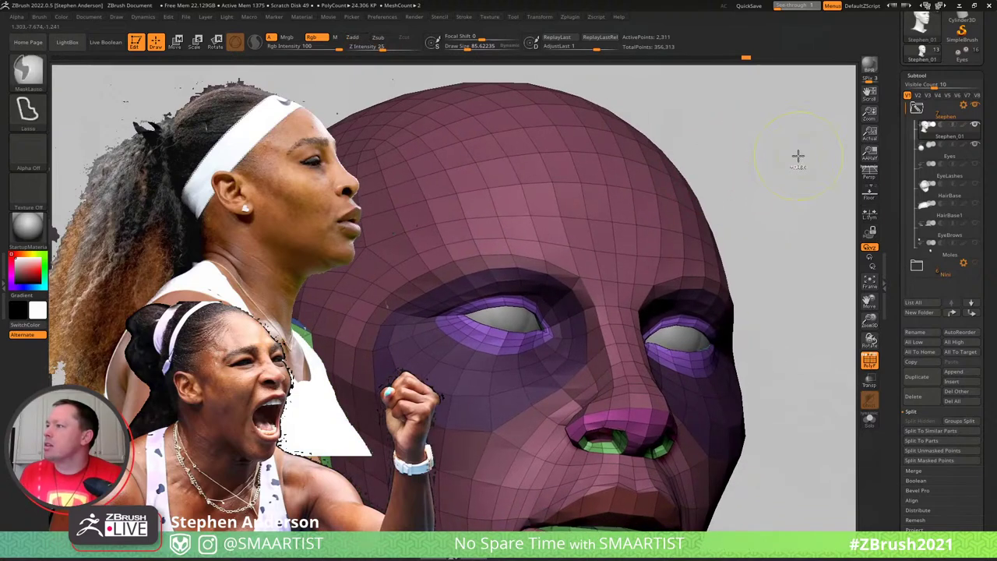
left_click(795, 161, "ctrl")
right_click_drag(491, 314, 504, 337, "ctrl")
left_click(526, 288, "ctrl")
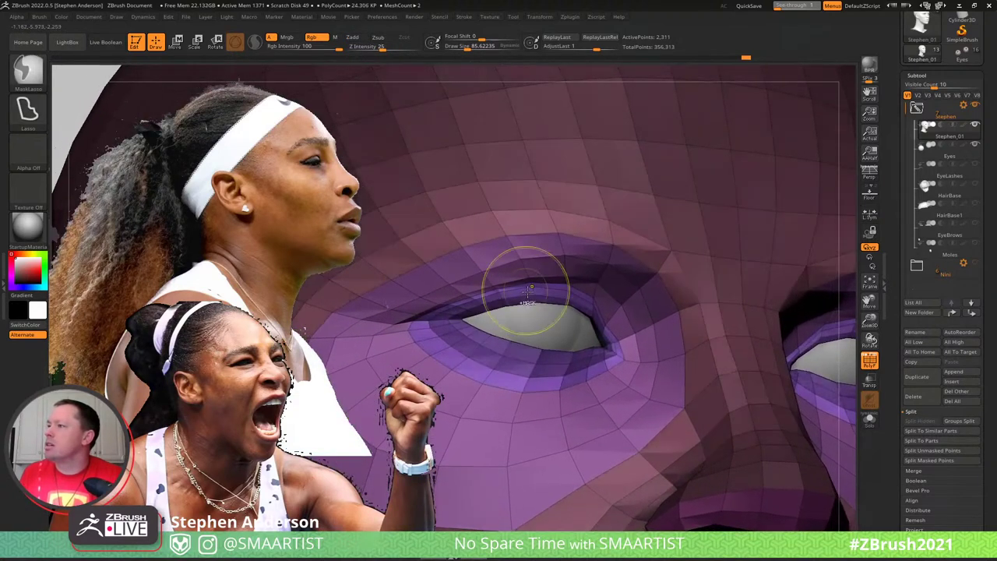
Pull the fold above the upper eyelid down with the Move brush at about 182, and hide the wireframe
left_click_drag(452, 296, 458, 309)
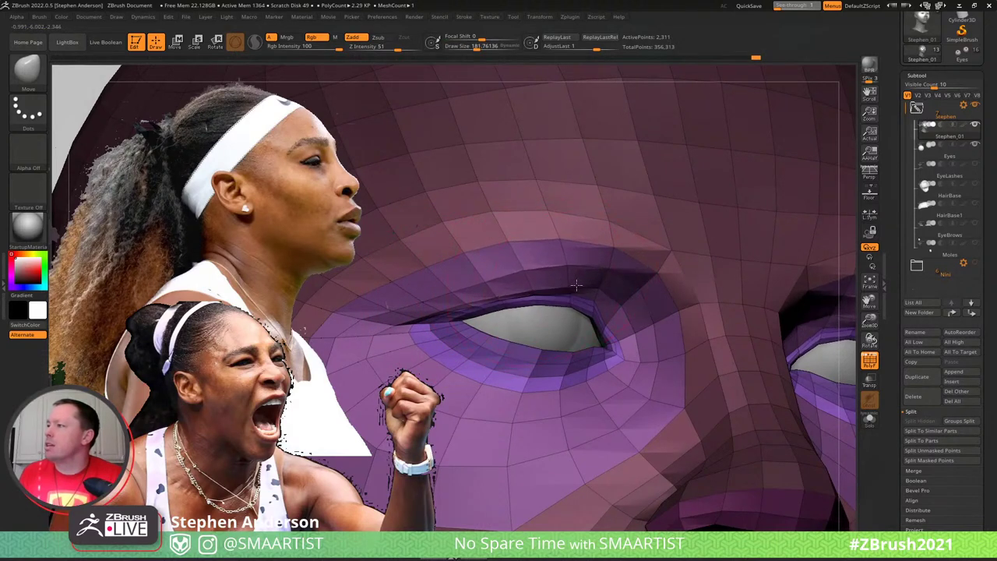
mouse_move(593, 295)
right_mouse_down()
mouse_move(645, 289)
mouse_move(585, 285)
right_mouse_up()
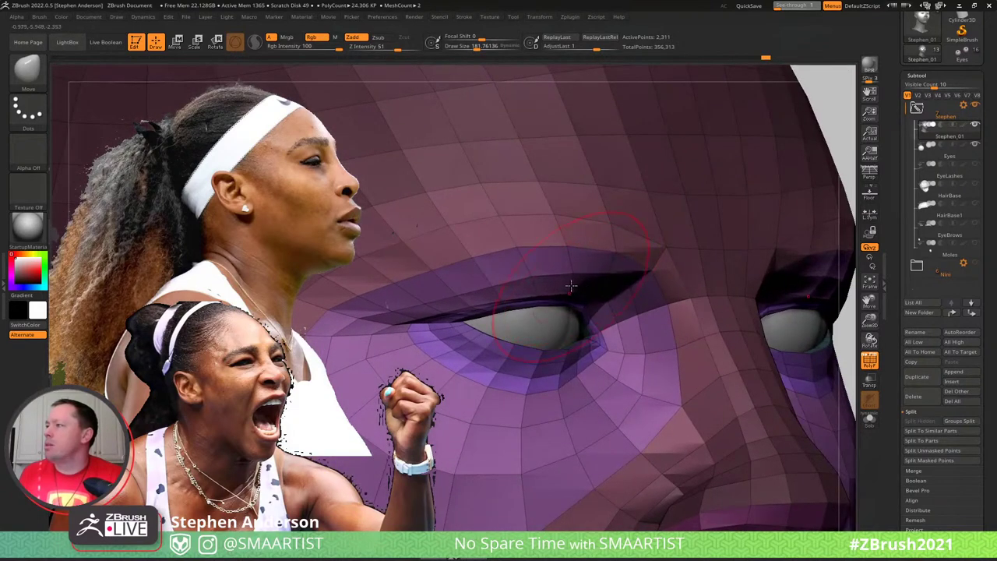
key("ctrl")
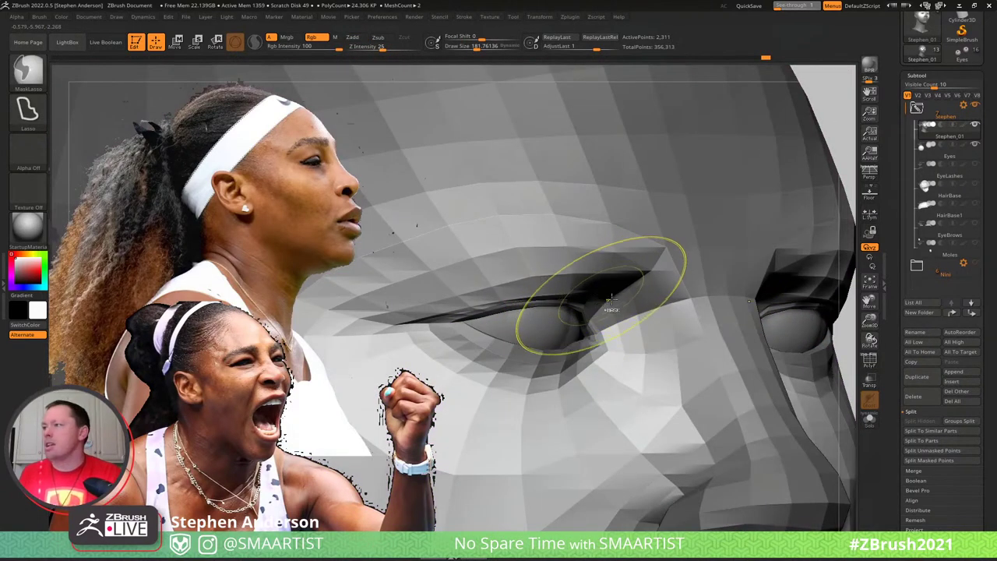
mouse_move(612, 301)
right_mouse_down("ctrl")
mouse_move(514, 246)
mouse_move(758, 229)
mouse_move(639, 230)
mouse_move(707, 229)
right_mouse_up("ctrl")
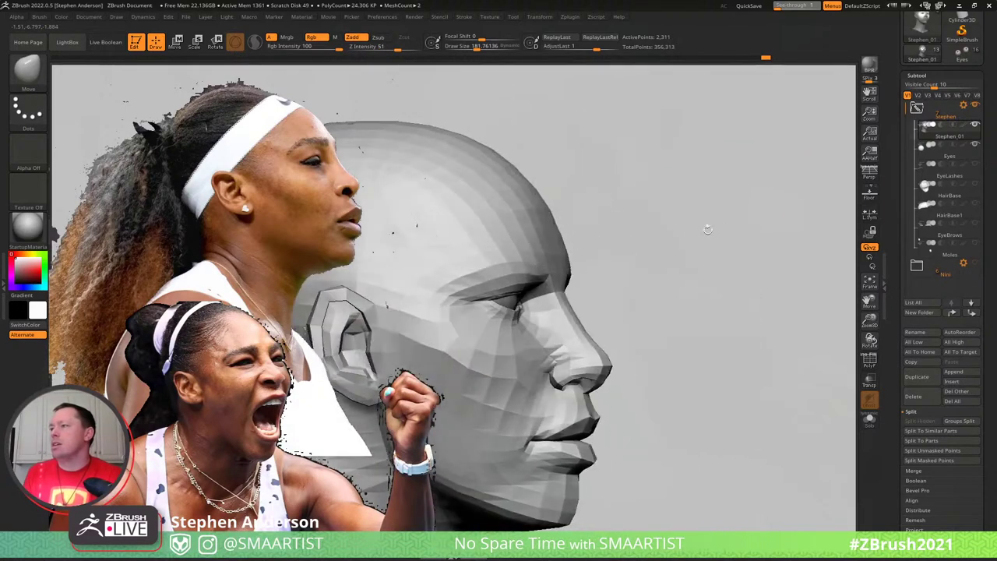
Refine the outer end of the brow and eye socket in profile with the Move brush at about 81
mouse_move(484, 288)
right_mouse_down("ctrl")
mouse_move(454, 319)
mouse_move(475, 299)
right_mouse_up("ctrl")
key("bracketleft")
key("bracketleft")
key("bracketleft")
key("bracketleft")
key("bracketleft")
key("bracketleft")
key("bracketleft")
key("bracketleft")
key("bracketleft")
key("bracketleft")
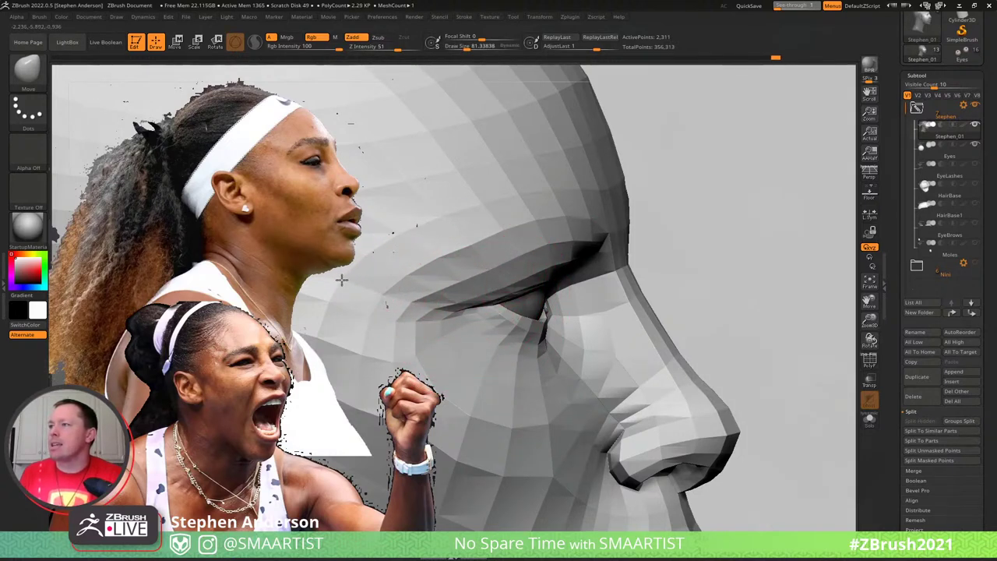
right_click_drag(439, 254, 551, 262, "alt")
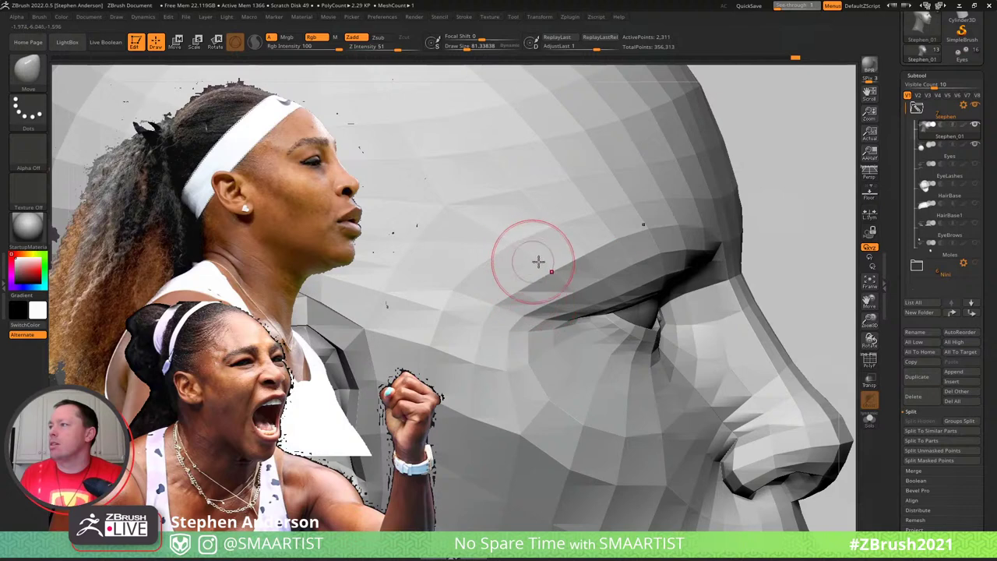
Fine-tune the fold at the outer eye with the Move brush at about 48, and check the face from the front
key("bracketleft")
key("bracketleft")
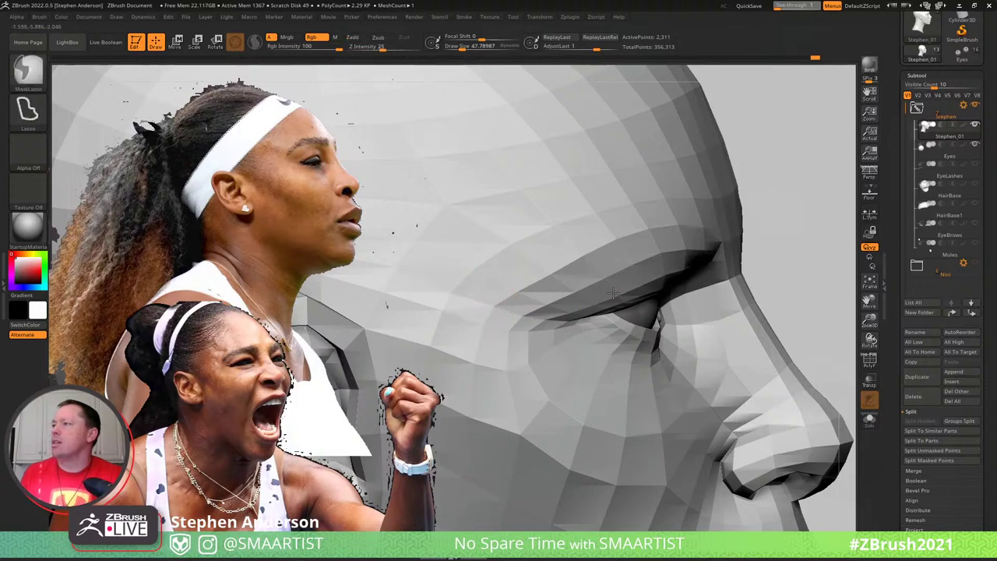
right_click_drag(459, 288, 644, 231, "ctrl")
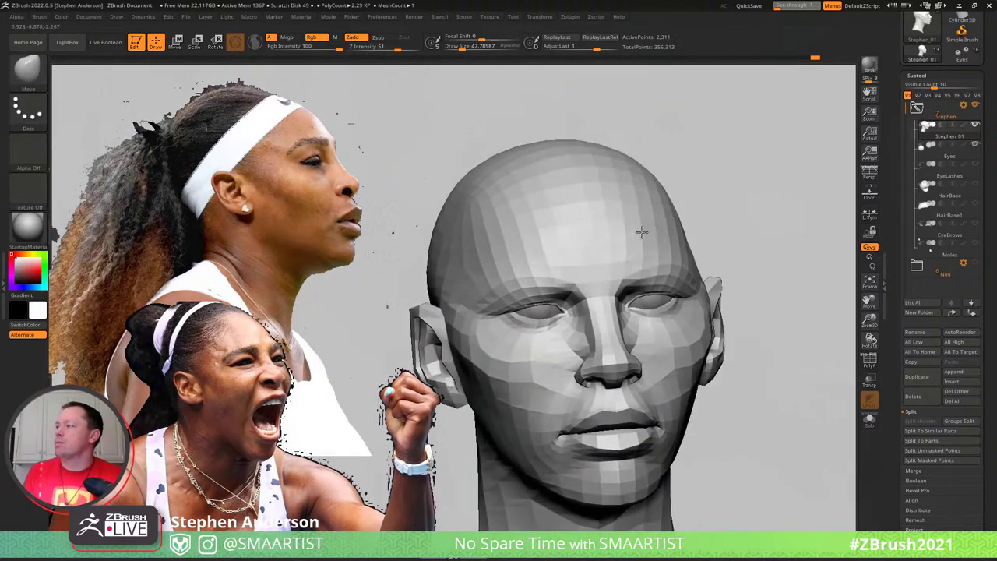
right_click_drag(728, 218, 775, 202)
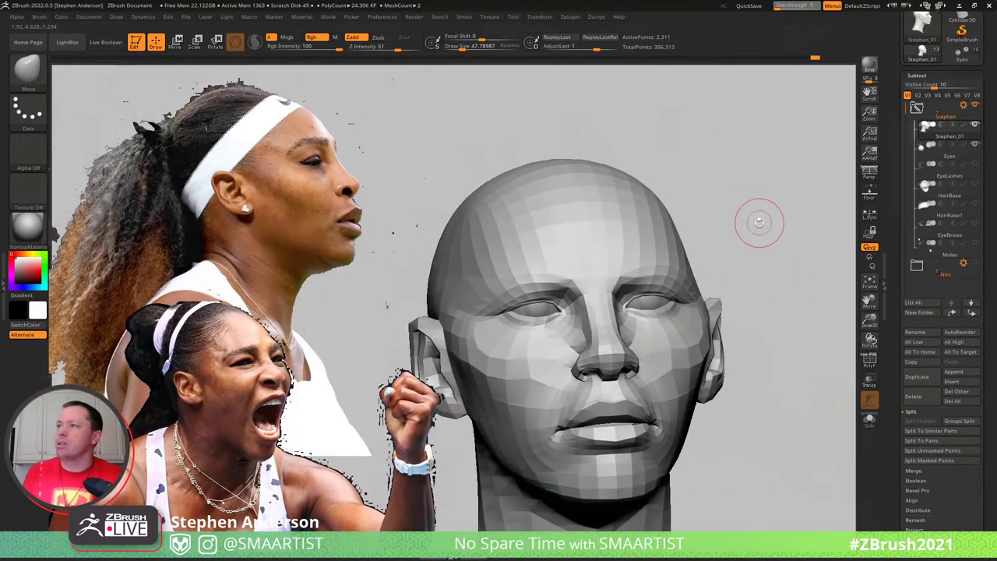
right_click_drag(759, 224, 789, 222)
Reshape the outer side of the skull from a raised front view with the Move brush at about 114
right_click_drag(706, 278, 771, 315, "ctrl")
key("s")
left_click_drag(772, 315, 792, 315)
right_click_drag(764, 307, 757, 309)
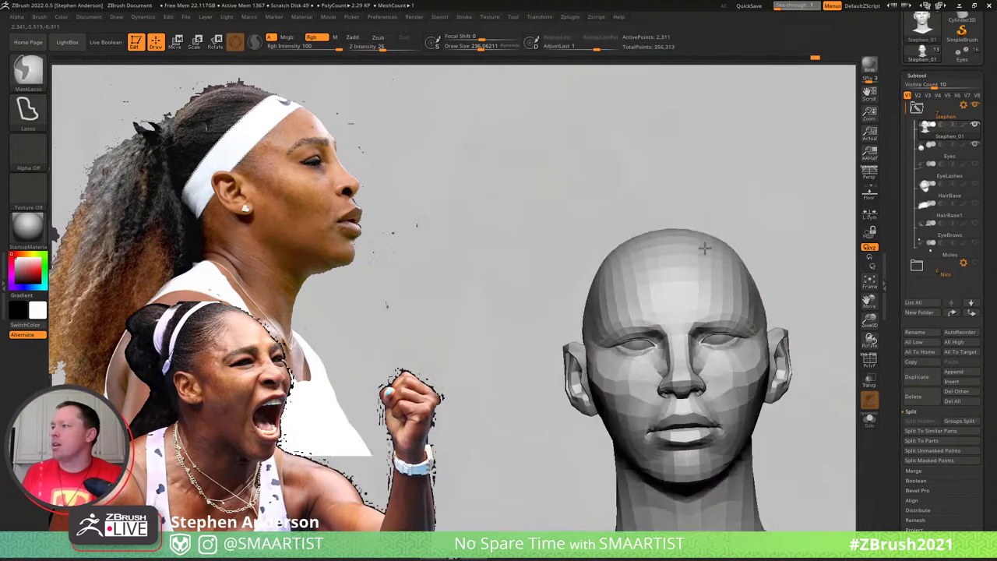
mouse_move(701, 244)
right_mouse_down()
mouse_move(781, 278)
mouse_move(588, 260)
right_mouse_up()
key("s")
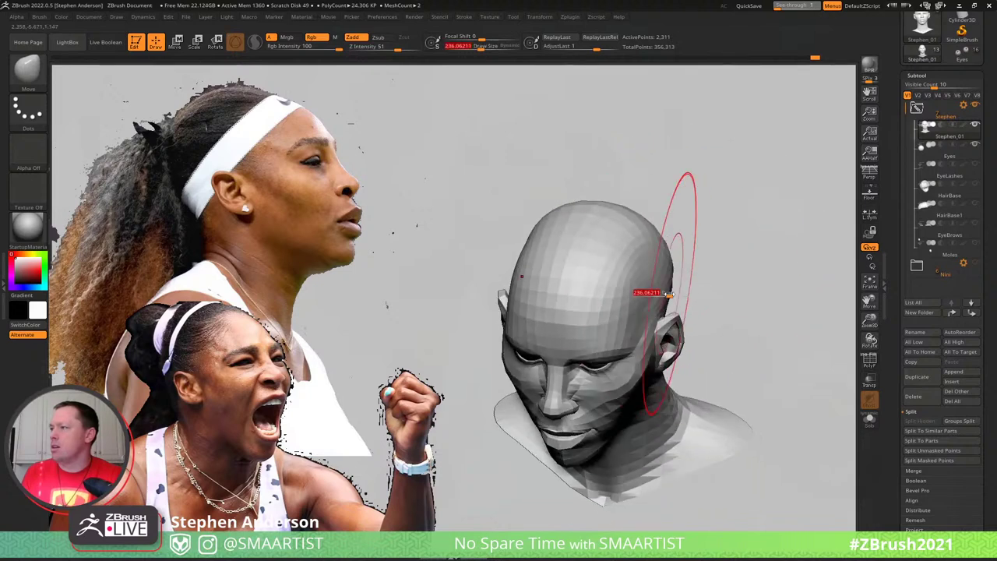
left_click_drag(672, 292, 661, 292)
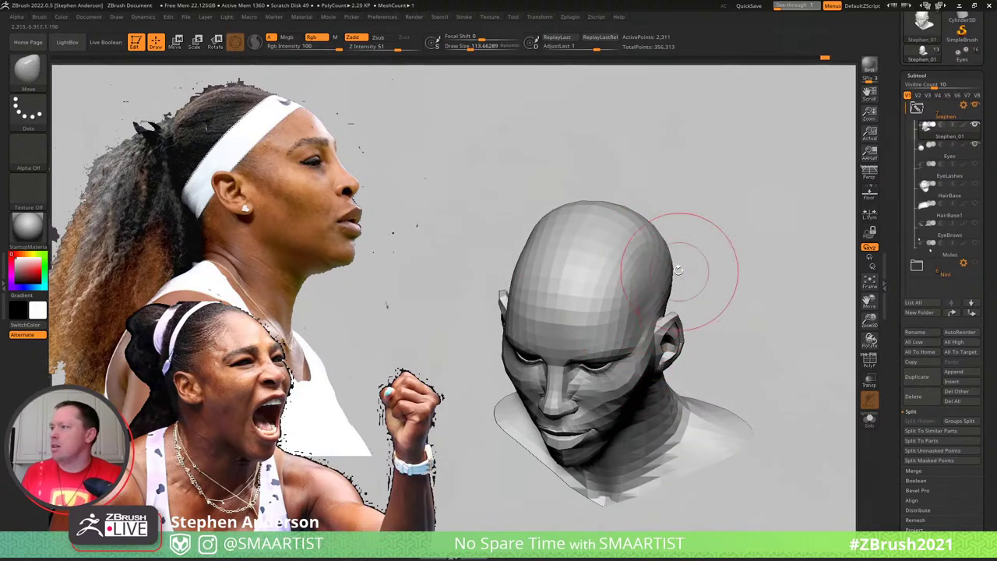
mouse_move(682, 256)
left_mouse_down()
mouse_move(684, 283)
mouse_move(667, 257)
left_mouse_up()
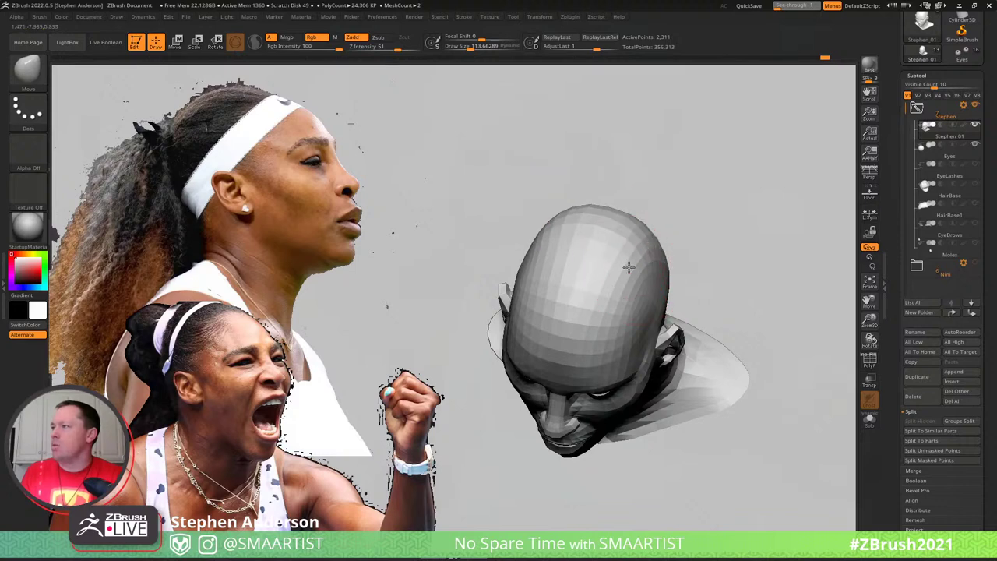
mouse_move(693, 237)
left_mouse_down()
mouse_move(699, 198)
mouse_move(697, 209)
left_mouse_up()
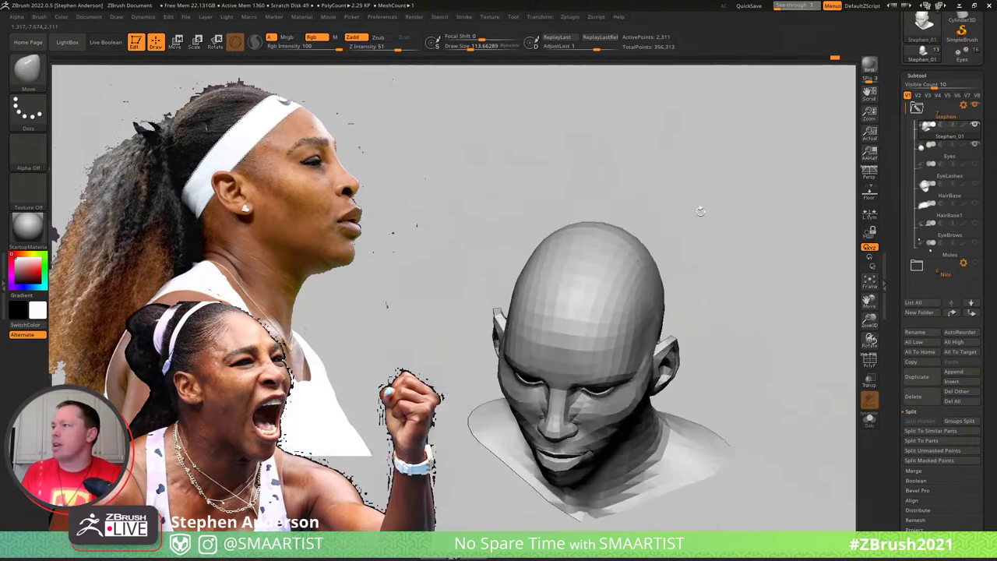
Refine the skull's upper side contour with the Move brush at about 65, and check the head in profile
key("s")
left_click_drag(533, 255, 528, 254)
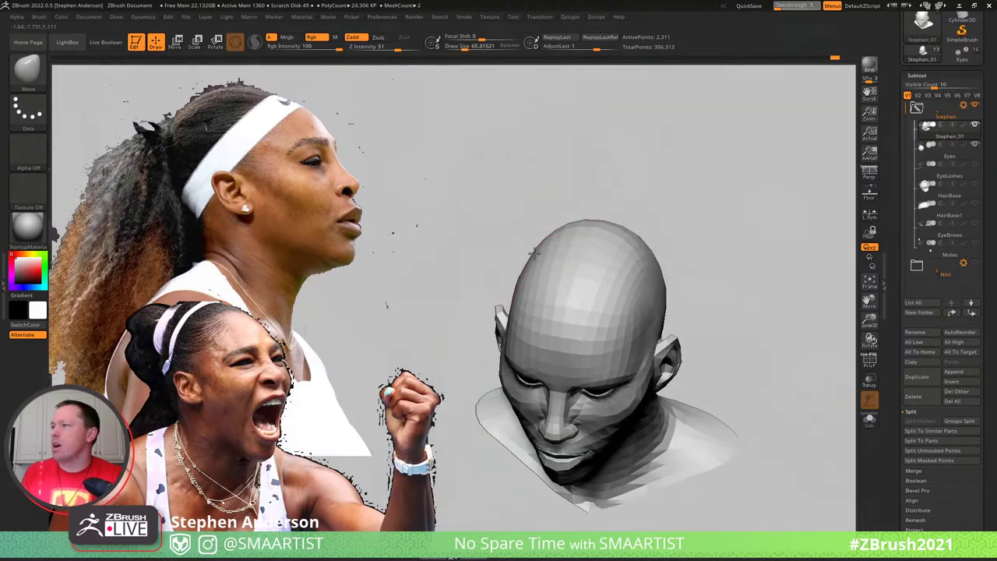
mouse_move(633, 232)
left_mouse_down()
mouse_move(690, 213)
mouse_move(663, 169)
mouse_move(706, 200)
mouse_move(650, 225)
mouse_move(696, 211)
mouse_move(692, 223)
left_mouse_up()
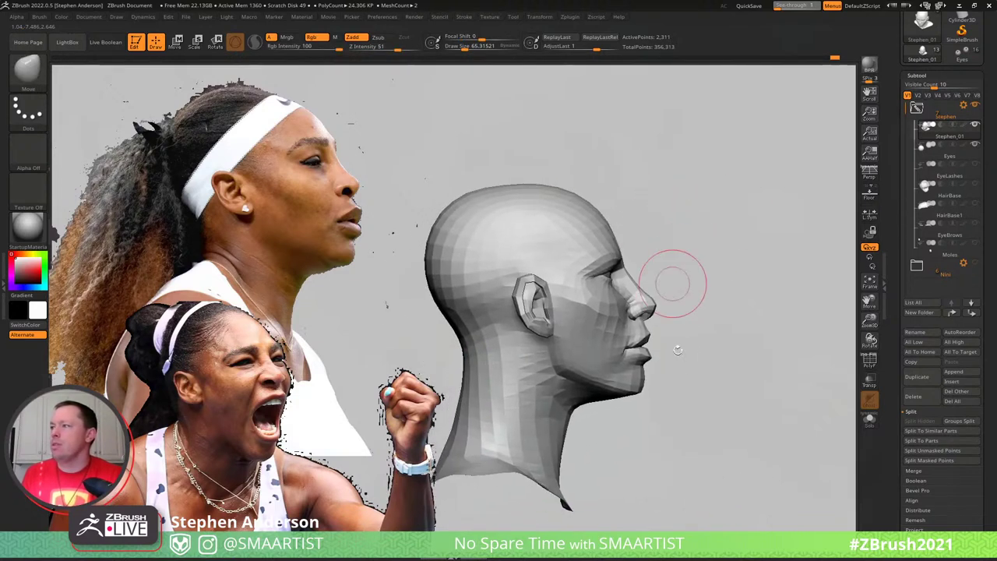
Mask the head so only the neck stays free, and shift the neck slightly forward in profile
mouse_move(680, 372)
left_mouse_down()
mouse_move(656, 328)
mouse_move(614, 382)
mouse_move(345, 375)
mouse_move(545, 529)
mouse_move(700, 477)
mouse_move(547, 384)
left_mouse_up()
key("ctrl")
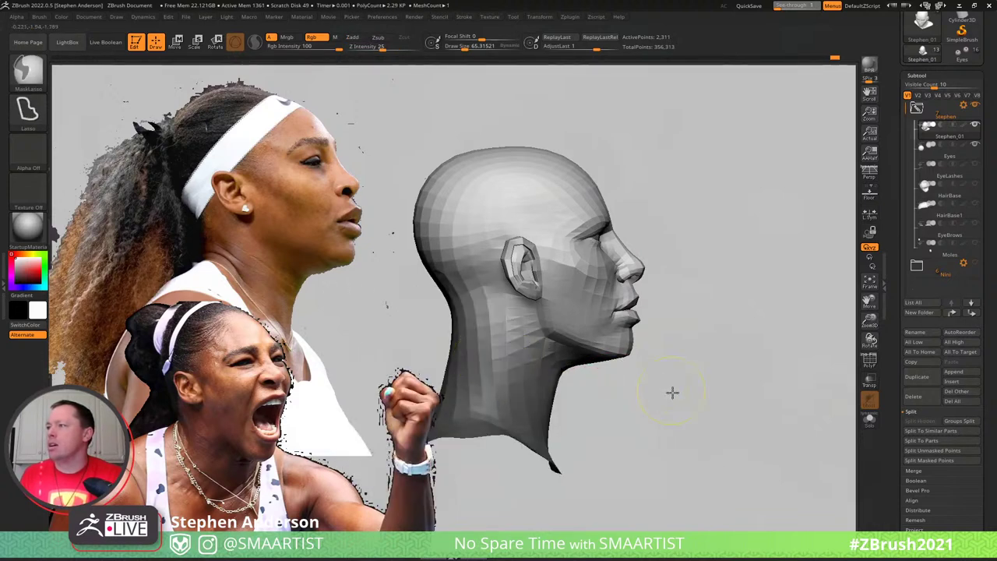
left_click(672, 394, "ctrl")
key("w")
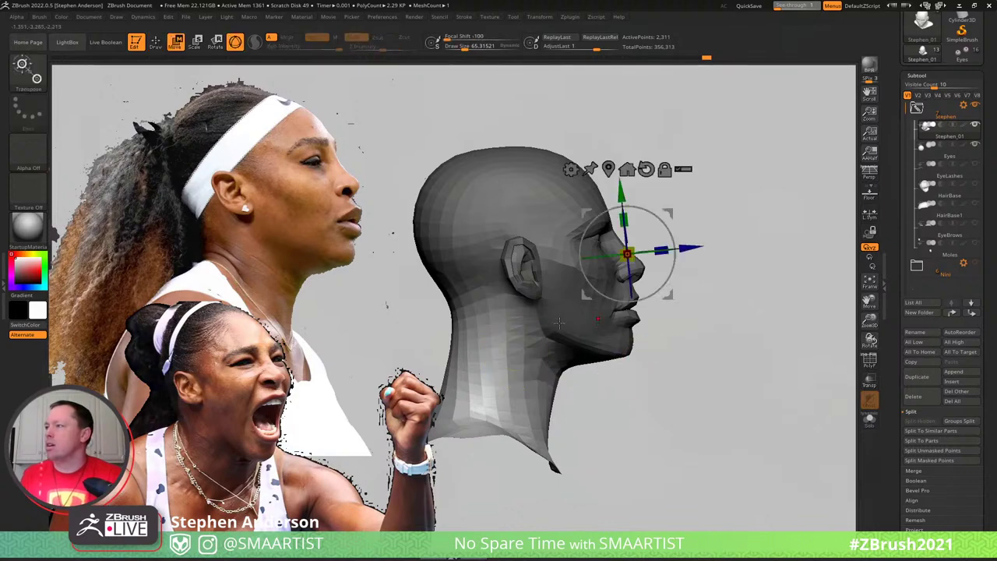
left_click_drag(677, 212, 685, 214)
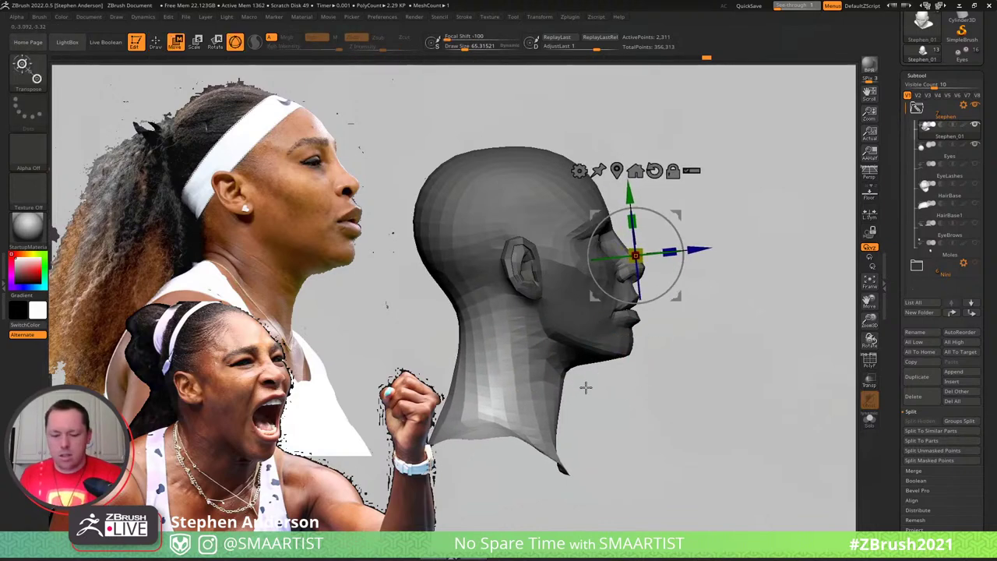
Adjust the front contour of the throat with the Move brush, enlarging it to about 114
key("b")
key("m")
key("l")
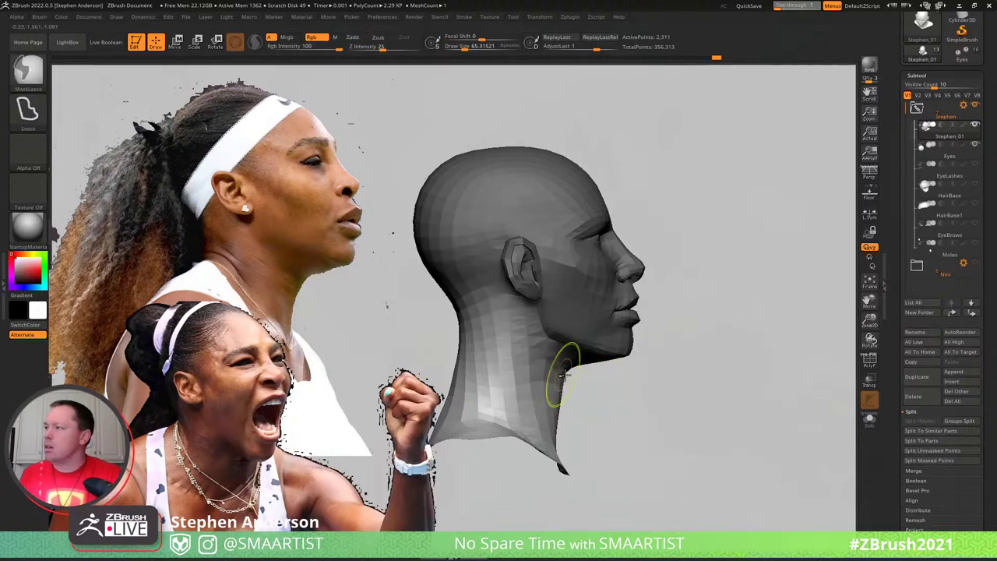
key("b")
key("m")
key("v")
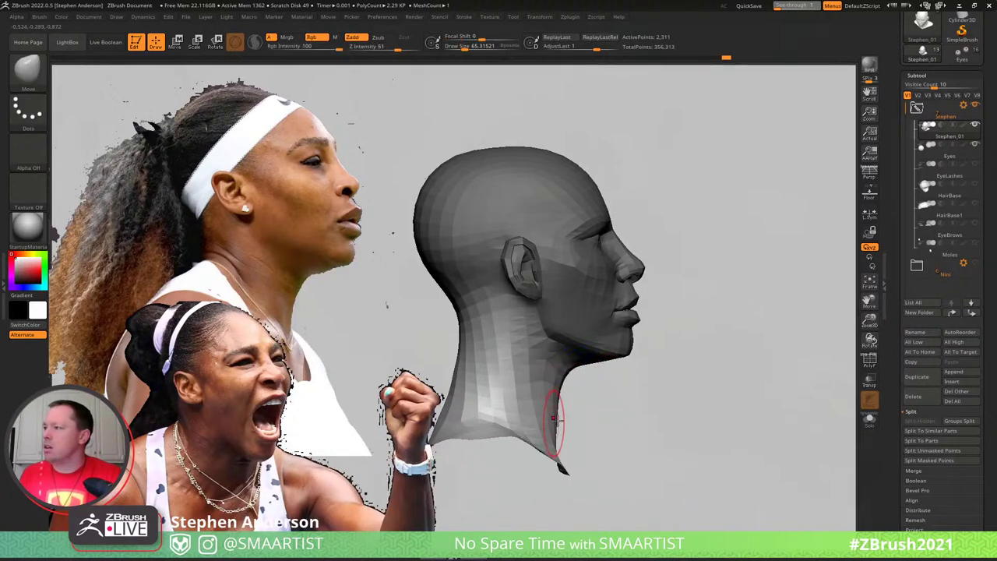
mouse_move(575, 379)
right_mouse_down()
mouse_move(546, 384)
mouse_move(590, 374)
mouse_move(565, 387)
mouse_move(567, 378)
mouse_move(534, 367)
mouse_move(526, 381)
mouse_move(510, 352)
mouse_move(527, 383)
mouse_move(531, 372)
right_mouse_up()
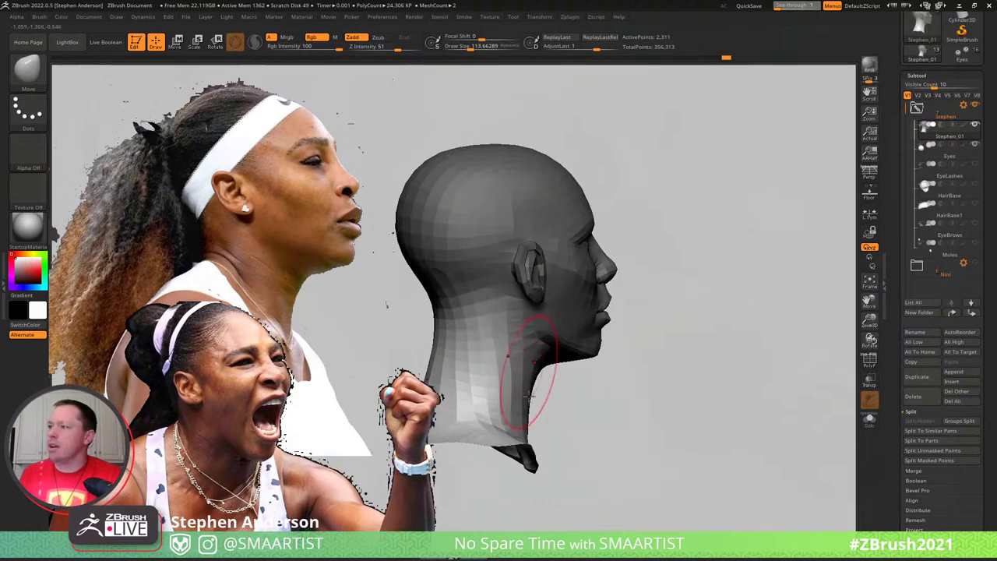
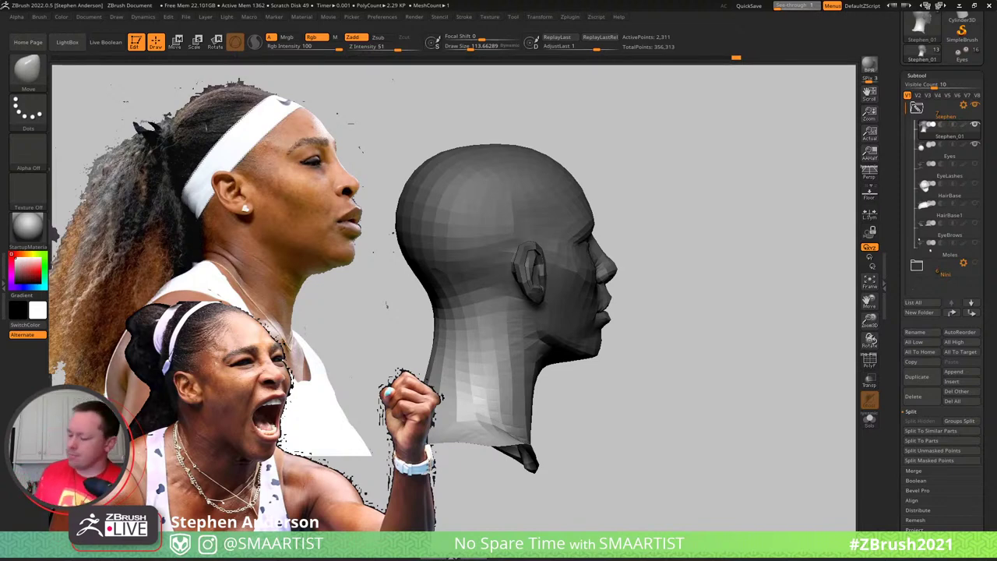
left_click_drag(679, 334, 733, 350)
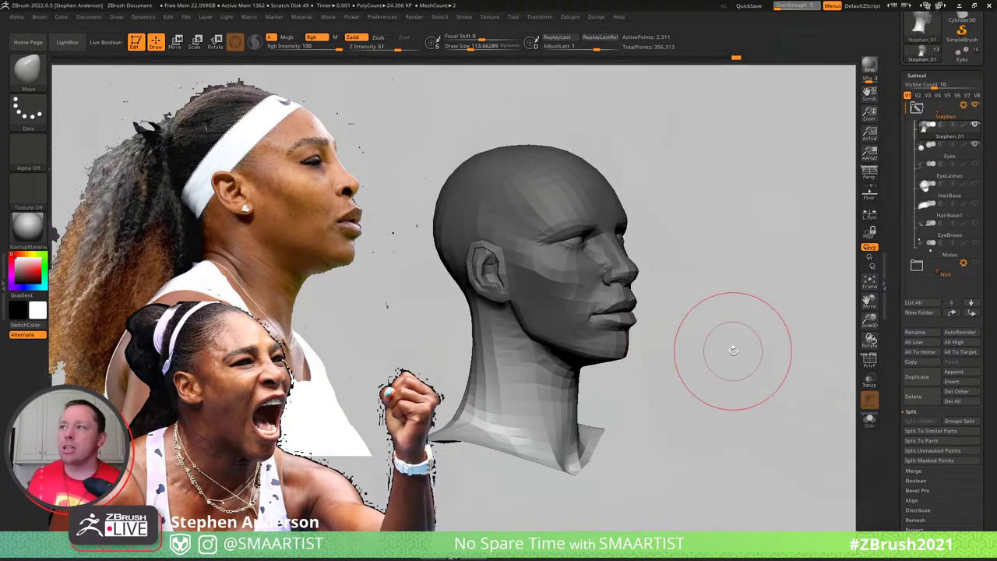
Clear the mask and lift the jawline behind the chin with the Move brush at about 215
mouse_move(638, 395)
right_mouse_down("ctrl")
mouse_move(639, 368)
mouse_move(653, 371)
mouse_move(633, 369)
mouse_move(652, 394)
mouse_move(652, 368)
right_mouse_up("ctrl")
left_click(710, 387, "ctrl")
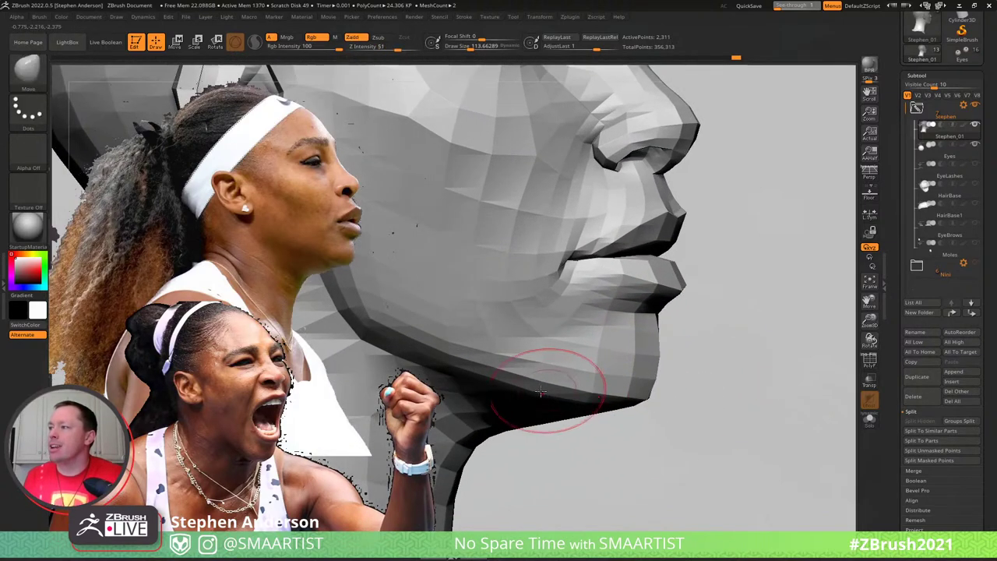
key("s")
mouse_move(539, 392)
left_mouse_down()
mouse_move(550, 393)
mouse_move(546, 381)
left_mouse_up()
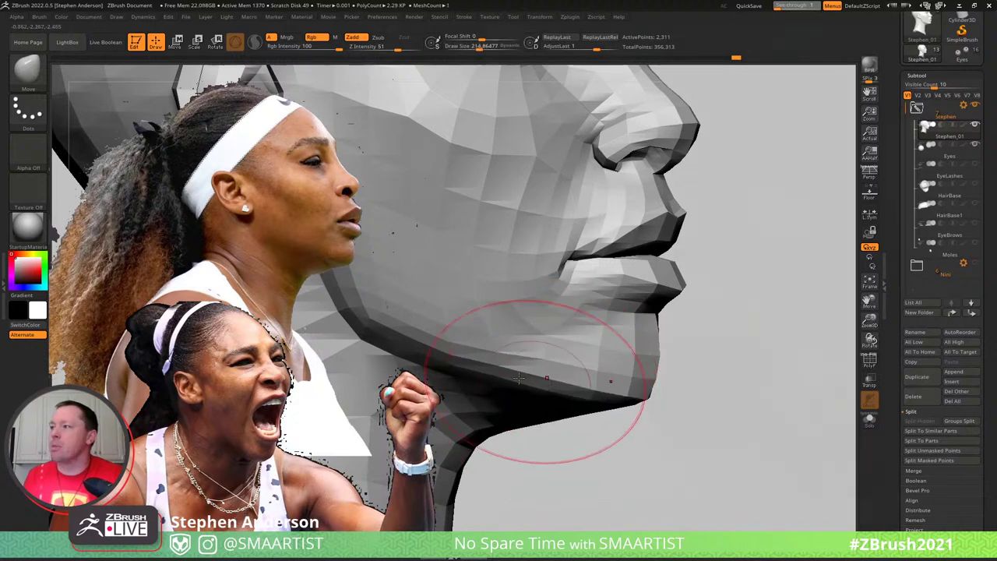
left_click_drag(488, 370, 484, 365)
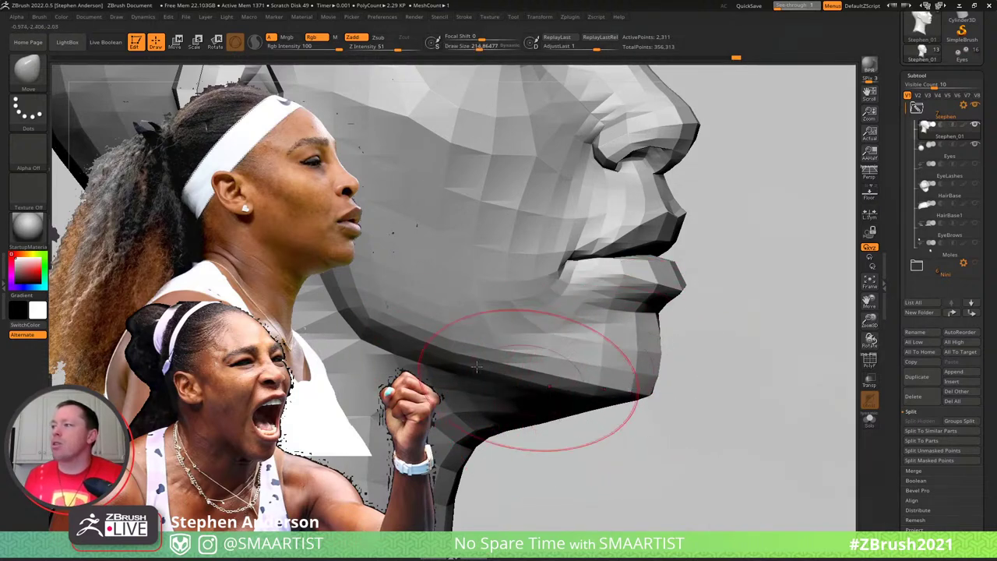
Shape the front and sides of the chin below the lower lip with the Move brush at about 54
key("s")
left_click_drag(643, 362, 625, 361)
right_click_drag(646, 348, 607, 340)
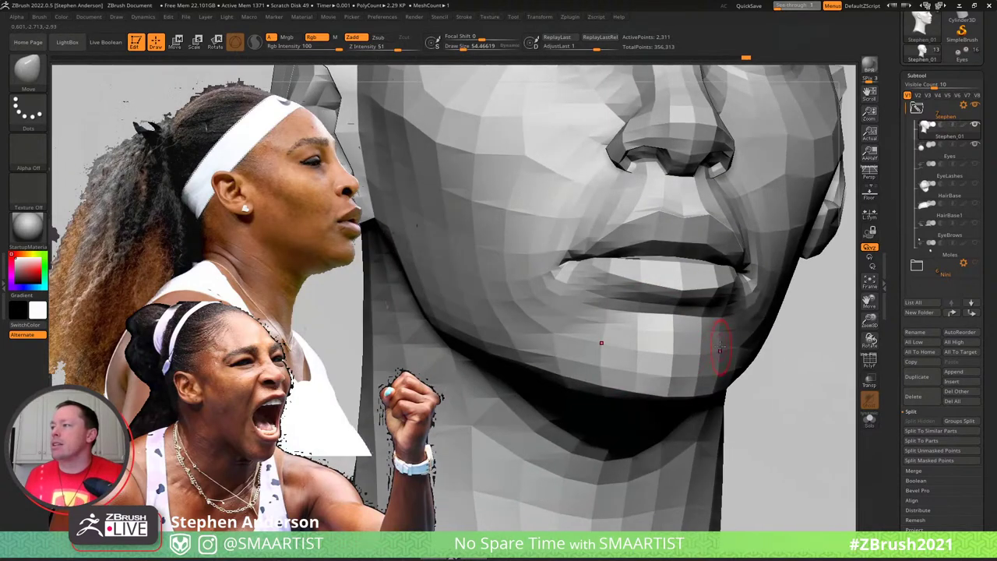
right_click_drag(720, 349, 725, 343)
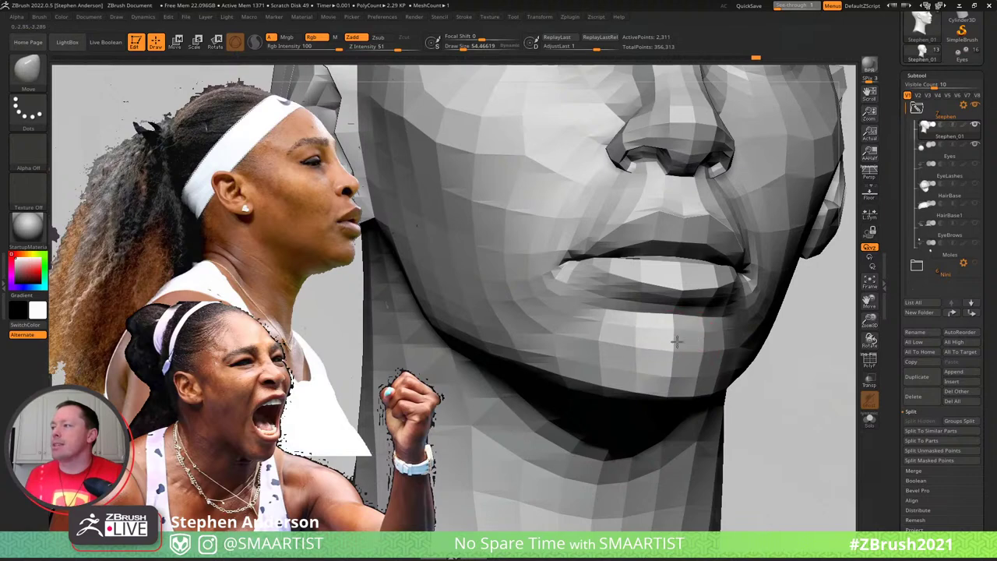
mouse_move(677, 342)
right_mouse_down()
mouse_move(707, 345)
mouse_move(649, 340)
right_mouse_up()
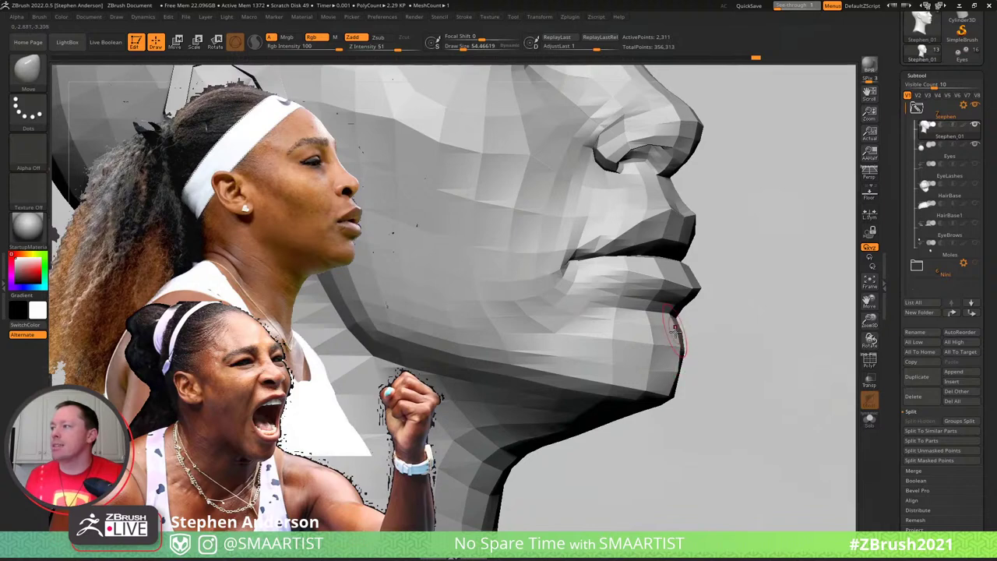
right_click_drag(676, 331, 650, 364)
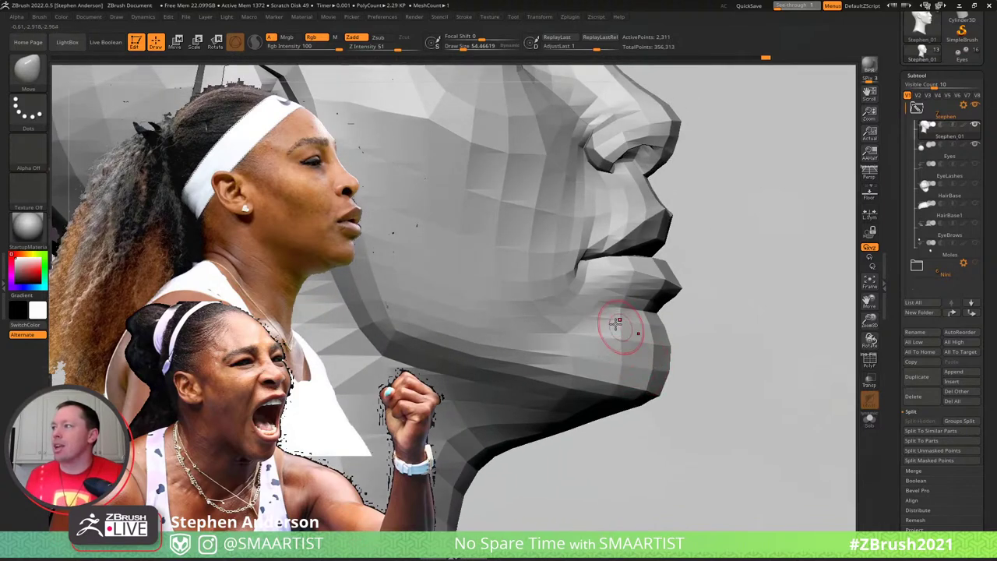
right_click_drag(685, 340, 648, 347)
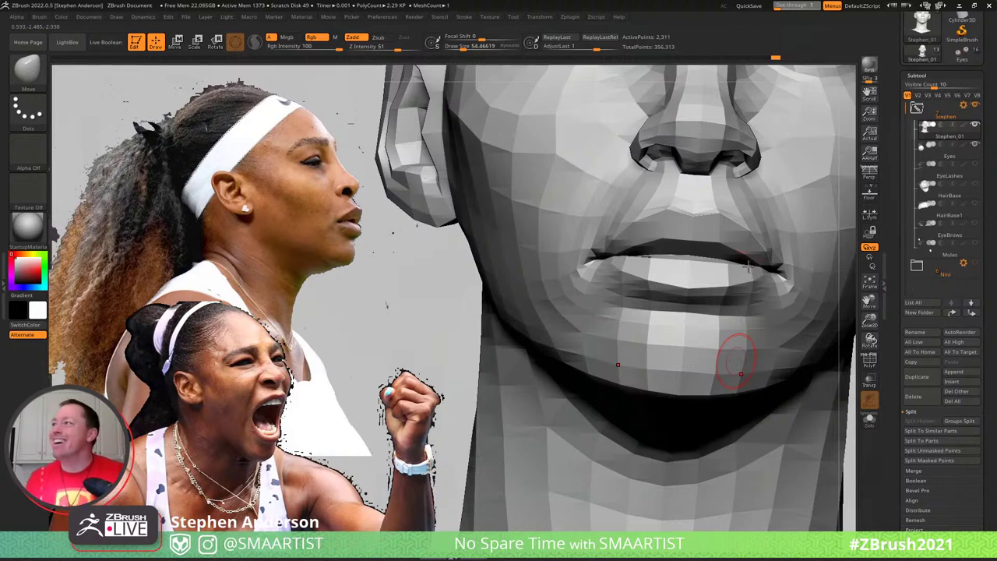
mouse_move(651, 269)
right_mouse_down()
mouse_move(727, 285)
mouse_move(697, 249)
mouse_move(745, 271)
mouse_move(735, 311)
mouse_move(715, 313)
right_mouse_up()
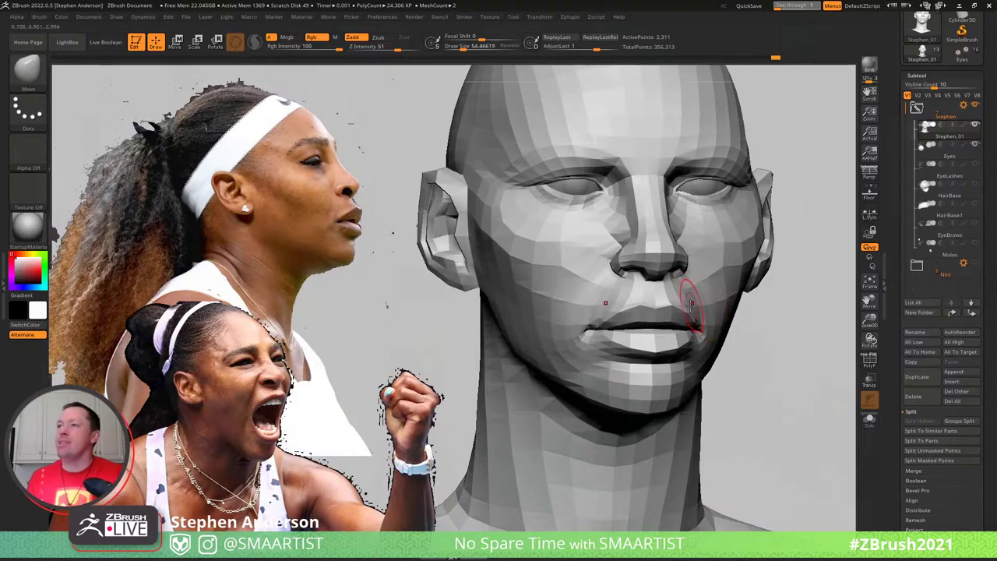
Show the polygroup wireframe, isolate the ear polygroups, and mask everything on the head except the ears
right_click_drag(423, 223, 525, 273)
key("shift+f")
left_click(528, 212, "ctrl+shift")
left_click_drag(572, 202, 558, 224, "ctrl+shift")
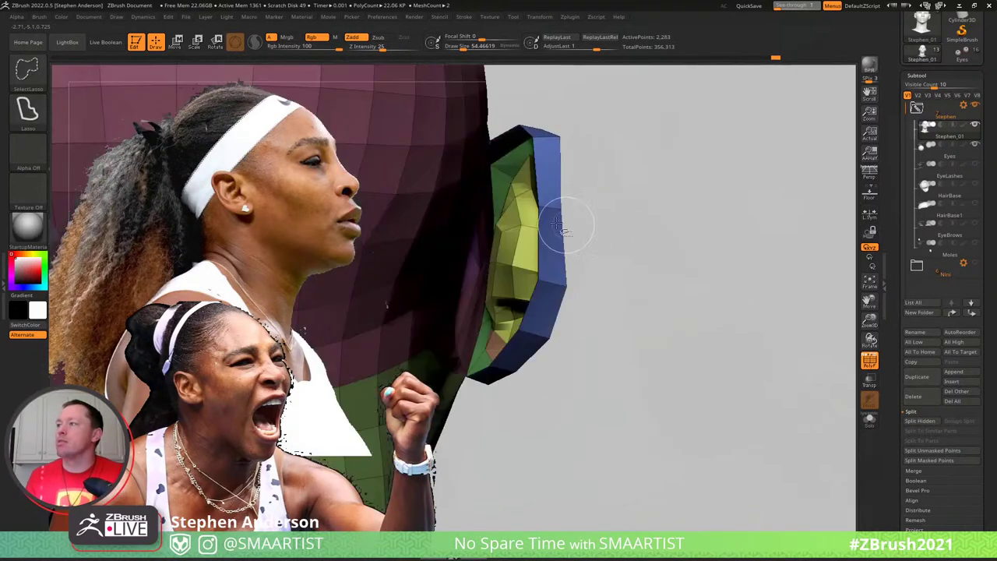
left_click(528, 157, "ctrl+shift")
left_click(526, 206, "ctrl+shift")
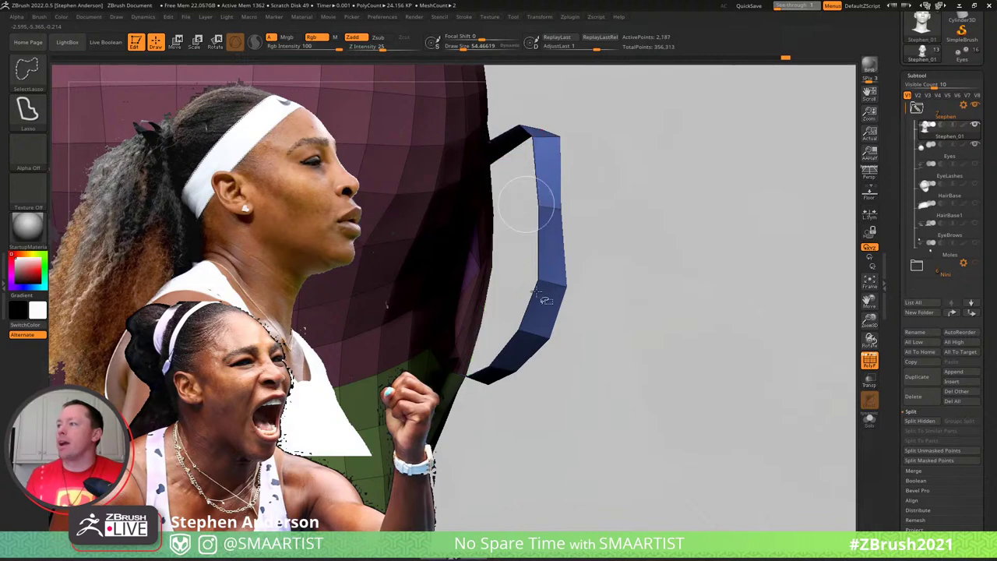
left_click(539, 287, "ctrl+shift")
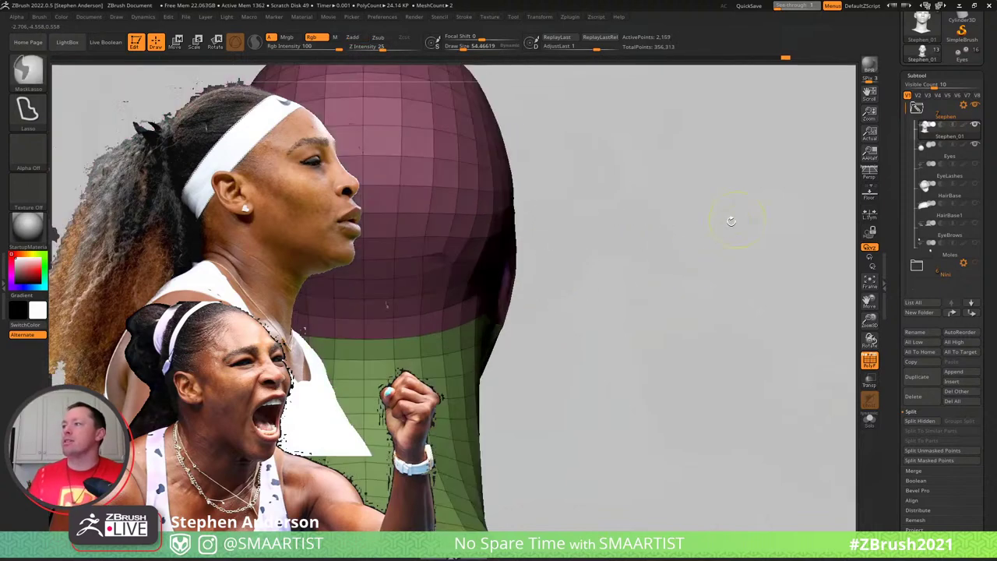
left_click_drag(731, 221, 612, 226)
left_click_drag(377, 334, 350, 342, "ctrl+shift")
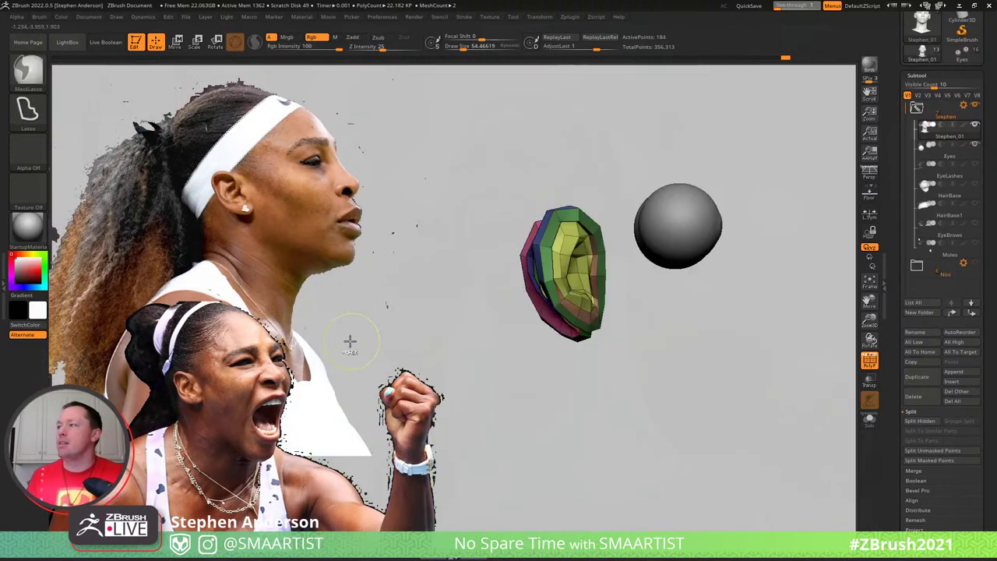
left_click(355, 331, "ctrl+shift")
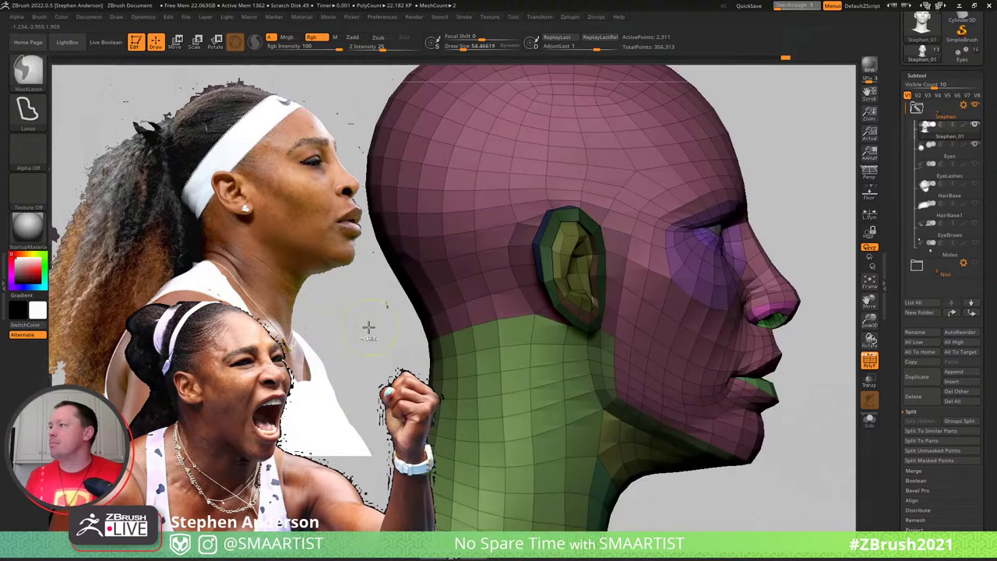
left_click(369, 327, "ctrl")
left_click_drag(779, 248, 529, 275)
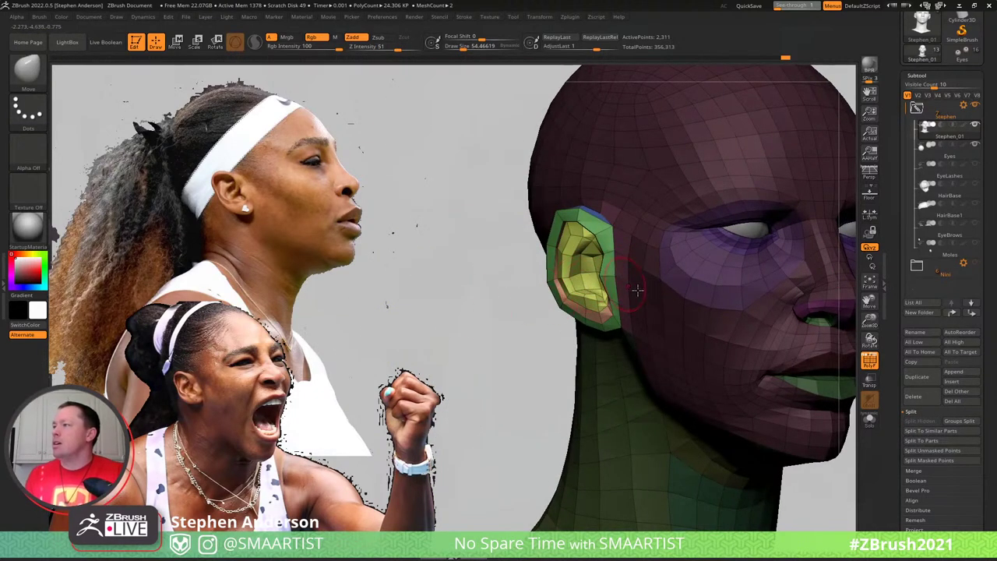
Keep only the ears unmasked and place the transform gizmo at the front edge of the ear
key("w")
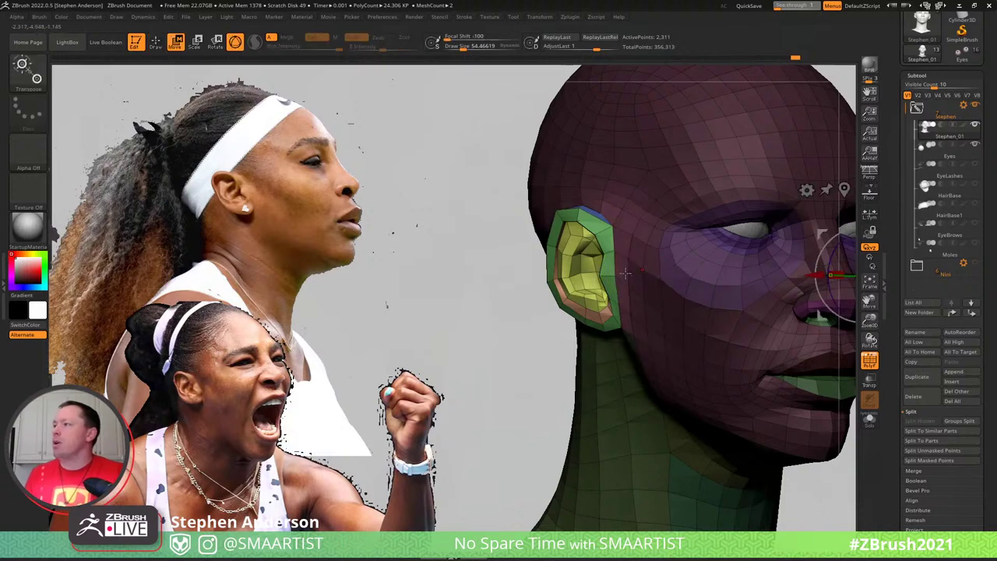
left_click(487, 297, "ctrl")
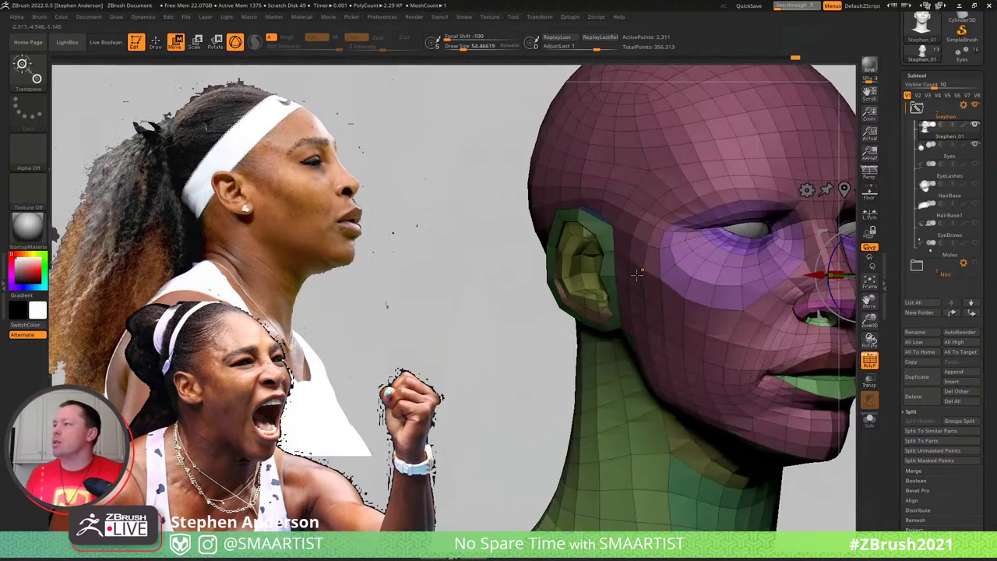
left_click(522, 313, "ctrl")
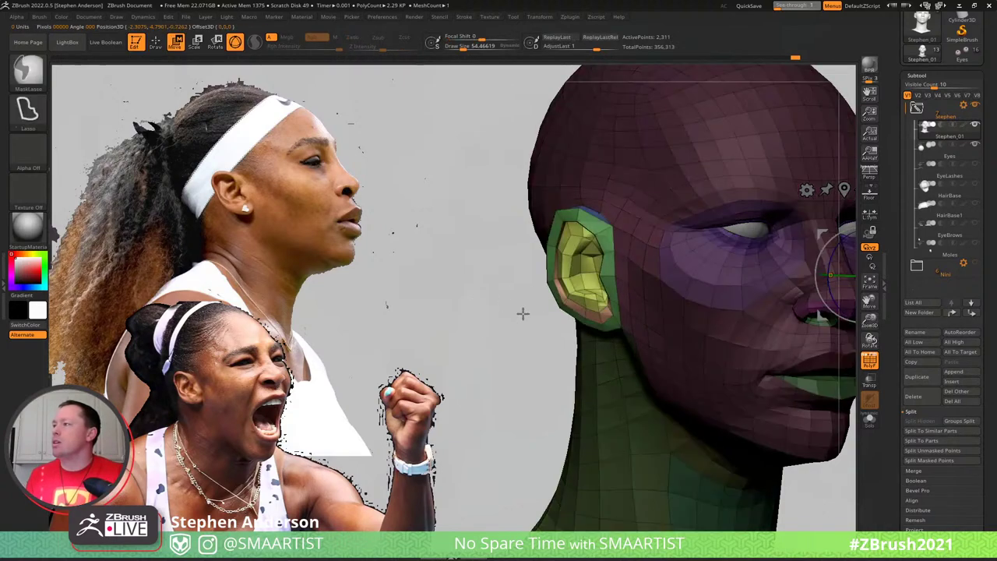
left_click(613, 277, "alt")
right_click_drag(614, 278, 672, 282)
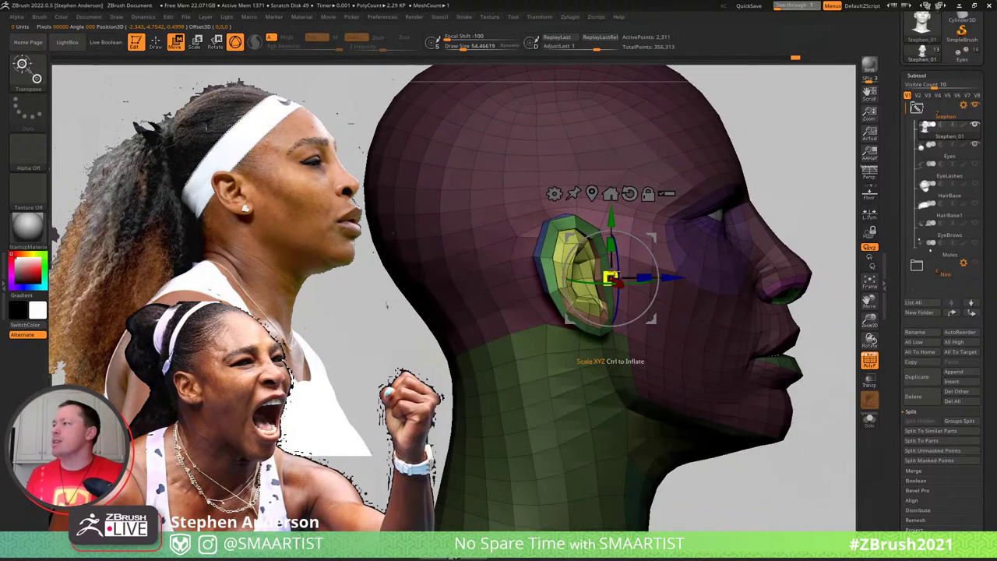
Turn on local symmetry, reset the gizmo orientation, and scale both ears down uniformly to about 0.95
left_click(870, 215)
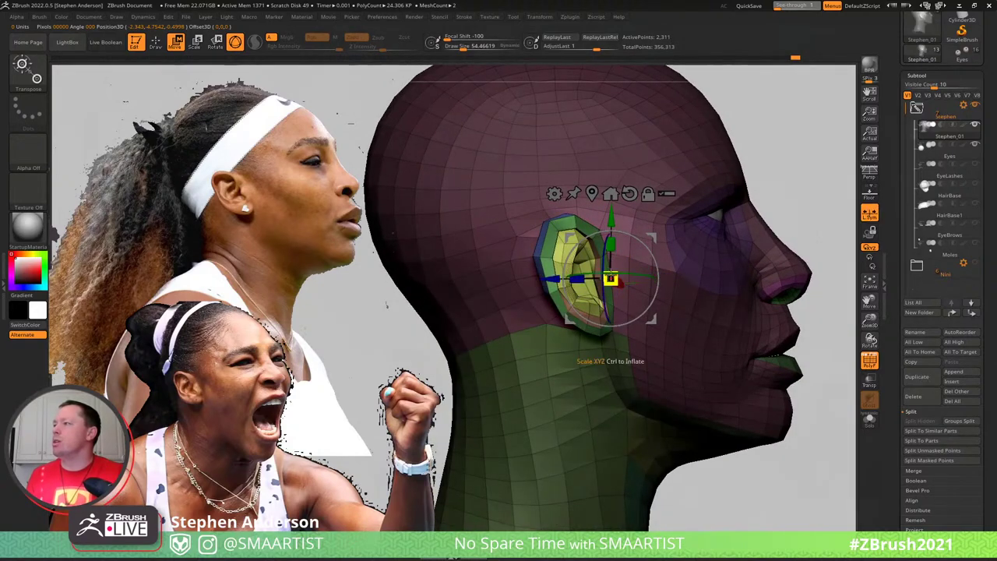
left_click_drag(606, 279, 611, 278)
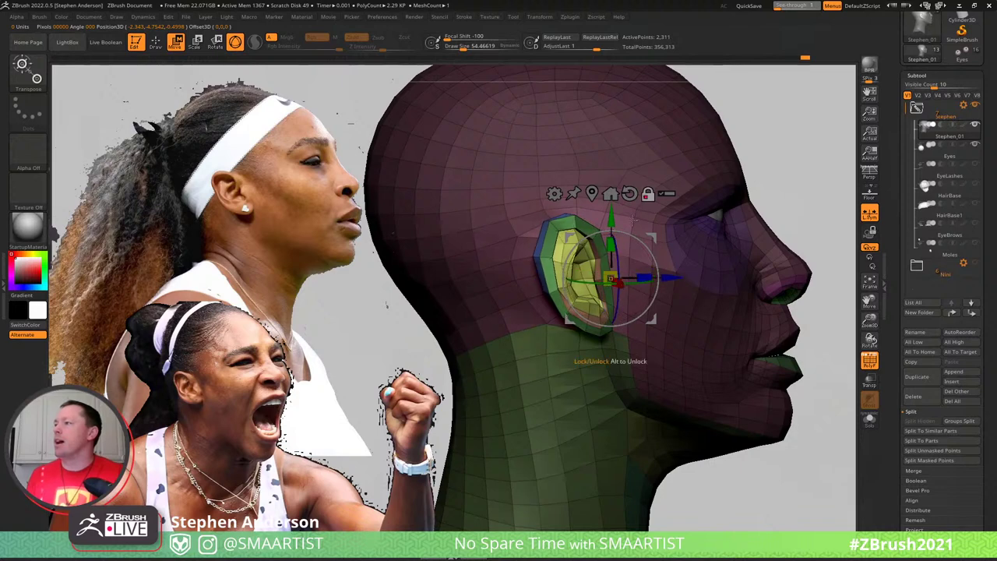
left_click(629, 193)
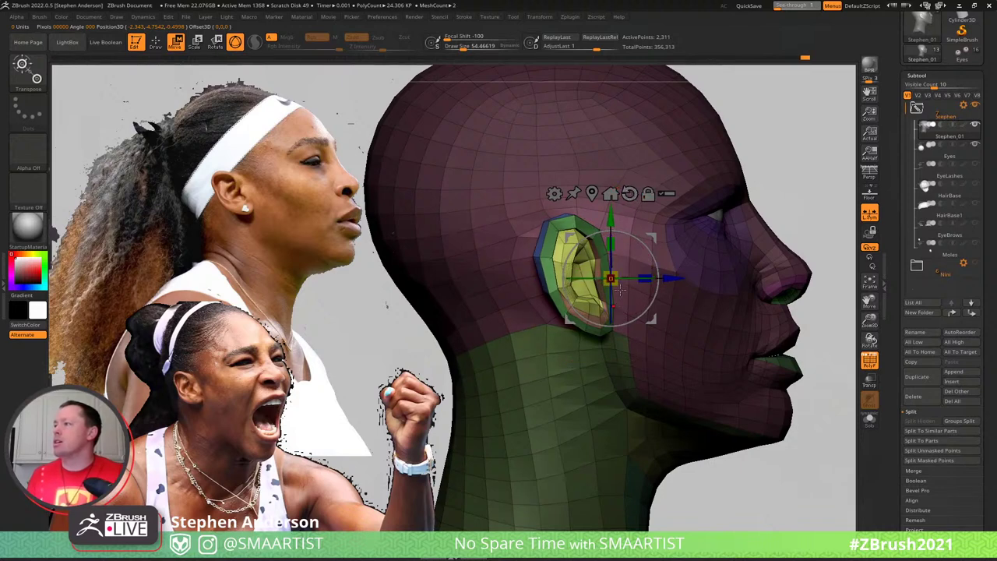
left_click_drag(611, 278, 601, 292)
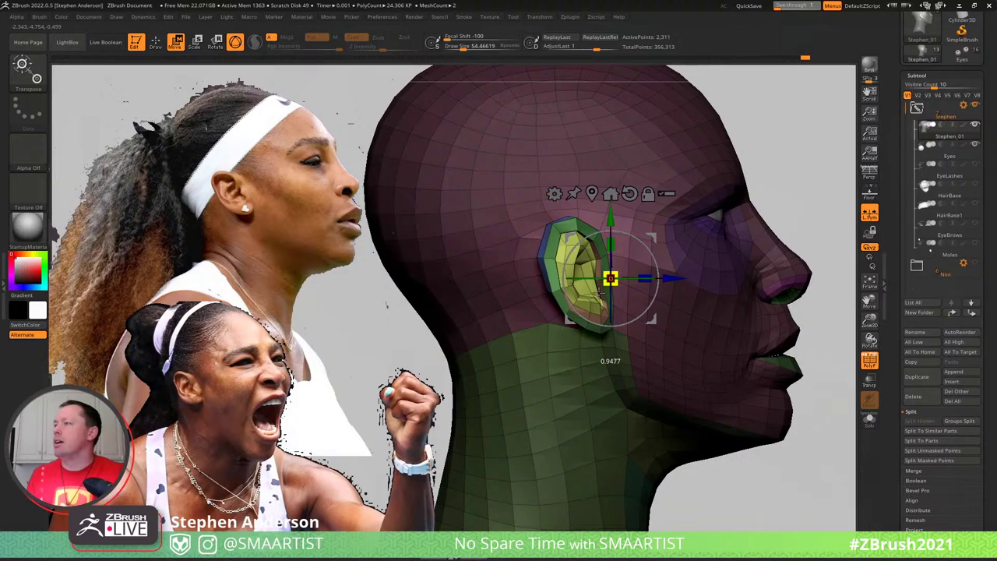
Pull the back edge of the ear inward with the Move brush at about 62
key("b")
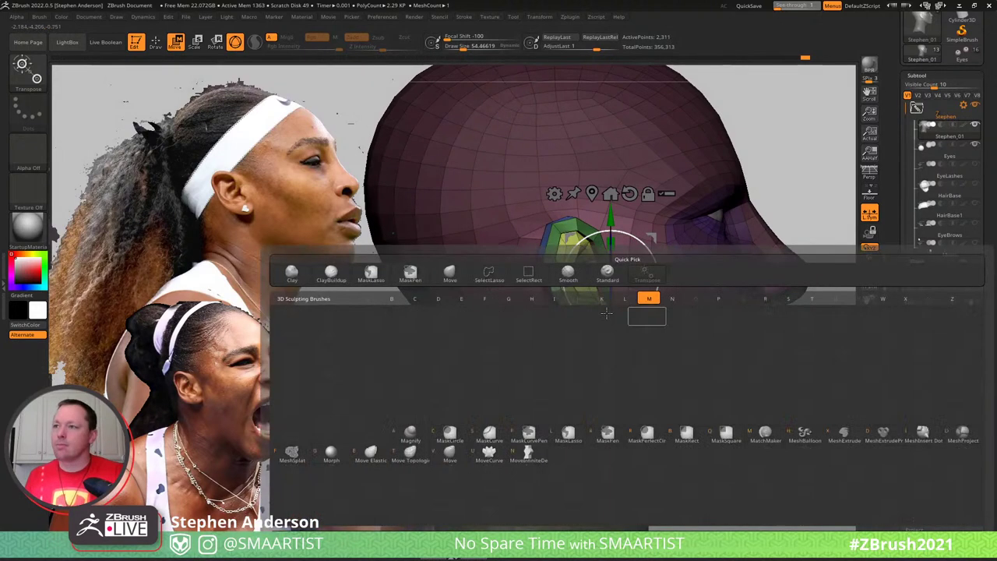
key("v")
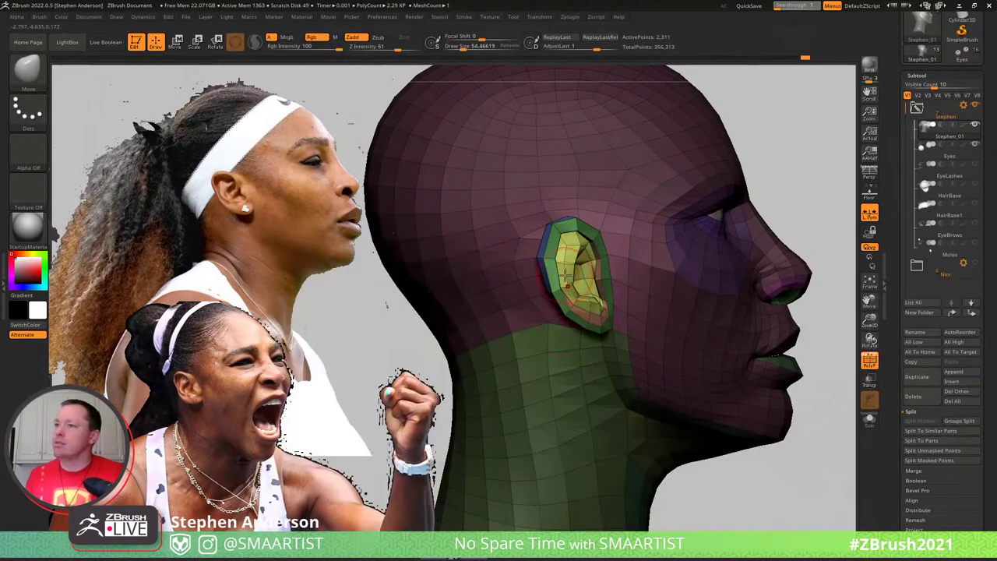
key("s")
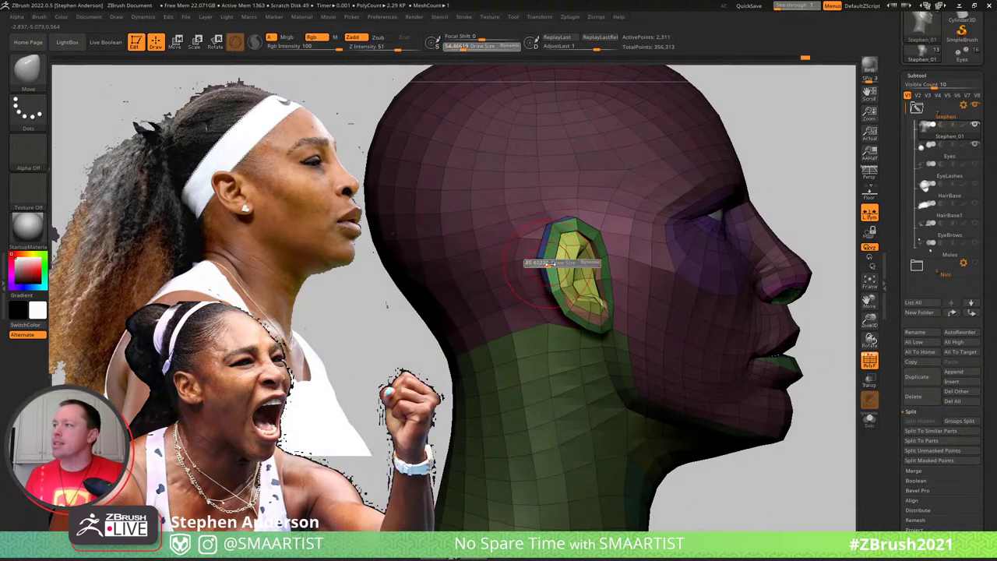
mouse_move(549, 265)
left_mouse_down()
mouse_move(562, 261)
mouse_move(544, 258)
left_mouse_up()
key("s")
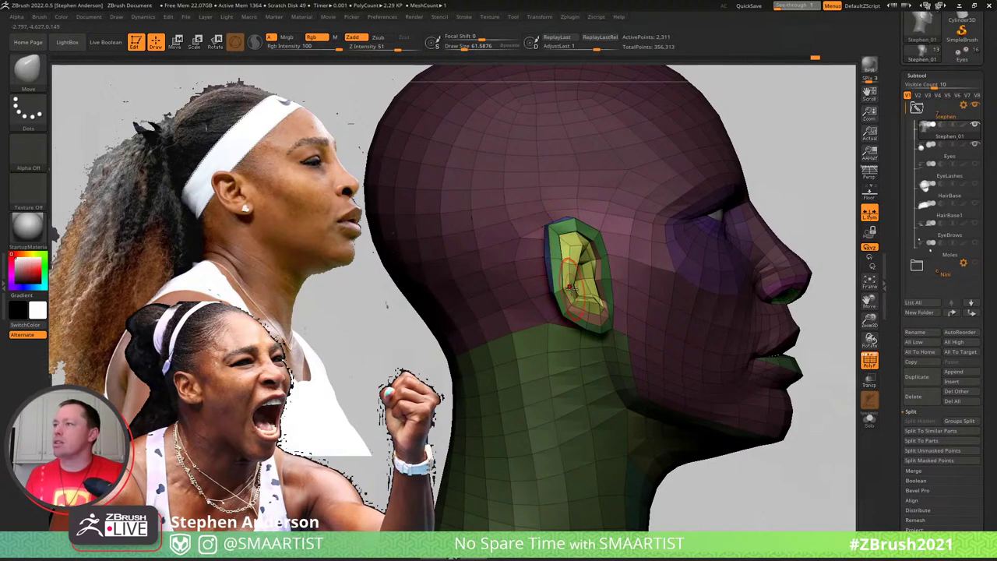
Reshape the lower back and front of the ear with the Move brush at about 124 and about 86
key("s")
left_click_drag(572, 307, 580, 316)
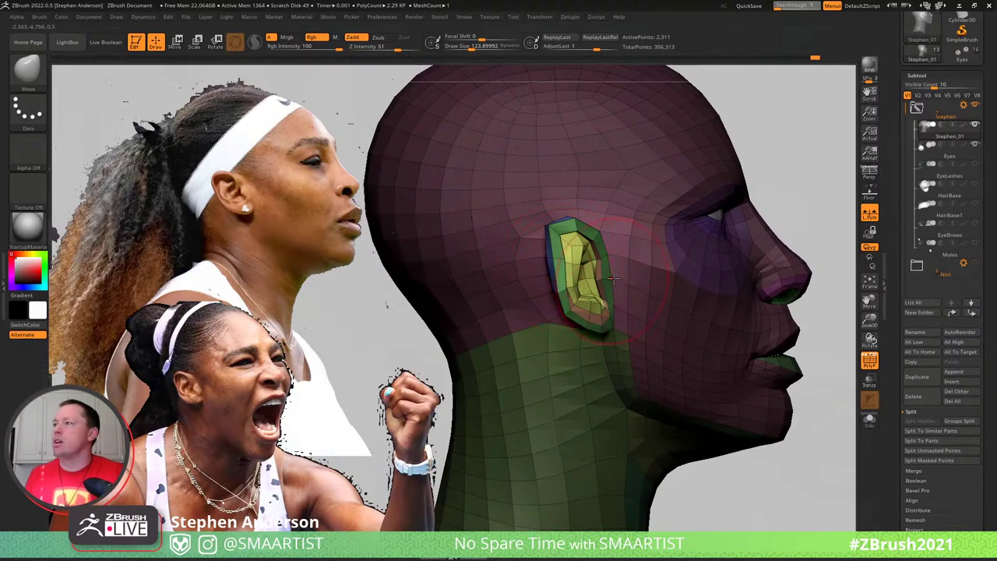
key("s")
left_click_drag(613, 283, 594, 259)
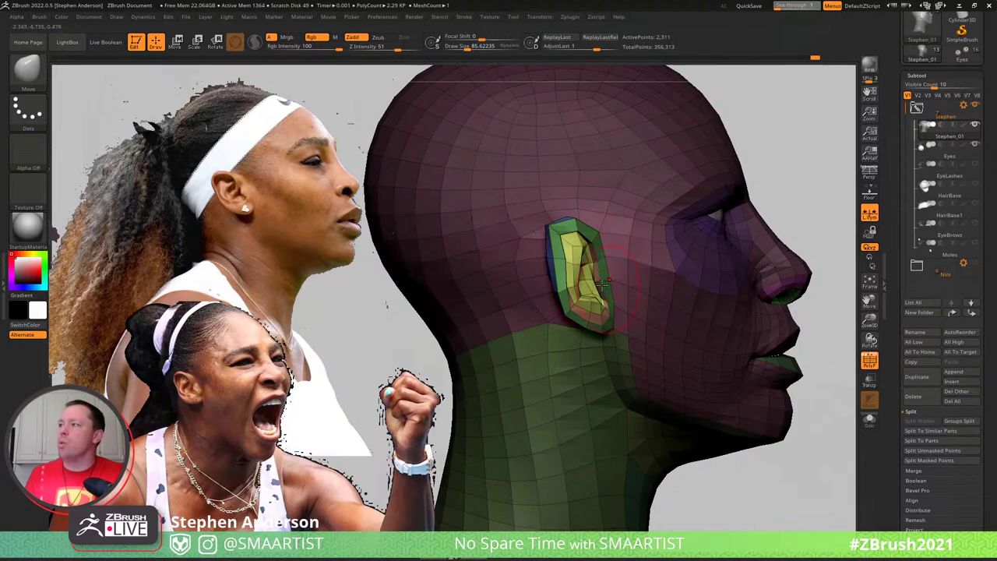
left_click_drag(605, 313, 604, 304)
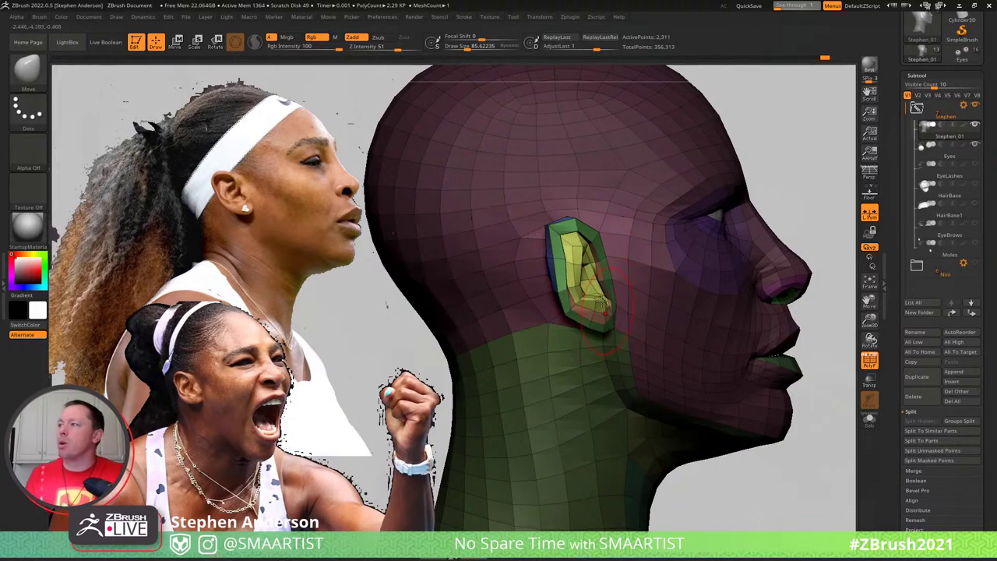
Raise the head to the next higher subdivision level and check the ears from the front
right_click_drag(557, 298, 506, 283)
left_click_drag(506, 282, 639, 296)
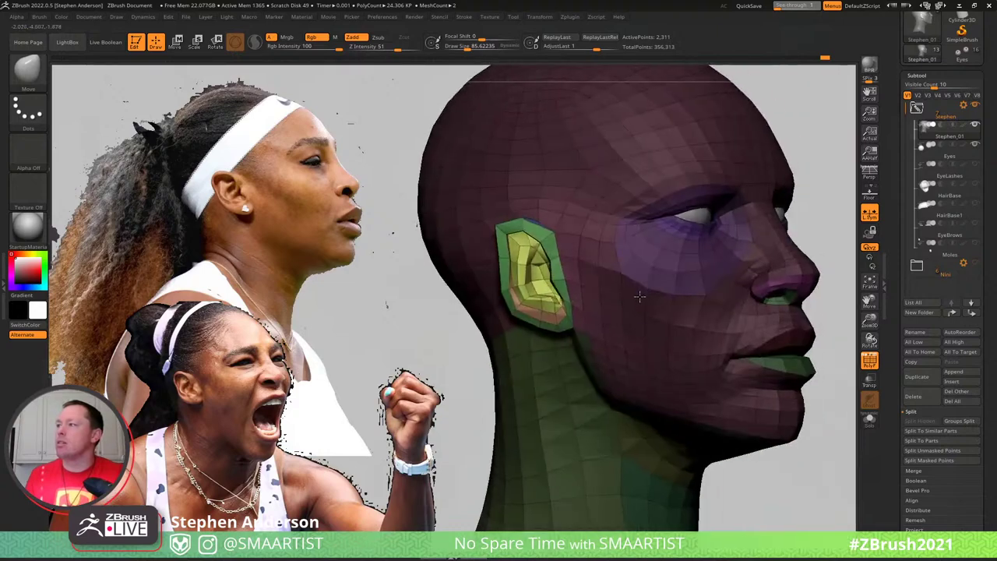
key("ctrl+d")
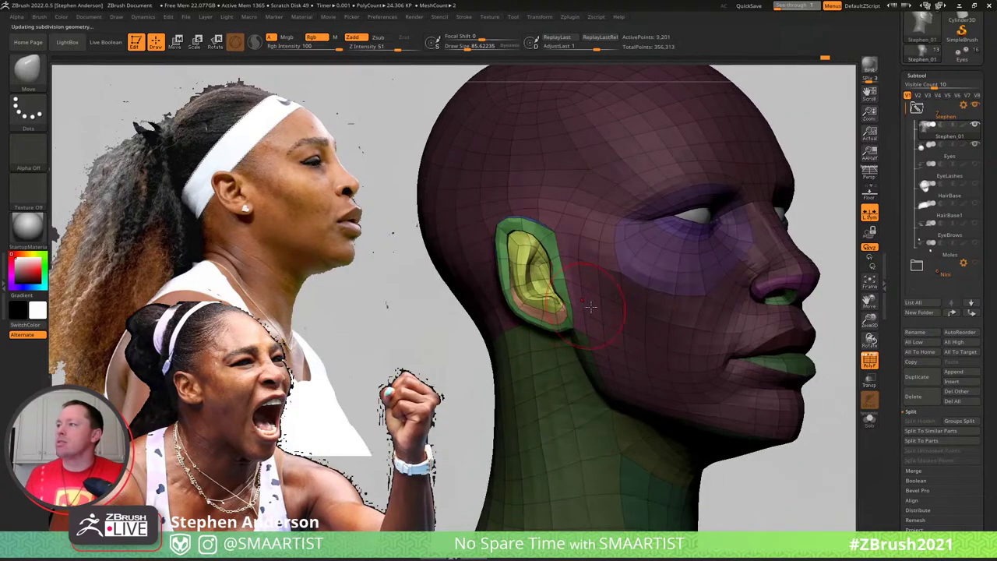
right_click_drag(563, 284, 526, 306)
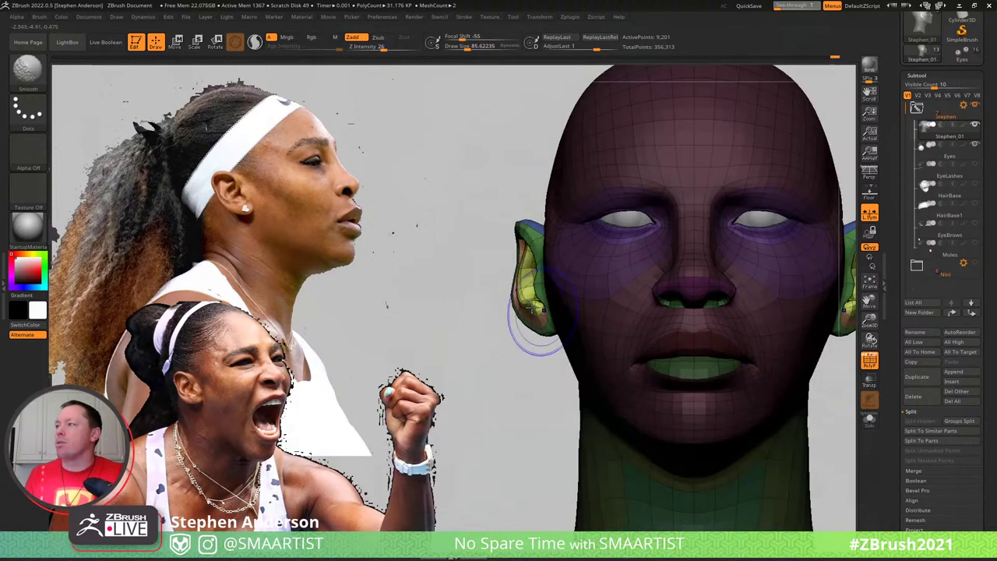
mouse_move(539, 351)
right_mouse_down("ctrl")
mouse_move(549, 327)
mouse_move(533, 329)
right_mouse_up("ctrl")
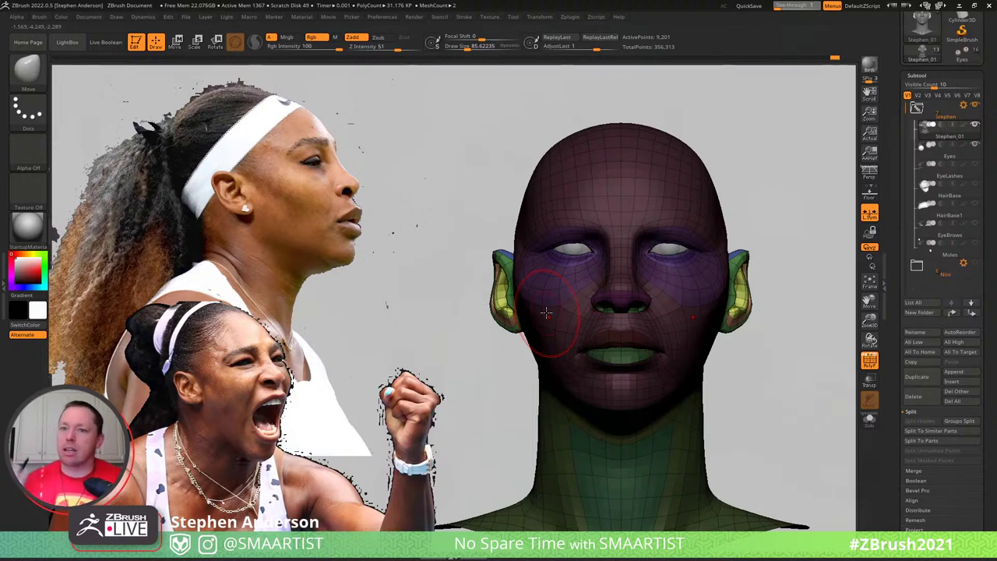
Clear the mask from the head and hide the polygroup wireframe
mouse_move(748, 171)
left_mouse_down()
mouse_move(697, 210)
mouse_move(754, 245)
left_mouse_up()
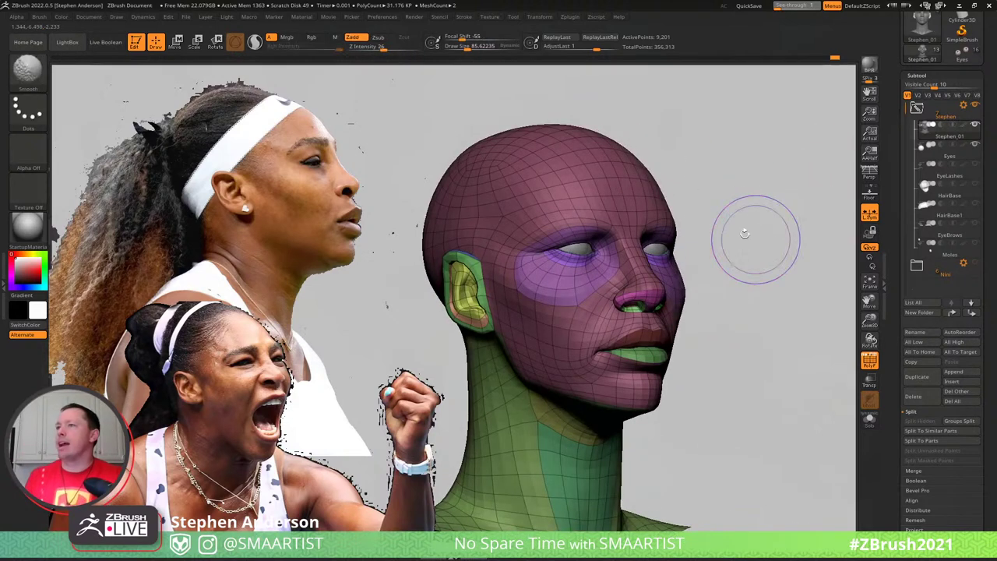
key("shift+f")
key("shift+f")
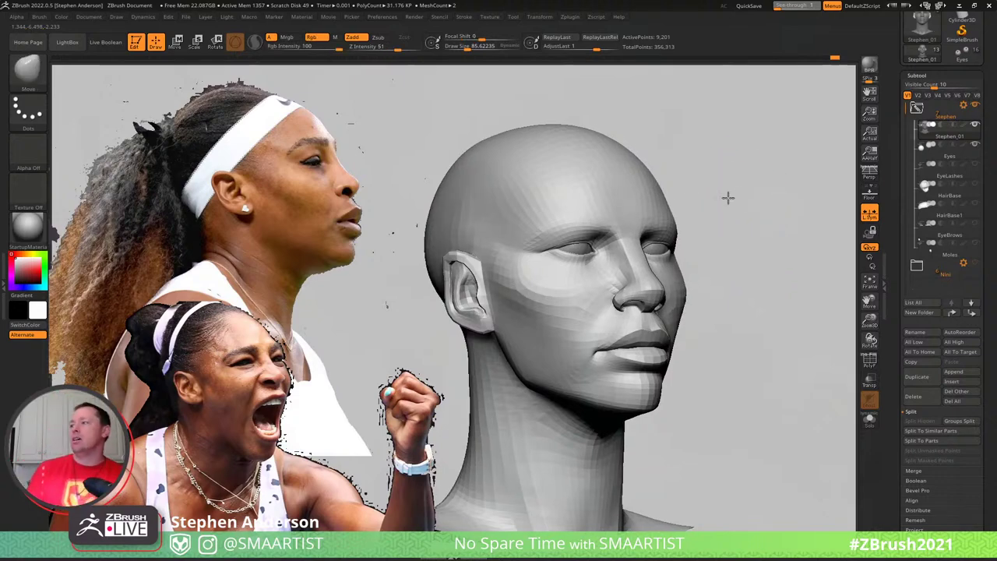
Refine the side of the nose above the nostril with the Move brush at about 65 and smooth it at about 30
mouse_move(725, 195)
left_mouse_down()
mouse_move(745, 202)
mouse_move(735, 210)
left_mouse_up()
right_click_drag(611, 299, 640, 313, "ctrl")
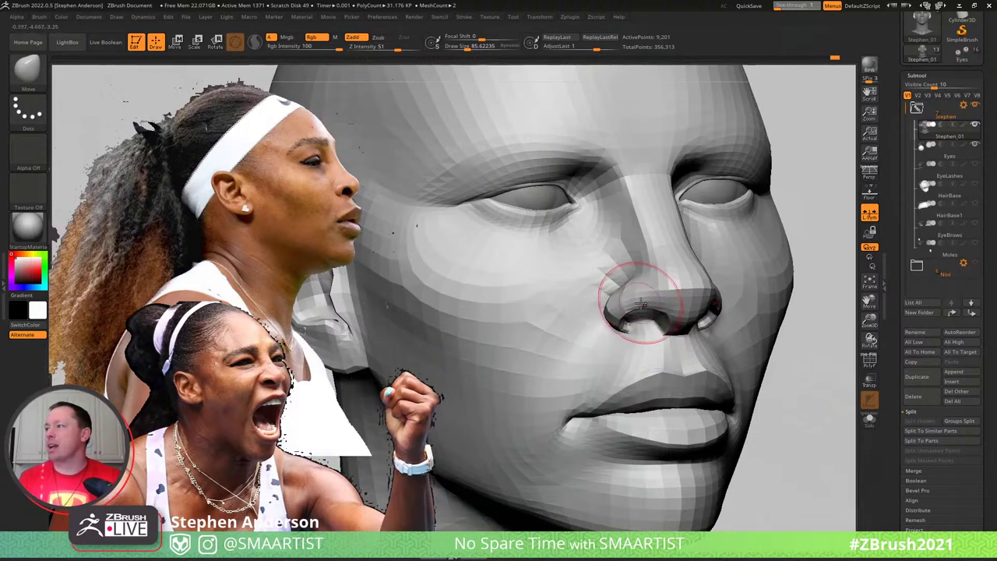
mouse_move(637, 299)
right_mouse_down()
mouse_move(660, 304)
mouse_move(621, 296)
right_mouse_up()
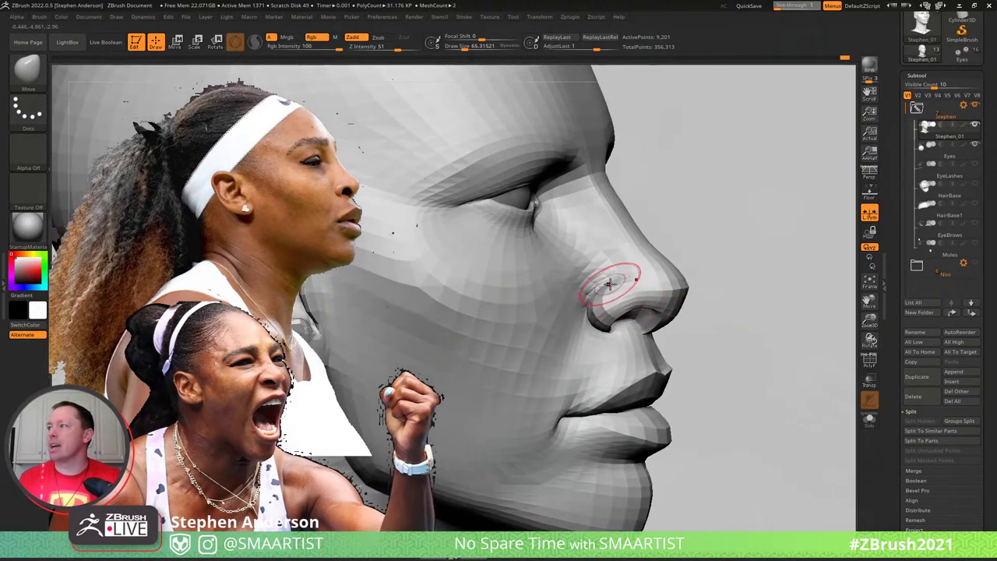
mouse_move(647, 275)
right_mouse_down()
mouse_move(675, 291)
mouse_move(630, 287)
right_mouse_up()
left_click_drag(629, 290, 621, 297, "shift")
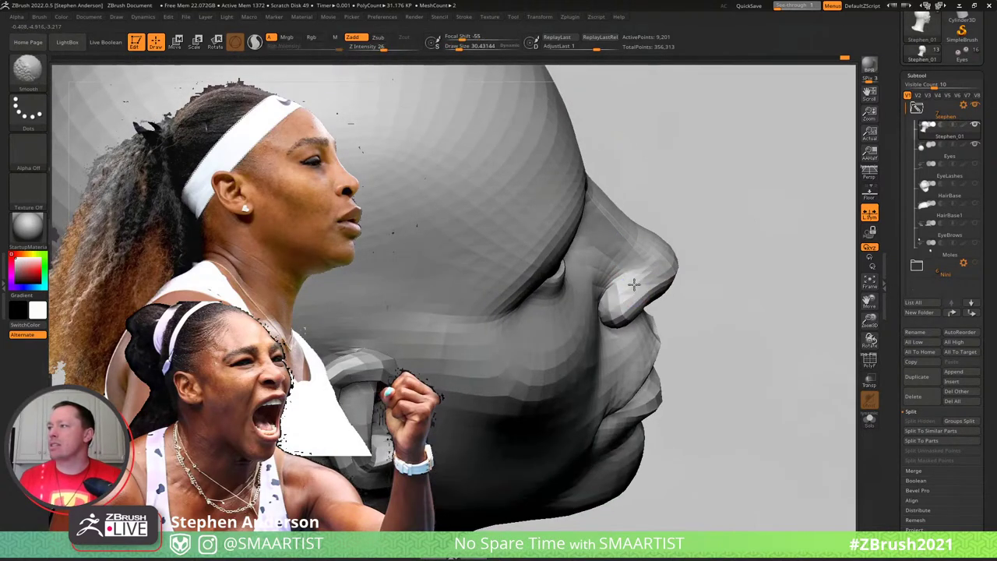
mouse_move(631, 287)
right_mouse_down()
mouse_move(619, 282)
mouse_move(662, 263)
mouse_move(672, 285)
mouse_move(635, 270)
mouse_move(665, 252)
mouse_move(667, 284)
mouse_move(607, 359)
right_mouse_up()
Shape the cheek between the cheekbone and the mouth with the Move brush at about 69, and smooth the lower cheek
key("s")
key("s")
left_click_drag(605, 349, 610, 348)
right_click_drag(606, 342, 606, 352)
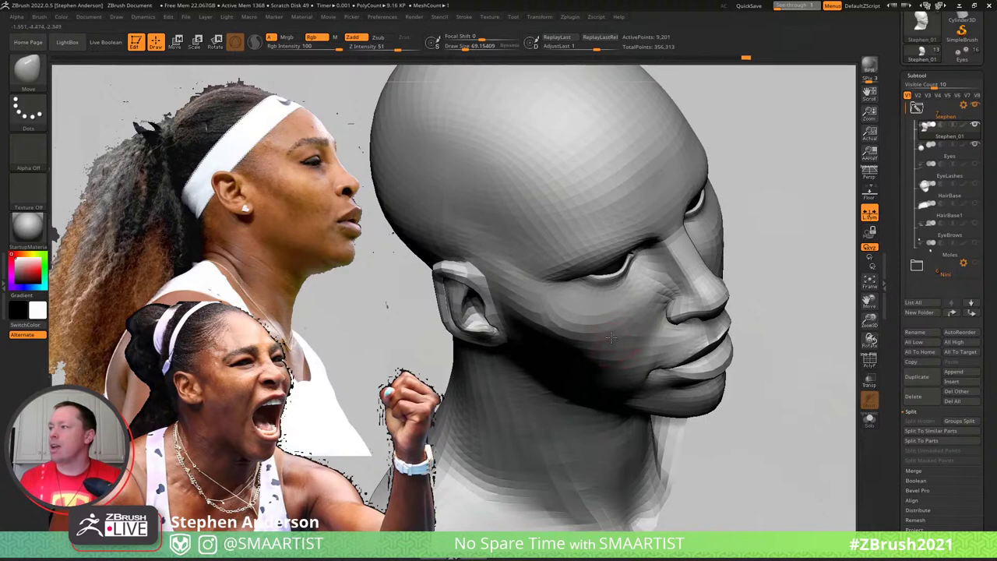
left_click_drag(620, 349, 622, 350)
right_click_drag(620, 350, 645, 333)
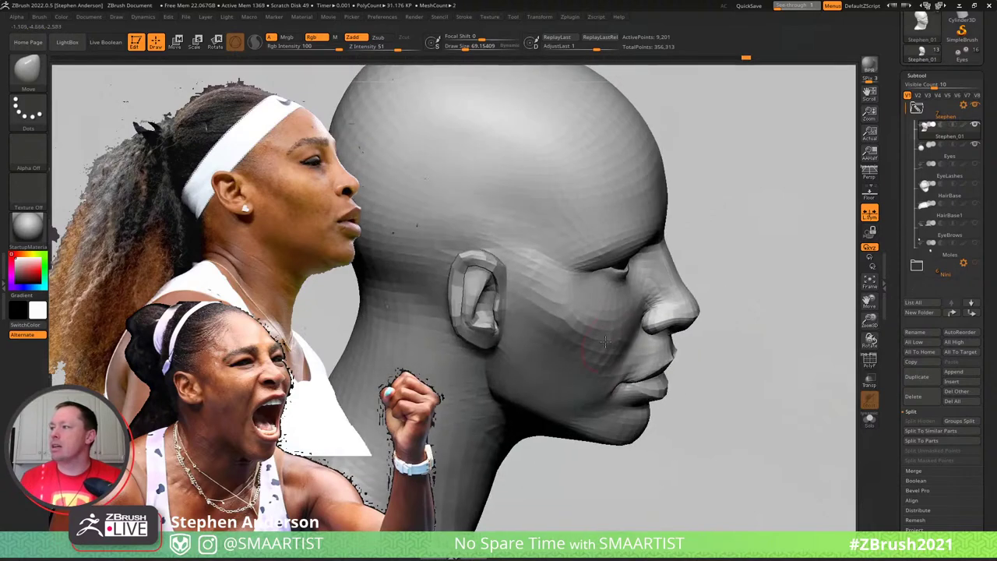
right_click_drag(599, 311, 542, 322)
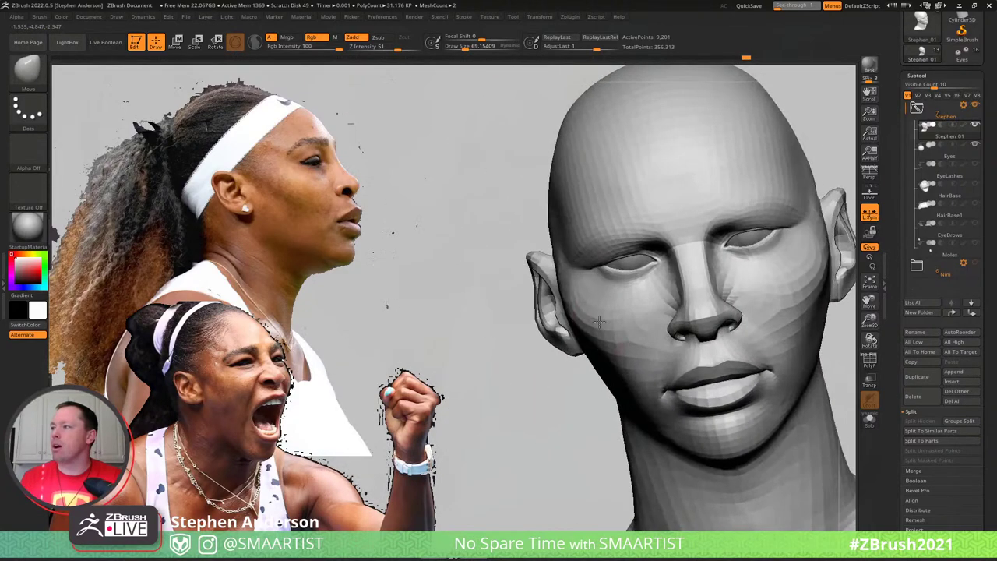
mouse_move(624, 333)
right_mouse_down()
mouse_move(636, 340)
mouse_move(611, 347)
right_mouse_up()
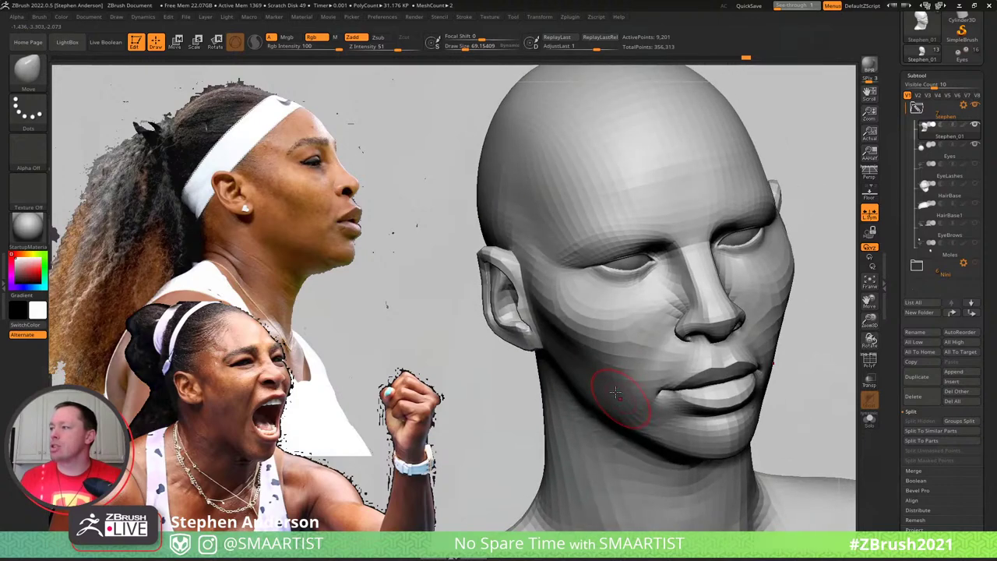
key("shift")
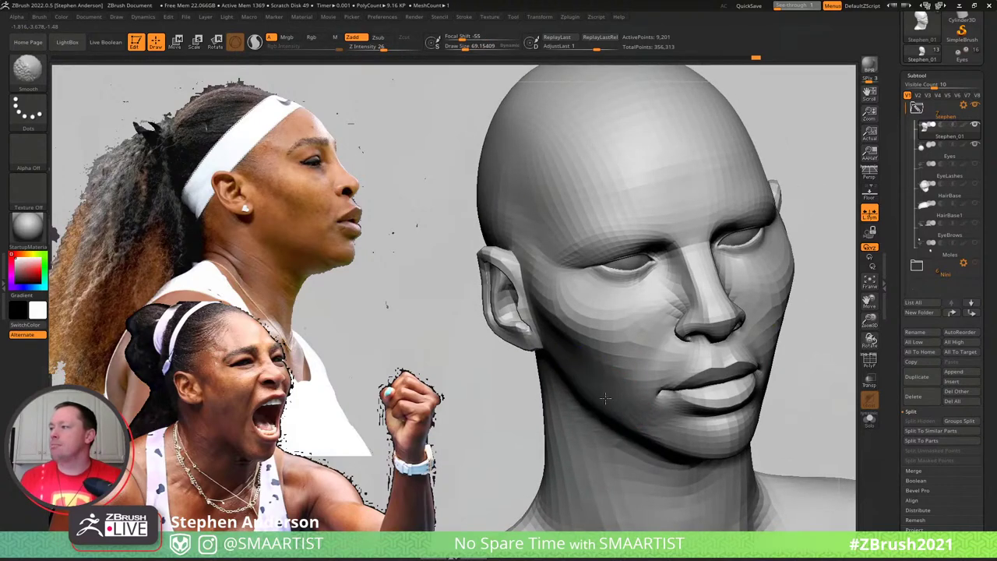
Display the head's polypaint color and open the Adjust Colors window for it
mouse_move(627, 345)
right_mouse_down()
mouse_move(617, 330)
mouse_move(654, 354)
mouse_move(639, 334)
mouse_move(666, 334)
mouse_move(713, 312)
mouse_move(692, 303)
mouse_move(653, 310)
right_mouse_up()
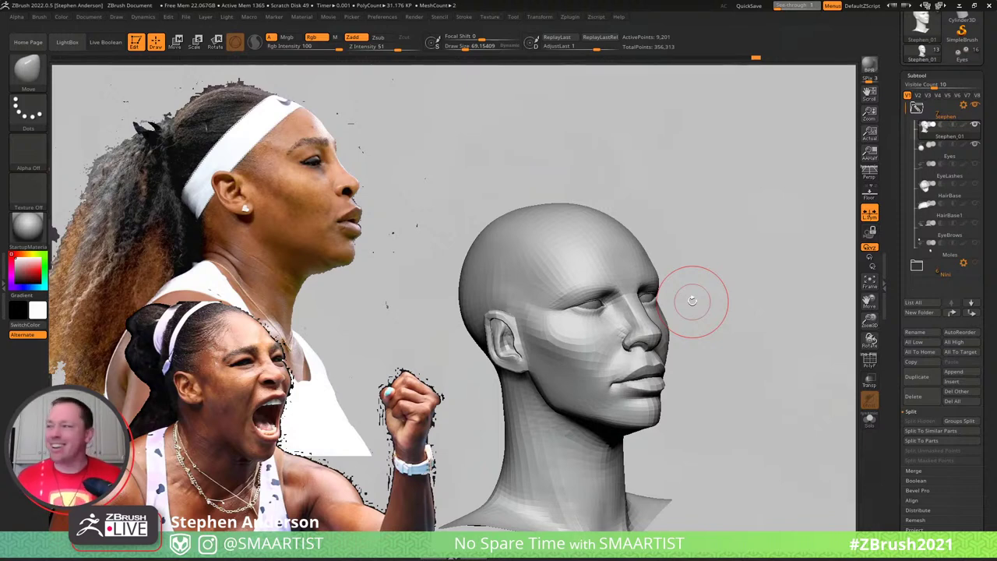
left_click(946, 125)
left_click_drag(988, 499, 975, 411)
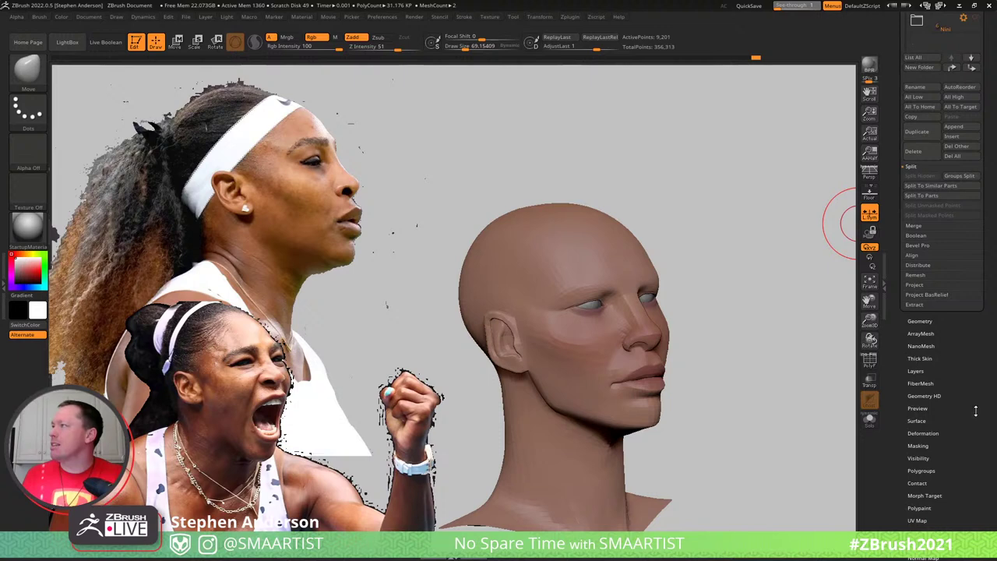
left_click(920, 507)
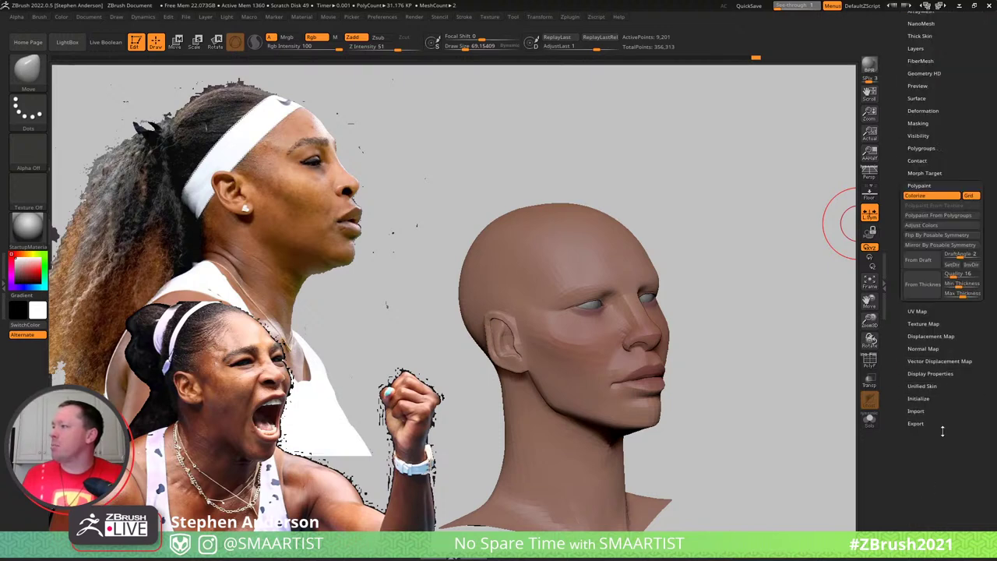
left_click(936, 225)
left_click_drag(683, 280, 747, 300)
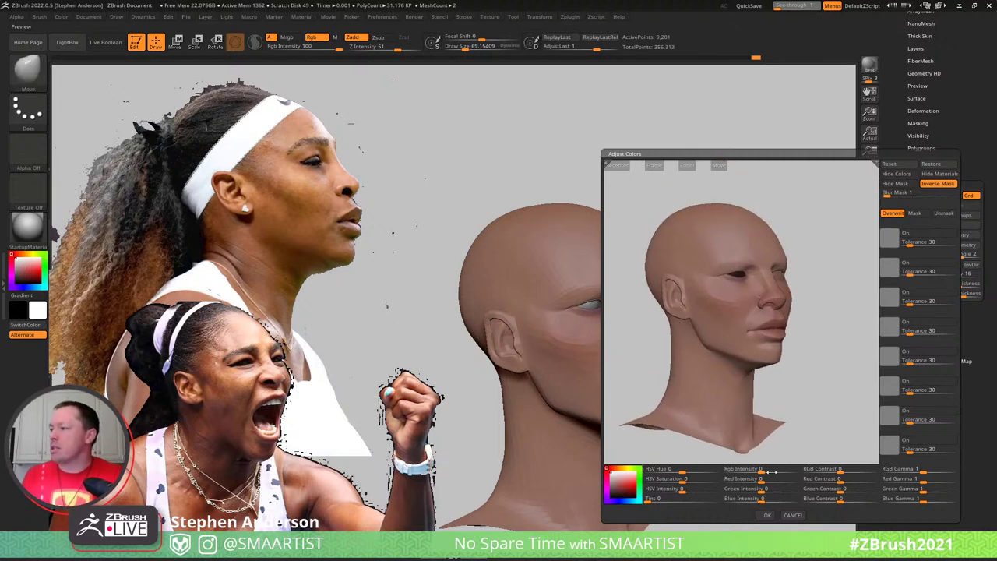
Darken and warm the skin color with RGB intensity about -0.27, HSV hue about 0.016 and HSV saturation about 0.43
left_click_drag(760, 472, 740, 471)
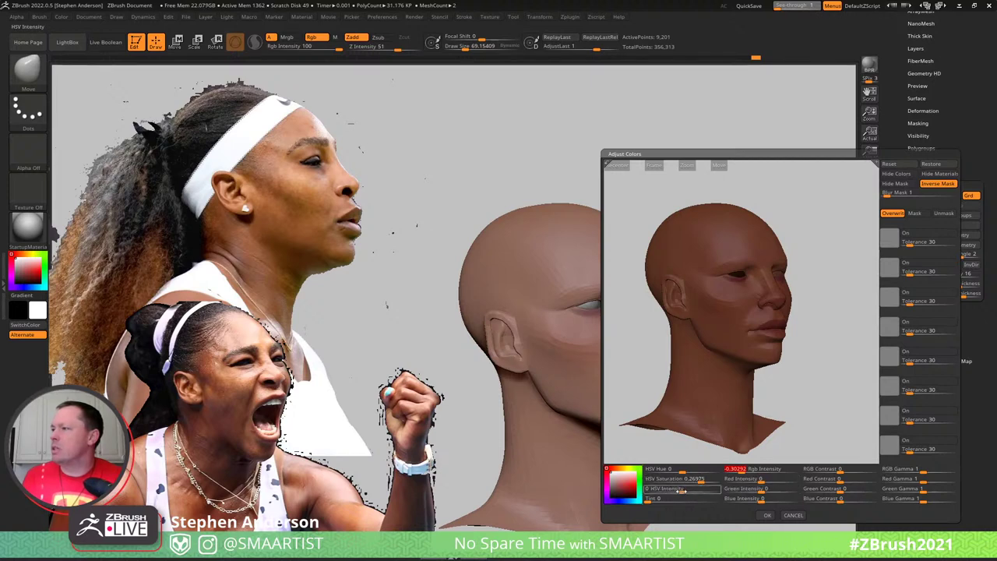
left_click(677, 471)
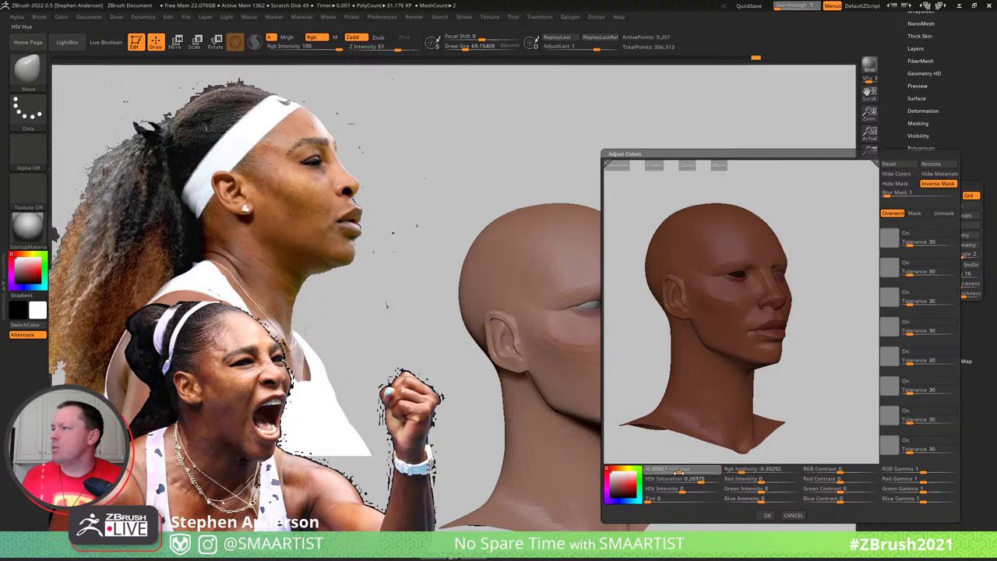
left_click_drag(676, 472, 686, 472)
left_click_drag(701, 481, 689, 473)
left_click_drag(771, 471, 746, 472)
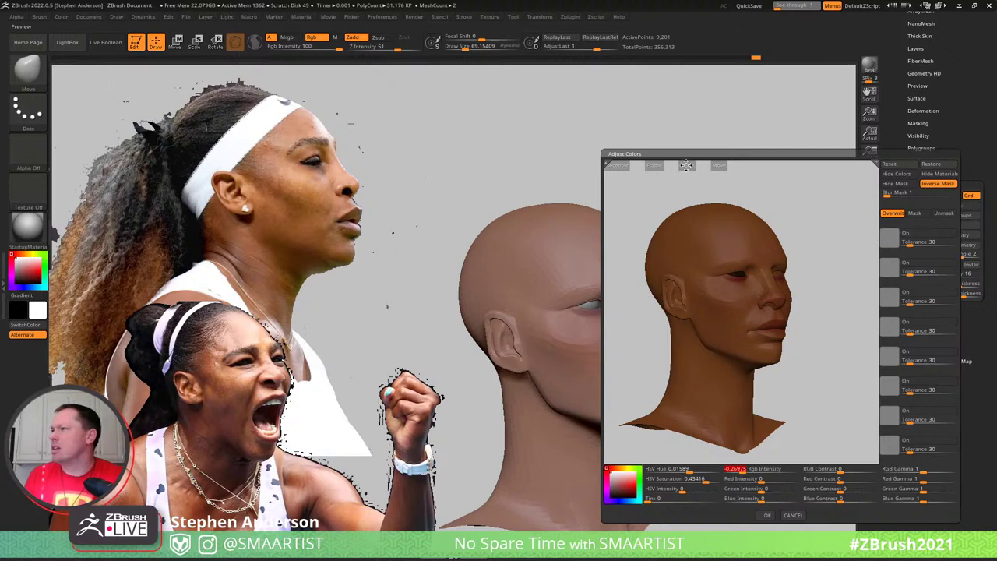
Fine-tune the skin color to HSV saturation about 0.41 and HSV intensity about 0.21, and apply the adjustment to the head
left_click_drag(686, 165, 726, 173)
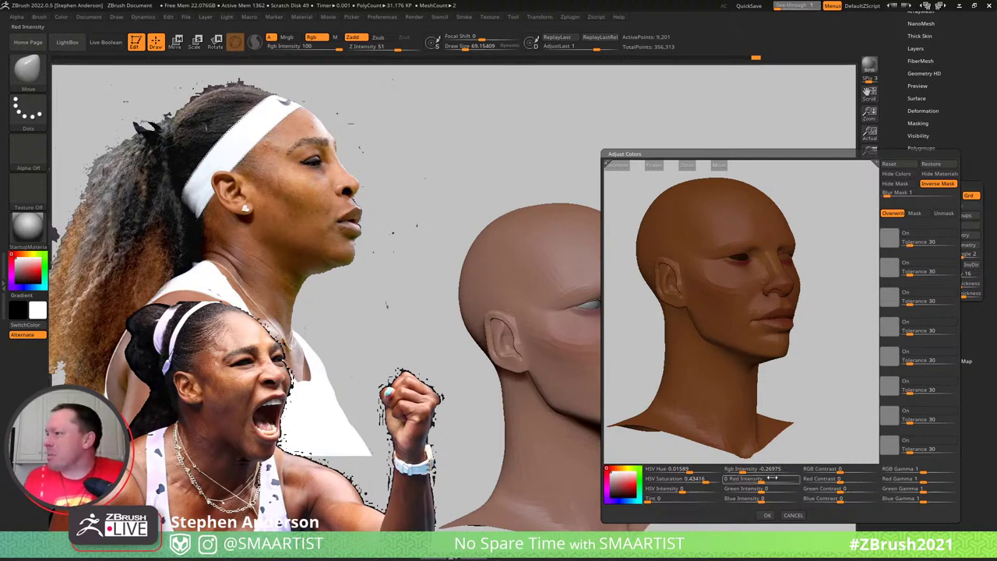
left_click_drag(707, 483, 704, 482)
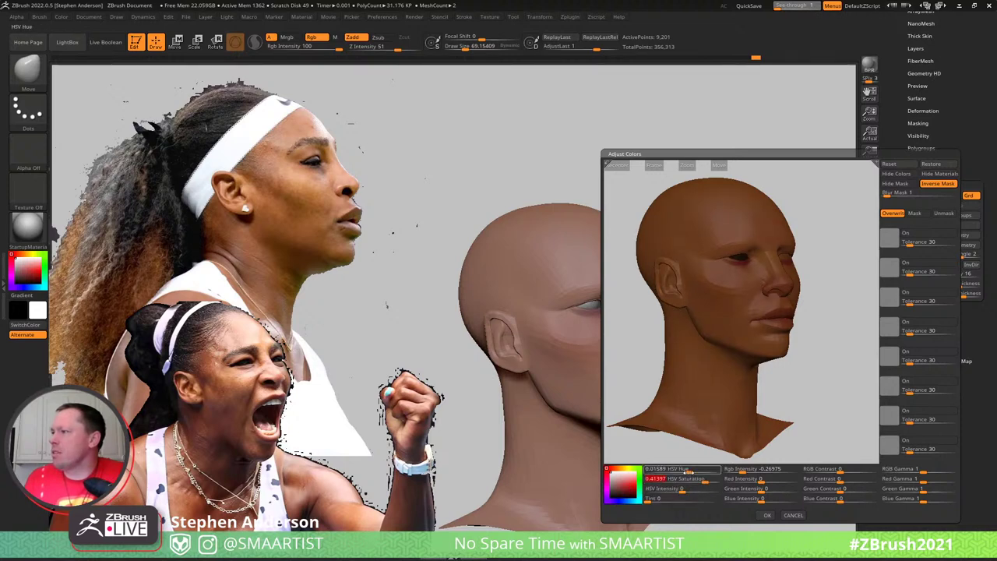
left_click_drag(683, 491, 693, 492)
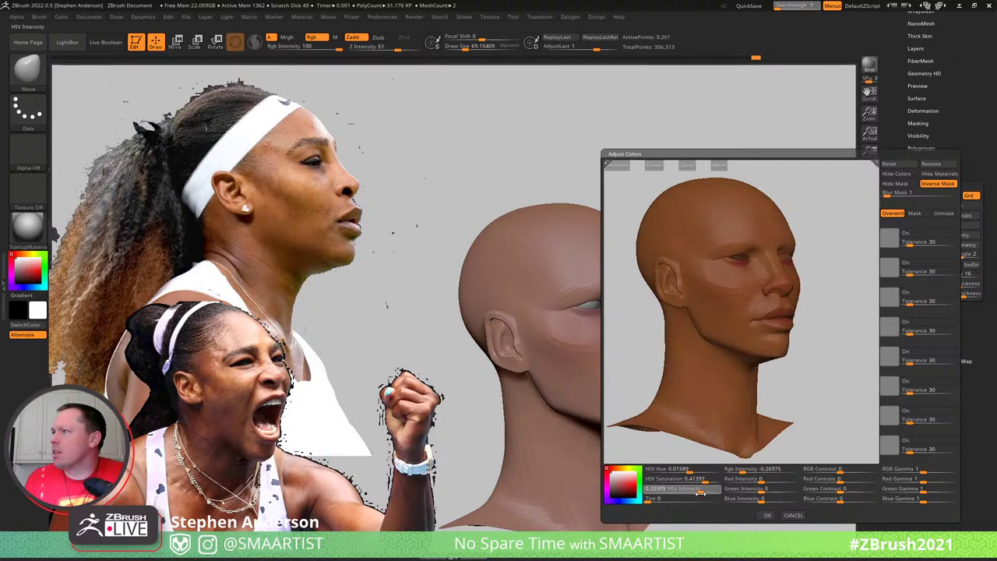
left_click_drag(701, 492, 697, 493)
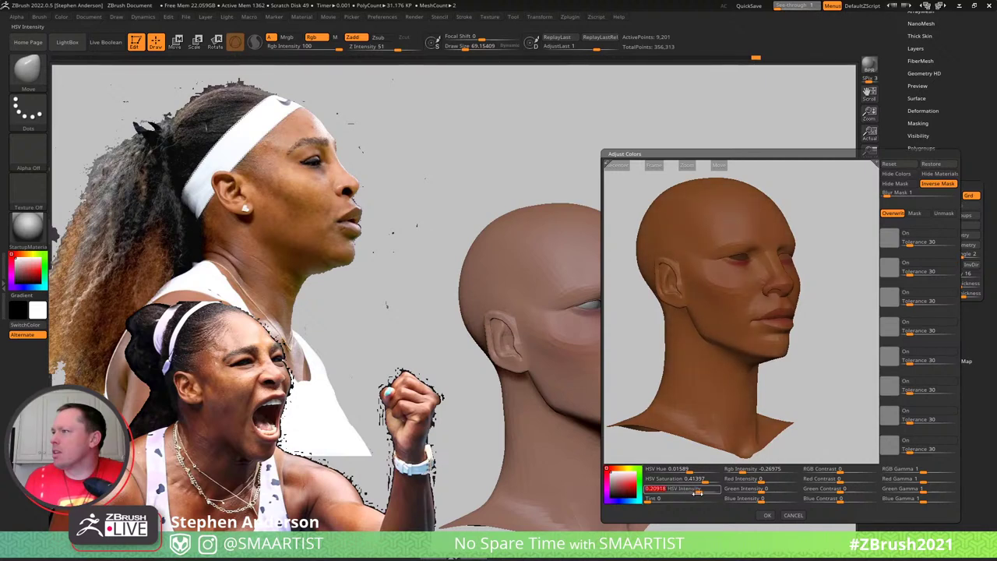
left_click(767, 515)
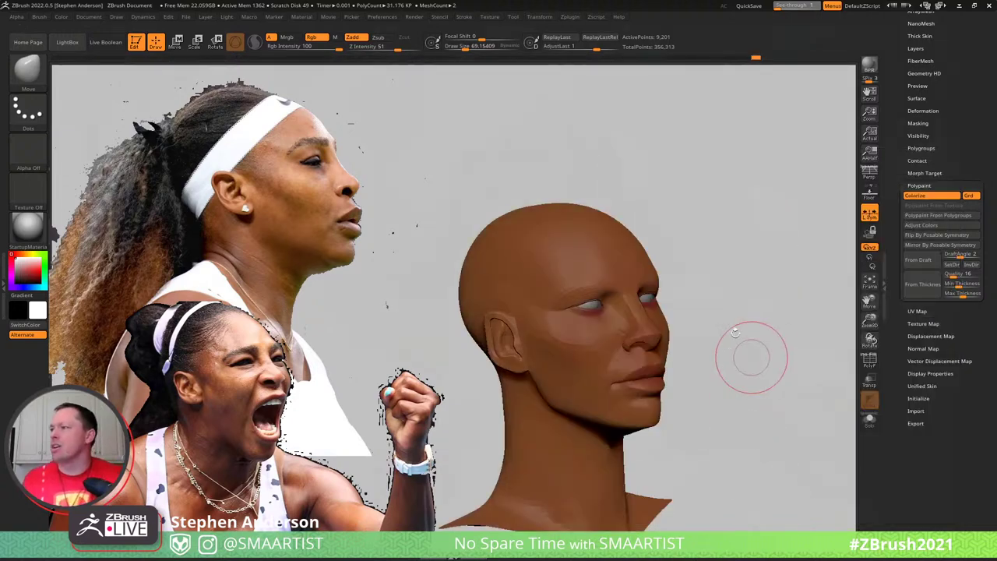
Sample the skin color with the Paint brush and paint over the red areas under the eyes
left_click_drag(724, 328, 599, 292)
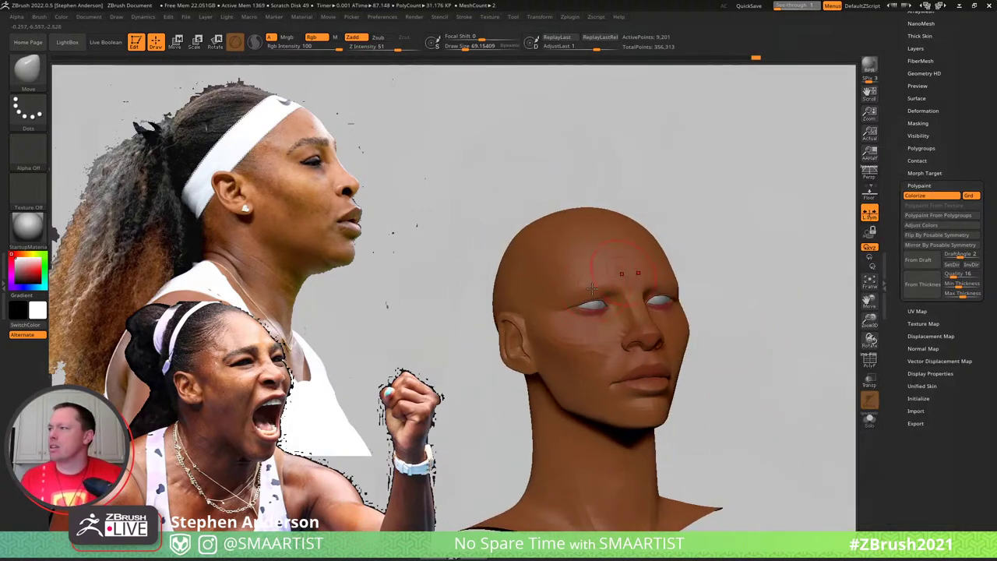
right_click_drag(592, 289, 654, 363, "ctrl")
key("b")
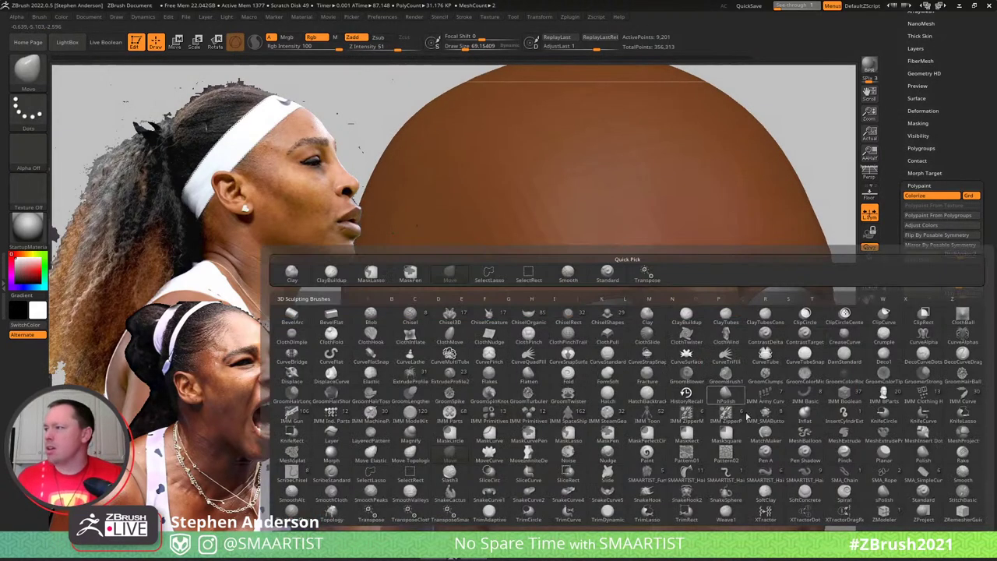
left_click(654, 458)
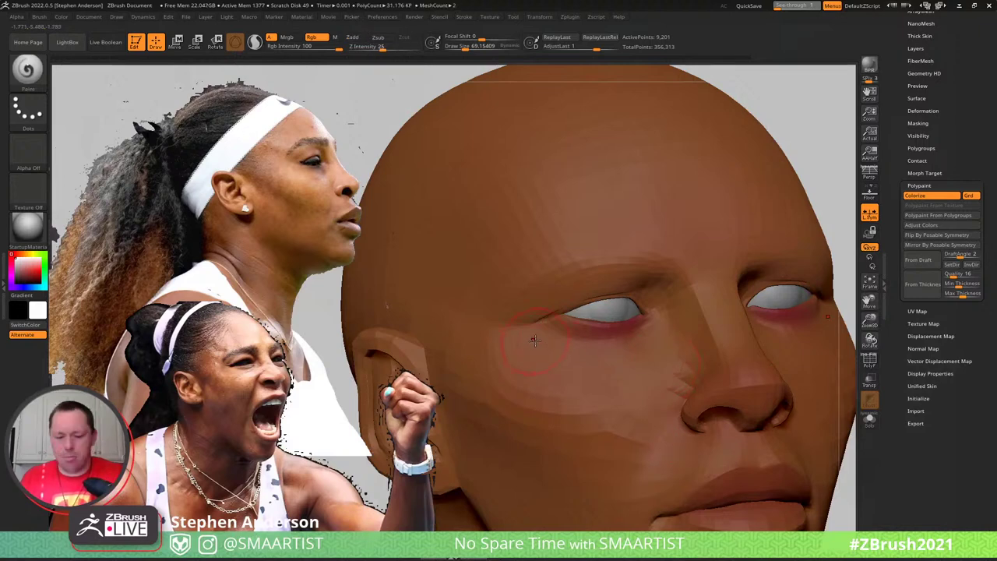
key("c")
mouse_move(547, 324)
left_mouse_down()
mouse_move(607, 331)
mouse_move(651, 314)
left_mouse_up()
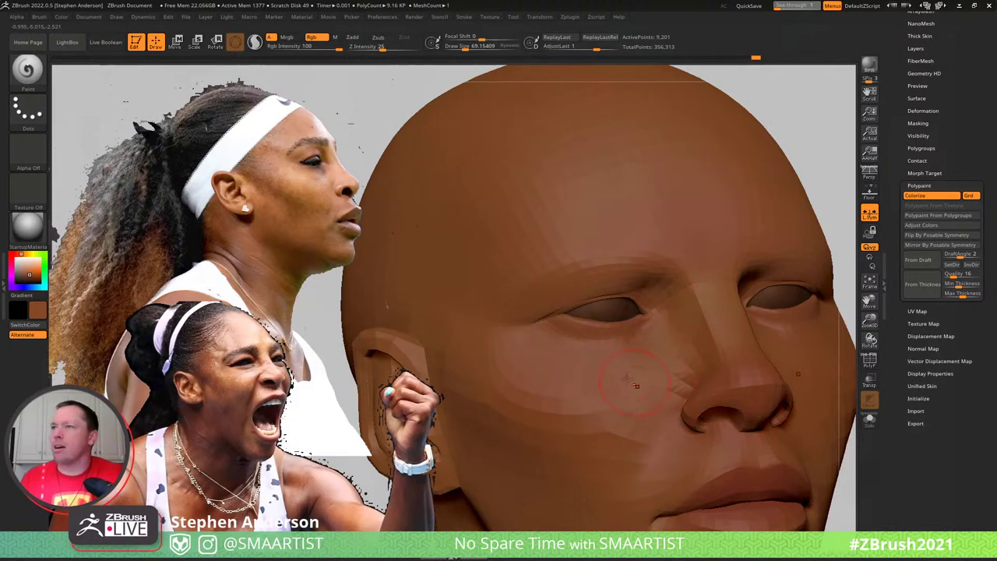
Shift the paint color to a golden brown at RGB intensity 30 and tint the cheek with a brush size of about 135
right_click_drag(679, 334, 635, 337)
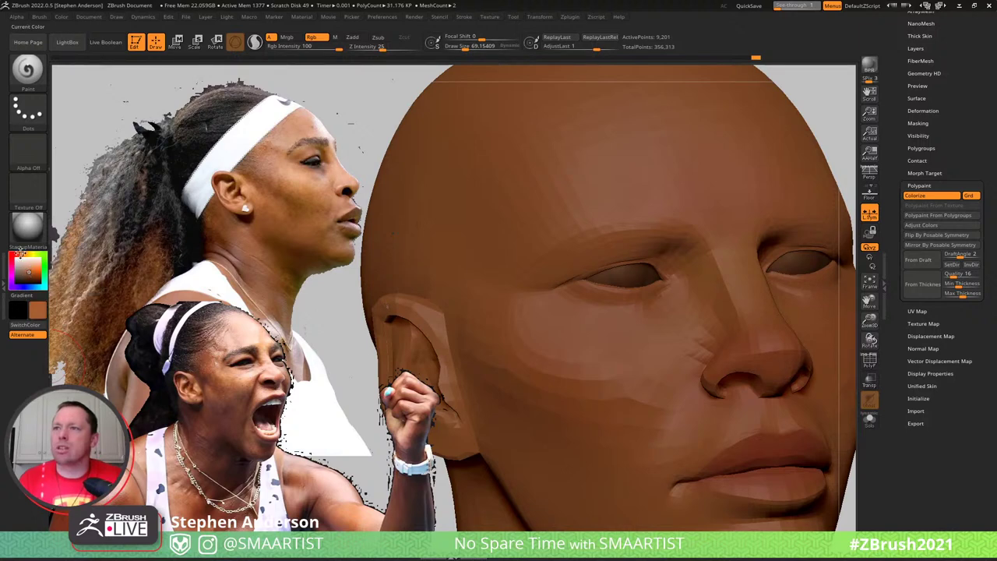
left_click_drag(21, 252, 24, 253)
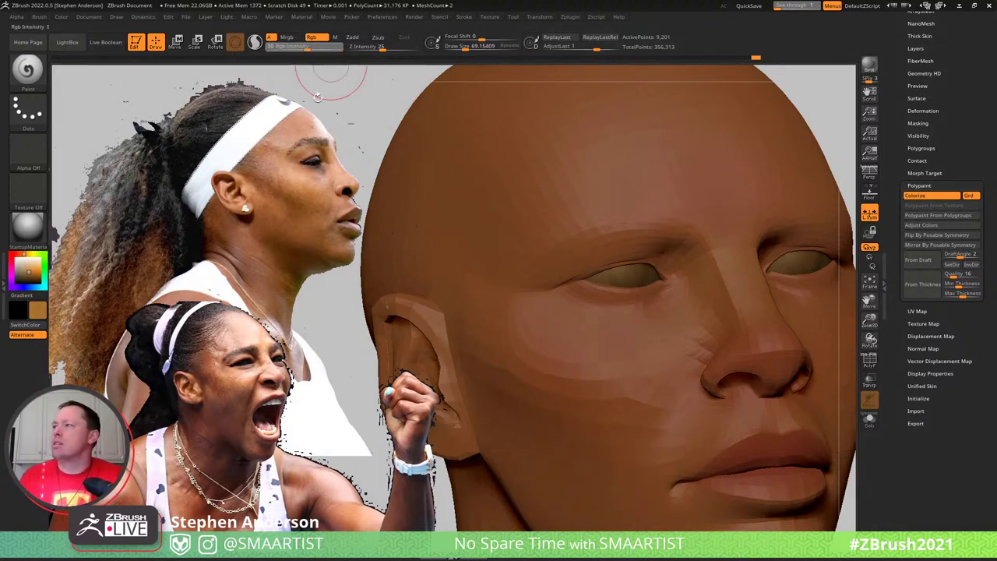
key("s")
left_click_drag(529, 325, 534, 328)
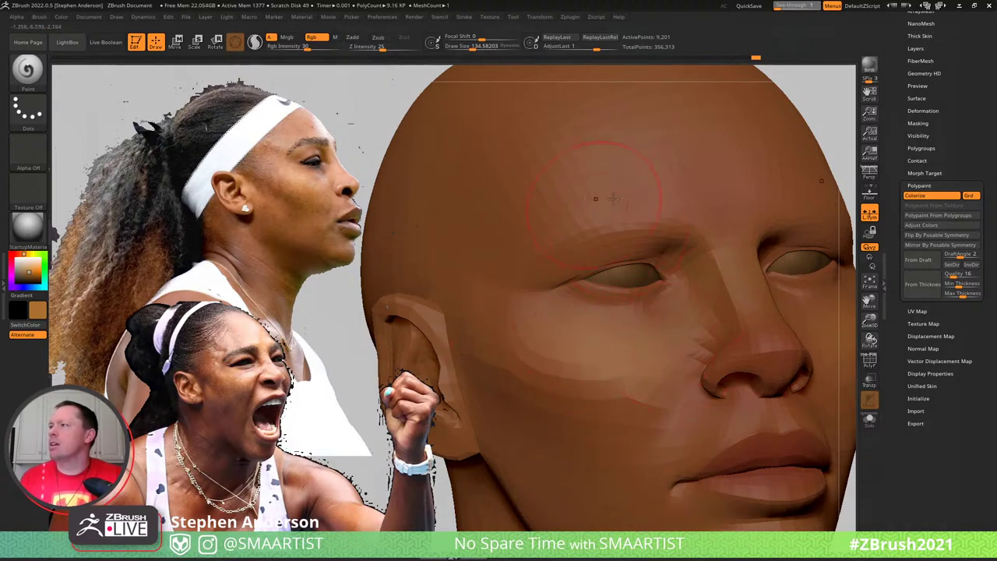
Tint the brow and the area around the eyes and nose golden brown with a brush size of about 81
key("s")
left_click_drag(649, 206, 635, 209)
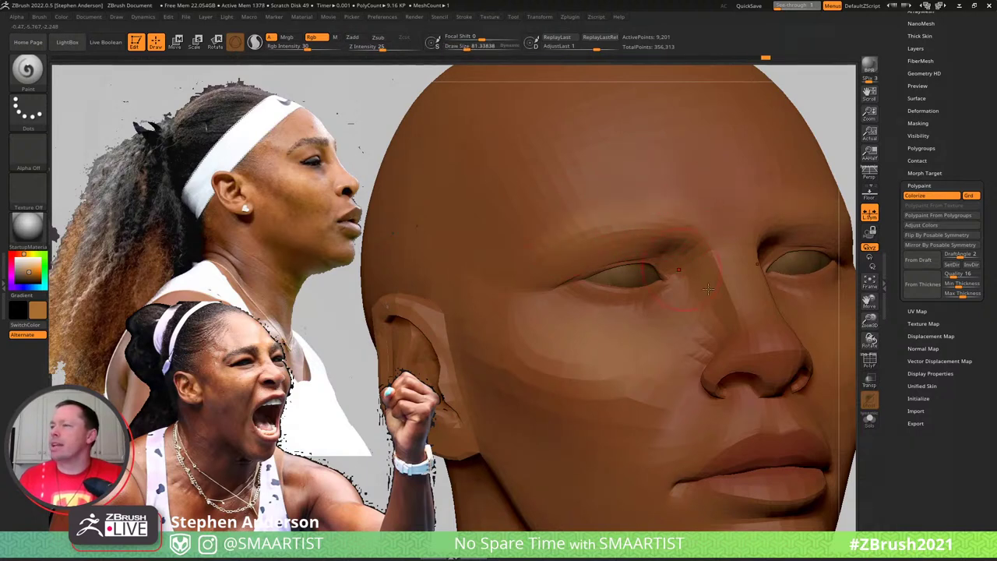
right_click_drag(690, 259, 650, 341)
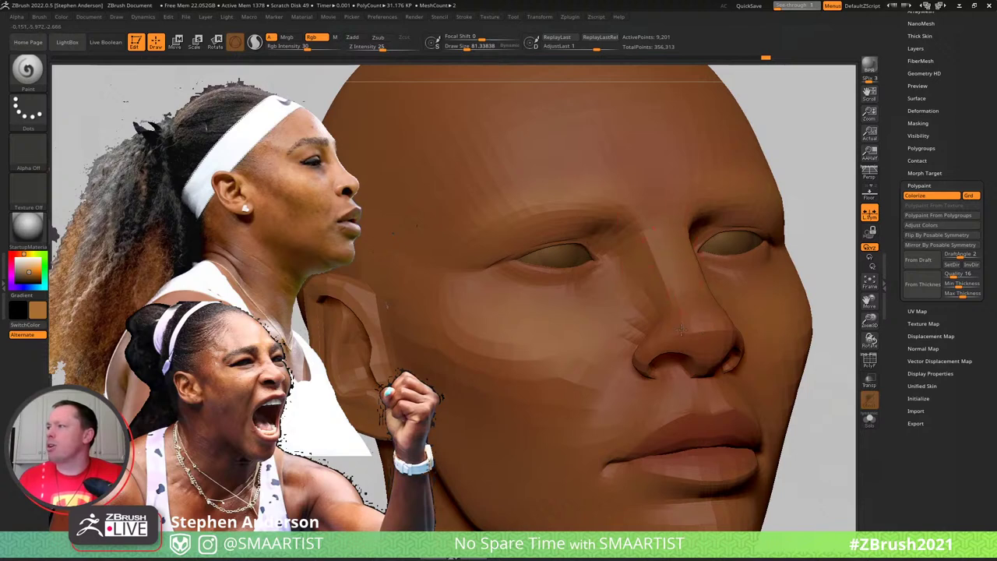
mouse_move(700, 408)
right_mouse_down()
mouse_move(769, 288)
mouse_move(610, 281)
right_mouse_up()
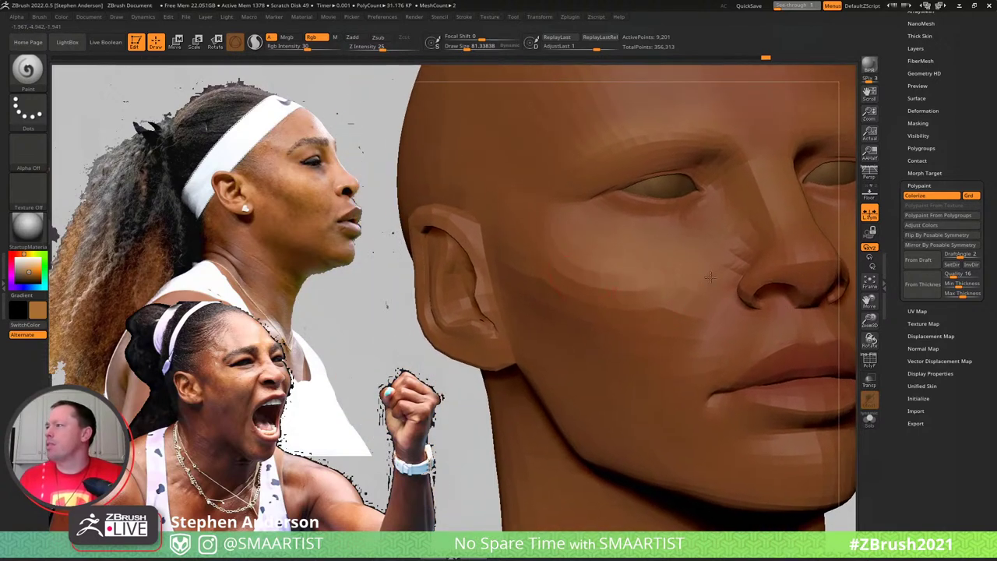
Tint the ear golden brown in side view with a brush size of about 33
right_click_drag(706, 314, 662, 299, "ctrl")
mouse_move(662, 299)
right_mouse_down()
mouse_move(767, 311)
mouse_move(706, 187)
right_mouse_up()
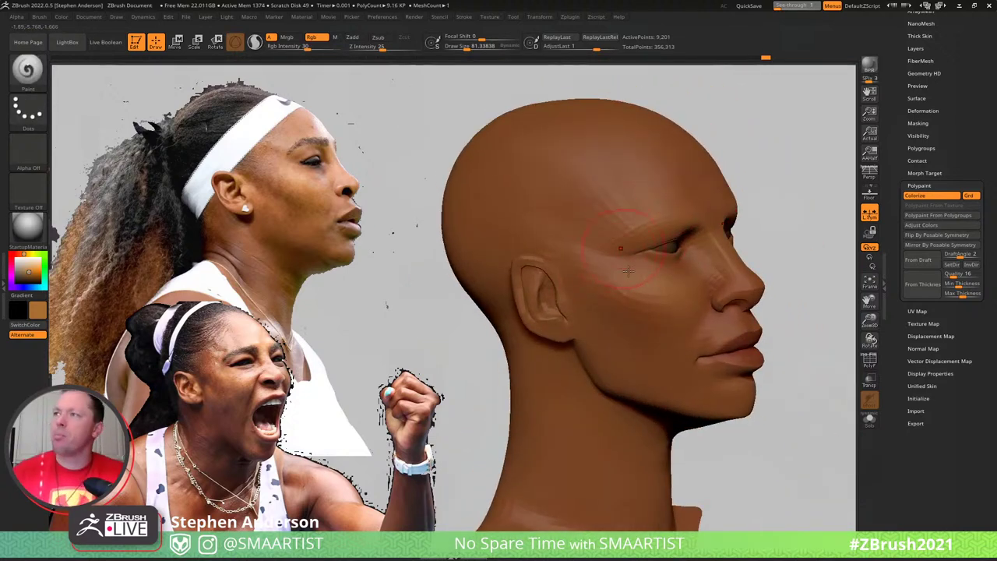
key("s")
left_click_drag(565, 278, 545, 279)
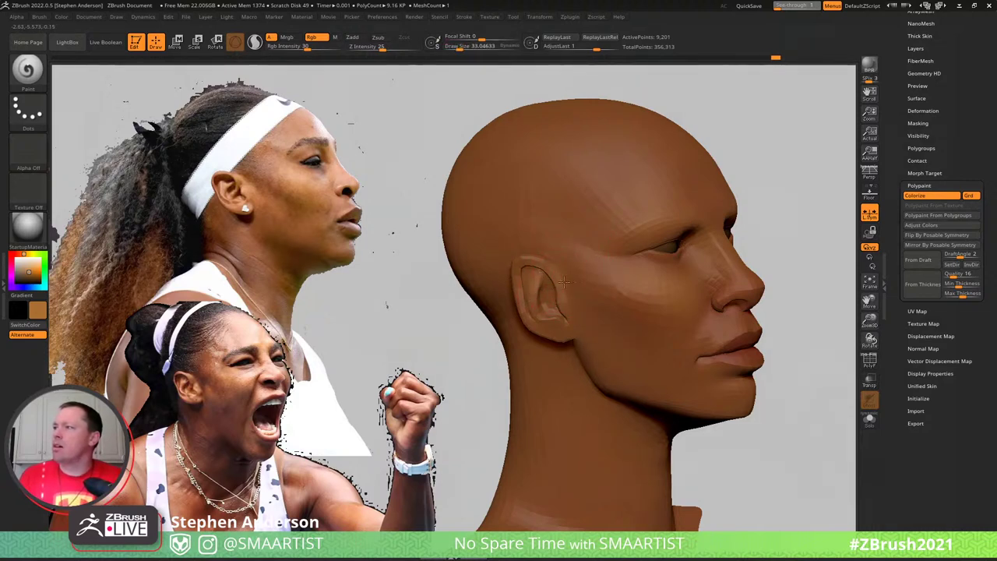
mouse_move(596, 293)
right_mouse_down()
mouse_move(567, 291)
mouse_move(584, 289)
right_mouse_up()
mouse_move(650, 285)
right_mouse_down()
mouse_move(615, 271)
mouse_move(650, 277)
mouse_move(641, 289)
right_mouse_up()
Shade the eye sockets and eyelids with a muted grayish brown, enlarging the brush to about 86
right_click_drag(690, 260, 593, 223, "ctrl")
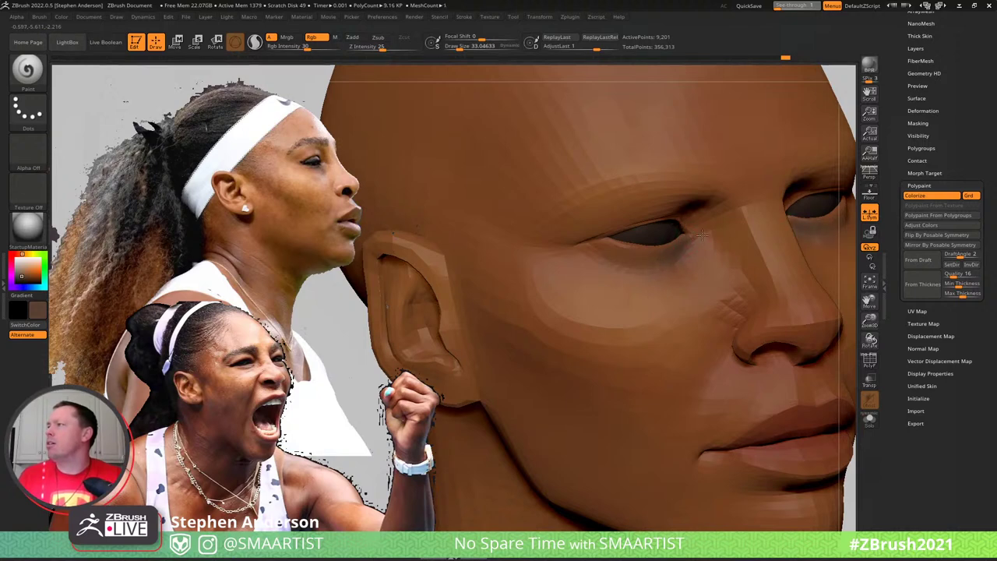
mouse_move(728, 227)
right_mouse_down()
mouse_move(685, 217)
mouse_move(696, 218)
right_mouse_up()
key("s")
left_click_drag(695, 219, 701, 224)
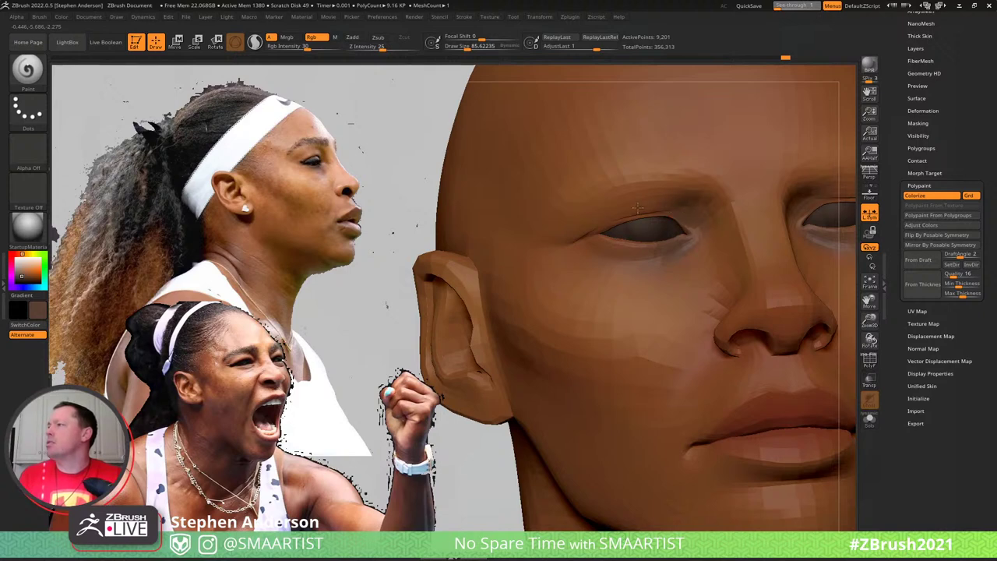
Compare the eye shading on the whole head with the references and sample a reddish brown near the mouth
right_click_drag(676, 247, 688, 208, "ctrl")
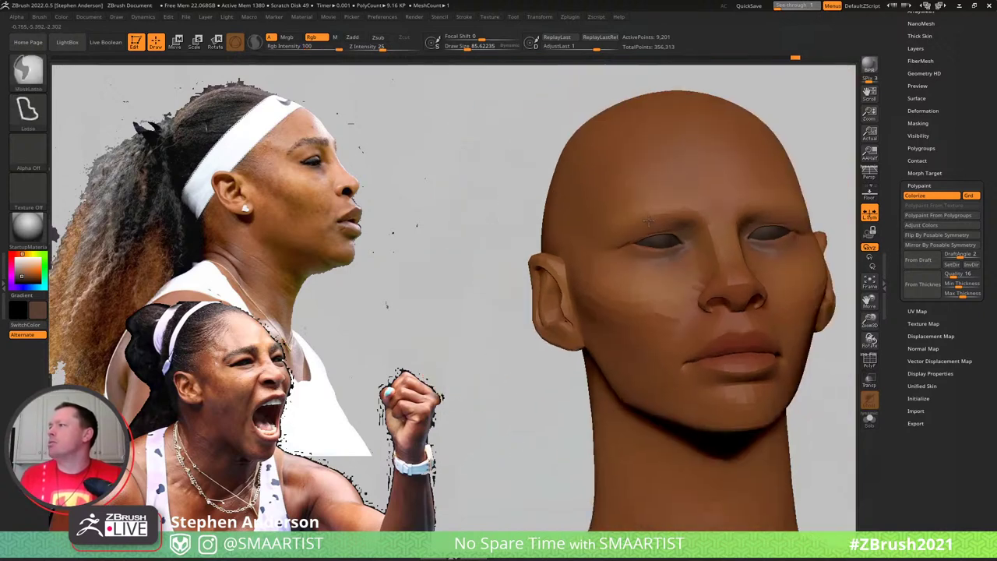
mouse_move(748, 226)
right_mouse_down()
mouse_move(594, 274)
mouse_move(576, 316)
right_mouse_up()
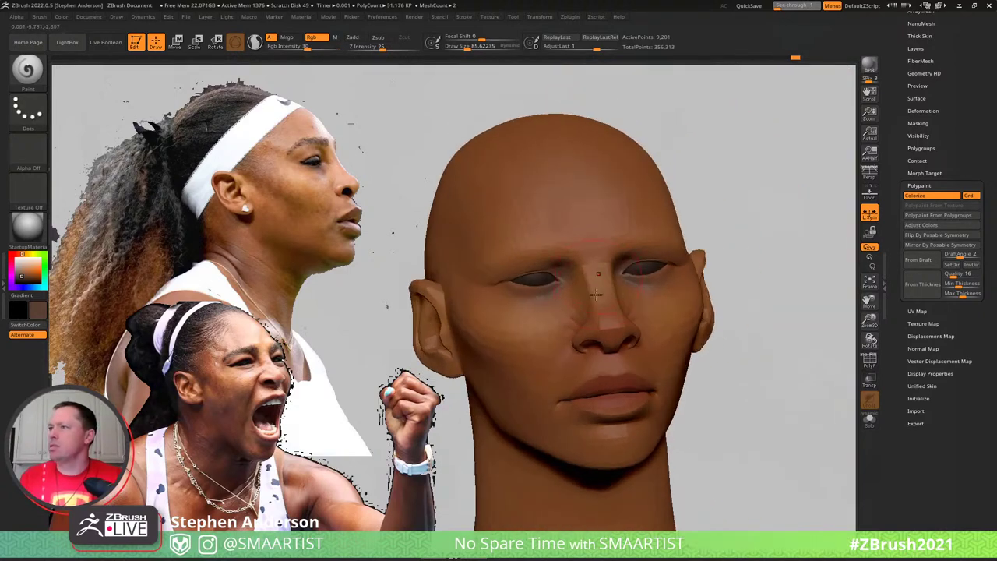
mouse_move(596, 398)
right_mouse_down("ctrl")
mouse_move(603, 436)
mouse_move(605, 424)
right_mouse_up("ctrl")
key("c")
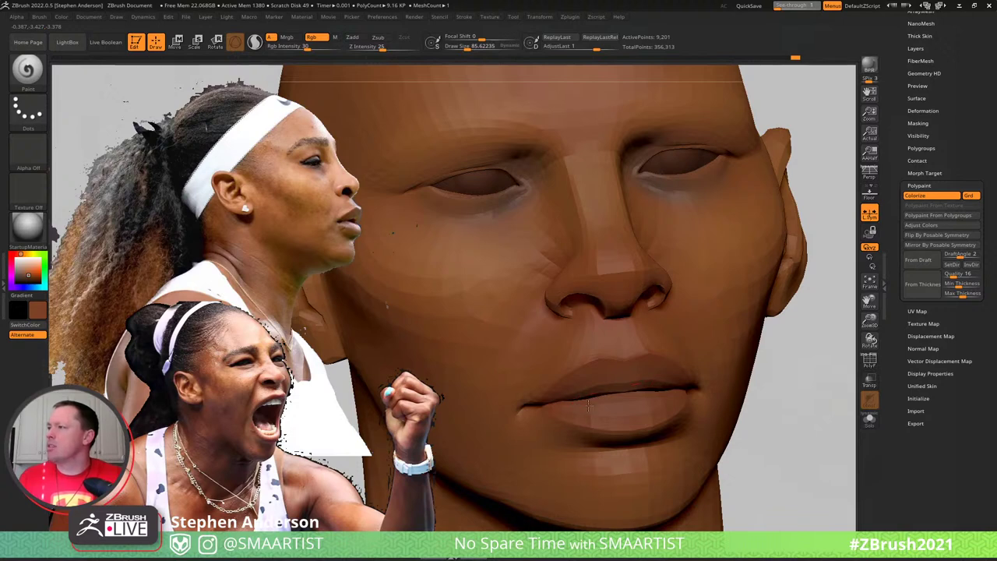
Compare the face with the references, choose a darker reddish brown for the lips, and reduce the brush size to about 54
key("f")
left_click_drag(723, 405, 771, 376)
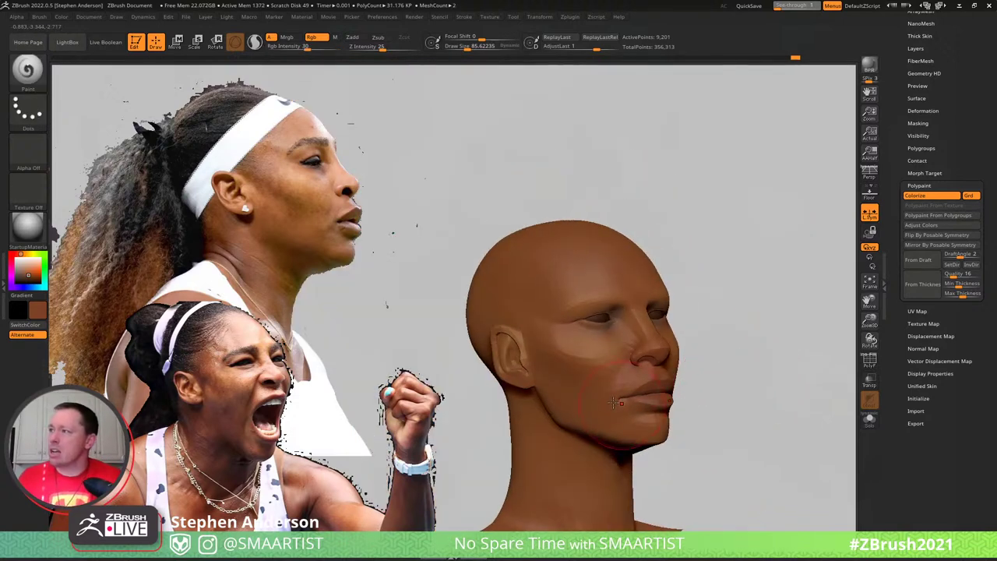
mouse_move(700, 404)
right_mouse_down("ctrl")
mouse_move(683, 440)
mouse_move(476, 436)
right_mouse_up("ctrl")
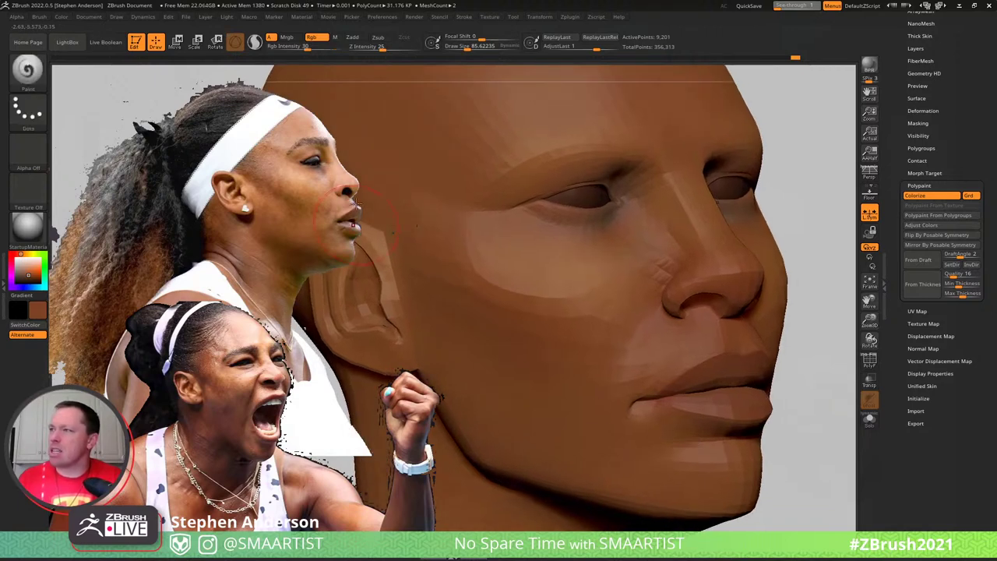
left_click_drag(768, 407, 712, 392)
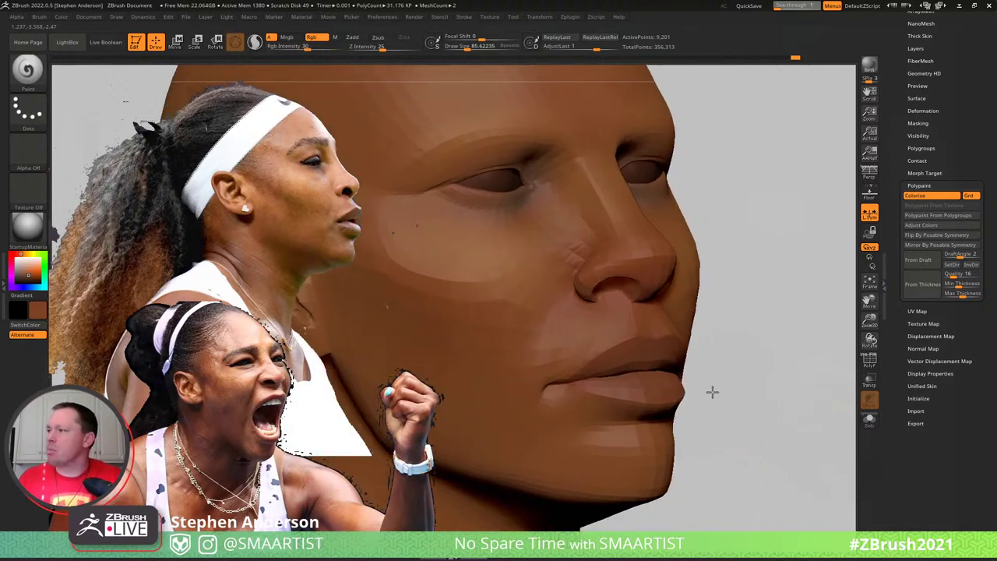
left_click(28, 278)
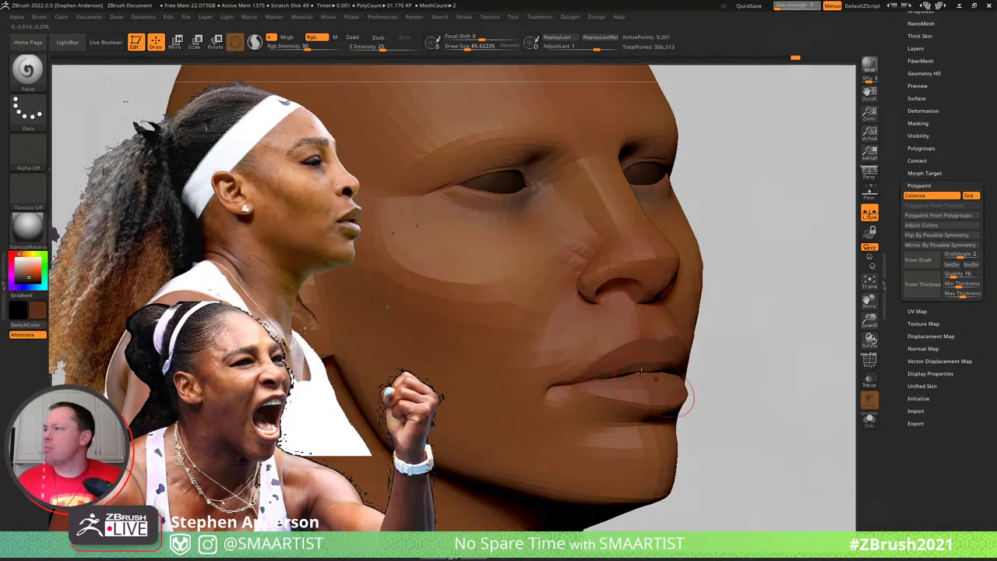
key("s")
left_click_drag(638, 359, 643, 360)
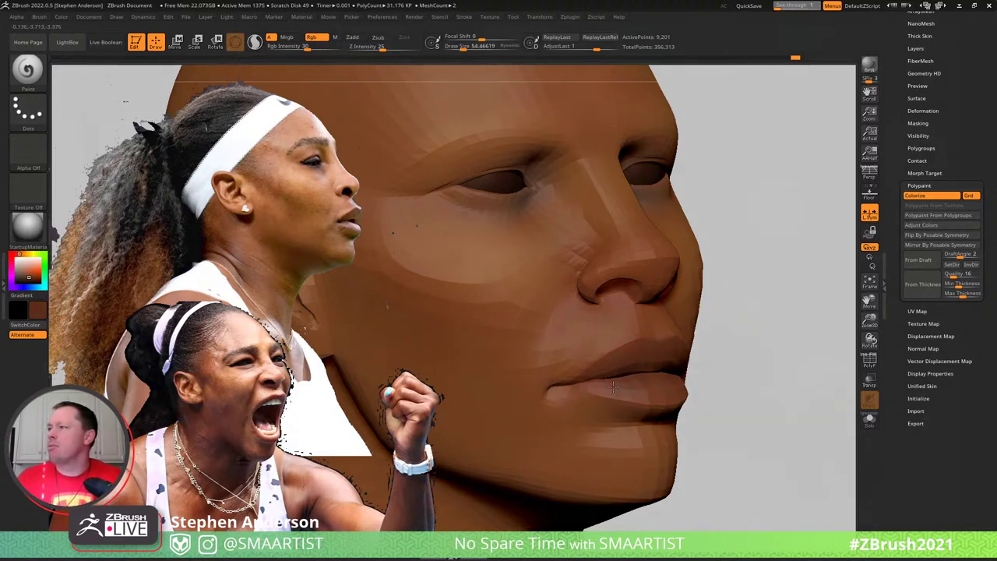
Isolate the upper lip polygroup, paint it dark reddish brown, and show the whole head again
key("ctrl+shift")
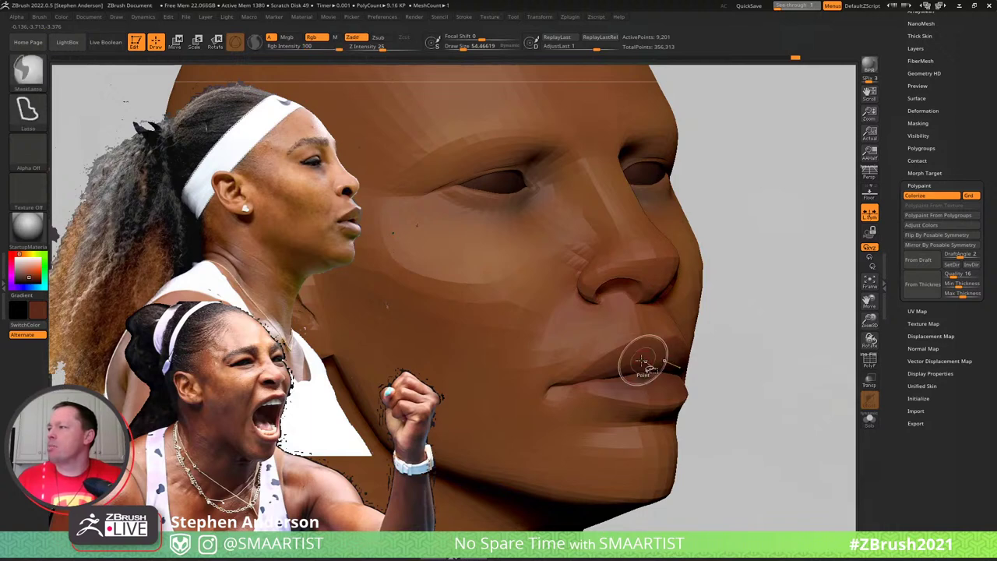
left_click(640, 363, "ctrl+shift")
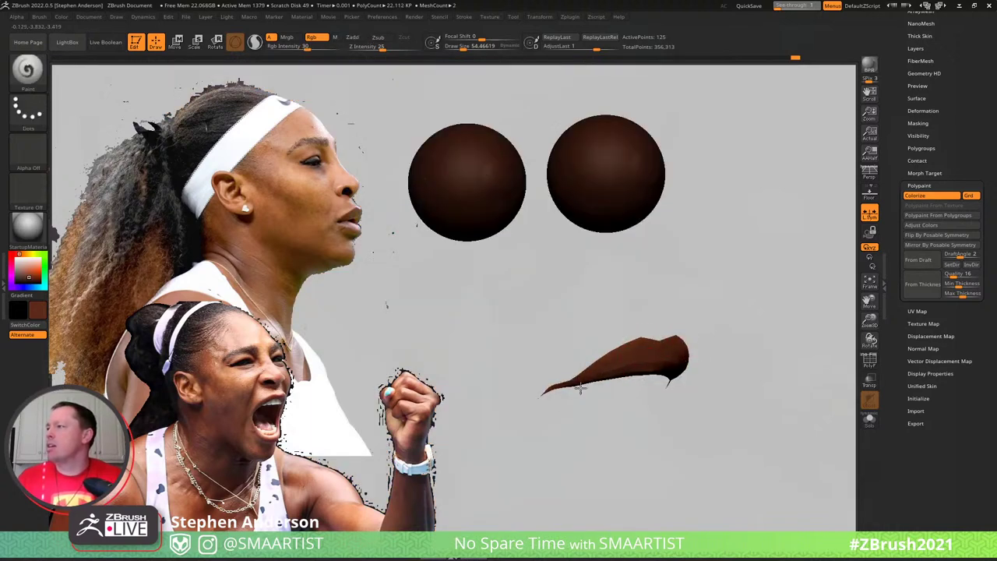
left_click(752, 340, "ctrl+shift")
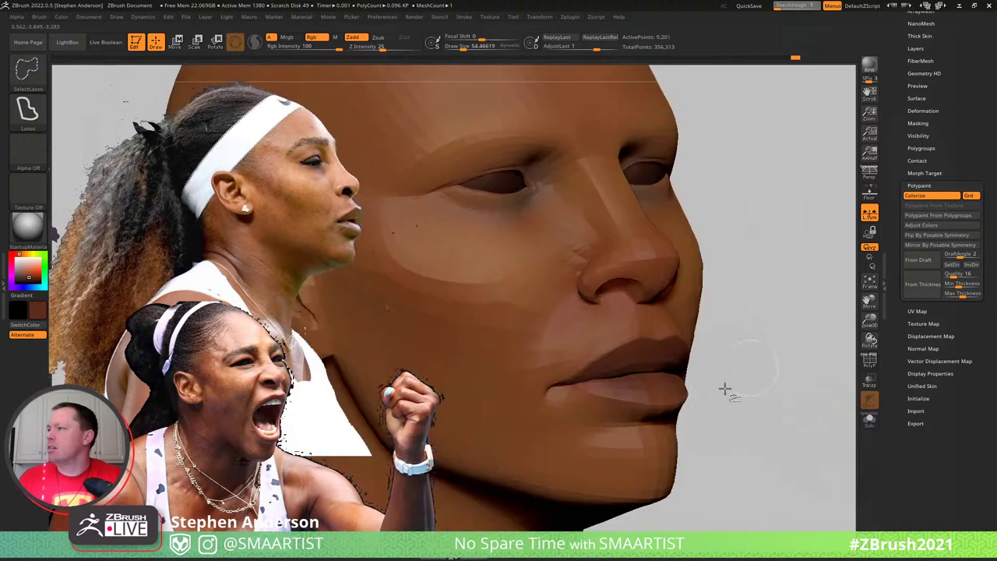
Isolate the upper lip, hide its upper band of polygons, deepen the color of the remaining strip, and unhide the head
mouse_move(648, 390)
right_mouse_down()
mouse_move(541, 382)
mouse_move(662, 383)
mouse_move(639, 378)
mouse_move(662, 388)
right_mouse_up()
left_click(661, 387, "ctrl+shift")
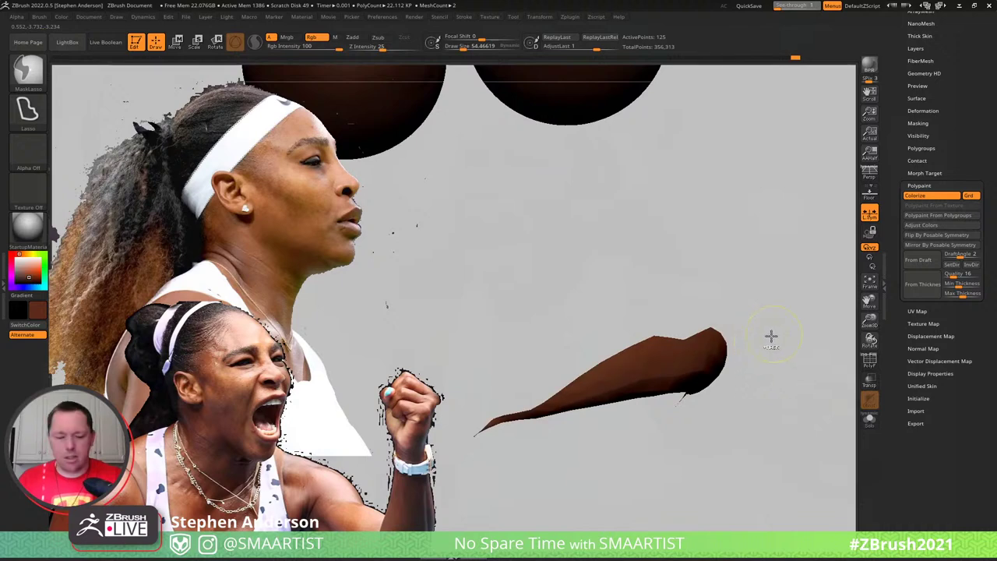
key("shift+f")
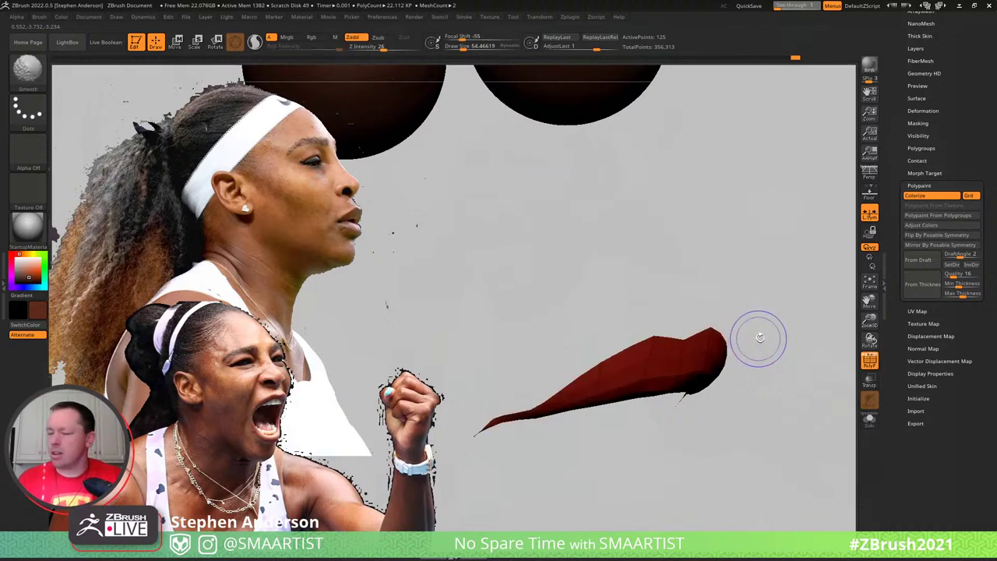
key("ctrl")
key("ctrl+shift")
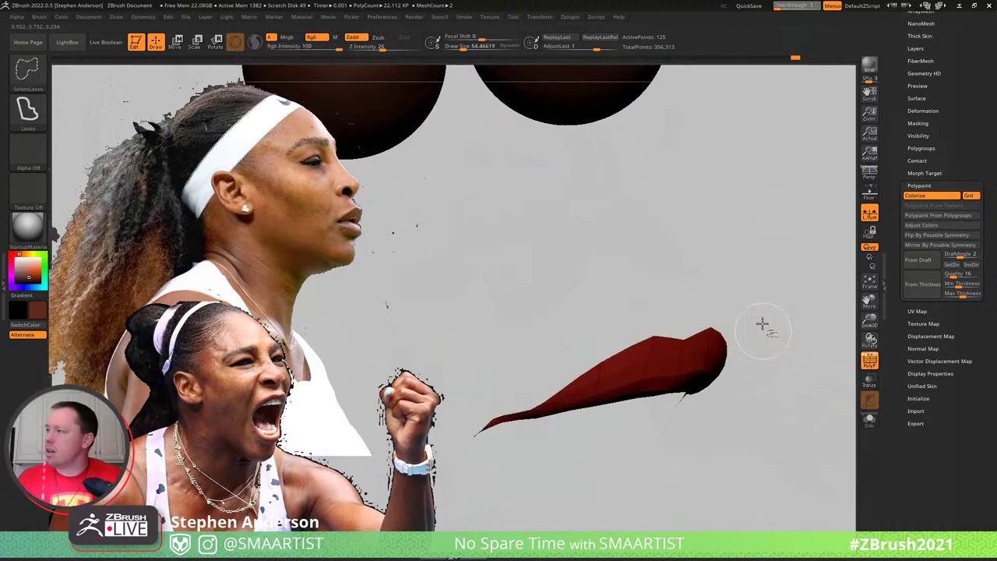
left_click(648, 352, "ctrl+shift")
key("shift+f")
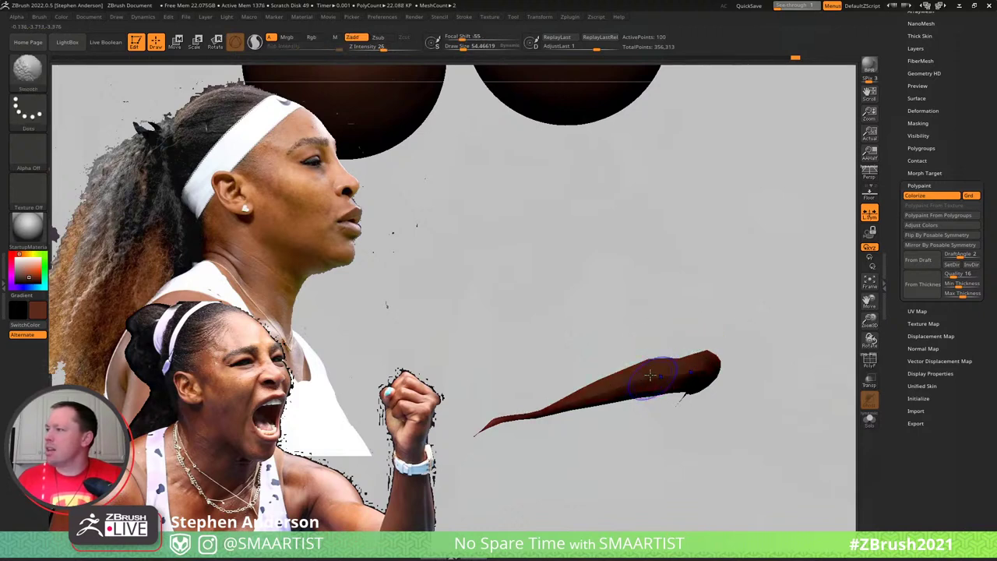
left_click_drag(655, 376, 696, 359)
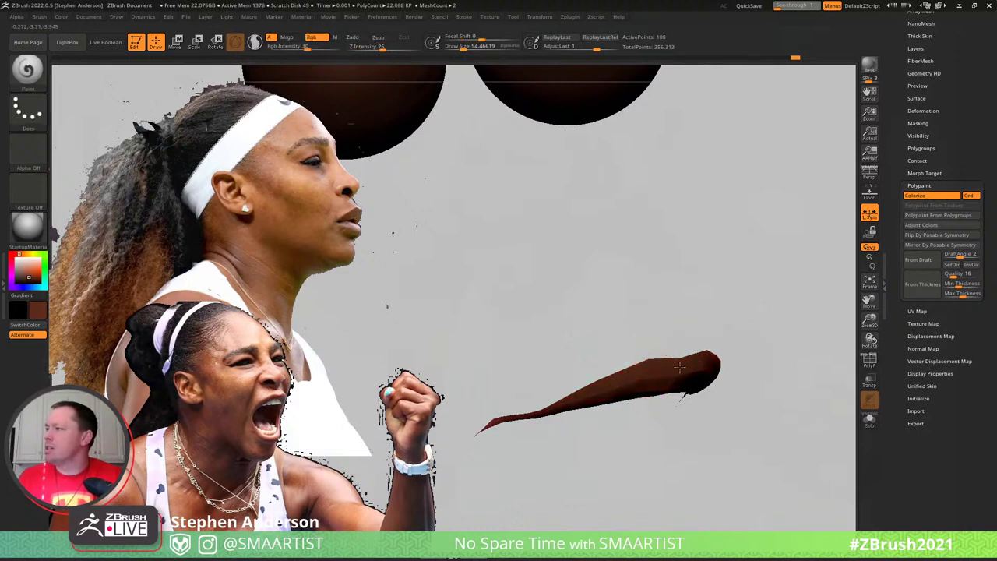
left_click(769, 331, "ctrl+shift")
Make the Eyes subtool active and turn on its polypaint so the painted irises and whites are displayed
key("f")
mouse_move(758, 323)
left_mouse_down()
mouse_move(753, 348)
mouse_move(689, 341)
mouse_move(786, 343)
mouse_move(741, 338)
mouse_move(680, 369)
left_mouse_up()
mouse_move(680, 368)
right_mouse_down("ctrl")
mouse_move(692, 374)
mouse_move(687, 299)
right_mouse_up("ctrl")
mouse_move(756, 293)
right_mouse_down("alt")
mouse_move(662, 291)
mouse_move(639, 334)
mouse_move(706, 398)
mouse_move(713, 378)
right_mouse_up("alt")
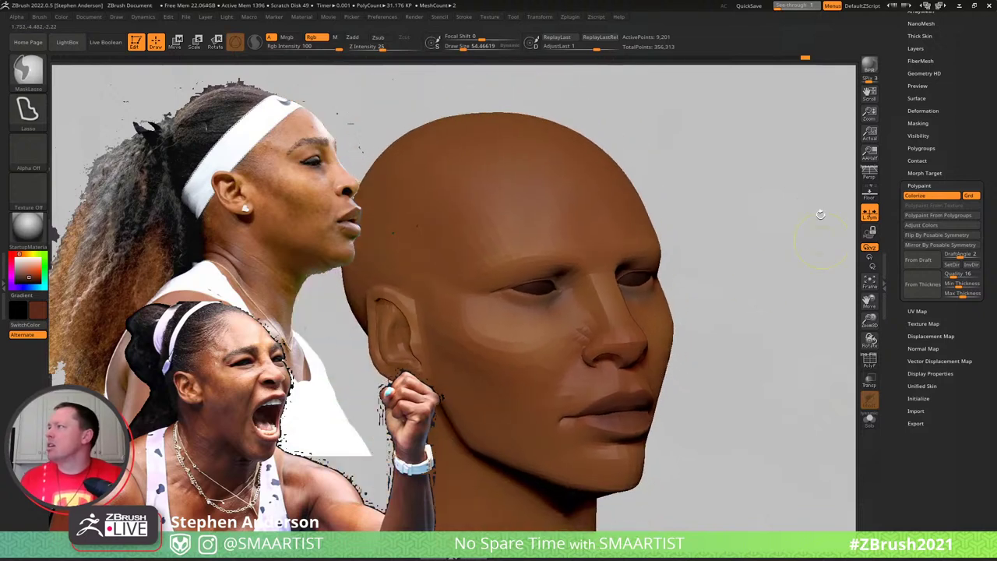
left_click(537, 290, "alt")
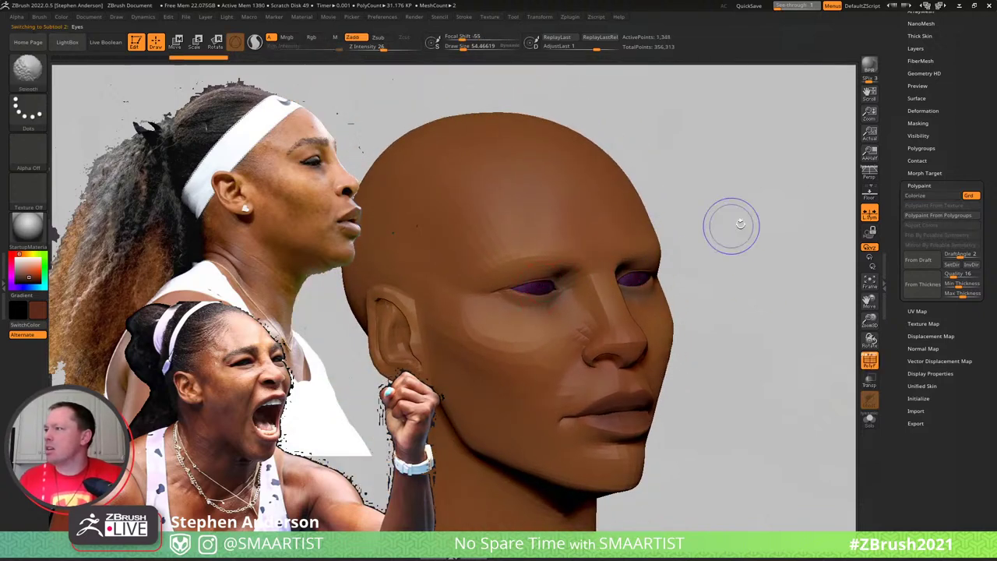
key("shift+f")
left_click_drag(948, 83, 941, 129)
left_click(920, 76)
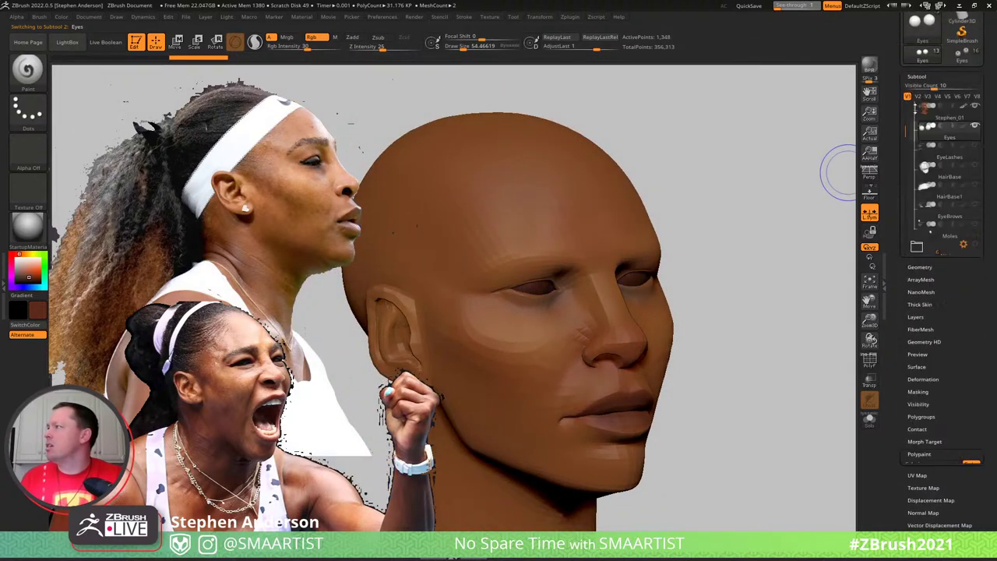
left_click(965, 127)
right_click_drag(808, 258, 789, 247)
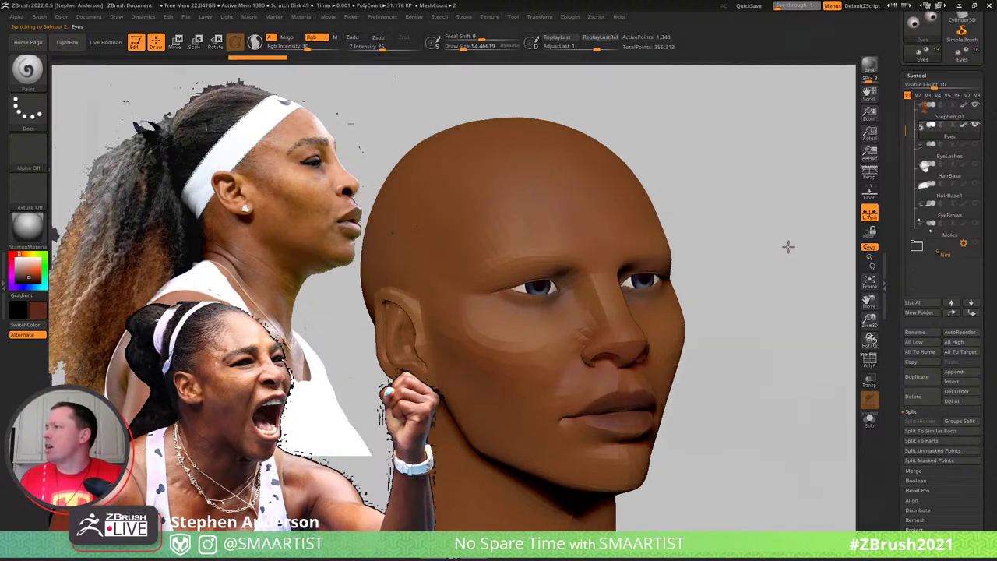
left_click_drag(788, 247, 790, 250)
Open Adjust Colors for the Eyes subtool's polypaint and frame both eyeballs in its preview
left_click_drag(963, 437, 963, 401)
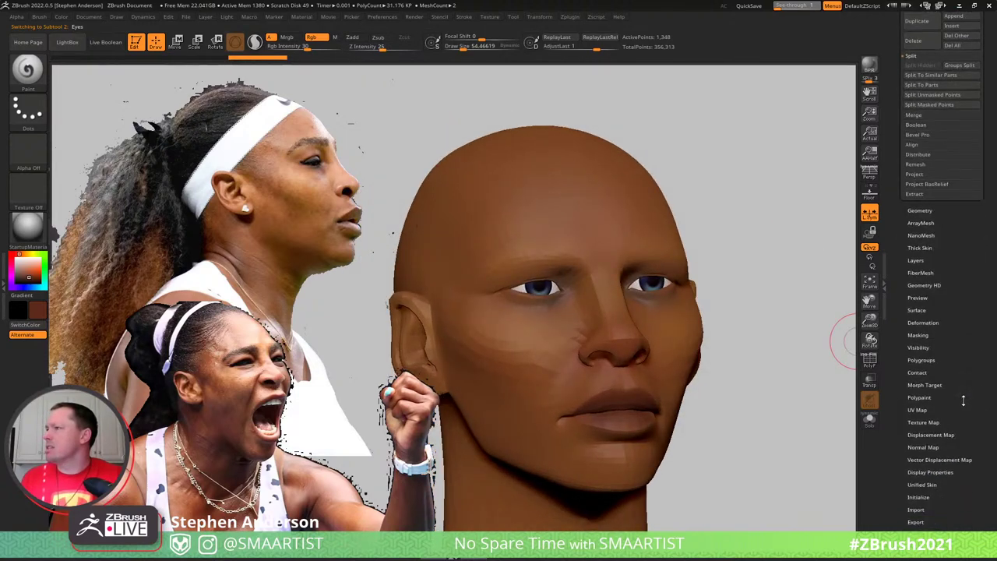
left_click(923, 423)
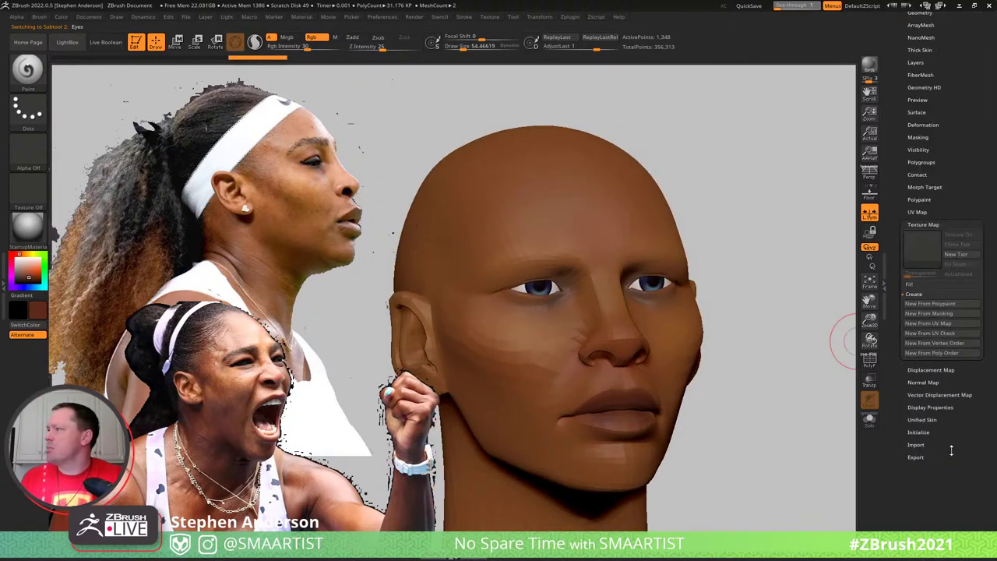
right_click_drag(538, 289, 633, 344, "ctrl")
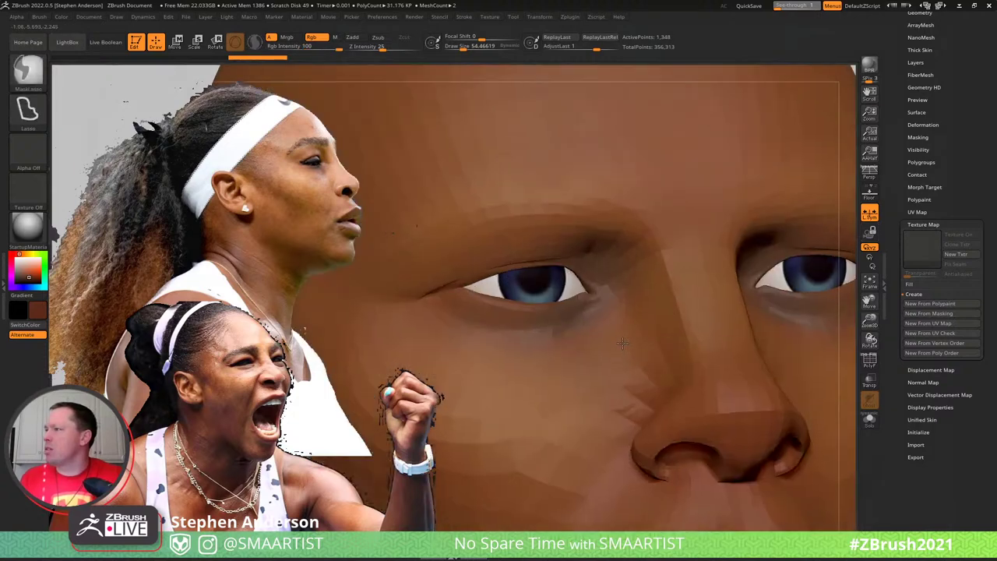
key("shift+f")
key("shift+f")
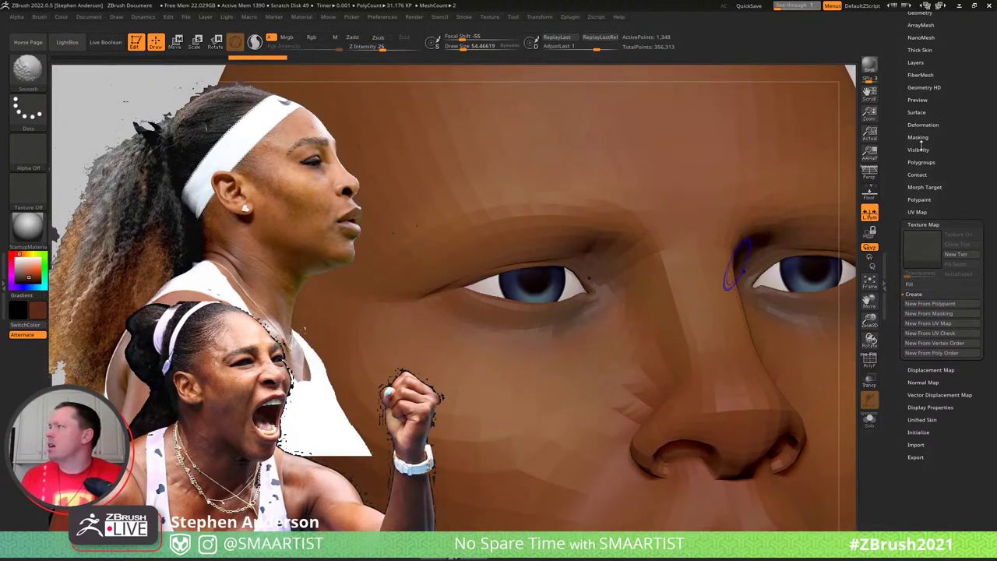
left_click(922, 162)
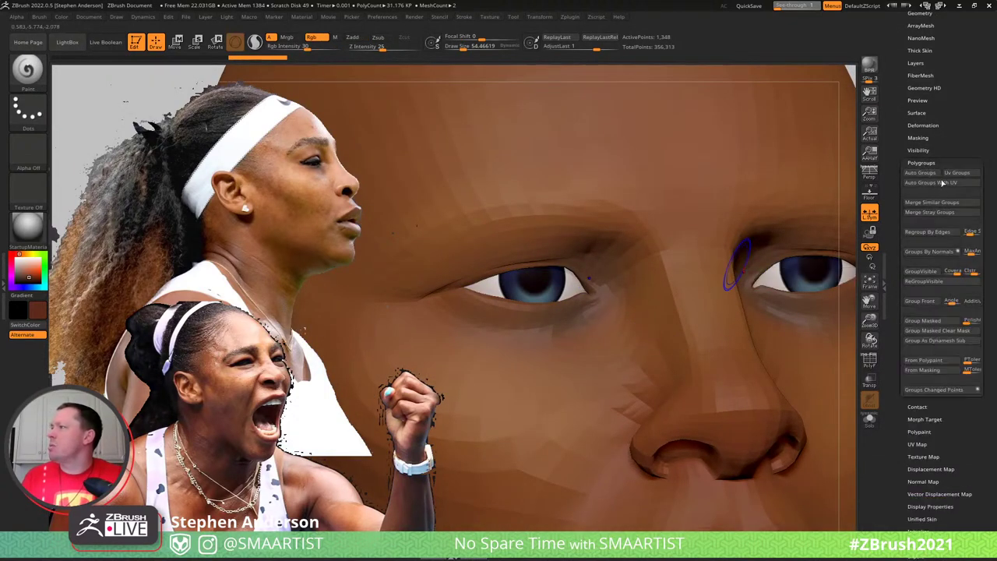
left_click(927, 162)
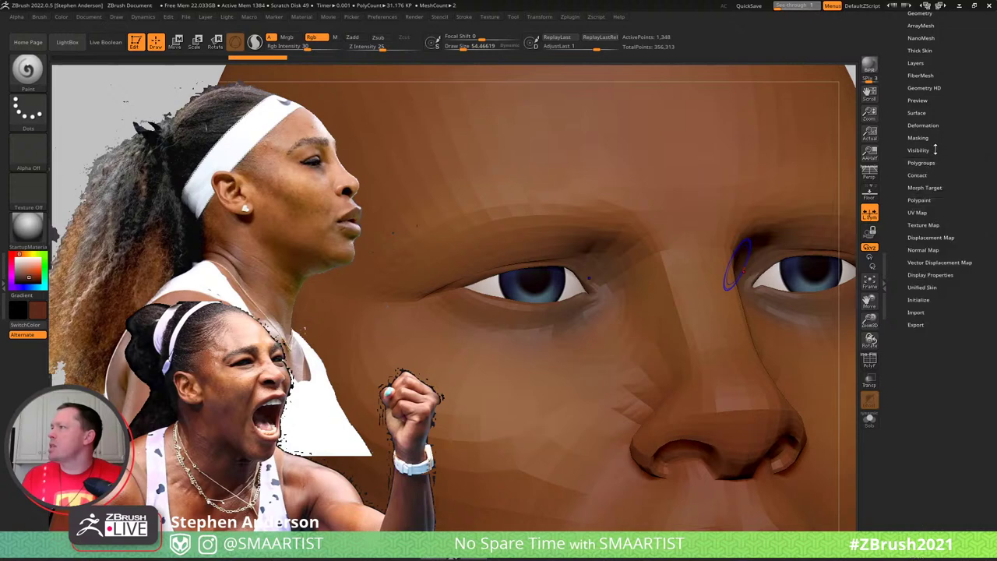
left_click(921, 199)
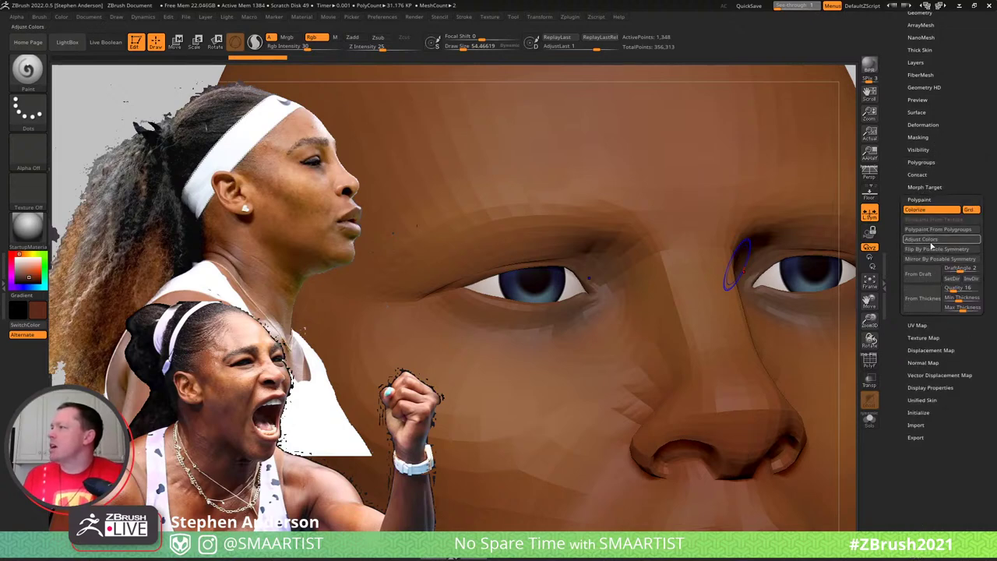
left_click(931, 240)
left_click_drag(731, 315, 686, 170)
left_click(648, 166)
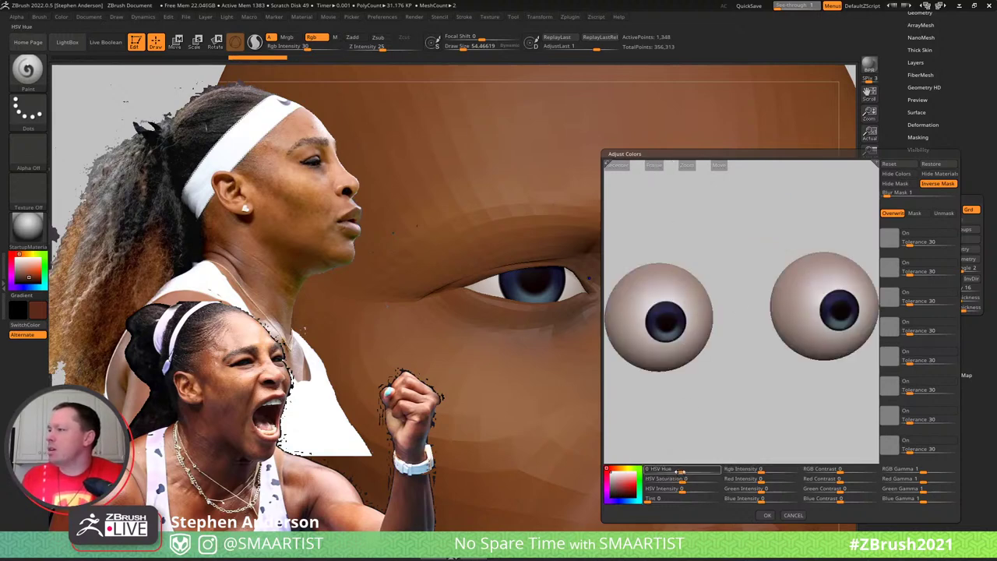
Set the HSV Hue to 0.01877 and pick two eye-white tones as mask colors, setting the first one's tolerance to 21
mouse_move(668, 469)
left_mouse_down()
mouse_move(661, 471)
mouse_move(690, 471)
left_mouse_up()
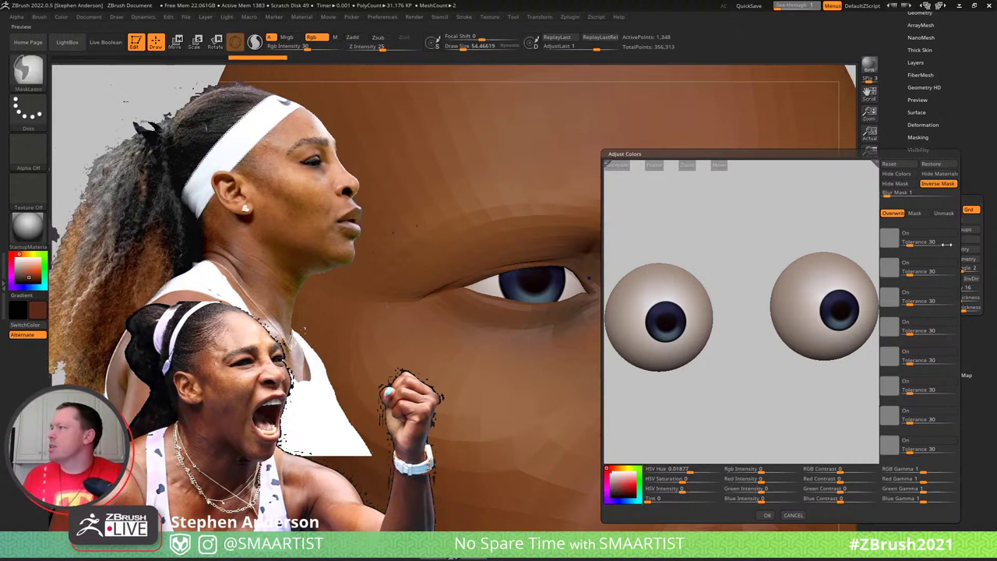
left_click_drag(892, 238, 792, 287)
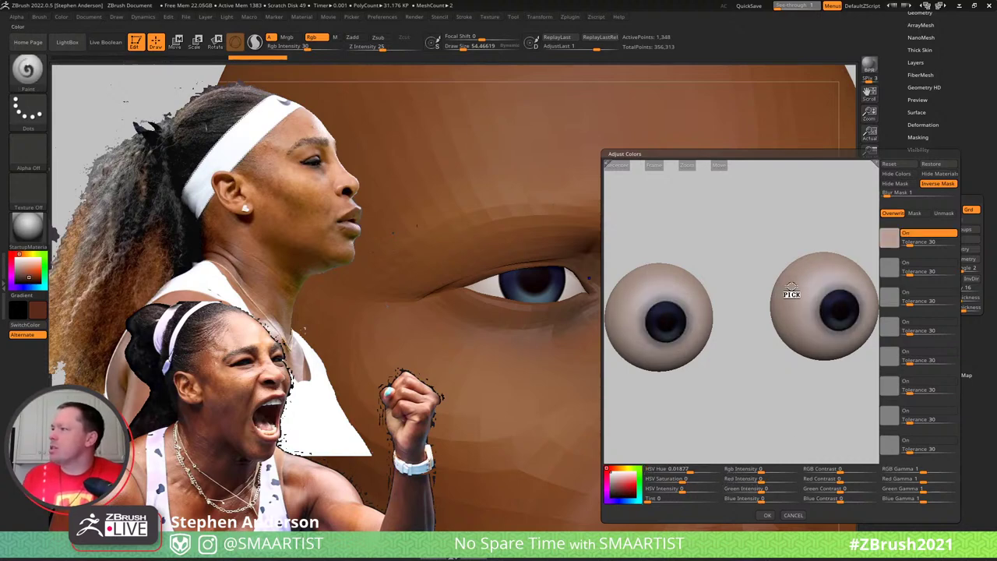
left_click_drag(909, 245, 911, 254)
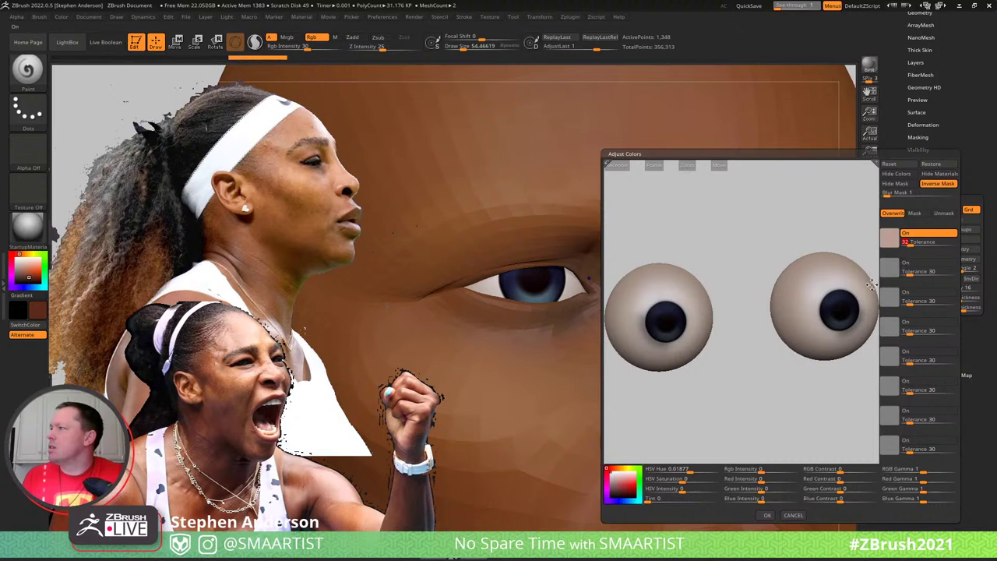
left_click_drag(905, 243, 816, 319)
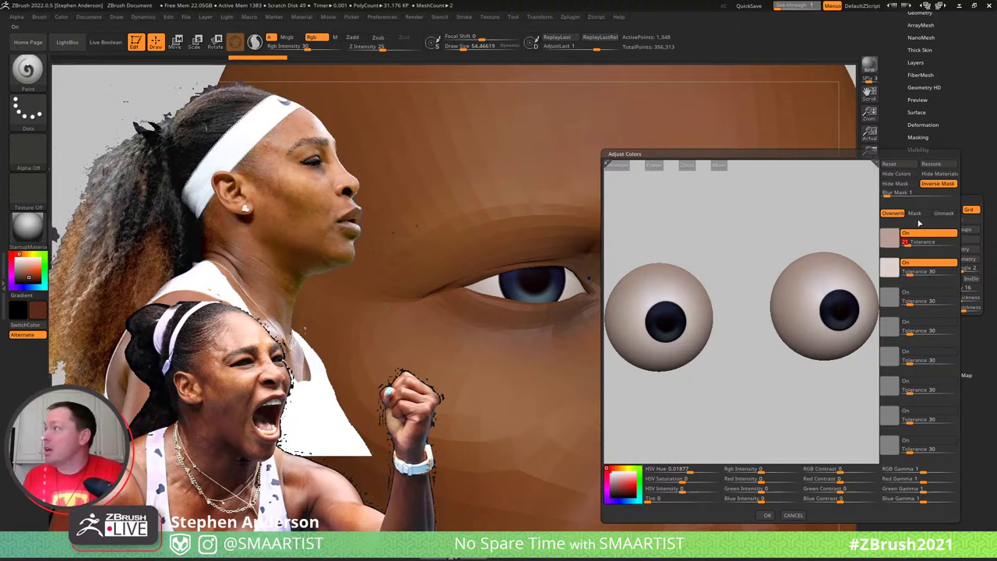
left_click(944, 214)
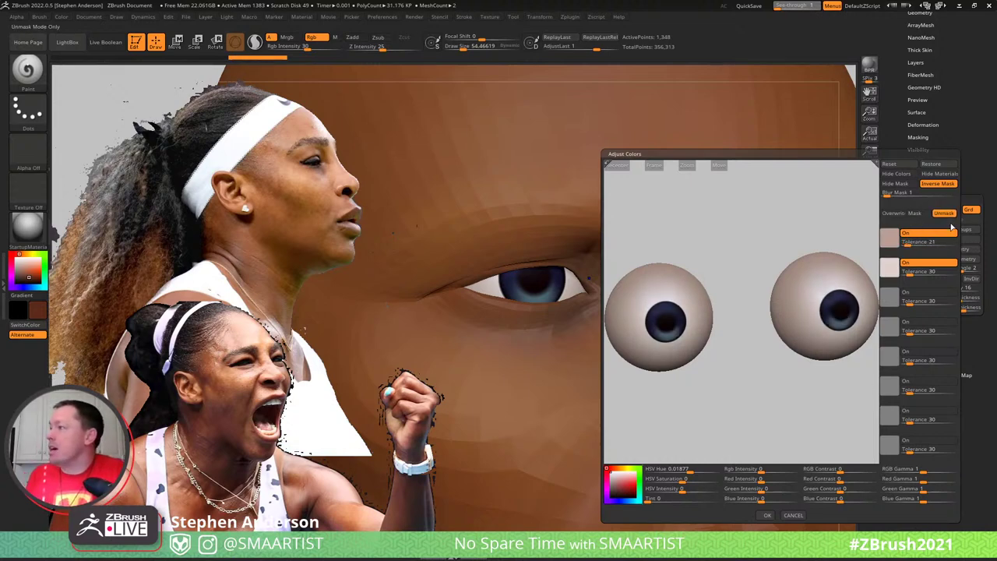
left_click(915, 214)
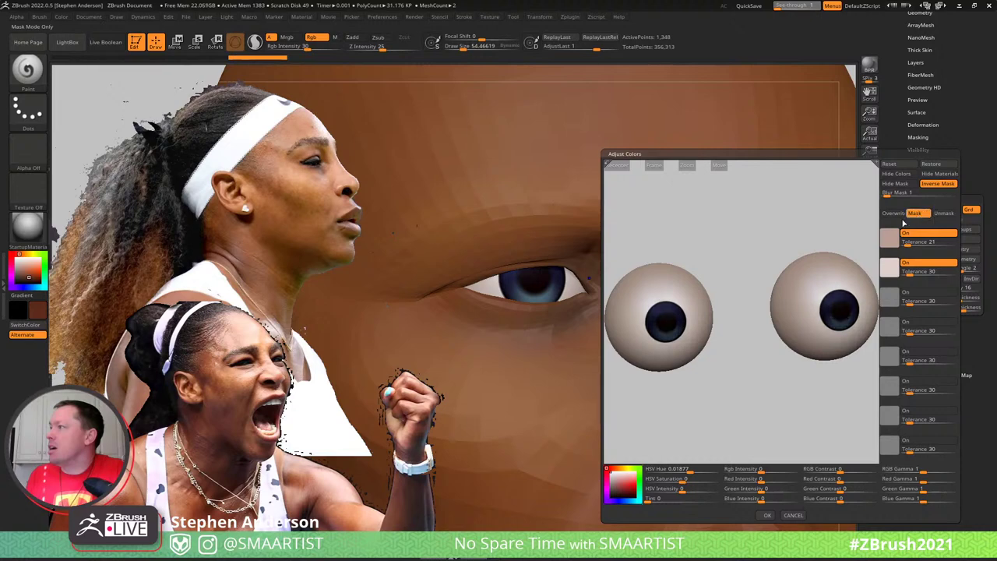
left_click(894, 216)
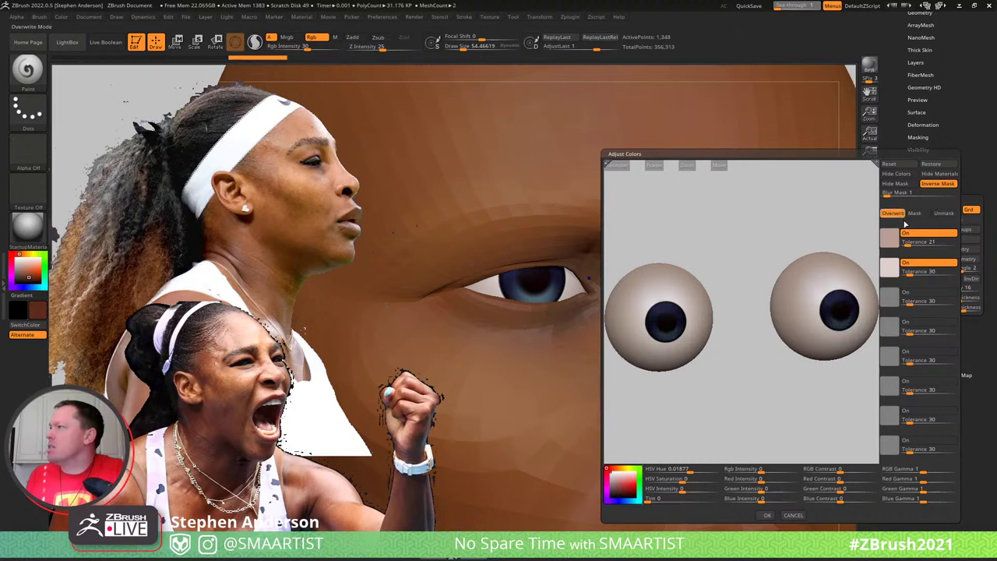
Turn off the inverse mask and set the HSV Hue to -0.5 to shift the irises from blue toward brown
left_click(940, 185)
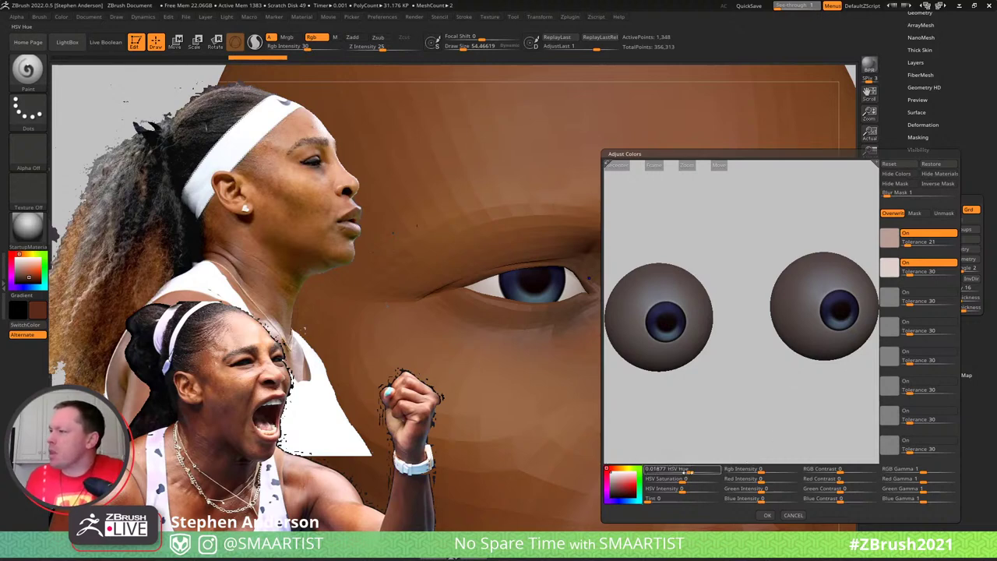
left_click_drag(690, 472, 687, 472)
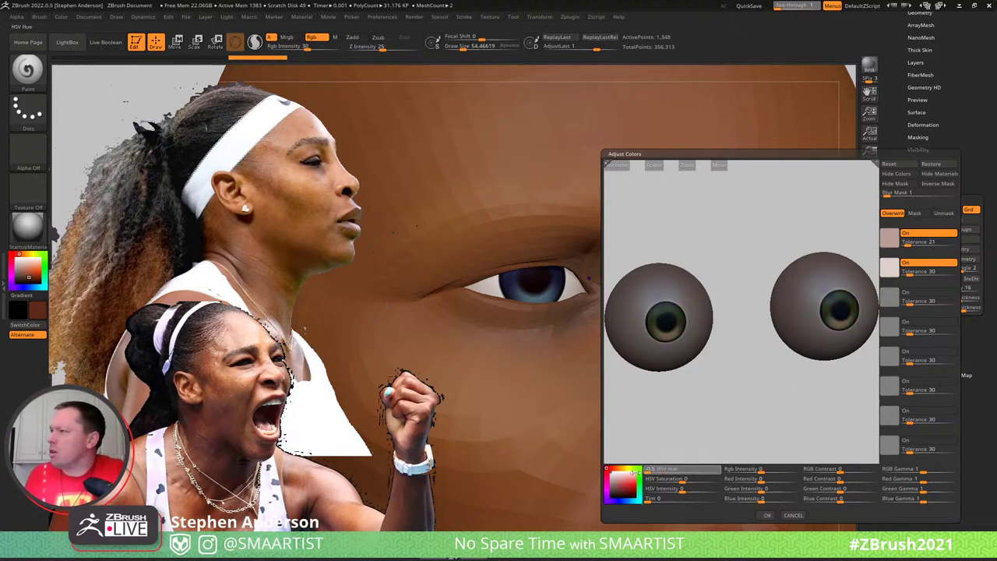
left_click_drag(625, 474, 623, 474)
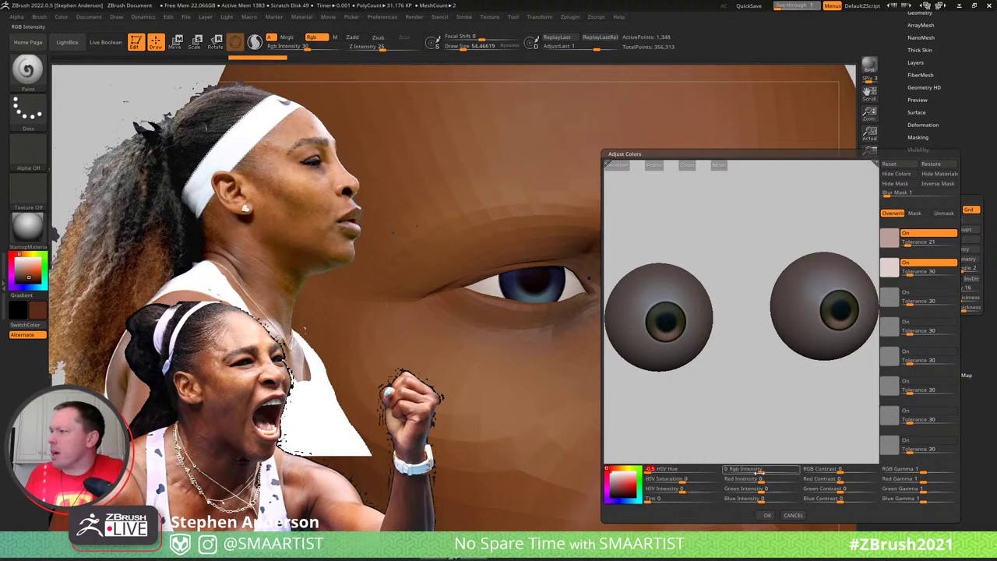
Darken the irises with RGB Intensity -0.20918, HSV Saturation 0.30292 and HSV Intensity -0.63762, and accept the color adjustment
left_click_drag(761, 471, 672, 489)
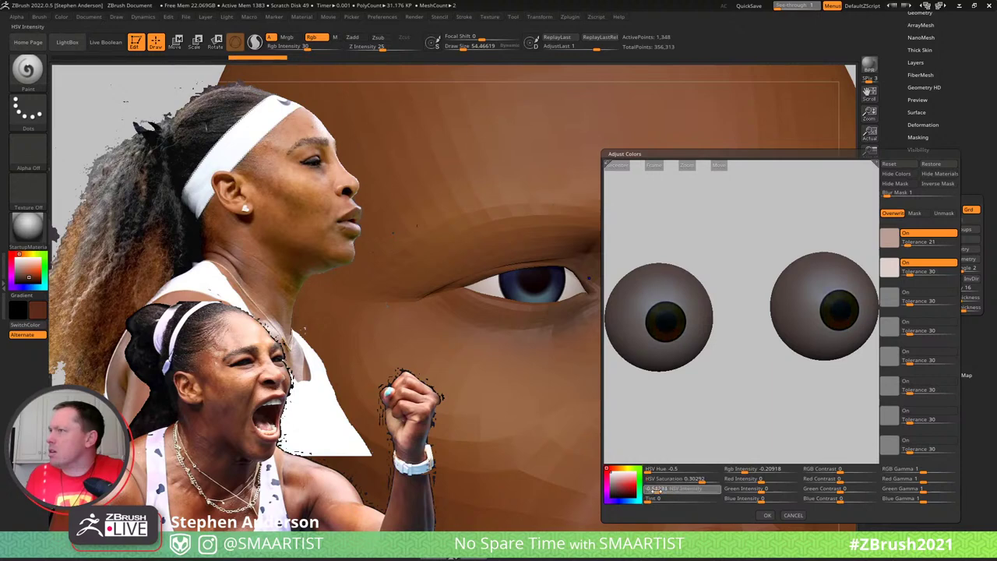
left_click_drag(654, 490, 653, 490)
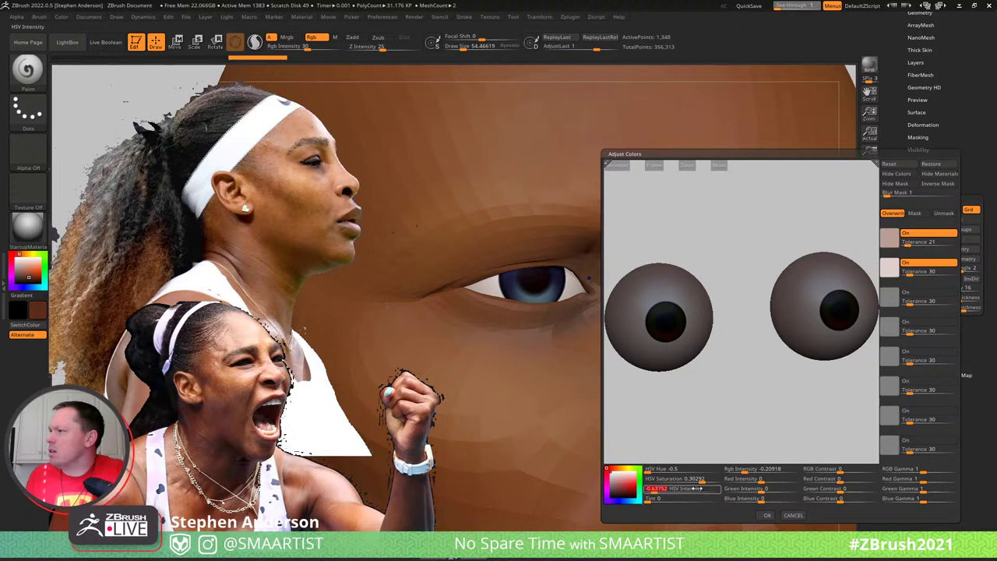
left_click(765, 515)
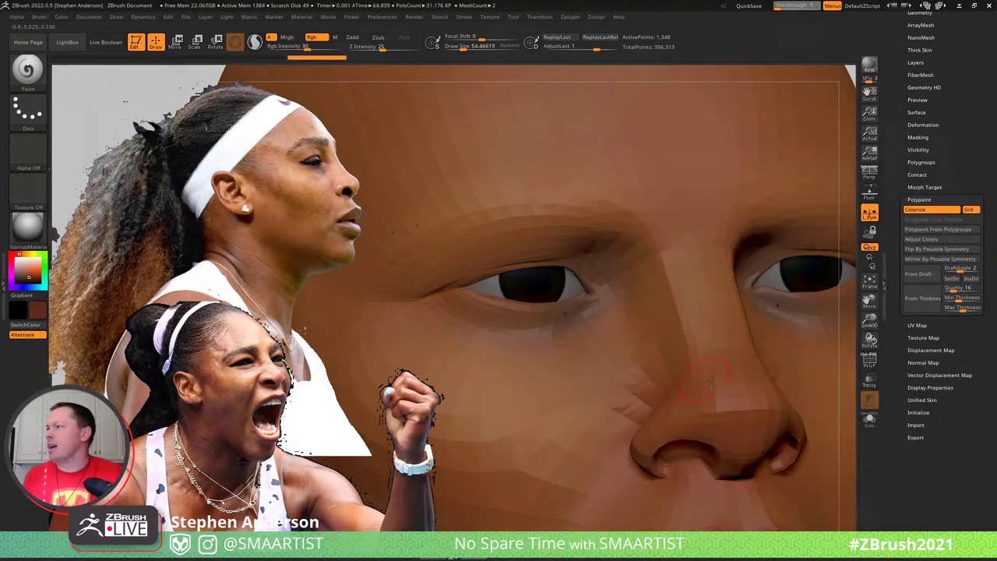
Make the Stephen_01 head subtool active and choose the Move brush
right_click_drag(713, 389, 753, 244, "ctrl")
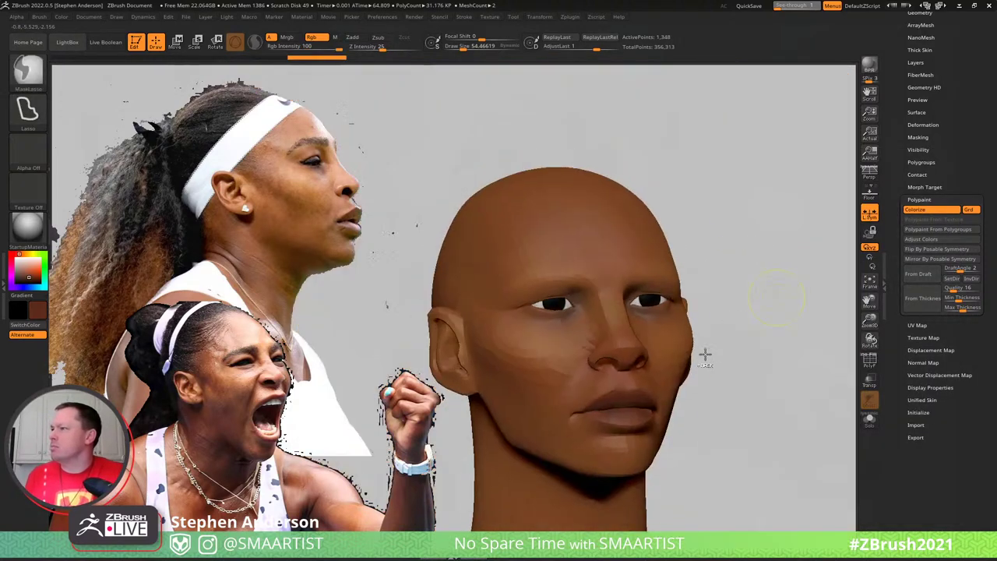
mouse_move(676, 326)
right_mouse_down()
mouse_move(648, 332)
mouse_move(728, 312)
mouse_move(740, 296)
mouse_move(774, 296)
mouse_move(772, 304)
right_mouse_up()
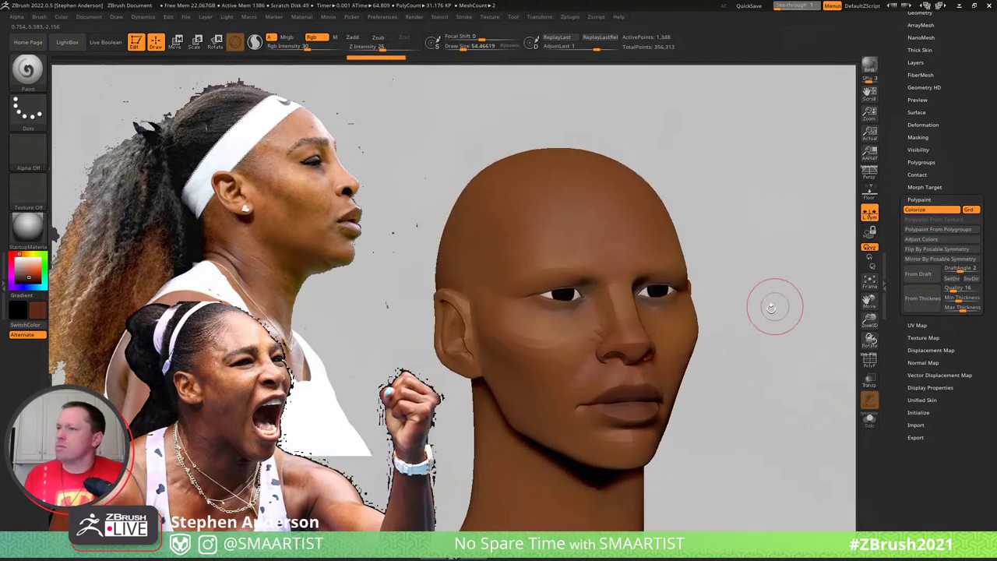
left_click(512, 353, "alt")
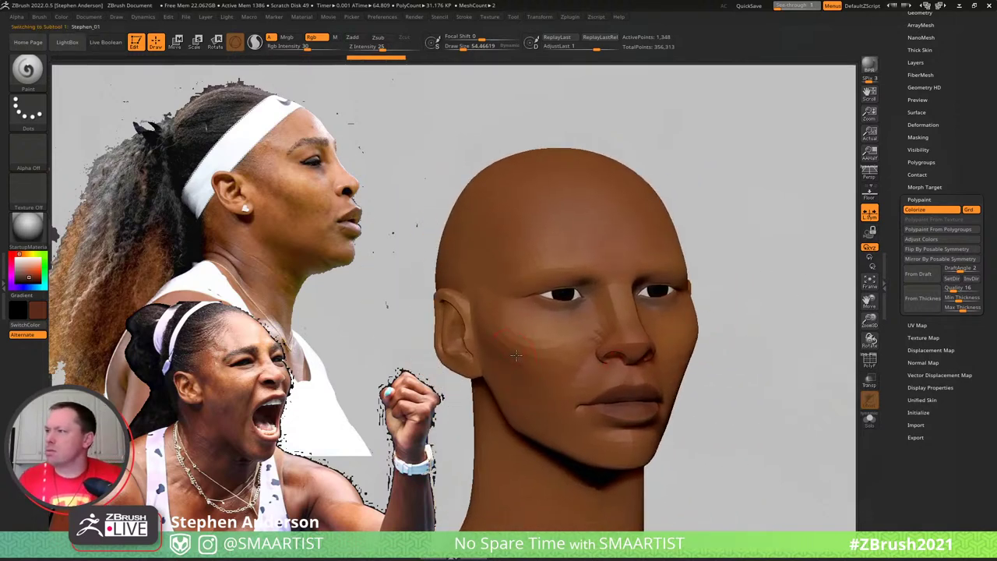
key("b")
key("m")
key("v")
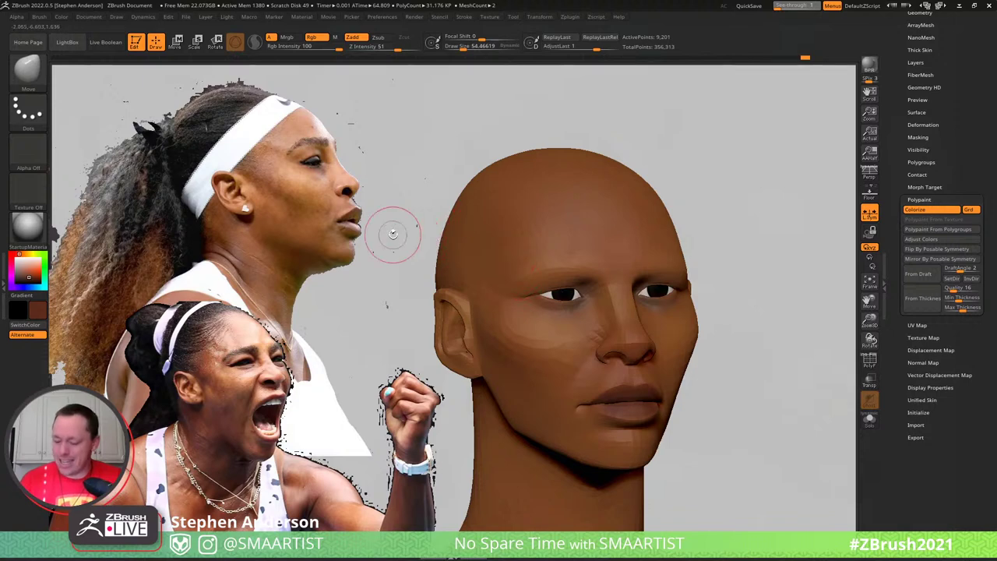
Show the polygroups with PolyFrame and, from behind, mask everything on the head except the skull polygroup
left_click_drag(395, 231, 512, 261)
right_click_drag(512, 262, 573, 310)
key("shift+f")
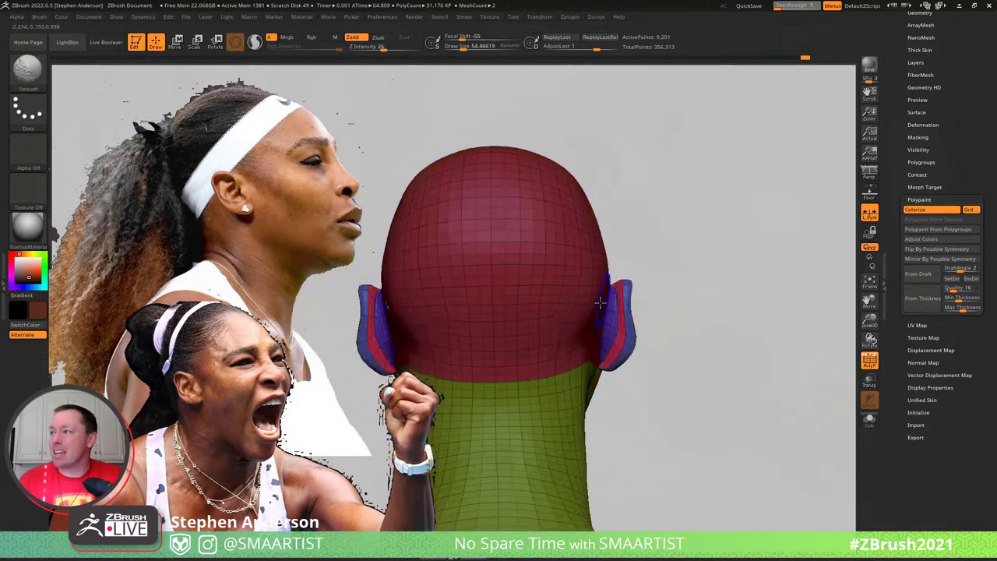
key("w")
left_click(548, 274, "ctrl")
key("q")
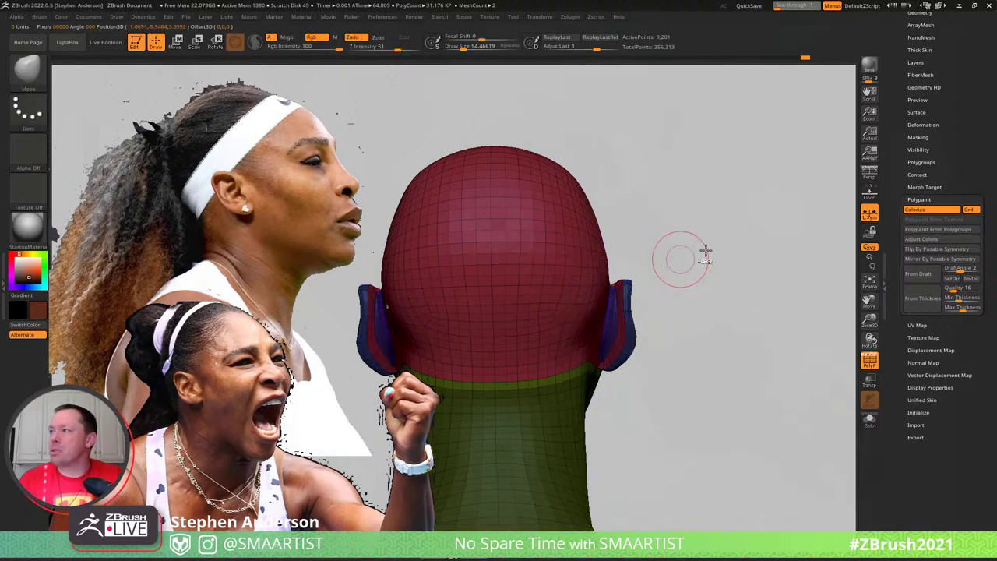
left_click(678, 258, "ctrl")
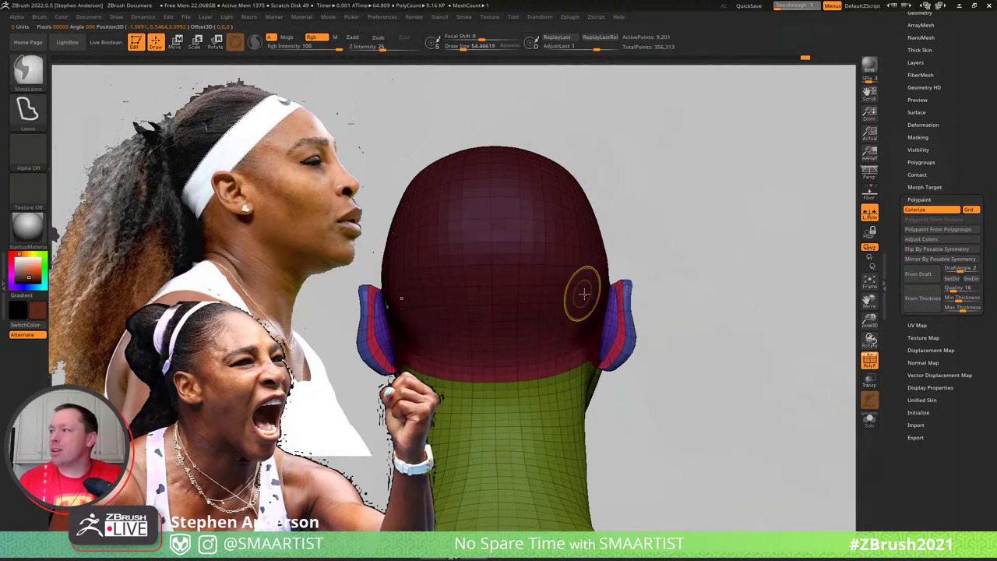
left_click(637, 279, "ctrl")
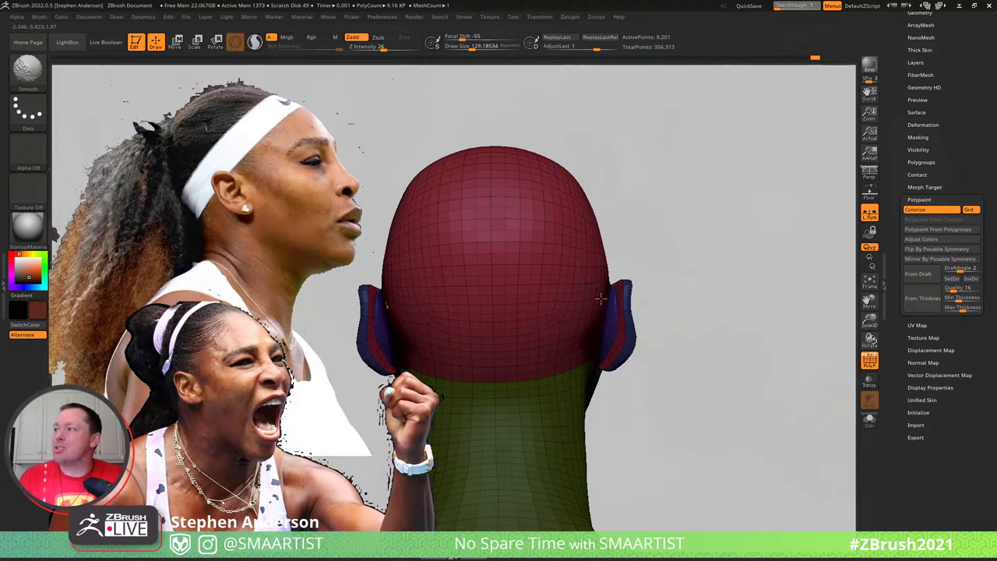
Push the sides of the skull inward above the ears using the Move brush at draw size about 129, and hide PolyFrame
right_click_drag(601, 308, 613, 269)
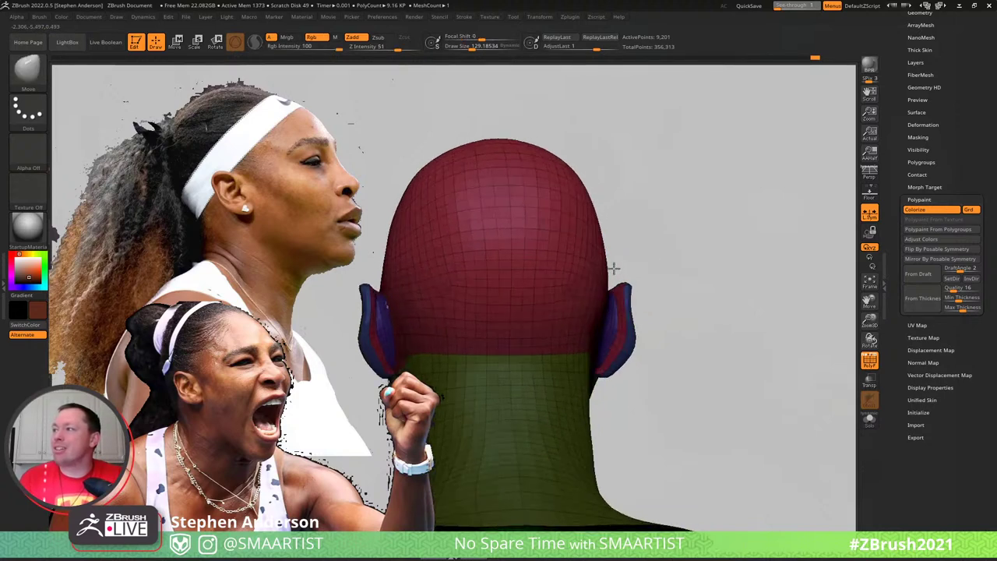
left_click_drag(609, 274, 600, 277)
right_click_drag(616, 222, 618, 238)
right_click_drag(452, 204, 610, 214)
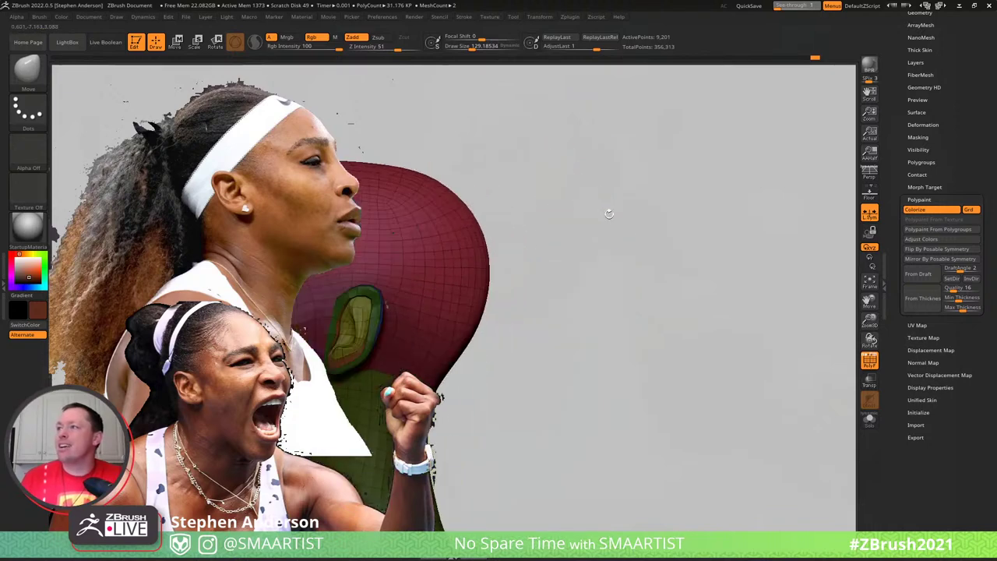
key("shift+f")
mouse_move(574, 257)
left_mouse_down()
mouse_move(709, 285)
mouse_move(781, 276)
mouse_move(714, 289)
mouse_move(638, 255)
left_mouse_up()
right_click_drag(653, 253, 767, 210, "ctrl")
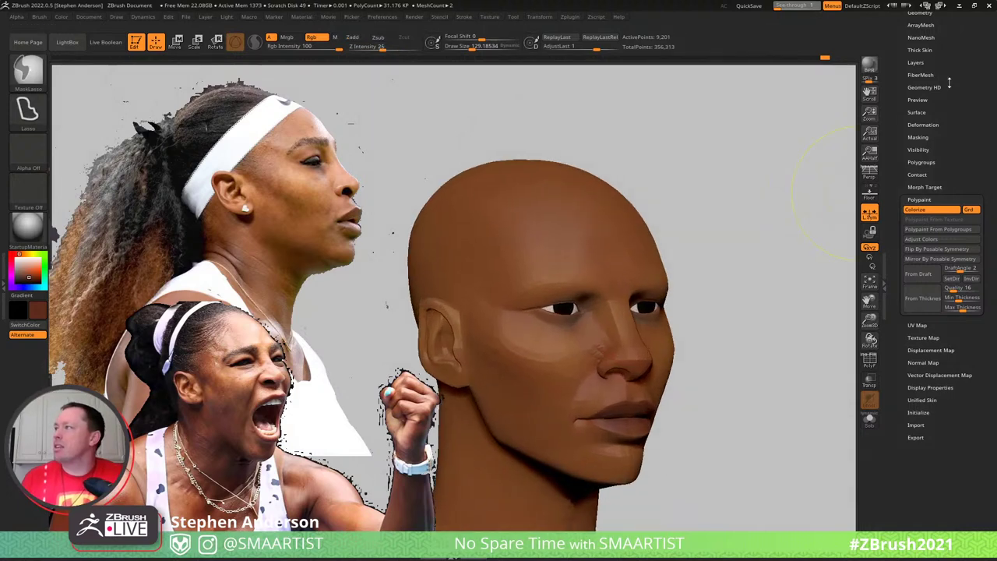
Unhide the EyeBrows subtool and make it the active subtool
left_click_drag(949, 82, 949, 136)
left_click(917, 121)
left_click_drag(929, 398, 928, 352)
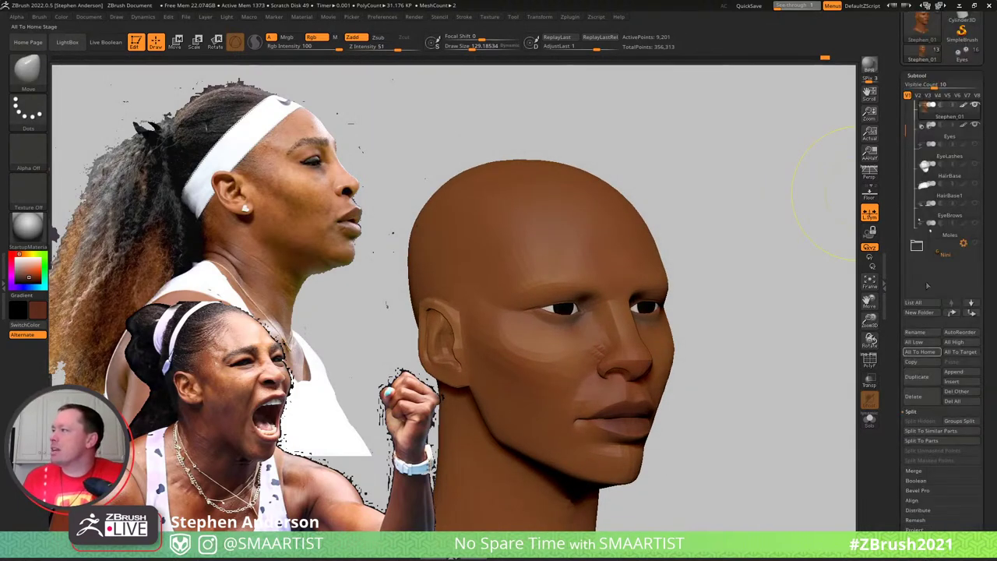
left_click(970, 218)
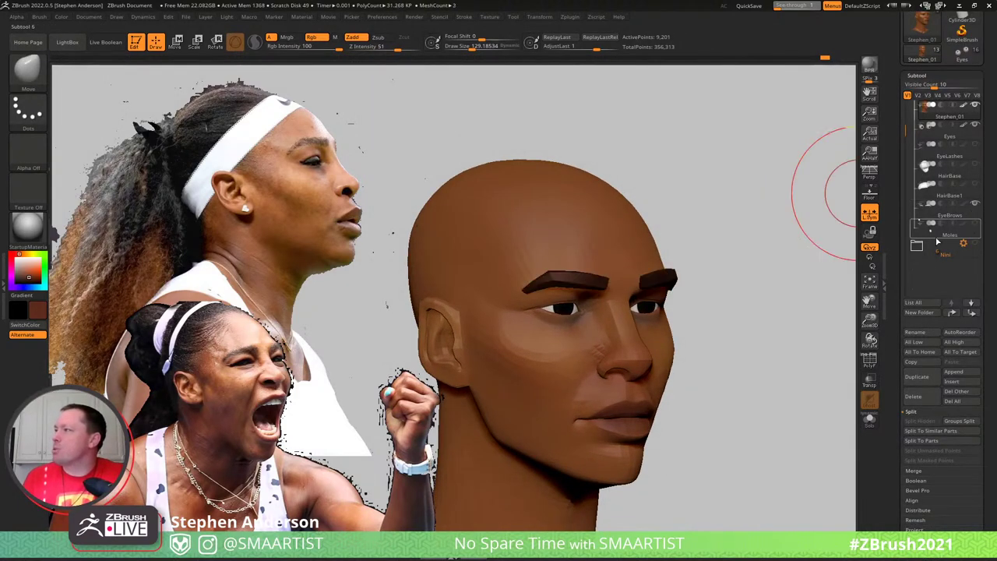
left_click(958, 215)
In side view, move the eyebrows backward with the gizmo so they sit closer to the brow ridge
mouse_move(742, 302)
right_mouse_down()
mouse_move(578, 274)
mouse_move(596, 268)
mouse_move(613, 300)
right_mouse_up()
scroll(578, 274, "up", 6)
key("w")
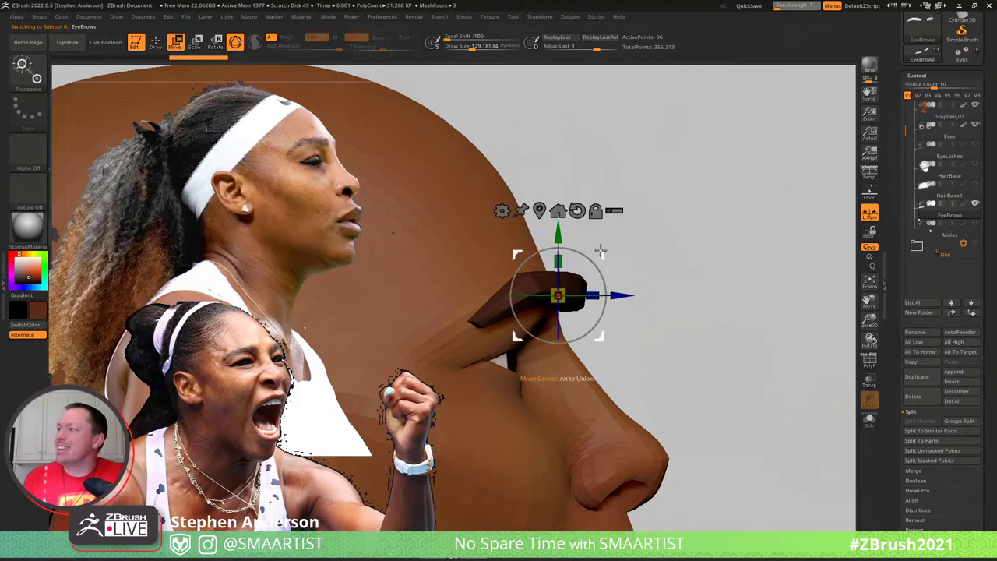
left_click_drag(600, 252, 578, 254)
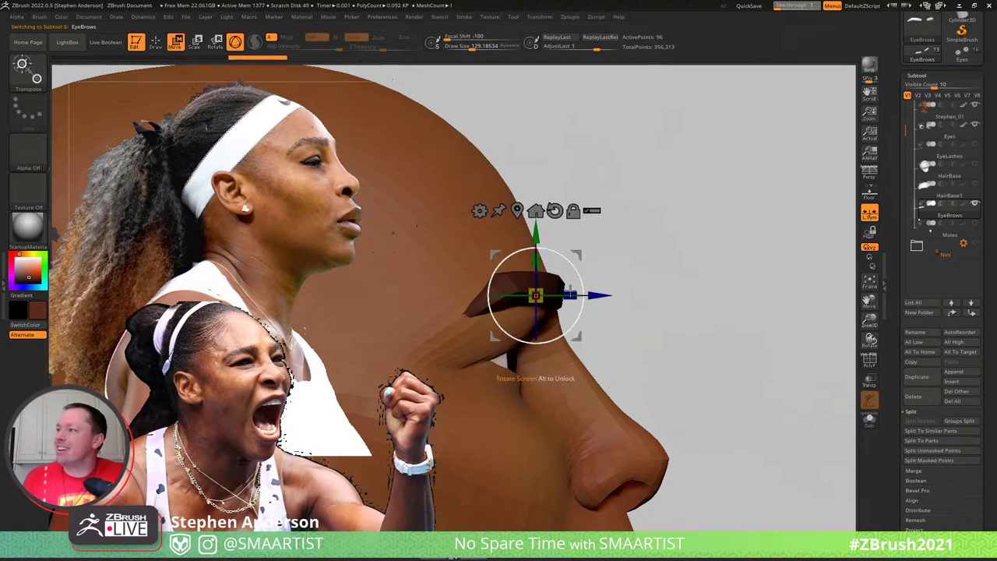
mouse_move(565, 296)
left_mouse_down()
mouse_move(555, 297)
mouse_move(569, 265)
mouse_move(569, 284)
mouse_move(492, 297)
left_mouse_up()
Adjust the inner ends of the eyebrows with the Move brush, reducing its draw size to about 86
key("b")
key("m")
key("v")
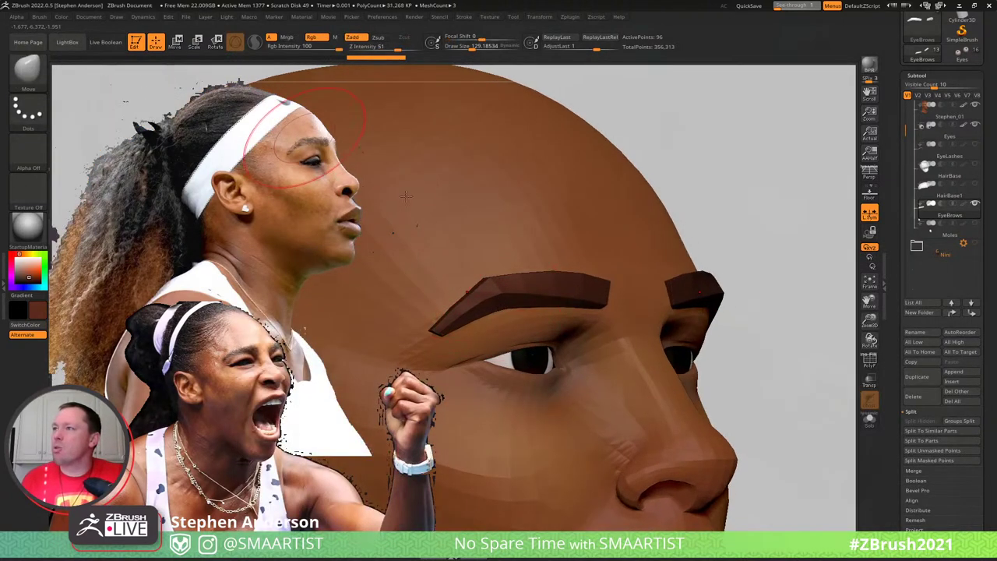
left_click_drag(575, 300, 462, 301)
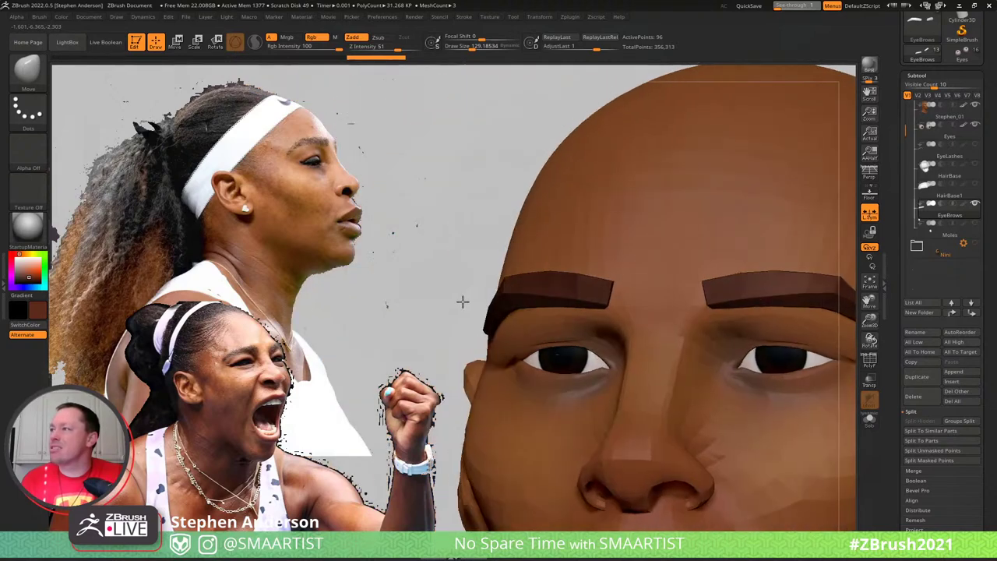
left_click_drag(575, 303, 613, 305)
right_click_drag(613, 304, 601, 318)
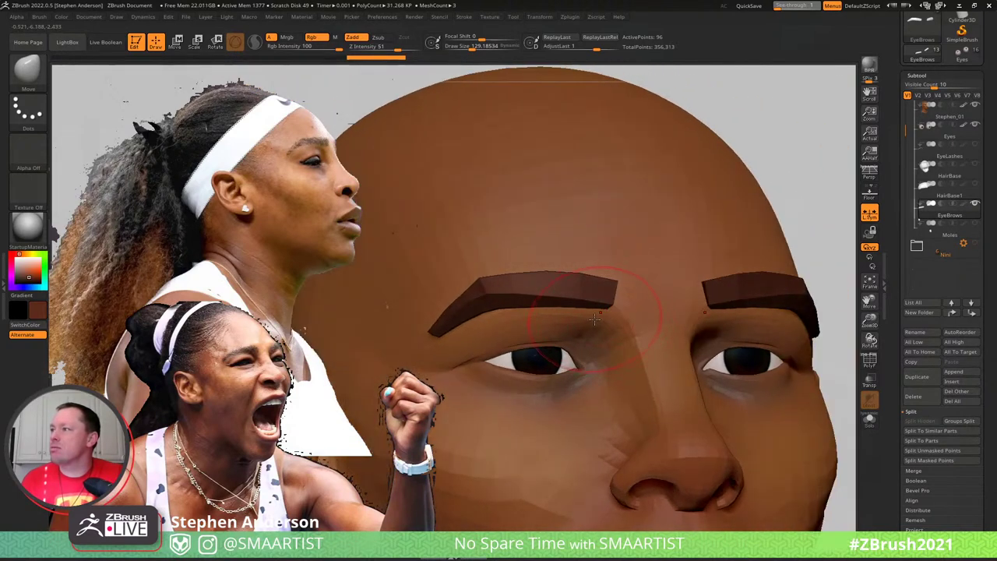
key("s")
left_click_drag(594, 319, 610, 325)
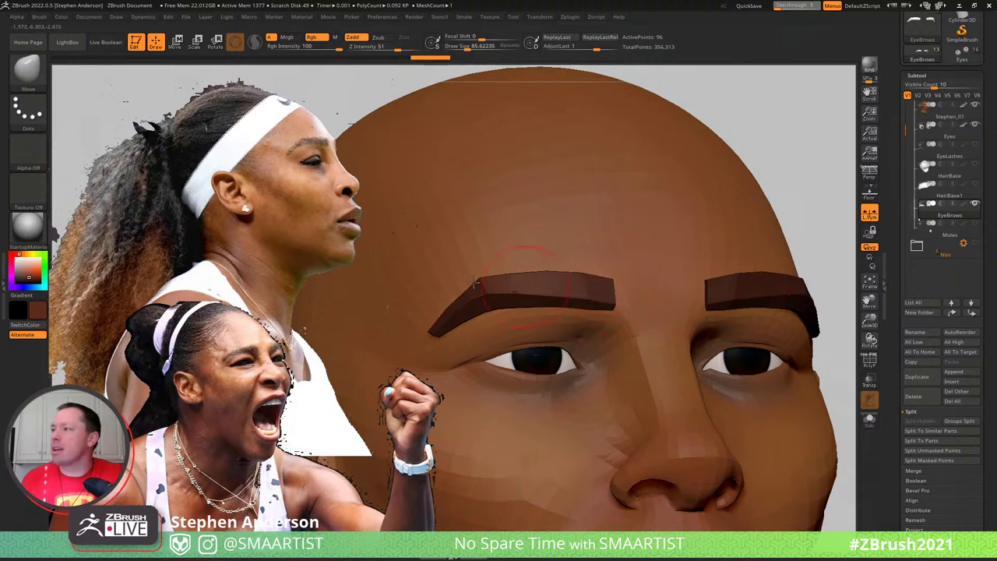
Push the eyebrow's profile closer to the forehead with the Move brush at draw size about 48
mouse_move(536, 292)
right_mouse_down()
mouse_move(525, 293)
mouse_move(570, 305)
right_mouse_up()
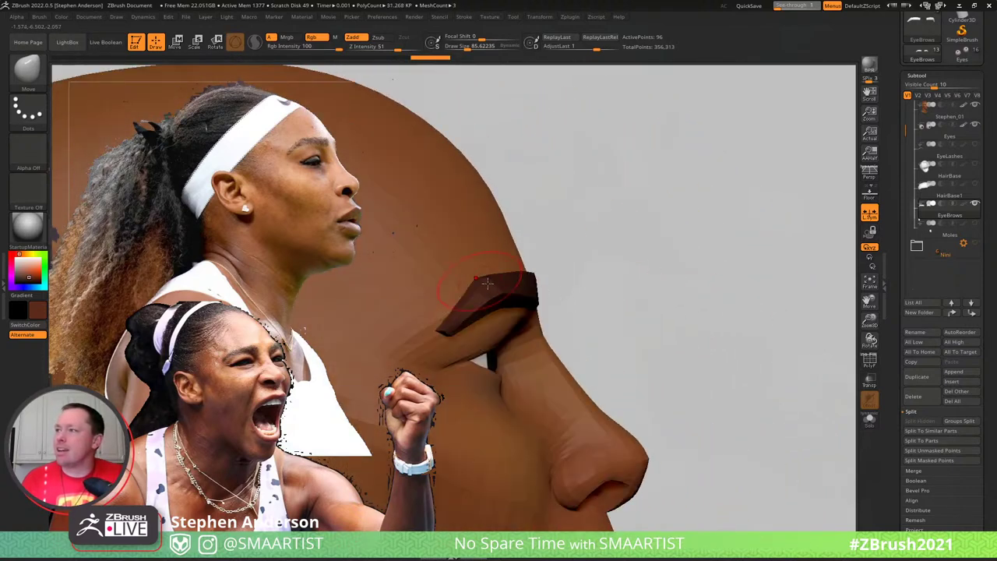
mouse_move(486, 284)
right_mouse_down()
mouse_move(508, 286)
mouse_move(477, 283)
right_mouse_up()
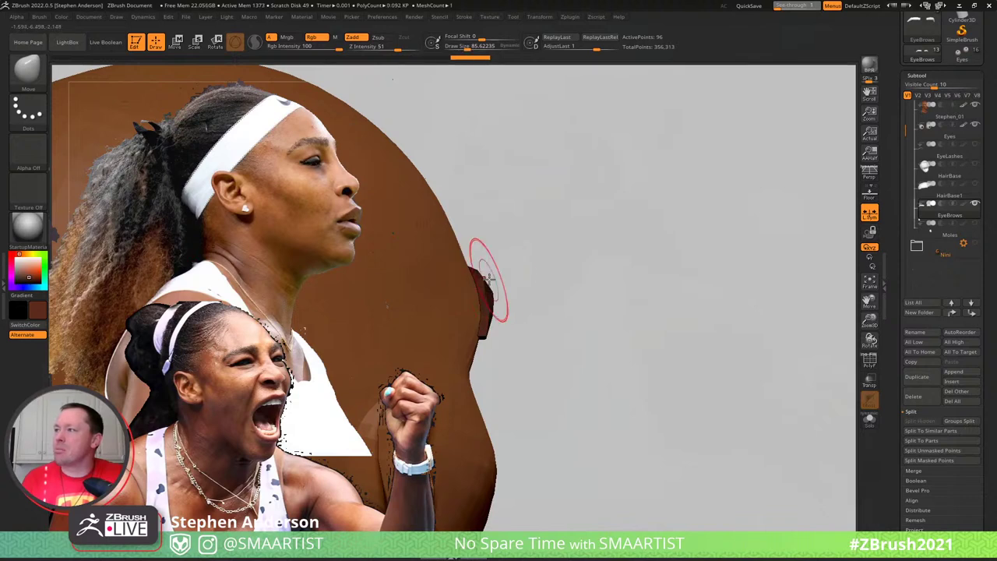
key("s")
left_click_drag(482, 280, 474, 280)
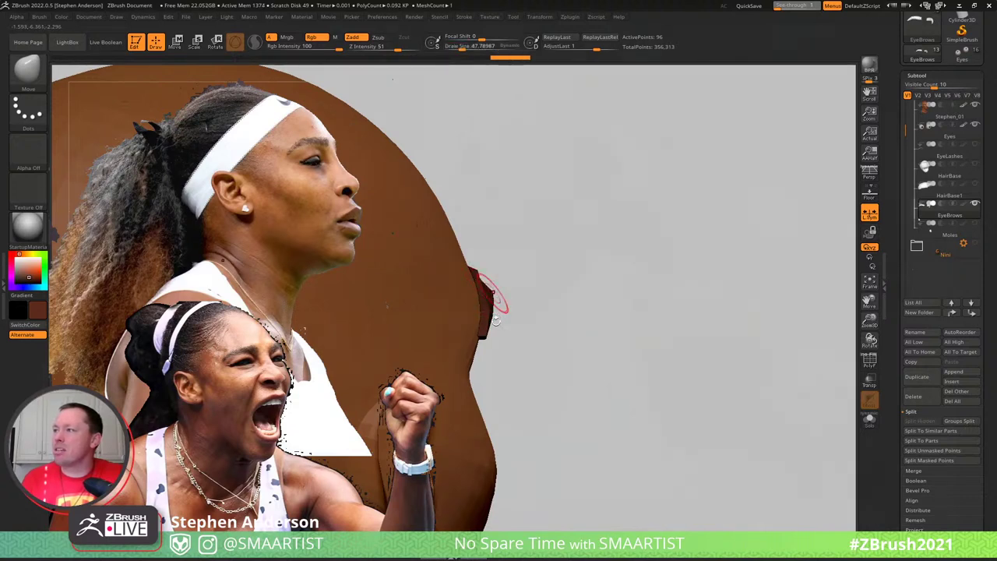
left_click_drag(469, 316, 469, 336)
mouse_move(493, 321)
right_mouse_down()
mouse_move(474, 307)
mouse_move(468, 249)
mouse_move(473, 290)
mouse_move(496, 274)
mouse_move(502, 285)
right_mouse_up()
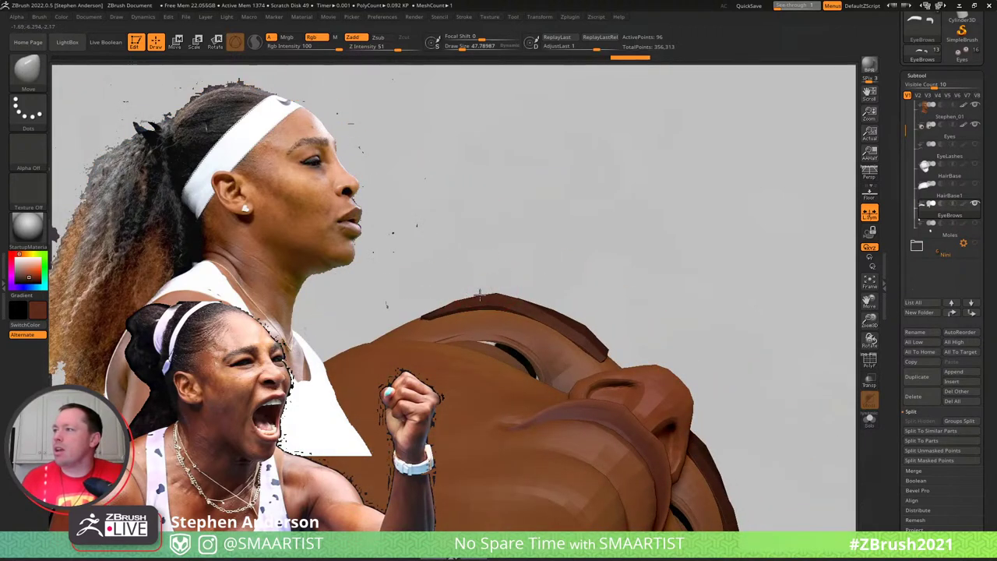
From below, press the eyebrow's inner half toward the brow bone at draw size about 109, and set the draw size to about 58
right_click_drag(527, 302, 549, 327)
key("s")
left_click_drag(551, 327, 555, 328)
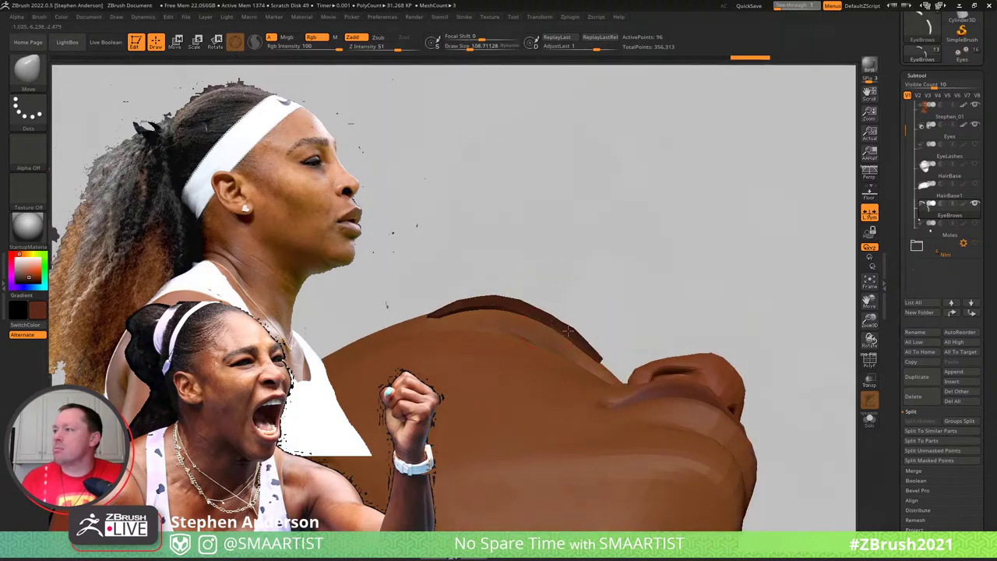
key("s")
left_click_drag(493, 297, 461, 304)
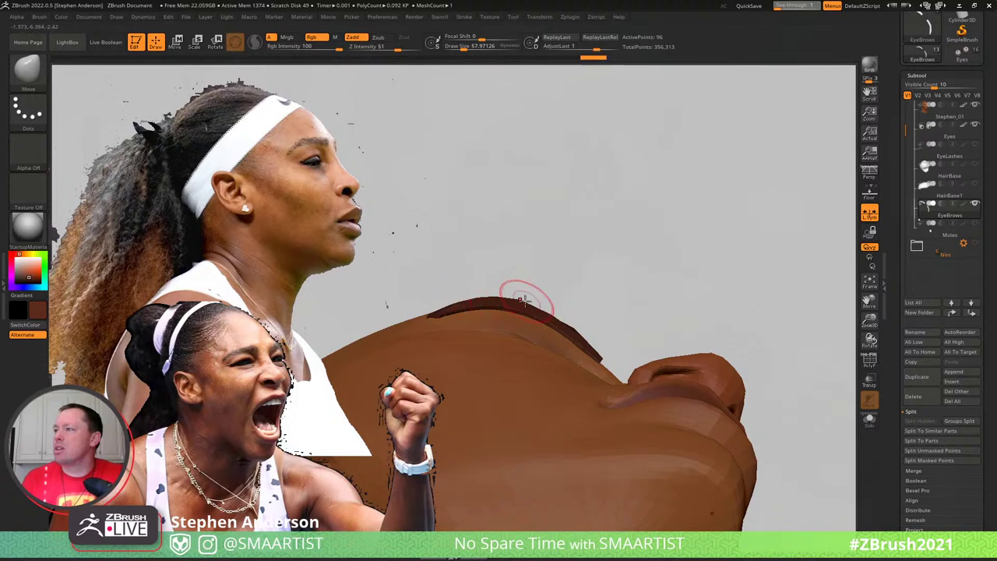
Fit the eyebrow's curve tightly to the forehead from below and above with the Move brush at draw size about 58
left_click_drag(525, 296, 524, 301)
left_click_drag(606, 339, 564, 337)
mouse_move(616, 321)
left_mouse_down()
mouse_move(592, 321)
mouse_move(613, 310)
mouse_move(610, 334)
left_mouse_up()
mouse_move(642, 288)
left_mouse_down()
mouse_move(653, 297)
mouse_move(612, 308)
left_mouse_up()
left_click_drag(577, 349, 678, 281)
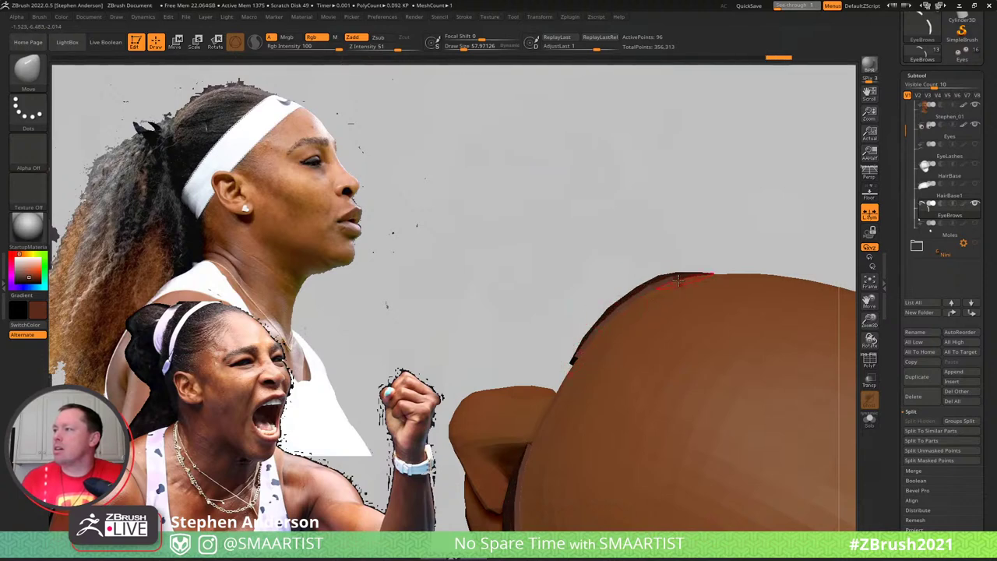
left_click_drag(626, 312, 629, 315)
mouse_move(615, 218)
left_mouse_down()
mouse_move(662, 272)
mouse_move(722, 272)
mouse_move(681, 262)
mouse_move(661, 276)
left_mouse_up()
From the front, pull the eyebrows' inner ends down and toward the nose with a larger Move brush
mouse_move(711, 306)
right_mouse_down("ctrl")
mouse_move(701, 266)
mouse_move(643, 256)
right_mouse_up("ctrl")
mouse_move(629, 289)
right_mouse_down()
mouse_move(696, 296)
mouse_move(679, 299)
mouse_move(709, 353)
mouse_move(682, 344)
right_mouse_up()
key("s")
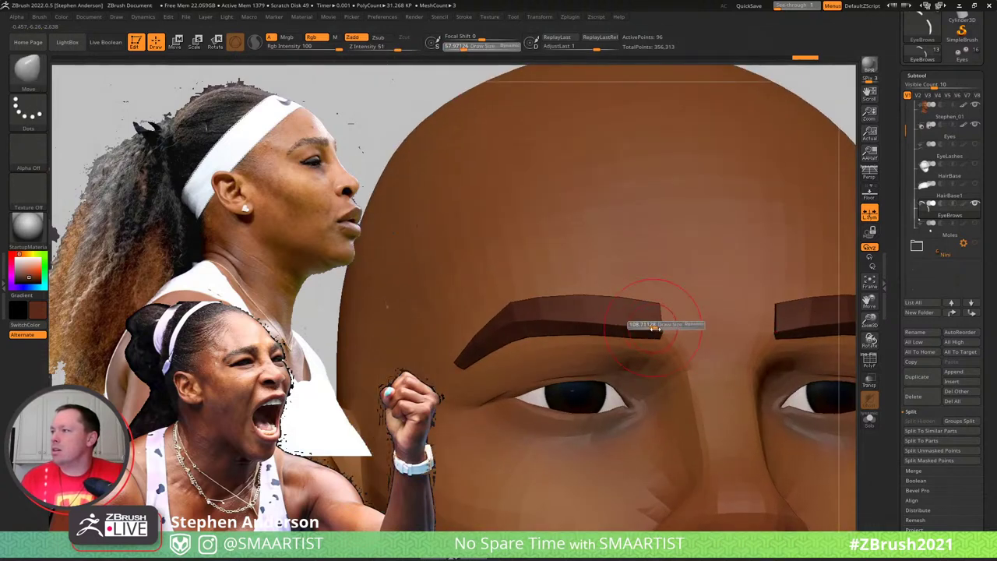
left_click_drag(663, 333, 668, 316)
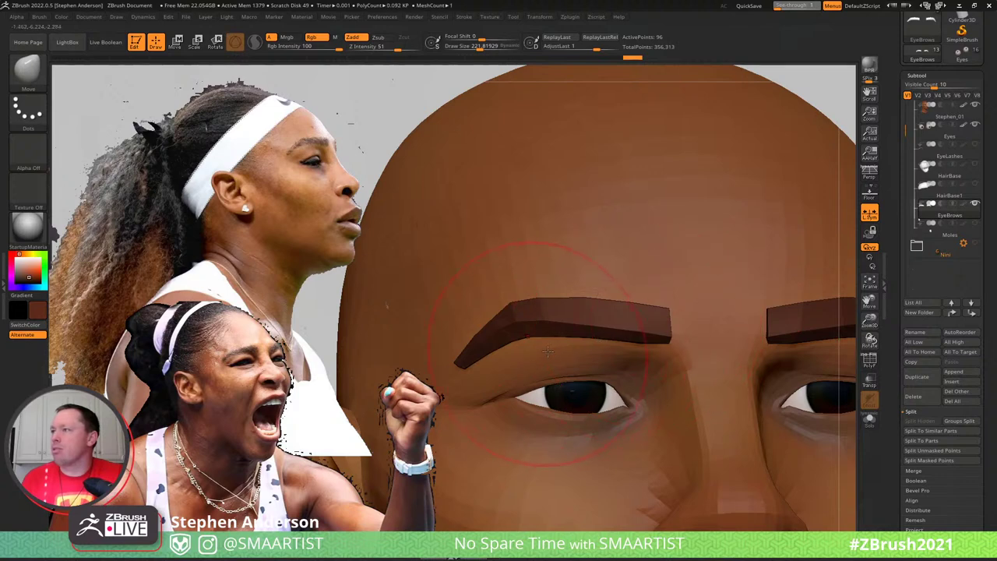
Reshape the arch and outer portion of the eyebrows with large Move brush strokes
right_click_drag(548, 351, 590, 352)
key("s")
left_click_drag(497, 342, 498, 351)
key("s")
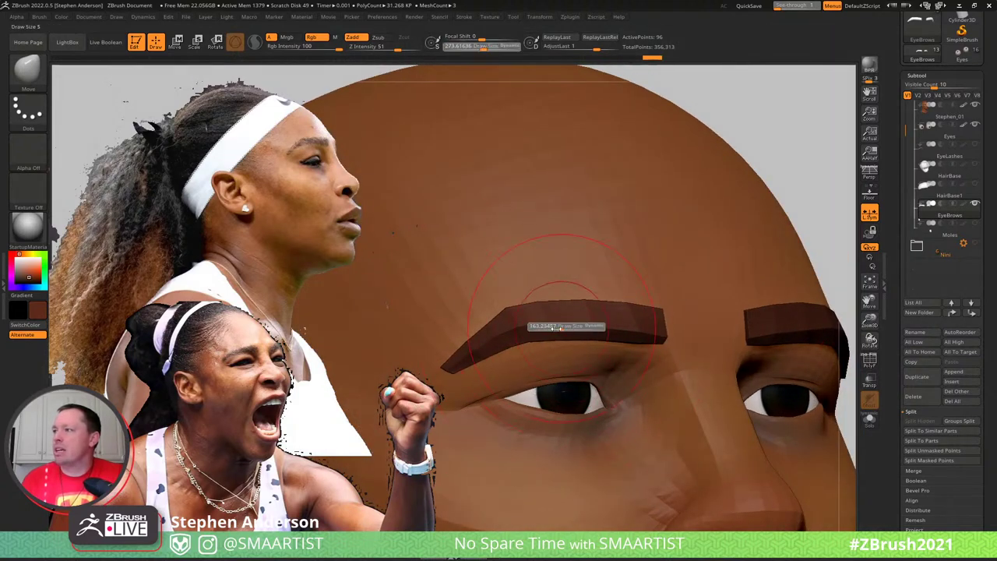
left_click_drag(564, 333, 552, 332)
left_click_drag(569, 339, 569, 342)
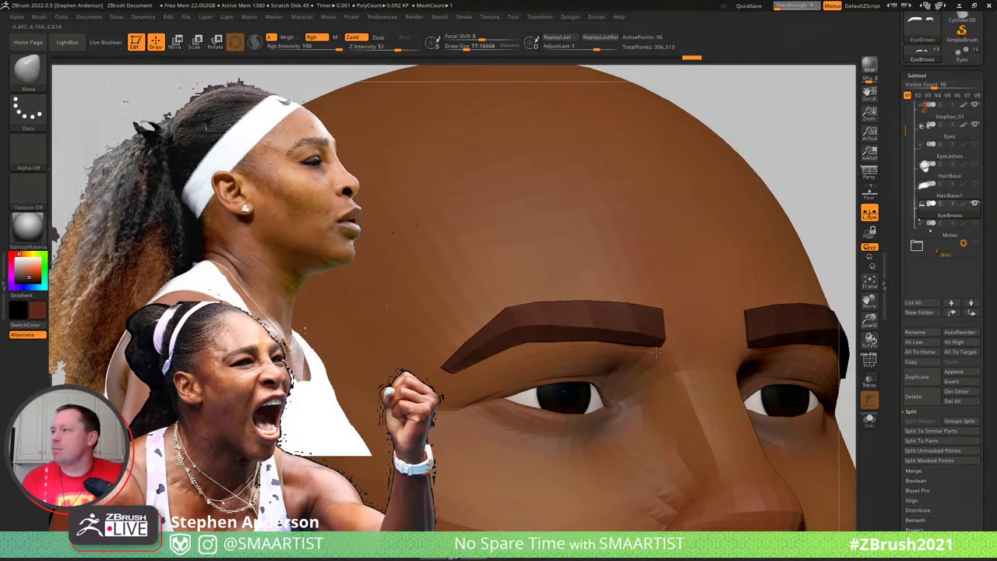
Refine the inner end of the eyebrows with the Move brush at draw sizes of about 45 and 104
key("s")
left_click_drag(648, 348, 649, 353)
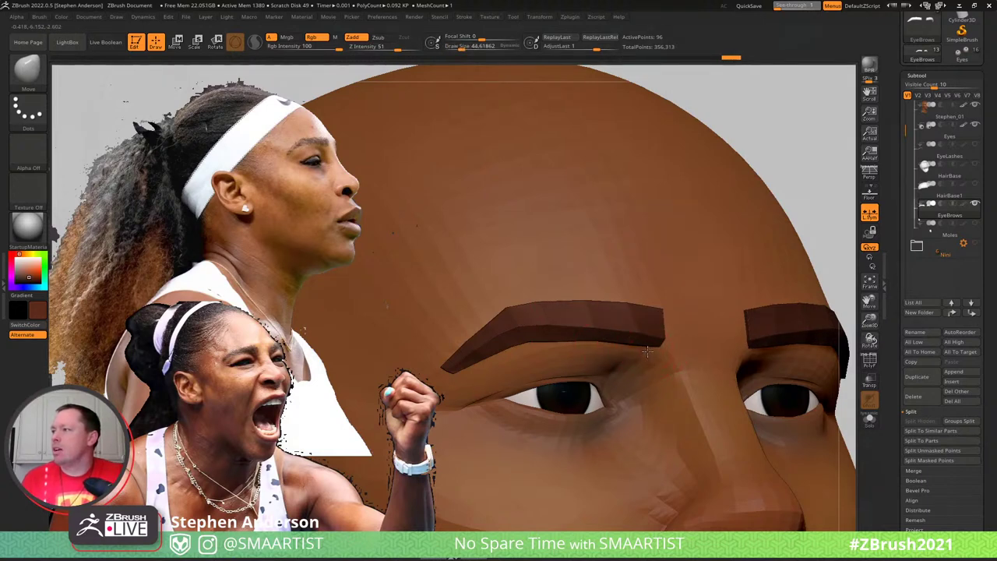
key("s")
left_click_drag(654, 308, 638, 306)
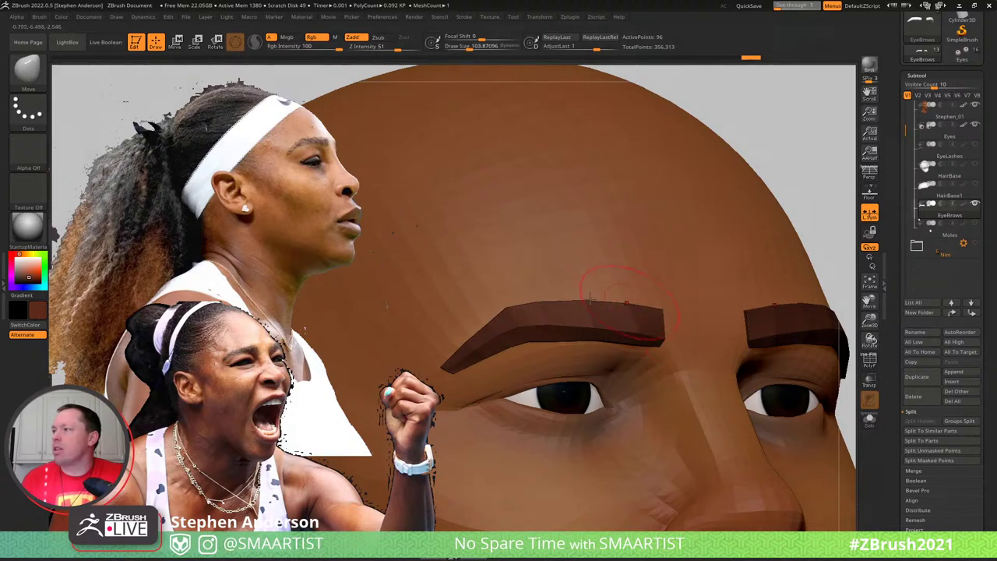
Make the head subtool active and show the head in profile, like the upper reference photo
mouse_move(671, 335)
right_mouse_down("ctrl")
mouse_move(764, 263)
mouse_move(717, 231)
mouse_move(730, 241)
mouse_move(721, 267)
mouse_move(730, 260)
mouse_move(687, 256)
right_mouse_up("ctrl")
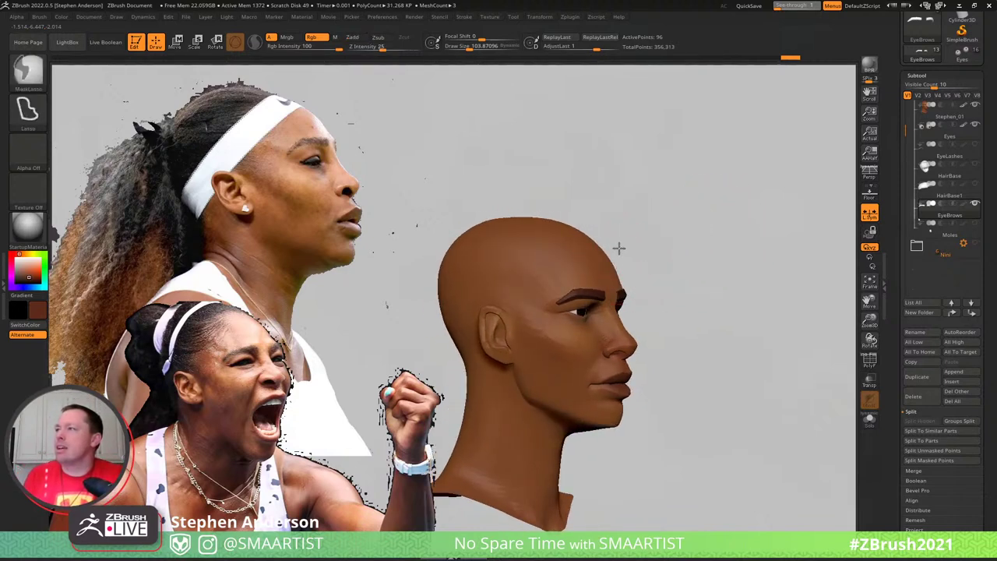
right_click_drag(619, 247, 628, 259, "ctrl")
left_click(585, 224, "alt")
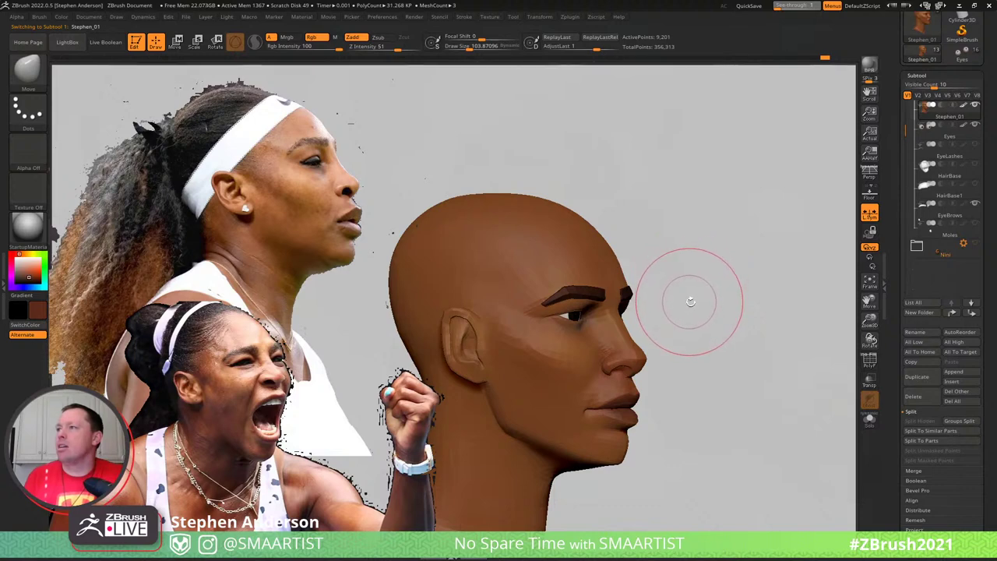
left_click_drag(696, 296, 709, 302)
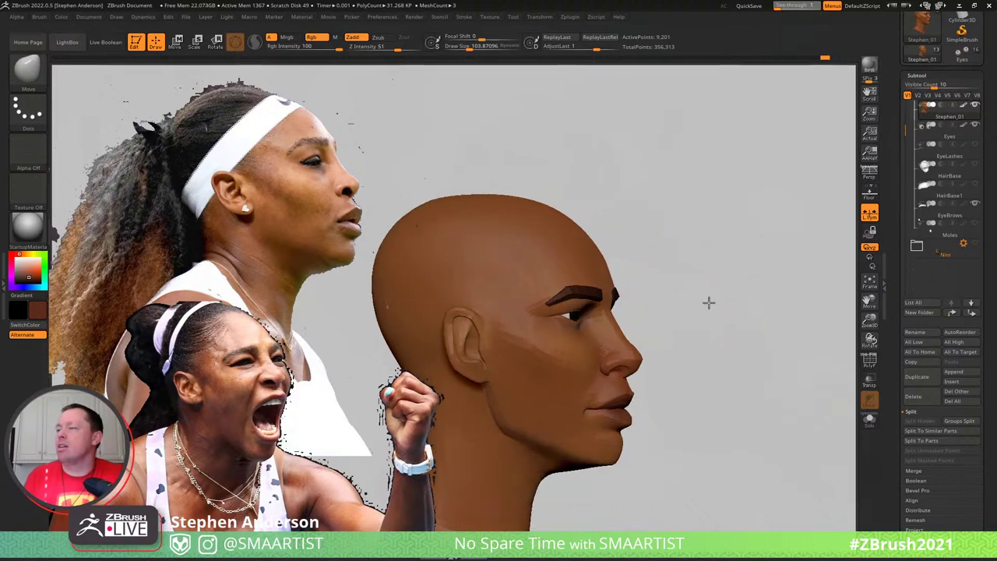
Try to isolate the lower lip by masking the rest of the head, and clear the mask
key("ctrl")
mouse_move(643, 427)
right_mouse_down("ctrl")
mouse_move(710, 476)
mouse_move(675, 230)
right_mouse_up("ctrl")
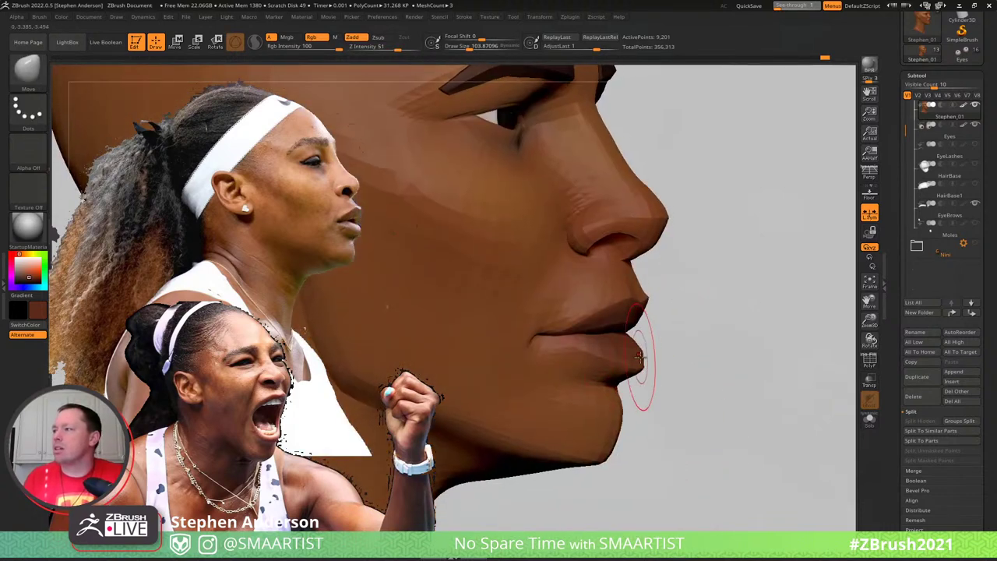
key("w")
left_click(626, 355, "ctrl")
key("q")
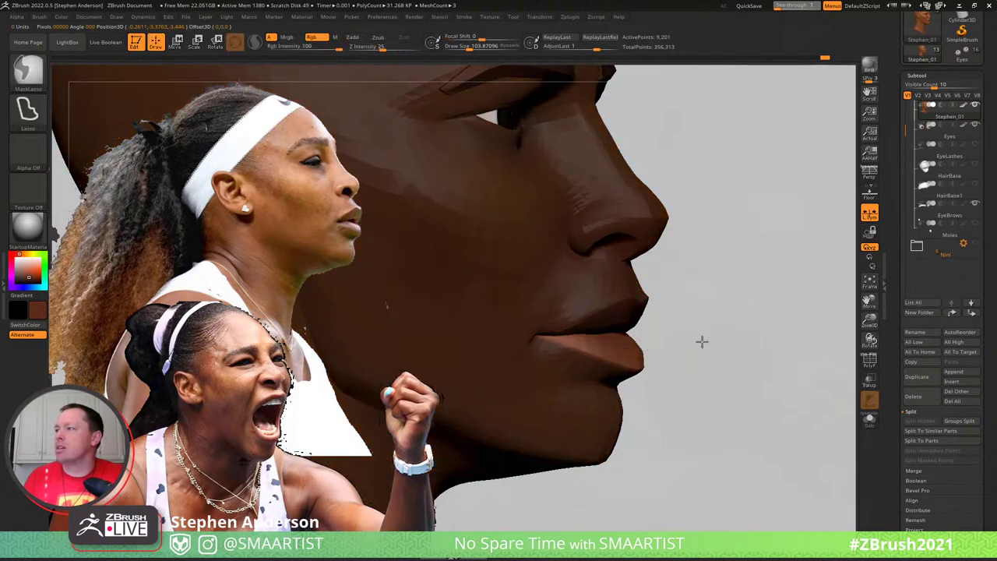
left_click(702, 341, "ctrl")
left_click(617, 363, "ctrl")
left_click(699, 370, "ctrl")
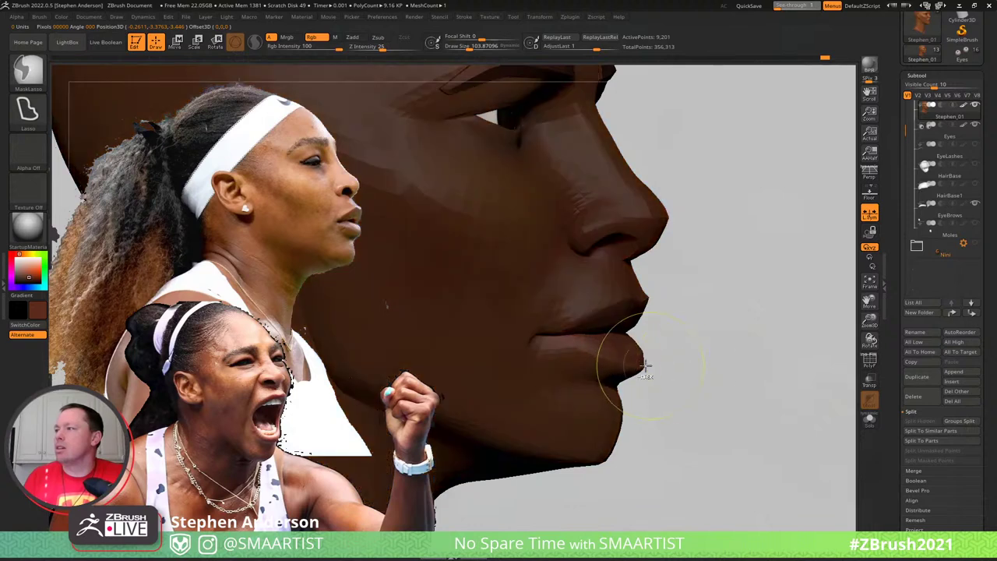
right_click_drag(646, 366, 641, 363)
key("s")
left_click_drag(627, 363, 647, 360)
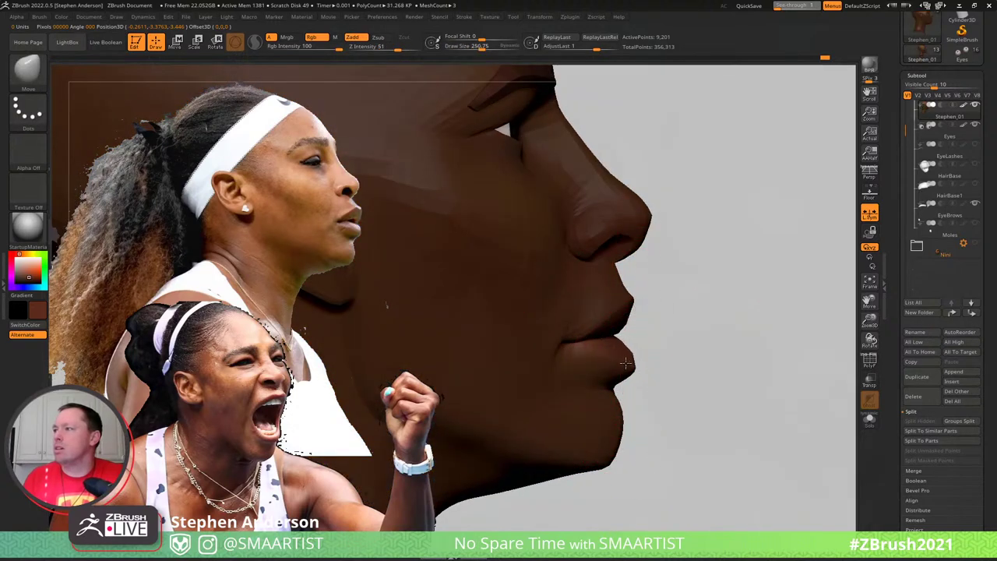
left_click(624, 374, "ctrl")
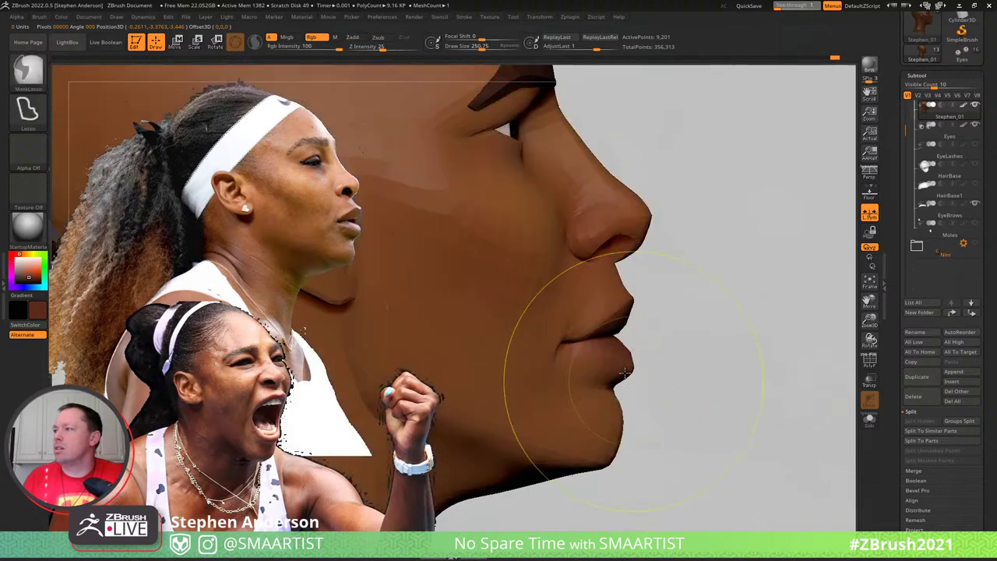
Push the lower lip back in profile with the Move Topological brush at draw size about 188, and reduce the size to about 109
key("b")
key("m")
key("t")
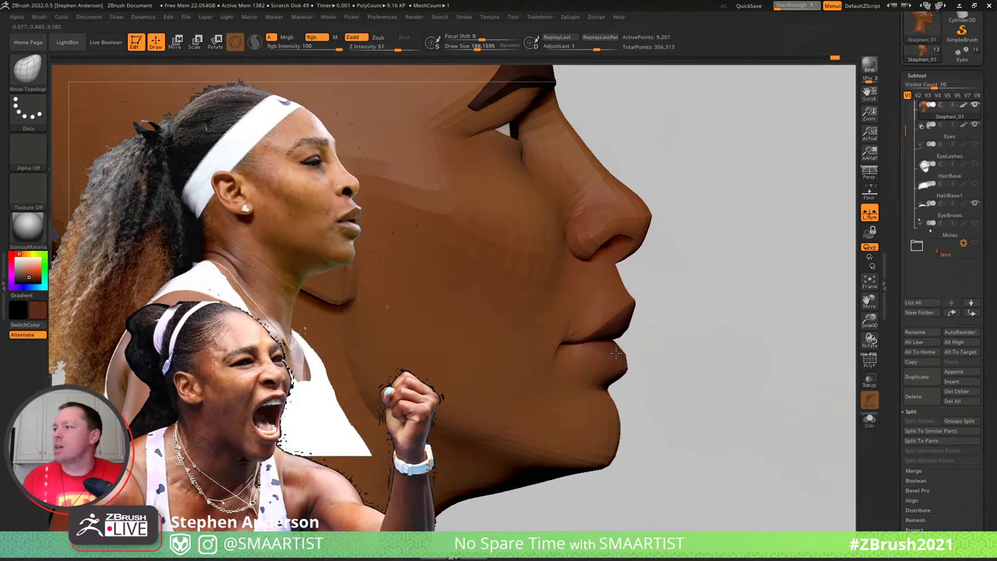
key("s")
left_click_drag(621, 370, 622, 368)
left_click_drag(768, 343, 695, 332)
key("space")
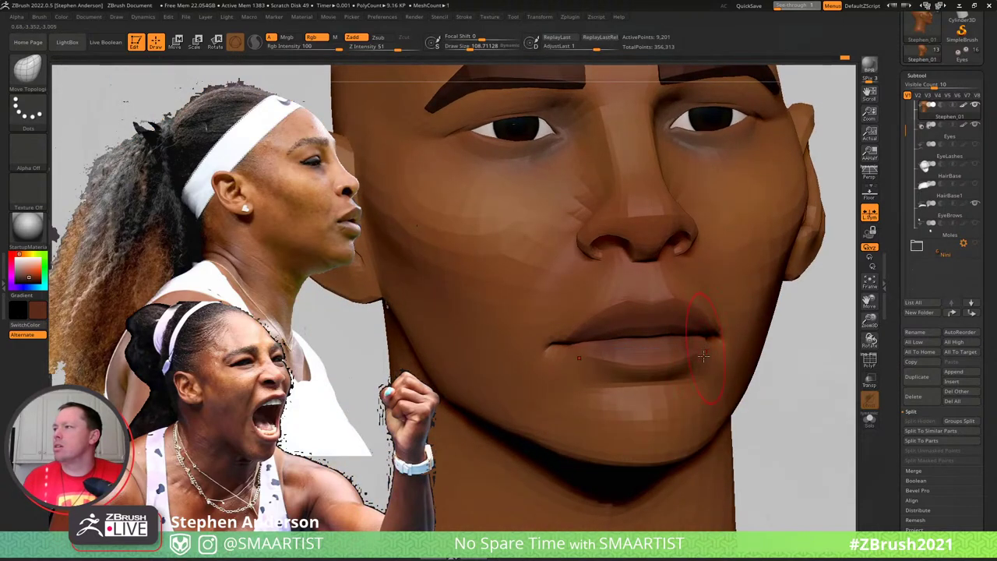
Permanently delete the Moles subtool
right_click_drag(747, 325, 690, 397, "ctrl")
right_click_drag(571, 310, 577, 350, "ctrl")
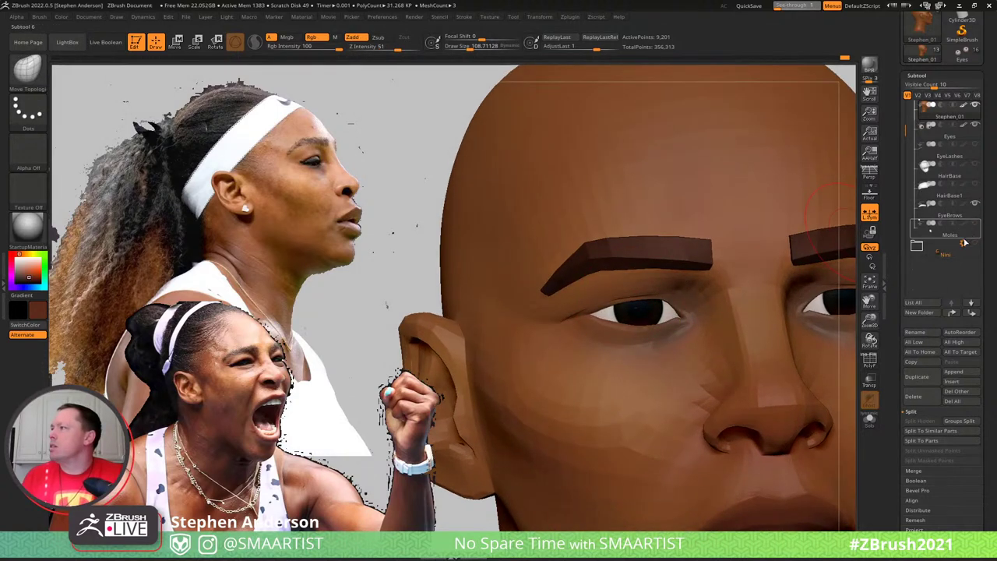
left_click(958, 234)
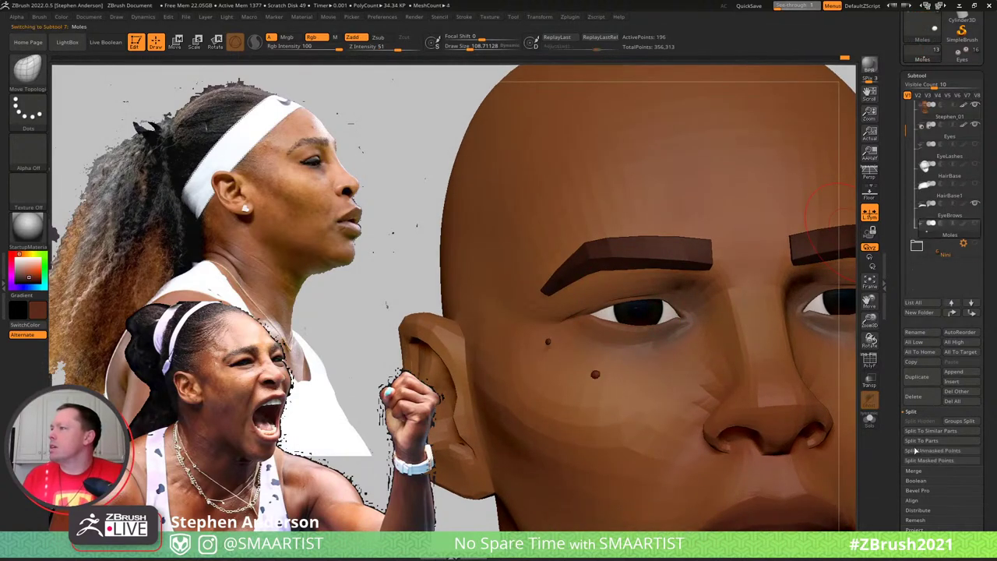
left_click(916, 397)
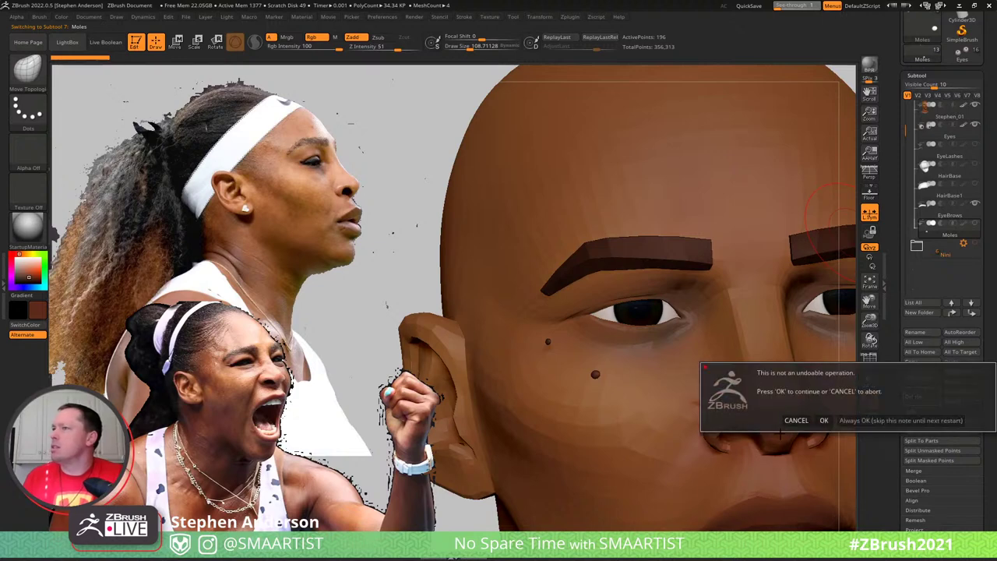
left_click(822, 420)
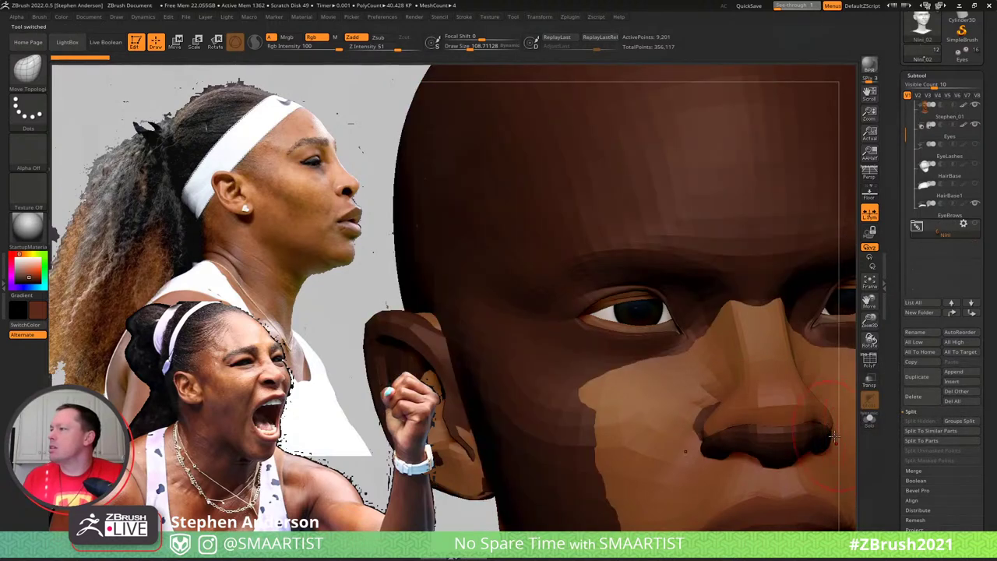
Delete the subtool folder below the EyeBrows subtool together with all subtools inside it
left_click(963, 224)
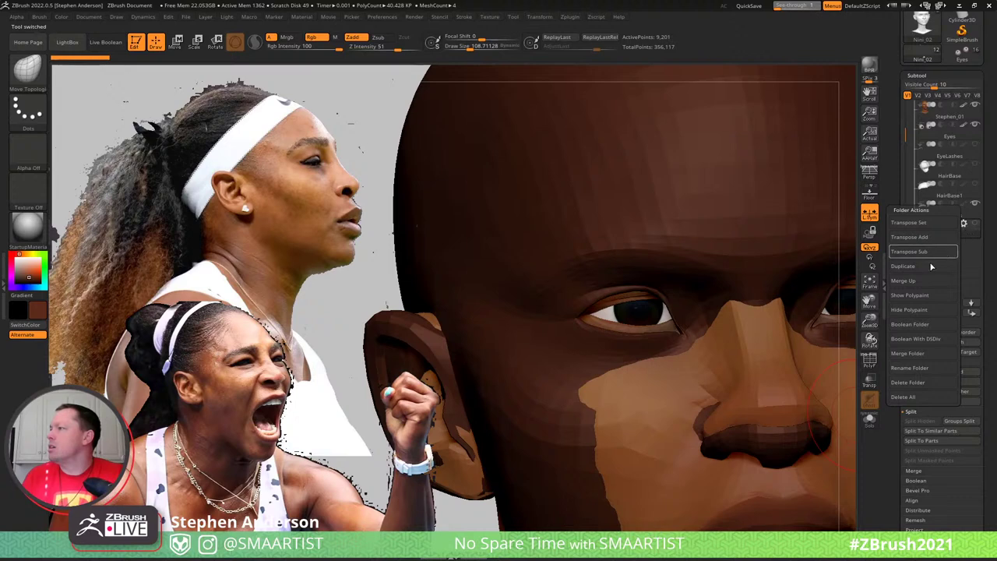
left_click(923, 399)
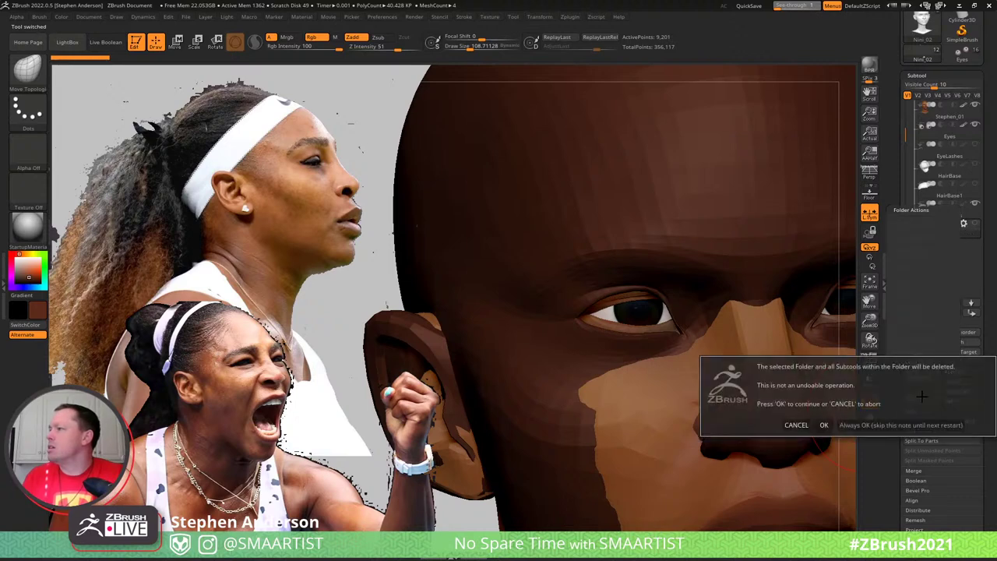
left_click(823, 424)
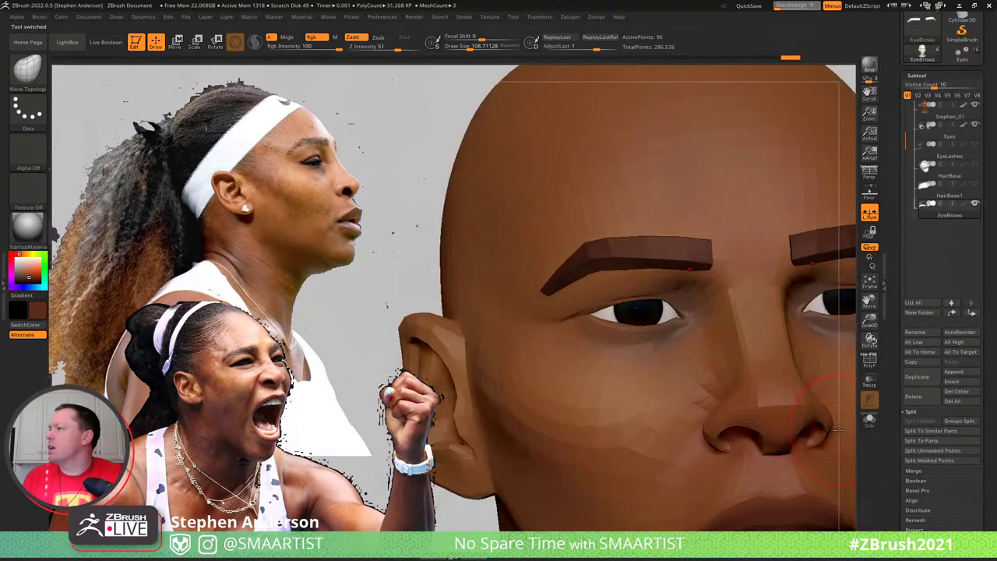
Show the EyeLashes subtool and make it the active one, viewing the eyes from the front
left_click(951, 134)
left_click(964, 157)
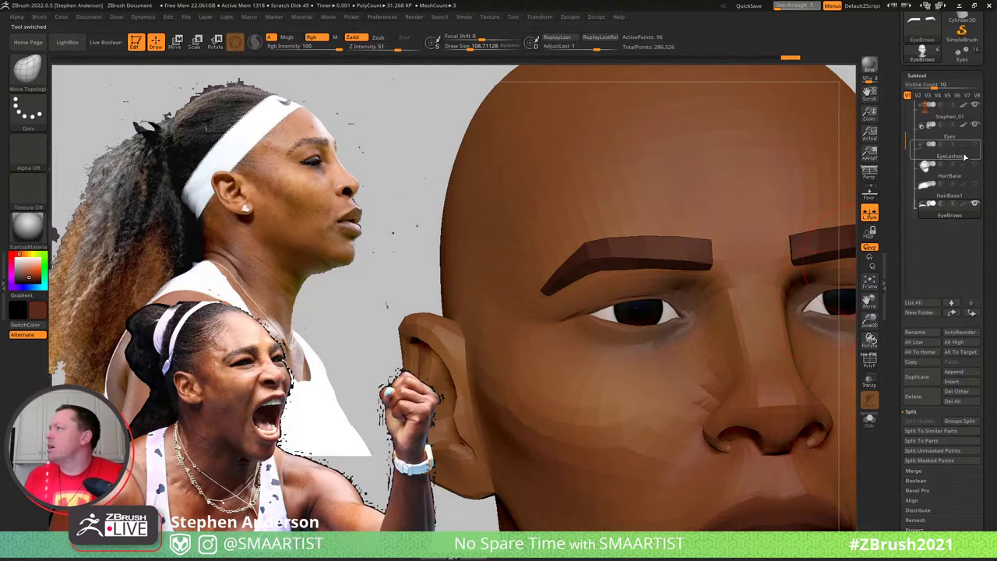
left_click(976, 147)
right_click_drag(723, 350, 687, 268, "ctrl")
right_click_drag(687, 268, 572, 279, "alt")
right_click_drag(735, 278, 740, 339, "ctrl")
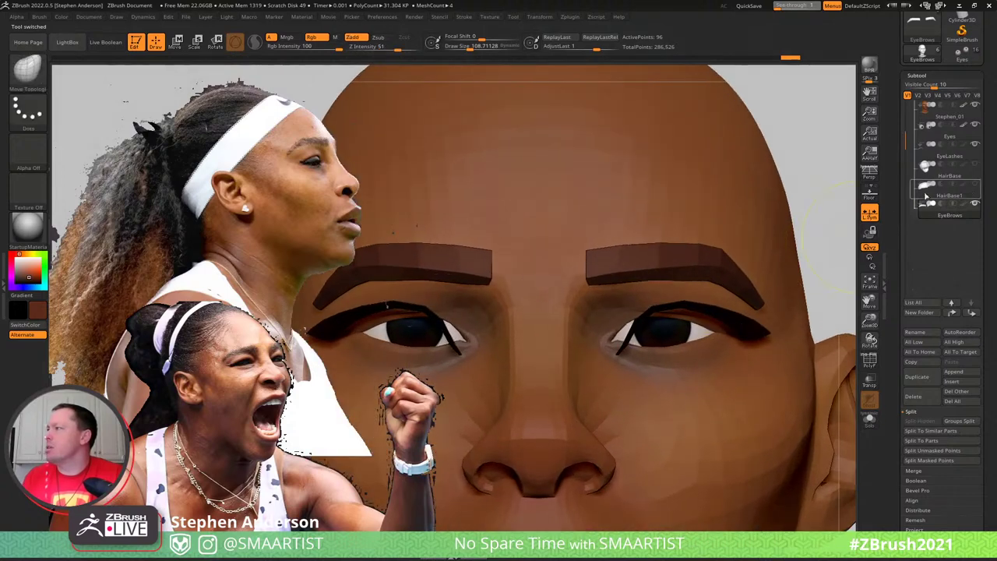
left_click(949, 157)
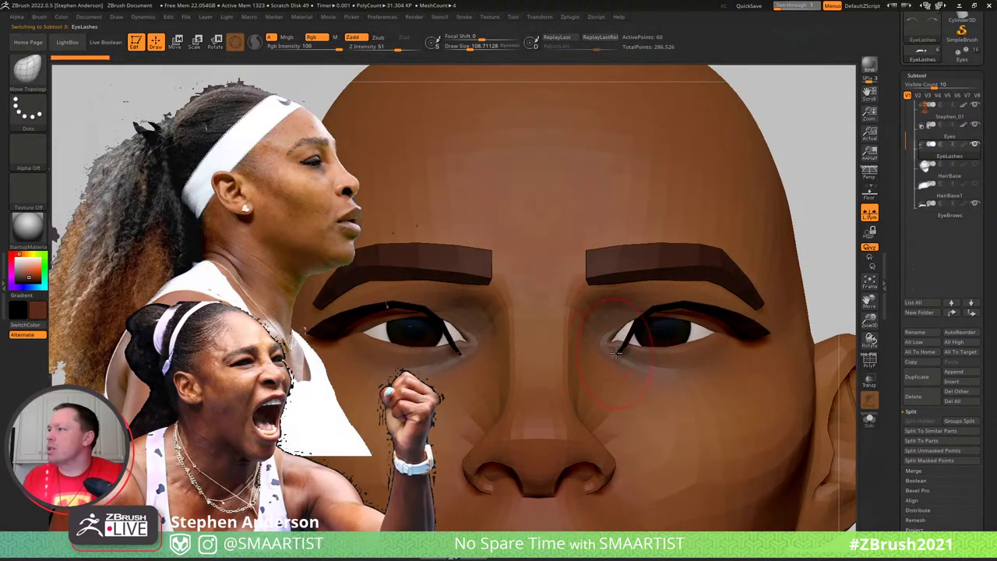
Pull the eyelashes' inner ends toward the inner eye corners with the Move Topological brush at draw size about 163
right_click_drag(667, 322, 632, 348)
key("s")
left_click(620, 348)
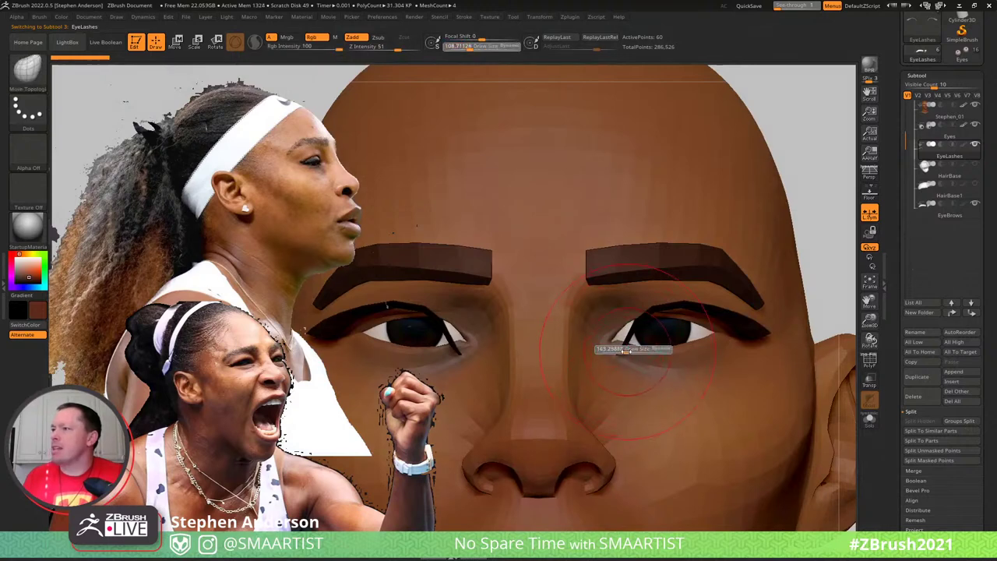
left_click_drag(613, 345, 605, 336)
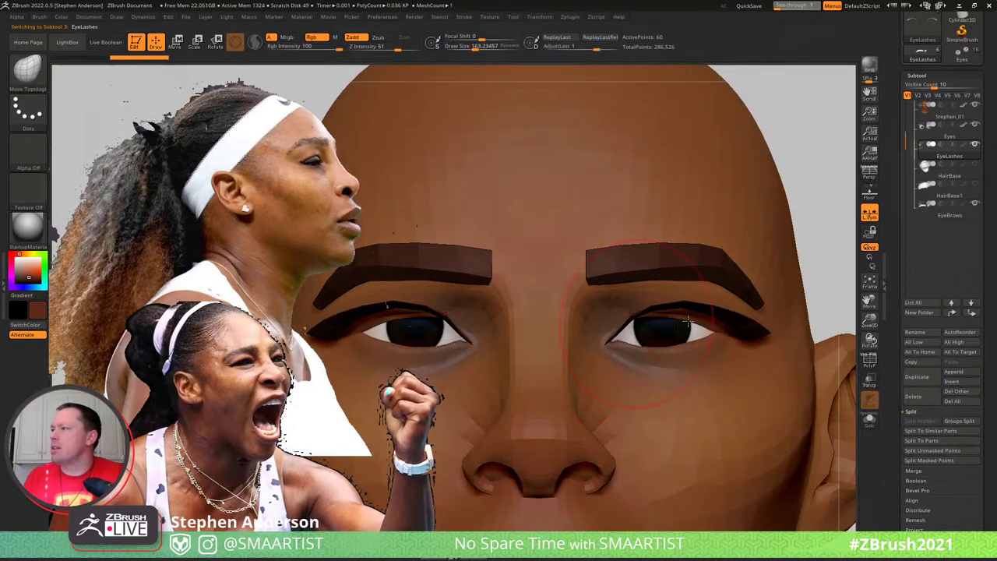
From below, shape the eyelashes' upper curve and outer portion around the eyes at draw size about 163
right_click_drag(672, 312, 653, 236)
mouse_move(654, 320)
left_mouse_down()
mouse_move(689, 331)
mouse_move(721, 315)
left_mouse_up()
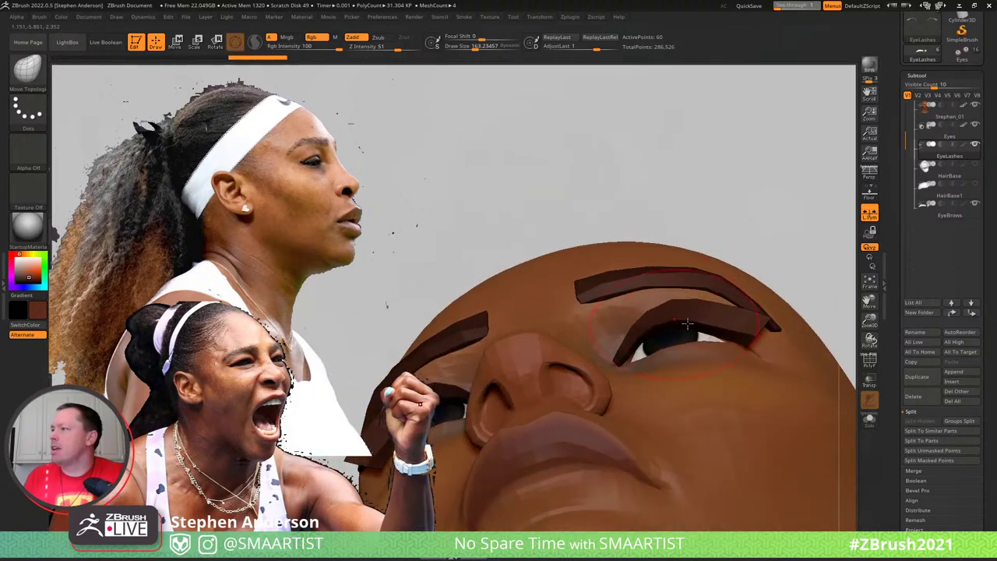
left_click_drag(715, 354, 754, 328)
right_click_drag(754, 327, 756, 325)
Adjust the eyelashes' outer and inner ends from below with the brush at draw size about 65
key("s")
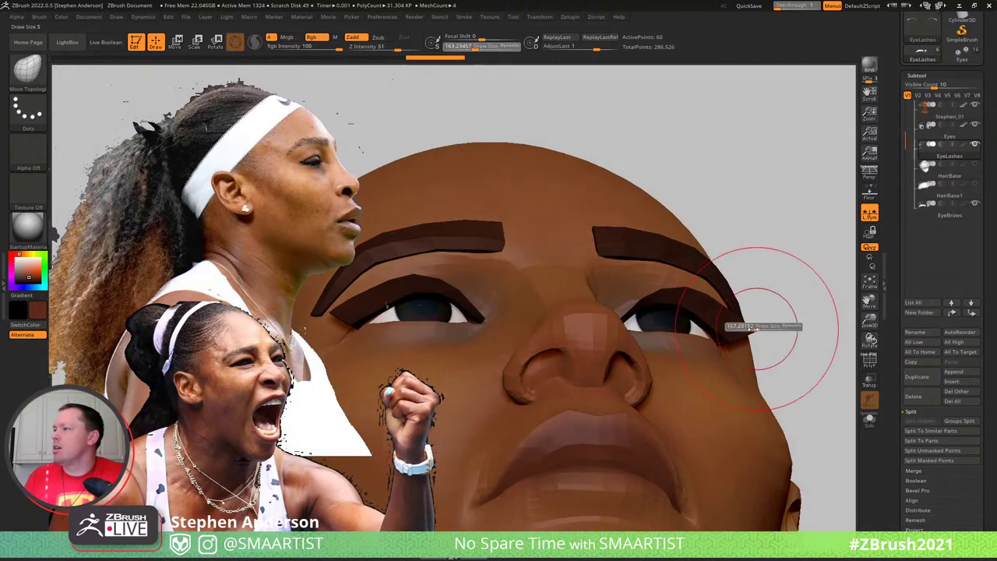
left_click_drag(756, 325, 707, 346)
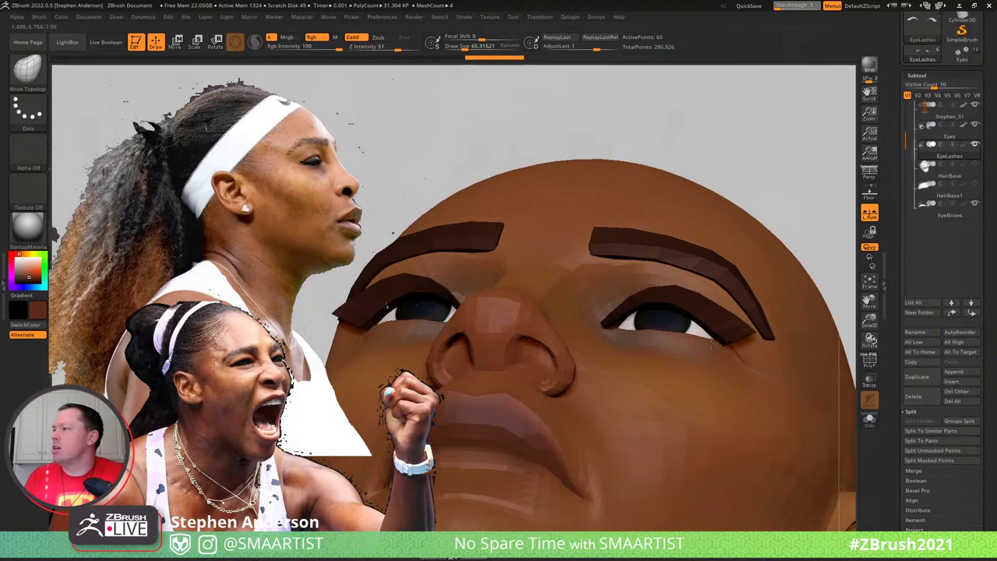
left_click_drag(622, 334, 622, 331)
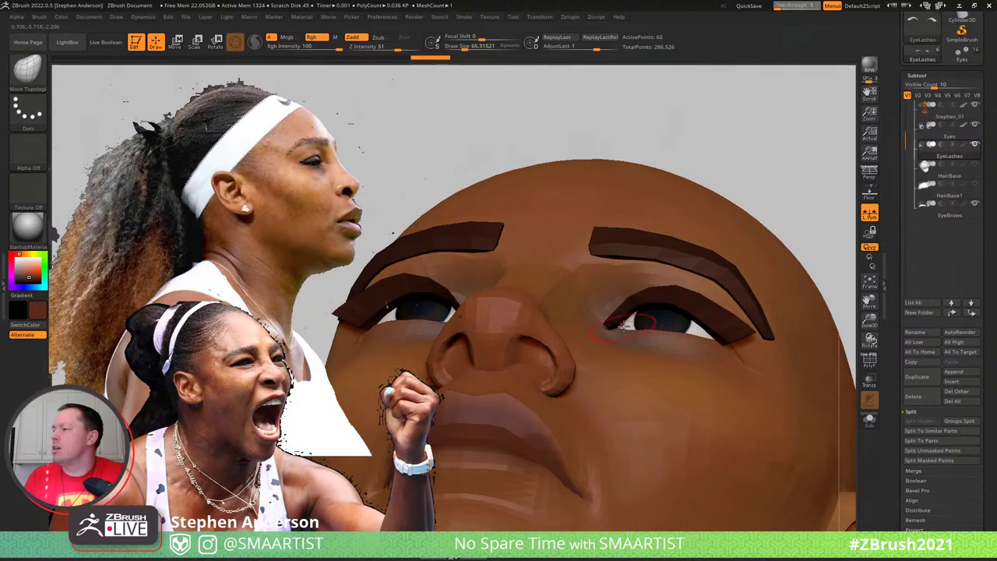
From the front, fit the eyelashes' inner ends to the upper eyelids with a brush of draw size about 129
right_click_drag(622, 331, 629, 373)
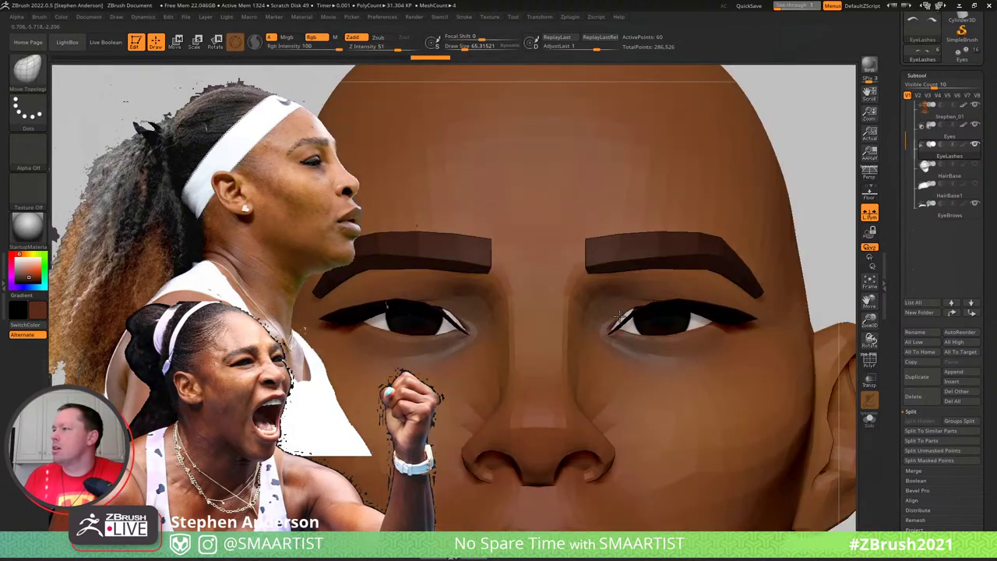
key("s")
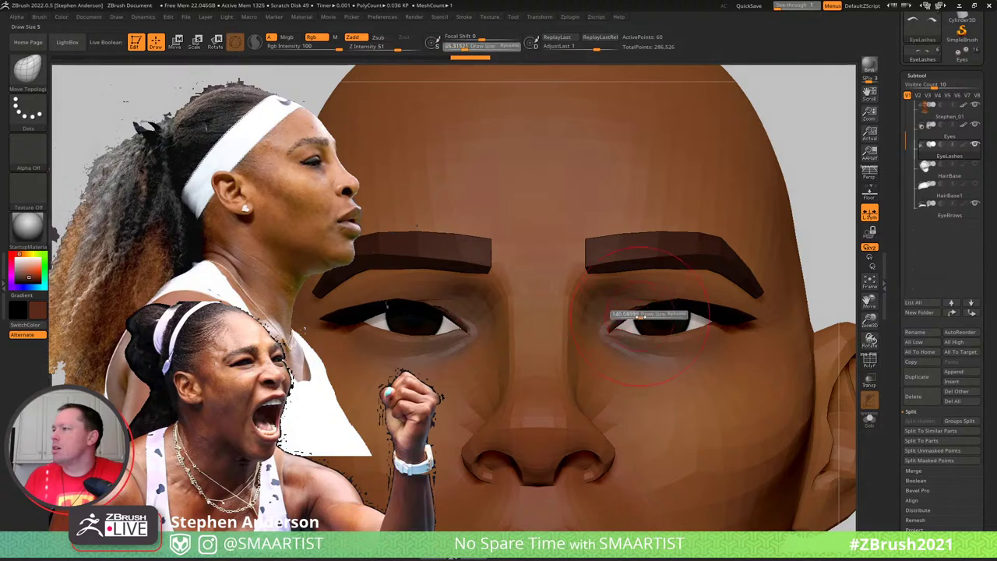
left_click_drag(635, 318, 642, 317)
left_click_drag(629, 316, 625, 313)
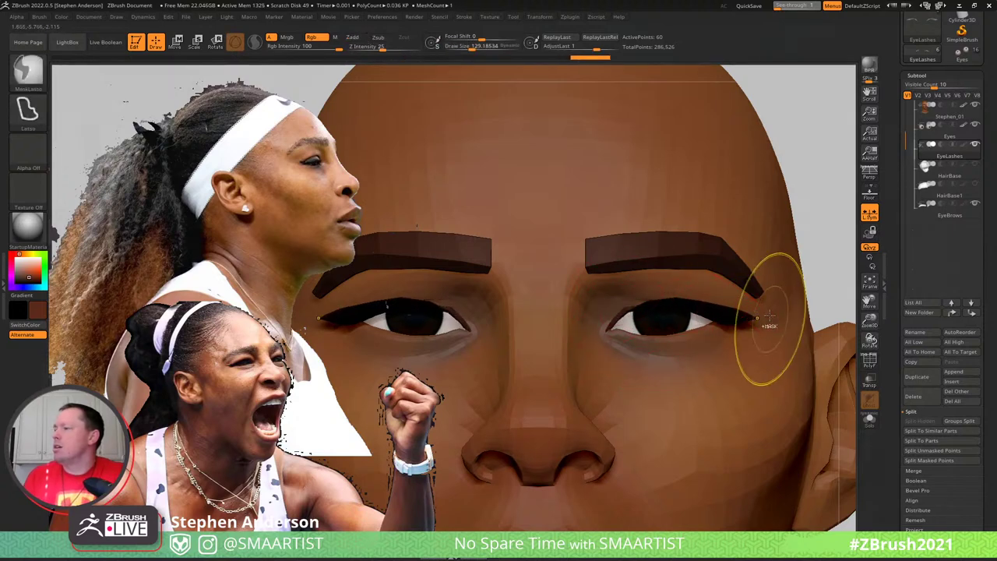
From above, fit the eyelashes against the eyelids at draw size about 90, and check them up close and in profile
right_click_drag(770, 323, 765, 272, "ctrl")
right_click_drag(689, 276, 745, 423)
right_click_drag(705, 306, 678, 335)
key("s")
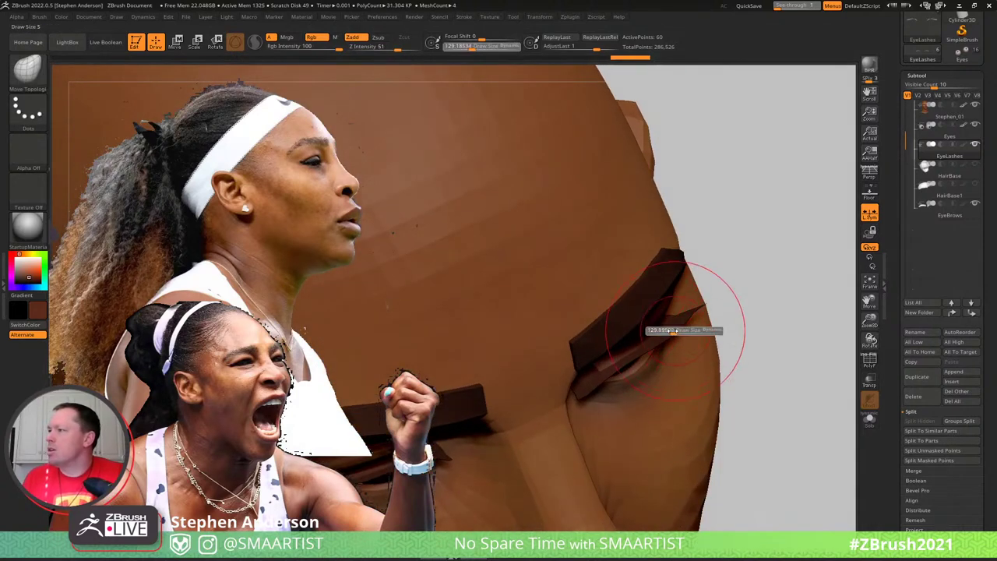
left_click_drag(681, 331, 675, 333)
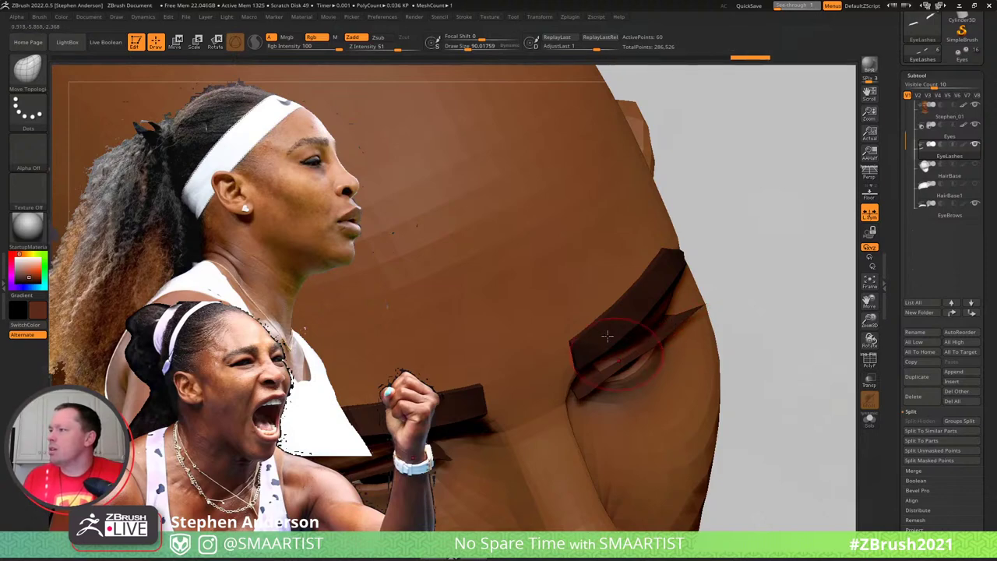
mouse_move(607, 336)
right_mouse_down()
mouse_move(575, 313)
mouse_move(605, 316)
mouse_move(574, 348)
mouse_move(586, 361)
mouse_move(613, 362)
mouse_move(628, 343)
mouse_move(619, 330)
right_mouse_up()
mouse_move(618, 330)
right_mouse_down("ctrl")
mouse_move(628, 346)
mouse_move(616, 342)
right_mouse_up("ctrl")
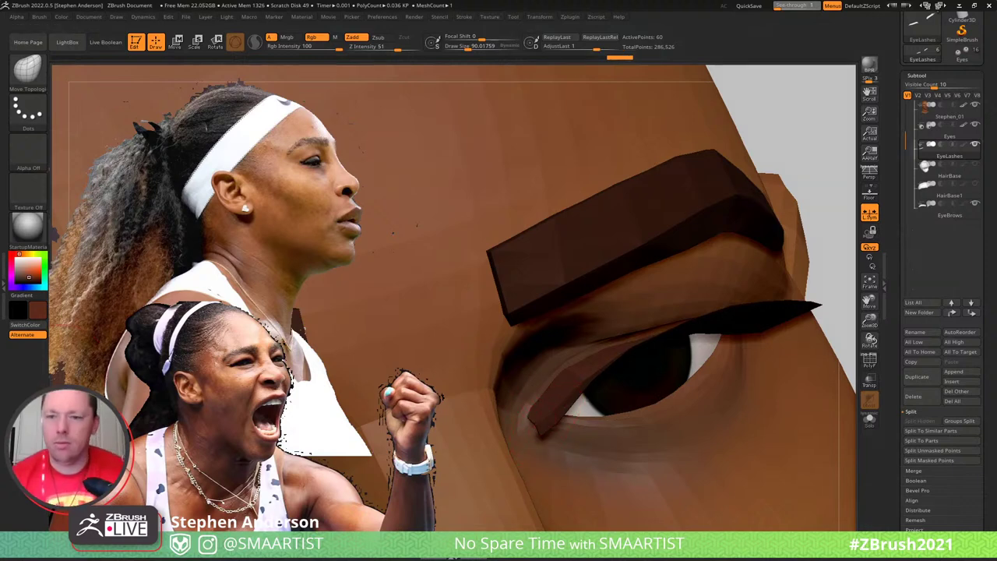
right_click_drag(655, 299, 578, 212, "ctrl")
right_click_drag(608, 252, 728, 251)
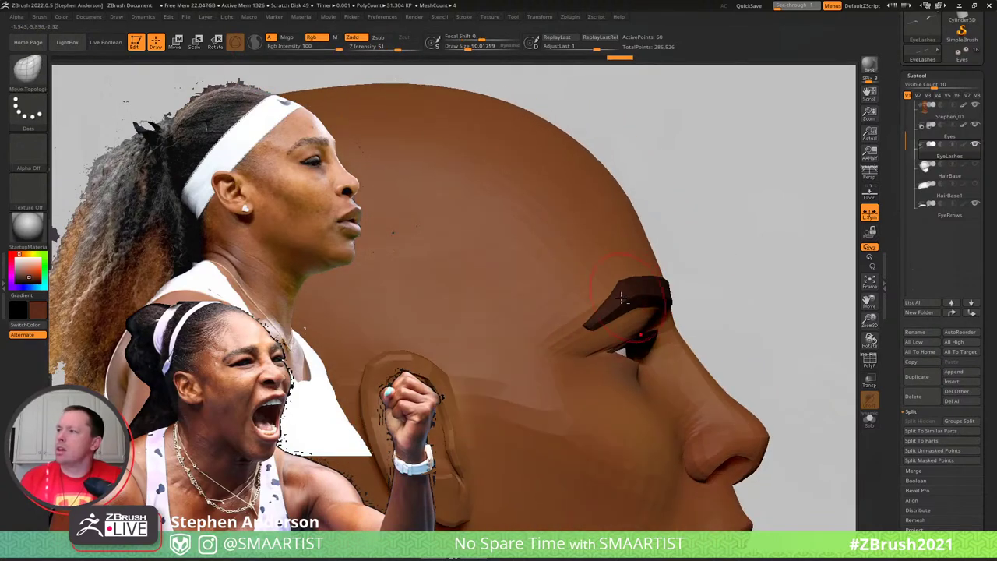
Select the eyebrows subtool and look through its Polygroups, Polypaint and Texture Map settings
left_click(624, 296, "alt")
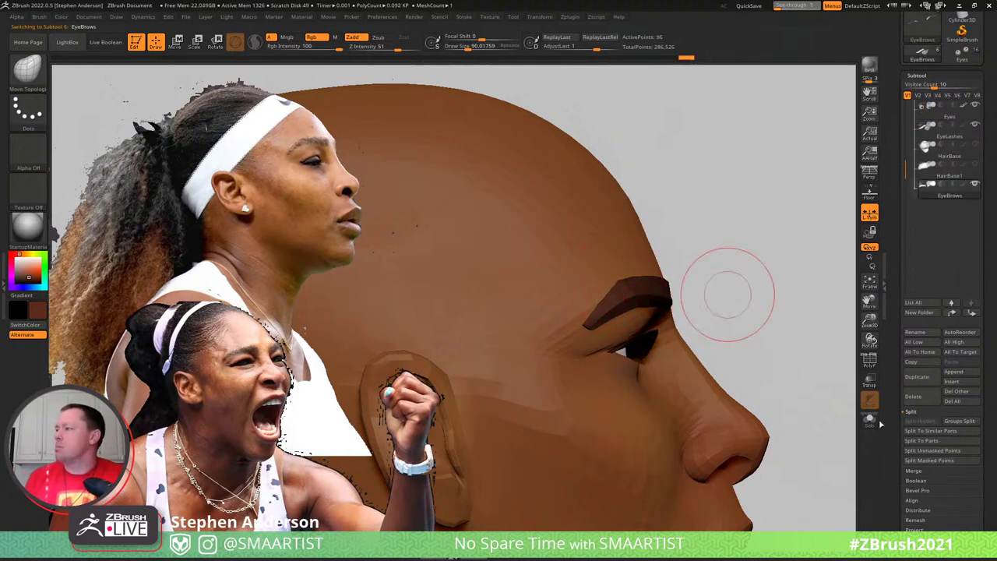
scroll(983, 499, "down", 10)
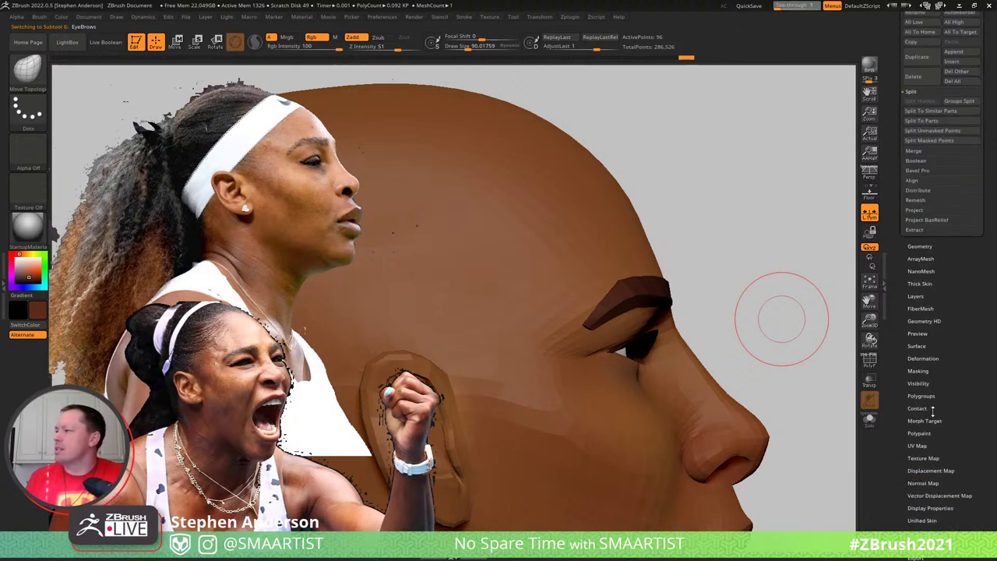
left_click(924, 396)
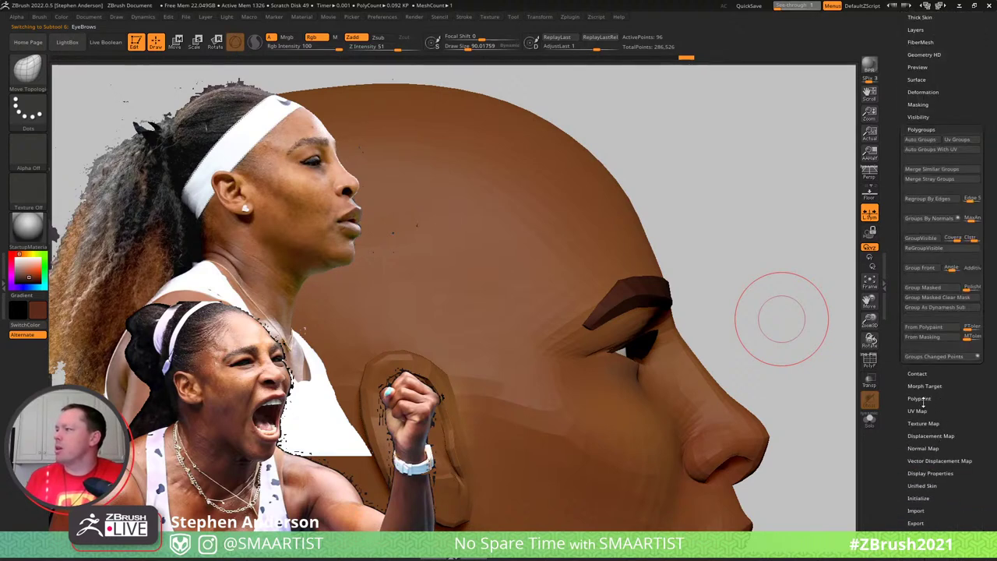
left_click(919, 398)
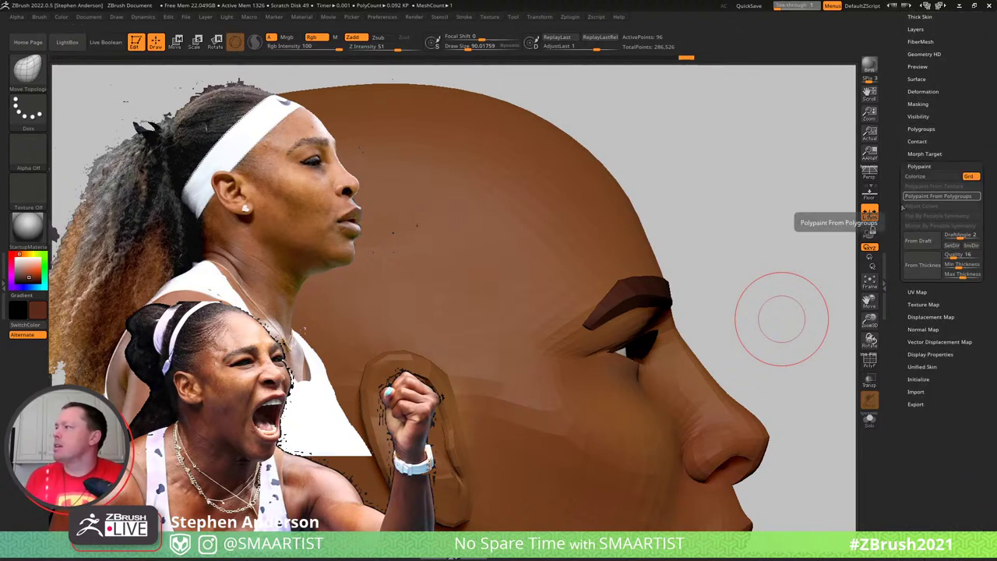
key("f")
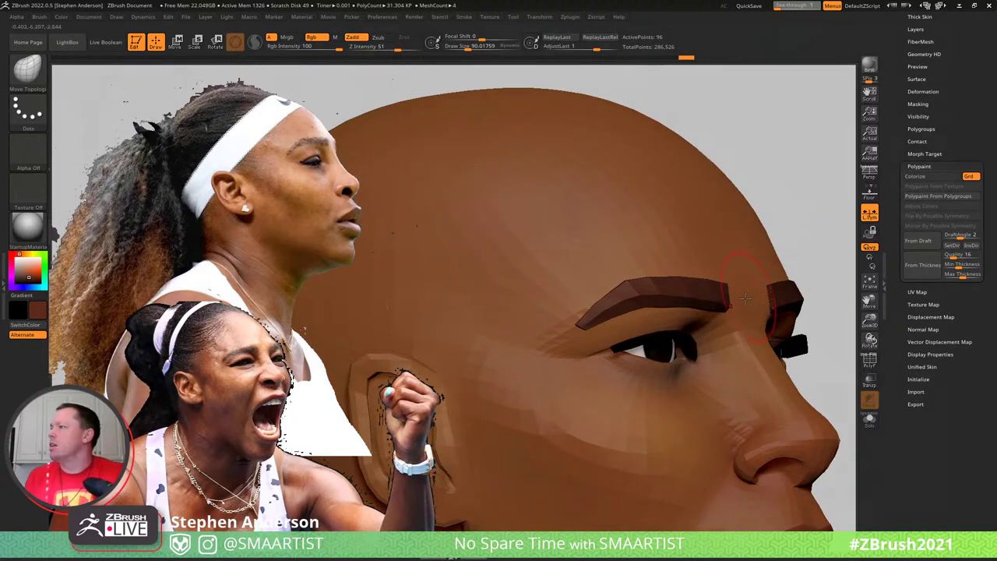
left_click(933, 305)
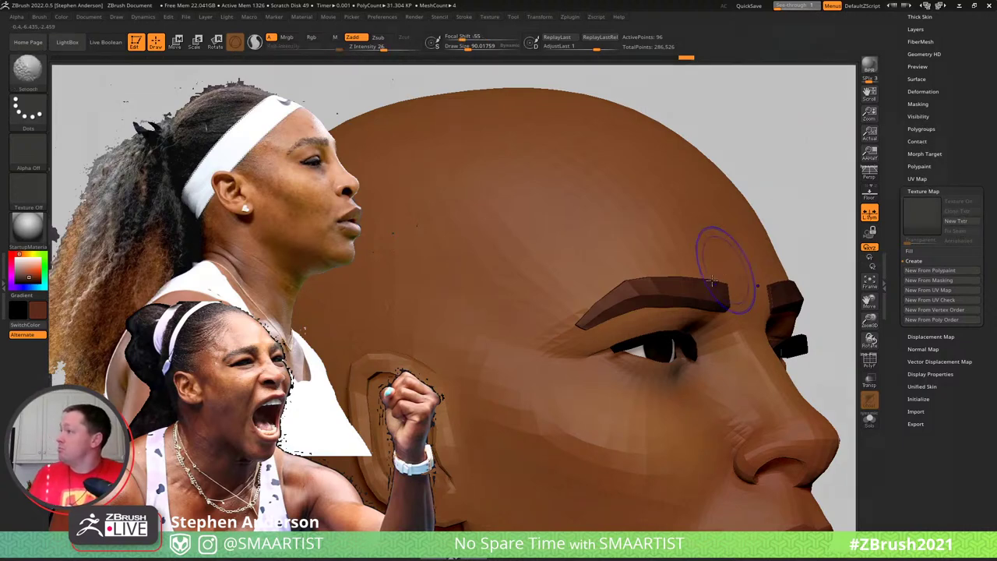
Fill the whole eyebrows subtool with a near-black colour (R 19, G 0, B 6) using the Mrgb channel
left_click(685, 284, "alt")
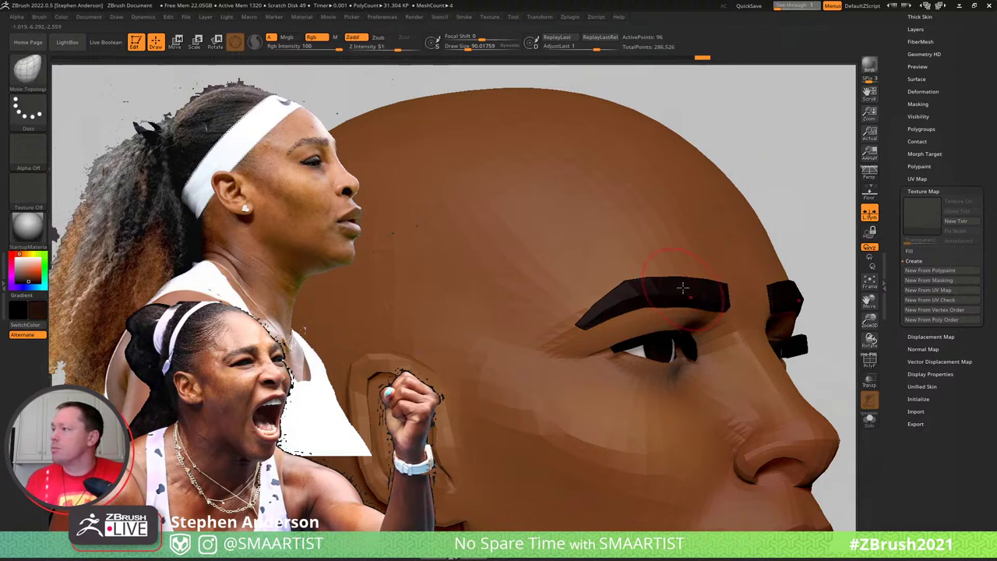
key("ctrl")
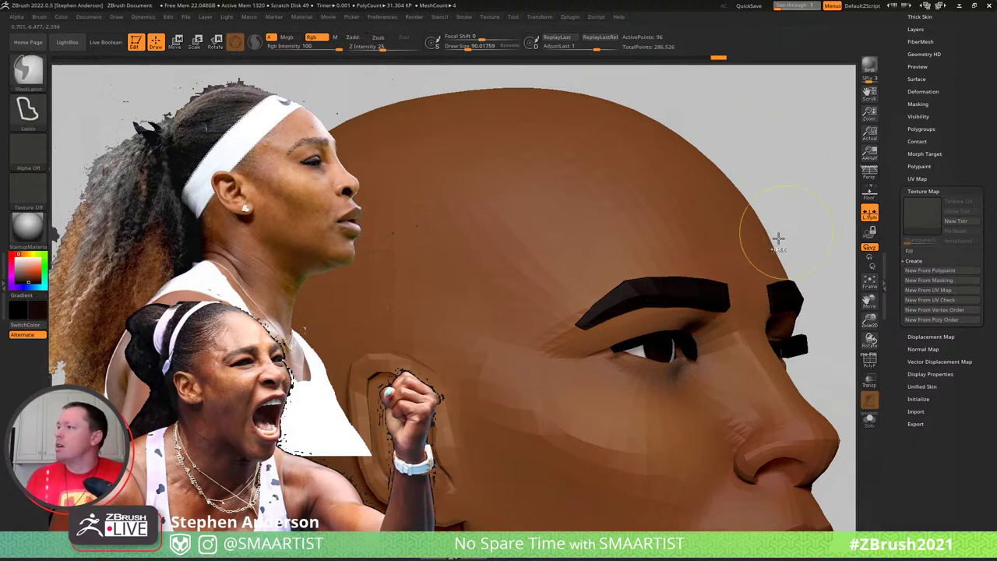
left_click(292, 38)
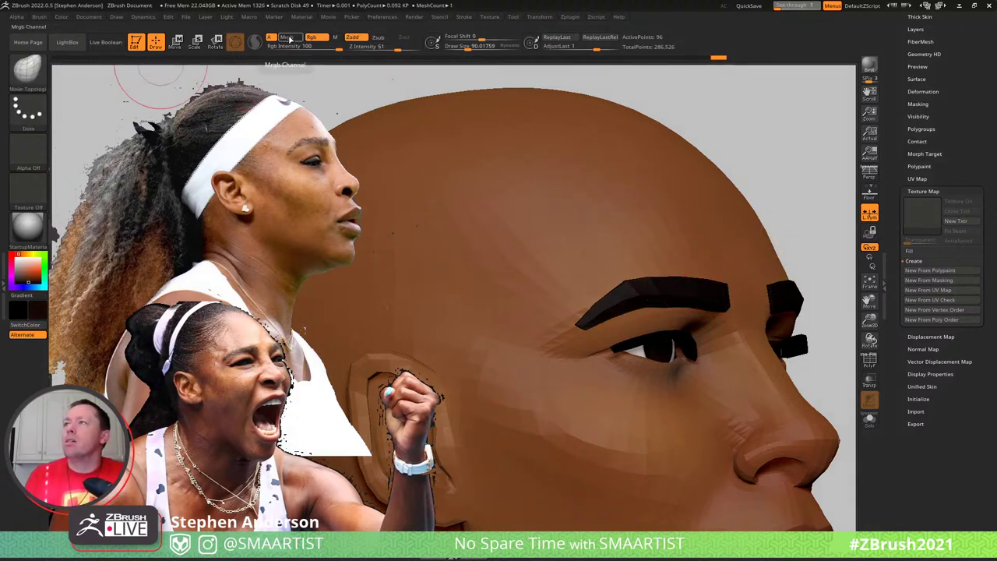
left_click(64, 17)
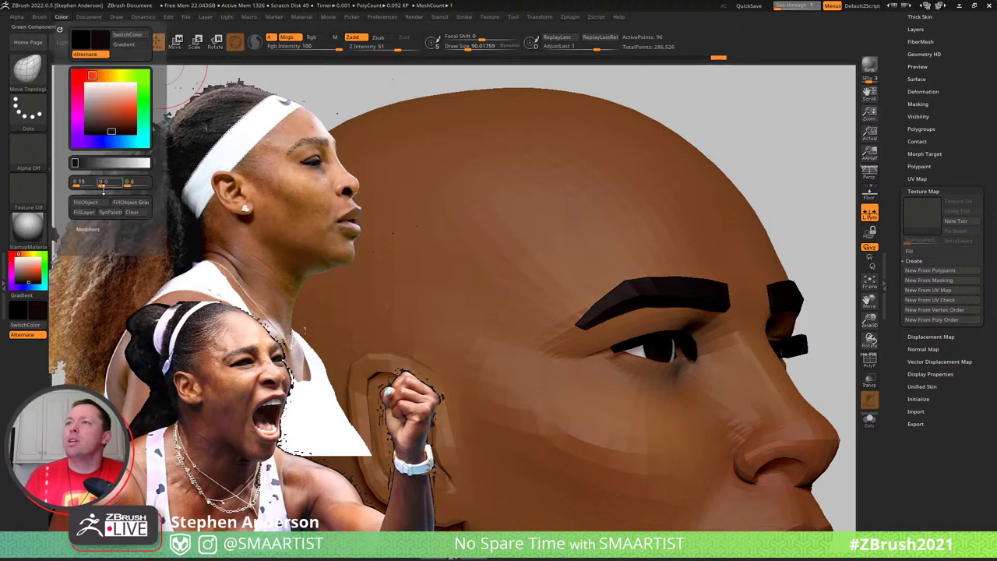
left_click(95, 205)
Examine the whole head with its eyebrows and eyelashes from side and three-quarter views against the reference photos
right_click_drag(663, 296, 598, 224, "ctrl")
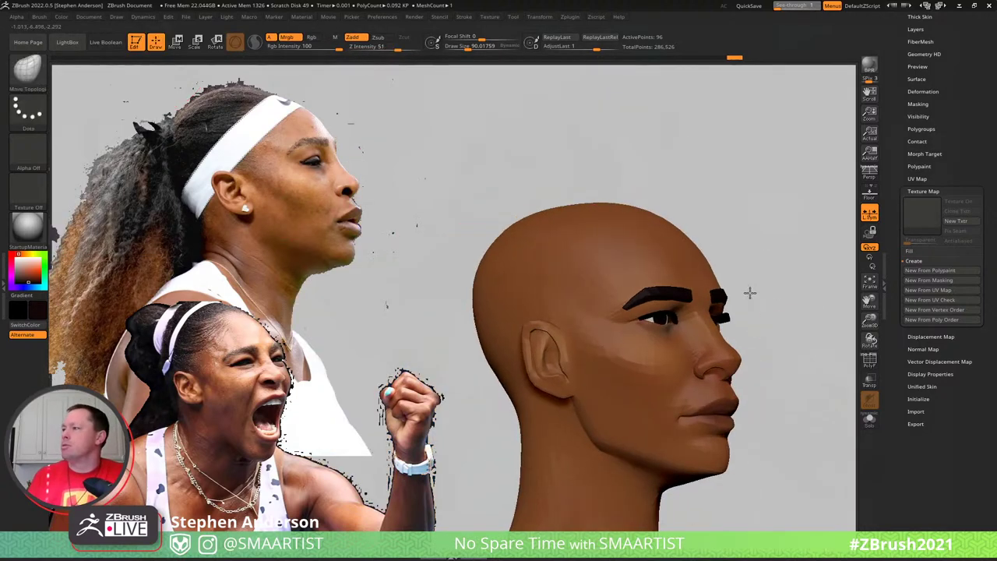
right_click_drag(747, 292, 678, 288, "shift")
left_click_drag(677, 288, 767, 267)
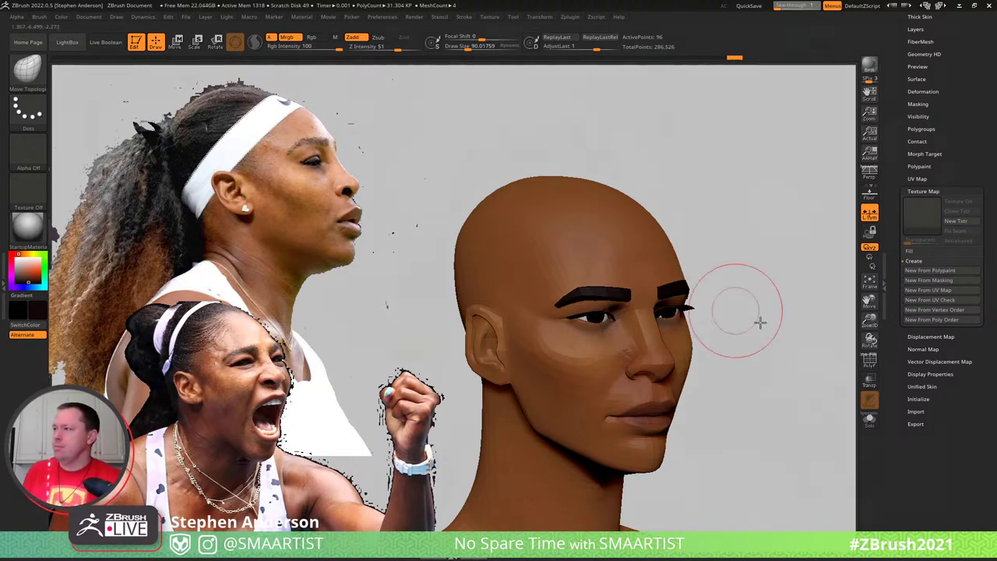
left_click_drag(758, 320, 770, 303)
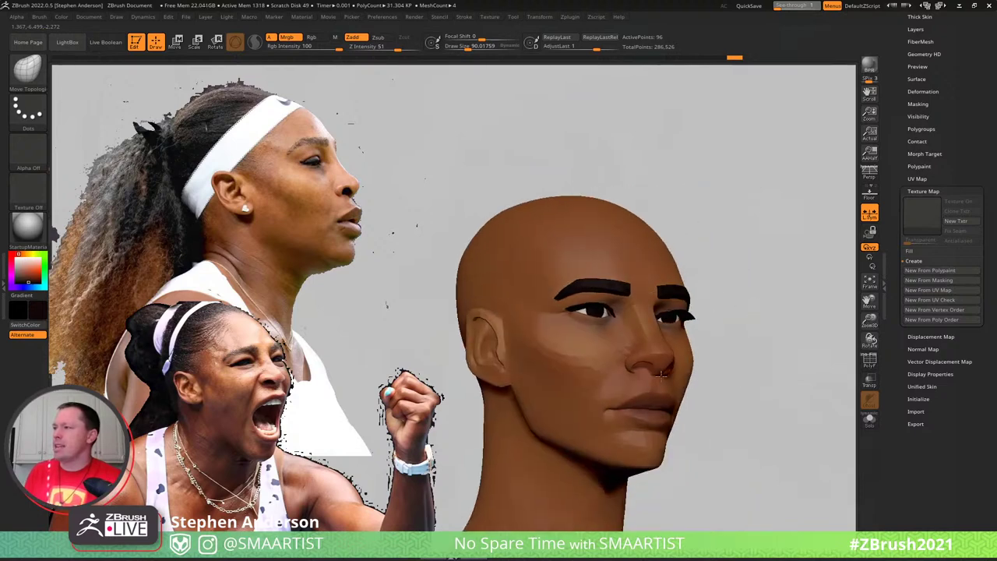
Make the head mesh the active subtool, show its polygroups and isolate the nostril polygroup
right_click_drag(634, 365, 780, 510, "ctrl")
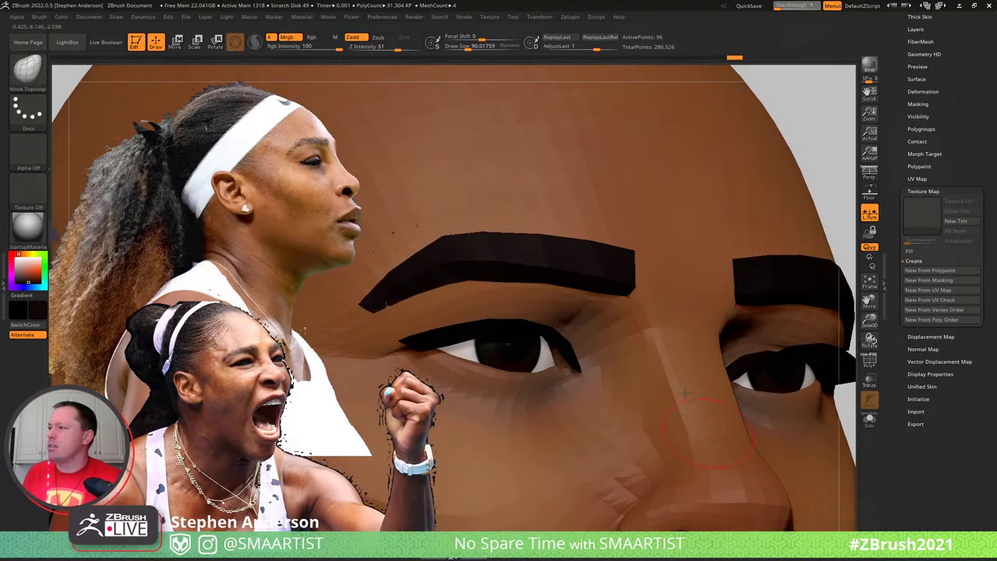
mouse_move(677, 415)
right_mouse_down("alt")
mouse_move(664, 357)
mouse_move(687, 302)
right_mouse_up("alt")
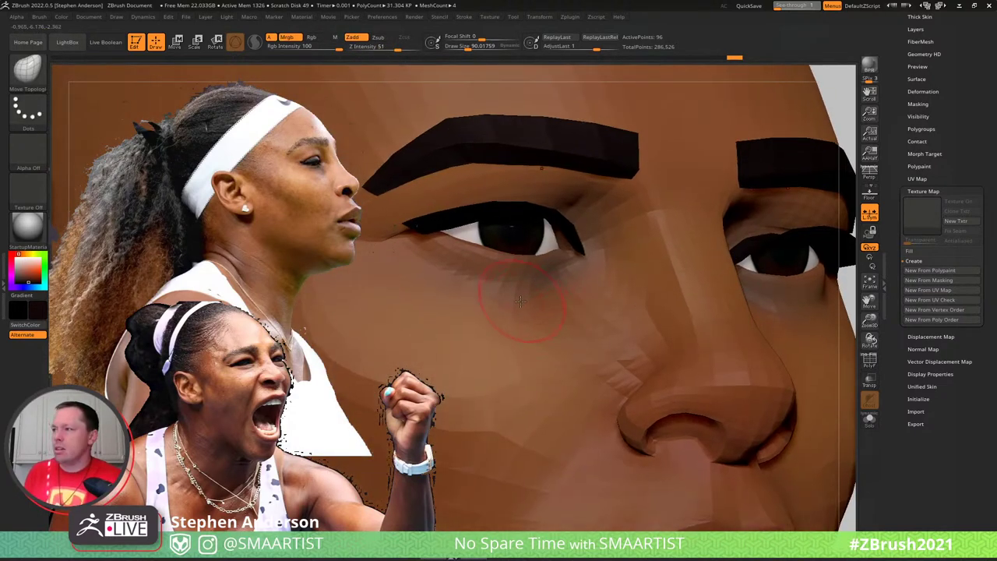
right_click_drag(521, 302, 693, 417)
left_click(673, 401, "alt")
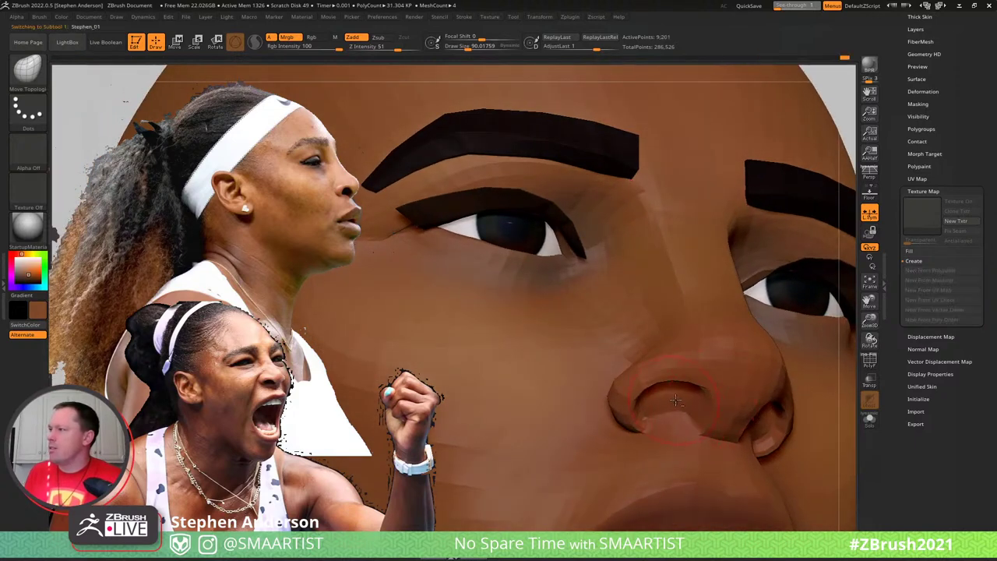
key("shift+f")
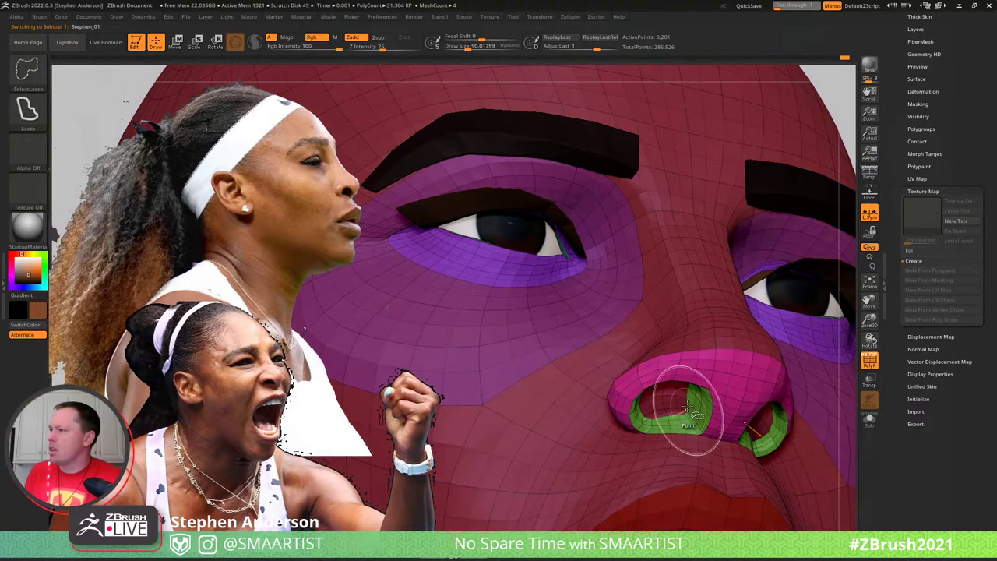
left_click(684, 404, "ctrl+shift")
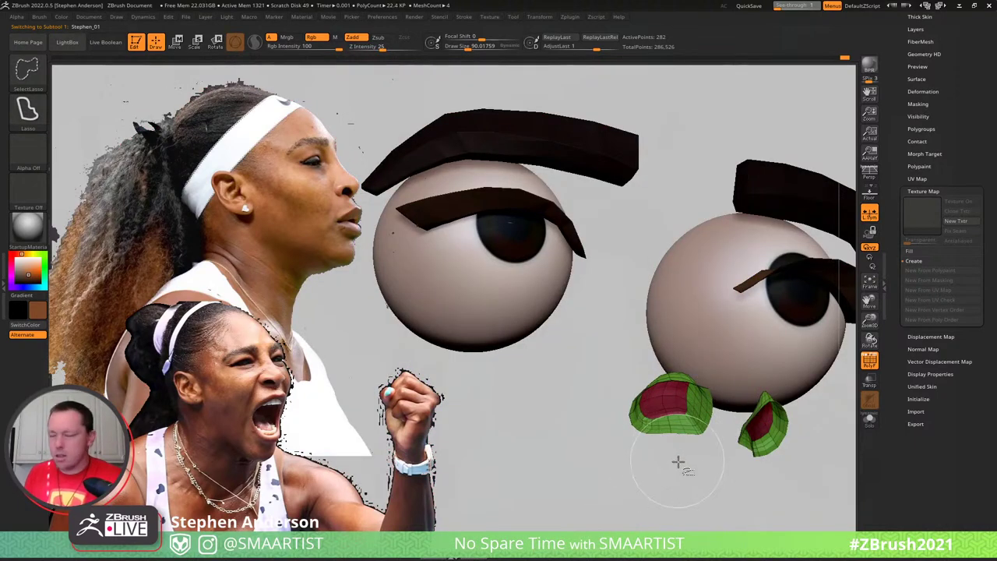
Shrink the visible nostril faces, restore the whole head and mask everything except the inner nostrils
key("ctrl+shift+s")
key("ctrl+shift+s")
key("ctrl+shift+s")
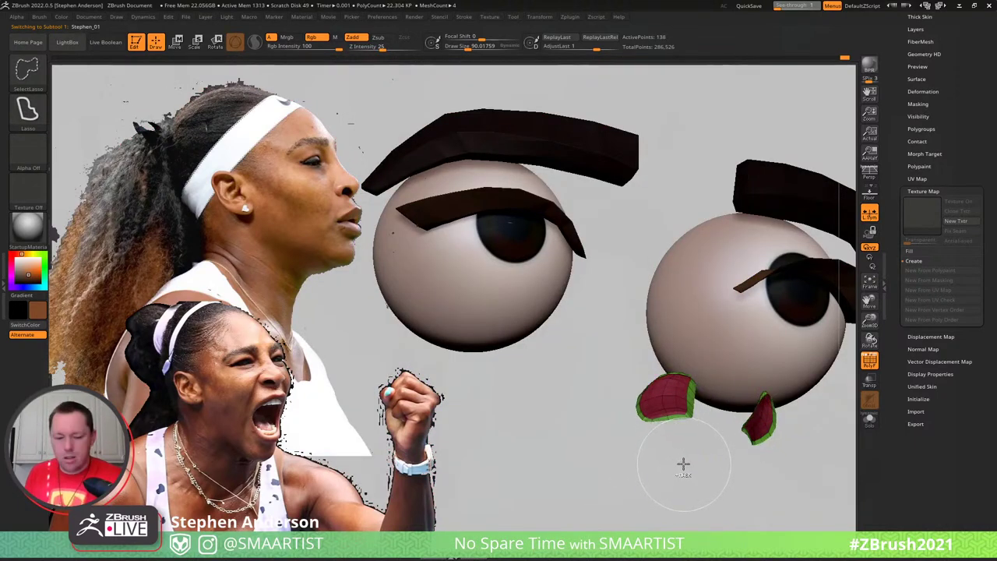
left_click(670, 468, "ctrl+shift")
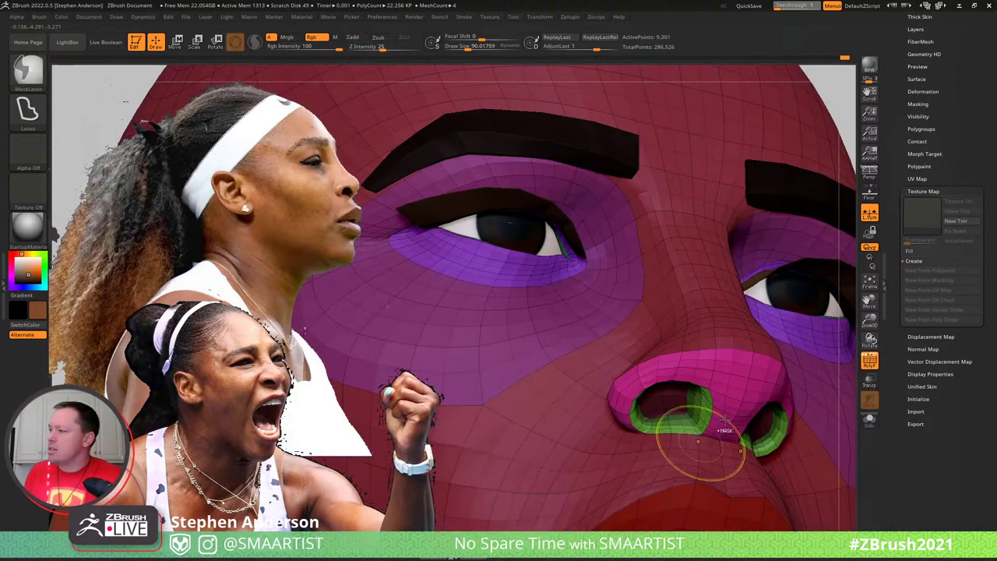
left_click(831, 92, "ctrl")
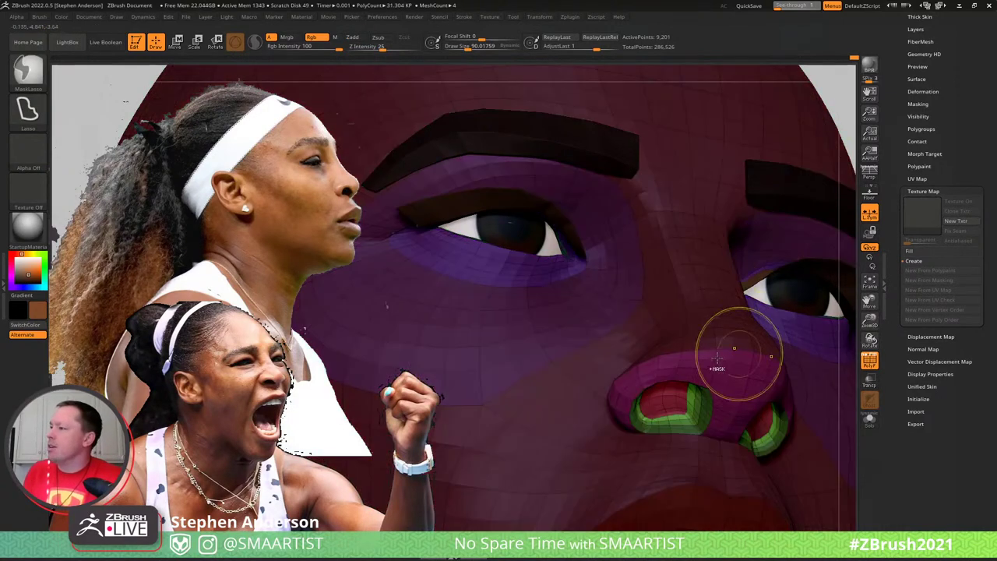
left_click(830, 89, "ctrl")
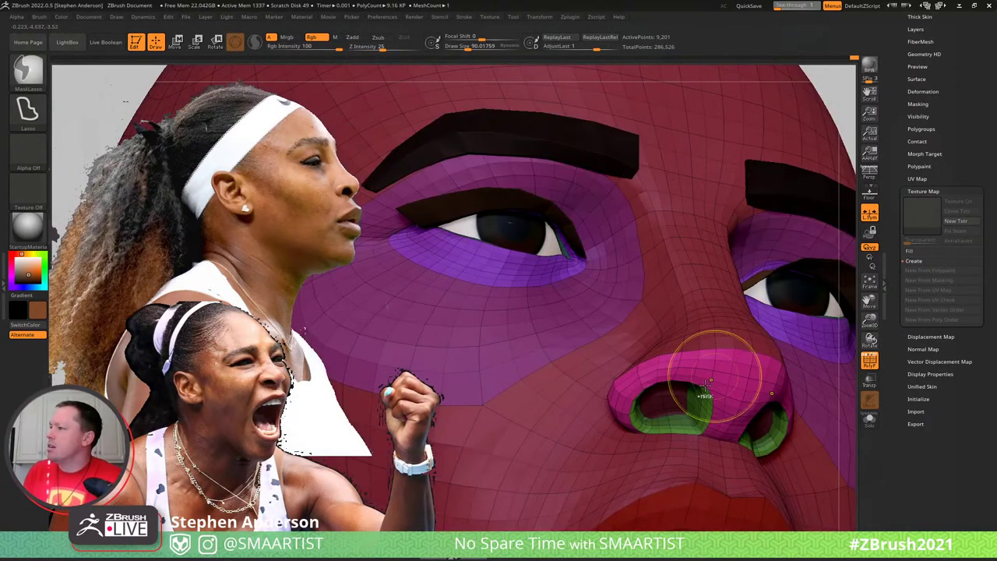
left_click(828, 97, "ctrl")
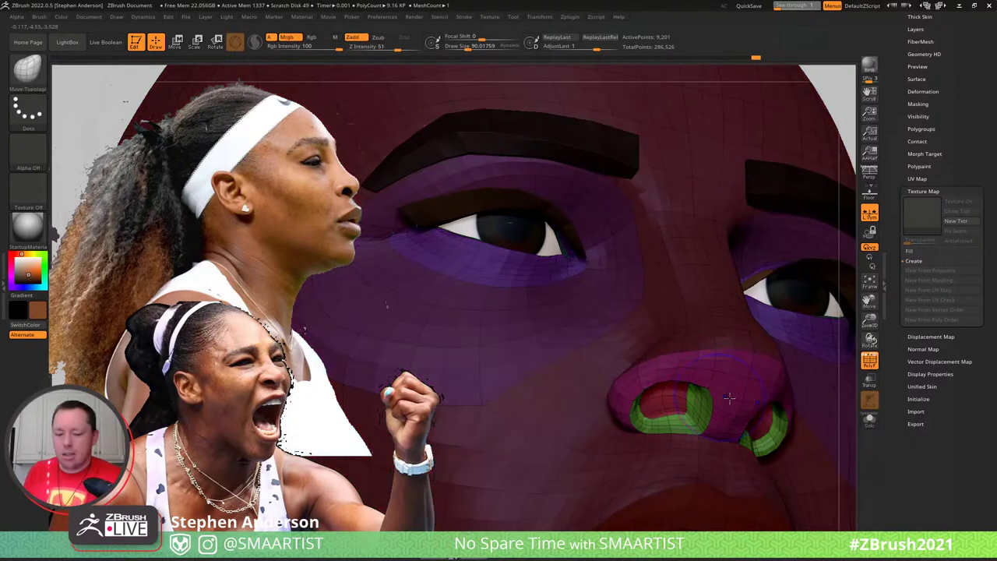
Switch to the Paint brush at 100 Rgb intensity, hide the polygroup display and fill the unmasked inner nostrils with brown
key("b")
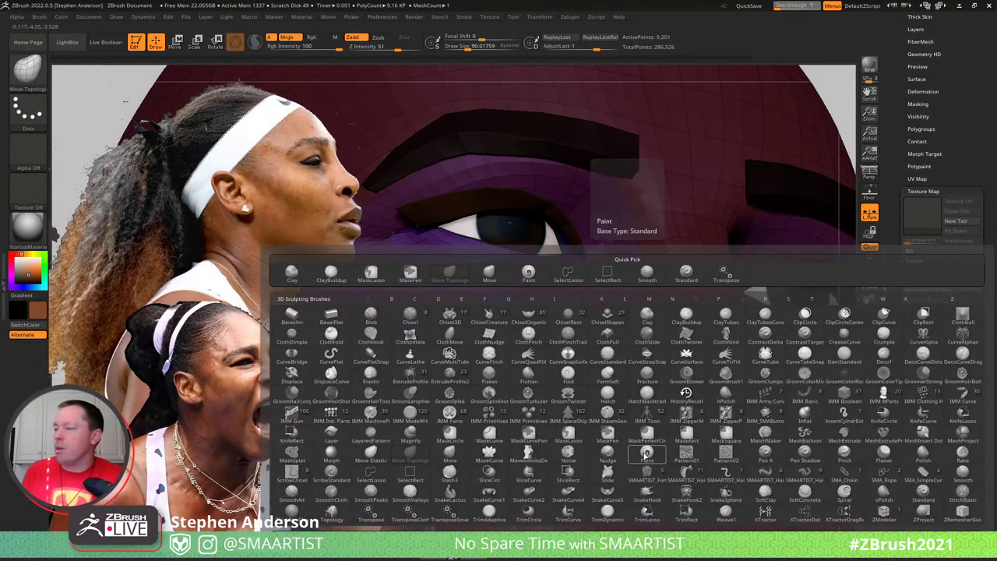
left_click(645, 456)
key("shift+f")
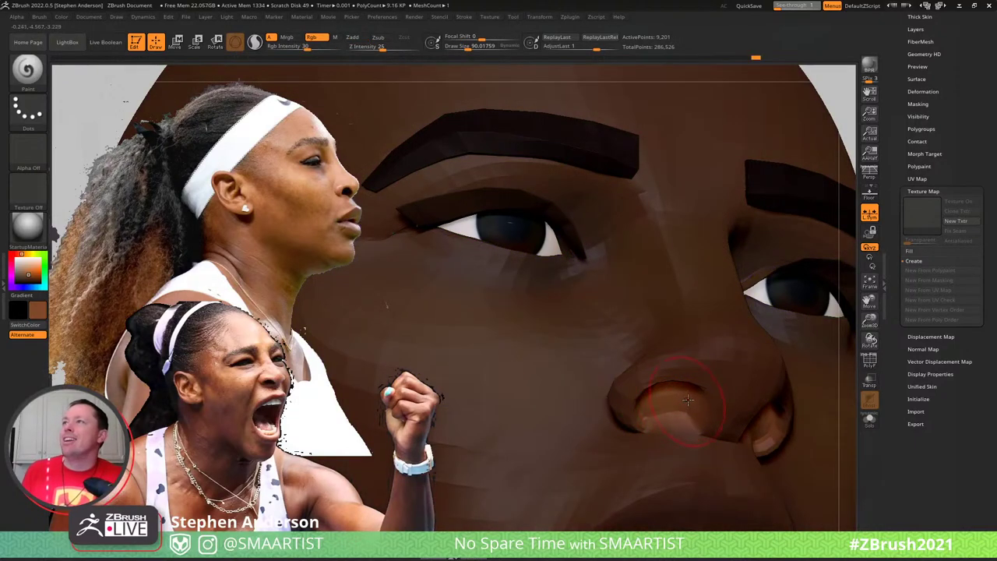
left_click_drag(307, 48, 363, 45)
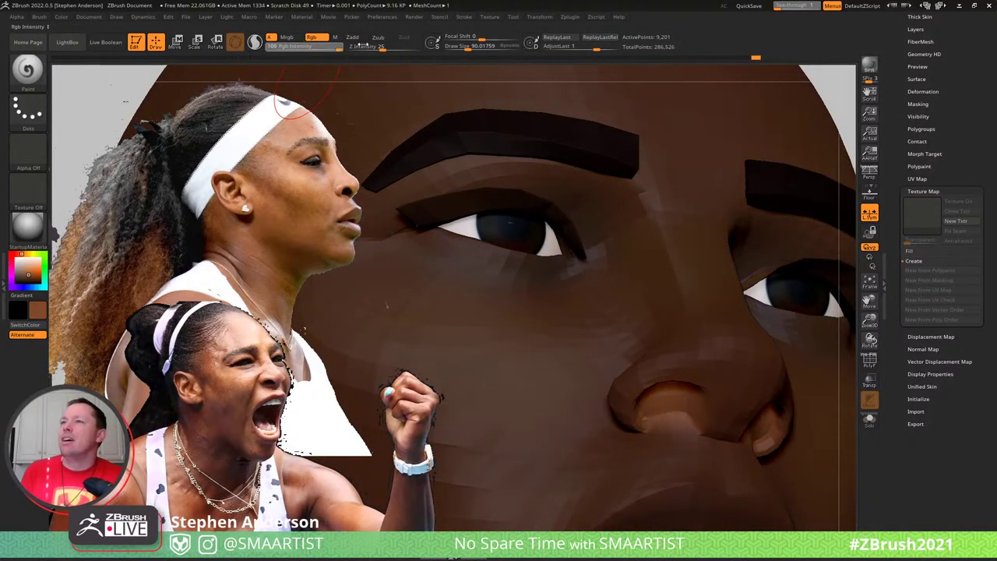
left_click_drag(290, 46, 349, 47)
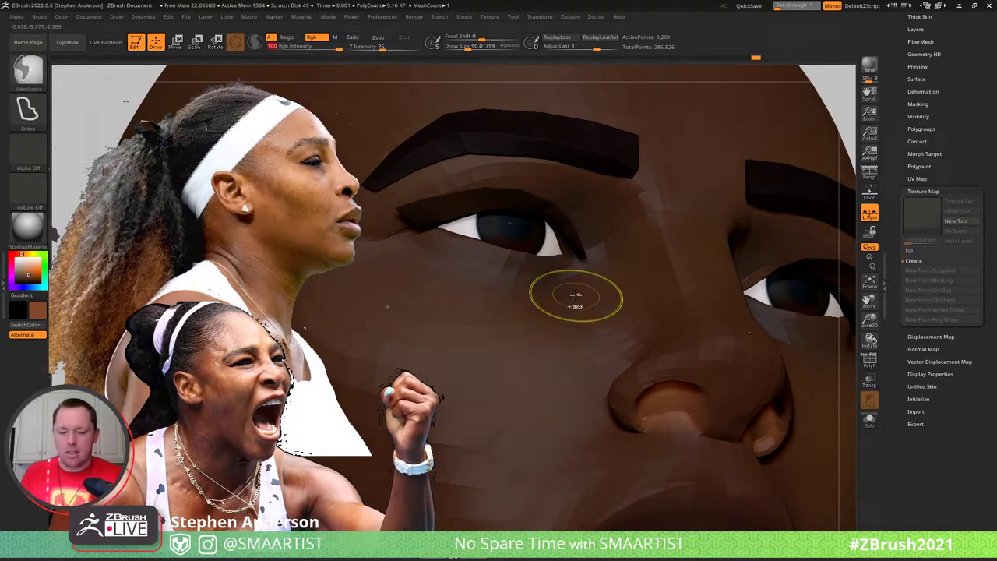
key("ctrl+f")
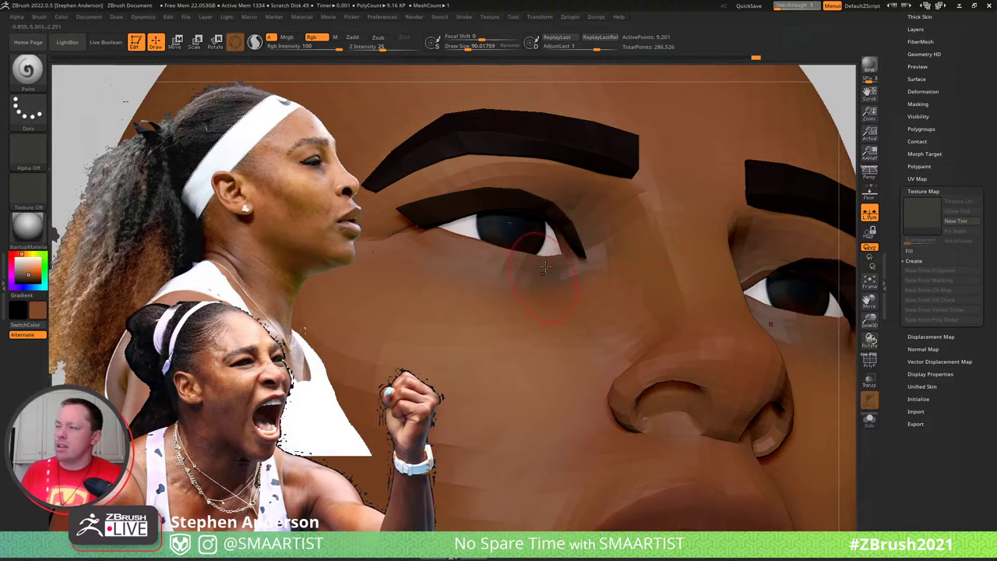
Sample the dark eyebrow colour and paint shading inside the nostrils
key("c")
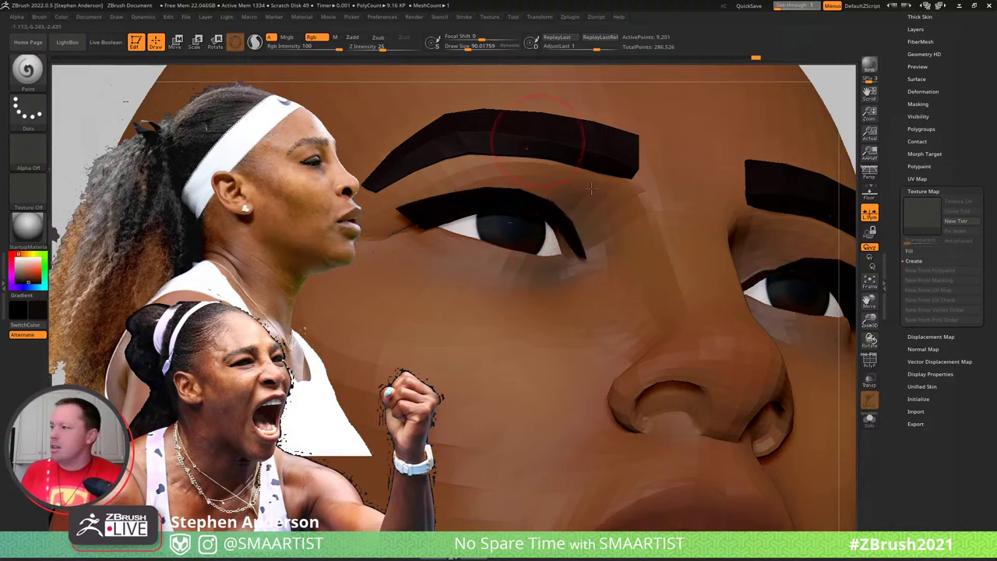
mouse_move(681, 390)
left_mouse_down()
mouse_move(722, 395)
mouse_move(662, 421)
left_mouse_up()
mouse_move(768, 405)
right_mouse_down("ctrl")
mouse_move(712, 289)
mouse_move(769, 320)
mouse_move(708, 309)
mouse_move(797, 285)
mouse_move(770, 205)
right_mouse_up("ctrl")
right_click_drag(771, 205, 814, 184)
right_click_drag(686, 374, 670, 455, "ctrl")
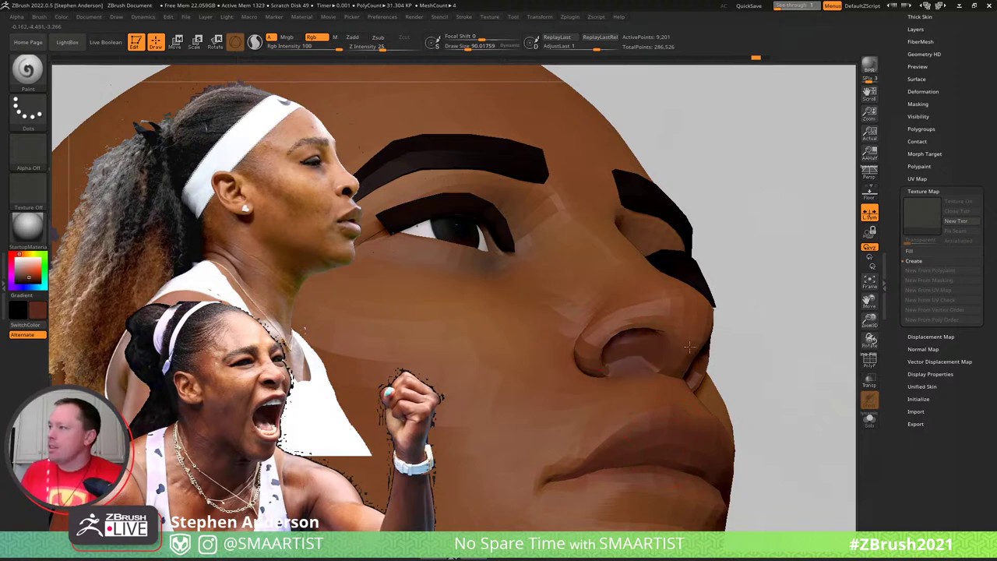
mouse_move(734, 282)
right_mouse_down()
mouse_move(790, 317)
mouse_move(769, 335)
mouse_move(782, 321)
right_mouse_up()
left_click_drag(666, 363, 609, 356, "ctrl")
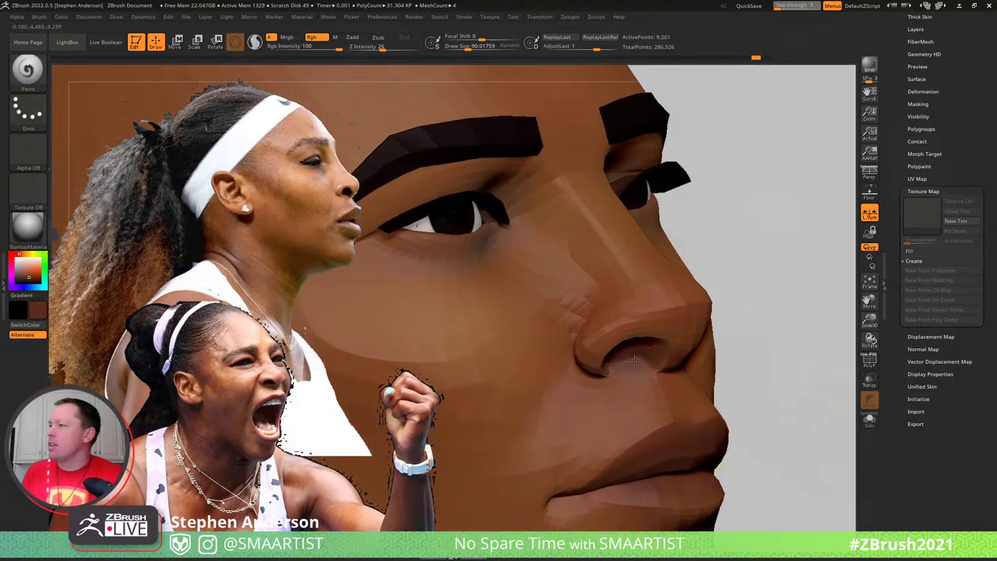
Mask the head except for the nostril polygroup and lower the Paint brush's Rgb intensity to 35
mouse_move(753, 289)
right_mouse_down()
mouse_move(756, 251)
mouse_move(737, 231)
mouse_move(621, 325)
right_mouse_up()
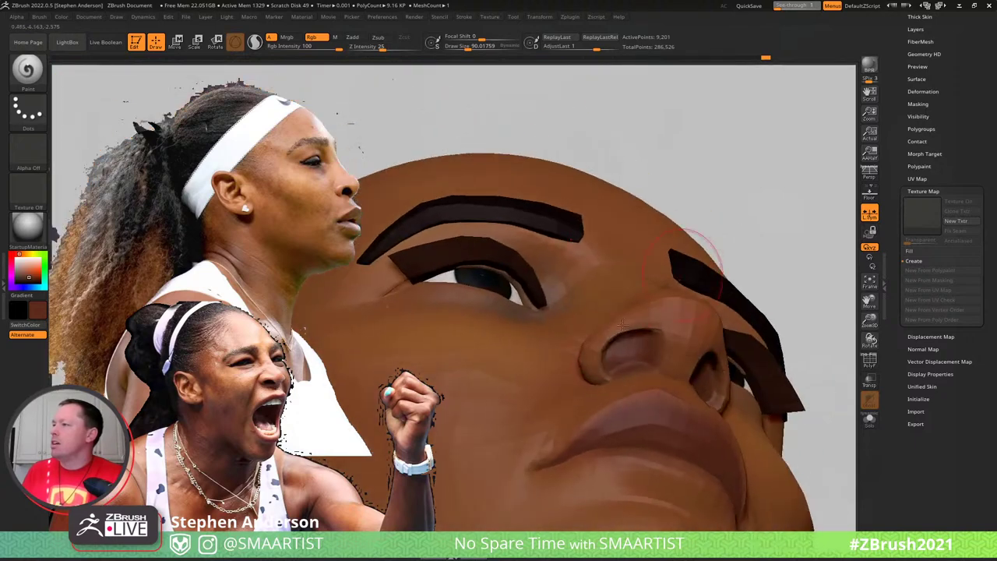
key("w")
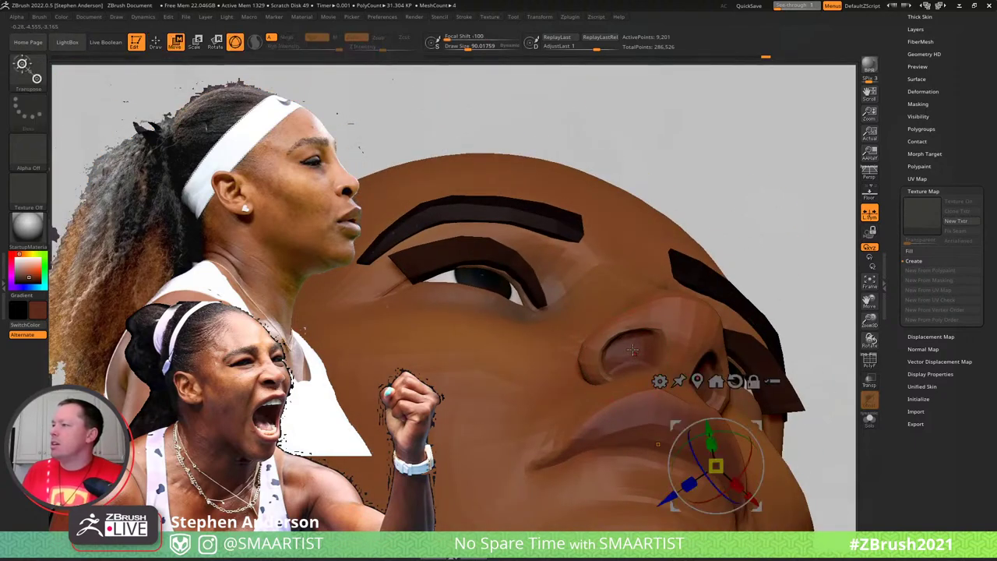
left_click(633, 350, "ctrl")
key("q")
left_click_drag(744, 259, 759, 320)
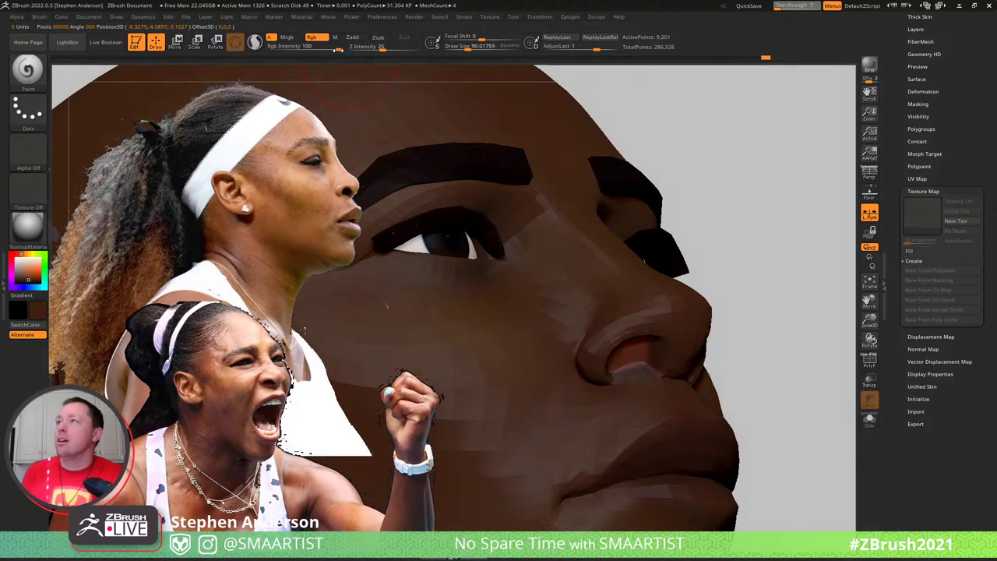
left_click_drag(338, 50, 310, 50)
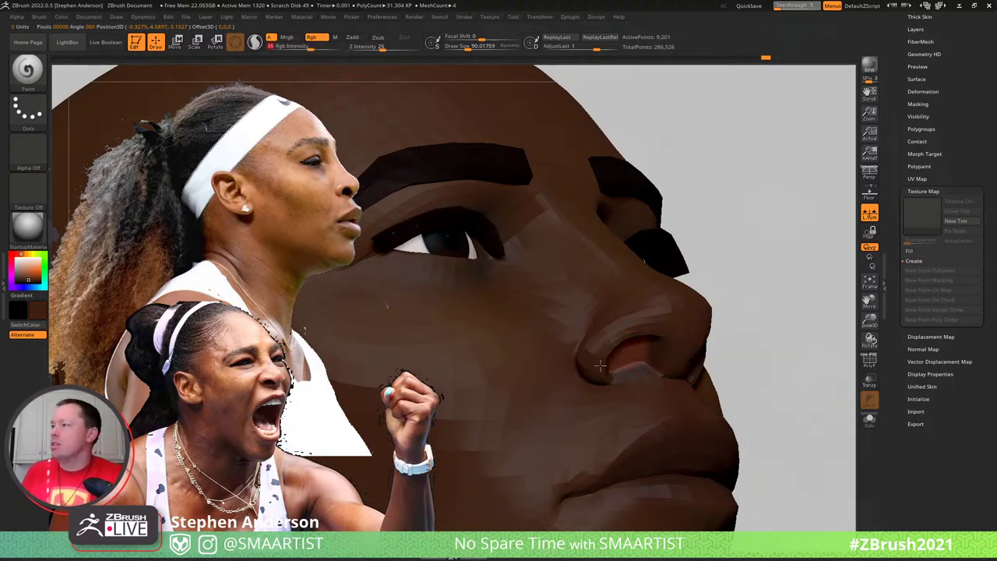
Undo the last change made around the nostrils and return to a view of the whole head
key("ctrl+z")
right_click_drag(755, 309, 684, 262, "ctrl")
left_click_drag(756, 278, 741, 313)
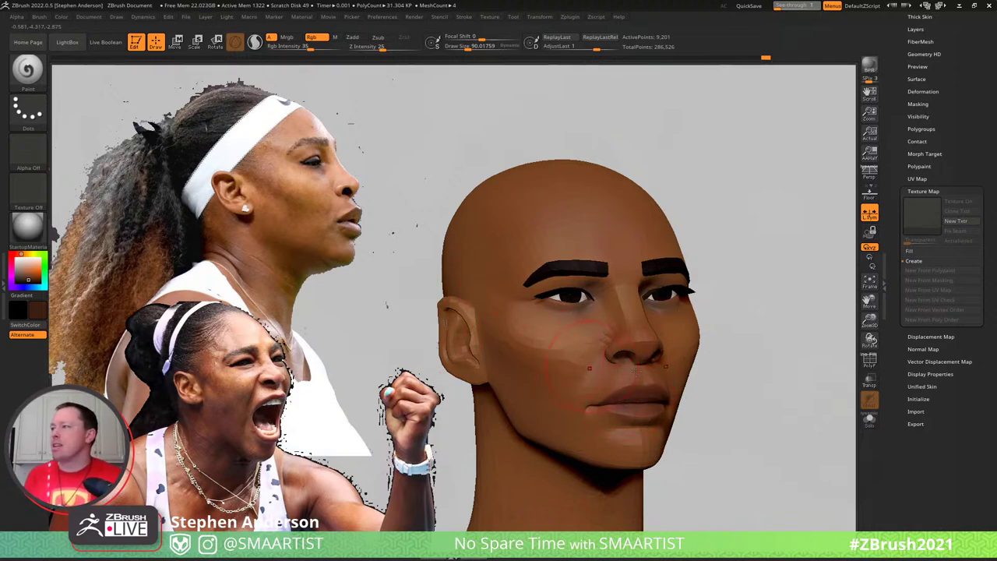
Sample the lip colour and mask everything except the lower lip polygroup for painting
mouse_move(637, 370)
right_mouse_down()
mouse_move(594, 417)
mouse_move(636, 430)
mouse_move(788, 536)
mouse_move(782, 529)
right_mouse_up()
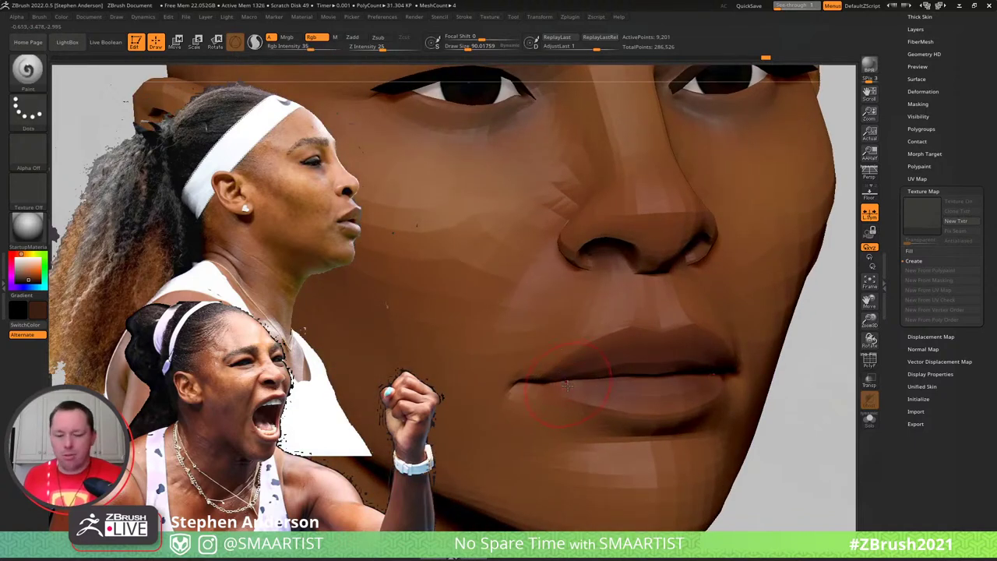
key("c")
key("w")
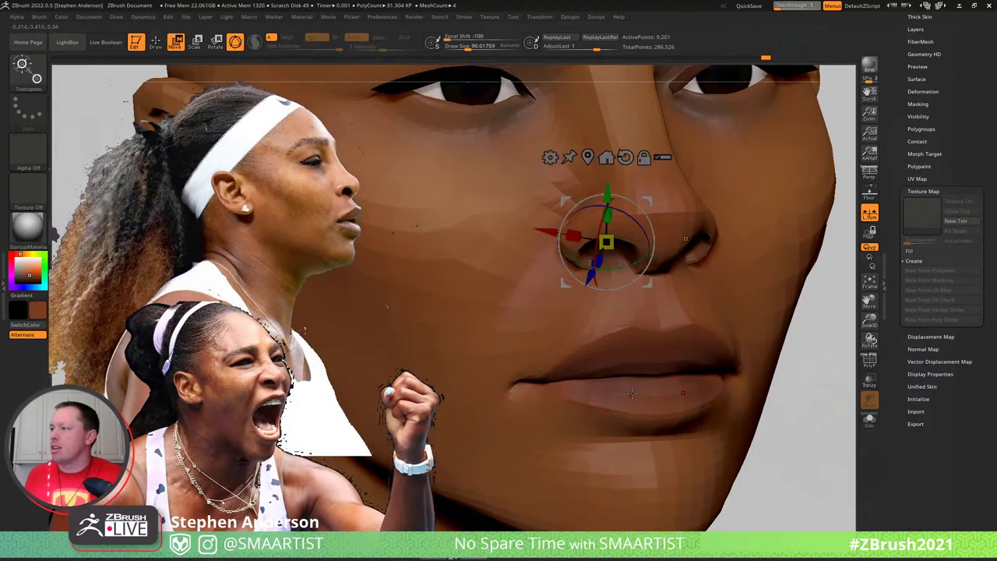
left_click(631, 393, "ctrl")
key("q")
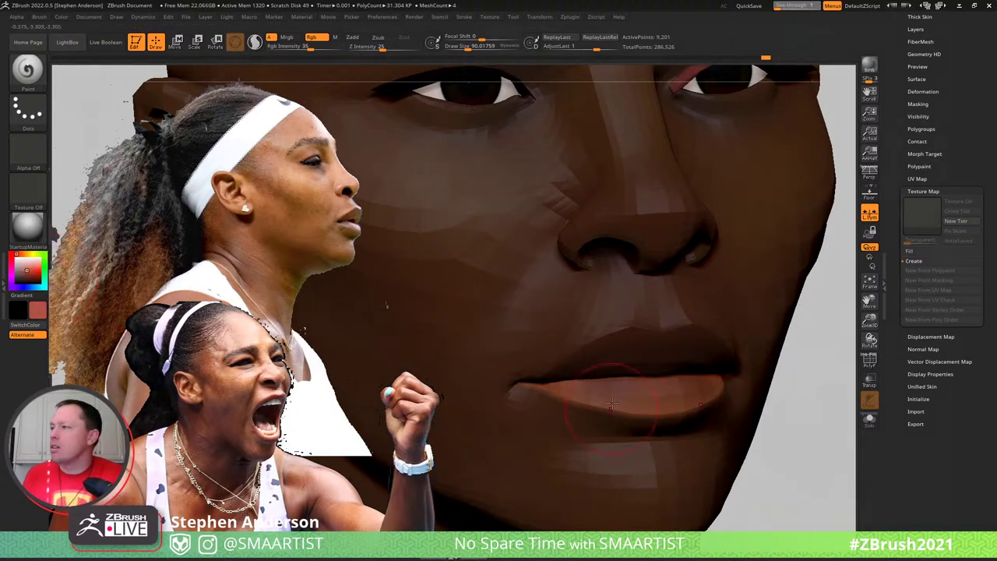
Reduce the draw size to about 33 and paint the lower lip a muted red at 35 Rgb intensity
key("s")
left_click_drag(630, 390, 622, 390)
right_click_drag(634, 392, 655, 392, "shift")
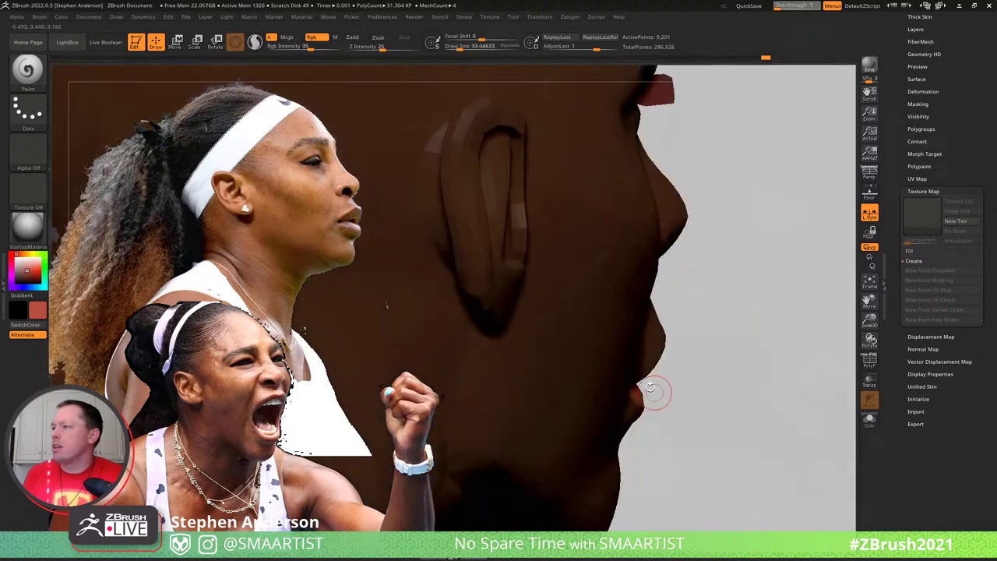
right_click_drag(759, 372, 653, 382)
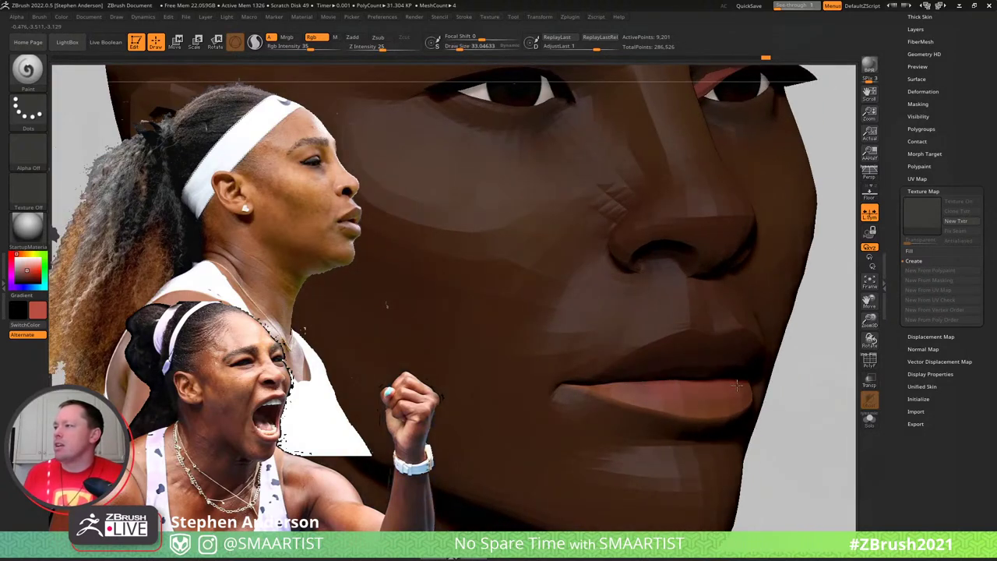
right_click_drag(800, 413, 696, 313, "ctrl")
mouse_move(777, 371)
right_mouse_down()
mouse_move(659, 363)
mouse_move(772, 374)
right_mouse_up()
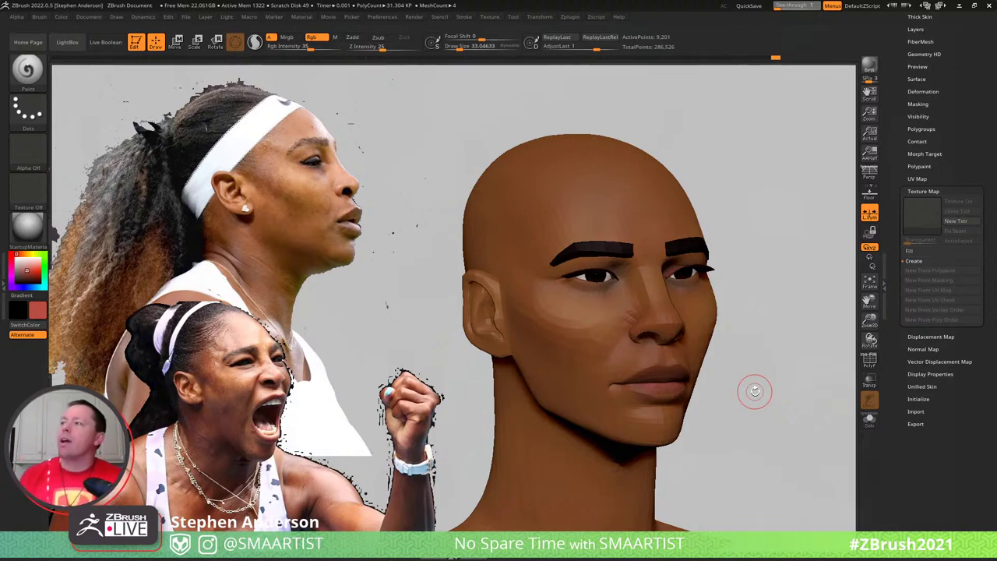
Make the reference photos semi-transparent and align the head in side profile over the profile photo
left_click_drag(470, 179, 605, 190)
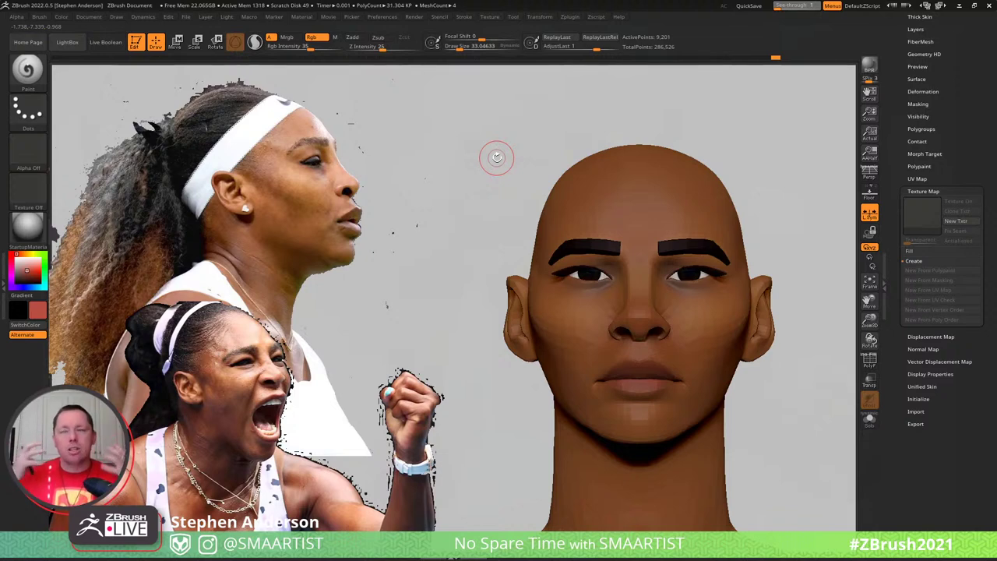
mouse_move(499, 172)
left_mouse_down()
mouse_move(679, 207)
mouse_move(653, 175)
left_mouse_up()
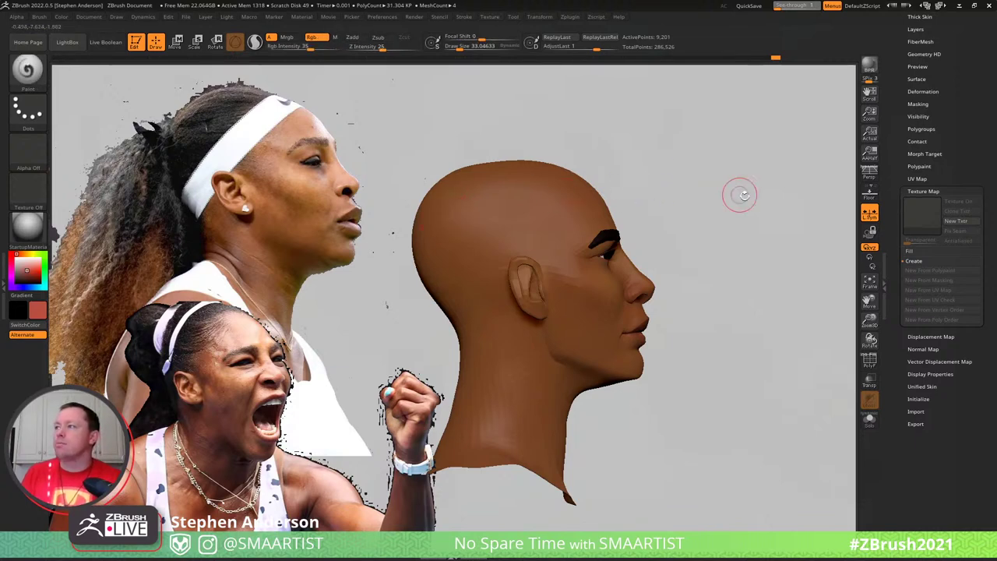
left_click_drag(739, 196, 670, 187, "alt")
key("w")
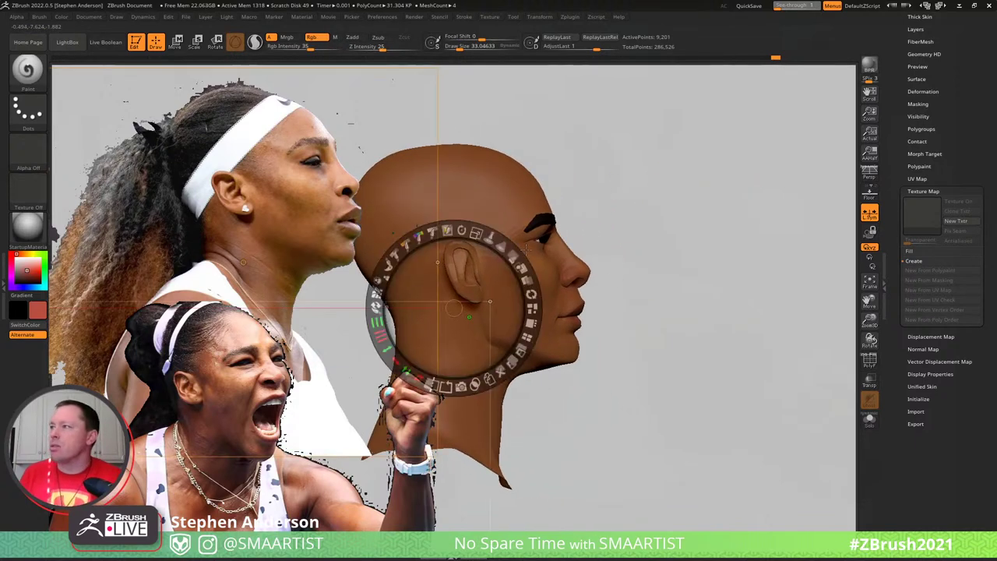
left_click_drag(512, 255, 436, 243)
key("z")
right_click_drag(697, 231, 473, 156, "alt")
left_click_drag(459, 166, 462, 169, "alt")
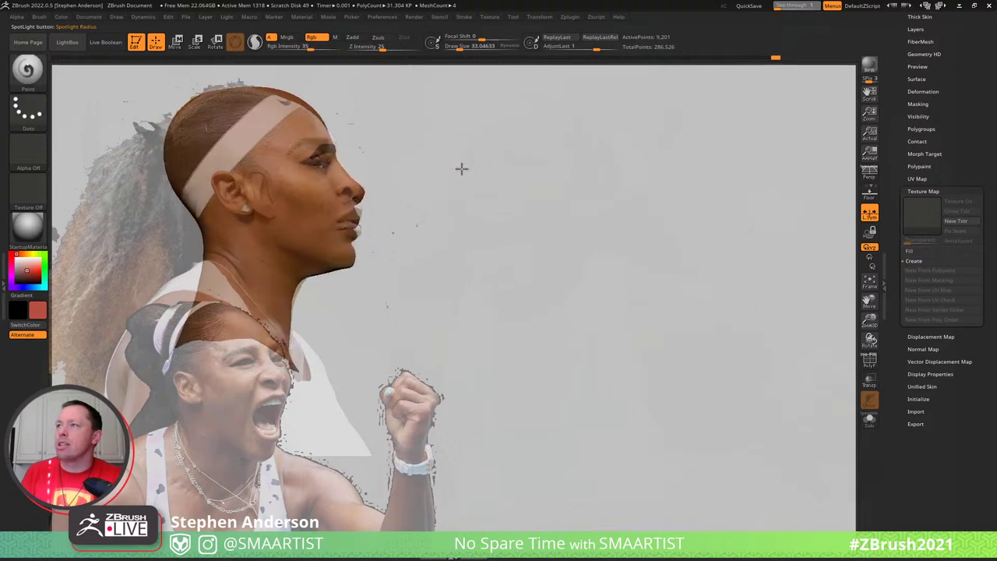
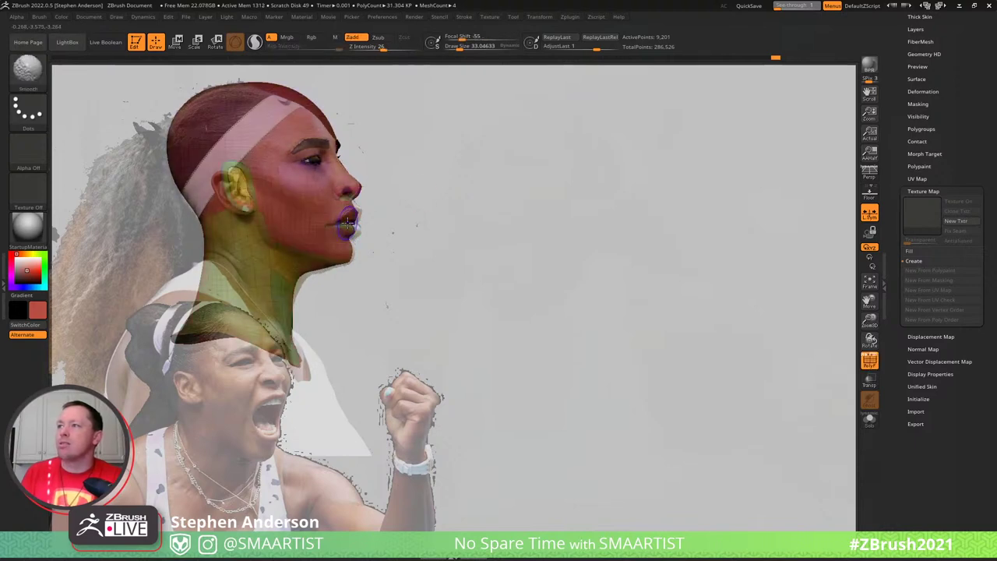
Shape the nose and lips to the profile photo using the Move brush at draw sizes of about 169 and 69
key("s")
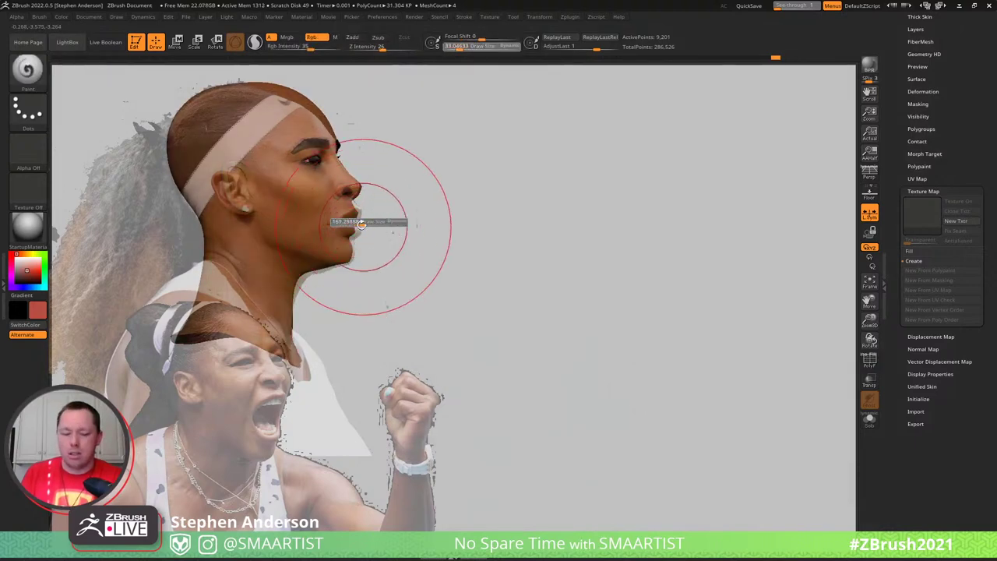
key("b")
key("m")
key("v")
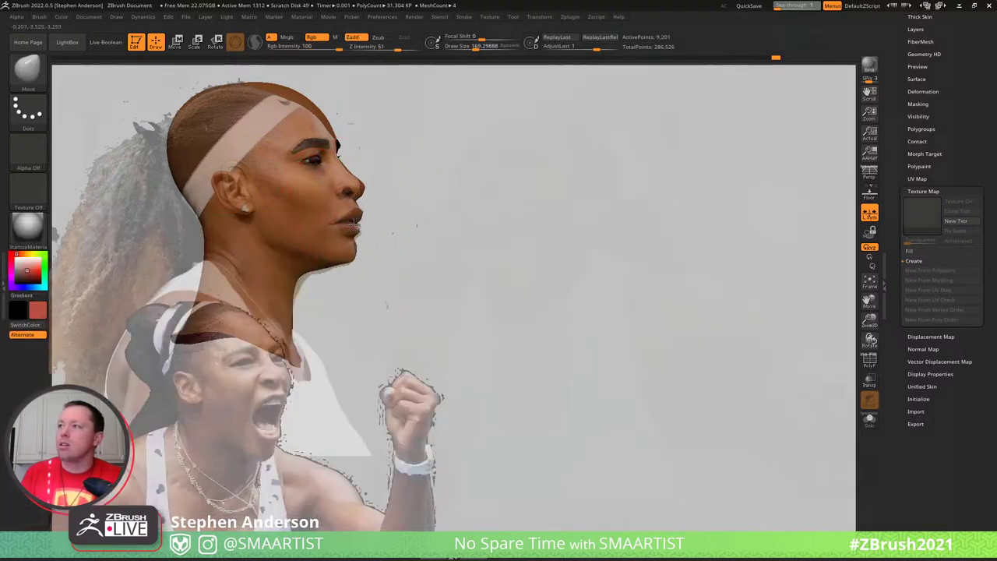
left_click_drag(355, 225, 353, 226)
key("s")
mouse_move(360, 185)
left_mouse_down()
mouse_move(350, 187)
mouse_move(354, 220)
left_mouse_up()
key("s")
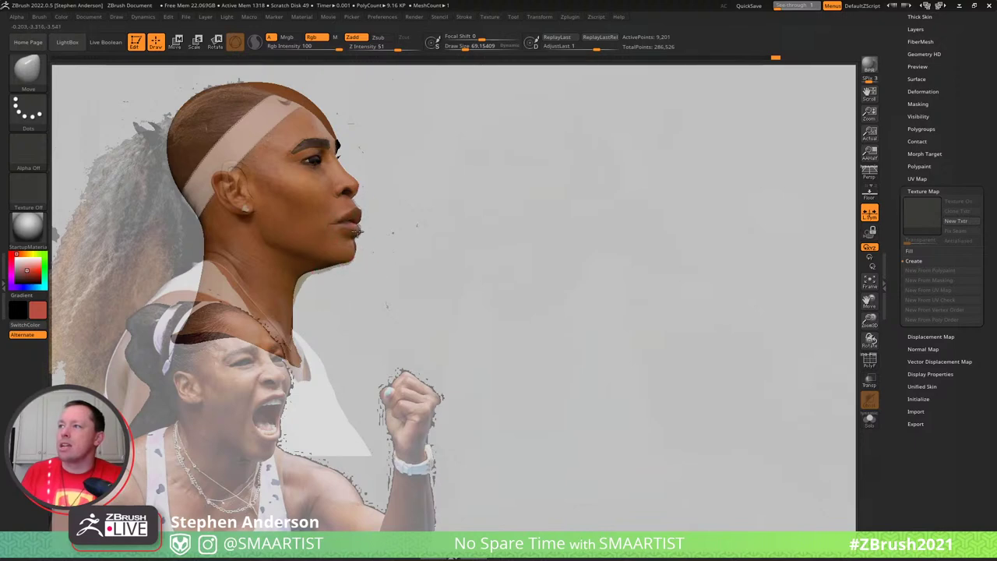
Lower the forehead and crown to the photo's skull outline using the Move Topological brush at a draw size of about 188
key("b")
key("m")
key("t")
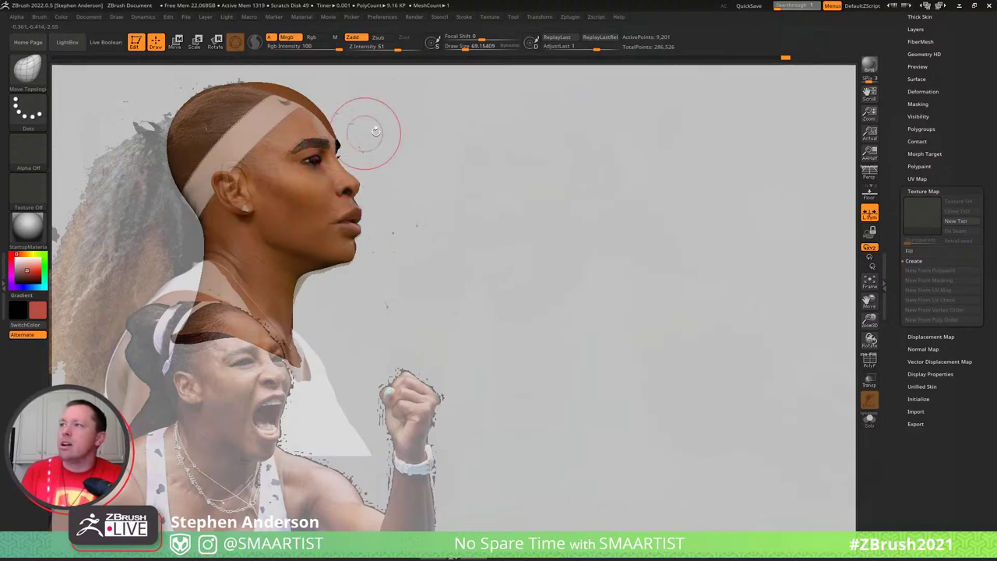
key("s")
left_click_drag(295, 93, 306, 93)
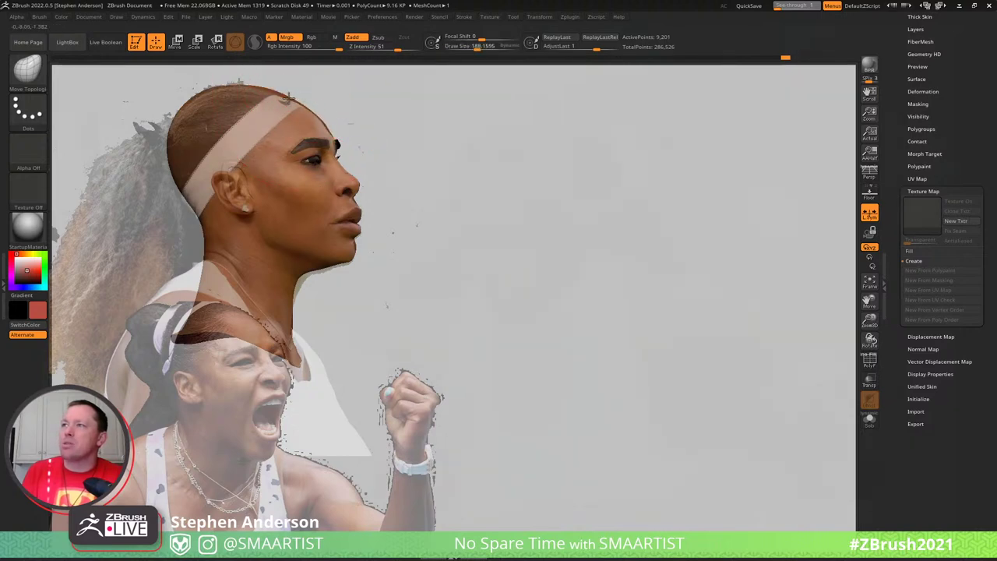
mouse_move(186, 114)
left_mouse_down()
mouse_move(247, 91)
mouse_move(257, 100)
left_mouse_up()
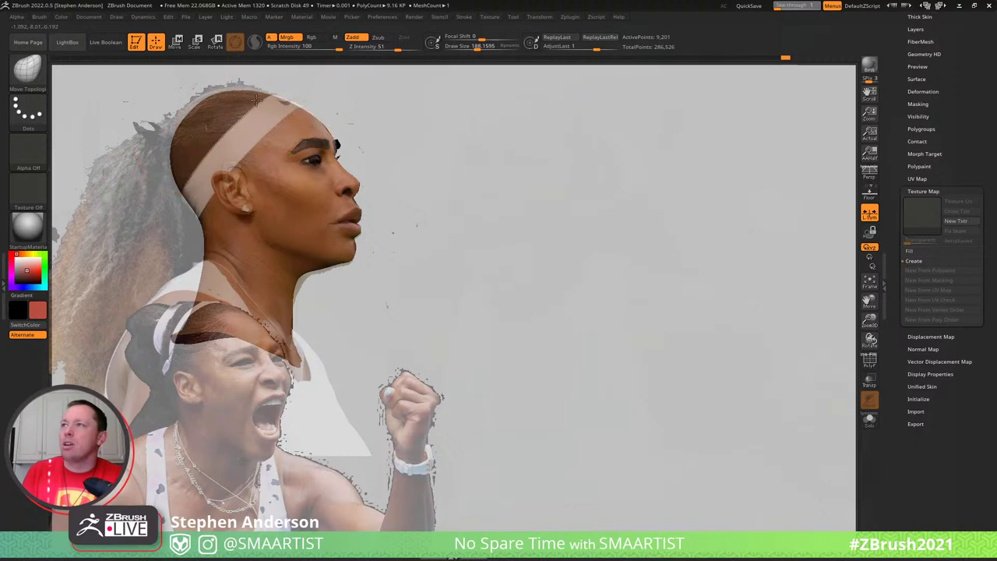
Pull in the back of the skull and the nape to match the photo, using draw sizes of about 208 and 109
key("s")
left_click_drag(321, 112, 179, 173)
key("s")
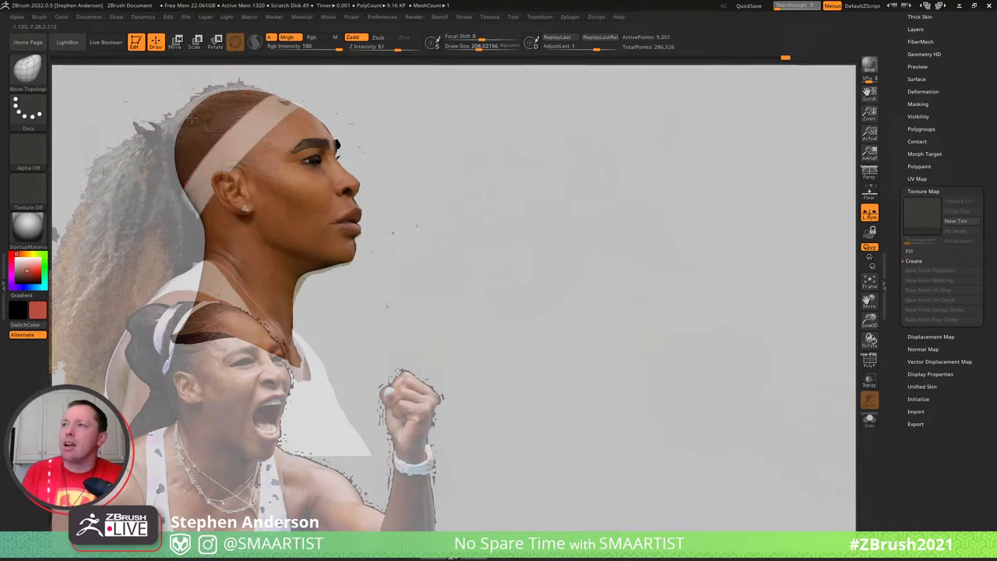
key("s")
left_click_drag(192, 193, 177, 191)
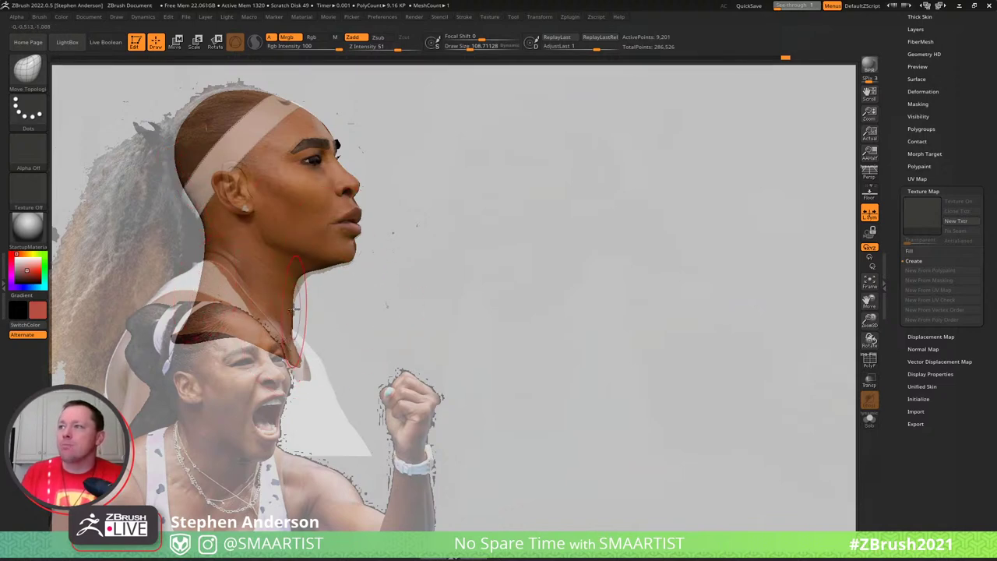
Shape the front of the neck at a draw size of about 65 and realign the head over the profile photo
key("s")
left_click_drag(312, 269, 307, 272)
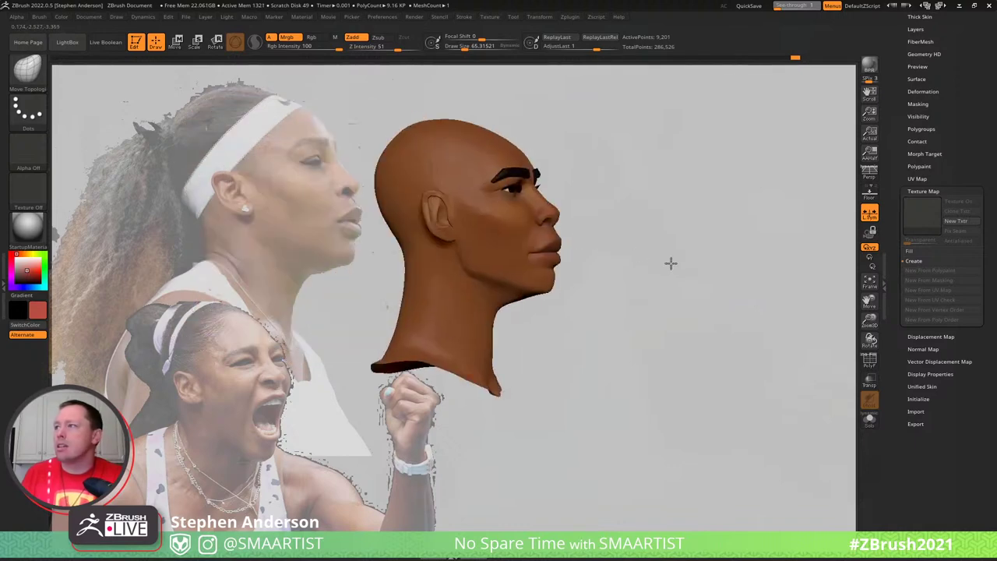
left_click_drag(670, 263, 620, 223)
right_click_drag(620, 223, 637, 219)
right_click_drag(484, 281, 510, 300, "ctrl")
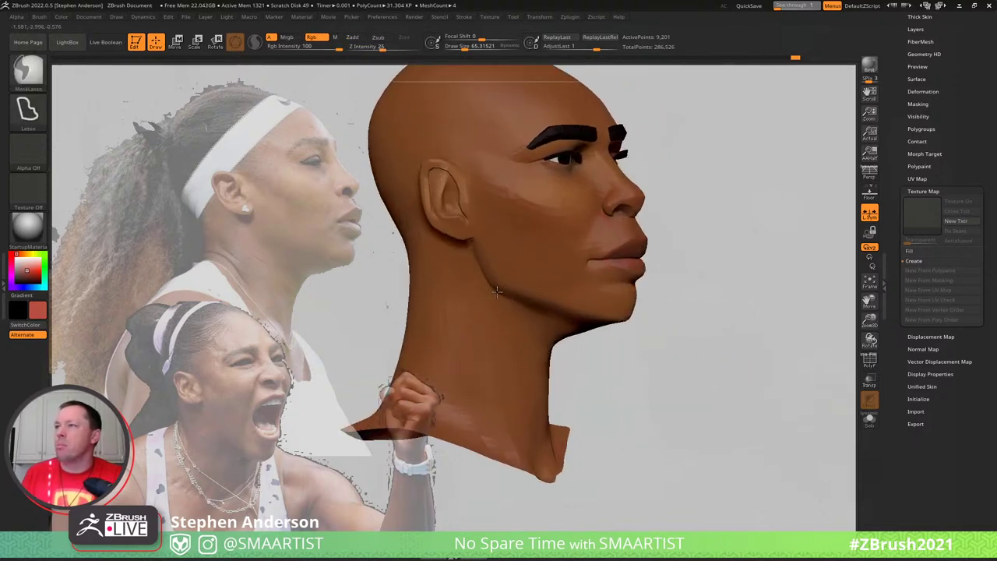
left_click_drag(789, 176, 433, 252, "alt")
right_click_drag(434, 253, 401, 206, "ctrl")
left_click_drag(400, 207, 468, 219)
right_click_drag(475, 218, 471, 215, "ctrl")
mouse_move(470, 214)
left_mouse_down()
mouse_move(514, 209)
mouse_move(509, 197)
mouse_move(489, 208)
left_mouse_up()
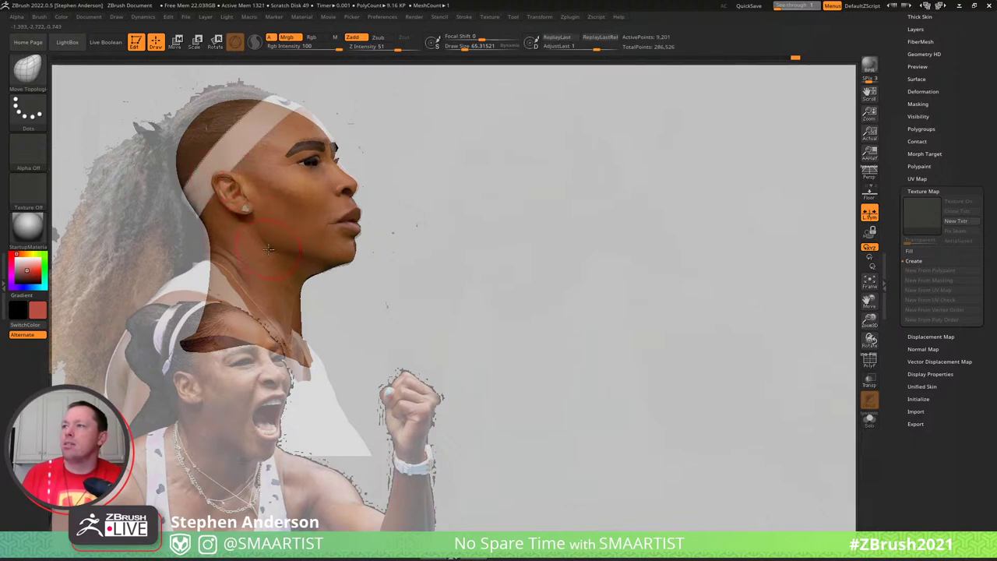
Refine the jaw and mouth corner against the profile photo with draw sizes of about 90, 23 and 62
key("s")
left_click_drag(268, 250, 273, 251)
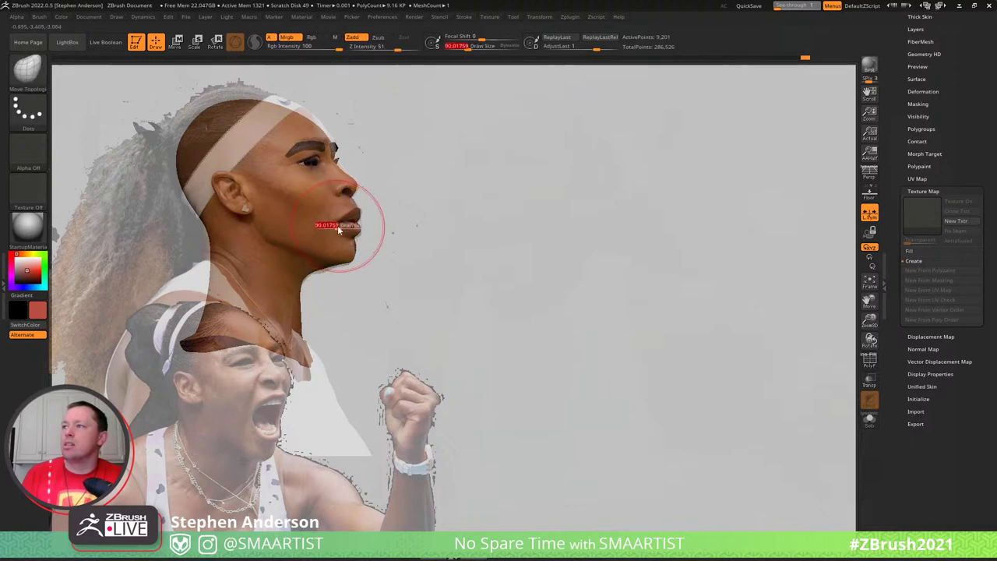
key("s")
left_click(334, 228)
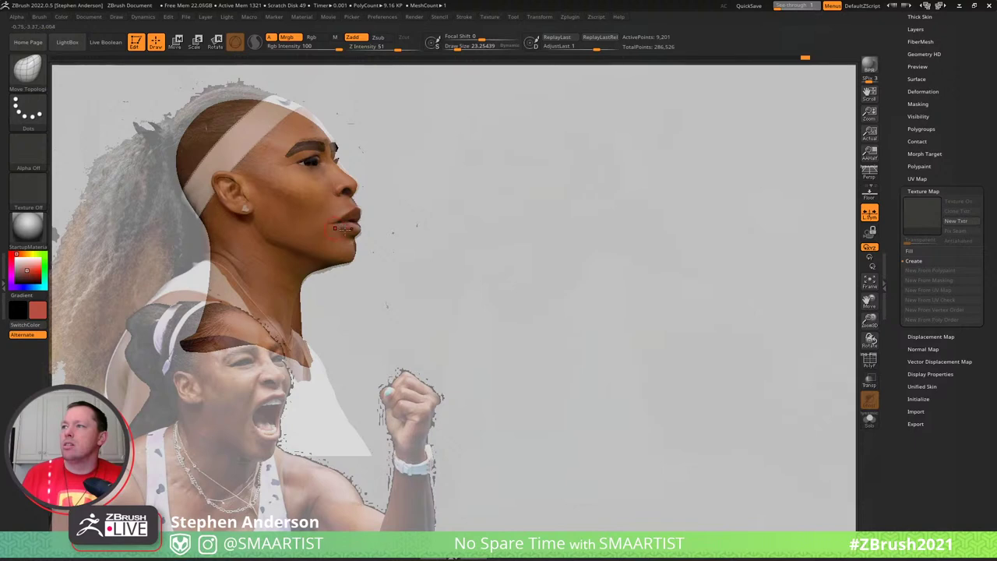
key("shift+z")
key("shift+z")
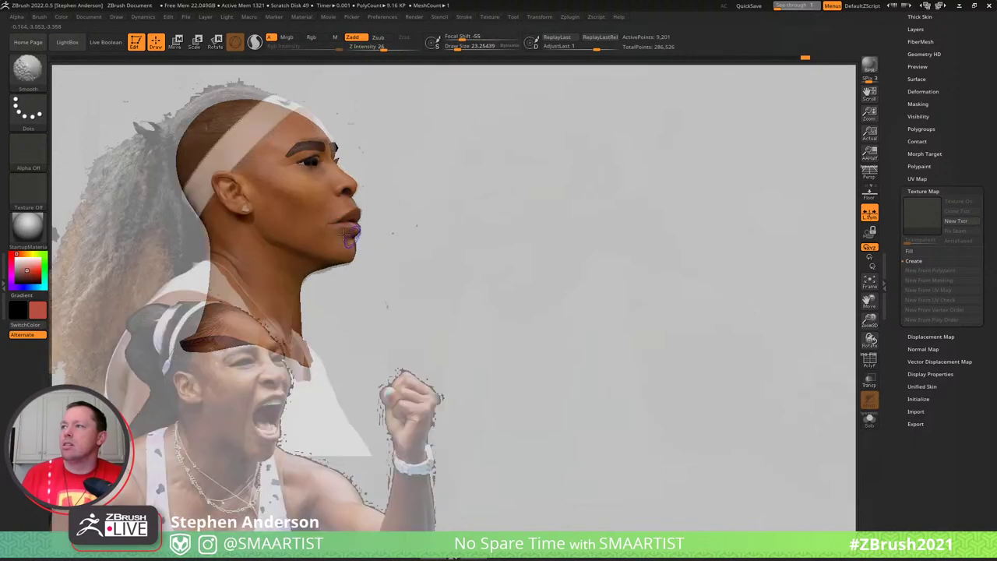
key("s")
left_click(328, 225)
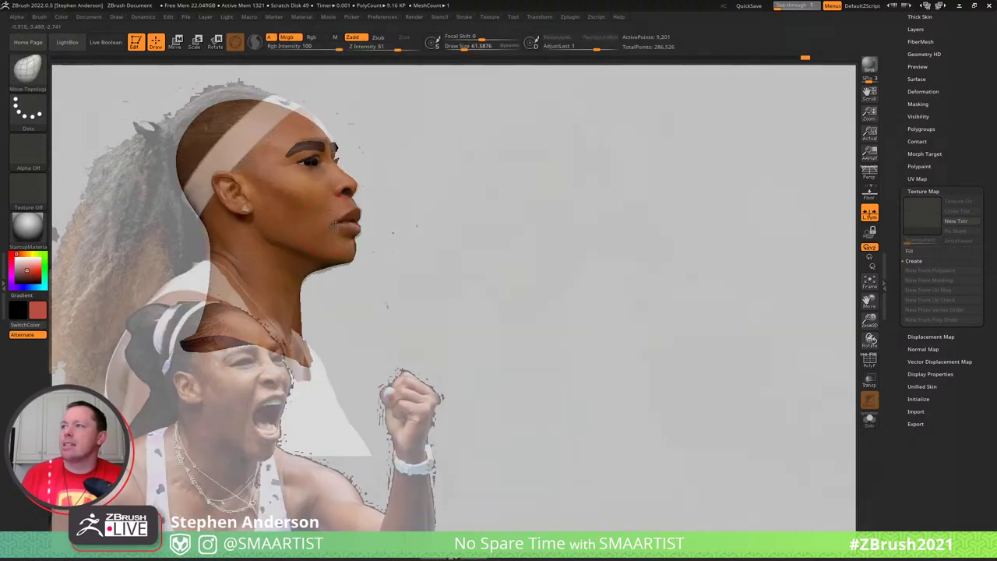
mouse_move(410, 215)
left_mouse_down()
mouse_move(639, 238)
mouse_move(675, 258)
mouse_move(639, 274)
mouse_move(665, 294)
mouse_move(681, 283)
left_mouse_up()
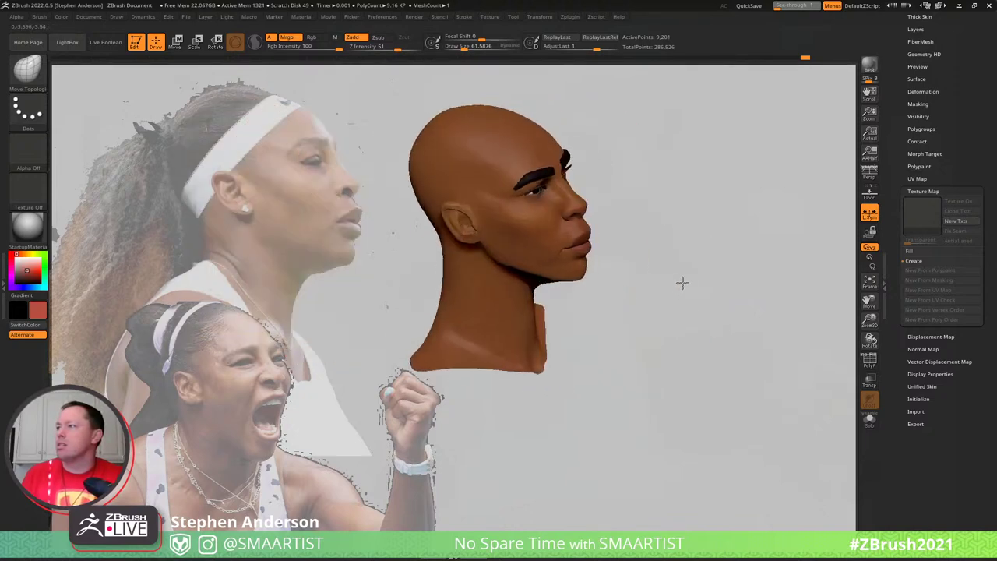
Reshape the corner of the mouth in close-up with the Move Topological brush at draw sizes of about 95 and 69
right_click_drag(603, 288, 601, 322, "ctrl")
mouse_move(538, 254)
right_mouse_down("ctrl")
mouse_move(561, 280)
mouse_move(540, 244)
mouse_move(498, 239)
mouse_move(551, 243)
right_mouse_up("ctrl")
mouse_move(550, 243)
left_mouse_down()
mouse_move(538, 251)
mouse_move(548, 250)
left_mouse_up()
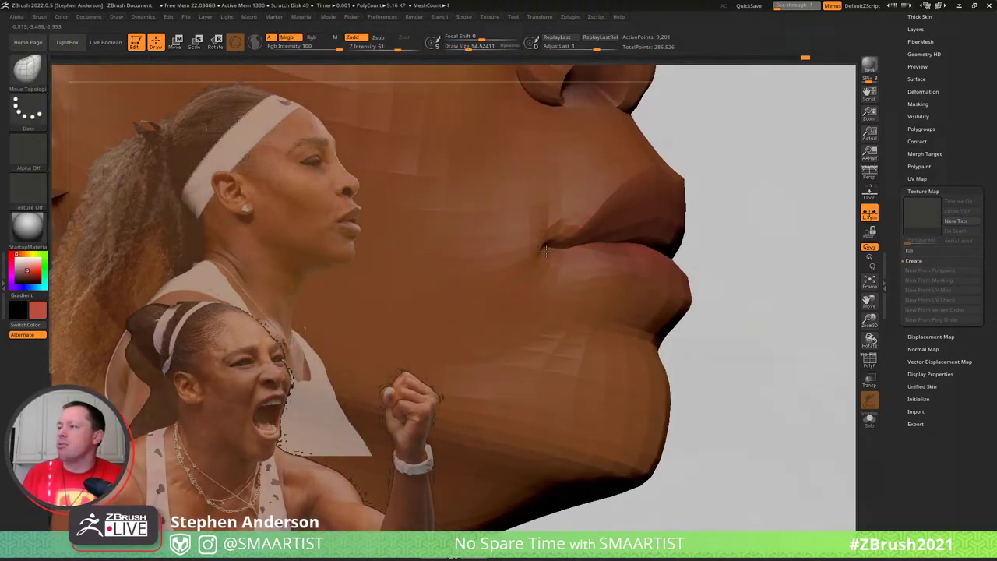
mouse_move(546, 250)
right_mouse_down()
mouse_move(491, 255)
mouse_move(561, 247)
mouse_move(557, 256)
right_mouse_up()
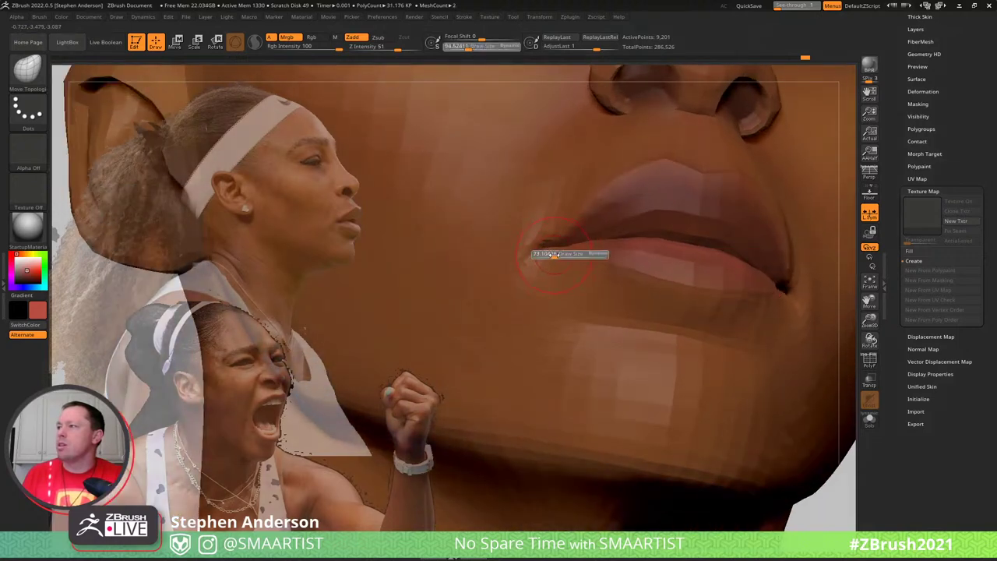
left_click_drag(554, 256, 552, 255)
right_click_drag(556, 251, 614, 239)
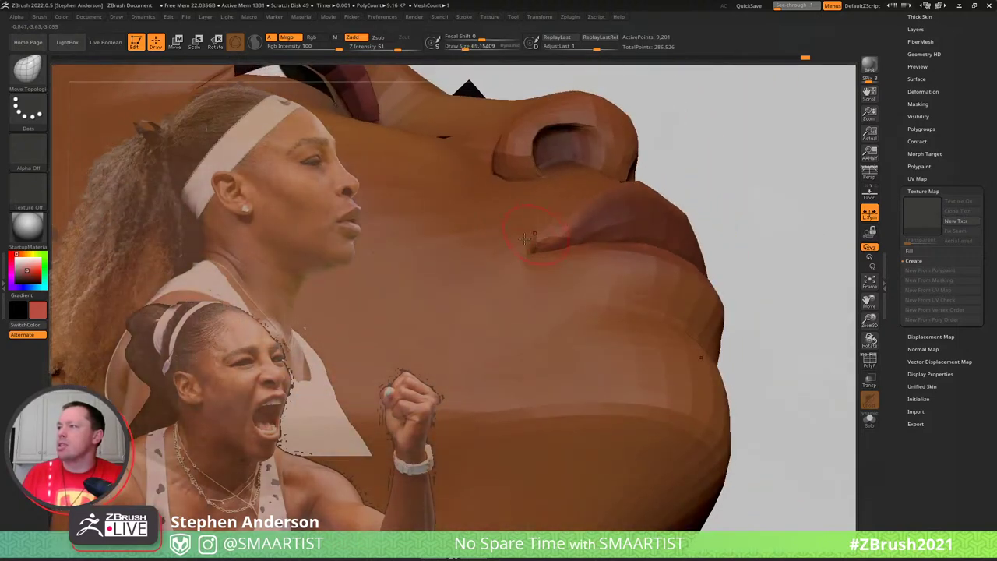
mouse_move(525, 239)
right_mouse_down()
mouse_move(555, 269)
mouse_move(520, 268)
mouse_move(527, 209)
mouse_move(538, 209)
mouse_move(521, 216)
mouse_move(552, 314)
mouse_move(495, 250)
mouse_move(595, 230)
mouse_move(567, 224)
mouse_move(573, 262)
mouse_move(567, 230)
right_mouse_up()
Reshape the cheek and jaw from below with the draw size enlarged to about 222
key("f")
key("s")
left_click_drag(581, 266, 585, 267)
mouse_move(576, 266)
right_mouse_down("ctrl")
mouse_move(536, 212)
mouse_move(563, 269)
right_mouse_up("ctrl")
mouse_move(666, 287)
right_mouse_down("alt")
mouse_move(531, 282)
mouse_move(534, 248)
mouse_move(573, 300)
right_mouse_up("alt")
key("s")
left_click_drag(588, 306, 585, 313)
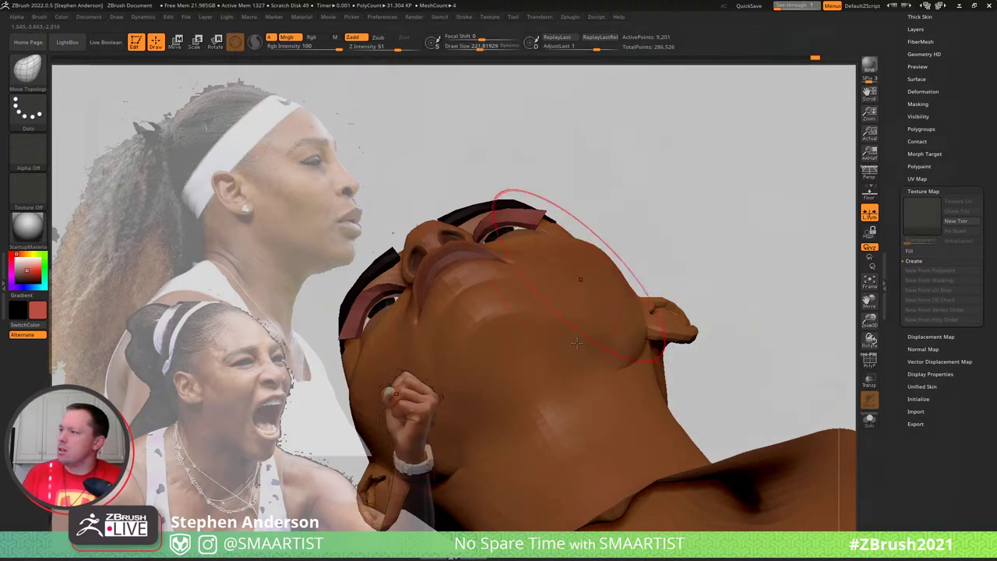
right_click_drag(577, 343, 548, 296)
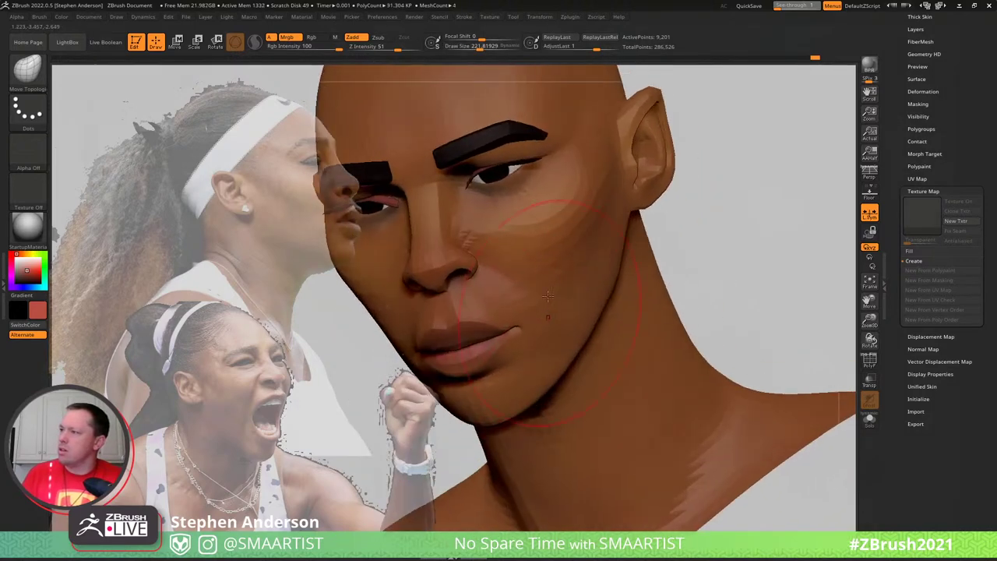
Reduce the draw size to about 114 and adjust the outer cheek contour in front of the ear
mouse_move(604, 282)
right_mouse_down()
mouse_move(583, 294)
mouse_move(616, 286)
right_mouse_up()
key("s")
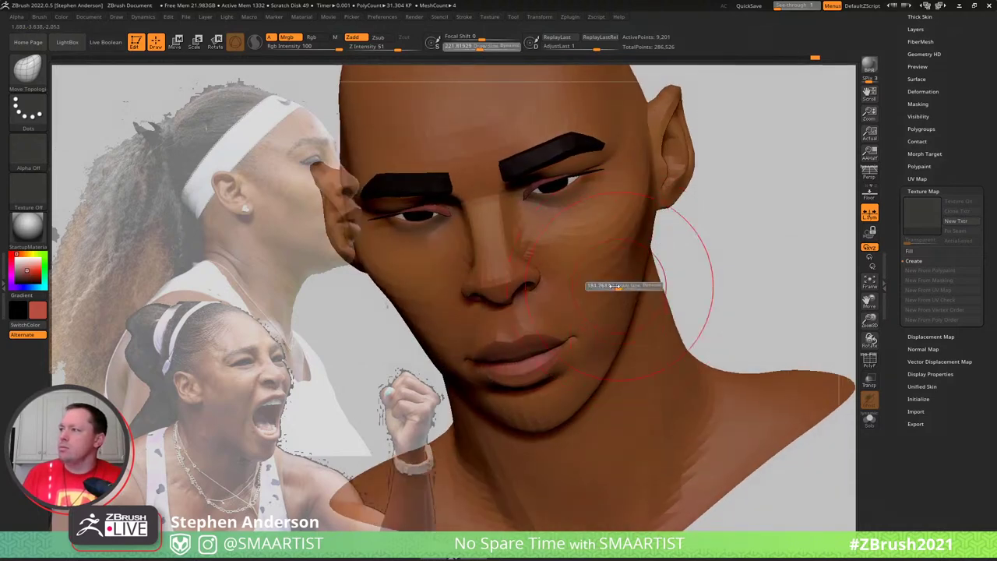
left_click_drag(615, 286, 610, 285)
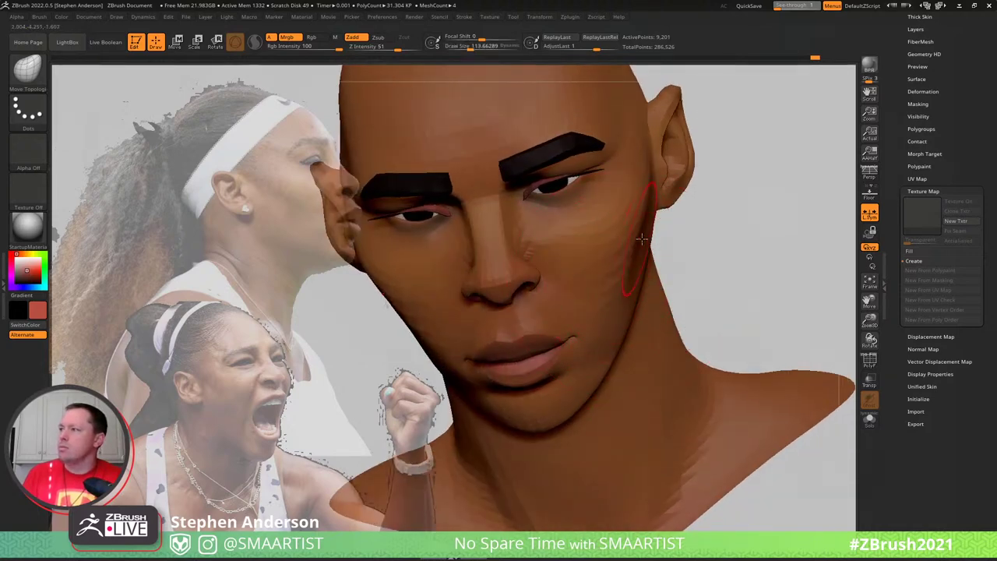
right_click_drag(642, 239, 662, 215)
Select the EyeLashes subtool and reshape the inner ends of the lashes around the eyes
right_click_drag(721, 312, 730, 409, "ctrl")
mouse_move(680, 292)
right_mouse_down("ctrl")
mouse_move(613, 151)
mouse_move(638, 166)
mouse_move(634, 176)
right_mouse_up("ctrl")
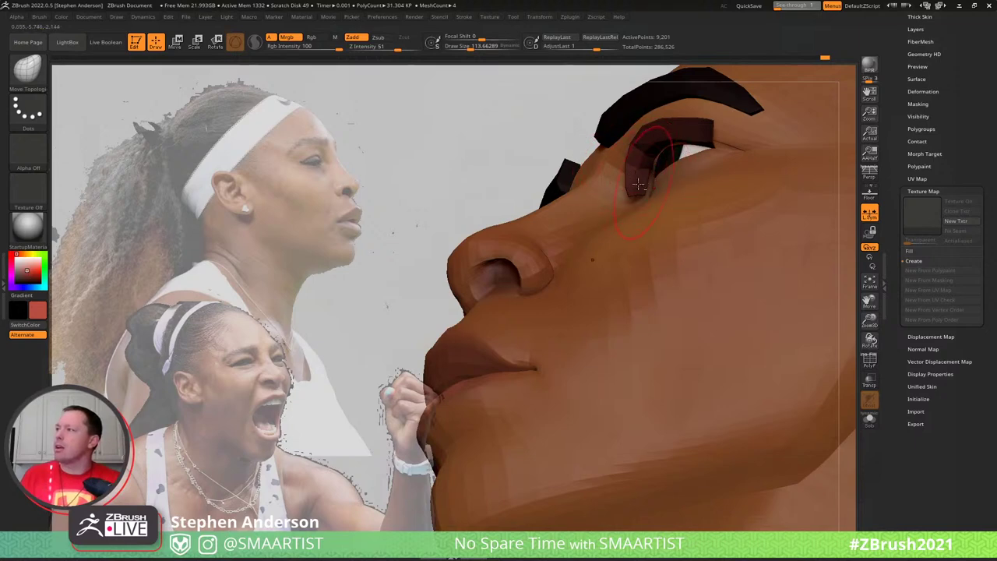
left_click(636, 183, "alt")
key("ctrl")
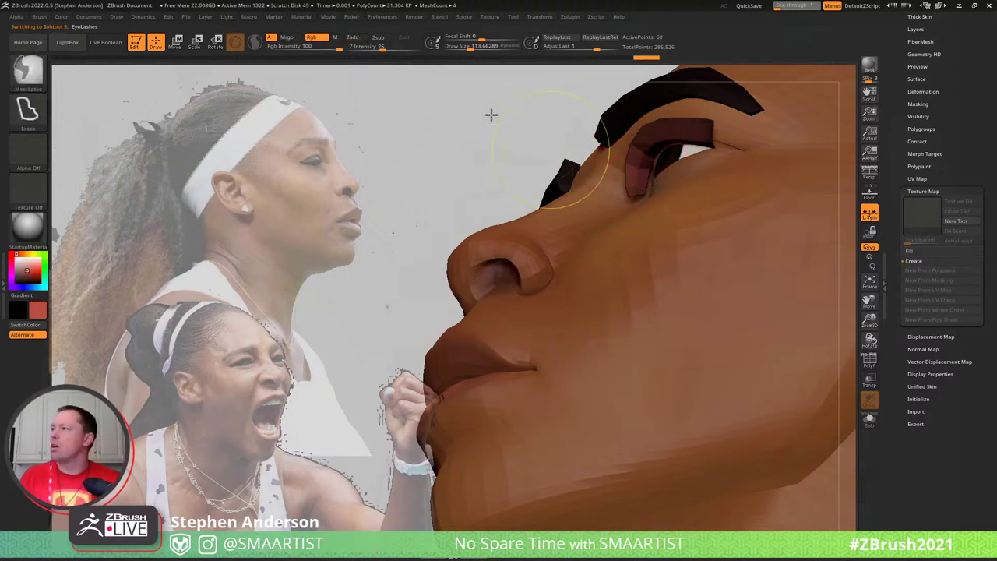
key("ctrl+shift")
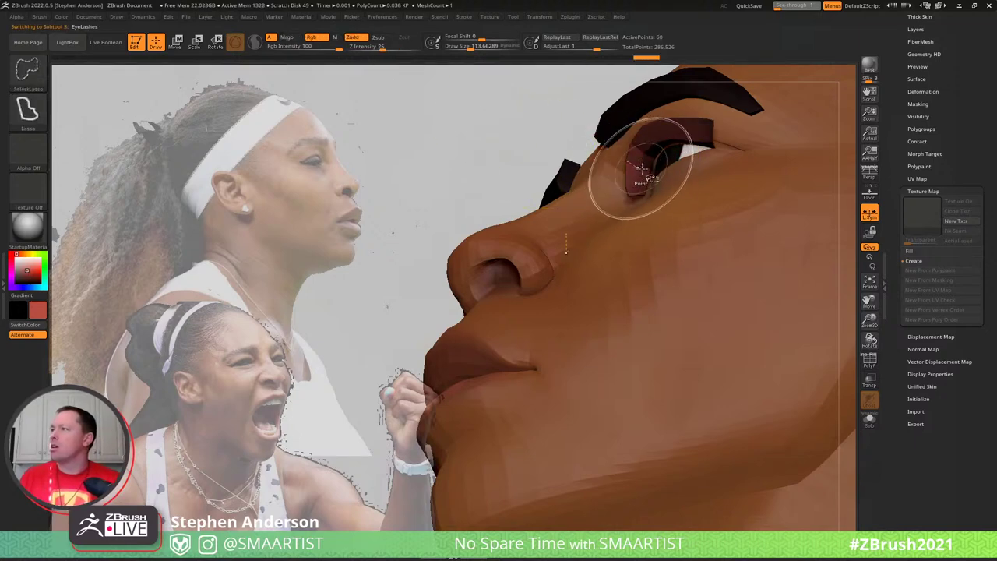
left_click(450, 148, "ctrl")
left_click(456, 149, "ctrl+shift")
mouse_move(637, 195)
right_mouse_down()
mouse_move(646, 197)
mouse_move(635, 183)
right_mouse_up()
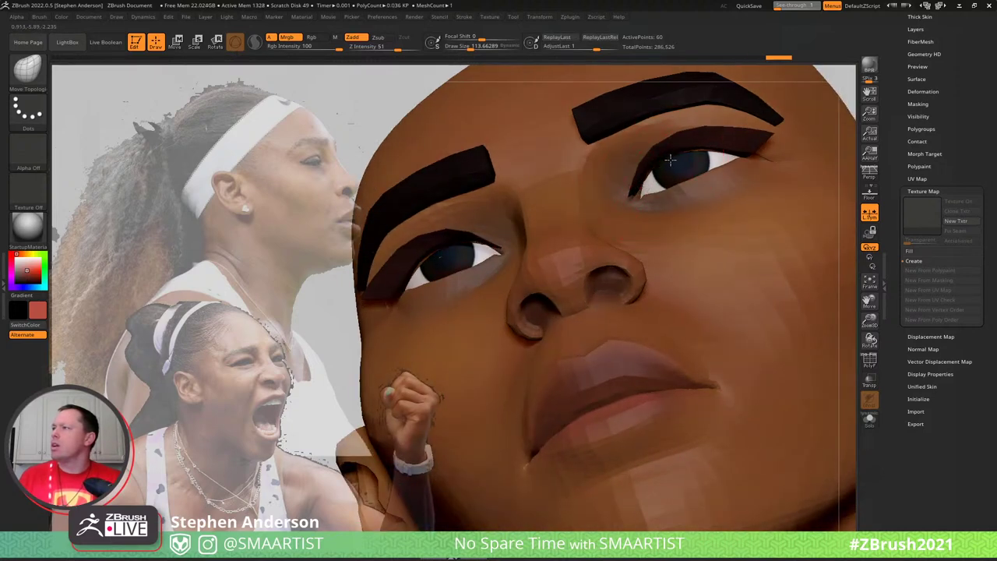
mouse_move(607, 140)
right_mouse_down("ctrl")
mouse_move(568, 180)
mouse_move(631, 143)
mouse_move(625, 188)
mouse_move(694, 136)
mouse_move(722, 134)
mouse_move(717, 167)
right_mouse_up("ctrl")
right_click_drag(646, 181, 630, 180)
Return to the head subtool and adjust the side of the nose at a draw size of about 81
mouse_move(539, 252)
right_mouse_down("ctrl")
mouse_move(594, 283)
mouse_move(502, 300)
mouse_move(526, 304)
mouse_move(499, 293)
right_mouse_up("ctrl")
key("s")
left_click_drag(486, 270, 484, 270)
left_click(484, 272, "alt")
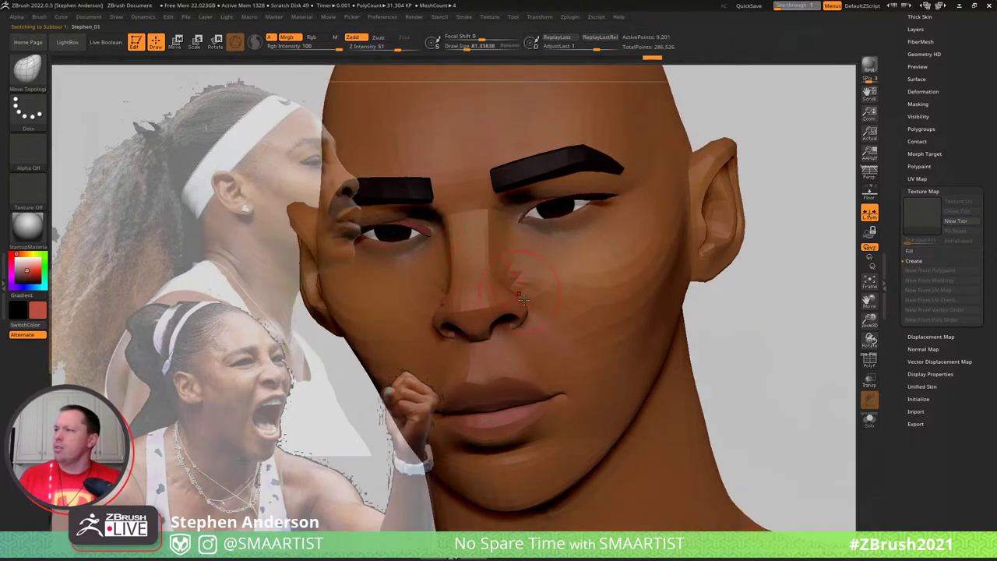
mouse_move(521, 293)
right_mouse_down()
mouse_move(487, 325)
mouse_move(510, 330)
mouse_move(510, 286)
right_mouse_up()
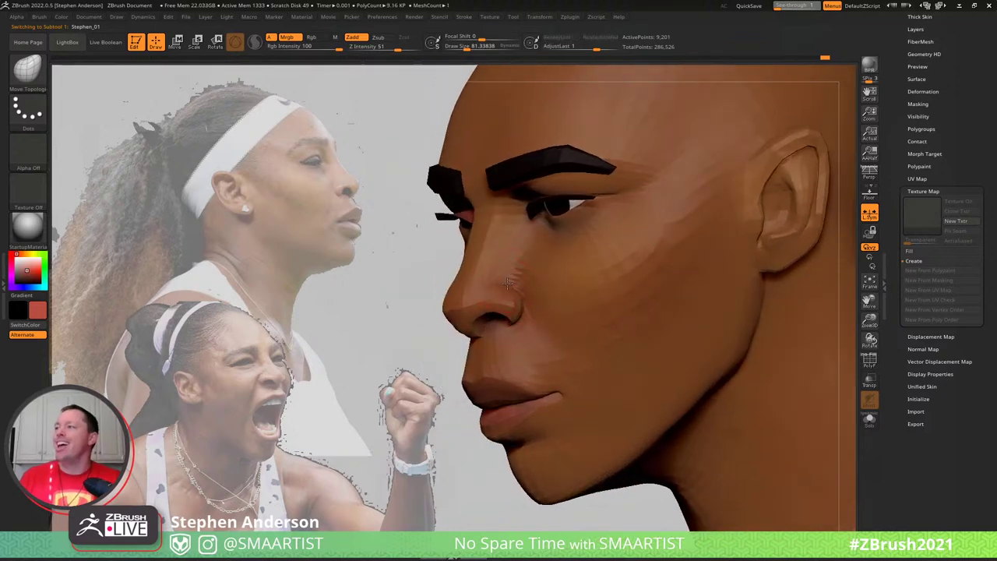
mouse_move(508, 282)
right_mouse_down()
mouse_move(481, 289)
mouse_move(525, 303)
mouse_move(484, 271)
mouse_move(499, 282)
mouse_move(518, 271)
mouse_move(508, 259)
mouse_move(568, 241)
mouse_move(652, 242)
mouse_move(645, 234)
right_mouse_up()
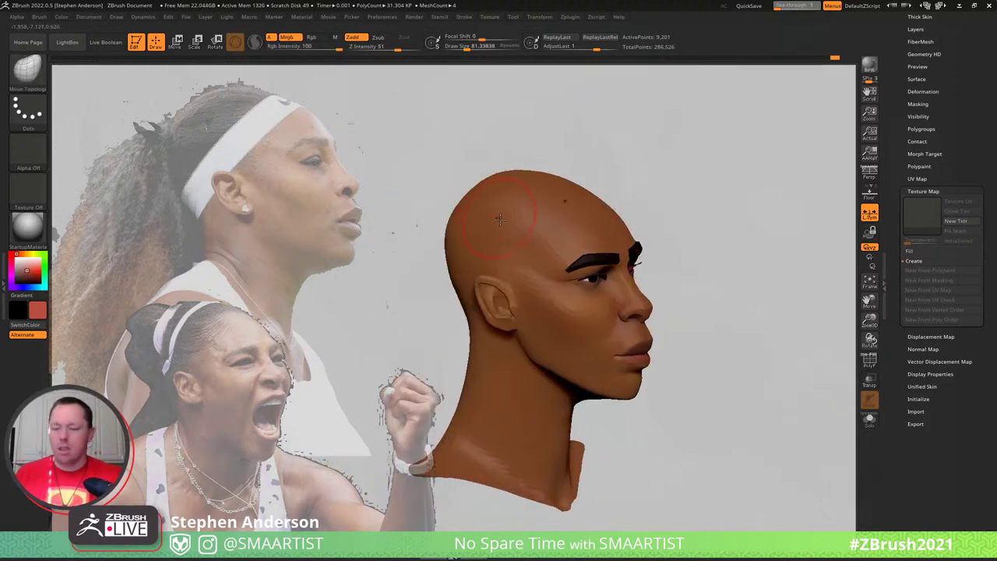
Select the Eyes subtool, duplicate it and display the subtool list
mouse_move(739, 285)
right_mouse_down()
mouse_move(726, 278)
mouse_move(733, 282)
right_mouse_up()
key("n")
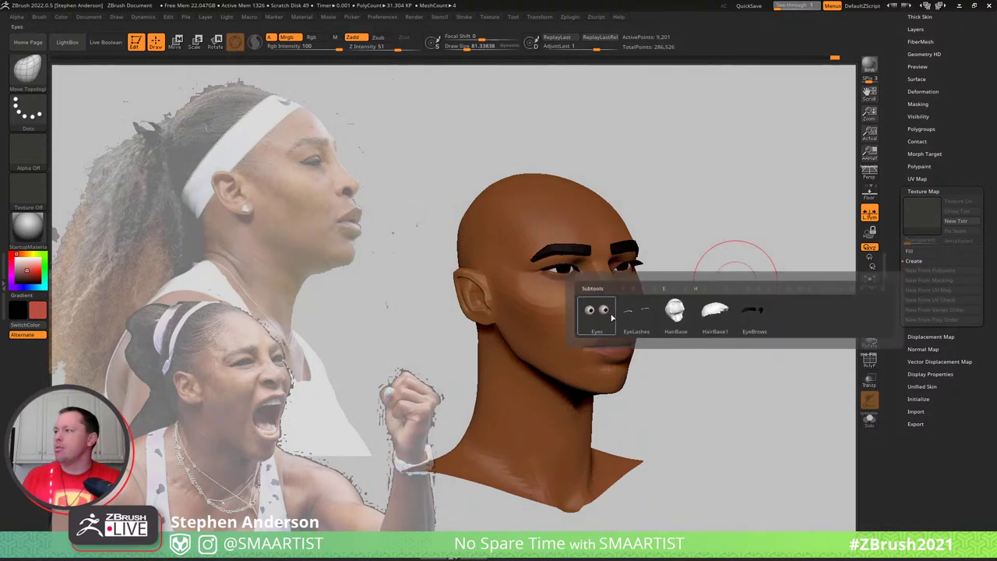
left_click(602, 313)
scroll(936, 90, "up", 3)
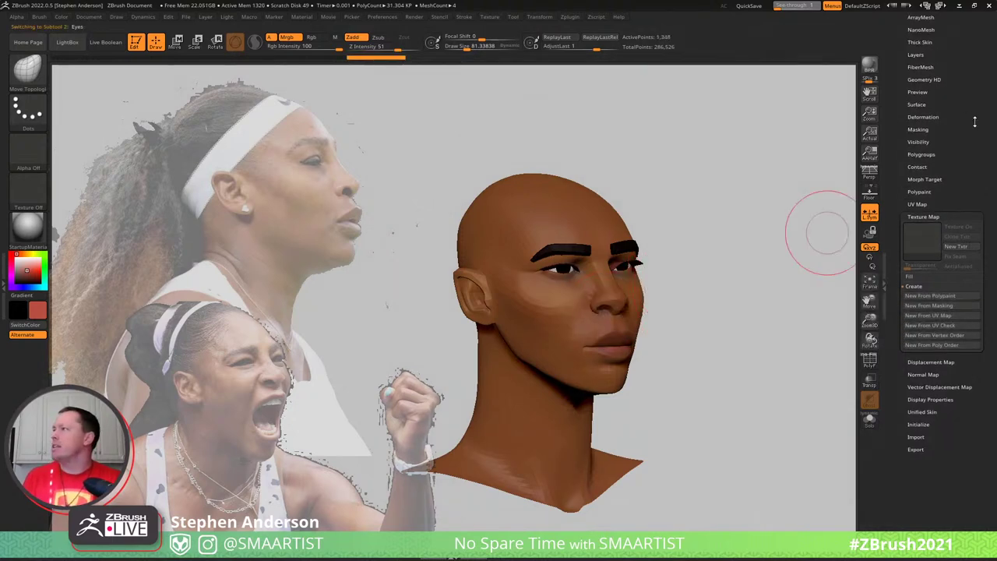
left_click(920, 53)
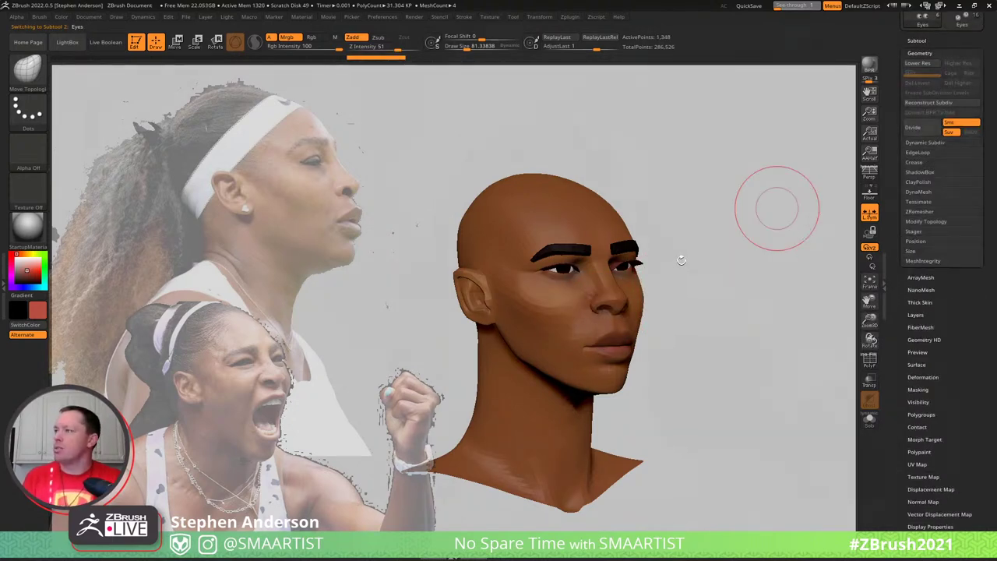
key("ctrl+shift")
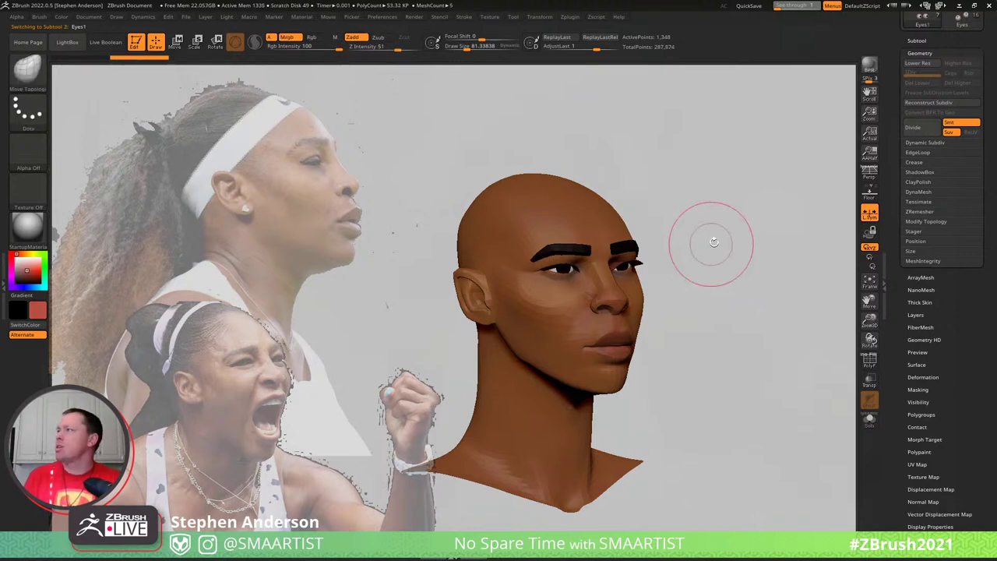
left_click(922, 41)
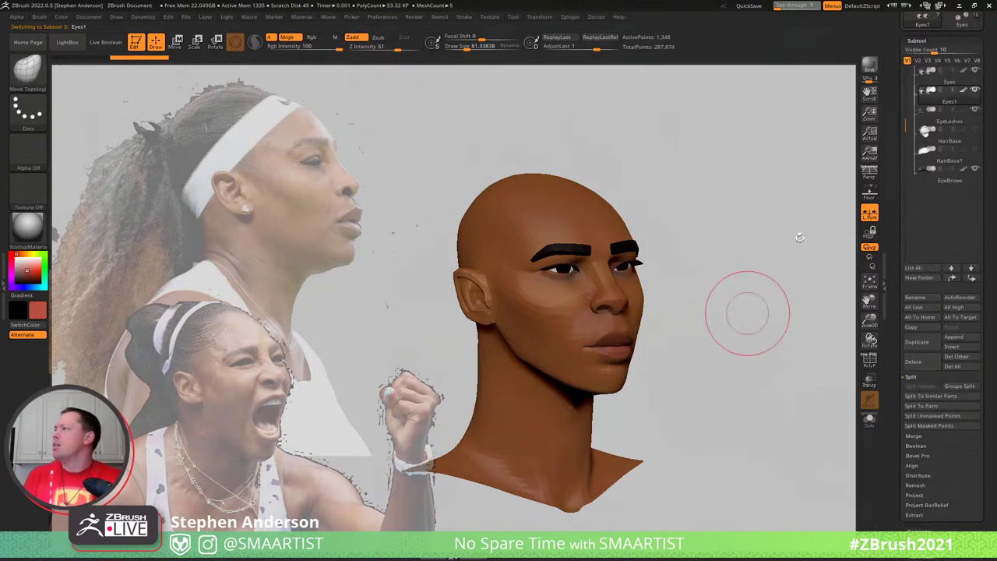
Delete the duplicate Eyes1 subtool and select the HairBase subtool
left_click(918, 362)
left_click(824, 383)
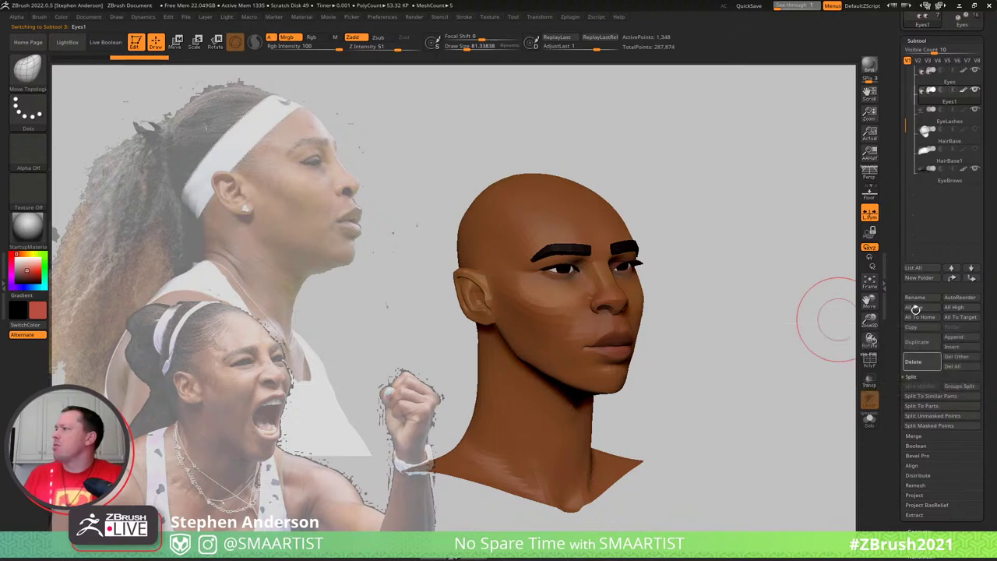
left_click(945, 122)
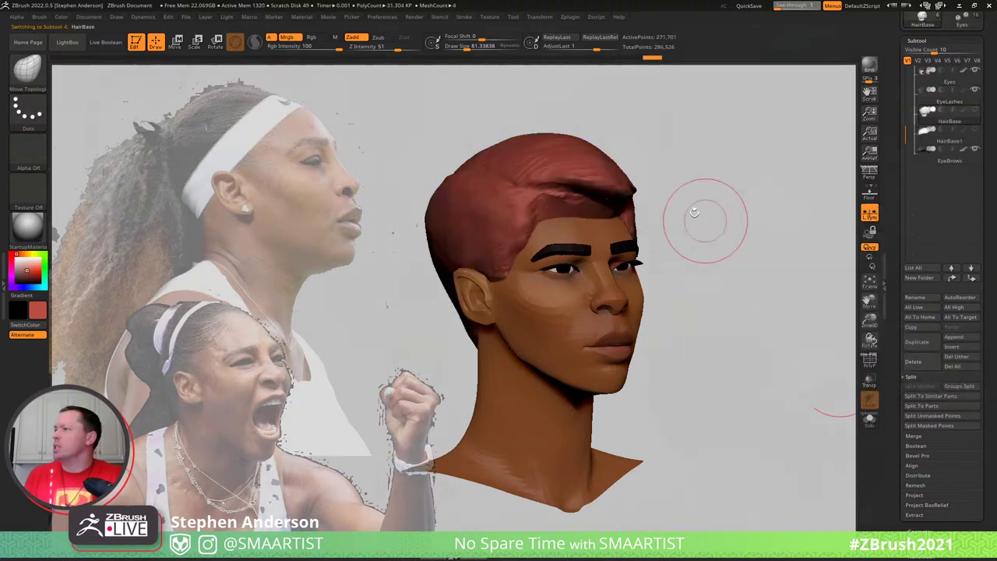
mouse_move(708, 208)
left_mouse_down()
mouse_move(764, 191)
mouse_move(715, 194)
mouse_move(724, 196)
left_mouse_up()
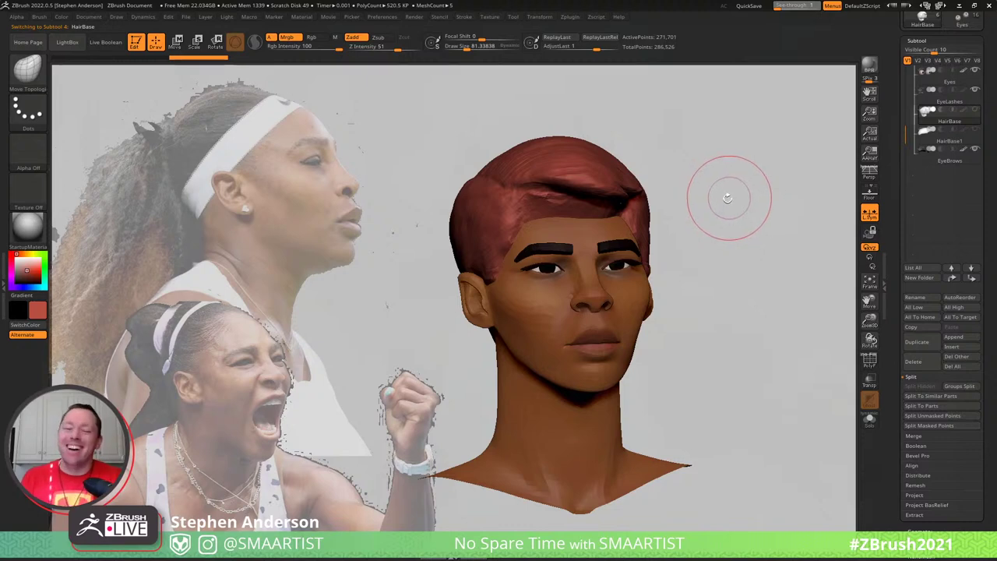
Reset the transform gizmo on the HairBase subtool and replace its hair mesh with a PolySphere
key("w")
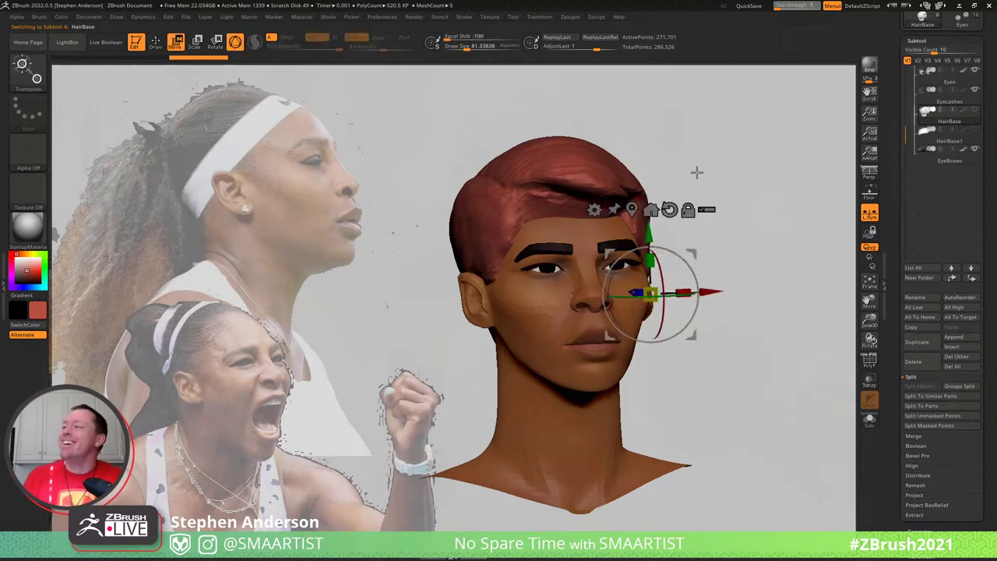
left_click(670, 209)
left_click(651, 210)
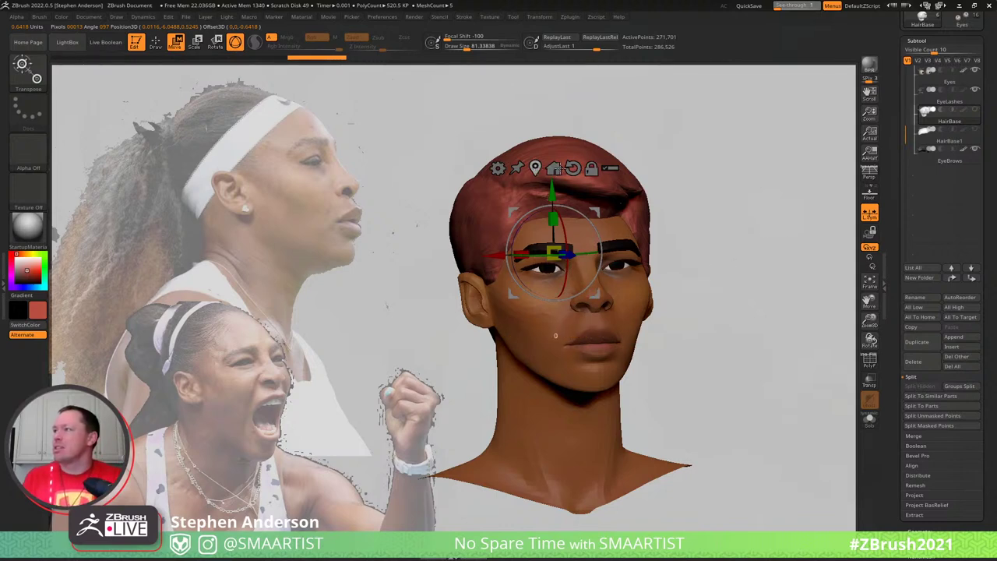
left_click(552, 168)
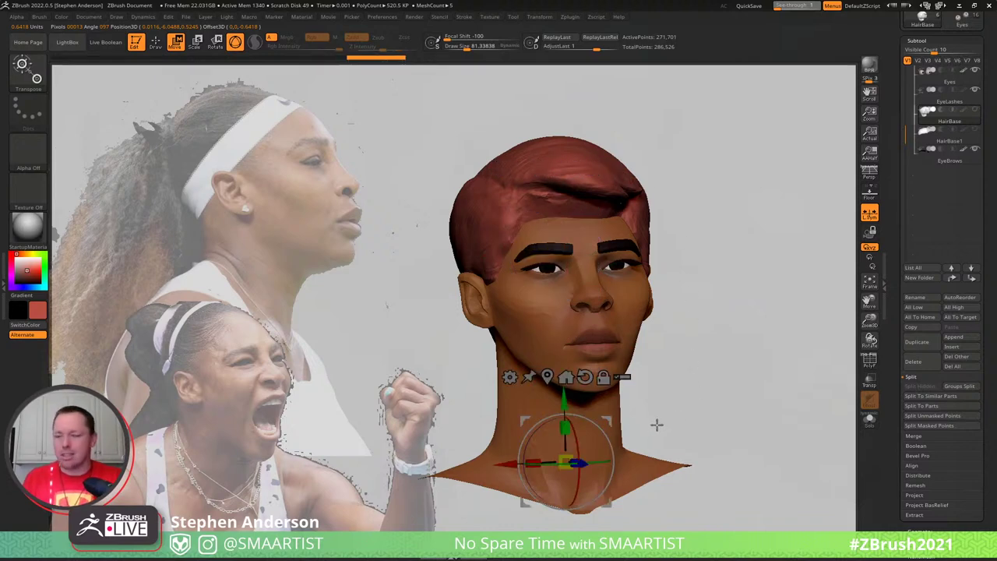
key("b")
left_click(485, 413)
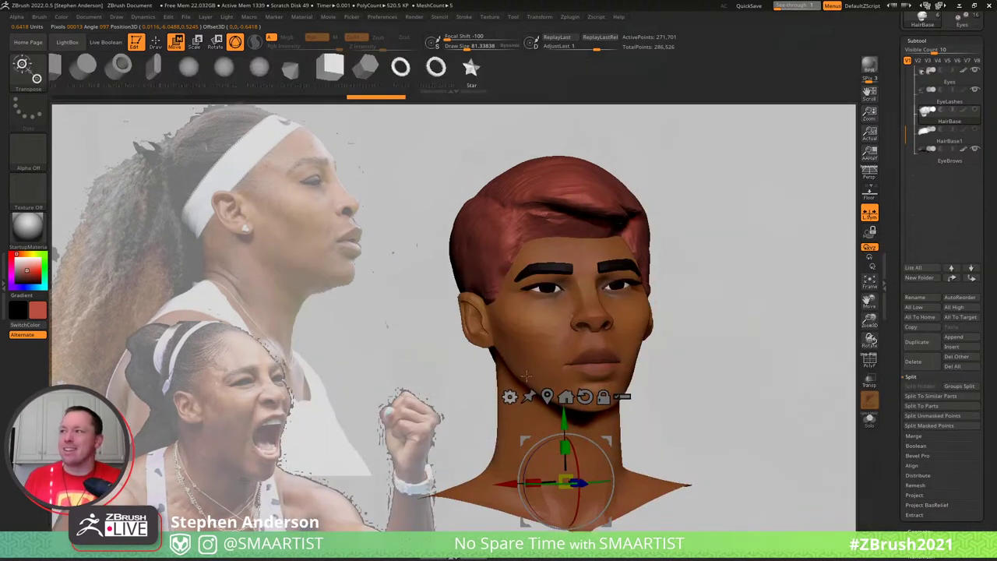
left_click(260, 68)
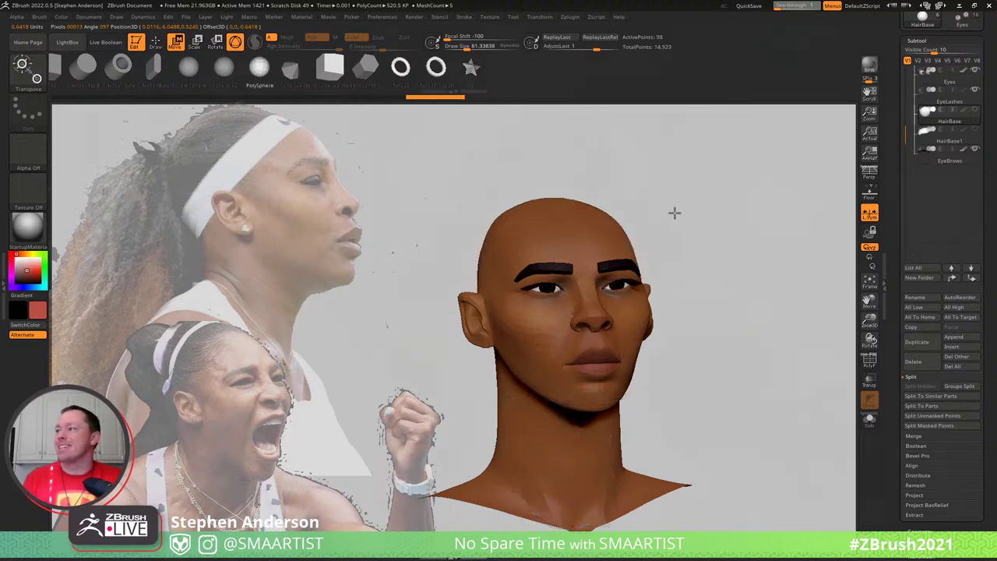
Place the sphere at the back of the crown in profile view and tilt the gizmo to follow the skull
left_click_drag(675, 213, 707, 211, "shift")
left_click_drag(611, 440, 564, 188, "alt")
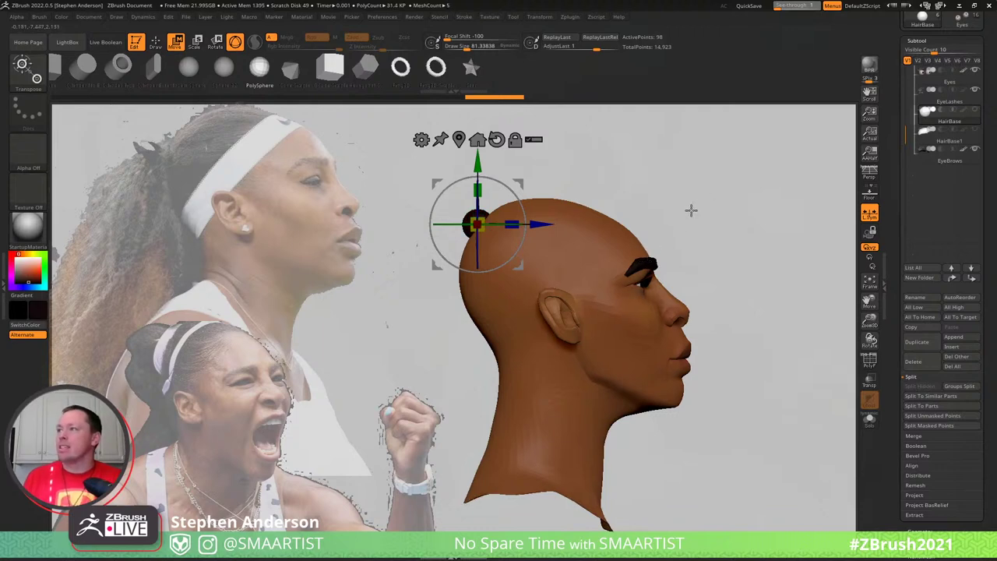
left_click_drag(690, 211, 697, 208)
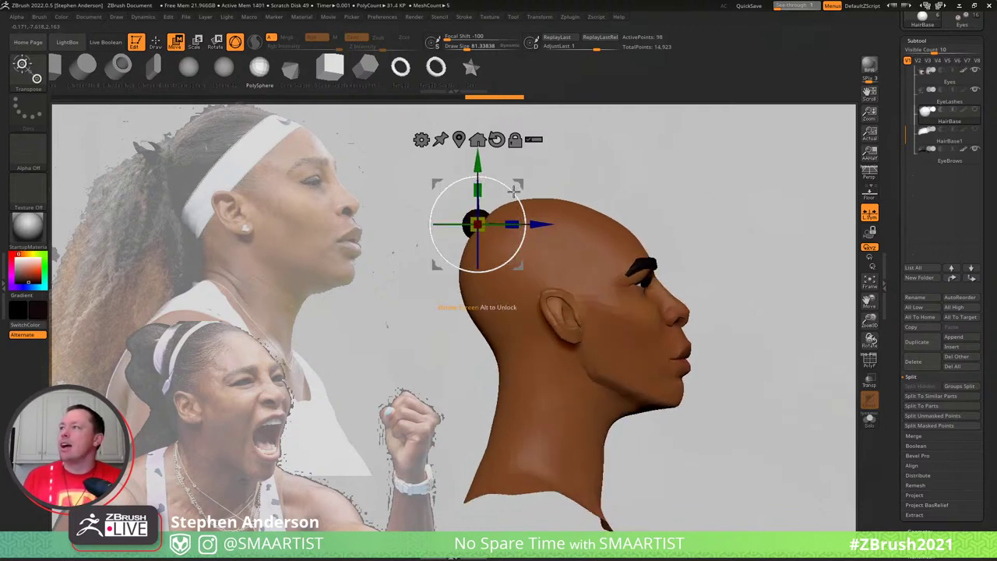
left_click_drag(514, 191, 479, 165, "alt")
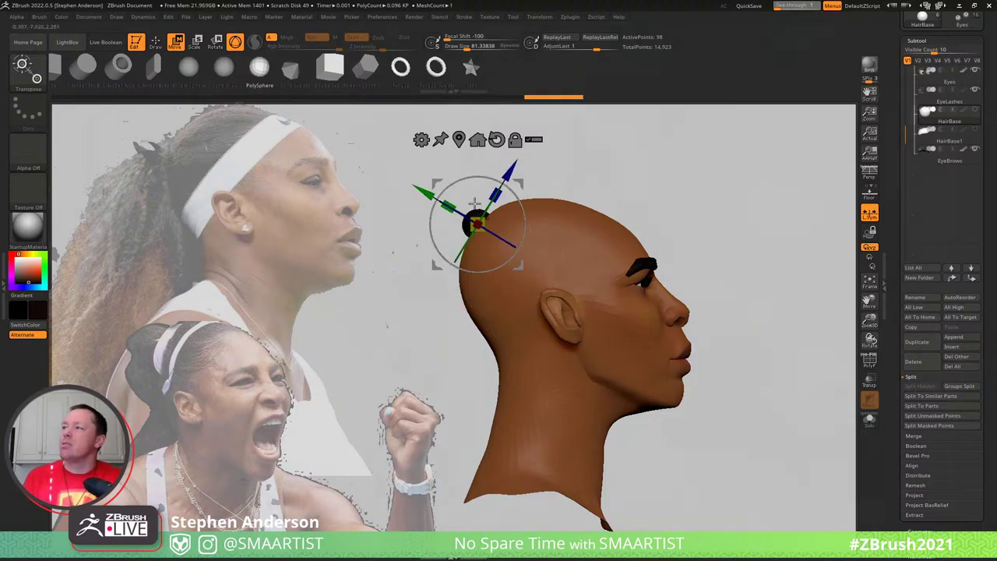
Move the sphere into the back of the skull and scale it up to cover the crown
left_click_drag(488, 223, 532, 204)
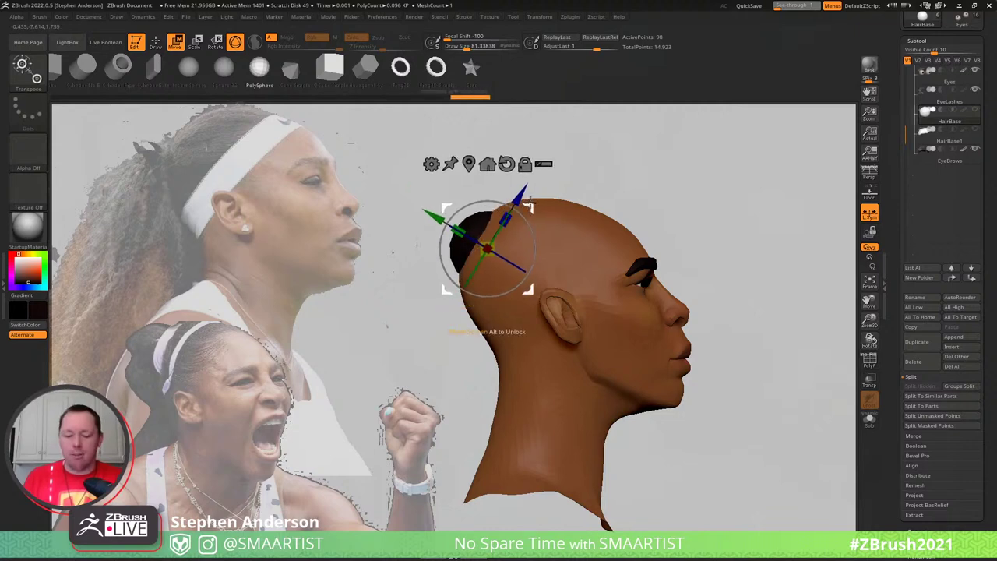
left_click_drag(610, 187, 619, 188)
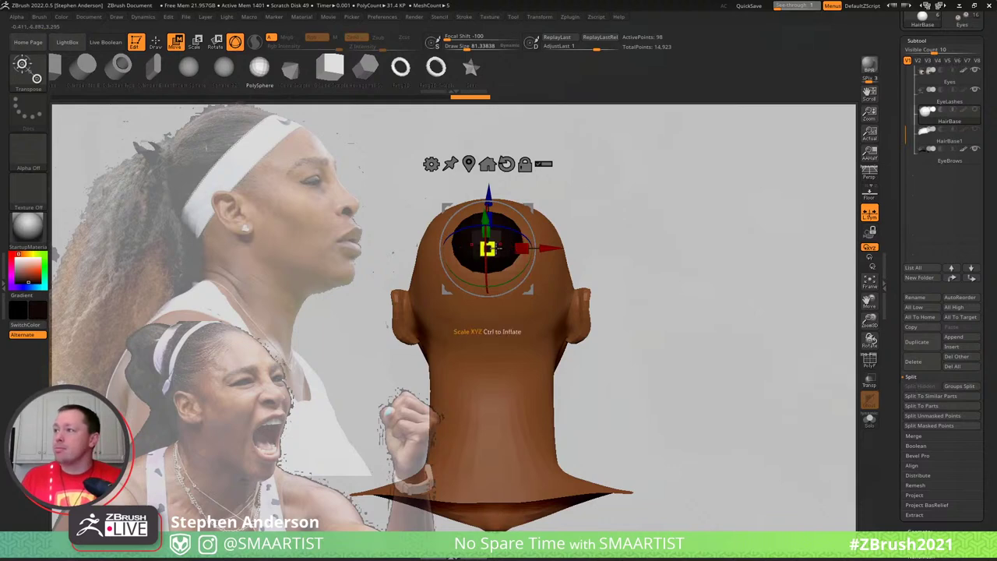
mouse_move(487, 248)
left_mouse_down()
mouse_move(526, 248)
mouse_move(495, 250)
left_mouse_up()
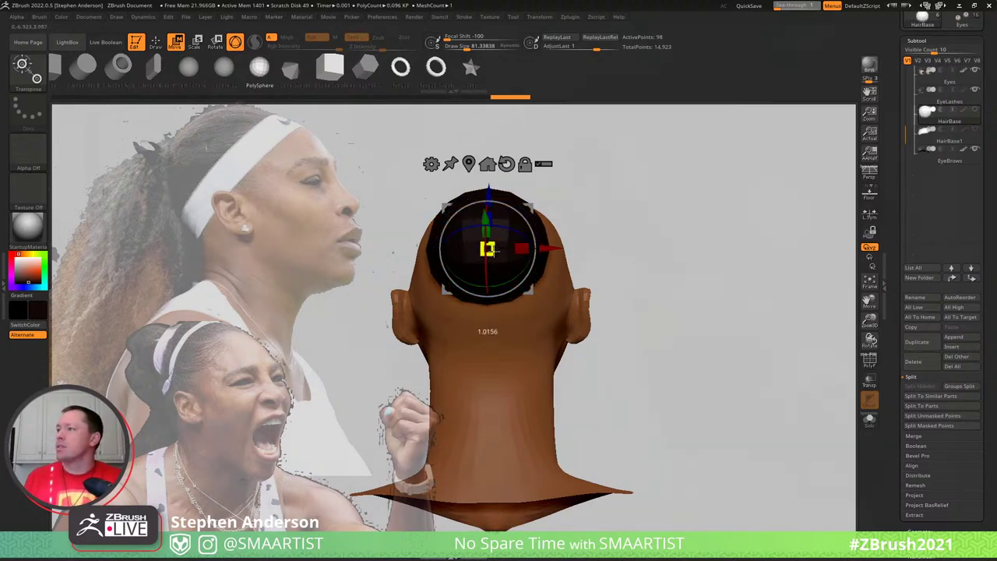
left_click_drag(693, 210, 628, 212)
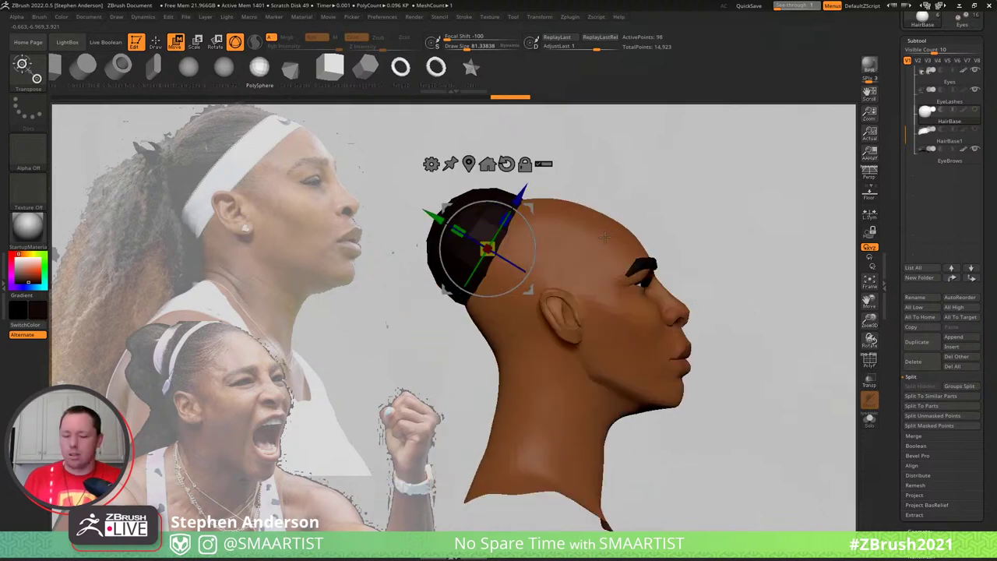
Pull the sphere forward over the crown and down the back of the skull using the Move brush at a draw size of about 258
key("b")
key("m")
key("v")
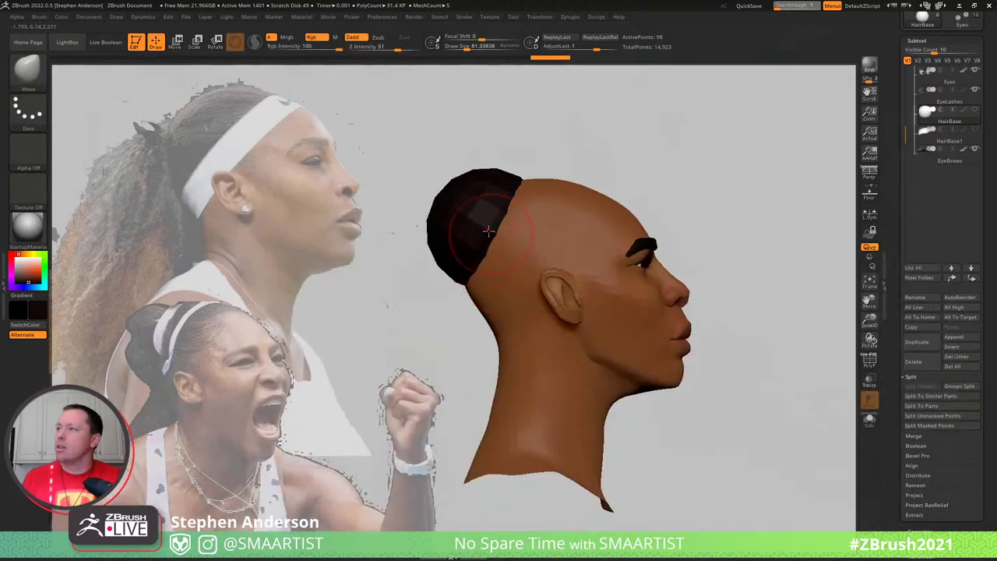
key("s")
mouse_move(489, 231)
left_mouse_down()
mouse_move(503, 233)
mouse_move(520, 261)
left_mouse_up()
left_click_drag(511, 199, 567, 187)
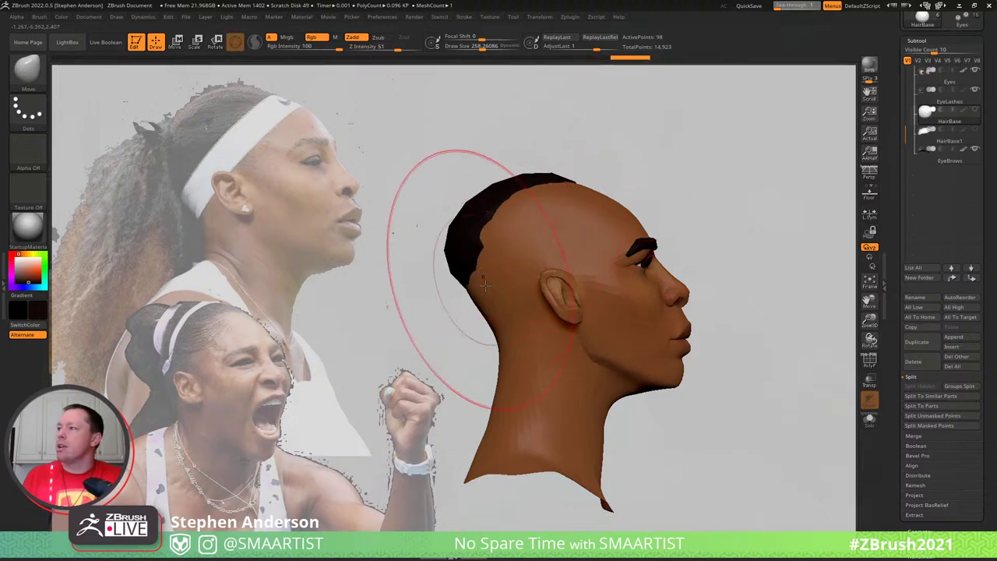
left_click_drag(486, 286, 500, 314)
Reduce the draw size to about 119 and refine the hair base outline along the back and top of the skull
key("s")
left_click_drag(474, 218, 461, 221)
left_click_drag(465, 222, 455, 219)
left_click_drag(524, 181, 546, 175)
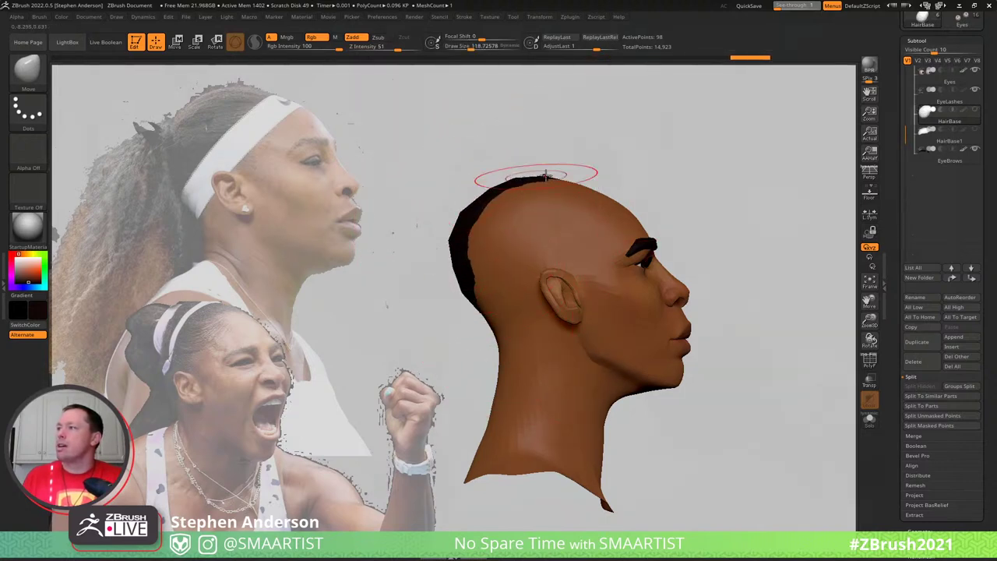
Widen the hair base across the back of the head and pull its lower edge toward the nape
right_click_drag(521, 243, 565, 241)
key("w")
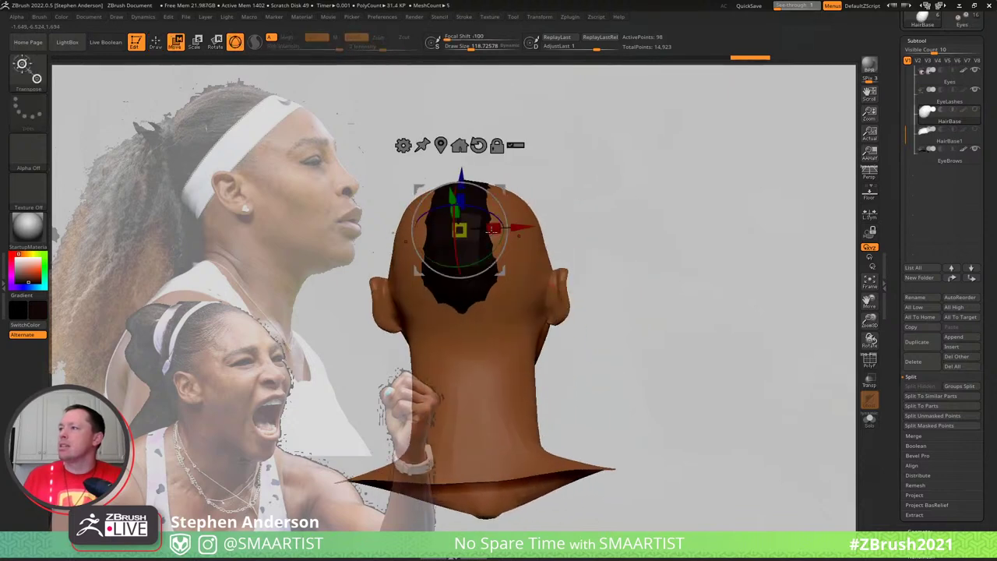
key("q")
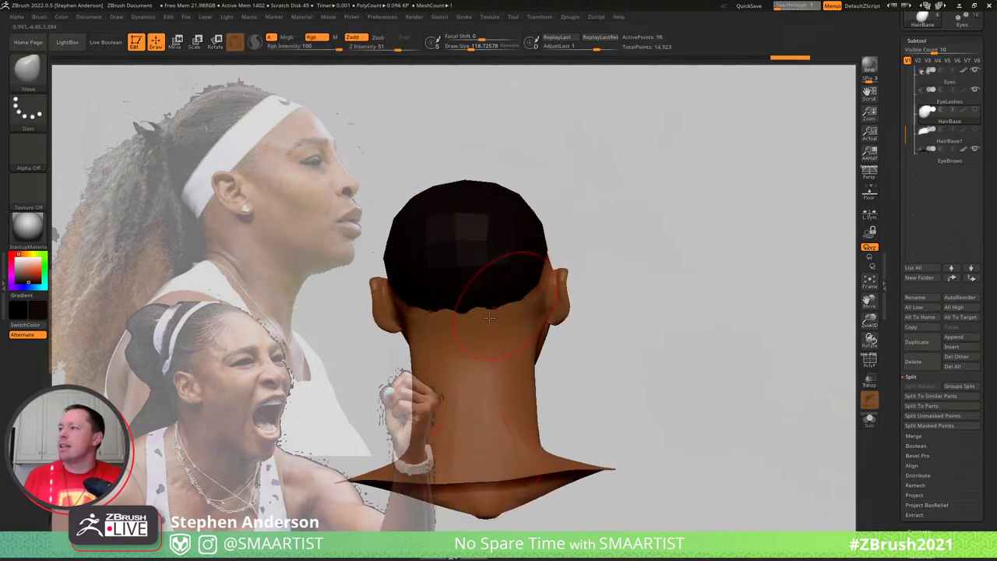
left_click_drag(470, 343, 500, 324)
mouse_move(508, 297)
right_mouse_down()
mouse_move(485, 301)
mouse_move(498, 323)
mouse_move(502, 274)
right_mouse_up()
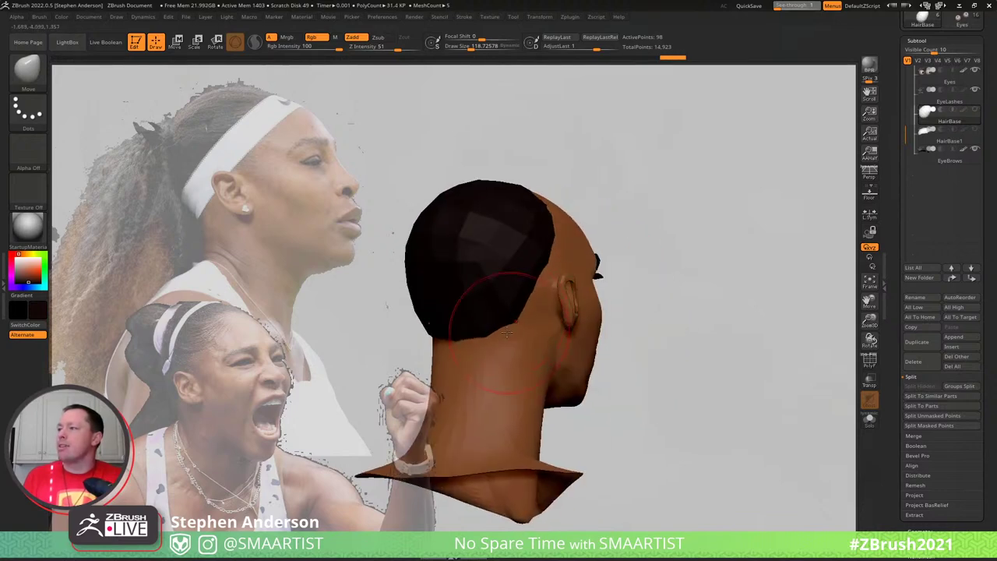
Extend the front edge of the hair base over the top of the head toward the forehead
mouse_move(488, 339)
right_mouse_down()
mouse_move(526, 268)
mouse_move(506, 196)
mouse_move(549, 209)
mouse_move(559, 189)
right_mouse_up()
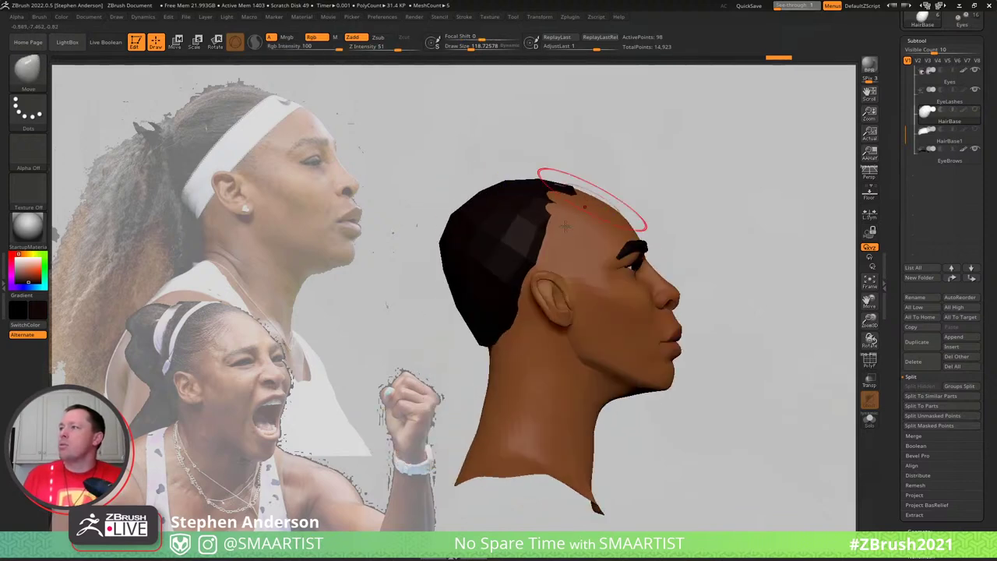
right_click_drag(564, 226, 540, 166)
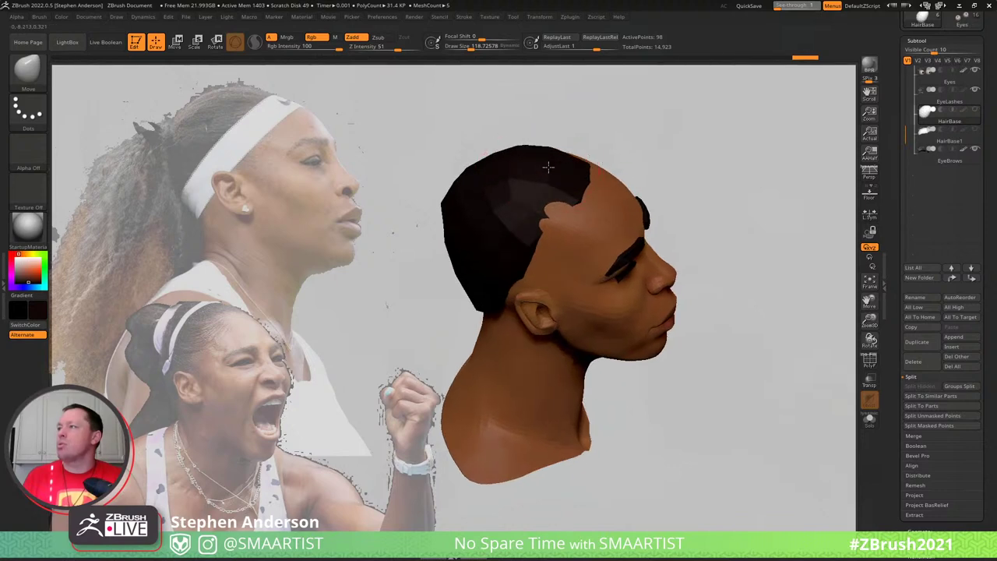
mouse_move(554, 231)
right_mouse_down()
mouse_move(543, 261)
mouse_move(561, 194)
mouse_move(525, 247)
mouse_move(539, 251)
right_mouse_up()
Reduce the draw size to about 69 and smooth out the hairline around the temple and above the ear
key("s")
left_click(552, 223)
key("s")
left_click(560, 214)
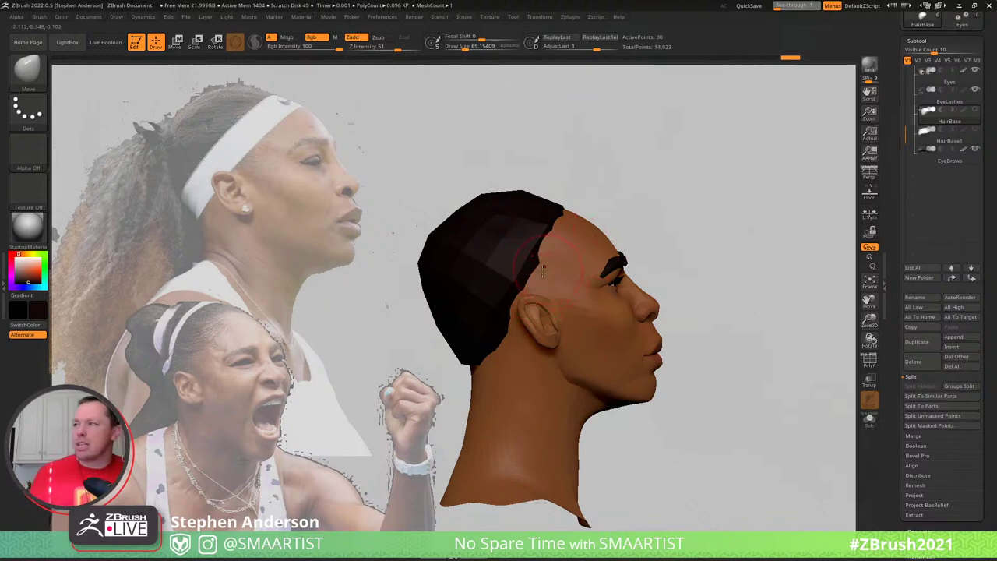
right_click_drag(543, 269, 516, 267)
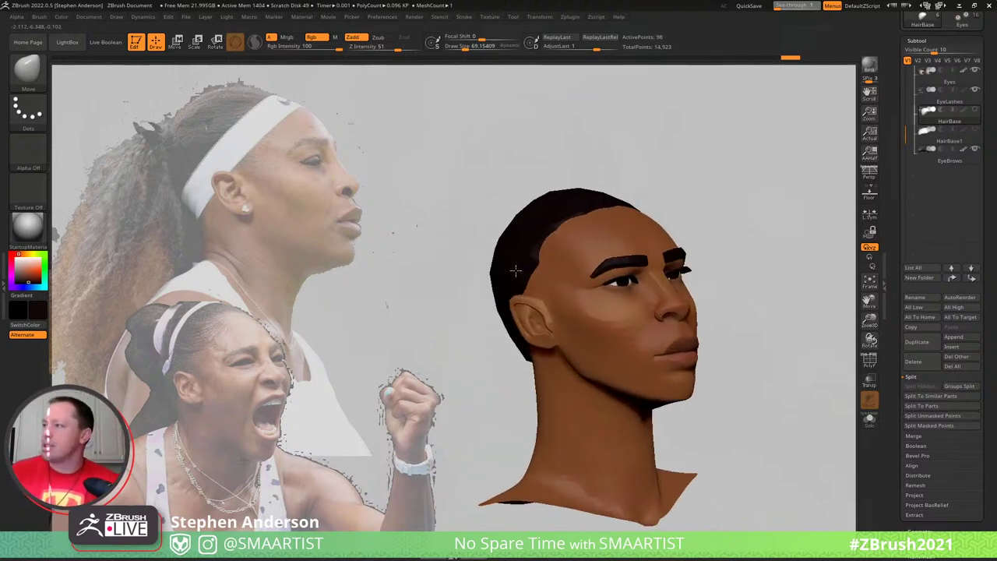
Make the HairBase subtool visible independently of selection, reselect it and fill it with the dark hair colour
left_click(596, 231, "alt")
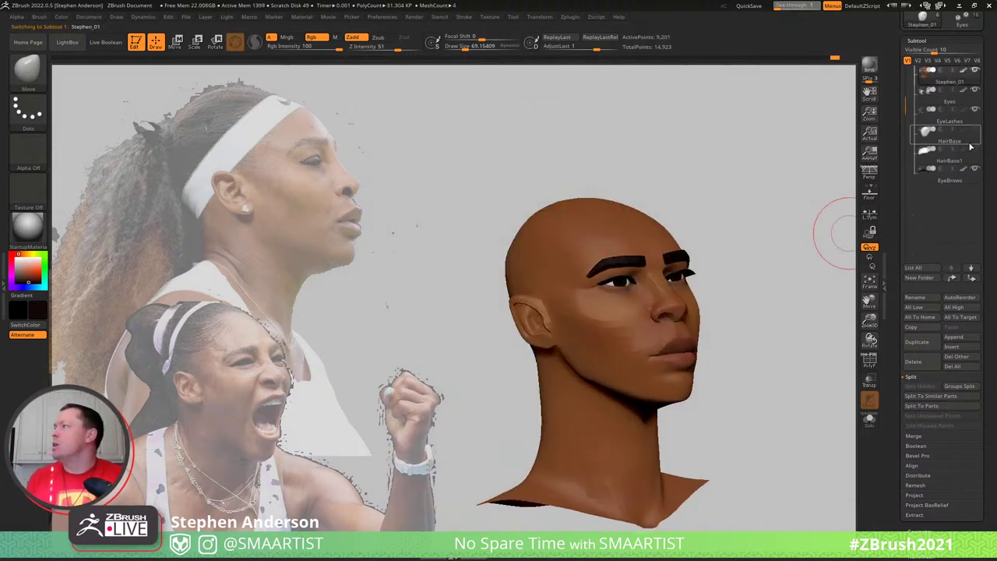
mouse_move(966, 138)
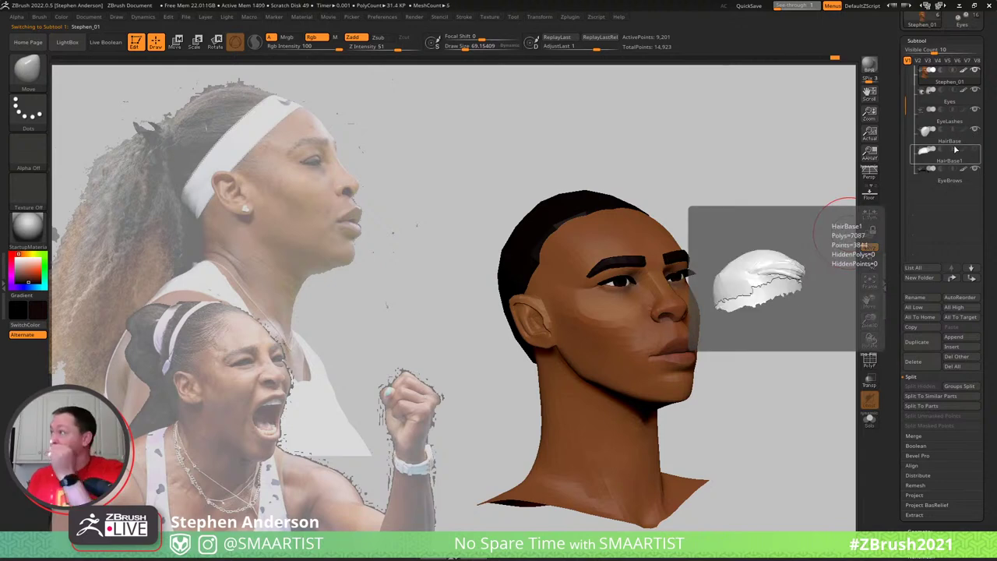
left_click(950, 141)
left_click_drag(812, 185, 540, 219)
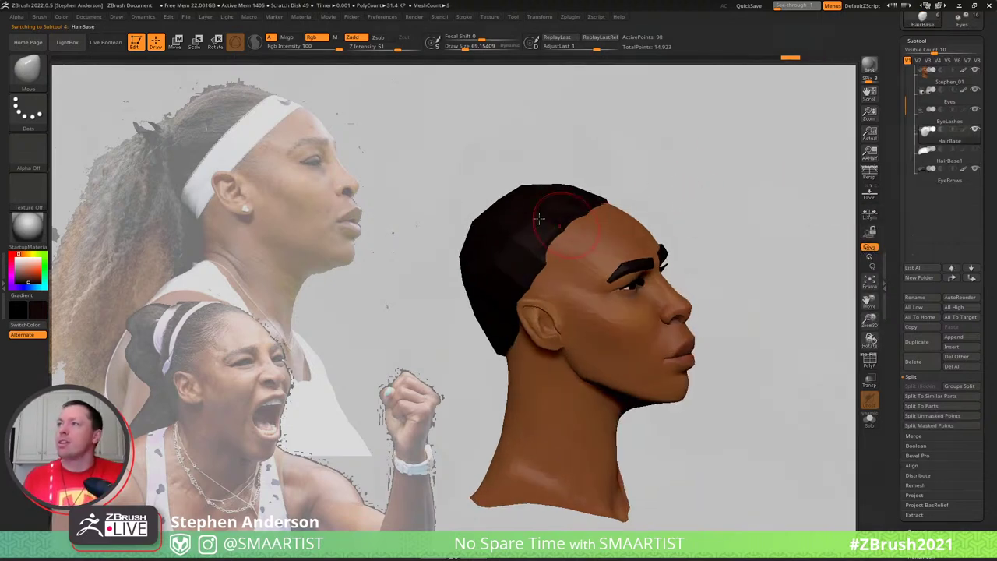
left_click(62, 17)
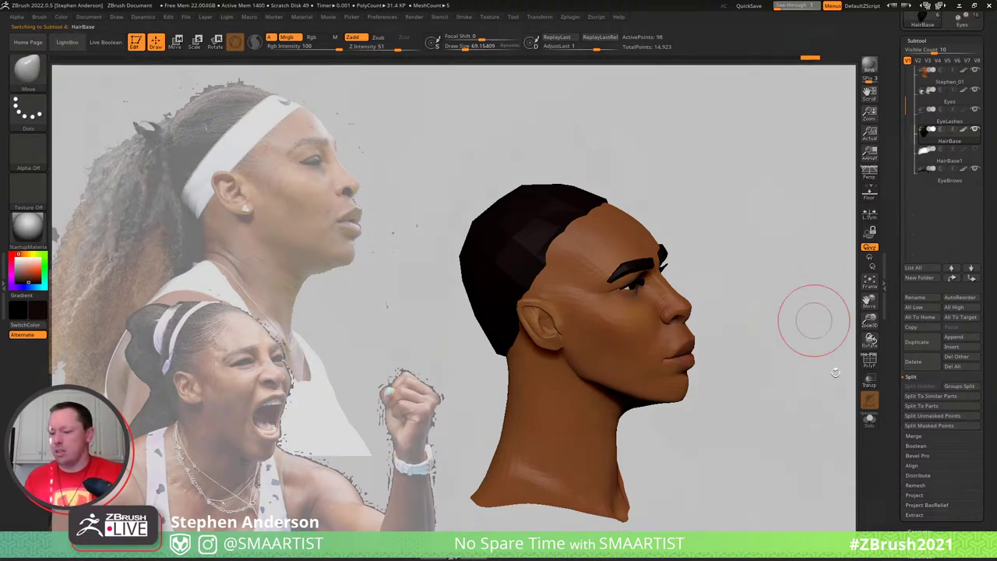
Select the old HairBase1 subtool and delete it
key("ctrl+d")
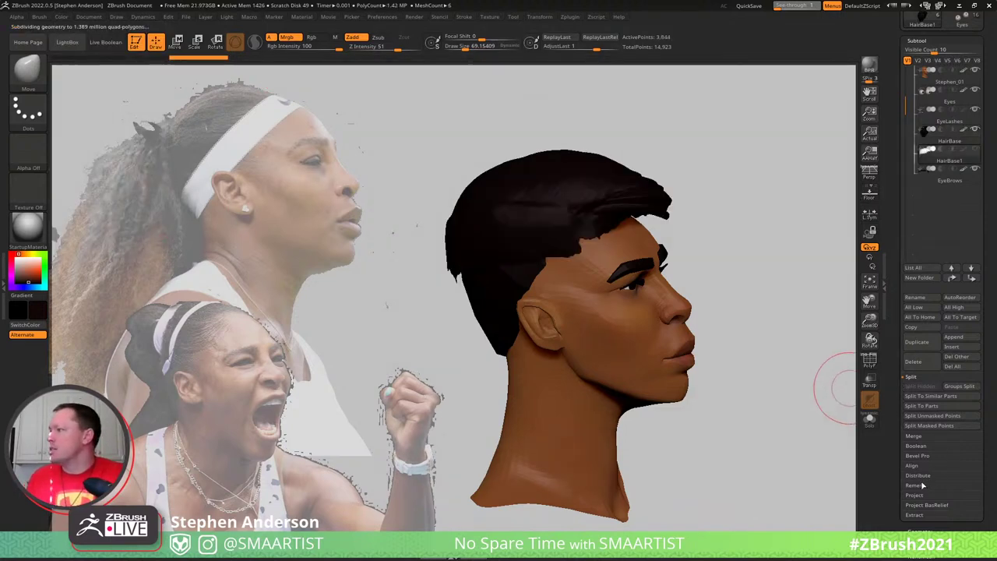
left_click(913, 361)
left_click(827, 387)
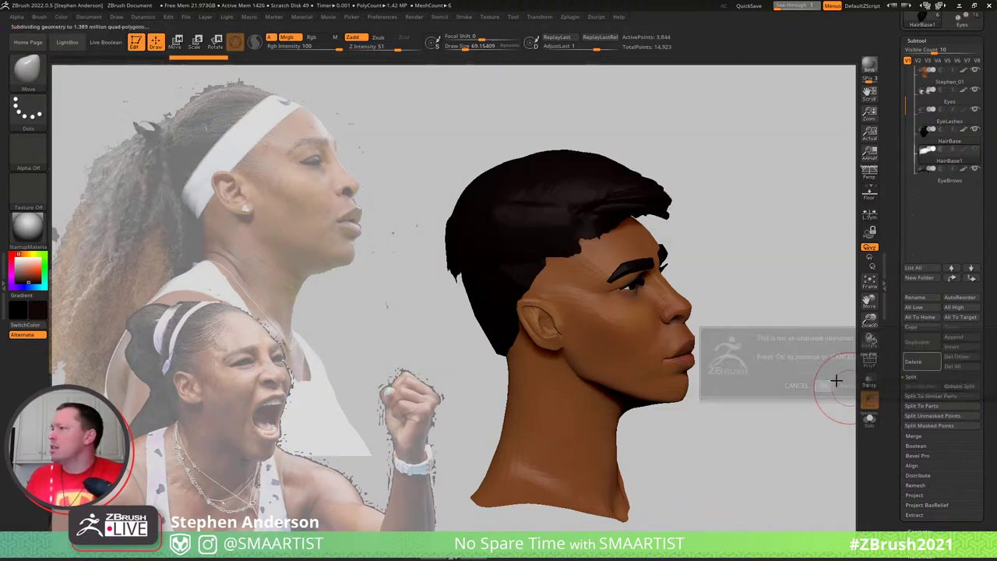
Review the head from several angles and reselect the HairBase subtool in profile view
right_click_drag(730, 316, 596, 285, "ctrl")
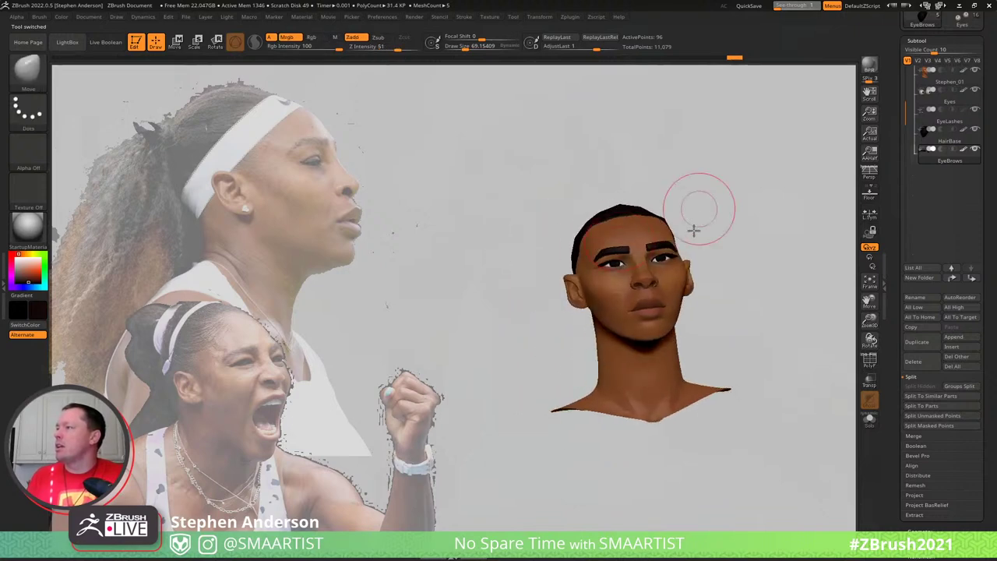
right_click_drag(694, 229, 678, 291)
mouse_move(683, 251)
right_mouse_down("ctrl")
mouse_move(701, 260)
mouse_move(693, 261)
right_mouse_up("ctrl")
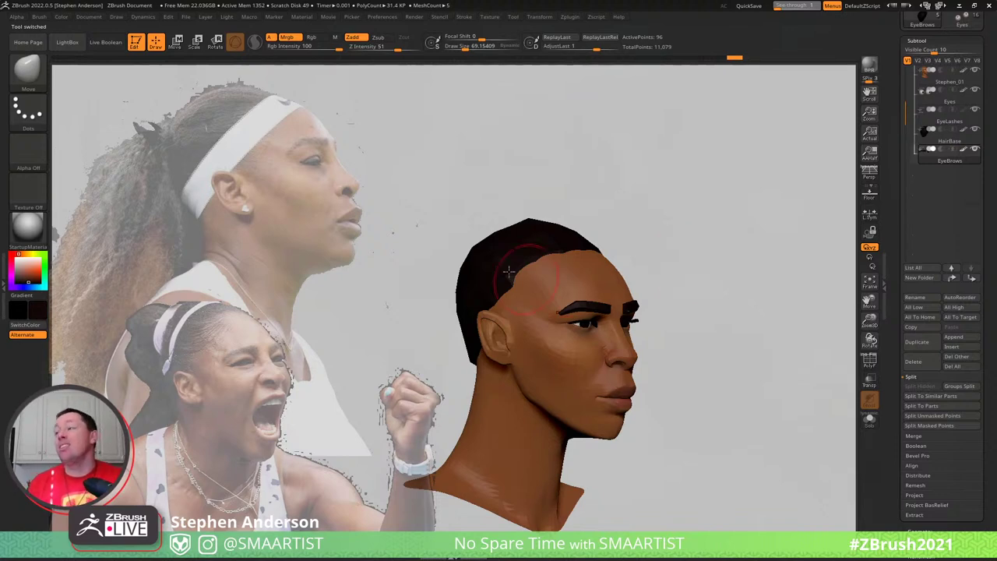
right_click_drag(546, 270, 578, 267)
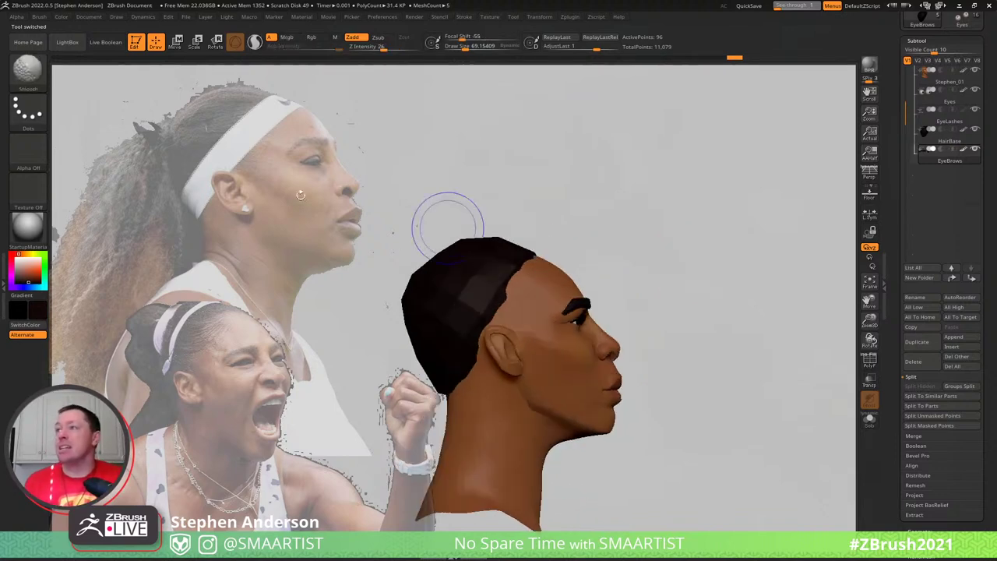
left_click(465, 291, "alt")
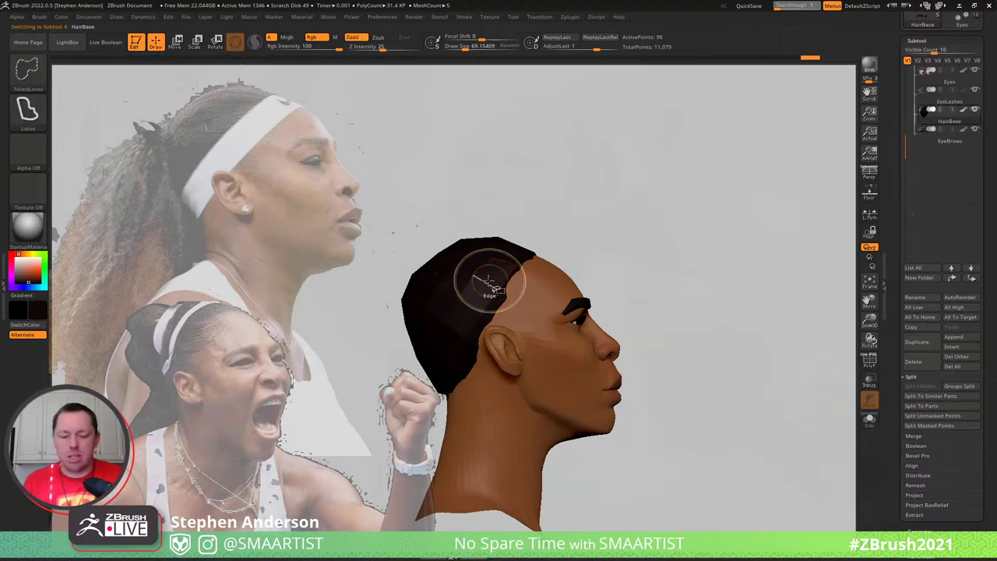
Duplicate the HairBase subtool and isolate the copy's band of polygons running over the crown behind the hairline
key("ctrl+shift+d")
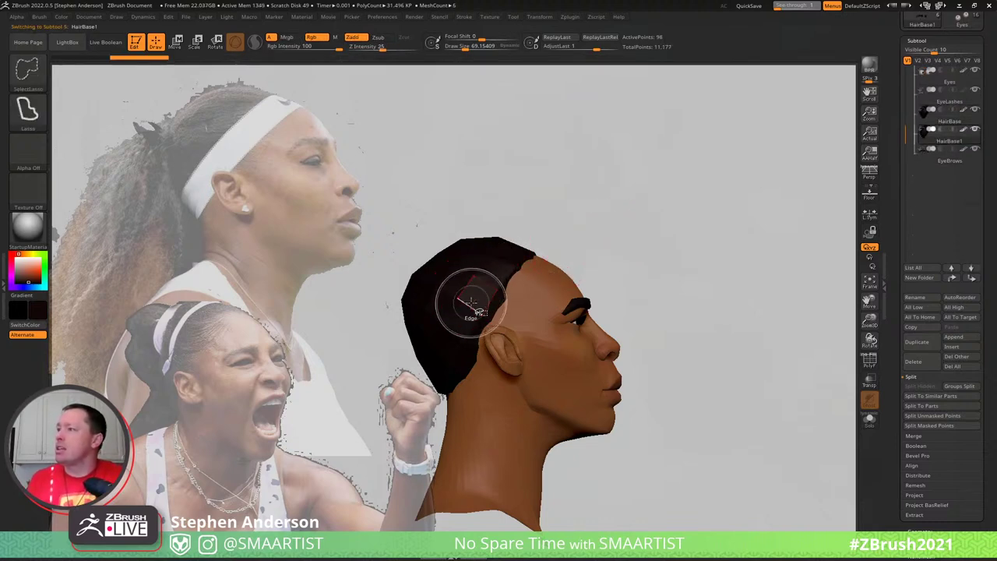
left_click(465, 301, "ctrl+shift")
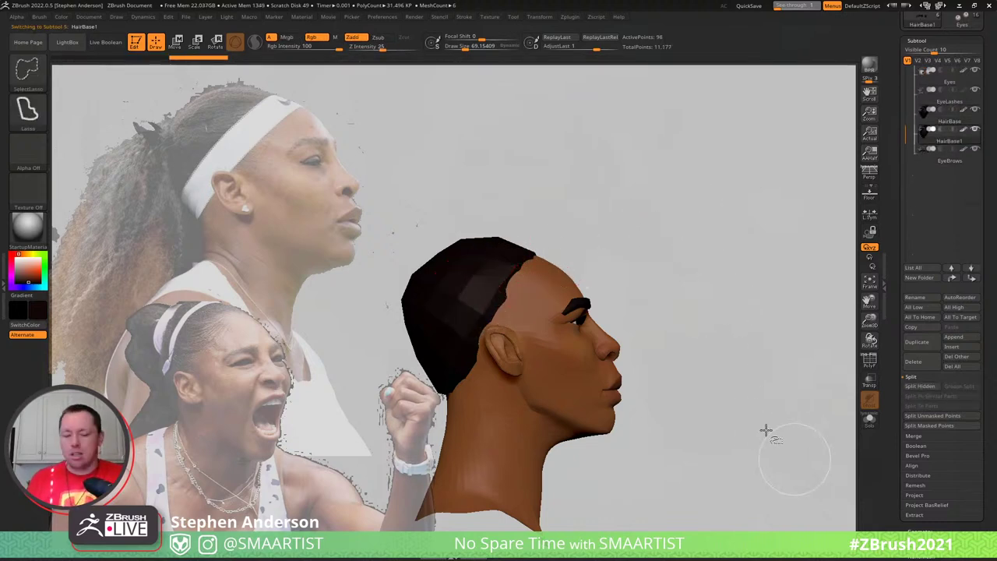
key("shift+f")
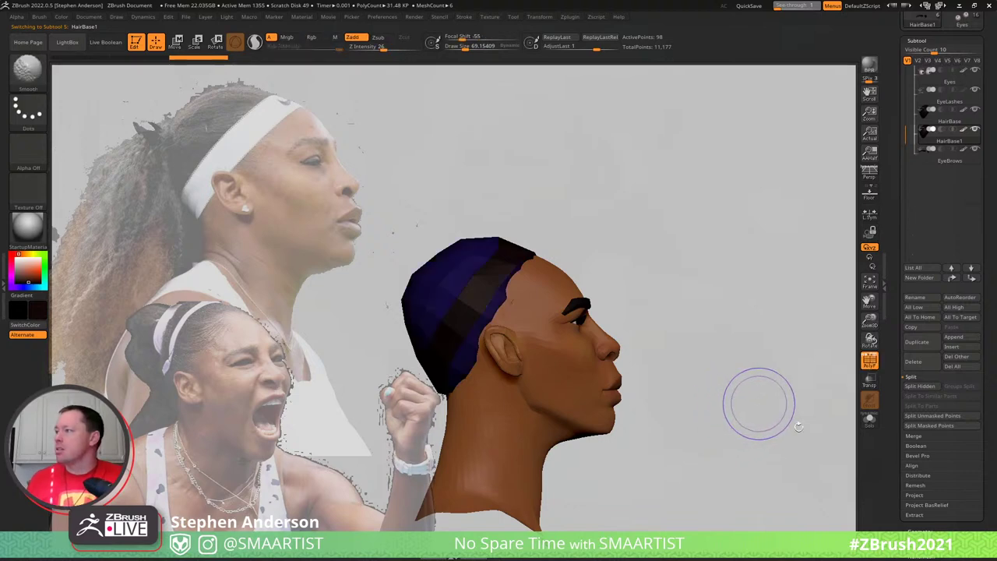
left_click_drag(701, 352, 732, 438, "ctrl+shift")
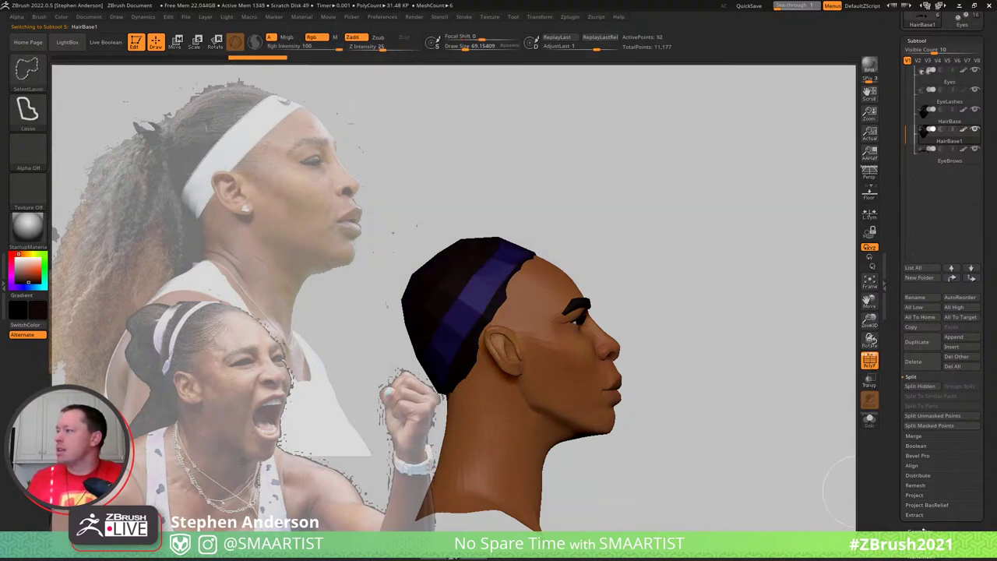
Delete the hidden geometry of the duplicate so only the headband strip is kept
left_click(923, 531)
left_click_drag(944, 409, 950, 296)
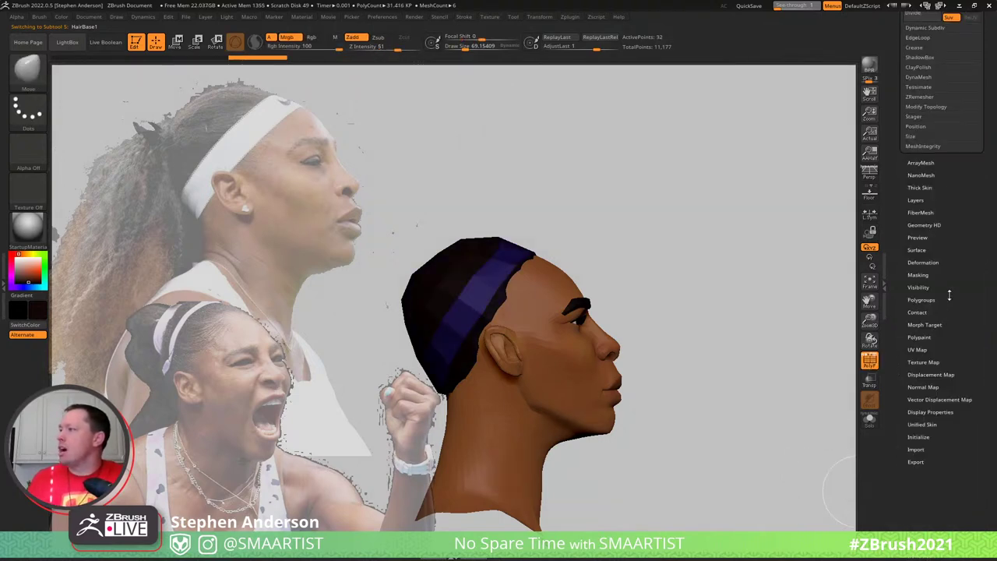
left_click(926, 106)
left_click(921, 145)
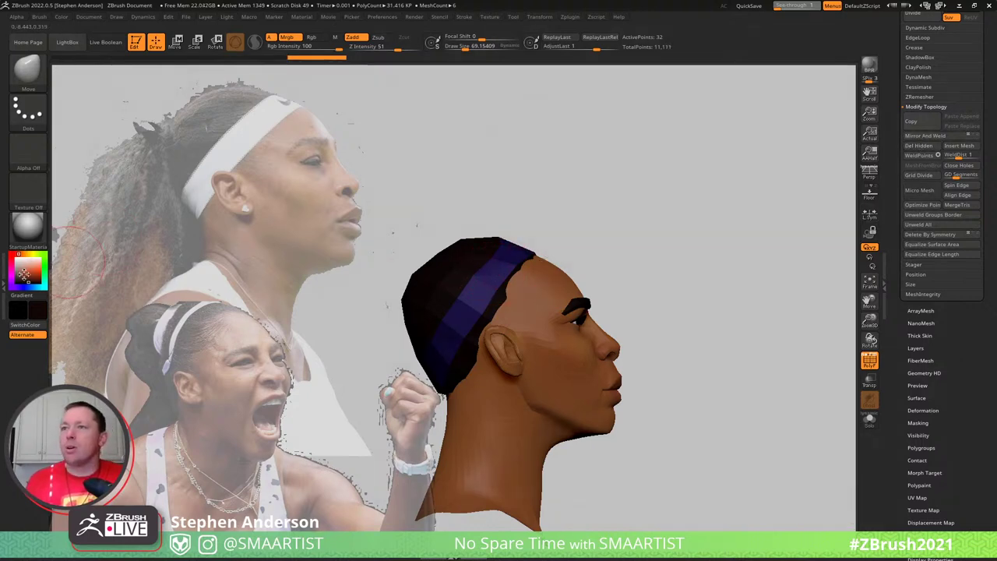
Fill the headband strip with a near-white colour, R 243, G 238, B 237
left_click(18, 255)
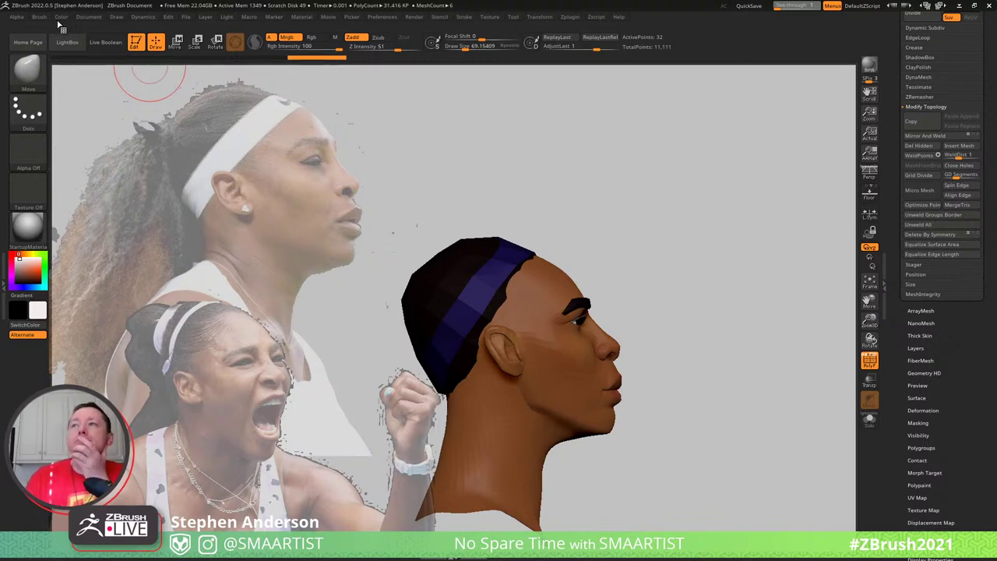
left_click(60, 16)
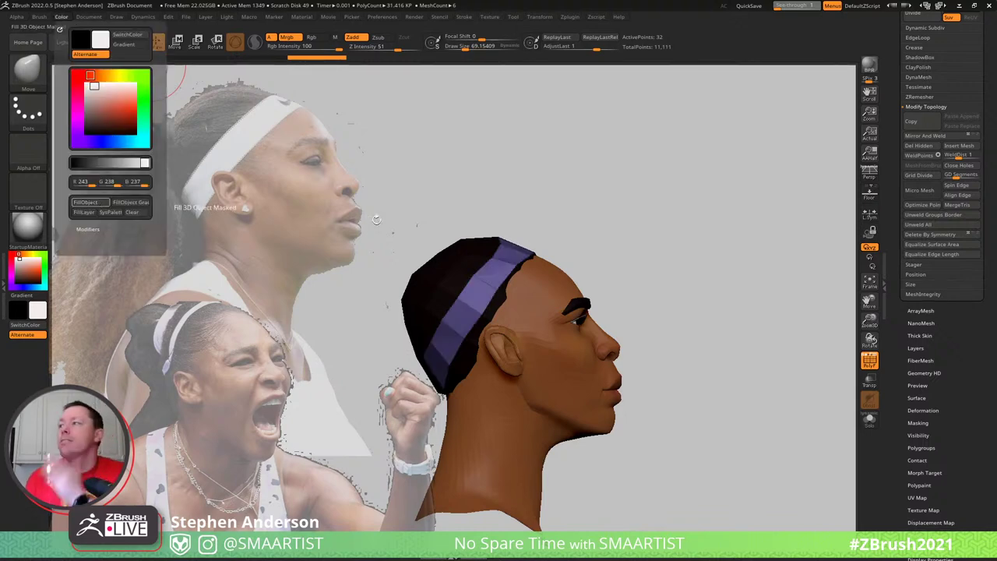
left_click_drag(583, 229, 573, 296)
right_click_drag(572, 296, 592, 276)
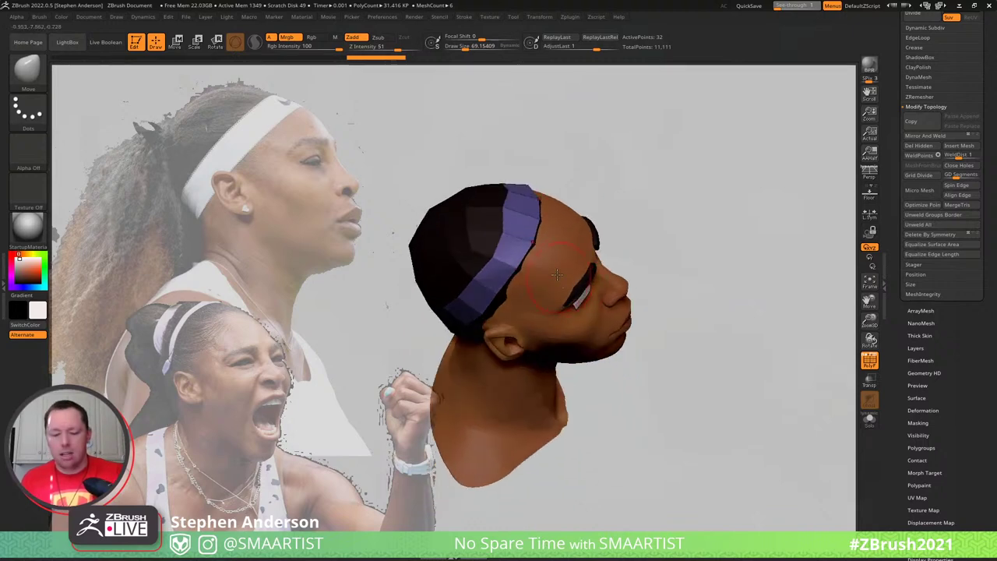
With the Move brush at a draw size of about 175, pull the headband strip toward the front hairline and temple
key("b")
key("m")
key("v")
right_click_drag(490, 217, 507, 212)
left_click_drag(506, 212, 529, 185)
key("s")
mouse_move(456, 307)
left_mouse_down()
mouse_move(477, 321)
mouse_move(472, 327)
left_mouse_up()
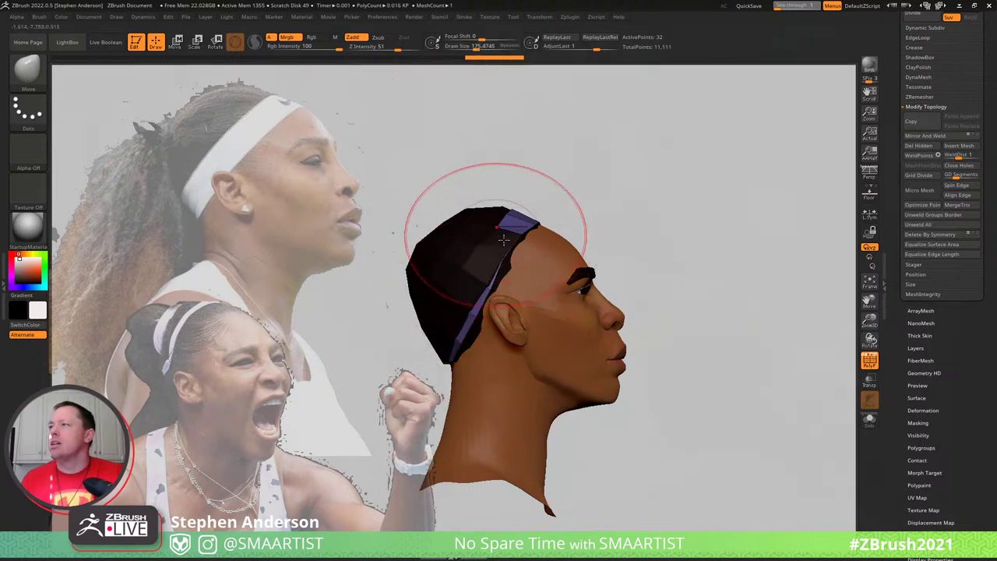
mouse_move(497, 236)
left_mouse_down()
mouse_move(514, 246)
mouse_move(553, 223)
mouse_move(646, 200)
mouse_move(514, 219)
left_mouse_up()
Reduce the draw size to about 62 and pull the headband's upper and side points back over the hair to widen it
key("s")
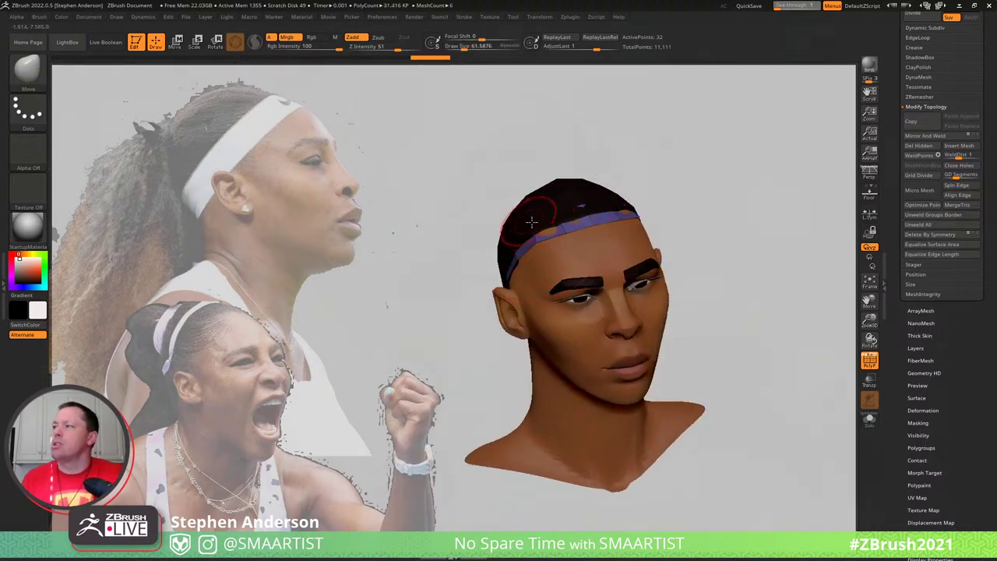
left_click_drag(564, 218, 588, 206)
left_click_drag(503, 183, 623, 206)
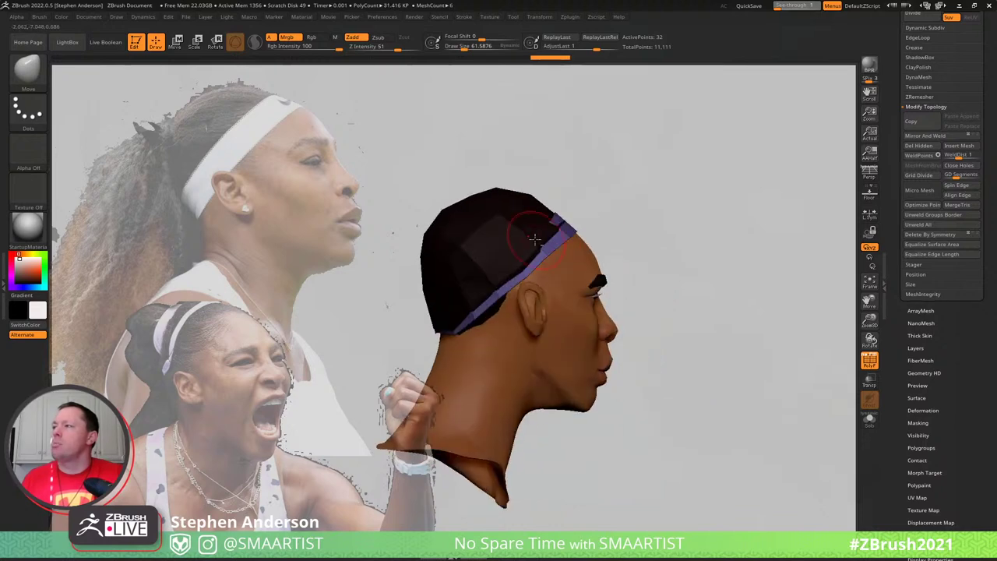
left_click_drag(541, 246, 537, 242)
left_click_drag(600, 224, 538, 247)
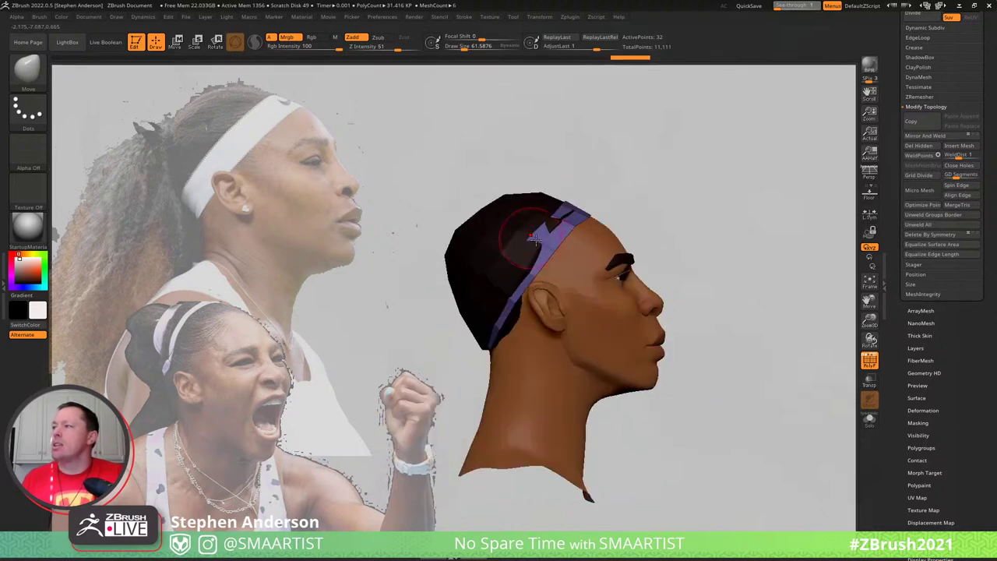
left_click_drag(576, 219, 554, 232)
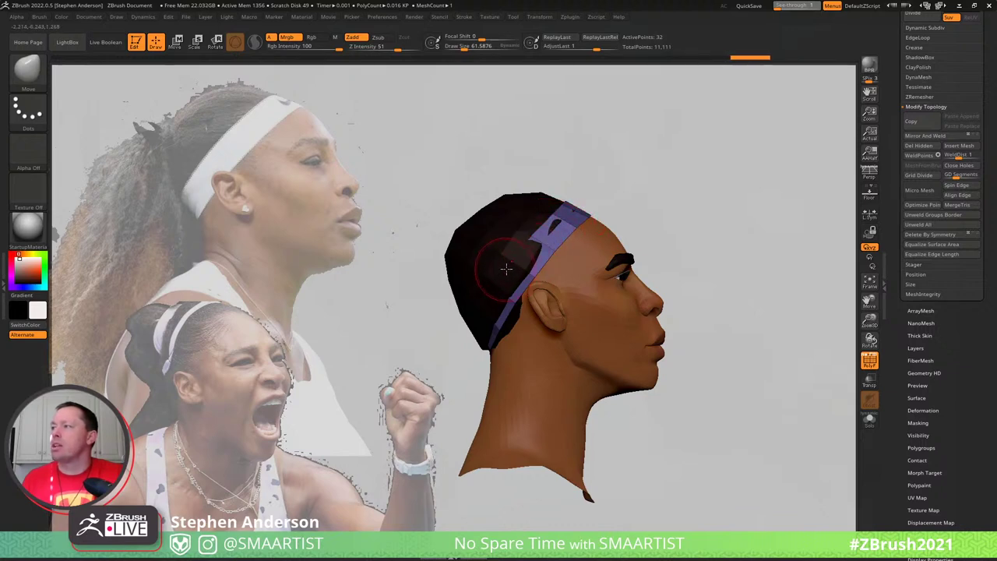
left_click_drag(515, 272, 508, 275)
right_click_drag(496, 284, 510, 273)
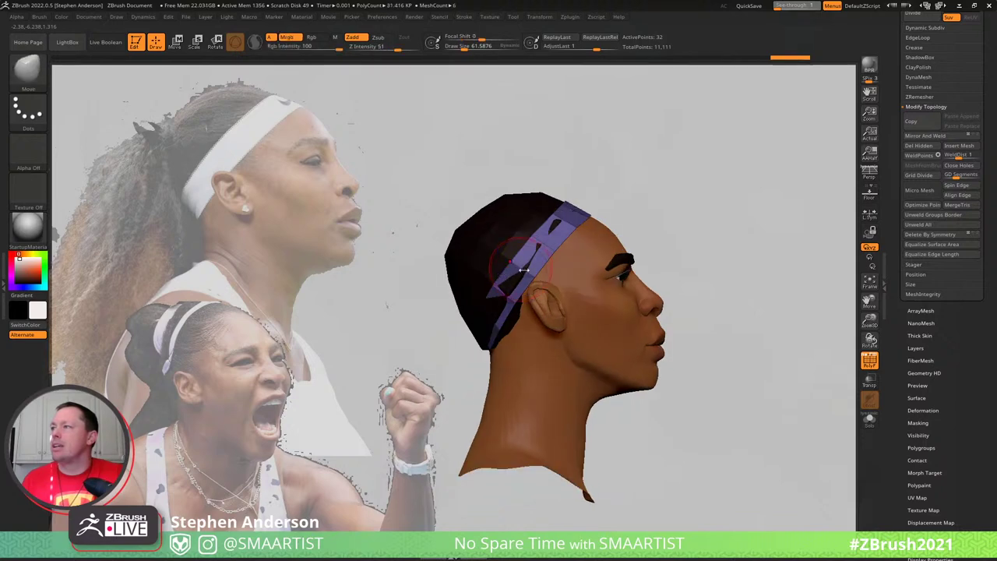
Move the headband's rear points near the nape to widen the back section and tidy its protruding corner
key("s")
mouse_move(533, 272)
left_mouse_down()
mouse_move(525, 277)
mouse_move(556, 247)
left_mouse_up()
mouse_move(485, 344)
left_mouse_down()
mouse_move(456, 329)
mouse_move(486, 306)
left_mouse_up()
key("s")
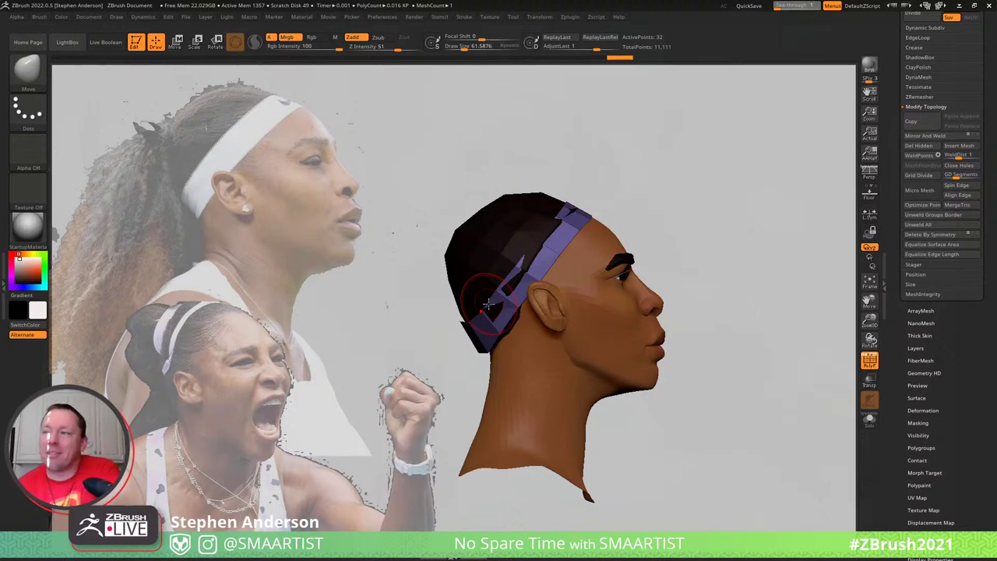
right_click_drag(482, 333, 477, 352, "ctrl")
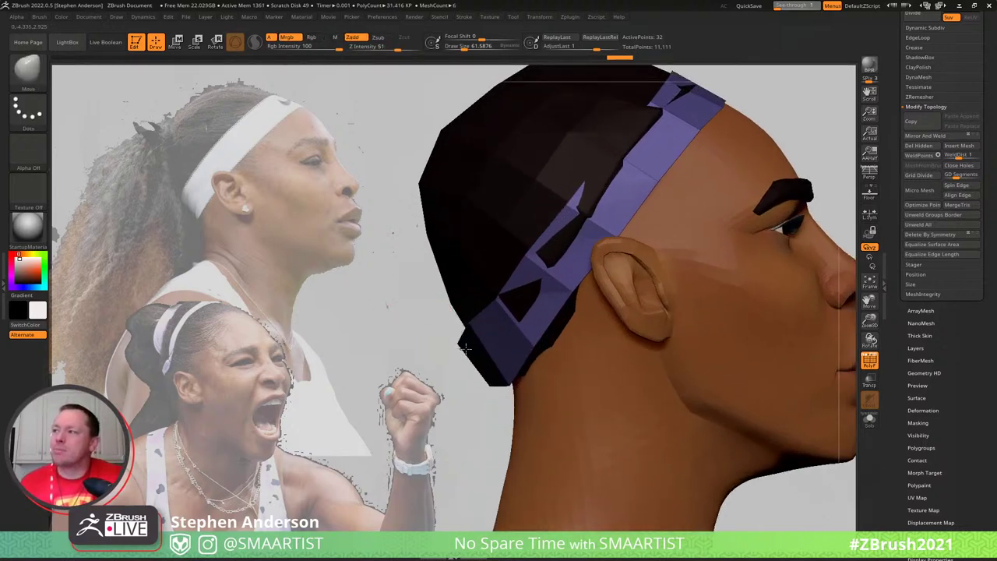
left_click_drag(475, 334, 467, 337)
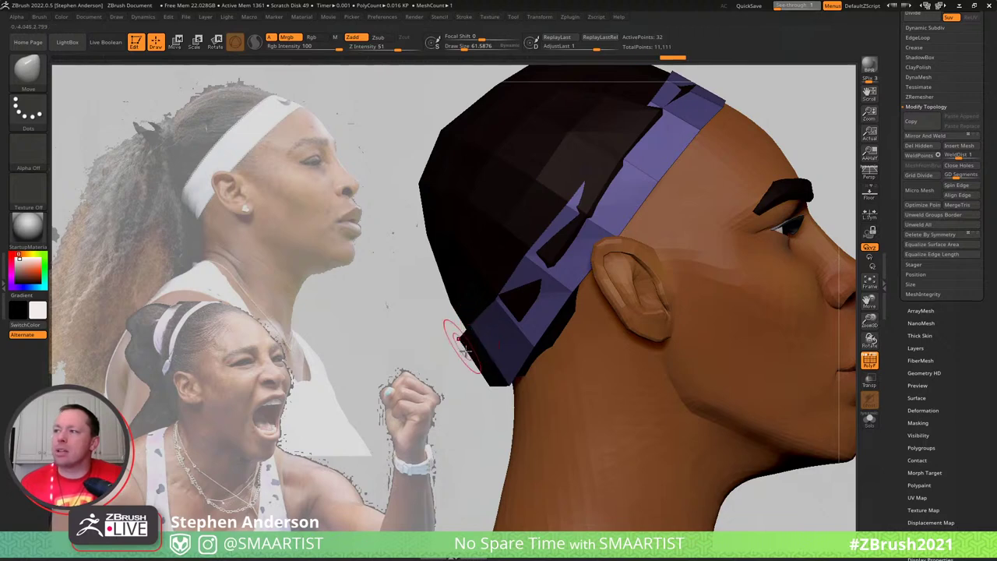
left_click_drag(490, 387, 499, 390)
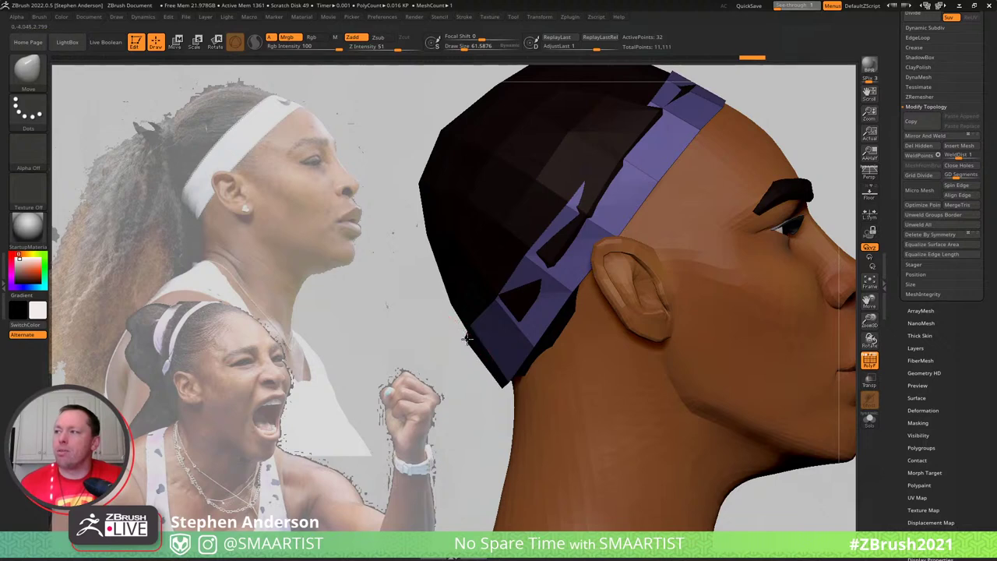
Adjust the headband's lower section between the ear and nape, using draw sizes of about 258, 182 and 86
key("s")
left_click_drag(467, 335, 489, 354)
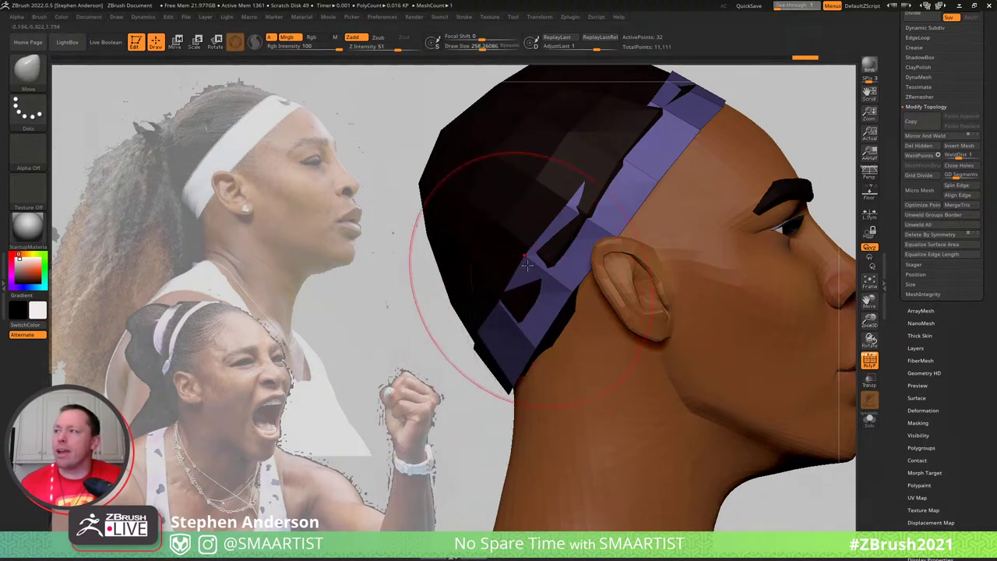
key("s")
left_click_drag(526, 265, 520, 265)
left_click_drag(521, 265, 538, 274)
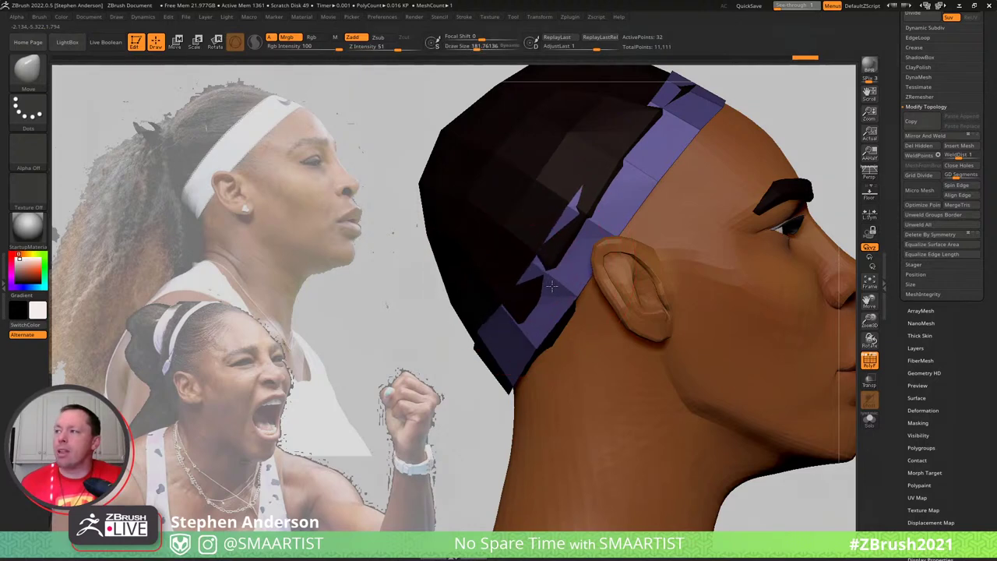
key("s")
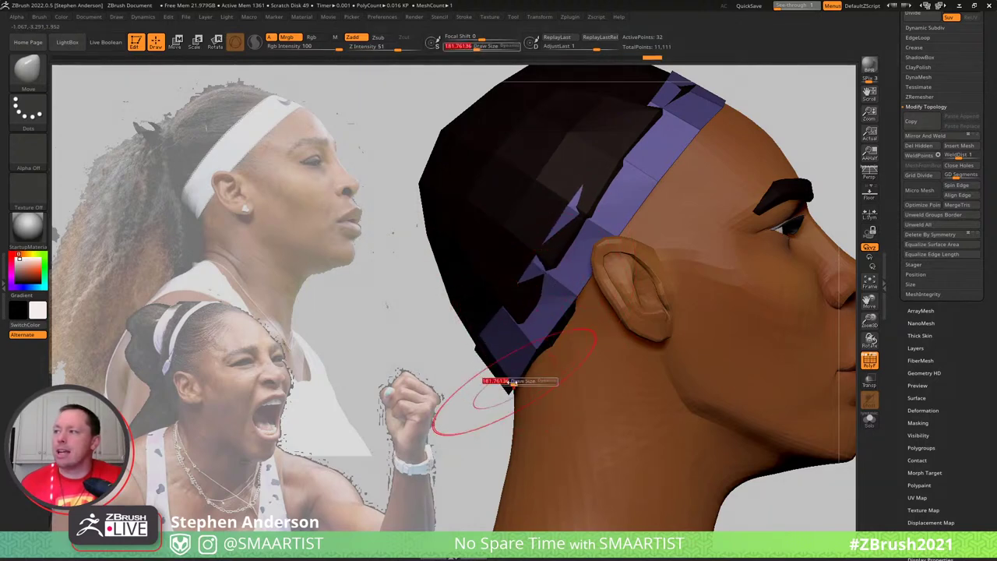
left_click_drag(506, 383, 503, 383)
left_click_drag(506, 383, 520, 380)
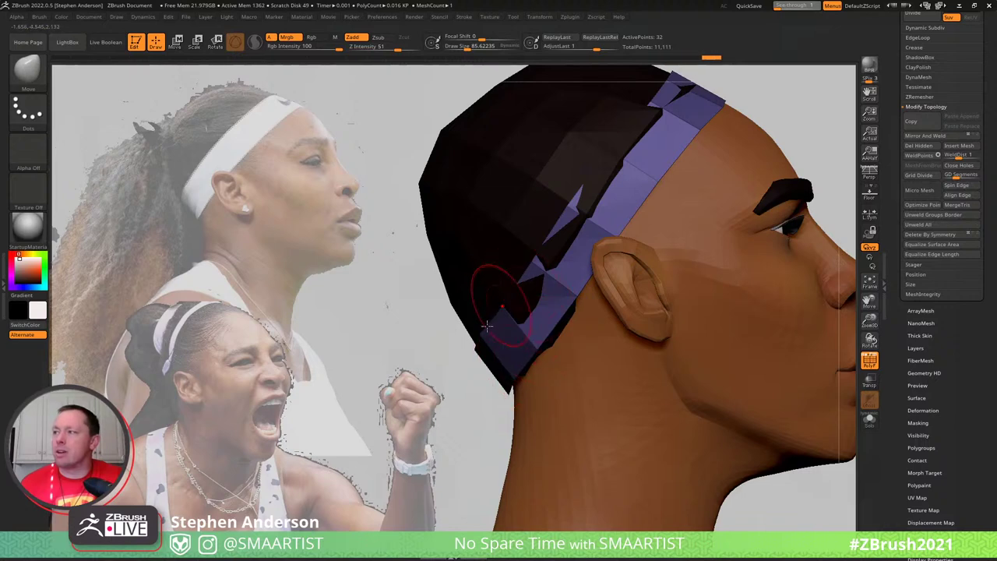
Set the draw size to about 169 and reshape the headband's lower rear edge along the nape
key("s")
left_click_drag(487, 333, 494, 335)
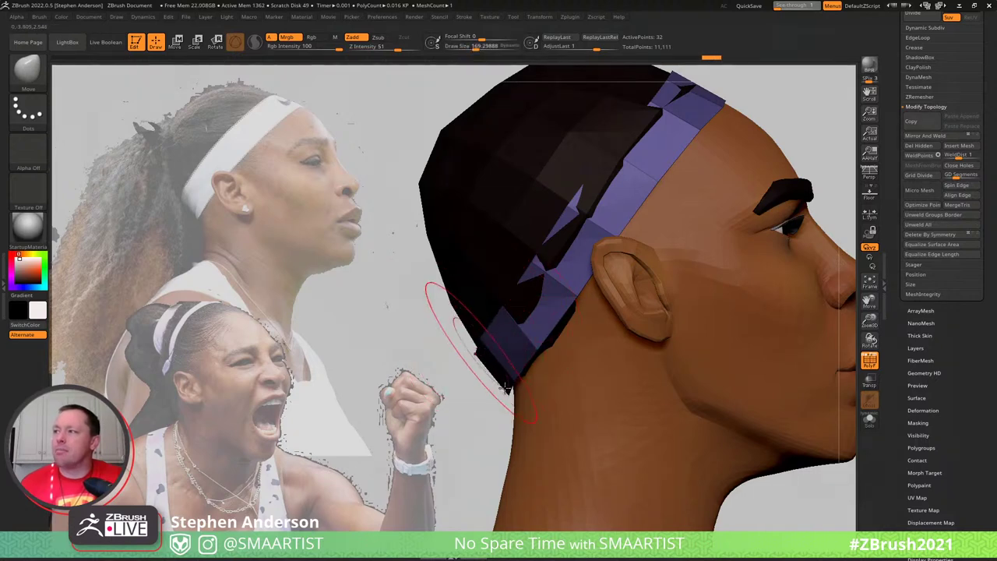
left_click_drag(505, 380, 510, 376)
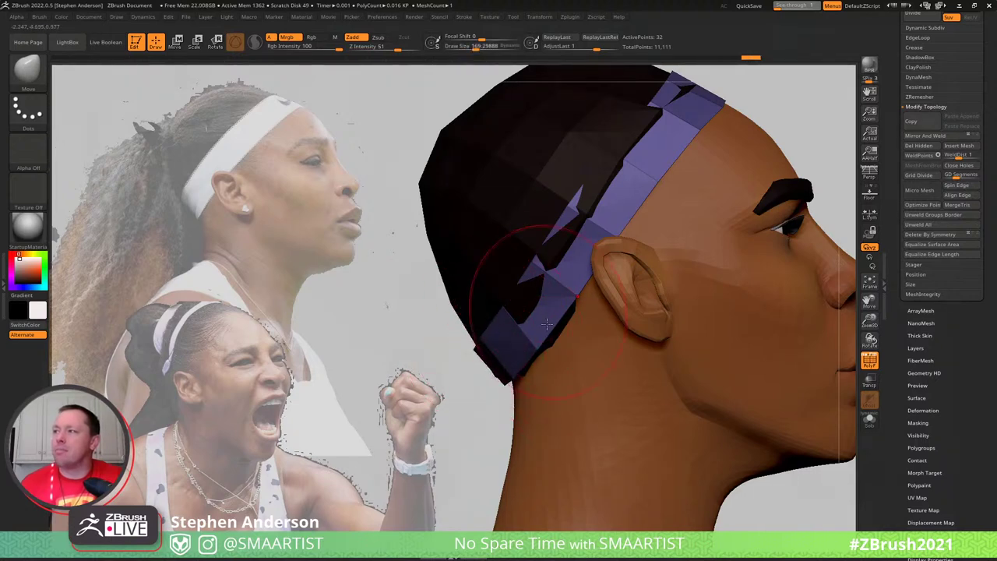
left_click_drag(548, 302, 533, 306)
mouse_move(506, 318)
right_mouse_down()
mouse_move(583, 318)
mouse_move(591, 301)
right_mouse_up()
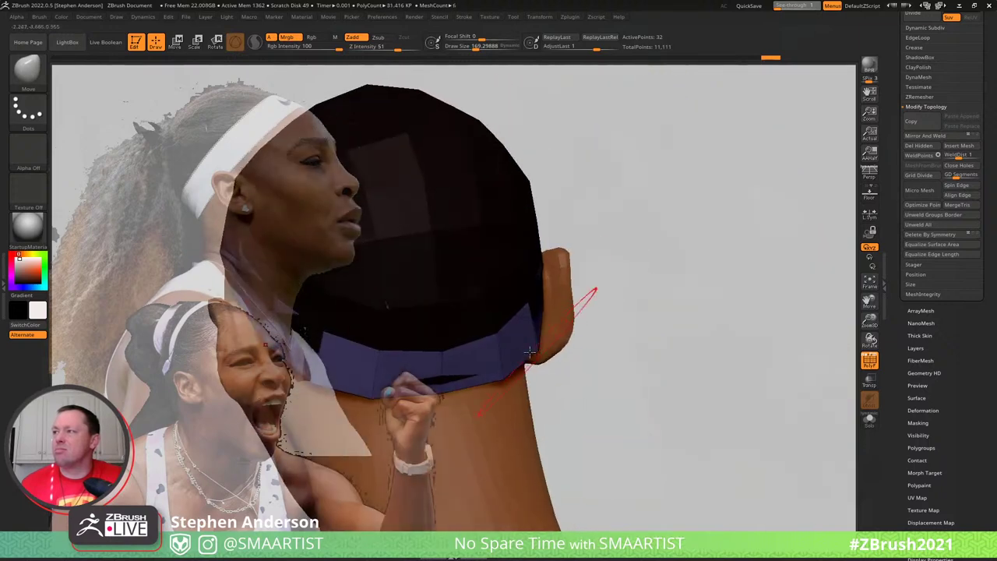
mouse_move(512, 321)
left_mouse_down()
mouse_move(507, 348)
mouse_move(494, 352)
left_mouse_up()
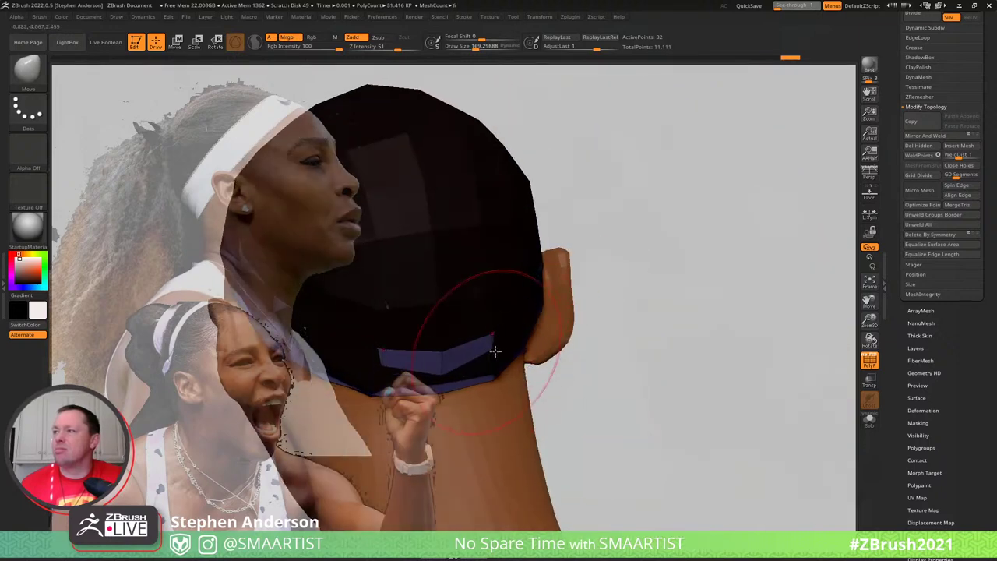
Pull the headband's points behind the ear outward and upward over the hair from rear views
right_click_drag(445, 327, 684, 283)
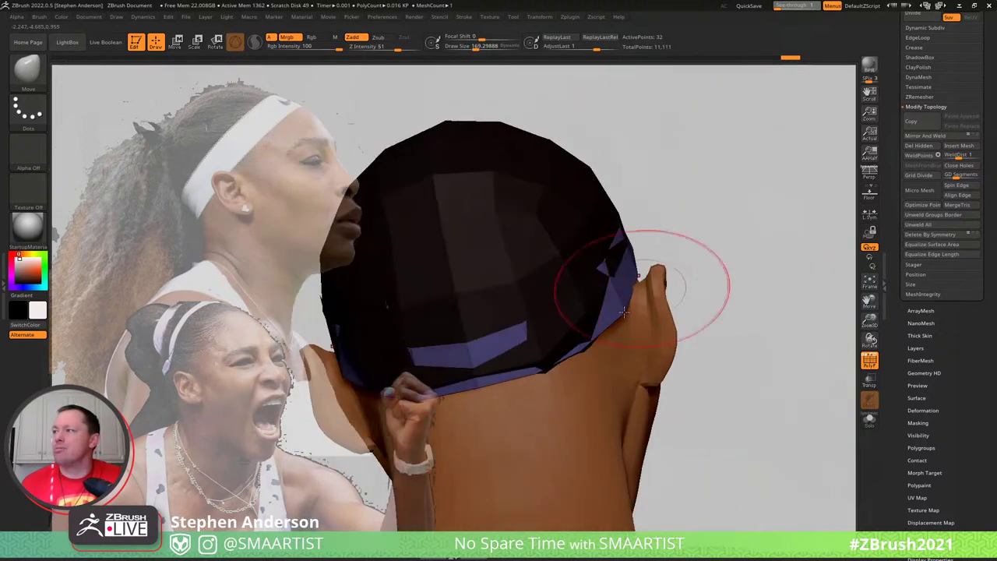
left_click_drag(604, 286, 618, 288)
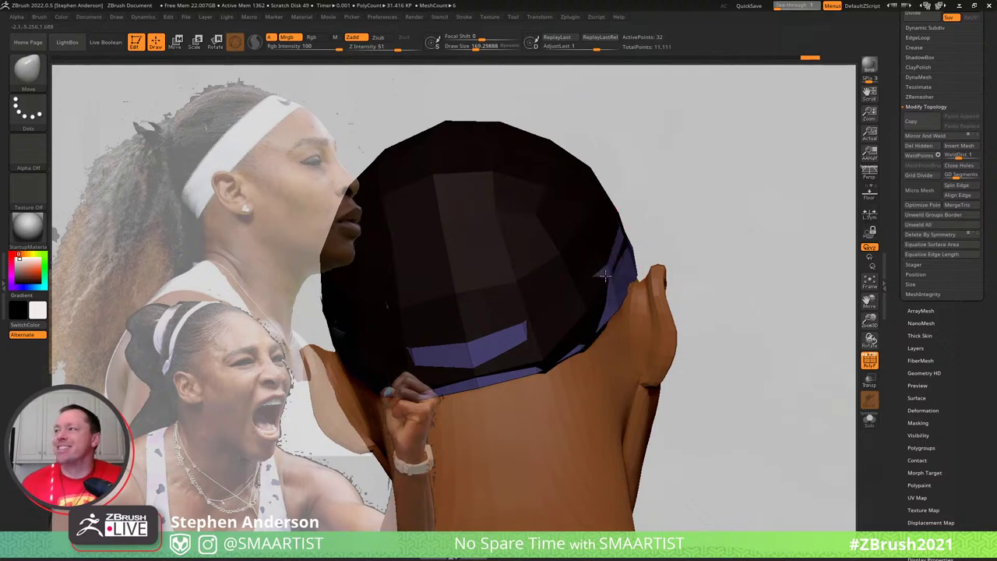
right_click_drag(604, 245, 619, 297)
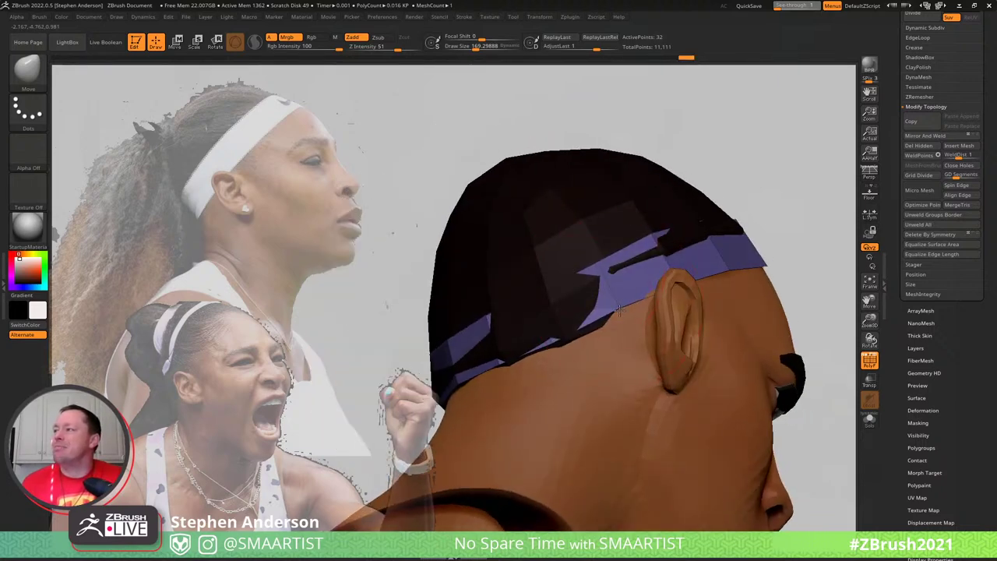
left_click_drag(612, 279, 596, 265)
mouse_move(639, 276)
right_mouse_down()
mouse_move(647, 290)
mouse_move(615, 279)
mouse_move(653, 273)
right_mouse_up()
right_click_drag(718, 271, 590, 223)
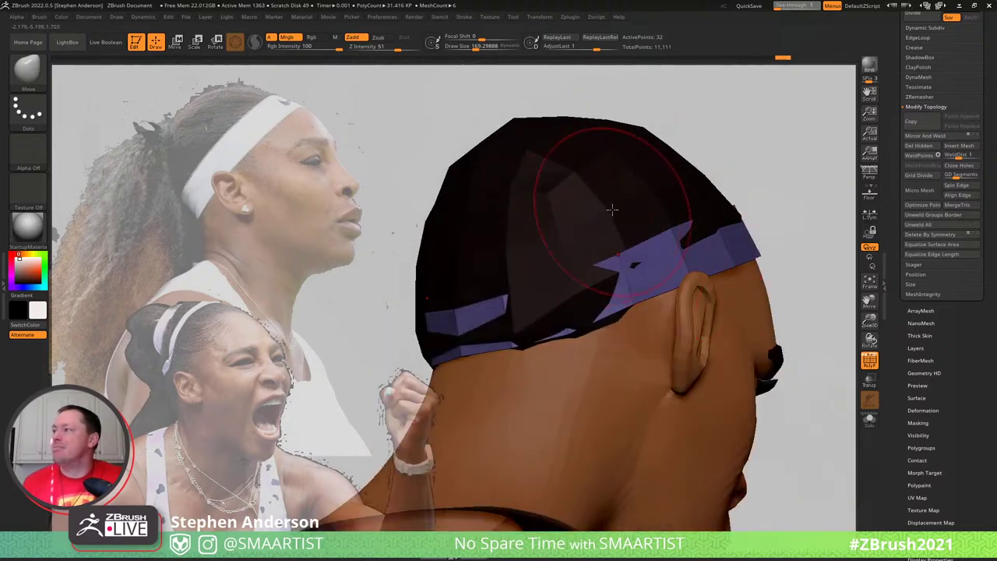
Select the HairBase subtool, subdivide it once and delete its lower subdivision levels
left_click(604, 198, "alt")
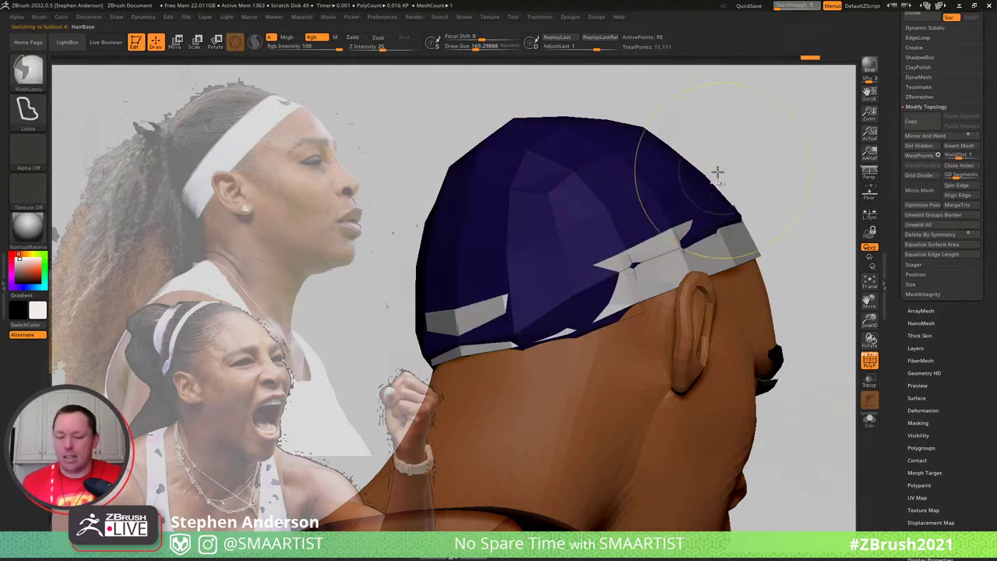
key("ctrl+d")
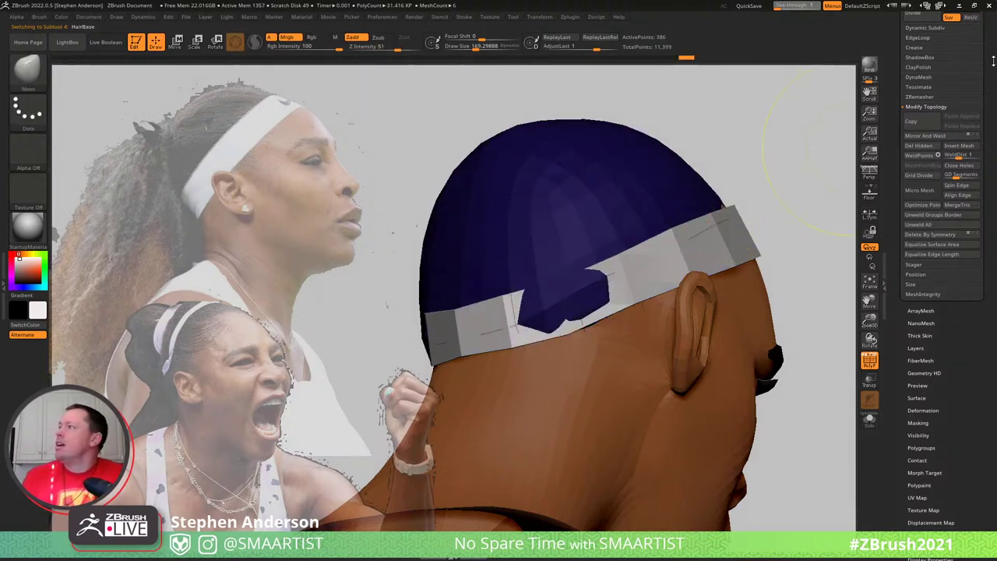
scroll(935, 77, "up", 3)
left_click(917, 69)
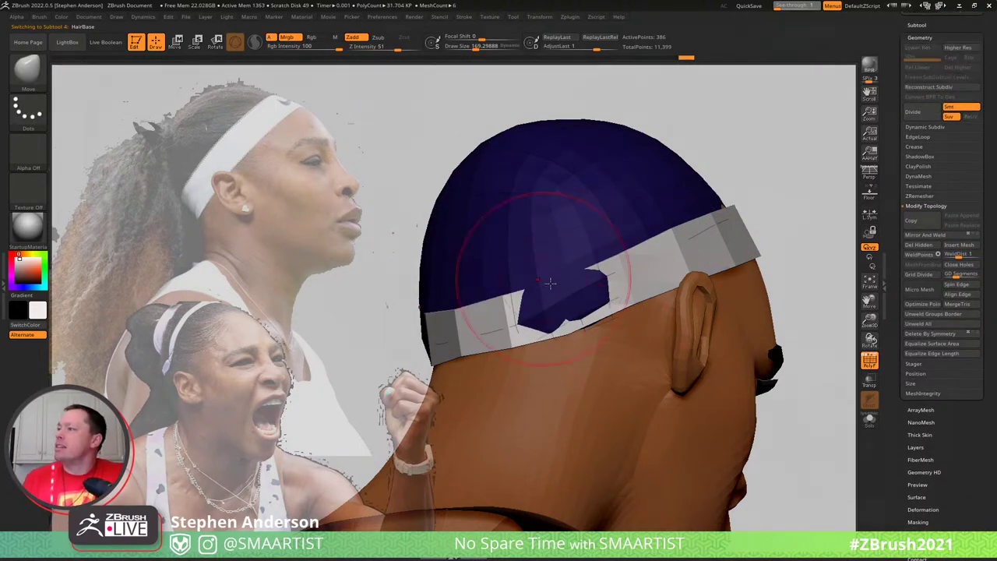
right_click_drag(550, 283, 581, 294)
key("s")
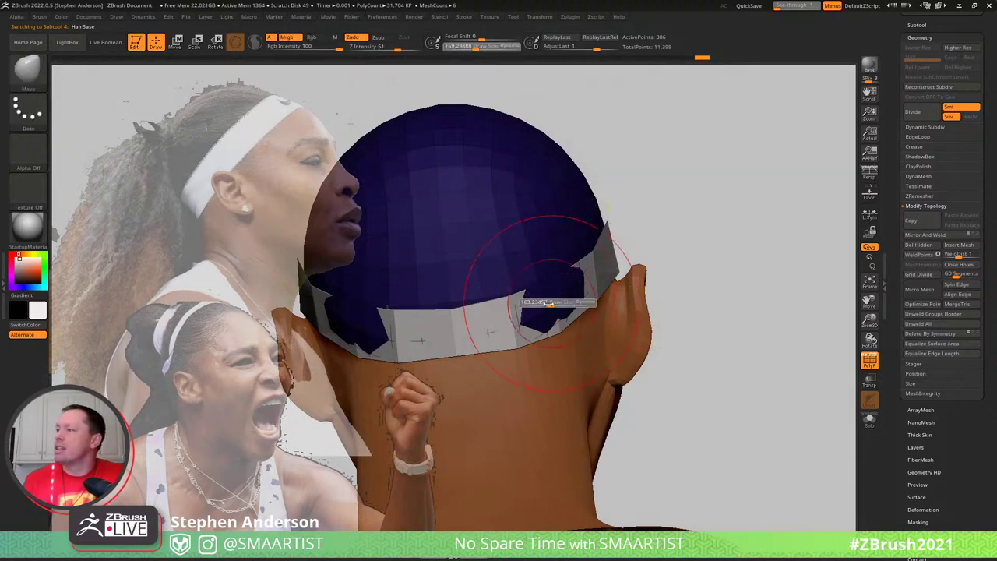
Set the draw size to about 77 and tuck the HairBase under the headband at the nape
mouse_move(555, 304)
left_mouse_down()
mouse_move(528, 308)
mouse_move(568, 279)
mouse_move(557, 288)
left_mouse_up()
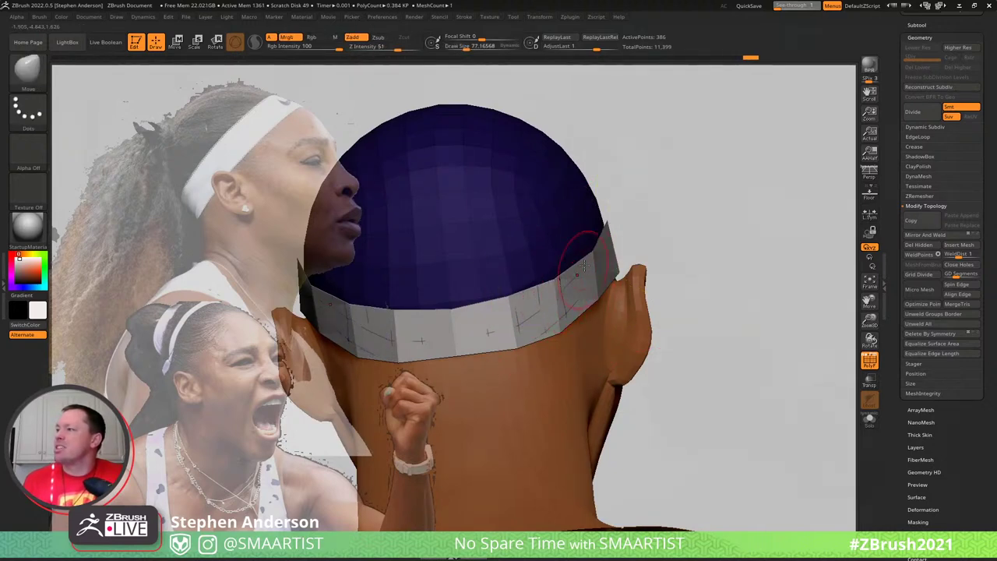
right_click_drag(564, 265, 610, 276)
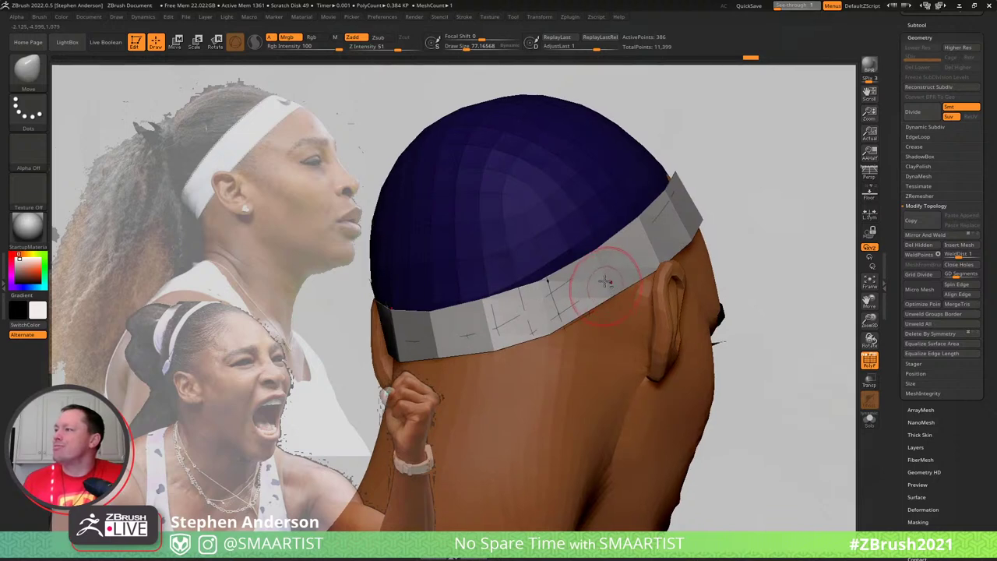
Select the headband subtool and crease its open border edges with a crease tolerance of 180
left_click(606, 288, "alt")
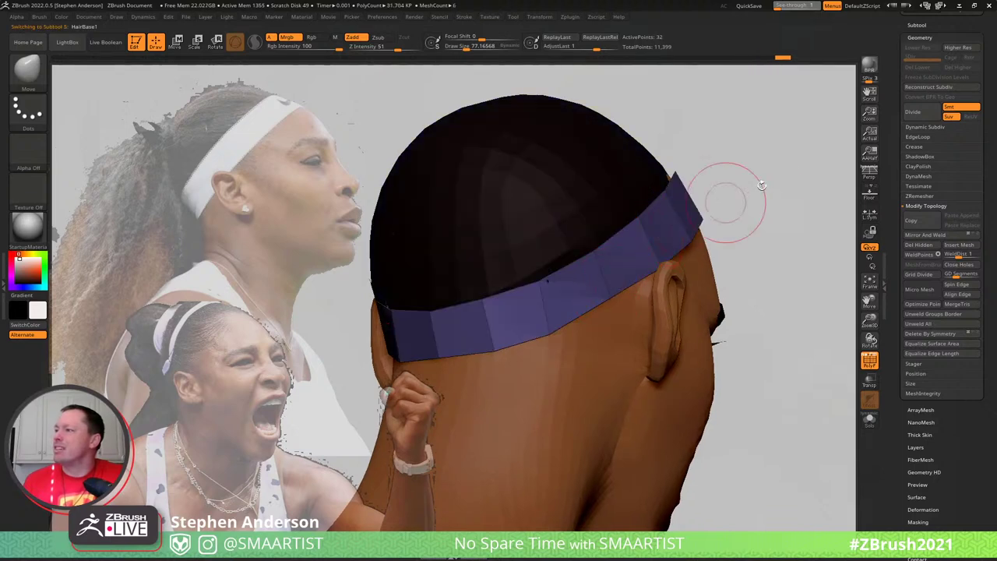
key("ctrl+d")
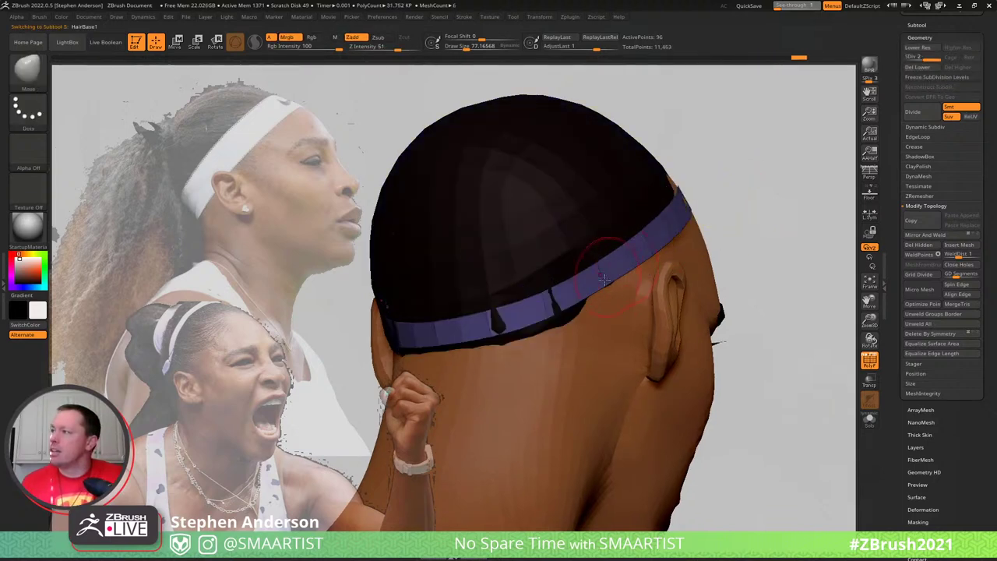
key("shift+d")
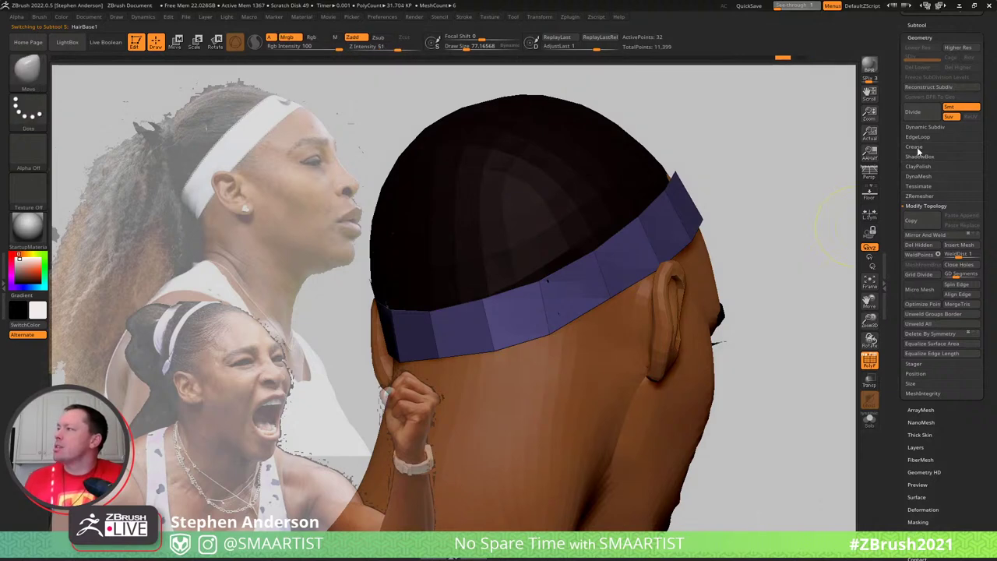
left_click(916, 148)
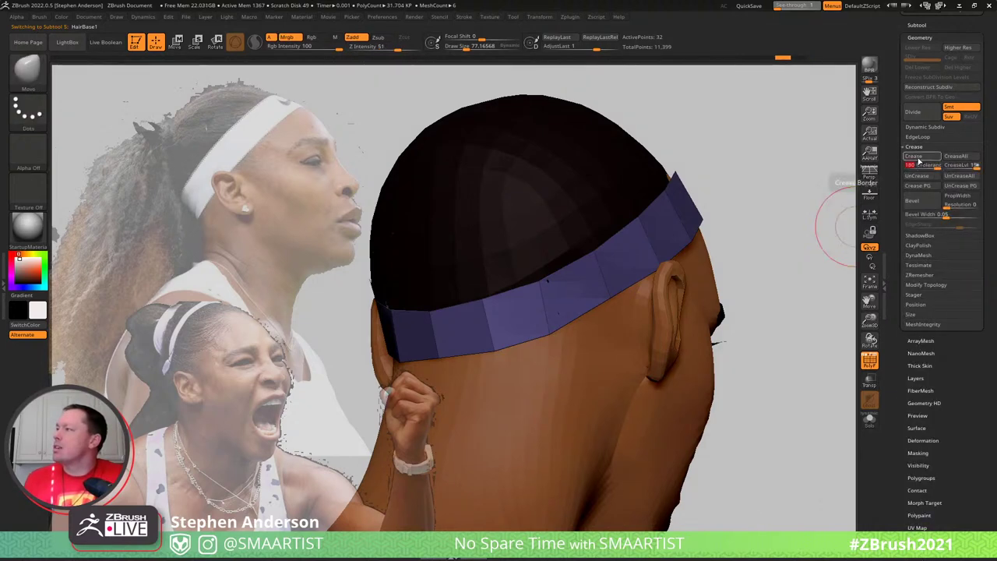
key("ctrl")
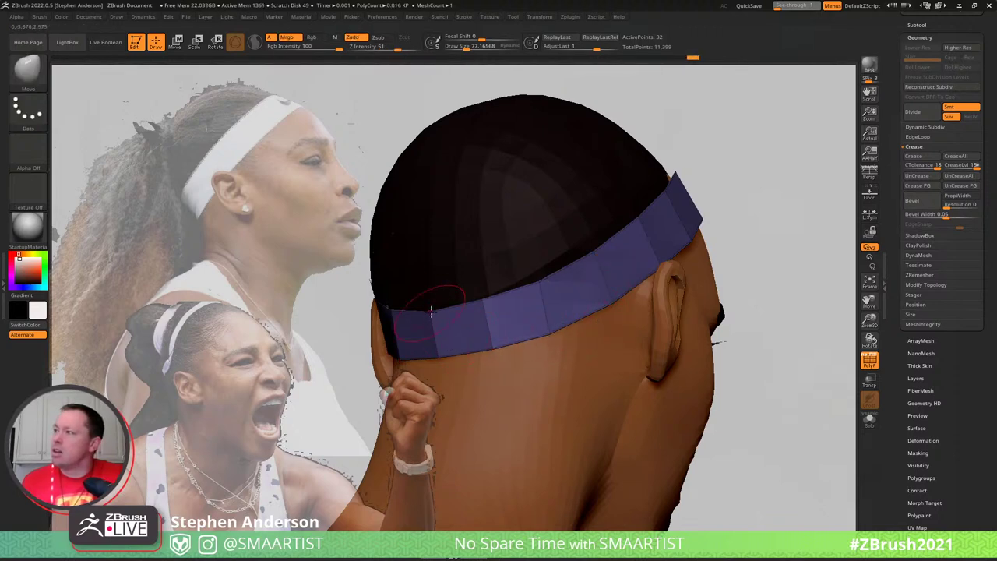
Adjust the headband's upper edge behind the head and around the ear, using a draw size of about 135, and subdivide it once
left_click_drag(498, 297, 530, 279)
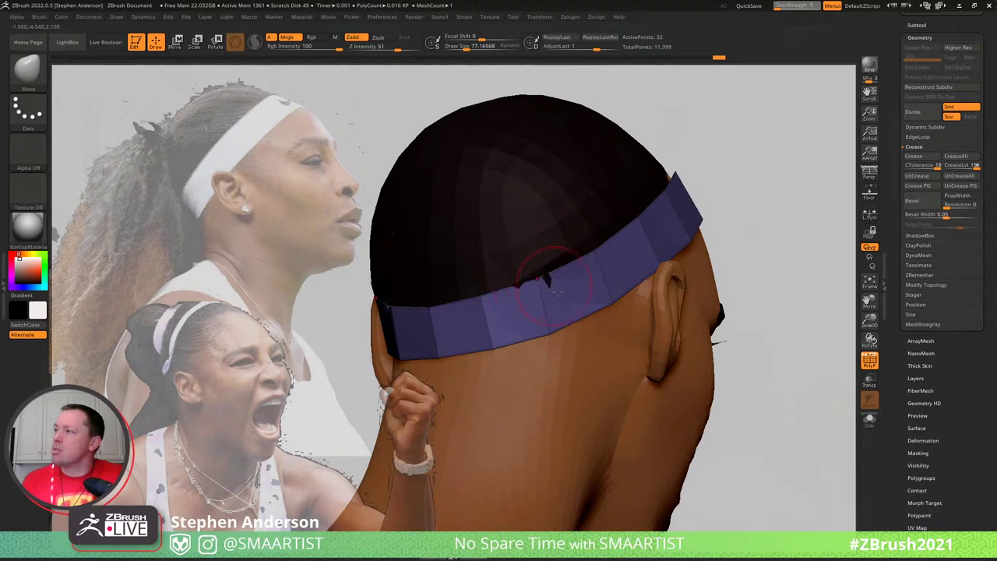
left_click_drag(632, 253, 633, 241)
right_click_drag(633, 242, 502, 226)
left_click_drag(655, 236, 661, 237)
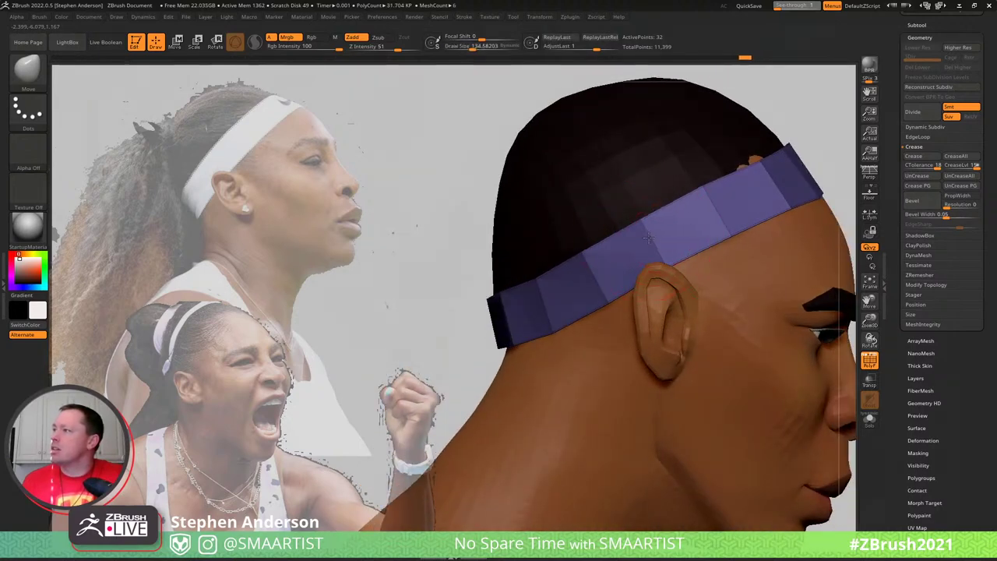
right_click_drag(715, 237, 635, 265)
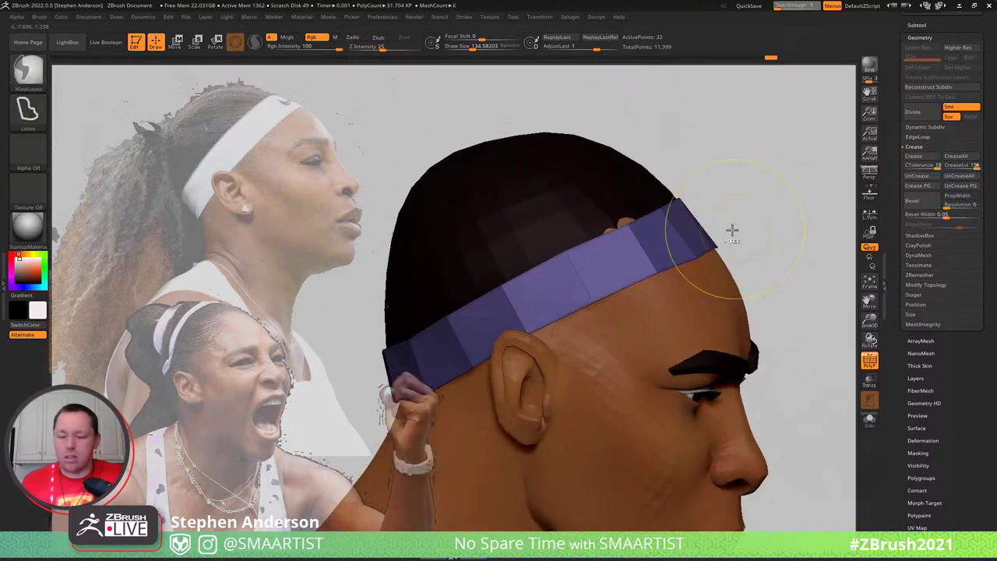
key("ctrl+d")
right_click_drag(734, 229, 599, 216)
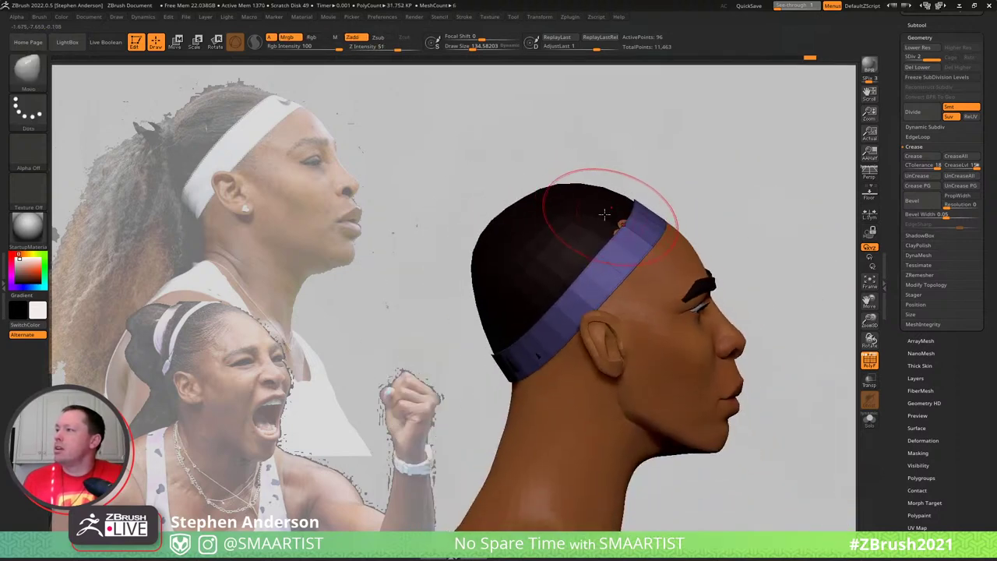
Pull the HairBase out over the skin showing beside the headband, hide the polyframe and set the draw size to about 69
left_click(601, 209, "alt")
left_click_drag(626, 229, 644, 221)
key("shift+f")
mouse_move(782, 211)
right_mouse_down("ctrl")
mouse_move(730, 205)
mouse_move(802, 218)
right_mouse_up("ctrl")
key("s")
left_click_drag(560, 318, 544, 318)
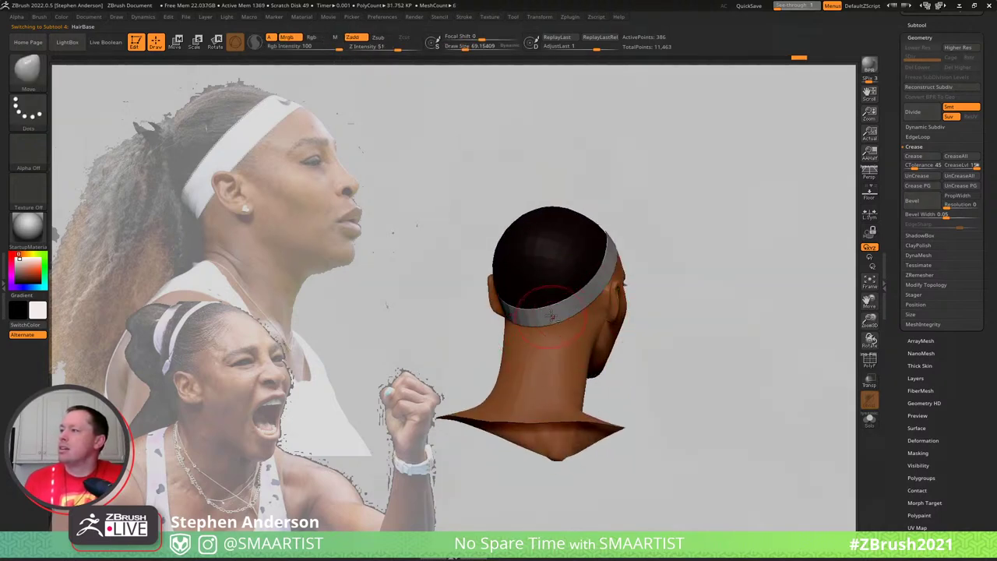
Select the EyeLashes subtool and fill it with the very dark brown colour of RGB 19, 9, 6
right_click_drag(552, 318, 794, 315)
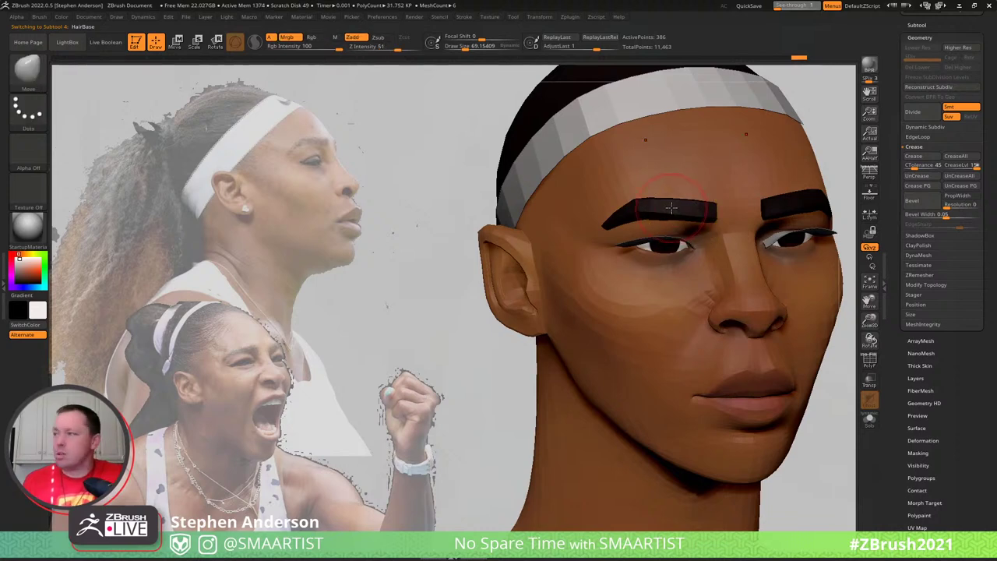
mouse_move(788, 195)
right_mouse_down()
mouse_move(792, 167)
mouse_move(796, 191)
right_mouse_up()
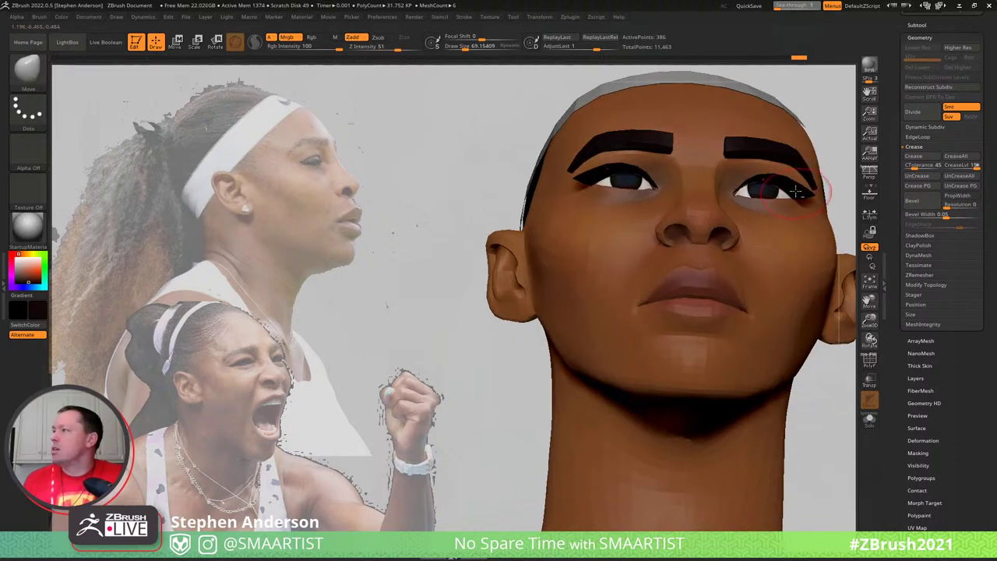
left_click(795, 189, "alt")
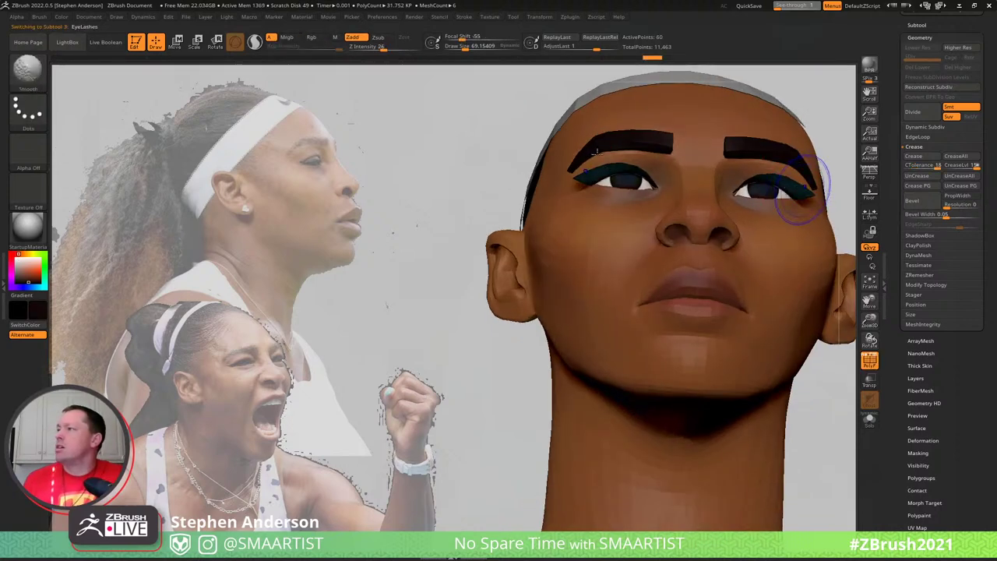
left_click(61, 16)
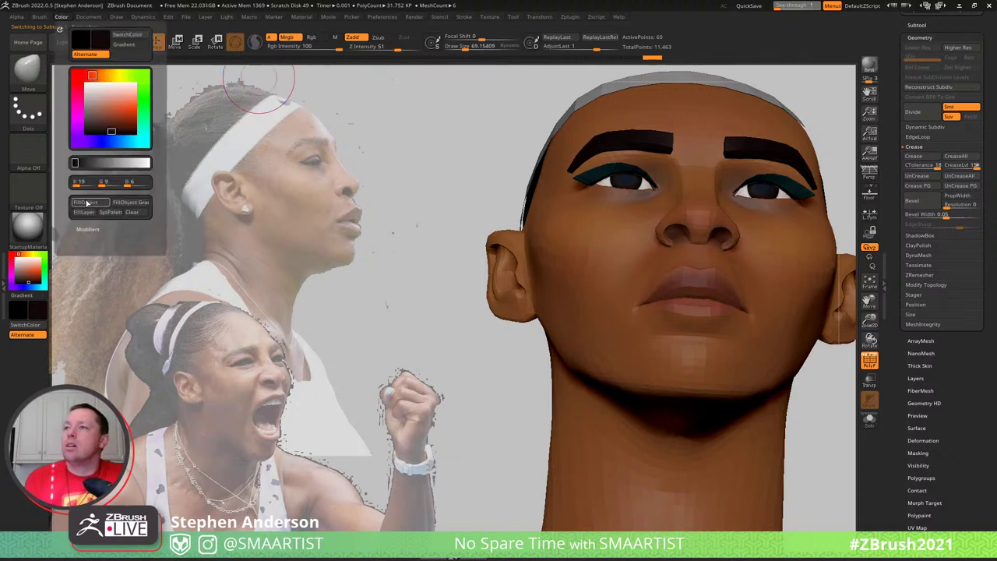
right_click_drag(821, 147, 652, 195, "alt")
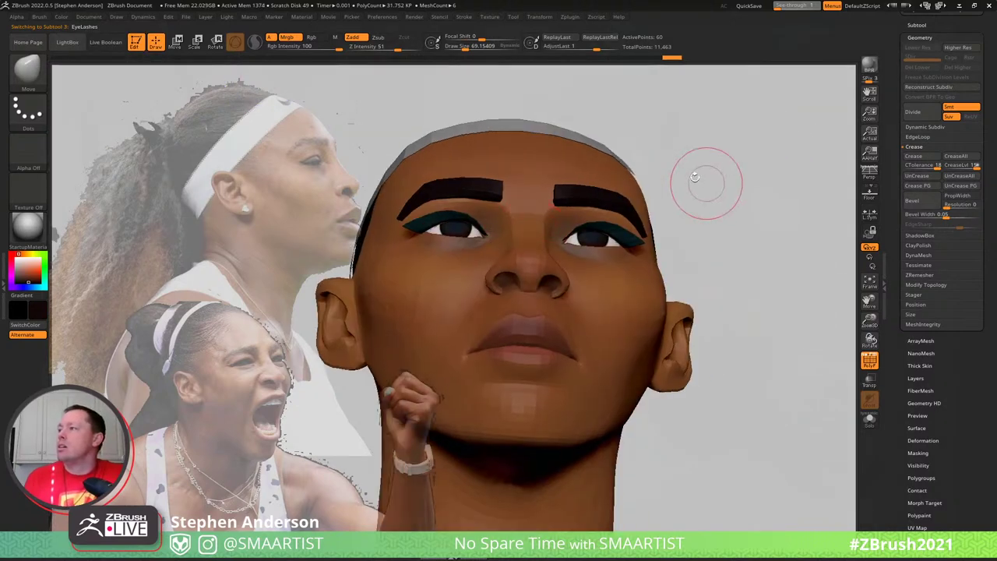
key("shift+f")
mouse_move(693, 164)
right_mouse_down()
mouse_move(699, 178)
mouse_move(655, 160)
mouse_move(637, 182)
mouse_move(712, 201)
right_mouse_up()
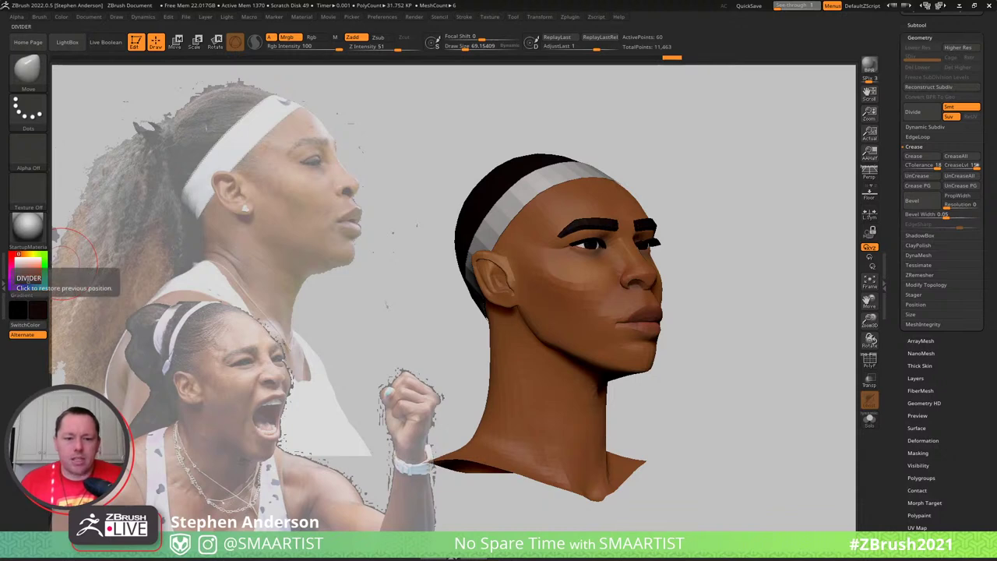
Switch to the web browser, load artstation.com in a new tab and open the tiger artwork in a background tab
key("alt+Tab")
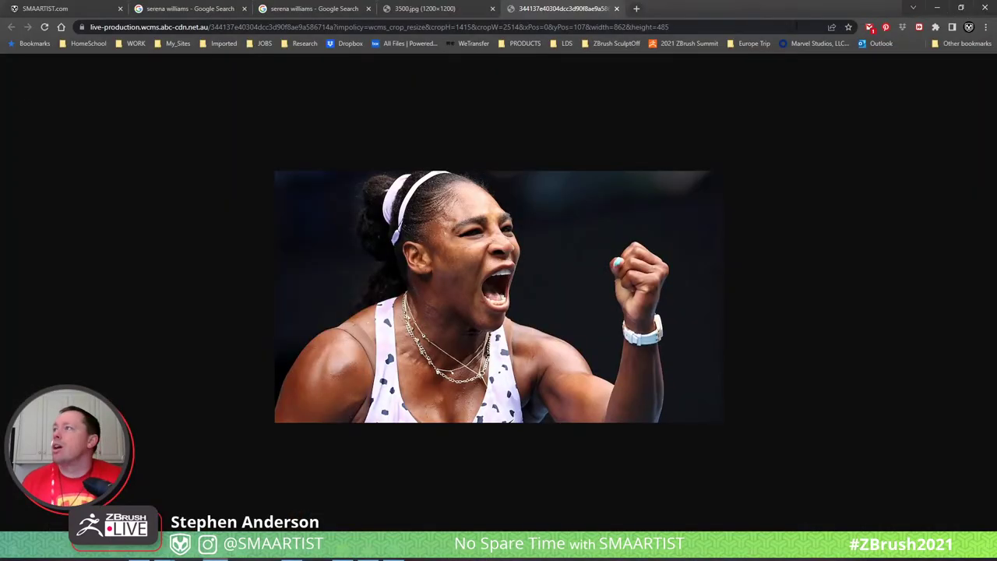
left_click(638, 9)
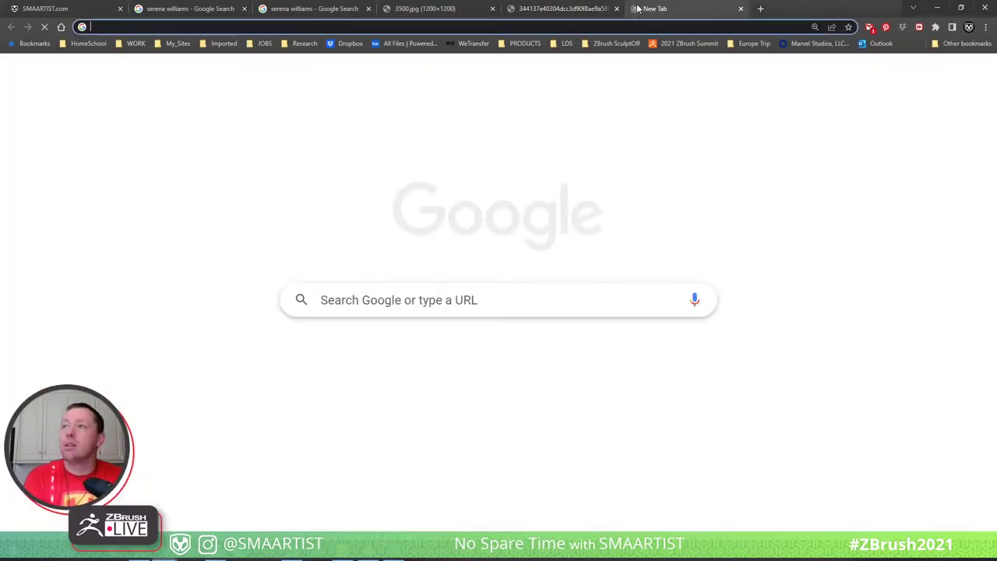
type("artstation.com")
key("Return")
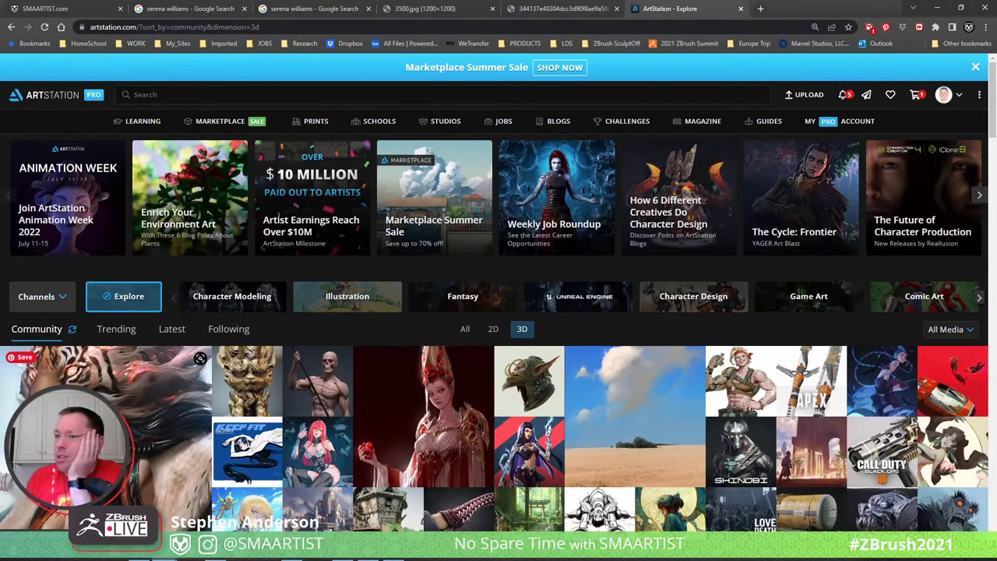
middle_click(86, 448)
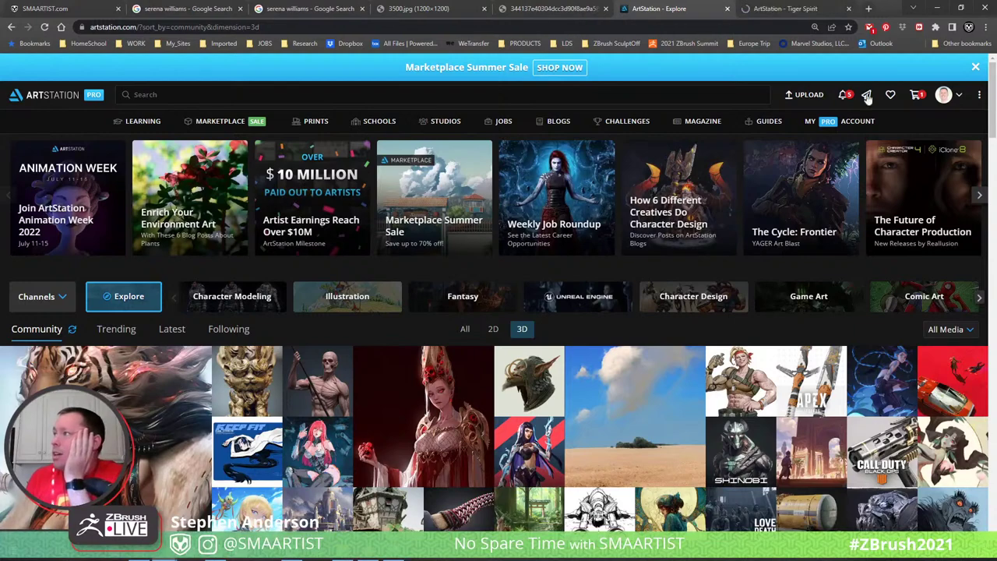
Open the account's own ArtStation profile and its Character portfolio album
left_click(947, 94)
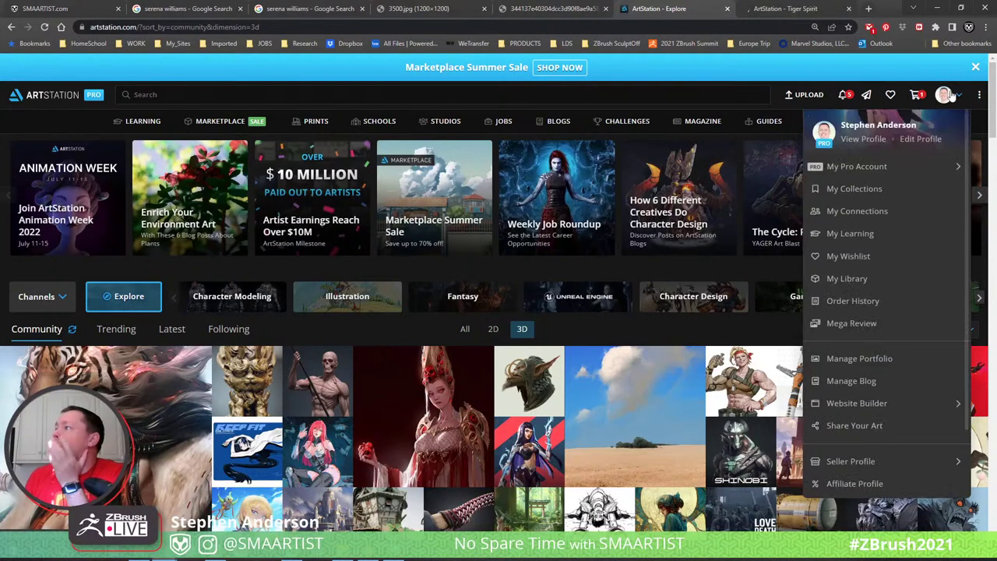
left_click(868, 140)
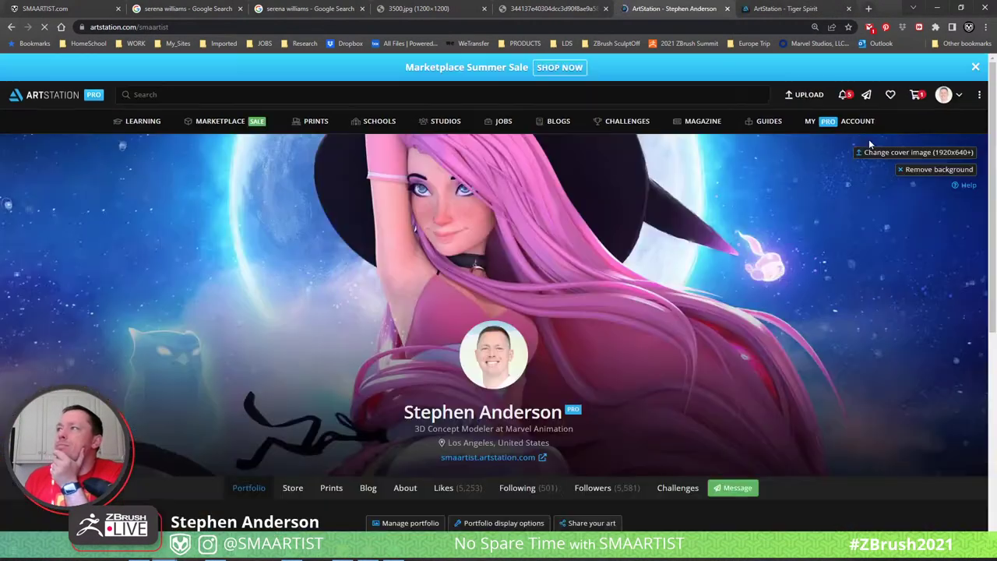
scroll(372, 415, "down", 2)
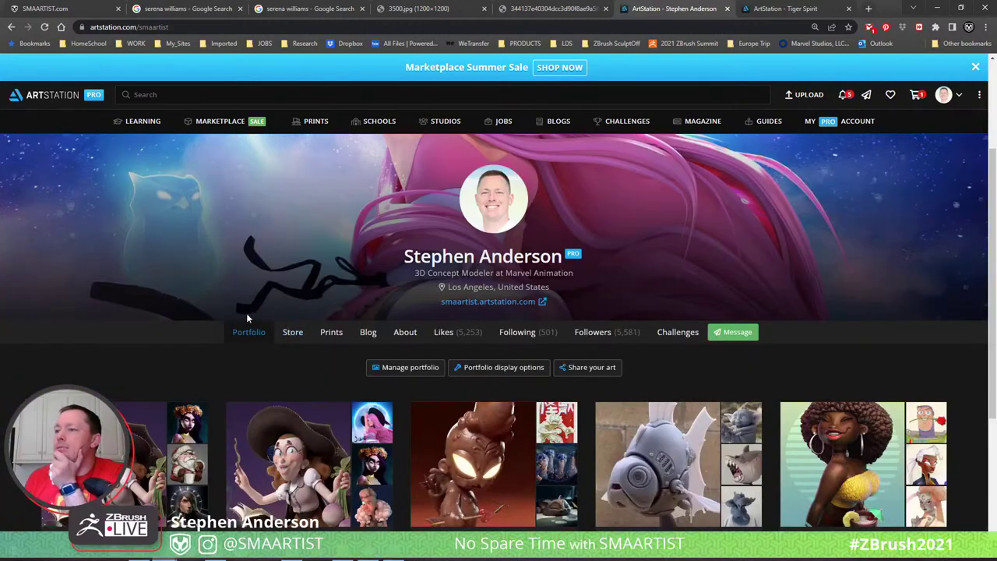
scroll(247, 313, "down", 2)
scroll(246, 318, "down", 1)
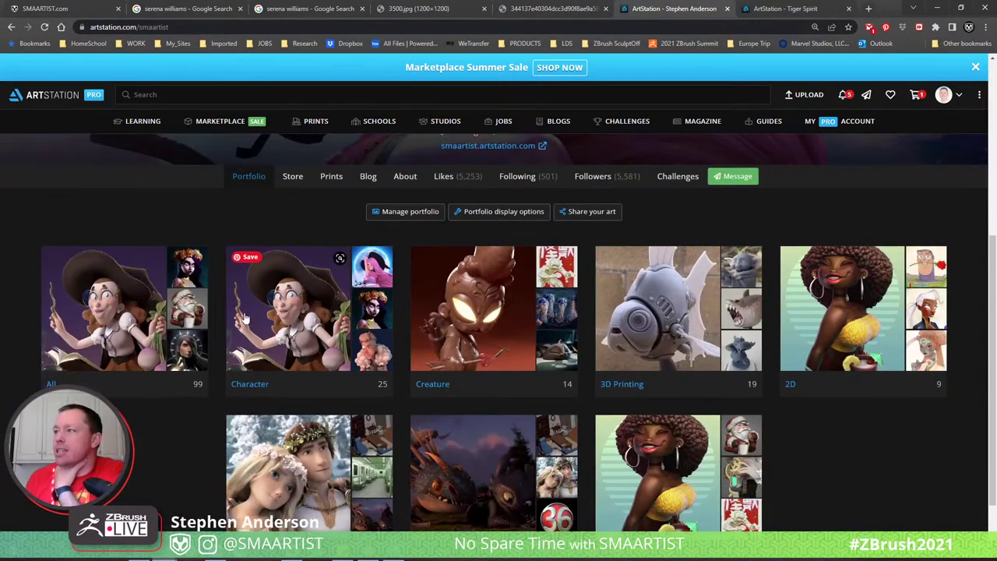
left_click(296, 324)
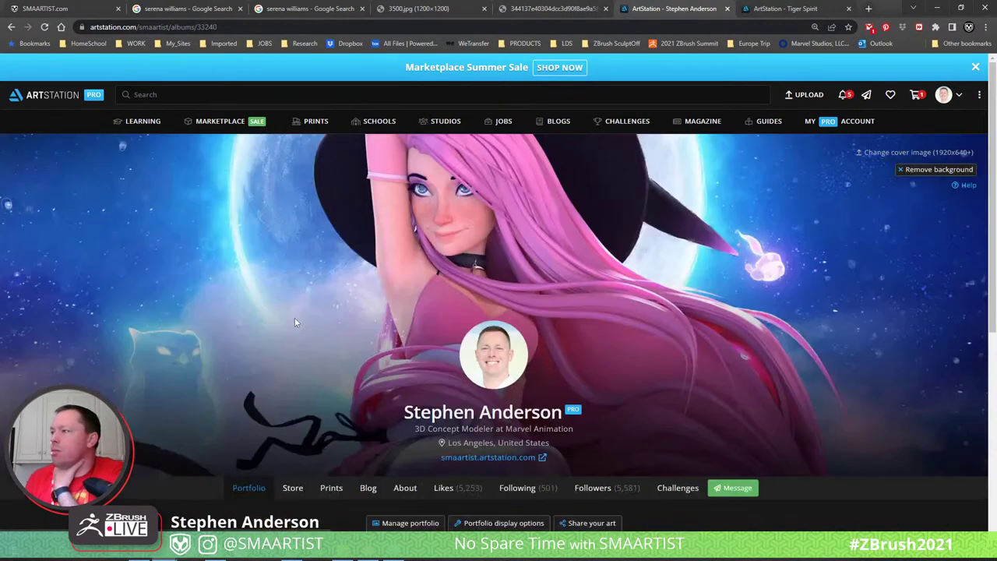
Find the artwork "Kobe - A Tribute" in the Character album, open it and examine its renders
scroll(303, 326, "down", 2)
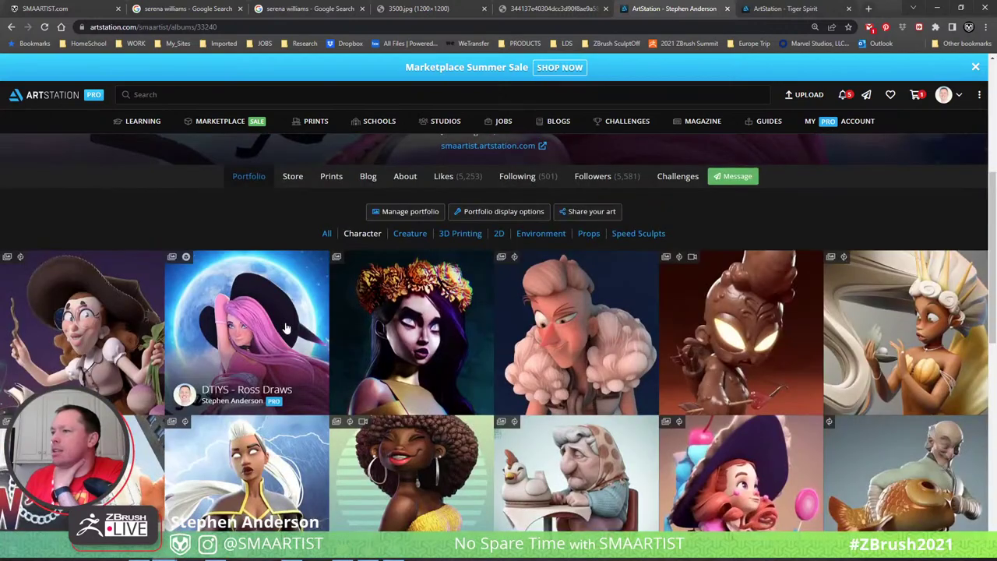
scroll(285, 328, "down", 4)
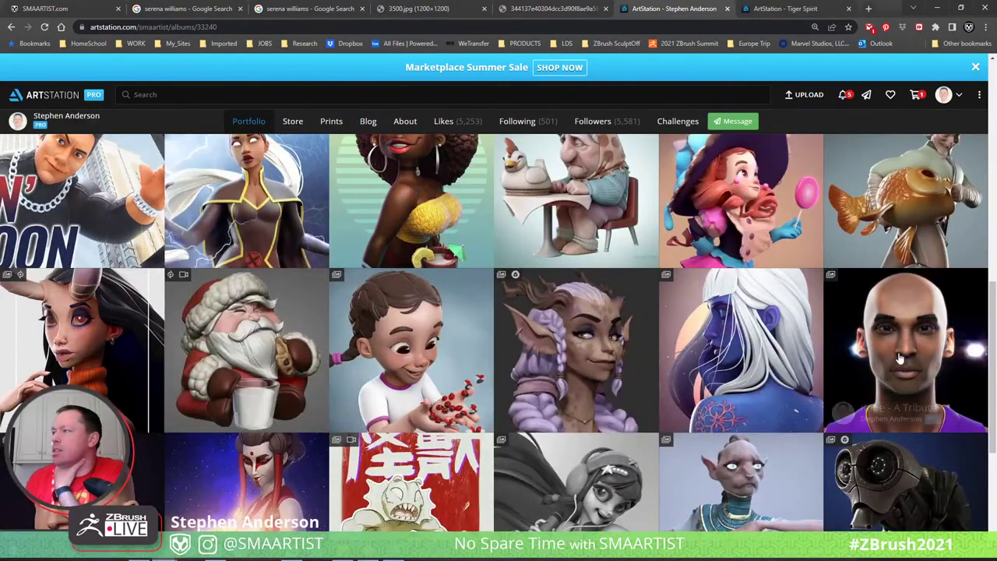
left_click(899, 358)
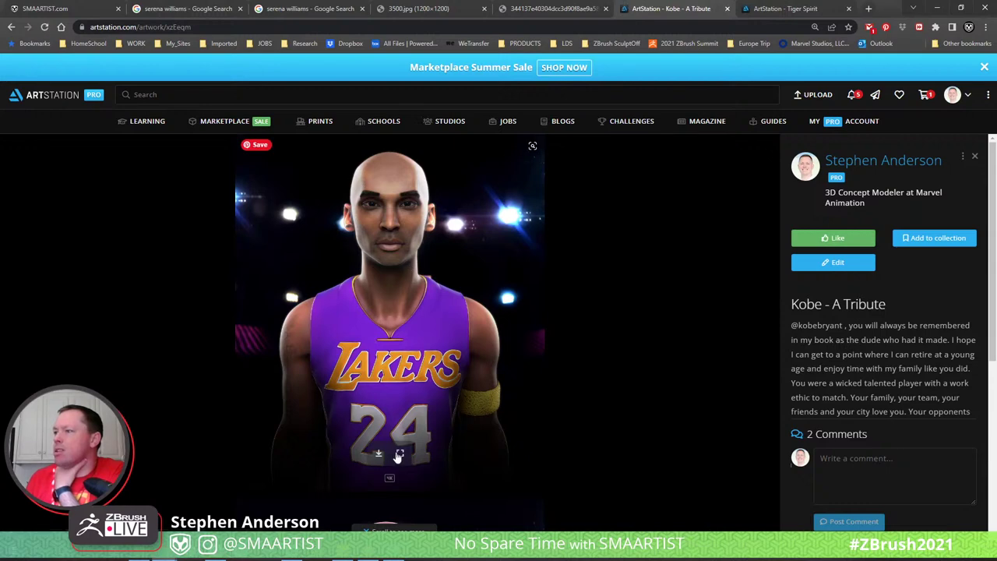
scroll(472, 389, "down", 4)
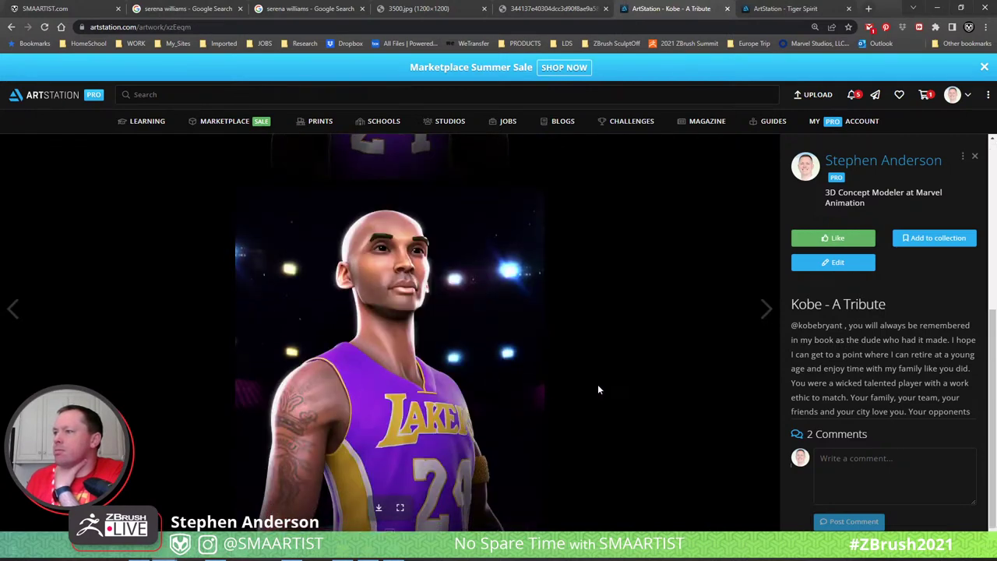
scroll(598, 384, "down", 5)
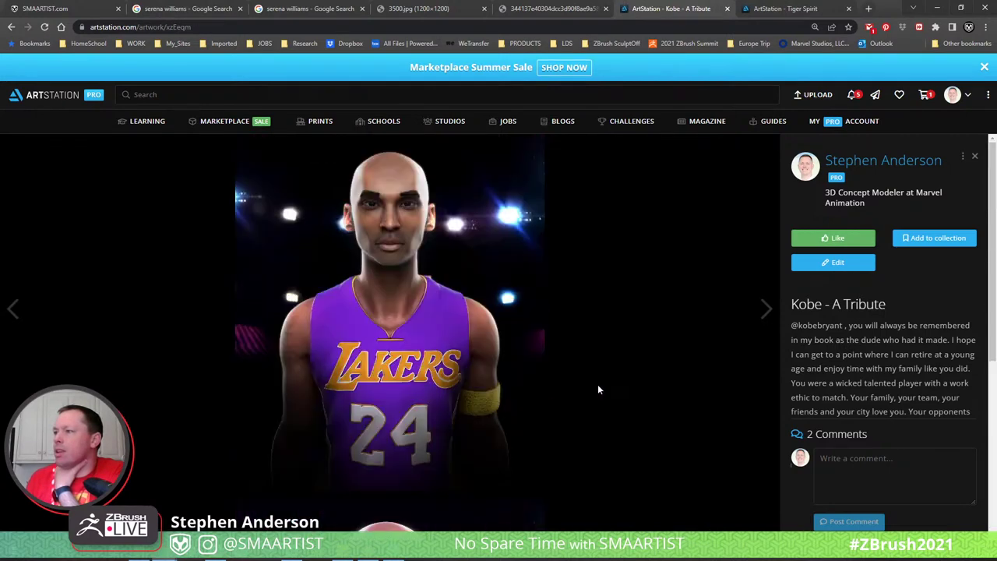
Switch back to ZBrush and examine the head with its headband from side and three-quarter angles
left_click(936, 6)
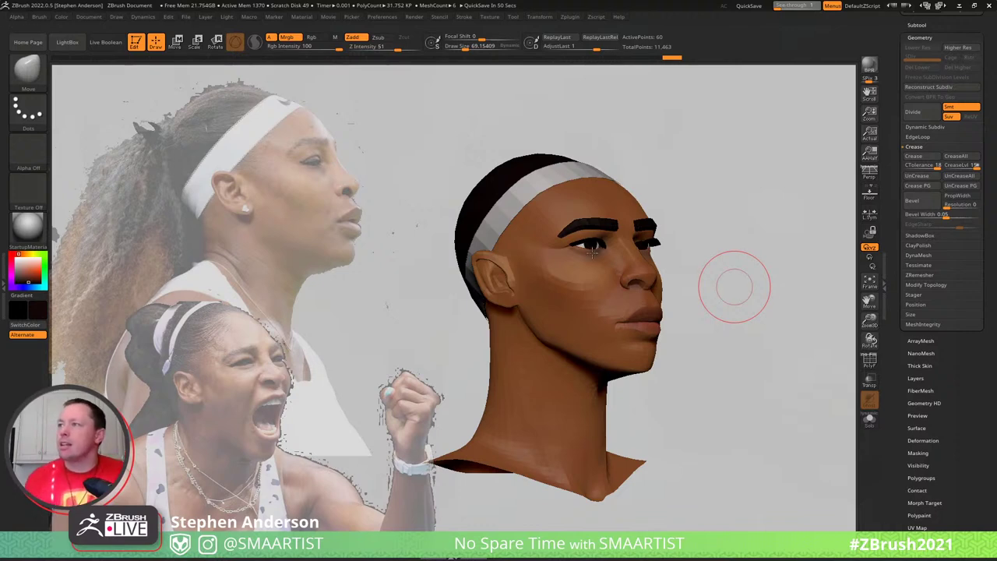
left_click_drag(757, 291, 774, 296)
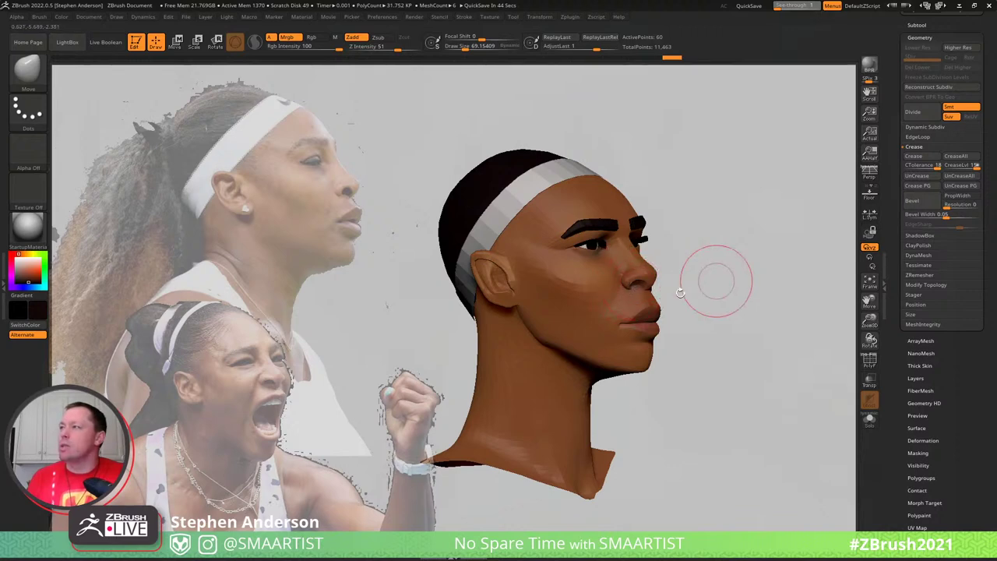
left_click_drag(679, 296, 639, 289)
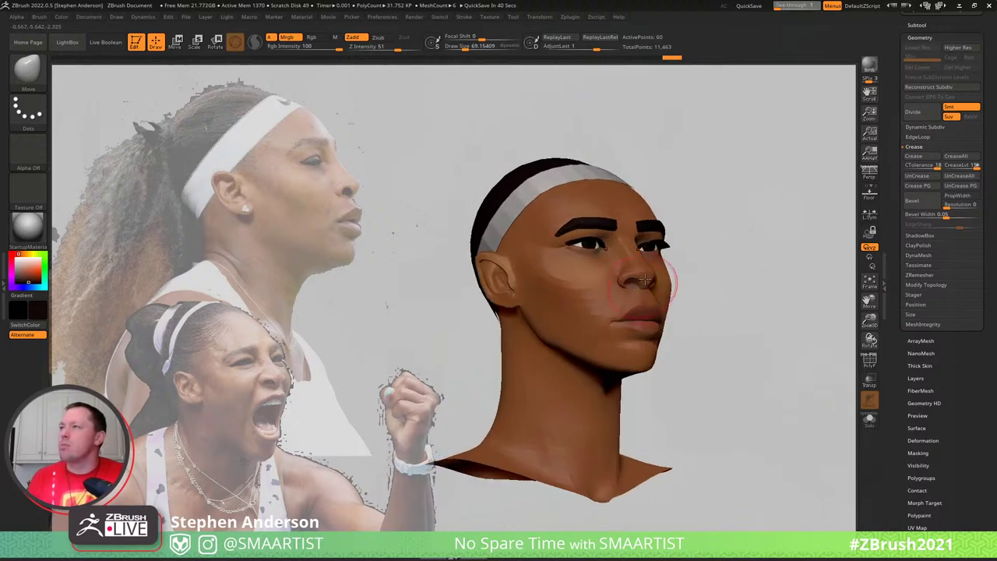
Make the head the active subtool and adjust the nostril area with the Move brush, ending at a draw size of about 65
right_click_drag(688, 325, 698, 342, "ctrl")
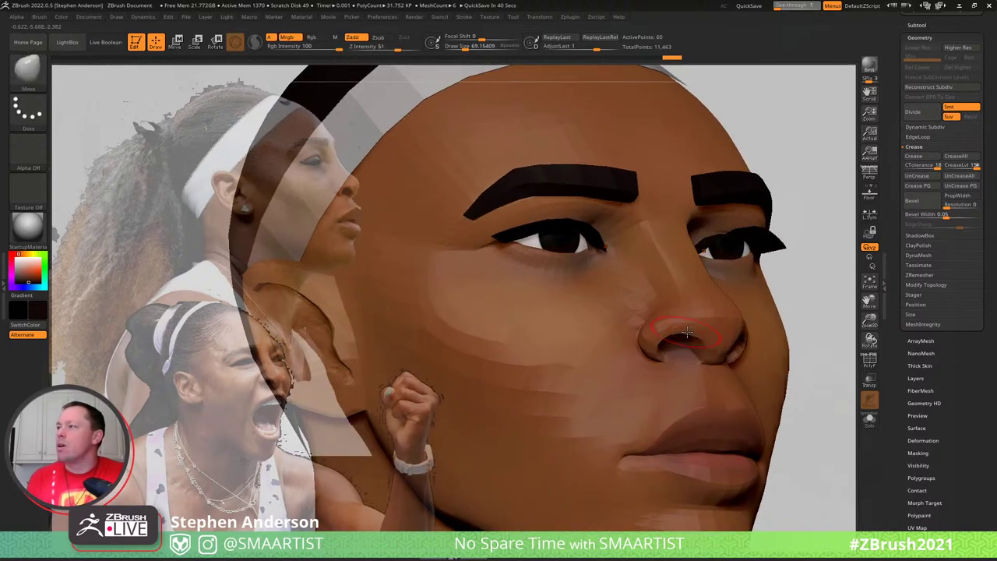
key("s")
left_click_drag(688, 332, 682, 332)
left_click(686, 331, "alt")
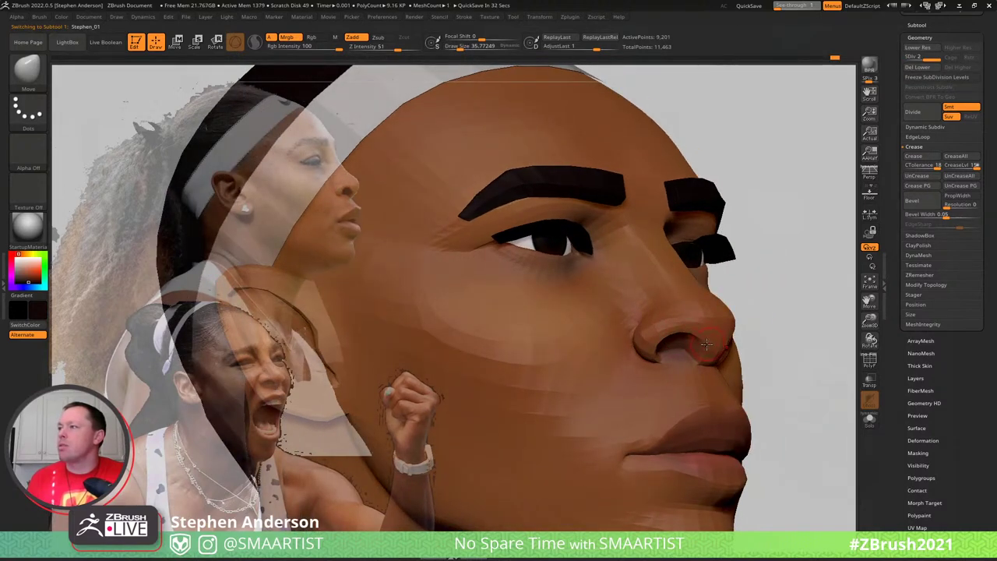
right_click_drag(754, 324, 703, 364, "ctrl")
key("s")
left_click_drag(685, 331, 692, 336)
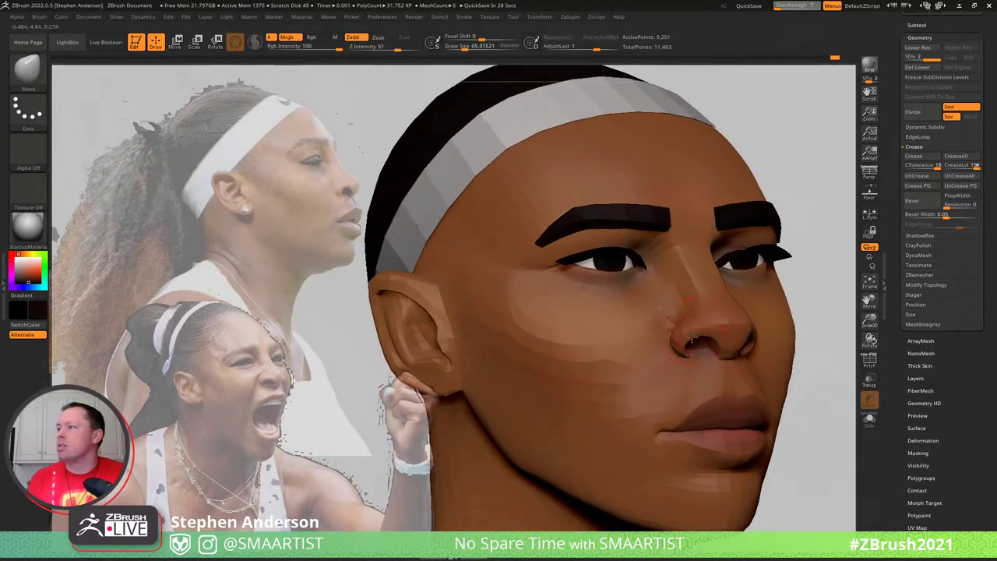
Refine the side of the nose around the nostril wing with the Move brush, working from three-quarter and profile angles
scroll(683, 330, "down", 5)
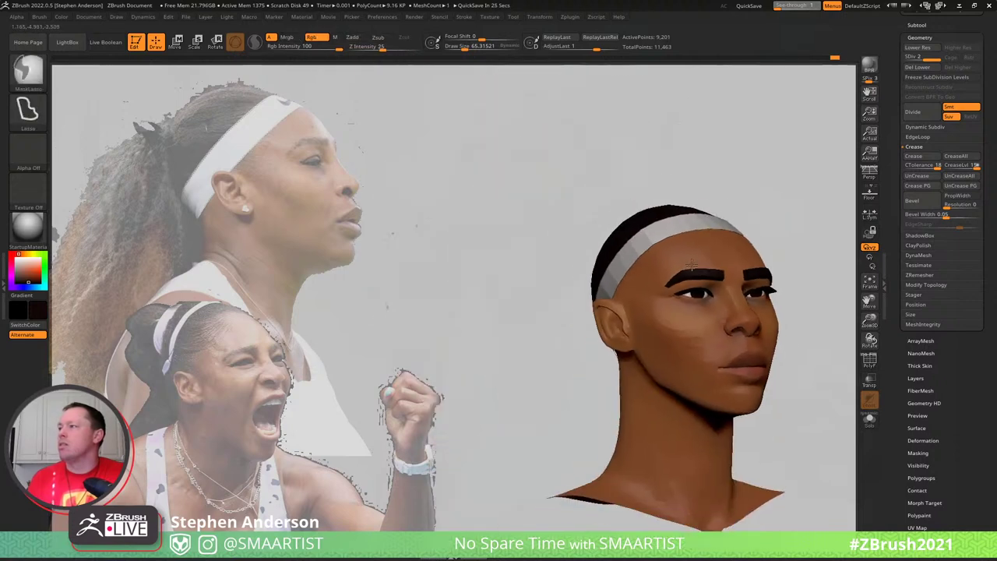
left_click_drag(812, 278, 731, 294)
scroll(597, 336, "up", 5)
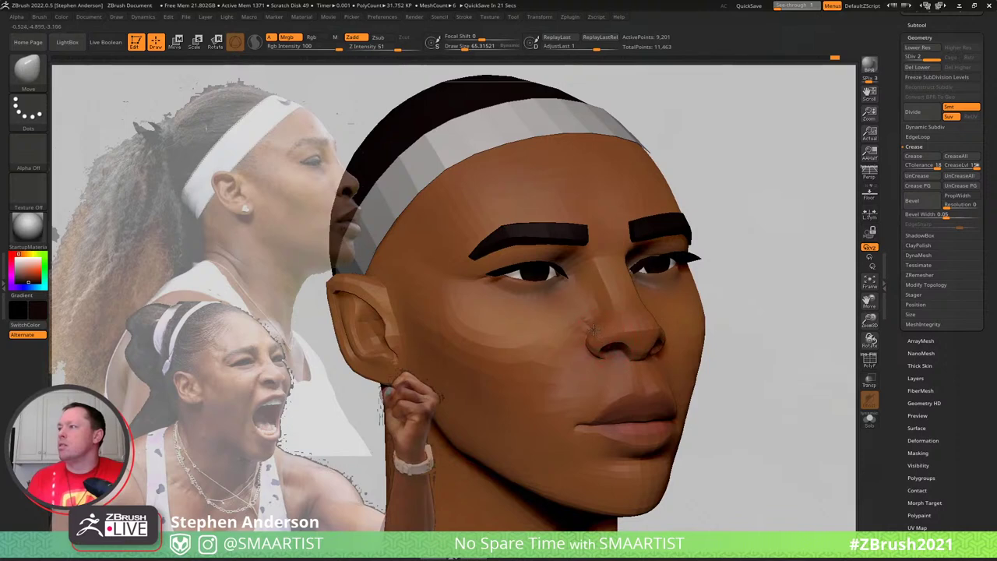
left_click_drag(595, 331, 599, 321)
mouse_move(609, 310)
right_mouse_down()
mouse_move(562, 312)
mouse_move(610, 314)
mouse_move(642, 292)
mouse_move(602, 310)
right_mouse_up()
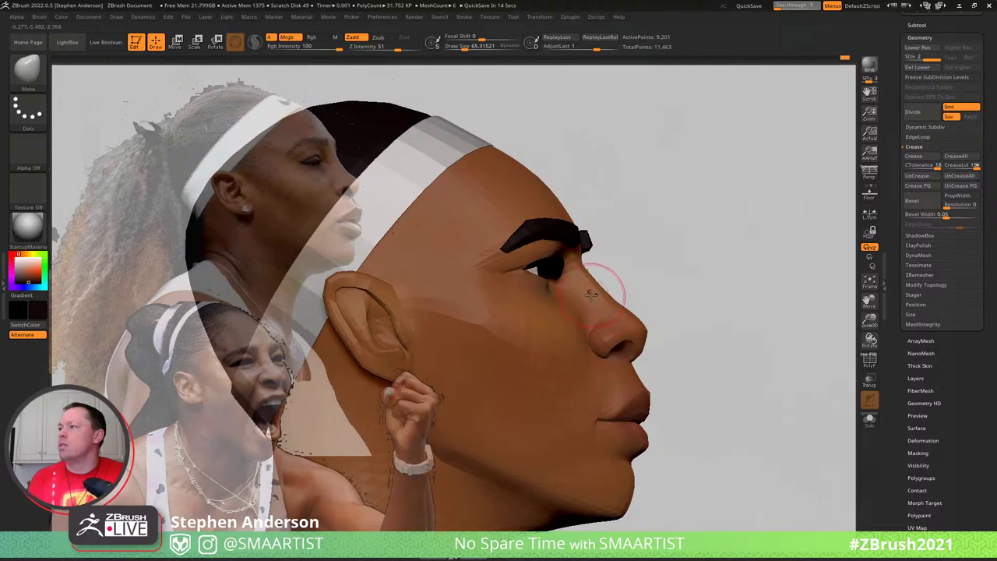
Examine the head from several angles, then browse the reference photos in the image viewer for the hair and headband, and return to ZBrush
mouse_move(620, 274)
right_mouse_down()
mouse_move(679, 232)
mouse_move(775, 237)
mouse_move(745, 242)
mouse_move(764, 252)
mouse_move(763, 269)
right_mouse_up()
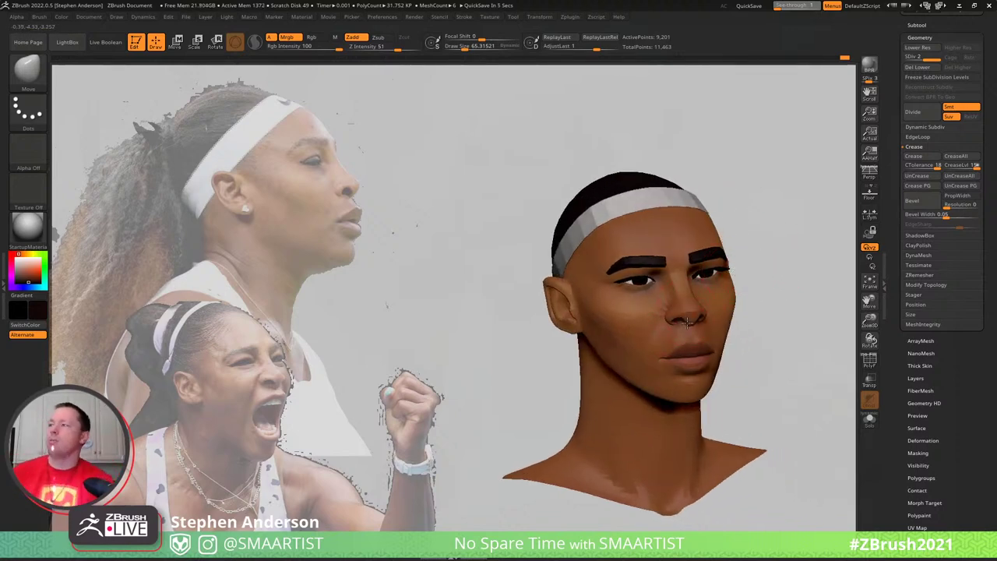
right_click_drag(687, 323, 707, 326)
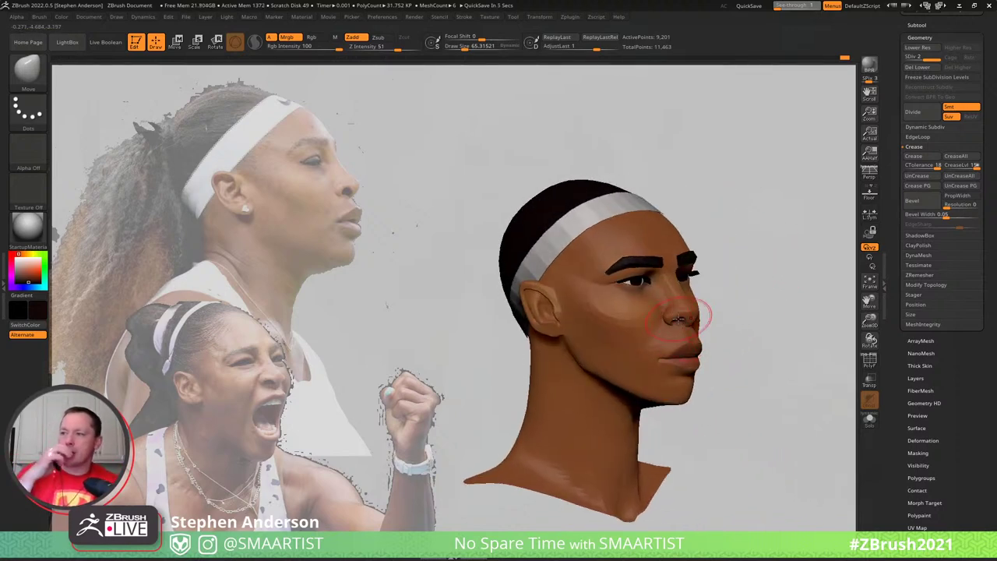
right_click_drag(573, 221, 522, 215)
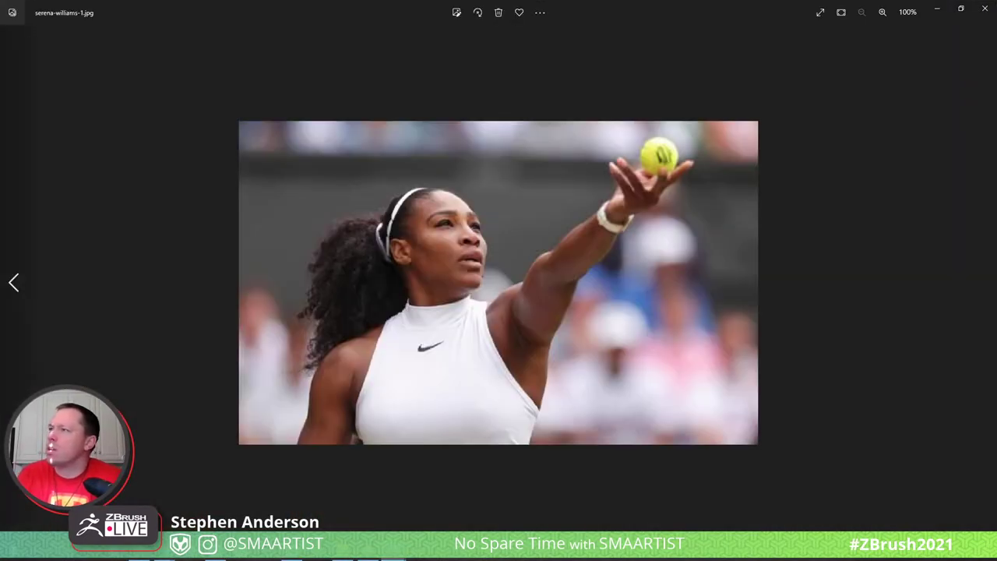
key("Left")
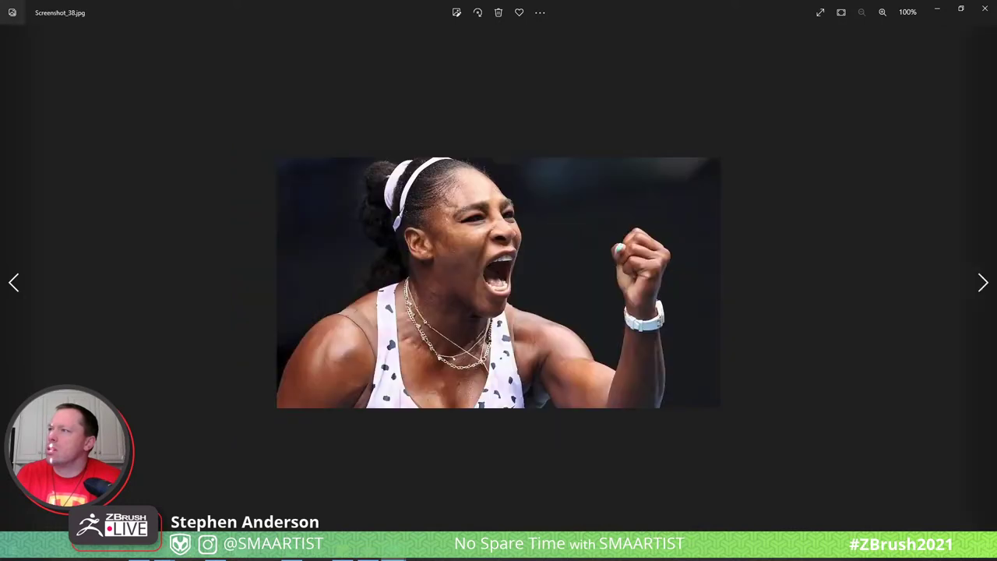
key("Left")
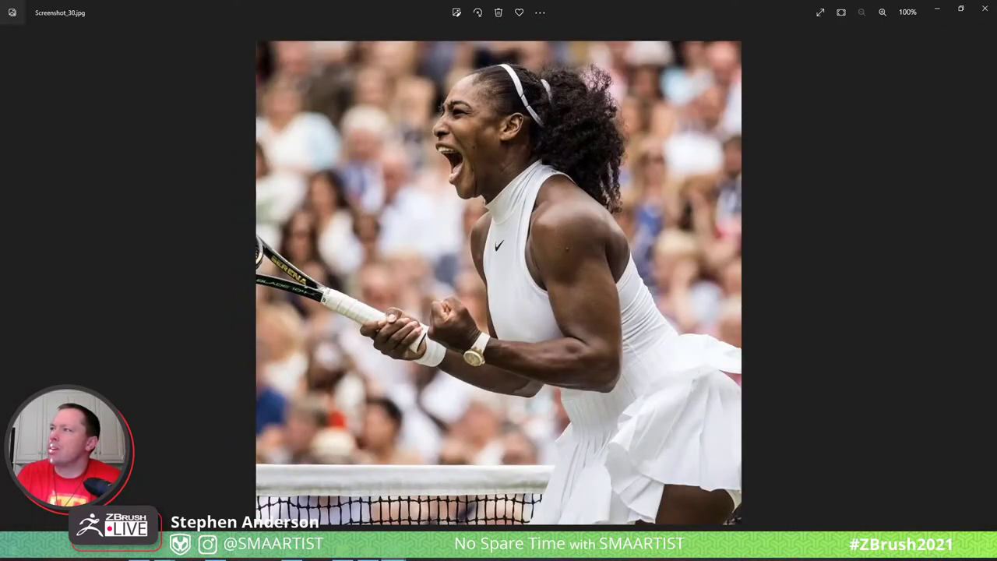
key("Left")
key("Left")
key("Left")
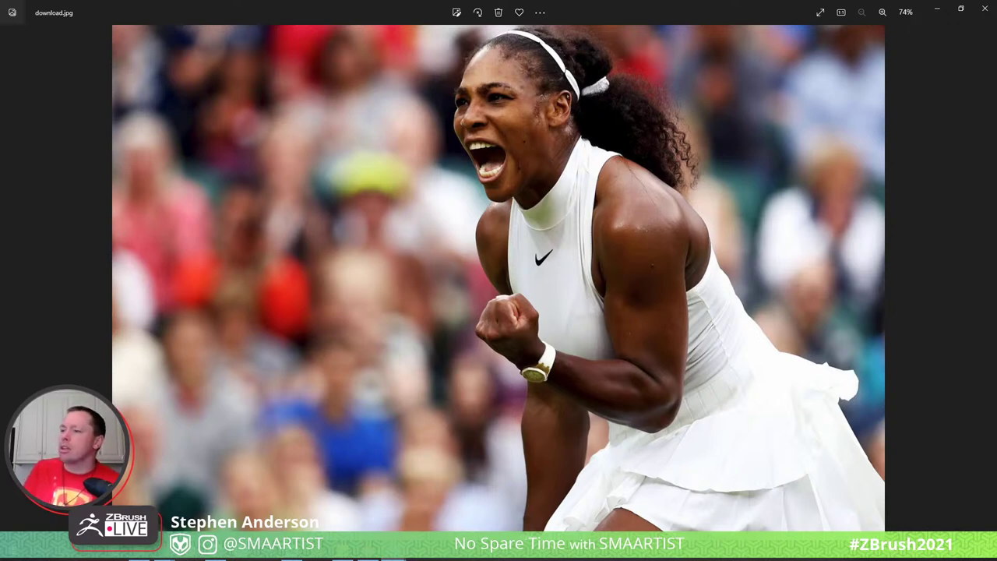
left_click(219, 558)
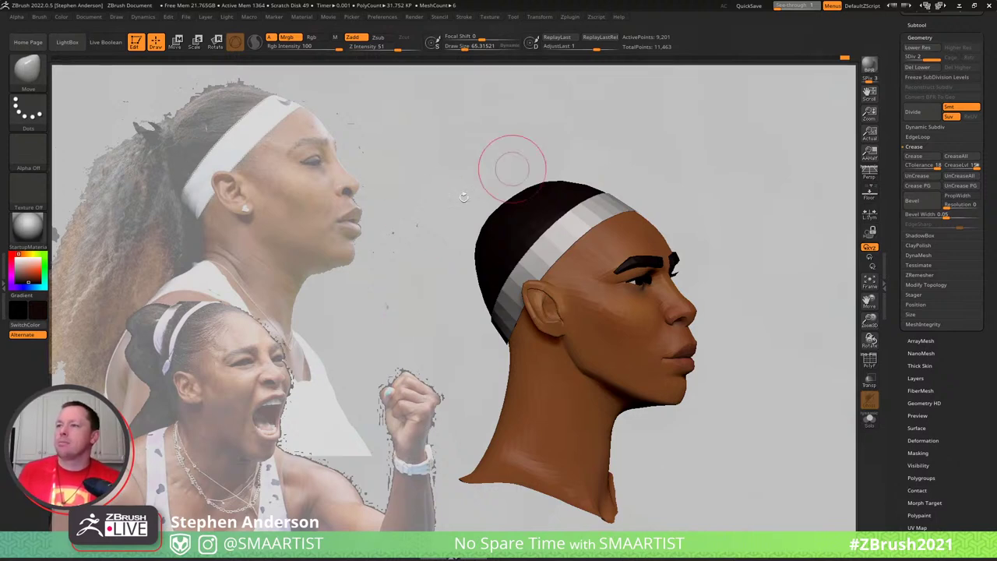
Make the HairBase subtool active with polyframe and ghost transparency on, and enlarge the Move brush to about 114
left_click_drag(427, 216, 443, 205)
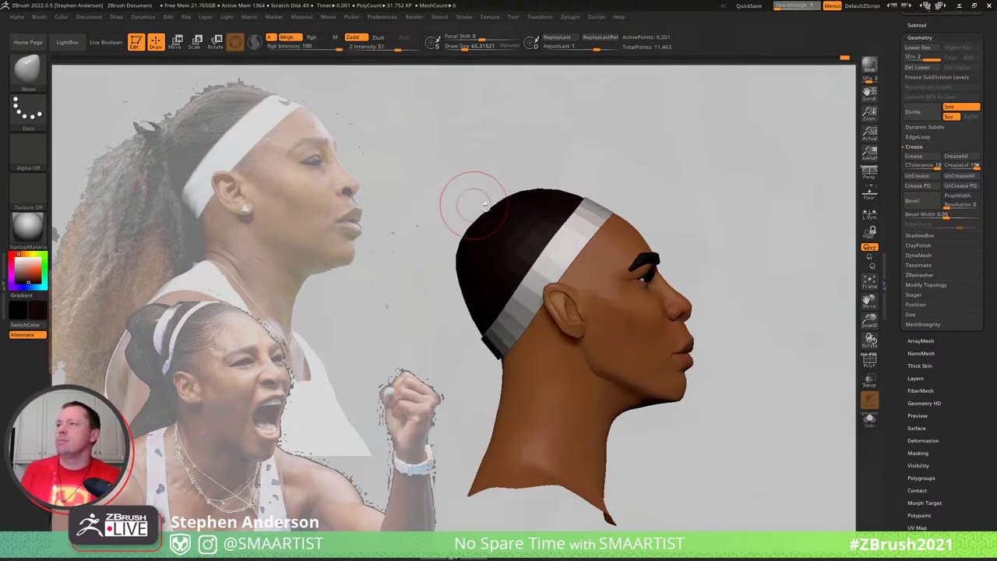
right_click_drag(469, 232, 555, 257)
right_click_drag(465, 256, 403, 236)
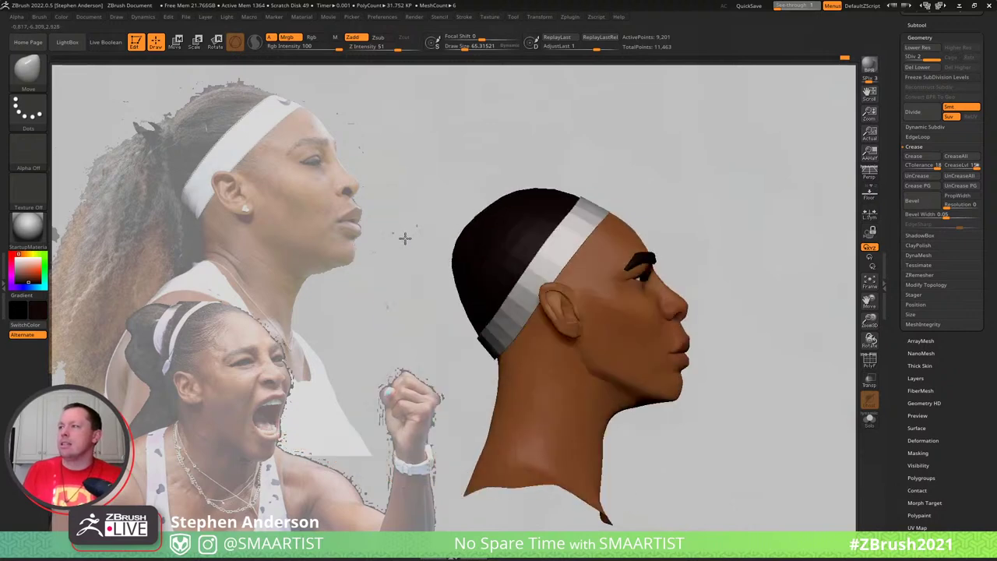
key("shift+f")
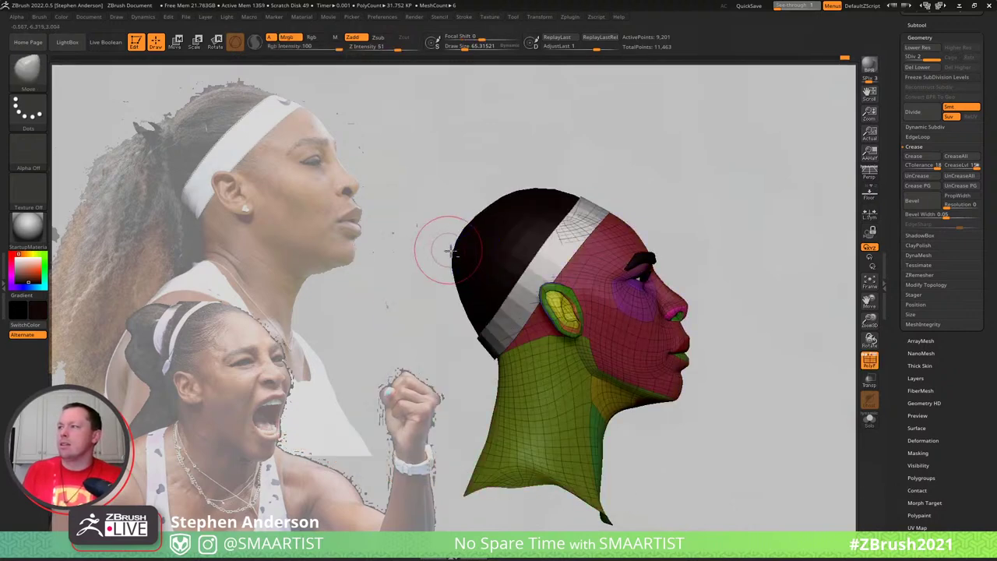
left_click(468, 259, "alt")
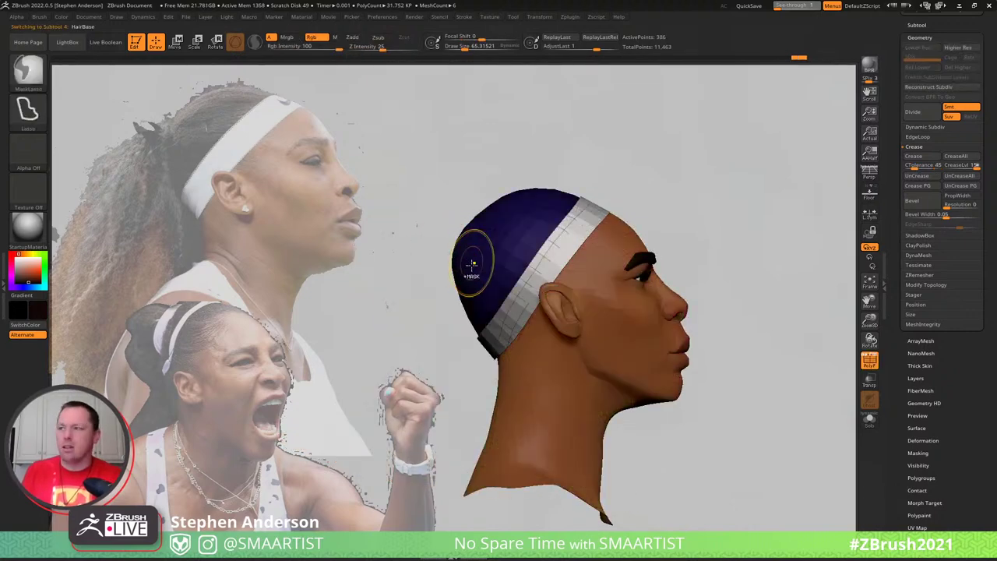
key("ctrl+t")
key("s")
left_click_drag(453, 247, 458, 245)
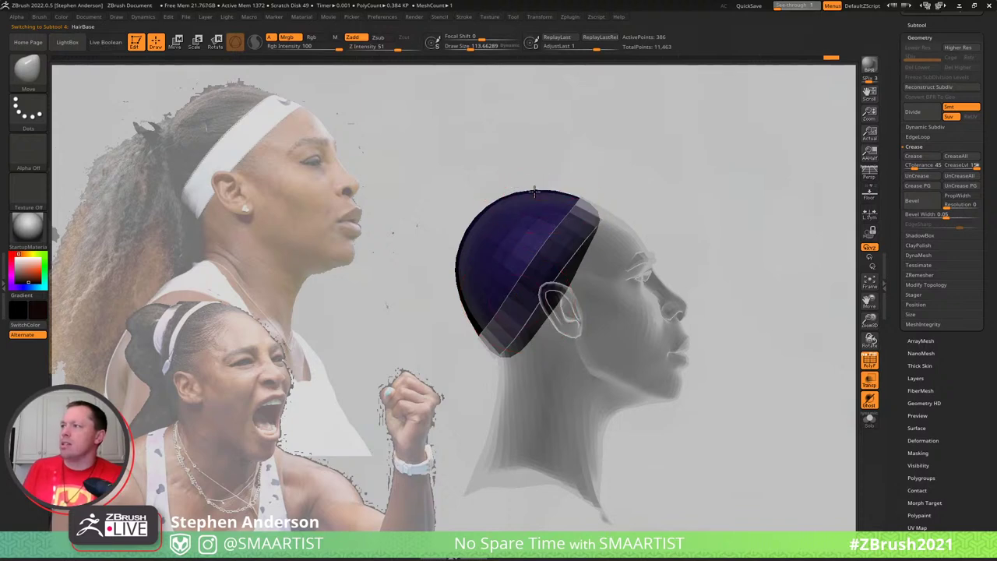
Round out the back of the hair base with the Move brush, reducing the draw size to about 69
right_click_drag(491, 258, 558, 247)
mouse_move(558, 247)
left_mouse_down()
mouse_move(501, 225)
mouse_move(510, 223)
mouse_move(504, 256)
mouse_move(498, 244)
mouse_move(518, 247)
mouse_move(500, 261)
left_mouse_up()
key("s")
left_click_drag(611, 225, 574, 234)
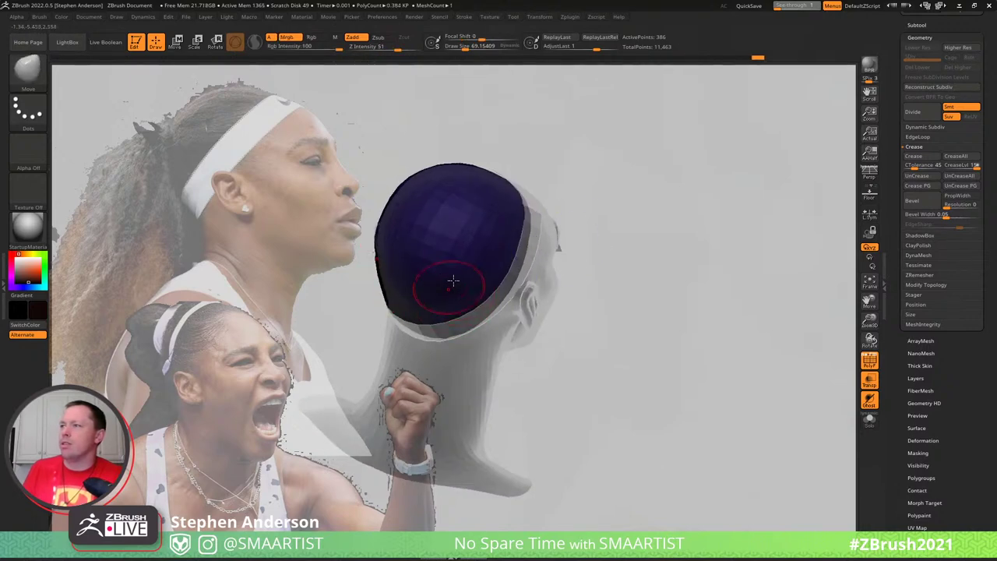
mouse_move(454, 280)
right_mouse_down()
mouse_move(462, 253)
mouse_move(491, 248)
right_mouse_up()
Turn off the ghost transparency and polyframe display and return the head to its side profile
key("shift+f")
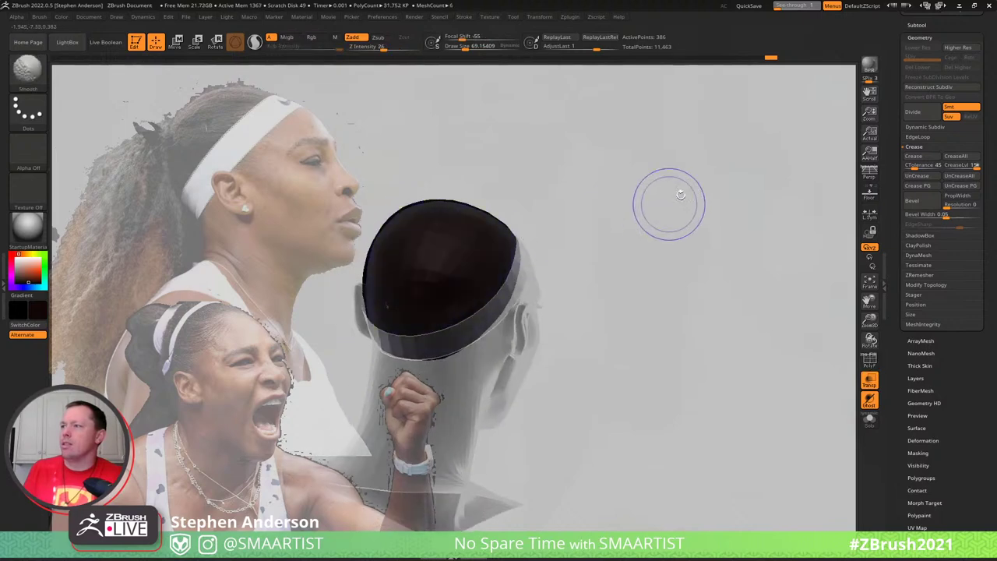
mouse_move(681, 195)
left_mouse_down()
mouse_move(646, 180)
mouse_move(666, 190)
left_mouse_up()
key("ctrl+t")
mouse_move(688, 200)
right_mouse_down()
mouse_move(606, 202)
mouse_move(621, 202)
right_mouse_up()
key("shift+f")
key("shift+f")
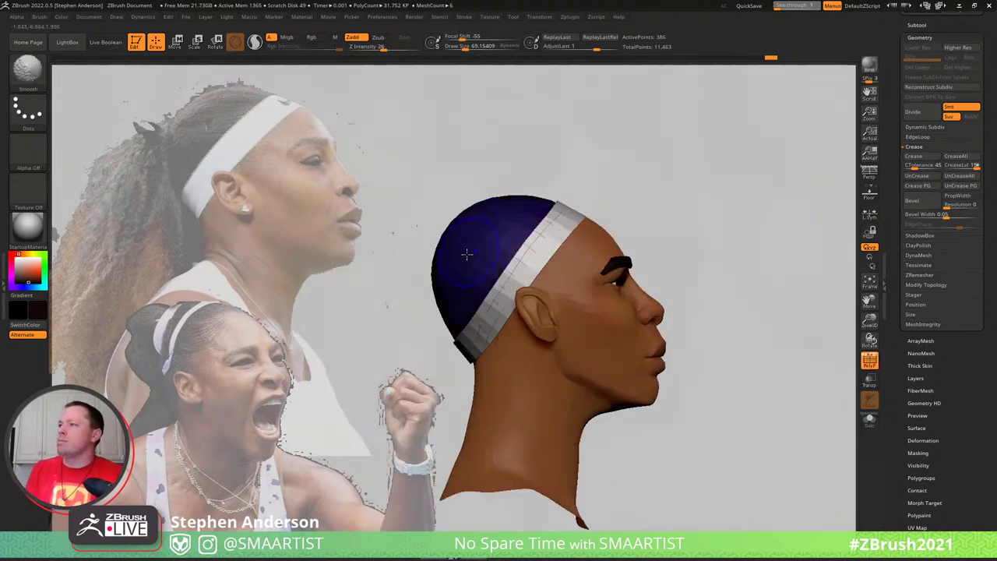
right_click_drag(515, 233, 555, 233, "alt")
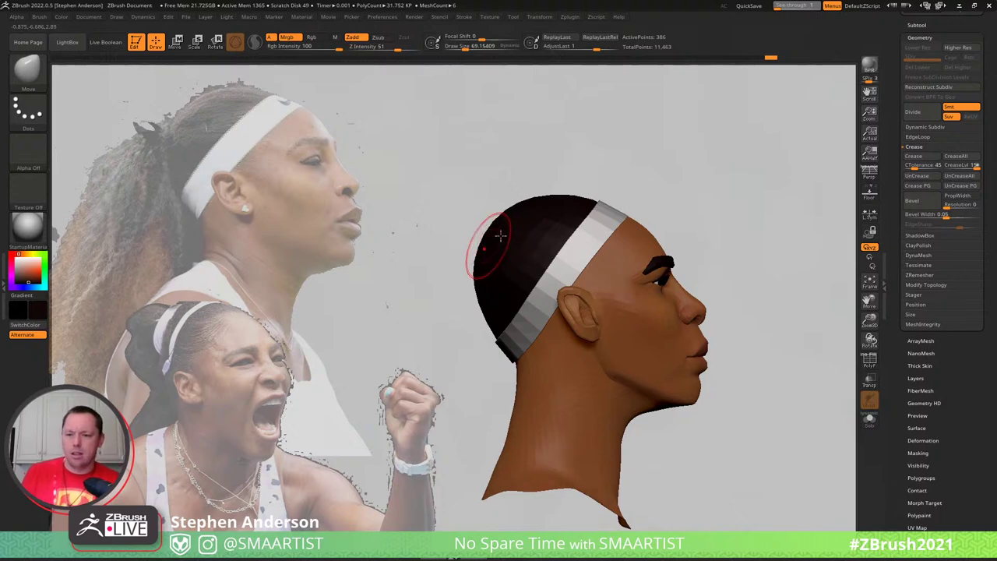
Duplicate the hair base behind the head and shape the copy into a round bun with a Move brush of about 243
key("w")
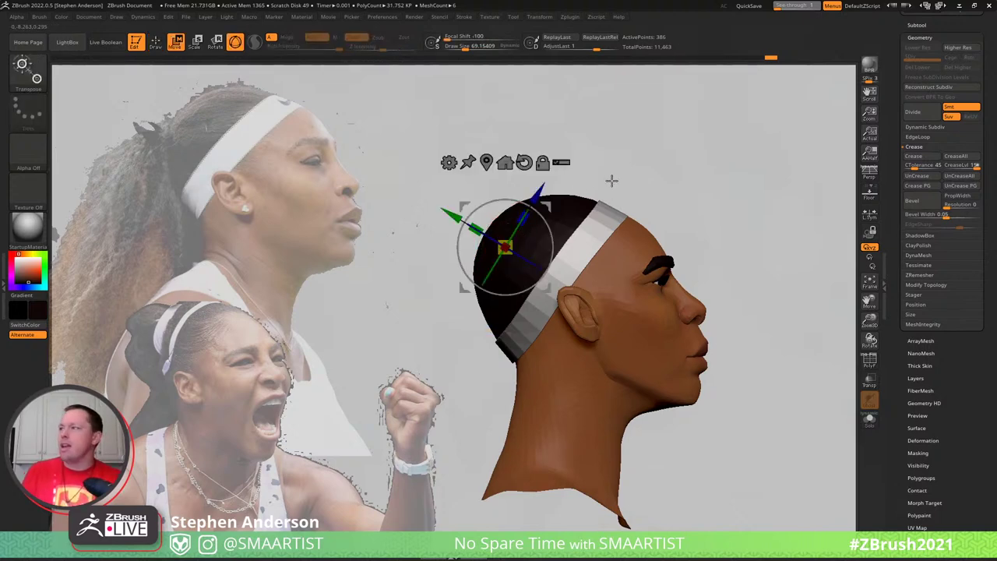
left_click_drag(543, 207, 475, 197, "ctrl")
key("q")
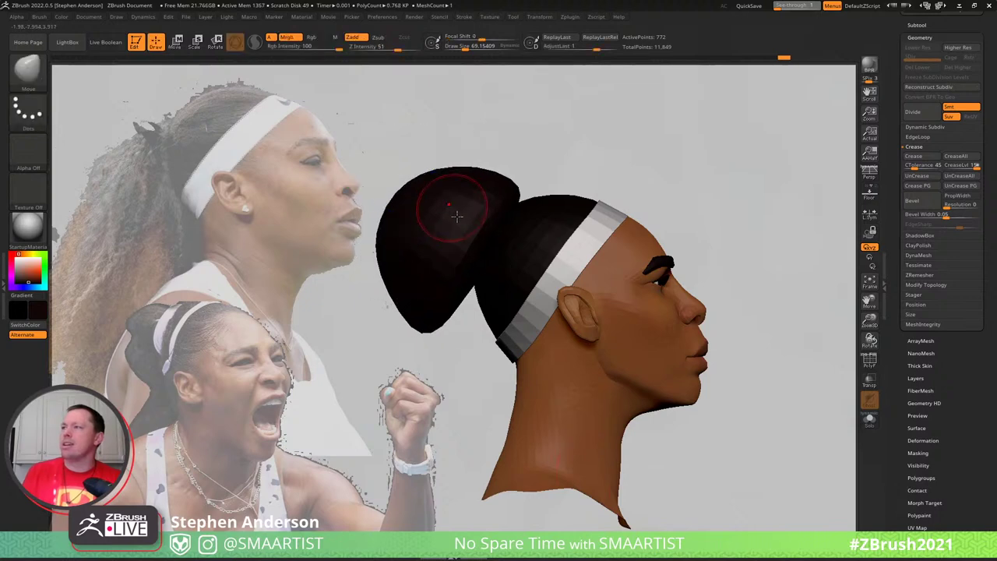
key("s")
mouse_move(440, 224)
left_mouse_down()
mouse_move(458, 228)
mouse_move(441, 244)
left_mouse_up()
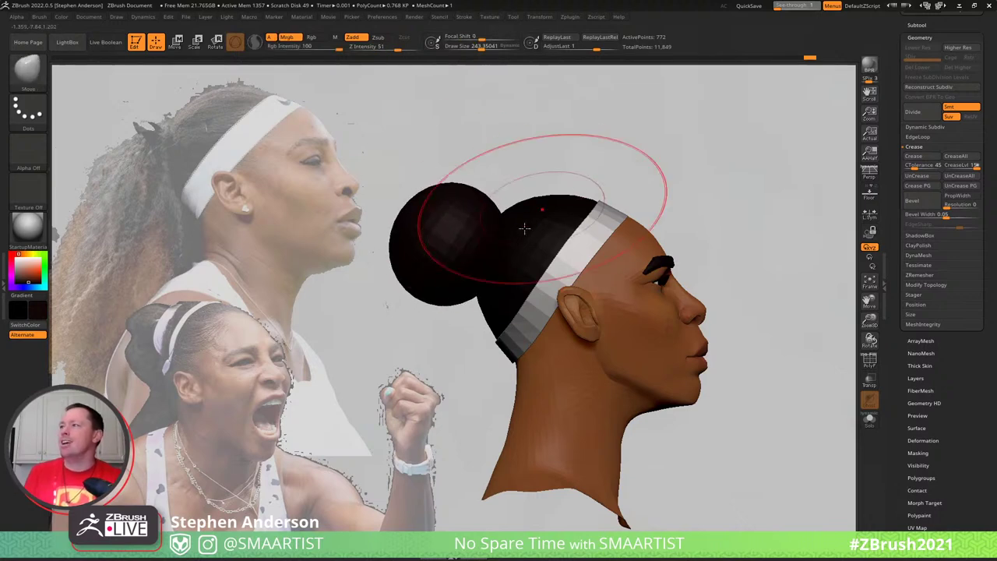
Scale down the bun, rotate it and position it against the upper back of the hair base
key("w")
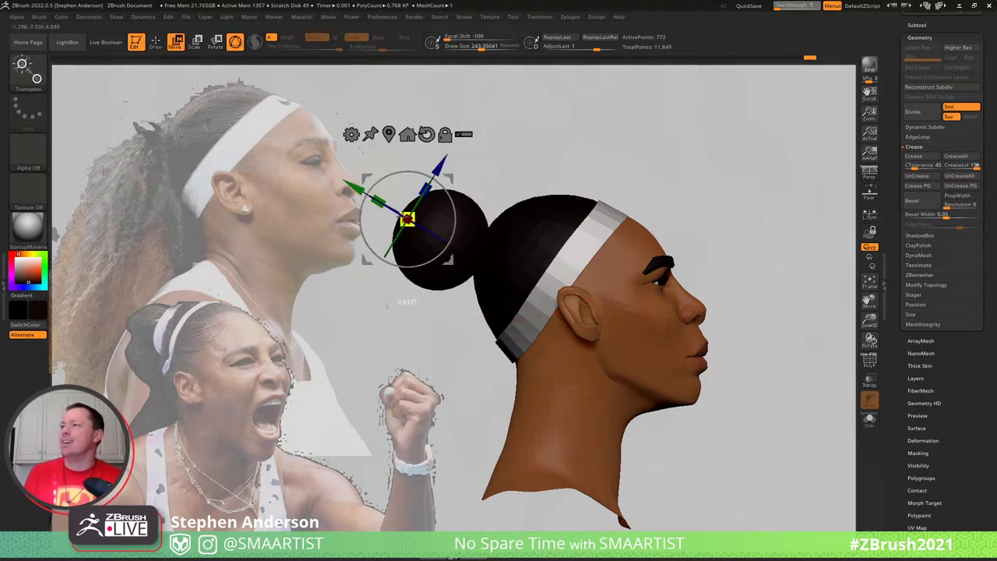
left_click_drag(448, 181, 514, 202)
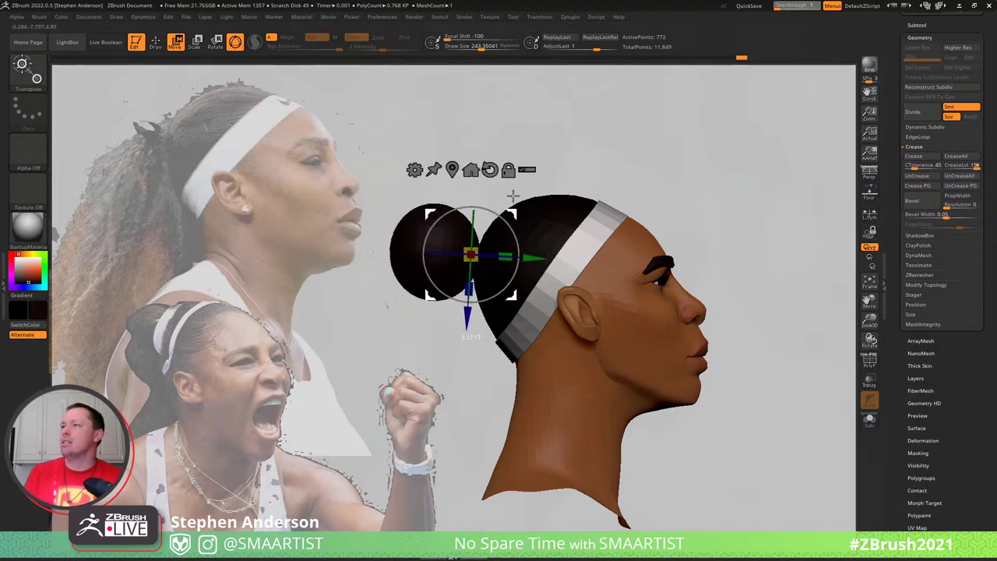
left_click_drag(513, 197, 523, 186)
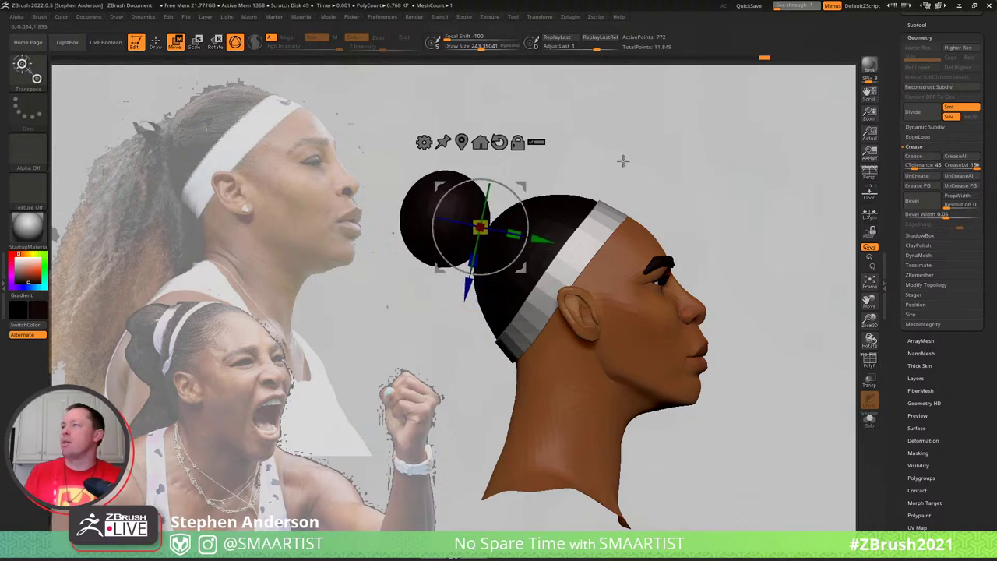
mouse_move(623, 161)
left_mouse_down()
mouse_move(602, 171)
mouse_move(627, 162)
left_mouse_up()
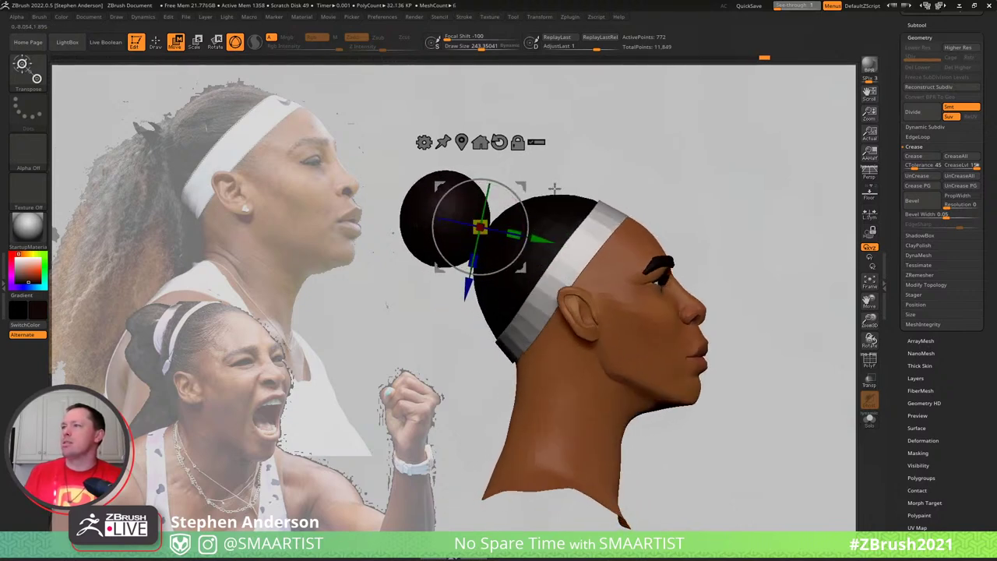
left_click_drag(519, 189, 518, 223)
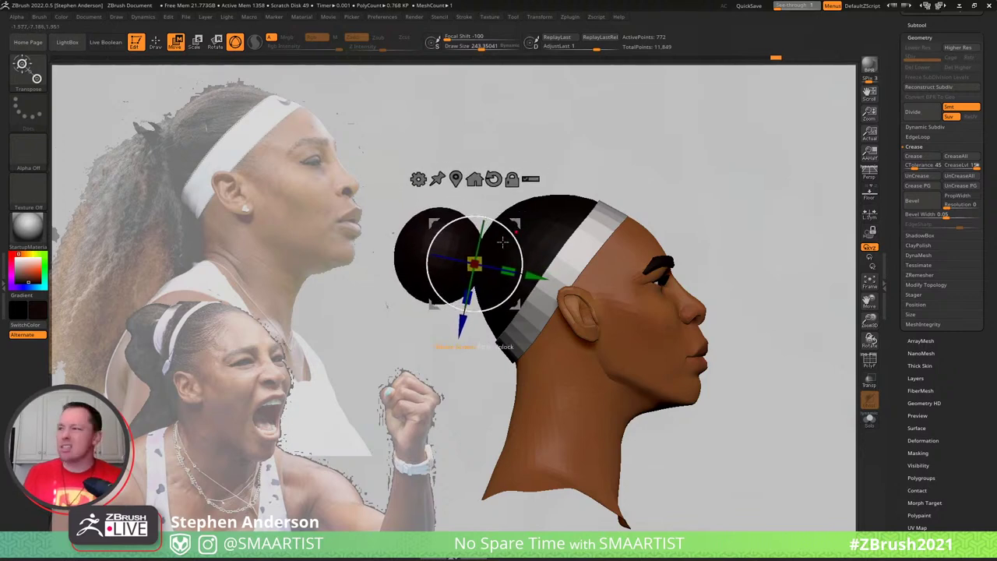
Refine the bun's rounded form with the Move brush at draw sizes of about 119 and 182, and bring up its transform gizmo
key("q")
key("s")
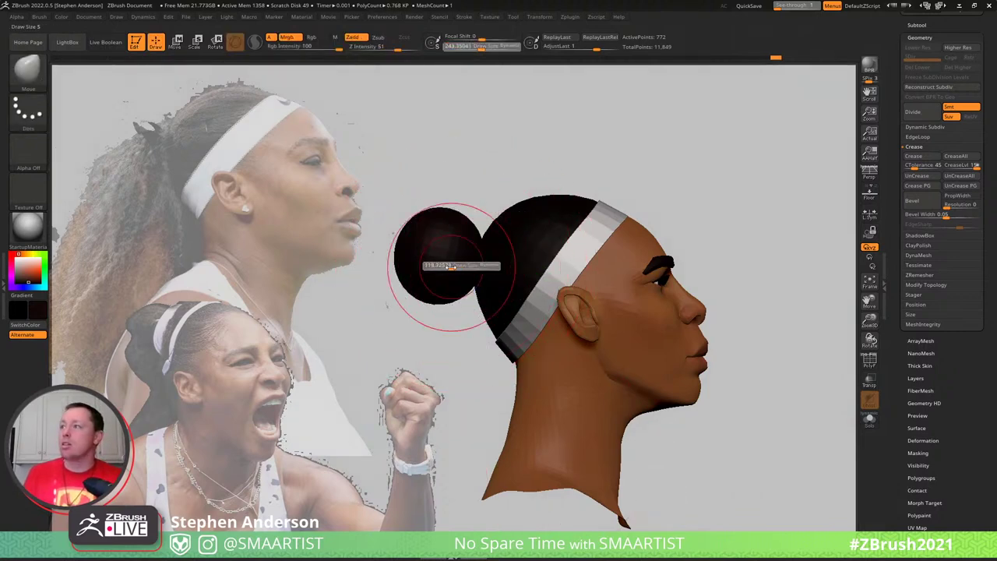
left_click(451, 267)
mouse_move(470, 239)
right_mouse_down()
mouse_move(470, 273)
mouse_move(517, 211)
mouse_move(479, 204)
mouse_move(452, 222)
right_mouse_up()
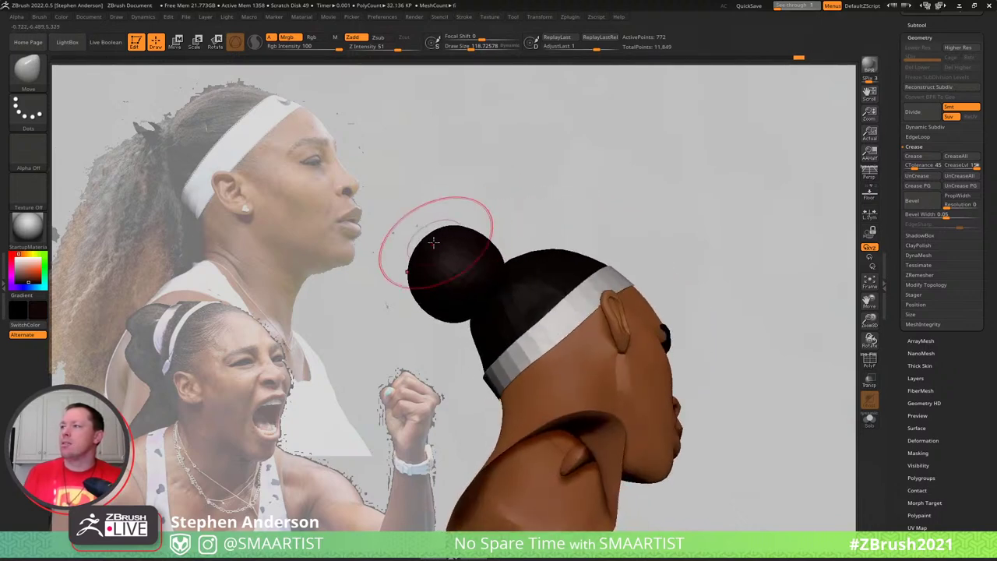
key("s")
left_click_drag(430, 243, 437, 242)
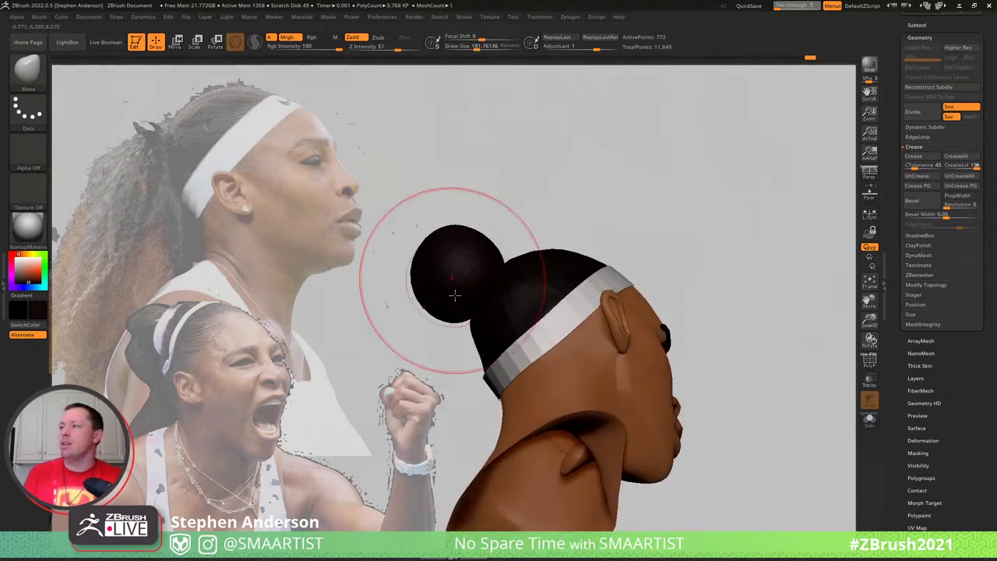
right_click_drag(455, 291, 458, 325)
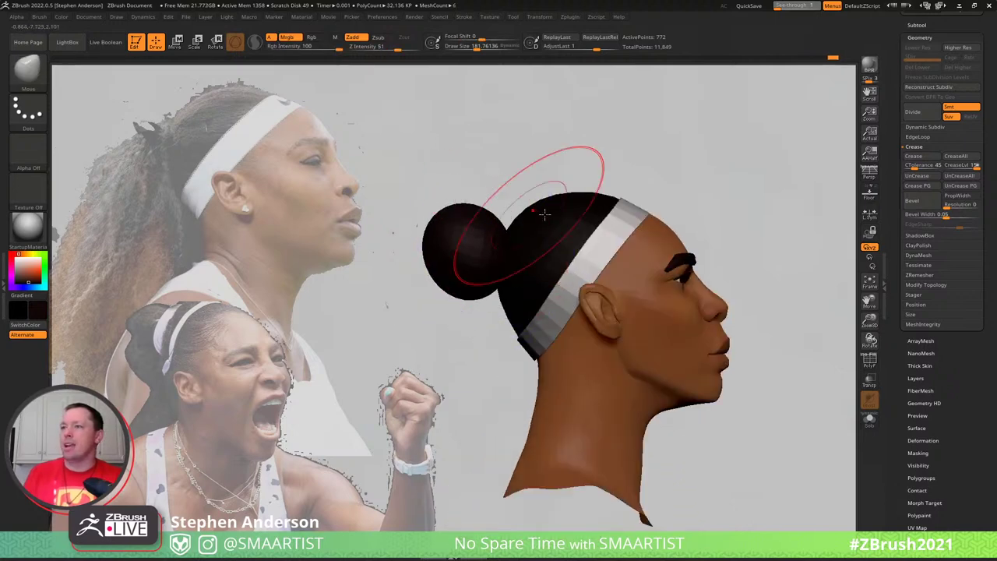
mouse_move(544, 214)
right_mouse_down("alt")
mouse_move(584, 197)
mouse_move(540, 214)
mouse_move(552, 221)
right_mouse_up("alt")
key("w")
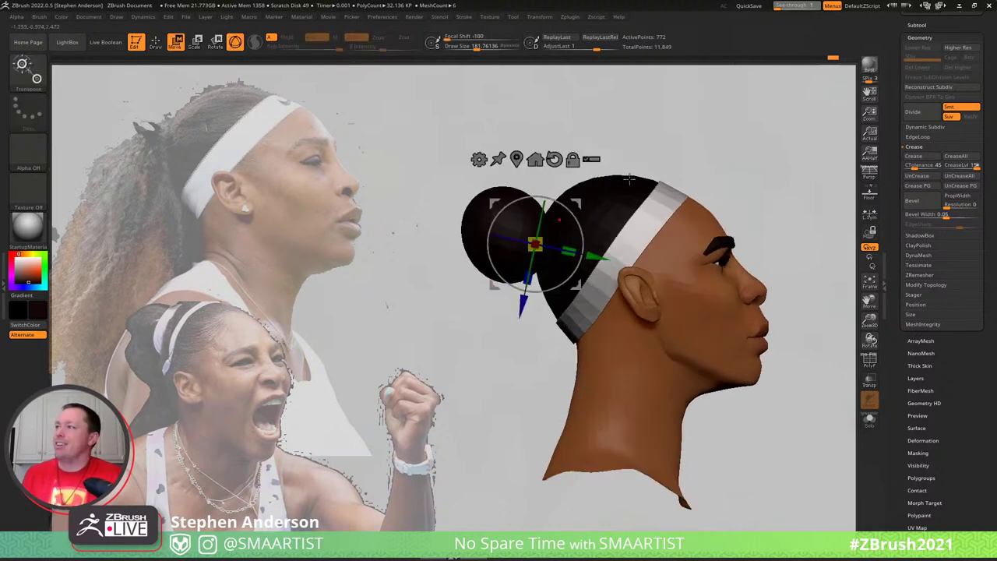
Duplicate the bun directly below the original, reset the gizmo's orientation and centre it on the copy
left_click_drag(537, 233, 522, 323, "ctrl")
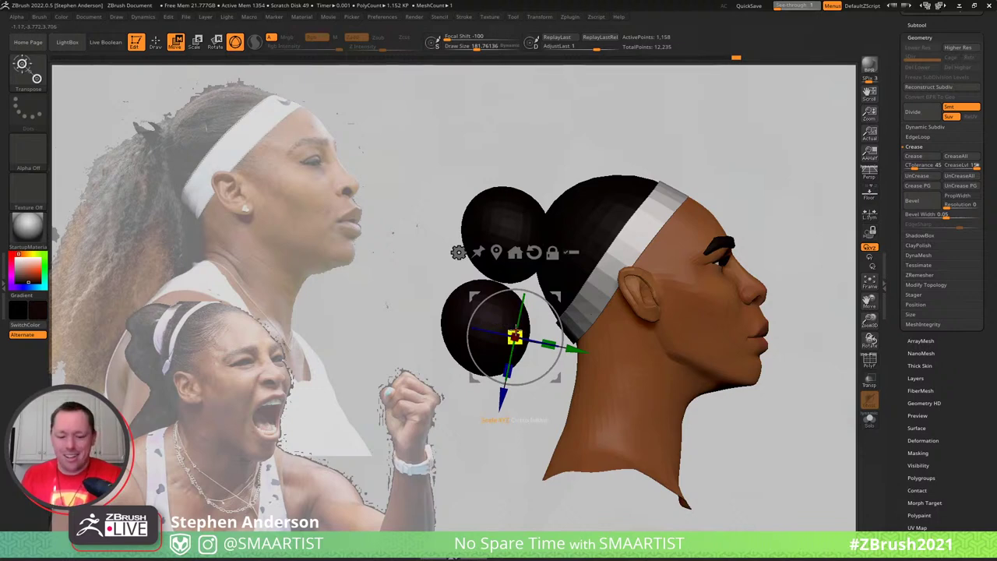
key("b")
key("m")
key("v")
key("w")
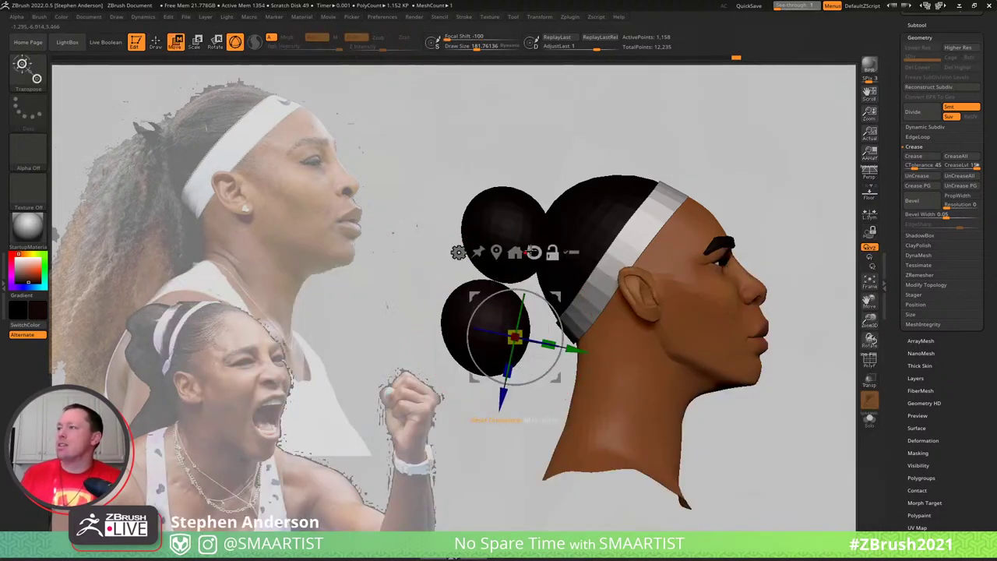
left_click(532, 251)
left_click(496, 252)
mouse_move(559, 235)
right_mouse_down()
mouse_move(603, 236)
mouse_move(566, 229)
right_mouse_up()
left_click(461, 244)
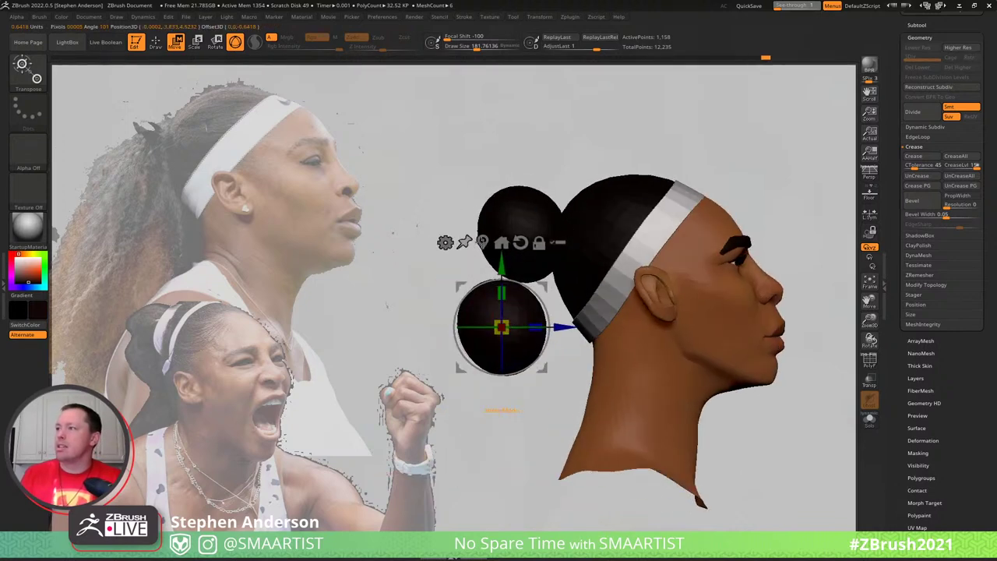
Apply a Taper deformer to the copied bun so it narrows toward the top, and accept it
left_click(445, 242)
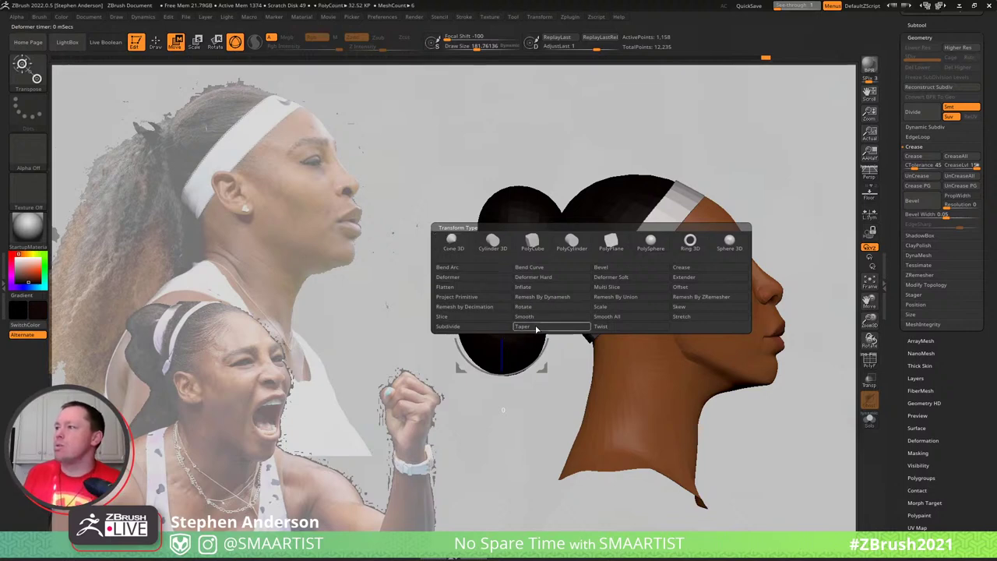
left_click(534, 327)
left_click_drag(498, 394, 496, 401)
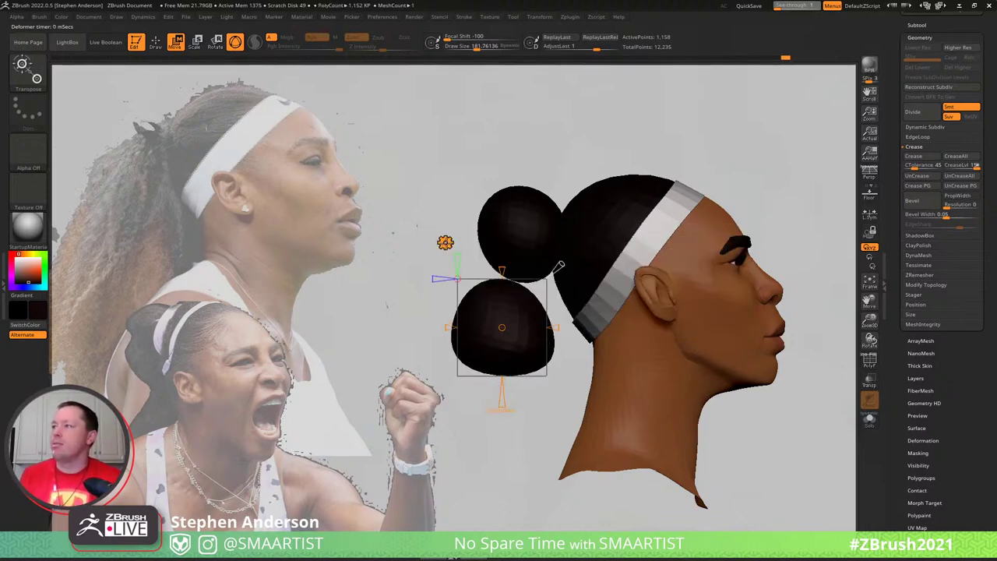
left_click(445, 243)
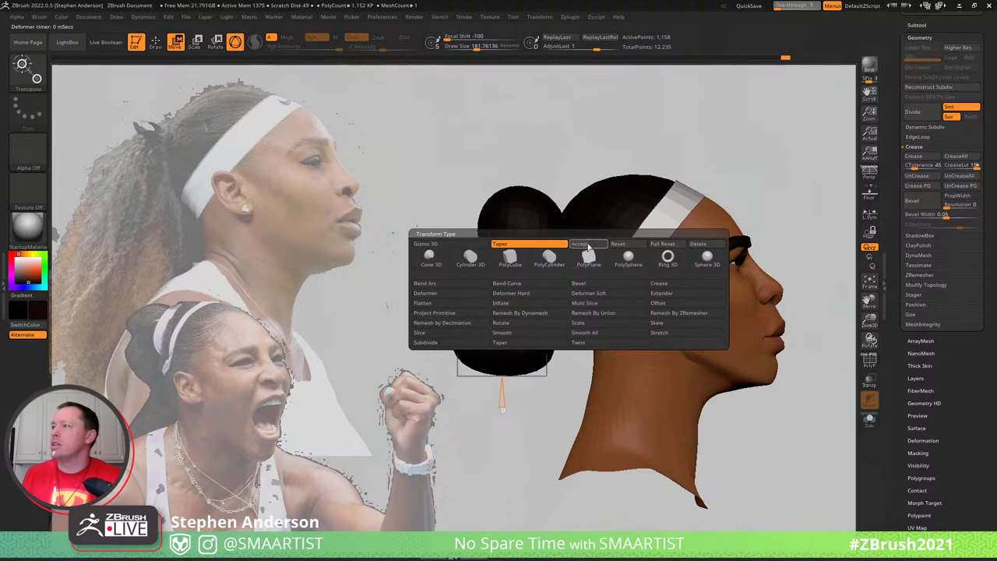
left_click(581, 245)
Stretch and widen the tapered copy into a drooping ponytail with the Bend Curve deformer and accept the deformation
left_click(445, 242)
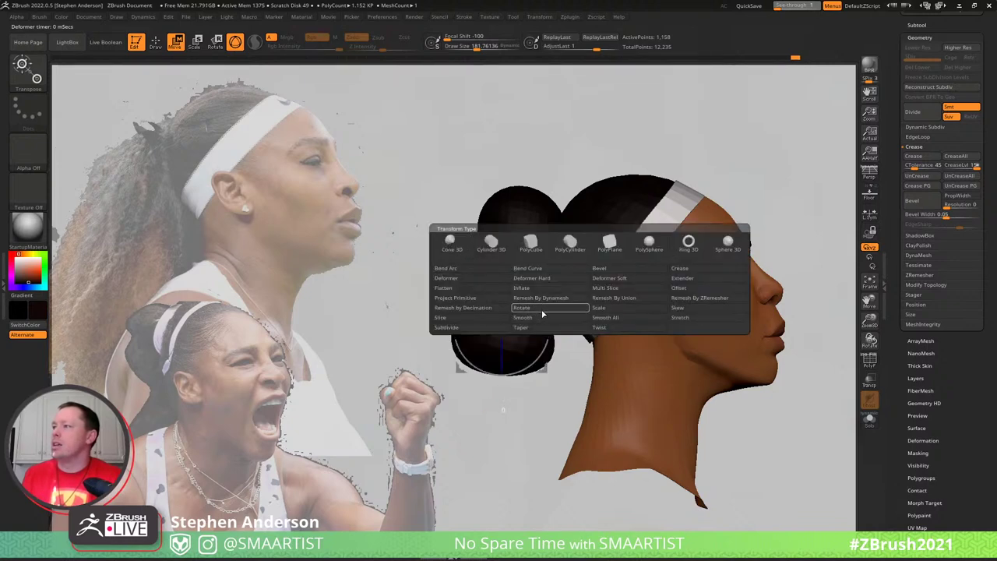
left_click(538, 269)
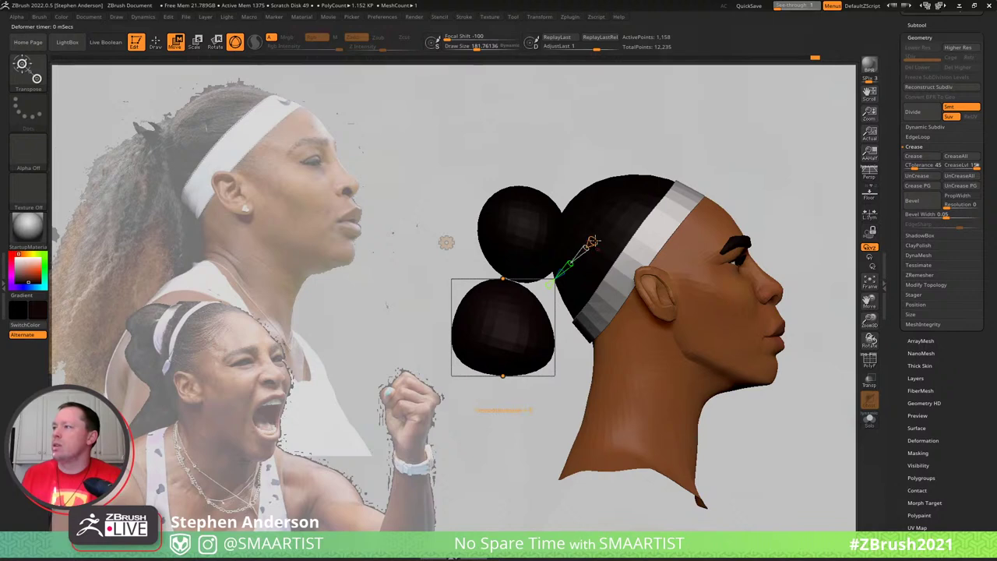
left_click_drag(501, 377, 477, 494)
left_click_drag(495, 359, 472, 395)
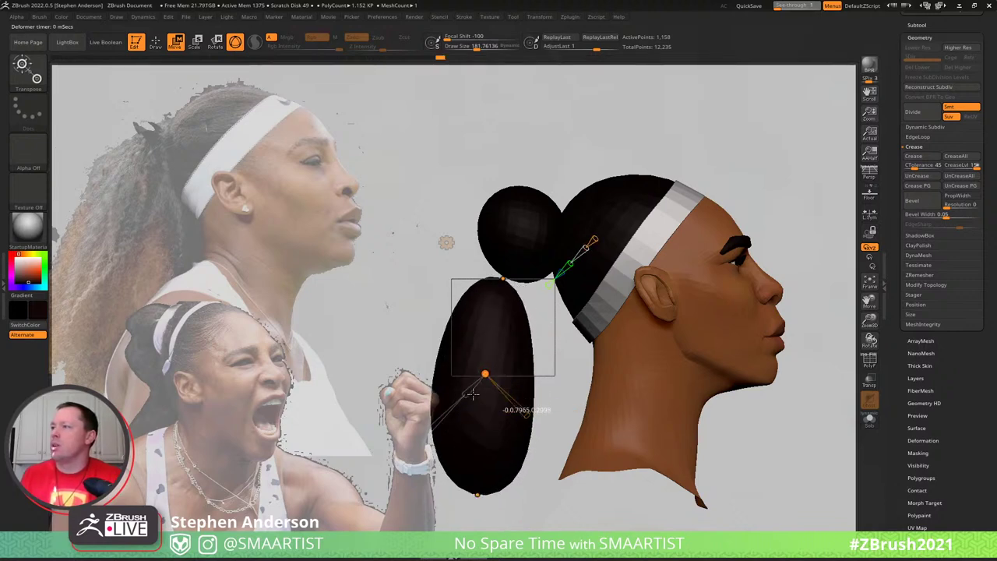
left_click_drag(502, 287, 521, 257)
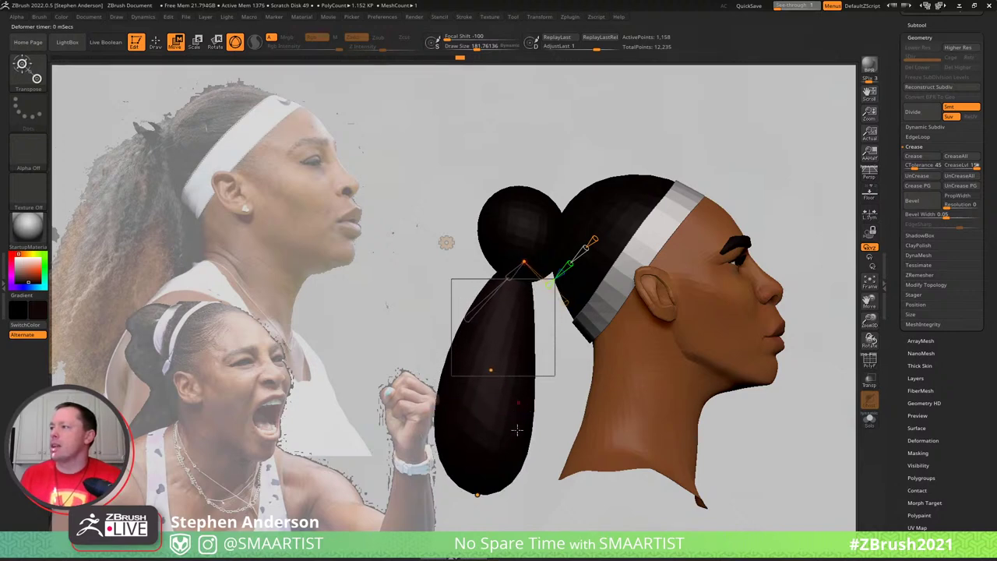
left_click_drag(502, 375, 471, 397)
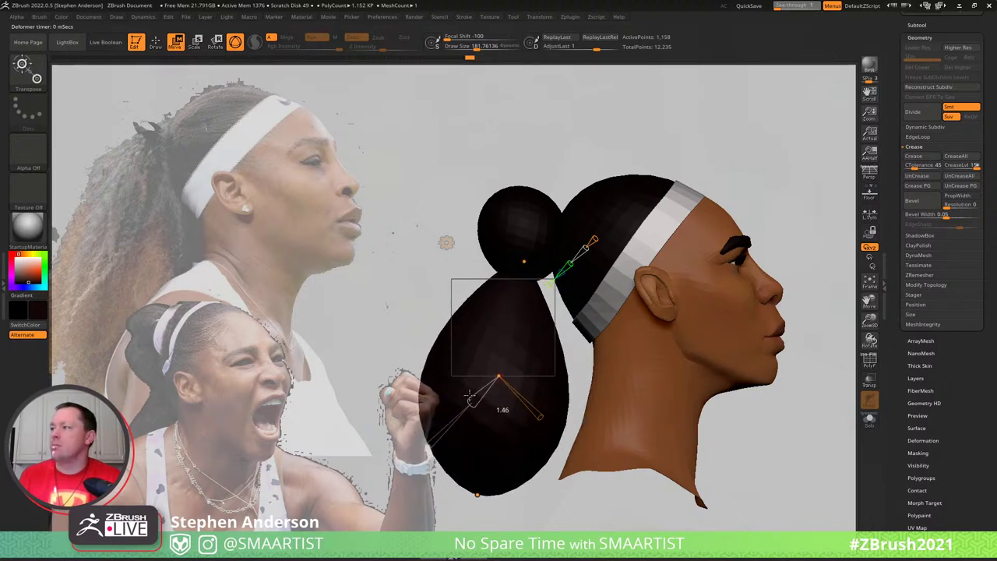
left_click_drag(477, 493, 455, 495)
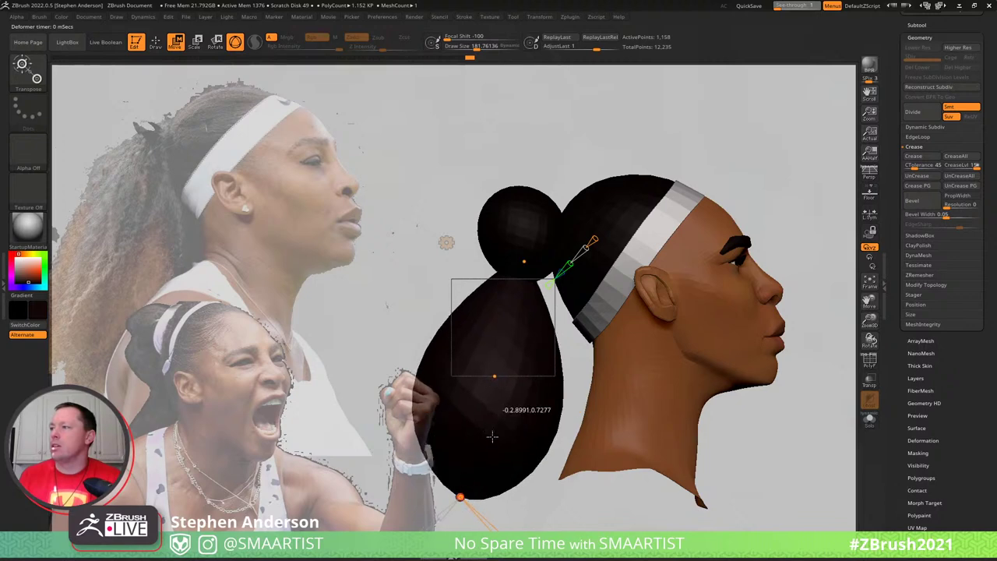
left_click_drag(494, 377, 498, 379)
right_click_drag(728, 295, 626, 271)
mouse_move(625, 270)
left_mouse_down()
mouse_move(596, 296)
mouse_move(545, 305)
mouse_move(577, 300)
mouse_move(452, 356)
left_mouse_up()
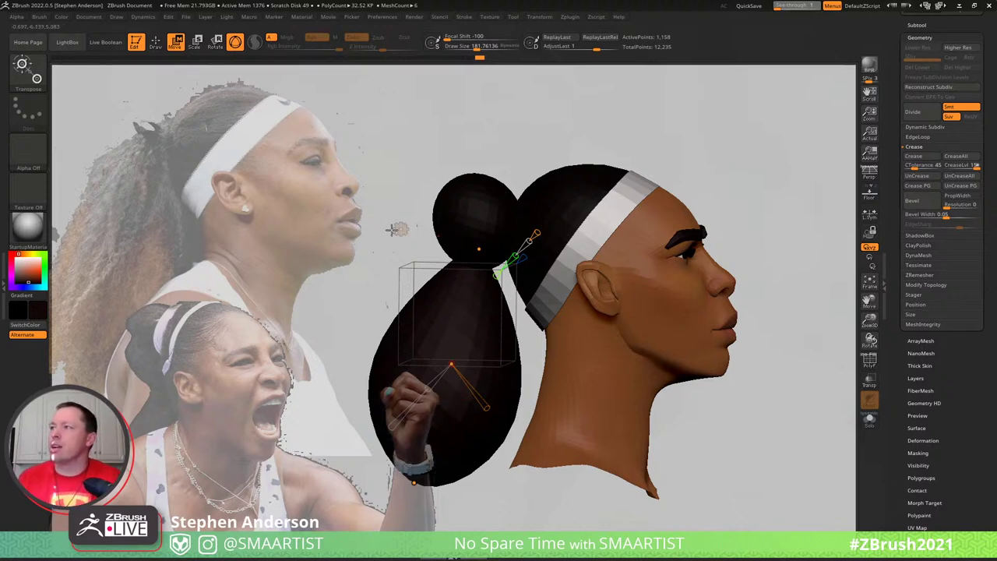
left_click(400, 229)
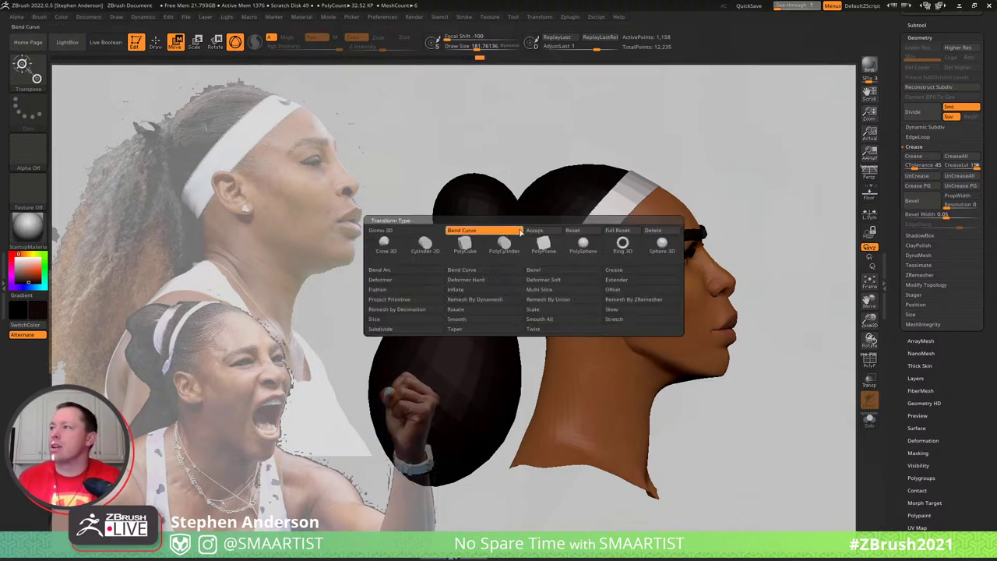
left_click(533, 233)
Shape the ponytail with the Move brush at draw sizes of about 266 and 119, raising its lower end and broadening it
right_click_drag(461, 284, 478, 271)
key("q")
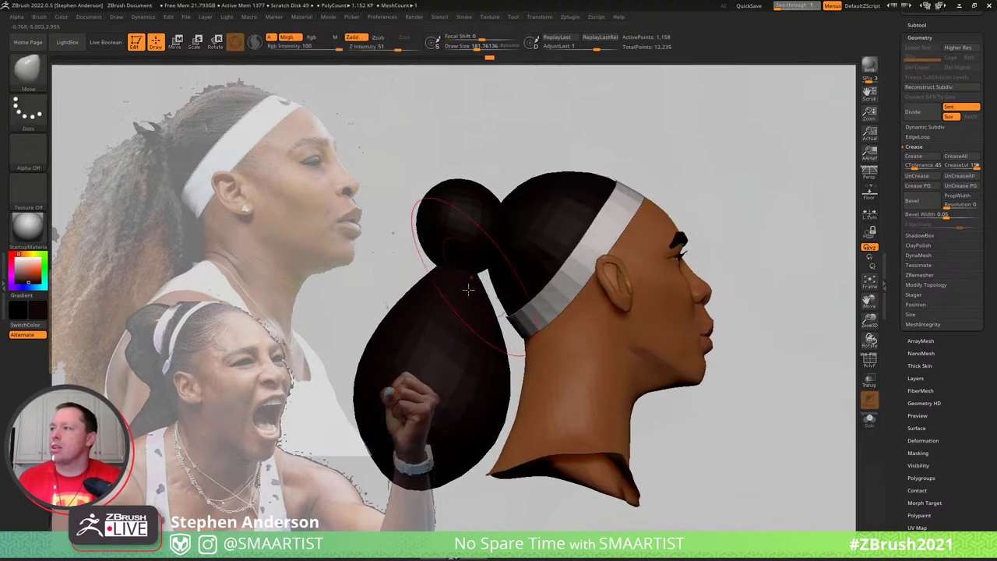
mouse_move(467, 289)
left_mouse_down()
mouse_move(455, 311)
mouse_move(461, 299)
mouse_move(476, 328)
mouse_move(452, 319)
mouse_move(487, 301)
mouse_move(463, 283)
left_mouse_up()
key("s")
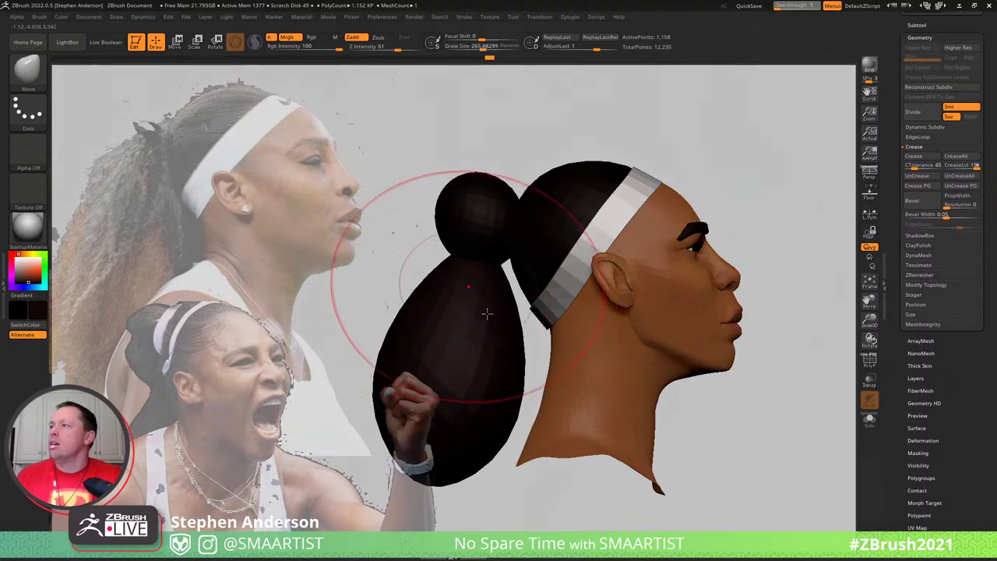
left_click_drag(446, 459, 458, 430)
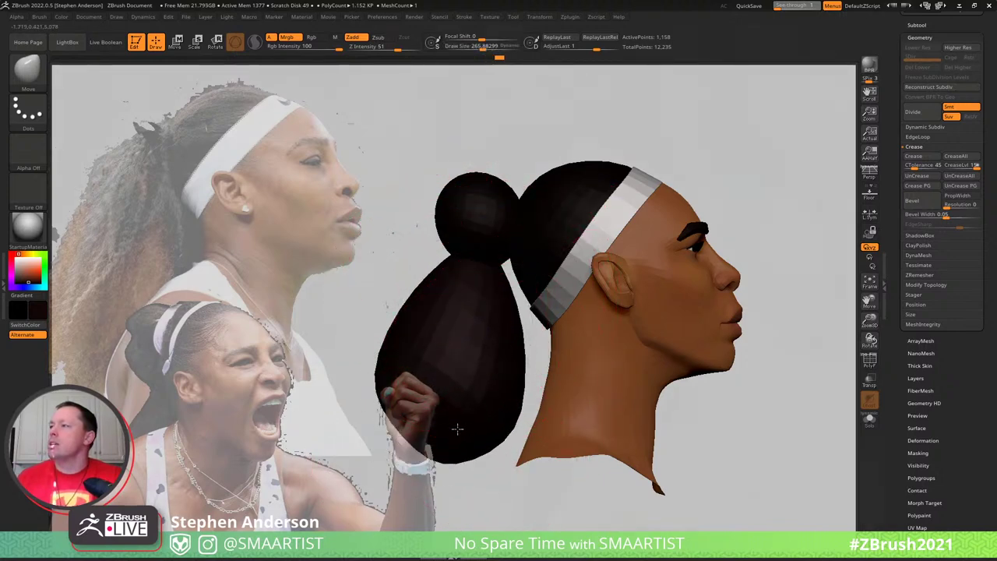
left_click_drag(485, 327, 503, 327)
left_click_drag(449, 353, 426, 365)
key("s")
left_click_drag(460, 407, 445, 407)
Clear the mask from the hair and check its polygroups with the polyframe display
mouse_move(484, 309)
right_mouse_down("alt")
mouse_move(507, 265)
mouse_move(542, 259)
mouse_move(490, 234)
mouse_move(499, 283)
mouse_move(473, 353)
mouse_move(458, 298)
mouse_move(438, 291)
mouse_move(450, 286)
right_mouse_up("alt")
right_click_drag(514, 238, 540, 299, "ctrl")
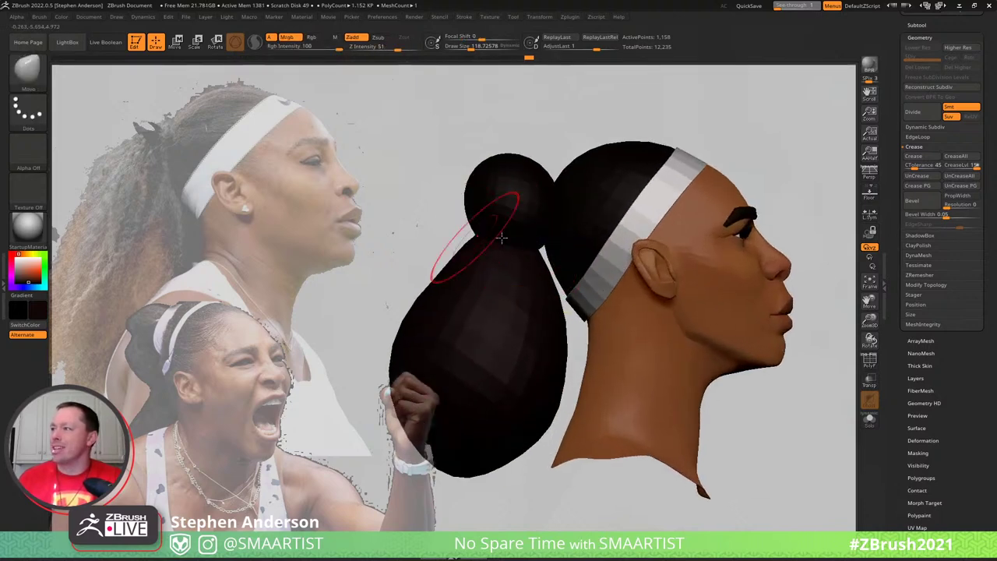
left_click_drag(601, 134, 849, 249, "ctrl")
left_click(921, 477)
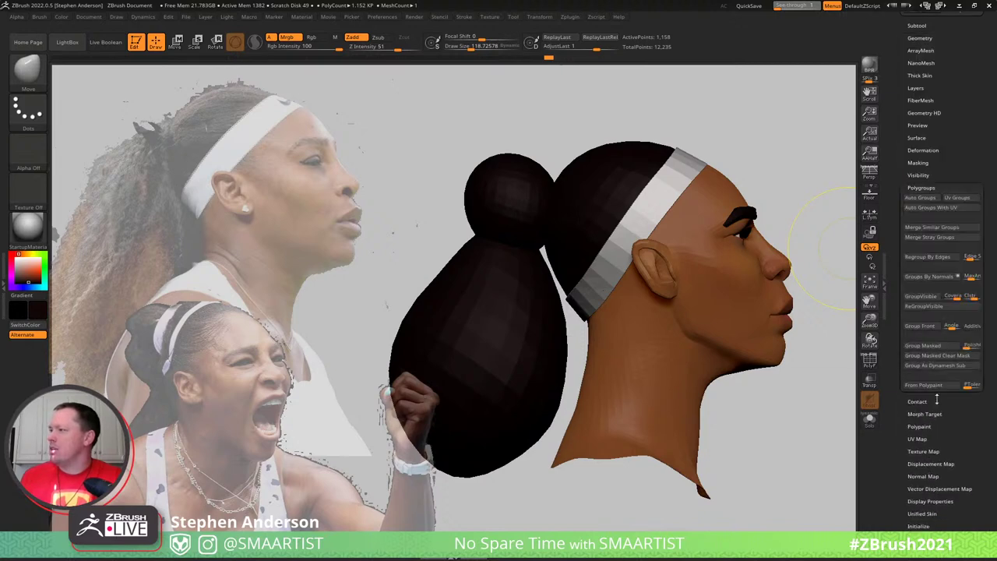
key("shift+f")
key("shift+f")
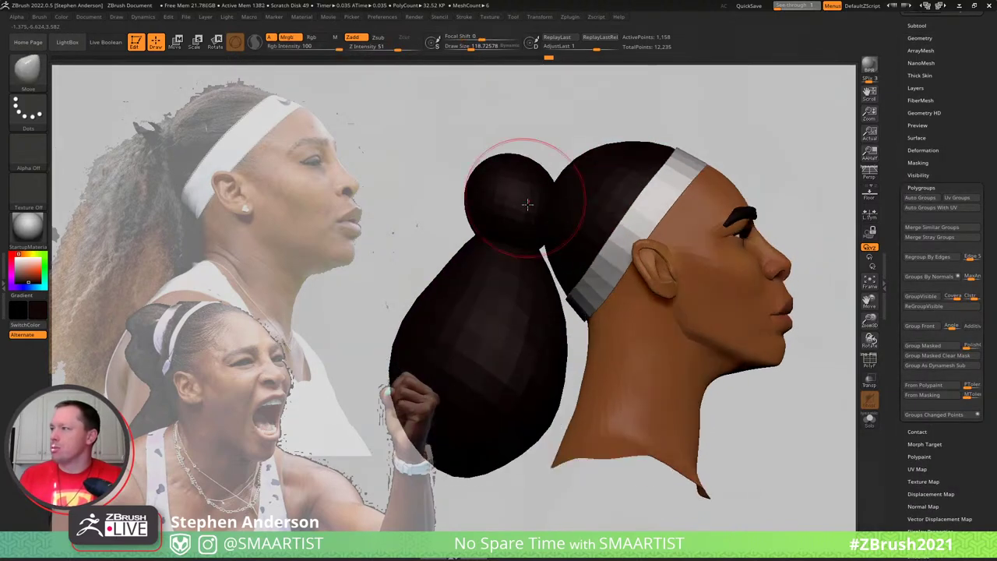
Flatten the top of the bun with the Move brush at a draw size of about 175
key("w")
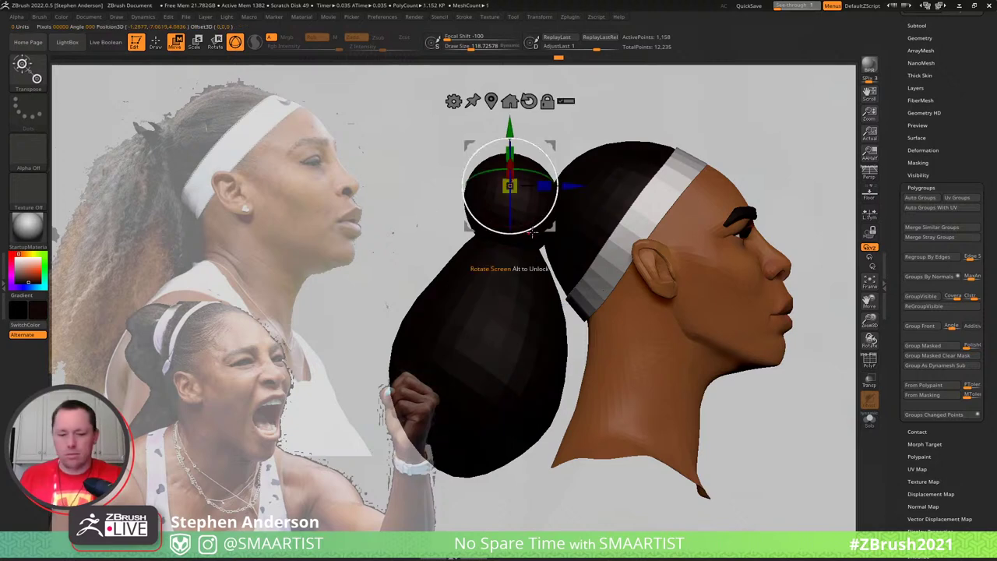
key("q")
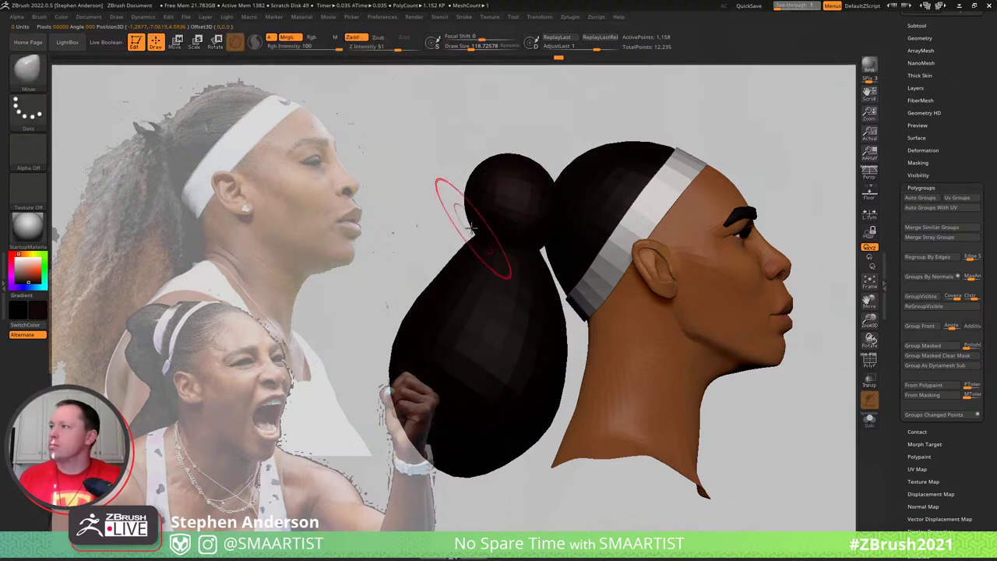
right_click_drag(471, 228, 527, 226)
right_click_drag(462, 232, 537, 189)
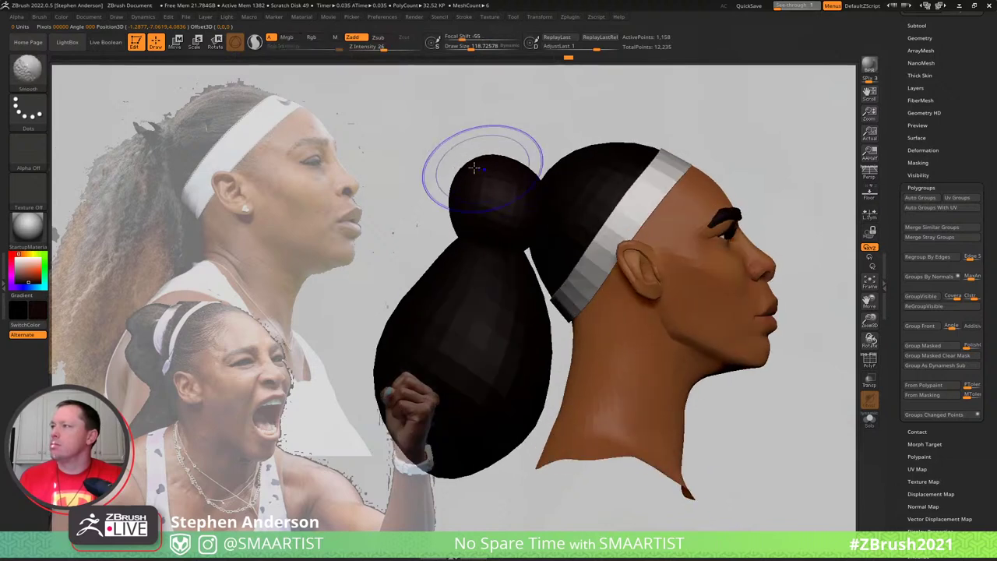
key("s")
left_click_drag(467, 169, 466, 193)
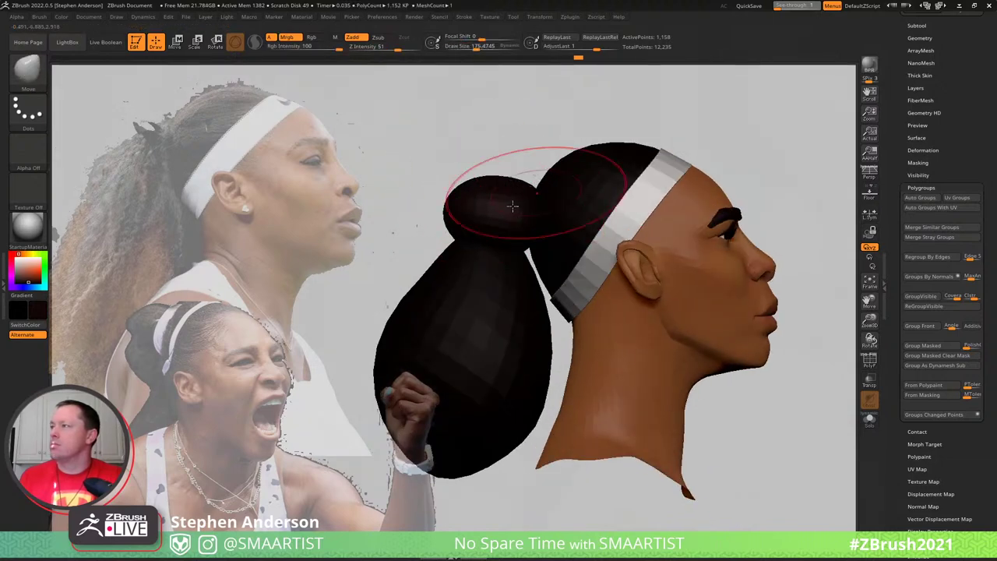
Push in the back of the ponytail from a three-quarter view with the Move brush at a draw size of about 281
right_click_drag(514, 205, 567, 190)
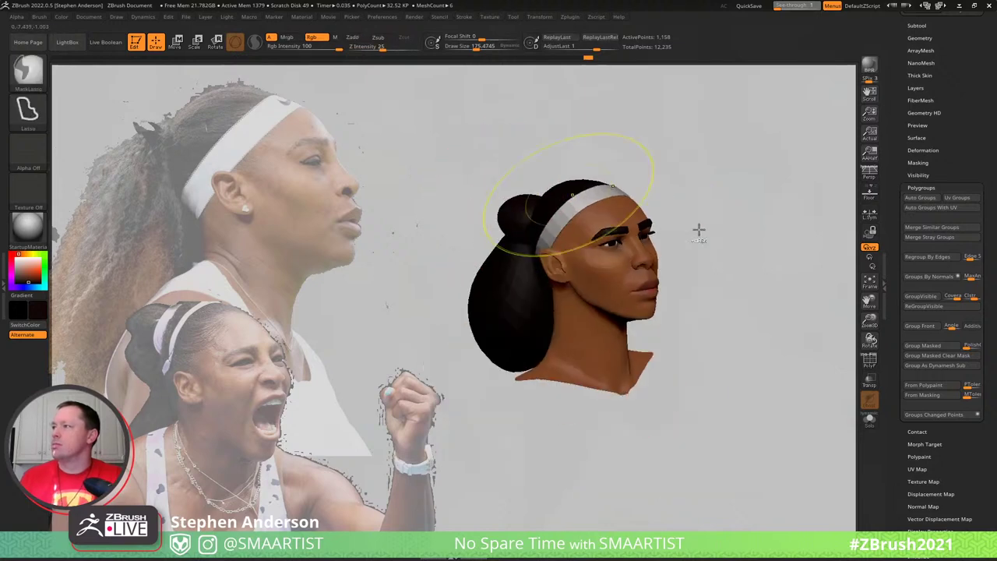
mouse_move(699, 229)
right_mouse_down()
mouse_move(704, 207)
mouse_move(699, 252)
mouse_move(709, 242)
right_mouse_up()
right_click_drag(709, 243, 728, 275, "ctrl")
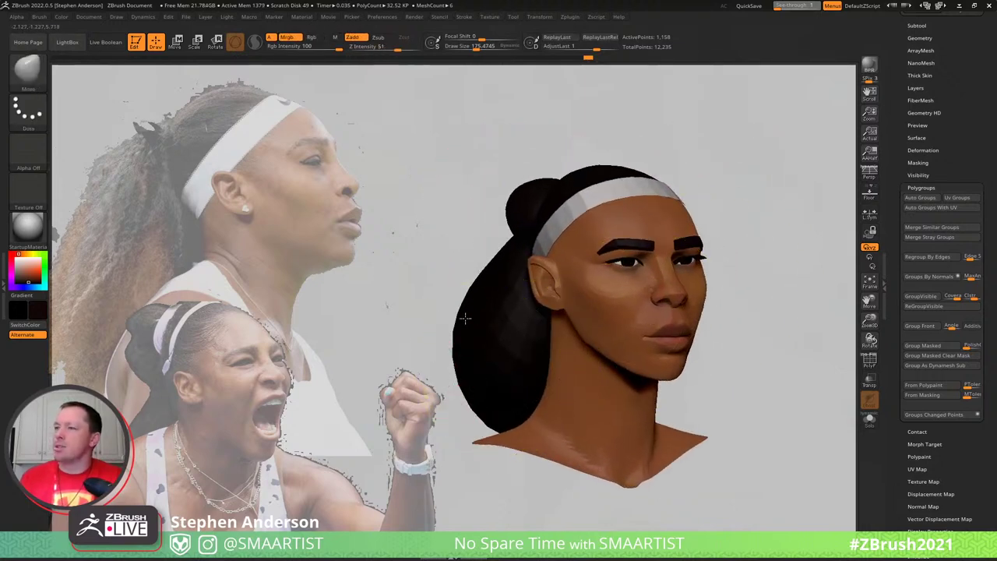
mouse_move(466, 372)
right_mouse_down("alt")
mouse_move(464, 294)
mouse_move(485, 269)
right_mouse_up("alt")
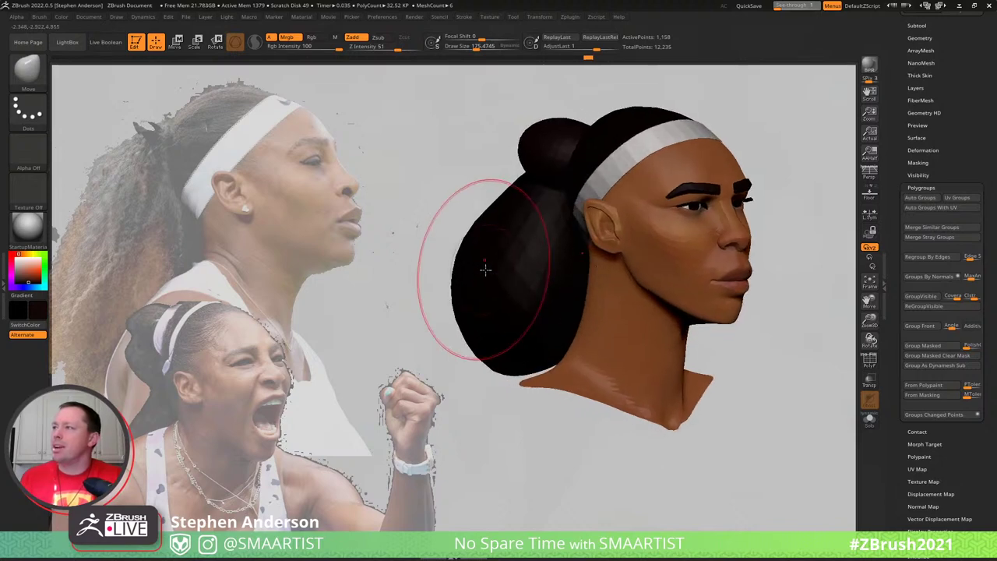
key("w")
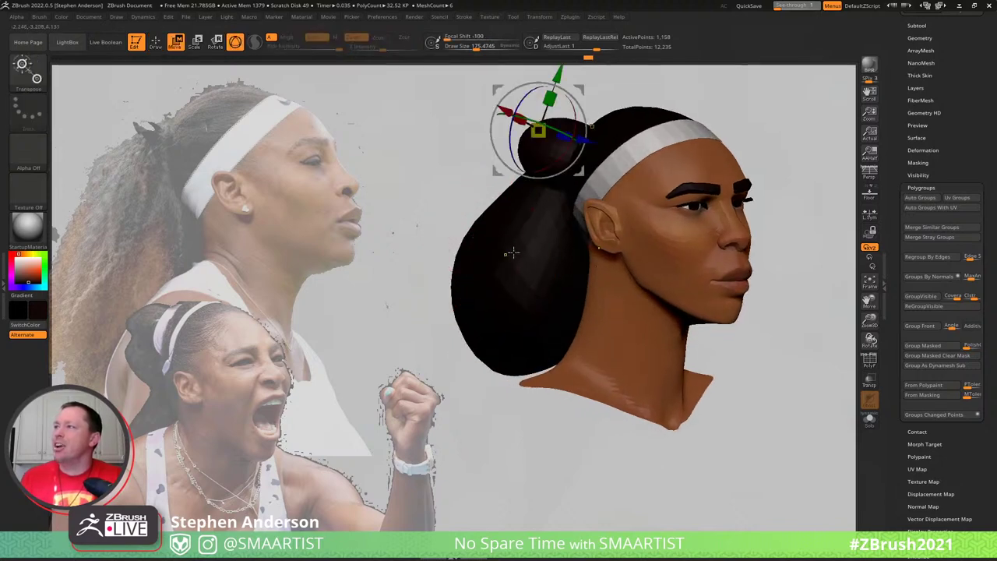
key("q")
key("s")
left_click_drag(445, 233, 476, 235)
right_click_drag(495, 233, 505, 232)
key("shift")
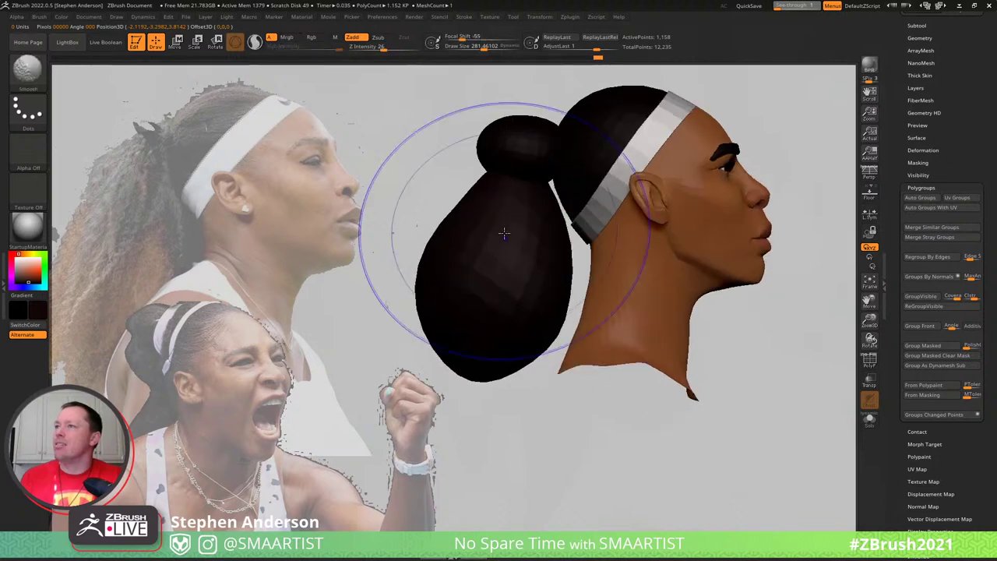
Hide the ponytail's polygroup using the polyframe display and delete the hidden geometry with Del Hidden
key("shift+f")
left_click(514, 143, "ctrl+shift")
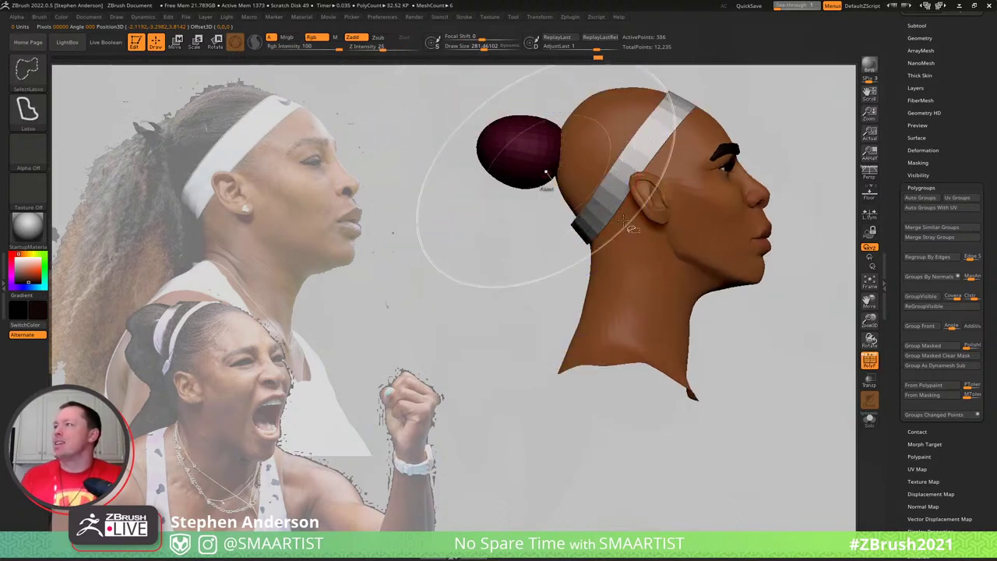
left_click(467, 253, "ctrl+shift")
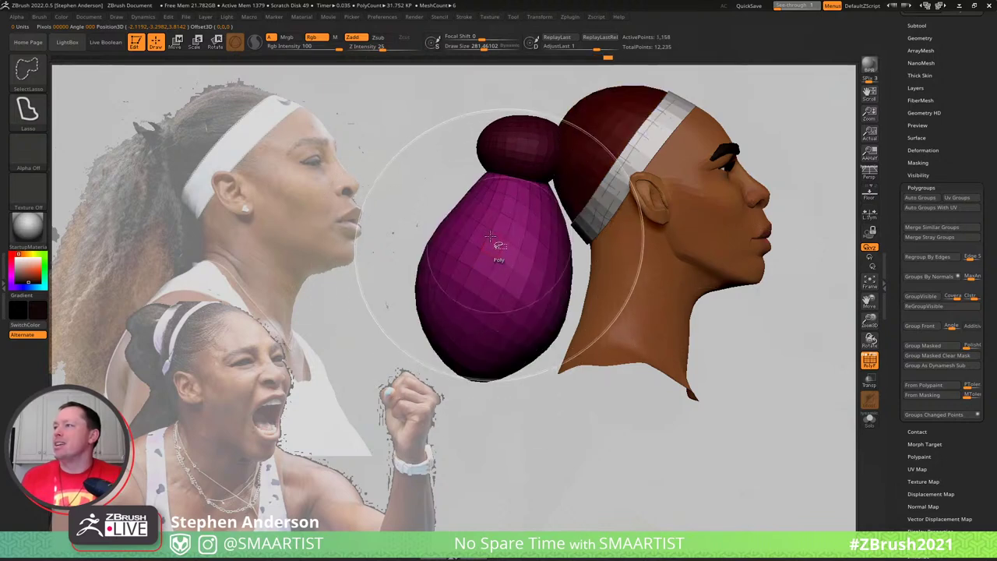
left_click(489, 228, "ctrl+shift")
left_click(416, 199, "ctrl+shift")
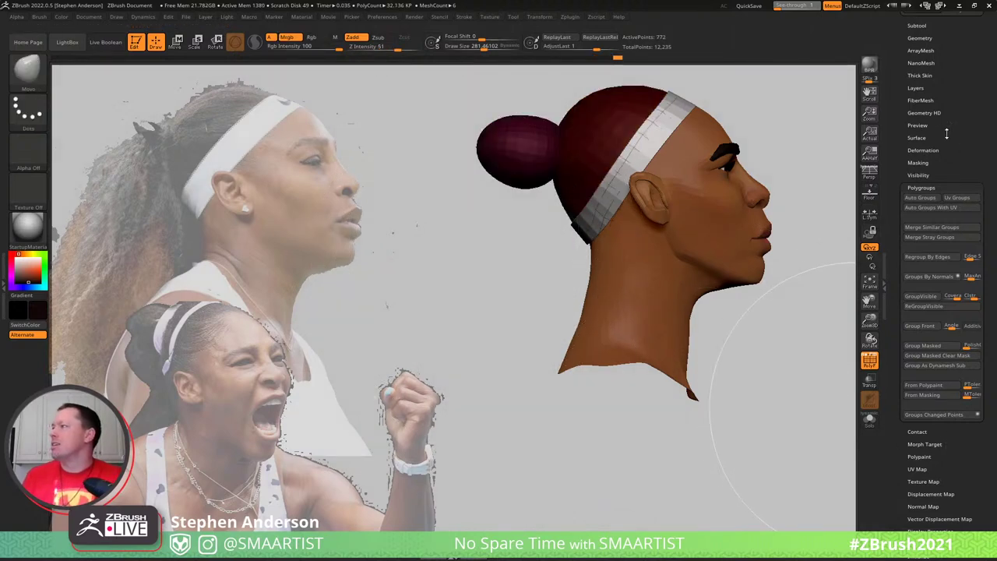
scroll(910, 173, "up", 2)
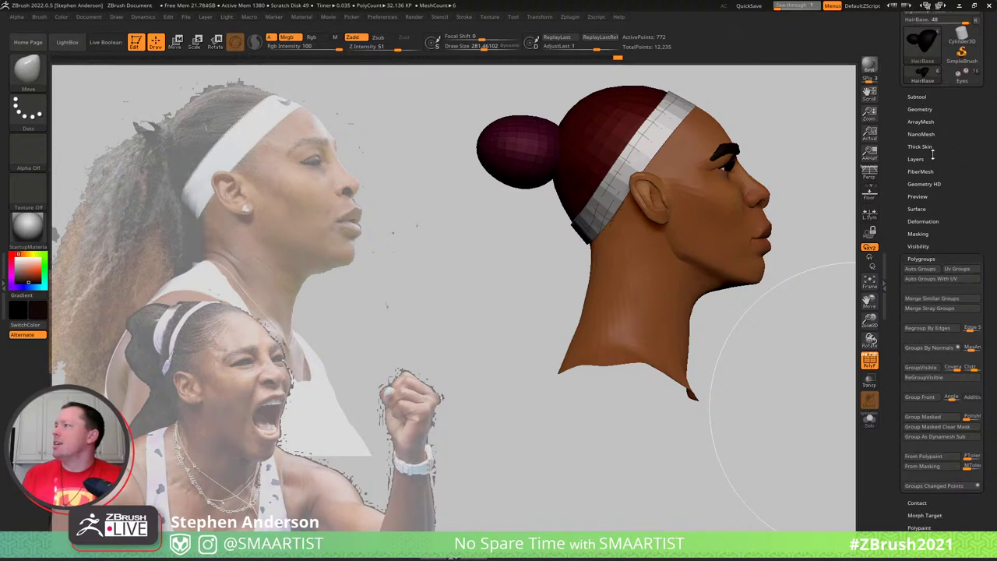
left_click(920, 110)
left_click(931, 357)
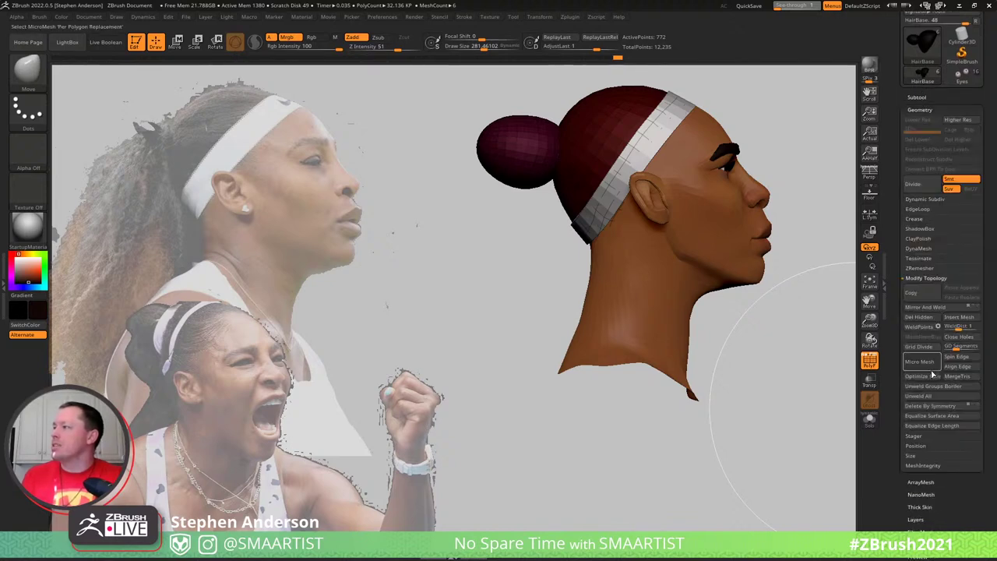
left_click(919, 317)
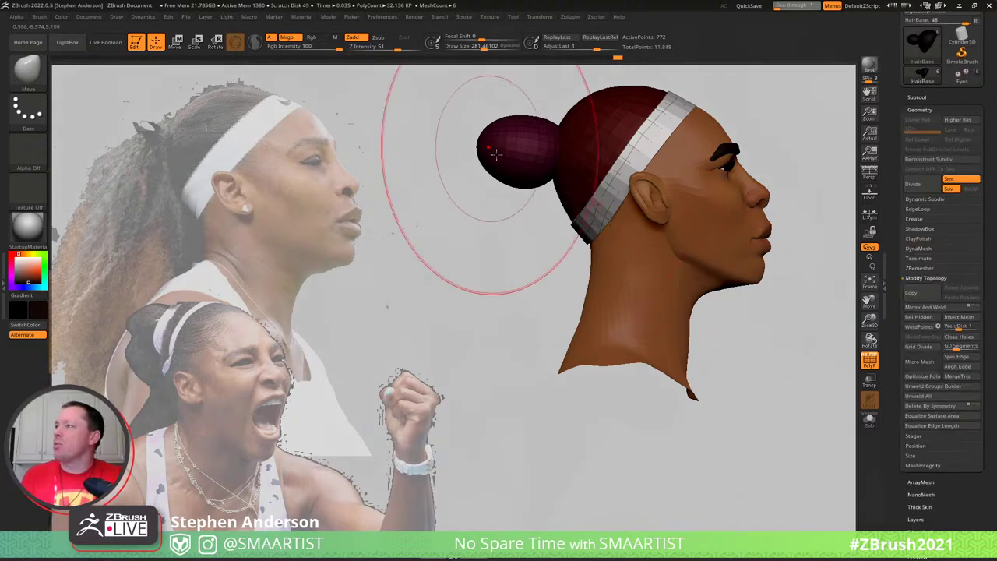
Turn off the polyframe display and pull the bun down into a long ponytail behind the neck, using the Move brush at draw size about 281
key("w")
left_click(518, 138)
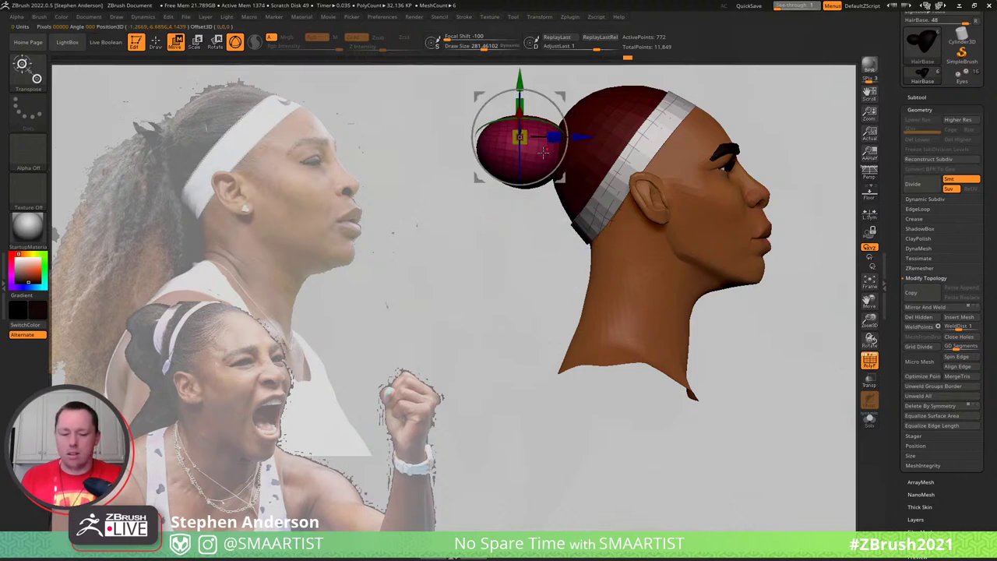
key("b")
key("m")
key("v")
right_click_drag(511, 171, 551, 177)
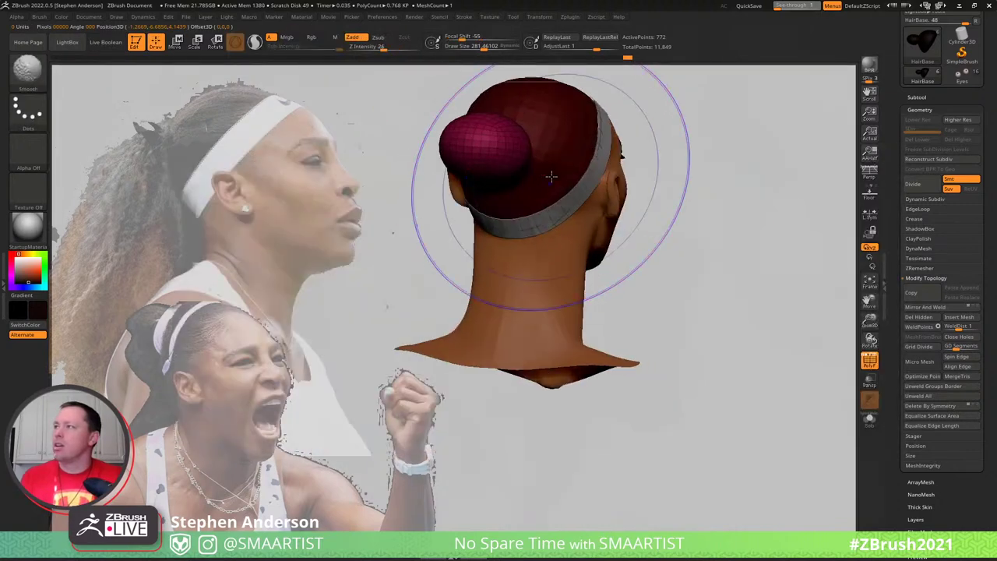
key("shift+f")
right_click_drag(490, 183, 472, 180)
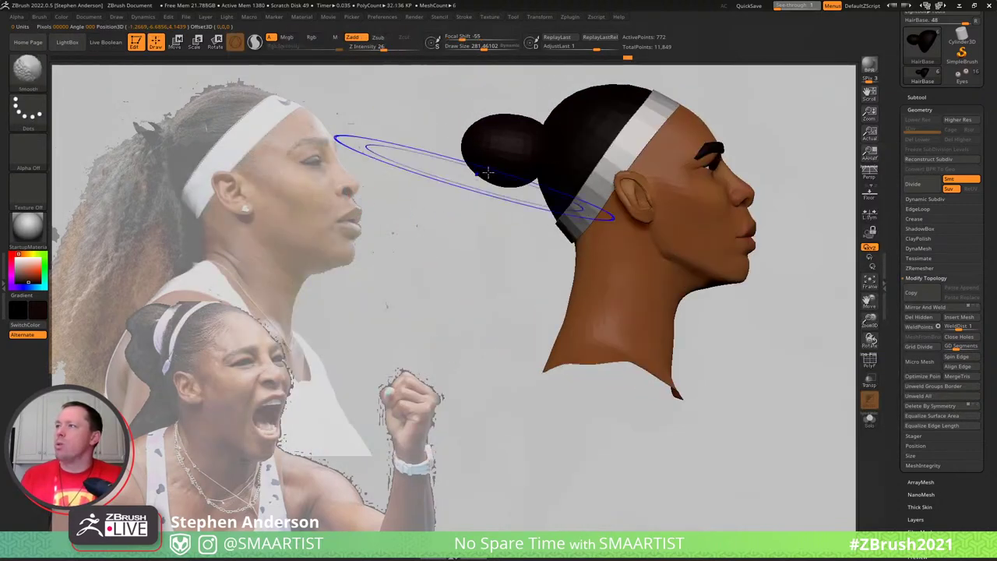
left_click_drag(471, 183, 433, 314)
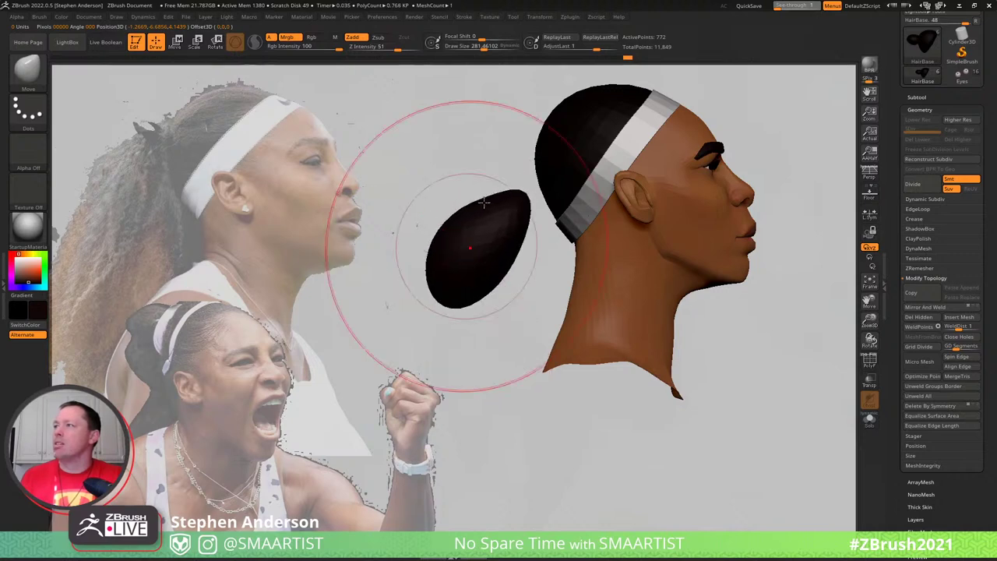
left_click_drag(506, 200, 550, 110)
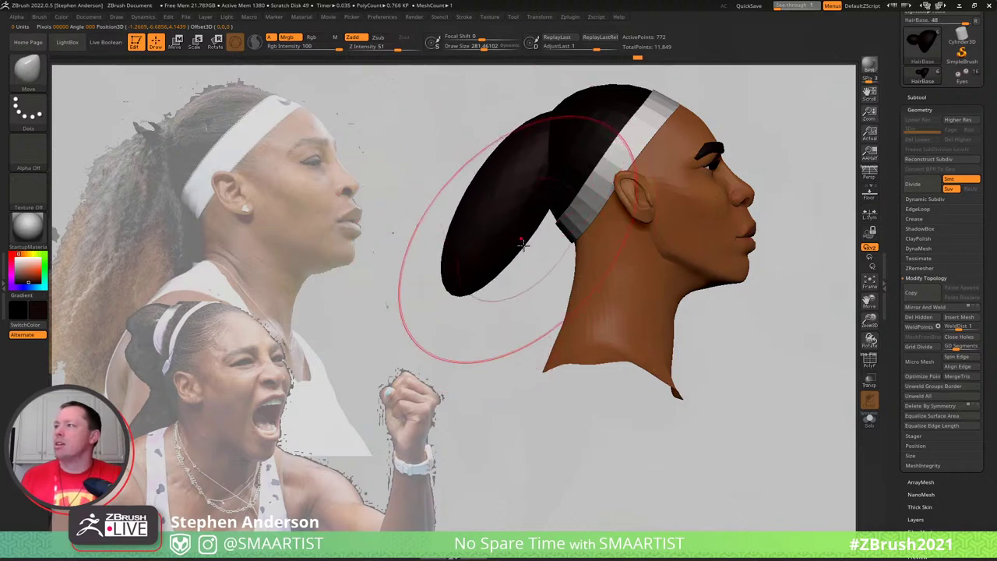
left_click_drag(522, 244, 536, 345)
left_click_drag(535, 274, 505, 265)
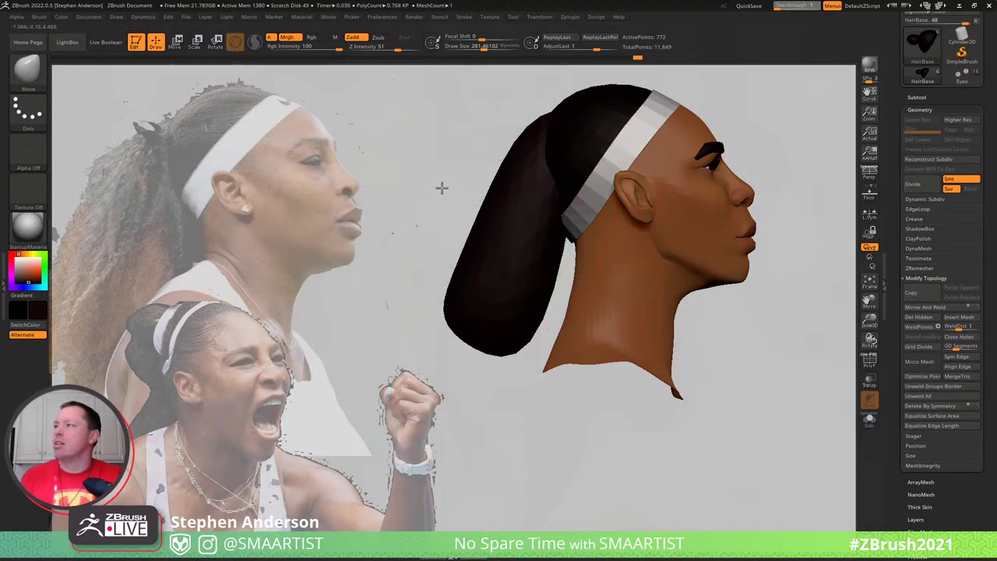
Round out the back, underside and top of the ponytail's side profile with the Move brush at a draw size of about 175
left_click_drag(441, 188, 436, 182)
key("s")
left_click_drag(535, 222, 528, 221)
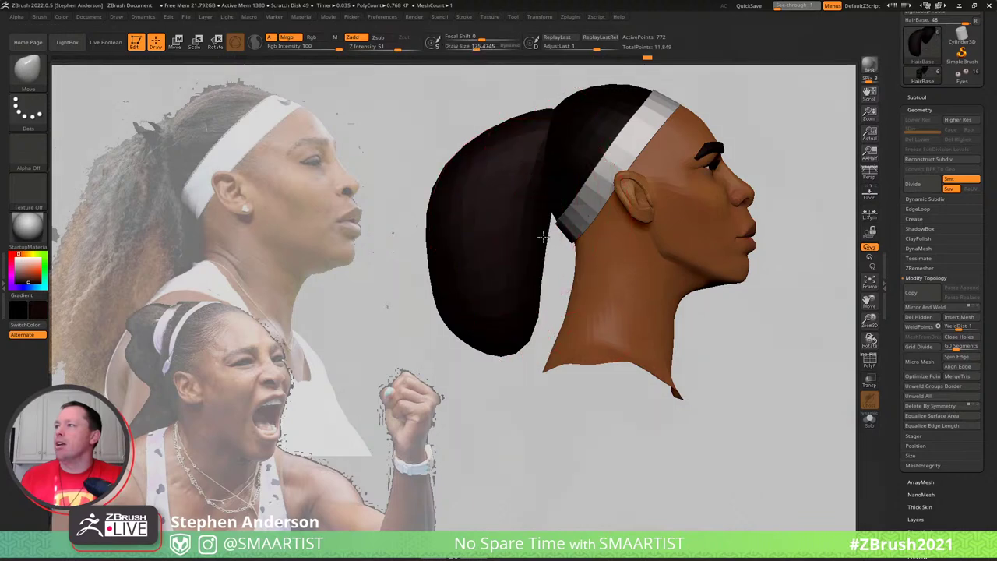
right_click_drag(496, 351, 474, 344)
left_click_drag(477, 342, 442, 309)
left_click_drag(500, 296, 504, 309)
left_click_drag(511, 330, 521, 345)
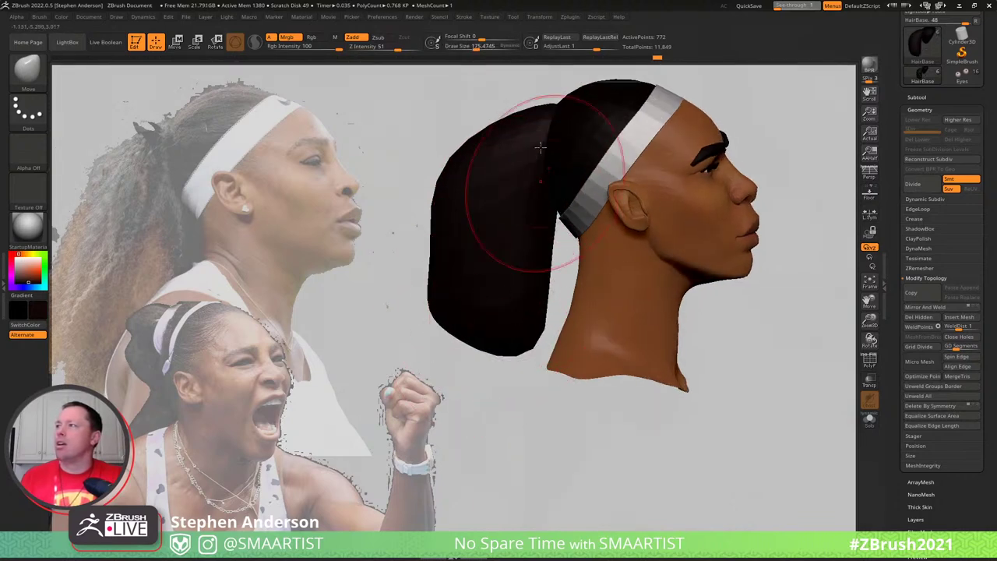
left_click_drag(550, 114, 550, 128)
Widen the ponytail from the back view and adjust its lower end in profile with the Move brush
right_click_drag(537, 164, 589, 168)
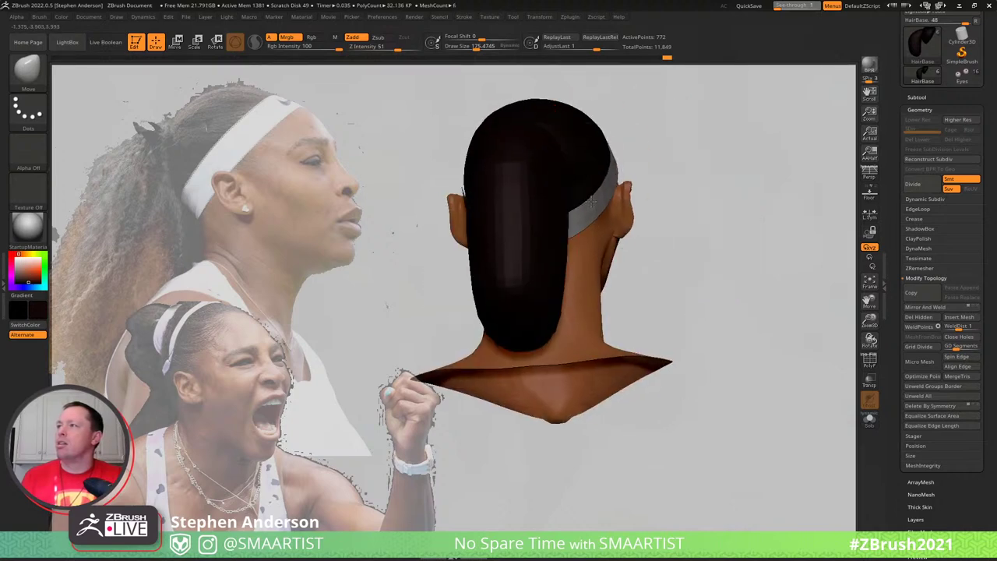
mouse_move(556, 270)
left_mouse_down()
mouse_move(581, 288)
mouse_move(568, 304)
left_mouse_up()
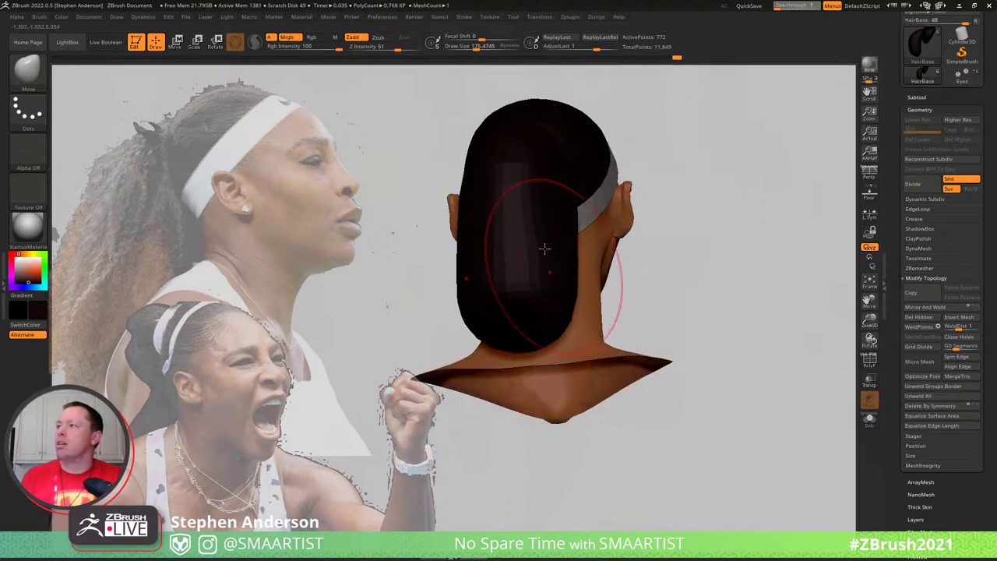
mouse_move(543, 249)
left_mouse_down()
mouse_move(561, 247)
mouse_move(569, 227)
left_mouse_up()
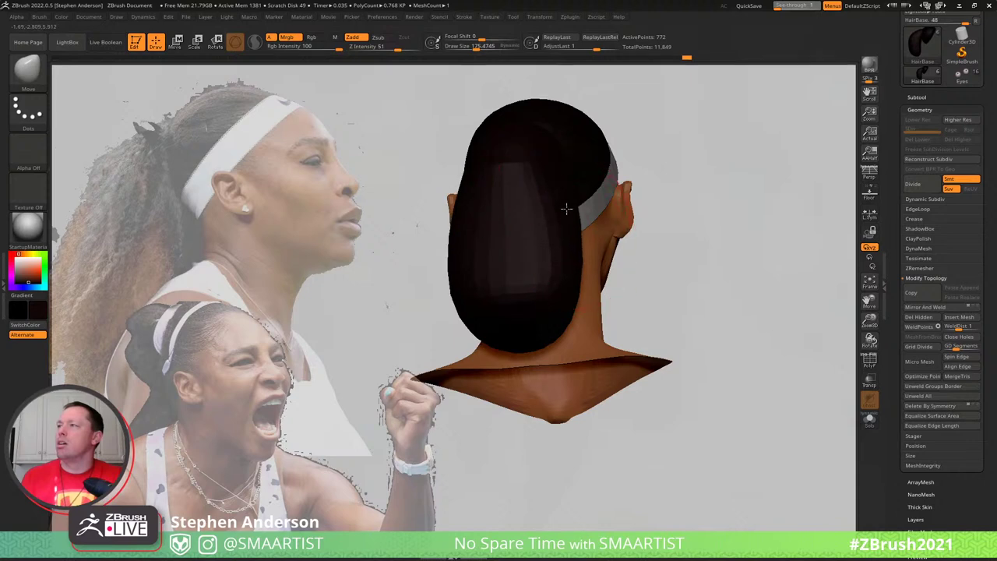
right_click_drag(548, 317, 502, 319)
left_click_drag(615, 319, 622, 355)
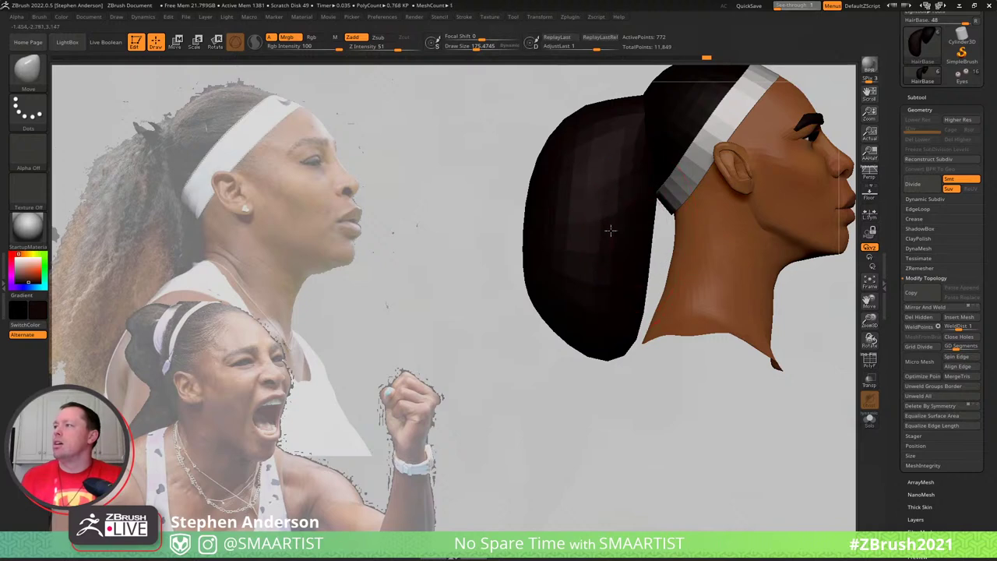
Lower the top of the ponytail where it meets the head and pull its lower side outward from the front three-quarter view
right_click_drag(591, 275, 470, 363, "alt")
right_click_drag(546, 331, 522, 296)
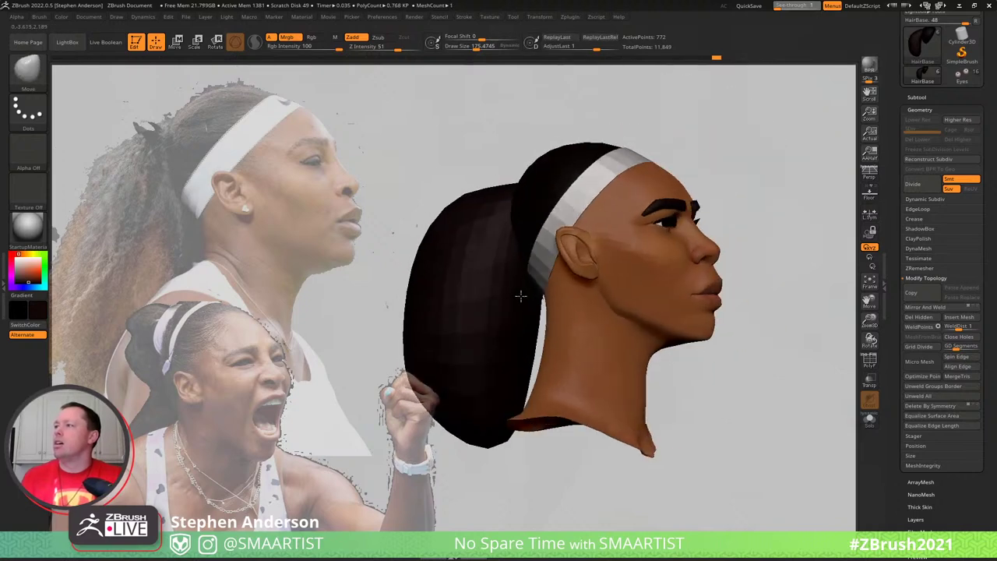
mouse_move(515, 188)
left_mouse_down()
mouse_move(512, 201)
mouse_move(423, 216)
mouse_move(512, 195)
mouse_move(489, 205)
left_mouse_up()
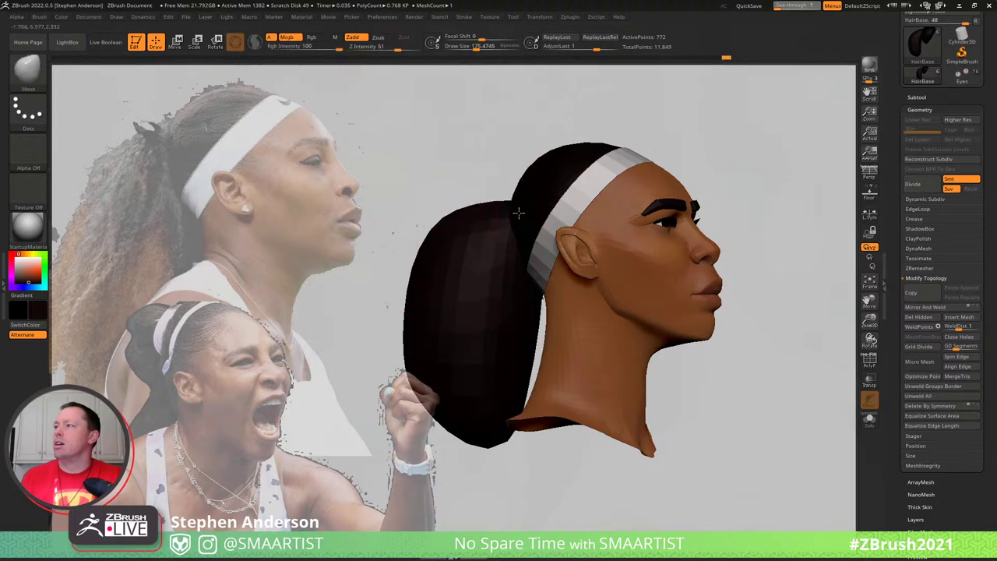
mouse_move(518, 212)
right_mouse_down()
mouse_move(574, 208)
mouse_move(468, 222)
mouse_move(457, 262)
mouse_move(451, 246)
right_mouse_up()
left_click_drag(503, 373, 491, 379)
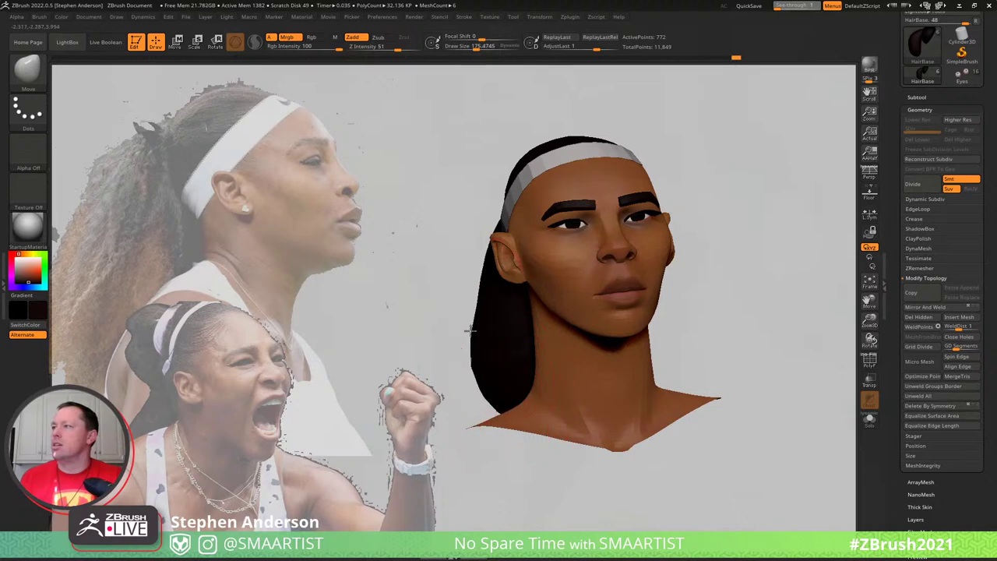
mouse_move(476, 363)
right_mouse_down()
mouse_move(485, 375)
mouse_move(525, 336)
right_mouse_up()
right_click_drag(674, 206, 598, 196)
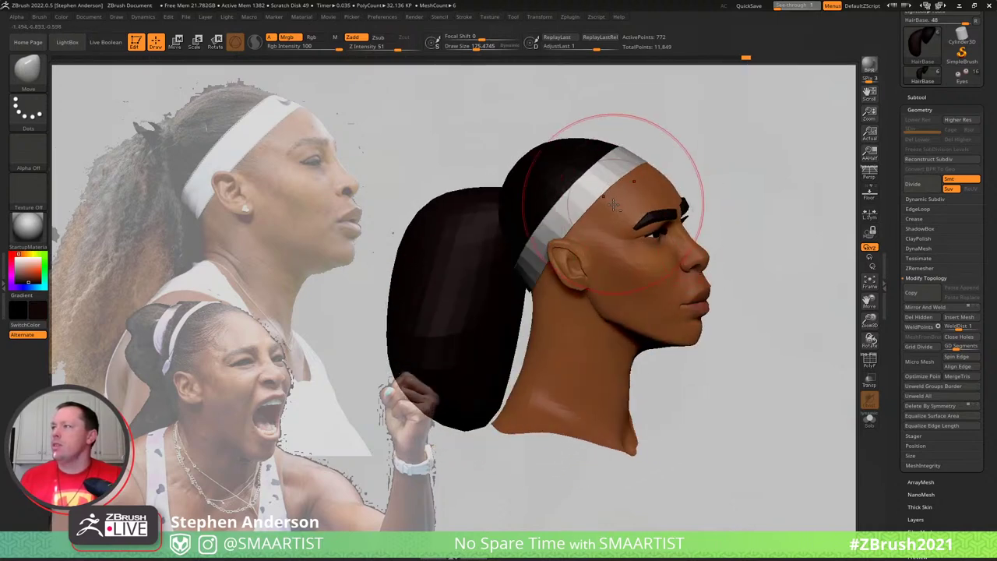
Make the head subtool active and choose the Paint brush with a draw size of about 54
left_click(568, 195, "alt")
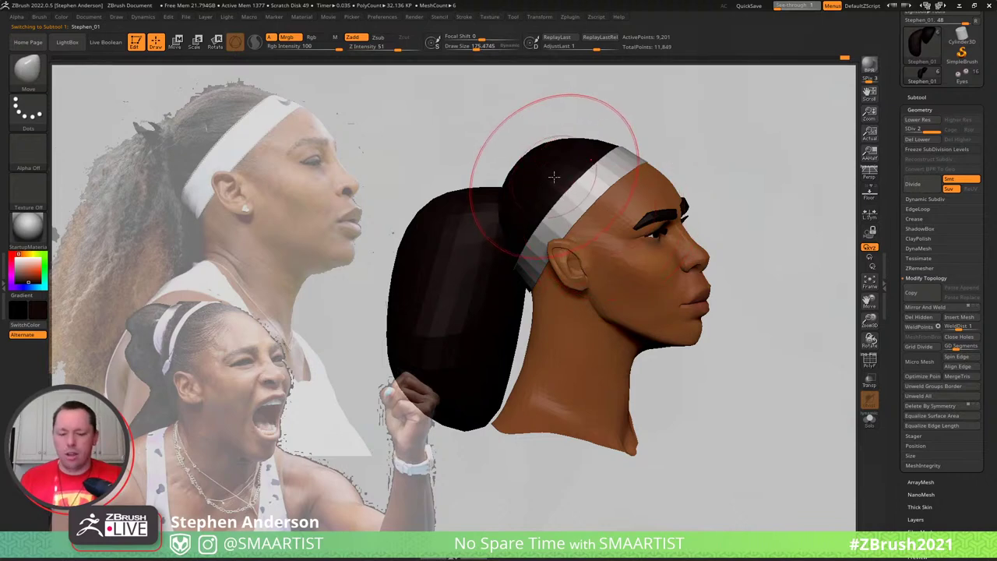
key("b")
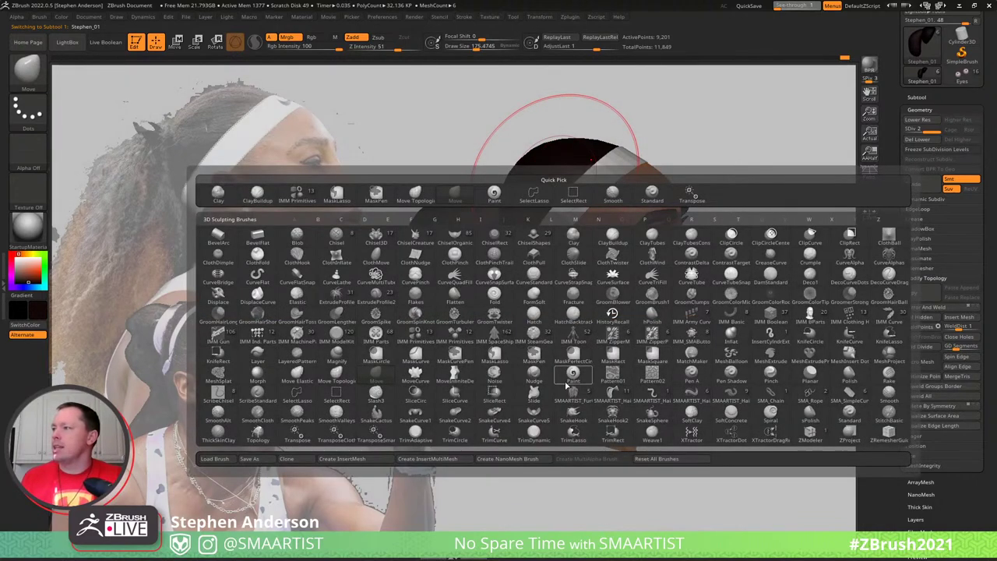
left_click(569, 378)
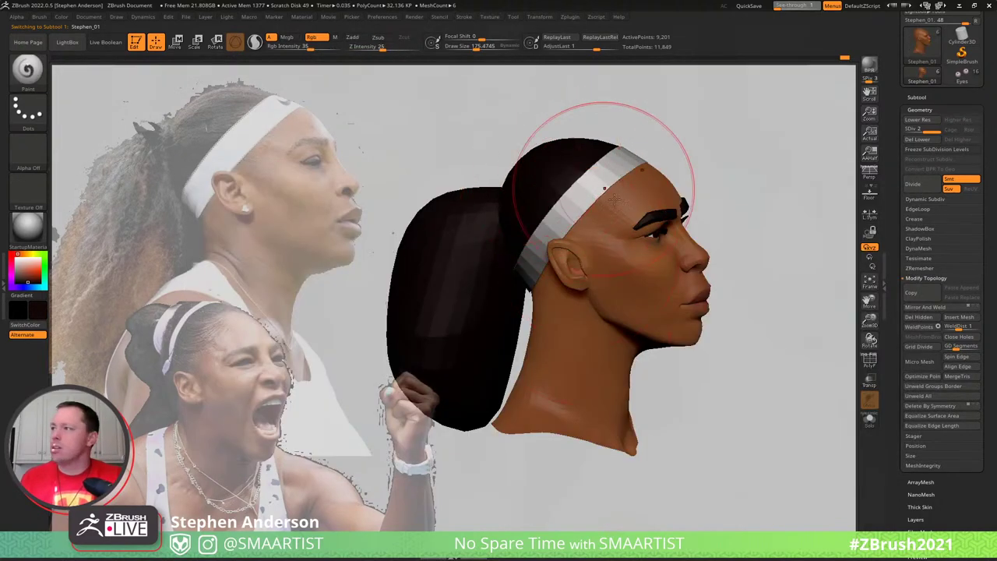
right_click_drag(594, 229, 605, 273, "ctrl")
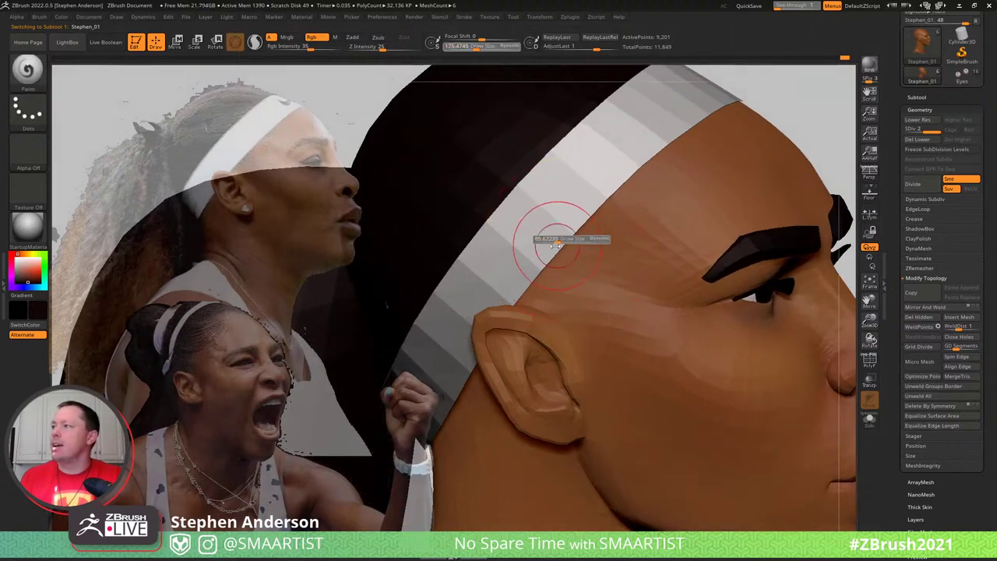
Try to hide the polygon loops around the top of the ear with the SelectLasso brush
key("w")
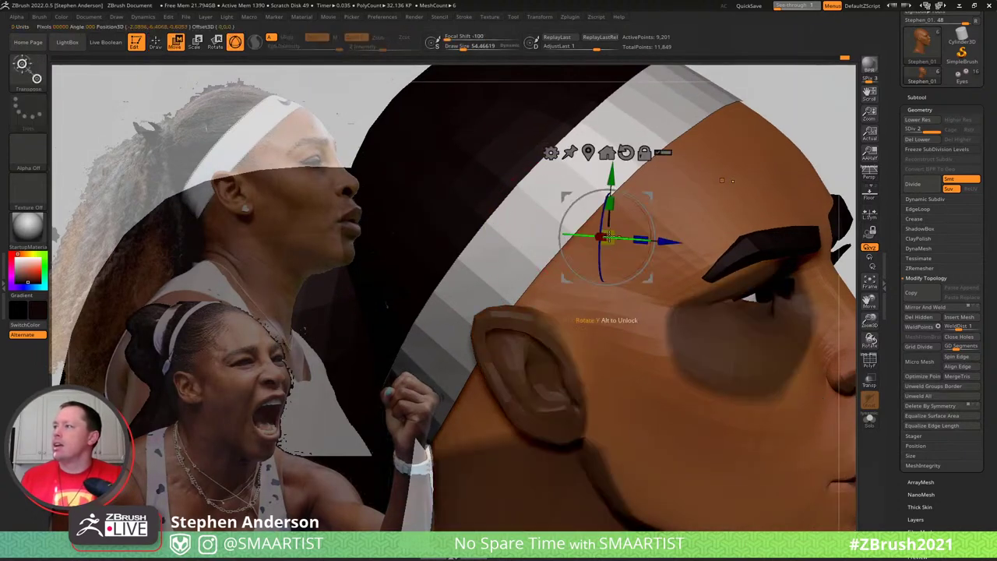
key("q")
left_click(576, 257, "ctrl")
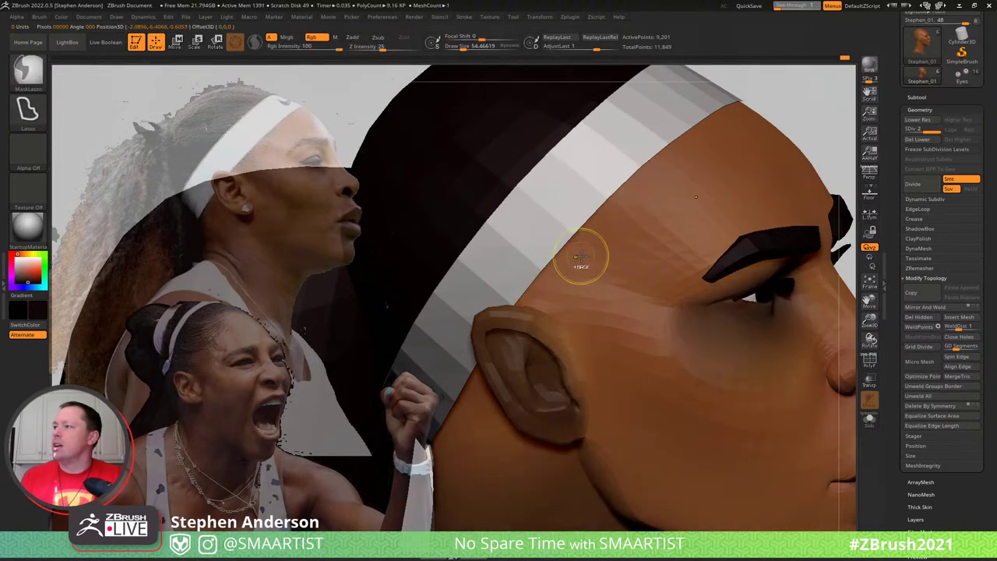
key("ctrl+shift")
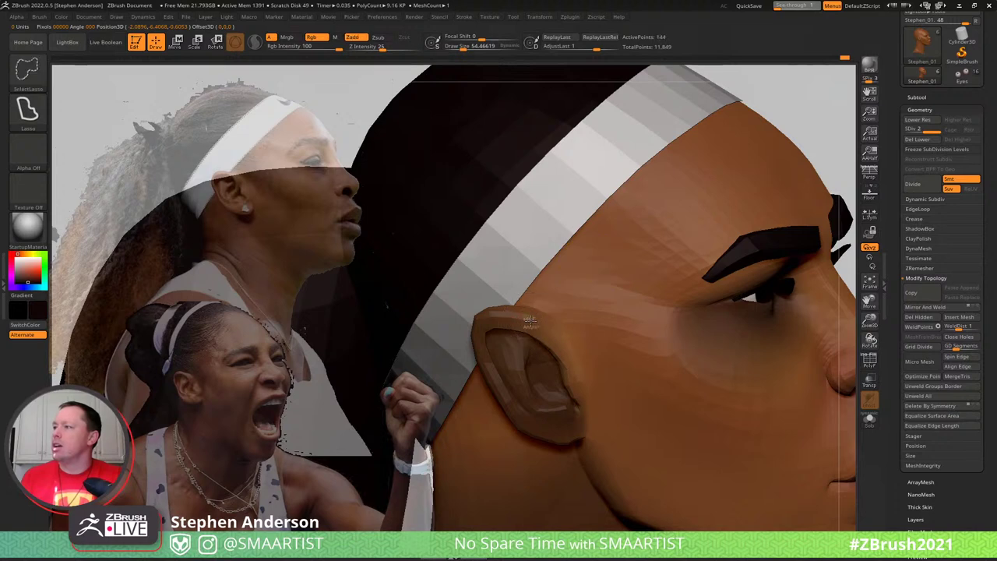
left_click(535, 320, "ctrl+shift")
mouse_move(620, 359)
left_mouse_down("ctrl+shift")
mouse_move(617, 374)
mouse_move(633, 329)
left_mouse_up("ctrl+shift")
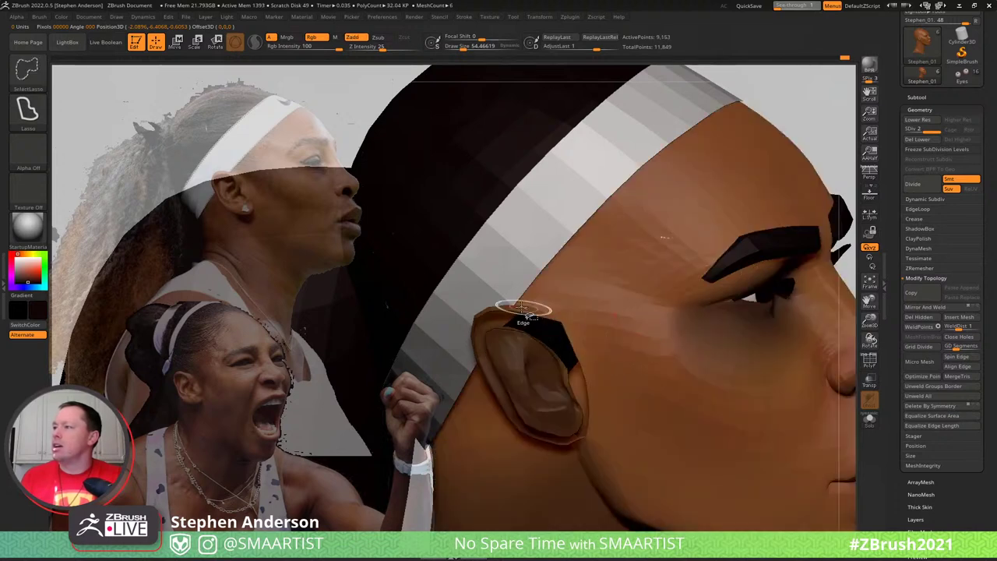
left_click(494, 307, "ctrl+shift")
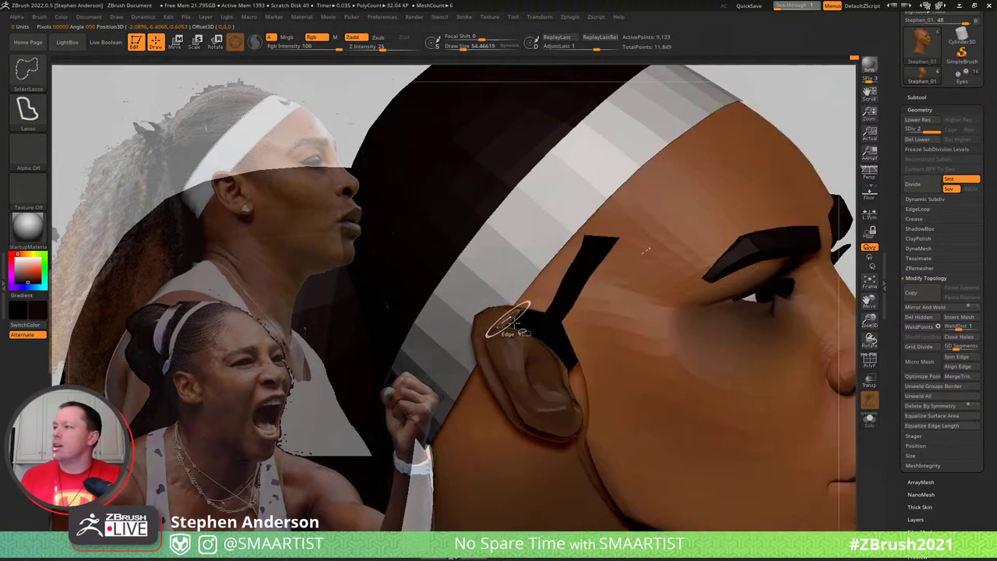
right_click_drag(500, 308, 585, 321)
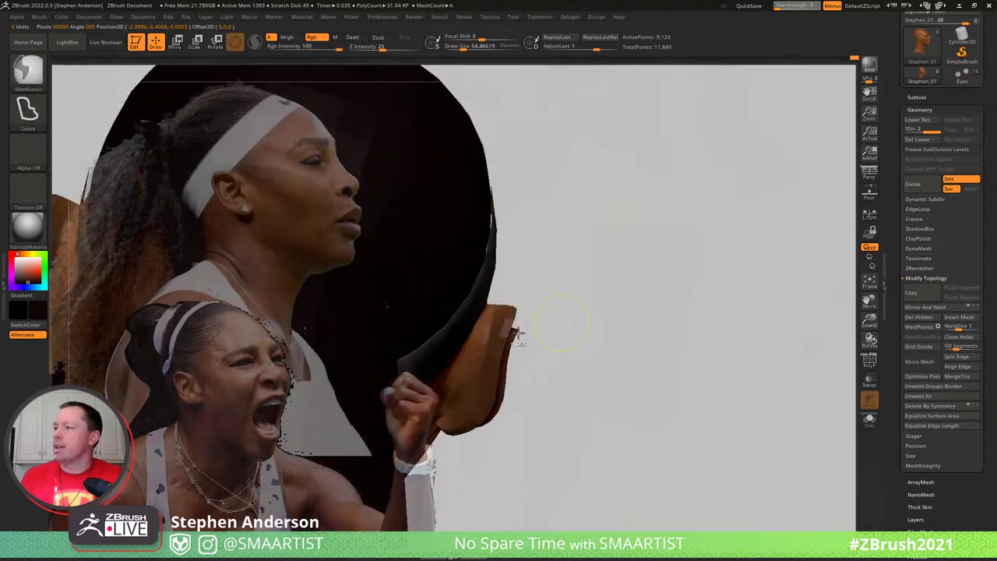
key("ctrl+z")
Try hiding the ear's polygroups and edge loops from behind with the polyframe display on, and show all the geometry again
key("shift+f")
left_click(590, 381, "ctrl+shift")
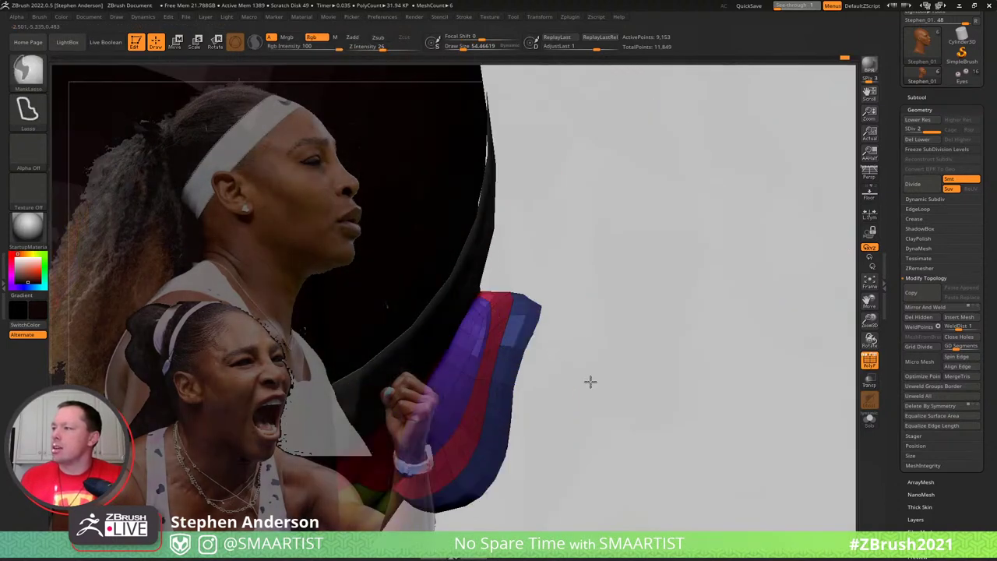
left_click(482, 342, "ctrl+shift")
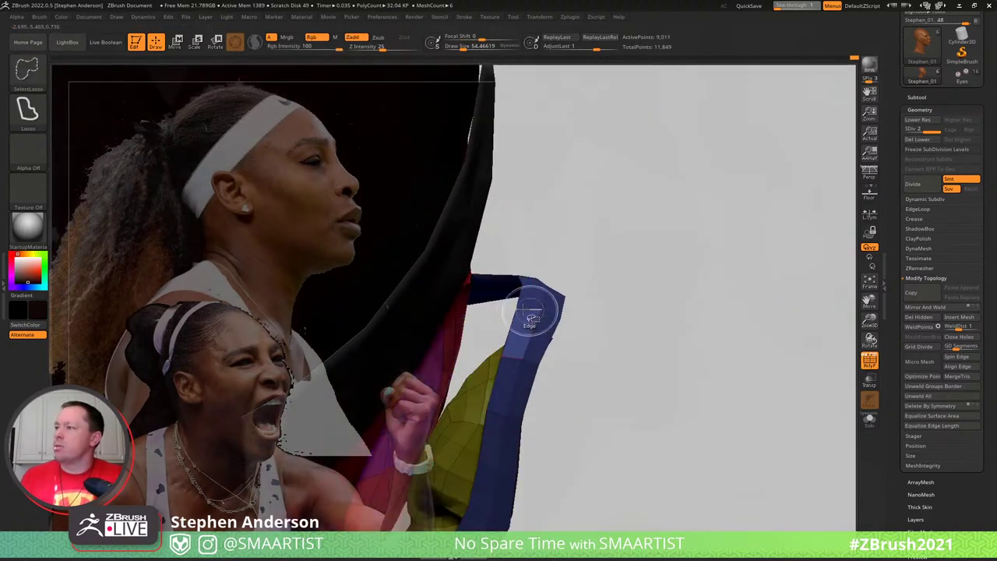
left_click(518, 310, "ctrl+shift")
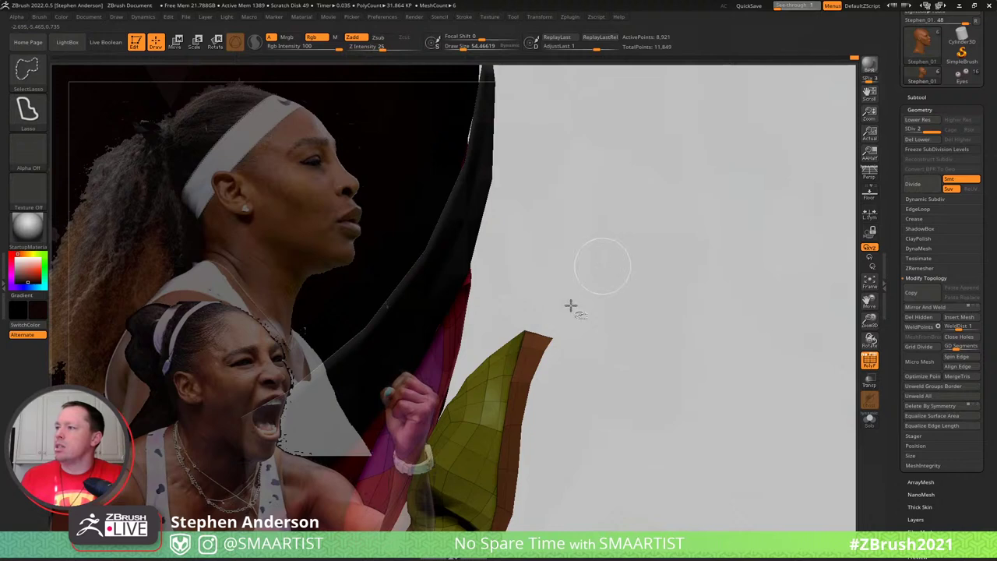
left_click(493, 377, "ctrl+shift")
left_click(527, 376, "ctrl+shift")
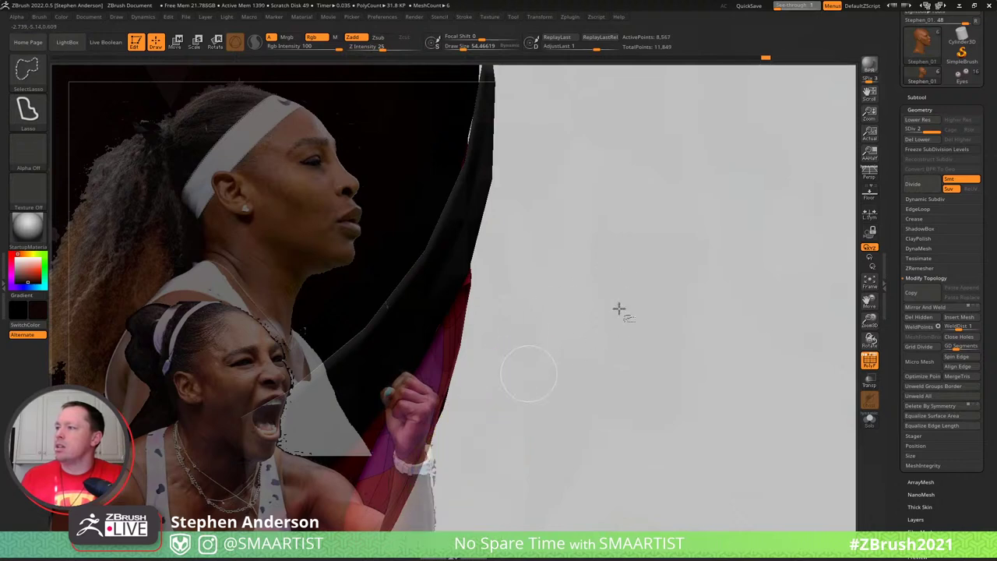
mouse_move(604, 274)
left_mouse_down("ctrl+shift")
mouse_move(635, 363)
mouse_move(657, 332)
mouse_move(547, 234)
mouse_move(604, 272)
mouse_move(592, 288)
mouse_move(563, 283)
mouse_move(594, 279)
left_mouse_up("ctrl+shift")
left_click(637, 364, "ctrl+shift")
Paint a soft dark hairline on the temple in front of the headband with the Paint brush at draw size about 30 and Rgb intensity 35
mouse_move(586, 279)
right_mouse_down("ctrl")
mouse_move(574, 262)
mouse_move(686, 242)
mouse_move(691, 209)
right_mouse_up("ctrl")
mouse_move(691, 209)
left_mouse_down()
mouse_move(668, 200)
mouse_move(675, 205)
left_mouse_up()
key("ctrl+h")
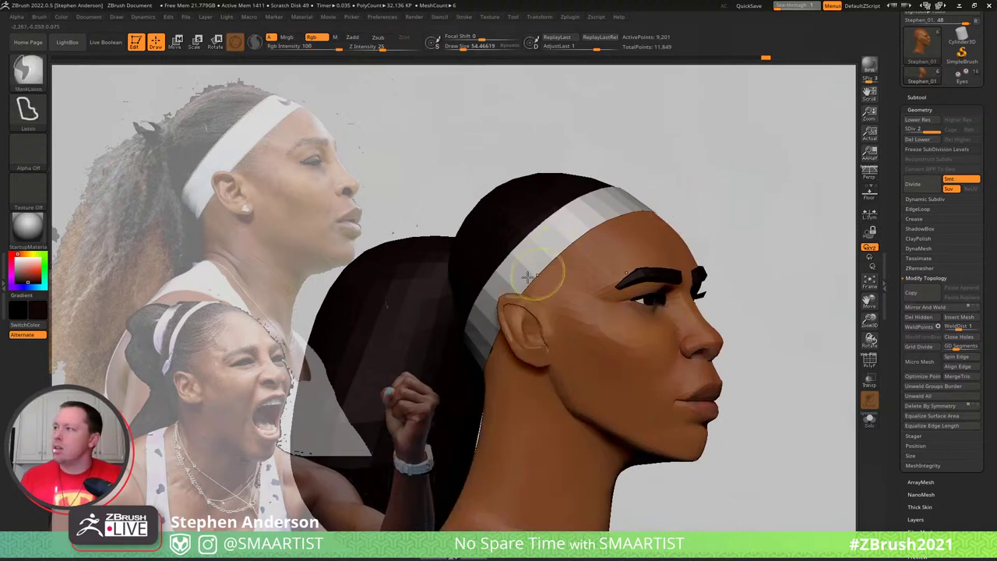
key("s")
left_click_drag(543, 270, 535, 286)
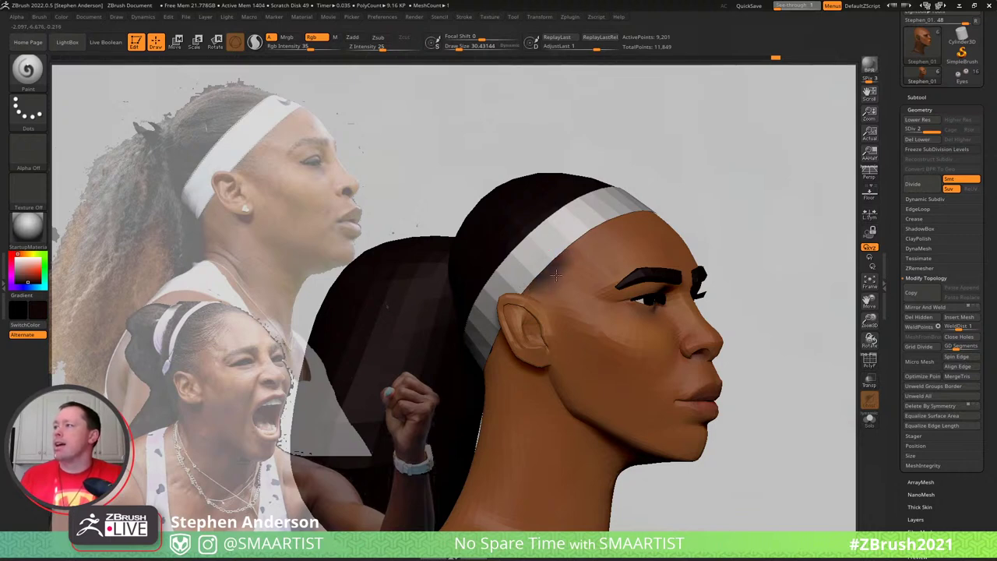
mouse_move(637, 211)
right_mouse_down()
mouse_move(589, 249)
mouse_move(620, 233)
right_mouse_up()
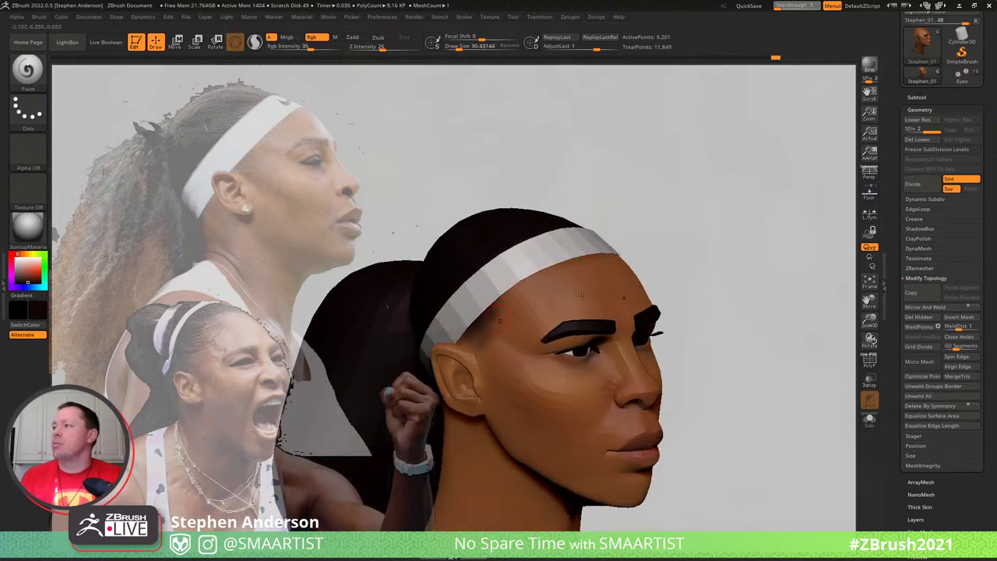
mouse_move(589, 251)
right_mouse_down()
mouse_move(641, 209)
mouse_move(540, 249)
mouse_move(685, 240)
mouse_move(696, 216)
mouse_move(712, 232)
mouse_move(713, 173)
mouse_move(681, 192)
mouse_move(690, 192)
mouse_move(659, 229)
right_mouse_up()
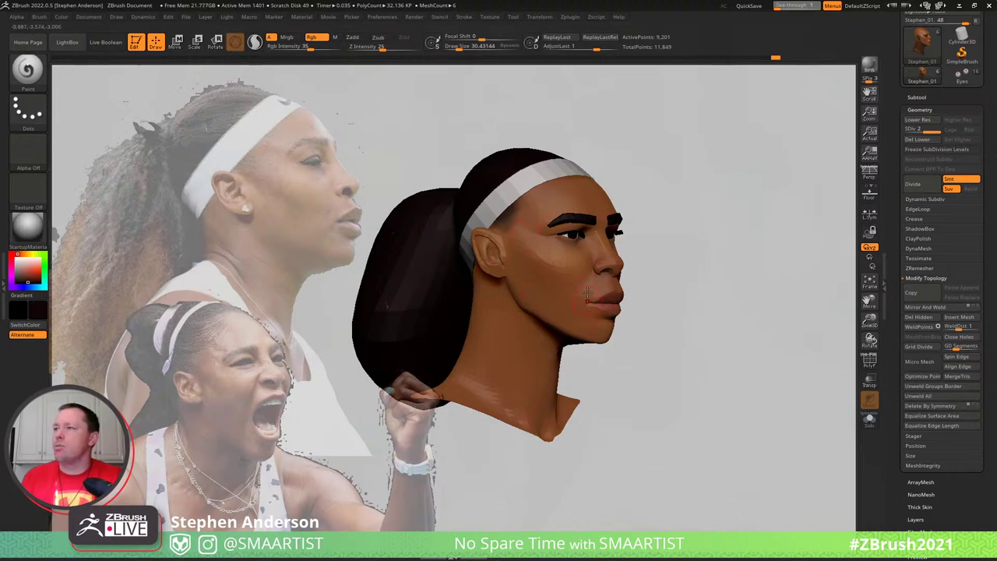
right_click_drag(527, 236, 692, 248)
key("shift")
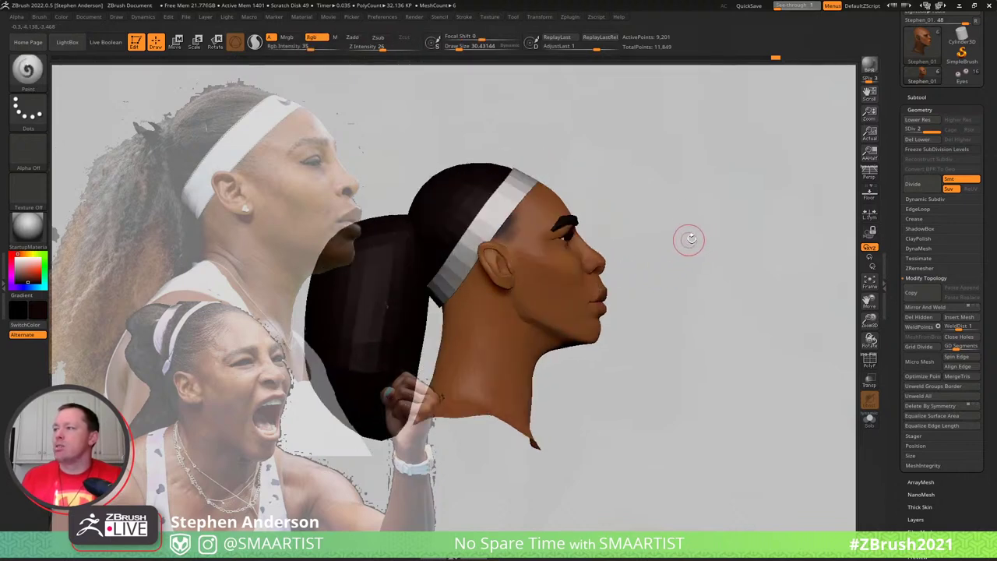
Turn on the polyframe display and mask everything except the neck polygroup
right_click_drag(688, 238, 679, 192, "alt")
key("shift+f")
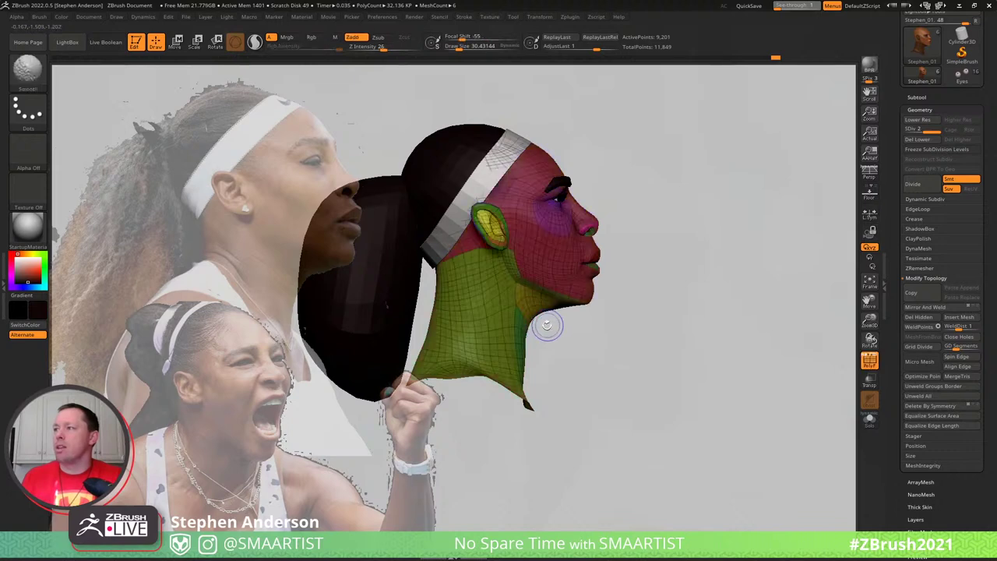
key("w")
left_click_drag(516, 304, 550, 320, "ctrl")
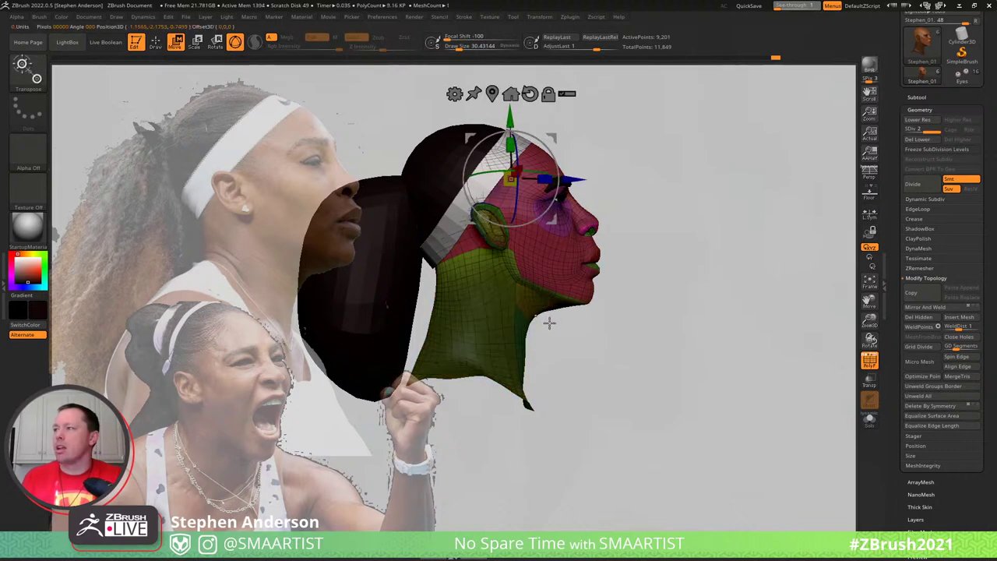
left_click_drag(585, 356, 590, 382, "ctrl")
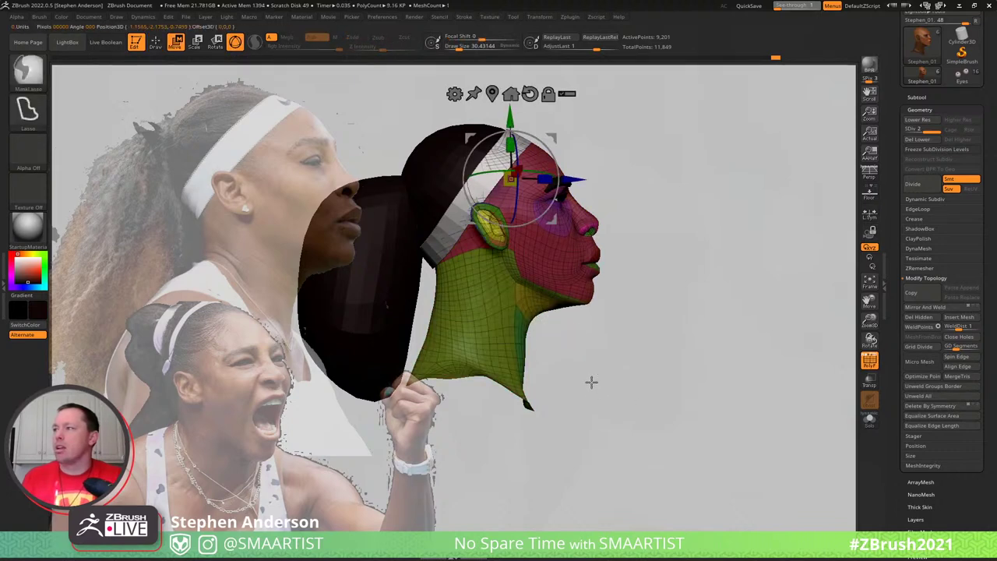
left_click(514, 318, "ctrl")
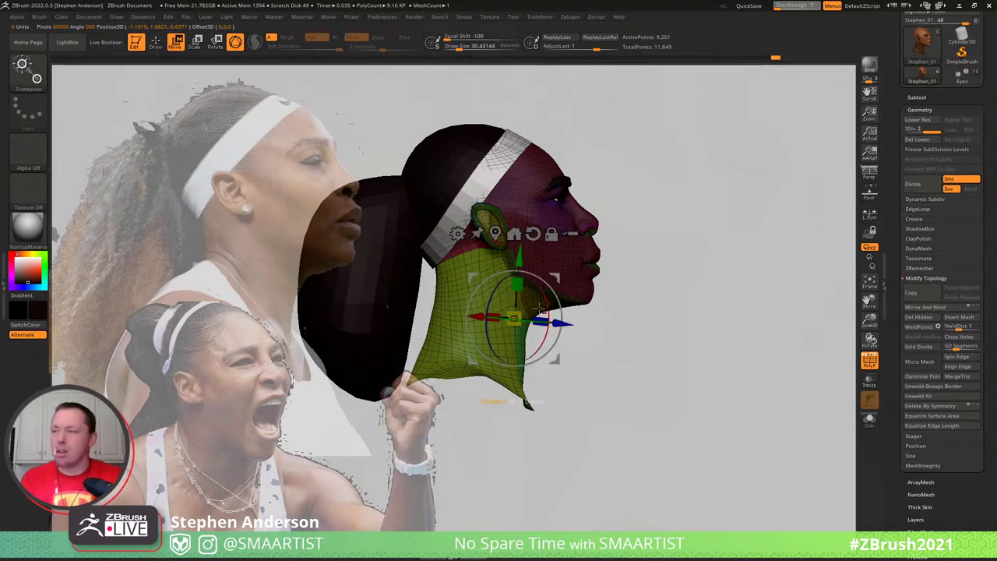
Invert the neck mask, drop the head to subdivision level 1, and invert the mask back with the move gizmo active
key("q")
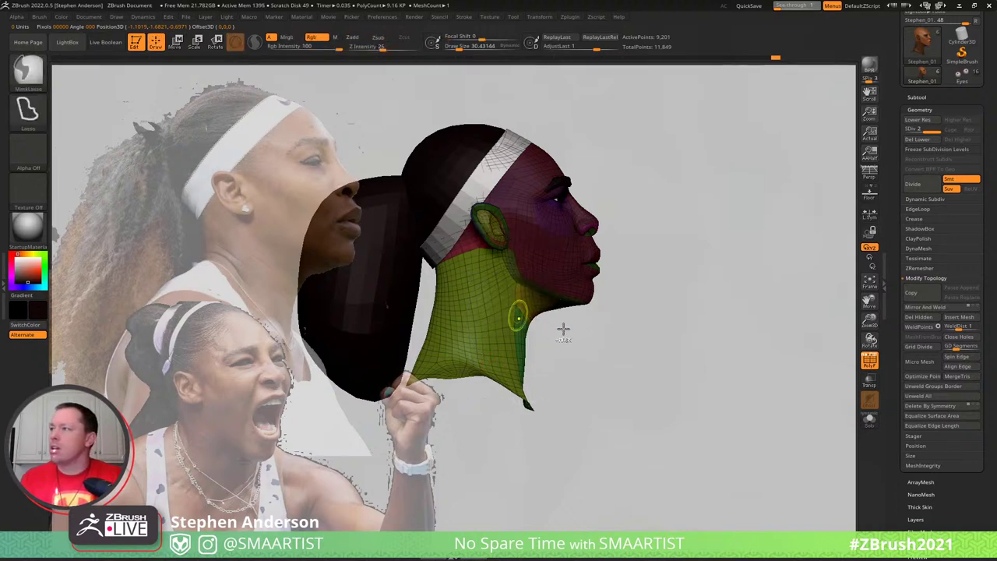
key("ctrl+i")
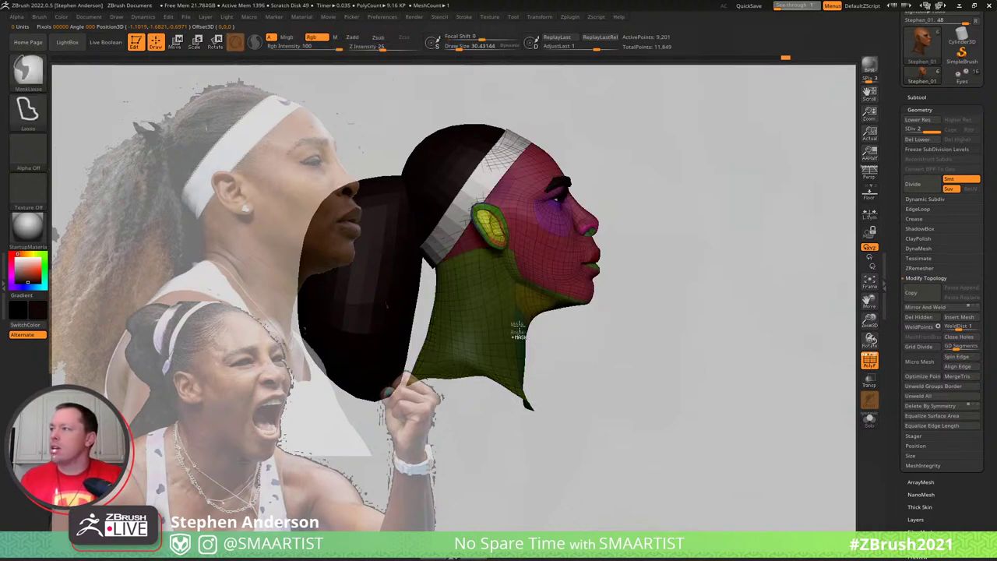
key("shift+d")
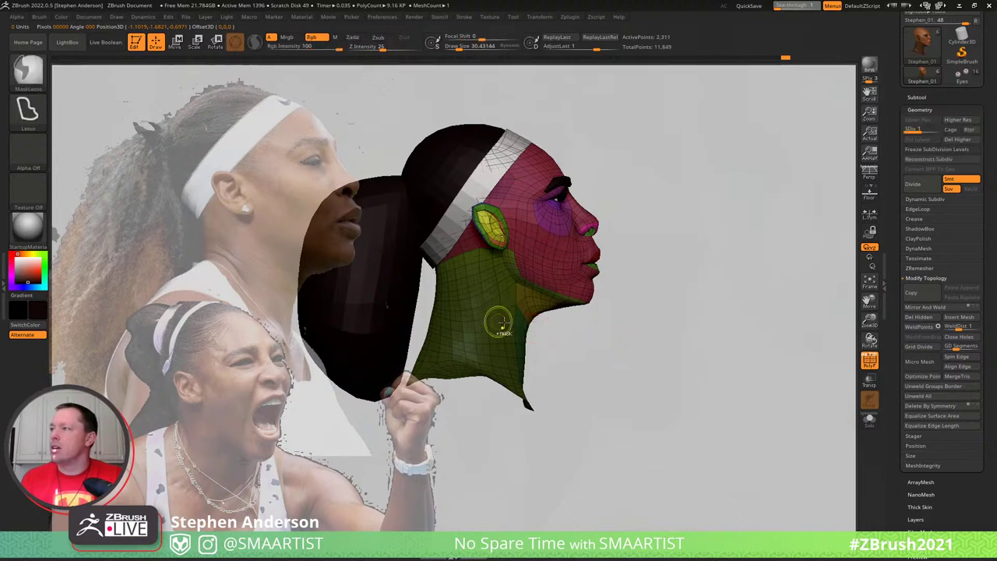
left_click(563, 338, "ctrl")
key("w")
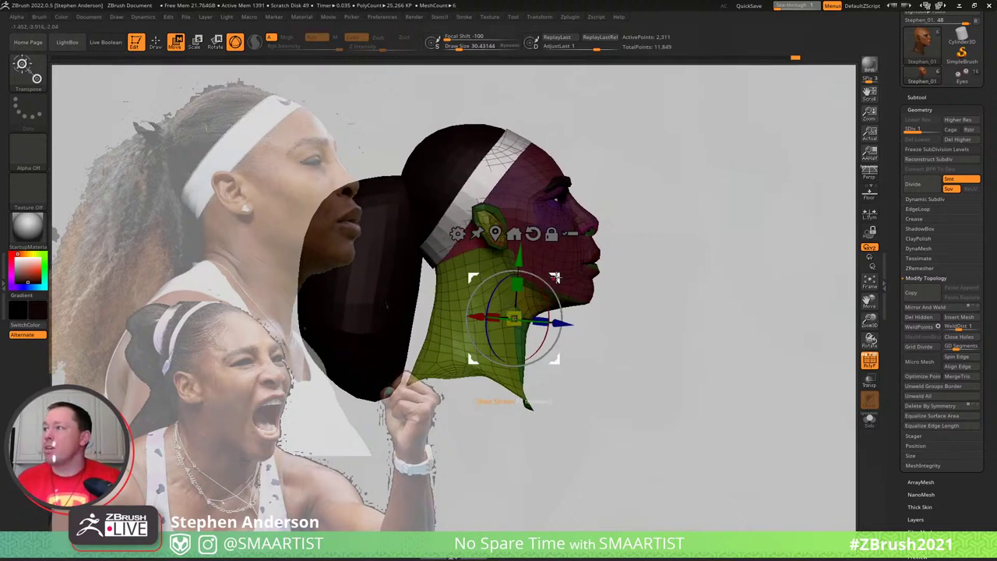
Turn off the polyframe display and clear the neck mask
mouse_move(554, 277)
left_mouse_down("alt")
mouse_move(550, 236)
mouse_move(535, 237)
mouse_move(568, 242)
mouse_move(638, 226)
mouse_move(612, 234)
left_mouse_up("alt")
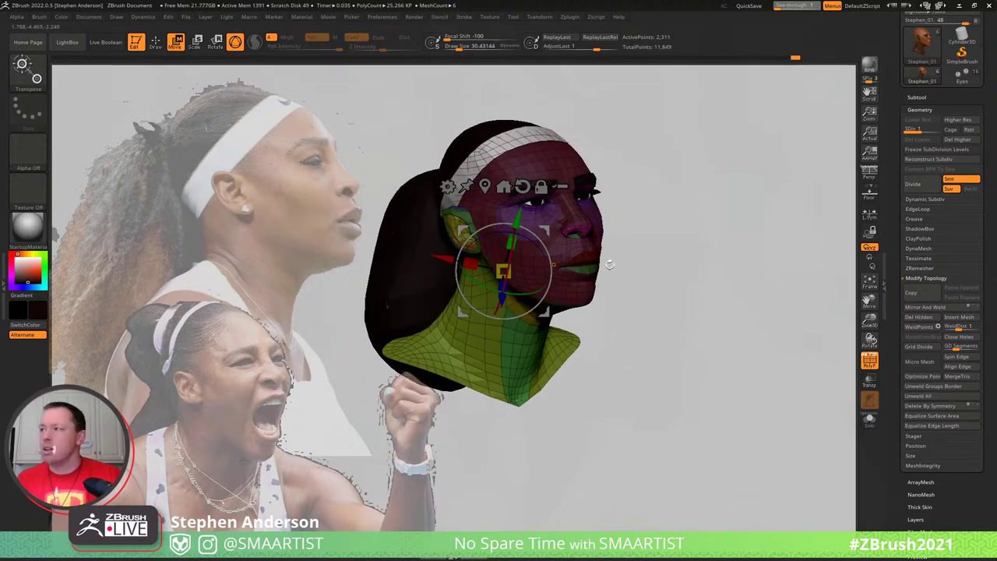
key("q")
key("shift+f")
left_click_drag(643, 292, 651, 293)
left_click_drag(681, 263, 698, 282, "ctrl")
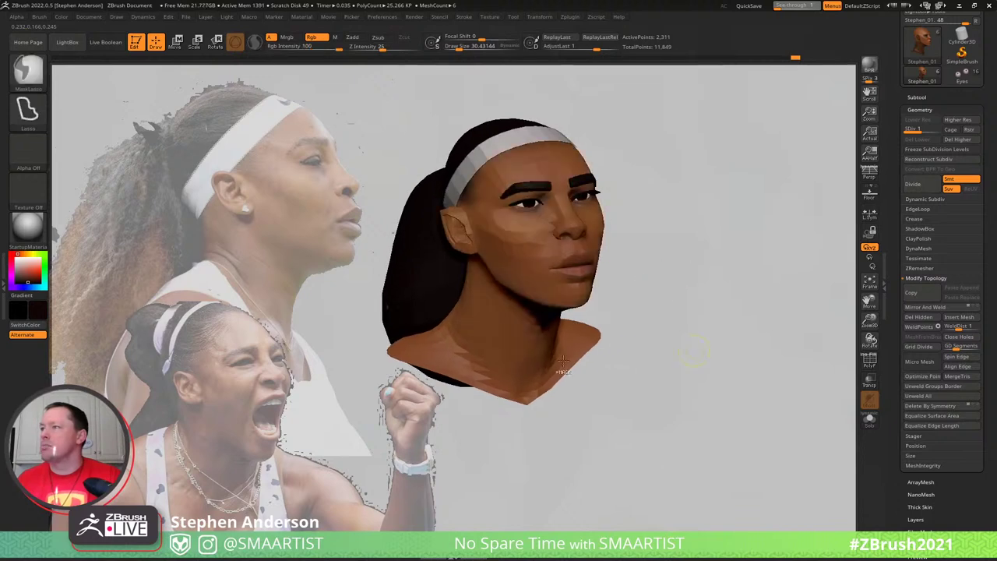
left_click_drag(617, 315, 597, 312)
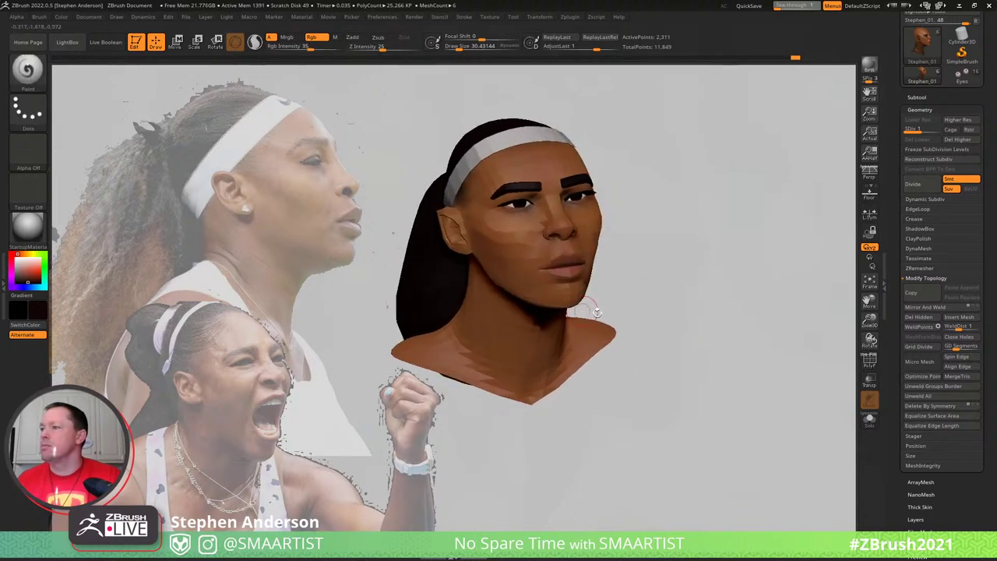
Mask everything except the upper lip polygroup with the polyframe display on
right_click_drag(560, 265, 573, 247, "ctrl")
key("shift+f")
key("w")
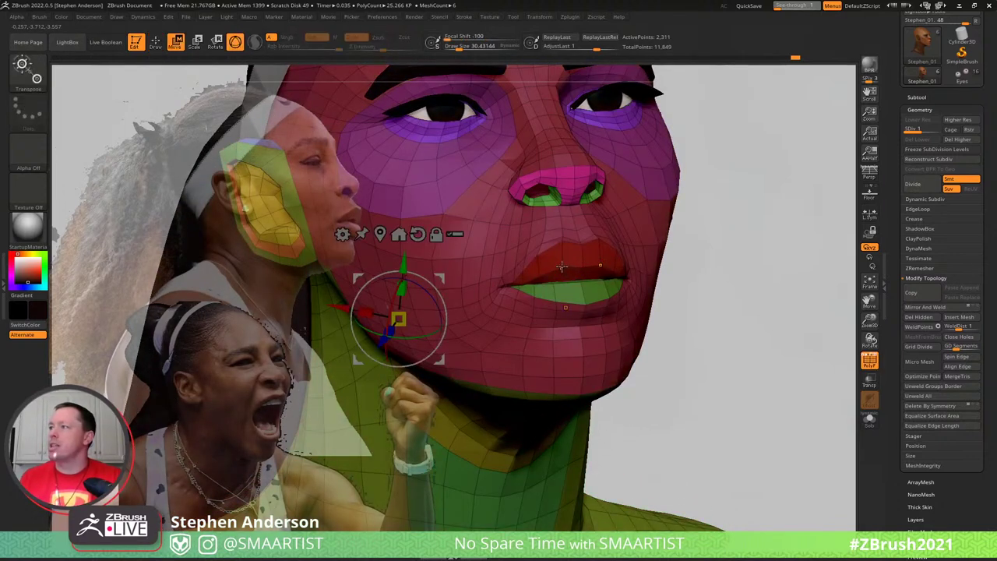
left_click(562, 267, "ctrl")
key("q")
left_click(709, 240, "ctrl")
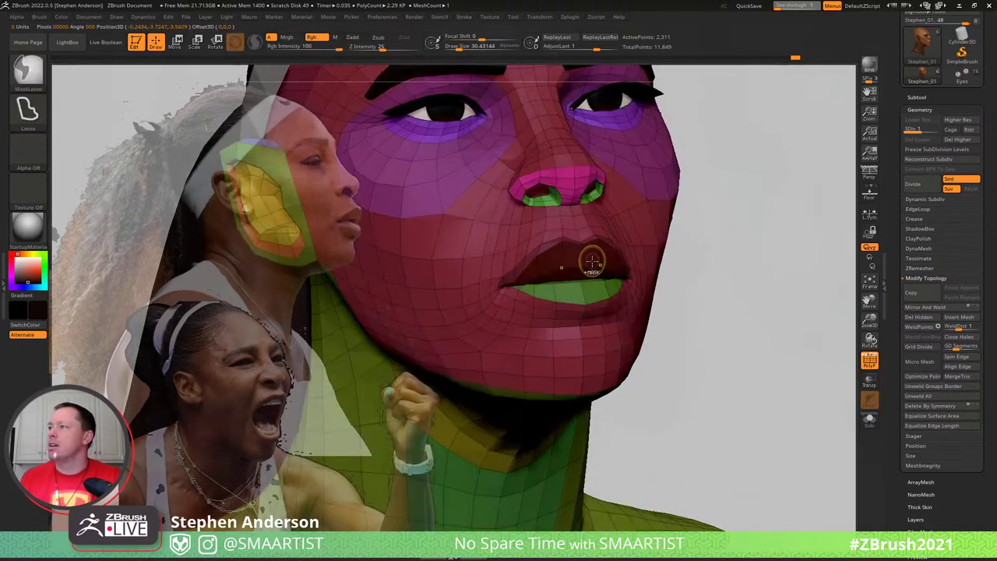
left_click(747, 243, "ctrl")
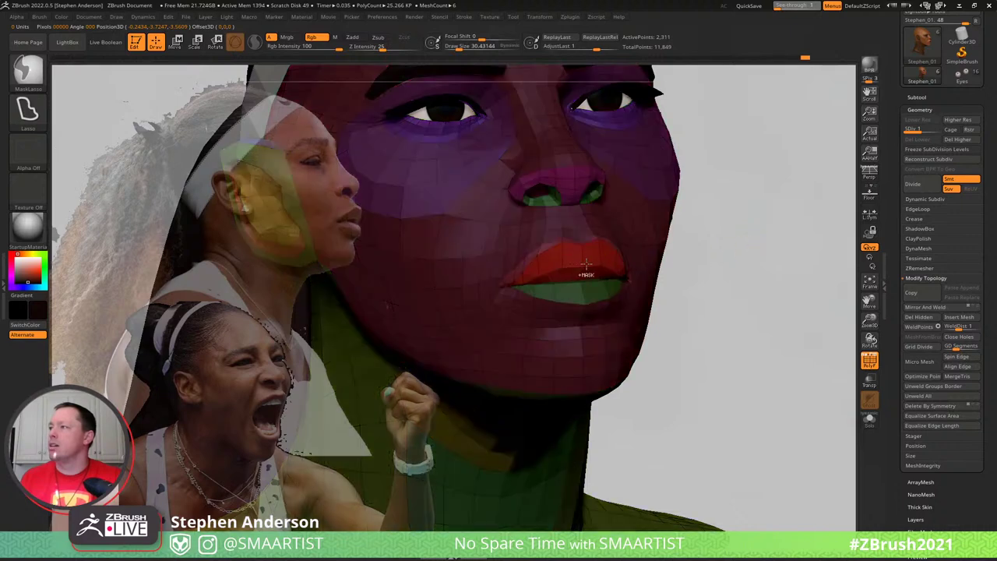
Raise the head to subdivision level 2, keeping only the upper lip unmasked
key("ctrl+d")
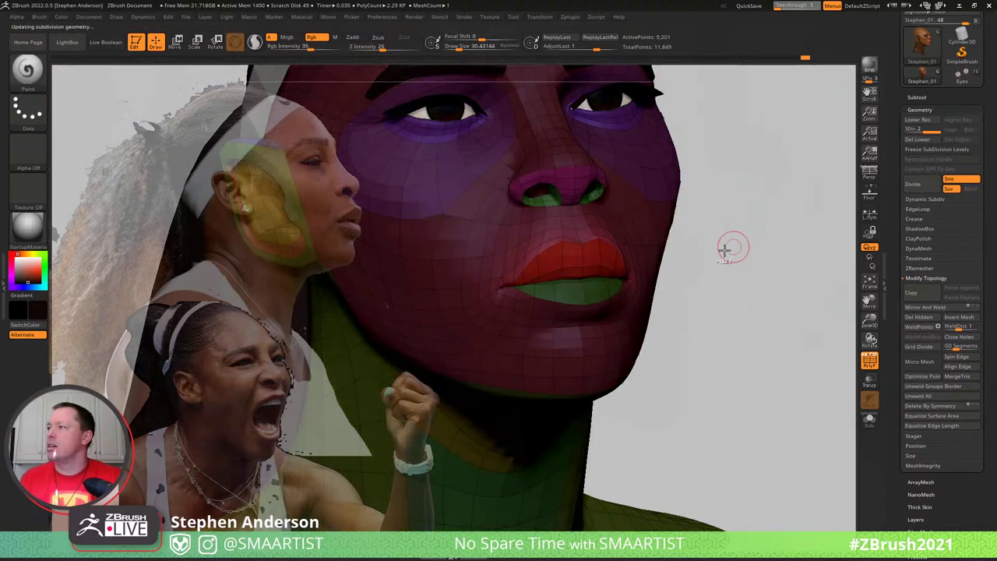
left_click(705, 261, "ctrl")
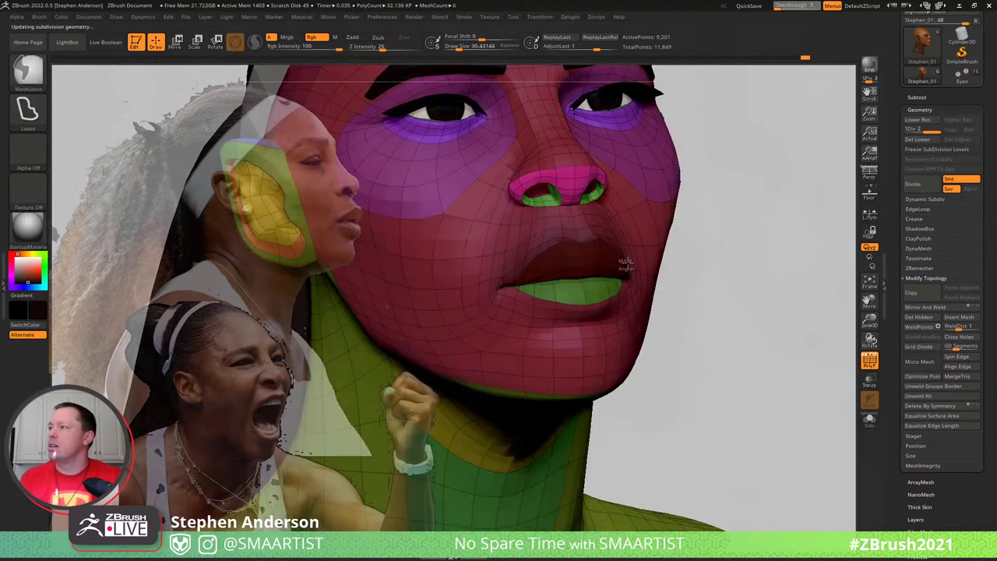
left_click(743, 273, "ctrl")
Lift the upper lip to part the mouth with the Move brush at draw size about 188, and clear the mask
right_click_drag(562, 264, 579, 266)
key("s")
left_click_drag(556, 270, 576, 273)
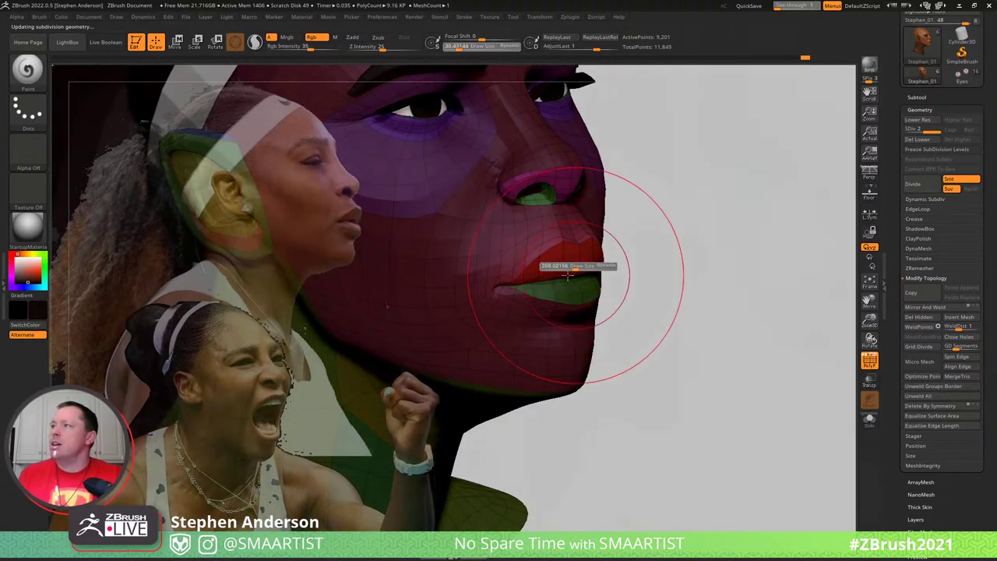
key("b")
key("m")
key("v")
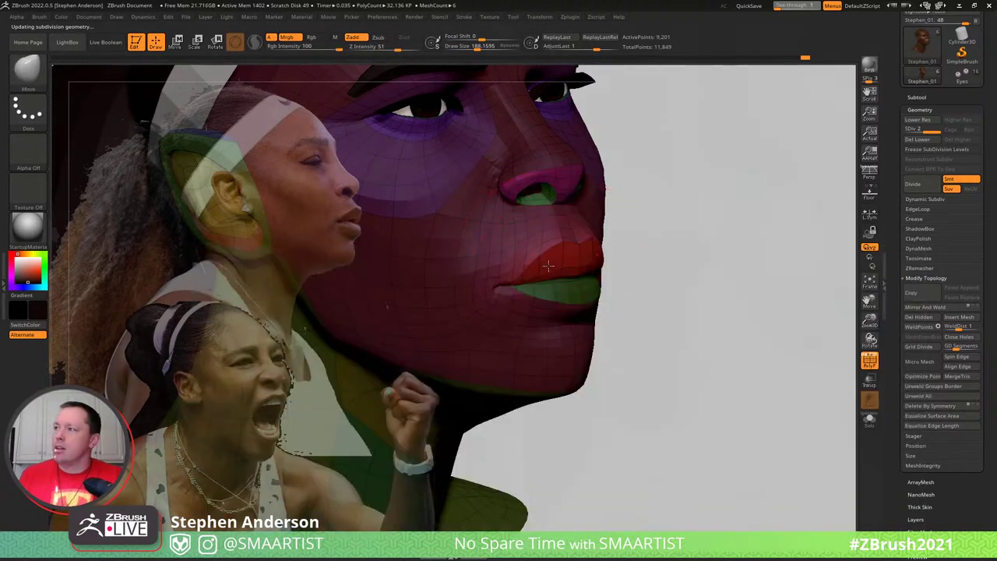
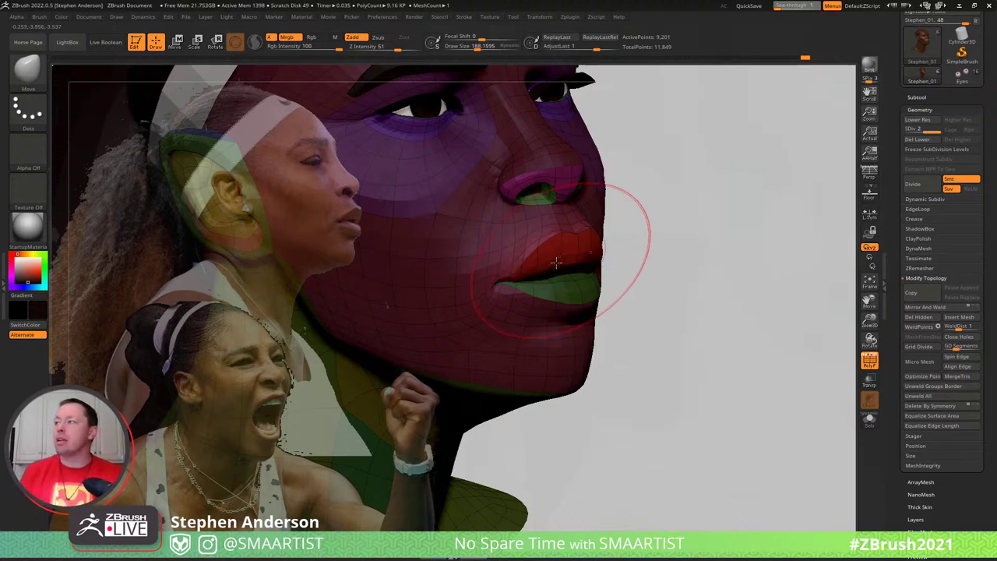
right_click_drag(599, 244, 668, 244)
mouse_move(677, 236)
left_mouse_down()
mouse_move(647, 234)
mouse_move(550, 304)
mouse_move(846, 183)
left_mouse_up()
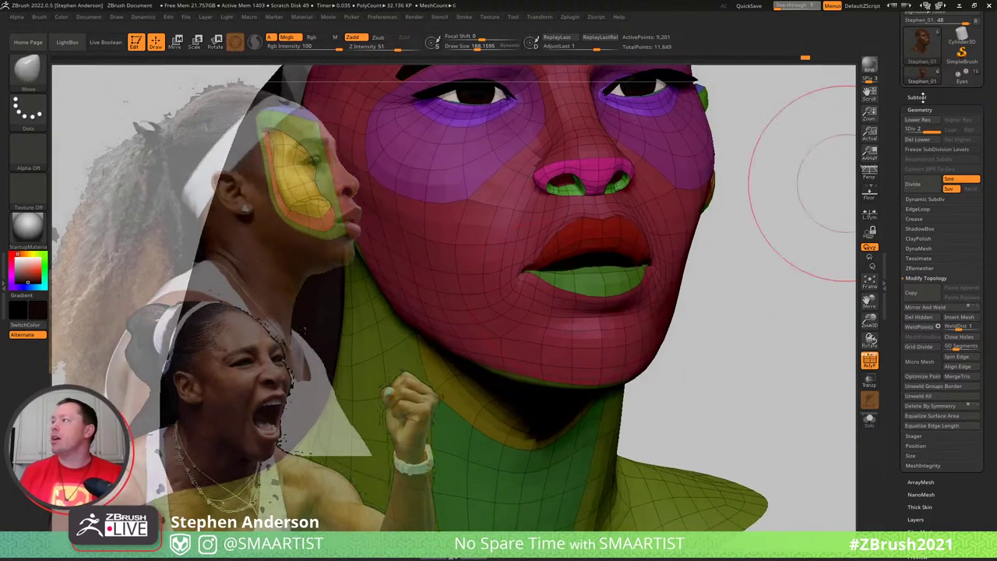
Switch to the Eyes tool and make its Teeth subtool active
left_click(920, 98)
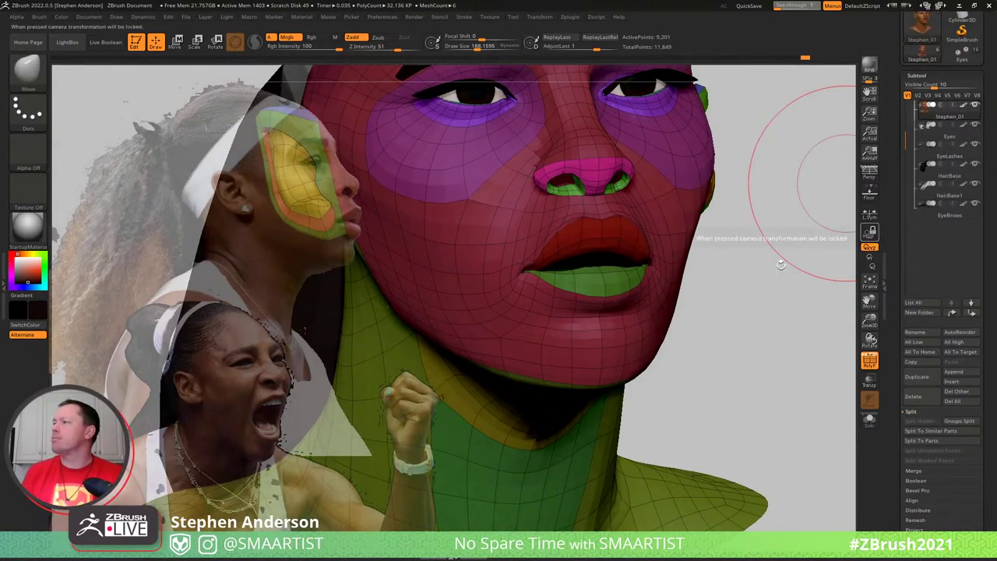
left_click_drag(779, 252, 787, 196)
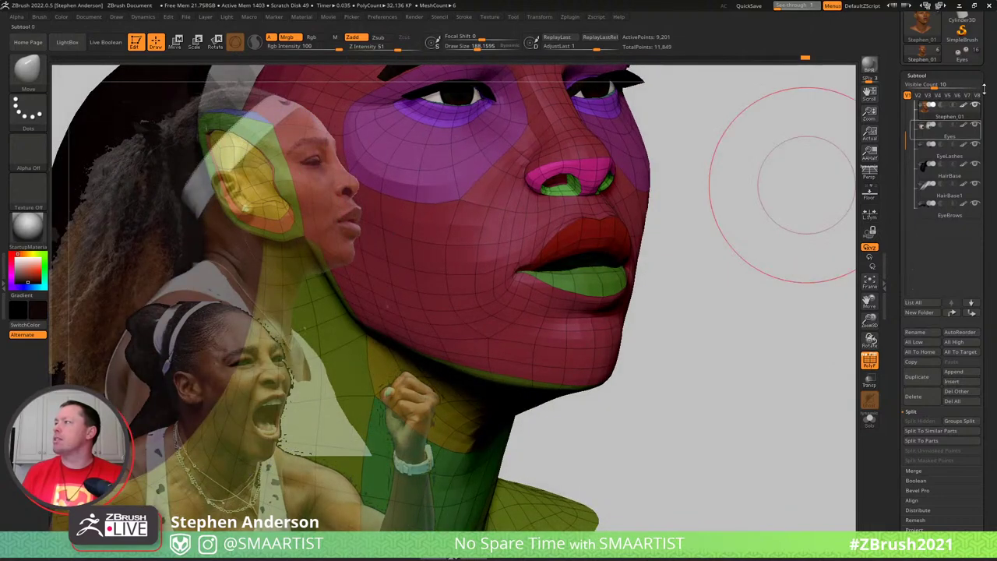
left_click_drag(990, 81, 963, 105)
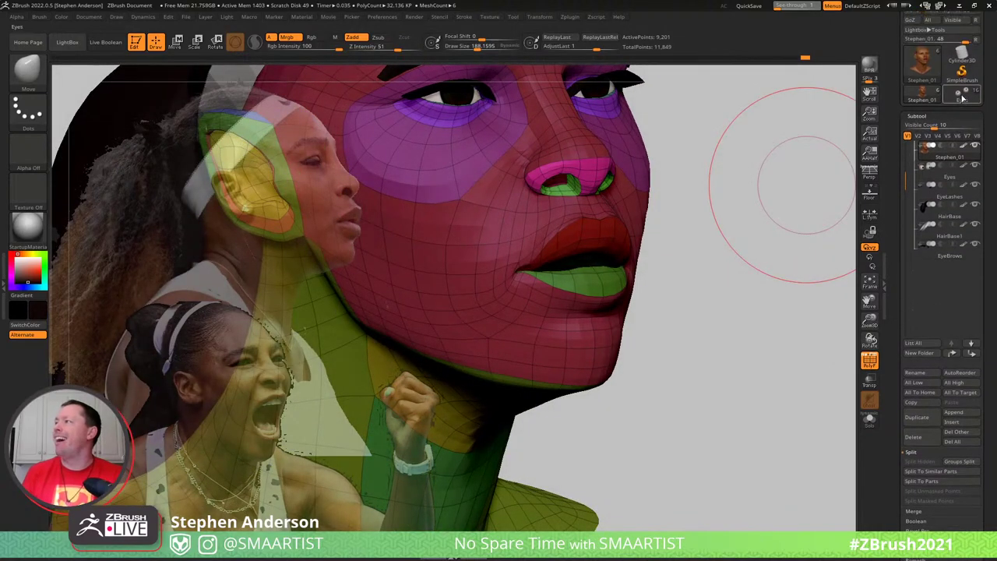
left_click(960, 94)
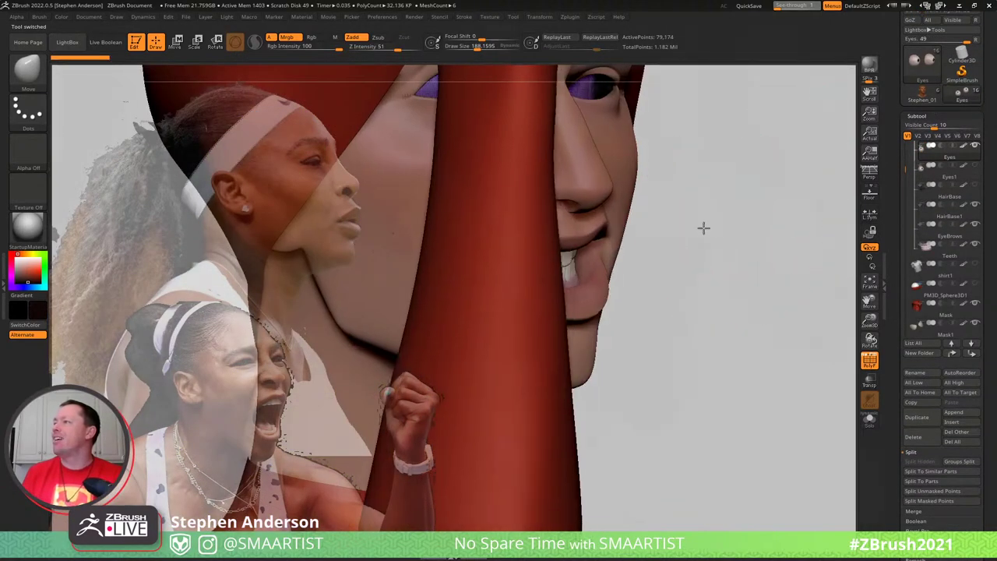
left_click_drag(703, 228, 706, 226)
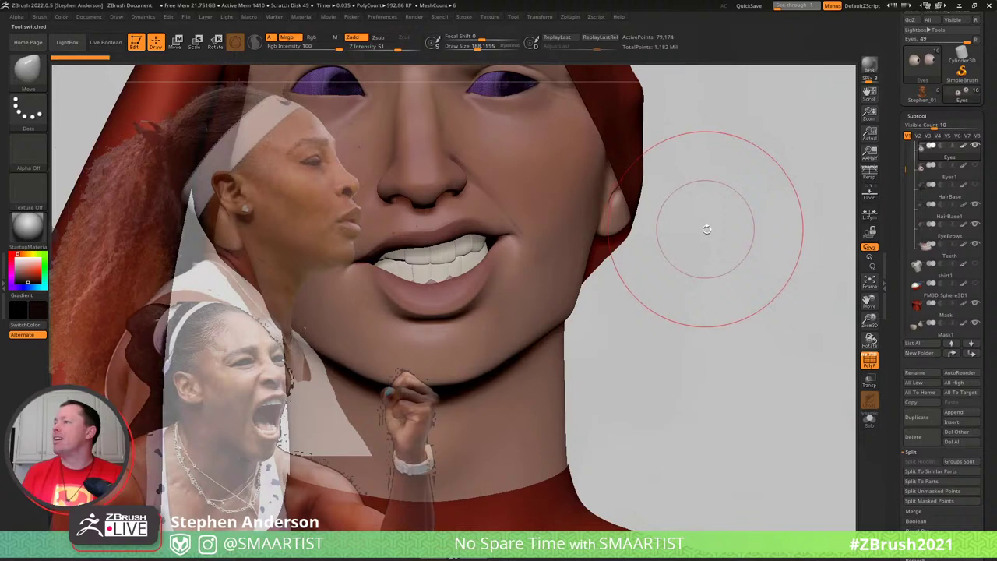
left_click(950, 259)
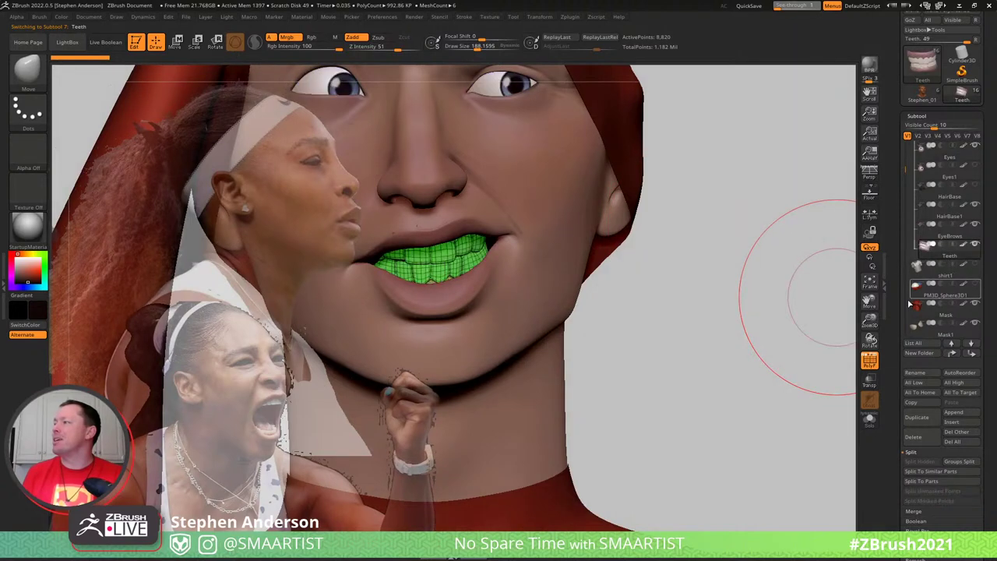
Return to the painted head tool and insert the Teeth mesh as a new subtool beneath the head
left_click(923, 96)
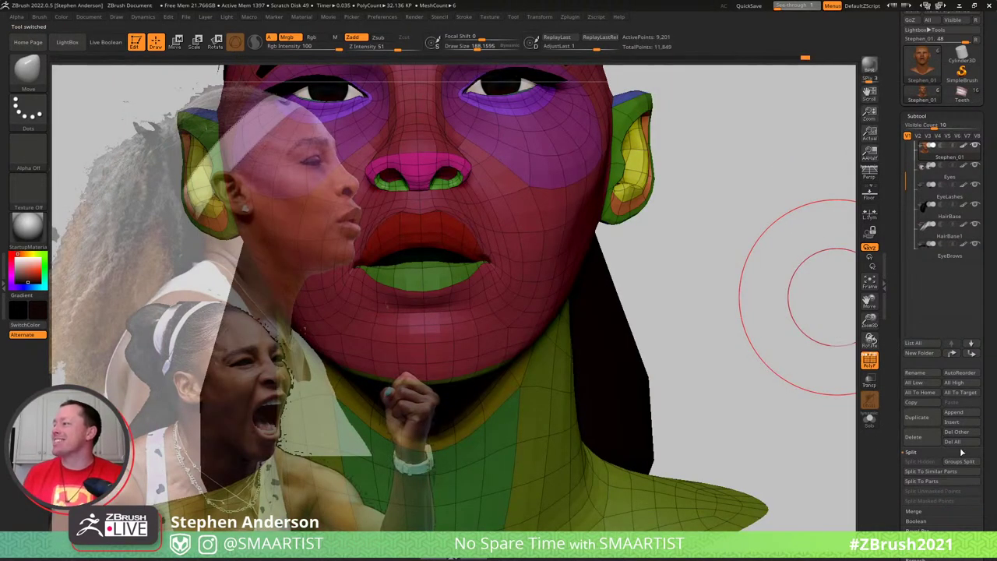
left_click(961, 422)
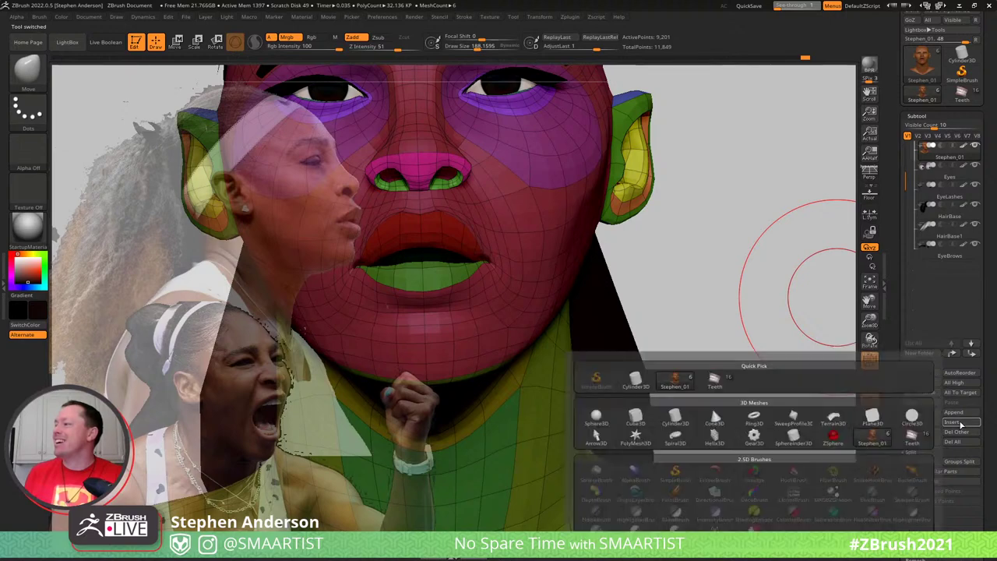
left_click(718, 380)
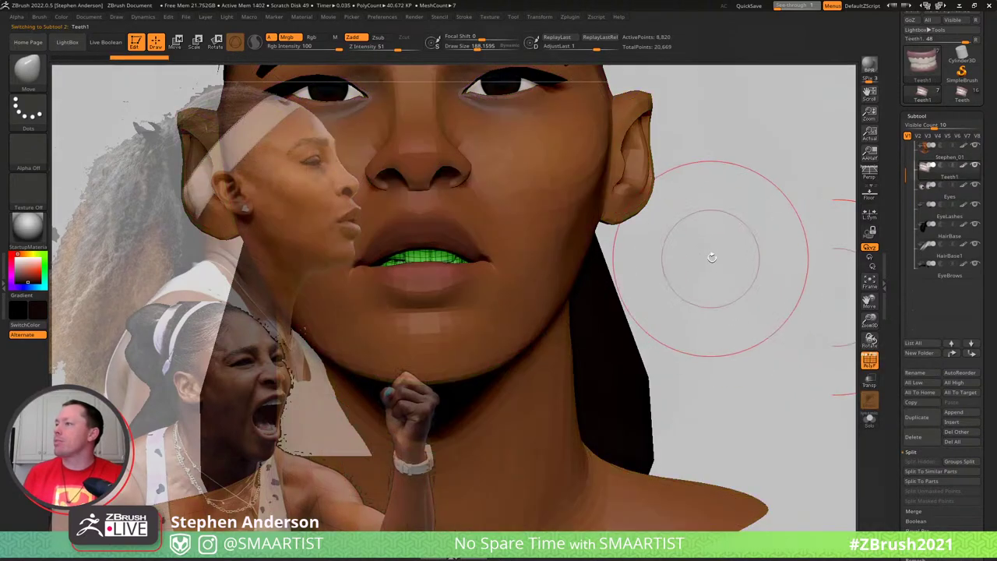
Turn off the polyframe display and reset the move gizmo's orientation in the head's side view
key("shift+f")
left_click_drag(646, 279, 652, 281)
left_click_drag(651, 281, 613, 278, "shift")
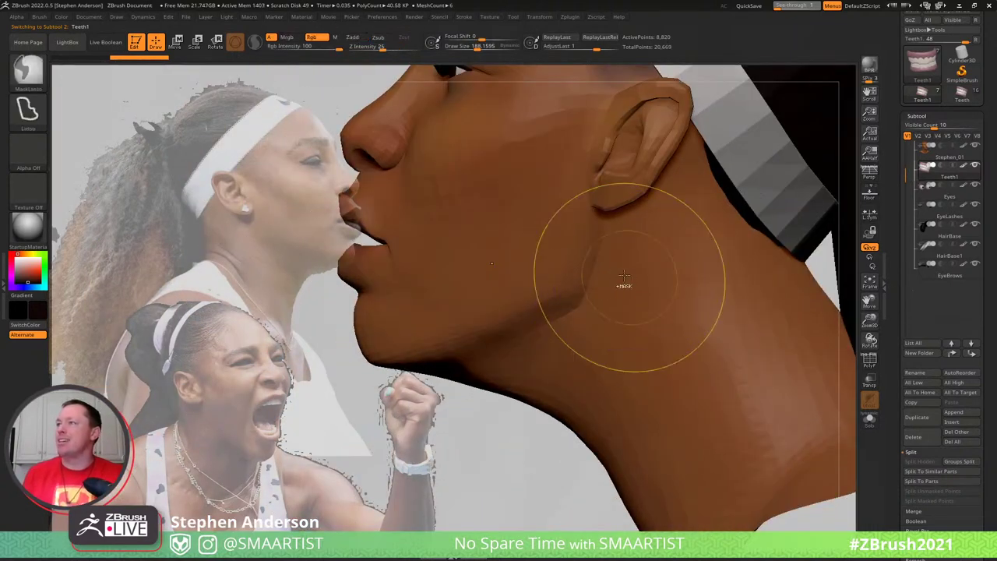
right_click_drag(624, 281, 600, 274, "ctrl")
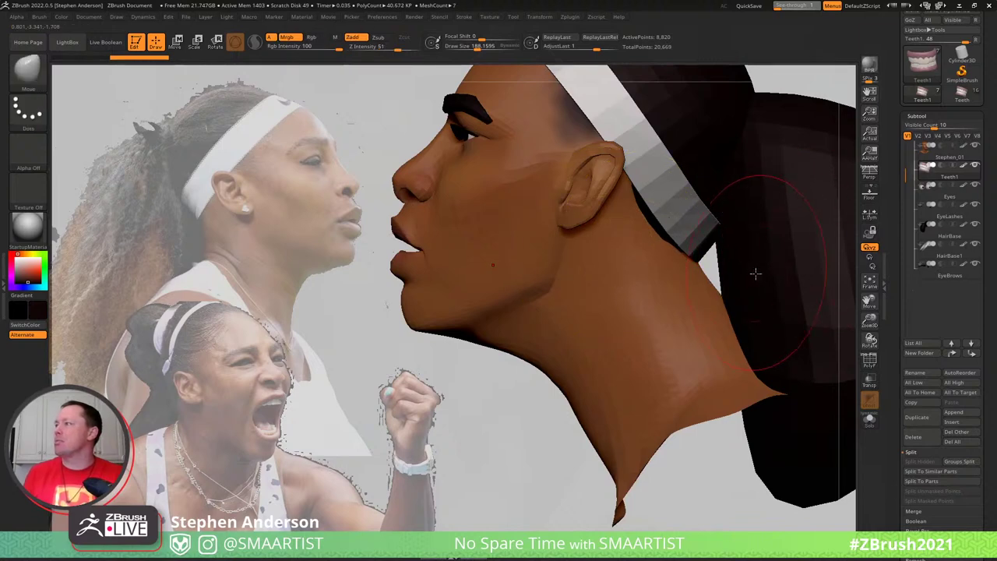
key("w")
left_click(603, 360)
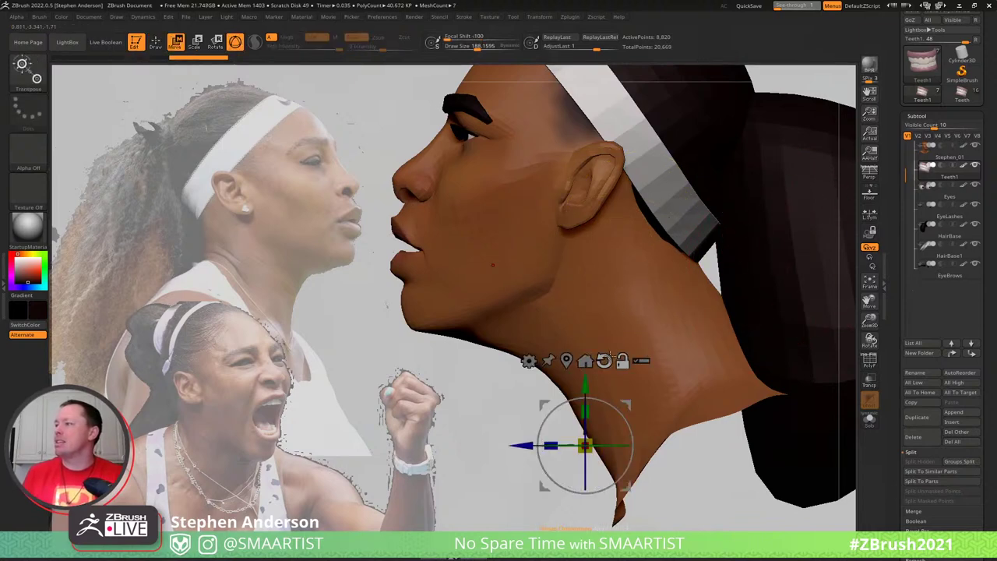
Show the head as a transparent ghost, centre the gizmo on the teeth, and move them forward towards the lips
key("shift+t")
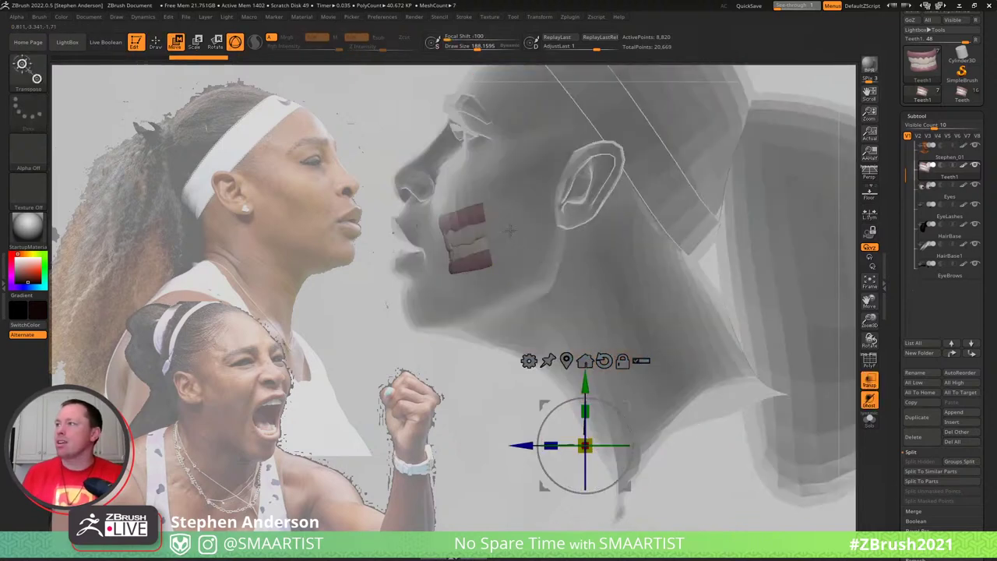
left_click(566, 360)
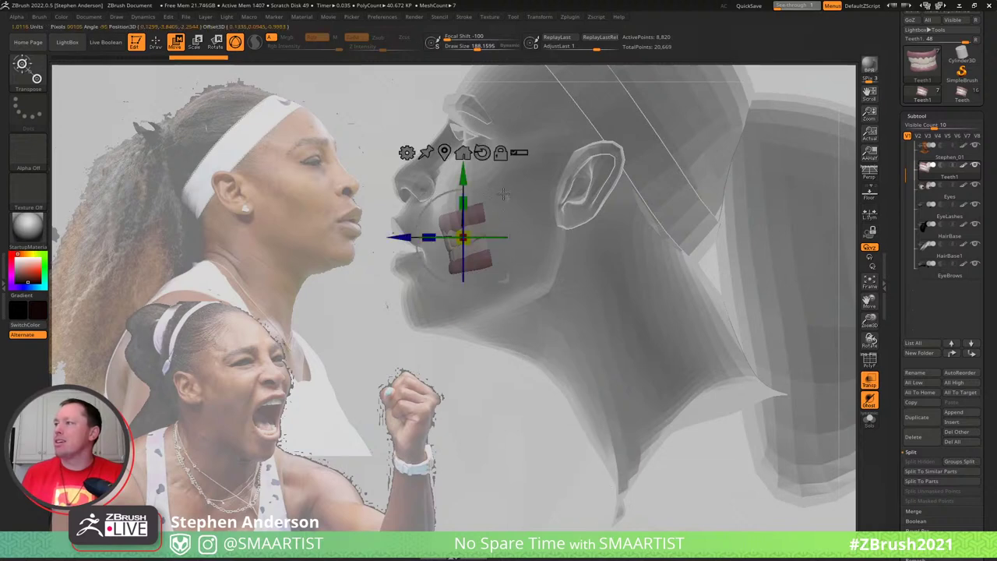
left_click_drag(504, 193, 480, 200)
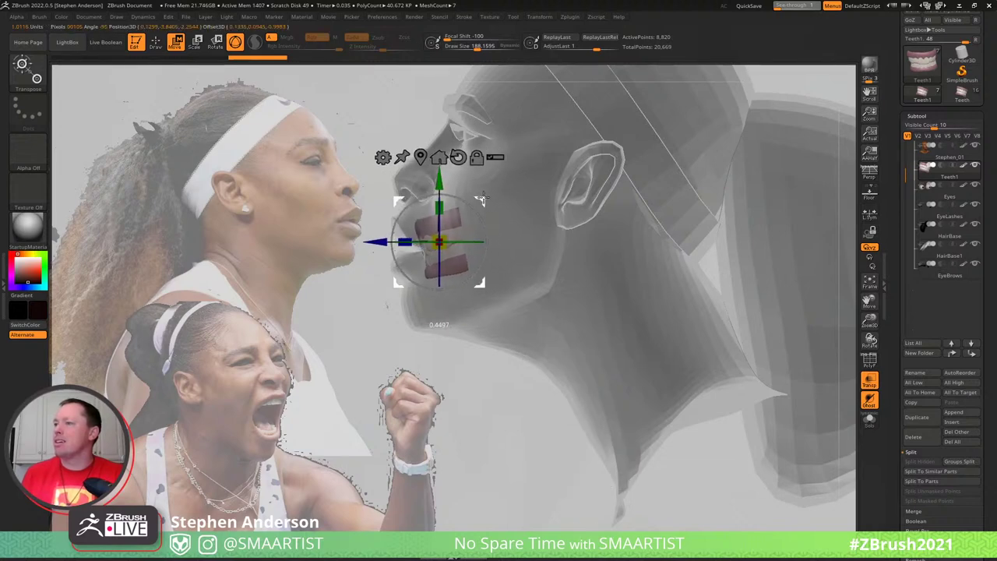
Show the teeth's polyframe inside the ghosted head in a close front view and drop the mesh to a lower subdivision level
key("q")
left_click_drag(492, 249, 550, 252)
key("ctrl+t")
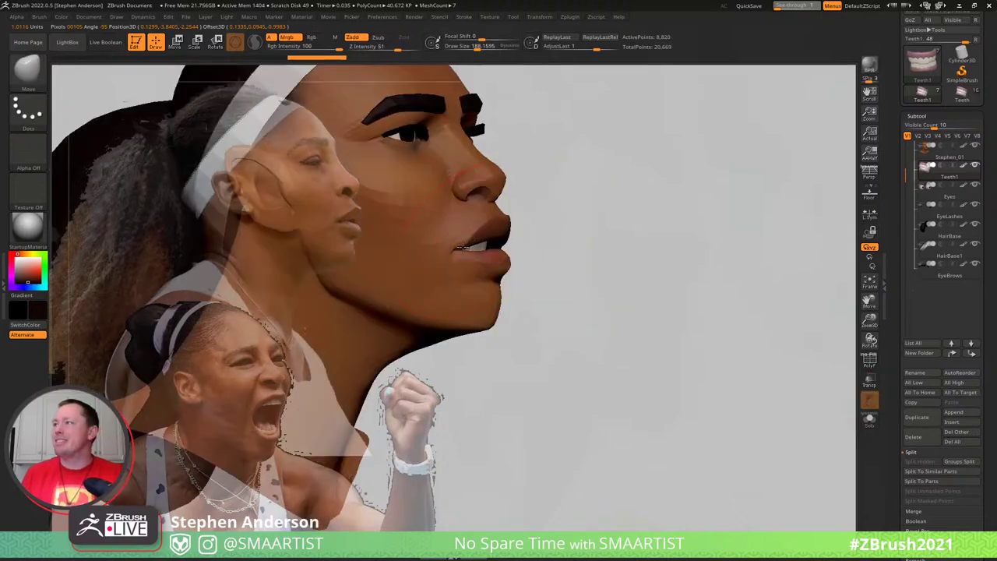
right_click_drag(462, 246, 424, 248)
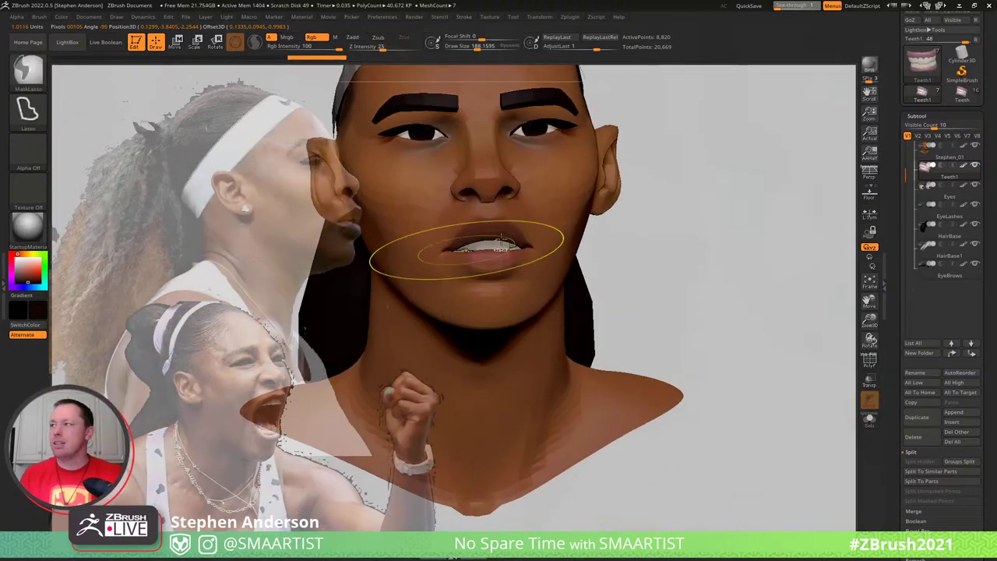
key("ctrl+t")
mouse_move(533, 283)
right_mouse_down("ctrl")
mouse_move(526, 298)
mouse_move(591, 359)
right_mouse_up("ctrl")
key("shift+f")
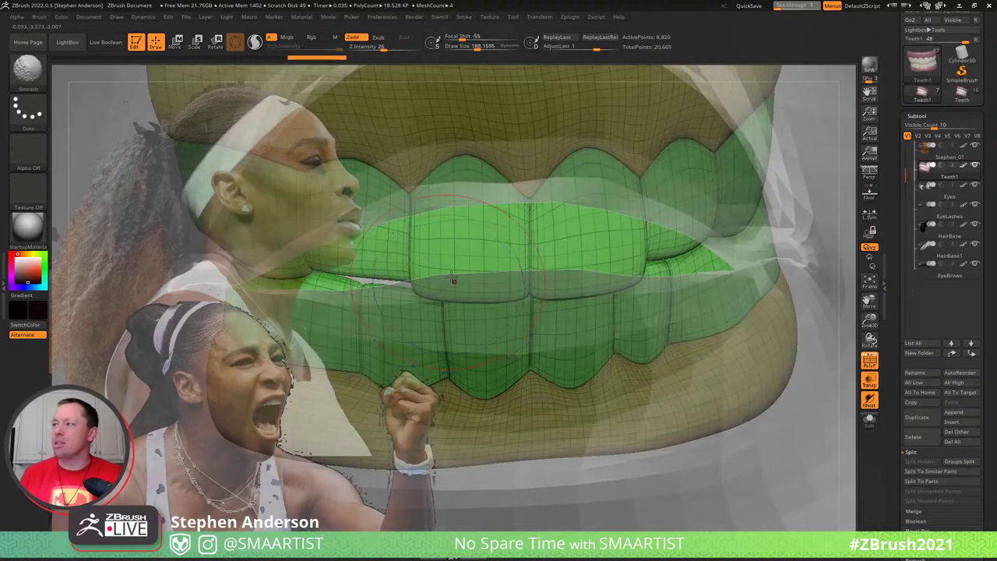
right_click_drag(451, 278, 463, 269)
key("shift+d")
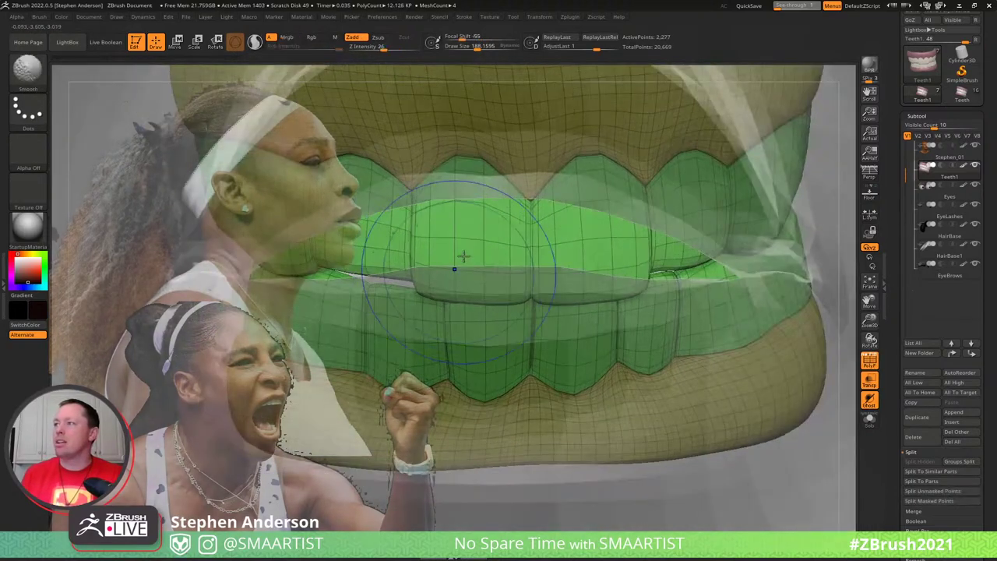
key("ctrl+shift")
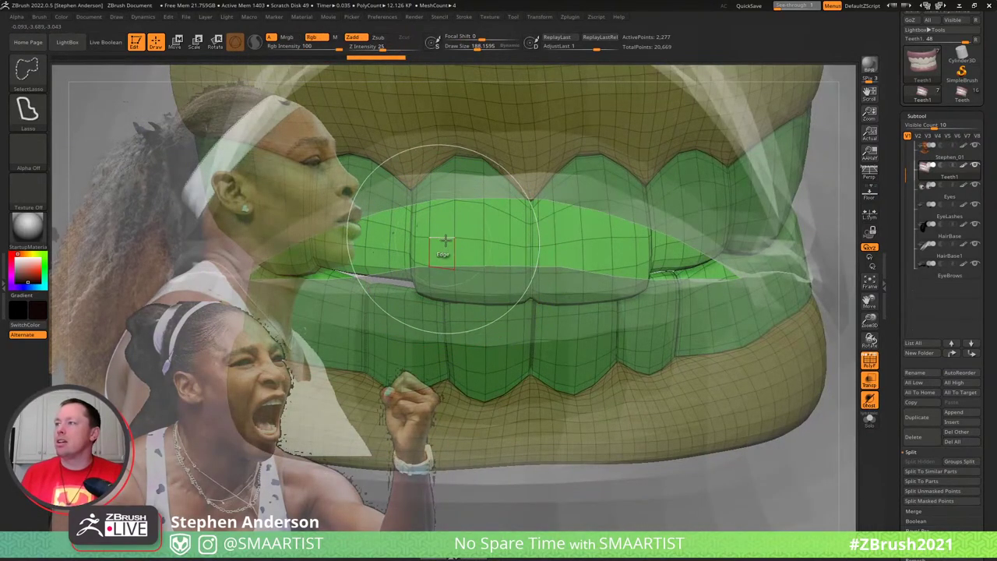
left_click(444, 240, "ctrl+shift")
left_click(516, 247, "ctrl+shift")
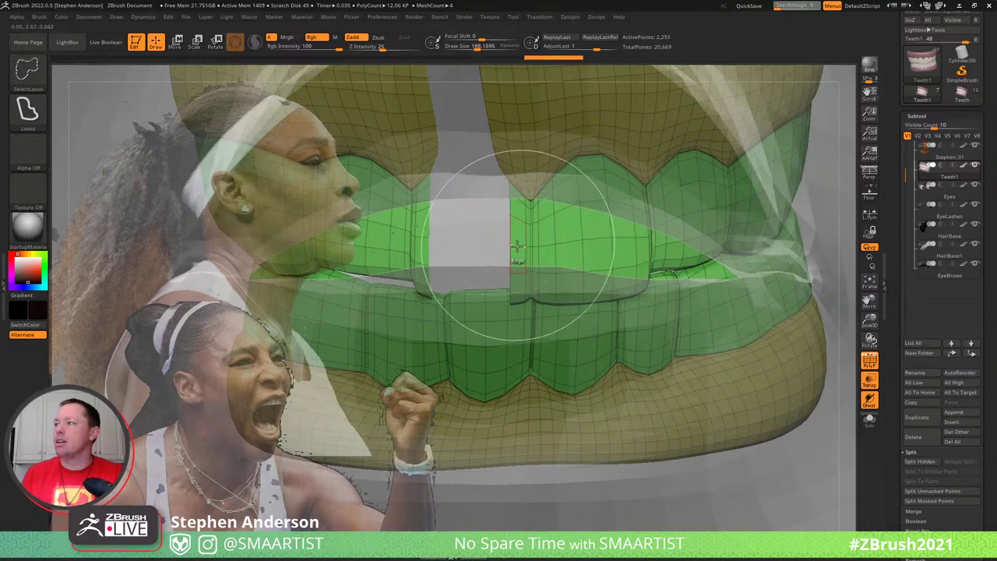
left_click(528, 247, "ctrl+shift")
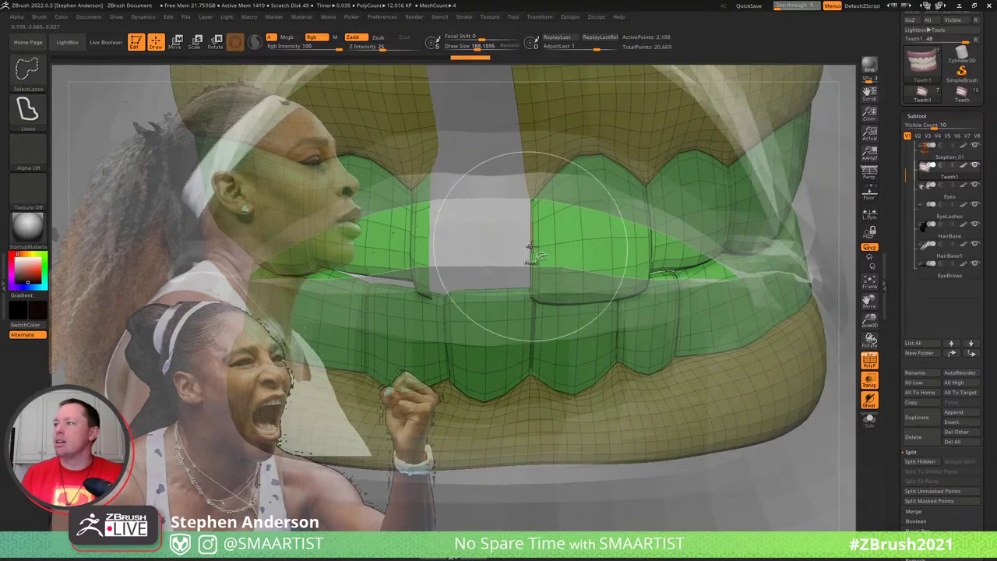
left_click(543, 246, "ctrl+shift")
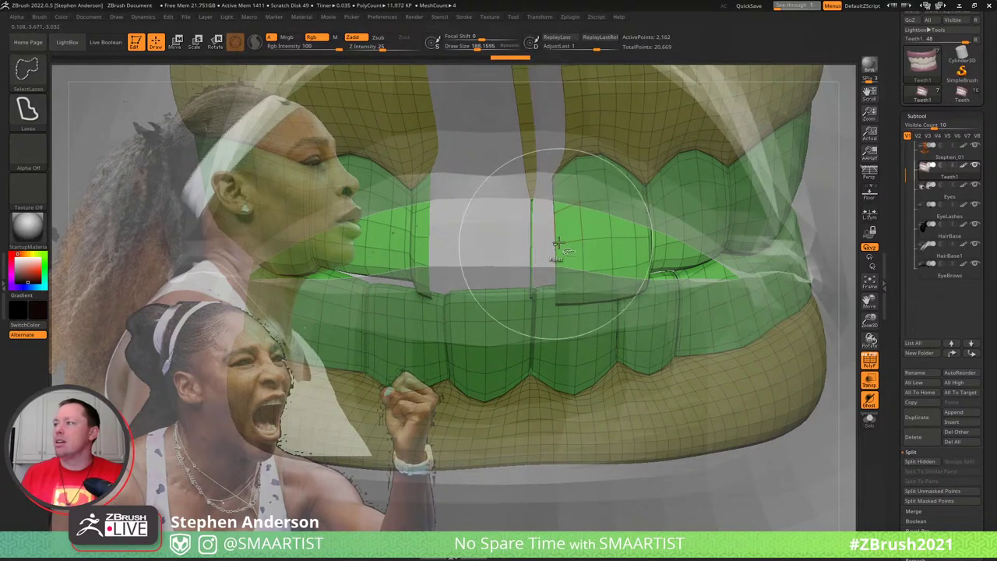
key("ctrl+z")
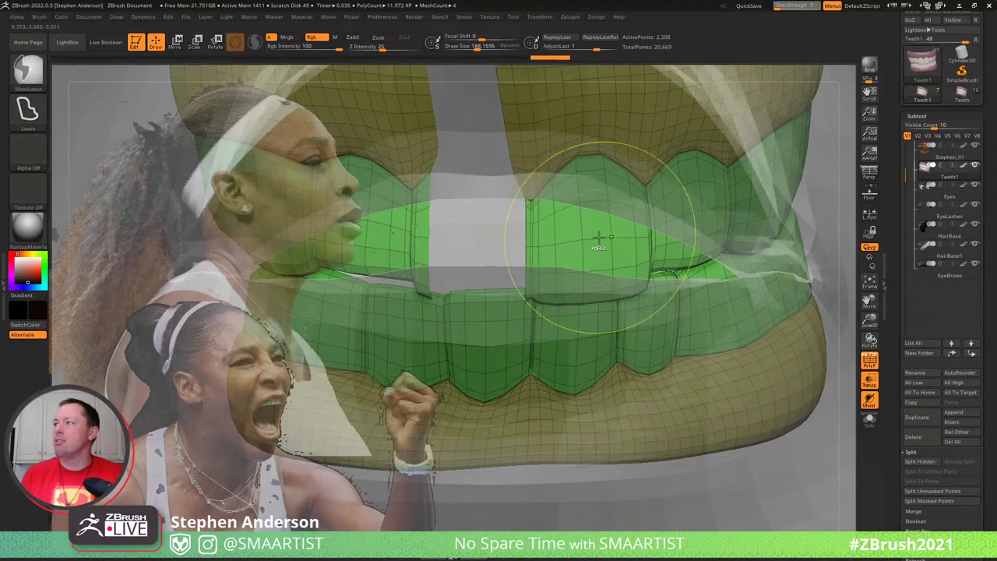
key("ctrl+z")
key("ctrl+z")
key("ctrl+z")
key("ctrl+z")
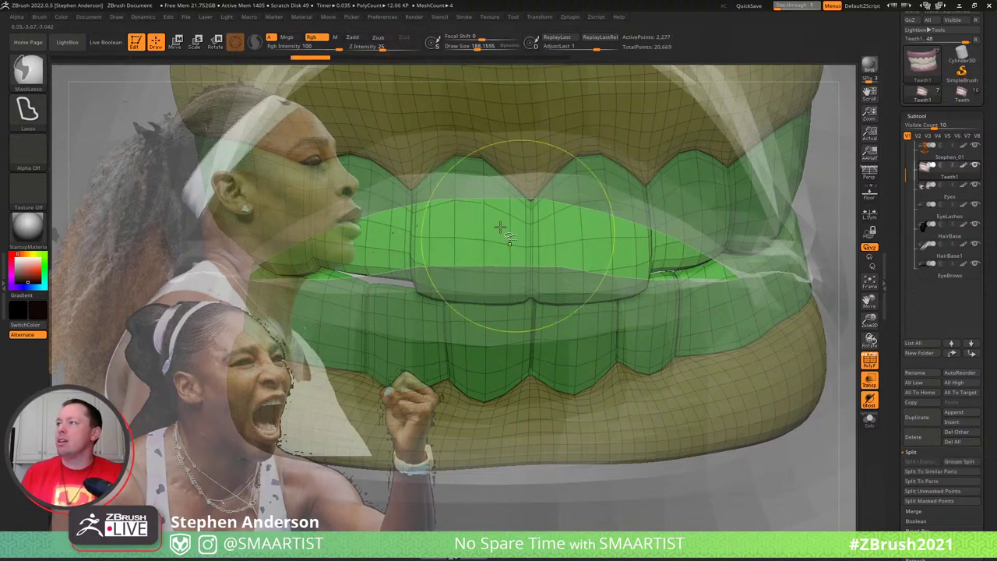
Hide the polygon loops running through the two upper front teeth and the gum above them
left_click(501, 244, "ctrl+shift")
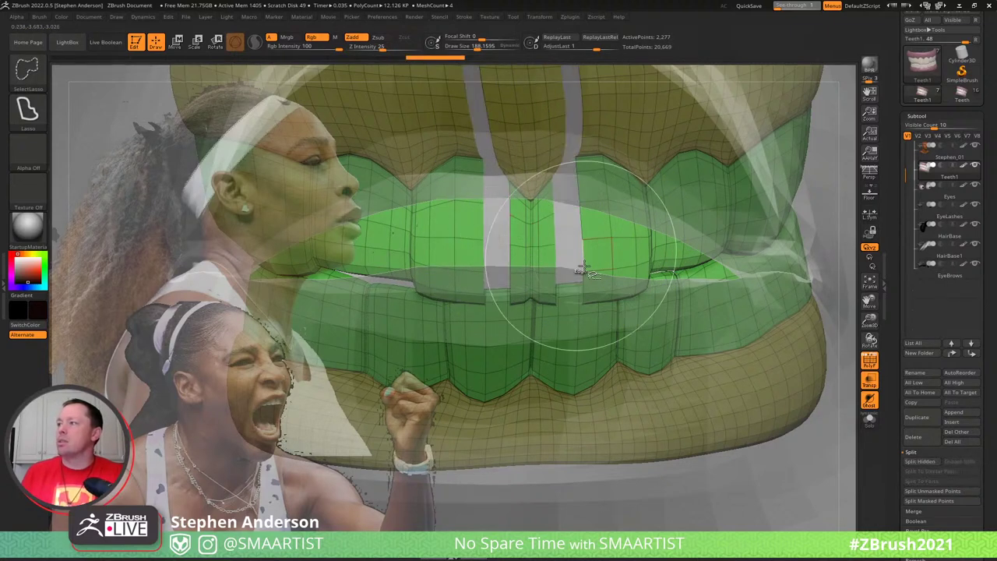
left_click(558, 298, "ctrl+shift")
left_click(558, 296, "ctrl+shift")
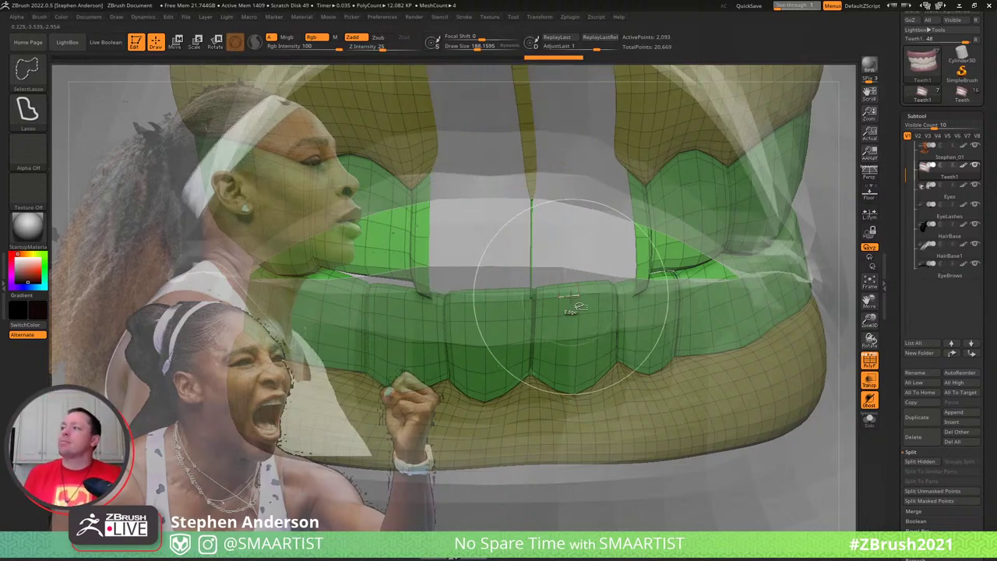
left_click(556, 286, "ctrl+shift")
left_click(555, 275, "ctrl+shift")
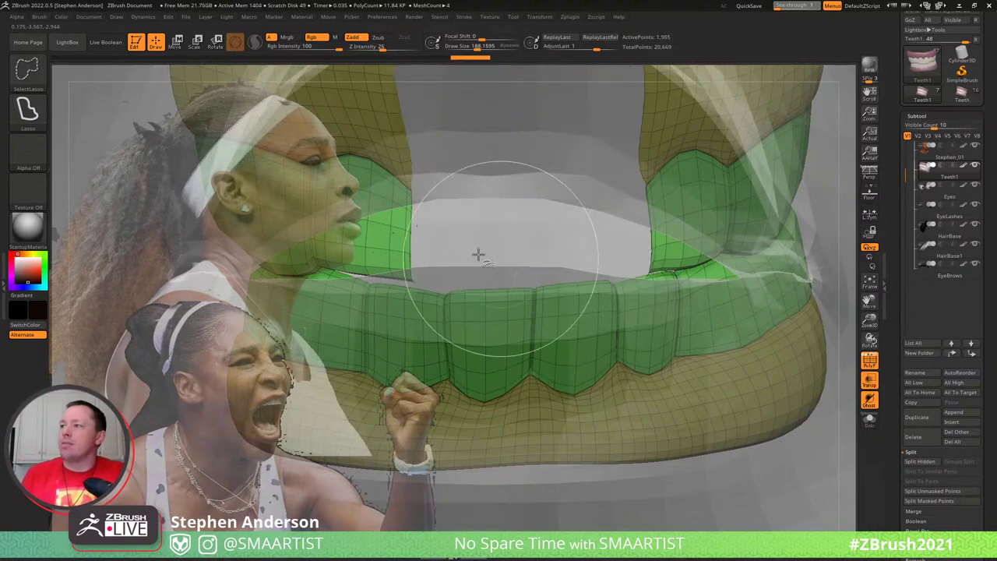
Mask the remaining visible teeth and gums, and unhide the two upper front teeth unmasked
right_click_drag(390, 250, 419, 242)
left_click_drag(419, 242, 500, 238)
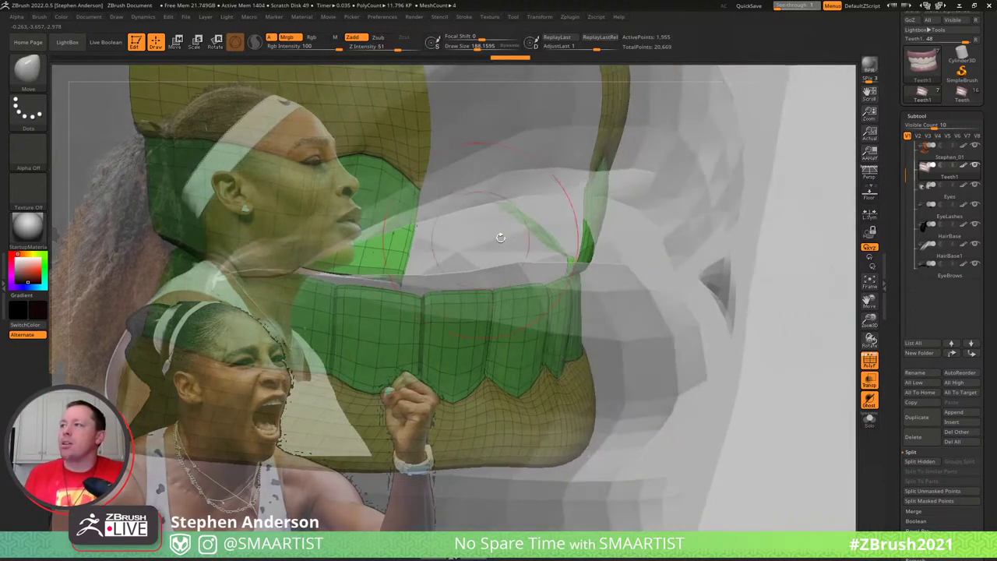
left_click(537, 240, "ctrl+shift")
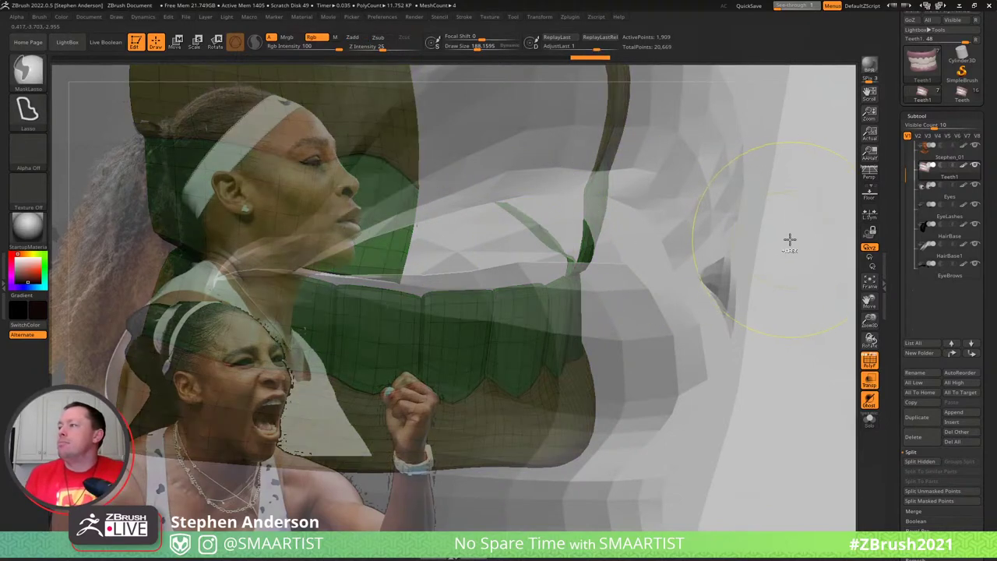
left_click(590, 237, "ctrl+shift")
right_click_drag(504, 236, 464, 238)
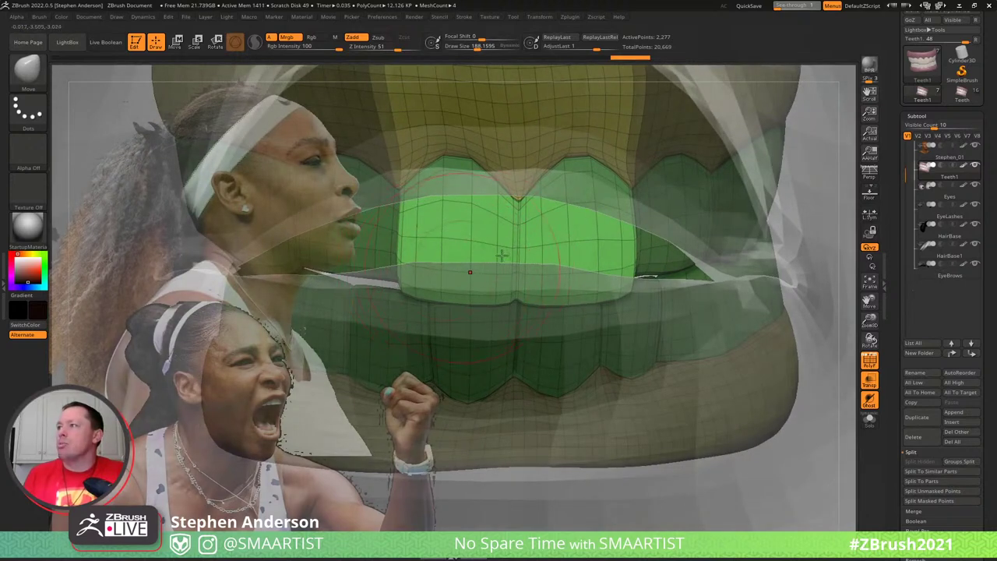
key("w")
left_click_drag(522, 152, 529, 145)
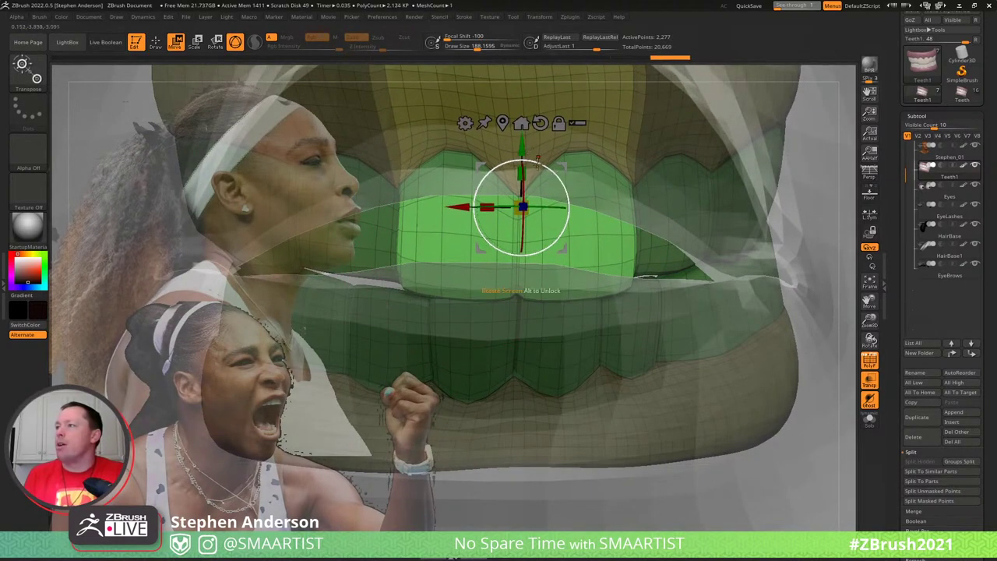
key("ctrl+z")
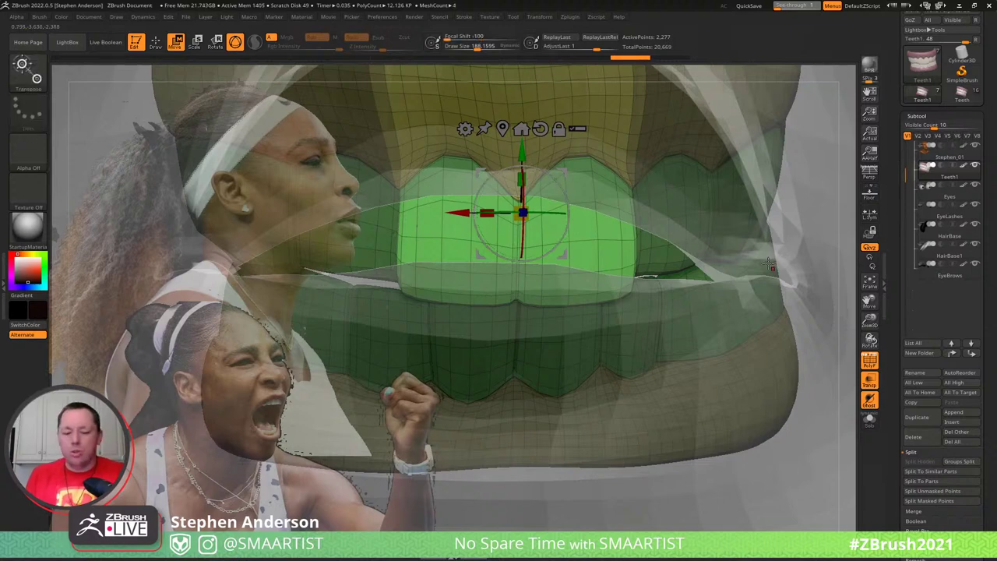
key("q")
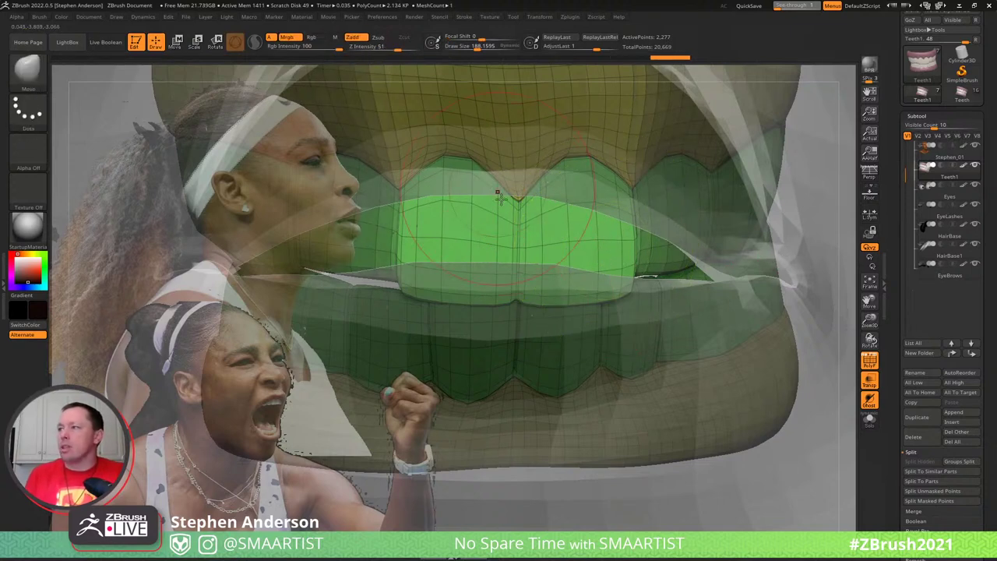
Raise the two unmasked upper front teeth slightly with the move gizmo
key("w")
left_click_drag(522, 153, 537, 137)
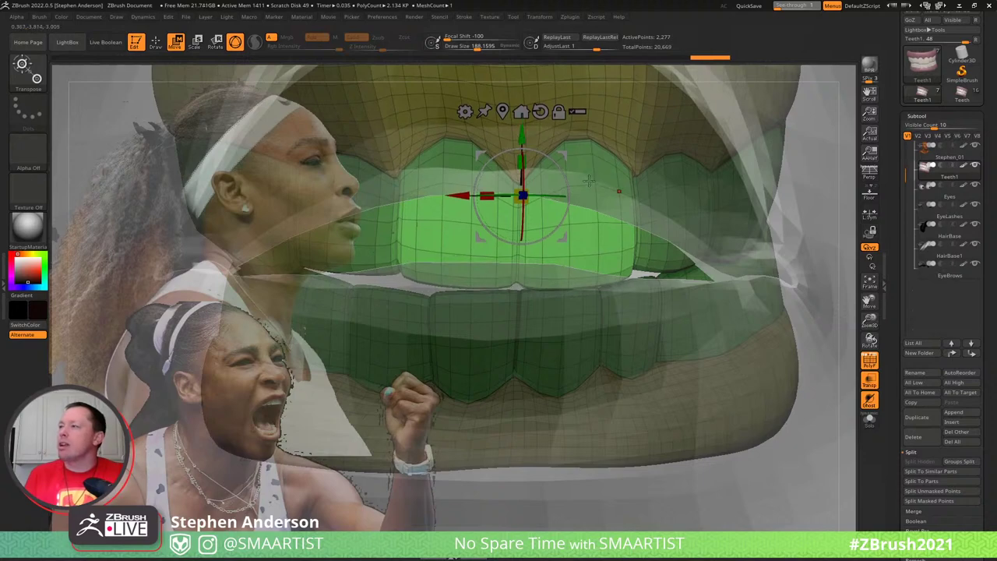
mouse_move(588, 181)
right_mouse_down()
mouse_move(510, 187)
mouse_move(598, 238)
right_mouse_up()
Adjust the two upper front teeth with the Move brush at a draw size of about 339, and clear the mask
key("b")
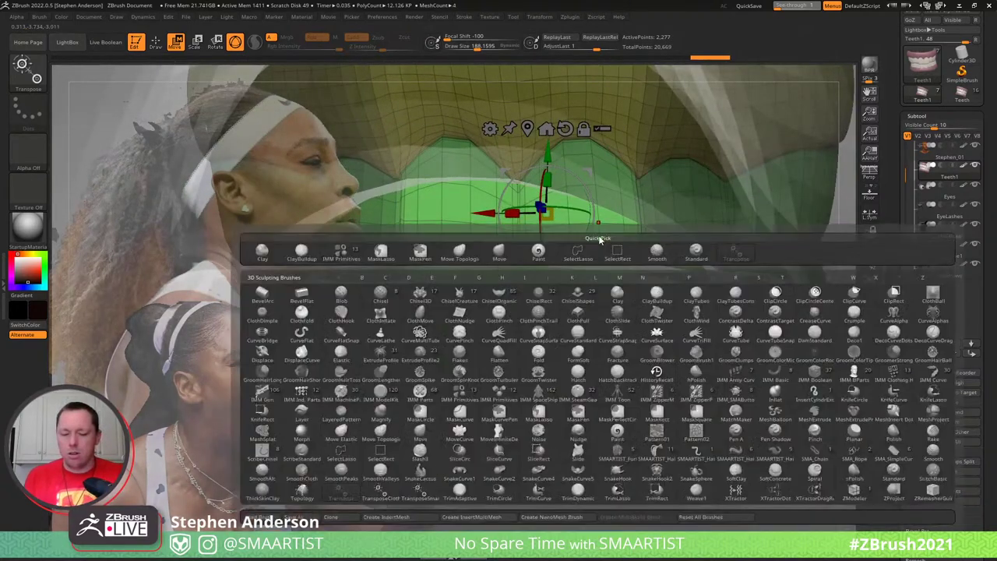
key("m")
key("v")
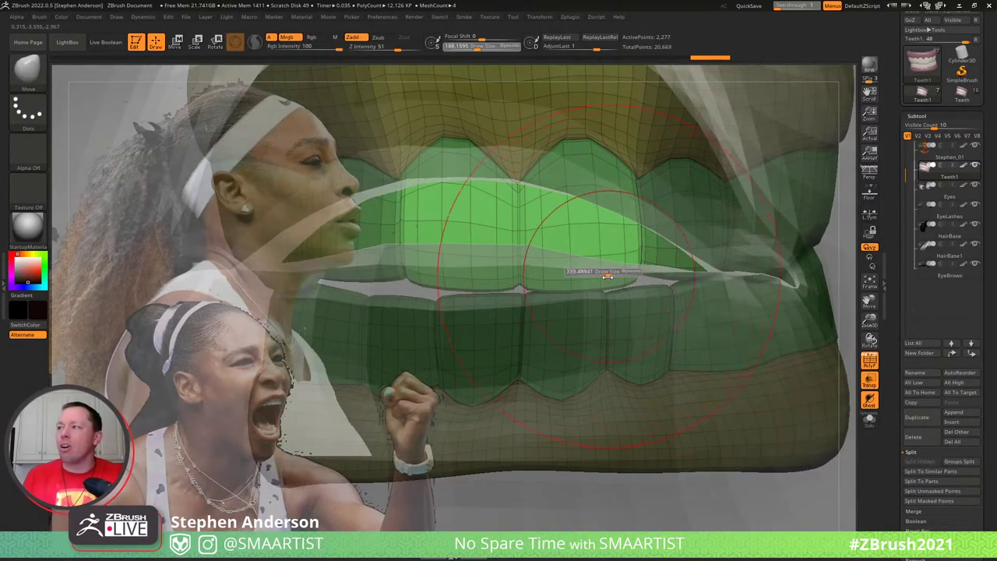
left_click_drag(607, 276, 606, 274)
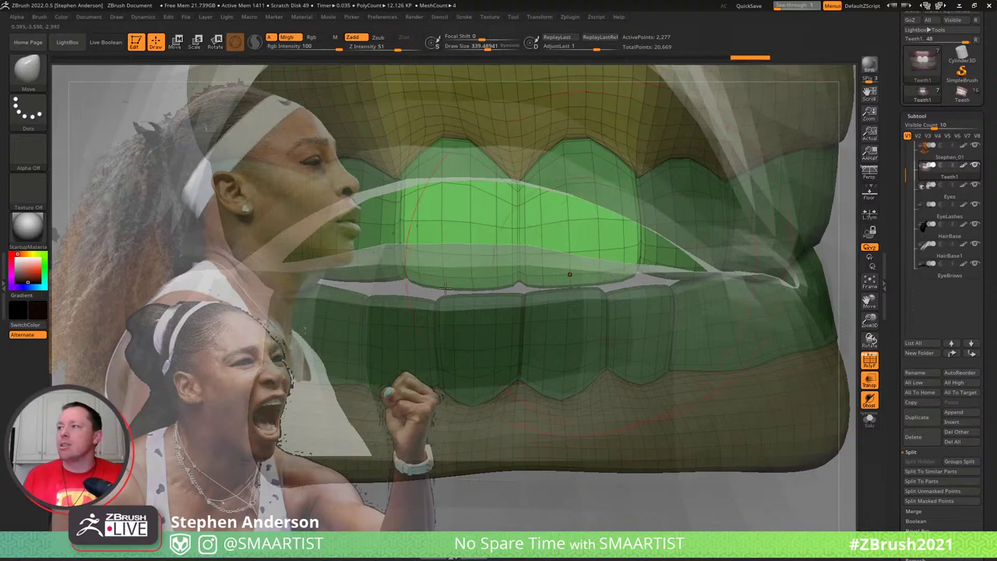
right_click_drag(499, 263, 464, 274)
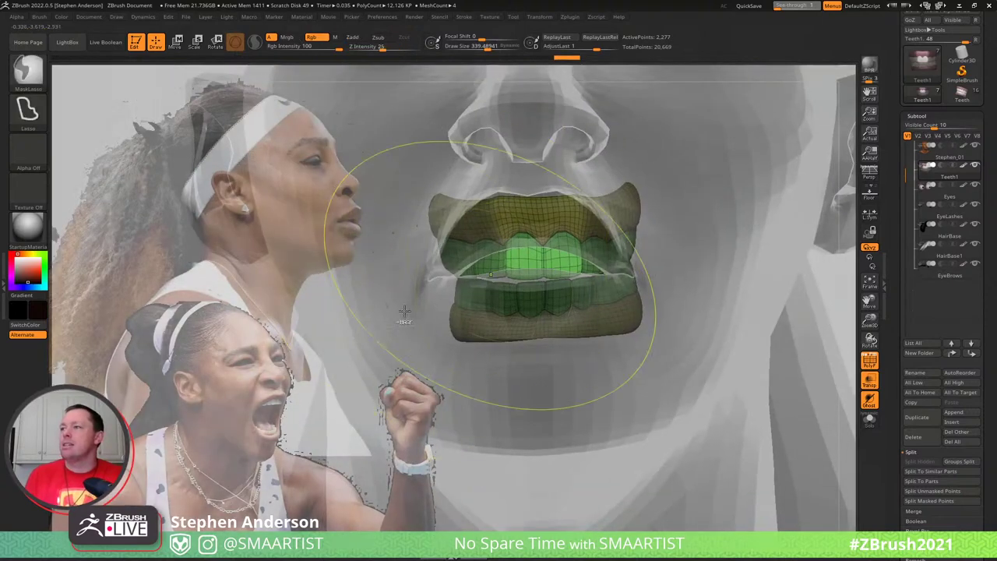
left_click_drag(326, 354, 381, 359, "ctrl")
Switch to the Move Topological brush and adjust the shape of the teeth within the ghosted head
right_click_drag(514, 300, 546, 269)
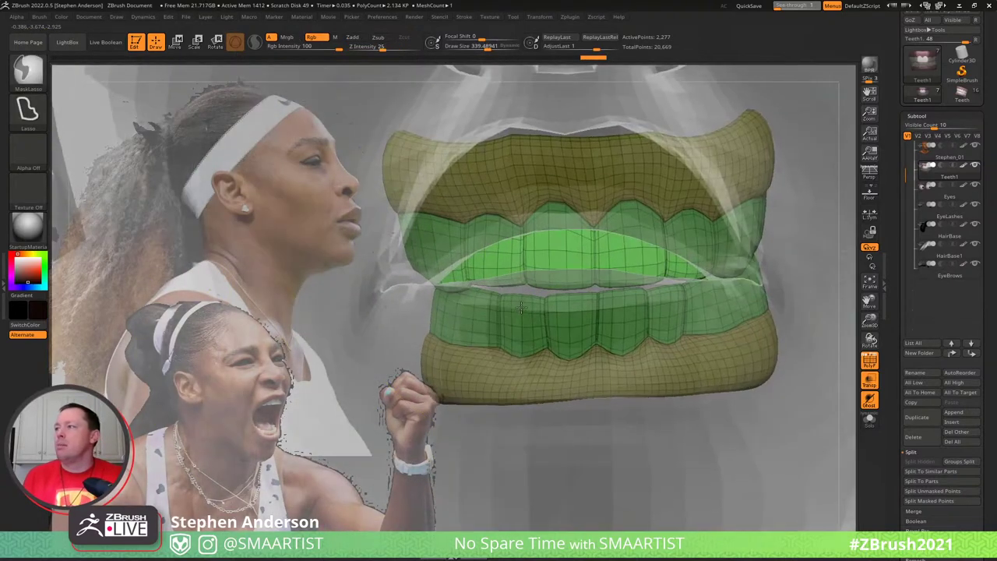
key("b")
key("m")
key("t")
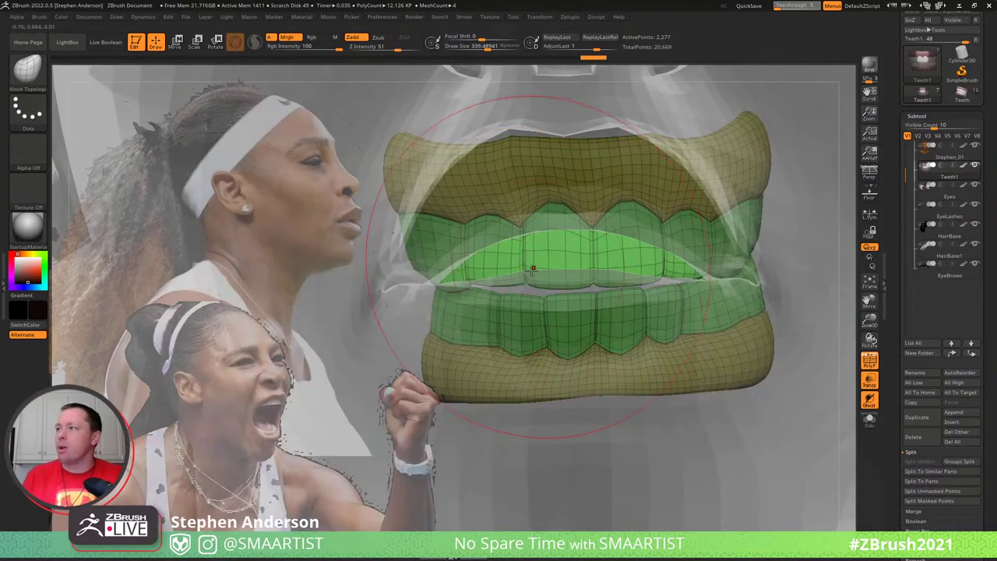
mouse_move(570, 244)
right_mouse_down()
mouse_move(530, 243)
mouse_move(625, 257)
mouse_move(477, 218)
right_mouse_up()
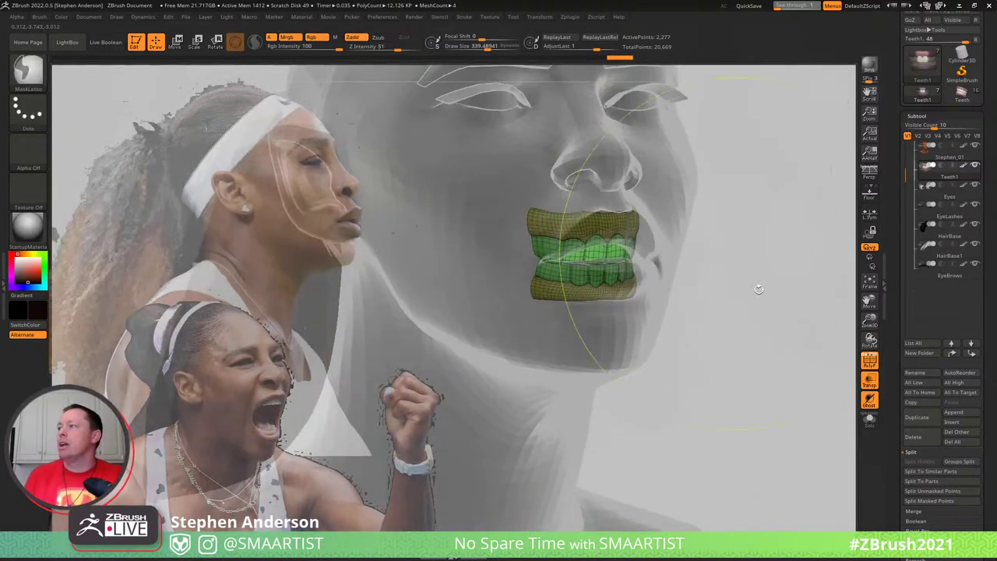
Check the teeth between the lips of the solid head, and inspect them on their own in Solo mode
key("shift+f")
key("ctrl+t")
mouse_move(714, 269)
right_mouse_down()
mouse_move(676, 257)
mouse_move(718, 260)
right_mouse_up()
key("shift+f")
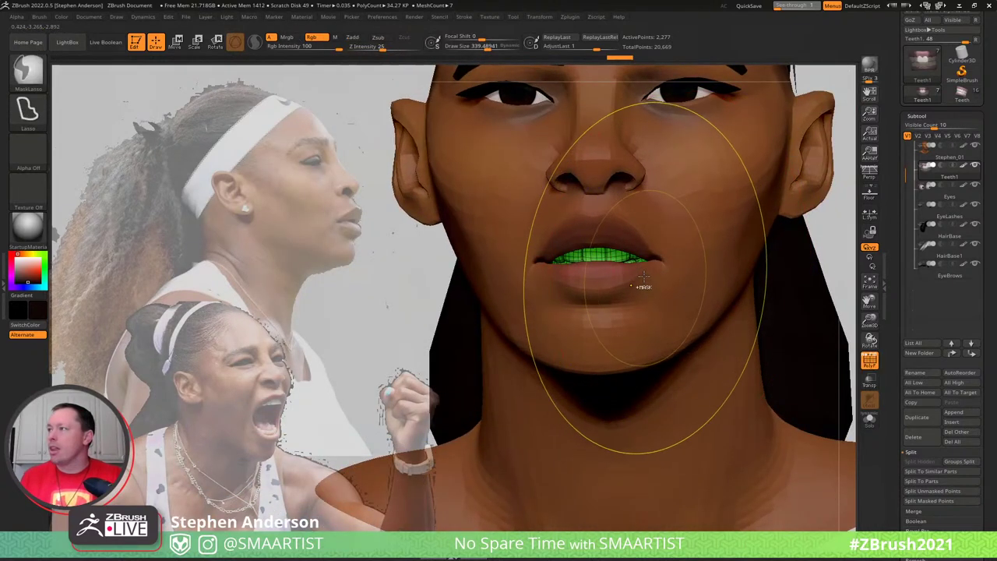
key("ctrl+s")
mouse_move(619, 265)
right_mouse_down()
mouse_move(611, 242)
mouse_move(640, 275)
mouse_move(664, 281)
right_mouse_up()
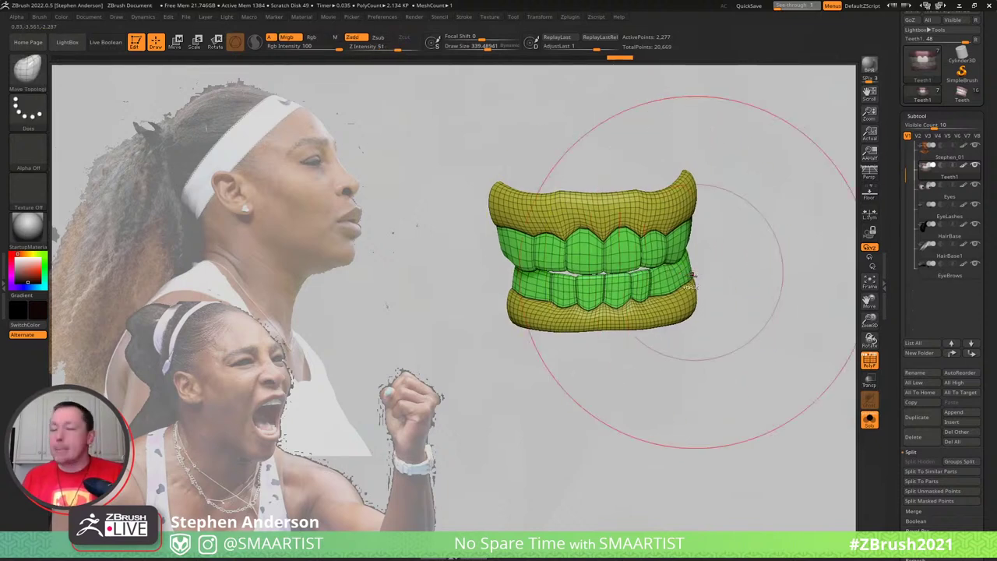
key("ctrl")
left_click_drag(690, 286, 686, 274, "ctrl")
key("ctrl+shift+s")
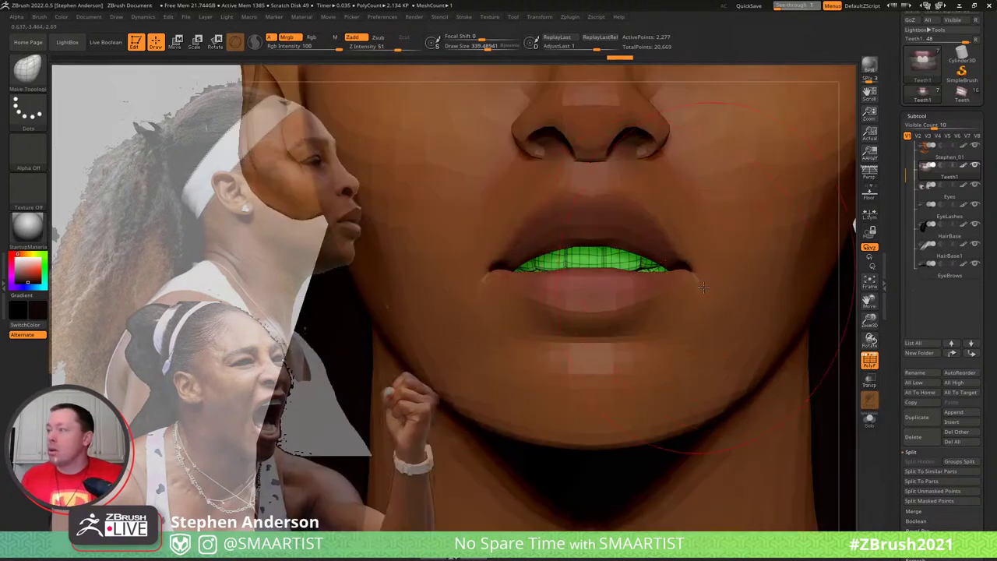
Nudge the whole set of teeth sideways inside the ghosted head with the move gizmo, and turn off the polyframe and ghost displays
key("ctrl+t")
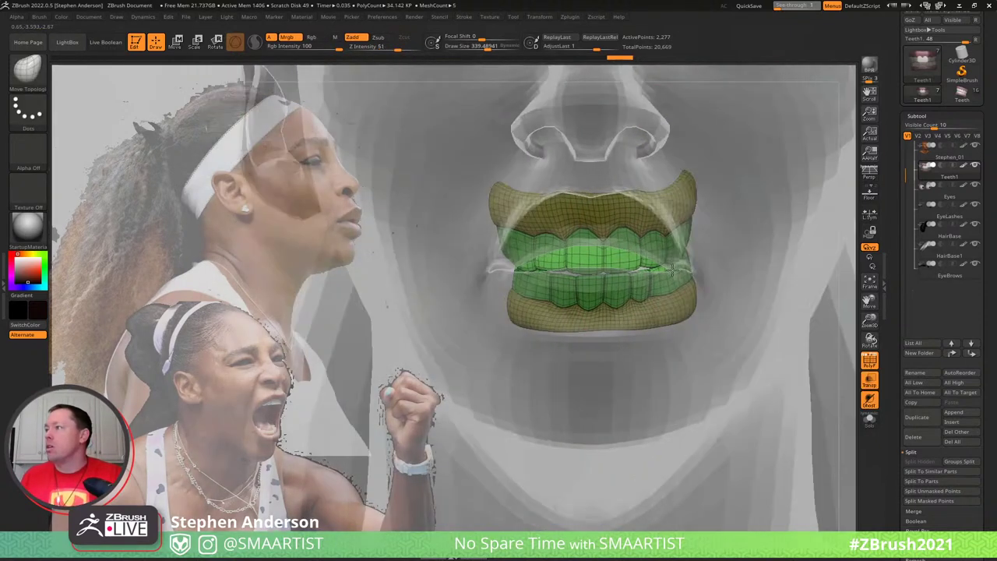
key("w")
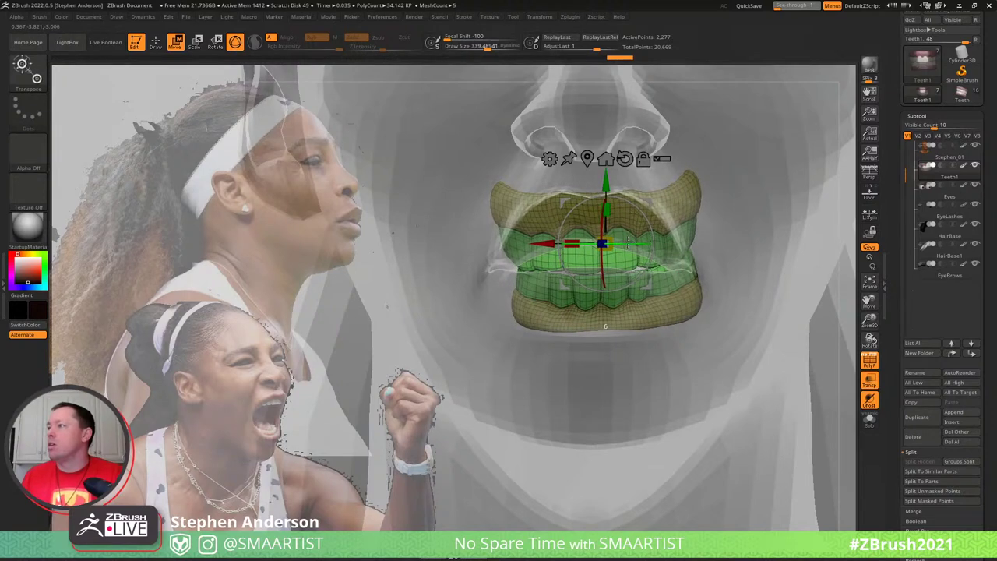
left_click_drag(643, 212, 642, 204)
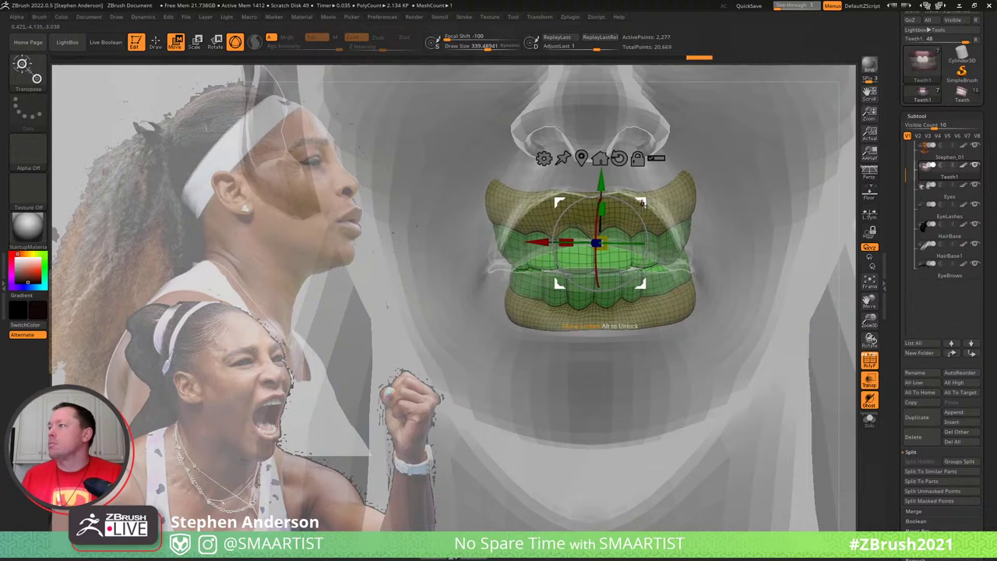
key("q")
key("shift+f")
mouse_move(647, 238)
right_mouse_down("ctrl")
mouse_move(640, 279)
mouse_move(667, 278)
right_mouse_up("ctrl")
key("ctrl+t")
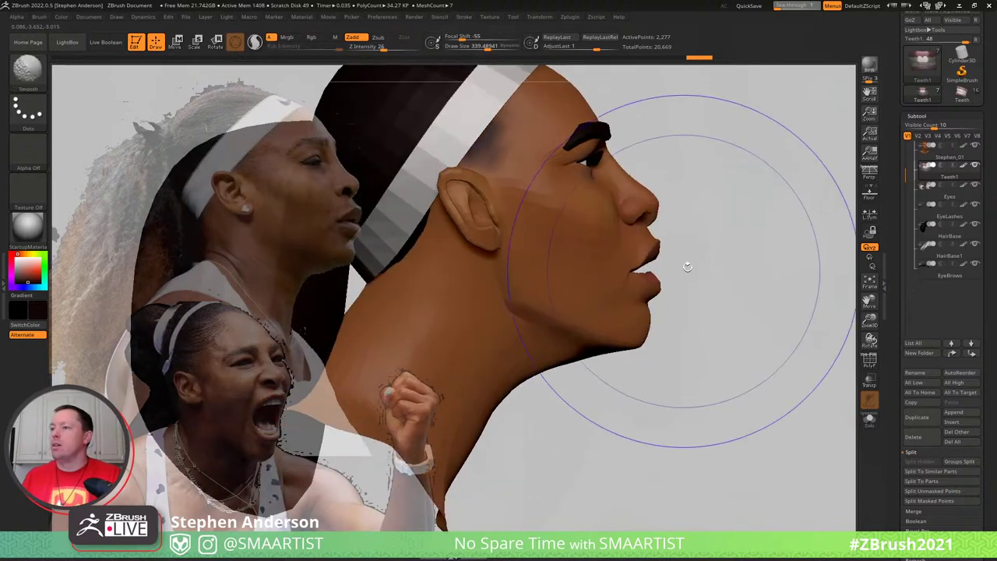
right_click_drag(705, 252, 719, 266, "ctrl")
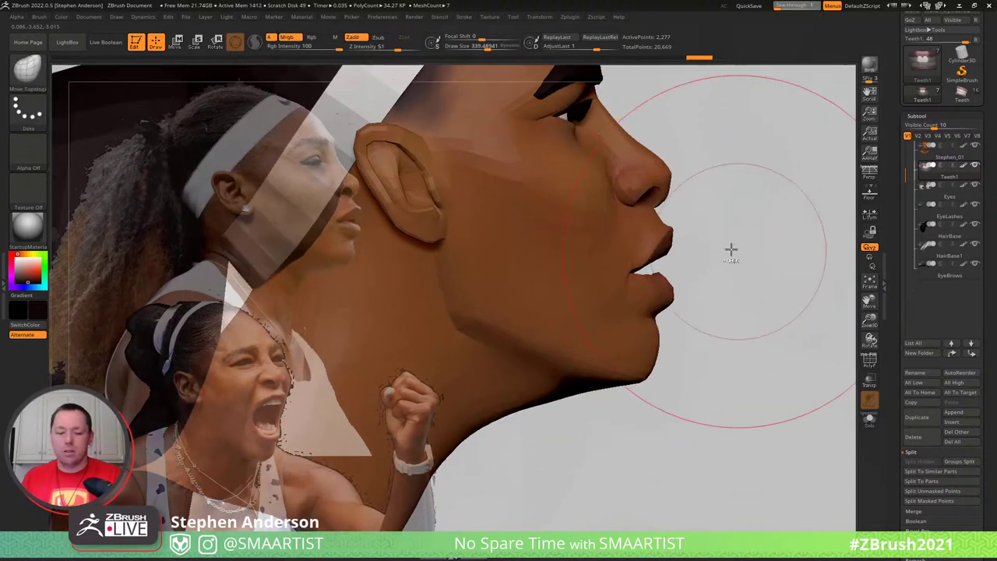
Turn on the ghosted head display and tilt the whole set of teeth slightly in the side view with the gizmo
key("ctrl+t")
key("w")
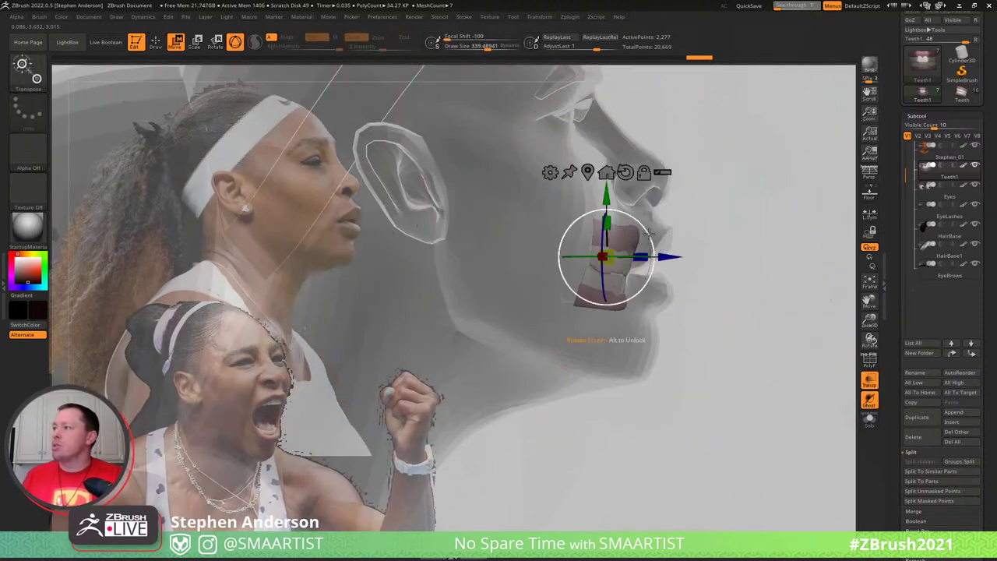
left_click_drag(649, 233, 652, 220)
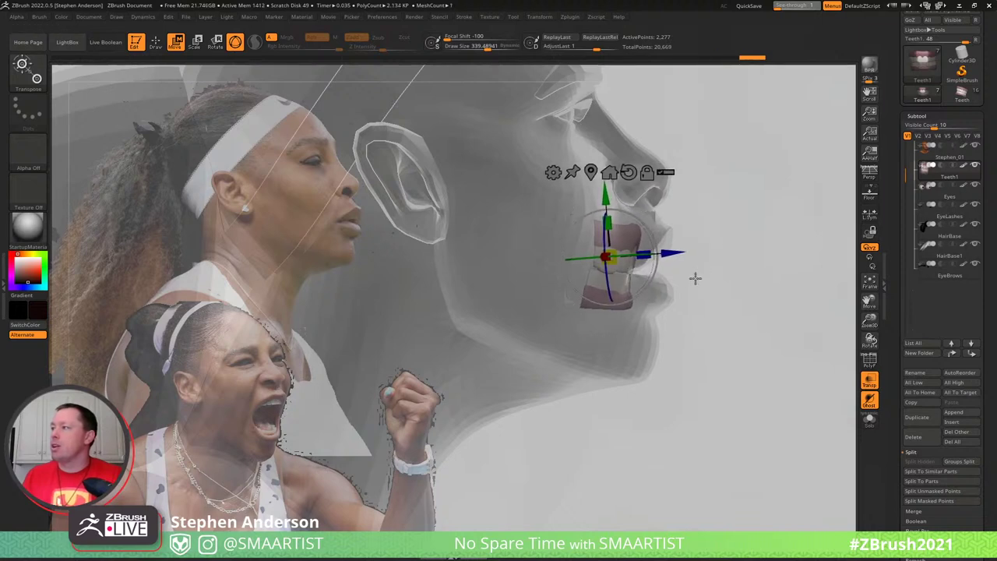
Isolate and mask the upper teeth, show the full set again, and lower and tilt the lower teeth toward the chin
mouse_move(696, 328)
left_mouse_down("ctrl+shift")
mouse_move(514, 310)
mouse_move(690, 292)
left_mouse_up("ctrl+shift")
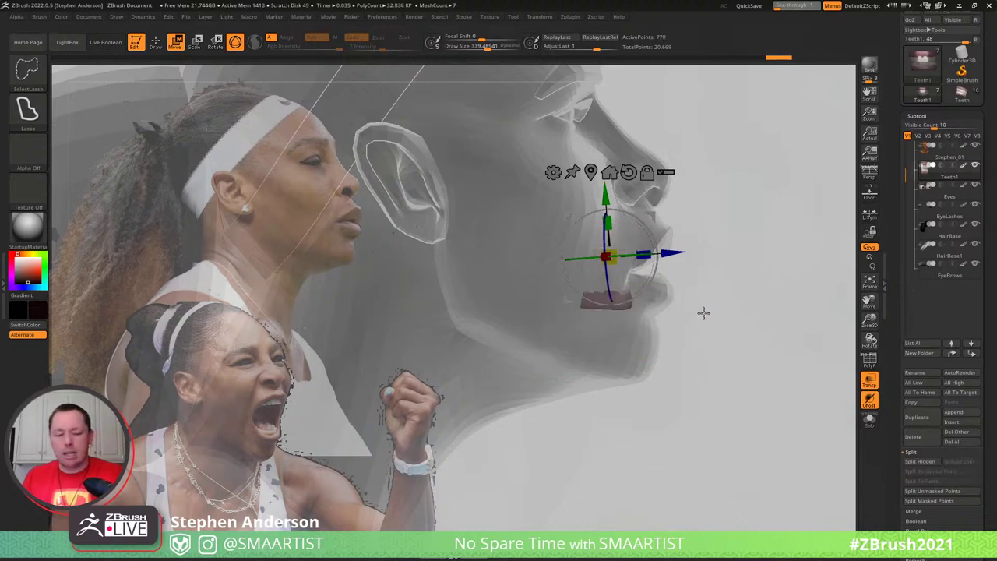
left_click_drag(708, 333, 732, 366, "ctrl+shift")
left_click(736, 356, "ctrl")
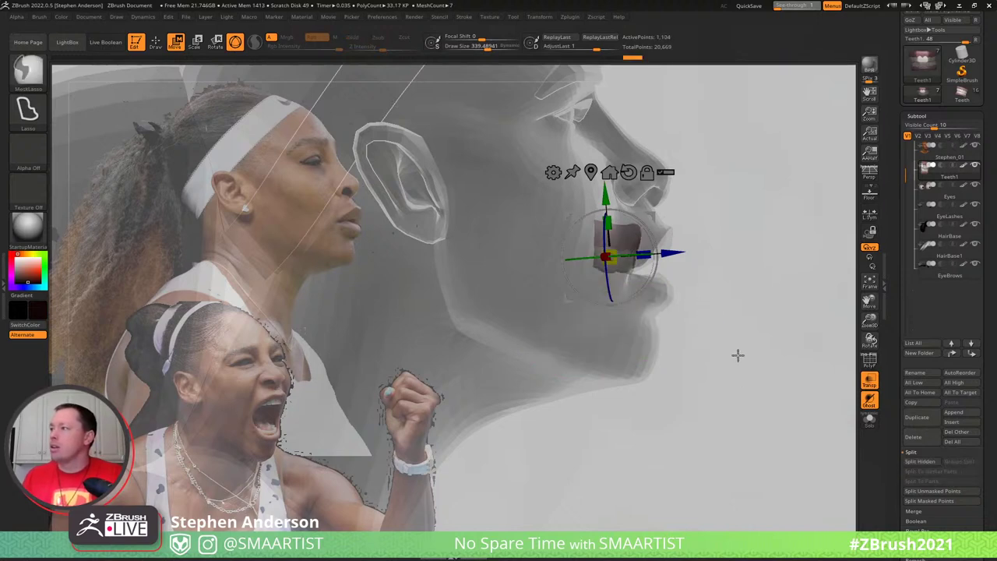
left_click(739, 352, "ctrl+shift")
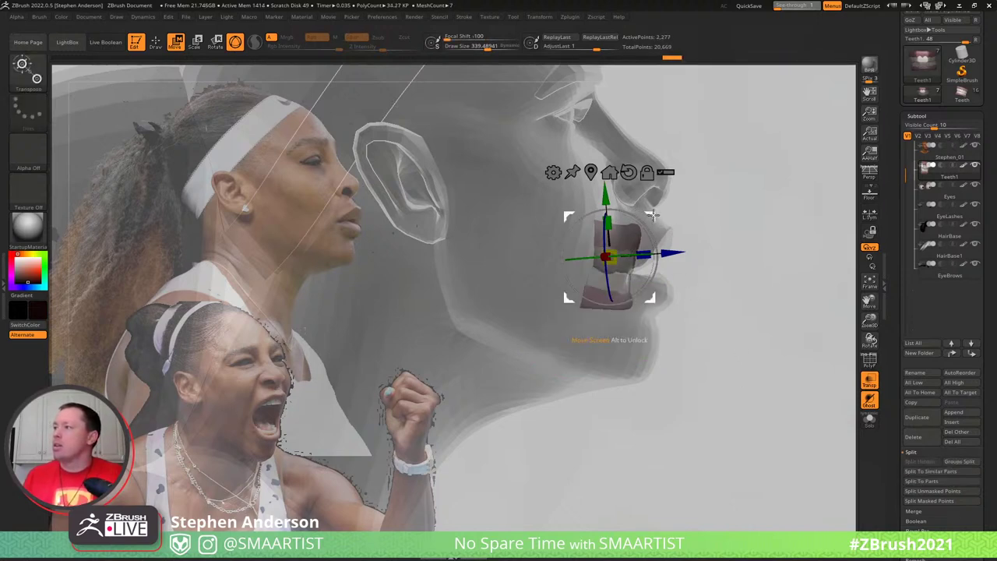
left_click_drag(653, 217, 493, 223, "alt")
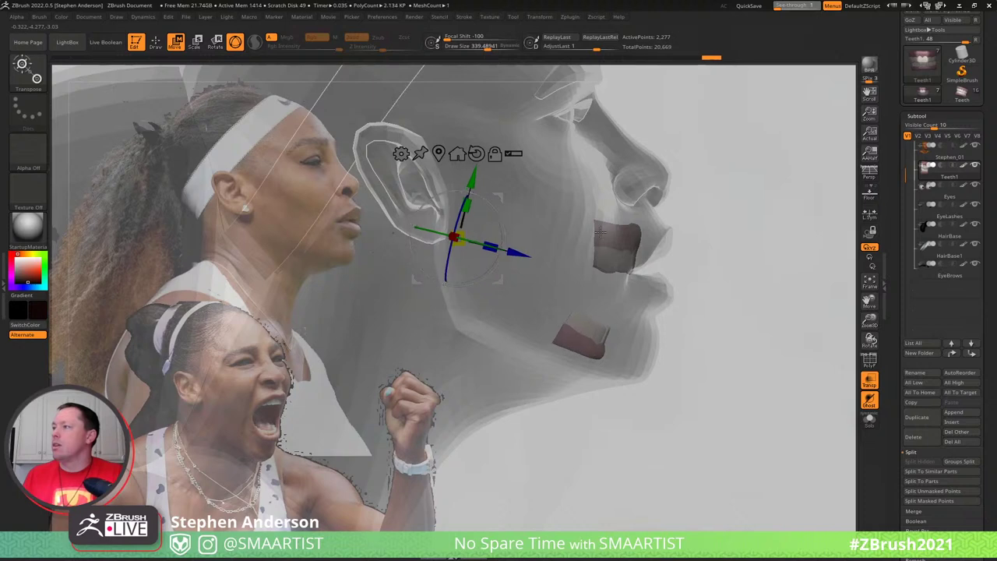
Return to sculpting with the head subtool active and display its polyframe around the lips
key("q")
left_click(646, 289, "alt")
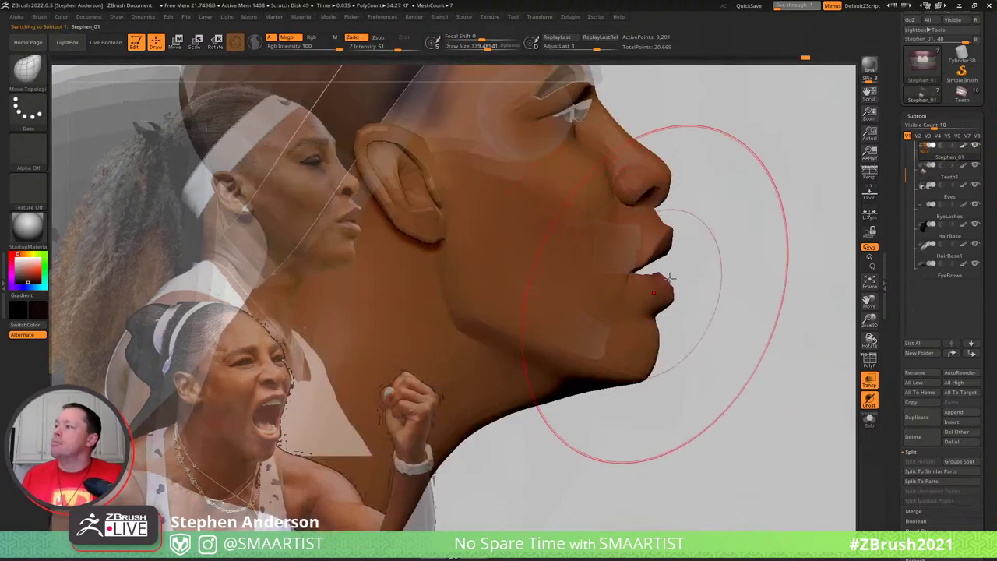
mouse_move(672, 278)
right_mouse_down("ctrl")
mouse_move(777, 303)
mouse_move(704, 329)
mouse_move(698, 319)
mouse_move(754, 281)
mouse_move(737, 281)
mouse_move(766, 296)
right_mouse_up("ctrl")
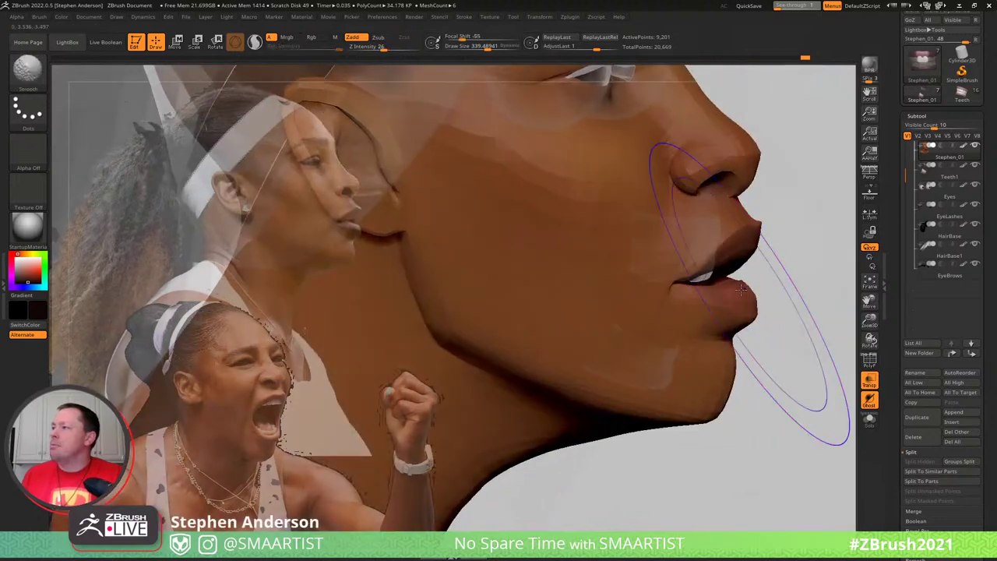
key("shift+f")
key("shift+f")
mouse_move(785, 335)
right_mouse_down("ctrl")
mouse_move(842, 381)
mouse_move(832, 371)
right_mouse_up("ctrl")
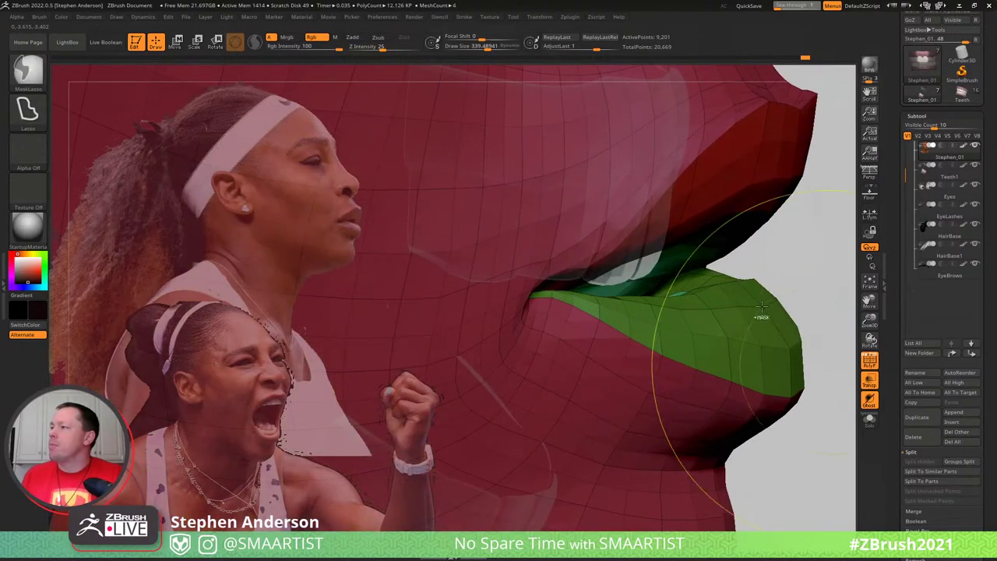
Reduce the draw size to about 135 and refine the lower lip's shape with the Move Topological and Smooth brushes
key("s")
left_click_drag(737, 287, 725, 289)
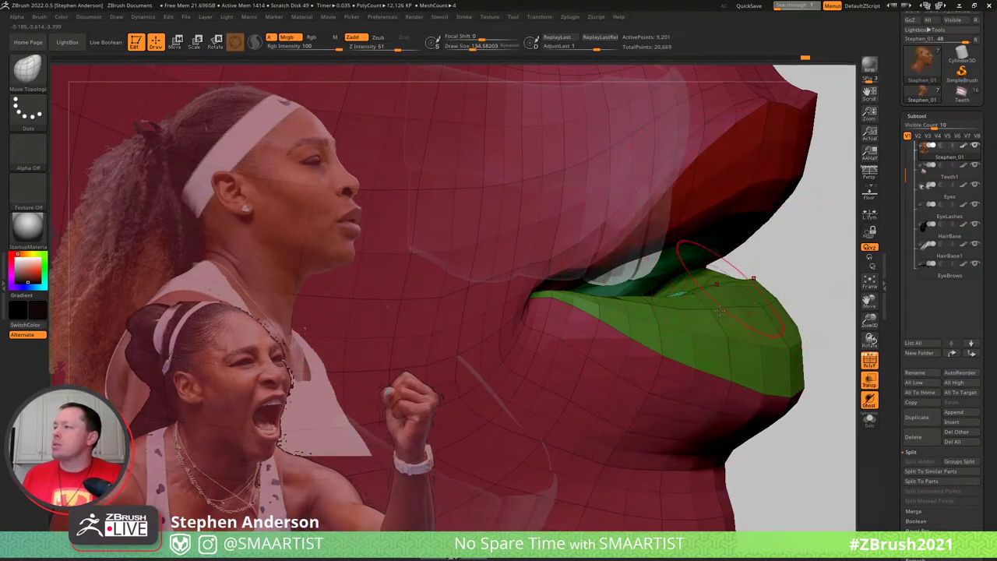
right_click_drag(721, 310, 694, 310)
key("shift")
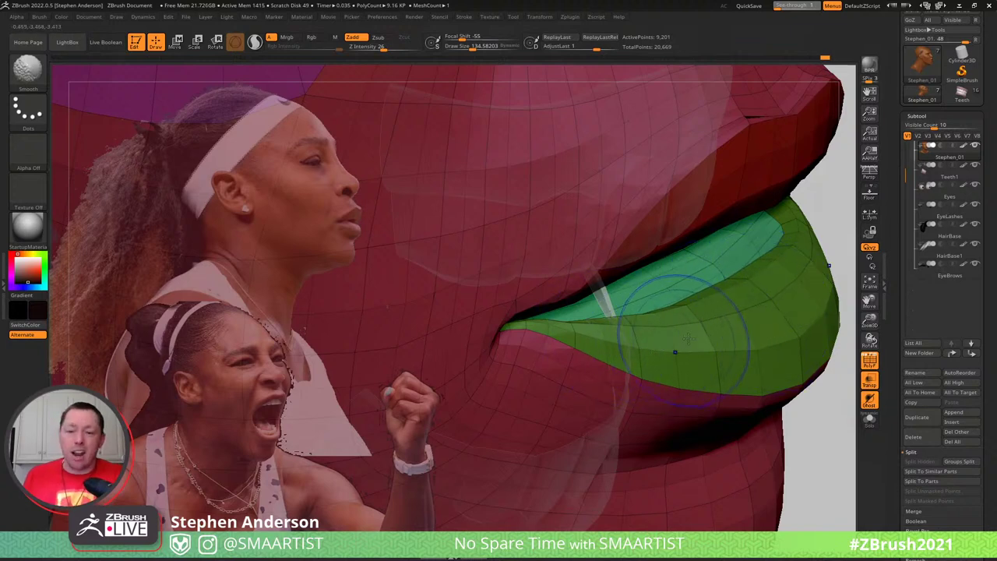
key("shift")
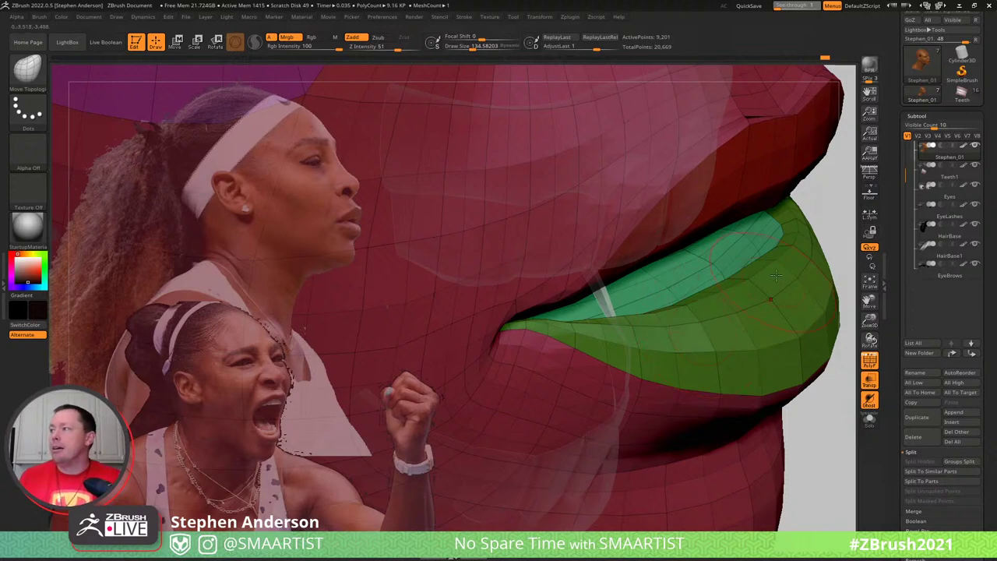
Touch up the lower lip with the Move Topological and Smooth brushes, reducing the draw size to about 86
right_click_drag(775, 275, 798, 246)
mouse_move(795, 335)
right_mouse_down("ctrl")
mouse_move(795, 272)
mouse_move(795, 369)
mouse_move(790, 360)
right_mouse_up("ctrl")
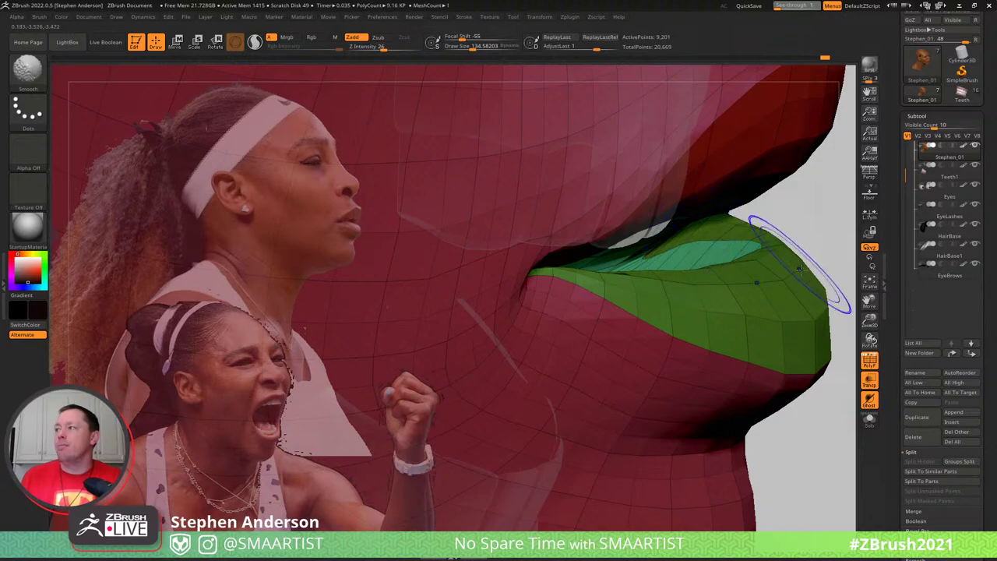
key("ctrl")
right_click_drag(655, 238, 671, 158, "ctrl")
right_click_drag(737, 293, 736, 292)
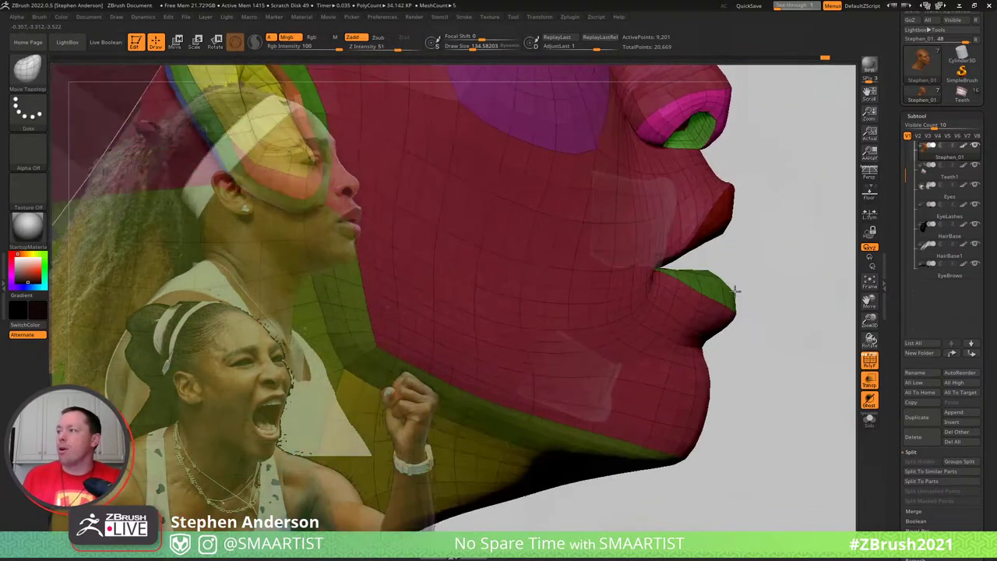
right_click_drag(692, 333, 701, 320)
key("s")
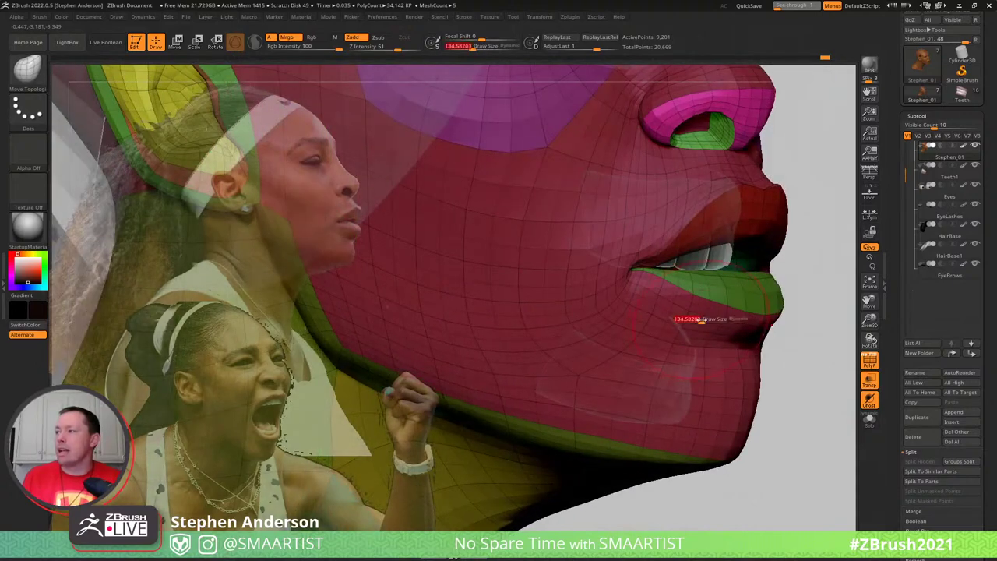
left_click_drag(700, 320, 695, 320)
key("shift")
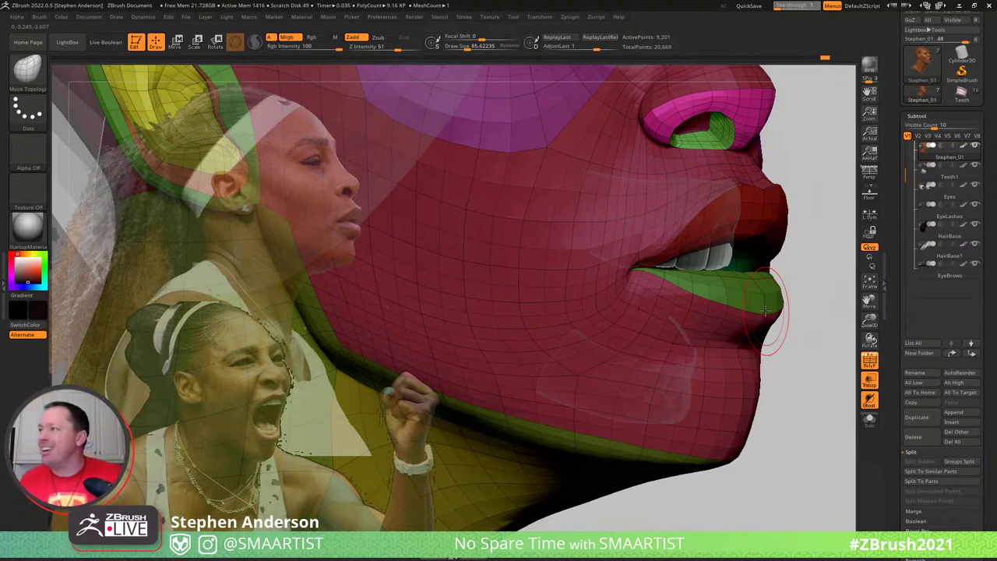
Lasso-mask the lower lip in profile and invert the mask so only the lip stays editable
right_click_drag(707, 275, 720, 290)
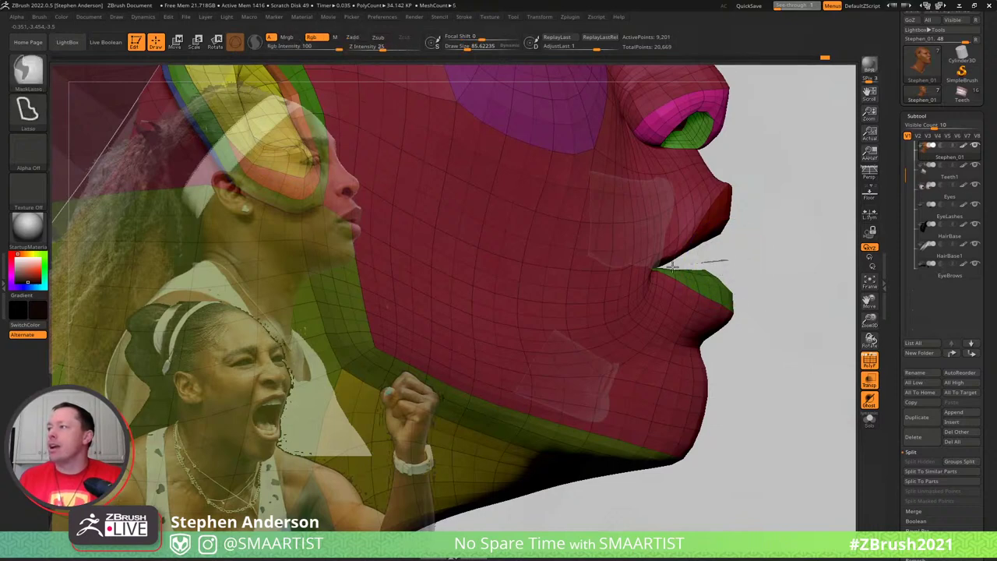
mouse_move(644, 310)
left_mouse_down("ctrl")
mouse_move(757, 361)
mouse_move(849, 335)
mouse_move(844, 328)
left_mouse_up("ctrl")
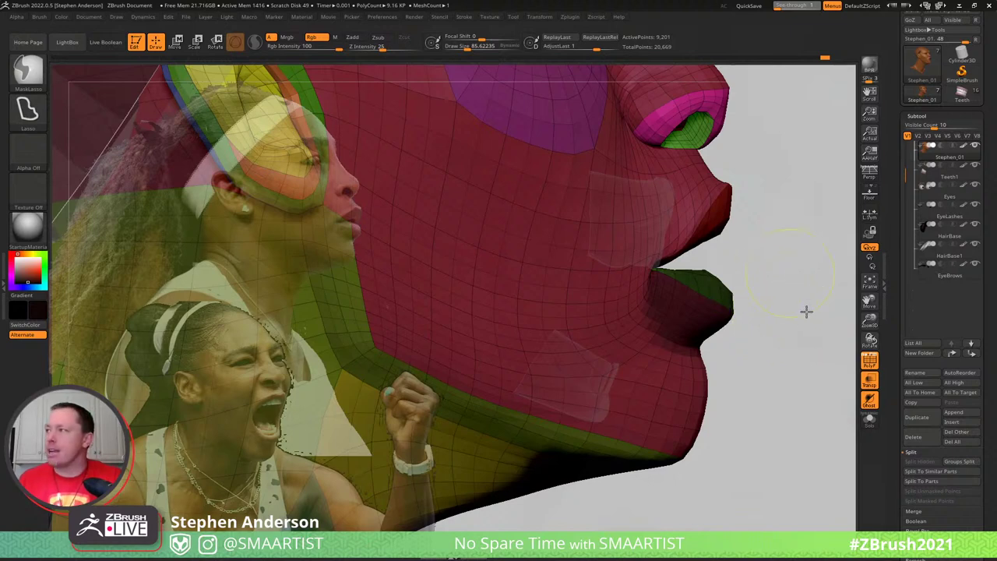
key("w")
left_click_drag(767, 214, 845, 165, "alt")
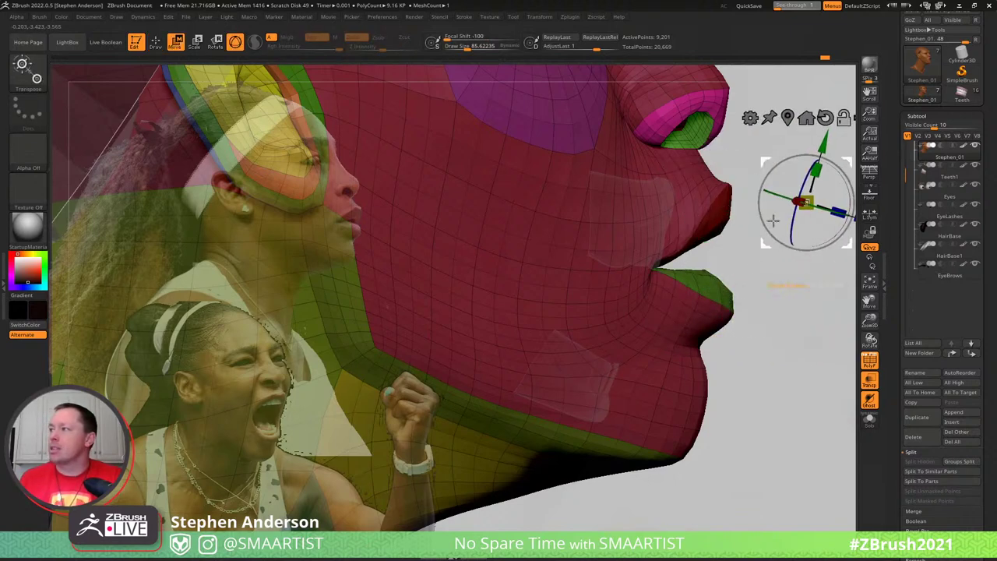
left_click(701, 283, "ctrl")
key("q")
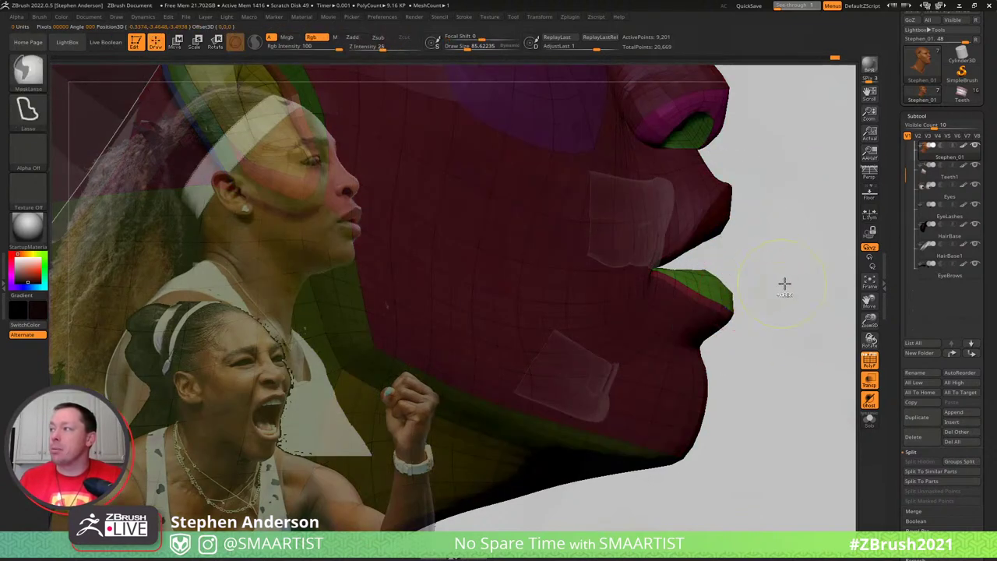
Lower the head mesh by one subdivision level, raise the draw size to about 274 and clear the lip mask
left_click(757, 299, "ctrl")
key("shift+d")
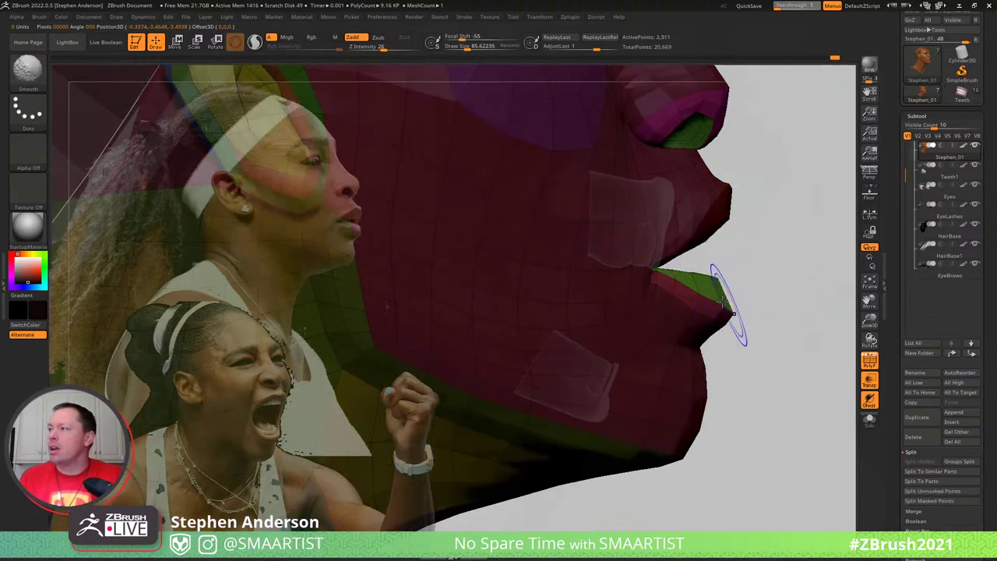
left_click(770, 291, "ctrl")
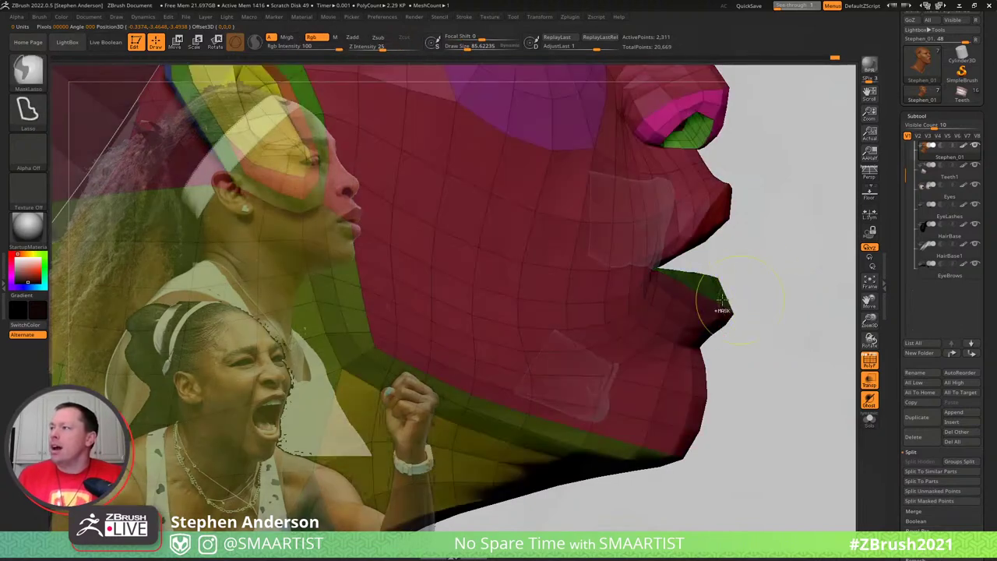
key("s")
mouse_move(722, 291)
left_mouse_down()
mouse_move(731, 291)
mouse_move(718, 316)
mouse_move(748, 285)
mouse_move(712, 281)
left_mouse_up()
left_click(763, 288, "ctrl")
key("s")
left_click(782, 312, "ctrl")
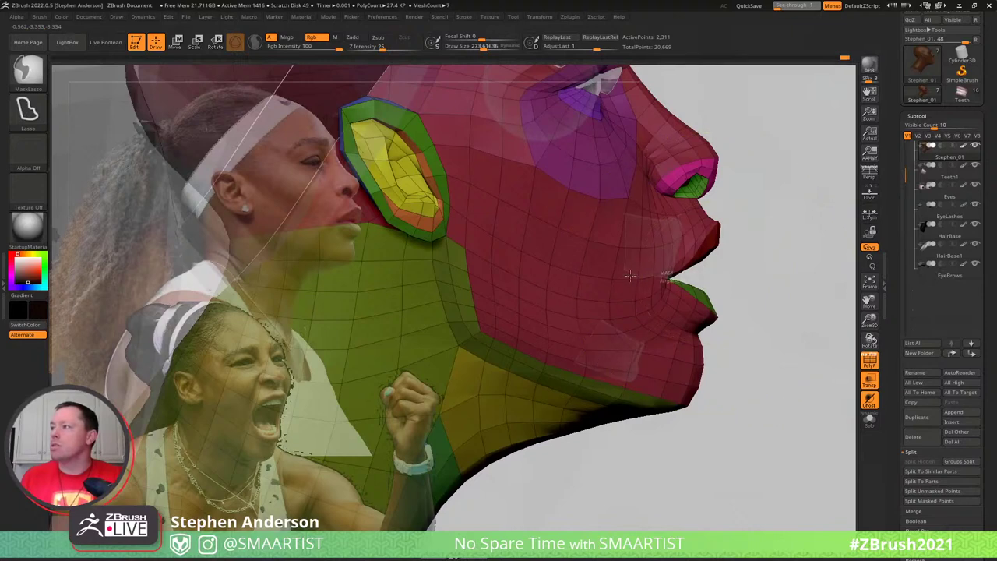
Lasso-mask the lower jaw and chin, soften the mask's edge and invert it to leave the jaw editable
mouse_move(488, 272)
left_mouse_down("ctrl")
mouse_move(670, 282)
mouse_move(697, 305)
mouse_move(671, 435)
mouse_move(795, 445)
mouse_move(818, 437)
left_mouse_up("ctrl")
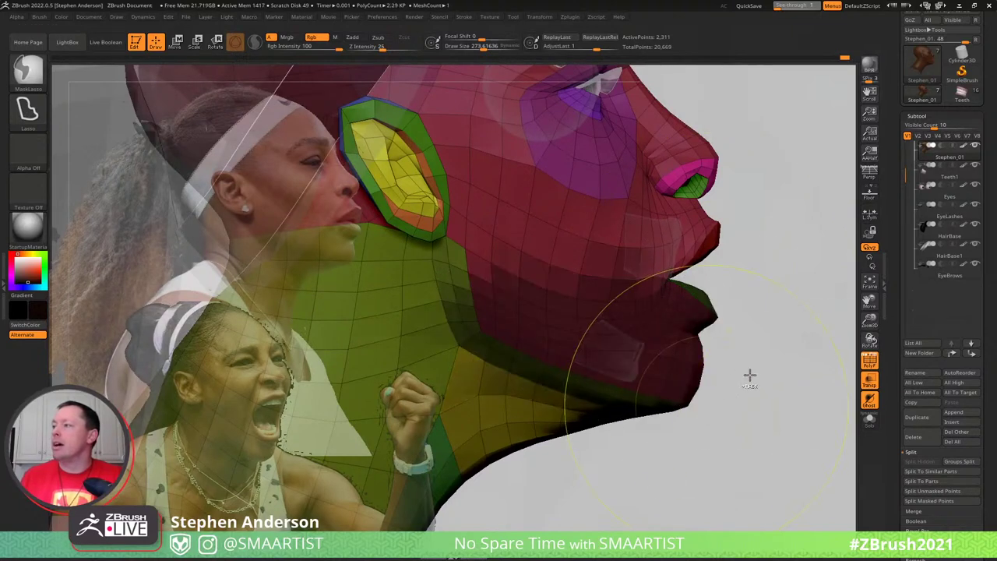
key("ctrl+i")
left_click(656, 373, "ctrl")
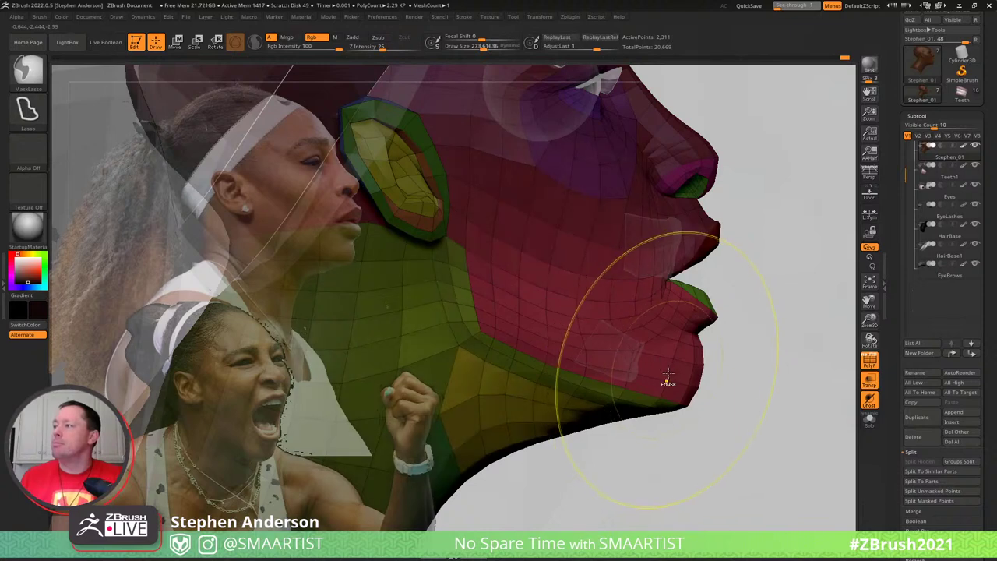
left_click(784, 360, "ctrl")
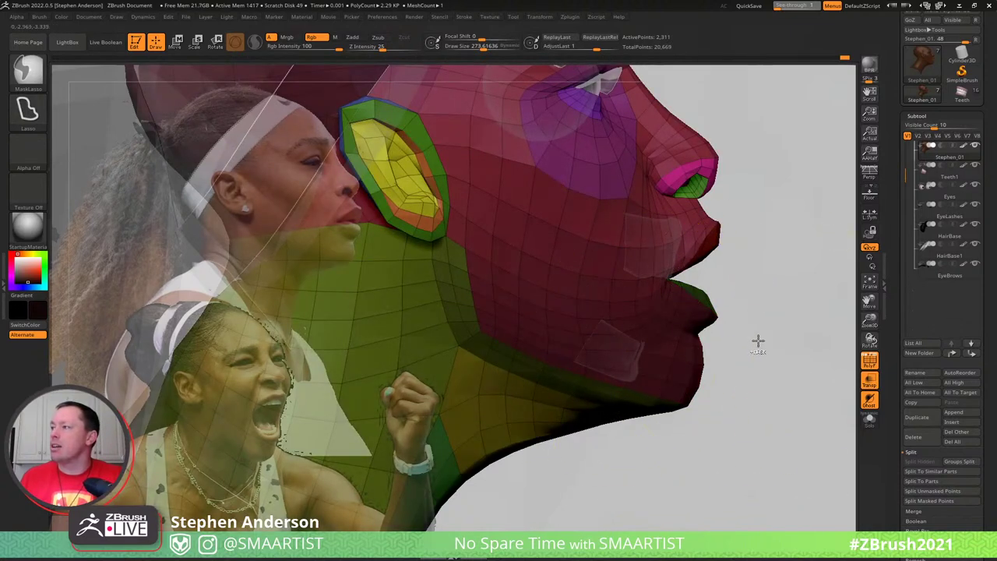
left_click(758, 341, "ctrl")
Place the transform gizmo at the jaw hinge below the ear and rotate the unmasked jaw to open the mouth
key("w")
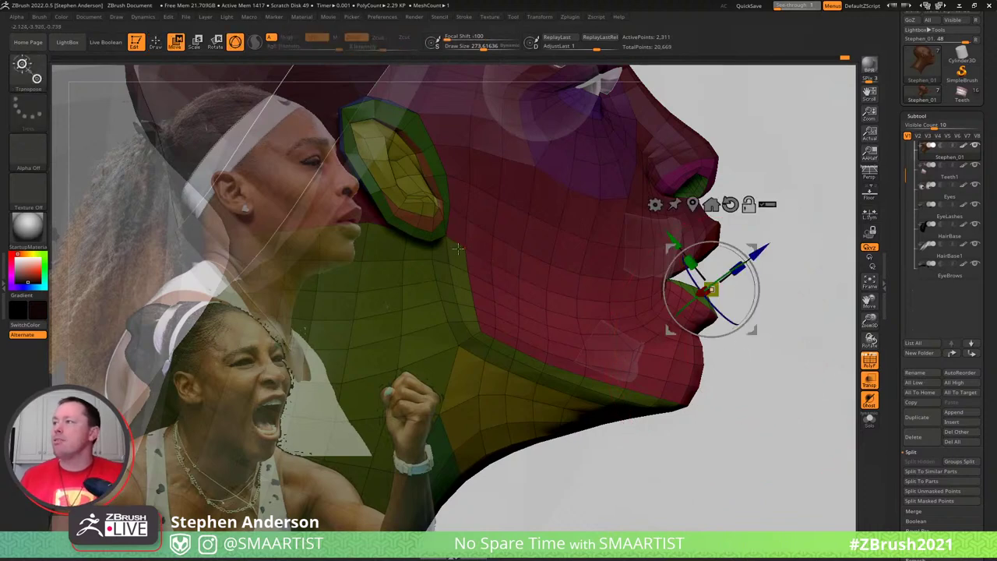
left_click(458, 247)
left_click_drag(497, 204, 498, 211)
Switch to the Move brush with a draw size of about 157 and adjust the opened lower lip and jaw
key("b")
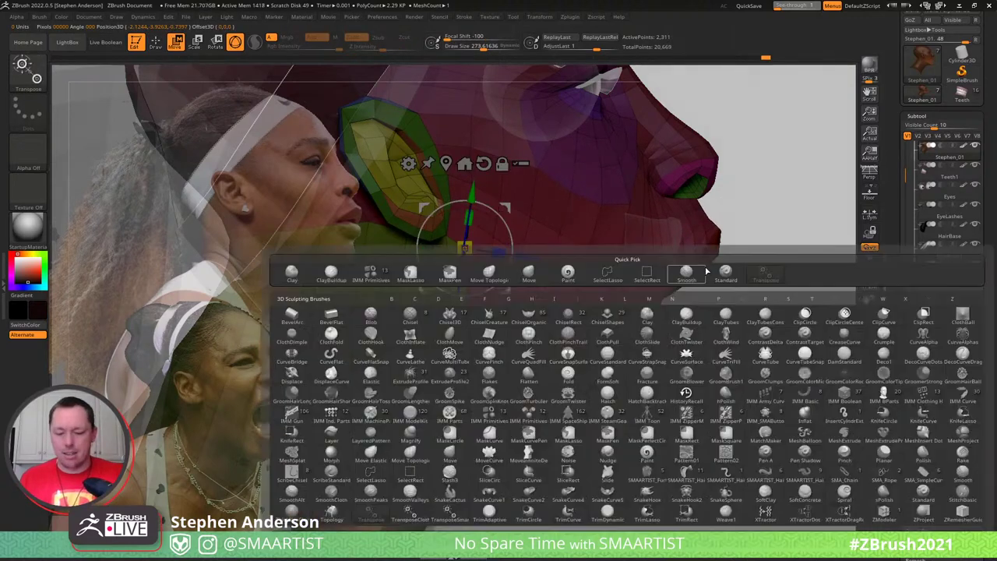
key("m")
key("v")
key("s")
left_click_drag(693, 269, 690, 269)
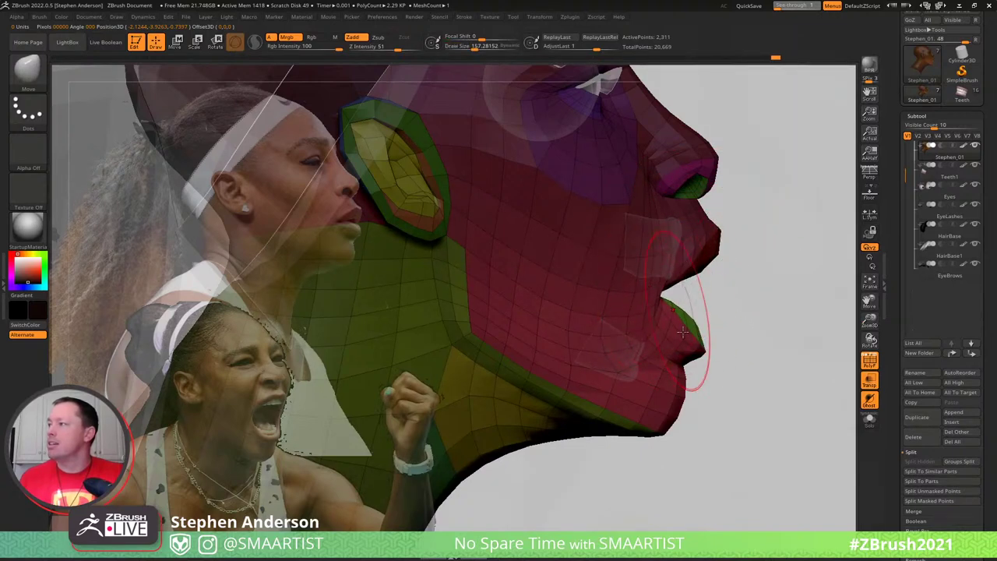
left_click_drag(723, 334, 789, 350)
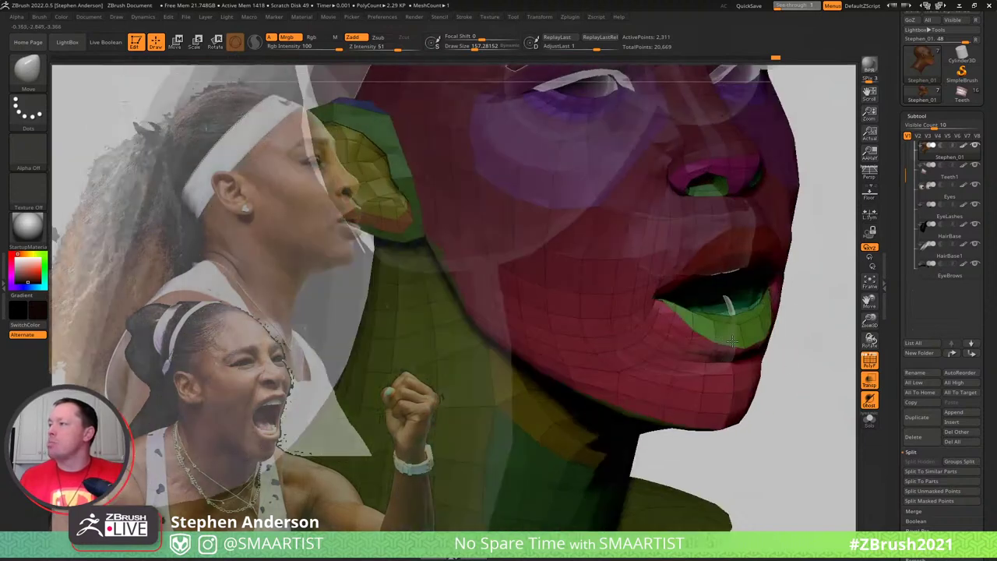
Turn off the polyframe display, clear the jaw mask and review the open mouth from the front
key("shift+f")
mouse_move(790, 340)
right_mouse_down("ctrl")
mouse_move(810, 305)
mouse_move(818, 312)
mouse_move(748, 285)
right_mouse_up("ctrl")
mouse_move(746, 286)
left_mouse_down("ctrl")
mouse_move(767, 360)
mouse_move(726, 318)
mouse_move(707, 321)
left_mouse_up("ctrl")
right_click_drag(561, 249, 592, 260, "ctrl")
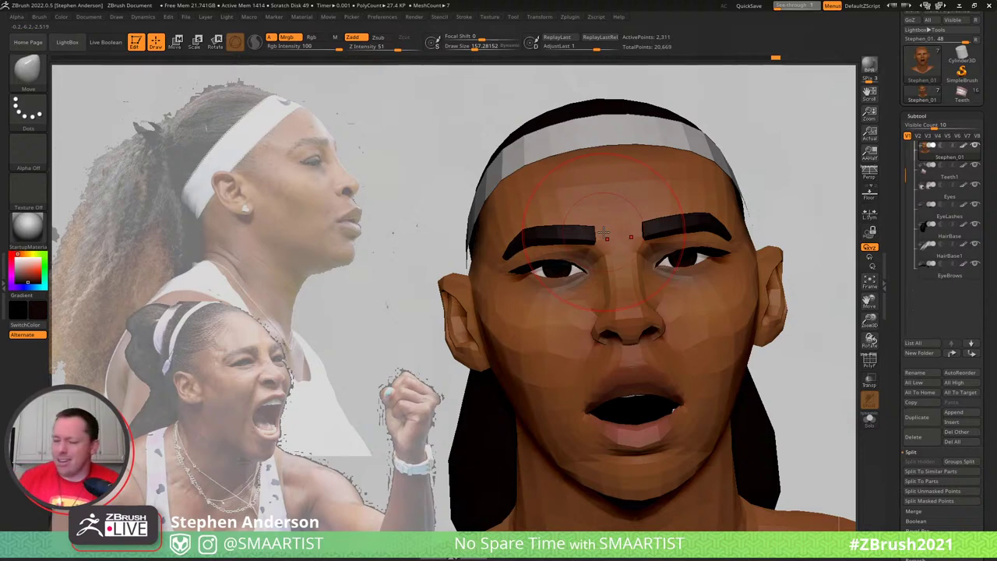
mouse_move(2, 56)
left_mouse_down()
mouse_move(677, 56)
mouse_move(408, 73)
mouse_move(0, 70)
left_mouse_up()
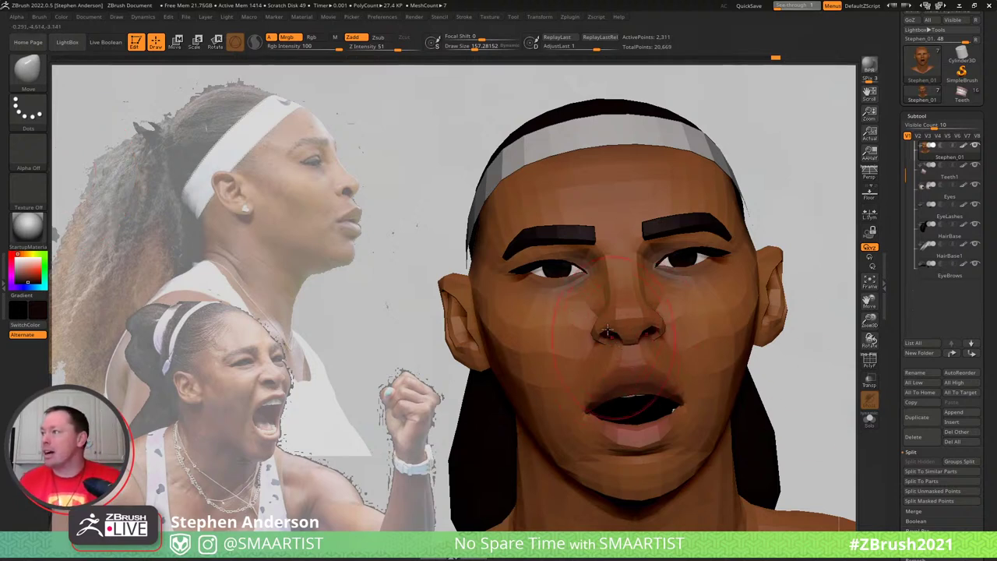
Reduce the Move brush's draw size to about 77 and display the polyframe around the nose and cheek
right_click_drag(612, 331, 715, 334)
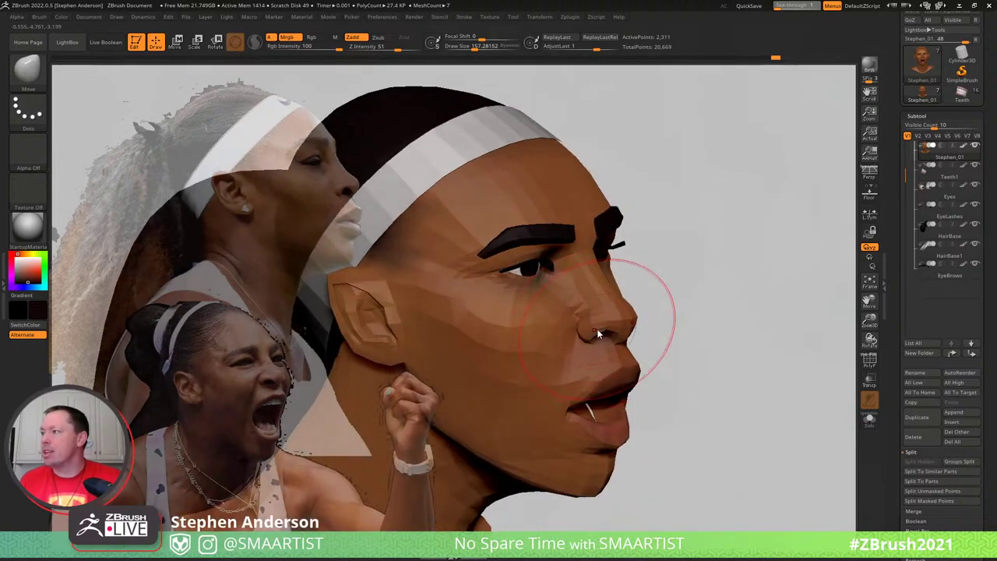
key("s")
left_click_drag(595, 330, 590, 330)
left_click(590, 330)
right_click_drag(578, 331, 591, 352)
key("shift+f")
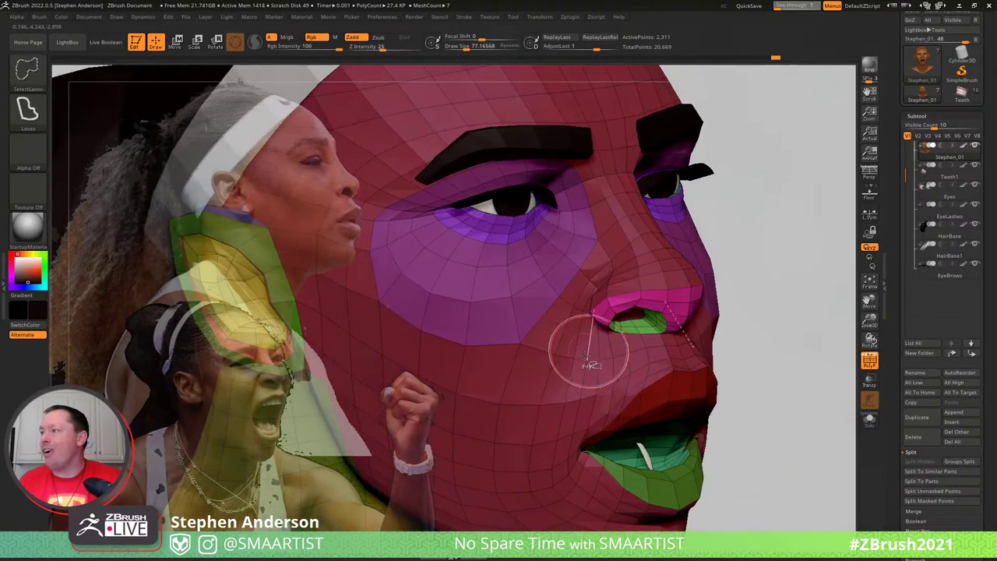
Hide the edge loops around the nostril wing and mouth, mask the visible mesh and unhide everything
left_click(580, 357, "ctrl+shift")
left_click(564, 357, "ctrl+shift")
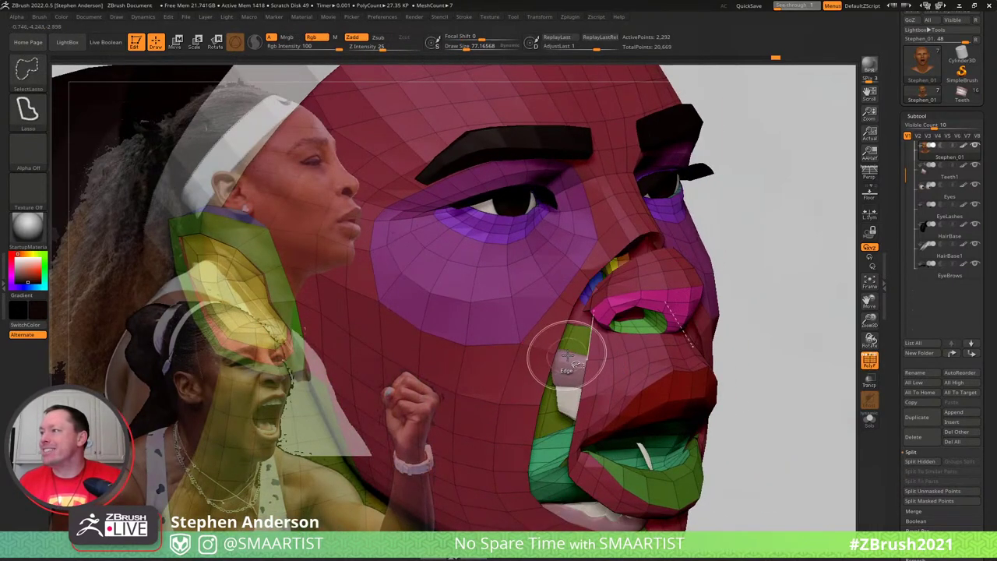
right_click_drag(624, 333, 642, 377, "ctrl")
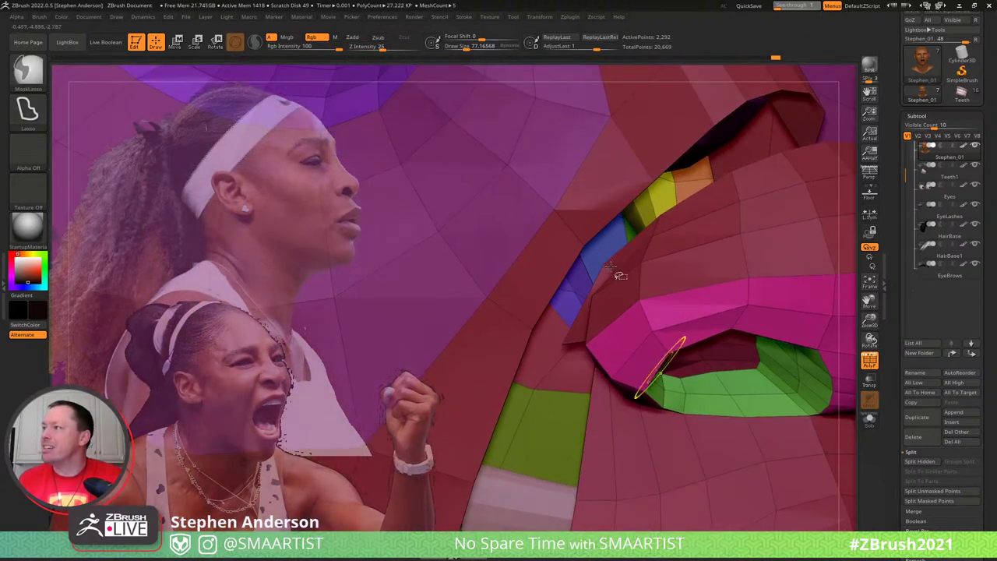
left_click(612, 269, "ctrl+shift")
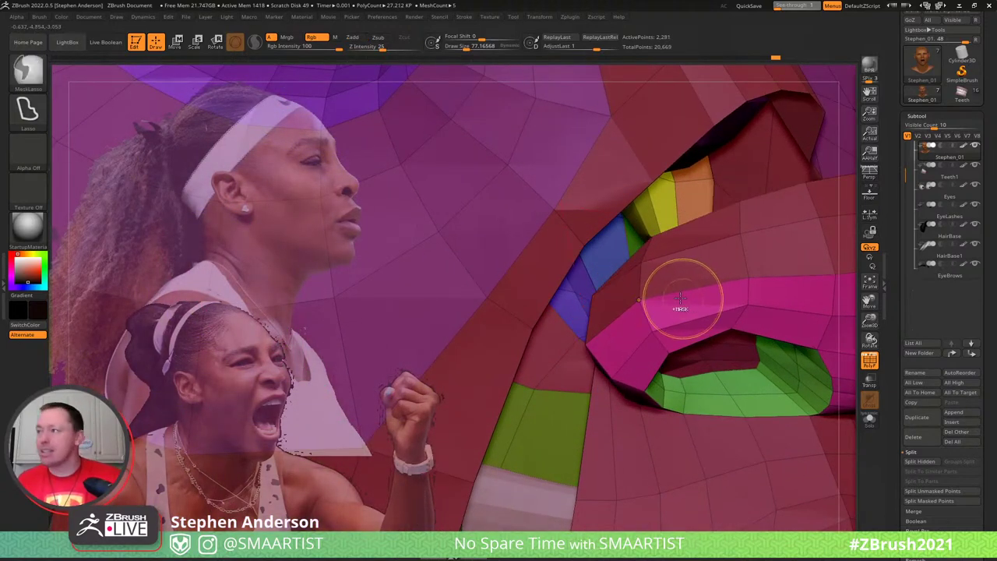
key("ctrl+a")
key("ctrl+shift+a")
Shape the unmasked crease between nose and mouth corner with the Move brush, raising the draw size to about 135
mouse_move(659, 315)
right_mouse_down("ctrl")
mouse_move(595, 271)
mouse_move(634, 315)
right_mouse_up("ctrl")
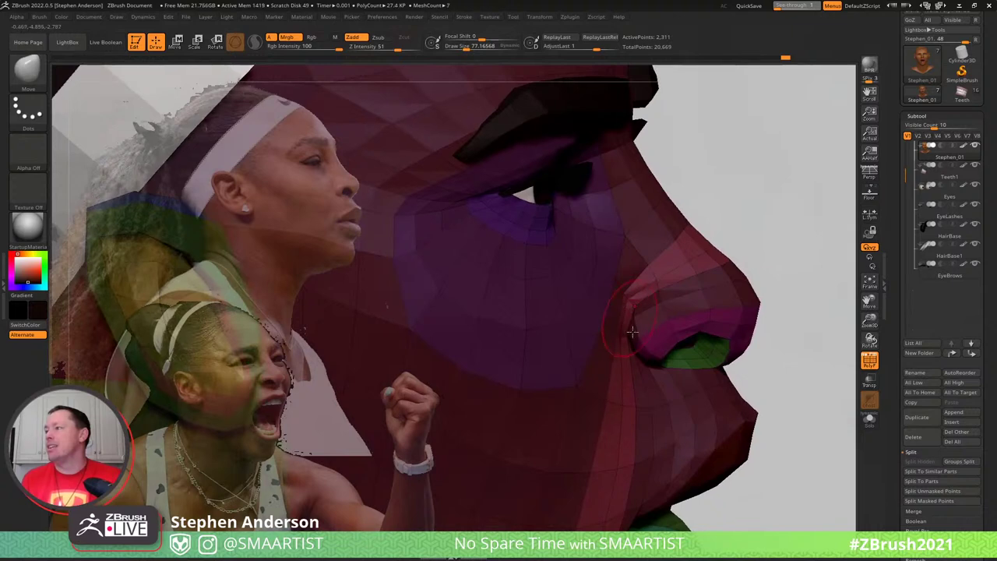
right_click_drag(639, 439, 627, 339)
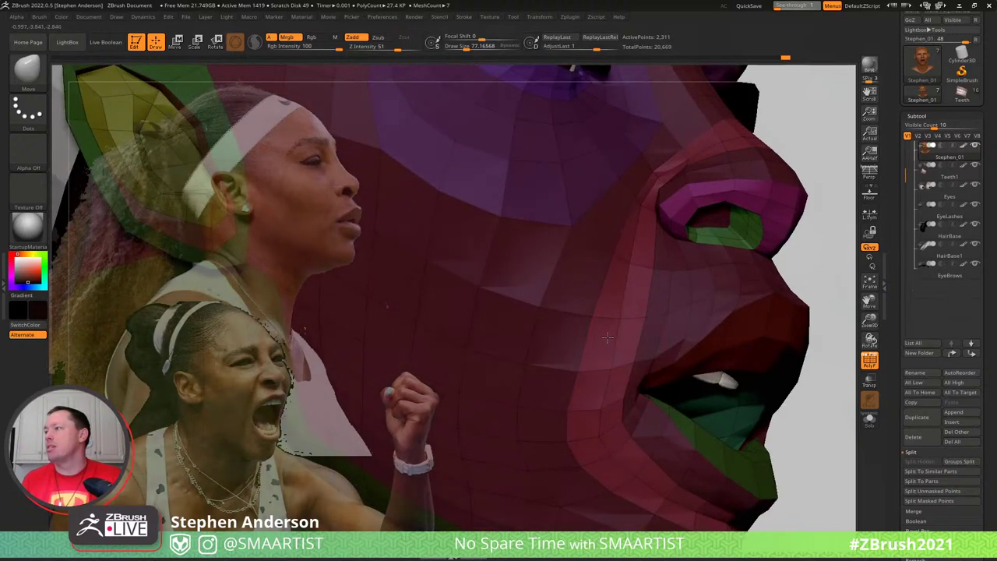
right_click_drag(615, 375, 611, 376)
key("s")
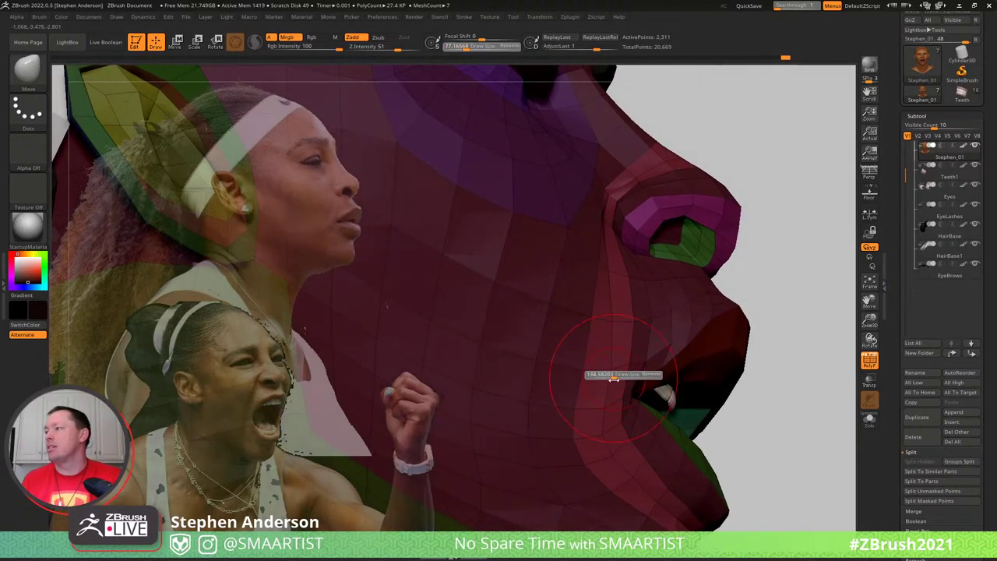
left_click(614, 380)
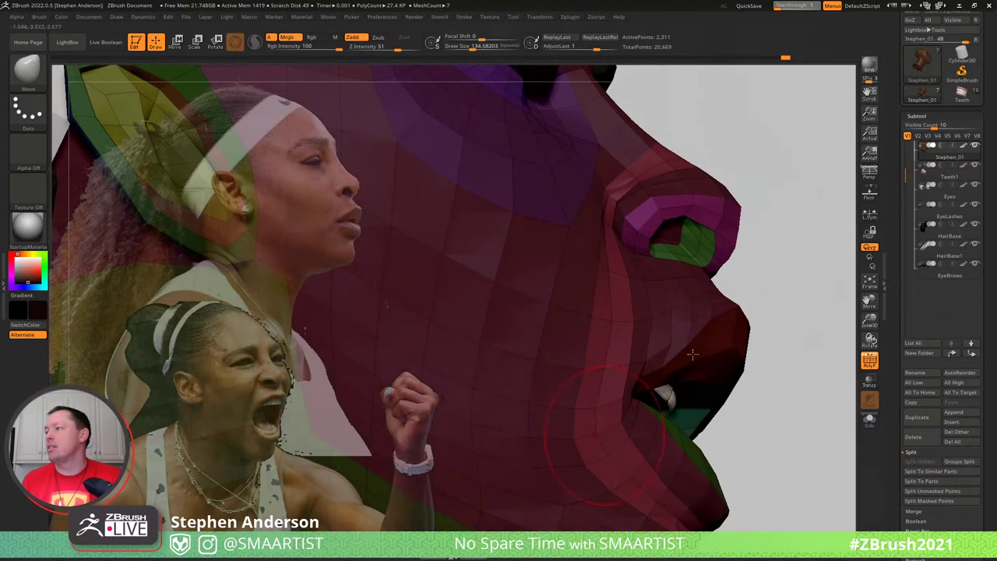
Raise the head mesh by one subdivision level and refine the crease beside the nose and mouth
key("d")
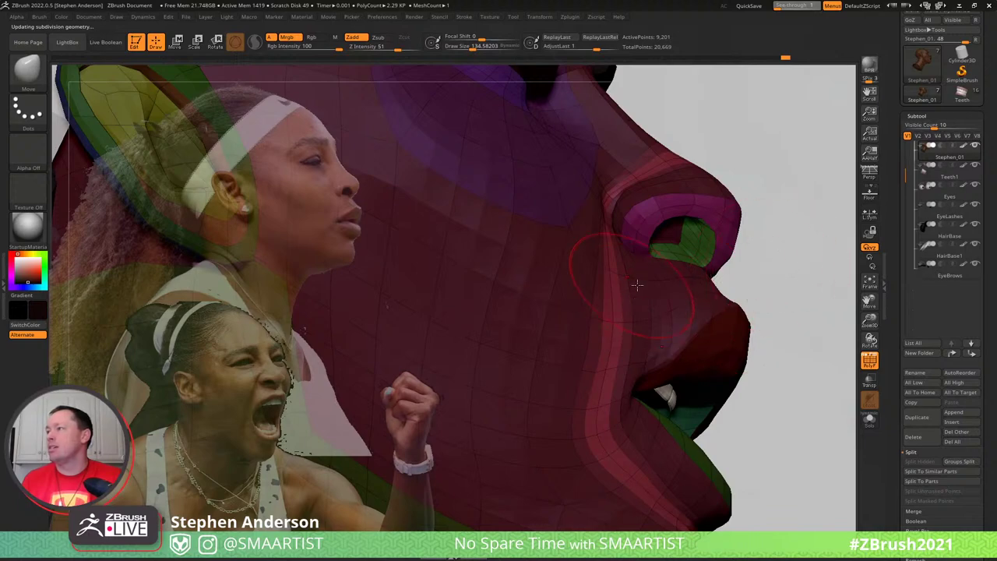
right_click_drag(637, 285, 619, 276)
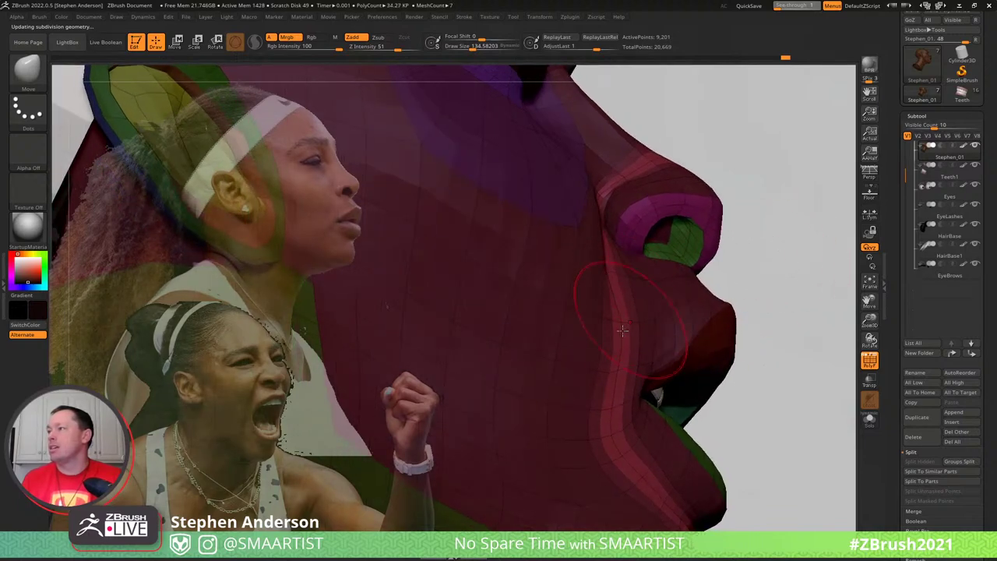
mouse_move(601, 243)
right_mouse_down()
mouse_move(610, 193)
mouse_move(606, 215)
mouse_move(613, 205)
right_mouse_up()
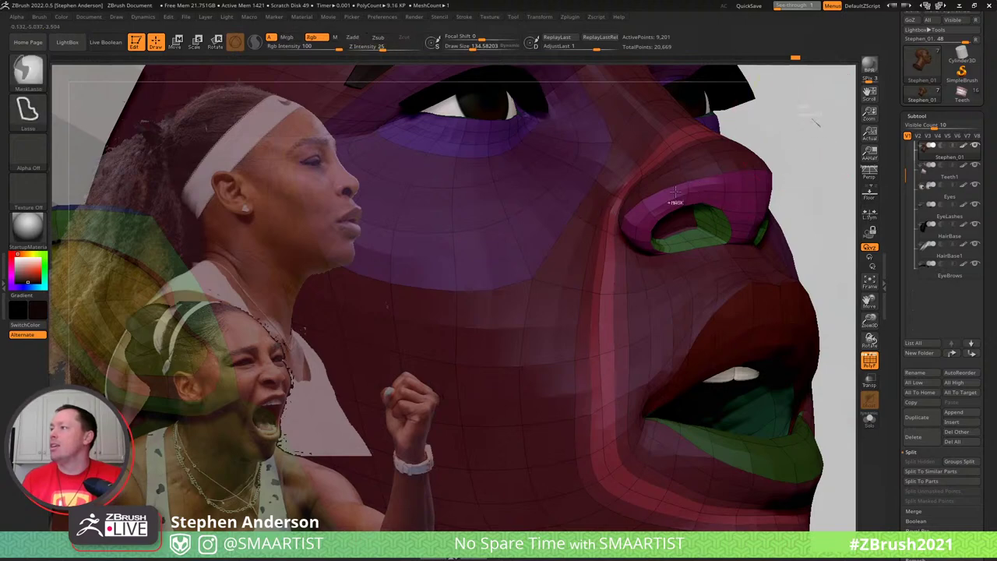
Lower the head mesh by one subdivision level and hide the edge loops and polygon strip around the nose
key("shift+f")
mouse_move(614, 215)
right_mouse_down()
mouse_move(640, 230)
mouse_move(636, 252)
mouse_move(661, 179)
mouse_move(668, 234)
right_mouse_up()
key("shift+f")
left_click(620, 229, "ctrl+shift")
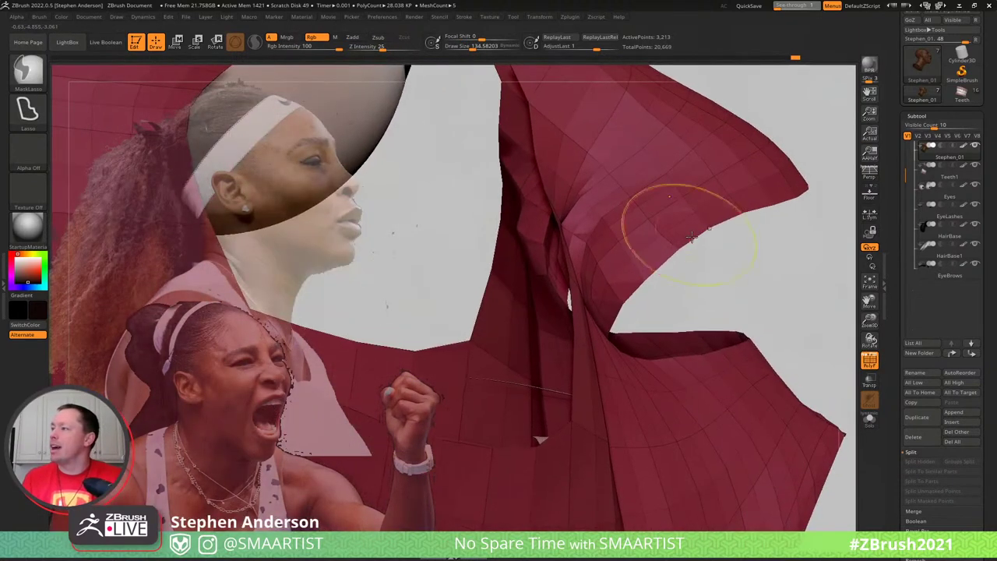
key("shift+d")
key("ctrl+shift")
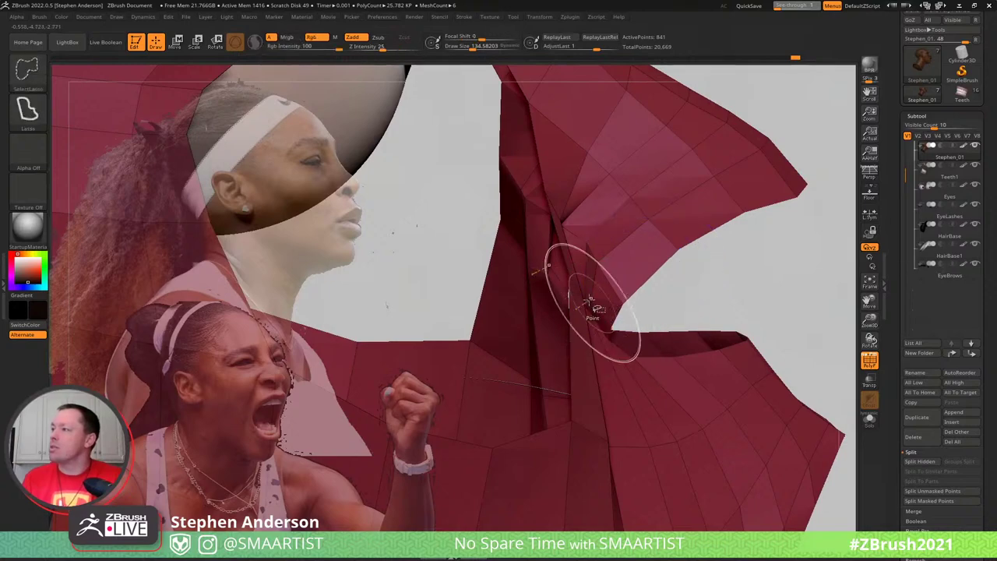
left_click(587, 301, "ctrl+shift")
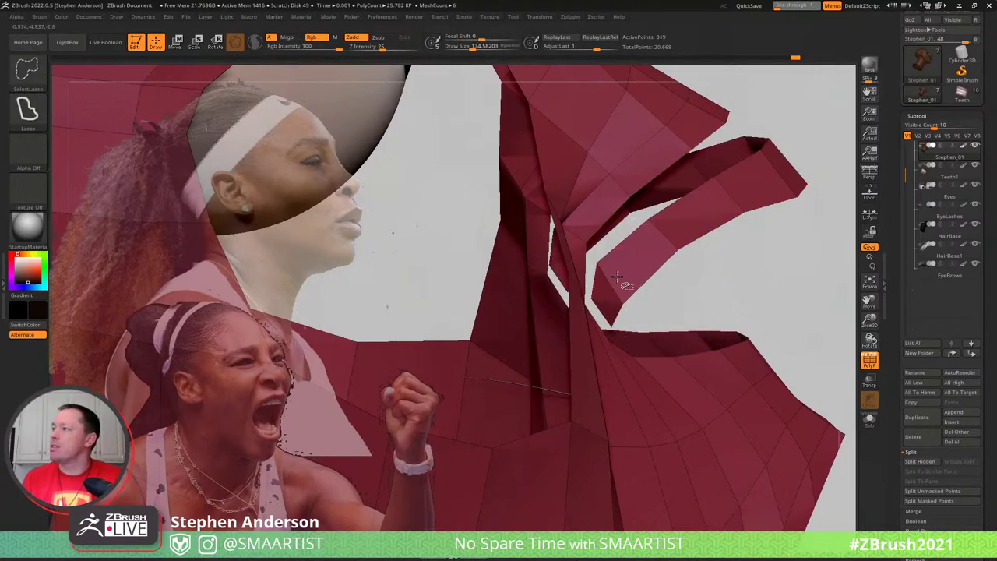
left_click(616, 277, "ctrl+shift")
Clear the mask and unhide the entire head mesh
right_click_drag(701, 198, 743, 146, "ctrl")
mouse_move(766, 187)
left_mouse_down("ctrl+shift")
mouse_move(756, 206)
mouse_move(733, 204)
left_mouse_up("ctrl+shift")
right_click_drag(769, 190, 721, 177)
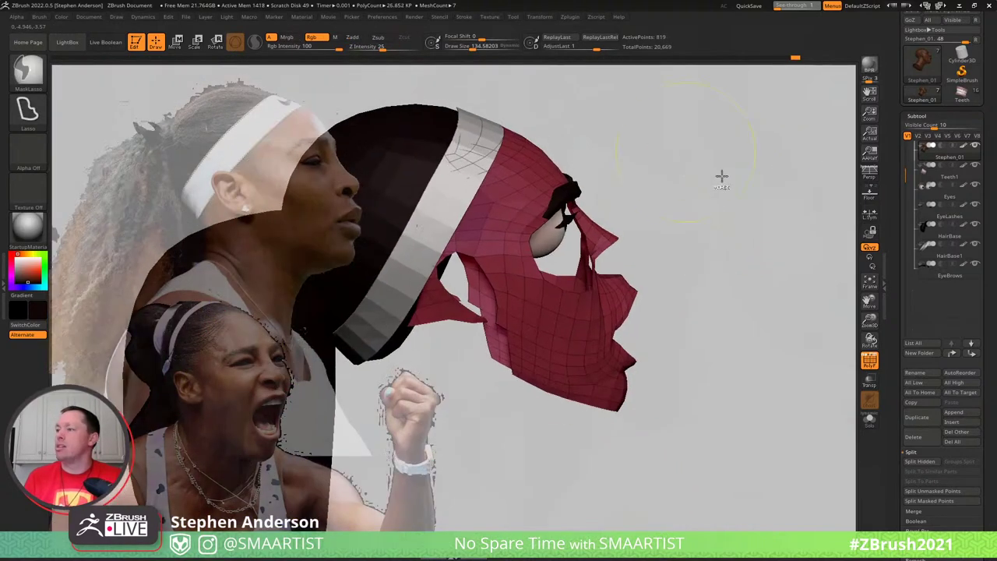
left_click(726, 185, "ctrl")
left_click(678, 220, "ctrl+shift")
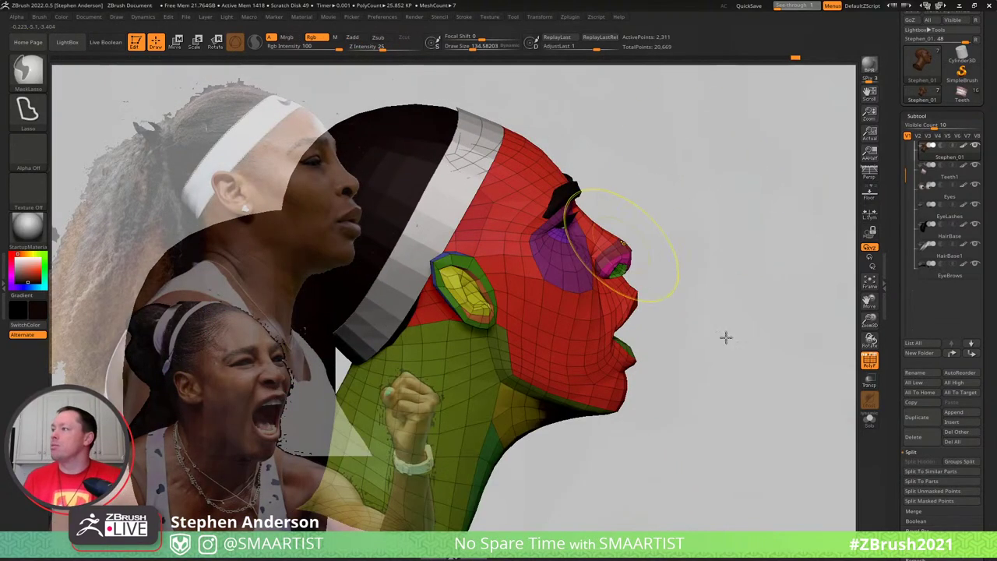
Isolate the polygon band above the nostril to examine its shape, and show the rest of the head again
right_click_drag(726, 338, 671, 303, "ctrl")
left_click(633, 246, "ctrl+shift")
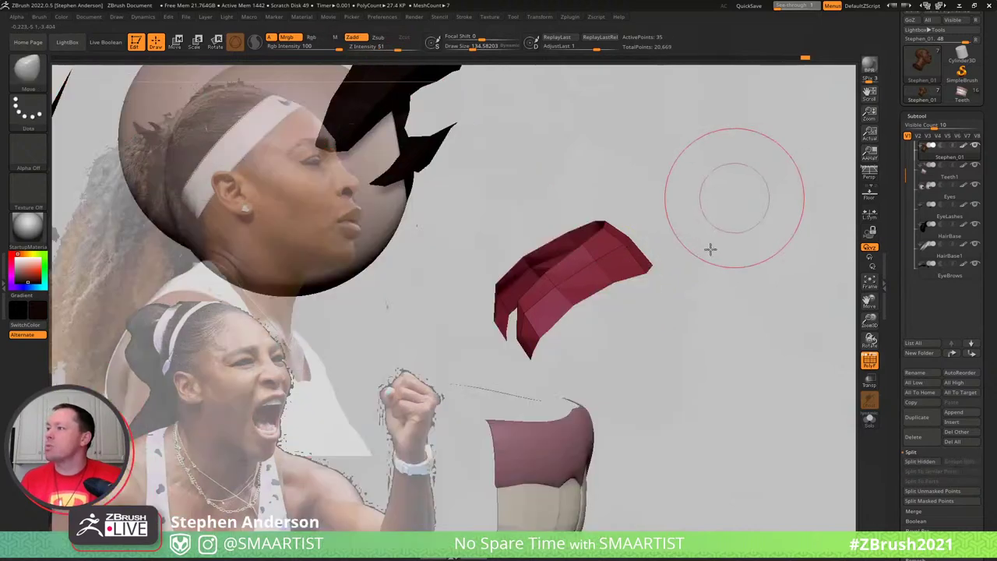
right_click_drag(710, 249, 777, 191)
key("f")
key("f")
mouse_move(670, 285)
right_mouse_down()
mouse_move(669, 272)
mouse_move(592, 390)
mouse_move(547, 351)
mouse_move(507, 348)
right_mouse_up()
left_click(671, 279, "ctrl+shift")
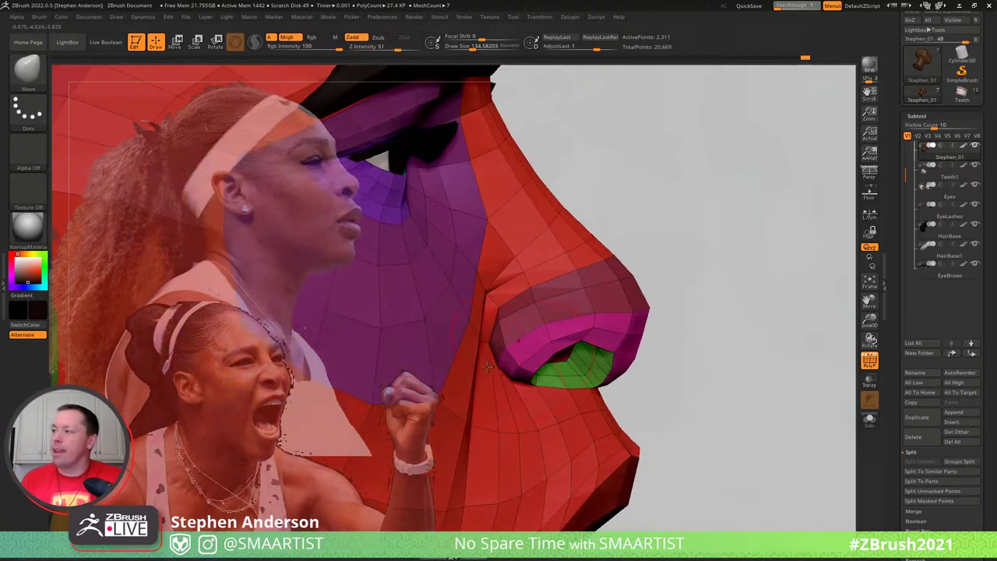
Mask everything except the nose and shape the nostril wing with the Move brush at a draw size of about 201
key("w")
mouse_move(502, 348)
left_mouse_down("ctrl")
mouse_move(521, 344)
mouse_move(502, 345)
mouse_move(505, 329)
left_mouse_up("ctrl")
key("q")
key("s")
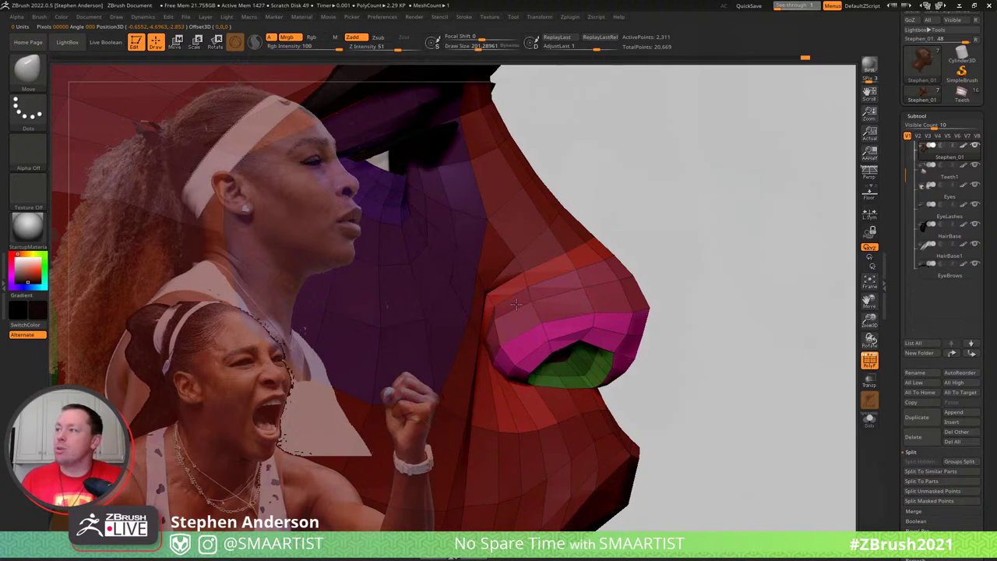
right_click_drag(499, 316, 575, 321)
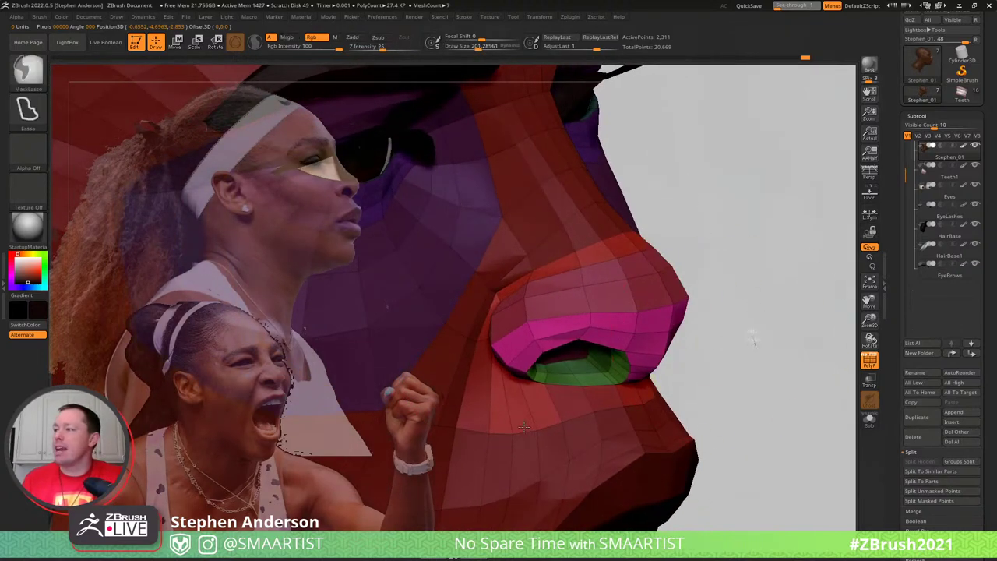
Remove the mask and refine the cheek and crease beside the nose and mouth with the Move brush at a draw size of about 109
key("ctrl+i")
key("s")
left_click_drag(507, 434, 497, 434)
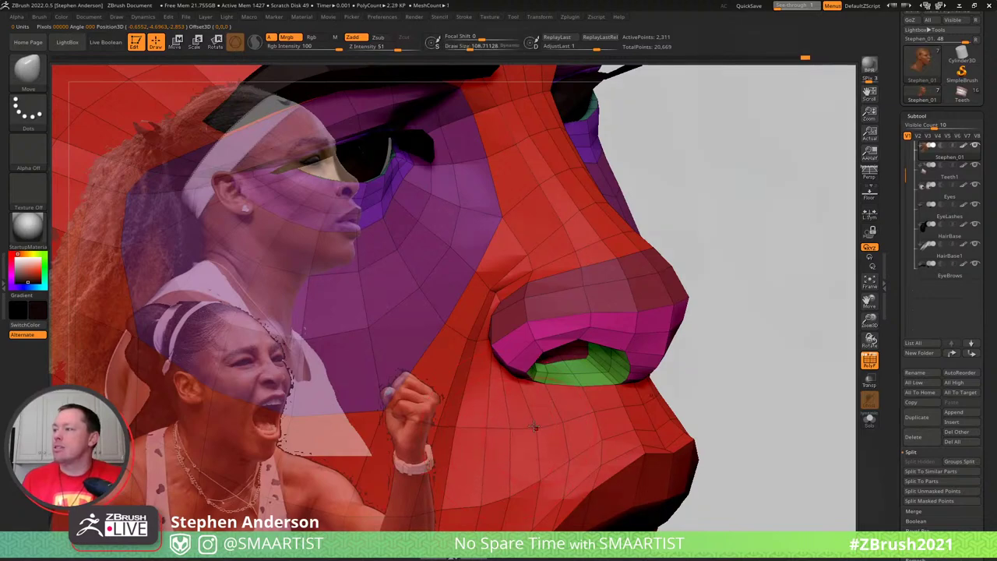
right_click_drag(548, 421, 550, 327)
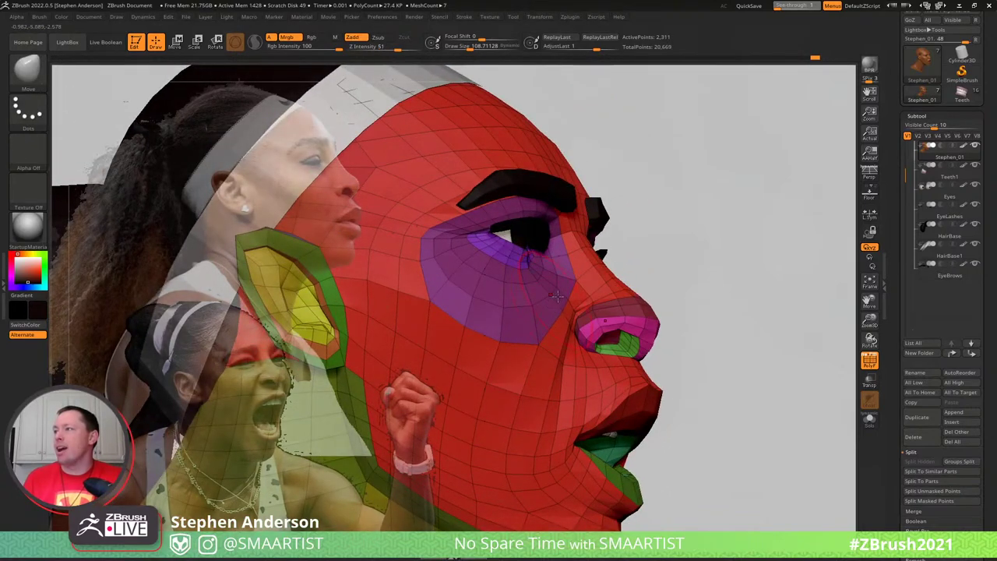
right_click_drag(543, 363, 556, 428)
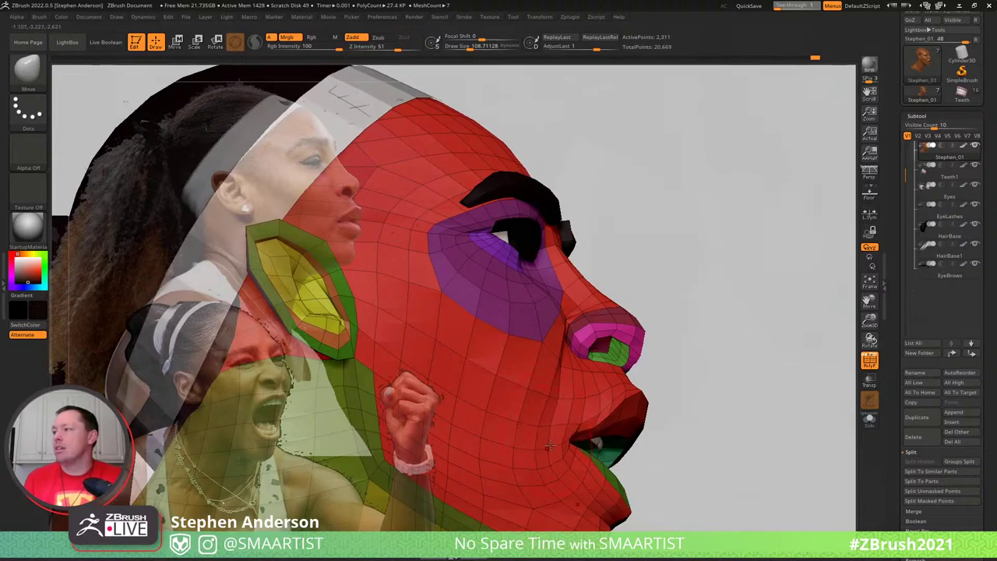
right_click_drag(546, 458, 570, 342)
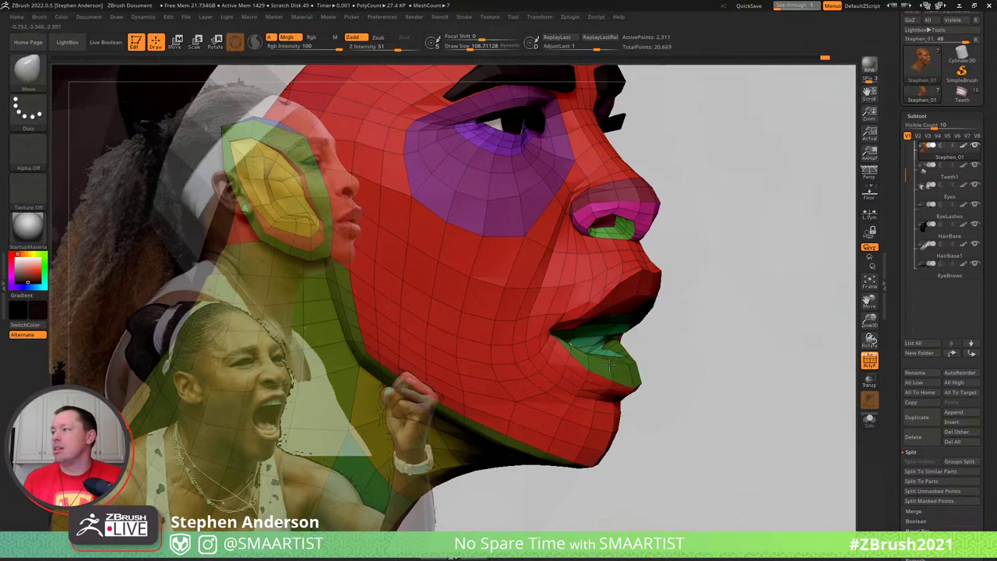
mouse_move(613, 366)
right_mouse_down()
mouse_move(641, 378)
mouse_move(601, 352)
mouse_move(600, 334)
mouse_move(610, 364)
right_mouse_up()
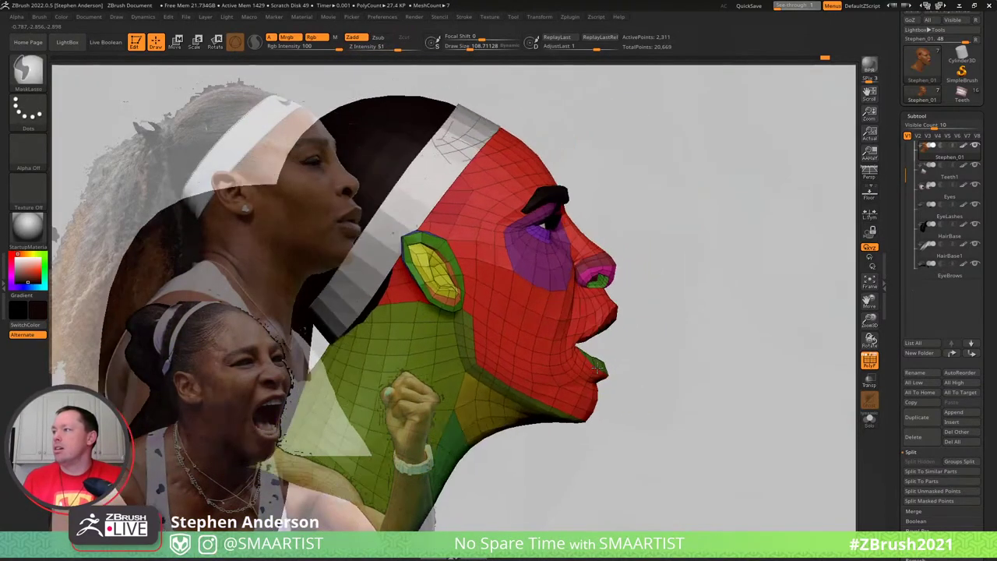
Make the other subtools transparent in ghost mode and mask the head with a softened edge, leaving only the lower jaw free
key("shift+f")
key("shift+f")
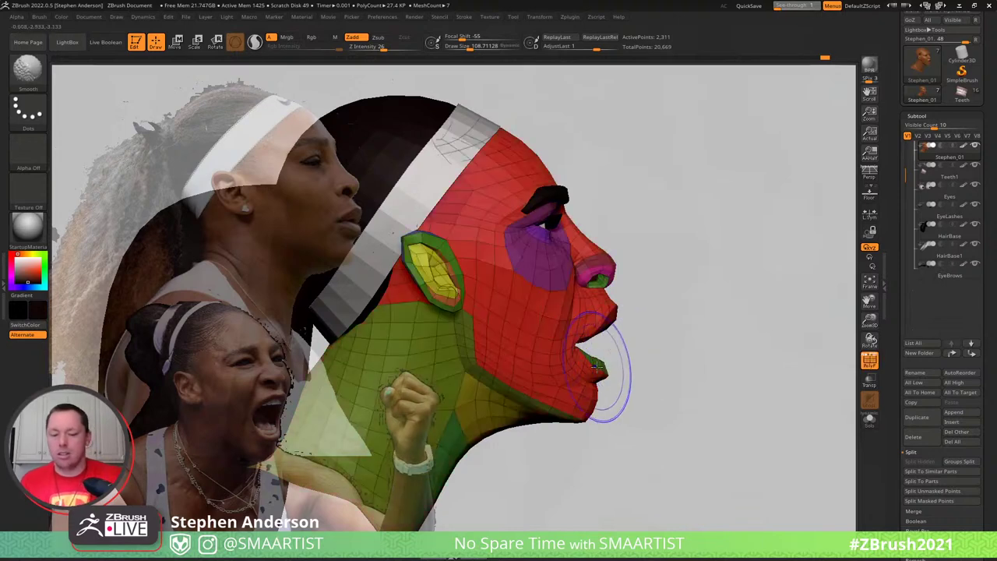
key("ctrl")
left_click(619, 358, "ctrl")
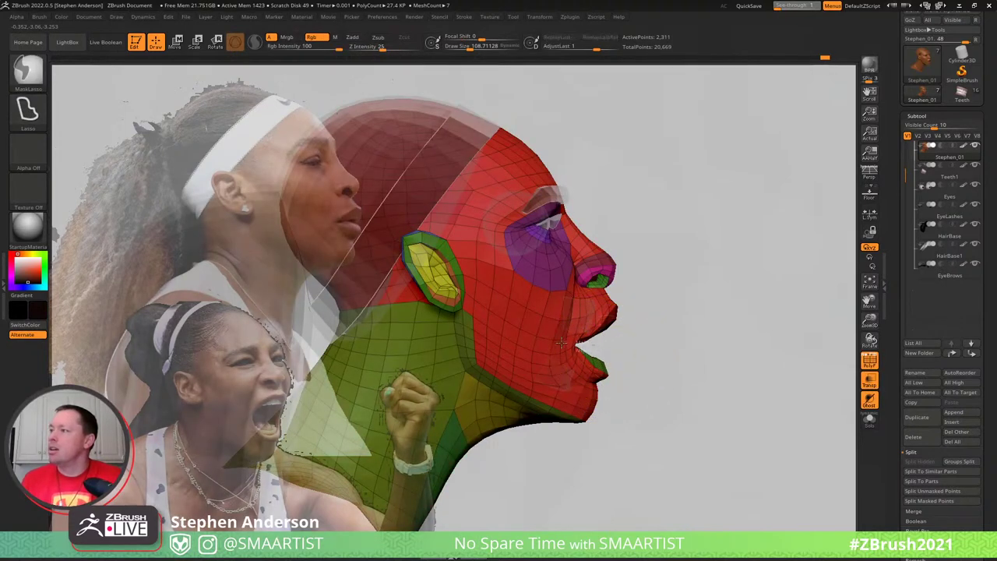
left_click_drag(601, 345, 496, 341, "ctrl")
mouse_move(682, 445)
left_mouse_down("ctrl")
mouse_move(710, 402)
mouse_move(654, 389)
left_mouse_up("ctrl")
left_click(645, 403, "ctrl")
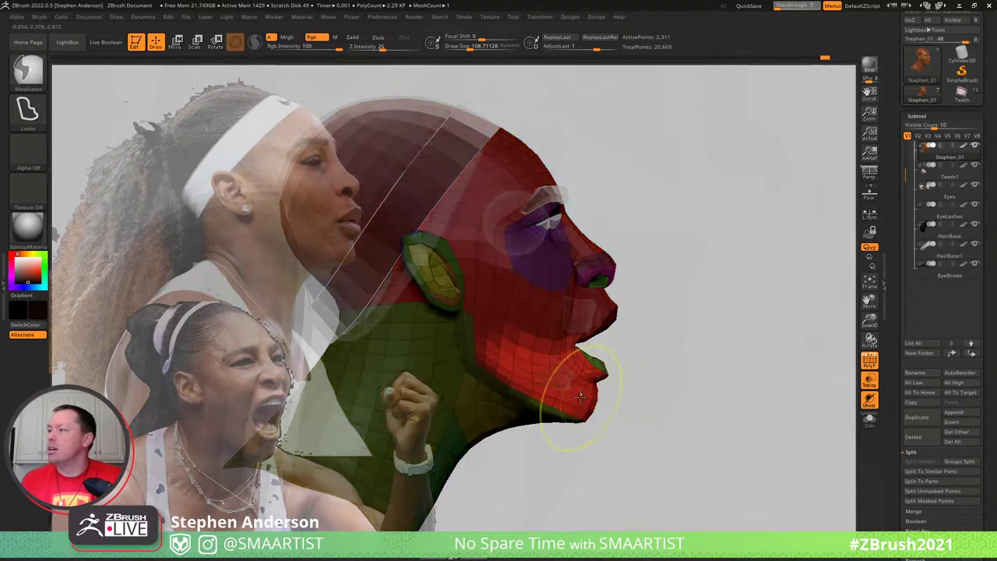
left_click(578, 397, "ctrl")
left_click(644, 405, "ctrl")
left_click(574, 390, "ctrl")
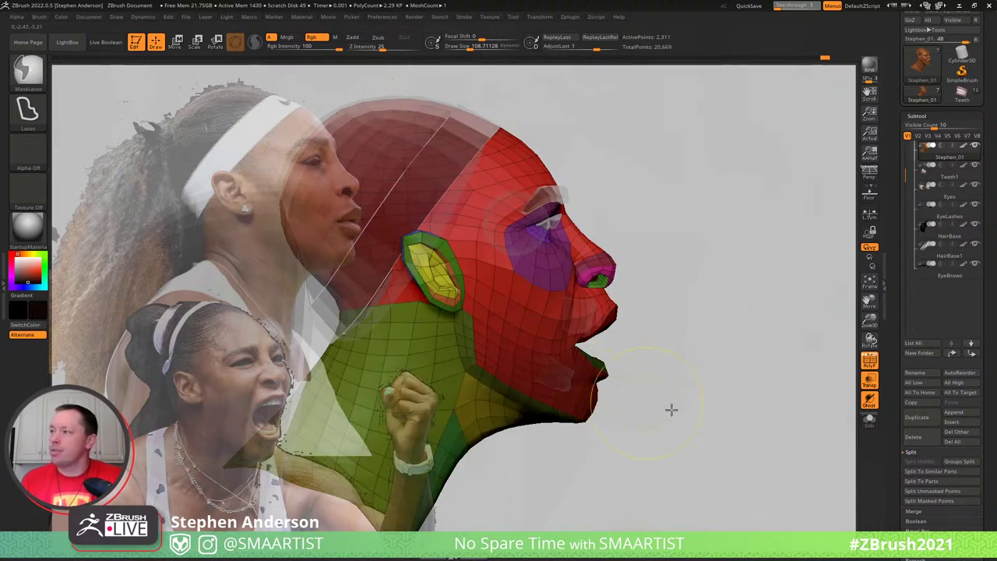
left_click(676, 412, "ctrl")
Shift the unmasked lower jaw back toward the neck with the transform gizmo, clear the mask, and hide the polyframe and ghosting
key("w")
left_click(472, 316, "alt")
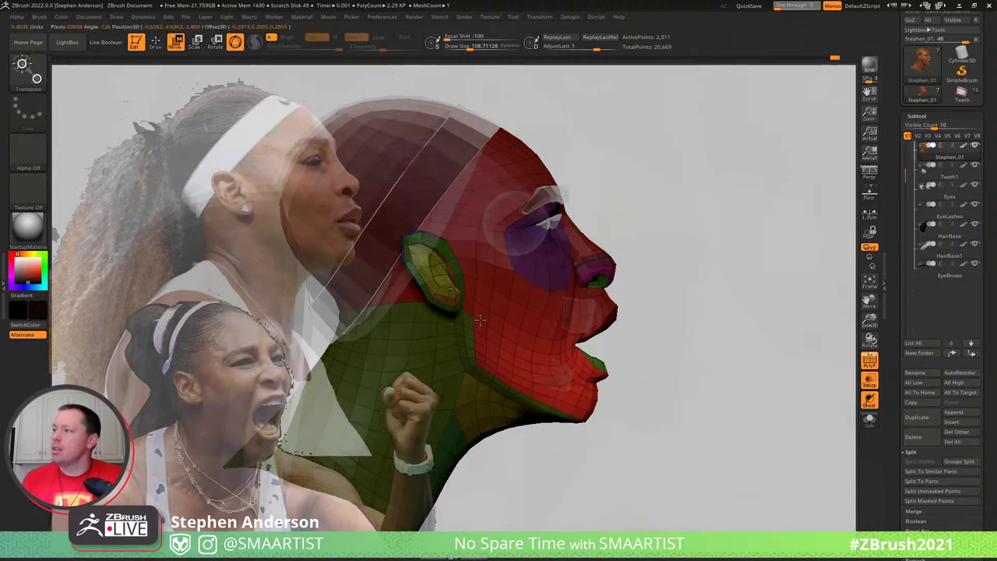
left_click_drag(510, 282, 587, 362)
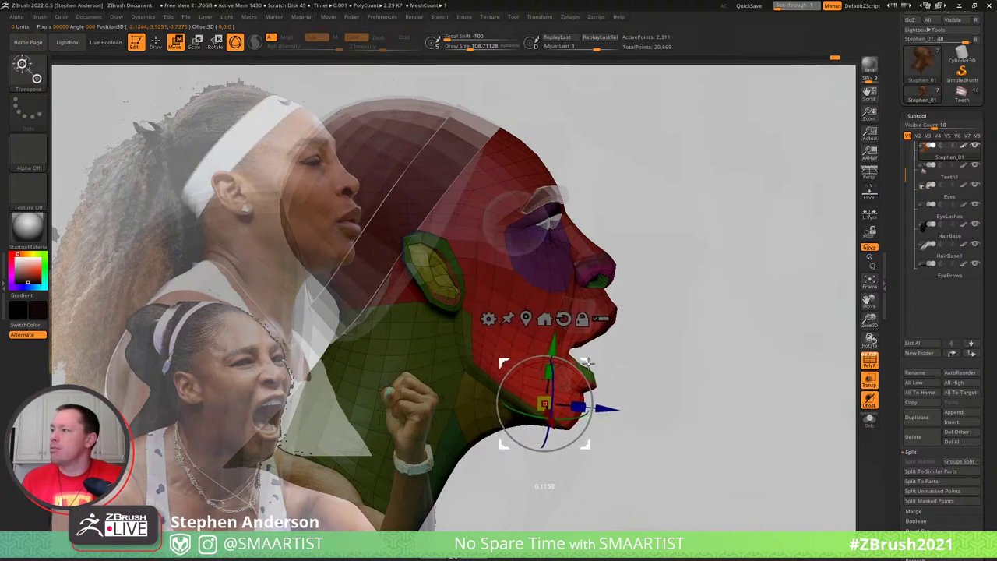
key("q")
mouse_move(668, 319)
left_mouse_down()
mouse_move(644, 329)
mouse_move(708, 352)
mouse_move(737, 340)
mouse_move(666, 343)
left_mouse_up()
key("shift+f")
key("ctrl+t")
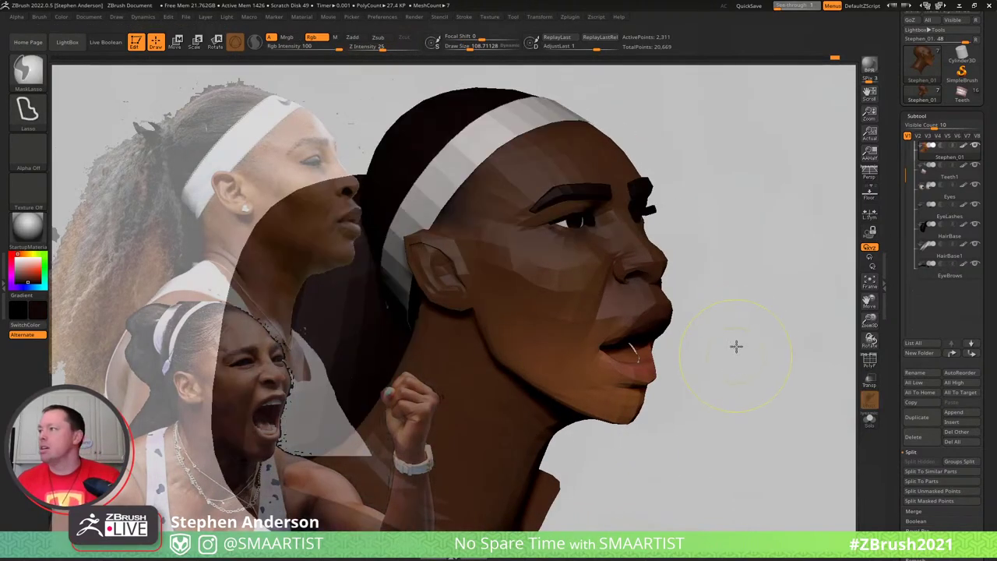
Display the polyframe and adjust the upper lip's edge with the Move brush at a draw size of about 54
right_click_drag(721, 335, 725, 339, "ctrl")
left_click_drag(724, 341, 653, 363)
right_click_drag(752, 321, 754, 361, "ctrl")
left_click_drag(764, 363, 769, 397, "ctrl")
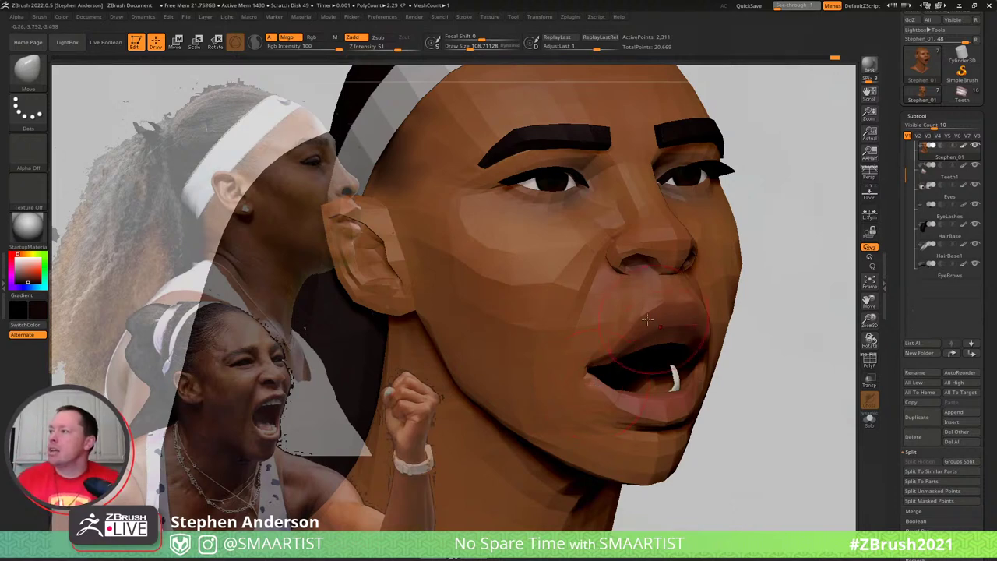
right_click_drag(668, 318, 725, 261)
key("s")
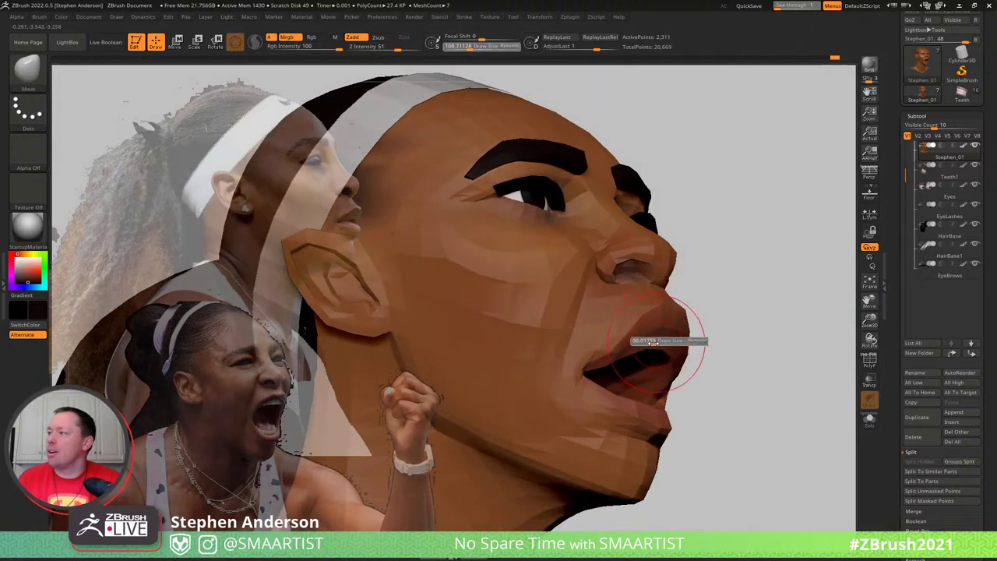
left_click_drag(658, 343, 649, 344)
right_click_drag(627, 345, 661, 363)
key("shift+f")
left_click_drag(661, 364, 639, 354)
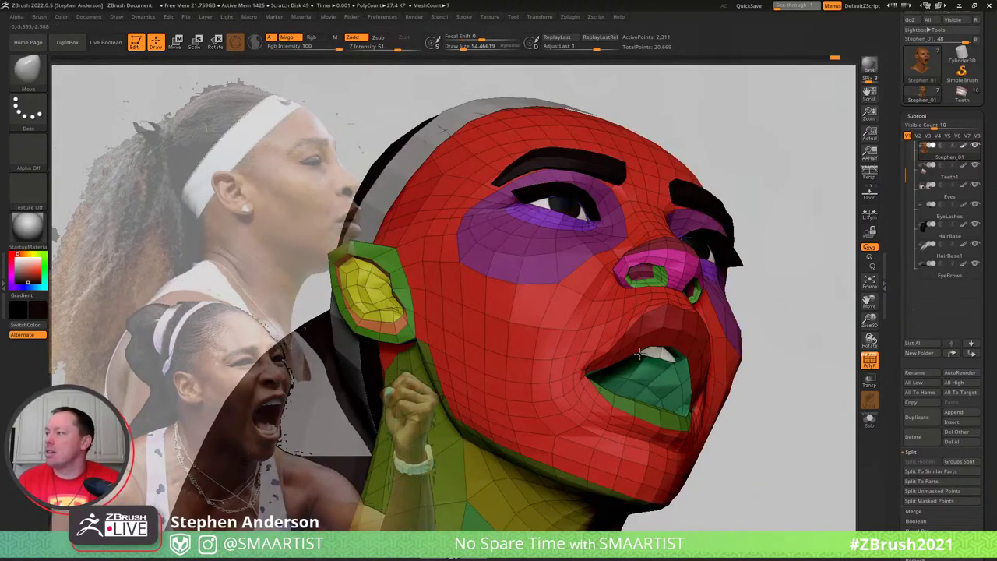
Mask everything except the upper lip, soften the mask, and reshape the lip with the Move brush at a draw size of about 195
right_click_drag(676, 357, 690, 347)
key("w")
left_click(727, 340, "ctrl")
key("q")
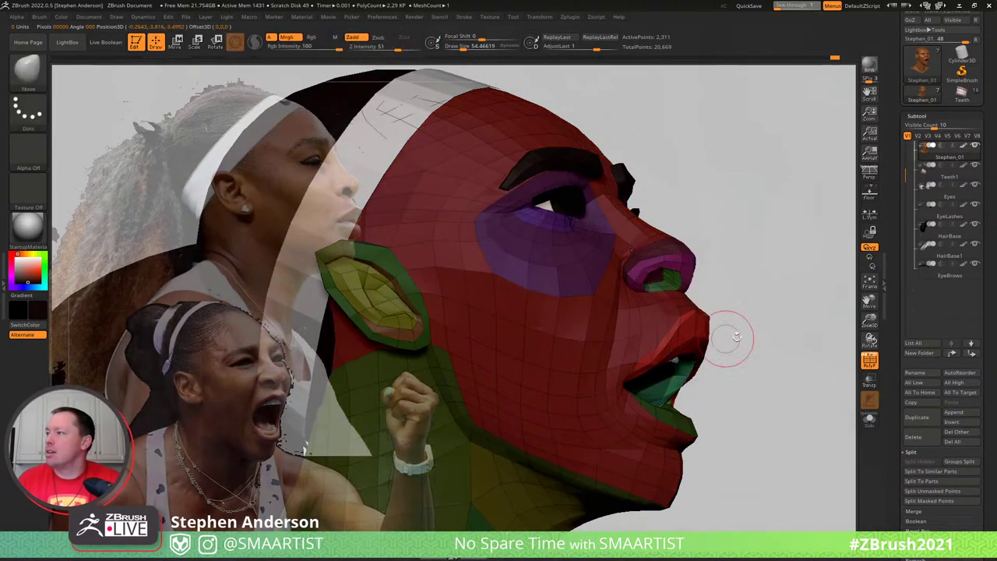
left_click(686, 336, "ctrl")
key("s")
mouse_move(685, 336)
left_mouse_down()
mouse_move(699, 342)
mouse_move(667, 331)
left_mouse_up()
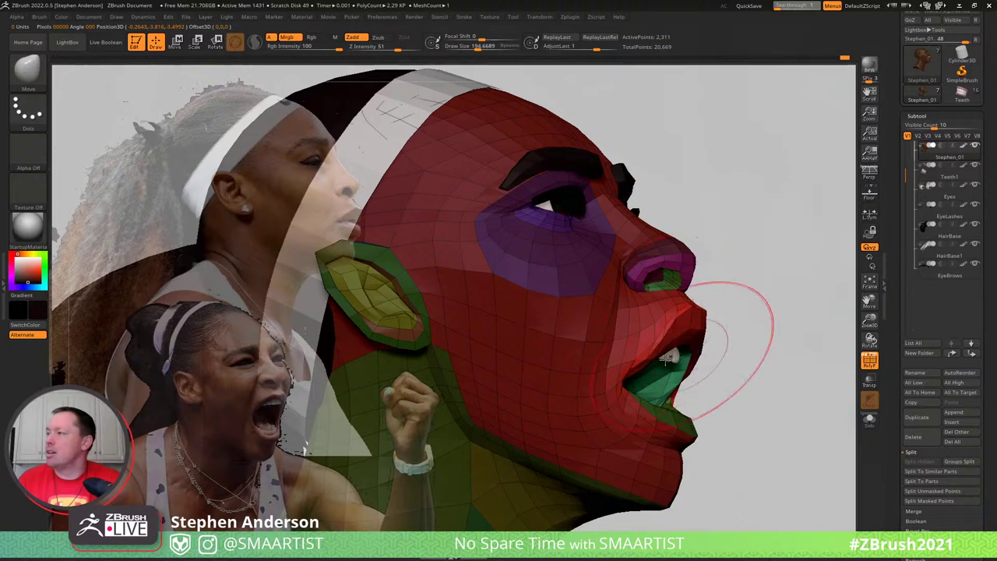
Refine the upper lip toward the mouth corner with draw sizes of about 73 and 45, and clear the mask
right_click_drag(726, 348, 660, 339)
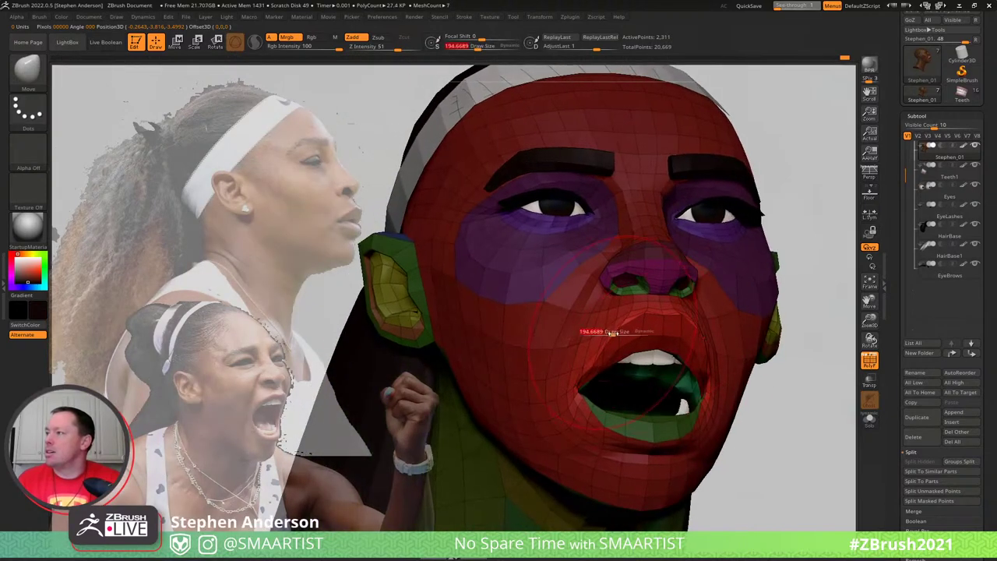
left_click_drag(612, 332, 606, 333)
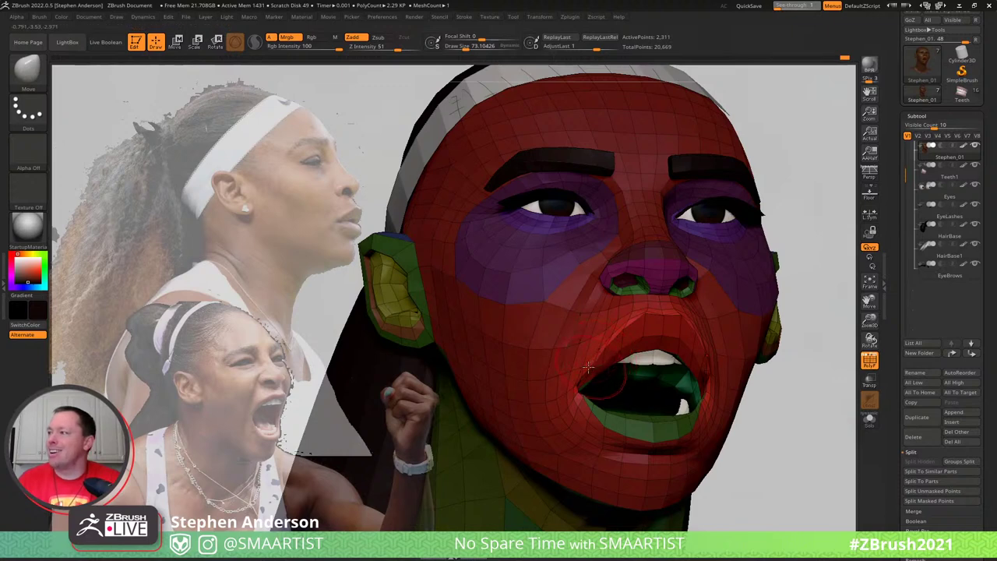
key("shift")
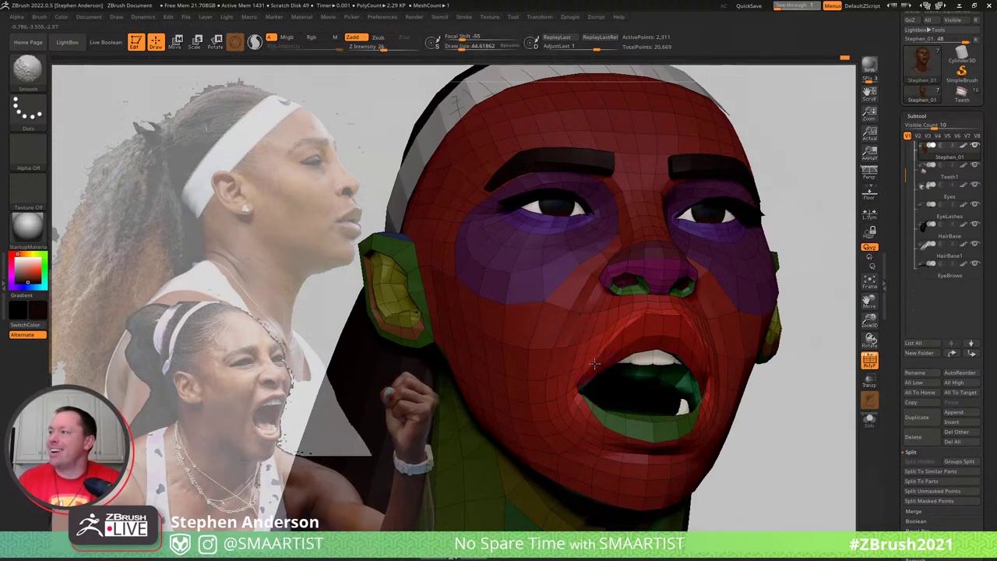
right_click_drag(637, 350, 596, 330)
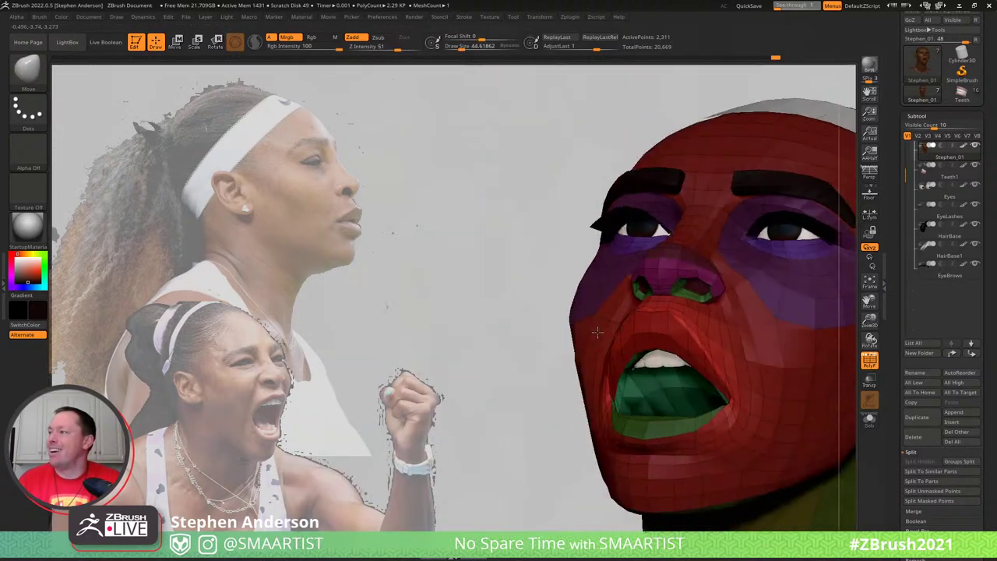
mouse_move(633, 413)
right_mouse_down()
mouse_move(616, 428)
mouse_move(595, 424)
right_mouse_up()
left_click_drag(543, 410, 557, 425, "ctrl")
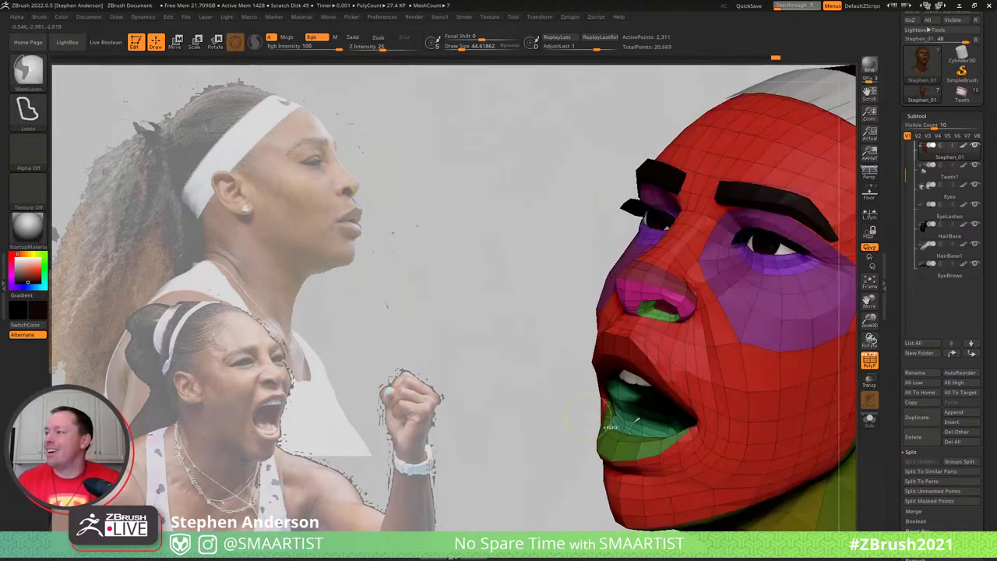
Isolate the mouth interior polygroup and adjust it with the Move brush at a draw size of about 124
left_click(618, 401, "ctrl+shift")
right_click_drag(618, 400, 651, 376)
key("s")
mouse_move(648, 375)
left_mouse_down()
mouse_move(659, 377)
mouse_move(627, 334)
mouse_move(629, 308)
mouse_move(603, 327)
left_mouse_up()
right_click_drag(603, 330, 636, 256)
Mask the head except the mouth interior, adjust the interior with Move Topological at a draw size of about 215, and hide the polyframe
left_click(656, 273, "ctrl+shift")
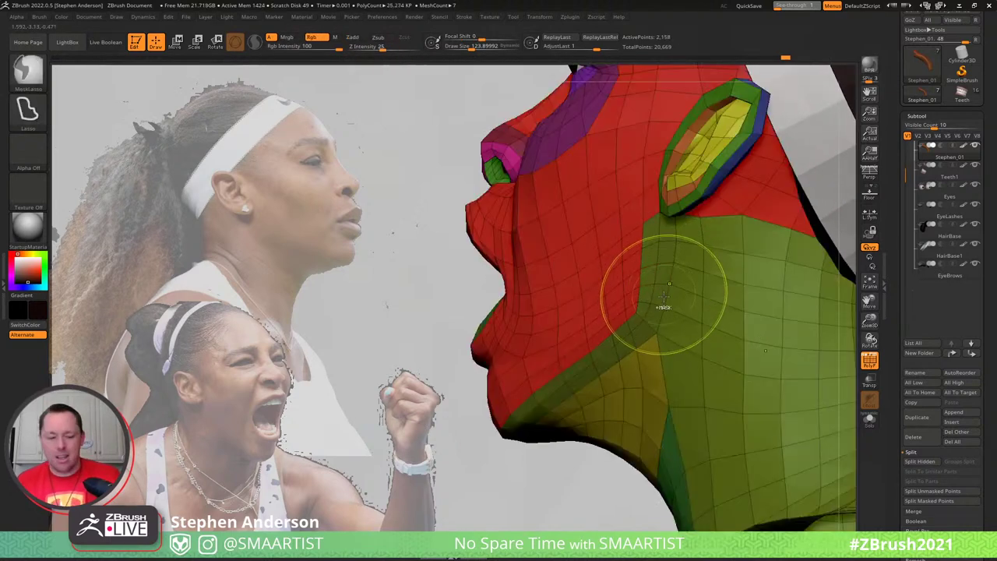
mouse_move(489, 289)
left_mouse_down()
mouse_move(545, 289)
mouse_move(476, 281)
left_mouse_up()
key("b")
key("m")
key("v")
key("s")
key("b")
key("m")
key("t")
key("s")
mouse_move(529, 274)
right_mouse_down()
mouse_move(529, 313)
mouse_move(514, 312)
mouse_move(527, 331)
mouse_move(510, 358)
mouse_move(547, 304)
mouse_move(583, 292)
right_mouse_up()
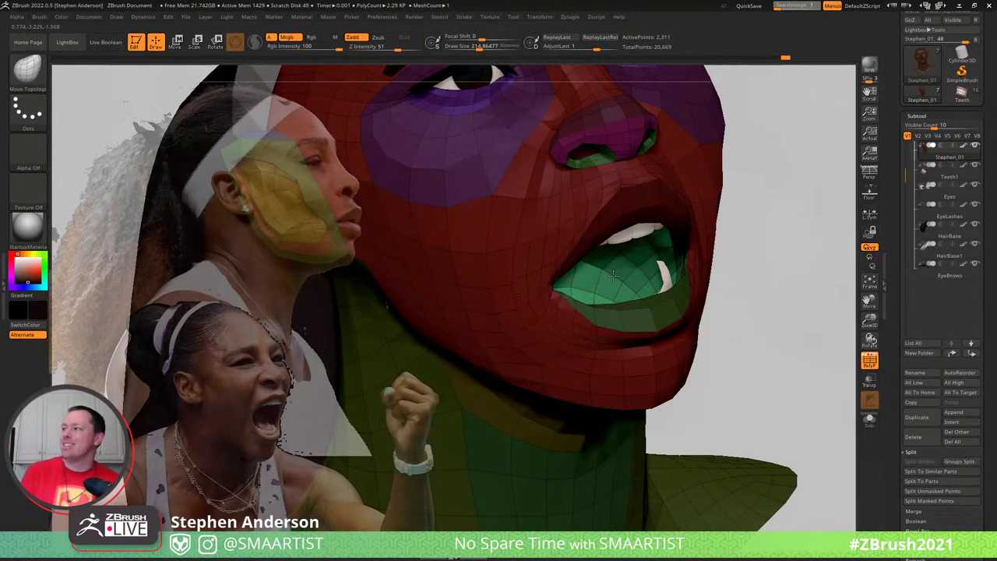
mouse_move(614, 287)
right_mouse_down()
mouse_move(590, 281)
mouse_move(619, 272)
mouse_move(629, 249)
mouse_move(633, 261)
right_mouse_up()
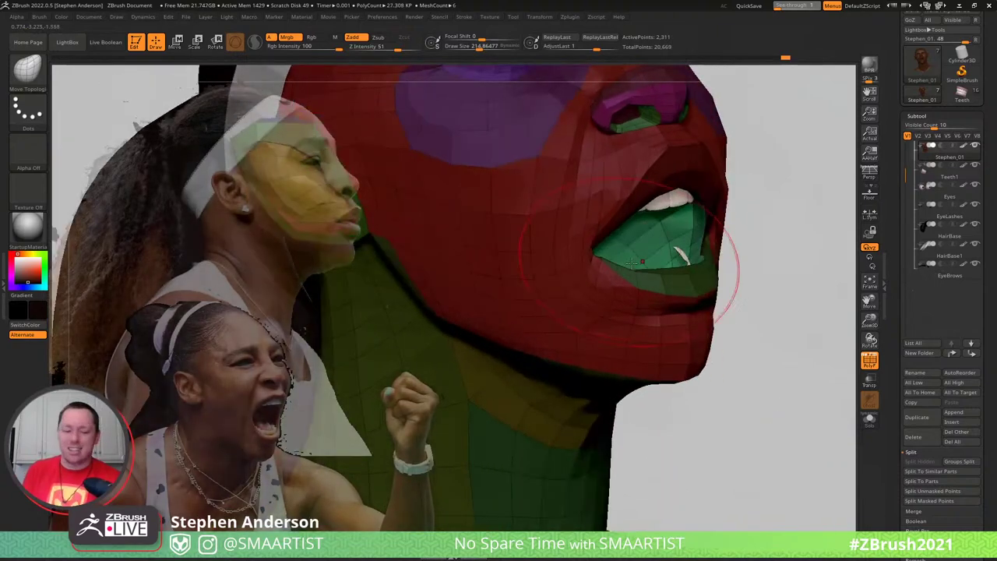
key("shift+f")
mouse_move(753, 270)
right_mouse_down("ctrl")
mouse_move(703, 223)
mouse_move(697, 267)
mouse_move(717, 257)
mouse_move(723, 287)
mouse_move(746, 309)
mouse_move(775, 238)
right_mouse_up("ctrl")
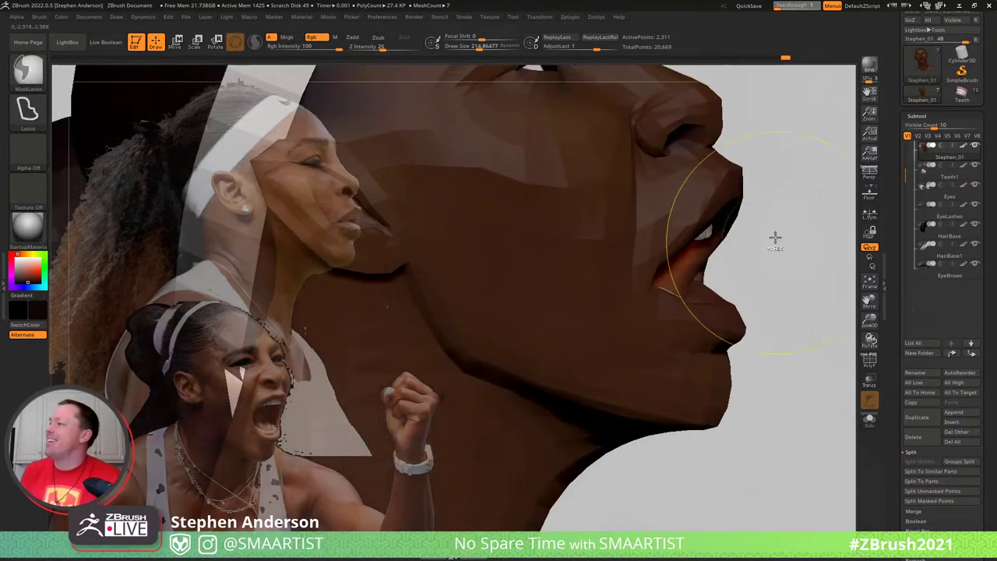
Clear the mask on the head, set the Move Topological draw size to about 135, and show the polyframe
left_click(747, 258, "ctrl")
right_click_drag(701, 232, 684, 225)
key("s")
left_click_drag(694, 223, 686, 224)
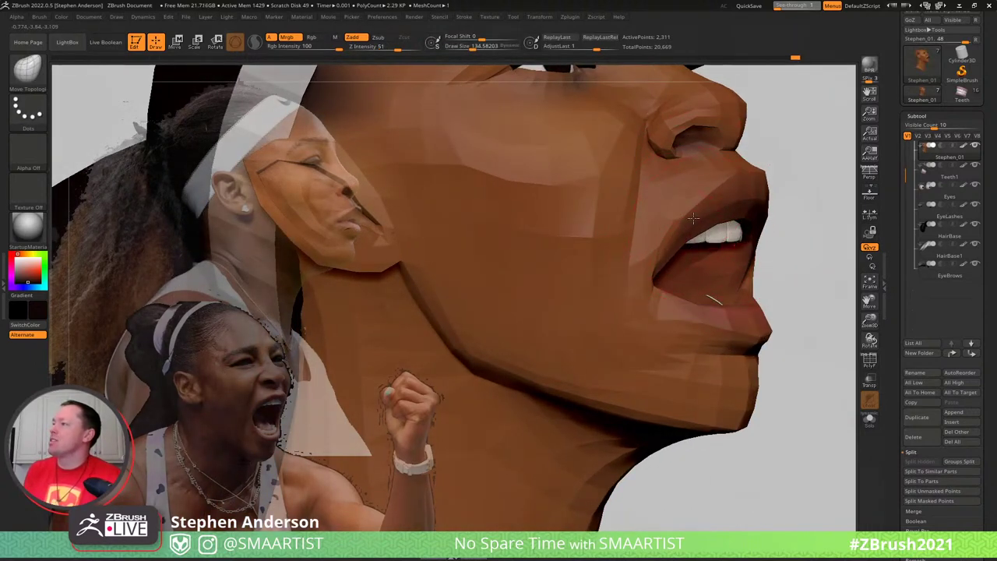
right_click_drag(693, 219, 668, 279)
key("shift+f")
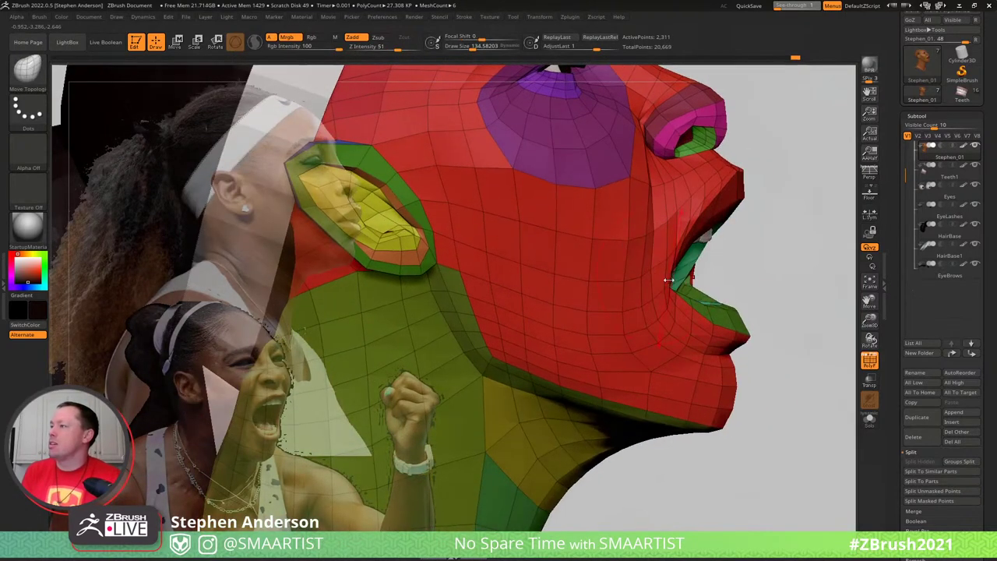
Adjust the topology at the mouth corner with Move Topological at draw sizes of about 54 and 30
key("s")
left_click_drag(668, 280, 659, 280)
right_click_drag(660, 284, 667, 286)
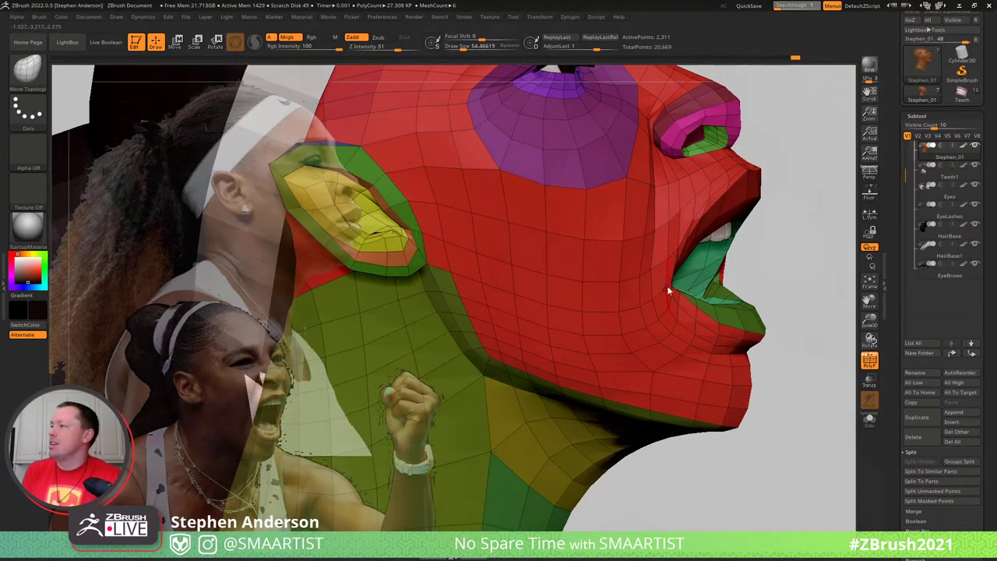
key("s")
left_click_drag(668, 290, 664, 288)
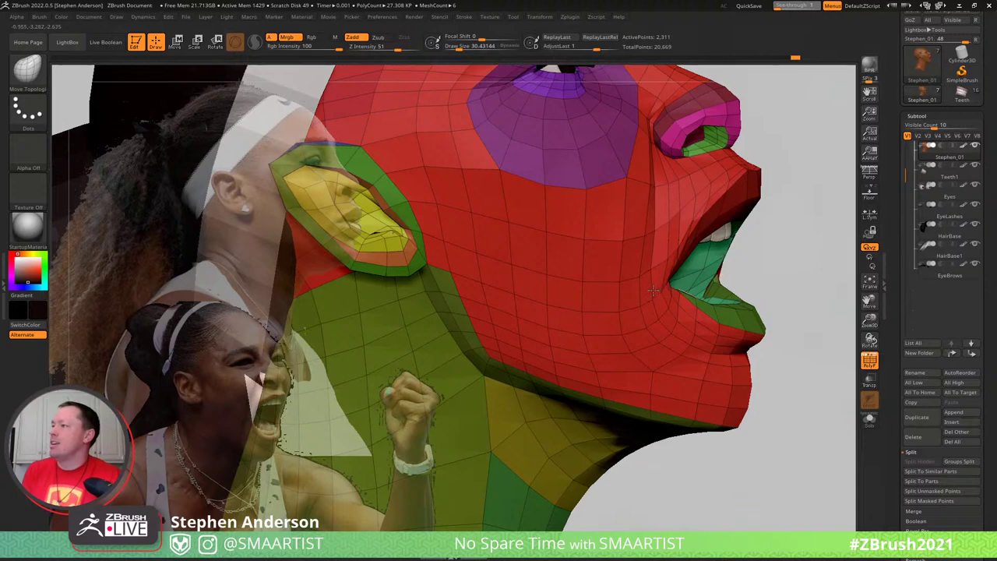
Reshape the mouth interior behind the lower lip with Move Topological at draw sizes of about 62, 135 and 195
mouse_move(669, 279)
right_mouse_down()
mouse_move(651, 308)
mouse_move(618, 319)
mouse_move(556, 307)
mouse_move(640, 337)
right_mouse_up()
key("s")
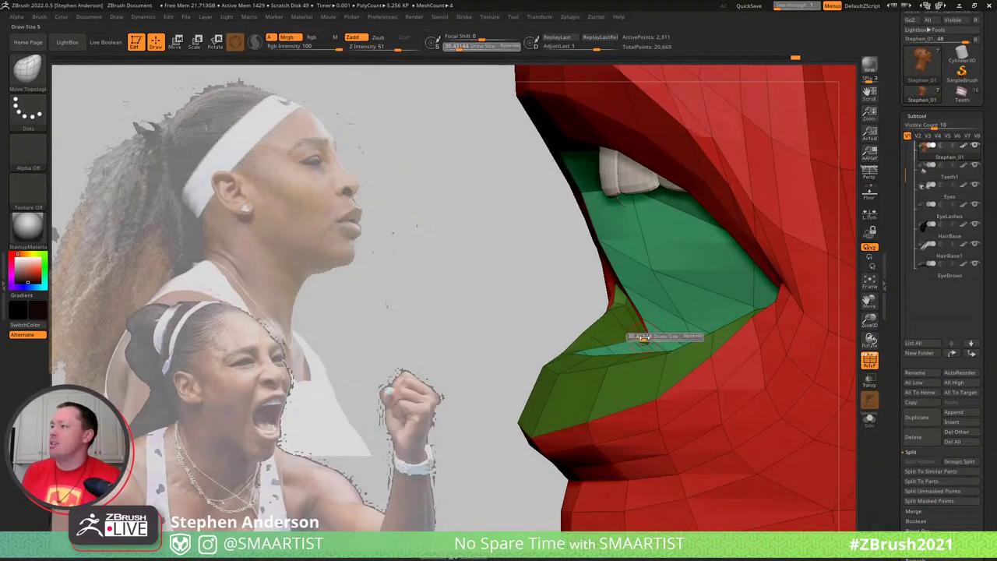
left_click_drag(646, 340, 647, 338)
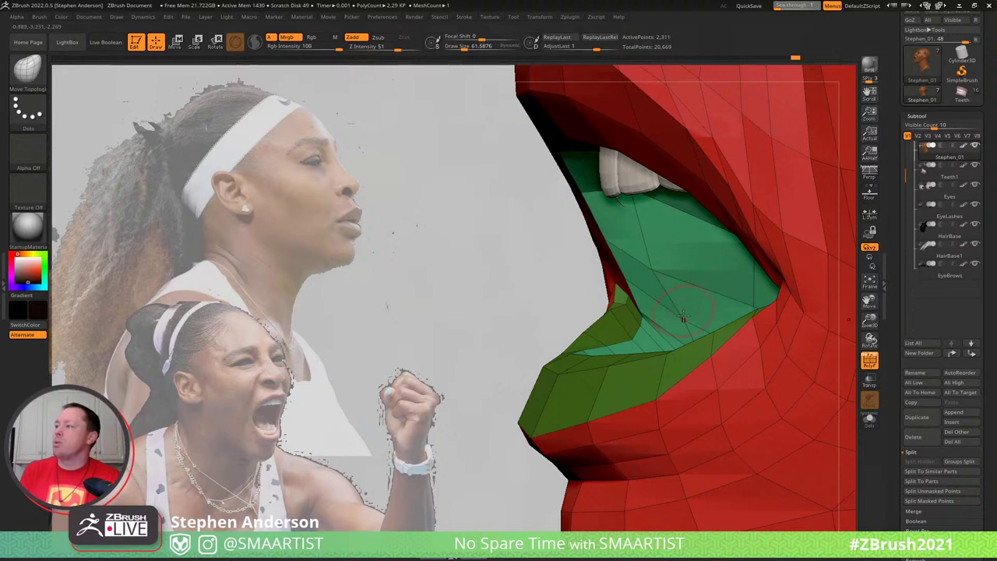
key("s")
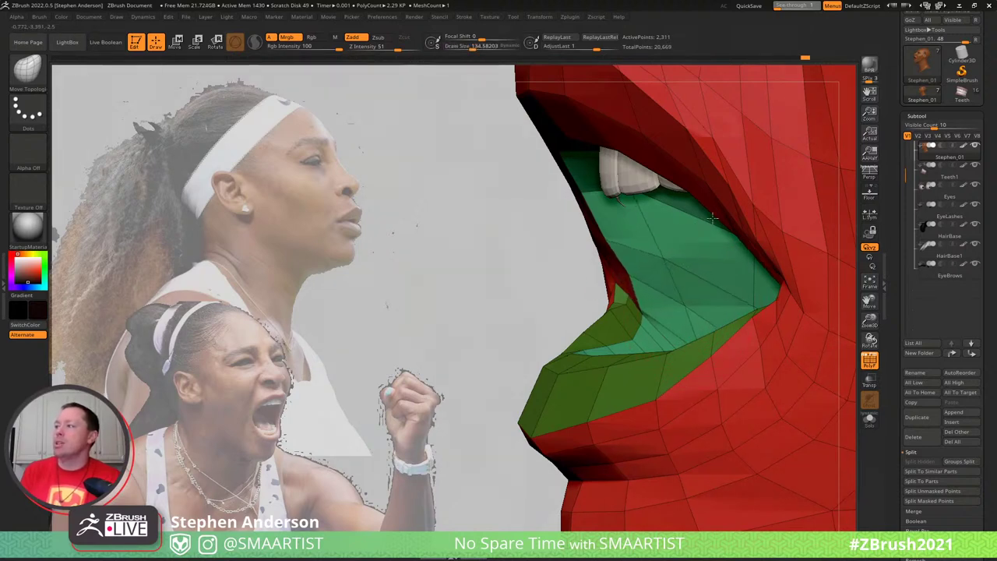
mouse_move(696, 322)
right_mouse_down()
mouse_move(714, 357)
mouse_move(704, 374)
right_mouse_up()
key("s")
left_click_drag(702, 374, 701, 374)
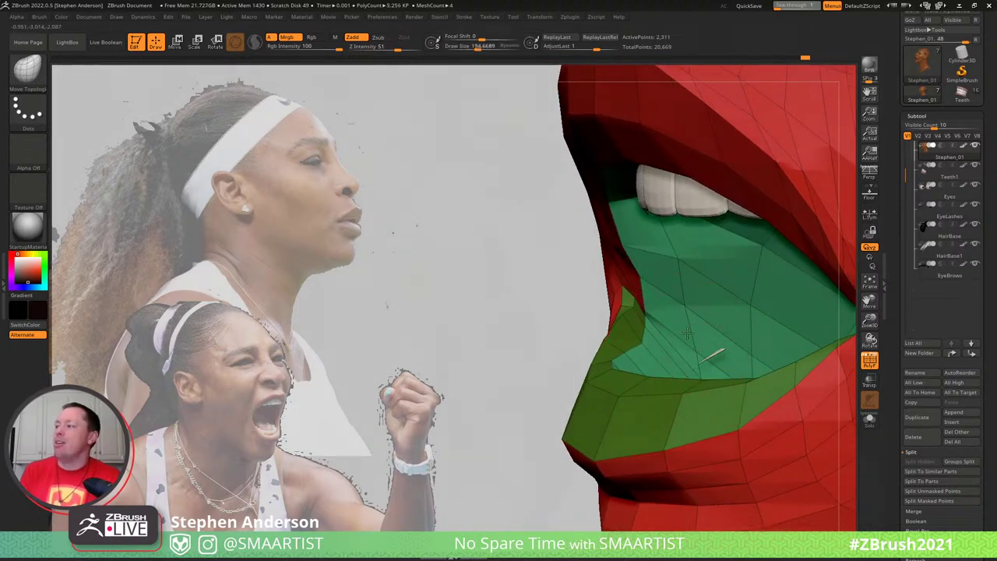
left_click_drag(683, 306, 687, 321)
Refine the mouth interior toward the mouth corner at a draw size of about 73
mouse_move(668, 301)
right_mouse_down()
mouse_move(676, 299)
mouse_move(646, 311)
right_mouse_up()
key("s")
left_click_drag(647, 312, 640, 310)
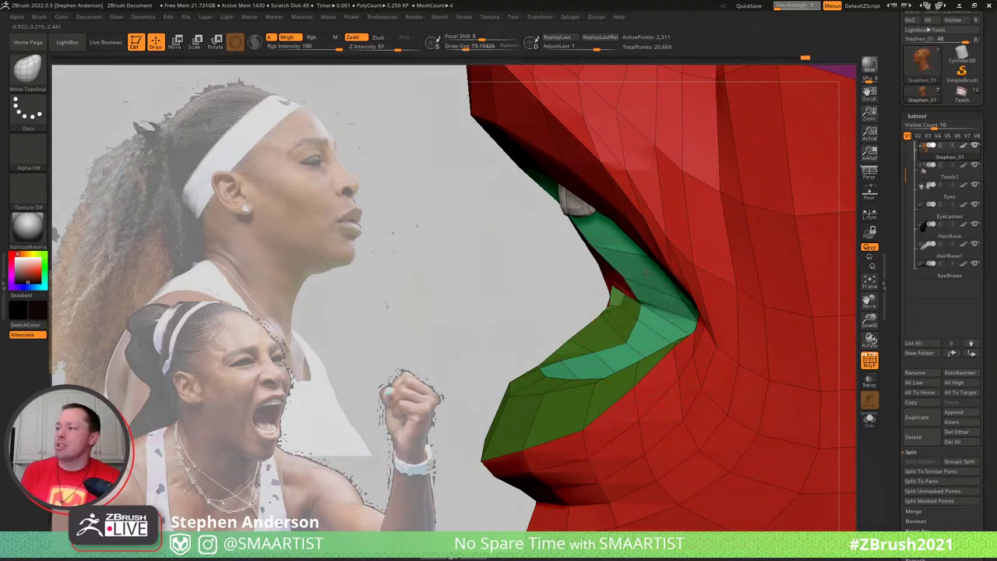
right_click_drag(614, 287, 606, 324)
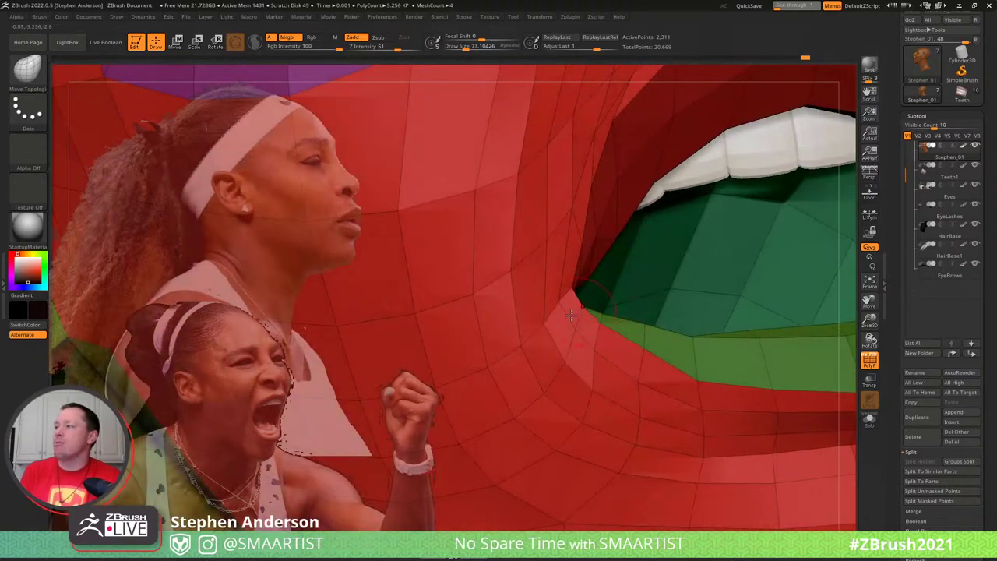
Isolate the upper and lower lip loop in Solo mode and set the draw size to about 62
mouse_move(552, 306)
right_mouse_down()
mouse_move(568, 342)
mouse_move(557, 350)
mouse_move(646, 293)
mouse_move(626, 315)
mouse_move(653, 319)
mouse_move(606, 285)
mouse_move(712, 285)
mouse_move(669, 303)
right_mouse_up()
left_click(670, 296, "ctrl+shift")
mouse_move(669, 303)
left_mouse_down()
mouse_move(772, 281)
mouse_move(699, 291)
mouse_move(740, 314)
mouse_move(757, 285)
mouse_move(746, 303)
mouse_move(703, 285)
mouse_move(724, 313)
left_mouse_up()
key("s")
key("ctrl+shift+s")
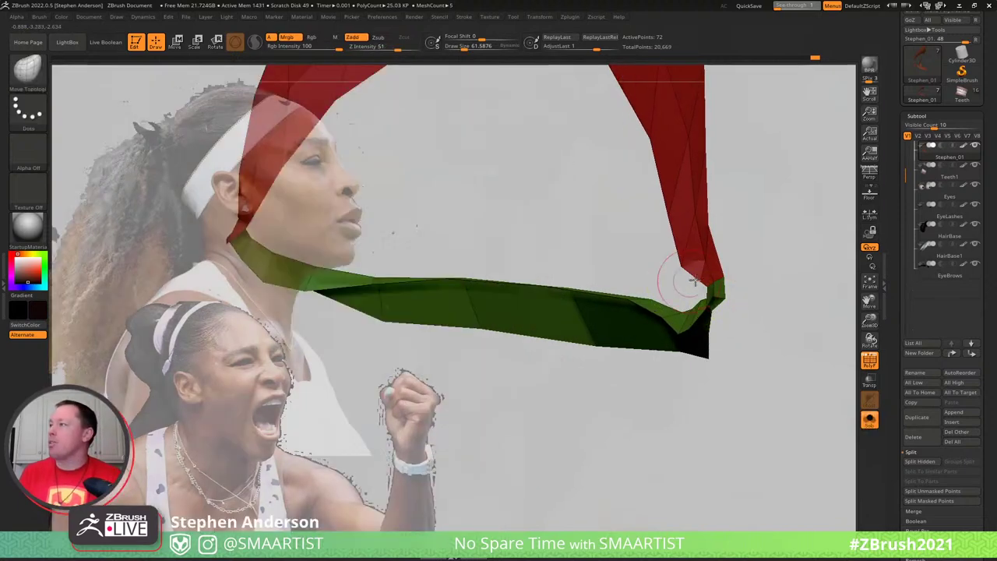
Reshape the isolated lip corner where the upper and lower lips meet, using draw sizes of about 62 and 26
left_click_drag(693, 282, 684, 263)
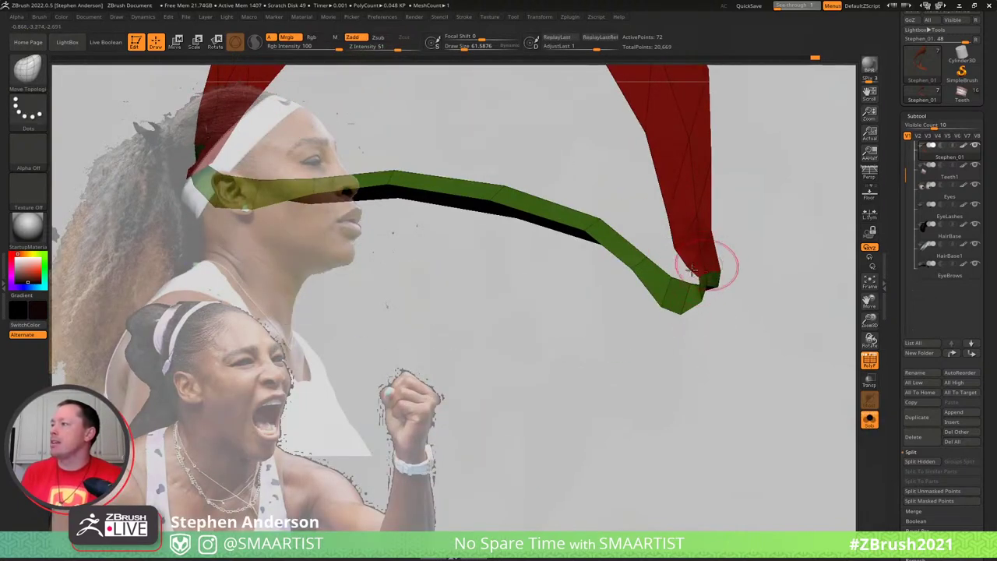
left_click_drag(707, 271, 709, 322)
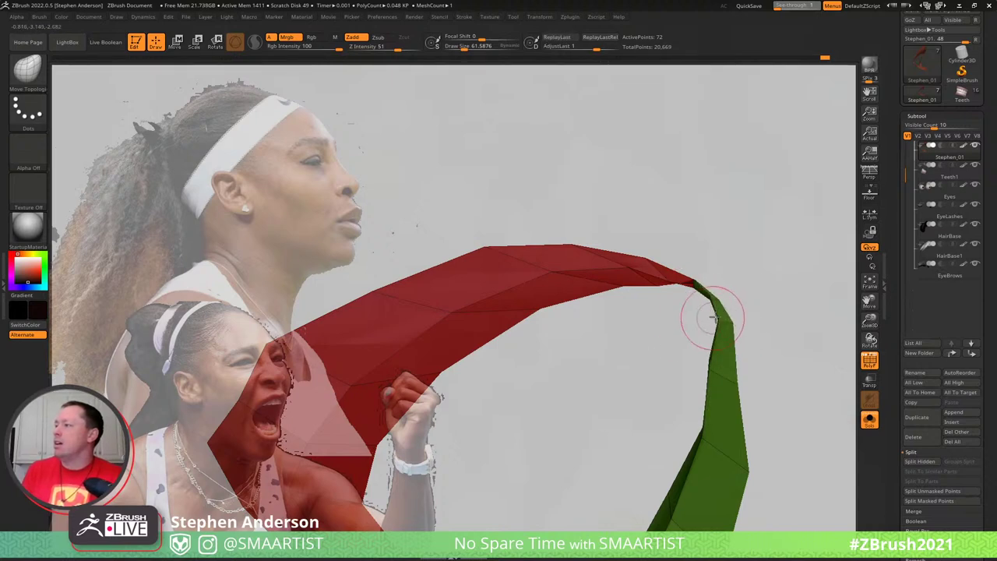
left_click_drag(738, 333, 739, 352)
key("bracketleft")
key("bracketleft")
key("bracketleft")
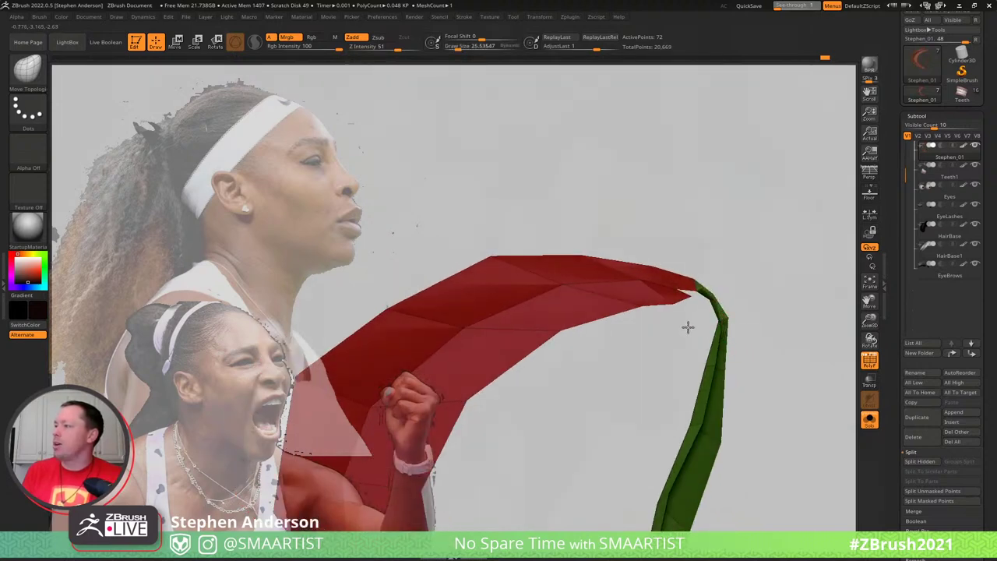
left_click_drag(704, 290, 617, 278)
Smooth out the upper lip's contour toward the mouth corner with Move Topological at a draw size of about 58
key("s")
left_click_drag(671, 316, 612, 300)
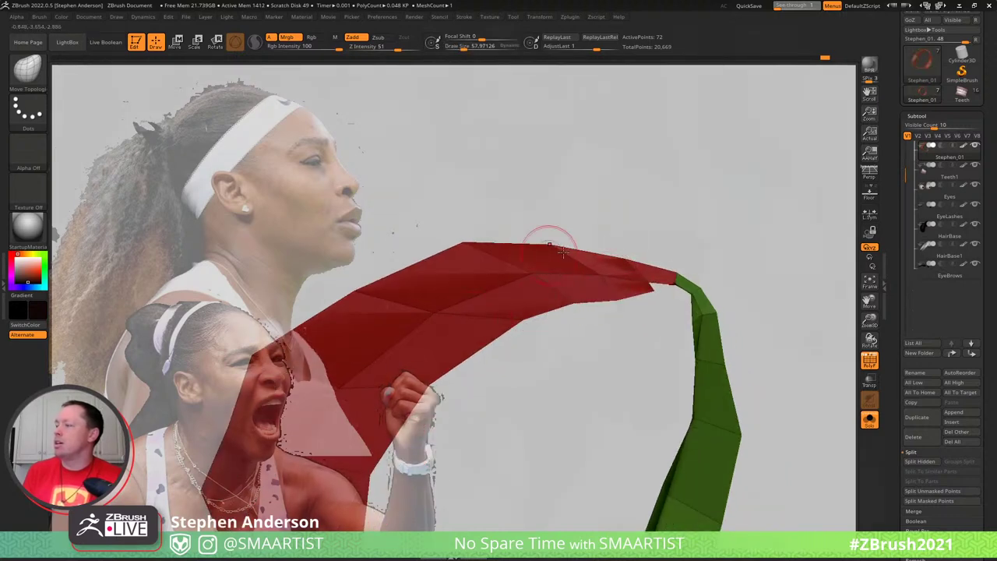
mouse_move(575, 237)
left_mouse_down()
mouse_move(538, 235)
mouse_move(594, 248)
mouse_move(555, 247)
left_mouse_up()
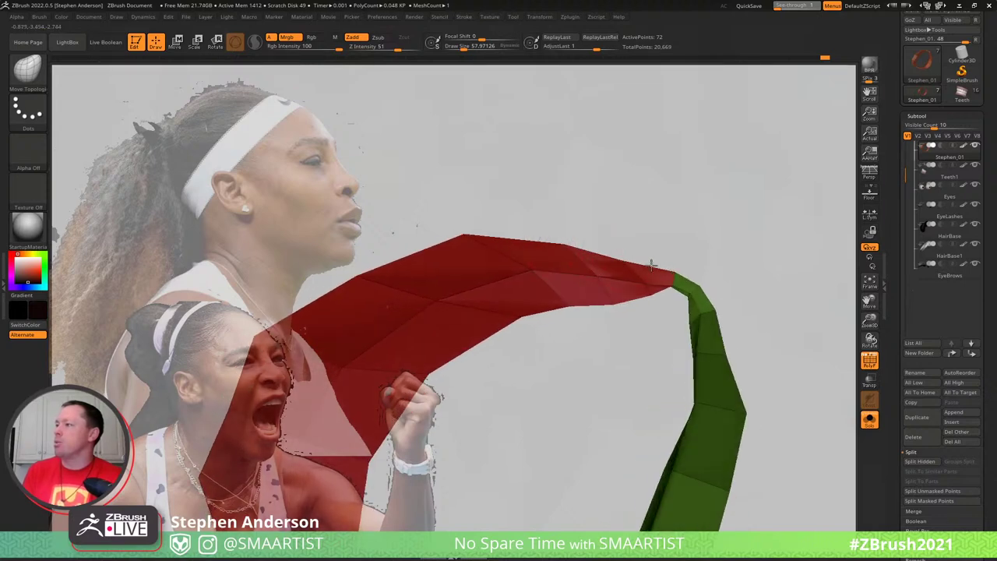
mouse_move(649, 290)
left_mouse_down()
mouse_move(654, 314)
mouse_move(674, 285)
left_mouse_up()
Adjust the junction of the upper and lower lips at draw sizes of about 28 and 151
key("s")
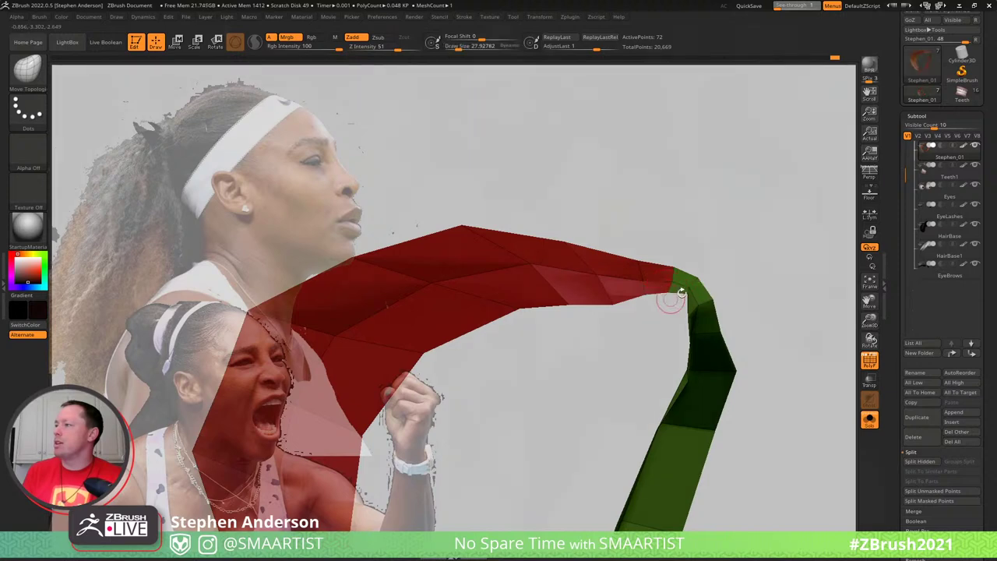
mouse_move(691, 265)
left_mouse_down()
mouse_move(704, 263)
mouse_move(707, 229)
left_mouse_up()
key("s")
left_click_drag(710, 290, 714, 290)
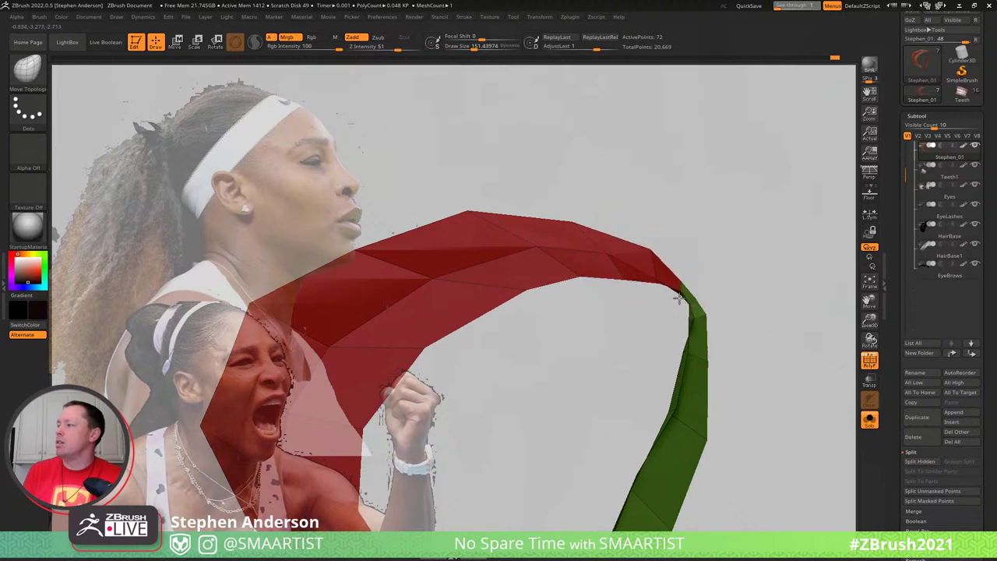
mouse_move(726, 263)
left_mouse_down()
mouse_move(748, 209)
mouse_move(701, 296)
mouse_move(672, 297)
mouse_move(684, 313)
mouse_move(641, 314)
mouse_move(714, 309)
mouse_move(666, 320)
mouse_move(648, 292)
left_mouse_up()
Widen and round the pinched lip corner from the front and side at a draw size of about 73
key("s")
key("s")
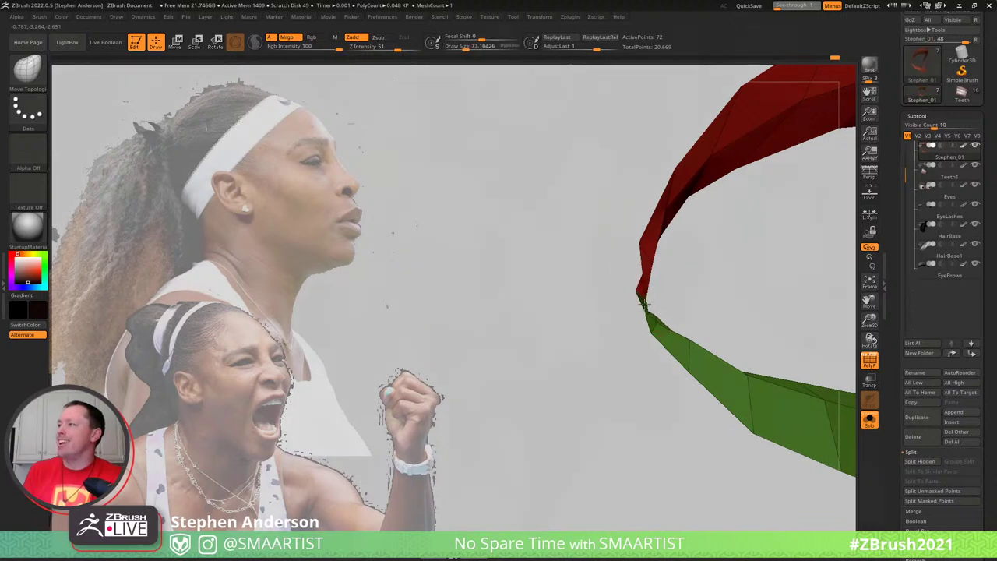
mouse_move(649, 166)
left_mouse_down()
mouse_move(677, 156)
mouse_move(675, 180)
mouse_move(671, 171)
left_mouse_up()
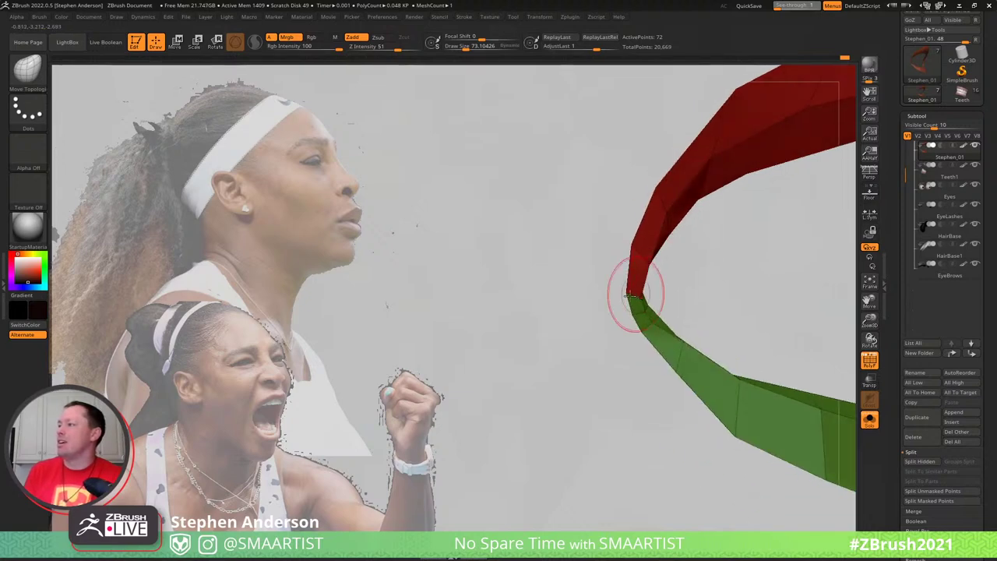
mouse_move(632, 295)
left_mouse_down()
mouse_move(715, 287)
mouse_move(627, 295)
mouse_move(630, 269)
left_mouse_up()
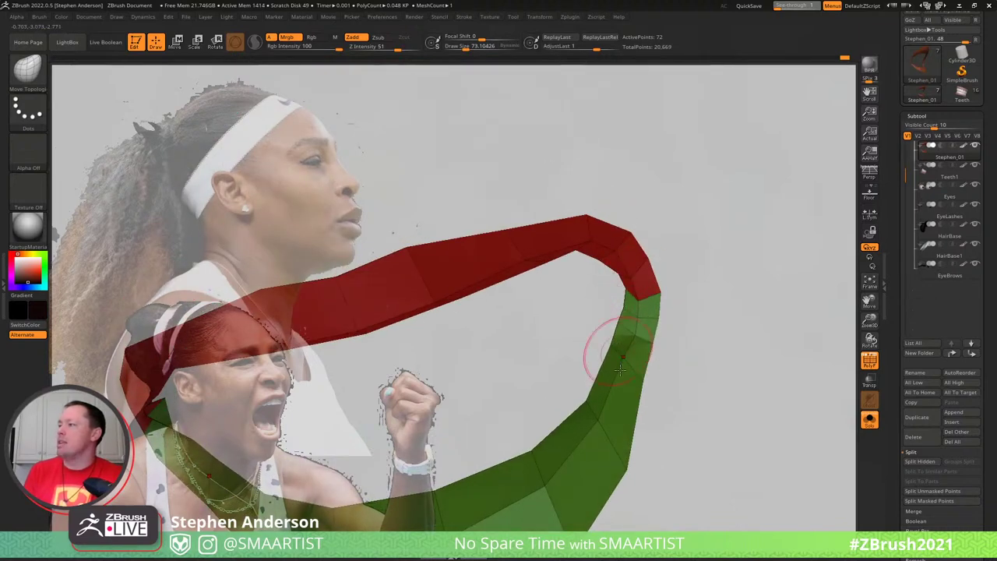
Even out the edge loops around the lip corner with draw sizes of about 26, 81 and 48
right_click_drag(621, 375, 628, 296)
key("s")
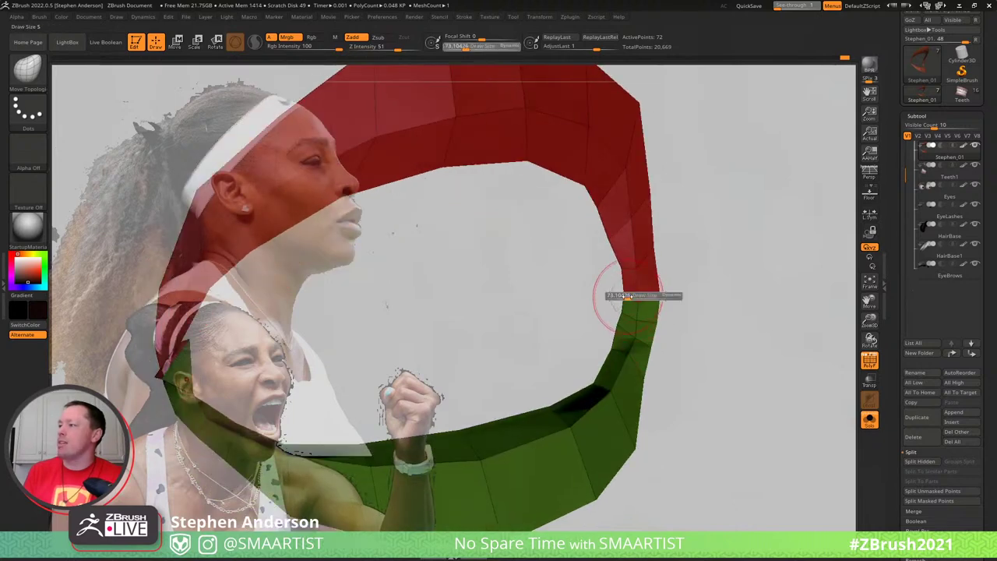
left_click_drag(620, 296, 617, 296)
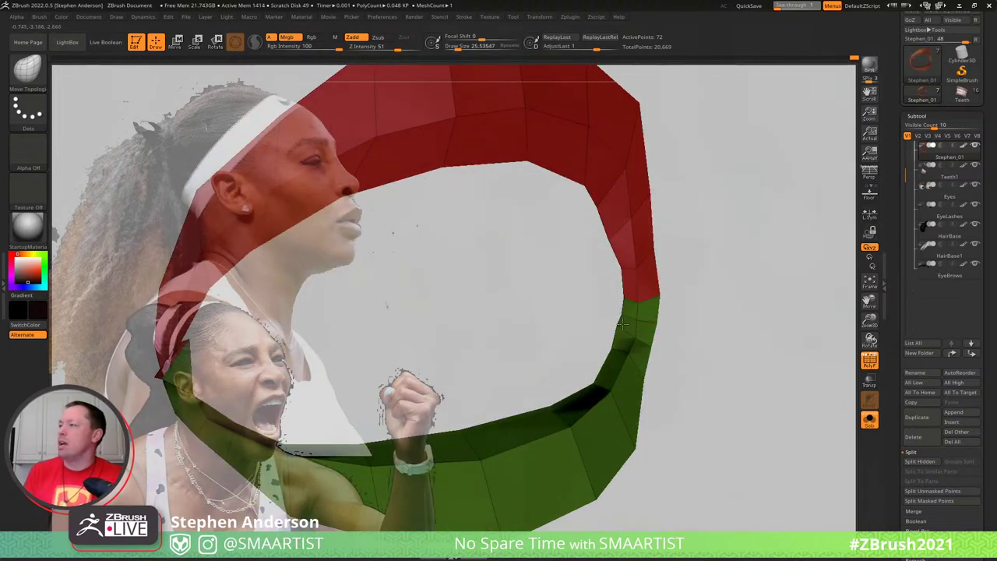
left_click_drag(638, 296, 632, 271)
key("s")
left_click(632, 269)
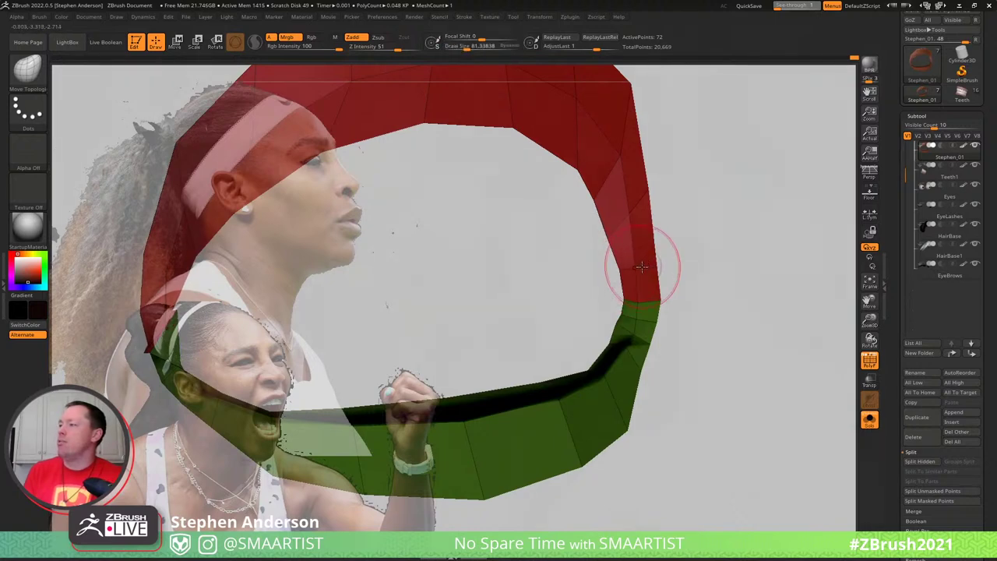
left_click_drag(626, 318, 617, 318)
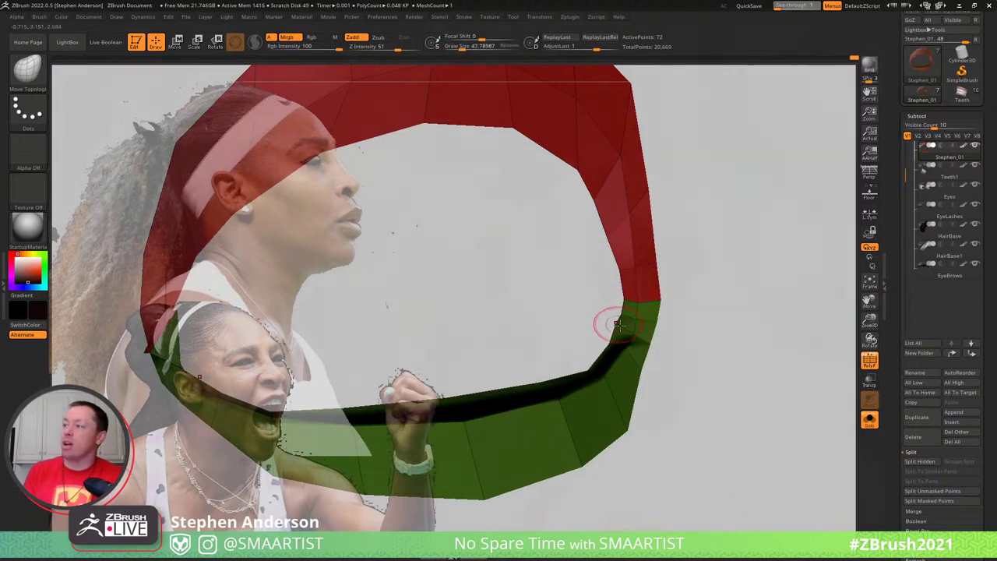
Refine the lower lip's curve into the mouth corner with Move Topological at a draw size of about 95
right_click_drag(633, 315, 619, 304)
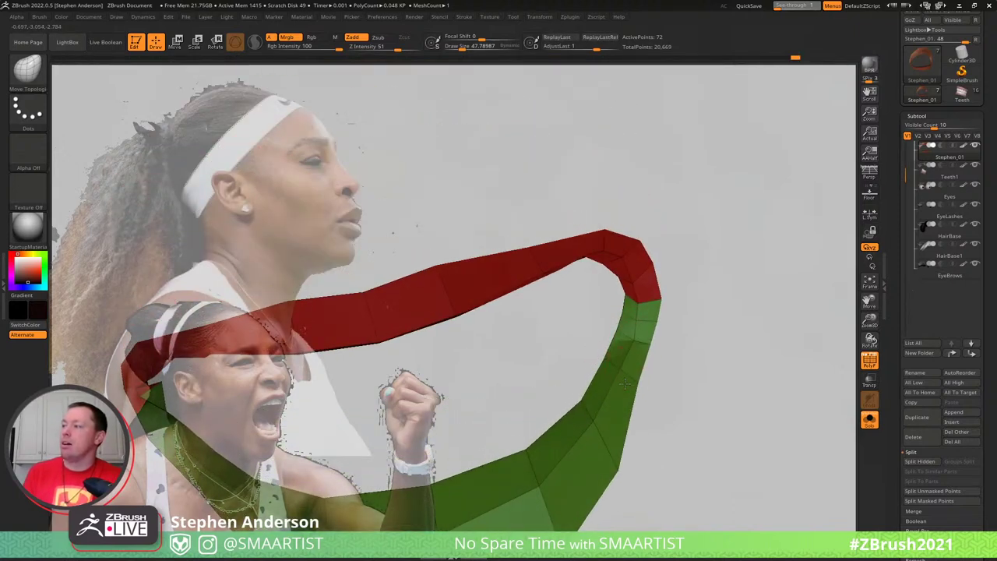
key("s")
left_click_drag(645, 341, 656, 341)
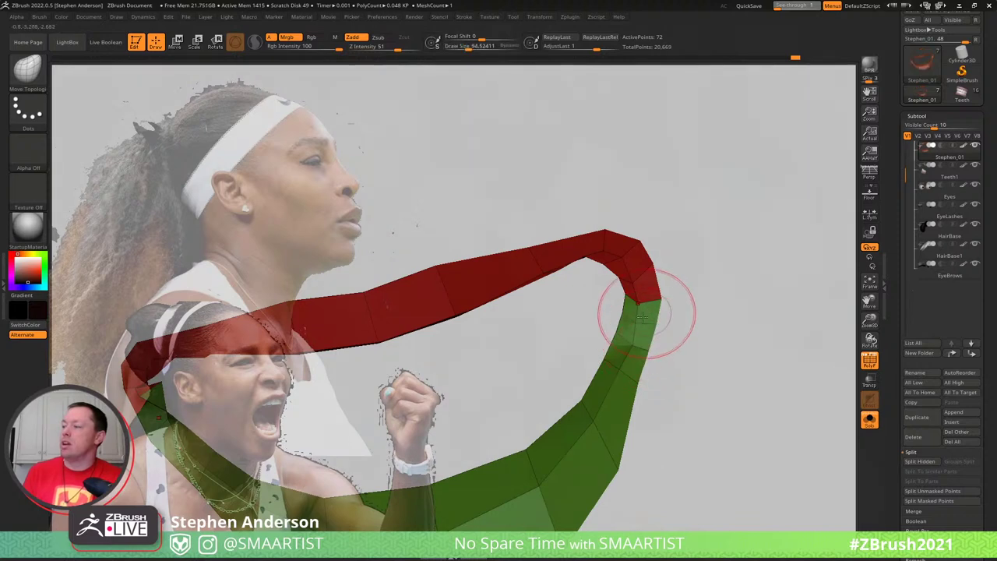
right_click_drag(646, 313, 653, 355)
left_click_drag(653, 354, 641, 345)
key("ctrl+shift")
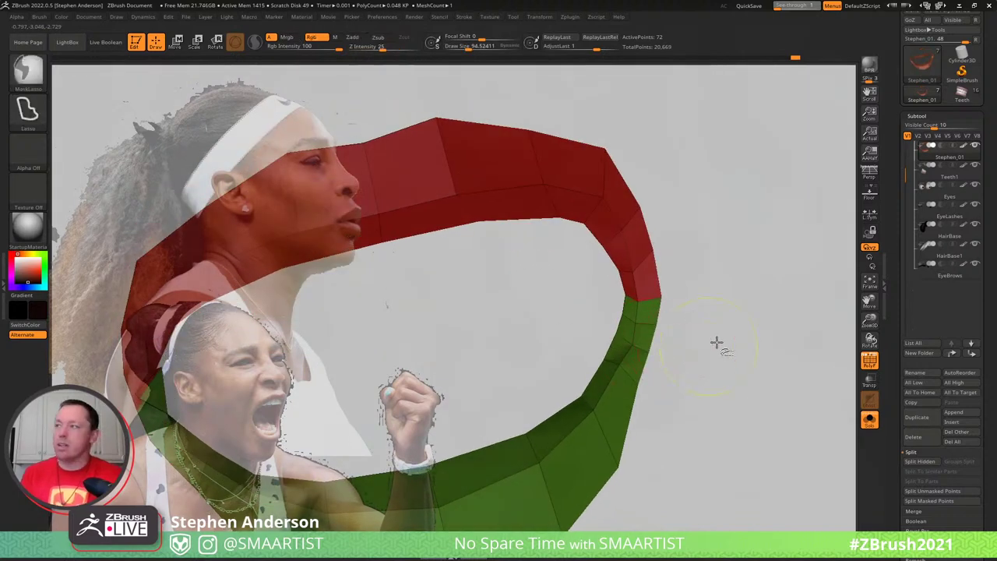
mouse_move(599, 301)
left_mouse_down()
mouse_move(563, 300)
mouse_move(661, 294)
mouse_move(651, 302)
left_mouse_up()
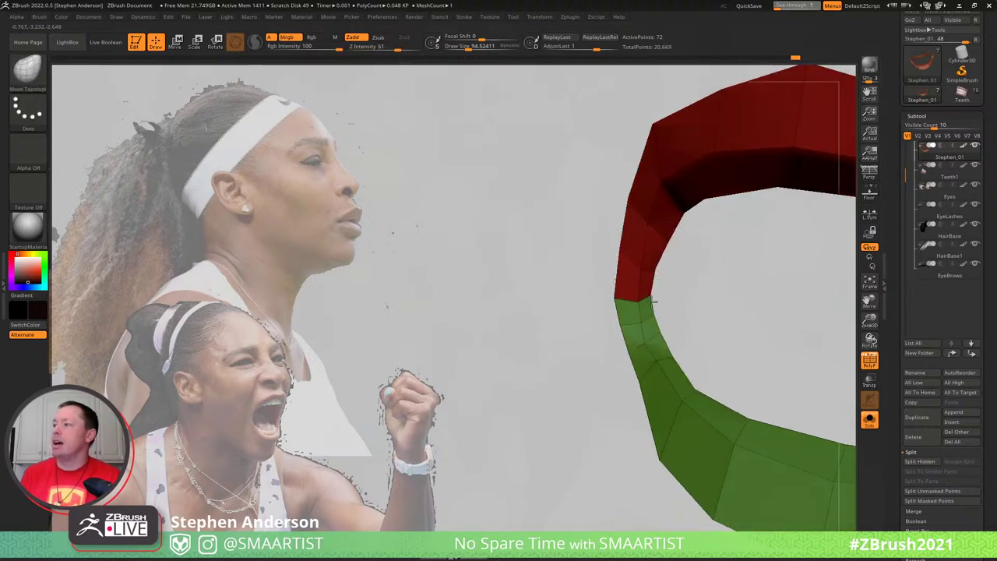
right_click_drag(646, 342, 661, 338)
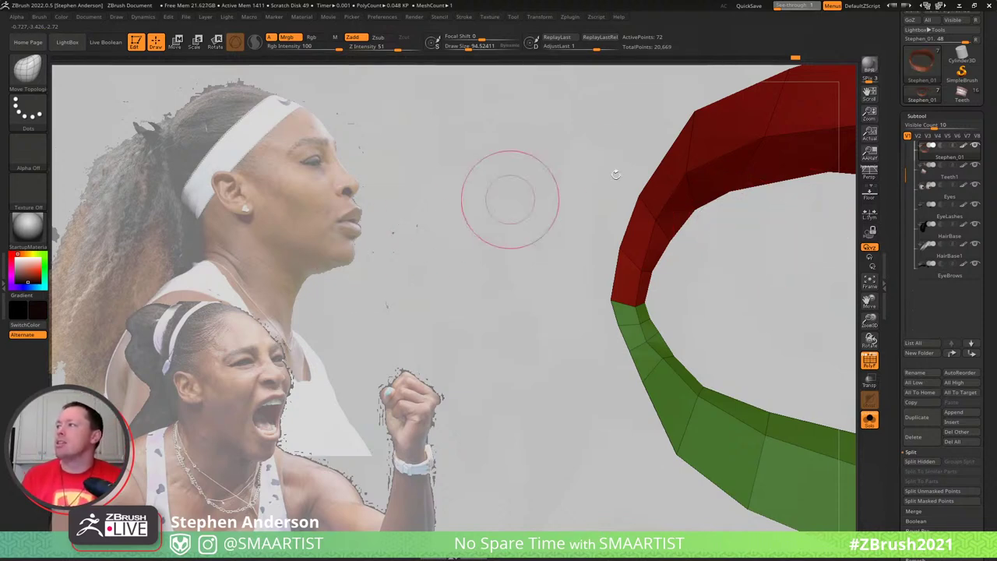
Reshape the middle loop and outer edge of the upper lip at a draw size of about 95
left_click_drag(501, 201, 567, 211)
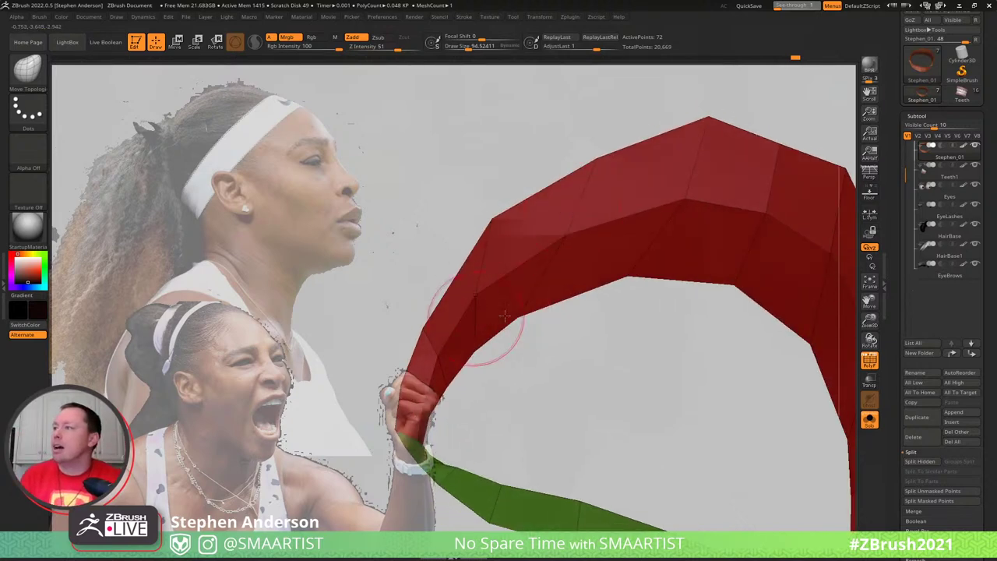
mouse_move(511, 330)
left_mouse_down()
mouse_move(496, 291)
mouse_move(494, 331)
left_mouse_up()
left_click_drag(575, 295, 586, 281)
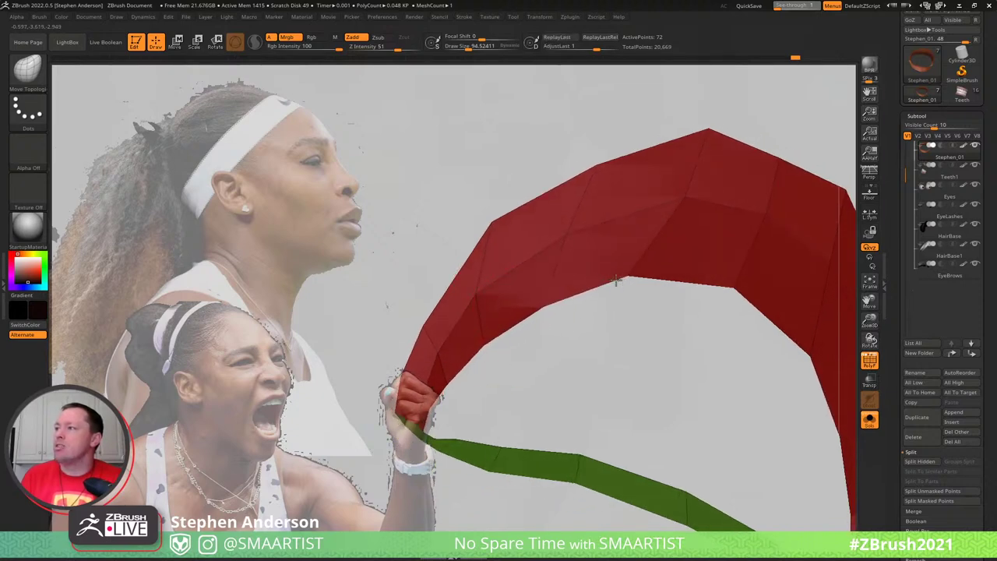
left_click_drag(428, 266, 414, 289)
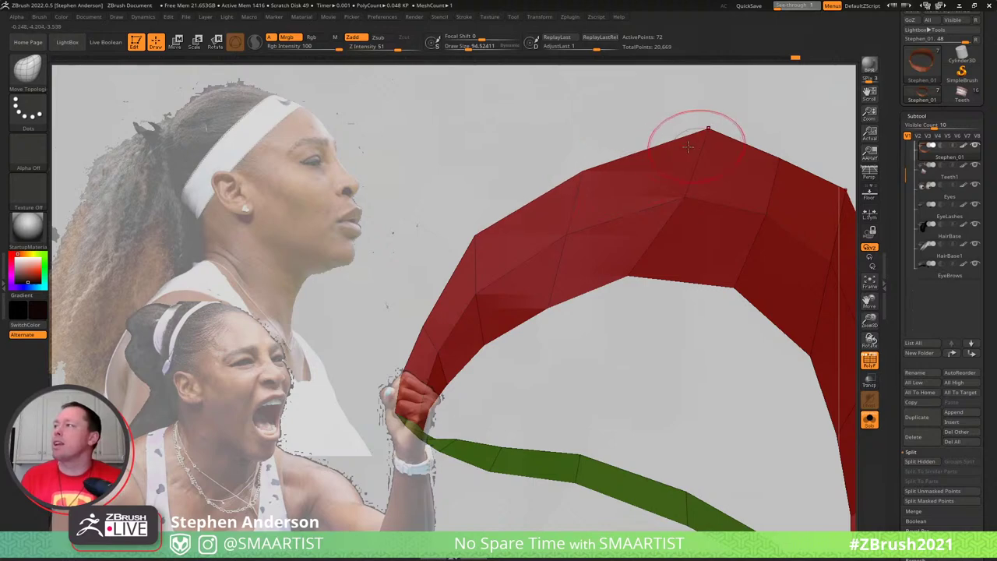
Unhide the rest of the head and adjust the upper lip's inner edge against the mouth interior
left_click(674, 356, "ctrl+shift")
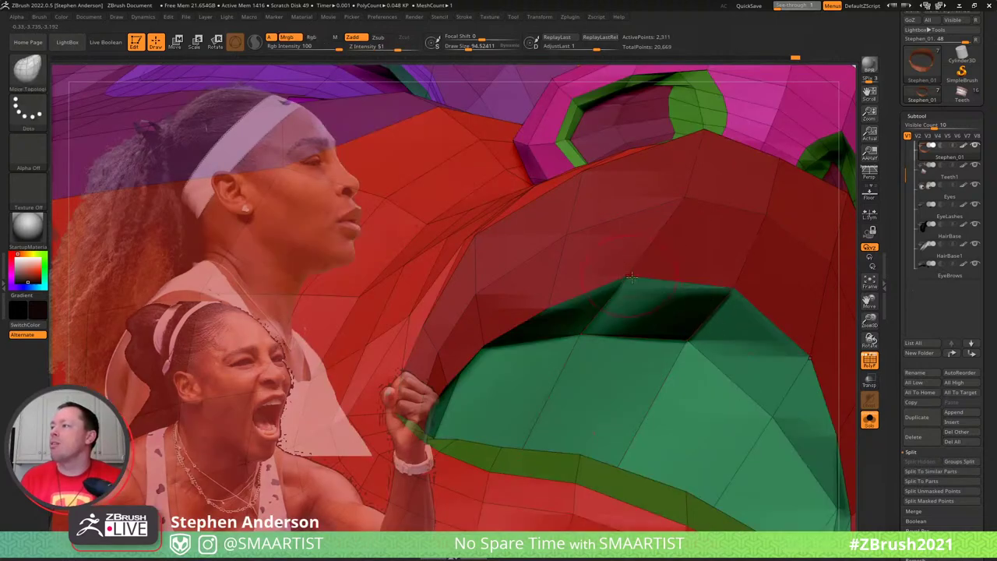
left_click_drag(659, 278, 672, 275)
right_click_drag(539, 332, 538, 351)
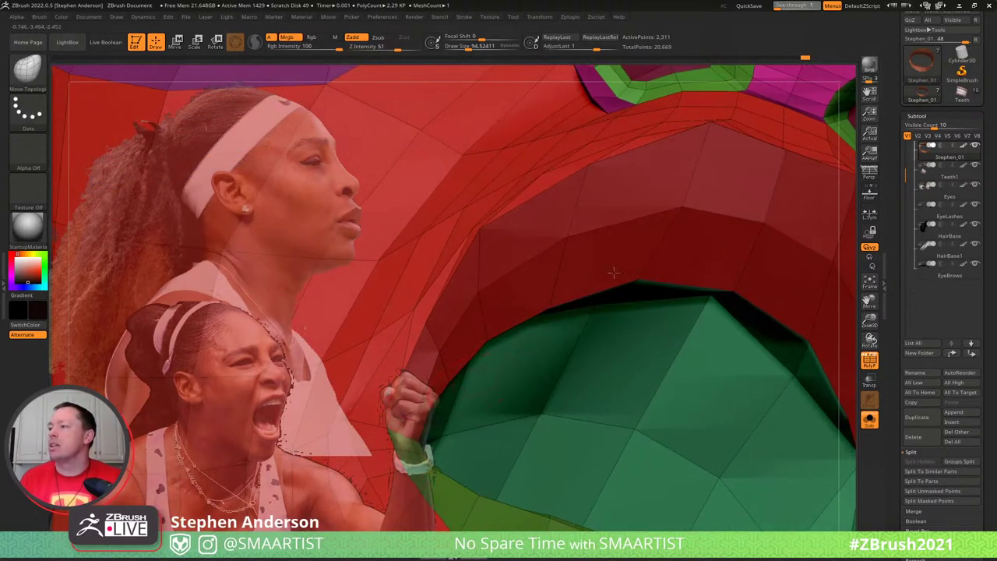
Reshape the mouth corner and pull it back toward the cheek with Move Topological at draw sizes of about 95 and 163
right_click_drag(615, 273, 540, 356)
key("shift")
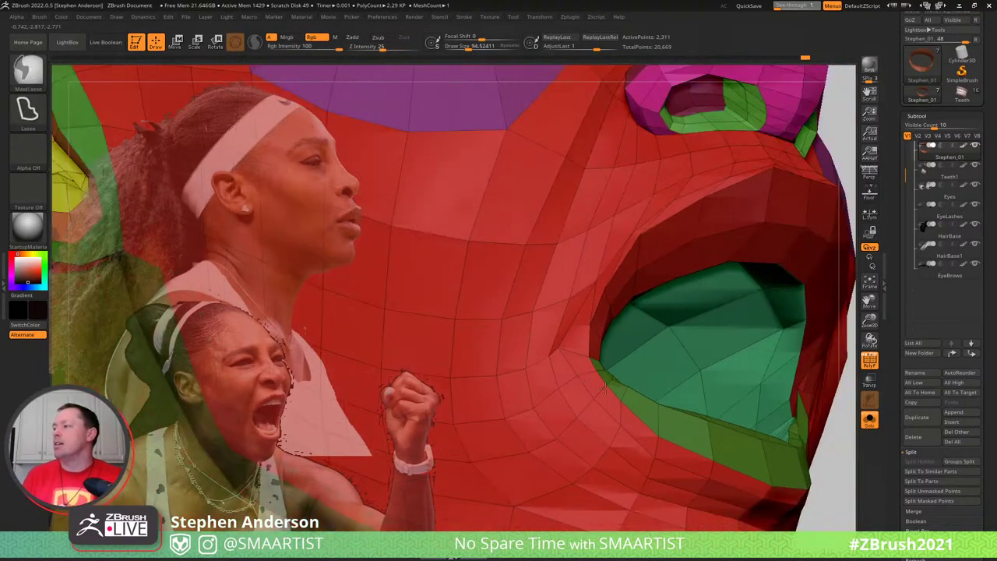
mouse_move(624, 438)
right_mouse_down()
mouse_move(588, 374)
mouse_move(595, 316)
right_mouse_up()
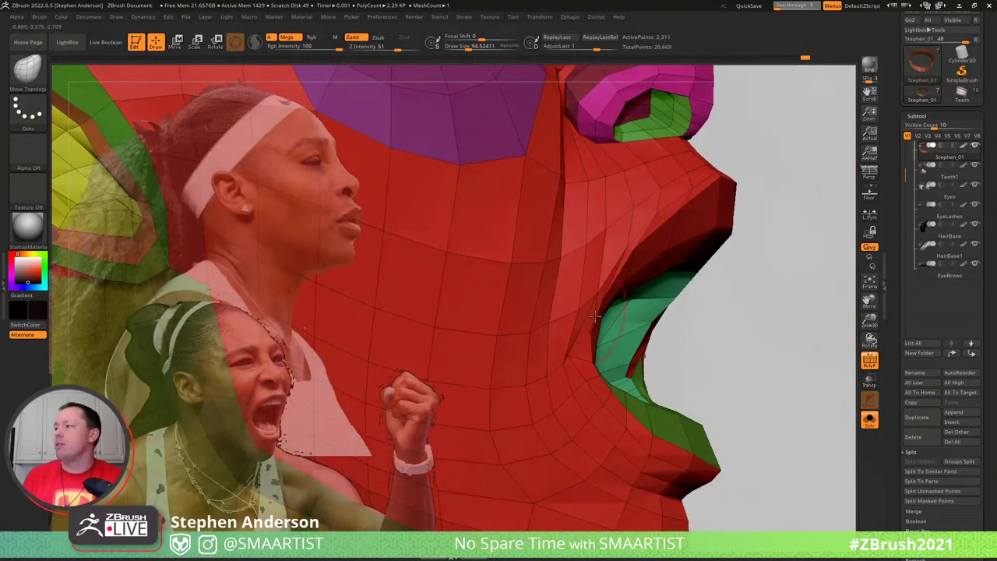
left_click_drag(613, 326, 638, 280)
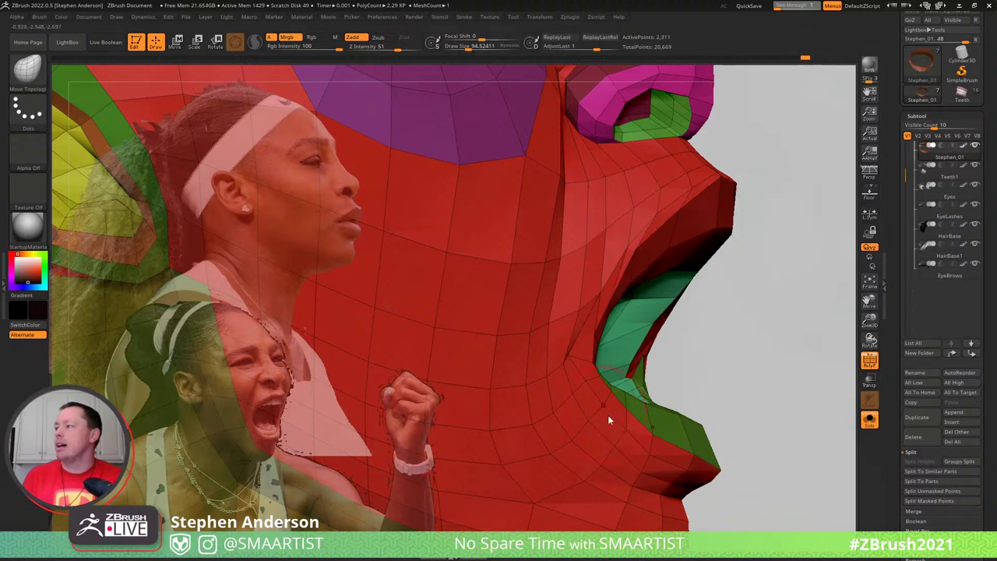
key("s")
left_click_drag(609, 416, 616, 416)
left_click_drag(565, 390, 552, 422)
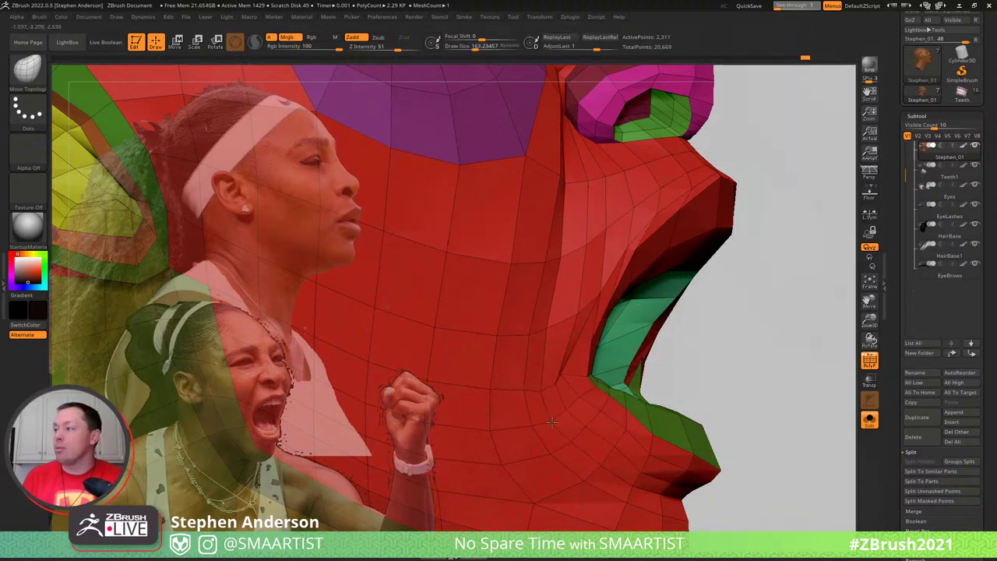
Shift the edge loops beside the upper lip and mouth corner outward at draw sizes of about 54 and 169
key("s")
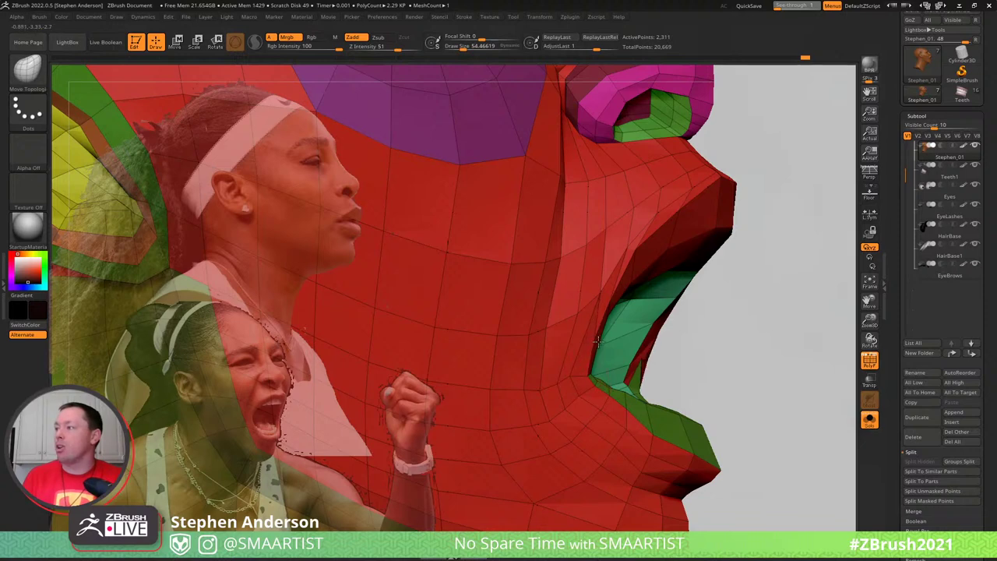
right_click_drag(573, 318, 575, 303)
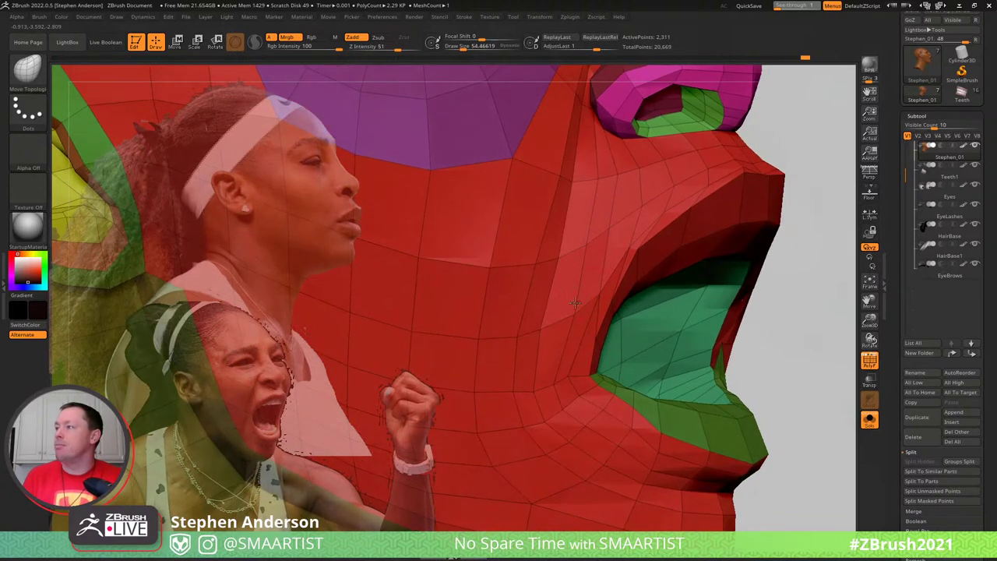
key("s")
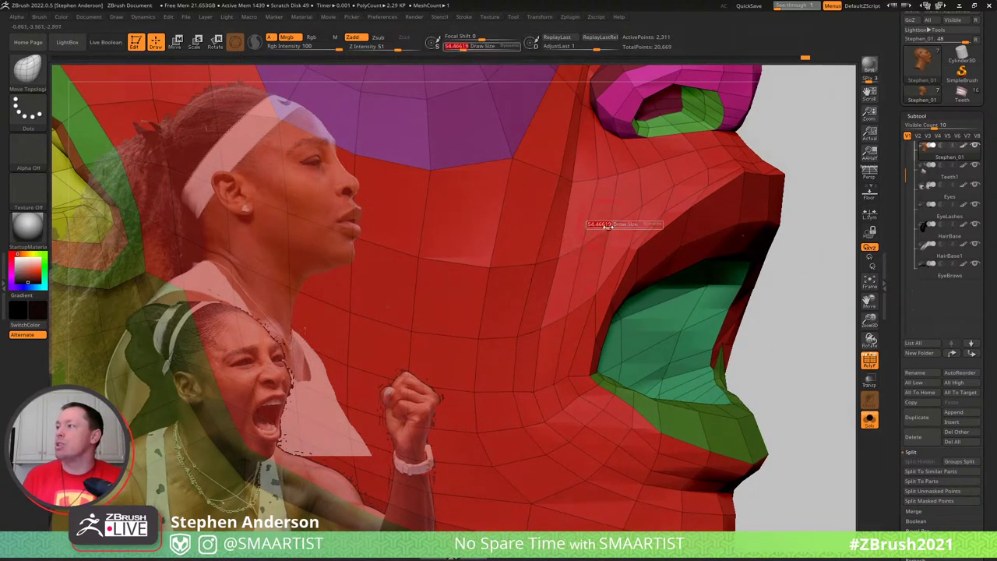
left_click_drag(606, 225, 618, 225)
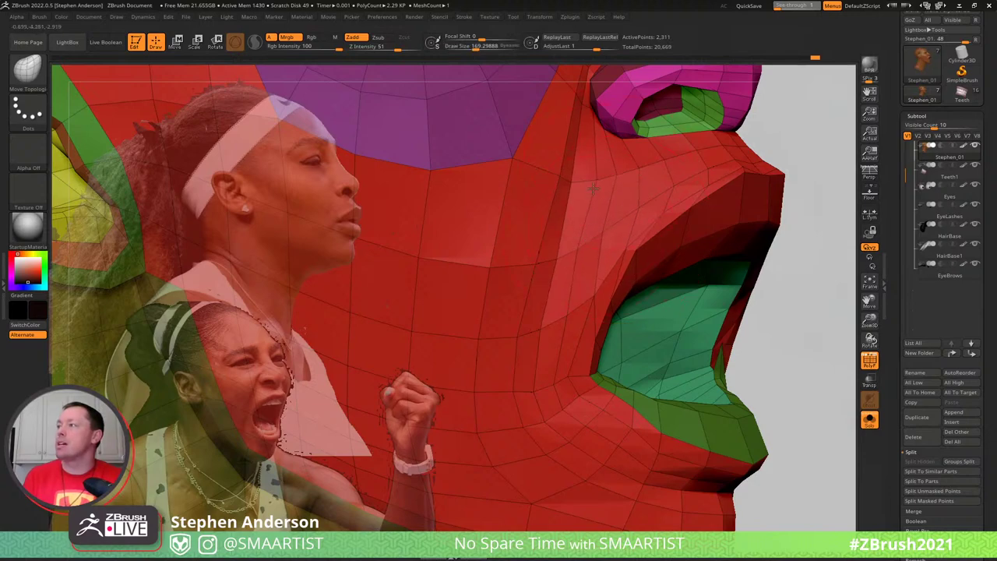
left_click_drag(593, 188, 585, 191)
left_click_drag(550, 312, 547, 318)
left_click_drag(565, 362, 557, 366)
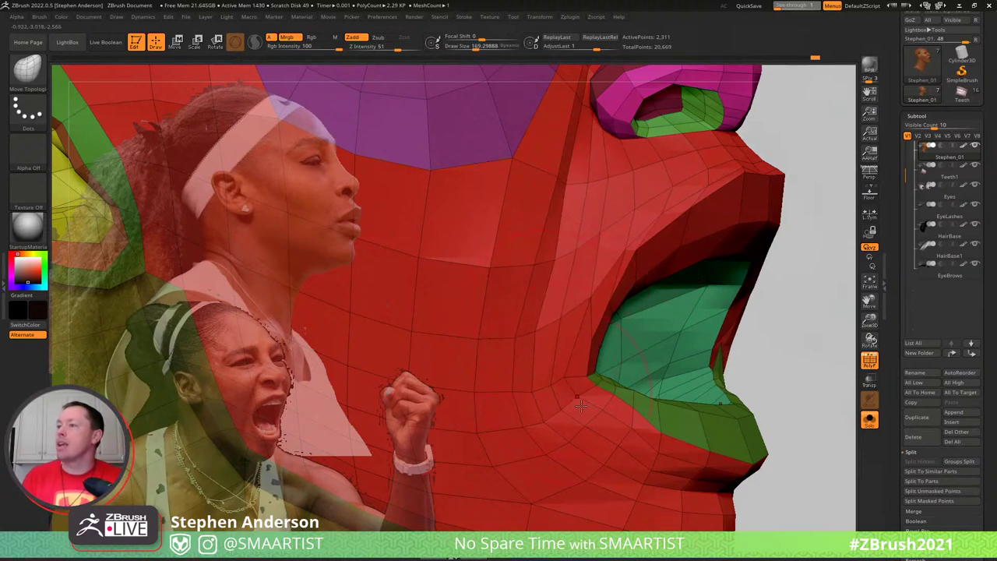
Refine the lower lip and its transition into the mouth corner at draw sizes of about 36 and 58
right_click_drag(589, 406, 589, 433, "ctrl")
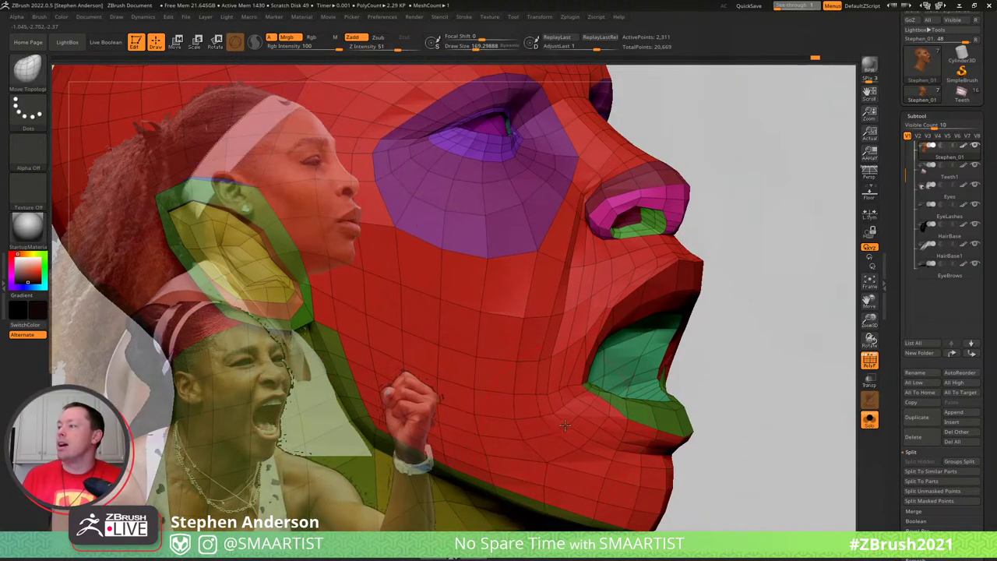
key("s")
mouse_move(600, 415)
left_mouse_down()
mouse_move(586, 426)
mouse_move(612, 409)
left_mouse_up()
key("s")
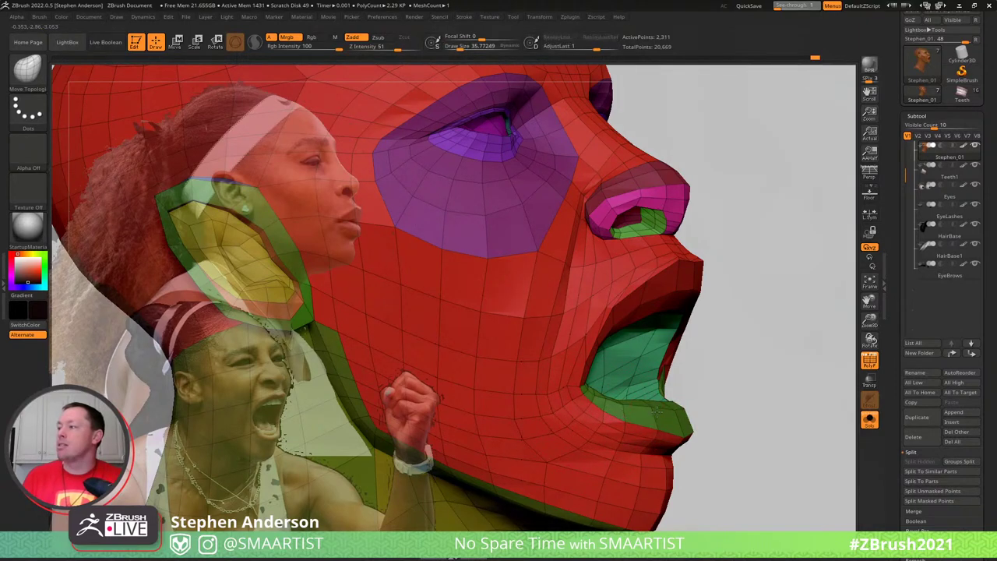
left_click_drag(649, 410, 661, 407)
mouse_move(664, 403)
right_mouse_down()
mouse_move(567, 400)
mouse_move(649, 426)
right_mouse_up()
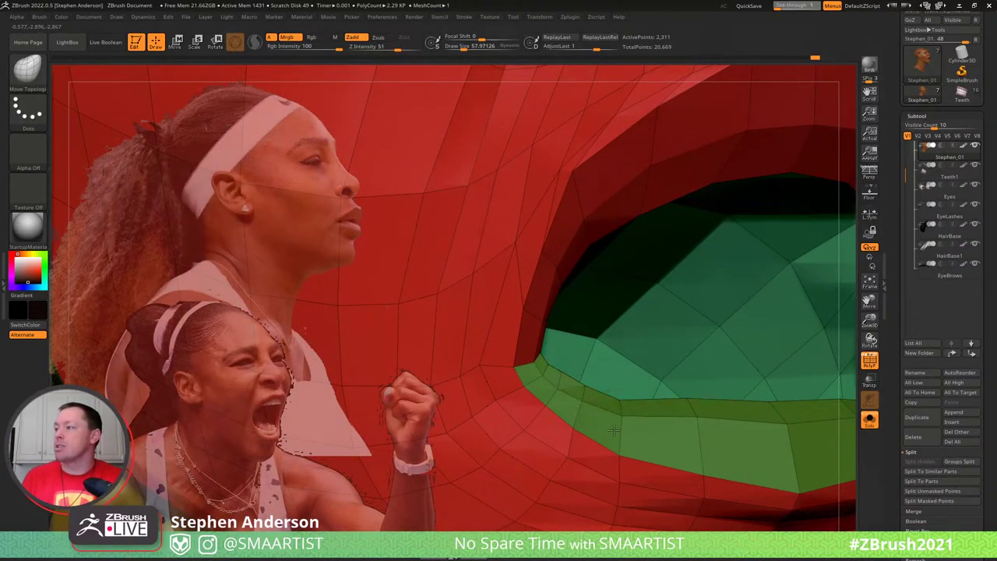
mouse_move(617, 401)
right_mouse_down()
mouse_move(581, 395)
mouse_move(592, 312)
mouse_move(537, 262)
mouse_move(599, 273)
mouse_move(598, 314)
mouse_move(639, 383)
right_mouse_up()
Review the mouth on the shaded head without polyframe and turn off Solo to show all subtools
key("shift+f")
key("s")
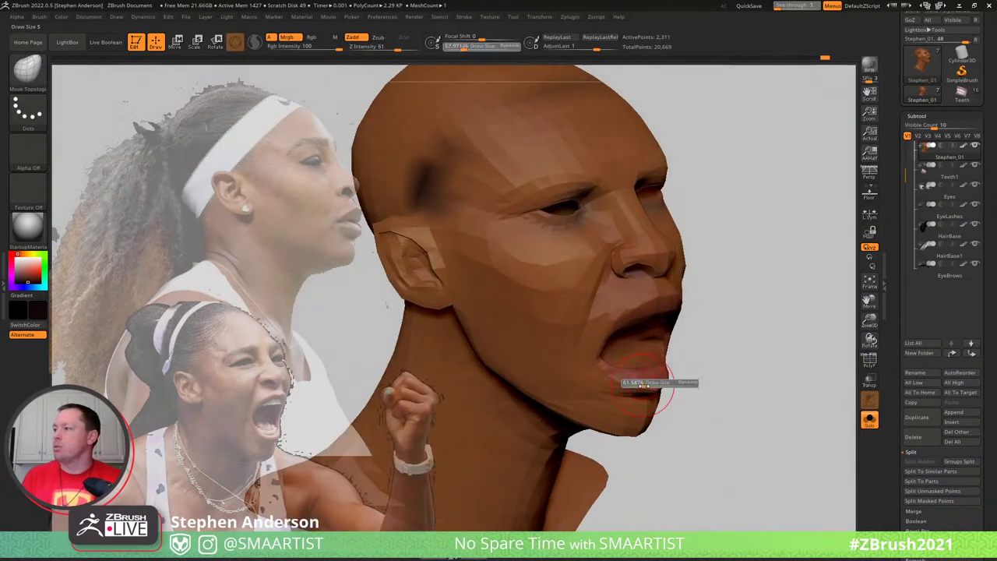
left_click_drag(644, 384, 647, 385)
mouse_move(634, 381)
right_mouse_down()
mouse_move(648, 361)
mouse_move(677, 360)
right_mouse_up()
key("ctrl")
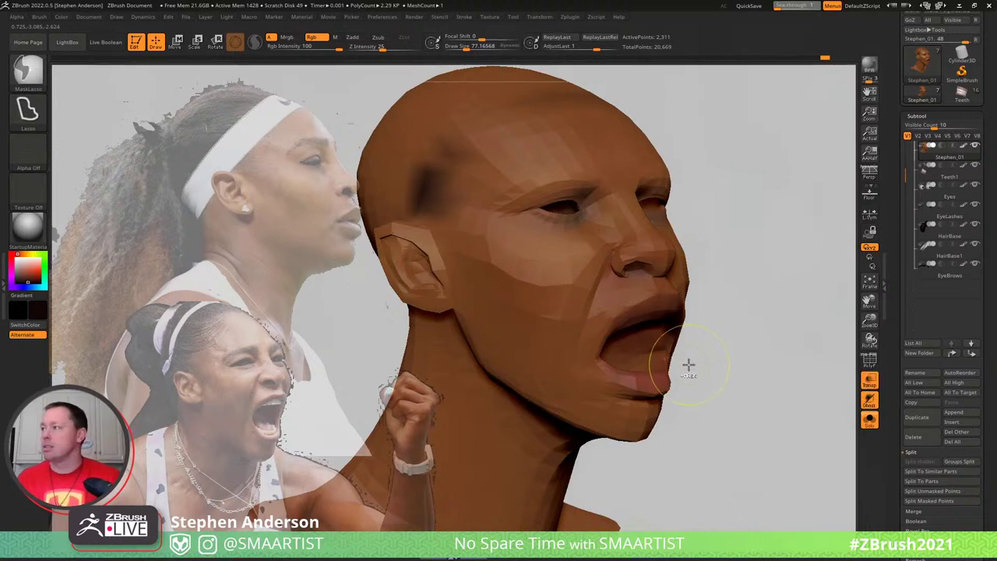
key("ctrl+t")
key("ctrl+shift+s")
Mask everything on the head except the lower lip, subdivide the head once and soften the mask's edge
mouse_move(735, 340)
right_mouse_down("ctrl")
mouse_move(692, 338)
mouse_move(680, 428)
mouse_move(652, 424)
mouse_move(662, 446)
right_mouse_up("ctrl")
key("shift+f")
key("w")
key("q")
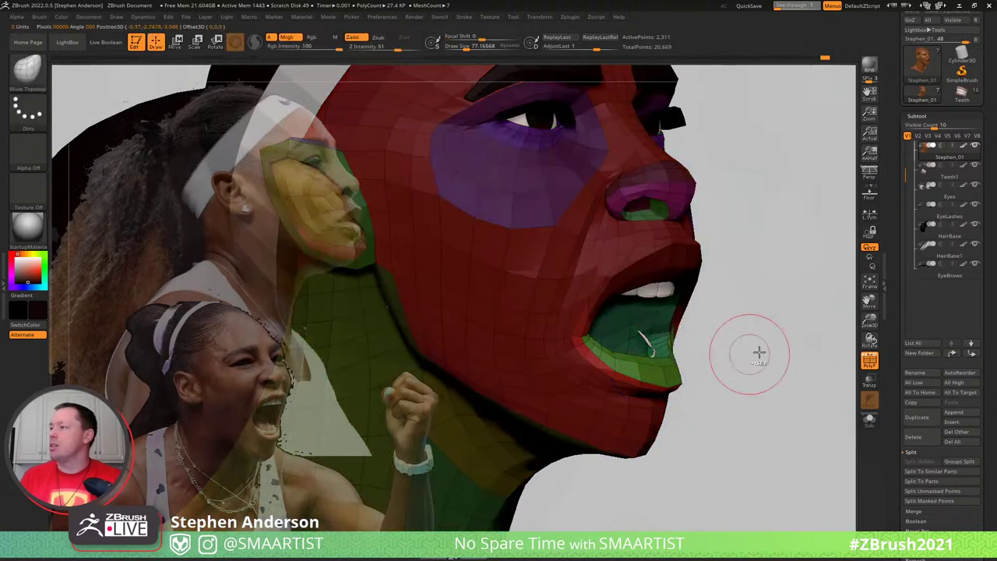
key("ctrl+d")
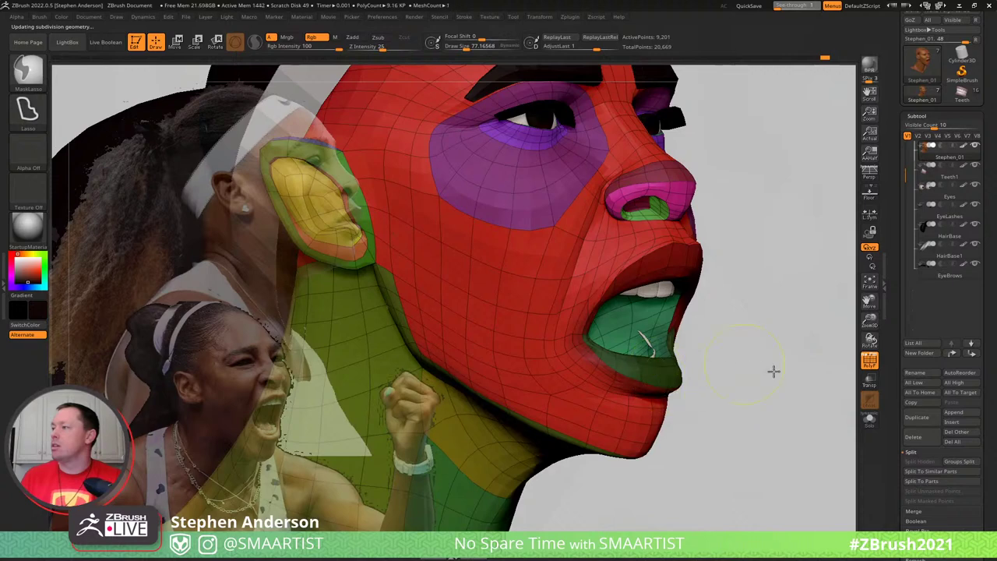
mouse_move(774, 371)
left_mouse_down("shift")
mouse_move(659, 379)
mouse_move(684, 378)
left_mouse_up("shift")
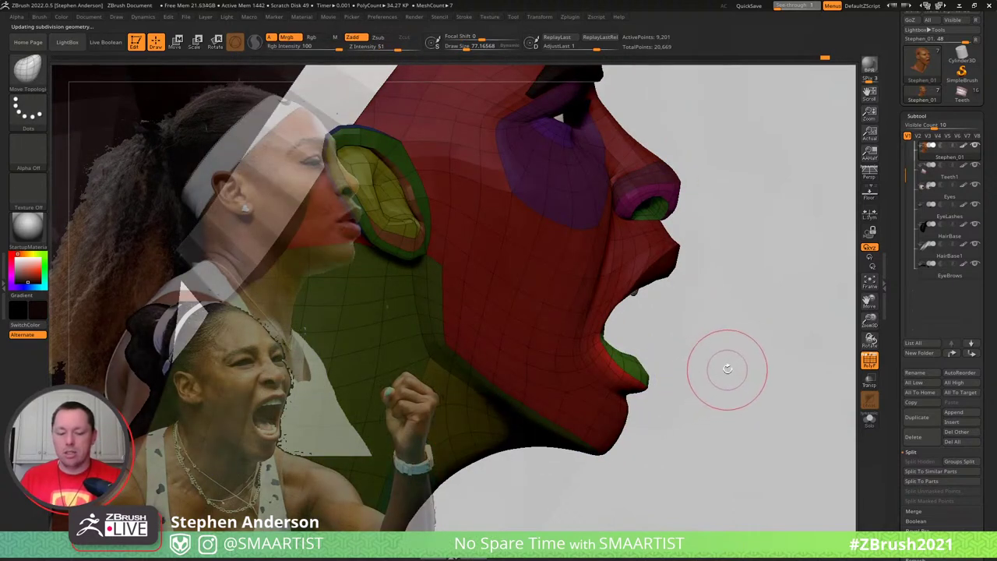
Rotate the unmasked lower lip downward with a Transpose line drawn from one mouth corner to the other
key("w")
key("y")
left_click_drag(744, 335, 719, 339)
key("r")
left_click_drag(771, 315, 760, 313)
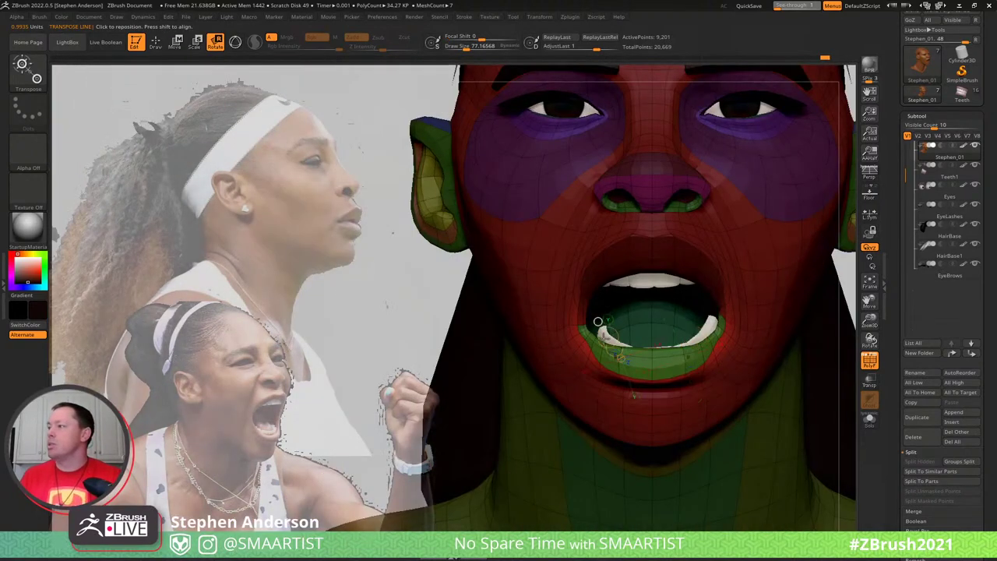
left_click_drag(605, 337, 684, 383)
right_click_drag(602, 339, 630, 371, "ctrl")
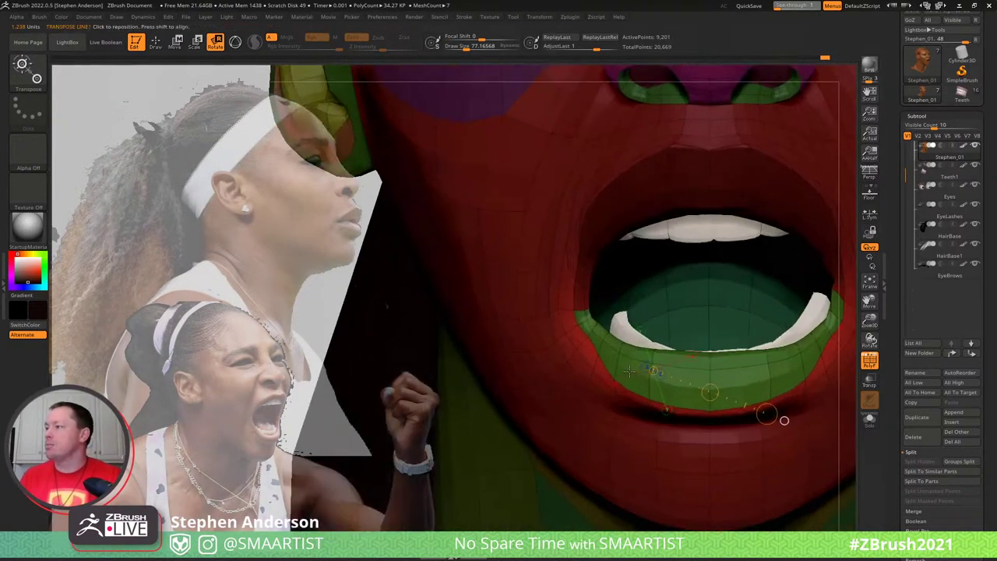
right_click_drag(499, 321, 382, 323, "alt")
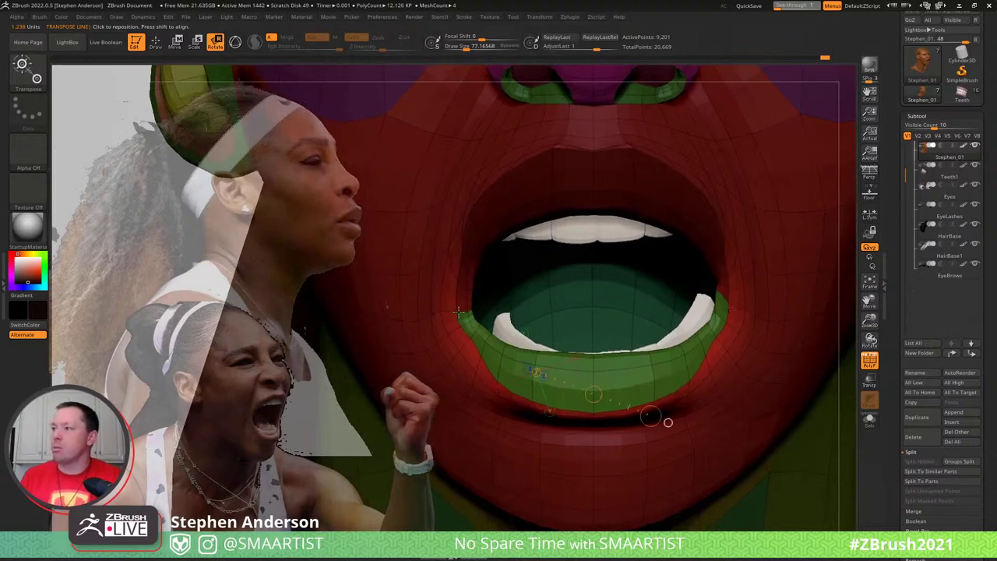
left_click_drag(458, 312, 728, 304)
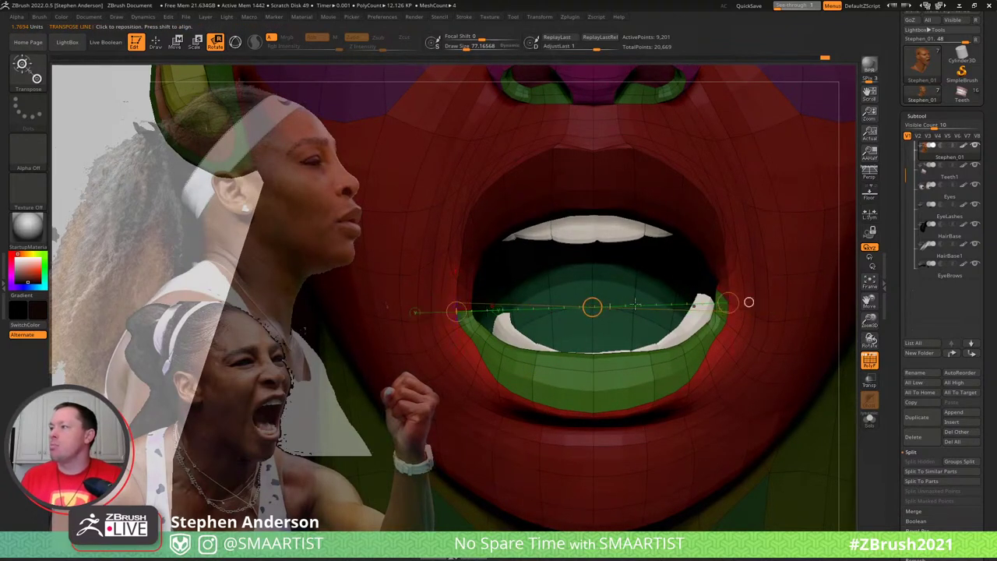
left_click_drag(592, 306, 702, 302)
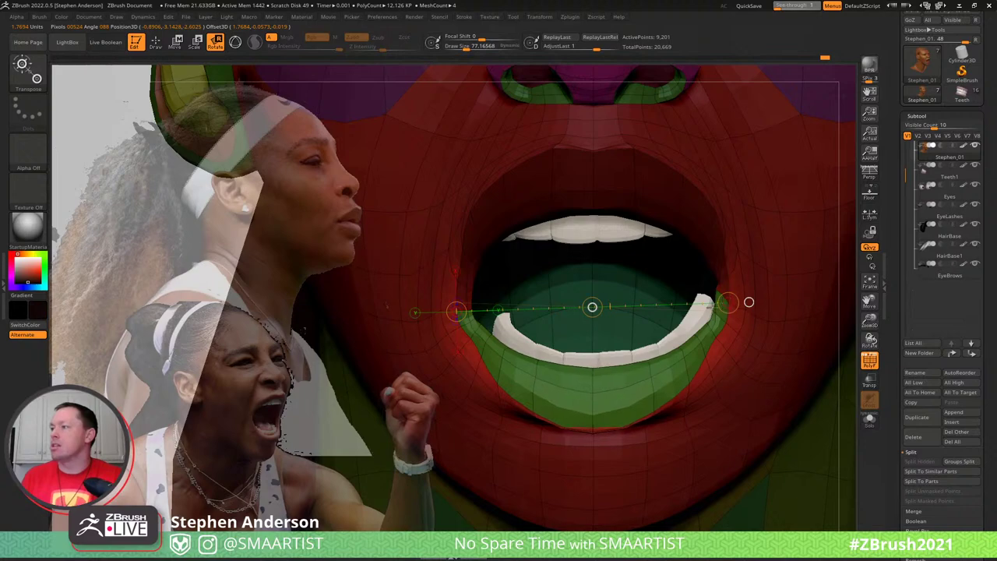
right_click_drag(460, 395, 653, 393)
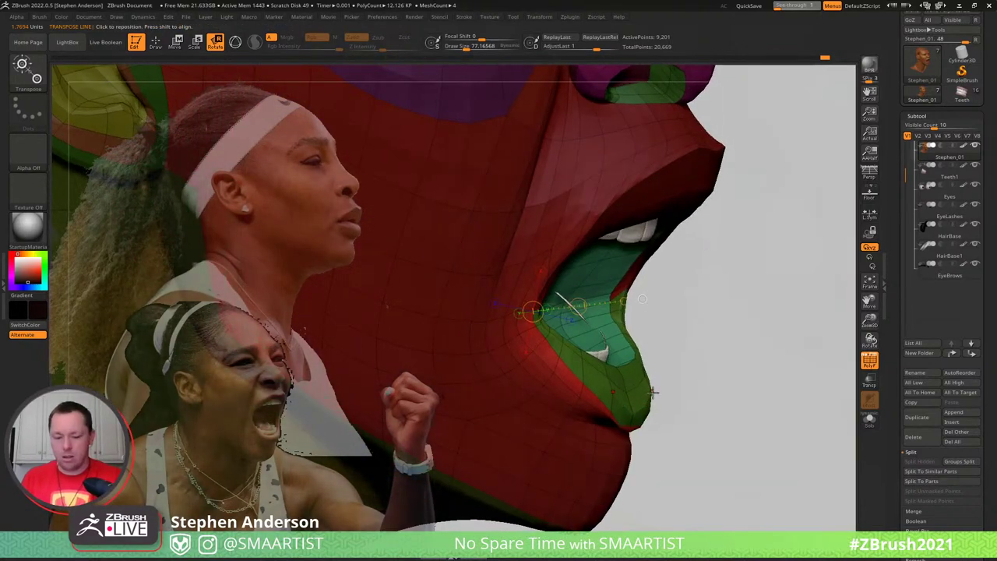
Push the unmasked lower lip forward and round its profile with the Move brush at a draw size of about 201
key("b")
key("m")
key("v")
key("s")
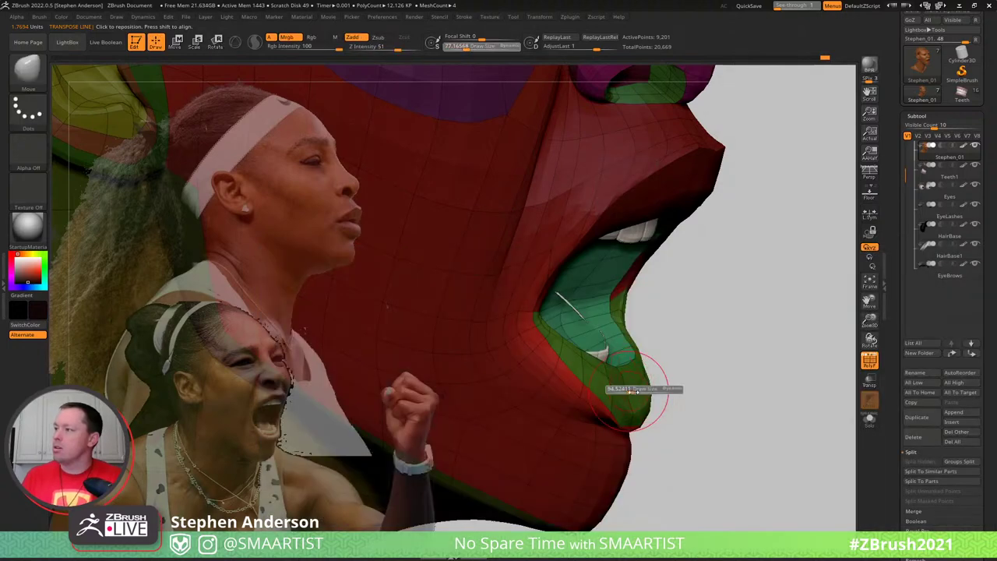
left_click_drag(637, 392, 642, 392)
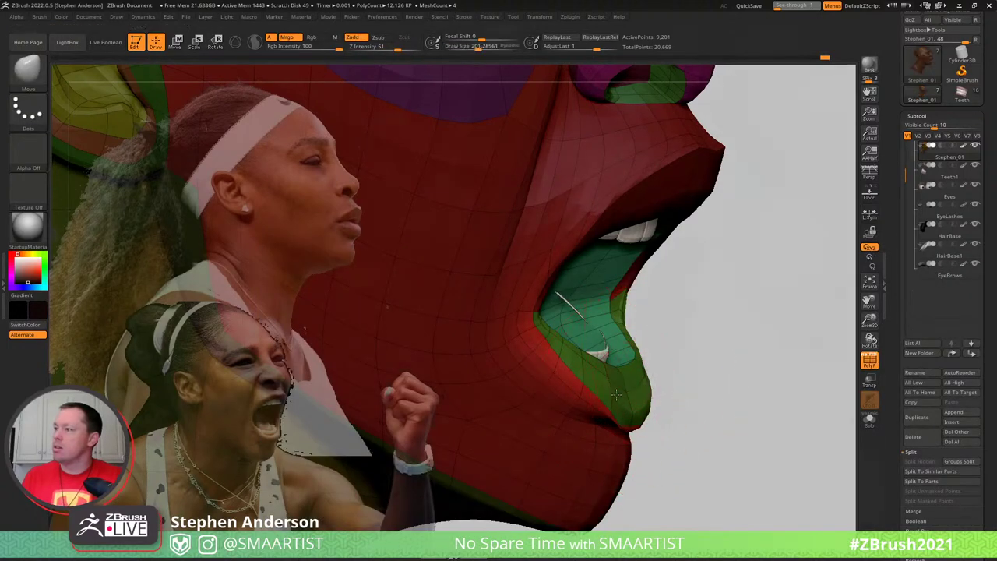
right_click_drag(652, 399, 603, 400)
left_click_drag(614, 398, 637, 386)
right_click_drag(595, 411, 642, 349)
left_click_drag(642, 350, 652, 410)
right_click_drag(653, 411, 644, 446)
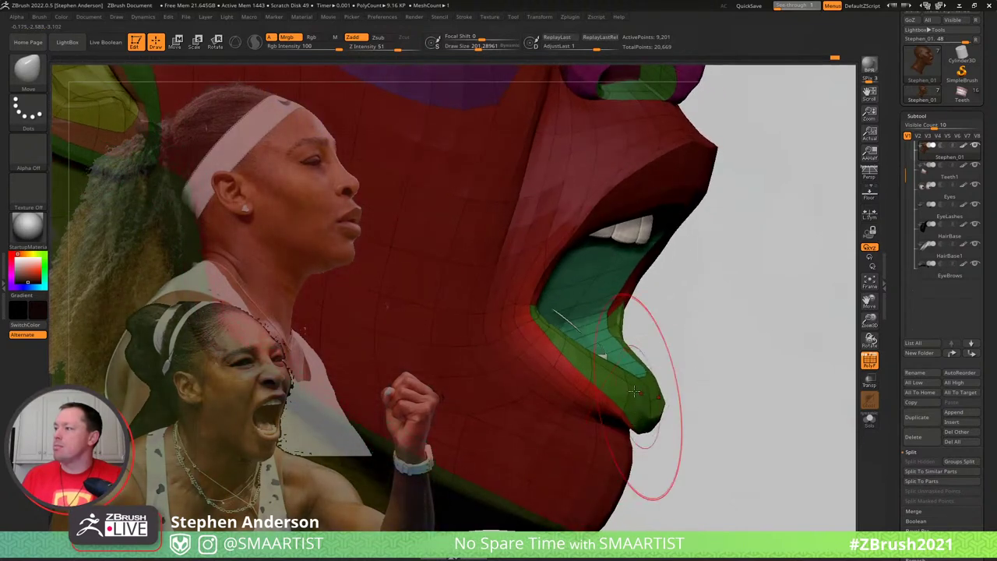
Clear the mask, then adjust and smooth the crease beneath the lower lip at a draw size of about 65
key("s")
left_click_drag(635, 392, 644, 393)
left_click(706, 413, "ctrl")
right_click_drag(622, 423, 629, 421)
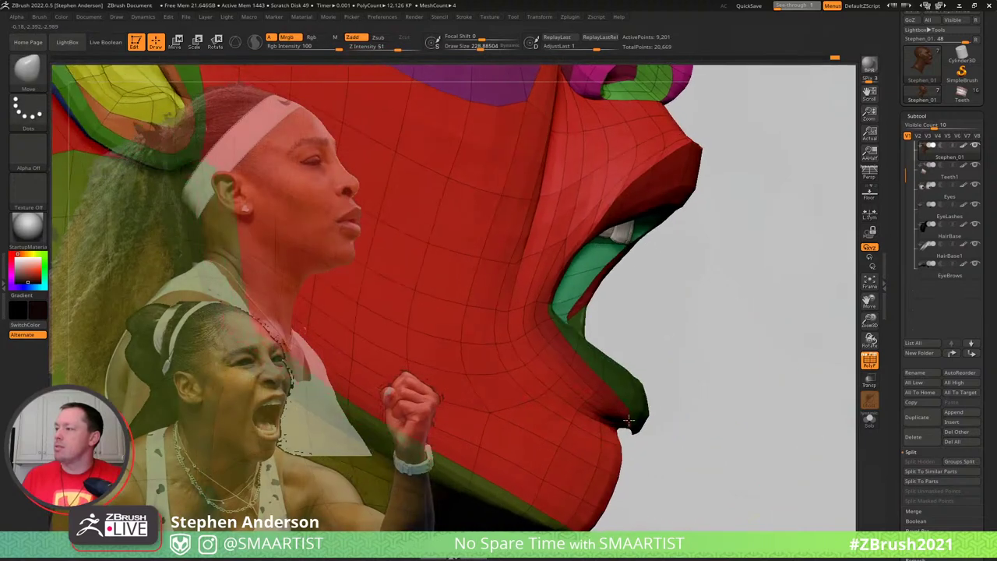
key("ctrl+z")
key("s")
left_click_drag(616, 420, 620, 420)
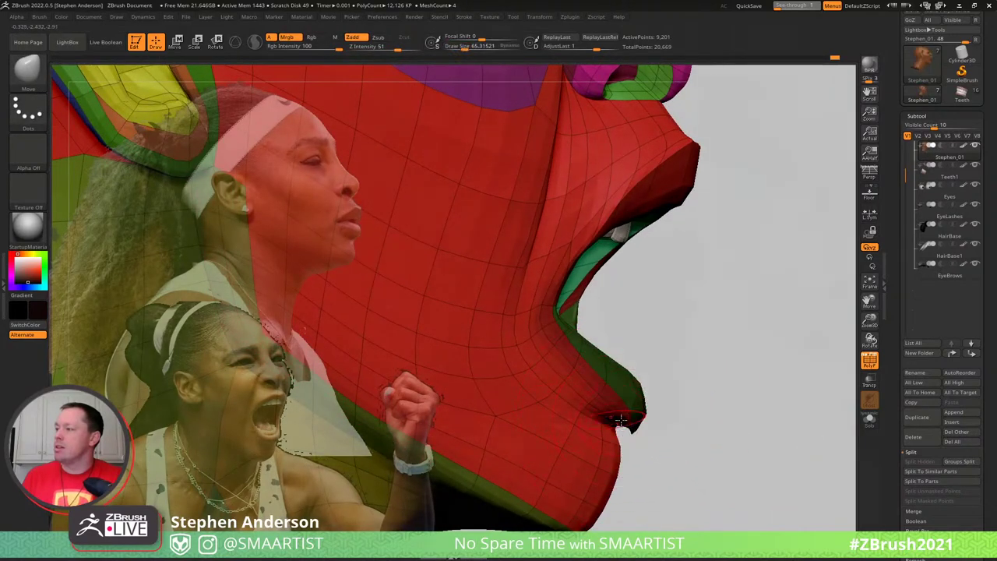
right_click_drag(611, 424, 632, 431)
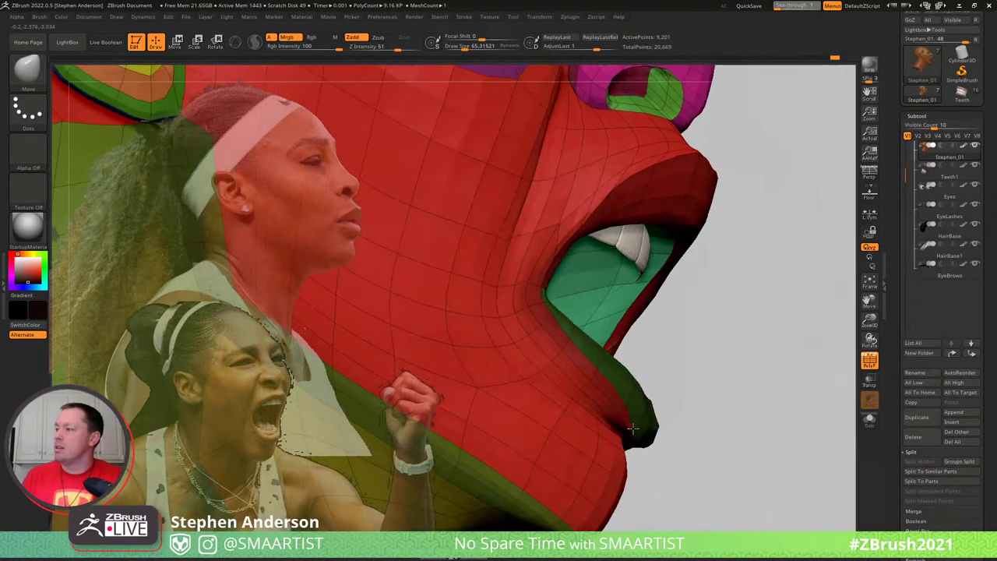
left_click_drag(631, 432, 634, 433, "shift")
right_click_drag(616, 402, 716, 404)
Set the draw size to about 182 and display the head's polygroup wireframe in side view around the neck
key("shift+f")
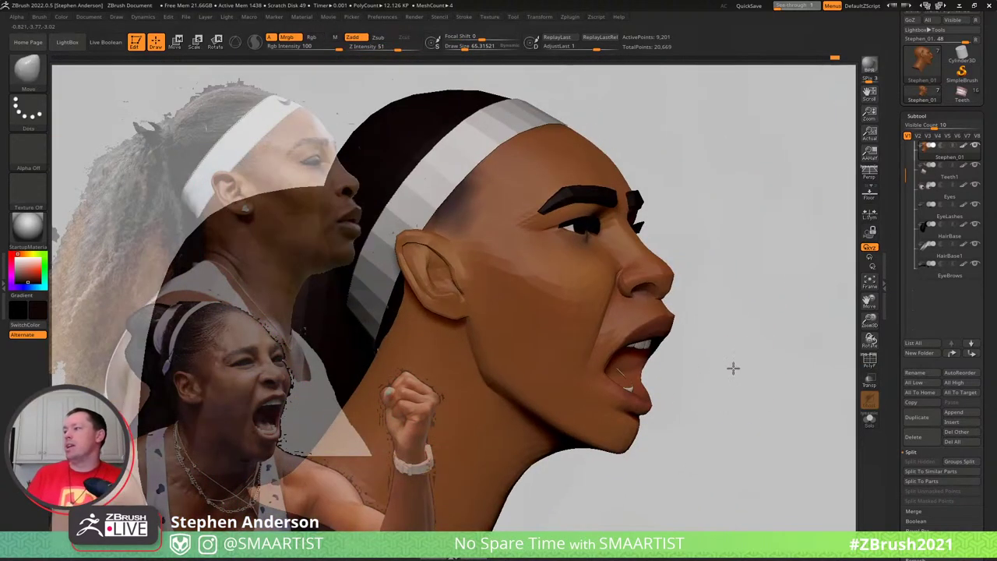
left_click_drag(733, 367, 769, 452)
mouse_move(649, 354)
right_mouse_down()
mouse_move(637, 327)
mouse_move(736, 349)
mouse_move(750, 316)
mouse_move(667, 241)
right_mouse_up()
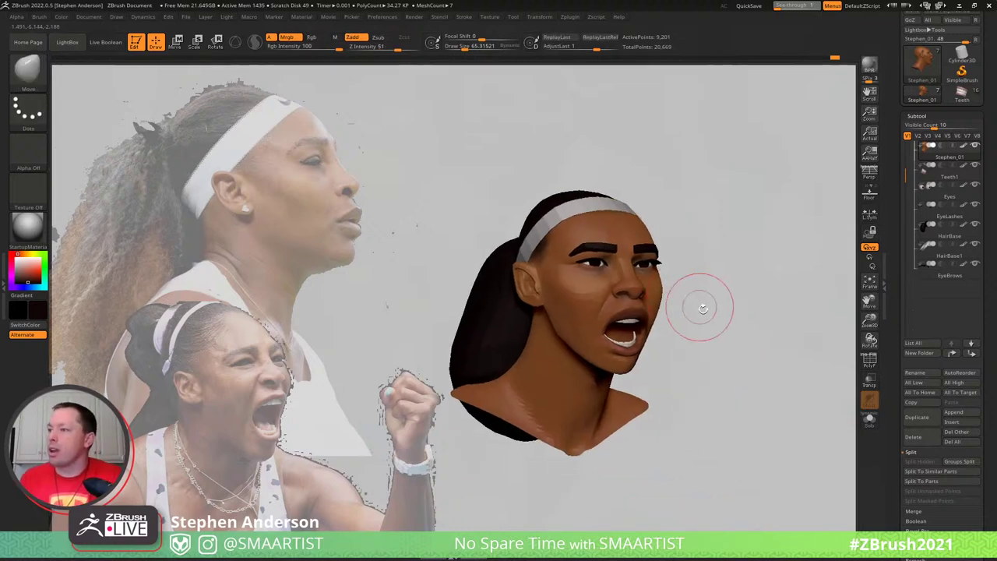
right_click_drag(564, 425, 603, 428, "ctrl")
left_click_drag(608, 429, 614, 429)
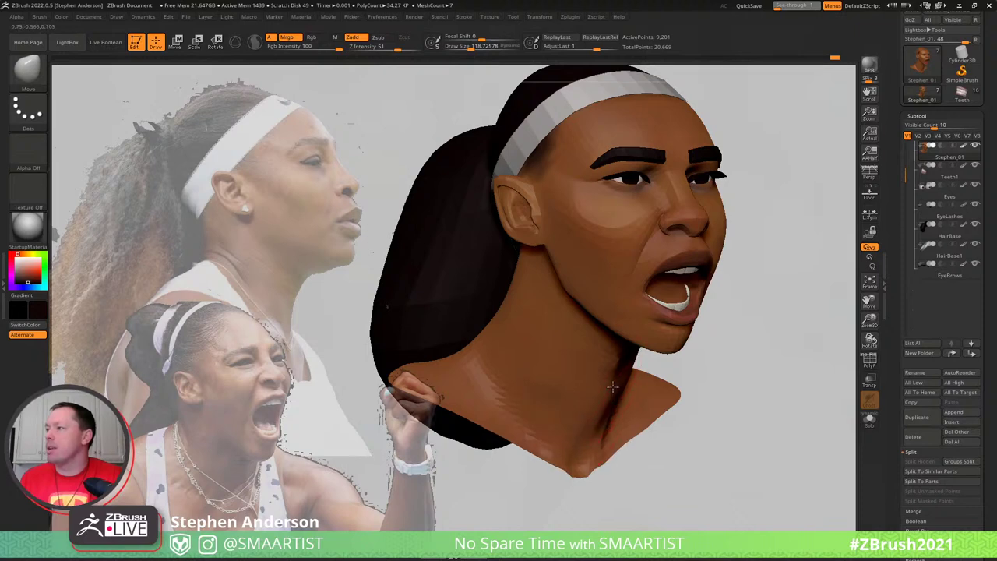
mouse_move(597, 434)
right_mouse_down()
mouse_move(543, 418)
mouse_move(561, 417)
mouse_move(629, 274)
mouse_move(638, 308)
right_mouse_up()
key("s")
left_click_drag(630, 325, 636, 328)
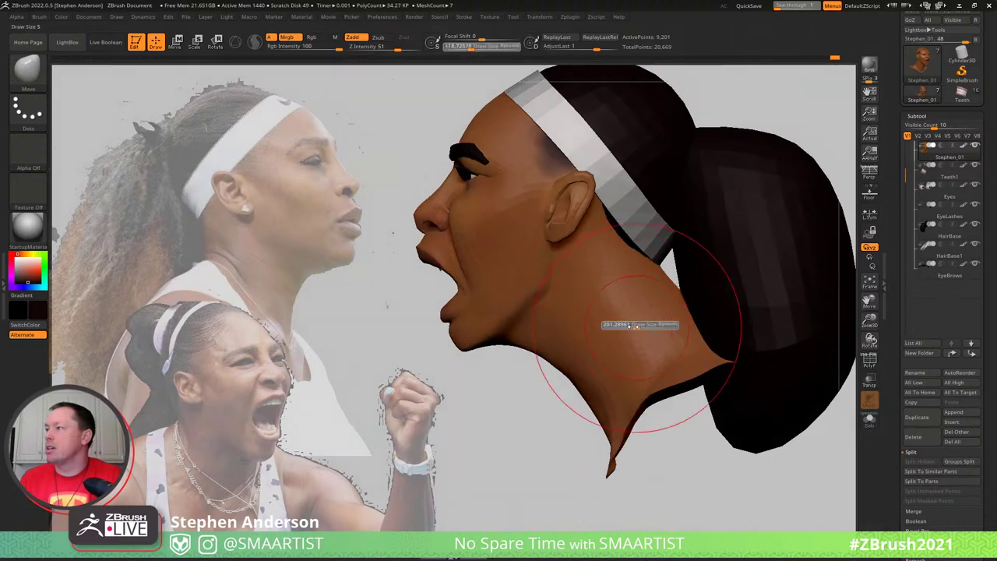
right_click_drag(637, 329, 666, 362)
key("shift+f")
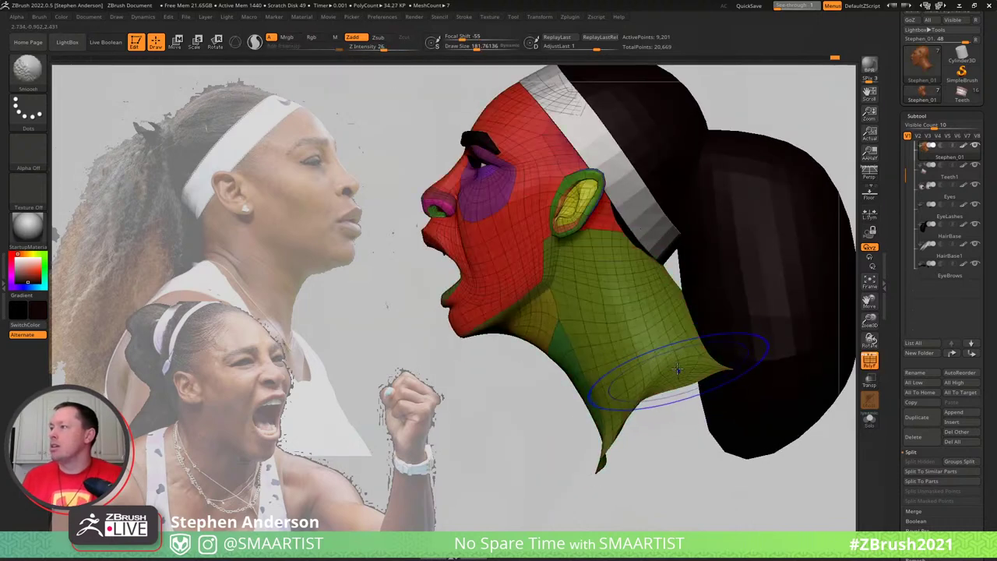
Switch the head to a lower subdivision level and mask the face and ears with a Transpose topology mask, leaving the neck unmasked
key("w")
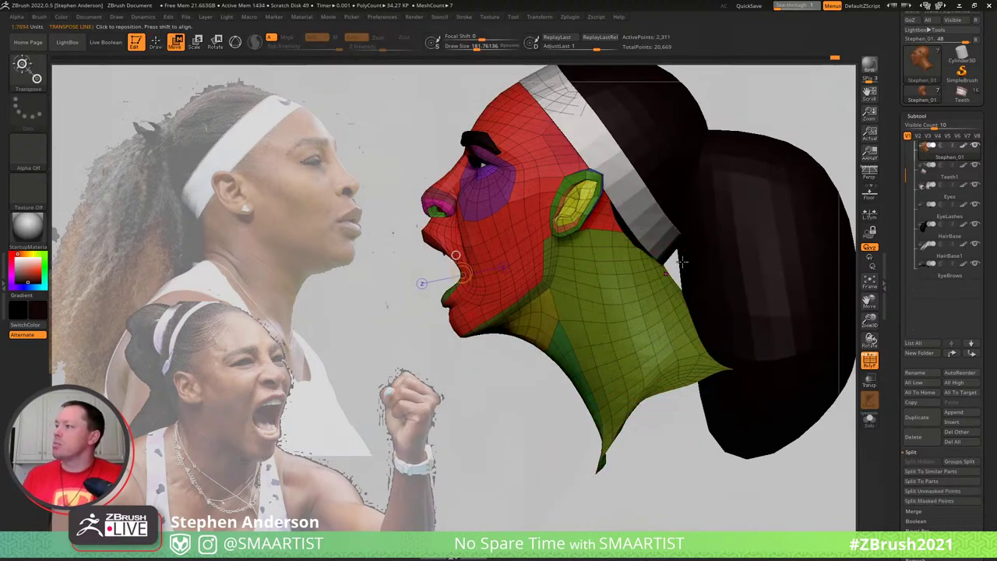
left_click(672, 262, "ctrl")
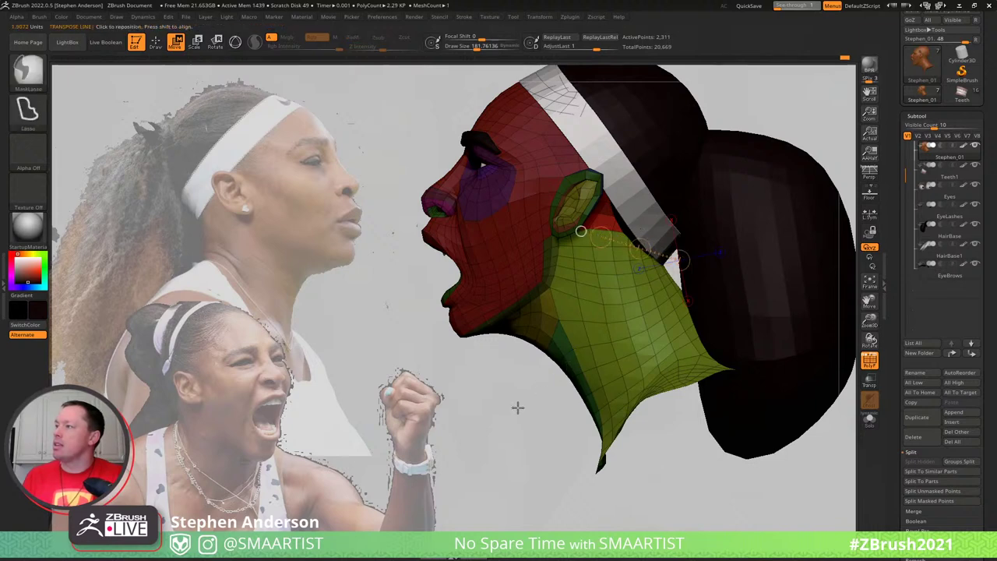
left_click_drag(499, 393, 552, 449, "ctrl")
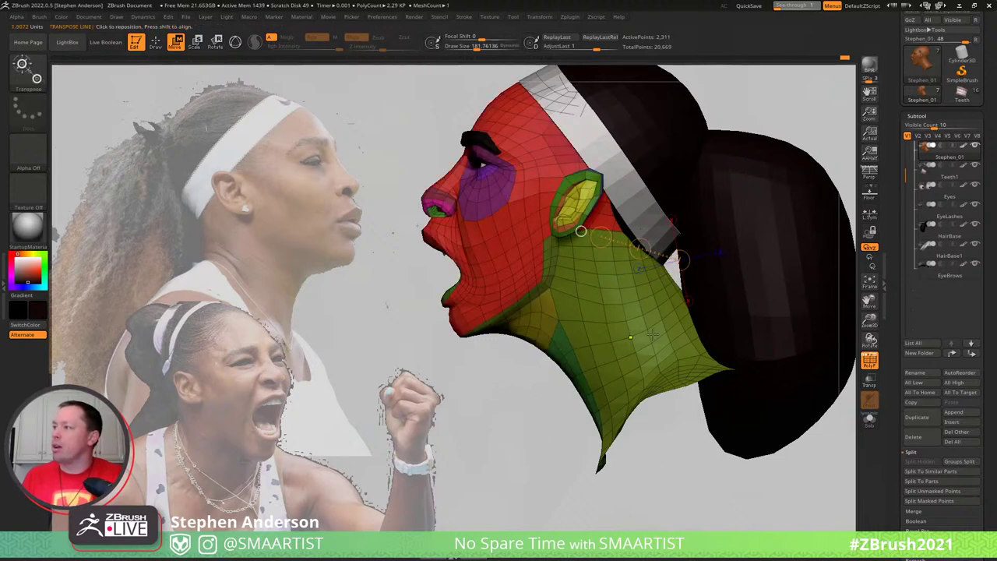
left_click(576, 295, "ctrl")
left_click_drag(577, 294, 623, 360)
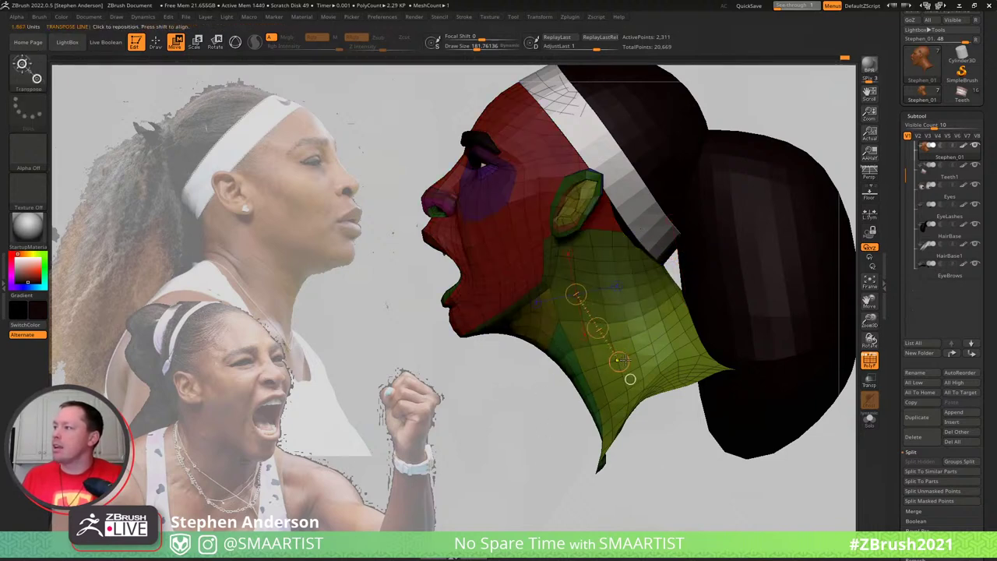
key("q")
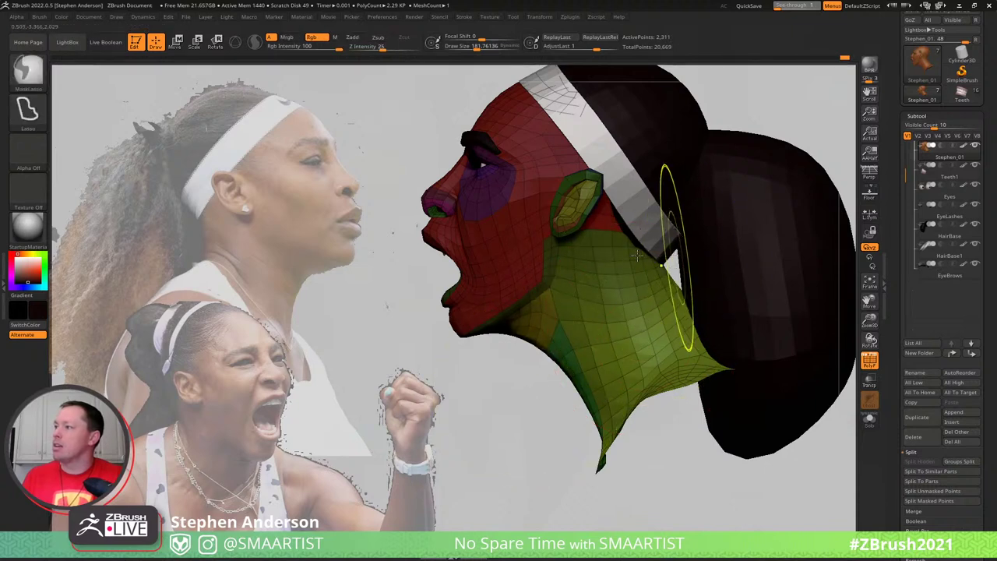
mouse_move(672, 257)
left_mouse_down("ctrl")
mouse_move(543, 300)
mouse_move(585, 472)
mouse_move(846, 412)
mouse_move(784, 334)
left_mouse_up("ctrl")
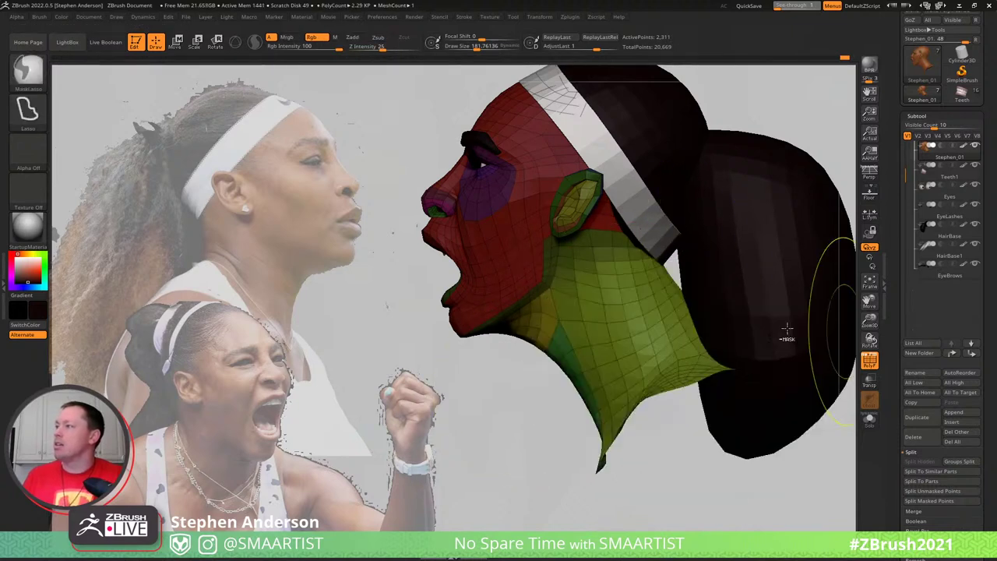
key("ctrl+i")
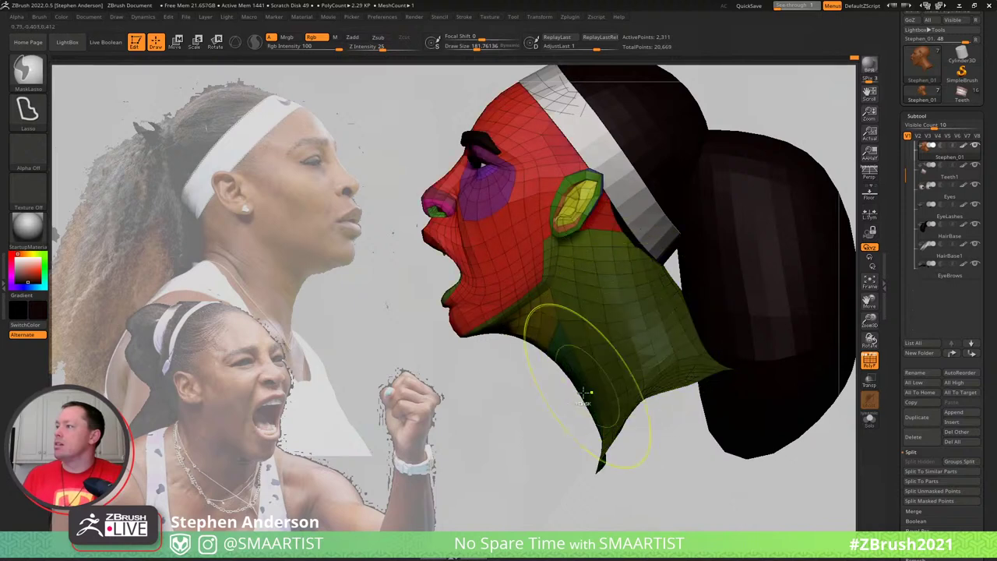
left_click(537, 436, "ctrl")
key("w")
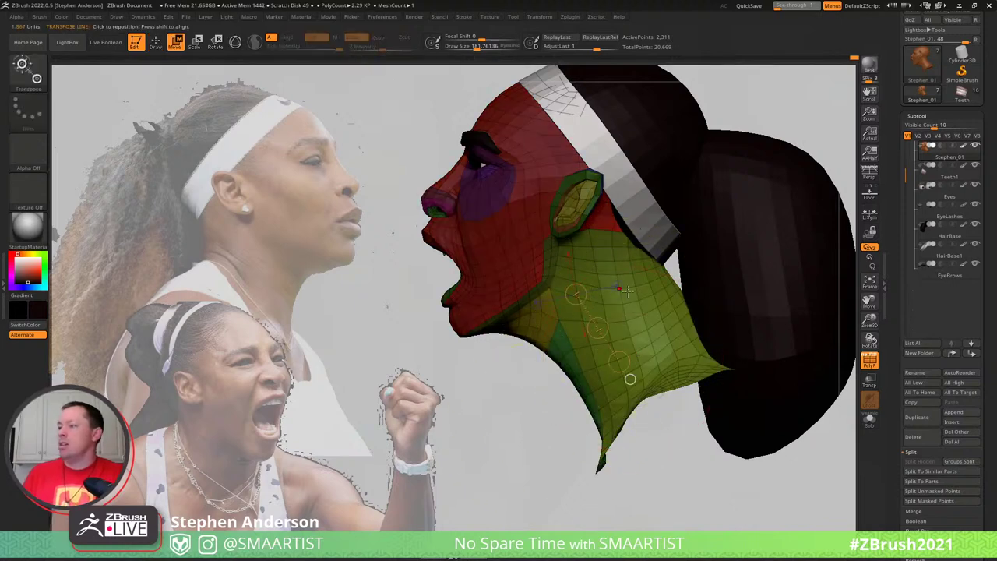
Rotate the unmasked neck slightly with the Gizmo, hide the wireframe and clear the mask
key("y")
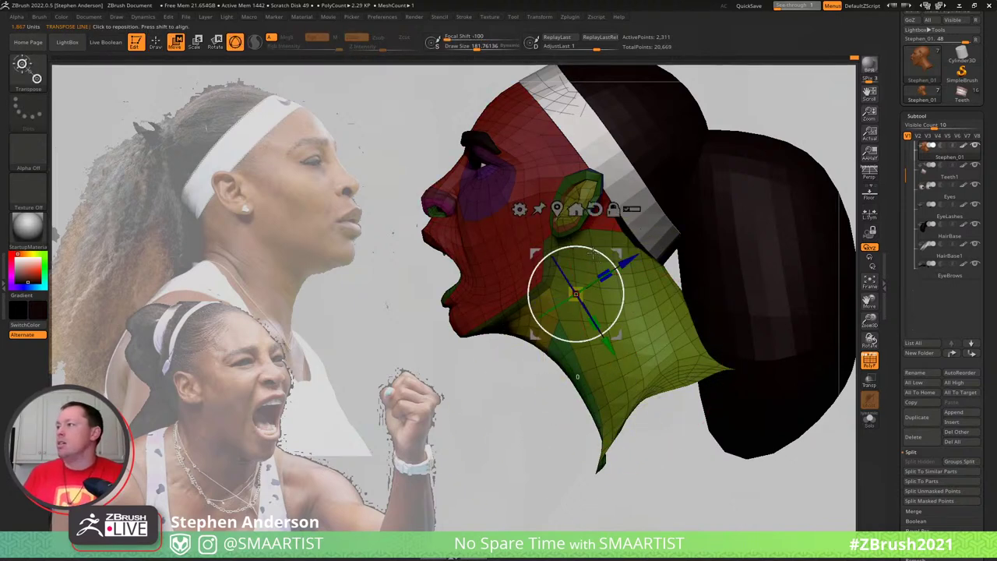
mouse_move(600, 254)
left_mouse_down()
mouse_move(584, 249)
mouse_move(596, 254)
left_mouse_up()
key("q")
mouse_move(354, 307)
left_mouse_down()
mouse_move(689, 287)
mouse_move(714, 296)
left_mouse_up()
key("shift+f")
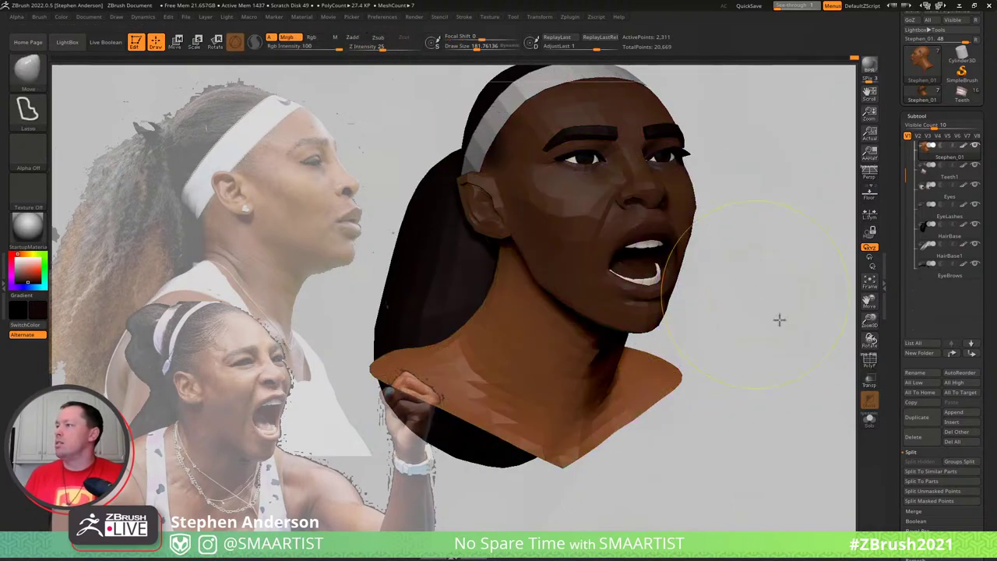
left_click_drag(779, 320, 737, 324, "ctrl")
Reshape the neck and the area beneath the jaw with the Move brush at a draw size of about 114
right_click_drag(663, 383, 700, 288, "ctrl")
mouse_move(700, 288)
left_mouse_down()
mouse_move(768, 267)
mouse_move(697, 309)
left_mouse_up()
right_click_drag(594, 374, 623, 425, "ctrl")
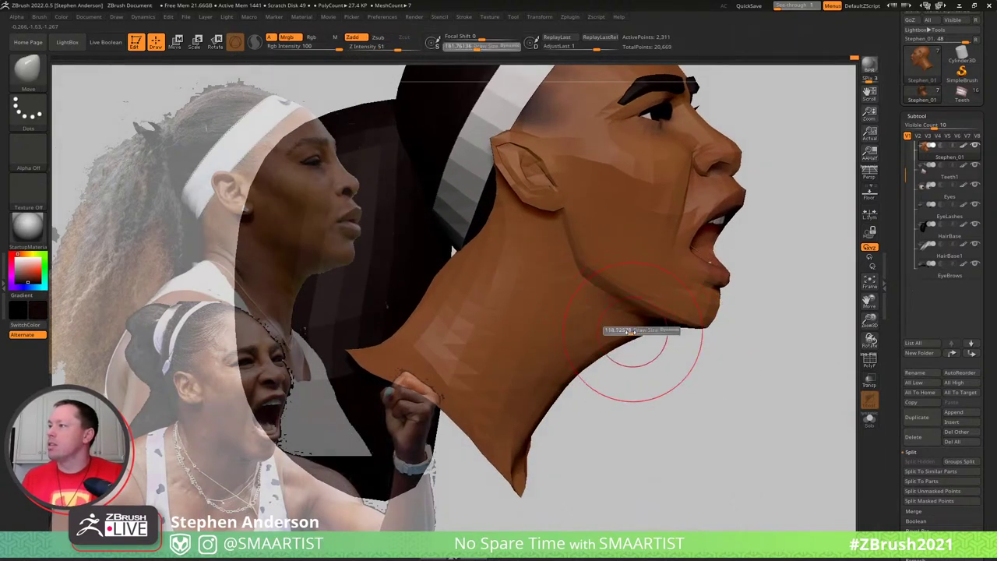
left_click_drag(590, 374, 562, 375)
right_click_drag(572, 473, 487, 336, "ctrl")
left_click_drag(505, 335, 499, 328)
mouse_move(510, 332)
right_mouse_down()
mouse_move(488, 333)
mouse_move(520, 337)
mouse_move(523, 300)
right_mouse_up()
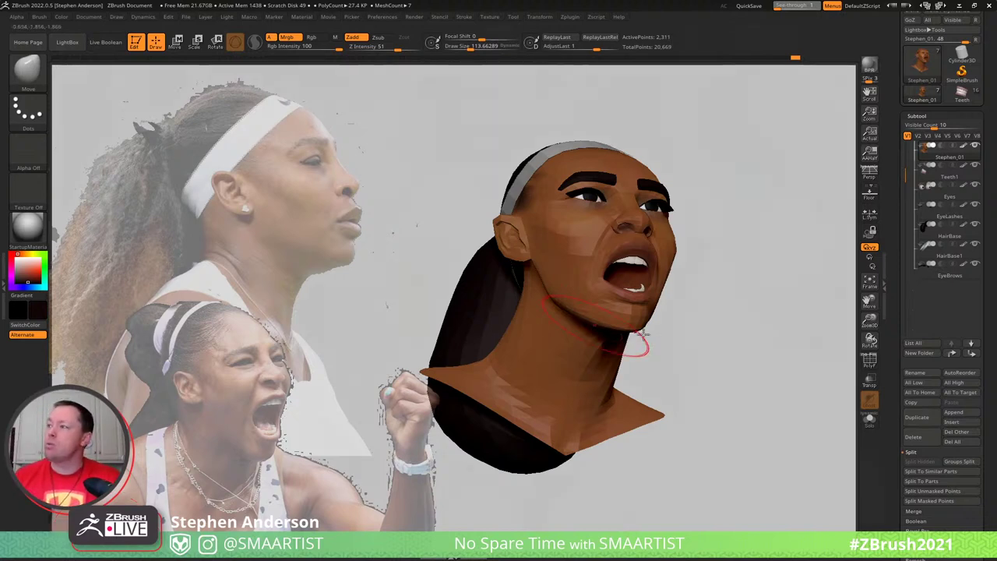
Adjust the jawline below the ear at a draw size of about 62 and undo the last smoothing stroke
left_click_drag(722, 327, 741, 342)
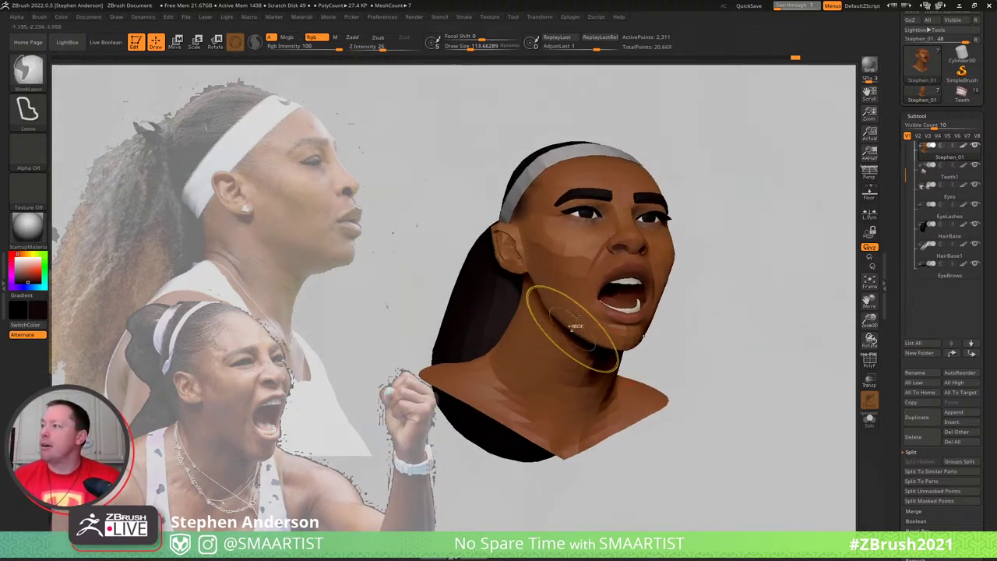
right_click_drag(578, 263, 575, 346, "ctrl")
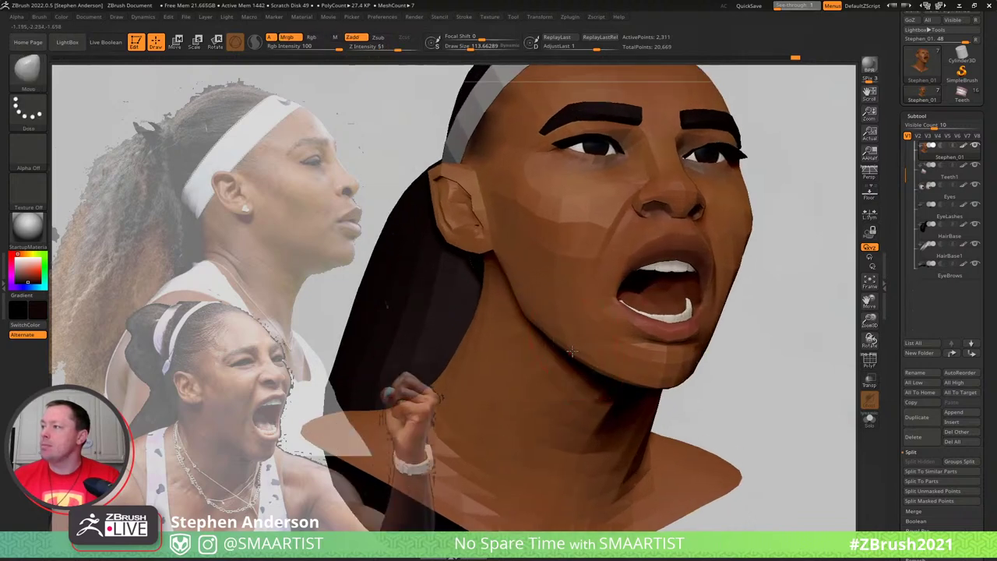
mouse_move(544, 315)
right_mouse_down()
mouse_move(551, 334)
mouse_move(565, 329)
right_mouse_up()
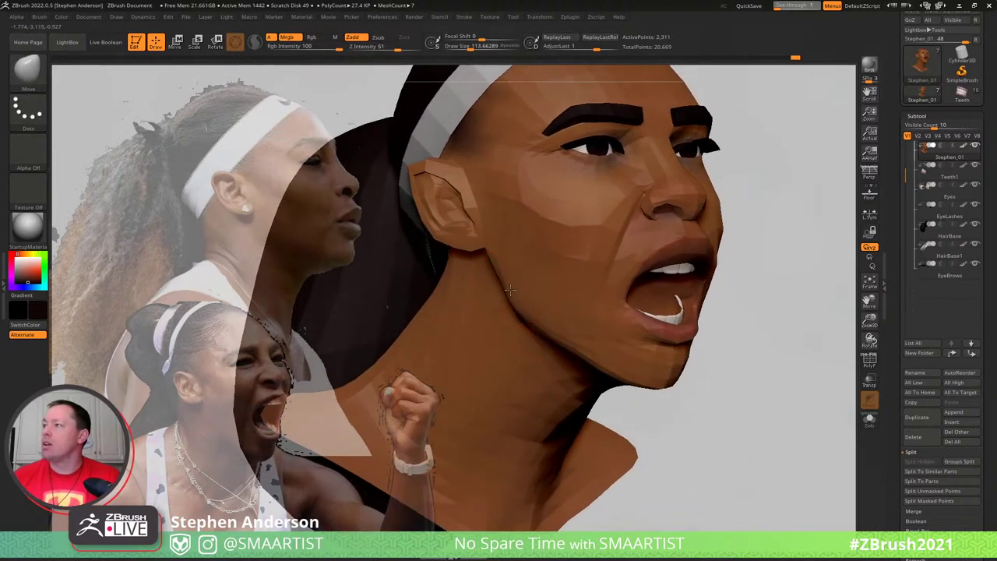
right_click_drag(514, 305, 514, 313)
key("s")
left_click_drag(513, 313, 497, 280)
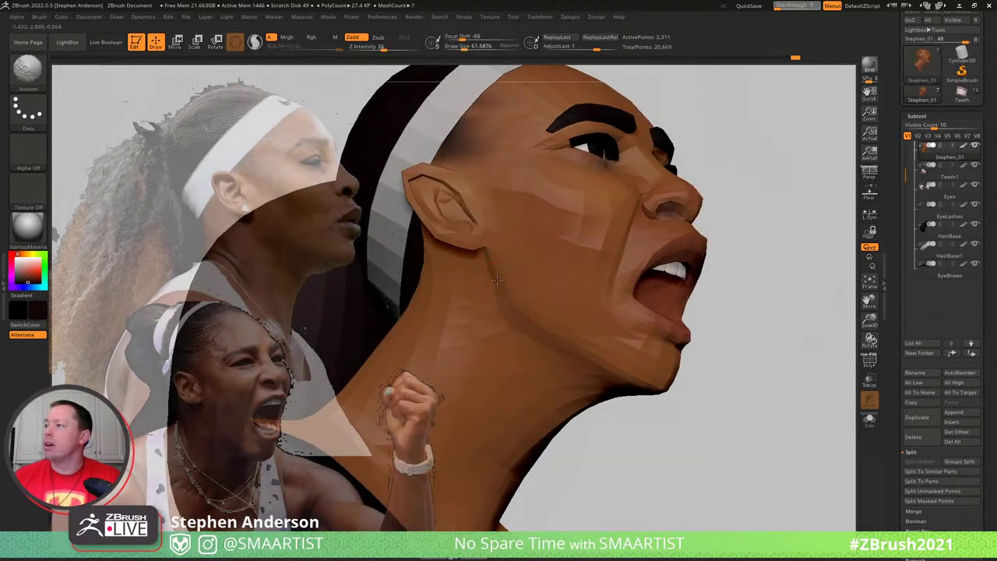
key("ctrl+z")
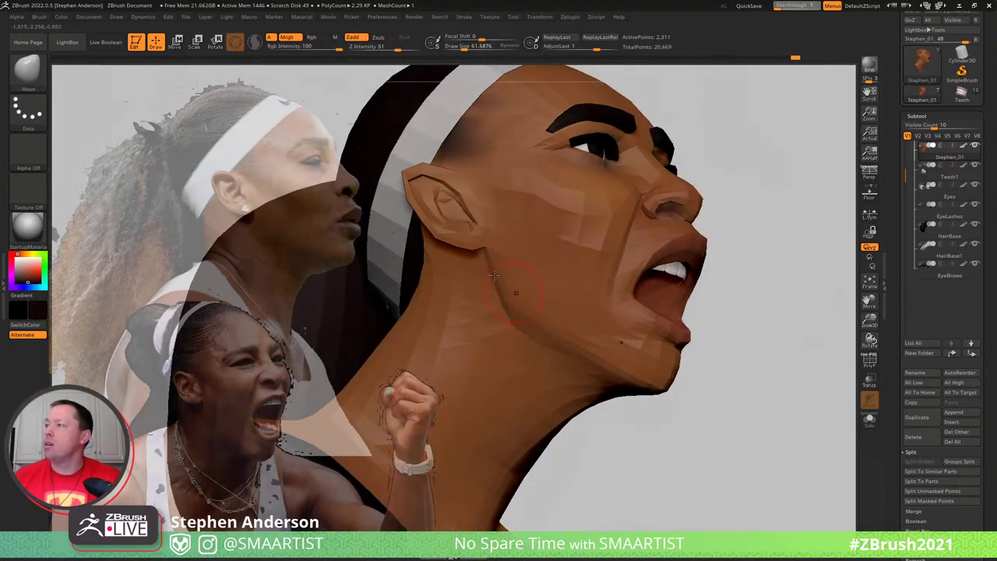
Refine the transition from the jawline to the neck with the Move brush, raising the draw size to about 124
mouse_move(545, 344)
right_mouse_down()
mouse_move(498, 319)
mouse_move(541, 323)
right_mouse_up()
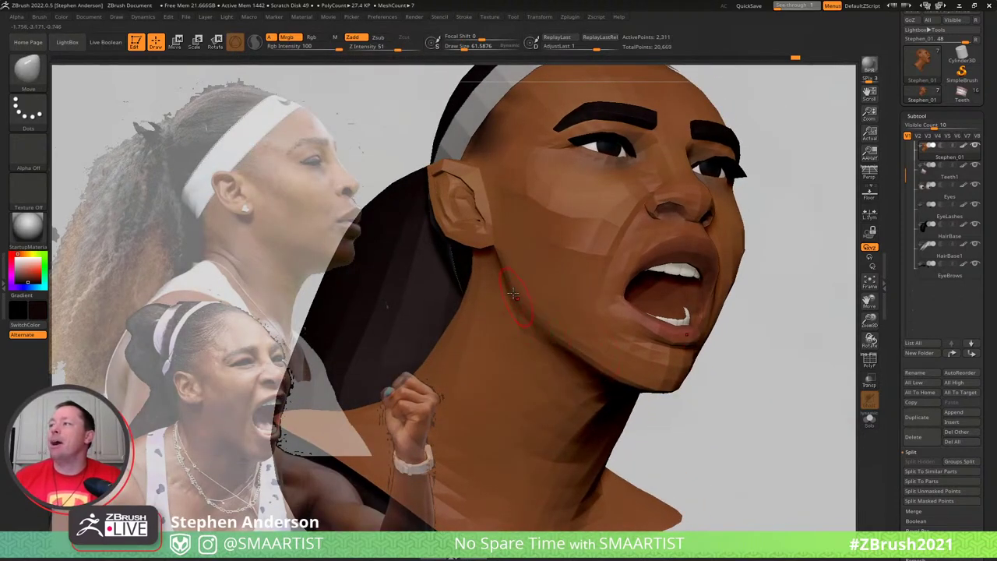
mouse_move(532, 301)
right_mouse_down()
mouse_move(558, 305)
mouse_move(498, 312)
mouse_move(520, 300)
mouse_move(500, 299)
mouse_move(484, 327)
mouse_move(526, 261)
right_mouse_up()
key("s")
left_click(524, 308)
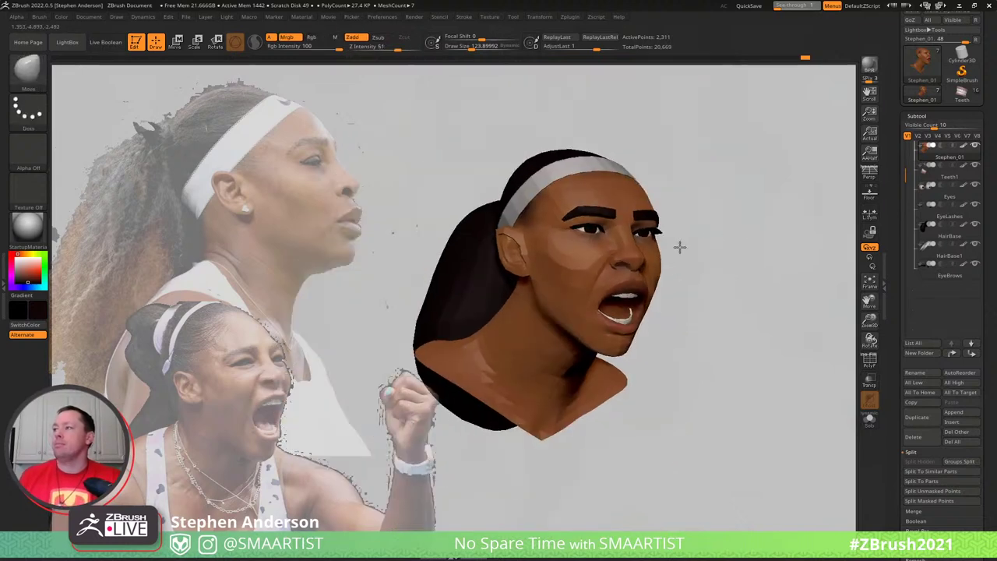
Turn on perspective, set the camera's focal length to 85 mm and frame the head in three-quarter view
mouse_move(679, 247)
right_mouse_down("alt")
mouse_move(672, 266)
mouse_move(641, 254)
mouse_move(661, 278)
right_mouse_up("alt")
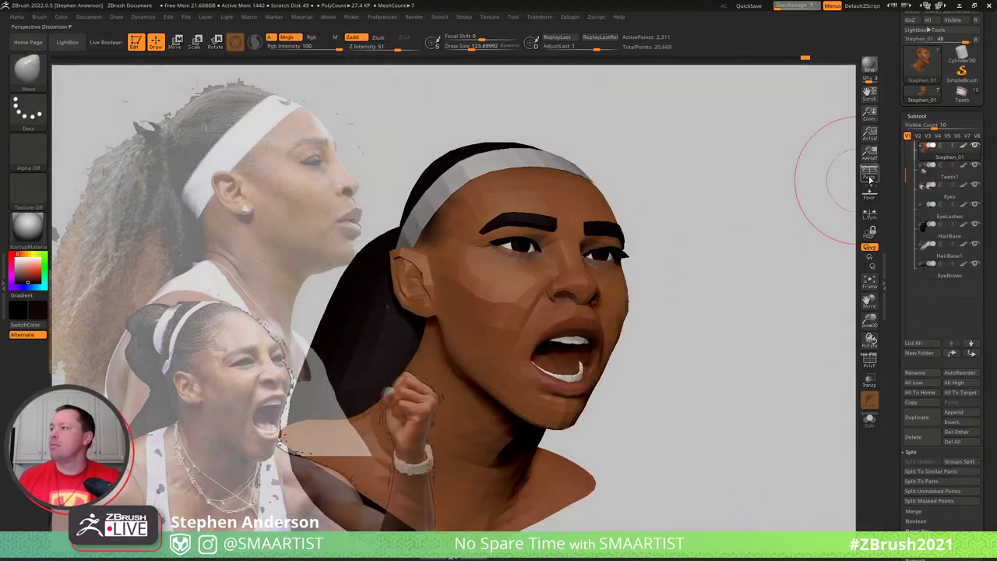
left_click(870, 179)
right_click_drag(737, 292, 721, 257, "ctrl")
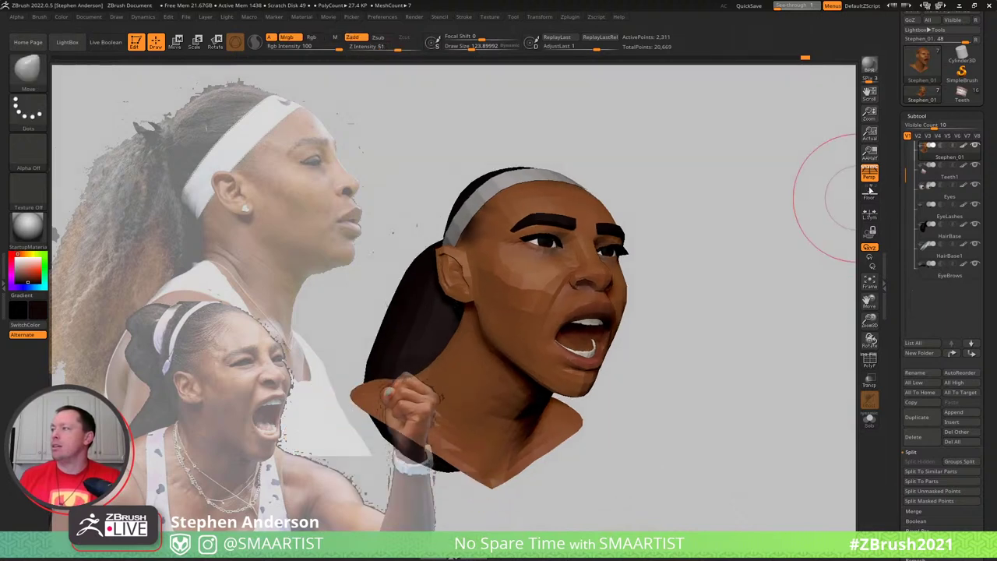
left_click_drag(901, 100, 903, 176)
left_click(911, 17)
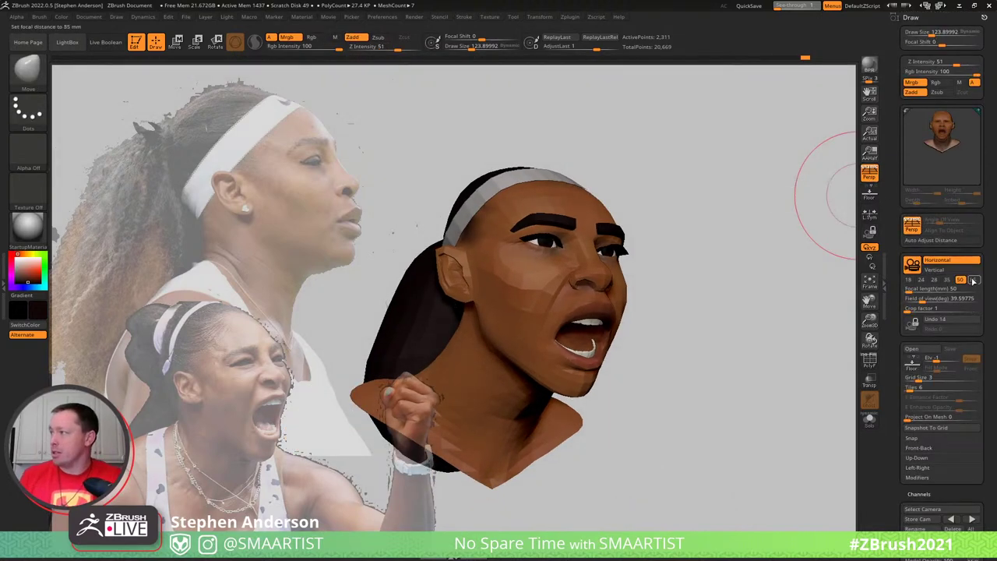
left_click(973, 280)
mouse_move(690, 263)
right_mouse_down("ctrl")
mouse_move(711, 273)
mouse_move(712, 296)
mouse_move(721, 260)
right_mouse_up("ctrl")
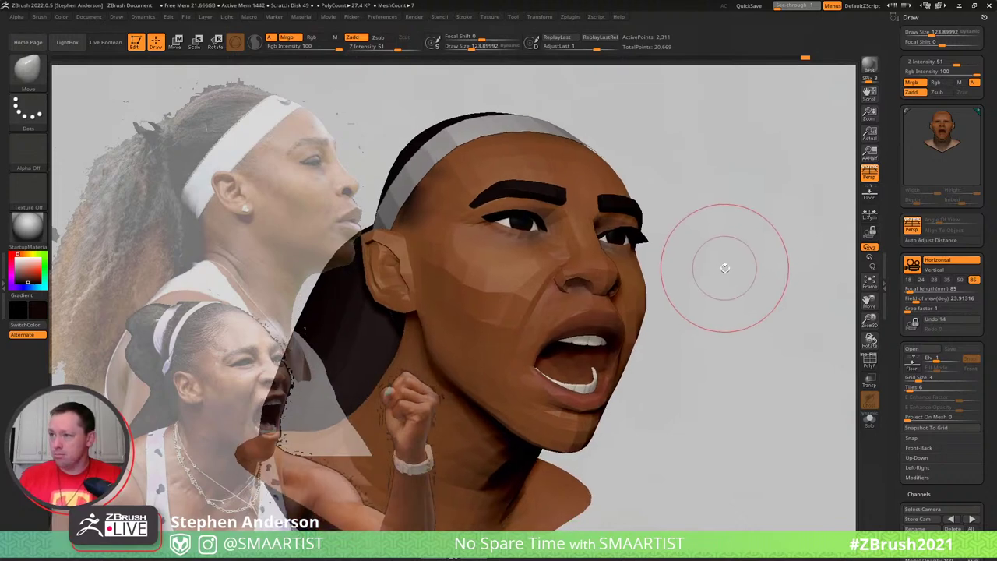
mouse_move(724, 267)
left_mouse_down()
mouse_move(721, 288)
mouse_move(763, 267)
mouse_move(715, 258)
mouse_move(743, 253)
left_mouse_up()
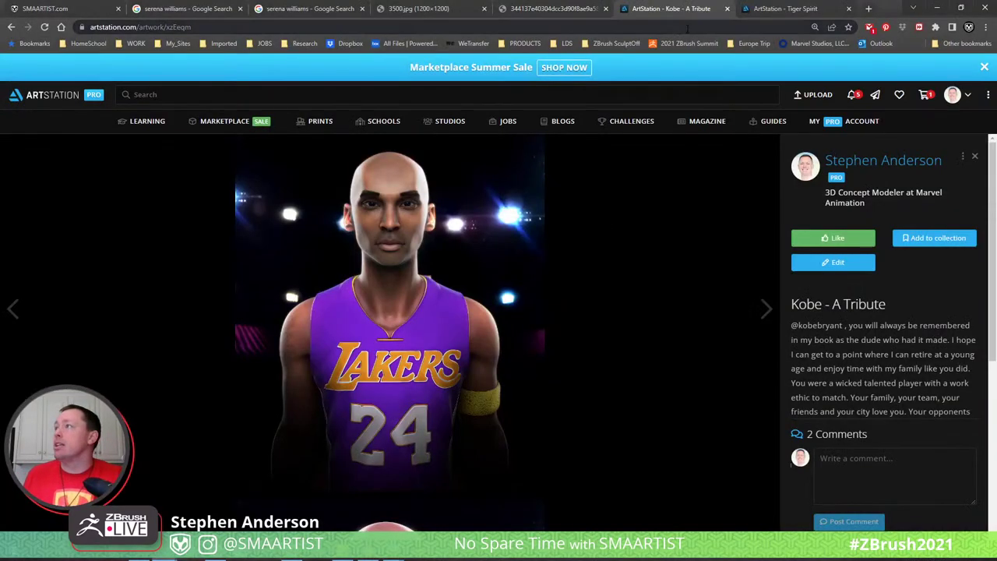
Switch to the browser, search ArtStation for the character artist by name and browse the artist's portfolio
left_click(777, 27)
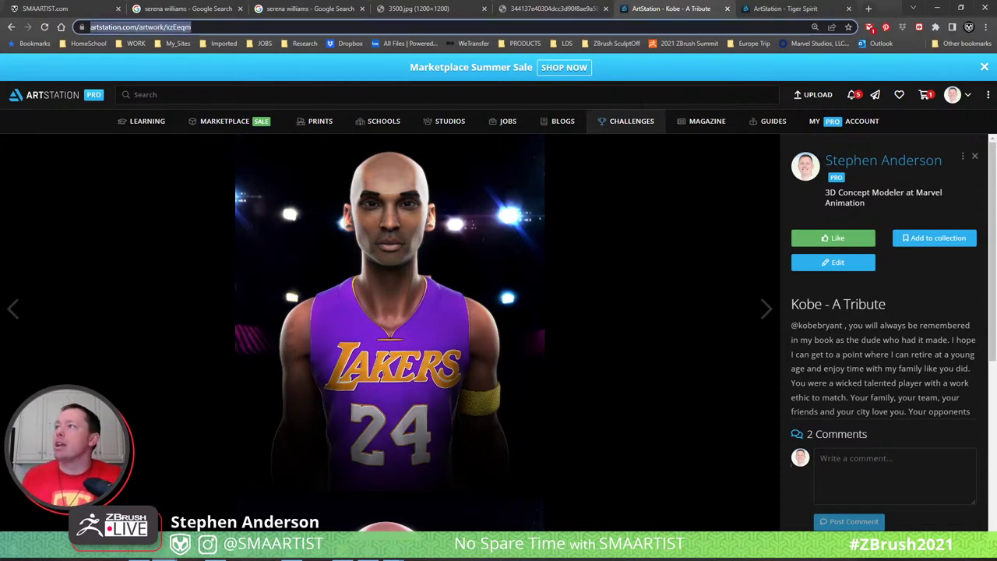
left_click(607, 96)
type("serg")
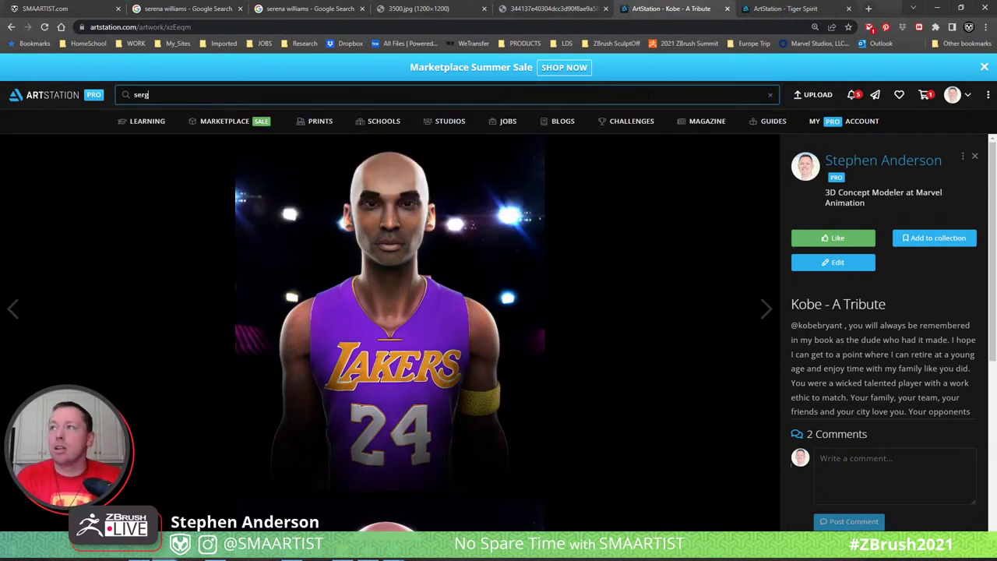
type("i caba")
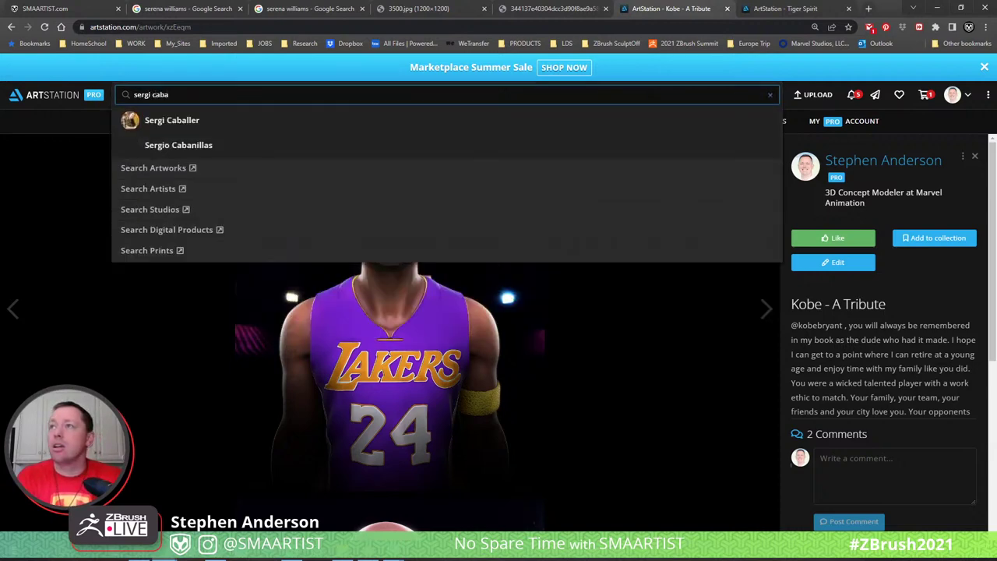
type("ller")
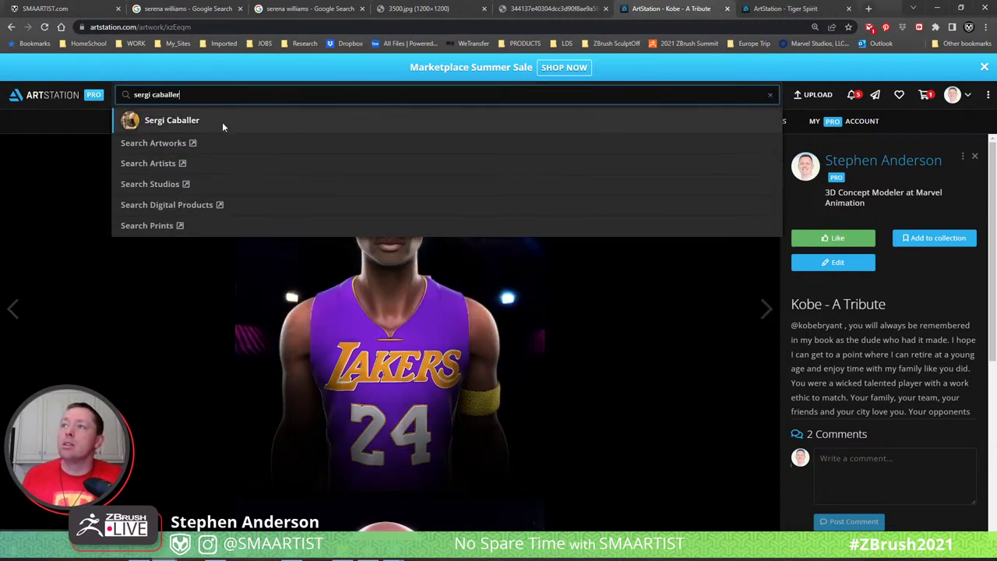
left_click(223, 122)
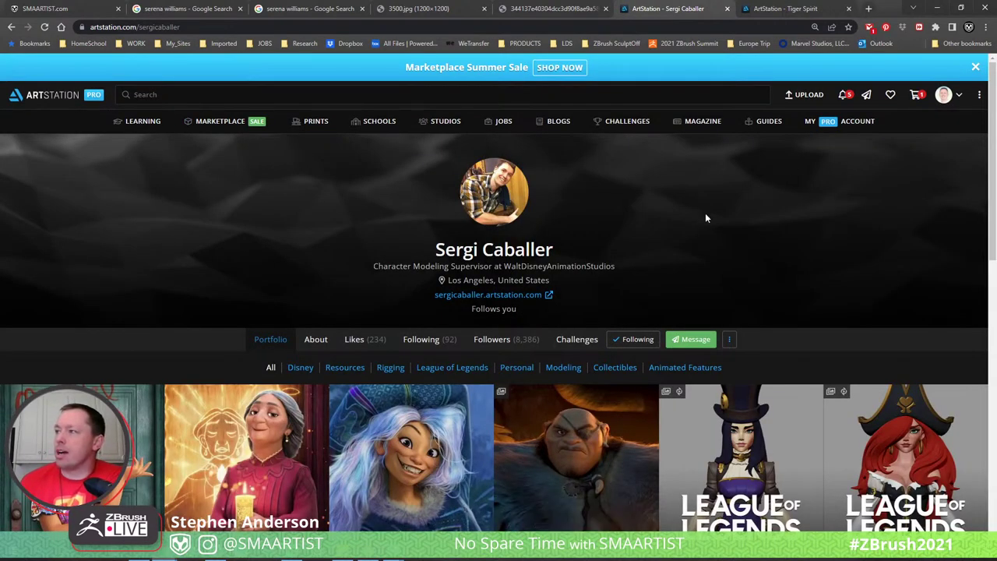
scroll(705, 218, "down", 4)
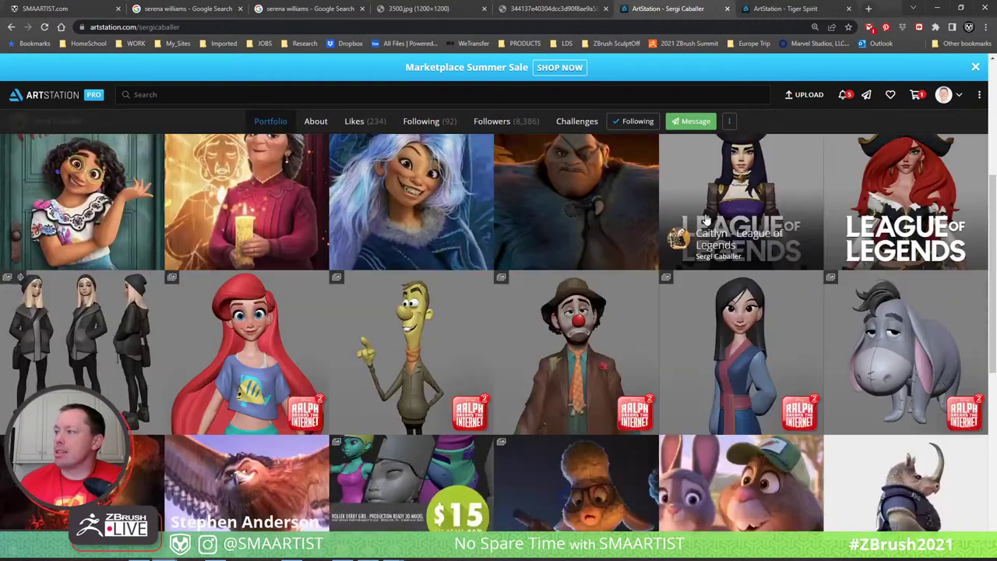
Look through the artist's portfolio gallery for stylized character work, from the profile header down to the older projects
scroll(704, 220, "down", 1)
scroll(694, 257, "down", 1)
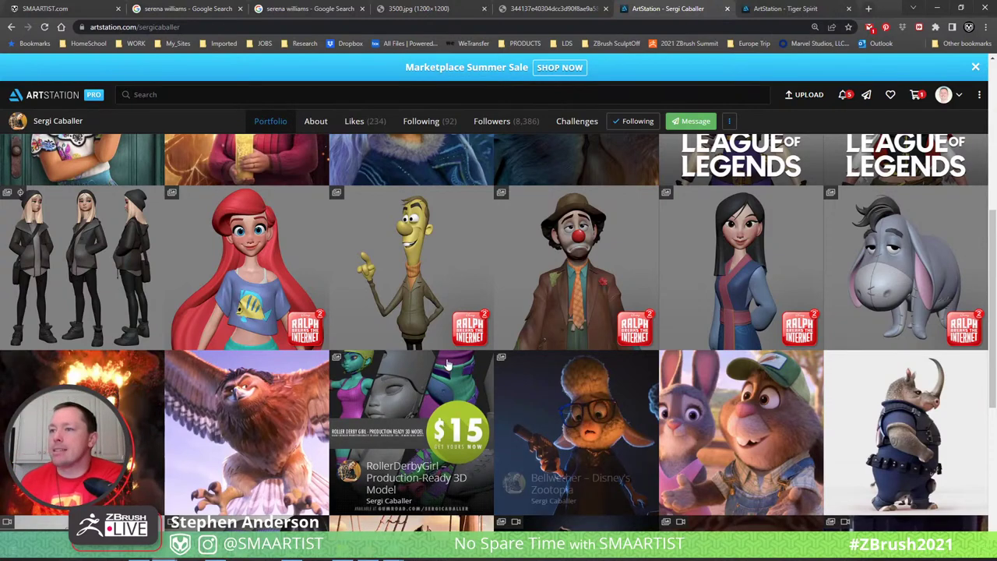
scroll(405, 273, "up", 1)
left_click(348, 26)
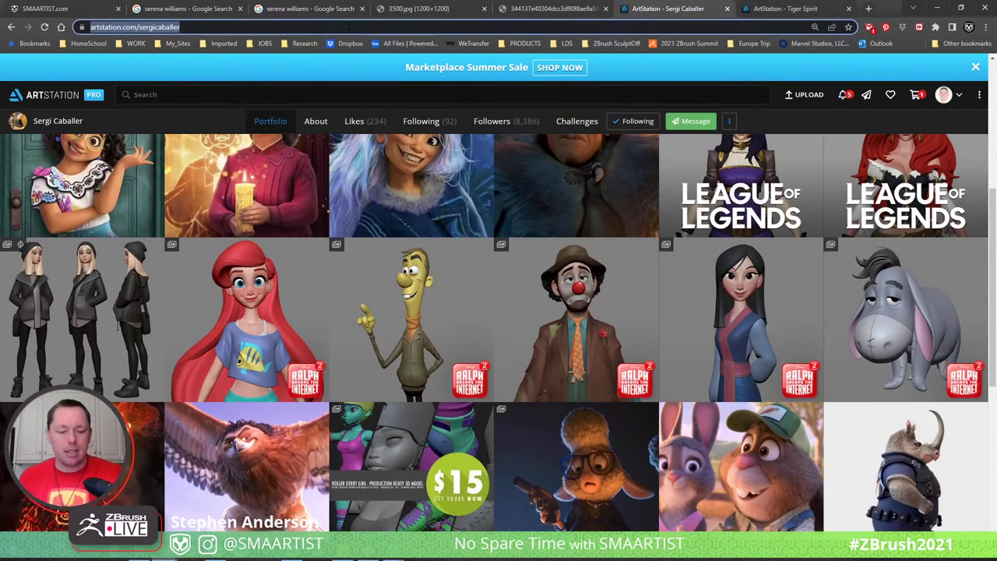
key("alt+Tab")
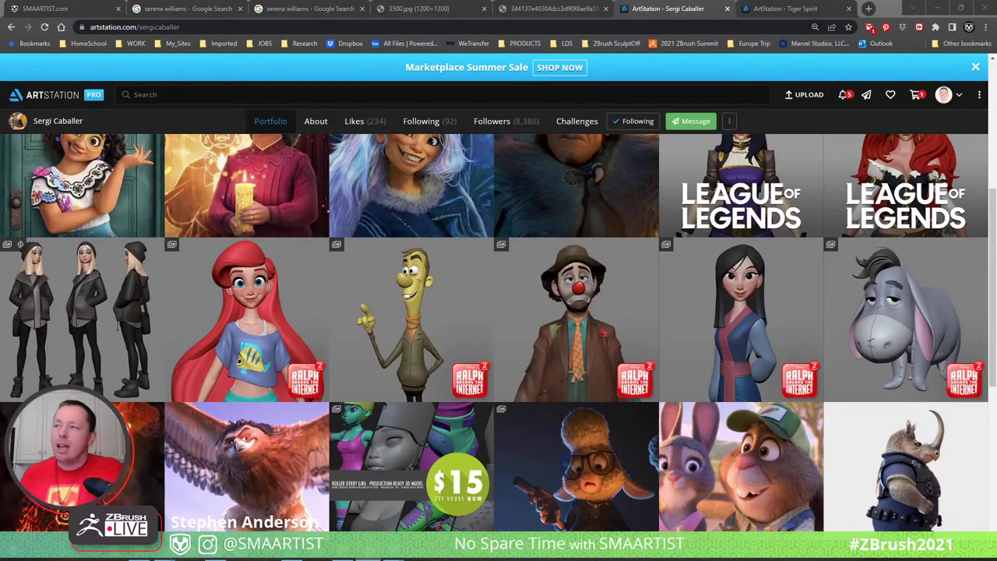
scroll(351, 249, "up", 5)
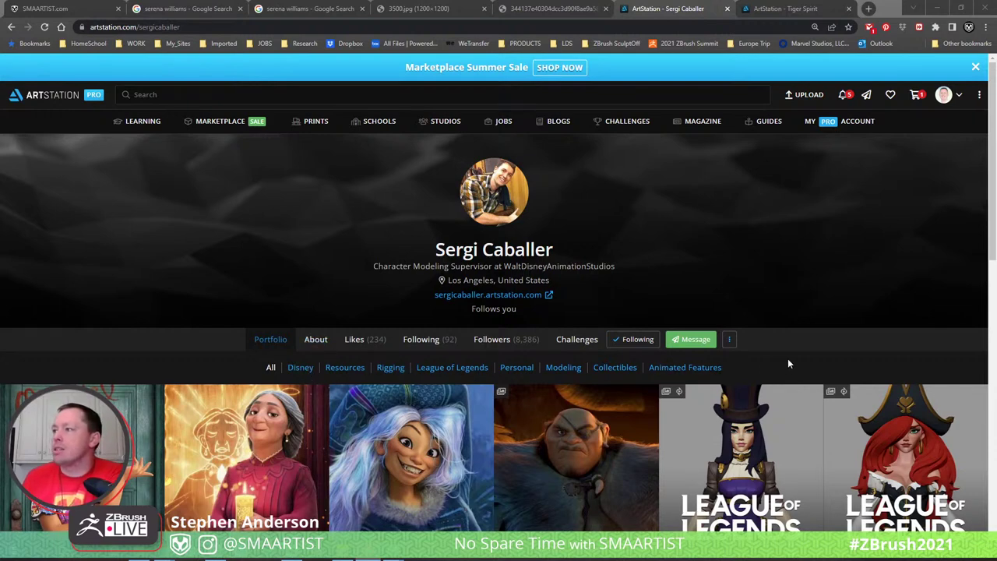
scroll(788, 358, "down", 6)
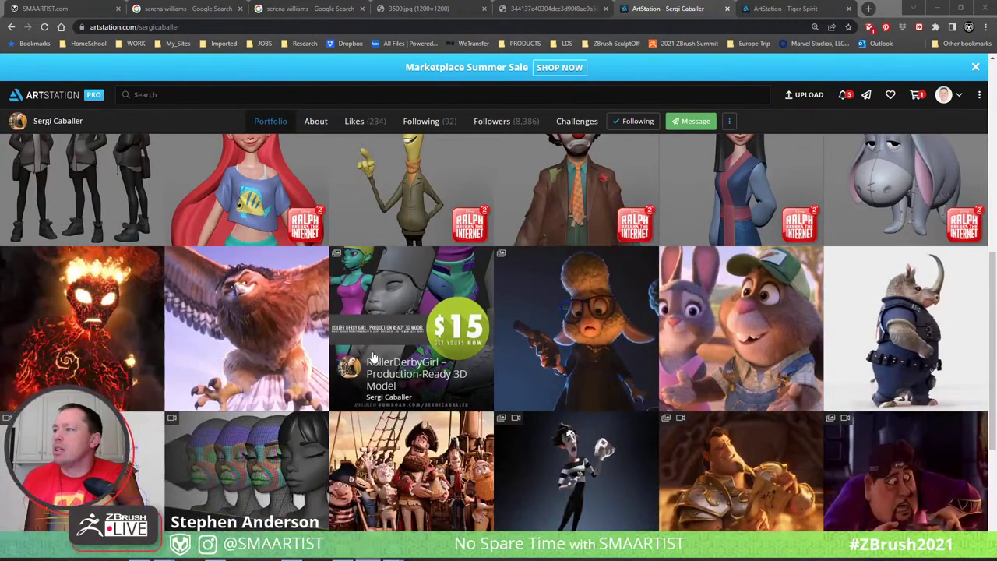
Open the "RollerDerbyGirl – Production-Ready 3D Model" project and examine its grey renders of the body, face and skates
left_click(374, 357)
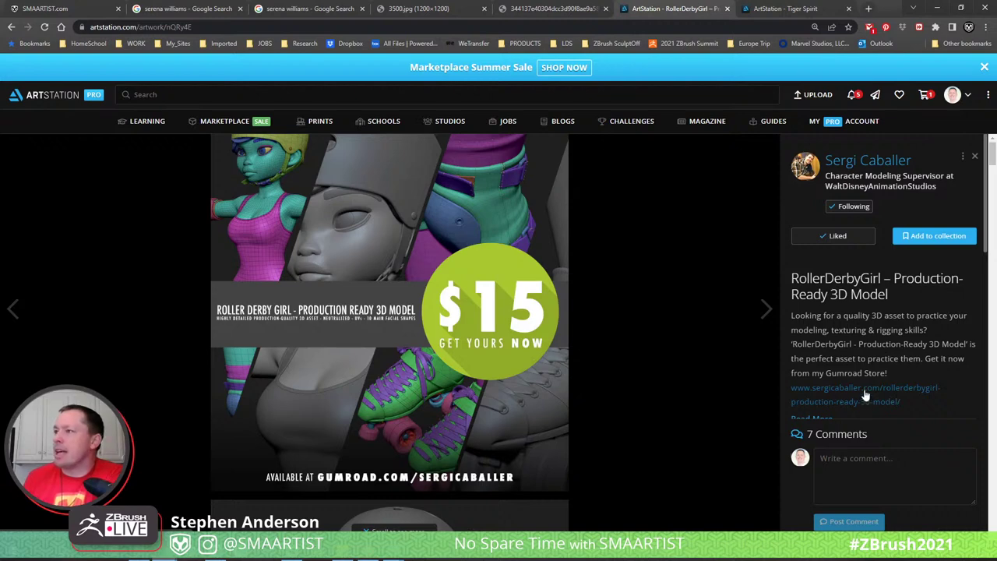
scroll(444, 316, "down", 5)
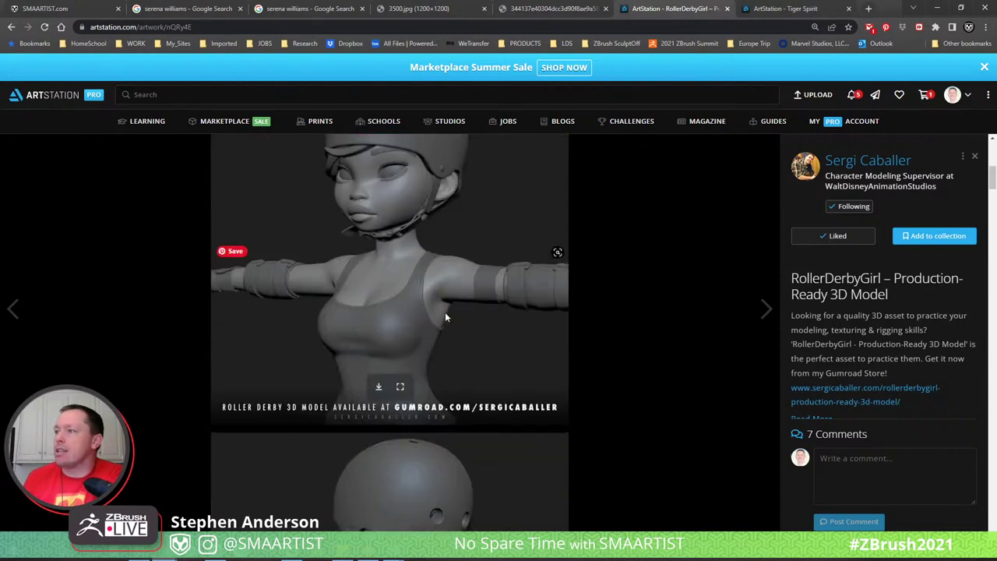
scroll(431, 253, "down", 3)
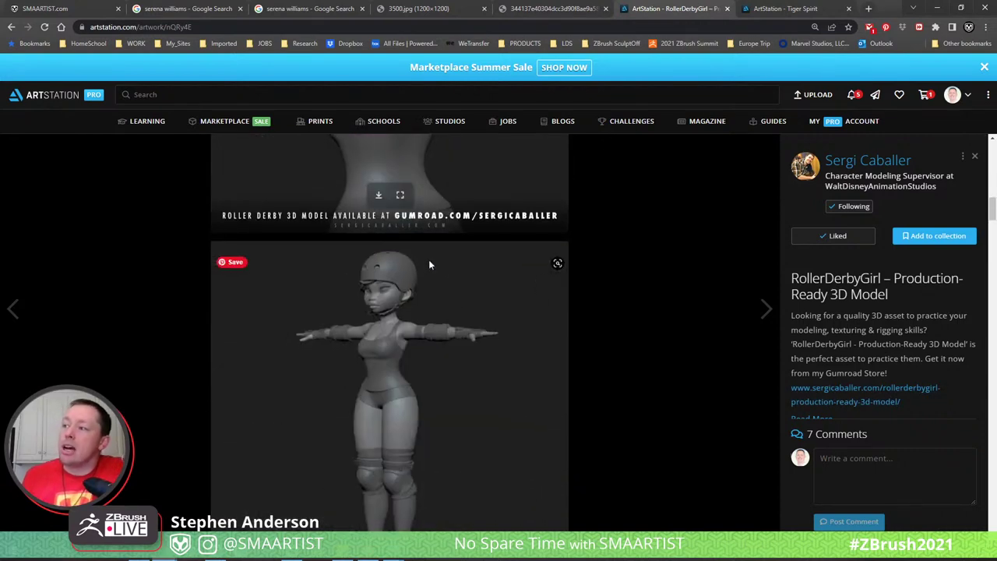
scroll(428, 265, "down", 3)
scroll(424, 355, "down", 2)
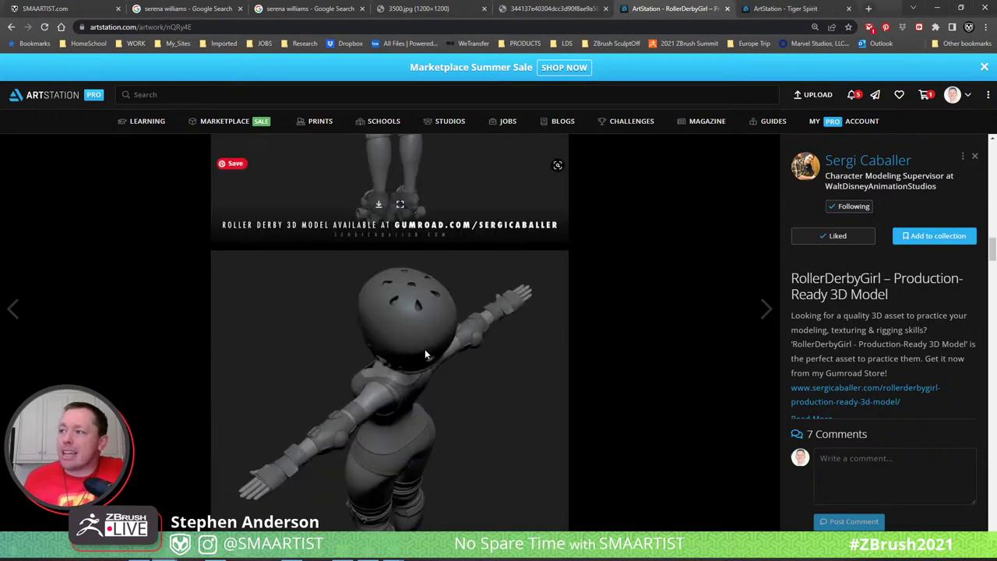
scroll(424, 354, "down", 8)
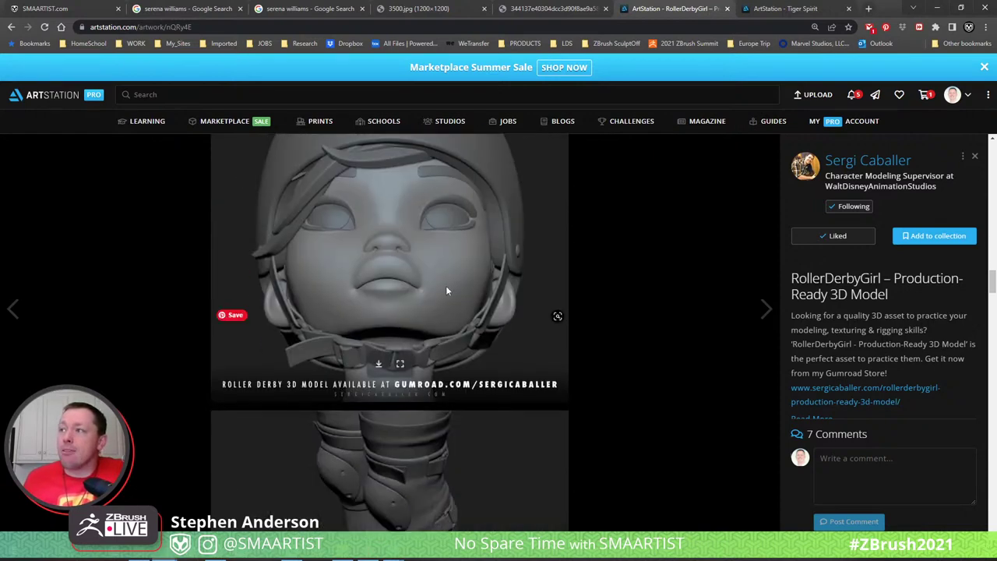
scroll(448, 290, "down", 10)
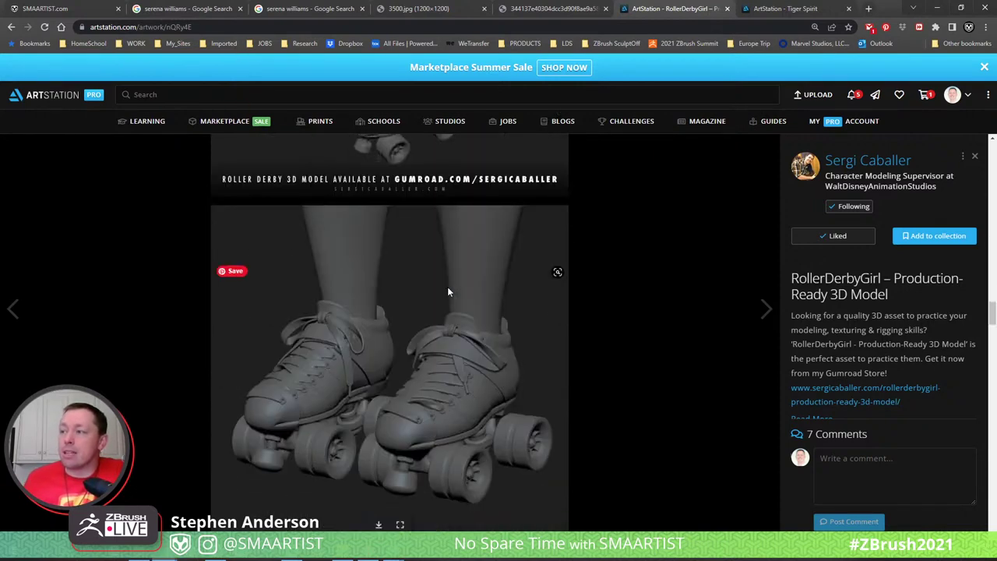
Examine the roller derby model's coloured wireframe renders of the head, body, knee pads and skates, and return to the project's first image
scroll(448, 290, "down", 10)
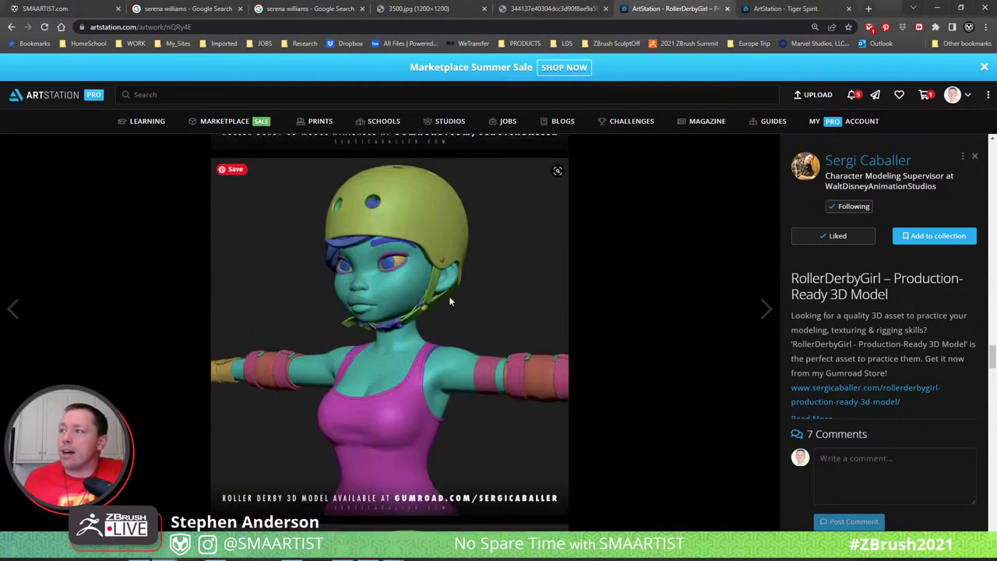
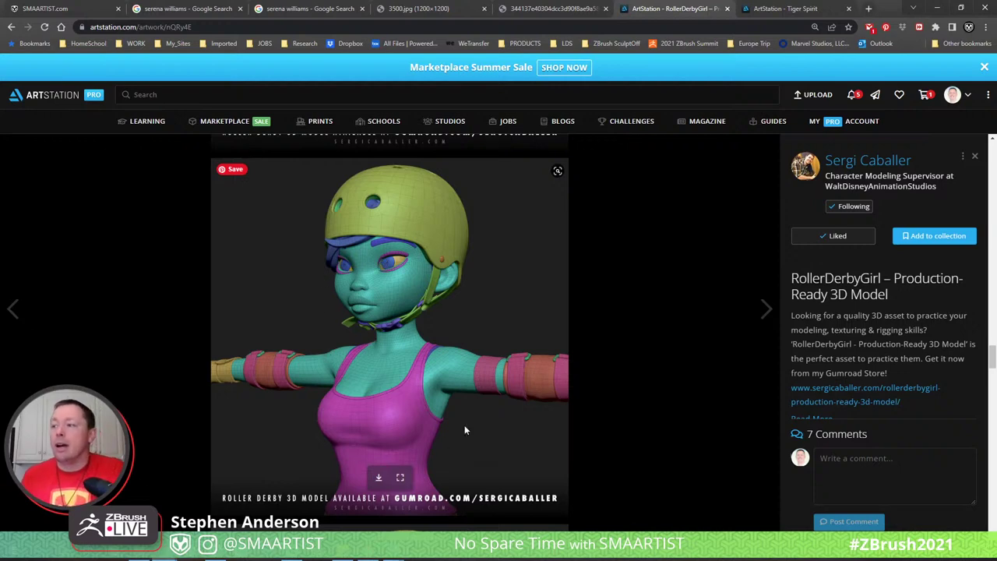
scroll(464, 430, "down", 5)
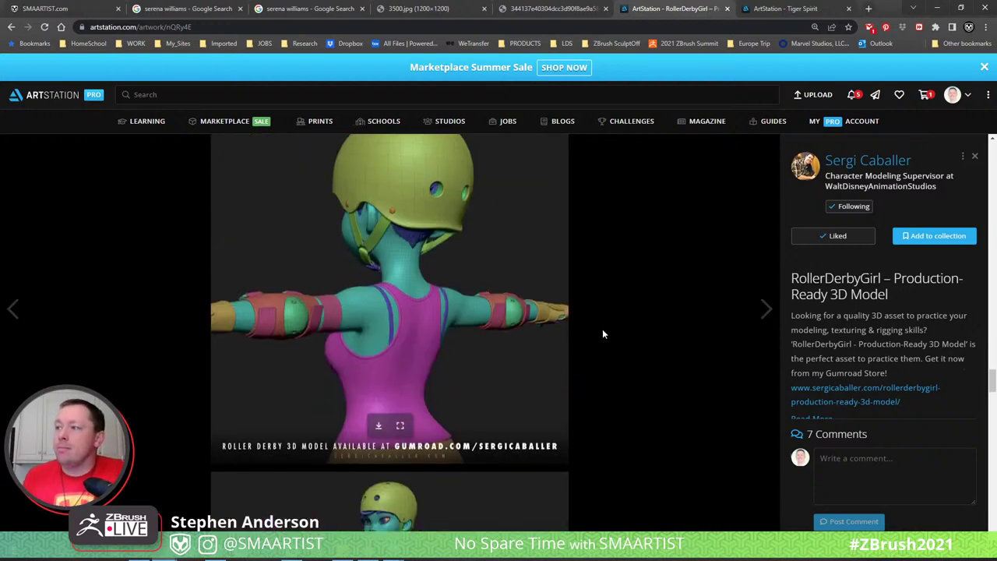
scroll(602, 334, "down", 8)
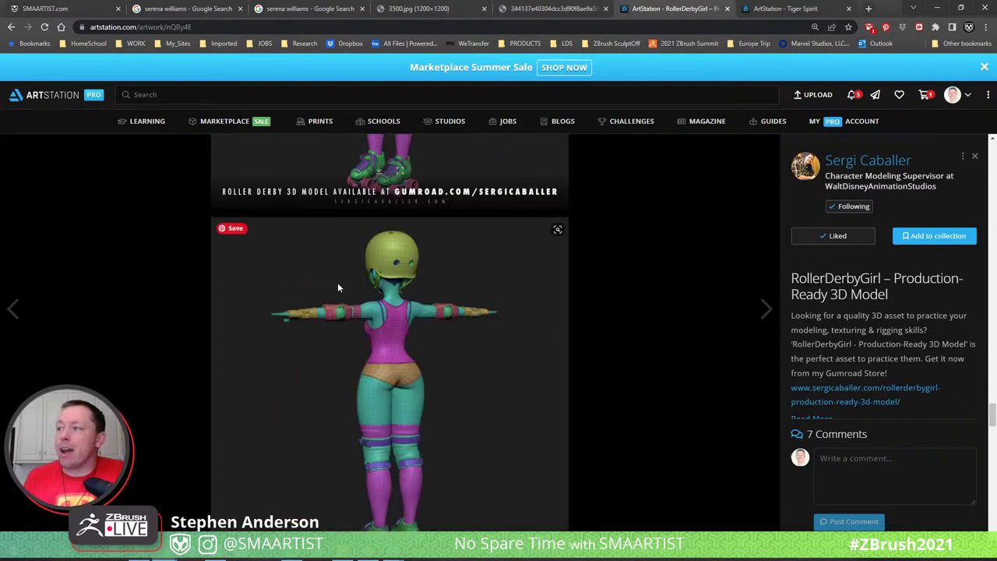
scroll(659, 304, "down", 3)
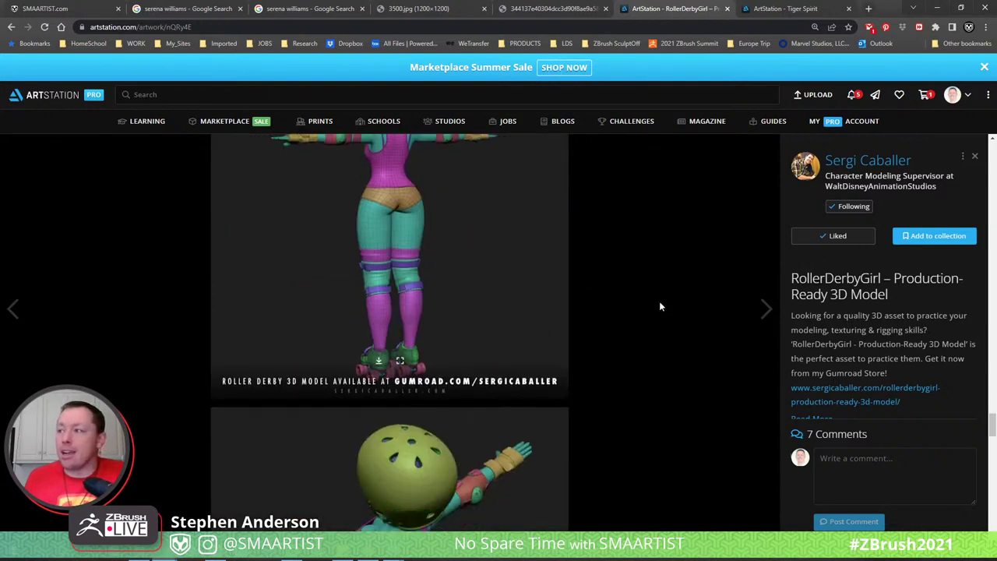
scroll(659, 305, "down", 3)
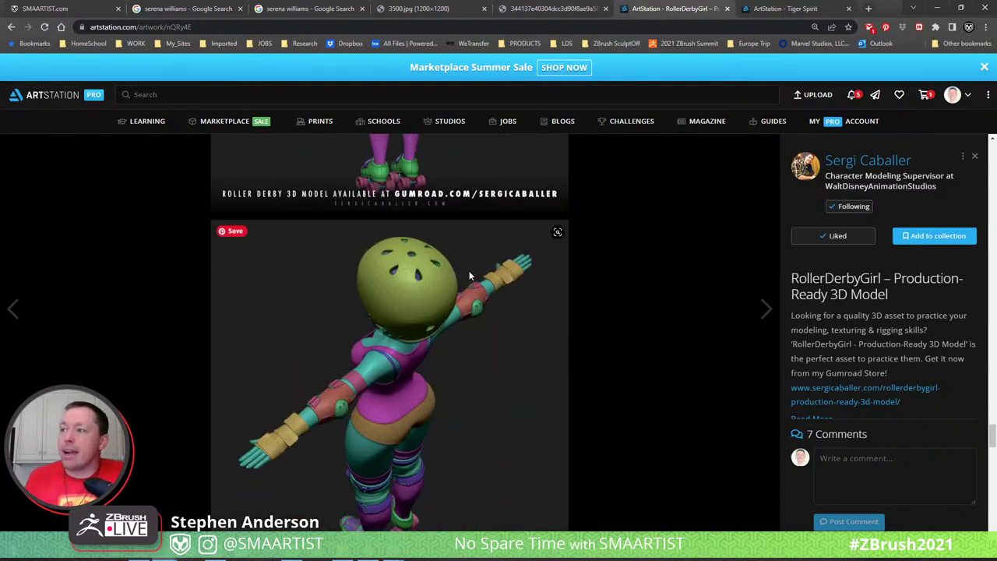
scroll(556, 294, "down", 6)
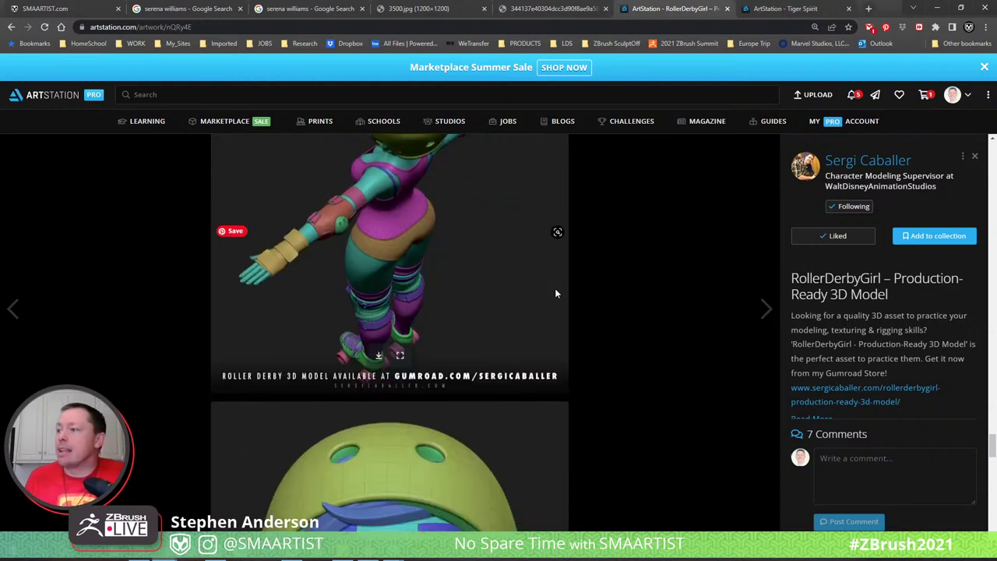
scroll(555, 294, "down", 3)
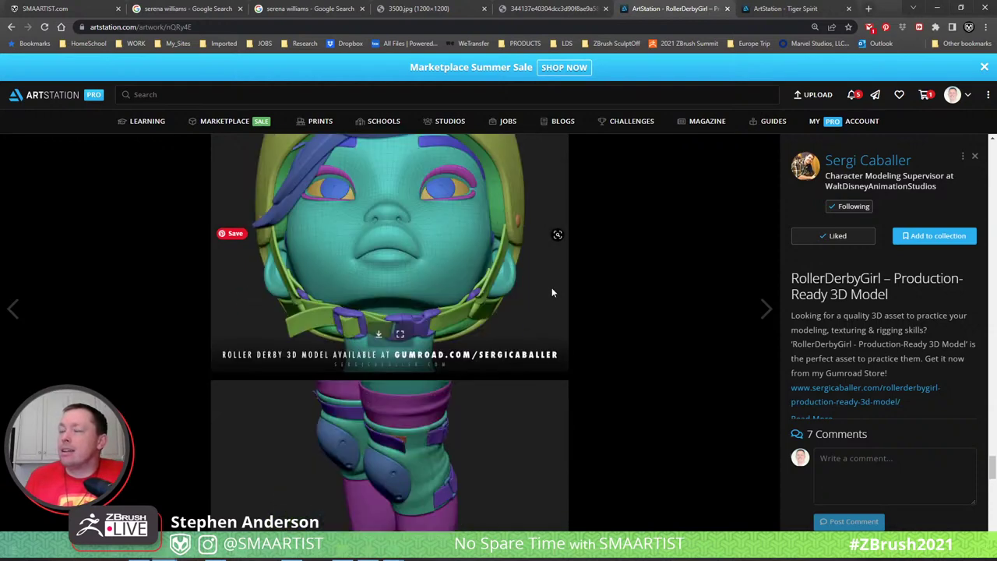
scroll(552, 291, "down", 1)
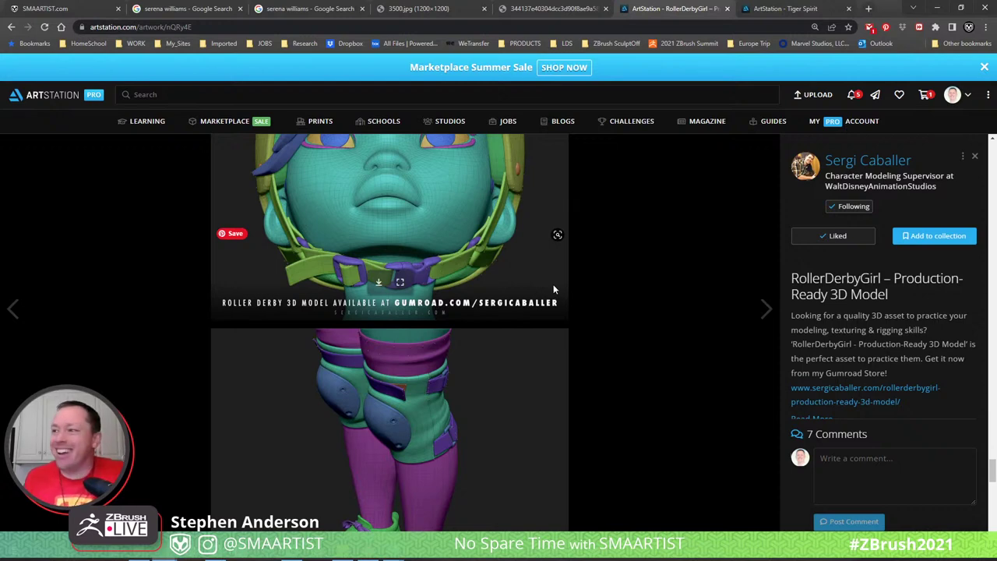
scroll(554, 290, "down", 2)
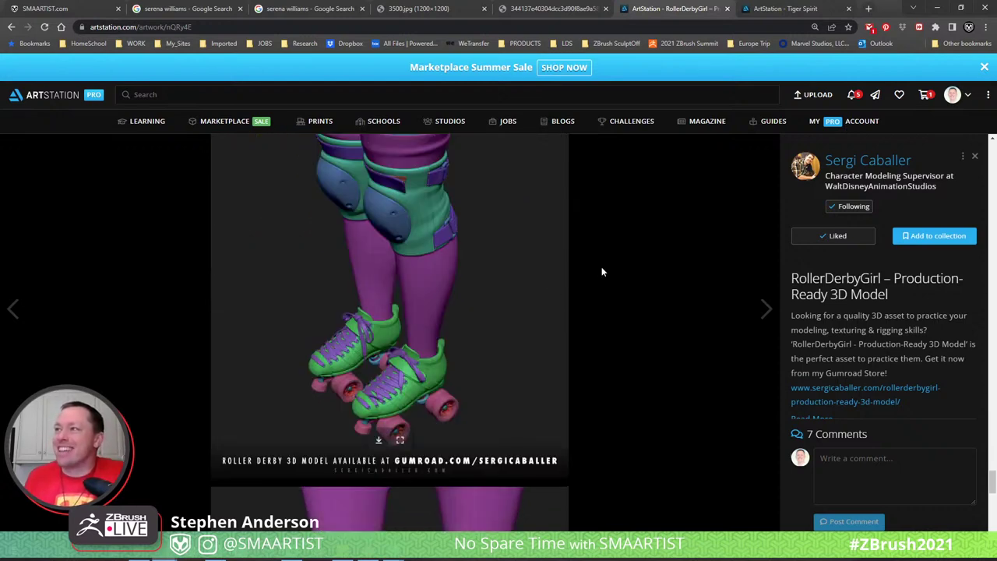
scroll(601, 271, "down", 5)
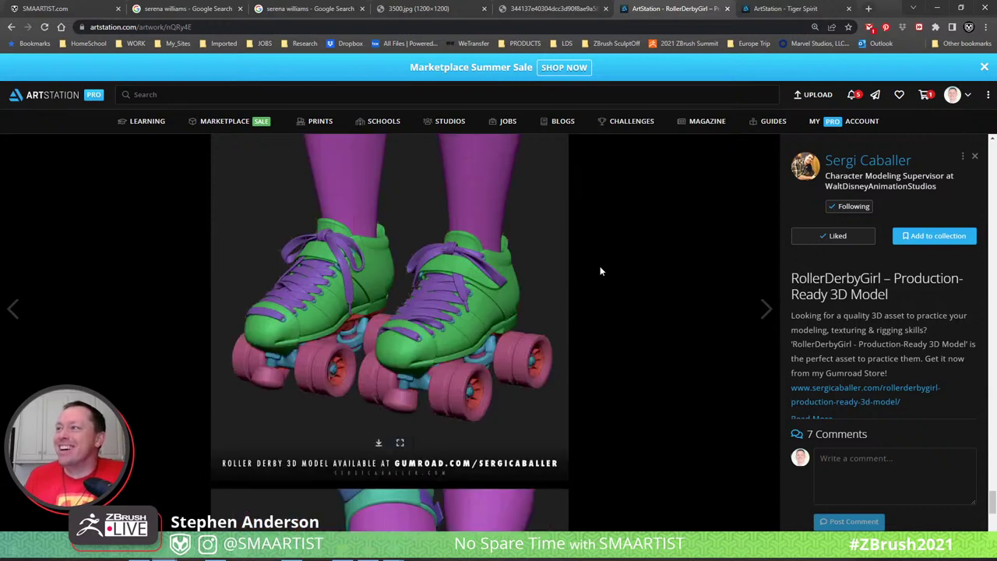
scroll(600, 271, "down", 4)
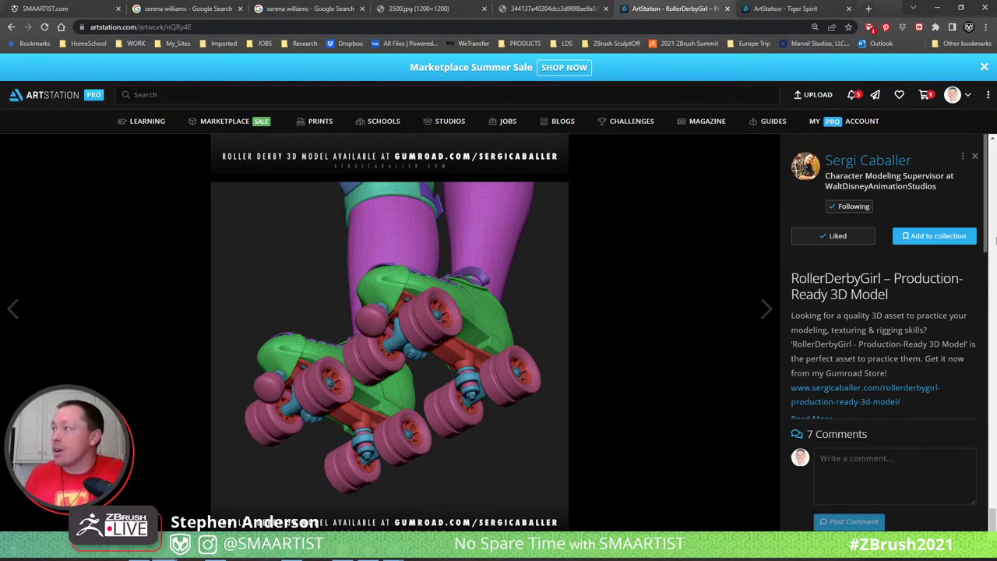
left_click_drag(994, 519, 972, 110)
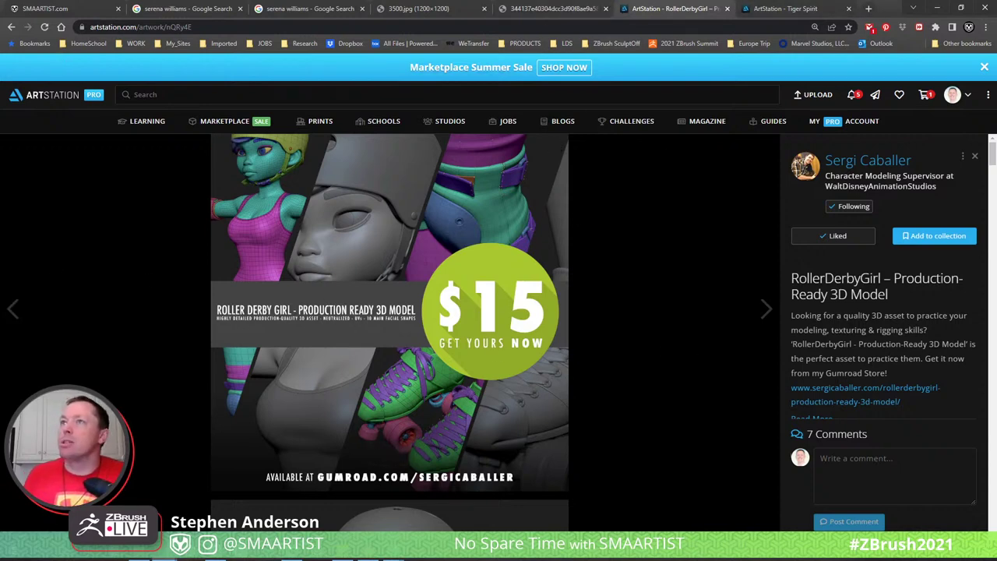
Return to the artist's portfolio and look through its remaining projects down to the end
left_click(11, 28)
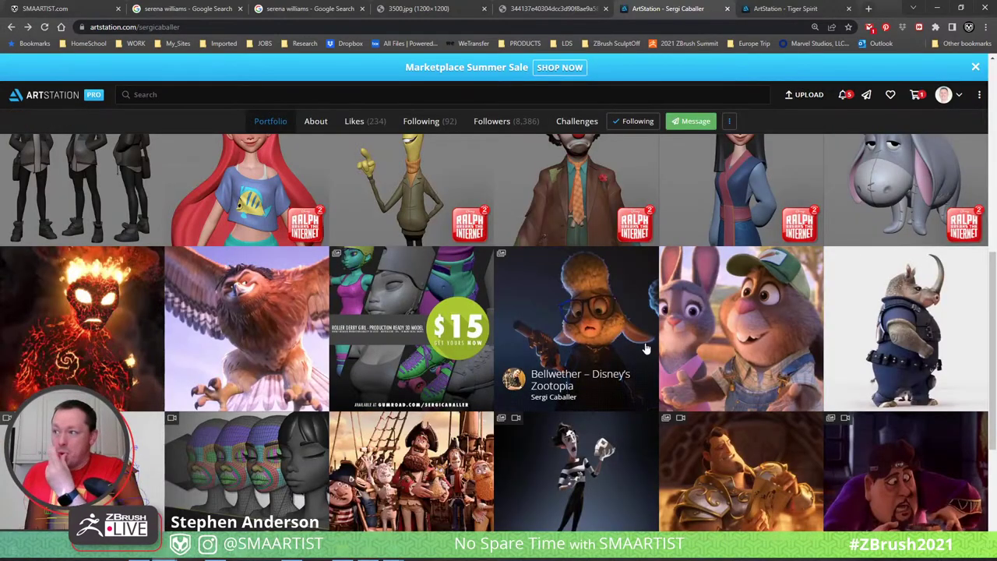
scroll(645, 347, "down", 9)
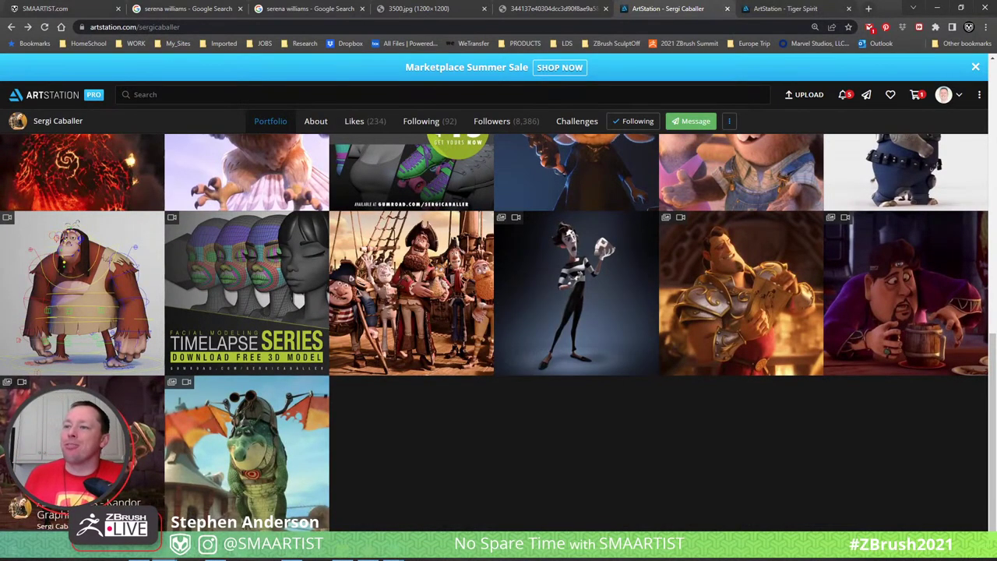
scroll(400, 364, "up", 10)
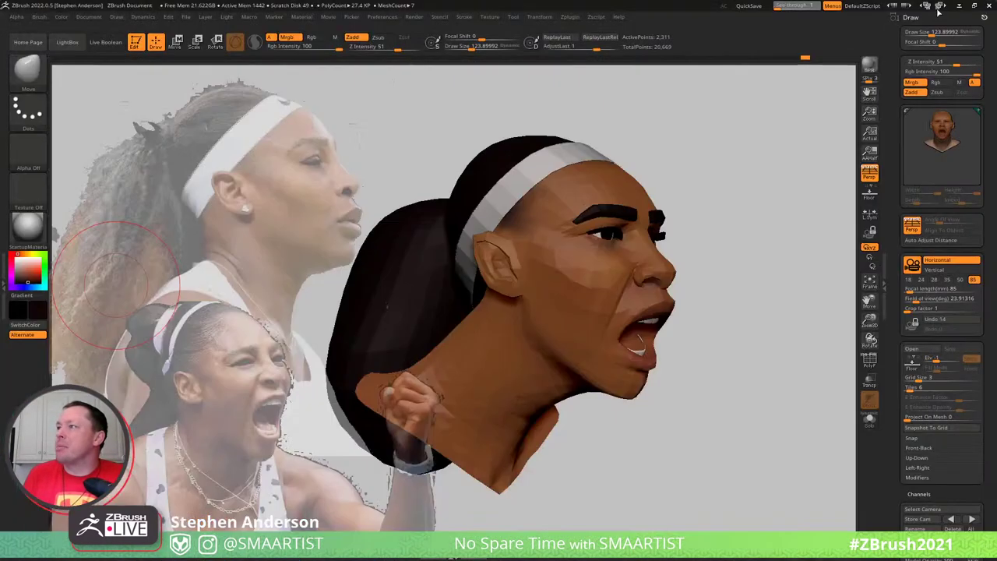
Switch back to ZBrush, inspect the head in side and near-front views, and frame the nose and mouth in close-up
left_click(937, 7)
left_click_drag(778, 190, 784, 179)
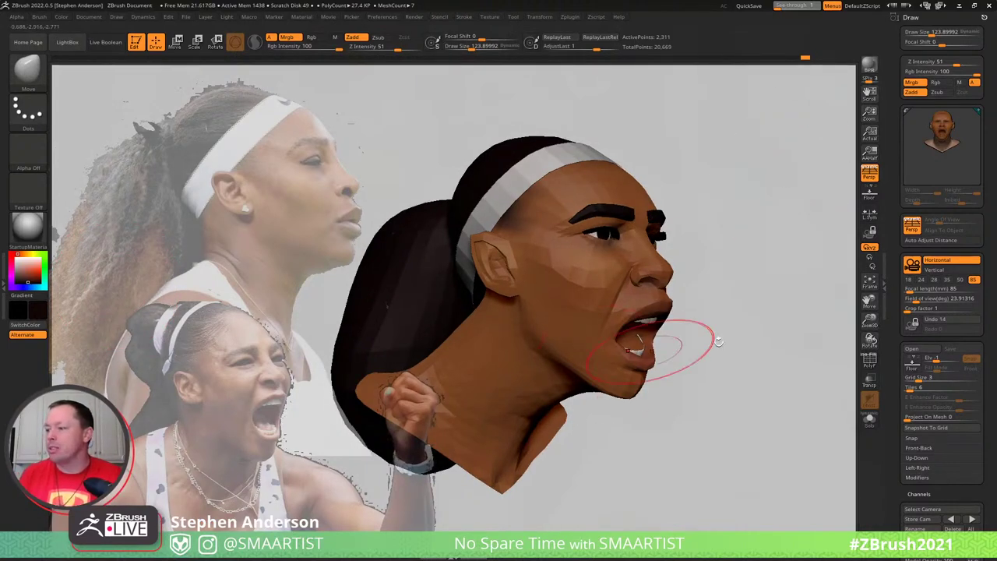
mouse_move(748, 350)
left_mouse_down()
mouse_move(715, 351)
mouse_move(745, 335)
left_mouse_up()
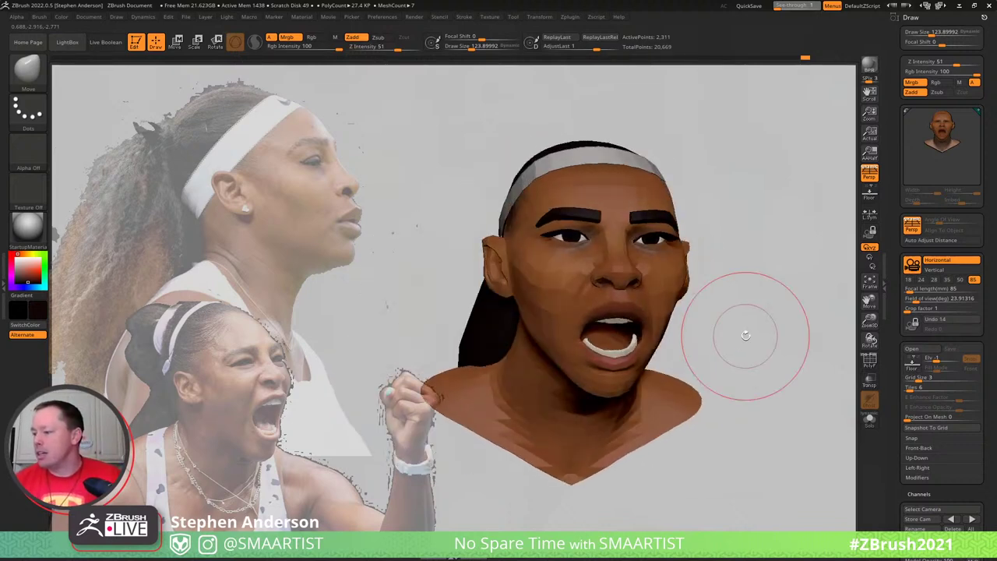
mouse_move(724, 316)
left_mouse_down()
mouse_move(787, 318)
mouse_move(767, 319)
left_mouse_up()
right_click_drag(672, 348, 683, 359, "ctrl")
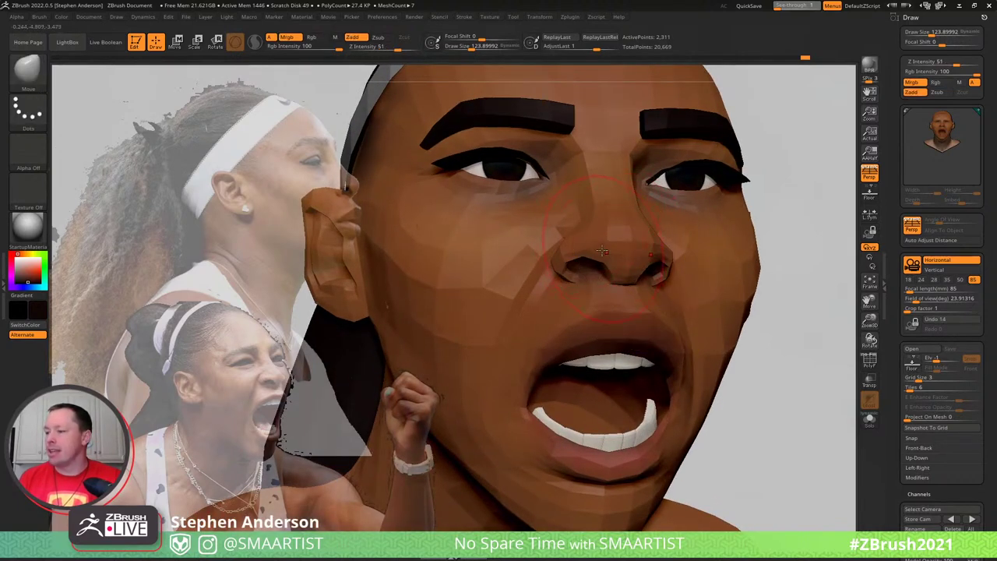
Raise the head's subdivision level by one and smooth the side of the nose using a draw size of about 62
key("s")
left_click_drag(597, 251, 583, 252)
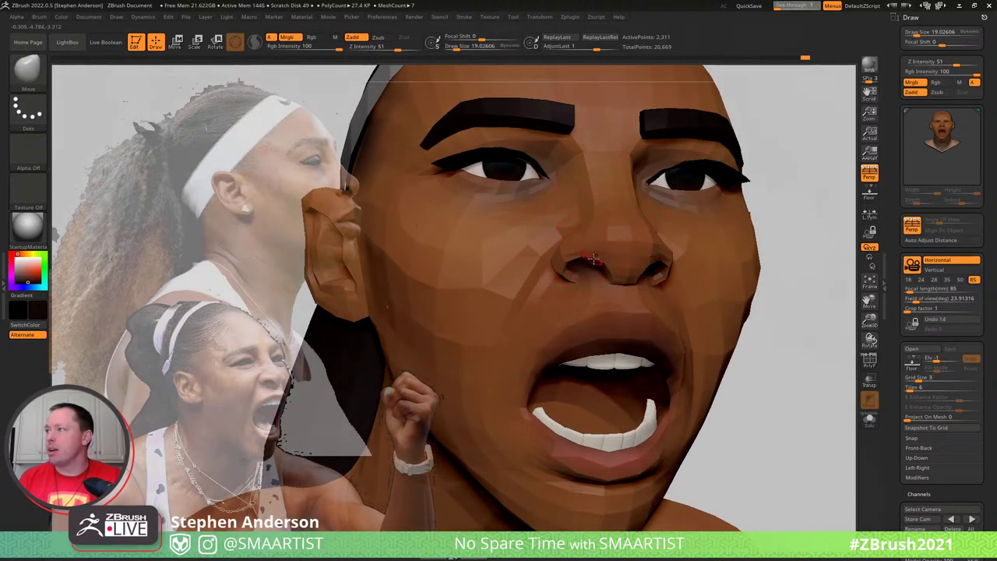
key("shift+f")
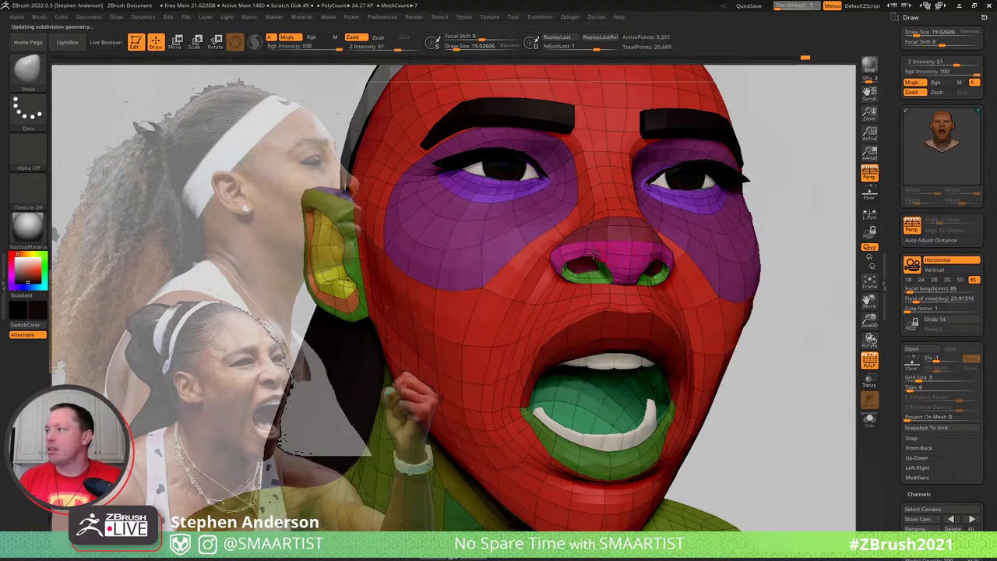
key("s")
left_click_drag(592, 254, 588, 251)
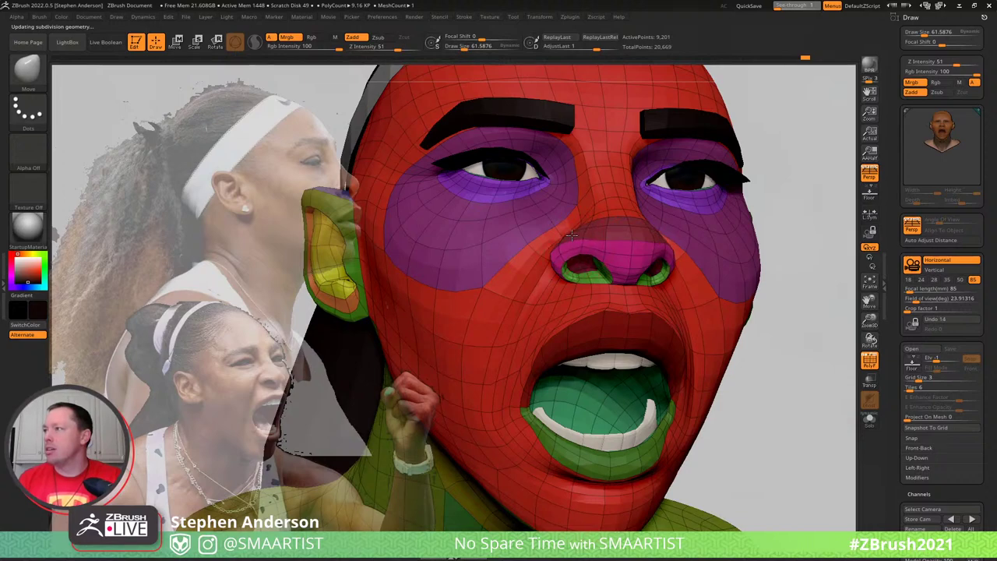
key("shift+f")
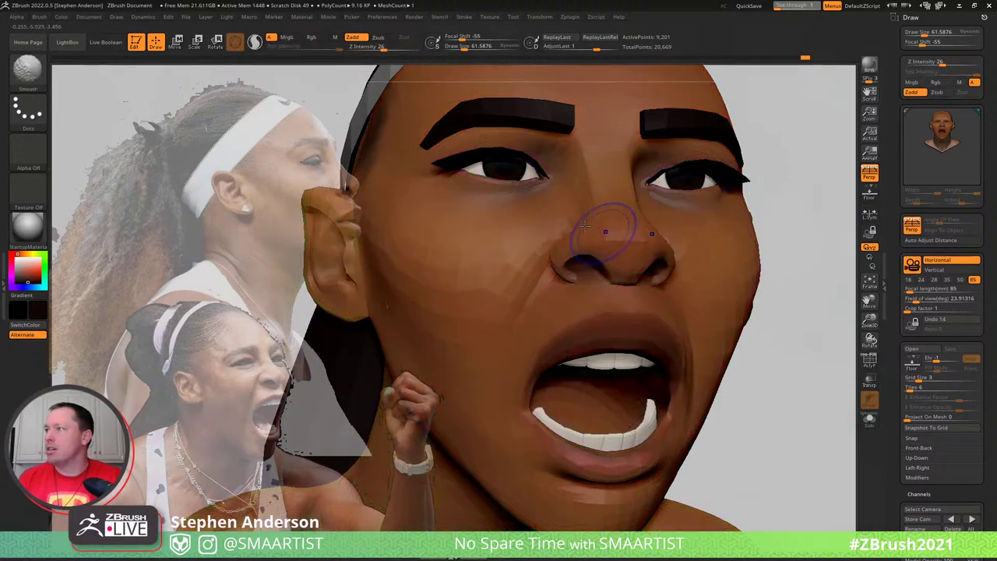
right_click_drag(539, 234, 601, 245)
Show the wireframe and adjust the edge flow above the nostril using the Move brush at a draw size of about 30
key("shift+f")
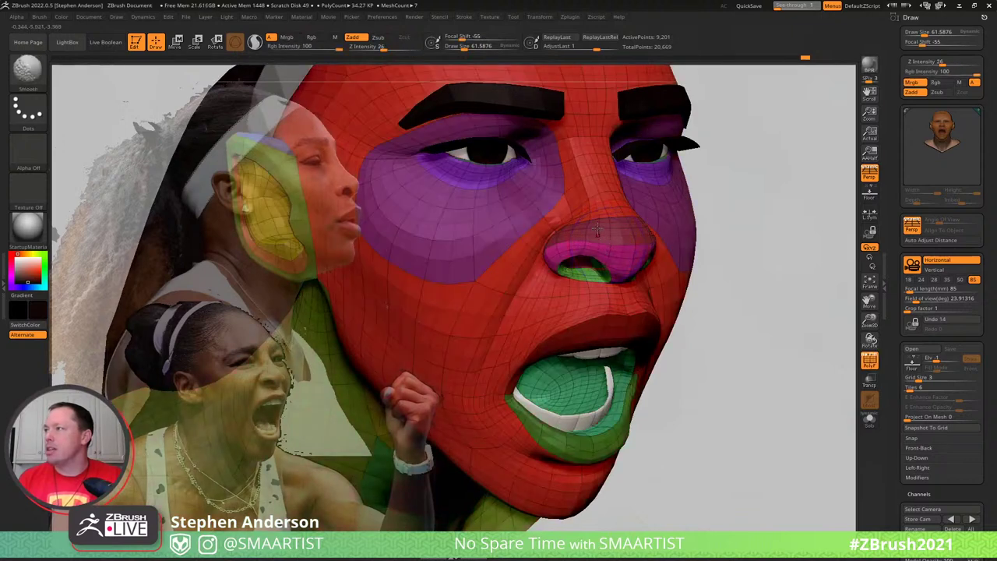
key("s")
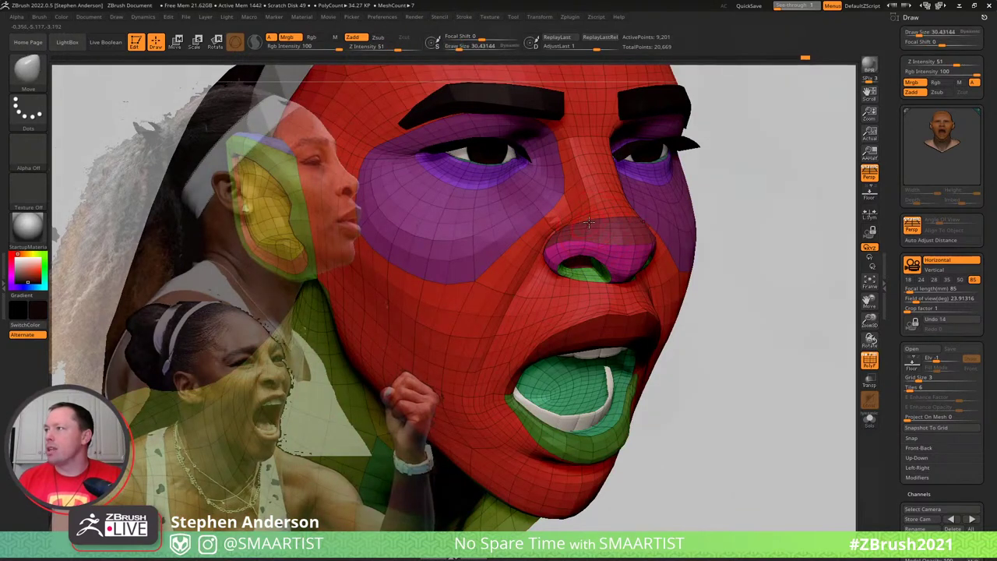
left_click_drag(587, 225, 588, 226)
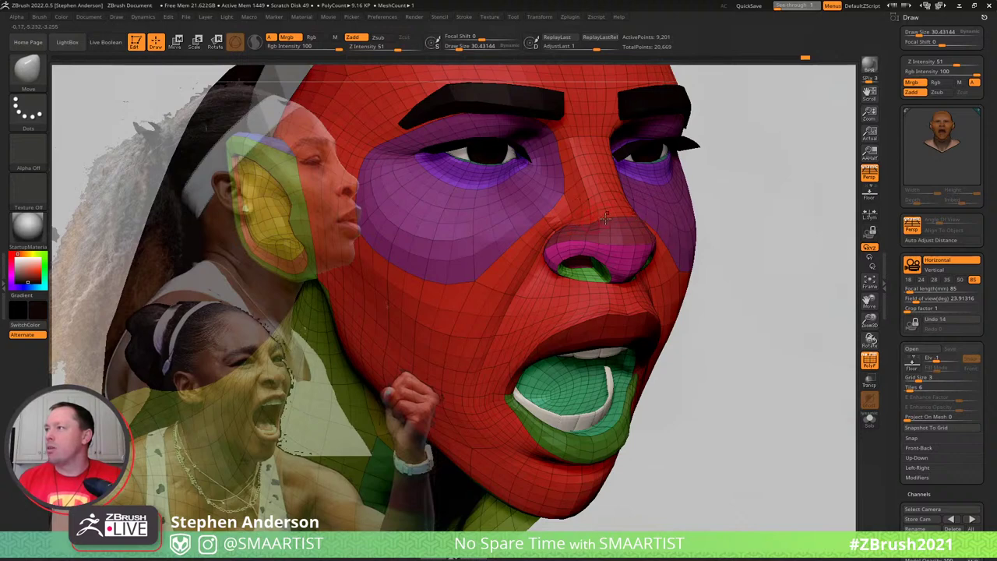
right_click_drag(605, 218, 635, 215)
key("shift+f")
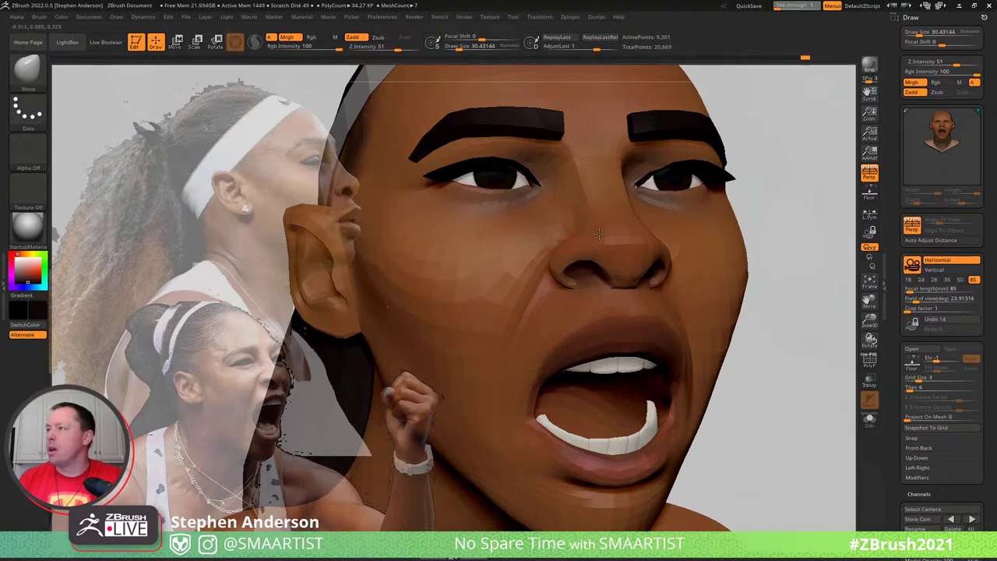
Refine the upper edge of the nostril wing in side view with the Move brush at draw sizes of about 17 and 30
right_click_drag(554, 242, 591, 248)
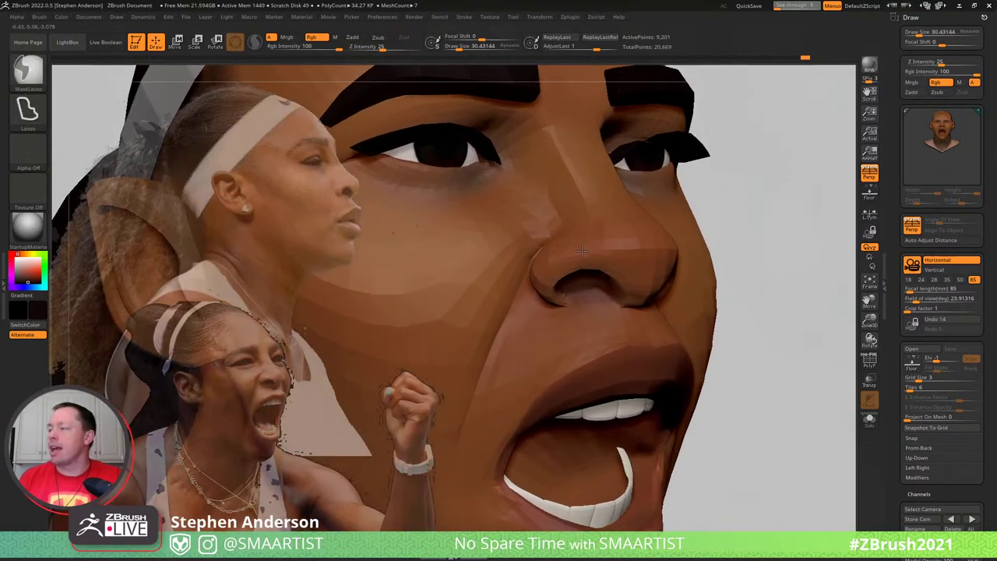
right_click_drag(521, 270, 529, 275)
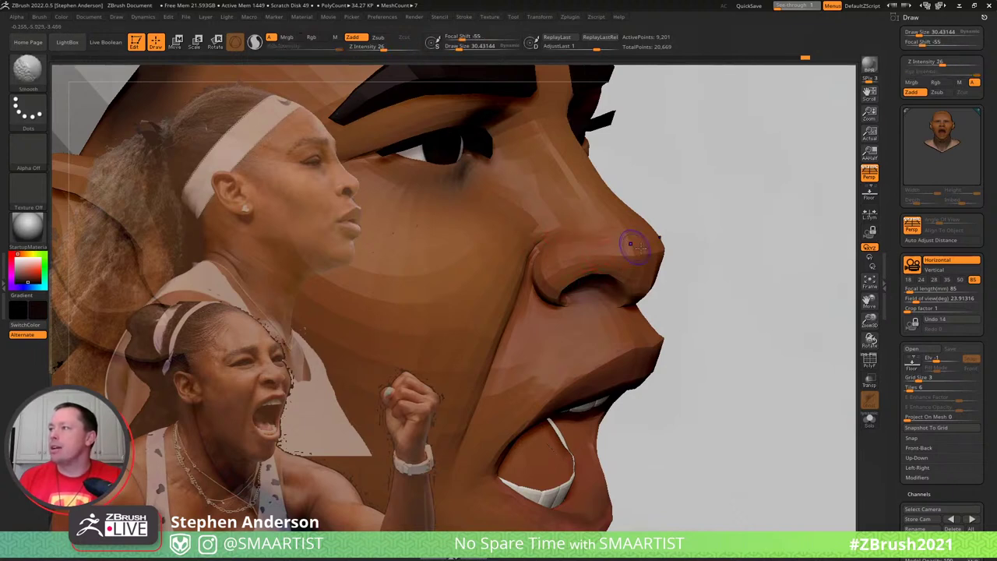
key("shift+f")
key("s")
left_click_drag(597, 242, 593, 241)
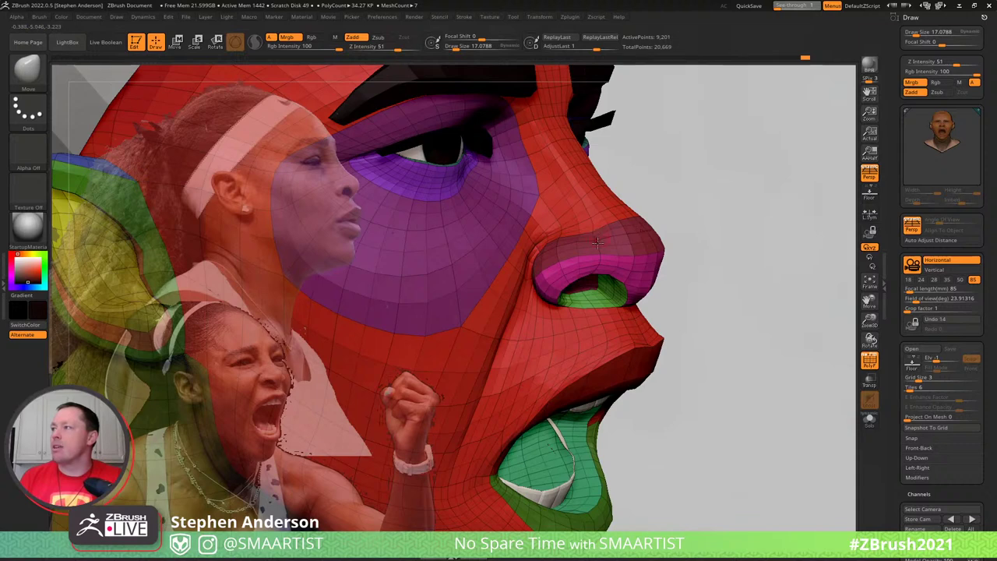
key("s")
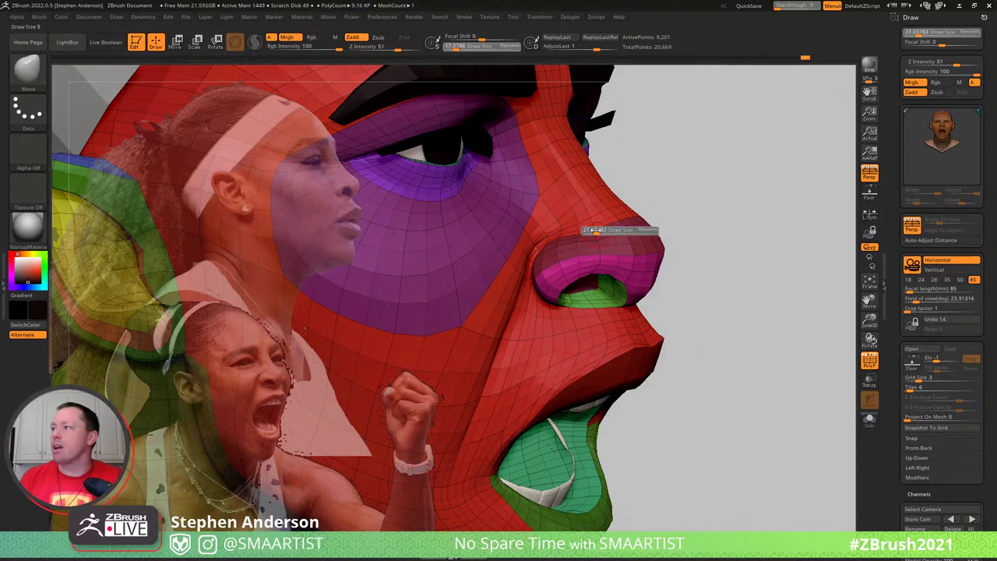
left_click(595, 231)
key("s")
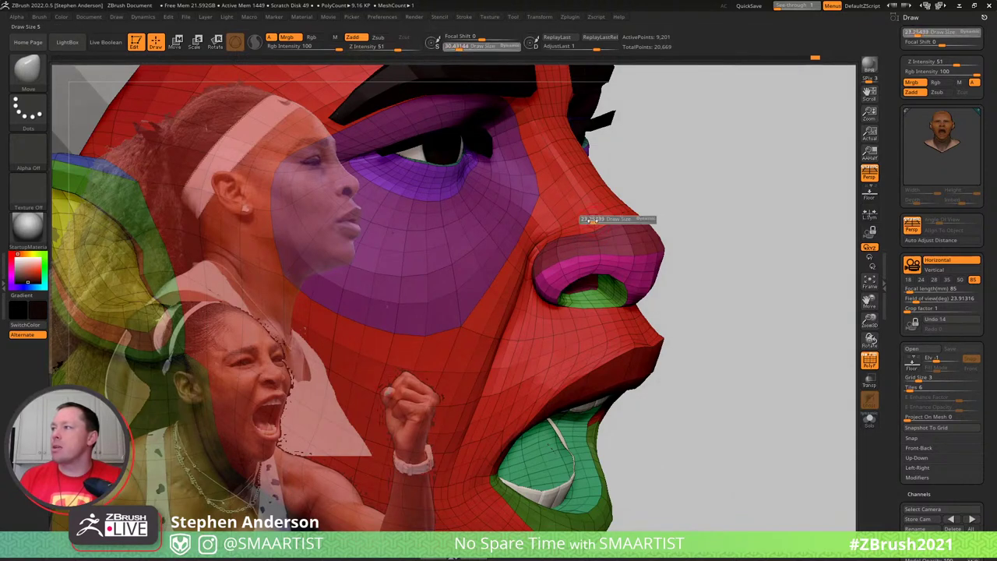
left_click(593, 231)
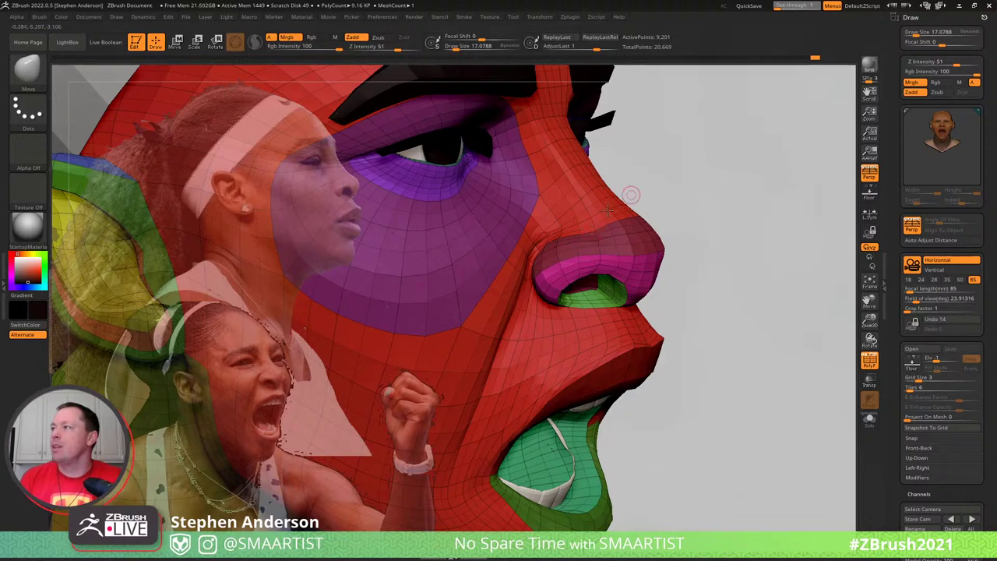
Hide the polygon loops along the top of the nose wing, mask the visible rest, and show everything again
mouse_move(590, 222)
right_mouse_down()
mouse_move(563, 263)
mouse_move(617, 281)
mouse_move(593, 259)
right_mouse_up()
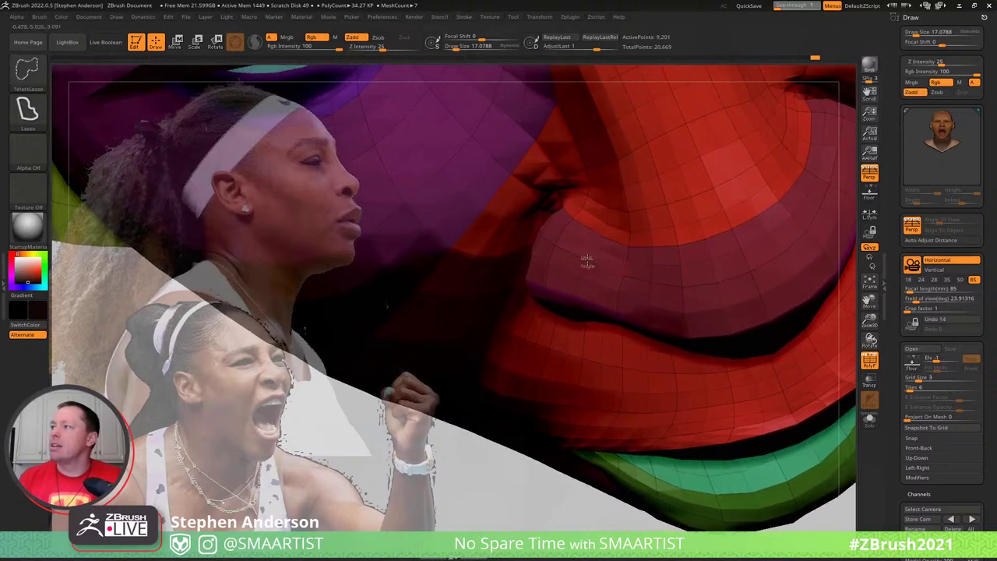
left_click(591, 261, "ctrl+shift")
left_click(447, 299, "ctrl")
left_click(447, 299, "ctrl+shift")
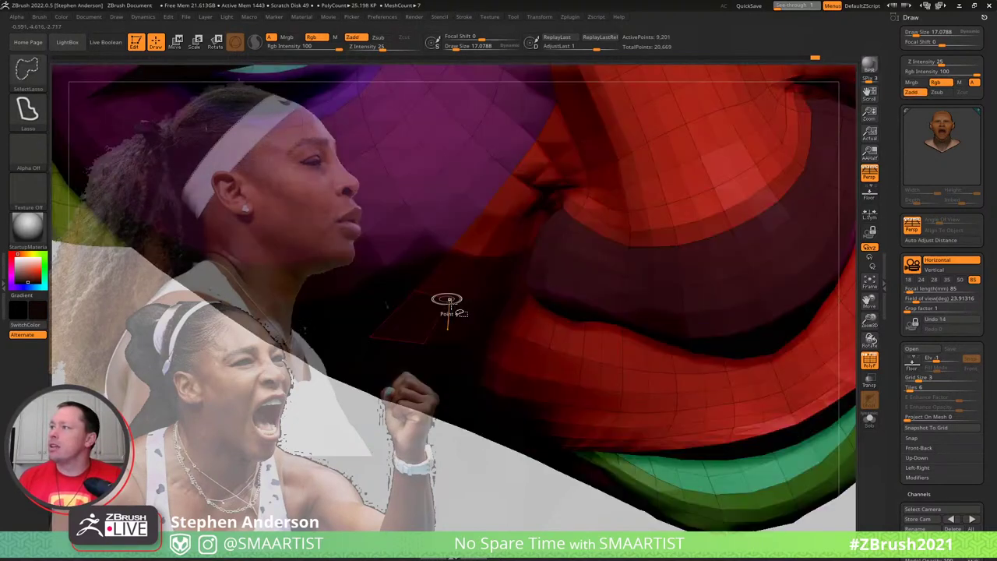
left_click(475, 481, "ctrl")
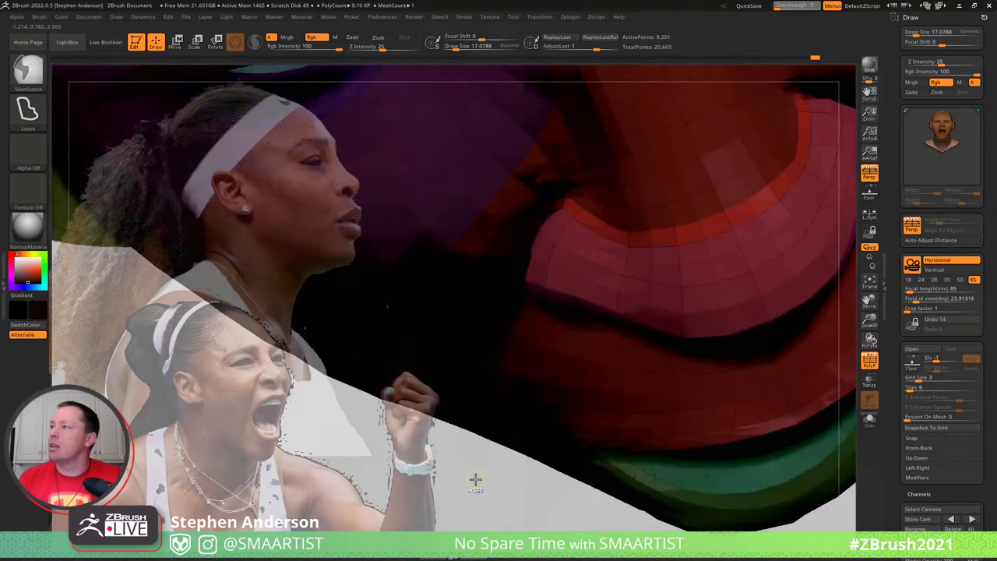
left_click(581, 254, "ctrl")
Reshape the unmasked crease above the nose wing with the Move brush at draw sizes of about 58 and 30, and clear the mask
key("s")
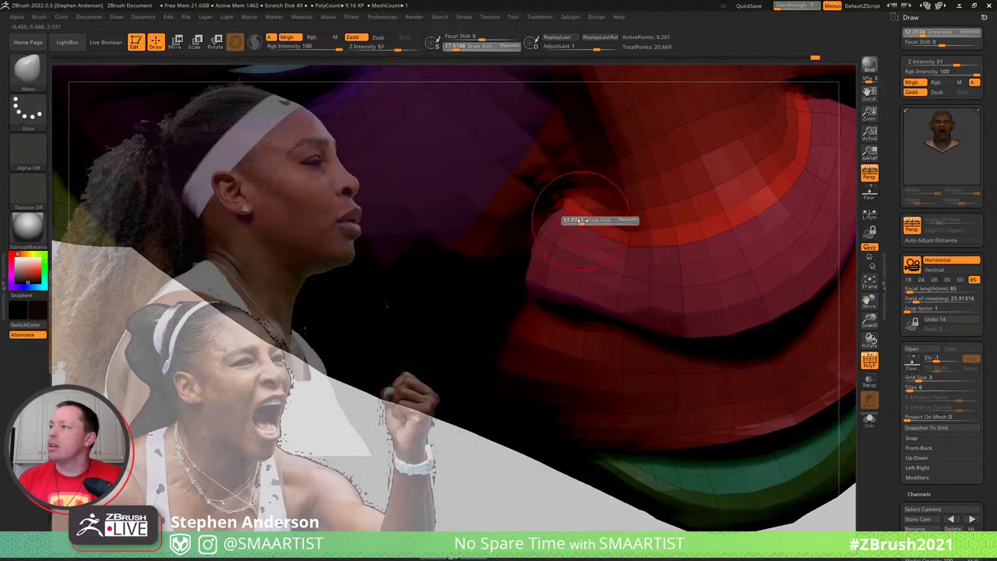
left_click_drag(584, 220, 578, 219)
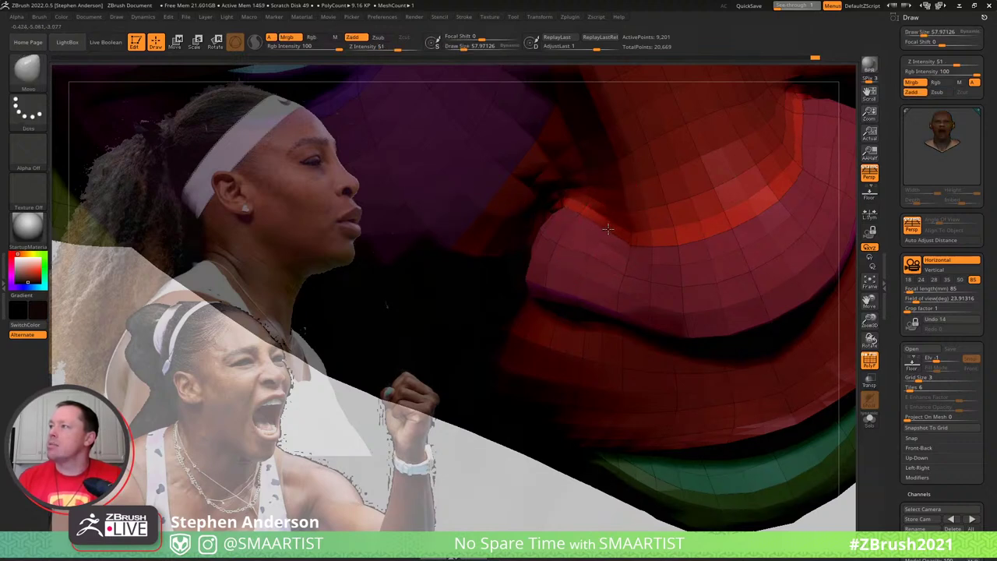
key("s")
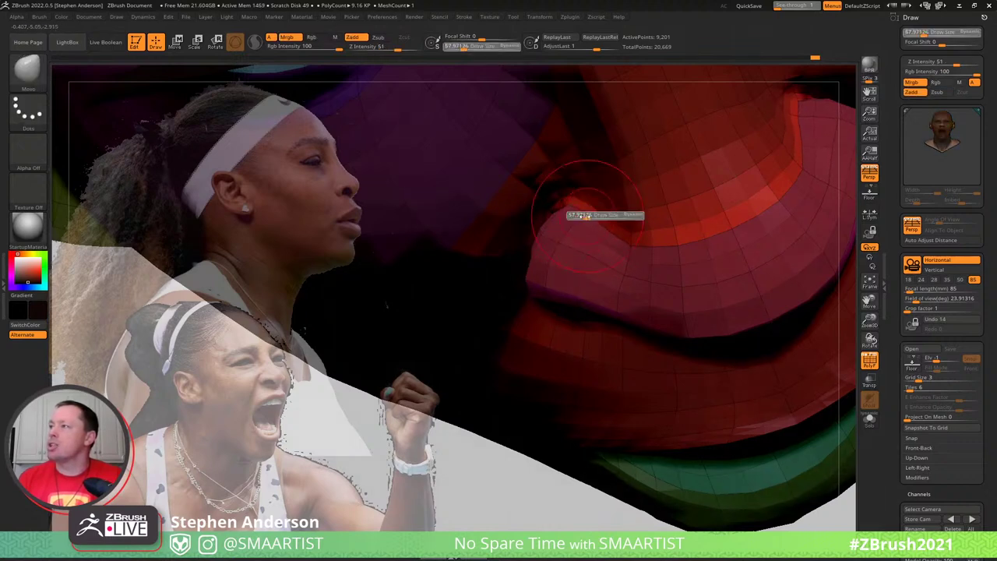
left_click_drag(583, 216, 574, 207)
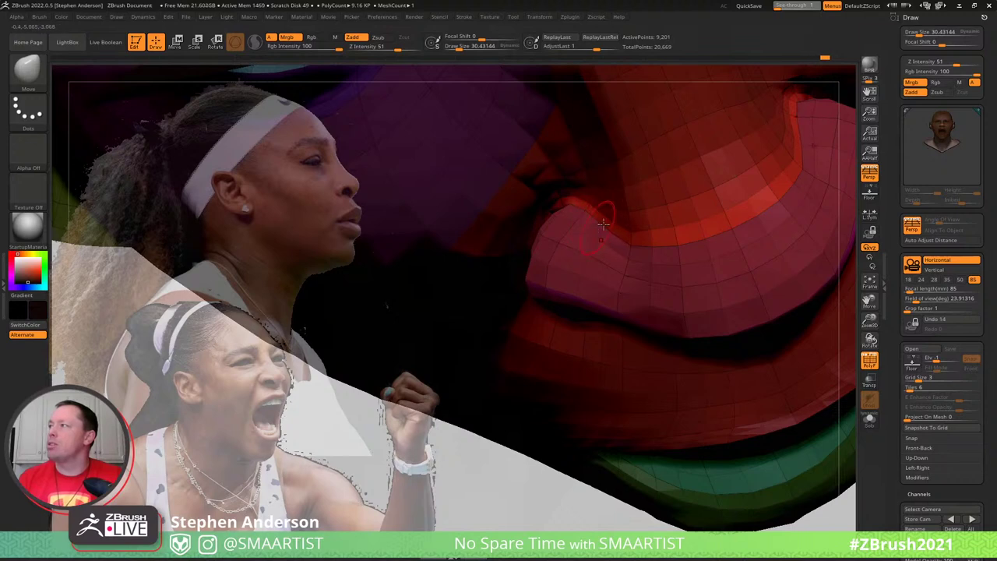
right_click_drag(603, 225, 705, 209)
mouse_move(468, 204)
right_mouse_down()
mouse_move(541, 201)
mouse_move(525, 194)
mouse_move(583, 237)
right_mouse_up()
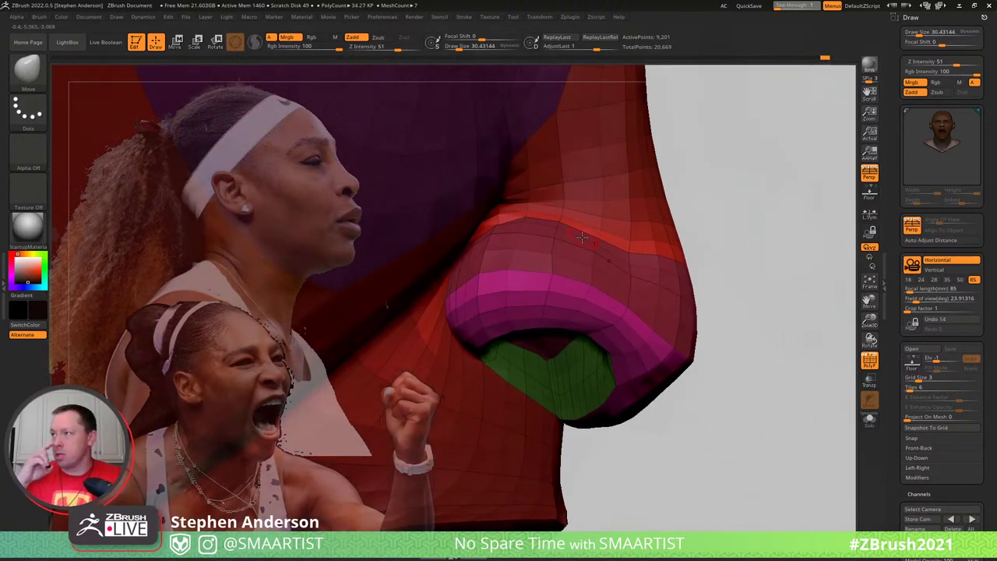
left_click_drag(740, 222, 767, 242, "ctrl")
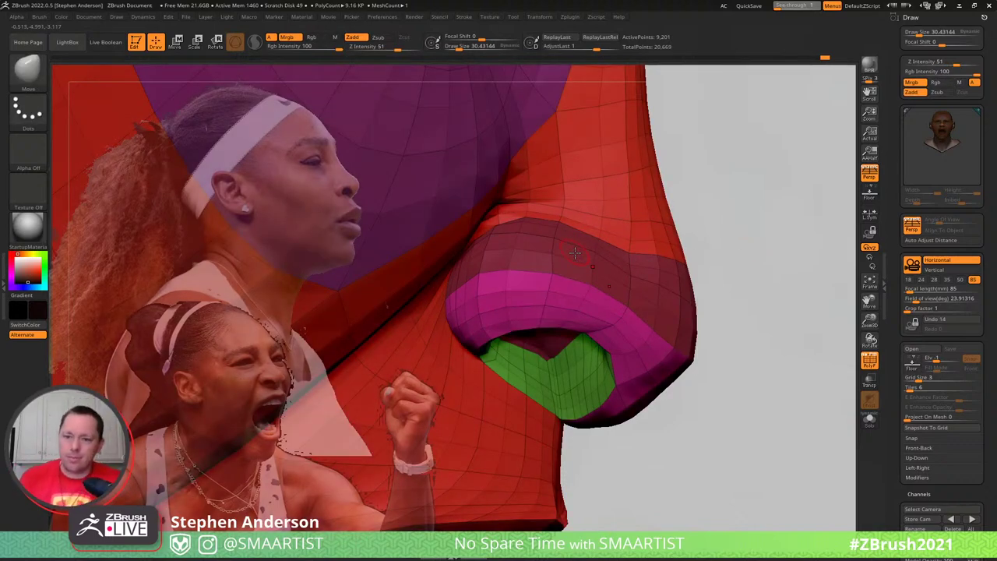
right_click_drag(596, 234, 526, 243)
key("shift+f")
mouse_move(643, 281)
right_mouse_down("ctrl")
mouse_move(725, 296)
mouse_move(707, 265)
mouse_move(724, 290)
mouse_move(754, 304)
mouse_move(732, 281)
mouse_move(721, 279)
mouse_move(723, 293)
right_mouse_up("ctrl")
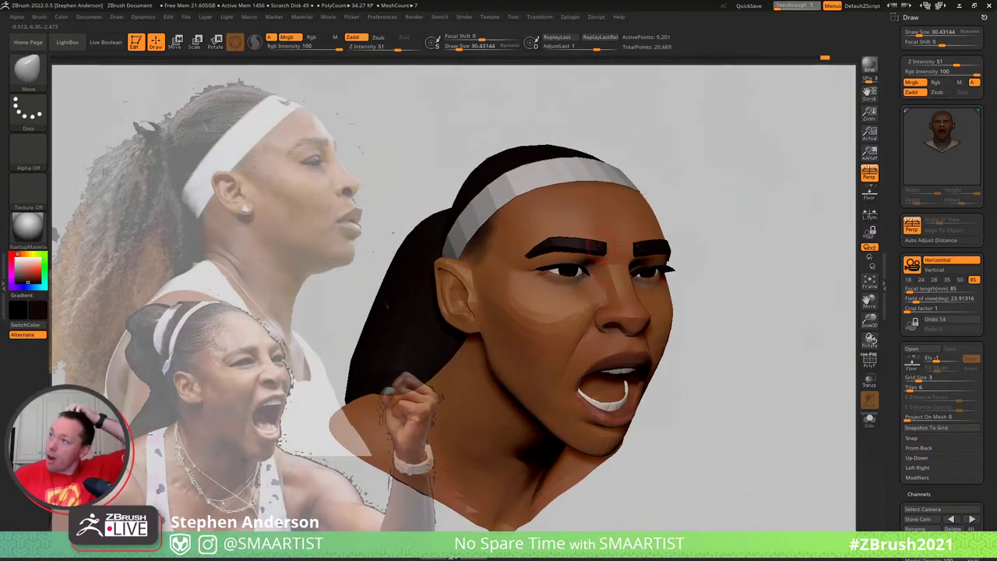
Hide the edge loops around the eyelids, mask the rest of the head, and bring the hidden loops back
mouse_move(606, 271)
right_mouse_down()
mouse_move(568, 277)
mouse_move(769, 428)
mouse_move(818, 491)
right_mouse_up()
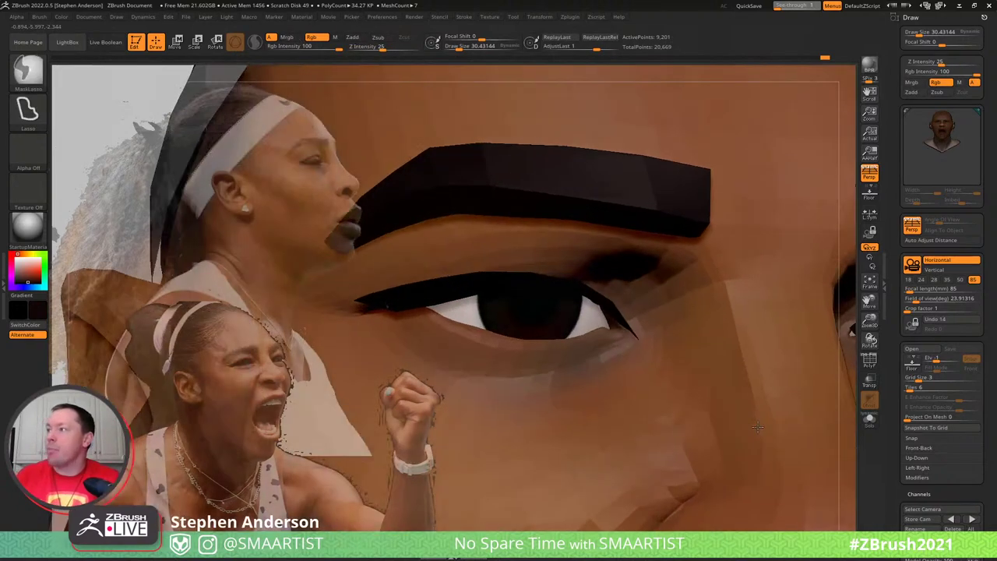
right_click_drag(603, 278, 588, 278)
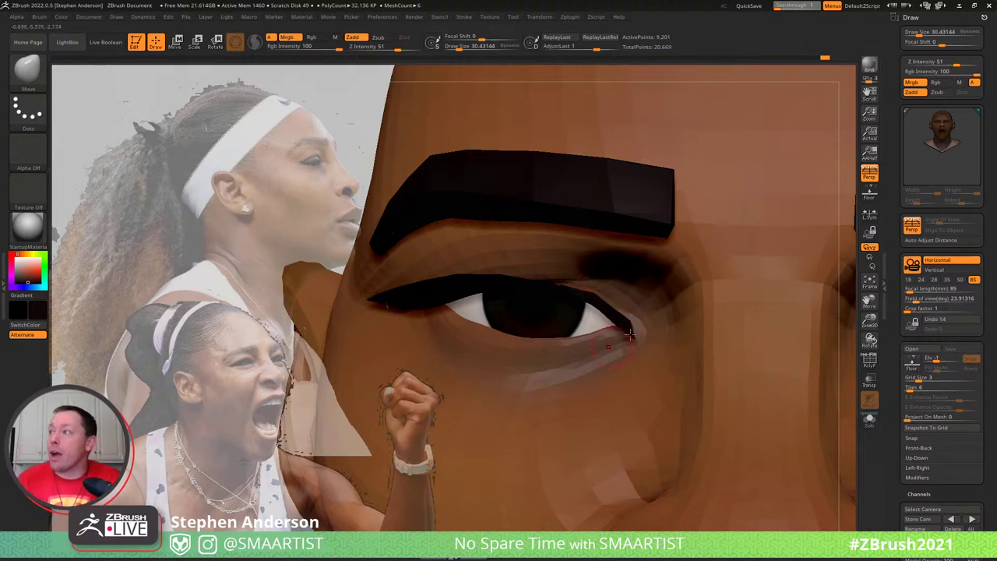
right_click_drag(601, 275, 598, 286, "ctrl")
key("shift+f")
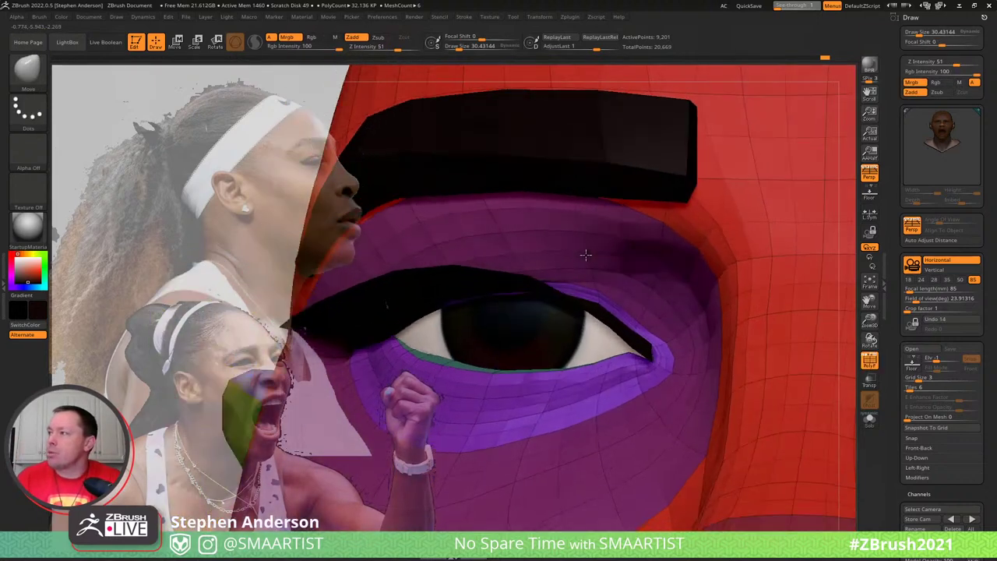
key("ctrl+shift")
left_click(595, 280, "ctrl+shift")
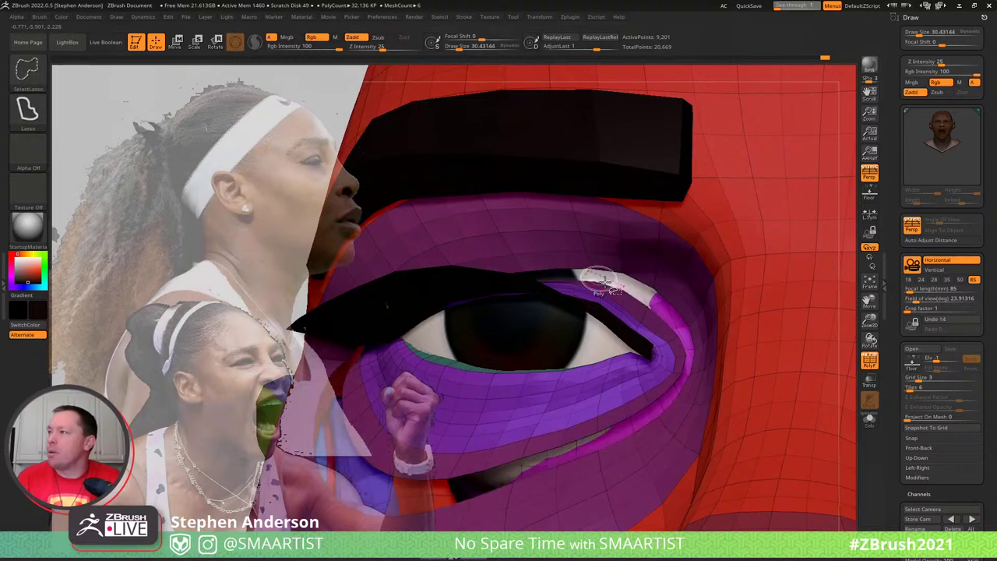
left_click(626, 298, "ctrl+shift")
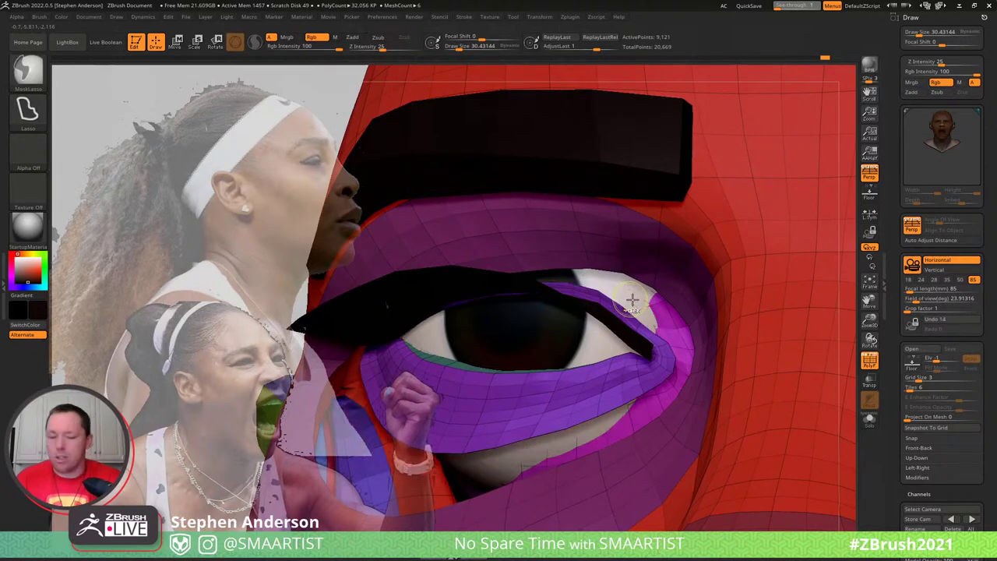
left_click(633, 298, "ctrl")
left_click(638, 288, "ctrl+shift")
Shape the unmasked upper eyelid fold with the Move brush at draw sizes of about 124 and 77, and clear the mask
mouse_move(623, 278)
right_mouse_down()
mouse_move(617, 288)
mouse_move(608, 282)
right_mouse_up()
key("s")
left_click_drag(609, 282, 621, 279)
mouse_move(621, 279)
right_mouse_down()
mouse_move(641, 270)
mouse_move(635, 298)
mouse_move(647, 296)
right_mouse_up()
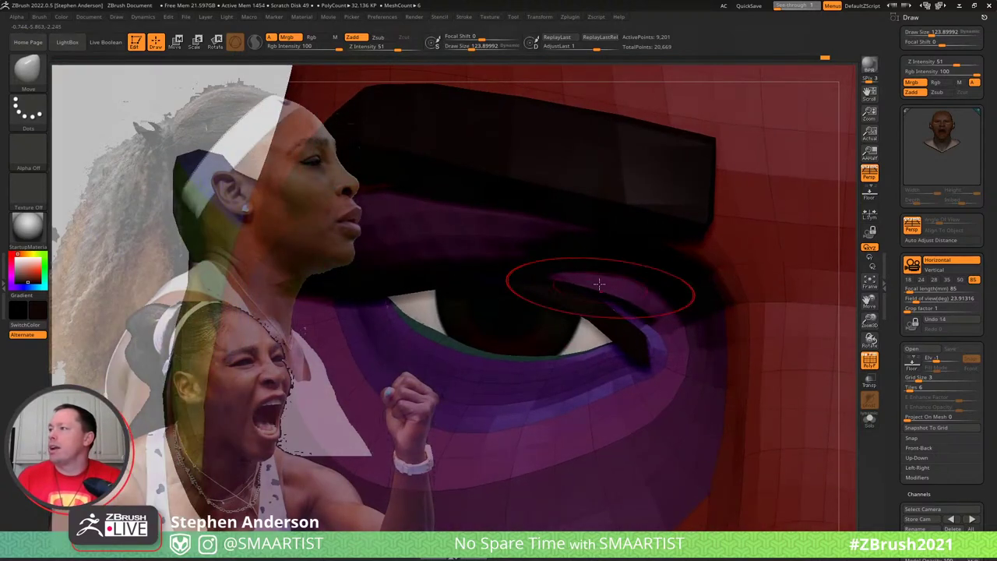
right_click_drag(589, 267, 540, 275)
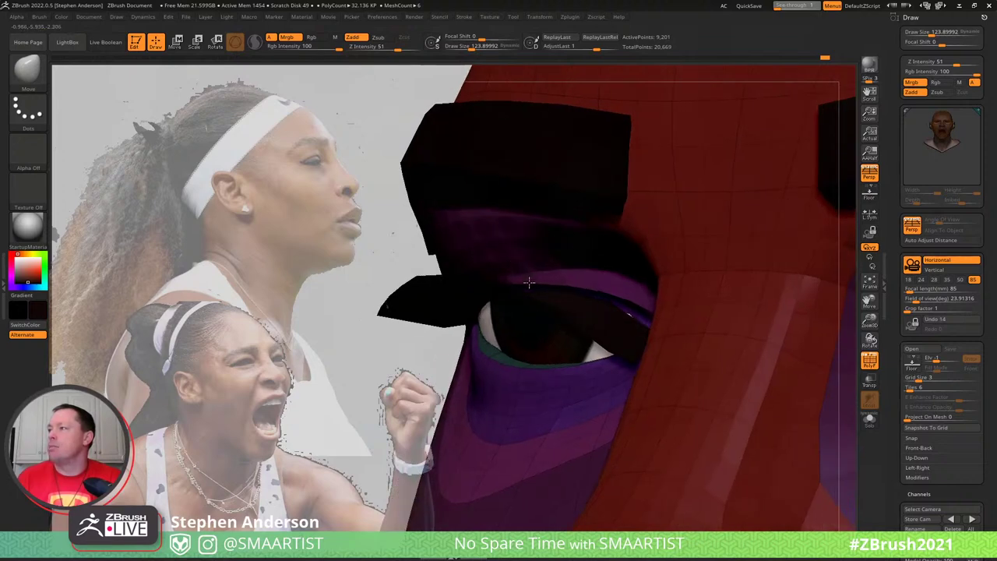
key("s")
left_click_drag(545, 279, 540, 278)
mouse_move(541, 278)
right_mouse_down()
mouse_move(579, 294)
mouse_move(577, 279)
mouse_move(630, 265)
mouse_move(537, 270)
right_mouse_up()
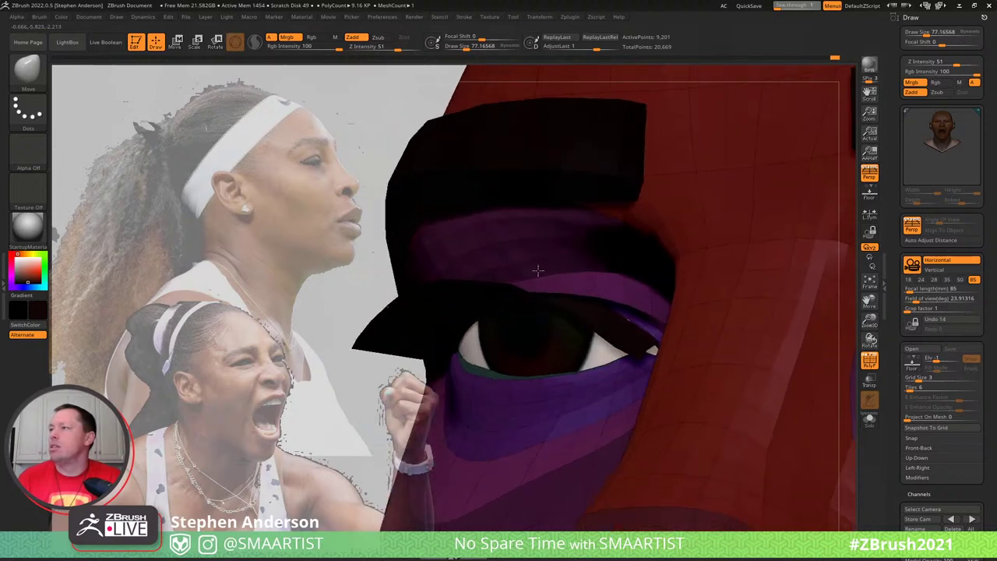
left_click(571, 306, "ctrl")
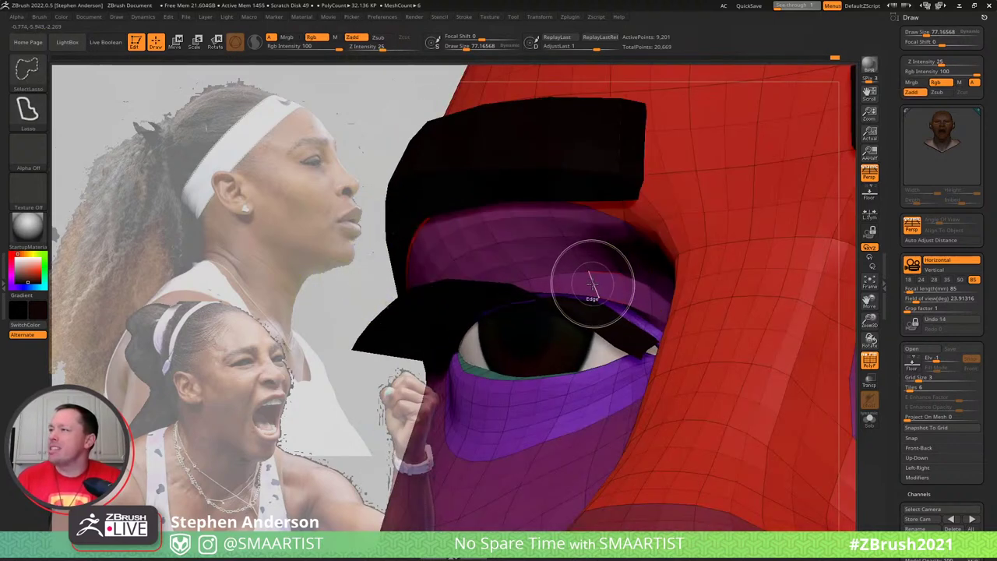
Hide the polygon loops along the upper eyelid fold, mask the visible rest of the head, and show everything again
left_click(589, 284, "ctrl+shift")
left_click(599, 285, "ctrl+shift")
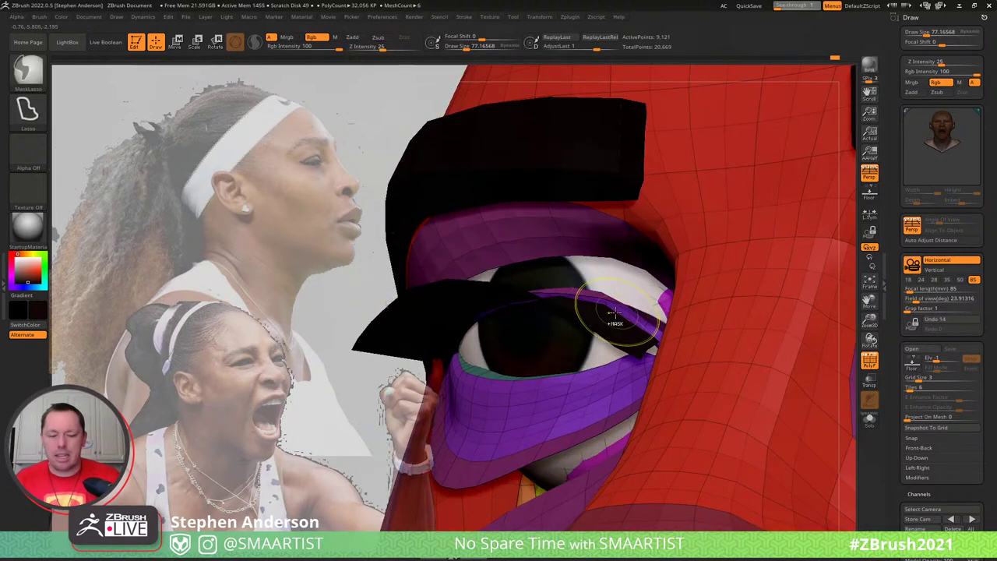
key("ctrl+a")
key("ctrl+shift+s")
Reshape the unmasked upper eyelid fold toward its inner corner with the Move brush at draw sizes of about 169 and 81, and clear the mask
mouse_move(612, 311)
right_mouse_down()
mouse_move(602, 275)
mouse_move(621, 271)
right_mouse_up()
key("s")
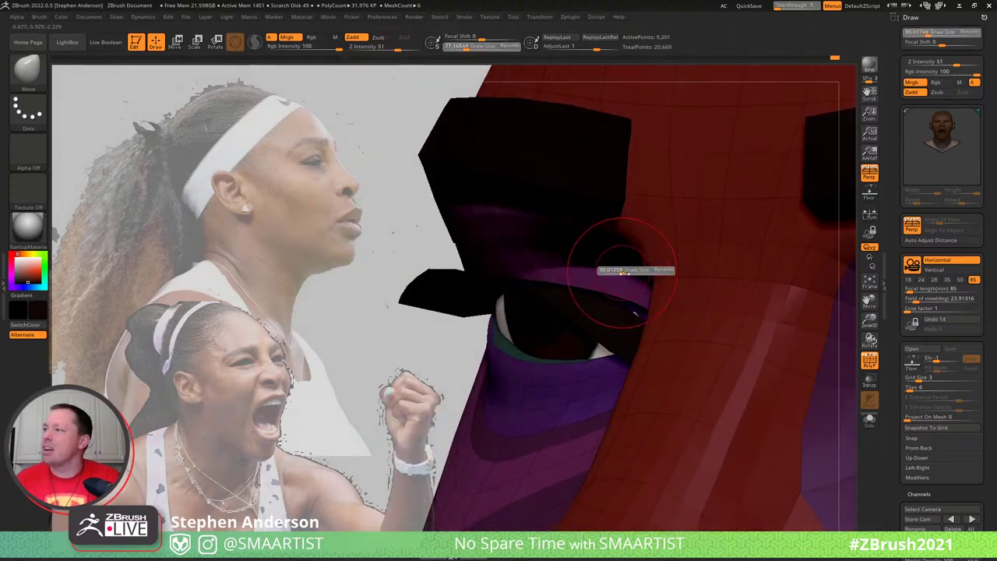
left_click_drag(621, 272, 632, 276)
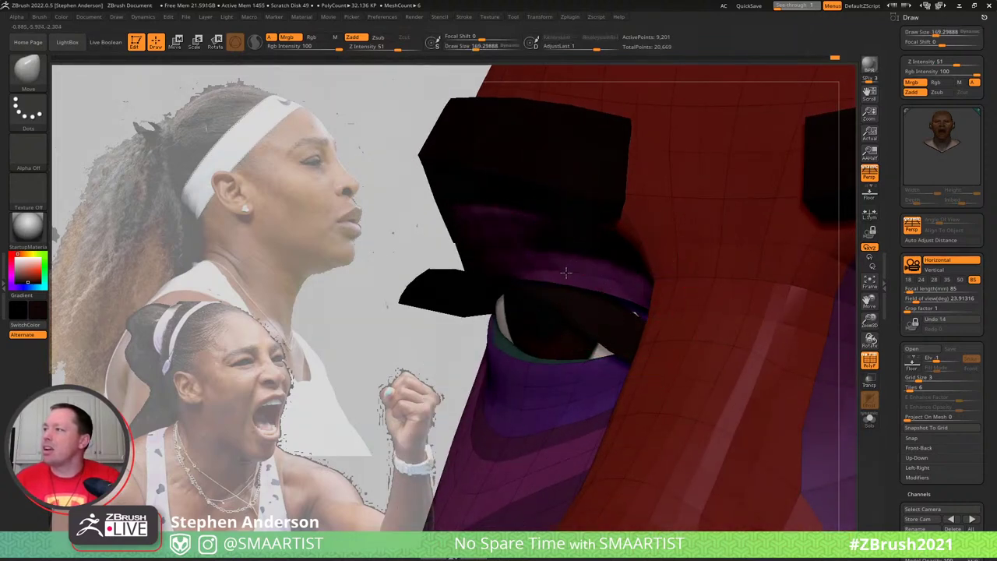
right_click_drag(608, 274, 639, 281)
key("s")
left_click_drag(634, 282, 621, 282)
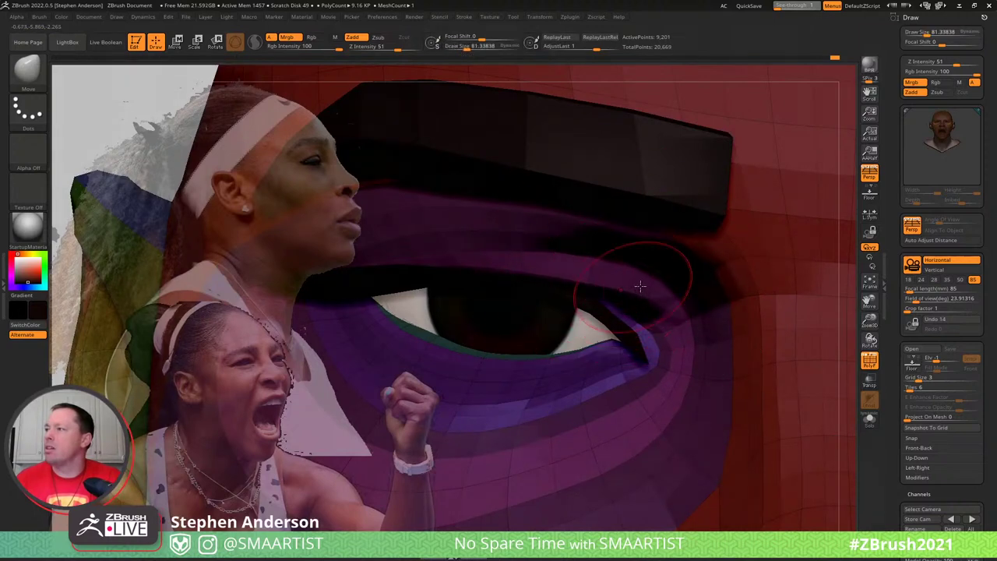
right_click_drag(658, 294, 556, 230, "ctrl")
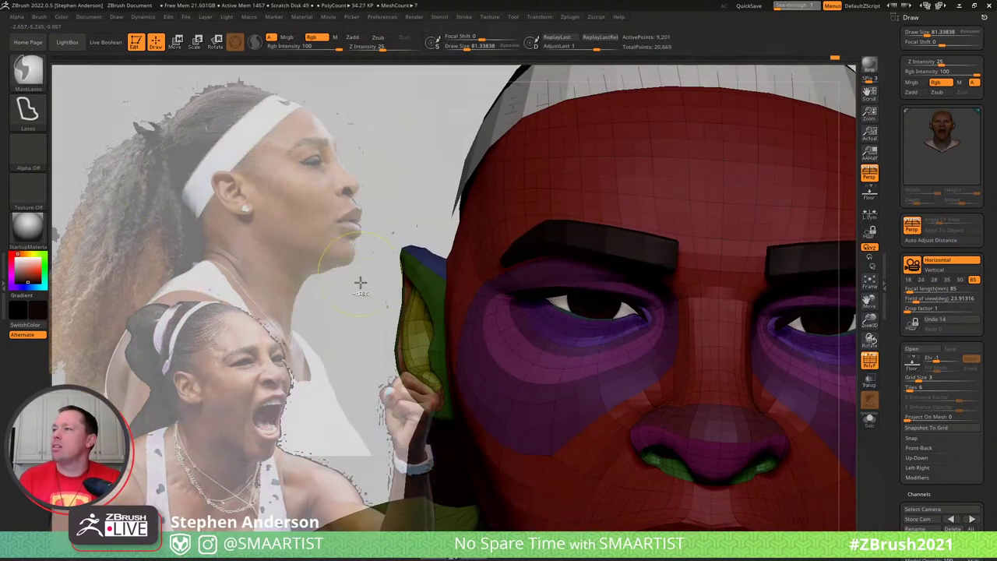
left_click_drag(360, 283, 378, 299, "ctrl")
Refine the inner end of the upper eyelid crease with the Move brush at a draw size of about 65, with the polygroup wireframe off
key("shift+f")
mouse_move(670, 246)
right_mouse_down()
mouse_move(662, 255)
mouse_move(622, 248)
mouse_move(652, 306)
right_mouse_up()
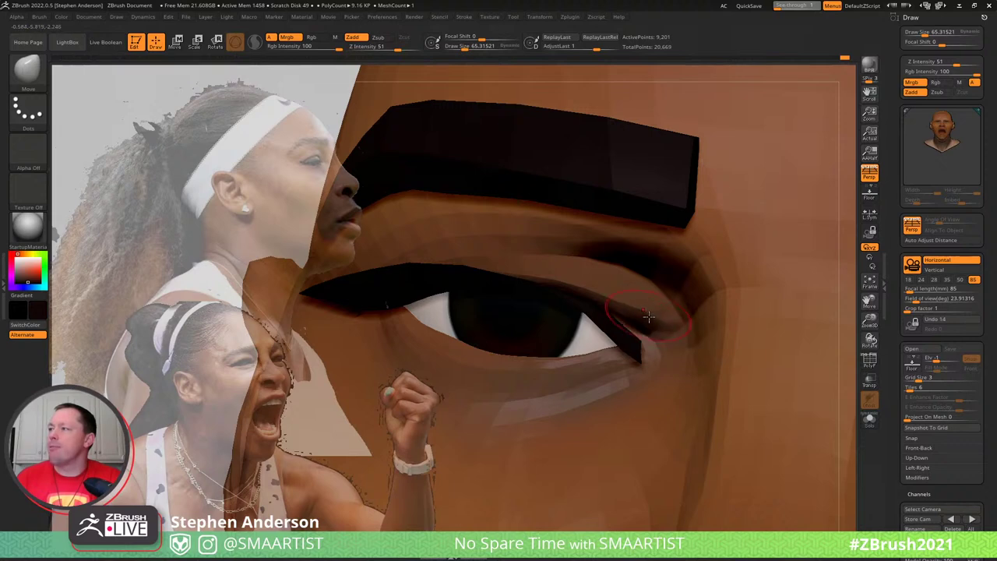
left_click_drag(647, 308, 644, 275)
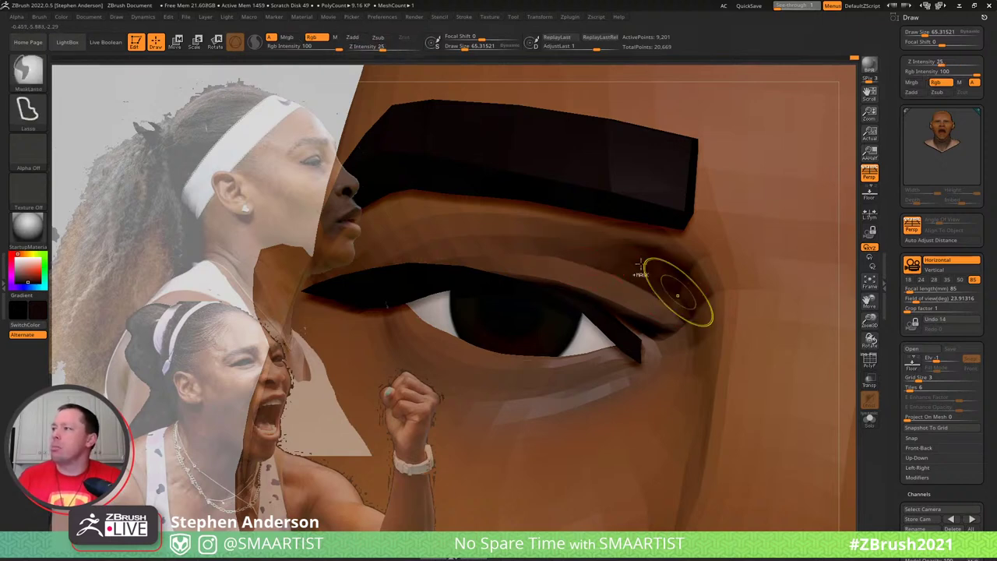
mouse_move(674, 292)
right_mouse_down("ctrl")
mouse_move(612, 243)
mouse_move(679, 289)
mouse_move(669, 277)
mouse_move(705, 257)
mouse_move(693, 250)
right_mouse_up("ctrl")
key("shift+f")
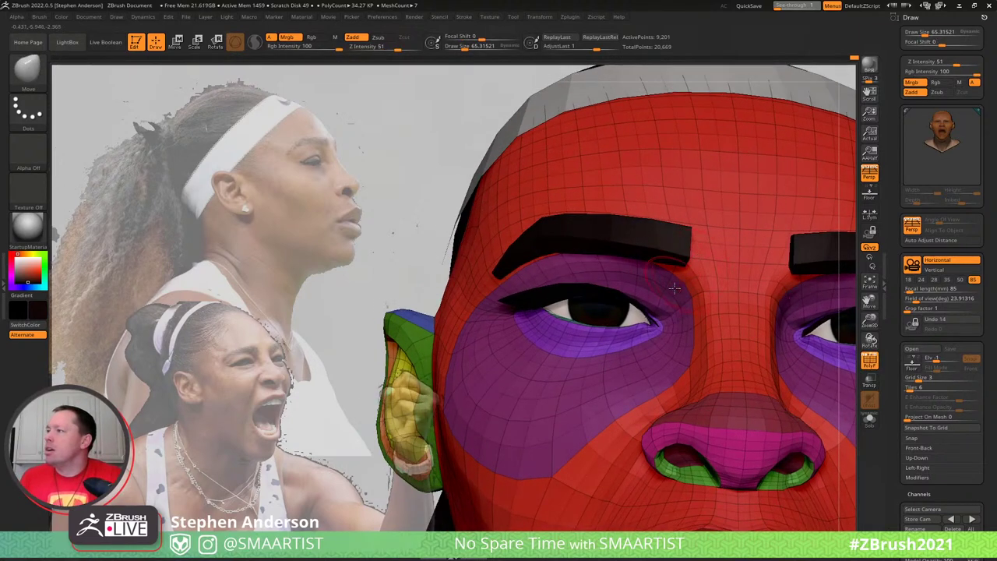
Set the draw size to about 157 and hide the edge loops running past the inner brow ends and beside the nose
key("s")
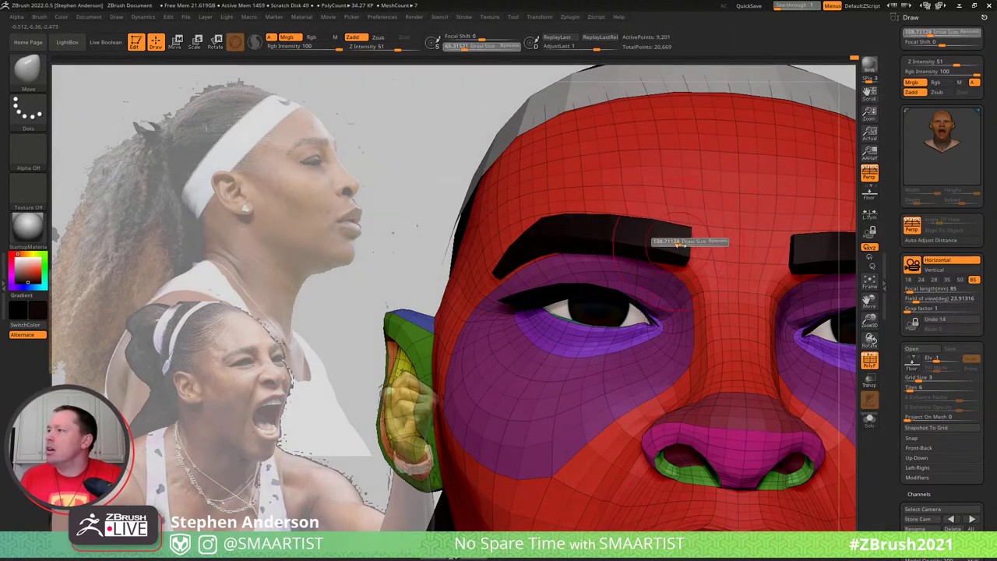
left_click_drag(674, 243, 683, 242)
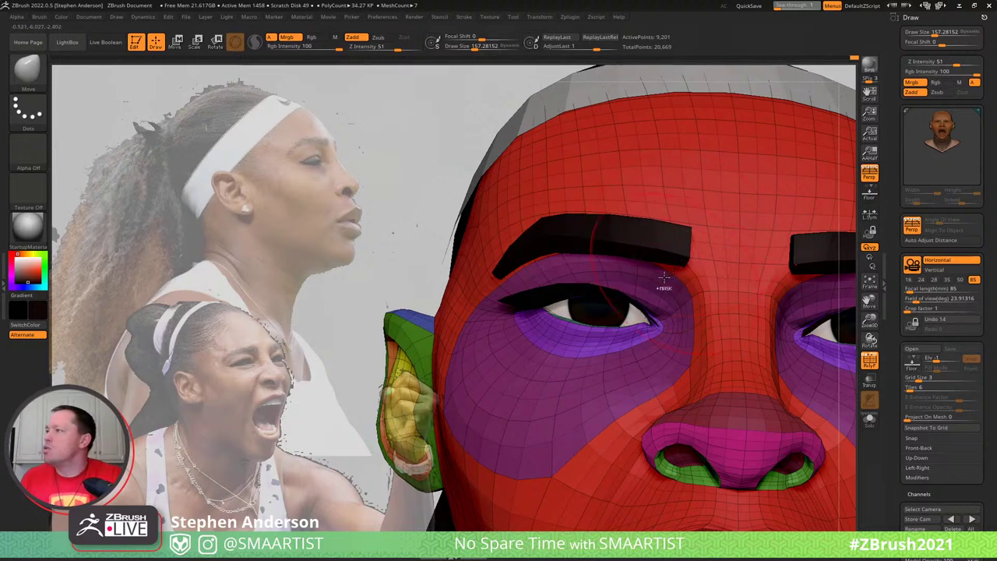
key("ctrl+shift")
left_click_drag(666, 274, 683, 286, "ctrl+shift")
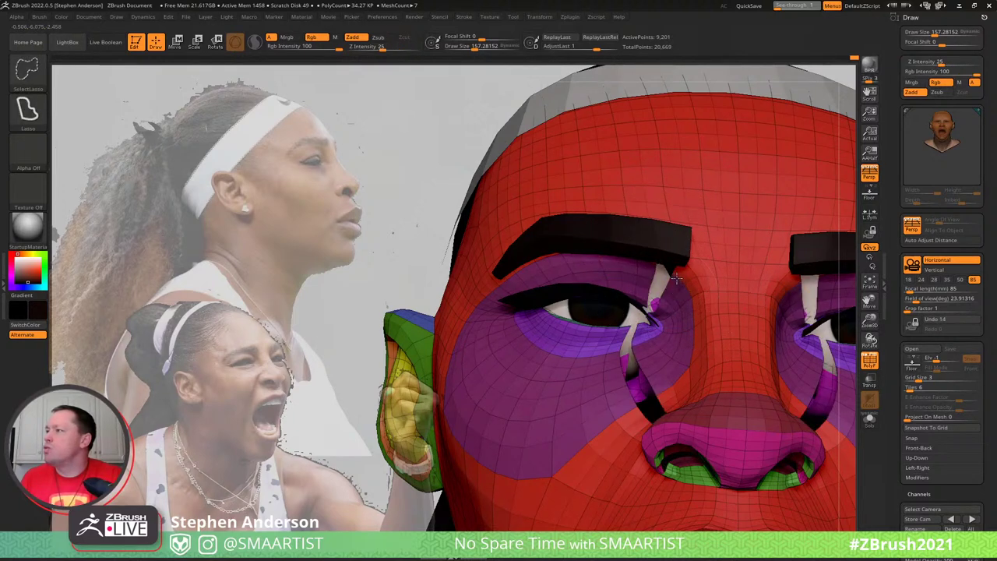
left_click(676, 278, "ctrl+shift")
left_click(698, 258, "ctrl+shift")
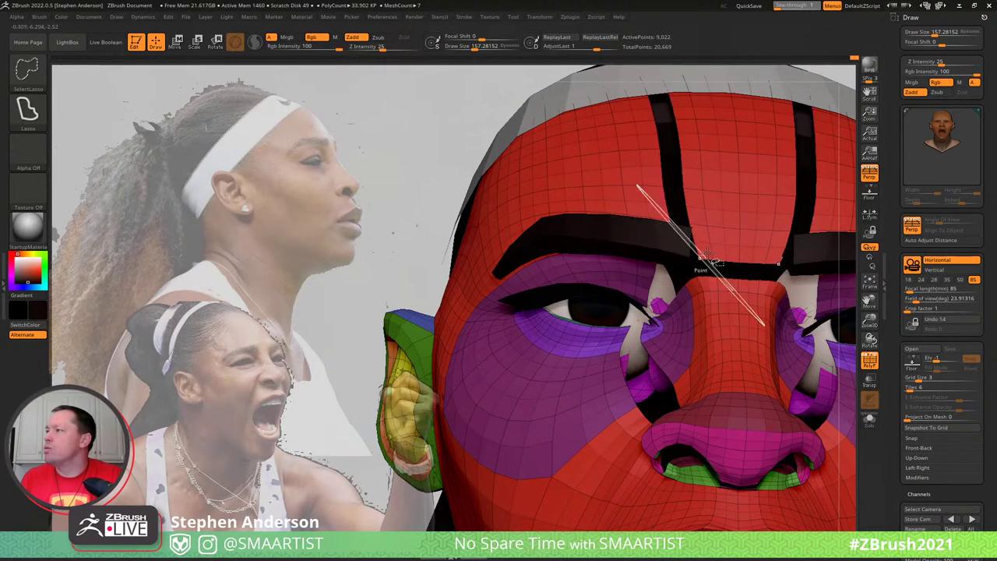
key("ctrl+a")
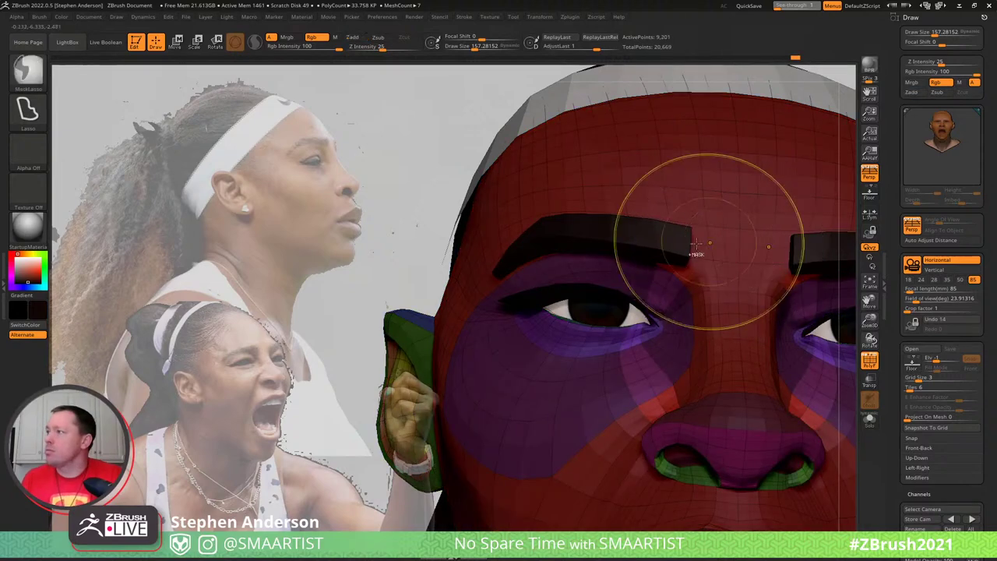
right_click_drag(677, 217, 677, 241)
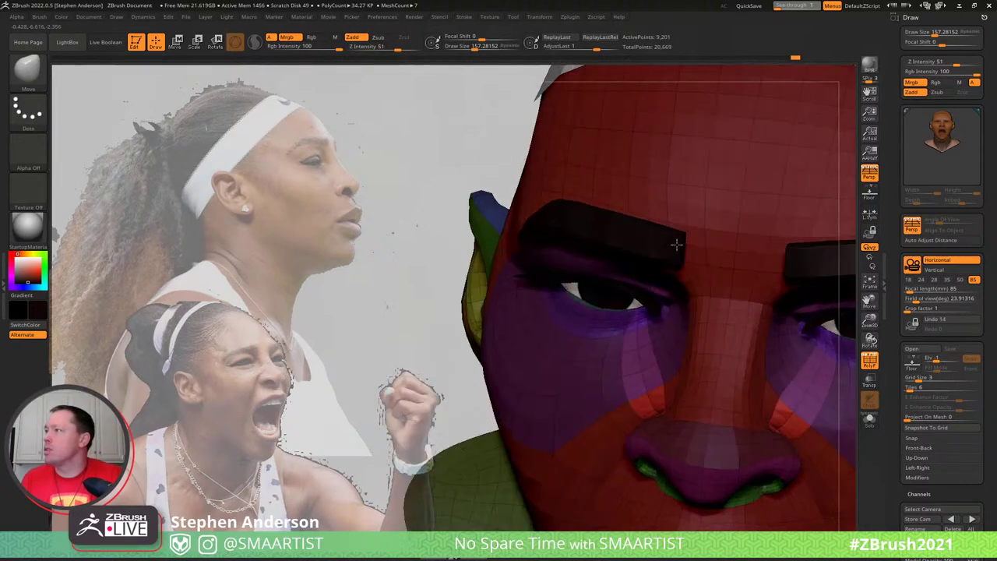
key("ctrl+z")
key("ctrl+z")
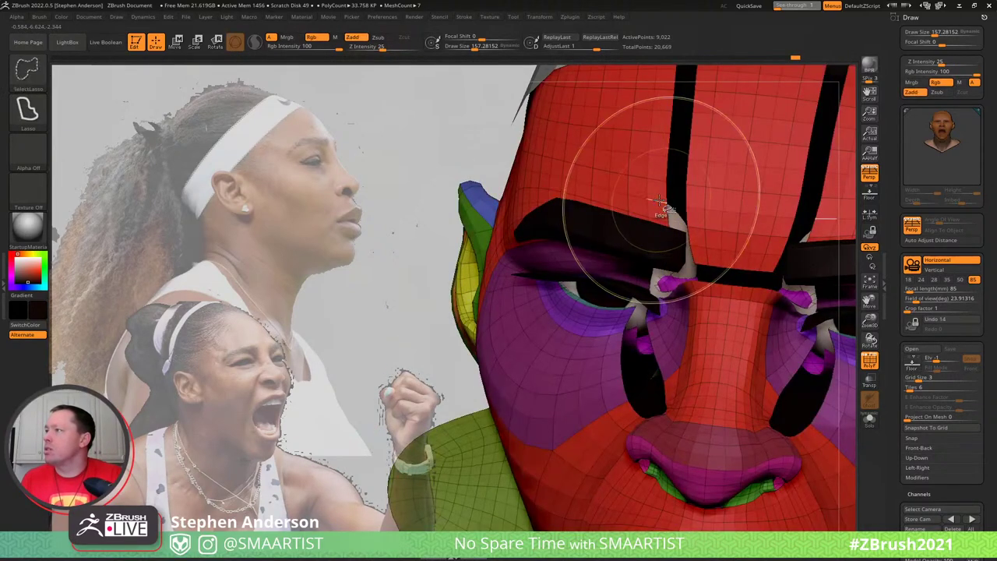
Mask all but the widened loops at the inner brows, show everything, extend the mask over the face below the brows, and soften it
left_click(662, 205, "ctrl+shift")
key("ctrl+a")
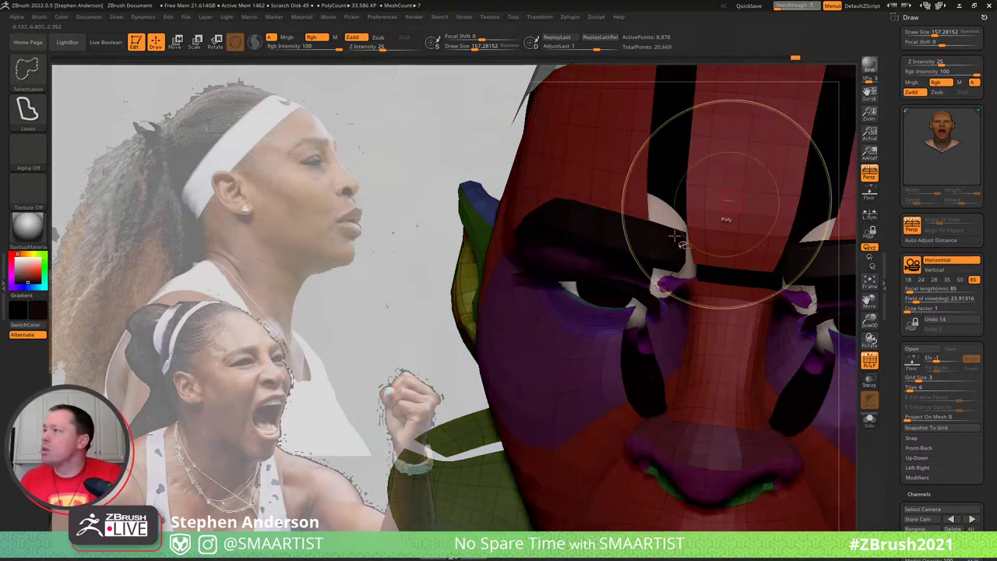
left_click(681, 235, "ctrl+shift")
right_click_drag(689, 260, 675, 245)
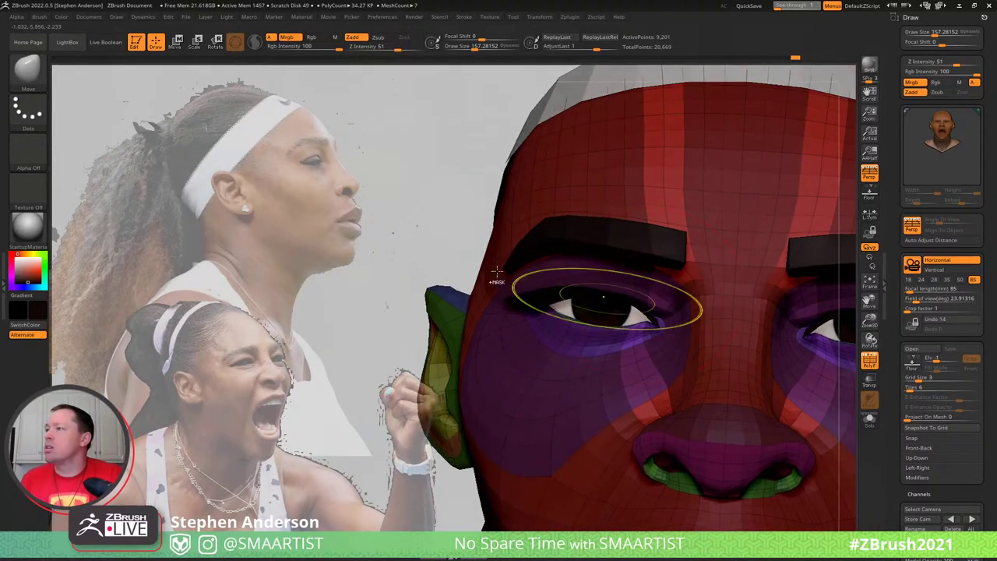
mouse_move(413, 242)
left_mouse_down("ctrl")
mouse_move(471, 452)
mouse_move(744, 396)
mouse_move(724, 342)
mouse_move(686, 294)
left_mouse_up("ctrl")
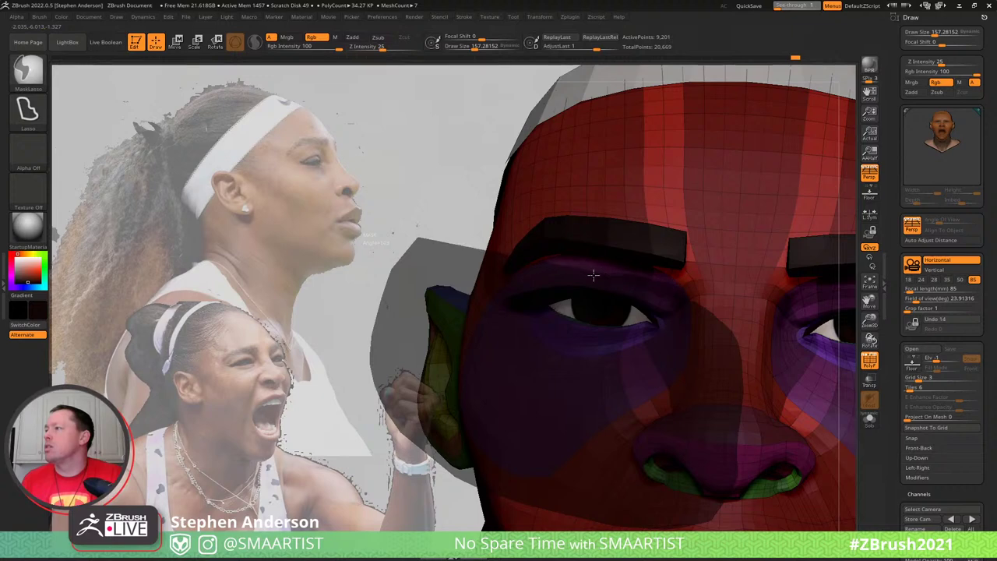
left_click_drag(594, 274, 572, 249, "ctrl")
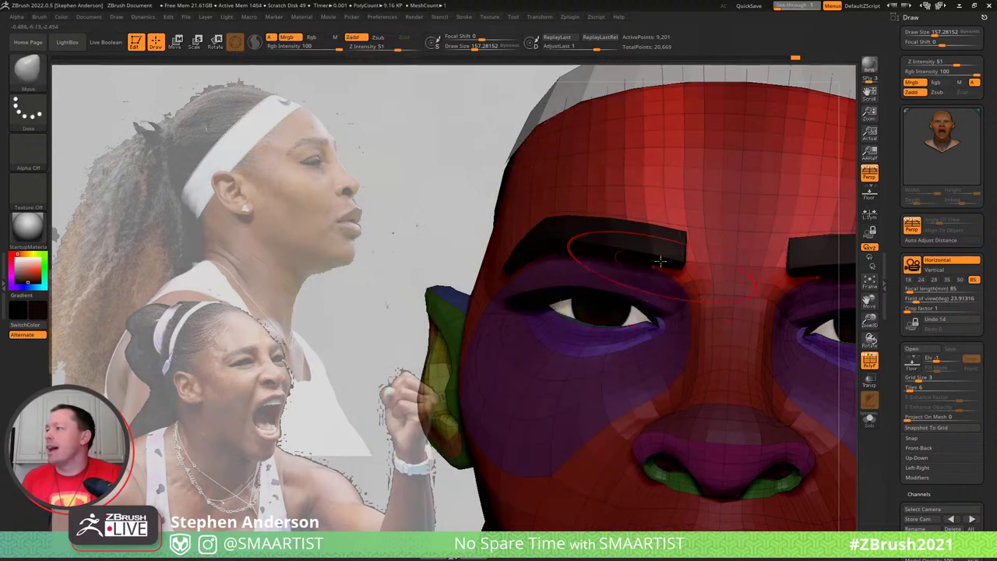
Shape the unmasked inner brow area with the Move brush at draw sizes of about 222 and 146, and clear the mask
mouse_move(661, 261)
right_mouse_down()
mouse_move(683, 251)
mouse_move(667, 240)
right_mouse_up()
key("s")
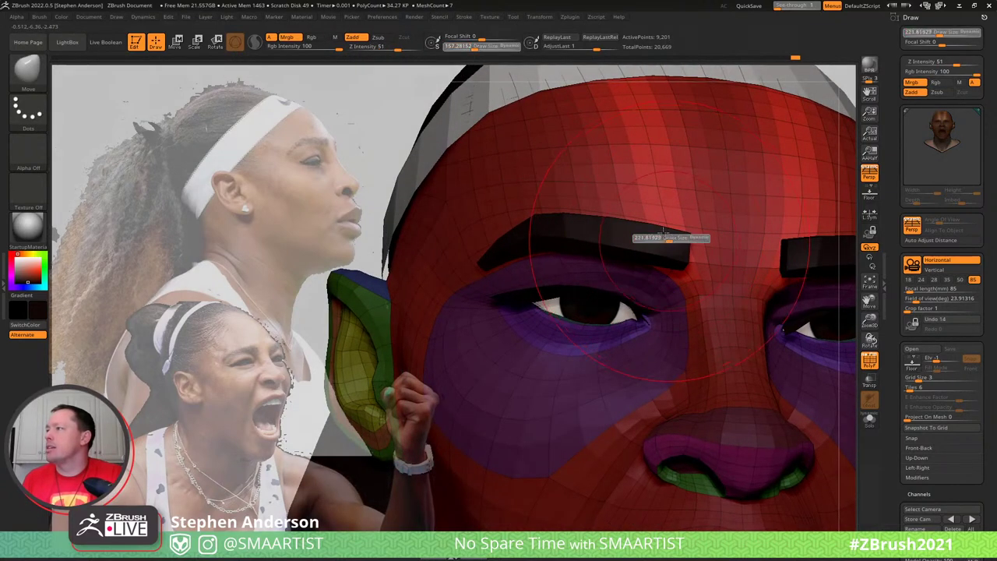
left_click_drag(672, 236, 683, 238)
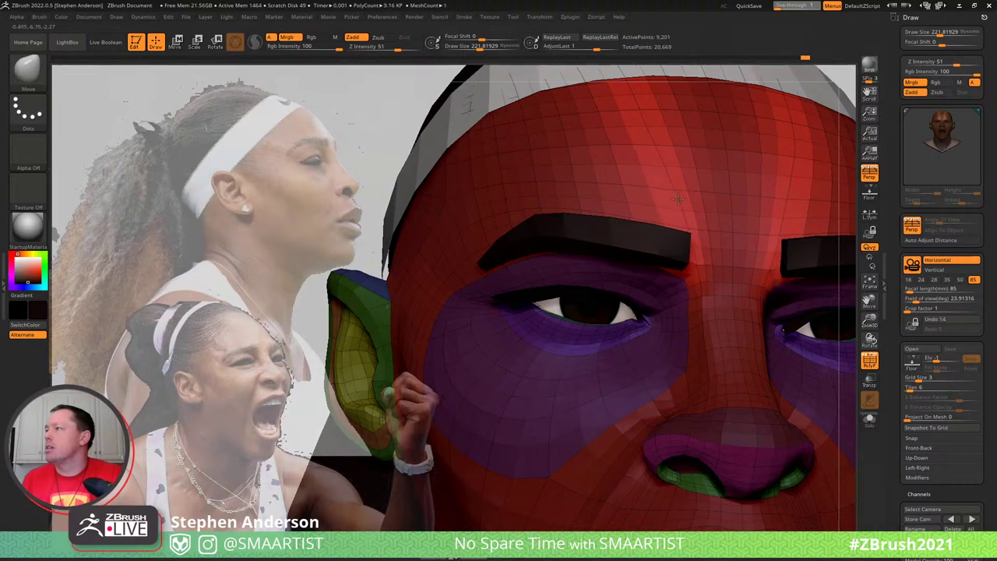
key("s")
left_click_drag(695, 256, 688, 254)
mouse_move(677, 254)
right_mouse_down()
mouse_move(696, 253)
mouse_move(678, 251)
mouse_move(663, 273)
mouse_move(659, 251)
mouse_move(671, 259)
mouse_move(652, 235)
right_mouse_up()
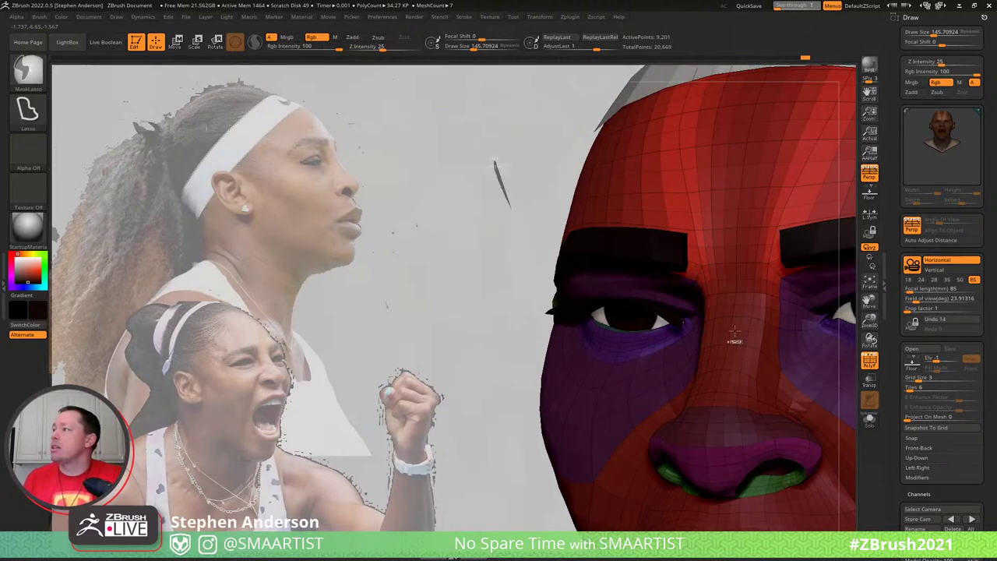
key("shift+f")
mouse_move(740, 330)
right_mouse_down("ctrl")
mouse_move(765, 318)
mouse_move(746, 388)
mouse_move(667, 324)
mouse_move(655, 291)
mouse_move(674, 291)
mouse_move(646, 307)
right_mouse_up("ctrl")
key("shift+f")
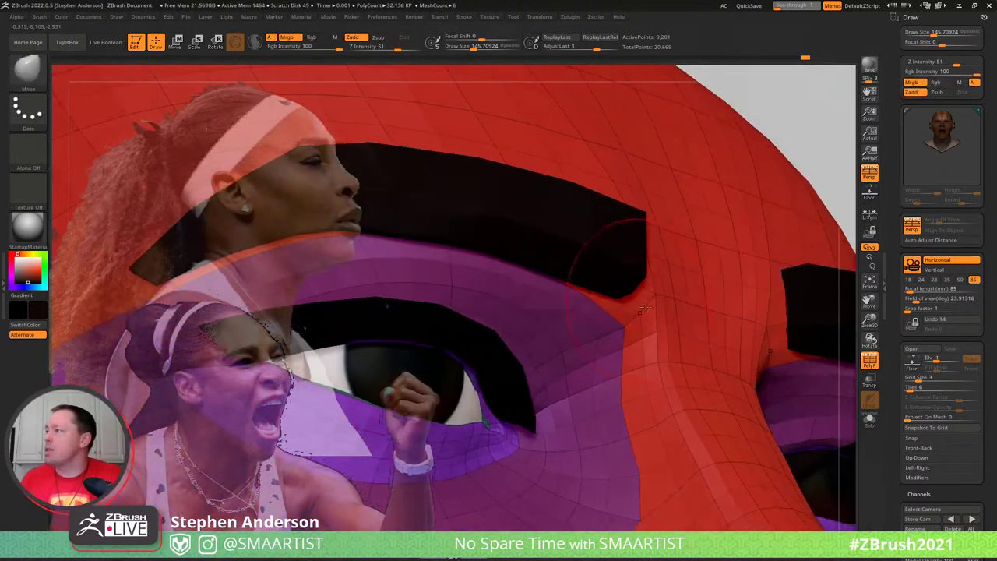
Open the Modify Topology options for the head's geometry and inspect the whole face without the wireframe
key("F1")
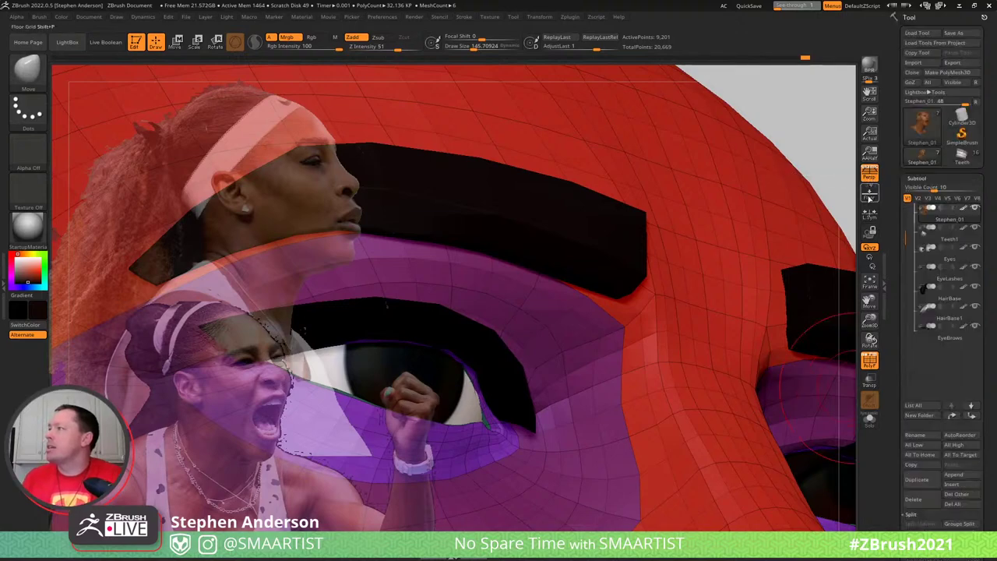
right_click_drag(690, 275, 624, 200, "ctrl")
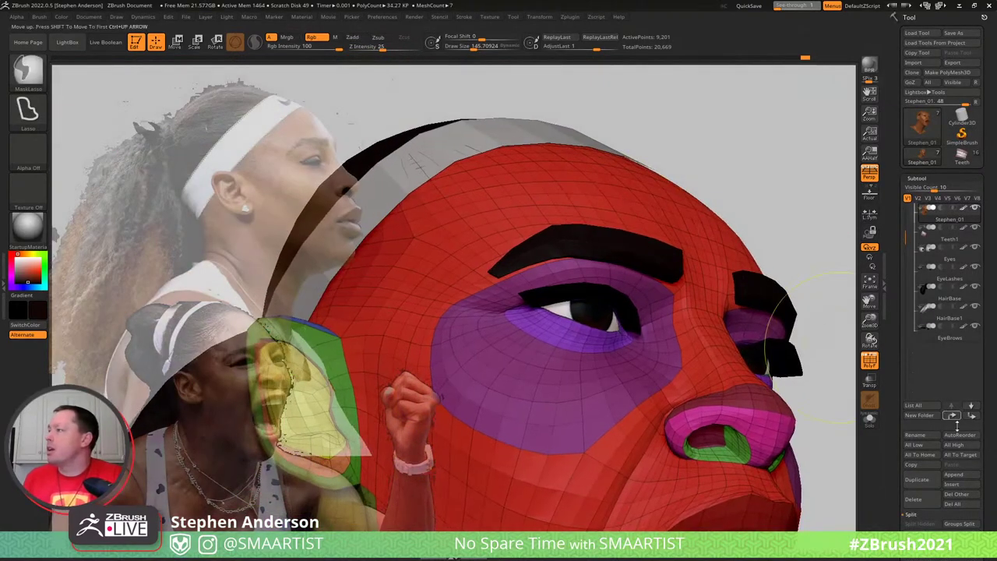
scroll(987, 516, "down", 5)
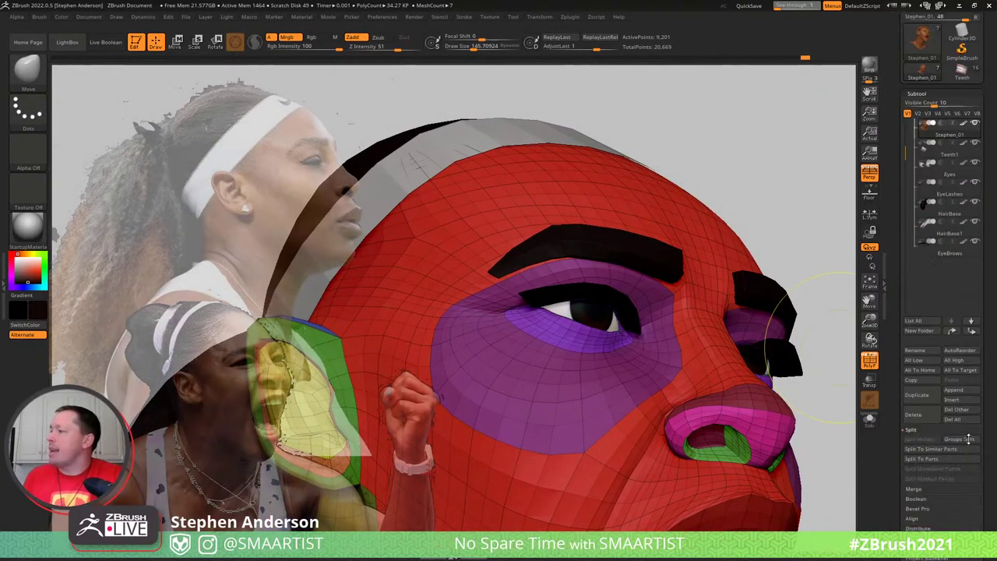
left_click(920, 478)
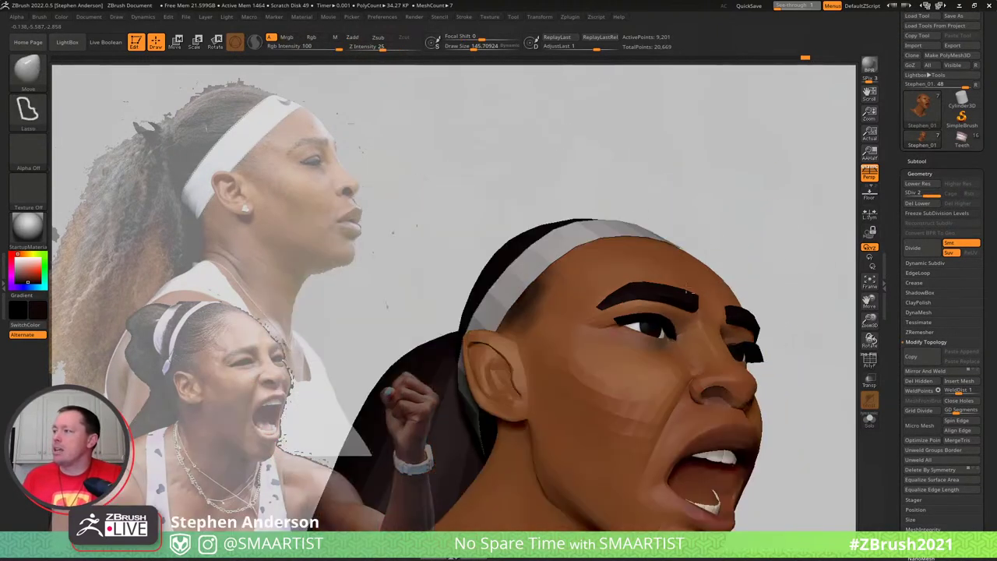
left_click_drag(612, 182, 717, 160)
right_click_drag(717, 159, 623, 159)
right_click_drag(612, 249, 597, 359, "ctrl")
Adjust the skin around the mouth corner with the Move brush at draw sizes of about 90, 65 and 42, and show the wireframe
key("s")
left_click_drag(582, 299, 577, 299)
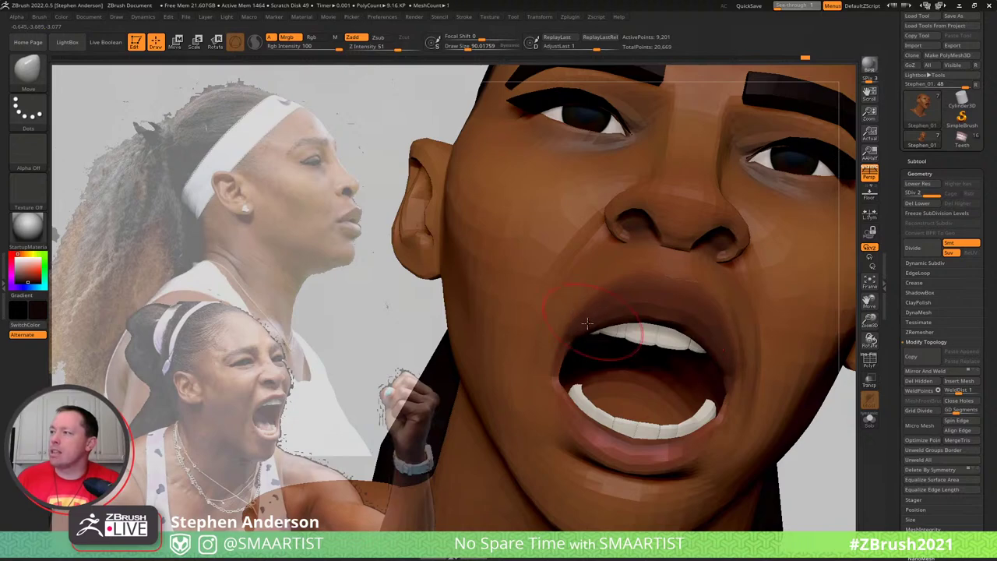
right_click_drag(587, 322, 558, 343)
left_click_drag(556, 344, 552, 344)
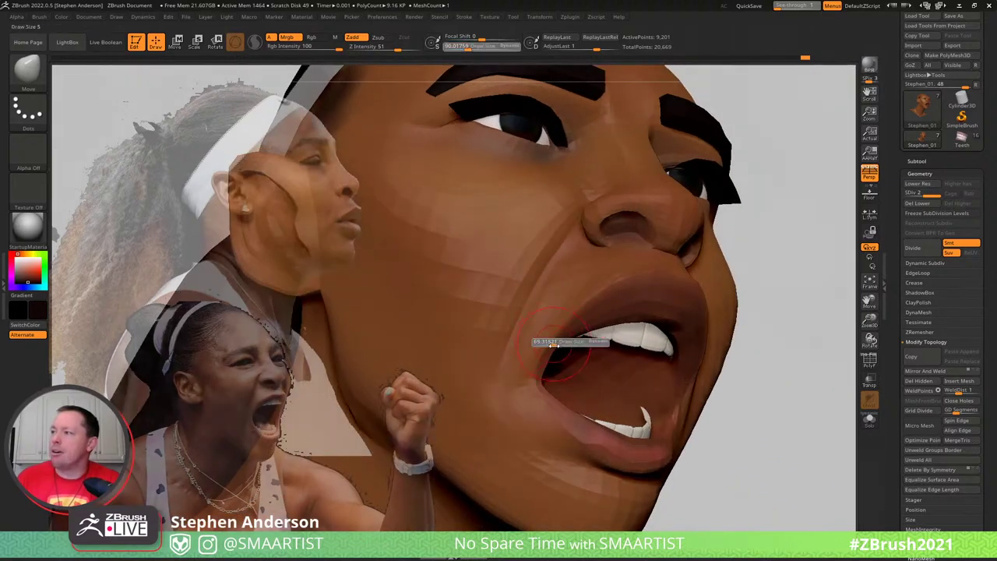
right_click_drag(567, 331, 619, 333)
key("s")
left_click_drag(556, 330, 551, 329)
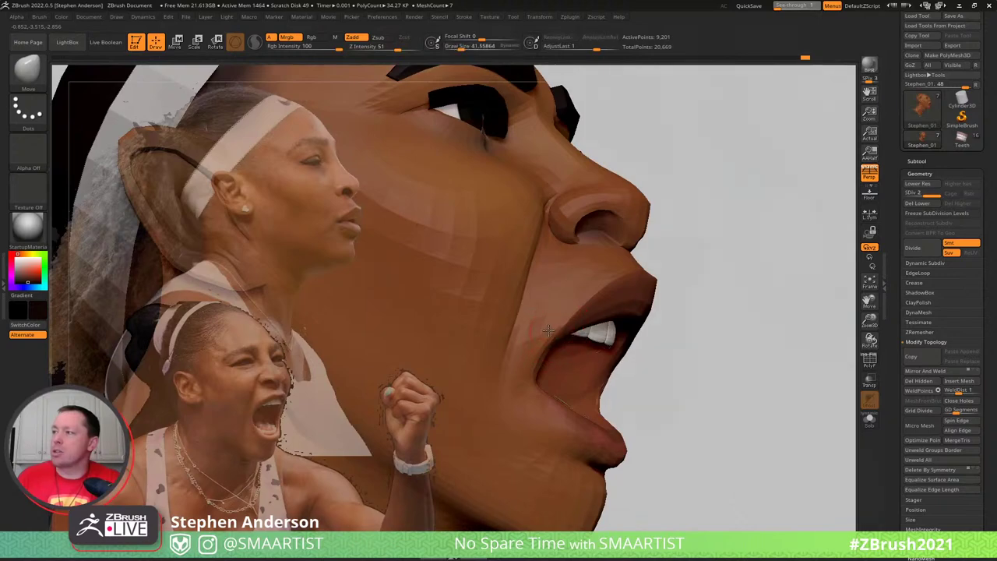
mouse_move(583, 345)
right_mouse_down()
mouse_move(547, 352)
mouse_move(554, 380)
mouse_move(544, 333)
right_mouse_up()
key("shift+f")
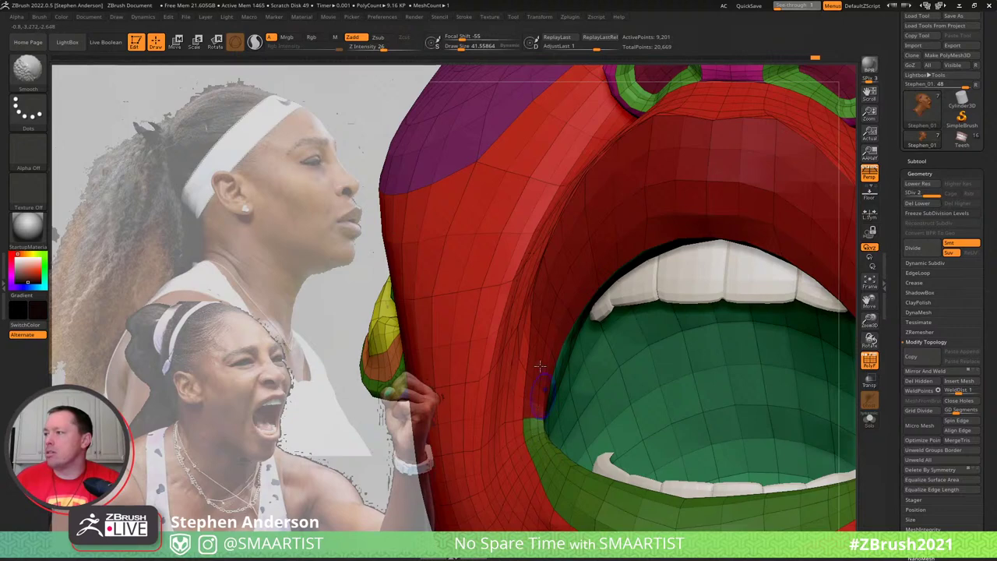
Smooth the mouth corner and the upper lip border from several angles at a draw size of about 42
right_click_drag(526, 360, 518, 360)
left_click_drag(507, 361, 560, 410)
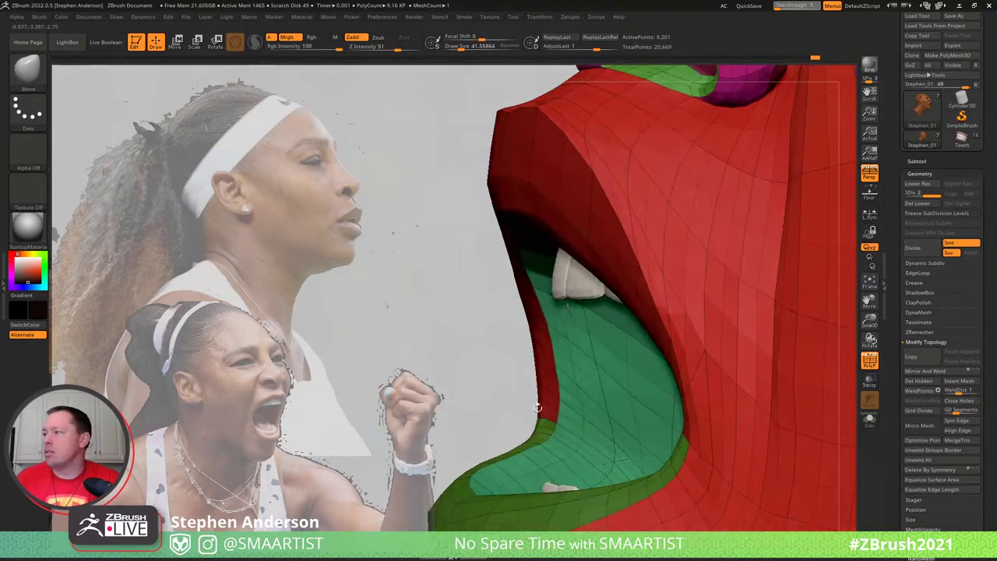
right_click_drag(538, 408, 623, 322, "ctrl")
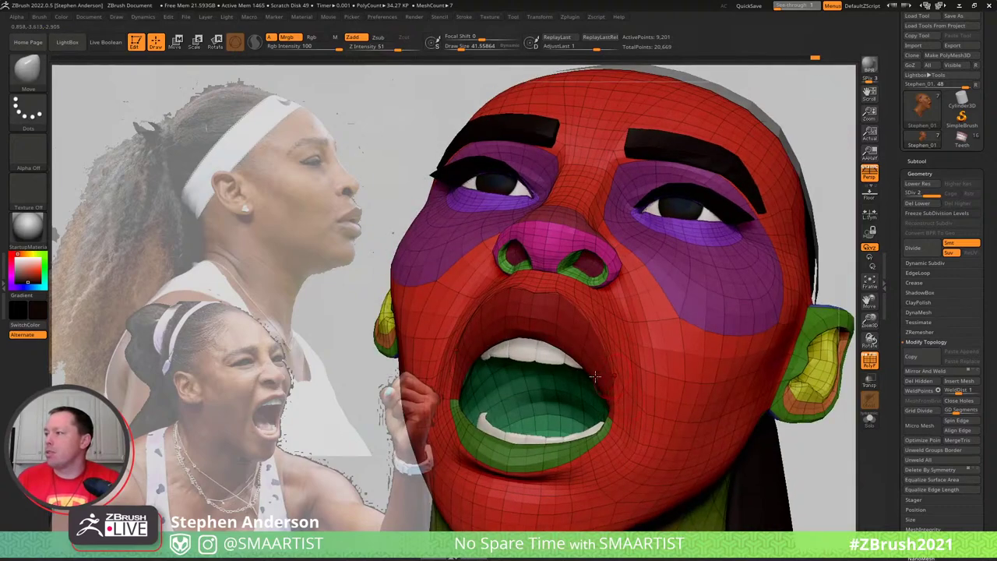
left_click_drag(594, 376, 623, 365)
key("shift")
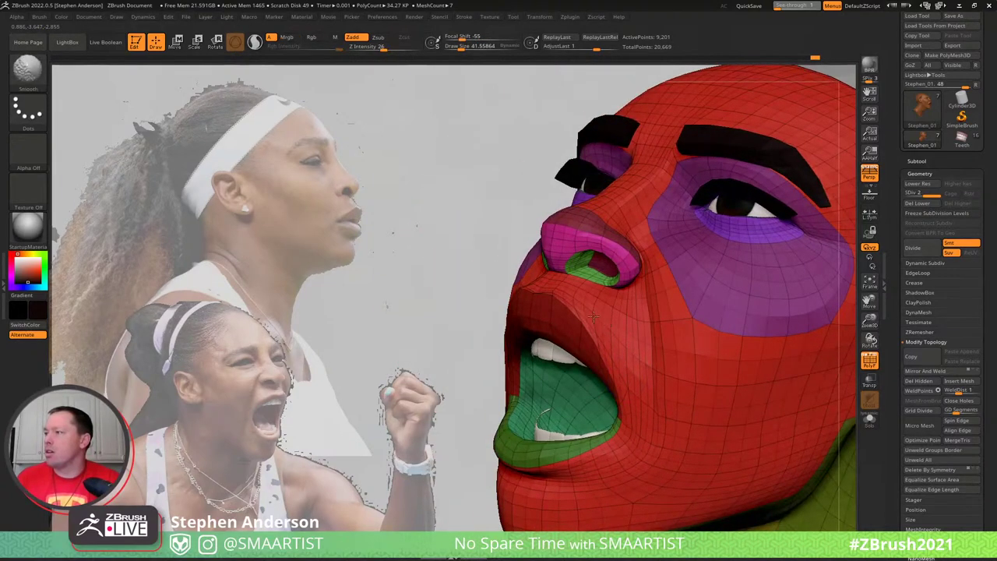
right_click_drag(599, 303, 598, 332)
left_click_drag(582, 300, 560, 299, "shift")
right_click_drag(573, 309, 686, 305)
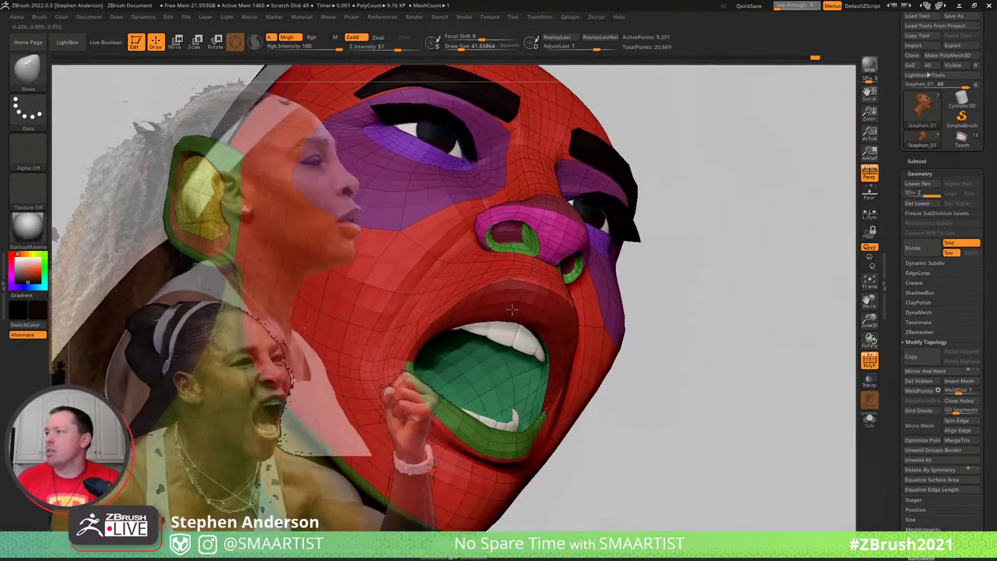
Refine the upper lip border beneath the nose with the Move brush at draw sizes of about 12 and 21, and smooth it
mouse_move(512, 296)
right_mouse_down()
mouse_move(525, 306)
mouse_move(536, 269)
right_mouse_up()
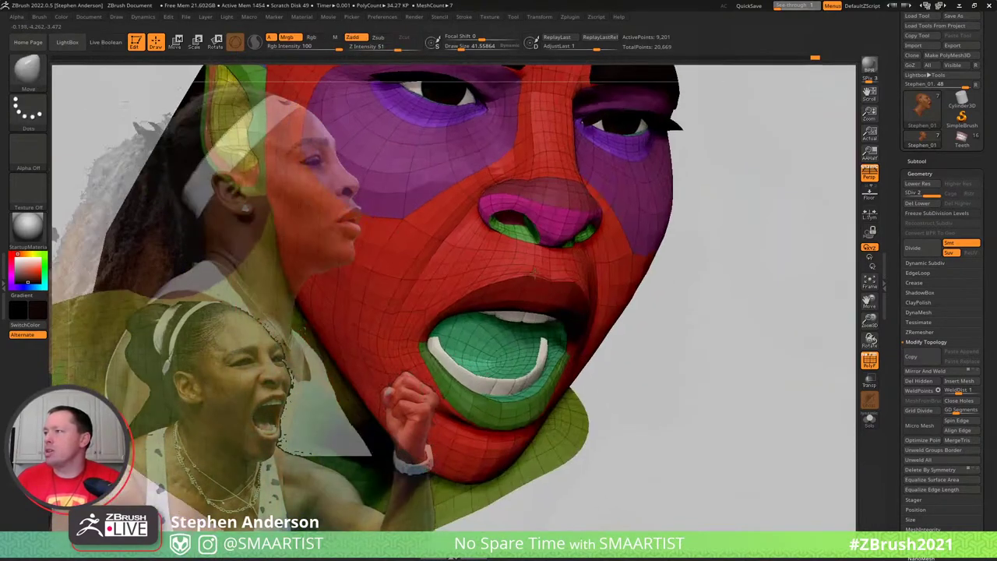
key("s")
left_click_drag(539, 271, 536, 270)
right_click_drag(537, 281, 686, 395, "ctrl")
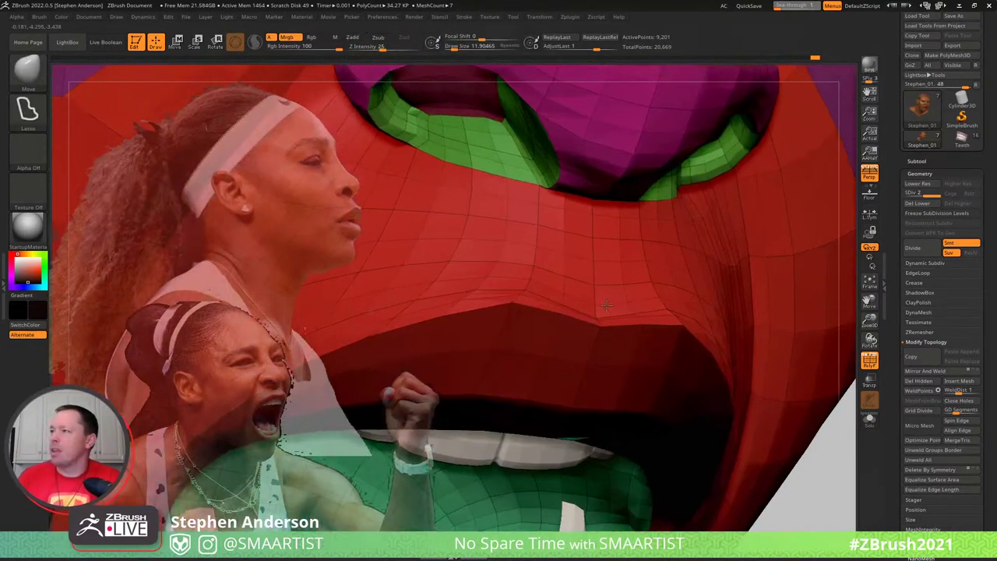
right_click_drag(557, 282, 571, 305)
key("s")
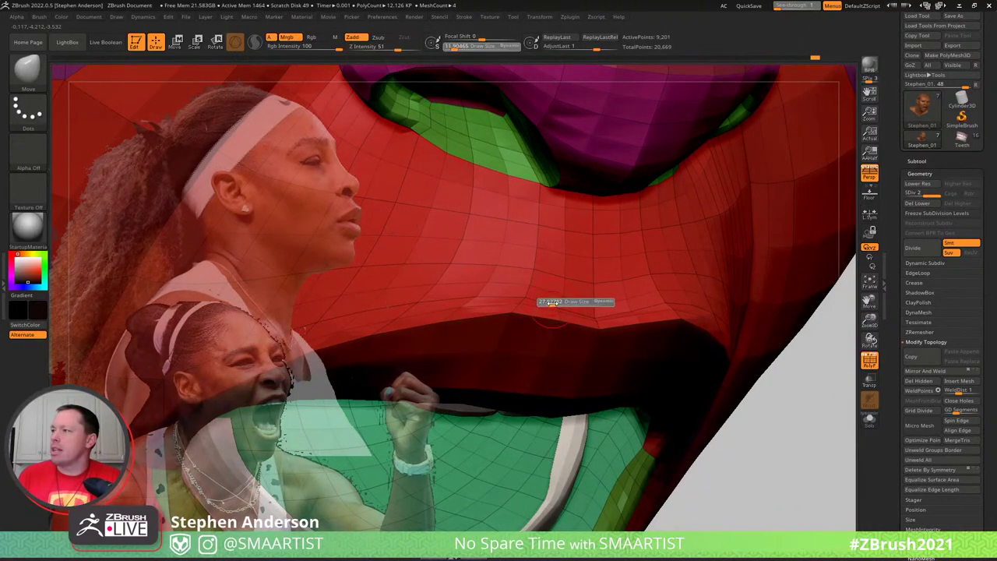
left_click_drag(550, 303, 612, 306)
key("shift")
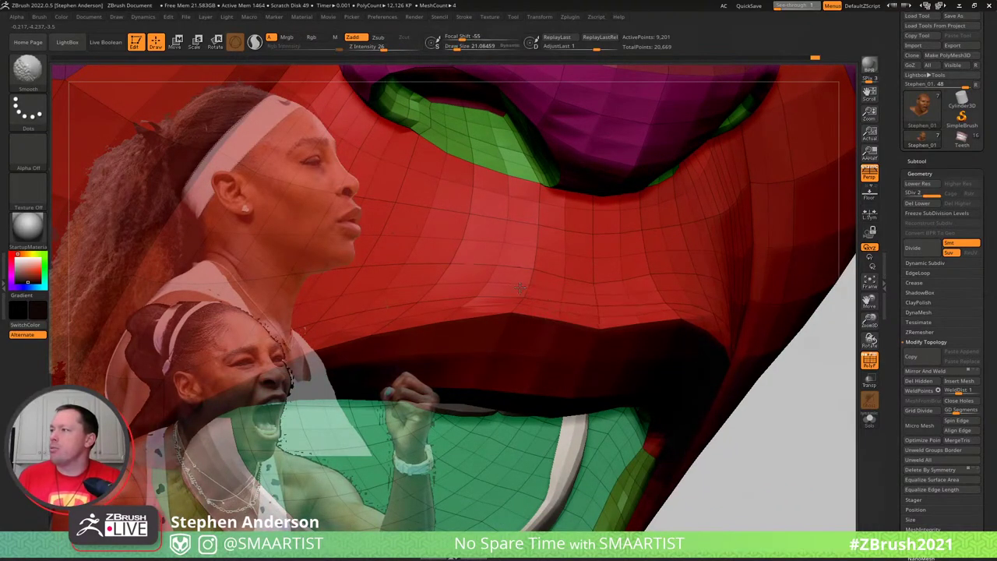
mouse_move(530, 267)
right_mouse_down()
mouse_move(510, 295)
mouse_move(527, 275)
mouse_move(525, 303)
right_mouse_up()
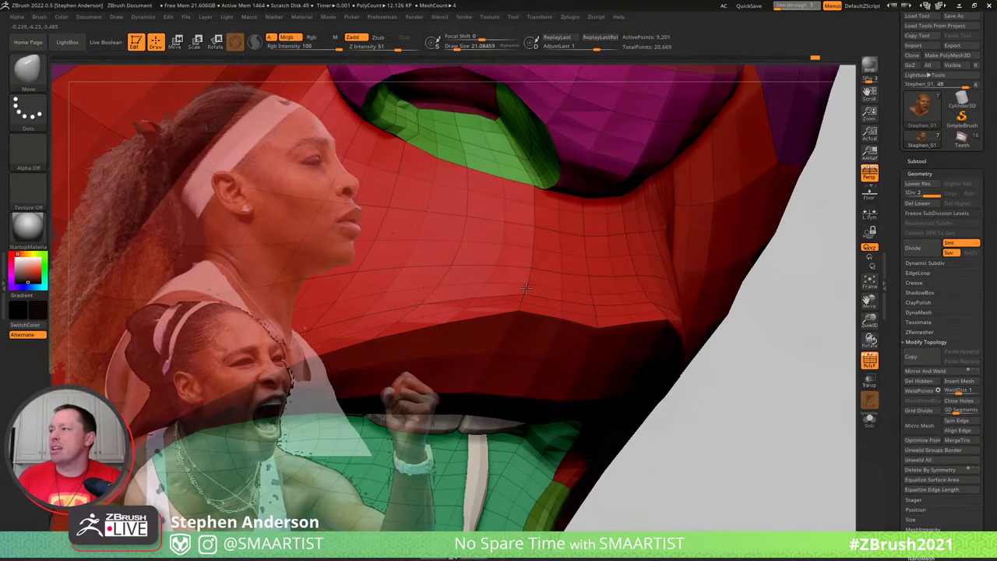
Adjust the skin edge just above the mouth corner with the Move brush at a draw size of about 42
mouse_move(562, 292)
right_mouse_down()
mouse_move(632, 290)
mouse_move(544, 328)
mouse_move(439, 397)
mouse_move(573, 323)
mouse_move(538, 312)
mouse_move(671, 345)
mouse_move(577, 241)
right_mouse_up()
key("ctrl")
key("shift+f")
key("shift+f")
key("s")
left_click_drag(597, 269, 594, 261)
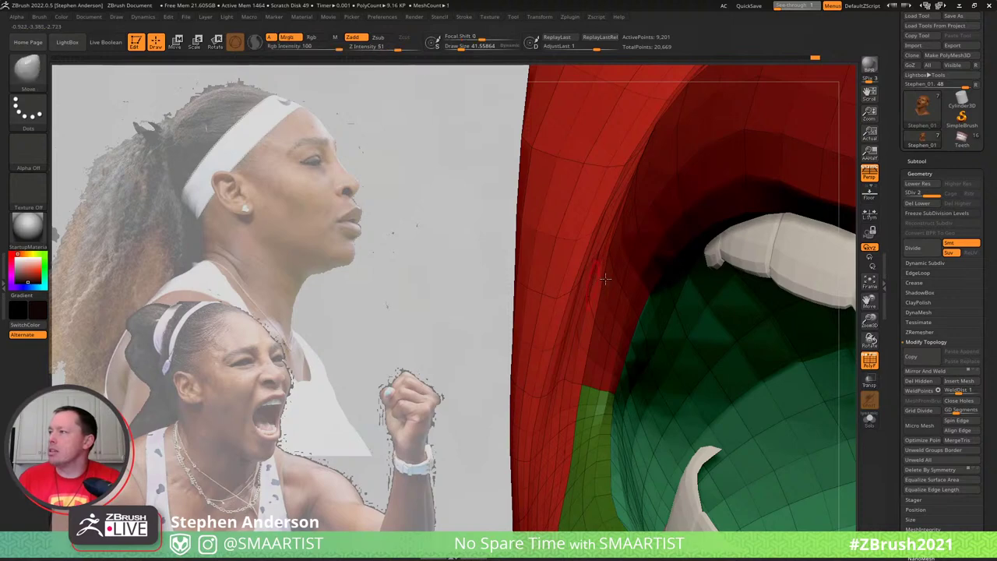
right_click_drag(606, 278, 625, 282)
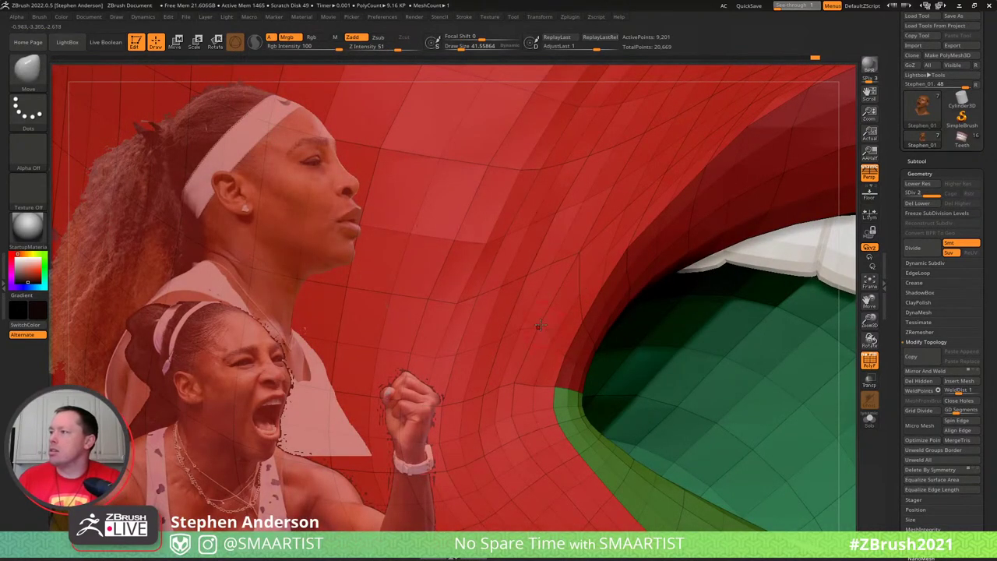
Reshape the mouth corner with the Move brush at a draw size of about 62 and smooth the adjoining cheek at about 42
key("s")
left_click_drag(544, 385, 542, 379)
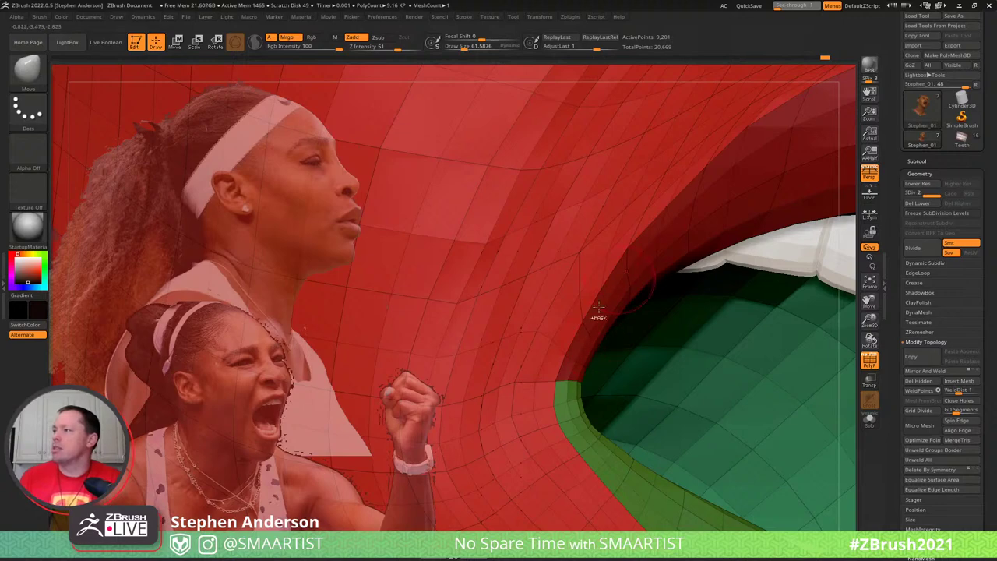
right_click_drag(598, 307, 557, 253, "ctrl")
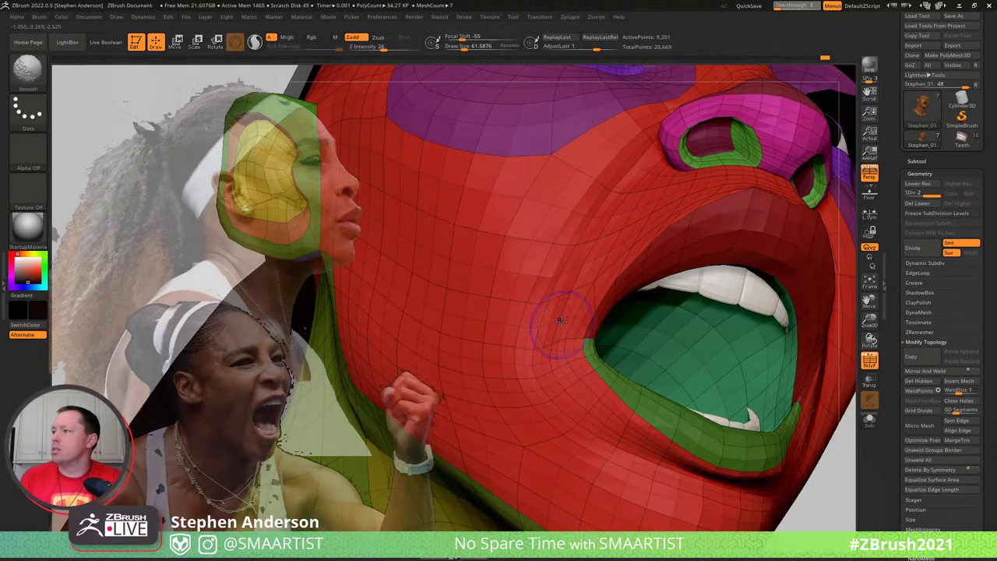
key("s")
left_click_drag(560, 320, 559, 320)
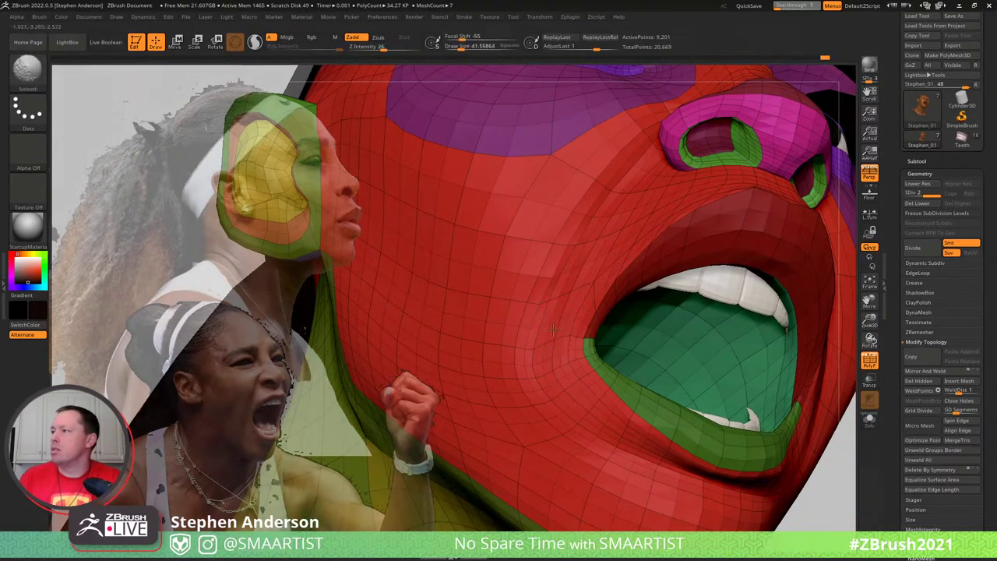
key("shift")
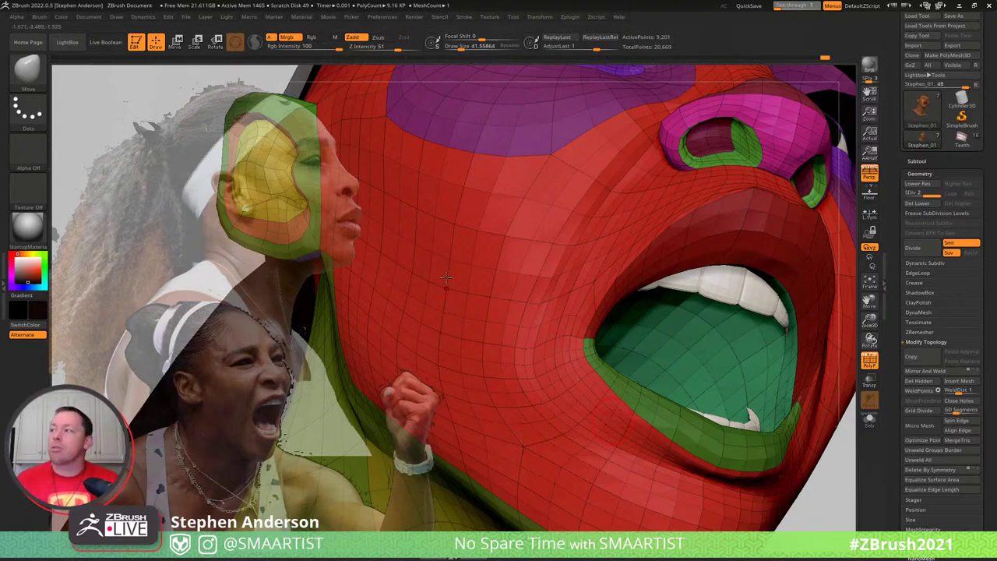
Smooth the skin around the mouth corner and below the lower lip at a draw size of about 42, checking it without the wireframe
right_click_drag(552, 360, 592, 388)
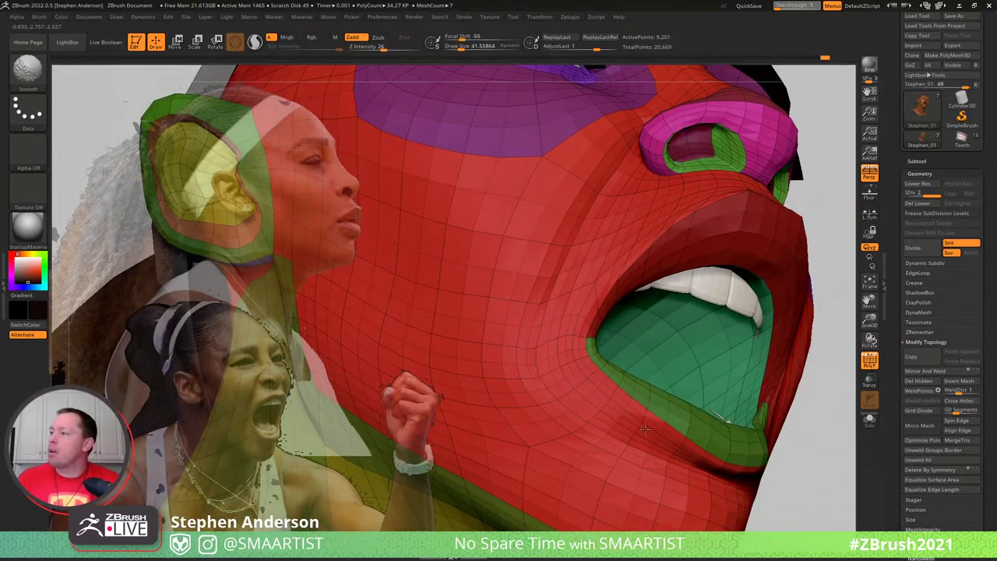
right_click_drag(590, 450, 563, 461)
key("shift+f")
right_click_drag(562, 306, 580, 286)
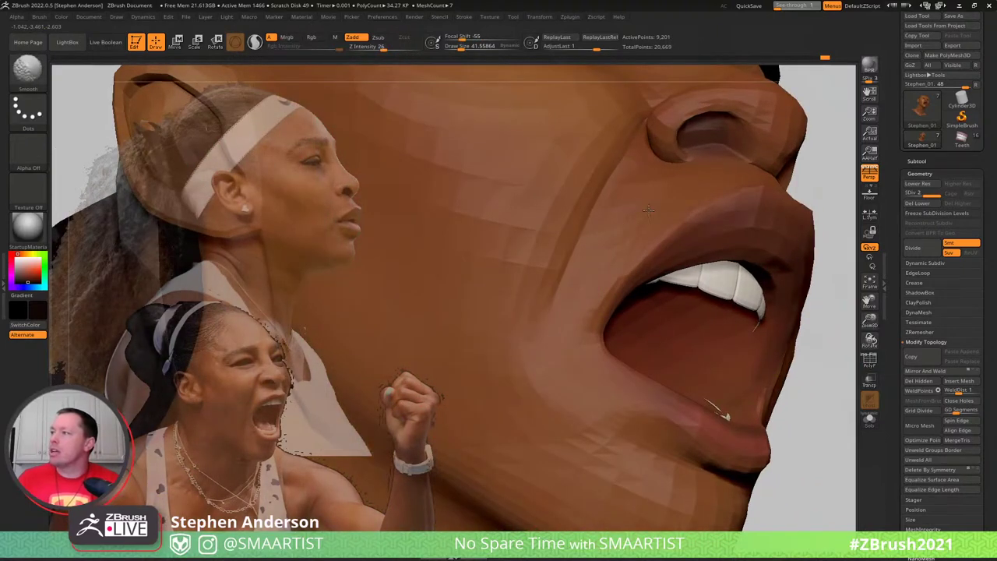
mouse_move(615, 247)
right_mouse_down()
mouse_move(606, 264)
mouse_move(620, 260)
mouse_move(616, 275)
right_mouse_up()
key("shift+f")
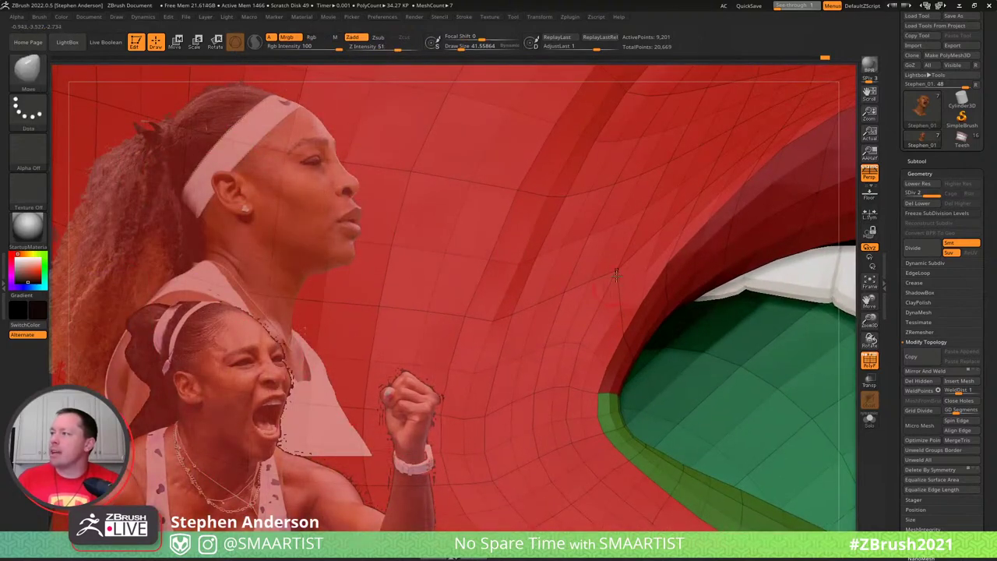
Even out the cheek polygons beside the mouth corner with the Smooth brush and the Move brush at a draw size of about 95
key("shift")
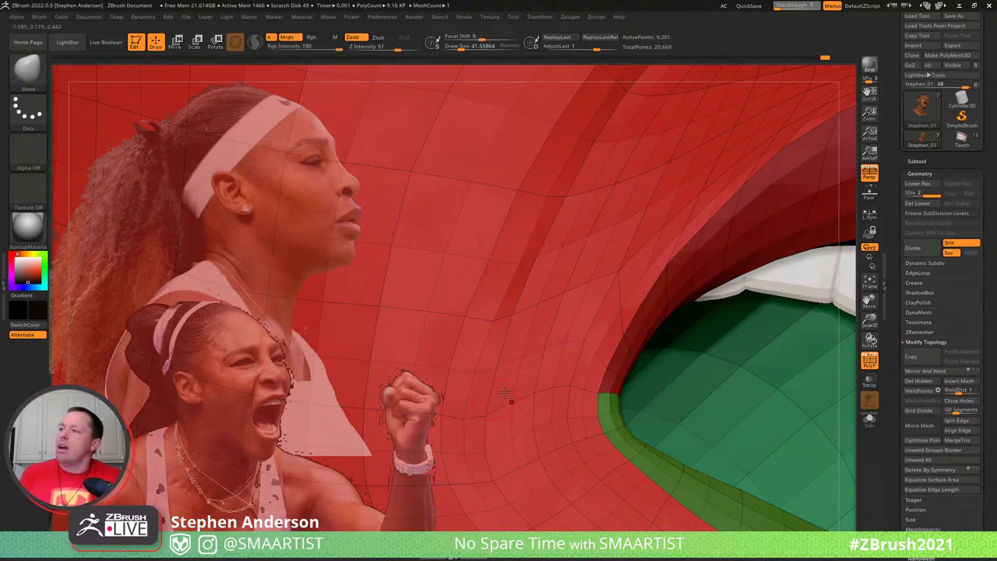
right_click_drag(504, 394, 601, 346, "alt")
key("s")
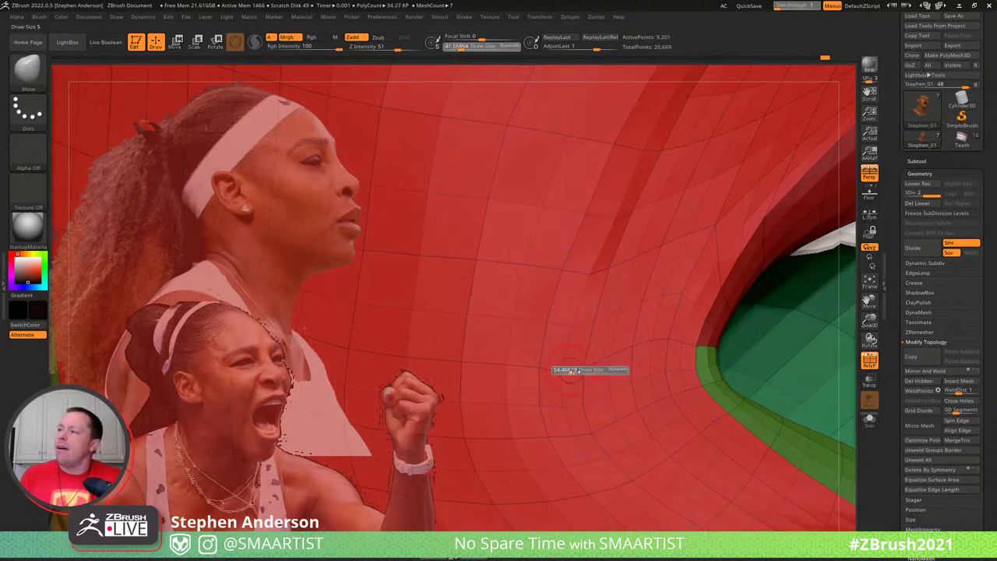
left_click_drag(578, 372, 577, 372)
mouse_move(580, 370)
right_mouse_down()
mouse_move(572, 388)
mouse_move(566, 375)
right_mouse_up()
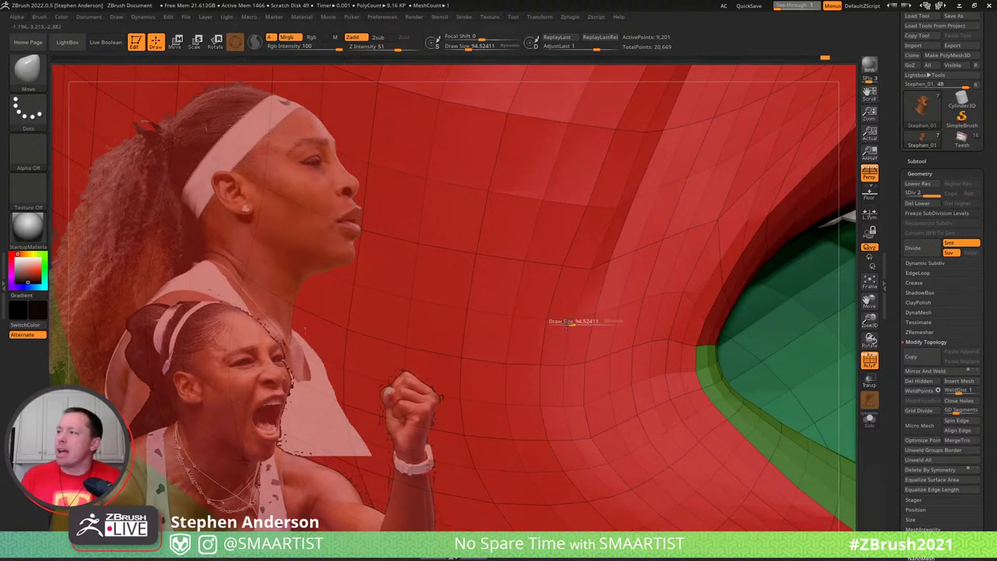
left_click_drag(566, 322, 570, 320)
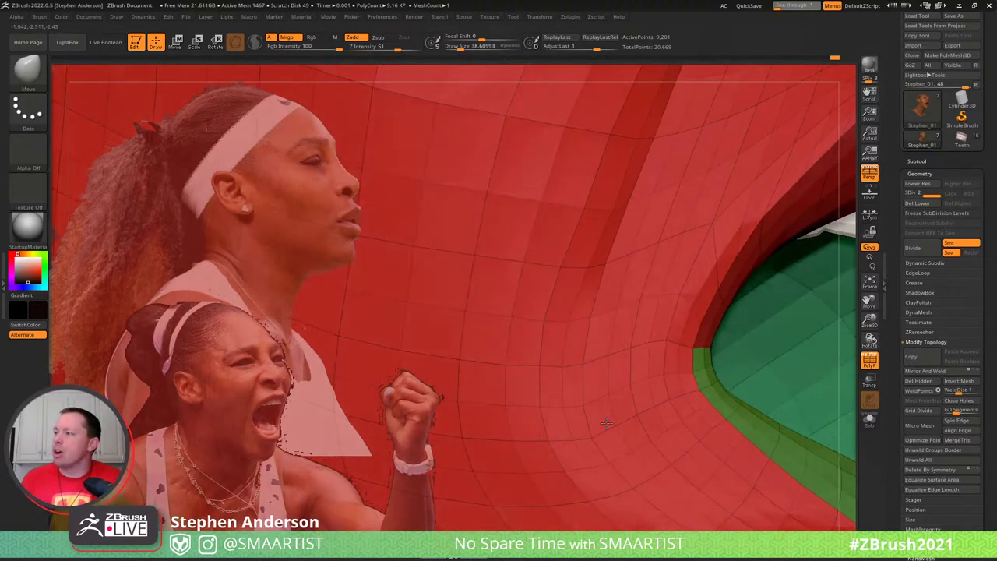
Adjust the edge flow around the mouth corner with the Move brush at draw sizes of about 104 and 62
key("s")
left_click_drag(592, 427, 596, 426)
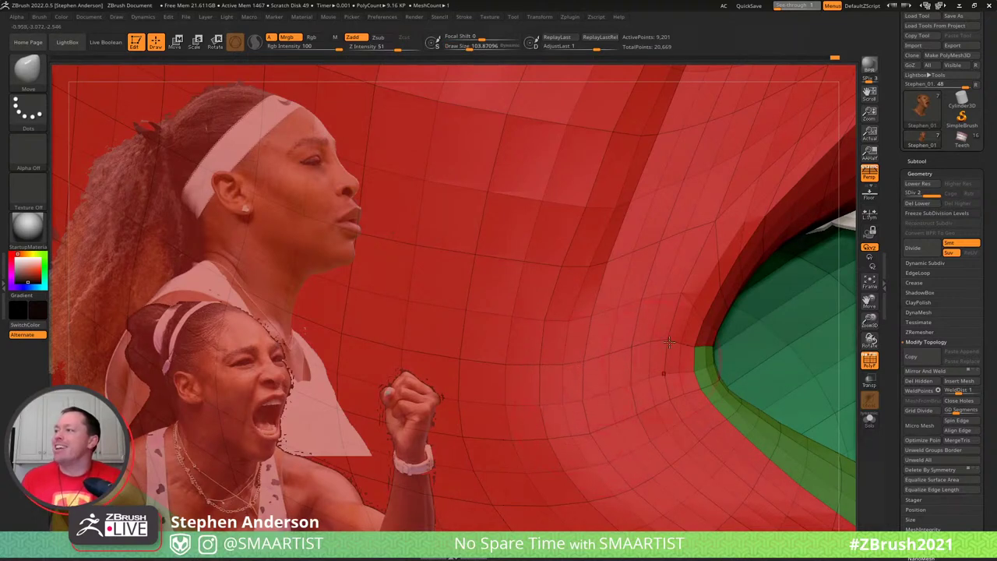
key("s")
left_click_drag(664, 344, 659, 344)
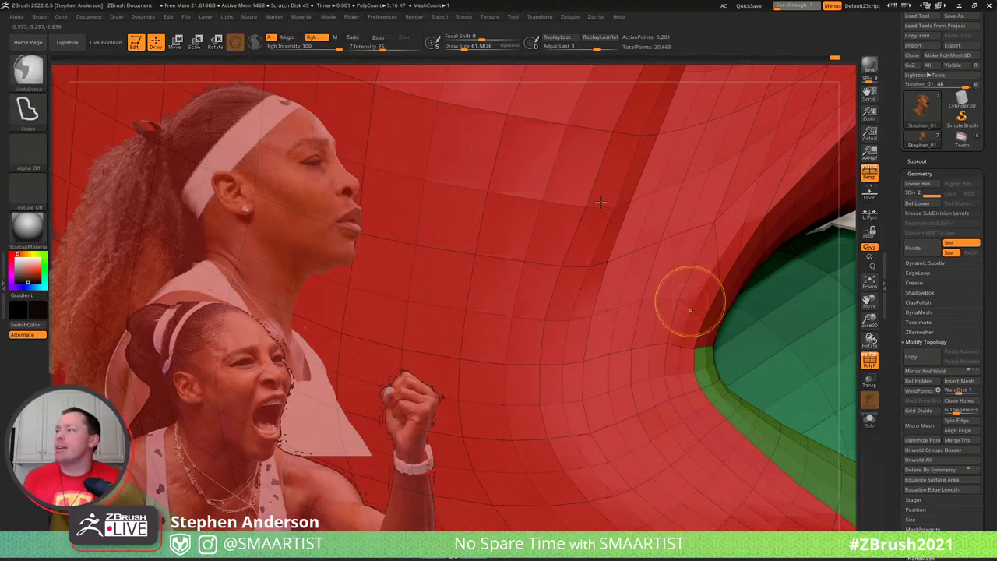
mouse_move(691, 304)
right_mouse_down("ctrl")
mouse_move(696, 293)
mouse_move(669, 298)
mouse_move(689, 287)
mouse_move(653, 279)
right_mouse_up("ctrl")
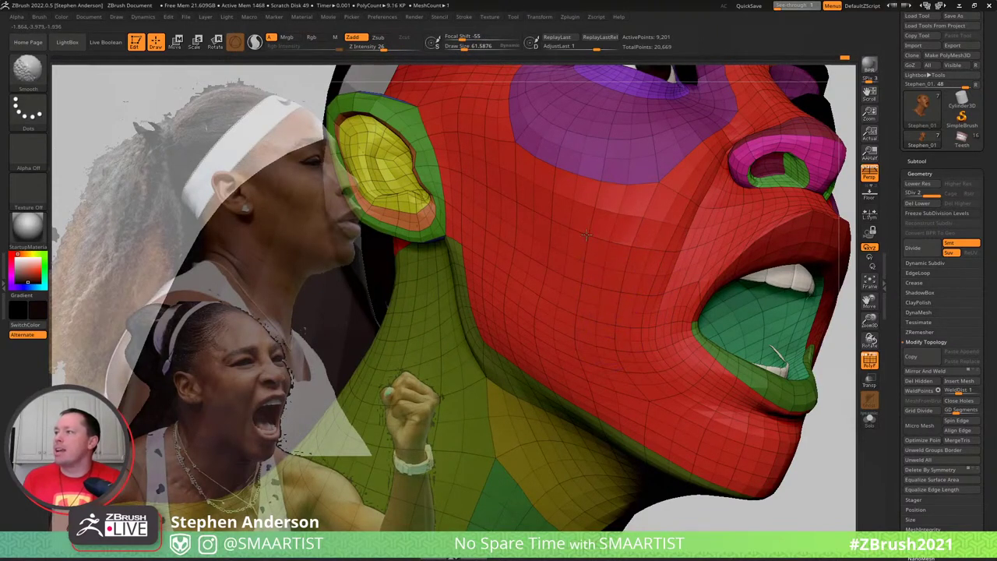
Inspect the whole head without the wireframe from front and three-quarter angles, including the eye area
key("shift+f")
mouse_move(650, 301)
right_mouse_down("ctrl")
mouse_move(659, 282)
mouse_move(693, 285)
mouse_move(677, 282)
mouse_move(695, 268)
mouse_move(671, 278)
right_mouse_up("ctrl")
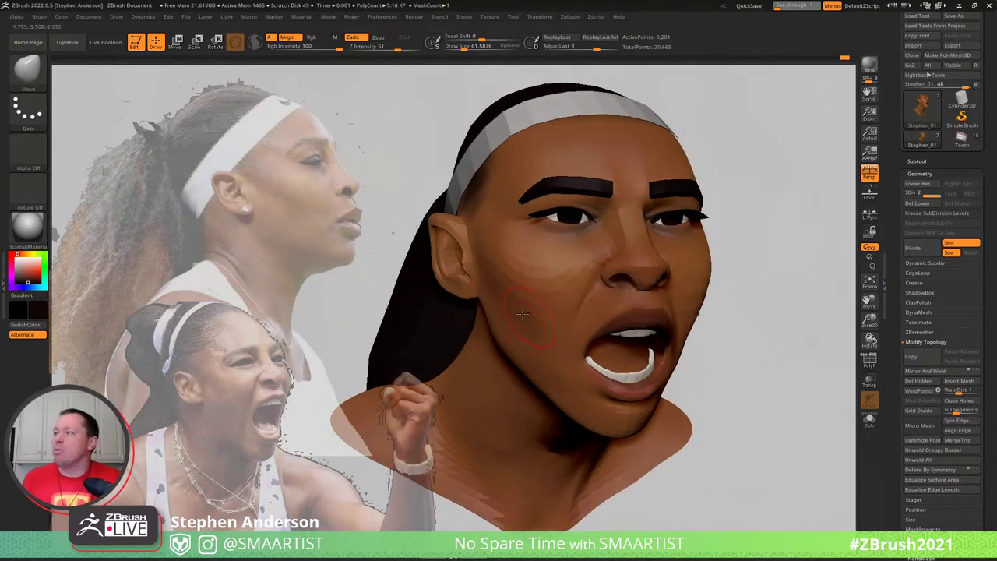
right_click_drag(529, 337, 543, 364)
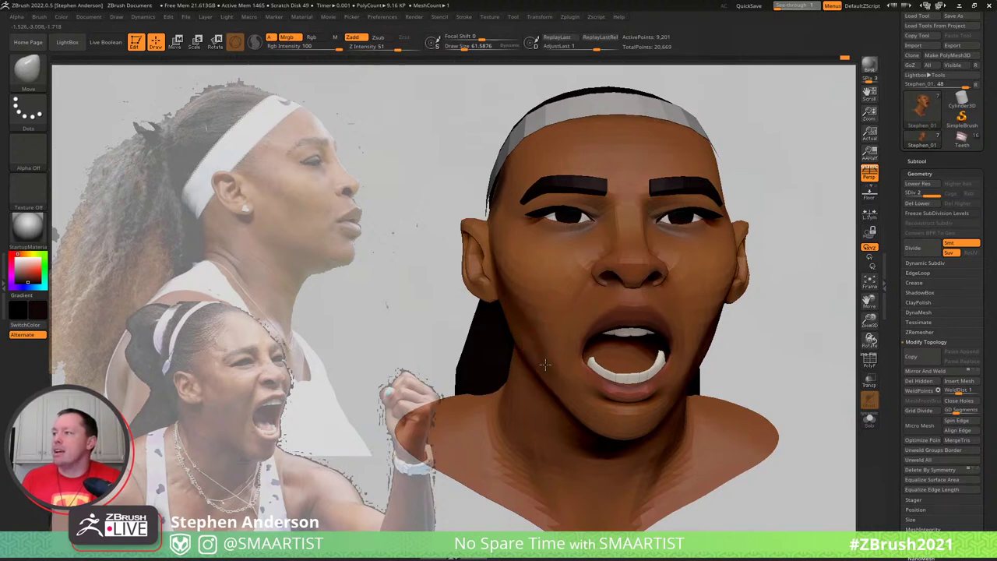
key("shift")
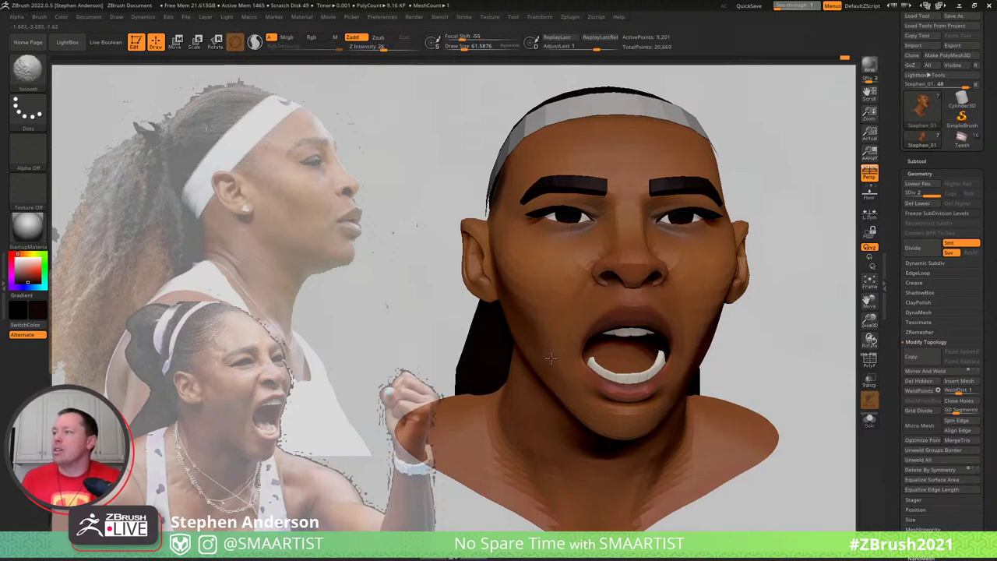
mouse_move(542, 319)
right_mouse_down()
mouse_move(525, 317)
mouse_move(625, 313)
right_mouse_up()
mouse_move(573, 257)
right_mouse_down()
mouse_move(529, 255)
mouse_move(572, 256)
right_mouse_up()
right_click_drag(558, 218, 530, 246, "ctrl")
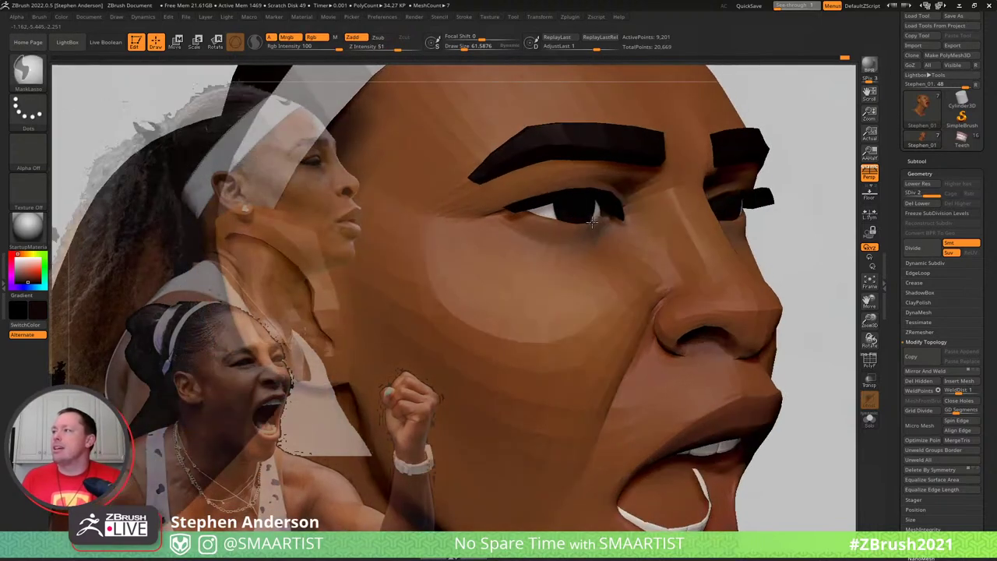
Show the wireframe and mask everything except the narrow polygon band below the lower eyelid by hiding that band, masking the rest and restoring it
right_click_drag(593, 222, 604, 273, "ctrl")
right_click_drag(683, 347, 684, 364, "ctrl")
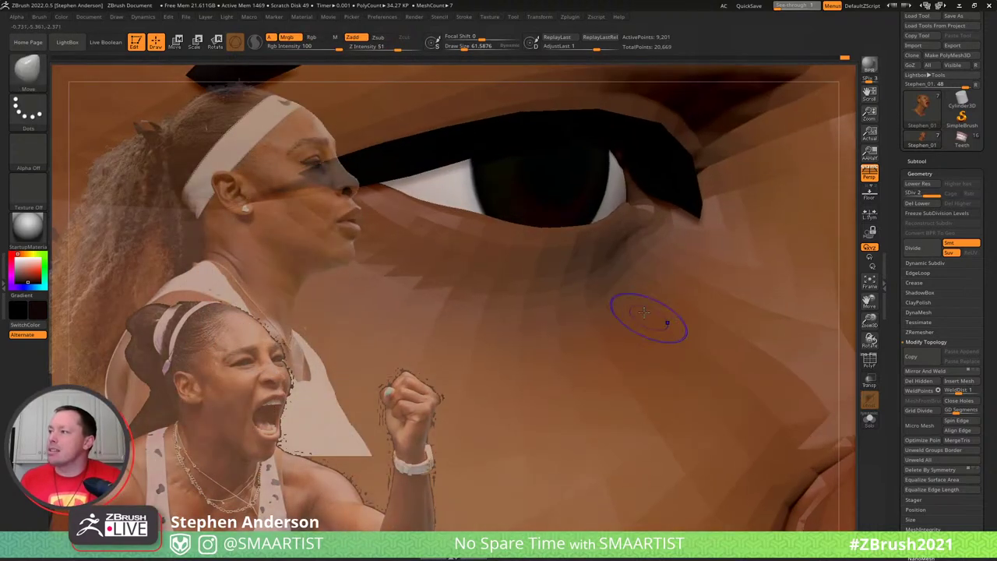
key("shift+f")
left_click(600, 289, "ctrl+shift")
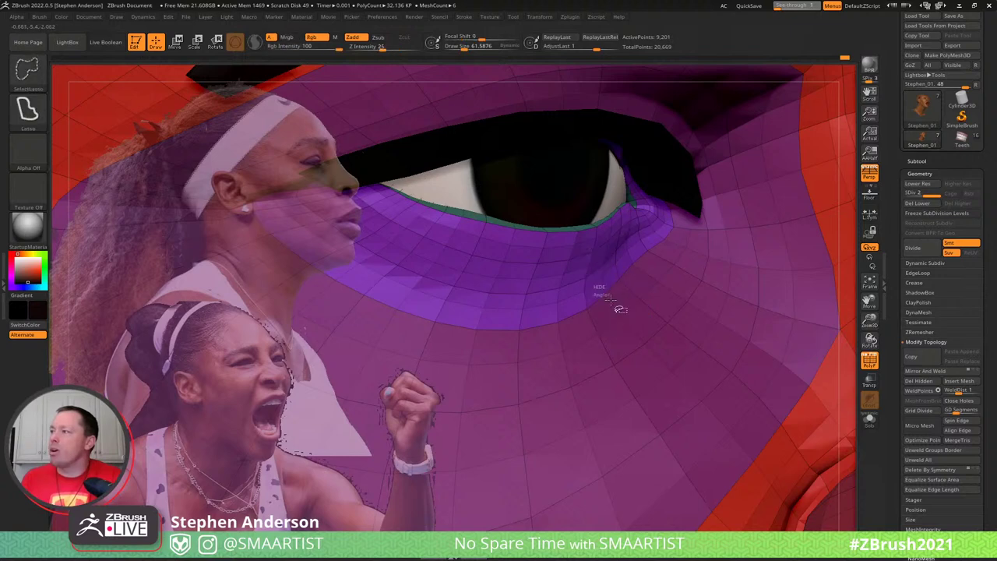
left_click(613, 306, "ctrl+shift")
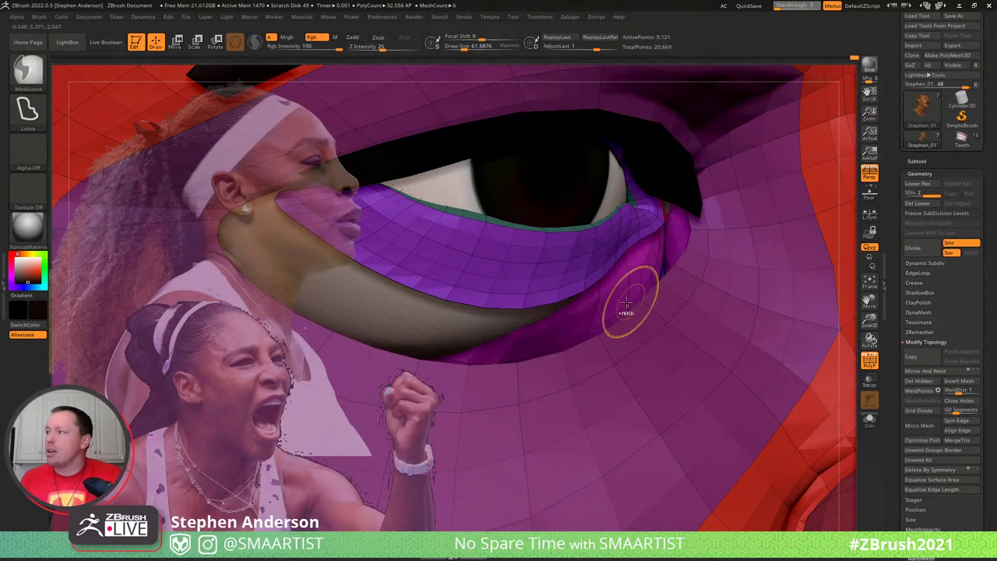
key("ctrl+a")
key("ctrl+shift+a")
Shape the unmasked band below the lower eyelid from several angles with the Move brush at a draw size of about 129
right_click_drag(605, 295, 619, 271)
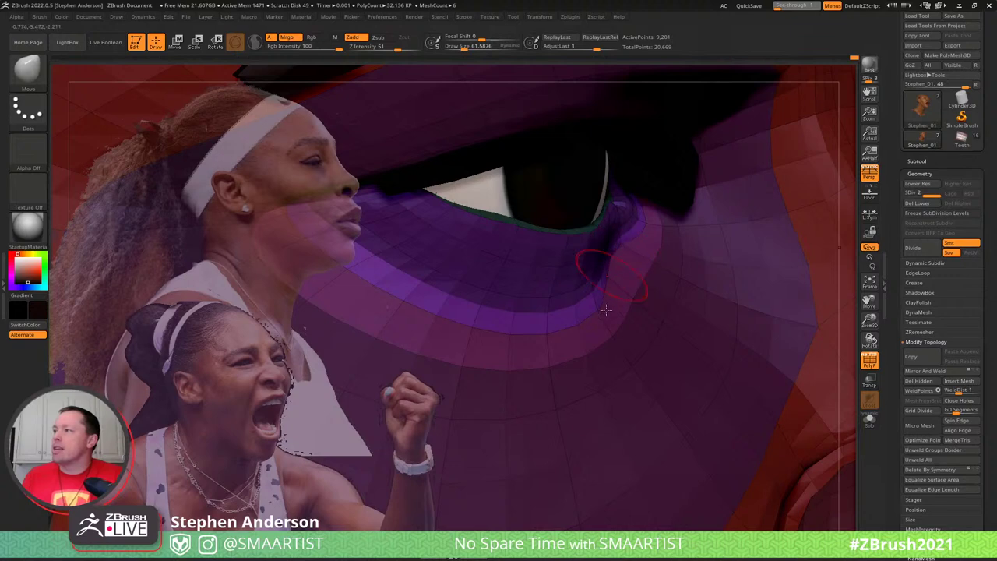
right_click_drag(606, 309, 597, 310)
key("s")
left_click_drag(598, 311, 617, 310)
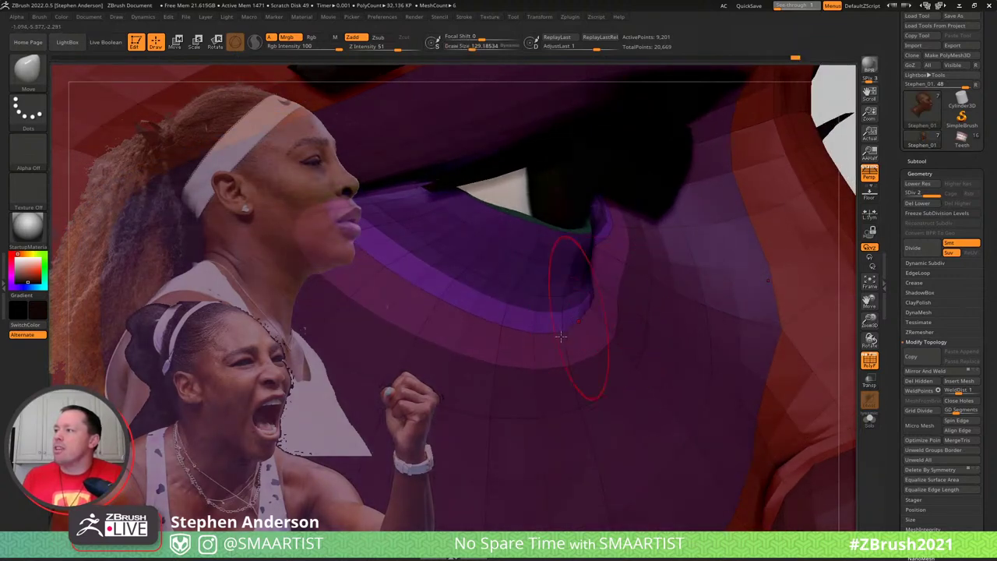
mouse_move(561, 336)
right_mouse_down()
mouse_move(474, 345)
mouse_move(503, 331)
right_mouse_up()
left_click_drag(503, 330, 510, 328)
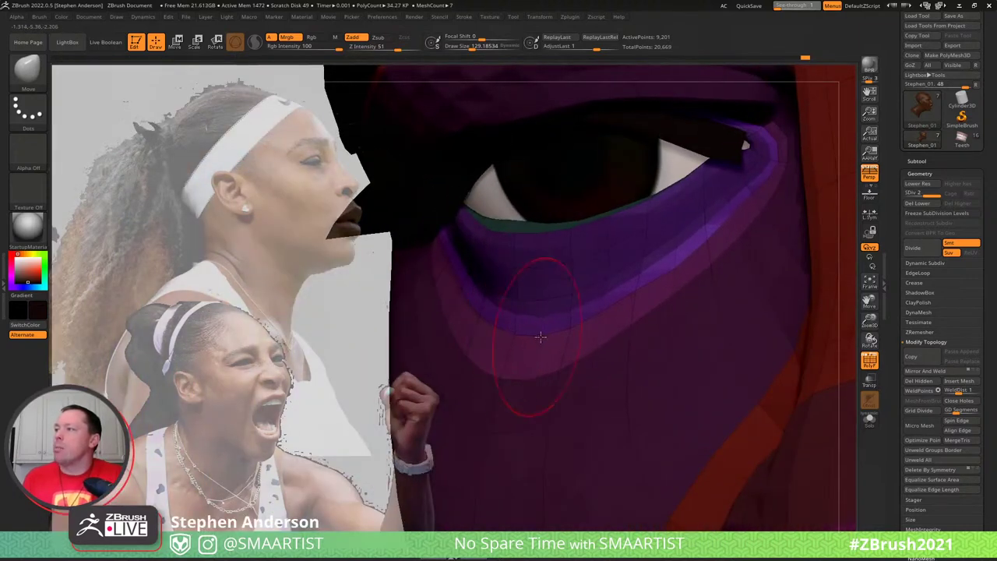
right_click_drag(547, 331, 671, 285)
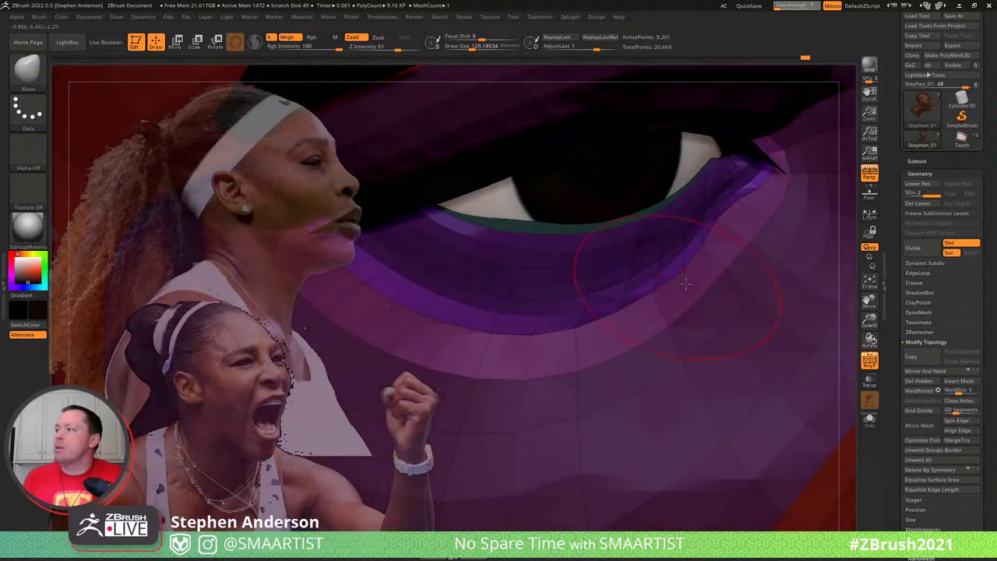
Refine the lower edge of the unmasked band under the eyelid with the Move brush at a draw size of about 48
key("s")
left_click_drag(700, 285, 679, 279)
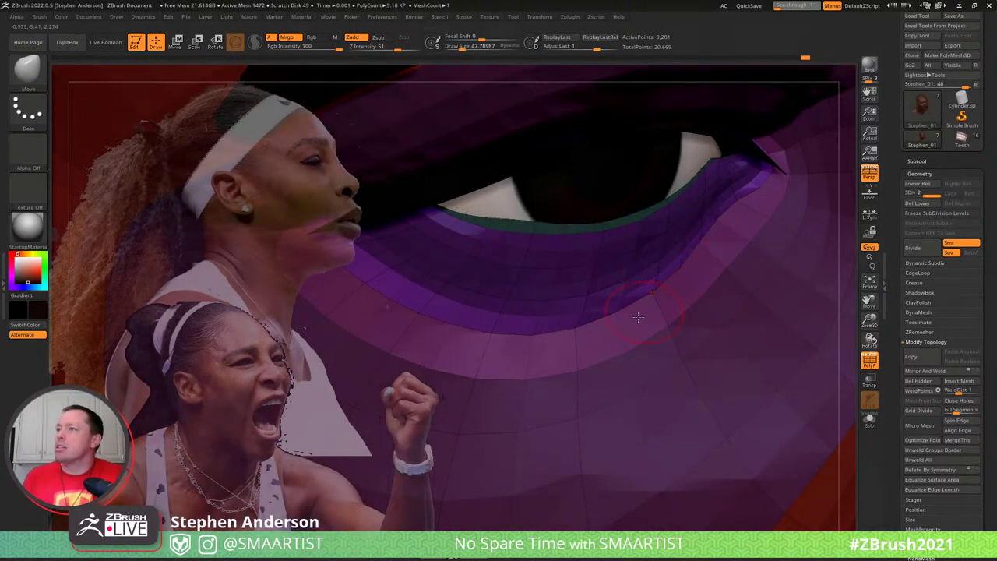
right_click_drag(626, 335, 628, 330)
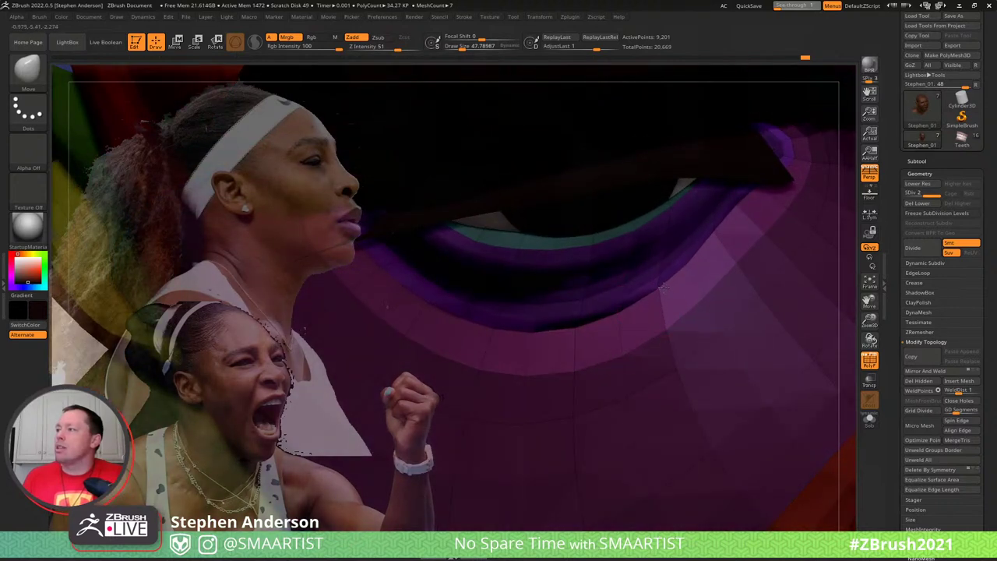
right_click_drag(661, 290, 549, 335)
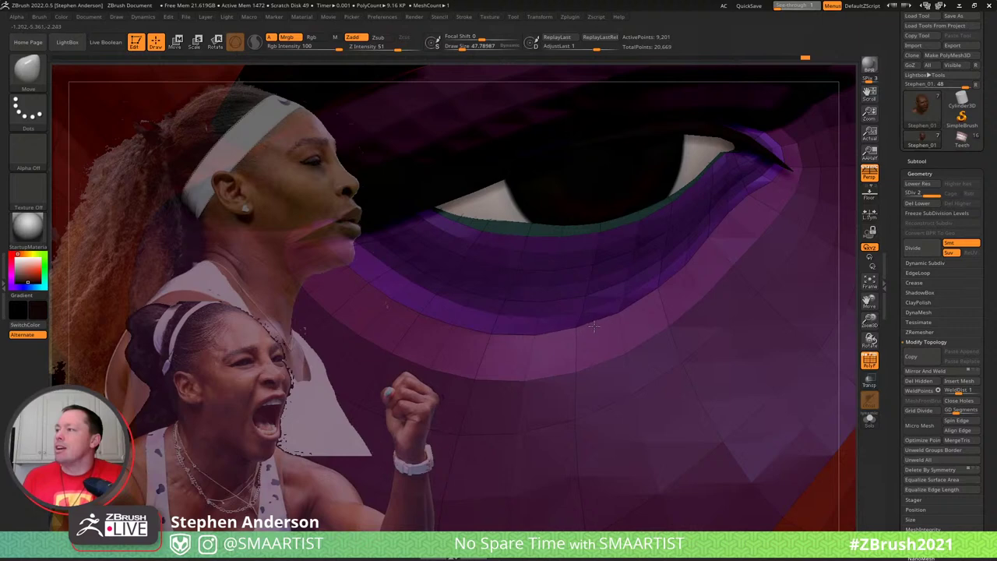
mouse_move(732, 223)
right_mouse_down()
mouse_move(717, 266)
mouse_move(557, 205)
mouse_move(581, 214)
right_mouse_up()
Clear the mask and check the lower eyelid fold without the wireframe, then show the wireframe again
key("shift+f")
right_click_drag(703, 284, 592, 292)
left_click_drag(756, 245, 760, 311, "ctrl")
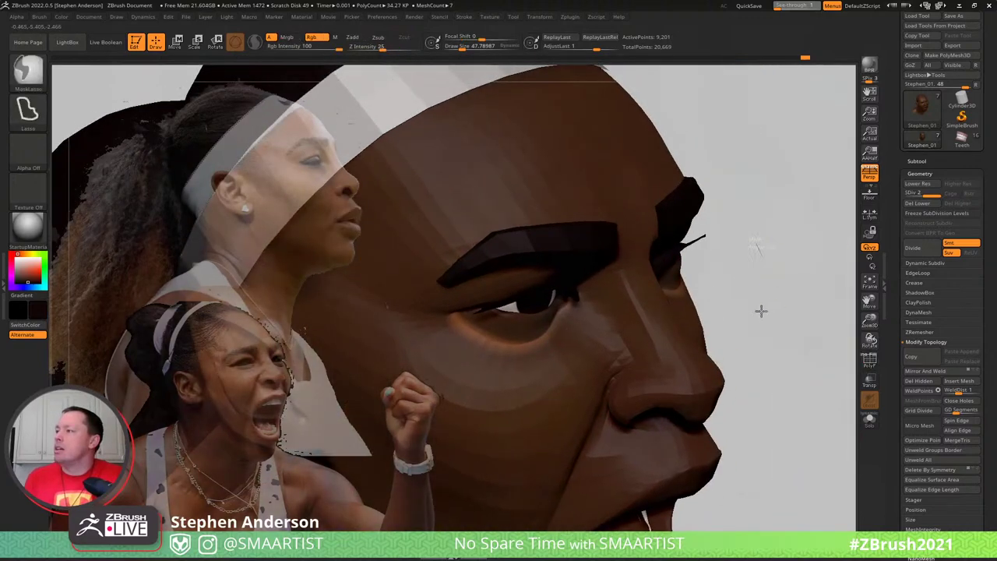
right_click_drag(590, 347, 648, 422)
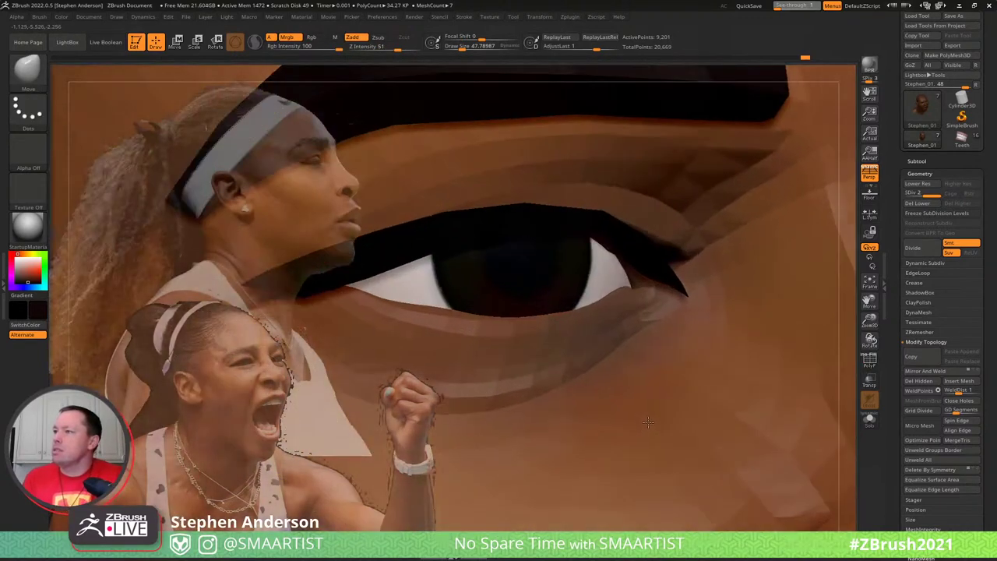
right_click_drag(585, 366, 578, 361, "ctrl")
key("shift+f")
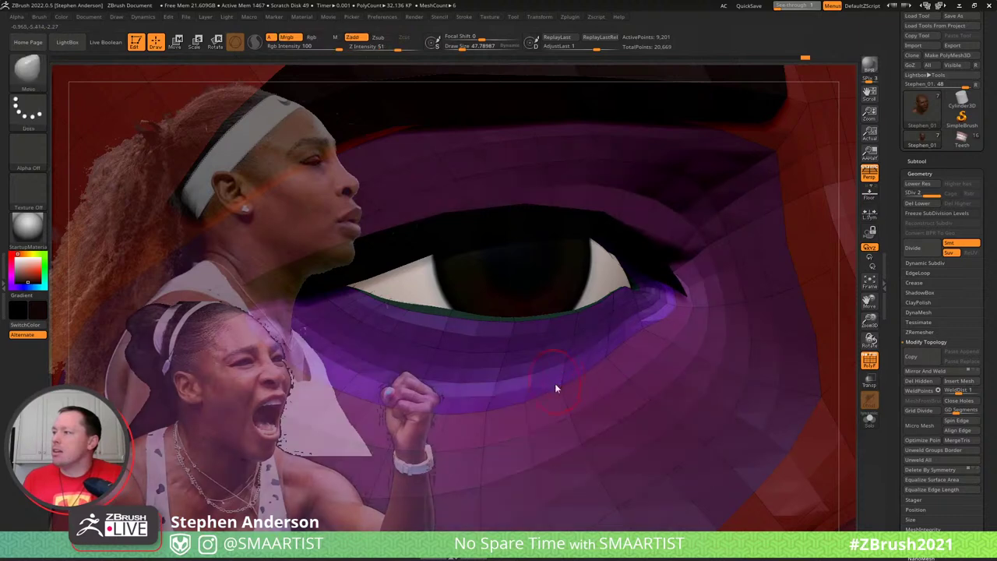
Reshape the lower edge of the eyelid fold with the Move brush at draw sizes of about 188 and 77
key("s")
left_click_drag(556, 387, 570, 388)
left_click_drag(503, 416, 505, 401)
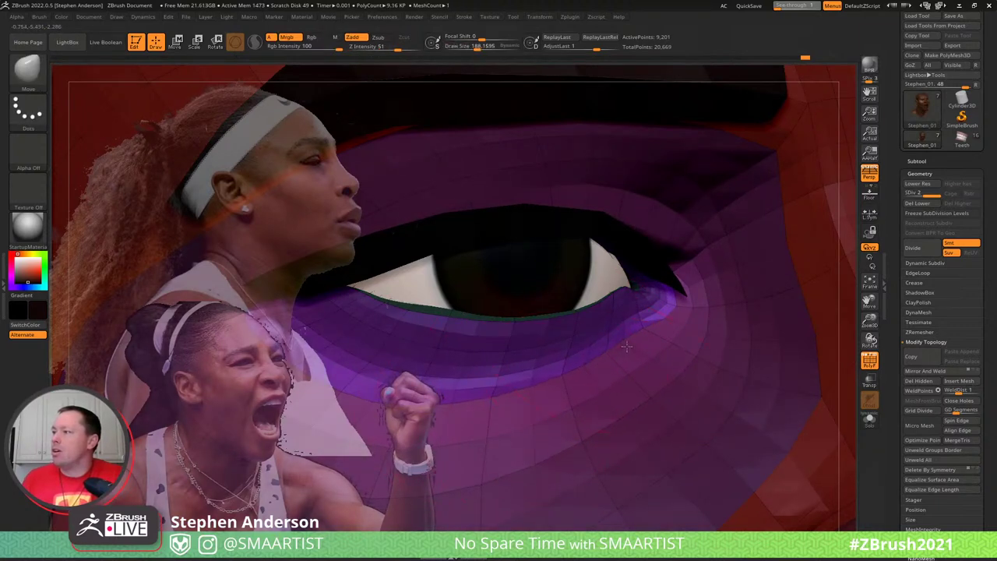
right_click_drag(582, 368, 755, 331, "alt")
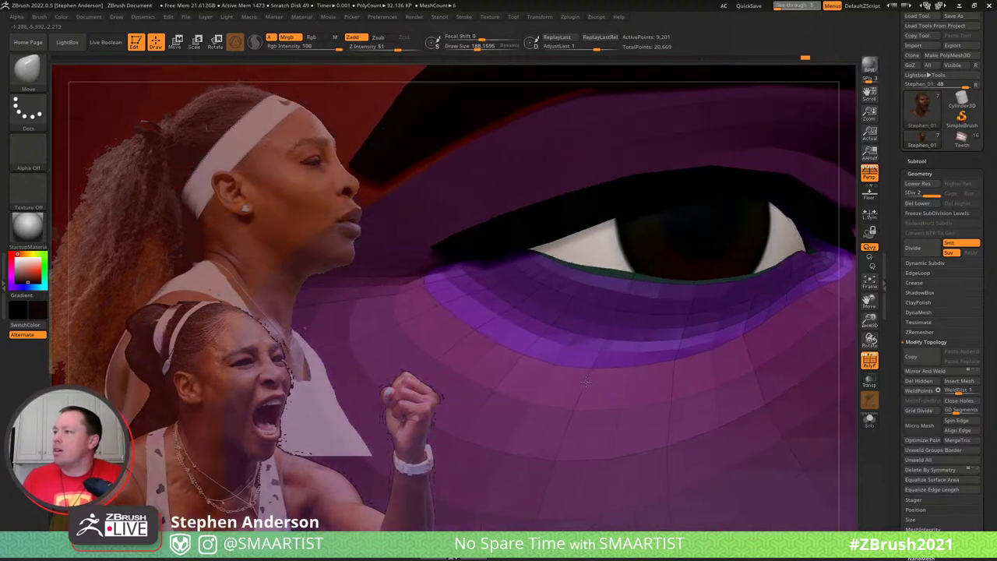
key("s")
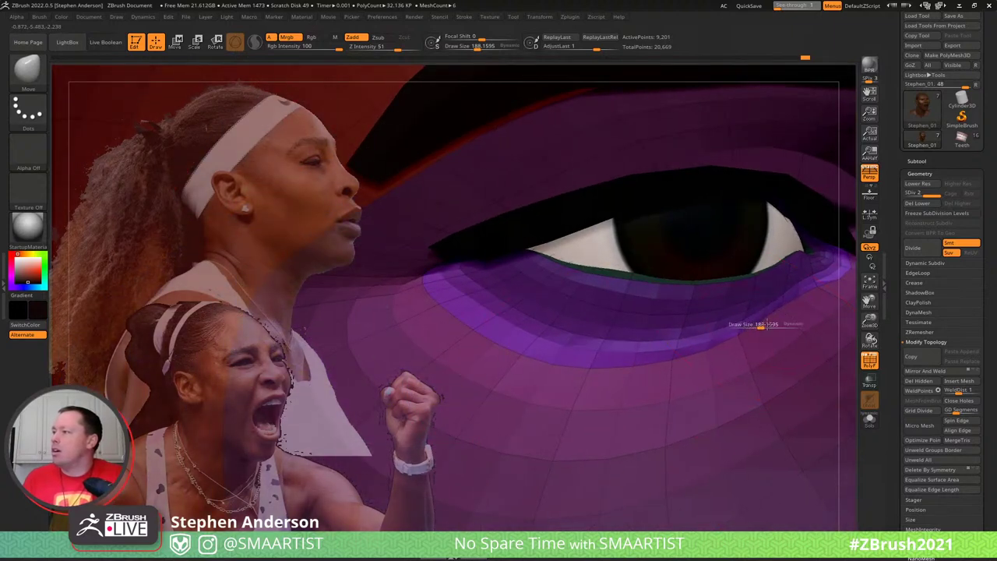
left_click_drag(769, 324, 766, 326)
left_click_drag(760, 326, 746, 327)
Mask everything except the lower eyelid by hiding its polygroups, masking the remaining mesh and restoring the hidden parts
mouse_move(688, 343)
right_mouse_down("ctrl")
mouse_move(556, 279)
mouse_move(321, 122)
right_mouse_up("ctrl")
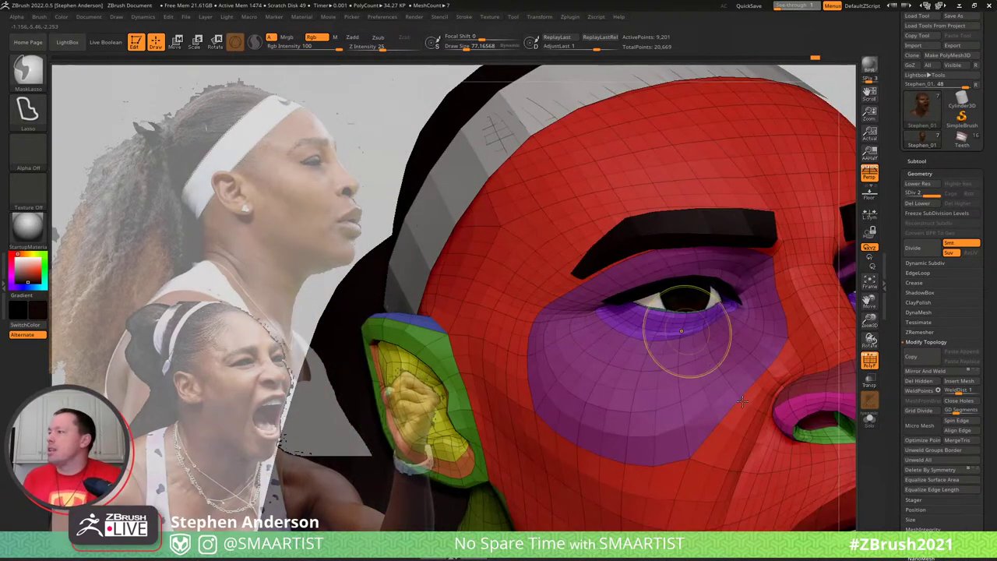
mouse_move(686, 339)
right_mouse_down("ctrl")
mouse_move(753, 397)
mouse_move(757, 332)
mouse_move(654, 261)
right_mouse_up("ctrl")
left_click(723, 324, "ctrl+shift")
left_click(752, 482, "ctrl+shift")
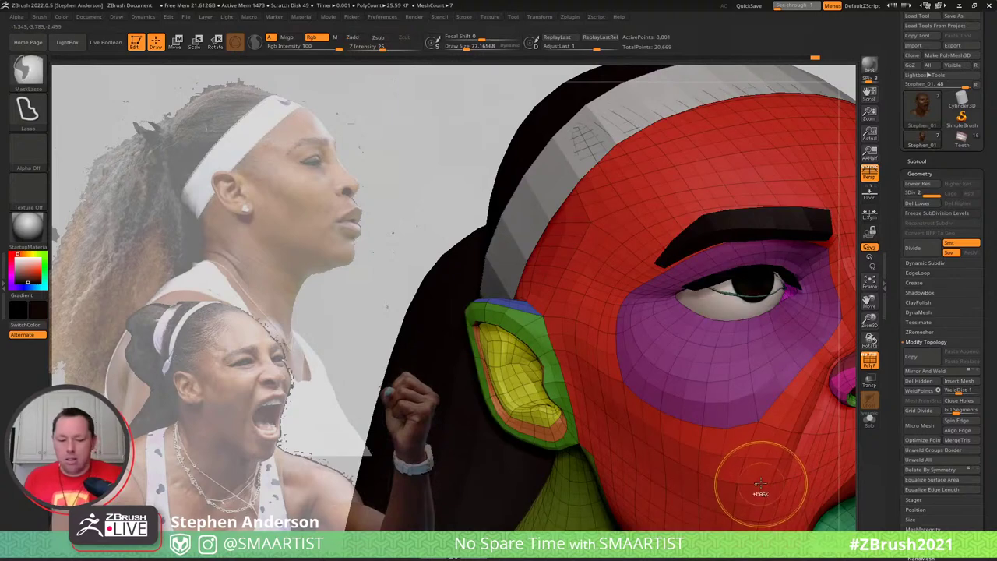
left_click(454, 204, "ctrl")
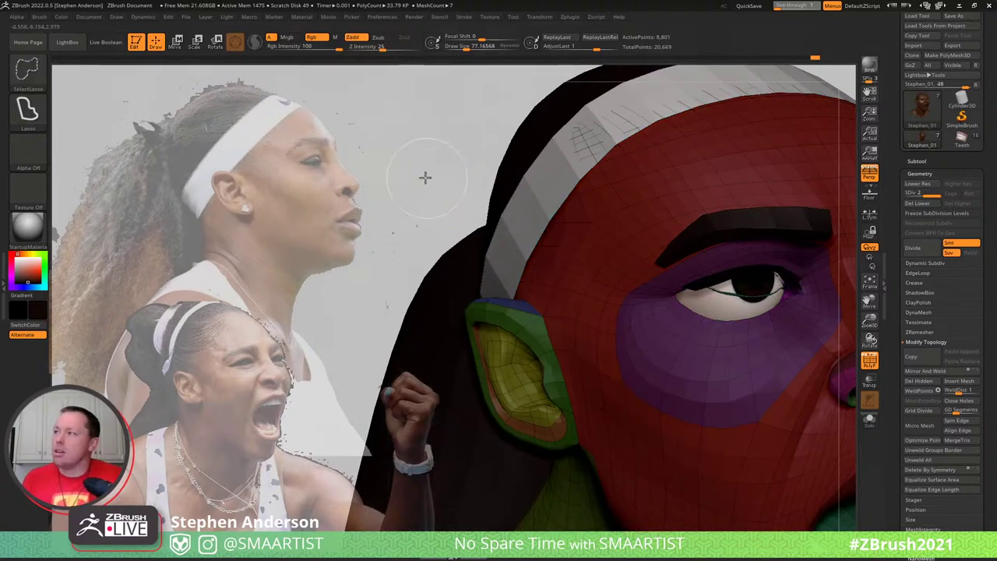
left_click(426, 179, "ctrl+shift")
Smooth and adjust the unmasked lower eyelid near the inner eye corner, reducing the draw size to about 33
right_click_drag(779, 307, 687, 372, "alt")
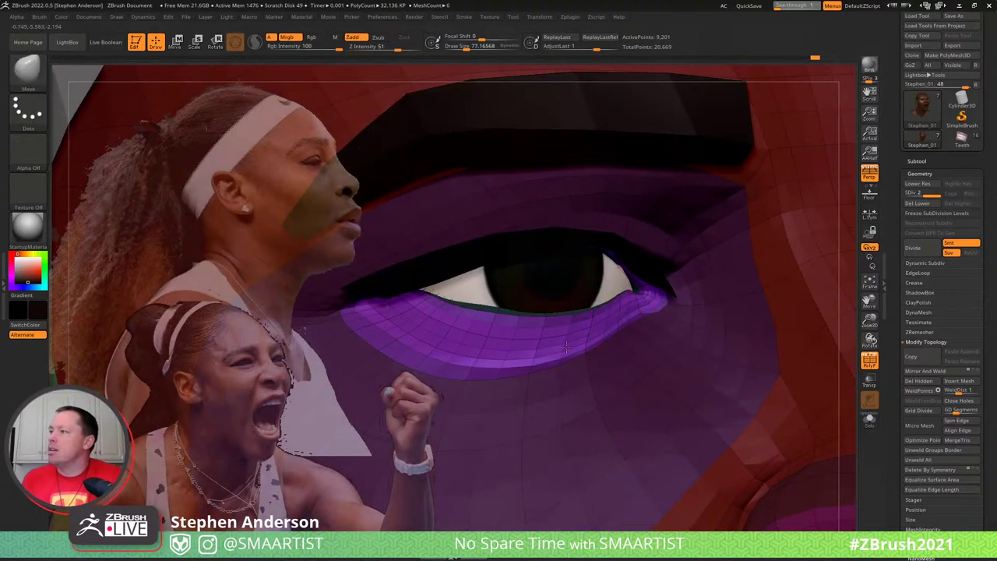
key("shift")
mouse_move(565, 331)
right_mouse_down()
mouse_move(500, 329)
mouse_move(554, 330)
right_mouse_up()
key("s")
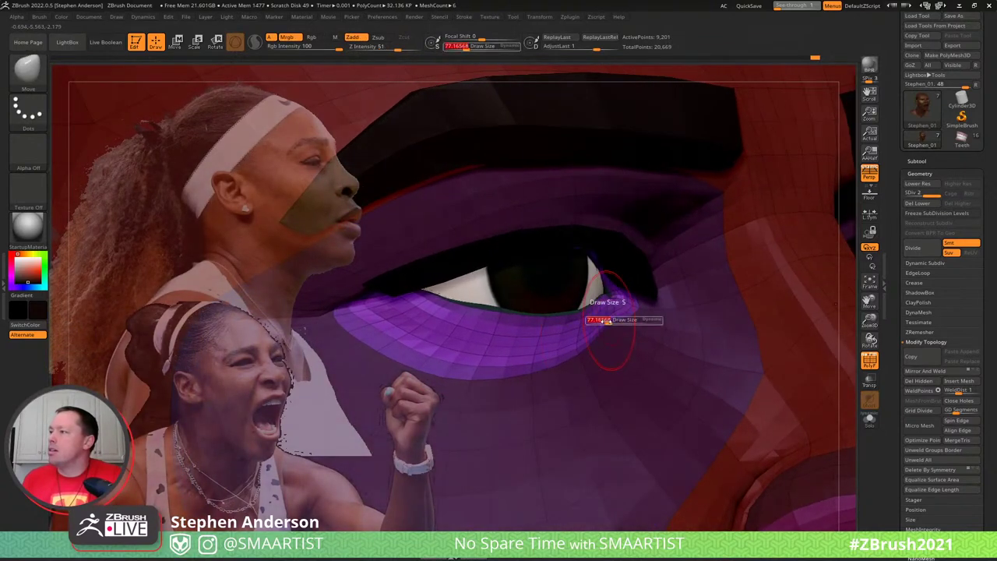
left_click_drag(608, 322, 600, 322)
key("shift")
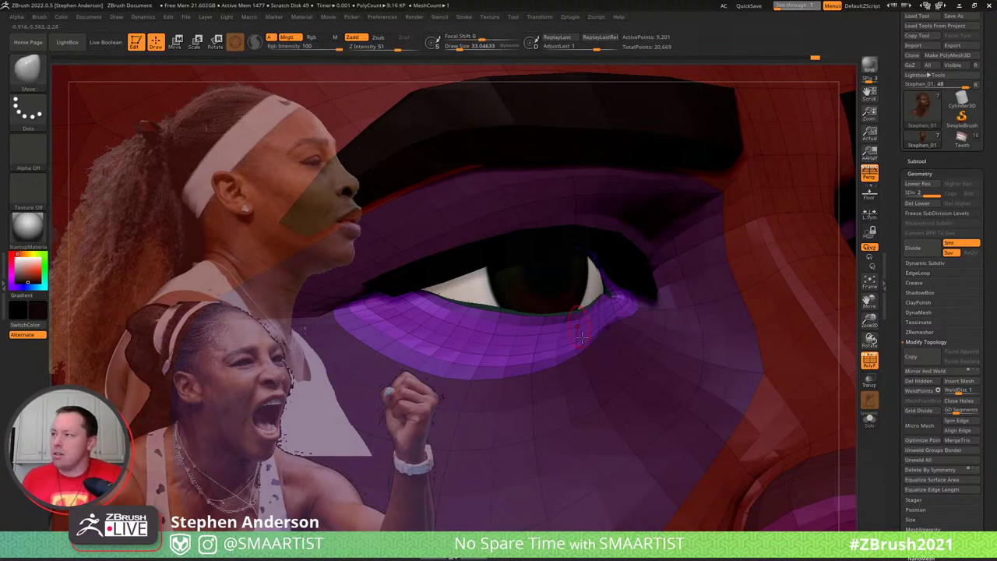
Soften the mask around the lower eyelid and reshape the lid with the Move brush at a draw size of about 135
mouse_move(619, 352)
right_mouse_down("ctrl")
mouse_move(536, 289)
mouse_move(781, 234)
right_mouse_up("ctrl")
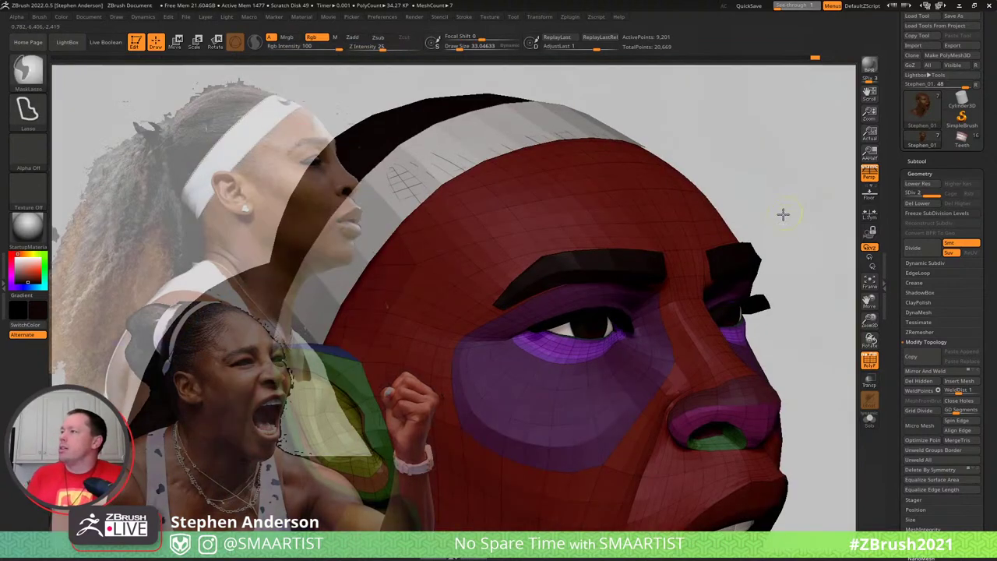
left_click(783, 214, "ctrl")
left_click(766, 233, "ctrl")
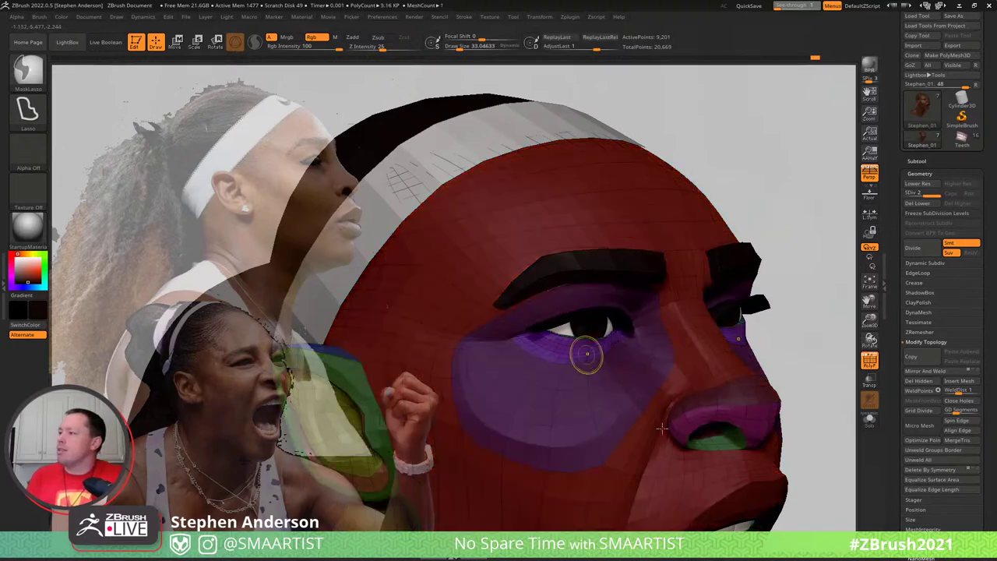
right_click_drag(587, 356, 685, 439, "ctrl")
key("b")
key("m")
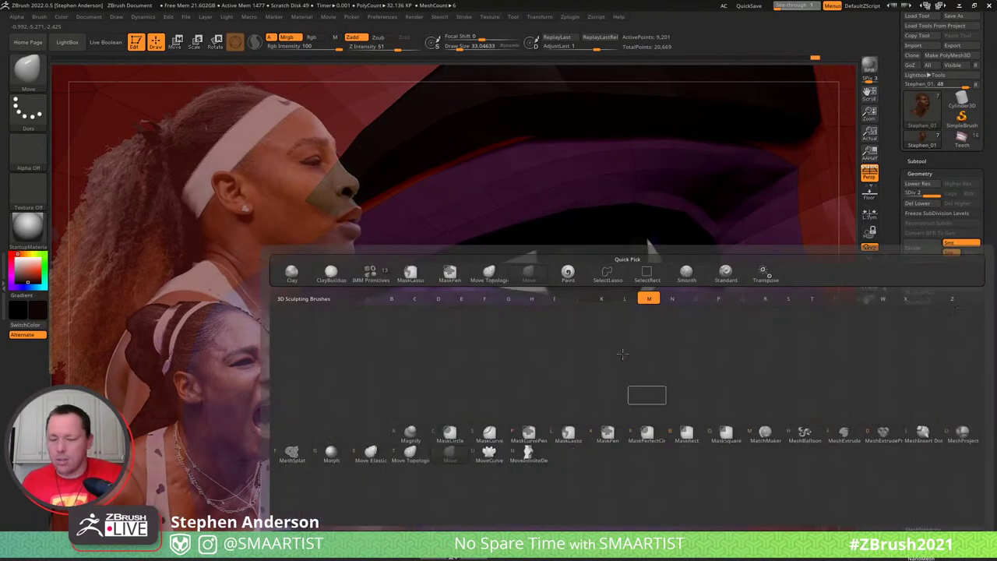
key("v")
key("s")
left_click_drag(615, 328, 627, 332)
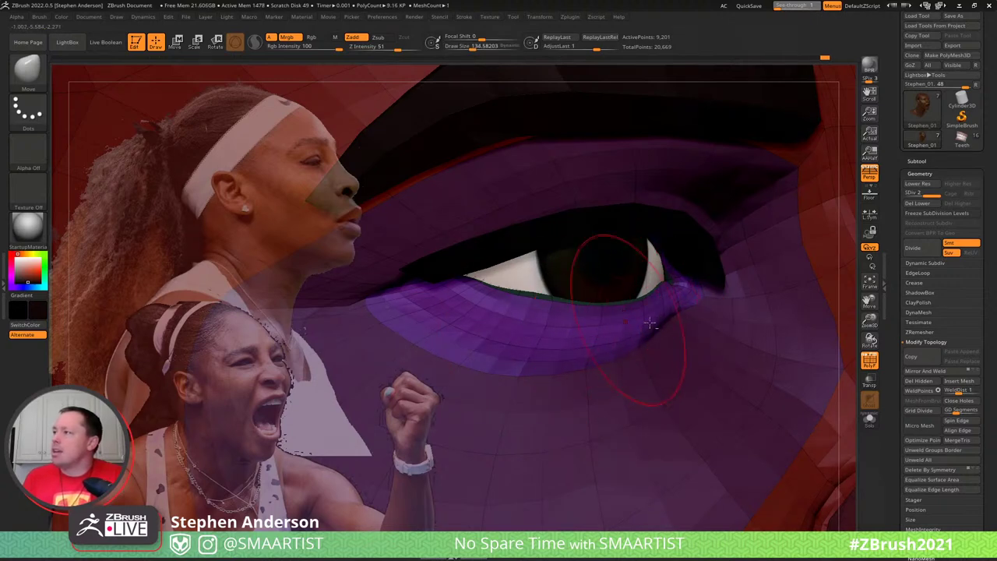
Hide the wireframe, clear the mask and check the whole head from three-quarter angles
key("shift")
key("shift+f")
right_click_drag(529, 245, 717, 236, "ctrl")
left_click_drag(717, 236, 751, 246, "ctrl")
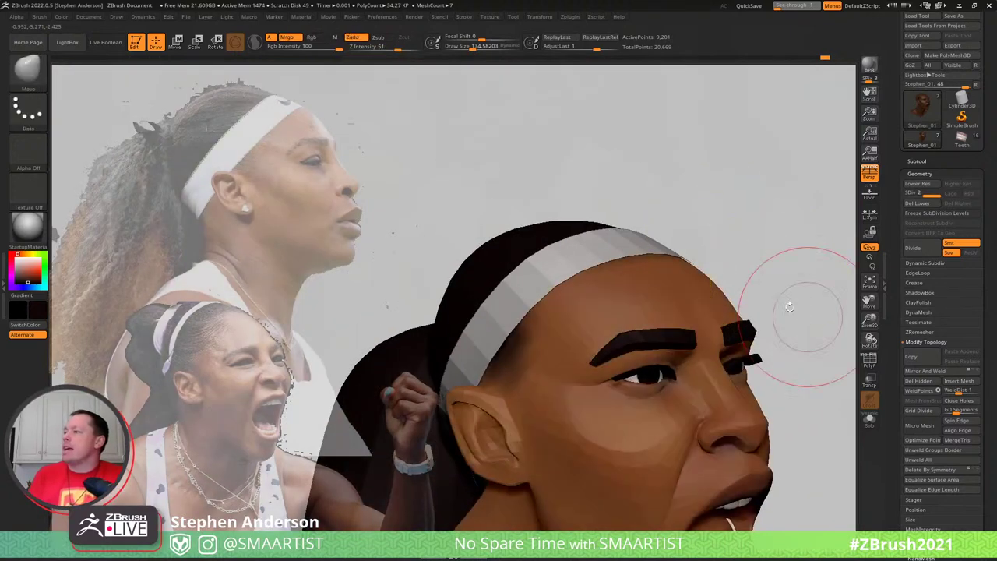
left_click_drag(790, 307, 701, 299)
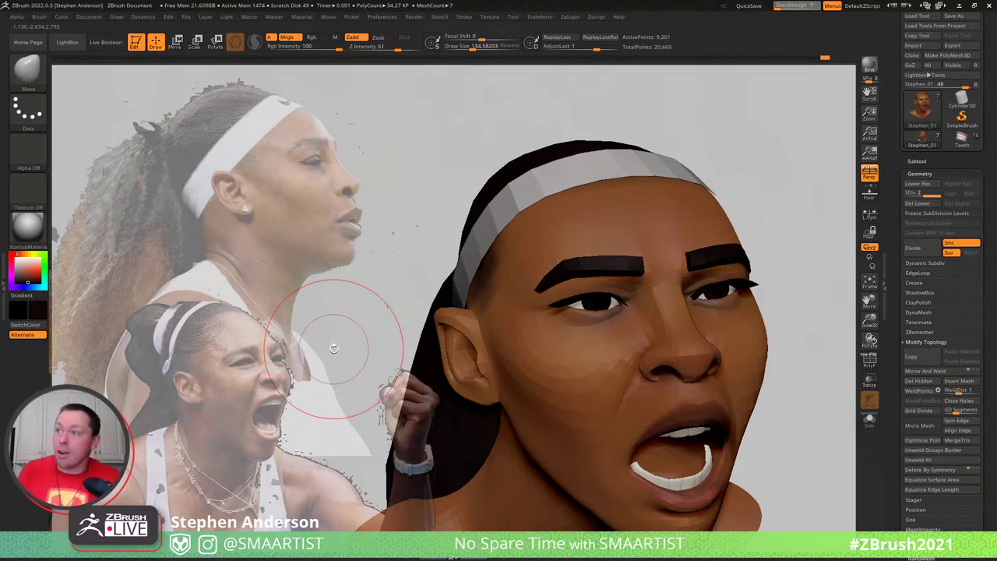
Show the wireframe, mask everything except the polygon band below the lower eyelid, and soften the mask edge
mouse_move(538, 335)
right_mouse_down("ctrl")
mouse_move(630, 371)
mouse_move(574, 338)
right_mouse_up("ctrl")
key("shift+f")
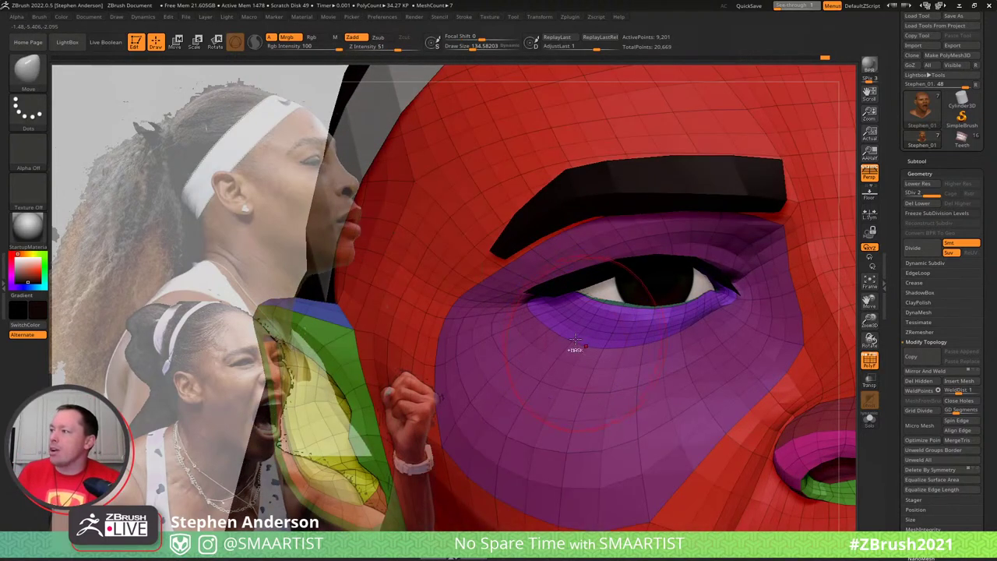
left_click(575, 340, "ctrl+shift")
left_click(568, 349, "ctrl+shift")
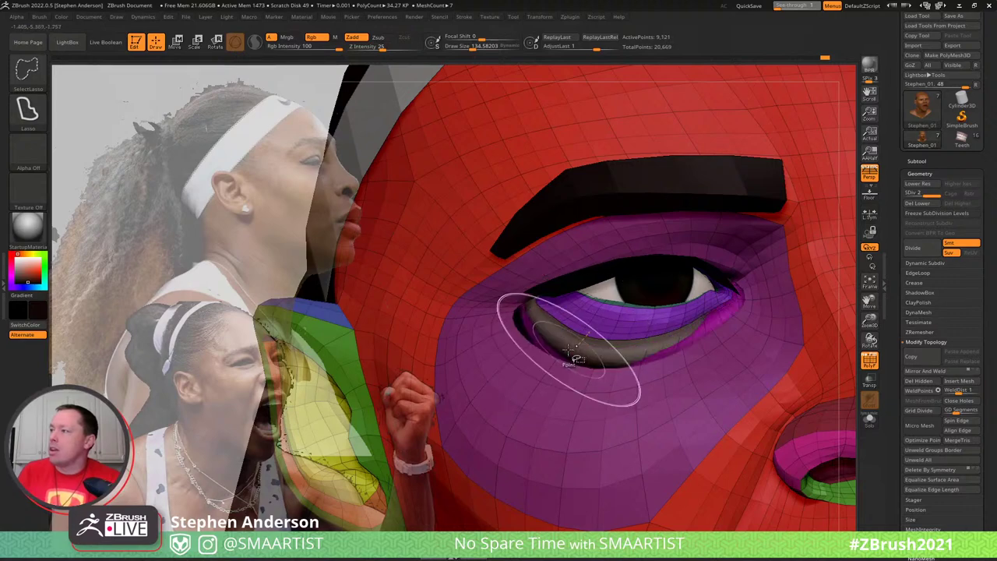
key("ctrl+a")
key("ctrl+shift+a")
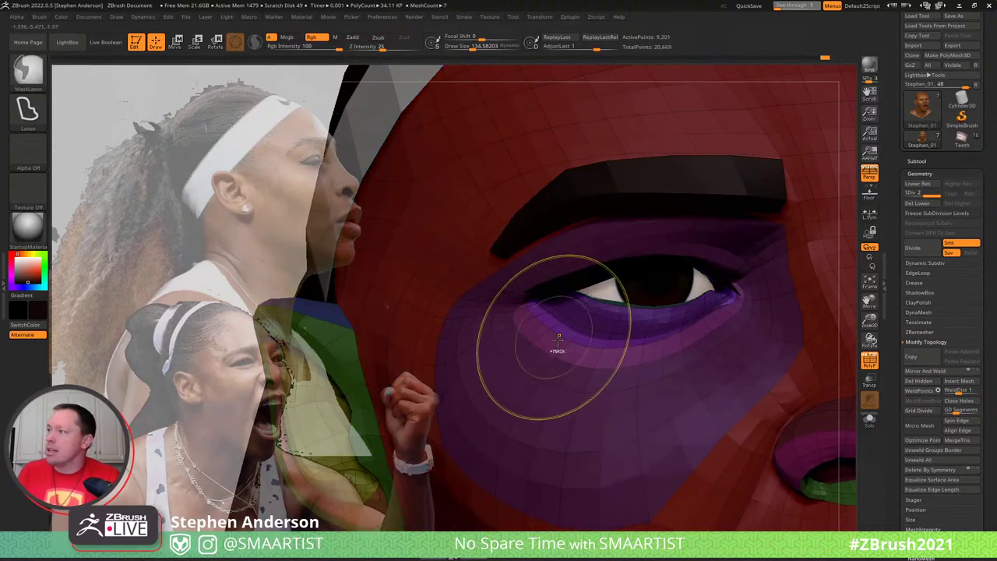
left_click(559, 339, "ctrl")
Shape the band toward the outer eye corner with the Move brush at draw sizes of about 95 and 39
right_click_drag(567, 335, 546, 327)
key("s")
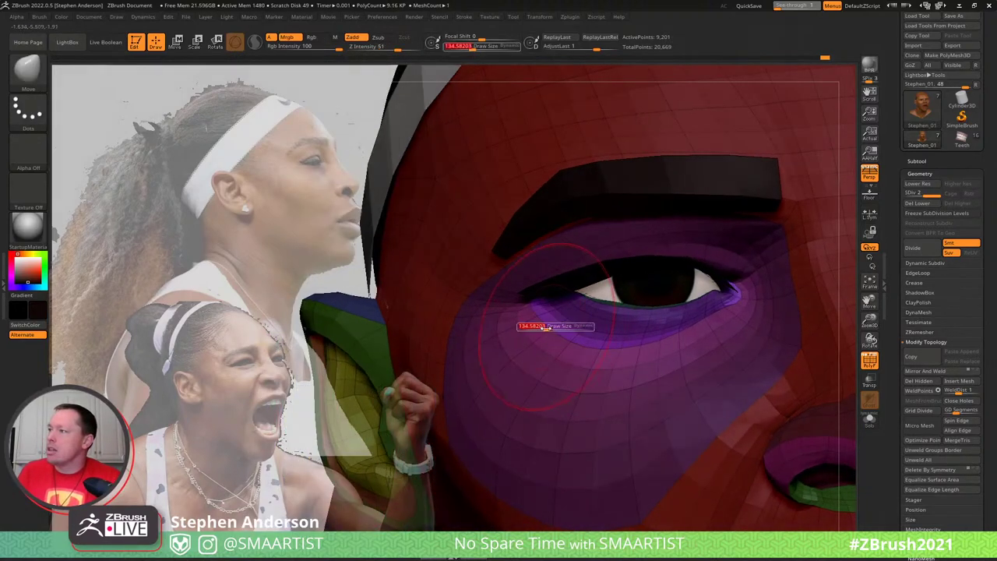
left_click_drag(546, 327, 542, 327)
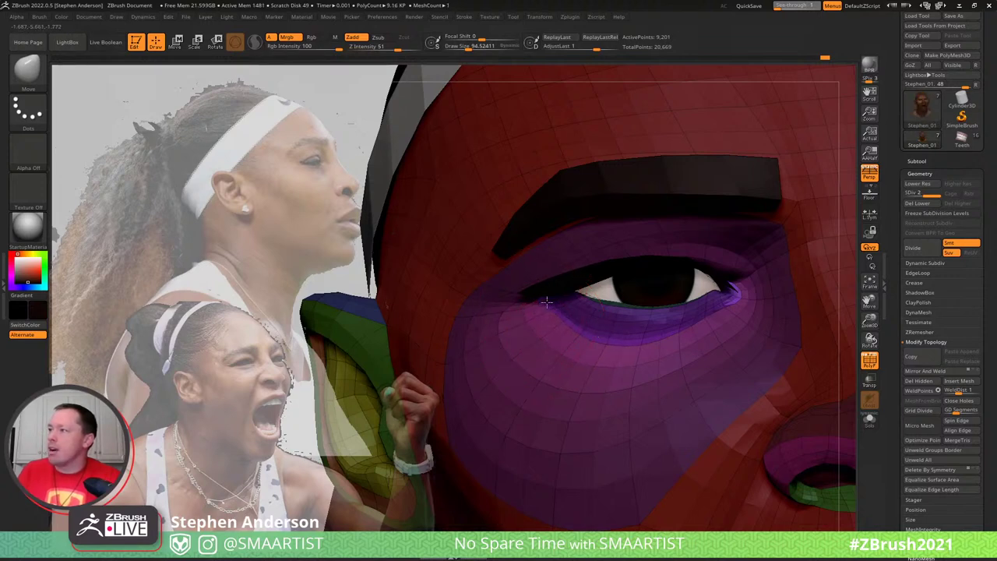
key("s")
left_click_drag(548, 297, 543, 298)
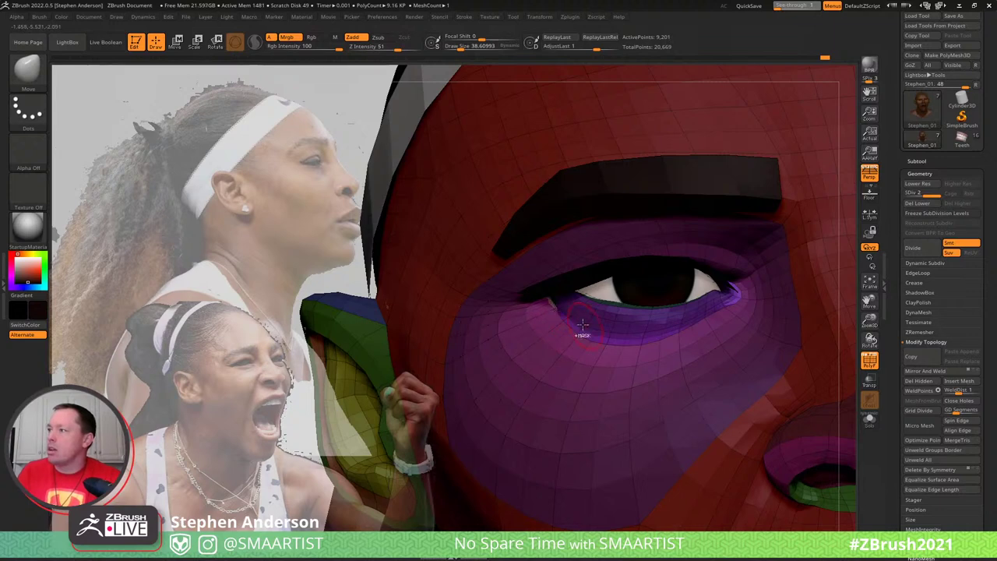
right_click_drag(583, 323, 556, 316)
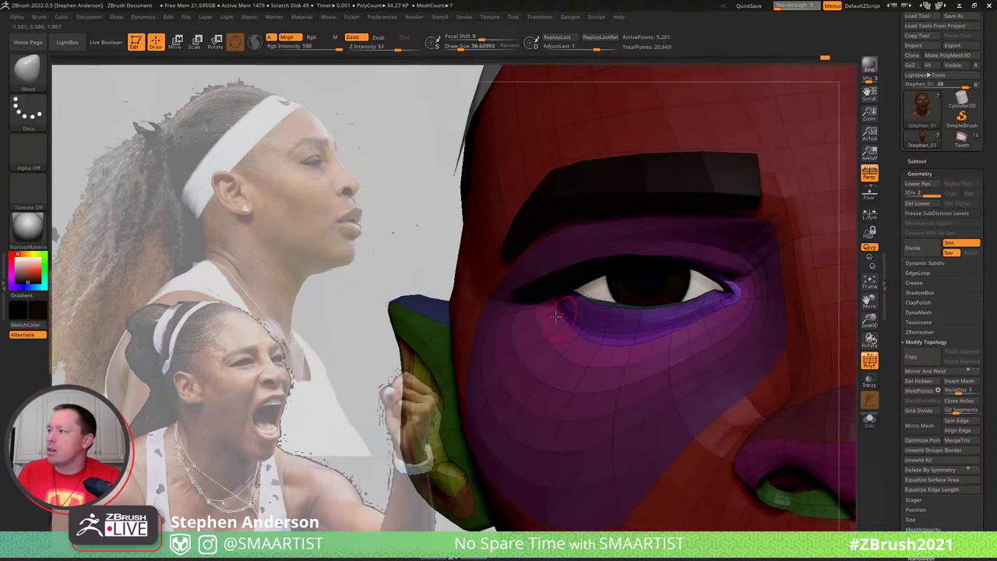
Clear the mask and adjust the outer corner of the lower eyelid with the Move brush at a draw size of about 124
key("ctrl")
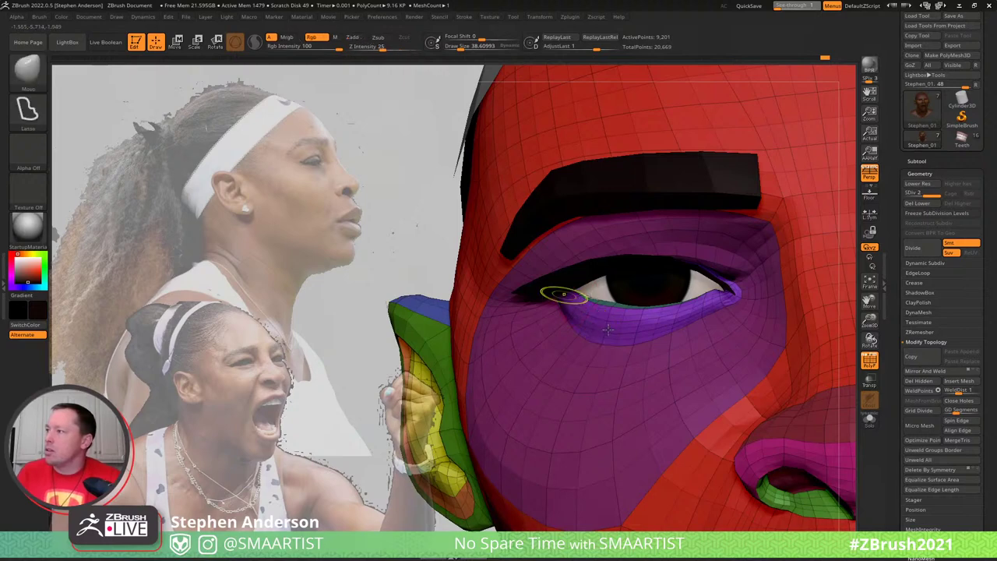
mouse_move(560, 294)
right_mouse_down("ctrl")
mouse_move(587, 303)
mouse_move(580, 296)
right_mouse_up("ctrl")
key("s")
left_click_drag(572, 291, 582, 290)
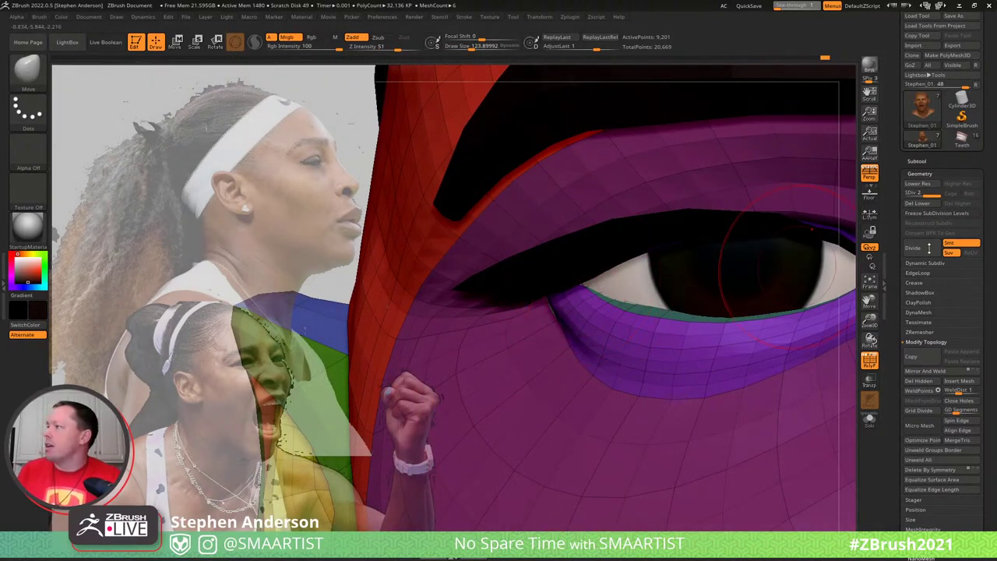
Hide the EyeLashes subtool and work on the exposed outer eye corner from front and side angles
left_click(917, 160)
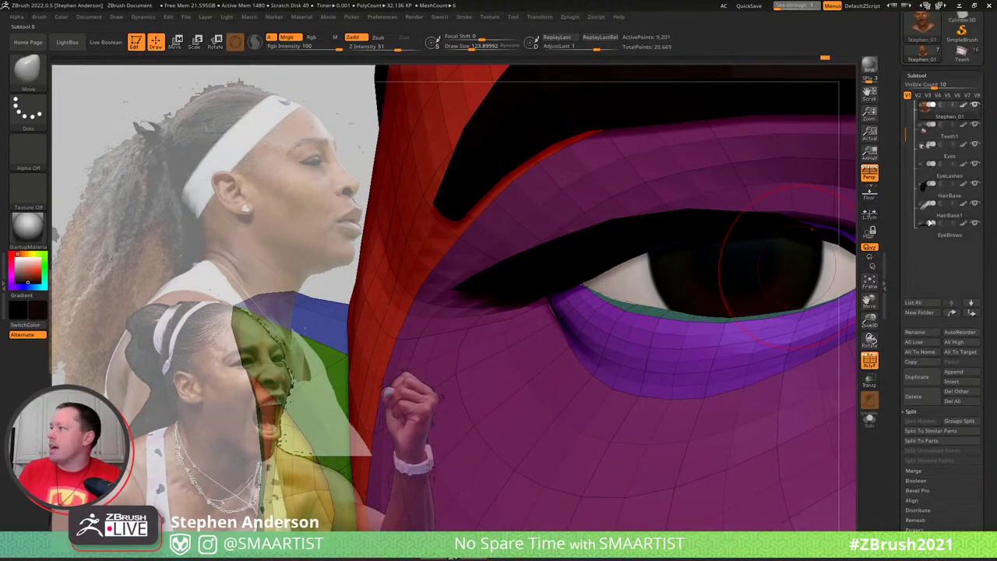
left_click(975, 165)
right_click_drag(574, 275, 482, 298)
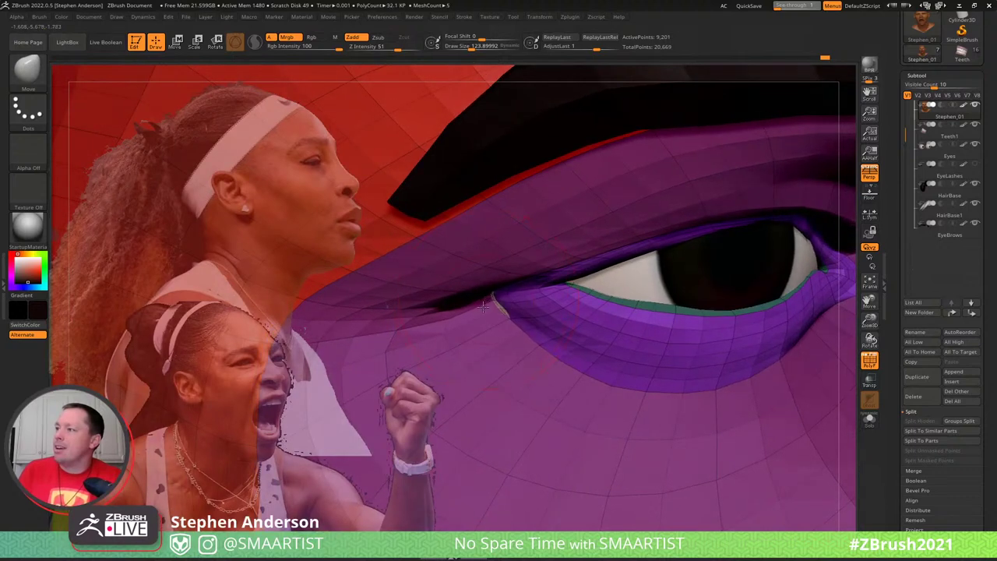
right_click_drag(540, 313, 550, 297)
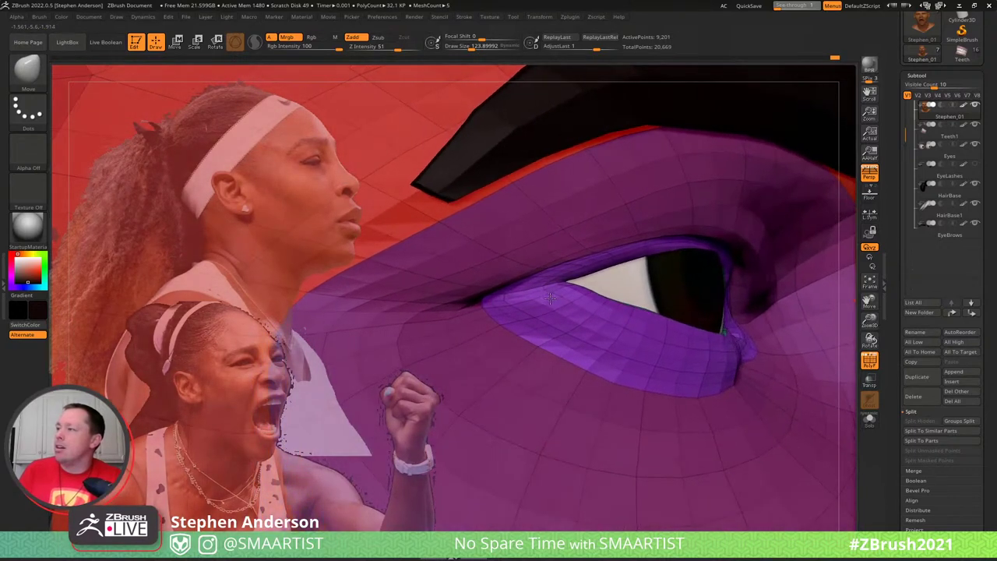
Mask everything except the band below the lower eyelid by hiding that band, masking the visible mesh and restoring it
left_click(523, 332, "ctrl+shift")
left_click(490, 332, "ctrl+shift")
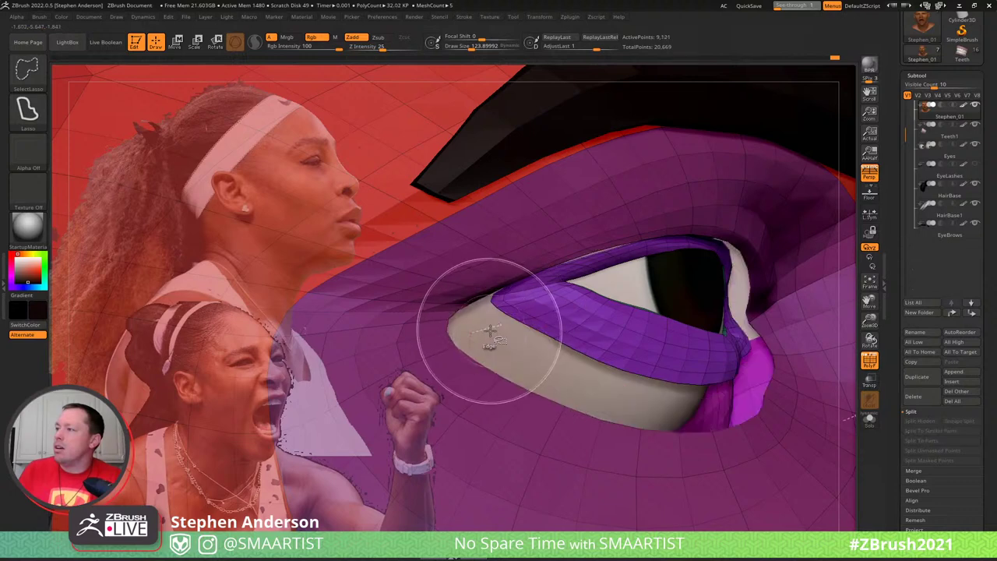
left_click(527, 334, "ctrl")
left_click(524, 333, "ctrl+shift")
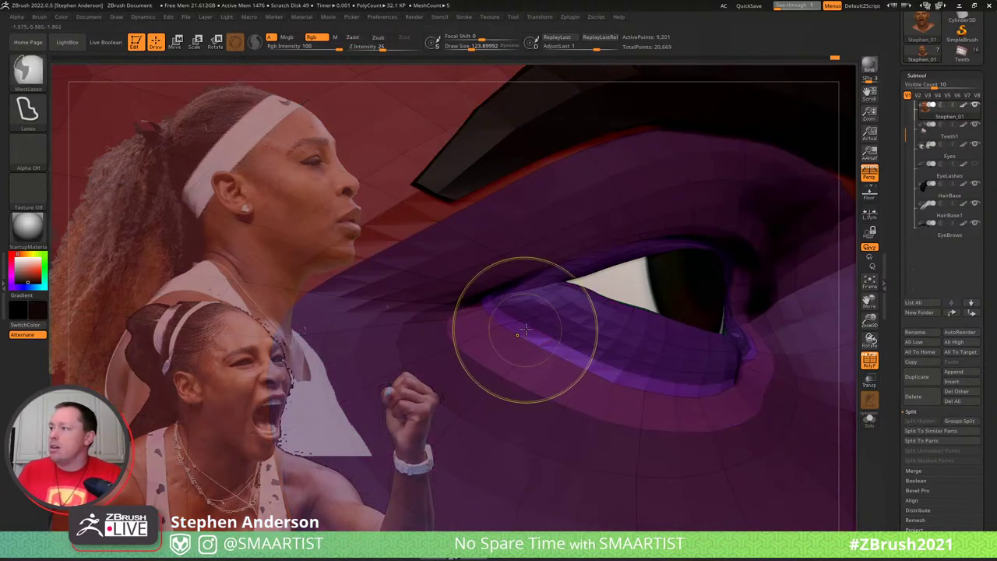
Reshape the unmasked band below the lower eyelid toward the outer eye corner with the Move brush at draw sizes of about 215, 151 and 86
key("s")
left_click_drag(500, 329, 504, 307)
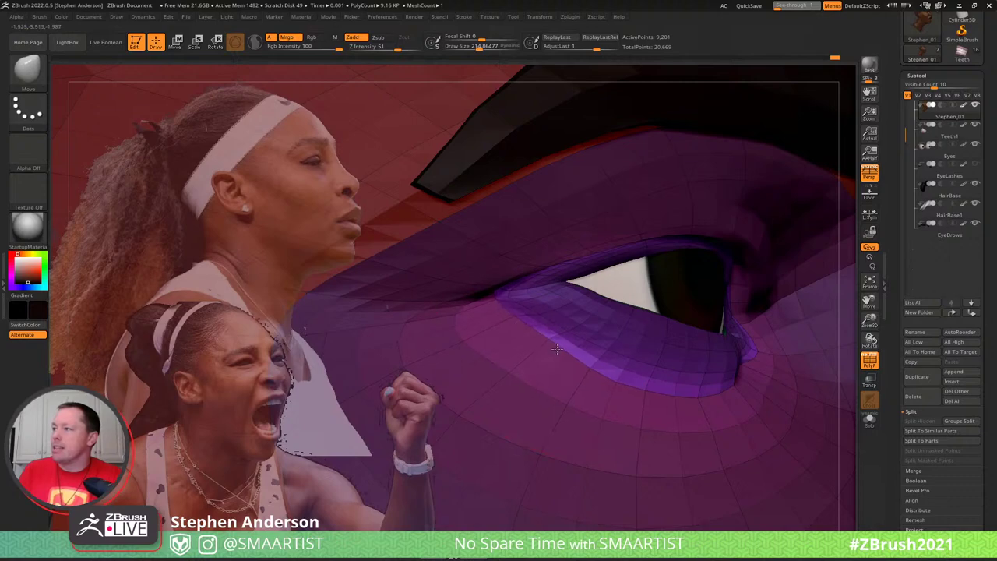
right_click_drag(486, 305, 538, 306)
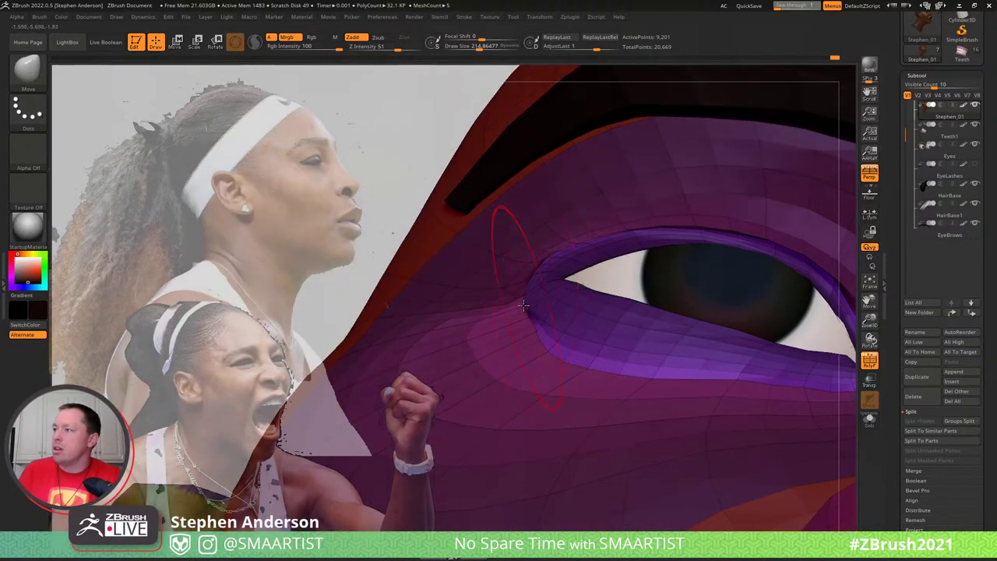
key("s")
left_click_drag(523, 294, 518, 294)
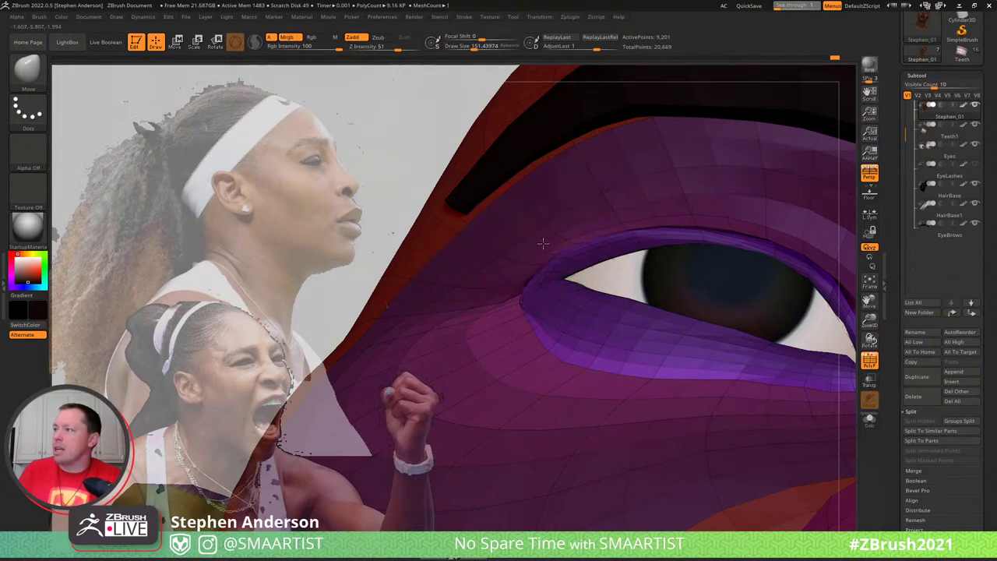
right_click_drag(559, 272, 588, 285)
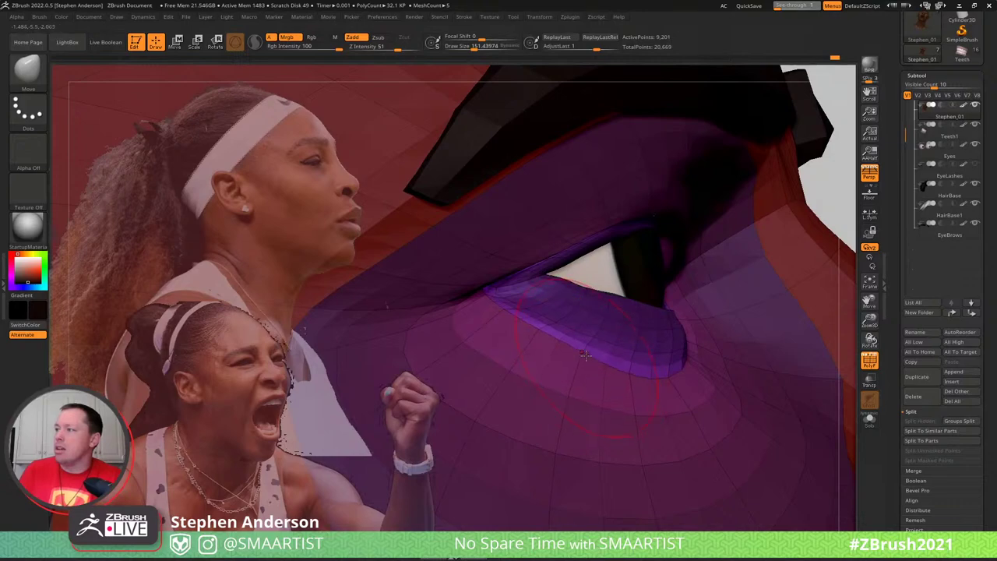
right_click_drag(584, 355, 659, 356)
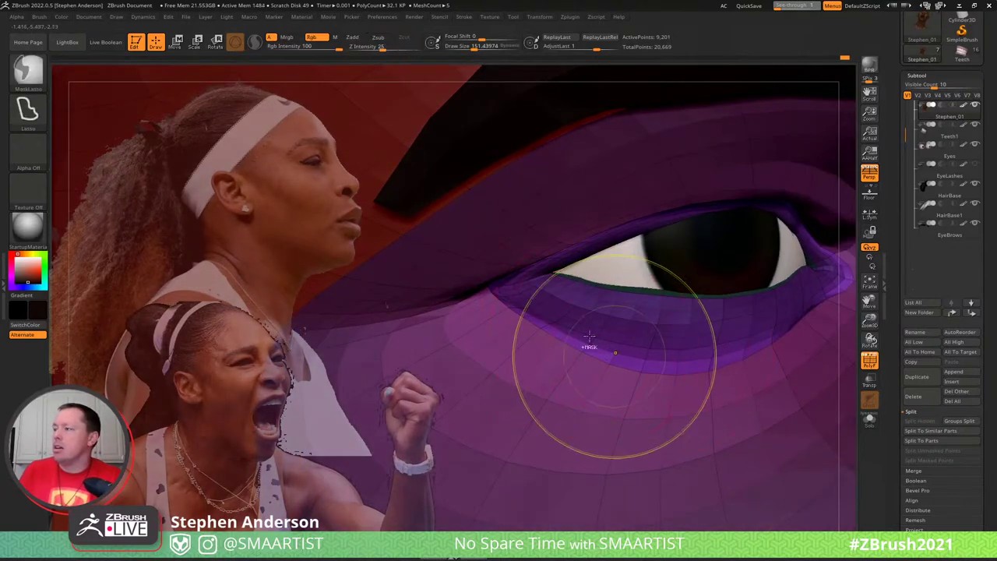
right_click_drag(590, 348, 507, 283, "ctrl")
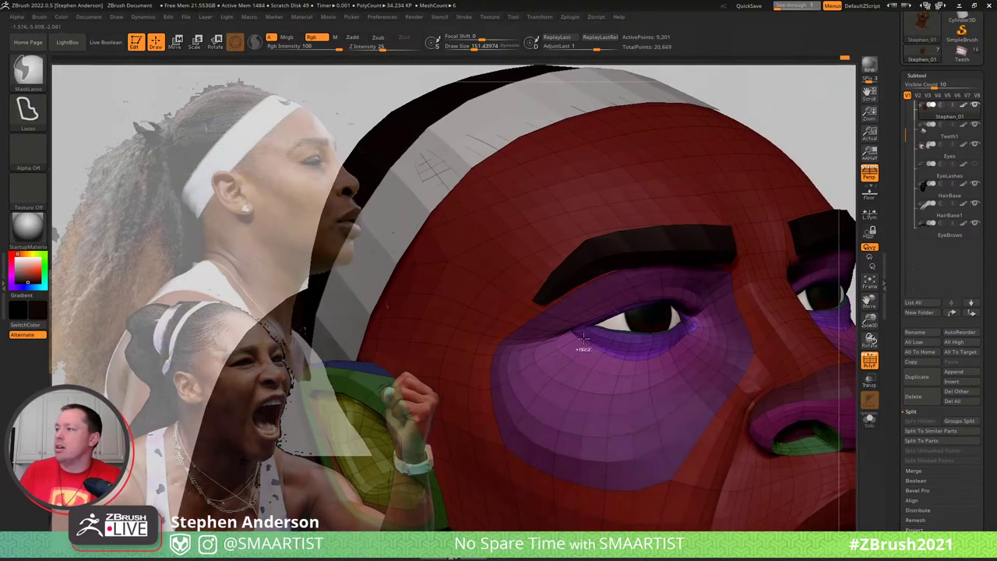
right_click_drag(594, 340, 551, 312, "ctrl")
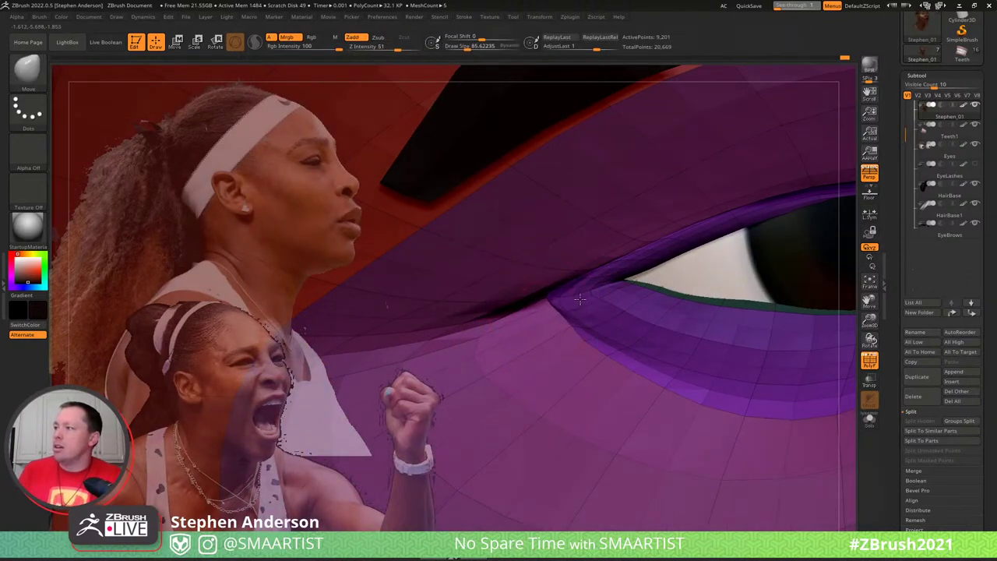
Mask everything except the eyelid band by isolating its polygroup, inverting the visibility, masking the visible mesh and restoring the full head
key("shift")
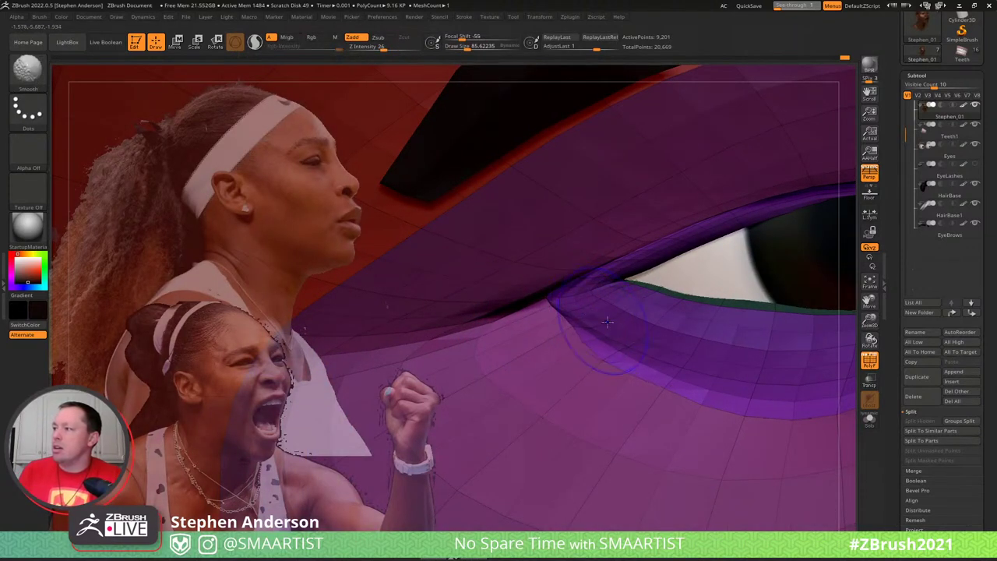
key("ctrl+shift")
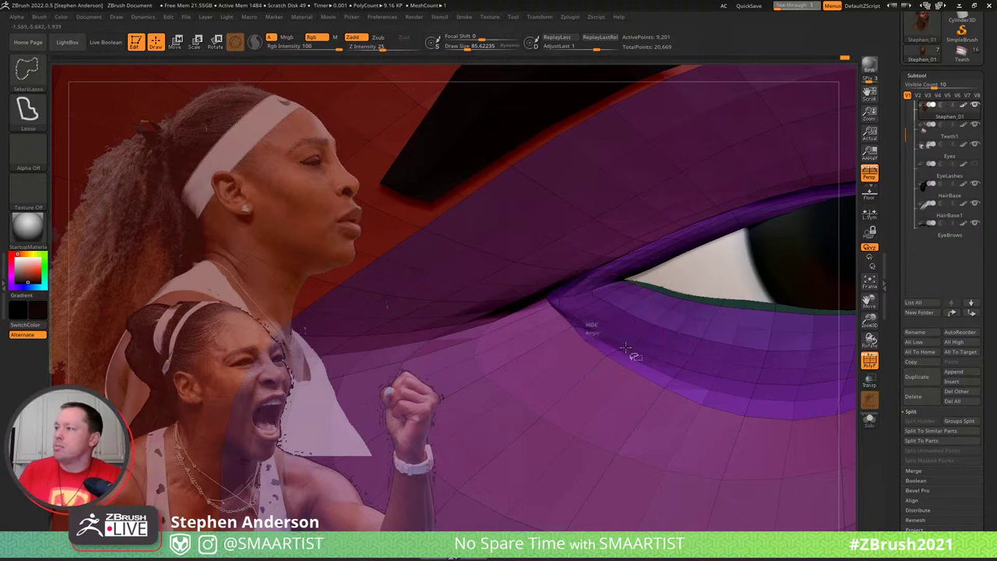
left_click(625, 348, "ctrl+shift")
left_click_drag(460, 389, 464, 200, "alt")
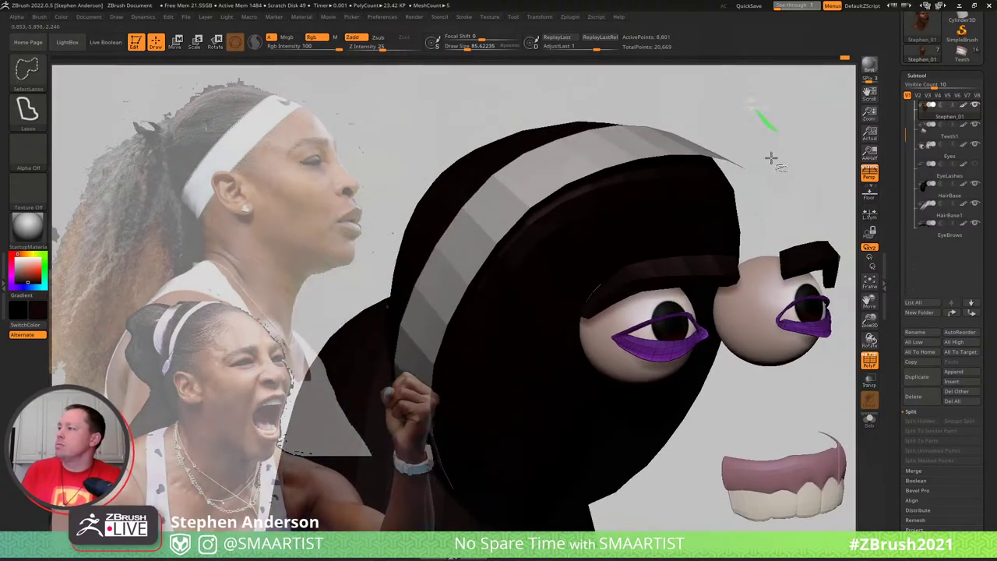
left_click_drag(772, 158, 781, 122, "ctrl+shift")
left_click(789, 115, "ctrl")
left_click(797, 118, "ctrl+shift")
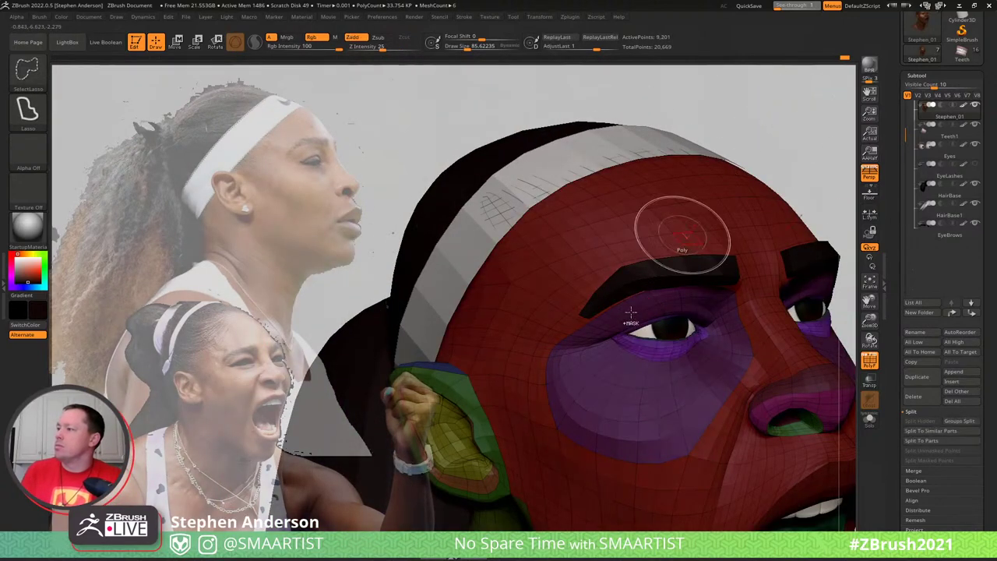
Refine the eyelid band at the outer eye corner with the Move and Smooth brushes at draw sizes of about 37 and 140
right_click_drag(637, 320, 685, 391, "ctrl")
key("s")
left_click_drag(601, 383, 579, 382)
key("shift")
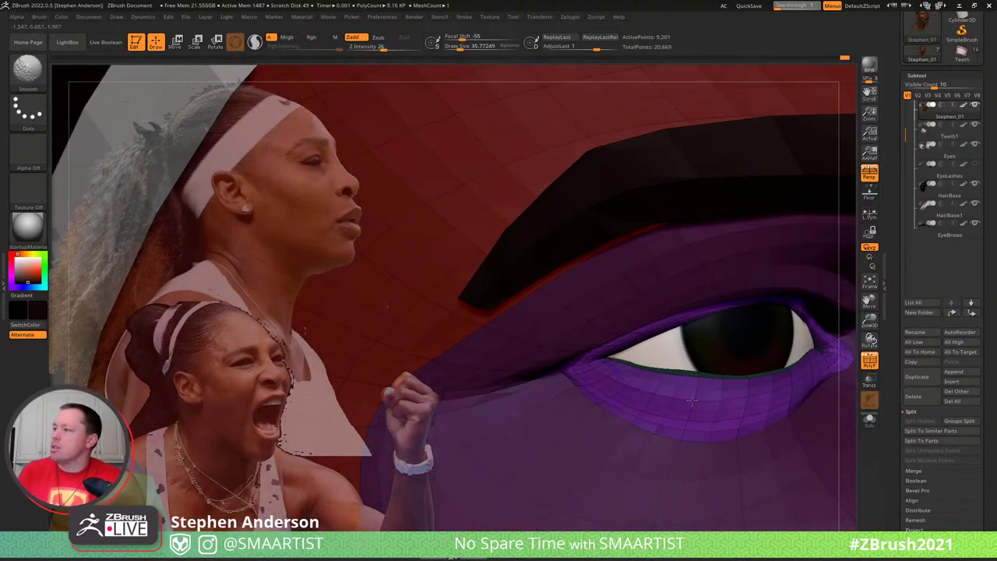
right_click_drag(597, 376, 759, 450)
mouse_move(609, 360)
right_mouse_down()
mouse_move(639, 338)
mouse_move(646, 282)
right_mouse_up()
key("s")
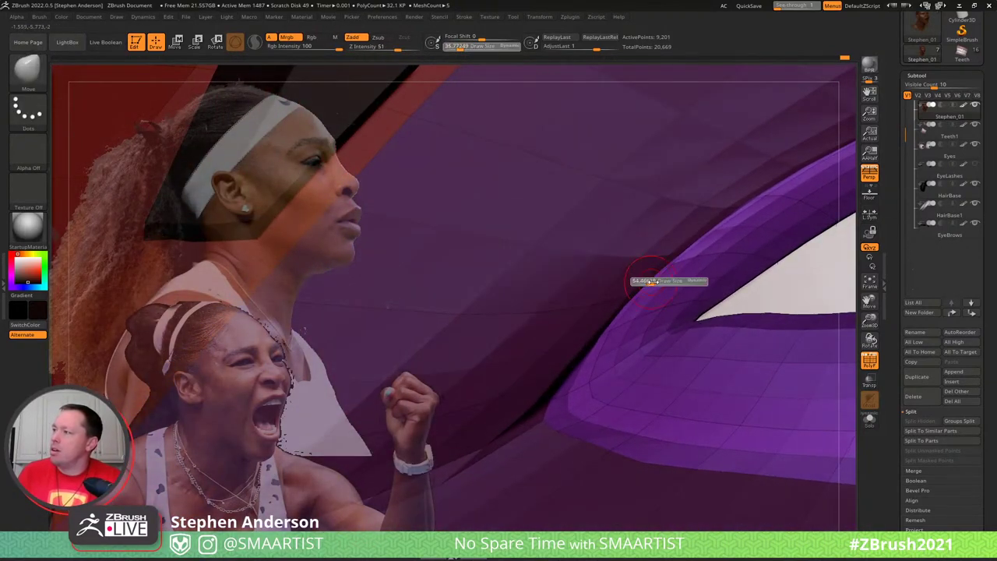
key("shift")
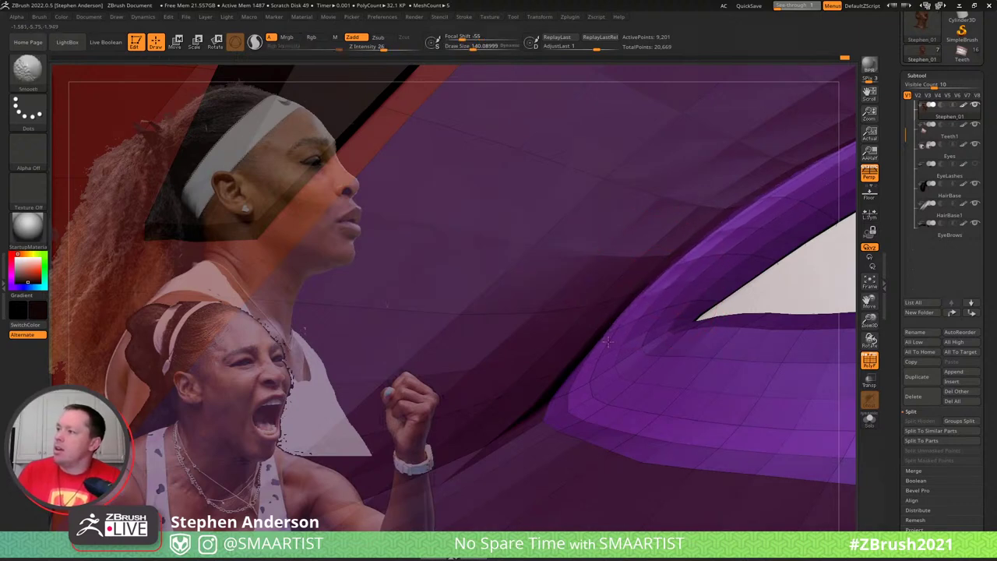
mouse_move(623, 417)
right_mouse_down()
mouse_move(632, 415)
mouse_move(607, 428)
right_mouse_up()
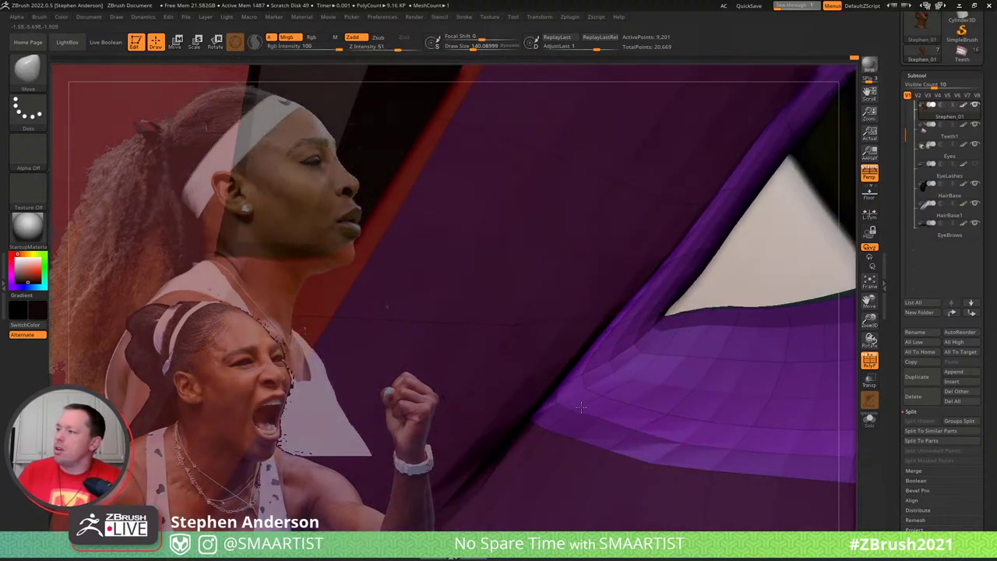
Clear the mask and adjust the lower eyelid's edge with the Move Topological brush at draw sizes of about 54 and 140
right_click_drag(705, 436, 546, 177, "ctrl")
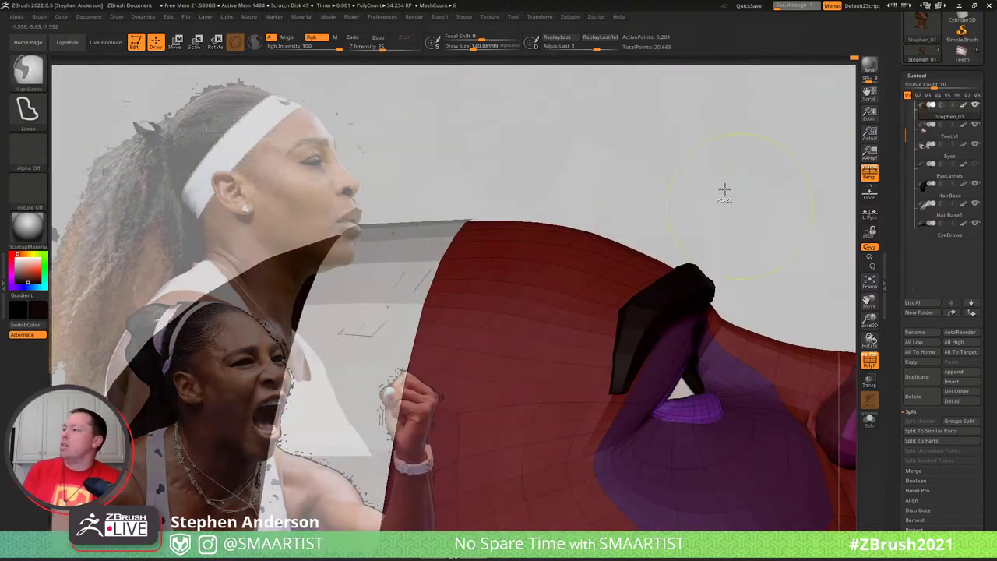
left_click_drag(725, 189, 739, 228, "ctrl")
right_click_drag(704, 403, 804, 506, "ctrl")
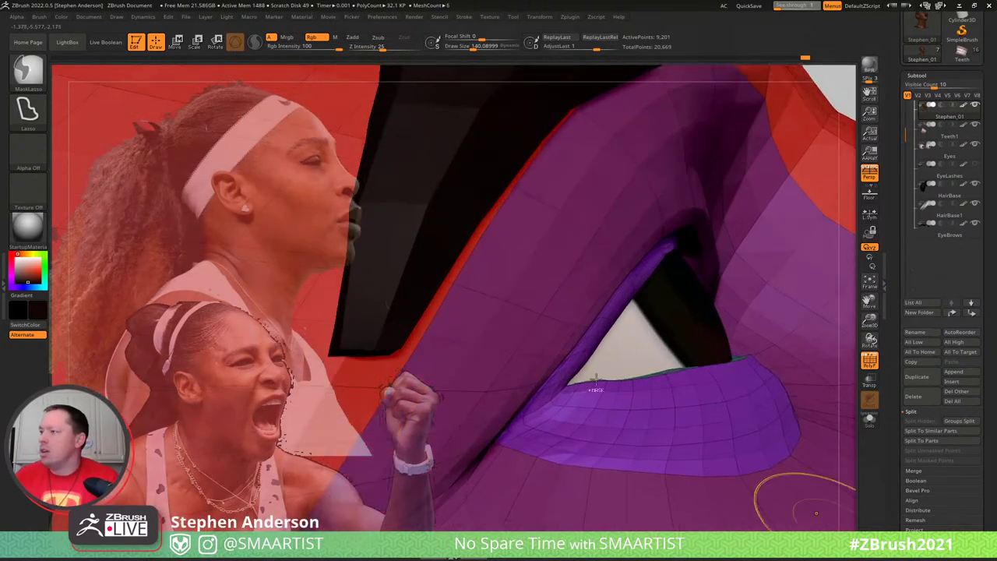
key("b")
key("m")
key("t")
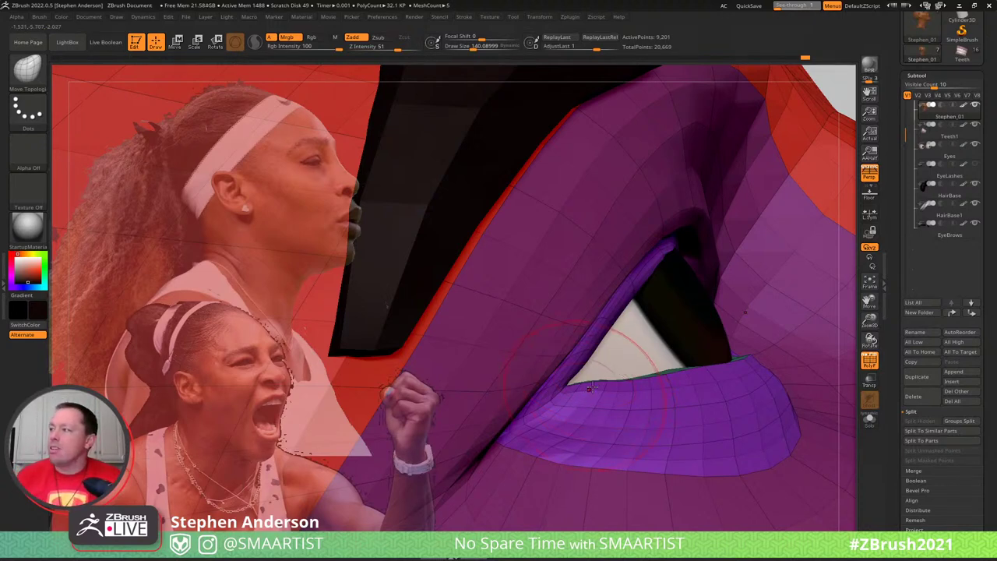
key("s")
left_click_drag(583, 384, 592, 382)
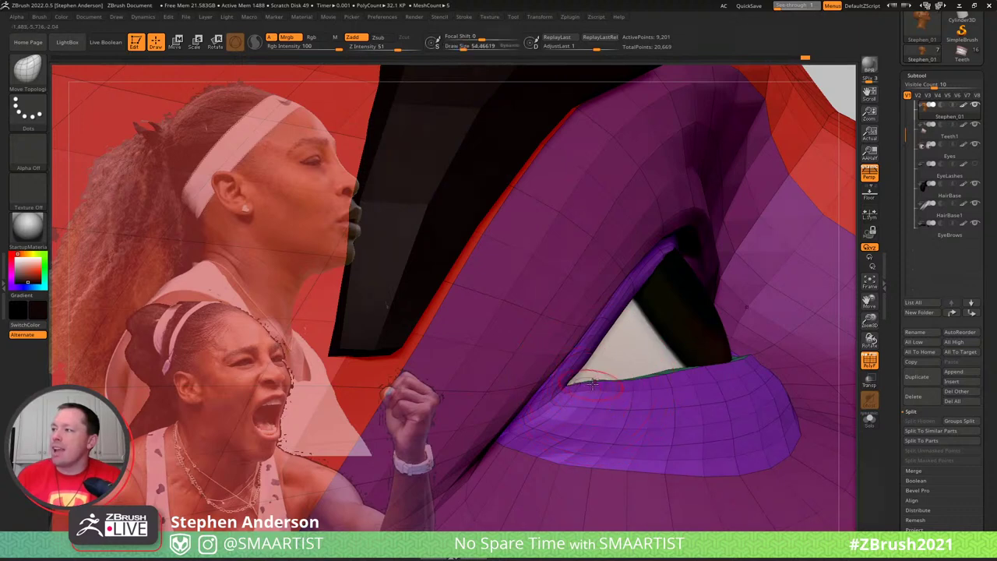
mouse_move(624, 377)
right_mouse_down("ctrl")
mouse_move(648, 416)
mouse_move(691, 387)
right_mouse_up("ctrl")
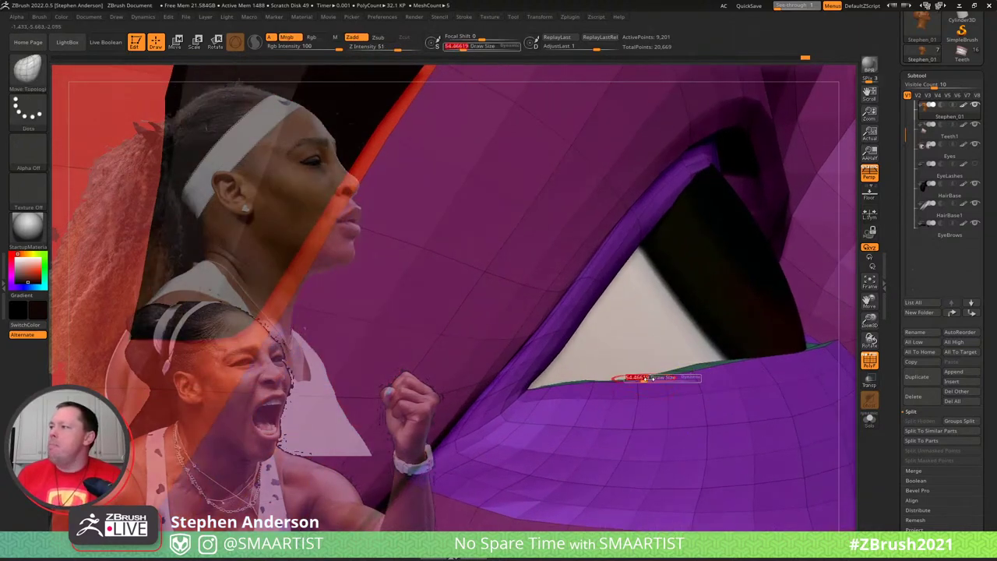
left_click_drag(648, 379, 639, 376)
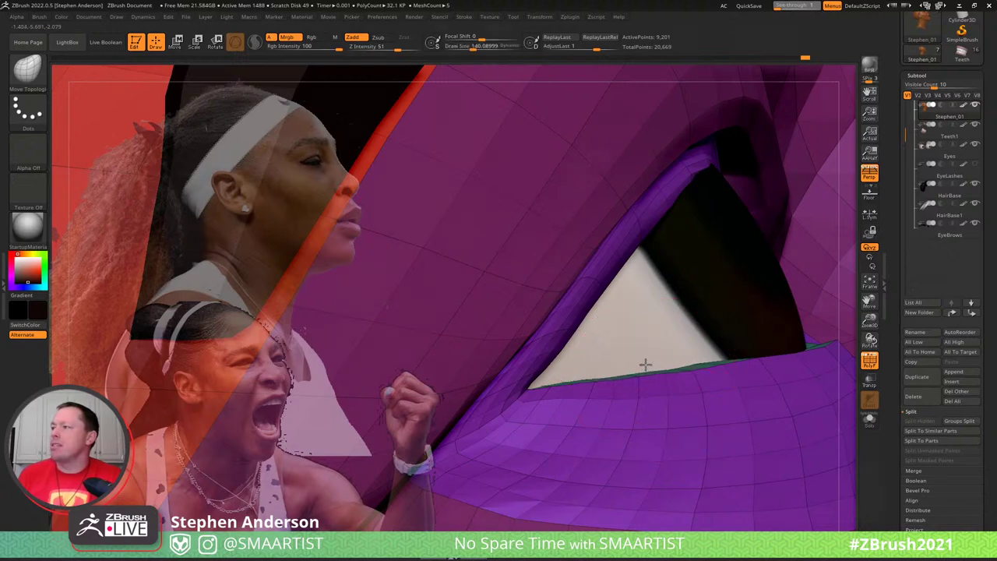
mouse_move(700, 364)
right_mouse_down()
mouse_move(632, 420)
mouse_move(626, 408)
mouse_move(744, 371)
right_mouse_up()
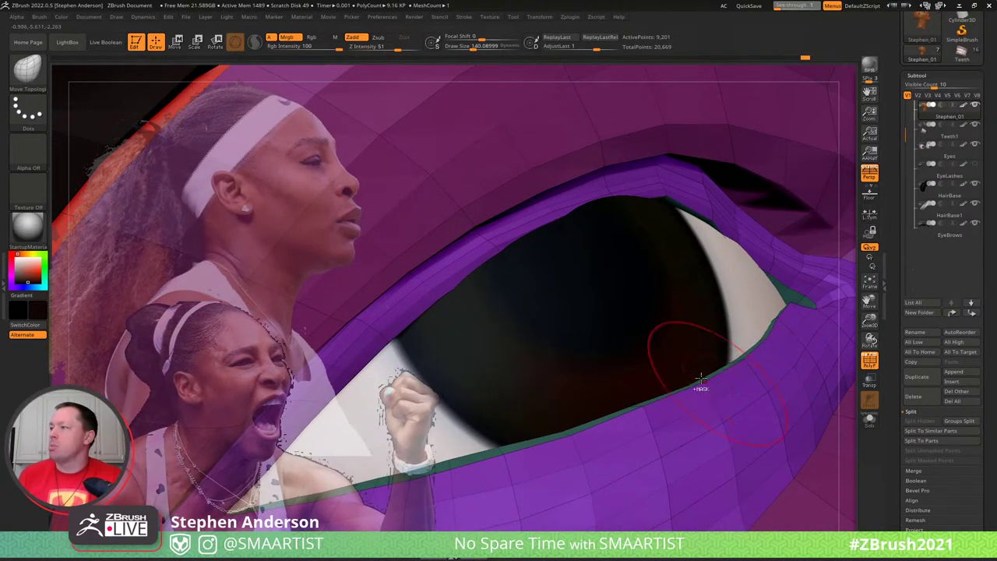
Isolate the thin inner rim of the eyelids, mask its lower part, restore the full head and invert the mask
mouse_move(701, 378)
right_mouse_down("ctrl")
mouse_move(672, 358)
mouse_move(694, 407)
mouse_move(676, 409)
mouse_move(699, 427)
mouse_move(689, 394)
mouse_move(665, 408)
mouse_move(697, 348)
right_mouse_up("ctrl")
left_click(618, 402, "ctrl+shift")
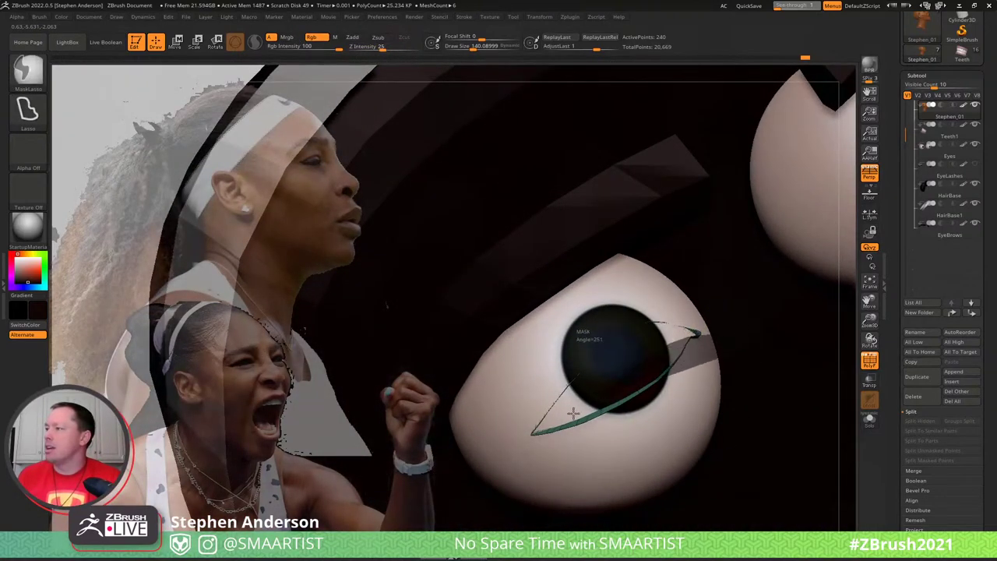
mouse_move(540, 427)
left_mouse_down("ctrl")
mouse_move(613, 516)
mouse_move(739, 444)
left_mouse_up("ctrl")
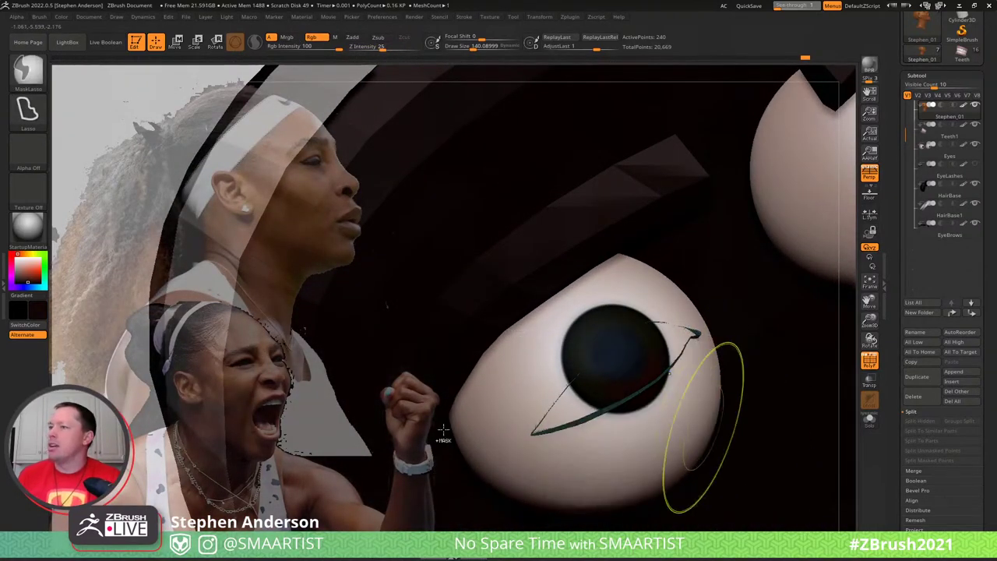
left_click(89, 352, "ctrl+shift")
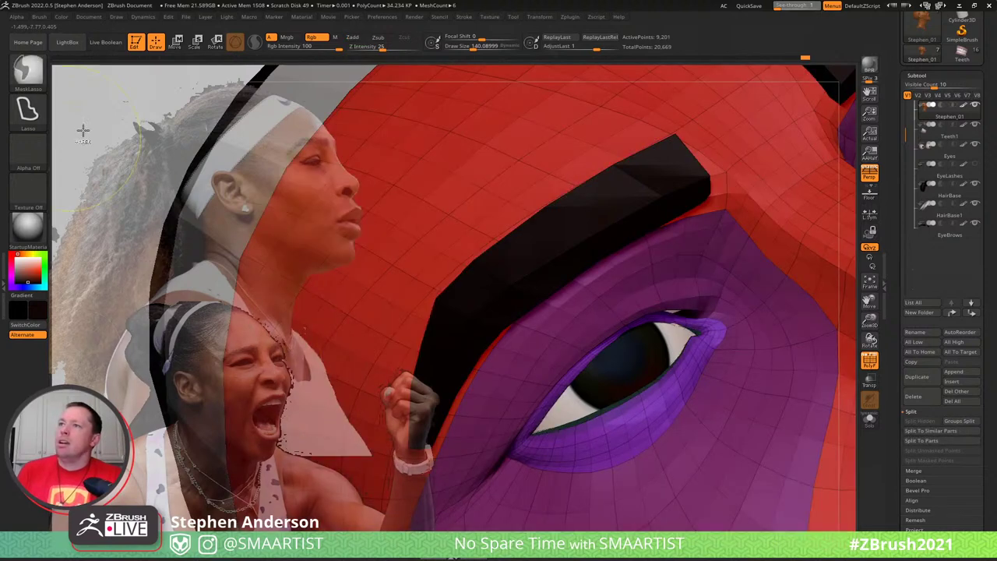
key("ctrl+i")
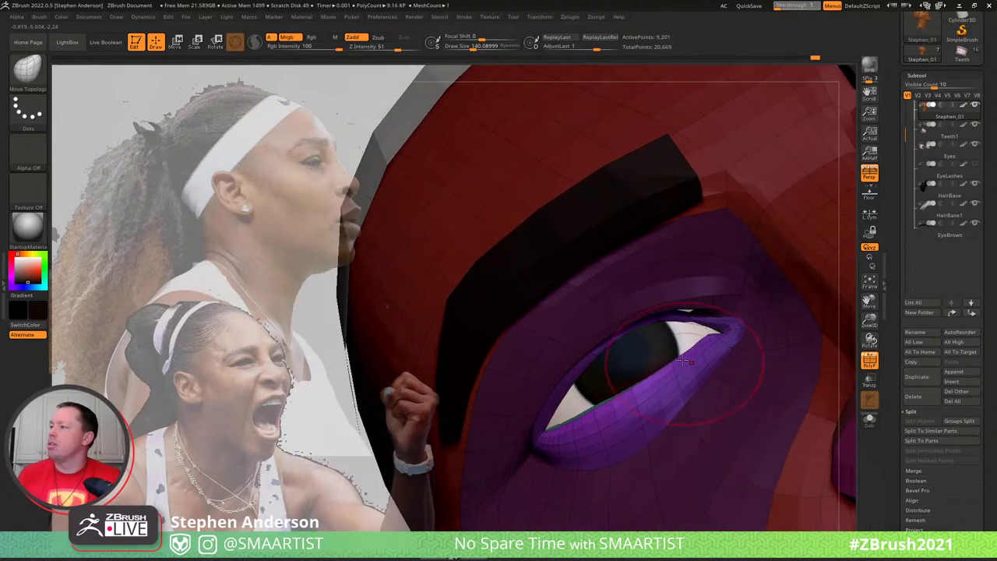
Adjust the lower eyelid with the Move Topological brush, clear the mask and turn off the polygroup wireframe
right_click_drag(673, 363, 721, 350)
mouse_move(710, 347)
right_mouse_down()
mouse_move(676, 357)
mouse_move(783, 253)
right_mouse_up()
left_click_drag(782, 192, 805, 218, "ctrl")
key("shift+f")
right_click_drag(723, 404, 740, 489, "ctrl")
mouse_move(668, 392)
right_mouse_down("ctrl")
mouse_move(657, 460)
mouse_move(654, 448)
mouse_move(687, 427)
mouse_move(668, 440)
right_mouse_up("ctrl")
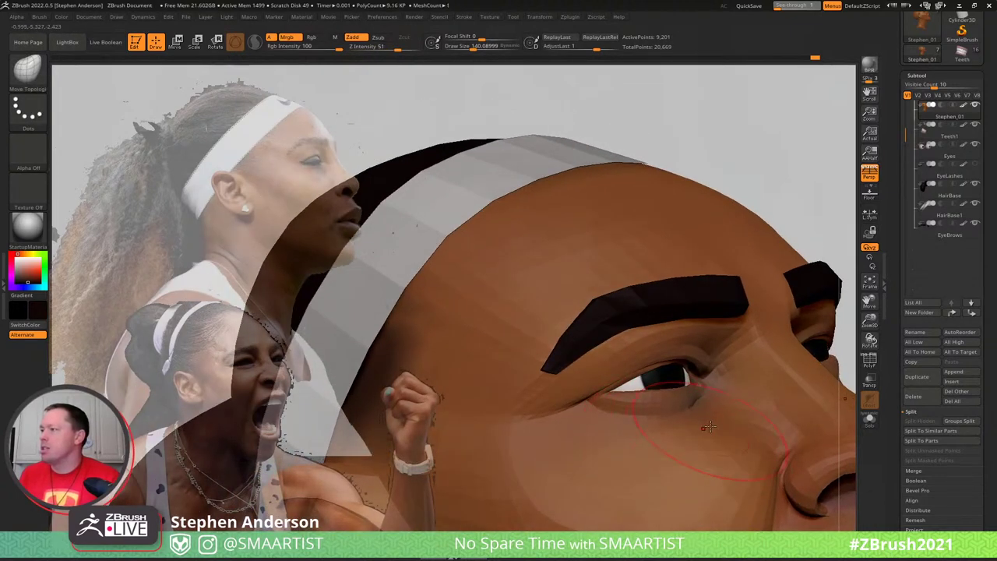
Shape the area beneath the lower eyelid with the Move Topological brush at draw sizes of about 73 and 109, working toward a front view
right_click_drag(615, 458, 628, 446)
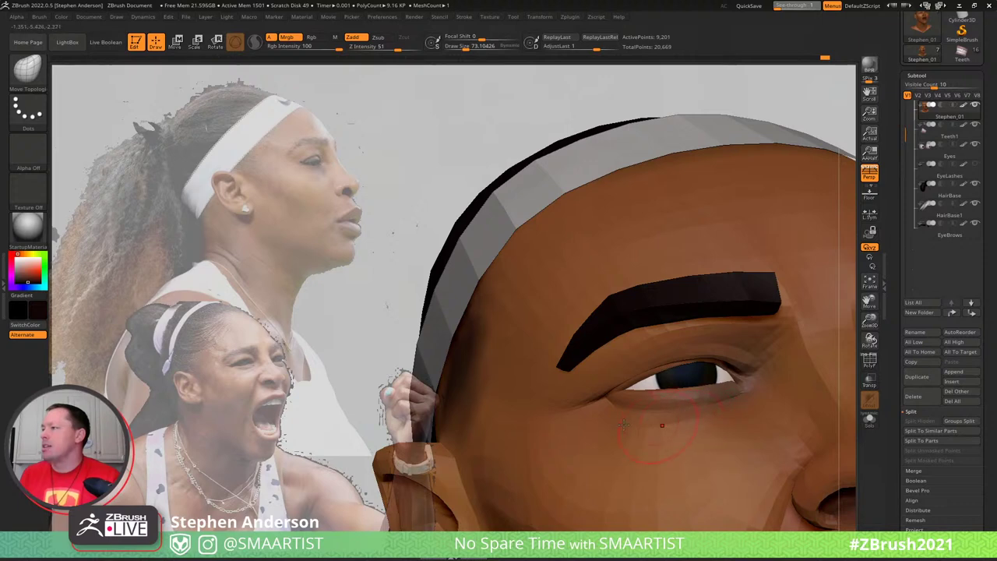
mouse_move(709, 440)
right_mouse_down()
mouse_move(698, 474)
mouse_move(679, 460)
mouse_move(546, 433)
mouse_move(576, 413)
right_mouse_up()
key("s")
left_click(662, 460)
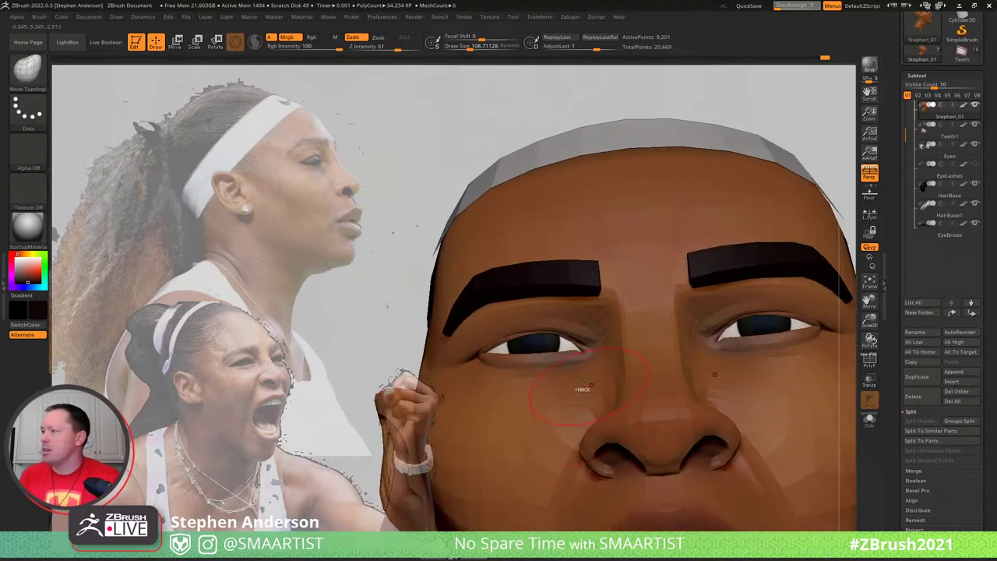
Turn the polygroup wireframe back on and work below the inner eye corner with the Move Topological brush at a draw size of about 124
mouse_move(583, 380)
right_mouse_down("ctrl")
mouse_move(564, 399)
mouse_move(558, 389)
right_mouse_up("ctrl")
key("s")
left_click_drag(556, 376, 550, 387)
key("shift+f")
key("s")
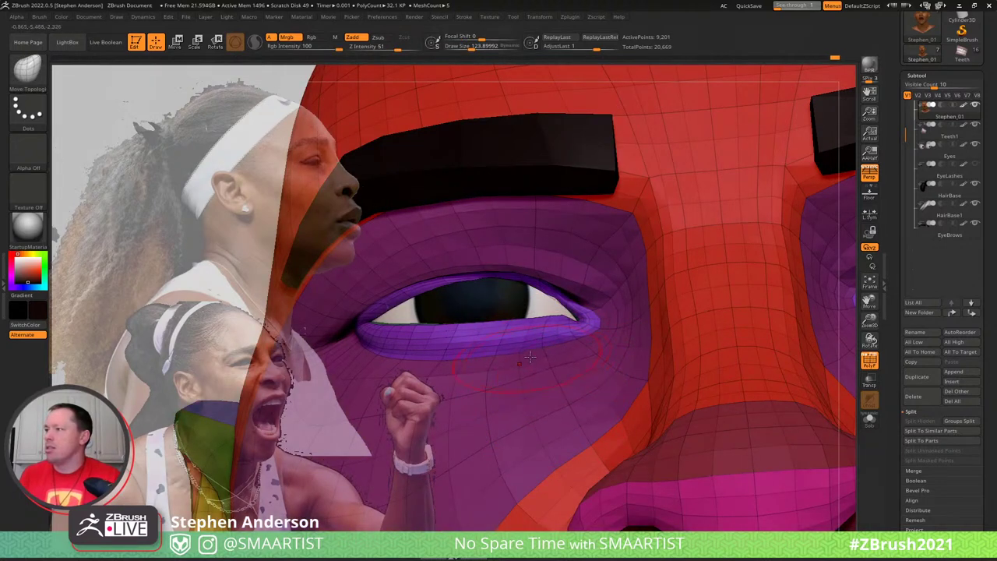
Reduce the brush size to about 62 and refine the skin beneath the inner corner of the eye
key("s")
left_click_drag(538, 354, 531, 354)
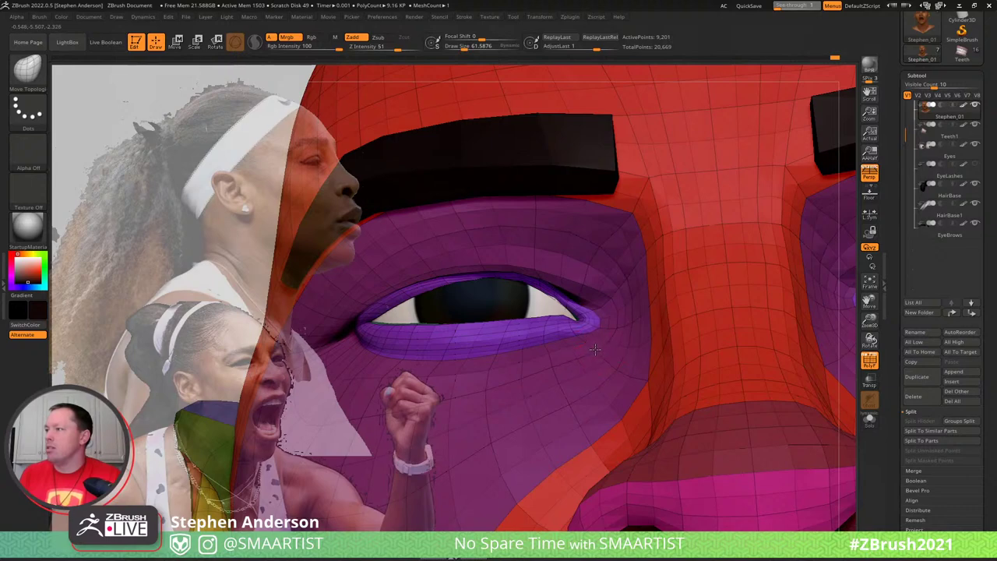
key("shift")
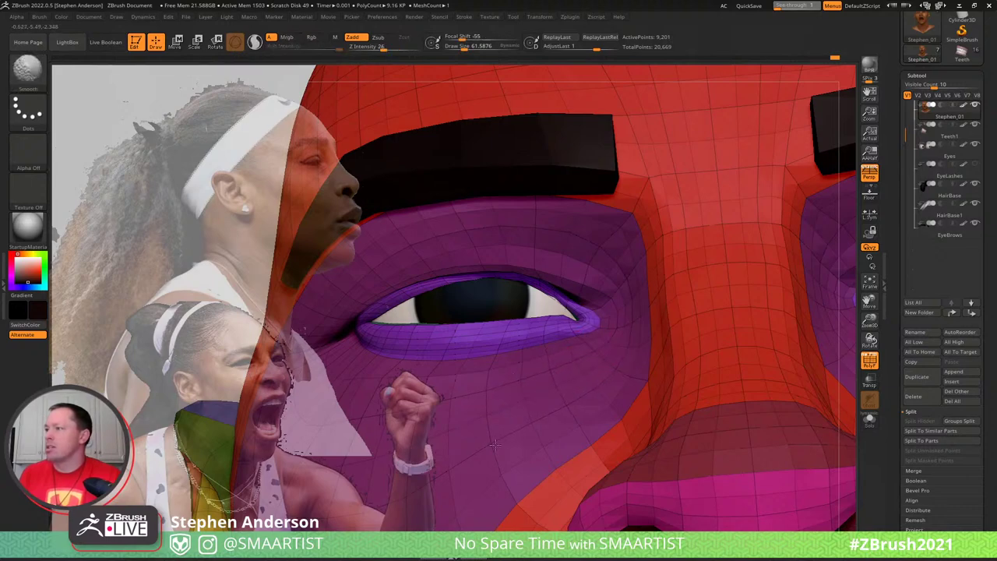
Set the brush size to about 135 and reshape the outer cheek below the eye, then smooth it
right_click_drag(474, 412, 549, 348)
key("s")
left_click(545, 345)
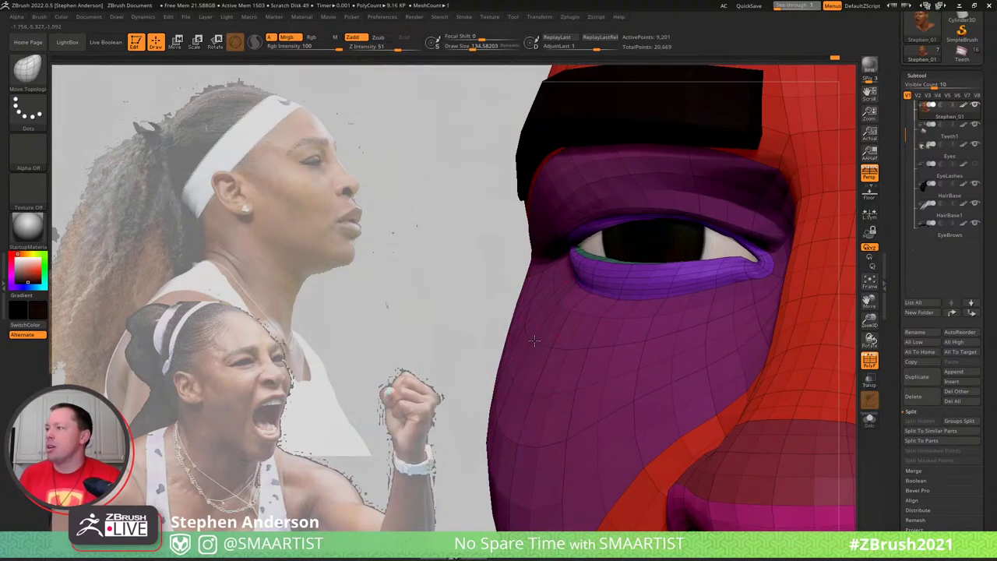
right_click_drag(537, 353, 559, 363)
key("shift")
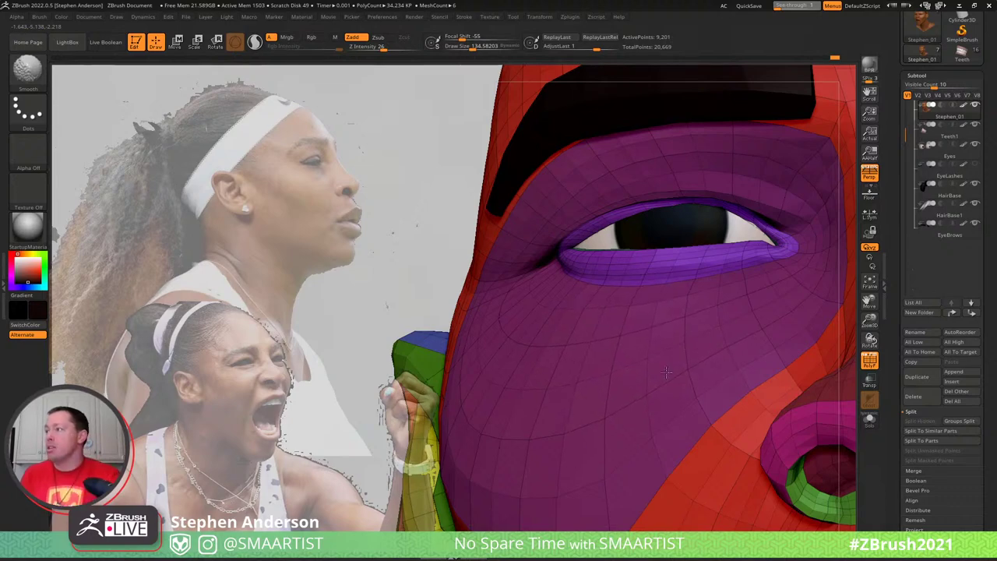
mouse_move(670, 356)
right_mouse_down()
mouse_move(581, 377)
mouse_move(558, 367)
right_mouse_up()
key("s")
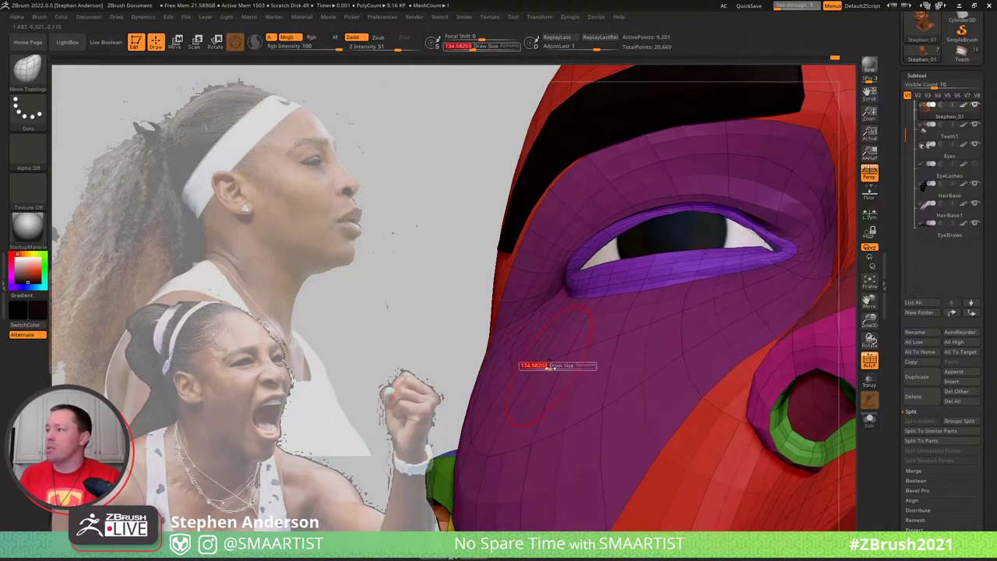
mouse_move(552, 368)
left_mouse_down()
mouse_move(574, 379)
mouse_move(536, 363)
mouse_move(505, 372)
mouse_move(513, 355)
left_mouse_up()
key("ctrl+z")
Enlarge the Move Topological brush to about 281 and reshape the upper cheek beneath the eye
key("s")
right_click_drag(512, 354, 560, 346)
left_click_drag(559, 345, 717, 316)
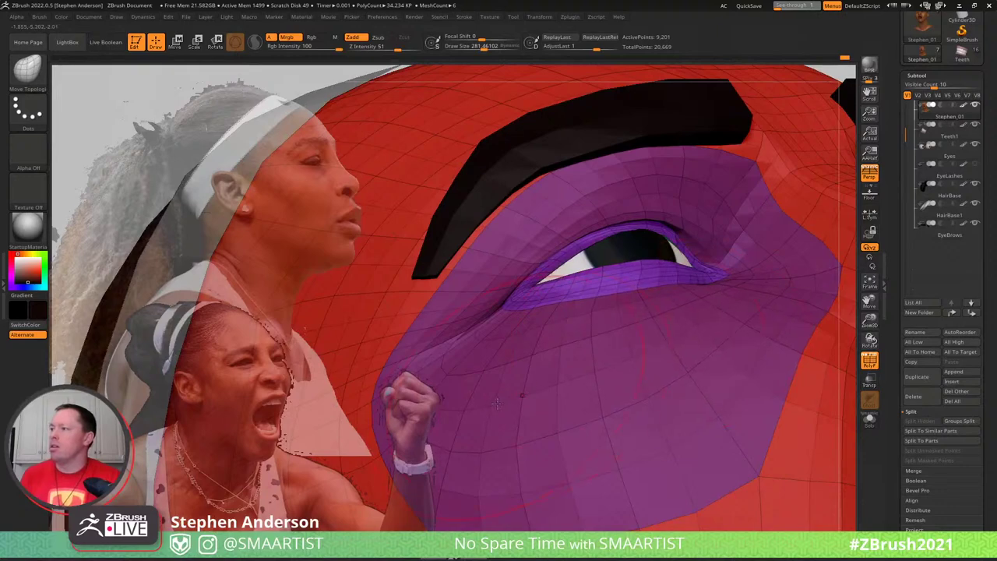
left_click_drag(494, 399, 669, 380)
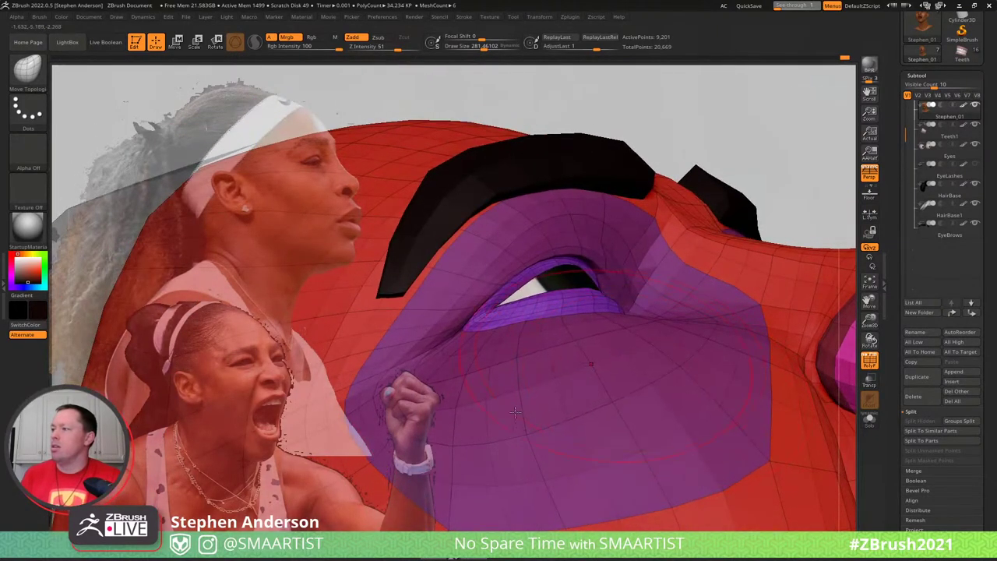
Set the brush size to about 146 and adjust the cheek surface below the inner half of the eye
right_click_drag(693, 337, 663, 370)
key("s")
left_click_drag(735, 300, 732, 300)
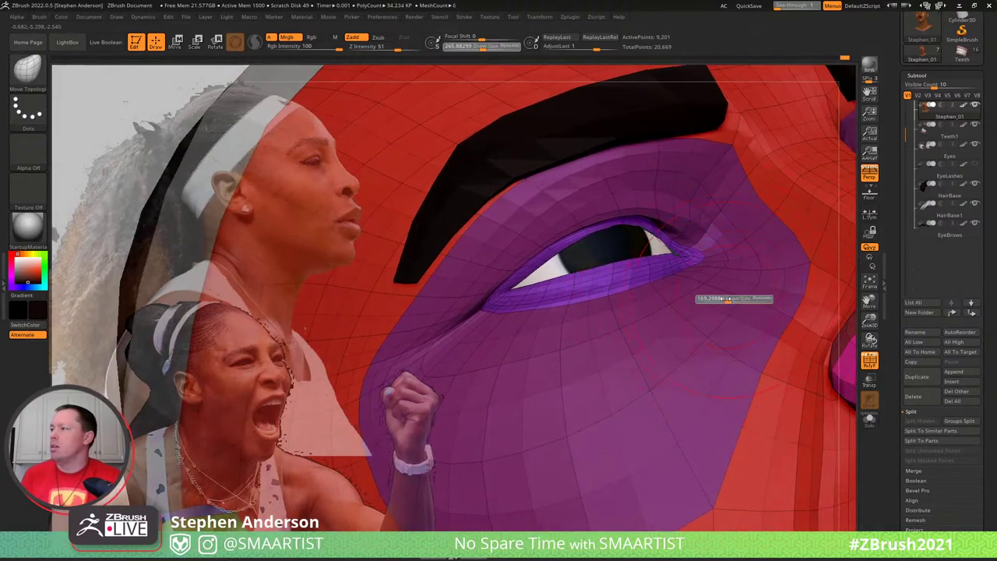
left_click(724, 298)
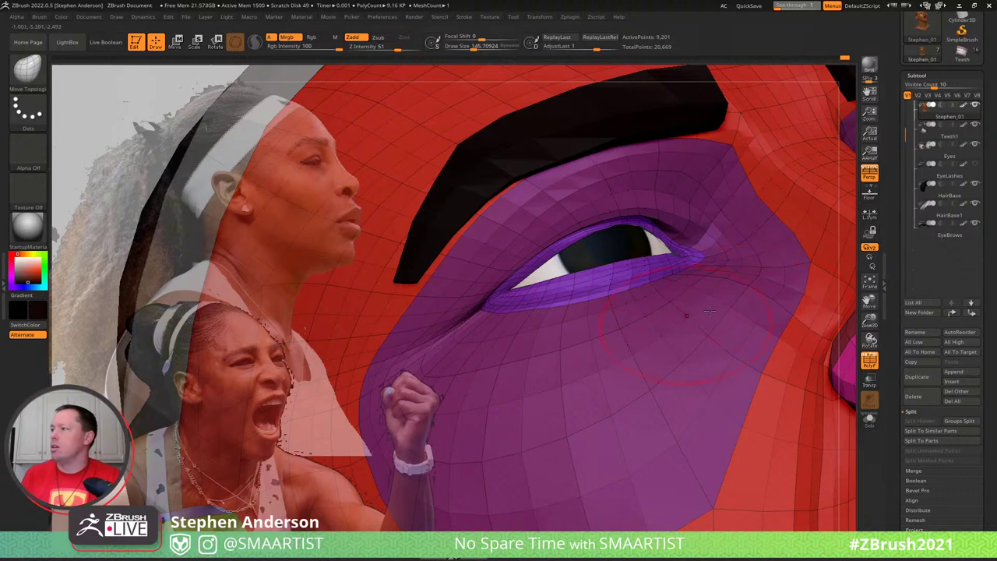
right_click_drag(710, 311, 664, 321)
Reduce the brush size to about 99 and refine the area between the inner eye corner and the nose
key("s")
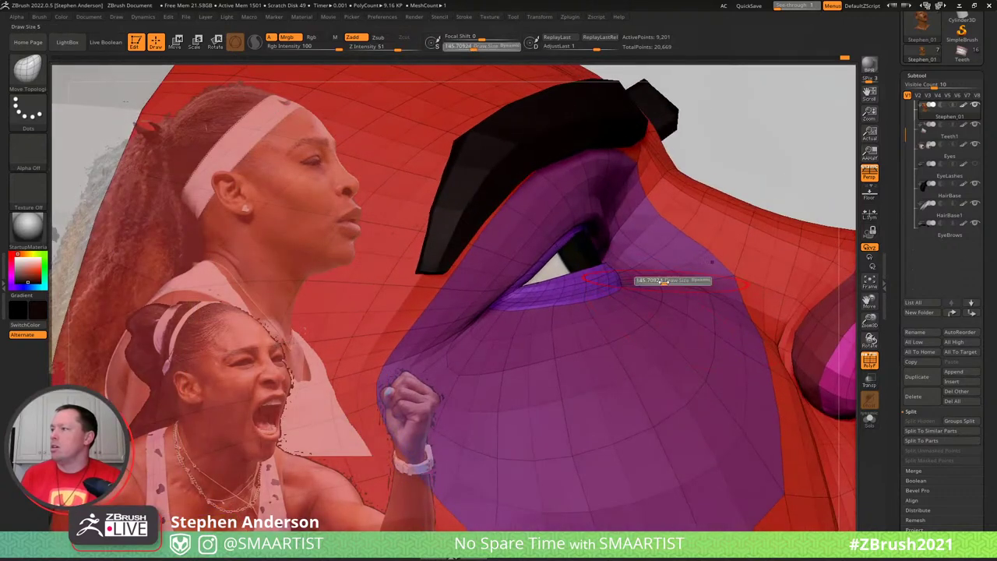
left_click(652, 278)
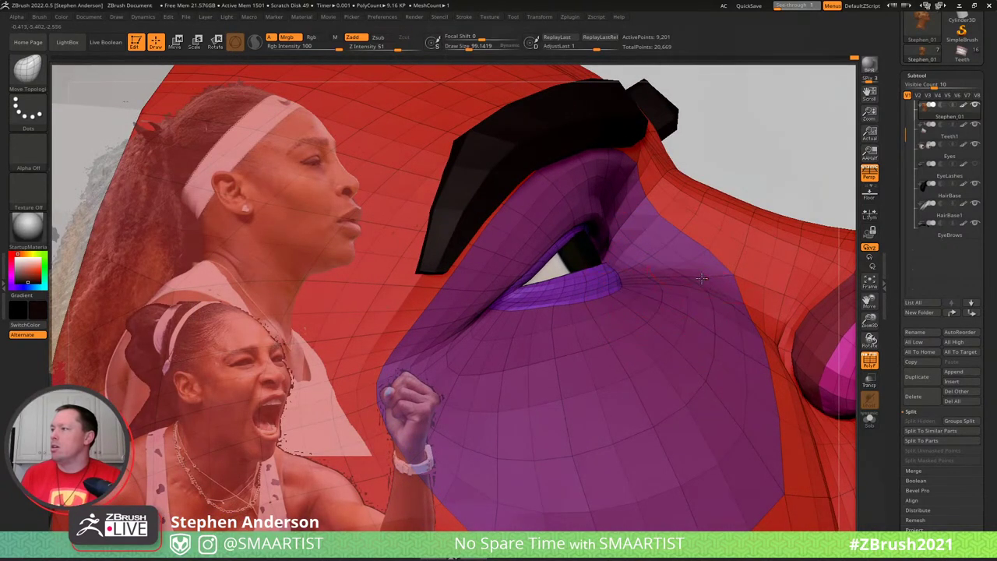
right_click_drag(732, 303, 753, 324)
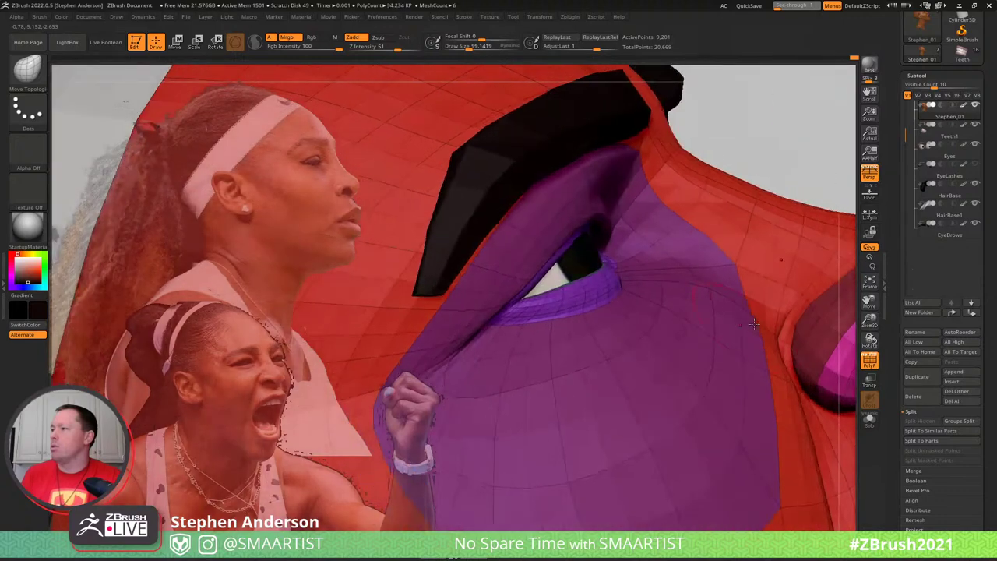
Hide the polyframe and rework the crease above the nostril wing with a brush size of about 39
key("shift+f")
mouse_move(705, 382)
right_mouse_down()
mouse_move(733, 370)
mouse_move(688, 269)
mouse_move(650, 287)
mouse_move(548, 251)
mouse_move(514, 282)
mouse_move(541, 257)
right_mouse_up()
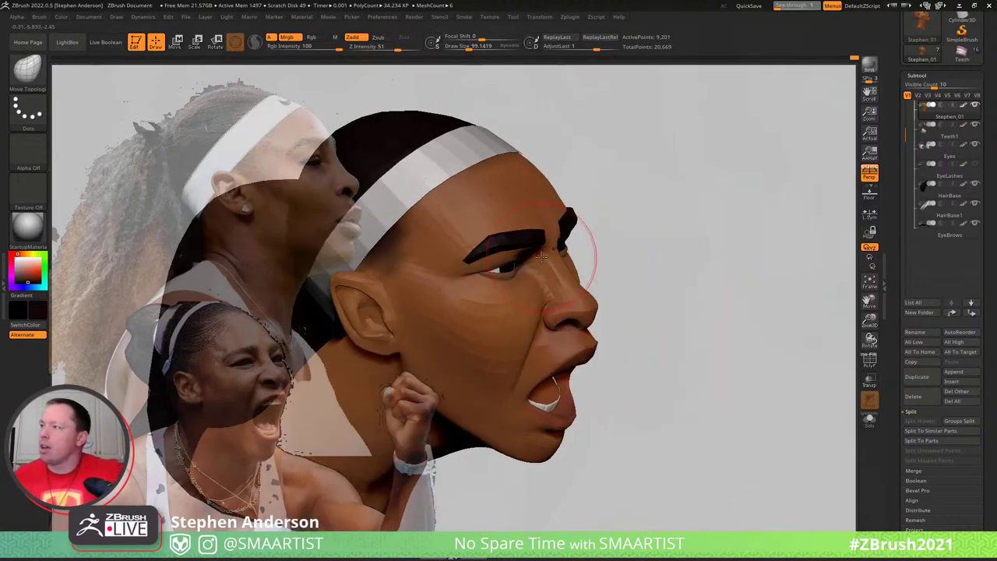
mouse_move(543, 300)
right_mouse_down()
mouse_move(514, 308)
mouse_move(543, 314)
right_mouse_up()
right_click_drag(544, 314, 562, 433, "ctrl")
right_click_drag(574, 334, 585, 329)
key("s")
left_click_drag(590, 306, 581, 308)
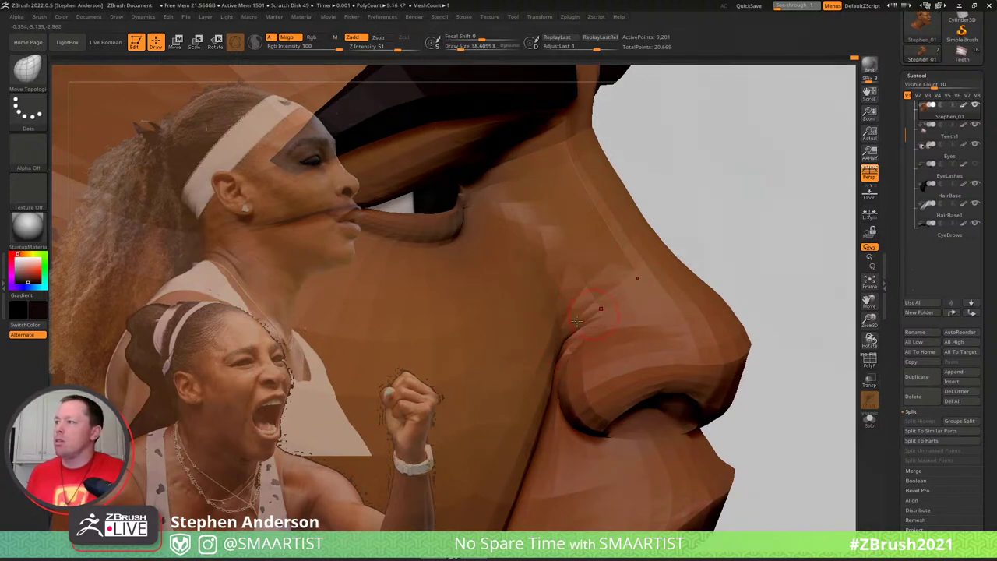
right_click_drag(576, 319, 578, 336)
Show the polyframe and mask everything except the main face polygroup, softening the mask around the nose
key("shift+f")
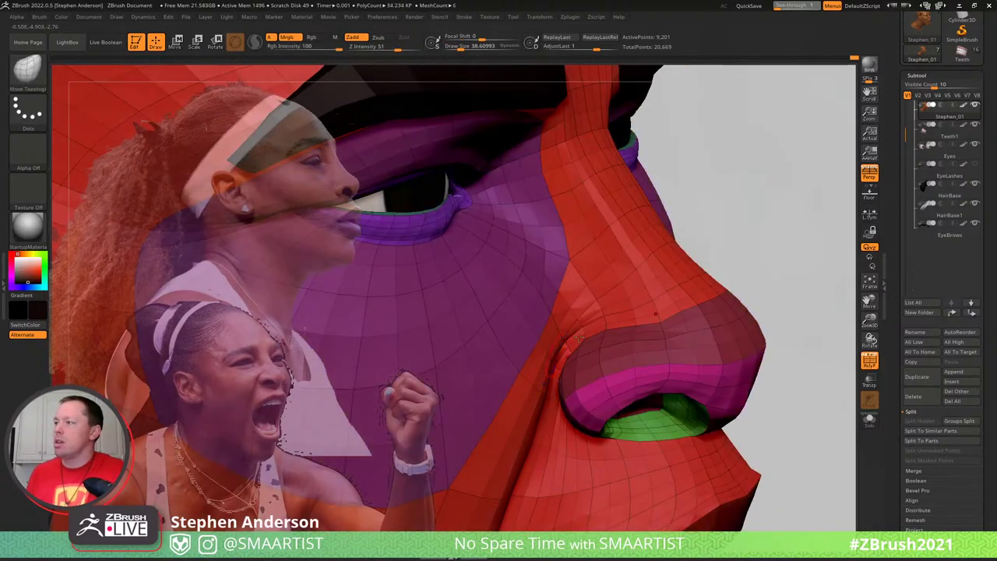
key("w")
left_click(539, 369, "ctrl")
key("q")
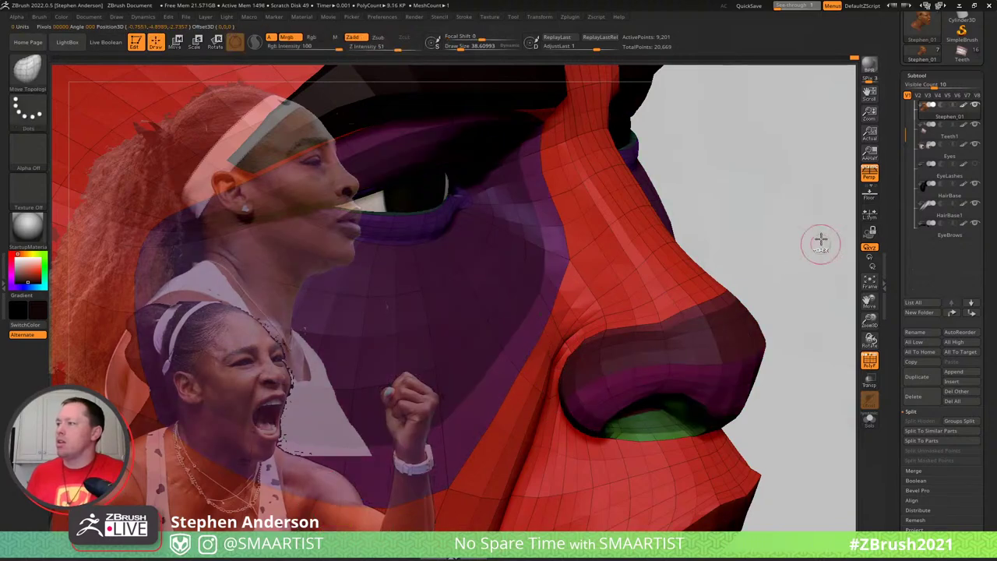
left_click(821, 240, "ctrl")
left_click(627, 337, "ctrl")
left_click(812, 230, "ctrl")
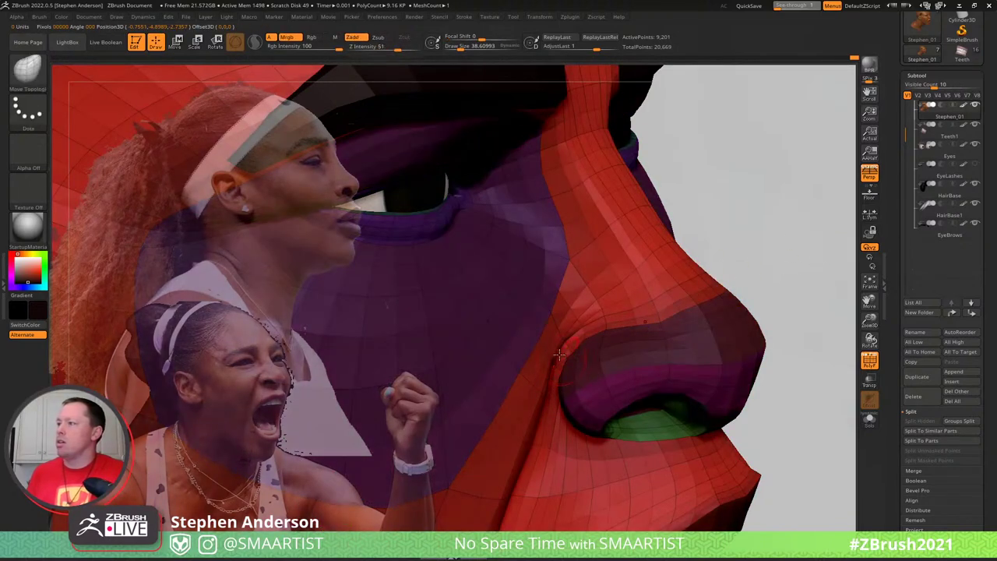
Reshape the face where it meets the nostril wing with a brush size of about 69, then clear the mask and hide the polyframe
key("s")
left_click(559, 356)
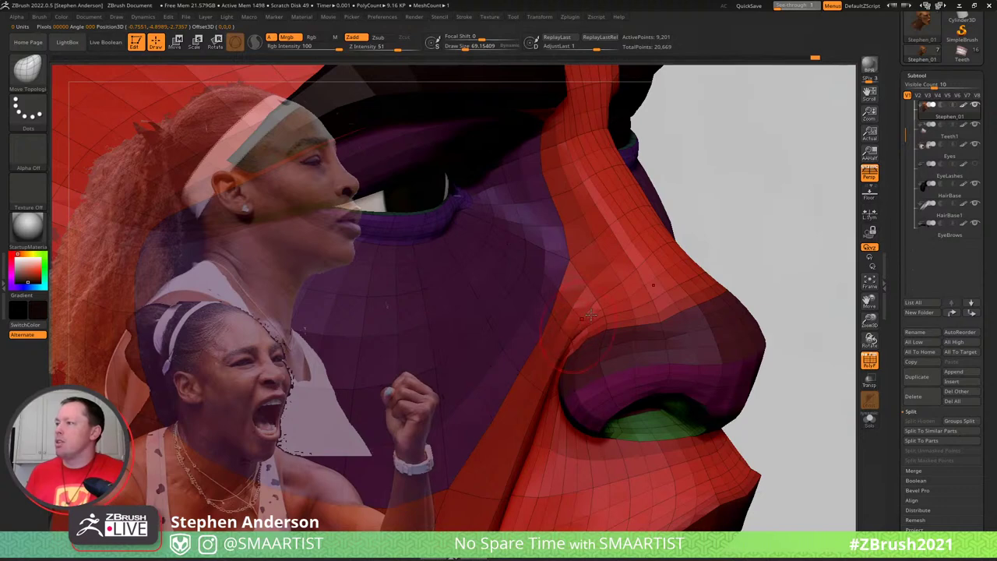
right_click_drag(600, 303, 667, 265)
left_click_drag(748, 215, 692, 259, "ctrl")
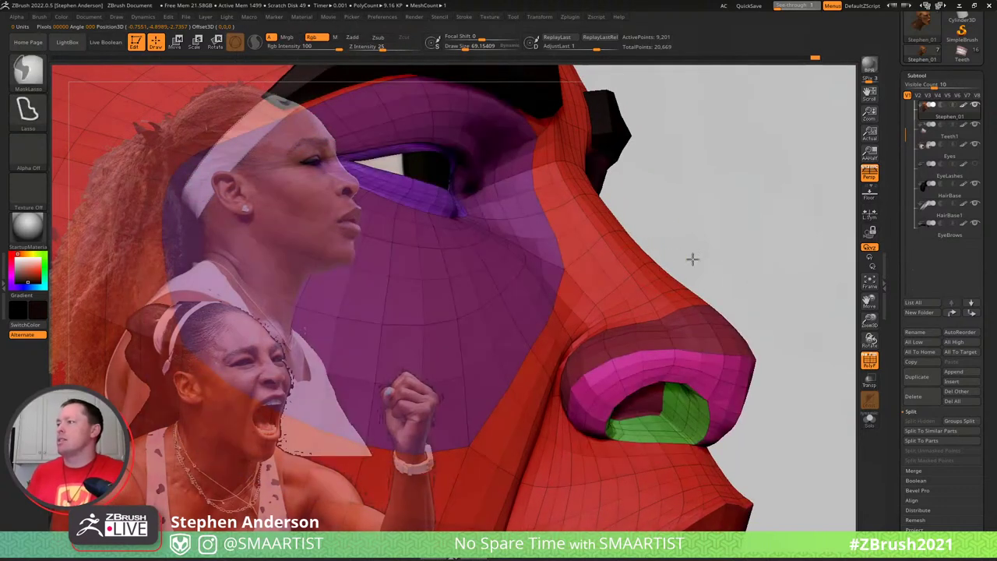
right_click_drag(693, 260, 663, 292, "ctrl")
key("shift+f")
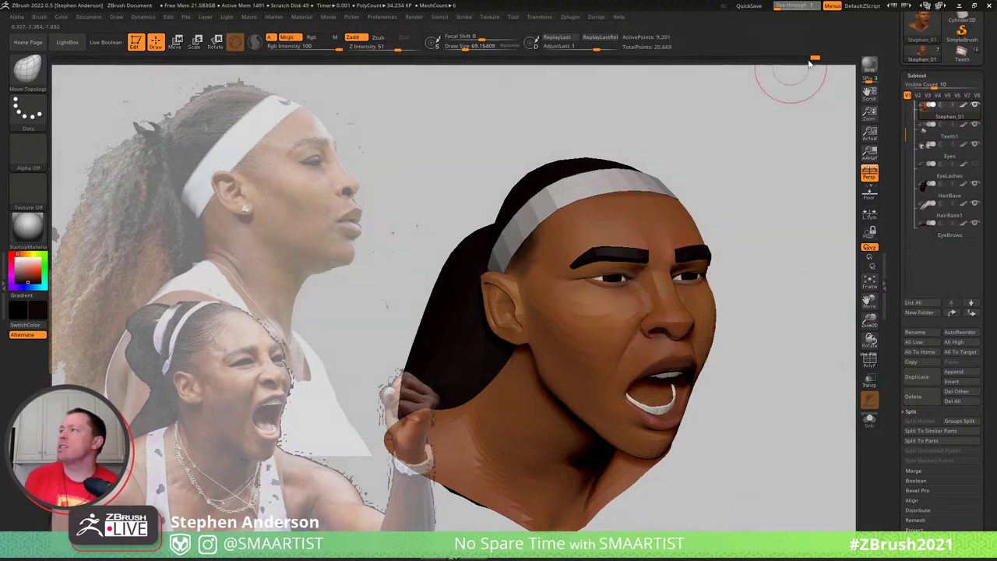
Check the timestamps in the undo history and examine the head from the front
mouse_move(816, 58)
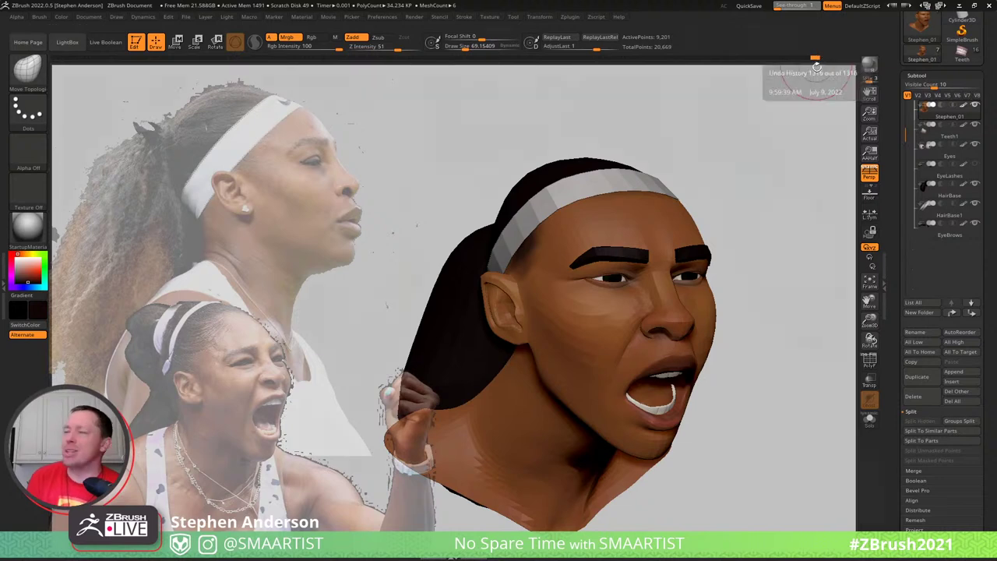
mouse_move(813, 58)
left_mouse_down()
mouse_move(535, 46)
mouse_move(55, 59)
mouse_move(871, 72)
left_mouse_up()
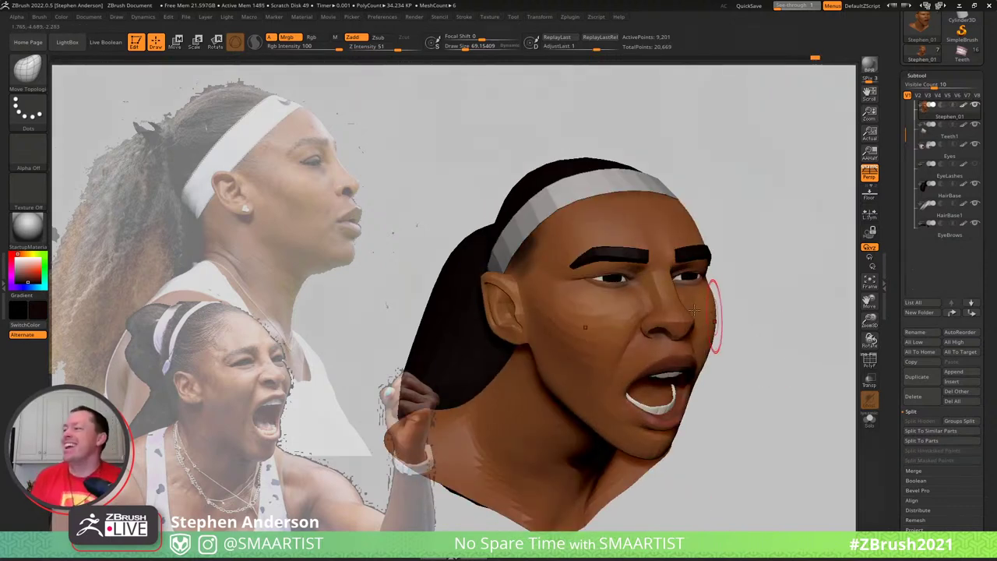
mouse_move(774, 295)
left_mouse_down()
mouse_move(749, 312)
mouse_move(653, 318)
left_mouse_up()
right_click_drag(669, 335, 584, 409, "ctrl")
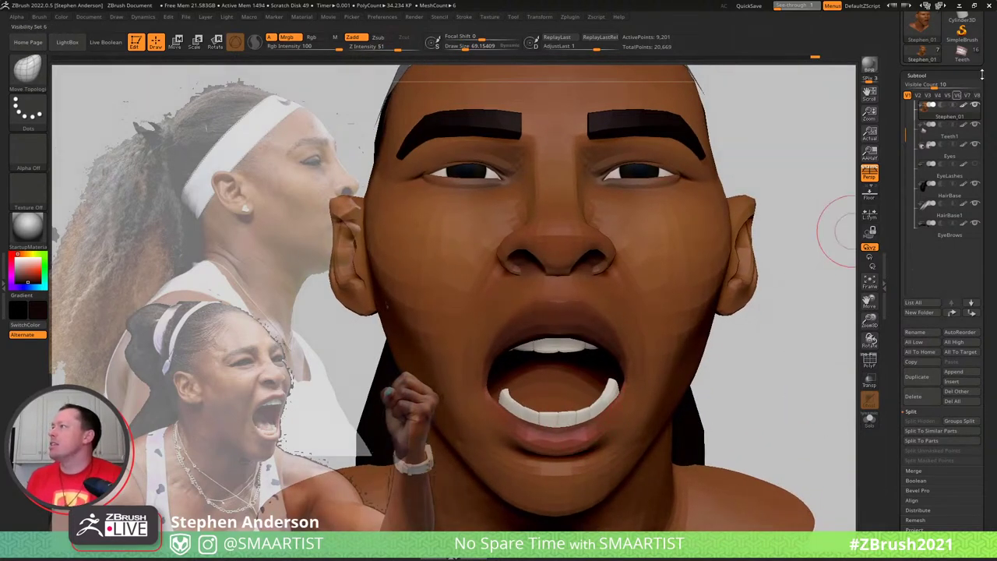
Save the tool as Serena_01 in the _SERENA folder
left_click_drag(986, 57, 986, 102)
key("ctrl")
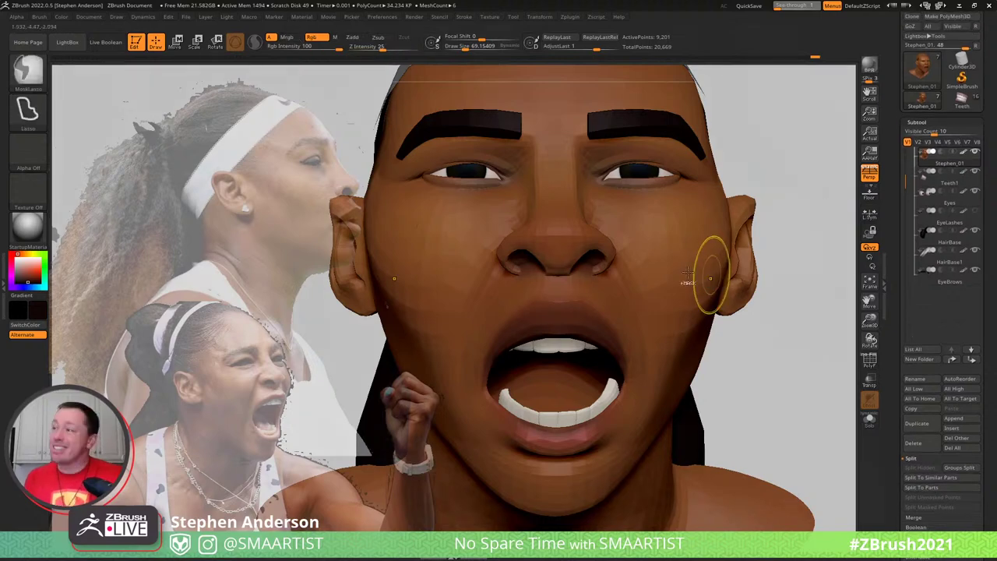
key("ctrl+s")
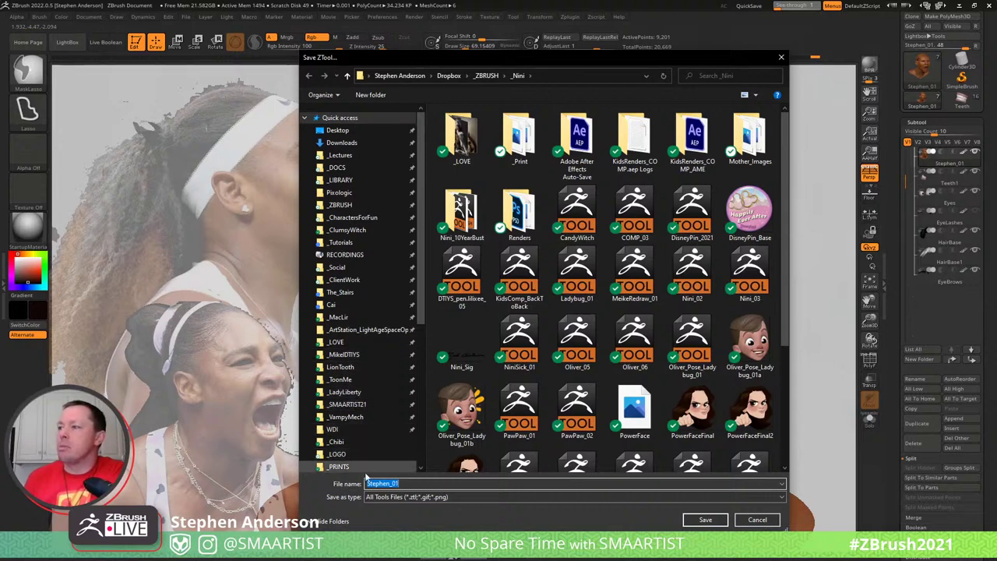
scroll(421, 309, "down", 2)
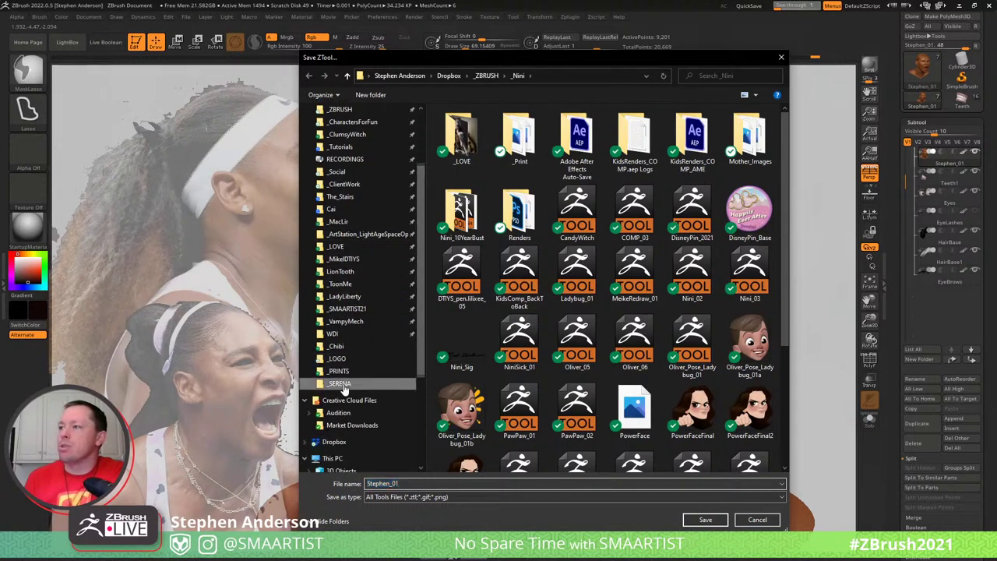
left_click(350, 384)
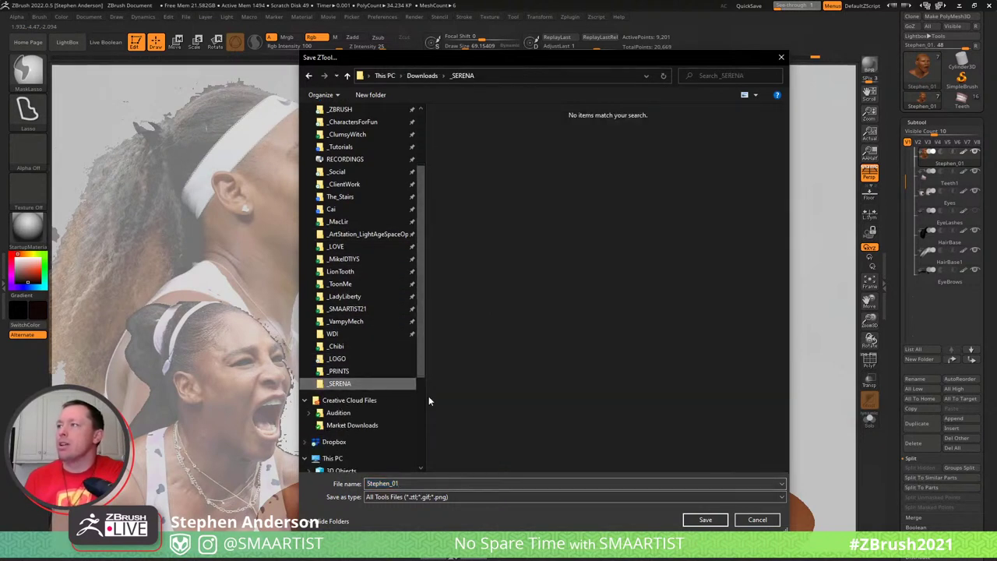
left_click(700, 482)
type("Sere")
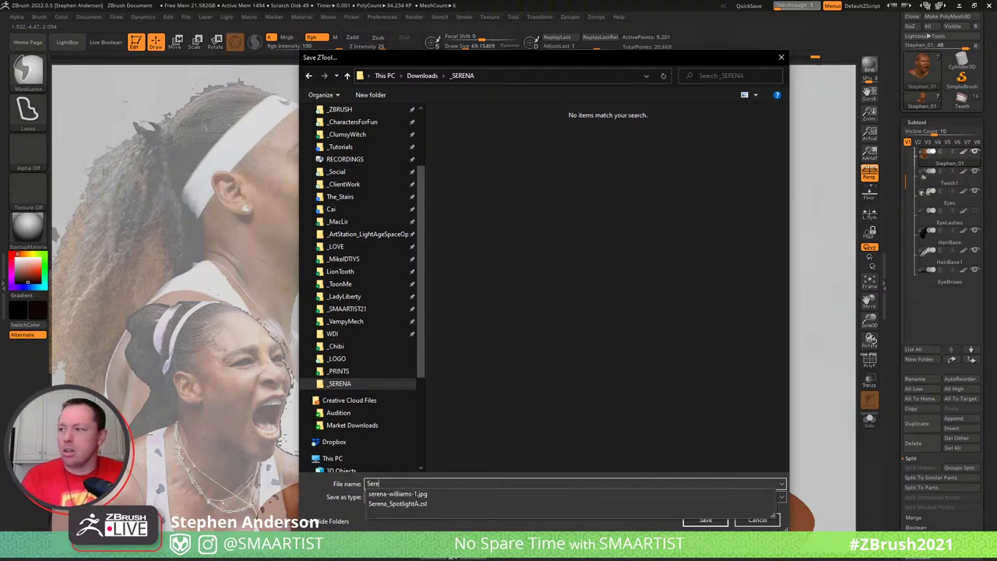
type("na")
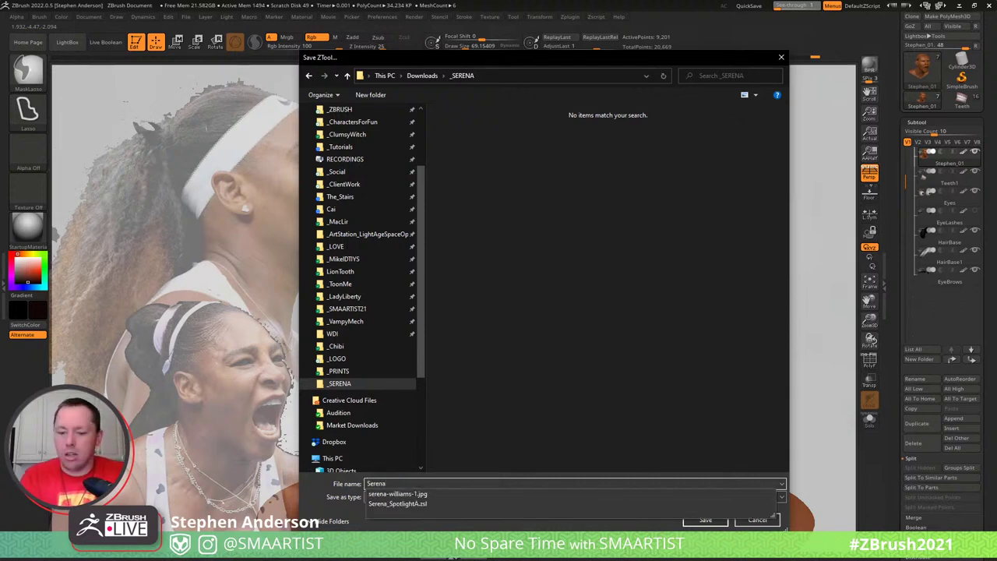
type("_01")
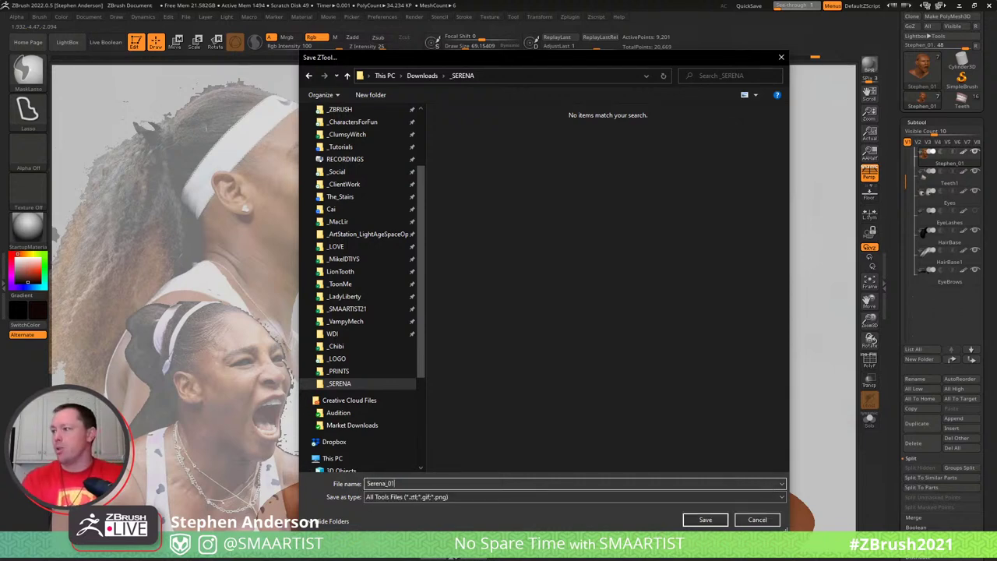
key("Return")
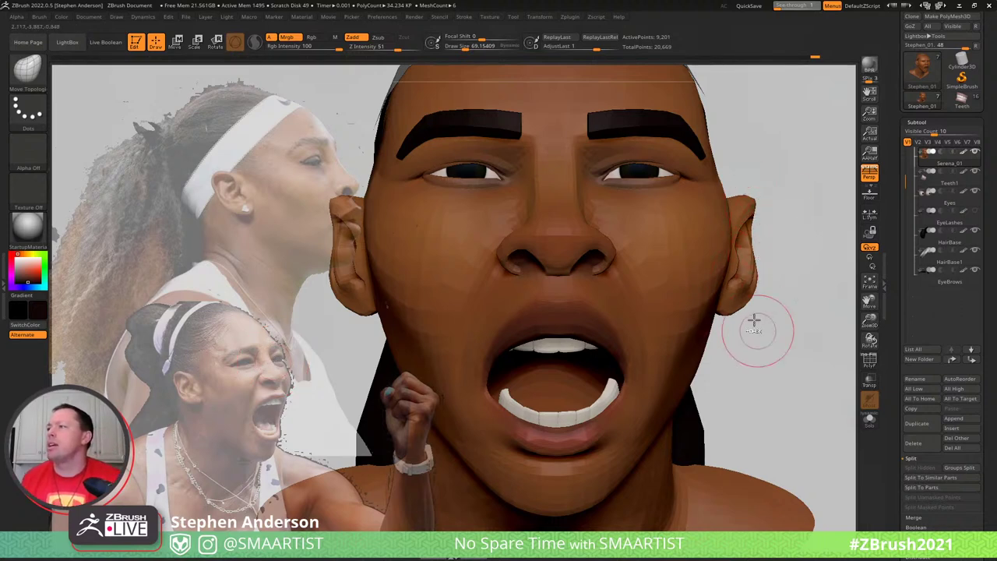
Bring the face into a closer front view and display its polyframe
right_click_drag(754, 320, 686, 241, "ctrl")
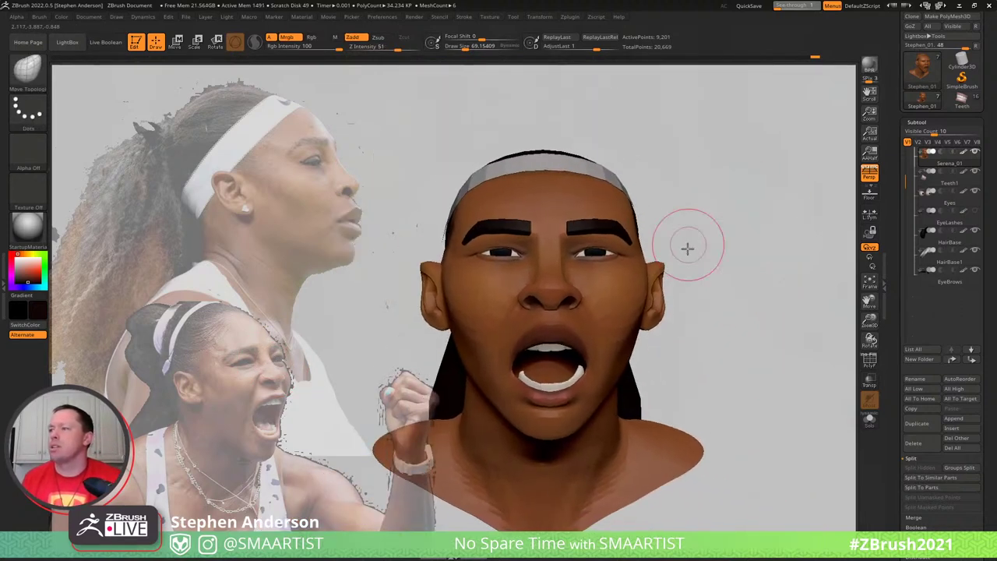
mouse_move(687, 248)
left_mouse_down()
mouse_move(717, 254)
mouse_move(548, 237)
left_mouse_up()
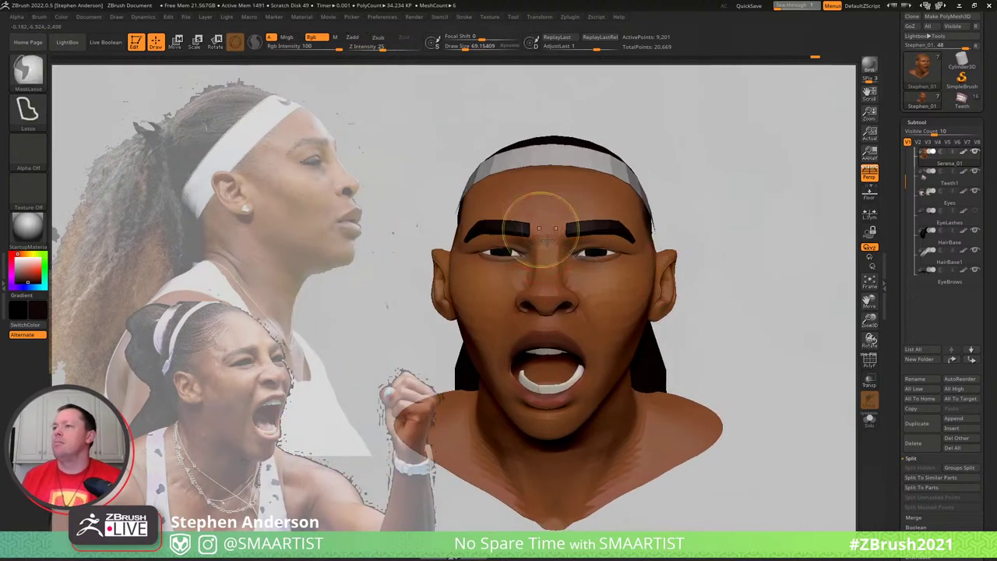
right_click_drag(547, 241, 557, 272, "ctrl")
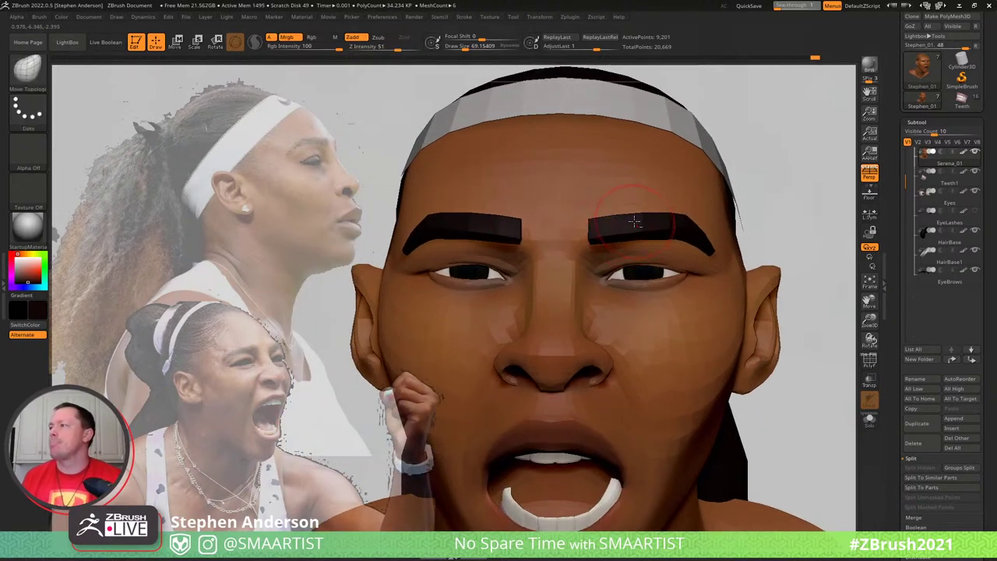
key("shift+f")
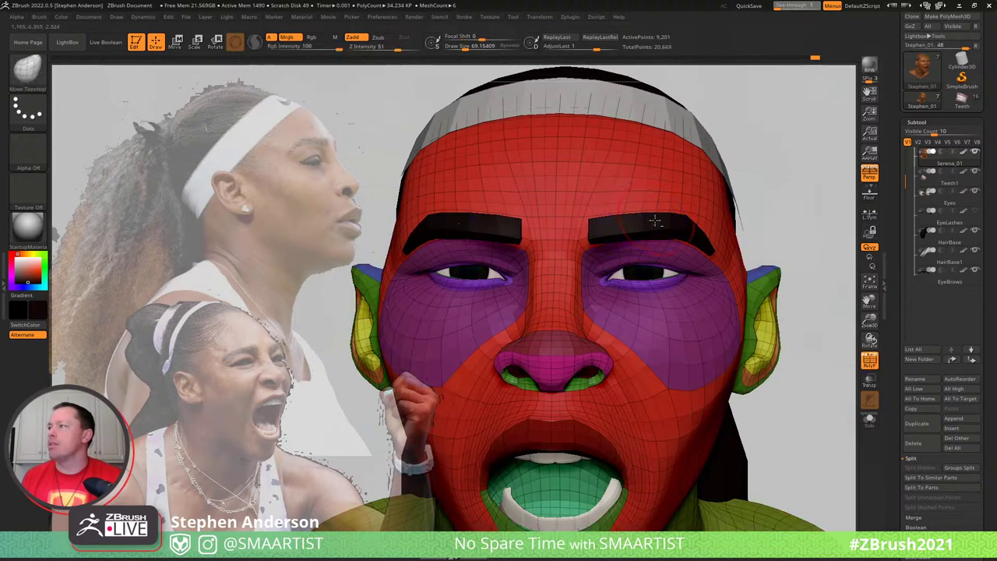
Select the EyeBrows subtool and reshape the inner ends of the brows with draw sizes of about 26 and 48
left_click(653, 222, "alt")
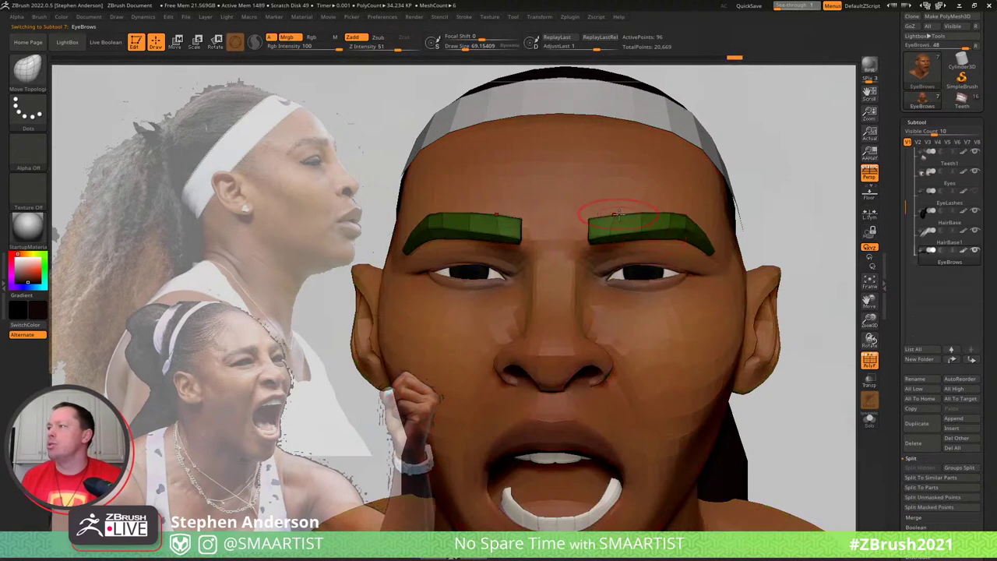
mouse_move(618, 214)
left_mouse_down()
mouse_move(615, 224)
mouse_move(641, 217)
mouse_move(582, 224)
left_mouse_up()
key("s")
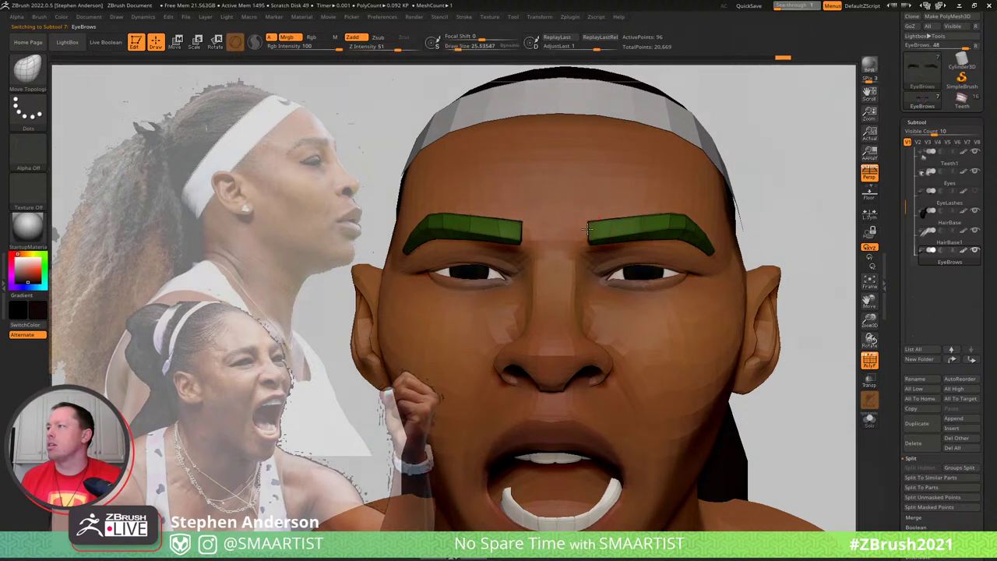
right_click_drag(610, 226, 598, 201)
key("s")
left_click_drag(616, 246, 621, 246)
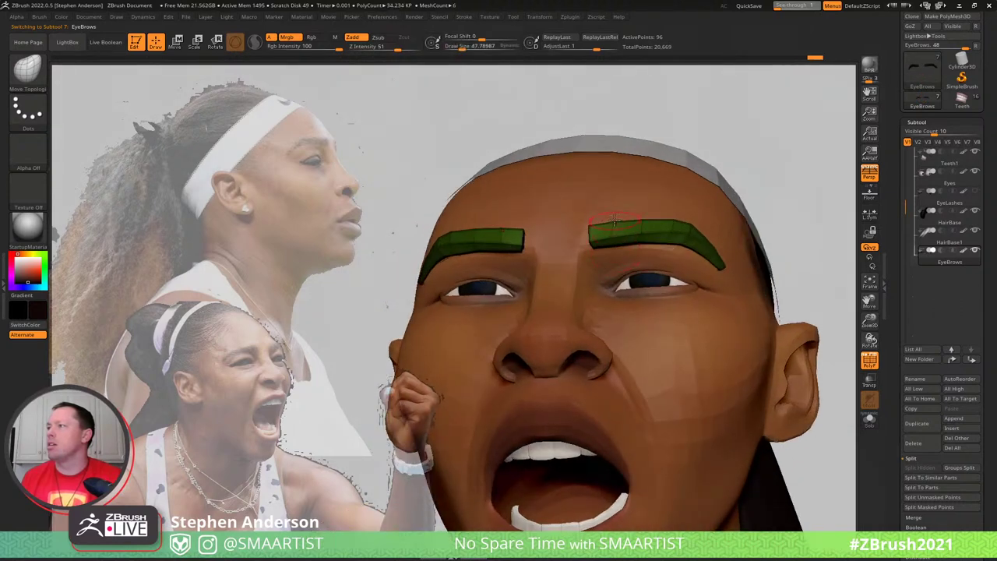
Refine the eyebrows' inner ends and arch from several angles with a draw size of about 73
right_click_drag(610, 228, 593, 243)
key("s")
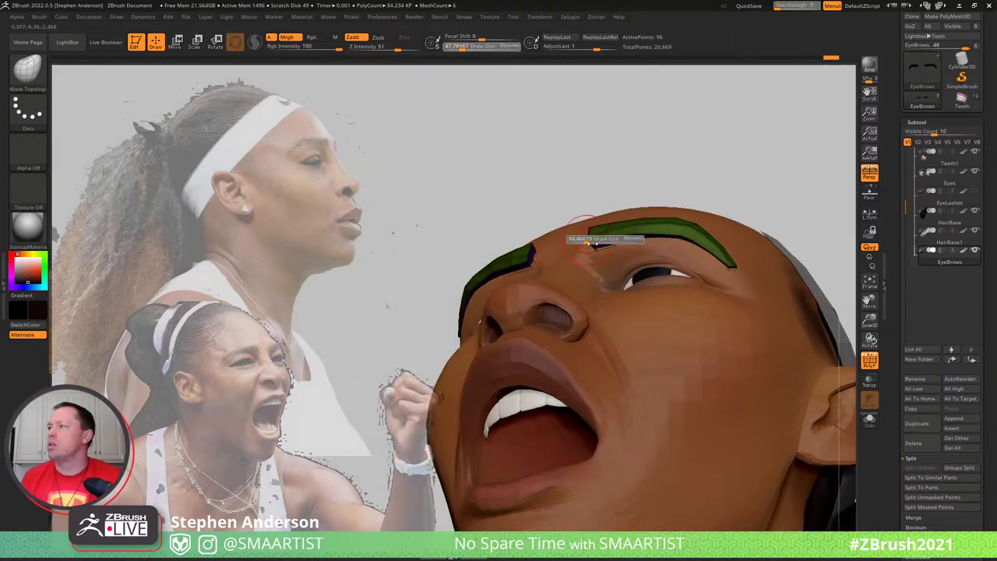
left_click_drag(595, 244, 593, 244)
left_click_drag(595, 244, 591, 249)
mouse_move(590, 242)
right_mouse_down()
mouse_move(658, 241)
mouse_move(615, 240)
mouse_move(597, 222)
right_mouse_up()
left_click_drag(606, 223, 599, 225)
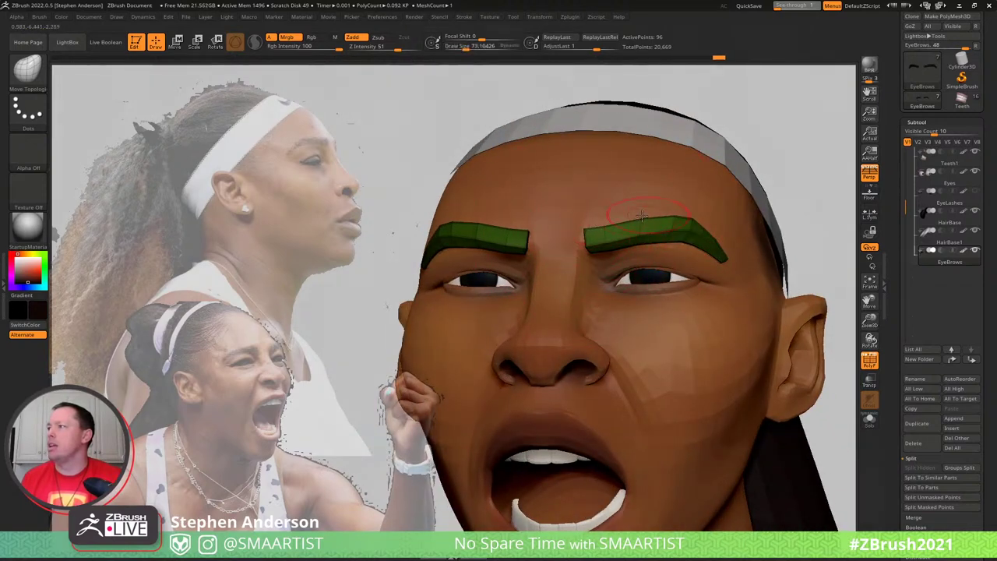
right_click_drag(666, 225, 654, 214)
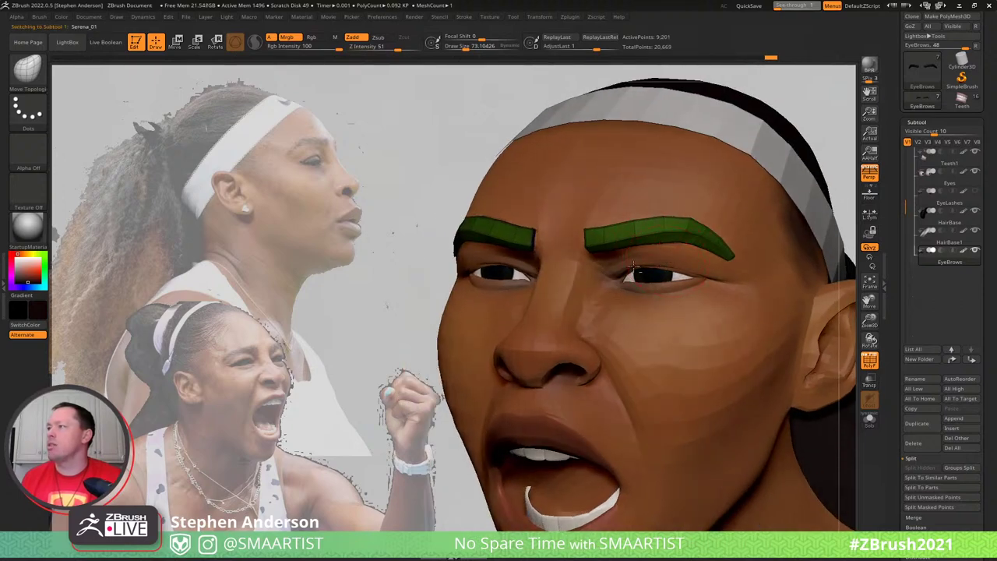
Activate the Serena_01 head with its polyframe displayed and subdivide it one level
key("shift+f")
right_click_drag(634, 267, 588, 271)
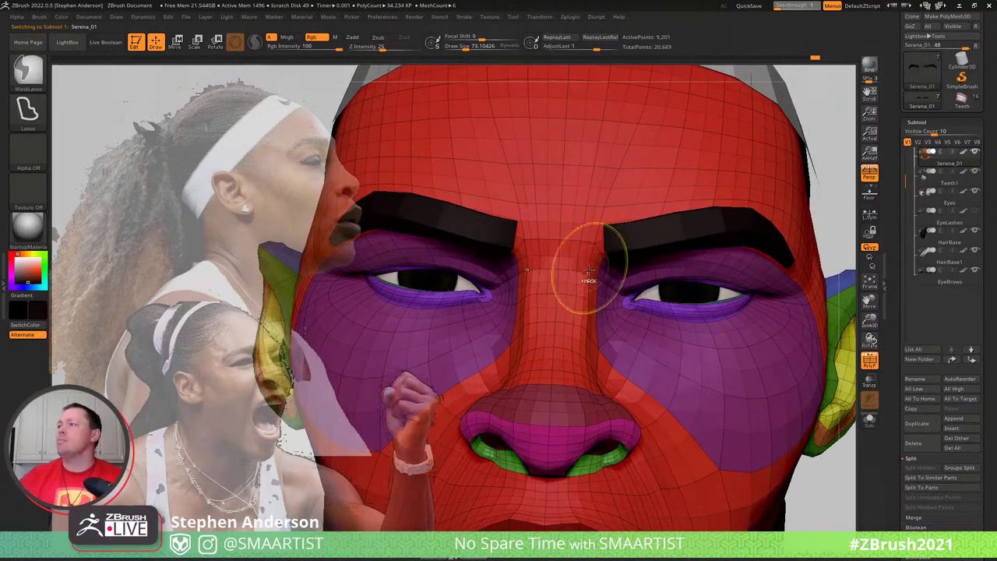
key("ctrl+d")
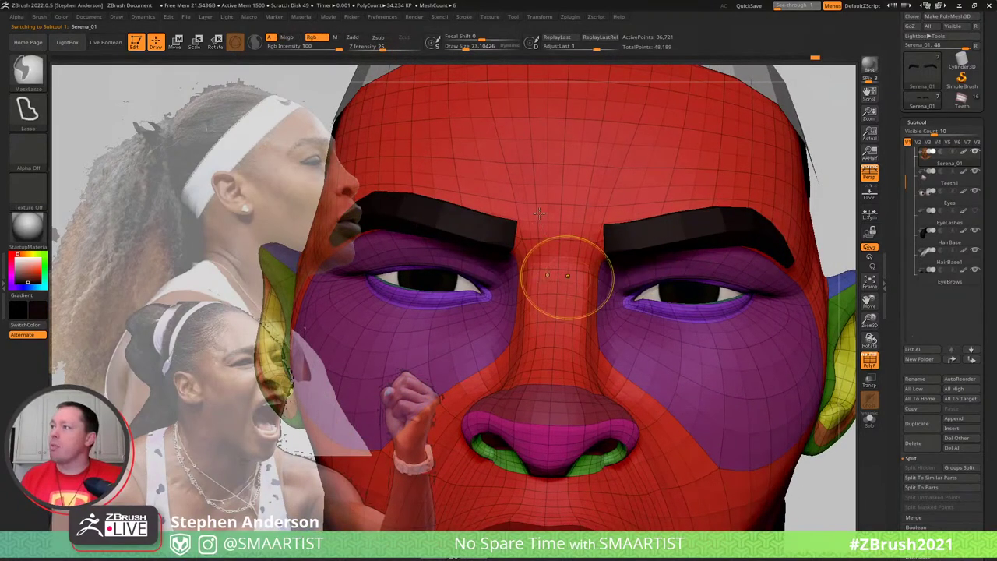
Choose the Move Topological brush and hide the edge loops running beside the inner brows and across the bridge between them
key("b")
key("m")
key("t")
mouse_move(539, 212)
right_mouse_down()
mouse_move(520, 215)
mouse_move(551, 256)
right_mouse_up()
key("shift+f")
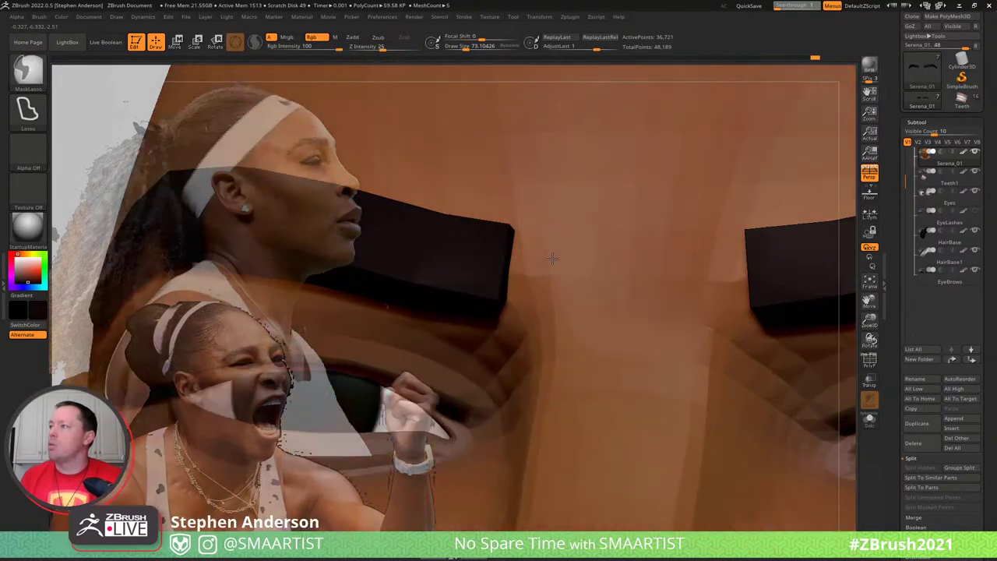
key("shift+f")
key("ctrl+shift")
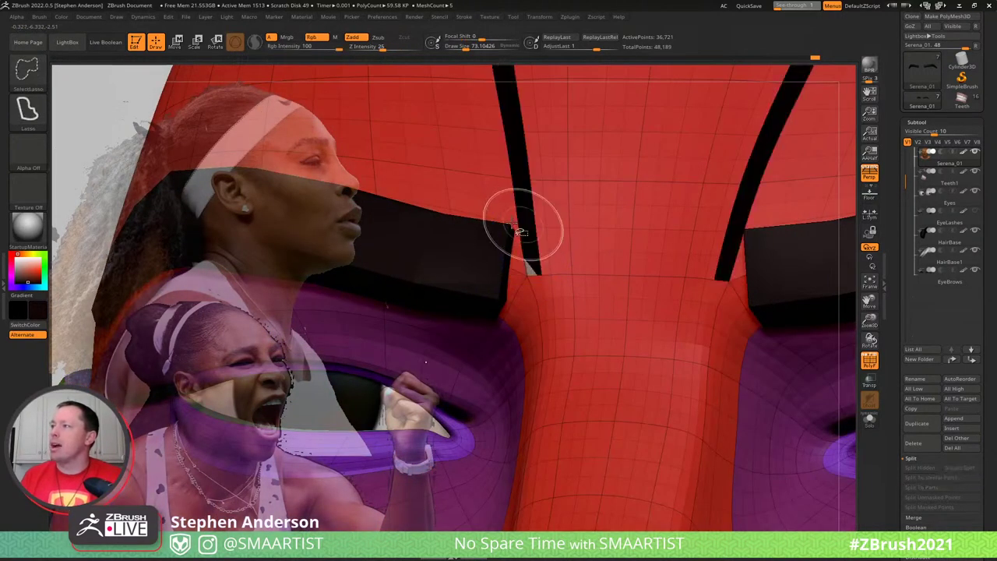
left_click(510, 226, "ctrl+shift")
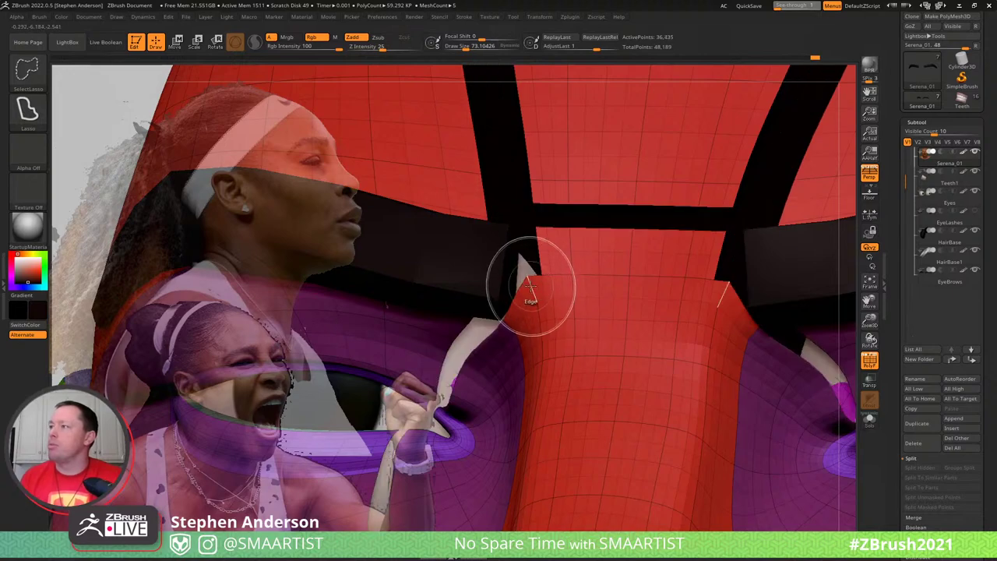
left_click(530, 290, "ctrl+shift")
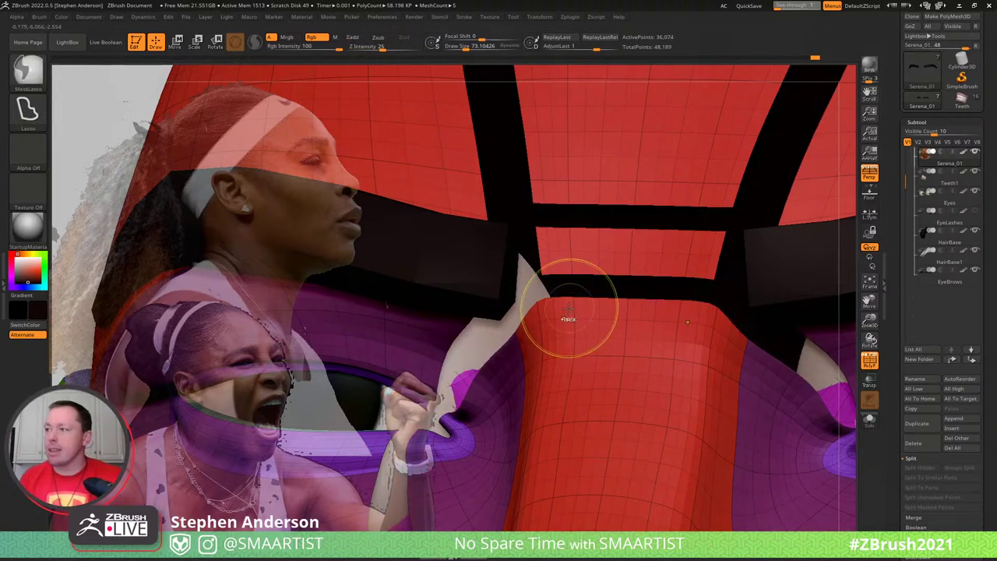
Mask the visible part of the head, unhide the brow loops and soften the mask's edge
key("ctrl+a")
left_click(566, 286, "ctrl+shift")
mouse_move(565, 286)
right_mouse_down("ctrl")
mouse_move(527, 256)
mouse_move(529, 289)
mouse_move(537, 280)
right_mouse_up("ctrl")
left_click(545, 261, "ctrl")
left_click(555, 276, "ctrl")
Move the unmasked loops beside the inner brows to form vertical frown creases, using draw sizes of about 182 and 86
key("s")
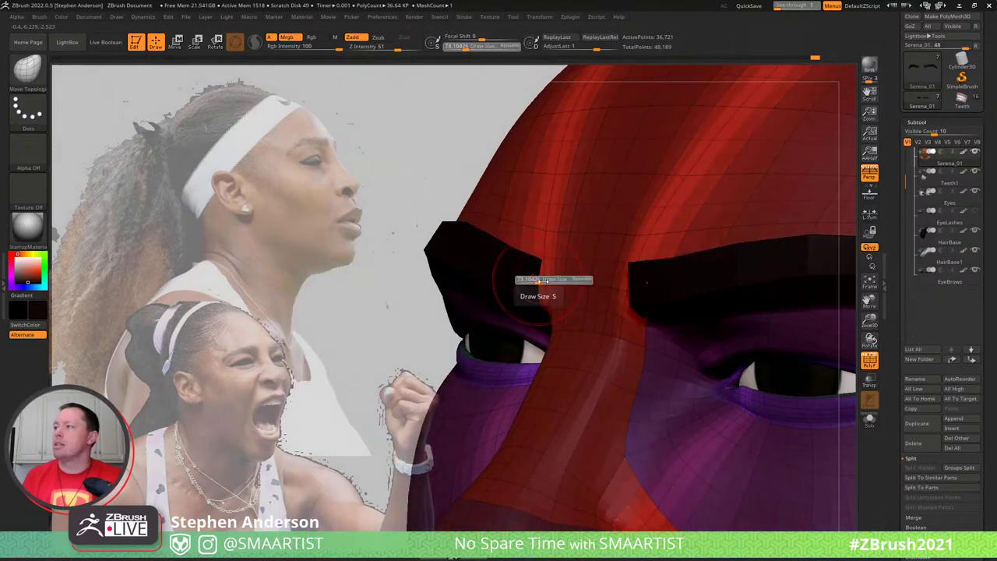
left_click_drag(537, 279, 549, 284)
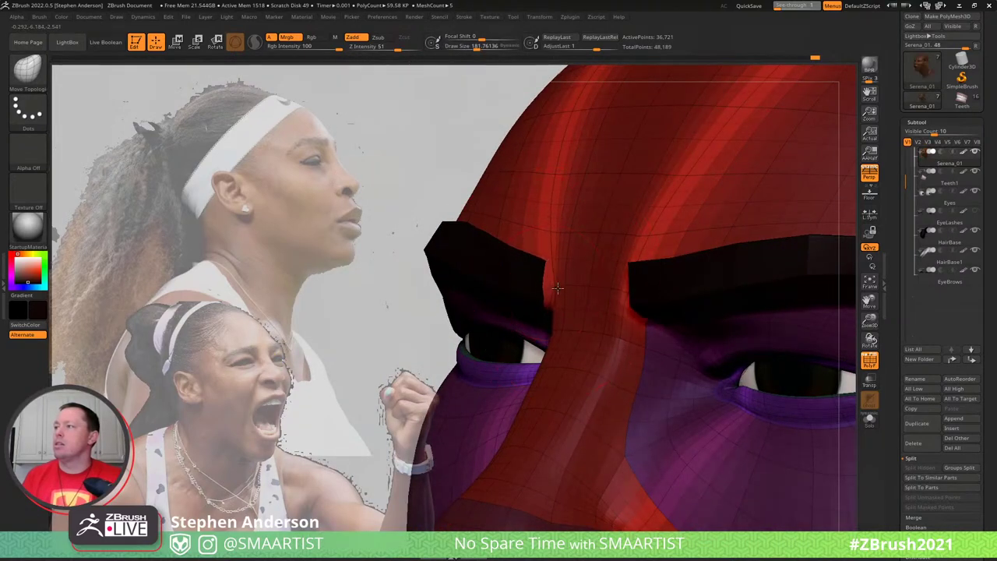
right_click_drag(565, 255, 589, 277)
key("s")
left_click_drag(574, 288, 565, 288)
mouse_move(564, 288)
right_mouse_down()
mouse_move(574, 290)
mouse_move(539, 299)
mouse_move(537, 272)
mouse_move(557, 305)
mouse_move(563, 293)
right_mouse_up()
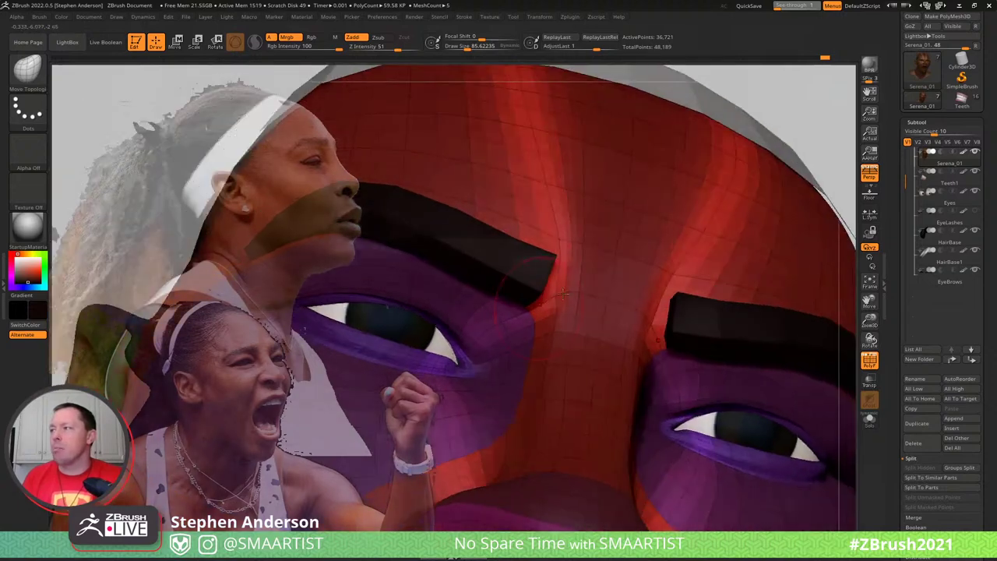
Rework the frown creases by undoing unwanted strokes, then clear the mask and hide the polyframe
key("ctrl+z")
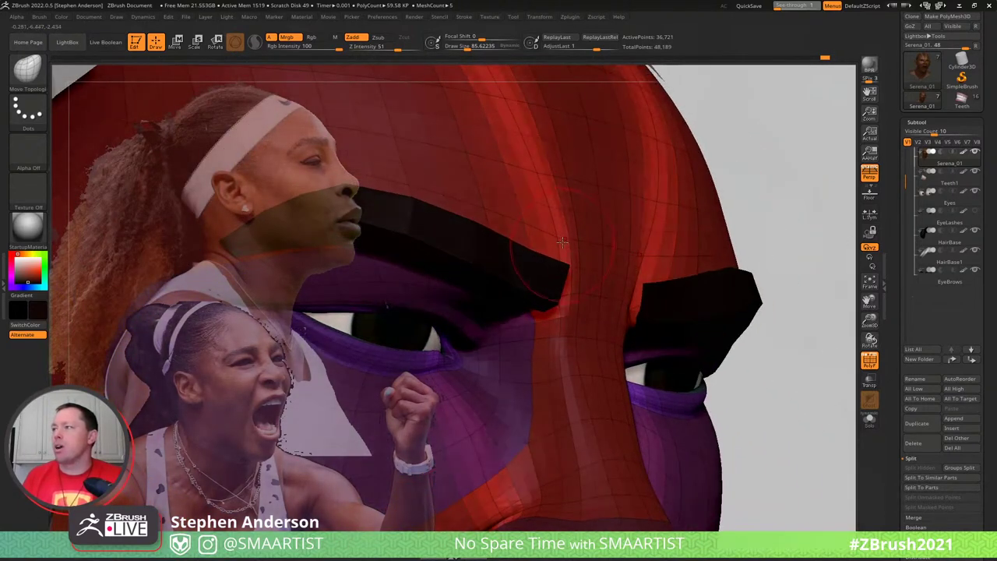
key("ctrl+z")
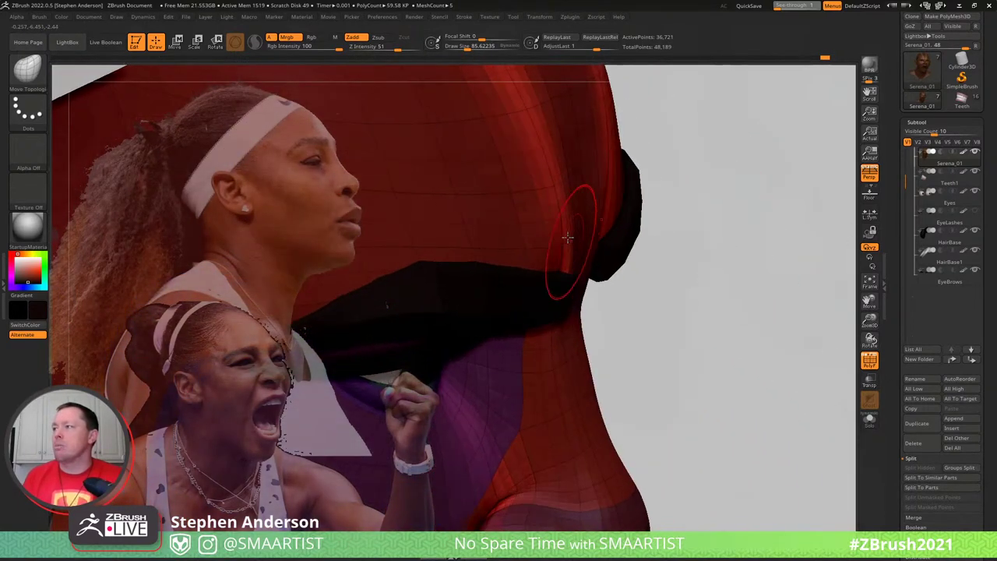
key("ctrl+z")
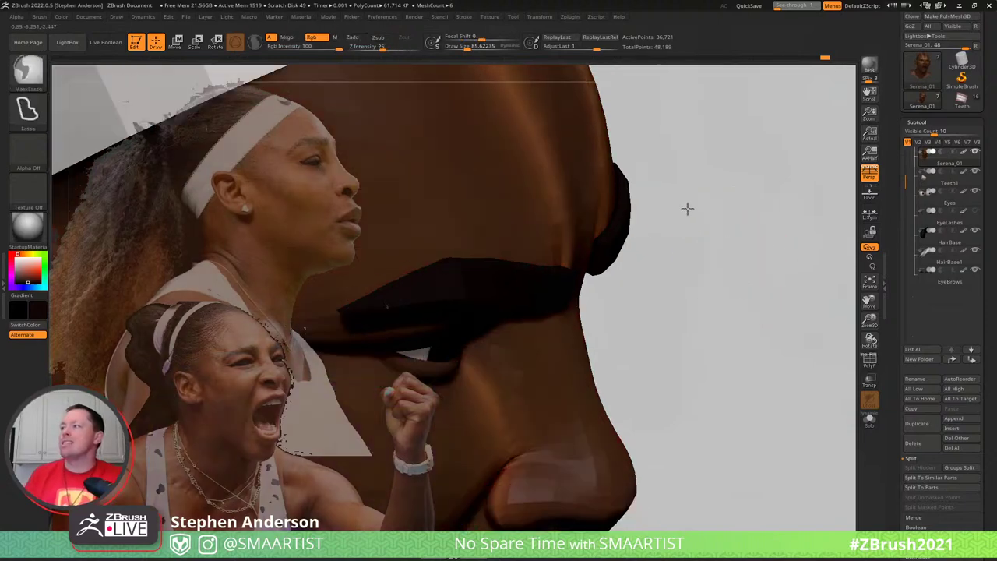
key("ctrl+z")
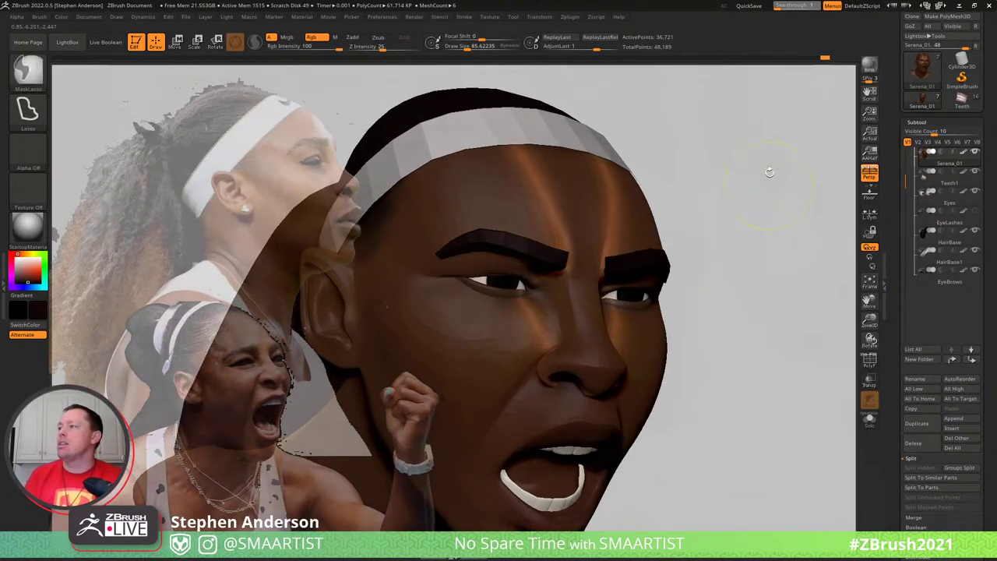
key("ctrl+z")
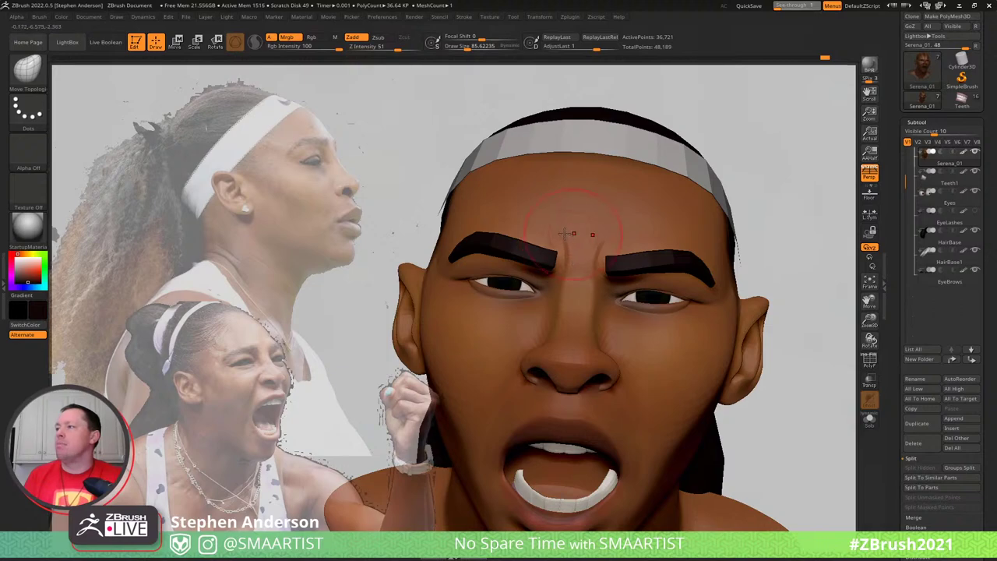
key("ctrl+z")
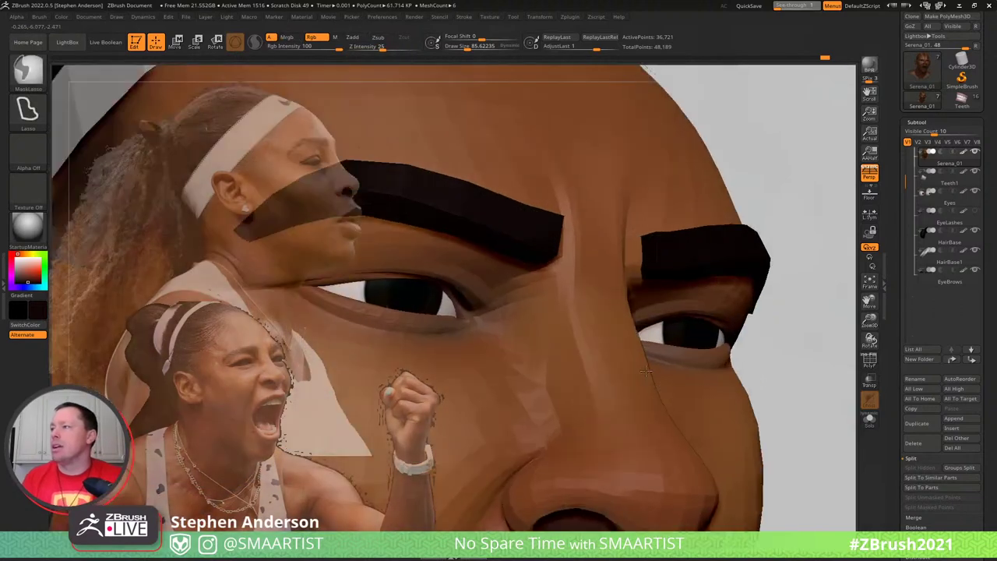
key("ctrl+z")
Reshape the lower end of the frown creases below the inner brows with draw sizes of about 48 and 81
key("s")
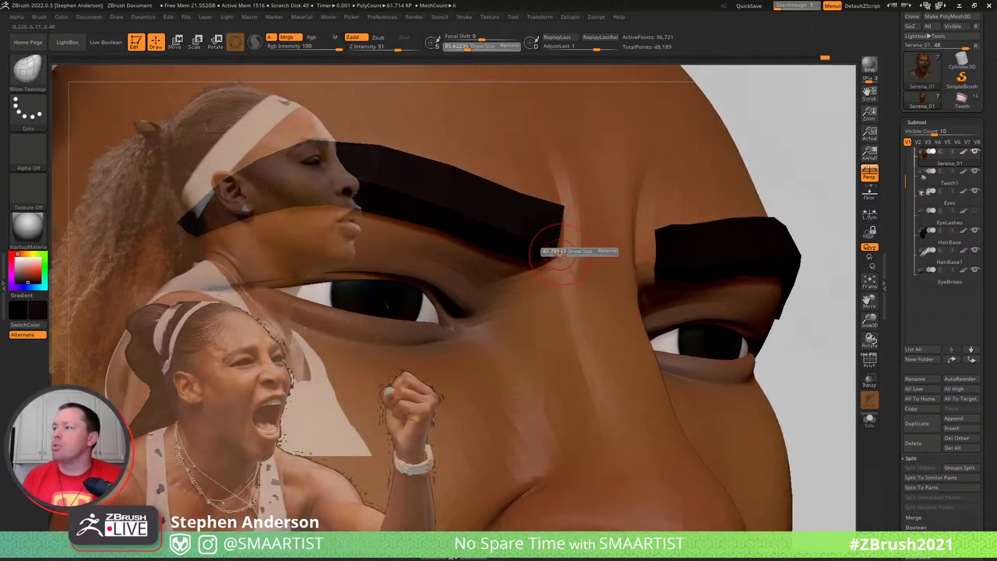
left_click_drag(559, 254, 557, 262)
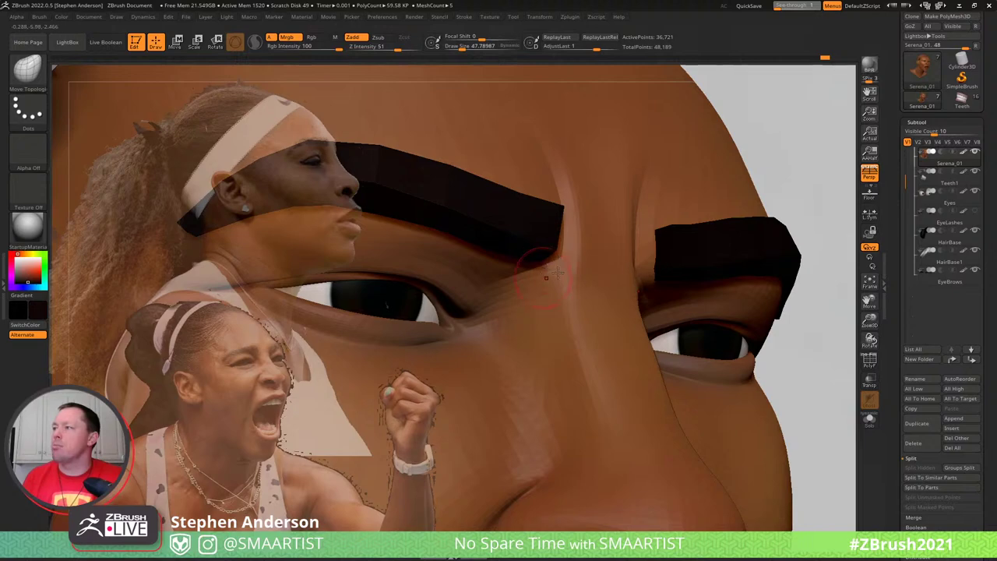
mouse_move(558, 273)
right_mouse_down()
mouse_move(545, 250)
mouse_move(521, 250)
right_mouse_up()
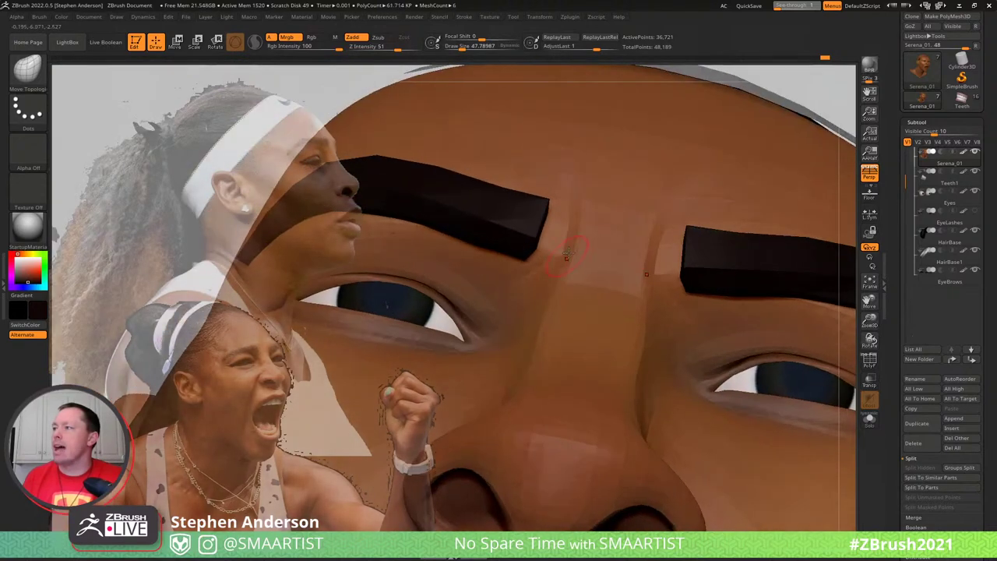
key("s")
left_click_drag(562, 257, 567, 260)
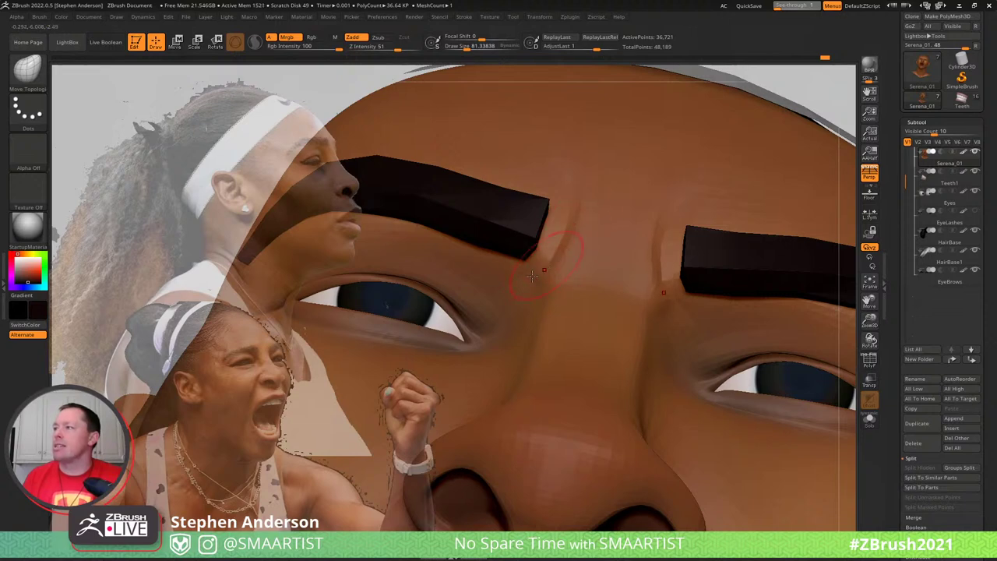
right_click_drag(560, 314, 560, 349)
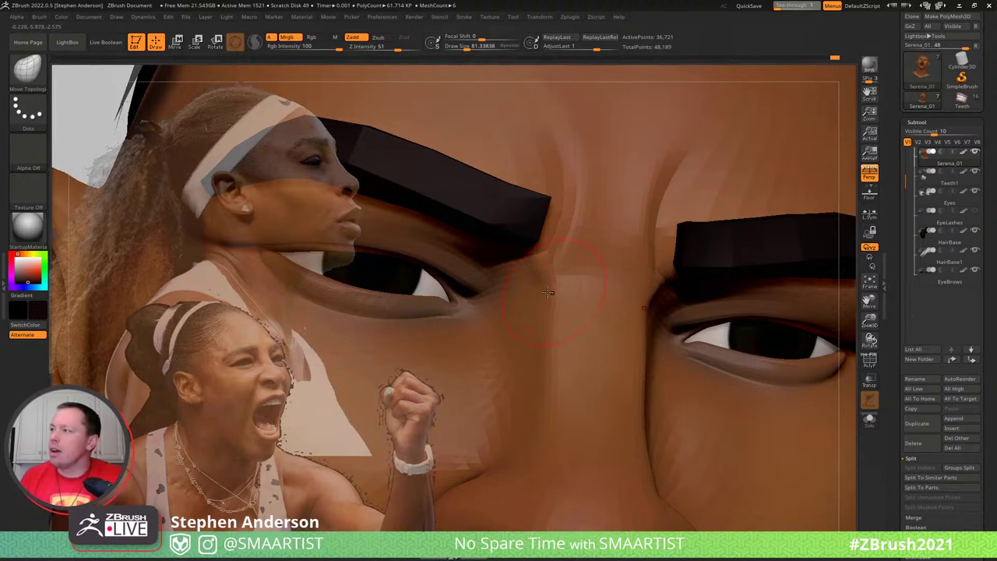
Hide the edge loops crossing the upper nose bridge, mask the rest of the head and unhide the loops
key("shift+f")
right_click_drag(538, 286, 582, 296, "ctrl")
key("ctrl+shift+z")
key("ctrl+shift")
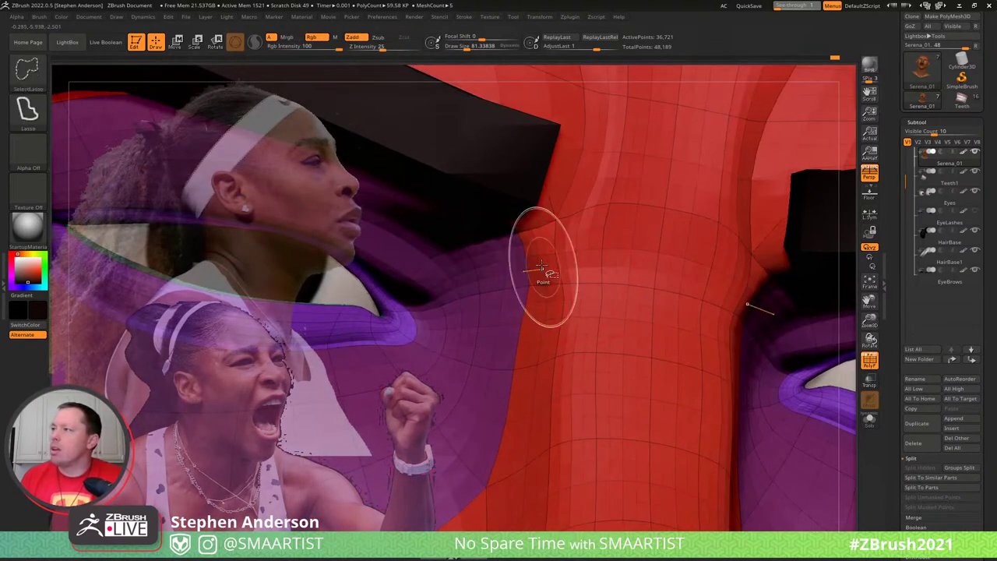
left_click(541, 265, "ctrl+shift")
key("ctrl+z")
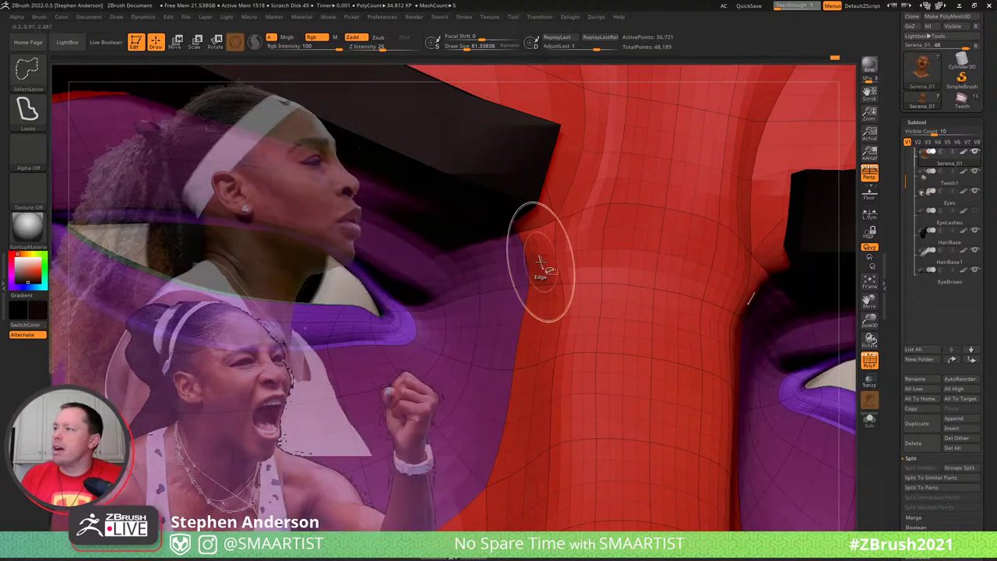
left_click(545, 273, "ctrl+shift")
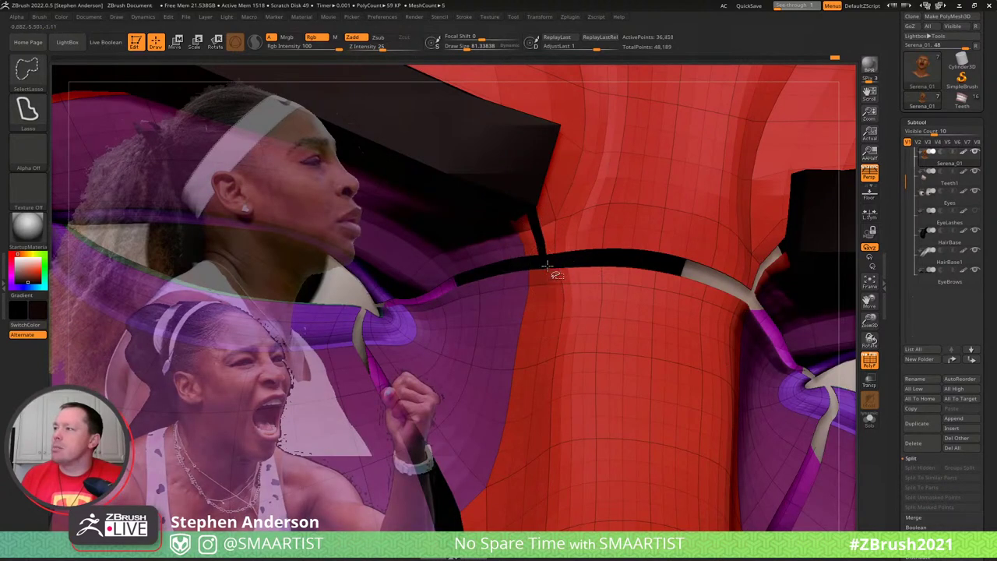
left_click(548, 269, "ctrl+shift")
left_click(554, 246, "ctrl+shift")
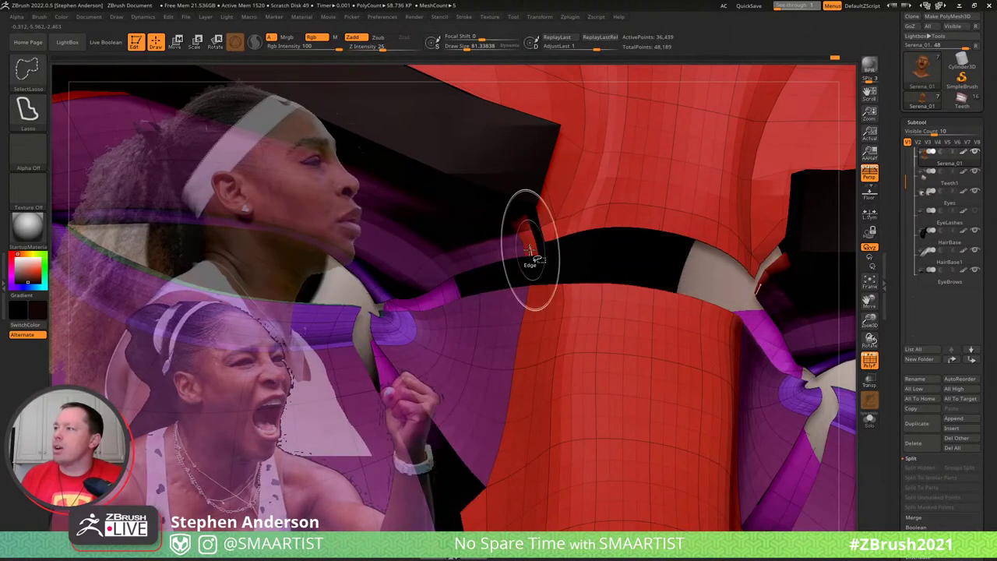
left_click(532, 250, "ctrl+shift")
left_click(626, 249, "ctrl")
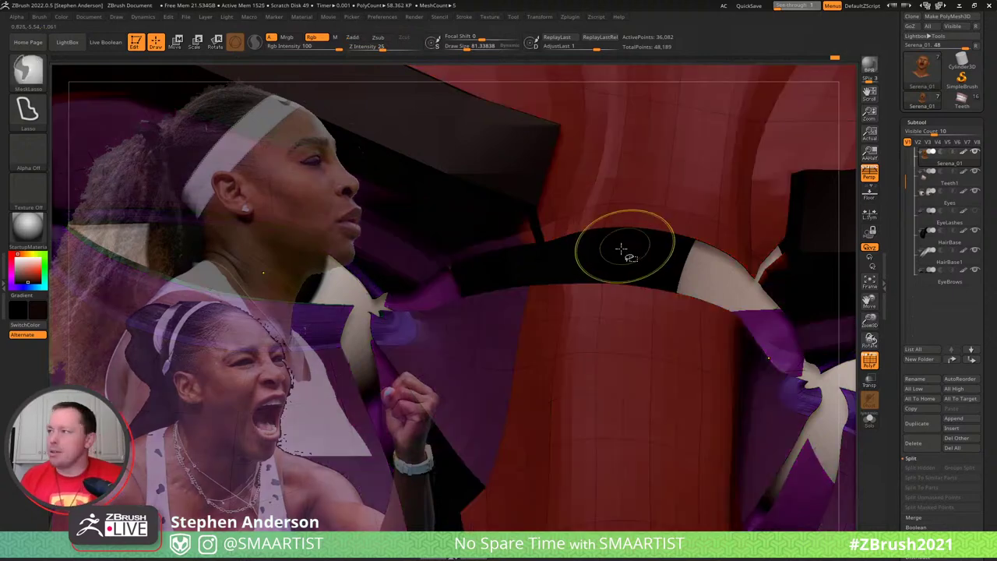
left_click(622, 253, "ctrl+shift")
Shape the unmasked crease across the upper nose bridge with draw sizes of about 45 and 69, then hide the polyframe
mouse_move(615, 262)
right_mouse_down("ctrl")
mouse_move(543, 268)
mouse_move(559, 268)
right_mouse_up("ctrl")
left_click_drag(557, 271, 566, 271)
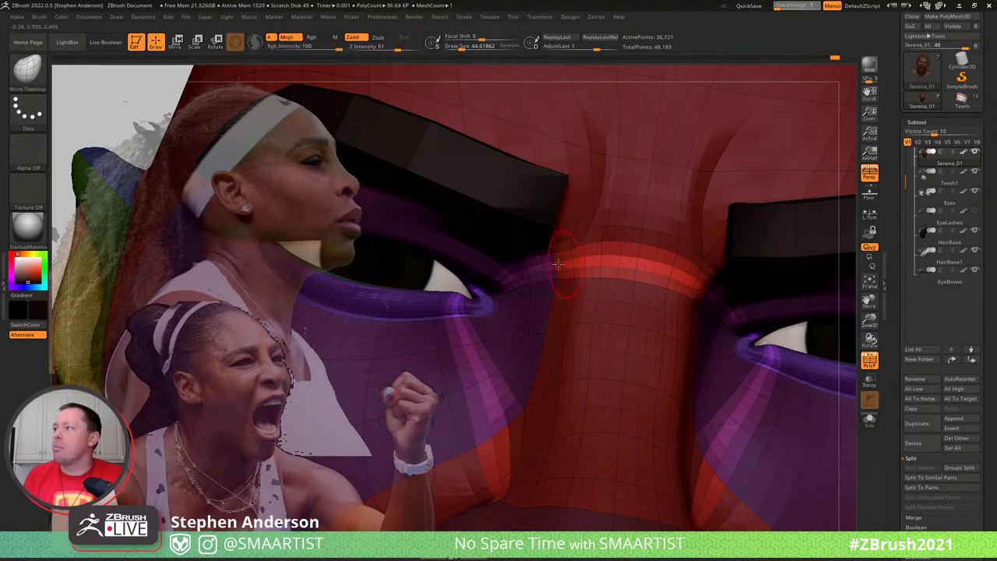
key("s")
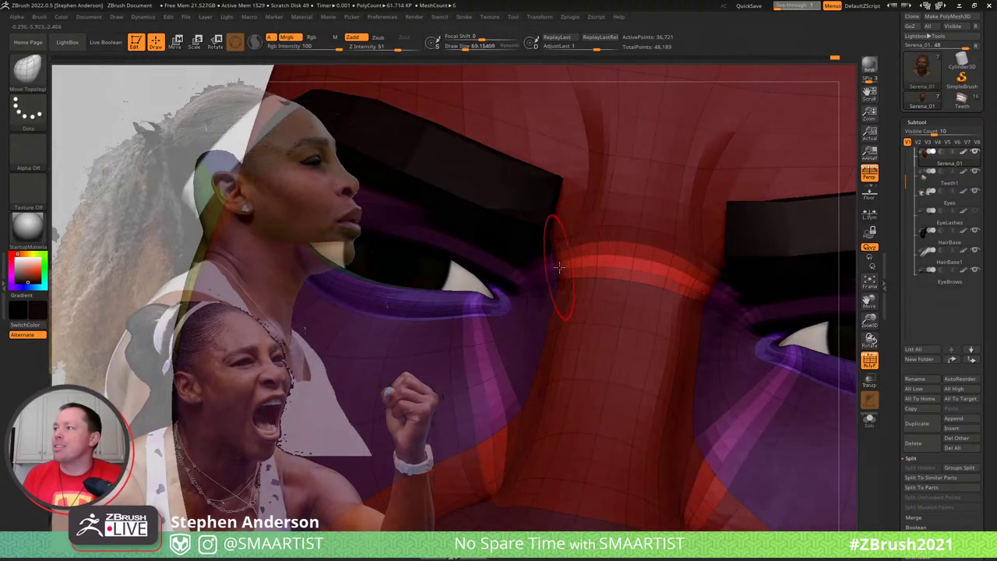
right_click_drag(569, 270, 587, 276)
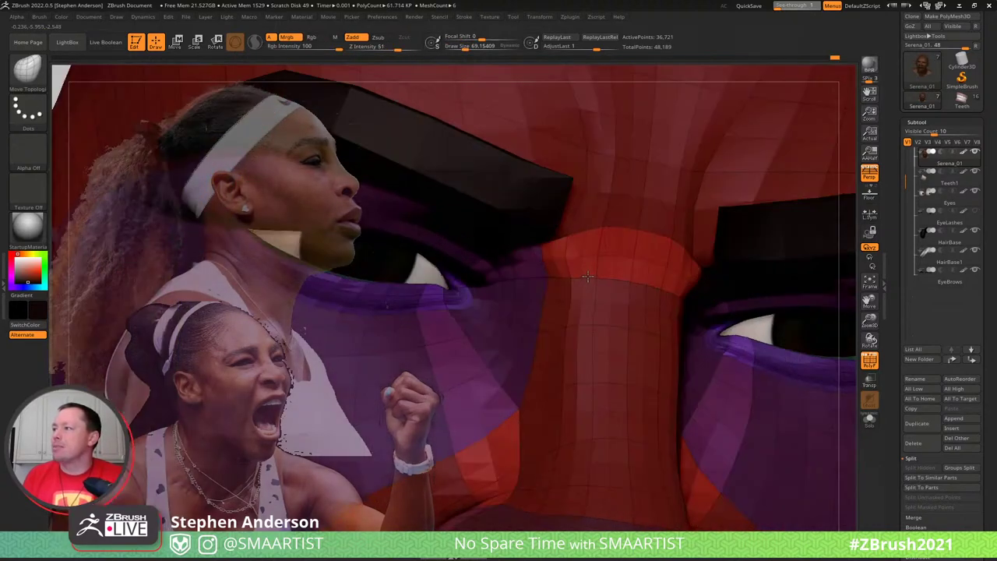
key("shift+f")
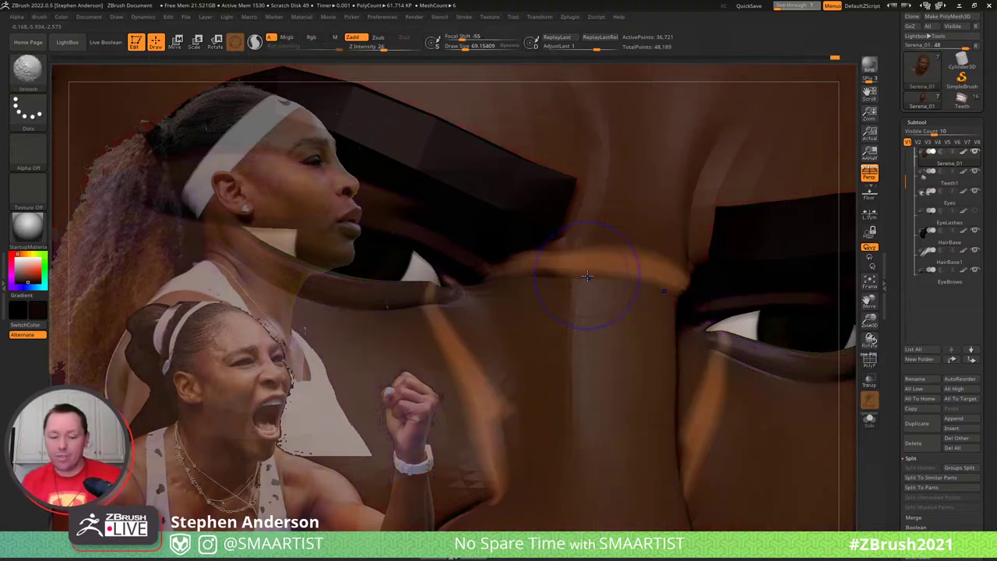
Clear the mask, show the polyframe around the upper nose bridge and set the draw size to about 42
key("ctrl+shift+a")
mouse_move(554, 284)
right_mouse_down()
mouse_move(579, 286)
mouse_move(528, 266)
right_mouse_up()
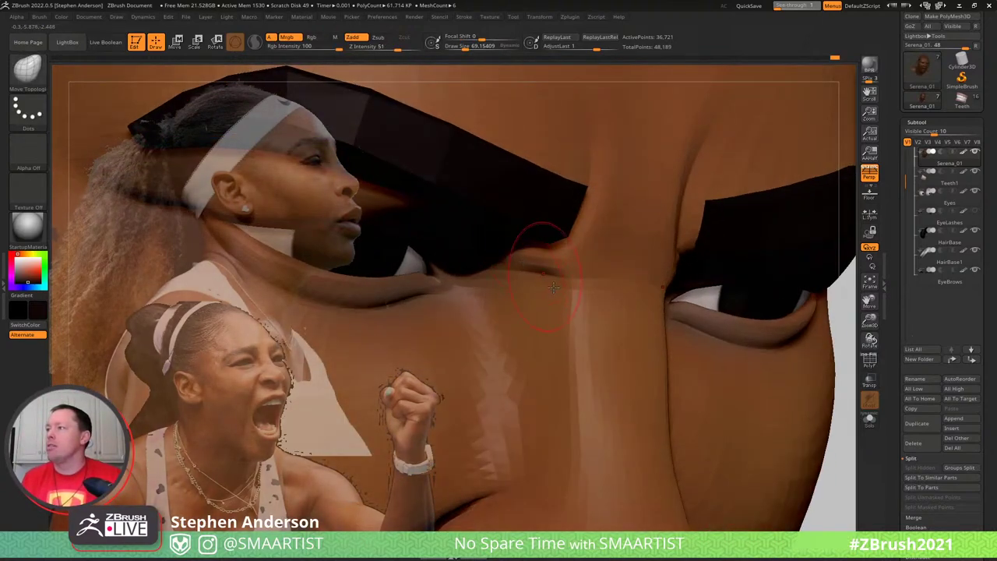
key("ctrl")
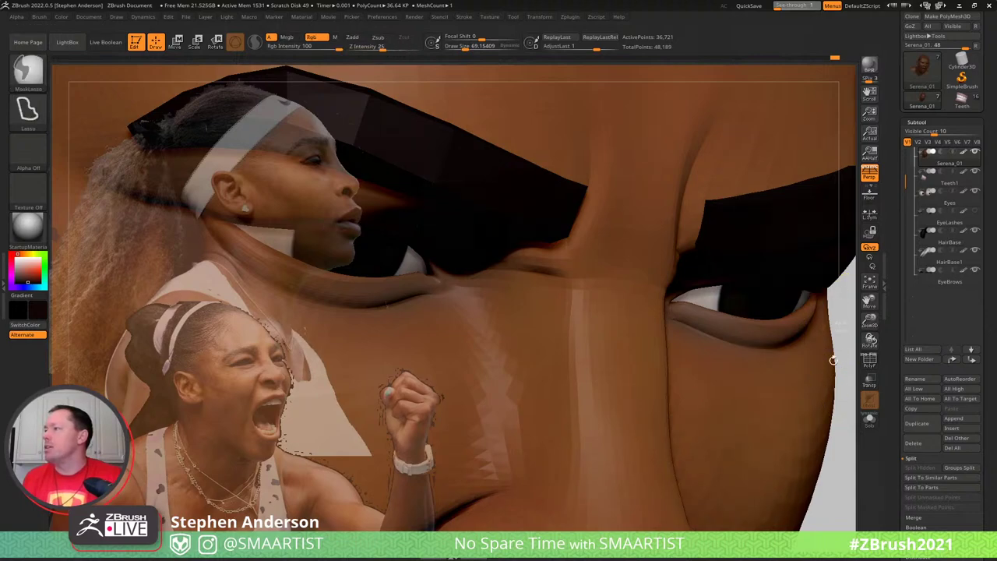
mouse_move(576, 300)
right_mouse_down()
mouse_move(557, 279)
mouse_move(576, 252)
mouse_move(628, 350)
right_mouse_up()
key("shift+f")
key("s")
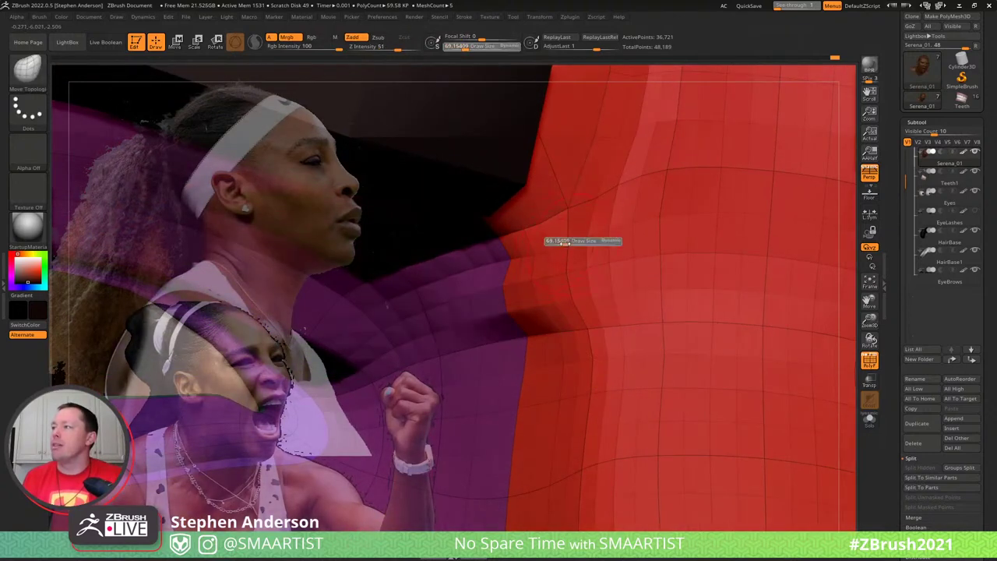
left_click(561, 242)
right_click_drag(557, 246, 511, 265)
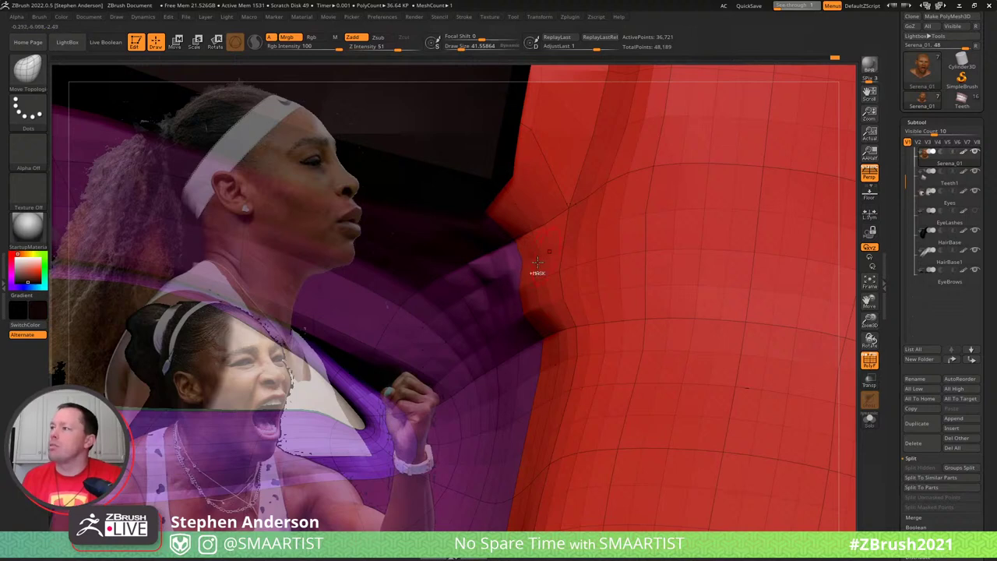
Hide the edge loops running from the inner eye corners across the upper nose bridge, then invert visibility to isolate them
left_click_drag(537, 263, 476, 288, "ctrl")
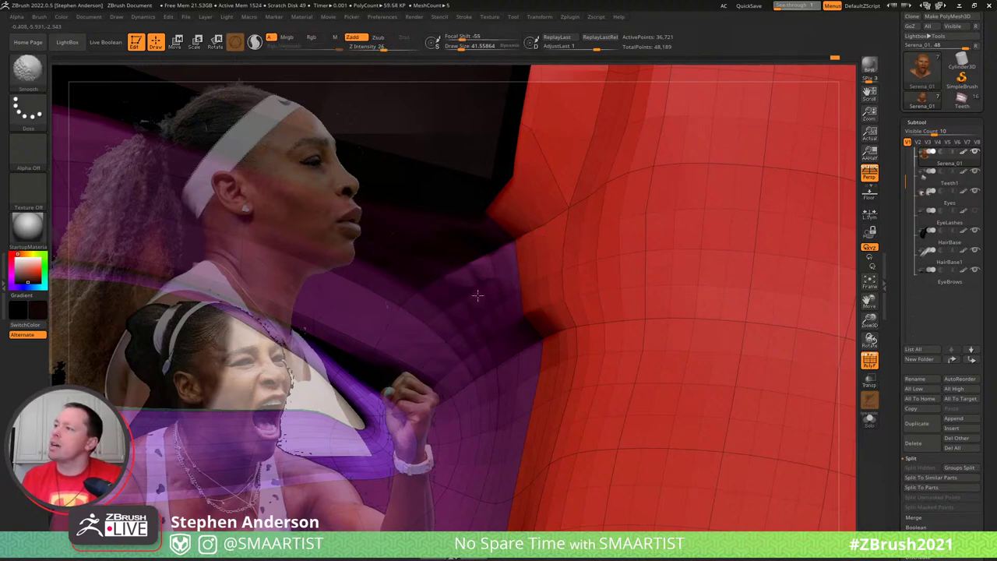
left_click(555, 249, "ctrl+shift")
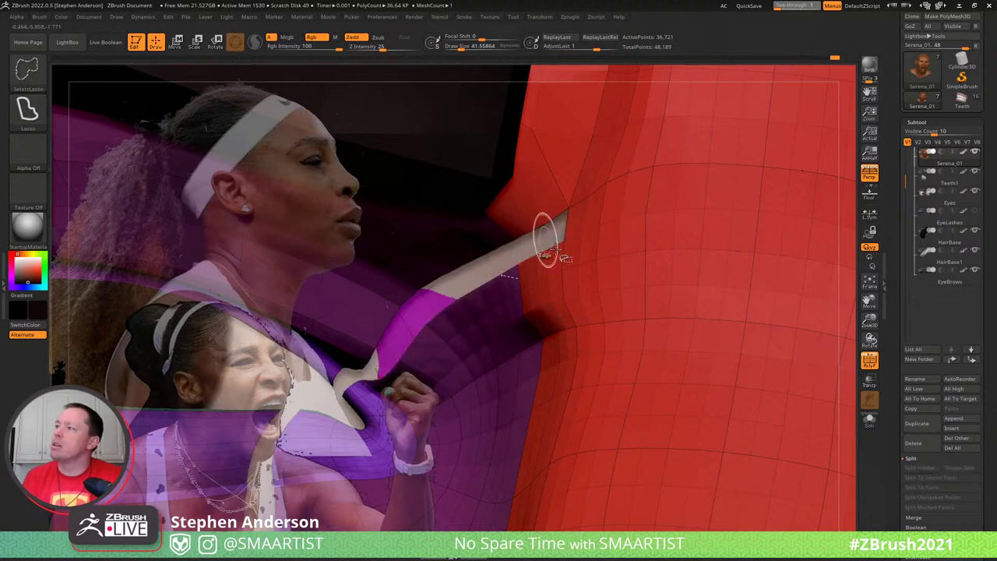
left_click(561, 255, "ctrl+shift")
left_click(593, 269, "ctrl+shift")
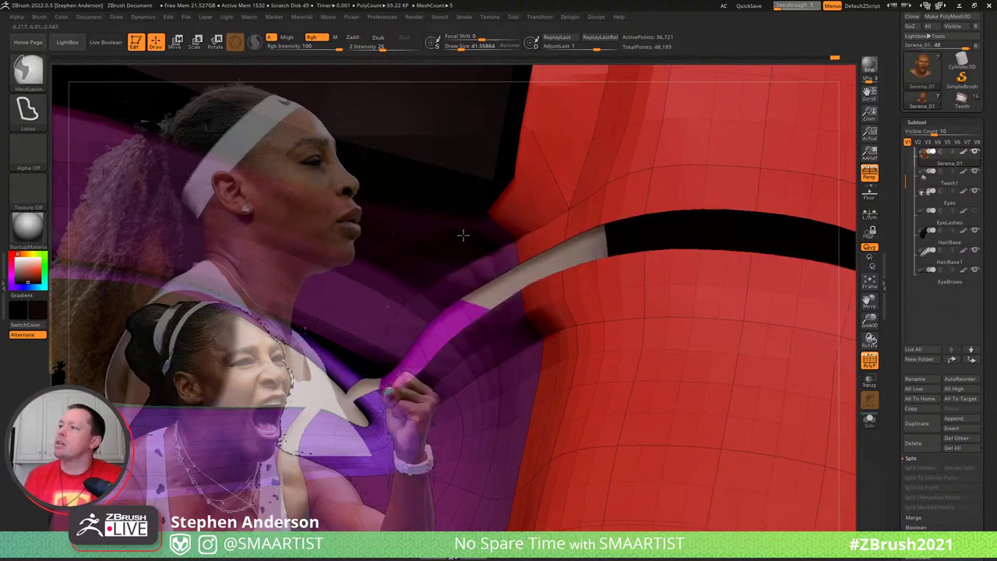
right_click_drag(463, 234, 230, 202, "ctrl")
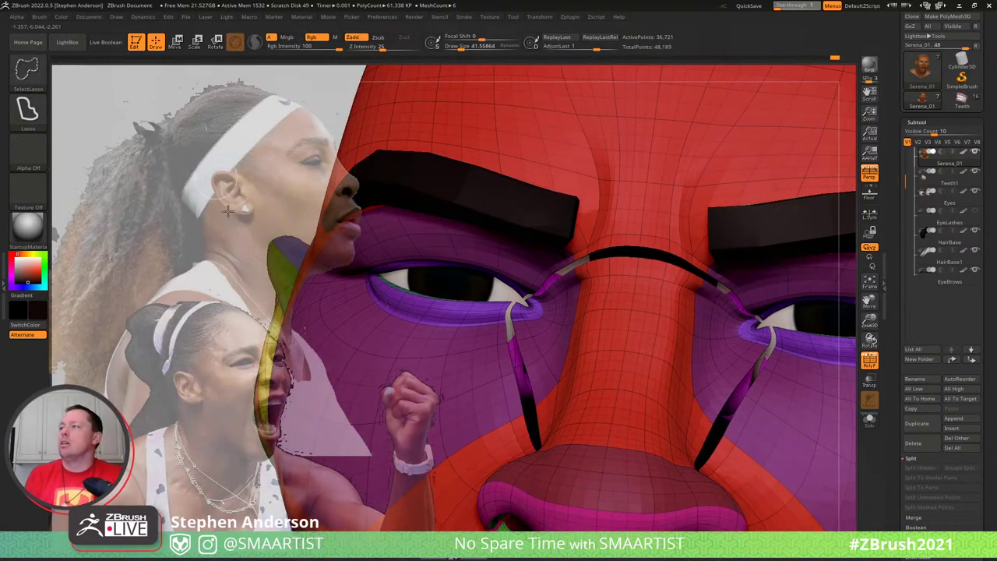
left_click(222, 207, "ctrl+shift")
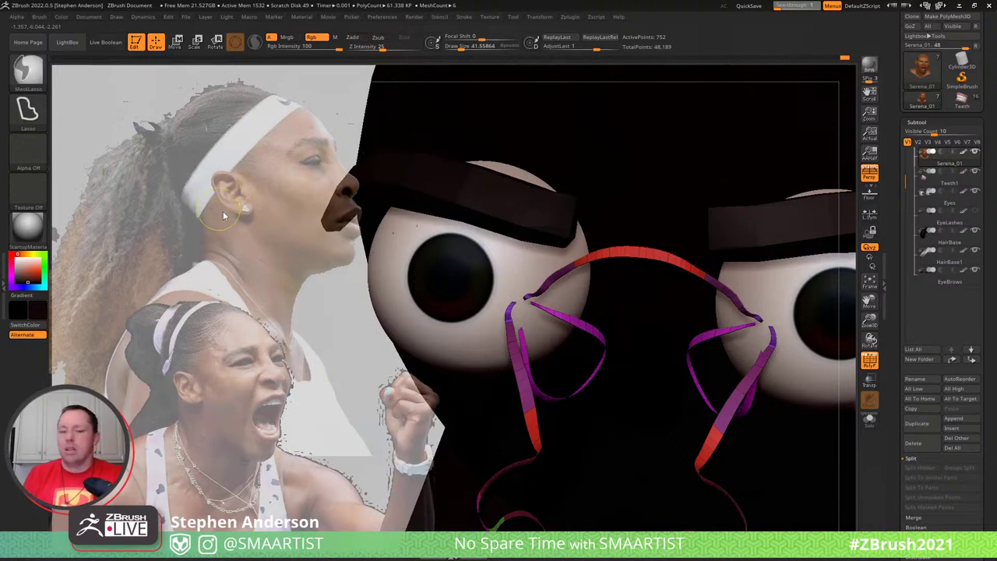
Mask the isolated edge loops, unhide the rest of the head and invert the mask to free the nose bridge band
key("ctrl+s")
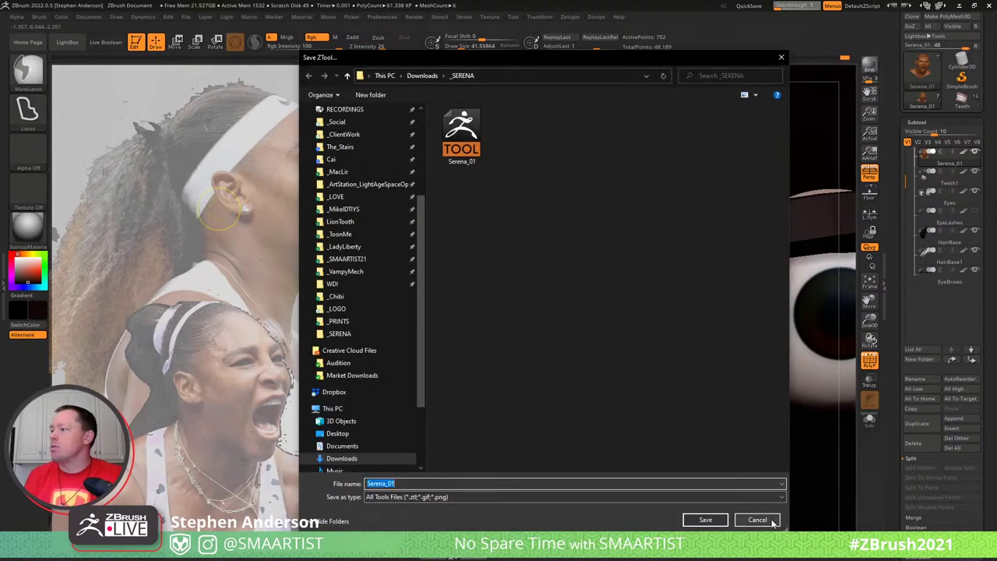
key("Return")
left_click(234, 207, "ctrl+shift")
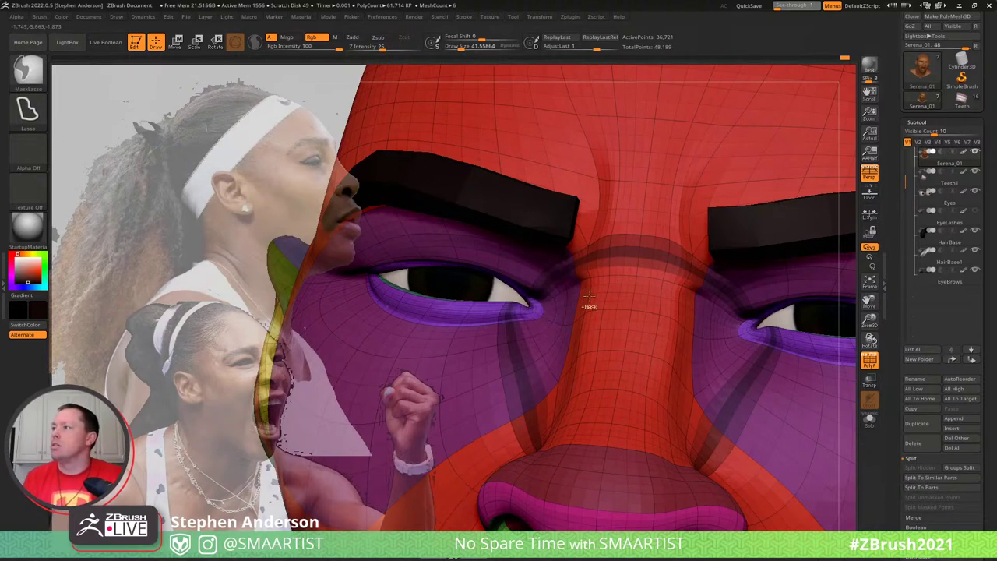
key("ctrl+i")
right_click_drag(553, 255, 628, 316, "ctrl")
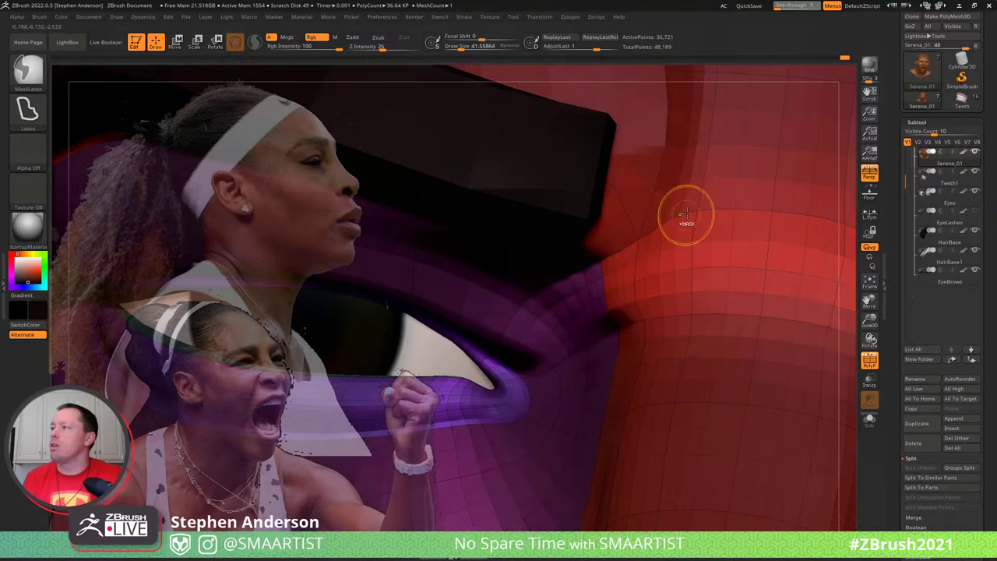
left_click_drag(684, 217, 641, 248, "ctrl")
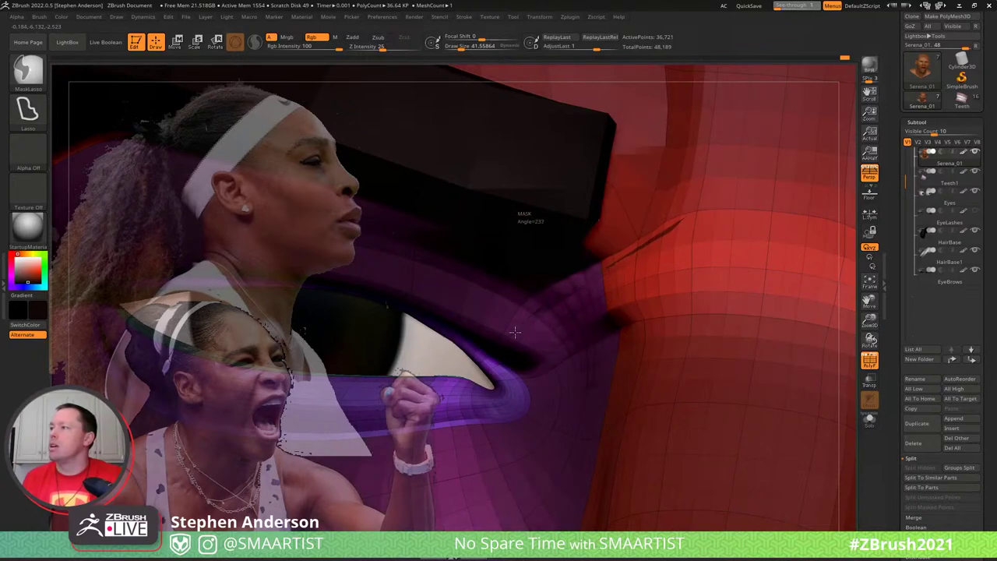
mouse_move(515, 333)
left_mouse_down("ctrl")
mouse_move(350, 345)
mouse_move(654, 30)
mouse_move(995, 130)
mouse_move(975, 208)
mouse_move(949, 232)
left_mouse_up("ctrl")
Reshape the unmasked nose bridge band below the inner end of the eyebrow with draw sizes of about 188 and 135
mouse_move(581, 274)
right_mouse_down()
mouse_move(564, 289)
mouse_move(576, 289)
right_mouse_up()
key("s")
mouse_move(576, 289)
left_mouse_down()
mouse_move(592, 290)
mouse_move(581, 291)
mouse_move(603, 261)
left_mouse_up()
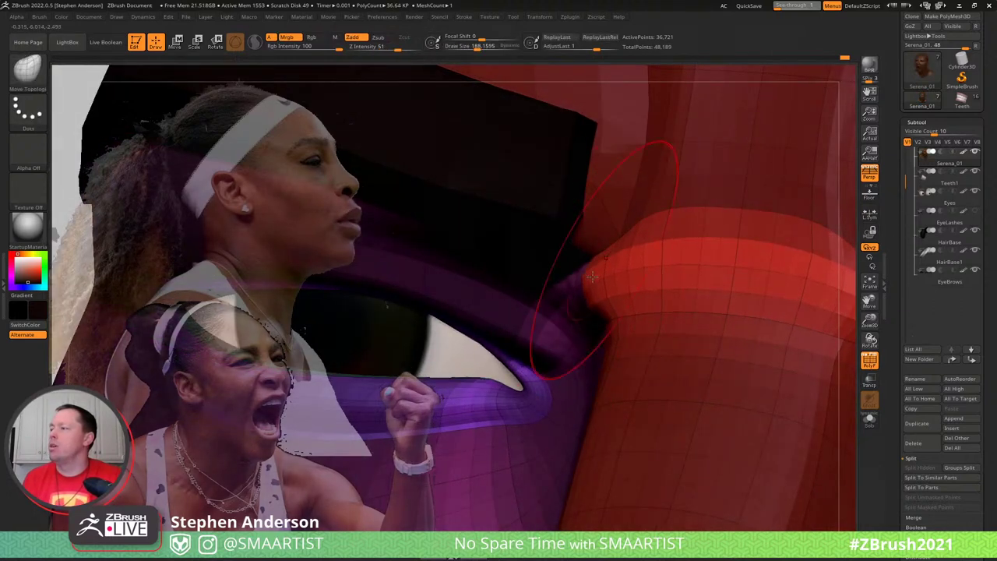
right_click_drag(592, 277, 577, 289)
key("s")
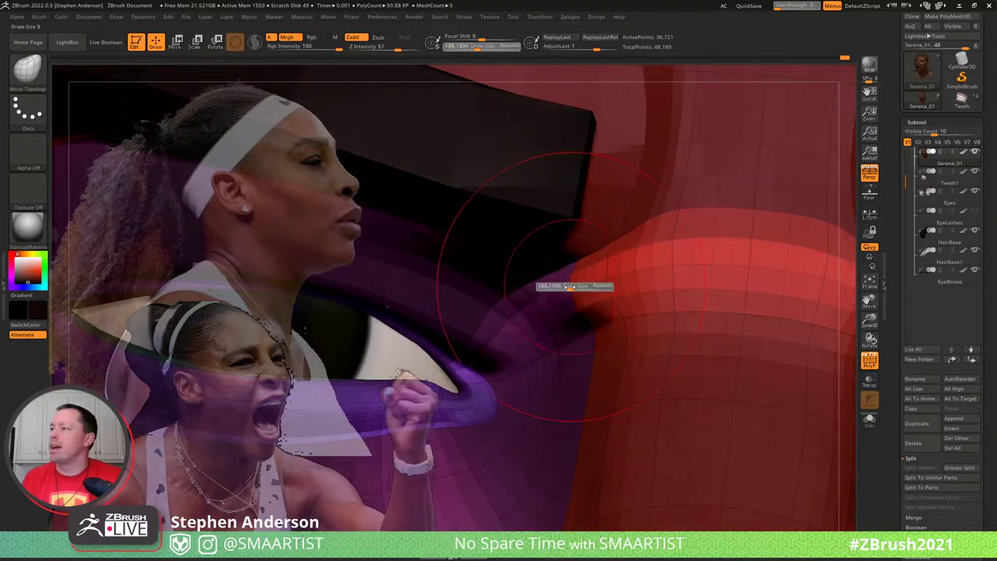
left_click_drag(571, 286, 550, 286)
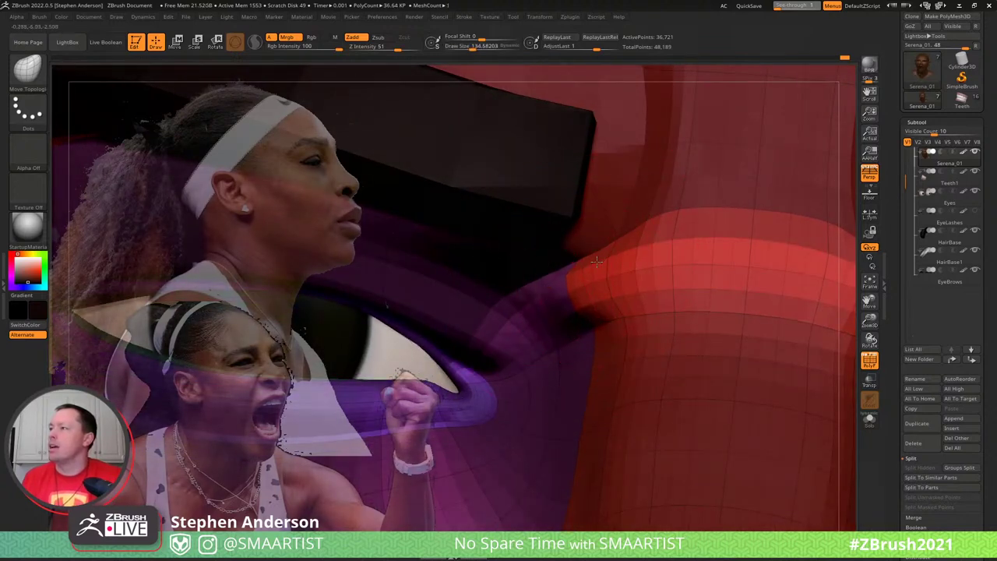
right_click_drag(560, 294, 606, 300)
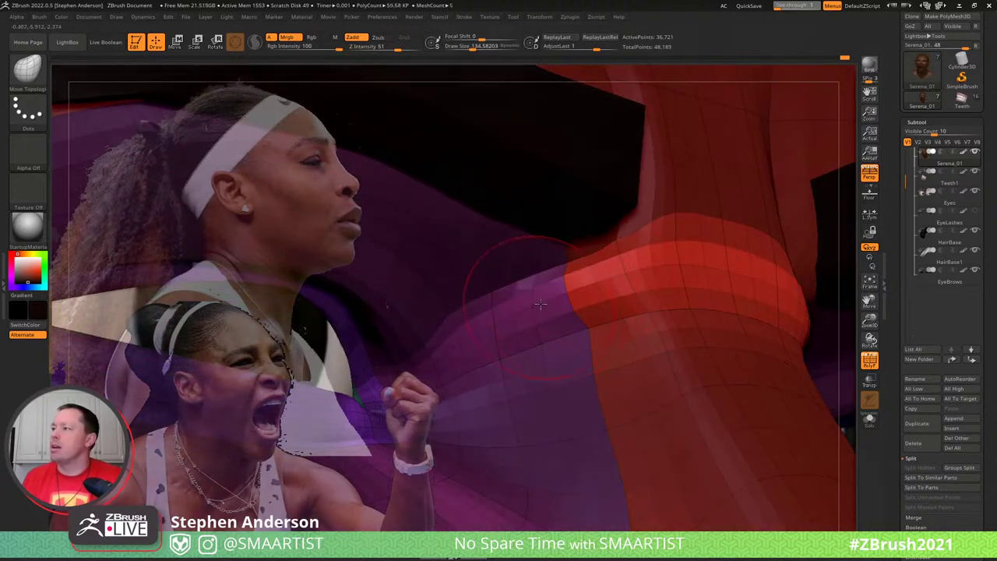
Refine the side of the unmasked bridge fold with draw sizes of about 99, 73 and 140, then clear the mask and hide the polyframe
key("s")
left_click_drag(545, 297, 539, 298)
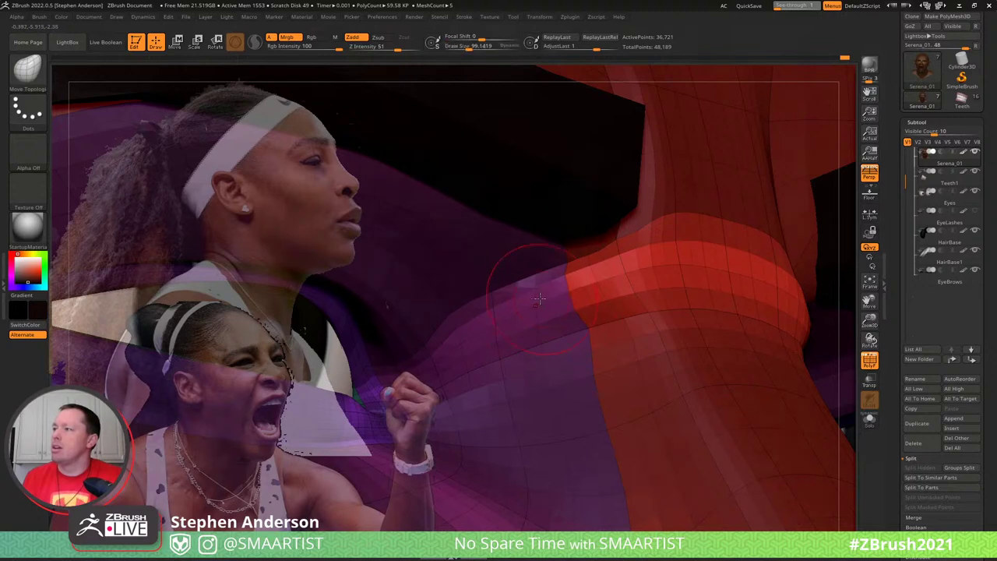
mouse_move(542, 287)
right_mouse_down()
mouse_move(550, 307)
mouse_move(578, 308)
right_mouse_up()
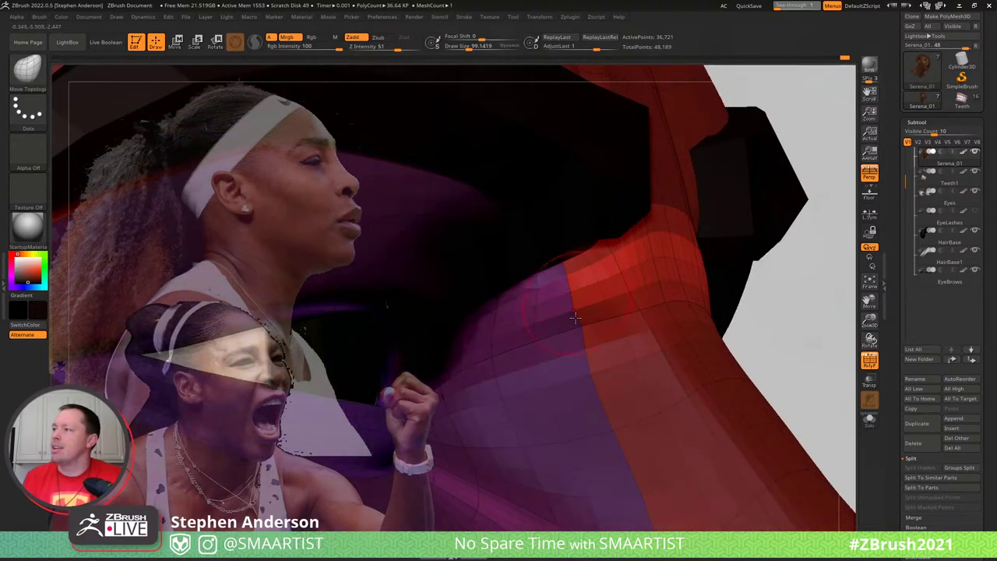
left_click_drag(573, 313, 558, 321)
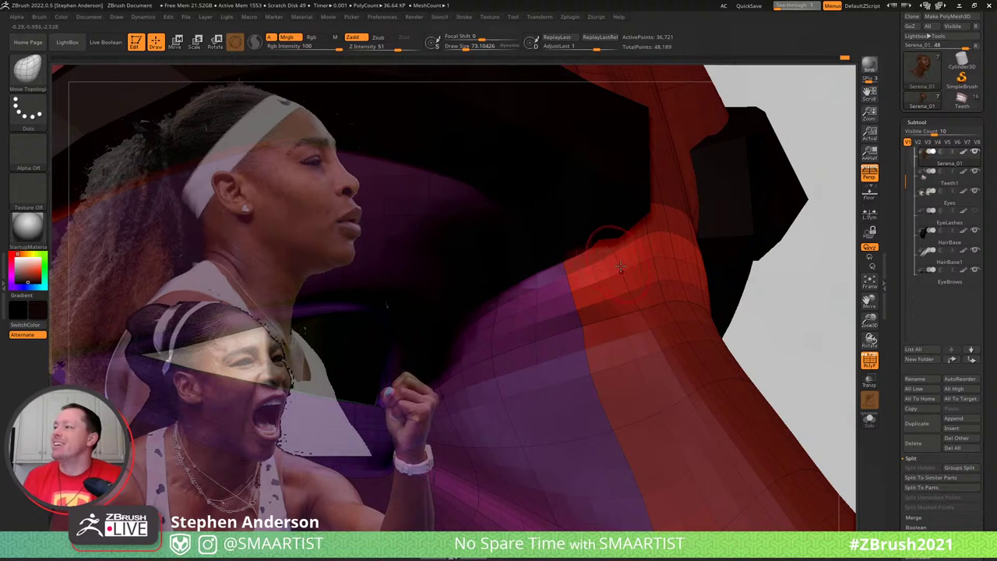
left_click_drag(624, 265, 636, 265)
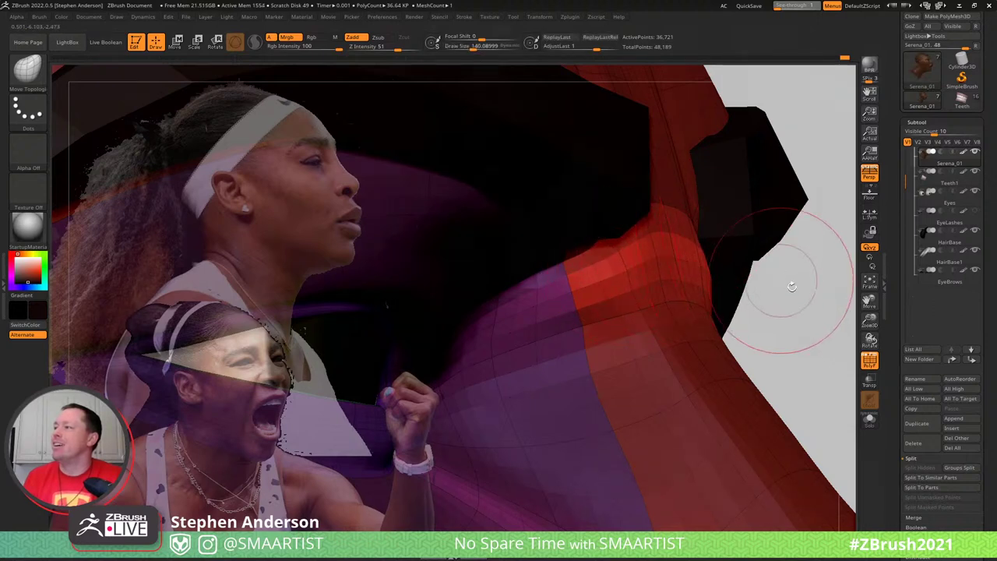
left_click_drag(792, 289, 798, 327, "ctrl")
key("shift+f")
Adjust the crease between the inner eye corner and the nose bridge with draw sizes of about 140 and 54
mouse_move(676, 362)
right_mouse_down("ctrl")
mouse_move(690, 331)
mouse_move(711, 369)
mouse_move(700, 377)
mouse_move(599, 323)
mouse_move(635, 310)
right_mouse_up("ctrl")
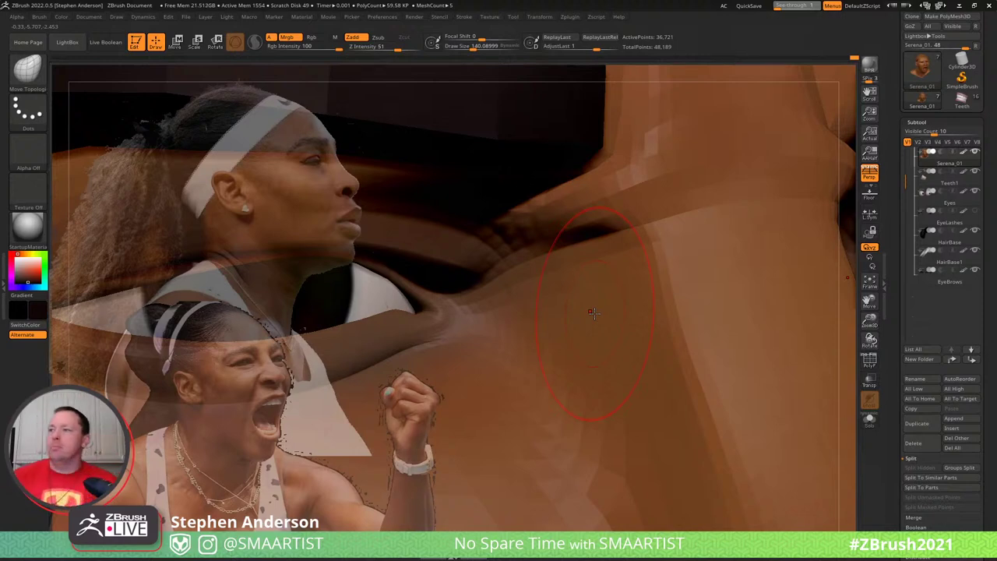
mouse_move(572, 334)
right_mouse_down()
mouse_move(581, 288)
mouse_move(594, 303)
mouse_move(545, 274)
mouse_move(561, 266)
right_mouse_up()
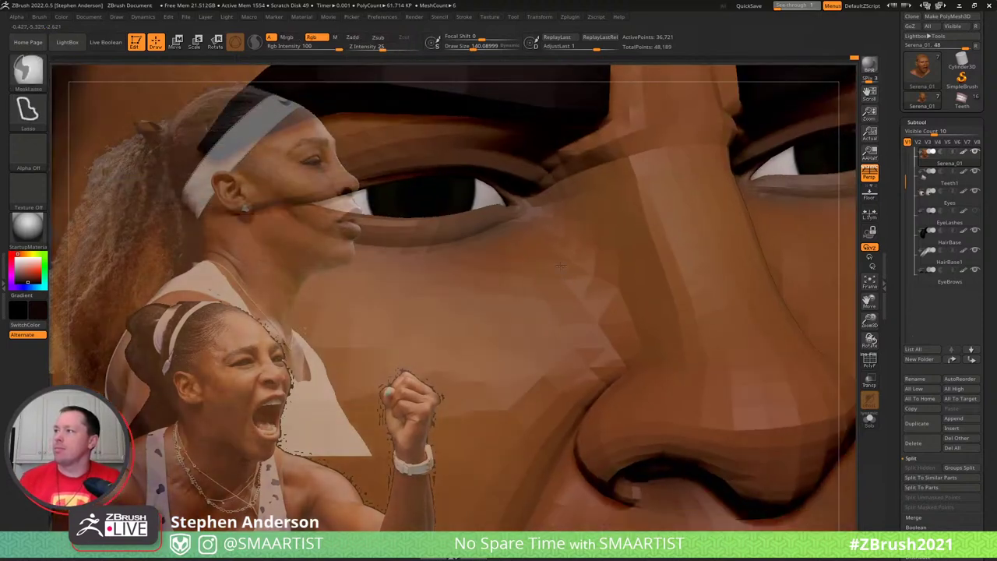
right_click_drag(615, 190, 618, 228)
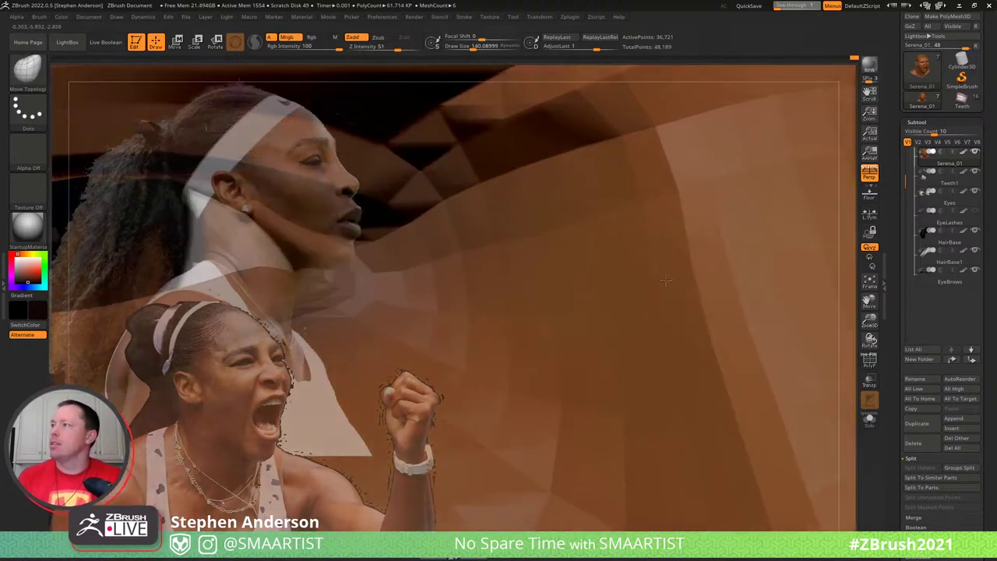
left_click_drag(618, 218, 544, 158)
right_click_drag(547, 134, 489, 142)
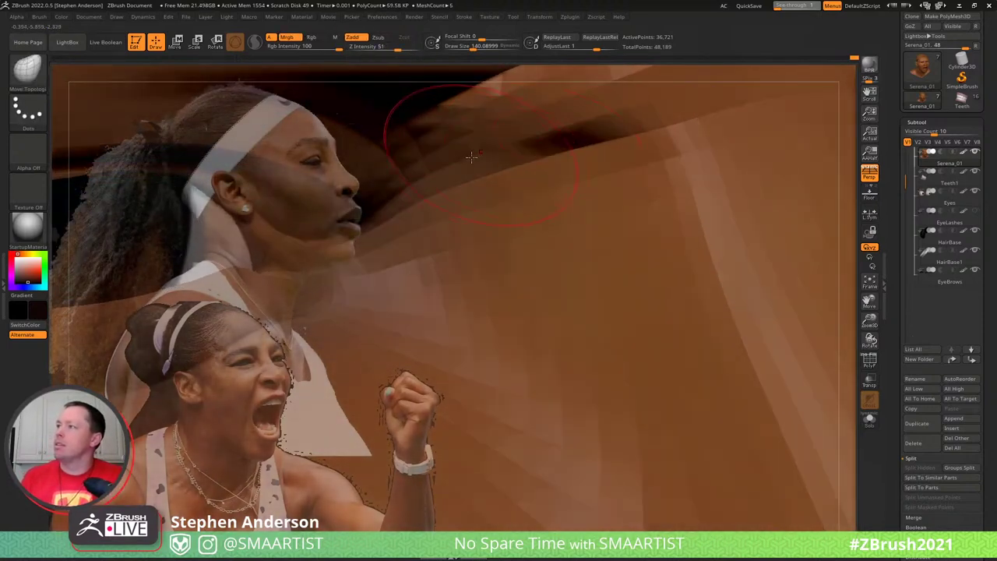
key("s")
left_click_drag(471, 157, 458, 157)
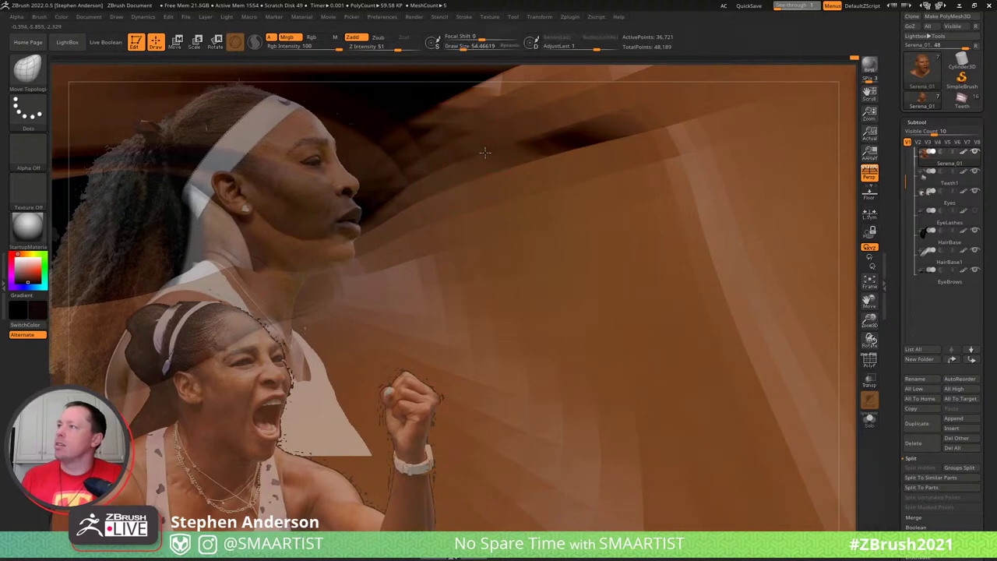
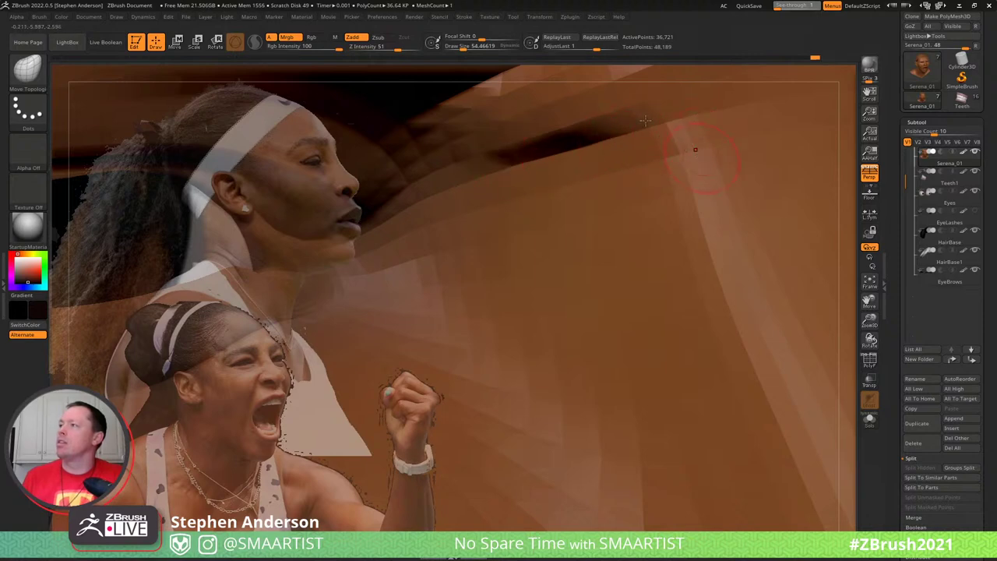
Smooth the small crease below the inner eyebrow with a draw size of about 26 and the Smooth brush intensity at 16
right_click_drag(644, 121, 527, 292, "ctrl")
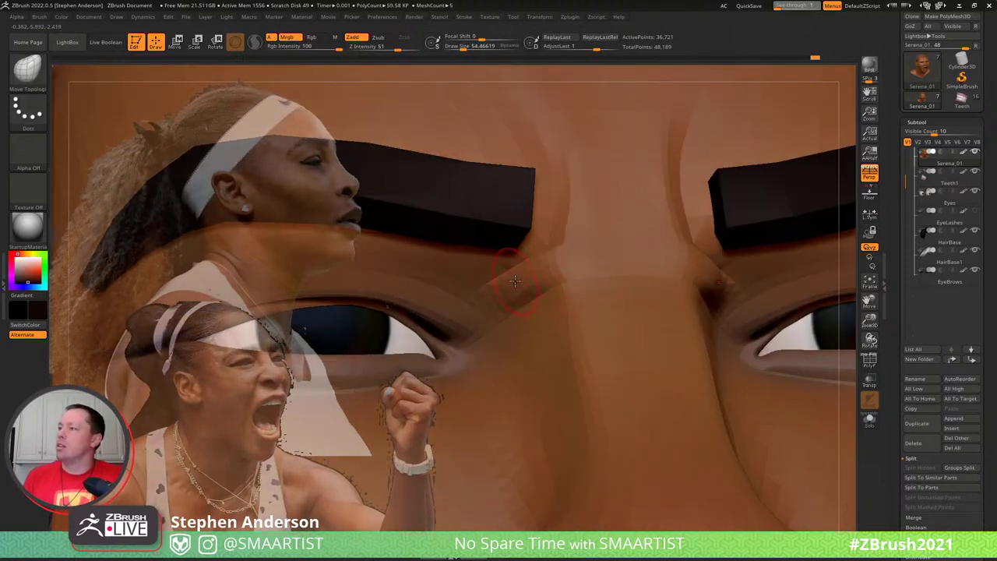
key("s")
key("shift")
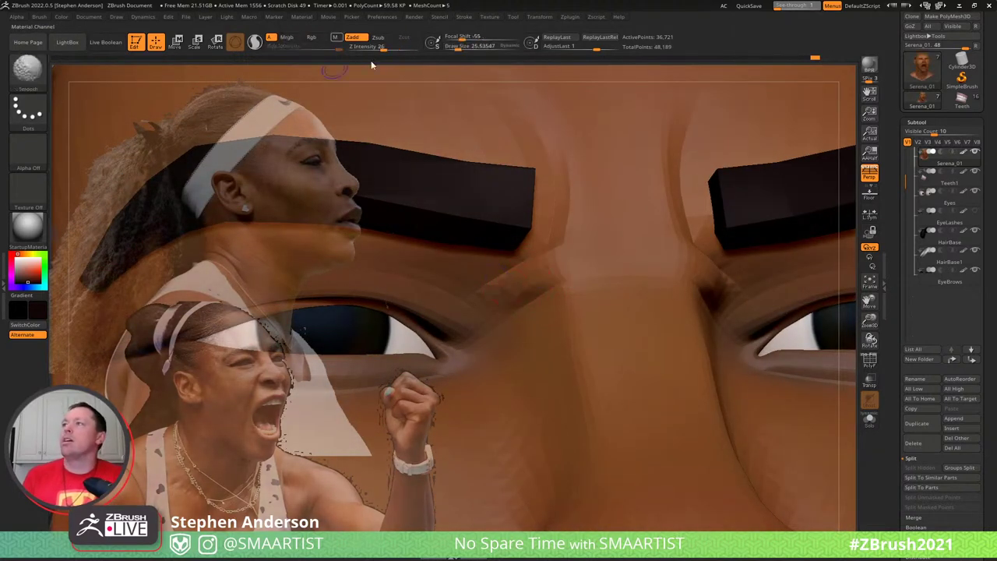
left_click_drag(374, 46, 364, 47)
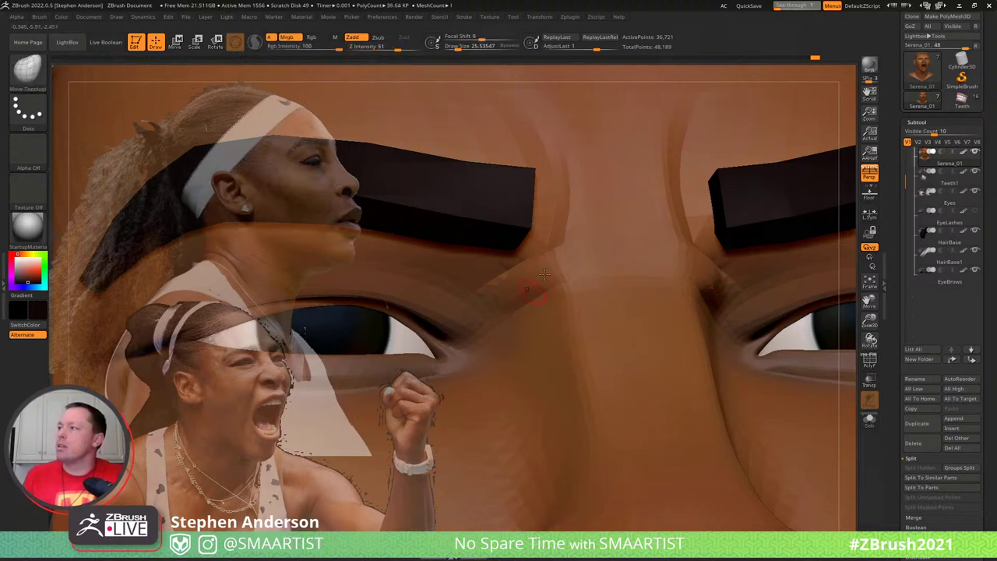
right_click_drag(579, 261, 632, 302)
right_click_drag(477, 267, 439, 235)
key("shift")
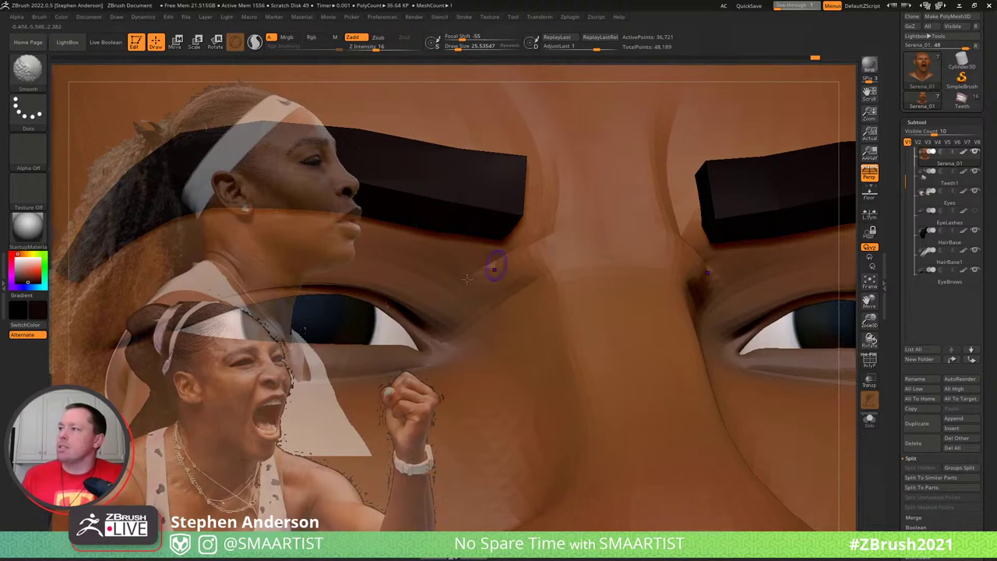
Show the polyframe, hide the edge loops beside the inner eyebrow end, mask the rest of the head and unhide the loops
mouse_move(537, 274)
right_mouse_down()
mouse_move(507, 285)
mouse_move(528, 312)
mouse_move(539, 294)
right_mouse_up()
key("shift+f")
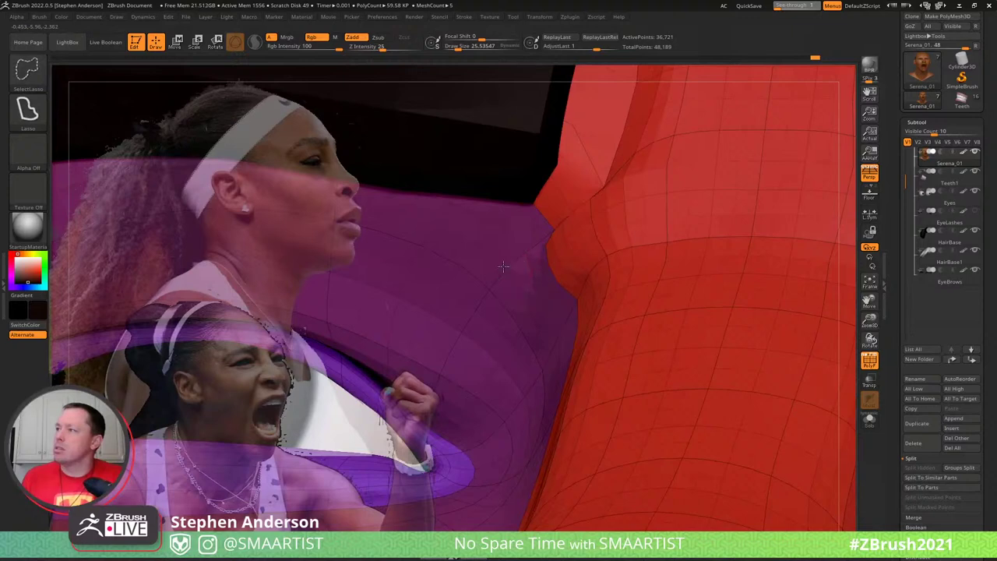
left_click(504, 266, "ctrl+shift")
left_click(495, 260, "ctrl+shift")
key("ctrl+a")
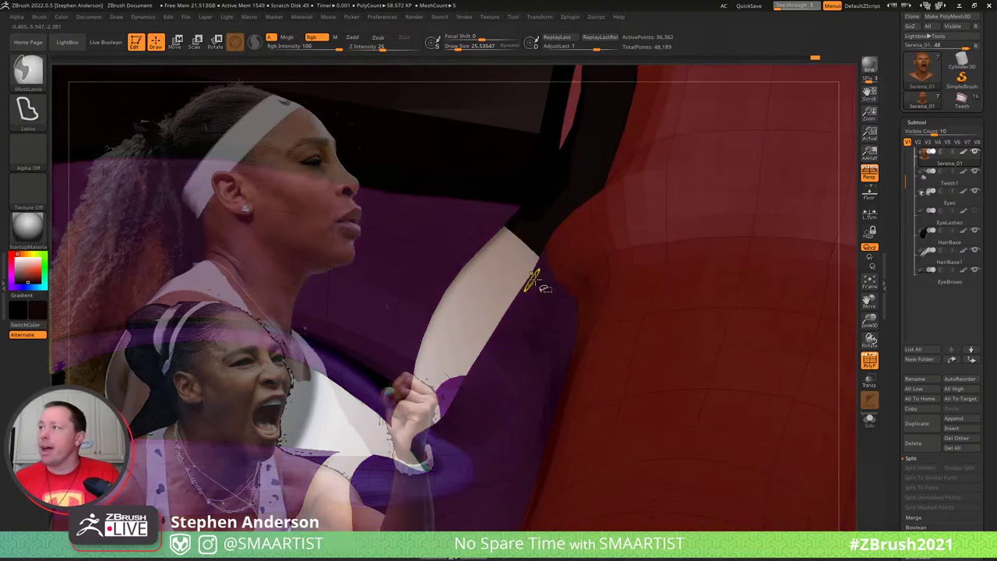
left_click(498, 278, "ctrl+shift")
left_click(494, 285, "ctrl")
Reshape the unmasked fold between the upper eyelid and the inner eyebrow end with a draw size of about 281
key("s")
mouse_move(473, 290)
left_mouse_down()
mouse_move(501, 292)
mouse_move(490, 265)
left_mouse_up()
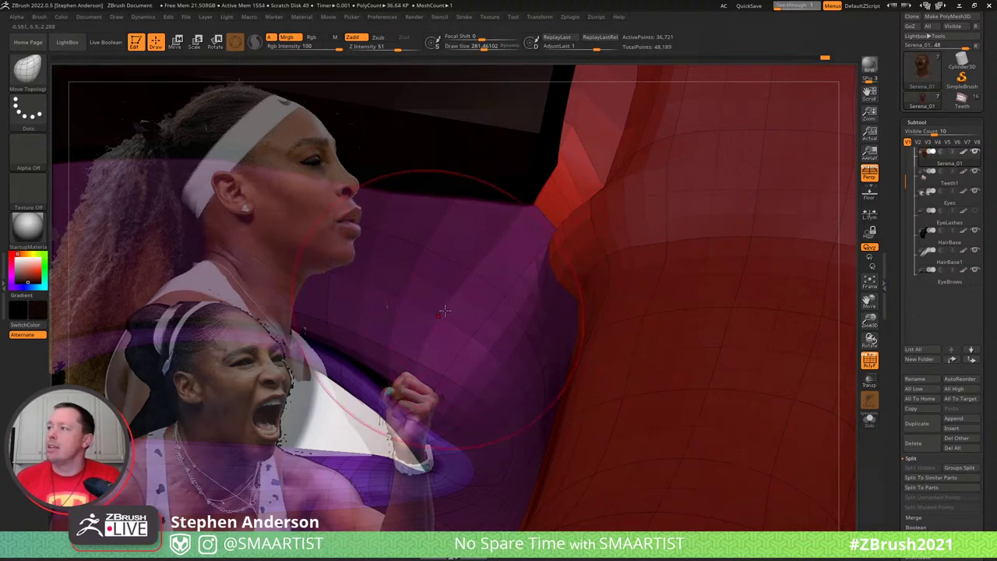
mouse_move(445, 312)
left_mouse_down()
mouse_move(437, 313)
mouse_move(457, 304)
left_mouse_up()
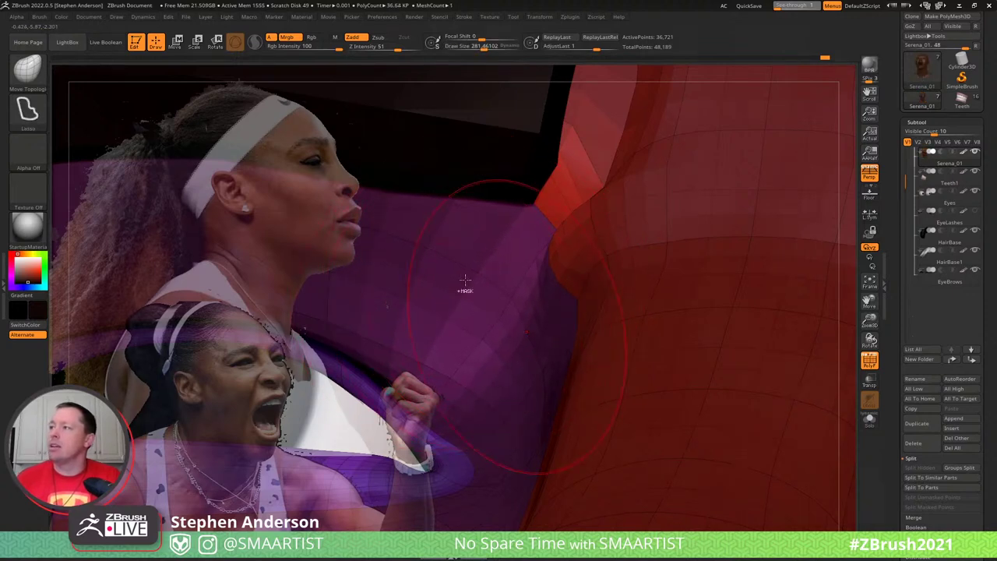
Clear the mask from the head
mouse_move(465, 289)
right_mouse_down("ctrl")
mouse_move(394, 206)
mouse_move(393, 150)
right_mouse_up("ctrl")
left_click_drag(393, 149, 459, 238, "ctrl")
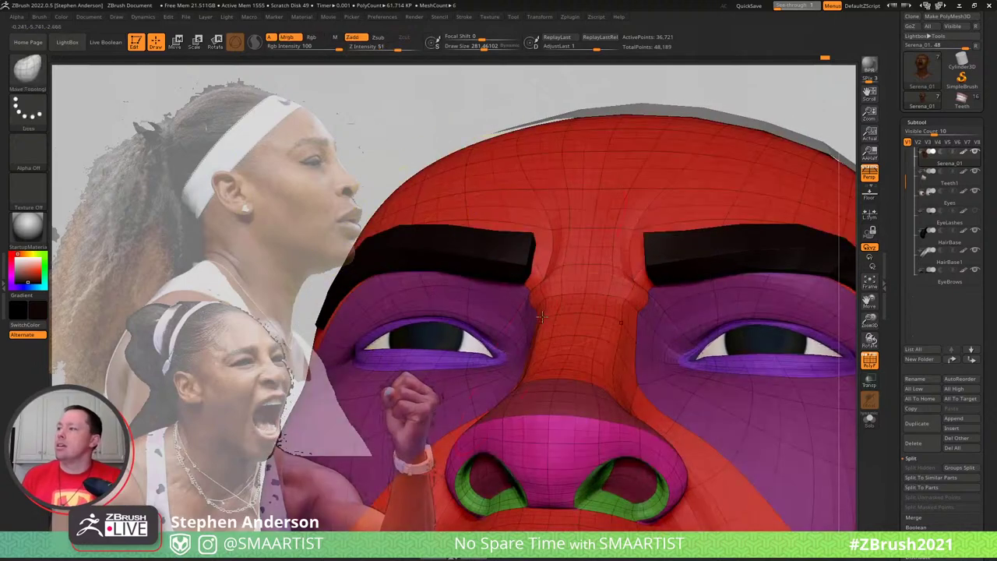
right_click_drag(543, 316, 678, 262)
left_click(754, 184, "ctrl")
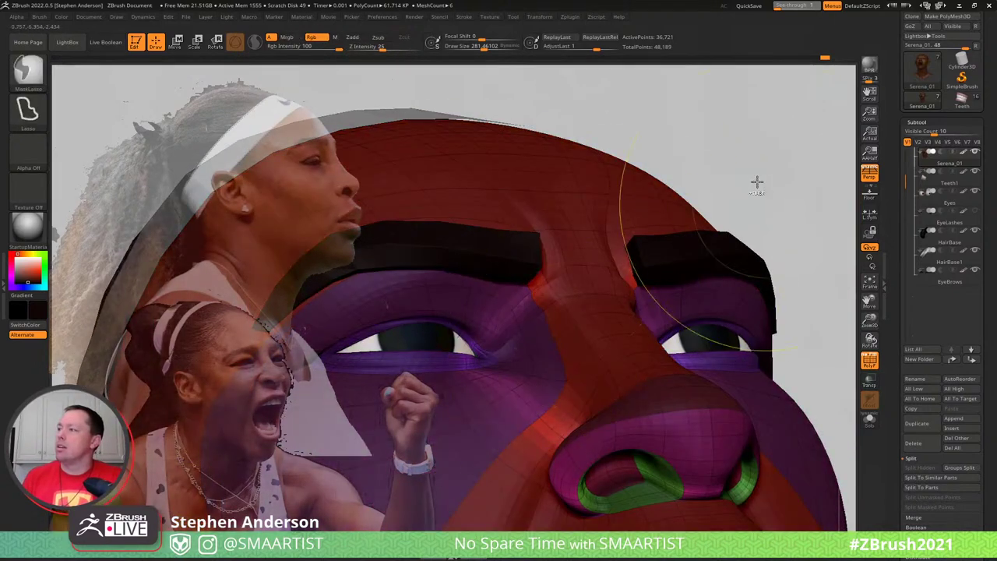
left_click(756, 182, "ctrl")
Refine the fold between the inner eyebrow end and the nose bridge with a draw size of about 215 and hide the polyframe
mouse_move(509, 310)
right_mouse_down()
mouse_move(547, 369)
mouse_move(552, 413)
right_mouse_up()
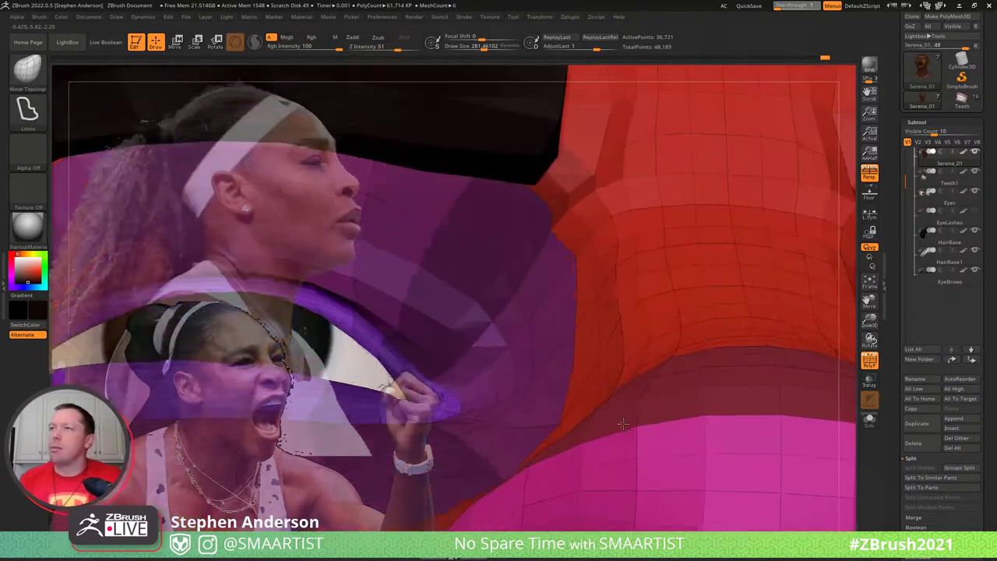
right_click_drag(524, 337, 529, 310)
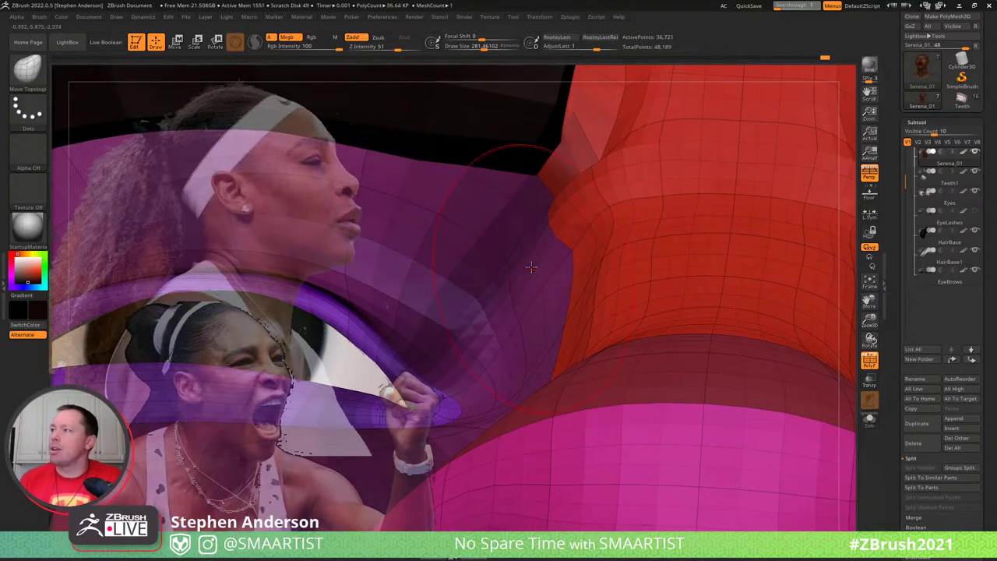
key("s")
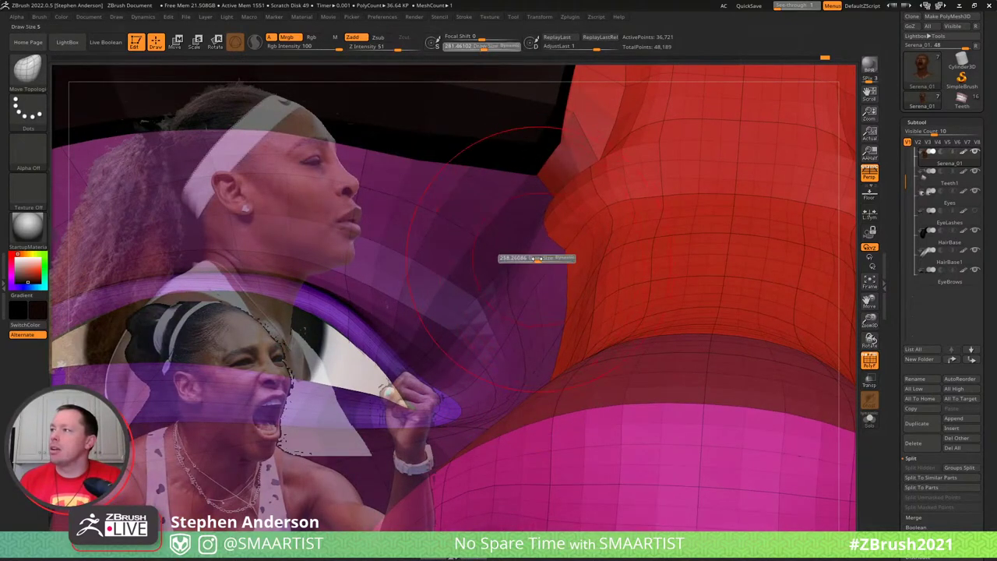
left_click_drag(538, 259, 532, 258)
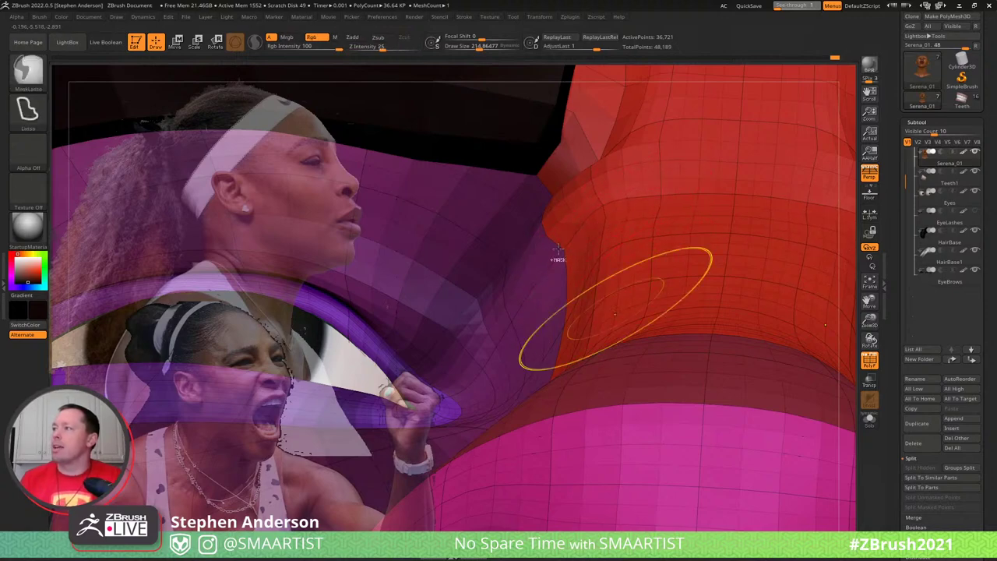
right_click_drag(614, 306, 621, 104, "ctrl")
key("shift+f")
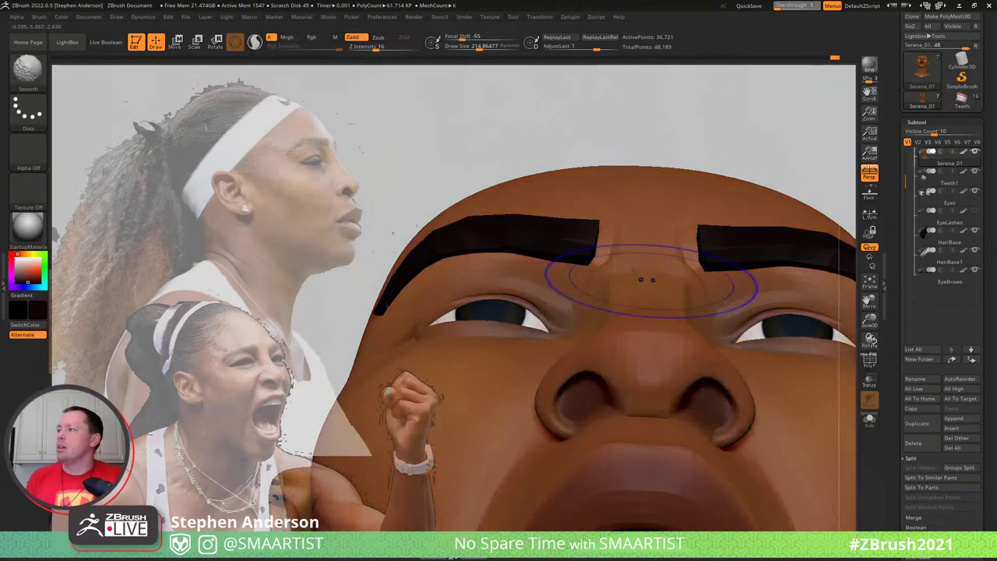
mouse_move(647, 281)
right_mouse_down()
mouse_move(647, 335)
mouse_move(657, 327)
mouse_move(594, 278)
right_mouse_up()
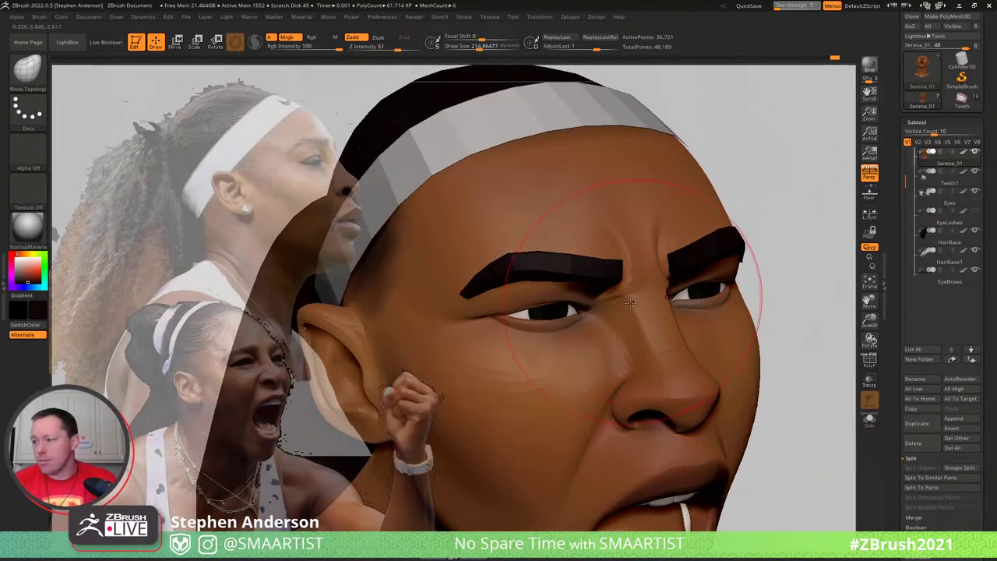
Adjust the upper lip's profile with draw sizes of about 77 and 114
mouse_move(616, 307)
right_mouse_down()
mouse_move(606, 274)
mouse_move(626, 134)
right_mouse_up()
right_click_drag(700, 265, 777, 193, "ctrl")
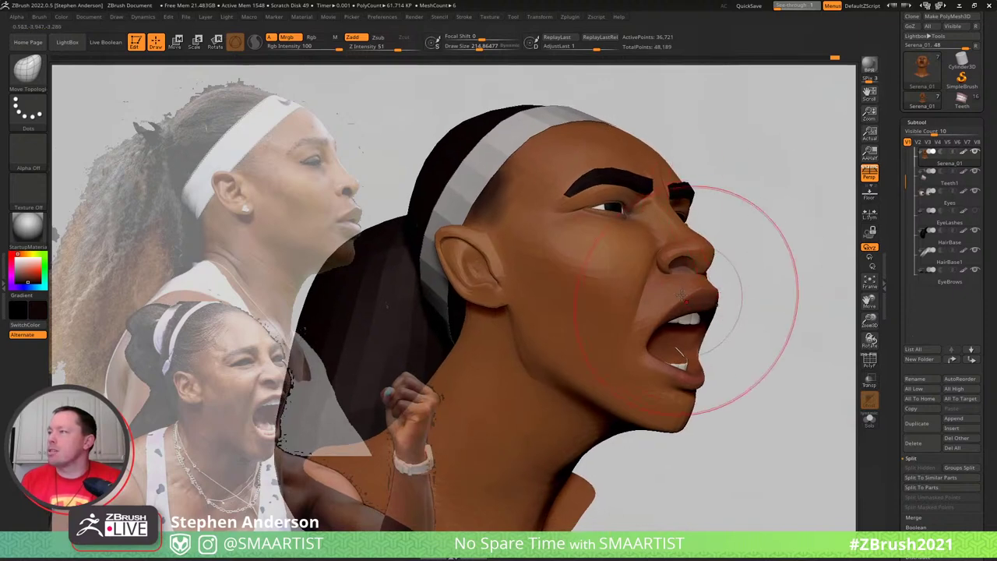
key("s")
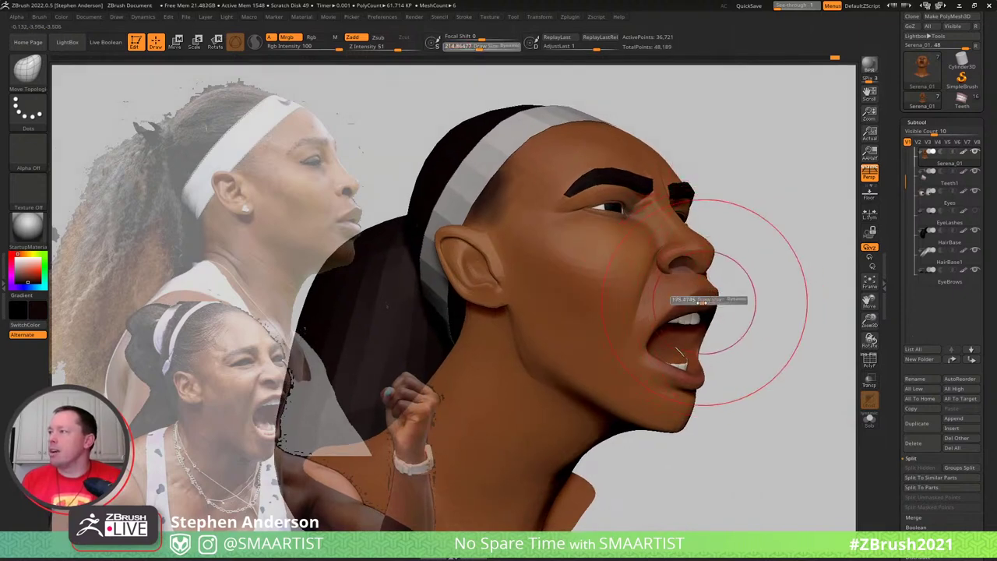
left_click_drag(693, 303, 690, 308)
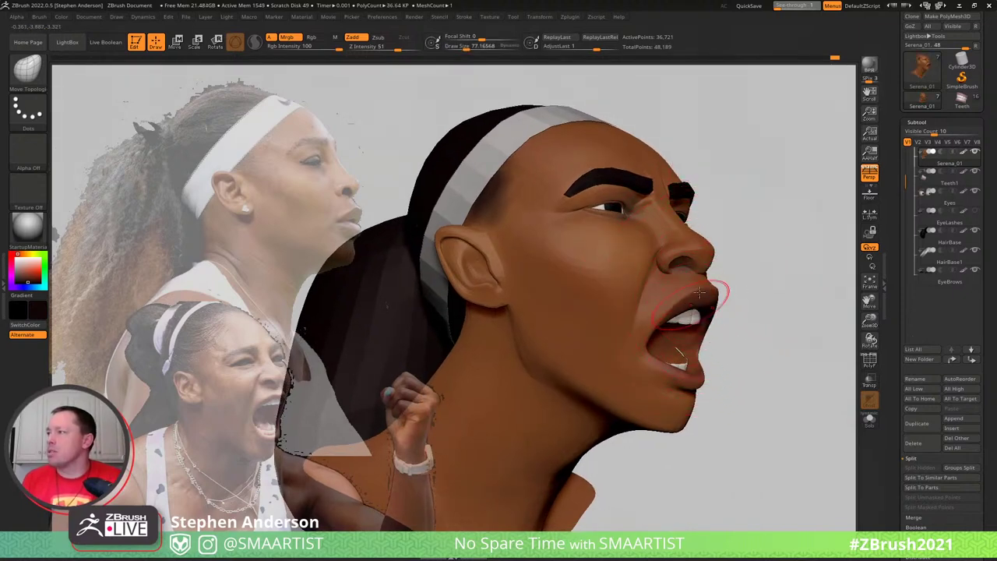
right_click_drag(691, 288, 741, 324)
key("s")
left_click_drag(689, 289, 692, 289)
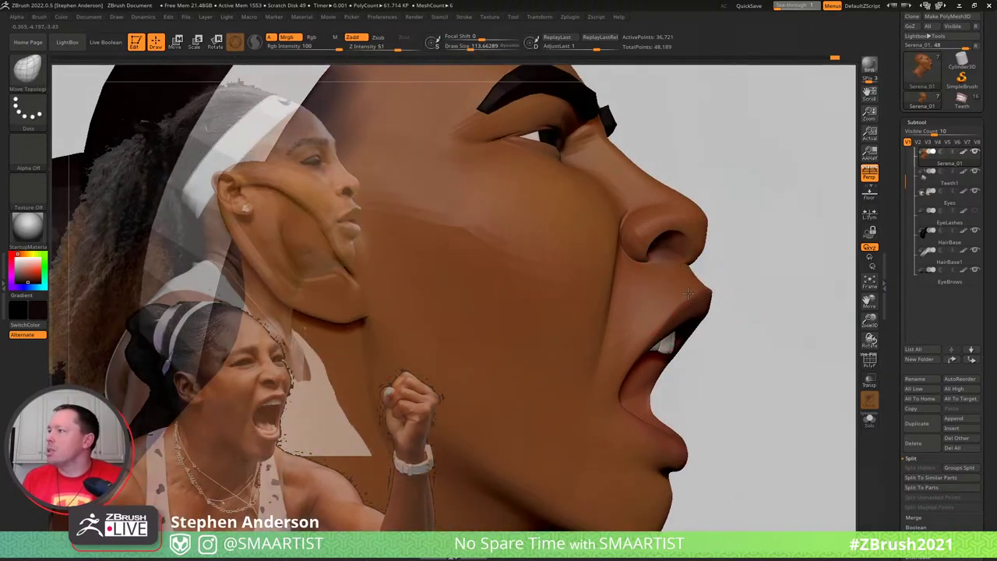
right_click_drag(669, 290, 623, 298)
mouse_move(746, 359)
right_mouse_down()
mouse_move(731, 325)
mouse_move(755, 340)
mouse_move(724, 338)
mouse_move(789, 306)
mouse_move(726, 313)
mouse_move(713, 332)
mouse_move(767, 312)
mouse_move(819, 310)
mouse_move(752, 296)
mouse_move(717, 319)
mouse_move(784, 345)
mouse_move(764, 360)
right_mouse_up()
Show the polyframe and mask the whole head except the mouth interior
key("shift+f")
key("w")
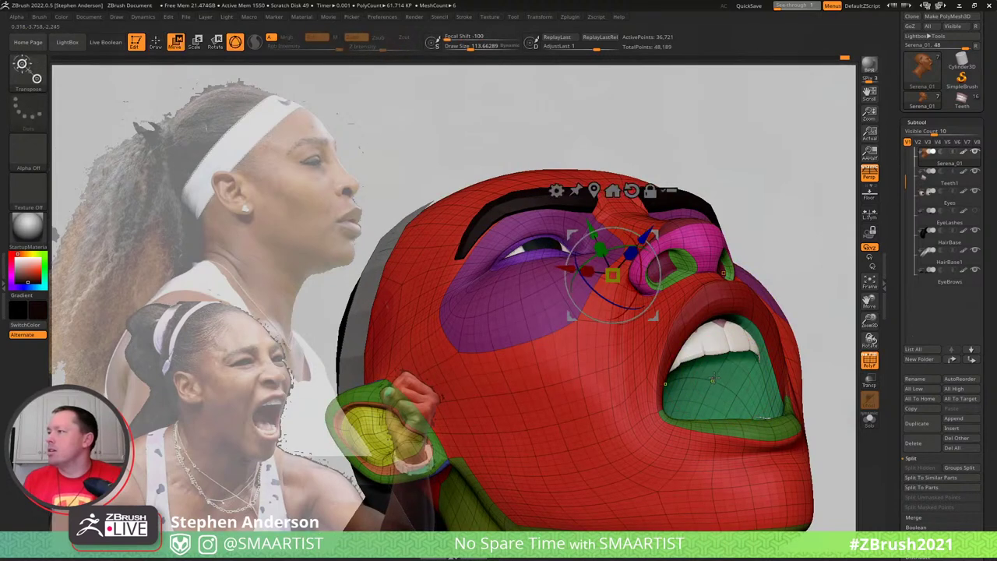
left_click(713, 378)
key("q")
left_click(823, 270, "ctrl")
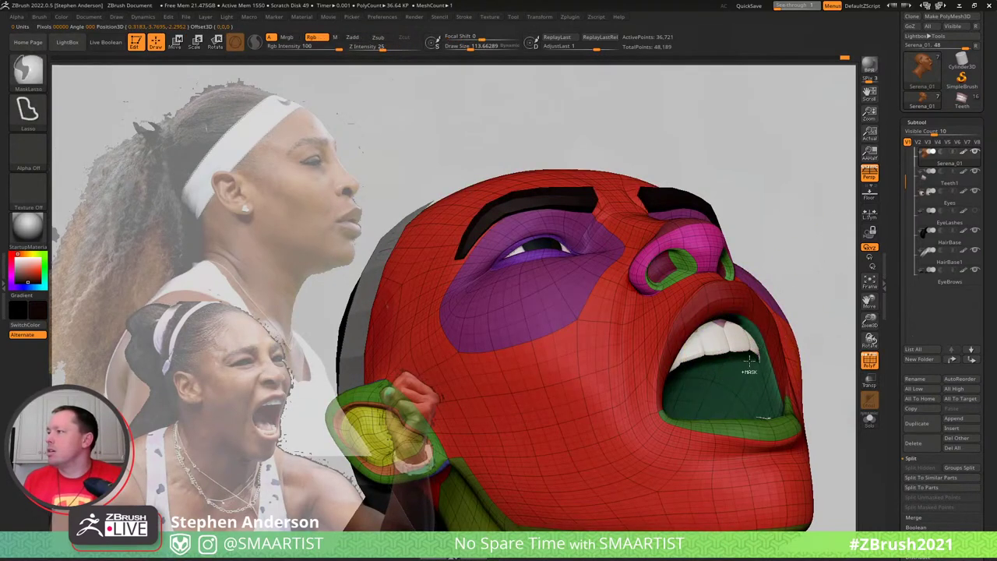
left_click(817, 250, "ctrl")
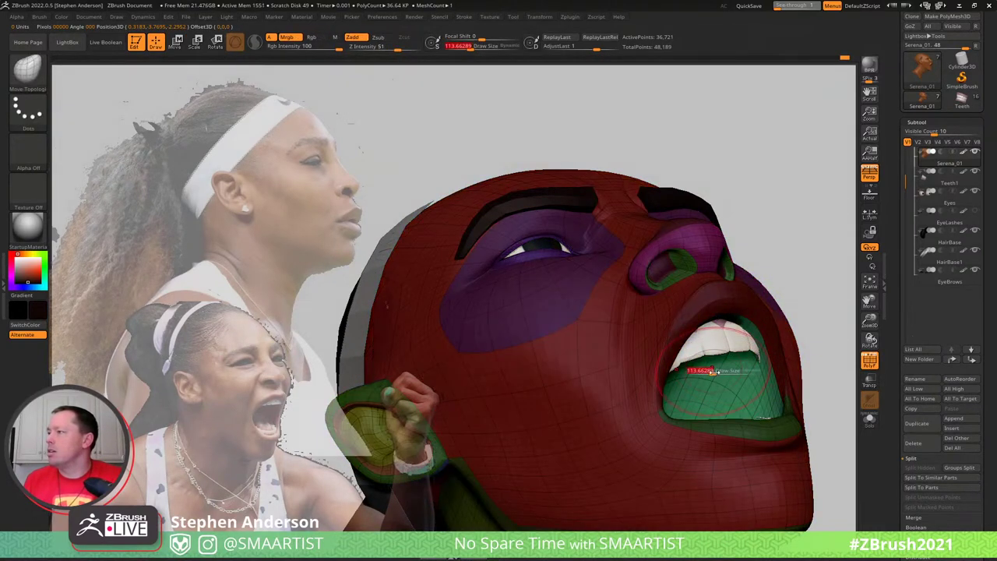
Reshape the unmasked mouth interior behind the teeth with a draw size of about 229
left_click_drag(722, 375, 700, 366)
right_click_drag(702, 355, 623, 392)
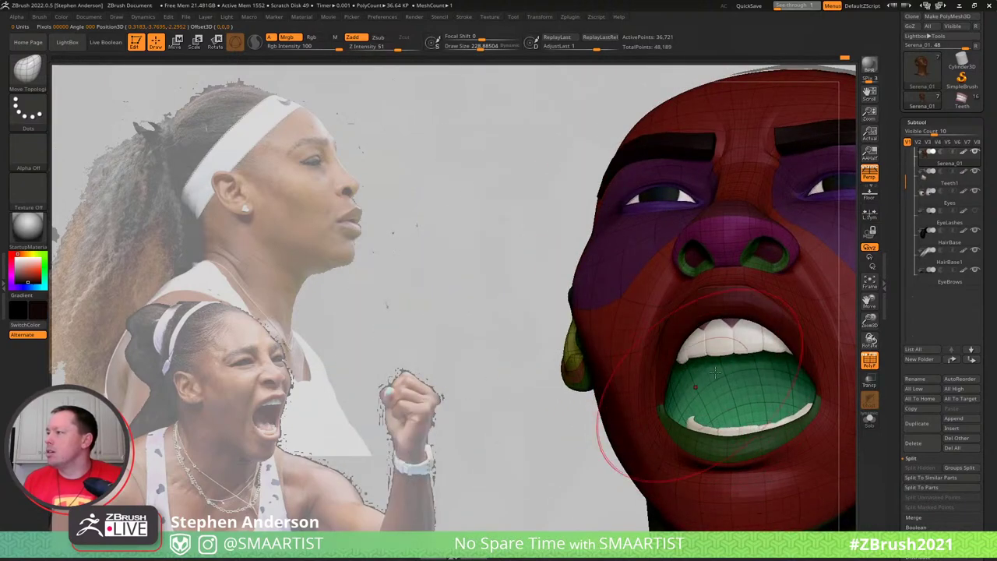
right_click_drag(715, 372, 696, 427)
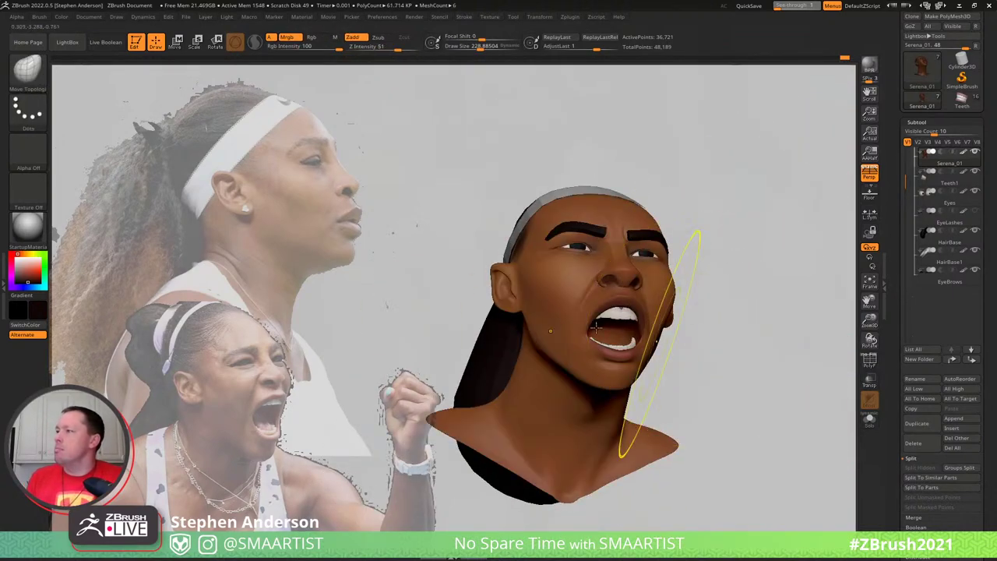
Set the draw size to about 54 for the upper lip and raise the reference photos to full opacity
mouse_move(685, 374)
right_mouse_down()
mouse_move(677, 348)
mouse_move(590, 313)
mouse_move(615, 321)
mouse_move(676, 291)
mouse_move(604, 332)
mouse_move(623, 321)
right_mouse_up()
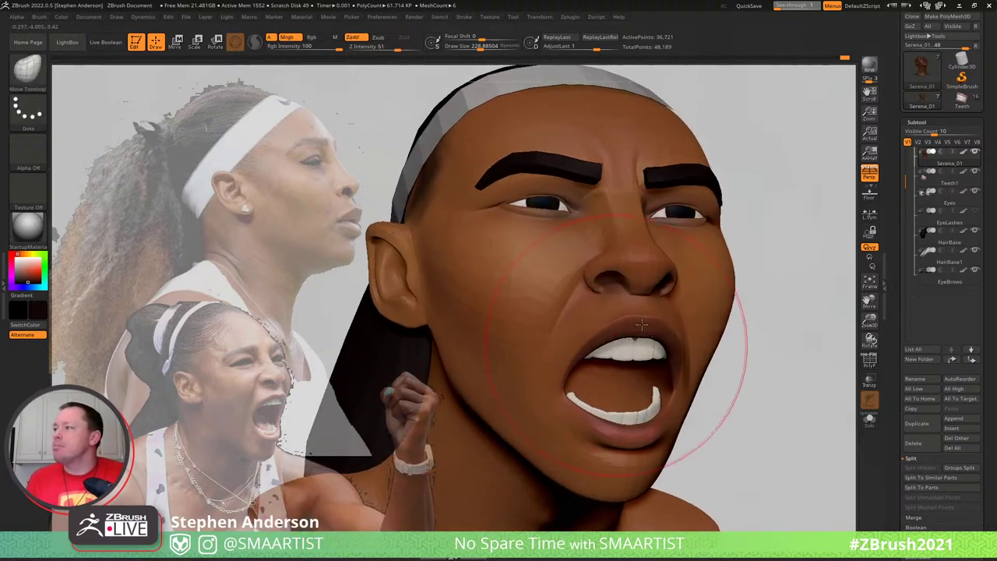
key("s")
left_click_drag(634, 324, 622, 324)
right_click_drag(616, 324, 653, 345, "ctrl")
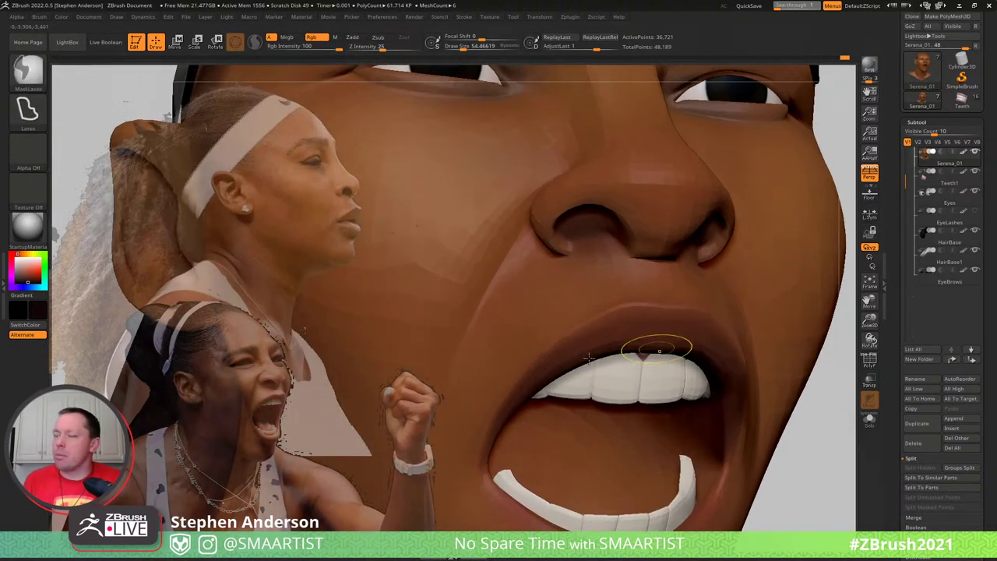
key("shift+z")
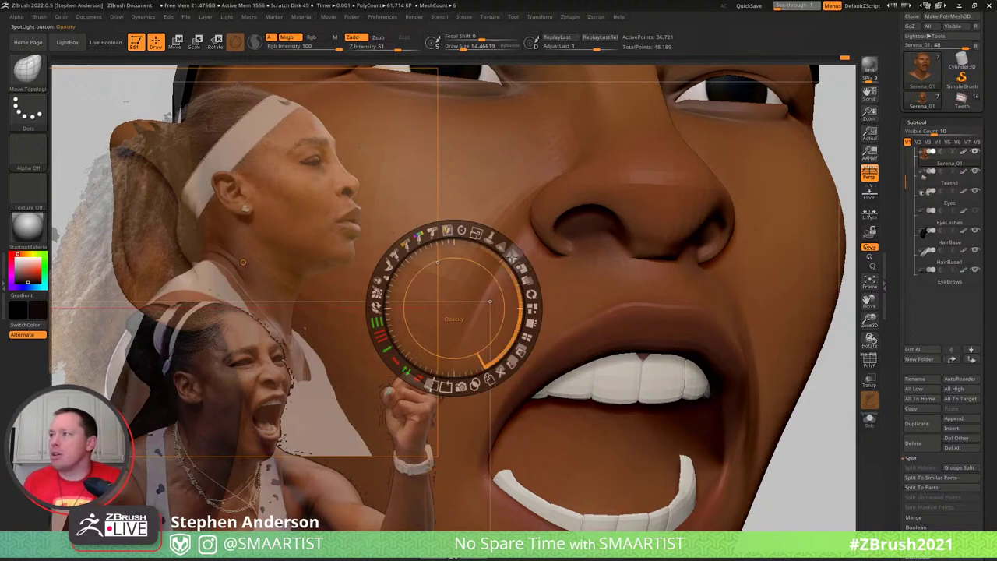
left_click_drag(510, 256, 533, 302)
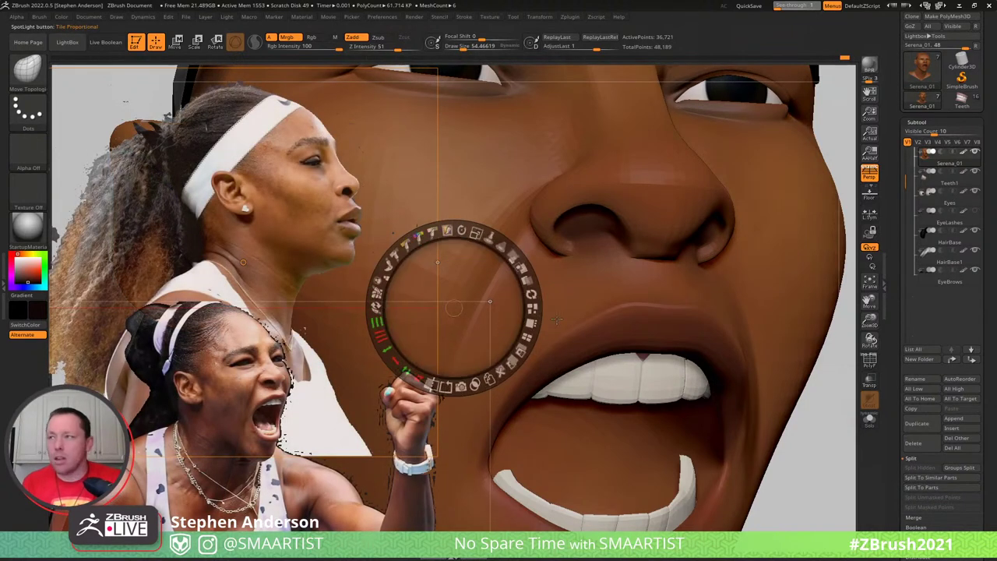
key("z")
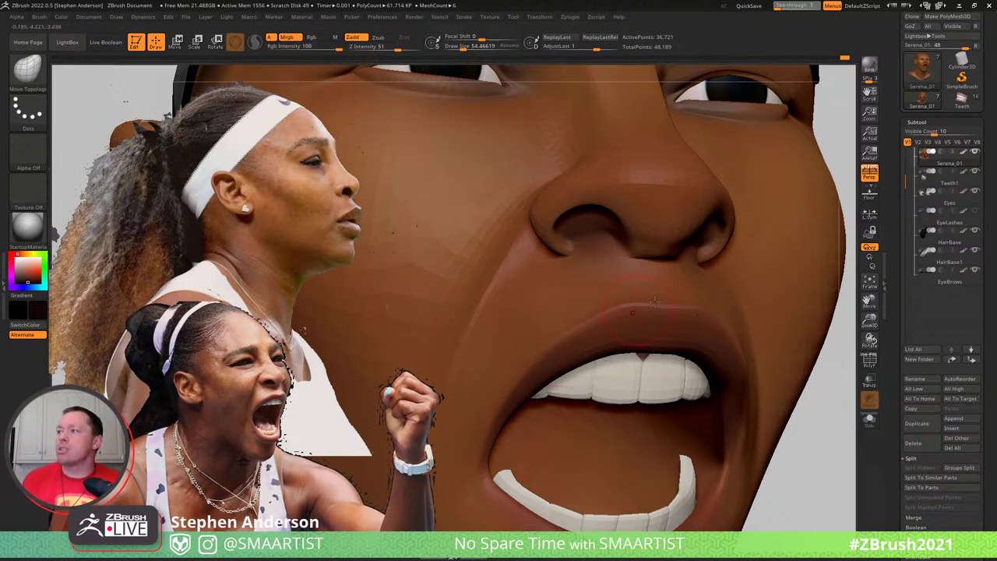
Shape the upper edge of the upper lip with draw sizes of about 109 and 65
right_click_drag(642, 292, 619, 316)
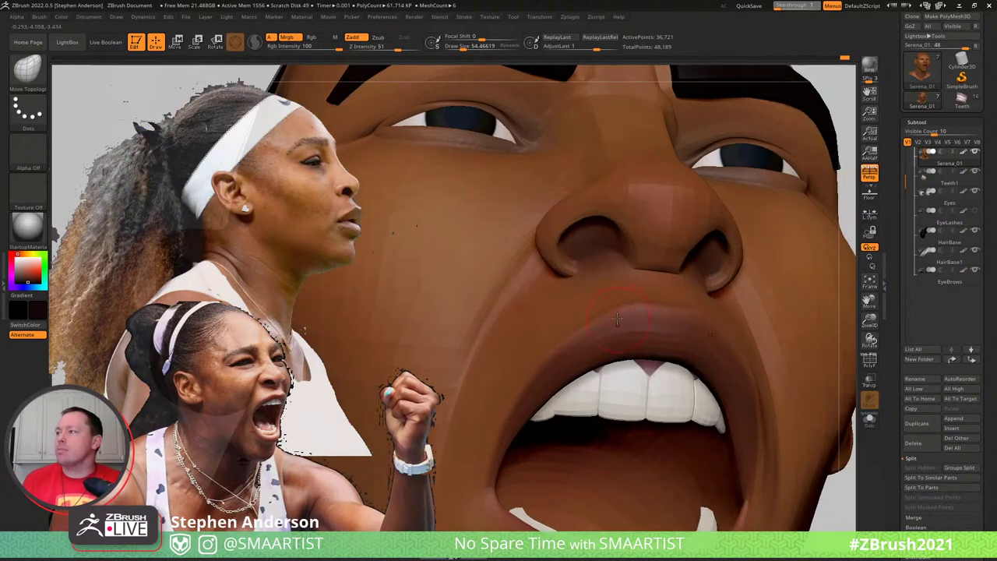
key("s")
left_click_drag(617, 316, 621, 318)
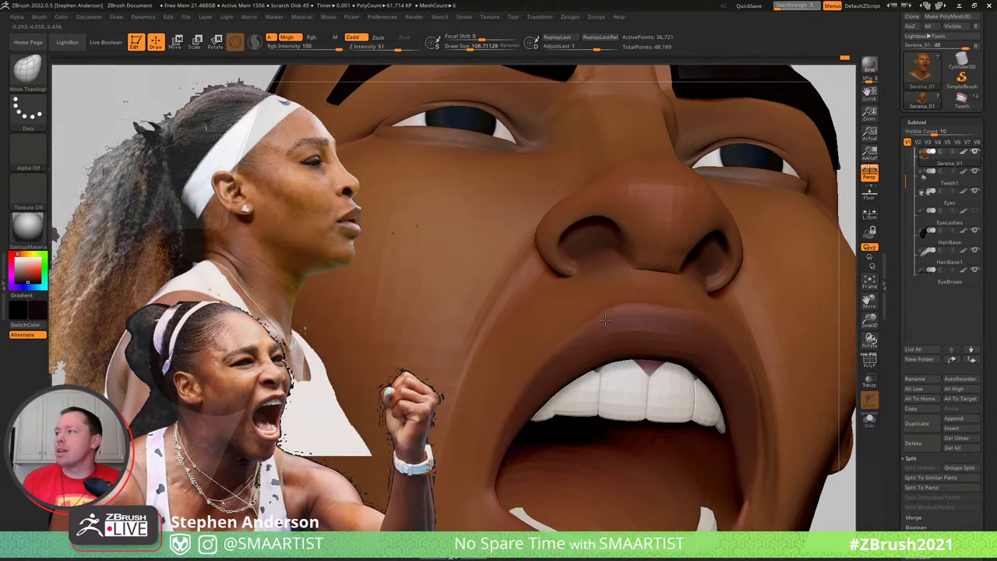
key("s")
left_click(647, 310)
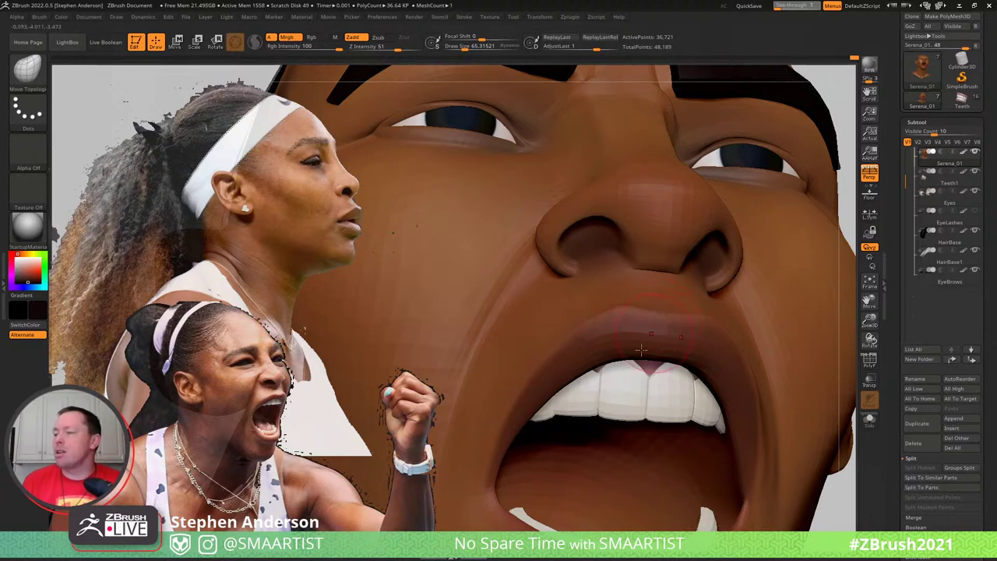
Refine the middle of the upper lip above the front teeth with a draw size of about 90
key("s")
left_click_drag(653, 348, 656, 349)
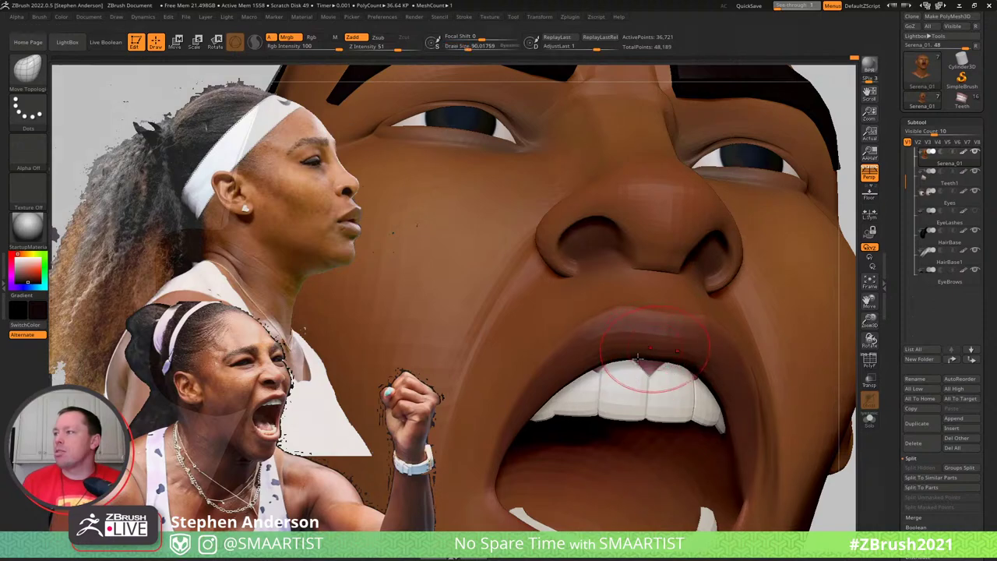
right_click_drag(616, 358, 696, 364)
right_click_drag(623, 364, 673, 374)
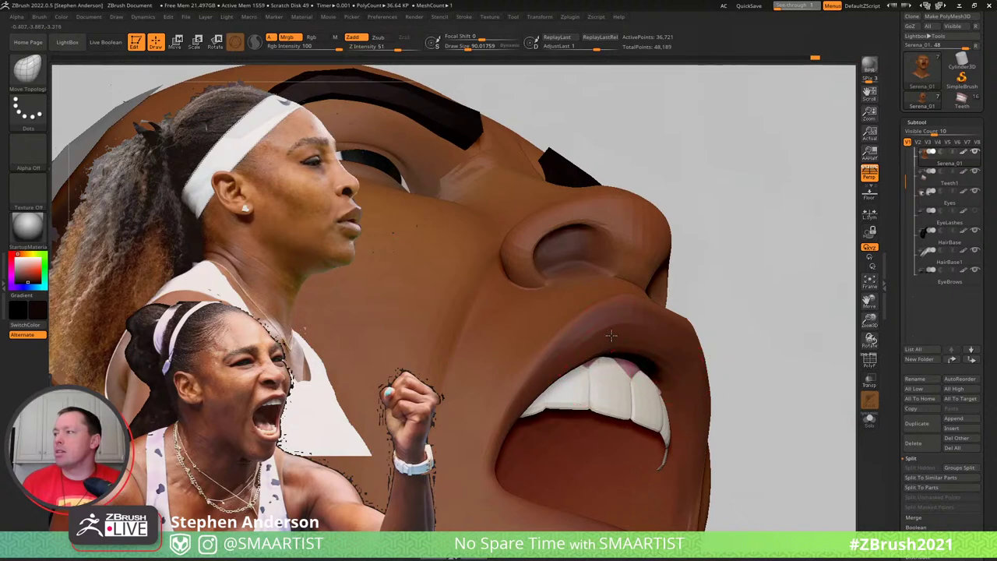
mouse_move(620, 328)
right_mouse_down()
mouse_move(634, 332)
mouse_move(634, 346)
right_mouse_up()
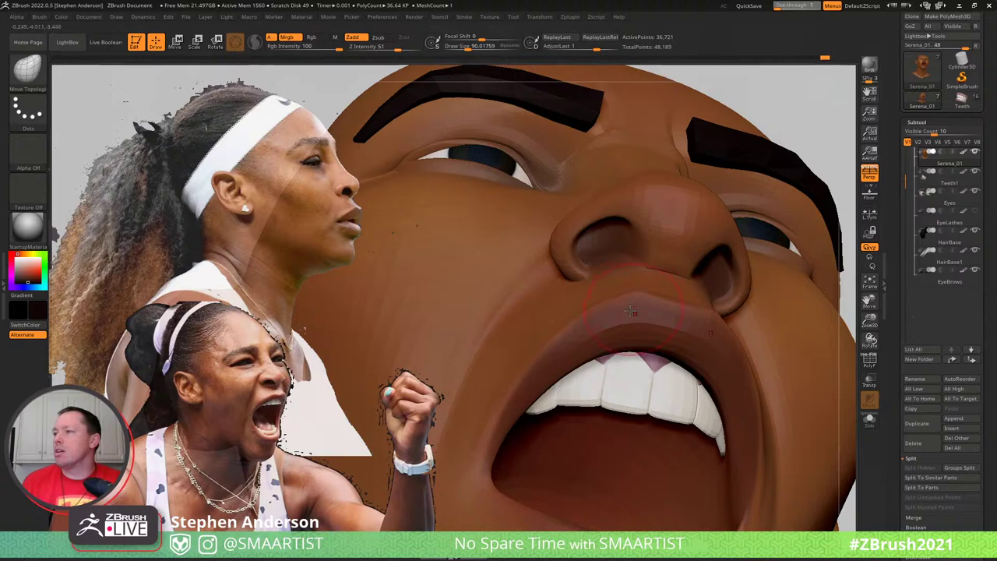
mouse_move(605, 323)
right_mouse_down()
mouse_move(686, 333)
mouse_move(747, 378)
mouse_move(651, 352)
right_mouse_up()
Adjust the lips around the open mouth in side view with a draw size of about 146
key("ctrl")
key("s")
left_click_drag(685, 327, 666, 322)
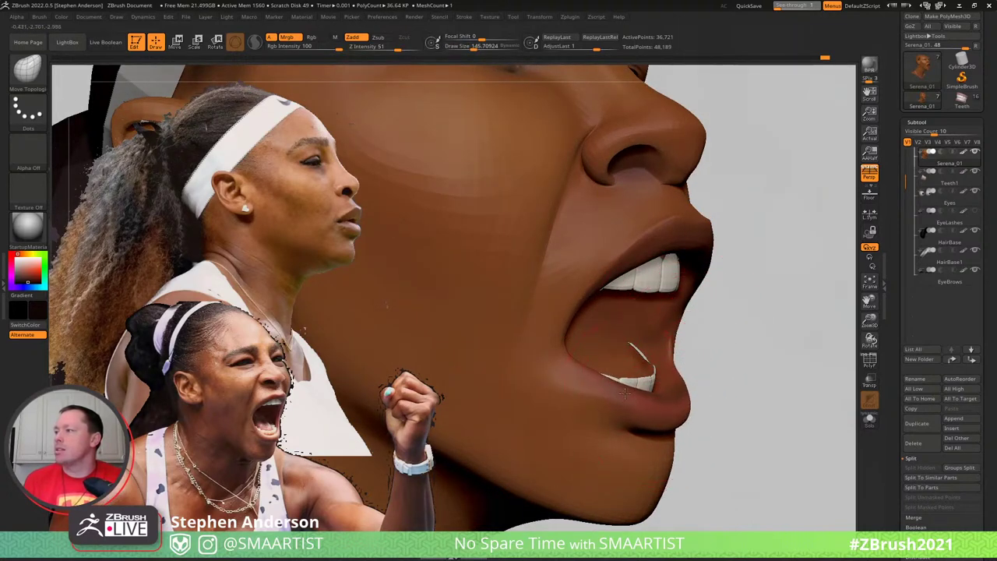
mouse_move(715, 343)
right_mouse_down("ctrl")
mouse_move(692, 310)
mouse_move(795, 317)
mouse_move(780, 333)
right_mouse_up("ctrl")
left_click_drag(780, 332, 783, 318)
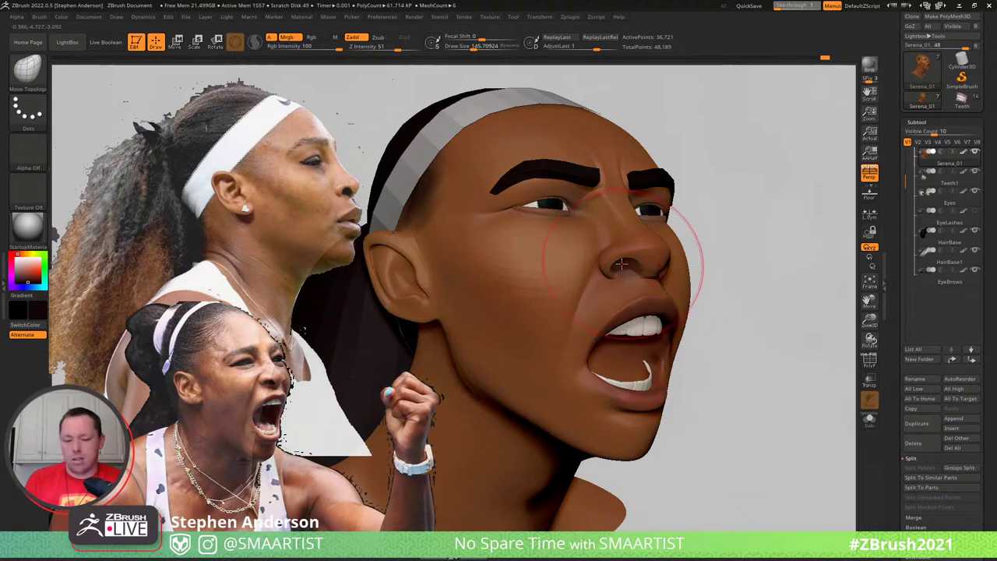
Mask every polygroup of the head mesh except the interior of the open mouth
key("w")
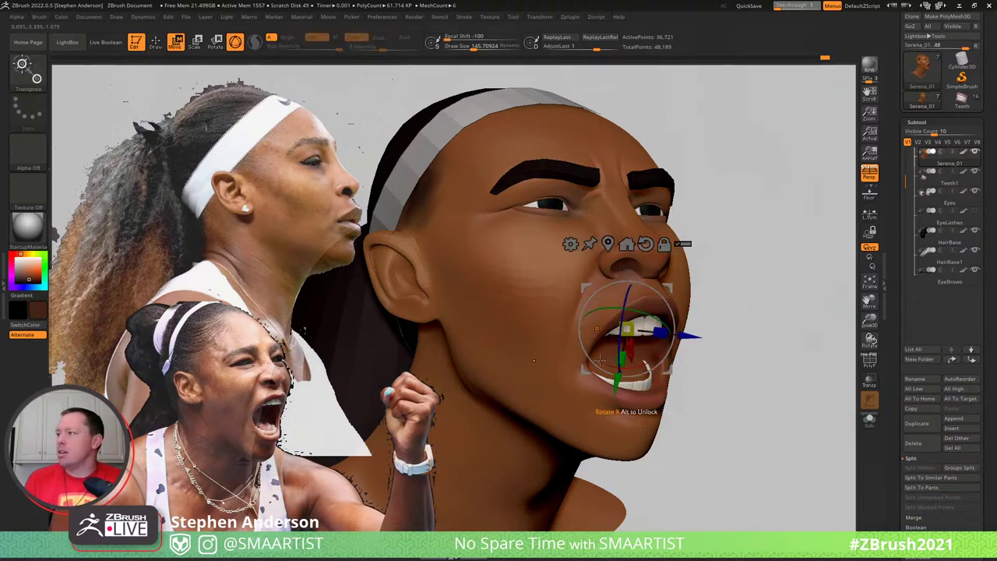
left_click(603, 355, "ctrl")
key("q")
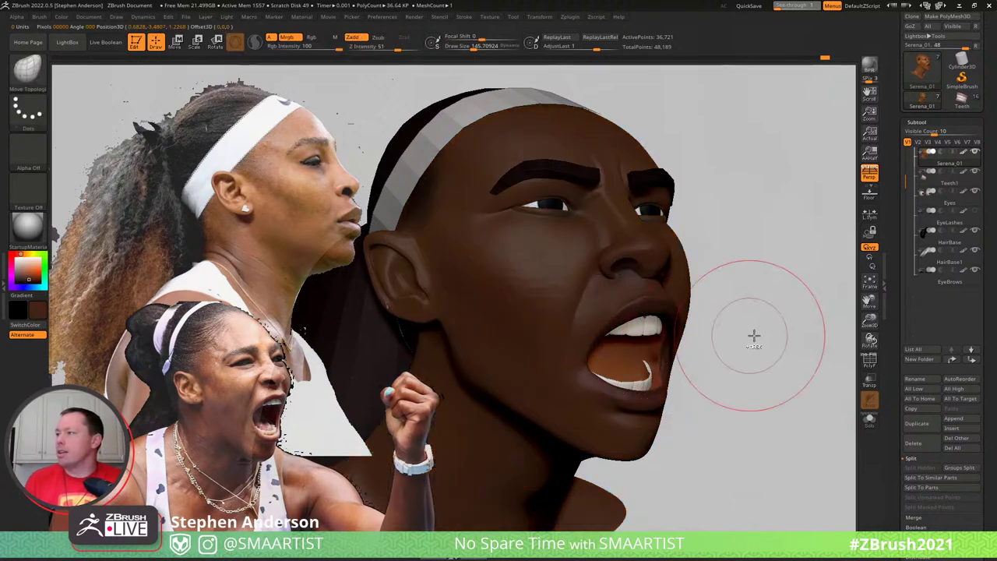
left_click(724, 353, "ctrl")
key("shift+d")
key("shift+d")
key("ctrl")
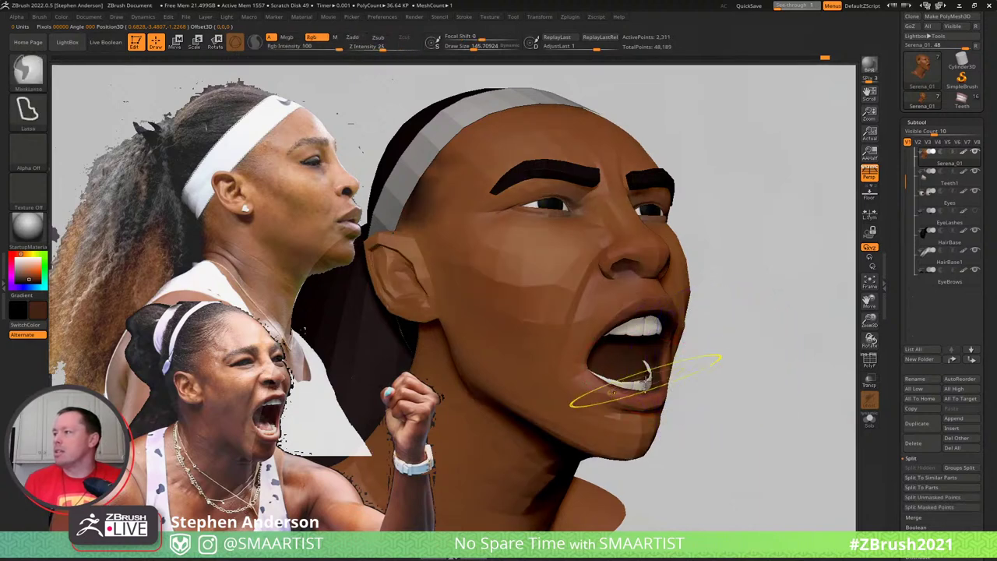
left_click(746, 368, "ctrl")
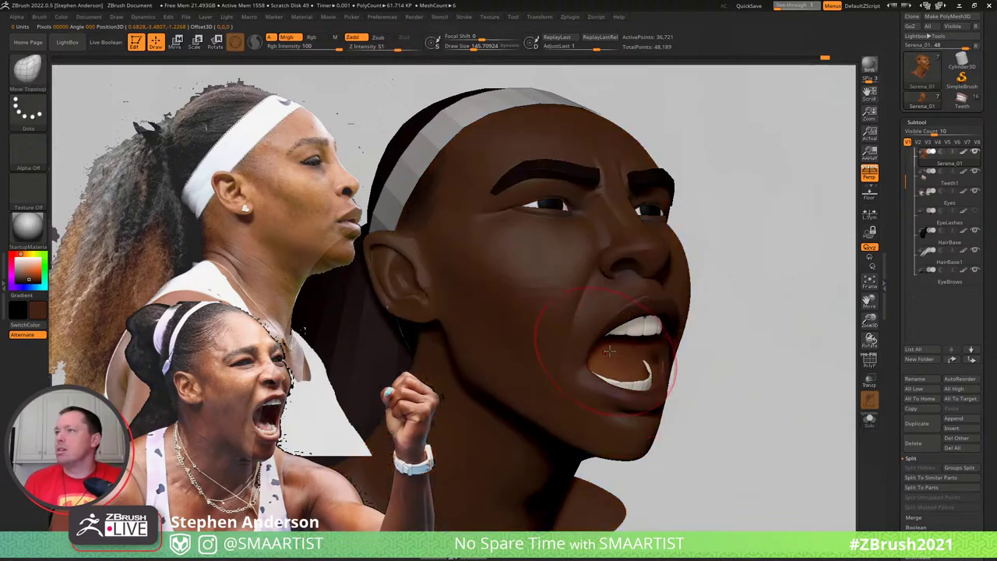
Paint the unmasked mouth interior dark red with the Paint brush and clear the mask
key("b")
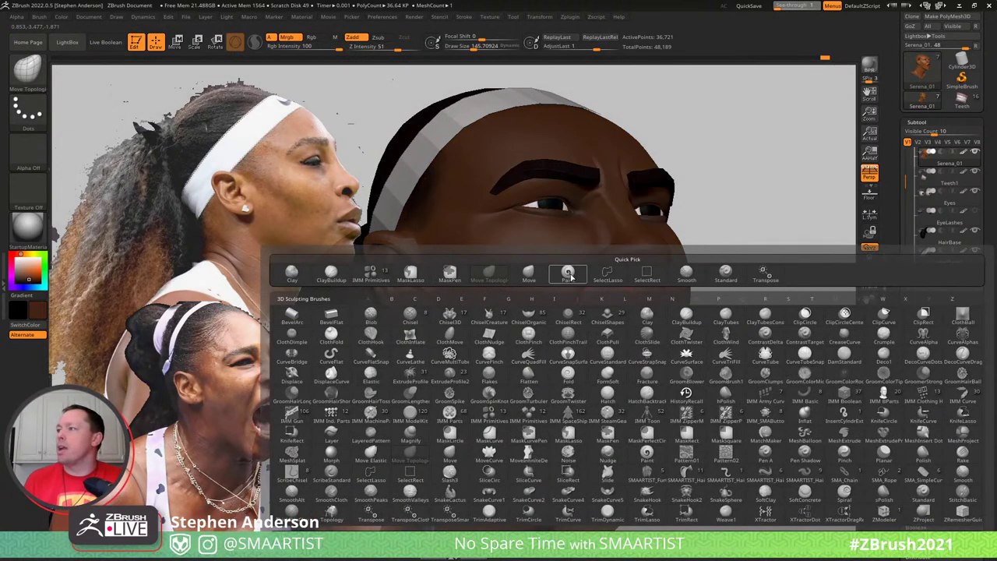
left_click(568, 273)
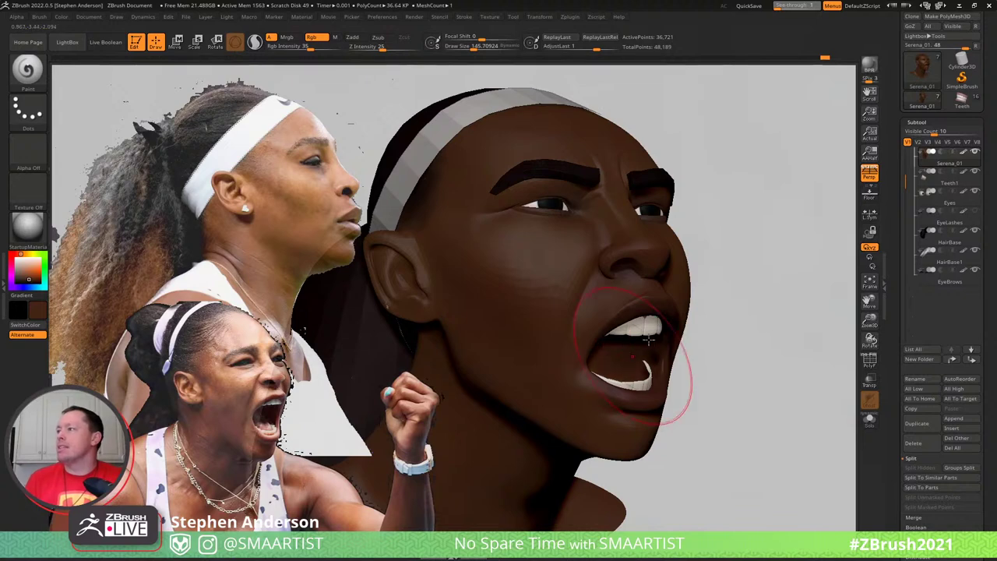
right_click_drag(649, 340, 626, 335)
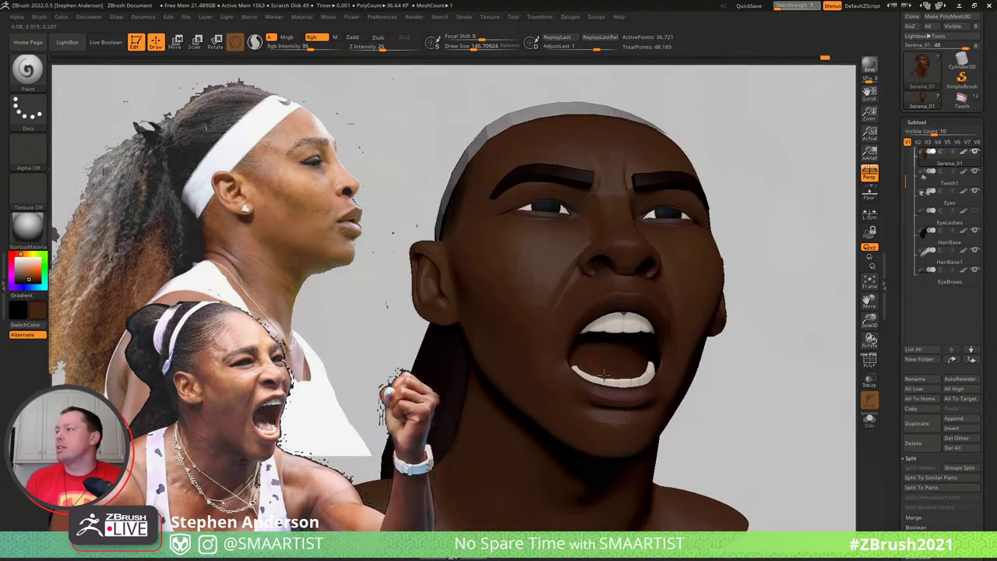
right_click_drag(604, 375, 620, 364)
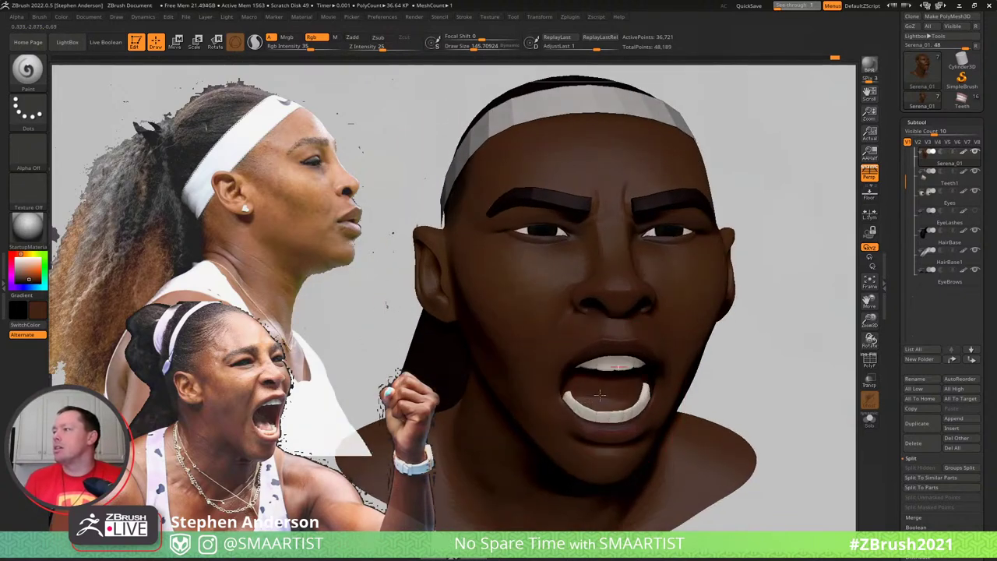
right_click_drag(783, 319, 752, 327)
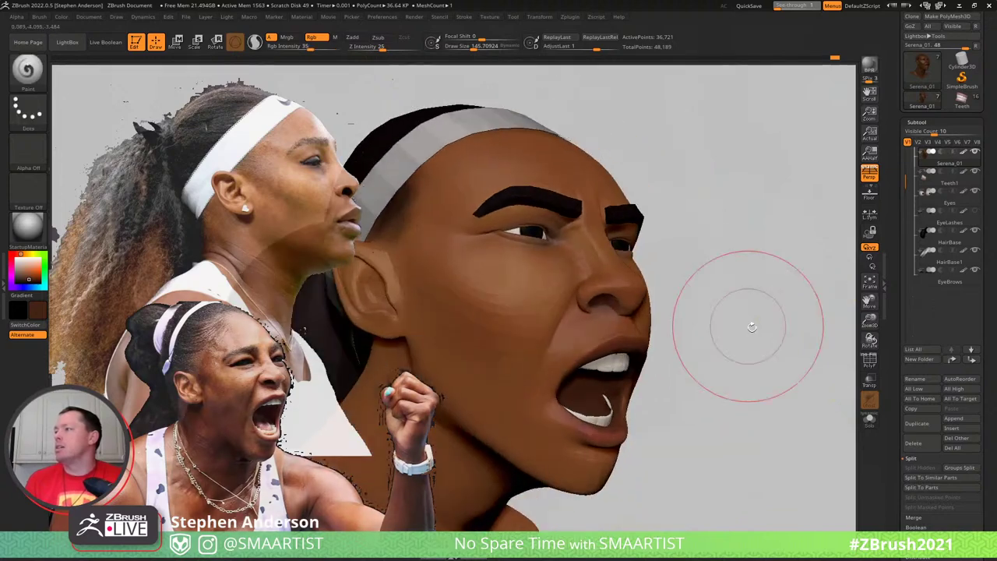
right_click_drag(648, 439, 673, 441, "ctrl")
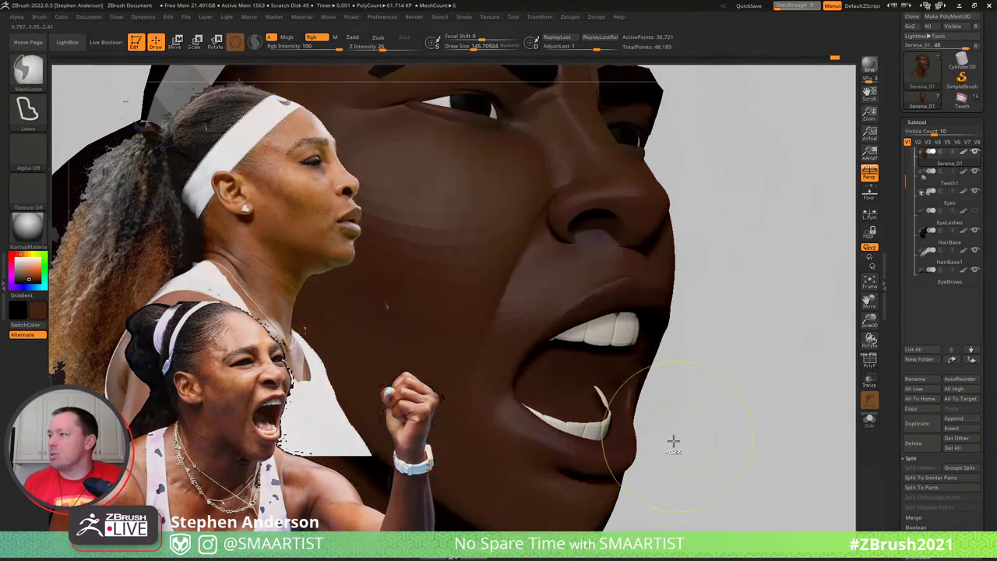
left_click_drag(680, 440, 684, 440, "ctrl")
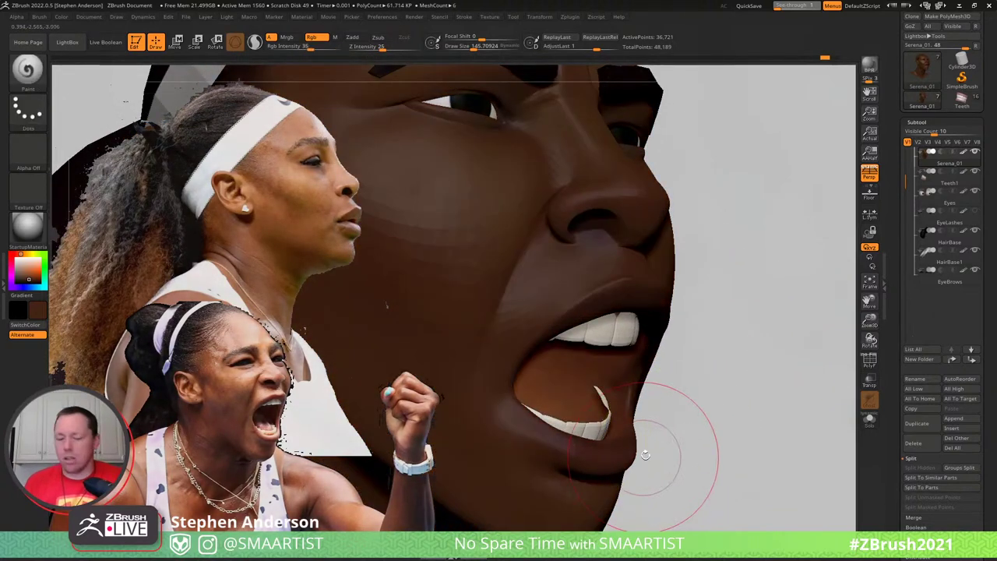
key("ctrl+z")
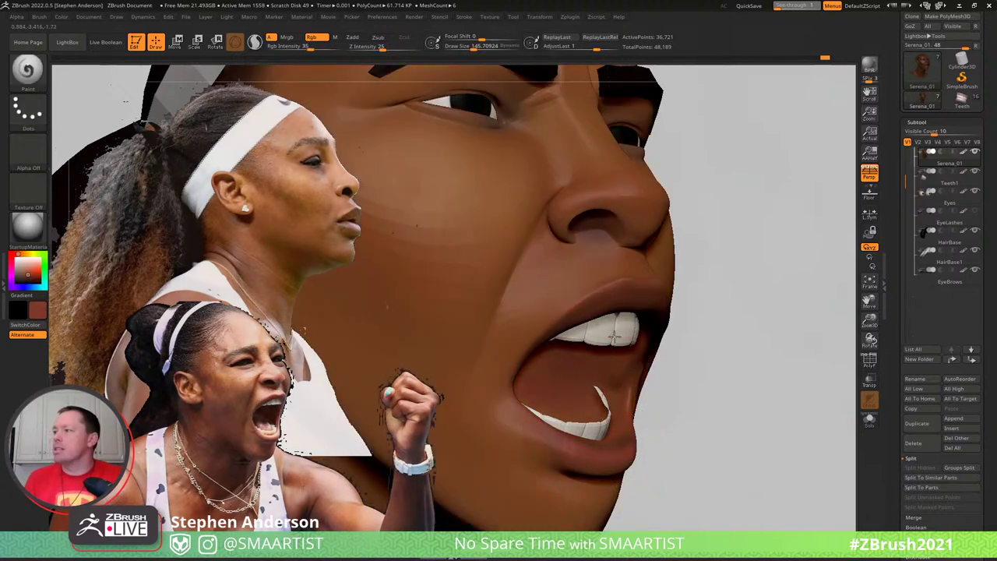
Examine the coloured mouth interior and the whole head from the front, below, above and in profile
right_click_drag(591, 360, 490, 426)
right_click_drag(537, 351, 481, 417)
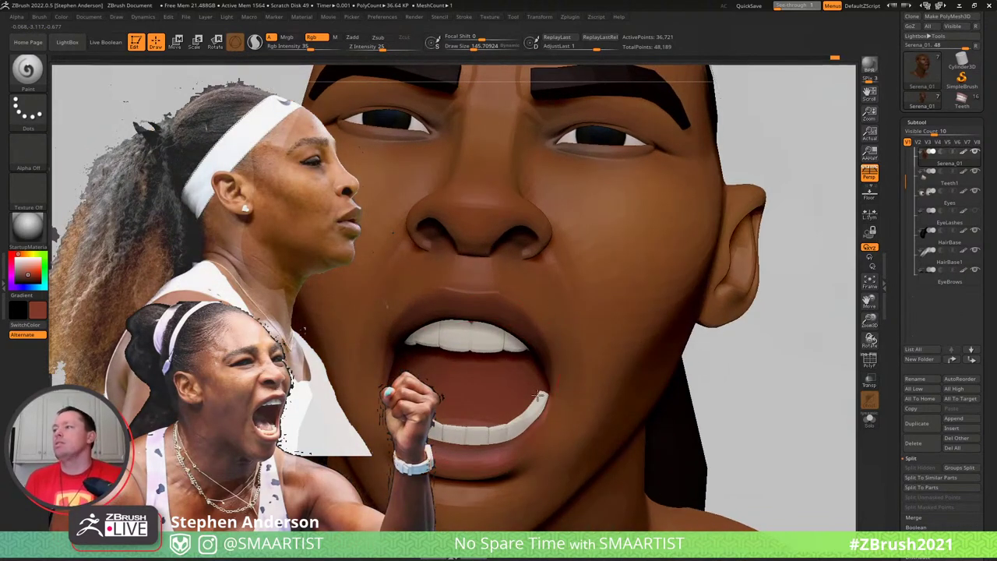
right_click_drag(568, 352, 713, 379, "ctrl")
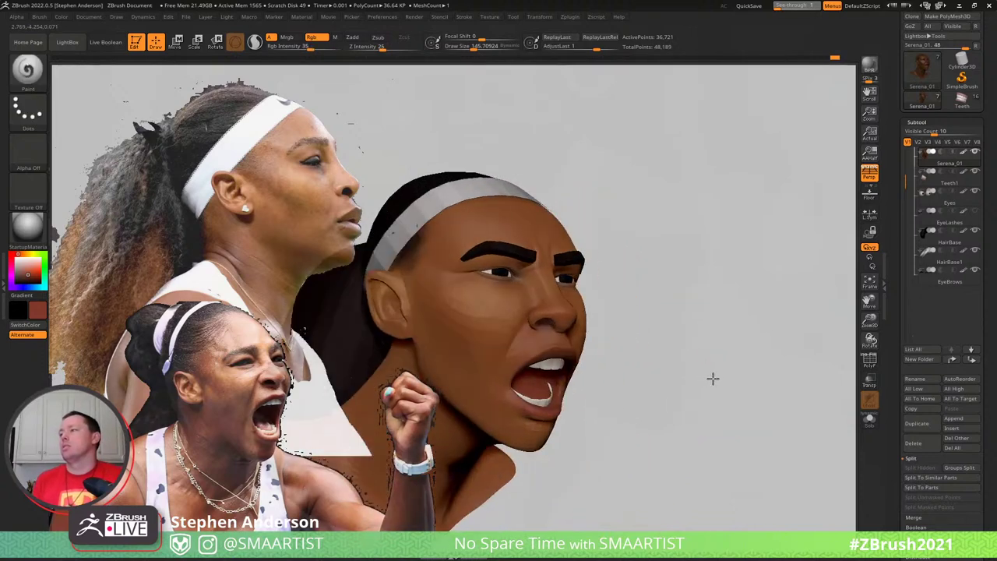
mouse_move(725, 345)
right_mouse_down()
mouse_move(746, 334)
mouse_move(735, 334)
mouse_move(743, 320)
mouse_move(730, 257)
right_mouse_up()
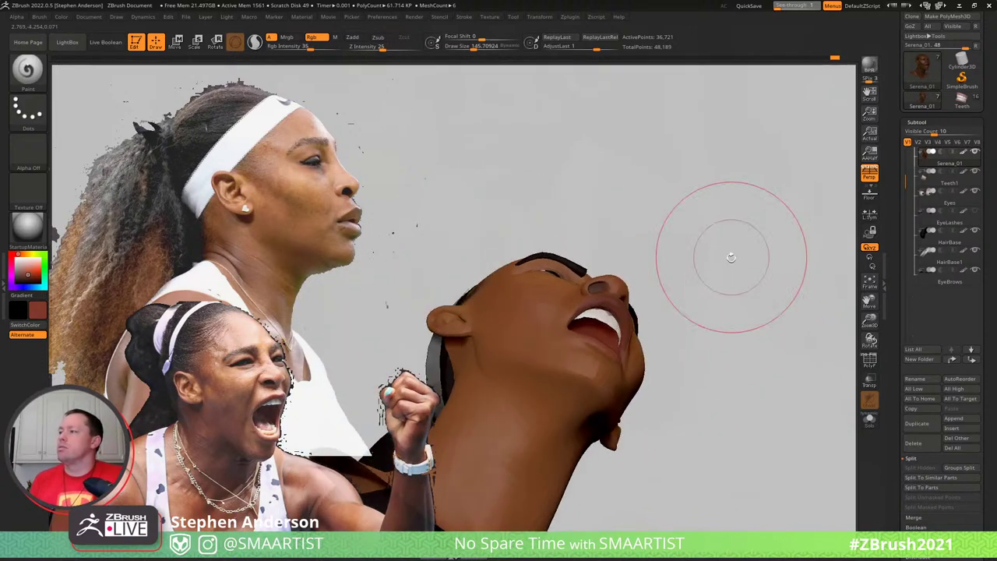
right_click_drag(649, 292, 744, 323)
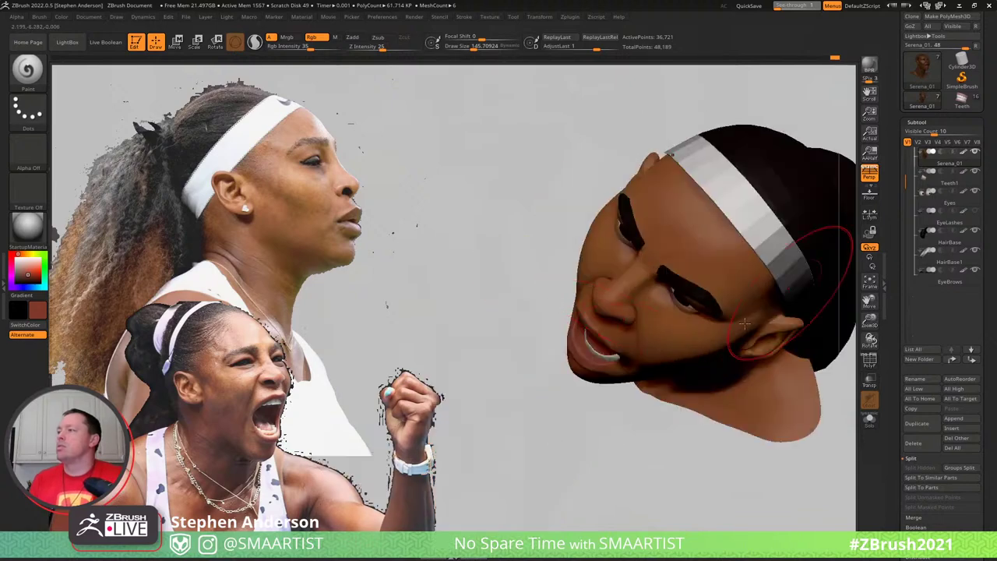
right_click_drag(589, 354, 849, 252)
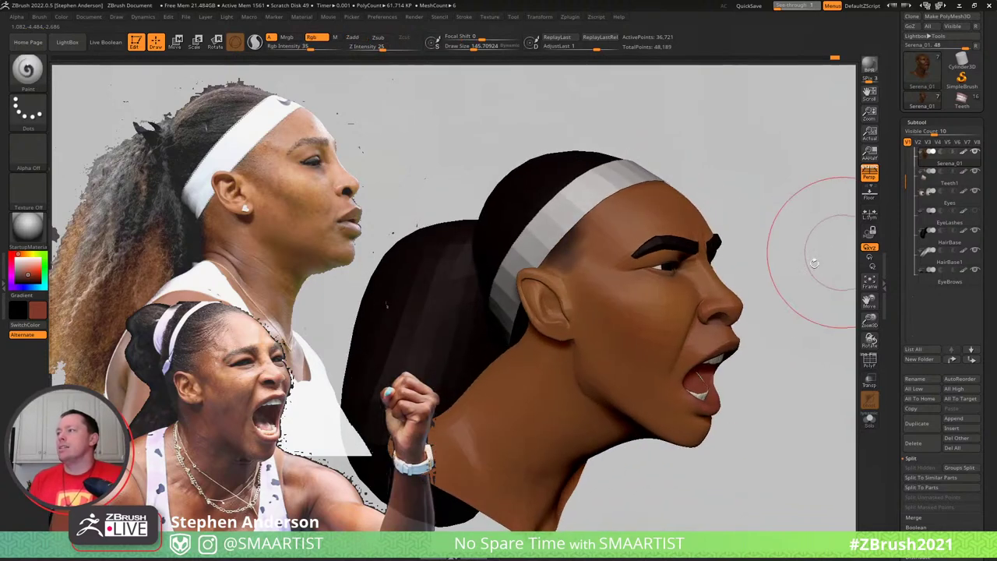
right_click_drag(752, 272, 768, 312)
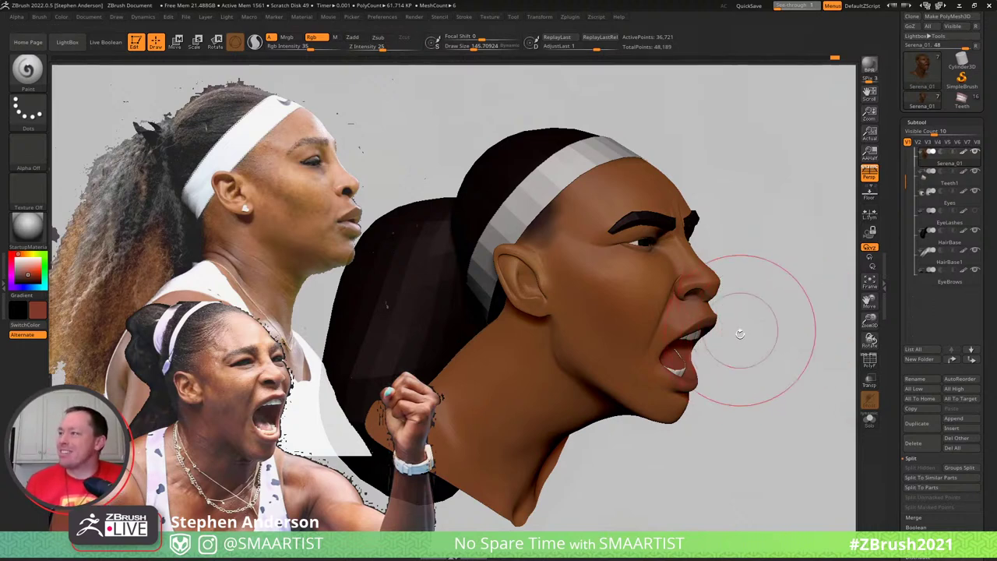
mouse_move(704, 360)
right_mouse_down()
mouse_move(752, 333)
mouse_move(646, 377)
mouse_move(647, 357)
right_mouse_up()
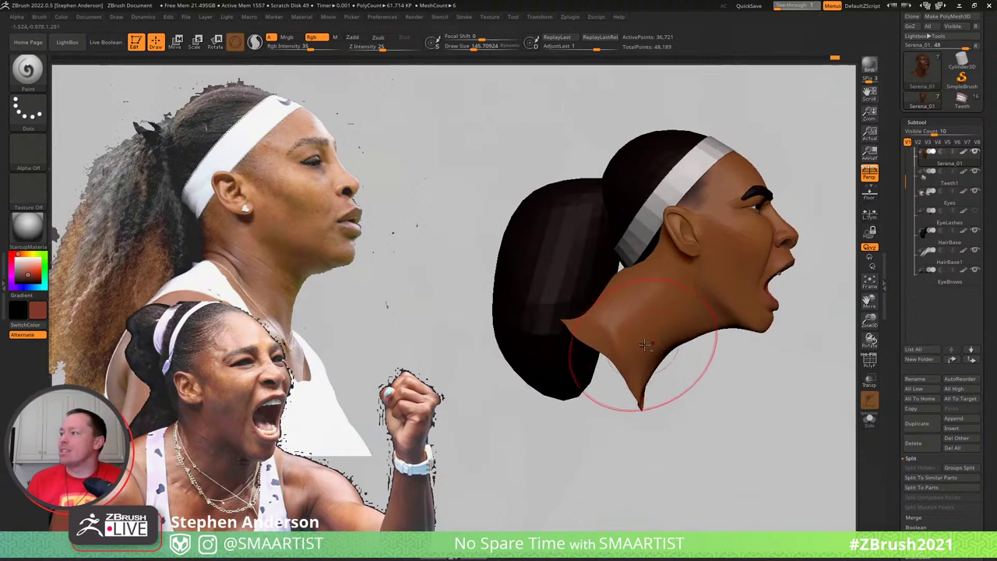
Show the polygroup wireframe and, at the lowest subdivision level, mask the face and ears so only the neck stays editable
key("shift+f")
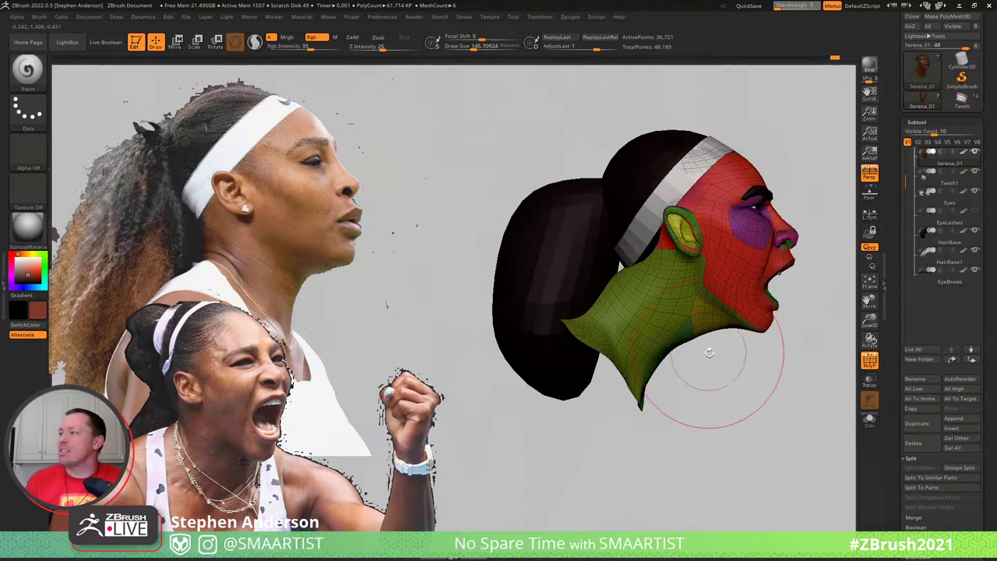
key("shift")
key("ctrl+shift")
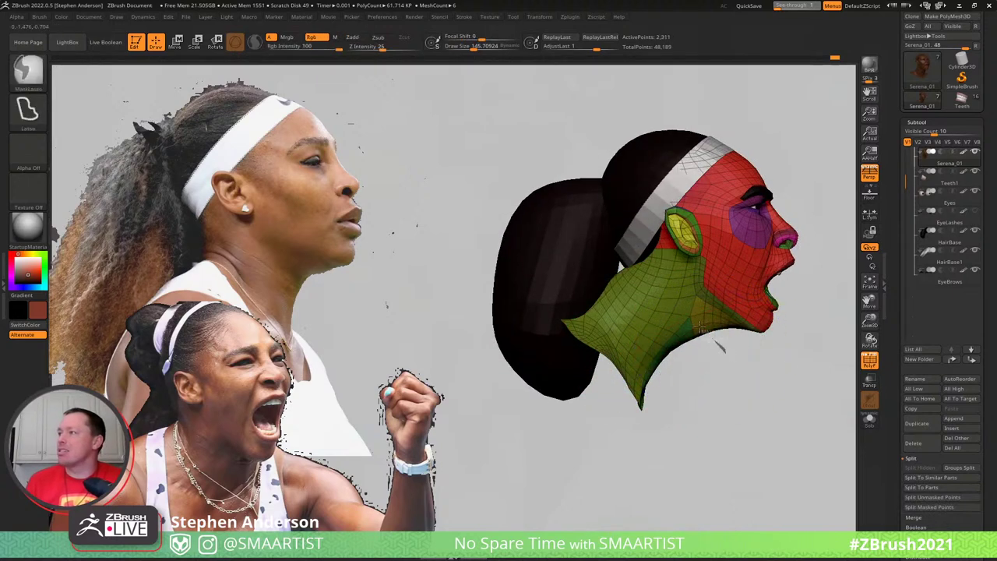
mouse_move(597, 267)
left_mouse_down("ctrl+shift")
mouse_move(512, 445)
mouse_move(712, 481)
mouse_move(732, 374)
left_mouse_up("ctrl+shift")
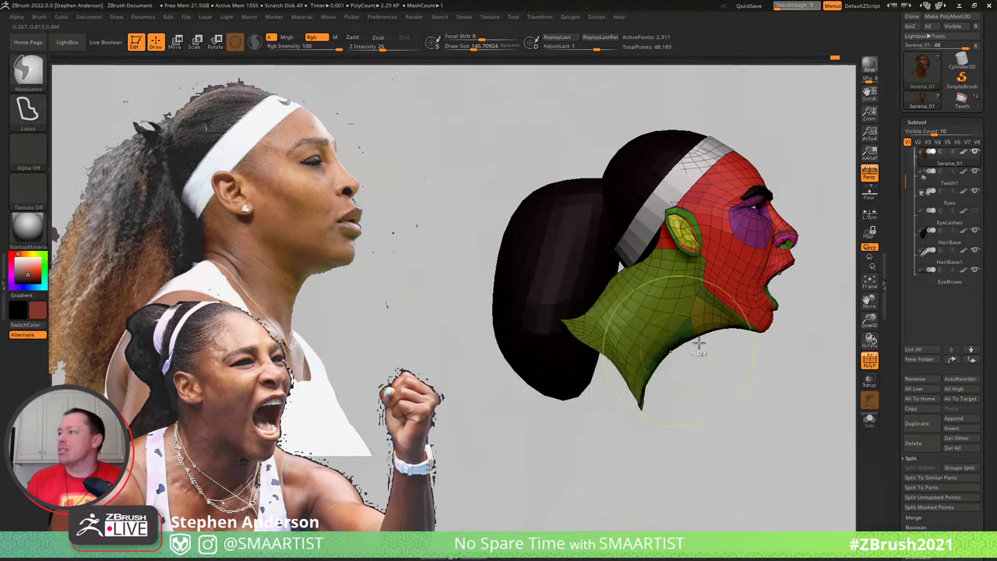
right_click_drag(733, 386, 712, 423, "ctrl")
left_click_drag(758, 396, 705, 410, "alt")
mouse_move(607, 269)
left_mouse_down("ctrl")
mouse_move(468, 461)
mouse_move(724, 512)
mouse_move(745, 467)
left_mouse_up("ctrl")
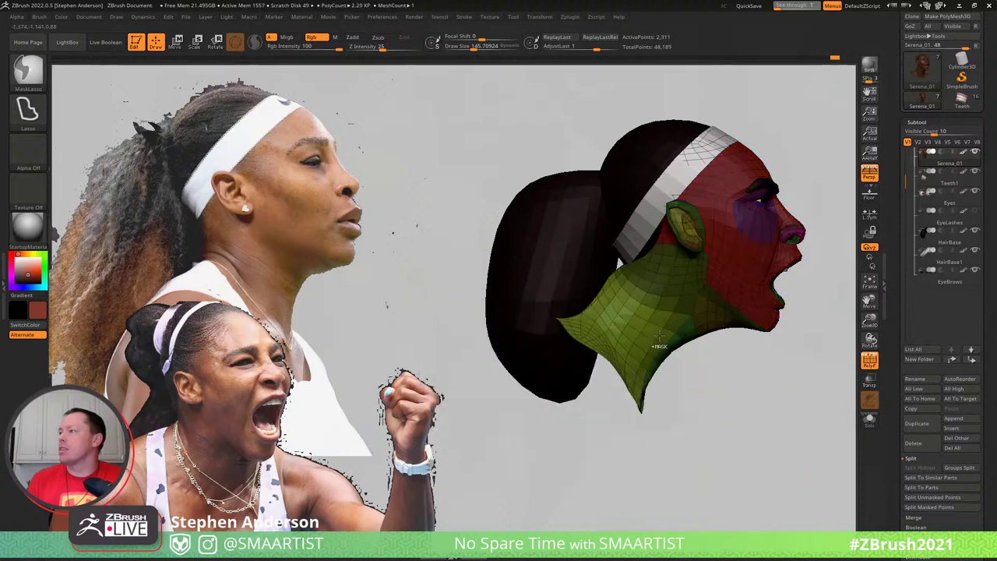
left_click(714, 362, "ctrl")
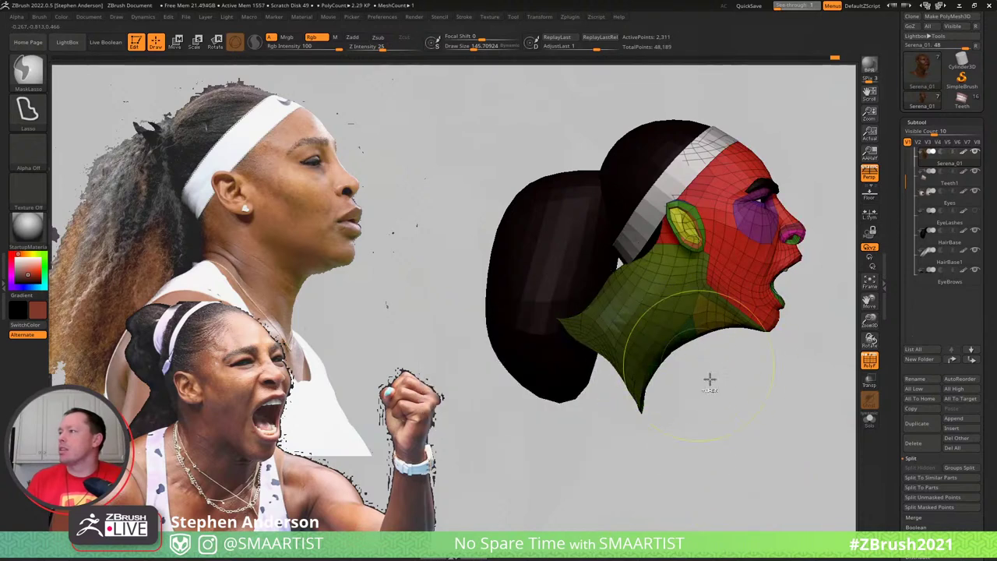
left_click(712, 380, "ctrl")
Shift the unmasked neck slightly forward in side view with perspective off and hide the polygroup wireframe
key("w")
left_click_drag(752, 360, 680, 332)
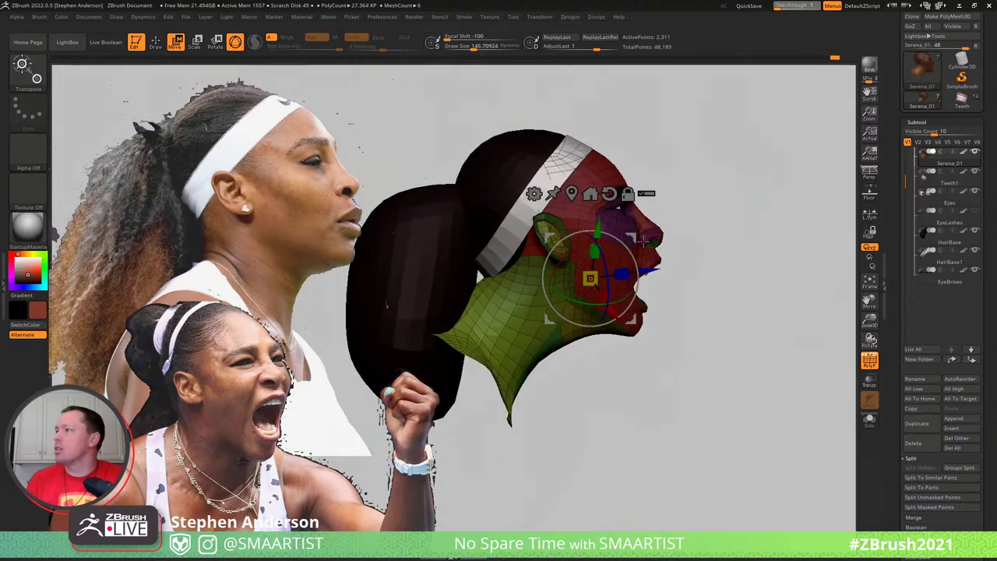
left_click_drag(632, 235, 671, 243)
key("q")
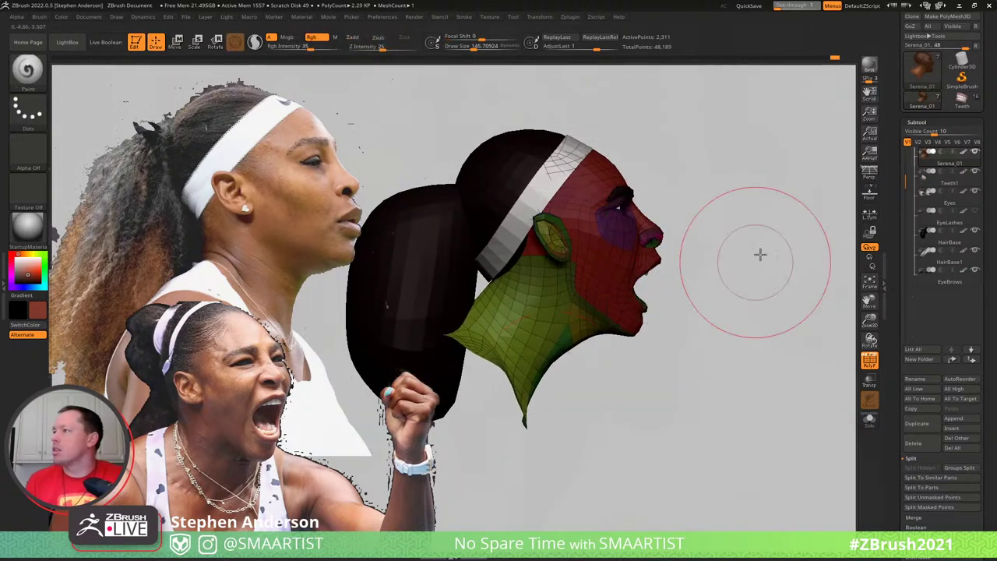
mouse_move(759, 256)
left_mouse_down()
mouse_move(723, 260)
mouse_move(737, 260)
left_mouse_up()
key("shift+f")
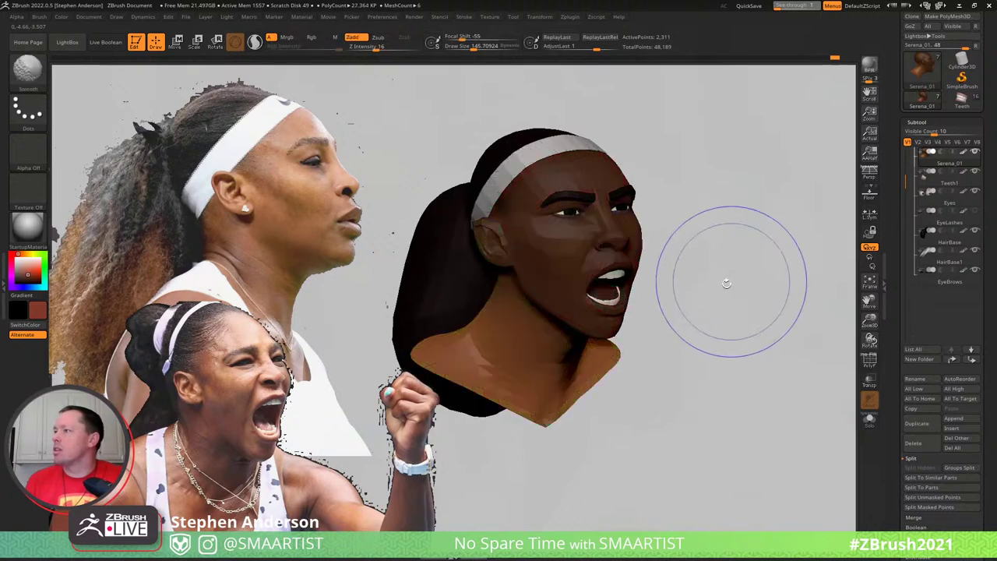
Clear the mask from the face and choose the Move brush with a draw size of about 95
mouse_move(746, 300)
left_mouse_down()
mouse_move(740, 314)
mouse_move(757, 313)
mouse_move(736, 333)
mouse_move(770, 296)
mouse_move(797, 289)
mouse_move(764, 283)
left_mouse_up()
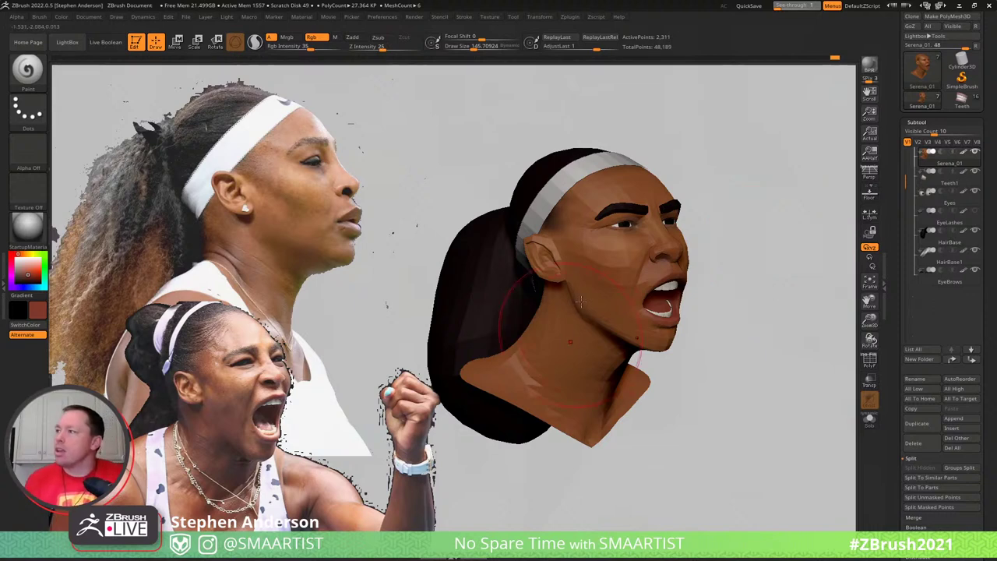
mouse_move(586, 313)
right_mouse_down()
mouse_move(572, 303)
mouse_move(580, 310)
right_mouse_up()
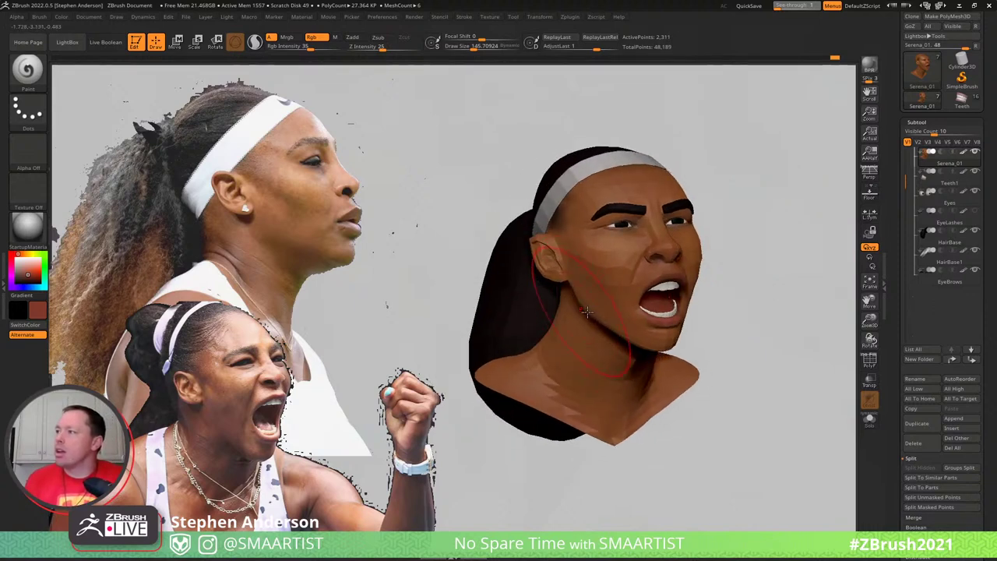
key("s")
left_click_drag(583, 311, 592, 310)
key("b")
key("m")
key("l")
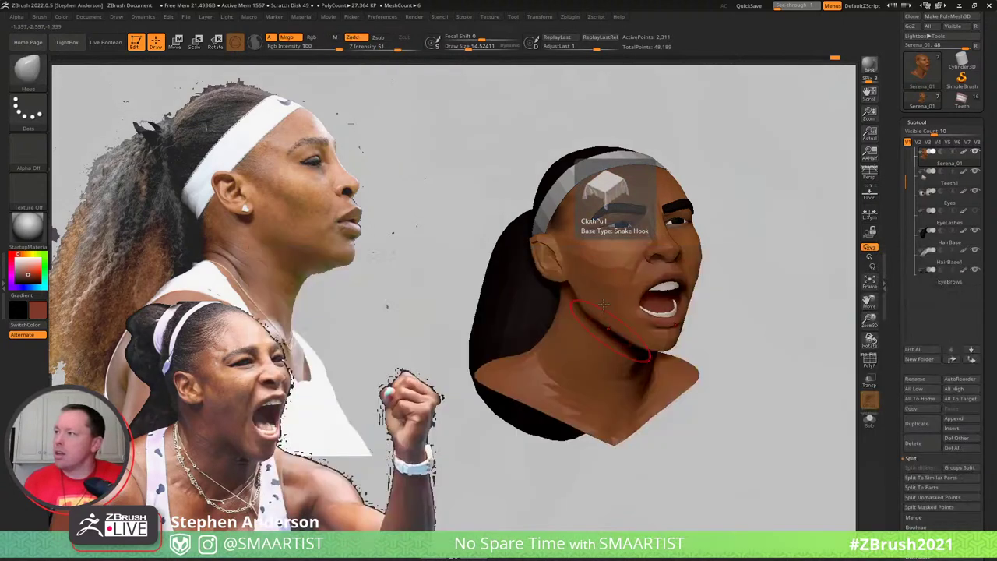
right_click_drag(615, 330, 642, 326)
left_click(643, 317, "ctrl")
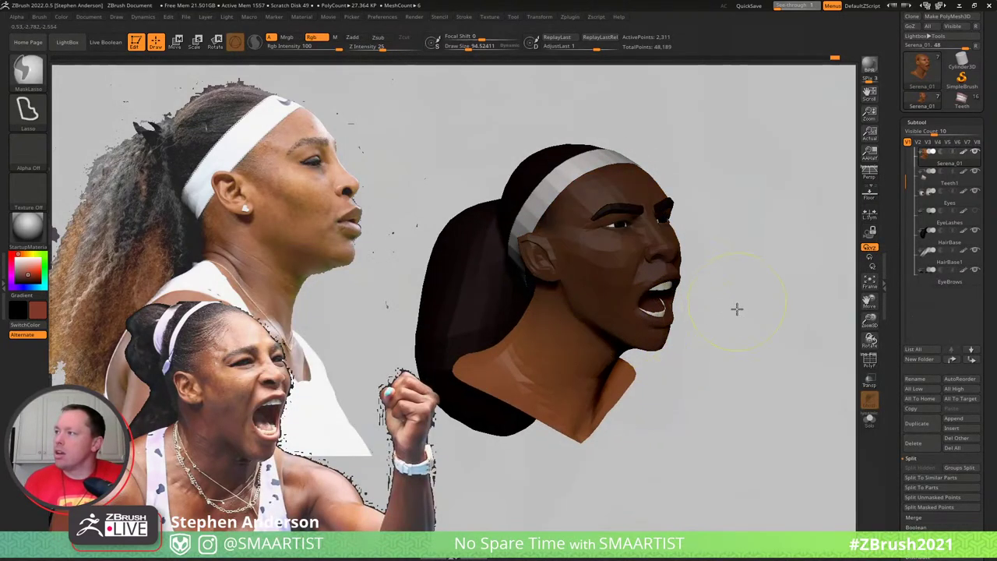
left_click_drag(737, 309, 754, 327, "ctrl")
Examine the jawline, open mouth and neck from front and three-quarter views against the reference photos
mouse_move(628, 338)
right_mouse_down()
mouse_move(583, 325)
mouse_move(578, 313)
mouse_move(606, 332)
right_mouse_up()
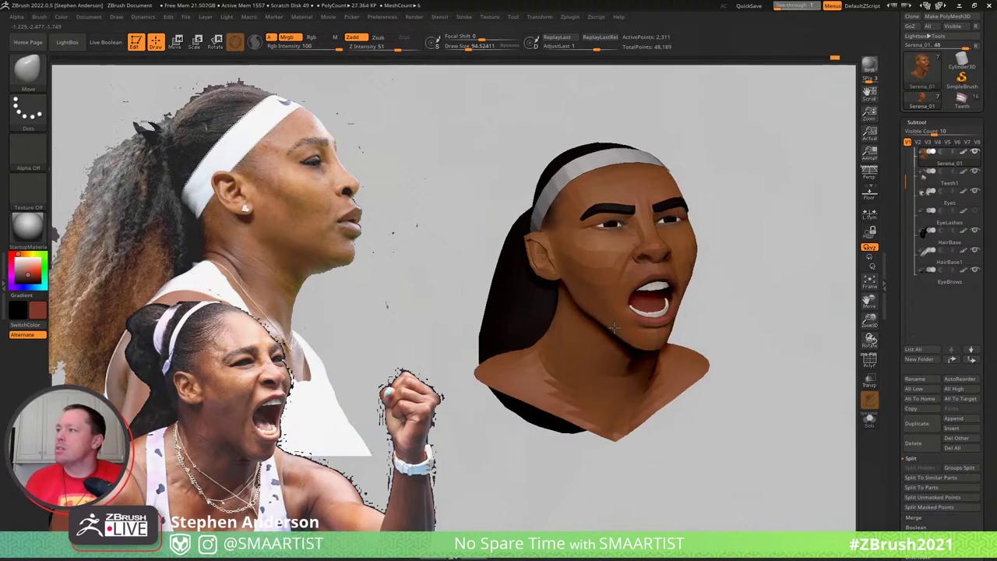
mouse_move(634, 335)
right_mouse_down()
mouse_move(690, 327)
mouse_move(693, 316)
mouse_move(653, 340)
mouse_move(667, 330)
mouse_move(673, 349)
mouse_move(671, 341)
right_mouse_up()
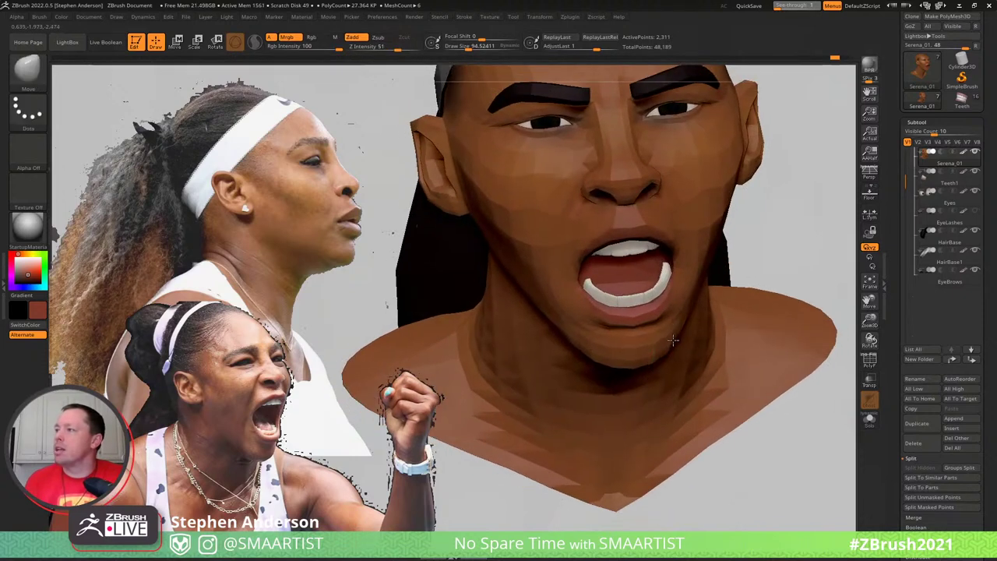
right_click_drag(602, 326, 524, 301)
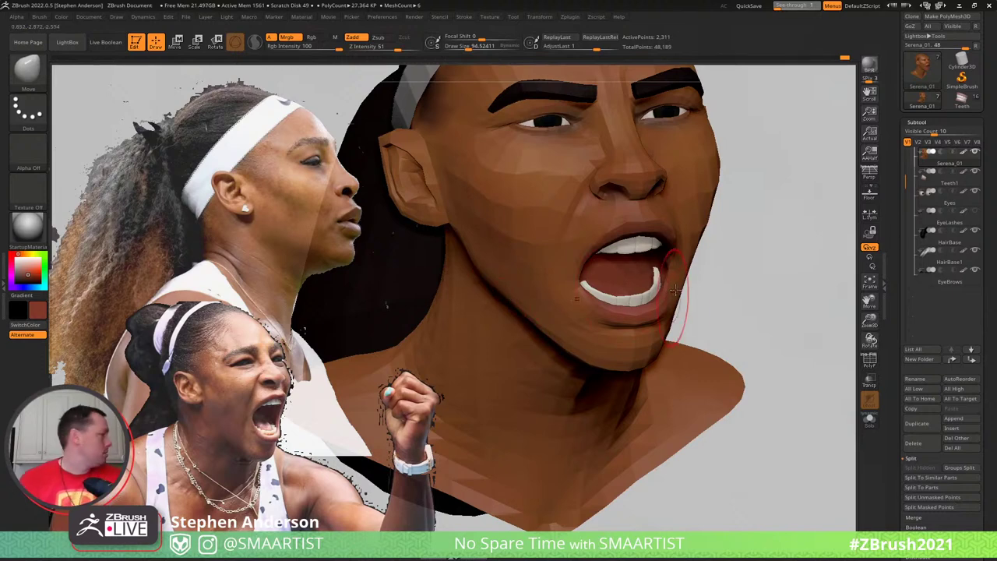
right_click_drag(675, 256, 814, 236, "ctrl")
right_click_drag(814, 236, 741, 297, "alt")
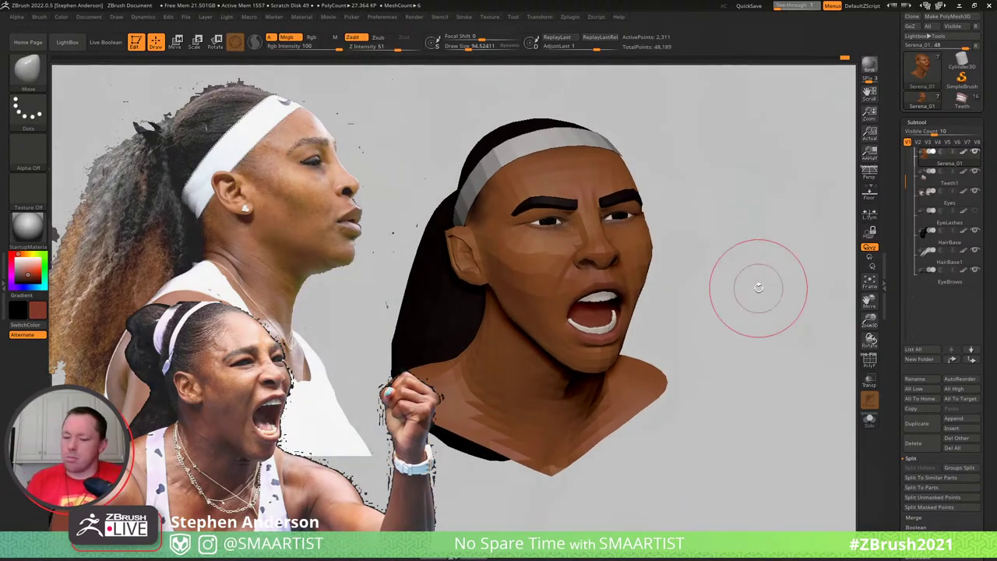
Show the eyelashes subtool and check the face from three-quarter view against the reference photos
mouse_move(697, 228)
right_mouse_down()
mouse_move(734, 214)
mouse_move(720, 235)
mouse_move(730, 231)
mouse_move(710, 226)
right_mouse_up()
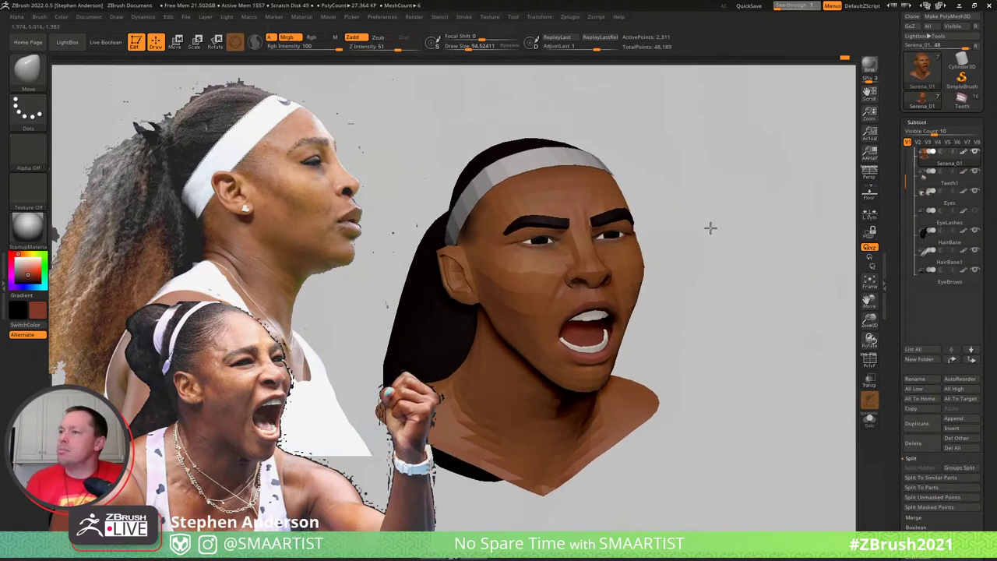
key("ctrl")
right_click_drag(484, 229, 640, 279, "ctrl")
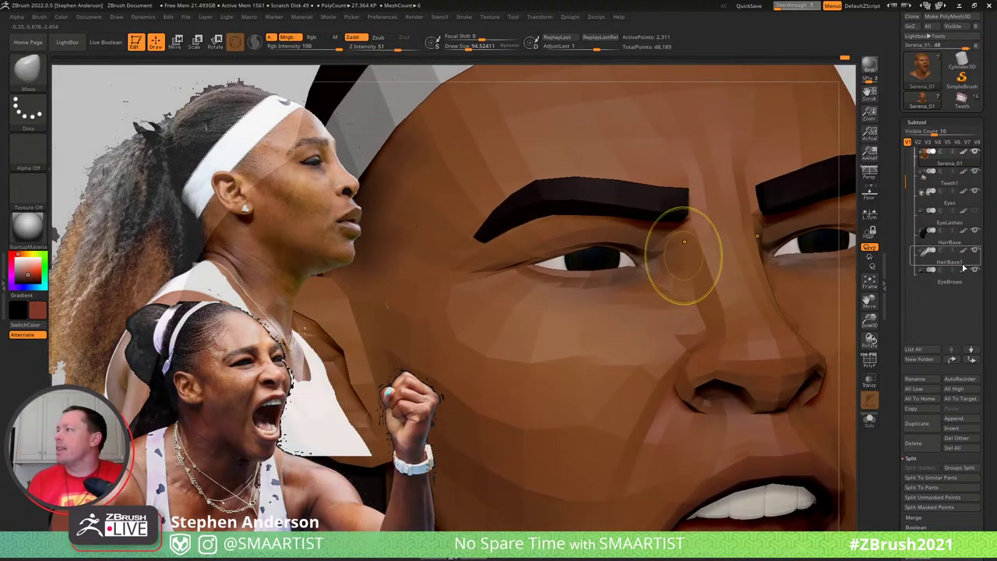
left_click(977, 213)
right_click_drag(677, 315, 662, 237, "ctrl")
mouse_move(750, 257)
right_mouse_down()
mouse_move(698, 249)
mouse_move(723, 262)
mouse_move(701, 245)
mouse_move(694, 251)
mouse_move(741, 223)
right_mouse_up()
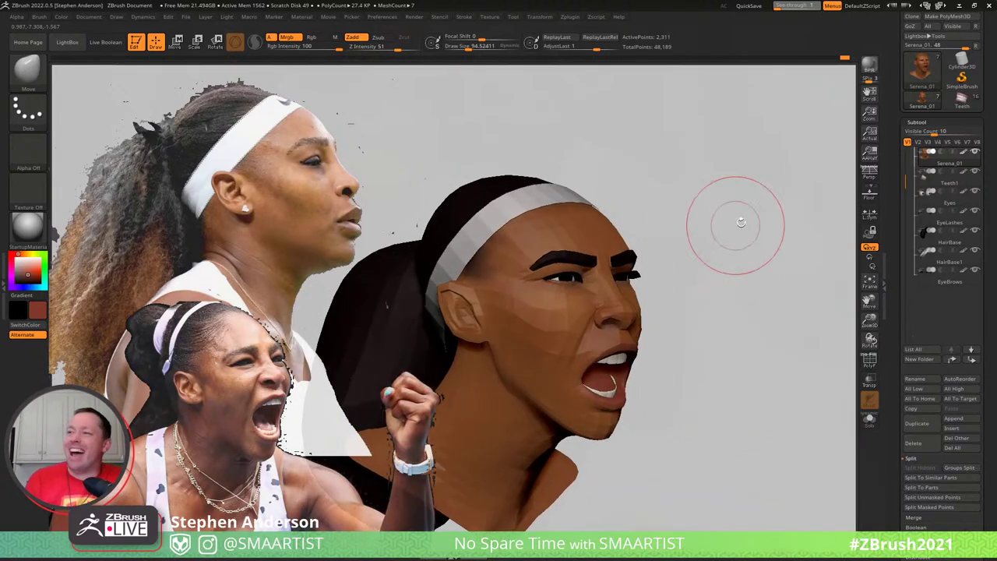
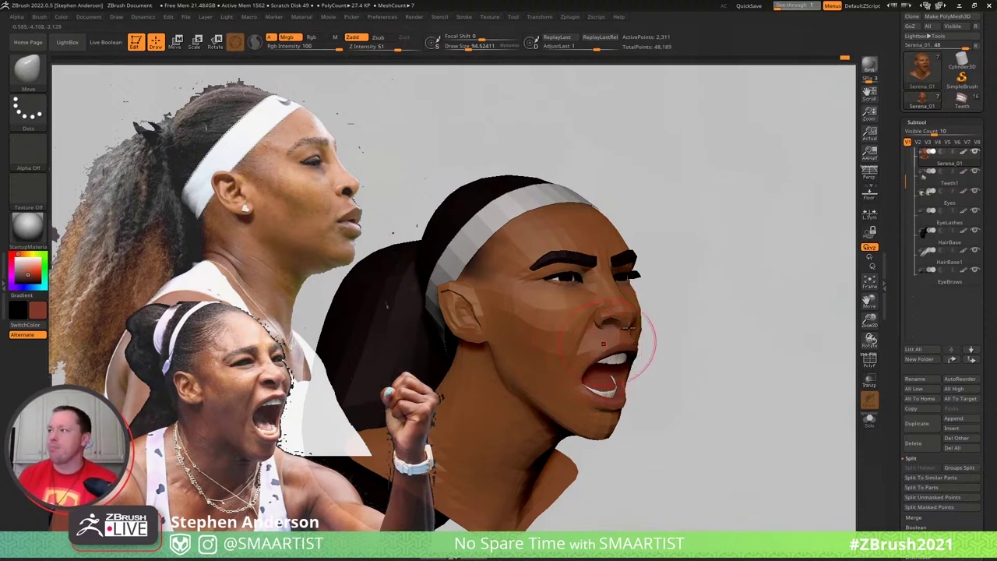
Make the hair base the active subtool in side view, show its polygroup wireframe and isolate it
right_click_drag(645, 335, 646, 271)
left_click(499, 197, "alt")
key("shift+f")
left_click_drag(543, 155, 557, 172, "ctrl")
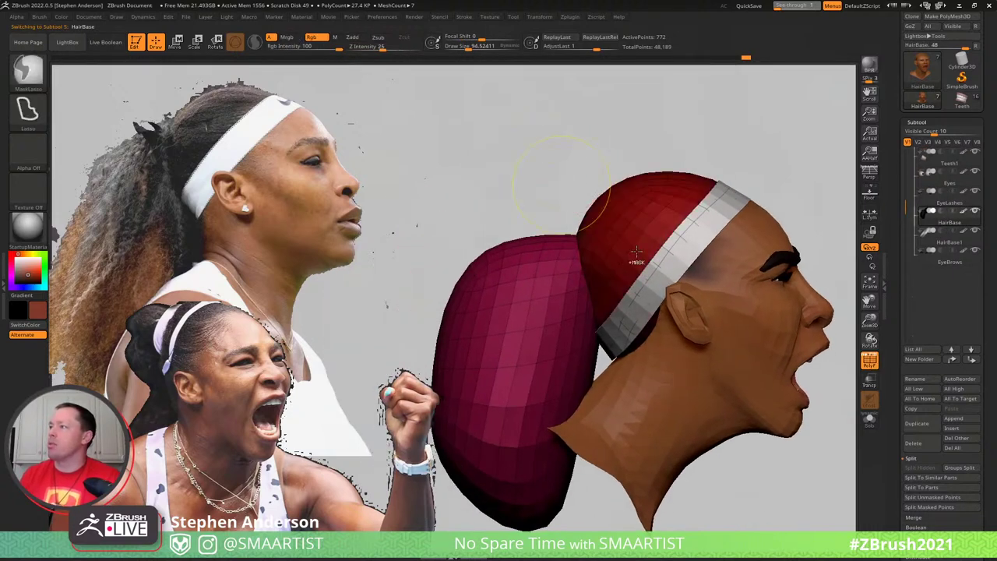
key("alt+s")
mouse_move(632, 246)
right_mouse_down("ctrl")
mouse_move(630, 271)
mouse_move(600, 281)
mouse_move(573, 262)
right_mouse_up("ctrl")
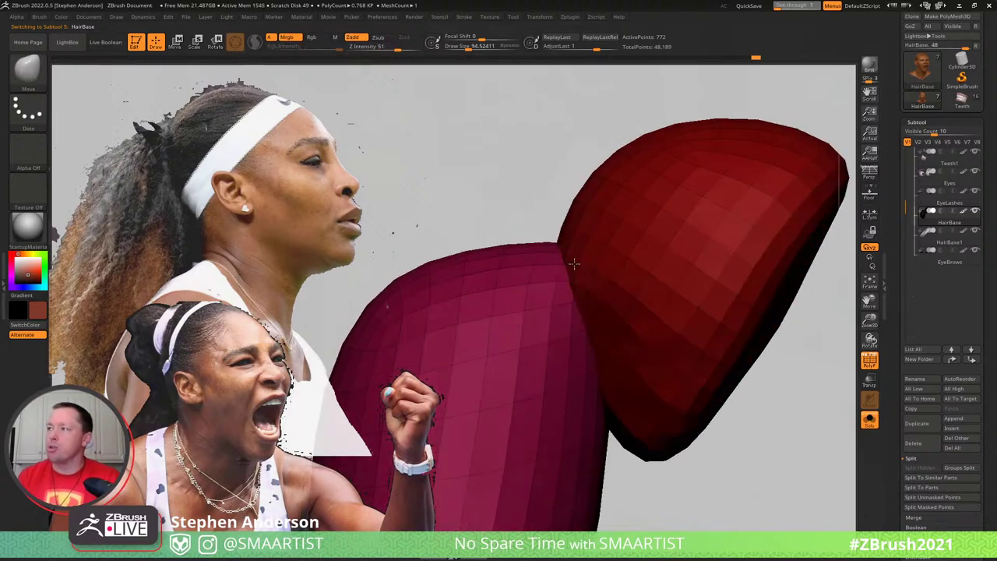
Try pulling the isolated hair where the cap meets the ponytail, using the Move brush at a draw size of about 412
key("s")
mouse_move(574, 262)
left_mouse_down()
mouse_move(595, 265)
mouse_move(392, 267)
mouse_move(670, 234)
mouse_move(338, 346)
mouse_move(701, 145)
left_mouse_up()
key("ctrl+z")
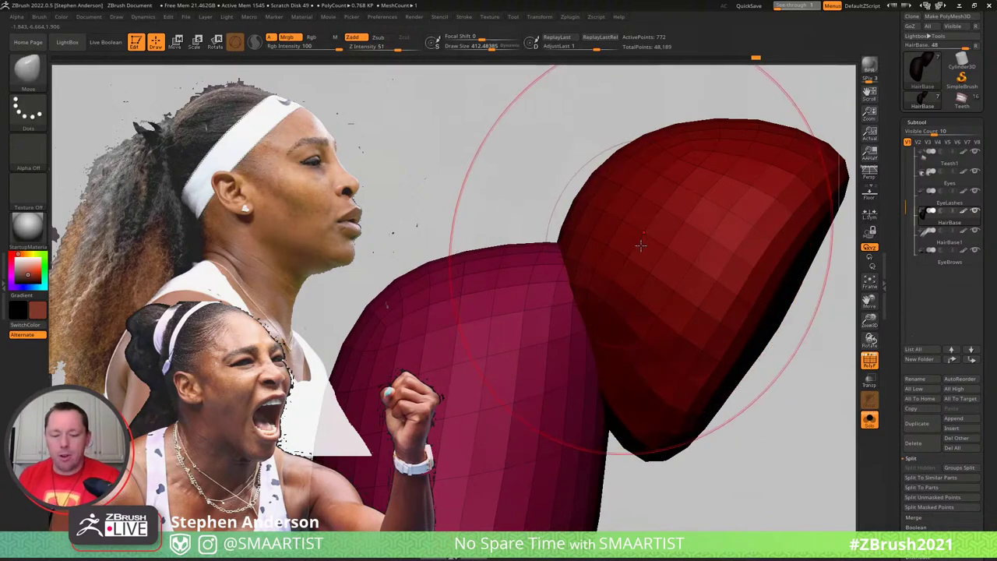
Switch to the Move Topological brush and try pulling the hair cap's back edge toward the ponytail, undoing that stroke
key("b")
key("m")
key("t")
mouse_move(579, 265)
left_mouse_down()
mouse_move(425, 290)
mouse_move(798, 206)
mouse_move(405, 296)
left_mouse_up()
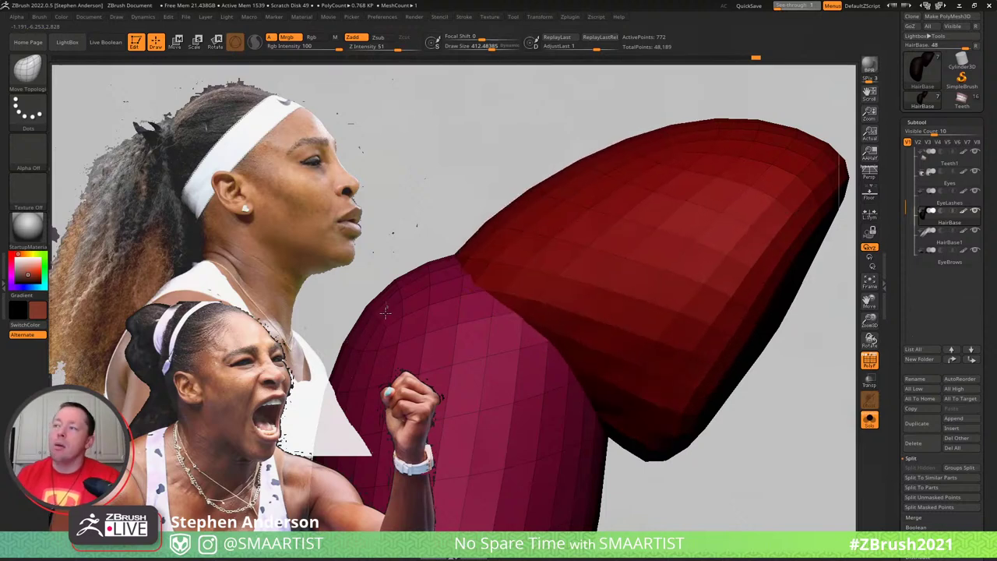
key("ctrl+z")
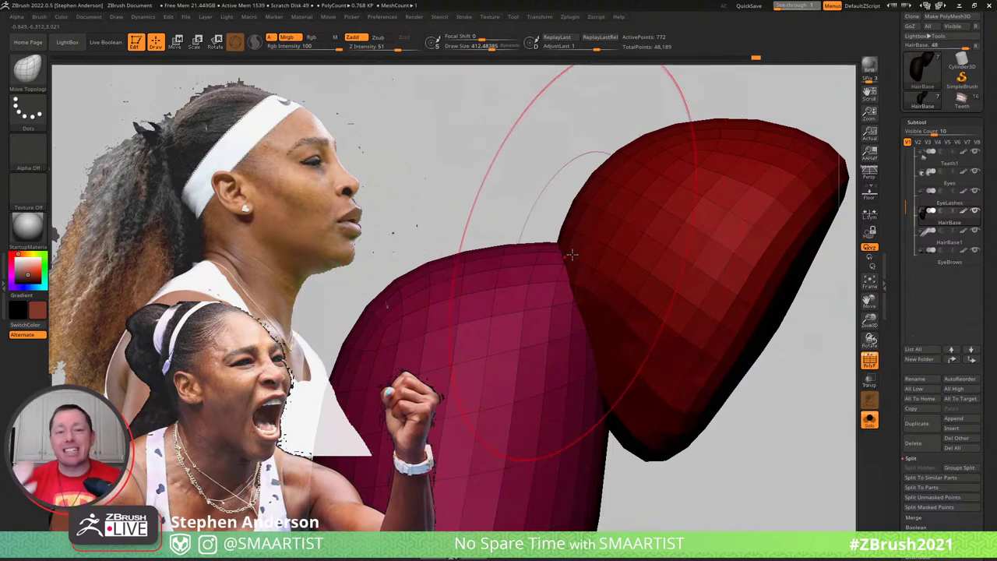
Bring back the complete bust with the wireframe hidden and make the Serena_01 head the active subtool
key("ctrl+s")
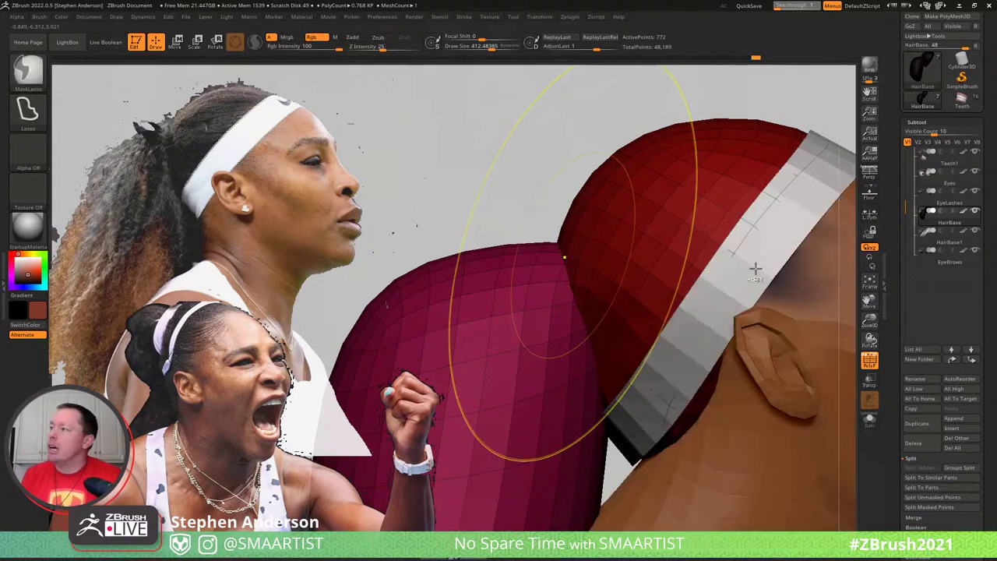
mouse_move(657, 316)
right_mouse_down("ctrl")
mouse_move(673, 295)
mouse_move(690, 345)
right_mouse_up("ctrl")
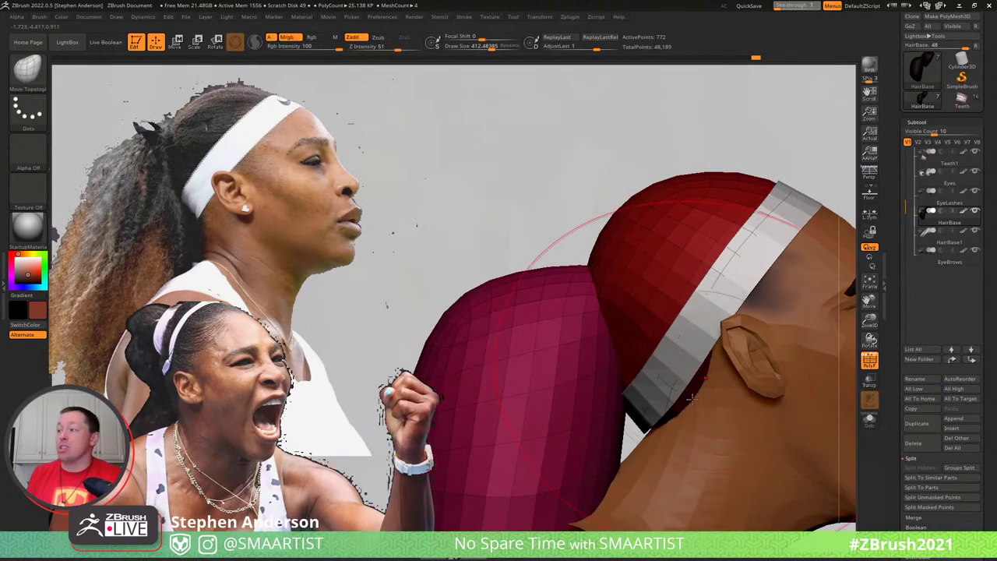
key("shift+f")
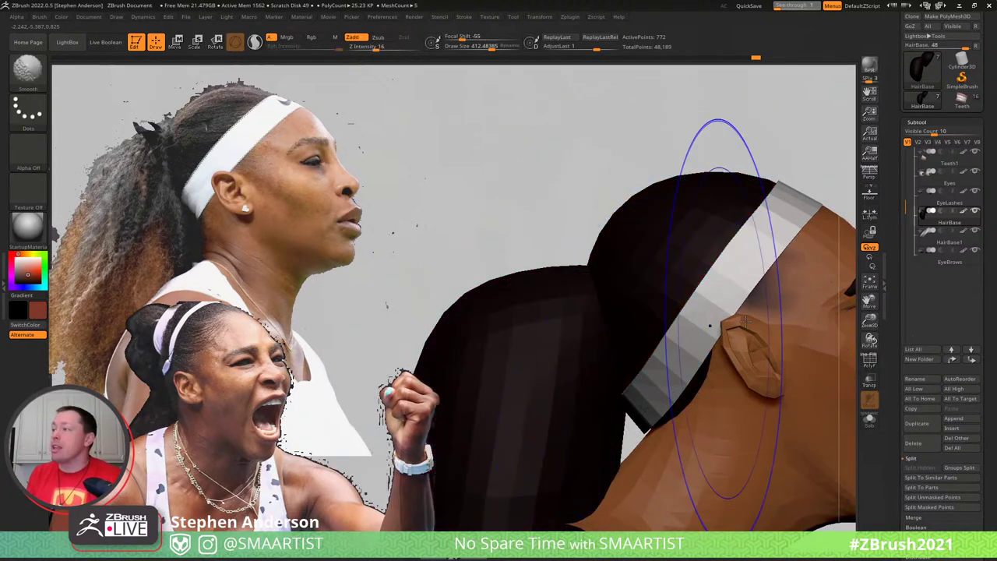
mouse_move(689, 405)
right_mouse_down()
mouse_move(720, 352)
mouse_move(644, 278)
mouse_move(682, 281)
right_mouse_up()
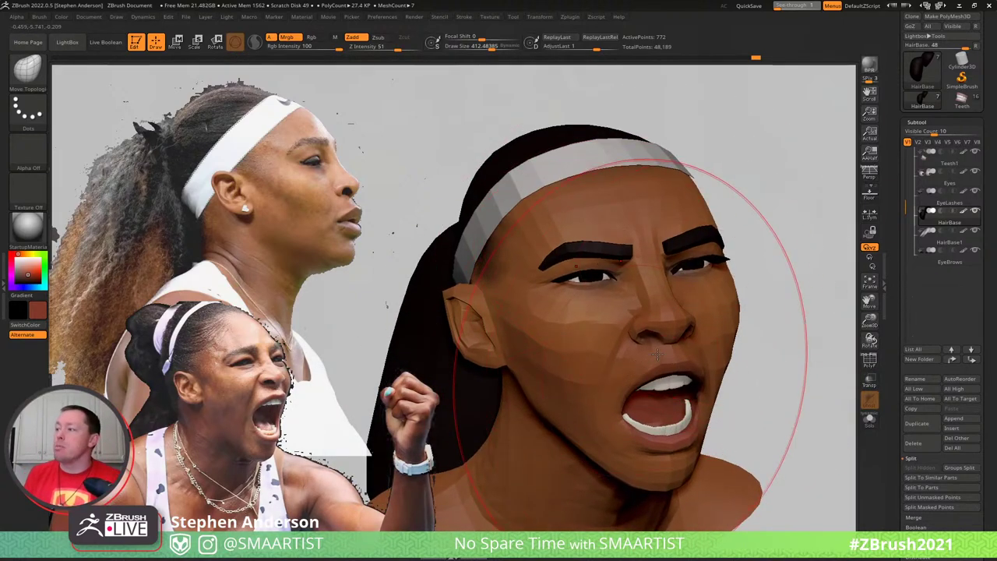
right_click_drag(615, 366, 666, 352)
left_click(697, 374, "alt")
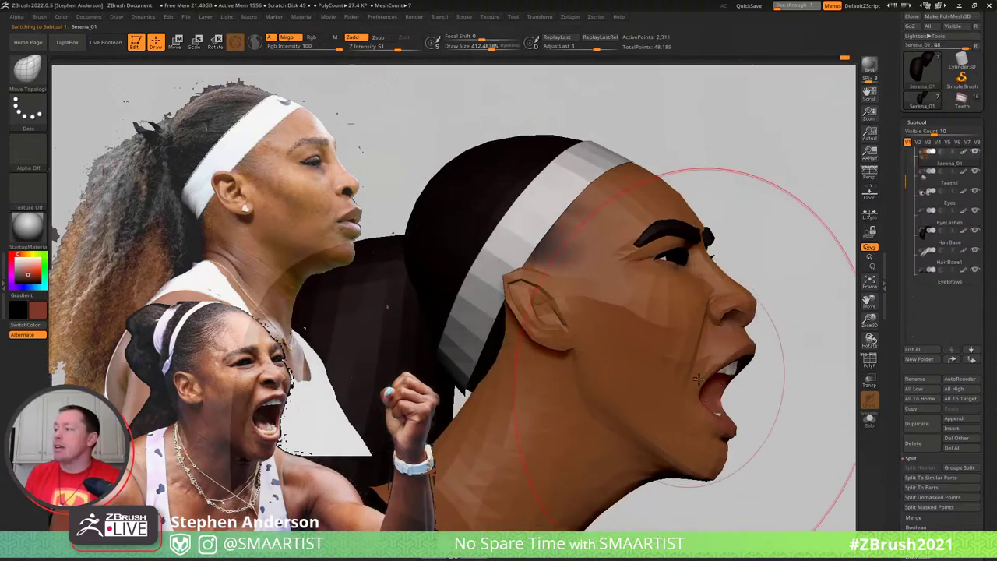
Reshape the side of the mouth in profile with Move Topological at a draw size of about 124
mouse_move(700, 377)
right_mouse_down("ctrl")
mouse_move(720, 411)
mouse_move(733, 401)
right_mouse_up("ctrl")
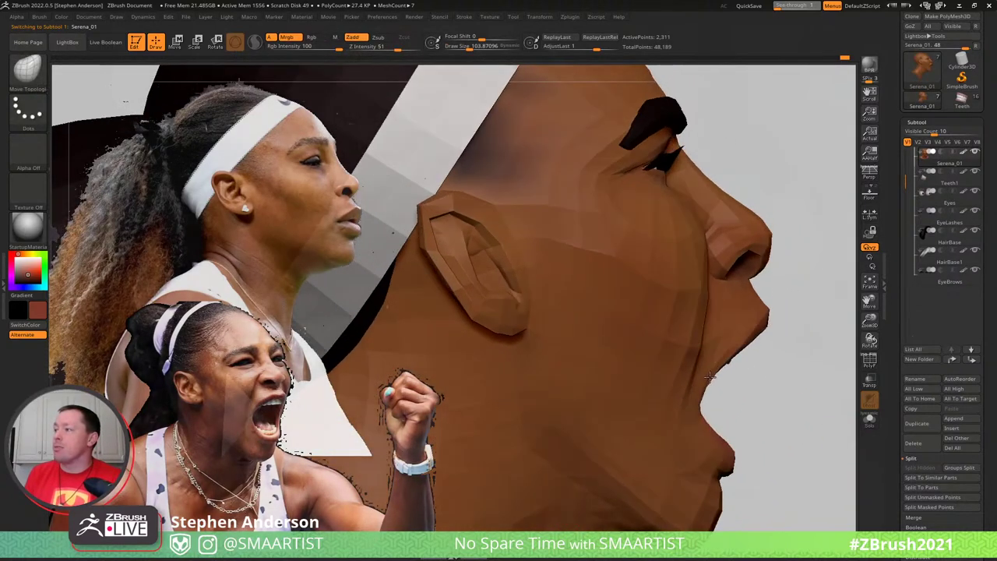
key("s")
mouse_move(707, 351)
left_mouse_down()
mouse_move(700, 346)
mouse_move(723, 357)
left_mouse_up()
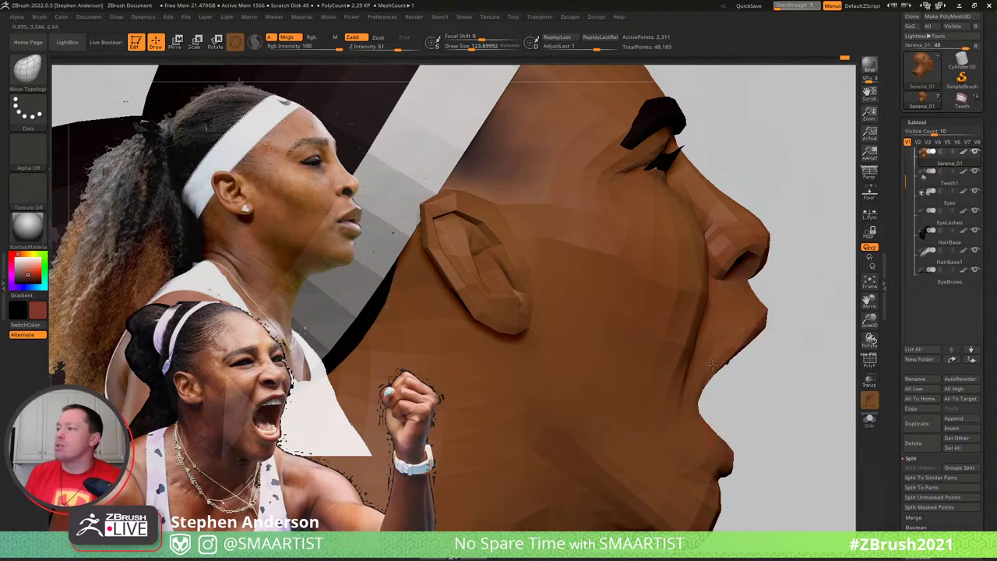
mouse_move(711, 364)
left_mouse_down()
mouse_move(646, 340)
mouse_move(701, 333)
mouse_move(690, 343)
left_mouse_up()
Adjust the cheek beside the open mouth with Move Topological at a draw size of about 62
key("s")
left_click_drag(682, 385, 701, 408)
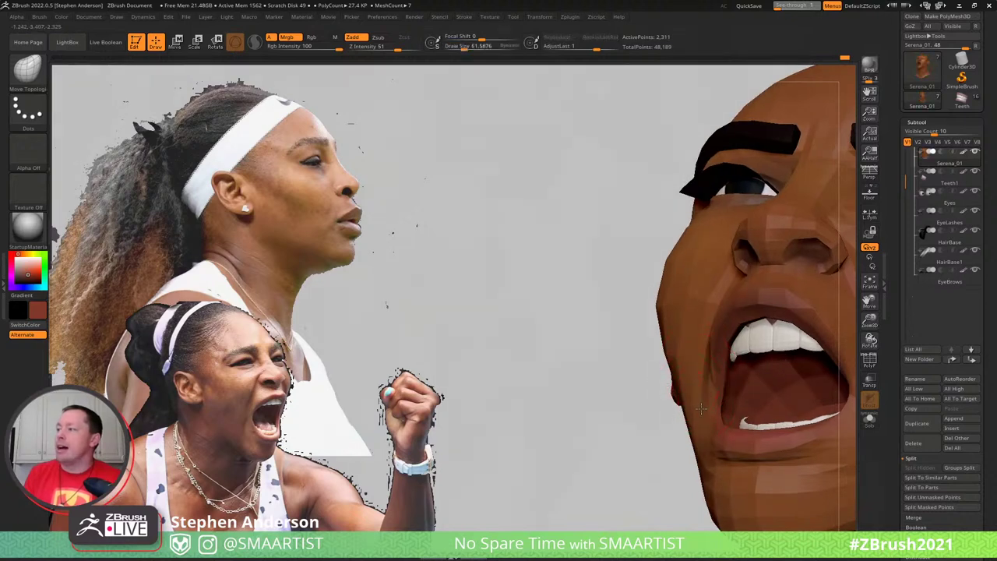
right_click_drag(699, 402, 704, 438)
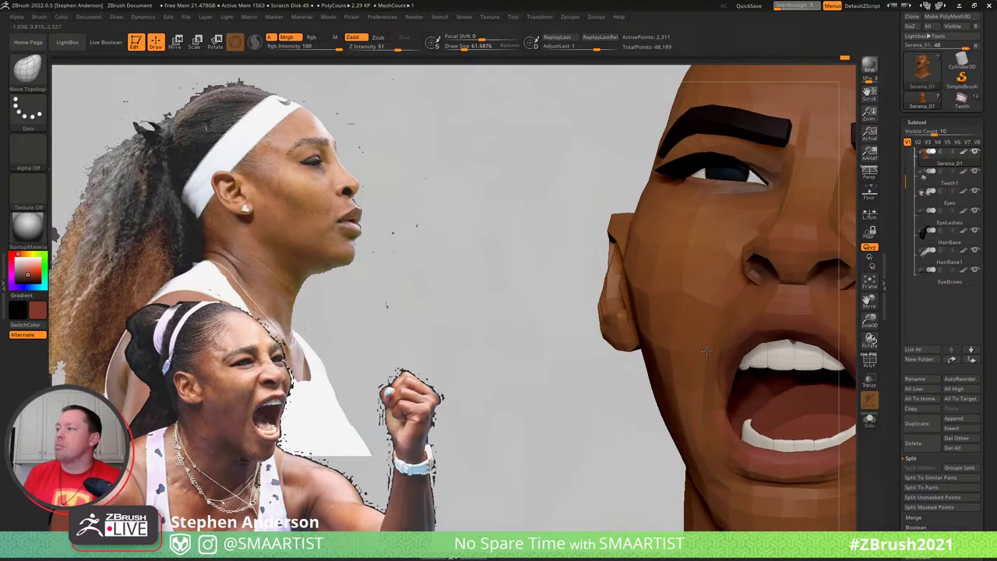
right_click_drag(712, 312, 712, 226, "ctrl")
right_click_drag(697, 331, 743, 358)
right_click_drag(743, 358, 731, 502, "ctrl")
Show the polygroup wireframe and refine the fold beside the nostril at a draw size of about 28
key("shift+f")
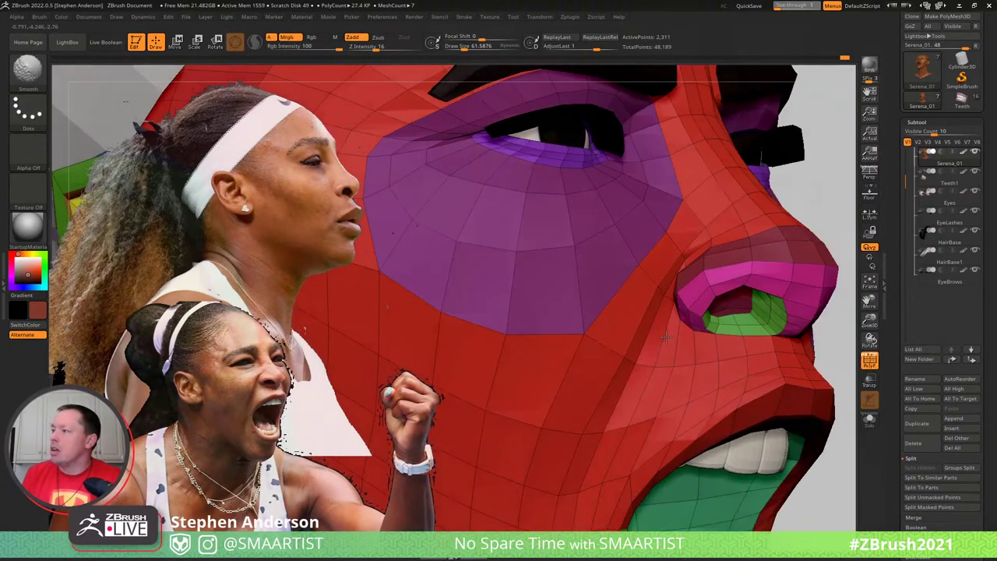
mouse_move(658, 393)
right_mouse_down()
mouse_move(667, 314)
mouse_move(657, 369)
right_mouse_up()
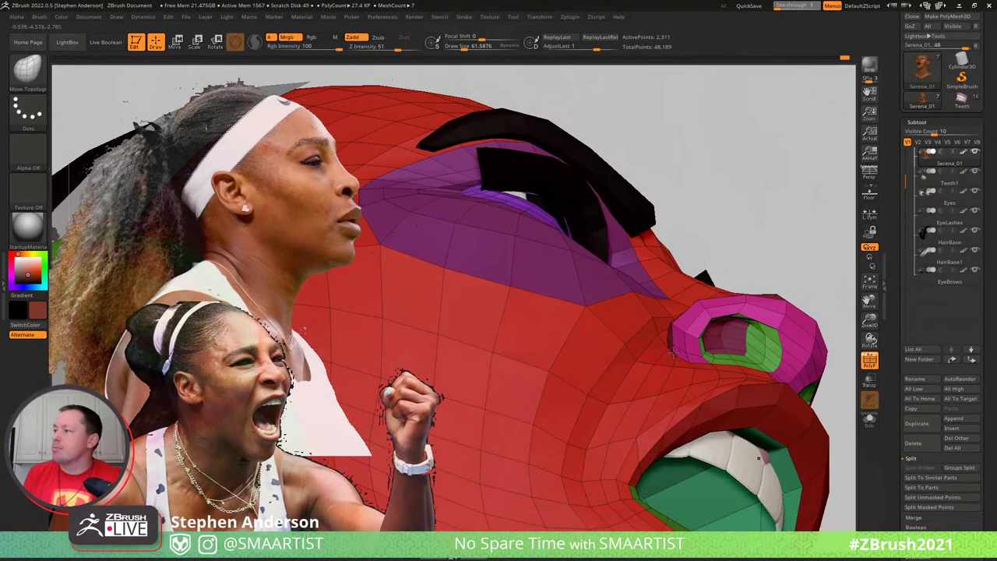
right_click_drag(659, 341, 661, 331)
key("s")
left_click_drag(661, 333, 655, 334)
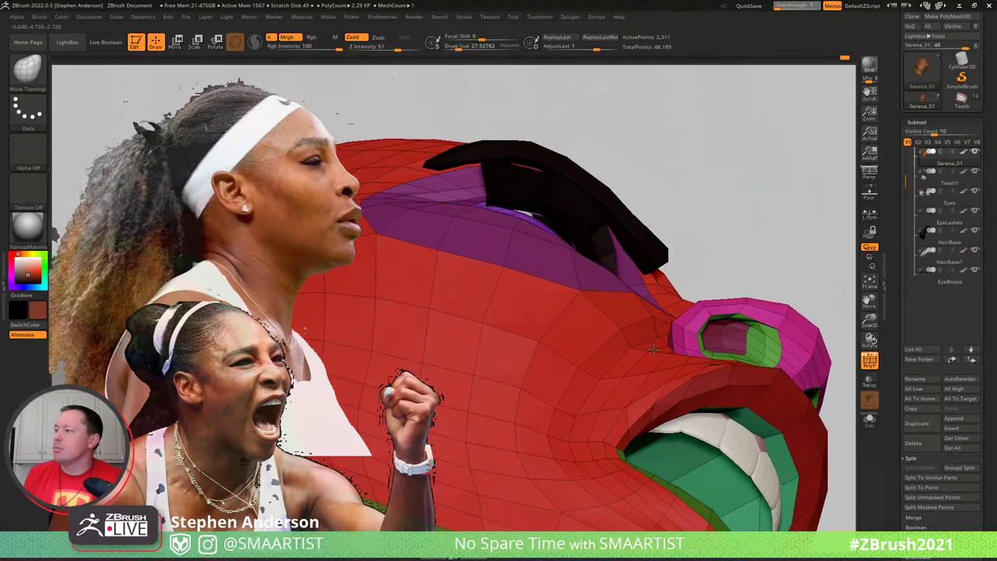
Raise the head one subdivision level, hide the wireframe and adjust the upper lip at a draw size of about 119
right_click_drag(669, 336, 701, 350)
key("d")
mouse_move(767, 369)
right_mouse_down("alt")
mouse_move(708, 297)
mouse_move(728, 292)
mouse_move(717, 351)
right_mouse_up("alt")
key("shift+f")
key("s")
left_click_drag(620, 351, 630, 354)
right_click_drag(652, 374, 685, 425, "ctrl")
key("s")
left_click_drag(622, 366, 615, 367)
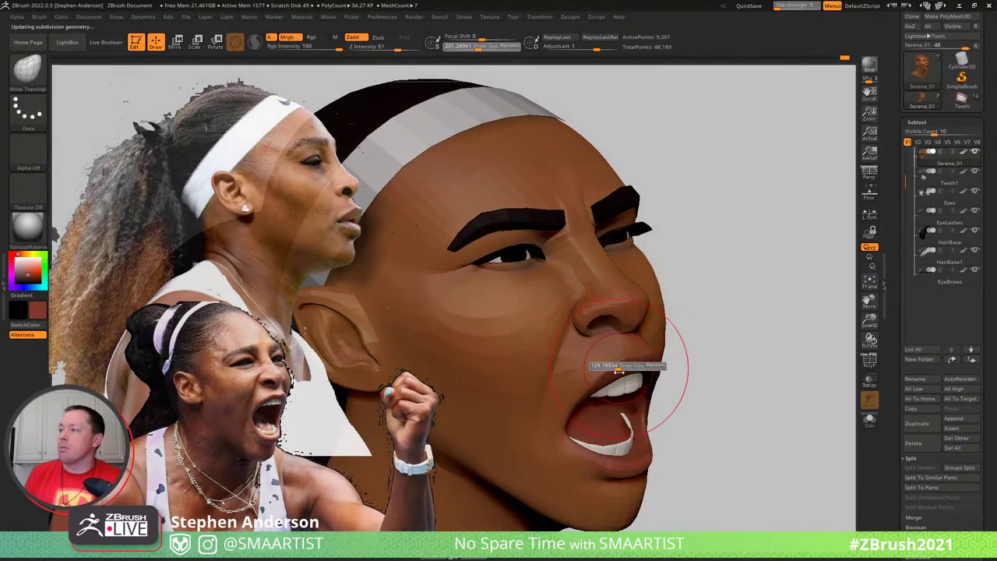
mouse_move(658, 424)
right_mouse_down()
mouse_move(594, 469)
mouse_move(575, 422)
right_mouse_up()
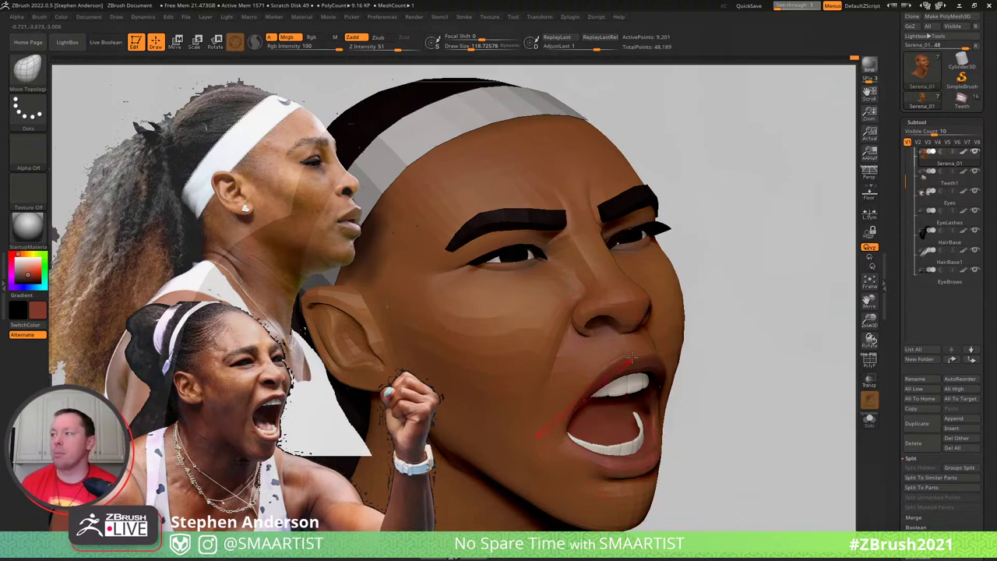
Paint the lower lip reddish brown with the Paint brush at RGB intensity 35 and a draw size of about 45
mouse_move(665, 426)
right_mouse_down("ctrl")
mouse_move(665, 397)
mouse_move(601, 420)
mouse_move(712, 483)
mouse_move(715, 526)
right_mouse_up("ctrl")
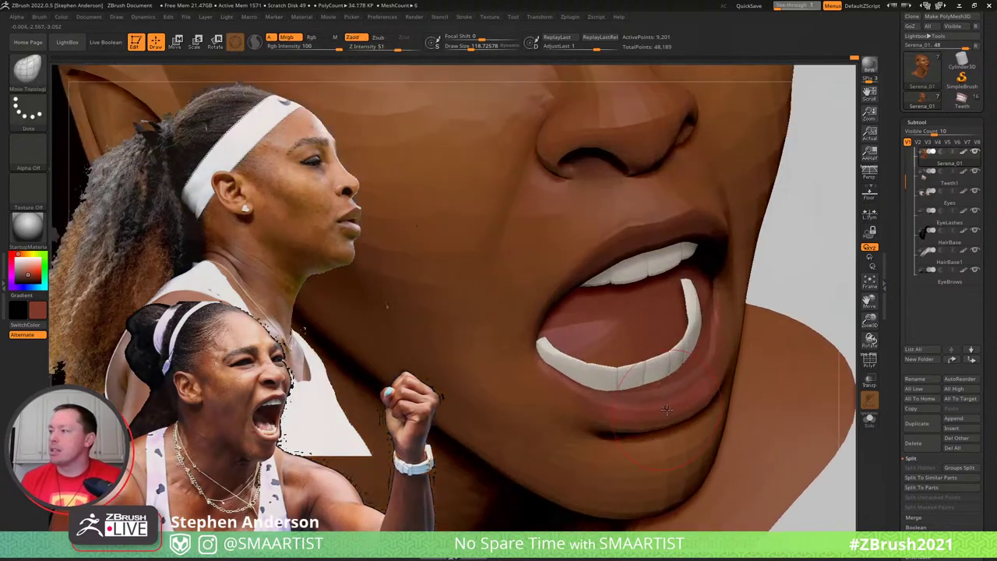
key("b")
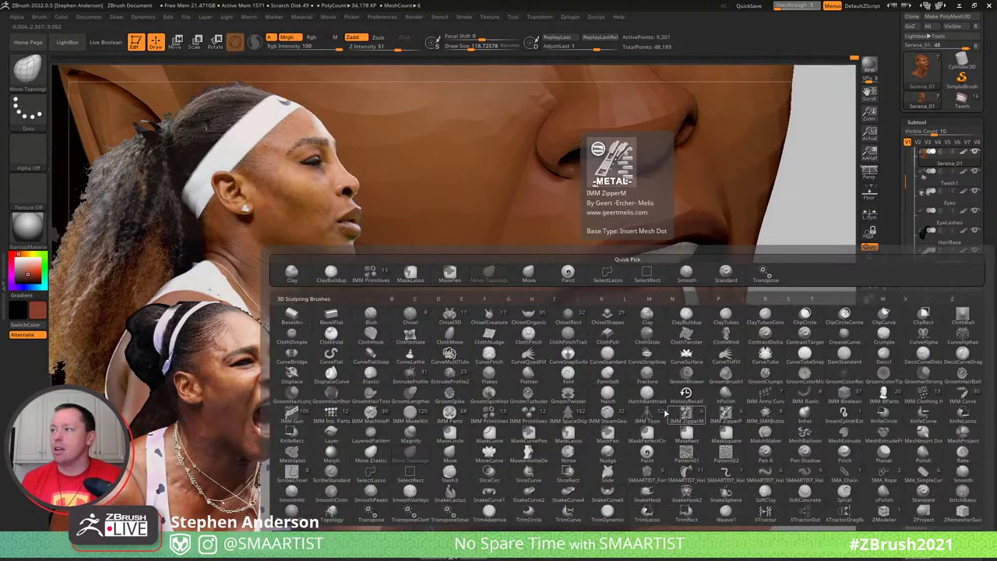
left_click(583, 280)
mouse_move(570, 383)
left_mouse_down()
mouse_move(670, 388)
mouse_move(661, 388)
left_mouse_up()
key("s")
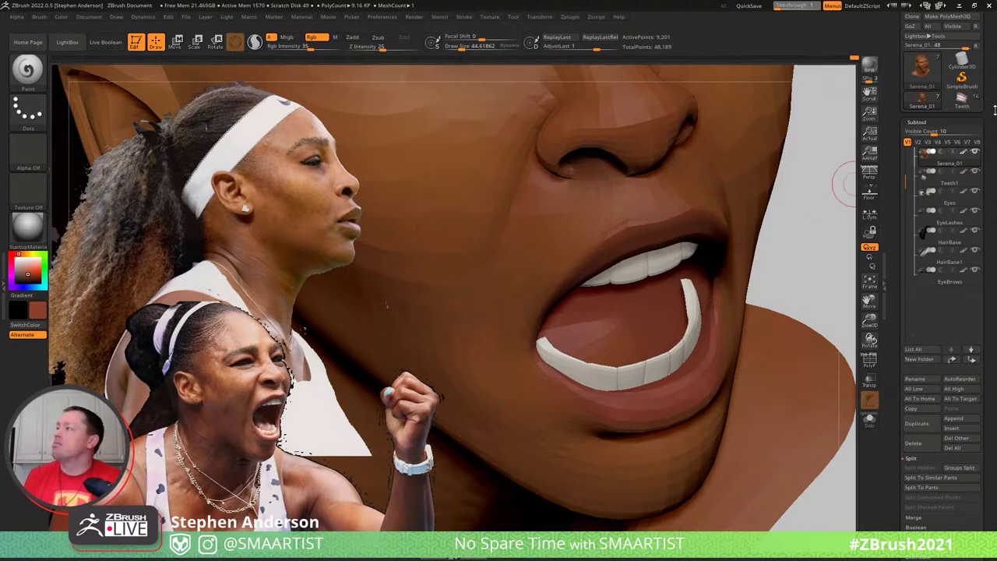
Frame the whole head and save the tool over the existing Serena_01 file in the _SERENA folder
left_click_drag(994, 110, 993, 148)
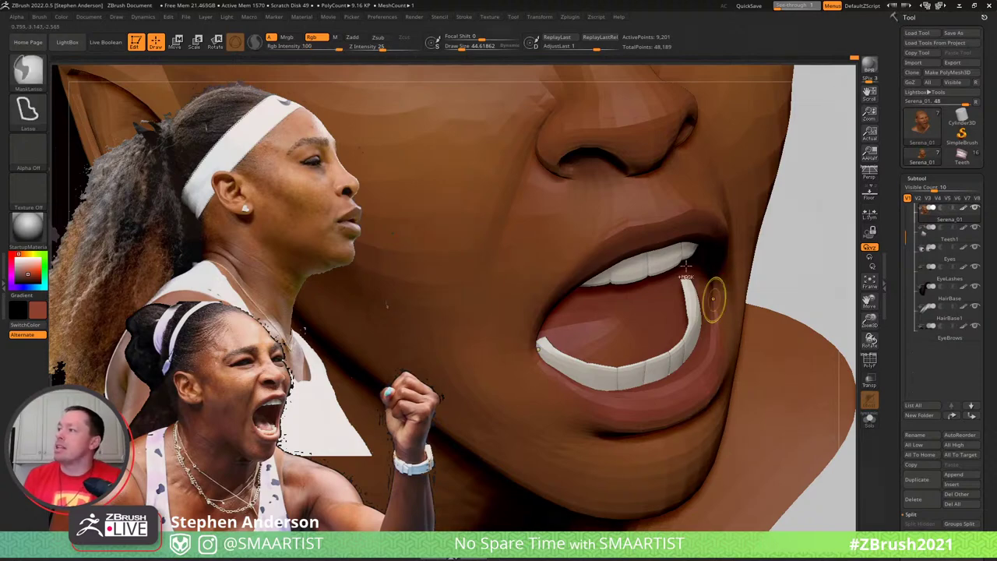
key("f")
left_click_drag(677, 222, 724, 223)
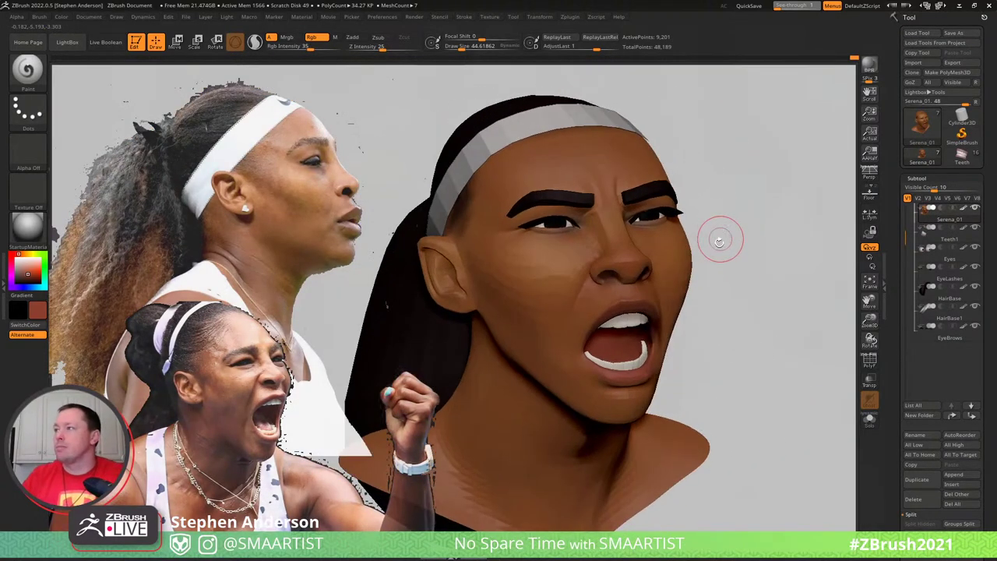
key("ctrl")
key("ctrl+s")
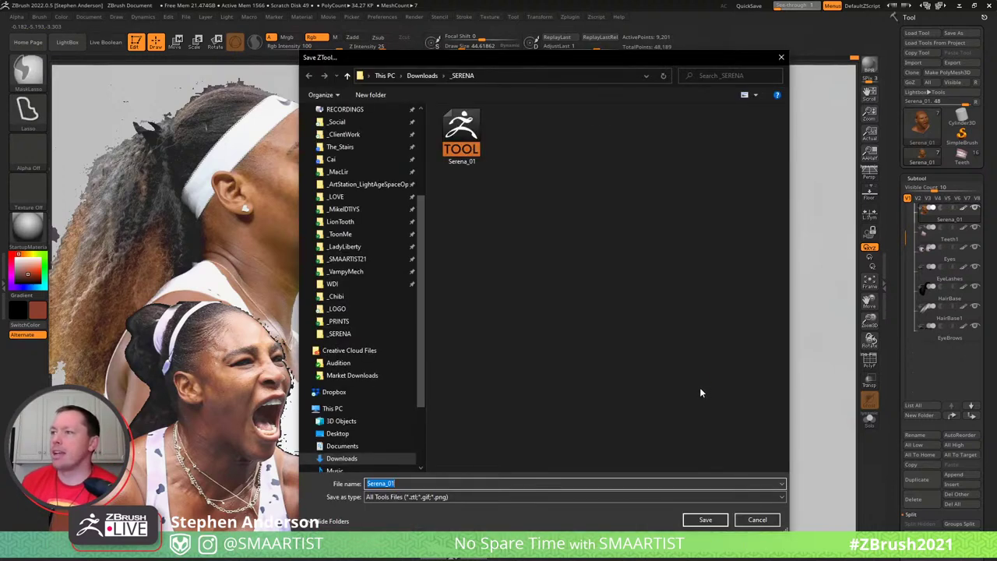
left_click(705, 520)
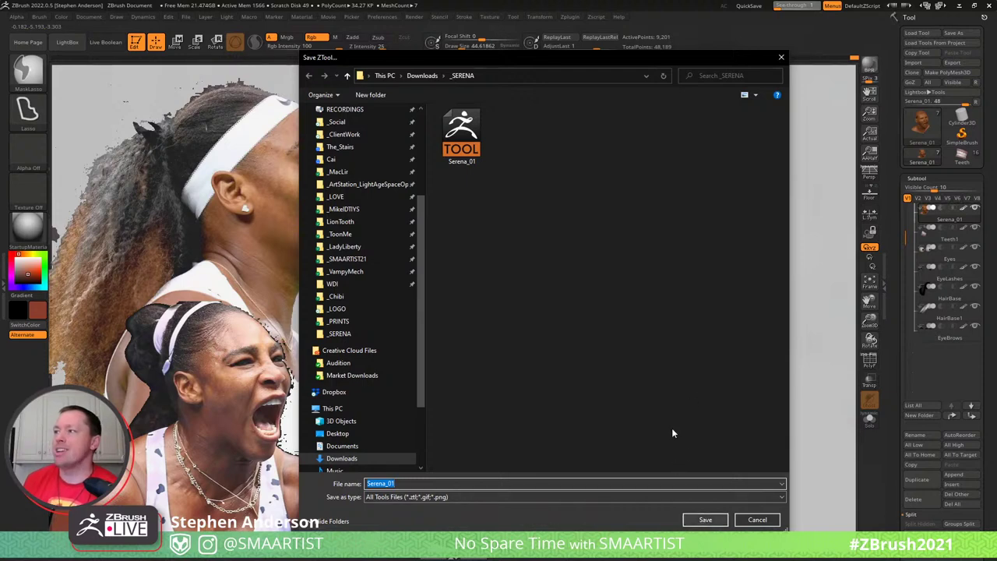
left_click(523, 277)
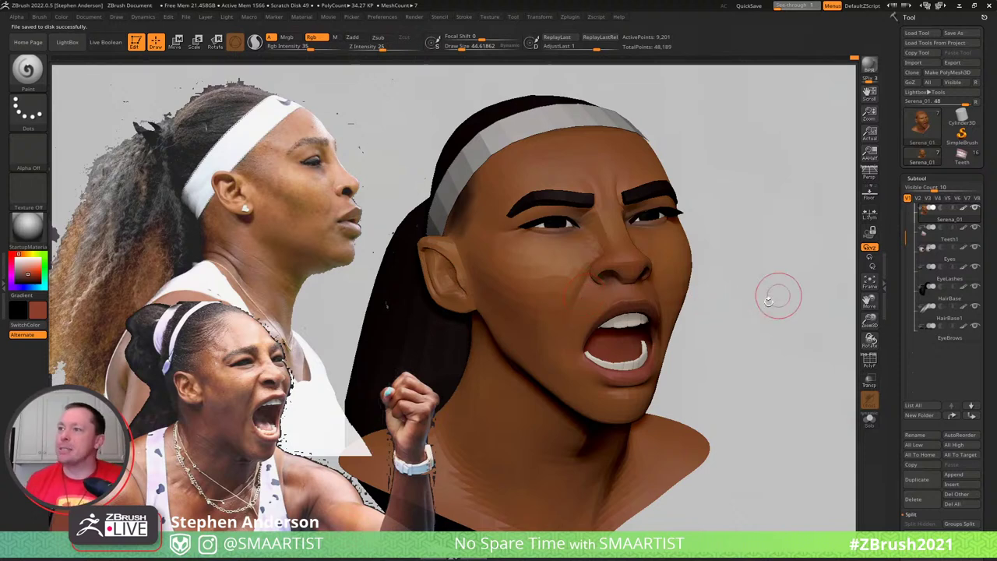
Lower the opacity of the Spotlight reference photos so the model shows through them
left_click_drag(763, 289, 778, 299)
left_click_drag(772, 295, 743, 324)
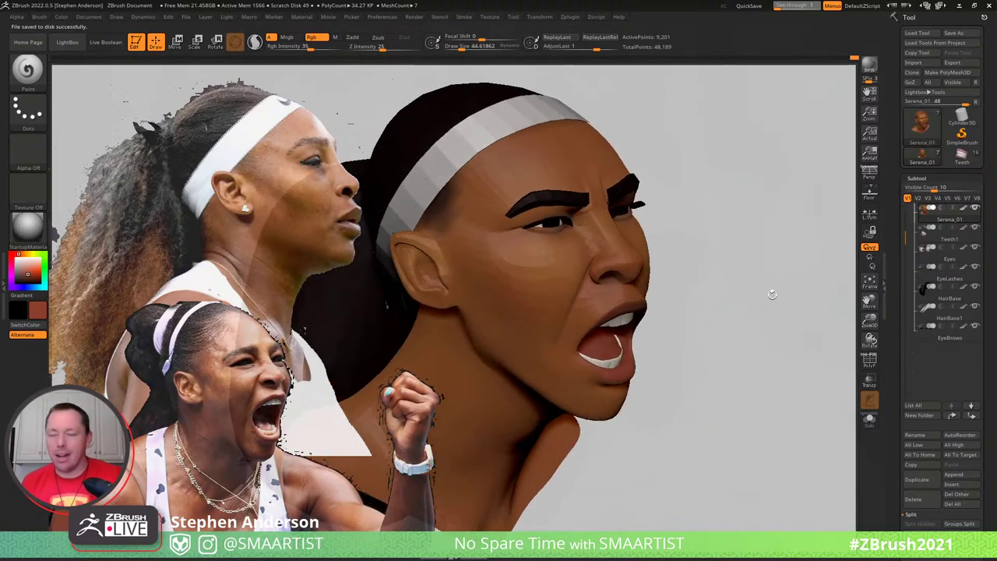
key("z")
left_click(512, 249)
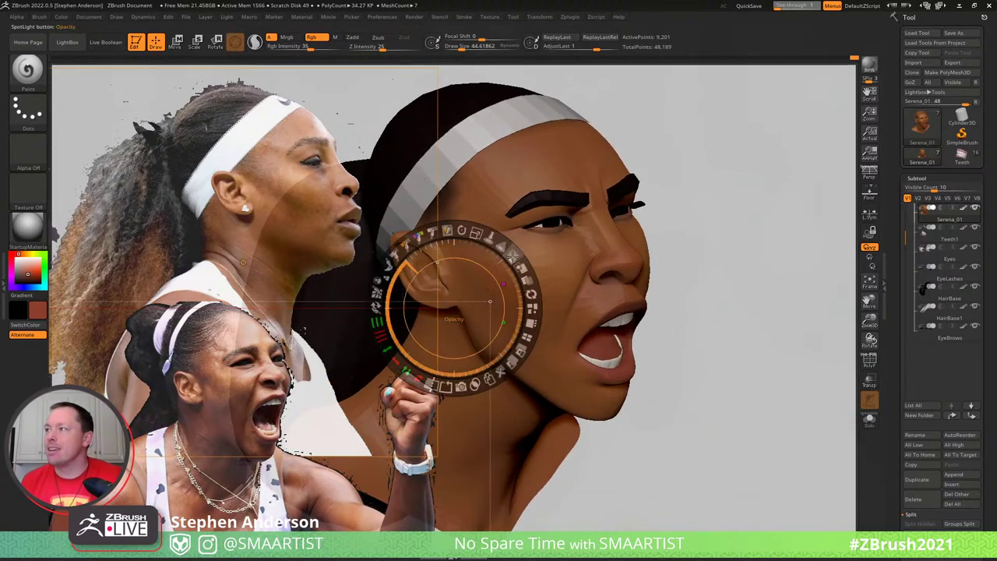
left_click_drag(502, 251, 463, 233)
key("z")
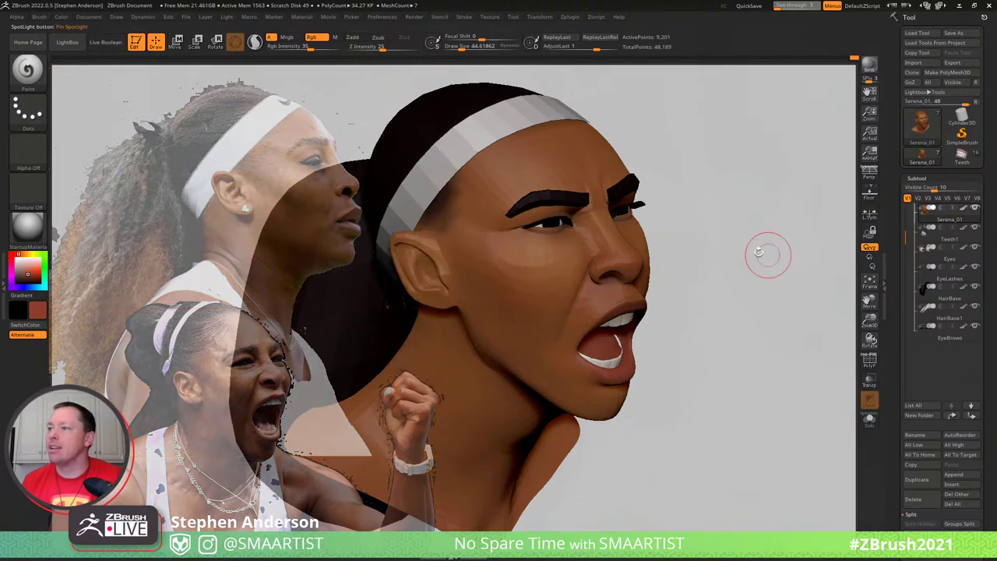
Shrink, position and rotate the head over the screaming face in the lower reference photo
mouse_move(759, 251)
left_mouse_down("alt")
mouse_move(577, 342)
mouse_move(455, 343)
mouse_move(476, 340)
left_mouse_up("alt")
right_click_drag(476, 340, 419, 320, "ctrl")
mouse_move(419, 319)
left_mouse_down()
mouse_move(419, 330)
mouse_move(431, 327)
mouse_move(423, 323)
left_mouse_up()
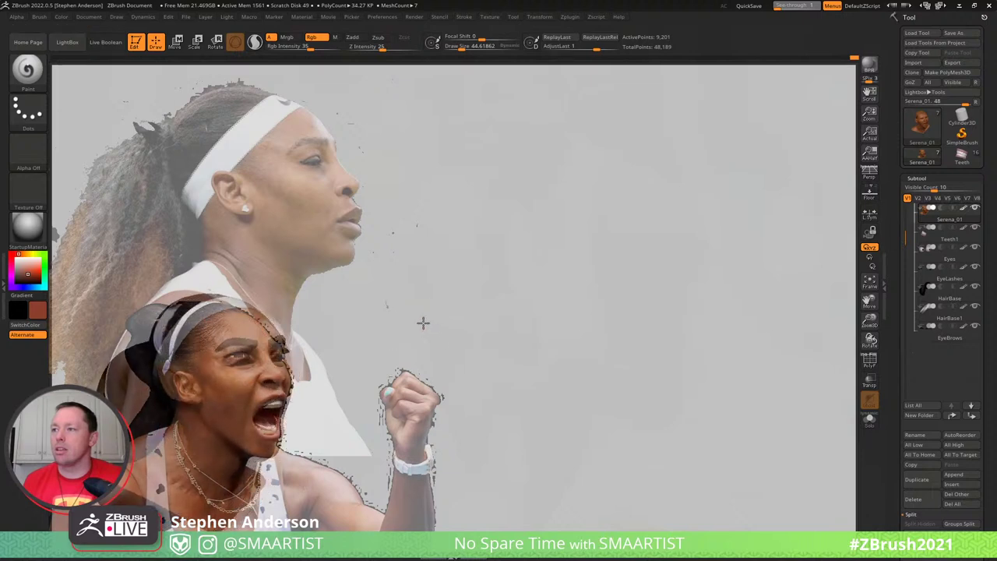
Fine-tune the head's size and angle over the screaming face, compare its wireframe with the photo, and move it clear of the references
right_click_drag(442, 320, 435, 320, "ctrl")
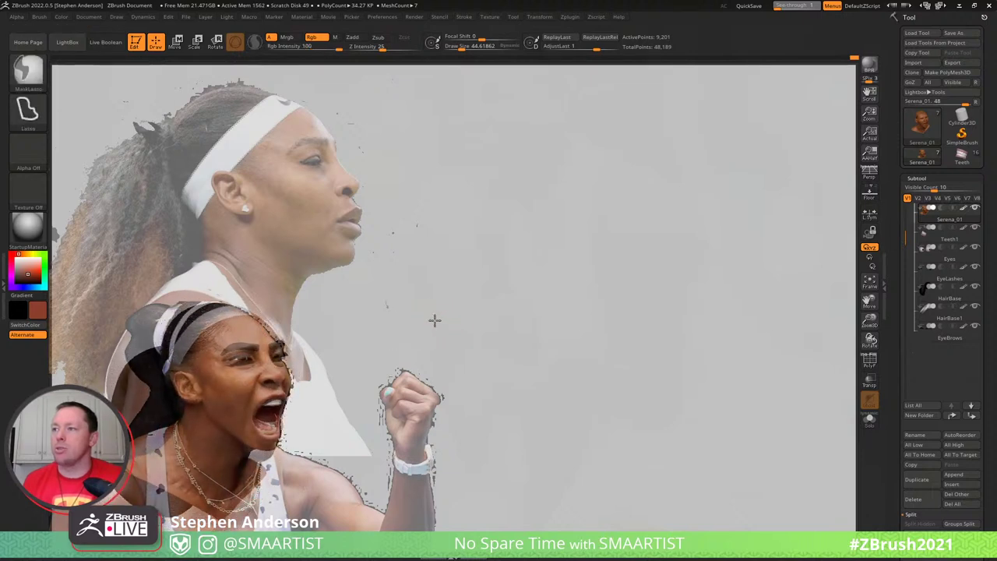
mouse_move(433, 322)
left_mouse_down()
mouse_move(430, 330)
mouse_move(435, 322)
left_mouse_up()
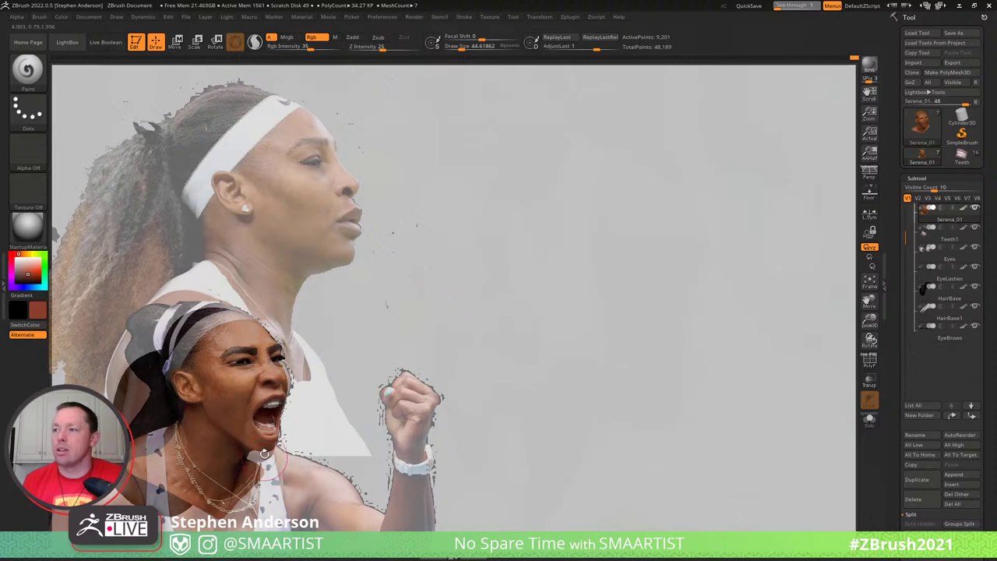
key("shift+f")
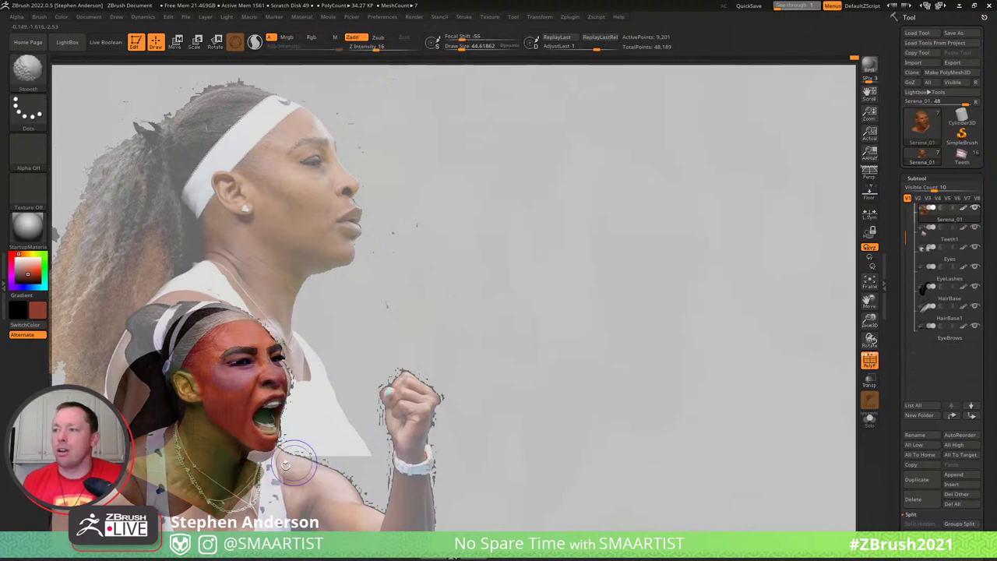
key("shift+f")
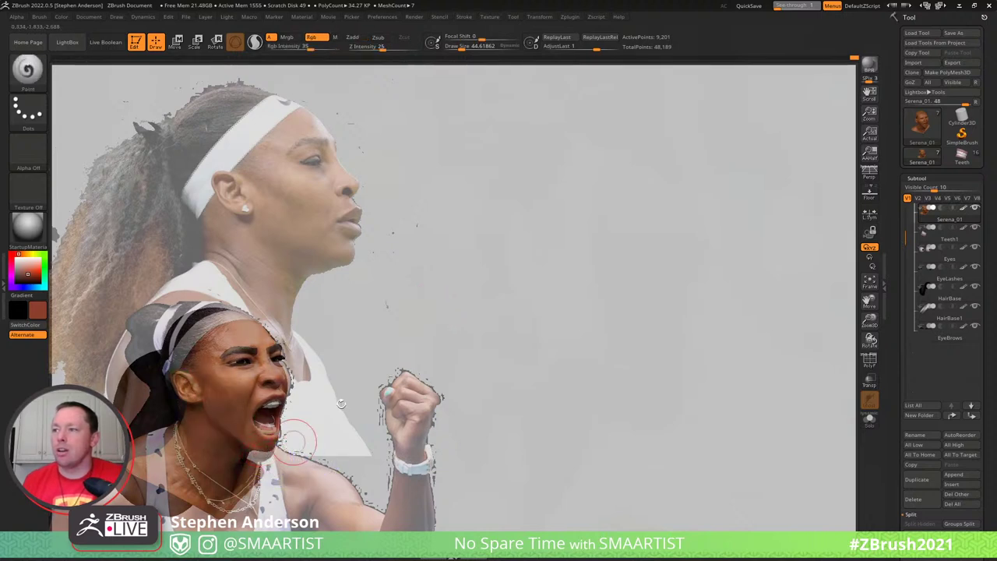
mouse_move(341, 403)
left_mouse_down()
mouse_move(321, 410)
mouse_move(594, 349)
left_mouse_up()
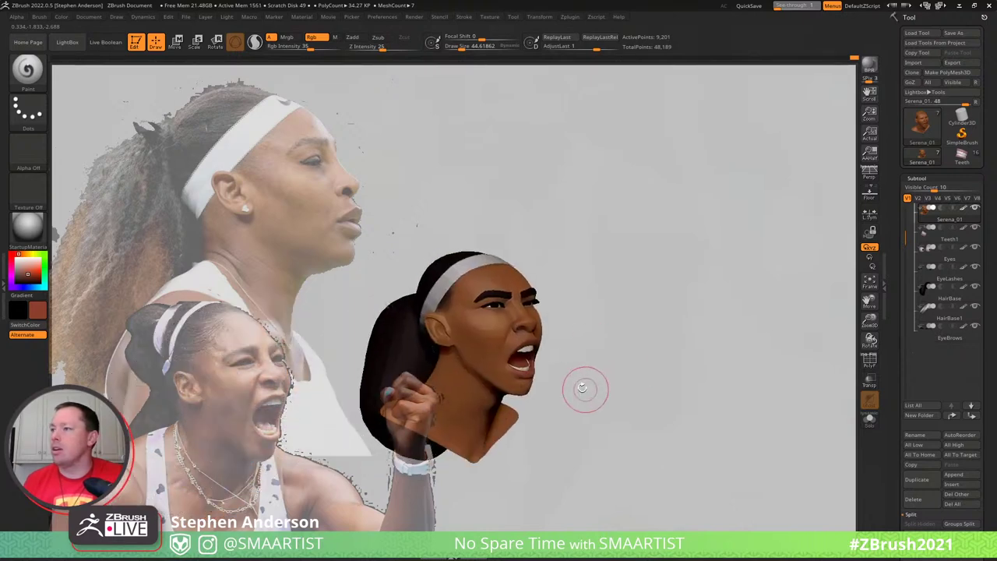
Drop the head to a lower subdivision level, lasso-mask the lower jaw and chin in profile, and invert the mask
right_click_drag(561, 398, 552, 418, "ctrl")
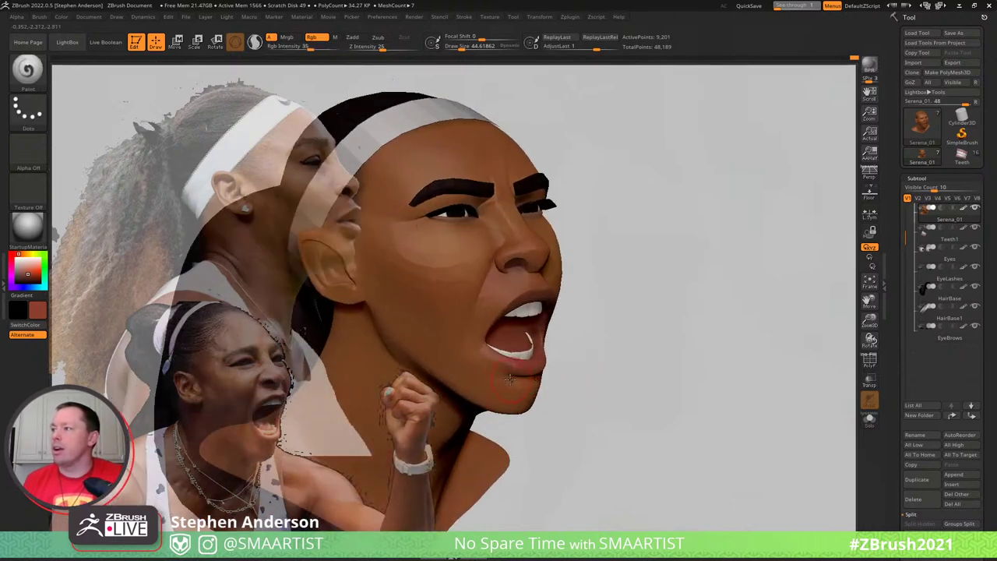
key("shift+f")
right_click_drag(492, 382, 575, 388)
key("shift+d")
key("space")
key("ctrl")
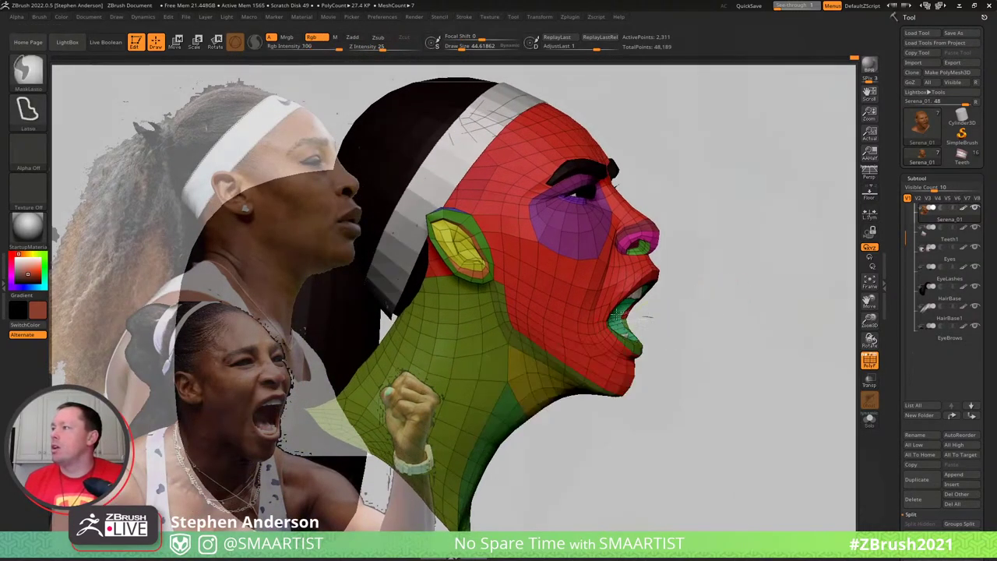
mouse_move(537, 321)
left_mouse_down("ctrl")
mouse_move(573, 391)
mouse_move(764, 397)
left_mouse_up("ctrl")
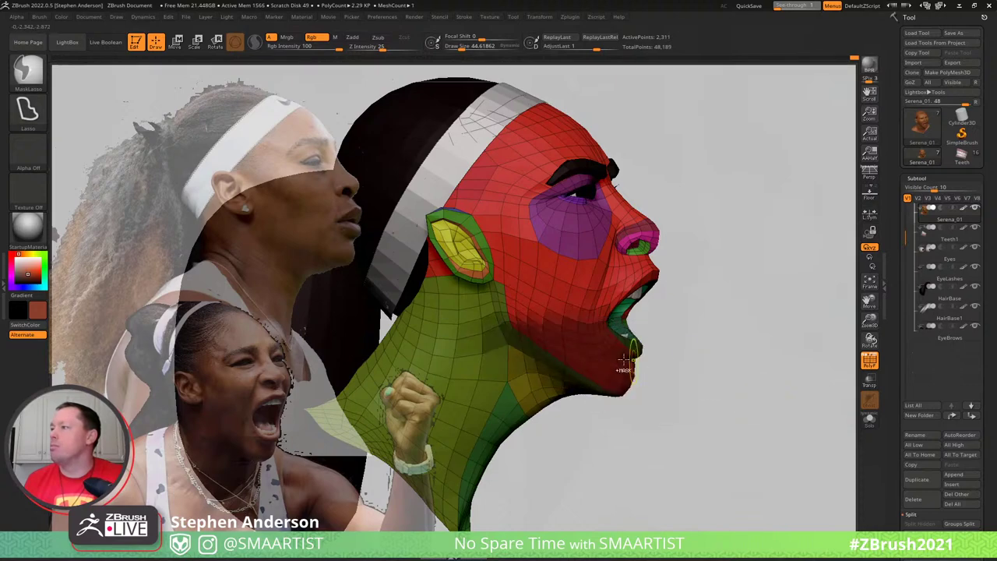
left_click(688, 362, "ctrl")
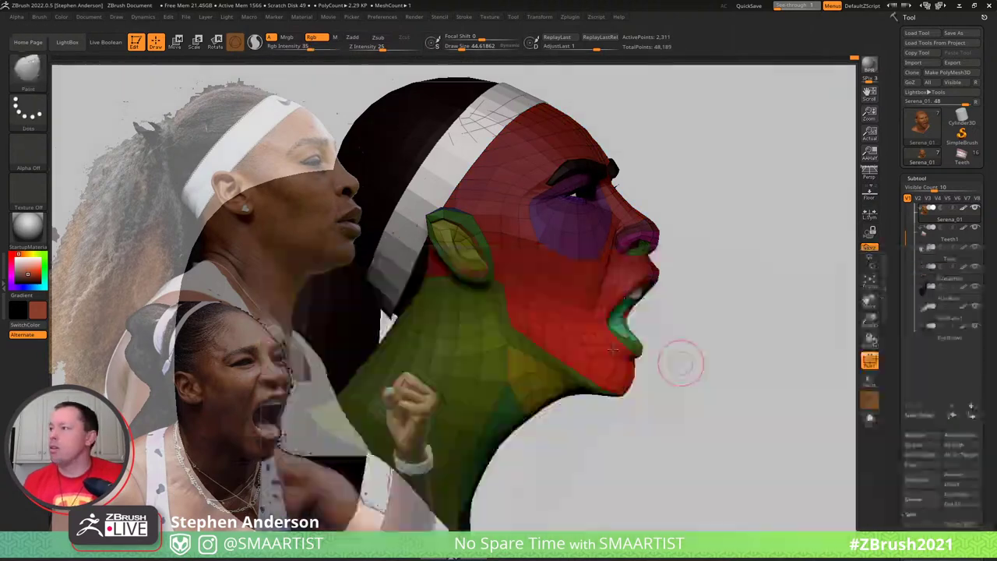
left_click(683, 351, "ctrl")
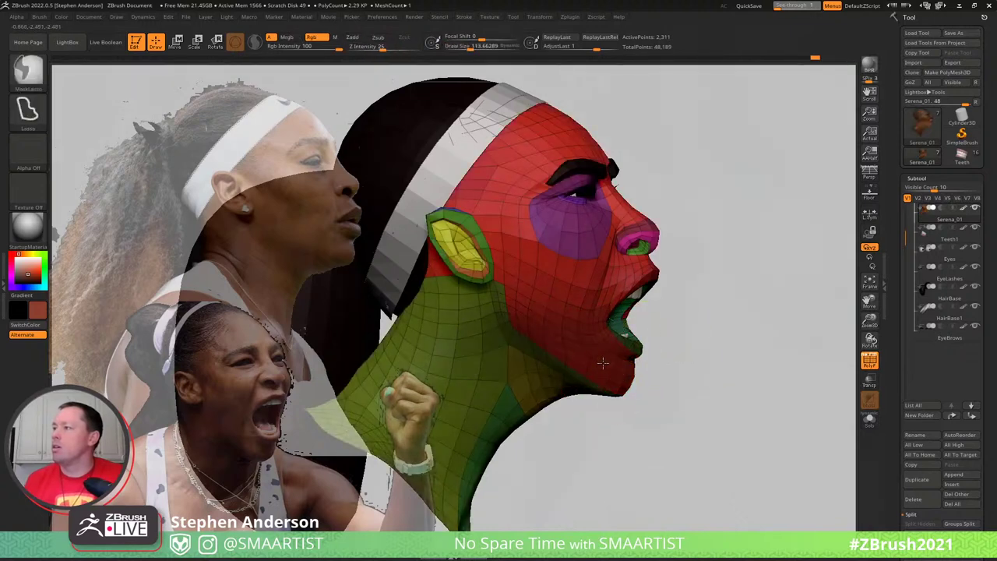
left_click(694, 351, "ctrl")
Pull the unmasked jaw down and back with the Move brush at a draw size of about 314 to open the mouth
key("s")
mouse_move(613, 363)
left_mouse_down()
mouse_move(631, 367)
mouse_move(617, 379)
left_mouse_up()
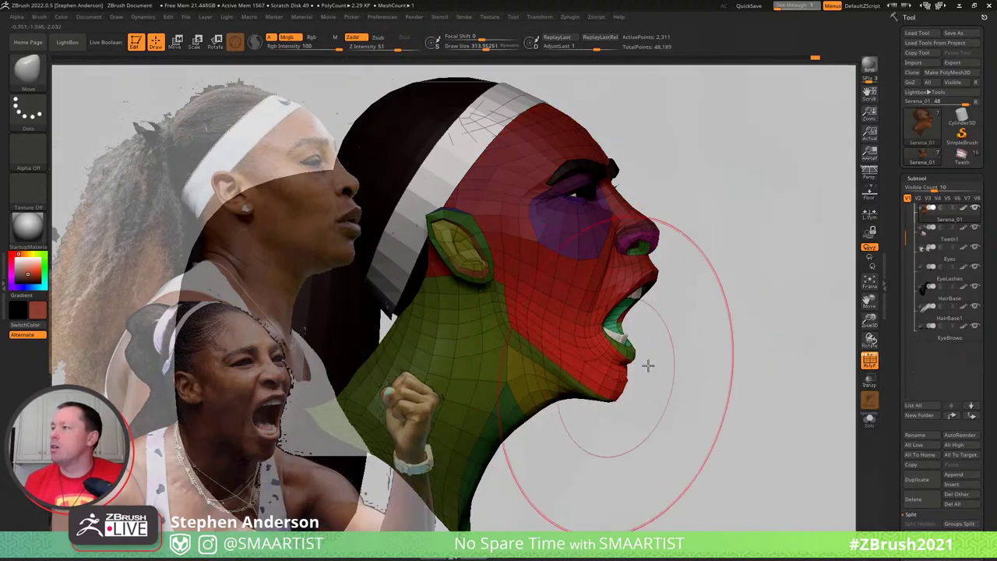
mouse_move(708, 347)
left_mouse_down("shift")
mouse_move(696, 345)
mouse_move(758, 337)
mouse_move(701, 334)
left_mouse_up("shift")
key("shift+f")
Select the Teeth1 subtool and fit the lower teeth inside the lower lip with the Move Topological brush
left_click(633, 340, "alt")
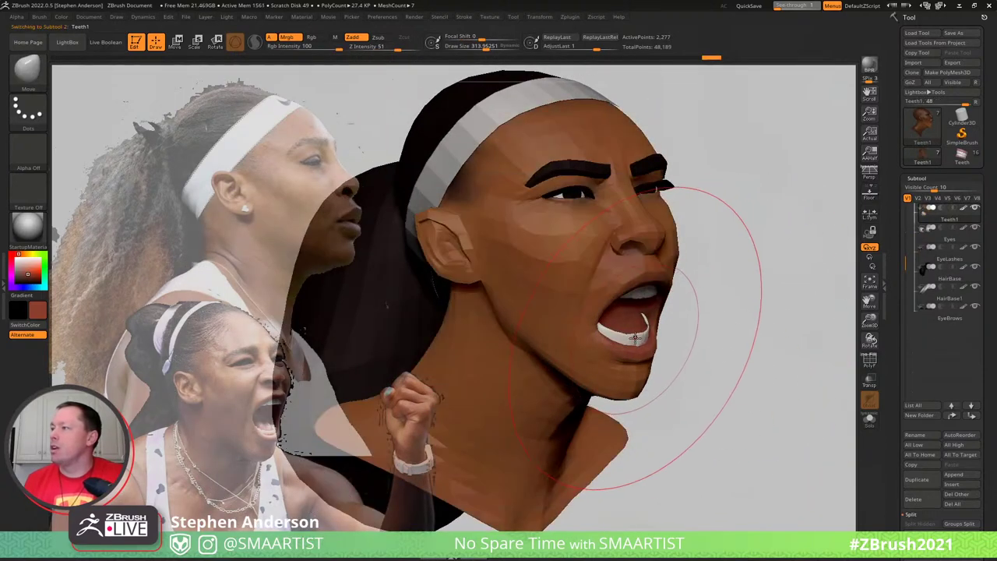
mouse_move(662, 330)
left_mouse_down()
mouse_move(642, 320)
mouse_move(619, 346)
left_mouse_up()
key("b")
key("m")
key("t")
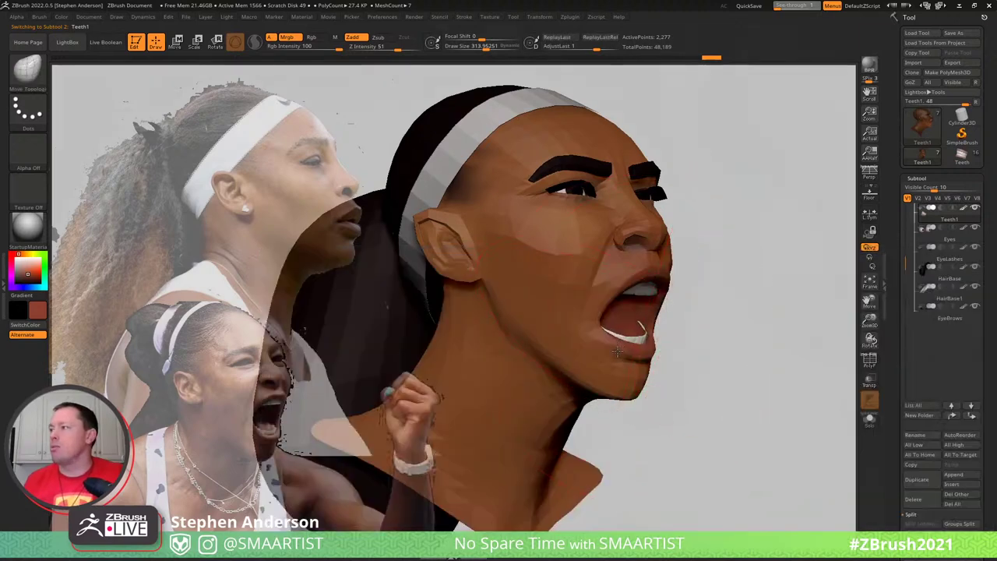
left_click_drag(696, 330, 660, 333)
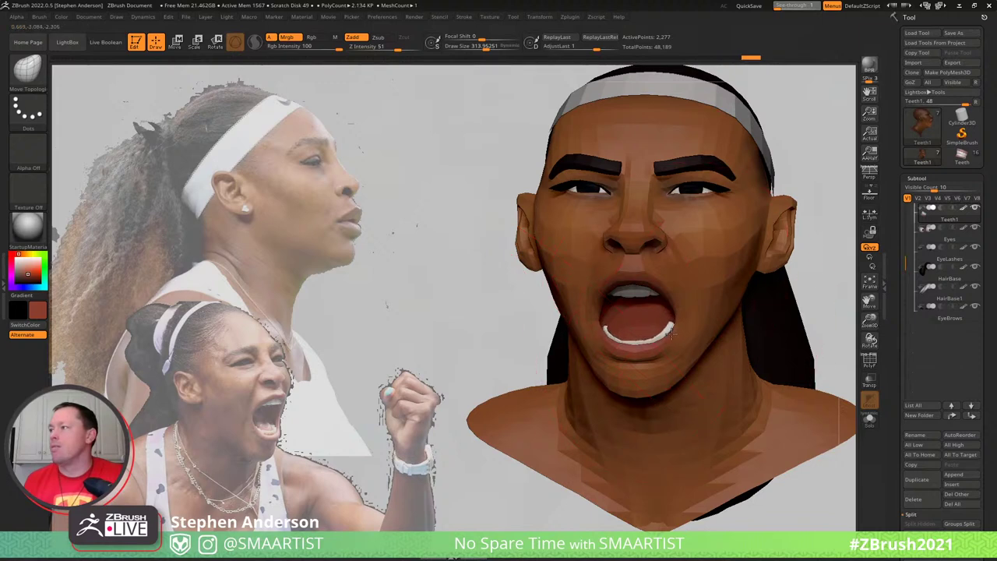
mouse_move(661, 335)
right_mouse_down()
mouse_move(686, 327)
mouse_move(661, 324)
mouse_move(768, 382)
right_mouse_up()
left_click_drag(773, 387, 752, 382, "ctrl")
mouse_move(701, 338)
right_mouse_down("ctrl")
mouse_move(719, 340)
mouse_move(701, 343)
mouse_move(704, 332)
mouse_move(733, 374)
mouse_move(725, 377)
right_mouse_up("ctrl")
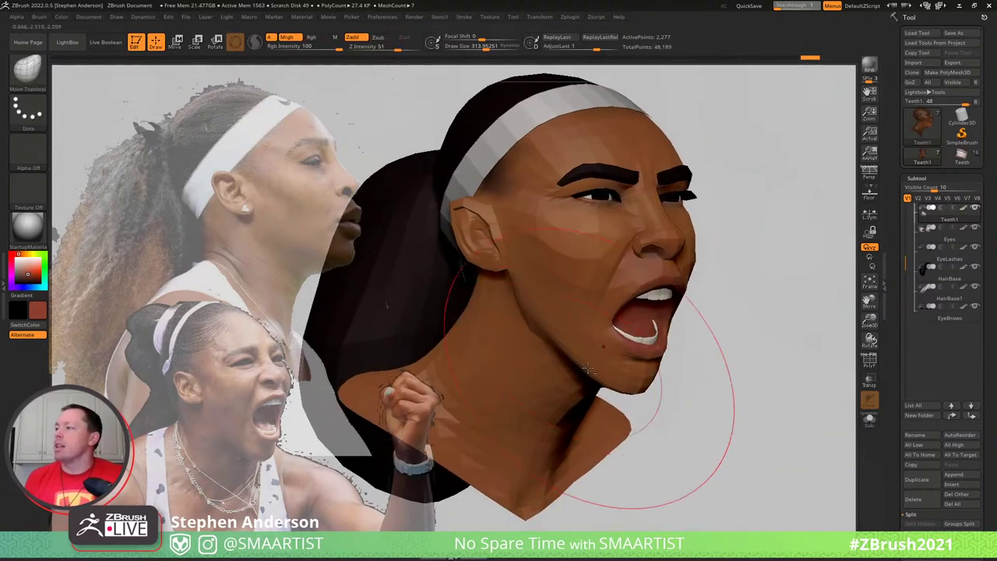
Select the Serena_01 subtool and reshape the jawline and chin underside with Move Topological at draw sizes of about 129 and 77
left_click(639, 374, "alt")
key("s")
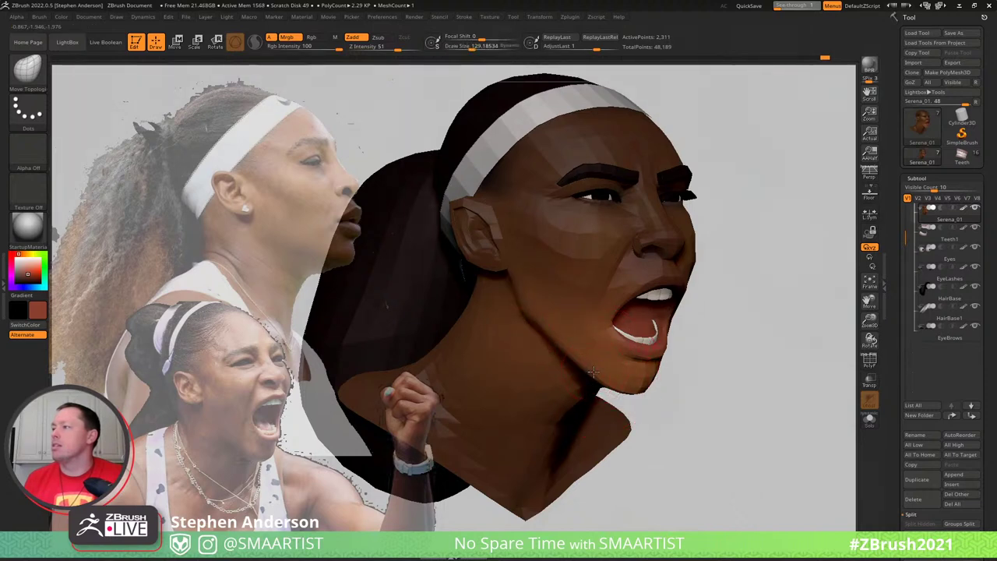
mouse_move(718, 363)
left_mouse_down()
mouse_move(603, 379)
mouse_move(613, 379)
left_mouse_up()
key("s")
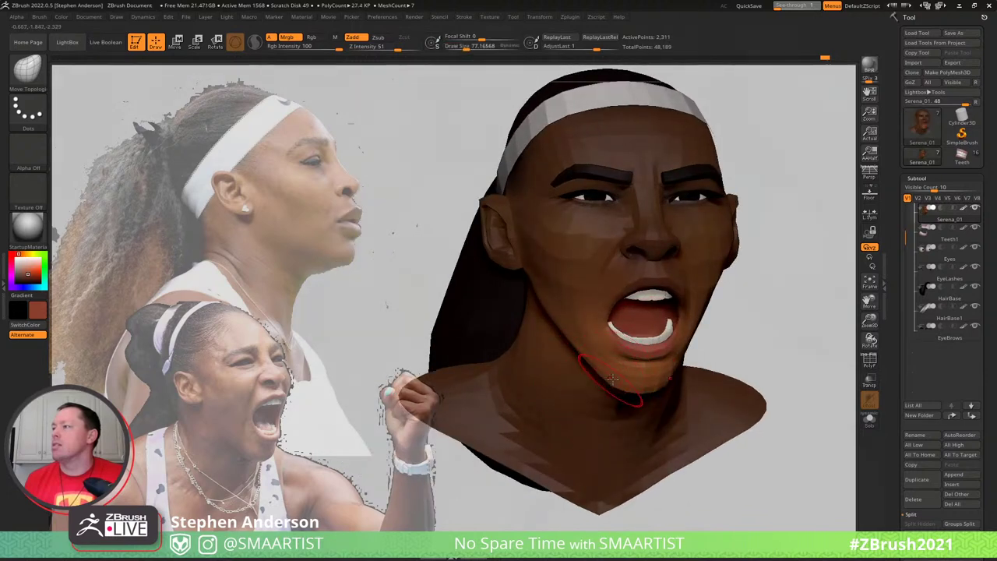
Reshape the crown of the HairBase subtool from the side with Move Topological at a draw size of about 251
mouse_move(623, 366)
right_mouse_down()
mouse_move(588, 399)
mouse_move(719, 363)
mouse_move(639, 198)
mouse_move(696, 296)
mouse_move(596, 263)
mouse_move(517, 260)
mouse_move(630, 229)
mouse_move(577, 190)
right_mouse_up()
key("s")
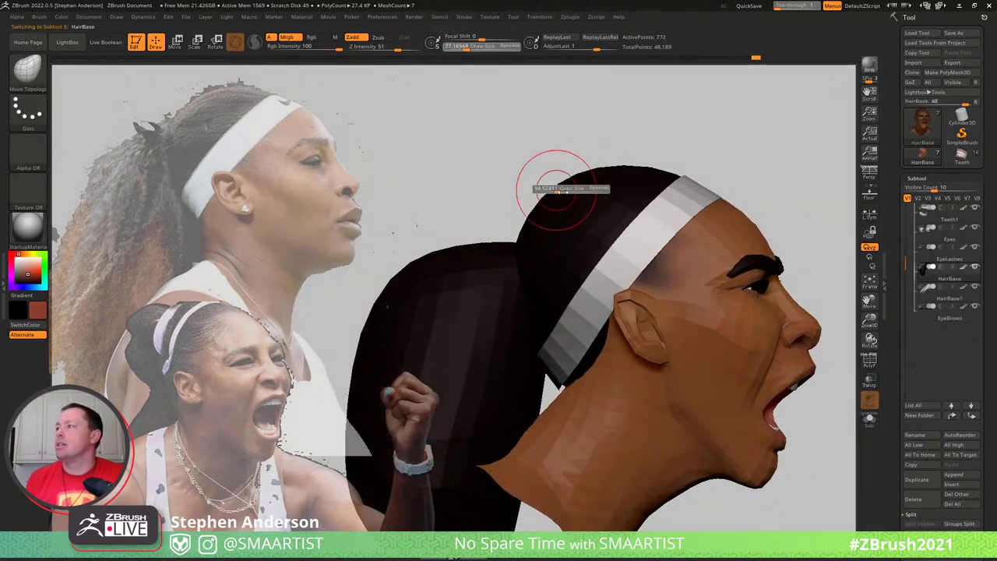
left_click_drag(556, 191, 643, 175)
left_click_drag(565, 194, 563, 193)
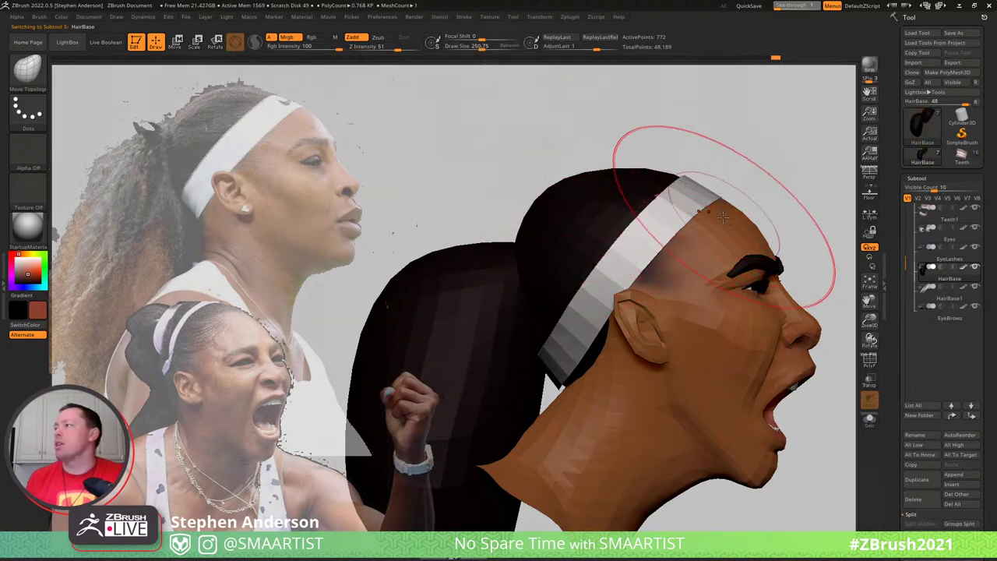
Select the Serena_01 subtool and adjust the head's shape around the headband and face with a draw size of about 135
left_click(685, 187, "alt")
key("s")
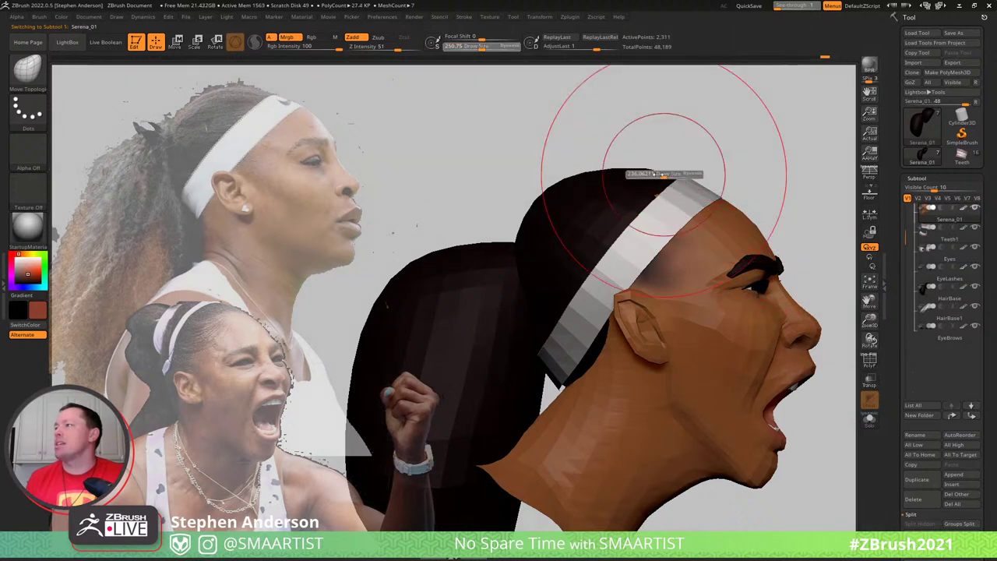
left_click_drag(663, 173, 655, 173)
right_click_drag(652, 160, 586, 202)
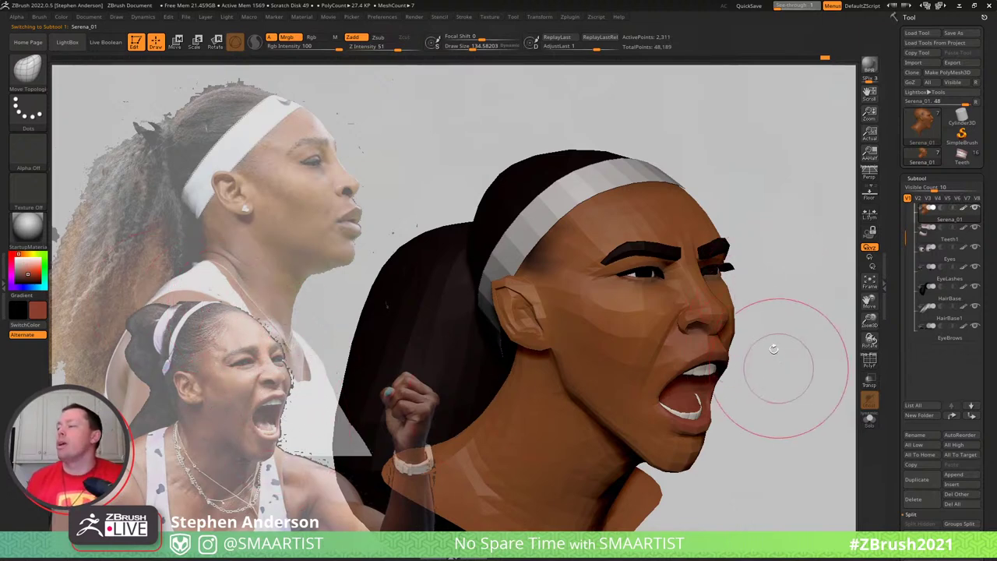
right_click_drag(771, 355, 698, 338)
mouse_move(617, 361)
right_mouse_down()
mouse_move(748, 350)
mouse_move(739, 329)
right_mouse_up()
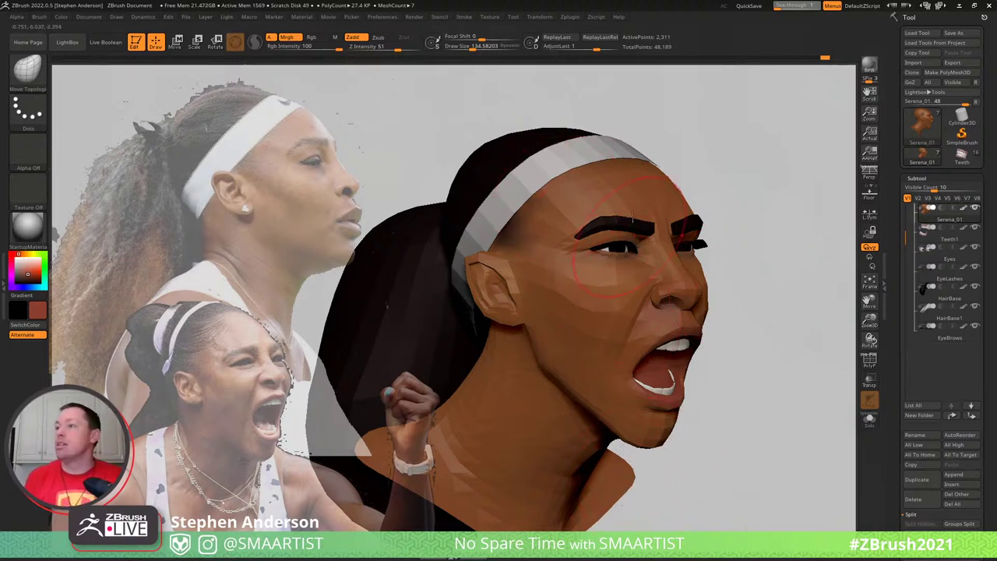
Select the EyeBrows subtool and adjust the outer end of the near eyebrow with its wireframe shown
right_click_drag(638, 194, 632, 235, "ctrl")
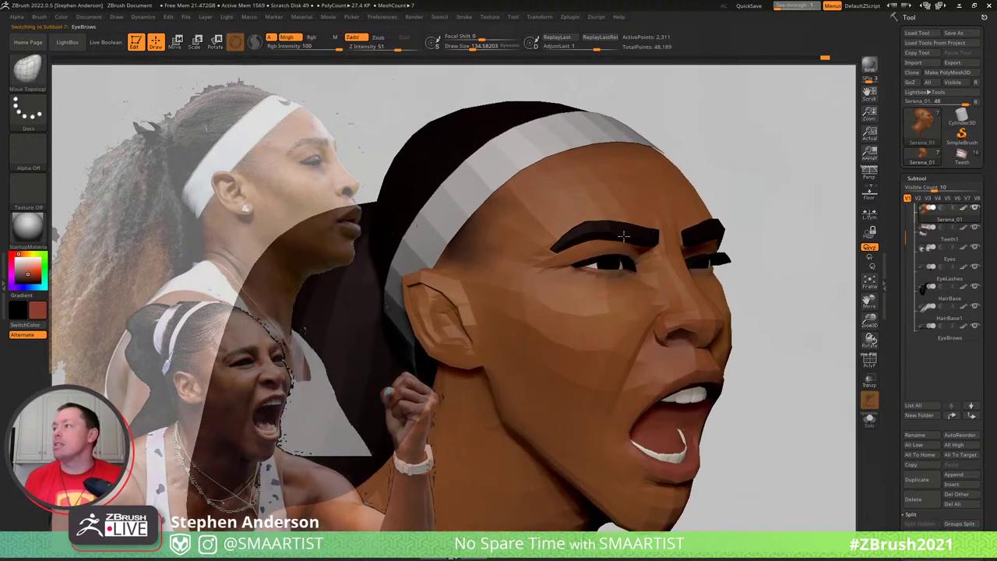
left_click(624, 235, "alt")
key("shift+f")
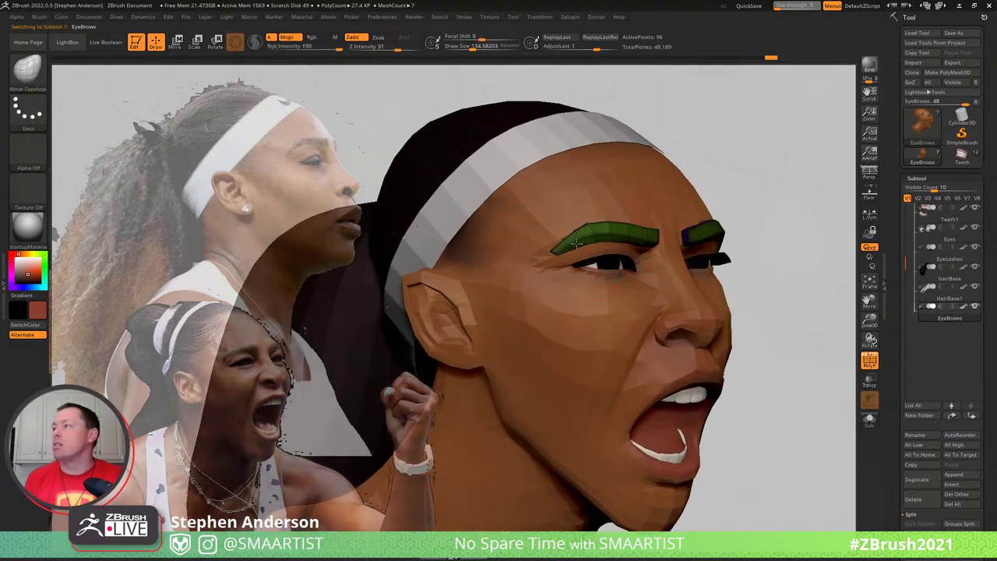
Select the Serena_01 subtool, raise it to a higher subdivision level, and smooth the inner corner of the eye
left_click(643, 254, "alt")
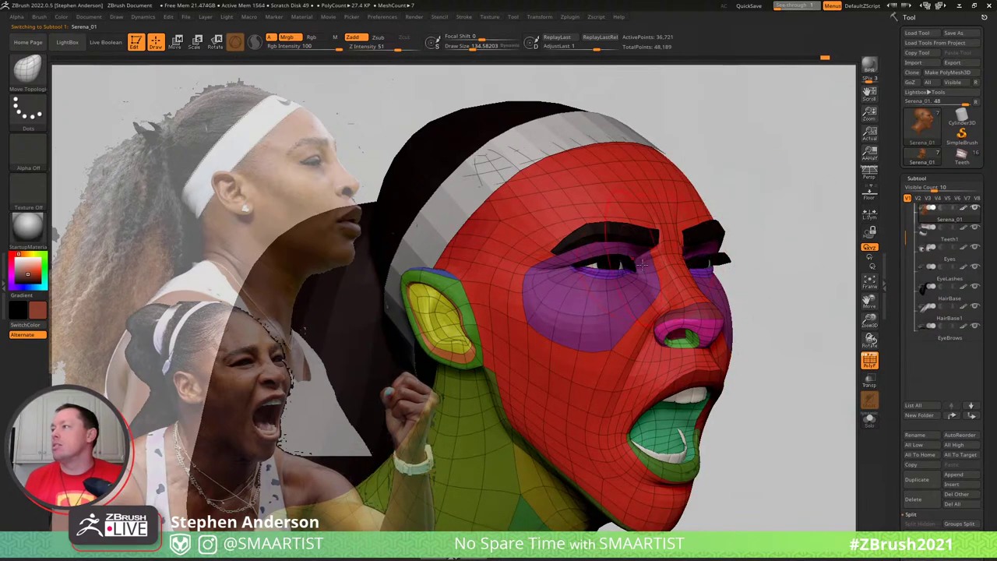
right_click_drag(642, 265, 688, 323, "ctrl")
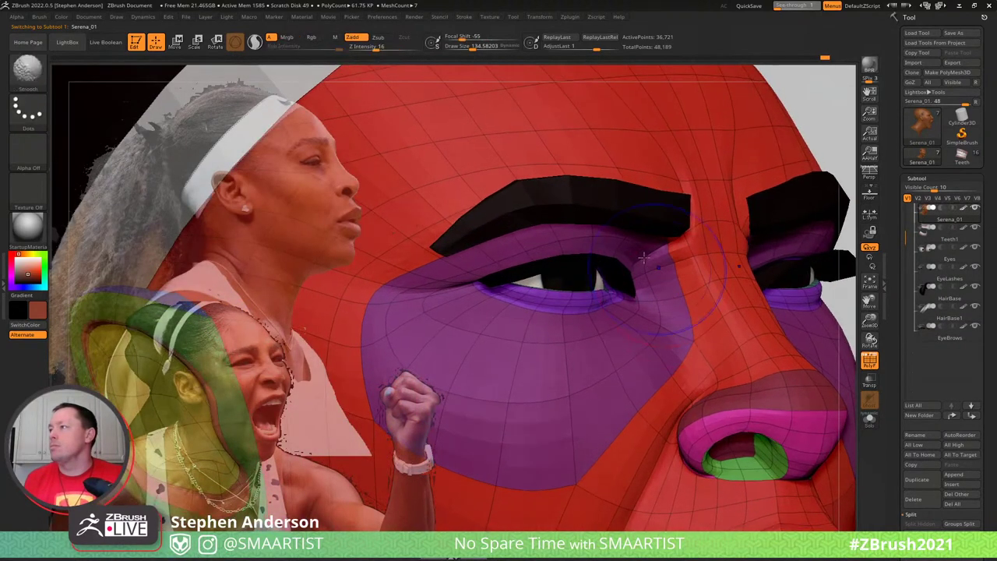
key("shift+f")
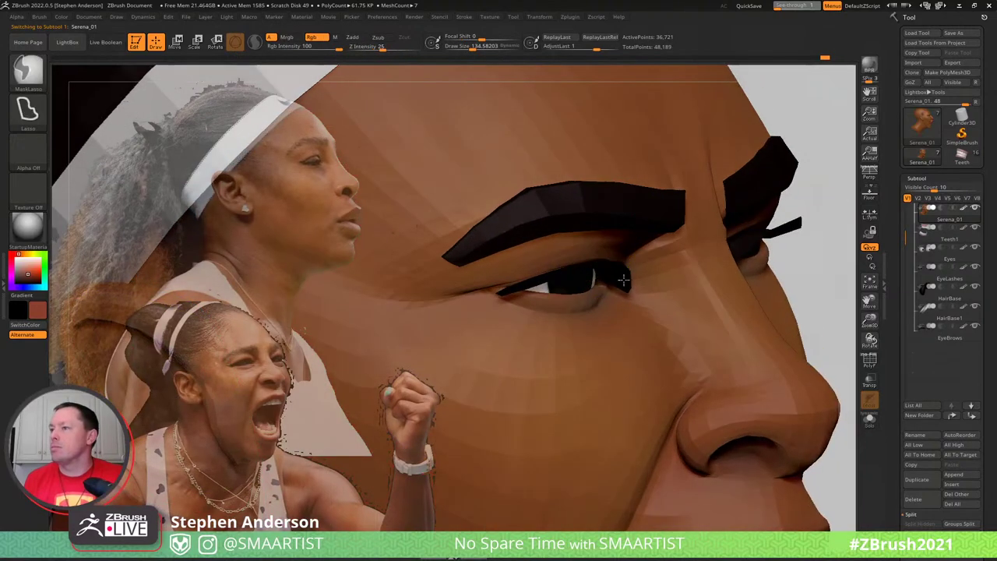
scroll(623, 279, "up", 3)
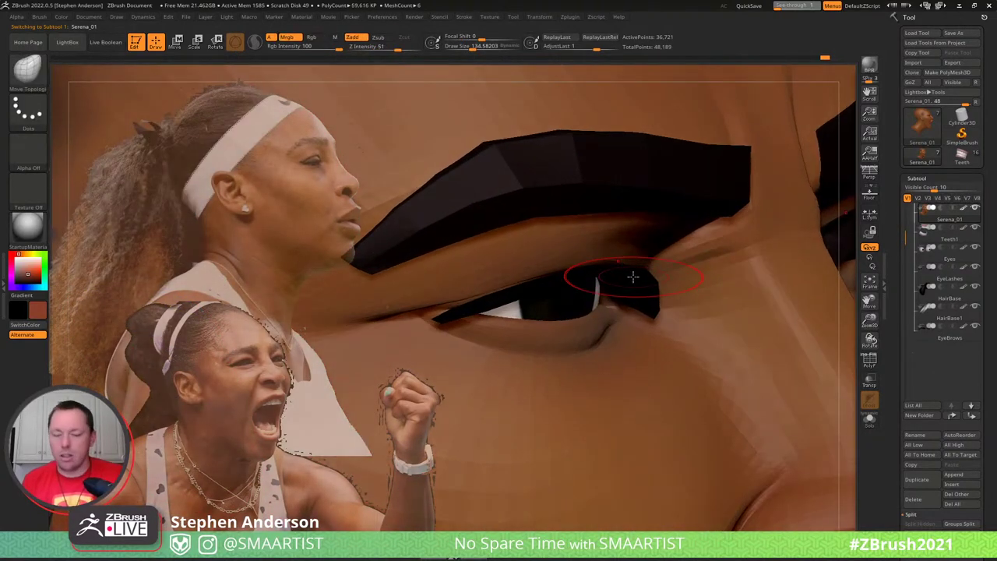
Sculpt the upper eyelid beneath the eyebrow with the Standard brush at a draw size of about 77
key("b")
key("s")
key("t")
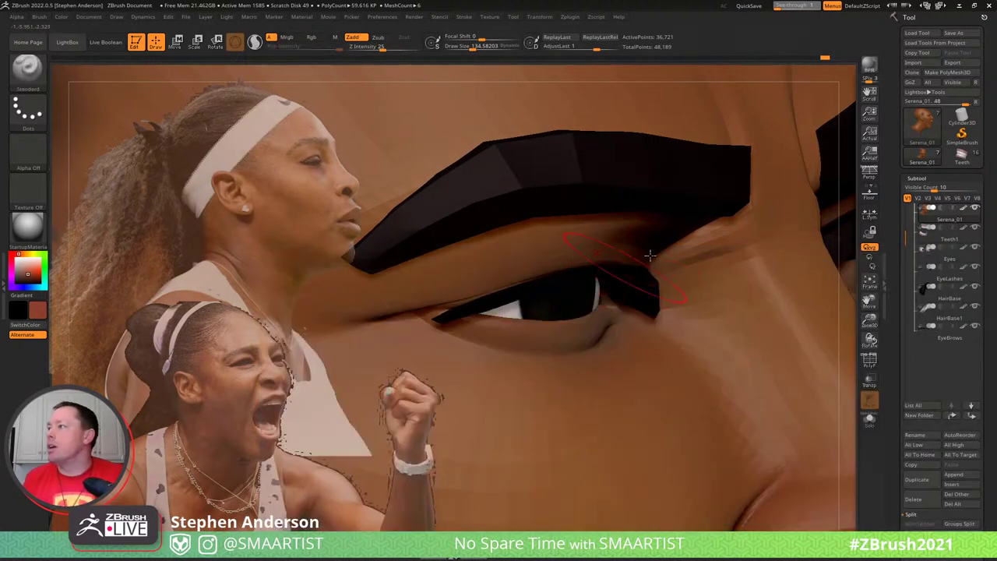
key("s")
left_click(641, 258)
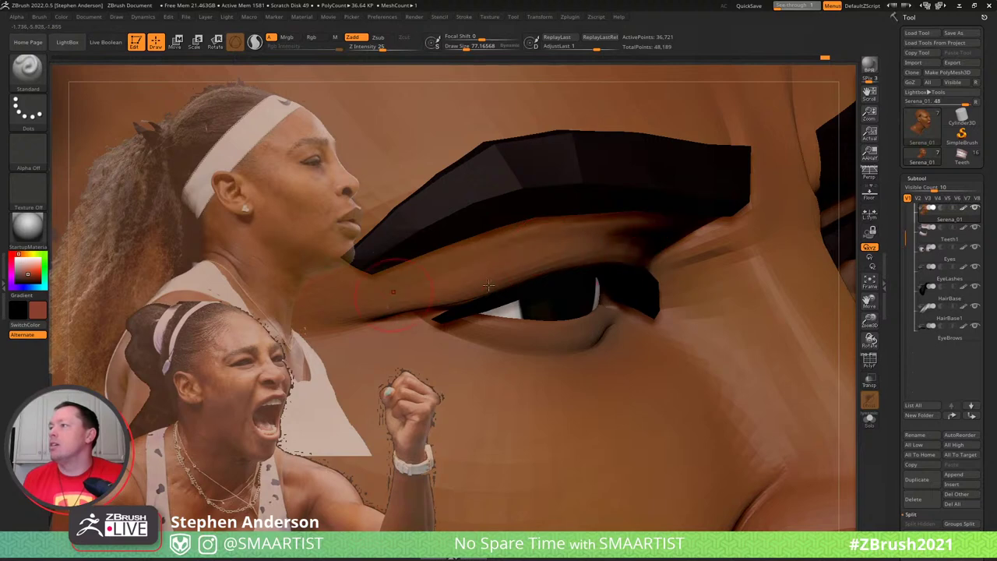
Raise the draw size to about 140, then sculpt and smooth the fold between the inner eyelid and the brow
right_click_drag(483, 256, 592, 248)
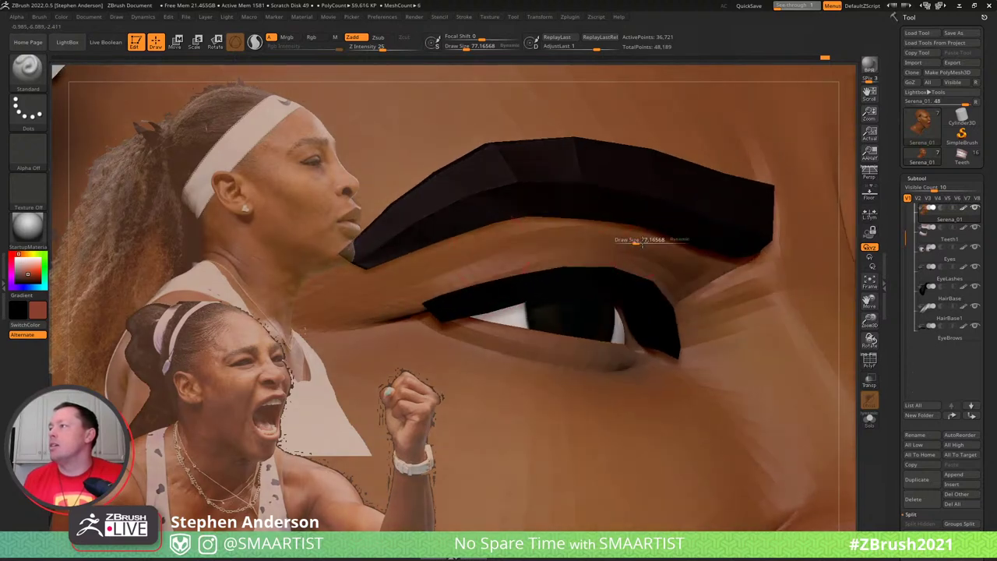
left_click_drag(640, 243, 715, 276)
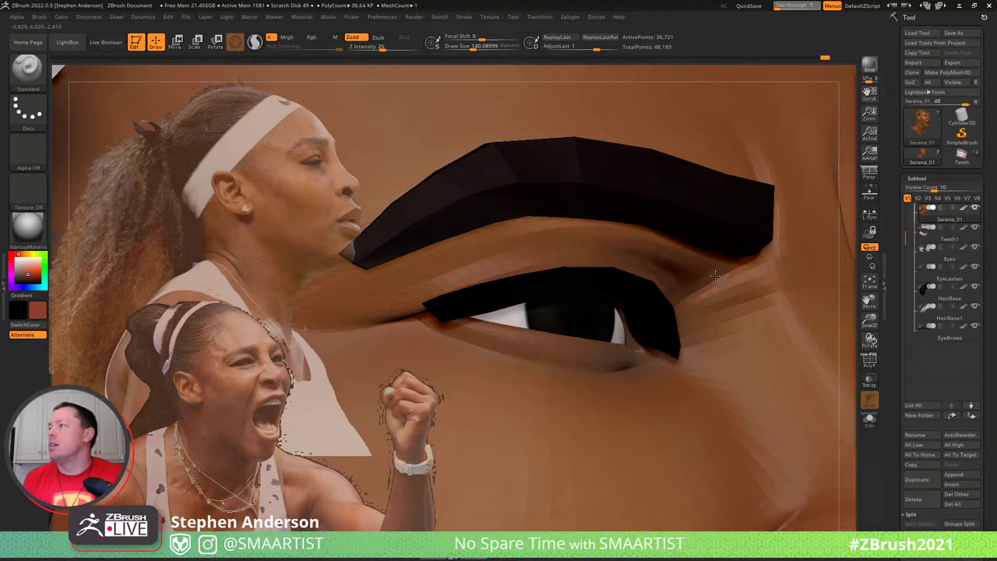
key("shift")
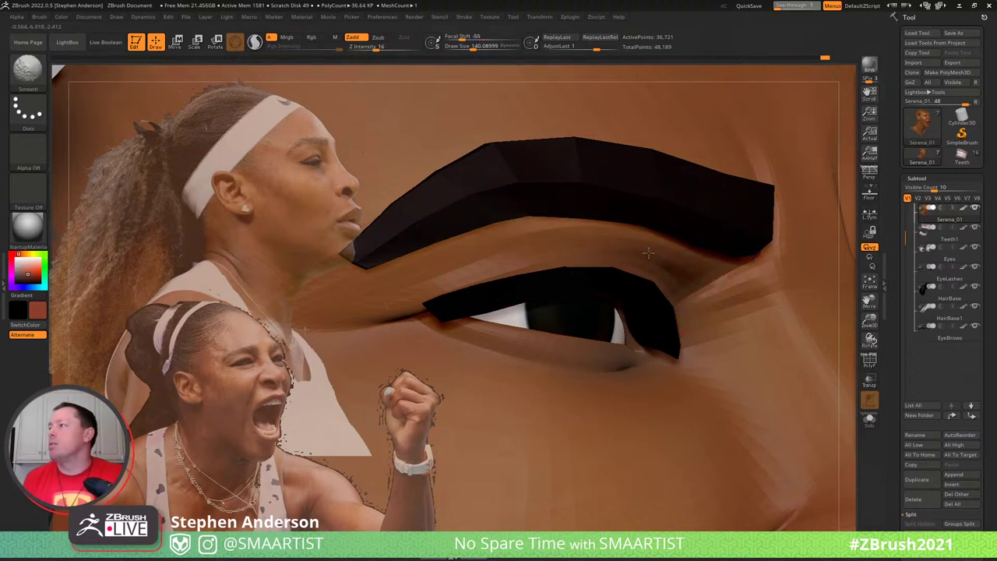
Refine the area under the inner eye beside the nose with the Standard brush
mouse_move(701, 290)
right_mouse_down("ctrl")
mouse_move(646, 218)
mouse_move(685, 243)
right_mouse_up("ctrl")
mouse_move(726, 318)
right_mouse_down("alt")
mouse_move(641, 302)
mouse_move(620, 281)
mouse_move(651, 308)
mouse_move(645, 301)
right_mouse_up("alt")
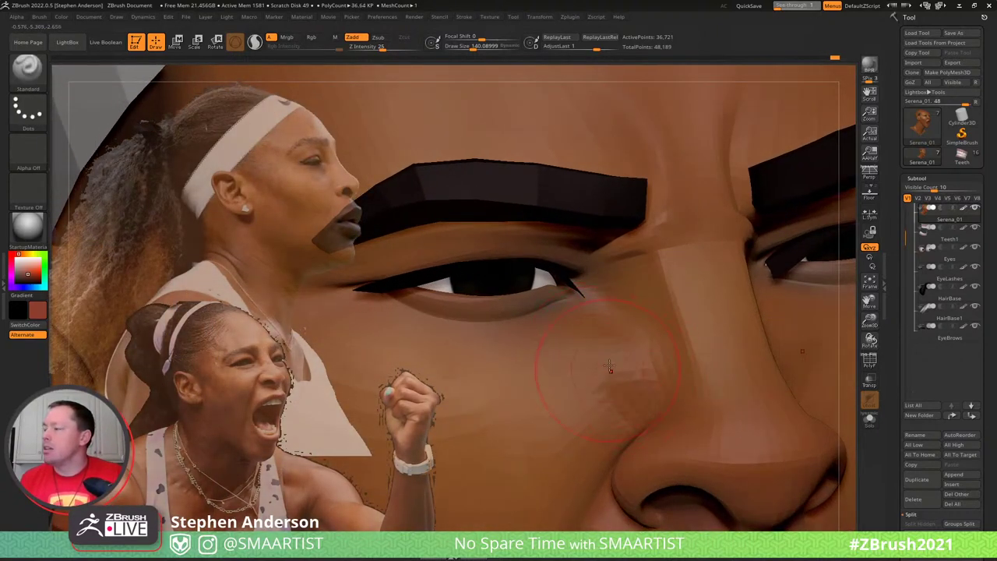
mouse_move(610, 368)
right_mouse_down()
mouse_move(593, 362)
mouse_move(592, 335)
right_mouse_up()
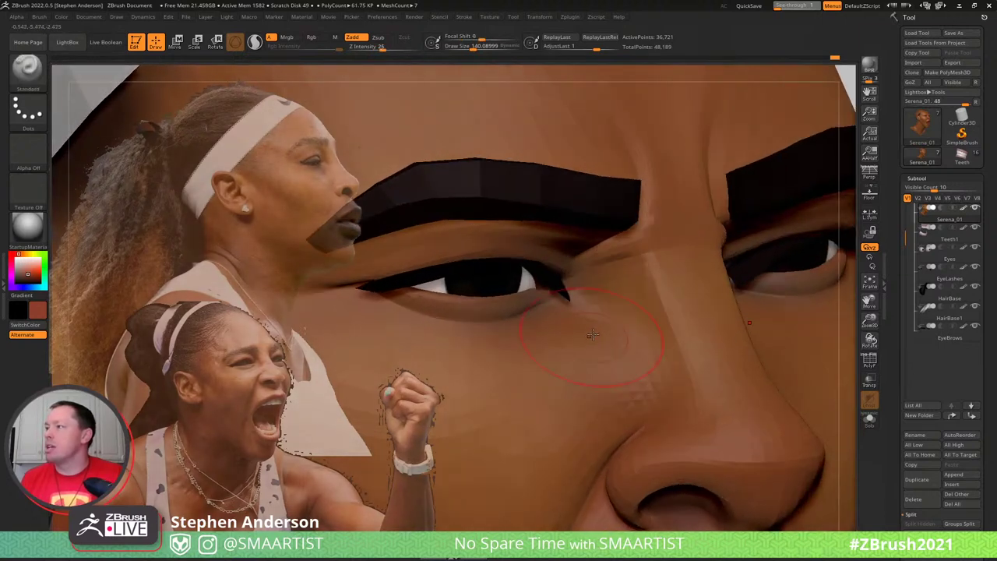
Finish sculpting below the inner eye corner, then display the polyframe and mask everything except the edge loop running from that corner to the nose
left_click_drag(580, 332, 555, 321)
key("shift")
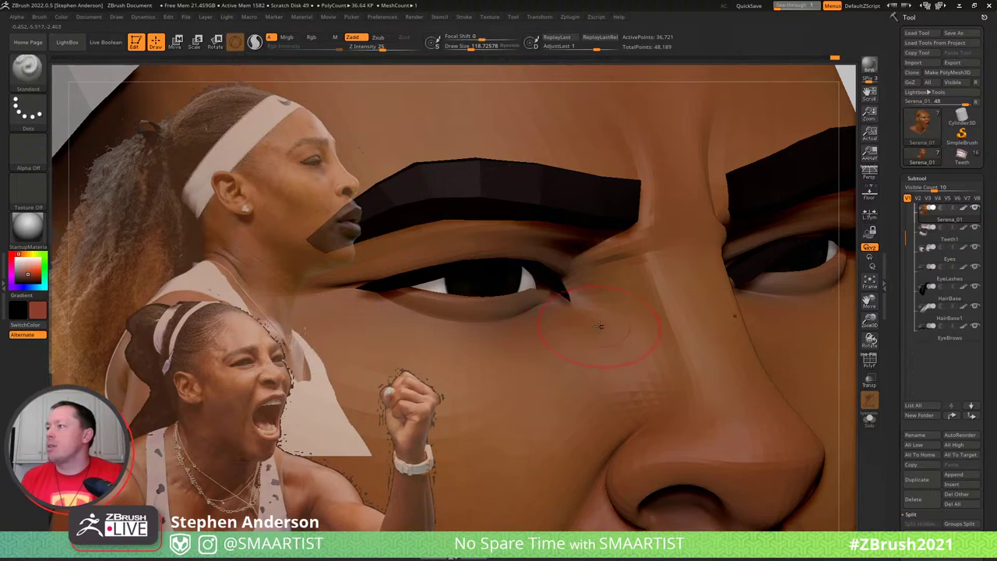
mouse_move(598, 327)
right_mouse_down()
mouse_move(582, 314)
mouse_move(659, 378)
right_mouse_up()
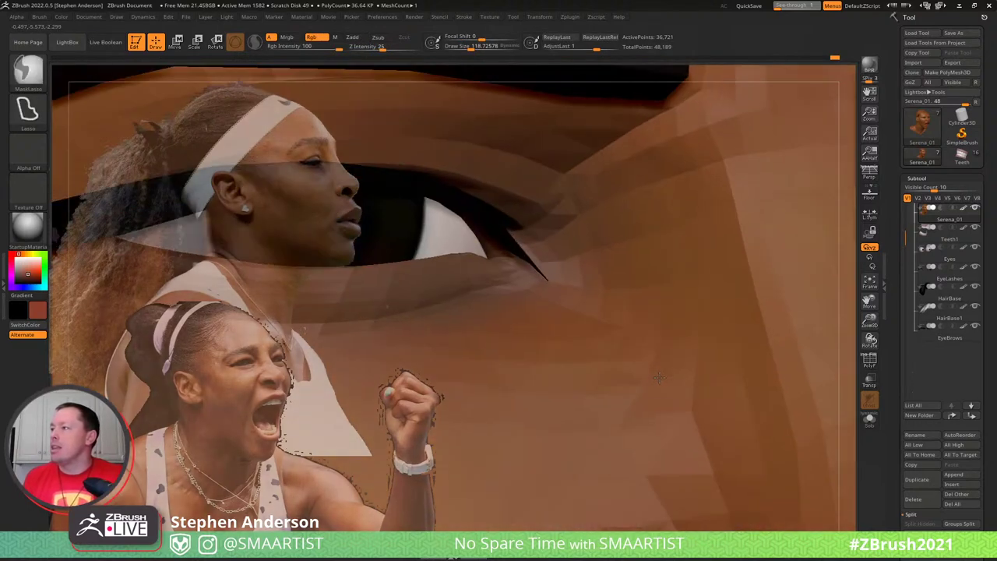
key("shift+f")
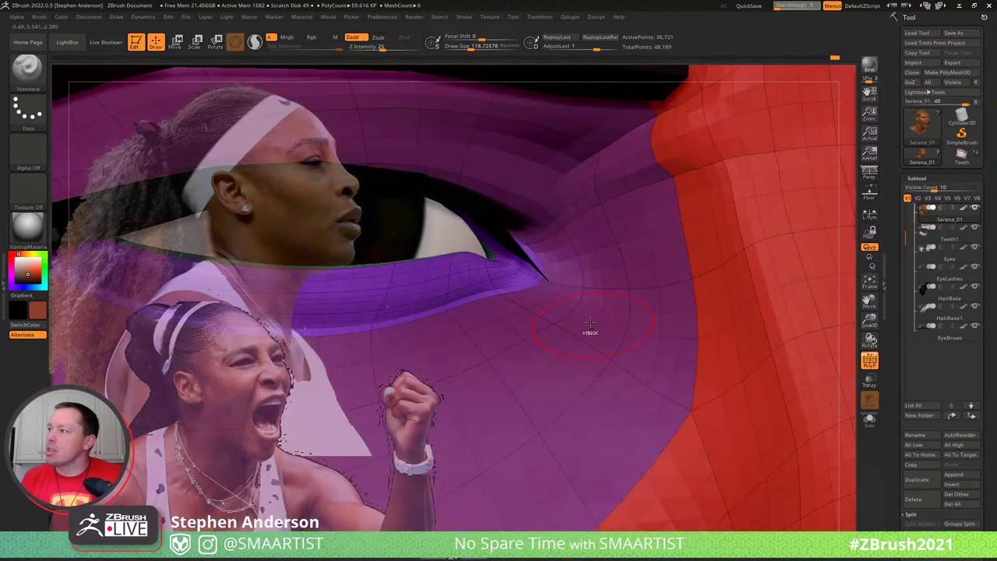
mouse_move(589, 332)
right_mouse_down()
mouse_move(598, 326)
mouse_move(623, 347)
right_mouse_up()
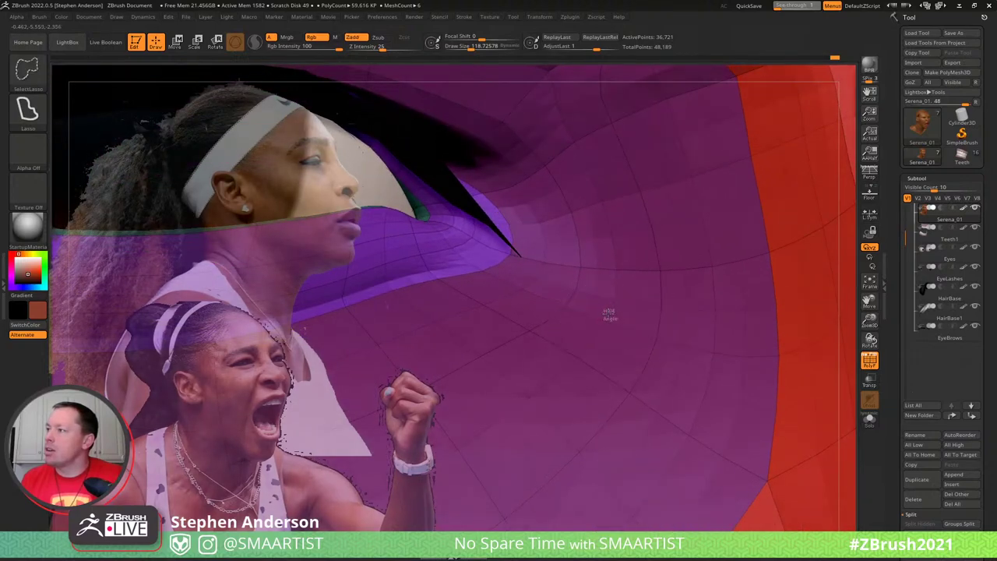
mouse_move(609, 314)
right_mouse_down()
mouse_move(597, 332)
mouse_move(613, 333)
right_mouse_up()
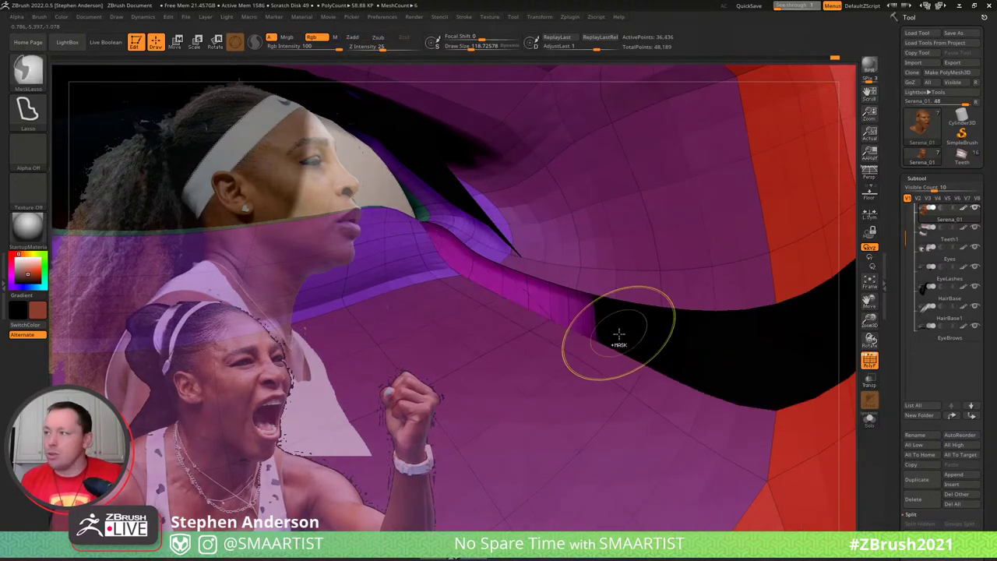
key("ctrl+a")
left_click(624, 338, "ctrl+shift")
Switch to the Move brush and reshape the unmasked strip beside the inner eye corner, using draw sizes of about 229 and 119
key("m")
key("v")
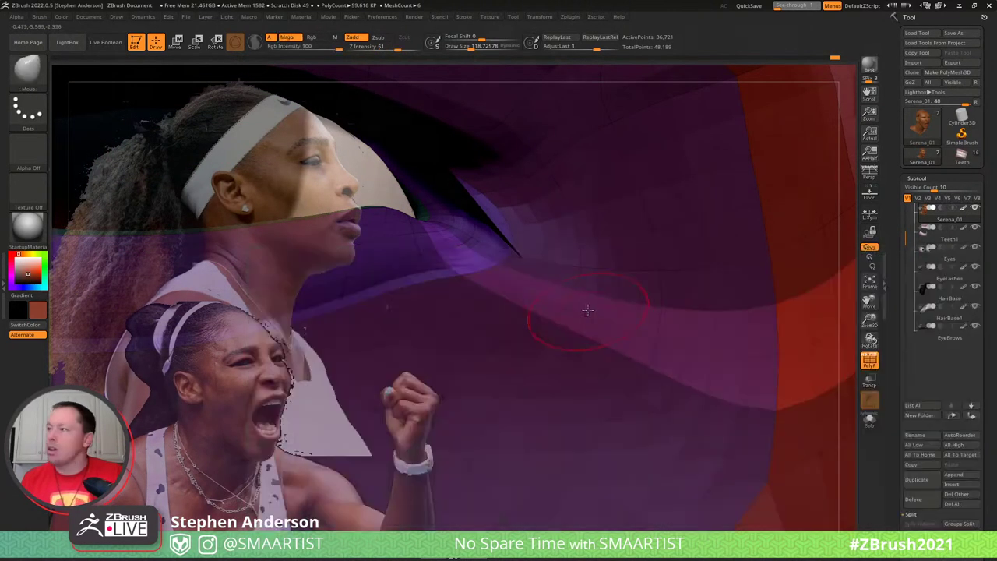
key("s")
left_click_drag(567, 310, 577, 311)
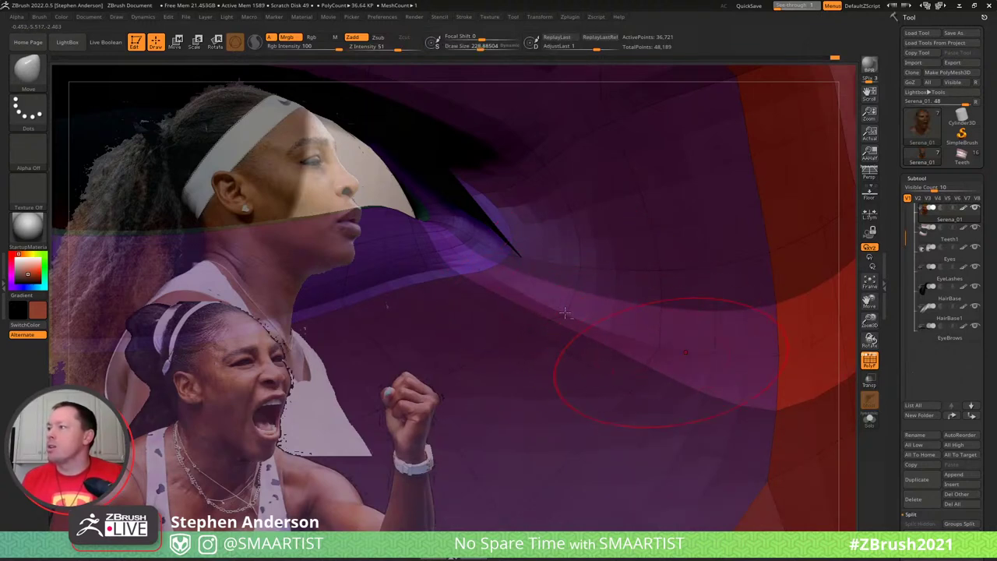
right_click_drag(525, 289, 515, 285)
key("s")
left_click_drag(513, 285, 477, 290)
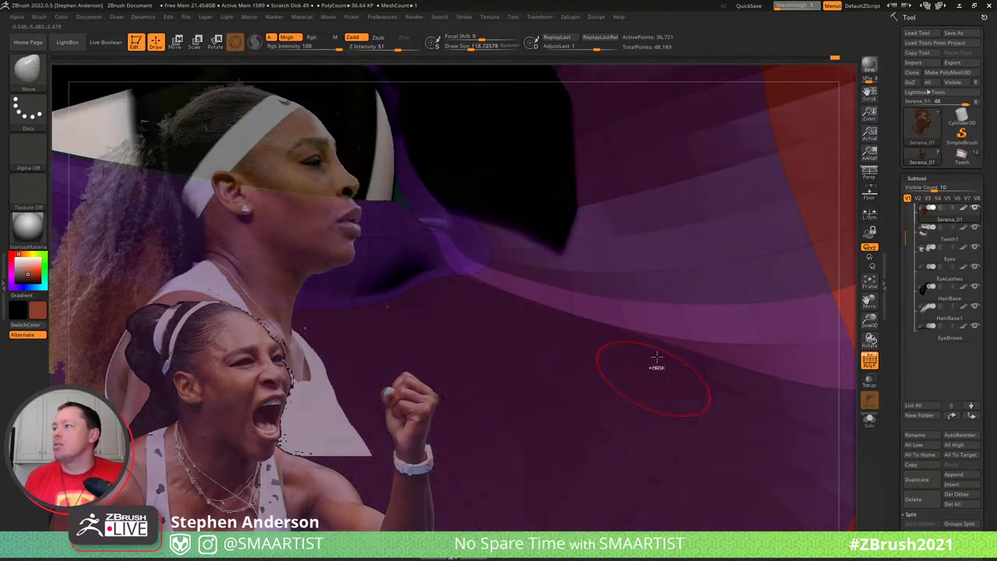
Reduce the draw size to about 58 and adjust the strip where it meets the inner eye corner
mouse_move(657, 356)
right_mouse_down("ctrl")
mouse_move(616, 304)
mouse_move(674, 405)
mouse_move(652, 394)
right_mouse_up("ctrl")
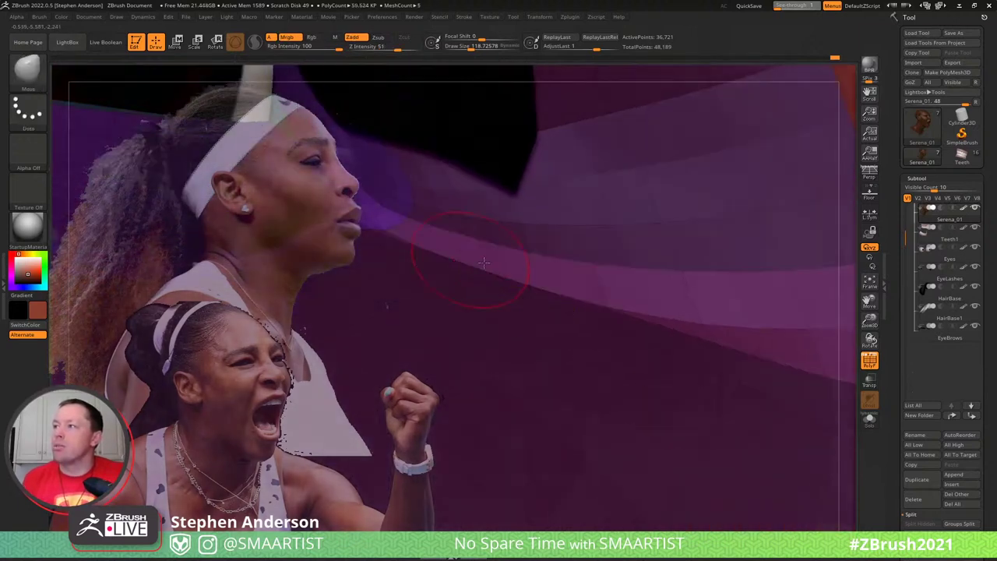
right_click_drag(484, 263, 534, 289)
key("s")
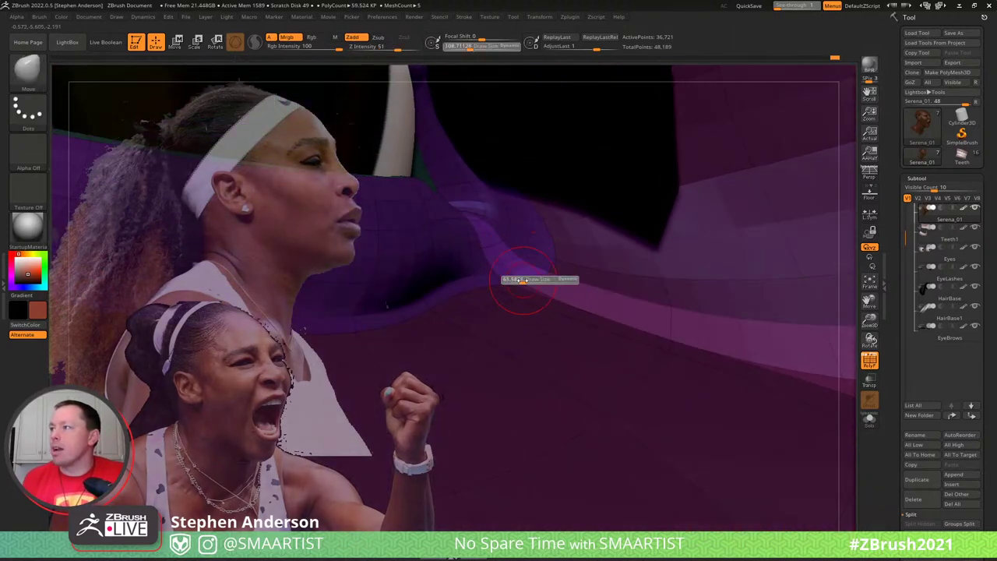
left_click(522, 279)
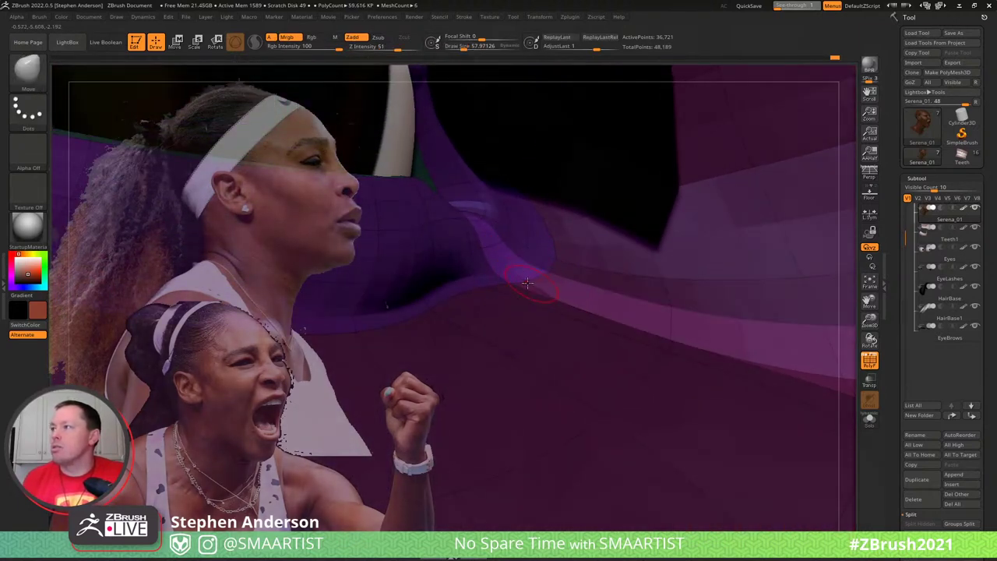
right_click_drag(703, 358, 612, 209, "ctrl")
right_click_drag(686, 290, 330, 296)
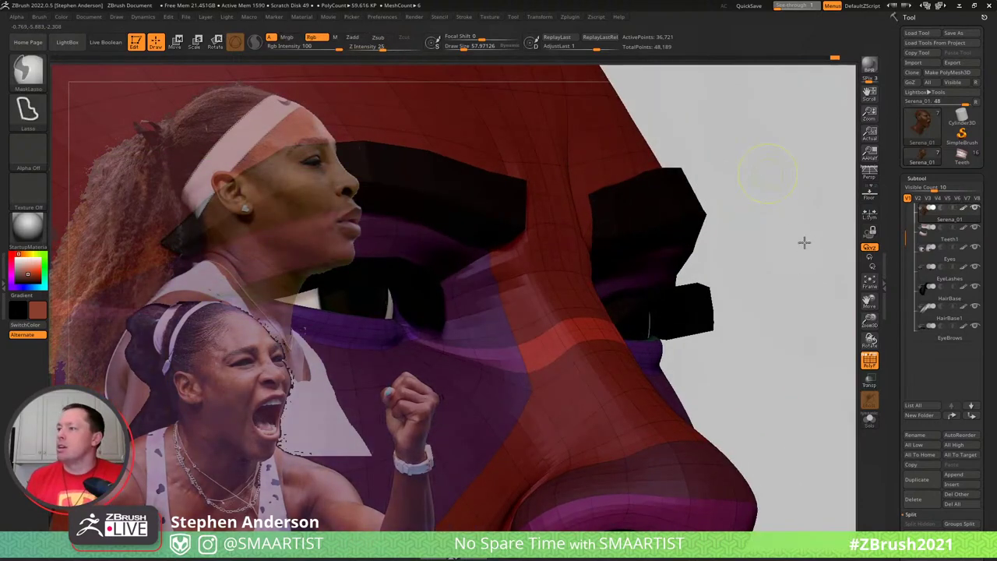
Clear the mask and hide the polyframe to check the inner eye corners against the whole face
left_click_drag(803, 243, 781, 253, "ctrl")
key("shift+f")
mouse_move(552, 406)
right_mouse_down("ctrl")
mouse_move(570, 381)
mouse_move(549, 400)
mouse_move(560, 399)
right_mouse_up("ctrl")
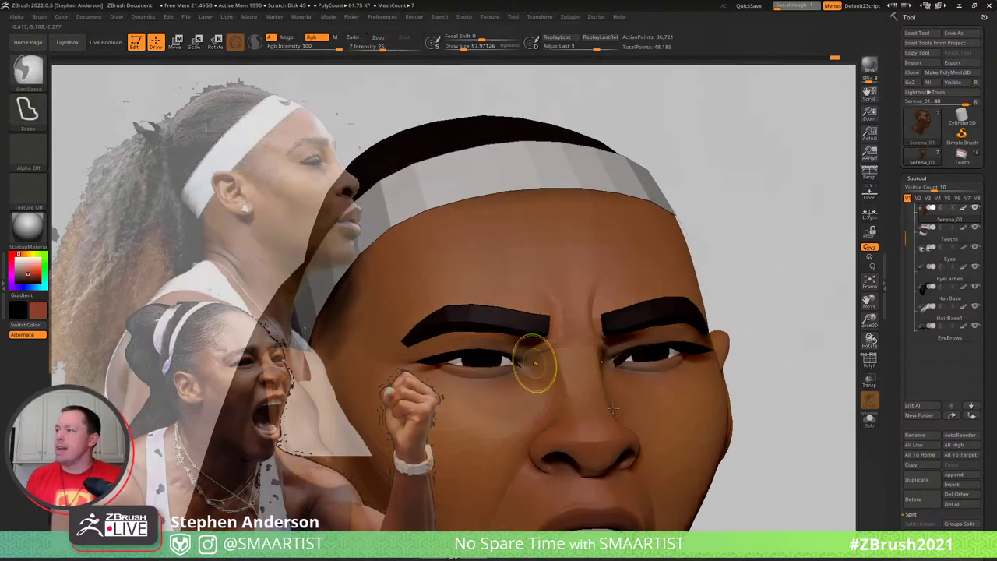
right_click_drag(534, 363, 595, 387, "ctrl")
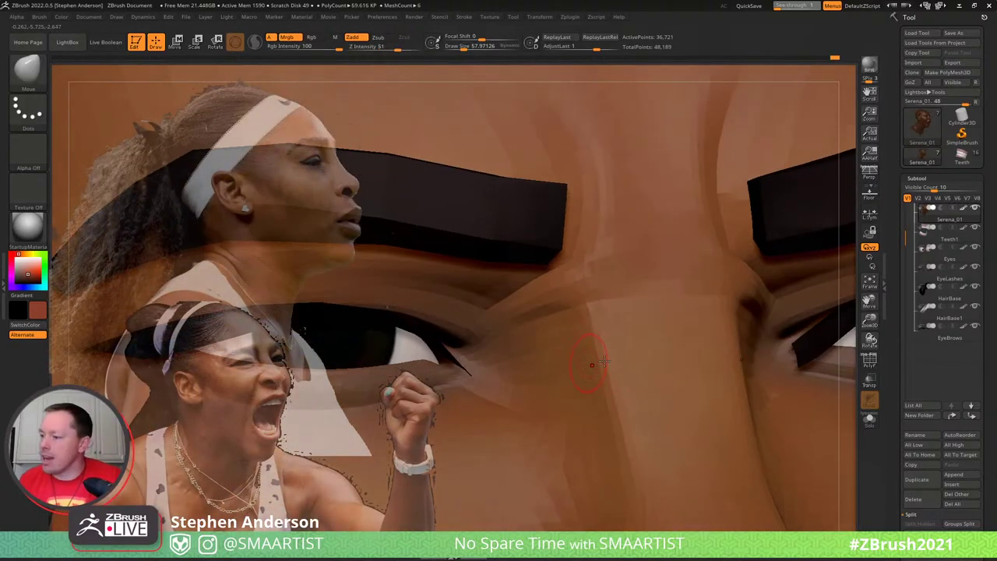
right_click_drag(596, 347, 618, 322)
Raise the opacity of the Spotlight reference photos until they are fully opaque
key("z")
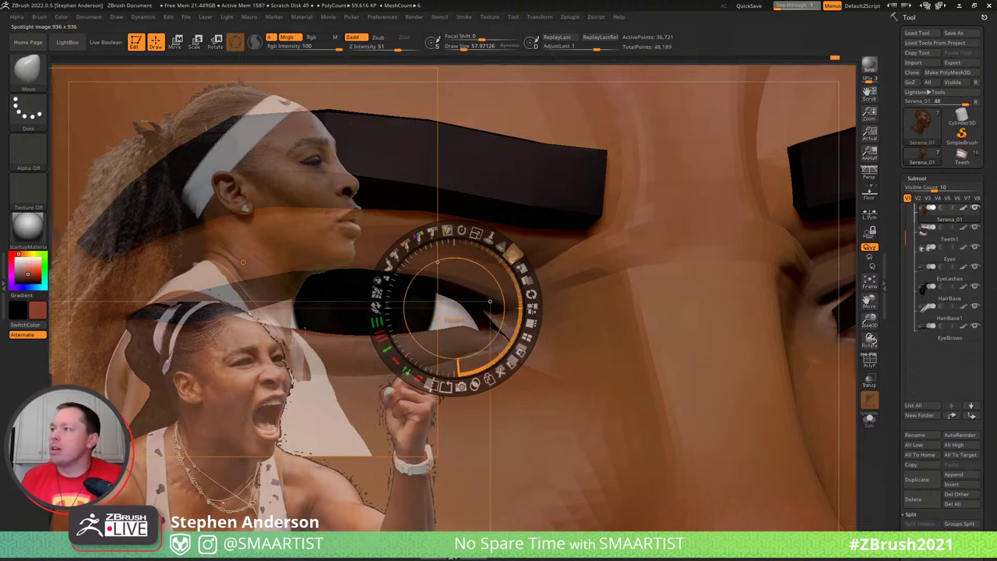
left_click_drag(514, 254, 519, 365)
key("z")
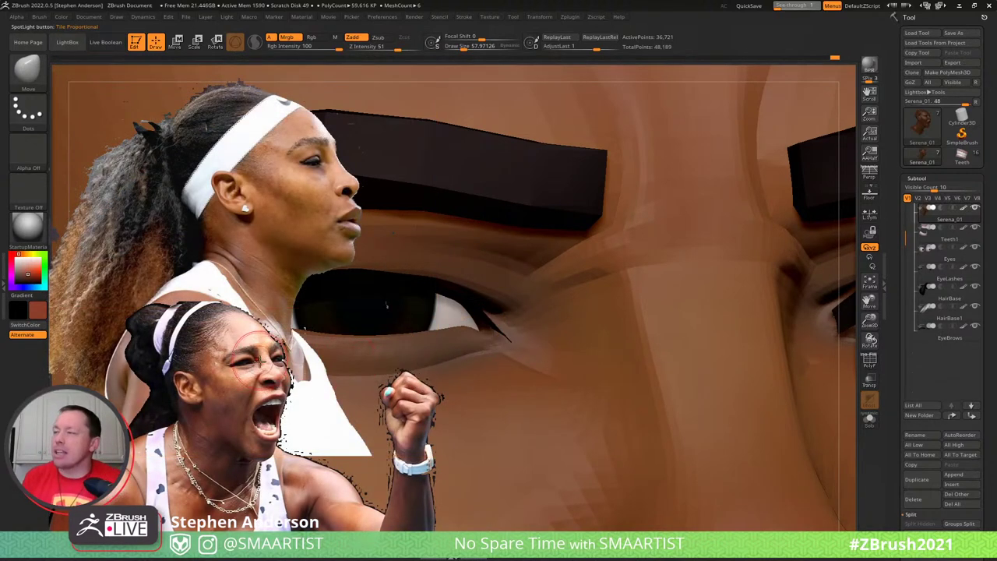
Display the polyframe and mask everything except a band of edge loops crossing the nose bridge between the inner eye corners
key("shift+f")
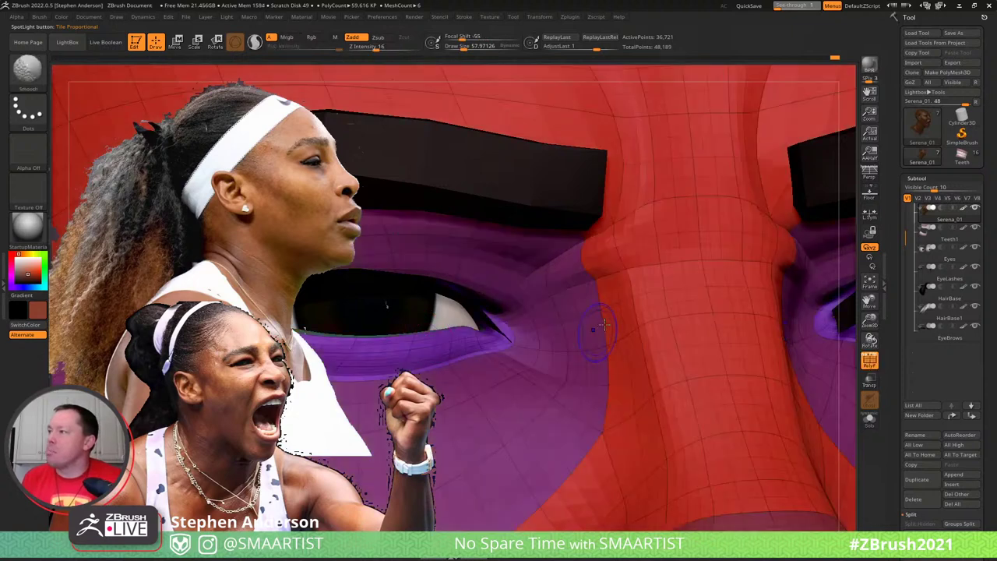
right_click_drag(625, 329, 631, 342, "ctrl")
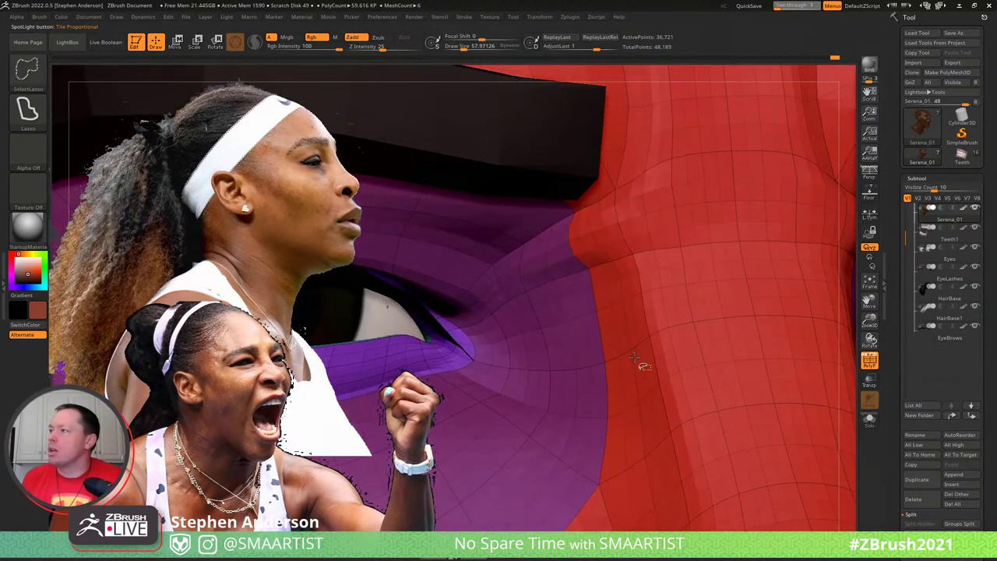
left_click(634, 357, "ctrl+shift")
left_click(680, 352, "ctrl+alt+shift")
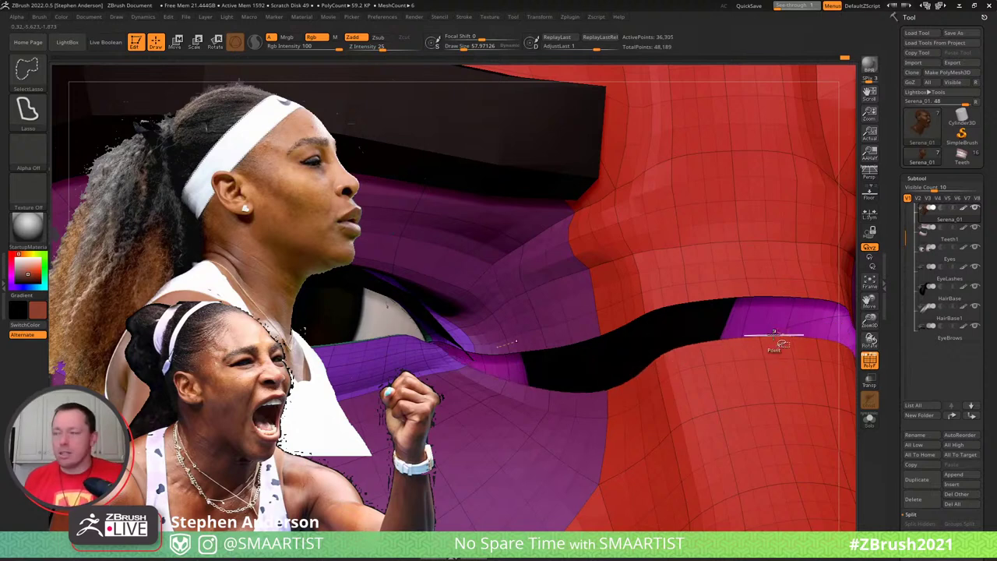
left_click(770, 336, "ctrl+alt+shift")
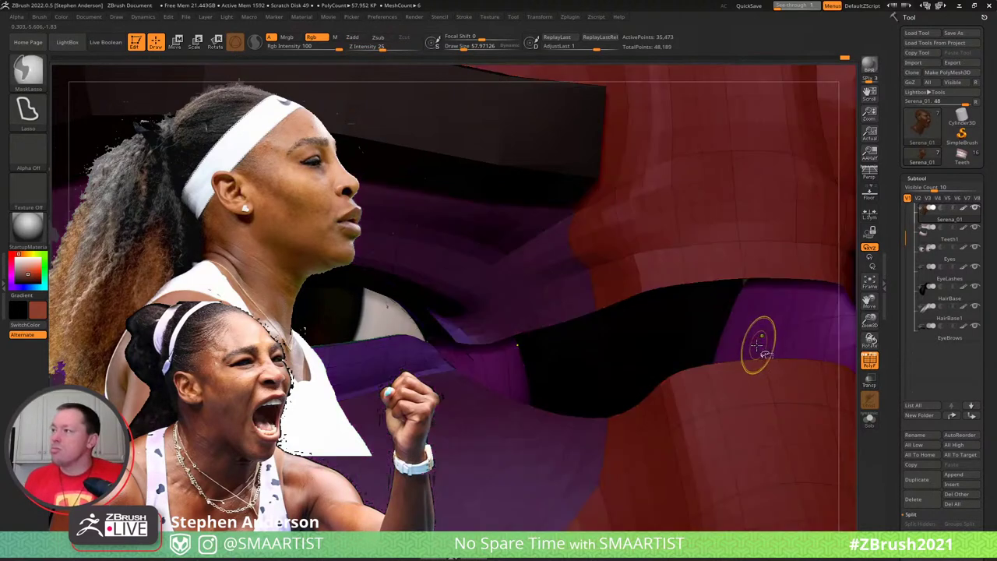
left_click(661, 354, "ctrl+shift")
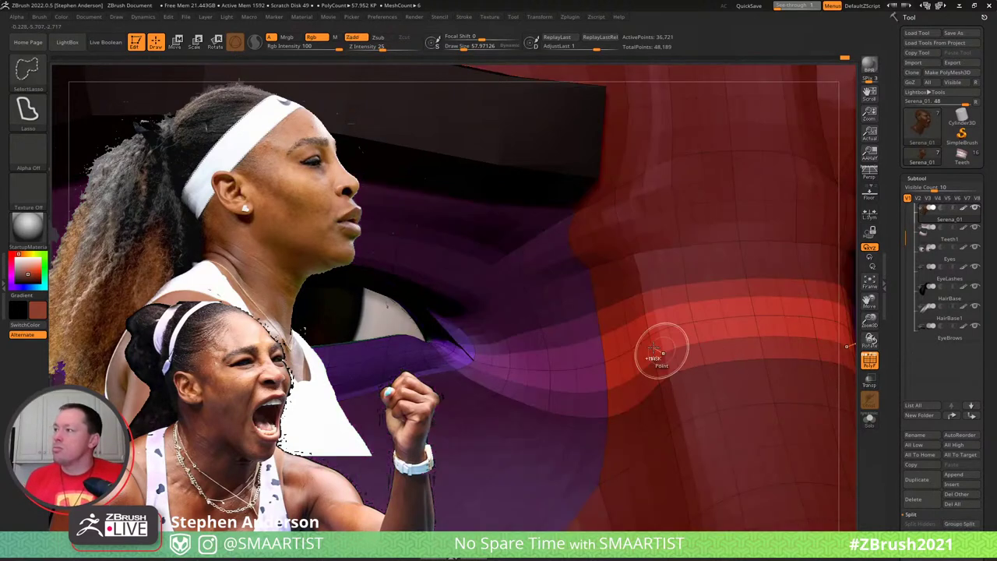
Pull the unmasked band at the side of the nose bridge with the Move brush at a draw size of about 229
right_click_drag(622, 327, 628, 330)
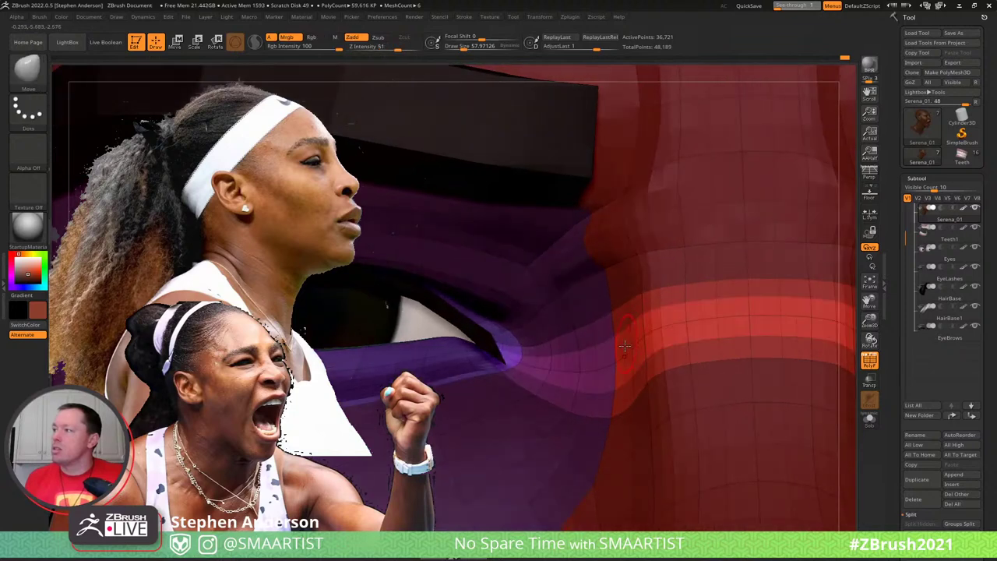
key("s")
mouse_move(625, 346)
left_mouse_down()
mouse_move(643, 346)
mouse_move(600, 348)
left_mouse_up()
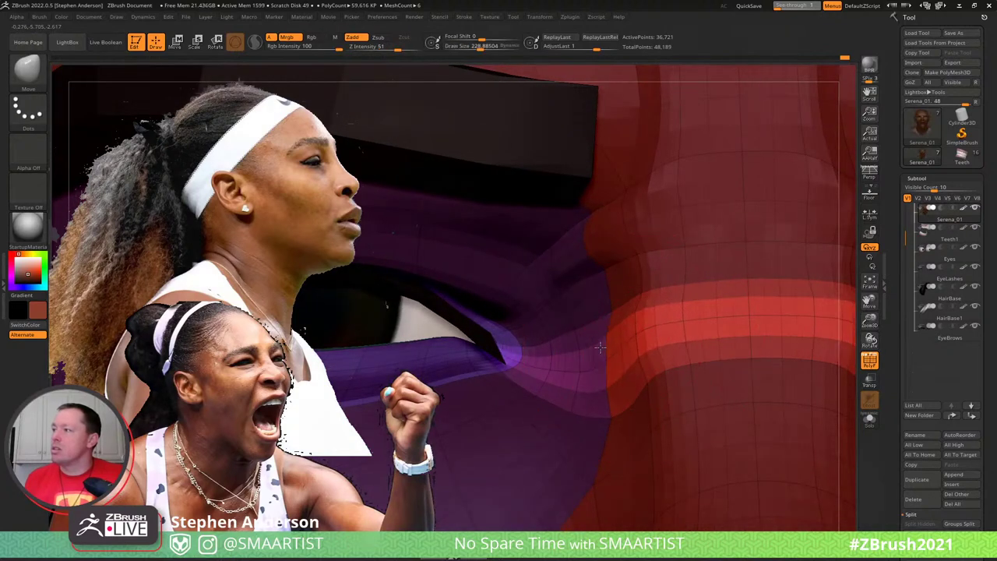
right_click_drag(619, 339, 669, 329)
left_click_drag(667, 323, 667, 321)
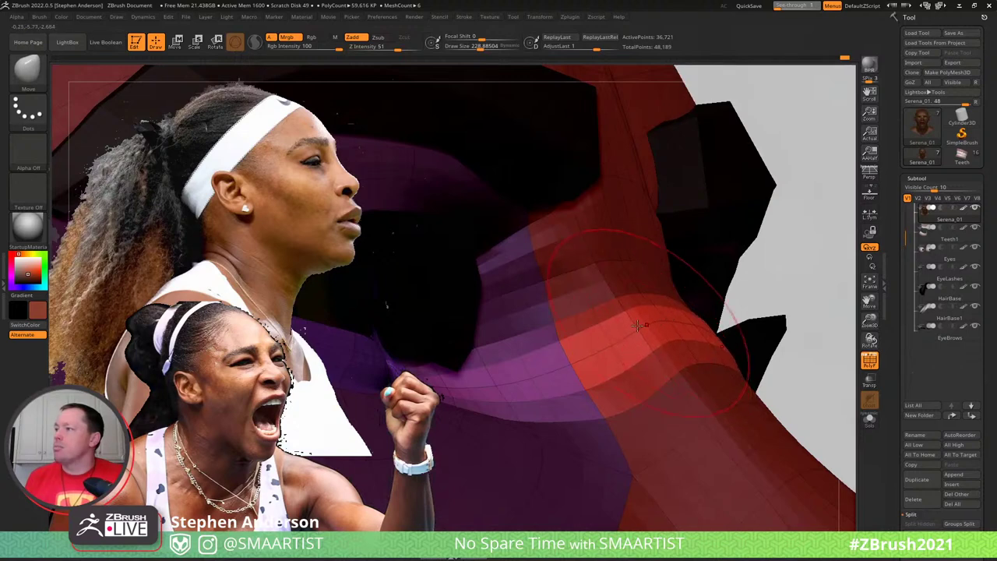
Reduce the draw size to about 175, then smooth and reposition the unmasked band along the side of the nose bridge
key("s")
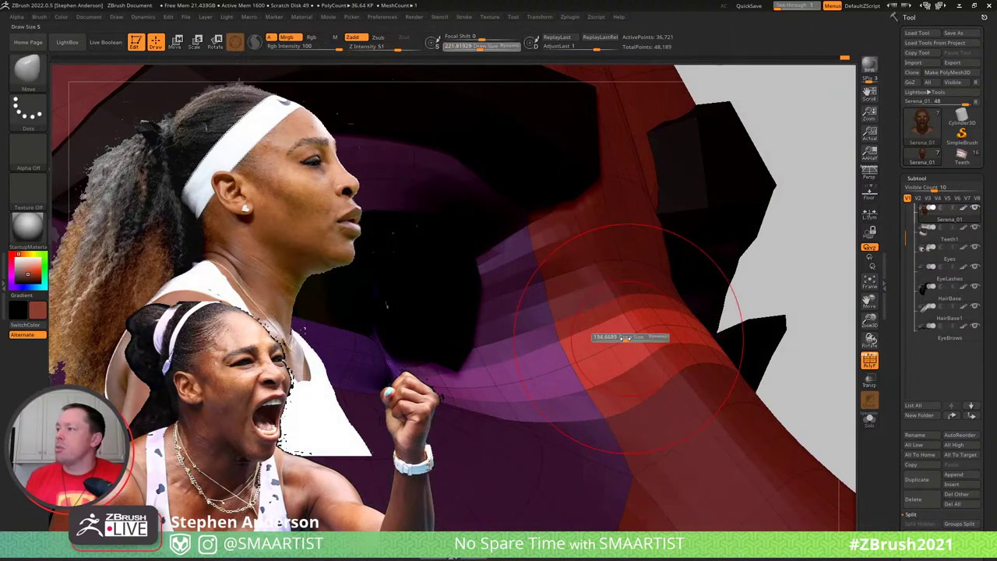
left_click_drag(625, 338, 636, 330)
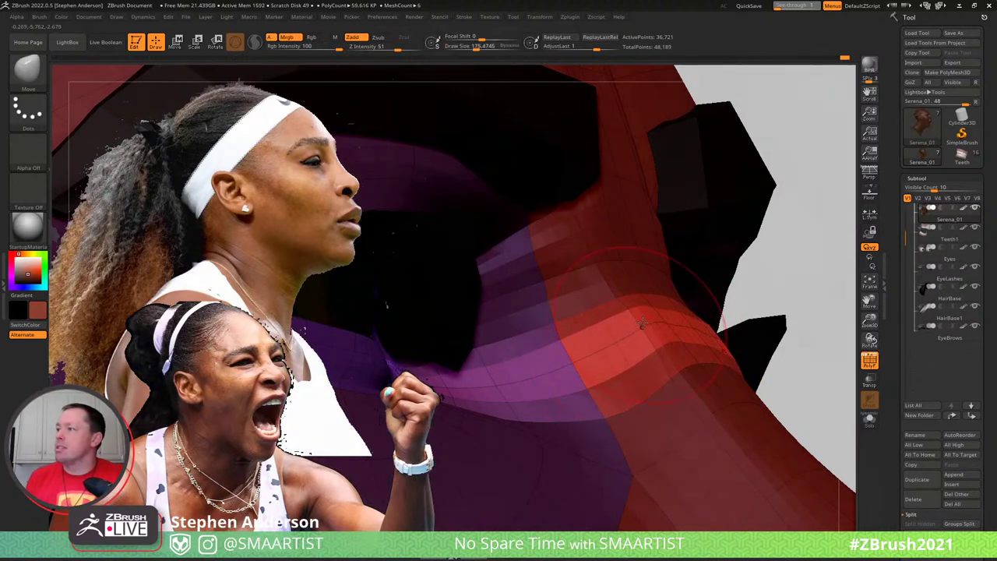
right_click_drag(643, 323, 677, 328)
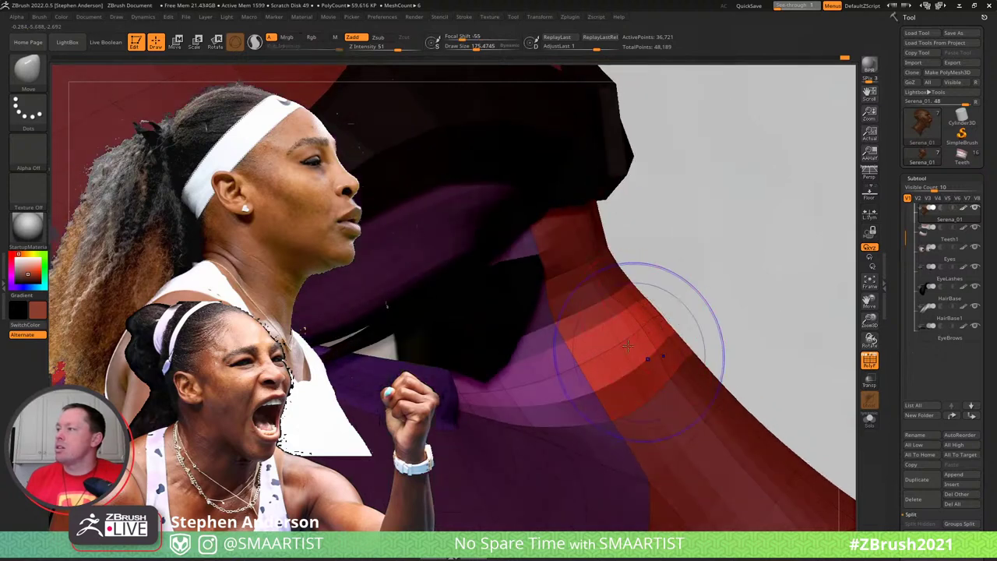
left_click_drag(628, 346, 598, 358, "shift")
left_click_drag(638, 329, 648, 331)
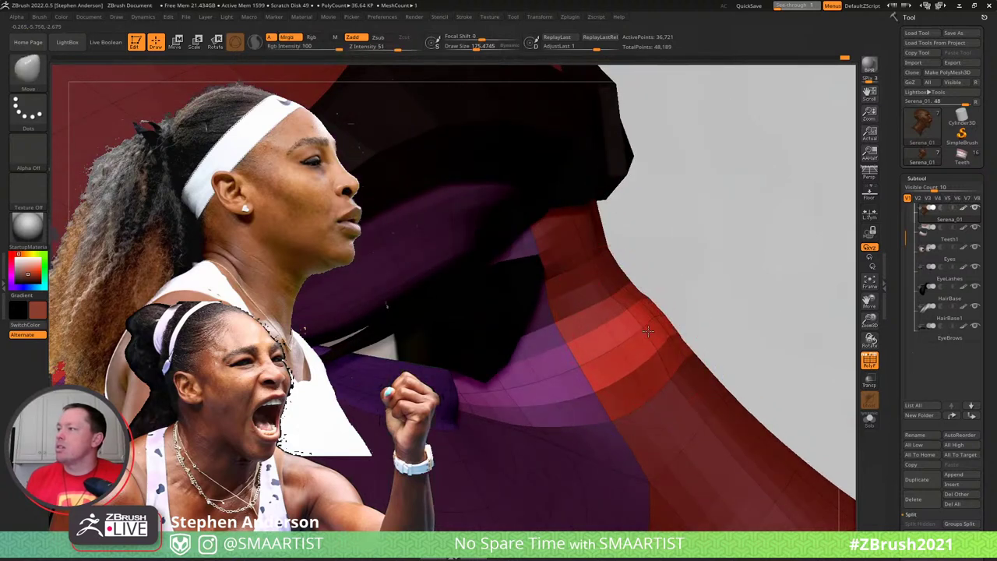
right_click_drag(591, 361, 621, 308)
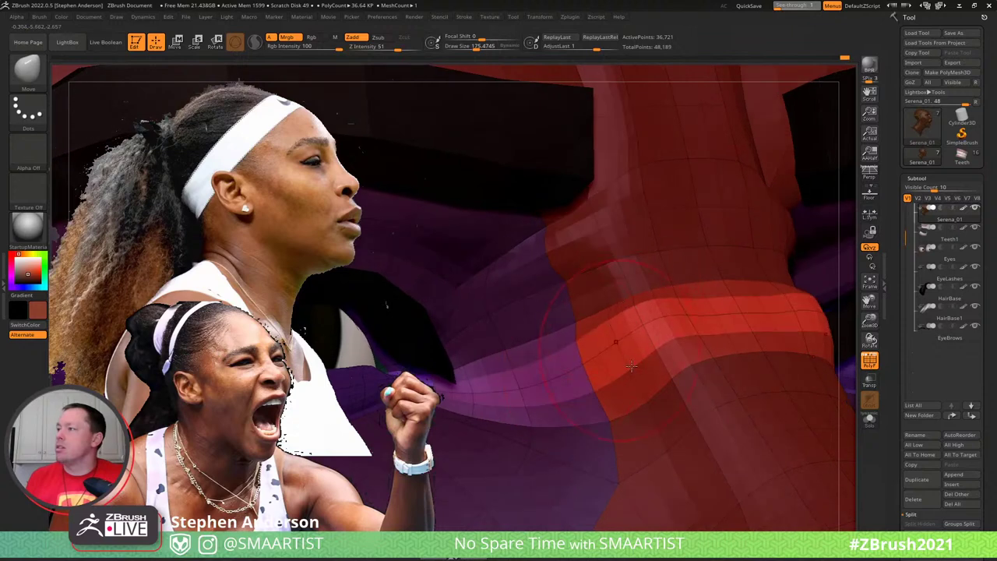
right_click_drag(631, 366, 619, 376)
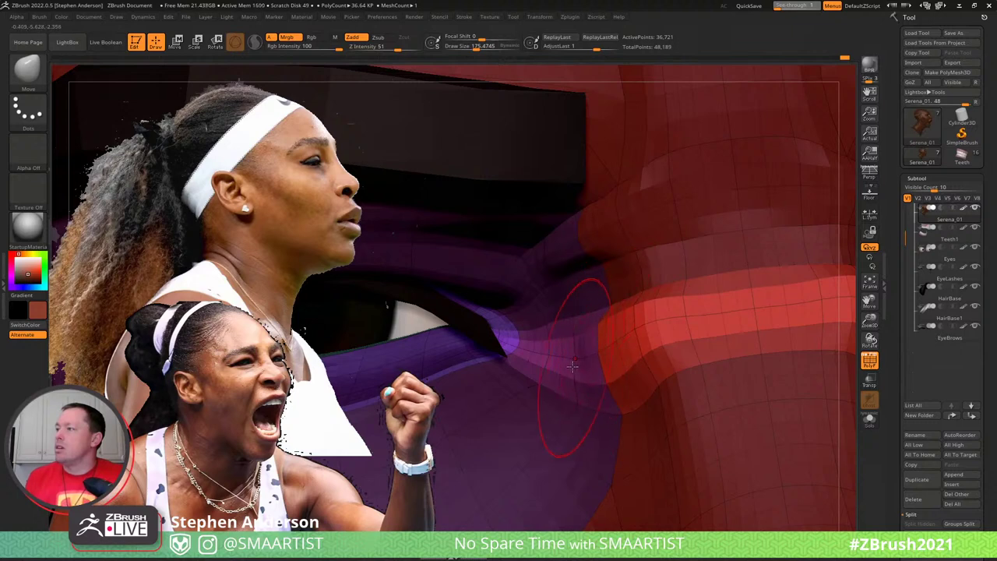
Adjust the band near the inner eye corner at a draw size of about 81, then hide the polyframe and smooth the nose bridge
key("s")
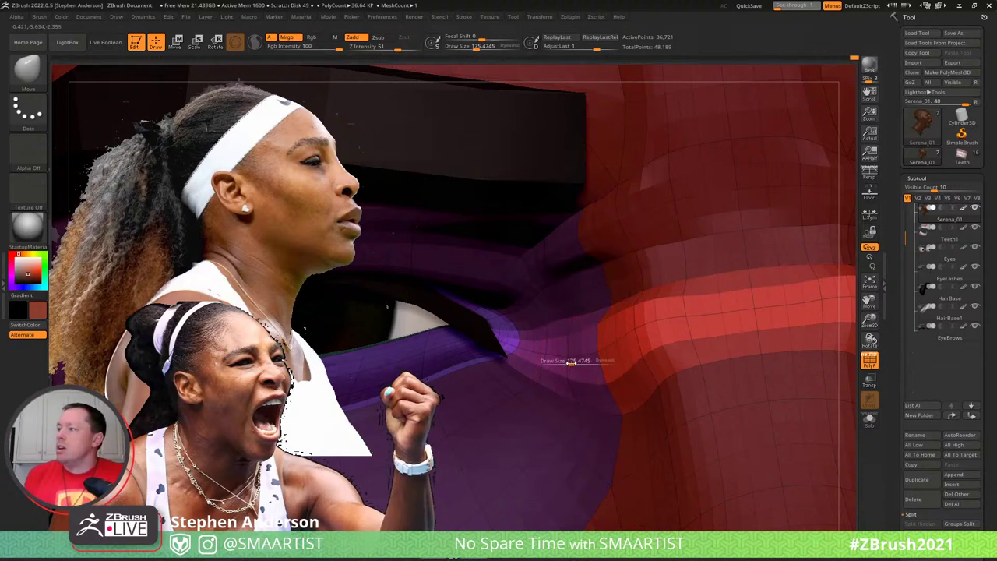
left_click_drag(571, 362, 562, 362)
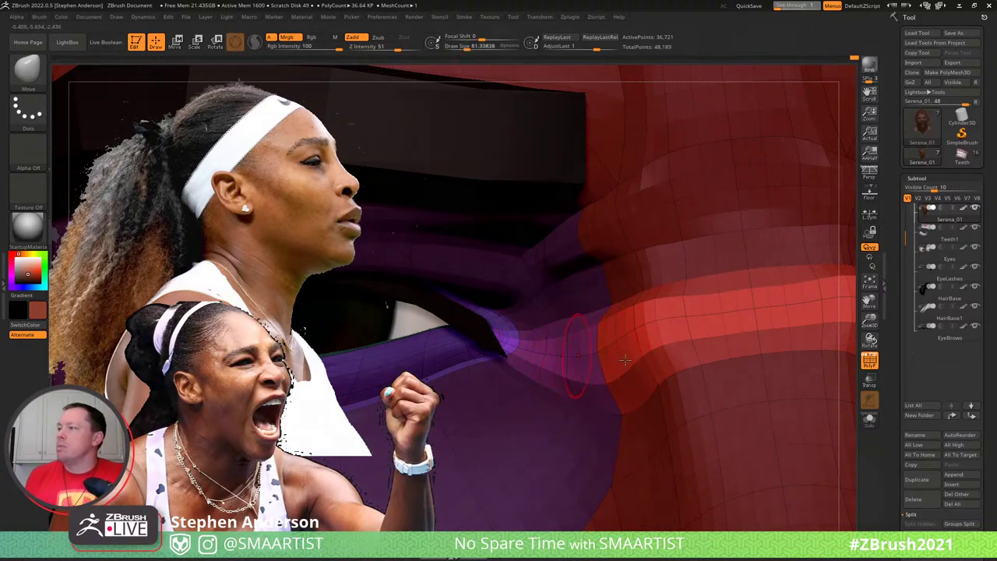
right_click_drag(631, 372, 549, 265, "ctrl")
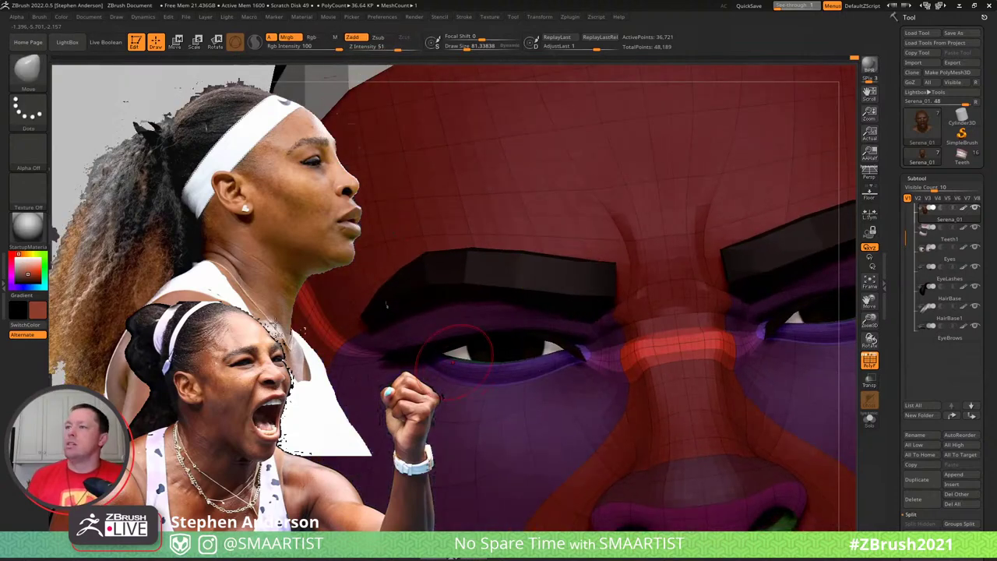
key("shift+f")
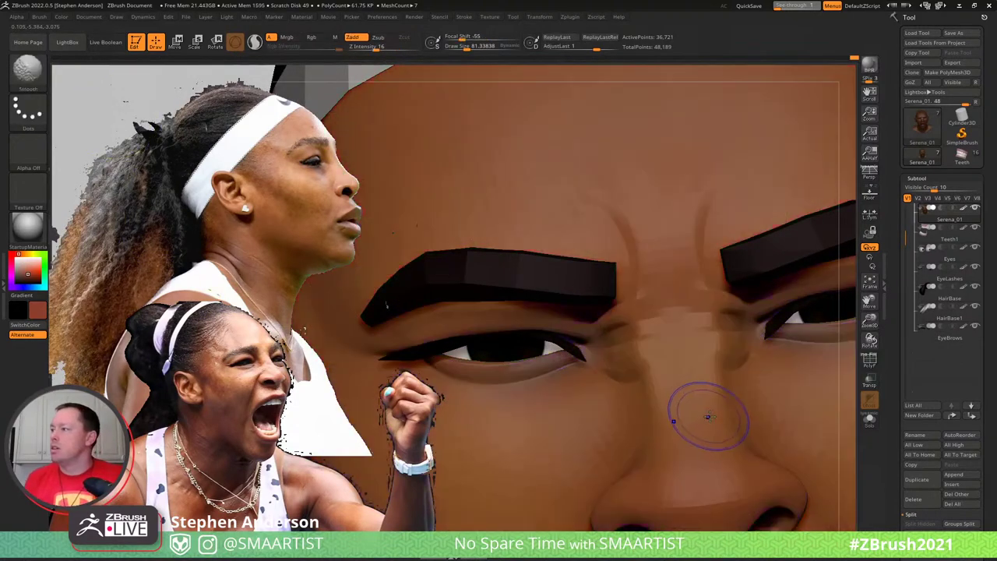
mouse_move(660, 401)
right_mouse_down()
mouse_move(597, 407)
mouse_move(629, 390)
right_mouse_up()
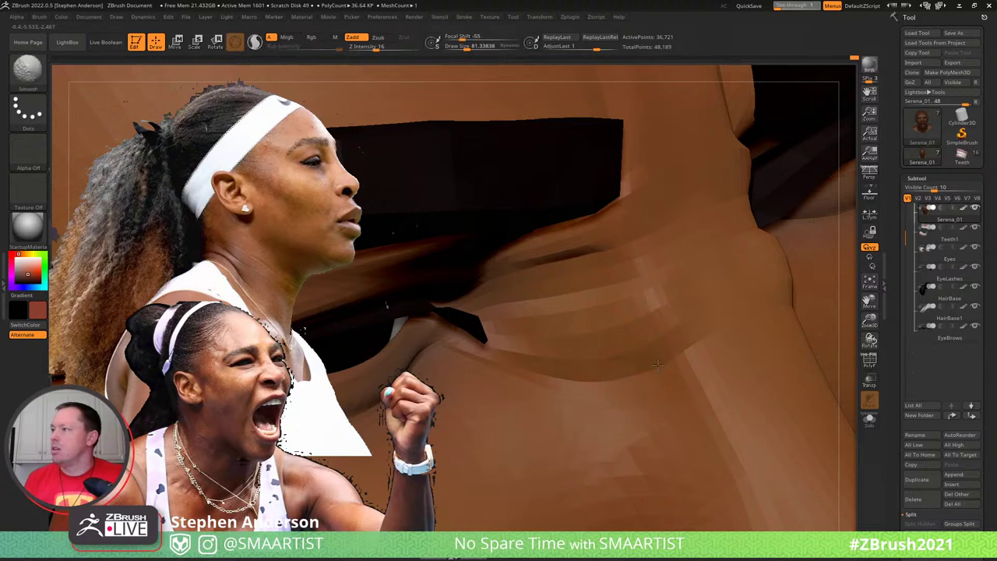
Smooth the side of the nose bridge and adjust the inner eye corner crease with the Move brush at a draw size of about 73
mouse_move(580, 390)
right_mouse_down()
mouse_move(590, 394)
mouse_move(579, 387)
mouse_move(599, 358)
right_mouse_up()
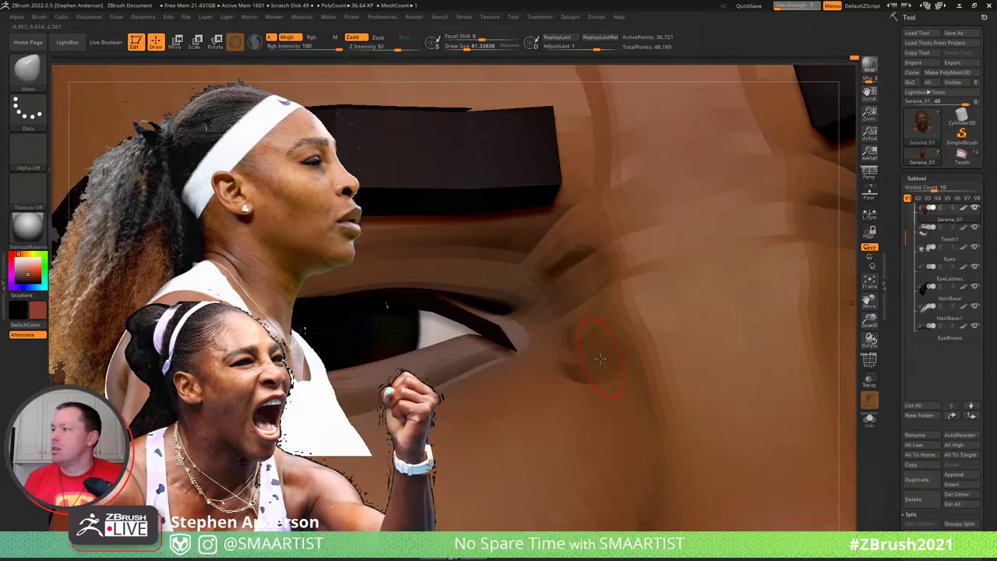
key("shift")
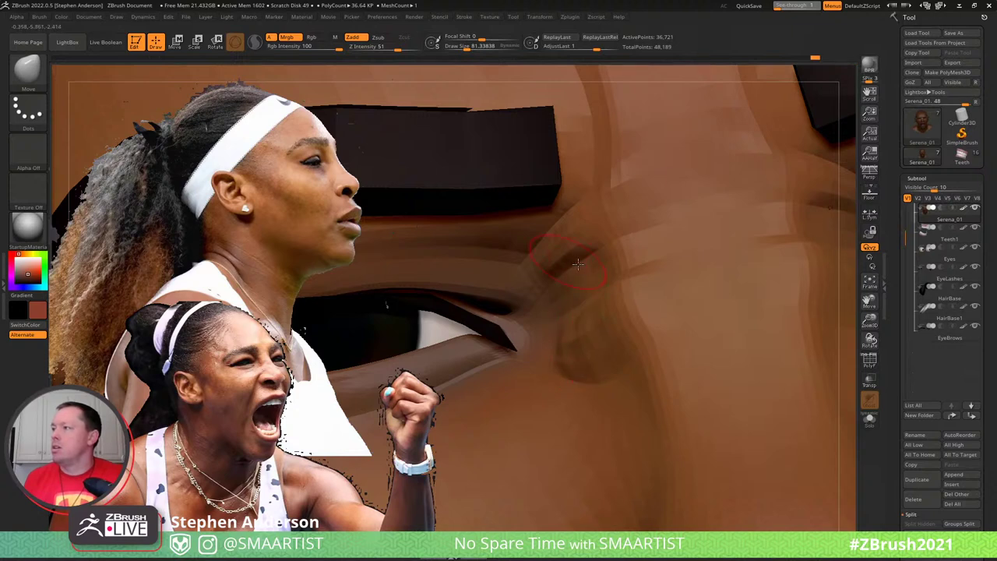
right_click_drag(577, 264, 558, 270)
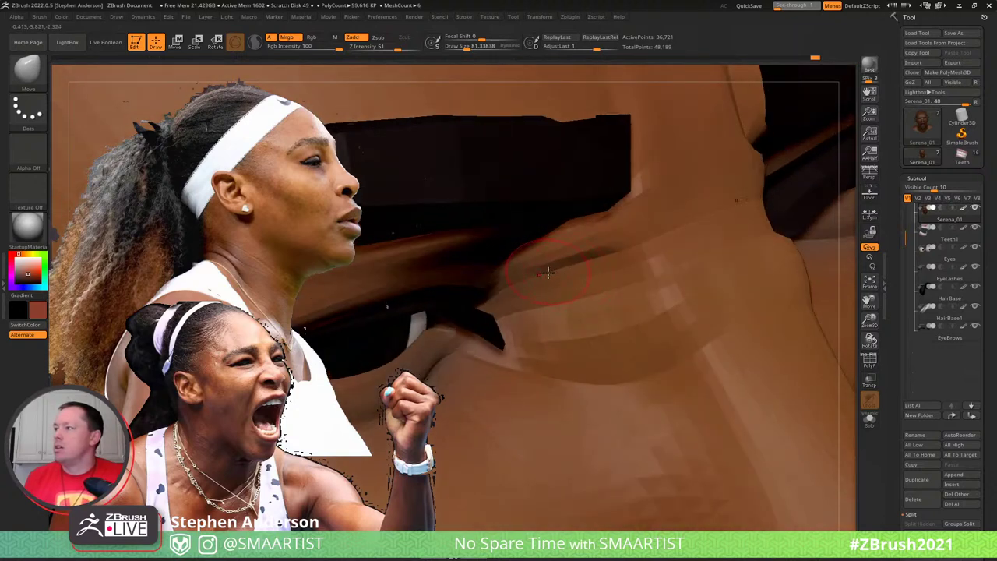
key("s")
mouse_move(549, 273)
left_mouse_down()
mouse_move(526, 284)
mouse_move(535, 276)
left_mouse_up()
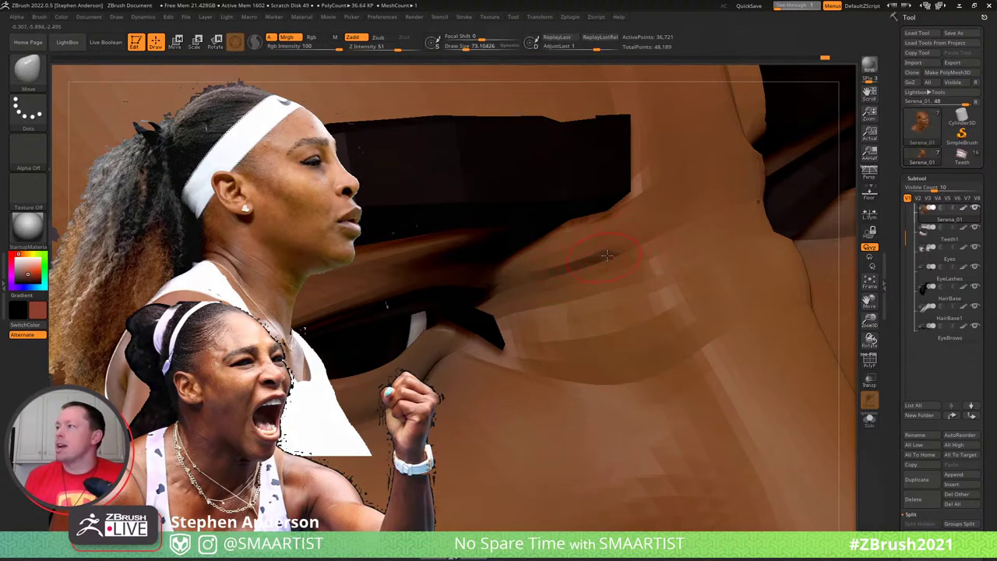
Isolate the polygon strip running along the crease beside the nose bridge and mask everything except that strip
right_click_drag(671, 228, 614, 274)
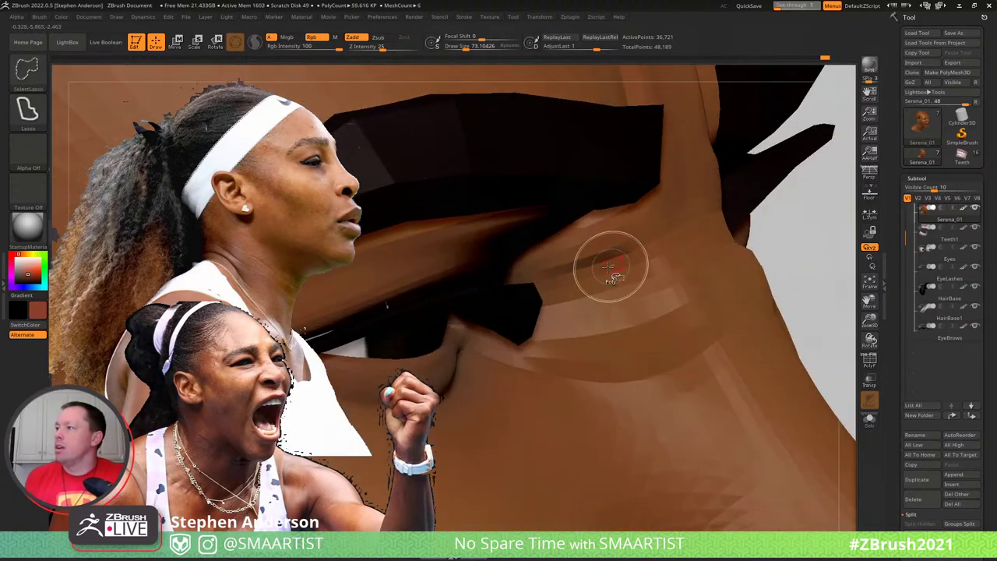
left_click(606, 267, "ctrl+shift")
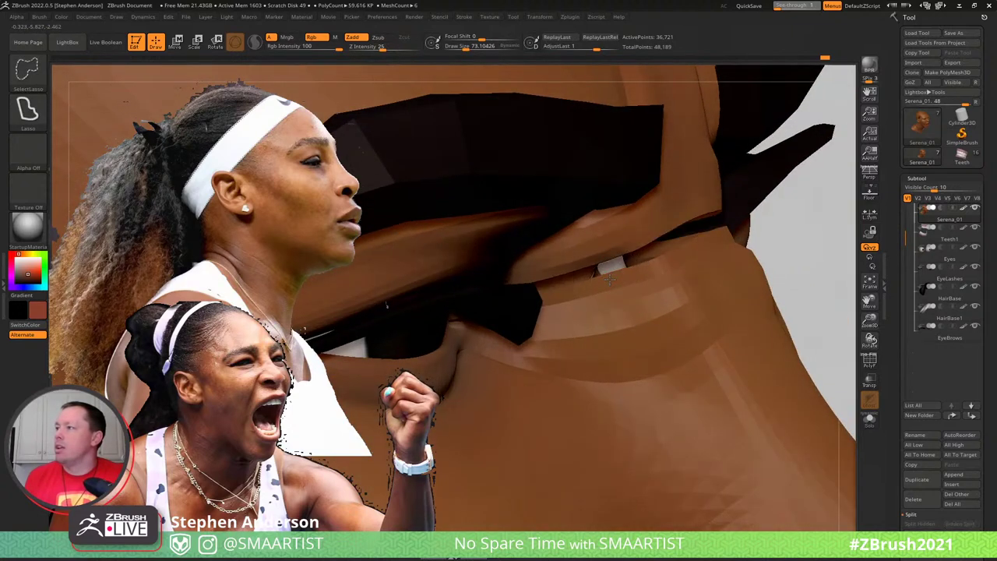
left_click(608, 281, "ctrl+shift")
left_click(613, 278, "ctrl")
left_click(590, 291, "ctrl+shift")
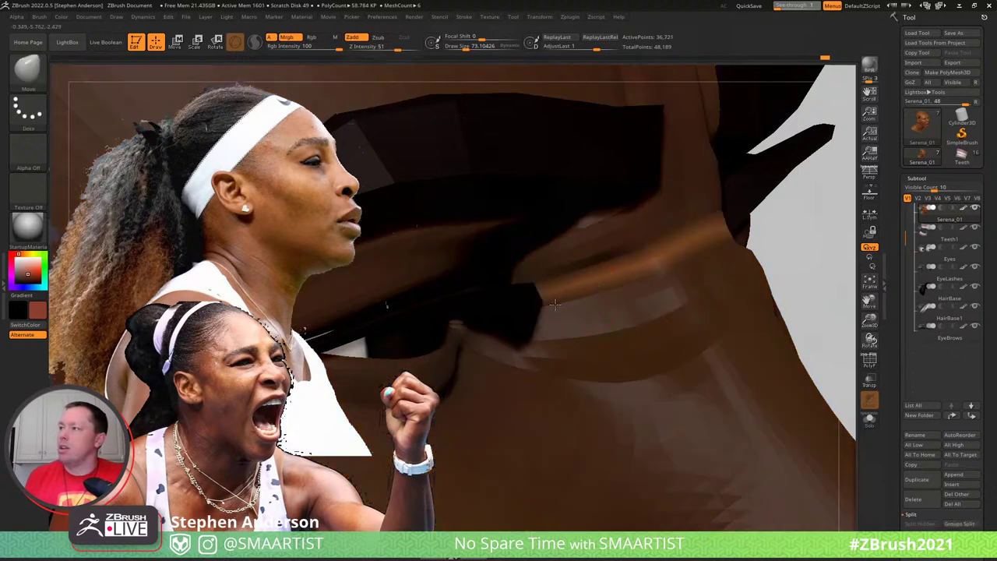
Reposition the unmasked strip across the nose bridge with the Move brush at a draw size of about 129, and clear the mask
right_click_drag(594, 296, 554, 305)
key("s")
left_click_drag(562, 291, 595, 276)
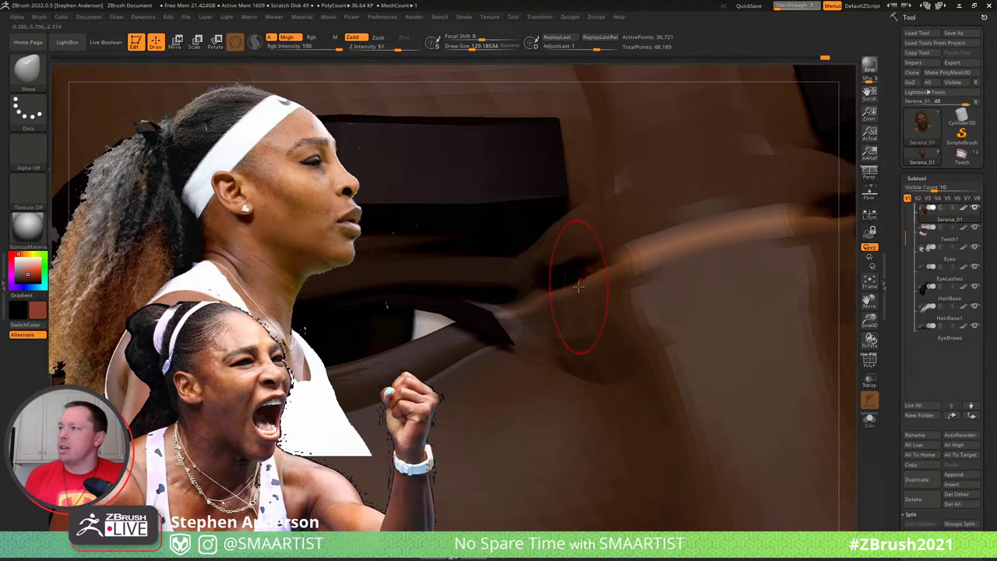
right_click_drag(588, 287, 545, 163)
key("shift+f")
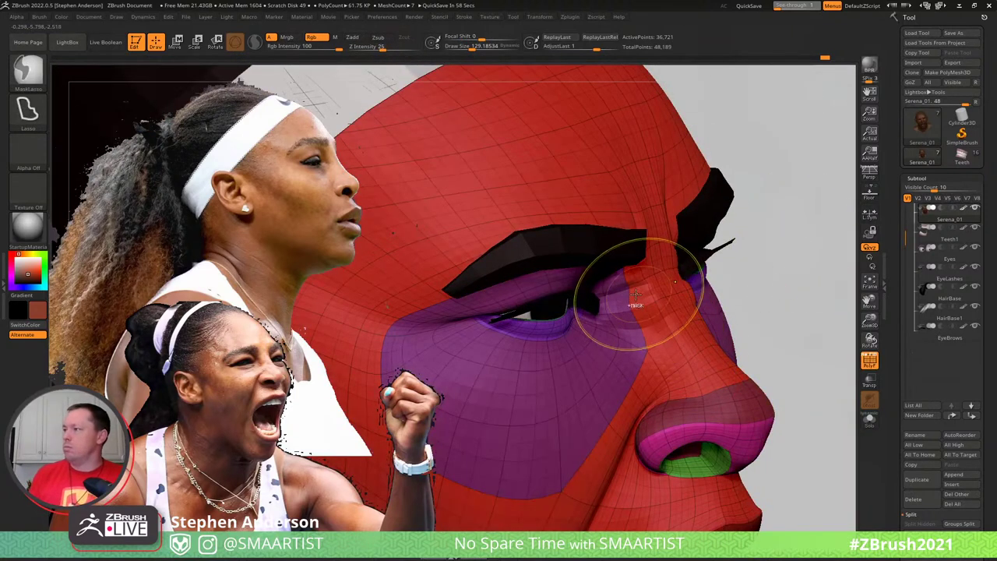
key("shift+f")
right_click_drag(631, 283, 652, 362, "ctrl")
left_click_drag(623, 286, 615, 296)
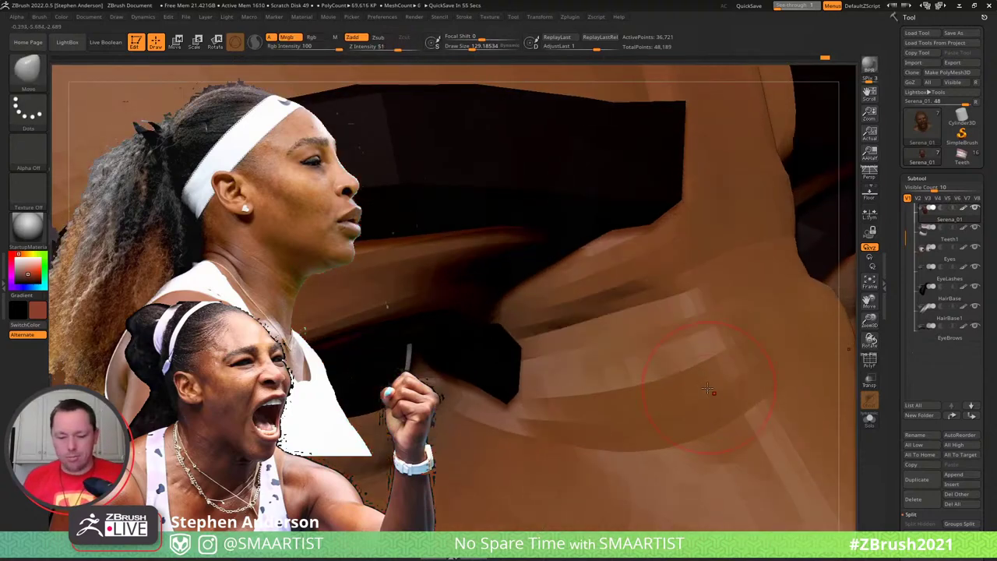
Deepen the crease above the inner eye corner with the Standard brush at a draw size of about 58, and smooth its inner end
key("b")
key("s")
key("t")
key("s")
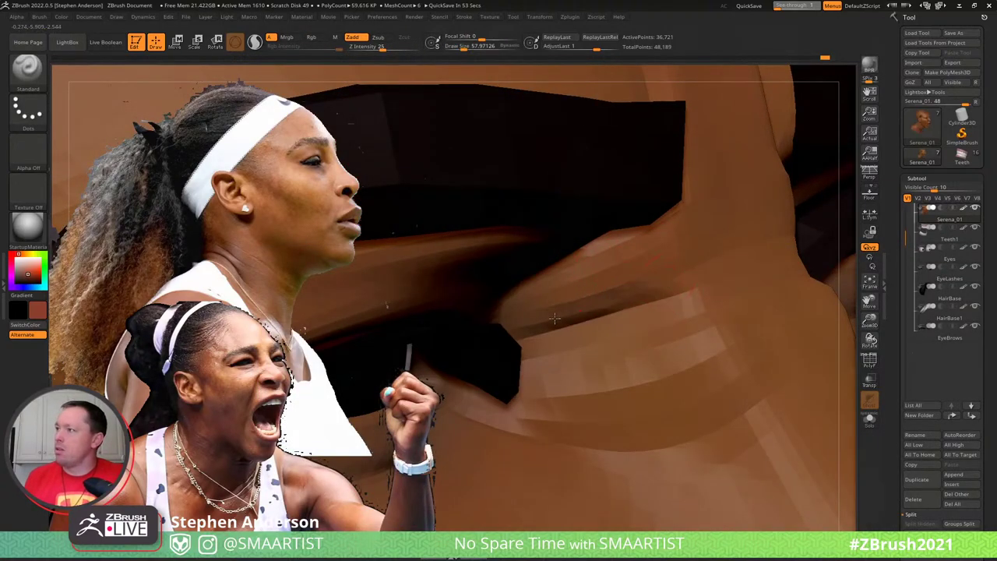
key("shift")
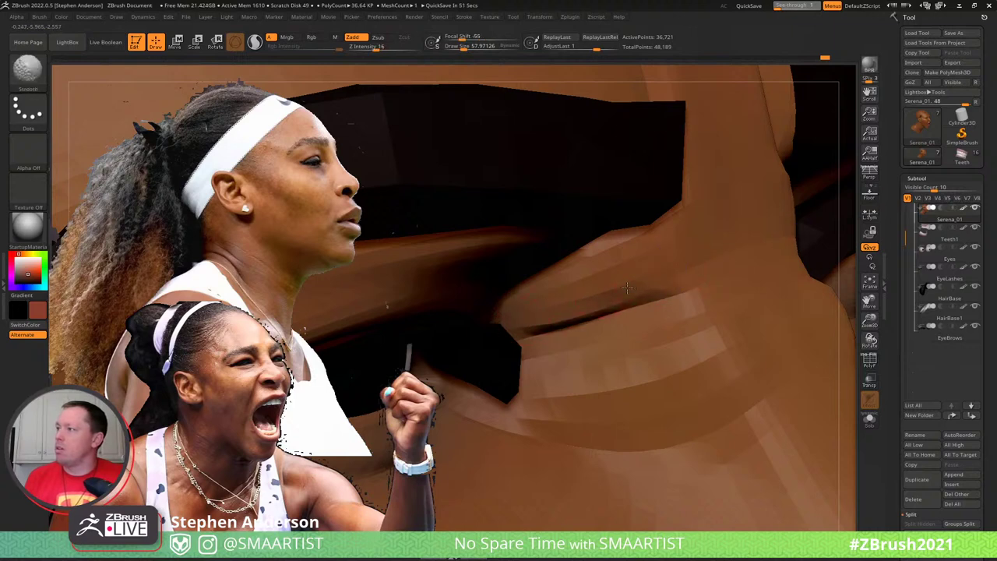
left_click_drag(520, 319, 552, 321, "shift")
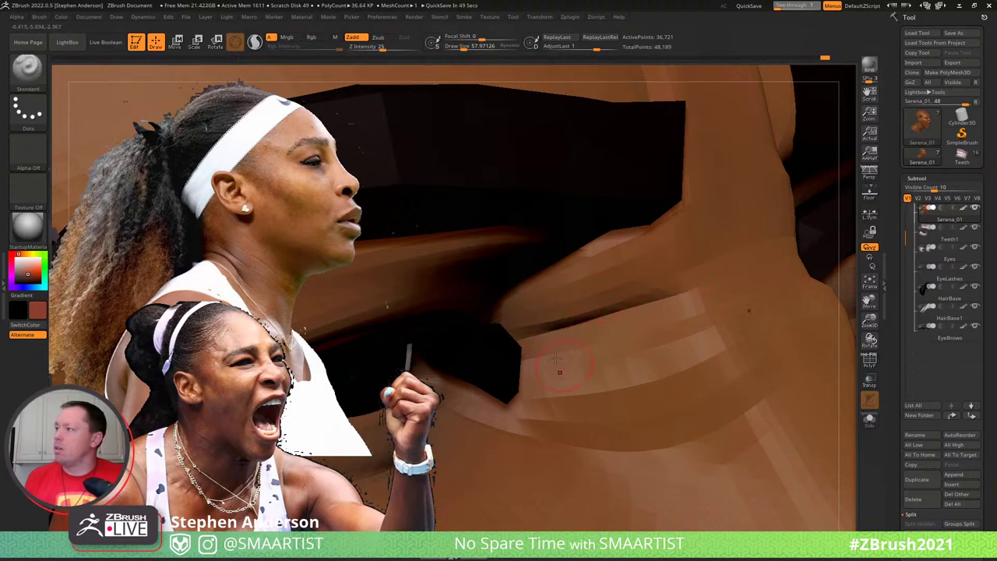
Smooth the folds below the crease and along the side of the nose bridge
key("shift")
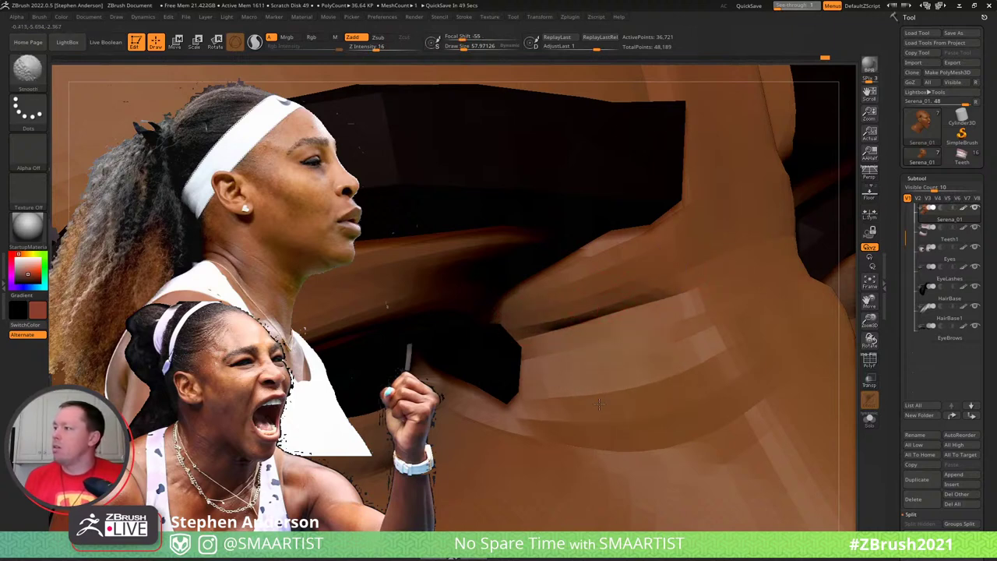
mouse_move(599, 404)
right_mouse_down("ctrl")
mouse_move(726, 373)
mouse_move(736, 381)
mouse_move(723, 378)
right_mouse_up("ctrl")
key("shift")
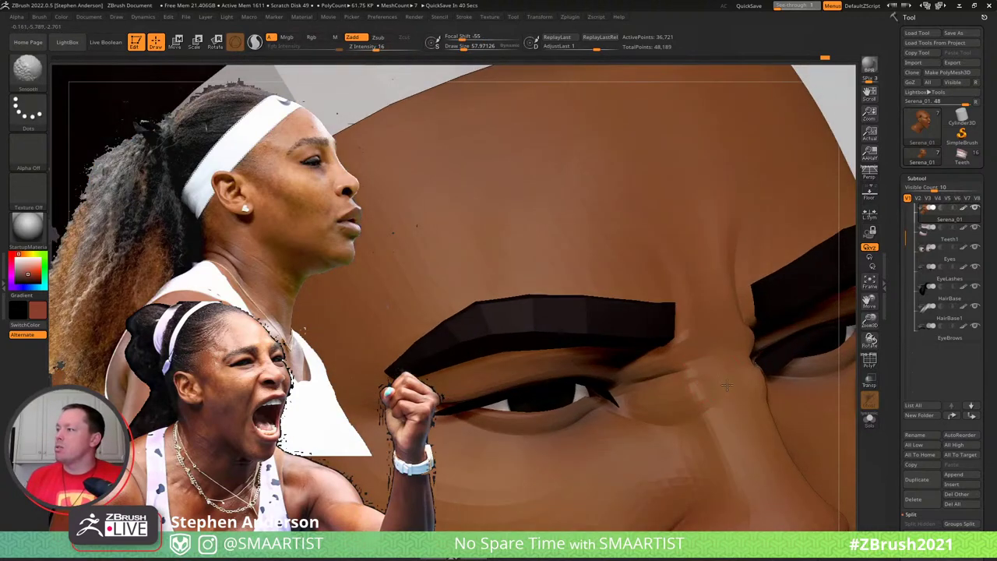
left_click_drag(701, 398, 688, 405, "shift")
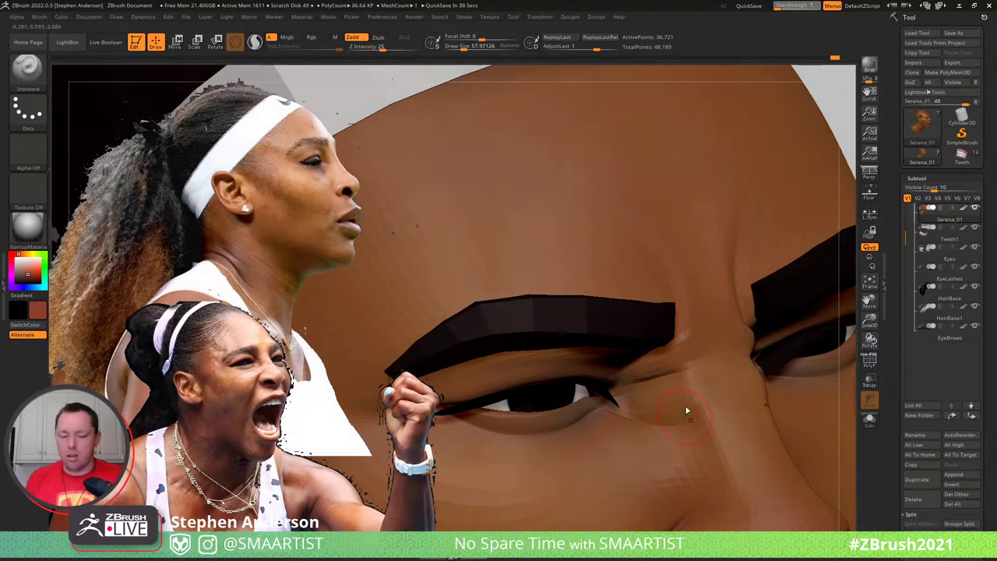
Reshape the fold between the inner eye corner and the nose bridge with the Move brush at a draw size of about 86
key("b")
key("m")
key("v")
right_click_drag(694, 391, 709, 395)
key("s")
left_click_drag(708, 392, 709, 395)
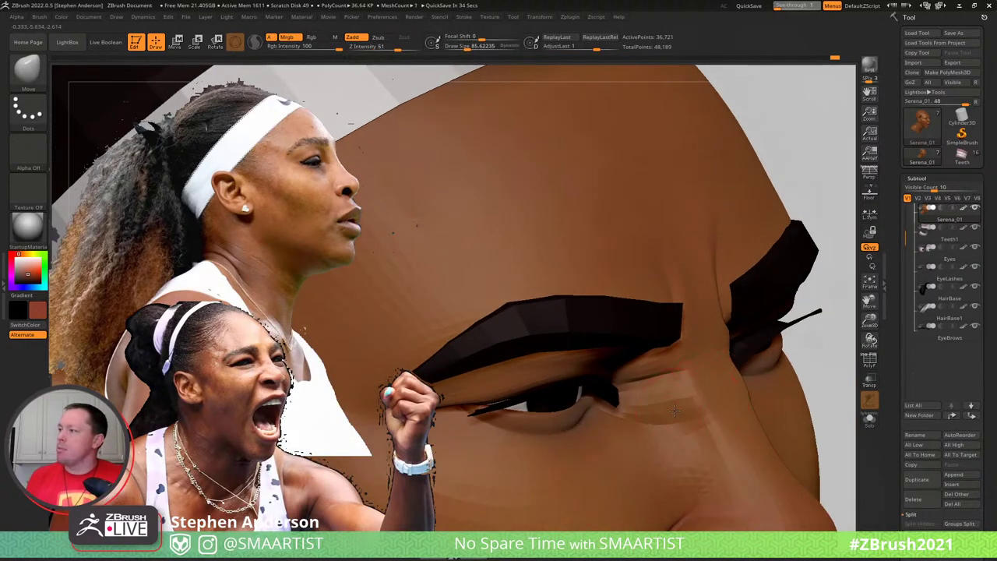
right_click_drag(658, 421, 718, 391)
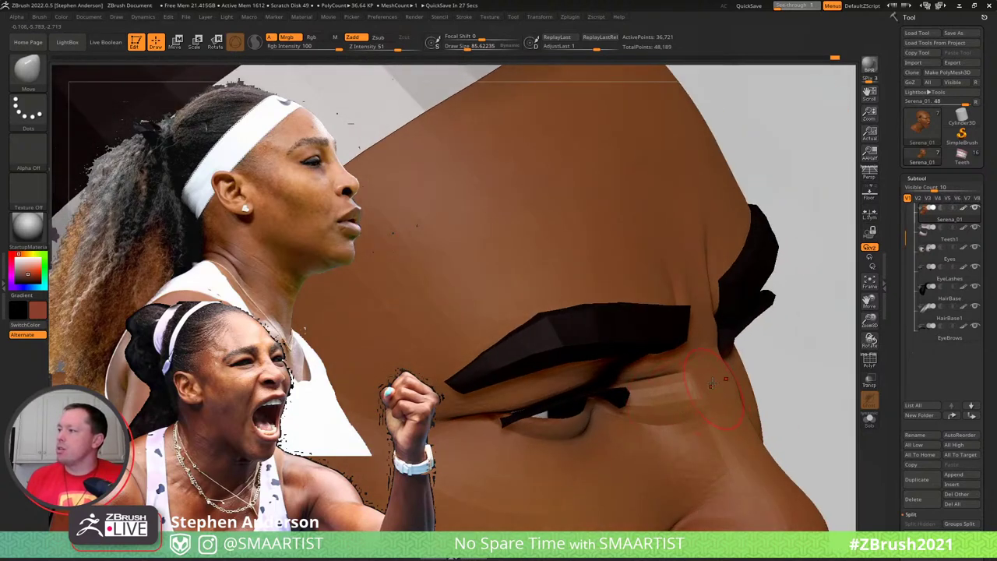
Refine the crease under the eyebrow's inner end at a draw size of about 69
mouse_move(718, 407)
right_mouse_down()
mouse_move(761, 384)
mouse_move(670, 354)
right_mouse_up()
key("s")
left_click_drag(690, 352, 688, 352)
right_click_drag(685, 354, 720, 373)
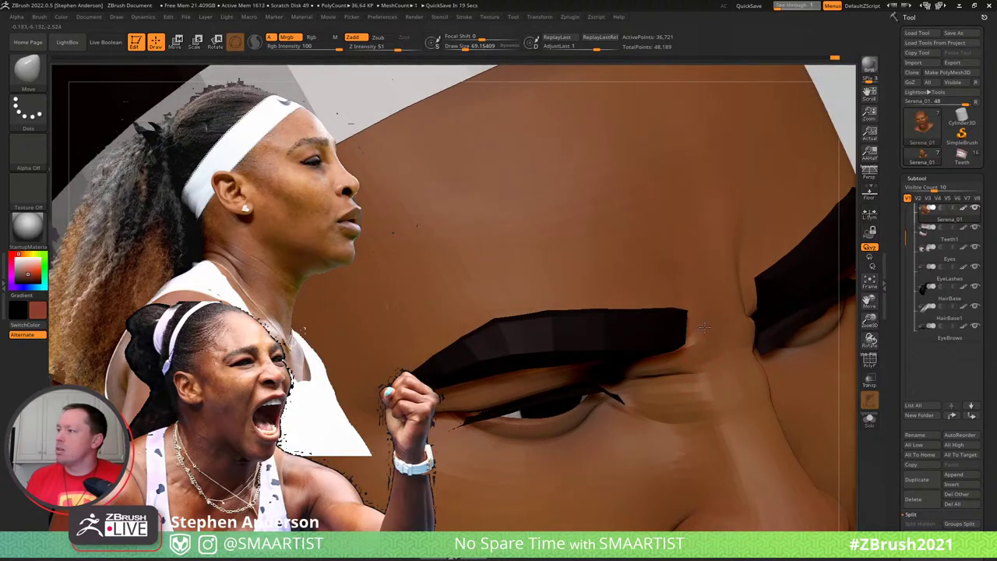
Adjust the surface between the eyebrow's inner end and the nose bridge at a draw size of about 86
right_click_drag(701, 294, 703, 327)
key("s")
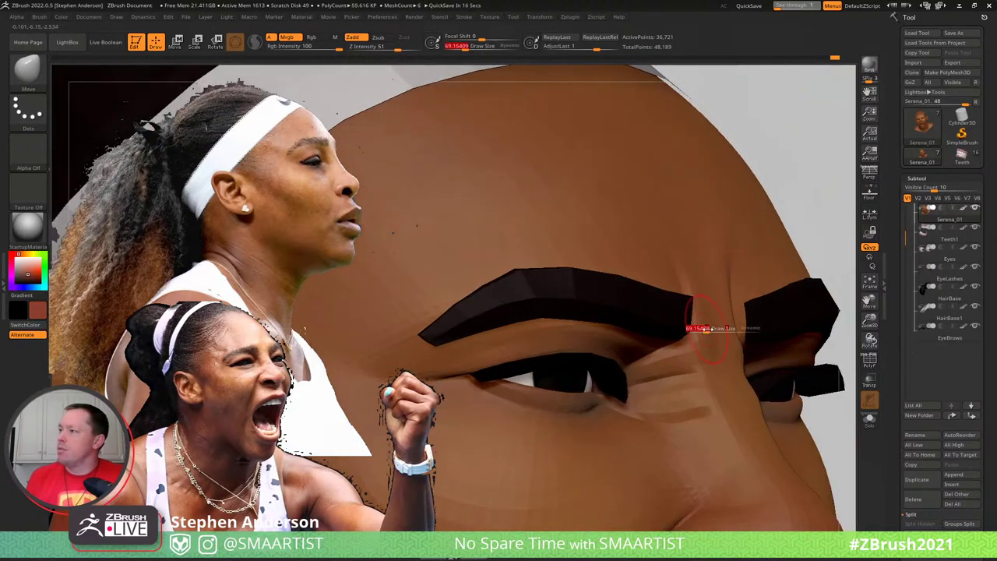
left_click(704, 328)
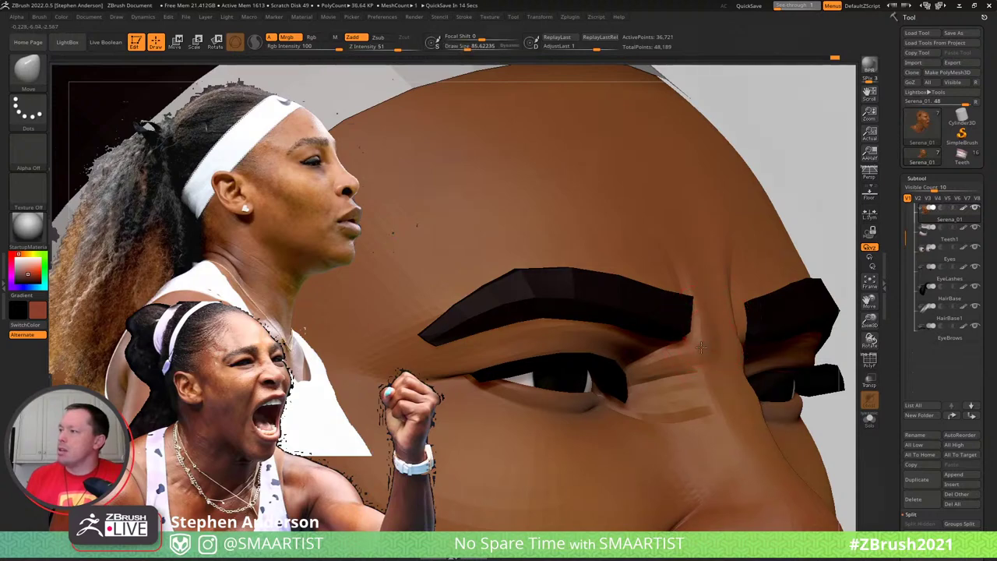
mouse_move(703, 337)
right_mouse_down()
mouse_move(674, 355)
mouse_move(703, 305)
mouse_move(709, 268)
mouse_move(689, 345)
mouse_move(639, 346)
mouse_move(628, 312)
right_mouse_up()
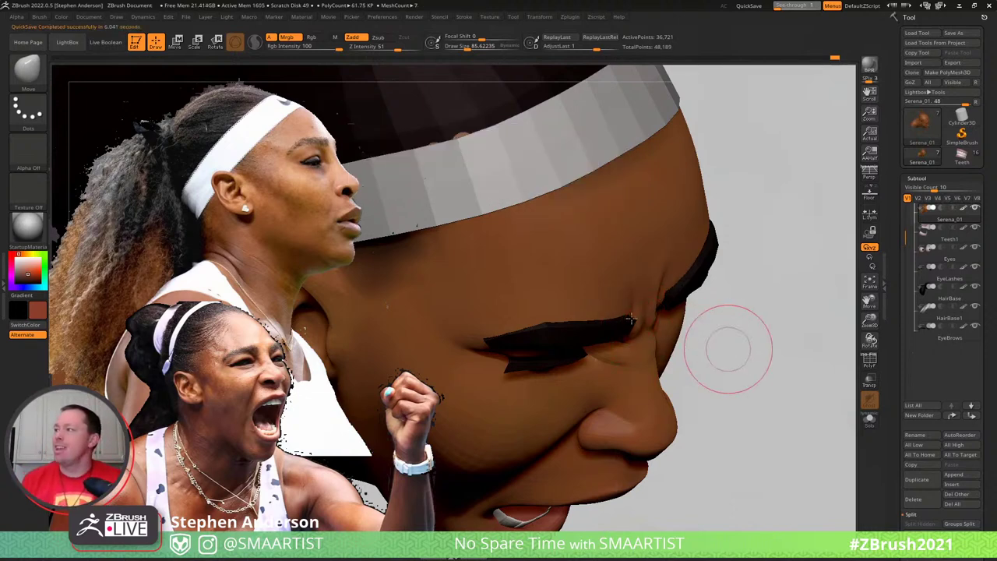
Shape the inner brow area with the Move brush, first at a draw size of about 146 and again at about 81
right_click_drag(627, 278, 629, 245)
key("s")
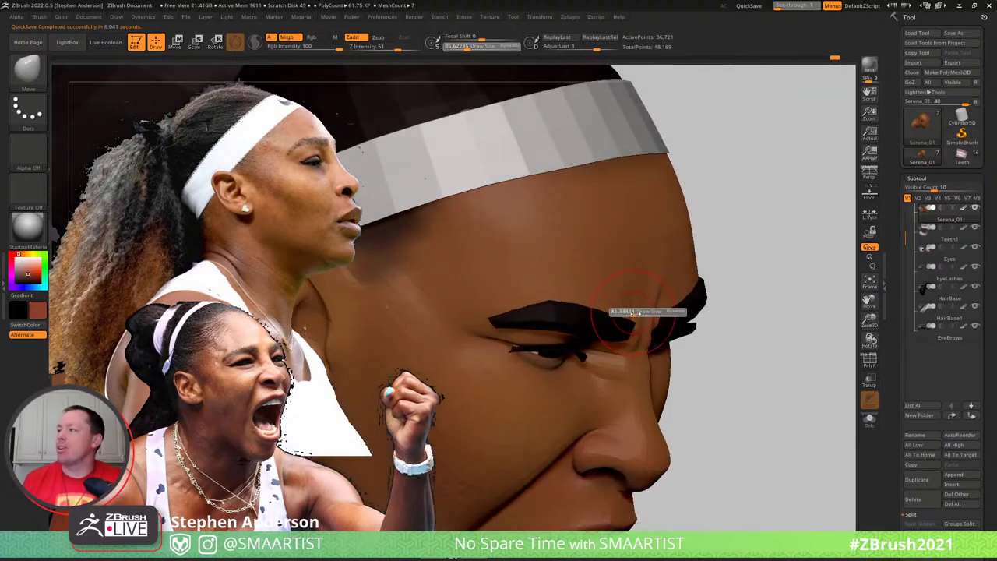
left_click_drag(632, 314, 606, 307)
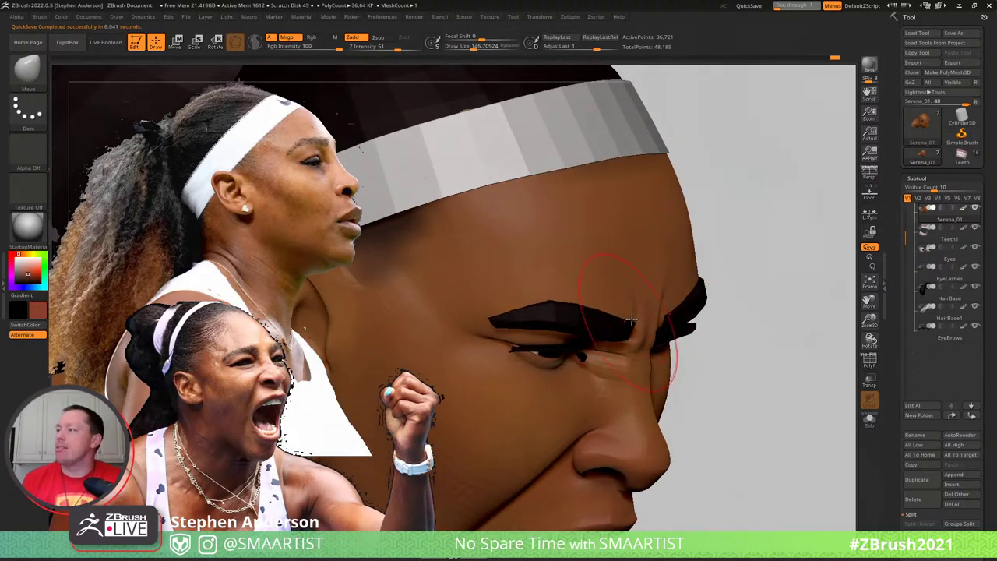
right_click_drag(605, 311, 635, 315)
key("s")
left_click_drag(635, 316, 628, 322)
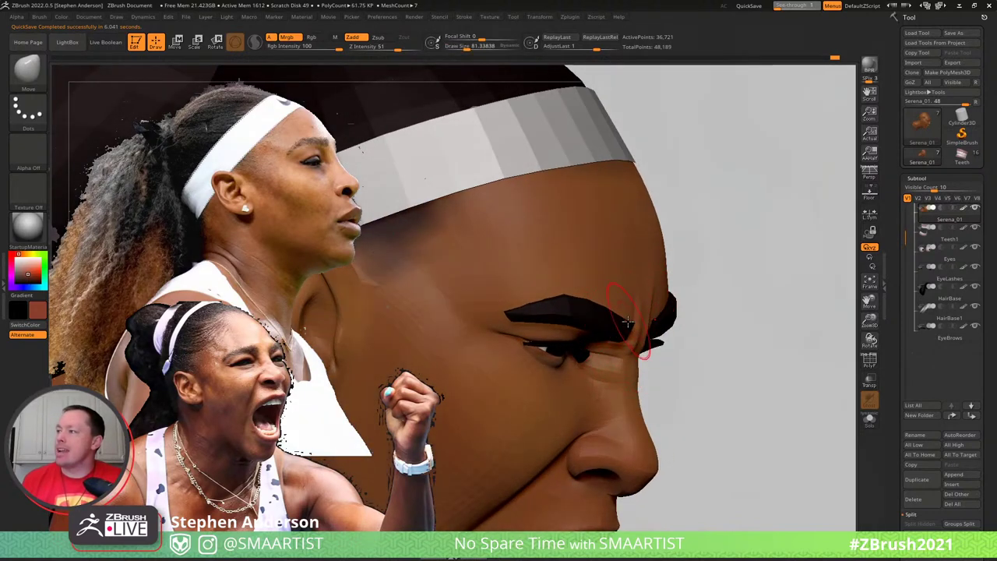
right_click_drag(629, 323, 617, 318)
mouse_move(597, 312)
right_mouse_down()
mouse_move(590, 321)
mouse_move(625, 305)
mouse_move(609, 355)
mouse_move(593, 337)
mouse_move(608, 347)
right_mouse_up()
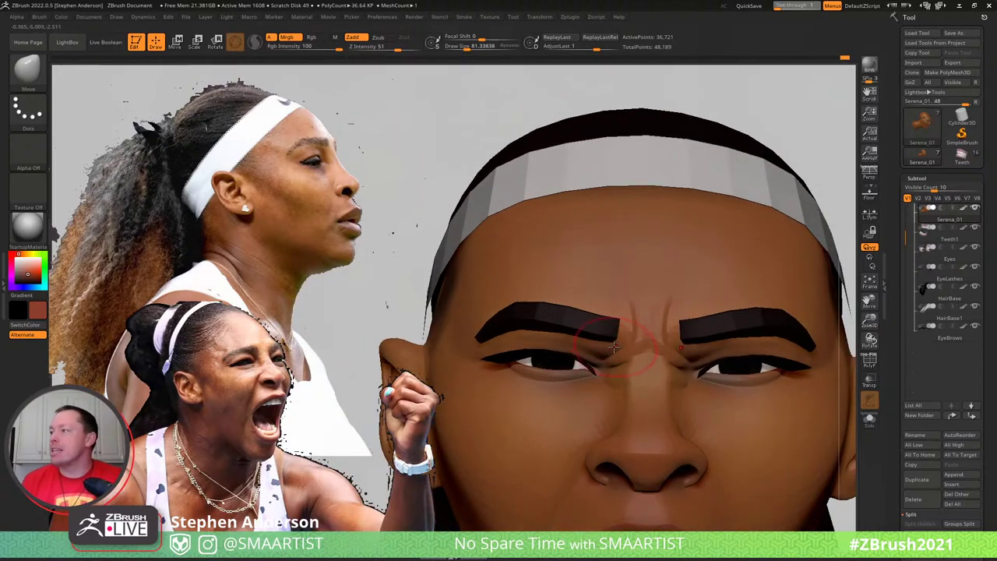
Tweak the fold just below the eyebrow's inner end at a draw size of about 54
right_click_drag(612, 348, 614, 346)
key("s")
left_click_drag(613, 346, 612, 345)
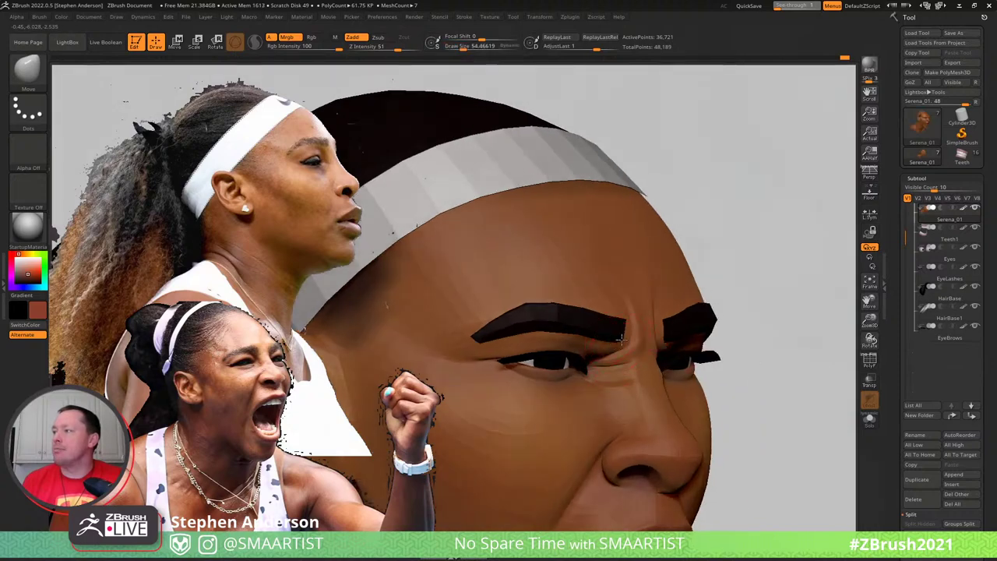
right_click_drag(614, 345, 628, 334)
Reposition the frown creases between the eyebrows at a draw size of about 86, and refine the area below them at about 48
key("s")
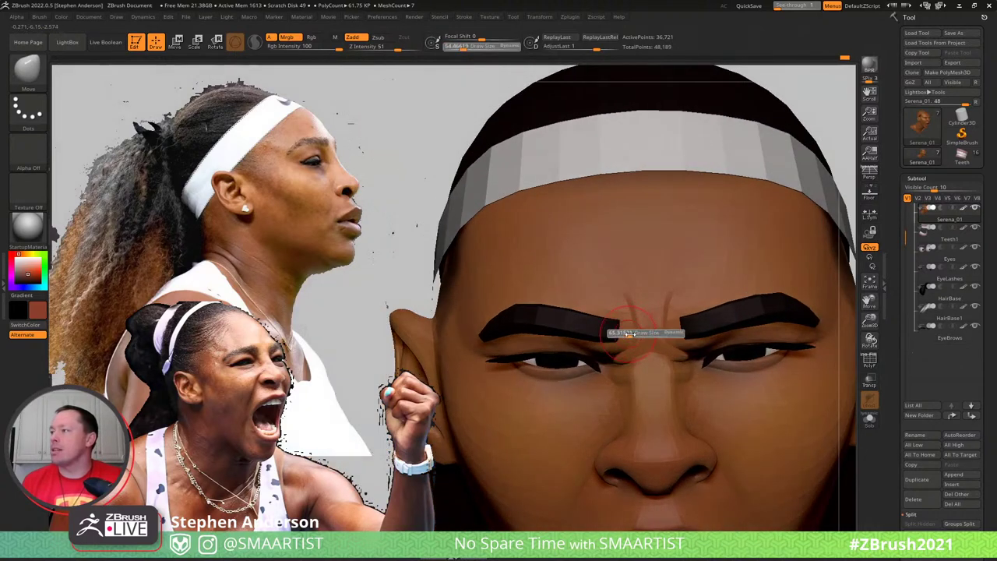
left_click(631, 335)
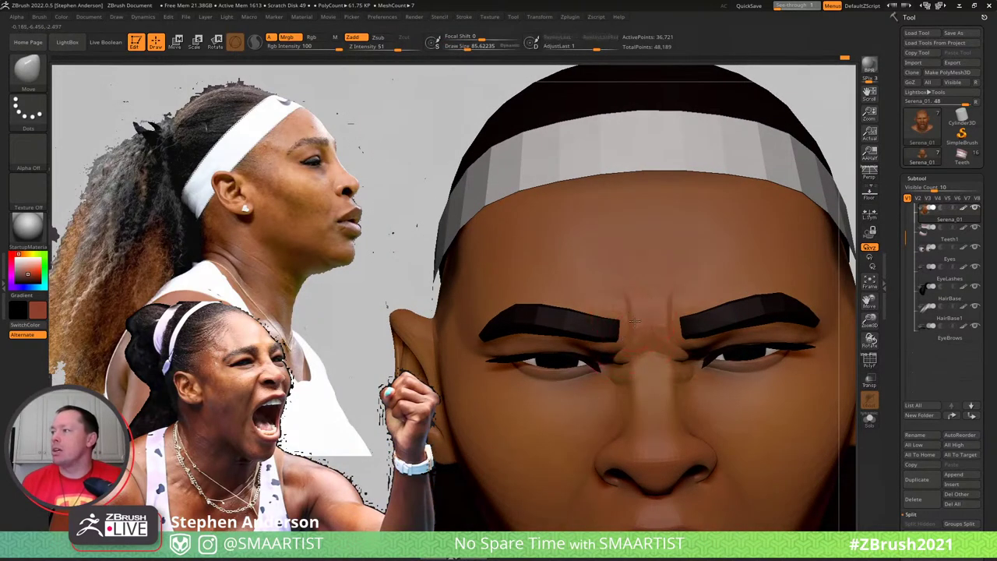
left_click_drag(635, 321, 632, 321)
key("s")
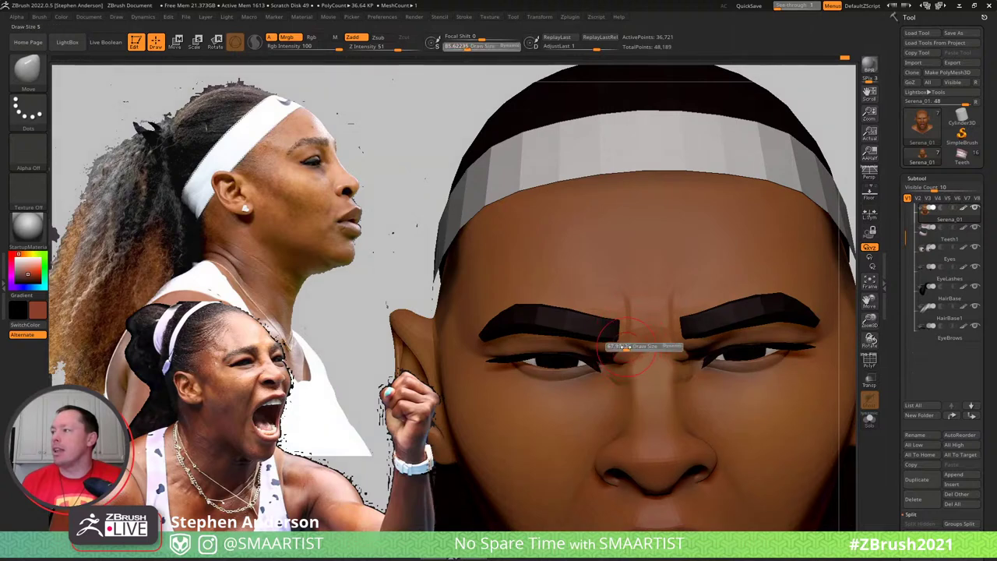
left_click(626, 345)
right_click_drag(627, 340, 666, 341)
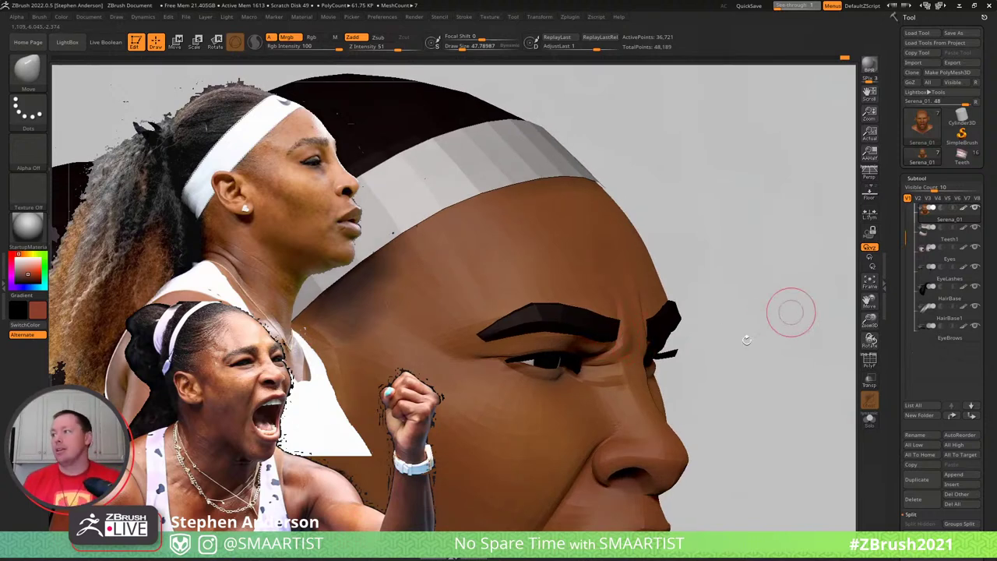
Display the polyframe at a lower subdivision level and raise the tops of the shoulders with the Move brush at a draw size of about 188
right_click_drag(742, 414, 653, 241, "ctrl")
right_click_drag(696, 335, 683, 280)
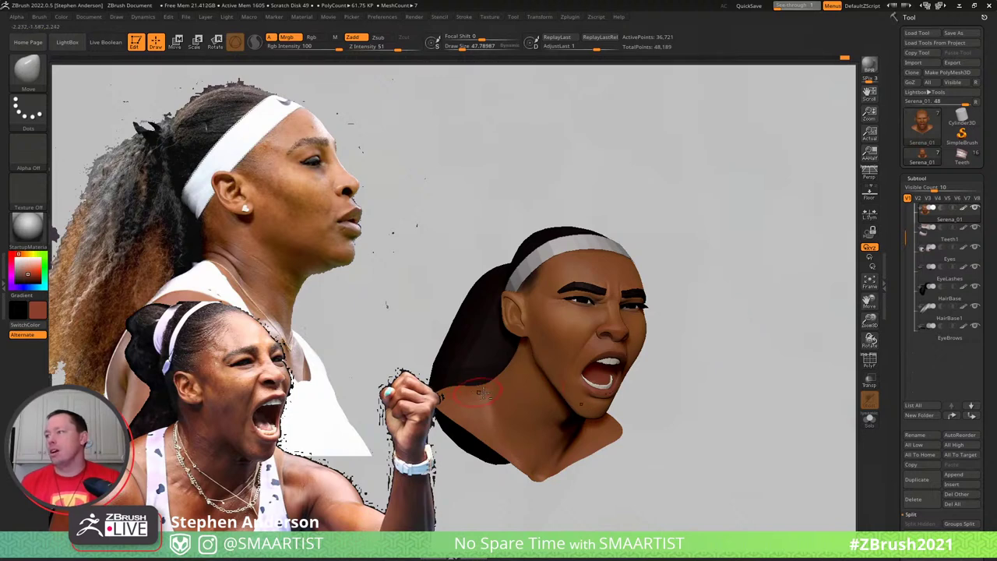
mouse_move(481, 392)
right_mouse_down()
mouse_move(473, 383)
mouse_move(569, 374)
mouse_move(574, 390)
right_mouse_up()
key("shift+f")
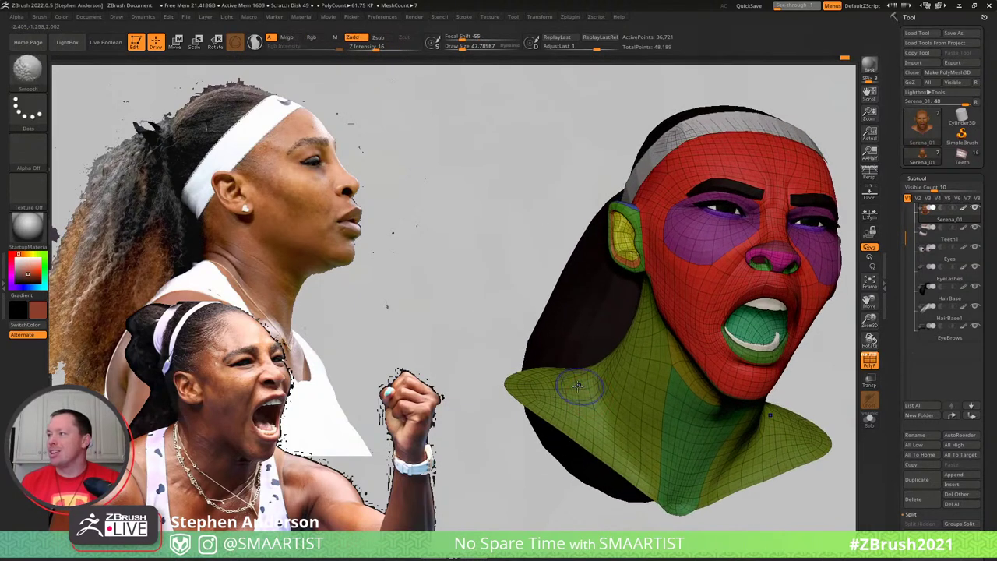
key("shift+d")
key("s")
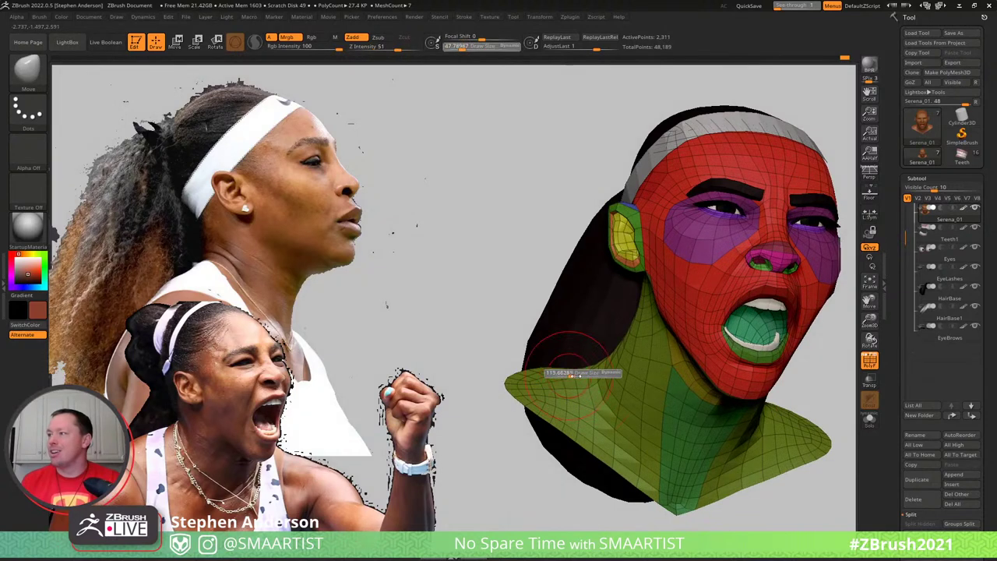
left_click_drag(564, 376, 581, 374)
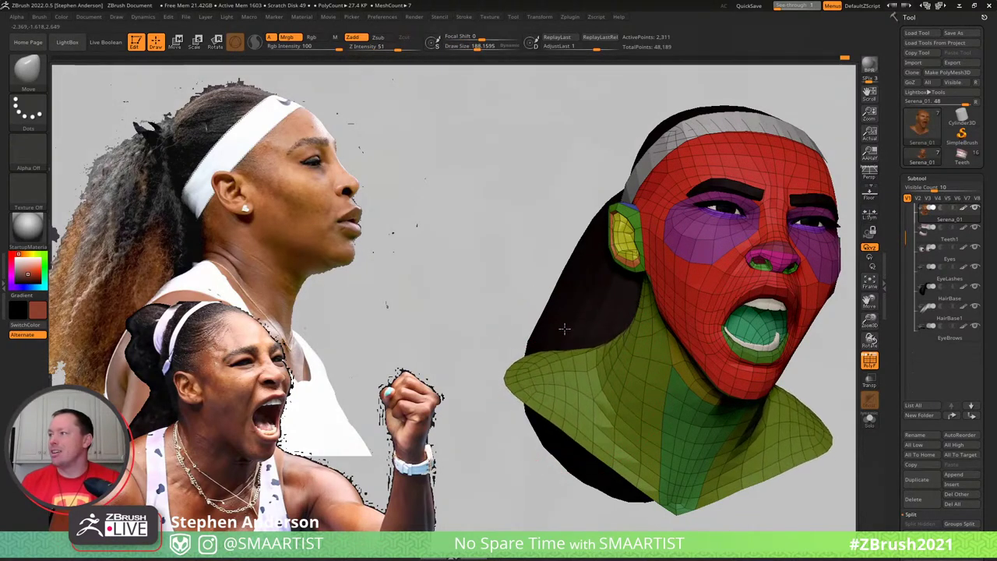
Shape the shoulder and the base of the neck with the Move brush, at draw sizes of about 124 and 81
right_click_drag(570, 359, 672, 362)
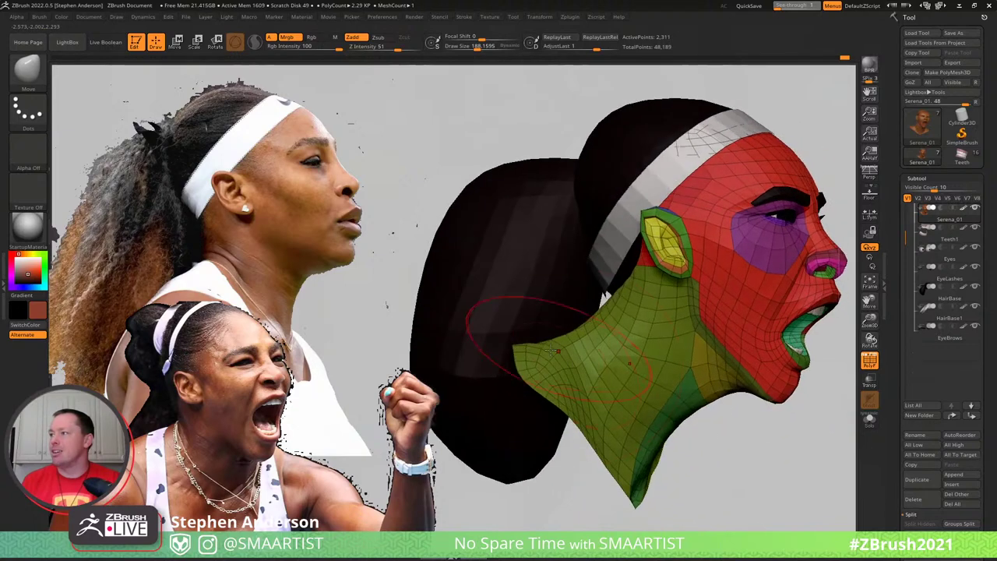
mouse_move(525, 335)
right_mouse_down()
mouse_move(568, 357)
mouse_move(601, 358)
mouse_move(562, 349)
right_mouse_up()
key("s")
left_click_drag(558, 352, 550, 353)
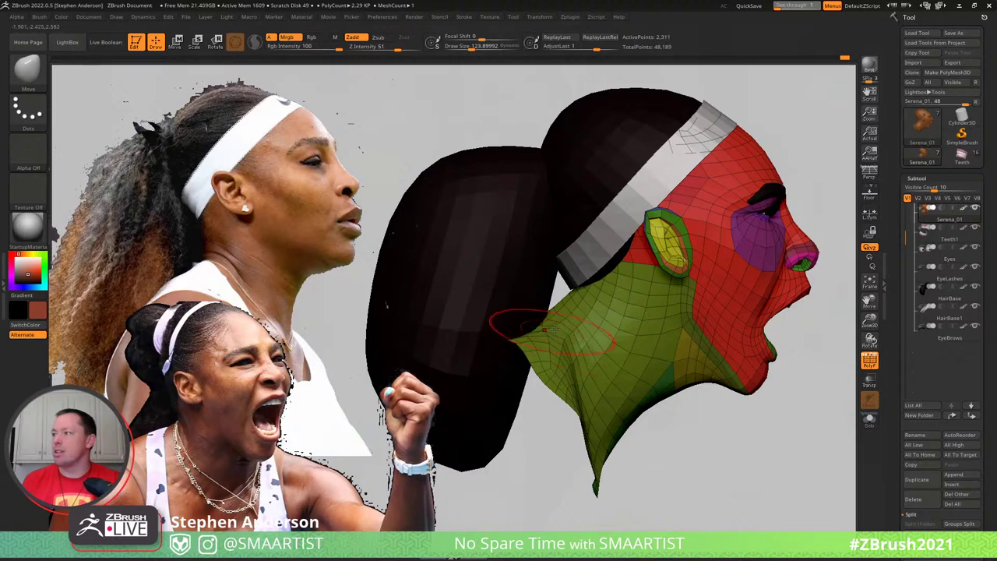
right_click_drag(550, 328, 578, 348)
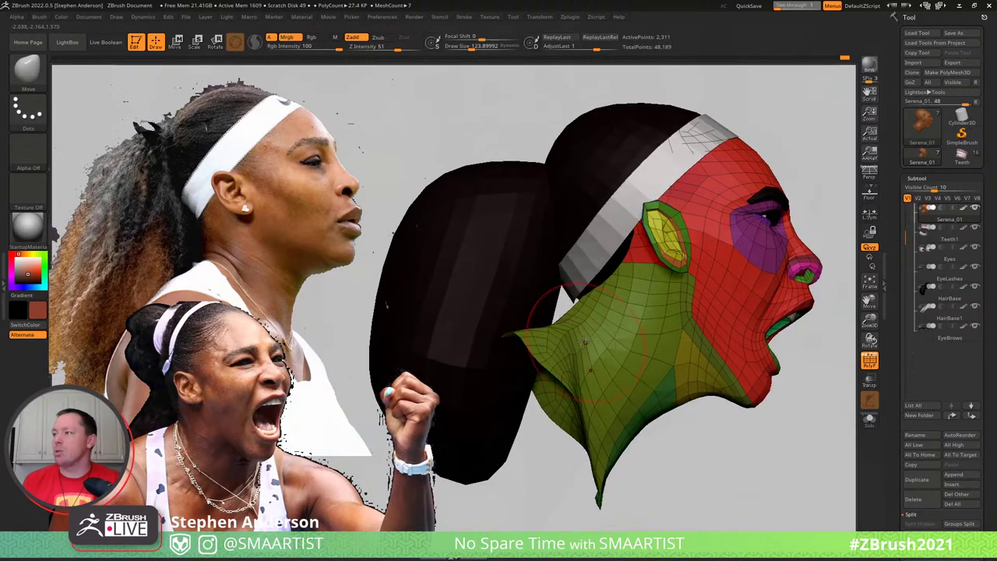
key("s")
left_click_drag(581, 344, 580, 328)
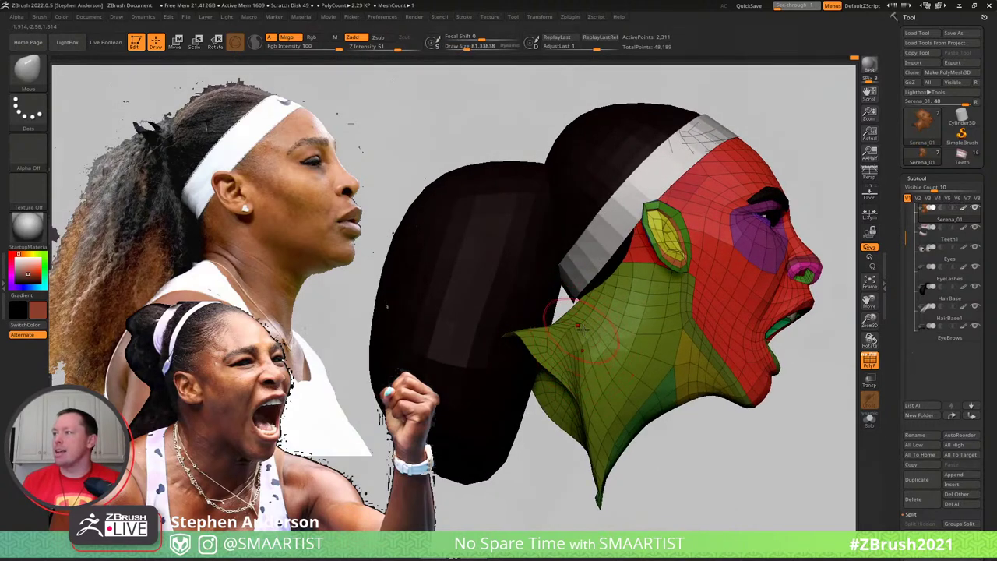
mouse_move(580, 328)
right_mouse_down()
mouse_move(532, 309)
mouse_move(561, 317)
mouse_move(565, 359)
mouse_move(542, 353)
mouse_move(558, 364)
mouse_move(551, 370)
mouse_move(549, 339)
mouse_move(540, 341)
right_mouse_up()
Isolate the head mesh and reshape the back of the neck and shoulders at a draw size of about 119
key("ctrl+shift+s")
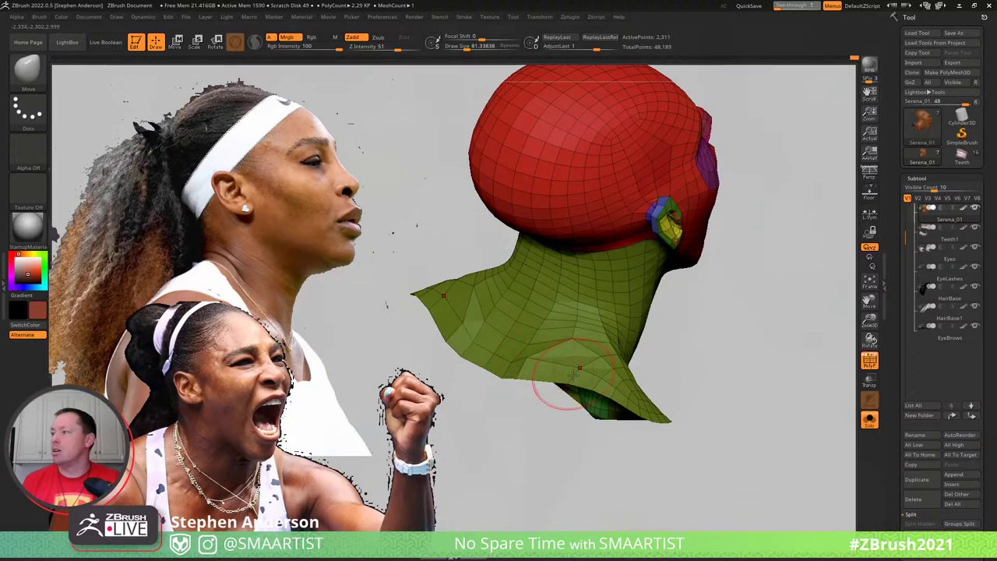
mouse_move(581, 360)
right_mouse_down()
mouse_move(604, 366)
mouse_move(592, 374)
mouse_move(554, 361)
mouse_move(602, 358)
mouse_move(600, 347)
mouse_move(619, 335)
mouse_move(590, 317)
mouse_move(589, 345)
mouse_move(635, 374)
mouse_move(605, 370)
mouse_move(602, 358)
mouse_move(616, 359)
mouse_move(602, 357)
right_mouse_up()
key("shift")
key("s")
left_click_drag(602, 358, 605, 357)
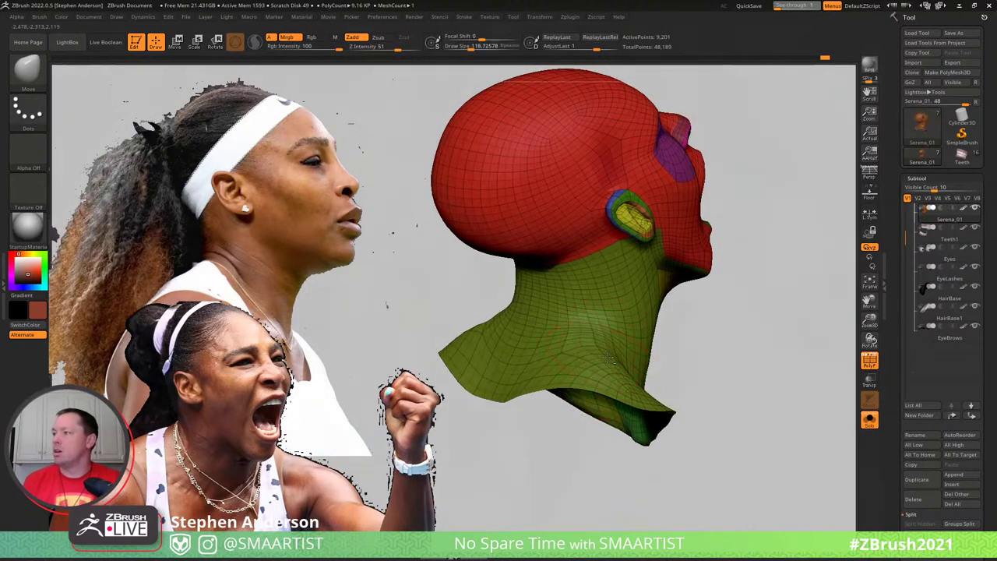
right_click_drag(610, 358, 529, 382)
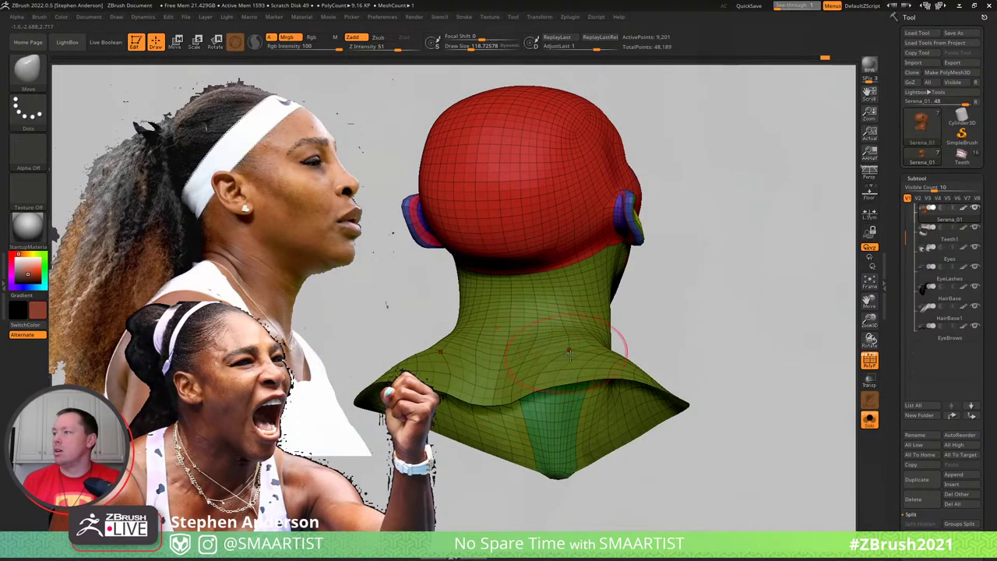
mouse_move(550, 351)
right_mouse_down()
mouse_move(581, 352)
mouse_move(527, 358)
mouse_move(597, 379)
mouse_move(581, 371)
right_mouse_up()
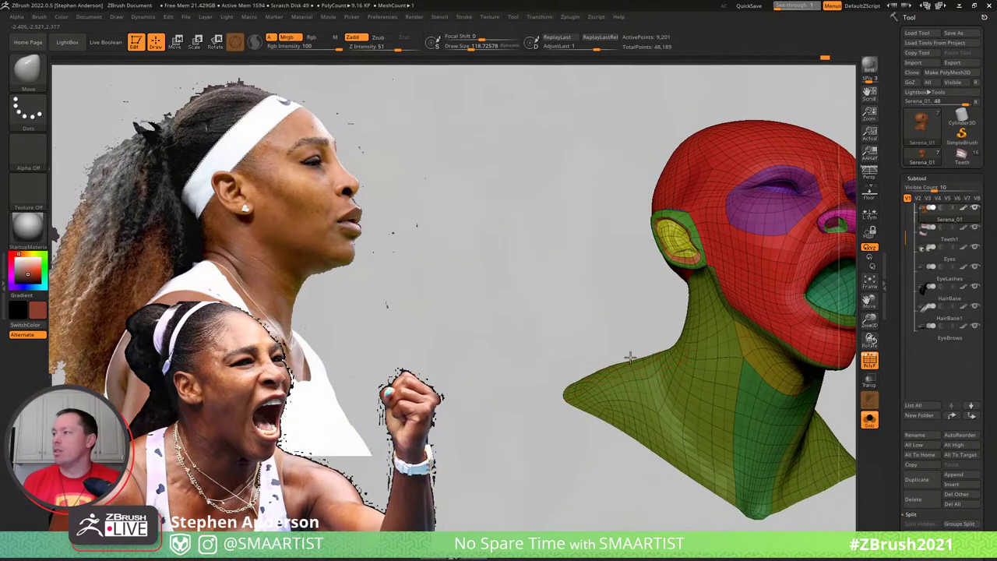
Hide the polyframe, show all subtools again and adjust the lower neck with the Move brush at a draw size of about 48
key("shift+f")
key("ctrl")
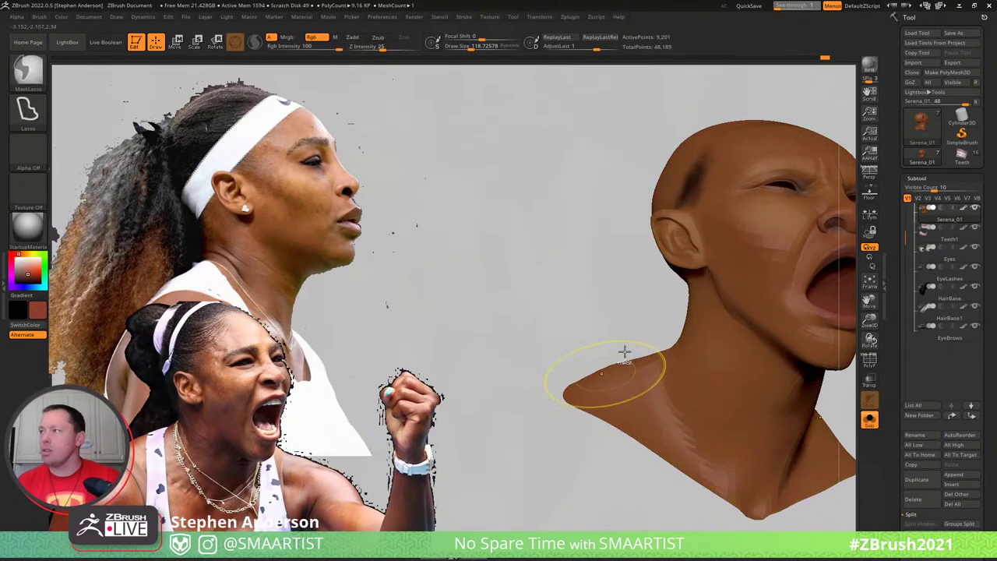
key("ctrl+shift+s")
right_click_drag(625, 352, 604, 254, "ctrl")
right_click_drag(785, 288, 646, 418, "alt")
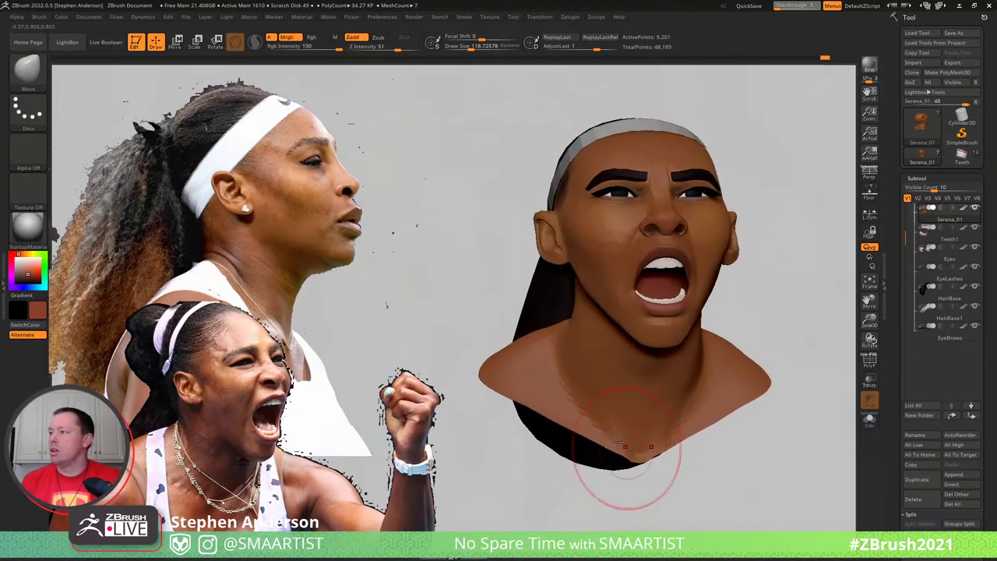
key("s")
left_click_drag(610, 430, 600, 430)
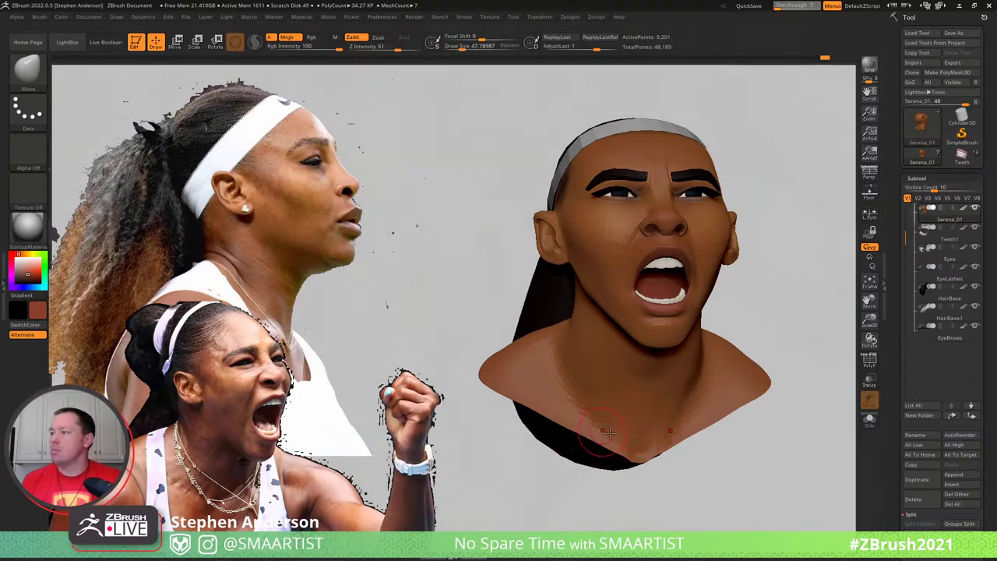
Sculpt the inner collarbones and the pit of the neck with the Standard brush at a draw size of about 23, and smooth them
key("b")
key("s")
key("t")
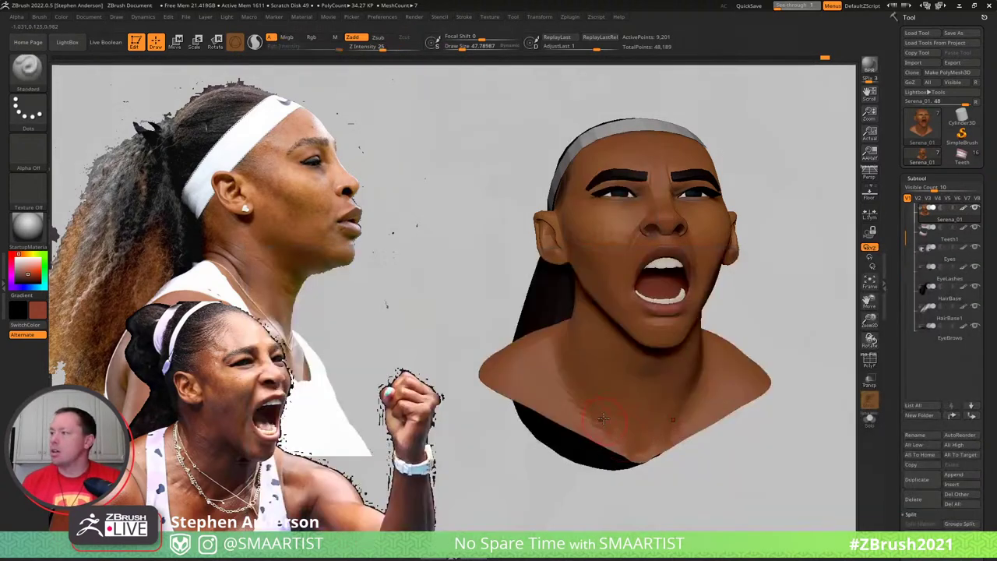
key("s")
left_click_drag(612, 422, 604, 420)
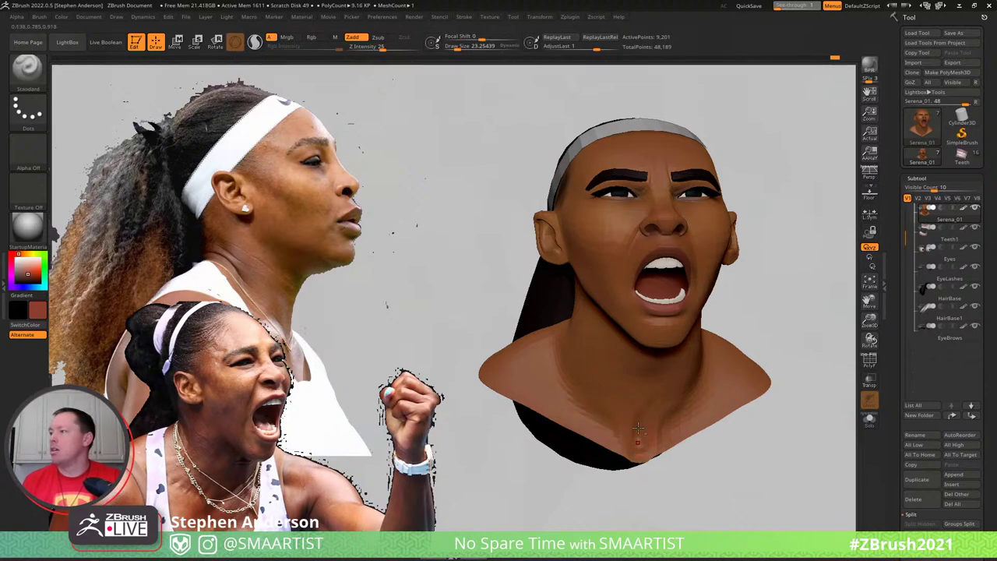
key("shift")
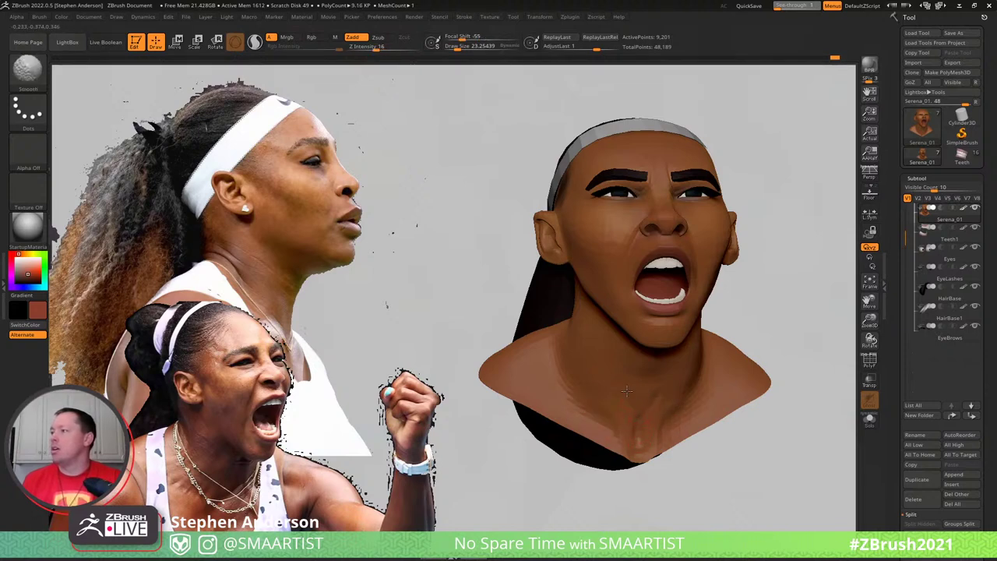
Extend the collarbones outward toward the shoulders and smooth their surface
mouse_move(565, 388)
right_mouse_down()
mouse_move(627, 388)
mouse_move(556, 388)
right_mouse_up()
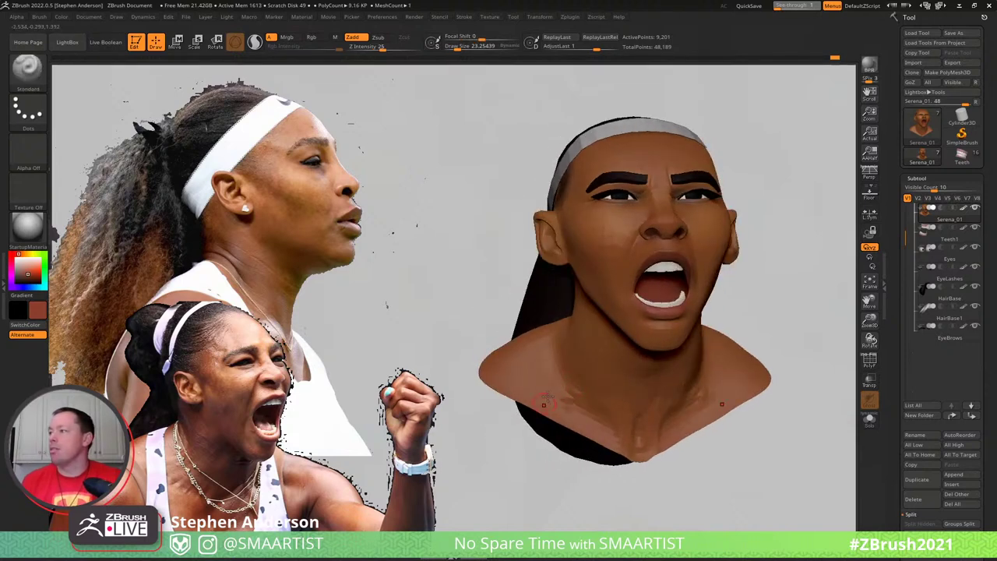
mouse_move(539, 369)
right_mouse_down()
mouse_move(590, 368)
mouse_move(538, 380)
right_mouse_up()
key("ctrl")
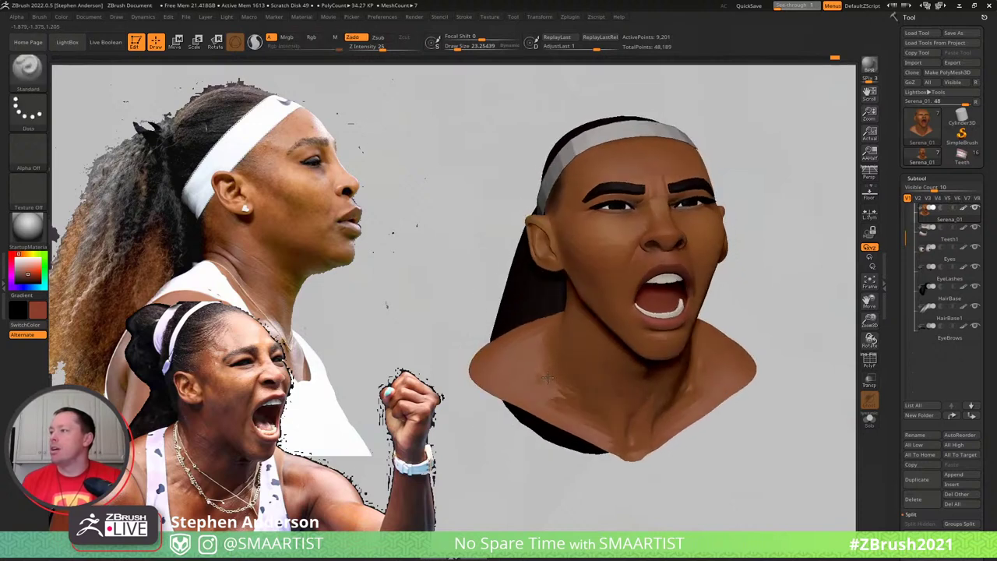
key("shift")
left_click_drag(568, 389, 596, 401, "shift")
mouse_move(600, 401)
right_mouse_down("ctrl")
mouse_move(777, 414)
mouse_move(648, 405)
mouse_move(686, 435)
right_mouse_up("ctrl")
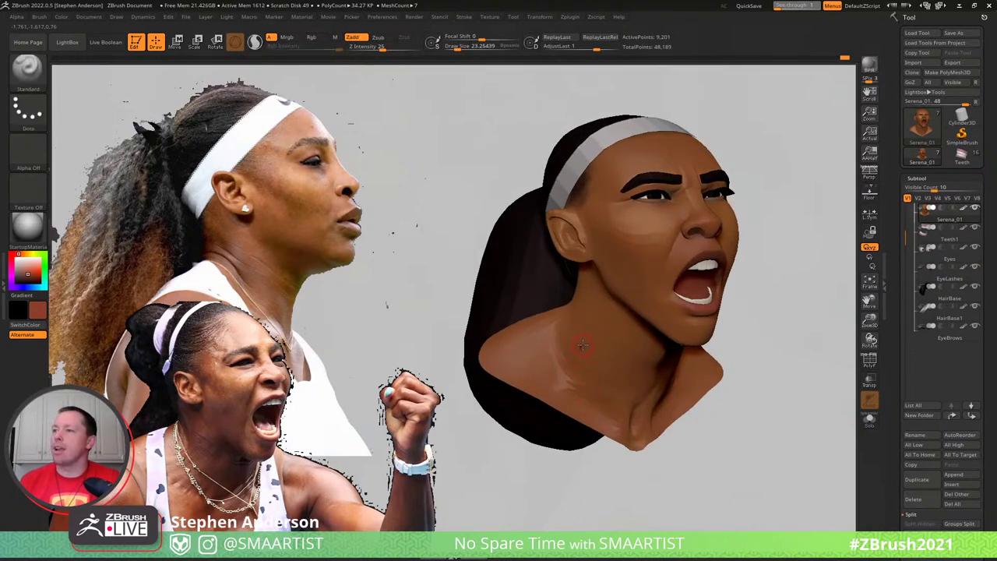
Refine the side of the neck above the collarbone at a draw size of about 51, smoothing the strokes
right_click_drag(582, 341, 572, 305)
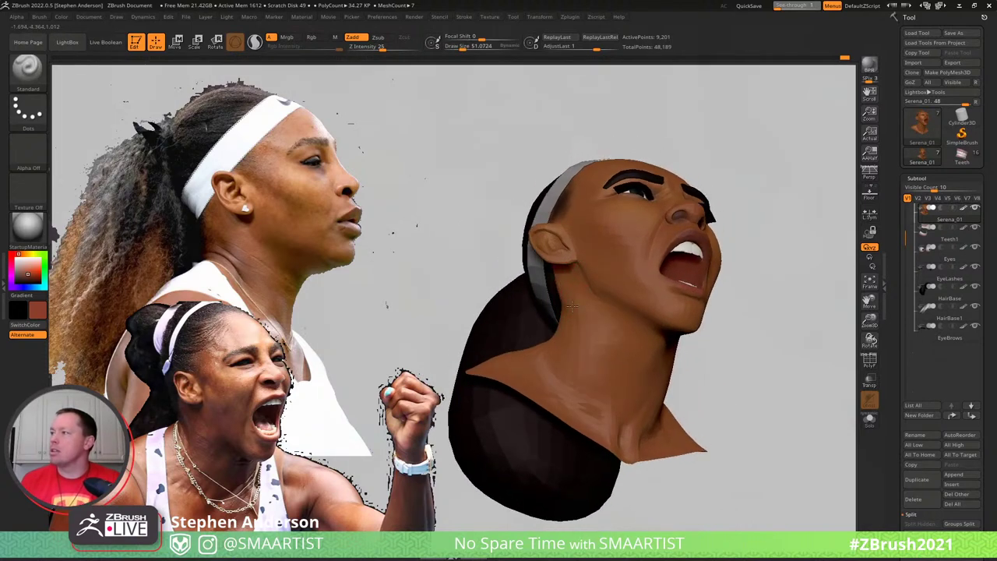
key("shift")
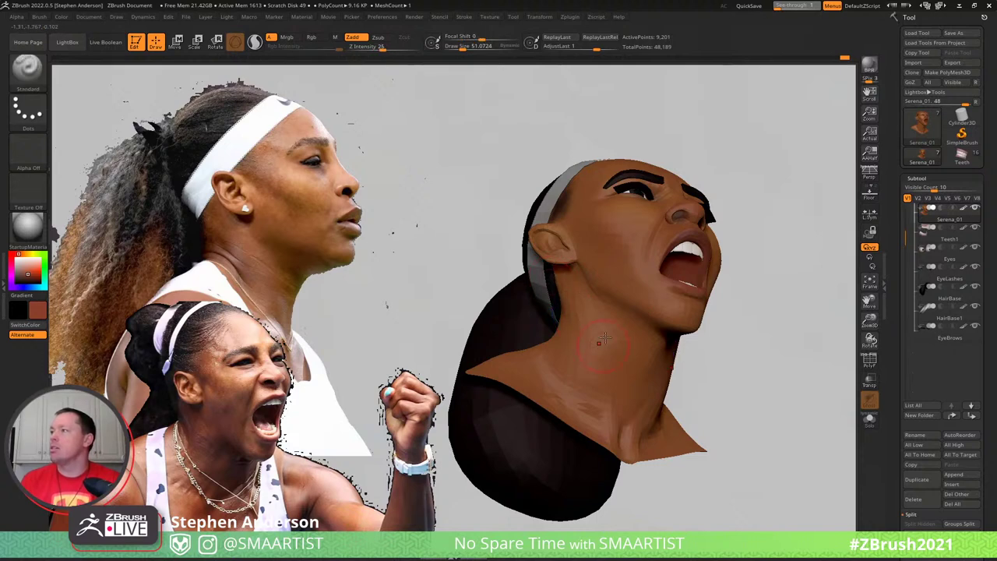
right_click_drag(583, 334, 585, 355)
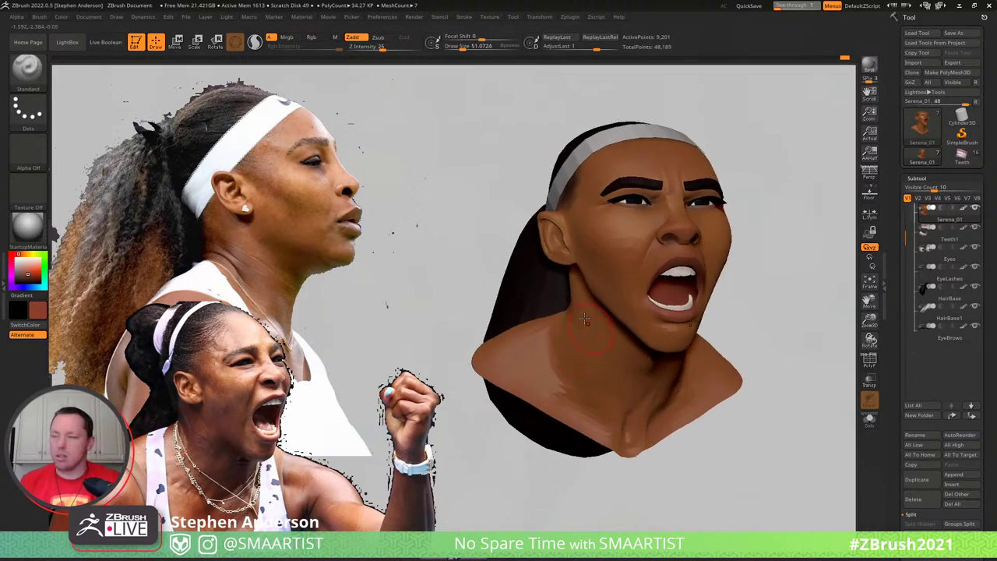
Define the muscle at the back of the neck behind the ear with the Standard brush at a draw size of about 25.5
mouse_move(590, 320)
right_mouse_down()
mouse_move(613, 325)
mouse_move(632, 313)
right_mouse_up()
key("s")
left_click(548, 301)
right_click_drag(539, 302, 548, 299)
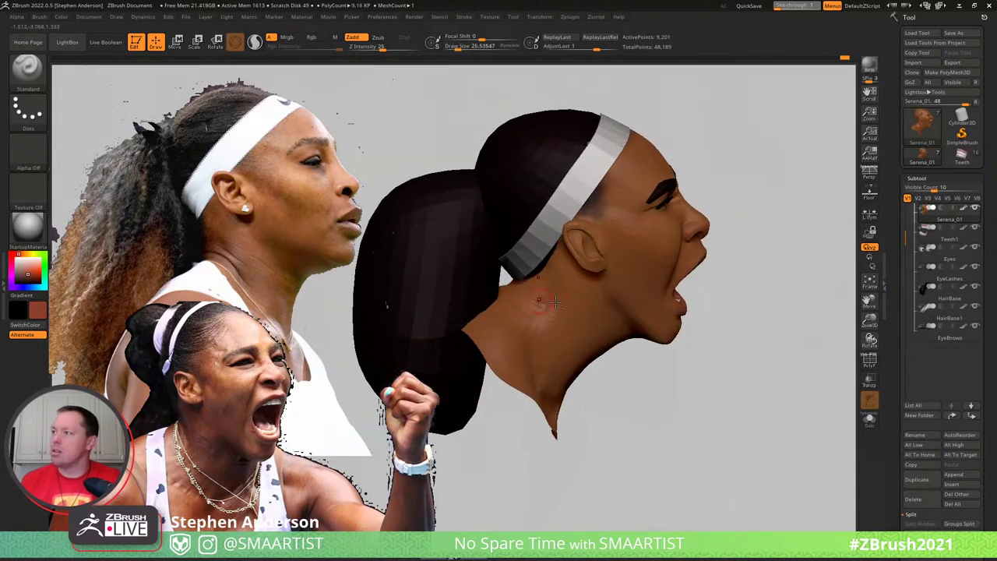
right_click_drag(560, 296, 544, 295)
Smooth the neck behind the ear at a draw size of about 99, raise the subdivision level and switch to the Move brush
key("s")
left_click(569, 300)
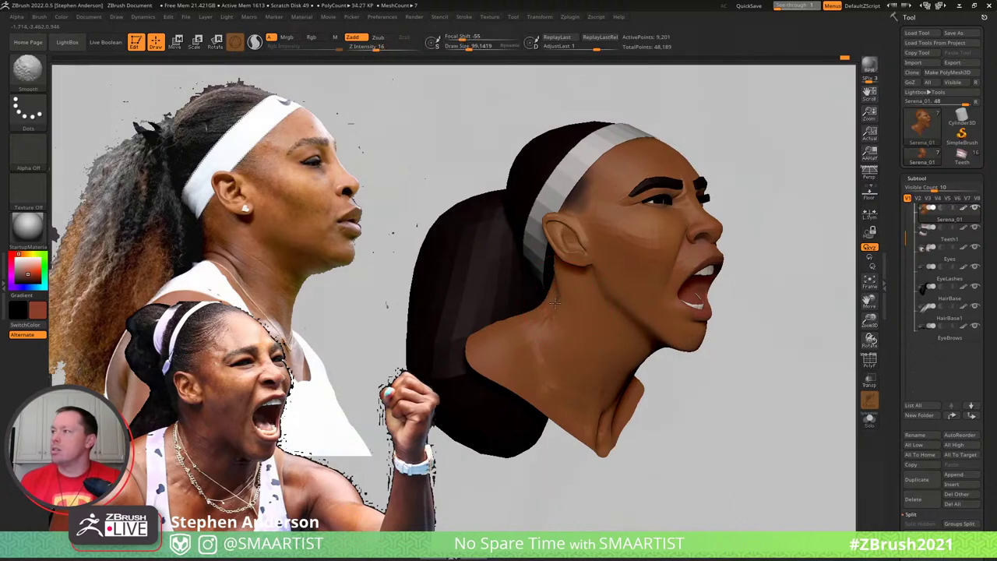
key("b")
key("m")
key("v")
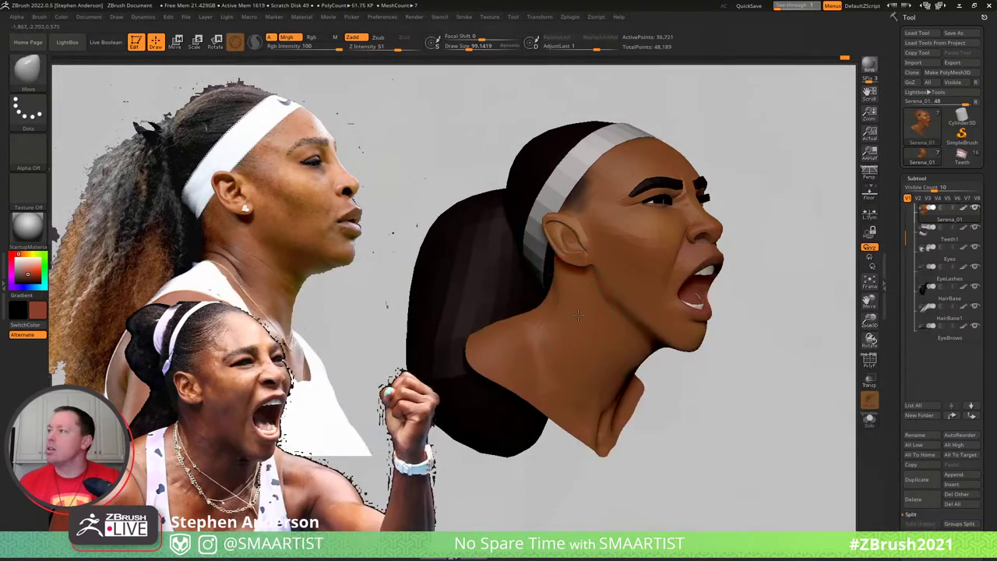
right_click_drag(571, 318, 588, 318)
Build up the neck muscle behind the ear with the Clay brush, colour painting off, at a draw size of about 19
key("b")
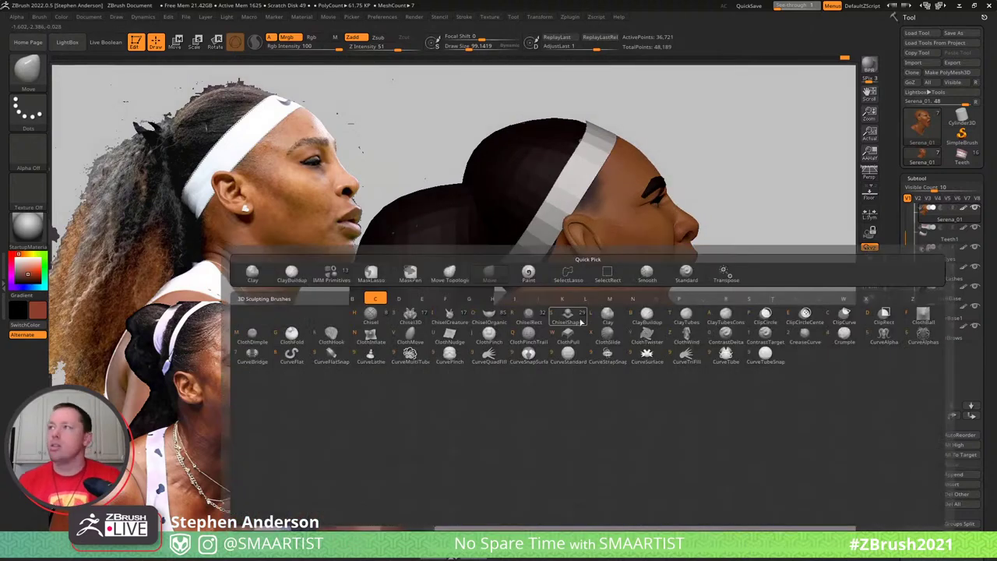
key("c")
key("l")
left_click(313, 39)
left_click(315, 41)
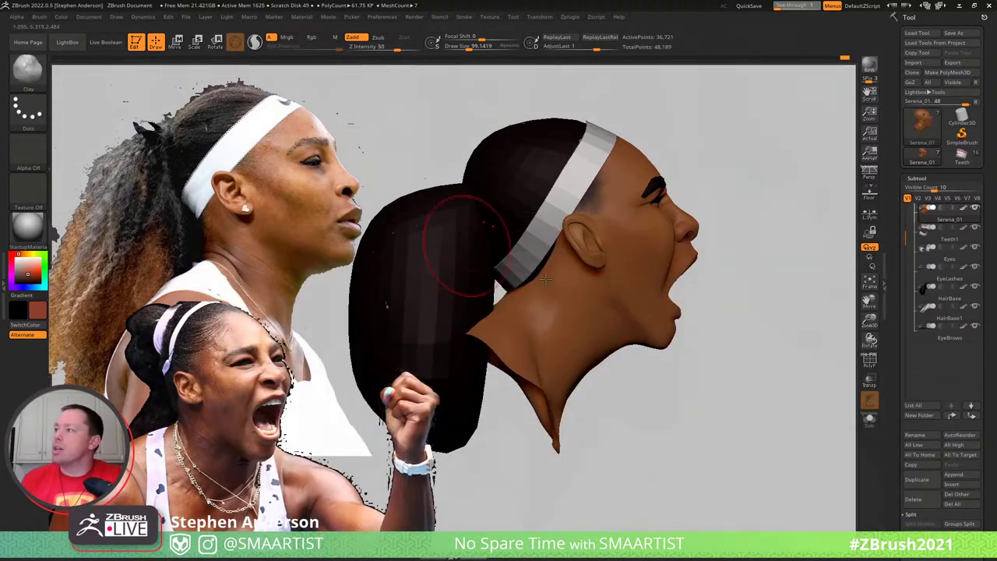
key("s")
left_click_drag(535, 297, 531, 296)
right_click_drag(546, 299, 555, 286)
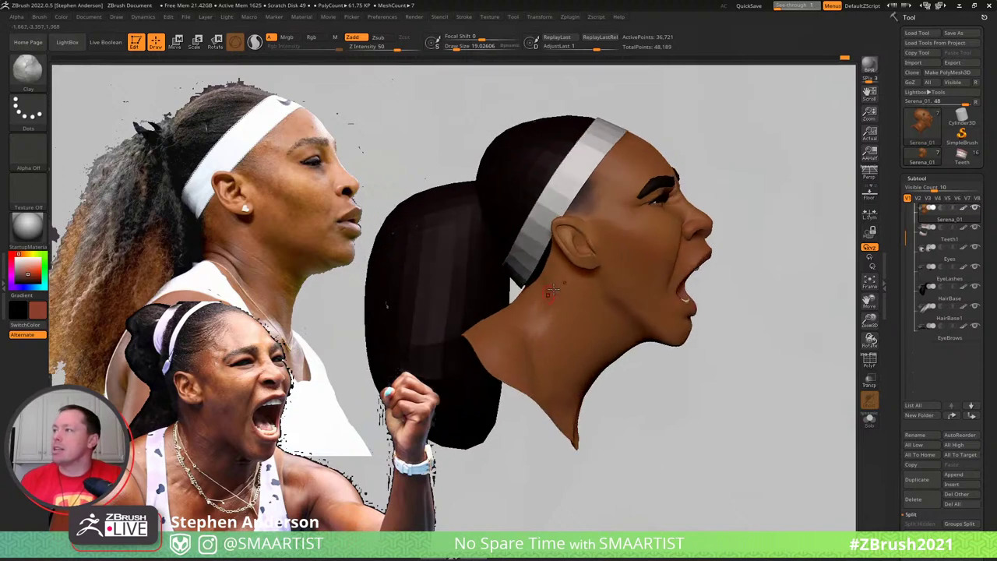
Fill out the back of the neck below the headband at a draw size of about 48 and smooth it into the shoulder
key("s")
left_click_drag(552, 286, 533, 286)
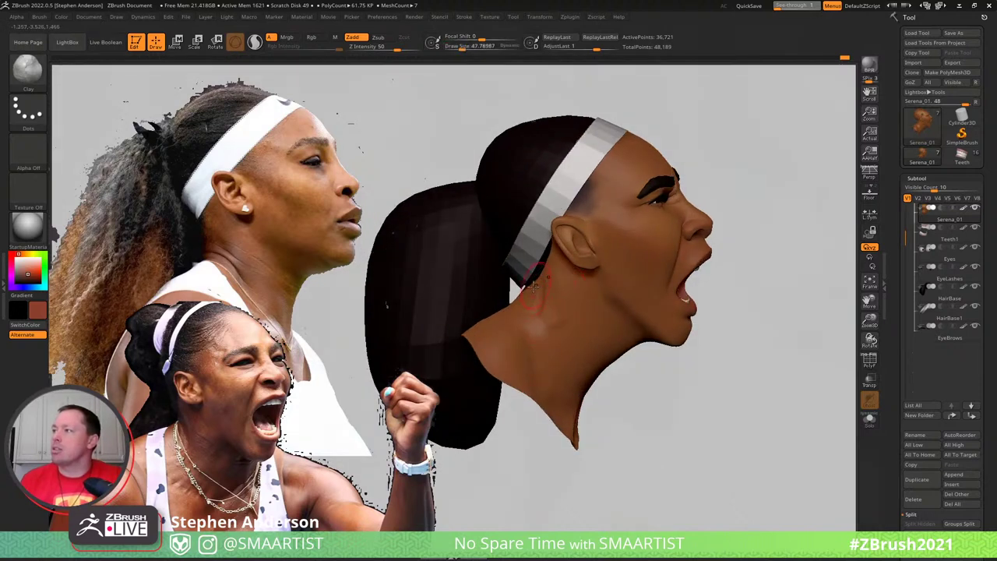
key("shift")
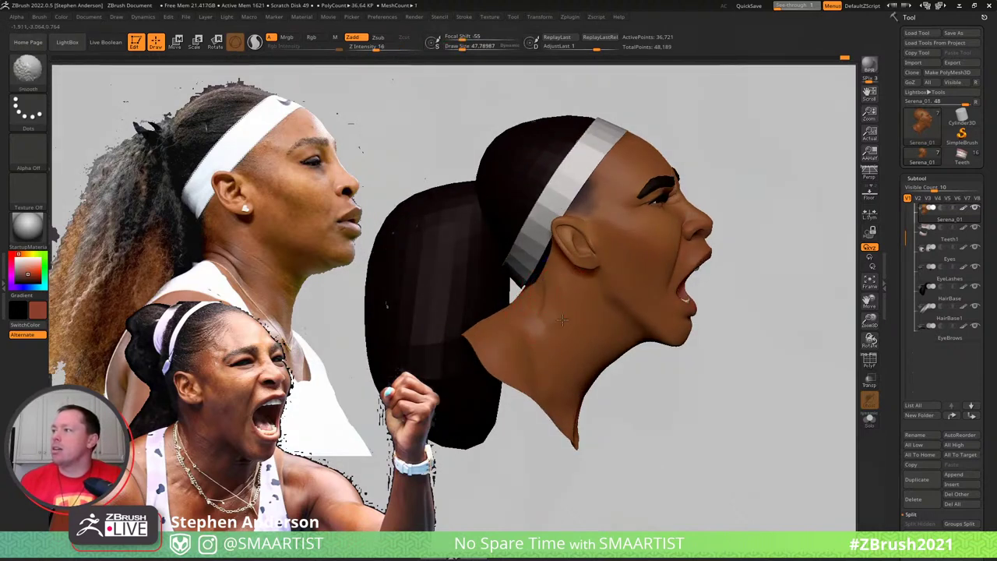
right_click_drag(539, 335, 530, 331)
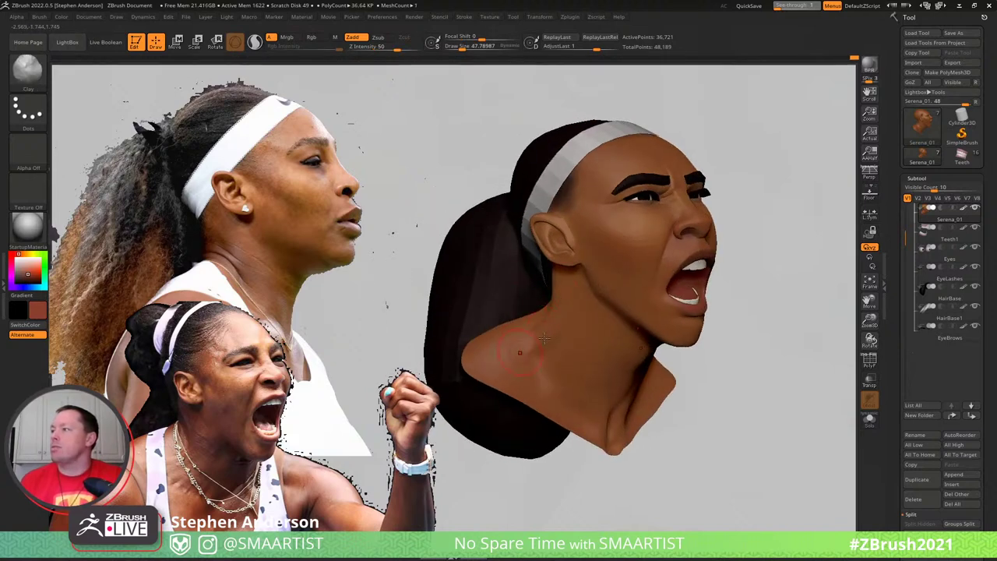
left_click_drag(550, 335, 546, 354, "shift")
mouse_move(511, 328)
right_mouse_down()
mouse_move(527, 337)
mouse_move(575, 320)
right_mouse_up()
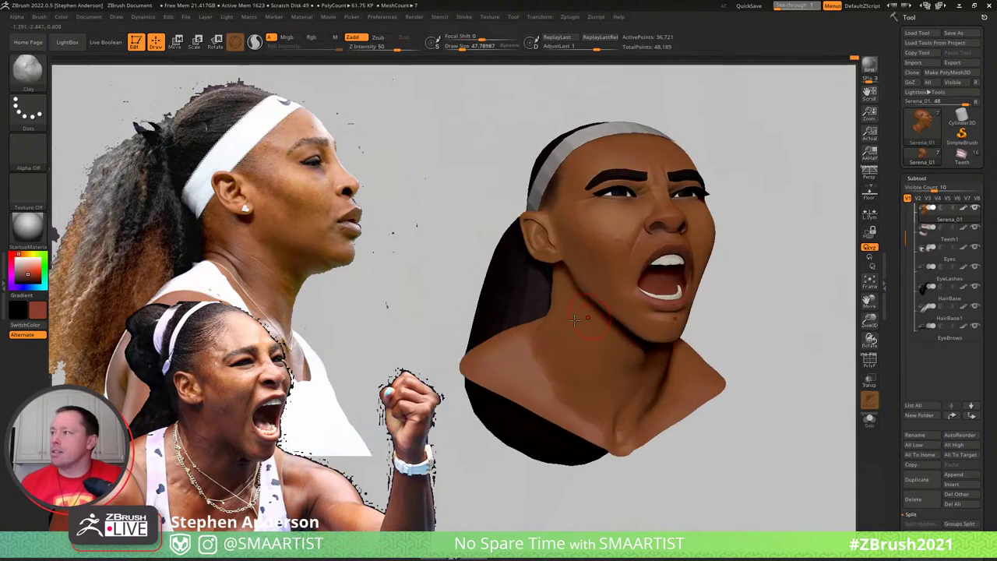
Refine the side of the neck with the Clay brush at a draw size of about 58, and smooth below the jaw at about 39
key("s")
left_click_drag(560, 295, 563, 295)
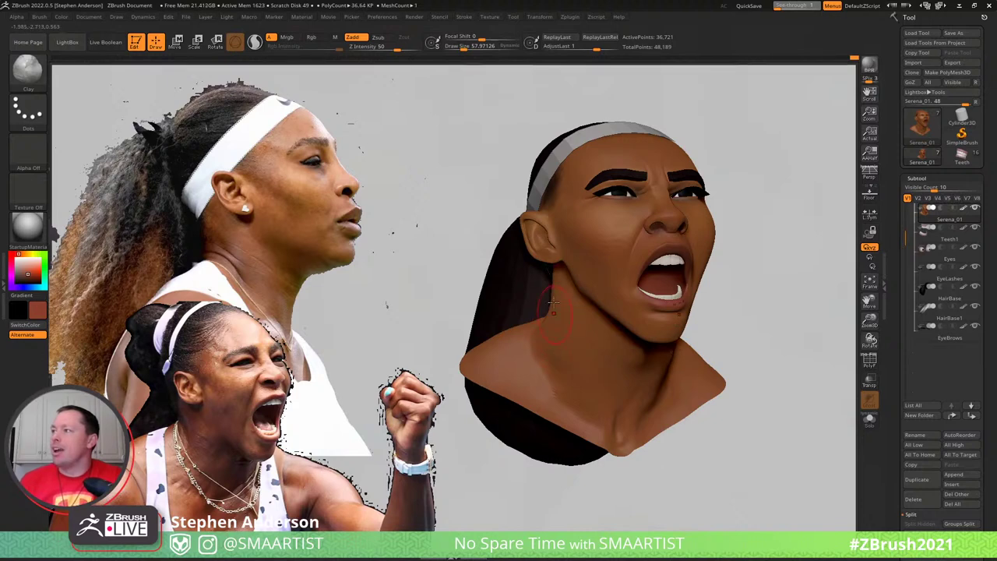
key("shift")
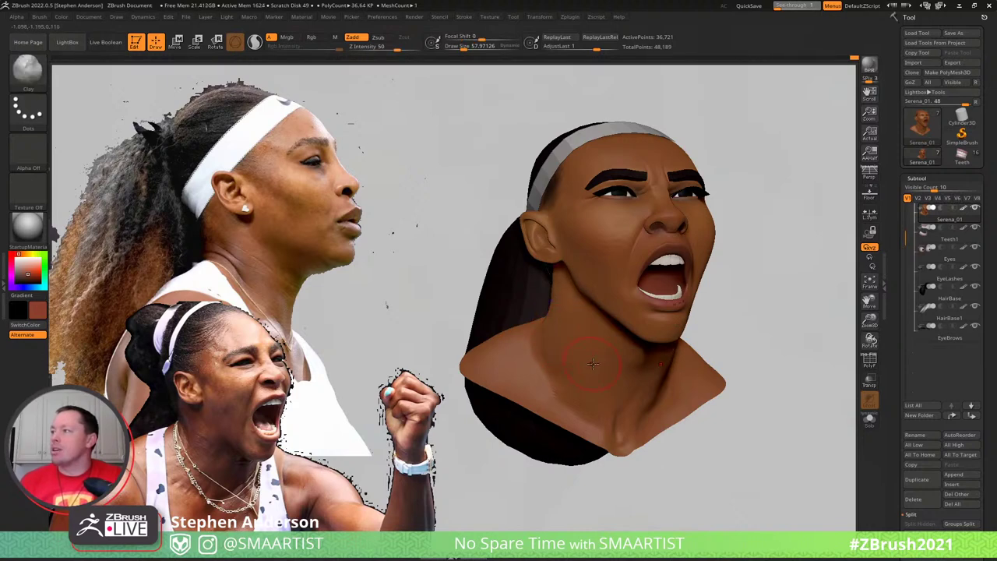
mouse_move(593, 363)
right_mouse_down()
mouse_move(596, 345)
mouse_move(634, 347)
mouse_move(595, 304)
right_mouse_up()
key("shift")
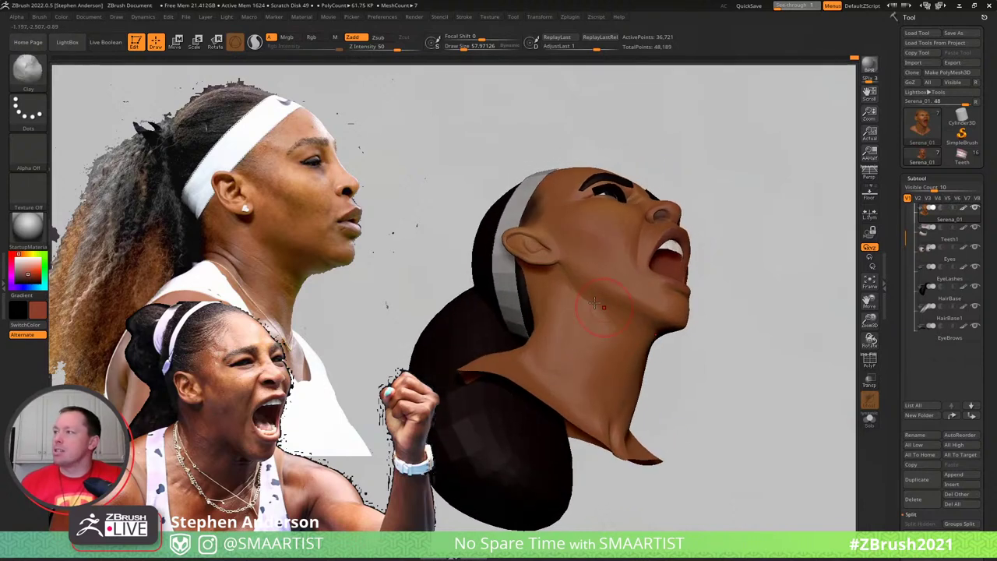
key("shift")
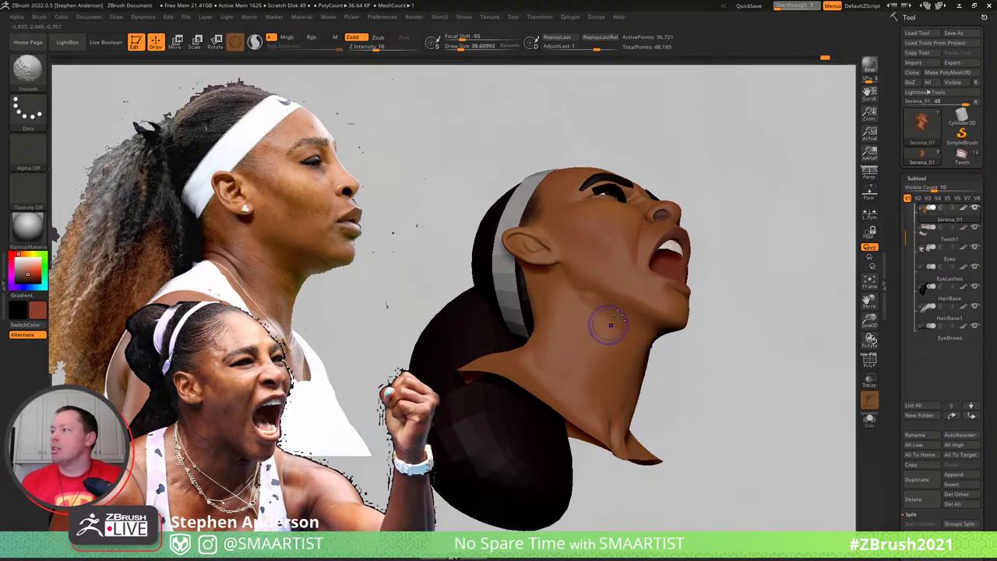
key("shift")
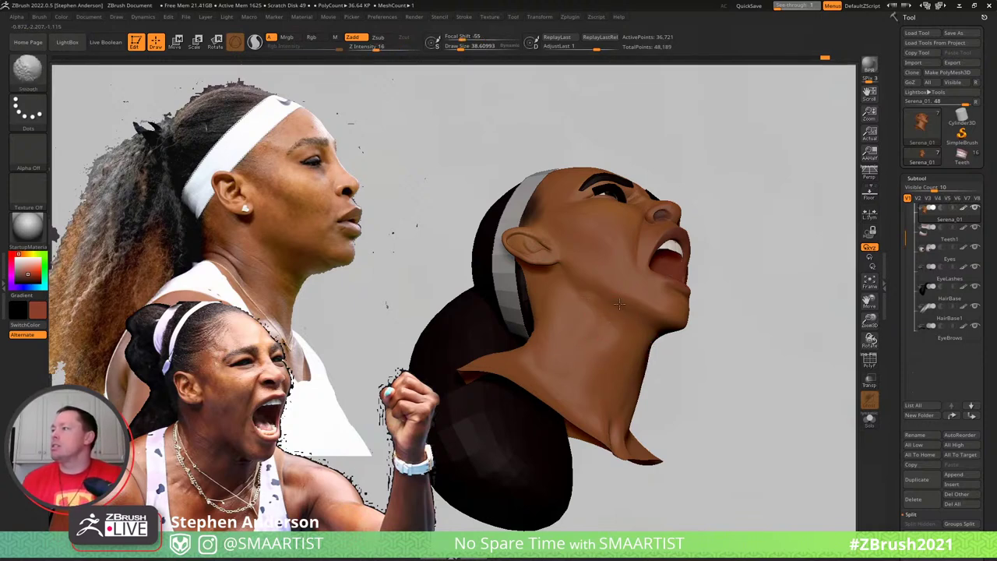
Sample the dark hair colour and paint a soft hairline below the headband with the Paint brush at a draw size of about 39
mouse_move(694, 320)
left_mouse_down()
mouse_move(604, 360)
mouse_move(698, 253)
mouse_move(740, 222)
mouse_move(737, 236)
left_mouse_up()
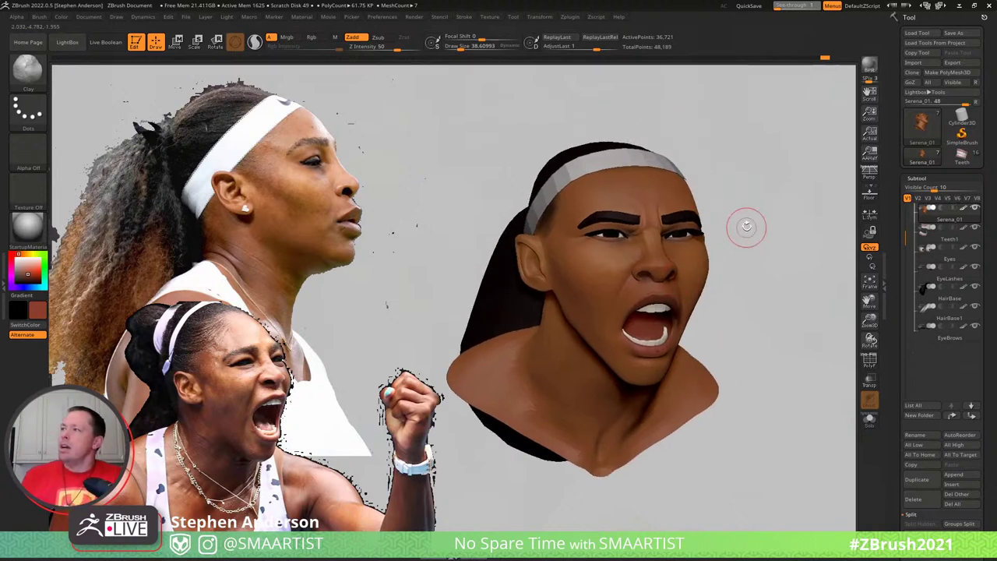
left_click_drag(684, 162, 675, 187)
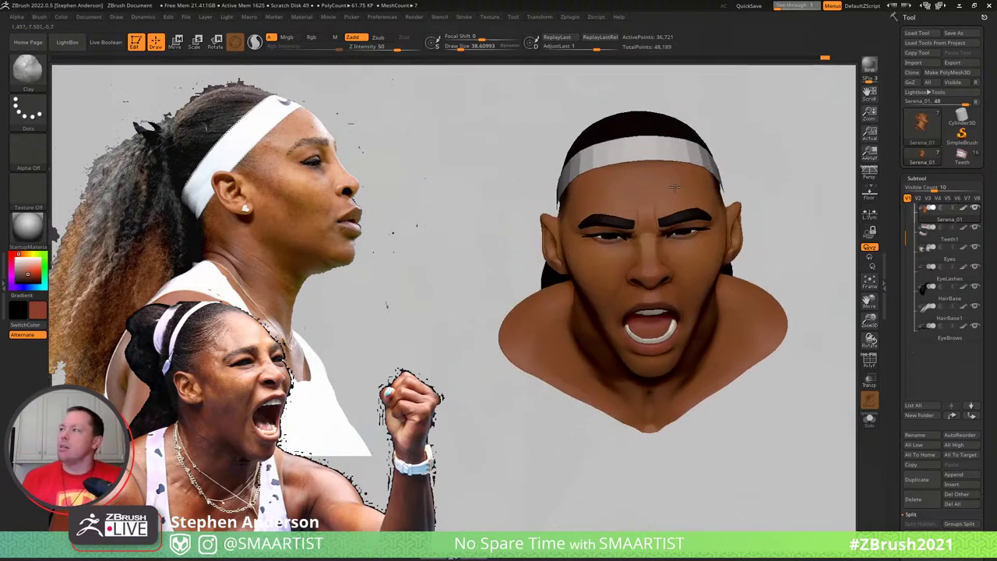
right_click_drag(674, 187, 679, 191)
right_click_drag(615, 192, 705, 152)
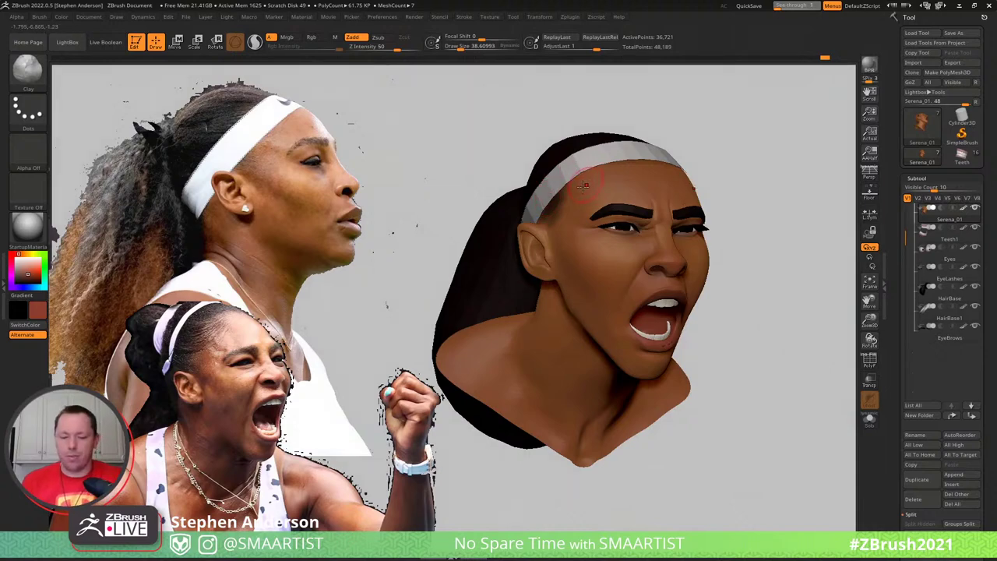
key("b")
left_click(611, 380)
right_click_drag(490, 193, 547, 200)
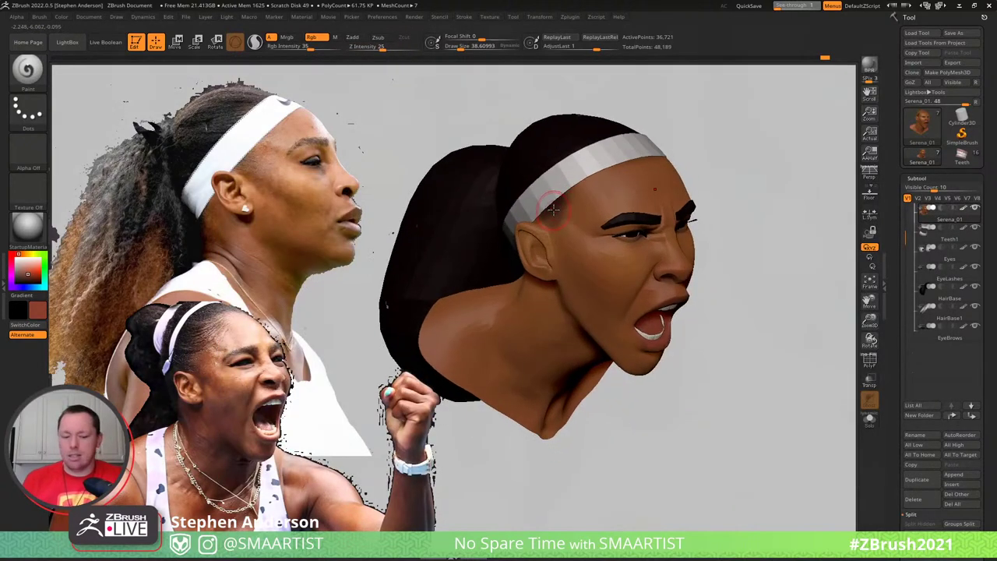
key("c")
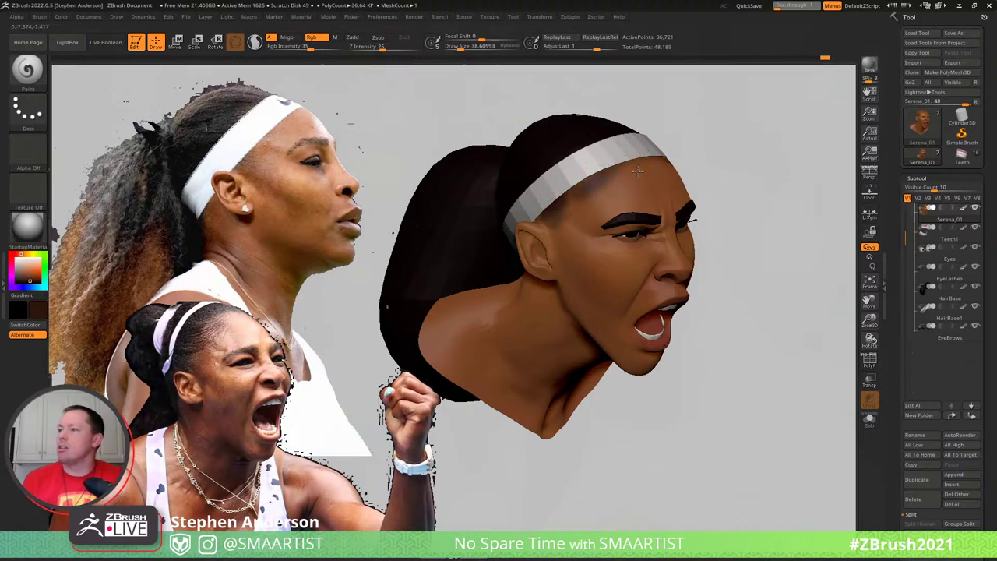
mouse_move(636, 153)
right_mouse_down()
mouse_move(628, 180)
mouse_move(606, 162)
right_mouse_up()
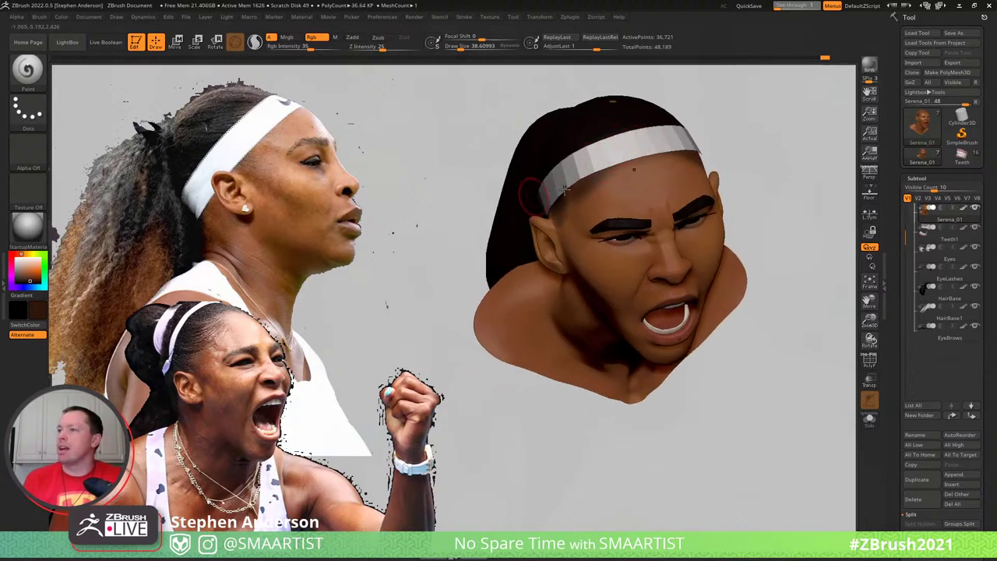
left_click_drag(459, 210, 545, 172)
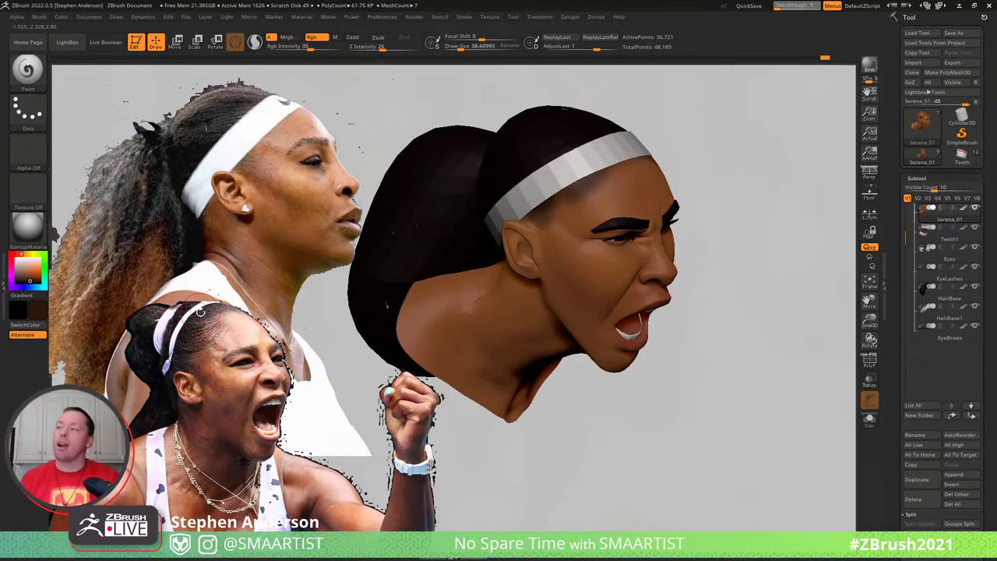
Refine the hairline at the temple with a draw size of about 23, sampling the skin colour to blend its edge
mouse_move(583, 182)
right_mouse_down()
mouse_move(614, 183)
mouse_move(587, 183)
right_mouse_up()
key("s")
left_click_drag(570, 190, 568, 190)
left_click(568, 192)
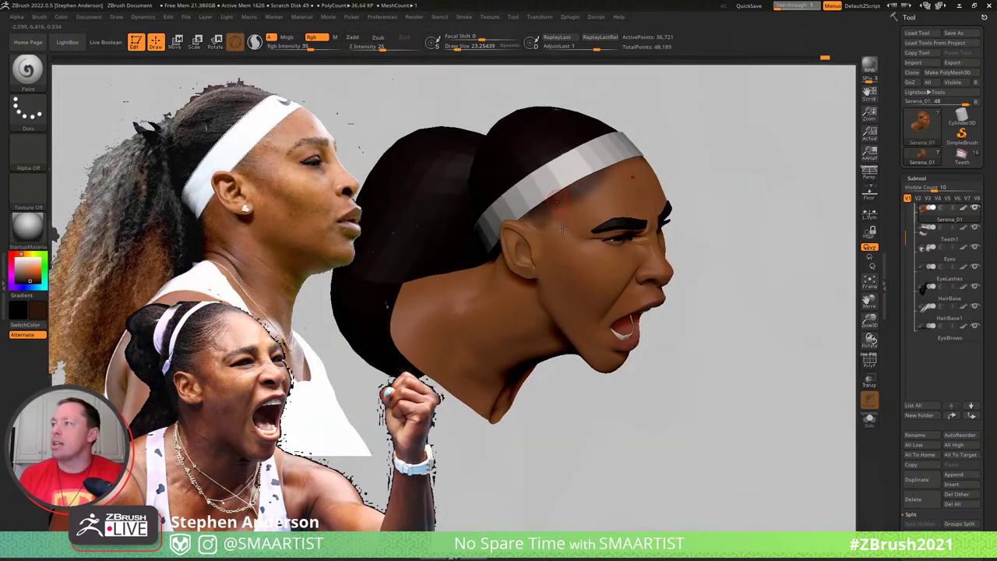
key("c")
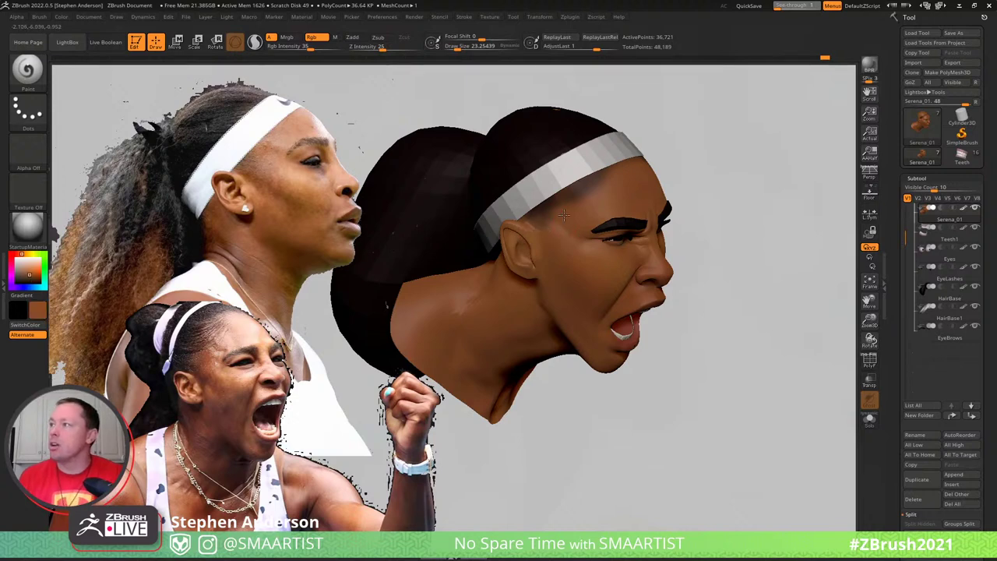
mouse_move(559, 220)
right_mouse_down()
mouse_move(573, 243)
mouse_move(567, 274)
mouse_move(550, 273)
right_mouse_up()
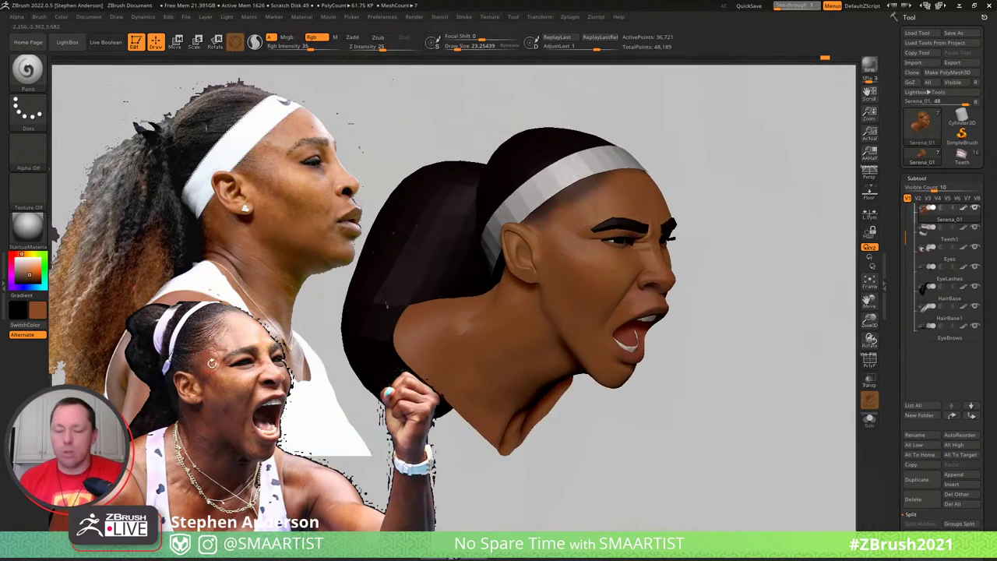
Sample a reddish-brown skin tone from the reference photo and paint it over the temple and forehead at a draw size of about 45
key("z")
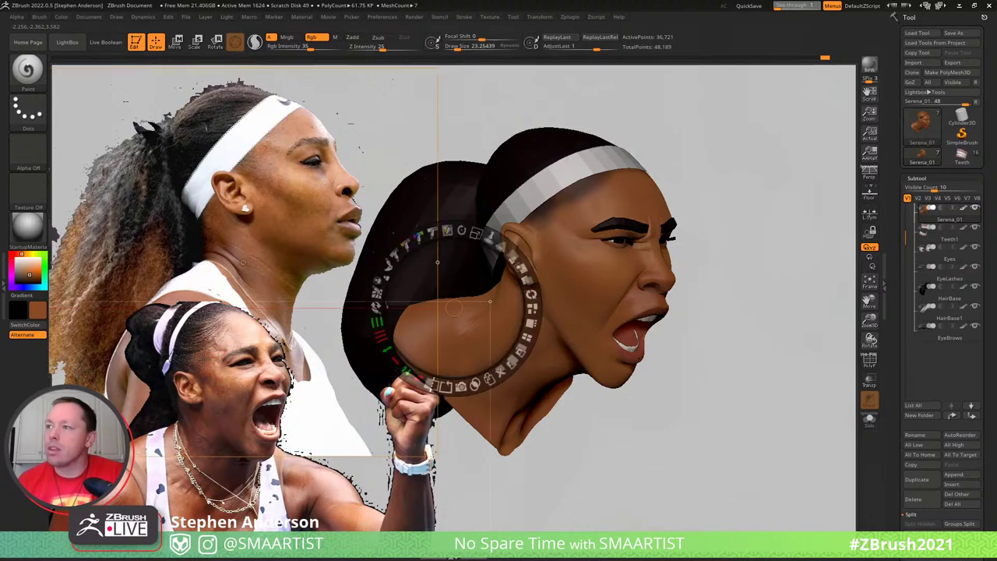
key("q")
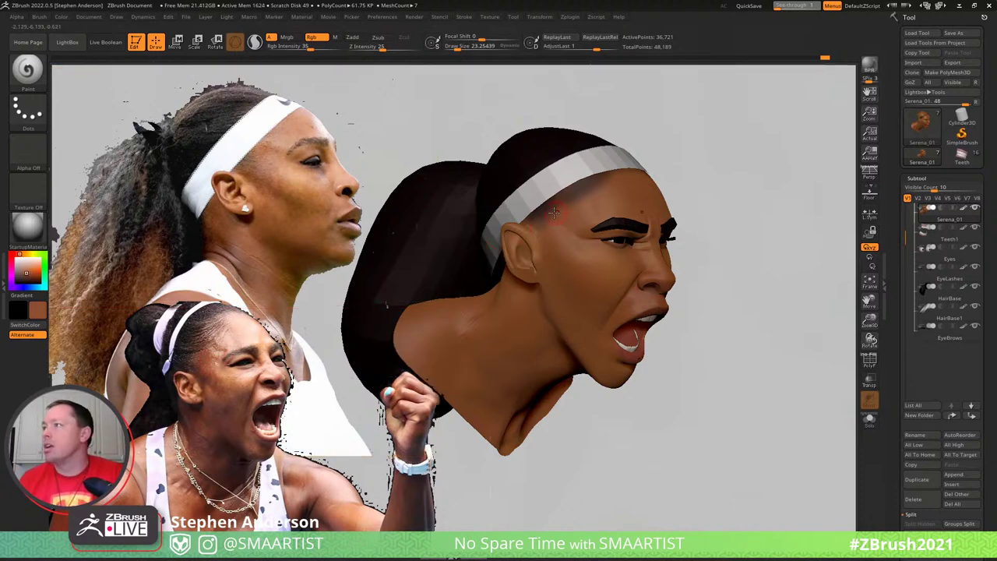
key("s")
left_click_drag(553, 214, 558, 214)
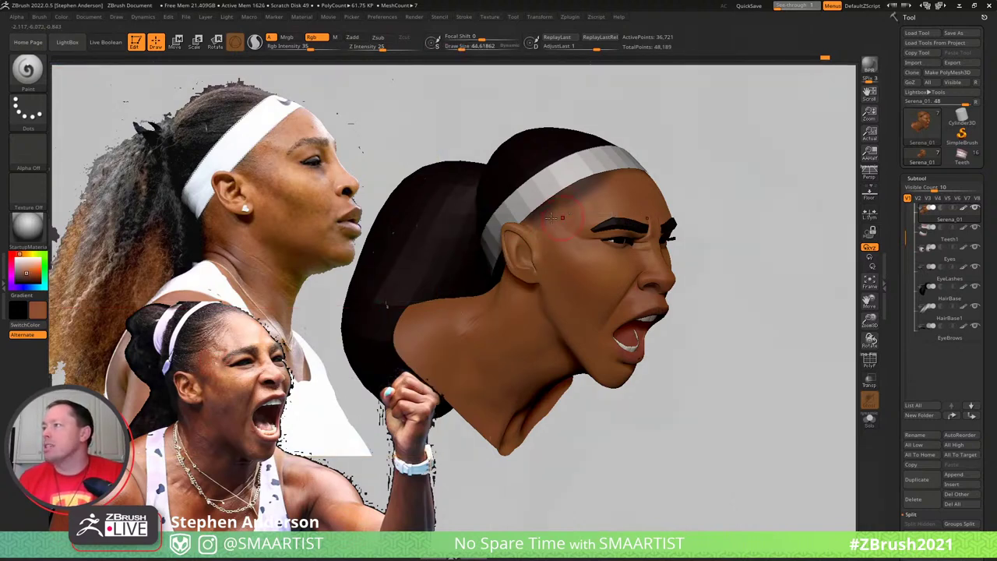
left_click_drag(578, 204, 600, 204)
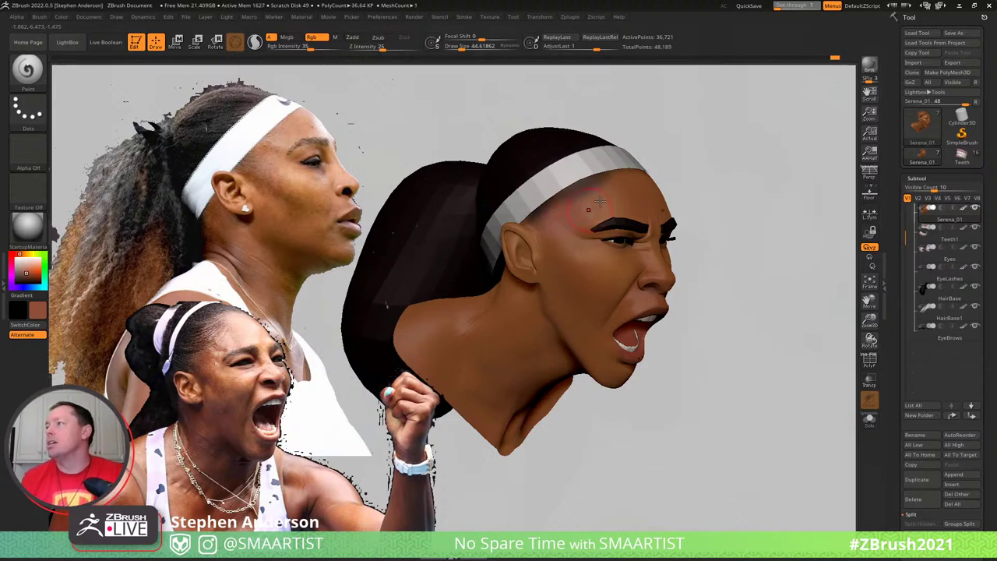
Sample a lighter tan skin tone from the face in the open-mouthed reference photo for the Paint brush
right_click_drag(586, 192, 638, 181)
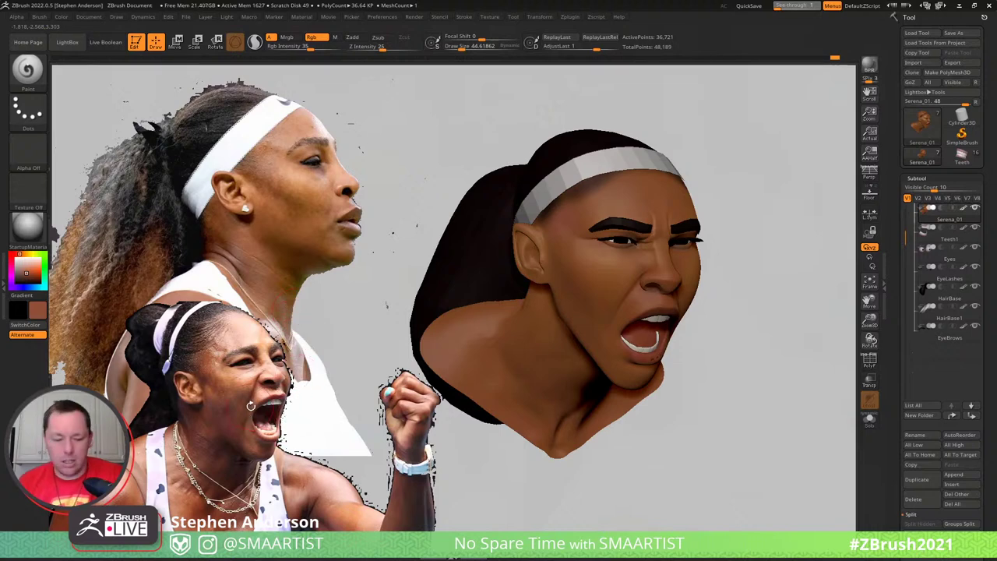
key("z")
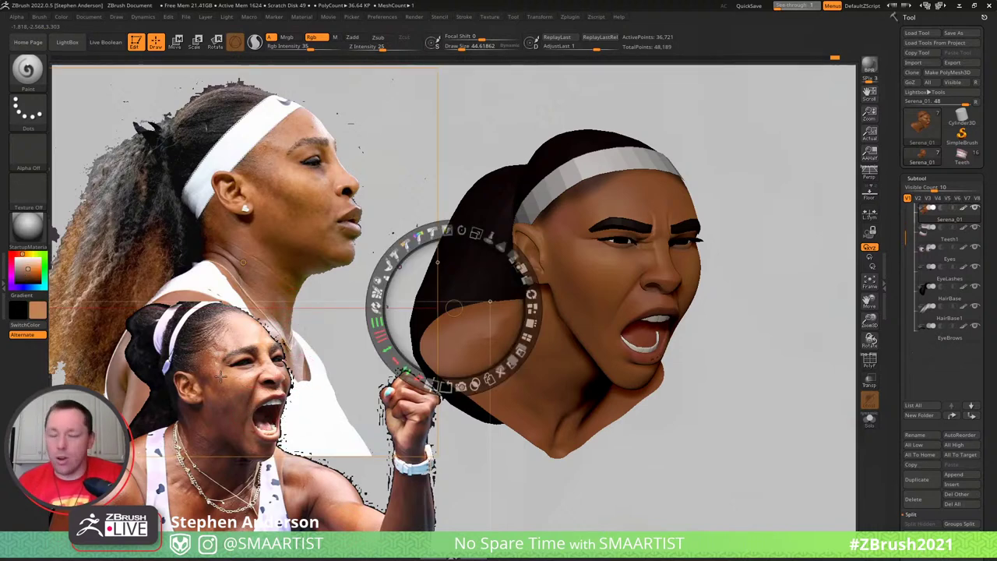
key("z")
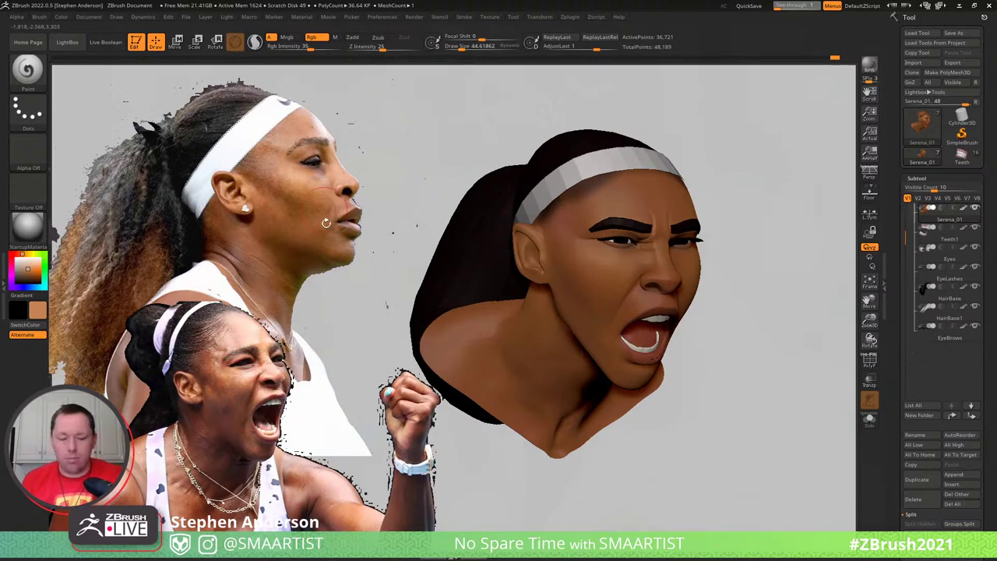
Sample a light skin tone from the profile reference and paint the head's cheek at a Draw Size of about 58
key("z")
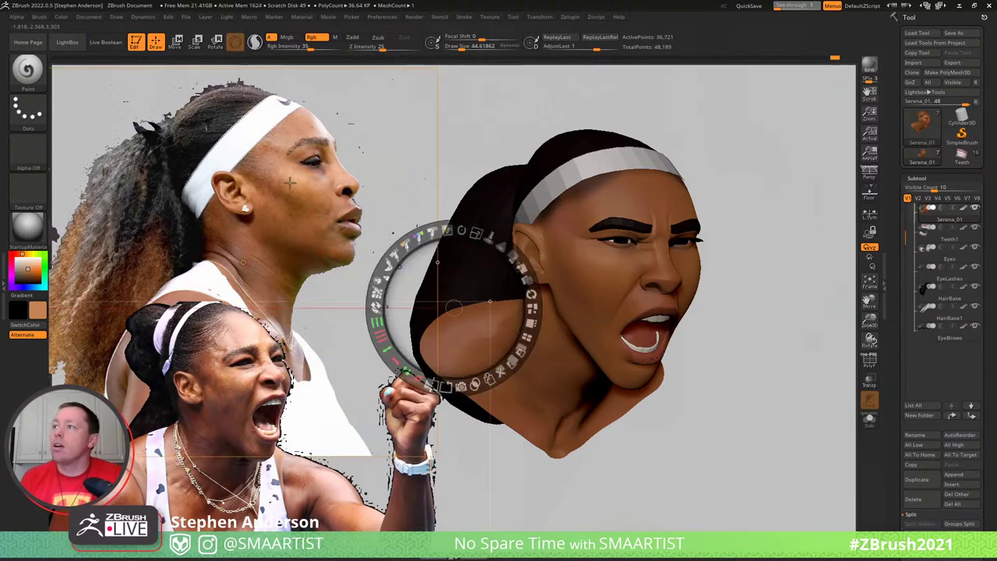
key("z")
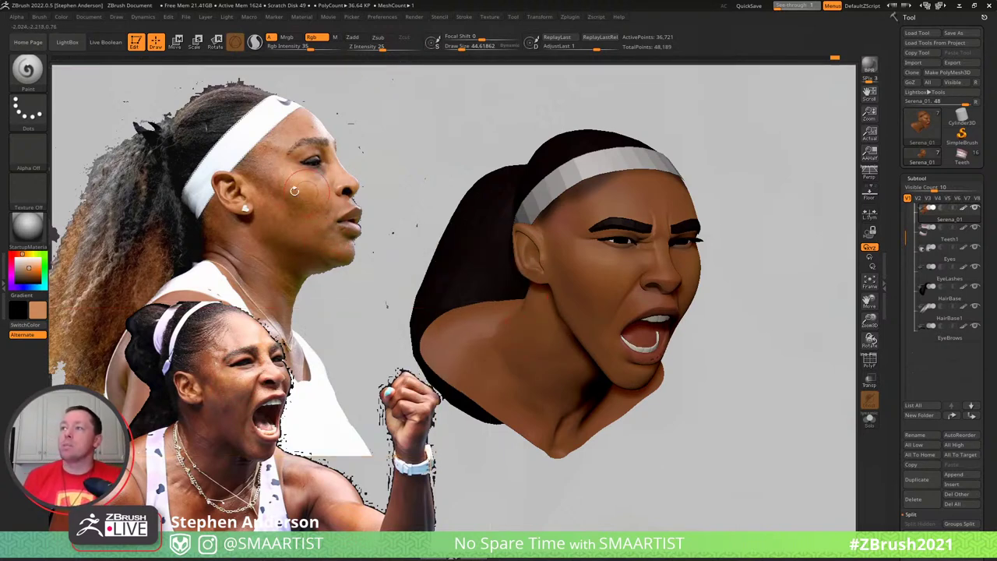
key("s")
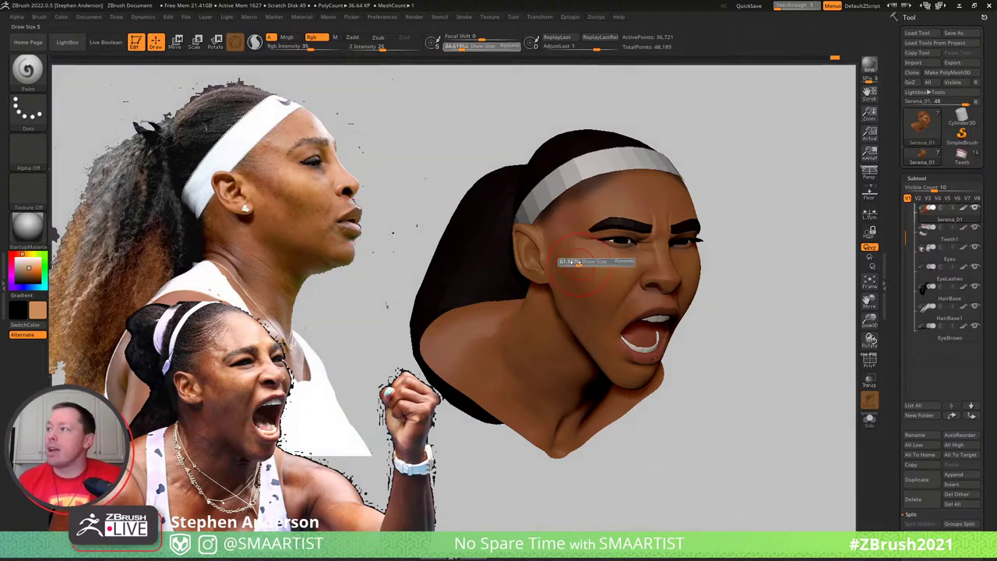
left_click_drag(578, 262, 576, 263)
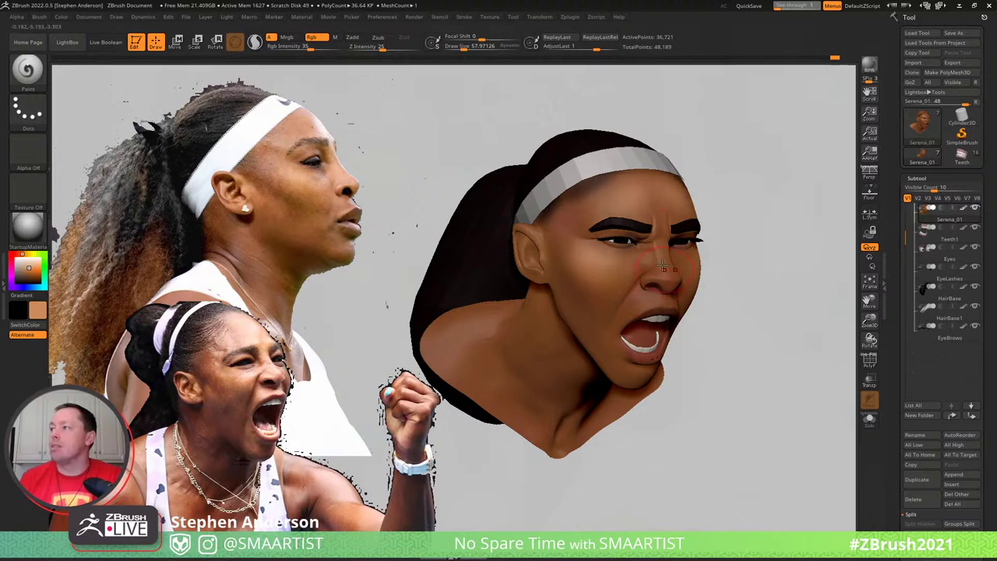
Reduce the Draw Size to about 23 and paint the sampled skin tone around the nose
key("s")
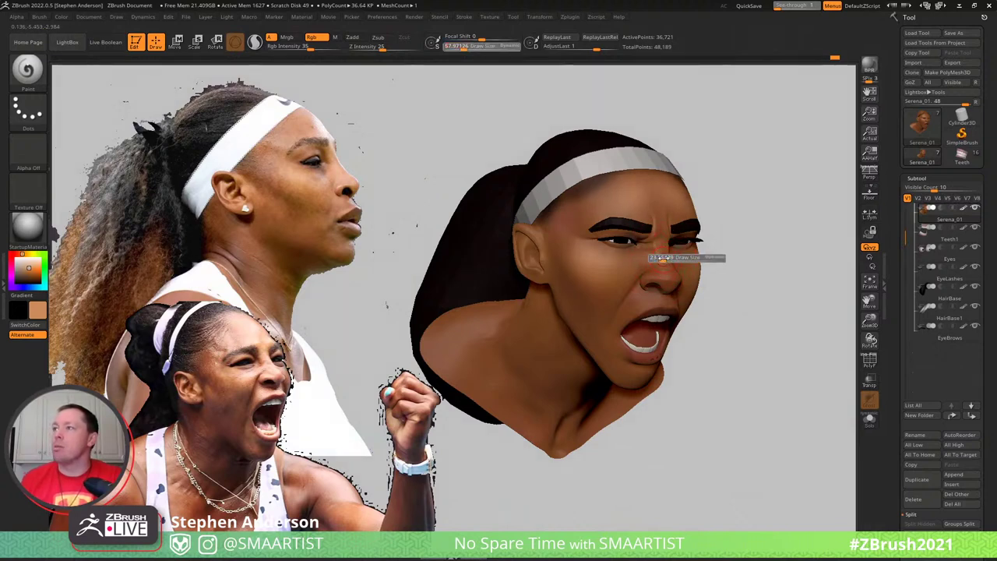
right_click_drag(663, 258, 656, 271)
key("space")
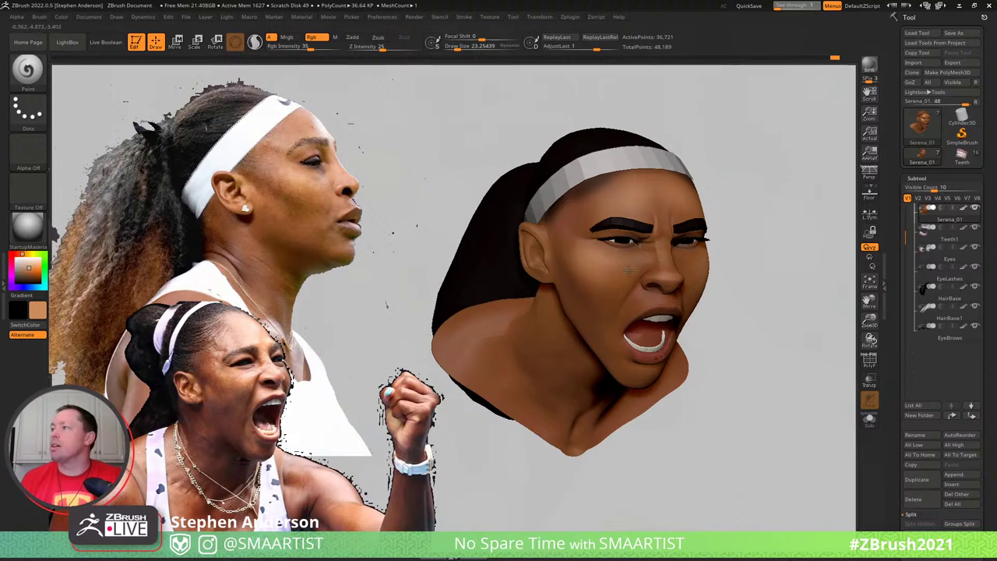
right_click_drag(621, 273, 576, 250)
Set the Draw Size to about 51, sample a pinker skin tone from the reference's temple, and paint the temple and upper cheek
key("s")
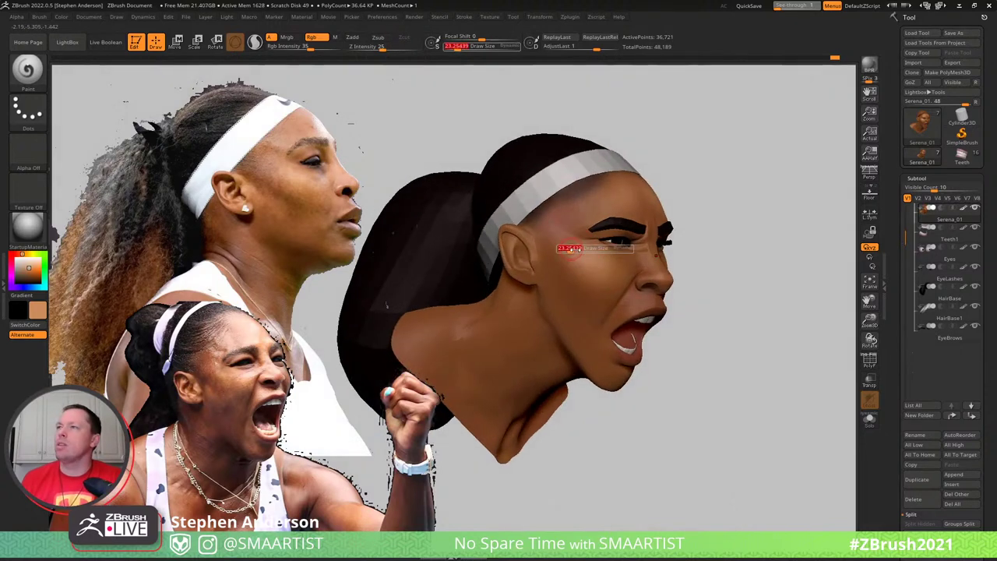
left_click(575, 249)
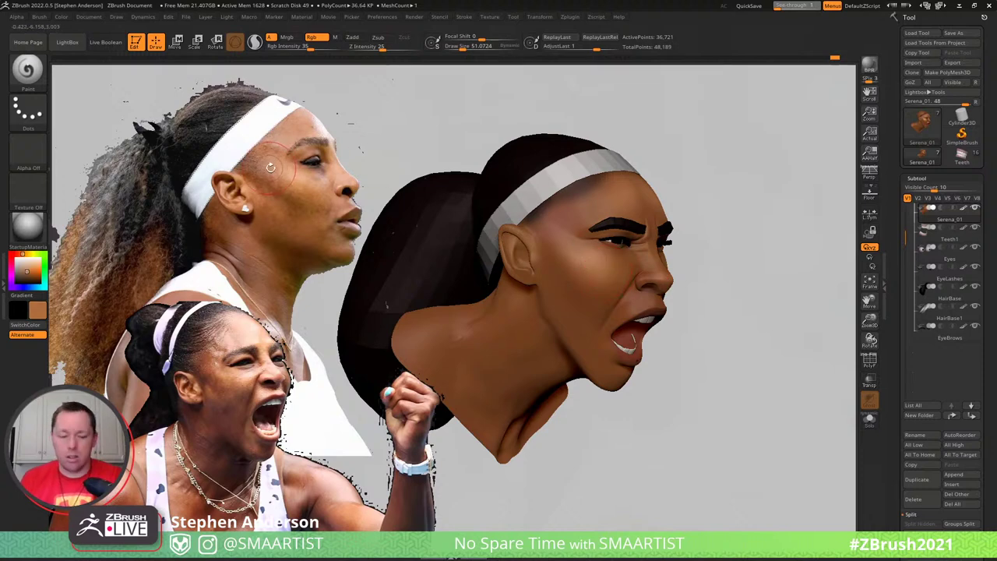
key("w")
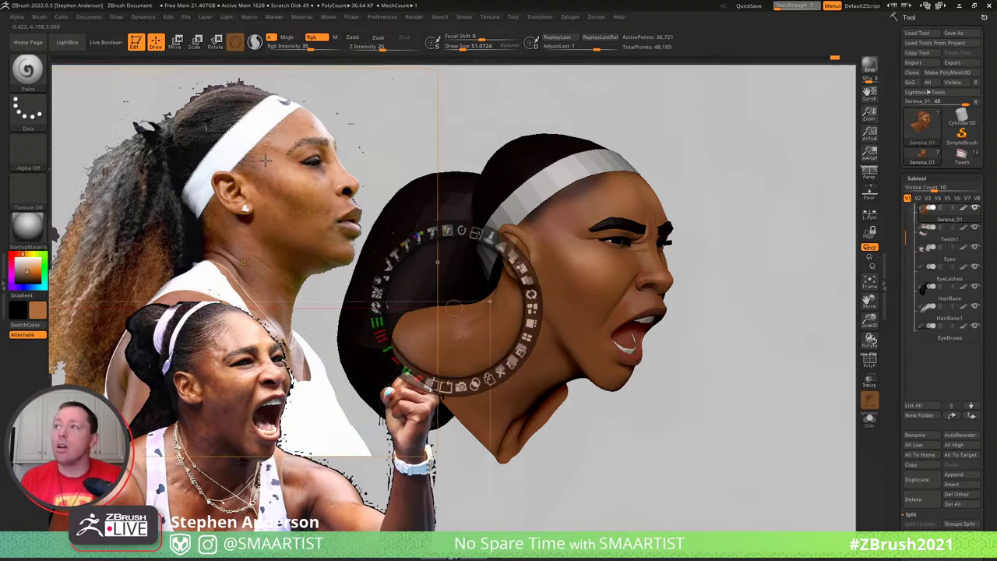
key("q")
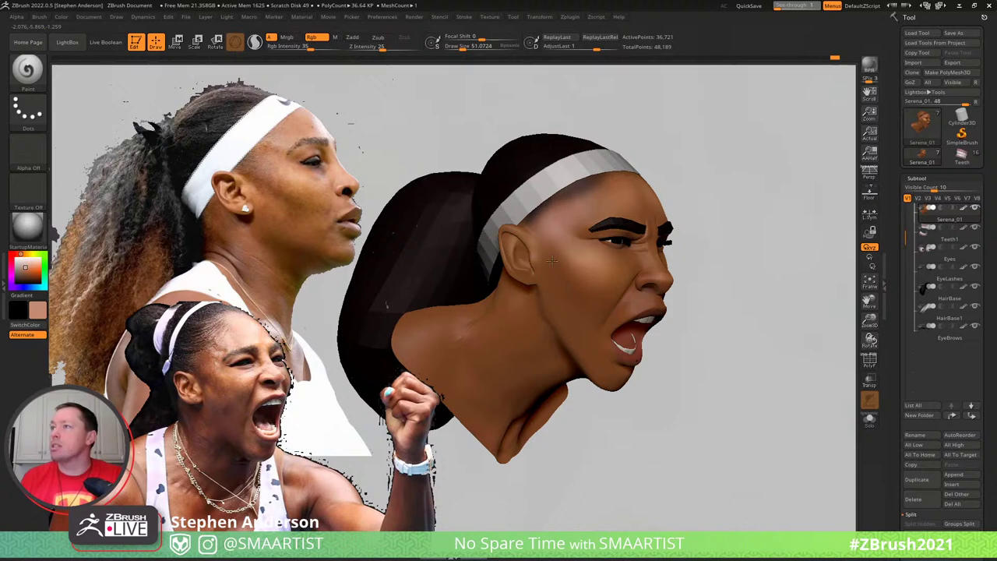
right_click_drag(558, 257, 615, 285)
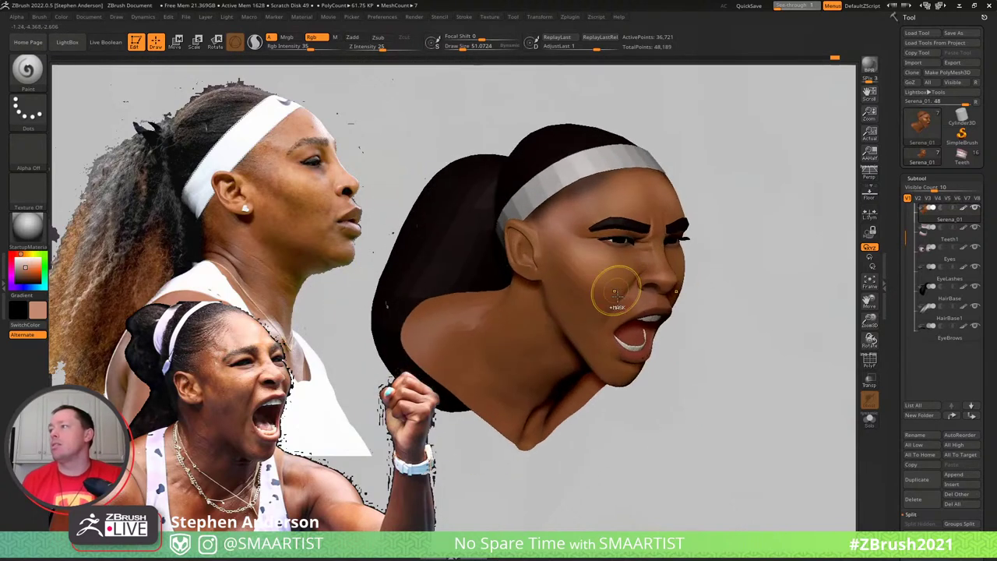
Sample a darker reddish-brown from the reference and paint it softly over the lower cheek and jaw
key("ctrl")
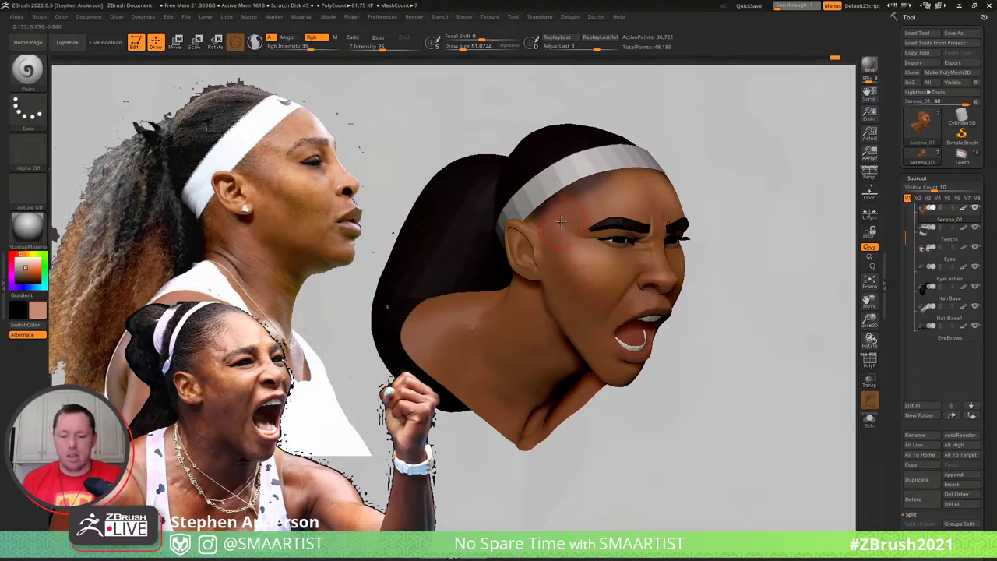
right_click_drag(559, 221, 550, 269)
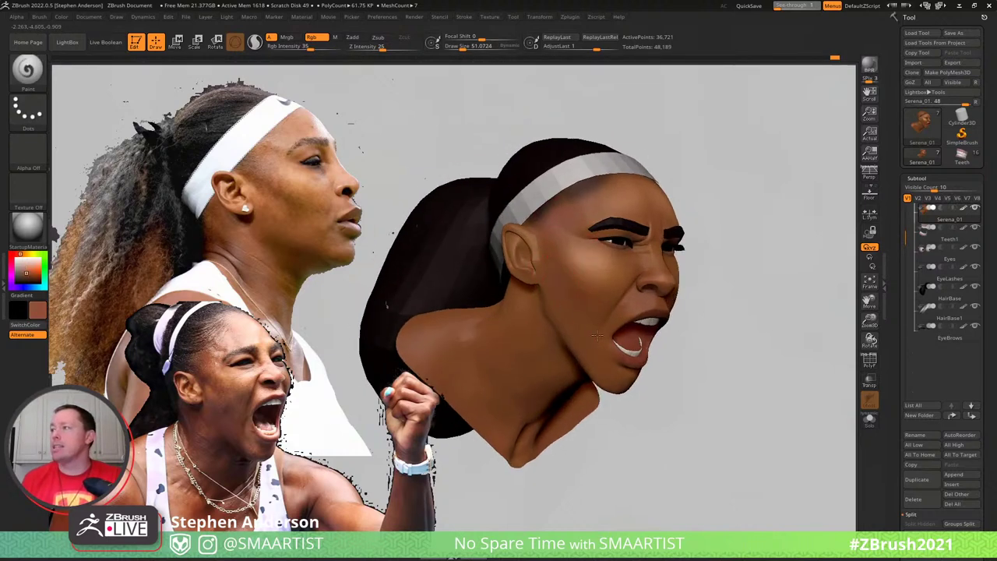
right_click_drag(598, 336, 588, 310)
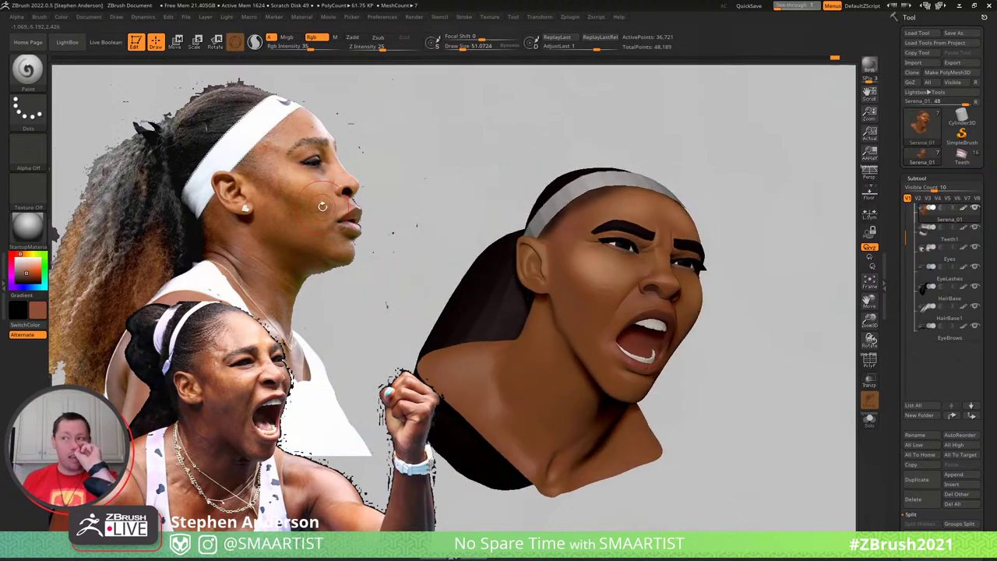
Turn on perspective, view the face from the front, and make the EyeBrows subtool active
mouse_move(773, 211)
left_mouse_down()
mouse_move(763, 234)
mouse_move(748, 214)
mouse_move(732, 217)
mouse_move(788, 211)
left_mouse_up()
left_click(870, 177)
mouse_move(791, 209)
right_mouse_down()
mouse_move(768, 212)
mouse_move(788, 182)
mouse_move(757, 189)
mouse_move(773, 186)
right_mouse_up()
right_click_drag(492, 267, 502, 320, "ctrl")
left_click(542, 254, "alt")
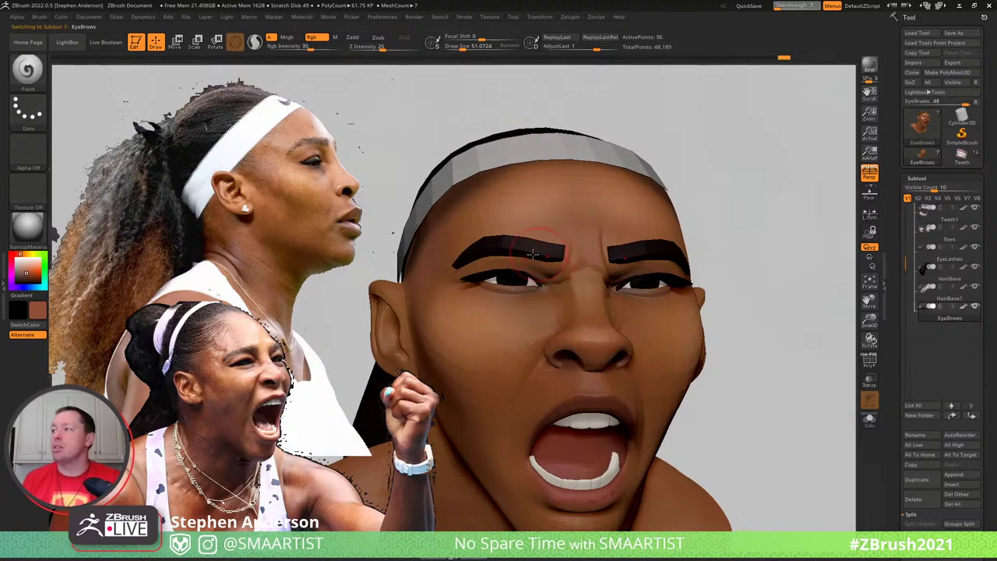
Check the eyebrows' wireframe and adjust the brow shape with the Move brush
key("shift+f")
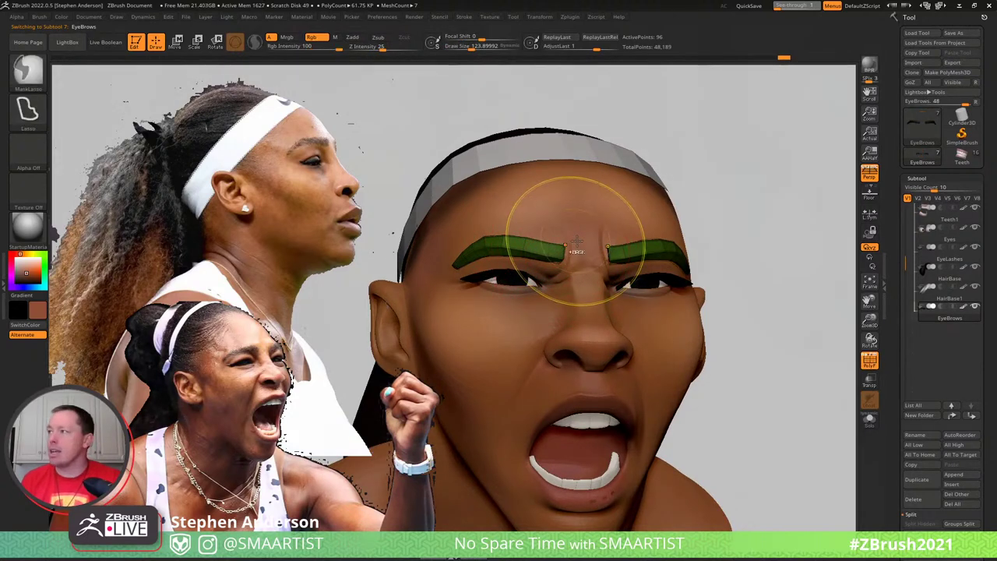
key("ctrl+f")
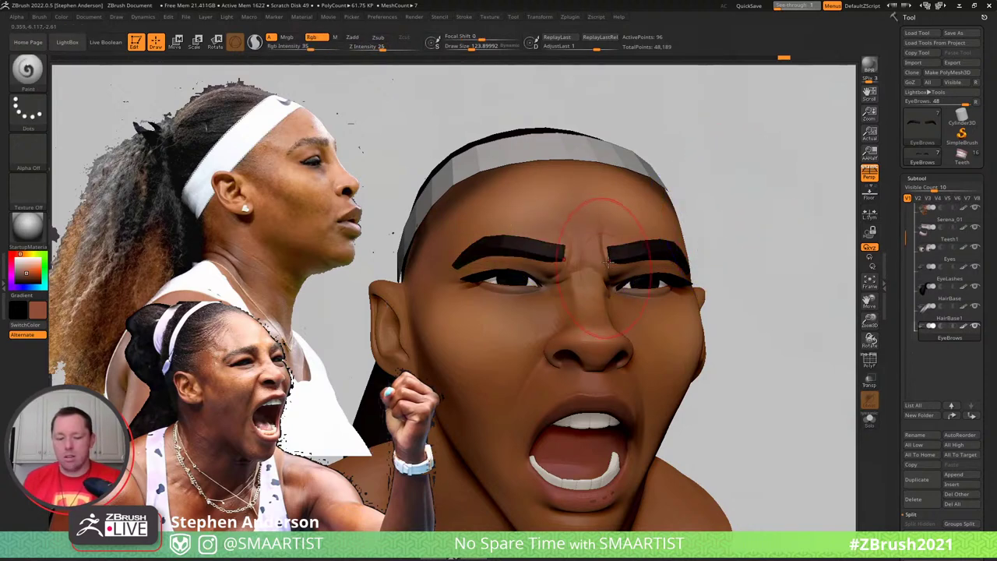
key("b")
key("m")
key("v")
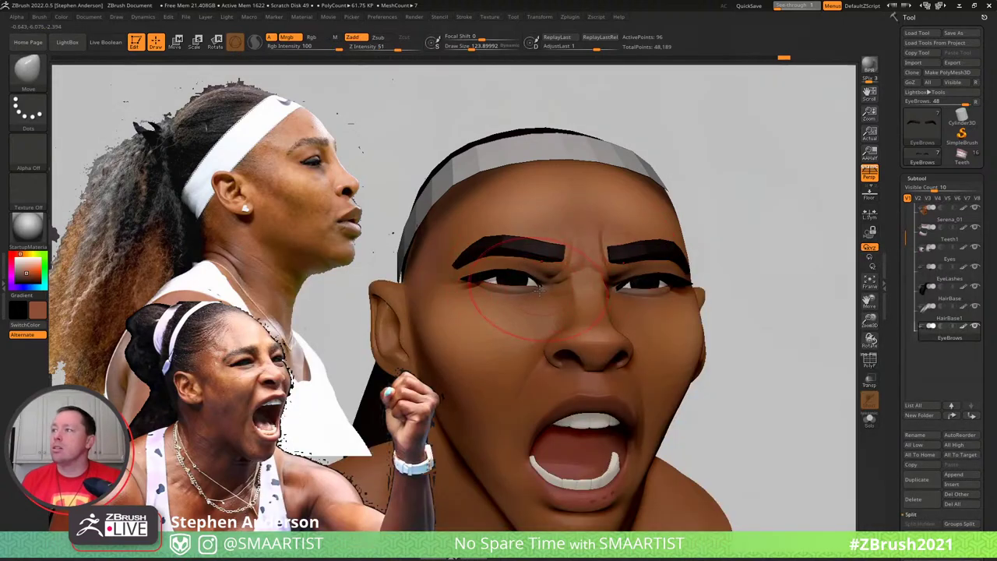
left_click_drag(534, 267, 527, 257)
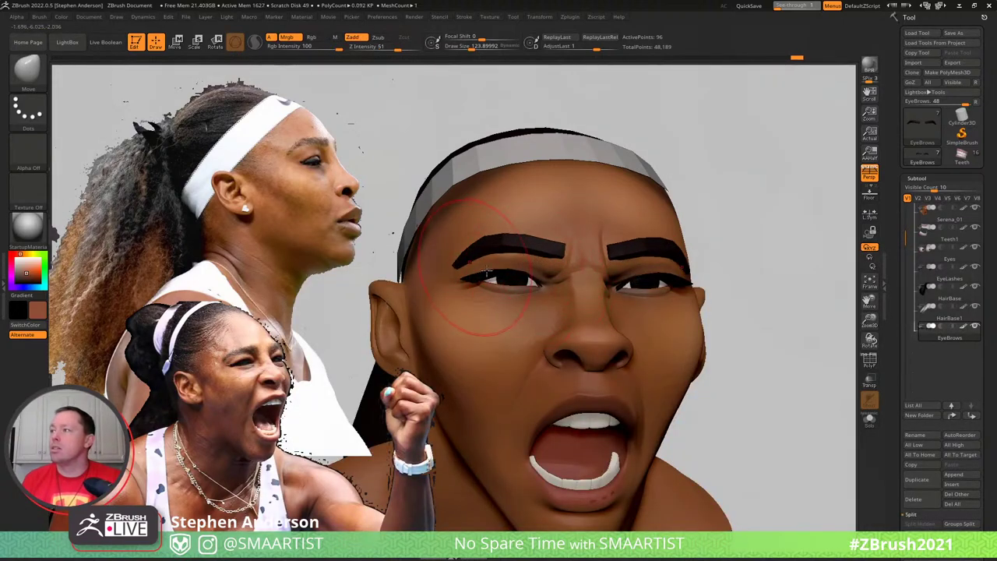
Refine the eyebrows with the Move brush, enlarging the Draw Size to about 182, and subdivide their mesh once
mouse_move(475, 273)
right_mouse_down()
mouse_move(504, 280)
mouse_move(498, 240)
mouse_move(540, 263)
right_mouse_up()
key("s")
mouse_move(540, 266)
left_mouse_down()
mouse_move(526, 268)
mouse_move(536, 267)
left_mouse_up()
mouse_move(528, 263)
right_mouse_down()
mouse_move(483, 261)
mouse_move(541, 245)
right_mouse_up()
key("s")
mouse_move(541, 246)
left_mouse_down()
mouse_move(551, 246)
mouse_move(543, 249)
left_mouse_up()
key("d")
Make the Serena_01 head active and adjust the nose with the Move brush at a Draw Size of about 39
right_click_drag(545, 247, 725, 205)
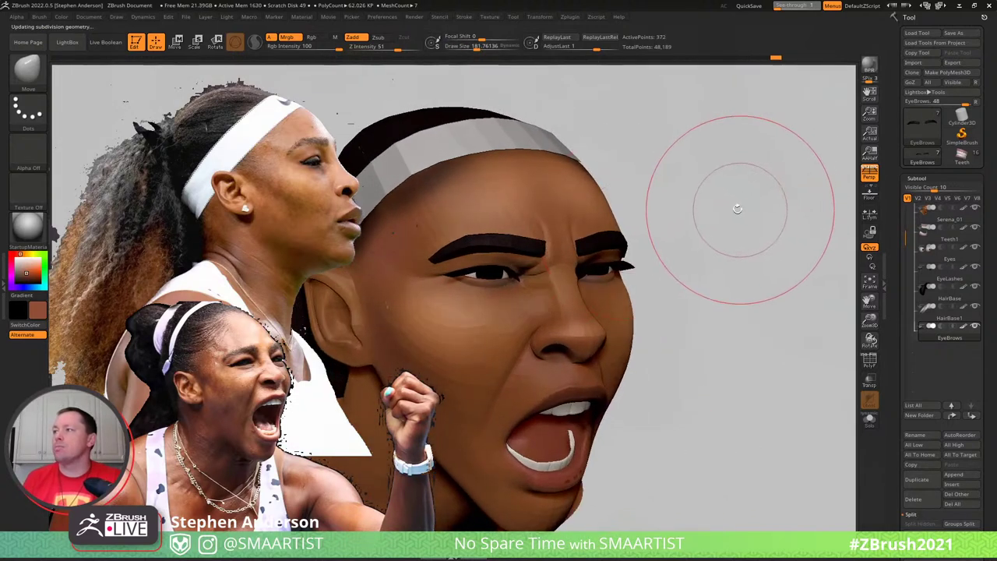
key("ctrl")
mouse_move(639, 247)
right_mouse_down("ctrl")
mouse_move(662, 209)
mouse_move(642, 208)
mouse_move(678, 198)
mouse_move(636, 205)
right_mouse_up("ctrl")
right_click_drag(636, 206, 642, 285, "ctrl")
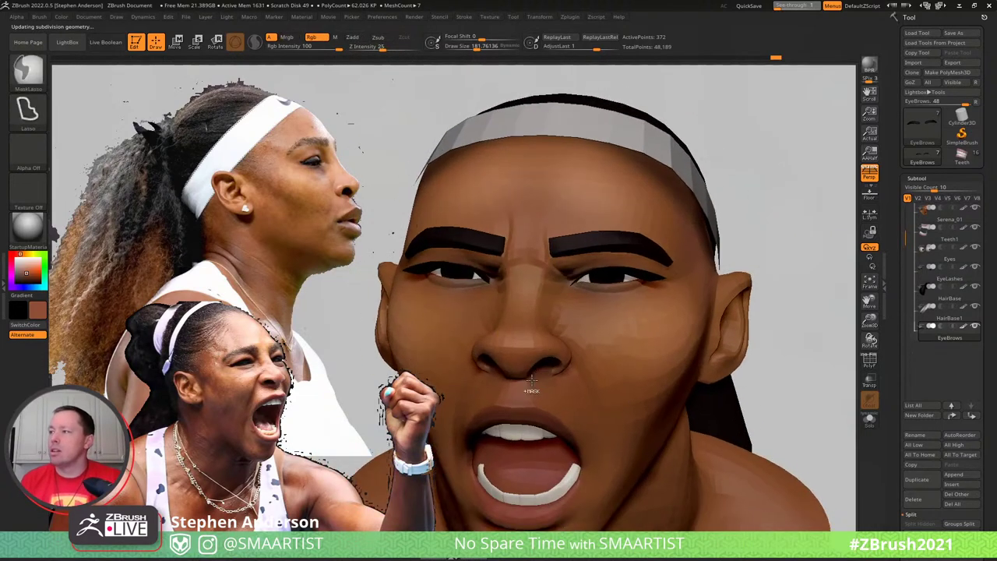
left_click(528, 349, "alt")
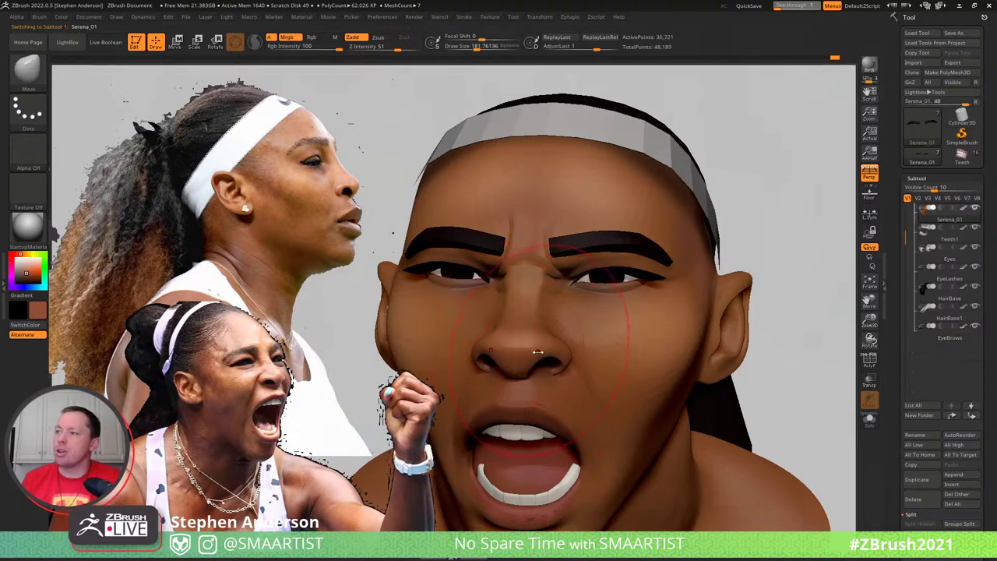
key("s")
mouse_move(537, 352)
left_mouse_down()
mouse_move(518, 351)
mouse_move(534, 356)
left_mouse_up()
key("s")
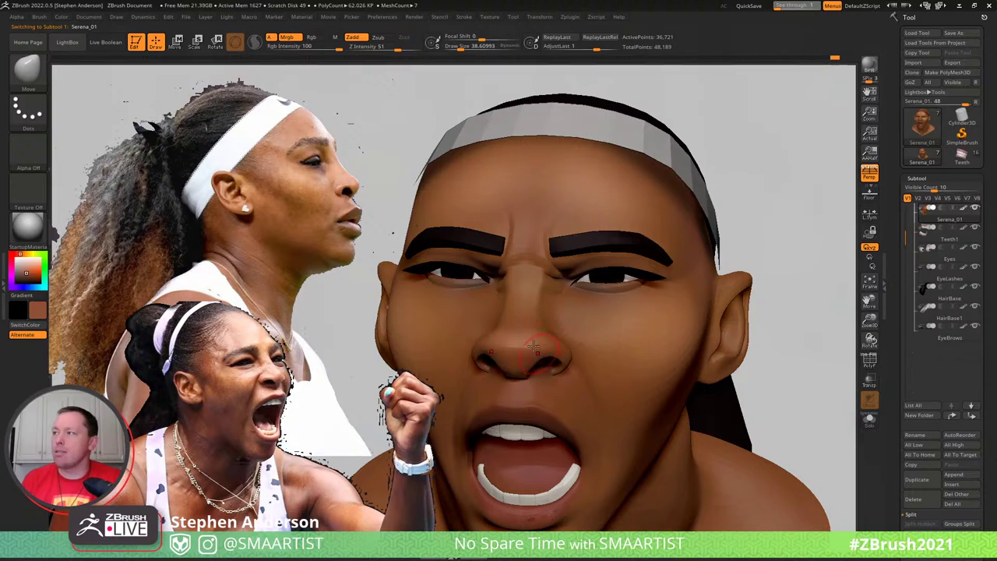
Build up the cheek beside the nose with the Clay brush and smooth the strokes
right_click_drag(502, 299, 479, 327)
key("b")
key("c")
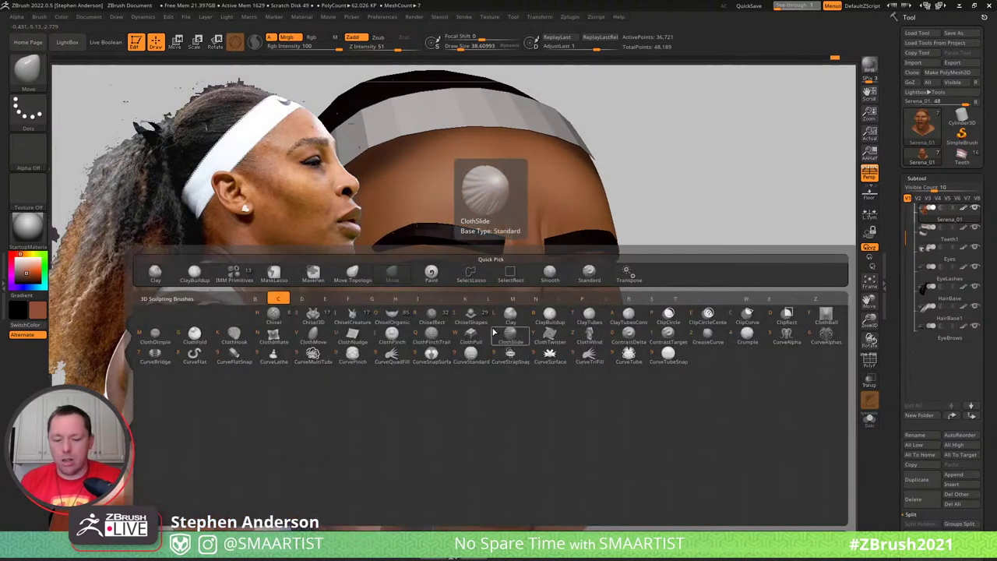
key("l")
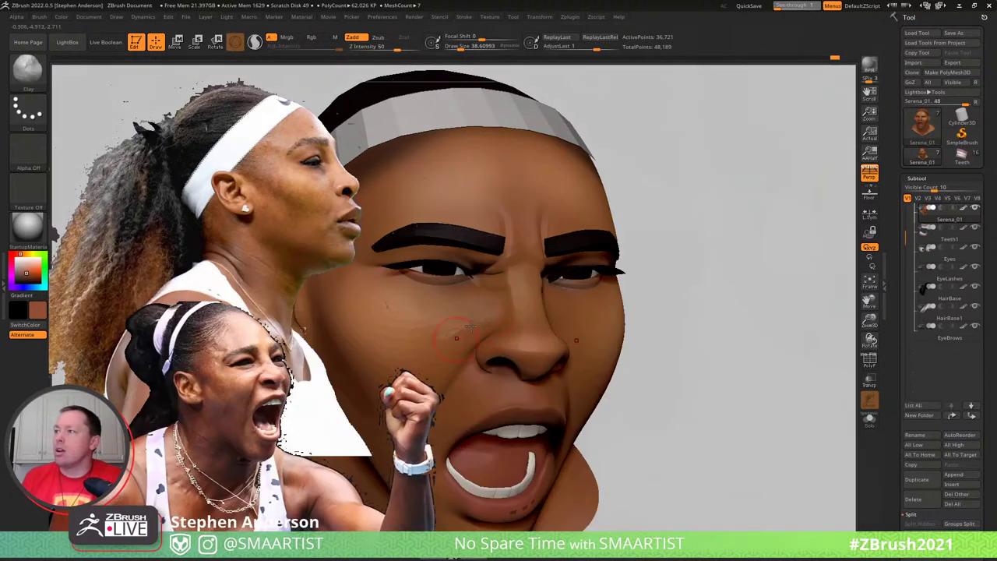
key("shift")
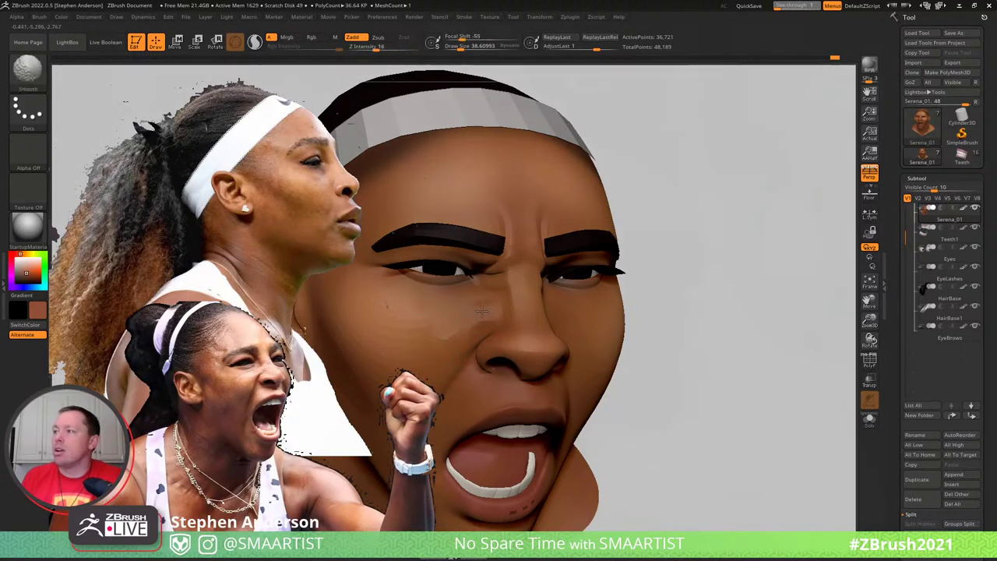
Review the head in profile and lower its mesh by two subdivision levels
right_click_drag(519, 323, 478, 290, "ctrl")
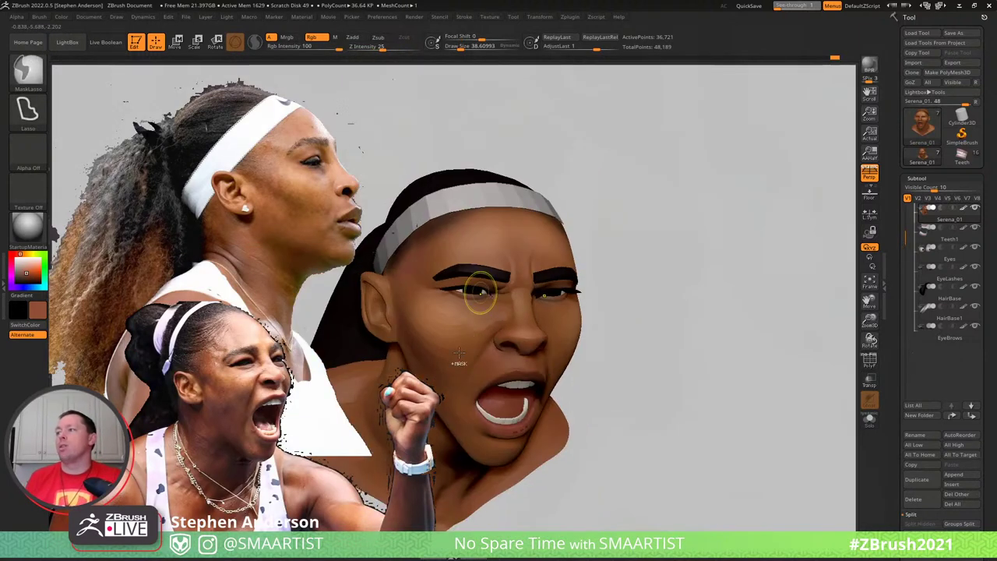
right_click_drag(461, 364, 520, 399)
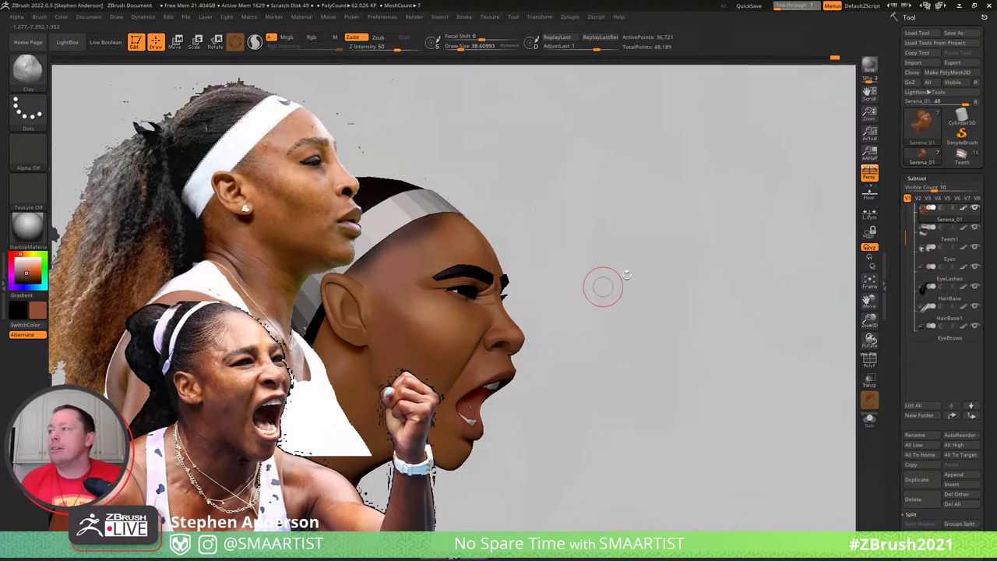
left_click_drag(601, 285, 729, 253)
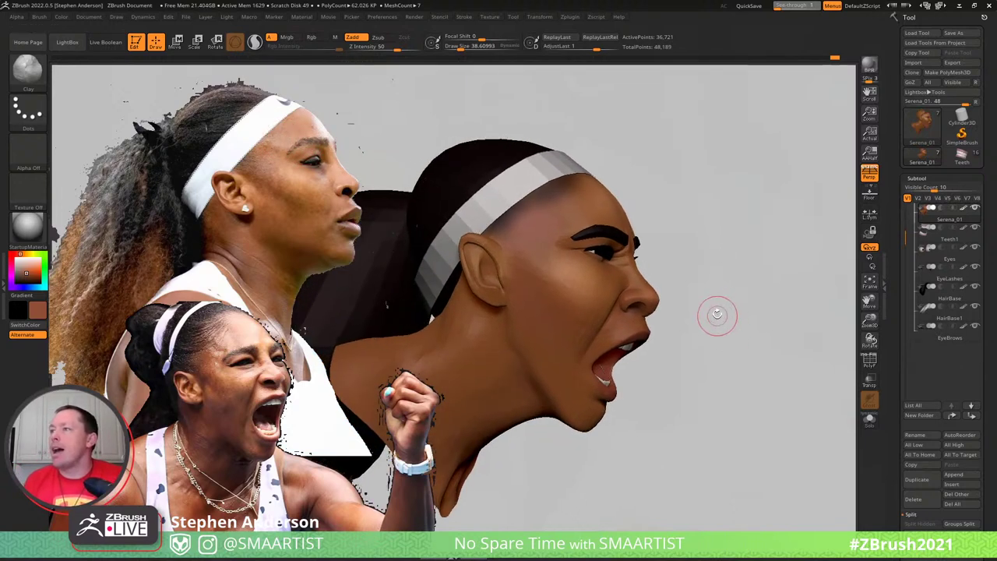
mouse_move(670, 309)
right_mouse_down("ctrl")
mouse_move(708, 363)
mouse_move(705, 354)
right_mouse_up("ctrl")
key("shift+d")
key("shift+d")
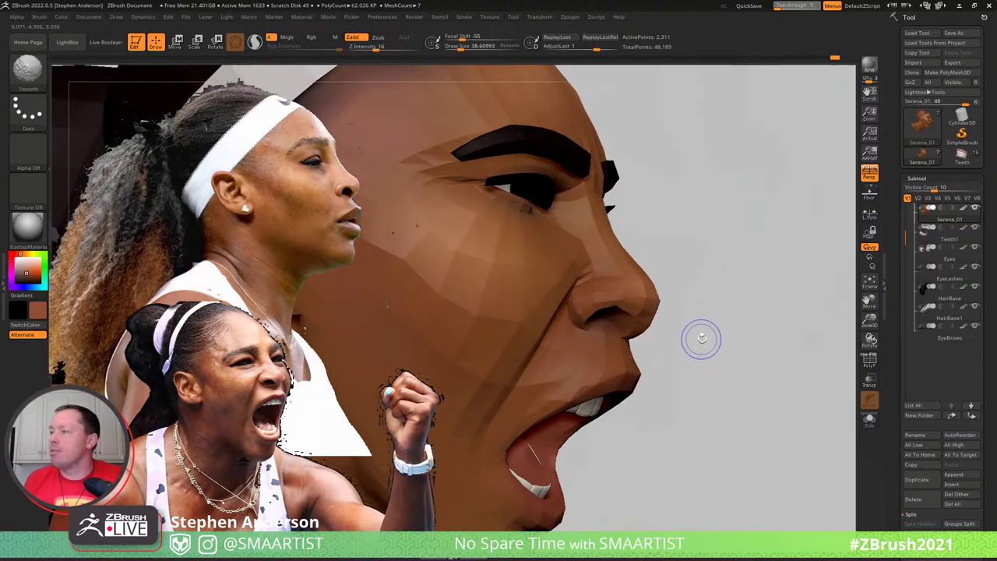
Reshape the nose tip in profile with the Move brush, enlarging the Draw Size to about 95
key("b")
key("m")
key("v")
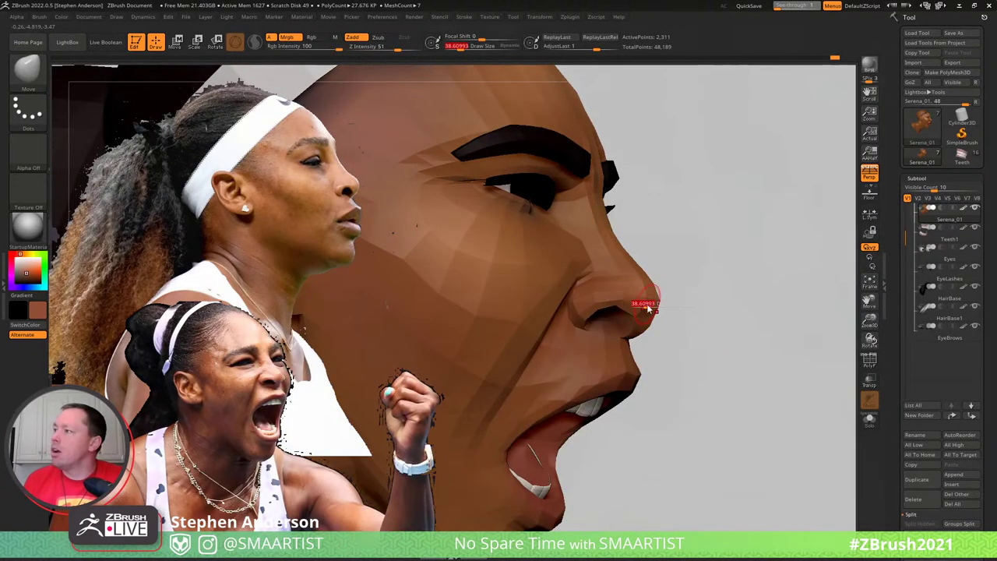
left_click_drag(647, 309, 654, 311)
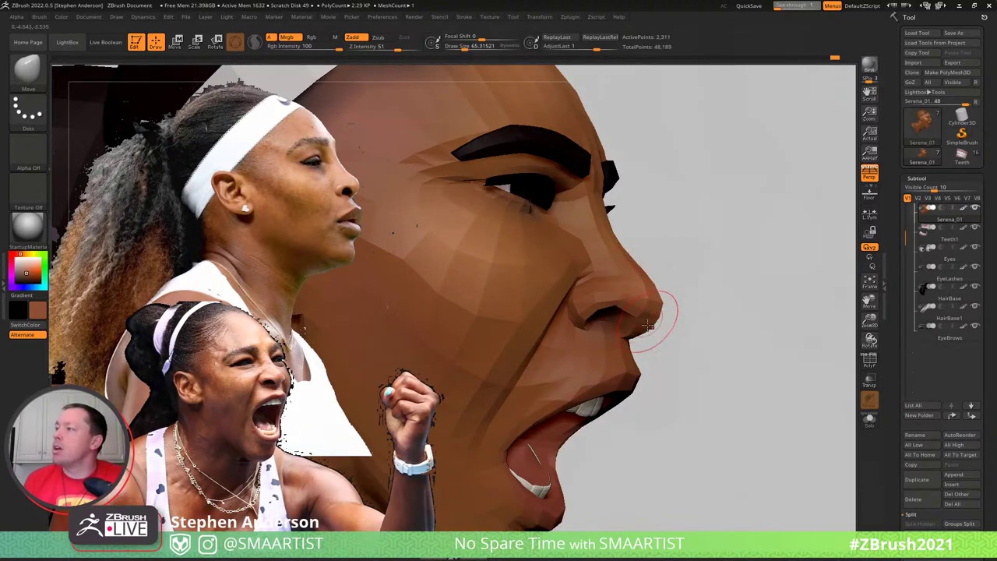
left_click_drag(644, 335, 650, 334)
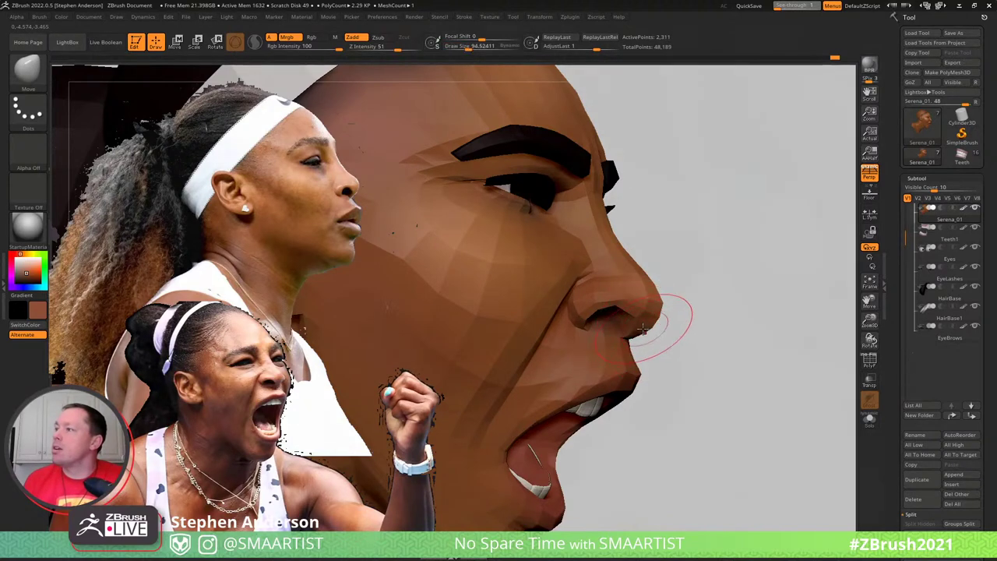
mouse_move(691, 340)
right_mouse_down("ctrl")
mouse_move(659, 305)
mouse_move(683, 350)
mouse_move(675, 351)
right_mouse_up("ctrl")
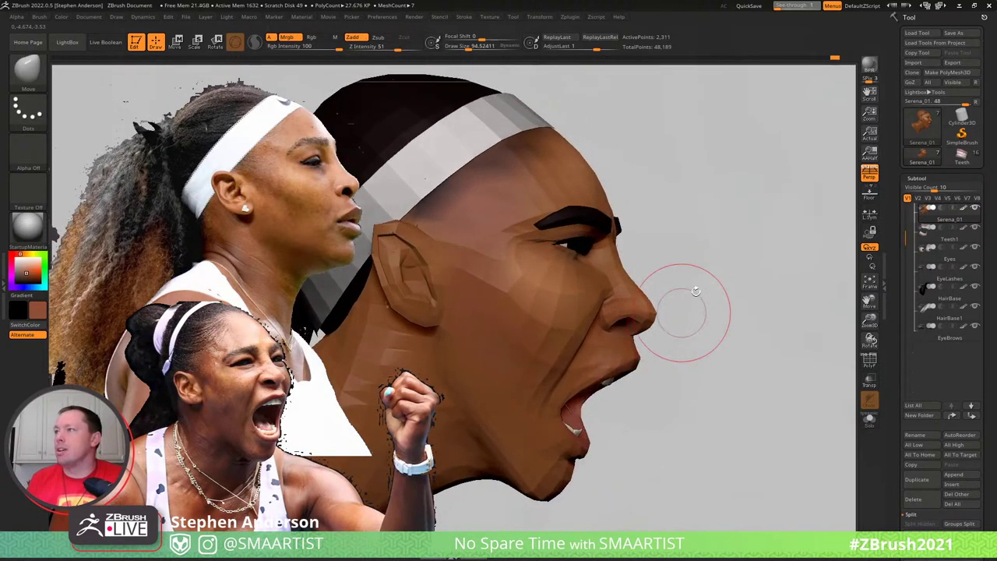
right_click_drag(634, 266, 648, 281, "ctrl")
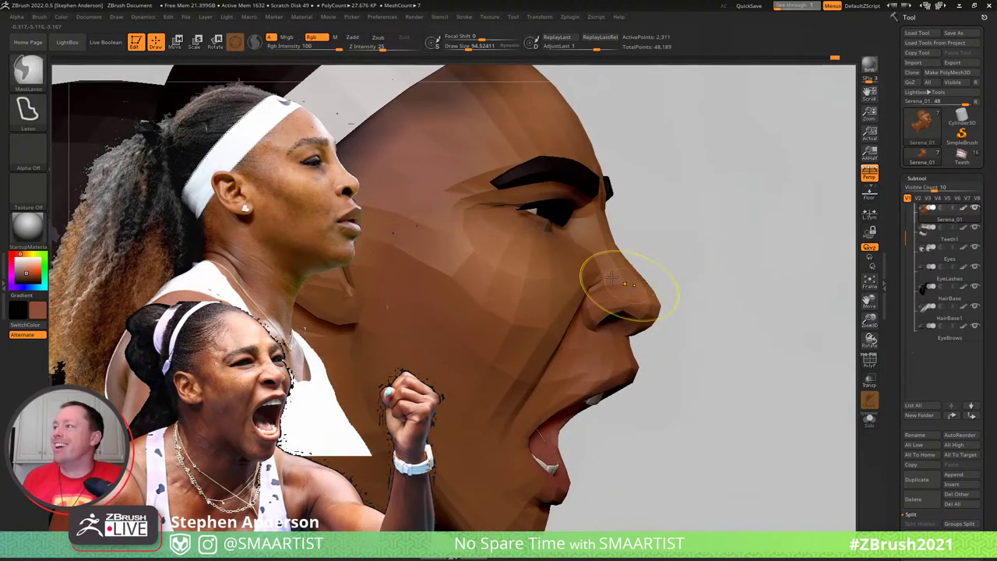
Raise the Serena_01 head by two subdivision levels and check the reshaped nose from the front
left_click_drag(623, 248, 671, 250)
key("d")
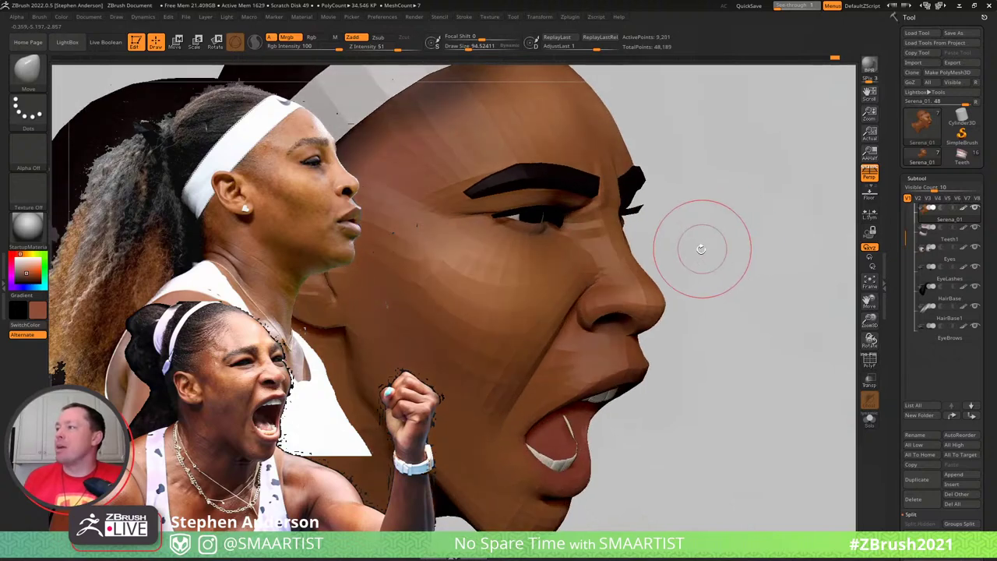
right_click_drag(614, 283, 483, 292)
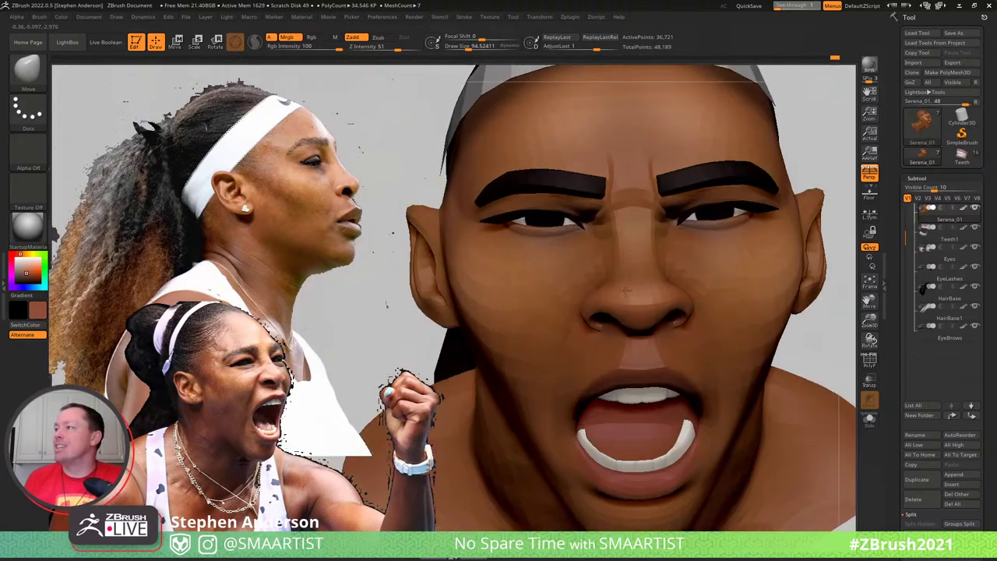
mouse_move(690, 323)
right_mouse_down("ctrl")
mouse_move(627, 267)
mouse_move(643, 289)
mouse_move(630, 287)
right_mouse_up("ctrl")
mouse_move(654, 337)
right_mouse_down()
mouse_move(658, 314)
mouse_move(650, 359)
right_mouse_up()
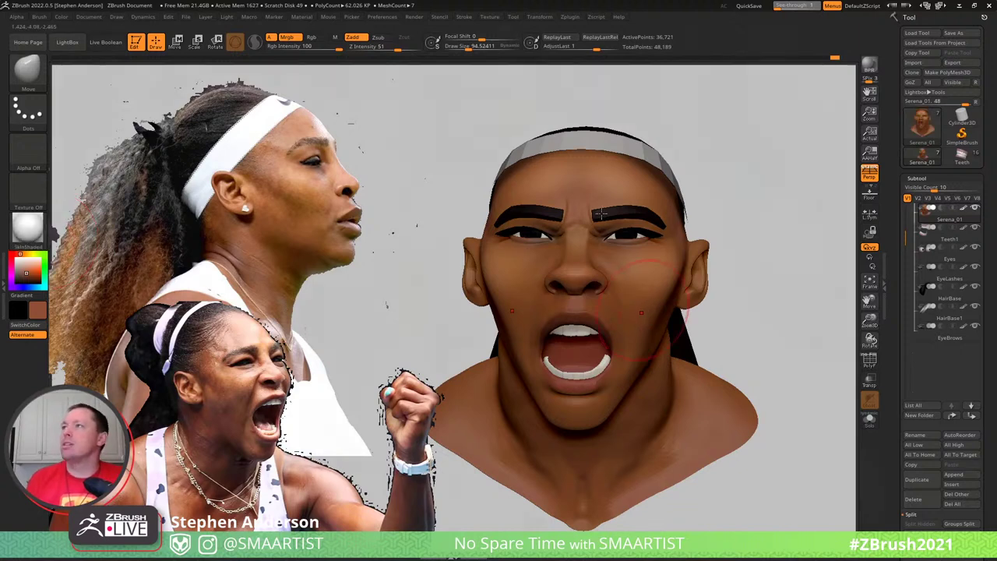
Fill the head with the SkinShade4 material only, keeping its painted colours
left_click(335, 37)
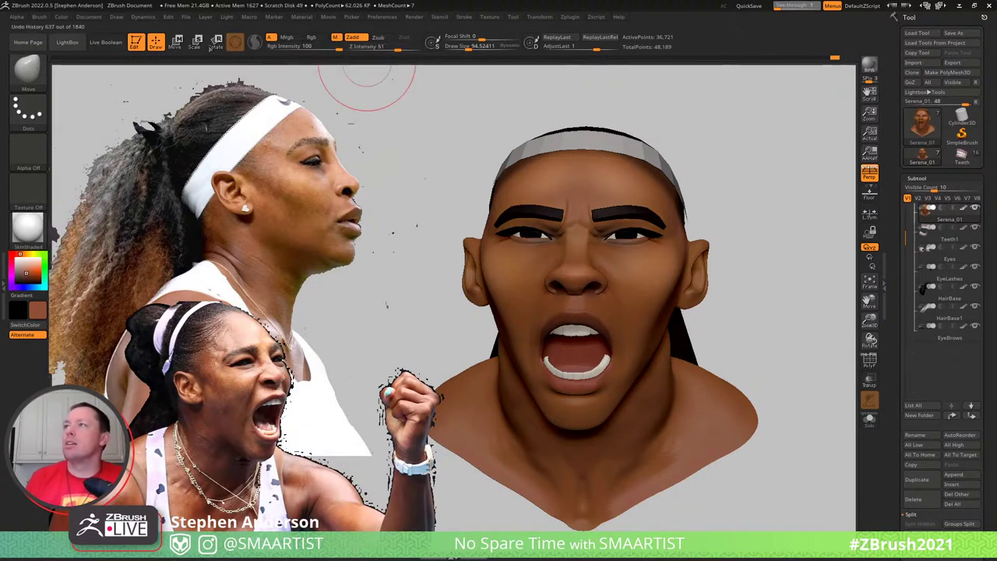
left_click(65, 17)
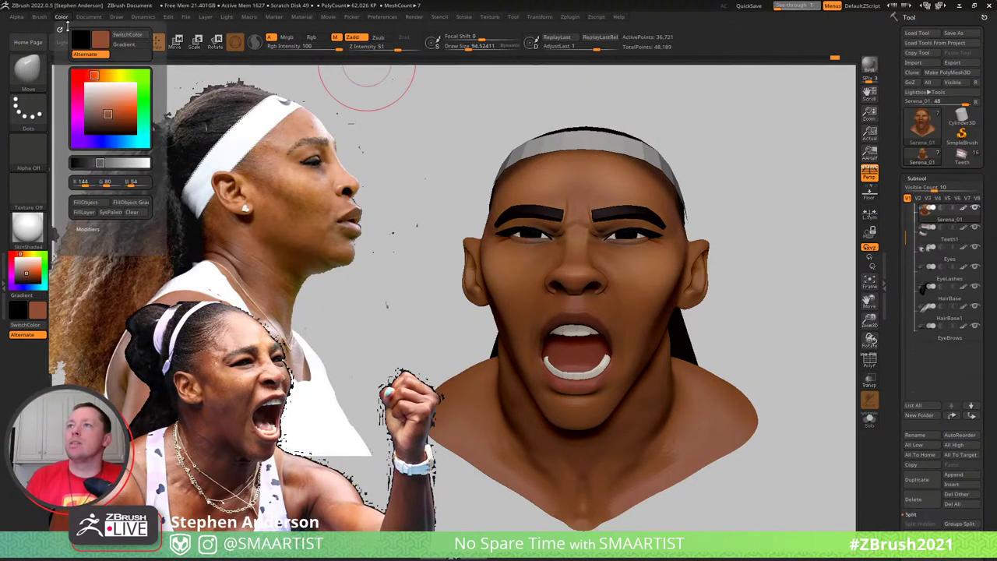
left_click(100, 203)
Compare the head with the reference photos from the front and in three-quarter view
right_click_drag(698, 238, 672, 293)
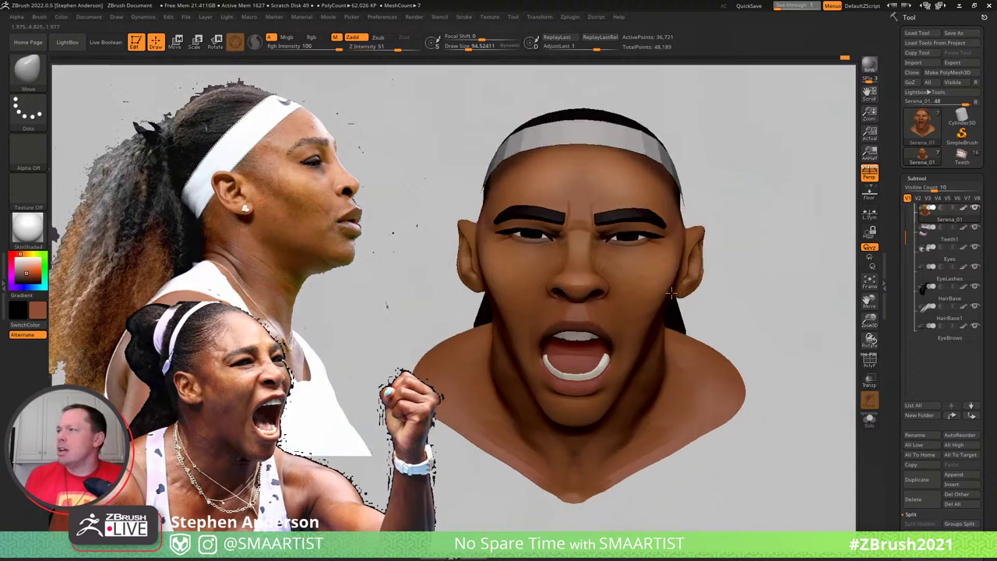
key("ctrl+z")
key("ctrl+z")
key("ctrl+z")
key("ctrl+z")
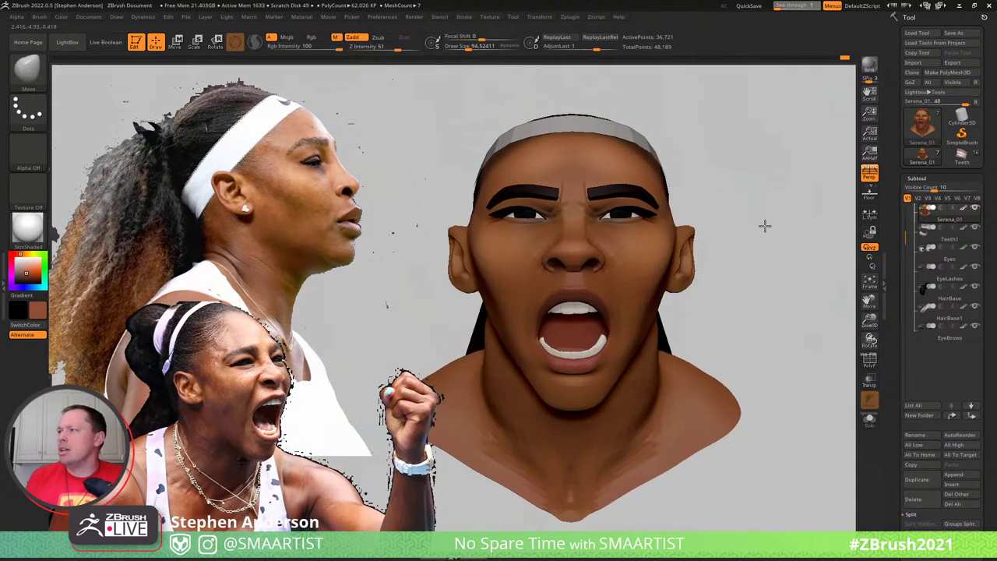
key("ctrl+z")
key("ctrl+z")
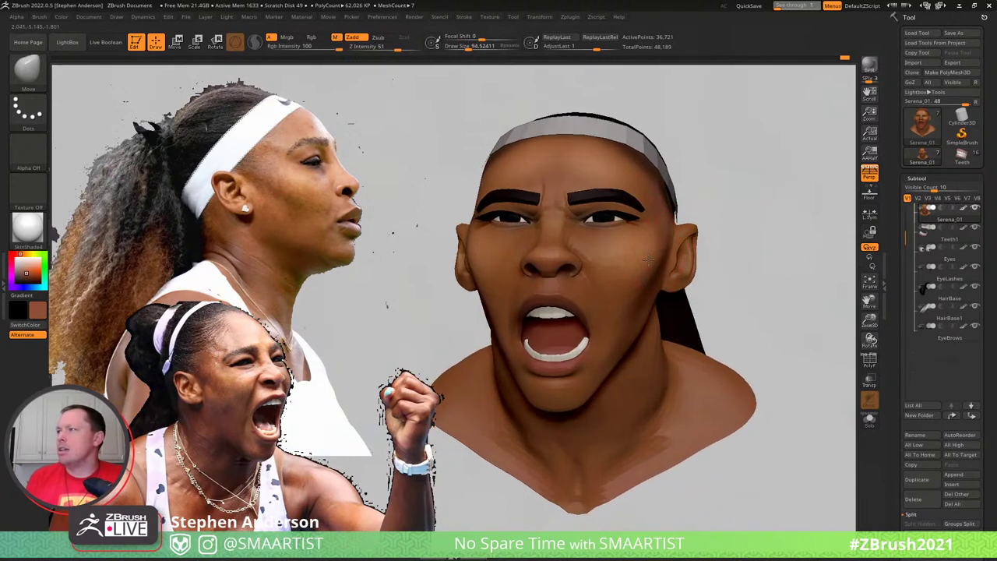
right_click_drag(648, 260, 678, 226)
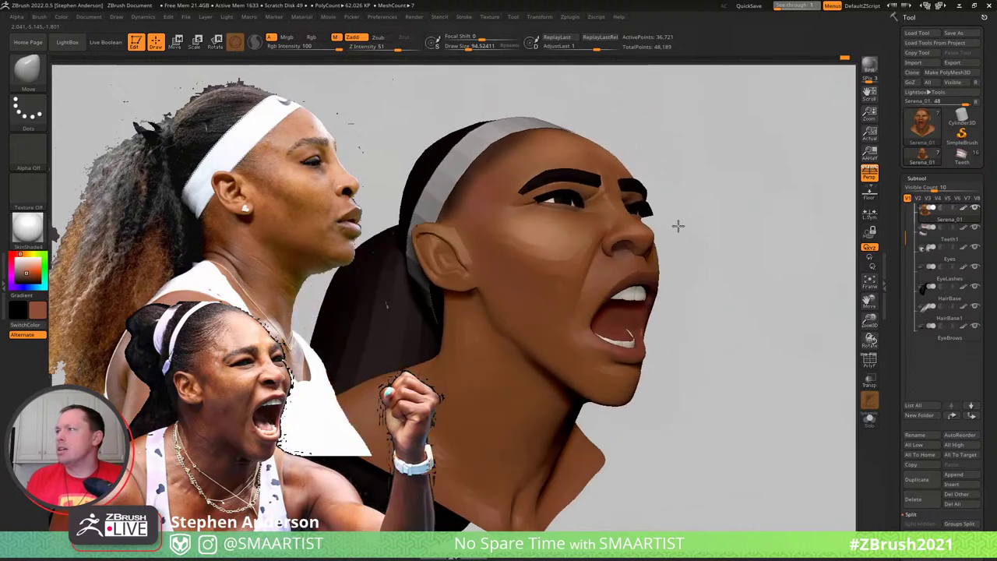
key("ctrl+z")
key("ctrl+z")
key("ctrl+z")
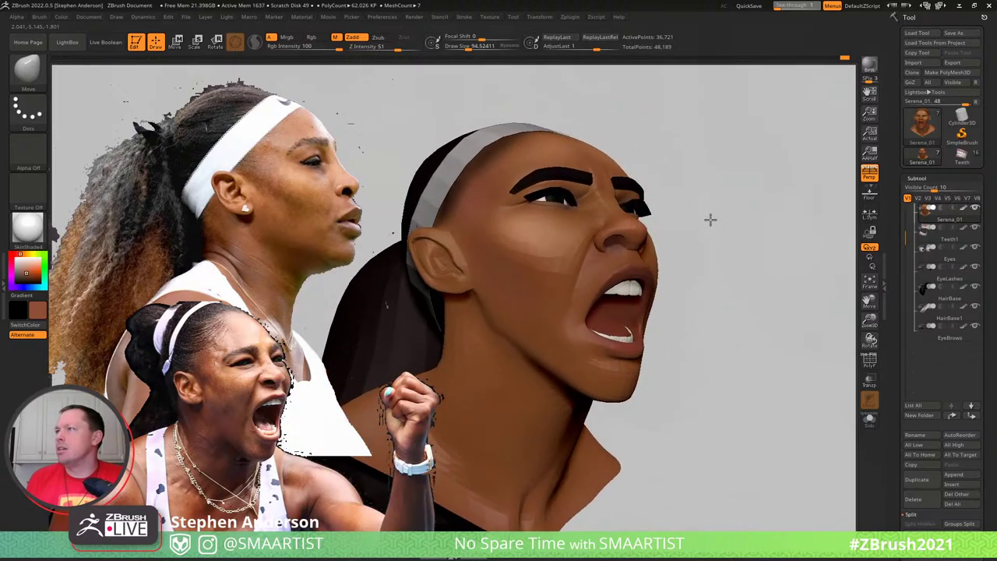
key("ctrl+z")
key("ctrl+z")
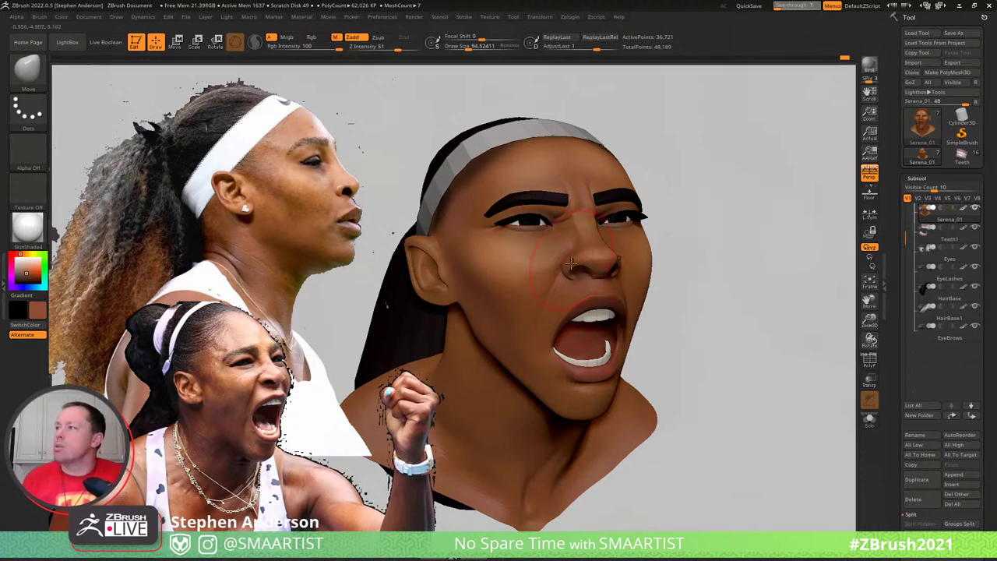
Work one subdivision level lower and adjust the nose with the Move brush at a Draw Size of about 65
mouse_move(732, 203)
left_mouse_down()
mouse_move(584, 268)
mouse_move(613, 265)
left_mouse_up()
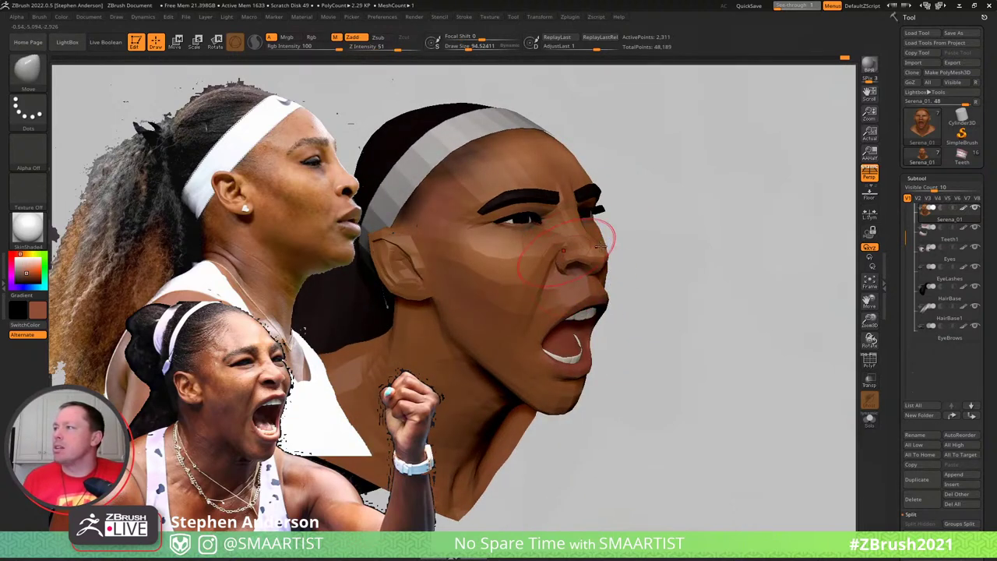
key("d")
left_click_drag(719, 226, 706, 226)
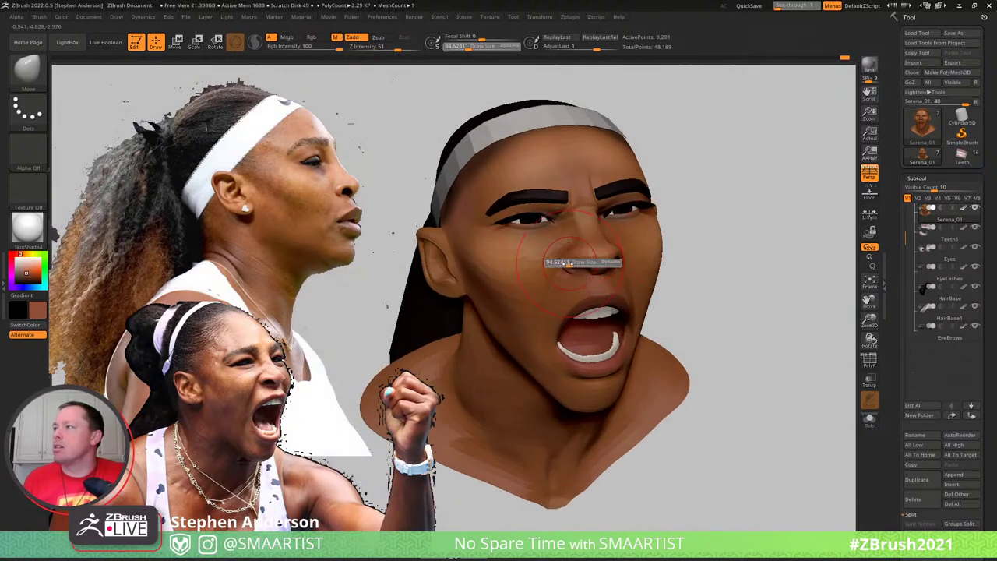
left_click_drag(741, 225, 630, 238)
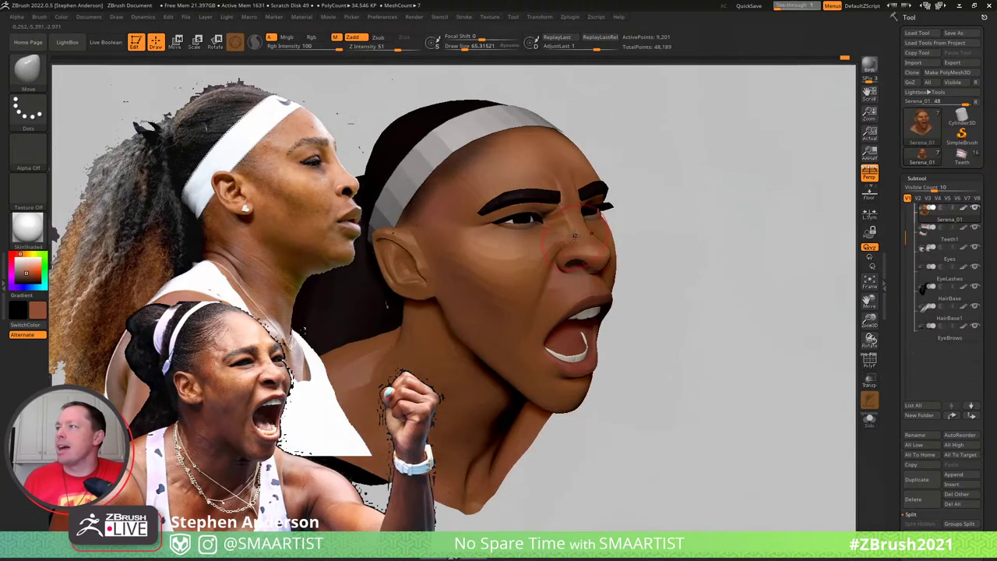
key("space")
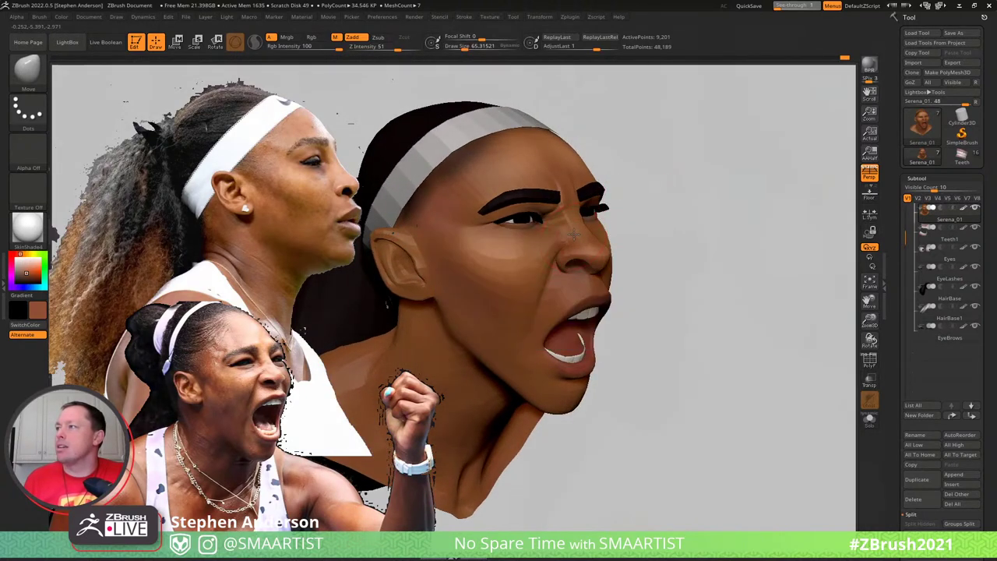
Make the EyeBrows subtool active and pull the inner brow ends down with the Move brush at a Draw Size of about 104
left_click_drag(768, 190, 718, 170)
right_click_drag(701, 217, 677, 197, "ctrl")
left_click_drag(677, 197, 653, 199)
right_click_drag(656, 214, 659, 331, "ctrl")
left_click_drag(659, 331, 637, 202)
left_click(602, 203, "alt")
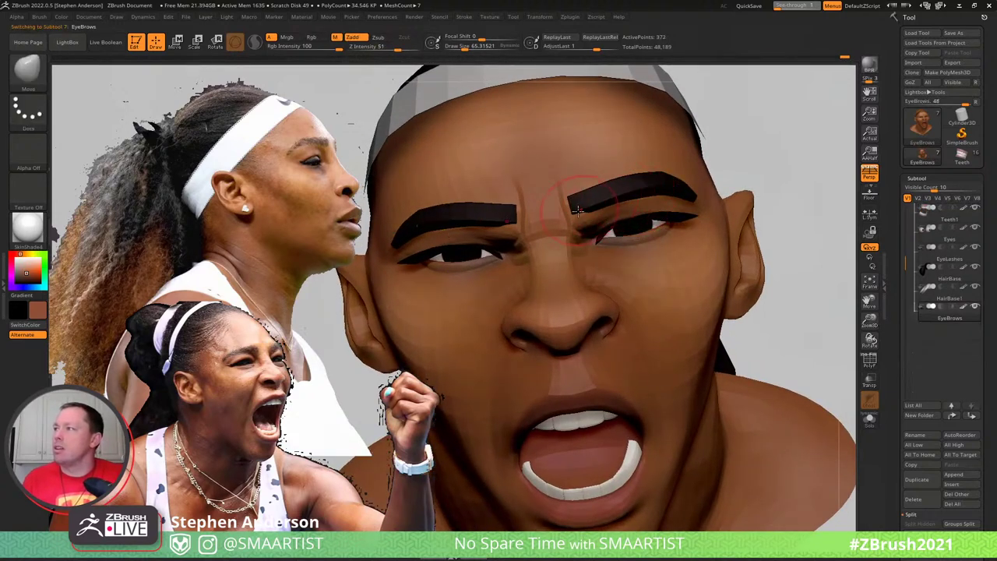
key("s")
left_click_drag(574, 215, 580, 228)
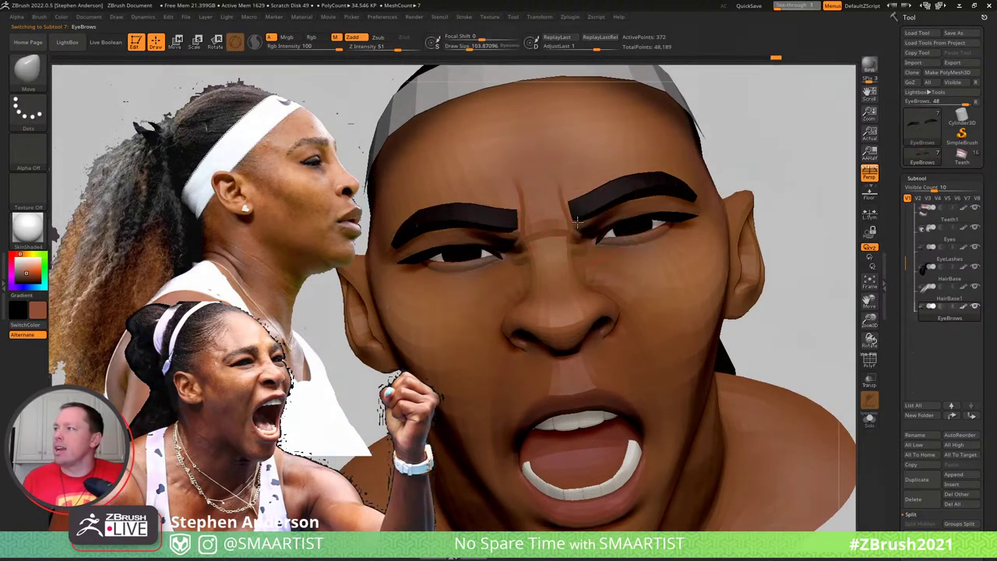
right_click_drag(577, 215, 548, 216)
left_click_drag(586, 211, 580, 224)
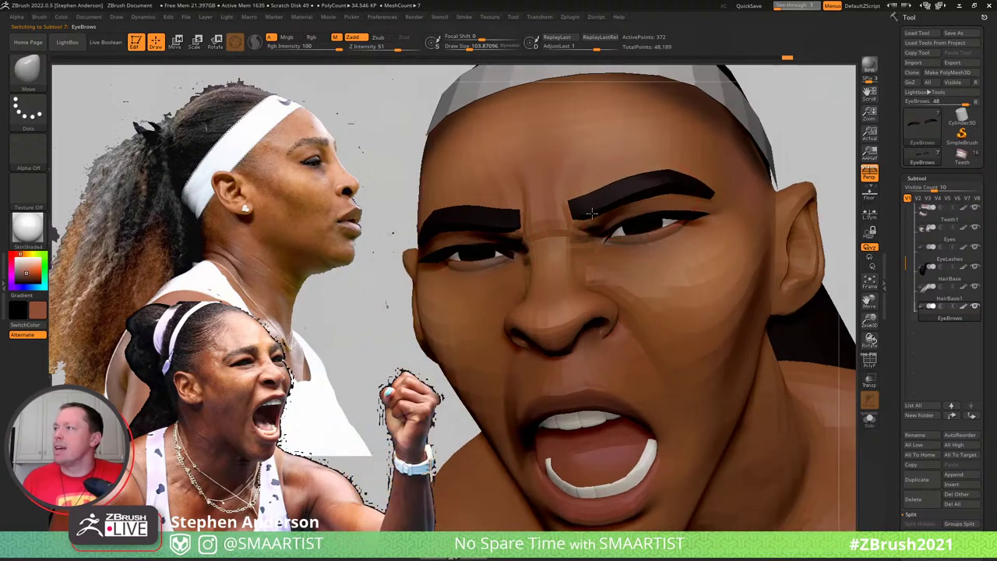
Refine the inner corners of the eyebrows with the Move brush at a Draw Size of about 42
key("s")
left_click(579, 225)
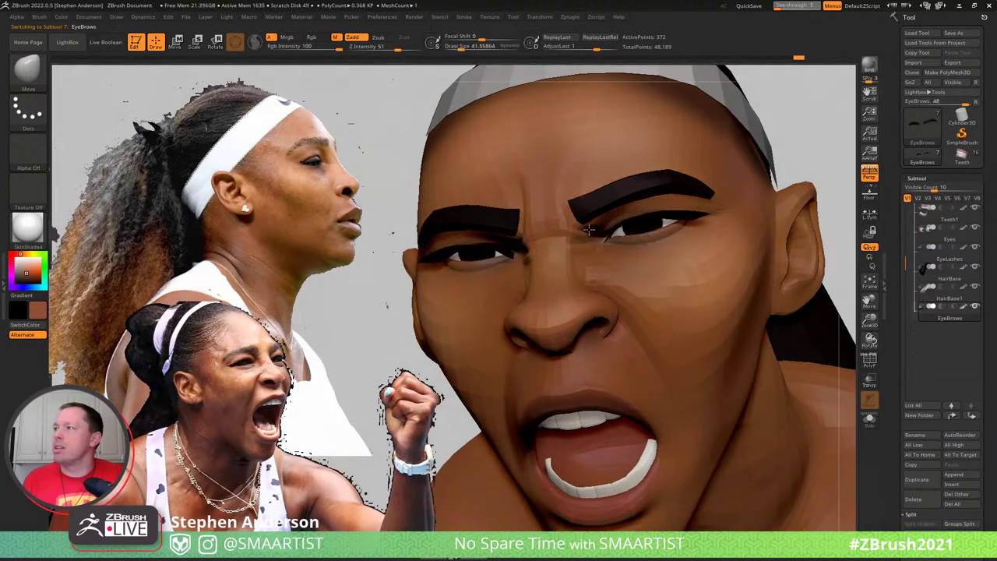
left_click_drag(571, 201, 568, 204)
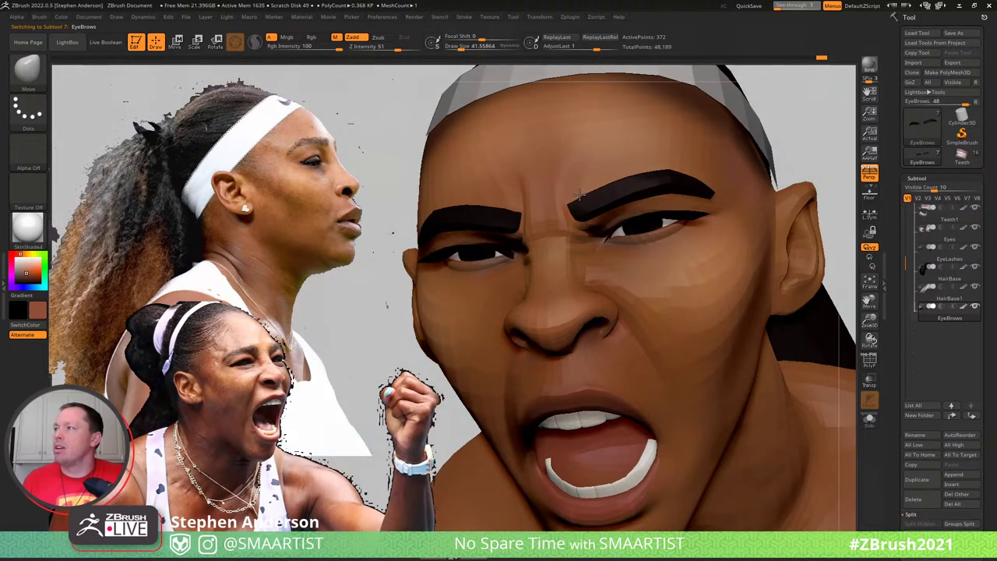
right_click_drag(586, 203, 582, 191)
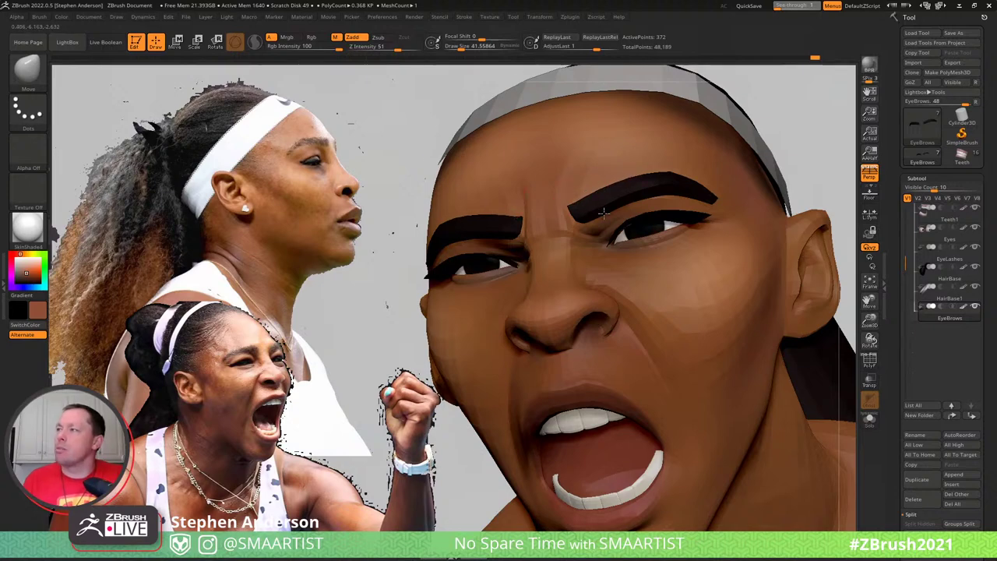
Reshape the outer tails of the eyebrows with the Move brush, reducing the Draw Size to about 36
mouse_move(624, 171)
right_mouse_down()
mouse_move(592, 225)
mouse_move(419, 242)
right_mouse_up()
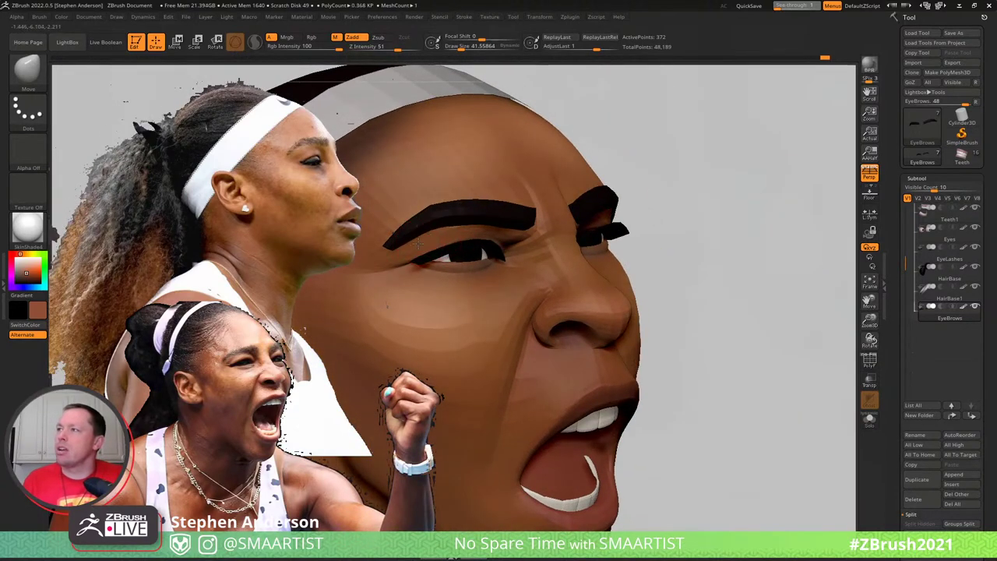
left_click_drag(418, 245, 391, 254)
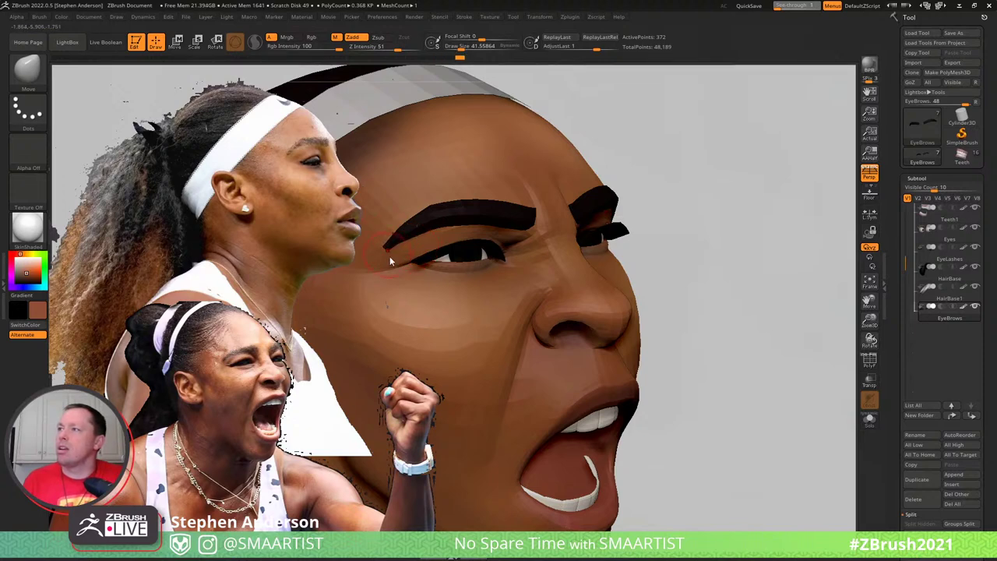
key("s")
left_click_drag(391, 261, 399, 228)
key("s")
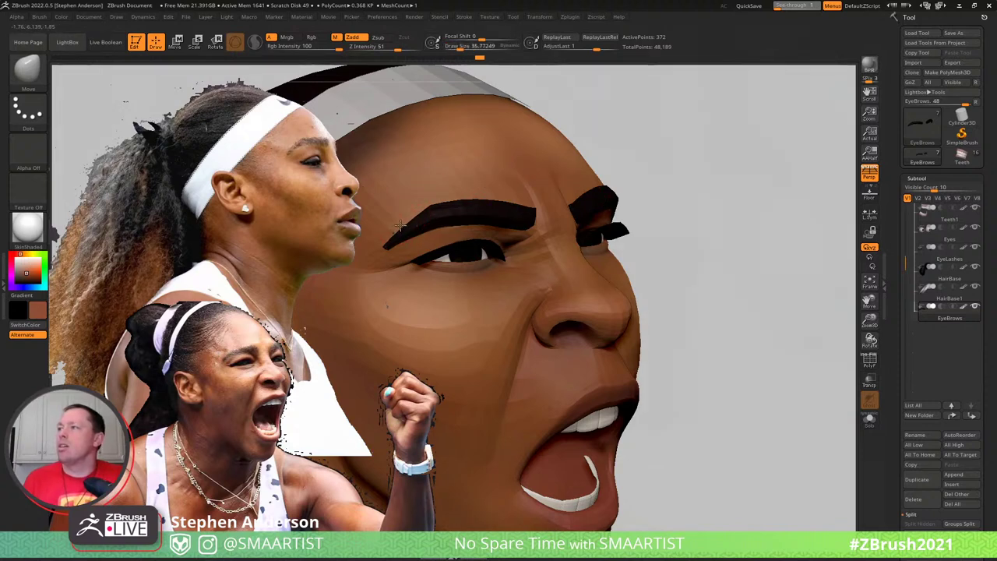
right_click_drag(654, 147, 652, 143, "ctrl")
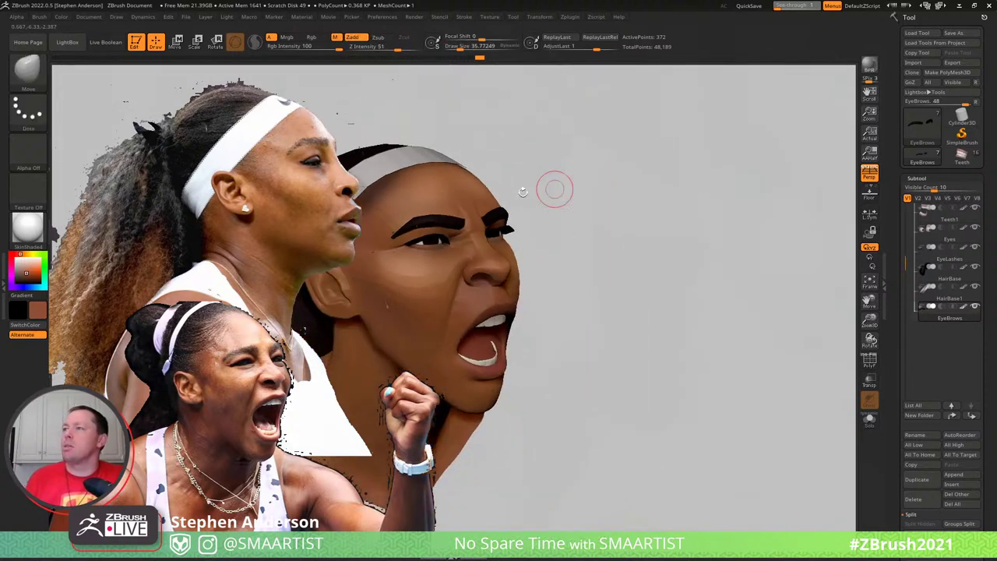
scroll(625, 169, "up", 5)
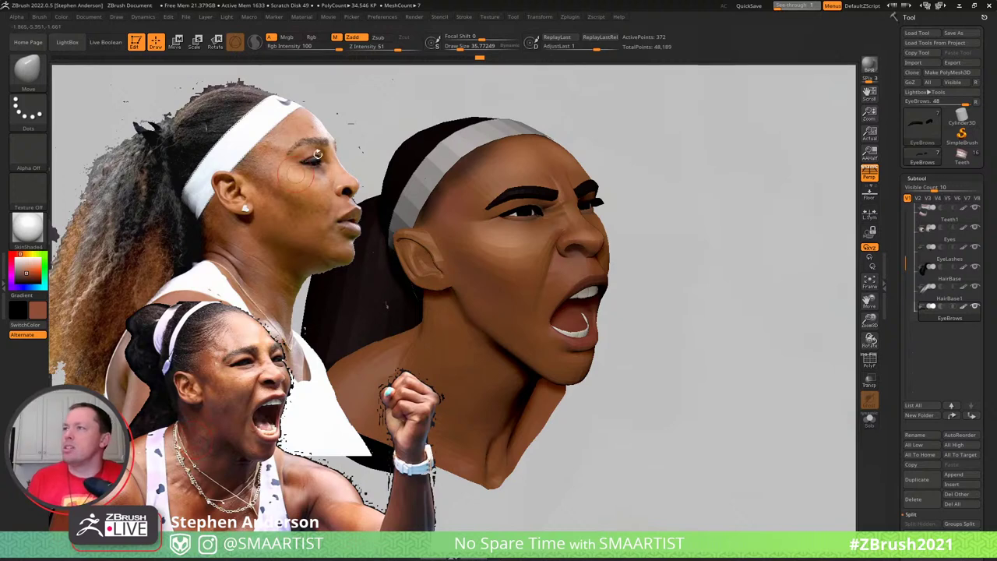
Sample a muted brown from the reference photo and set up the Paint brush at Rgb Intensity 100 for the eye area
key("shift+z")
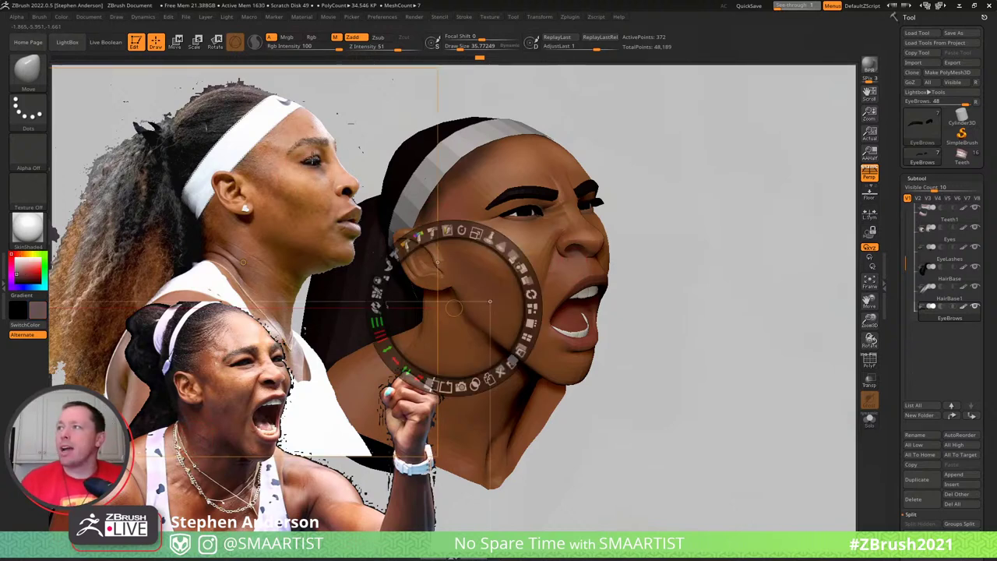
key("z")
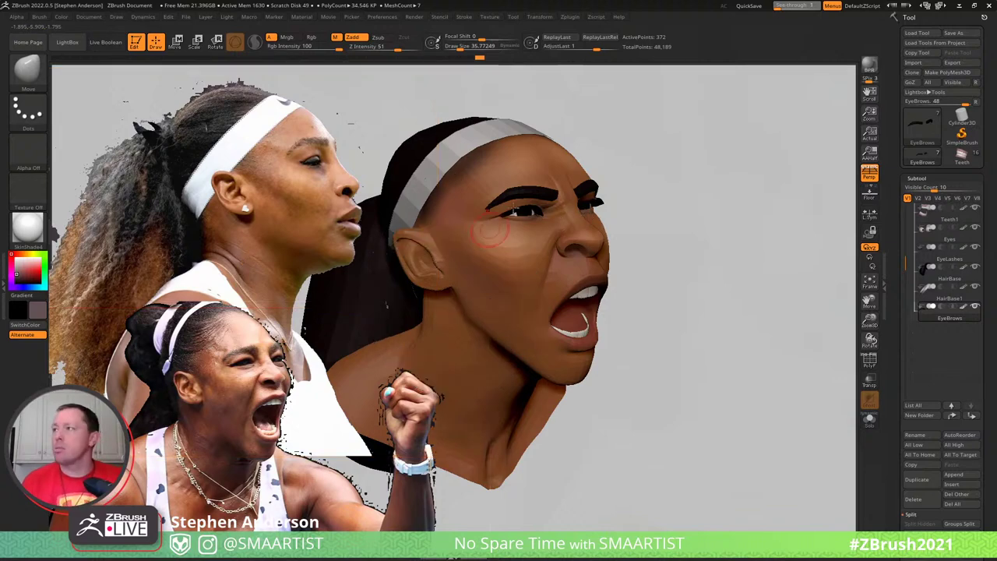
right_click_drag(567, 218, 568, 310, "ctrl")
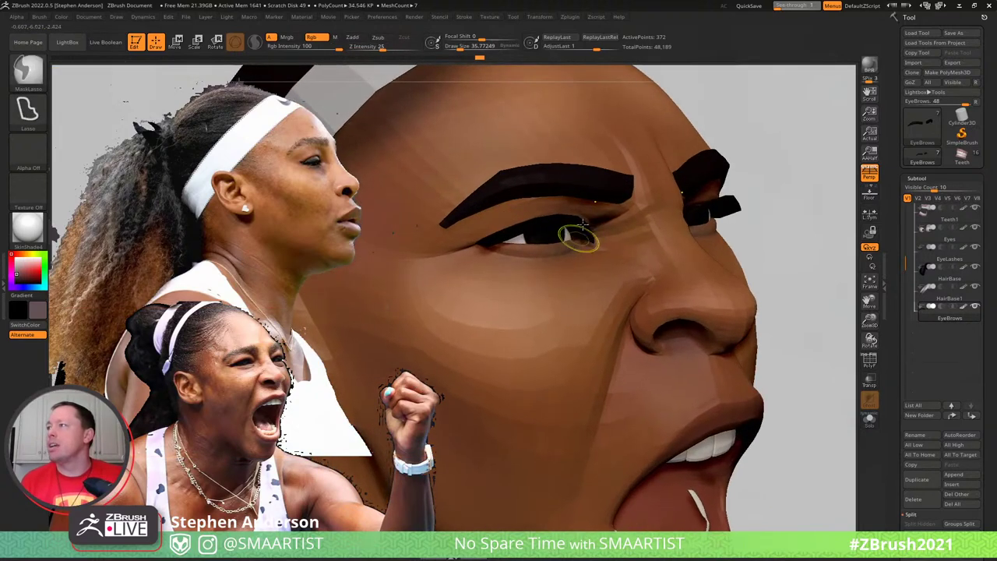
key("b")
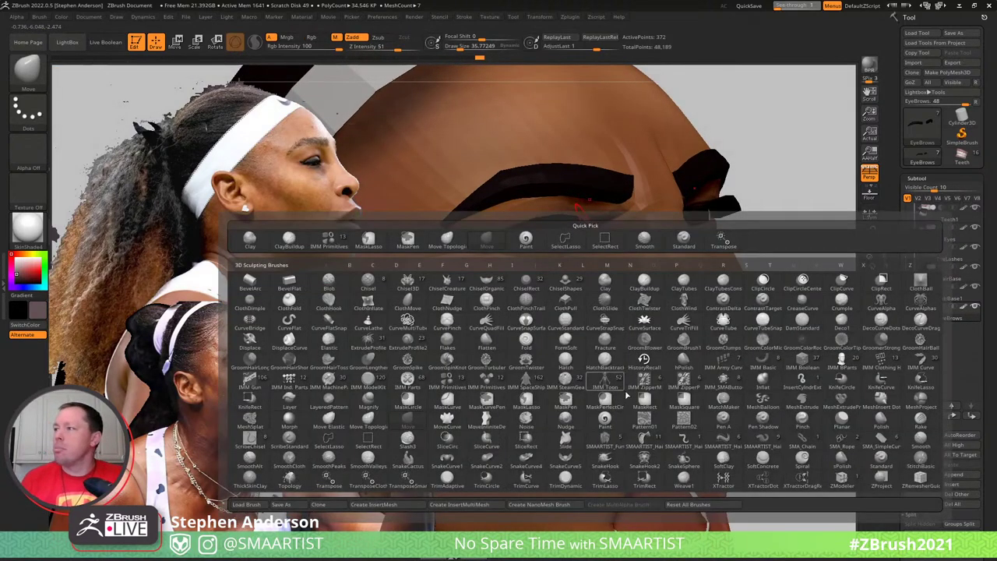
left_click(606, 419)
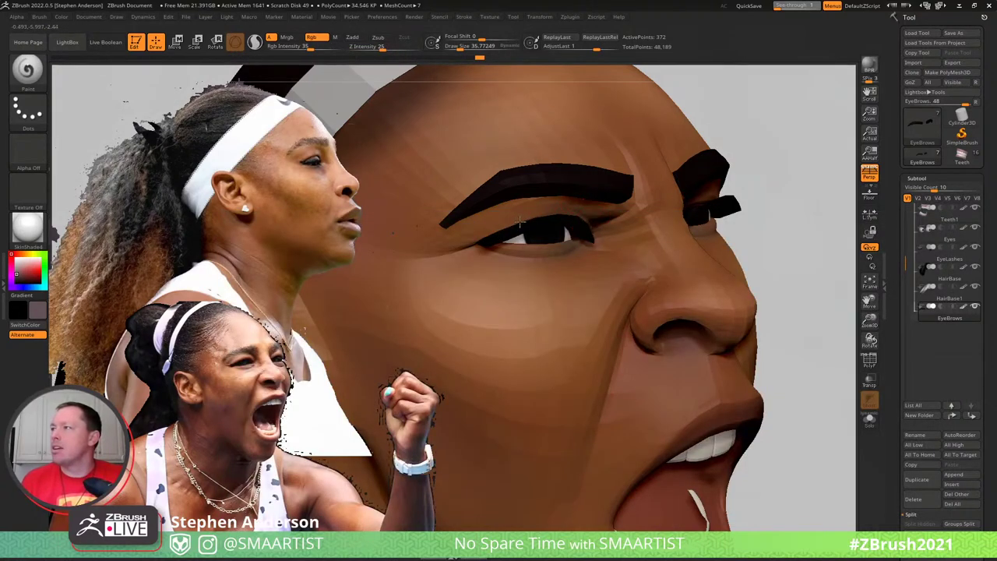
left_click_drag(574, 212, 577, 217)
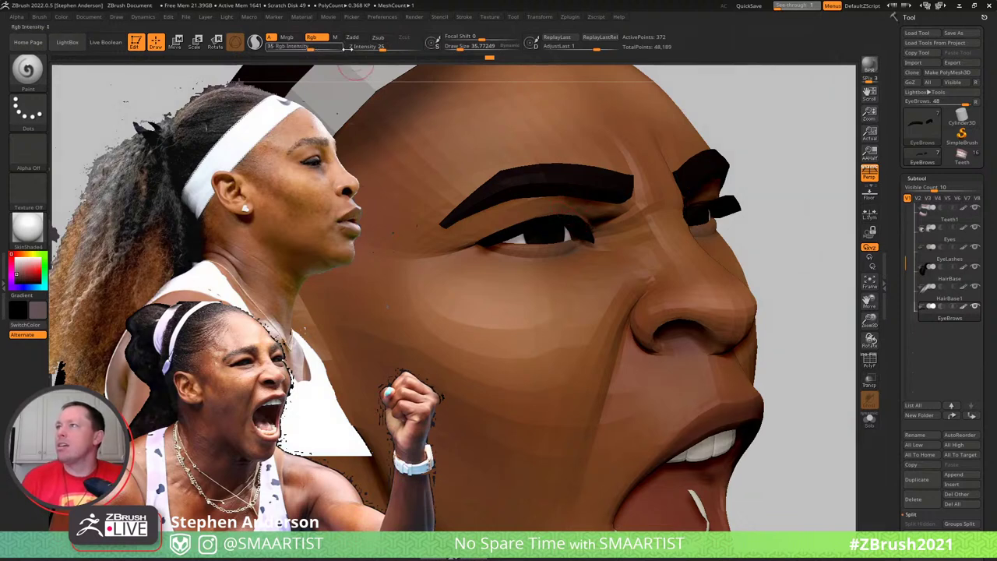
left_click(345, 48)
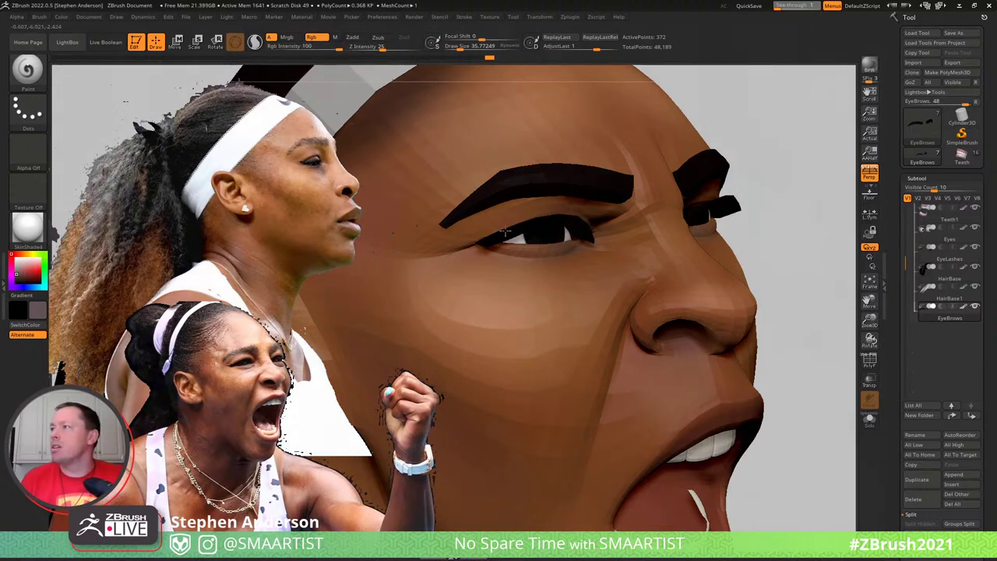
Make the Serena_01 head active and display its wireframe and polygroups
key("shift+f")
key("shift+f")
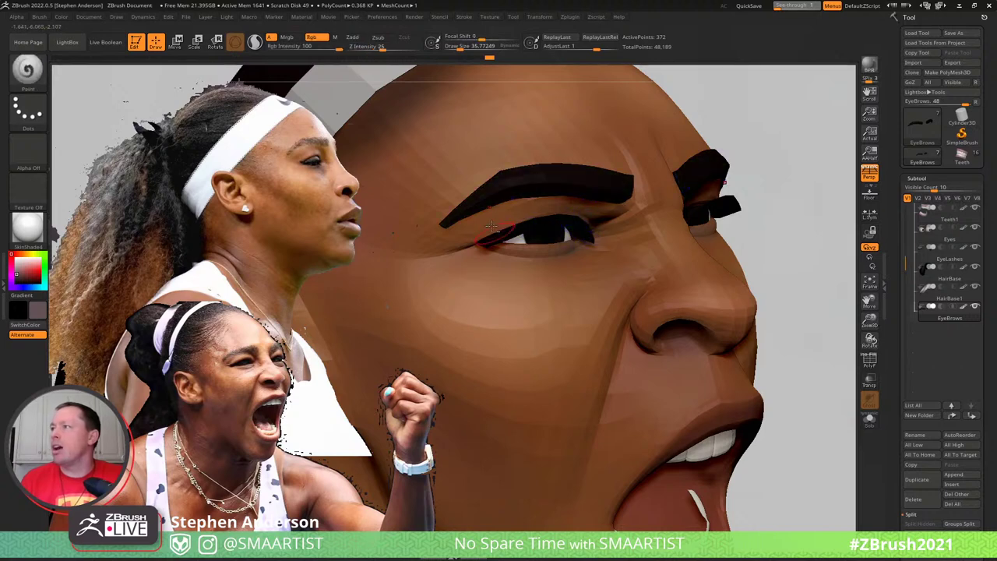
left_click(489, 223, "alt")
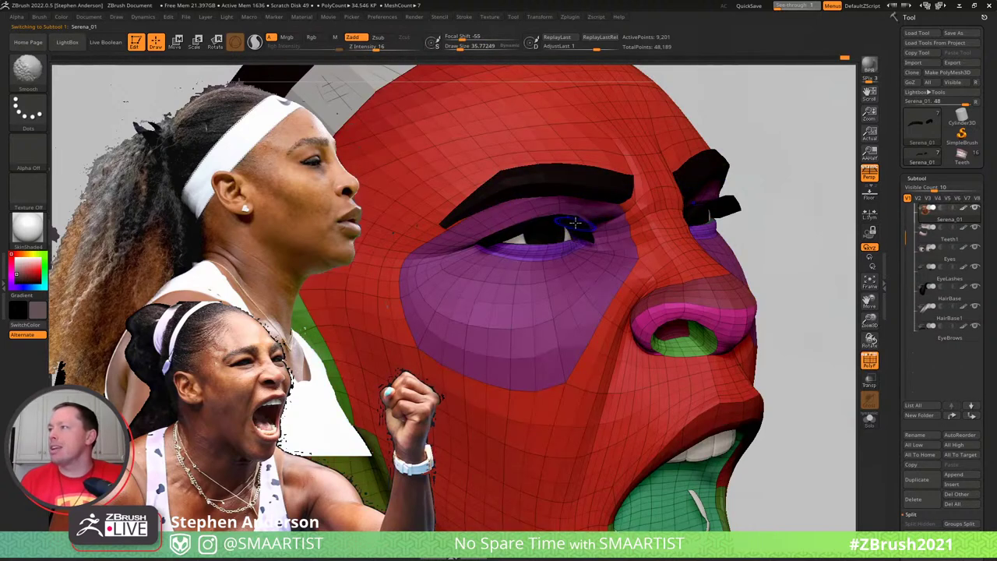
Hide the wireframe and paint the muted brown over the upper eyelid and around the eye corners
key("shift")
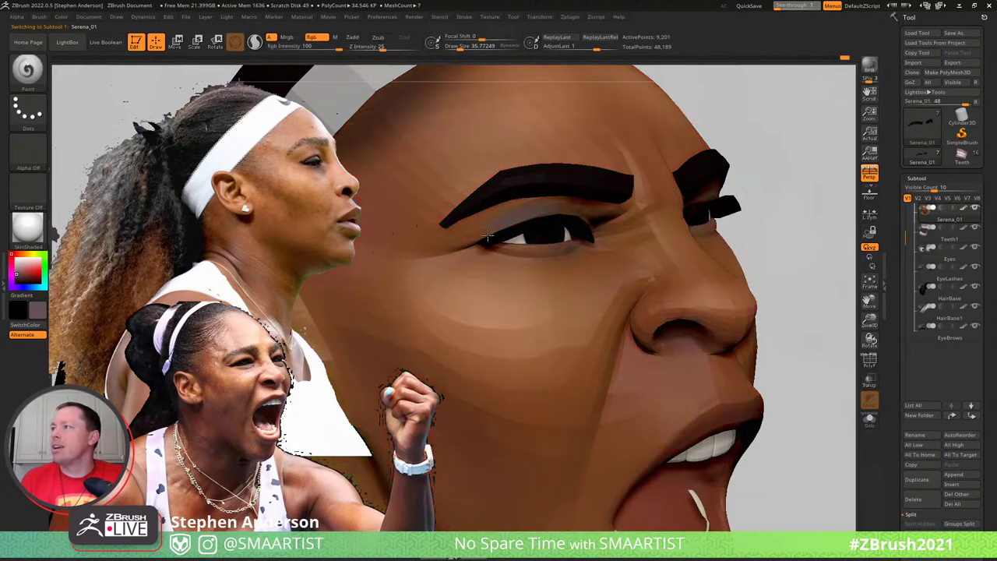
left_click_drag(488, 236, 575, 234)
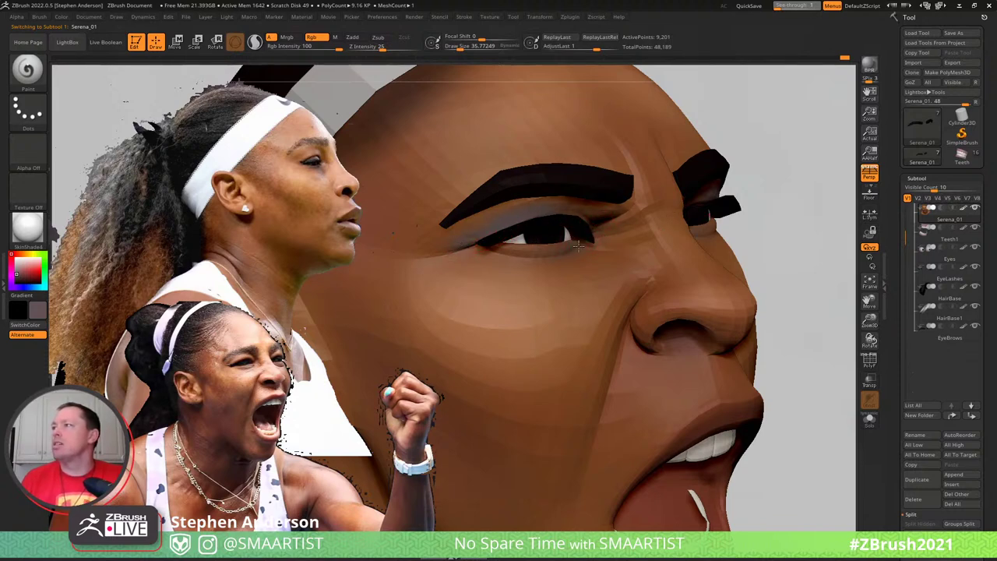
key("f")
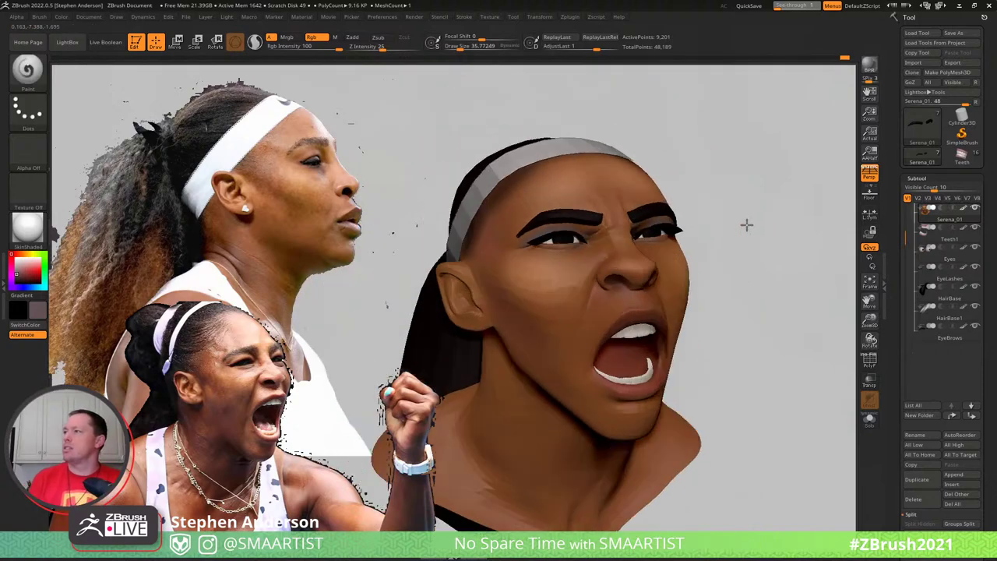
right_click_drag(747, 225, 725, 222)
right_click_drag(599, 230, 621, 317, "ctrl")
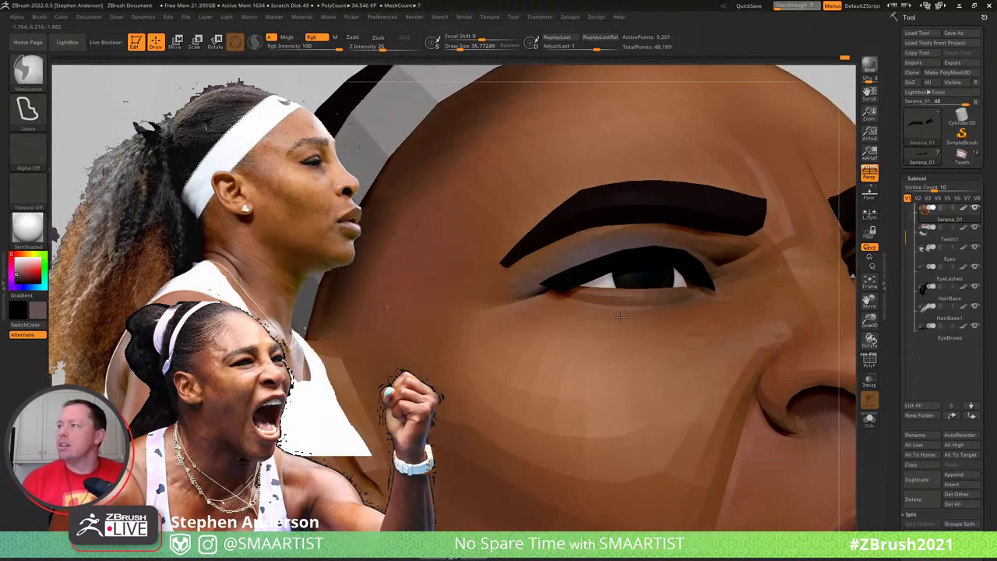
Isolate the head at a higher subdivision level and blend sampled brown around the eyeshadow with the Paint brush at Draw Size about 58
key("alt+s")
right_click_drag(622, 252, 665, 306, "ctrl")
right_click_drag(681, 234, 732, 298)
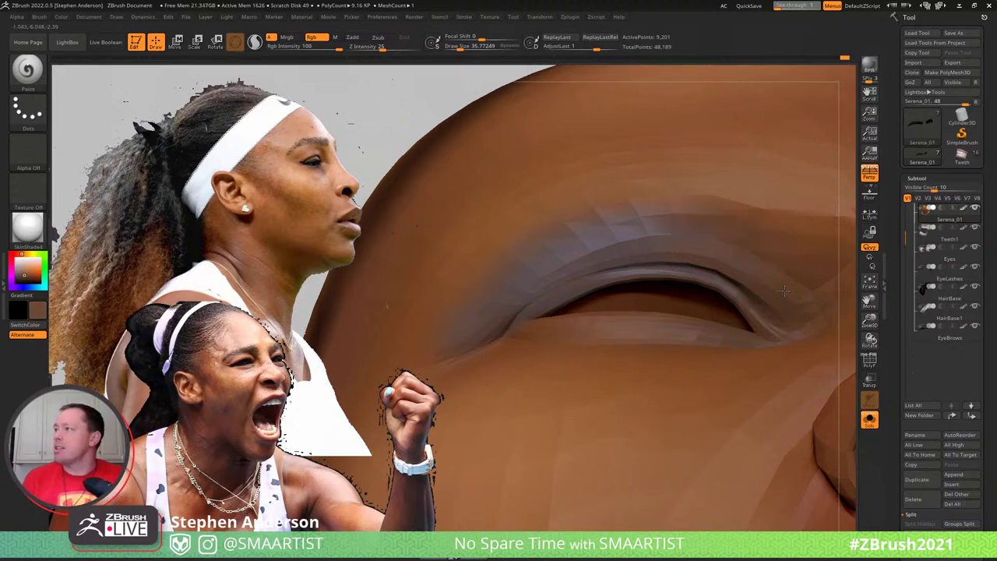
key("d")
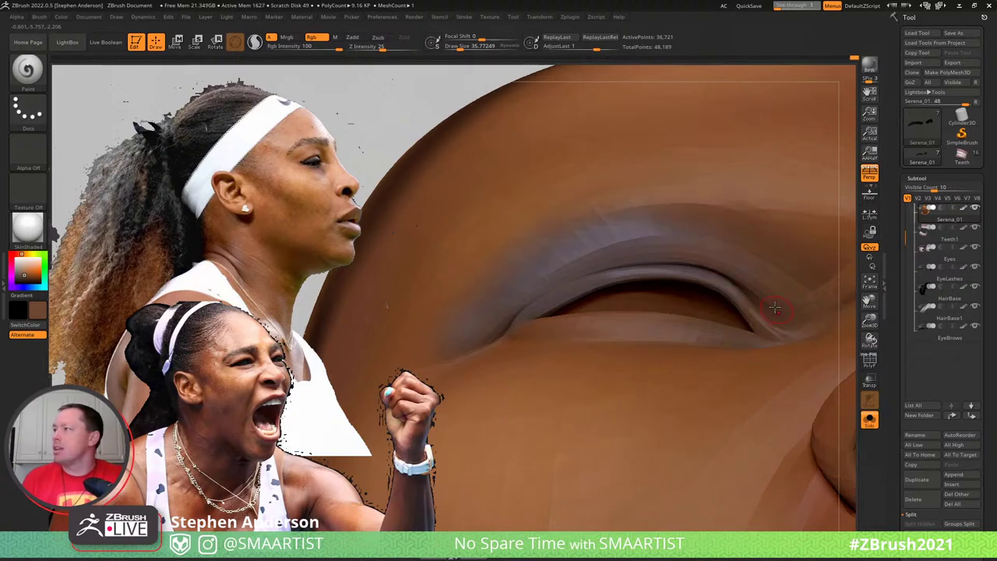
right_click_drag(728, 241, 767, 234)
key("s")
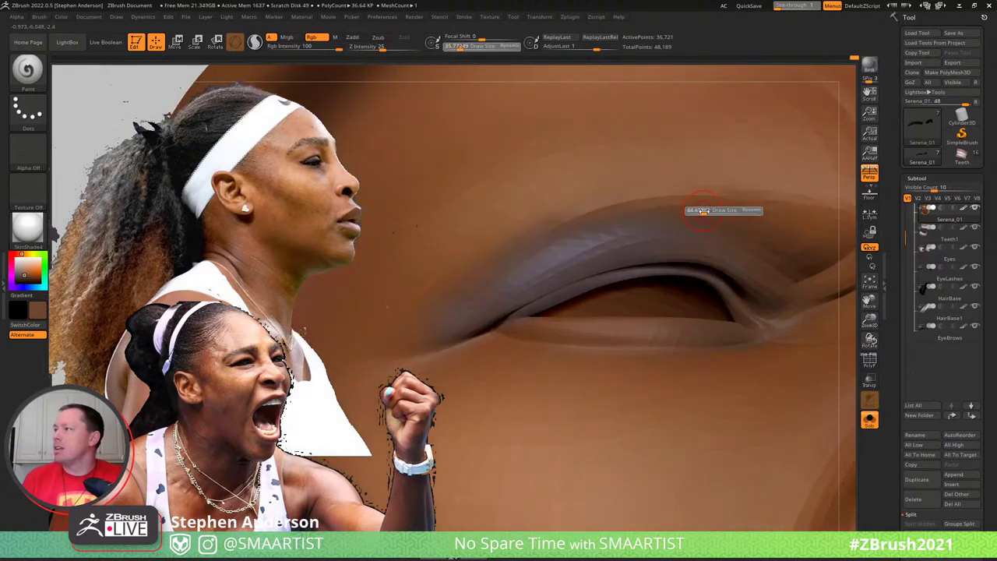
left_click_drag(701, 211, 705, 212)
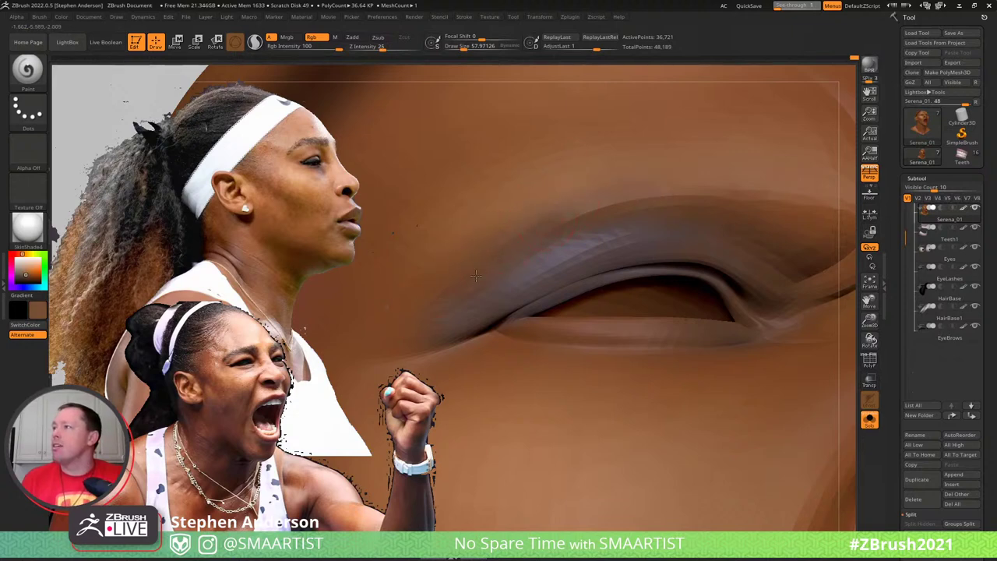
Shade the skin beneath the lower eyelid with brown, increasing the Paint brush Draw Size to about 109
mouse_move(647, 243)
right_mouse_down("ctrl")
mouse_move(674, 221)
mouse_move(623, 244)
mouse_move(657, 296)
mouse_move(607, 279)
right_mouse_up("ctrl")
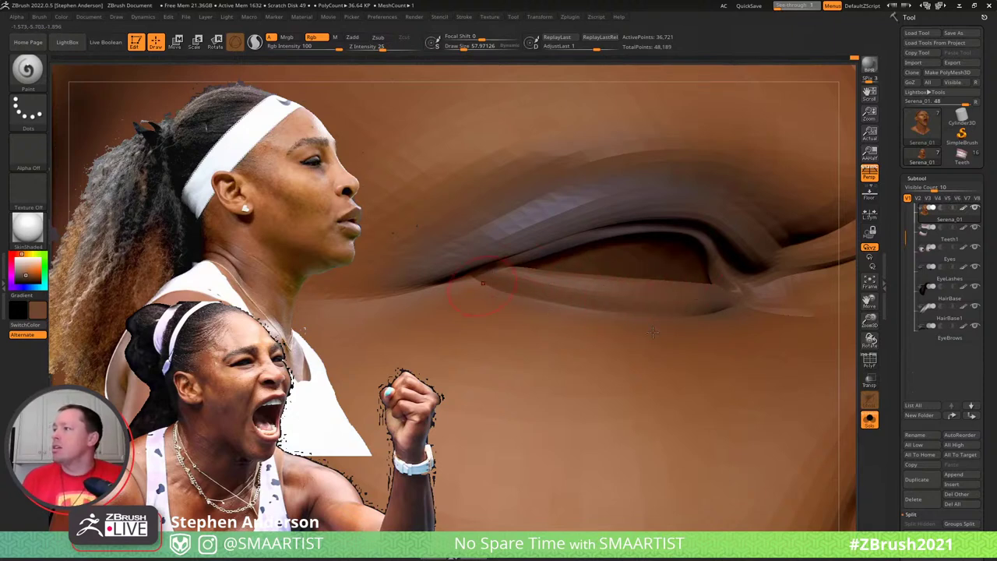
key("ctrl+z")
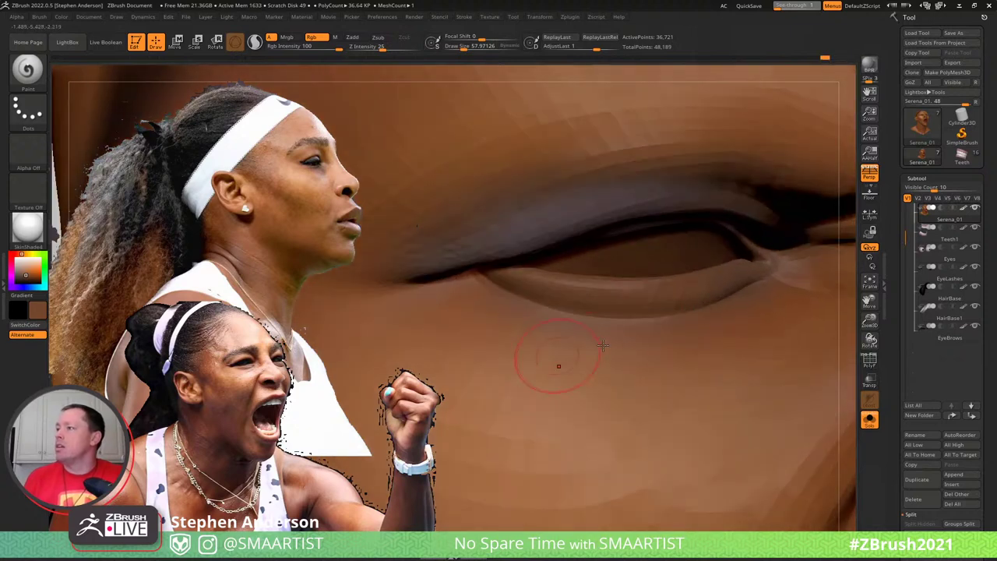
key("s")
left_click_drag(522, 326, 530, 327)
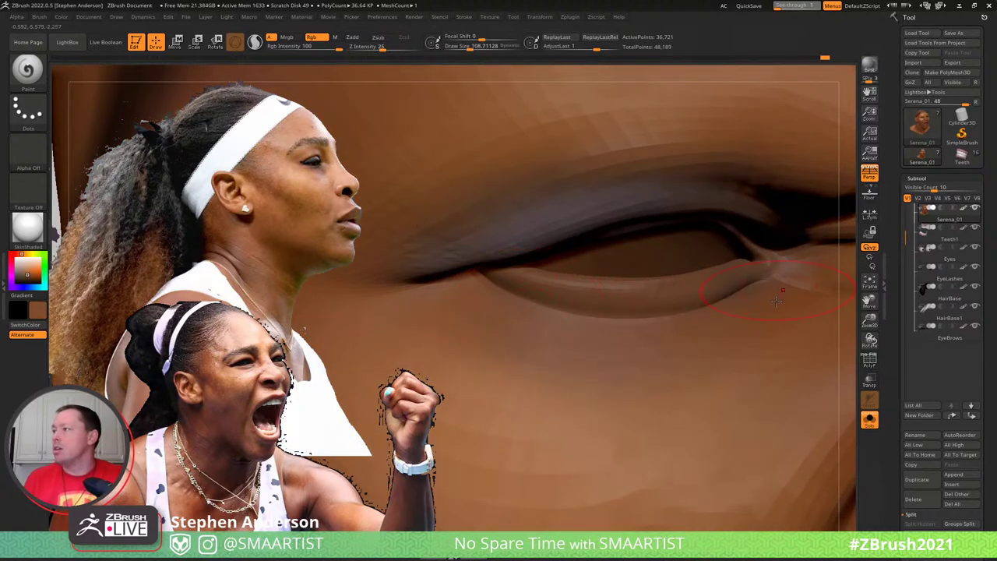
mouse_move(696, 339)
right_mouse_down("ctrl")
mouse_move(710, 363)
mouse_move(696, 335)
mouse_move(639, 354)
right_mouse_up("ctrl")
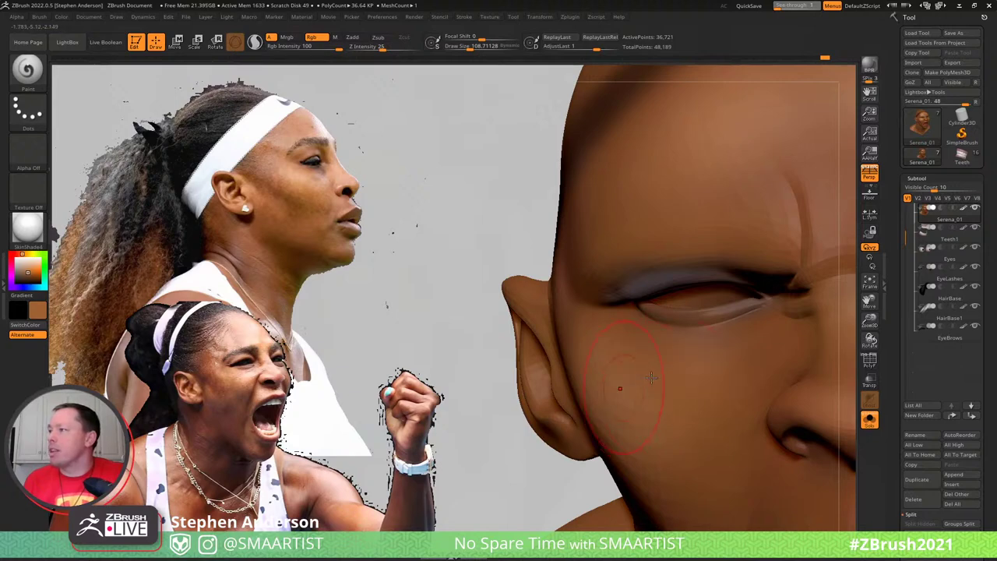
Paint a lighter tan highlight across the cheekbone with the Paint brush at Draw Size about 73
mouse_move(668, 363)
right_mouse_down()
mouse_move(689, 393)
mouse_move(667, 366)
right_mouse_up()
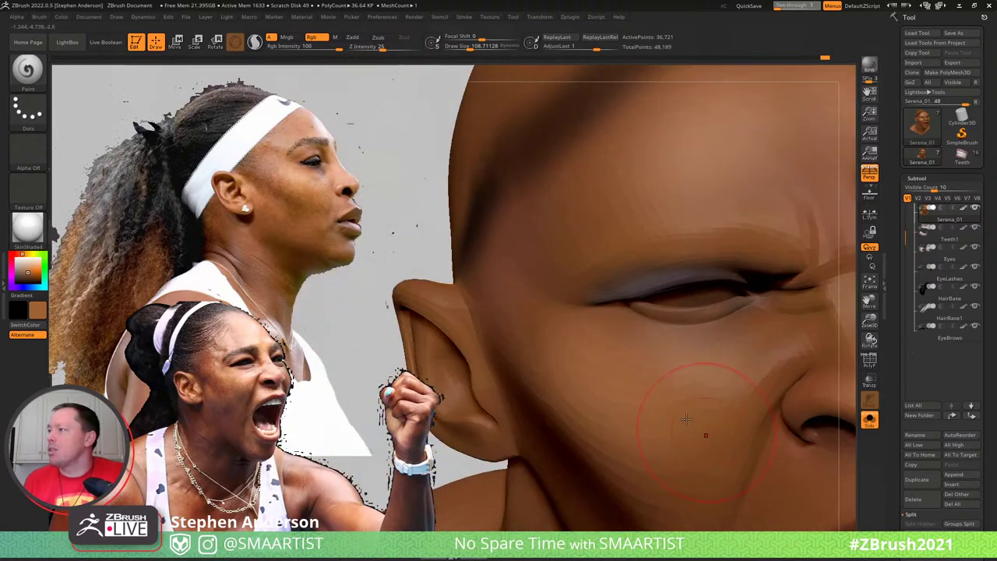
key("s")
left_click_drag(665, 363, 664, 363)
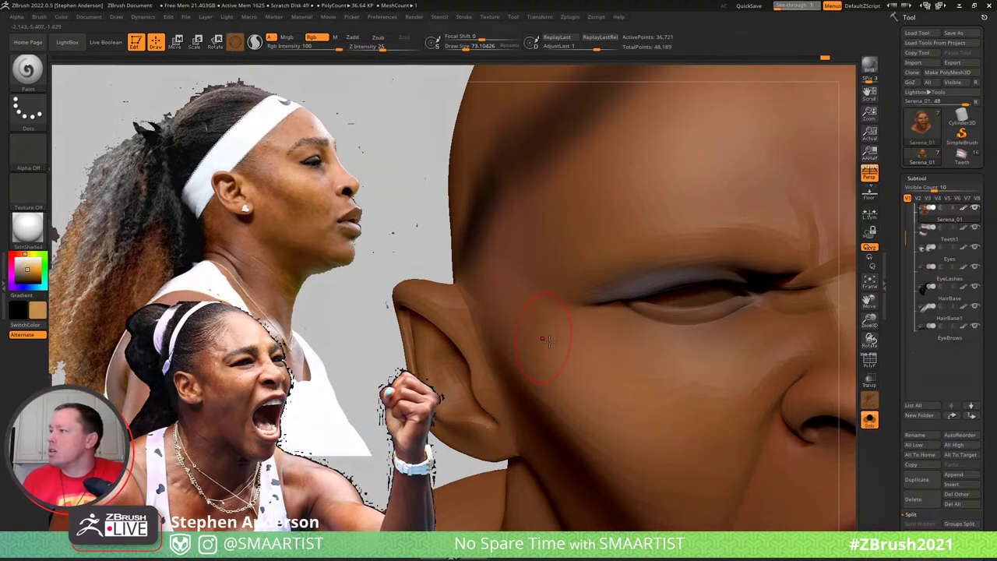
right_click_drag(666, 403, 579, 397)
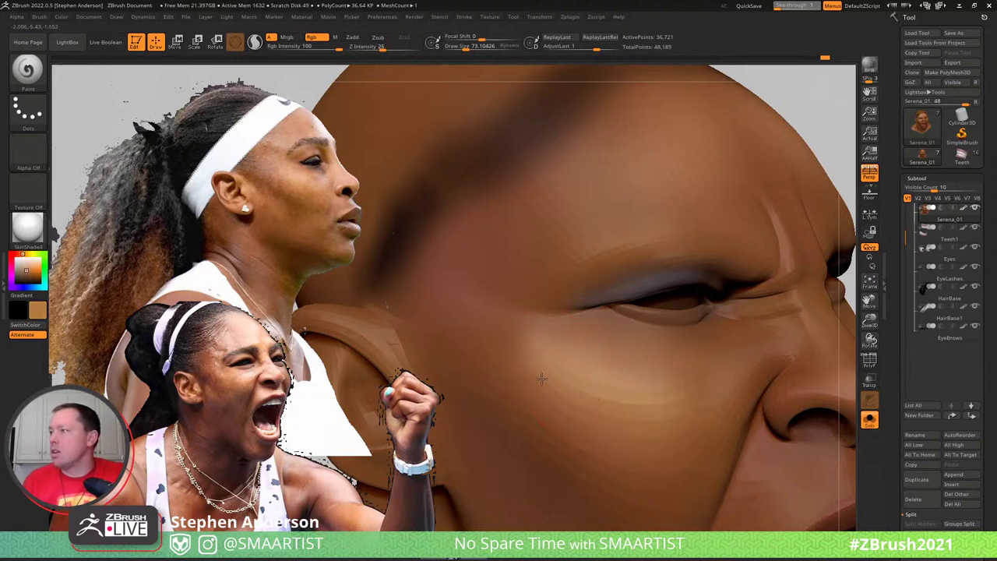
right_click_drag(646, 400, 600, 402)
Touch up the skin colour on the forehead above the eye with sampled brown at Draw Size about 26
right_click_drag(767, 320, 611, 289)
key("s")
left_click_drag(607, 283, 601, 282)
left_click(599, 282)
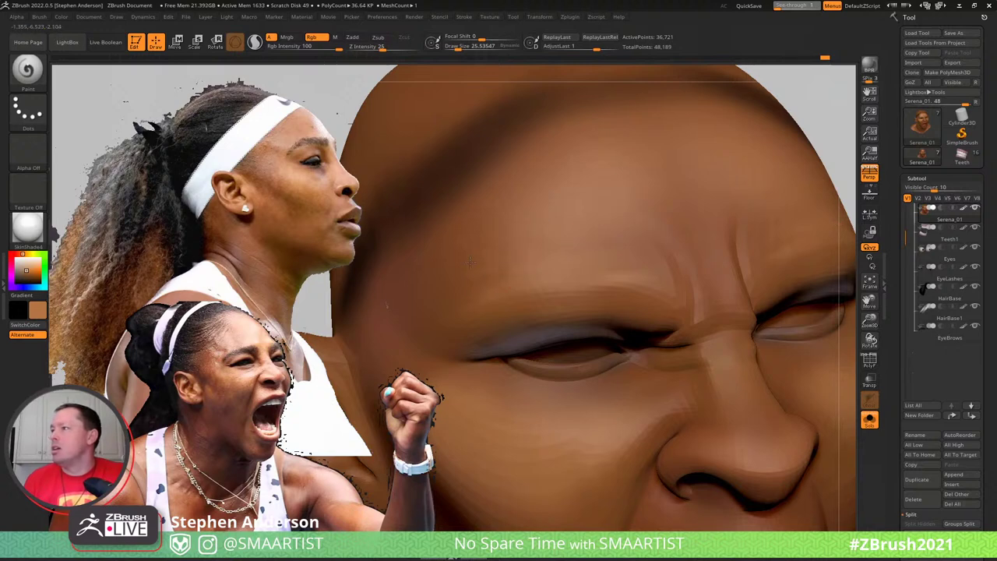
left_click_drag(498, 263, 494, 280)
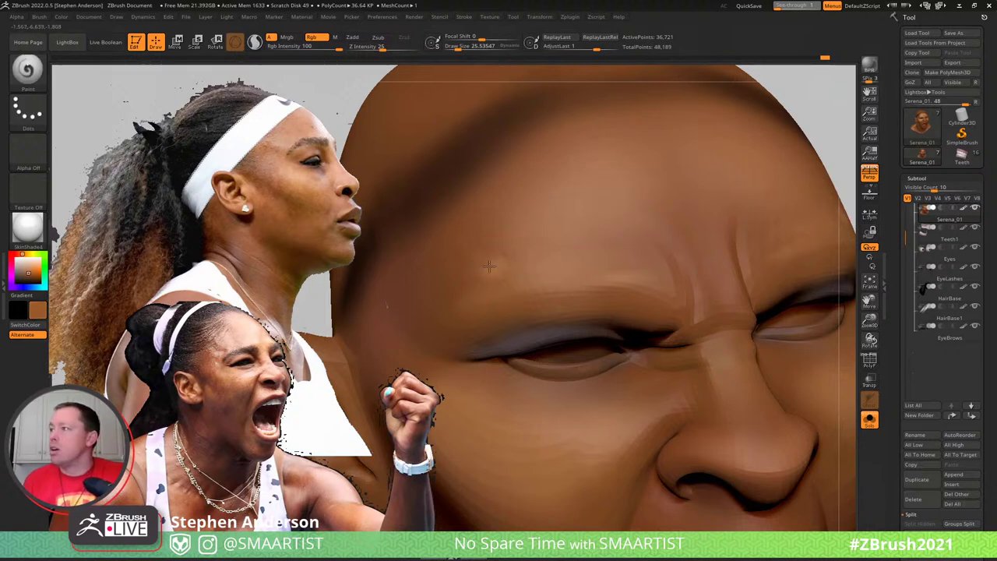
right_click_drag(502, 293, 545, 246, "ctrl")
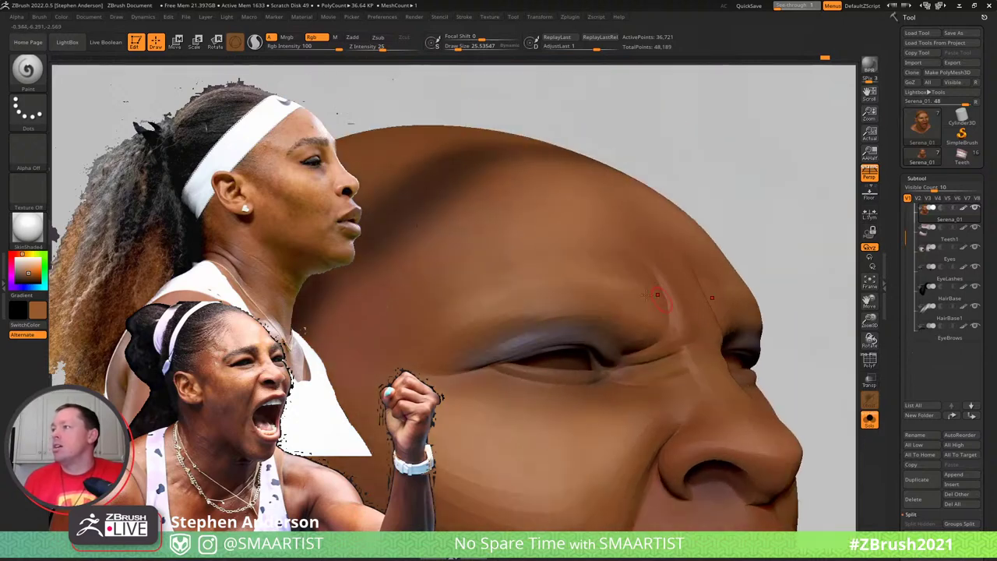
Blend brown along the side of the cheek with the Paint brush at Draw Size about 65
mouse_move(656, 289)
right_mouse_down("ctrl")
mouse_move(600, 285)
mouse_move(726, 317)
mouse_move(590, 361)
right_mouse_up("ctrl")
key("s")
left_click_drag(571, 362, 579, 362)
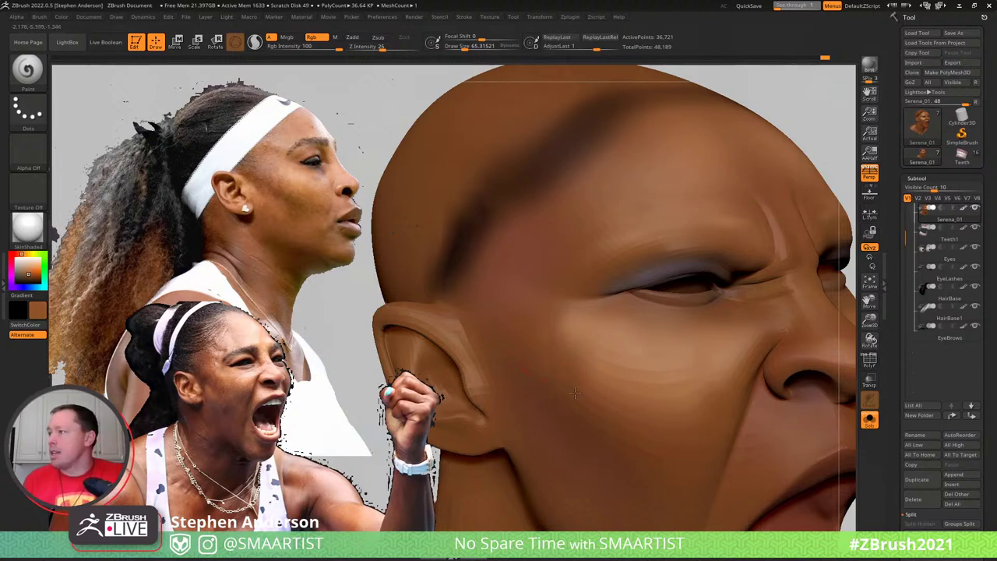
mouse_move(728, 405)
right_mouse_down("ctrl")
mouse_move(661, 356)
mouse_move(655, 373)
right_mouse_up("ctrl")
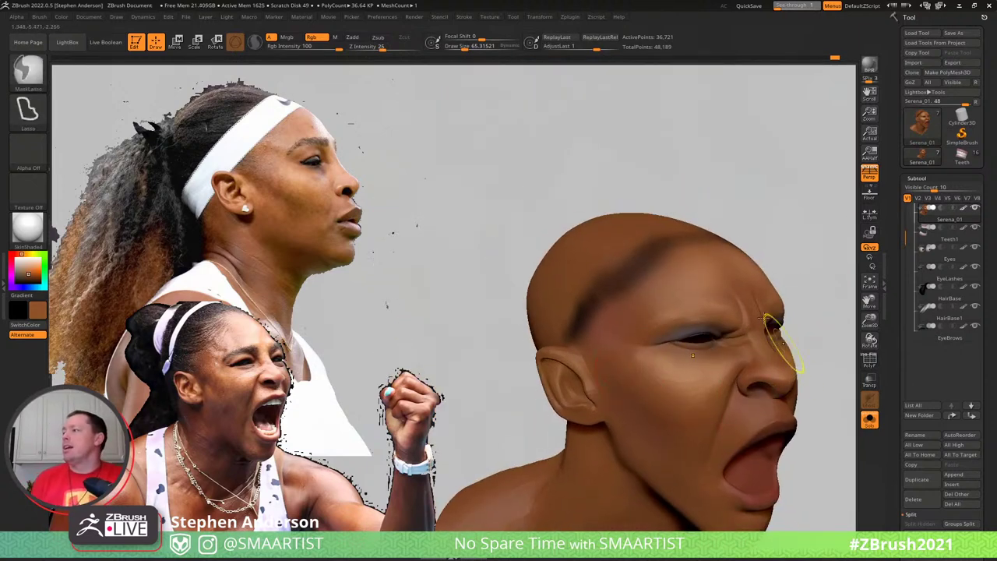
Pick a dark brown and use Transpose to mask everything except the face and scalp polygroup
mouse_move(777, 351)
right_mouse_down("ctrl")
mouse_move(807, 305)
mouse_move(701, 294)
mouse_move(649, 340)
right_mouse_up("ctrl")
mouse_move(648, 339)
left_mouse_down()
mouse_move(631, 300)
mouse_move(600, 327)
mouse_move(678, 253)
mouse_move(549, 369)
mouse_move(528, 406)
mouse_move(607, 253)
mouse_move(516, 370)
left_mouse_up()
key("shift+f")
right_click_drag(606, 313, 602, 293, "ctrl")
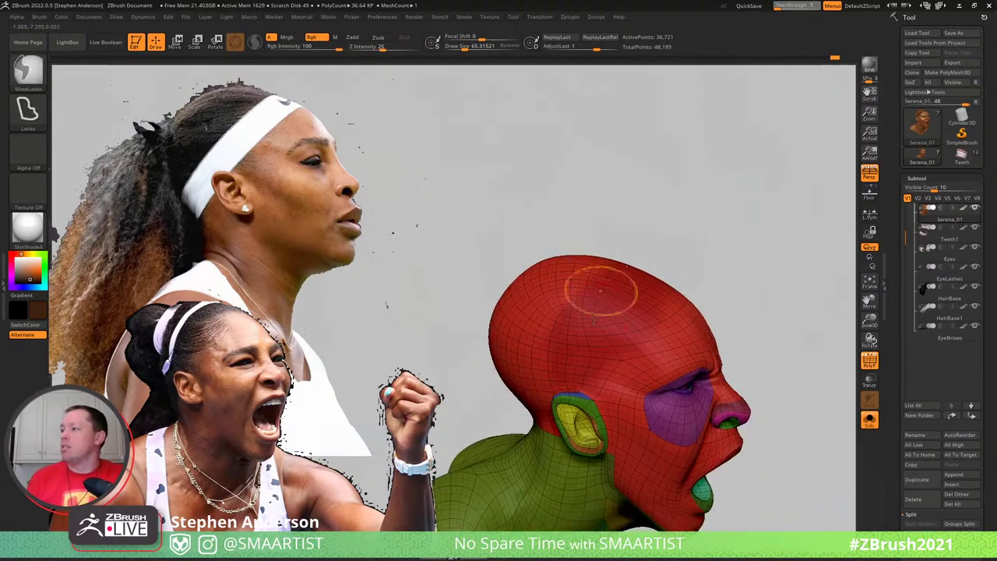
right_click_drag(568, 341, 573, 344)
key("w")
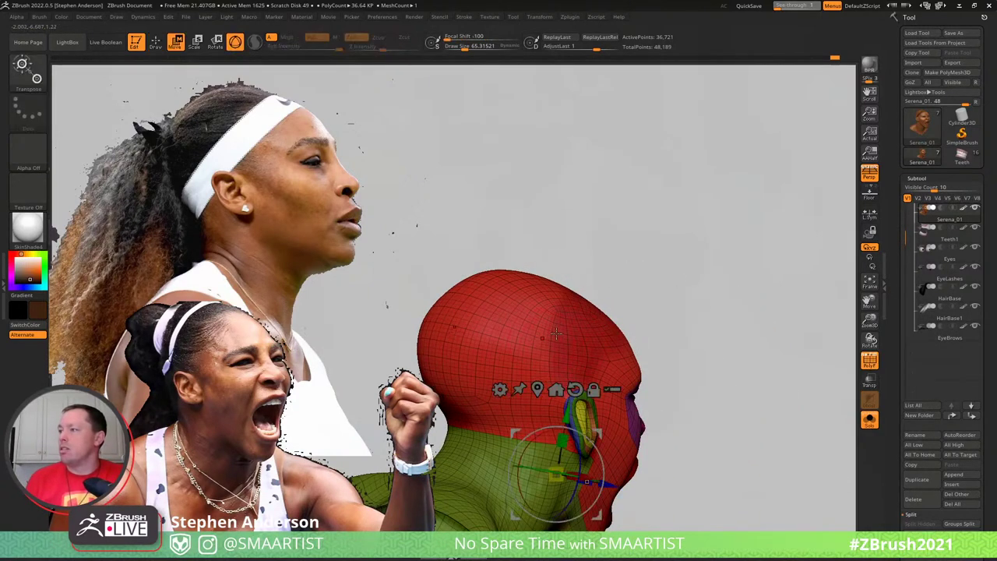
left_click(555, 333, "ctrl")
key("q")
key("shift+f")
Paint the scalp behind the hairline dark brown and clear the mask
right_click_drag(588, 322, 550, 351)
mouse_move(545, 373)
left_mouse_down()
mouse_move(539, 427)
mouse_move(520, 438)
mouse_move(510, 366)
mouse_move(489, 435)
mouse_move(579, 275)
mouse_move(468, 390)
mouse_move(460, 349)
mouse_move(439, 357)
left_mouse_up()
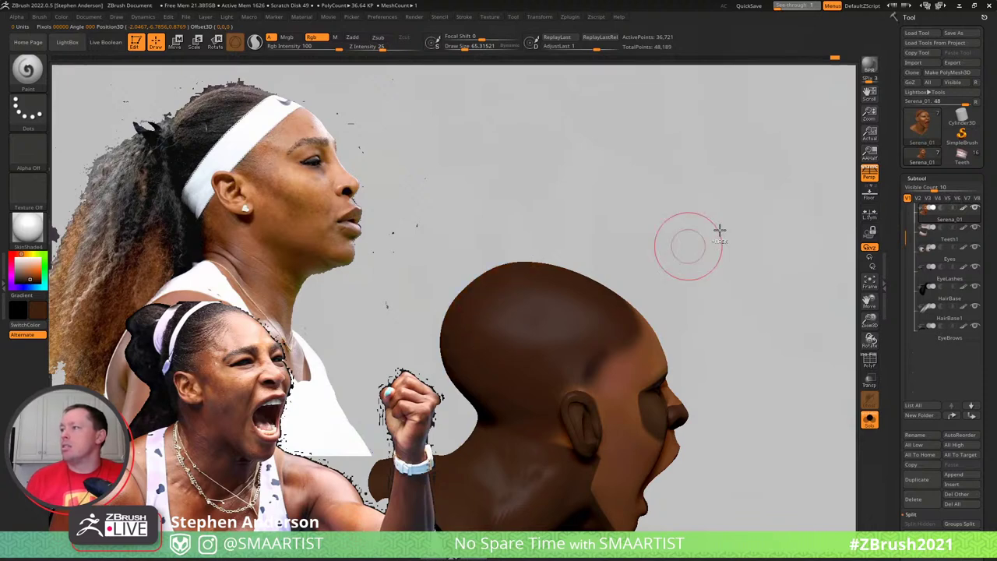
key("ctrl+z")
left_click_drag(739, 304, 712, 293)
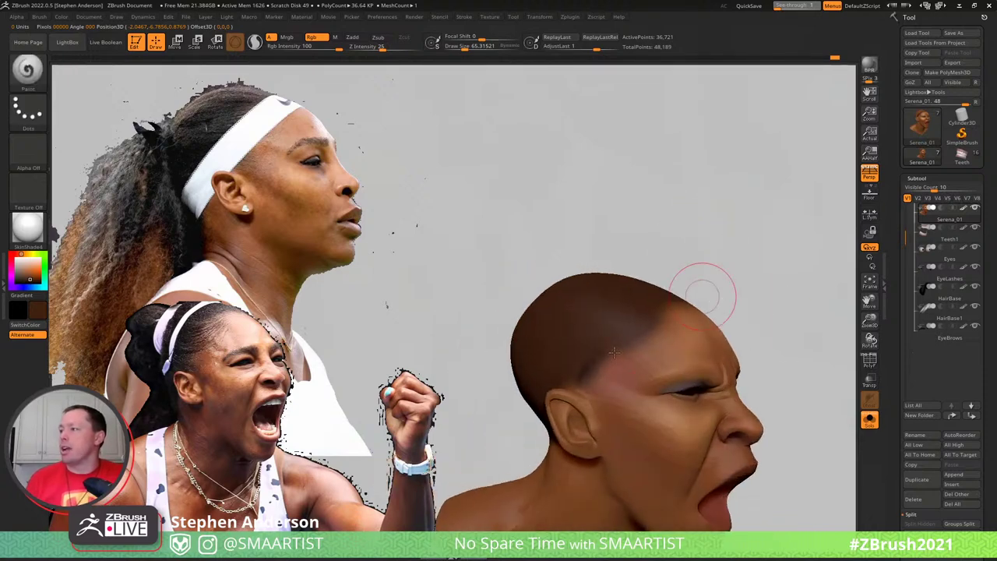
right_click_drag(662, 346, 604, 321, "alt")
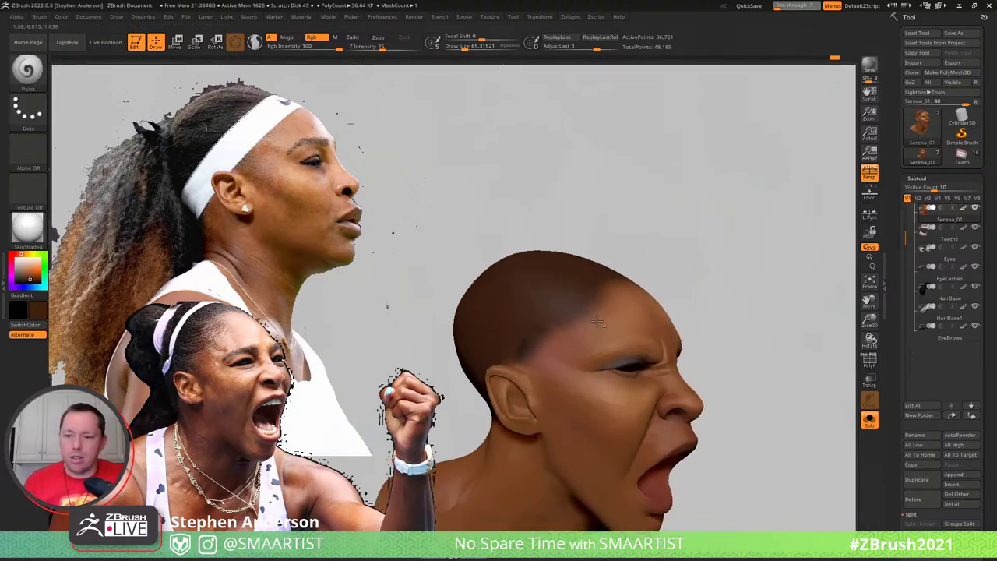
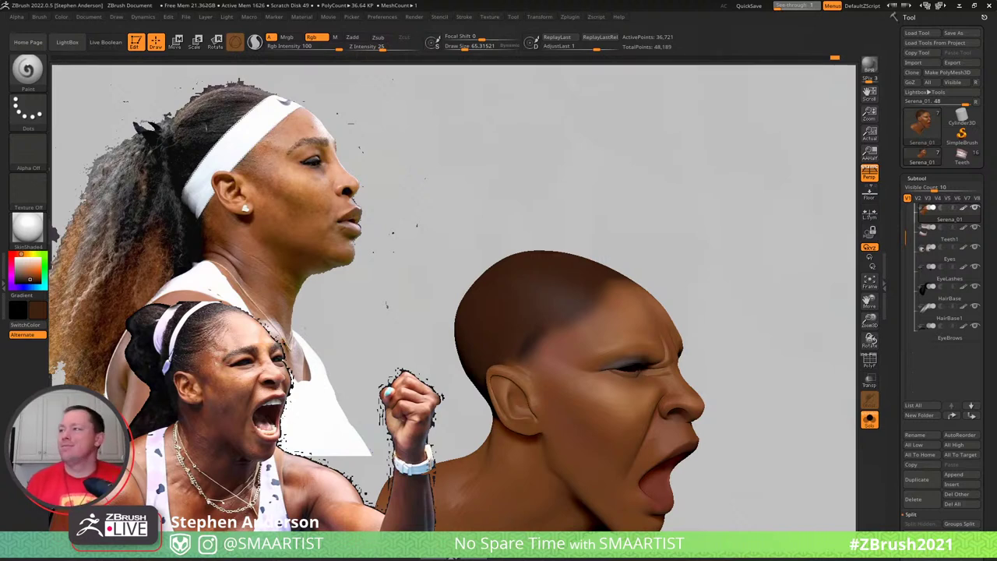
Reshape the brow ridge at a lower subdivision level with the Move brush at Draw Size about 163, then step up one level
left_click_drag(748, 239, 784, 239)
mouse_move(719, 178)
left_mouse_down()
mouse_move(690, 163)
mouse_move(709, 117)
mouse_move(588, 257)
mouse_move(610, 335)
left_mouse_up()
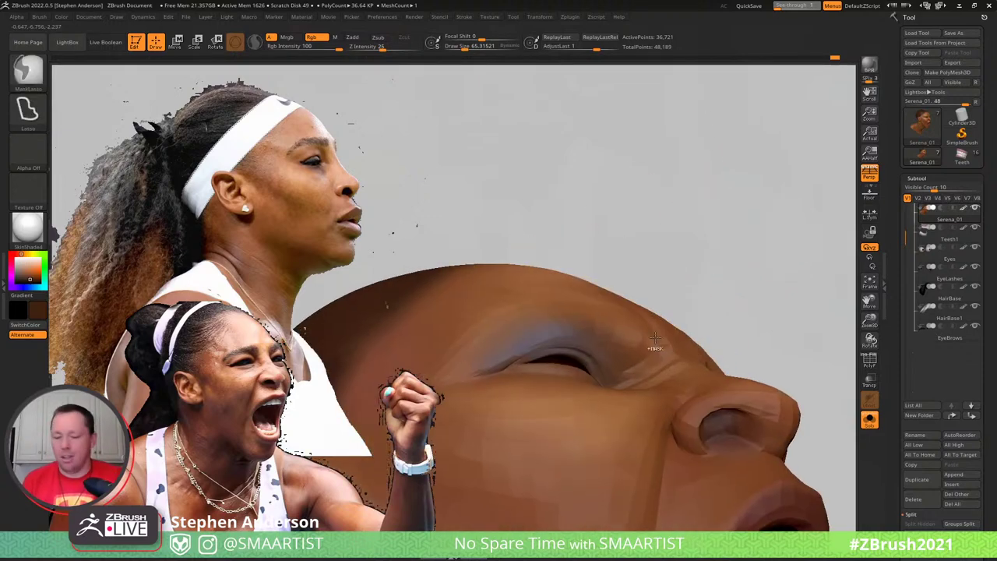
key("b")
key("v")
right_click_drag(609, 324, 605, 296)
key("s")
left_click_drag(604, 317, 616, 317)
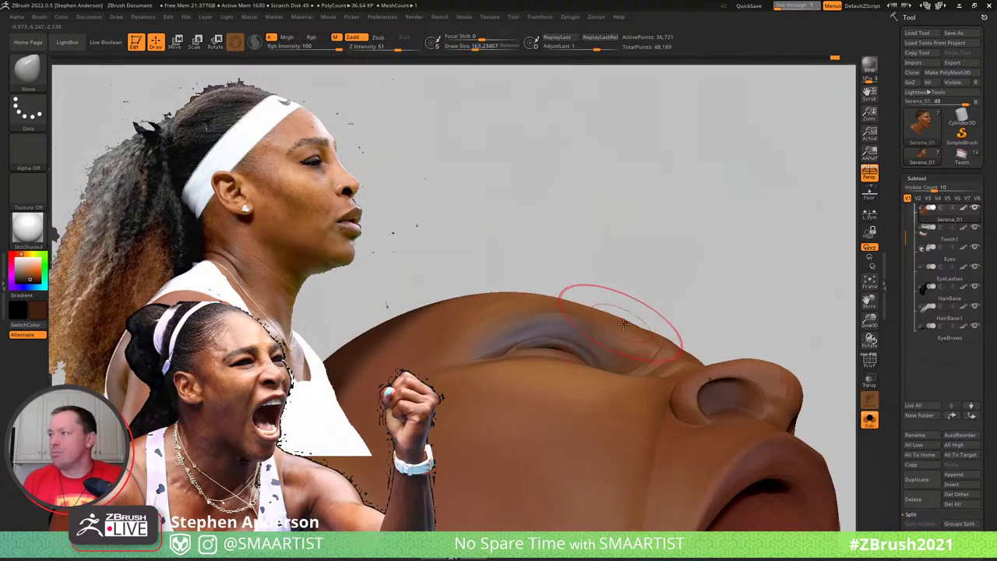
key("shift+d")
key("shift+d")
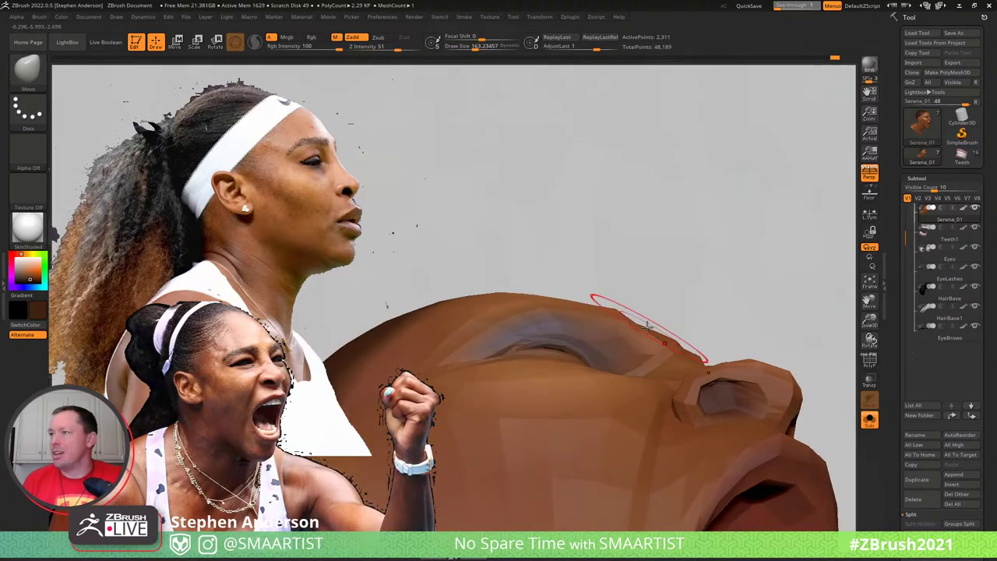
mouse_move(670, 270)
left_mouse_down()
mouse_move(693, 317)
mouse_move(769, 289)
left_mouse_up()
key("d")
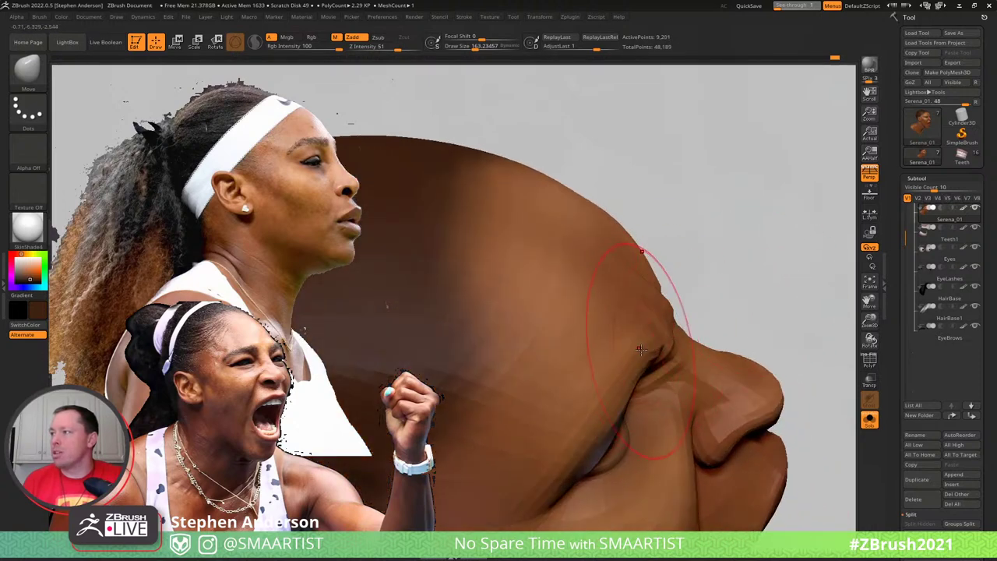
Refine the brow crease with the Move brush at Draw Size about 104 and return to the higher subdivision level
key("s")
left_click_drag(641, 351, 639, 356)
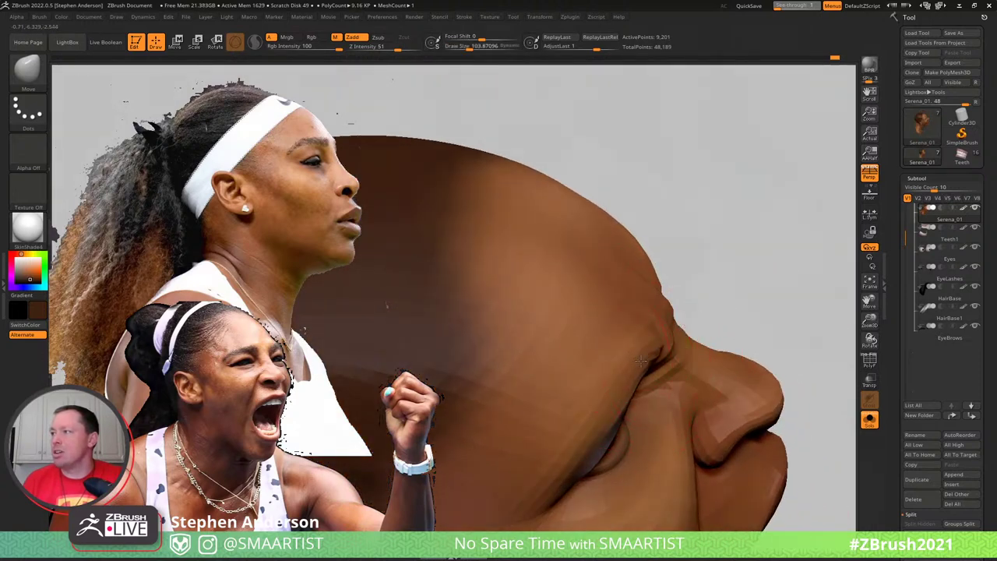
key("d")
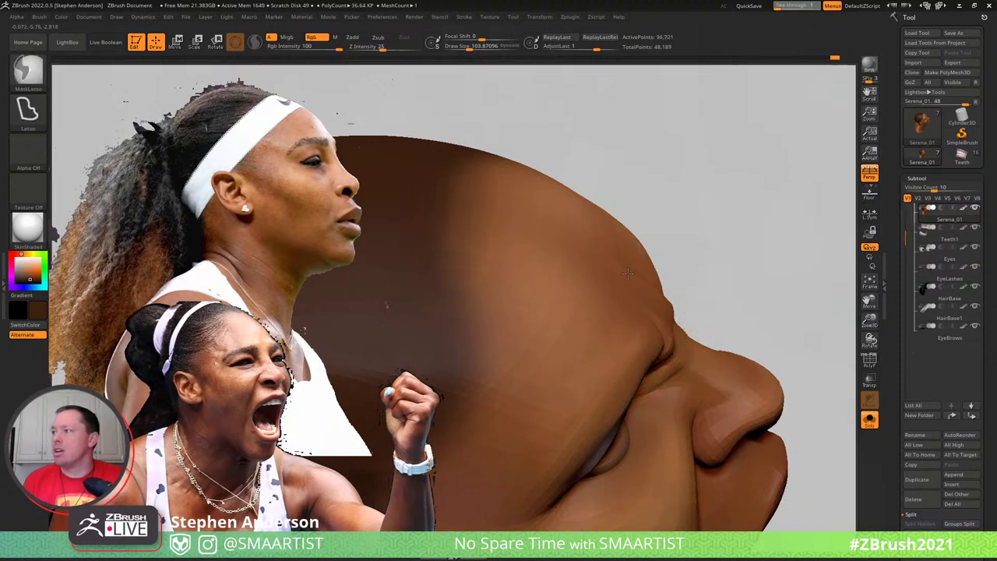
Check the bare head from above and the front, and turn off Solo to show all subtools
mouse_move(671, 363)
right_mouse_down("ctrl")
mouse_move(671, 317)
mouse_move(677, 402)
right_mouse_up("ctrl")
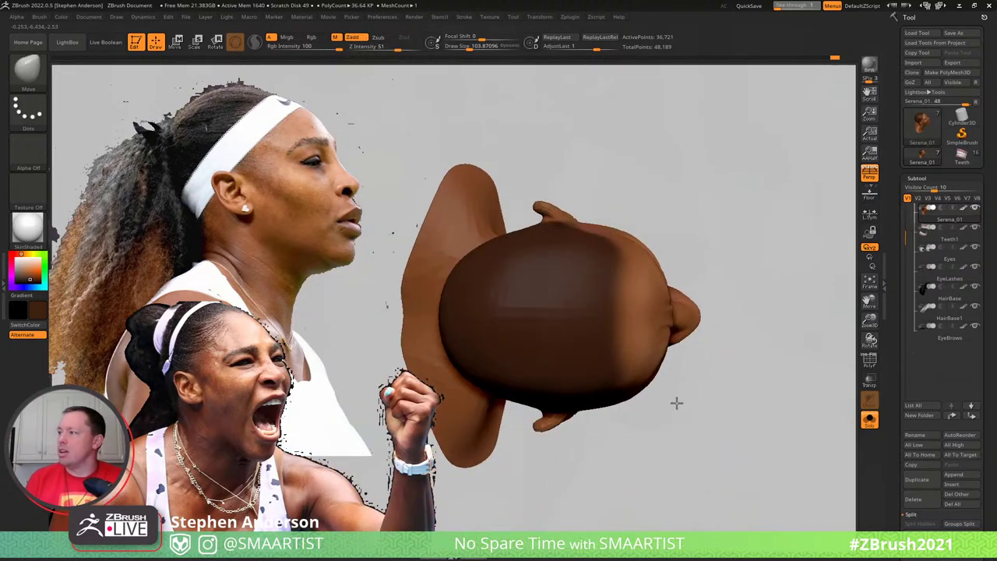
right_click_drag(639, 250, 721, 209)
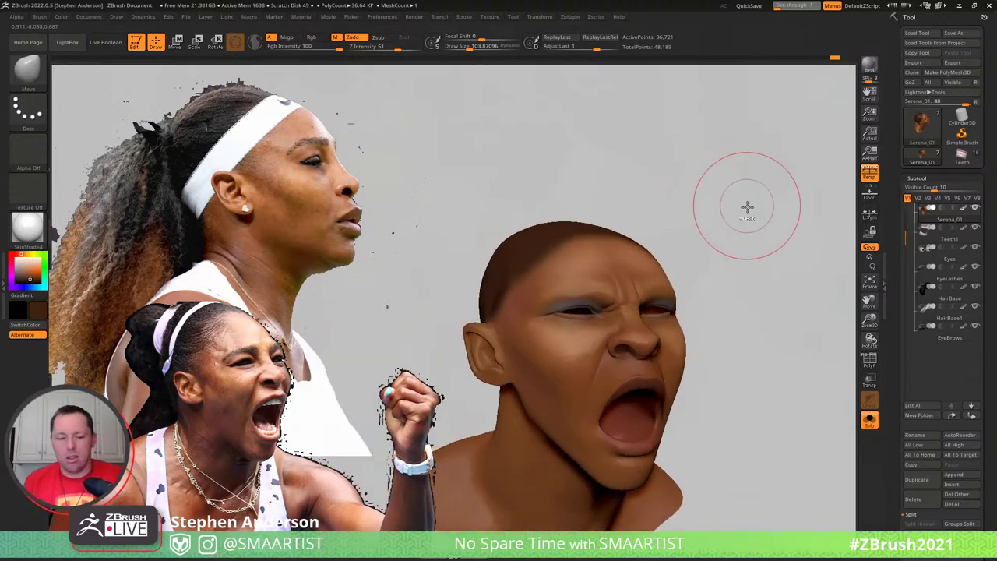
key("ctrl+s")
right_click_drag(600, 282, 606, 337, "ctrl")
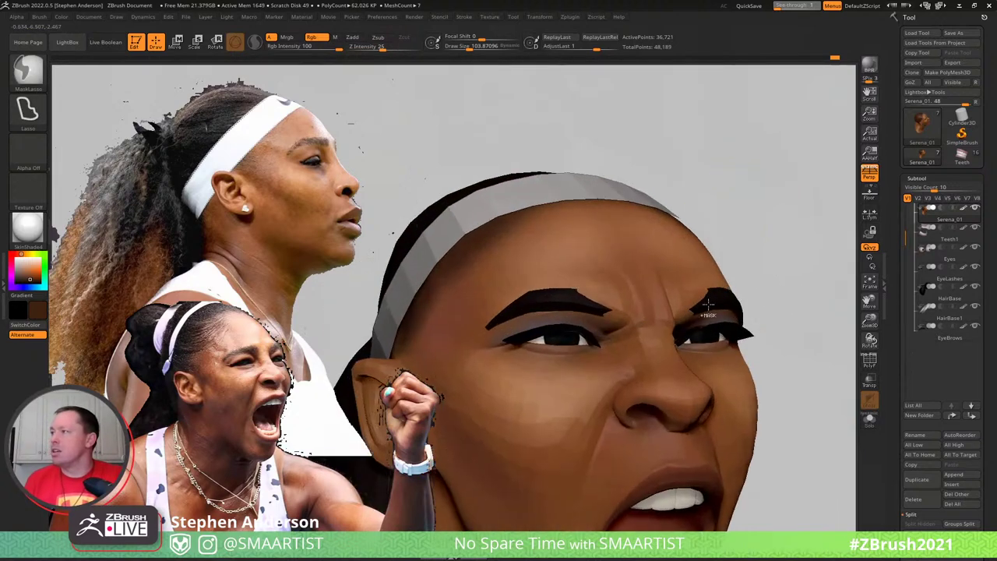
Select the eyebrows subtool, sample brown from the reference, and try filling the eyebrows at Rgb Intensity 9 with the Move brush
left_click(712, 303, "alt")
right_click_drag(687, 307, 620, 306)
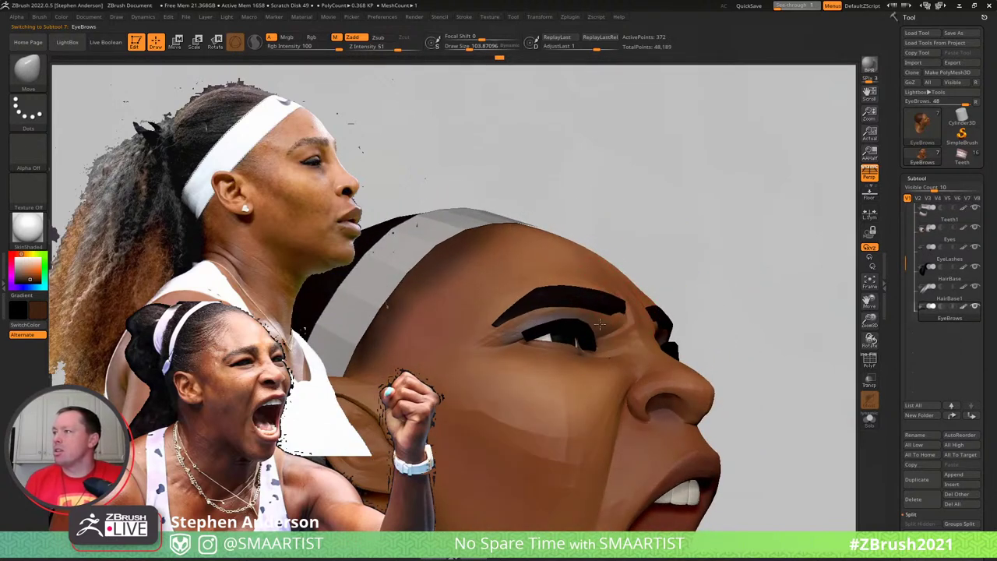
mouse_move(604, 290)
right_mouse_down()
mouse_move(620, 322)
mouse_move(612, 284)
right_mouse_up()
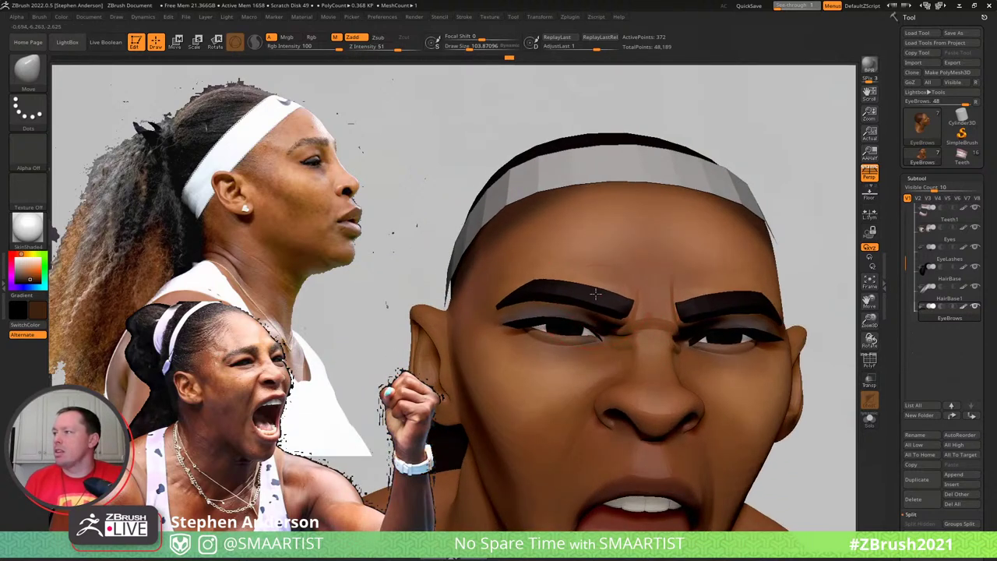
right_click_drag(594, 289, 584, 278)
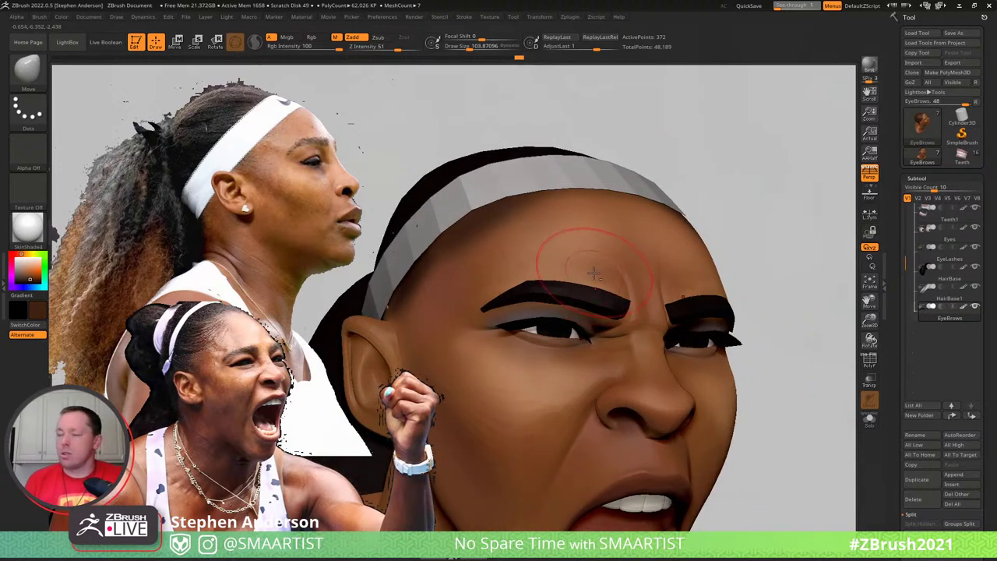
key("c")
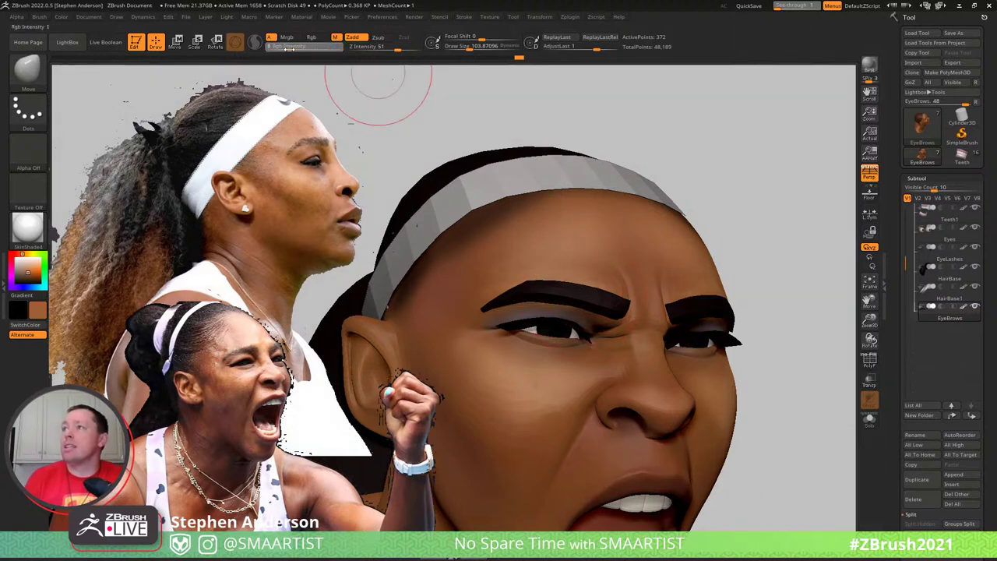
left_click(63, 18)
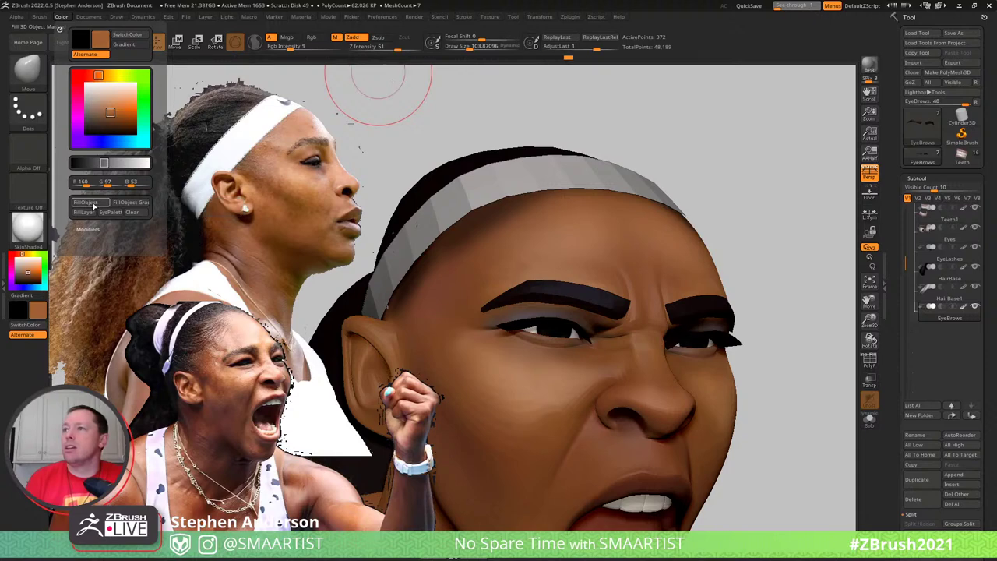
key("ctrl")
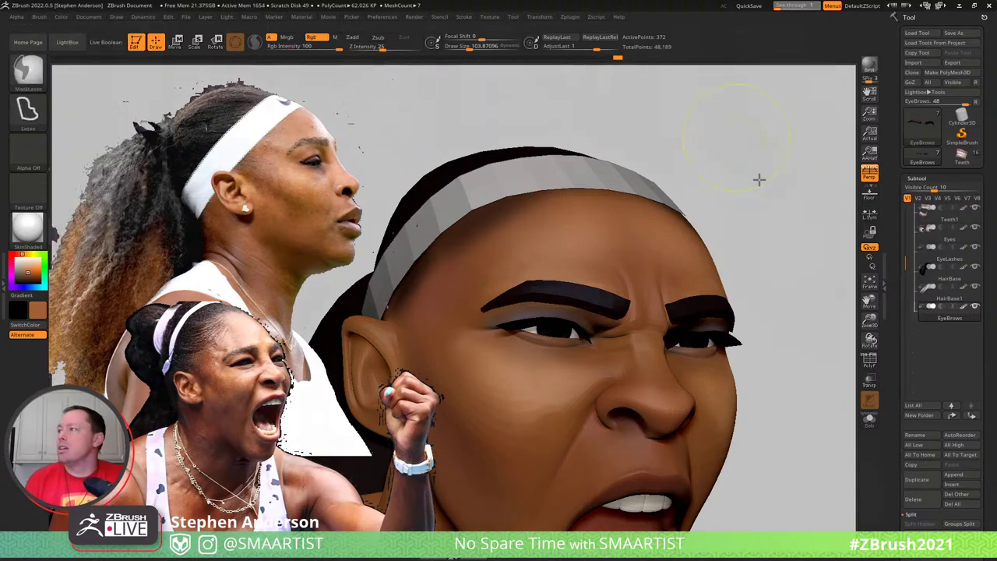
key("b")
left_click(596, 274)
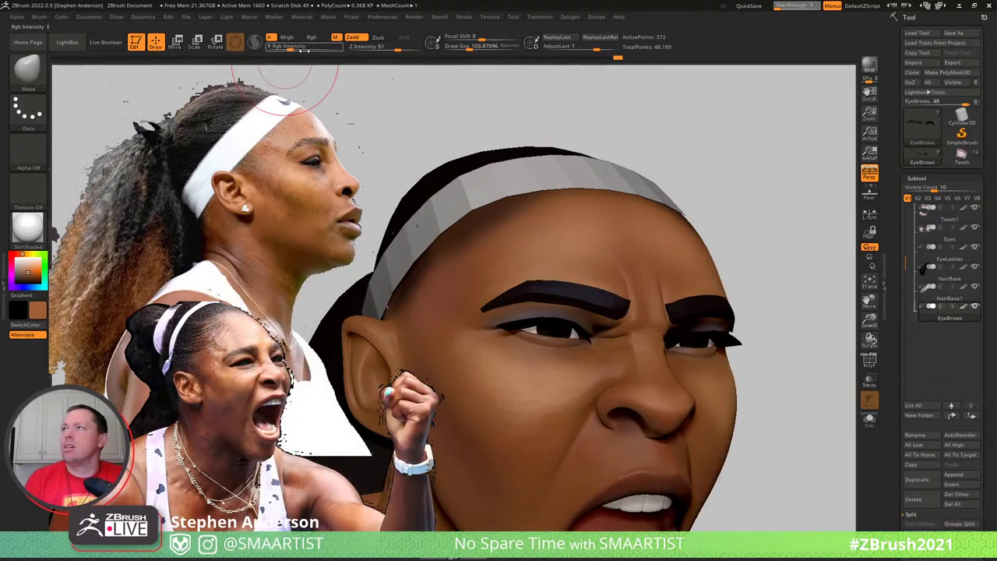
Enable Rgb colouring and fill the eyebrows with brown R 160, G 97, B 53 at Rgb Intensity 9
left_click(313, 37)
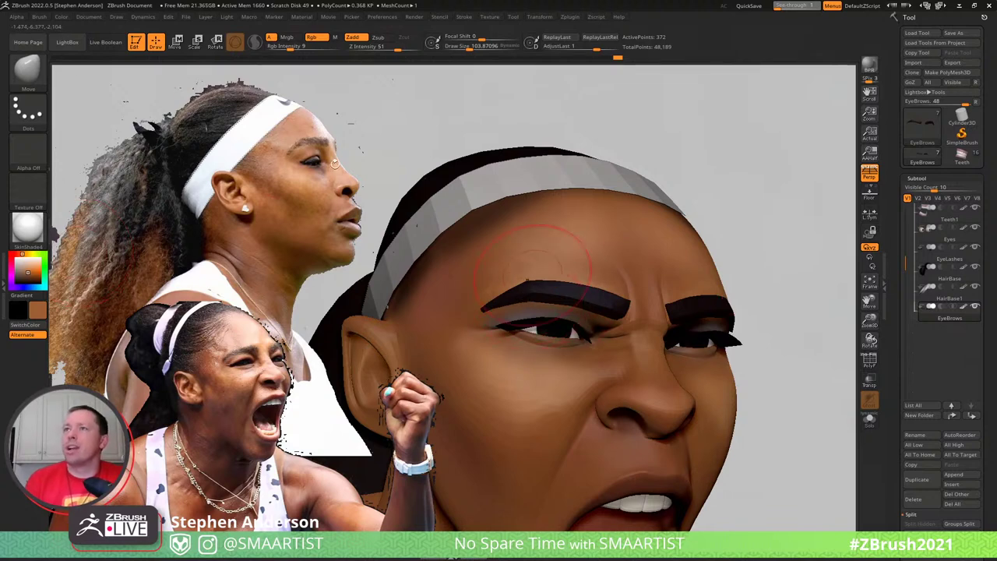
left_click(62, 17)
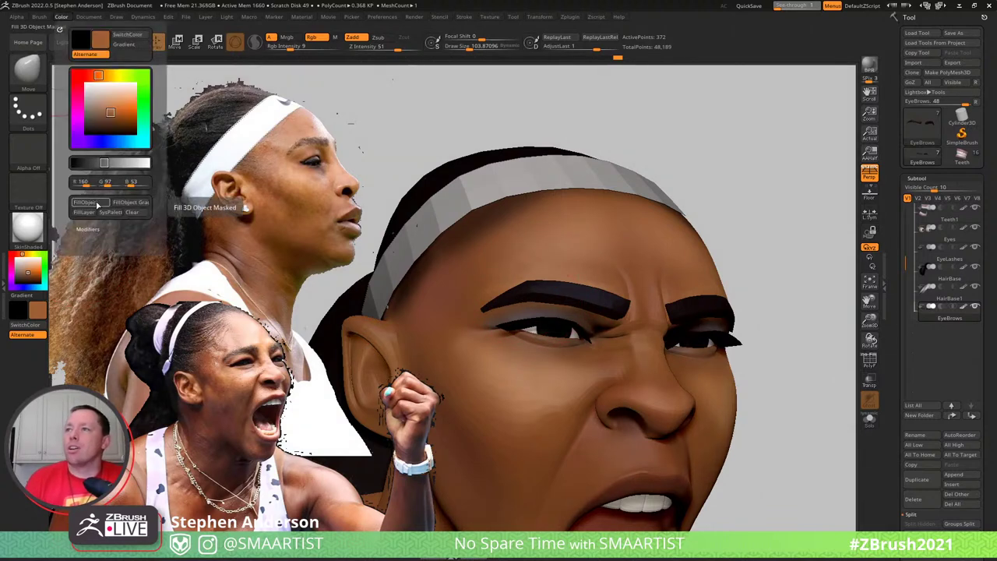
left_click(95, 202)
right_click_drag(685, 269, 624, 229, "ctrl")
right_click_drag(624, 229, 645, 237)
mouse_move(645, 236)
left_mouse_down()
mouse_move(649, 227)
mouse_move(638, 225)
mouse_move(651, 227)
left_mouse_up()
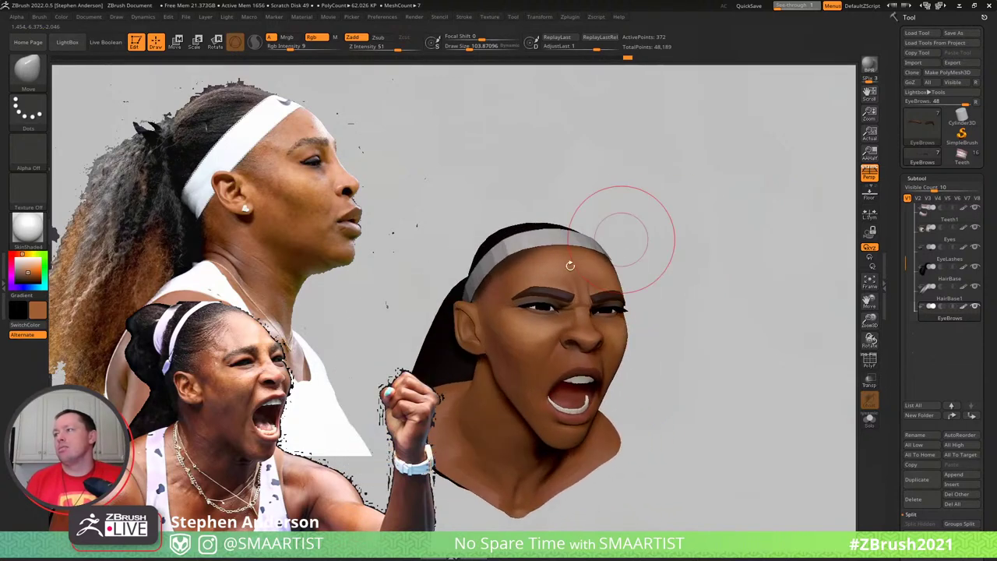
Fill the eyebrows with dark brown R 54, G 41, B 18 at Rgb Intensity 9 and compare the head with the references
right_click_drag(544, 282, 499, 304, "ctrl")
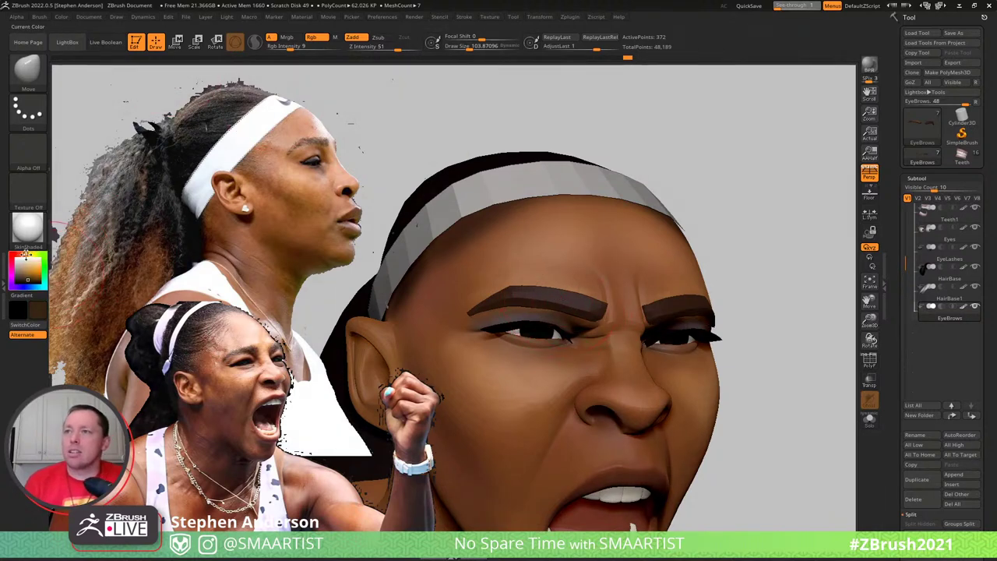
left_click(61, 16)
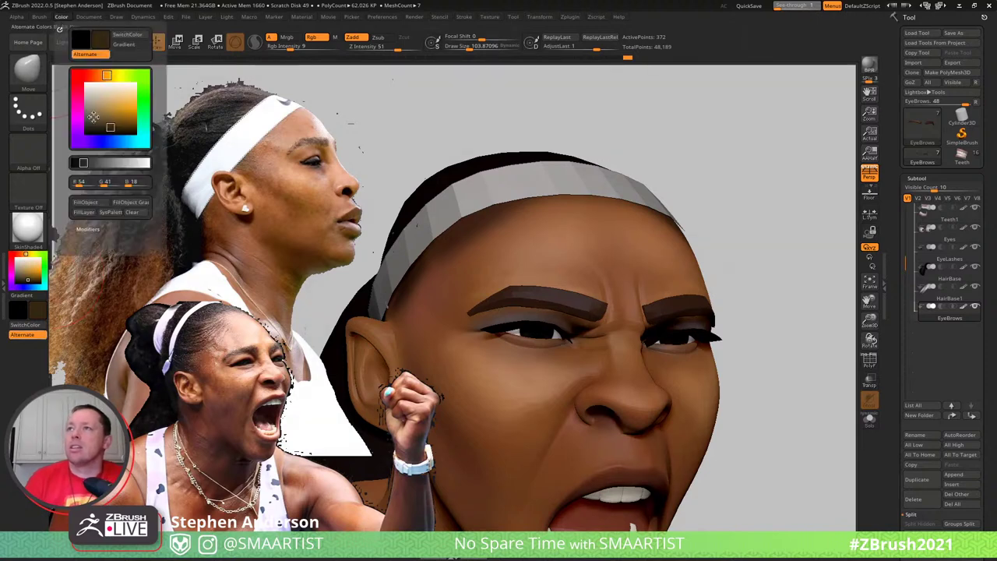
left_click(99, 200)
right_click_drag(678, 273, 649, 245, "ctrl")
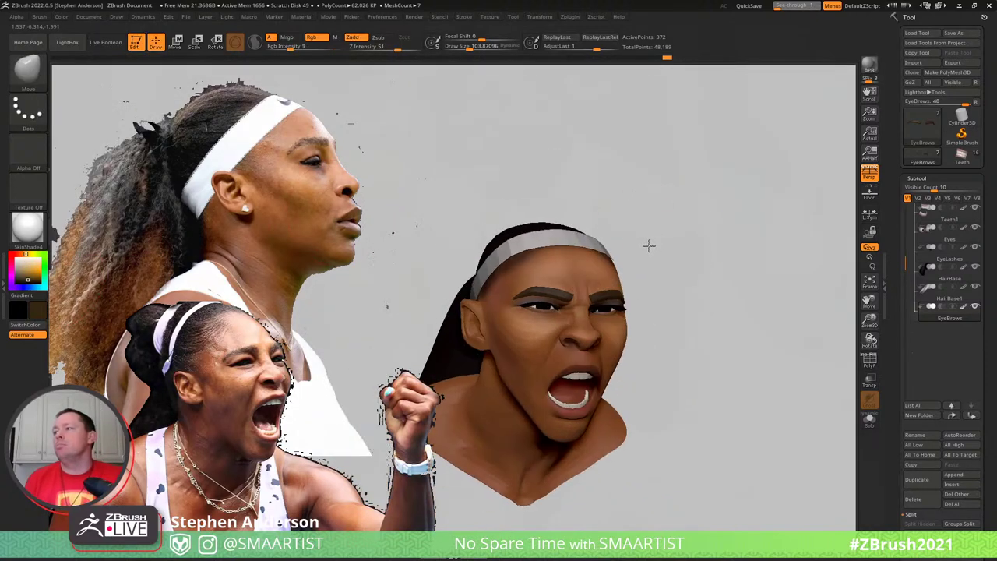
left_click_drag(648, 246, 692, 223)
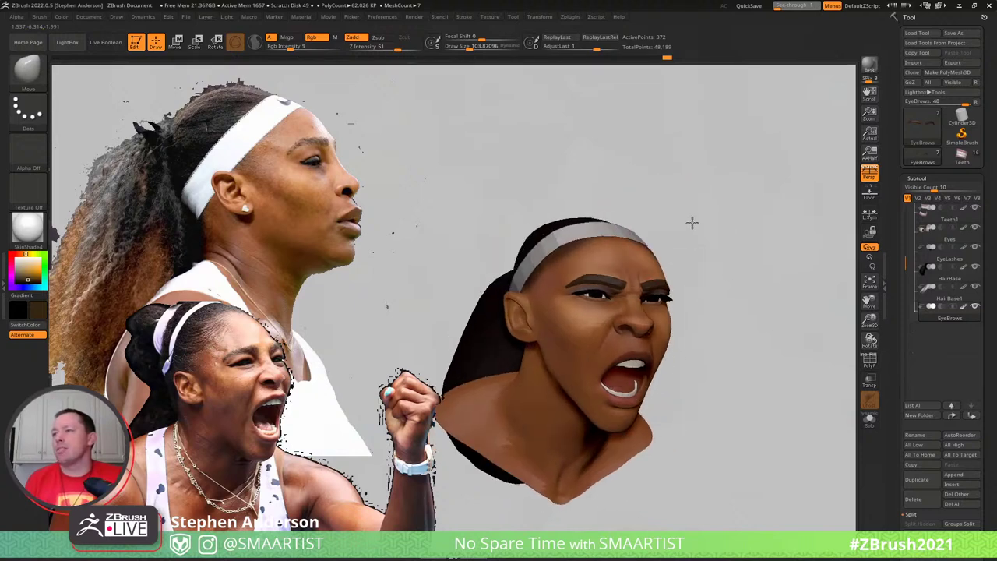
mouse_move(692, 223)
right_mouse_down()
mouse_move(653, 226)
mouse_move(634, 291)
right_mouse_up()
right_click_drag(571, 380, 589, 378)
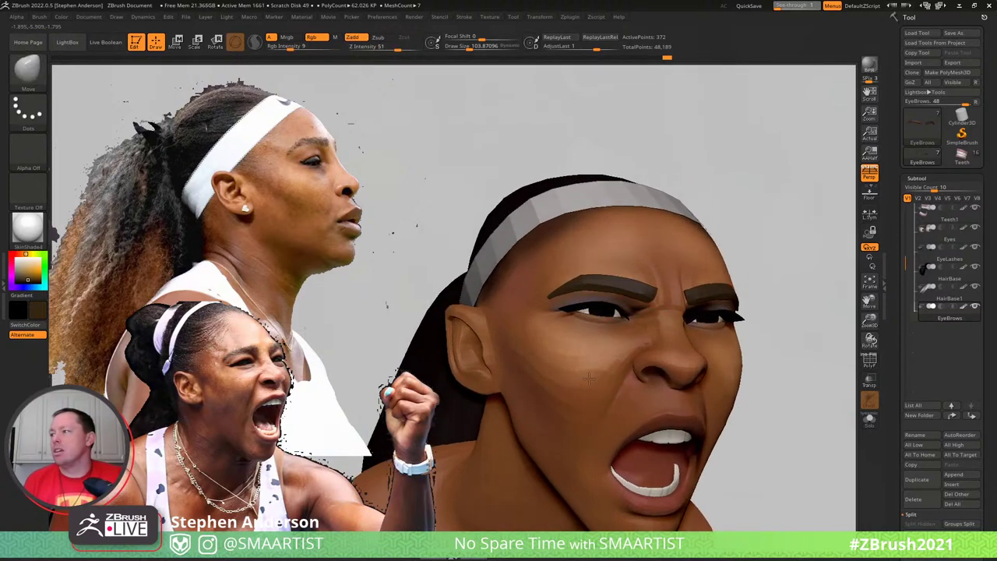
mouse_move(732, 256)
right_mouse_down()
mouse_move(746, 262)
mouse_move(724, 222)
mouse_move(732, 221)
mouse_move(698, 213)
right_mouse_up()
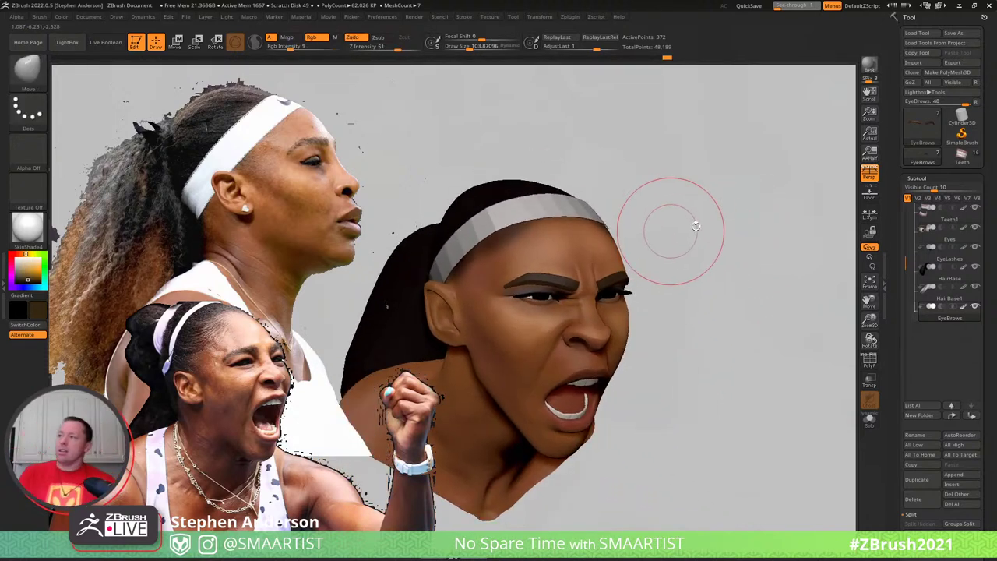
Select the head subtool, display its polyframe, and mask everything except the eyelid polygroups
left_click_drag(751, 319, 729, 303)
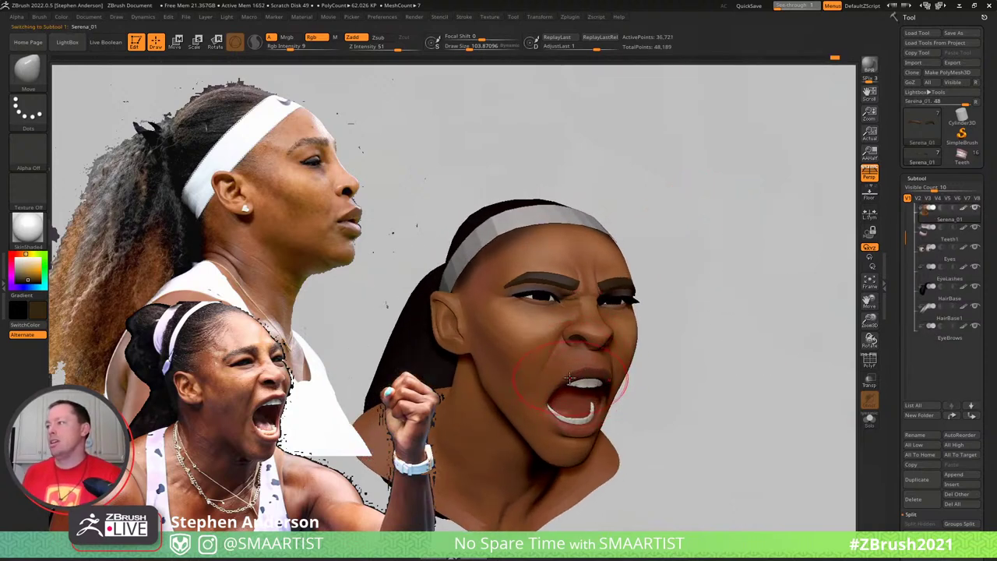
key("s")
left_click(563, 378)
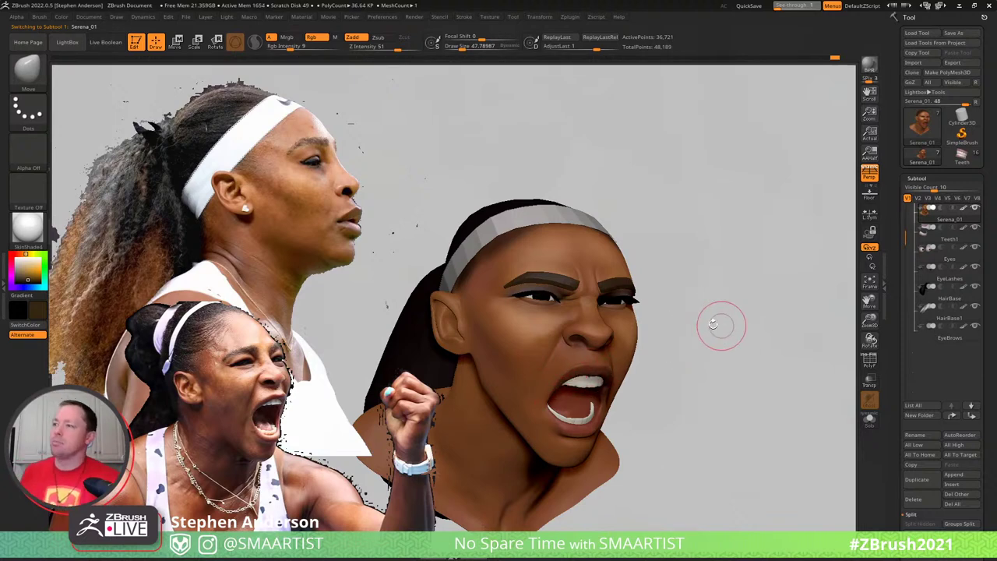
left_click_drag(721, 326, 721, 330)
right_click_drag(560, 301, 686, 466, "ctrl")
key("shift+f")
mouse_move(523, 344)
right_mouse_down("ctrl")
mouse_move(615, 400)
mouse_move(677, 472)
right_mouse_up("ctrl")
right_click_drag(504, 301, 514, 335)
key("w")
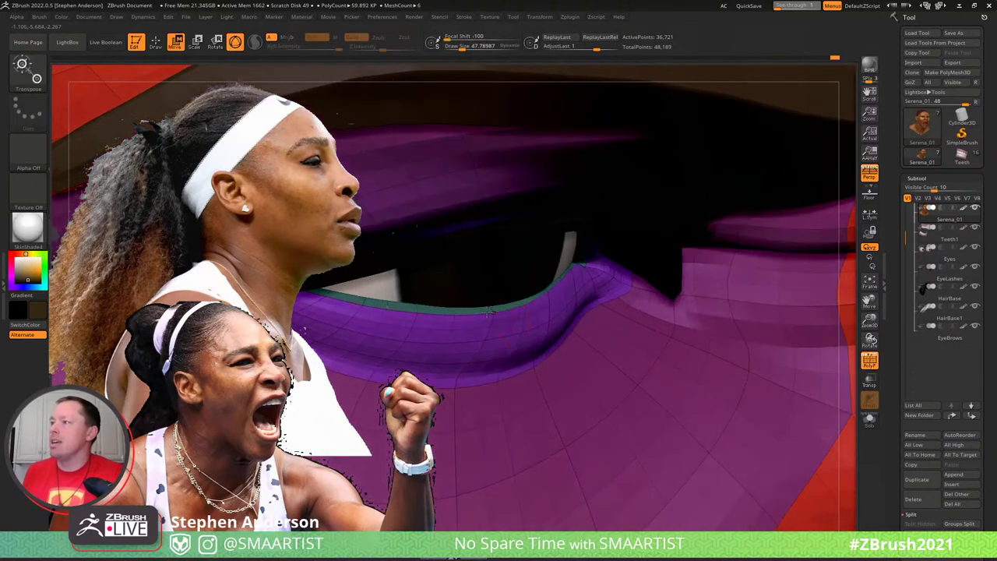
left_click(472, 309, "ctrl")
key("q")
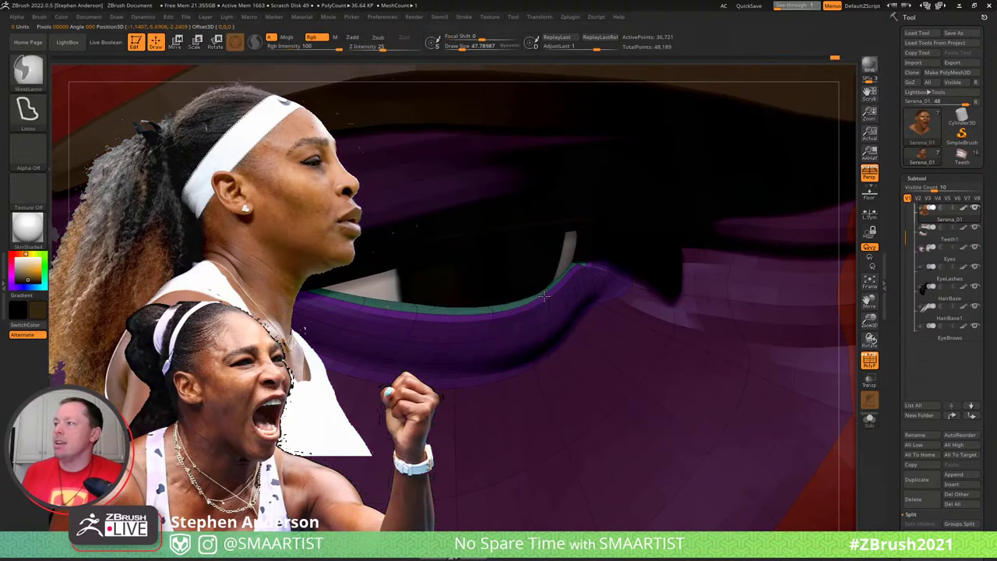
Adjust the unmasked eyelid at the eye corner with the Move Topological brush at Draw Size about 163
key("b")
key("m")
key("t")
mouse_move(538, 295)
right_mouse_down()
mouse_move(527, 289)
mouse_move(547, 285)
right_mouse_up()
mouse_move(548, 284)
left_mouse_down()
mouse_move(530, 279)
mouse_move(537, 272)
left_mouse_up()
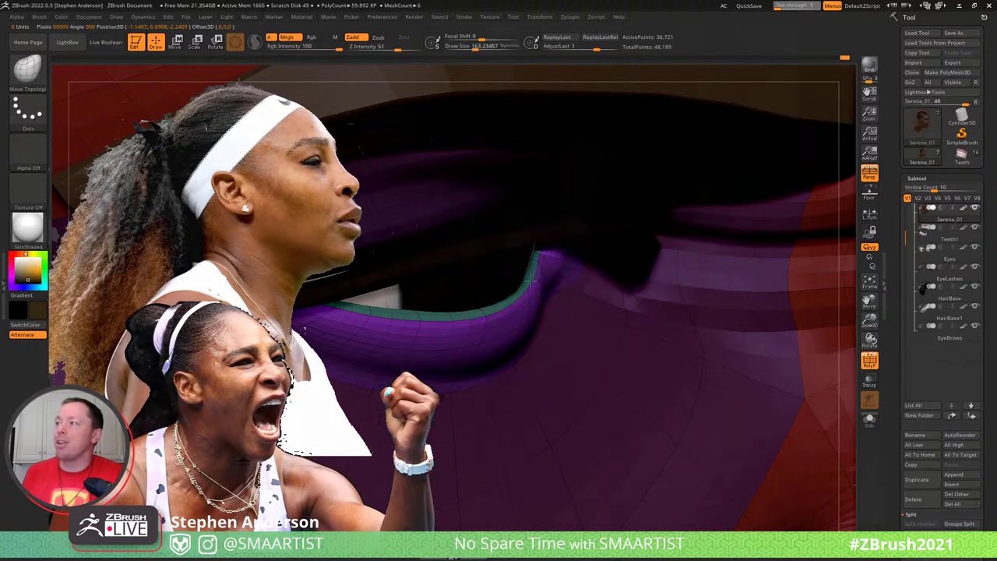
Reshape the eyelid rim from the side with the Move Topological brush at Draw Size about 339
mouse_move(529, 288)
right_mouse_down()
mouse_move(444, 296)
mouse_move(450, 303)
mouse_move(490, 207)
mouse_move(487, 253)
mouse_move(476, 260)
mouse_move(454, 254)
mouse_move(454, 211)
mouse_move(446, 224)
right_mouse_up()
key("s")
left_click_drag(434, 242, 443, 246)
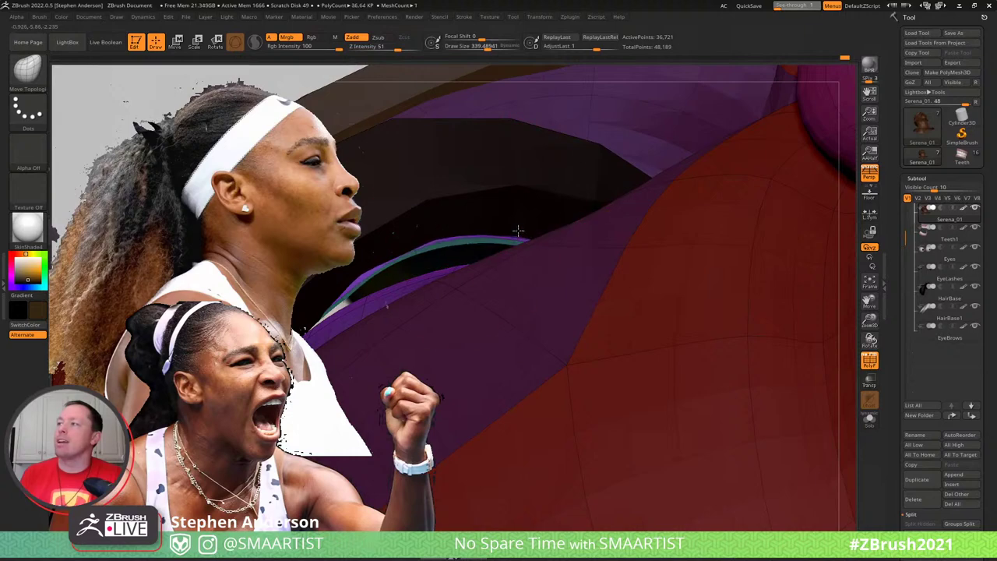
mouse_move(523, 235)
right_mouse_down()
mouse_move(498, 258)
mouse_move(360, 273)
mouse_move(374, 317)
mouse_move(468, 288)
right_mouse_up()
mouse_move(592, 283)
right_mouse_down()
mouse_move(676, 298)
mouse_move(379, 296)
mouse_move(429, 310)
mouse_move(499, 312)
mouse_move(814, 265)
right_mouse_up()
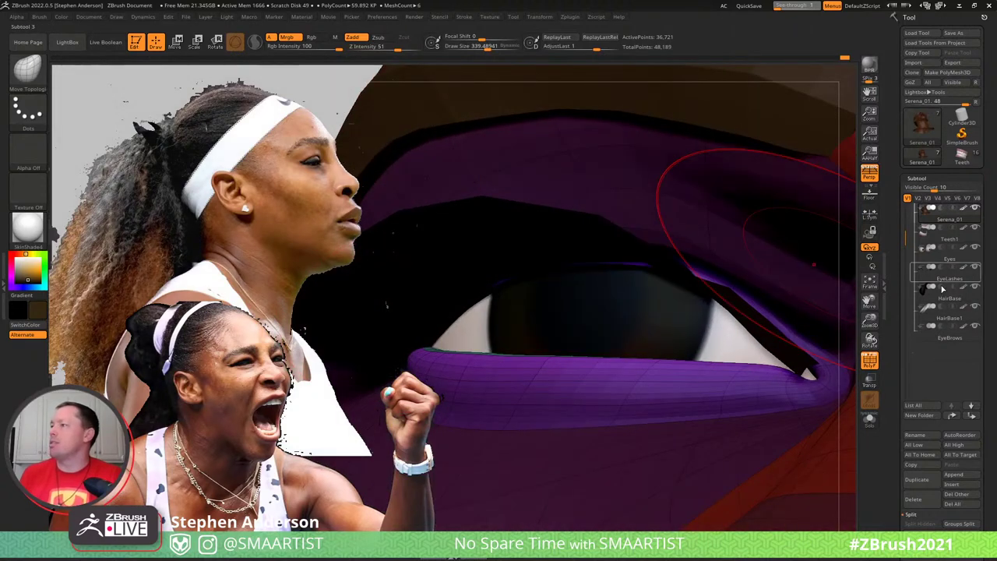
Hide the eyelashes, refine the eyelid around the eyeball at Draw Size about 243, and clear the mask
left_click(974, 266)
mouse_move(465, 292)
right_mouse_down()
mouse_move(450, 291)
mouse_move(472, 323)
right_mouse_up()
key("s")
left_click_drag(470, 324, 464, 324)
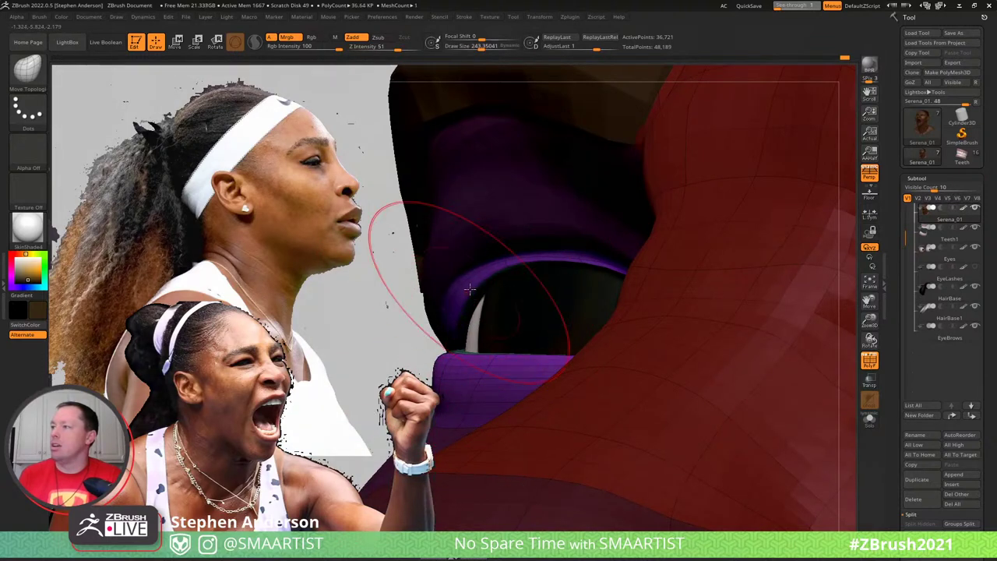
mouse_move(501, 245)
right_mouse_down()
mouse_move(521, 216)
mouse_move(614, 226)
mouse_move(607, 246)
right_mouse_up()
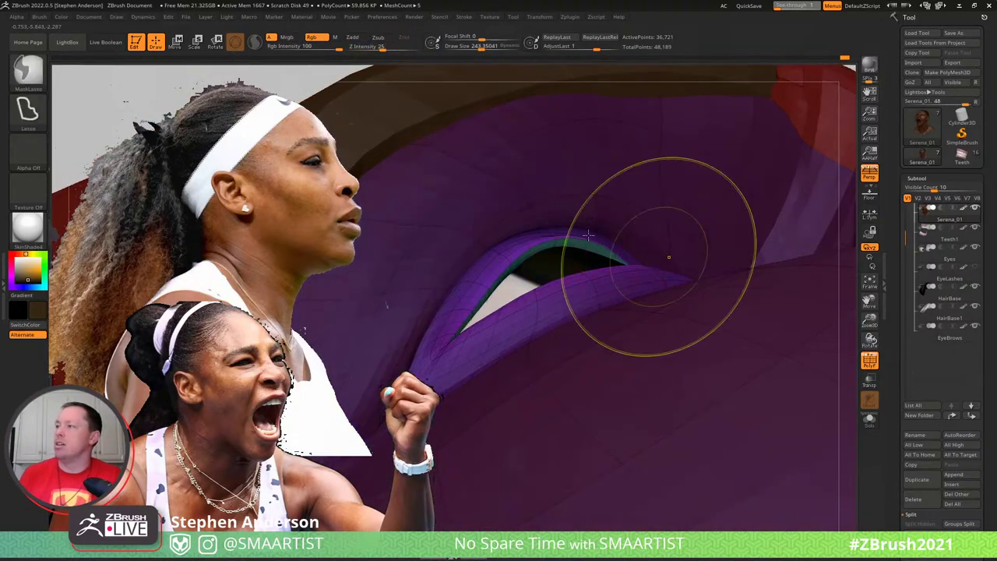
right_click_drag(667, 256, 523, 185, "ctrl")
left_click_drag(698, 138, 725, 156, "ctrl")
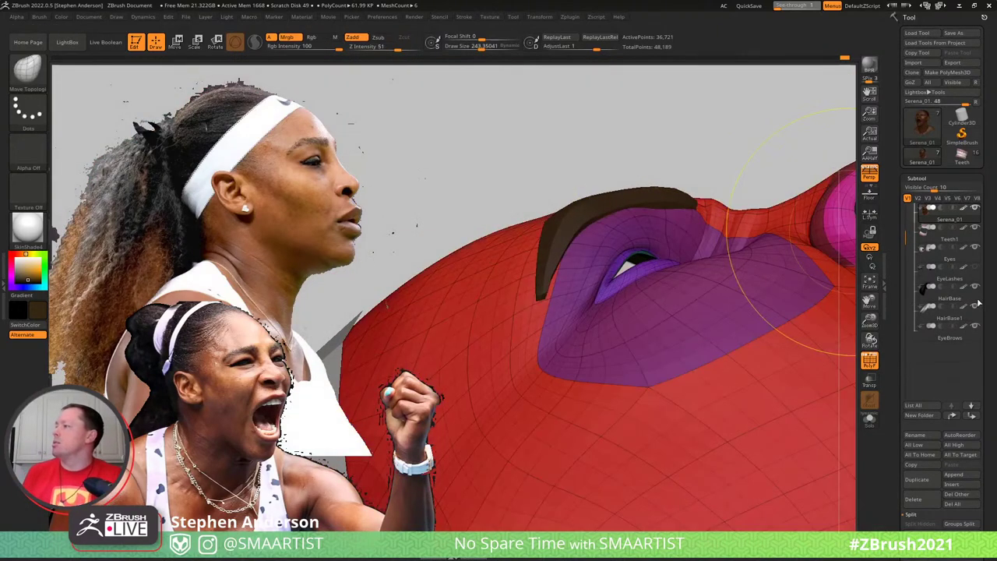
Show the eyelashes again, select their subtool, and fit their outer end to the reshaped eyelid at Draw Size about 163
left_click(975, 268)
right_click_drag(627, 245, 623, 274)
left_click_drag(623, 272, 878, 262)
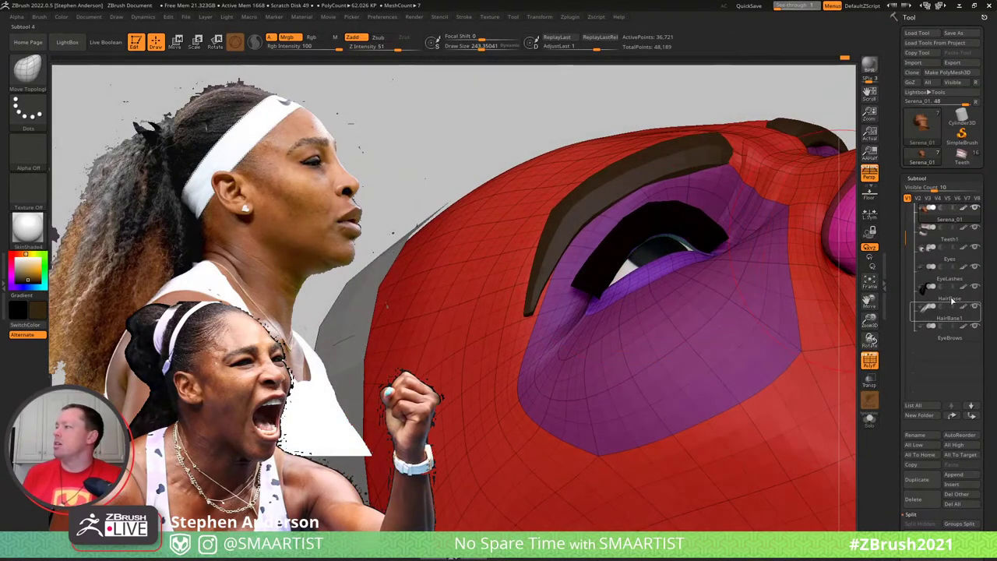
left_click(599, 245, "alt")
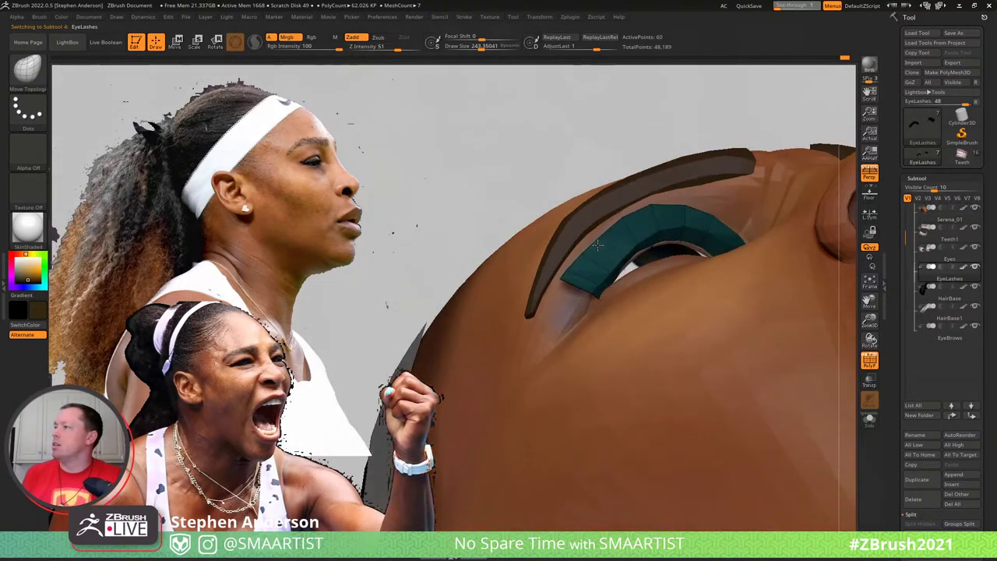
mouse_move(599, 245)
right_mouse_down()
mouse_move(640, 234)
mouse_move(611, 292)
right_mouse_up()
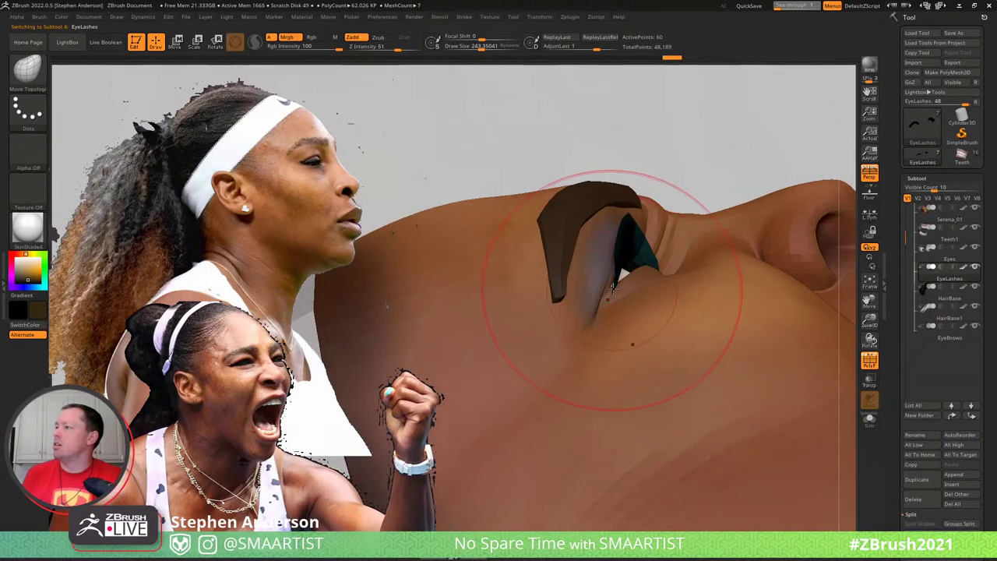
right_click_drag(621, 273, 658, 247)
key("s")
left_click_drag(627, 269, 617, 271)
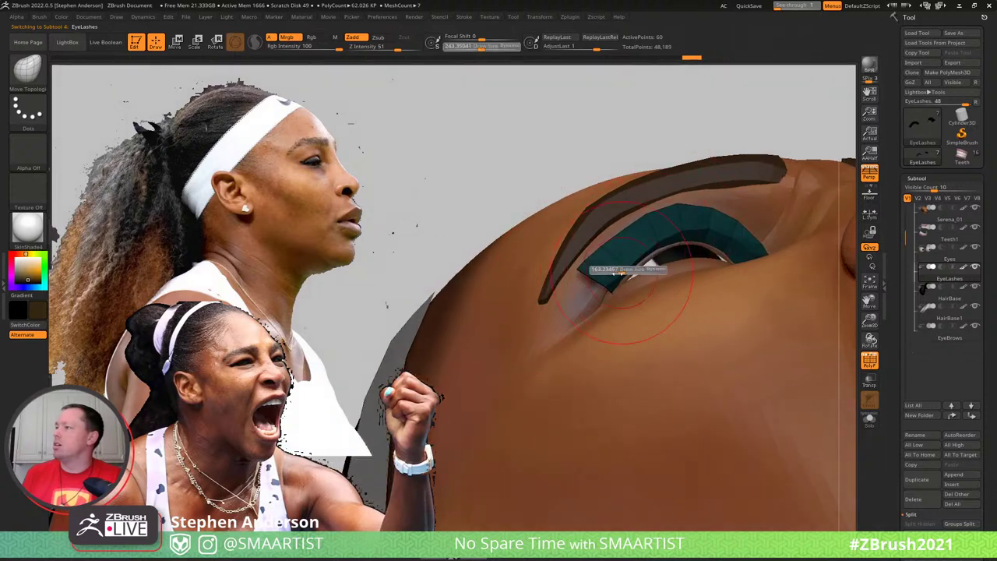
Refine the eyelash strip from below at Draw Size about 169 and its inner end at about 54
right_click_drag(625, 267, 623, 232)
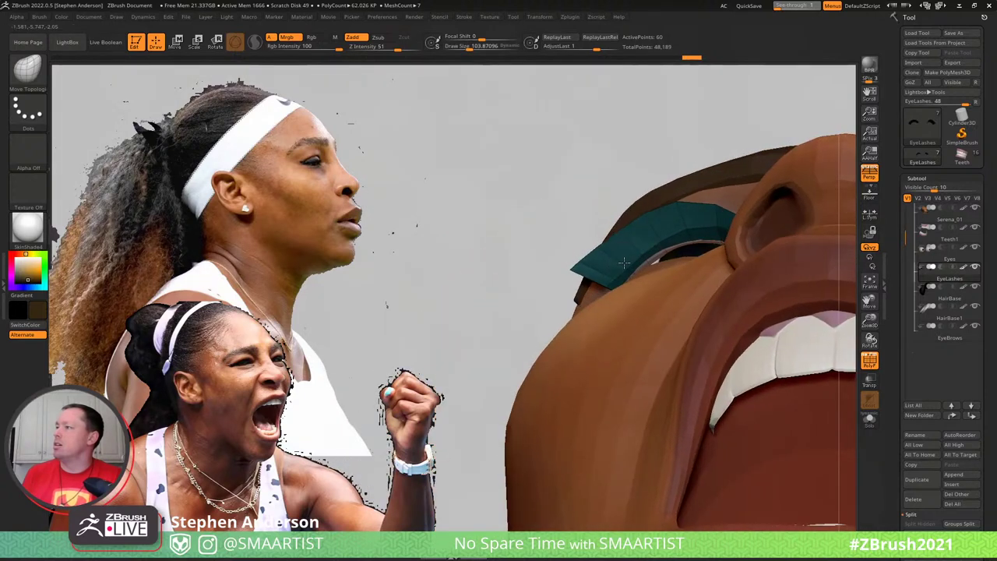
key("s")
left_click_drag(623, 264, 622, 262)
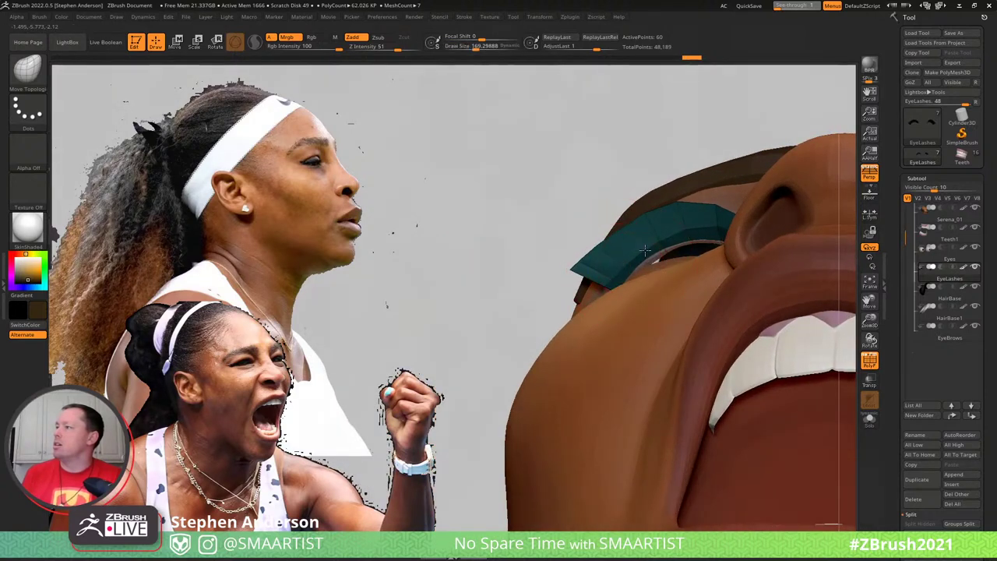
mouse_move(671, 230)
right_mouse_down()
mouse_move(728, 224)
mouse_move(685, 281)
mouse_move(777, 269)
mouse_move(763, 265)
right_mouse_up()
left_click_drag(760, 264, 747, 263)
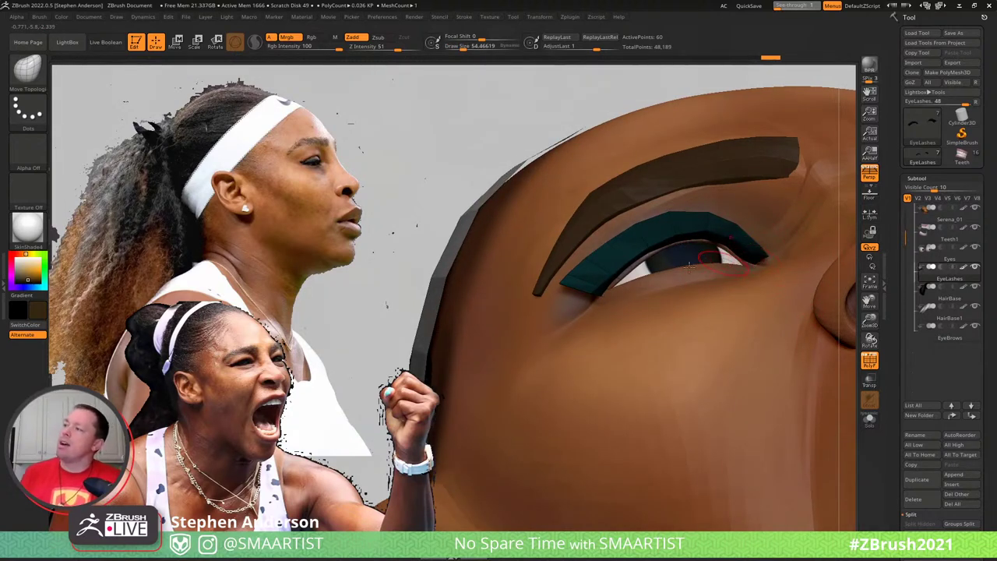
Select the Serena_01 head subtool and pick a dark blue paint colour for the eye area
left_click(646, 291, "alt")
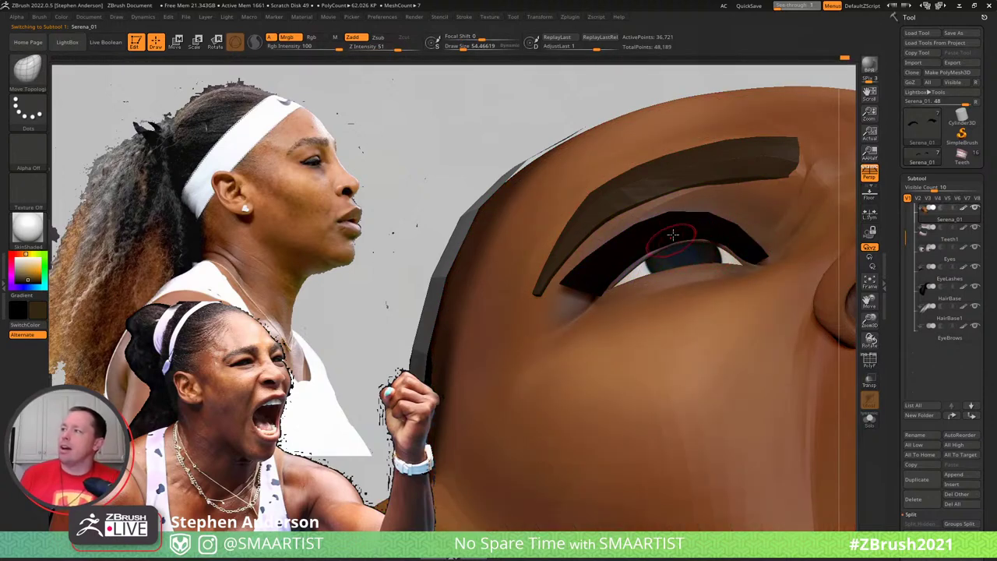
right_click_drag(673, 233, 713, 237)
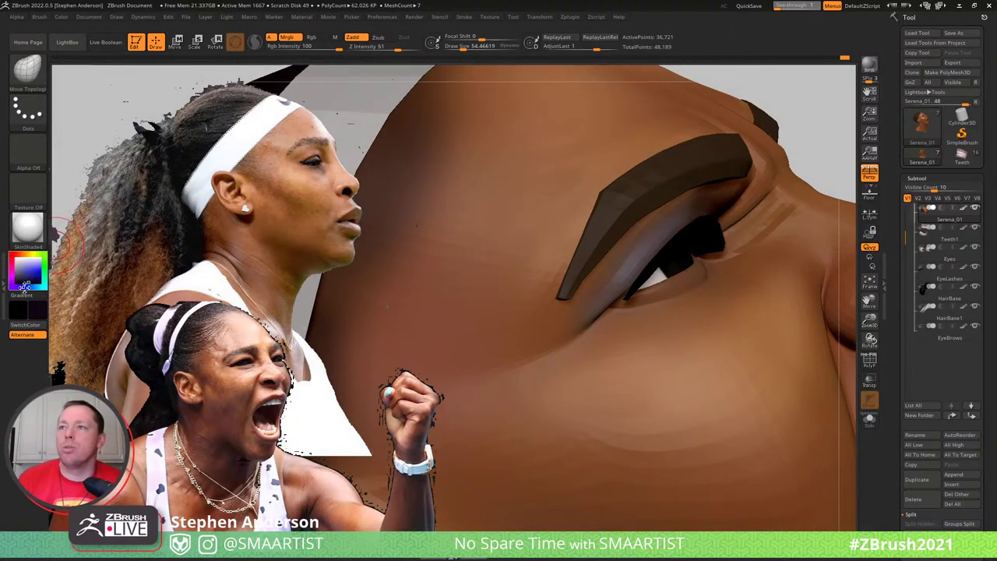
mouse_move(707, 278)
right_mouse_down()
mouse_move(701, 304)
mouse_move(747, 319)
mouse_move(670, 288)
mouse_move(670, 306)
mouse_move(746, 374)
mouse_move(675, 344)
right_mouse_up()
Mask the whole head except the thin inner eyelid rim by hiding that polygroup, masking the rest, and restoring full visibility
key("shift+f")
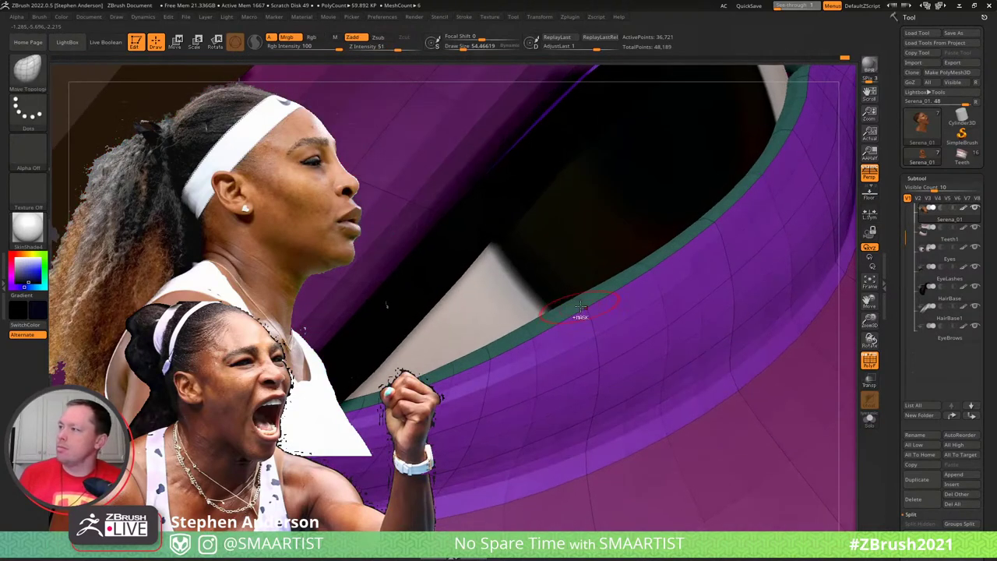
key("ctrl+shift")
left_click(592, 318, "ctrl+shift")
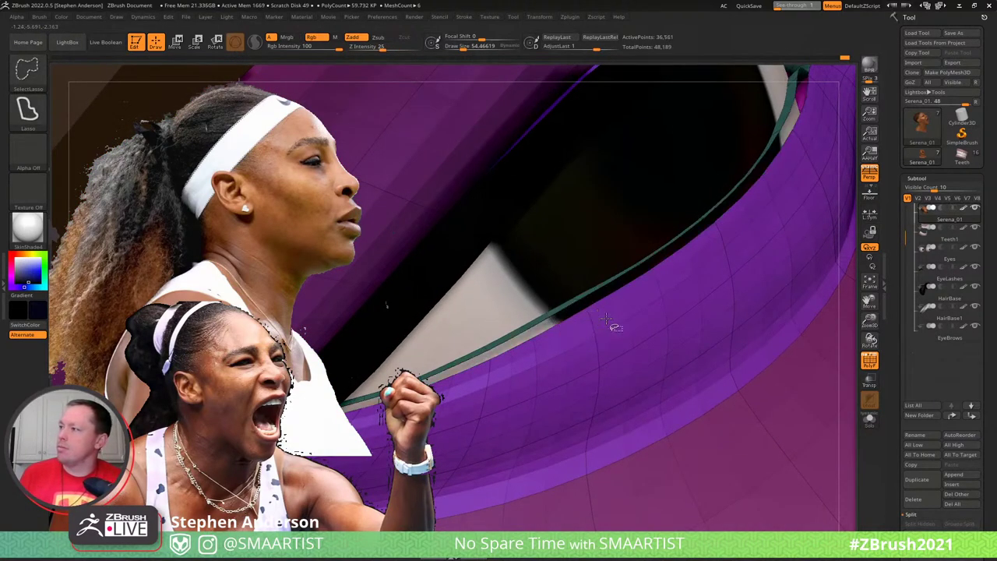
key("ctrl+a")
left_click(529, 267, "ctrl+shift")
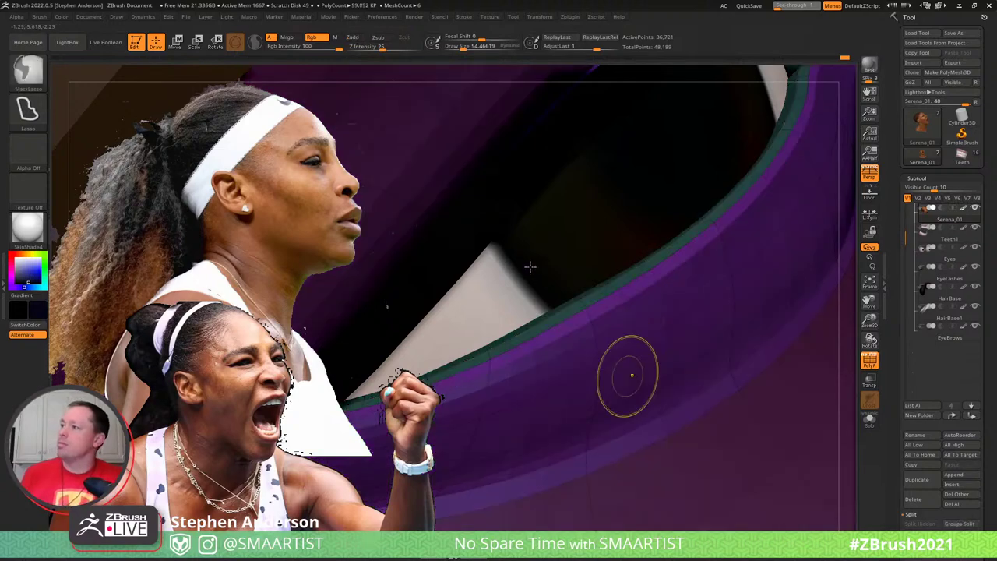
right_click_drag(631, 374, 530, 267, "ctrl")
key("shift+f")
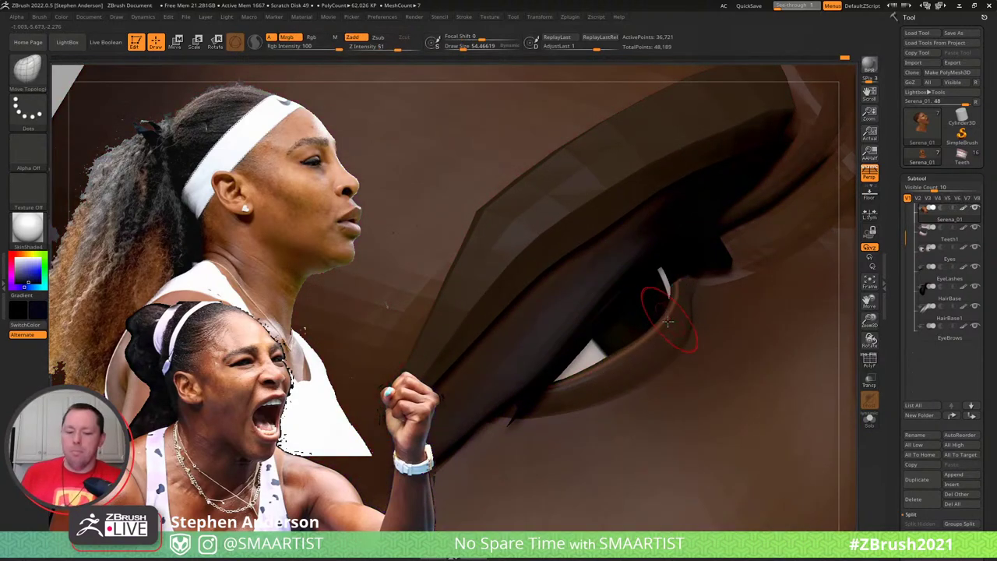
Choose the Paint brush and adjust the mask so that the lower eyelid is open for painting
key("b")
left_click(568, 274)
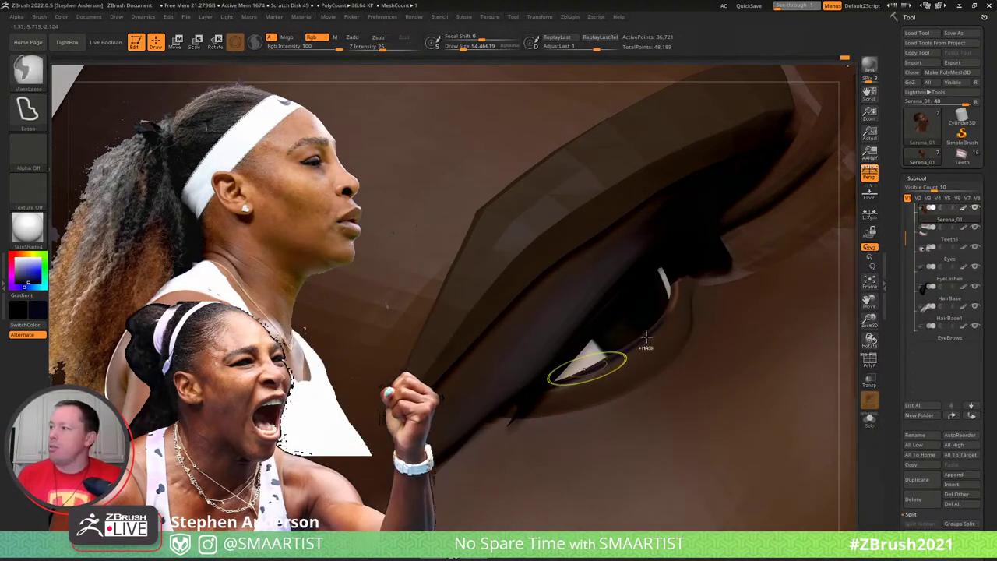
key("ctrl+shift+a")
mouse_move(635, 329)
right_mouse_down()
mouse_move(631, 310)
mouse_move(640, 365)
right_mouse_up()
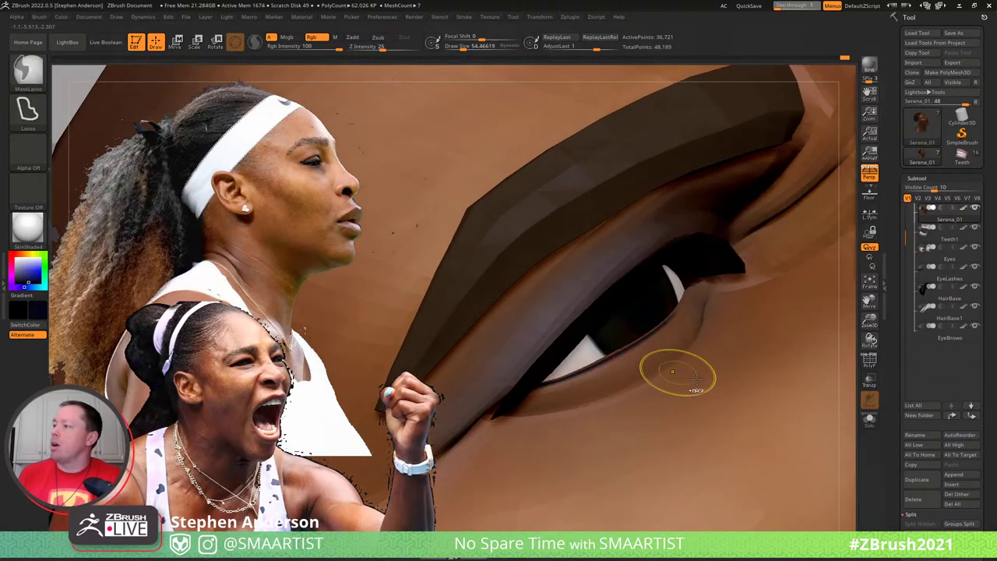
key("ctrl+a")
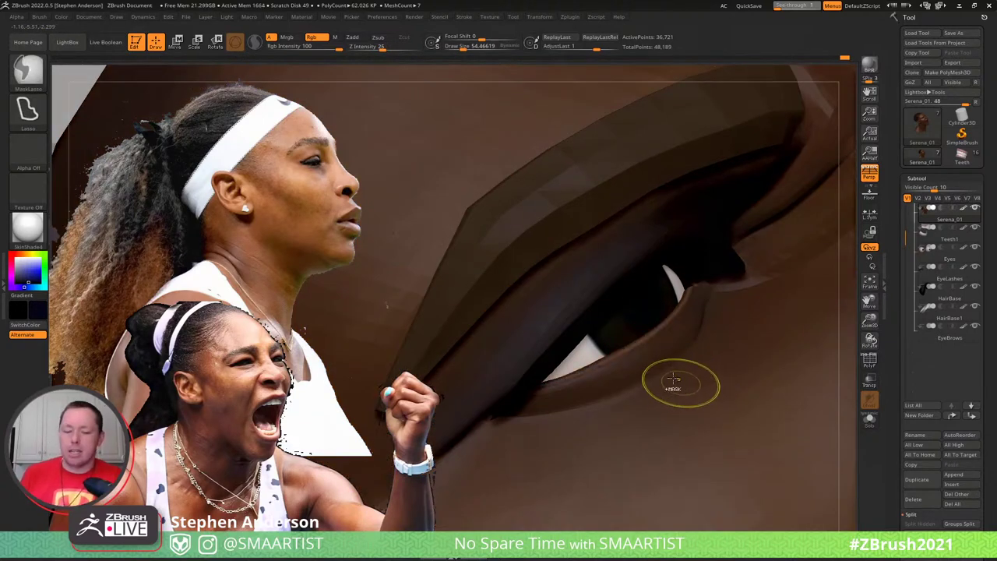
key("ctrl+shift+a")
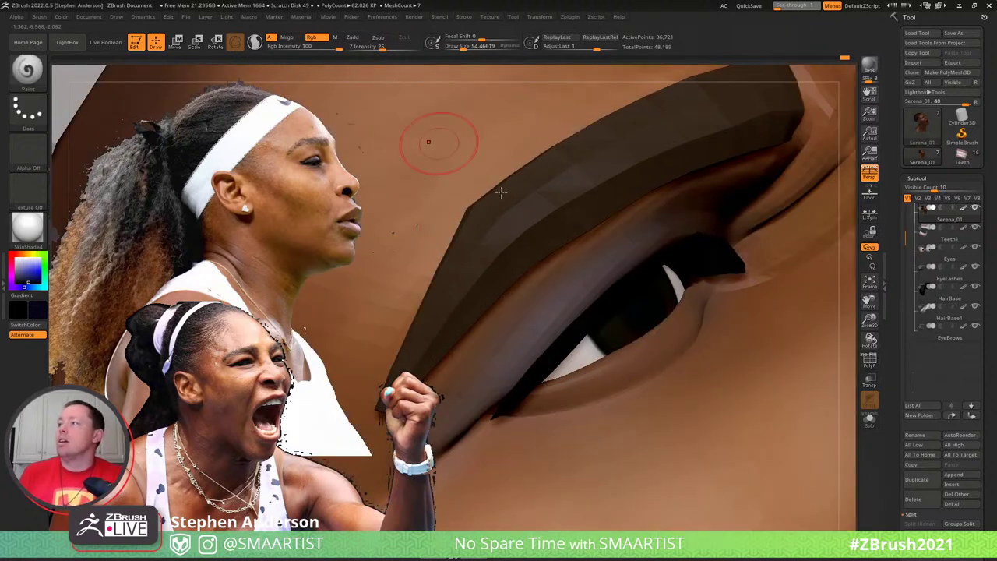
key("ctrl")
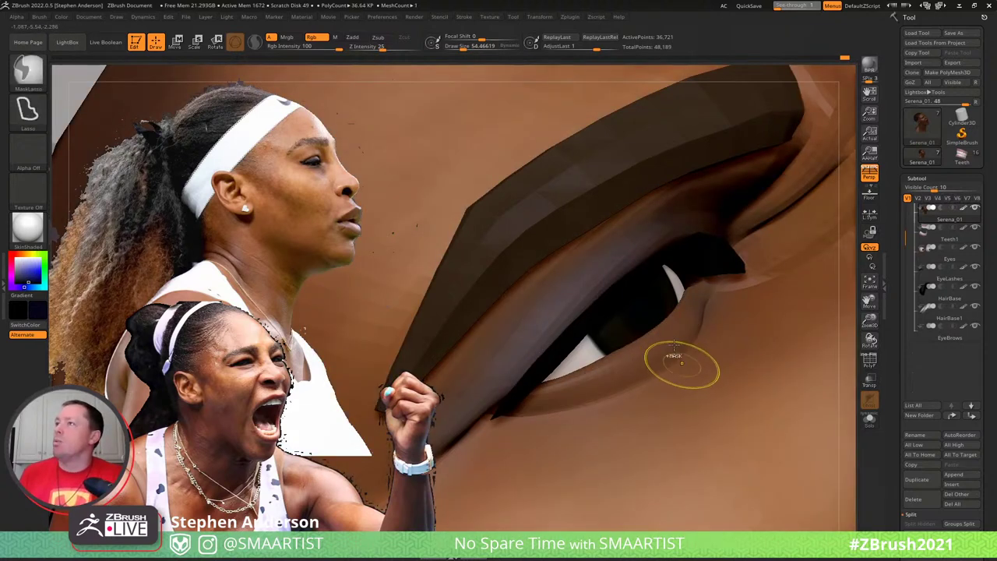
key("ctrl+a")
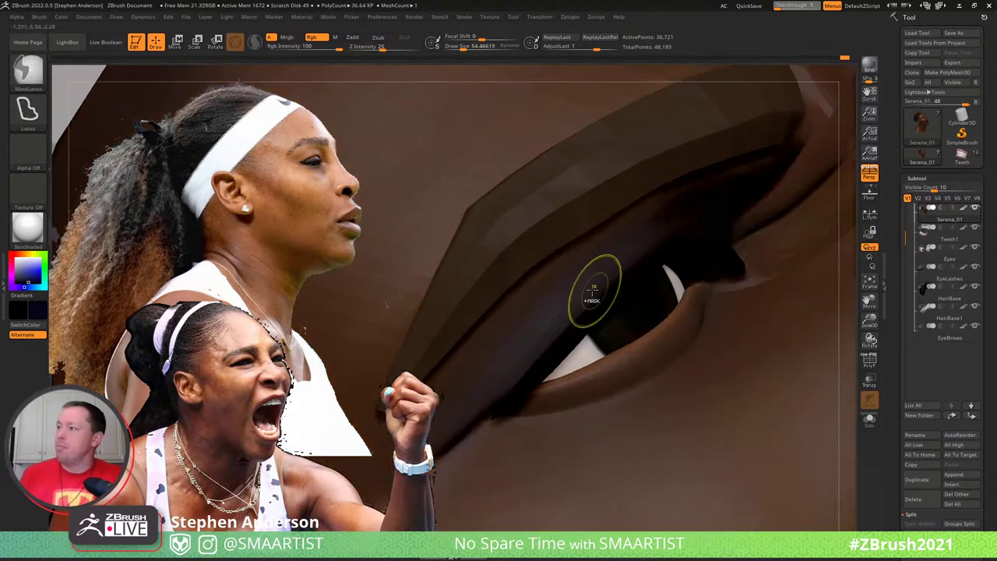
key("ctrl+i")
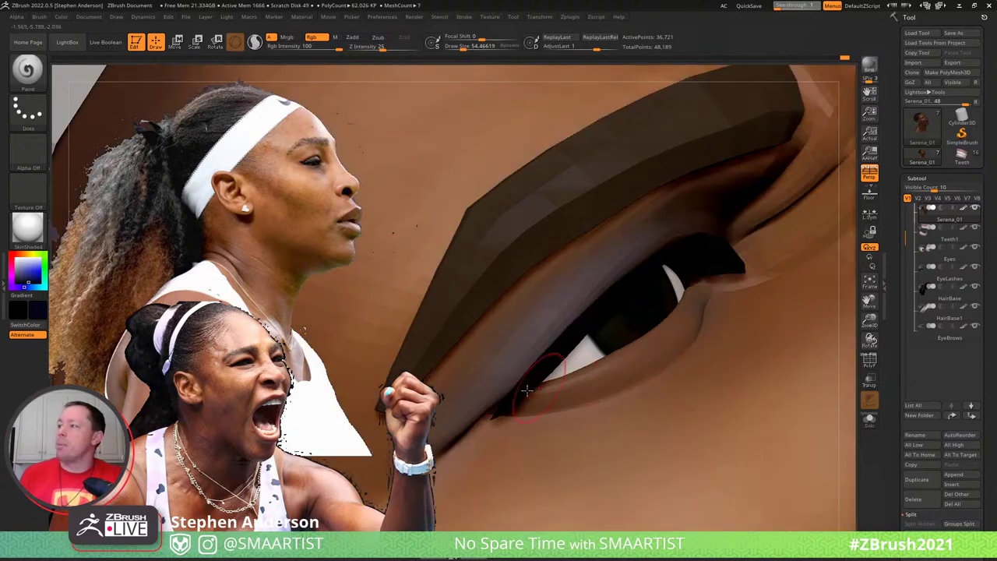
Try painting the lower eyelid rim dark blue at RGB Intensity 100
left_click_drag(548, 383, 653, 342)
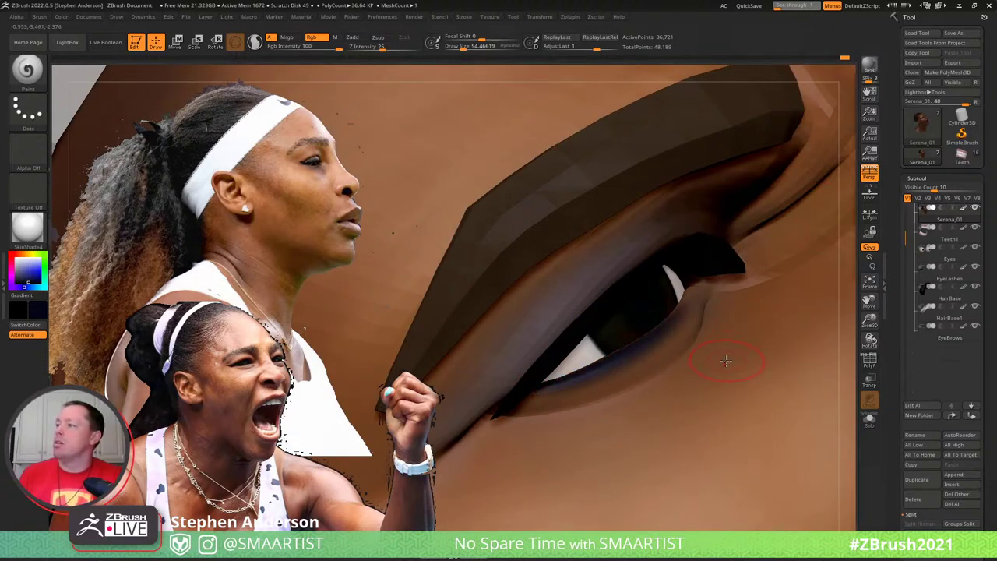
key("ctrl")
key("ctrl+z")
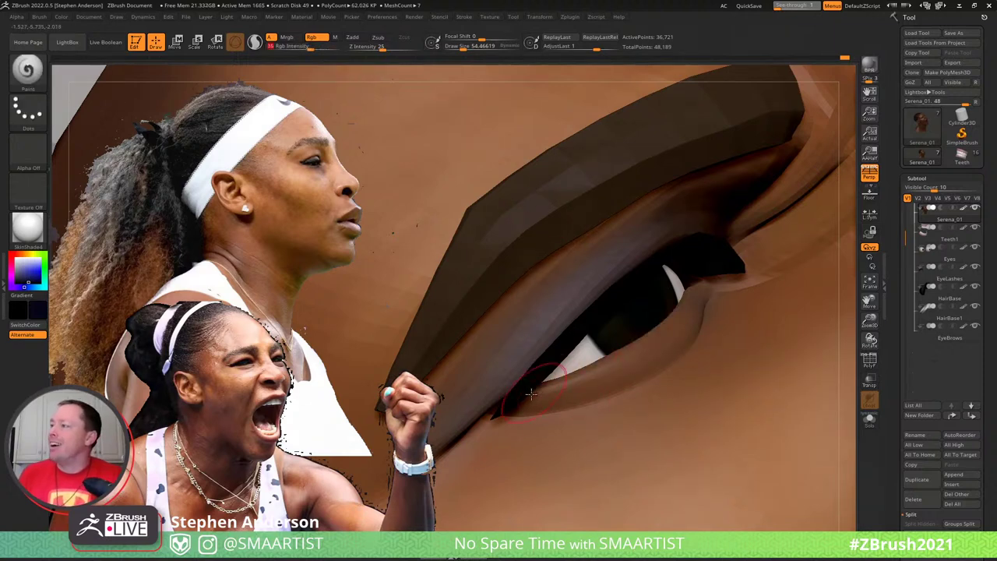
Paint the lower and upper eyelid rims dark blue at RGB Intensity 35, isolating the head to reach the hidden parts
left_click_drag(547, 383, 663, 335)
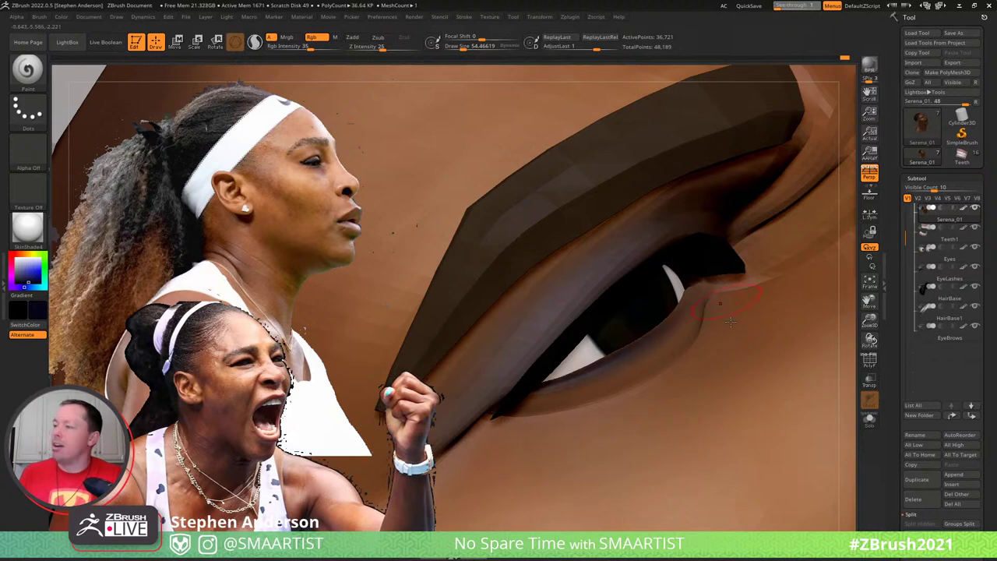
key("ctrl")
mouse_move(563, 330)
right_mouse_down()
mouse_move(532, 297)
mouse_move(535, 308)
right_mouse_up()
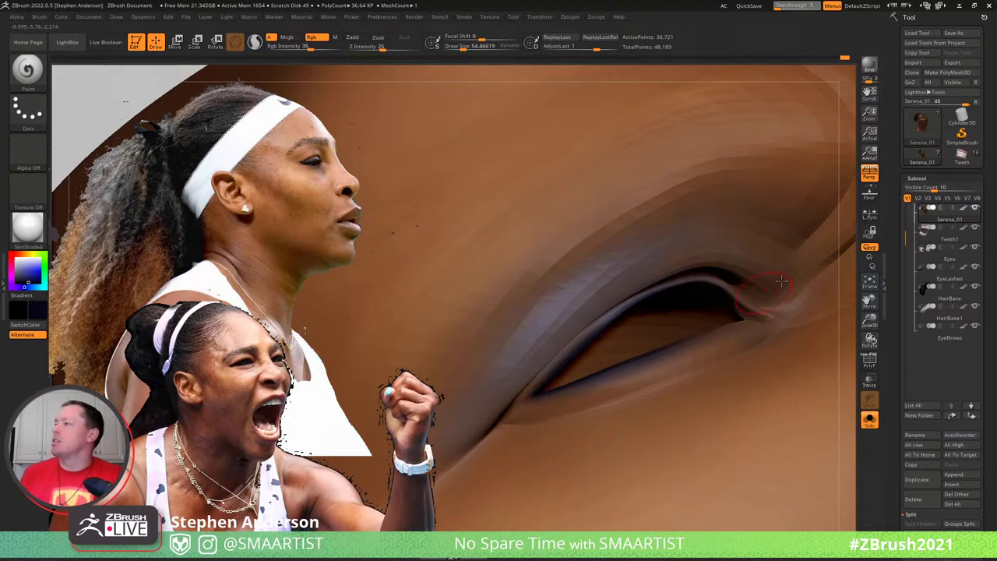
mouse_move(744, 293)
right_mouse_down("ctrl")
mouse_move(558, 194)
mouse_move(590, 163)
right_mouse_up("ctrl")
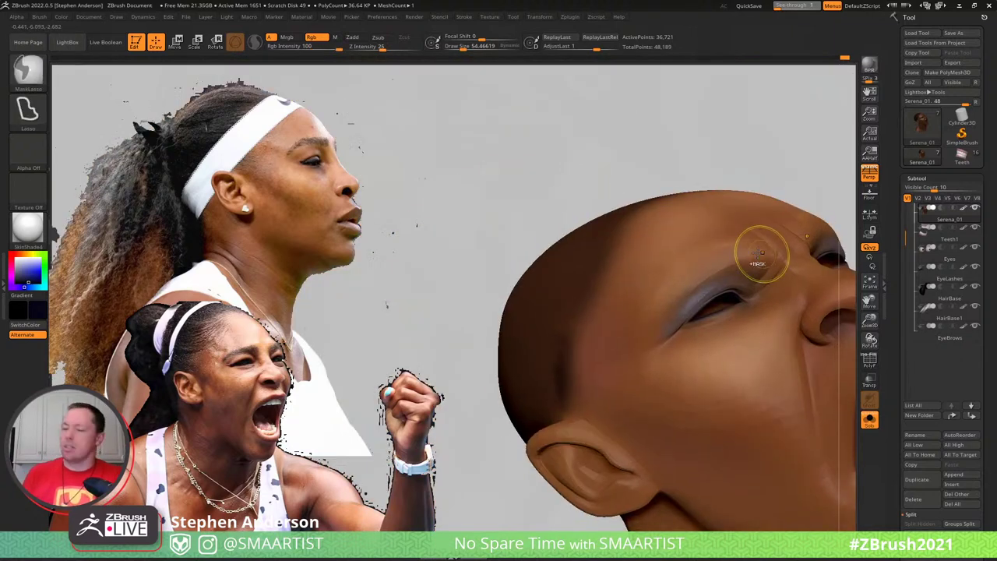
mouse_move(724, 267)
right_mouse_down()
mouse_move(572, 280)
mouse_move(728, 248)
mouse_move(709, 238)
right_mouse_up()
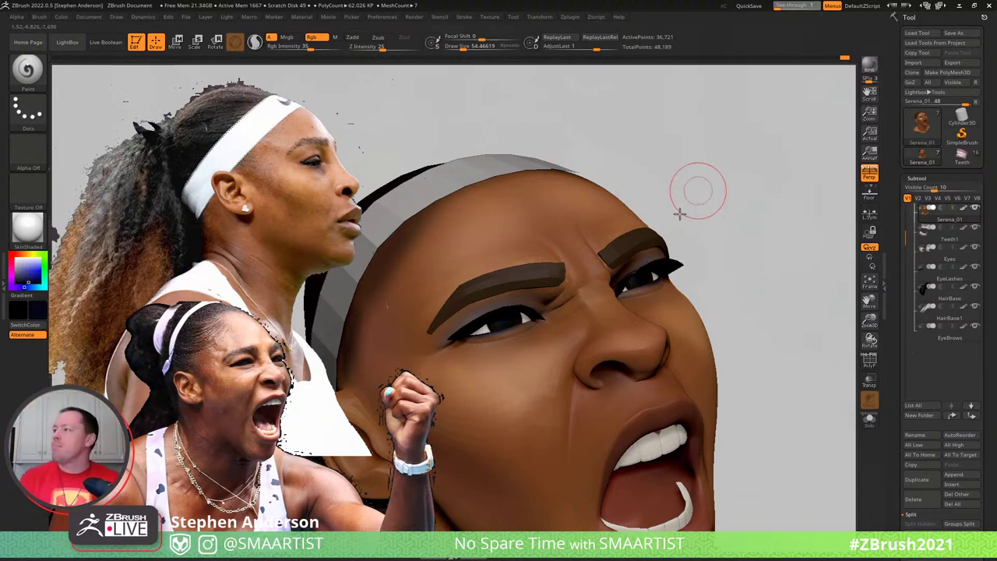
Shape the cheek between the ear and the mouth with the Clay brush at Draw Size about 54, and smooth it
left_click_drag(697, 189, 632, 288)
mouse_move(632, 288)
right_mouse_down("ctrl")
mouse_move(604, 269)
mouse_move(667, 306)
right_mouse_up("ctrl")
right_click_drag(730, 322, 727, 292)
mouse_move(741, 291)
left_mouse_down()
mouse_move(730, 287)
mouse_move(779, 282)
mouse_move(768, 276)
left_mouse_up()
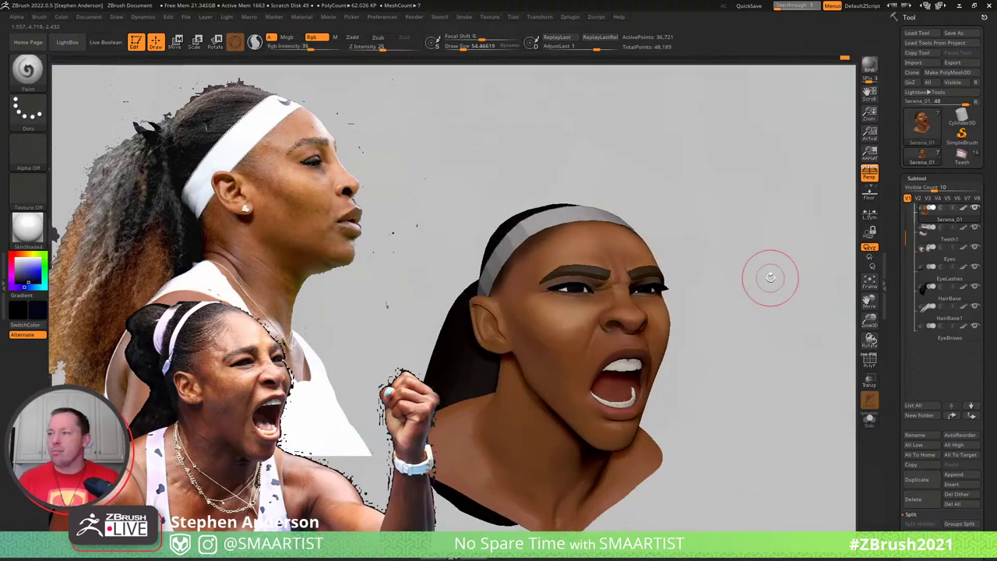
mouse_move(737, 335)
left_mouse_down()
mouse_move(714, 334)
mouse_move(723, 334)
left_mouse_up()
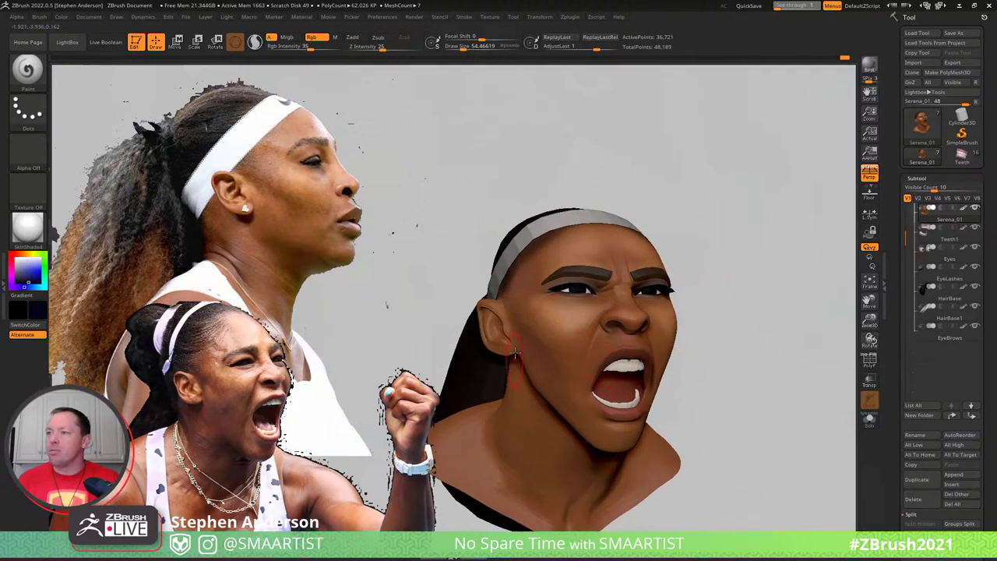
right_click_drag(516, 343, 550, 369, "ctrl")
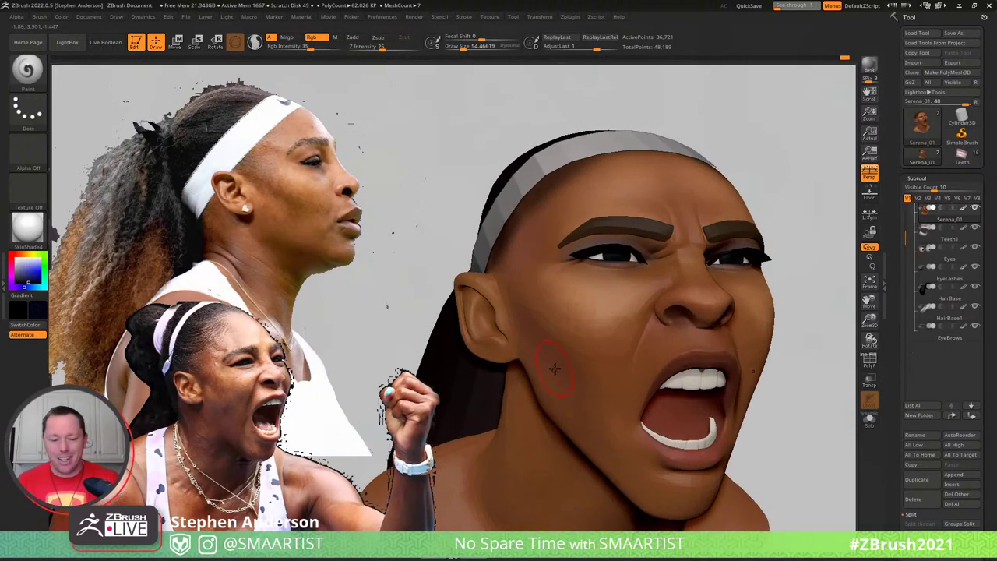
key("b")
key("c")
key("l")
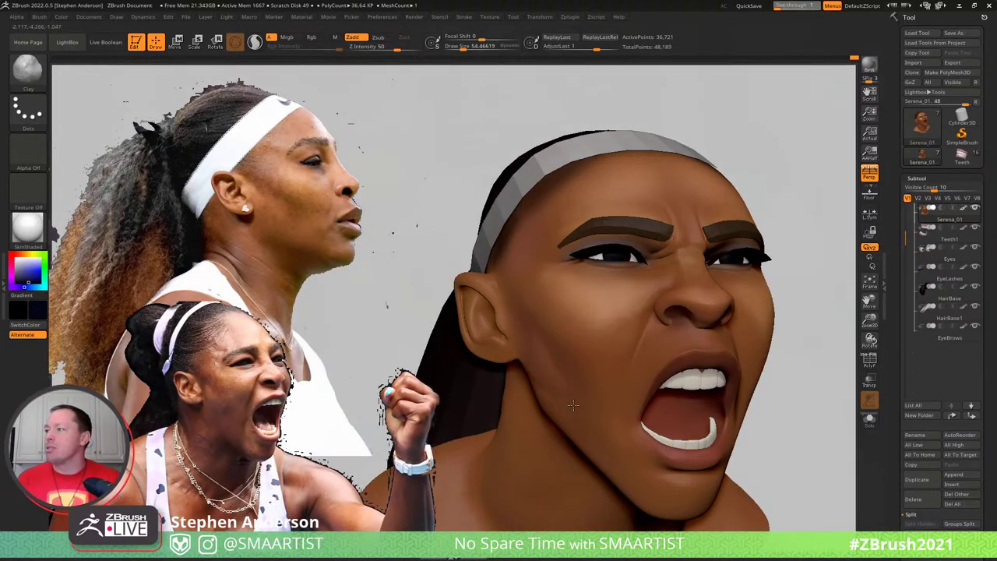
key("shift")
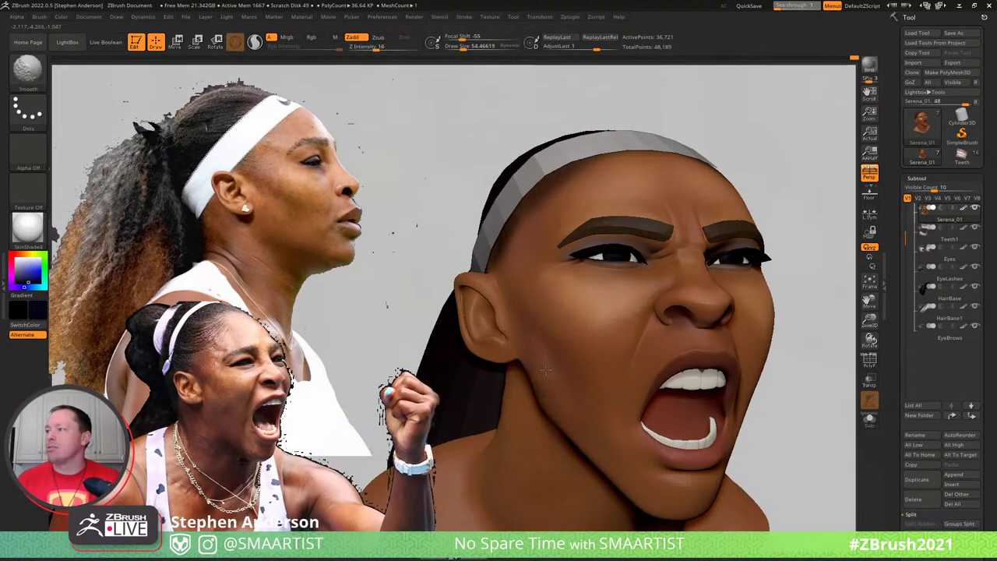
mouse_move(529, 344)
left_mouse_down("shift")
mouse_move(578, 410)
mouse_move(611, 404)
left_mouse_up("shift")
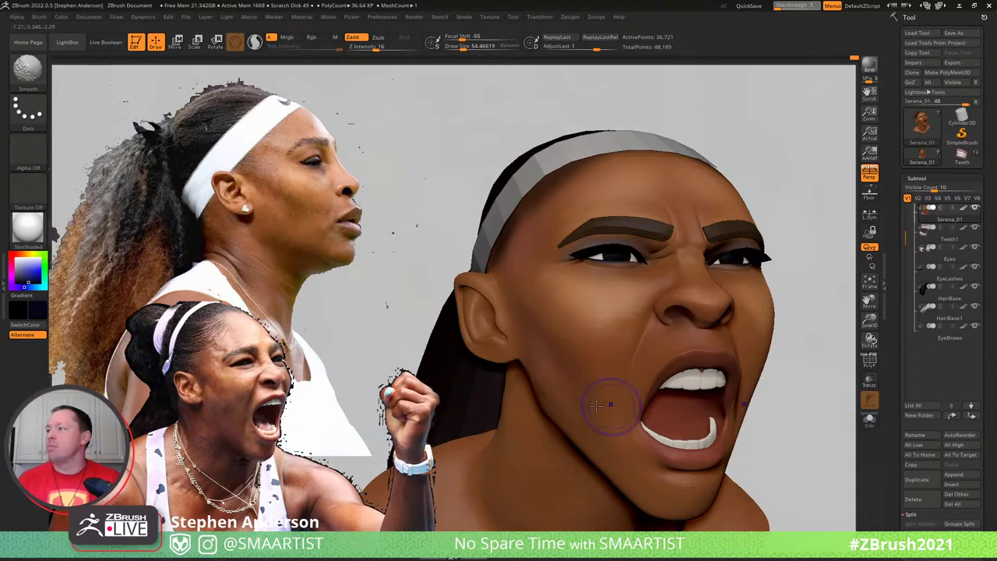
Carve the hollow running down the cheek with the DamStandard brush and soften it towards the jaw
right_click_drag(560, 374, 574, 375)
key("b")
key("d")
key("s")
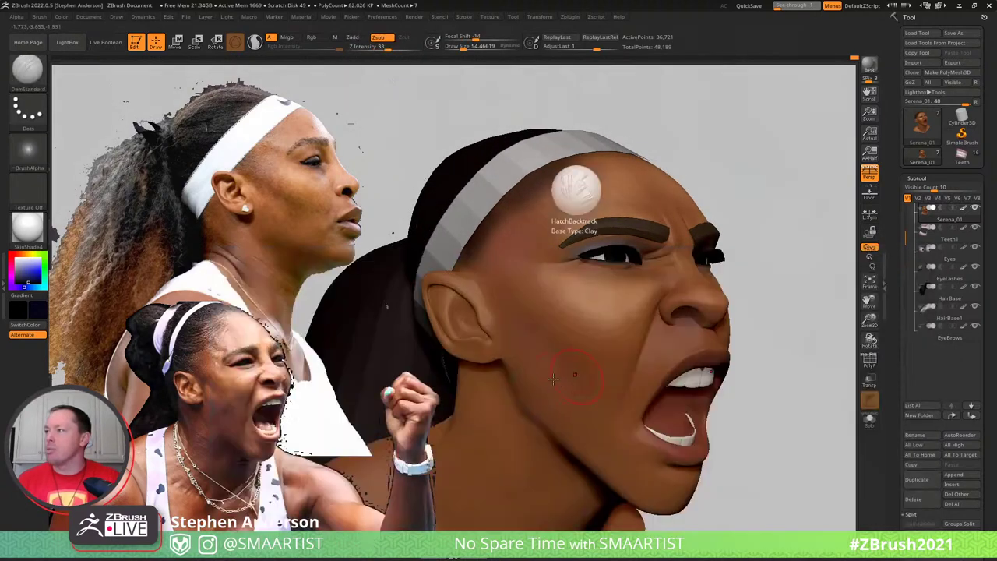
left_click_drag(562, 372, 596, 429, "shift")
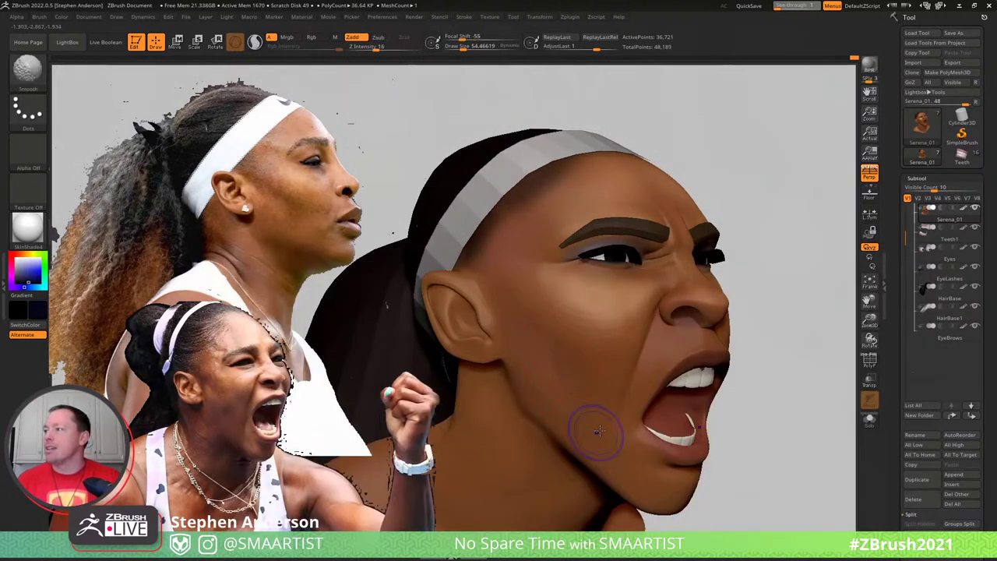
key("shift")
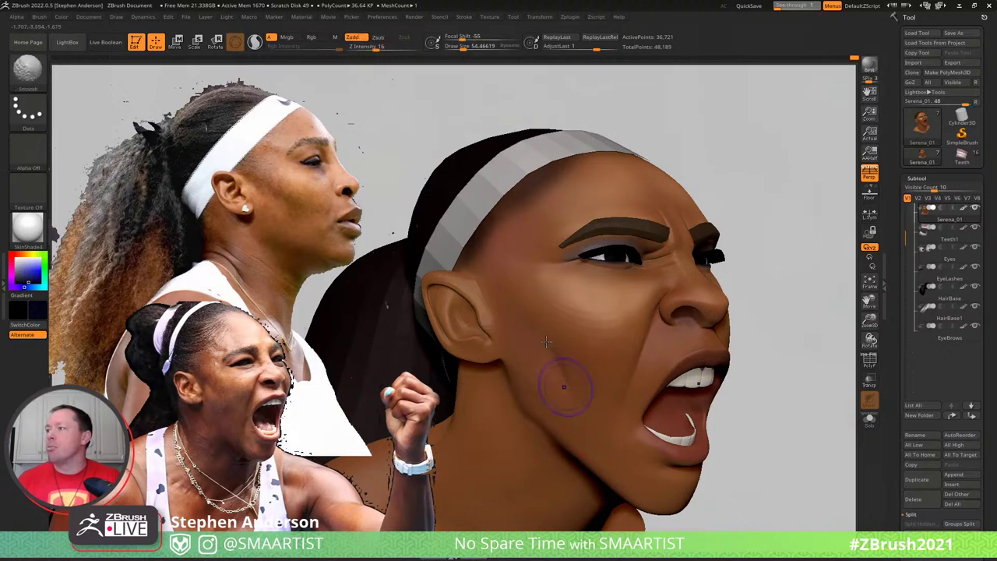
Deepen the crease below the cheekbone with DamStandard at Z Intensity 33 and smooth its lower end
right_click_drag(584, 379, 536, 310)
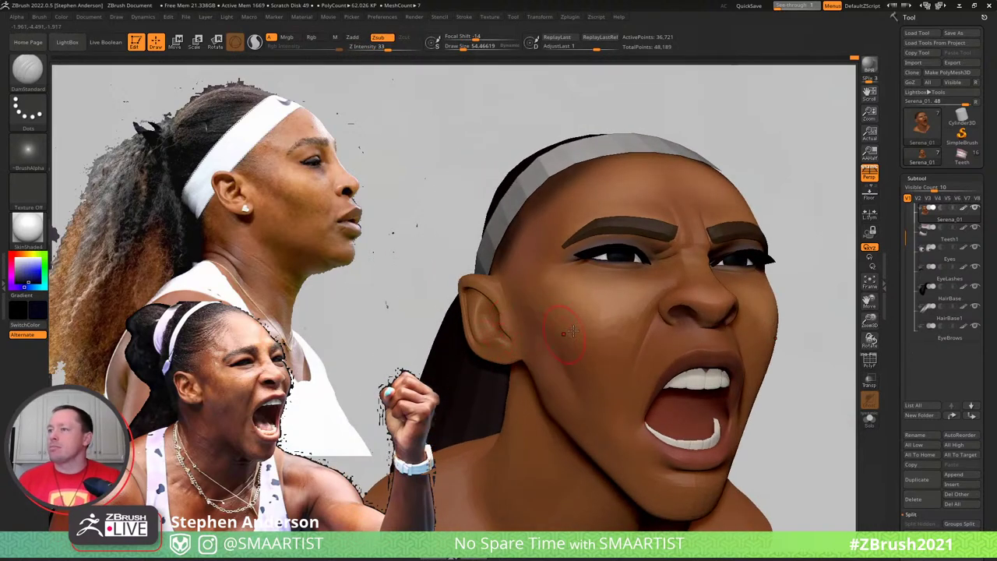
right_click_drag(592, 288, 528, 331, "ctrl")
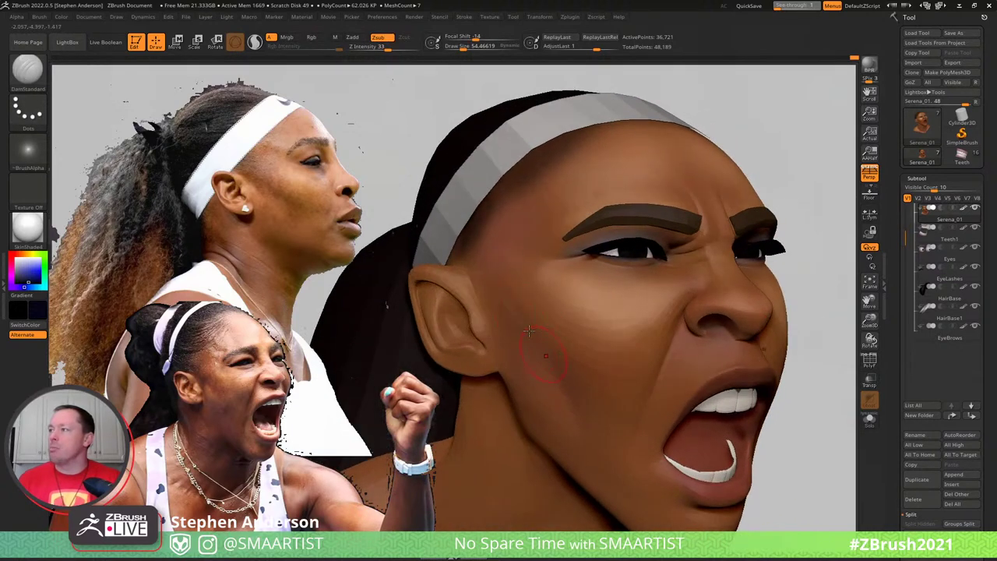
key("shift")
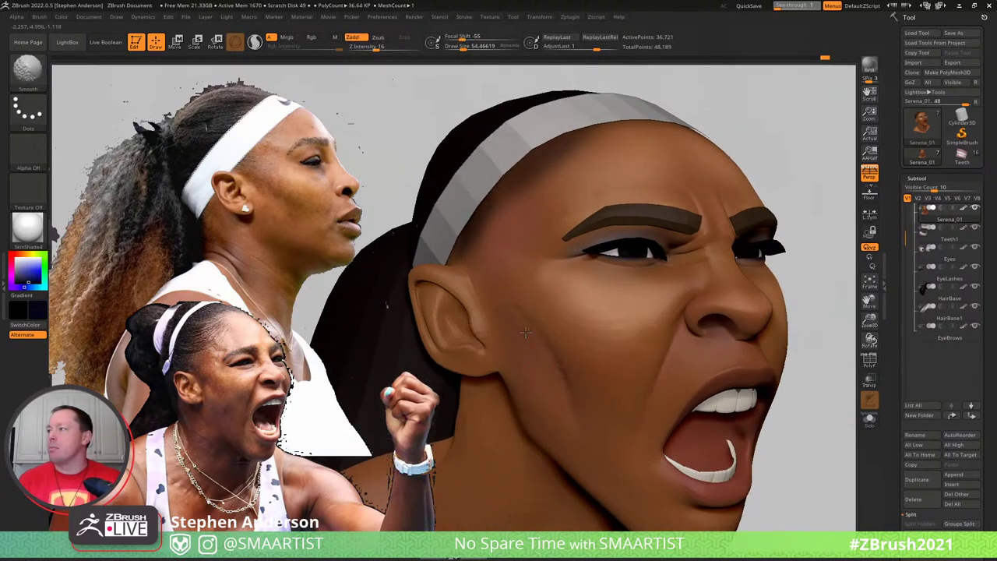
left_click_drag(593, 418, 600, 404, "shift")
Switch to the Move brush at Draw Size about 124 and lower the head by two subdivision levels
right_click_drag(604, 401, 779, 321, "ctrl")
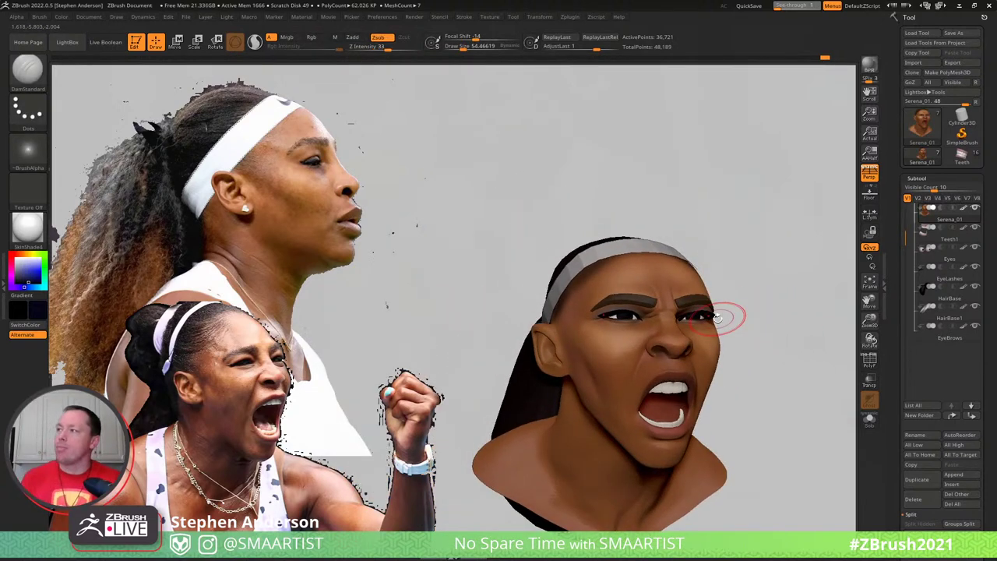
right_click_drag(638, 315, 549, 327, "alt")
key("b")
key("m")
key("v")
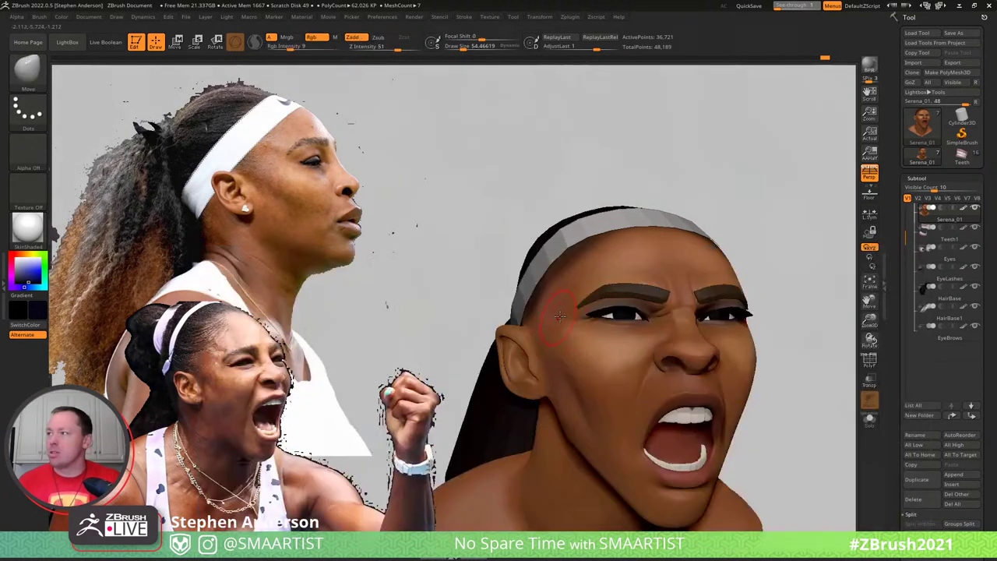
mouse_move(536, 327)
left_mouse_down()
mouse_move(544, 325)
mouse_move(475, 329)
left_mouse_up()
key("shift+d")
key("shift+d")
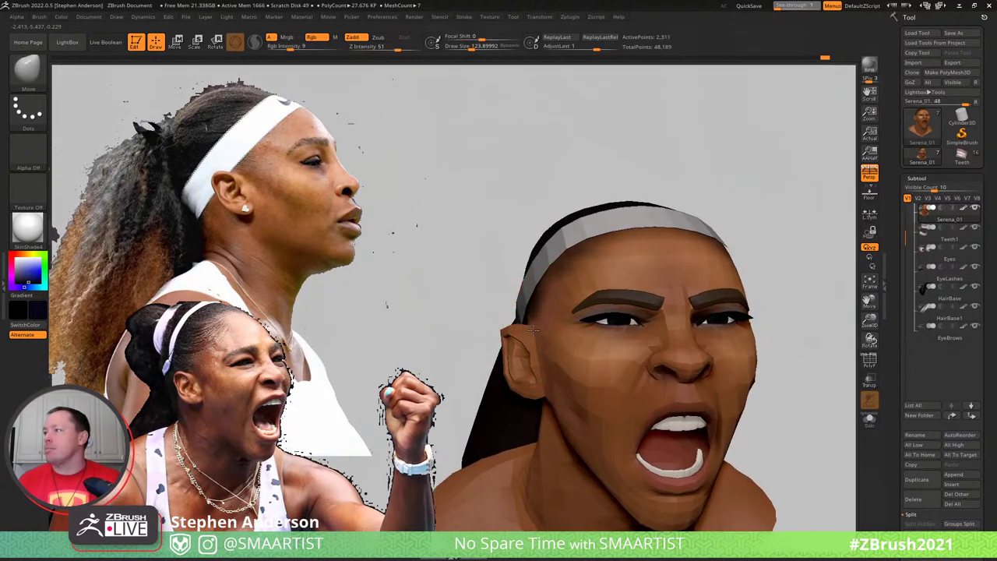
Select the headband for editing and set the Move brush's Draw Size to about 99
mouse_move(536, 335)
right_mouse_down()
mouse_move(575, 335)
mouse_move(527, 326)
right_mouse_up()
left_click(527, 271, "alt")
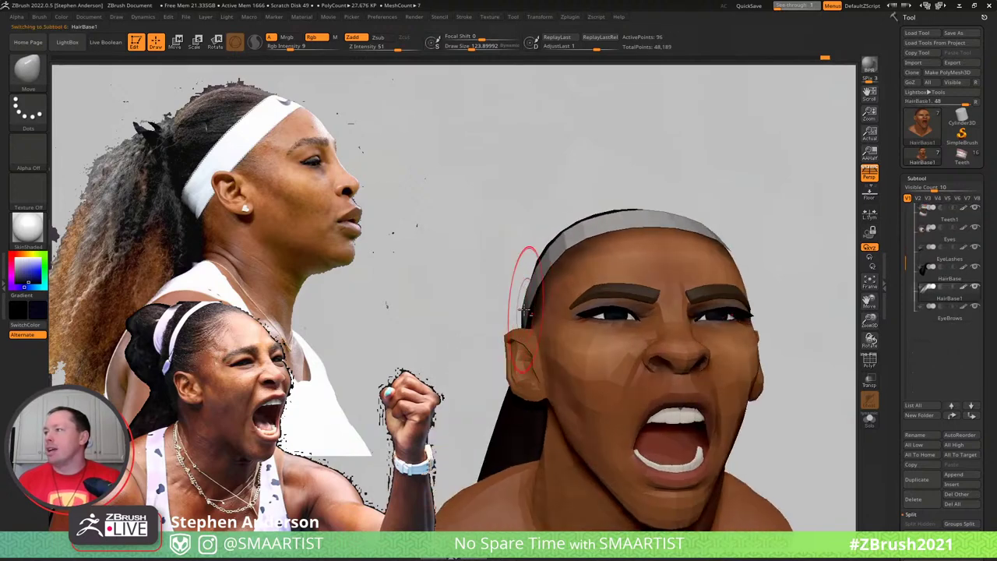
right_click_drag(527, 274, 530, 330, "ctrl")
key("s")
mouse_move(526, 335)
left_mouse_down()
mouse_move(545, 332)
mouse_move(517, 335)
left_mouse_up()
key("s")
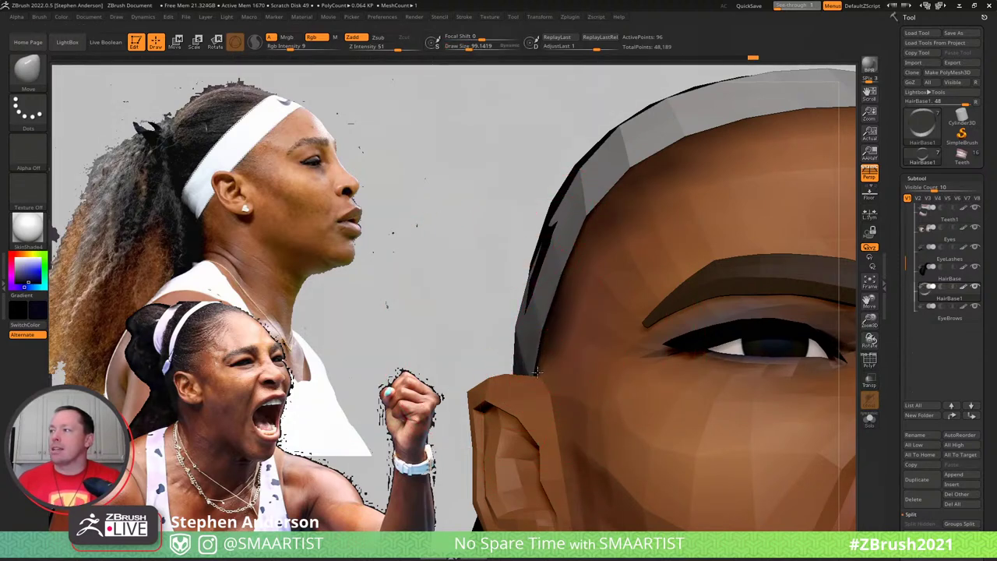
Pull the side of the headband outward above the ear to cover the hair poking through, and smooth it with the polyframe shown
right_click_drag(519, 343, 543, 352)
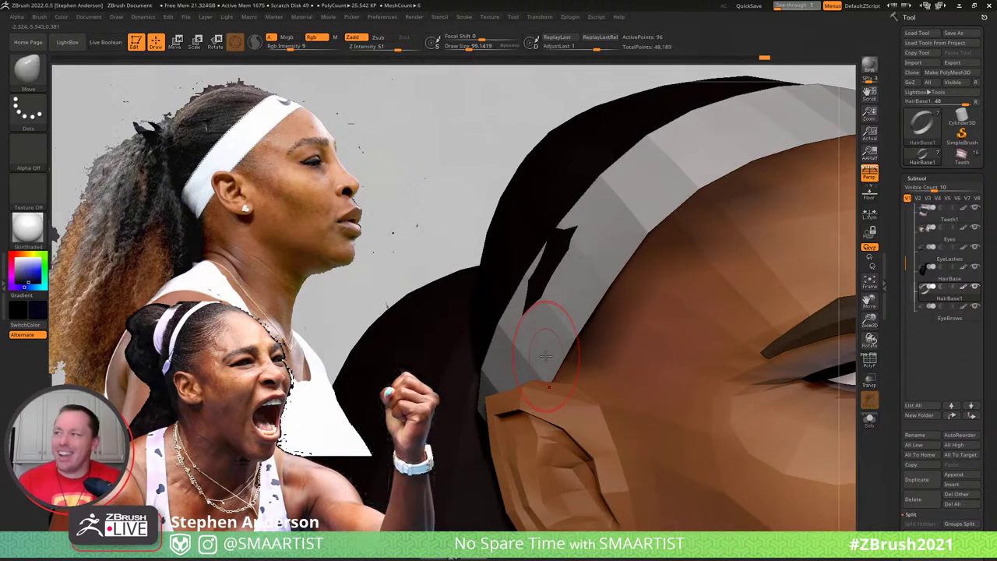
right_click_drag(534, 278, 557, 242)
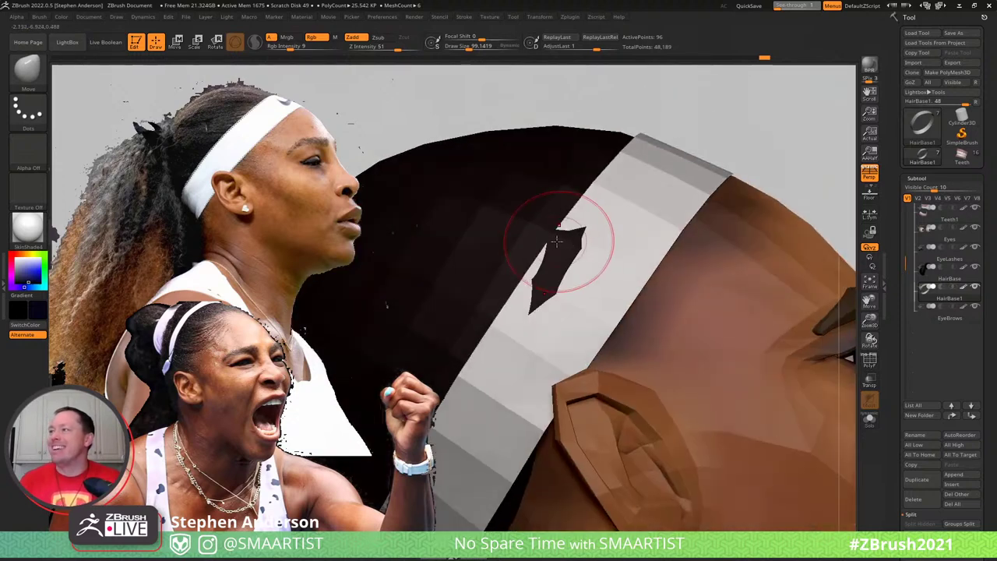
left_click_drag(557, 242, 549, 238)
left_click_drag(570, 294, 569, 290)
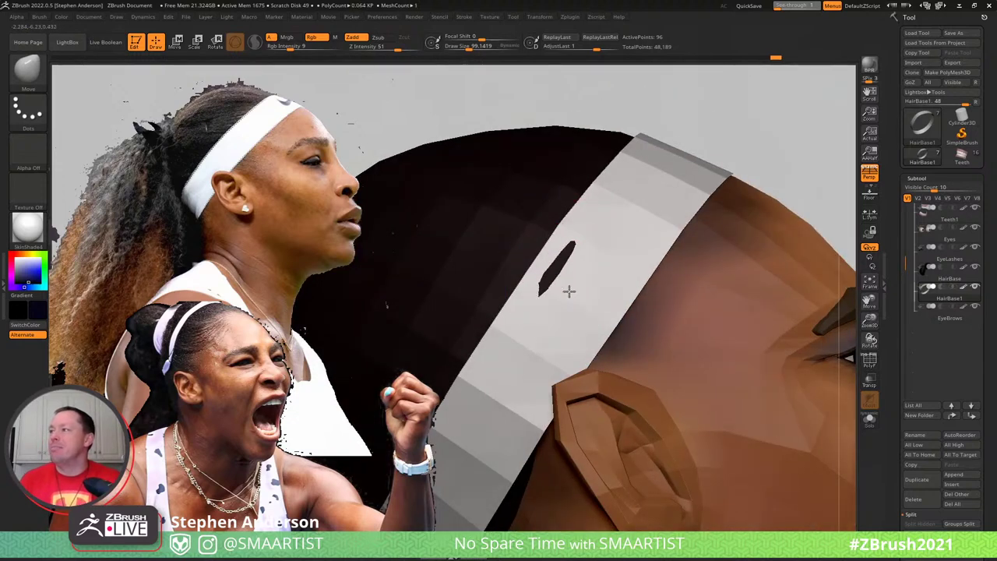
left_click_drag(582, 249, 588, 250)
key("shift+f")
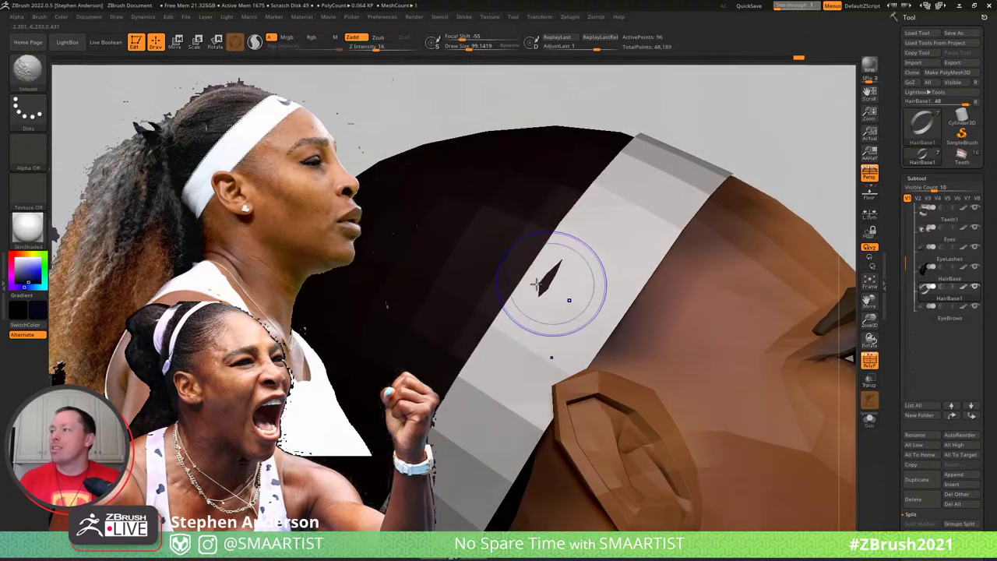
right_click_drag(537, 284, 575, 278)
left_click_drag(537, 270, 546, 272)
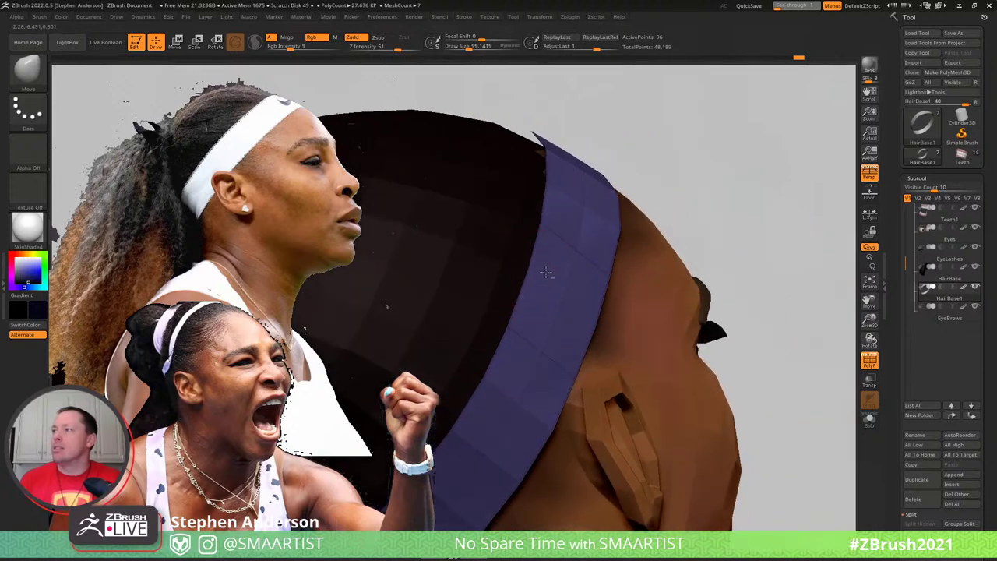
right_click_drag(545, 271, 680, 126)
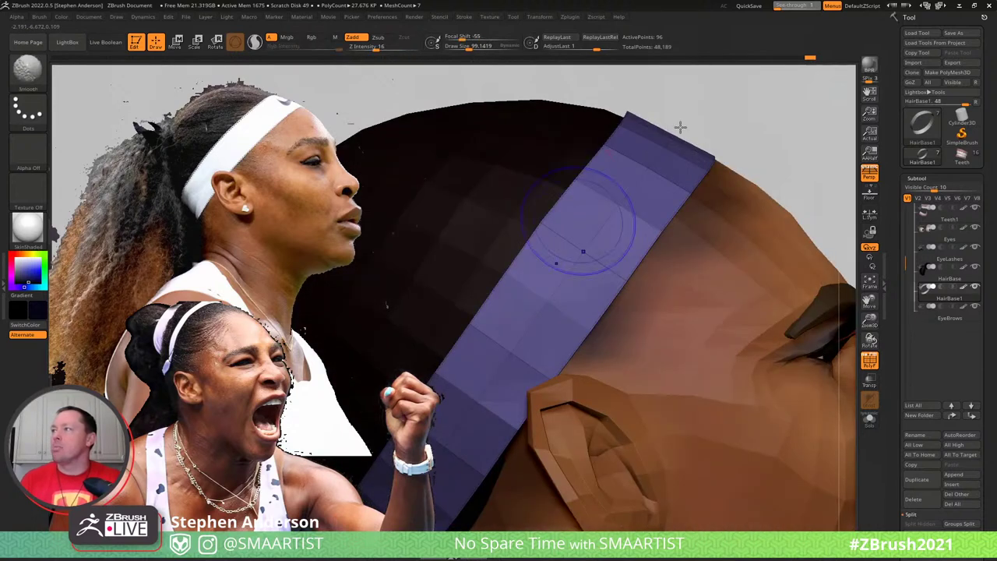
Reshape the headband's edge over the crown with the Move brush at Draw Size about 222
key("s")
left_click_drag(625, 111, 637, 117)
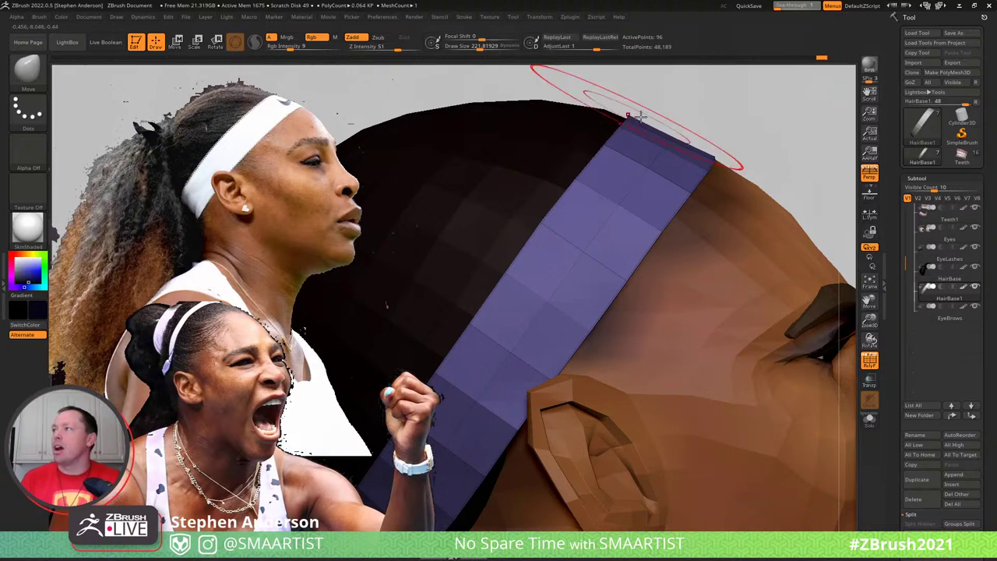
right_click_drag(636, 117, 580, 116)
left_click_drag(652, 115, 654, 120)
left_click_drag(575, 146, 586, 140)
right_click_drag(579, 162, 610, 162)
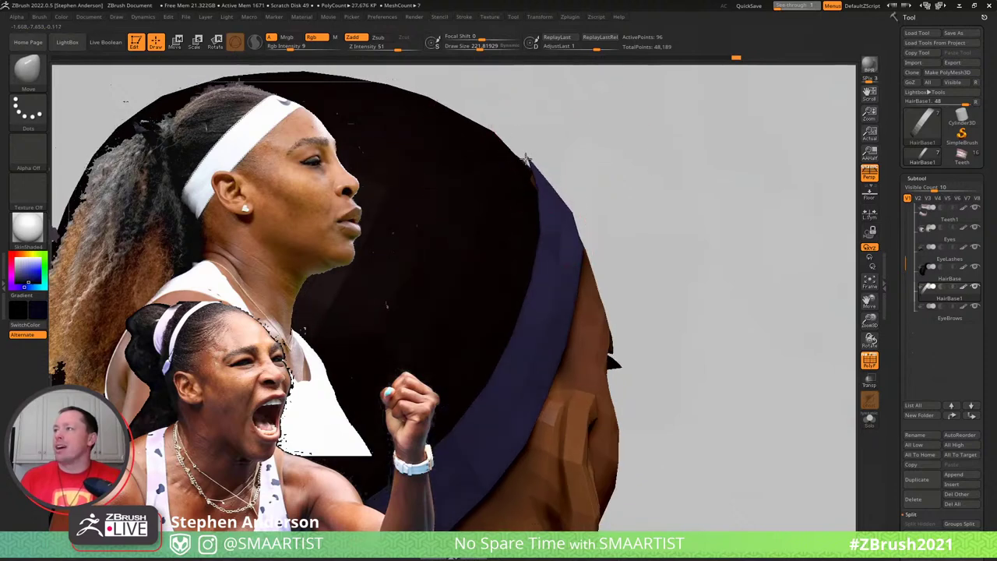
Cover the remaining patch of hair in the headband's upper section with the Move brush at Draw Size about 146
key("ctrl+shift+z")
right_click_drag(516, 156, 496, 160)
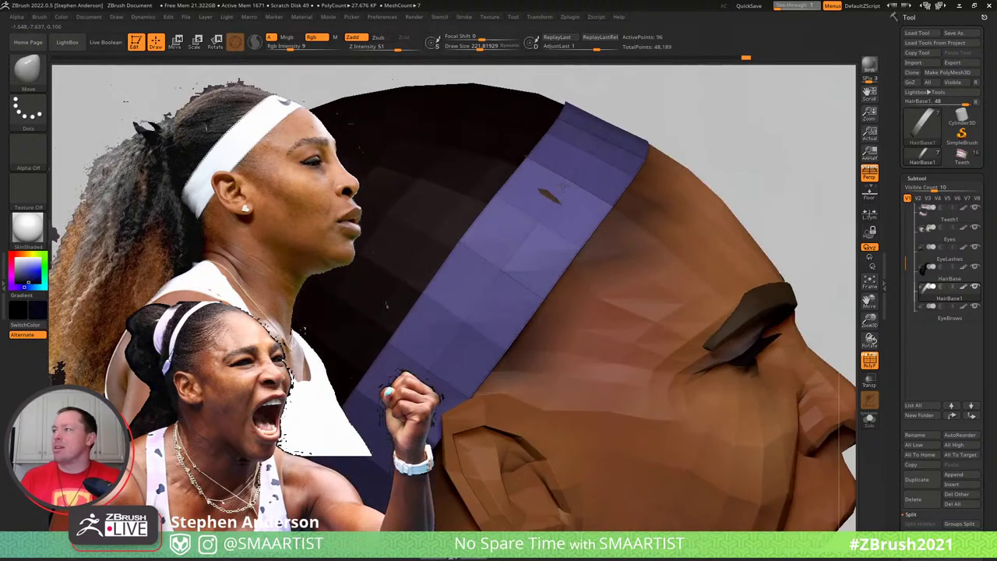
key("s")
left_click_drag(572, 184, 566, 185)
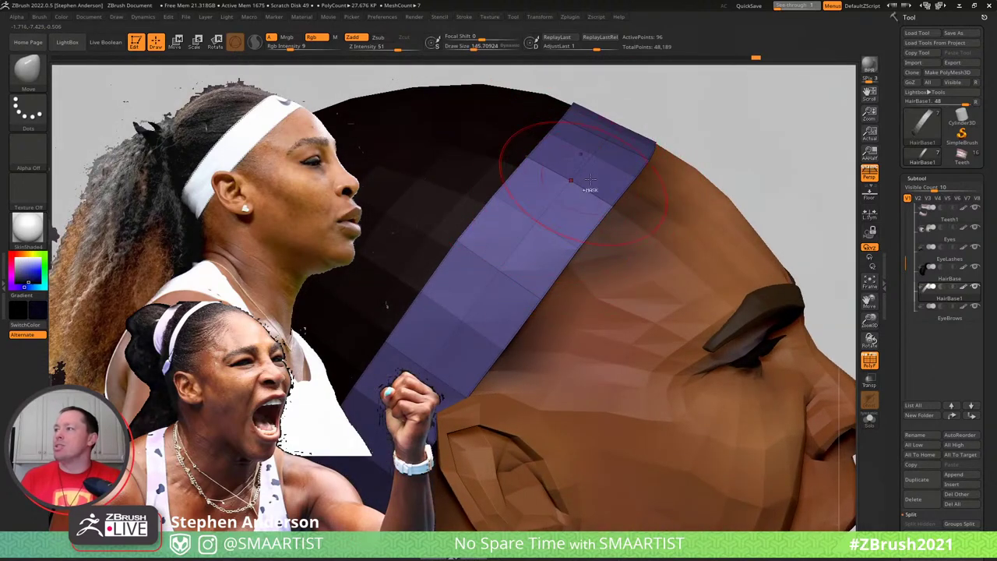
Switch back to the head, raise it by two subdivision levels and hide the polyframe
right_click_drag(590, 181, 525, 141, "ctrl")
left_click(636, 291, "alt")
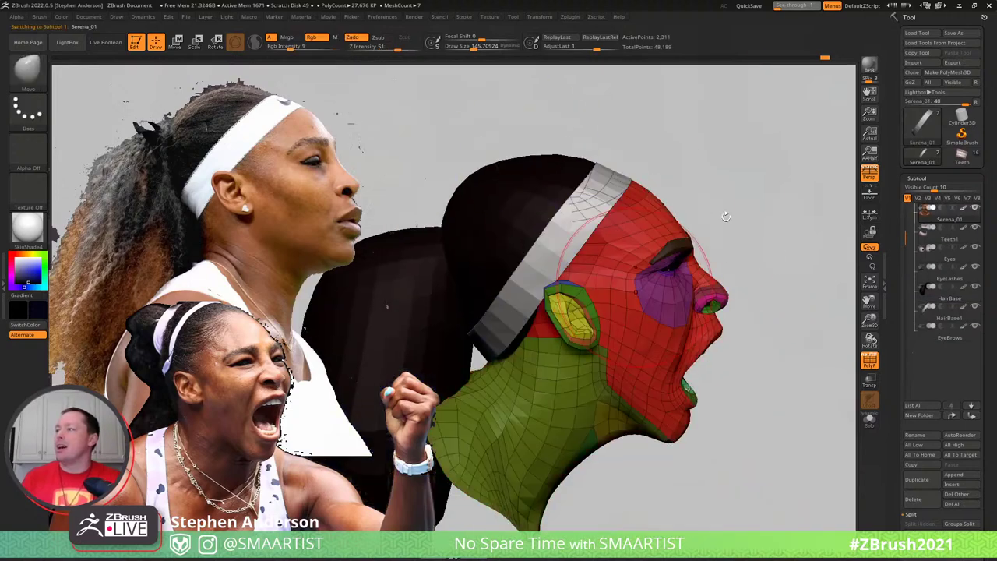
key("d")
key("d")
key("shift+f")
right_click_drag(708, 193, 703, 195)
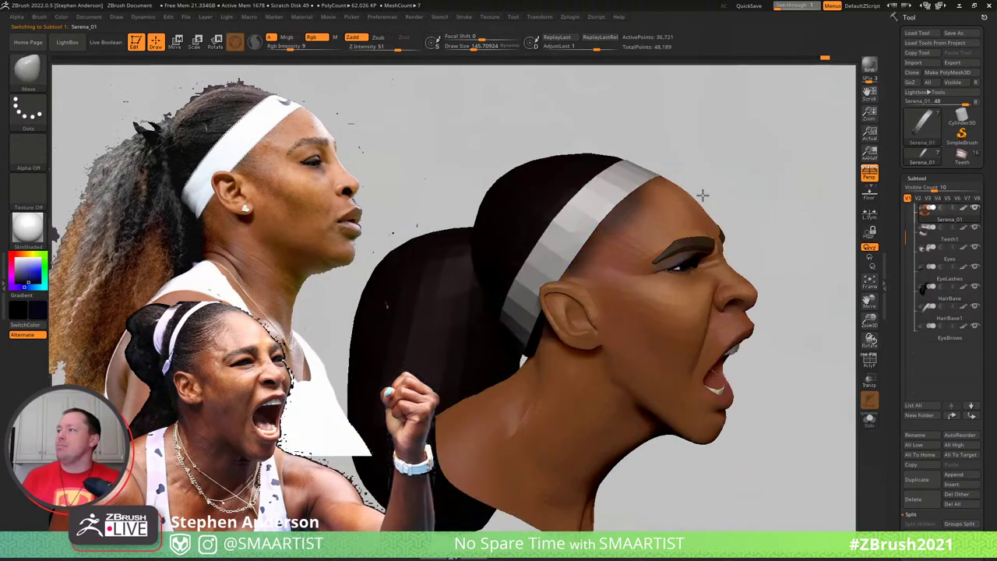
key("ctrl+shift+z")
key("ctrl+shift+z")
key("ctrl+shift+z")
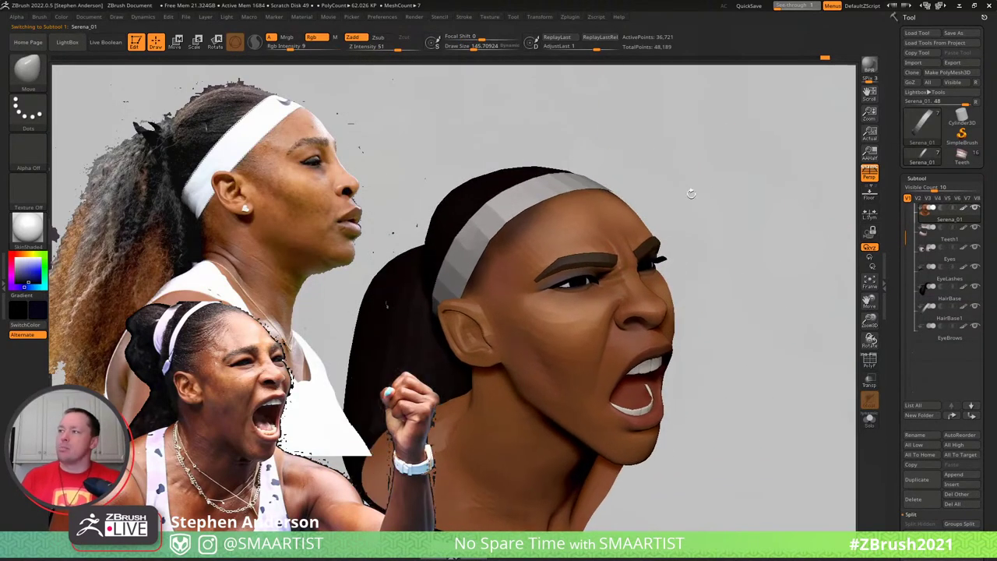
key("ctrl+shift+z")
key("ctrl+shift+z")
key("ctrl+shift+z")
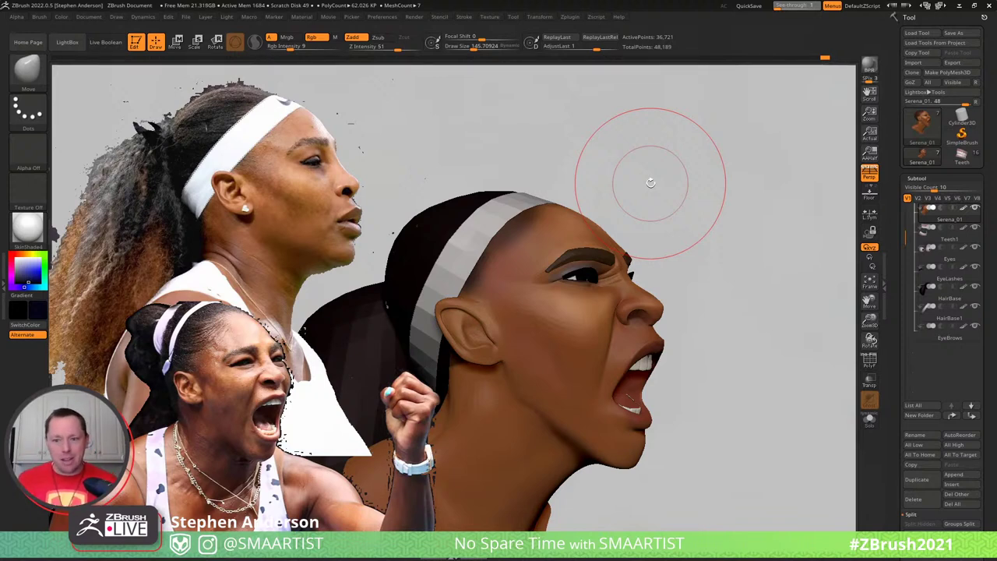
left_click_drag(672, 207, 723, 254)
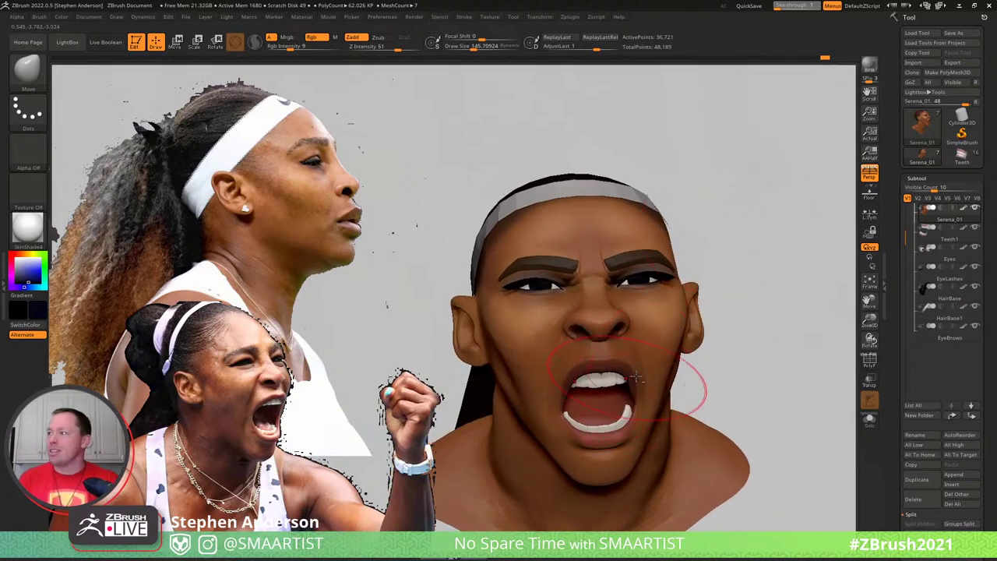
Set the Draw Size to about 54, show the polyframe and mask everything except the inner mouth polygroup
right_click_drag(658, 375, 628, 372)
key("s")
left_click_drag(628, 369, 614, 372)
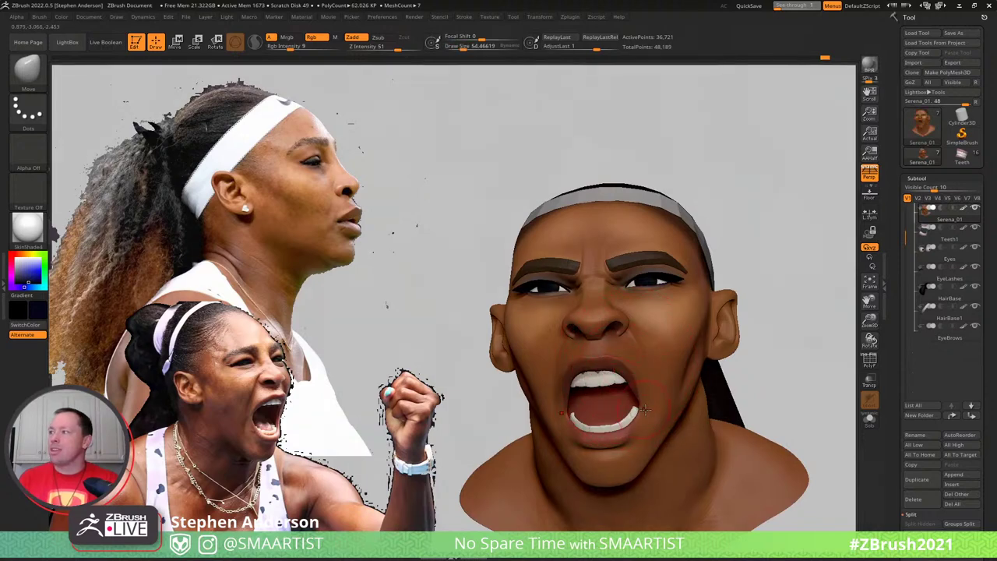
mouse_move(637, 396)
right_mouse_down()
mouse_move(729, 417)
mouse_move(670, 424)
mouse_move(781, 462)
right_mouse_up()
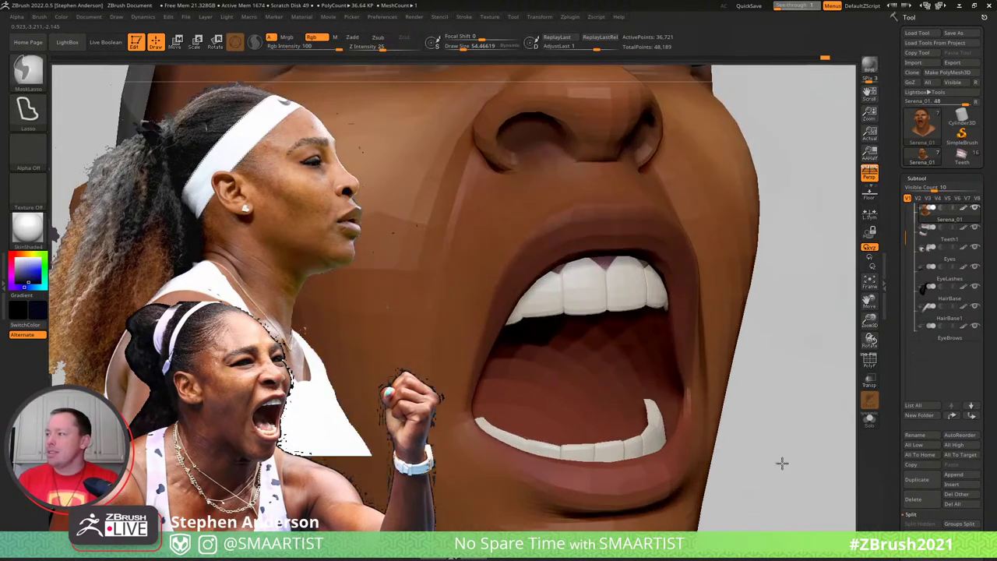
key("shift+f")
key("w")
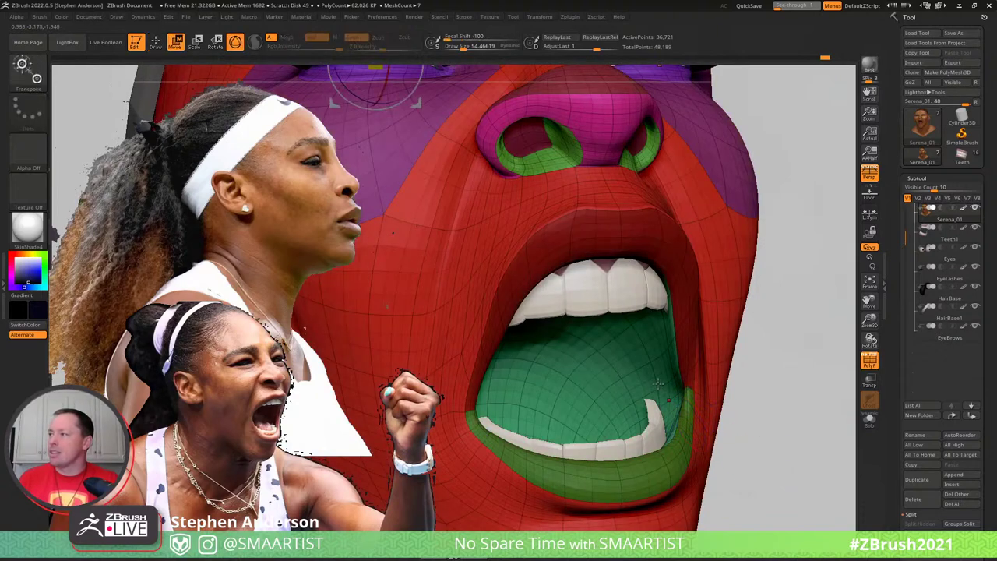
left_click(659, 384, "ctrl")
key("q")
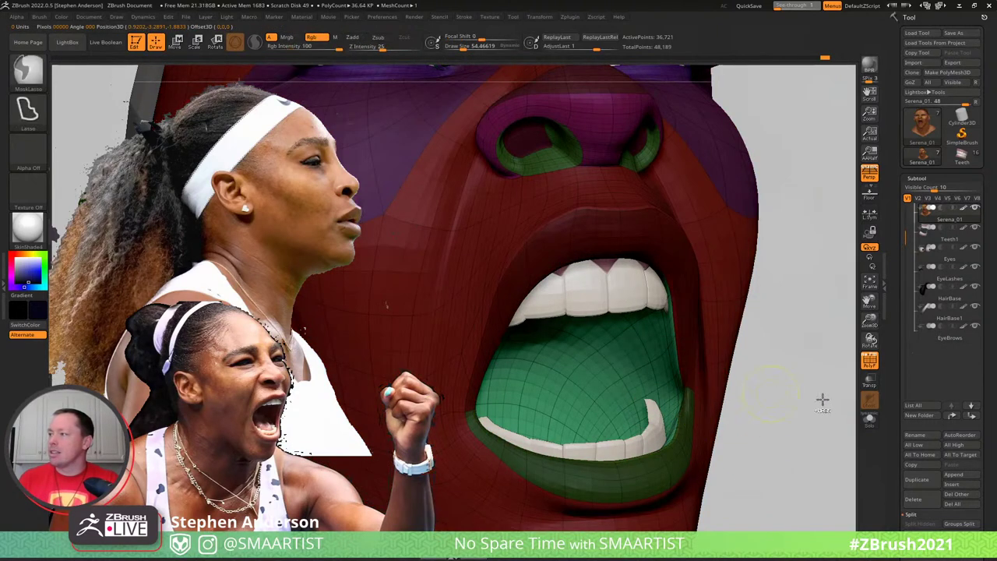
Lower the head by one subdivision level and keep everything outside the inner mouth masked
left_click(803, 400, "ctrl")
key("shift+d")
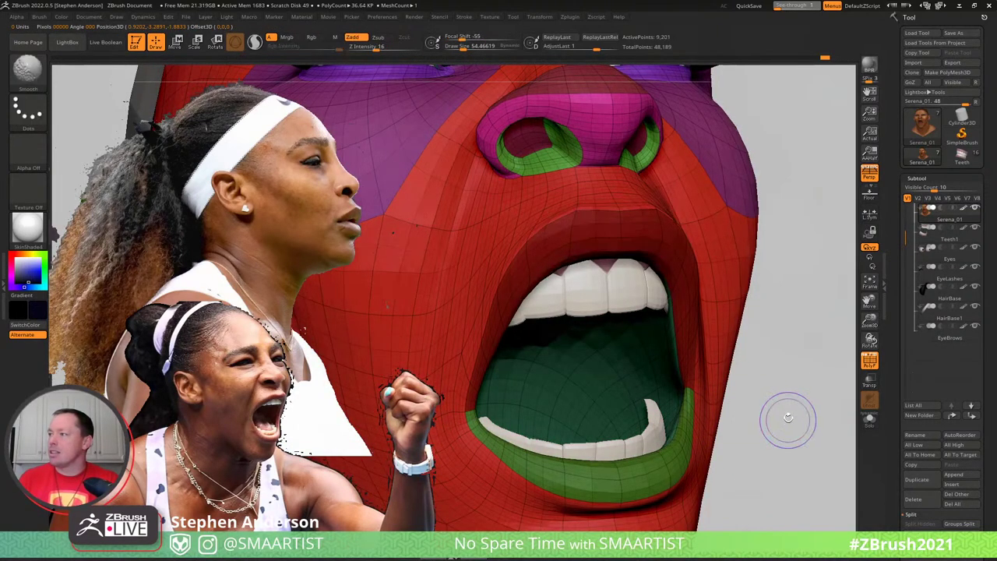
left_click(802, 417, "ctrl")
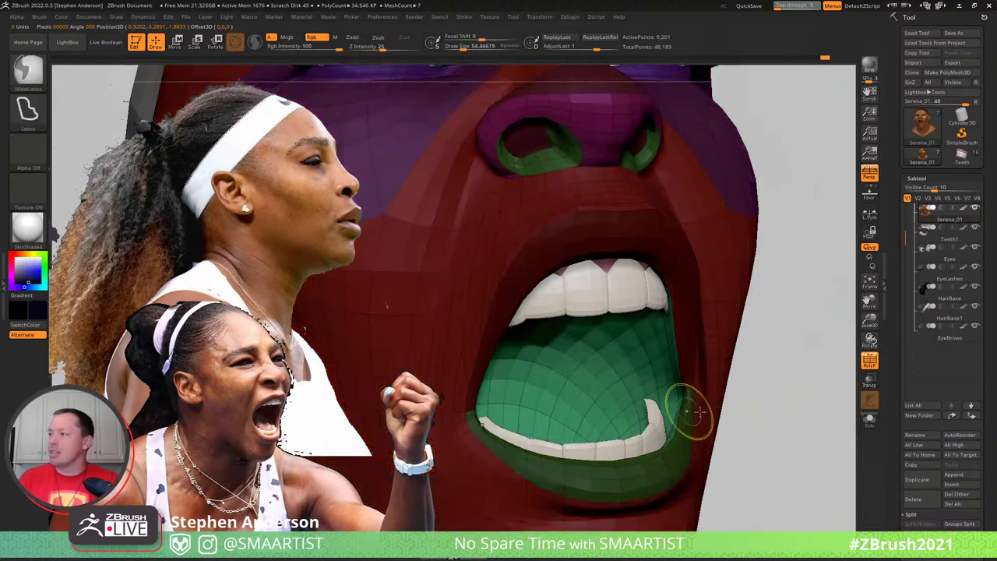
left_click(698, 410, "ctrl")
Reshape the inner mouth wall near the mouth corner with the Move brush, reducing the Draw Size from about 119 to 86
key("s")
left_click_drag(672, 391, 684, 394)
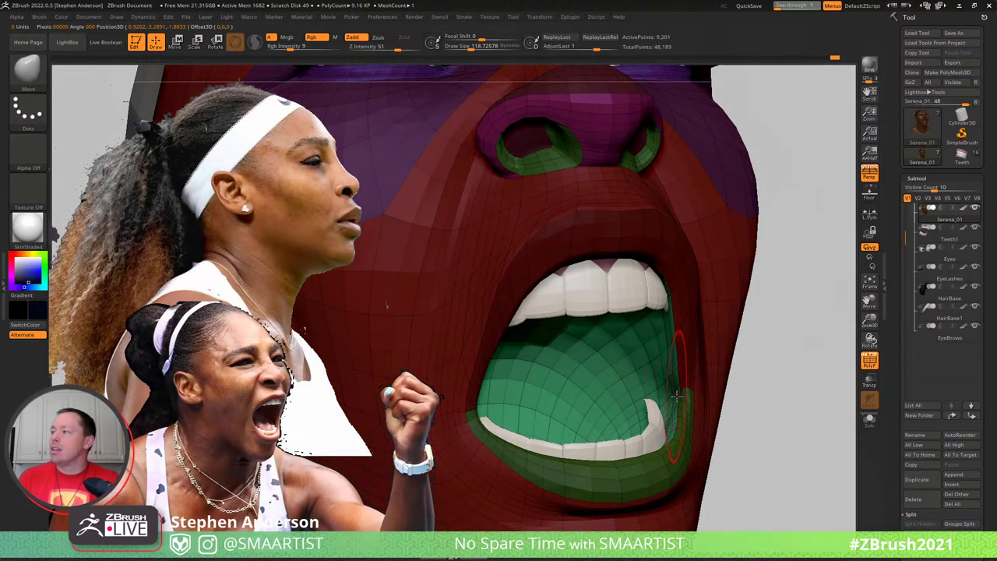
key("s")
left_click_drag(677, 395, 674, 398)
right_click_drag(673, 400, 679, 399)
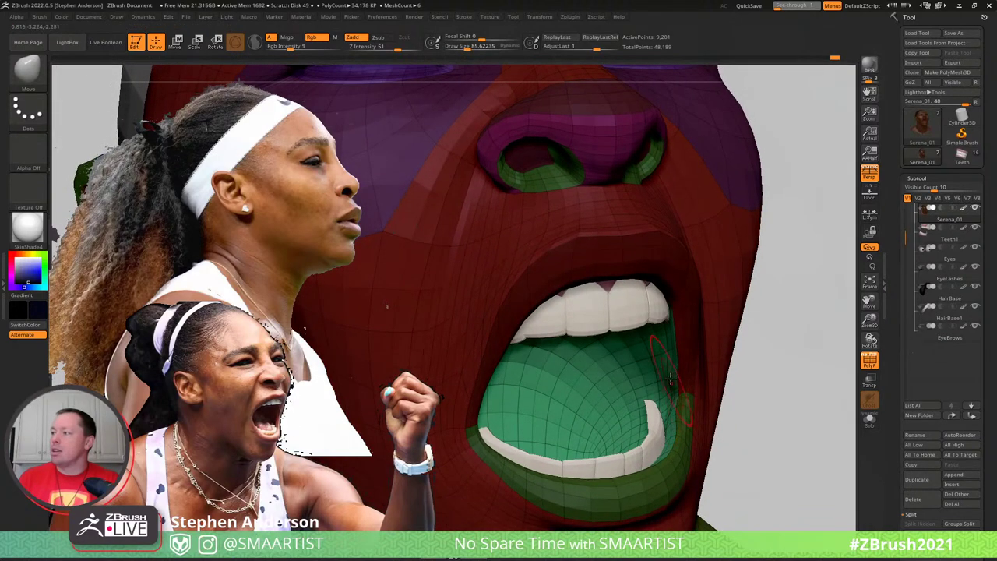
key("shift")
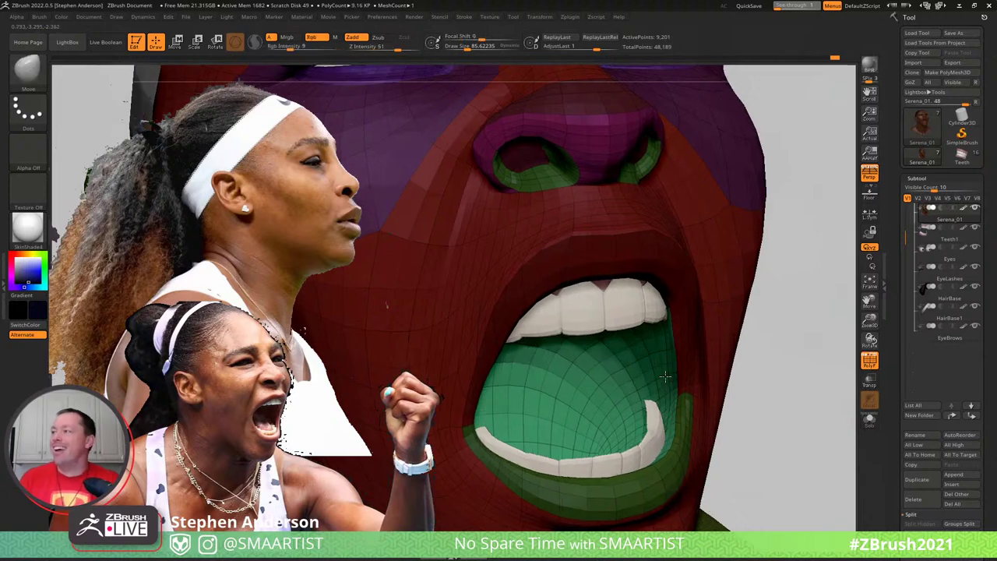
right_click_drag(659, 347, 670, 382)
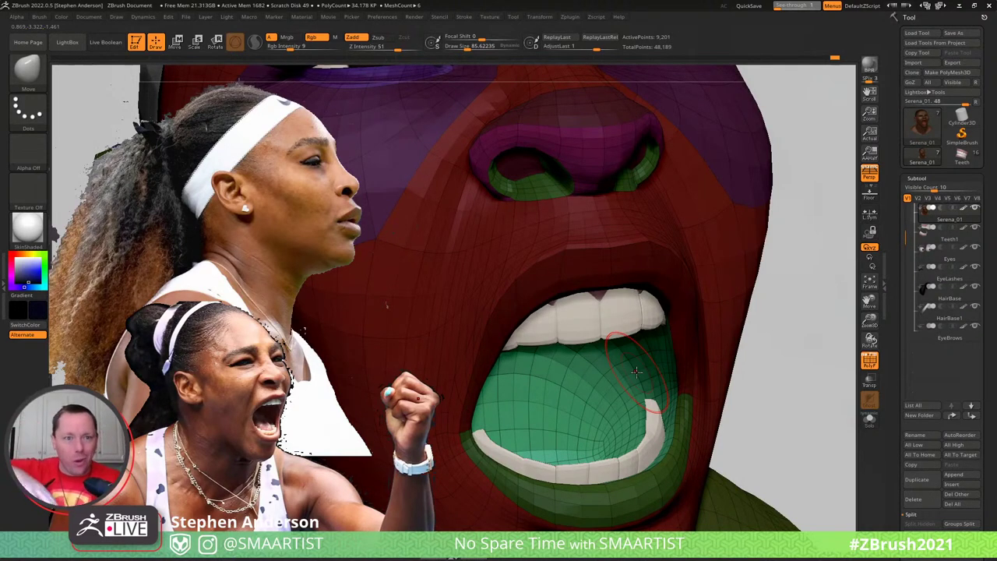
mouse_move(655, 408)
right_mouse_down()
mouse_move(628, 413)
mouse_move(669, 427)
mouse_move(671, 367)
mouse_move(709, 356)
mouse_move(672, 363)
mouse_move(667, 354)
right_mouse_up()
Clear the mask from the head and hide the polyframe
right_click_drag(757, 361, 786, 335, "ctrl")
mouse_move(792, 353)
left_mouse_down("ctrl")
mouse_move(773, 432)
mouse_move(790, 419)
left_mouse_up("ctrl")
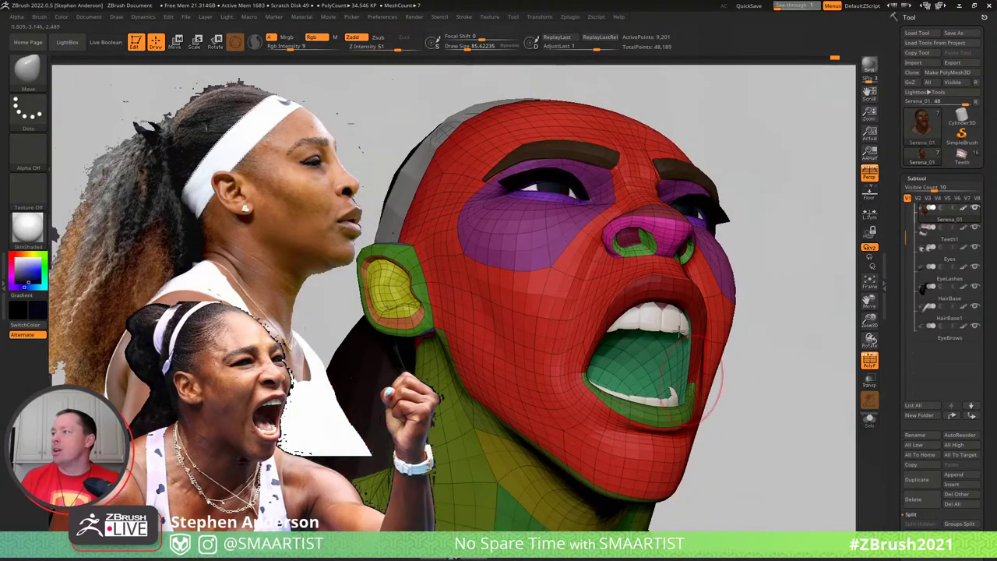
mouse_move(779, 412)
right_mouse_down()
mouse_move(716, 380)
mouse_move(722, 373)
right_mouse_up()
key("shift+f")
right_click_drag(707, 314, 709, 318, "ctrl")
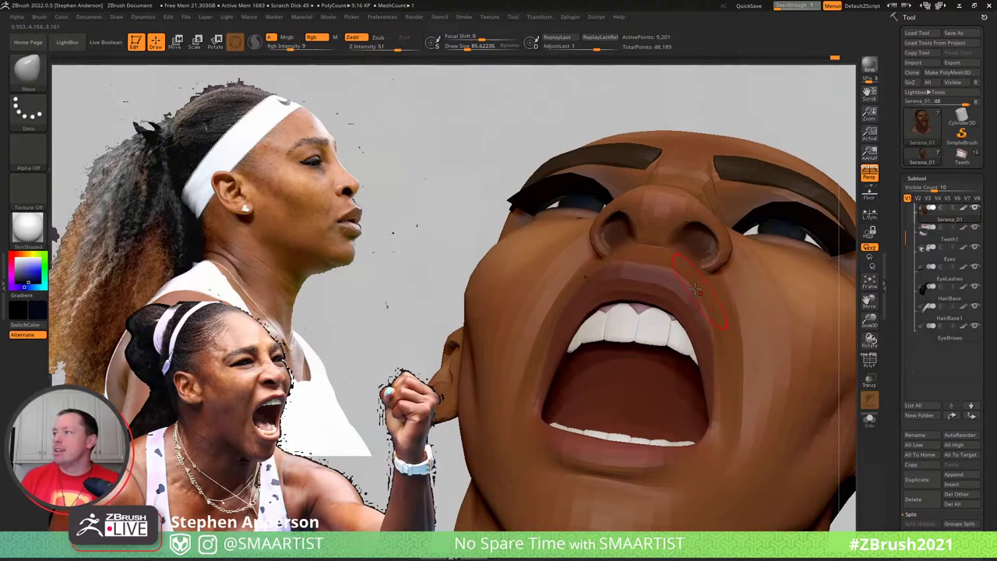
mouse_move(716, 398)
right_mouse_down()
mouse_move(621, 276)
mouse_move(592, 281)
mouse_move(609, 321)
mouse_move(628, 330)
mouse_move(627, 306)
mouse_move(769, 304)
mouse_move(755, 329)
right_mouse_up()
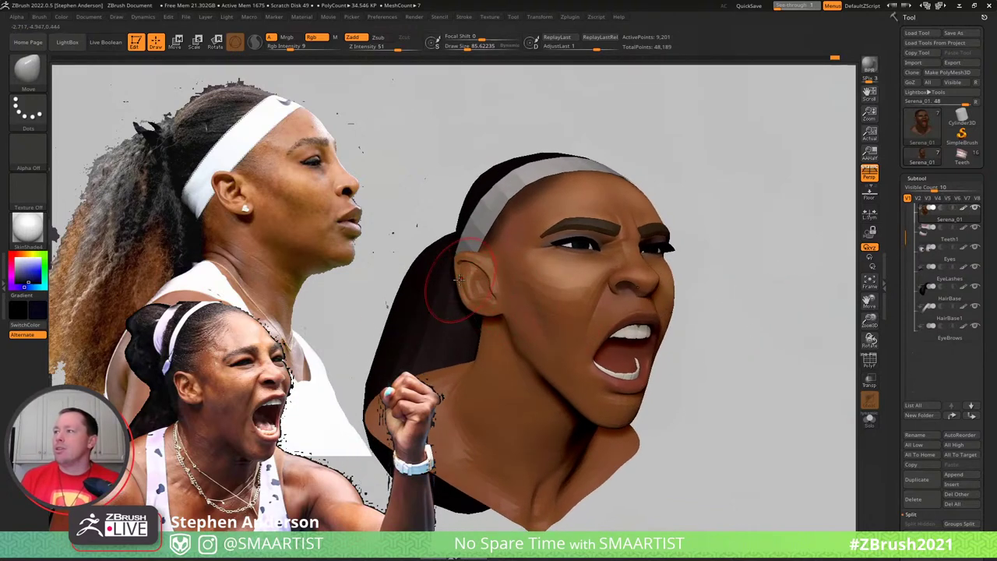
Refine the ear's outline with the Move brush at Draw Size about 30
key("s")
left_click_drag(458, 281, 463, 287)
key("s")
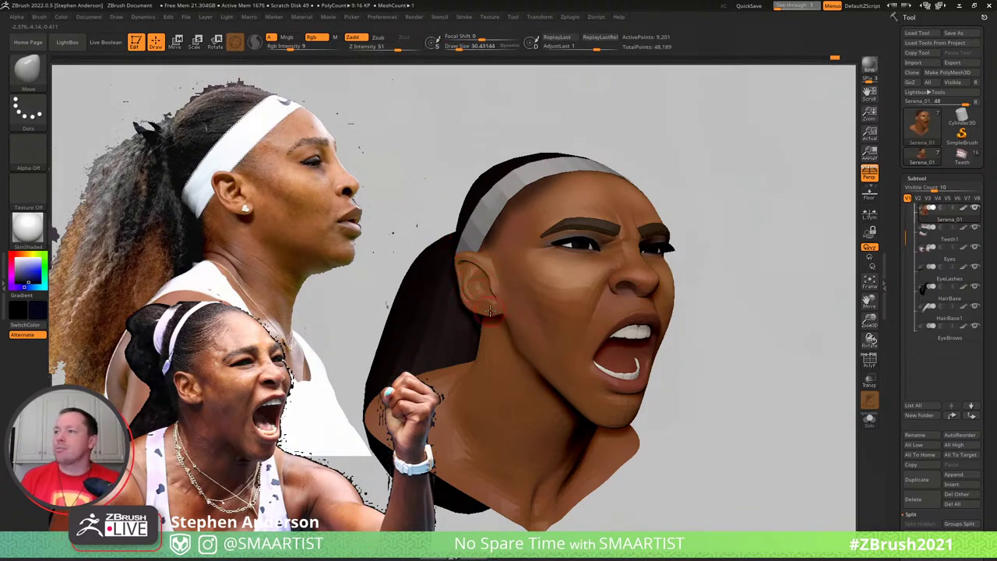
mouse_move(476, 273)
left_mouse_down()
mouse_move(469, 254)
mouse_move(515, 278)
left_mouse_up()
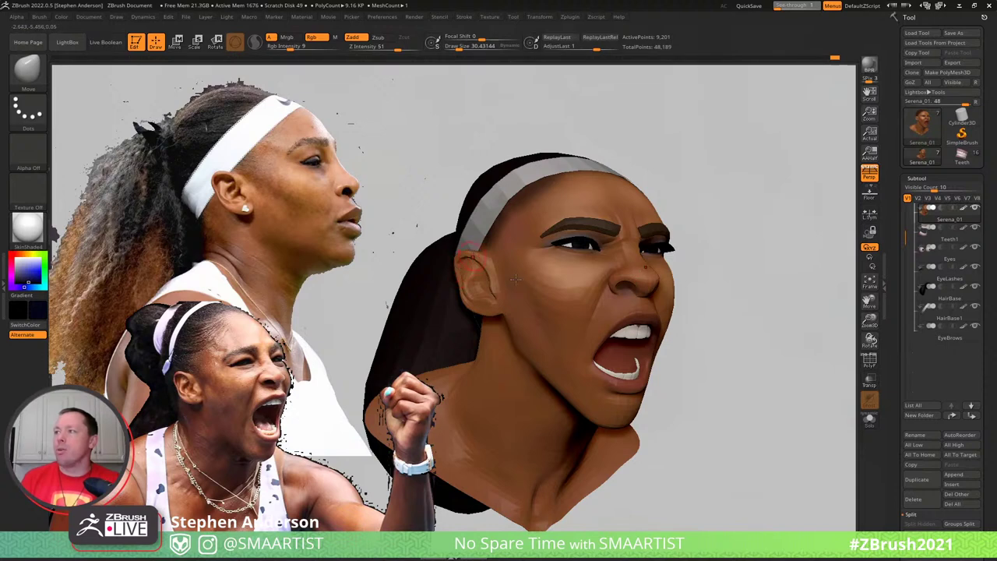
left_click_drag(515, 343, 490, 338)
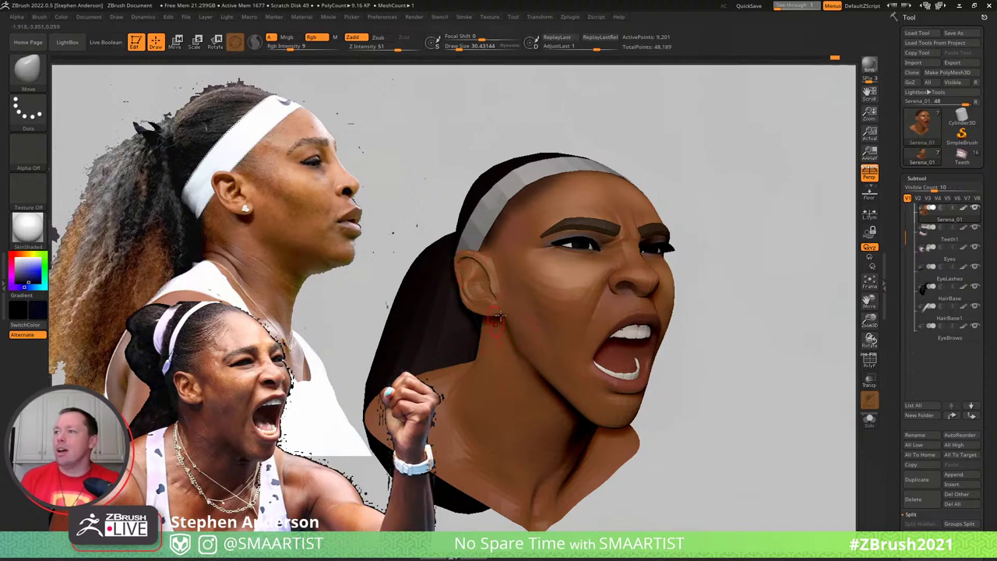
Reshape the cheek with the Move brush at Draw Size about 58
key("s")
left_click_drag(462, 304, 470, 305)
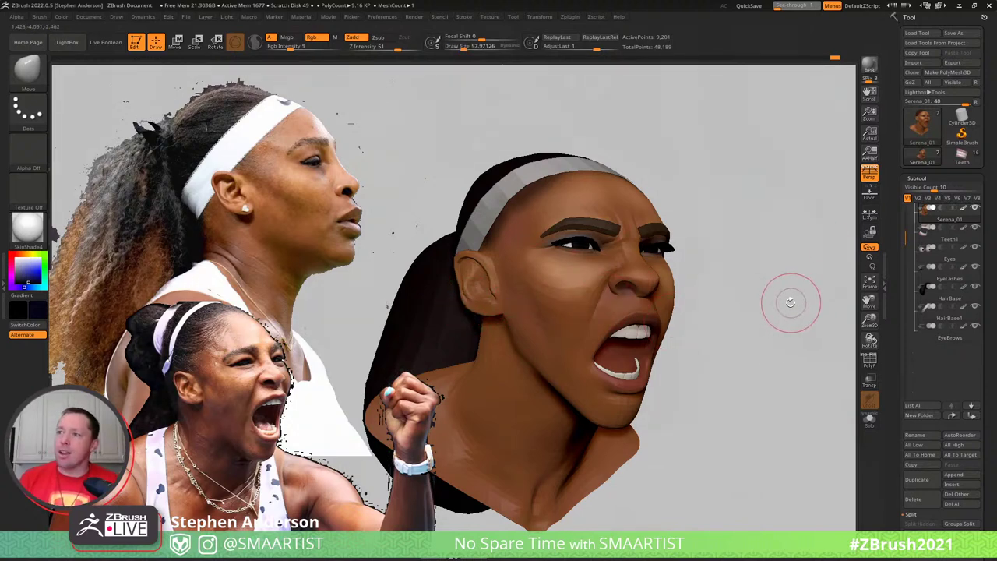
left_click_drag(534, 271, 561, 297)
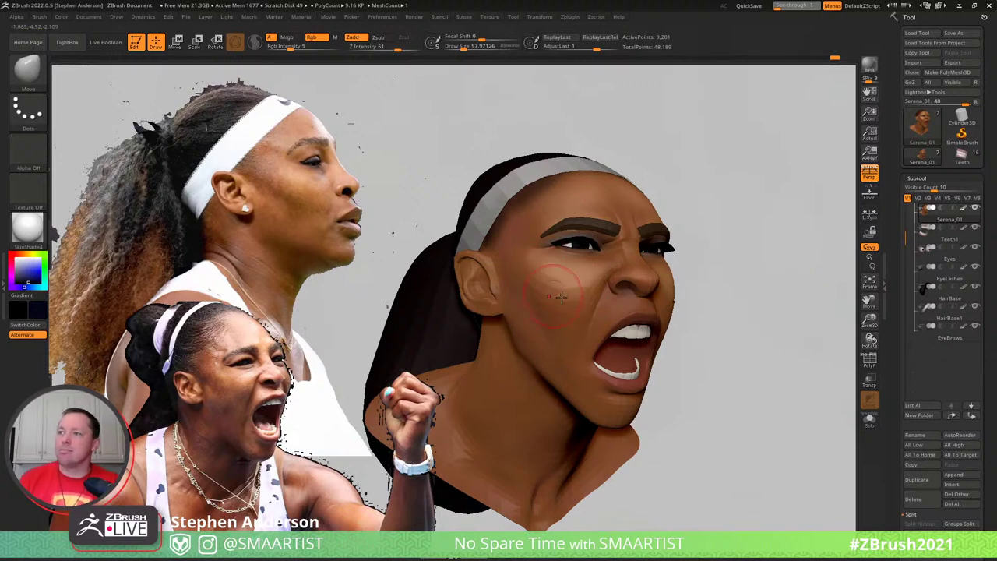
mouse_move(768, 284)
left_mouse_down()
mouse_move(810, 282)
mouse_move(784, 281)
left_mouse_up()
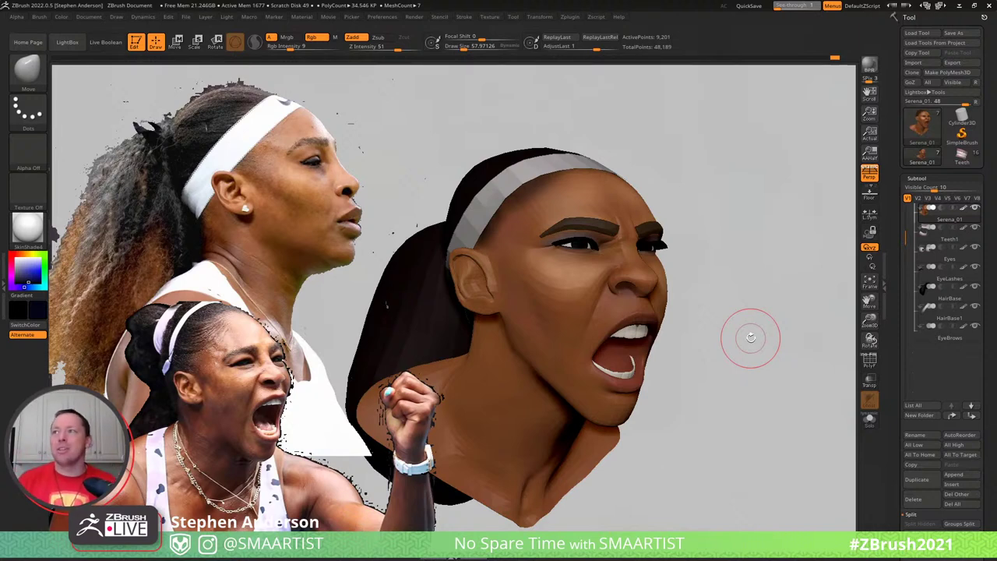
mouse_move(722, 265)
left_mouse_down()
mouse_move(512, 267)
mouse_move(532, 262)
left_mouse_up()
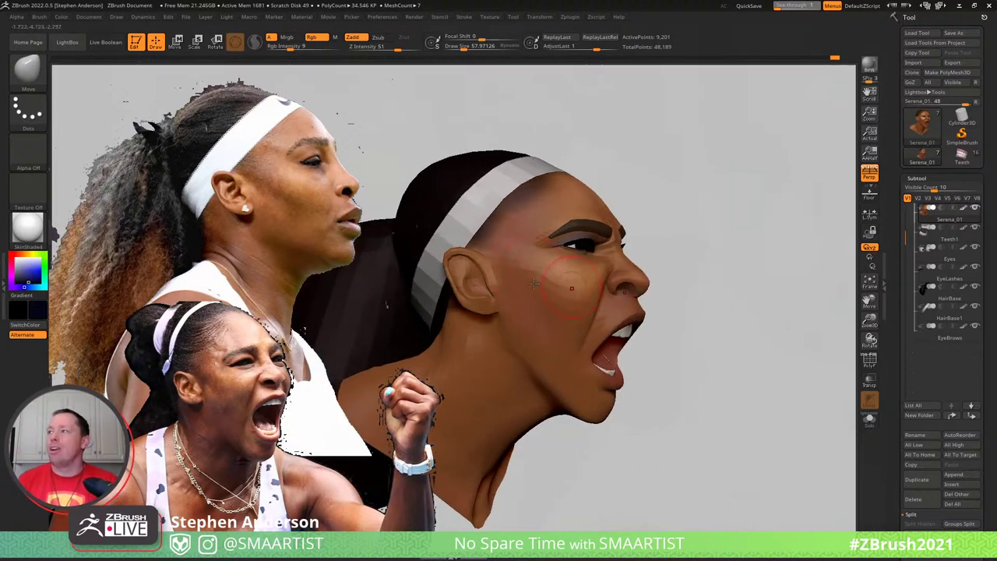
Lower the head by one subdivision level, mask everything except the ears and hide the polyframe
mouse_move(531, 279)
right_mouse_down()
mouse_move(546, 277)
mouse_move(486, 273)
mouse_move(463, 242)
right_mouse_up()
key("shift+f")
key("ctrl")
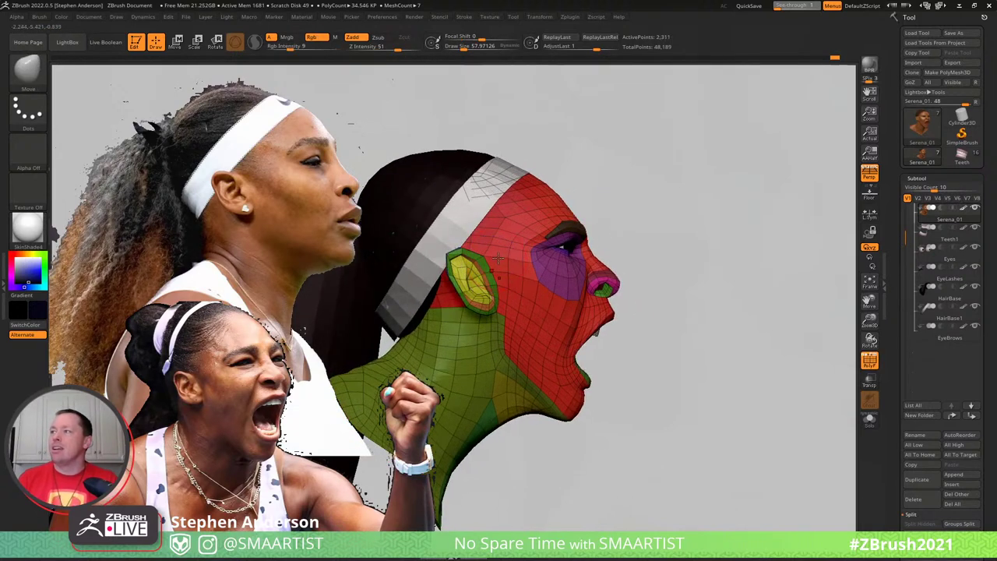
mouse_move(460, 240)
left_mouse_down("ctrl")
mouse_move(428, 282)
mouse_move(483, 330)
mouse_move(517, 266)
mouse_move(499, 243)
left_mouse_up("ctrl")
left_click(631, 283, "ctrl")
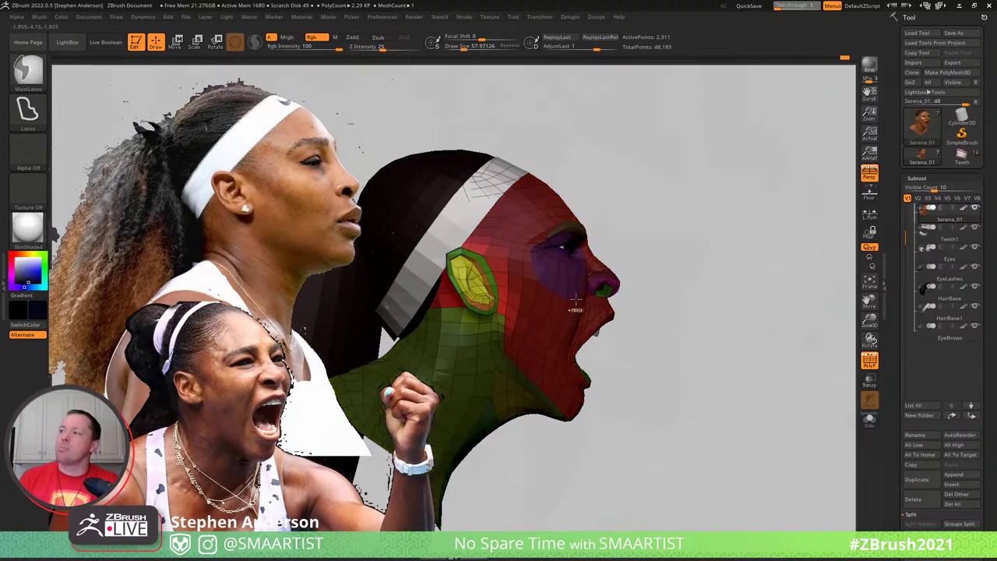
left_click(683, 272, "ctrl")
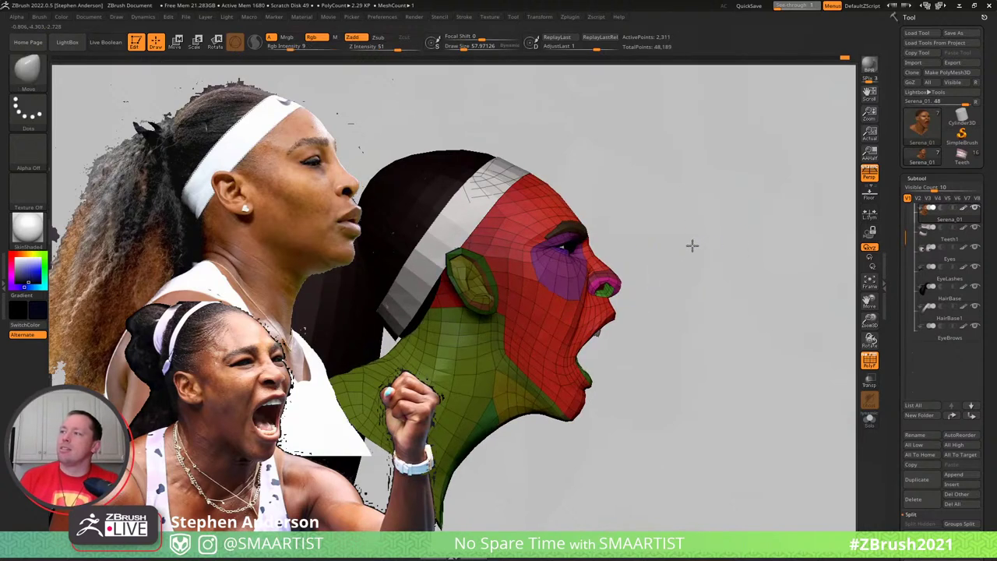
right_click_drag(690, 247, 723, 194)
left_click(723, 194, "ctrl")
key("shift+f")
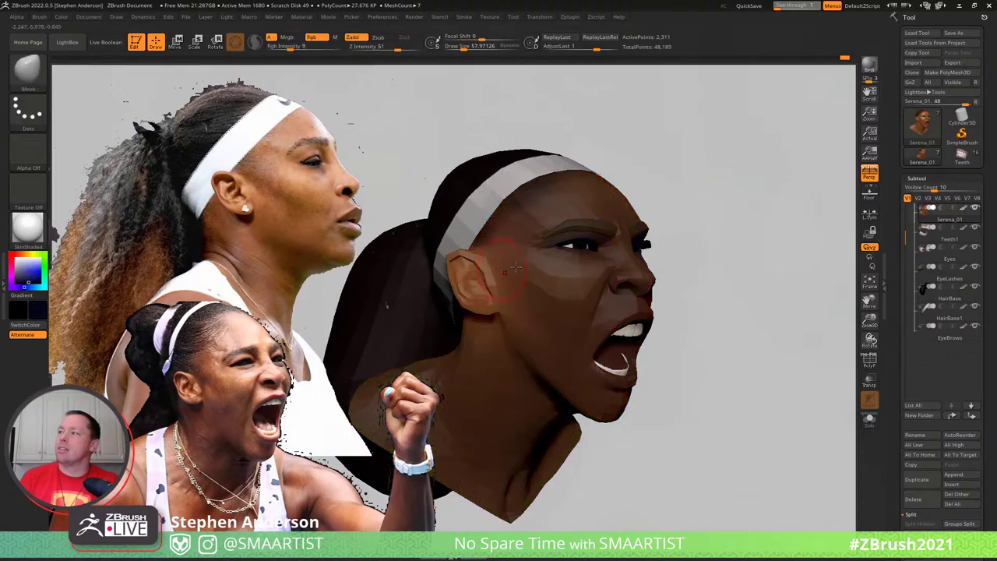
Adjust the unmasked ears with the transform gizmo, clear the mask and return to the Move brush
right_click_drag(499, 262, 524, 261)
key("w")
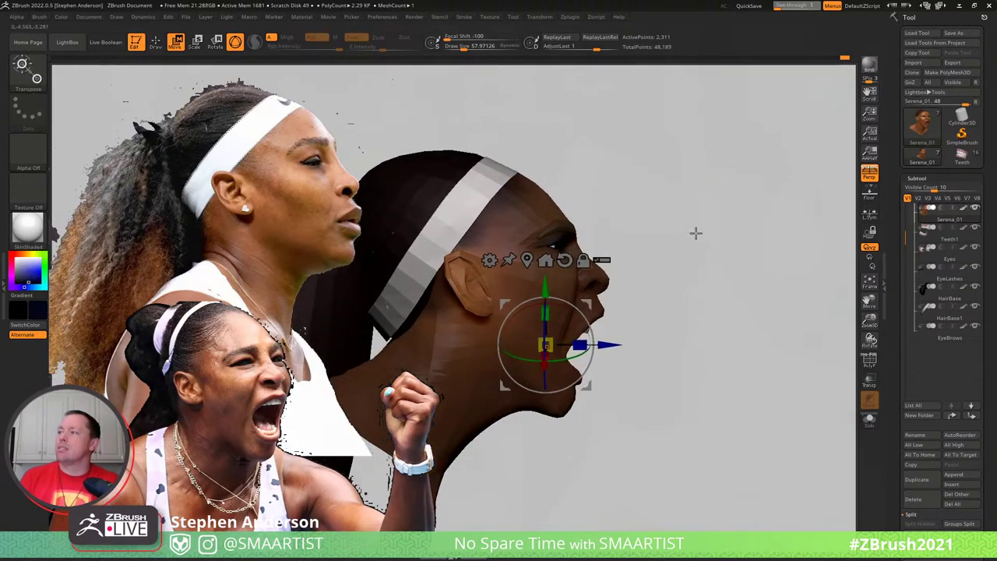
mouse_move(694, 231)
right_mouse_down()
mouse_move(659, 231)
mouse_move(674, 228)
mouse_move(683, 272)
right_mouse_up()
key("q")
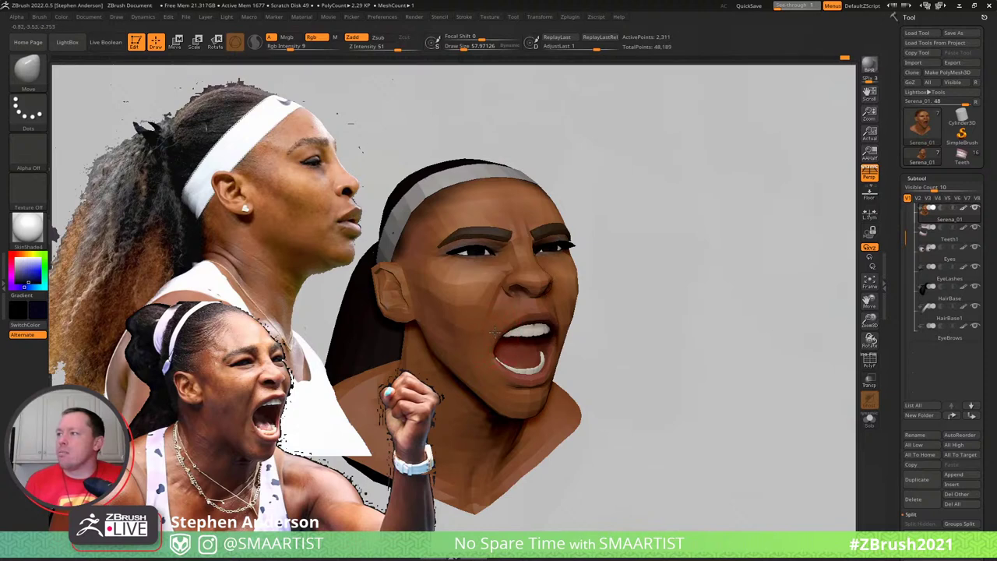
right_click_drag(498, 331, 543, 321)
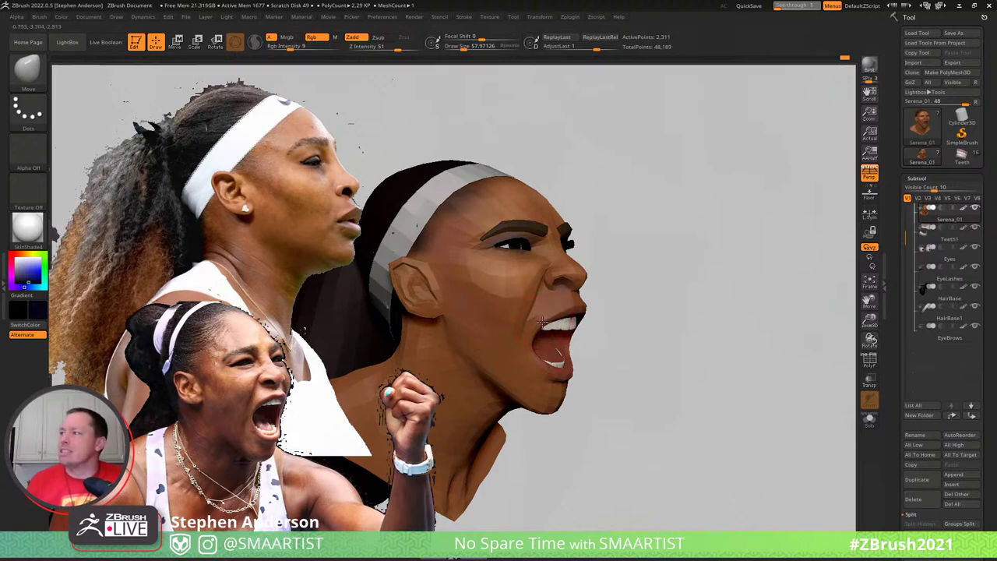
right_click_drag(543, 320, 536, 345)
Make the eyelashes the active subtool and mask part of them, keeping all of their polygons visible
mouse_move(518, 251)
right_mouse_down()
mouse_move(583, 227)
mouse_move(584, 201)
mouse_move(582, 256)
mouse_move(595, 227)
right_mouse_up()
key("shift+f")
key("shift+f")
left_click(601, 240, "alt")
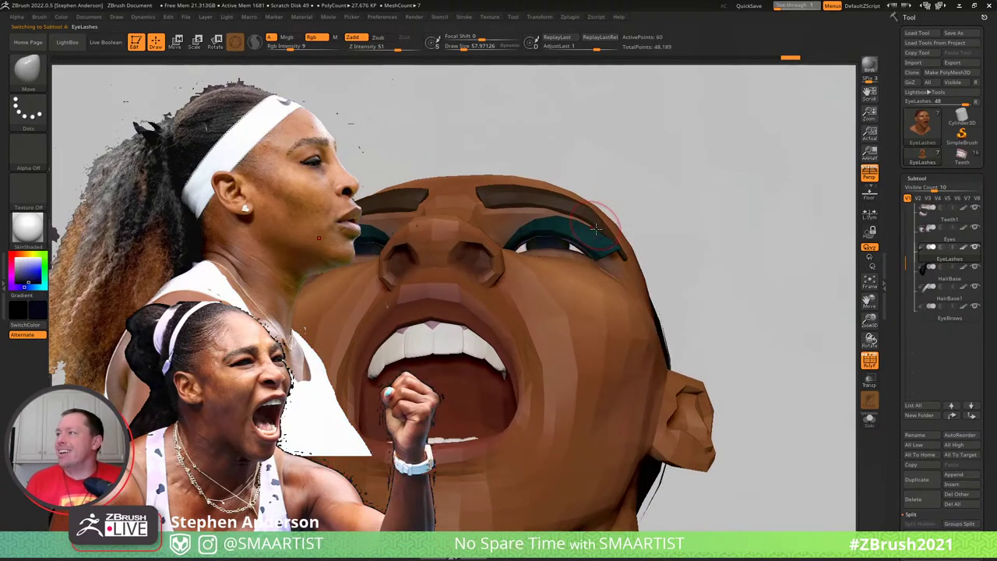
key("ctrl")
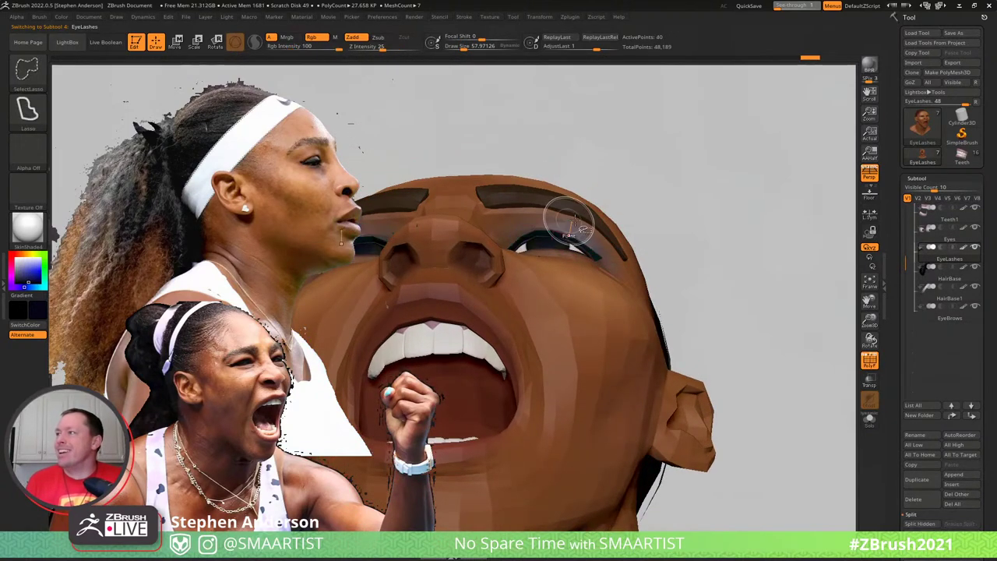
key("ctrl+shift+z")
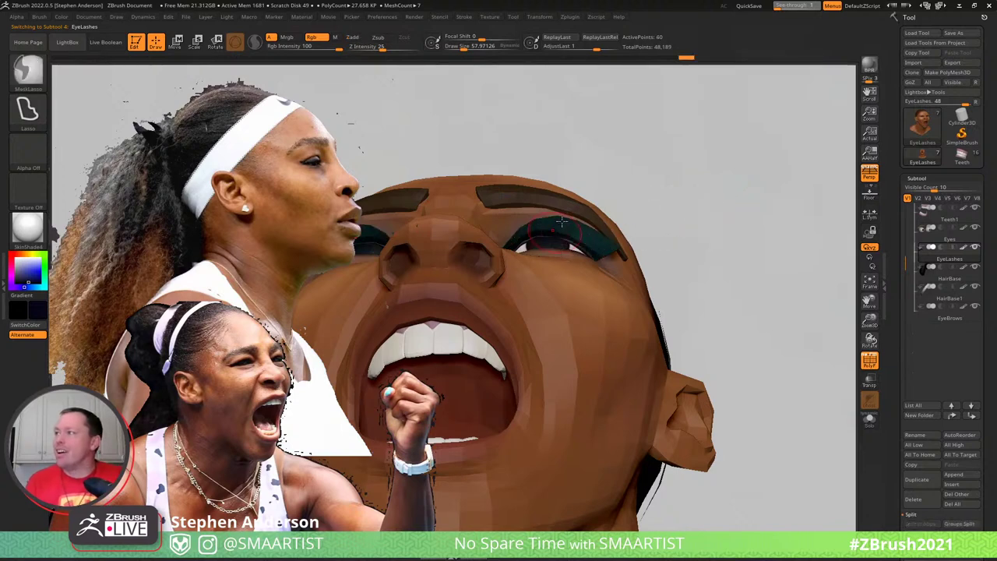
Reshape the eyelashes with the Move brush, reducing the Draw Size from about 146 to 81, and clear the mask
right_click_drag(586, 240, 576, 217)
key("s")
mouse_move(578, 217)
left_mouse_down()
mouse_move(589, 217)
mouse_move(601, 247)
left_mouse_up()
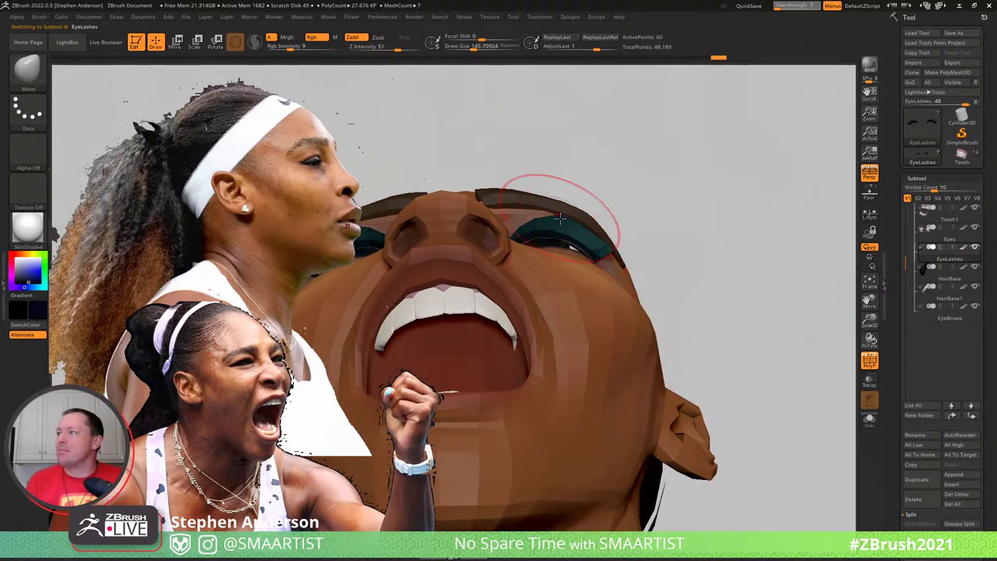
key("bracketleft")
key("bracketleft")
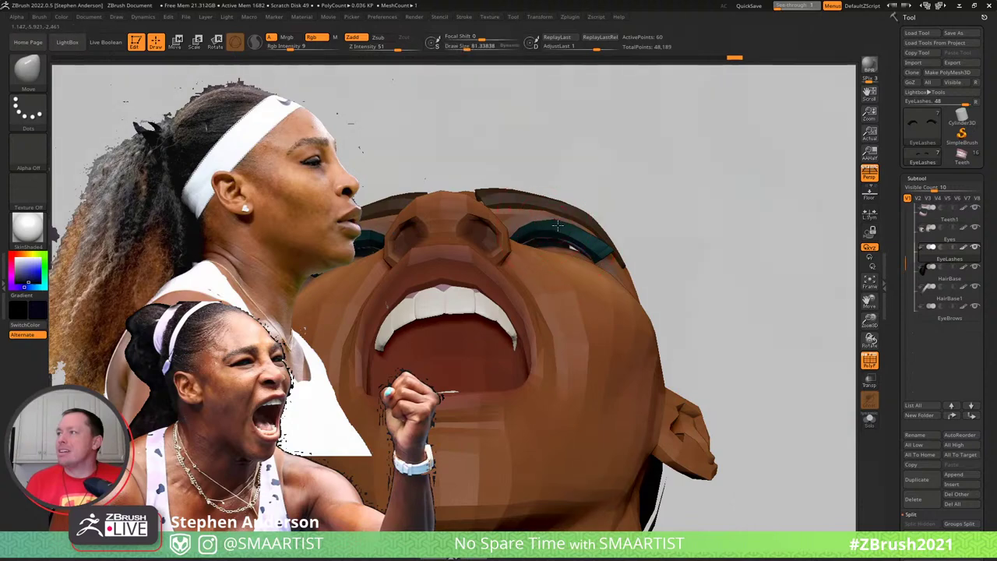
right_click_drag(605, 248, 595, 315)
right_click_drag(709, 258, 699, 218, "ctrl")
left_click_drag(753, 275, 748, 278, "ctrl")
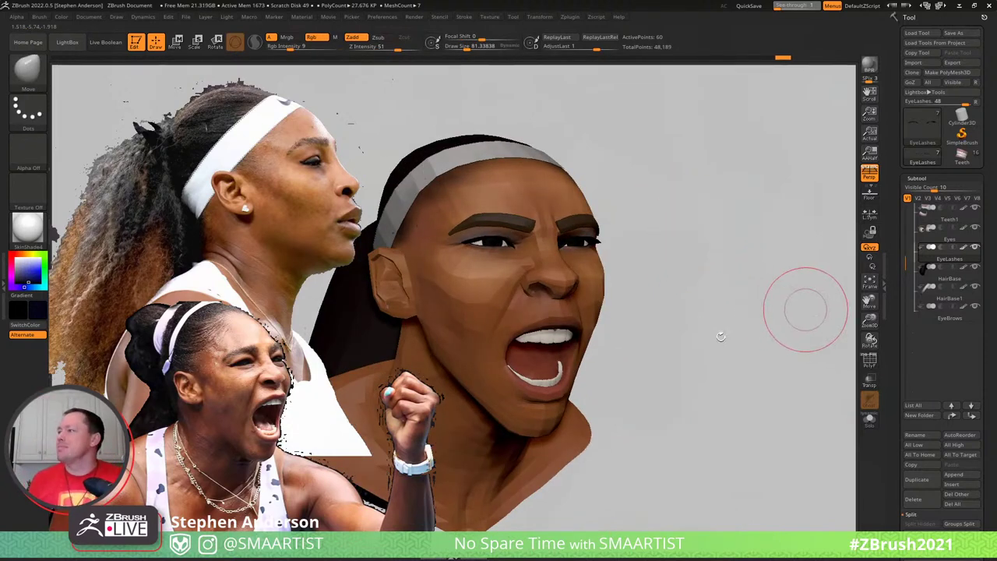
Select the head subtool and raise it by one subdivision level
left_click_drag(805, 307, 670, 323)
right_click_drag(545, 281, 570, 308, "ctrl")
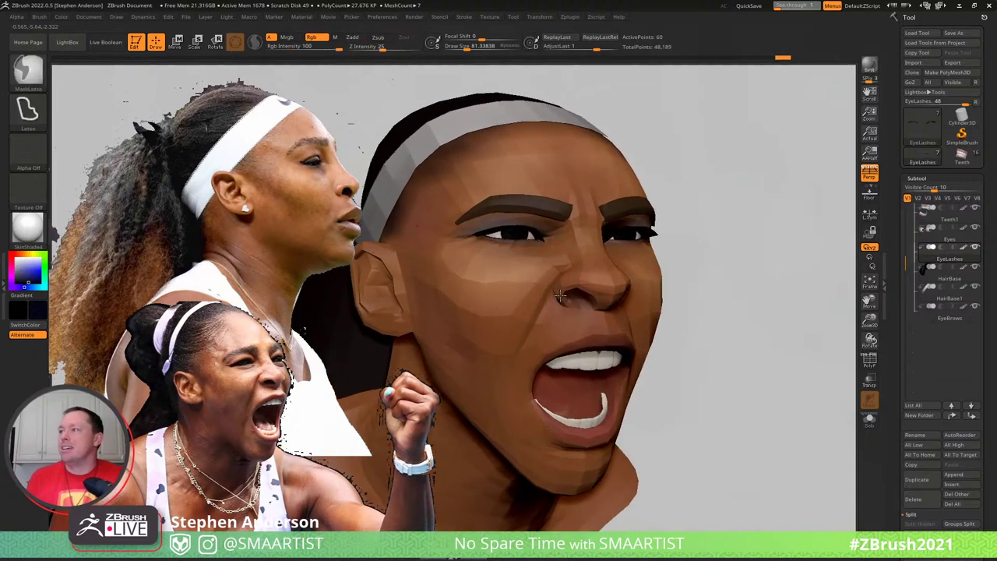
left_click(609, 283, "alt")
key("d")
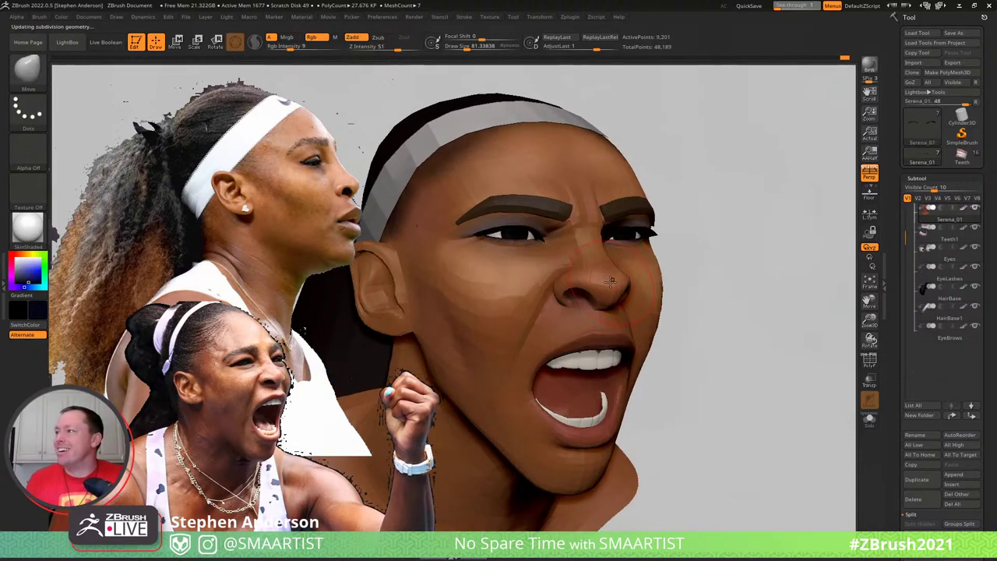
Reshape the tip of the nose with the Move brush at Draw Size about 51
key("s")
left_click_drag(603, 280, 599, 280)
right_click_drag(599, 281, 616, 329, "ctrl")
key("s")
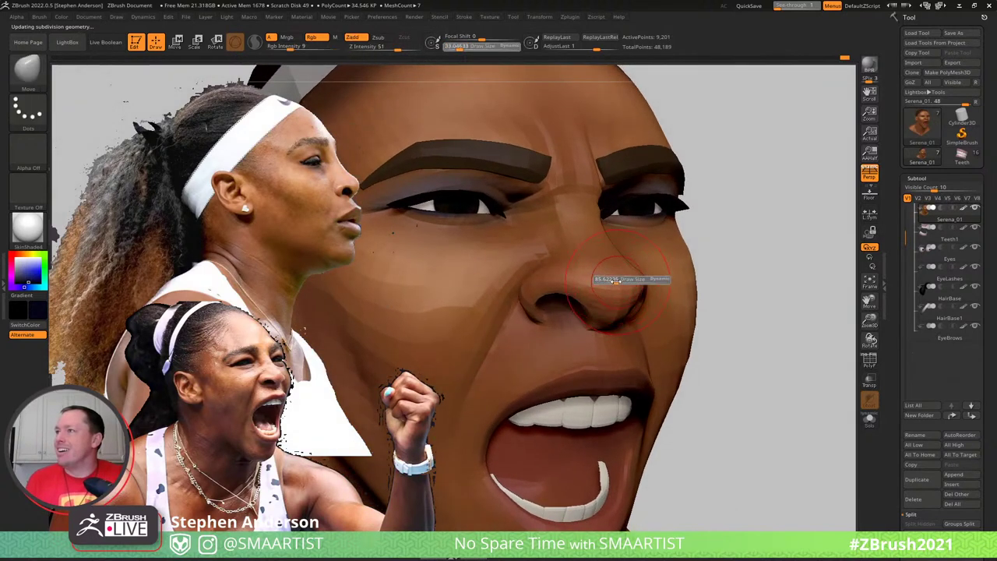
left_click_drag(616, 280, 609, 274)
key("s")
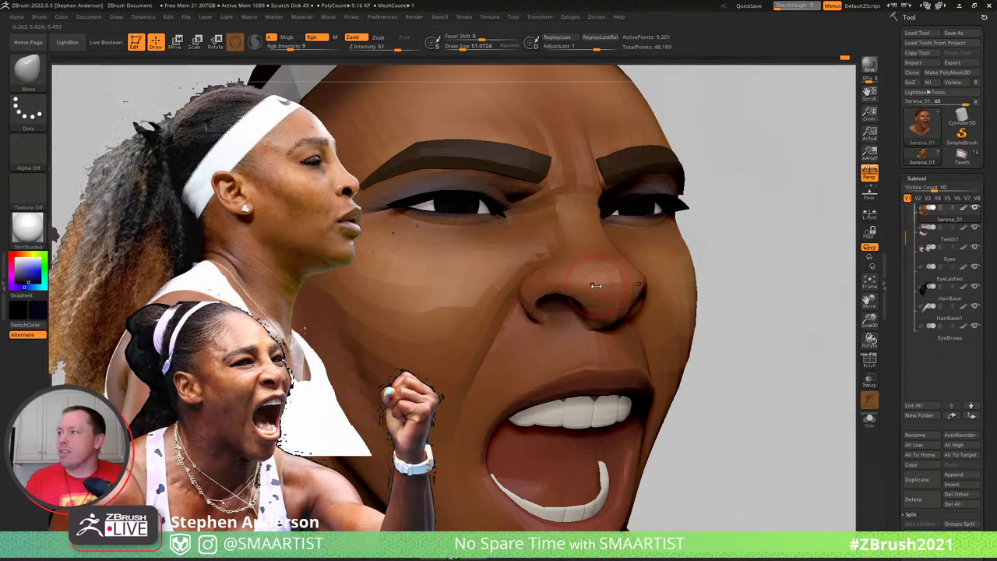
Refine the nose tip and its profile at Draw Size about 33, raising the head by another subdivision level
key("s")
mouse_move(595, 285)
left_mouse_down()
mouse_move(603, 270)
mouse_move(618, 276)
left_mouse_up()
right_click_drag(634, 273, 653, 278)
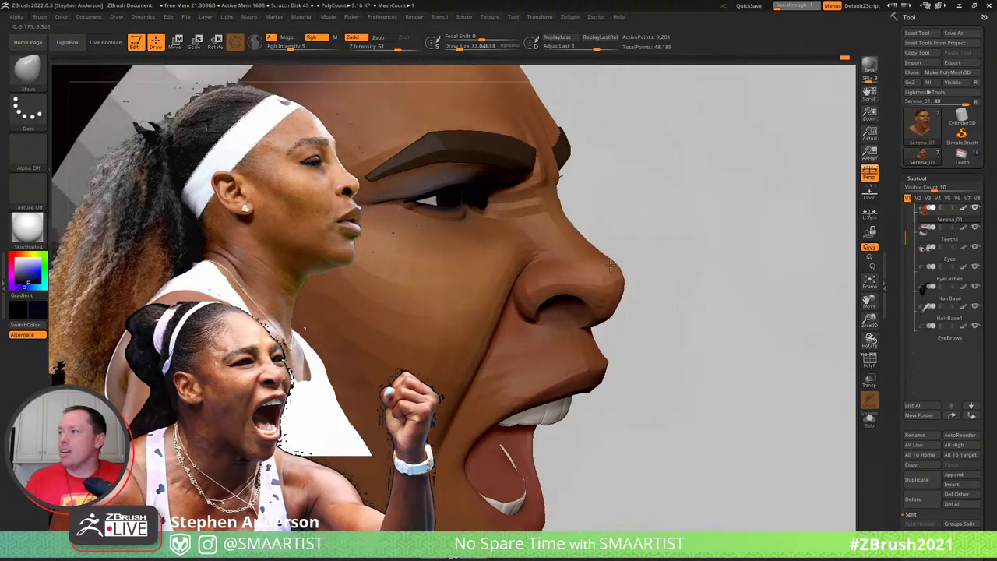
mouse_move(582, 277)
right_mouse_down()
mouse_move(573, 279)
mouse_move(607, 262)
right_mouse_up()
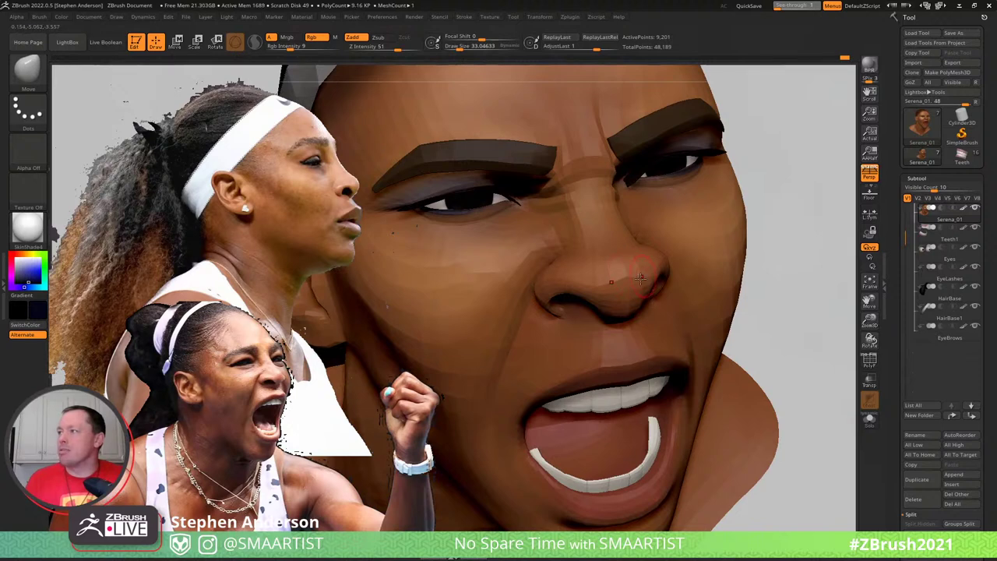
right_click_drag(639, 277, 625, 305)
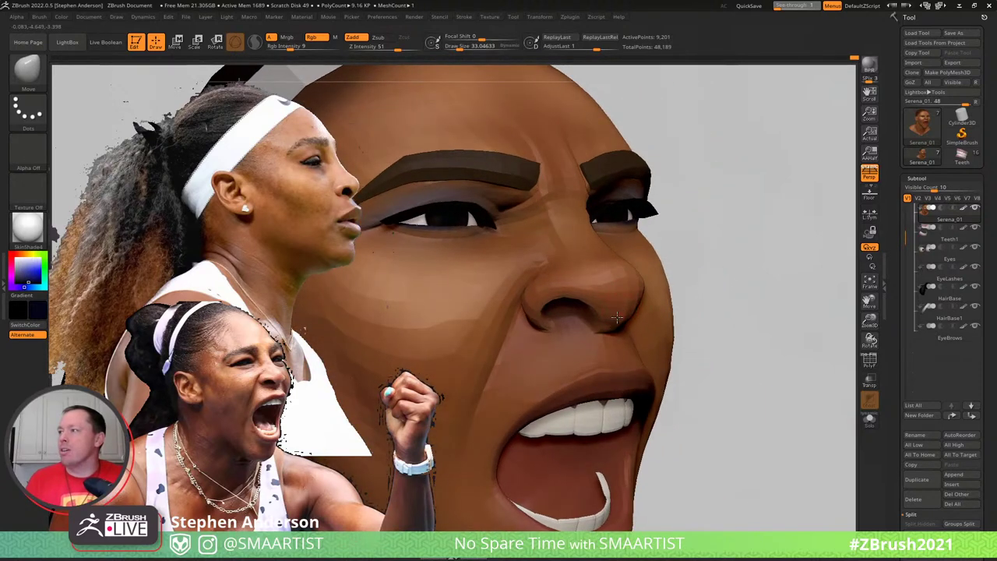
mouse_move(616, 317)
right_mouse_down()
mouse_move(651, 331)
mouse_move(620, 298)
right_mouse_up()
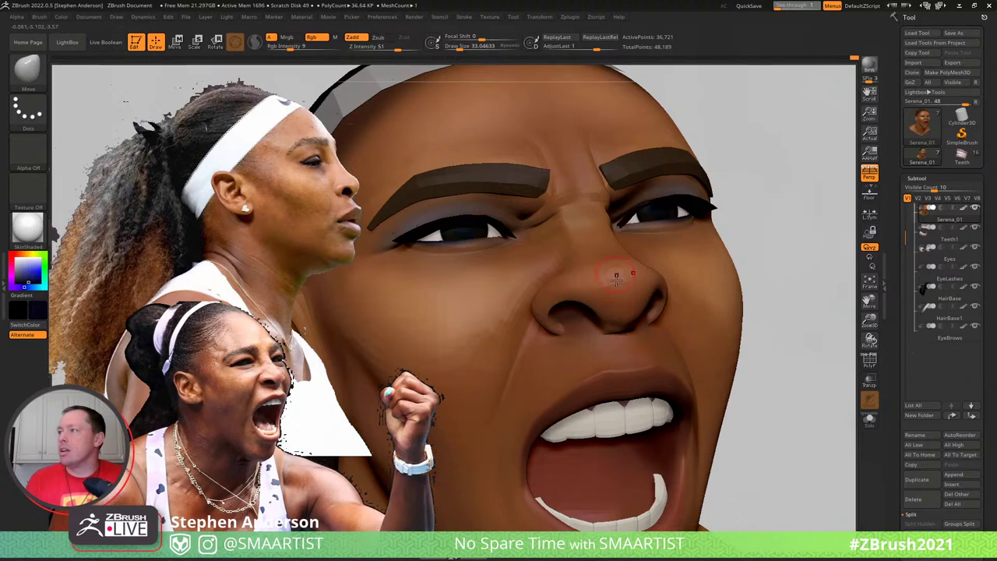
Refine and smooth the side of the nose bridge near the inner eye corner
mouse_move(615, 278)
right_mouse_down()
mouse_move(556, 245)
mouse_move(577, 225)
mouse_move(559, 222)
right_mouse_up()
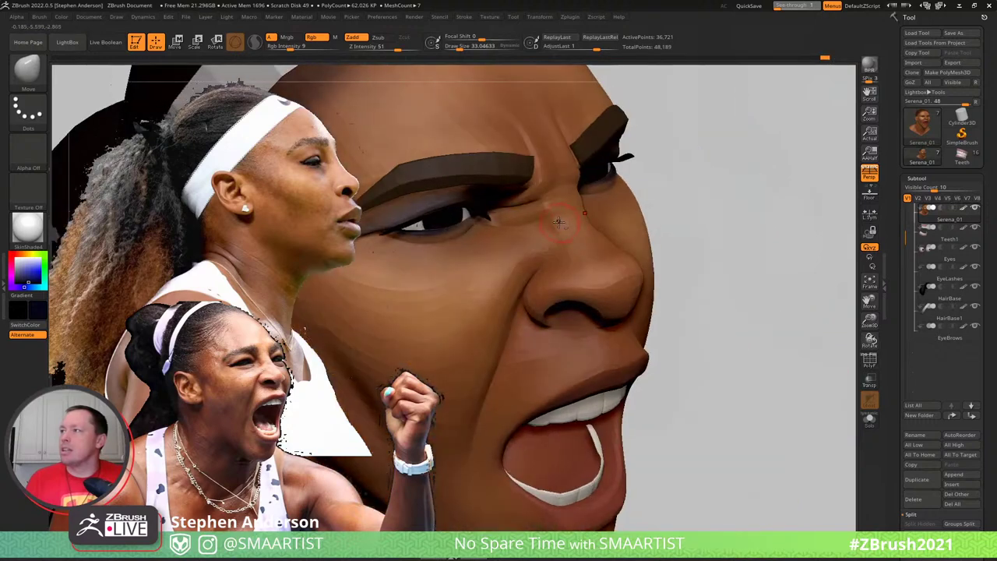
key("shift")
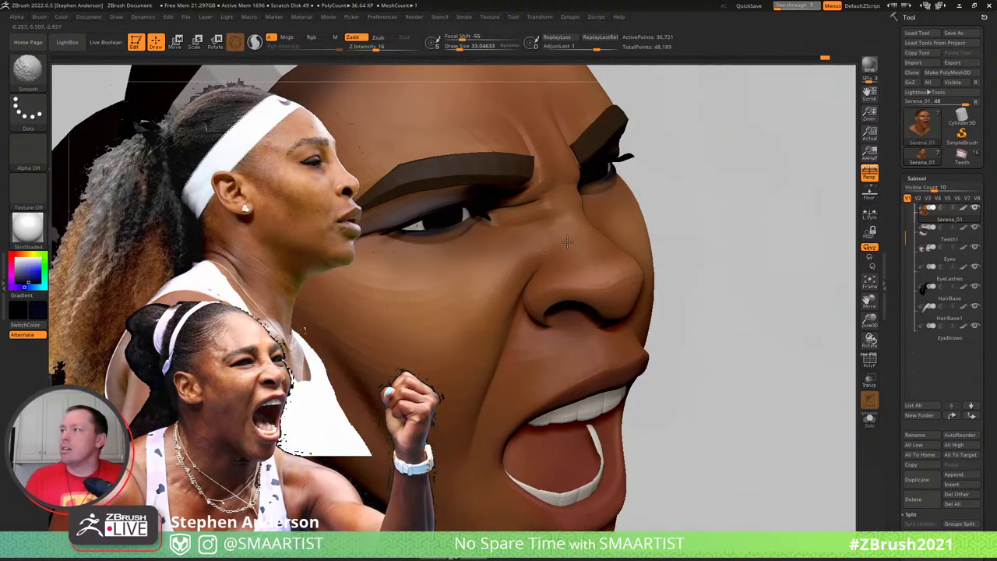
right_click_drag(568, 242, 559, 230)
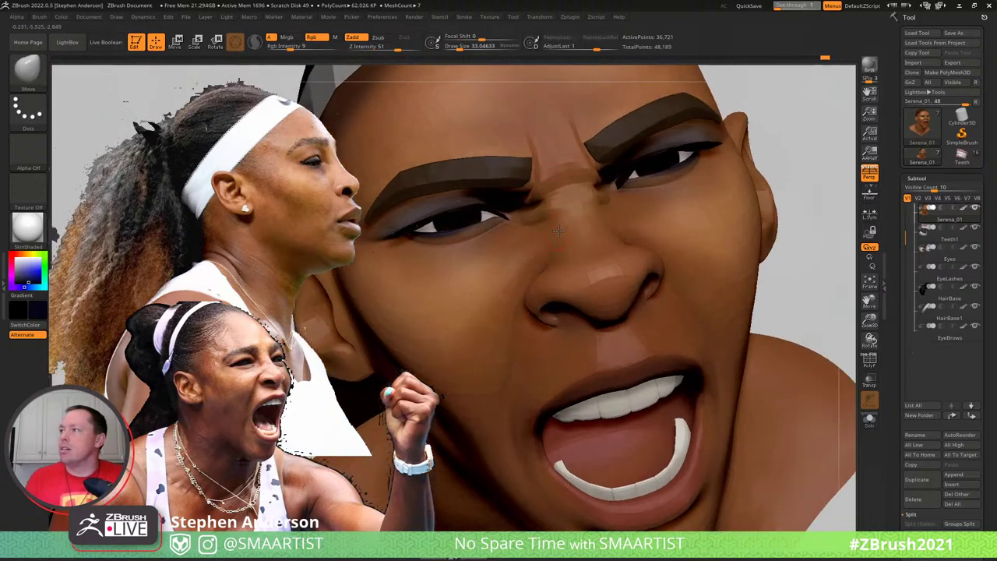
mouse_move(568, 239)
right_mouse_down()
mouse_move(689, 272)
mouse_move(682, 253)
right_mouse_up()
mouse_move(682, 253)
left_mouse_down()
mouse_move(703, 241)
mouse_move(699, 256)
mouse_move(712, 260)
left_mouse_up()
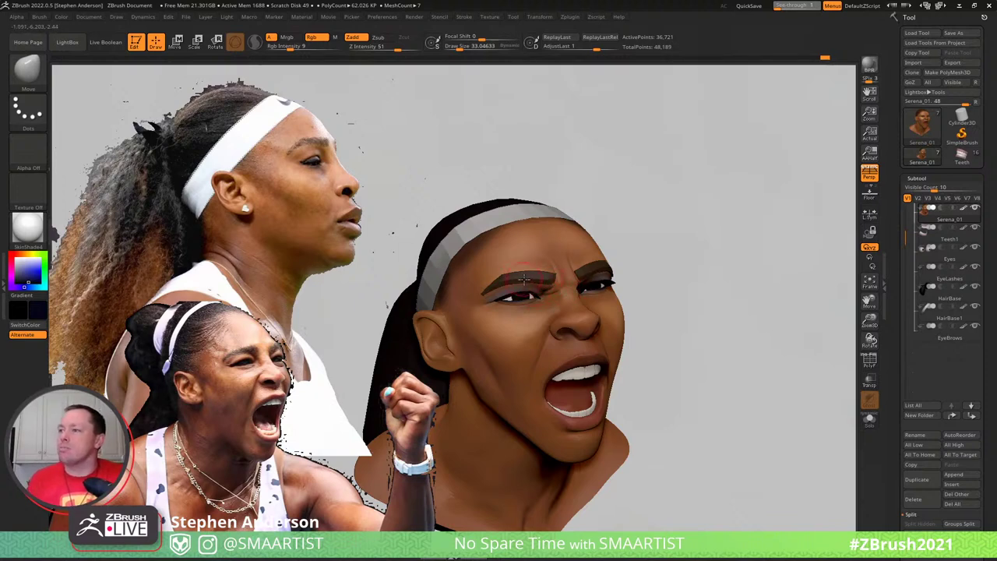
Select the eyebrows subtool and adjust its tilt with a transpose line laid from the outer to the inner end
right_click_drag(512, 276, 534, 287, "ctrl")
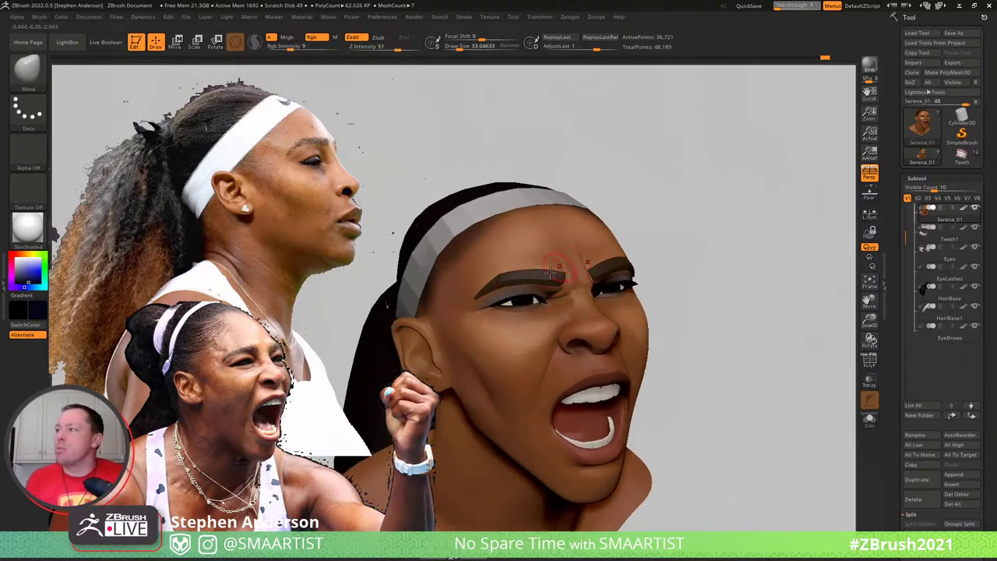
key("shift+f")
left_click(548, 281, "alt")
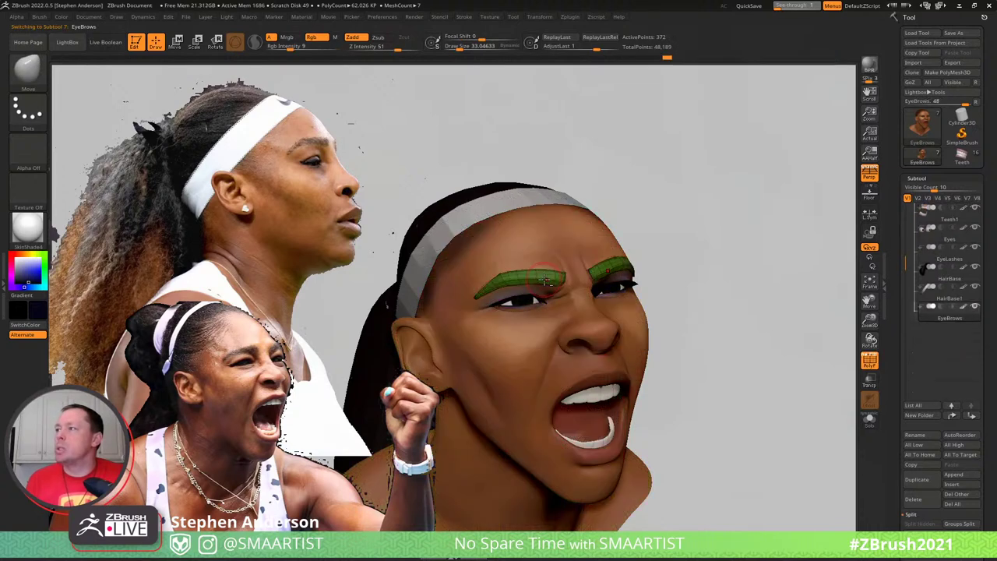
key("shift+f")
key("w")
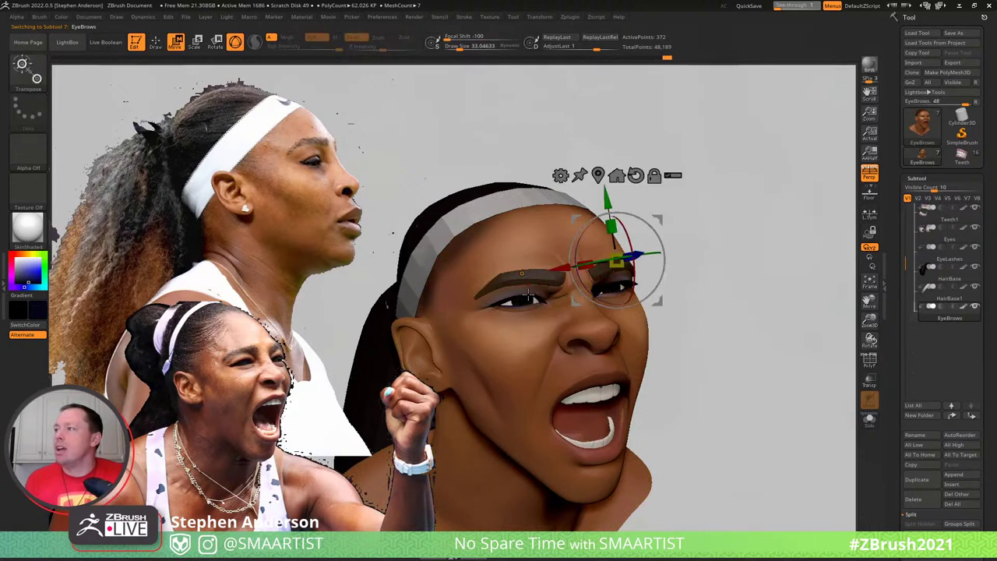
key("y")
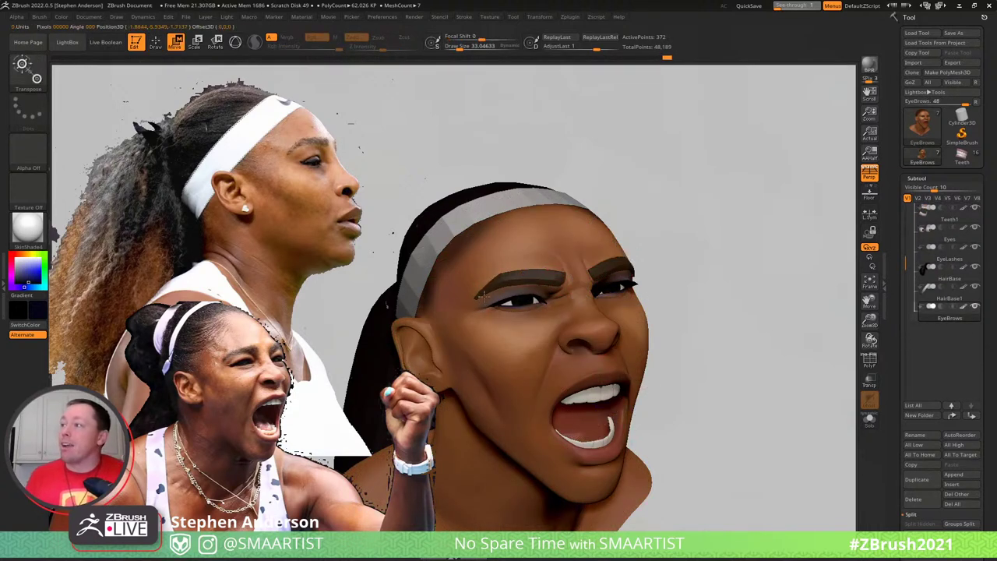
left_click_drag(475, 296, 584, 267)
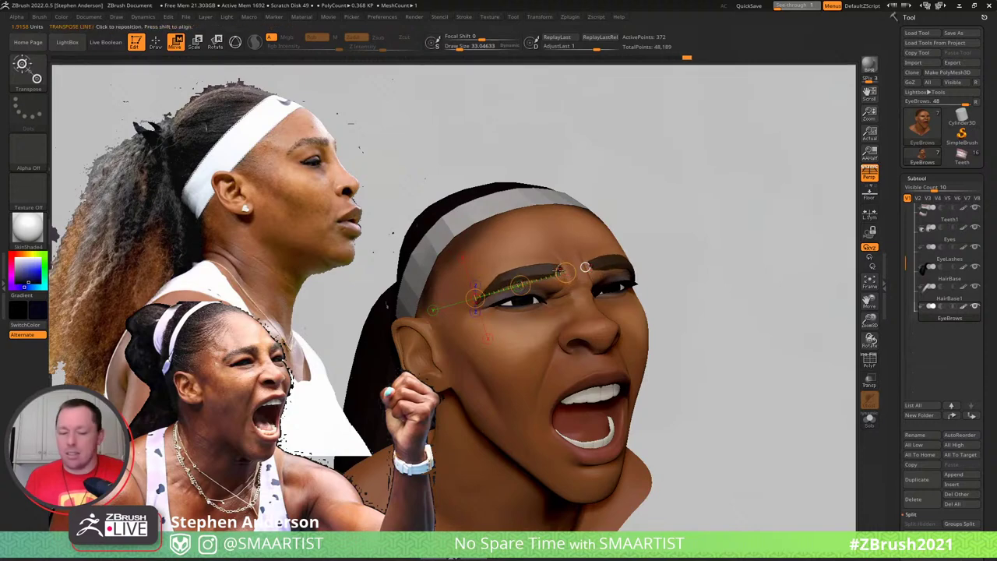
Reshape the inner half of the eyebrow with the Move brush at Draw Size about 104
key("b")
key("m")
key("v")
right_click_drag(461, 292, 515, 282)
key("s")
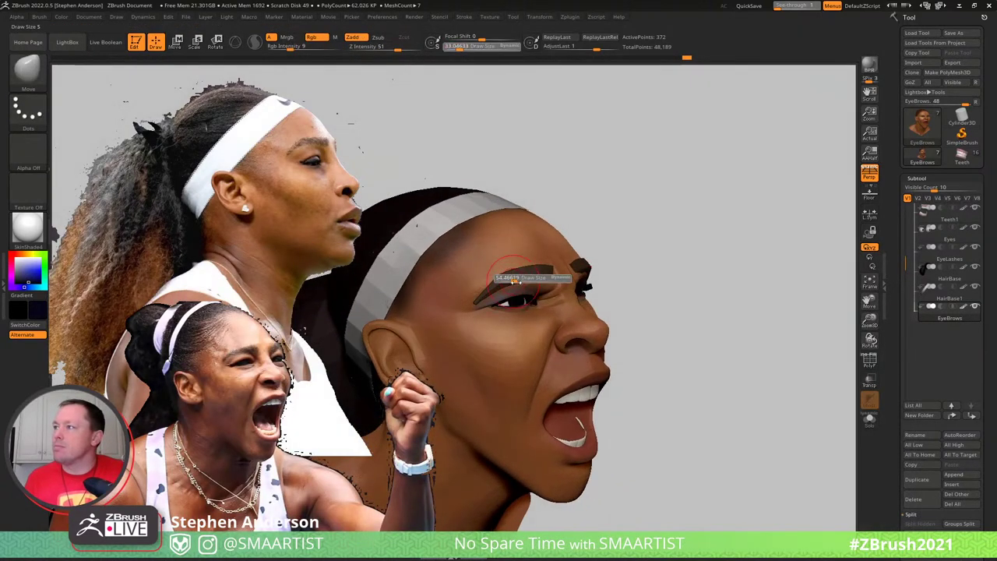
left_click_drag(519, 284, 514, 288)
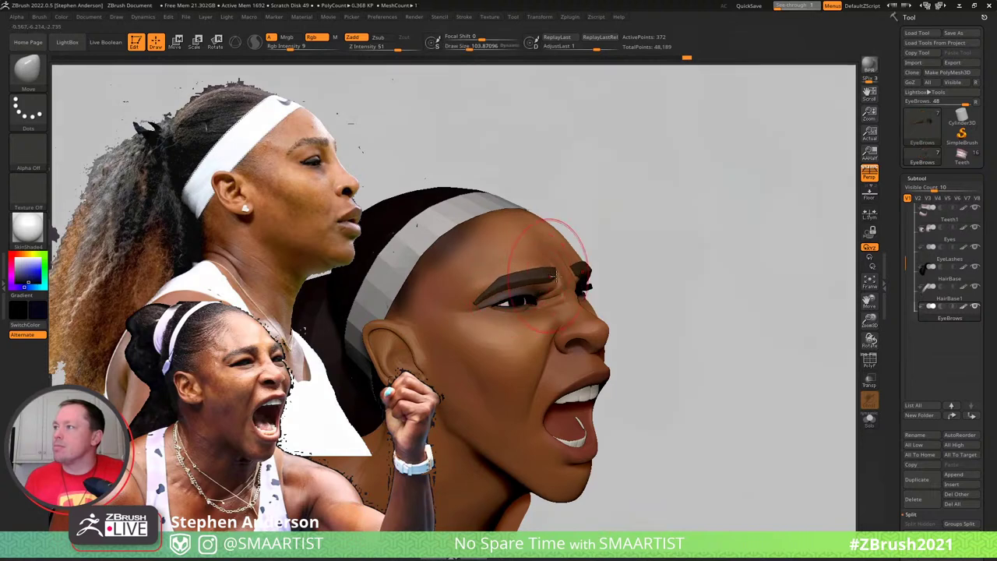
mouse_move(555, 274)
right_mouse_down()
mouse_move(547, 233)
mouse_move(548, 286)
right_mouse_up()
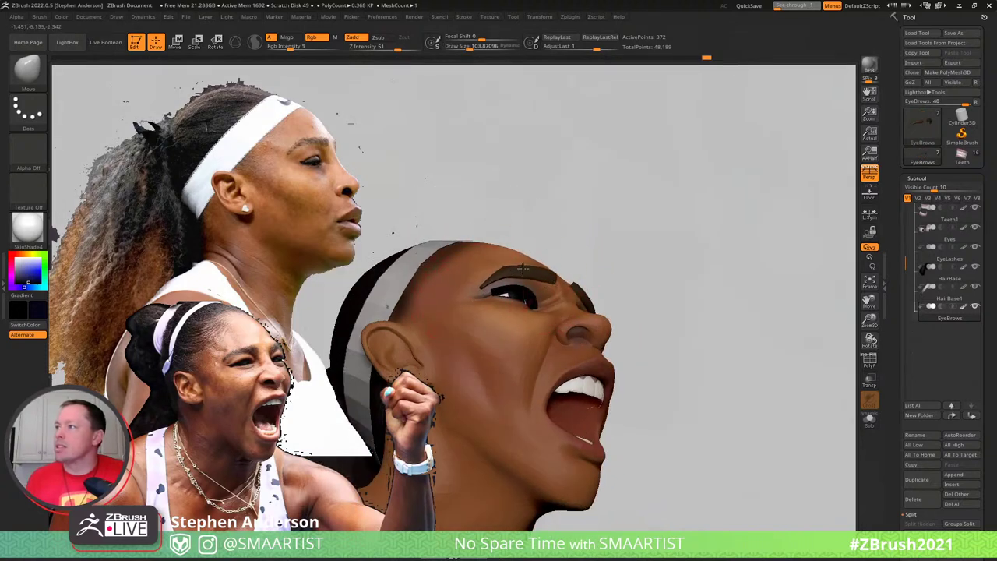
Refine the eyebrow's lower edge and pull its outer tip inward with the Move brush at Draw Size about 58
right_click_drag(521, 268, 556, 277)
key("s")
left_click_drag(555, 278, 536, 278)
mouse_move(526, 268)
right_mouse_down()
mouse_move(537, 264)
mouse_move(510, 274)
right_mouse_up()
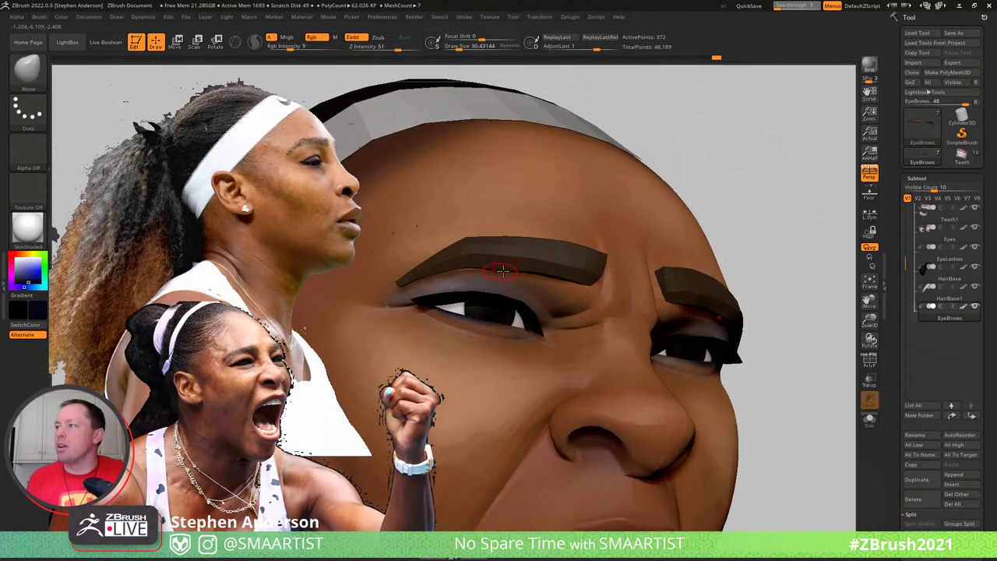
key("s")
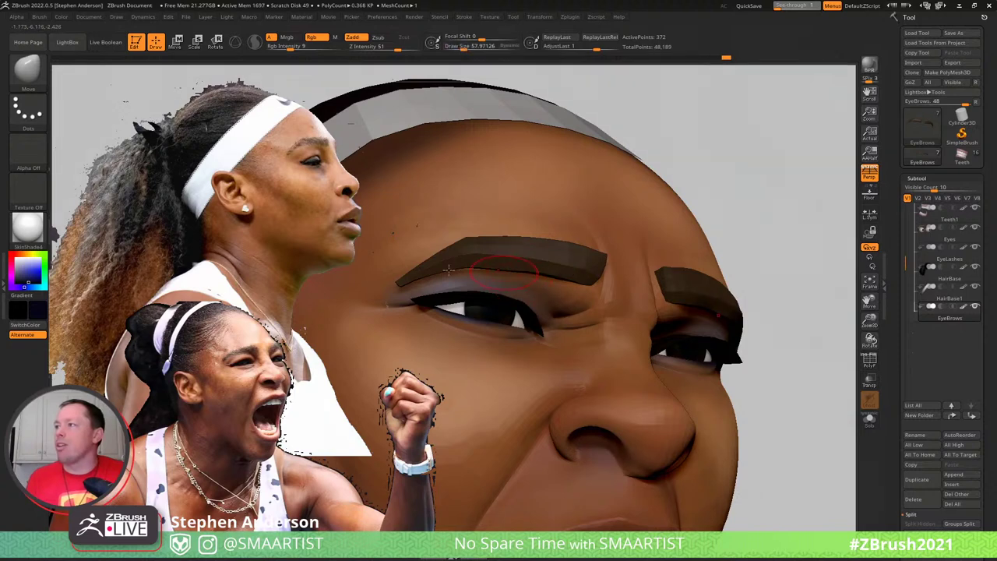
key("s")
left_click_drag(395, 283, 414, 283)
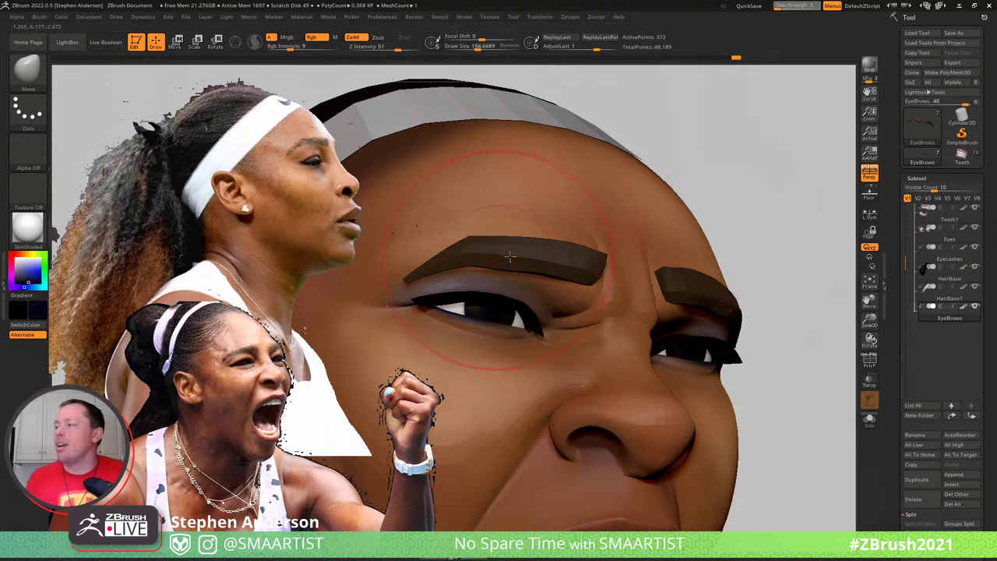
Fit the eyebrow's profile to the brow ridge with the Move brush at Draw Size about 28 and 124
right_click_drag(509, 256, 534, 280)
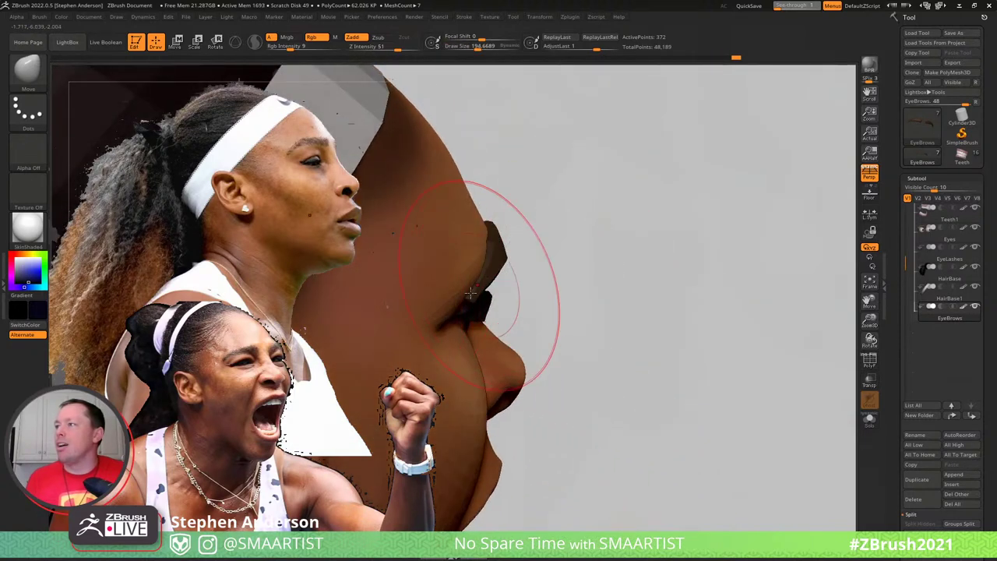
key("s")
left_click_drag(474, 298, 457, 299)
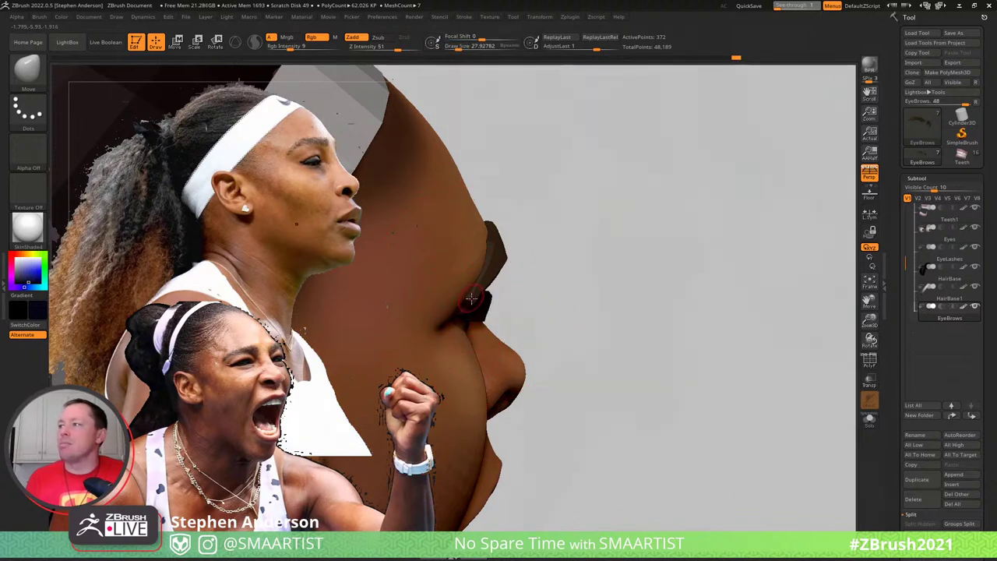
key("s")
left_click_drag(507, 253, 536, 253)
Adjust the inner end of the eyebrow from below with the Move brush at Draw Size about 42
mouse_move(491, 249)
right_mouse_down()
mouse_move(504, 275)
mouse_move(534, 178)
mouse_move(545, 226)
mouse_move(569, 180)
mouse_move(583, 191)
right_mouse_up()
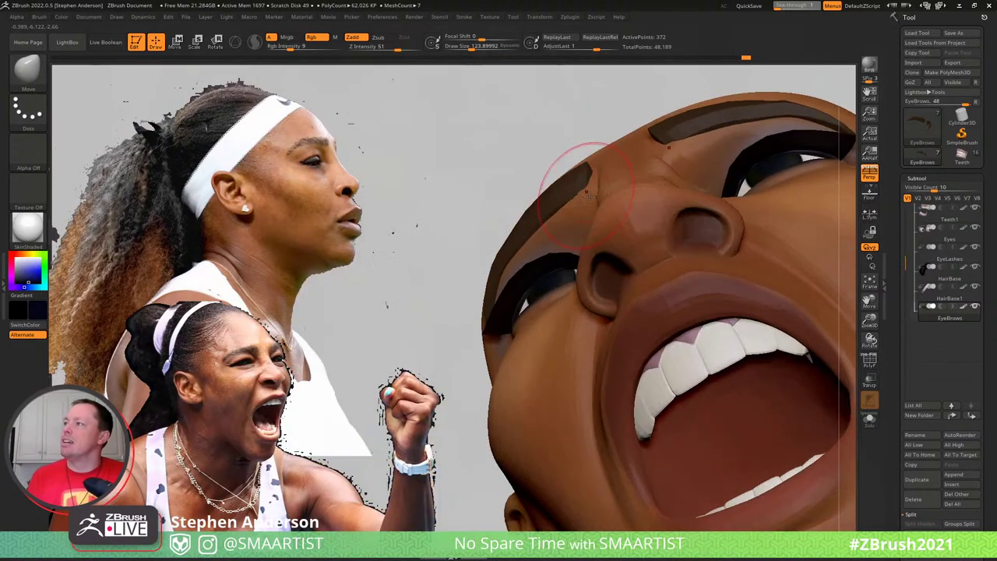
key("s")
left_click_drag(589, 196, 579, 196)
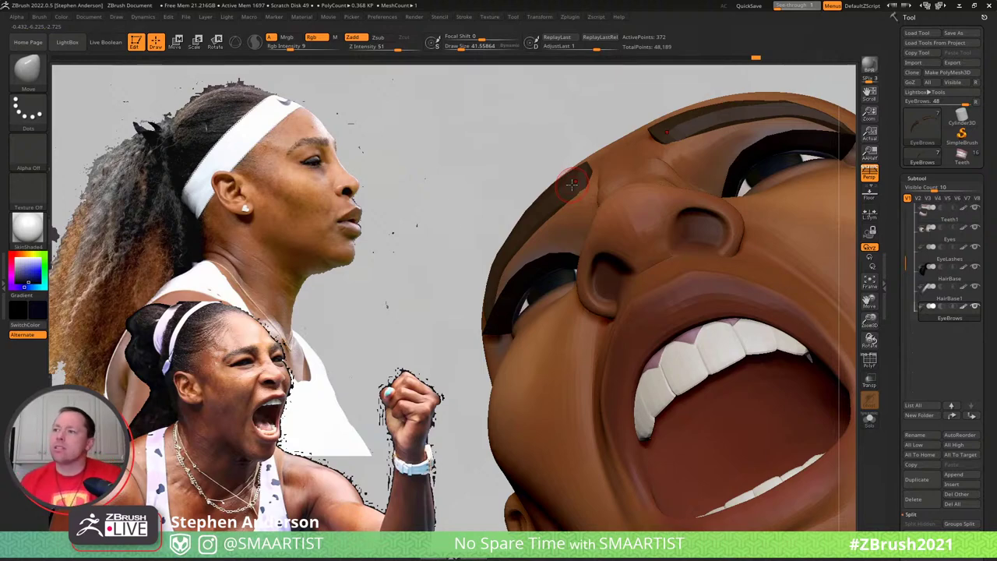
left_click_drag(449, 187, 550, 343)
right_click_drag(612, 374, 576, 273, "ctrl")
left_click_drag(506, 261, 697, 313)
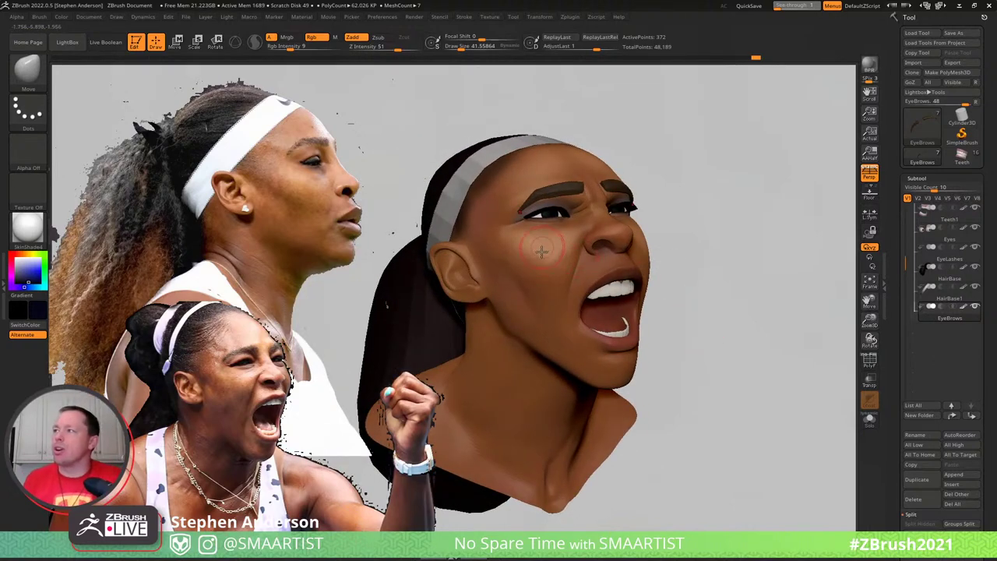
right_click_drag(540, 249, 541, 254)
Switch to the Standard brush and enable AccuCurve in its curve settings
key("b")
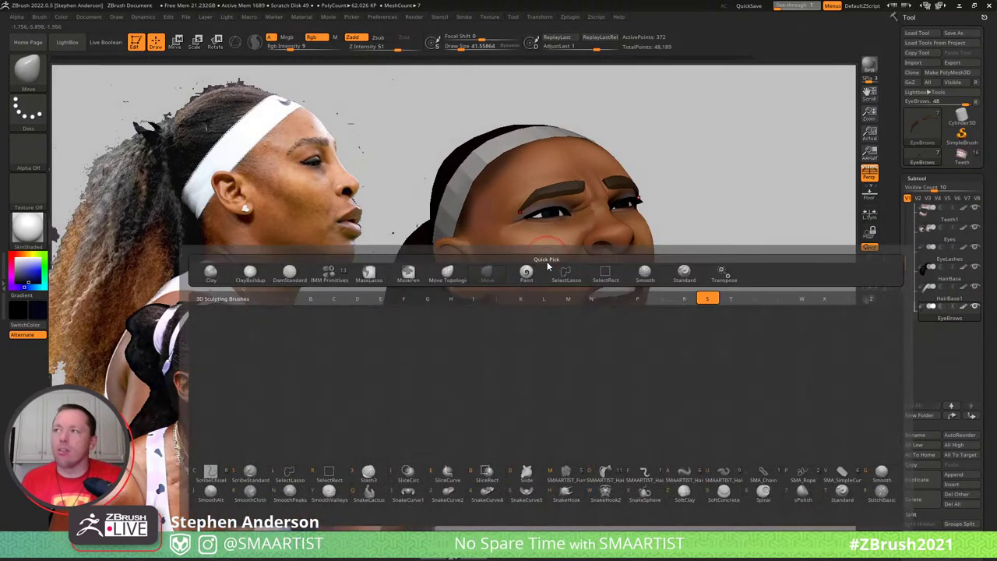
key("s")
key("t")
left_click(39, 17)
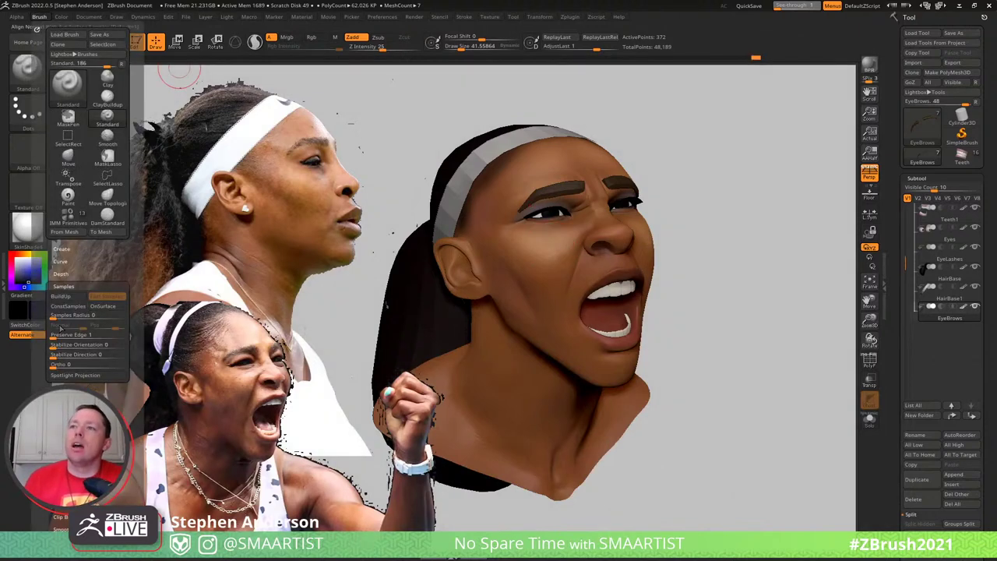
left_click(60, 261)
left_click(64, 281)
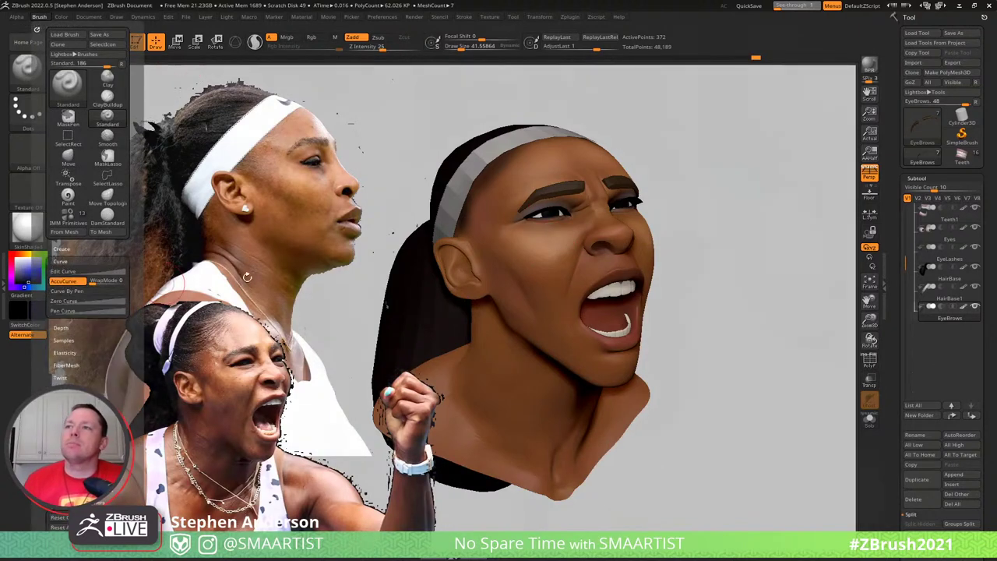
Select the Serena_01 head subtool and work on the cheekbone with the Standard brush at Draw Size about 54
left_click(506, 234, "alt")
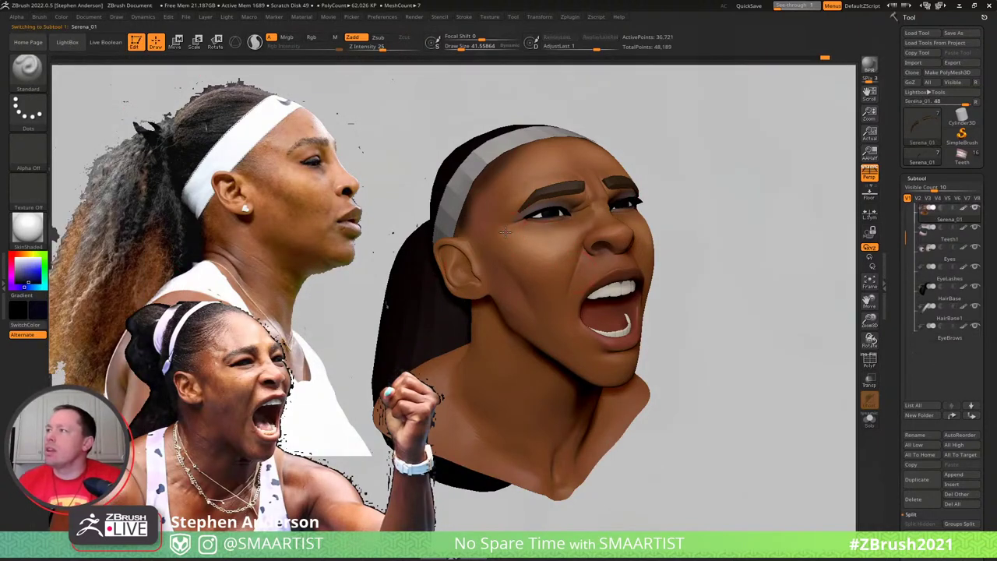
left_click_drag(554, 243, 552, 254)
mouse_move(530, 242)
right_mouse_down()
mouse_move(506, 257)
mouse_move(548, 261)
mouse_move(527, 256)
mouse_move(527, 265)
right_mouse_up()
mouse_move(527, 265)
right_mouse_down()
mouse_move(500, 235)
mouse_move(518, 244)
right_mouse_up()
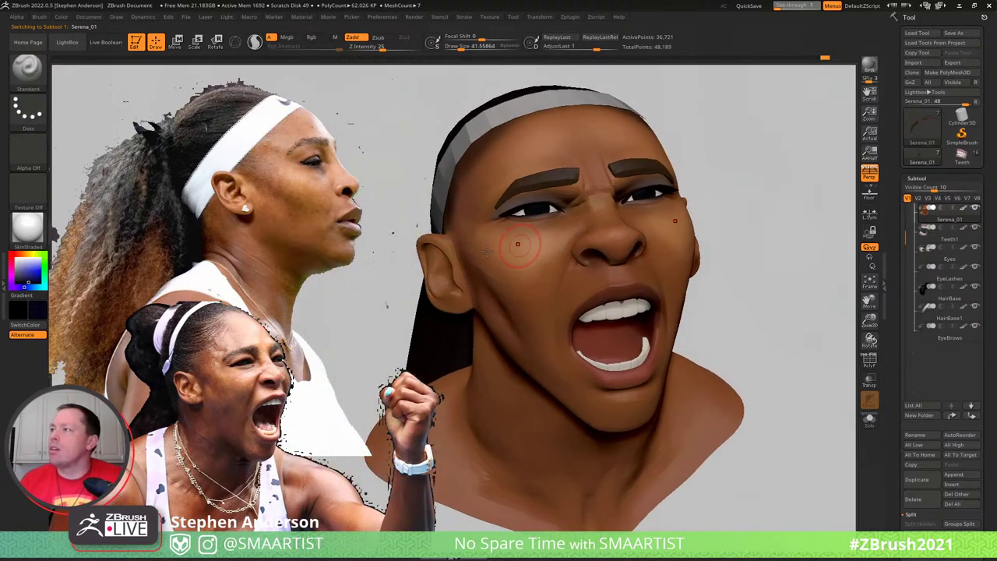
key("s")
left_click_drag(477, 242, 480, 244)
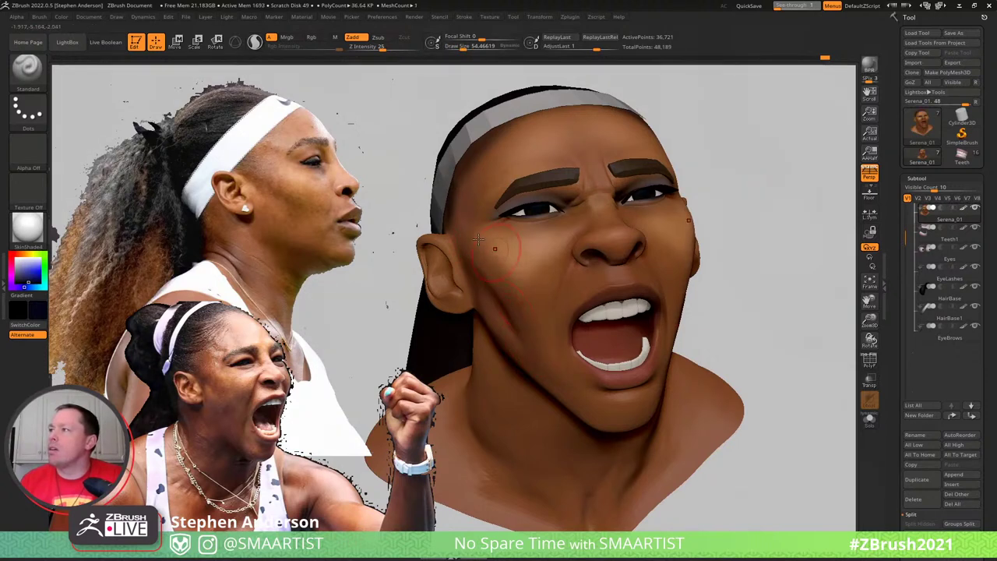
Carve and smooth the hollow below the cheekbone with the DamStandard brush at Z Intensity 10
key("ctrl")
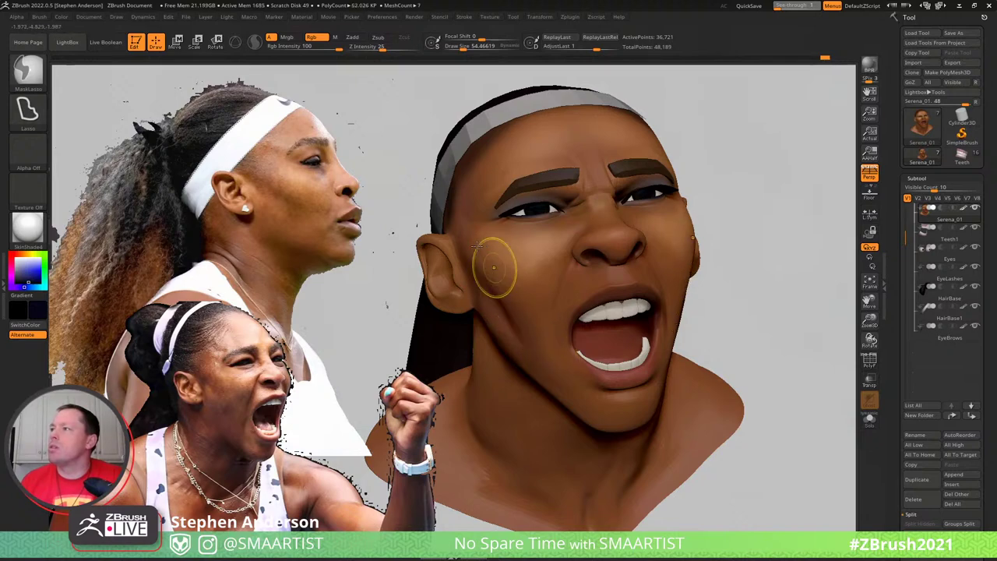
key("b")
key("d")
key("s")
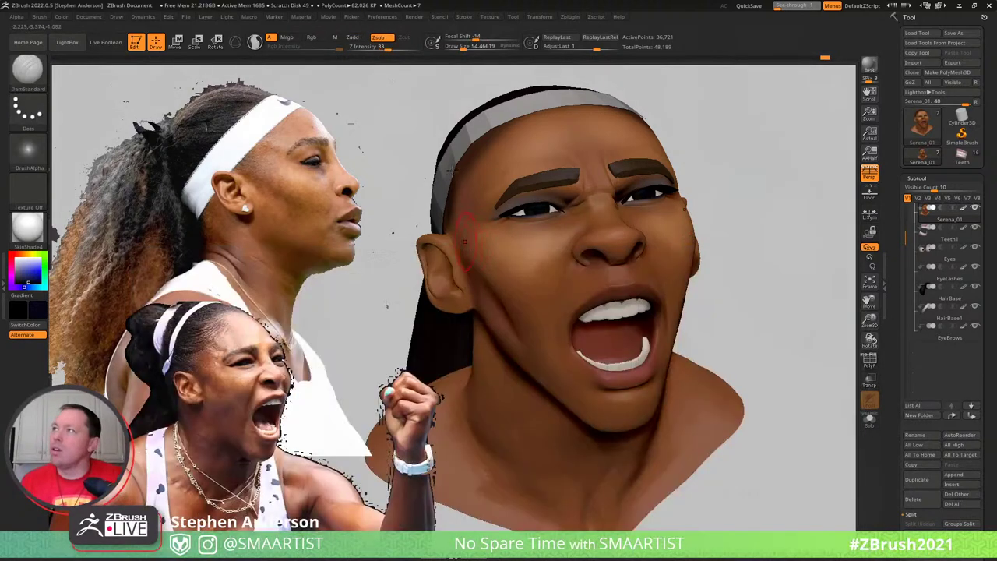
left_click_drag(375, 48, 367, 47)
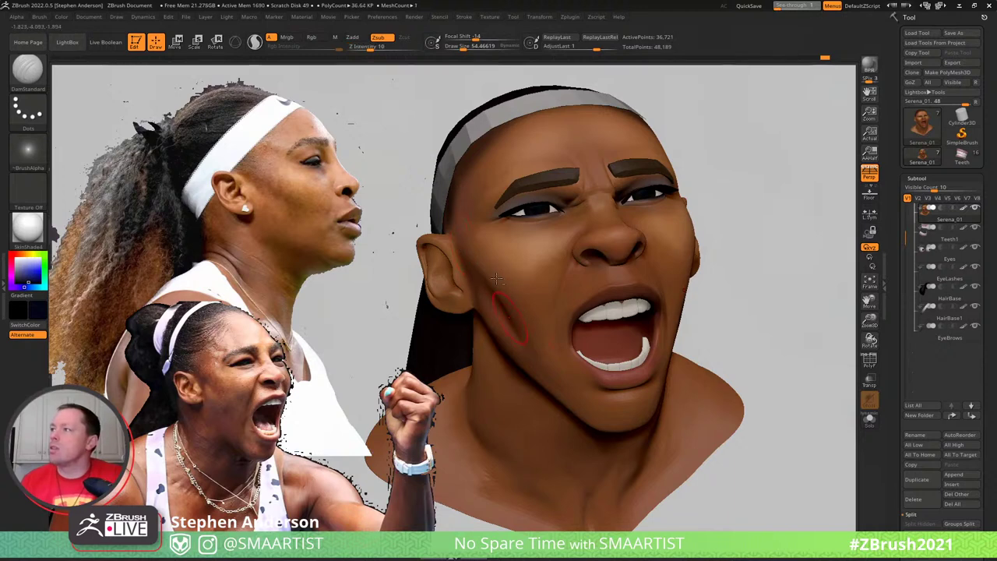
right_click_drag(497, 278, 501, 270)
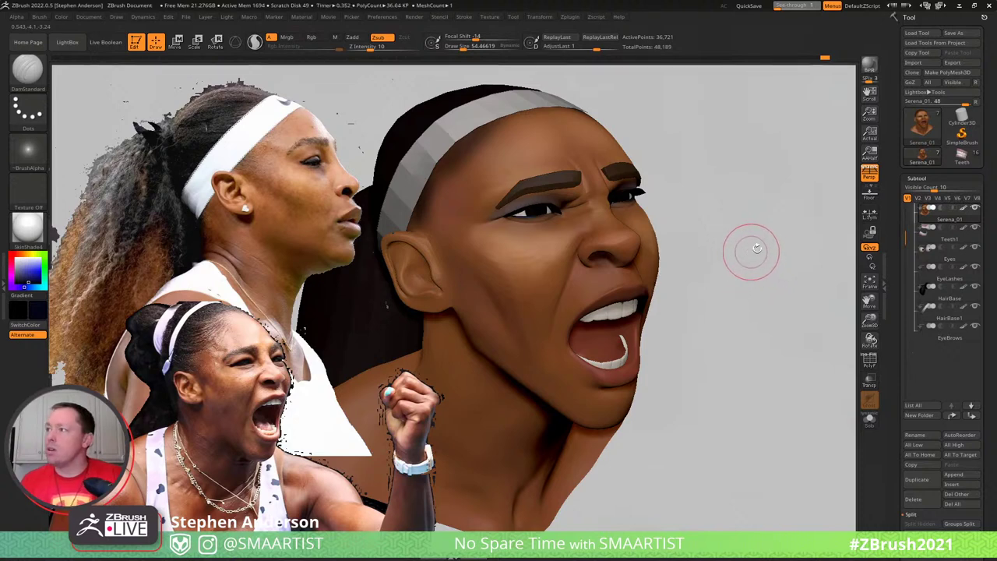
mouse_move(741, 251)
right_mouse_down()
mouse_move(756, 229)
mouse_move(591, 261)
right_mouse_up()
key("shift")
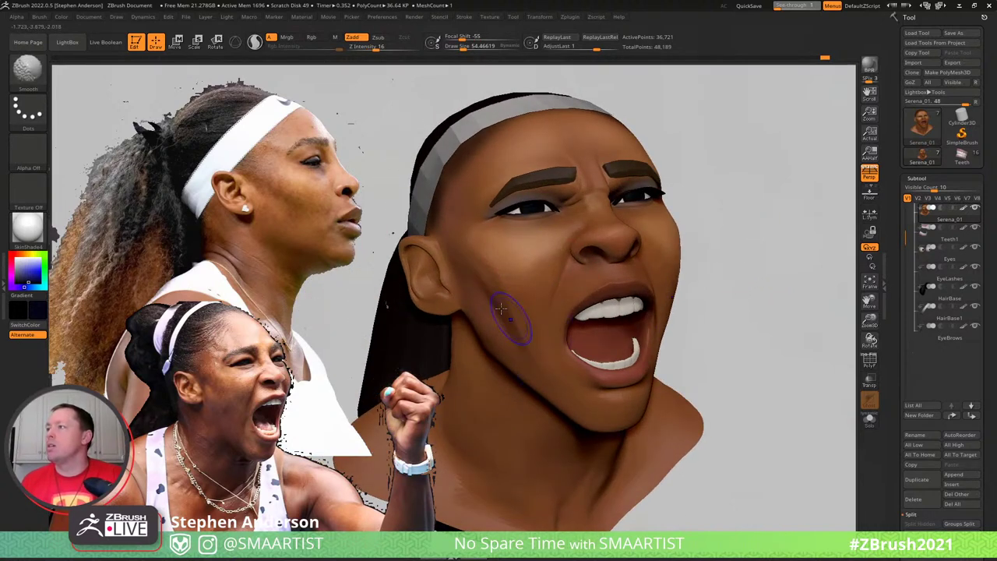
mouse_move(765, 225)
right_mouse_down()
mouse_move(750, 232)
mouse_move(779, 228)
right_mouse_up()
Carve and smooth the crease beneath the lower eyelid with DamStandard at Z Intensity 23 and Draw Size about 15, checking the polyframe
mouse_move(521, 246)
right_mouse_down("ctrl")
mouse_move(581, 288)
mouse_move(545, 234)
right_mouse_up("ctrl")
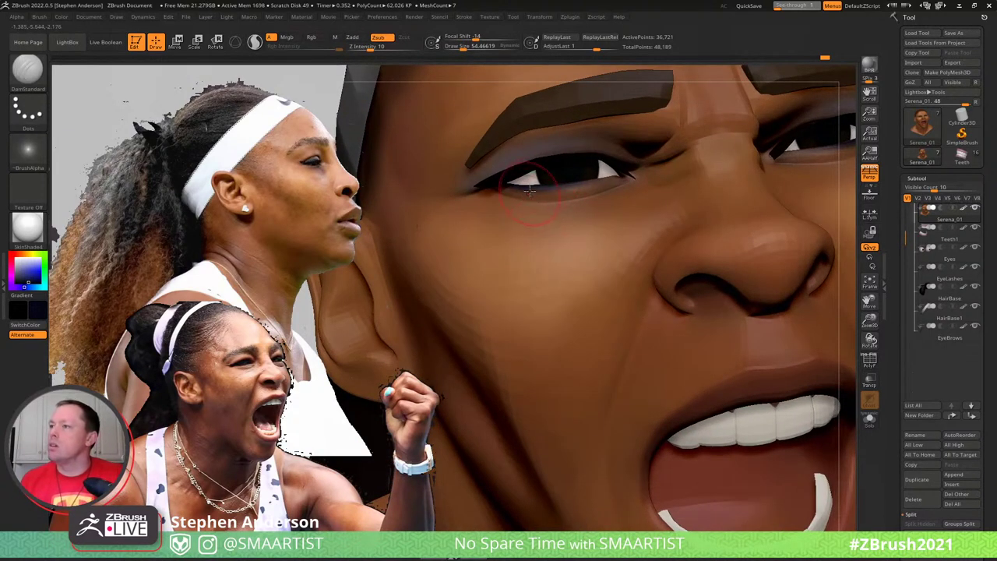
right_click_drag(613, 190, 624, 201)
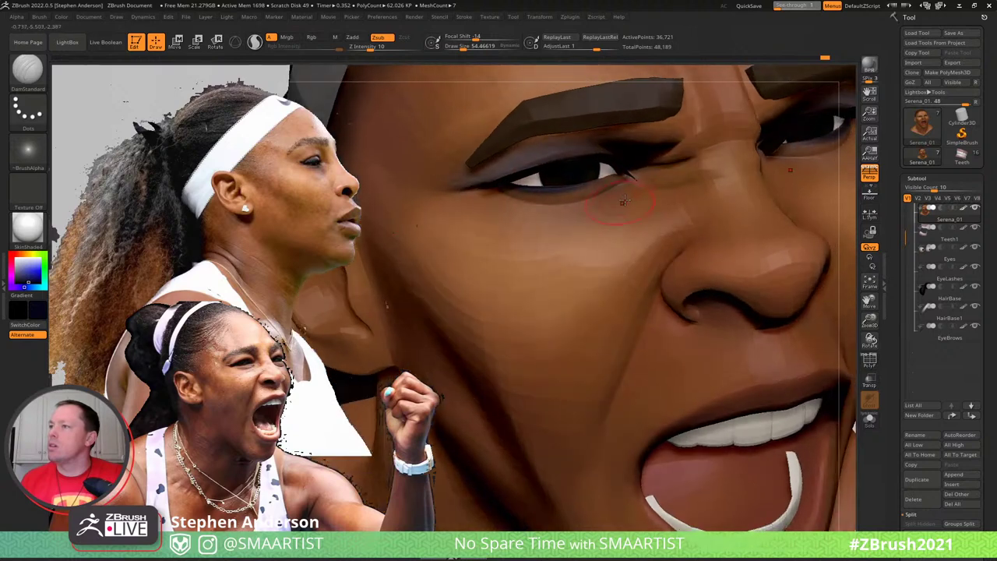
left_click(381, 47)
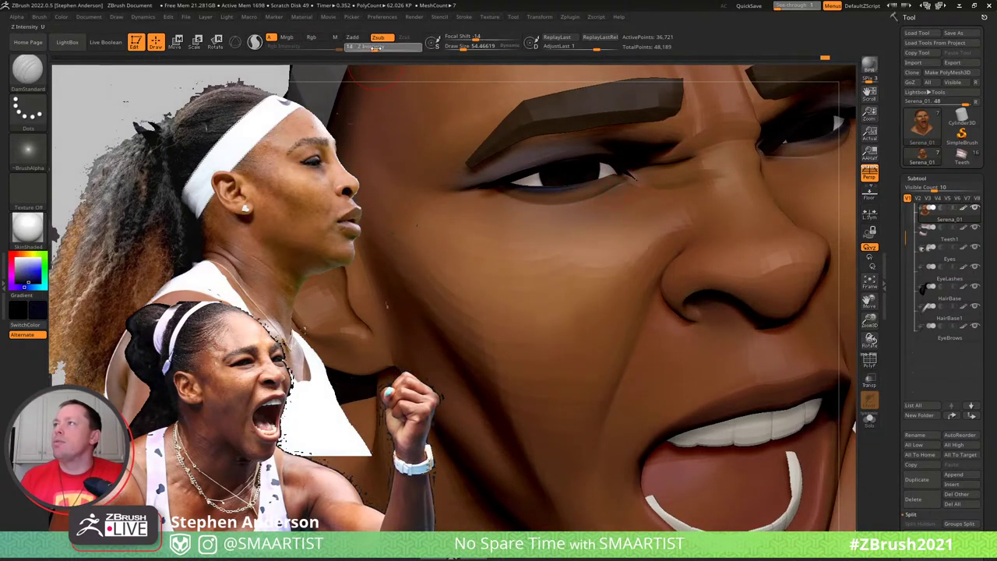
key("s")
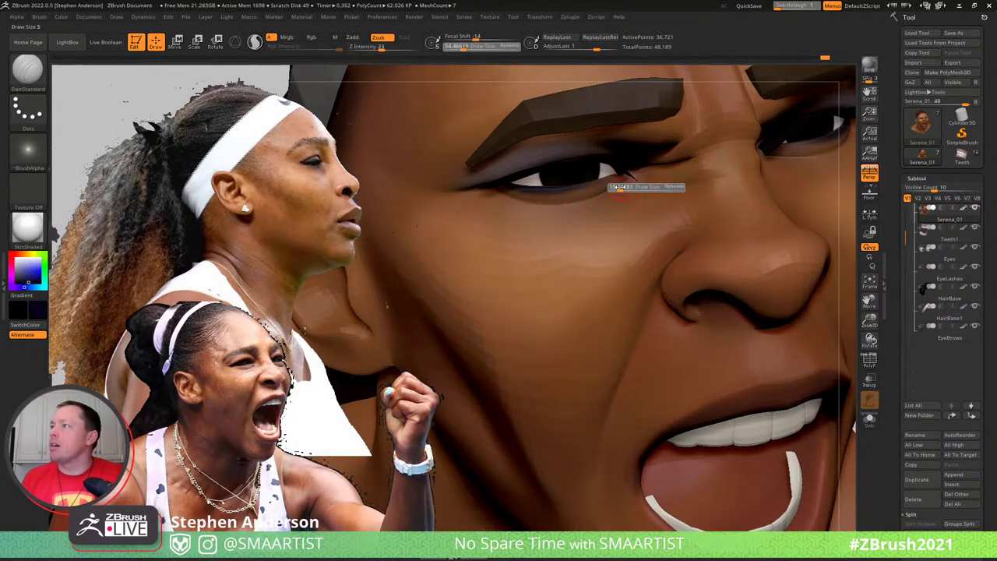
left_click(620, 187)
key("shift+d")
mouse_move(620, 188)
right_mouse_down()
mouse_move(625, 221)
mouse_move(614, 206)
mouse_move(712, 310)
mouse_move(649, 222)
right_mouse_up()
key("shift+f")
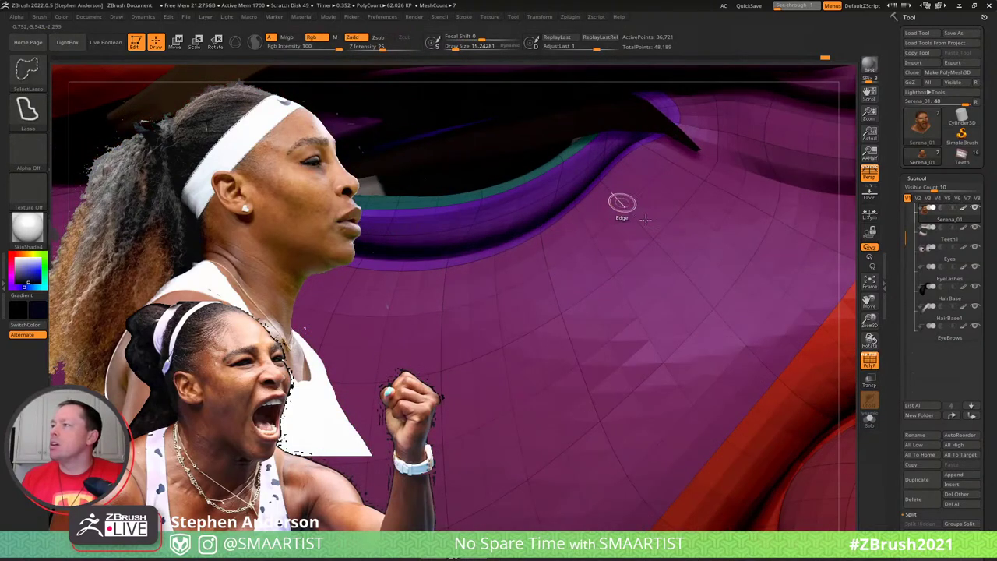
key("alt")
right_click_drag(659, 297, 660, 239, "ctrl")
key("shift+f")
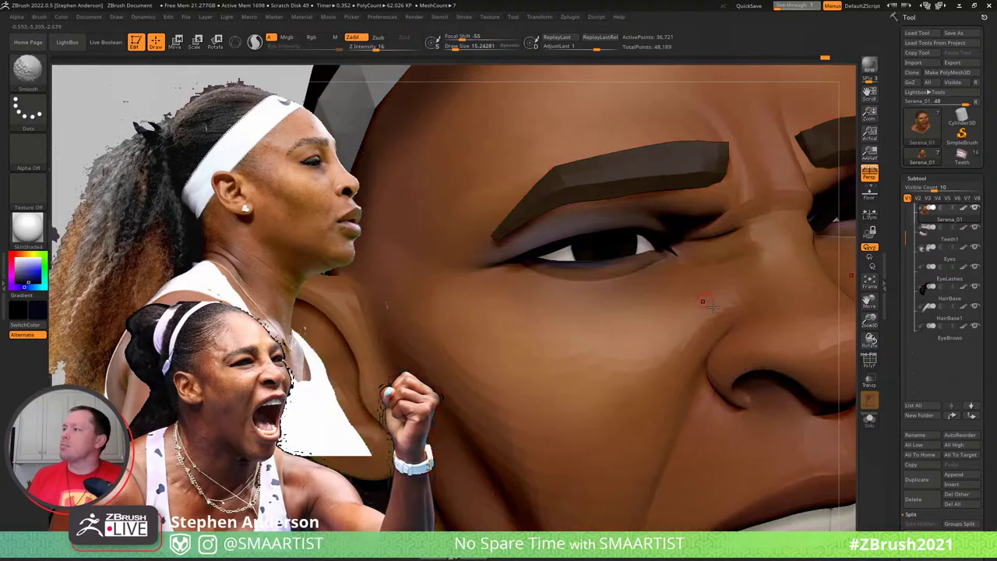
Mask the head except two edge loops along the inner-ear fold by hiding those loops, and blur the mask
right_click_drag(684, 274, 606, 333, "ctrl")
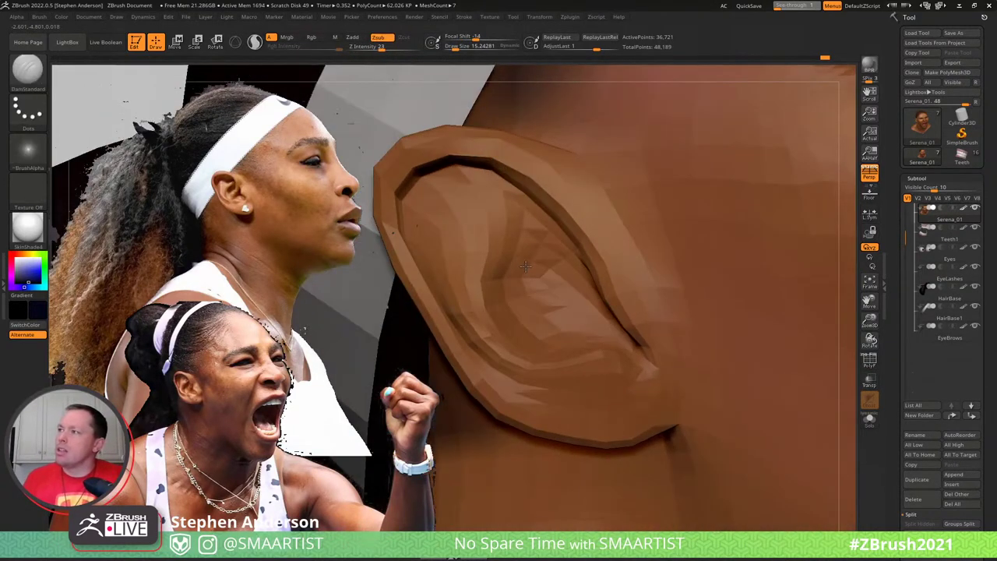
right_click_drag(492, 252, 523, 285, "ctrl")
key("shift+f")
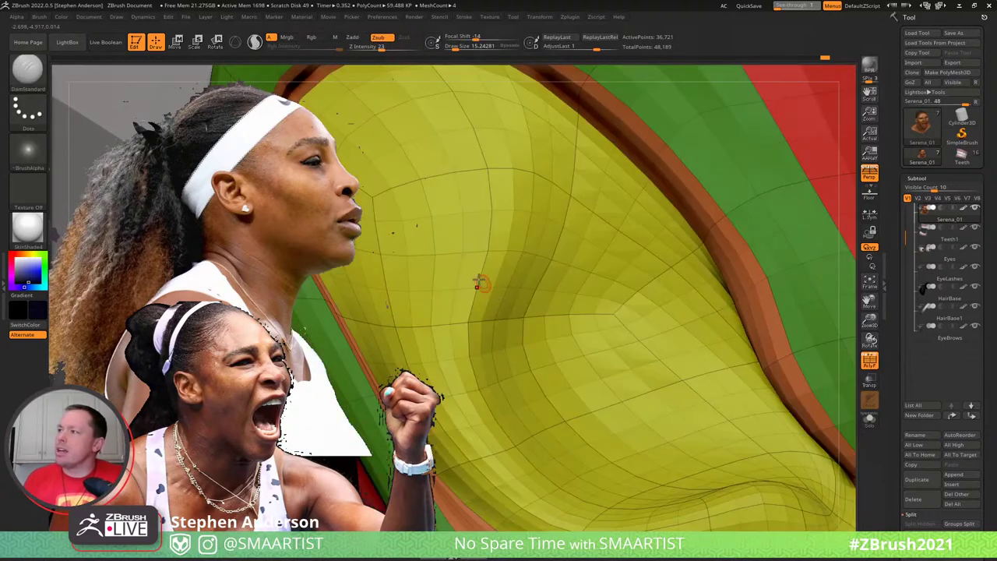
left_click(487, 288, "ctrl+alt+shift")
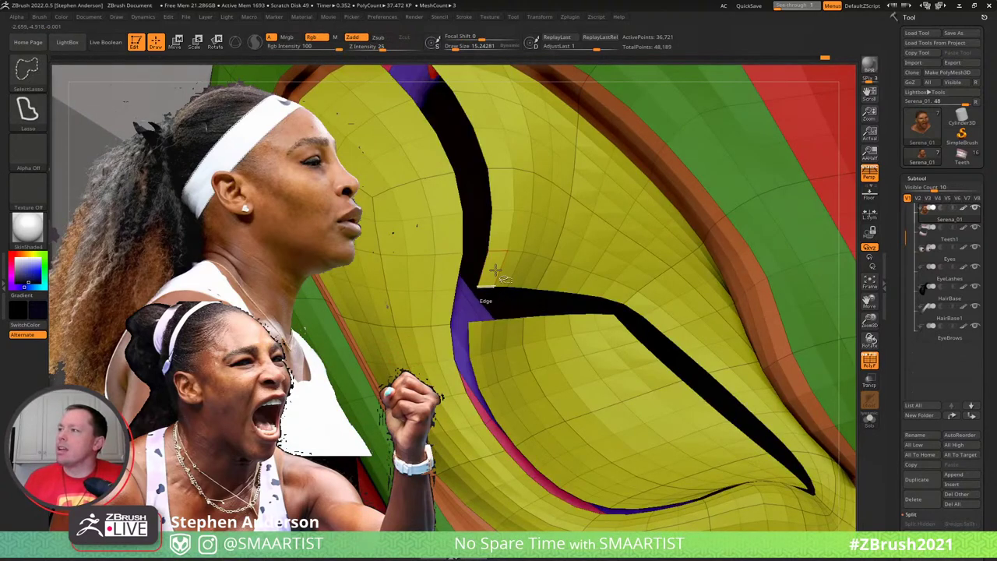
left_click(470, 352, "ctrl+shift")
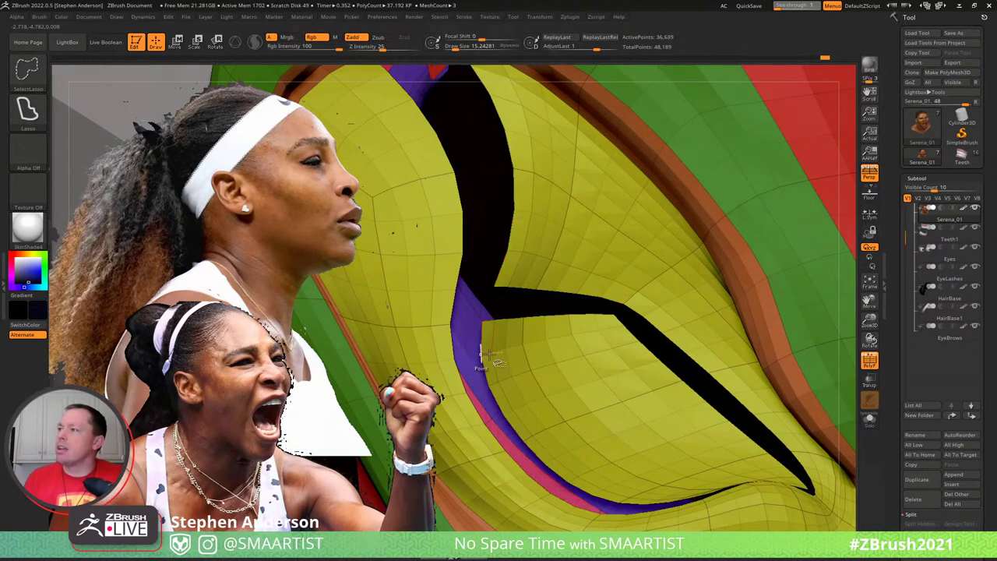
key("ctrl+a")
left_click(504, 294, "ctrl+shift")
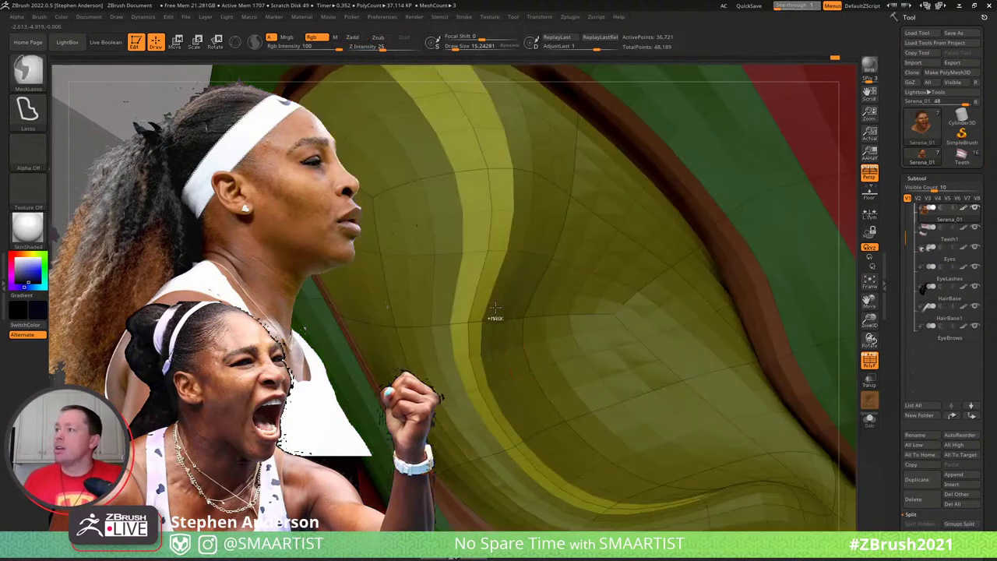
left_click(495, 307, "ctrl")
Reshape the unmasked inner-ear fold with the Move brush at Draw Size about 357, checking it from several angles
key("b")
key("m")
key("v")
right_click_drag(479, 312, 476, 231)
key("s")
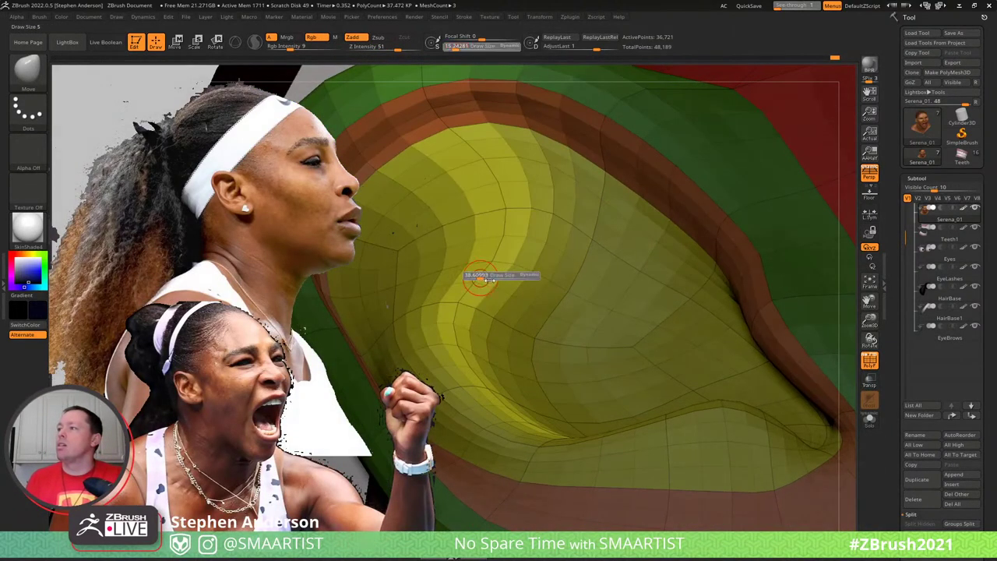
left_click_drag(503, 282, 518, 282)
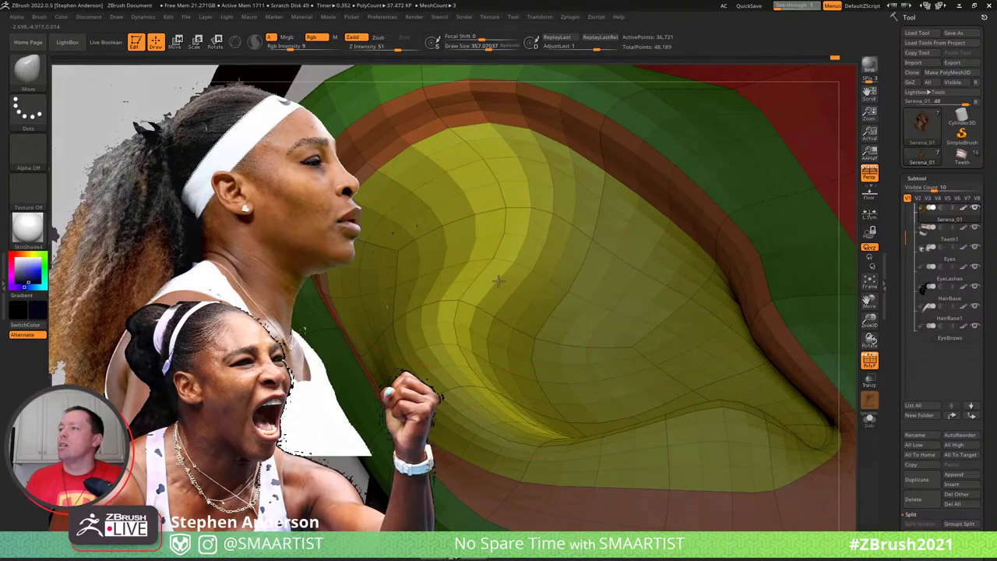
right_click_drag(464, 292, 462, 293)
left_click_drag(462, 293, 479, 292)
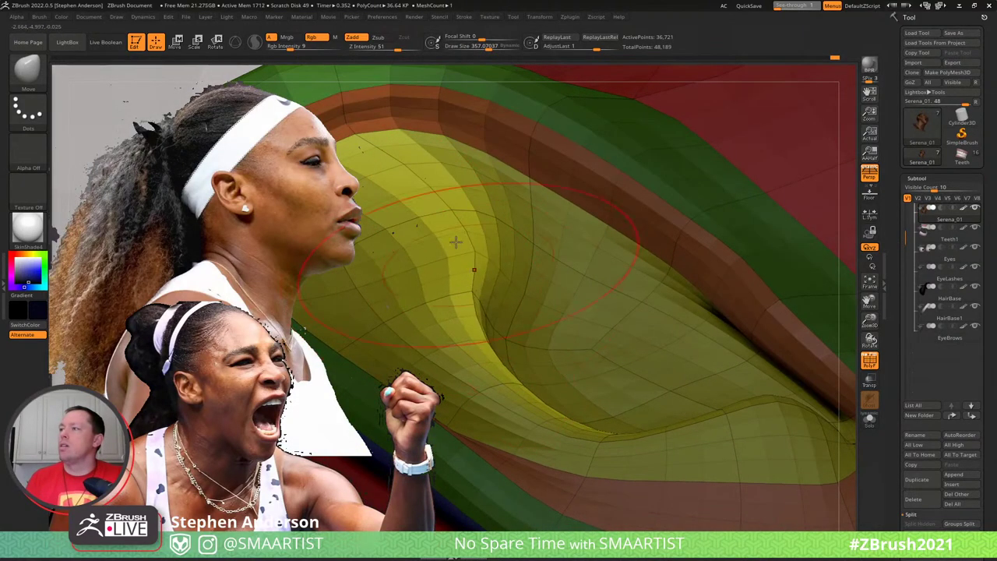
right_click_drag(469, 216, 423, 295)
Clear the mask from the head and turn off the polyframe display around the ear
right_click_drag(580, 478, 747, 262, "alt")
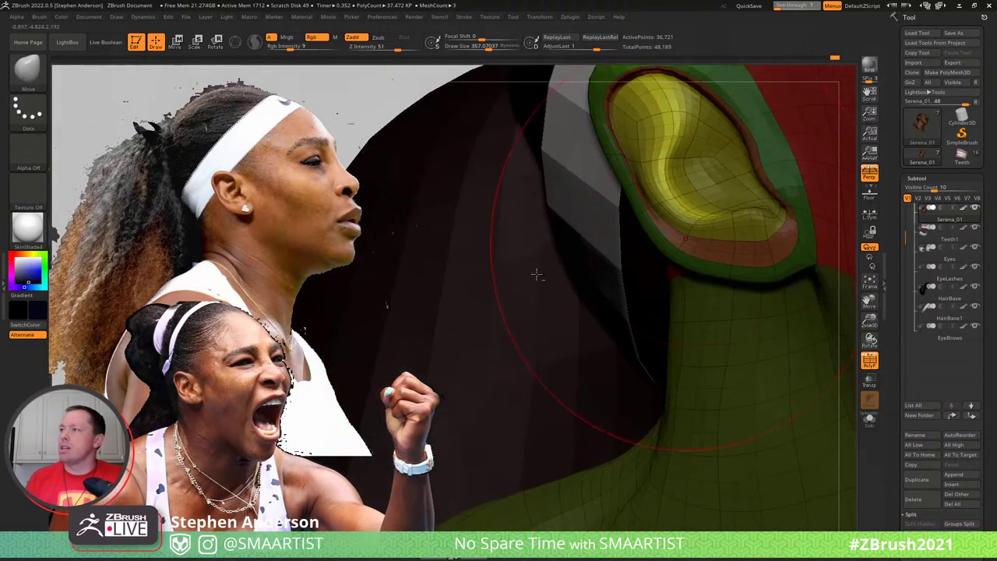
left_click_drag(346, 95, 376, 113, "ctrl")
key("shift+f")
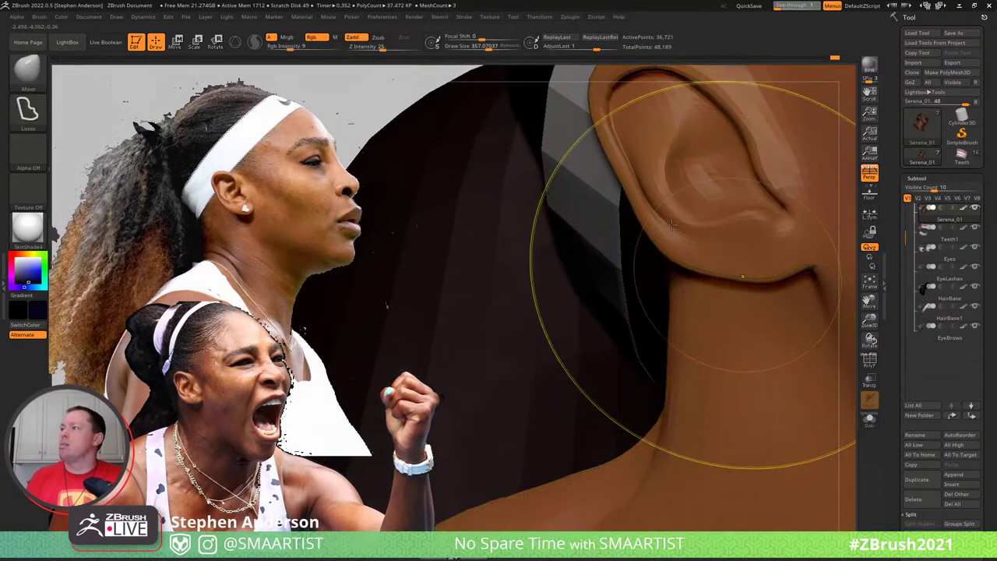
Carve a notch above the earlobe with the Clay brush at Draw Size about 81 and Z Intensity 50, and smooth it
mouse_move(733, 274)
right_mouse_down("ctrl")
mouse_move(736, 239)
mouse_move(545, 329)
mouse_move(590, 324)
mouse_move(618, 376)
mouse_move(644, 385)
right_mouse_up("ctrl")
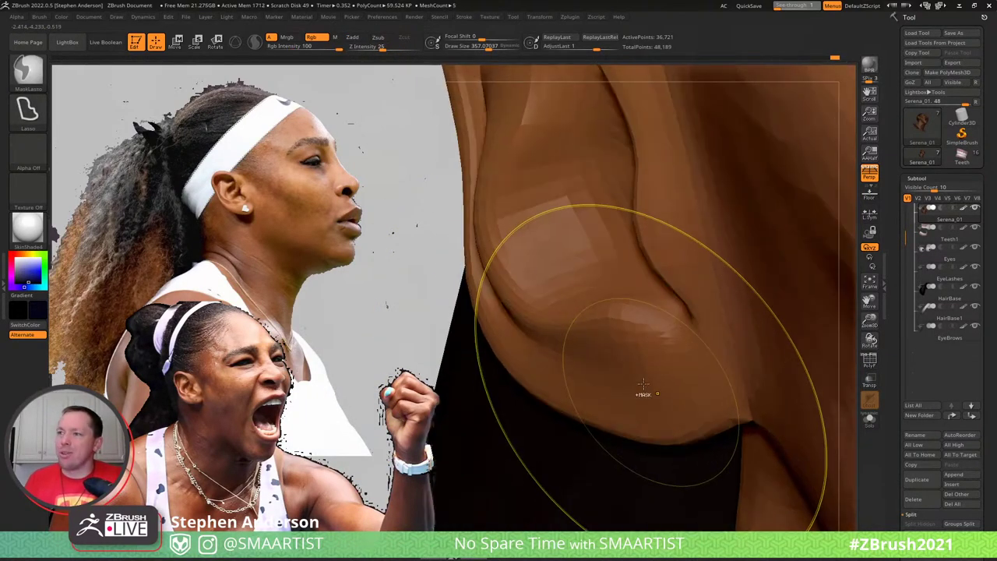
key("b")
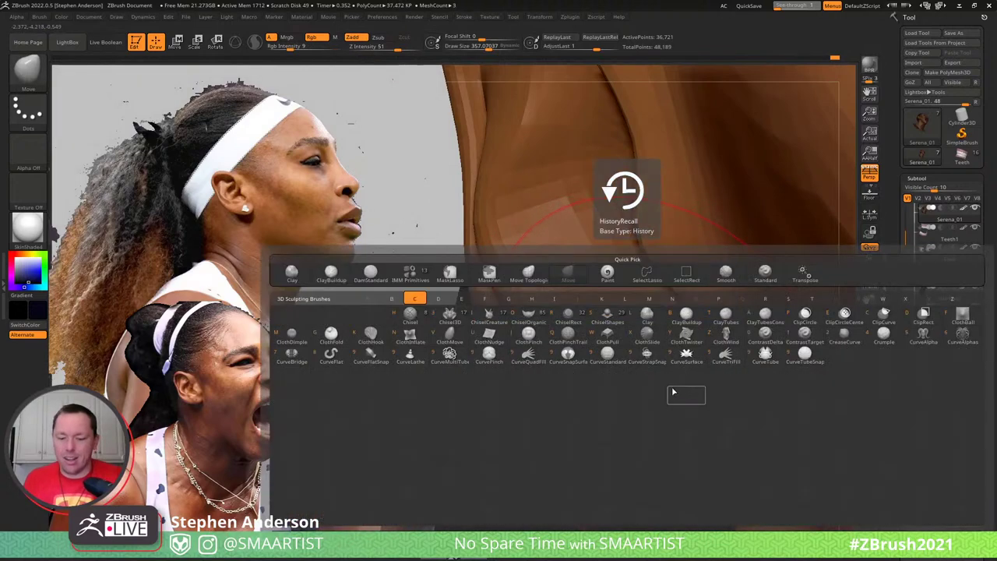
key("c")
key("l")
key("s")
mouse_move(618, 330)
left_mouse_down()
mouse_move(600, 330)
mouse_move(620, 339)
mouse_move(592, 329)
left_mouse_up()
key("ctrl+z")
key("s")
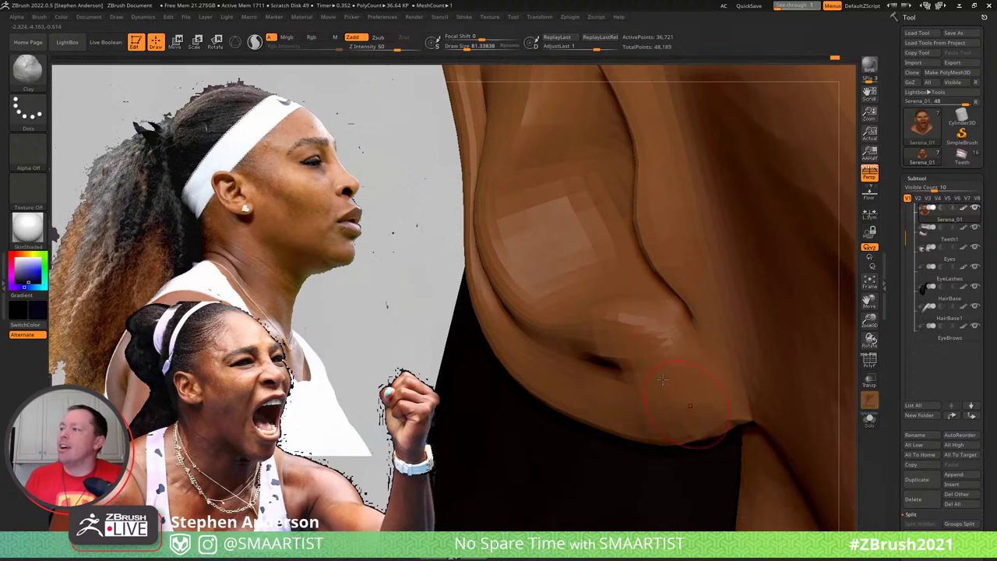
left_click_drag(643, 364, 619, 366, "shift")
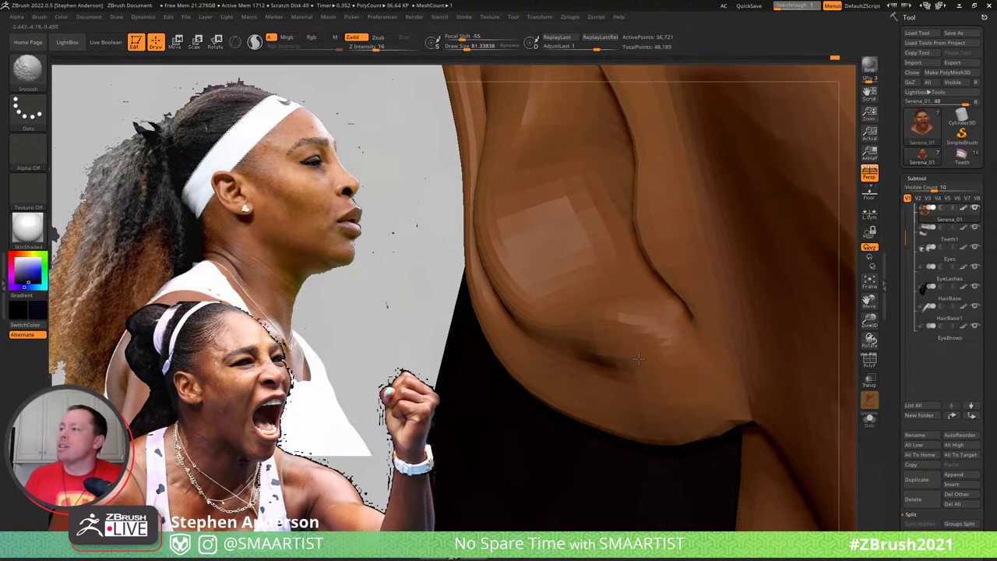
Reshape the tragus and the edge of the ear opening with the Move brush at Draw Size about 81
right_click_drag(690, 405, 583, 165, "ctrl")
right_click_drag(693, 348, 698, 432, "ctrl")
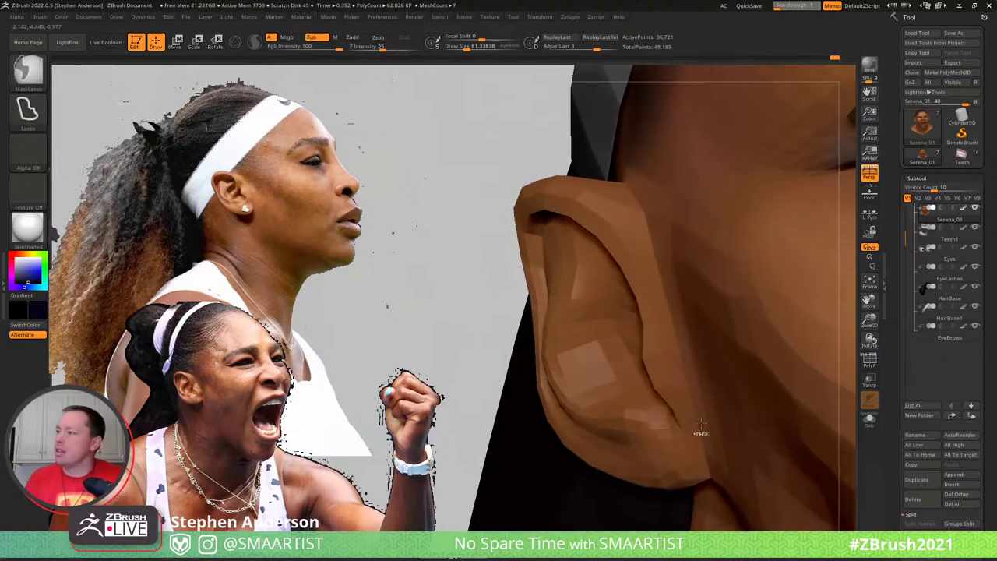
right_click_drag(615, 397, 690, 389)
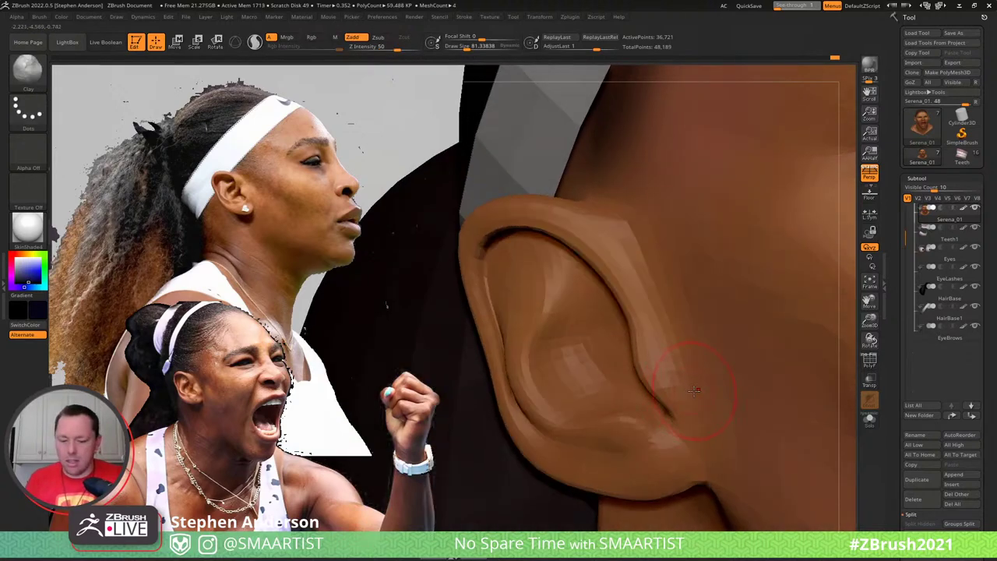
key("b")
key("m")
key("v")
right_click_drag(637, 357, 621, 350)
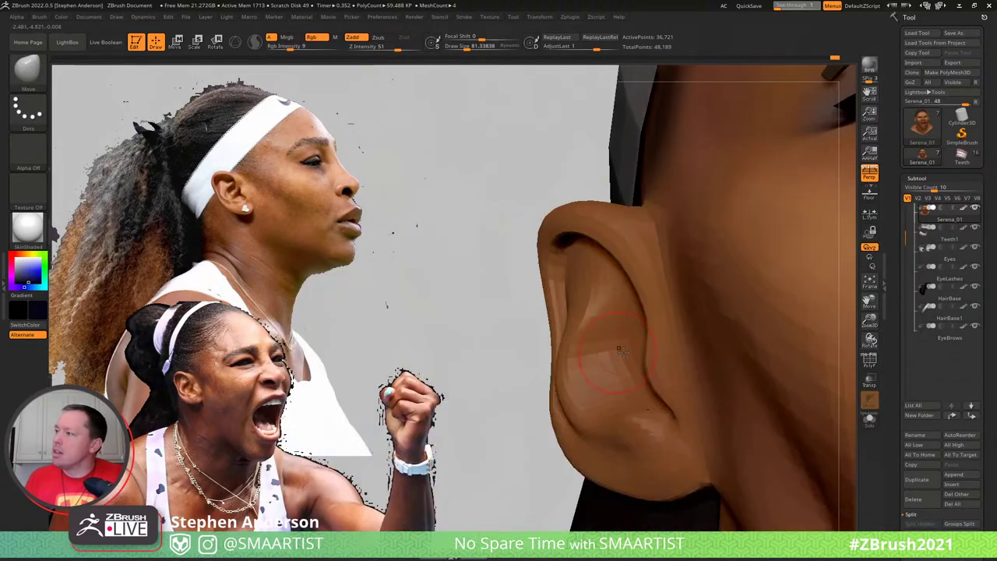
right_click_drag(660, 324, 653, 357)
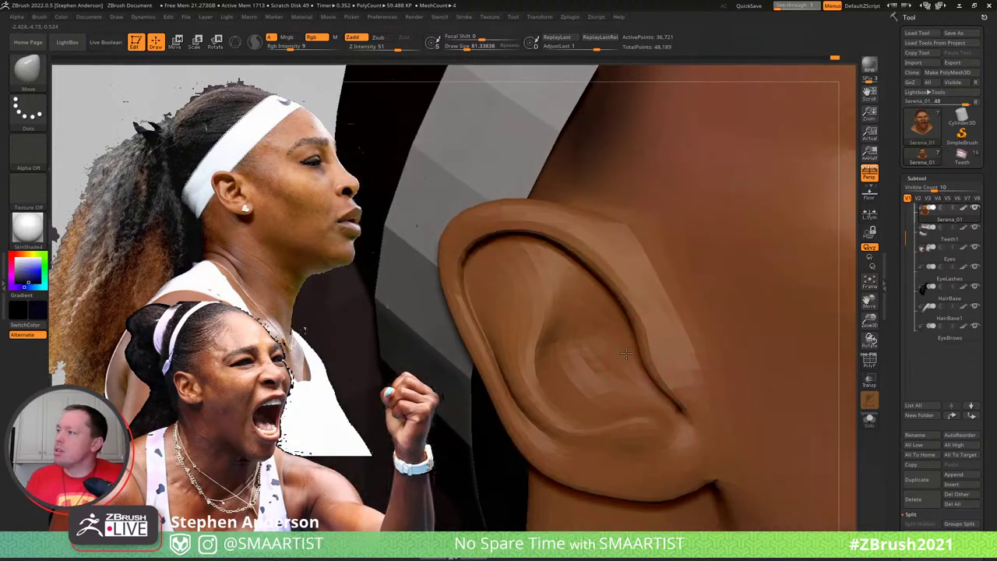
left_click_drag(626, 353, 627, 350)
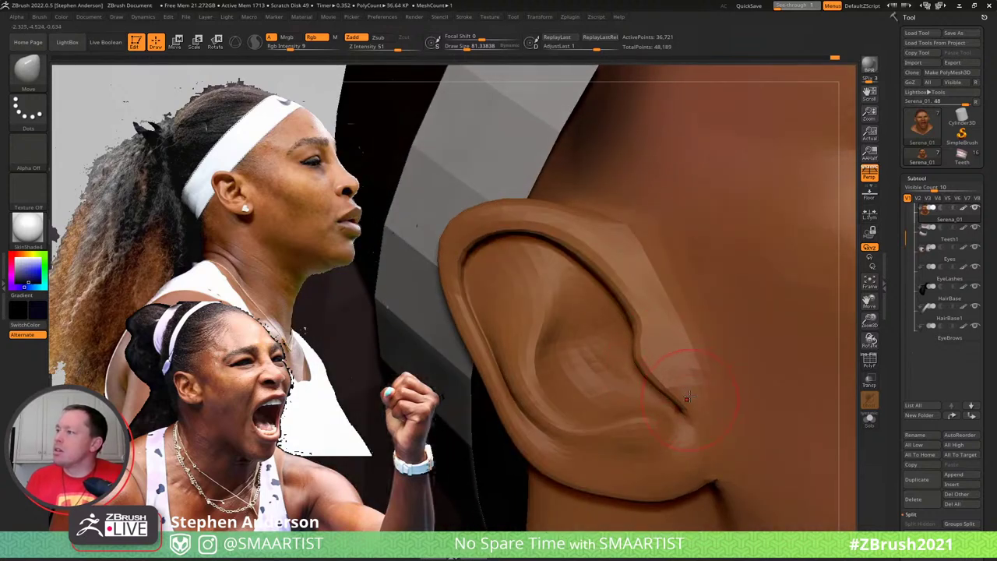
left_click_drag(688, 398, 692, 372)
left_click_drag(631, 341, 619, 317)
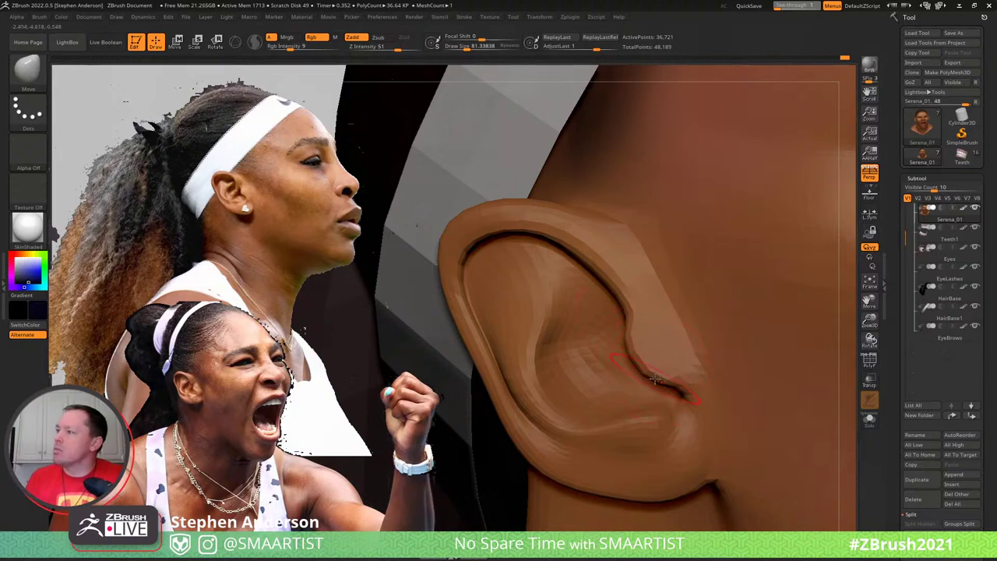
left_click_drag(655, 379, 664, 371)
Refine the lower edge of the tragus with the Move brush at Draw Size about 48
right_click_drag(708, 376, 740, 264, "ctrl")
mouse_move(841, 261)
right_mouse_down("alt")
mouse_move(772, 276)
mouse_move(774, 289)
mouse_move(794, 260)
right_mouse_up("alt")
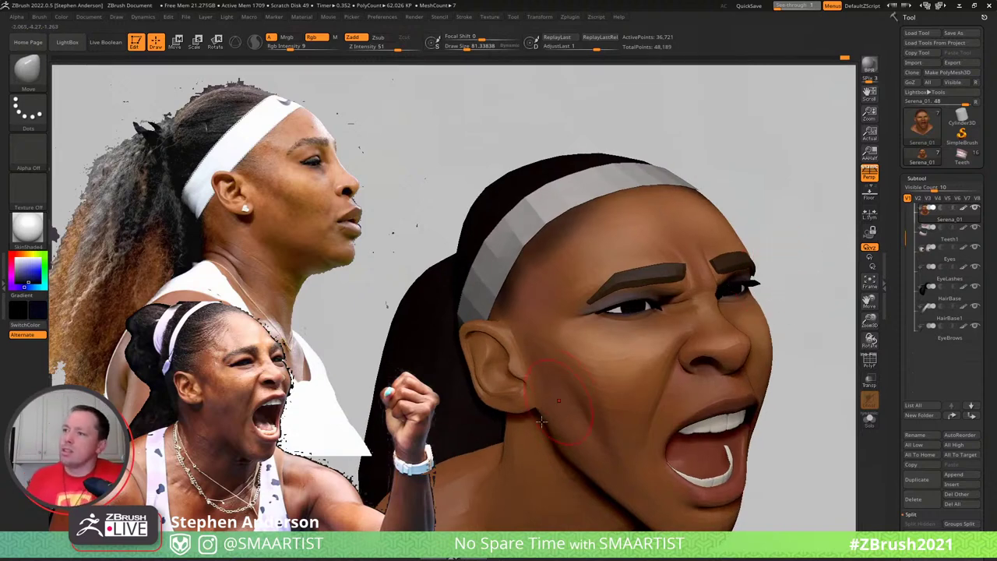
right_click_drag(507, 361, 605, 438, "ctrl")
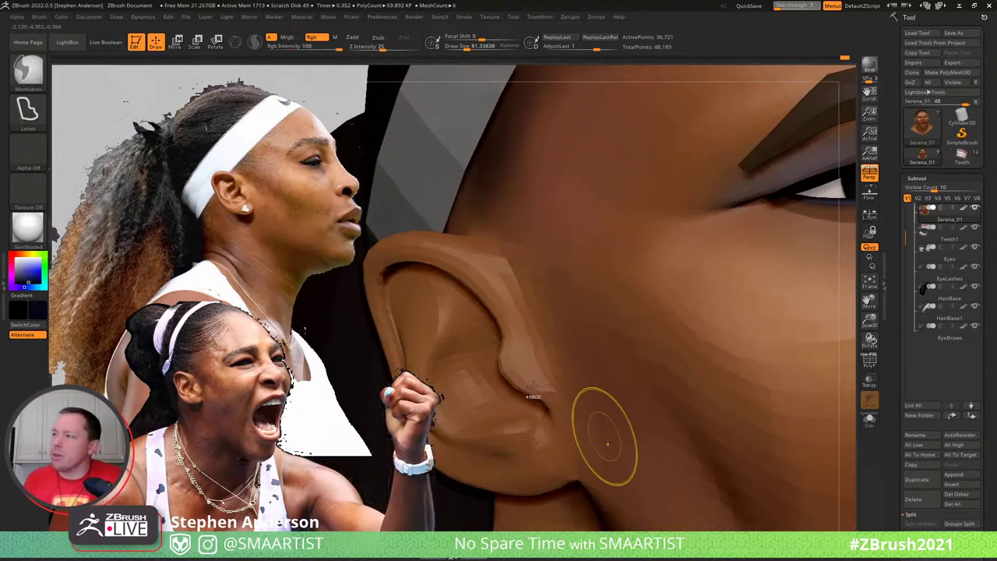
key("s")
left_click_drag(520, 385, 505, 372)
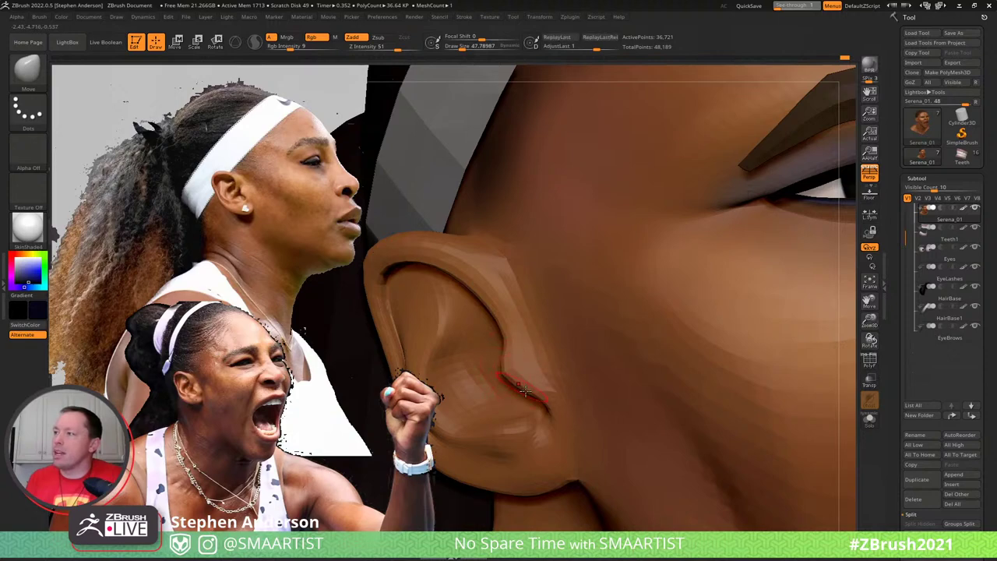
Deepen the notch above the earlobe with the Standard brush at Draw Size about 36 and Z Intensity 25
right_click_drag(567, 380, 498, 168)
right_click_drag(786, 356, 754, 343)
right_click_drag(824, 339, 779, 325, "alt")
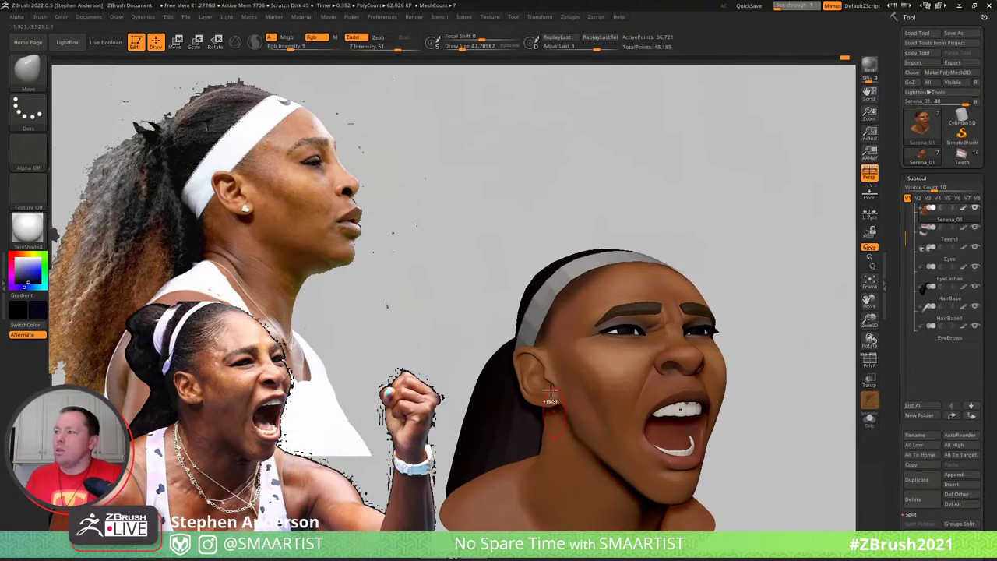
mouse_move(550, 382)
right_mouse_down("ctrl")
mouse_move(552, 406)
mouse_move(547, 389)
right_mouse_up("ctrl")
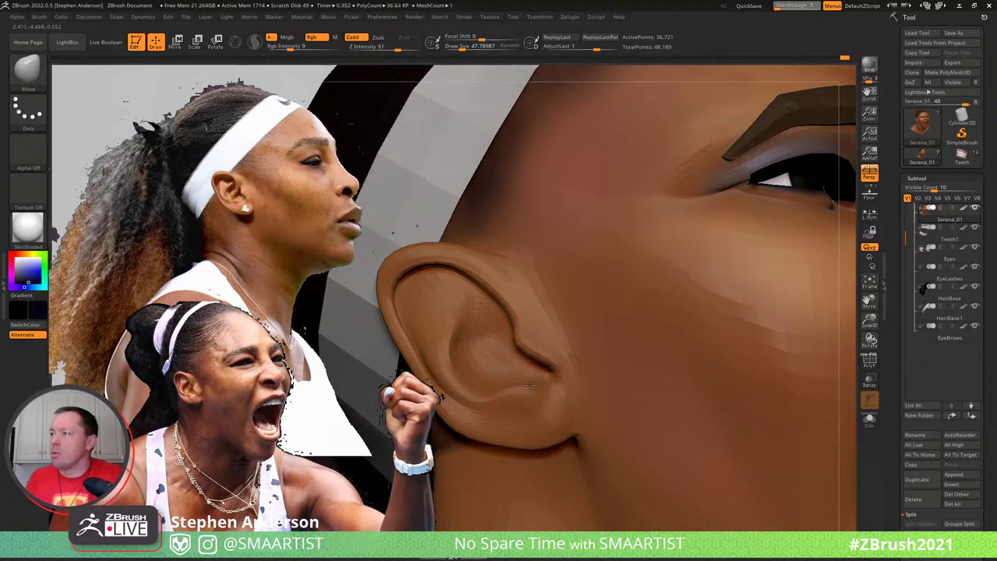
mouse_move(529, 384)
right_mouse_down()
mouse_move(529, 399)
mouse_move(514, 402)
right_mouse_up()
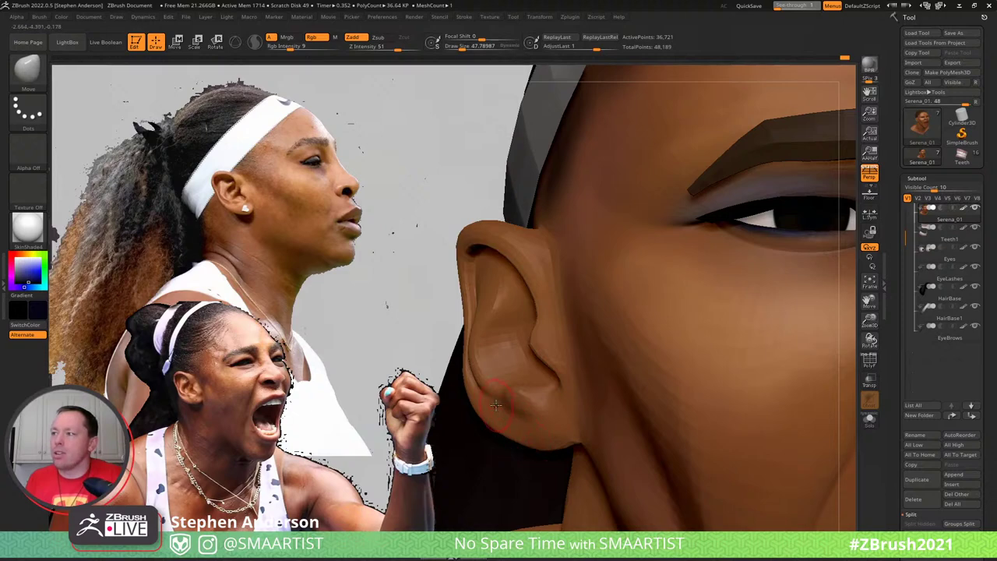
key("b")
key("s")
key("t")
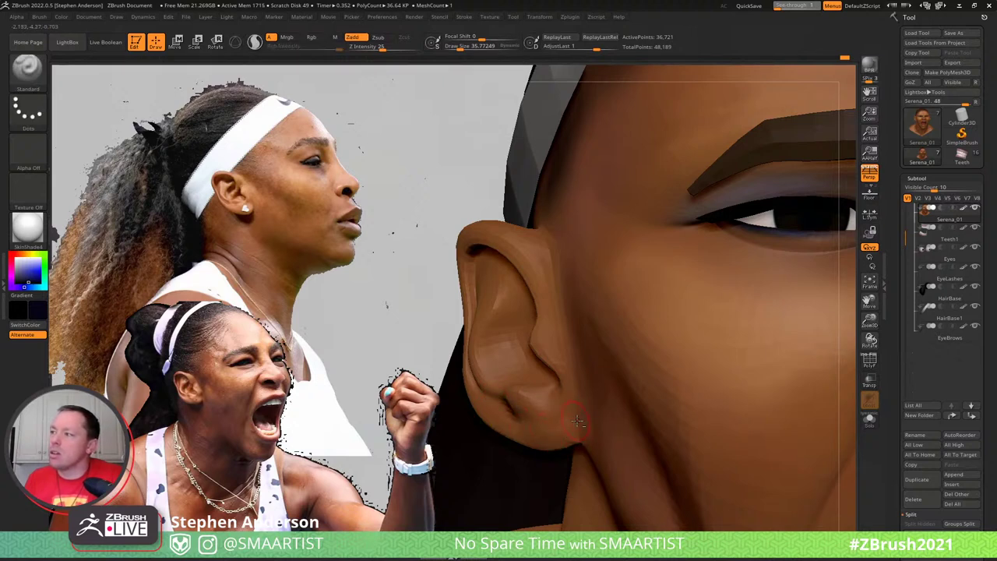
Refine and smooth the nostril rims and underside of the nose using the Standard brush at Draw Size about 36
right_click_drag(600, 435, 676, 462, "ctrl")
right_click_drag(775, 410, 688, 379, "alt")
right_click_drag(748, 396, 629, 373, "ctrl")
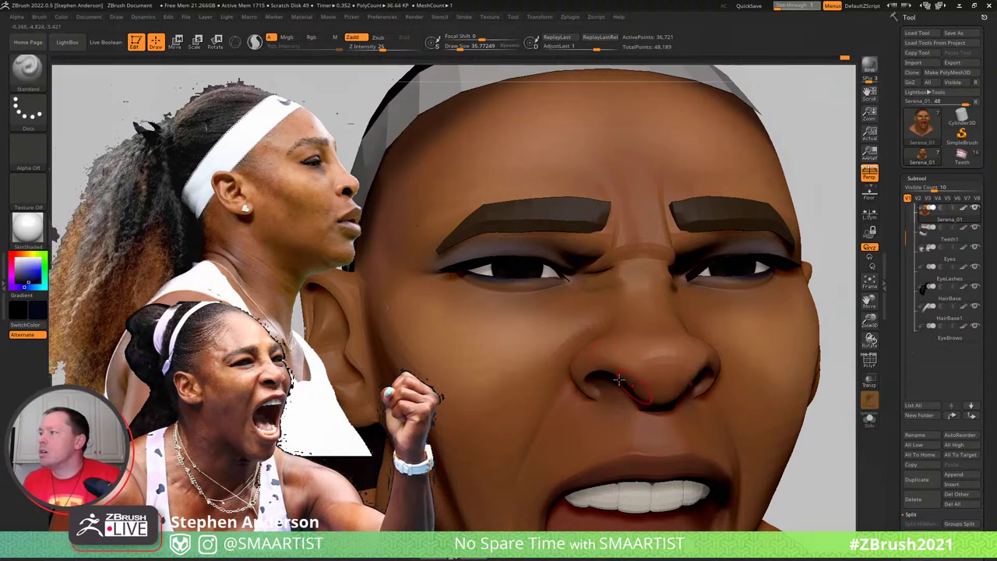
mouse_move(637, 385)
right_mouse_down()
mouse_move(615, 363)
mouse_move(646, 383)
right_mouse_up()
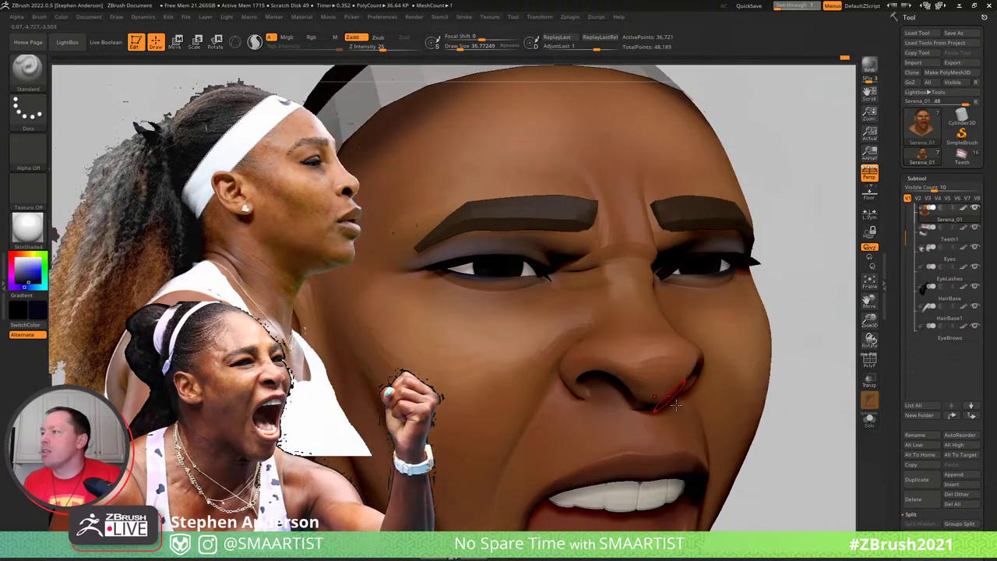
key("shift")
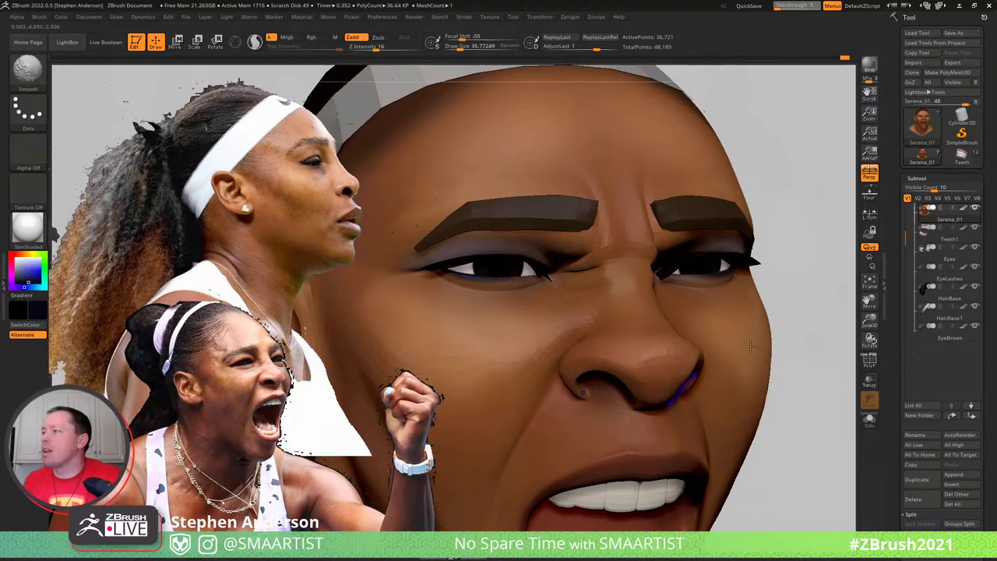
right_click_drag(746, 346, 658, 359)
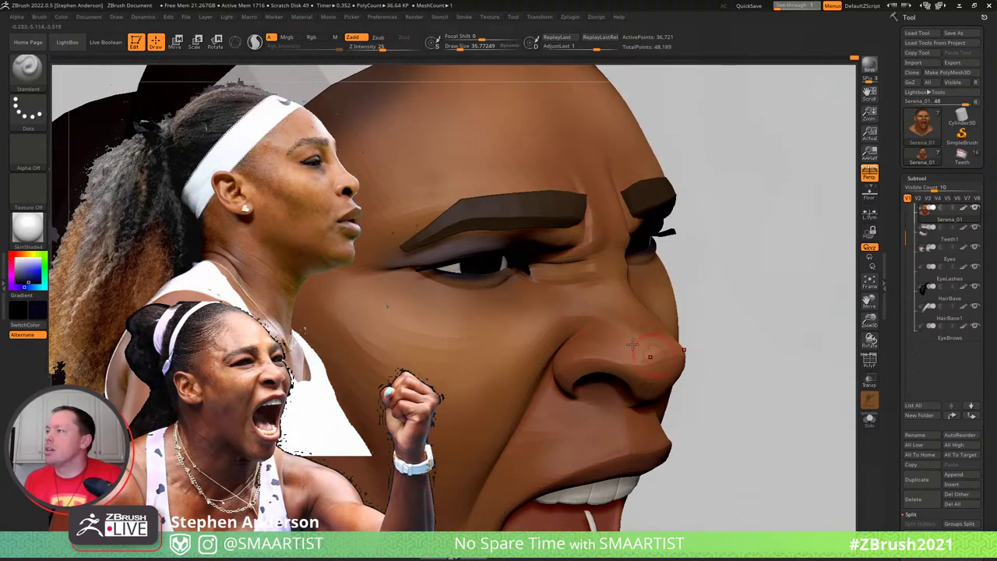
mouse_move(632, 345)
right_mouse_down()
mouse_move(602, 372)
mouse_move(600, 338)
mouse_move(585, 331)
right_mouse_up()
right_click_drag(644, 358, 662, 323)
Smooth the side of the forehead below the headband at Draw Size about 69
mouse_move(775, 325)
right_mouse_down("ctrl")
mouse_move(714, 334)
mouse_move(769, 310)
mouse_move(683, 312)
mouse_move(724, 403)
mouse_move(600, 312)
right_mouse_up("ctrl")
key("s")
left_click_drag(585, 306, 585, 306)
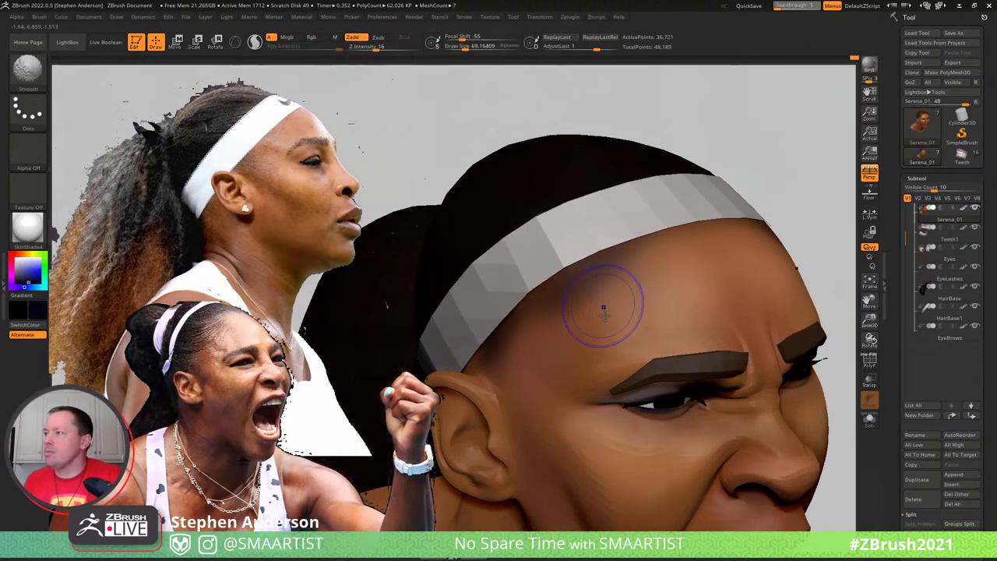
Show the polyframe and mask the head except the edge loop running from the headband to the outer brow by hiding that loop
key("shift+f")
right_click_drag(600, 308, 613, 406)
left_click(598, 333, "ctrl+shift")
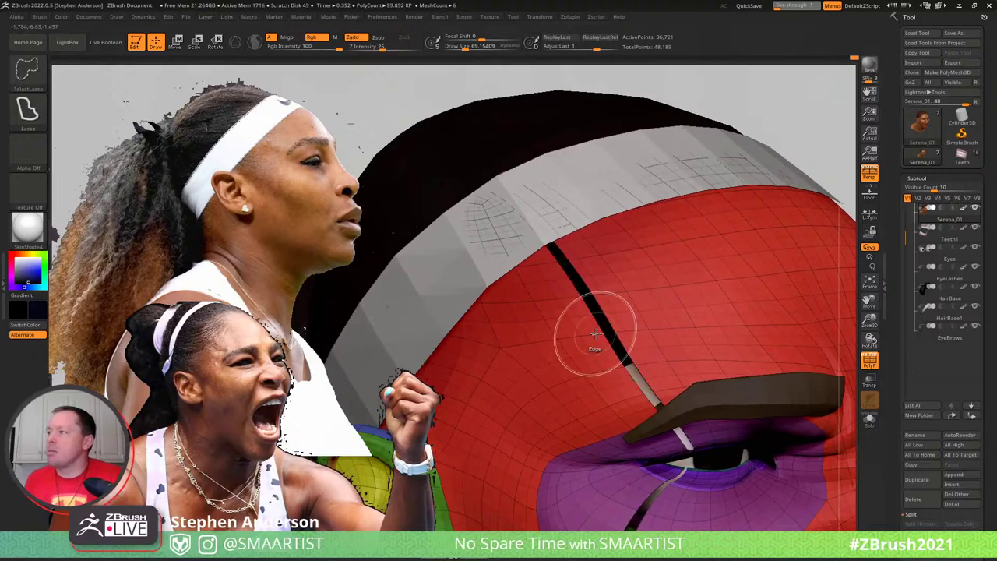
left_click(592, 340, "ctrl+shift")
key("ctrl+a")
key("ctrl+shift")
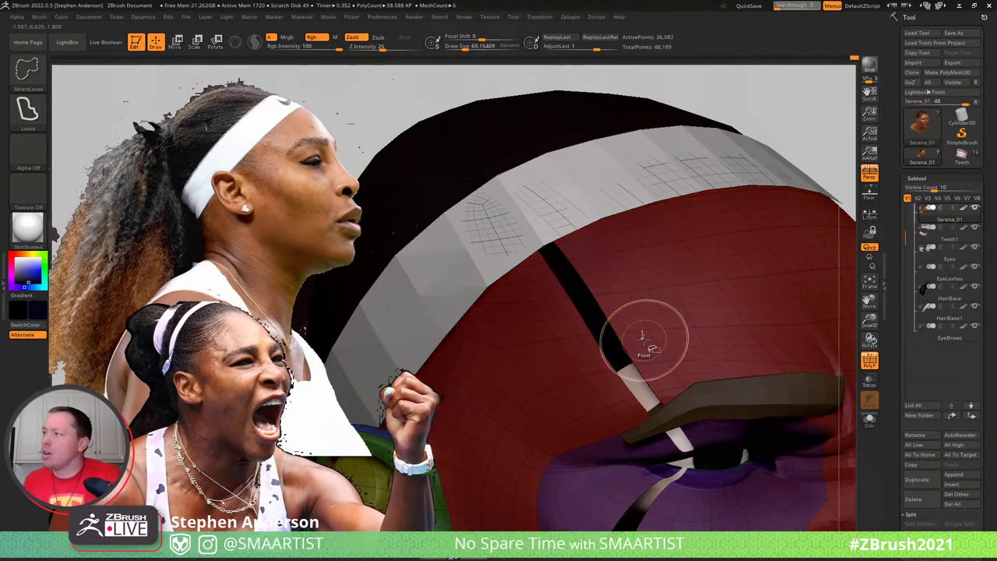
left_click(643, 337, "ctrl+shift")
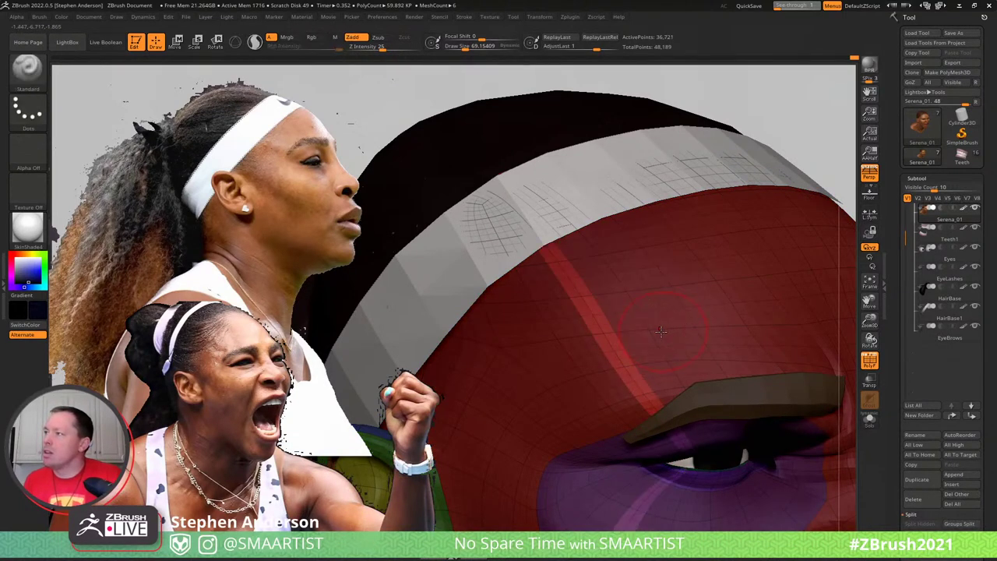
Blur and invert the temple mask at a lower subdivision level, and hide the polyframe with Draw Size about 104
left_click(657, 330, "ctrl+shift")
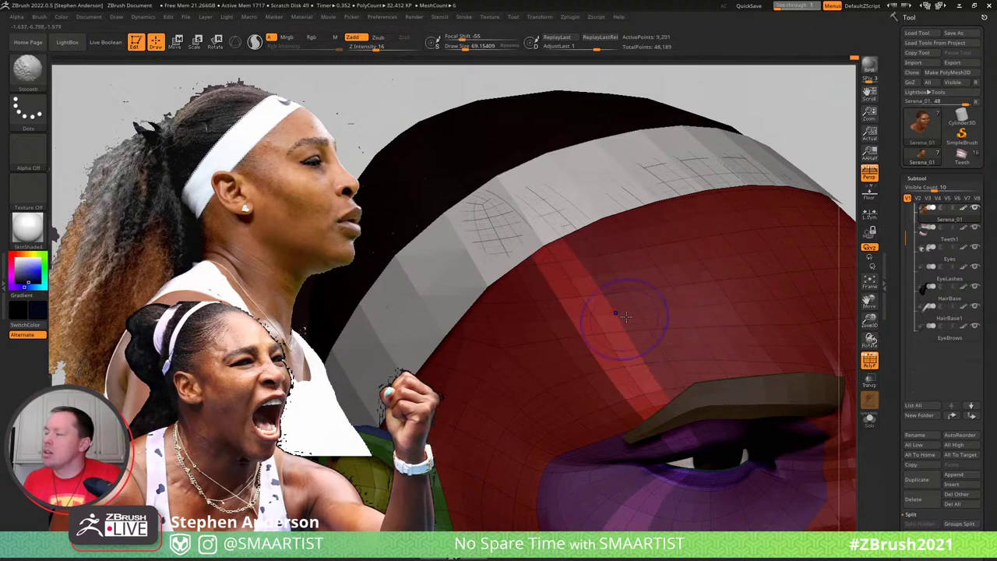
left_click(618, 331, "ctrl")
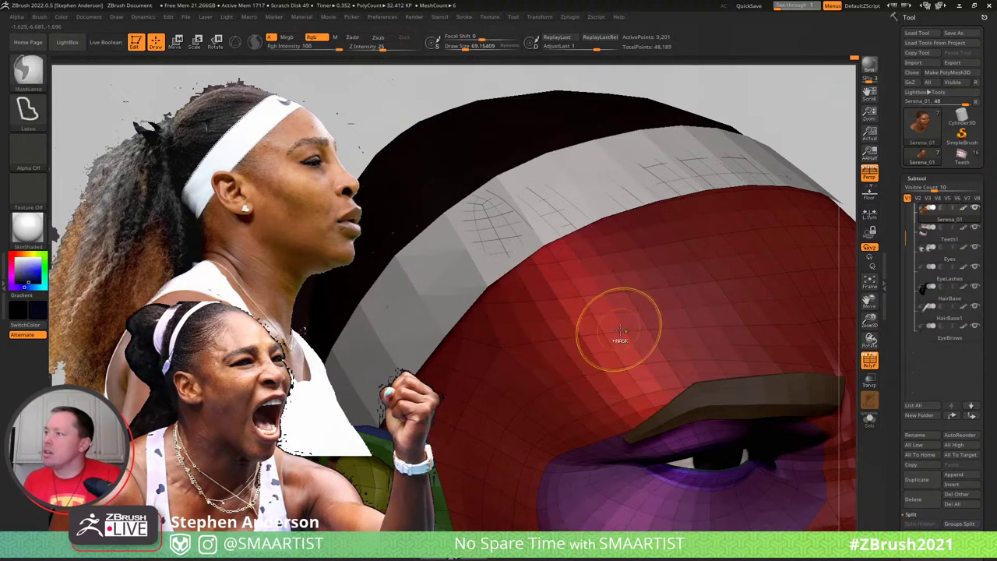
left_click(790, 110, "ctrl")
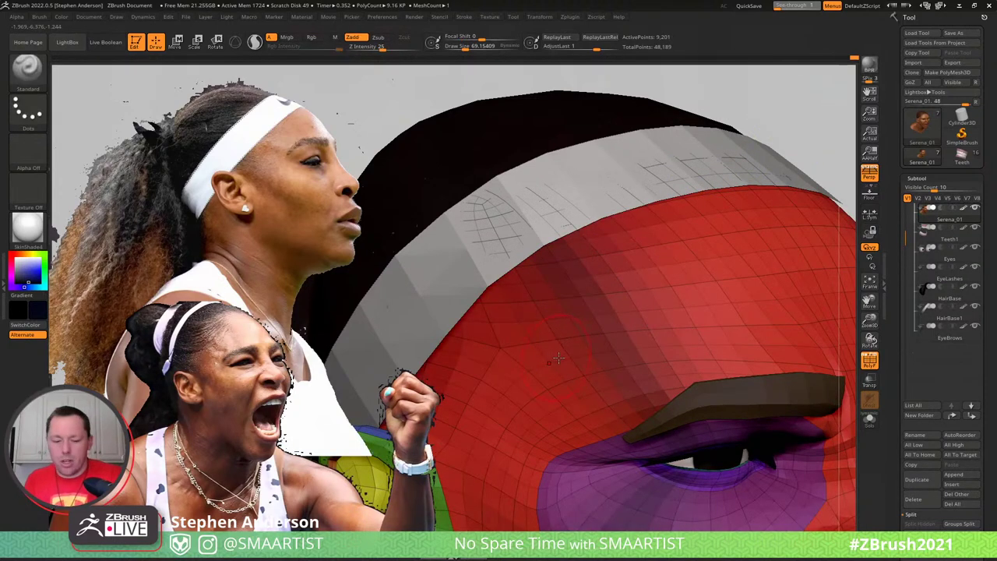
key("shift")
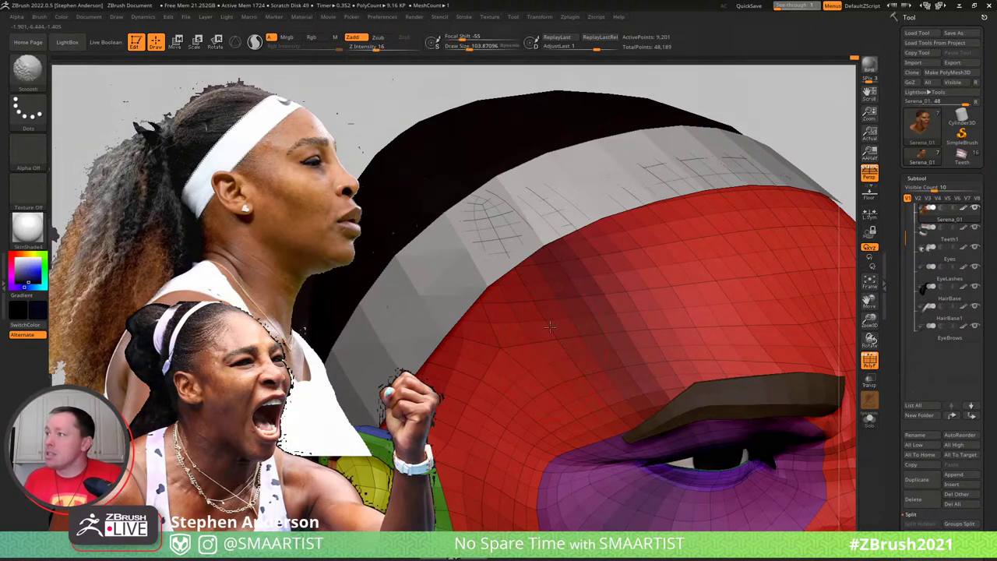
key("shift+f")
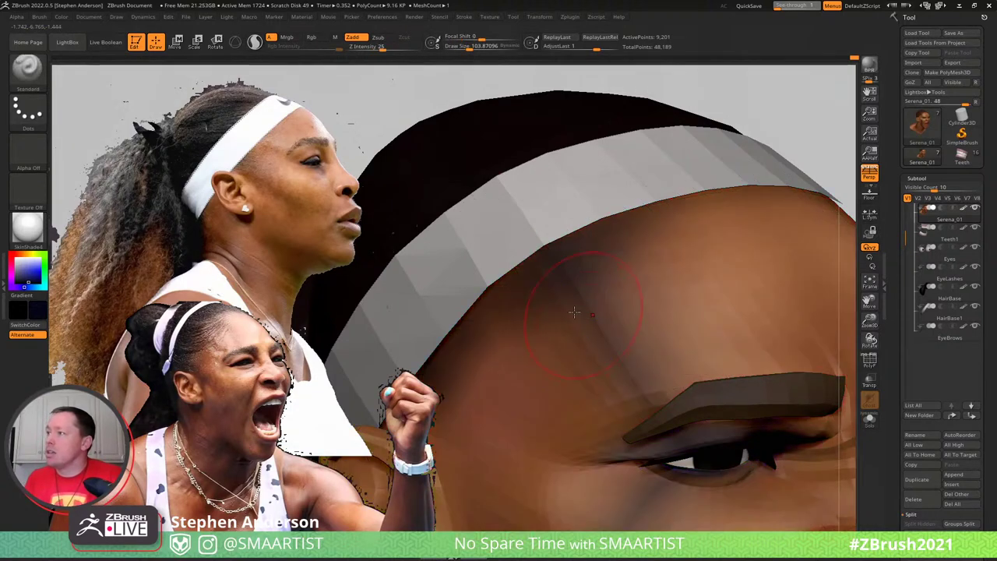
Try to reshape the masked temple beside the outer brow with the Move Topological brush at Draw Size about 146
right_click_drag(572, 313, 574, 365)
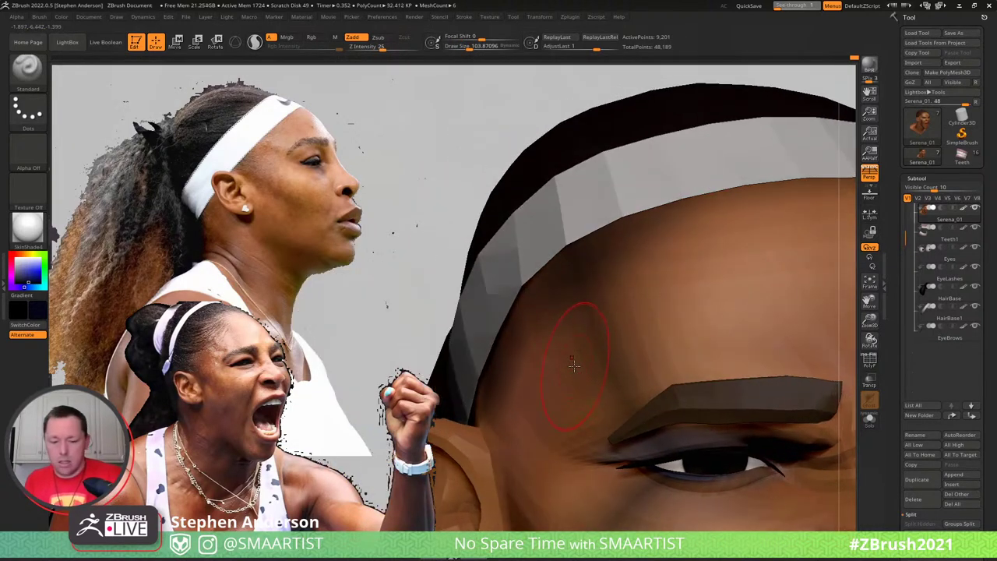
key("b")
key("m")
key("t")
key("s")
left_click_drag(572, 373, 579, 371)
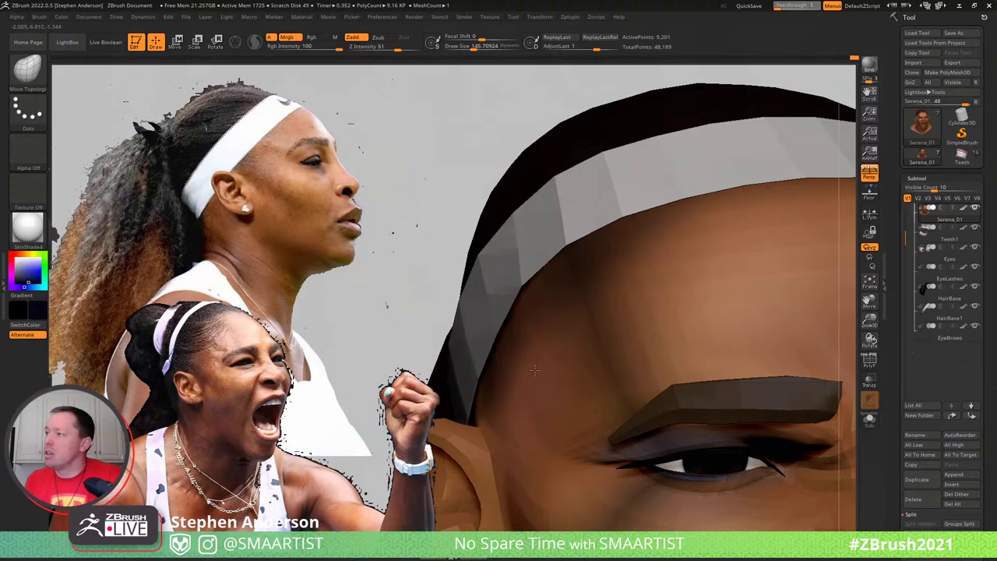
key("b")
key("t")
key("d")
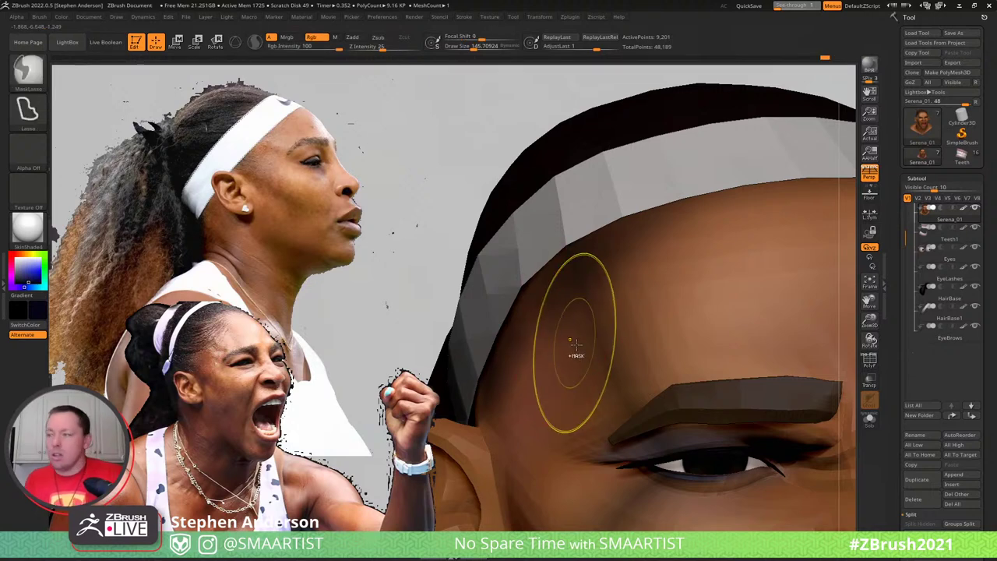
right_click_drag(603, 359, 621, 263, "ctrl")
mouse_move(779, 238)
left_mouse_down()
mouse_move(771, 225)
mouse_move(780, 225)
left_mouse_up()
right_click_drag(679, 287, 639, 383, "ctrl")
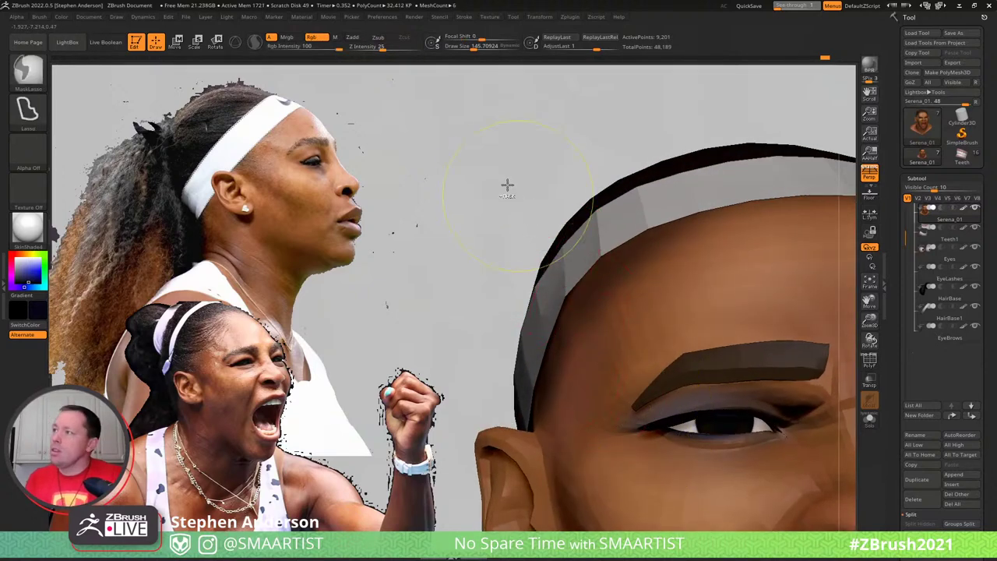
Adjust the temple between the headband and the outer brow with the Move brush at Draw Size about 146
key("alt")
key("b")
key("m")
key("v")
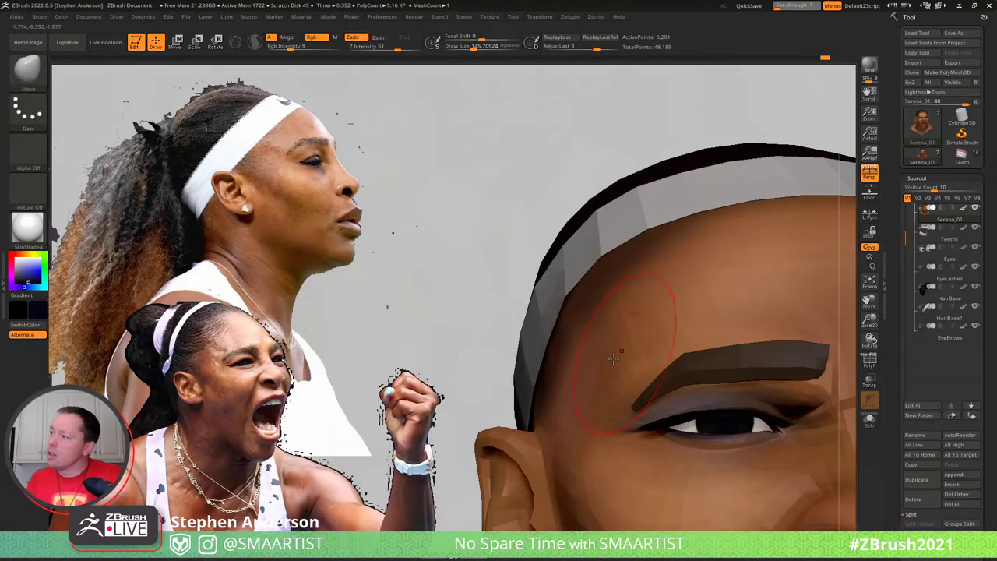
left_click_drag(610, 364, 600, 327)
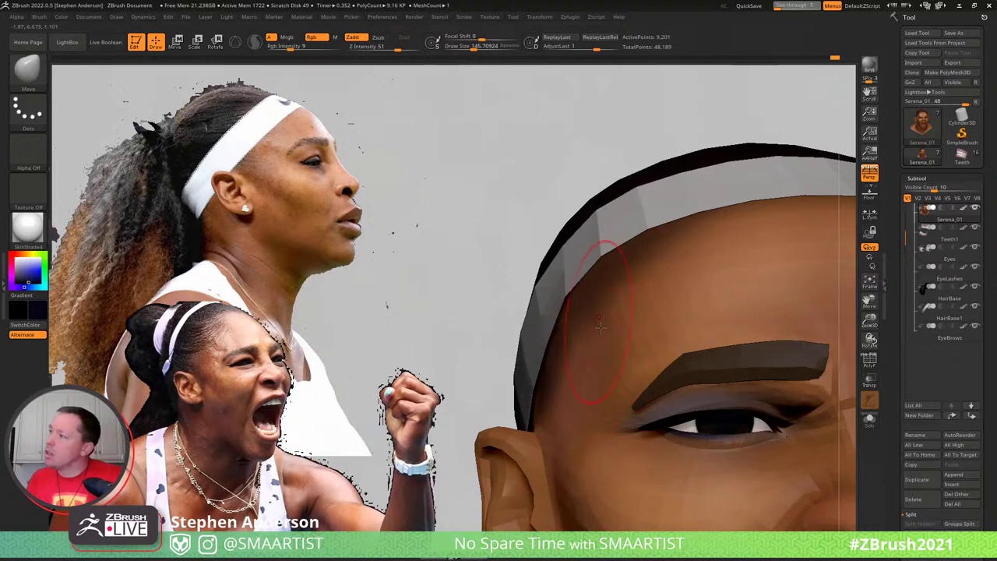
Hide the edge loop running from headband to cheek past the outer eye, mask the rest, show everything and soften the mask
mouse_move(637, 337)
right_mouse_down()
mouse_move(656, 334)
mouse_move(651, 343)
right_mouse_up()
left_click(635, 356, "ctrl+shift")
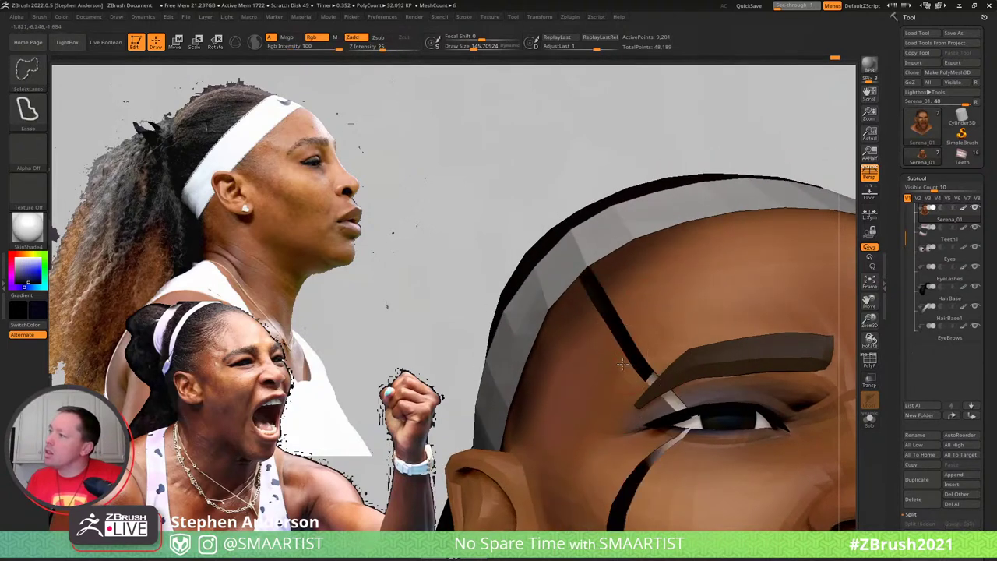
key("ctrl+a")
key("ctrl+shift+a")
right_click_drag(665, 355, 636, 328)
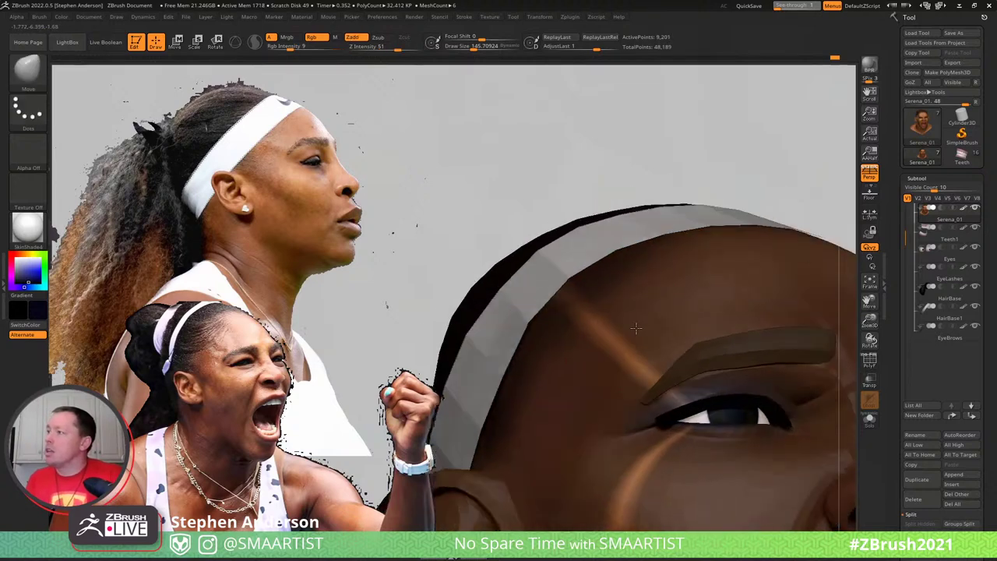
key("ctrl+z")
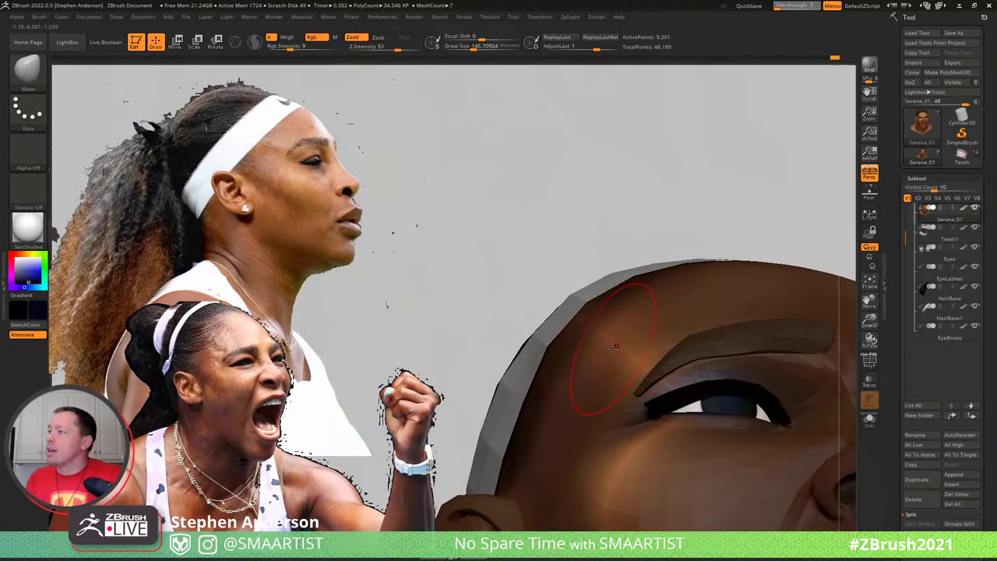
Move the unmasked temple loop at Draw Size about 208, checking its contour against the brow, and reduce Draw Size to about 157
key("s")
left_click_drag(613, 349, 622, 349)
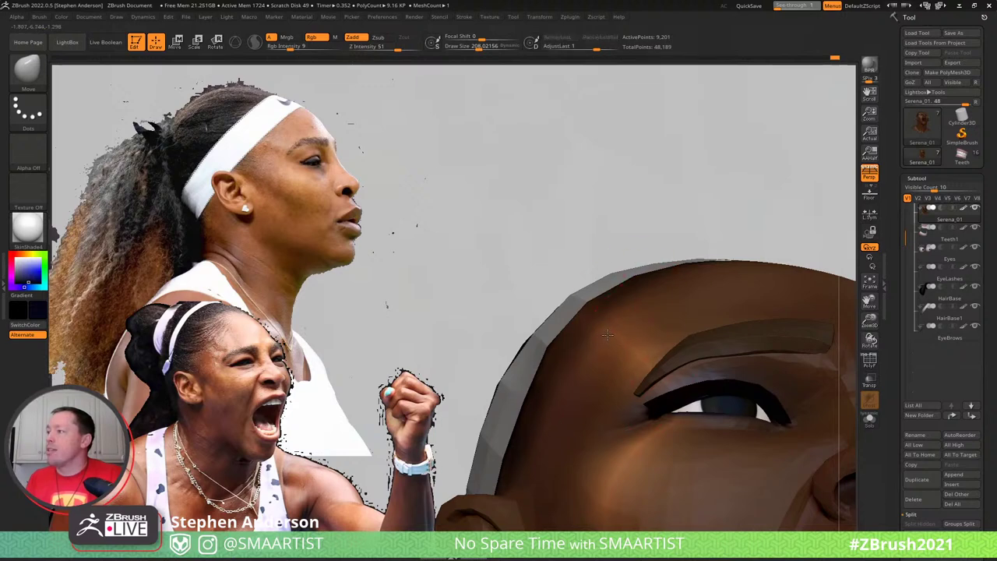
right_click_drag(625, 355, 624, 354)
key("s")
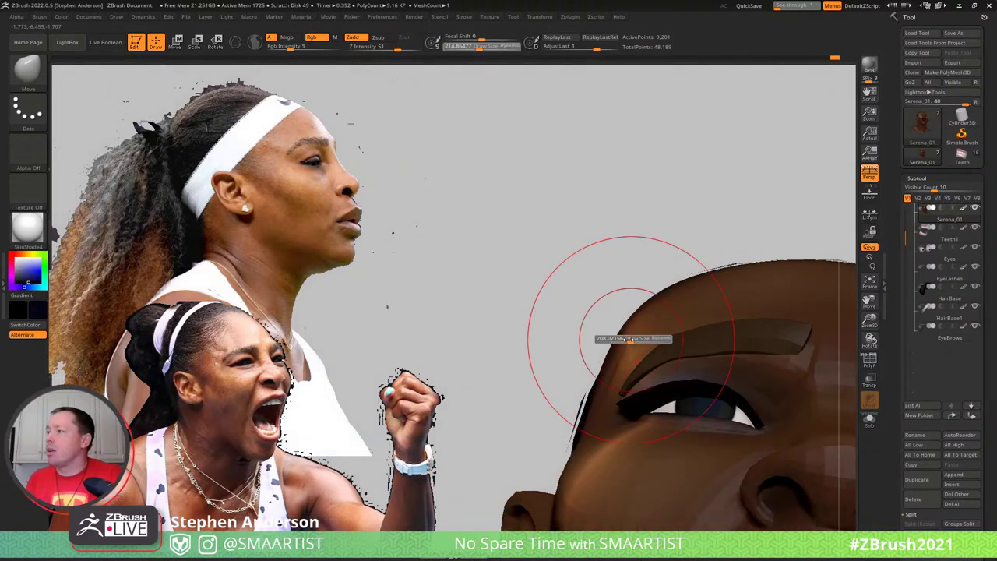
left_click_drag(624, 335, 625, 336)
right_click_drag(635, 291, 630, 327)
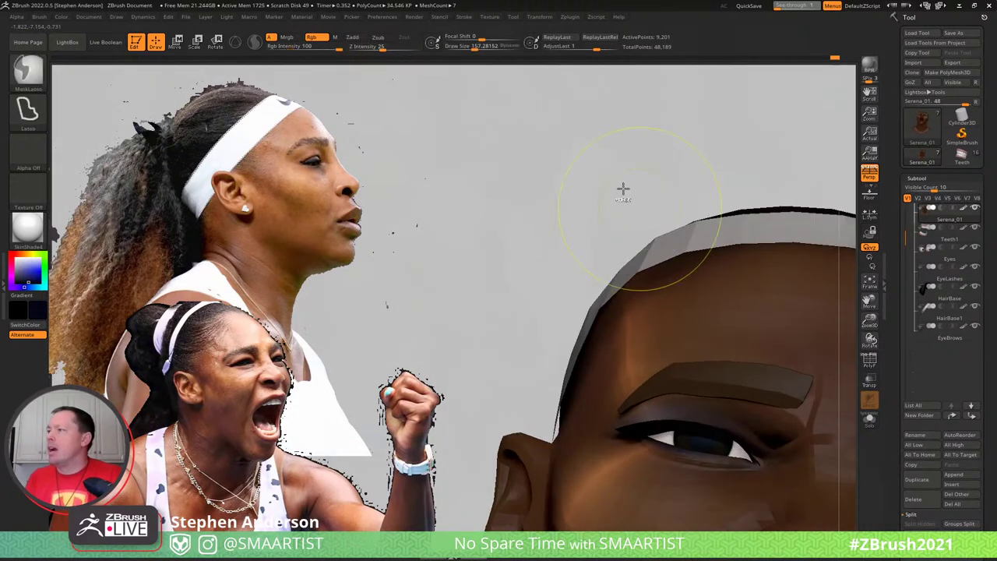
Clear the mask from the head and set the Move brush's Draw Size to about 229 for the temple contour
right_click_drag(623, 190, 655, 328)
key("s")
left_click_drag(641, 309, 645, 311)
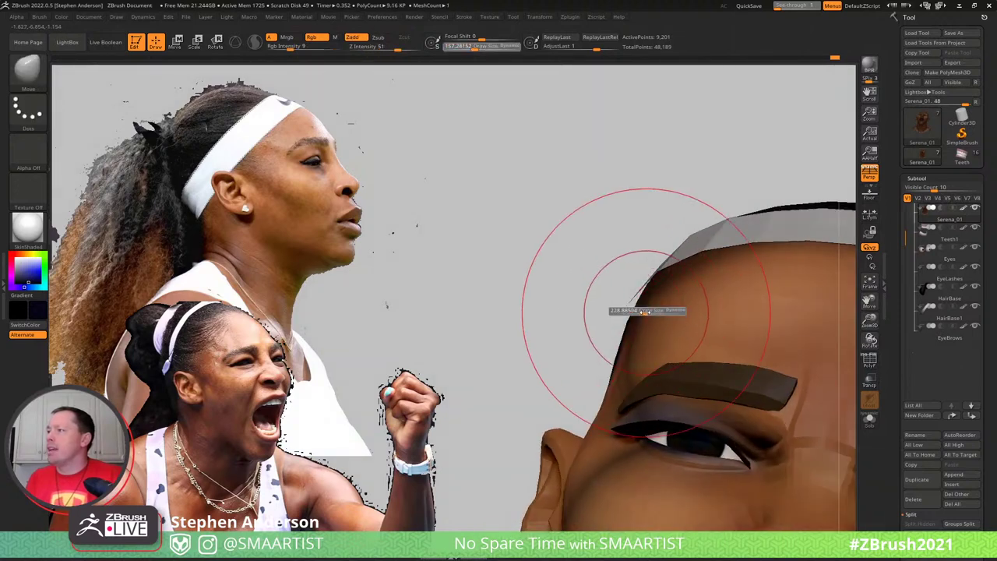
right_click_drag(667, 312, 712, 205)
right_click_drag(807, 229, 670, 220, "ctrl")
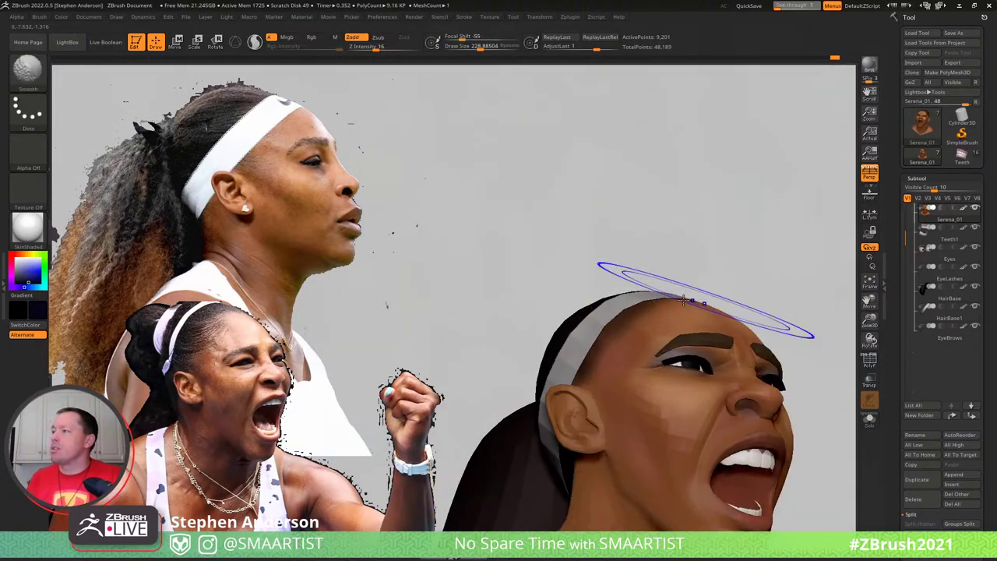
Toggle the polyframe to check the forehead's edge flow and raise the head to a higher subdivision level
key("shift+f")
mouse_move(706, 301)
right_mouse_down()
mouse_move(713, 319)
mouse_move(710, 310)
right_mouse_up()
key("shift+f")
mouse_move(790, 249)
left_mouse_down()
mouse_move(745, 278)
mouse_move(804, 243)
left_mouse_up()
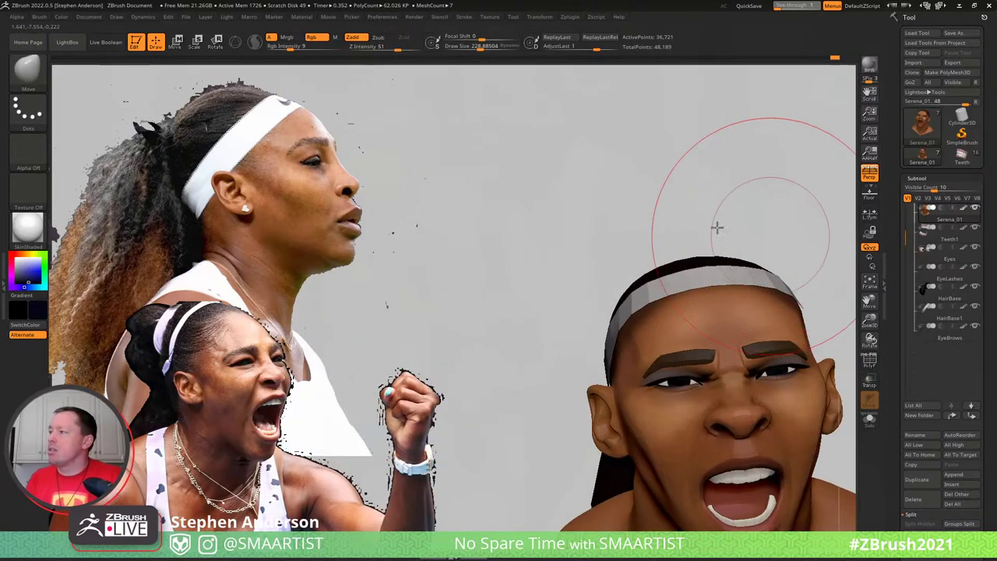
mouse_move(717, 227)
left_mouse_down("alt")
mouse_move(710, 205)
mouse_move(763, 211)
mouse_move(745, 211)
mouse_move(753, 191)
mouse_move(718, 149)
left_mouse_up("alt")
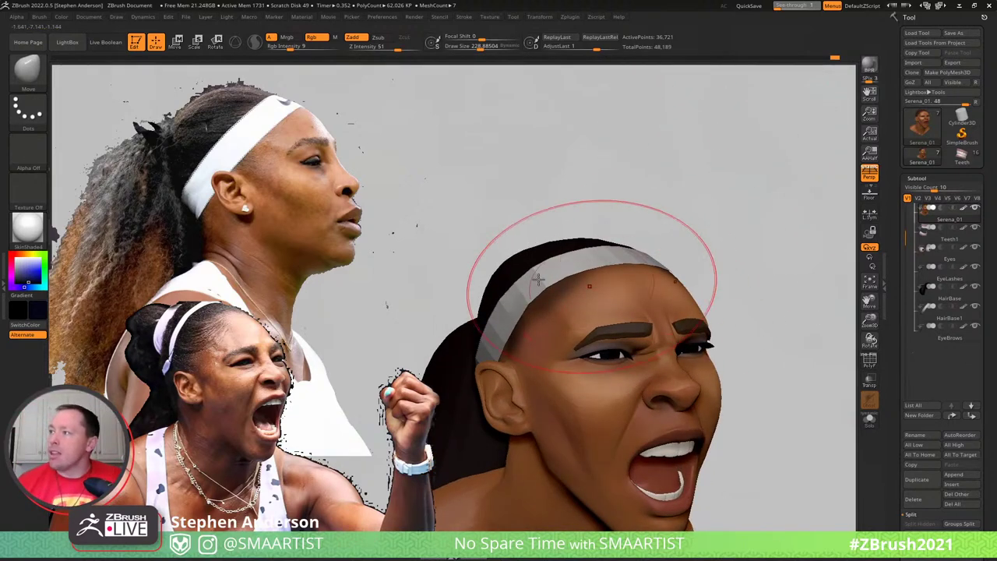
Reshape the upper forehead along the headband with the Move brush at Draw Size about 146
right_click_drag(590, 285, 548, 296)
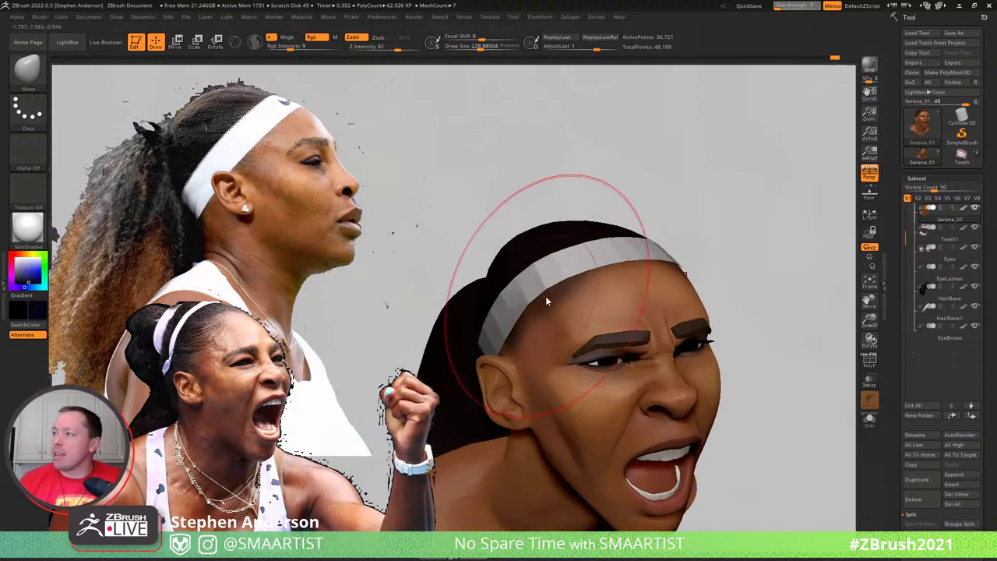
key("s")
mouse_move(547, 297)
left_mouse_down()
mouse_move(539, 297)
mouse_move(563, 268)
left_mouse_up()
right_click_drag(560, 271, 547, 271)
left_click_drag(548, 270, 575, 278)
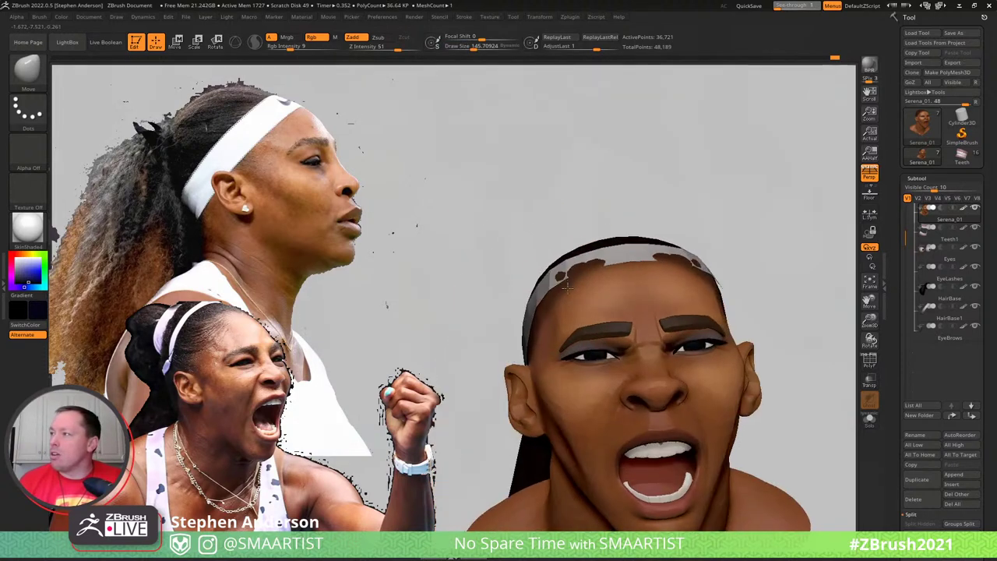
right_click_drag(578, 277, 606, 282)
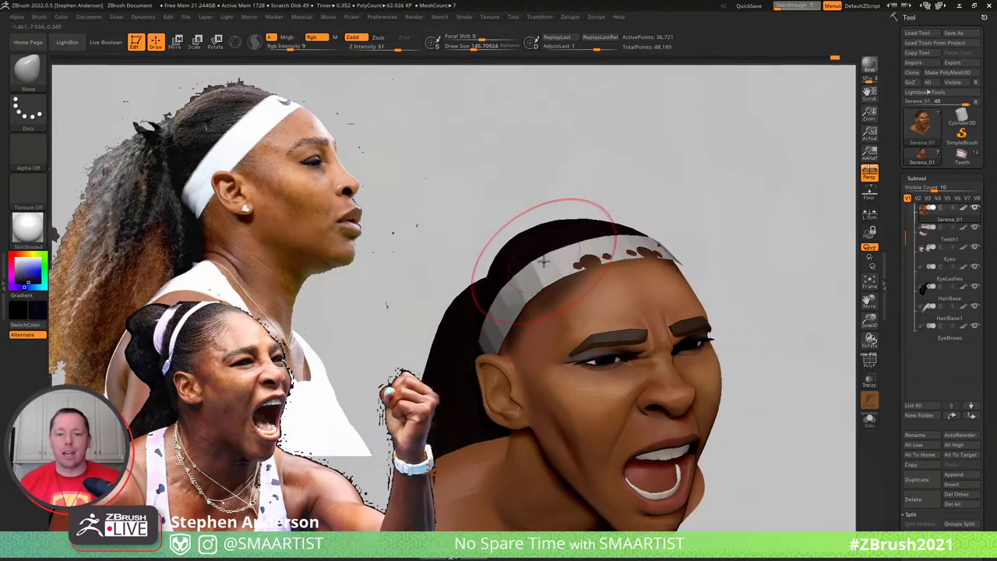
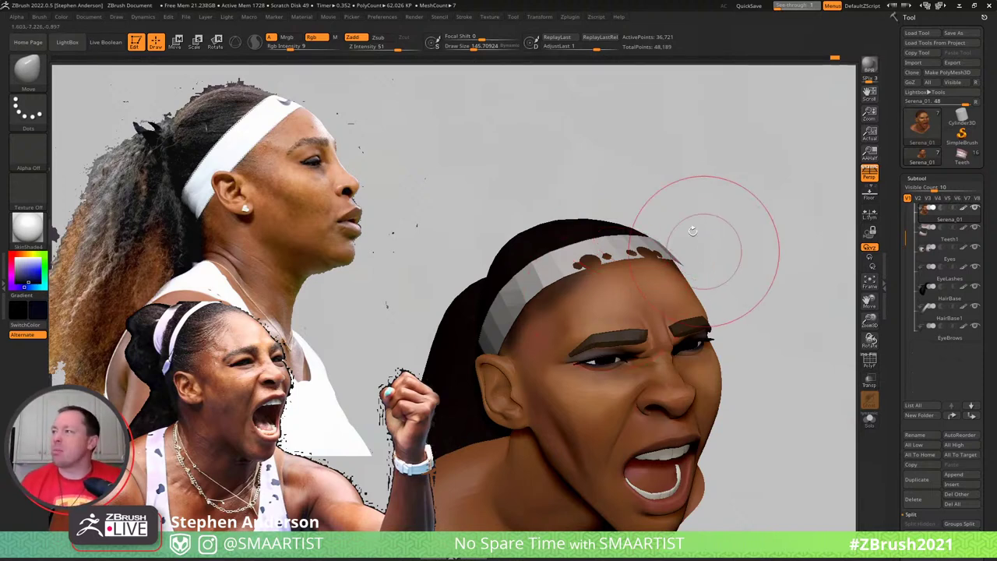
Select the HairBase1 headband subtool and move its front edge outward to cover the forehead poking through
left_click_drag(678, 211, 639, 230)
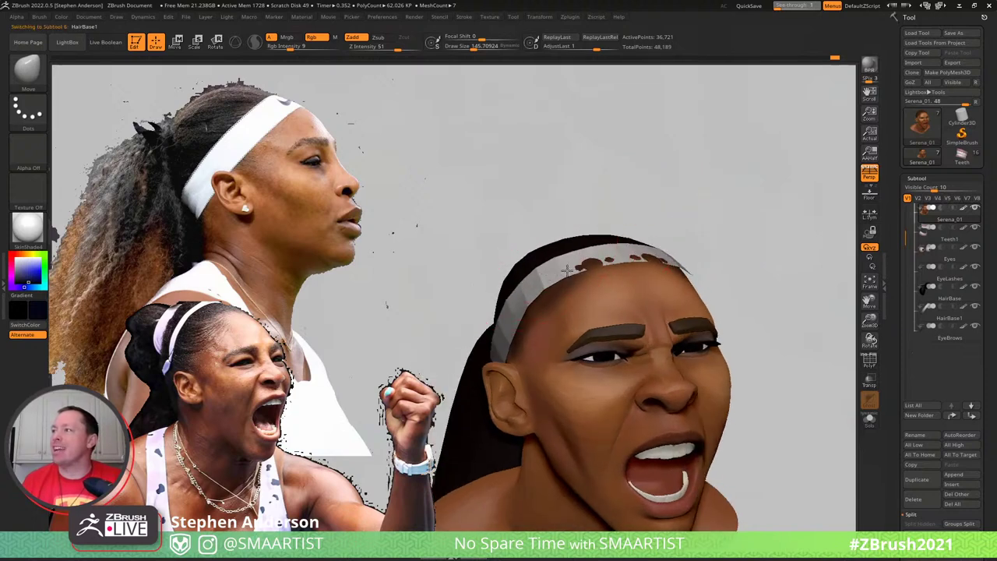
left_click(605, 253, "alt")
right_click_drag(605, 253, 598, 256)
left_click_drag(596, 262, 603, 255)
mouse_move(613, 256)
right_mouse_down()
mouse_move(598, 251)
mouse_move(663, 258)
right_mouse_up()
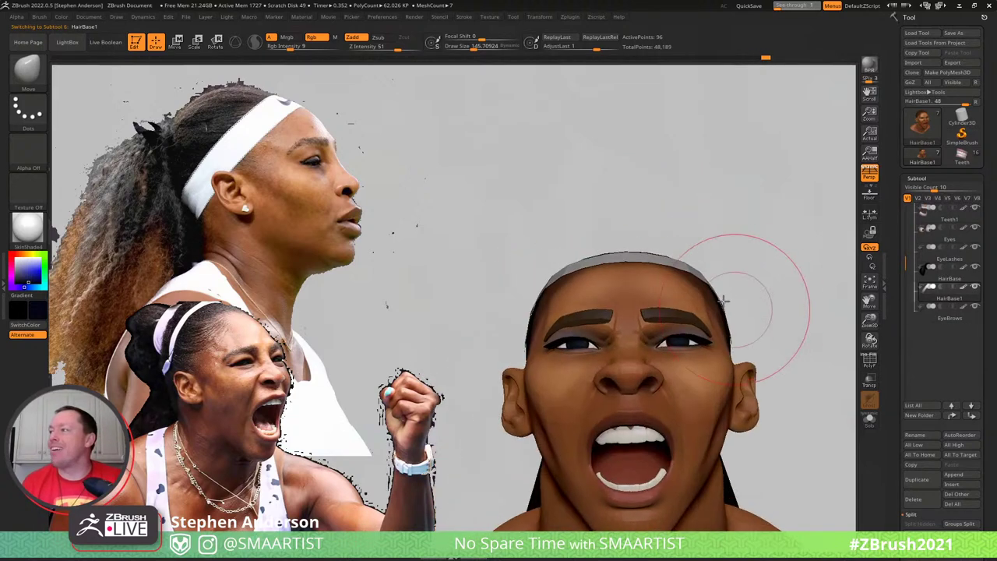
mouse_move(741, 305)
right_mouse_down()
mouse_move(721, 310)
mouse_move(775, 310)
right_mouse_up()
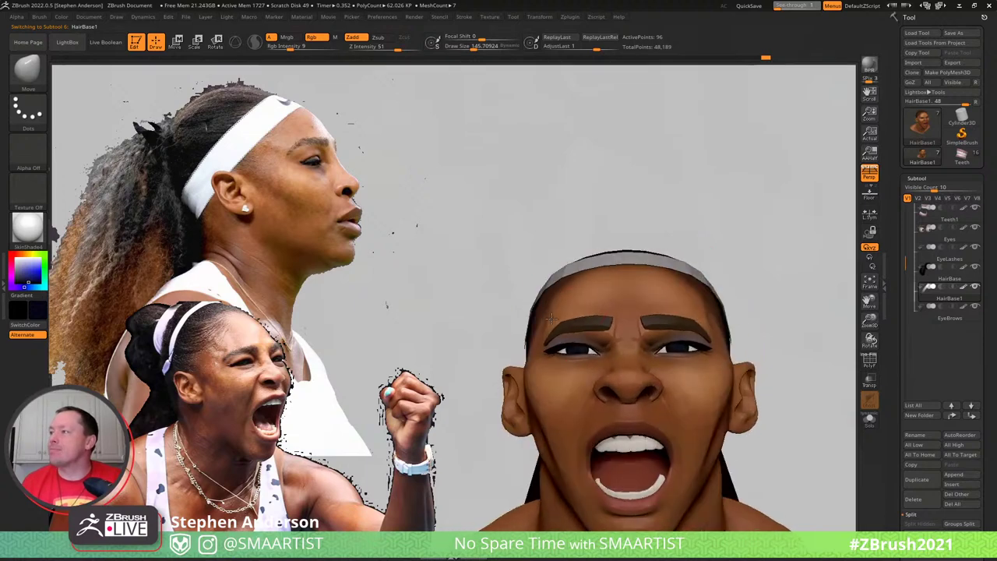
mouse_move(540, 301)
right_mouse_down("ctrl")
mouse_move(657, 408)
mouse_move(545, 301)
right_mouse_up("ctrl")
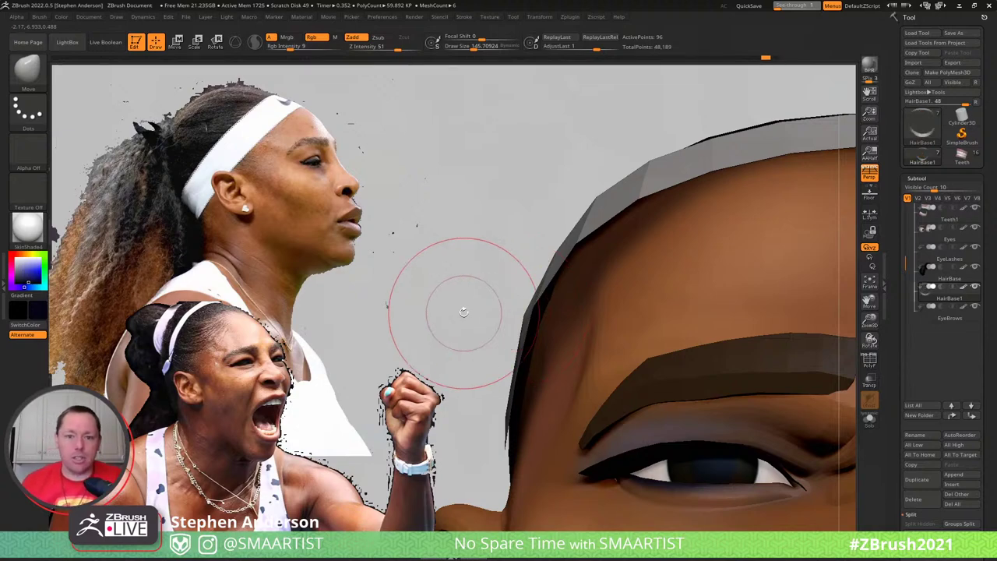
Switch to the web browser, open the signed-in artist's own ArtStation profile and view the products in its store
left_click(959, 6)
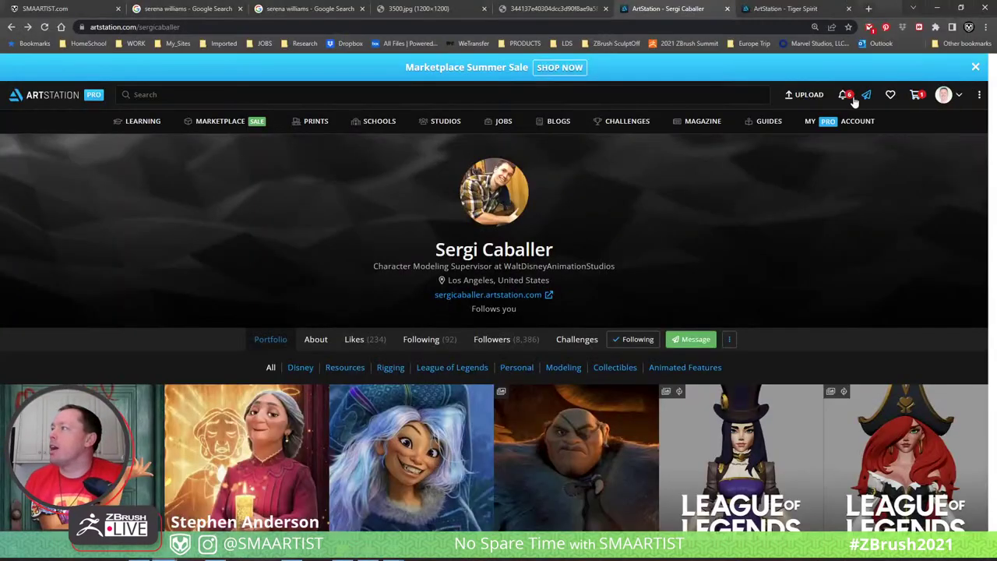
left_click(943, 94)
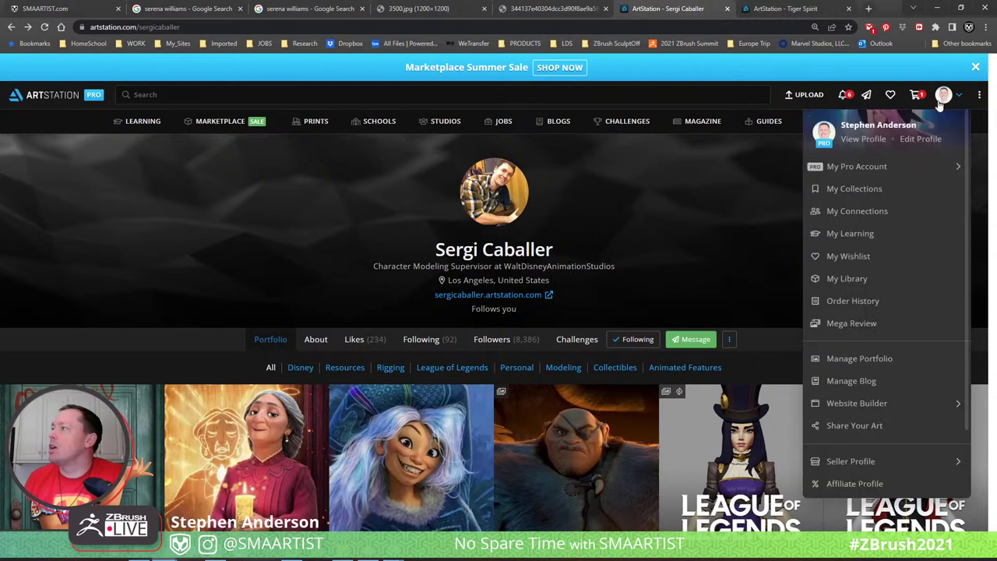
left_click(862, 138)
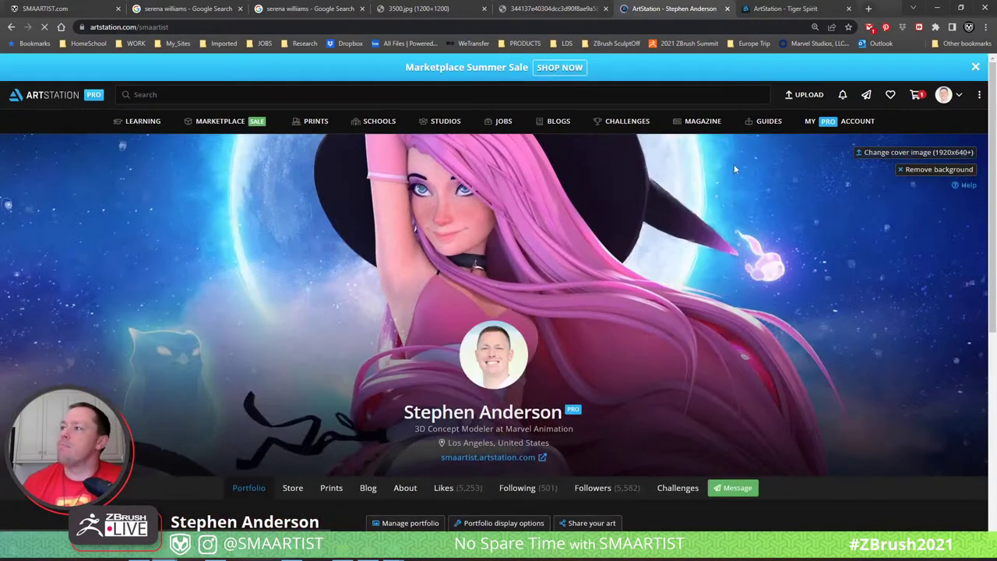
left_click(293, 488)
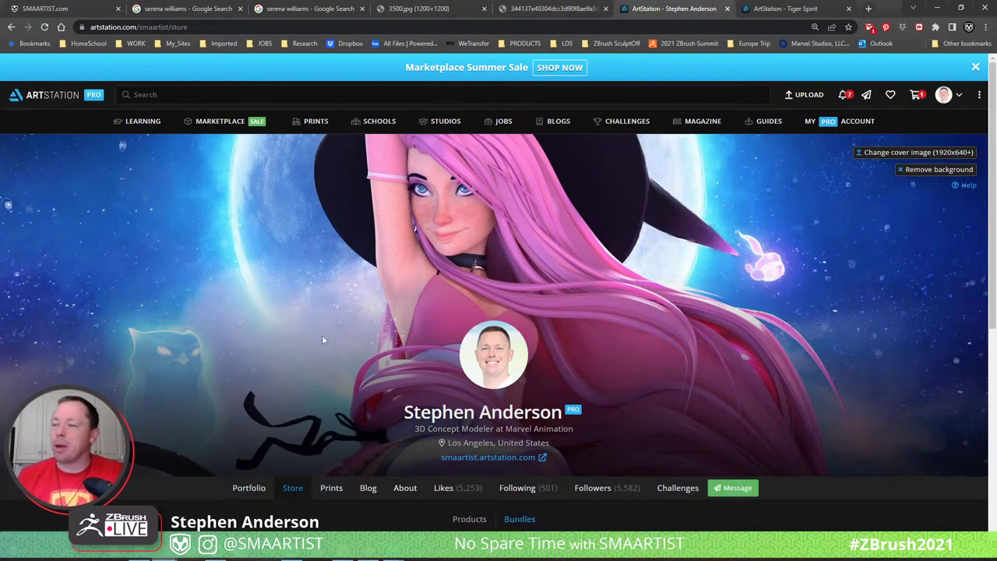
scroll(286, 356, "down", 3)
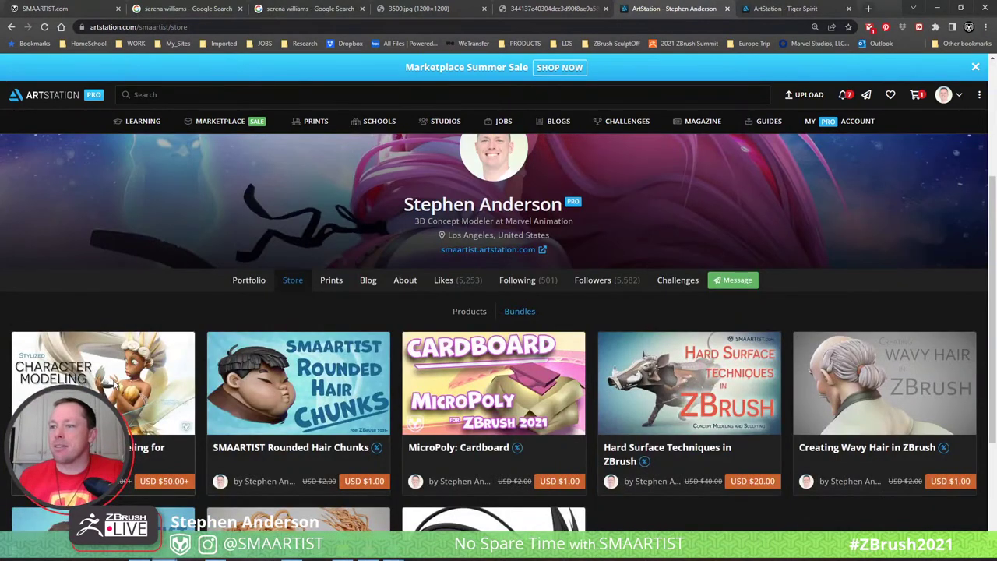
Open the Stylized Character Modeling for Animation product and review its description and purchase options
left_click(188, 364)
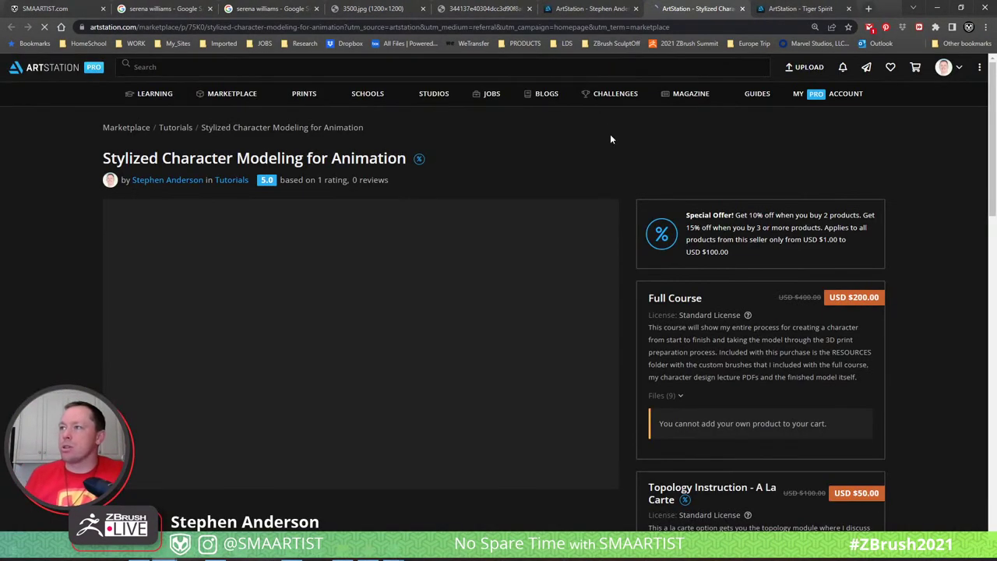
scroll(397, 405, "down", 2)
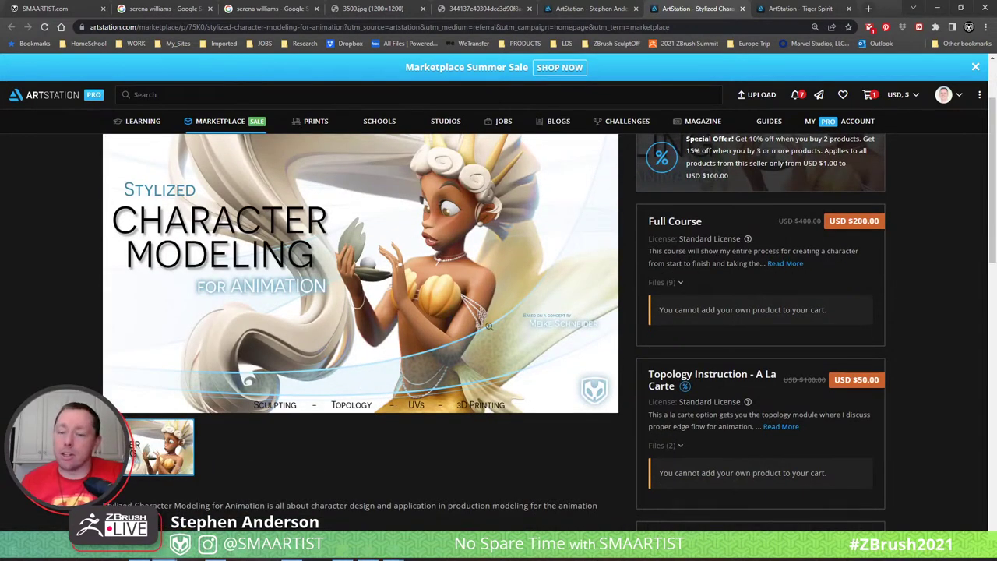
scroll(498, 340, "down", 3)
scroll(499, 341, "down", 1)
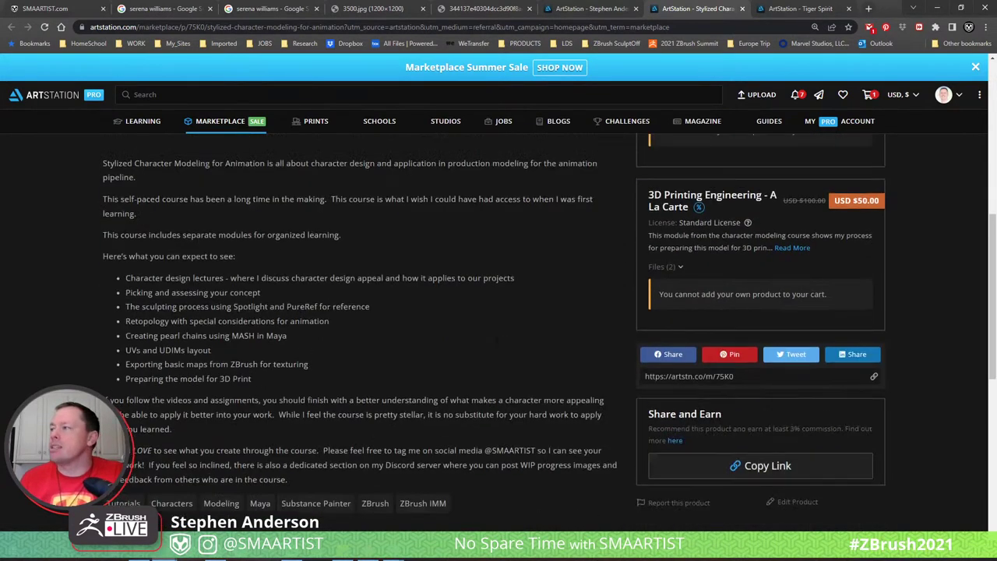
scroll(499, 341, "up", 5)
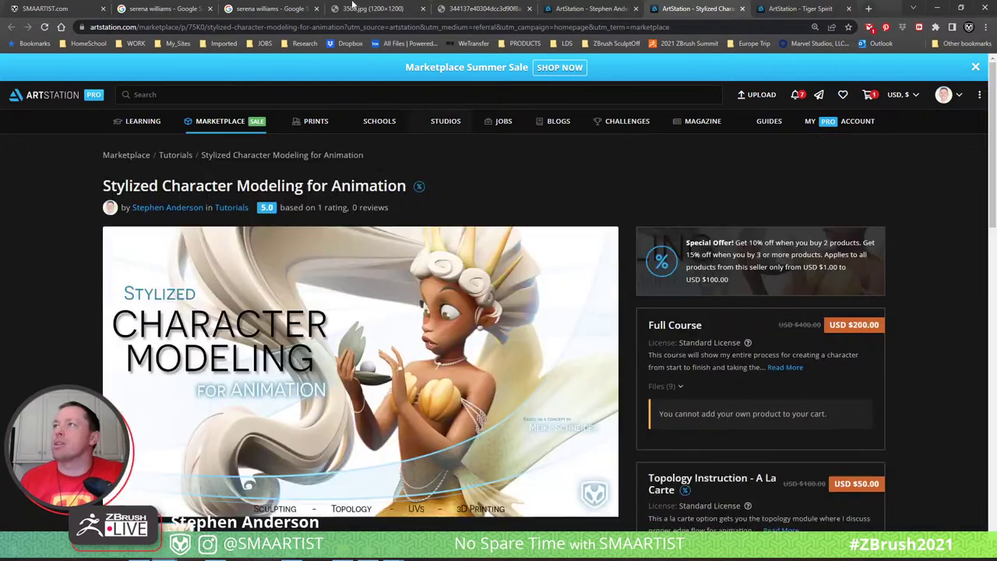
Open flippednormals.com in a new browser tab
left_click(868, 9)
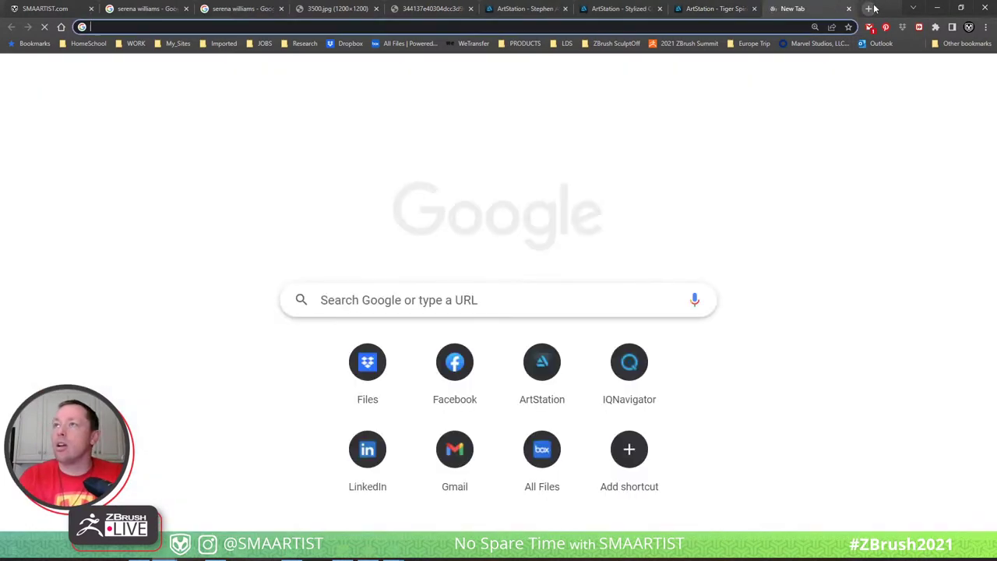
type("flippednormals.com")
key("Return")
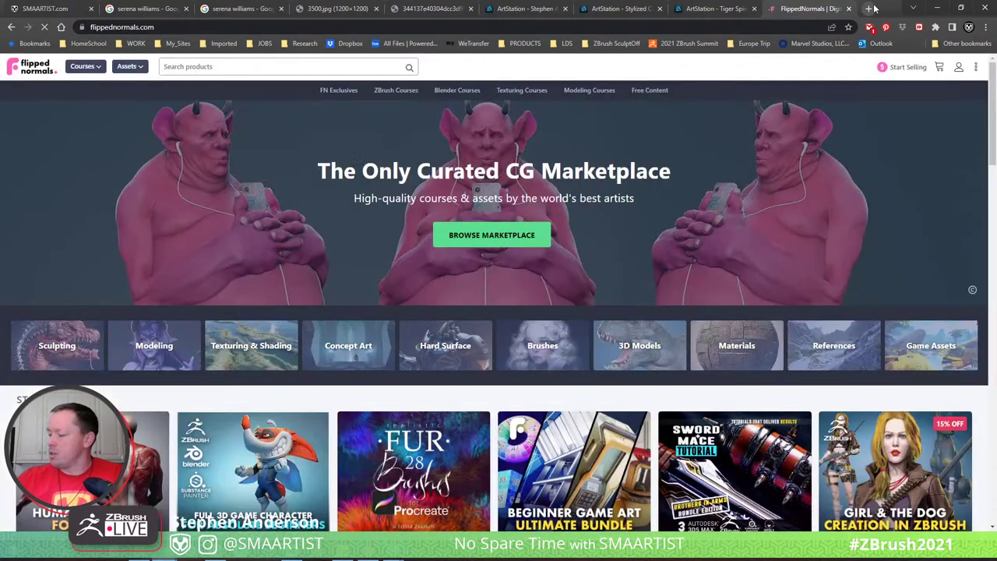
Search the FlippedNormals marketplace for "smaartist"
left_click(959, 67)
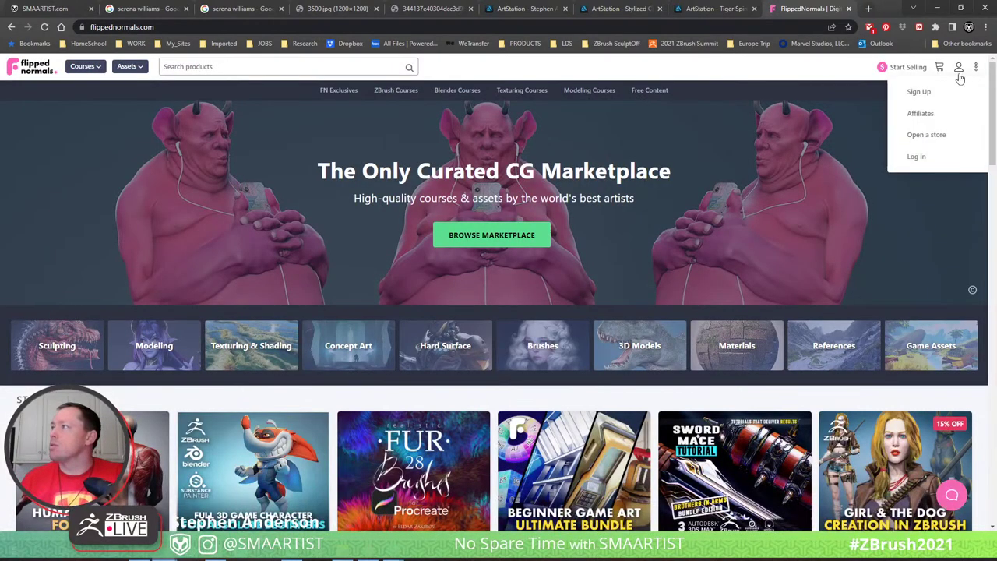
left_click(348, 69)
type("sm")
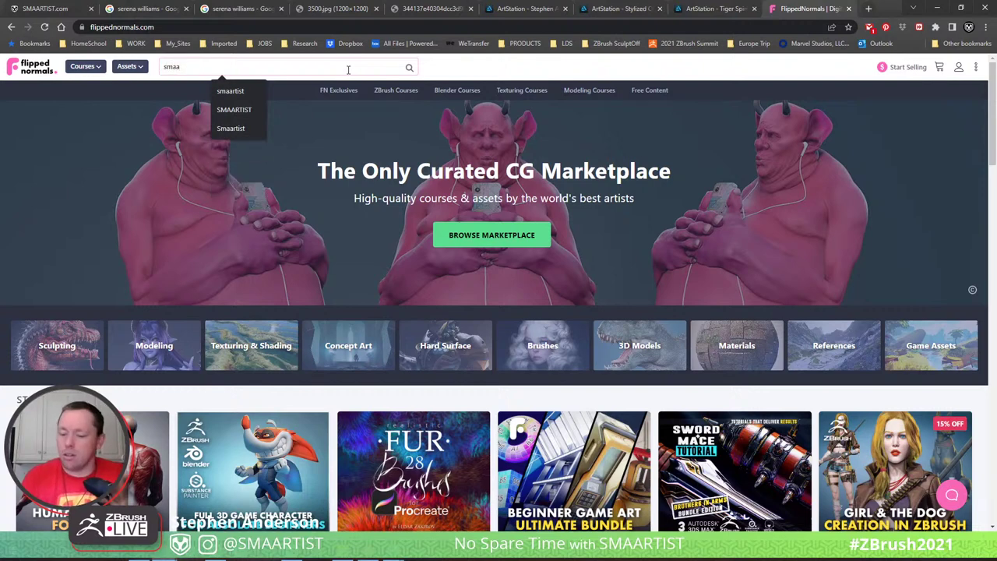
type("aartist")
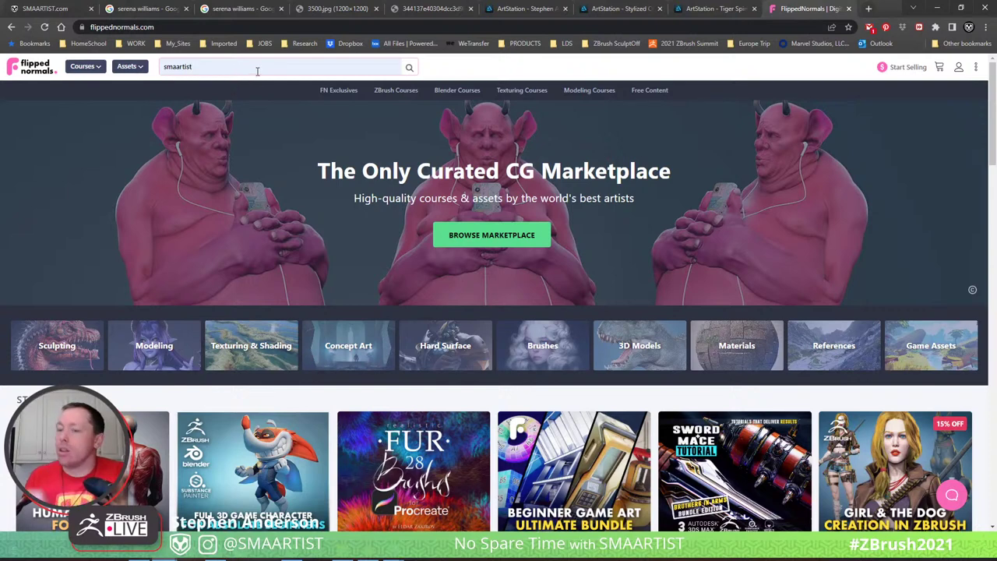
key("Return")
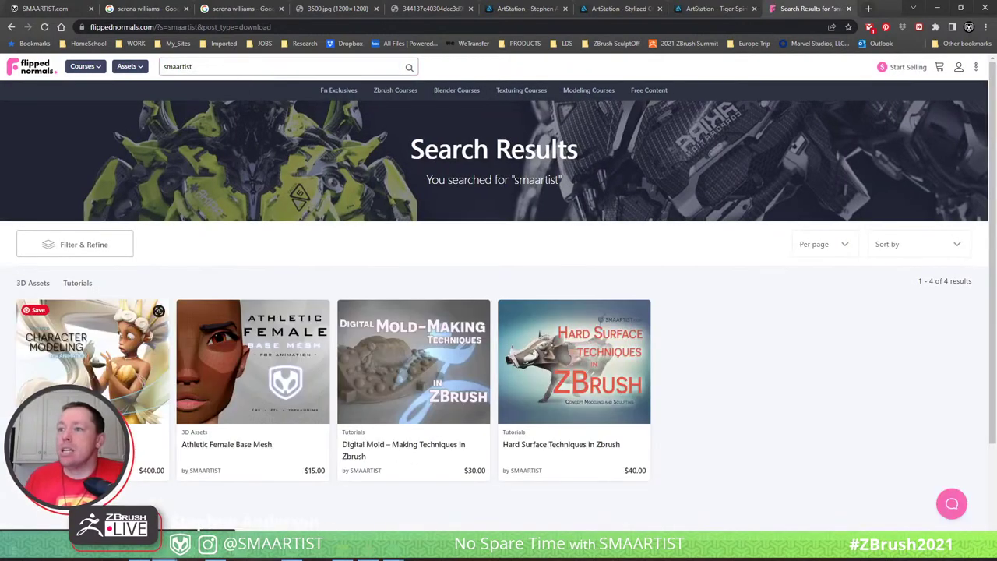
Open the Stylized Character Modeling for Animation course from the search results and view its third preview image
left_click(103, 394)
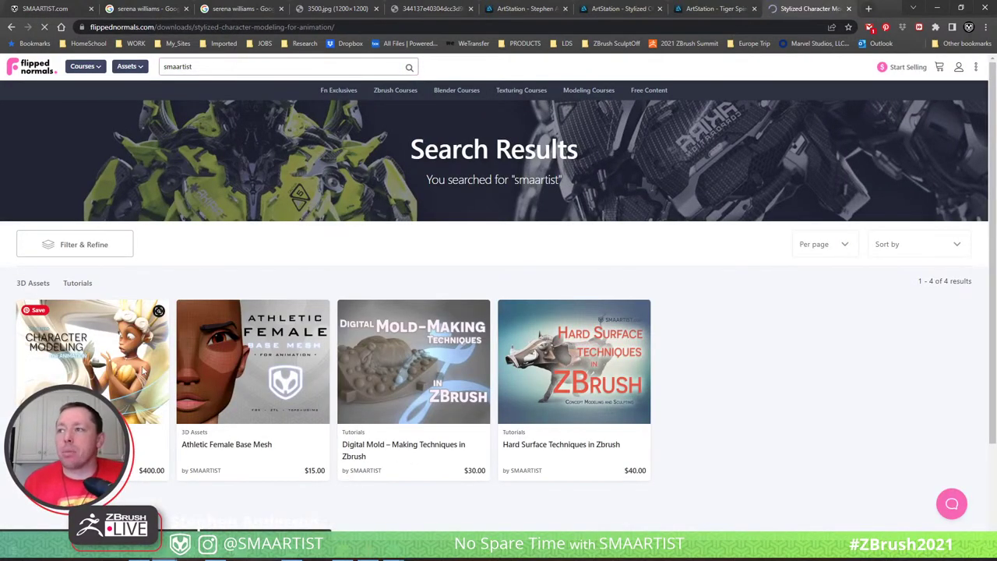
scroll(569, 458, "down", 1)
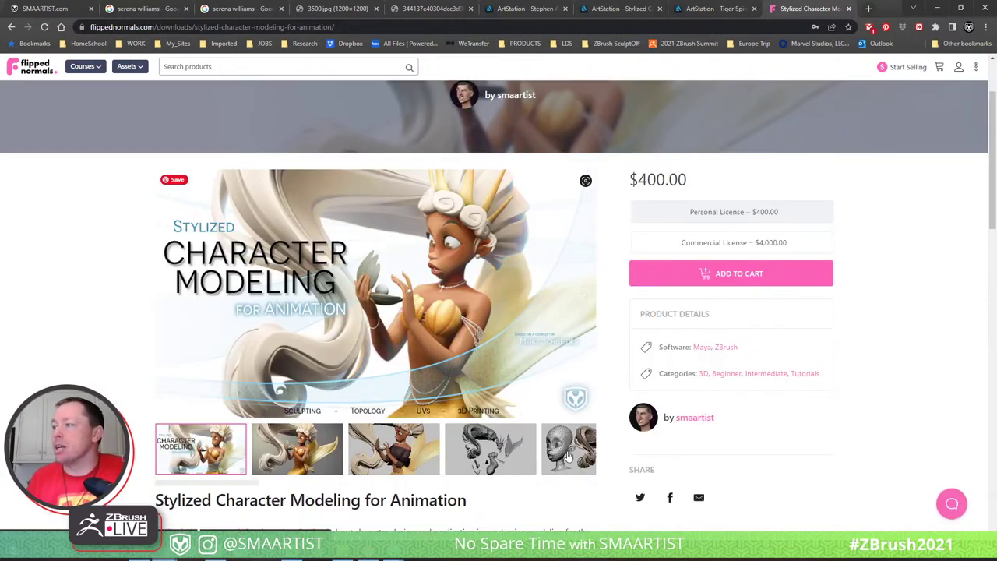
left_click(386, 469)
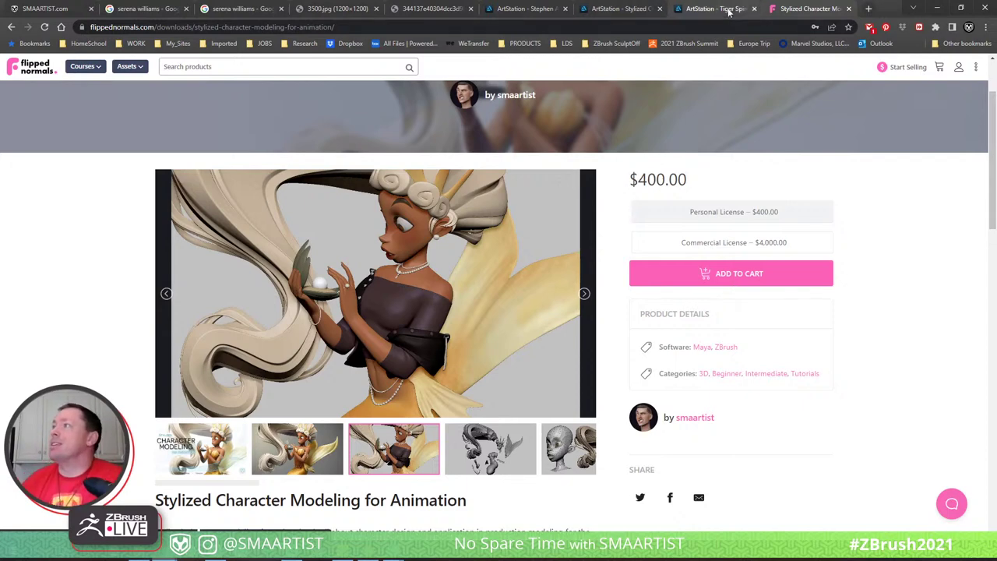
Return to the course's ArtStation product page, review its description and purchase options, and copy its Share and Earn link
left_click(621, 8)
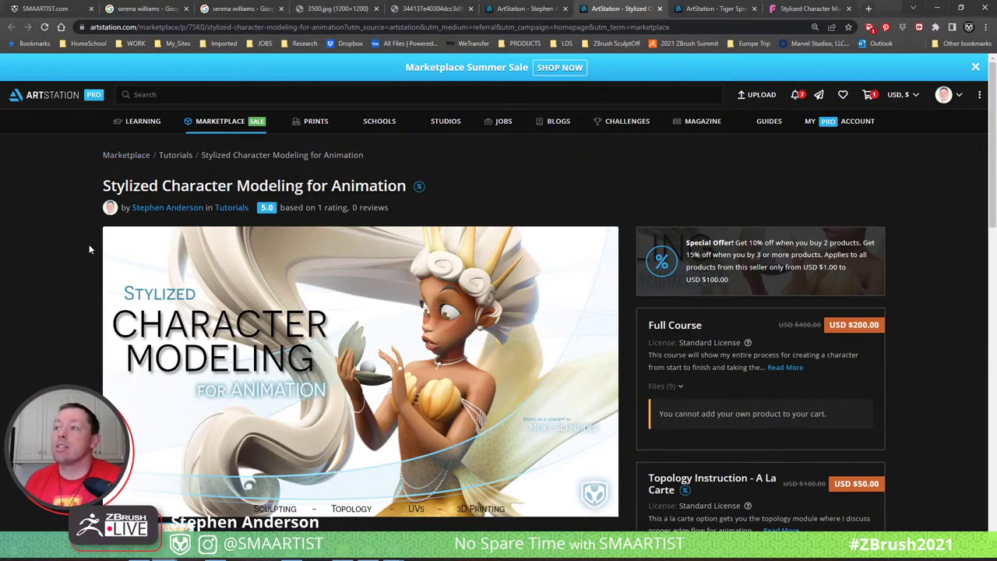
scroll(905, 352, "down", 7)
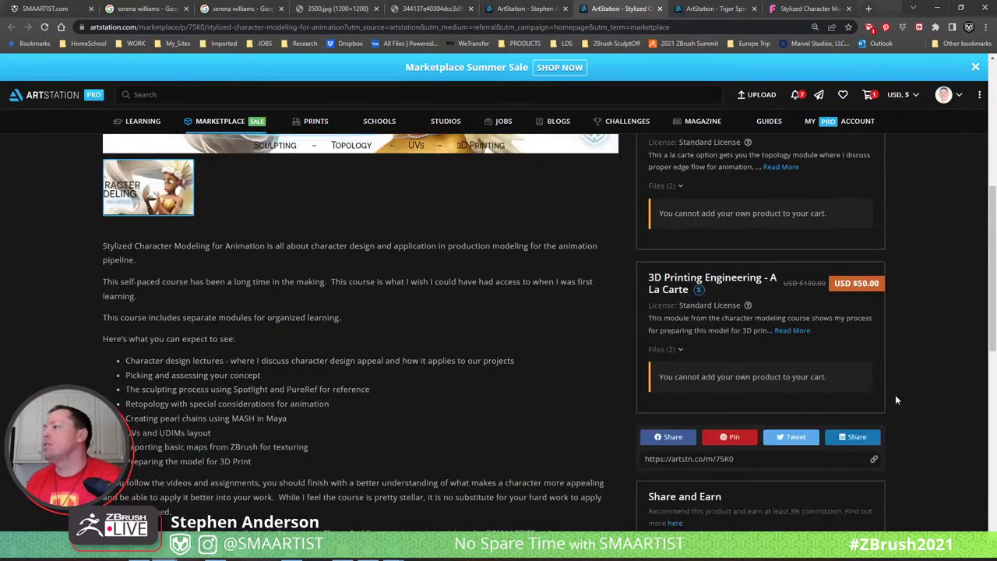
scroll(904, 384, "down", 1)
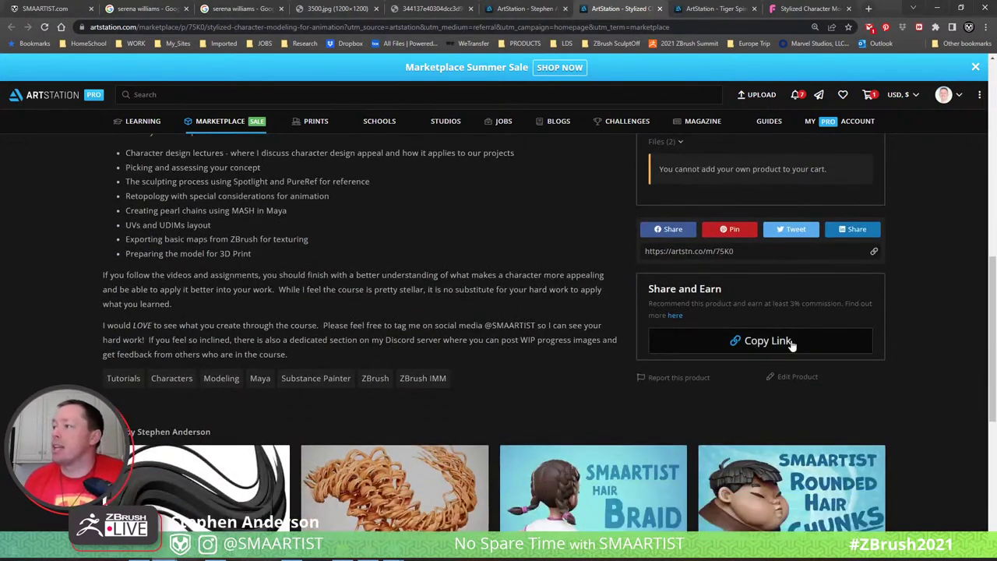
left_click(790, 340)
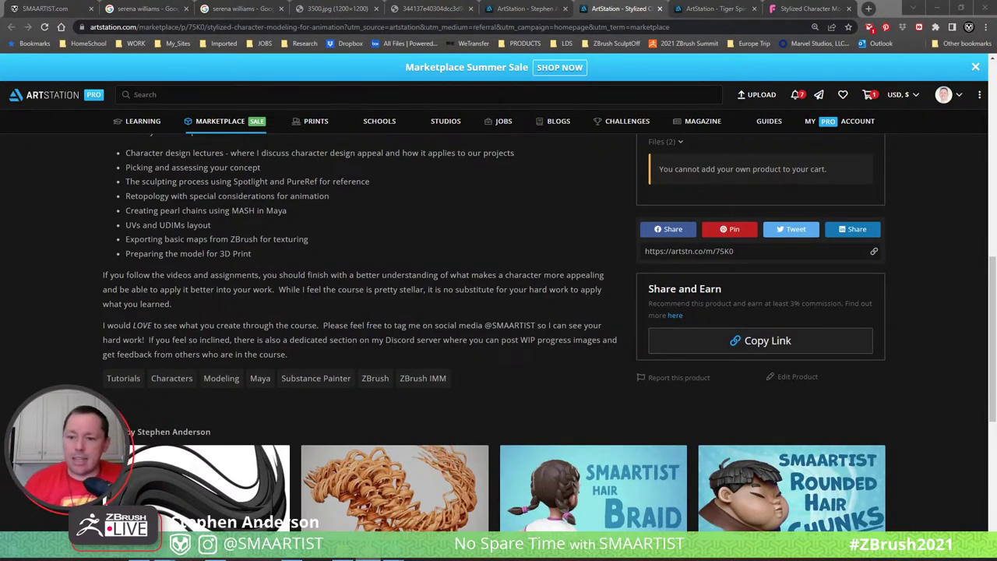
scroll(931, 361, "up", 8)
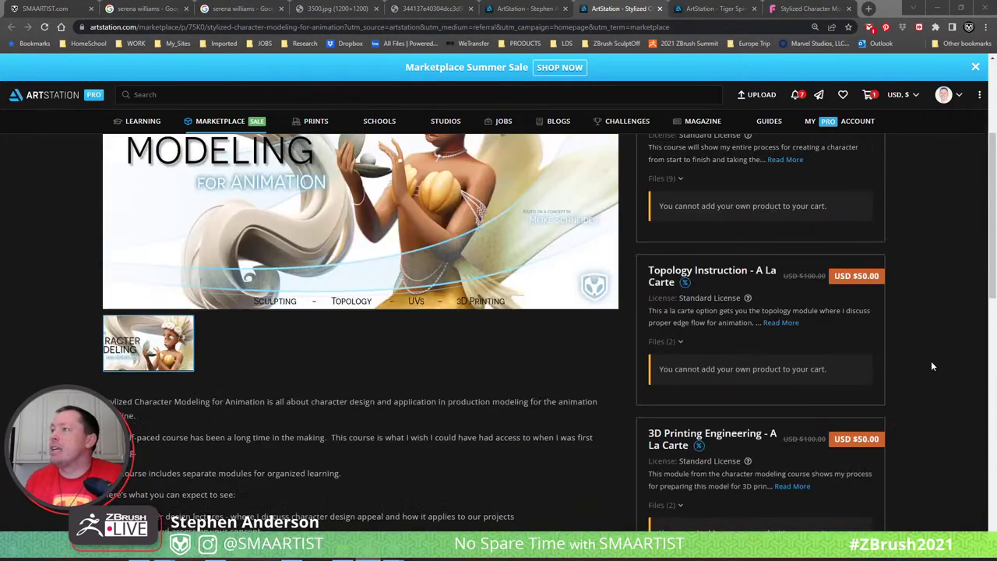
scroll(931, 361, "down", 1)
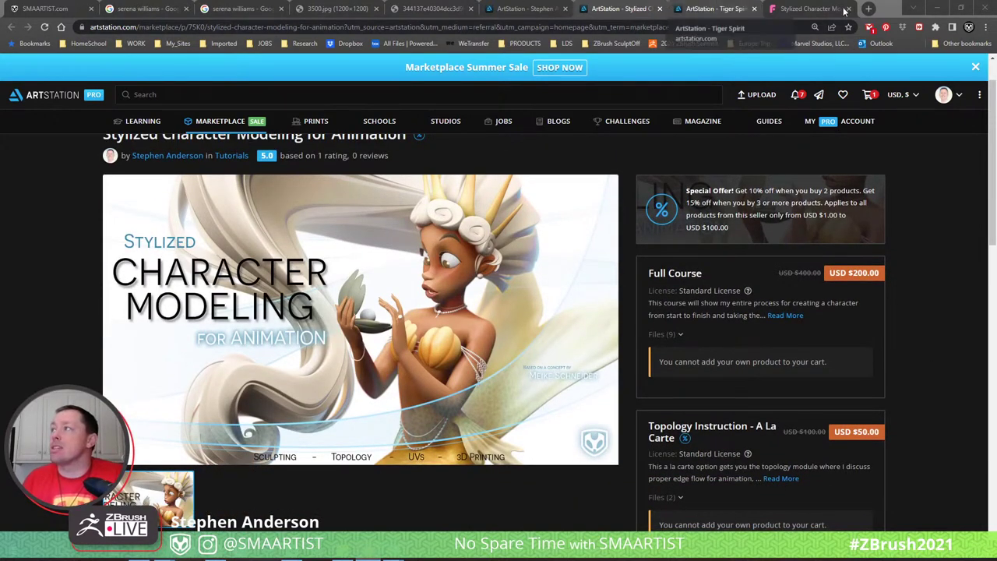
Place the FlippedNormals course tab beside its ArtStation counterpart and browse the course's preview images, closing the tab when done
left_click(817, 9)
left_click_drag(818, 9, 723, 9)
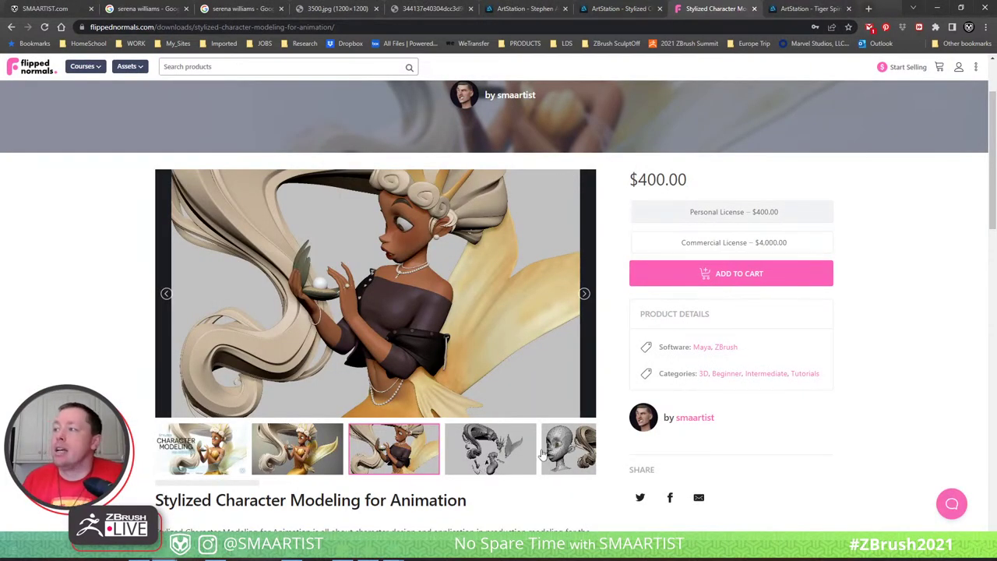
left_click(558, 452)
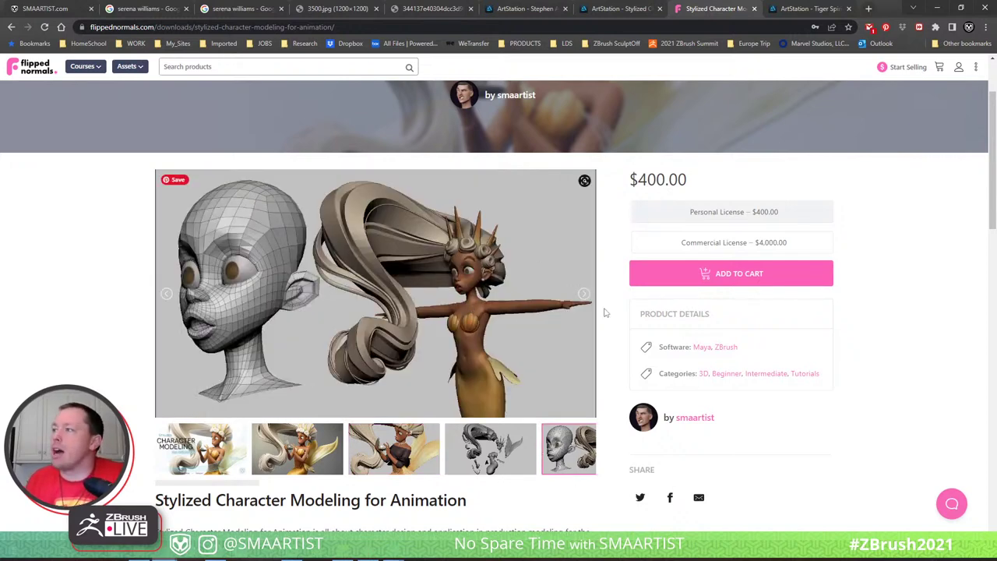
left_click(584, 296)
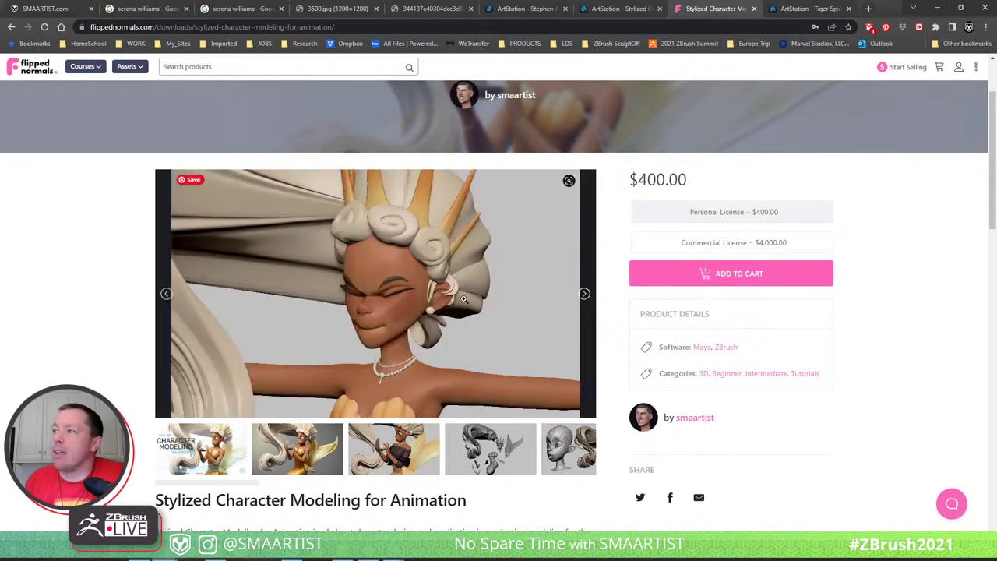
left_click(585, 297)
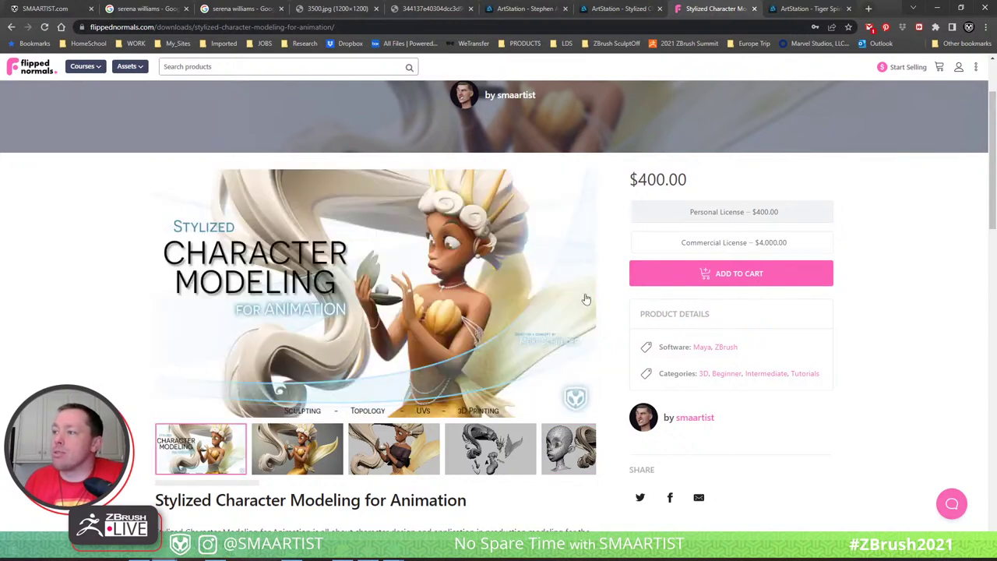
left_click(585, 294)
left_click(585, 294)
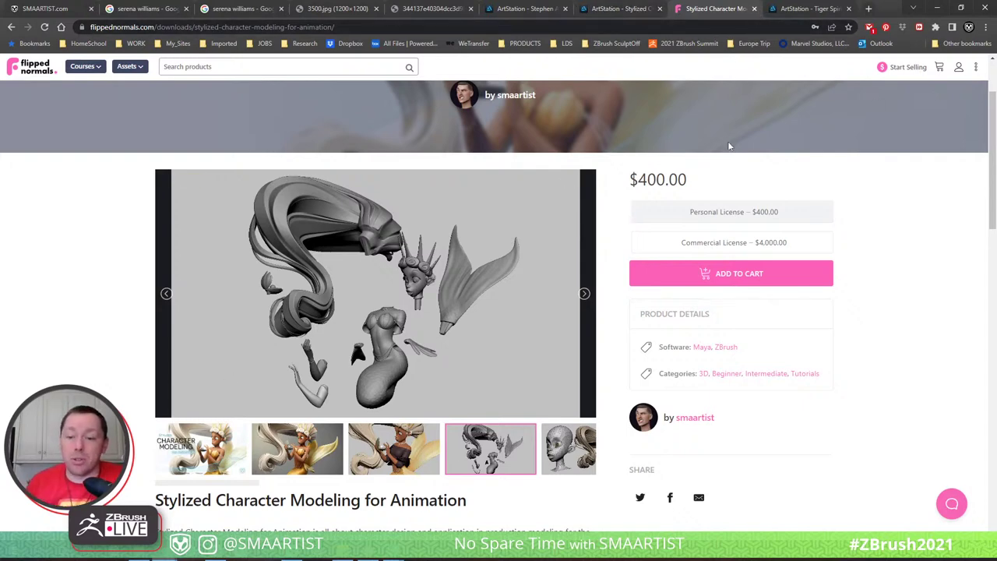
left_click(753, 8)
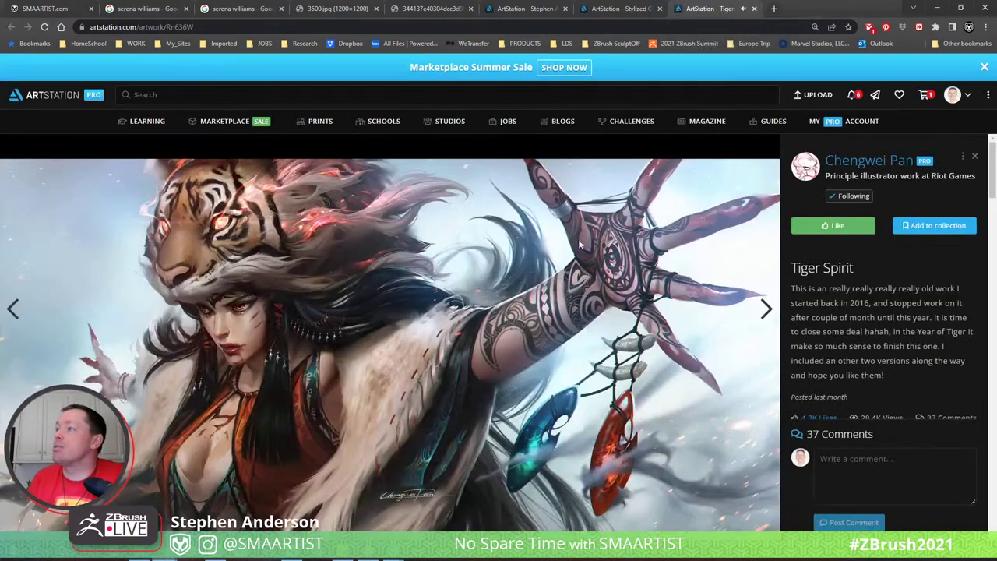
Switch from the browser to ZBrush and adjust the headband's front edge over the forehead with the Move brush
left_click(670, 9)
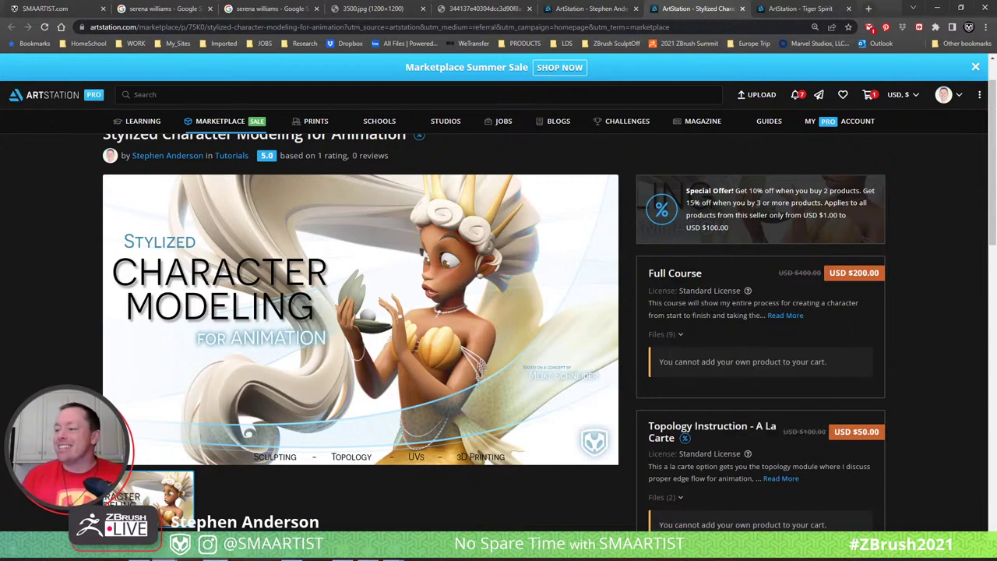
left_click(228, 555)
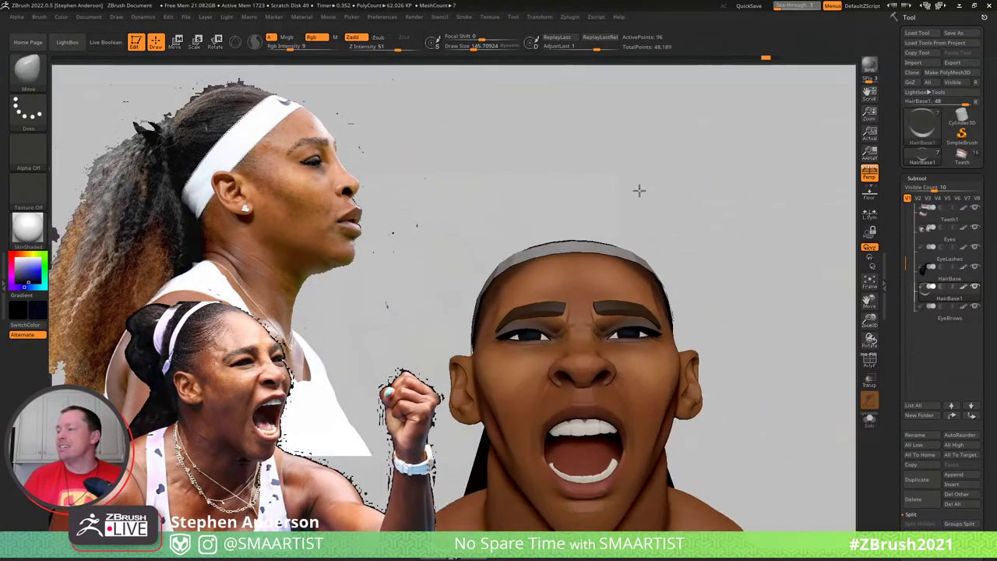
left_click_drag(638, 190, 635, 182)
left_click_drag(761, 198, 753, 184)
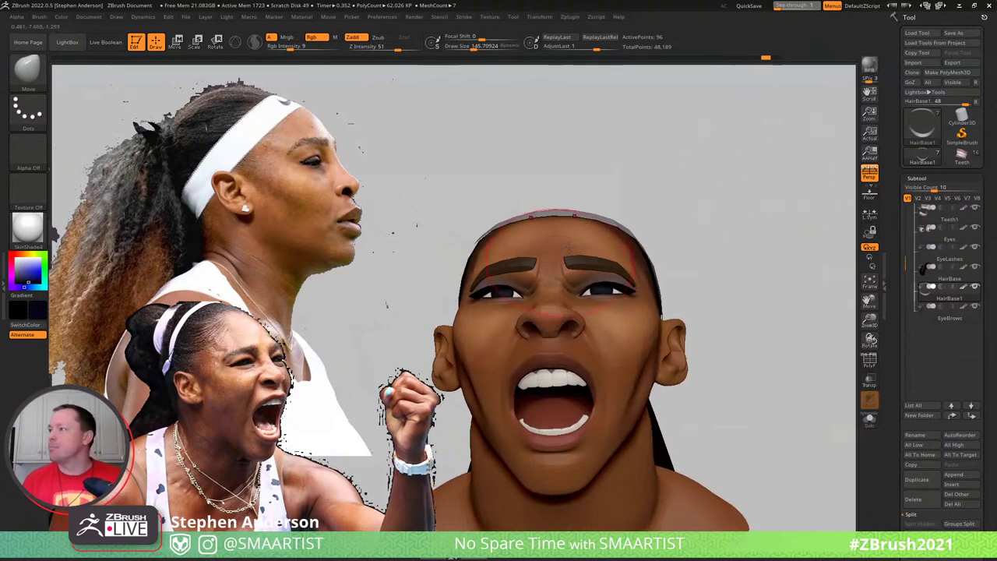
mouse_move(540, 257)
right_mouse_down()
mouse_move(523, 222)
mouse_move(551, 216)
right_mouse_up()
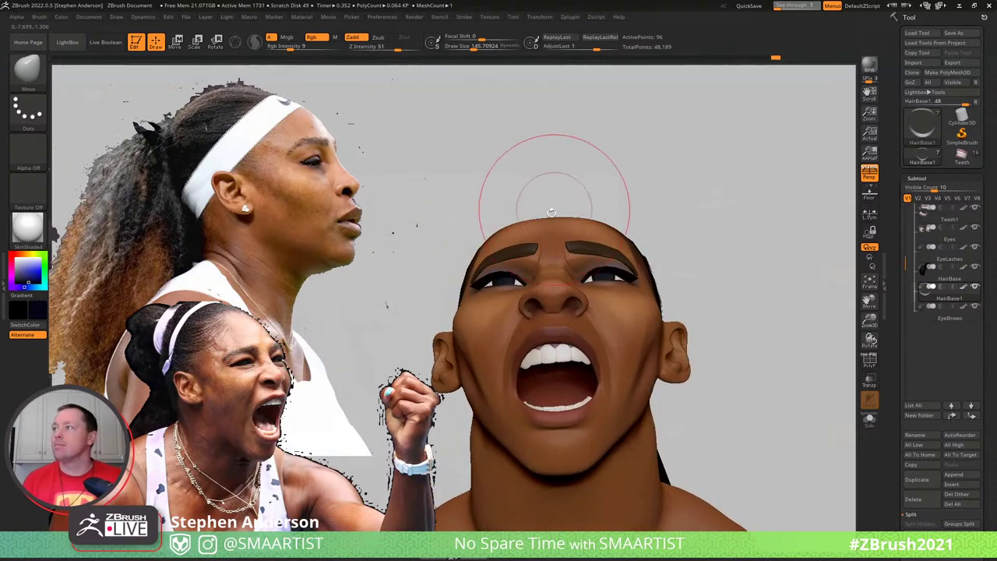
left_click_drag(582, 204, 557, 224)
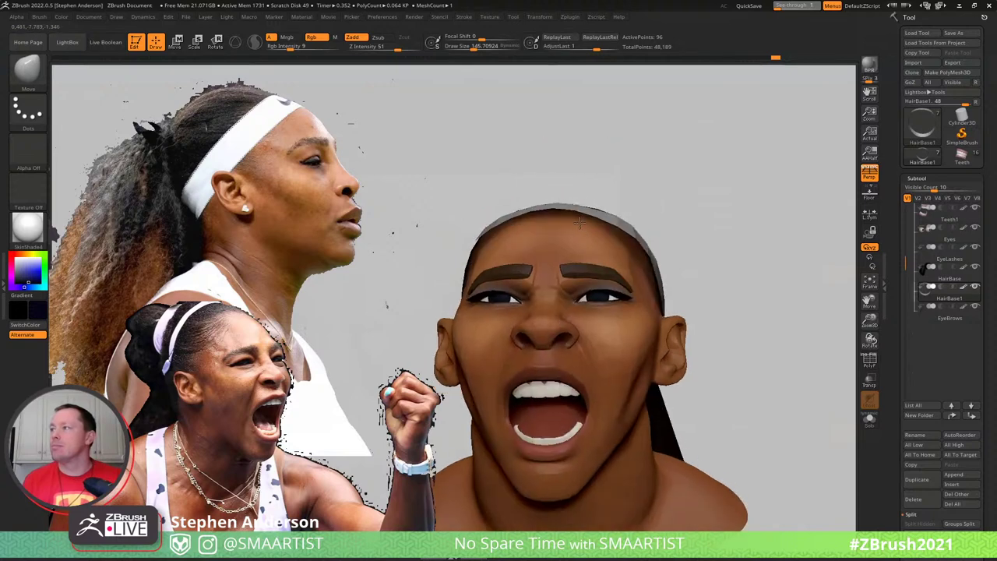
Select the head mesh and reshape the upper forehead and temples beneath the headband, using the Move brush enlarged to about 208
left_click(549, 221, "alt")
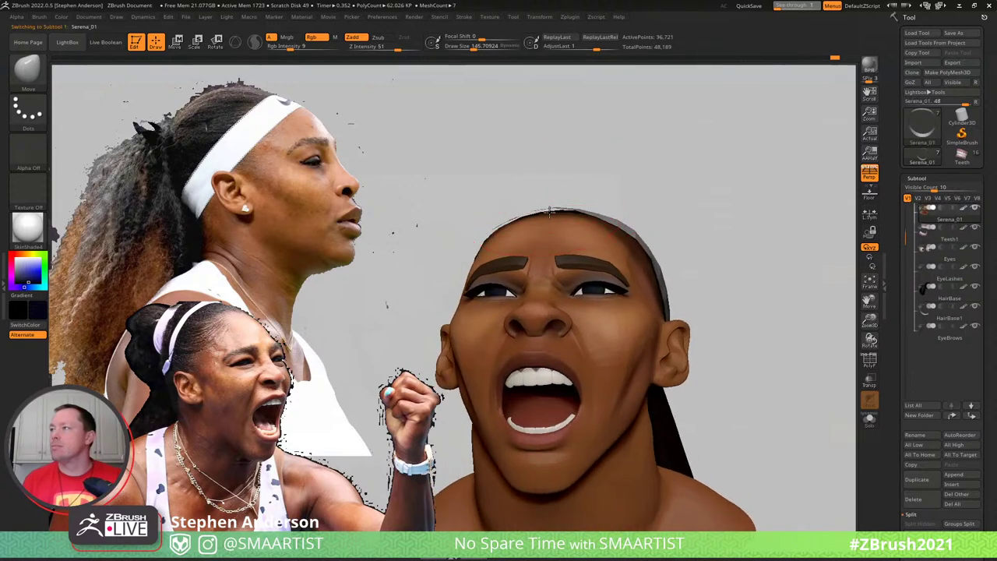
left_click_drag(551, 209, 644, 202)
mouse_move(644, 202)
right_mouse_down()
mouse_move(636, 205)
mouse_move(659, 196)
mouse_move(668, 220)
mouse_move(648, 223)
mouse_move(628, 192)
mouse_move(560, 201)
right_mouse_up()
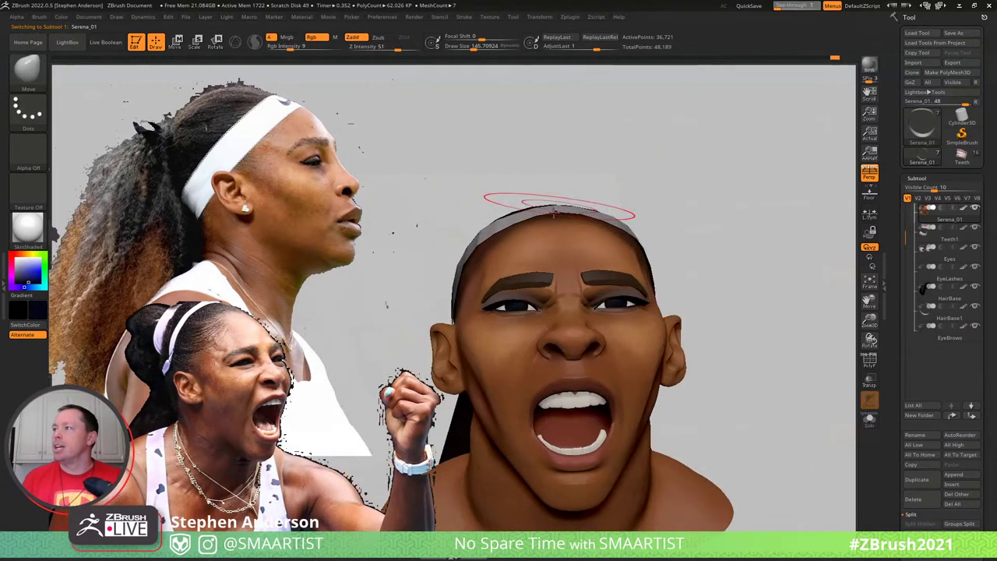
key("bracketright")
key("bracketright")
key("bracketright")
key("bracketright")
key("bracketright")
key("bracketright")
left_click_drag(541, 218, 524, 222)
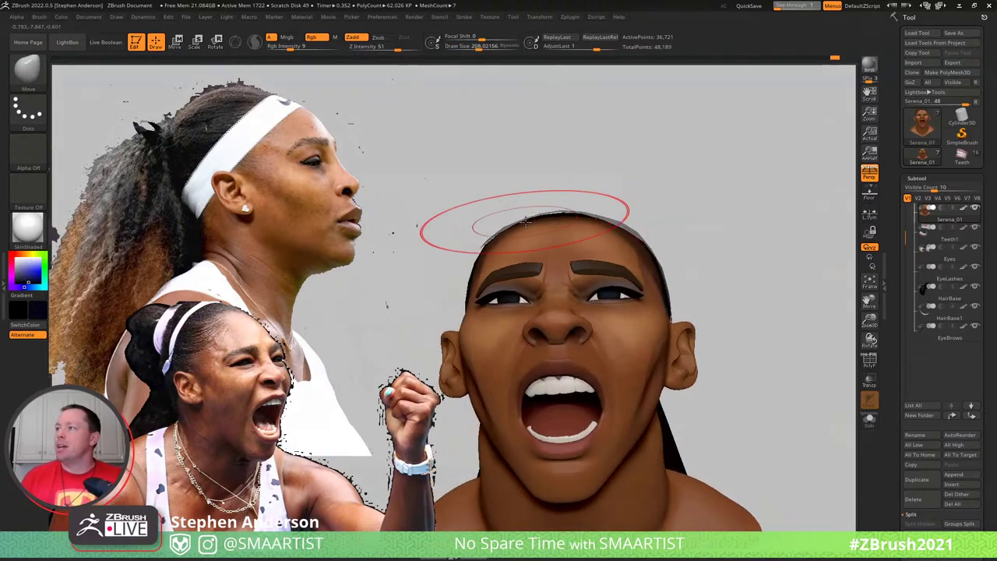
left_click_drag(639, 240, 650, 256)
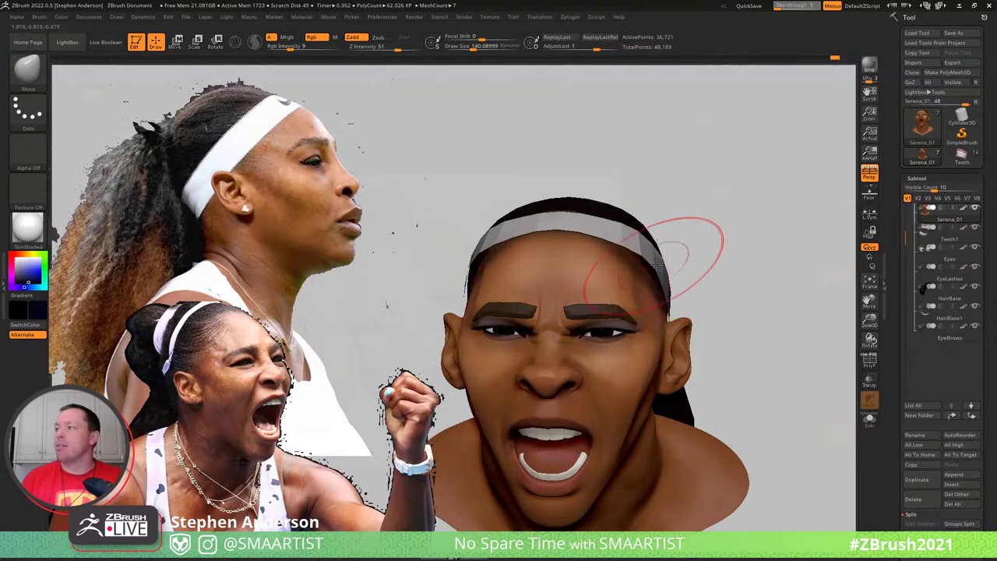
Select the headband and fit its sides and front edge around the temples and hair with the Move brush at about 99 to 129
left_click(658, 260, "alt")
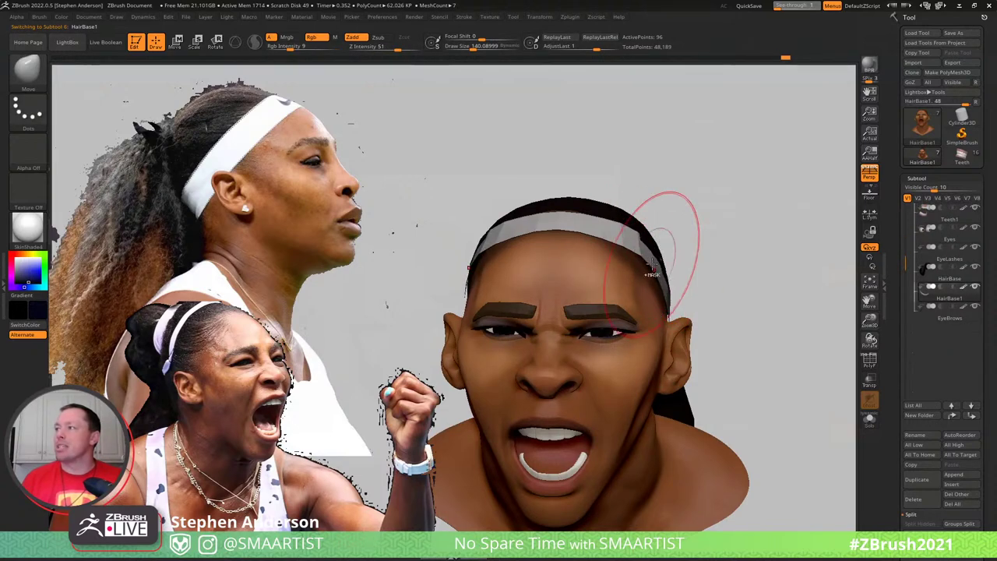
key("s")
left_click_drag(648, 264, 643, 267)
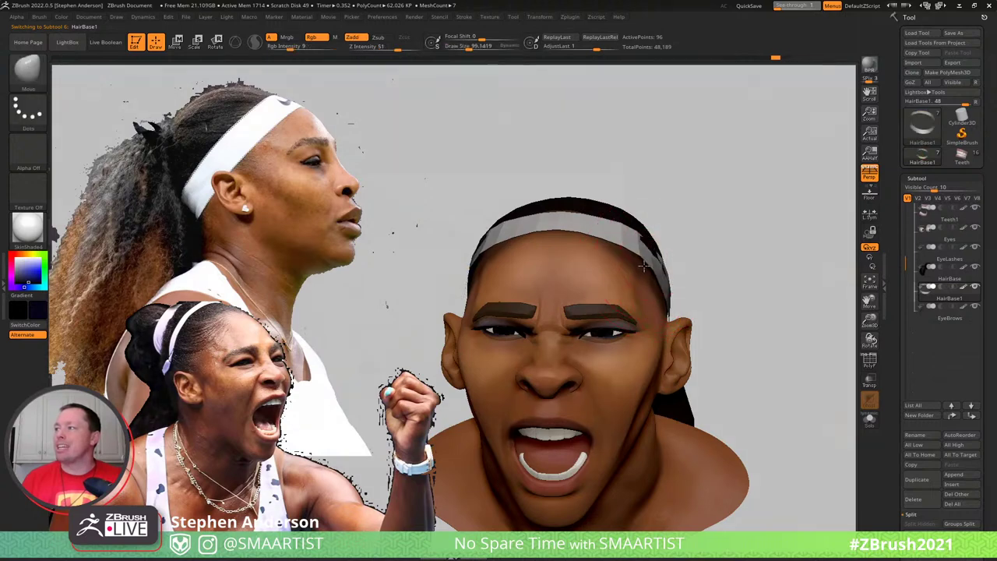
mouse_move(637, 262)
right_mouse_down()
mouse_move(616, 204)
mouse_move(563, 238)
mouse_move(572, 285)
right_mouse_up()
mouse_move(589, 239)
left_mouse_down()
mouse_move(580, 225)
mouse_move(596, 234)
left_mouse_up()
key("s")
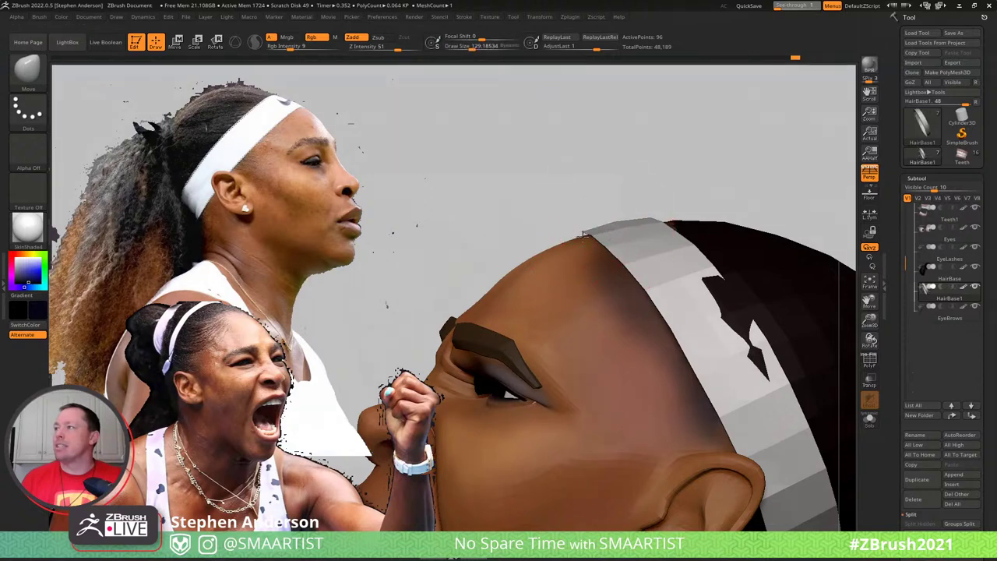
right_click_drag(601, 235, 629, 236)
left_click_drag(629, 235, 559, 233)
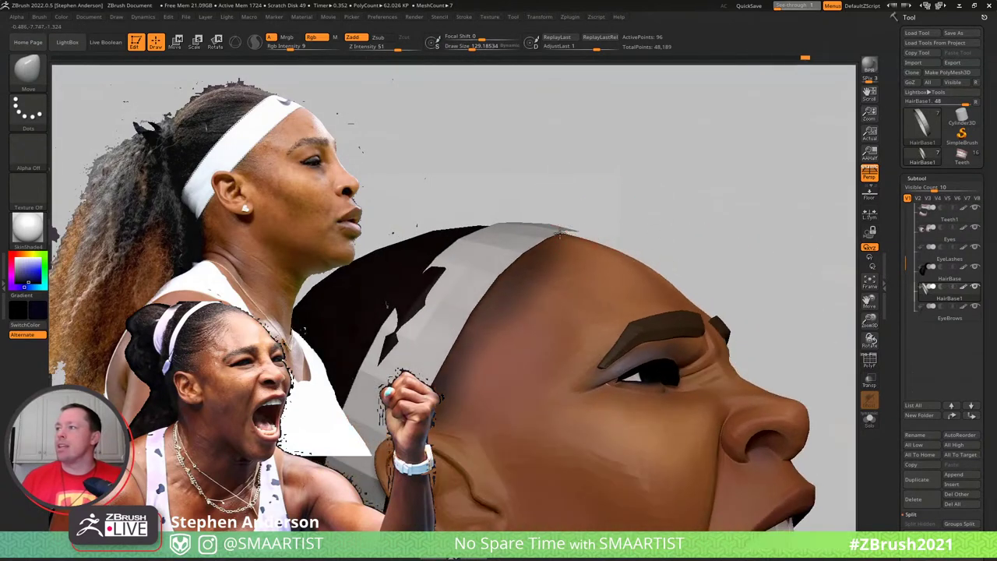
left_click_drag(411, 297, 410, 294)
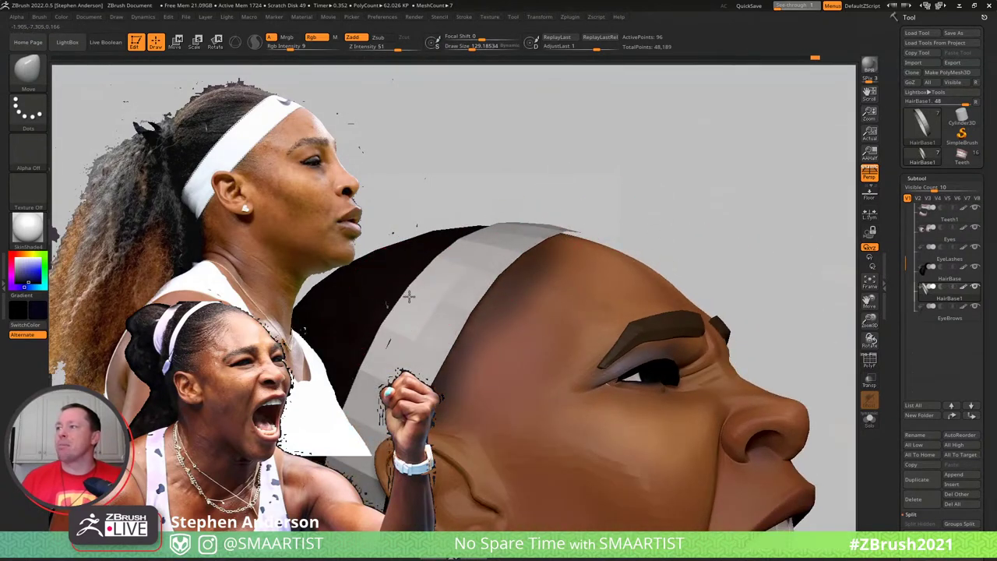
Refine the headband's upper front and side with the Move brush at a draw size of about 175
right_click_drag(497, 236, 445, 240)
key("s")
left_click_drag(532, 232, 538, 232)
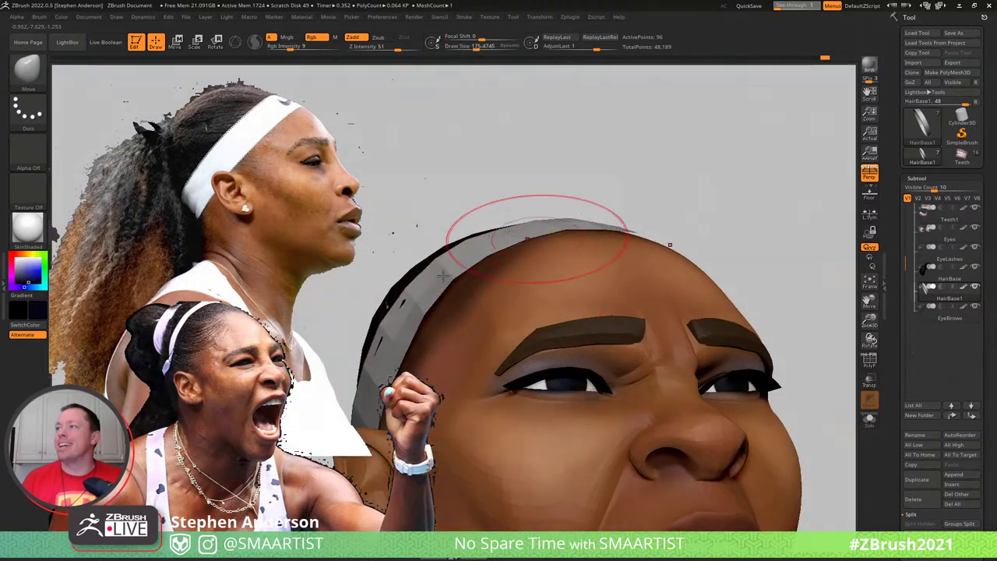
left_click_drag(426, 289, 461, 290)
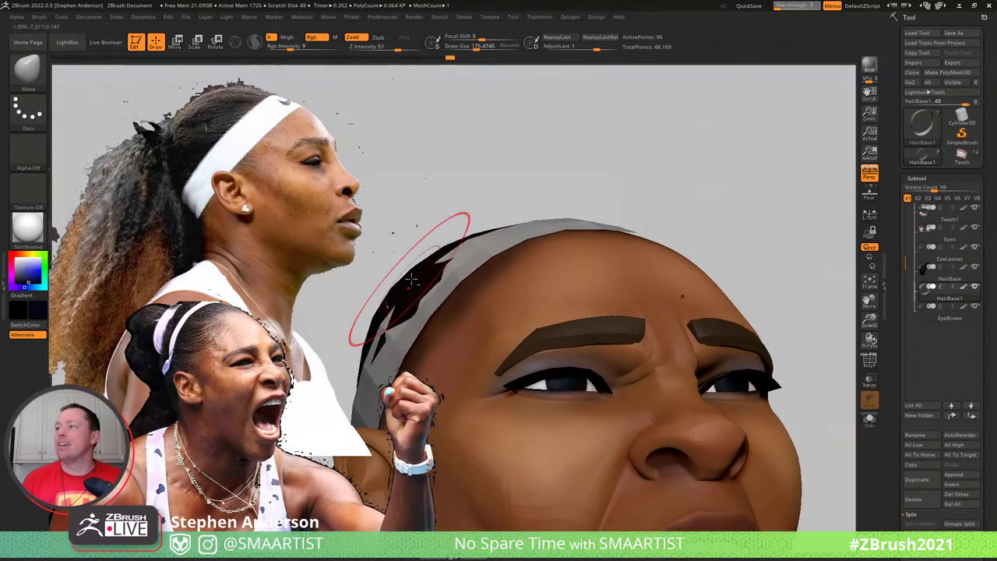
Select the hair base and tuck its front and side surface beneath the headband where it pokes through
left_click(421, 285, "alt")
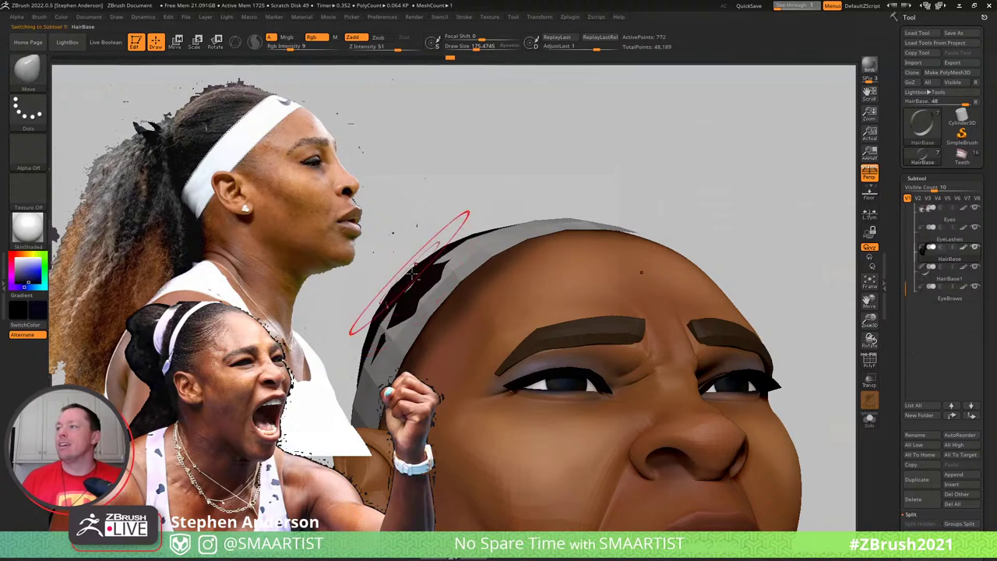
left_click_drag(411, 286, 423, 291, "shift")
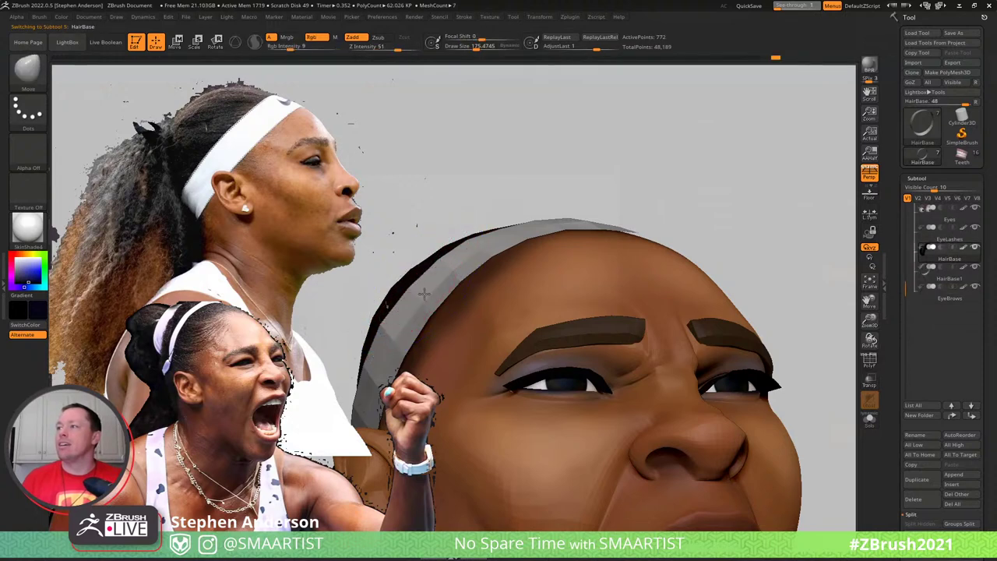
right_click_drag(444, 261, 441, 187, "ctrl")
right_click_drag(639, 223, 633, 253)
mouse_move(632, 252)
left_mouse_down()
mouse_move(647, 265)
mouse_move(496, 240)
mouse_move(508, 246)
left_mouse_up()
key("ctrl+z")
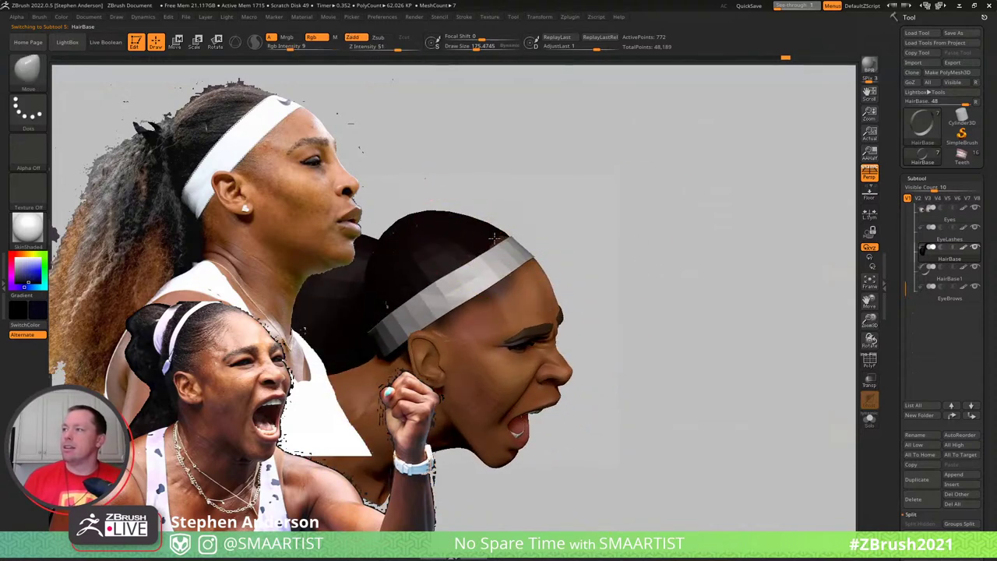
right_click_drag(488, 238, 501, 241)
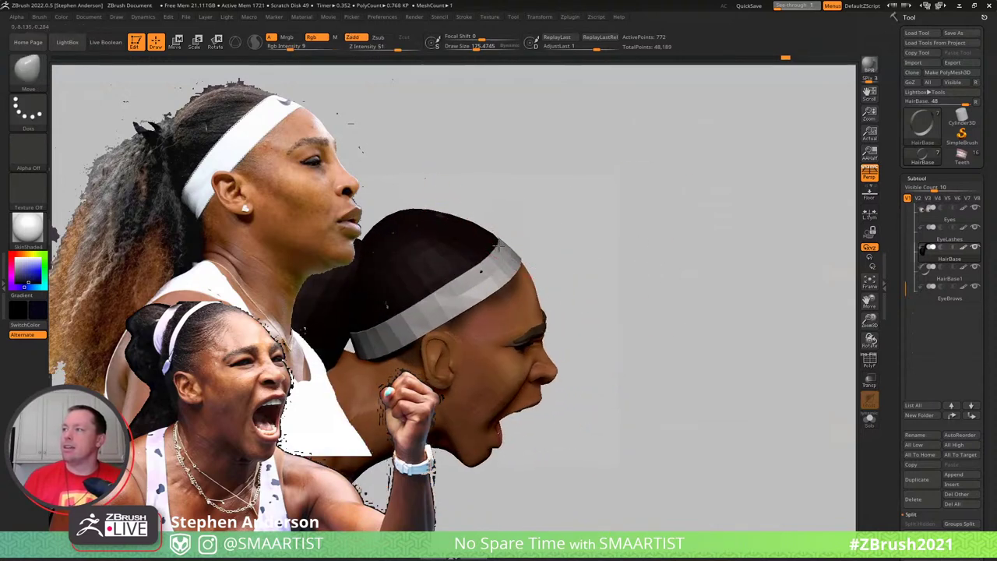
left_click_drag(498, 243, 445, 220)
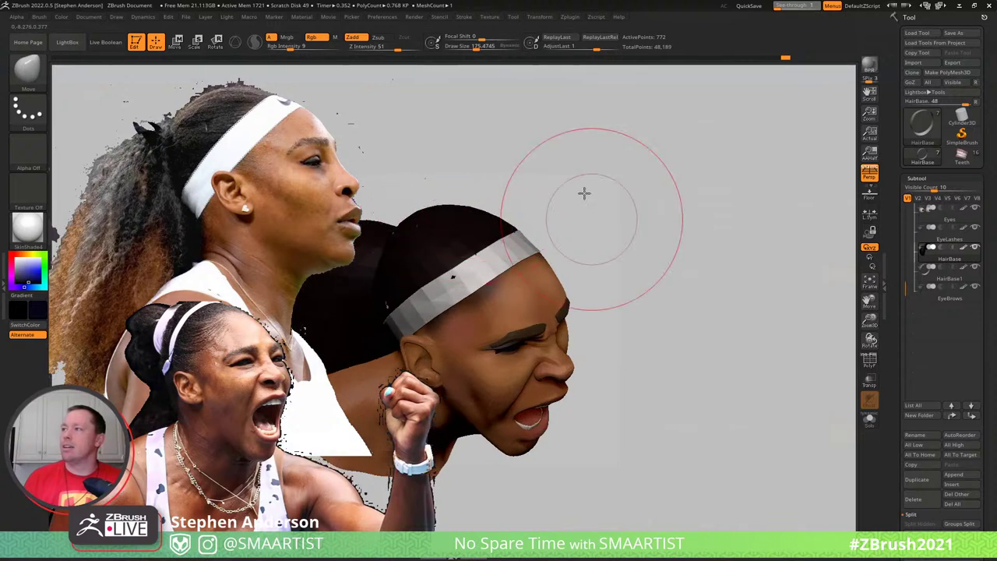
mouse_move(583, 194)
left_mouse_down()
mouse_move(574, 173)
mouse_move(613, 195)
mouse_move(556, 202)
mouse_move(659, 202)
mouse_move(519, 226)
left_mouse_up()
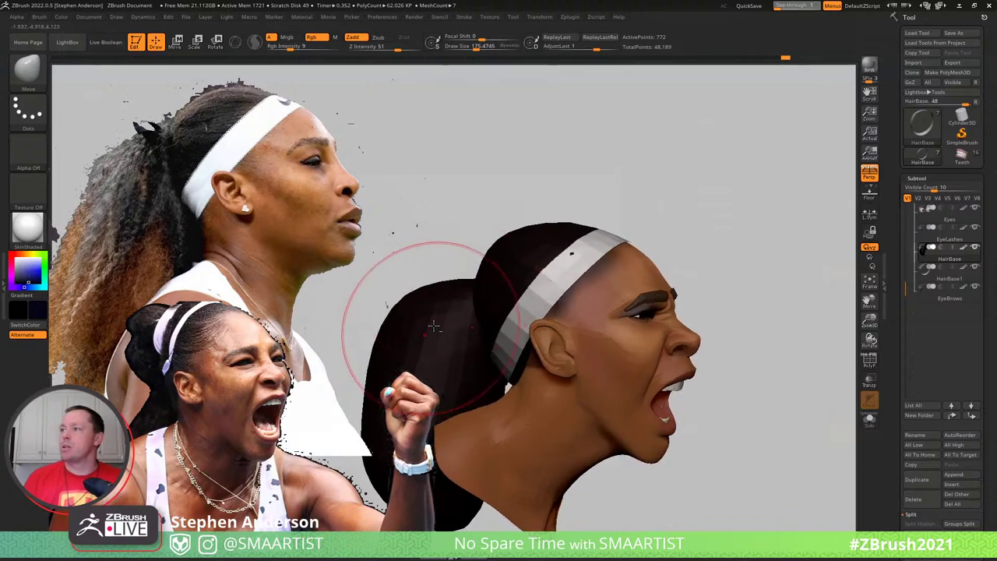
Mask everything except the ponytail, turn off perspective, and reposition the ponytail higher and further behind the head with the gizmo
right_click_drag(433, 332, 444, 318)
key("shift+f")
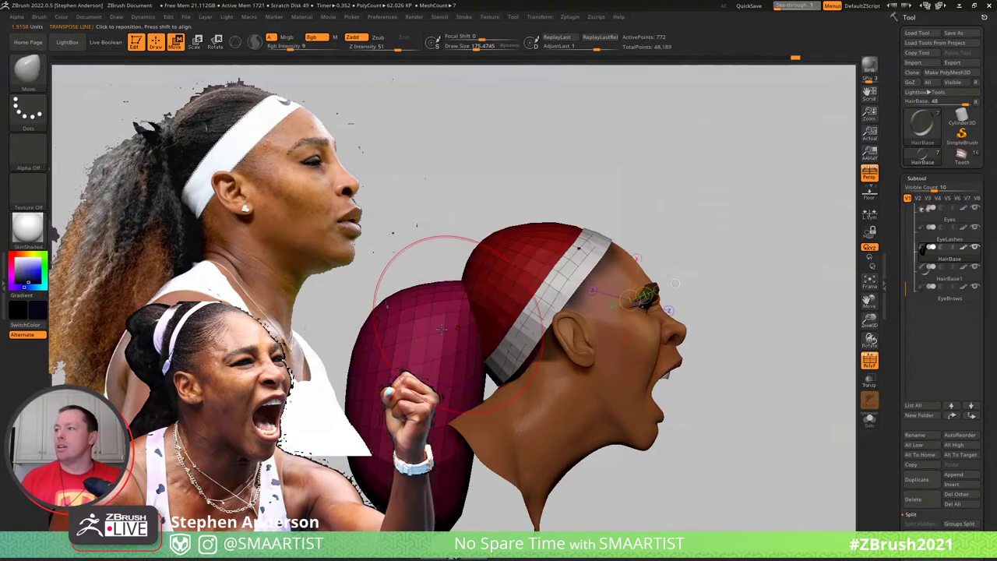
key("w")
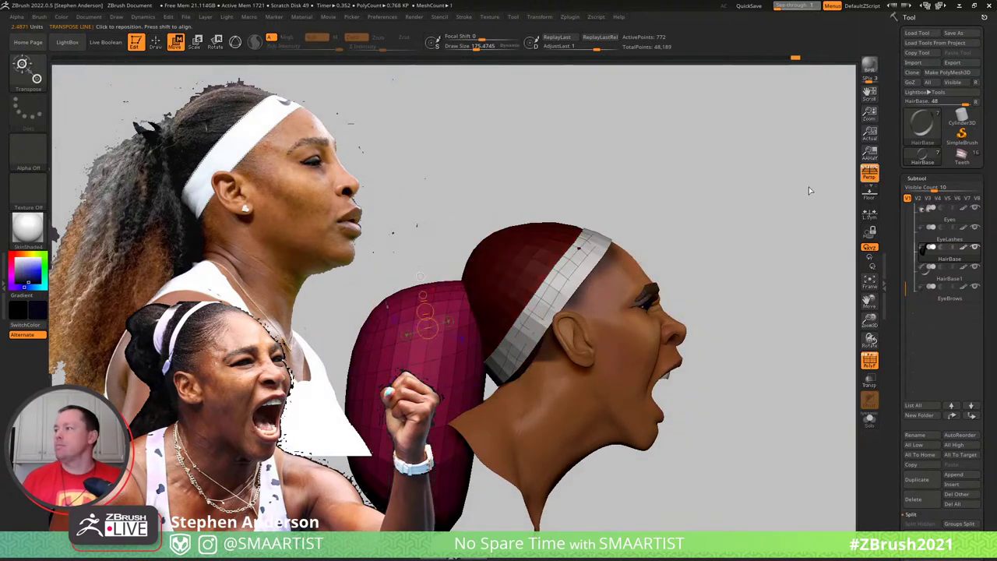
key("p")
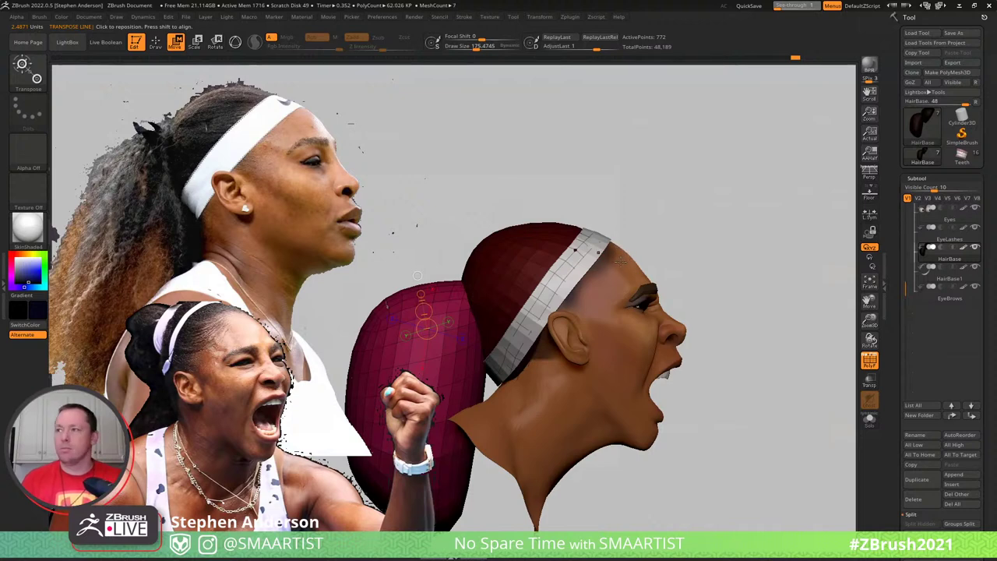
key("y")
left_click_drag(379, 359, 367, 336)
left_click_drag(458, 284, 455, 255)
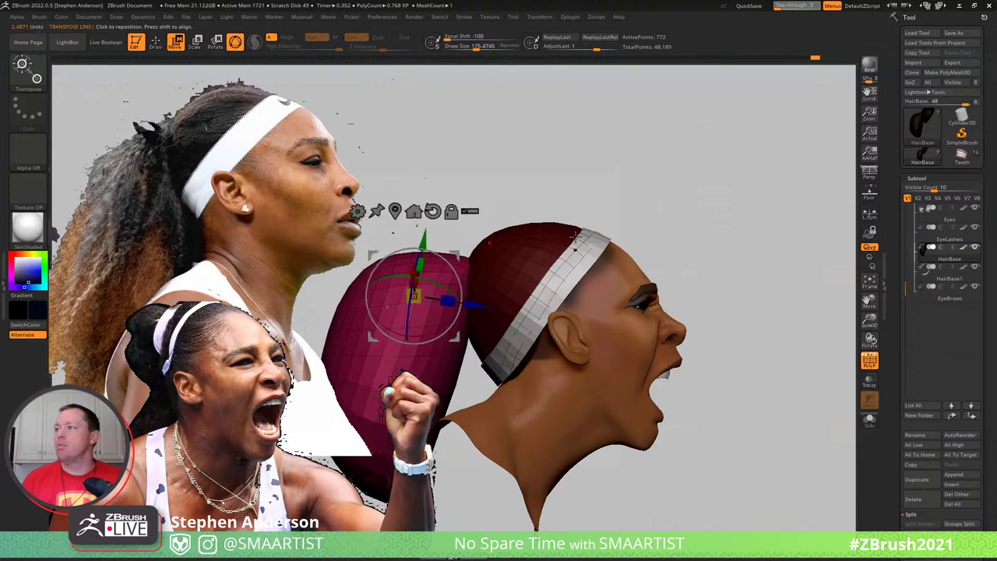
key("q")
Free the hair cap from the mask and smooth its lower back edge beneath the headband at a draw size of about 90
left_click(514, 352, "alt")
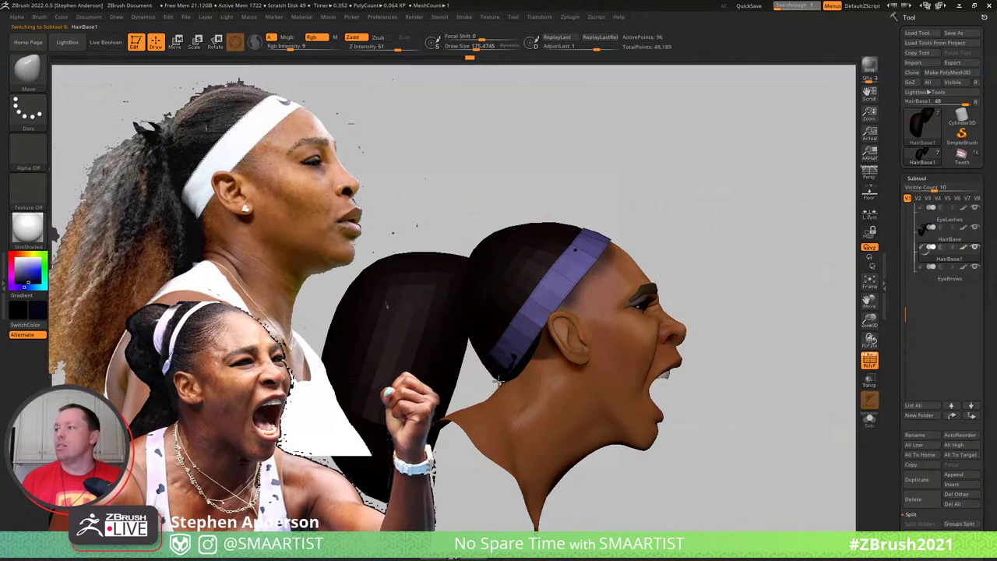
left_click(481, 343, "alt")
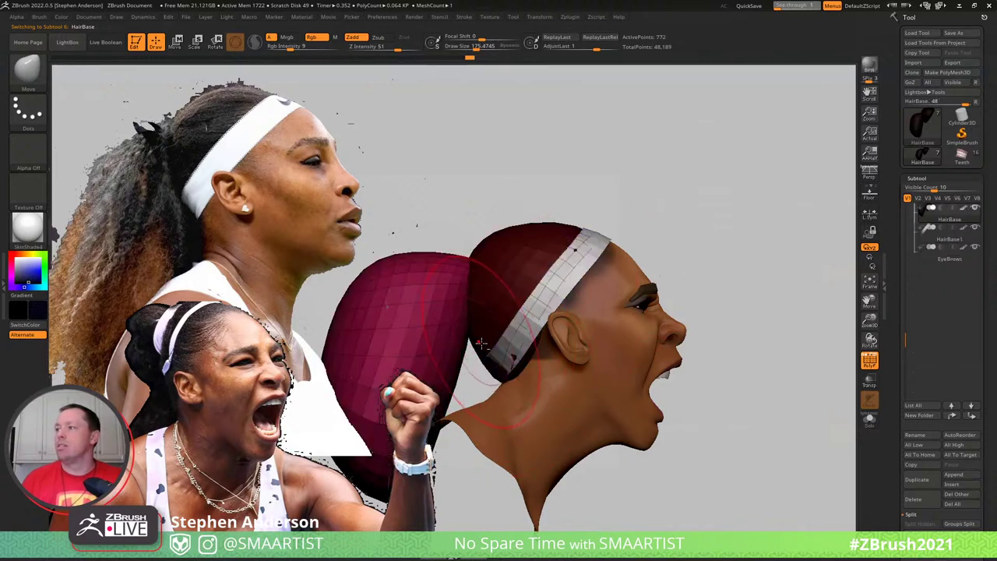
key("s")
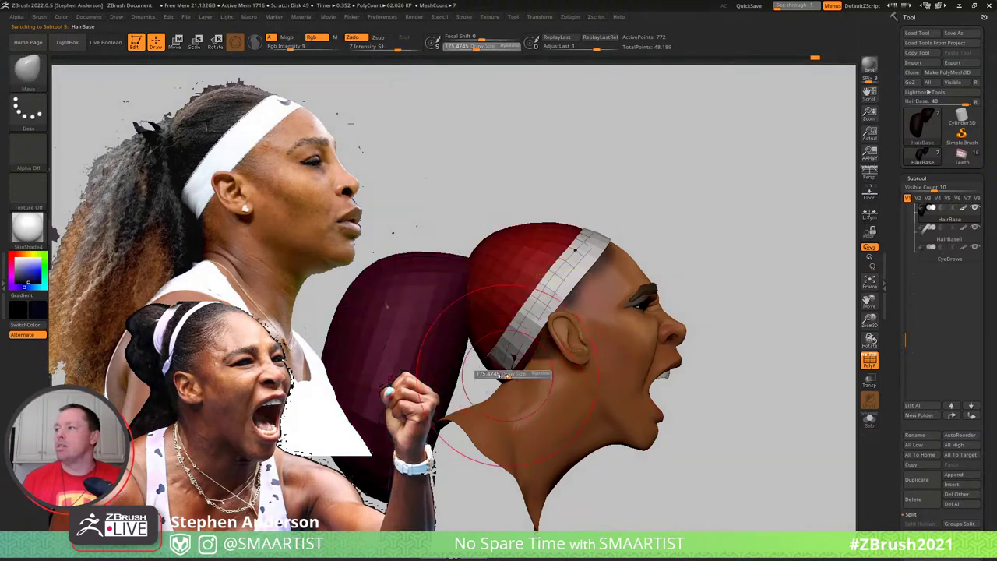
left_click(500, 376)
left_click_drag(485, 358, 487, 380, "shift")
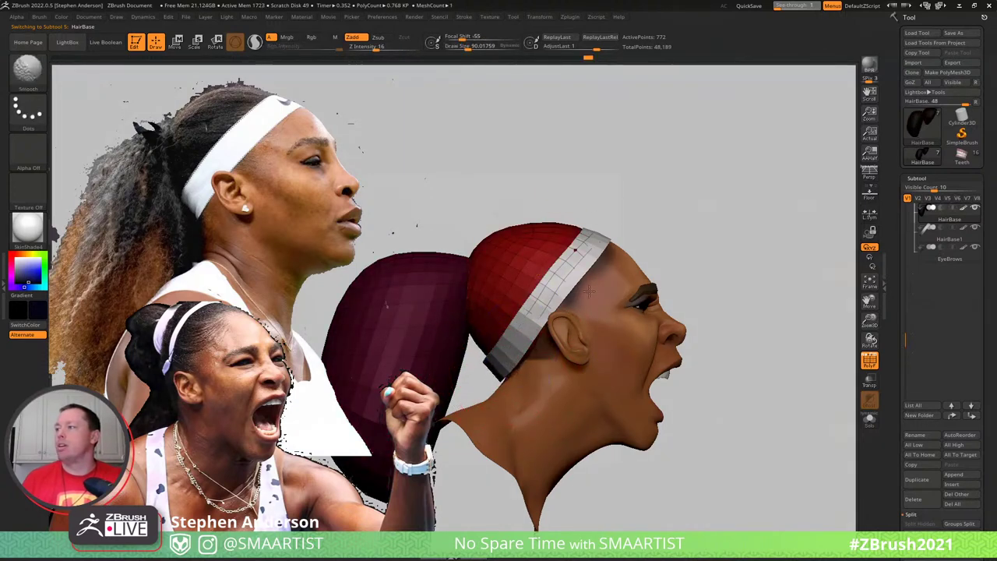
Hide the polyframe display and invert the hair mask to leave the ponytail editable
mouse_move(724, 242)
left_mouse_down()
mouse_move(635, 242)
mouse_move(698, 223)
mouse_move(709, 195)
left_mouse_up()
key("shift+f")
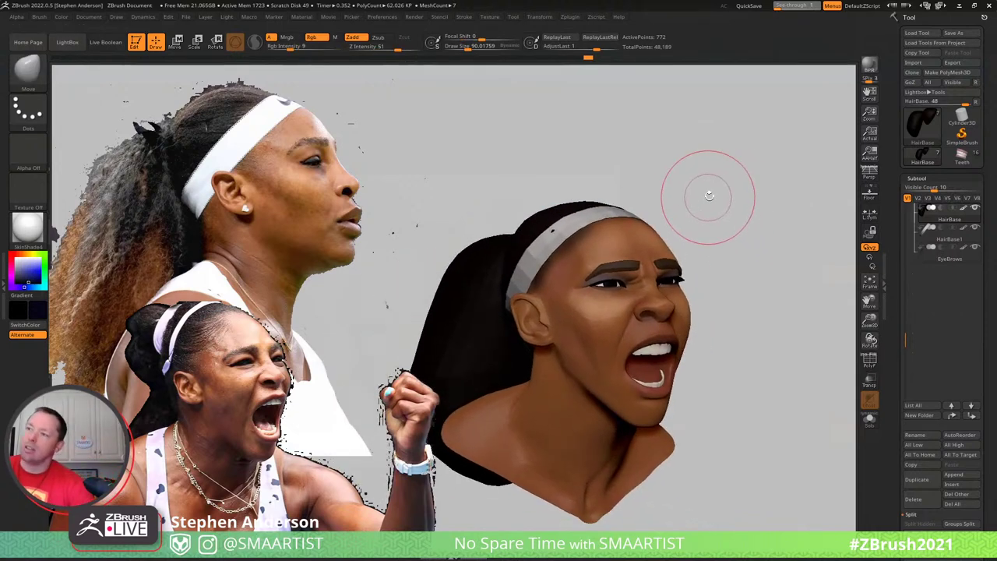
left_click_drag(741, 184, 775, 146, "alt")
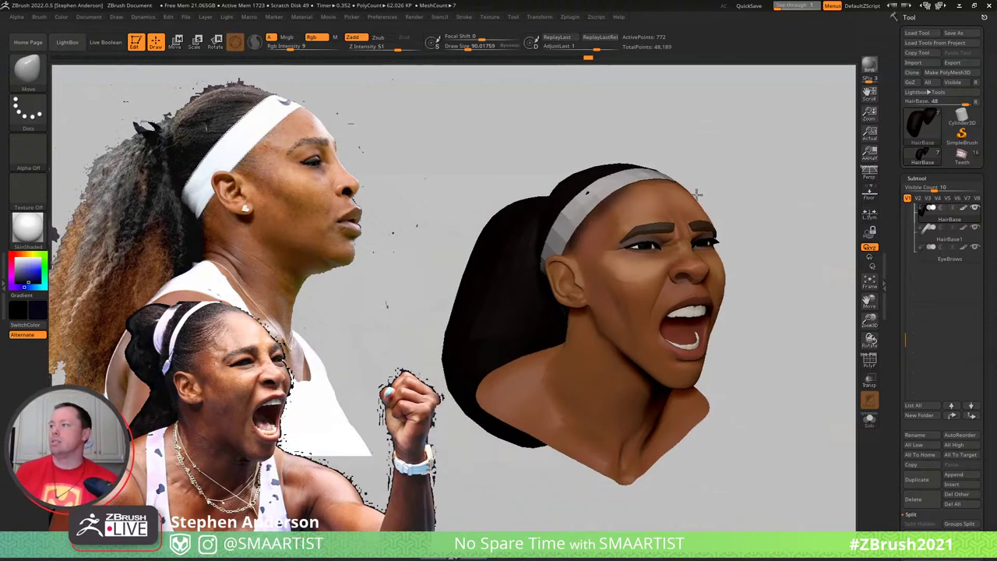
left_click_drag(697, 195, 678, 204)
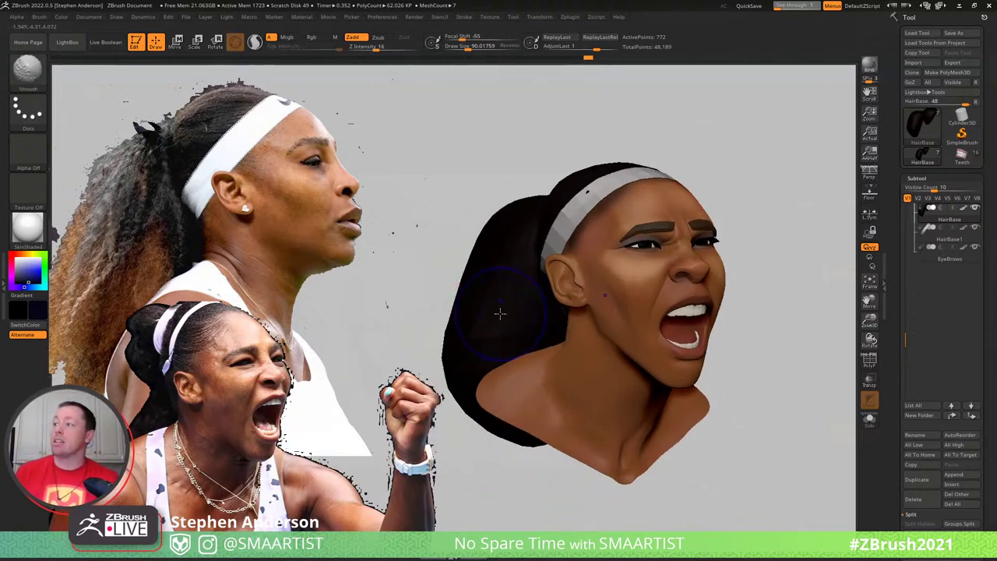
key("shift+f")
left_click(701, 128, "ctrl")
key("shift+f")
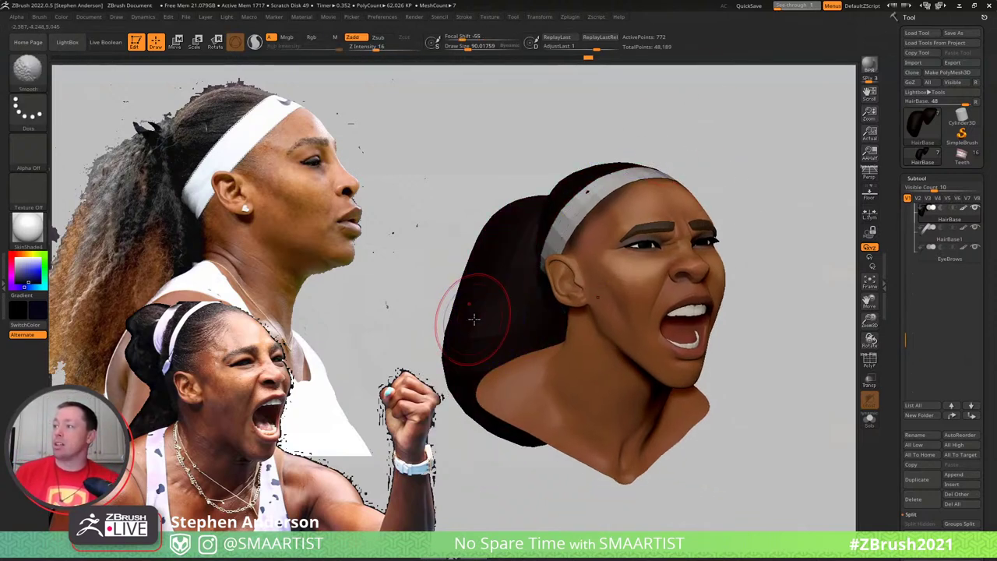
With the Paint brush, sample the golden brown from the side-view reference's hair and paint it over the ponytail's lower half
right_click_drag(472, 320, 497, 322)
key("b")
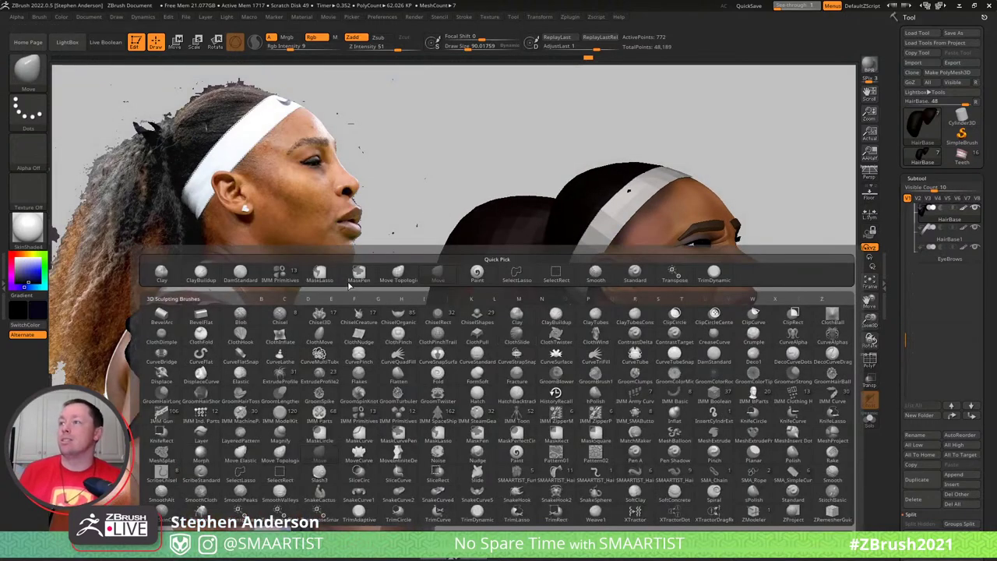
left_click(474, 275)
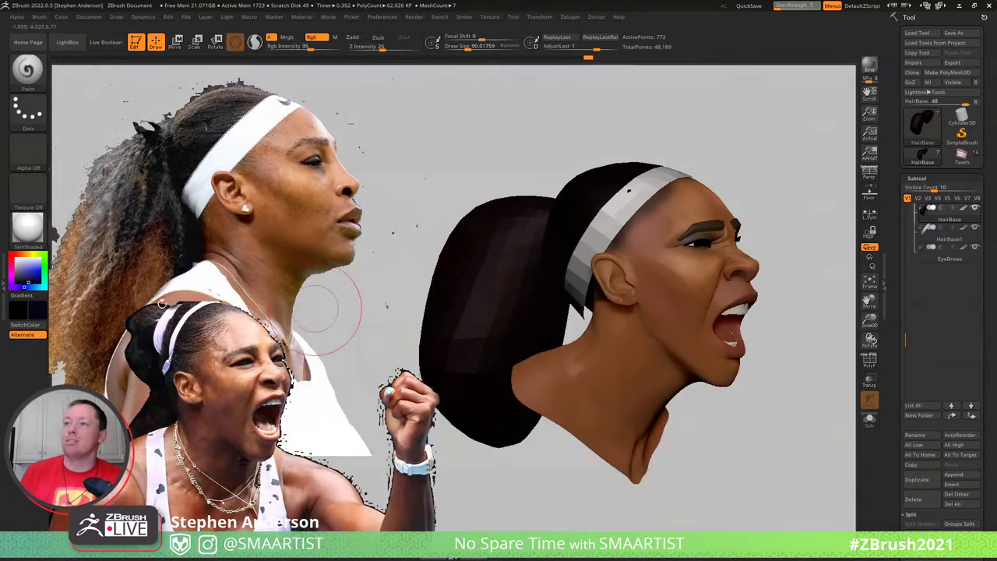
key("shift+z")
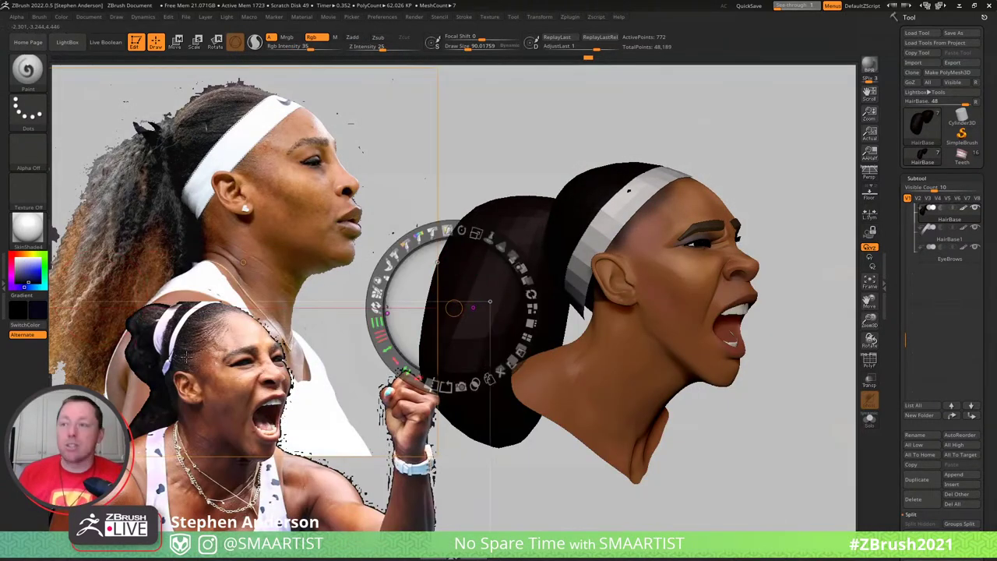
key("c")
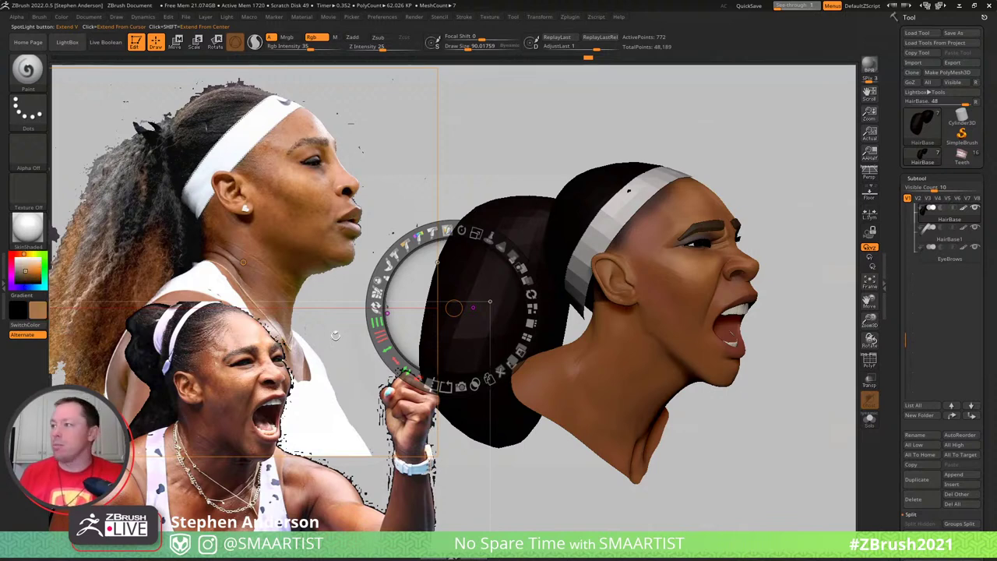
key("z")
mouse_move(428, 324)
left_mouse_down()
mouse_move(517, 329)
mouse_move(547, 314)
left_mouse_up()
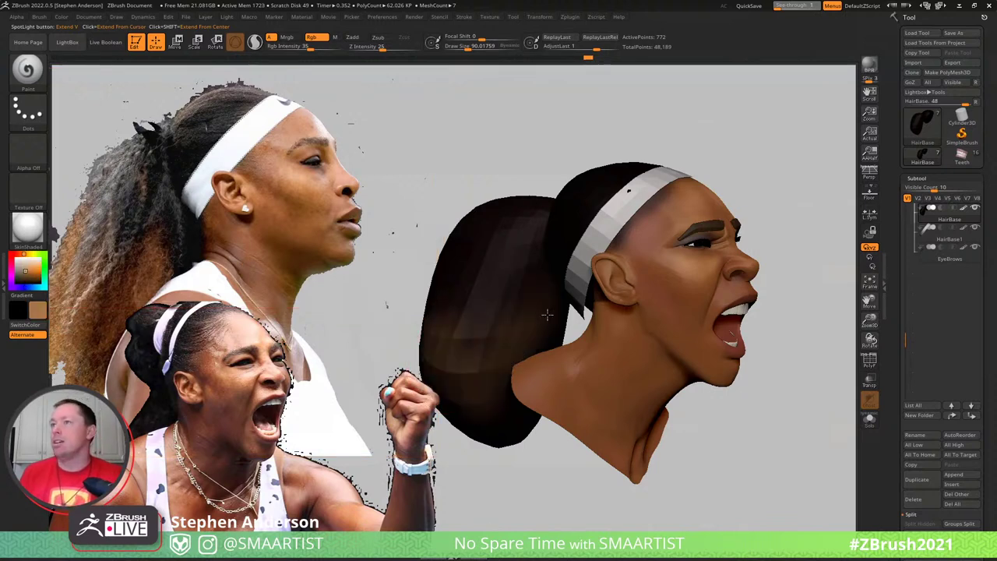
mouse_move(482, 333)
left_mouse_down()
mouse_move(440, 374)
mouse_move(525, 310)
left_mouse_up()
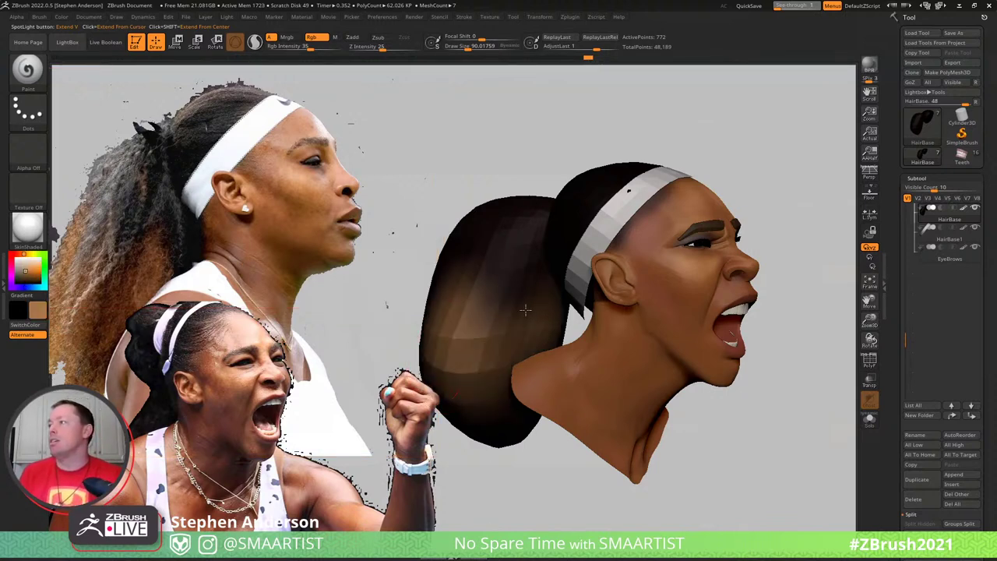
Choose a more saturated orange-brown and paint it across the lower end and back of the ponytail, leaving the root dark
left_click(31, 271)
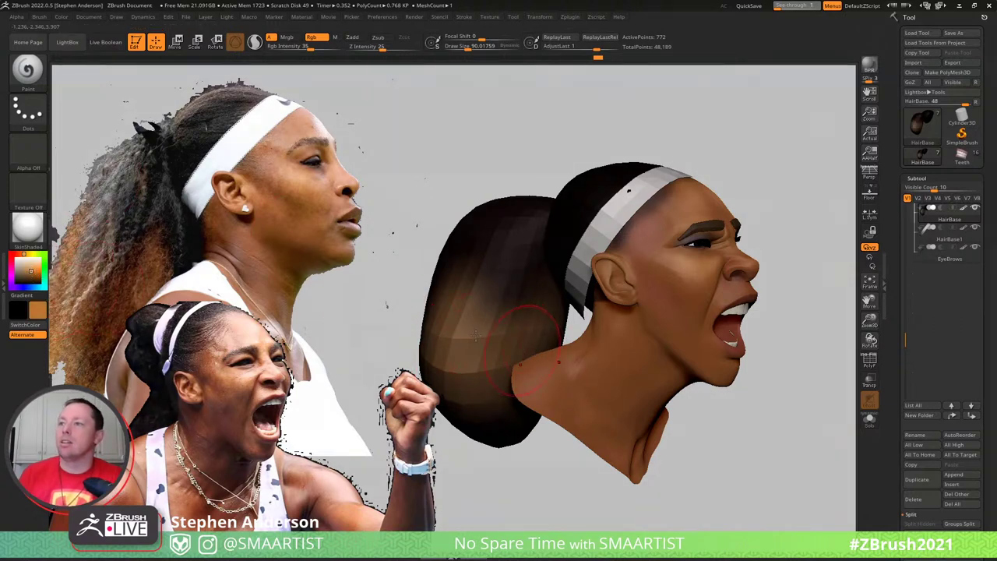
mouse_move(480, 417)
left_mouse_down()
mouse_move(493, 382)
mouse_move(499, 392)
left_mouse_up()
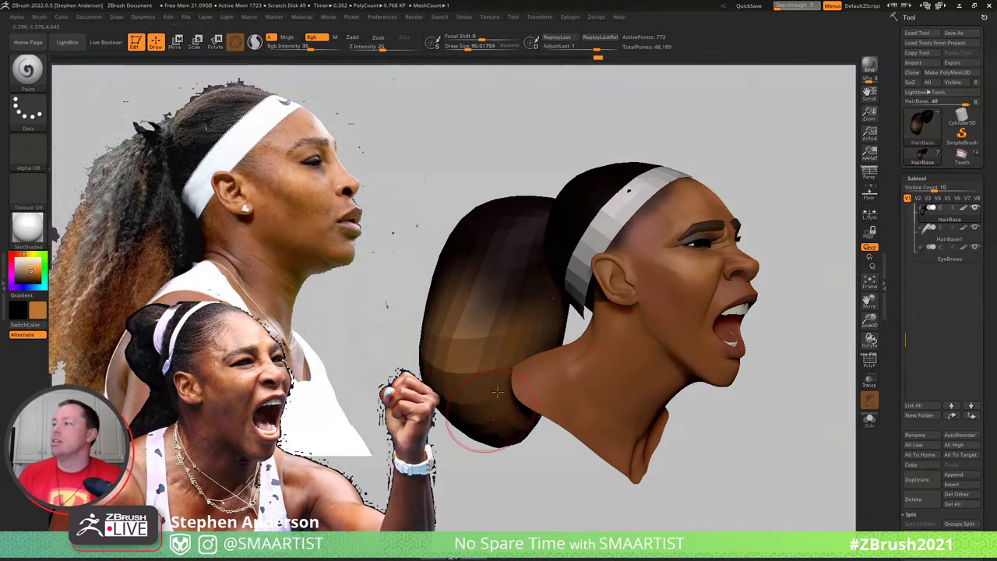
mouse_move(498, 392)
right_mouse_down()
mouse_move(440, 353)
mouse_move(637, 290)
right_mouse_up()
mouse_move(583, 314)
left_mouse_down()
mouse_move(579, 291)
mouse_move(604, 250)
mouse_move(522, 311)
mouse_move(648, 236)
left_mouse_up()
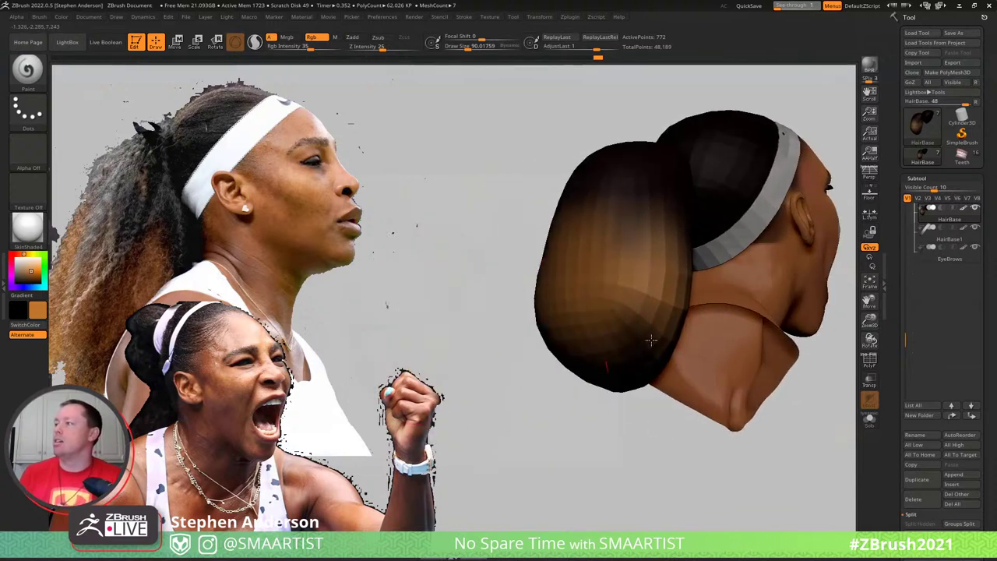
left_click_drag(647, 306, 628, 400)
mouse_move(627, 401)
right_mouse_down()
mouse_move(645, 303)
mouse_move(622, 294)
right_mouse_up()
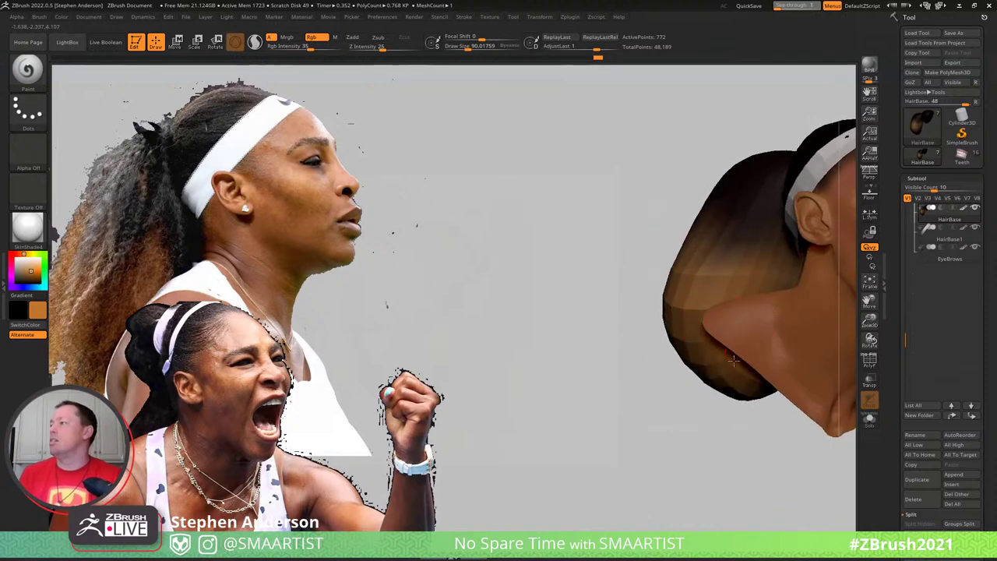
mouse_move(710, 300)
right_mouse_down()
mouse_move(470, 329)
mouse_move(614, 316)
mouse_move(600, 311)
right_mouse_up()
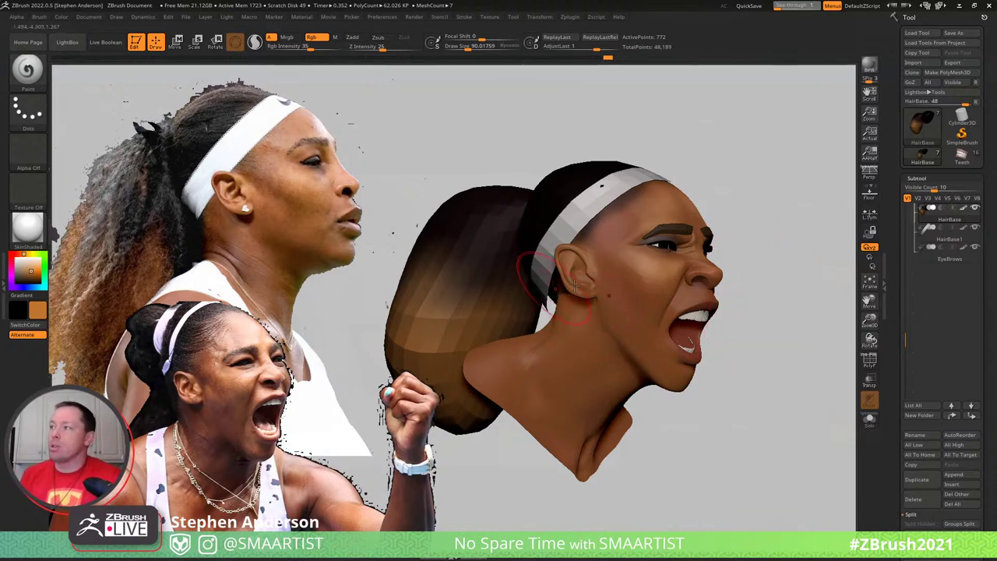
Show the polyframe and ghost transparency to compare the hair cap with the skull, and make the head mesh active
mouse_move(575, 286)
right_mouse_down()
mouse_move(612, 288)
mouse_move(538, 281)
mouse_move(514, 230)
right_mouse_up()
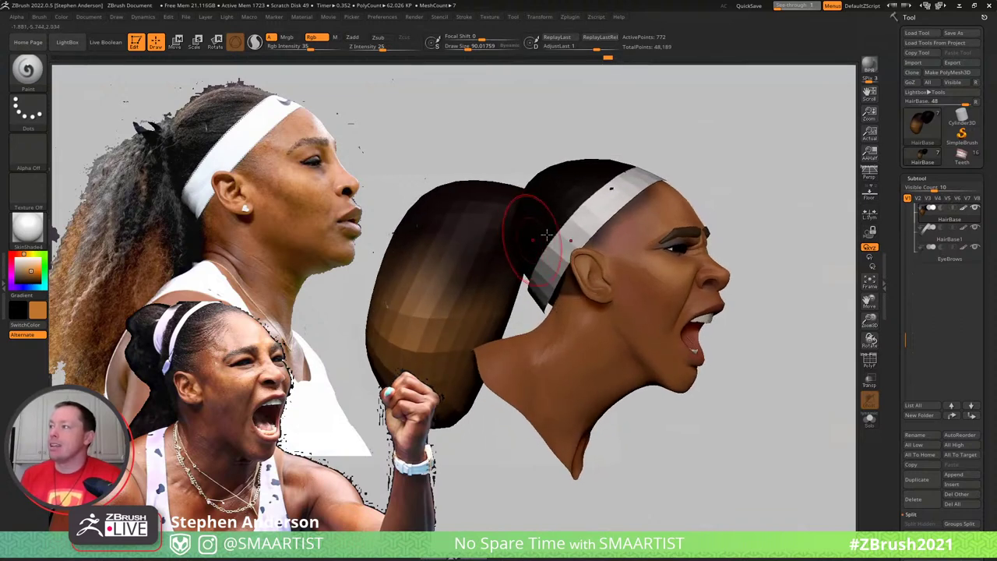
key("shift+f")
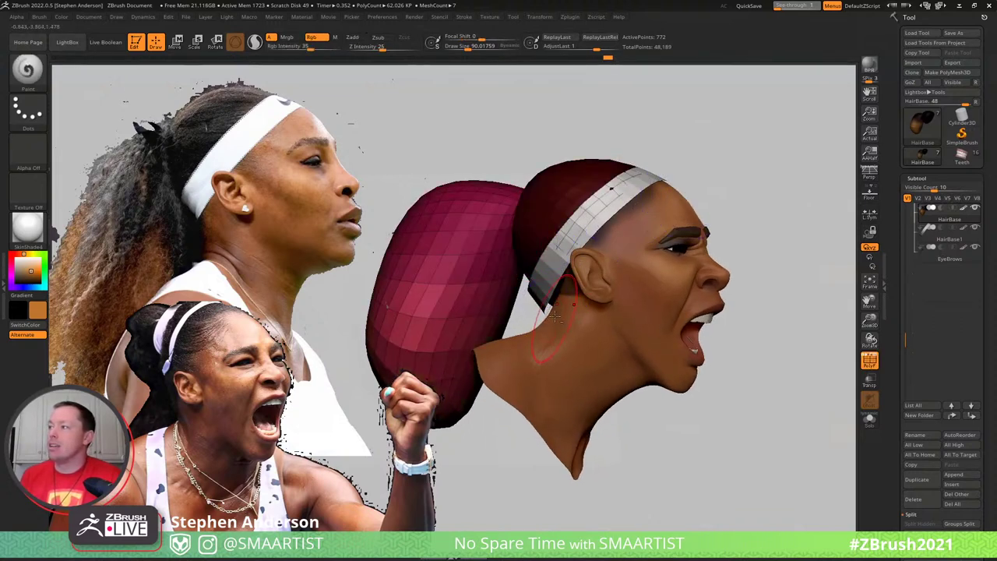
left_click(547, 223, "alt")
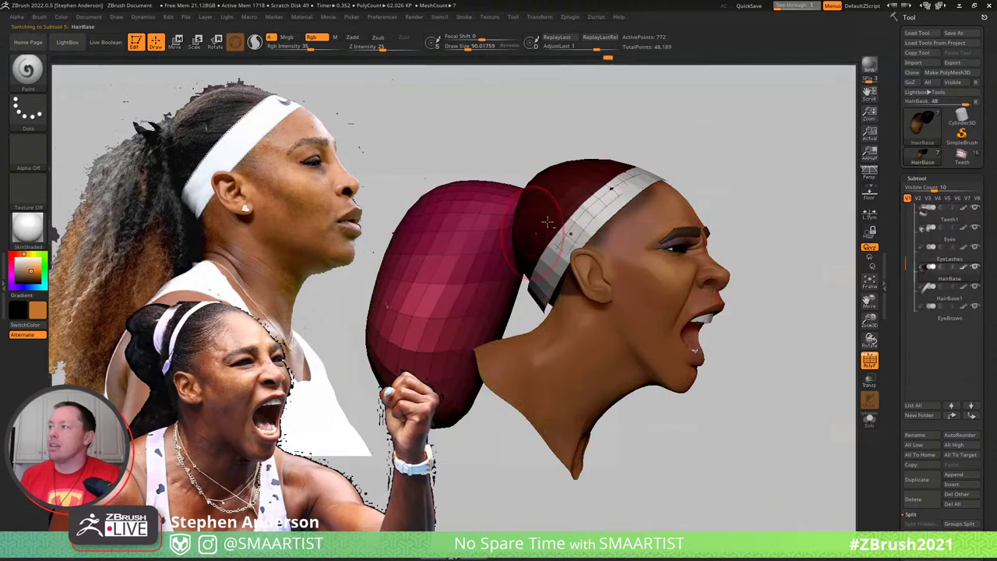
right_click_drag(542, 211, 550, 213)
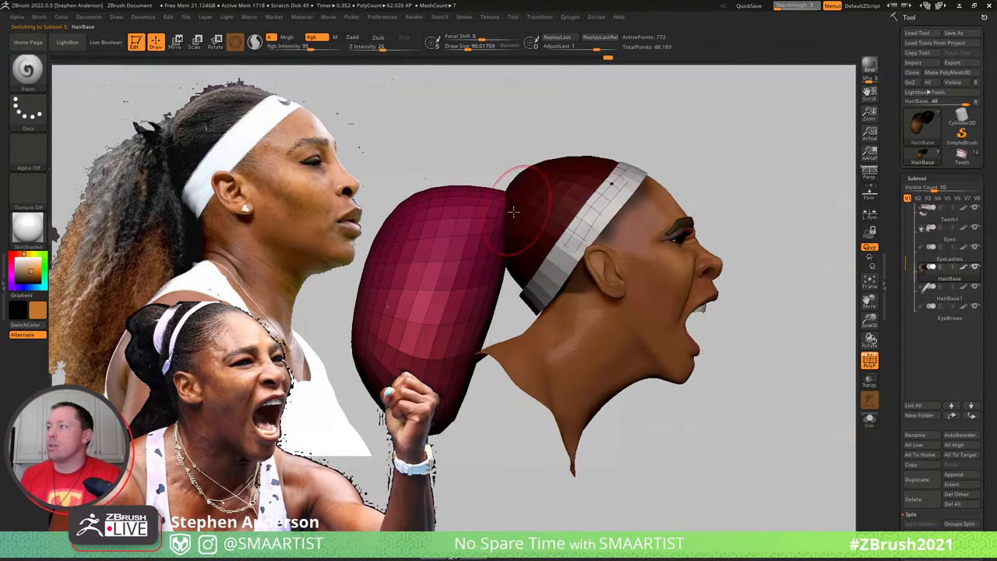
key("ctrl+t")
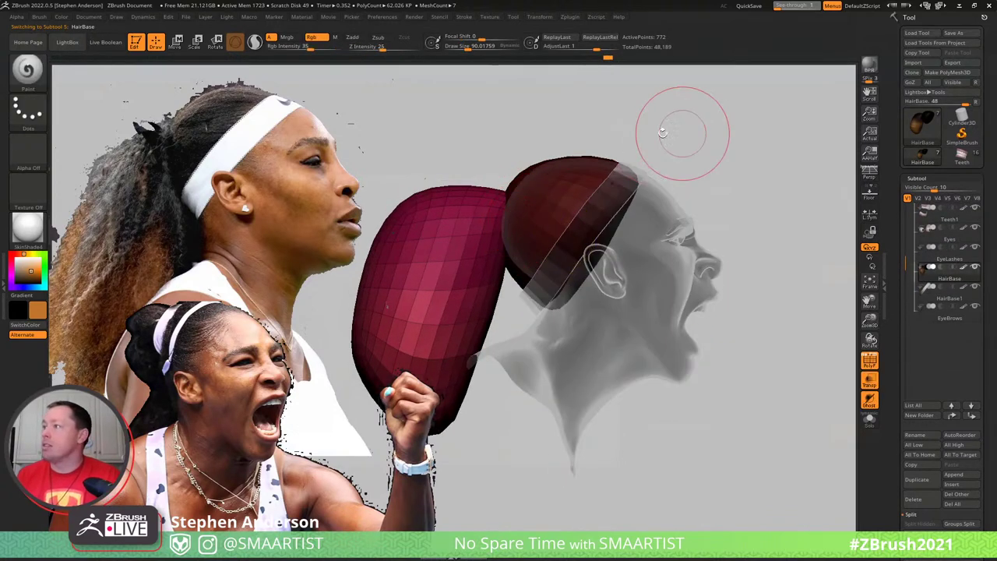
left_click(644, 250, "alt")
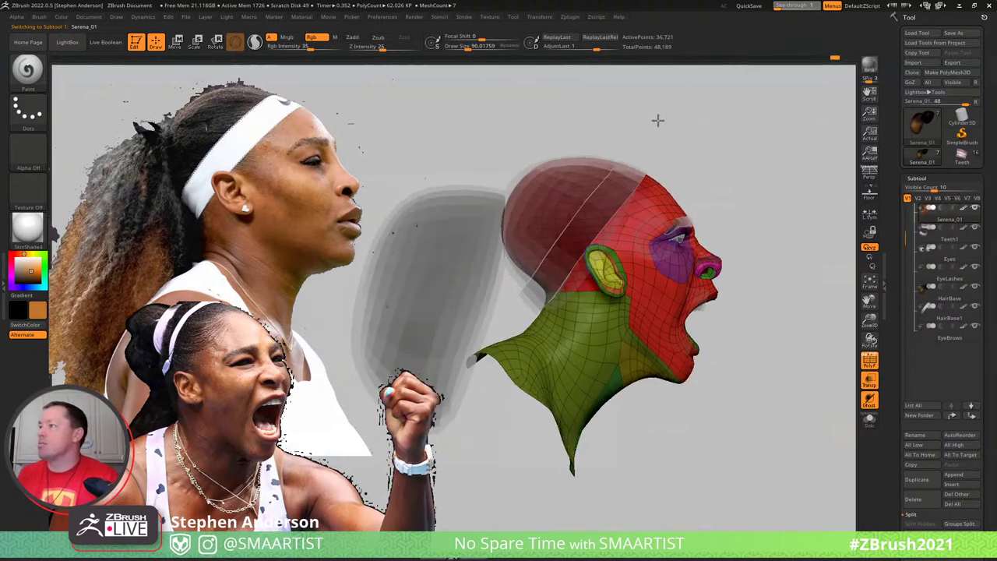
Hide the polyframe, isolate the head mesh, and set the draw size to about 182 while checking the skull's back and side
key("shift")
key("shift+d")
key("s")
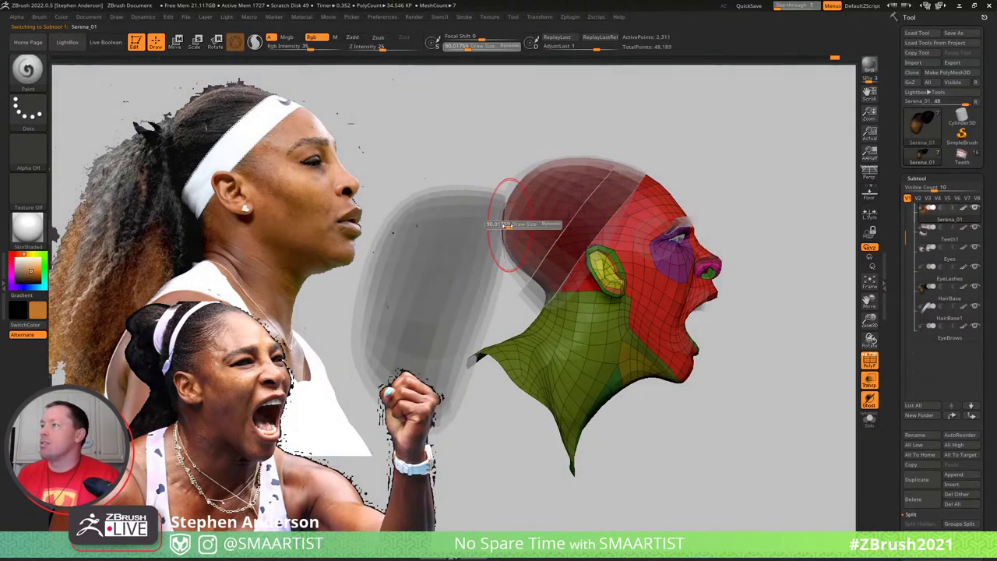
left_click_drag(507, 226, 515, 226)
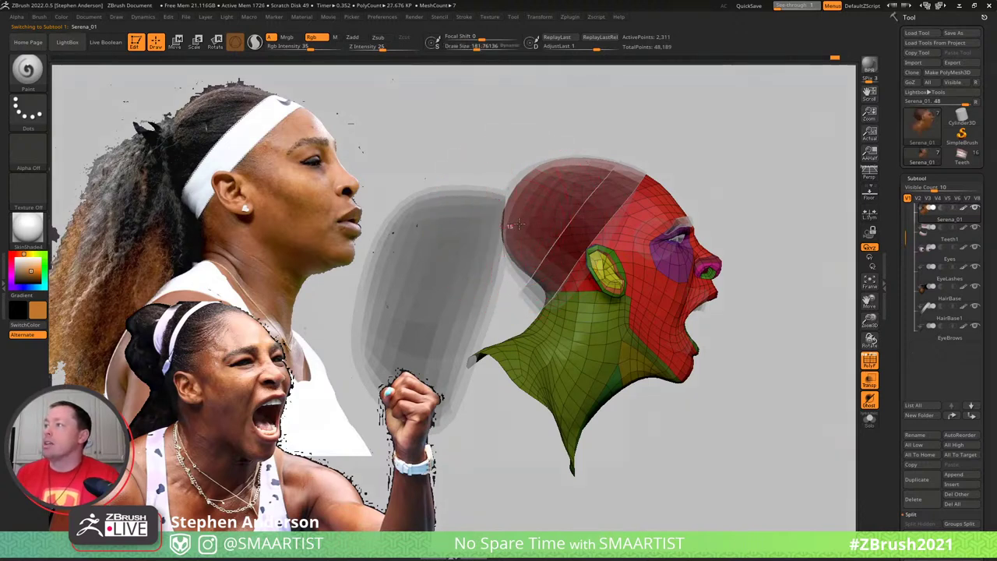
key("ctrl")
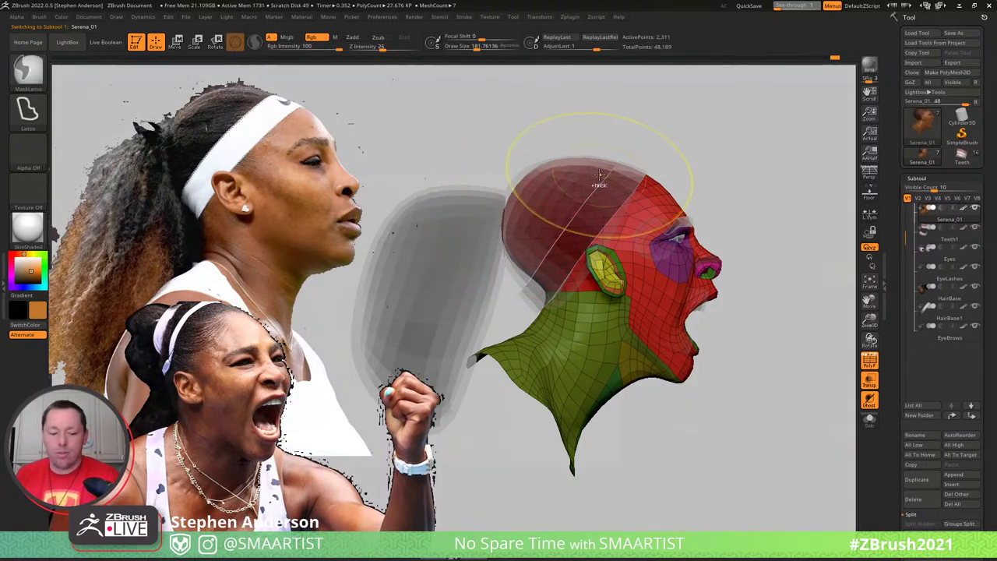
key("shift+f")
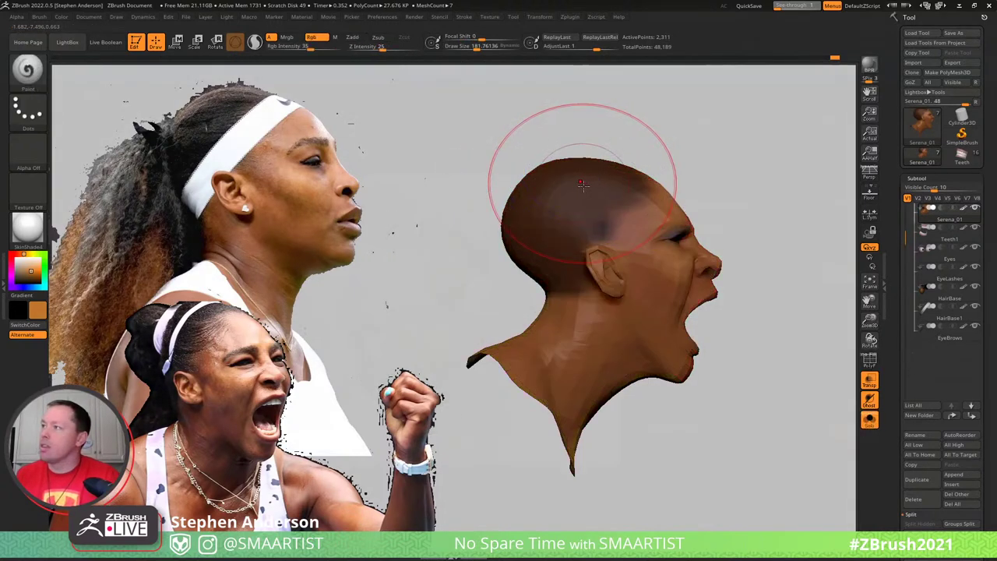
mouse_move(583, 185)
right_mouse_down()
mouse_move(615, 182)
mouse_move(606, 182)
right_mouse_up()
key("ctrl")
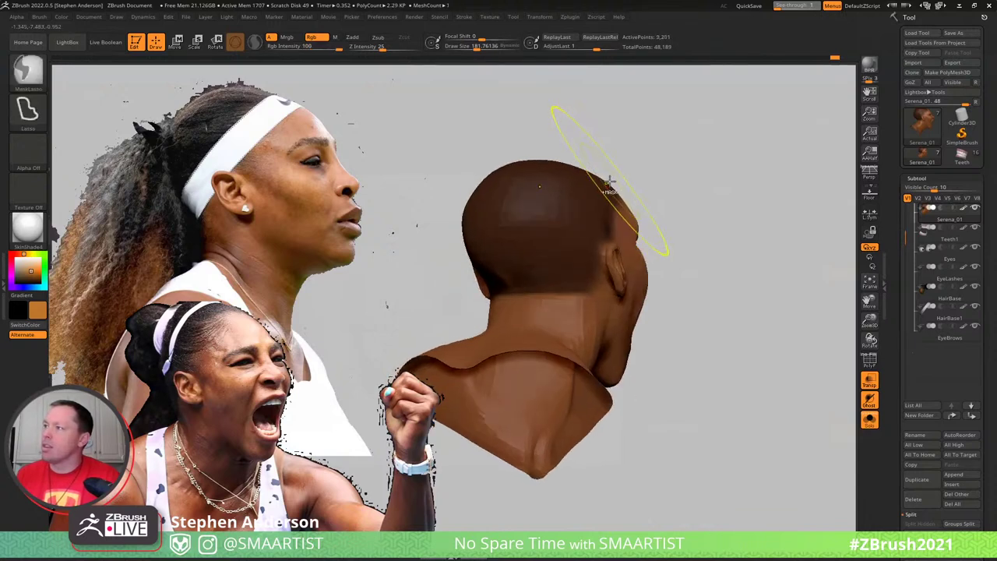
mouse_move(552, 209)
right_mouse_down()
mouse_move(569, 196)
mouse_move(524, 215)
right_mouse_up()
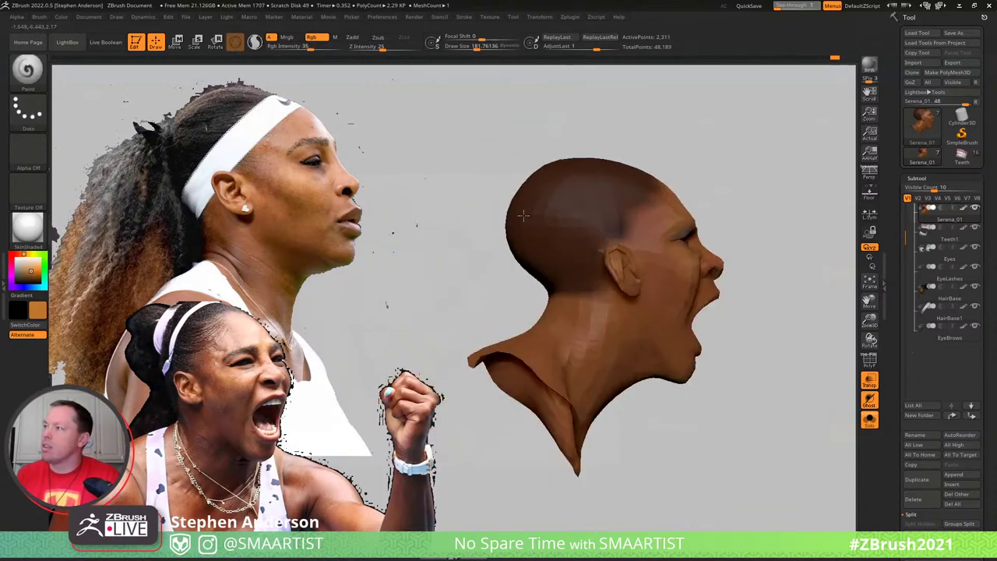
left_click_drag(523, 216, 535, 214)
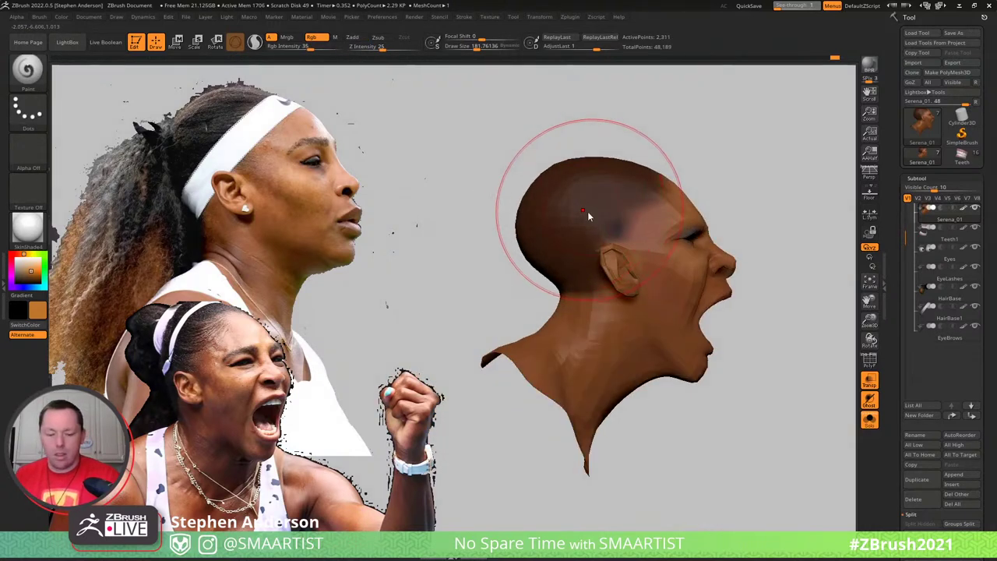
Push in the back of the skull with the Move brush and reshape its rear profile at draw sizes of about 90 to 124
key("b")
key("m")
key("v")
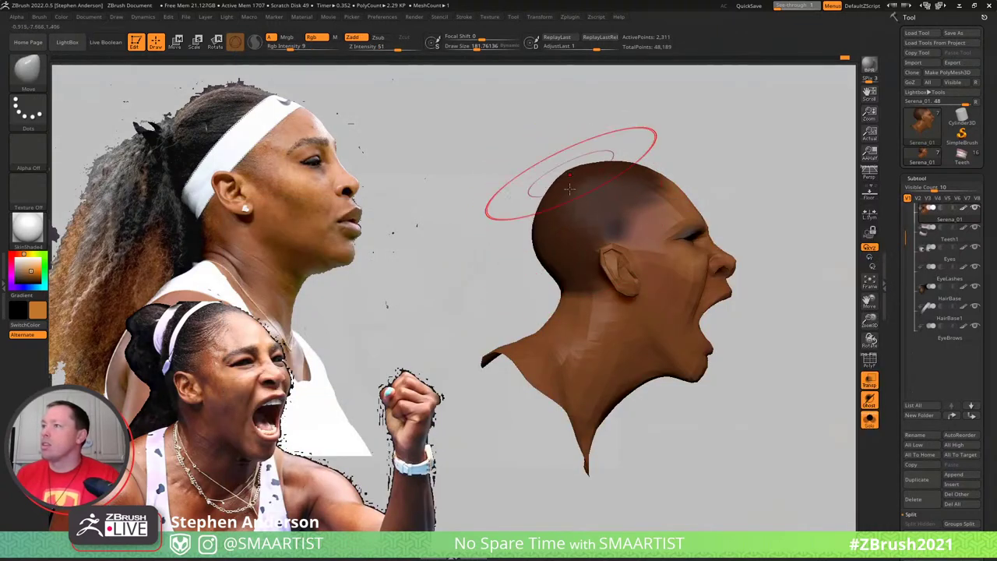
key("s")
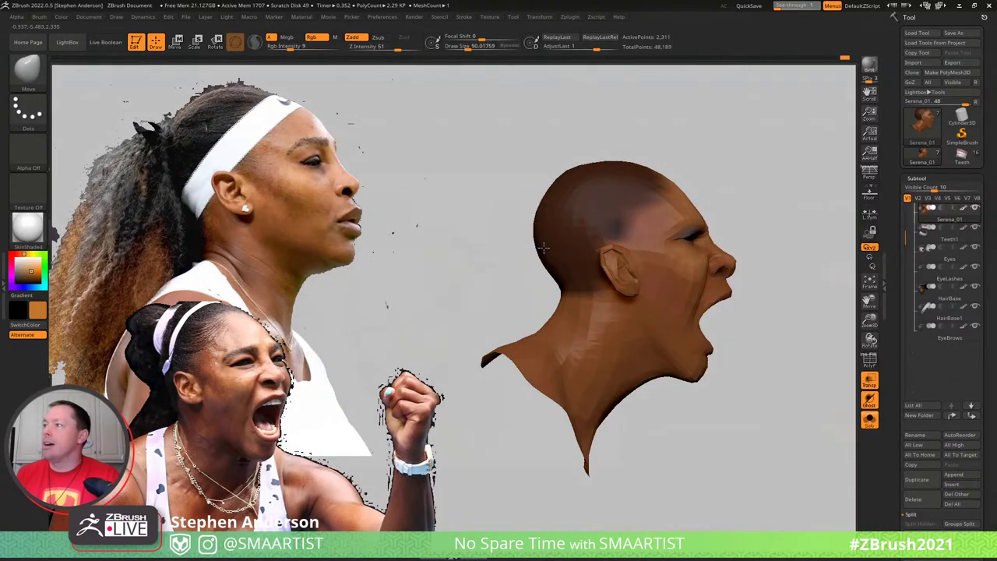
key("s")
mouse_move(542, 198)
left_mouse_down()
mouse_move(579, 179)
mouse_move(571, 172)
left_mouse_up()
mouse_move(540, 241)
left_mouse_down()
mouse_move(554, 267)
mouse_move(540, 266)
left_mouse_up()
key("s")
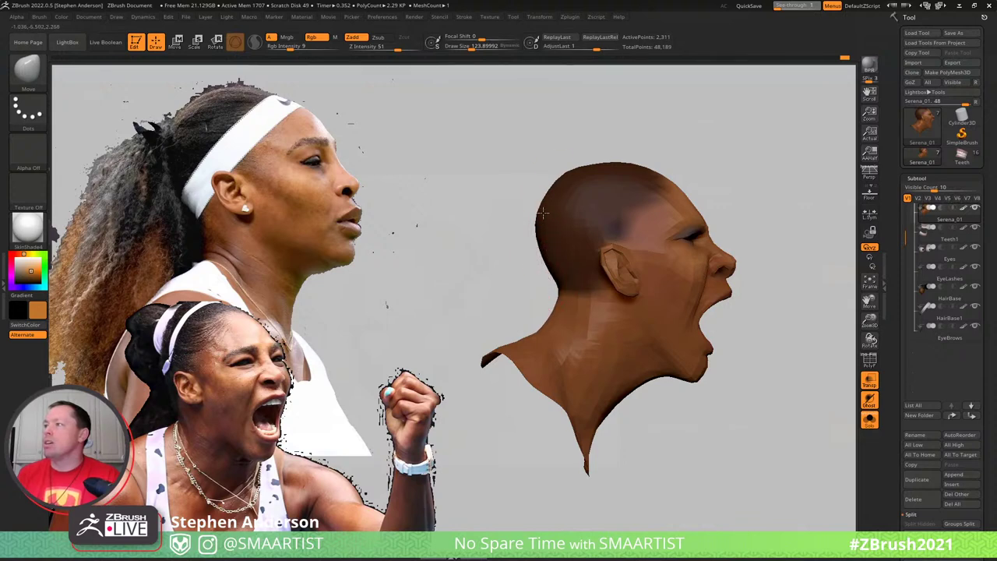
Refine the skull's upper curve and the area behind the ears from the rear, using Move at draw sizes of about 81 to 175
mouse_move(542, 212)
right_mouse_down()
mouse_move(606, 195)
mouse_move(594, 204)
right_mouse_up()
key("s")
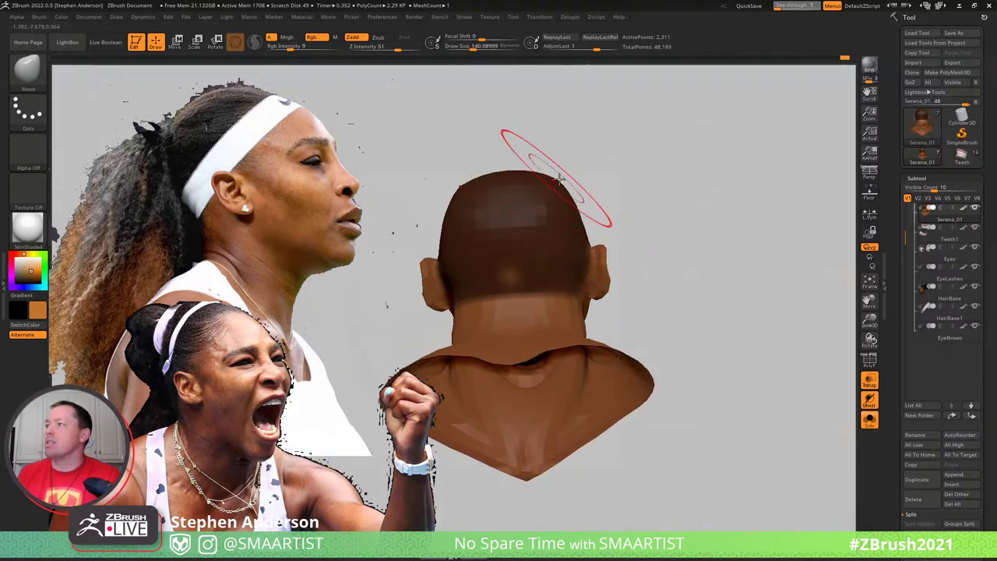
left_click_drag(554, 181, 550, 184)
right_click_drag(550, 185, 566, 209)
key("s")
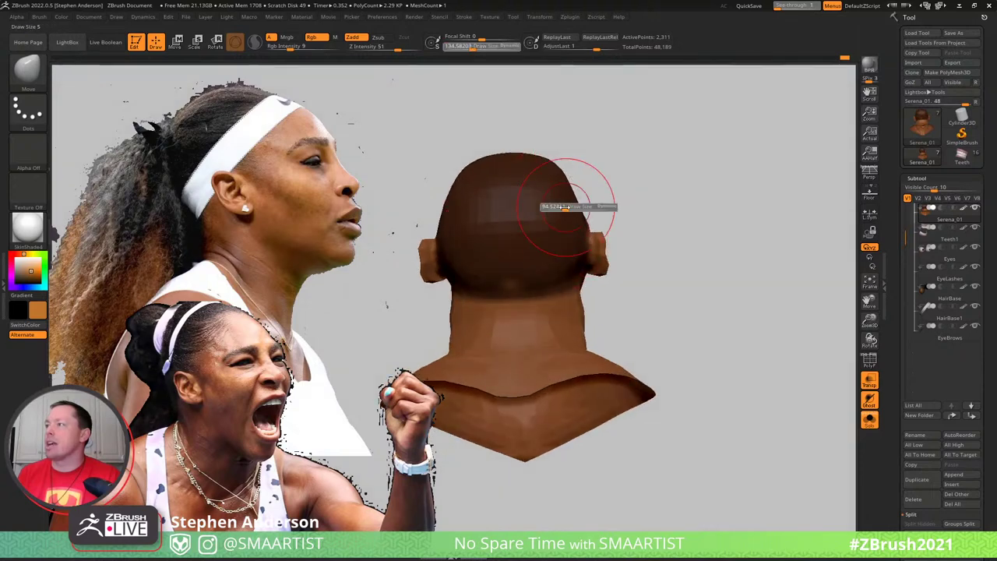
left_click_drag(569, 208, 563, 208)
right_click_drag(573, 225, 592, 276)
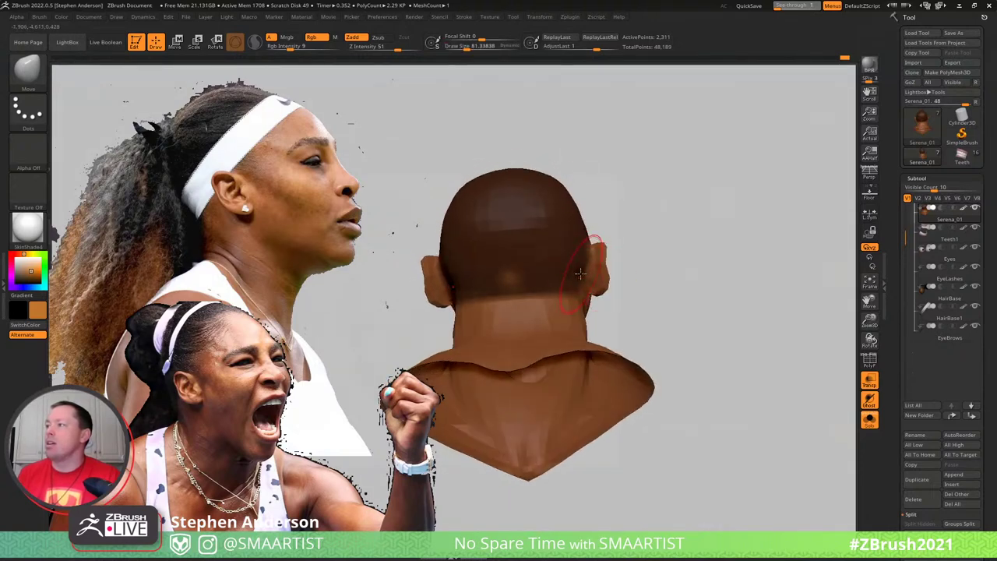
key("s")
mouse_move(580, 274)
left_mouse_down()
mouse_move(595, 274)
mouse_move(575, 265)
left_mouse_up()
key("s")
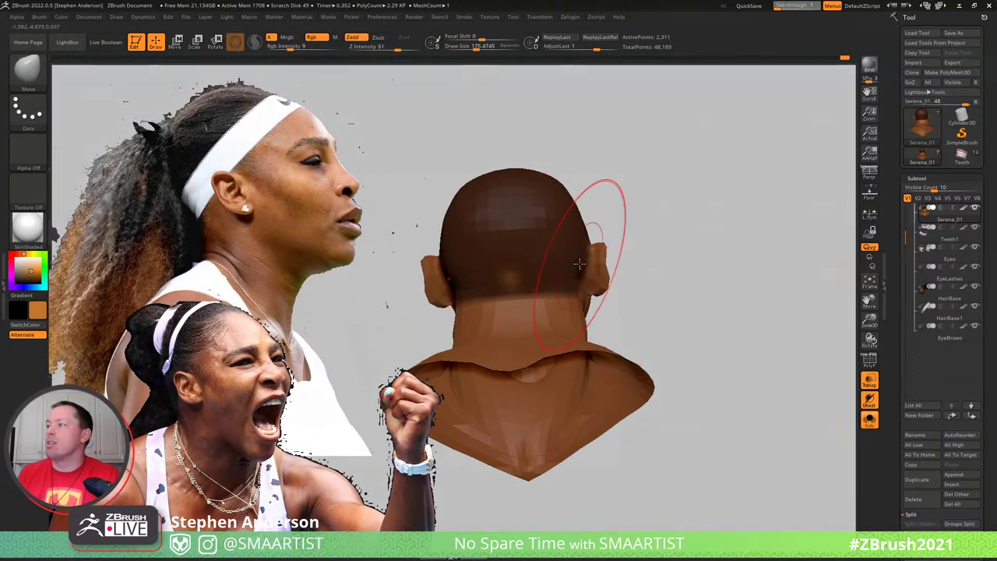
mouse_move(562, 257)
right_mouse_down()
mouse_move(503, 263)
mouse_move(596, 261)
right_mouse_up()
Bring the other subtools back into view around the head and make the hair base active
key("alt+s")
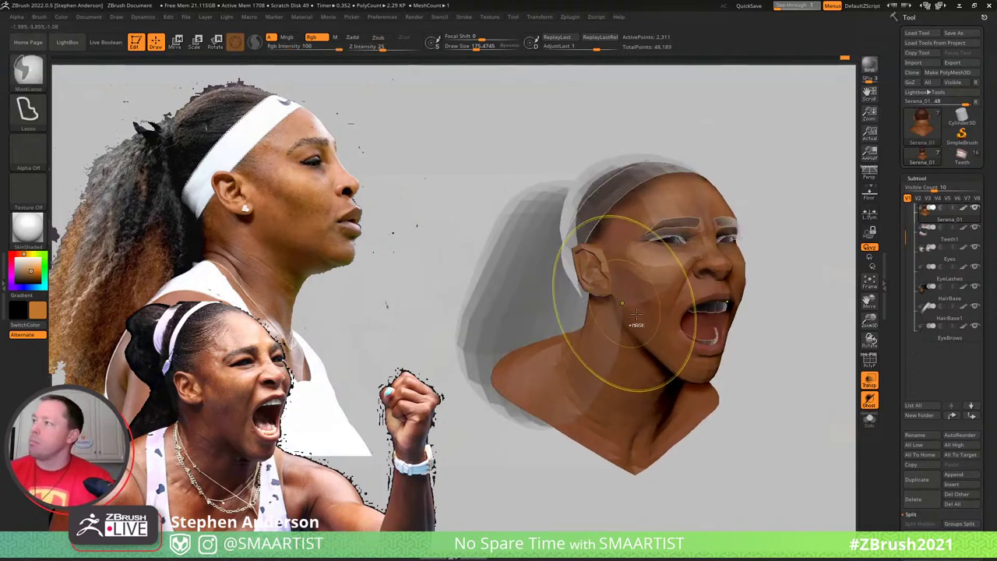
mouse_move(606, 296)
right_mouse_down()
mouse_move(619, 285)
mouse_move(625, 297)
right_mouse_up()
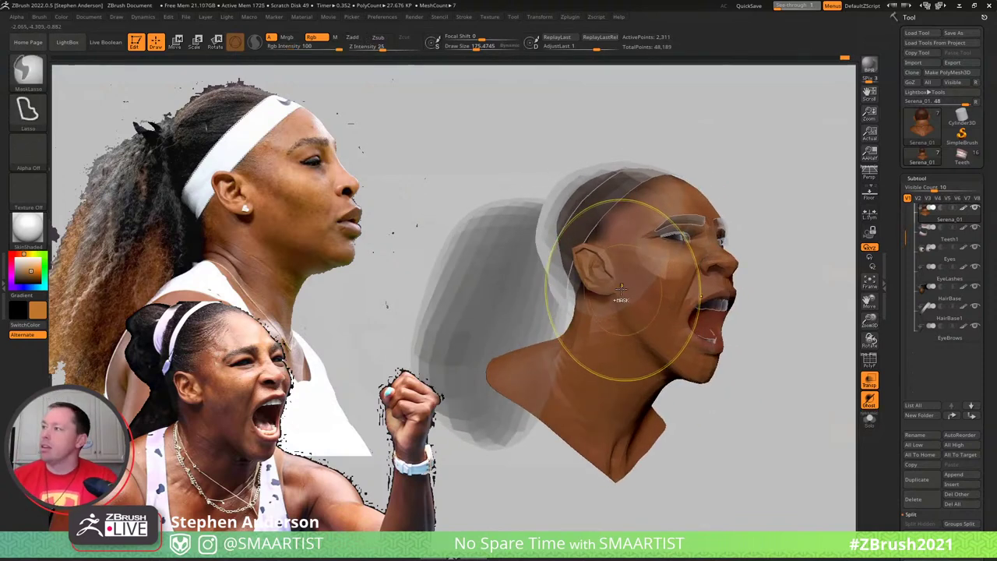
key("ctrl+t")
right_click_drag(548, 232, 529, 247)
left_click(536, 245, "alt")
key("ctrl+shift+t")
Reshape the crown and rear of the hair cap with the Move brush at a draw size of about 146, keeping the ponytail masked
mouse_move(523, 252)
left_mouse_down()
mouse_move(532, 257)
mouse_move(514, 257)
mouse_move(540, 230)
left_mouse_up()
left_click(670, 127, "ctrl")
key("s")
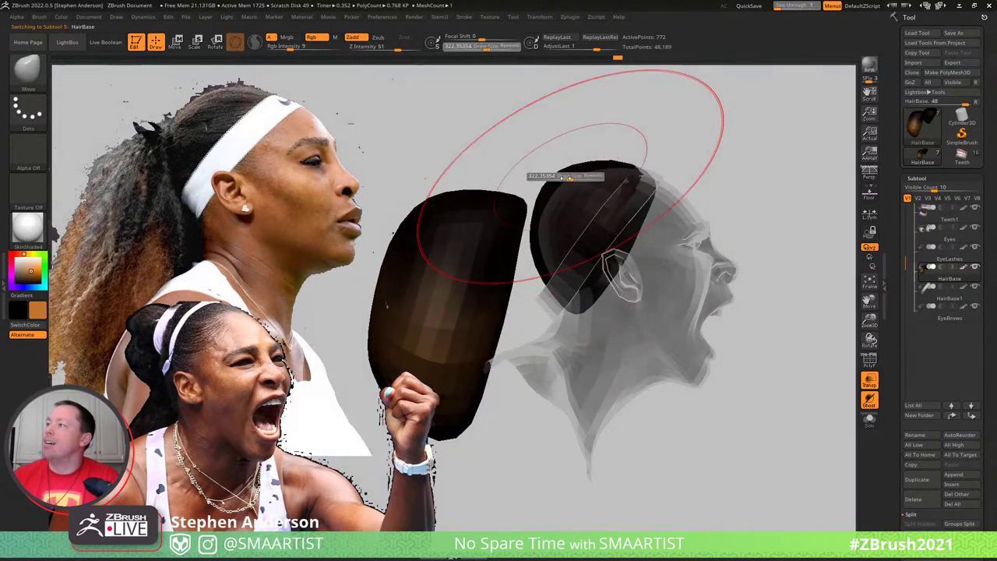
left_click_drag(570, 175, 557, 178)
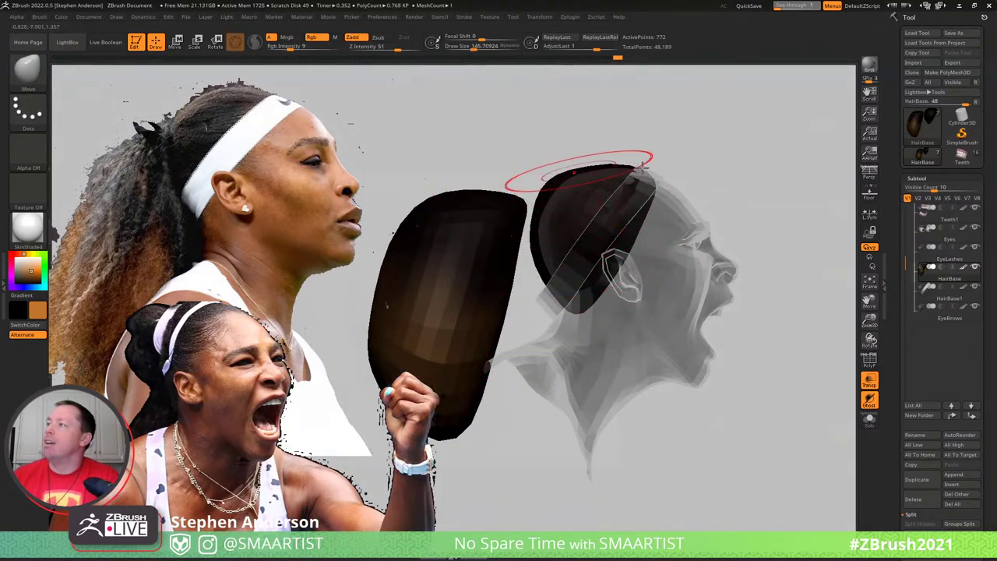
left_click_drag(545, 287, 550, 285)
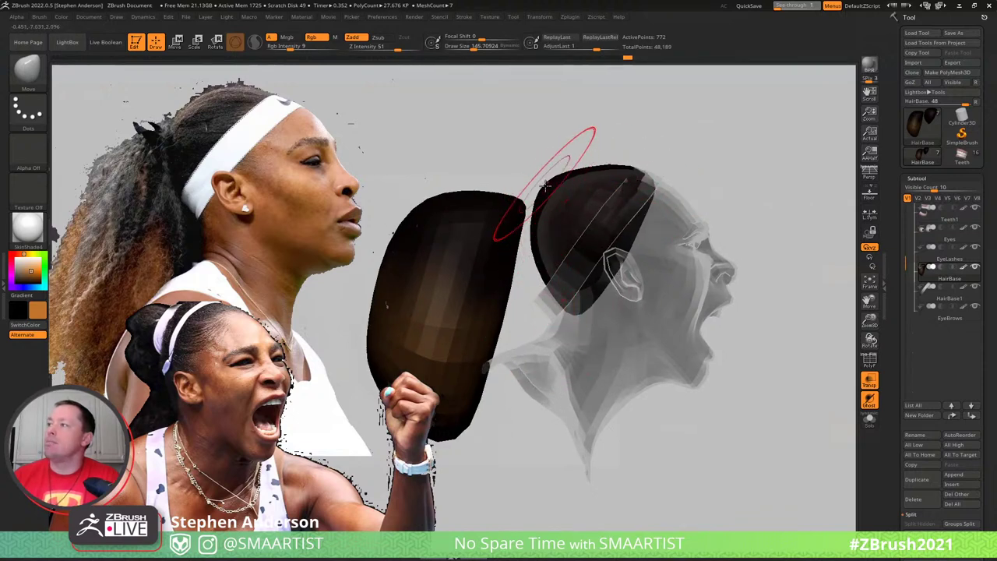
left_click_drag(577, 176, 555, 187)
mouse_move(549, 209)
right_mouse_down()
mouse_move(543, 200)
mouse_move(613, 207)
mouse_move(533, 201)
right_mouse_up()
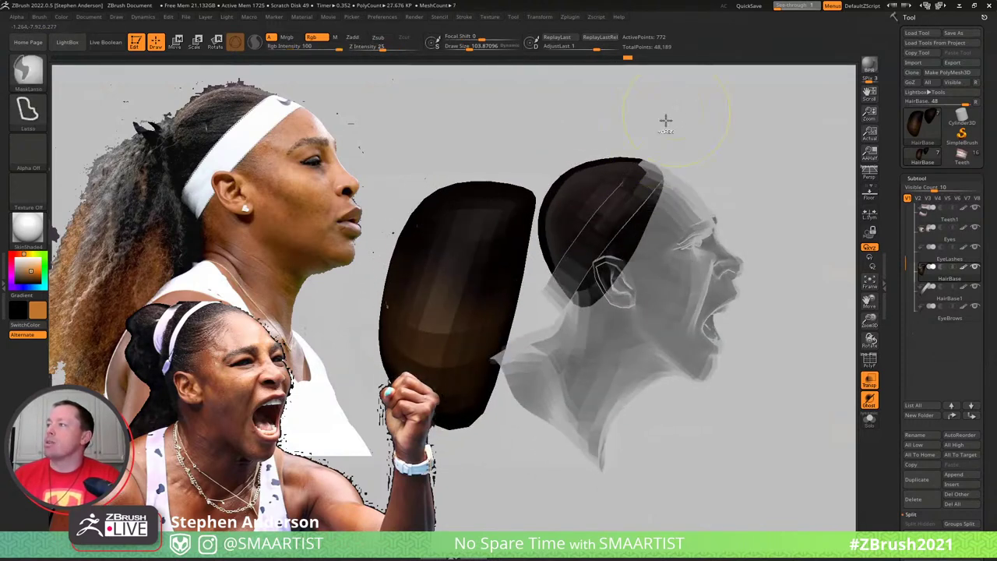
Invert the mask to free the ponytail and rotate it so its lower end swings back away from the neck
left_click_drag(665, 120, 688, 141, "ctrl")
right_click_drag(548, 192, 538, 197)
key("w")
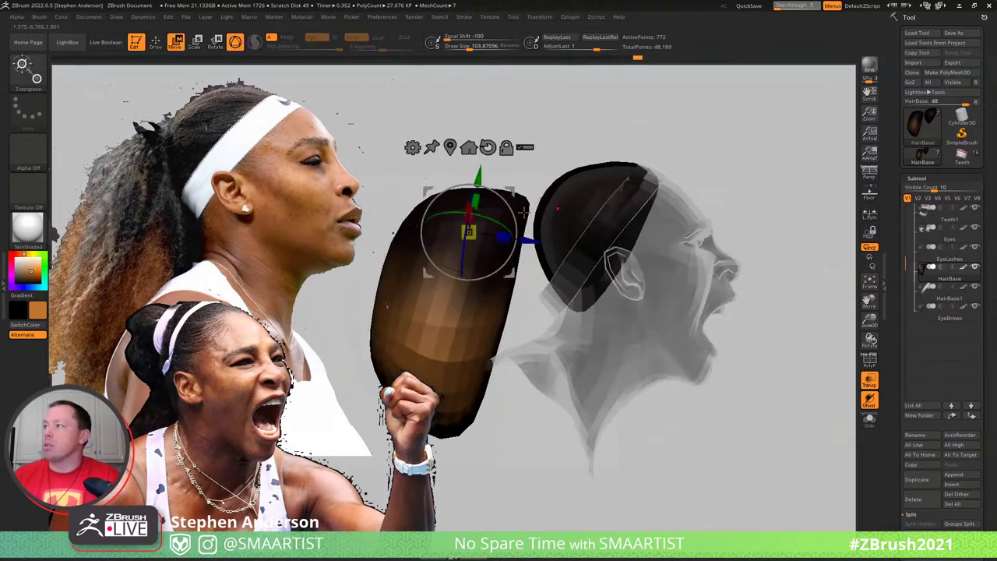
mouse_move(514, 198)
left_mouse_down()
mouse_move(571, 154)
mouse_move(573, 178)
mouse_move(582, 159)
left_mouse_up()
key("q")
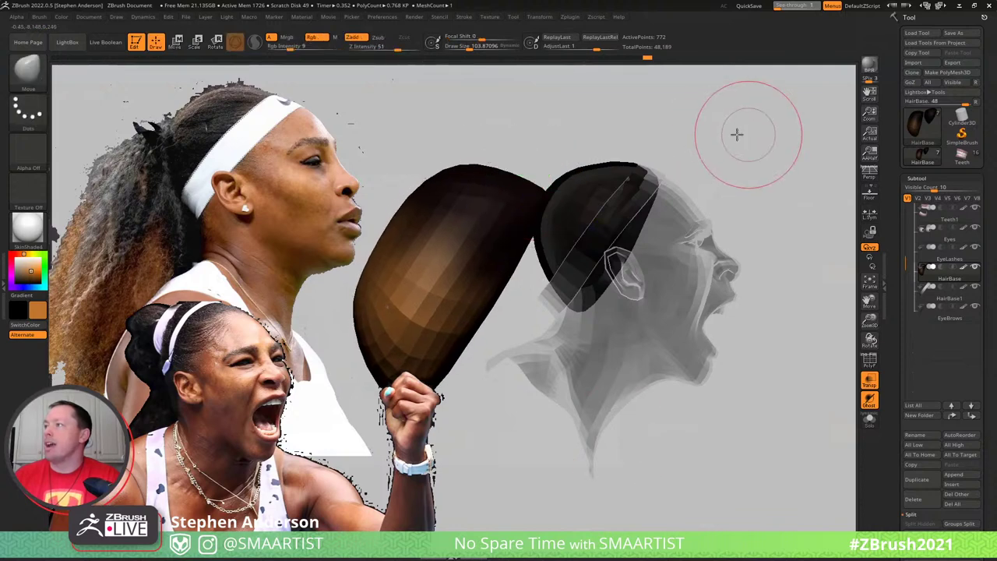
left_click_drag(737, 133, 733, 134)
Turn off the transparent display and pull the ponytail's lower end downward with Move at a draw size of about 375
key("ctrl")
key("ctrl+t")
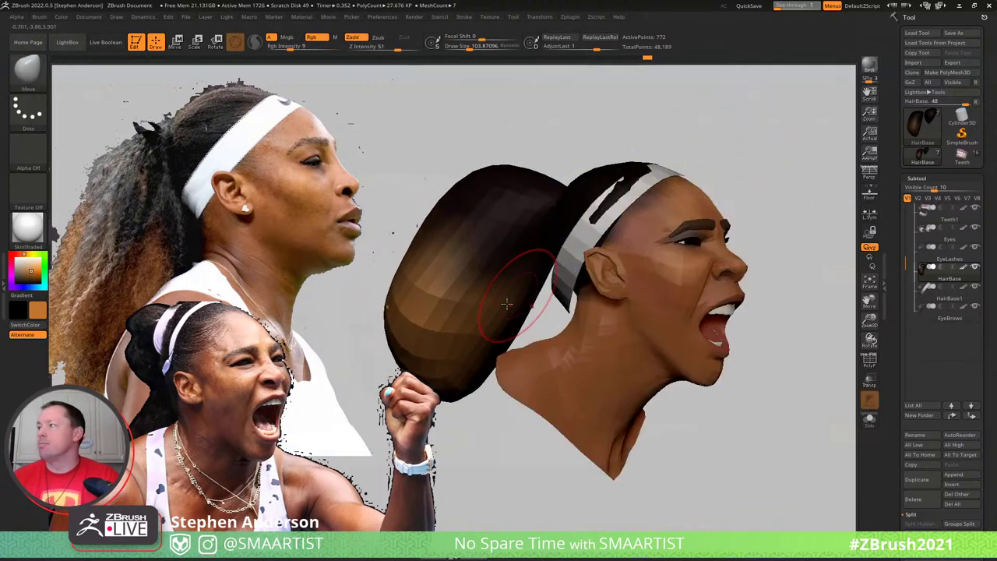
mouse_move(508, 302)
right_mouse_down()
mouse_move(484, 302)
mouse_move(510, 302)
right_mouse_up()
left_click_drag(508, 302, 518, 331)
key("s")
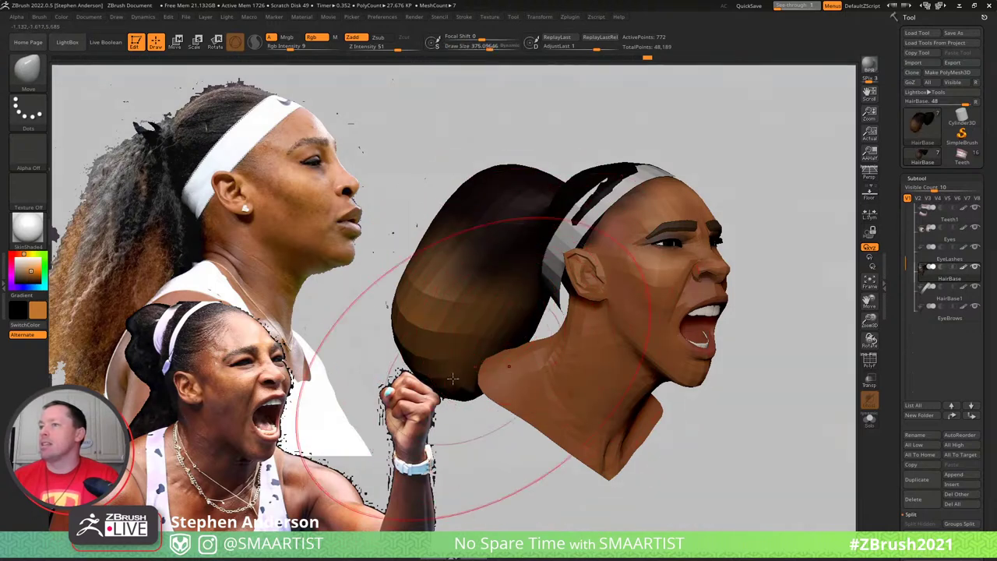
left_click_drag(446, 389, 452, 440)
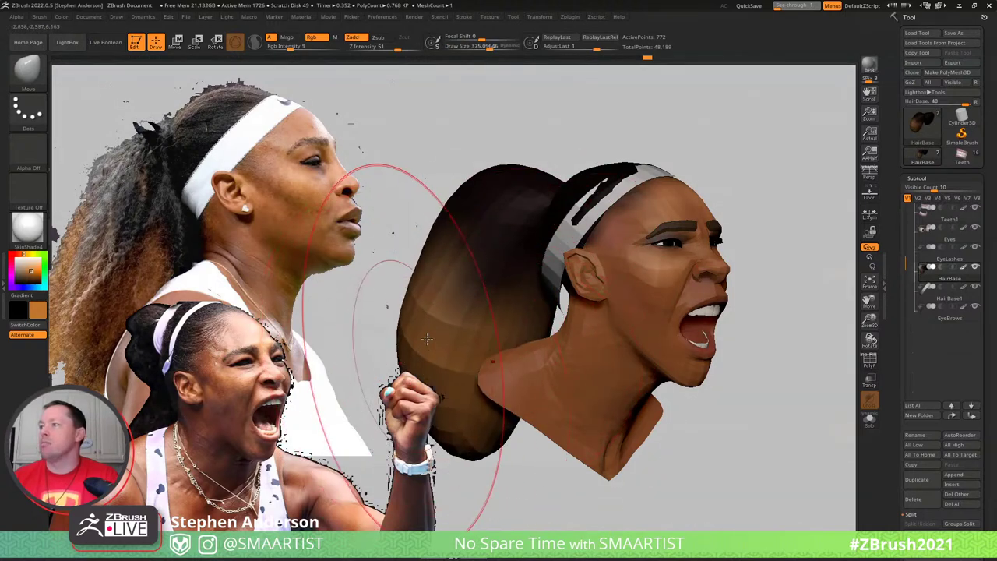
Pull the ponytail's rear side outward and refine its silhouette with Move, reducing the draw size to about 140
key("s")
left_click_drag(419, 344, 375, 332)
key("s")
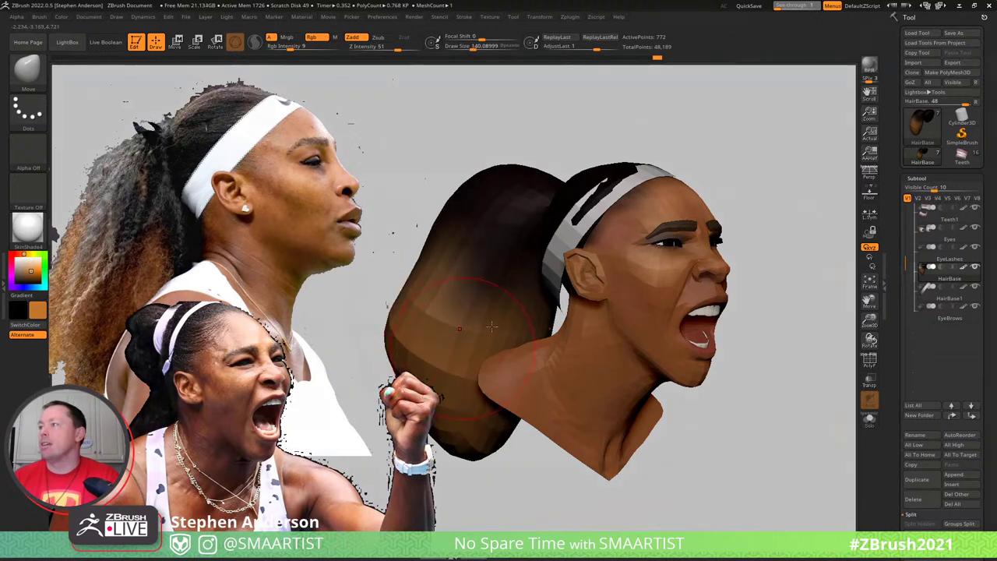
mouse_move(490, 326)
right_mouse_down()
mouse_move(509, 330)
mouse_move(475, 331)
right_mouse_up()
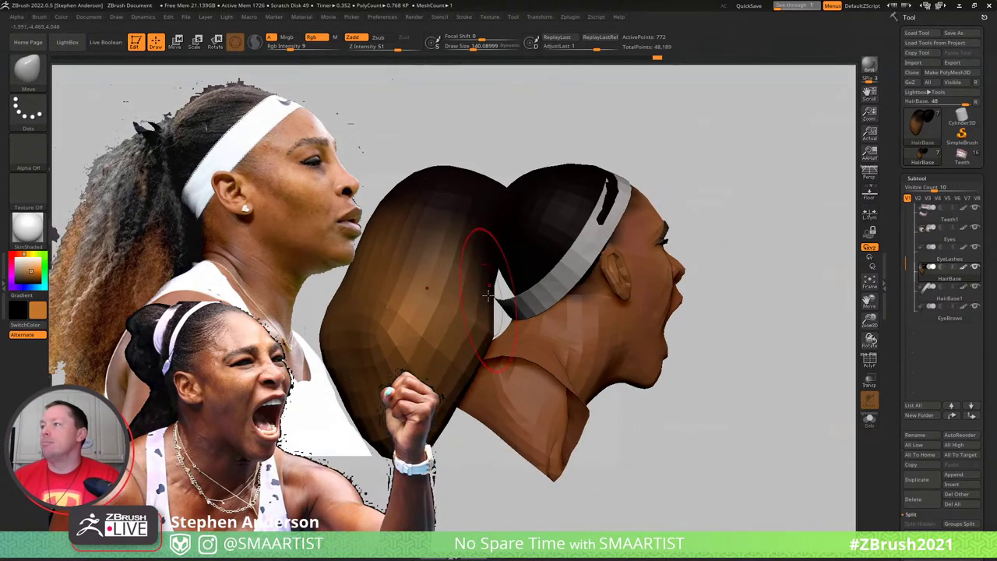
right_click_drag(468, 289, 580, 240)
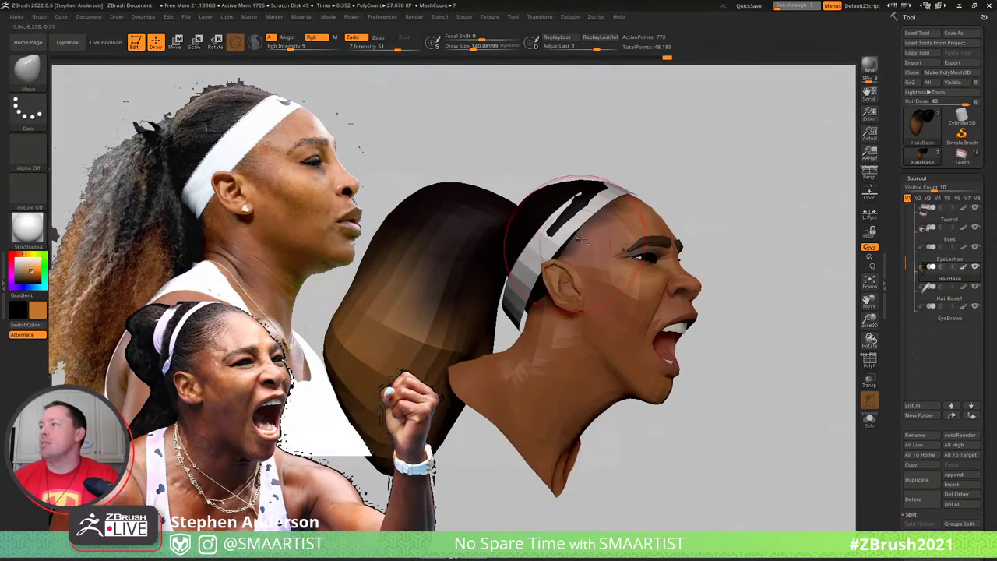
Make the headband active and move it over the hair cap's side and crown at draw sizes of about 331 and 182
left_click(517, 302, "alt")
right_click_drag(528, 306, 480, 303)
key("s")
left_click_drag(502, 314, 517, 313)
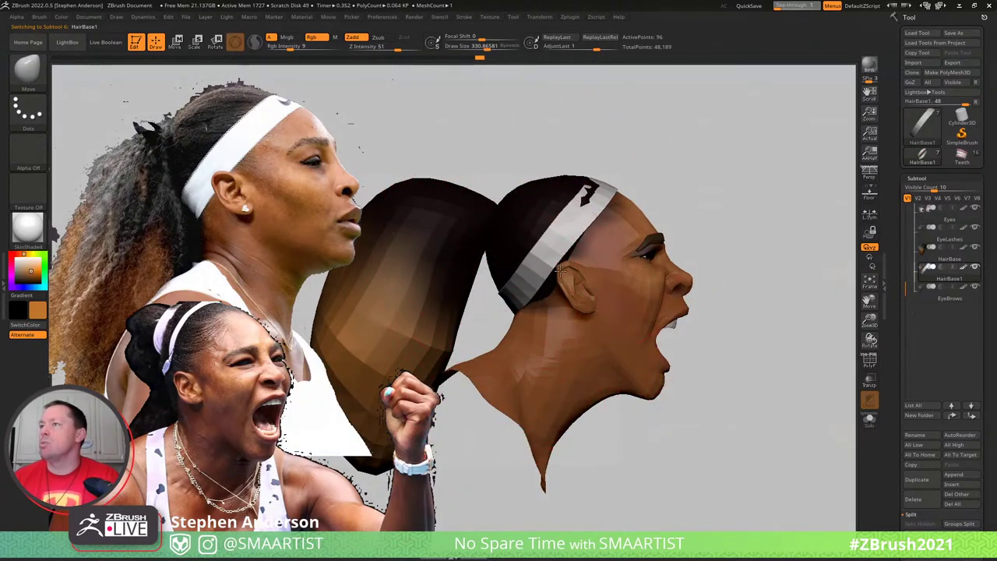
mouse_move(554, 274)
right_mouse_down()
mouse_move(545, 282)
mouse_move(511, 270)
mouse_move(573, 267)
mouse_move(554, 257)
right_mouse_up()
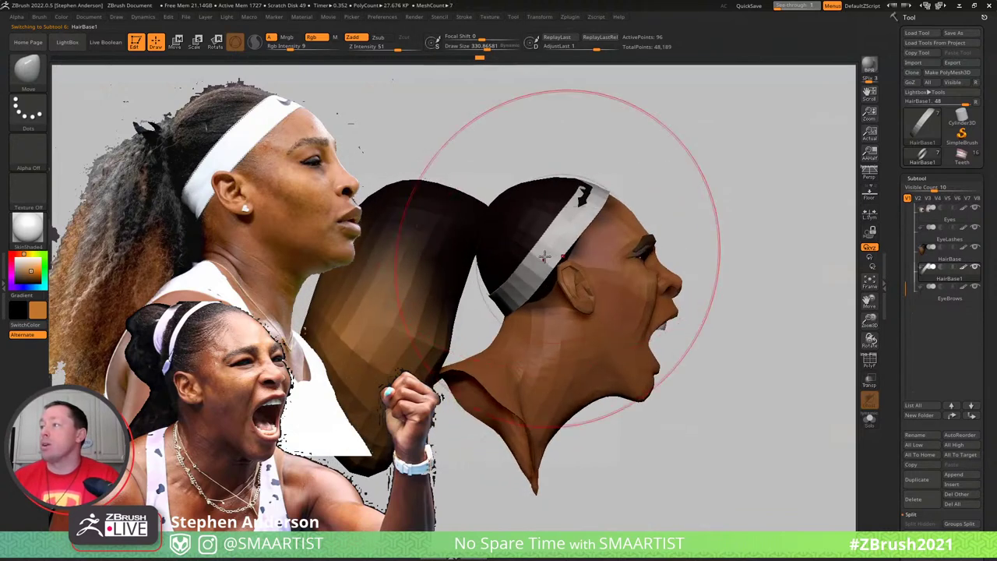
key("s")
left_click_drag(548, 258, 537, 260)
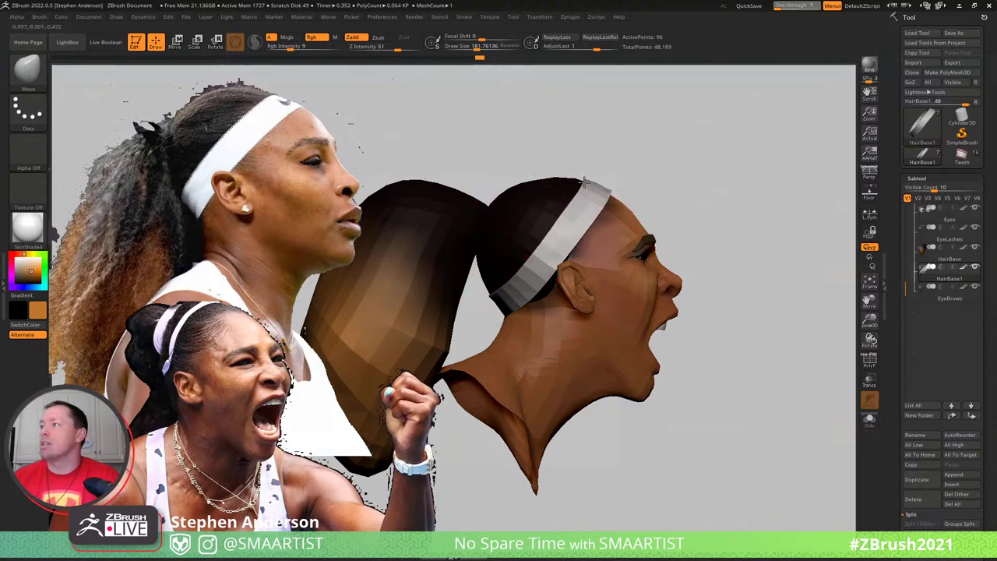
right_click_drag(585, 183, 612, 185)
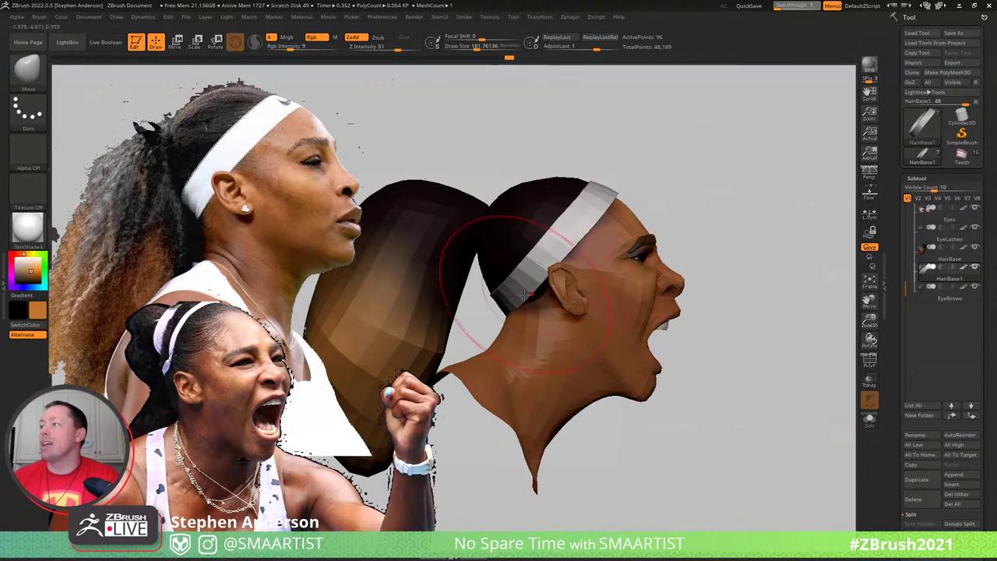
Shape the headband's rear end around the nape with Move at a draw size of about 140
mouse_move(524, 294)
right_mouse_down()
mouse_move(561, 300)
mouse_move(478, 311)
mouse_move(576, 312)
mouse_move(501, 309)
mouse_move(502, 334)
mouse_move(474, 348)
right_mouse_up()
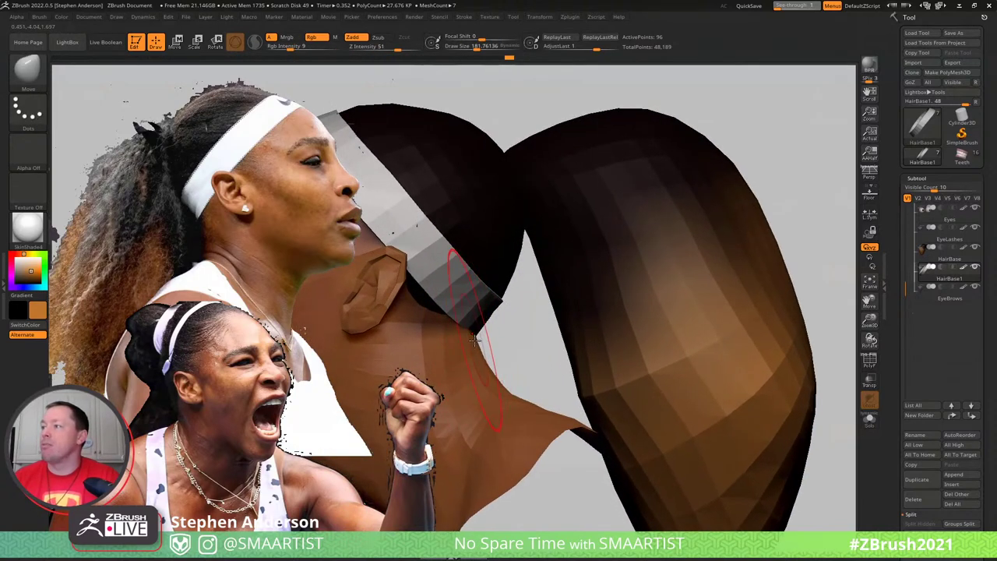
left_click_drag(472, 340, 471, 341)
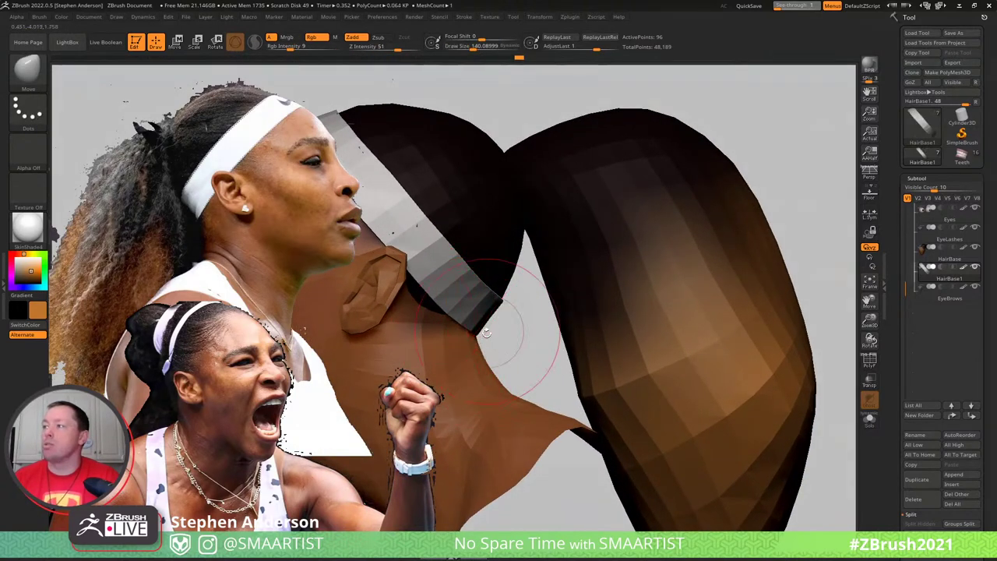
right_click_drag(483, 336, 474, 316)
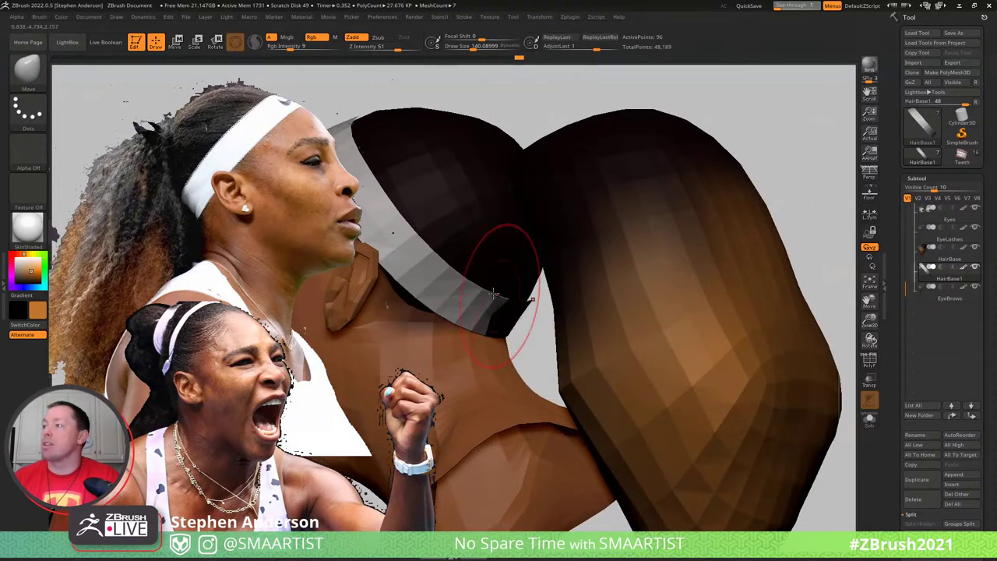
Adjust the headband above and behind the ear with Move, using draw sizes of about 236 and 135
mouse_move(465, 279)
right_mouse_down()
mouse_move(465, 210)
mouse_move(493, 200)
mouse_move(392, 232)
mouse_move(574, 223)
mouse_move(552, 226)
right_mouse_up()
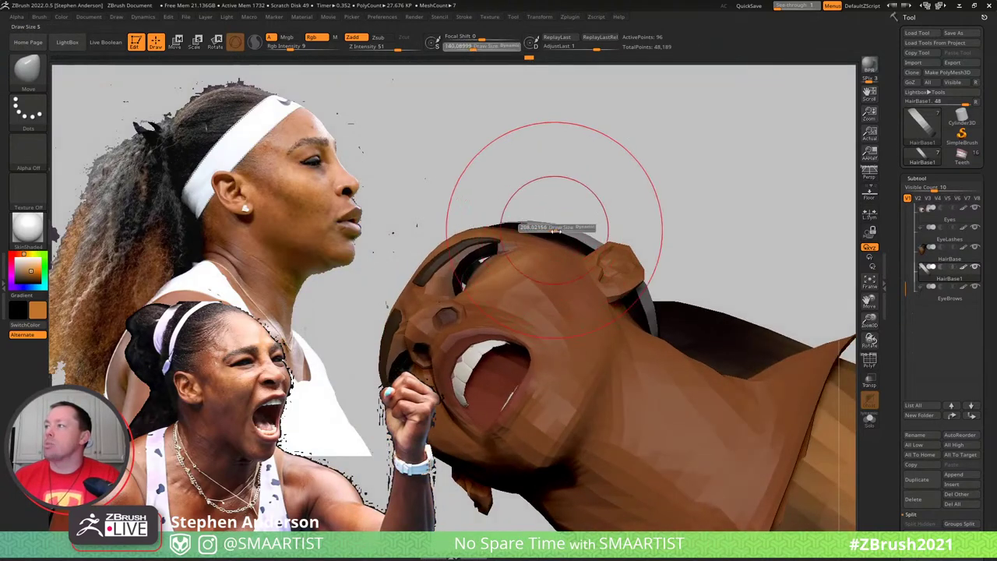
left_click_drag(555, 230, 566, 229)
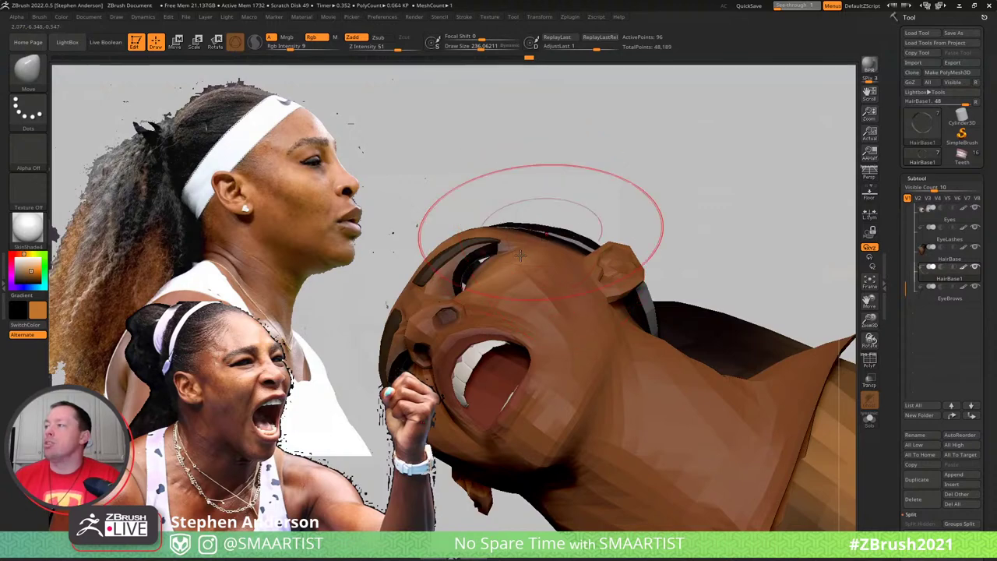
right_click_drag(527, 223, 595, 225)
key("s")
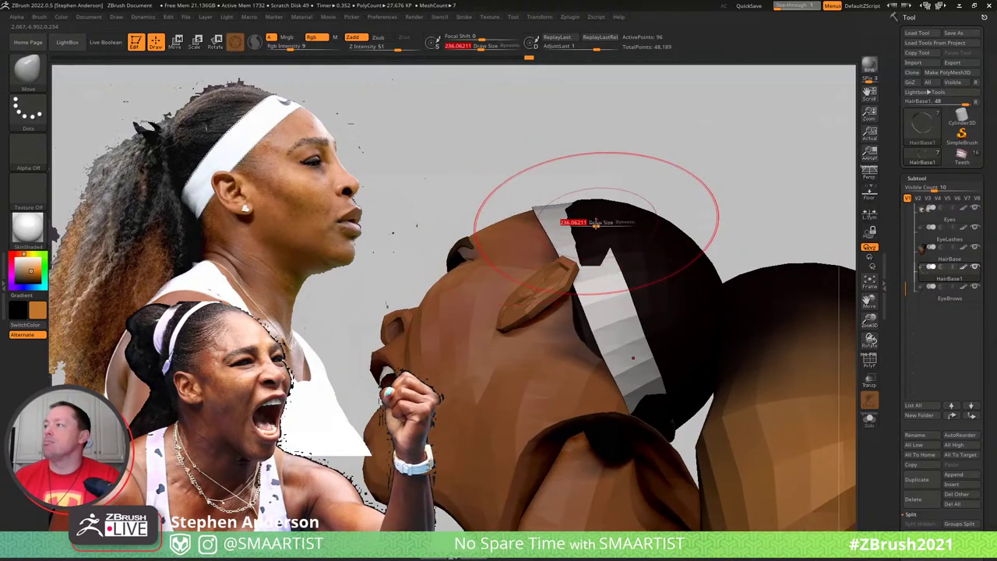
left_click_drag(596, 226, 589, 225)
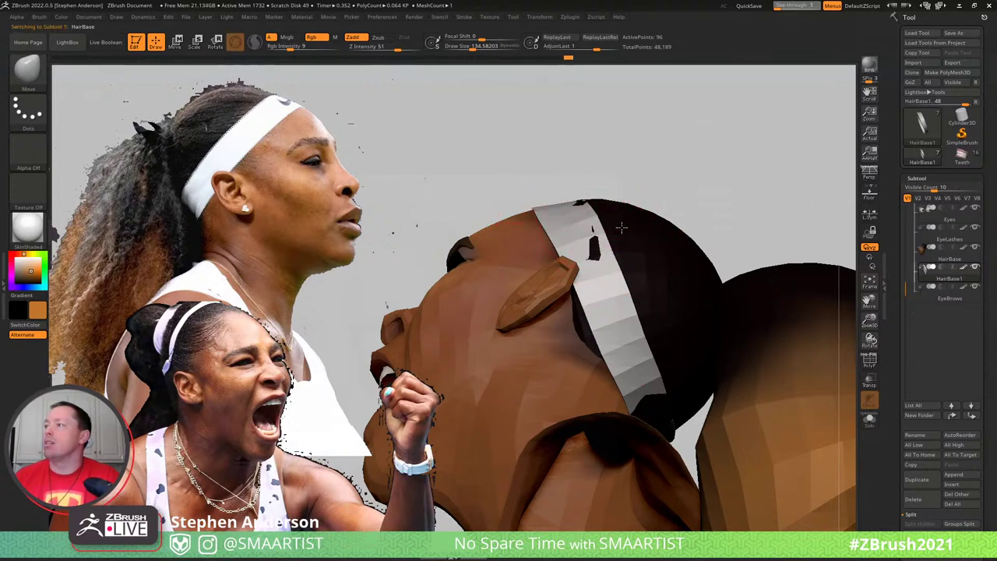
Make the hair base active, clear its mask, and smooth the hair poking through the headband above the ear
left_click(599, 246, "alt")
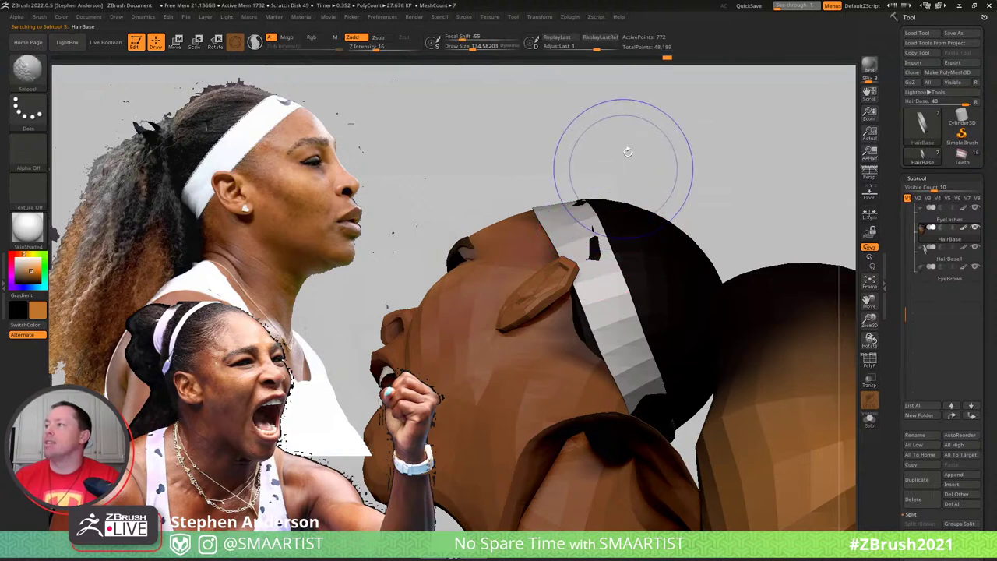
left_click_drag(641, 140, 681, 168, "ctrl")
left_click_drag(596, 248, 597, 255, "shift")
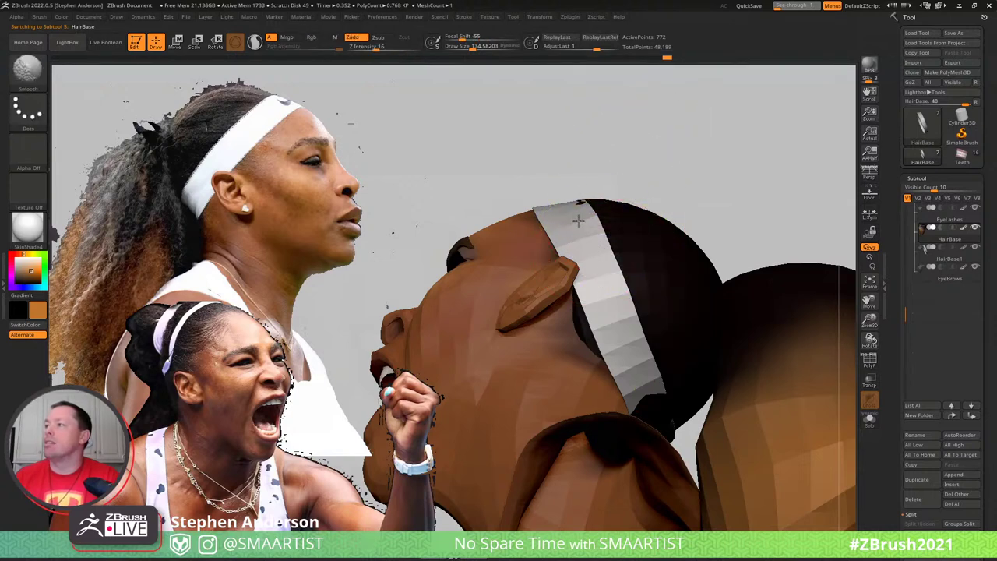
Make the headband active with polyframe shown and nudge its edges over the hair at a draw size of about 48
mouse_move(571, 316)
right_mouse_down()
mouse_move(598, 287)
mouse_move(600, 296)
right_mouse_up()
left_click(597, 299, "alt")
key("shift+f")
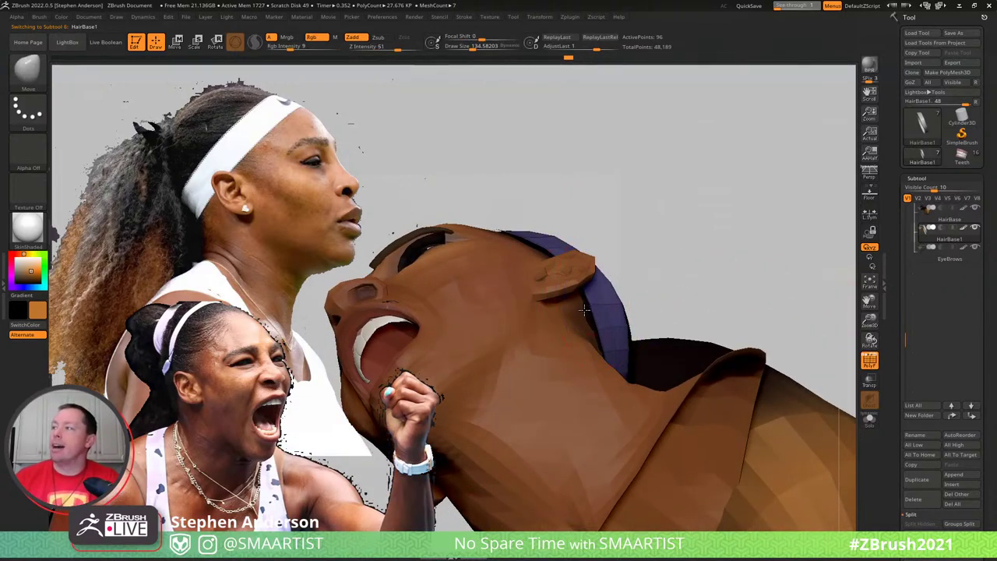
mouse_move(561, 290)
right_mouse_down()
mouse_move(537, 245)
mouse_move(540, 283)
mouse_move(573, 362)
mouse_move(571, 242)
right_mouse_up()
left_click_drag(577, 244, 573, 246)
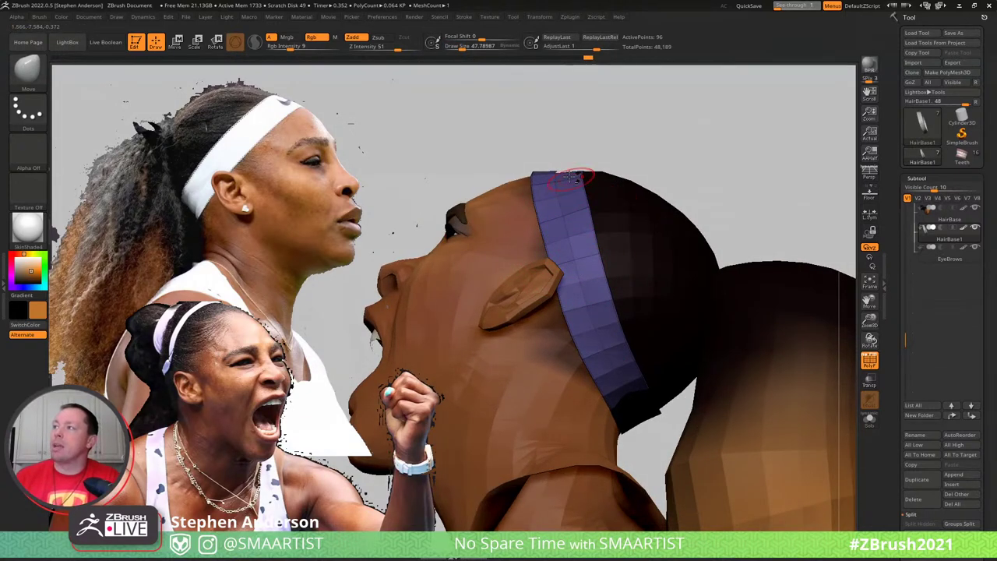
Adjust the headband's front edge above the forehead with Move at draw sizes of about 109 and 62
right_click_drag(571, 175, 561, 190)
key("s")
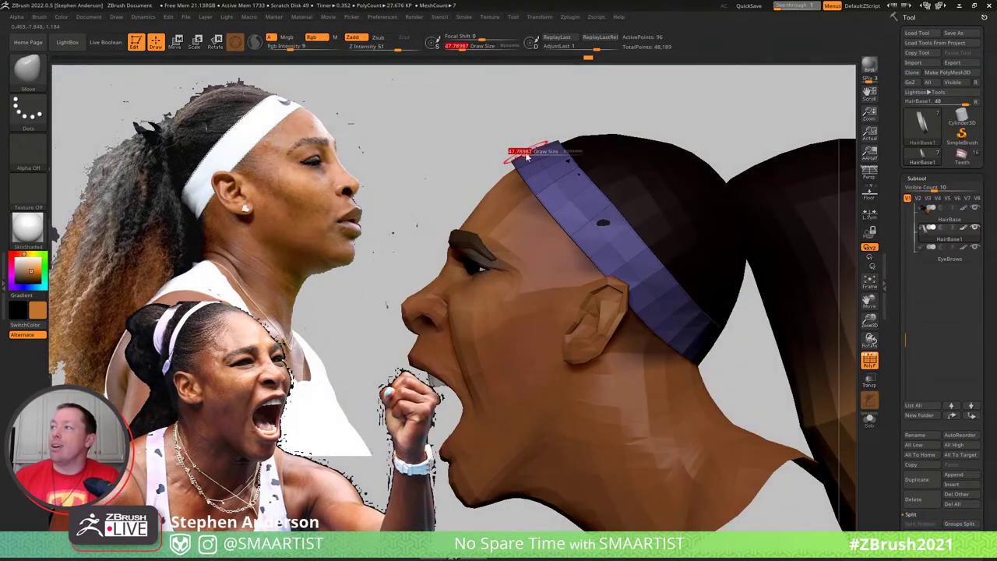
left_click_drag(524, 153, 534, 145)
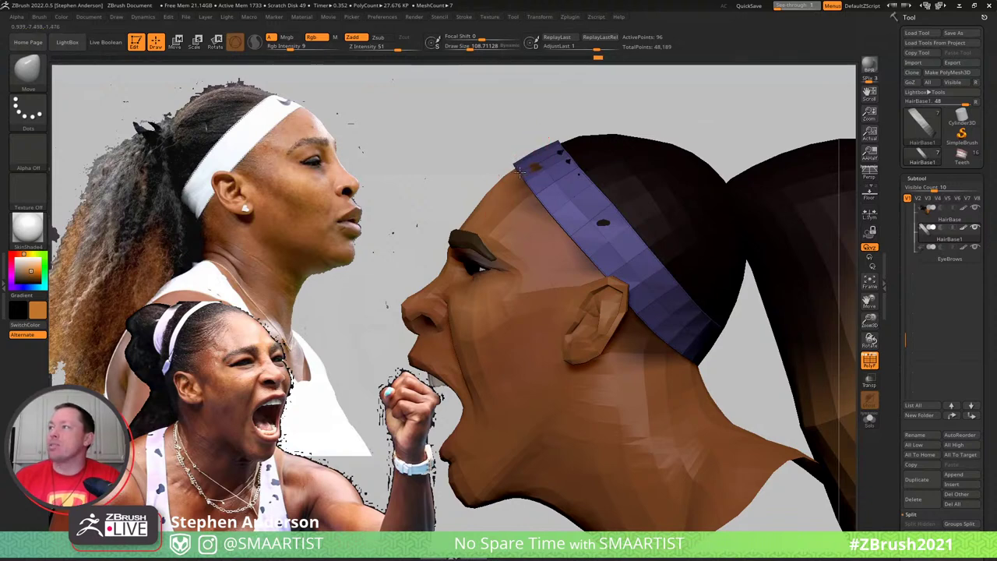
key("s")
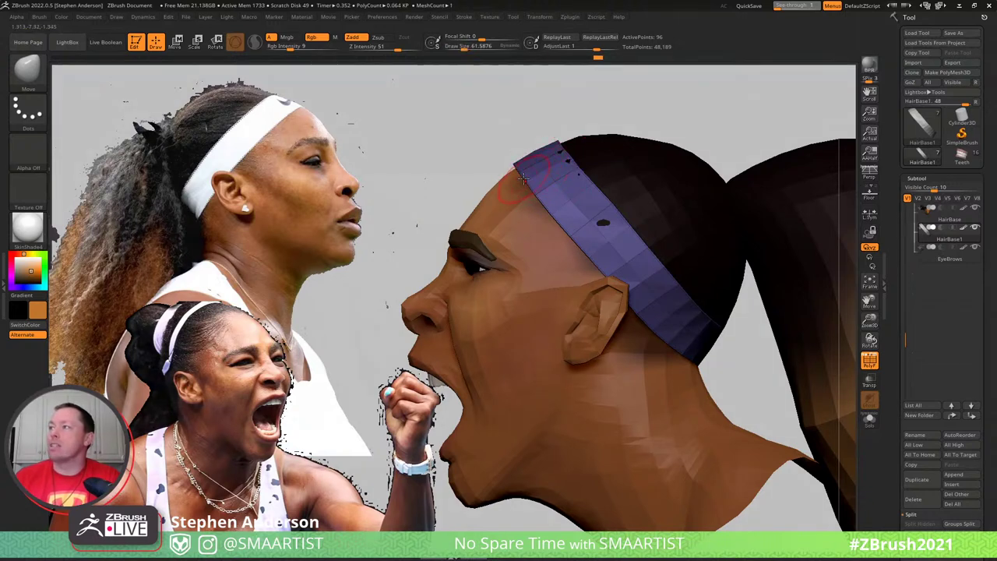
Mask part of the headband with a lasso and reshape its front above the forehead at a draw size of about 201
key("ctrl")
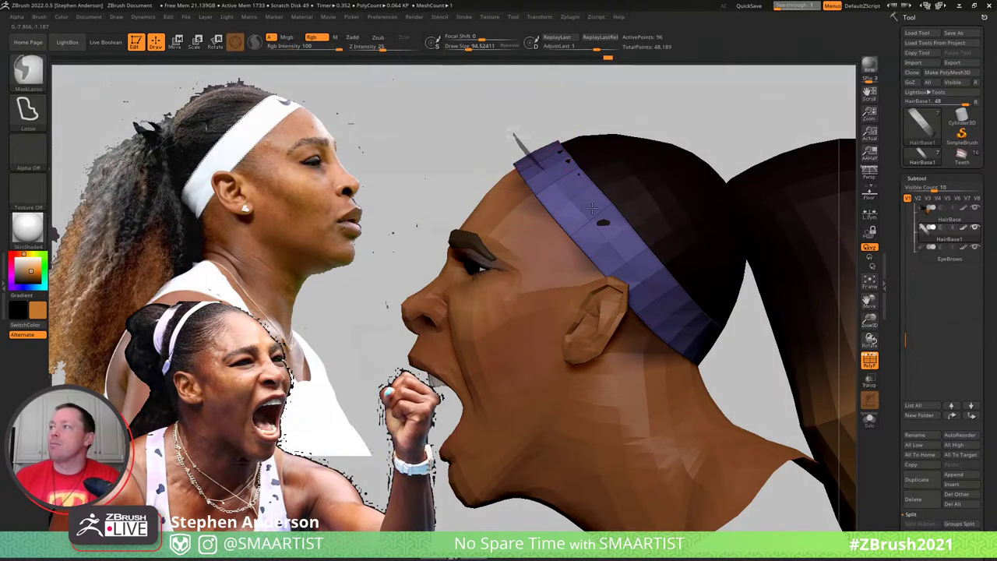
mouse_move(592, 208)
left_mouse_down("ctrl")
mouse_move(530, 117)
mouse_move(520, 160)
mouse_move(583, 98)
mouse_move(679, 143)
mouse_move(592, 235)
mouse_move(572, 234)
left_mouse_up("ctrl")
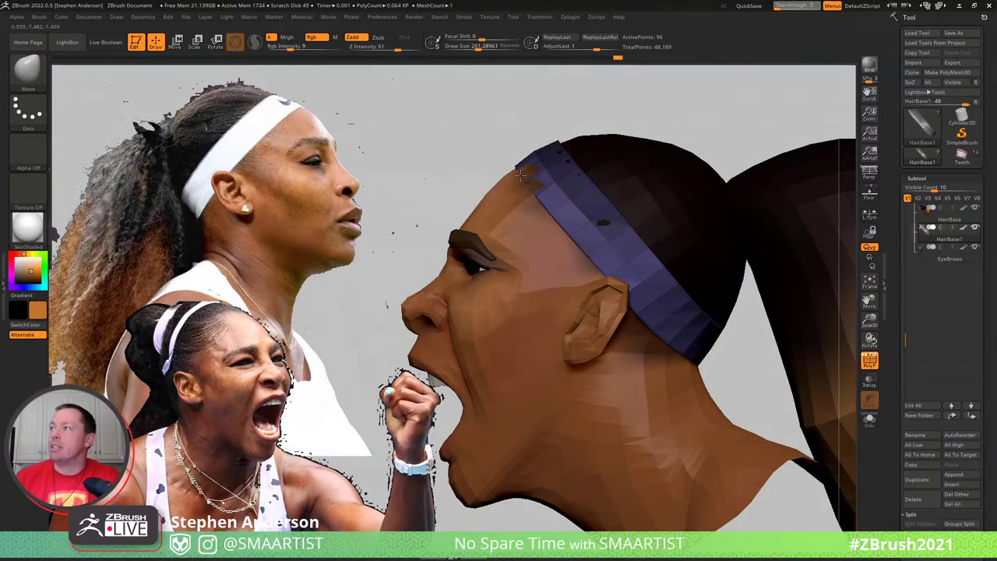
right_click_drag(535, 161, 623, 167)
left_click_drag(492, 157, 500, 165)
mouse_move(607, 199)
left_mouse_down()
mouse_move(580, 199)
mouse_move(574, 189)
left_mouse_up()
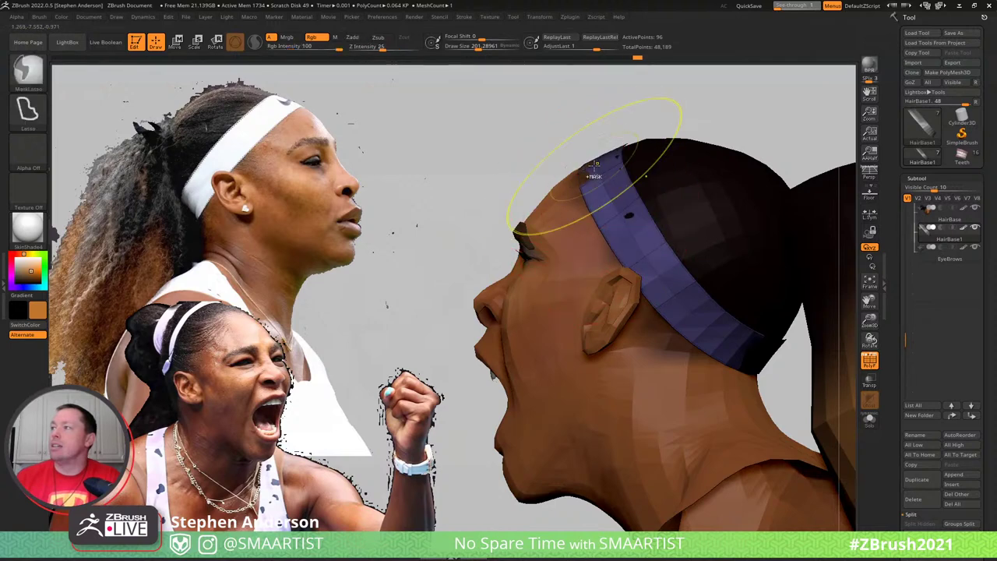
left_click_drag(597, 167, 591, 162)
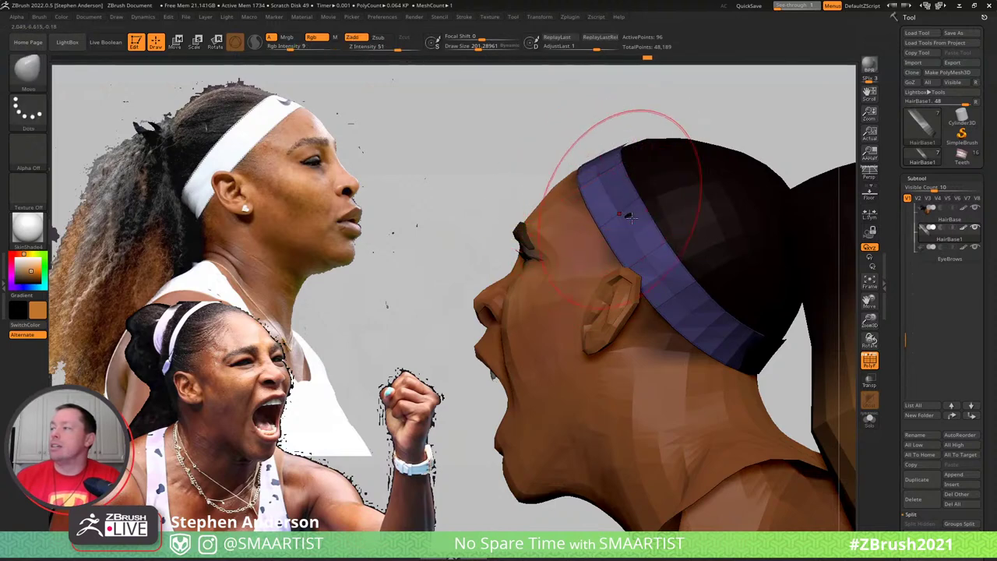
Reshape the headband's front above the forehead with Move at a draw size of about 104
right_click_drag(606, 185, 680, 212)
key("s")
left_click_drag(637, 220, 628, 216)
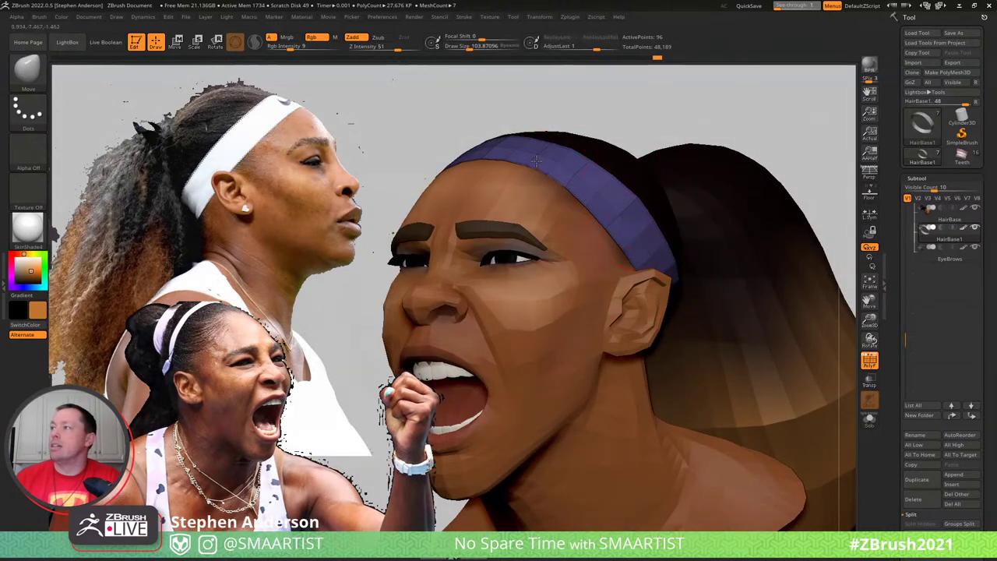
right_click_drag(666, 197, 572, 284, "ctrl")
mouse_move(721, 351)
right_mouse_down()
mouse_move(680, 363)
mouse_move(668, 289)
mouse_move(613, 303)
mouse_move(622, 298)
right_mouse_up()
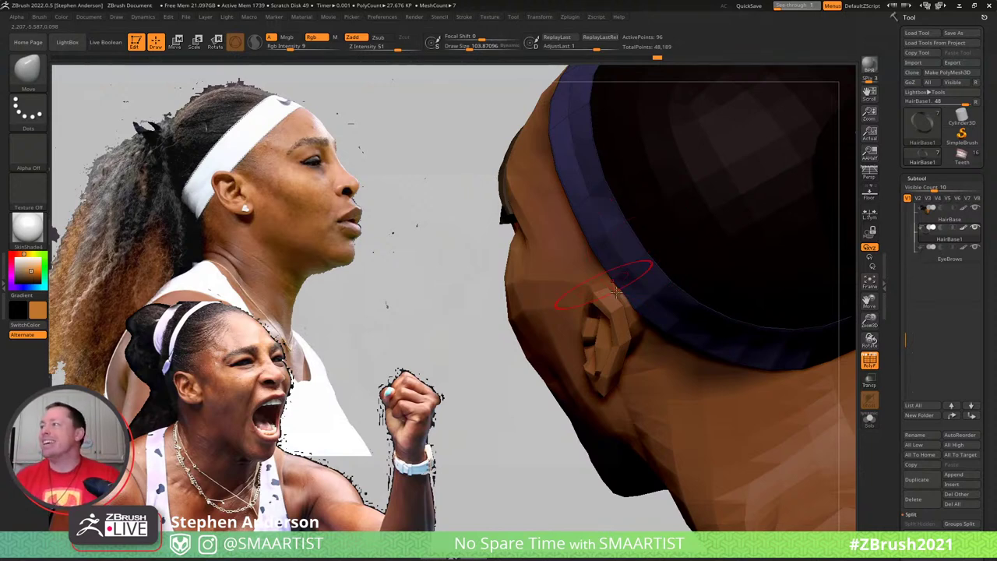
Nudge the rear part of the headband behind the ear over the hair with Move at a draw size of about 157
mouse_move(668, 286)
right_mouse_down()
mouse_move(668, 223)
mouse_move(688, 236)
mouse_move(512, 364)
mouse_move(605, 404)
right_mouse_up()
key("s")
left_click_drag(604, 404, 613, 411)
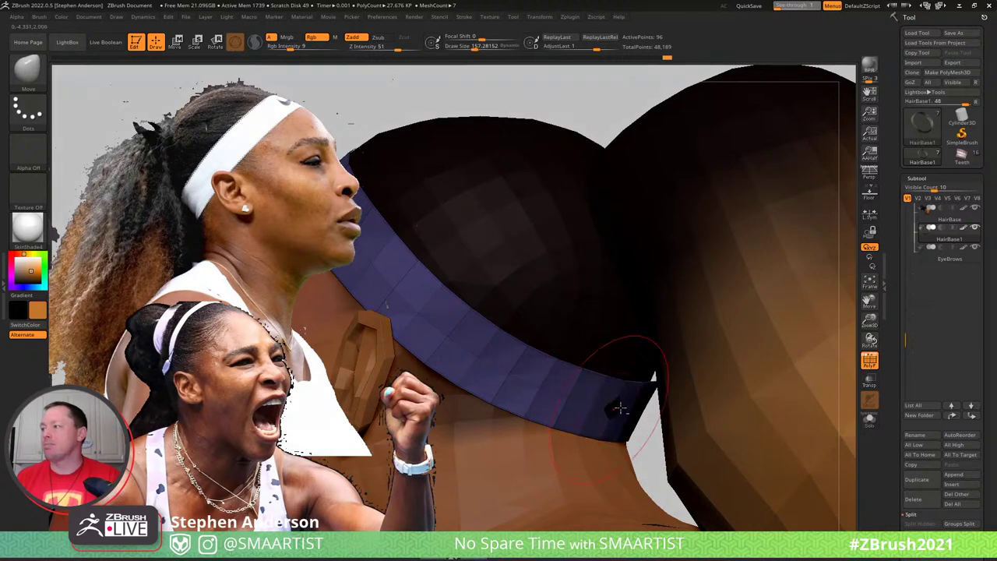
mouse_move(621, 408)
right_mouse_down()
mouse_move(638, 399)
mouse_move(605, 397)
right_mouse_up()
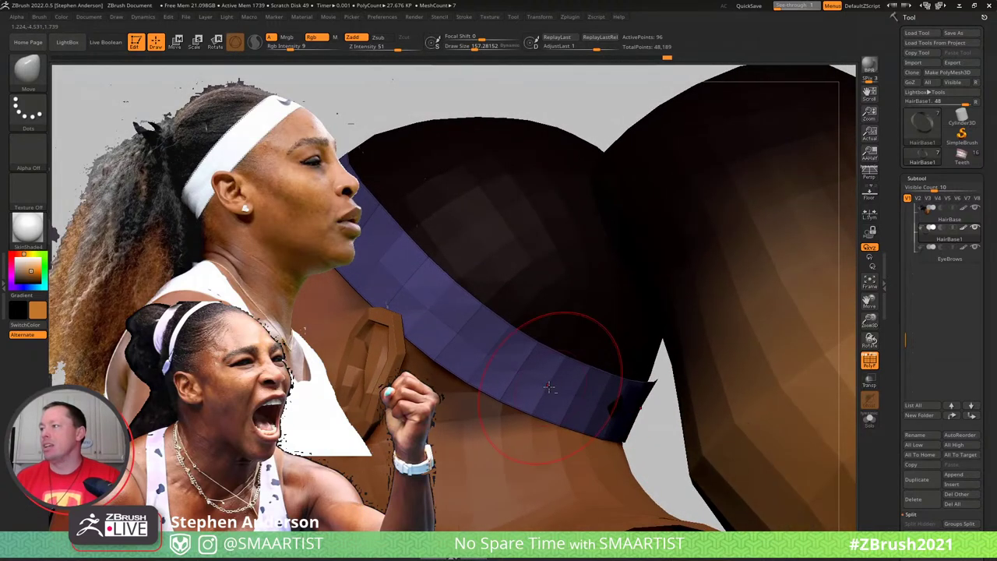
mouse_move(542, 384)
left_mouse_down()
mouse_move(592, 343)
mouse_move(522, 350)
left_mouse_up()
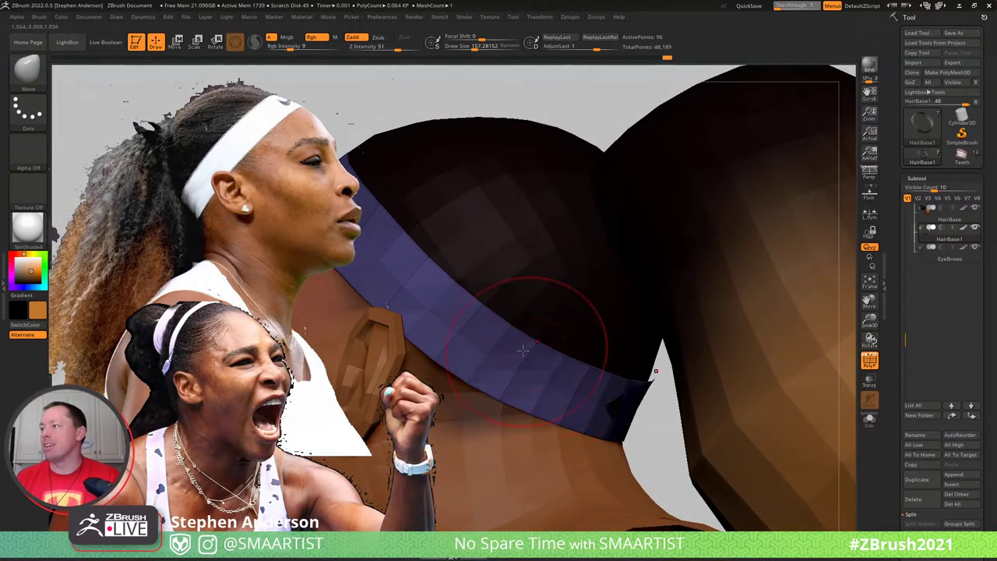
Undo the last headband nudges and rework the band behind the ear at a draw size of about 73
key("ctrl+z")
key("ctrl+z")
key("ctrl+z")
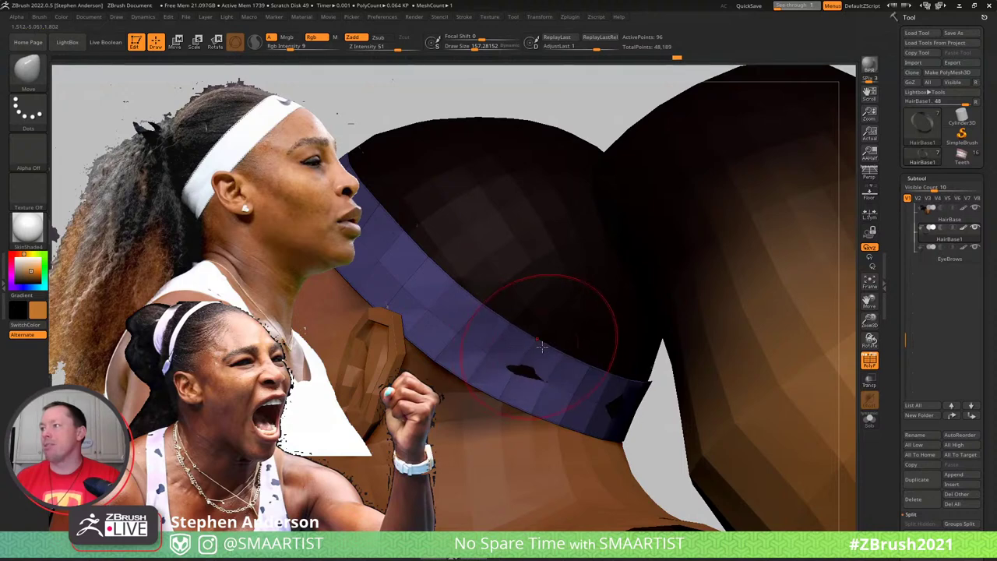
mouse_move(540, 347)
left_mouse_down()
mouse_move(528, 359)
mouse_move(525, 345)
mouse_move(522, 369)
mouse_move(587, 365)
mouse_move(577, 371)
mouse_move(610, 404)
mouse_move(602, 372)
mouse_move(601, 387)
mouse_move(578, 367)
mouse_move(530, 390)
left_mouse_up()
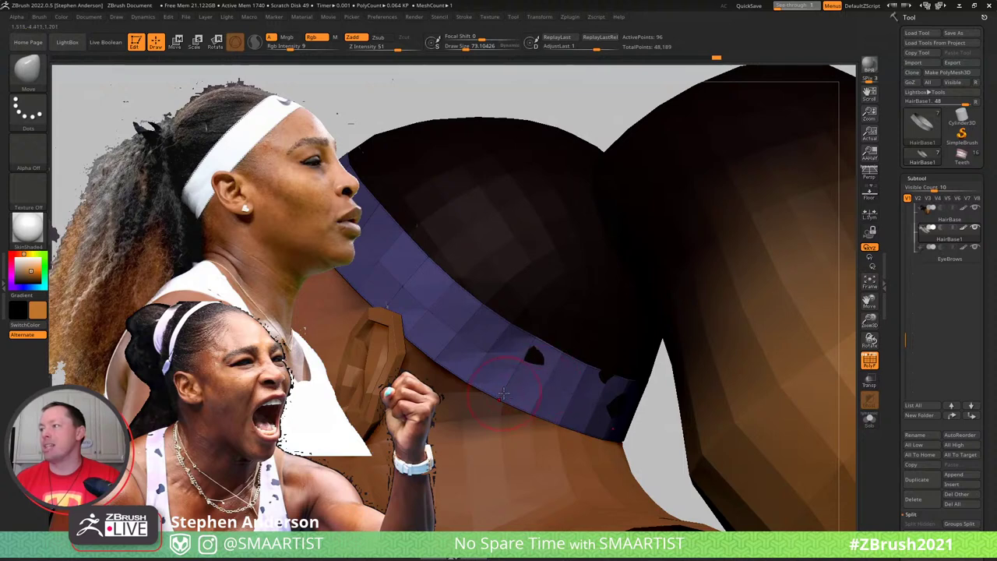
key("ctrl+z")
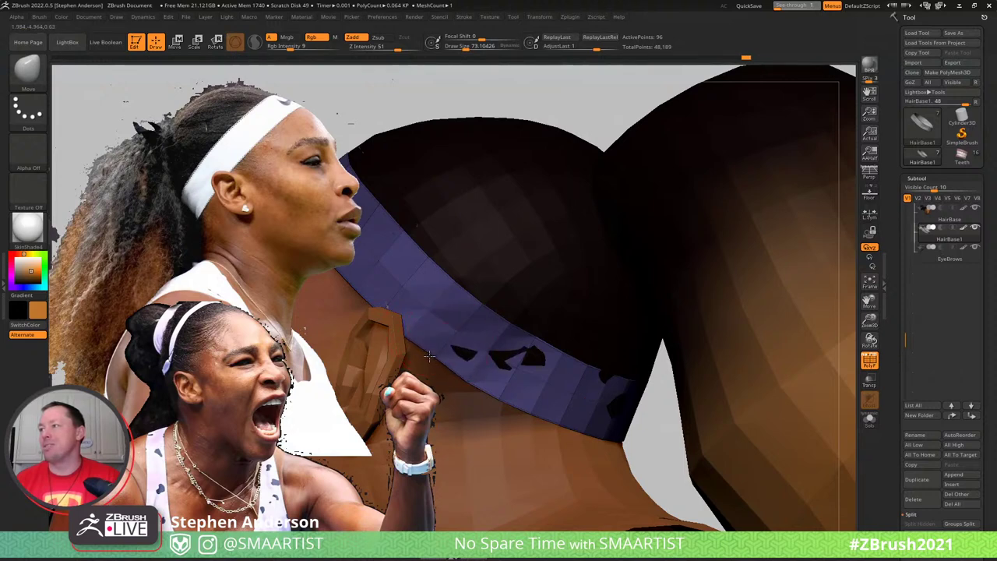
left_click(505, 356)
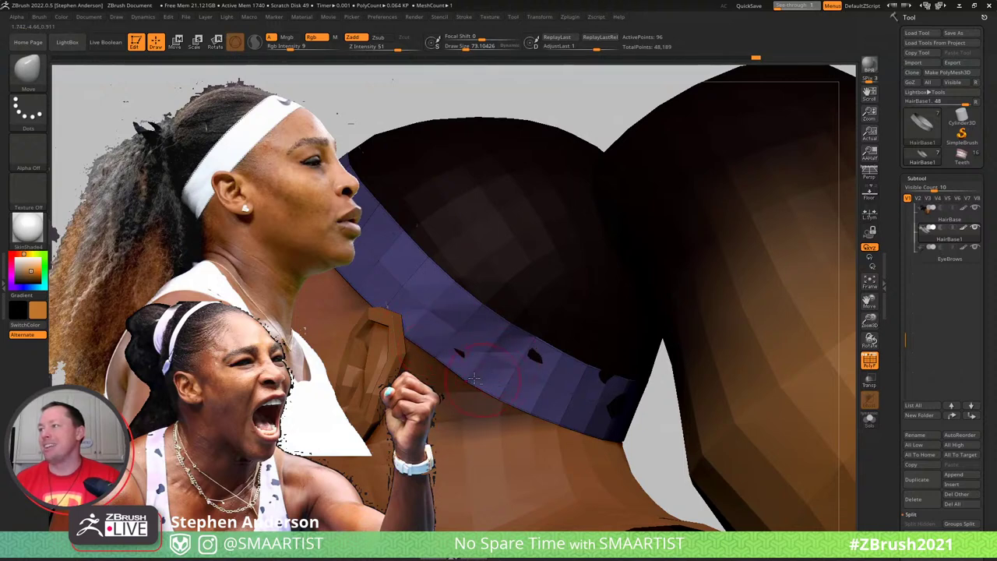
Adjust the headband along the forehead and temple with Move at a draw size of about 114, then hide the polyframe
mouse_move(456, 324)
right_mouse_down()
mouse_move(529, 309)
mouse_move(467, 339)
mouse_move(471, 304)
right_mouse_up()
mouse_move(566, 319)
right_mouse_down()
mouse_move(610, 328)
mouse_move(598, 280)
mouse_move(623, 397)
mouse_move(608, 378)
mouse_move(592, 272)
mouse_move(584, 319)
mouse_move(541, 325)
mouse_move(559, 324)
mouse_move(616, 284)
mouse_move(641, 290)
mouse_move(623, 312)
mouse_move(543, 276)
mouse_move(530, 287)
mouse_move(590, 329)
mouse_move(537, 300)
right_mouse_up()
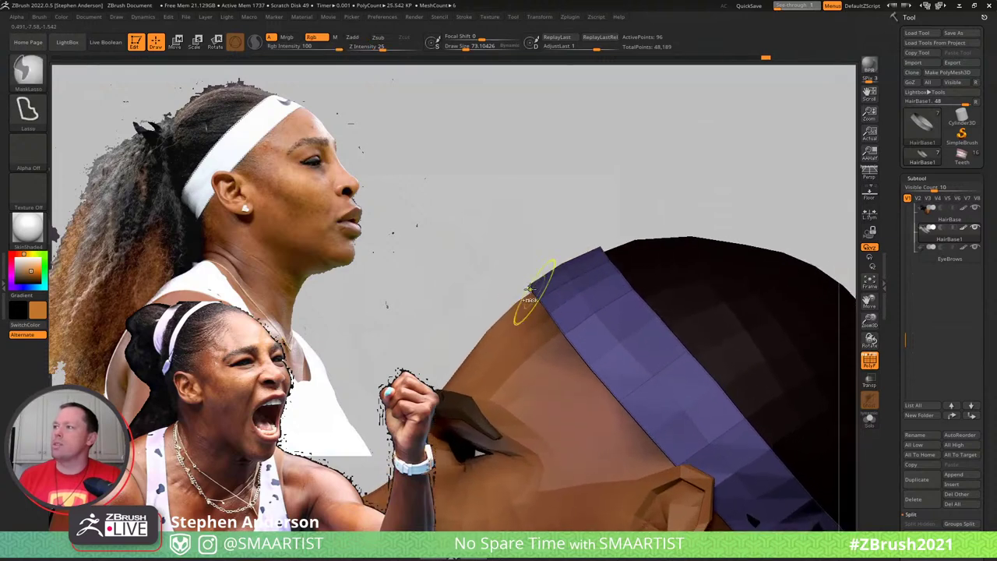
key("s")
mouse_move(529, 289)
left_mouse_down()
mouse_move(537, 285)
mouse_move(528, 287)
left_mouse_up()
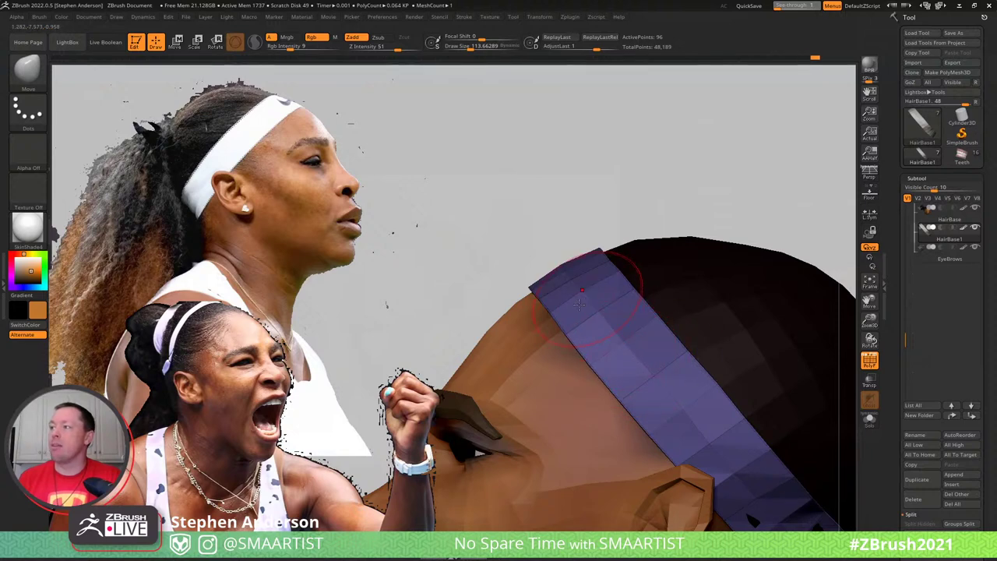
mouse_move(578, 304)
right_mouse_down()
mouse_move(623, 296)
mouse_move(588, 309)
right_mouse_up()
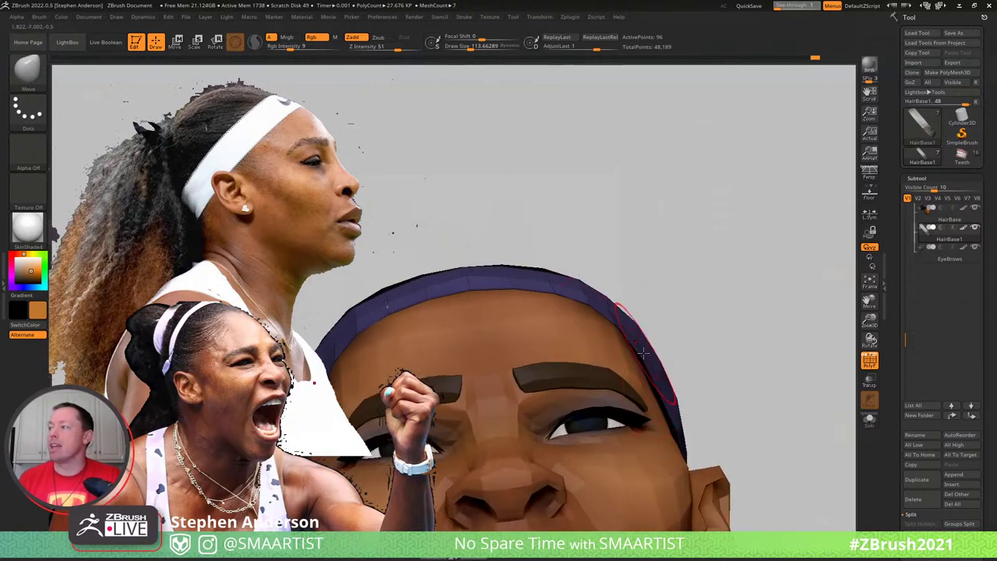
right_click_drag(674, 419, 680, 430)
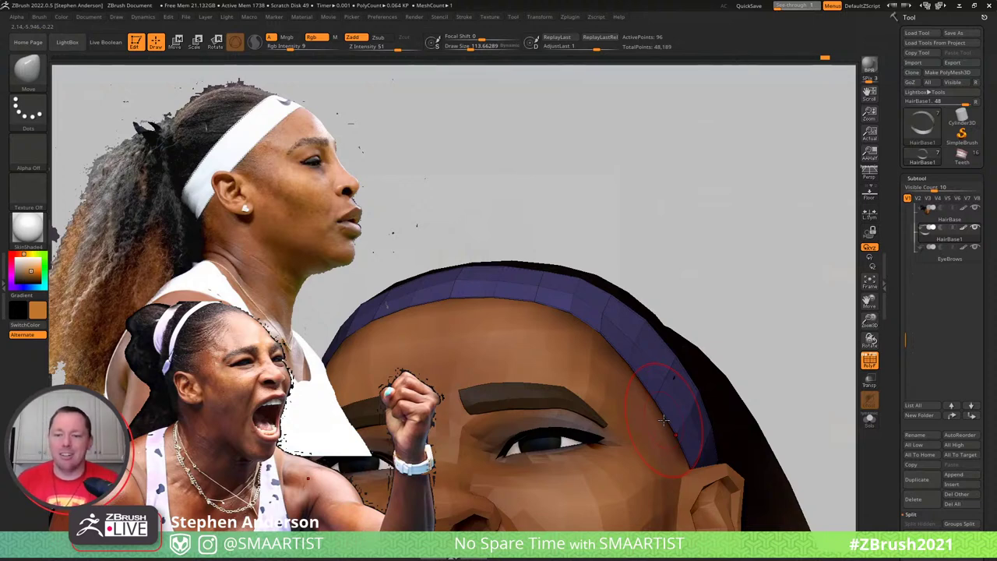
right_click_drag(567, 324, 628, 328)
mouse_move(672, 305)
right_mouse_down()
mouse_move(645, 289)
mouse_move(683, 258)
right_mouse_up()
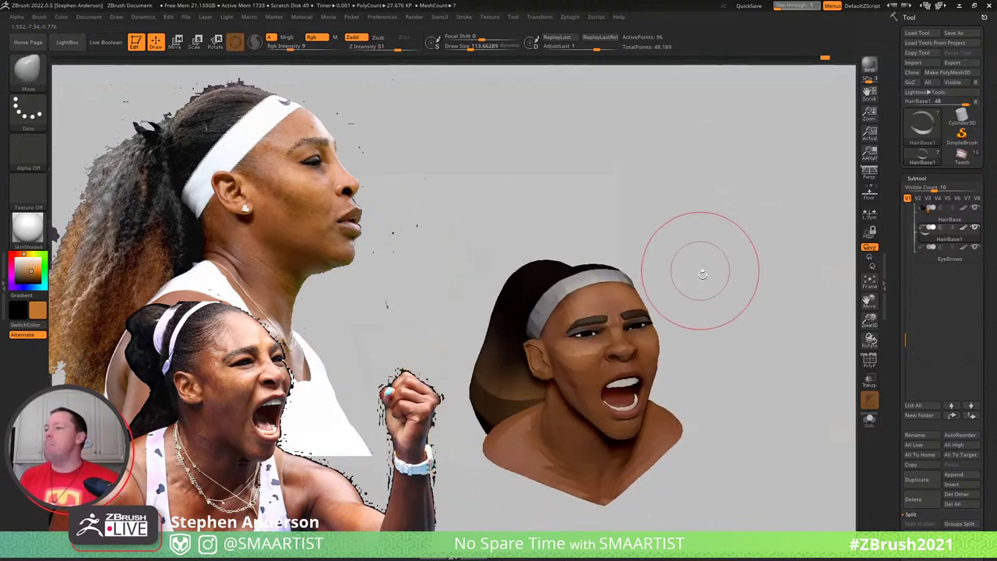
Make the head active and raise it two subdivision levels
mouse_move(690, 296)
right_mouse_down()
mouse_move(631, 313)
mouse_move(701, 324)
right_mouse_up()
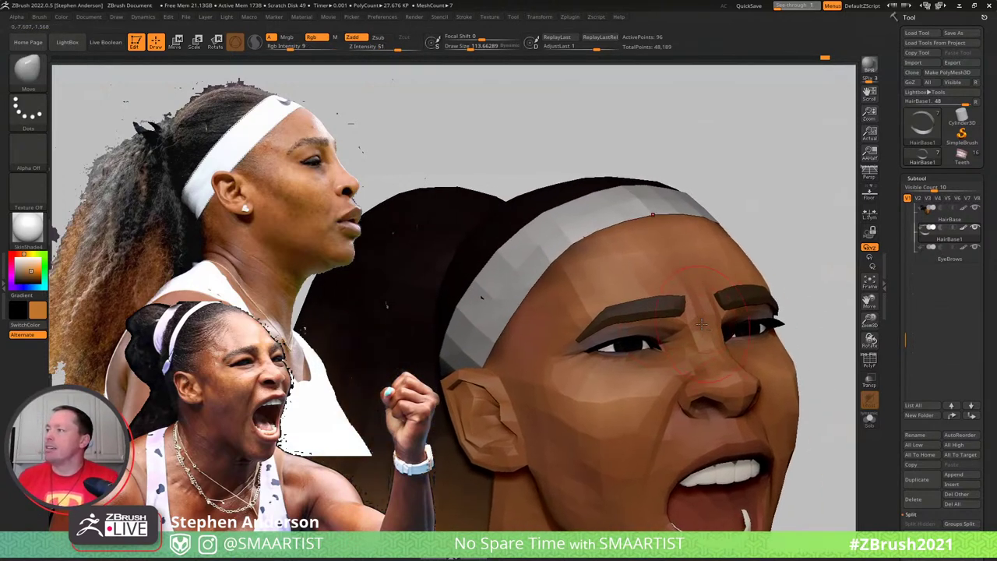
left_click(704, 321, "alt")
key("d")
key("d")
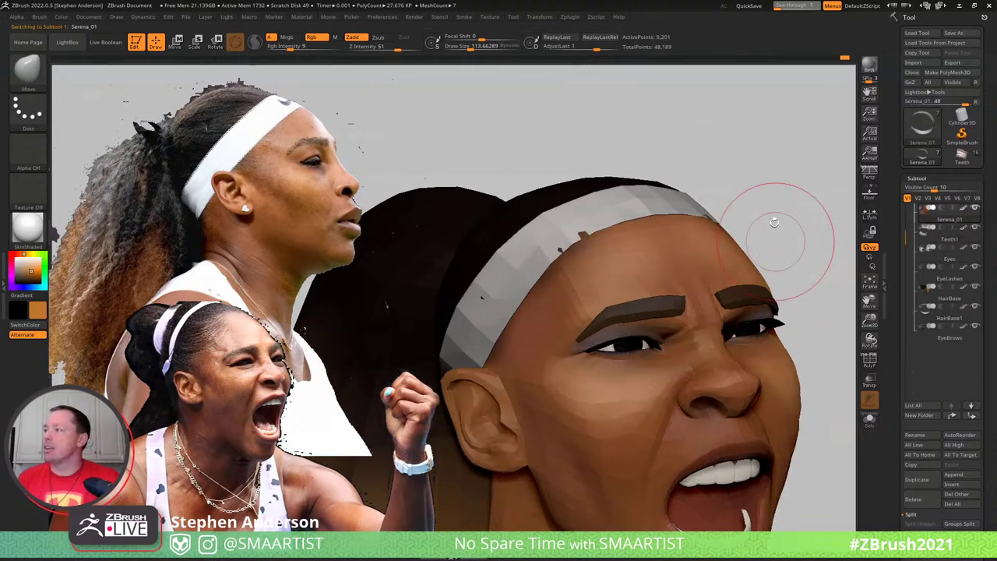
Make the headband active, divide its mesh once, and pull it over the skin poking through above the temple
left_click(623, 199, "alt")
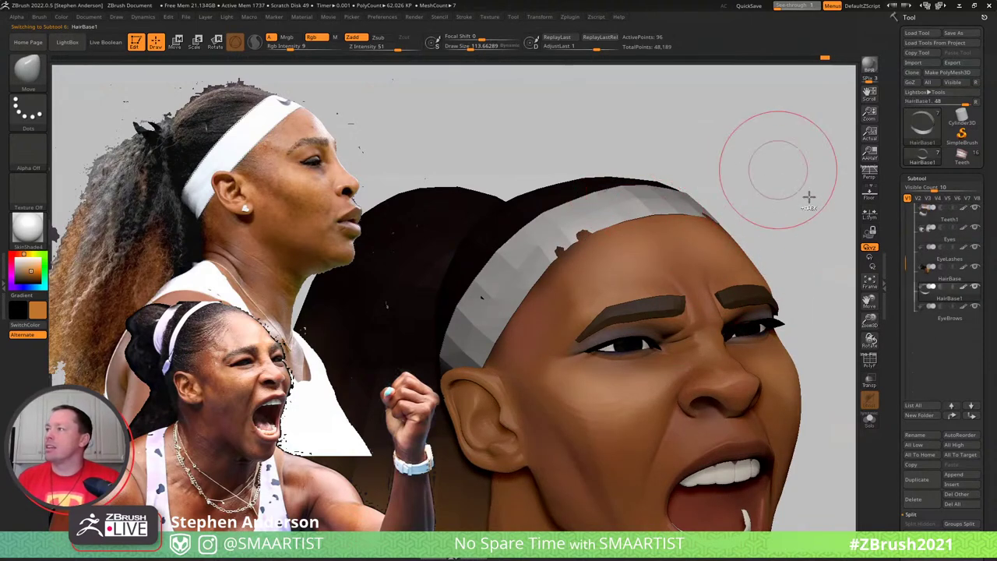
key("ctrl+shift")
key("ctrl+d")
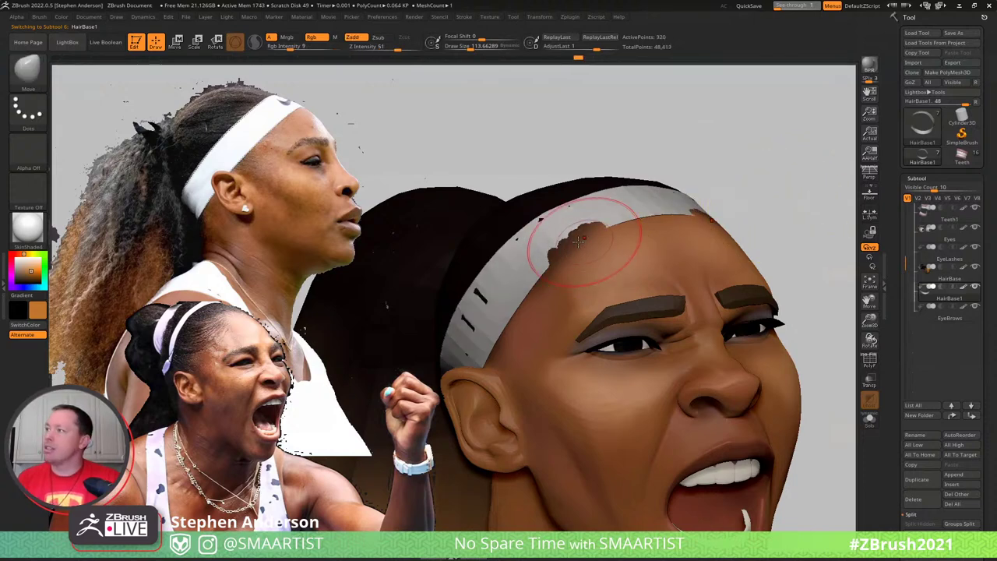
right_click_drag(582, 233, 576, 241)
left_click_drag(575, 239, 579, 246)
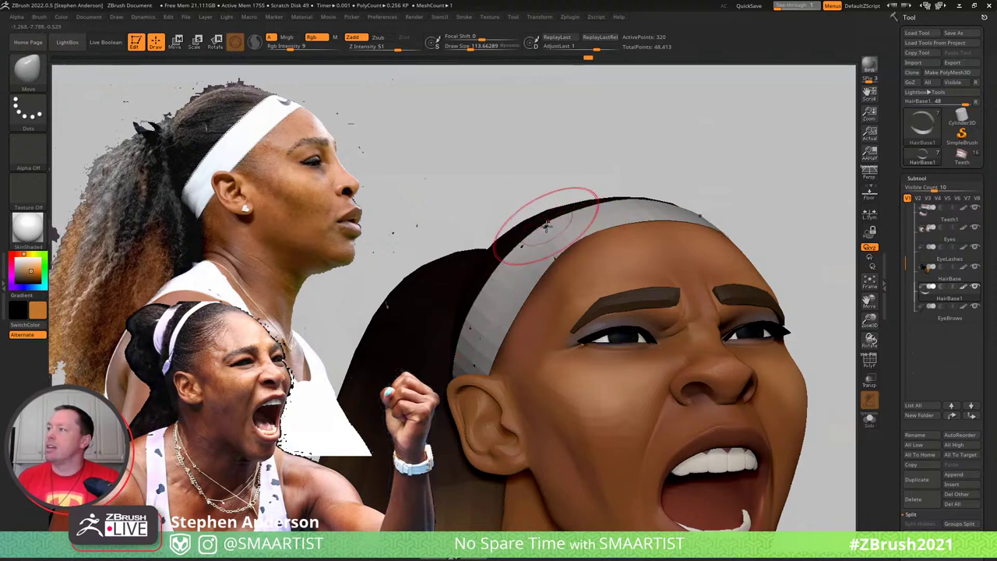
Pull the headband's rear over the hair behind the ear with Move at a draw size of about 114
mouse_move(717, 204)
right_mouse_down("ctrl")
mouse_move(657, 198)
mouse_move(713, 217)
right_mouse_up("ctrl")
right_click_drag(506, 319, 492, 350)
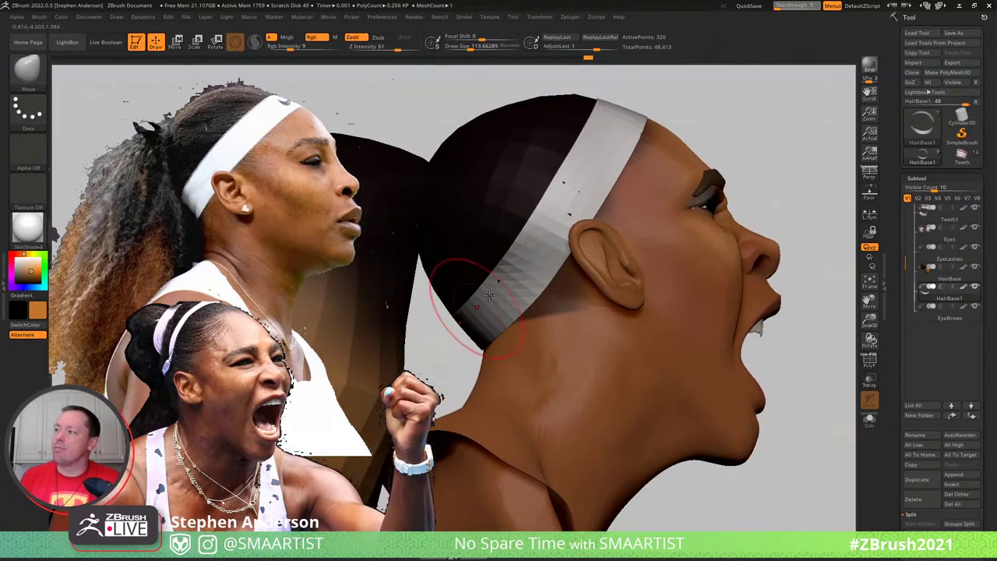
left_click_drag(489, 294, 494, 290)
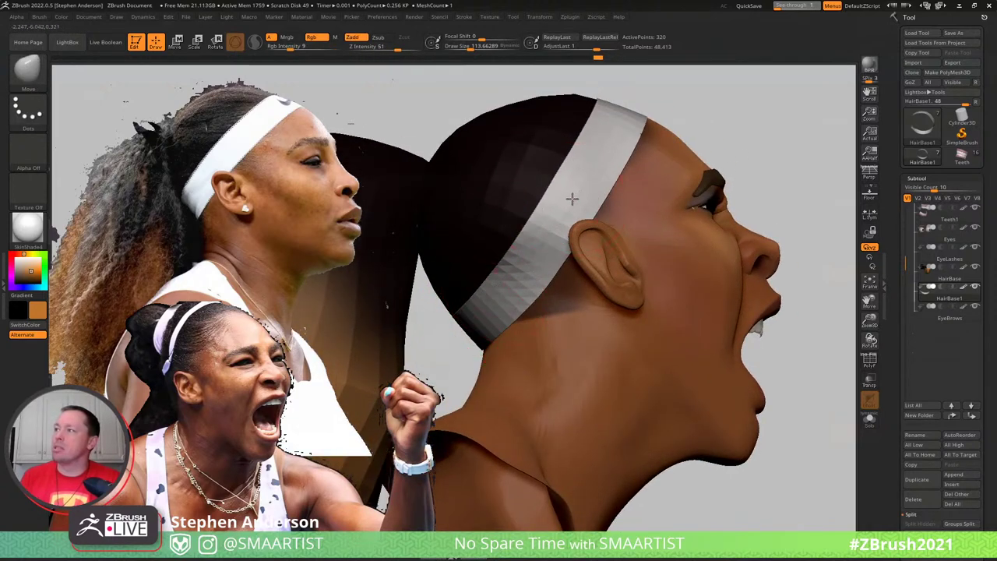
right_click_drag(590, 189, 636, 198)
mouse_move(577, 232)
right_mouse_down()
mouse_move(592, 227)
mouse_move(598, 247)
mouse_move(719, 216)
mouse_move(733, 203)
right_mouse_up()
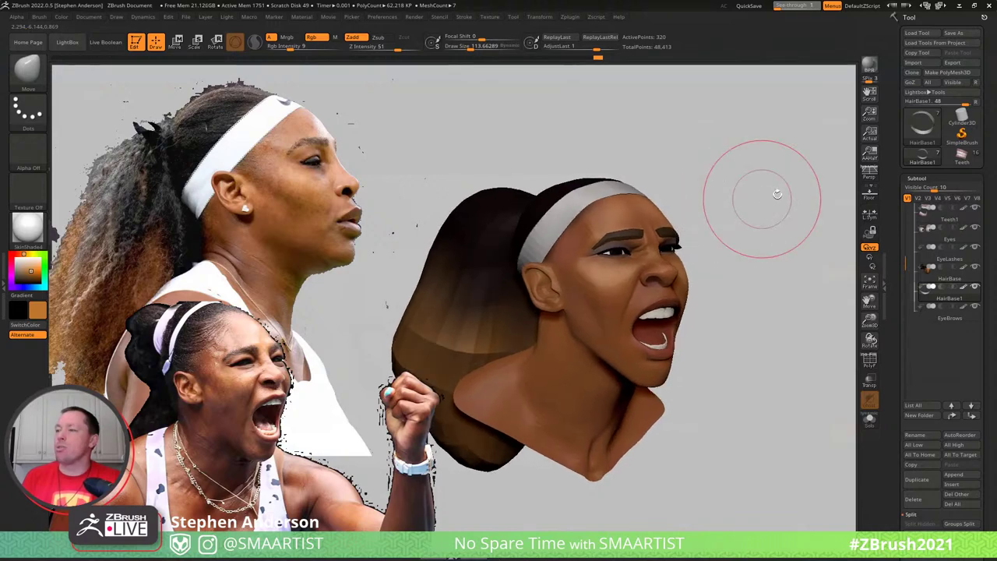
Make the eyes active and shift them slightly within the eyelids with the gizmo
mouse_move(621, 251)
right_mouse_down("alt")
mouse_move(622, 290)
mouse_move(507, 245)
right_mouse_up("alt")
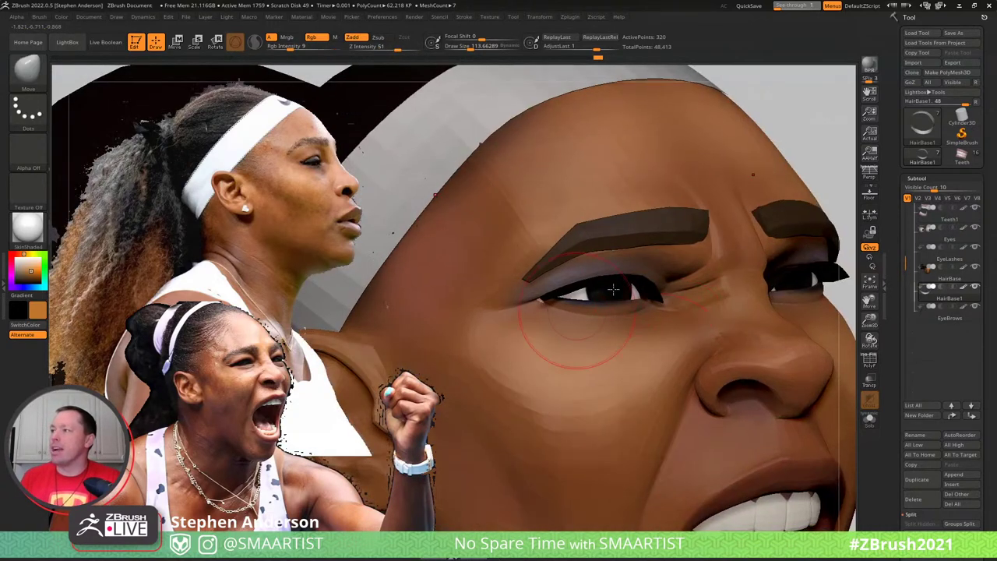
mouse_move(595, 299)
right_mouse_down("alt")
mouse_move(553, 322)
mouse_move(585, 338)
right_mouse_up("alt")
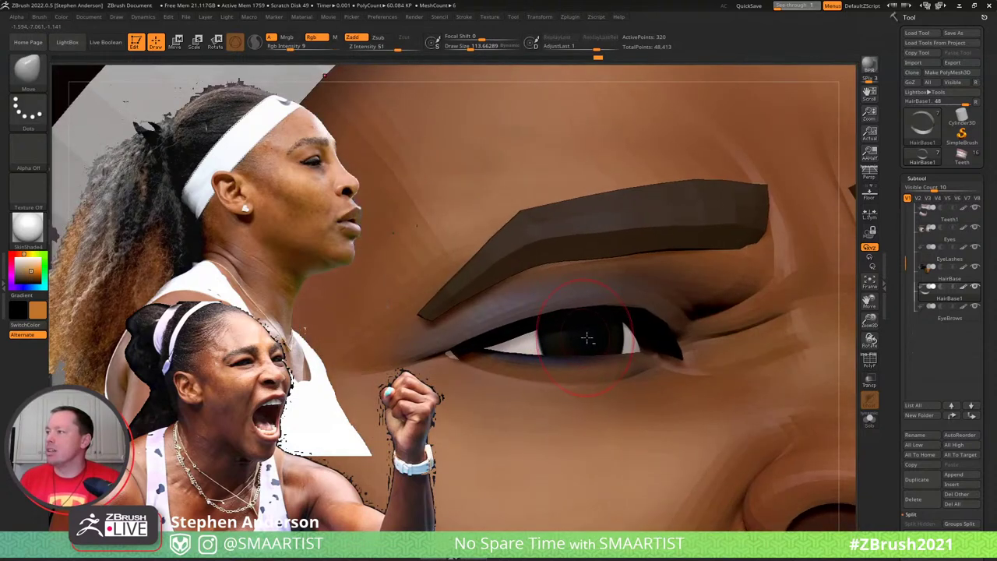
left_click(591, 337, "alt")
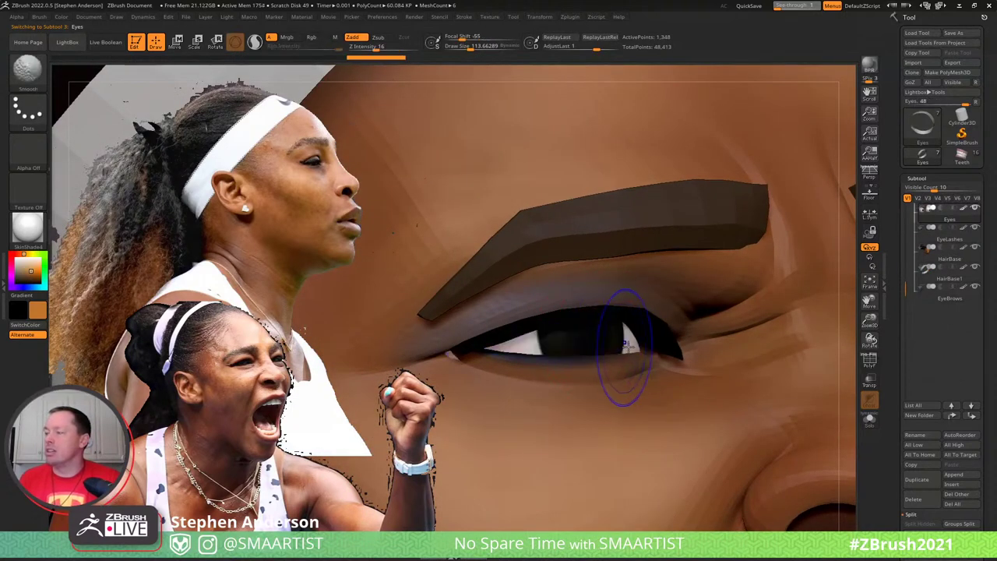
key("w")
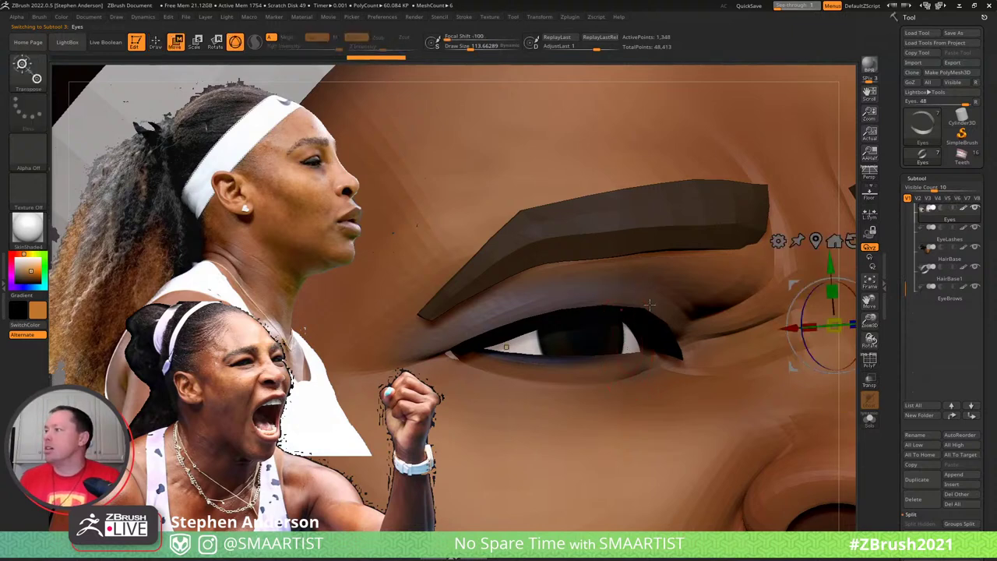
left_click(507, 347)
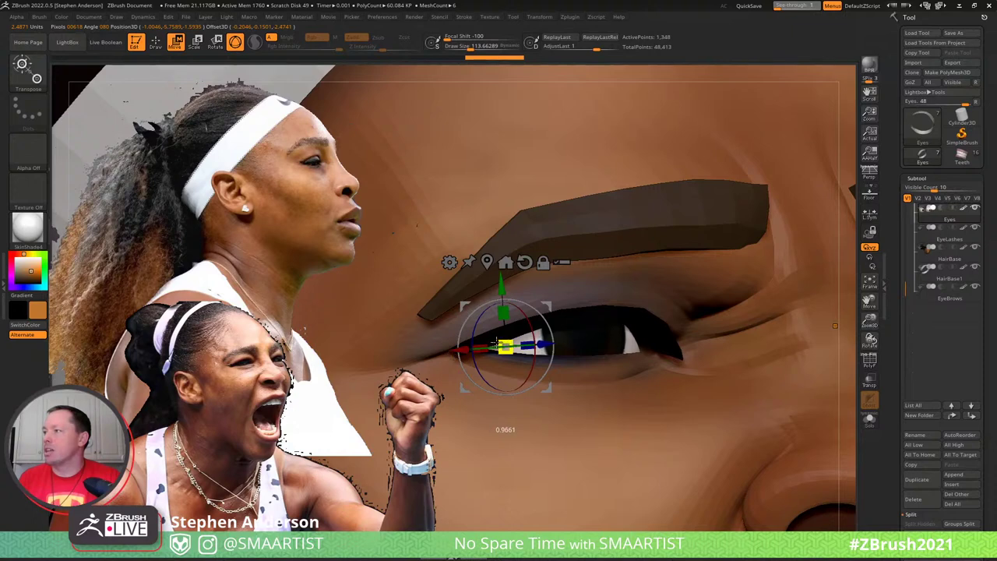
key("q")
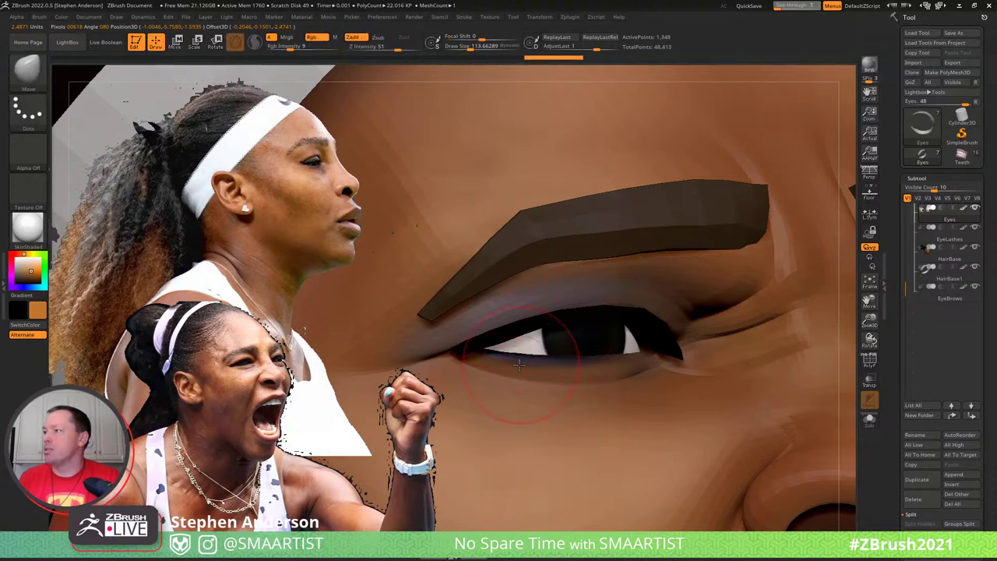
Make the head active, set the draw size to about 215, and show its polyframe
left_click(520, 364, "alt")
key("s")
left_click_drag(479, 325, 485, 325)
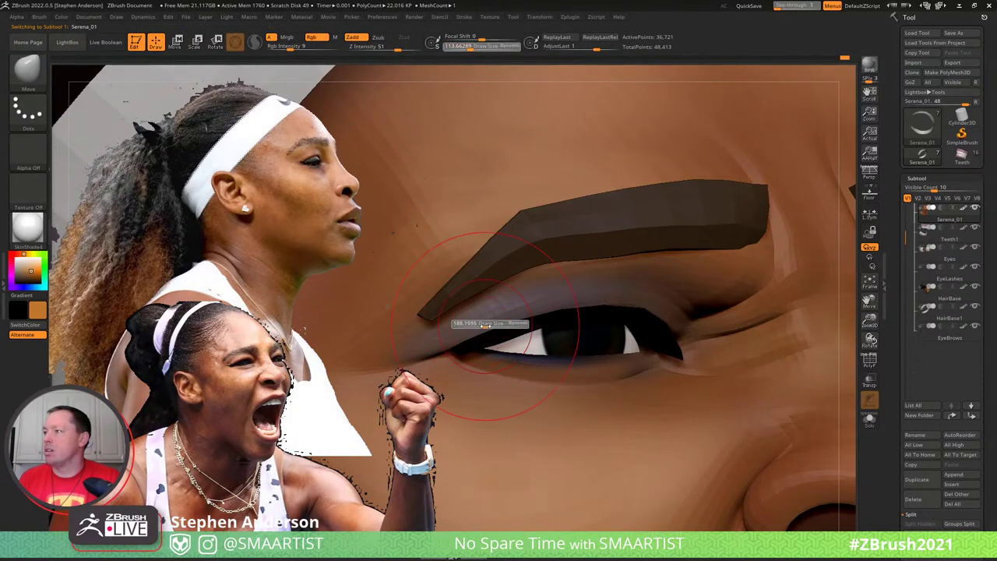
left_click(488, 325)
key("shift+f")
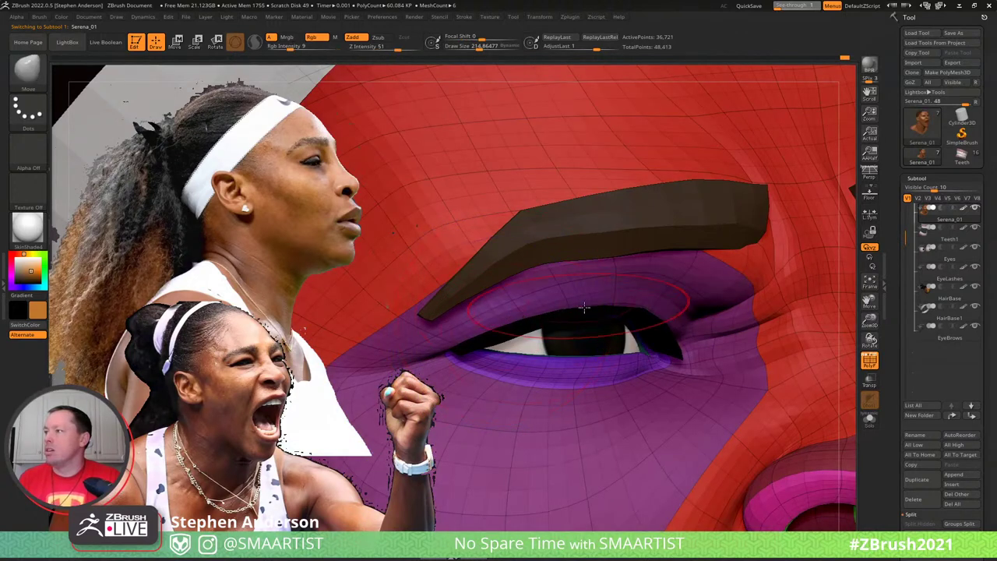
Apply a topological mask to the upper part of the head, extending from beside the inner eye corner over the eyelid and forehead
key("w")
left_click(749, 340, "alt")
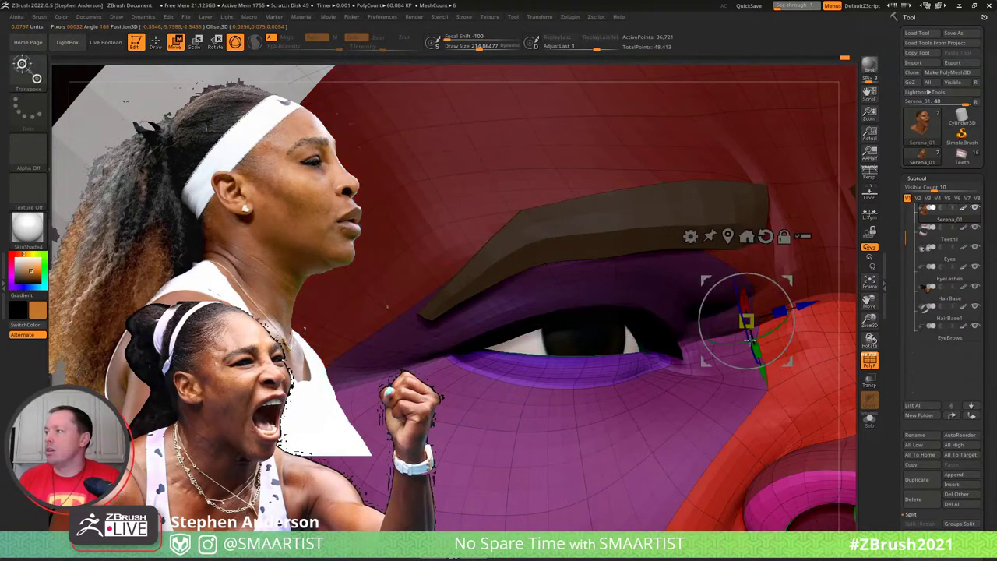
left_click_drag(749, 339, 751, 345, "ctrl")
left_click(752, 346, "ctrl")
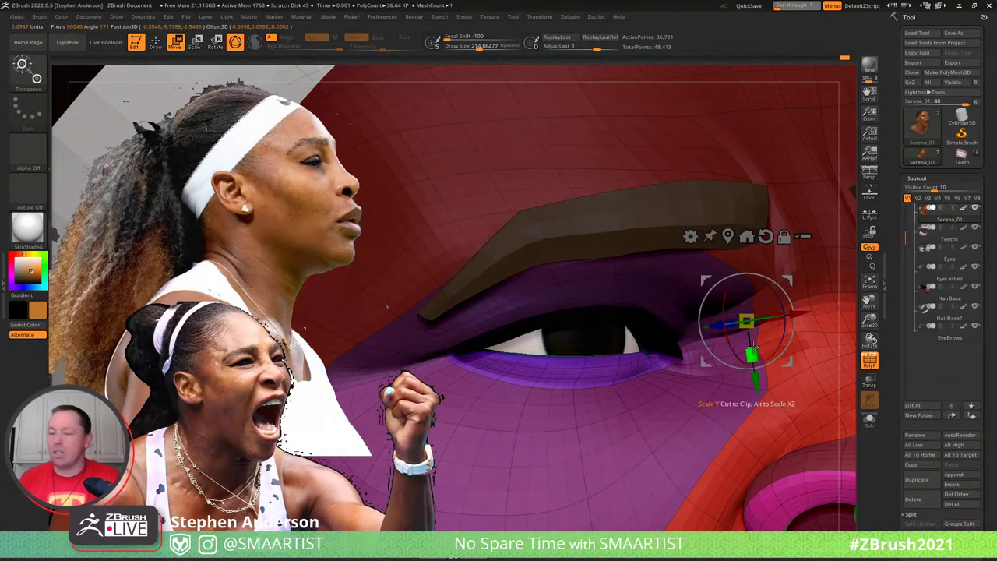
key("q")
key("f")
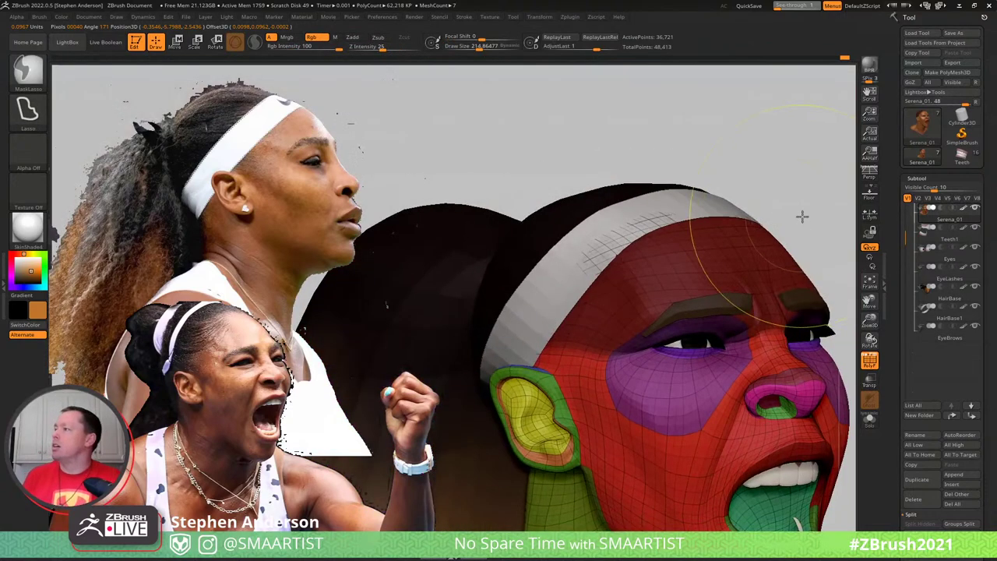
Invert the head's mask to free the upper lid and forehead, and reshape the upper eyelid with Move at a draw size of about 195
left_click(803, 217, "ctrl")
left_click(814, 229, "ctrl")
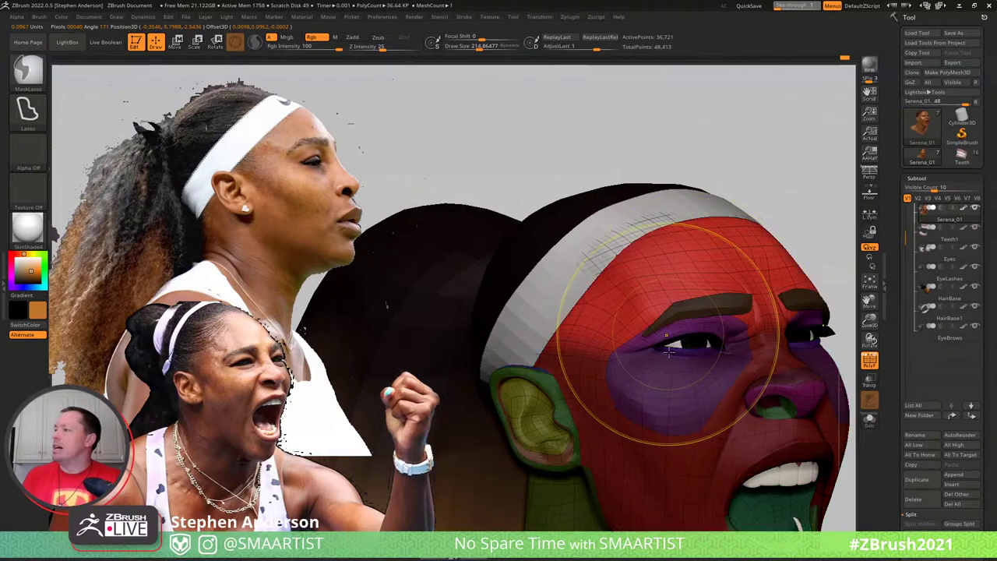
right_click_drag(668, 353, 726, 398, "ctrl")
key("s")
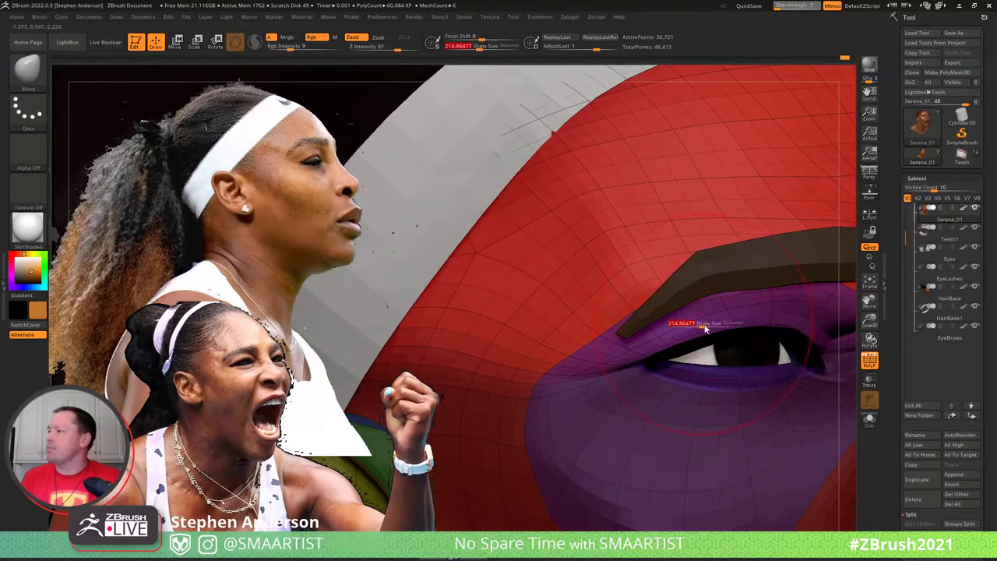
left_click_drag(705, 329, 724, 331)
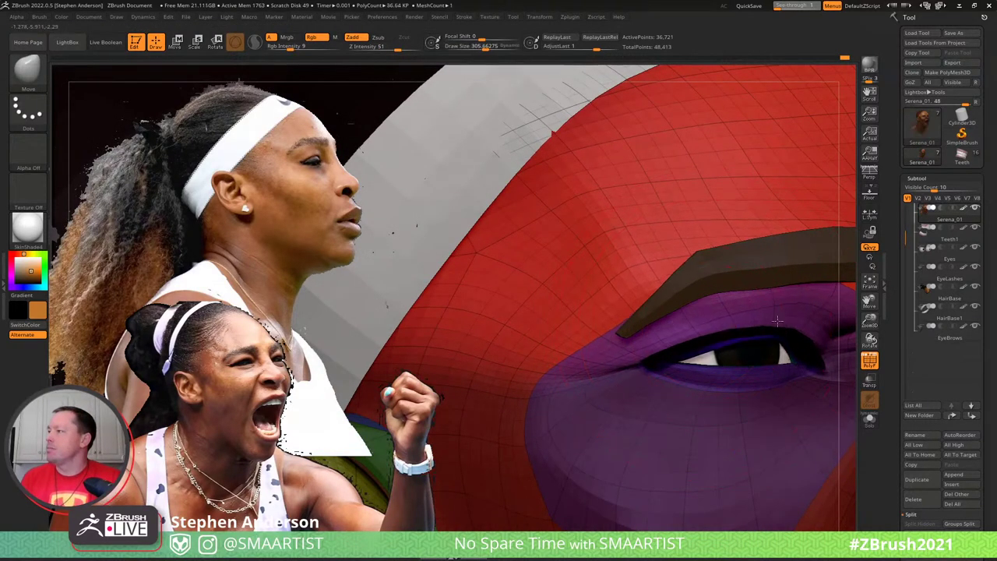
right_click_drag(783, 316, 673, 312, "alt")
key("s")
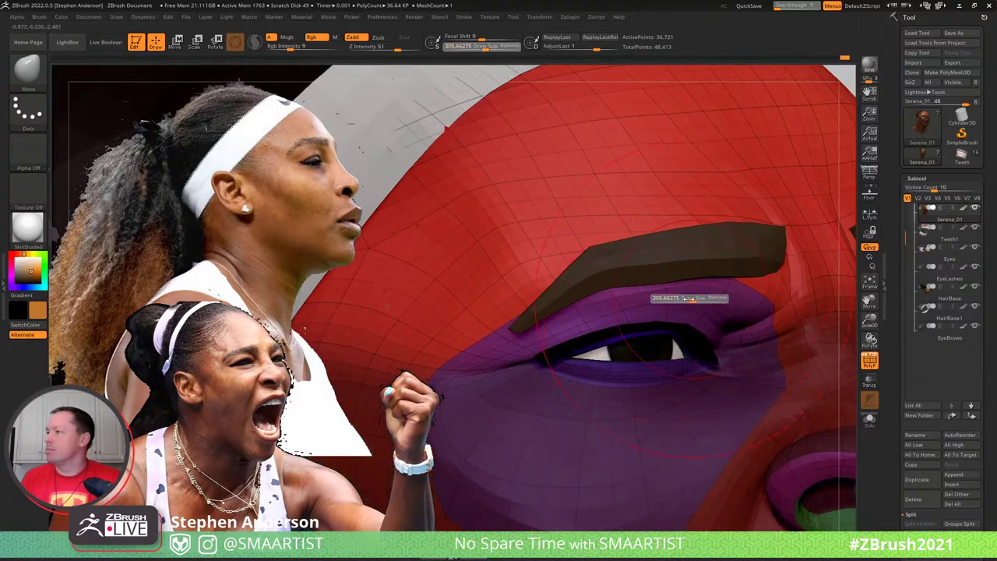
left_click_drag(687, 296, 696, 299)
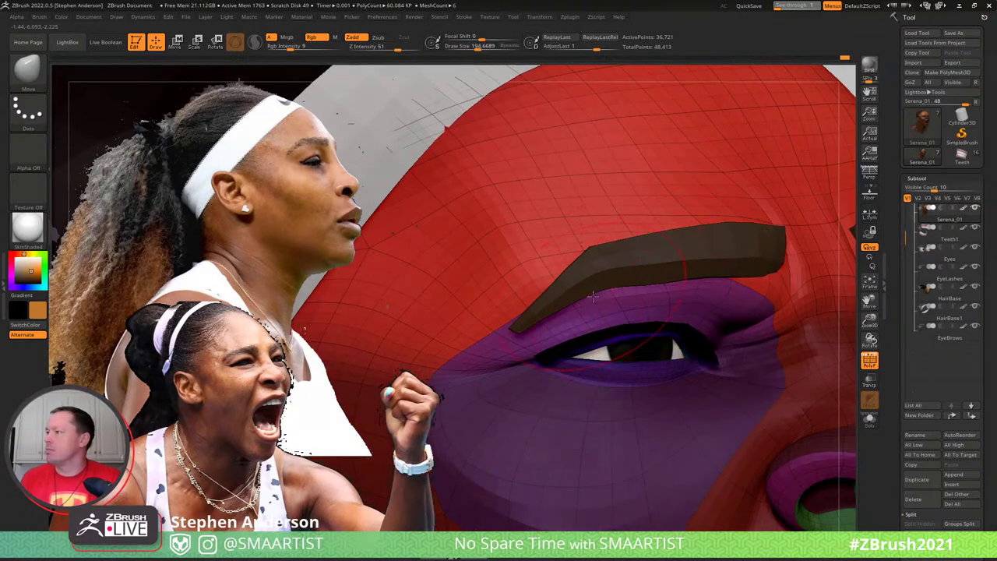
left_click_drag(592, 296, 572, 299)
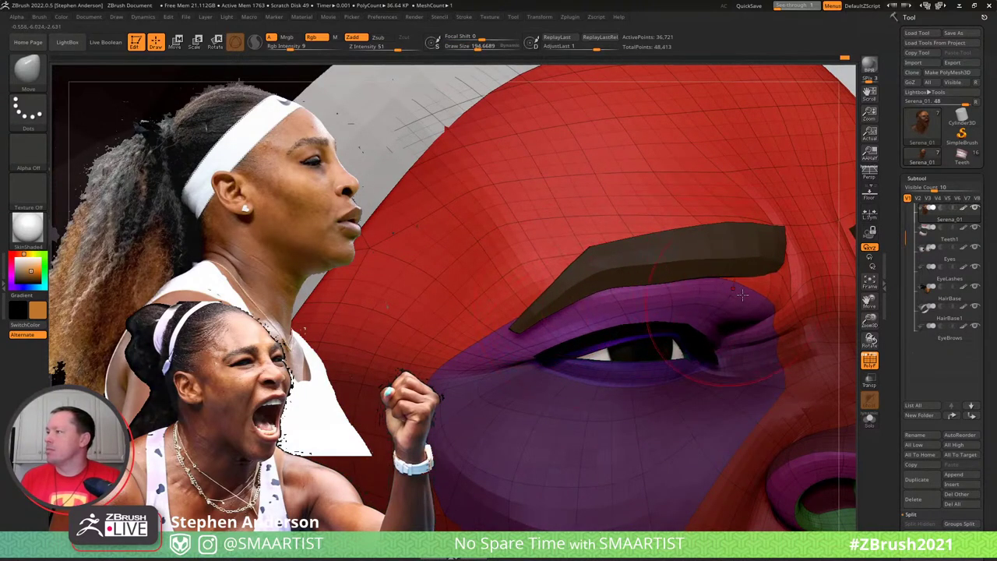
Hide the polyframe, make the eyelashes active, and adjust them along the upper eyelid with Move at draw sizes of about 331 and 215
key("shift+f")
right_click_drag(674, 327, 592, 340)
left_click(590, 327, "alt")
key("s")
left_click_drag(564, 345, 580, 351)
left_click_drag(643, 337, 645, 339)
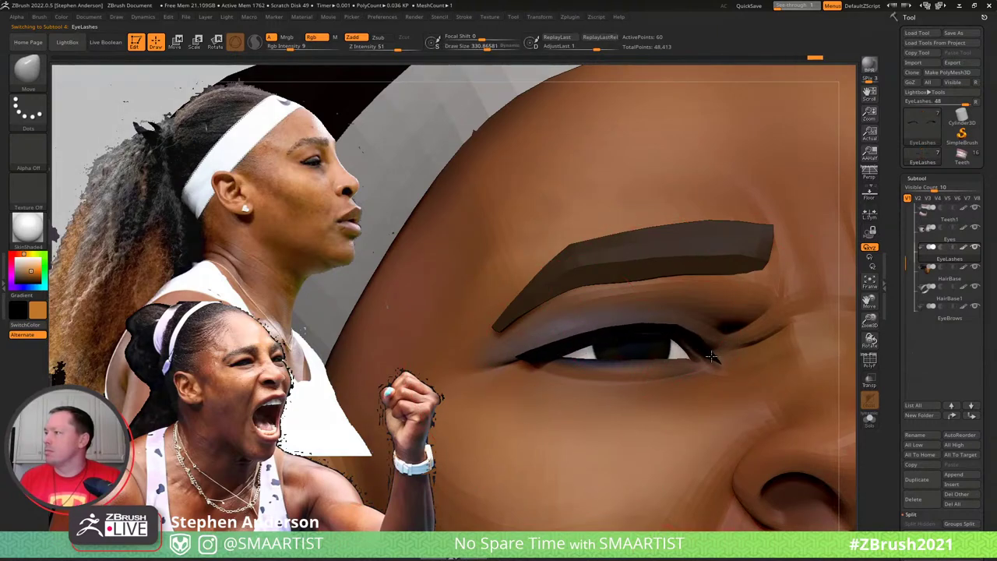
mouse_move(687, 351)
right_mouse_down()
mouse_move(679, 272)
mouse_move(681, 337)
mouse_move(671, 347)
right_mouse_up()
key("s")
left_click_drag(672, 348, 666, 348)
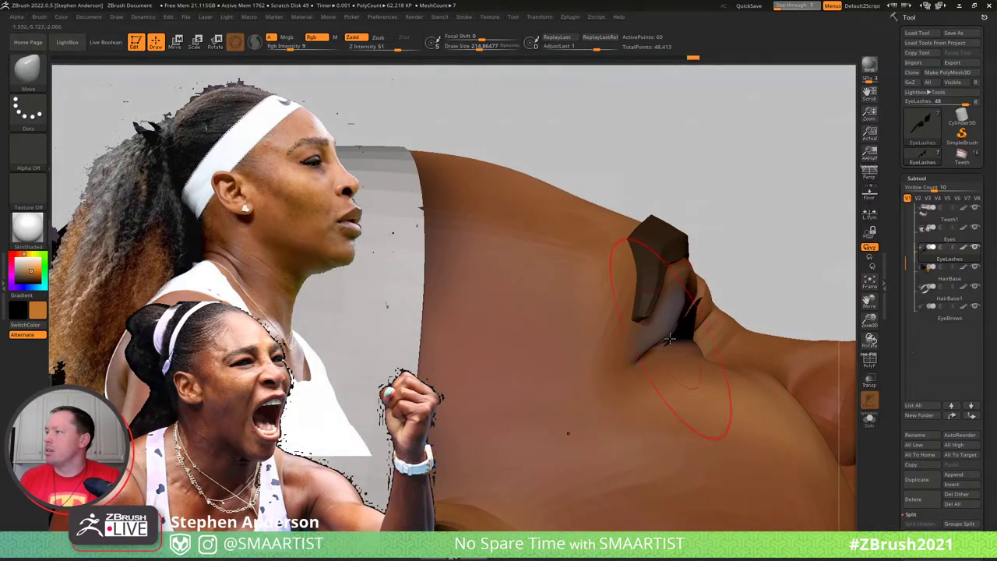
Make the head active and refine the upper eyelid's profile below the eyebrow from the side with Move at a draw size of about 73
right_click_drag(670, 339, 699, 258)
left_click(700, 257, "alt")
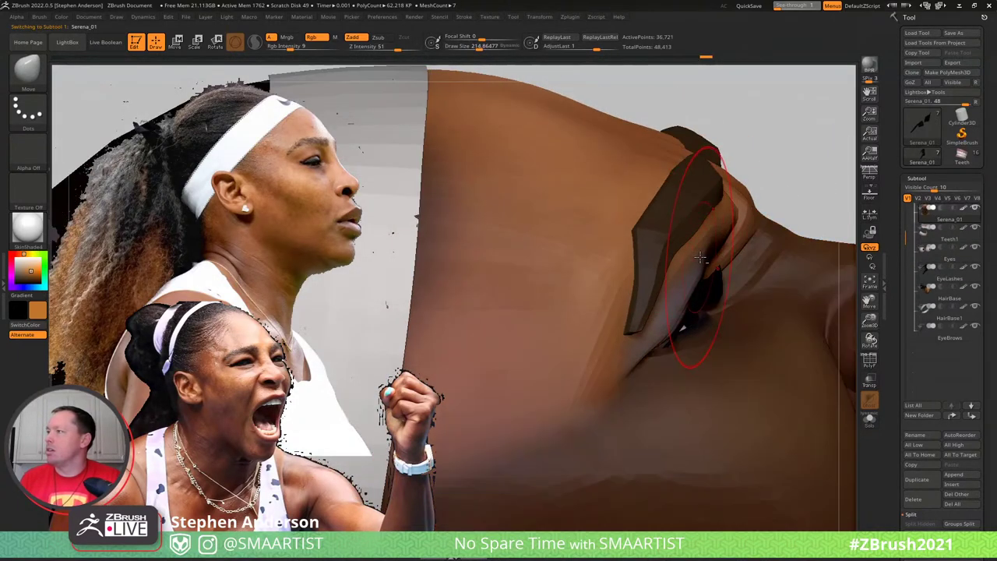
key("s")
left_click_drag(705, 252, 692, 251)
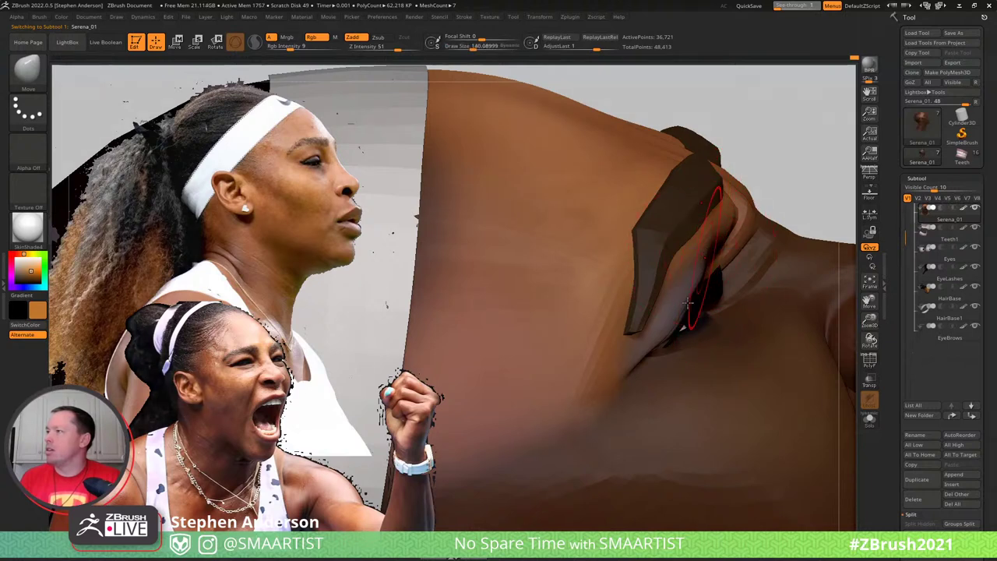
key("s")
left_click_drag(686, 299, 673, 299)
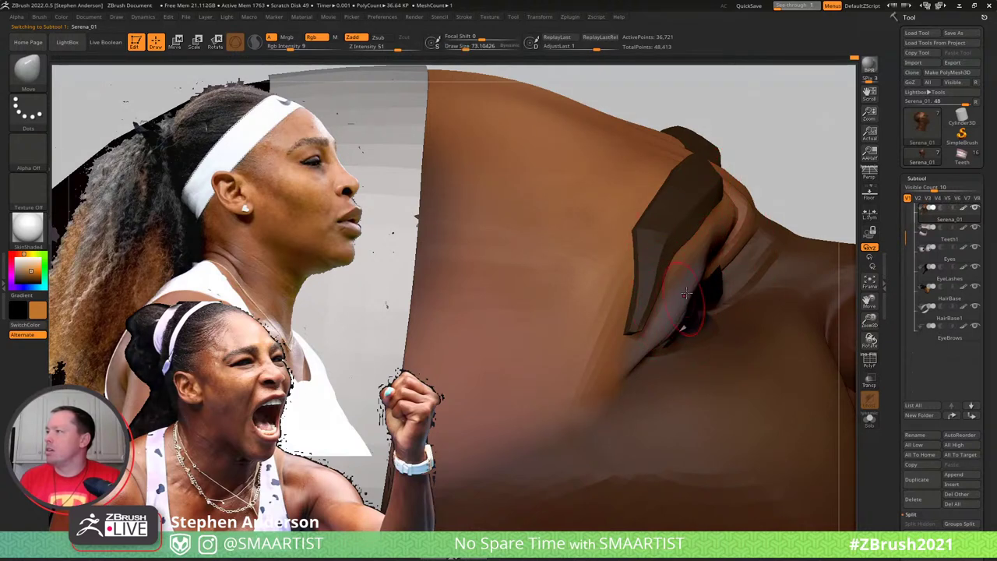
left_click_drag(697, 265, 699, 252)
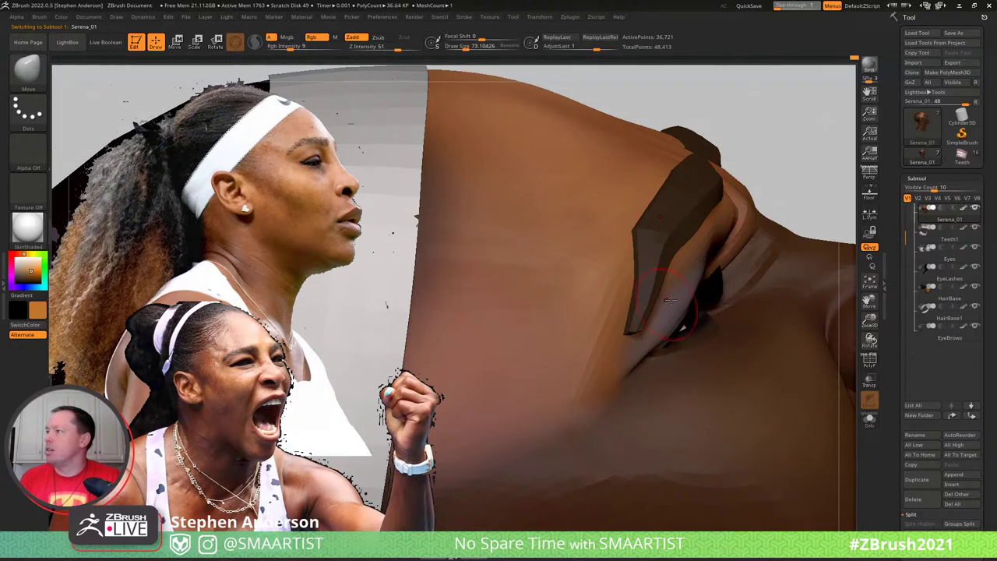
right_click_drag(701, 334, 708, 261, "ctrl")
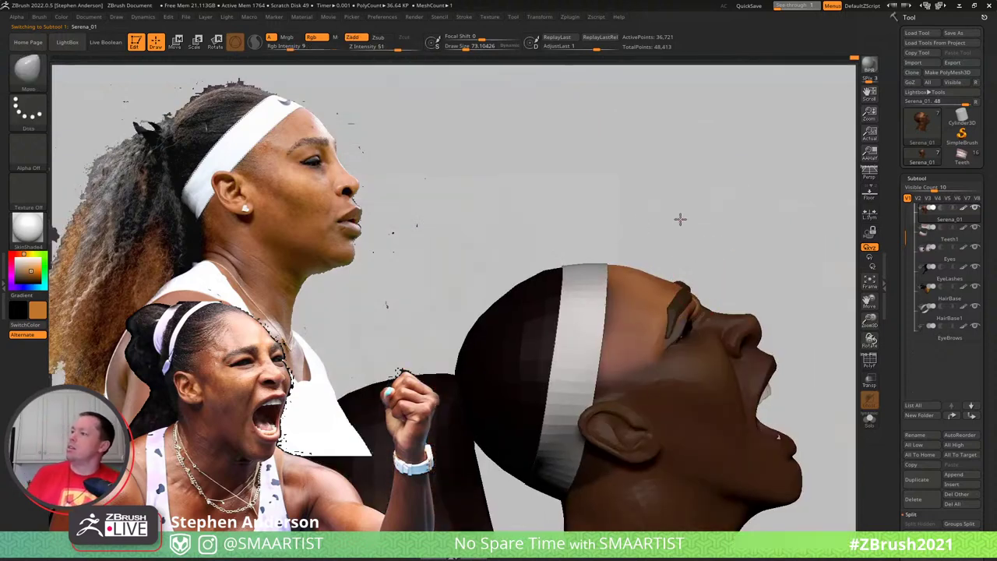
mouse_move(680, 219)
right_mouse_down()
mouse_move(732, 241)
mouse_move(685, 364)
mouse_move(769, 310)
mouse_move(782, 331)
mouse_move(760, 379)
mouse_move(752, 335)
right_mouse_up()
key("b")
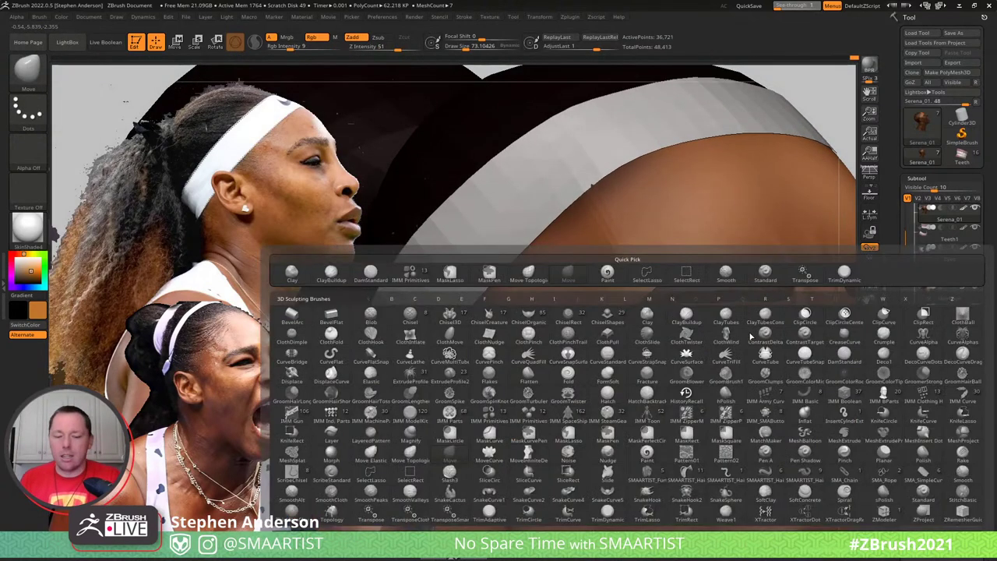
key("s")
key("t")
key("s")
left_click_drag(736, 321, 732, 320)
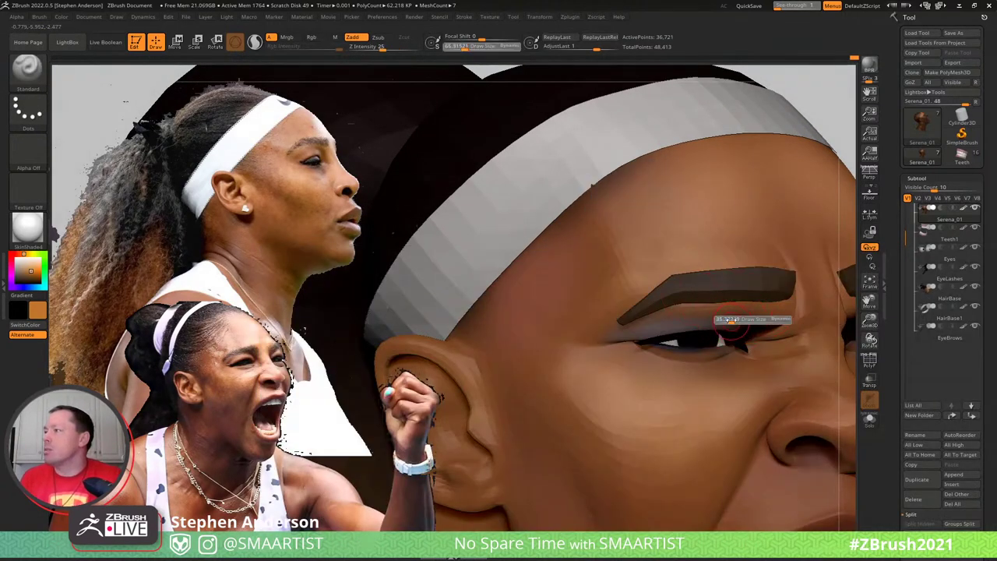
left_click(727, 319)
Show the polyframe, hide two edge loops around the eye, mask the remaining head, restore the full mesh, and soften the mask
key("shift+f")
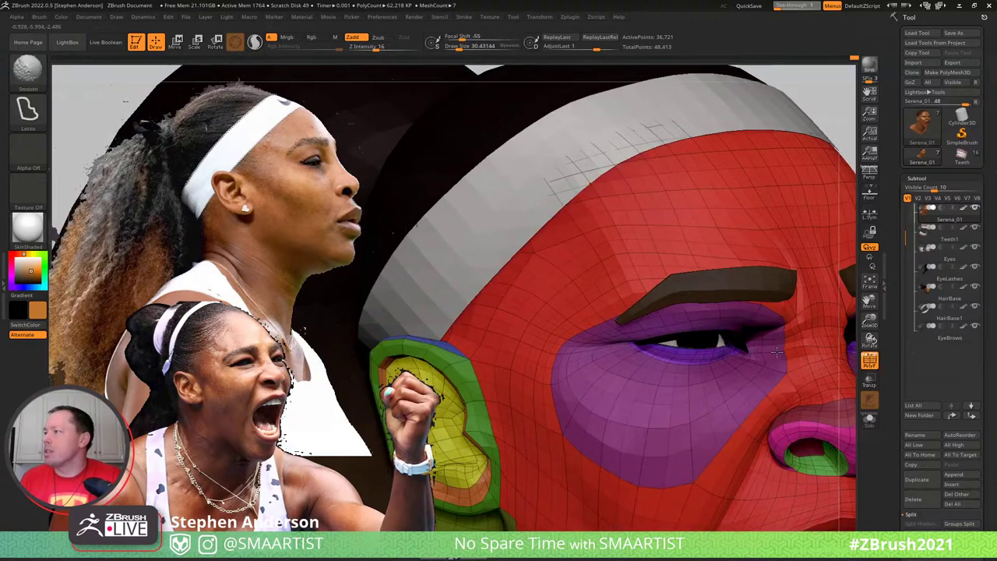
right_click_drag(736, 323, 773, 356, "ctrl")
key("ctrl")
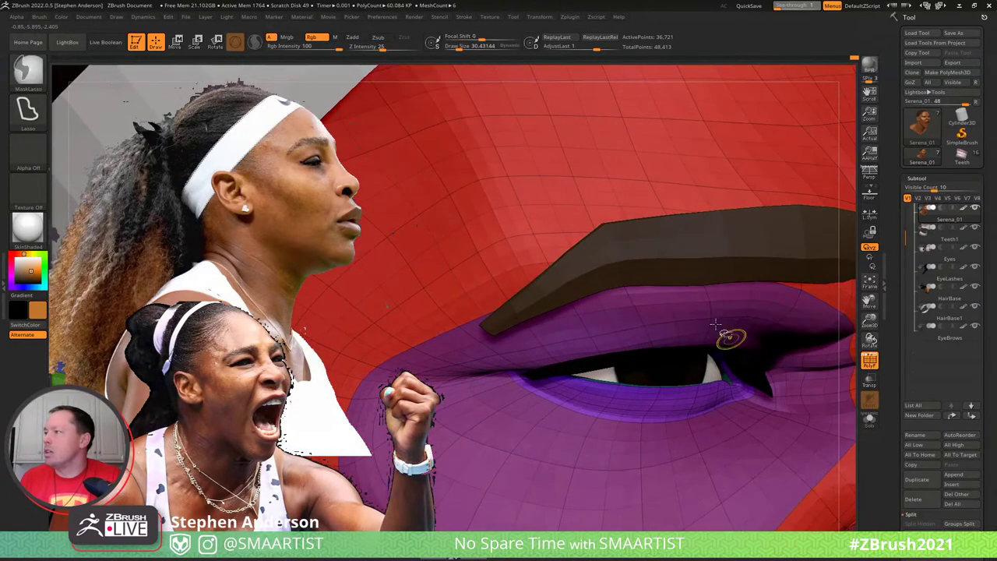
key("ctrl+shift")
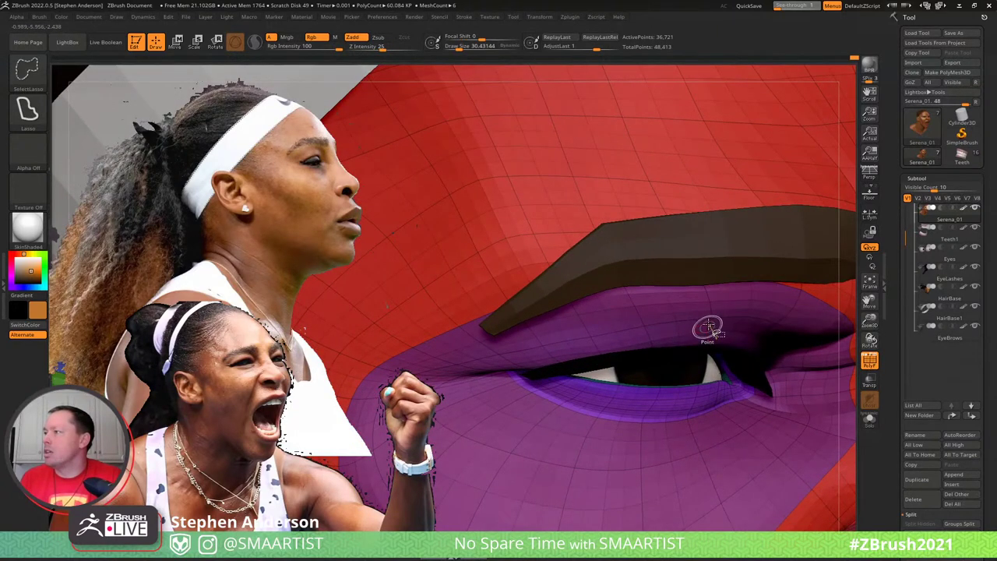
left_click(708, 330, "ctrl+shift")
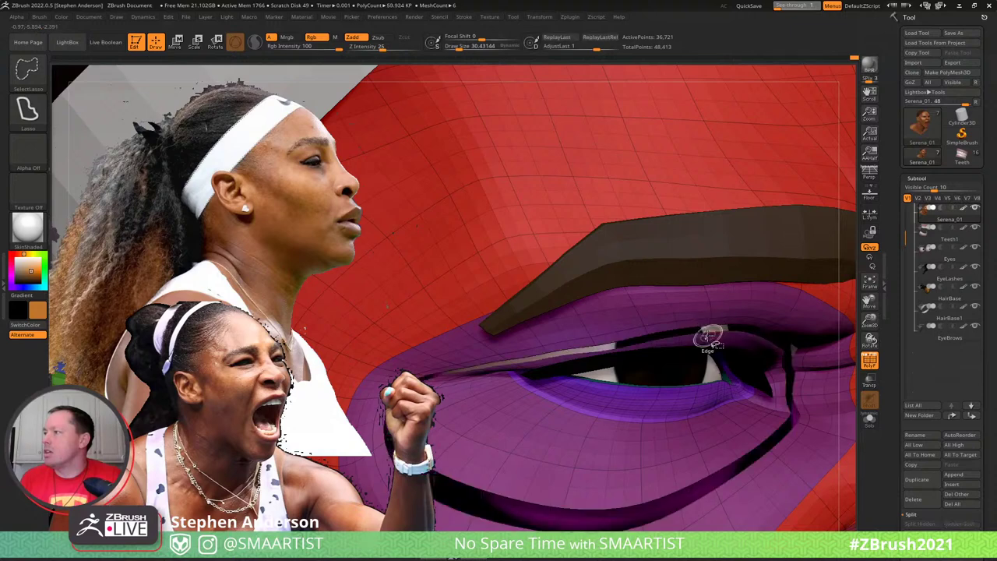
left_click(707, 335, "ctrl+shift")
key("ctrl+a")
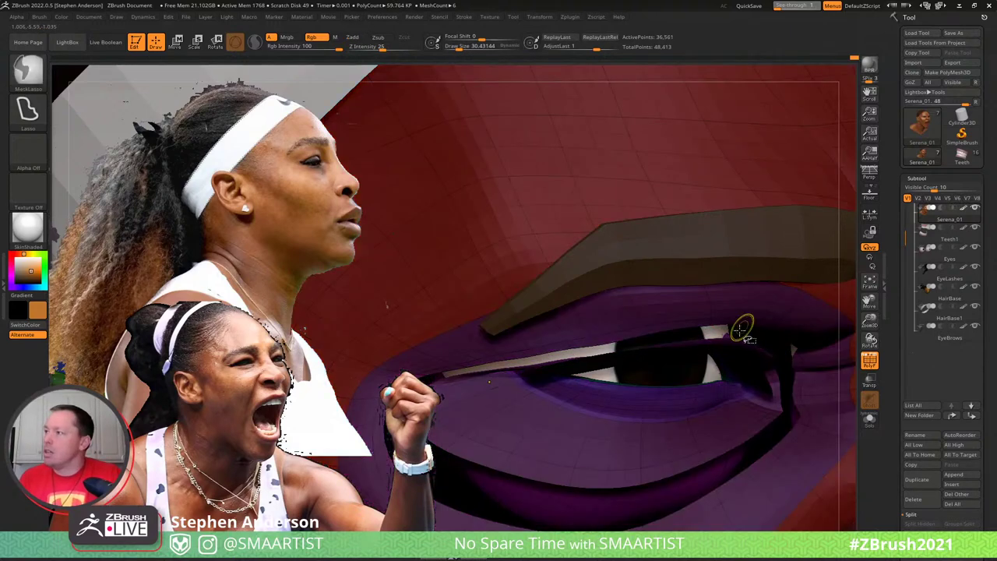
key("ctrl+shift+a")
left_click(684, 322, "ctrl")
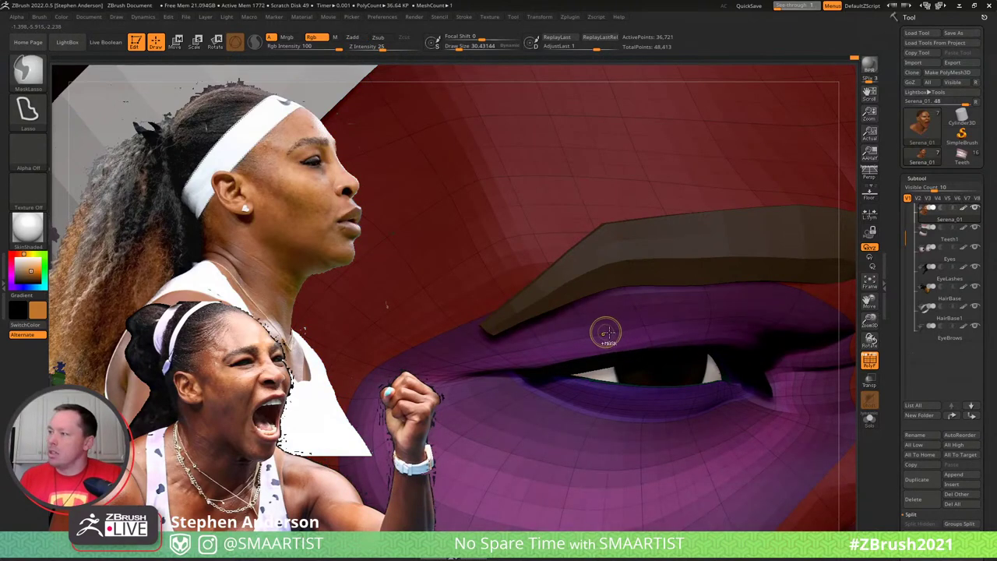
Reshape the unmasked loops of the upper eyelid with Move at a draw size of about 188, hide the polyframe, and clear the mask
key("b")
key("m")
key("v")
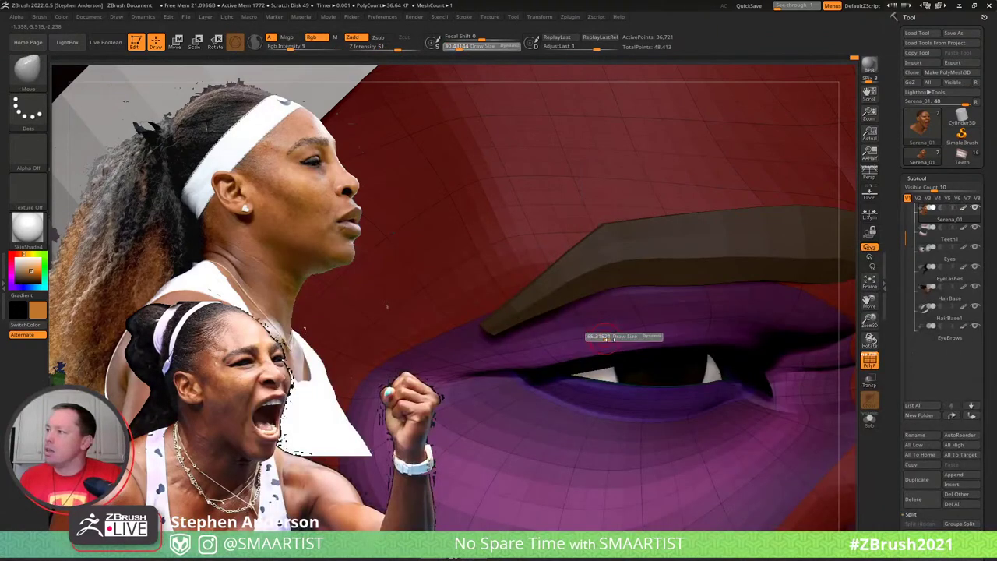
left_click_drag(606, 349, 602, 331)
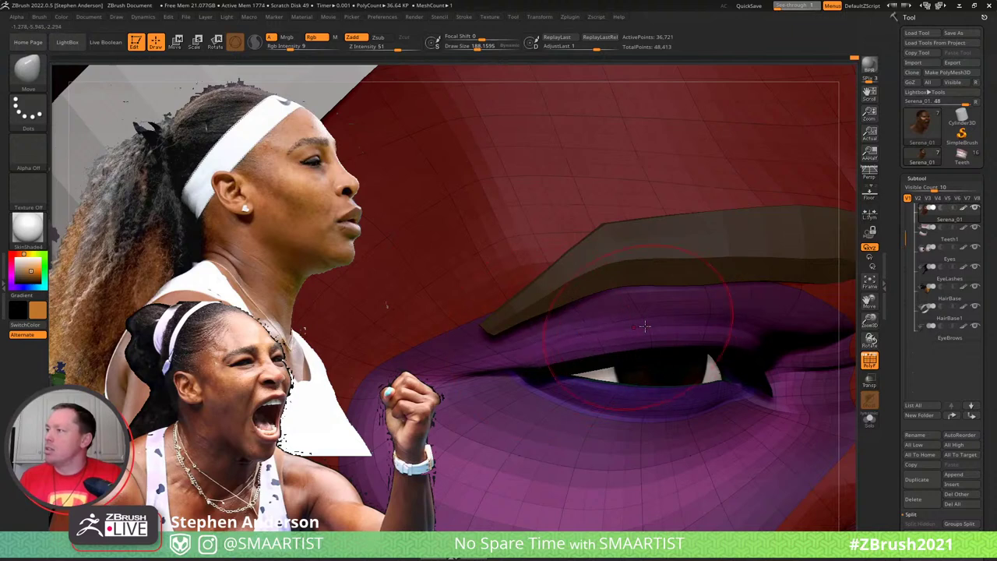
key("shift")
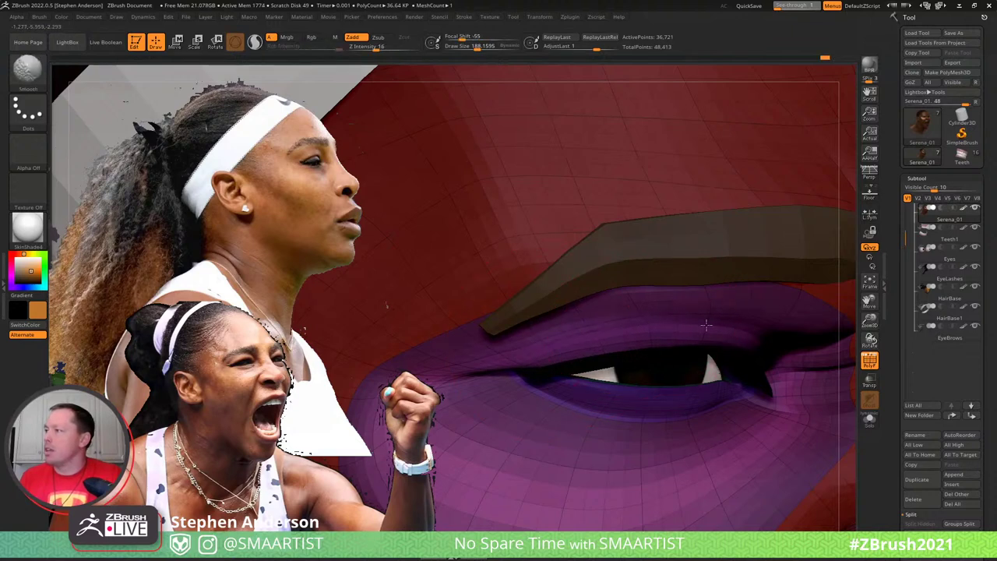
key("shift+f")
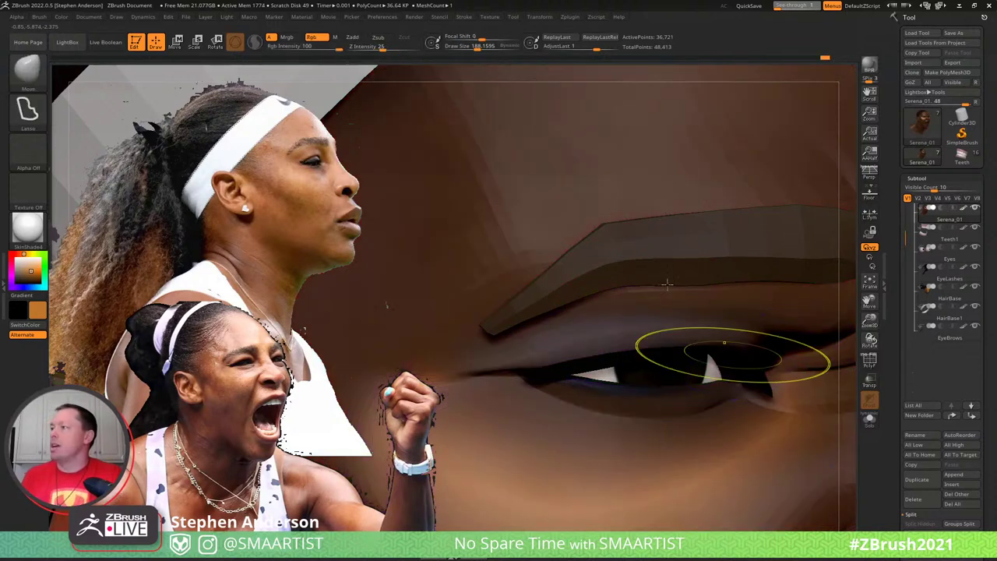
right_click_drag(735, 355, 759, 172, "ctrl")
left_click_drag(767, 148, 796, 230, "ctrl")
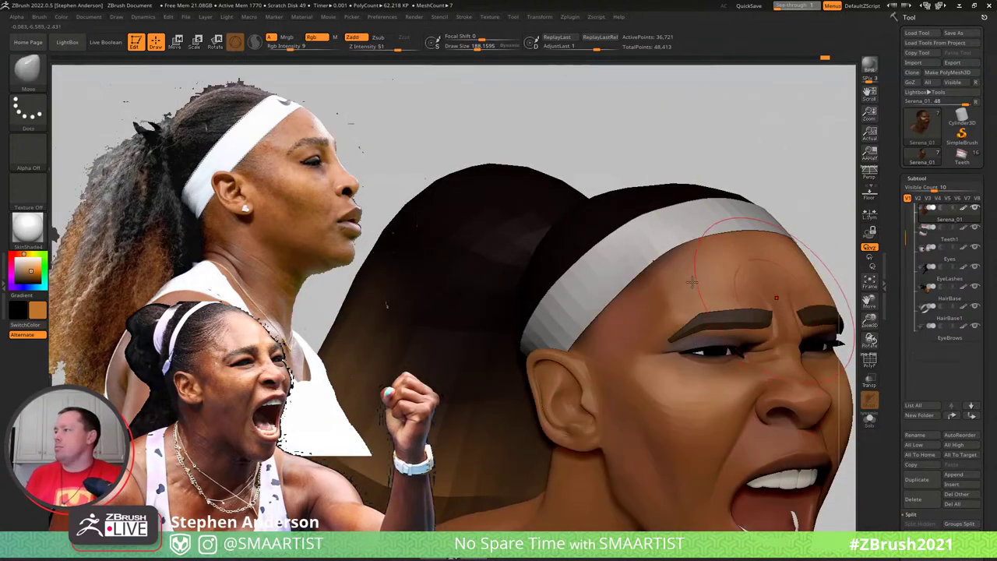
Build up the skin at the inner end of the upper eyelid crease with the Clay brush at a draw size of about 77
mouse_move(820, 305)
right_mouse_down("alt")
mouse_move(719, 285)
mouse_move(615, 282)
mouse_move(623, 340)
mouse_move(690, 367)
right_mouse_up("alt")
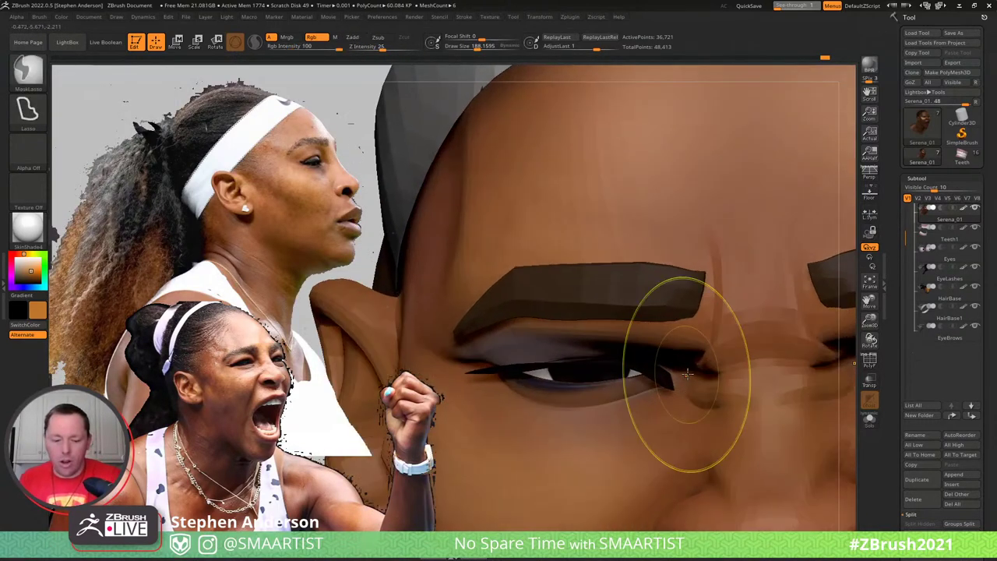
key("b")
key("s")
key("t")
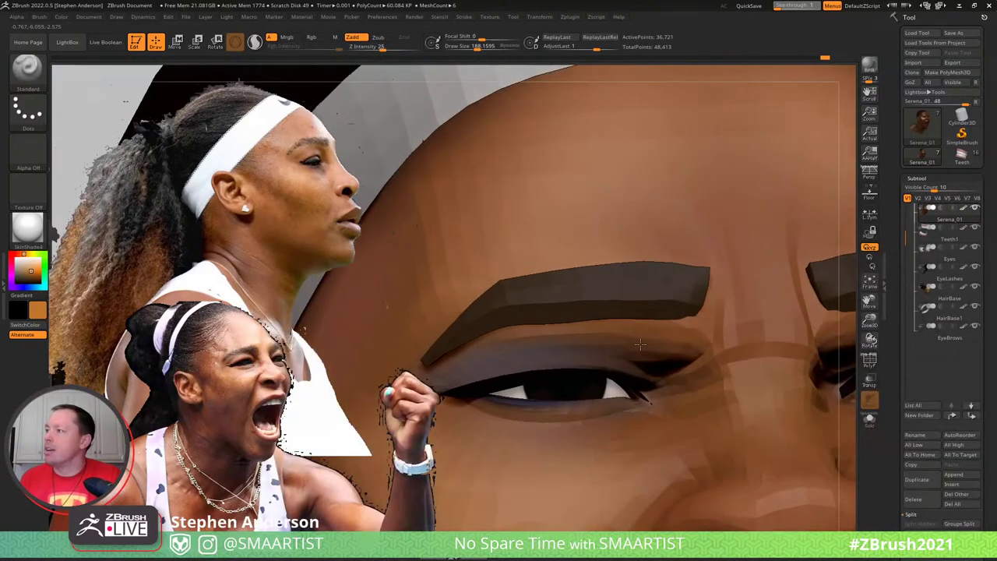
key("s")
left_click_drag(627, 344, 625, 344)
key("b")
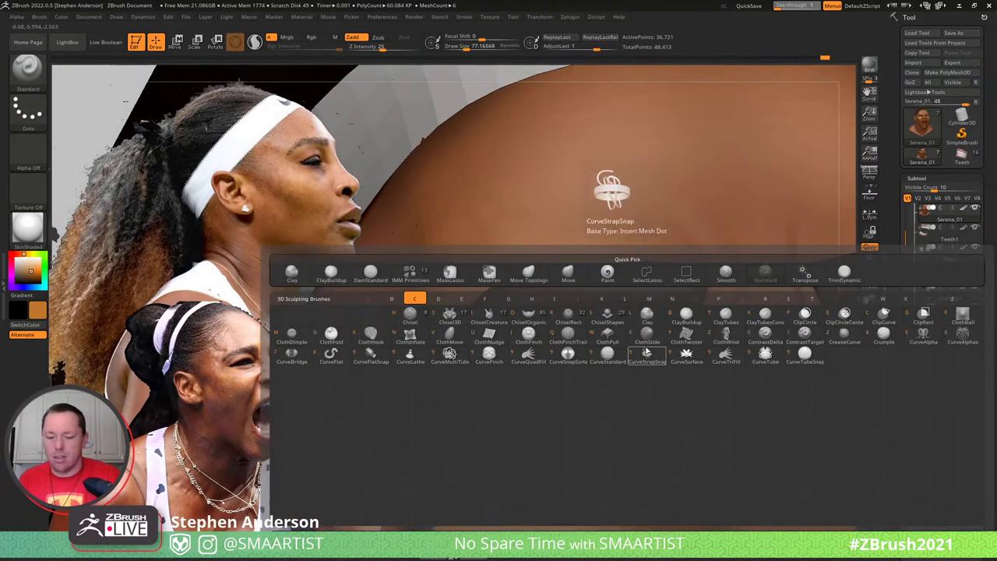
key("c")
key("l")
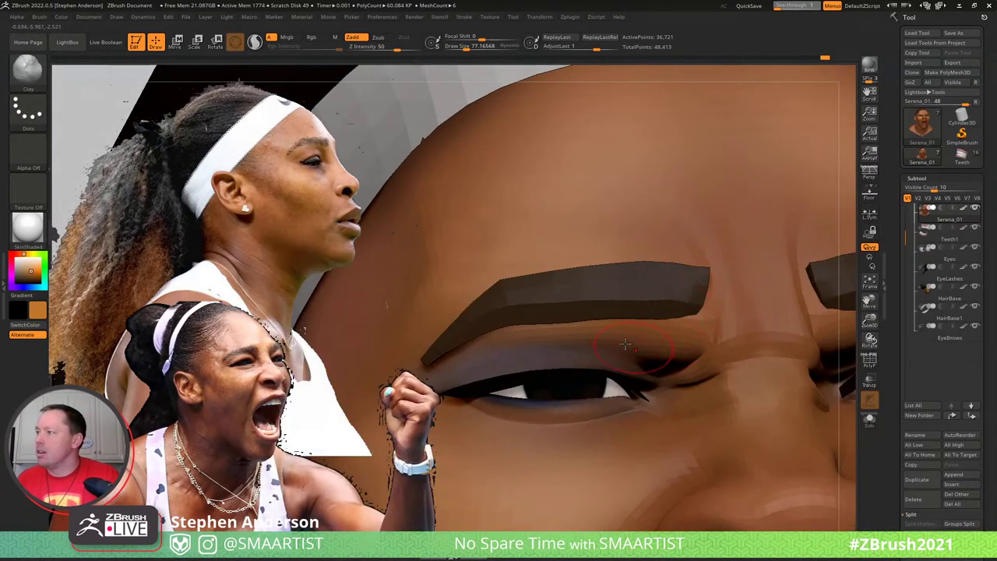
left_click_drag(659, 360, 676, 357)
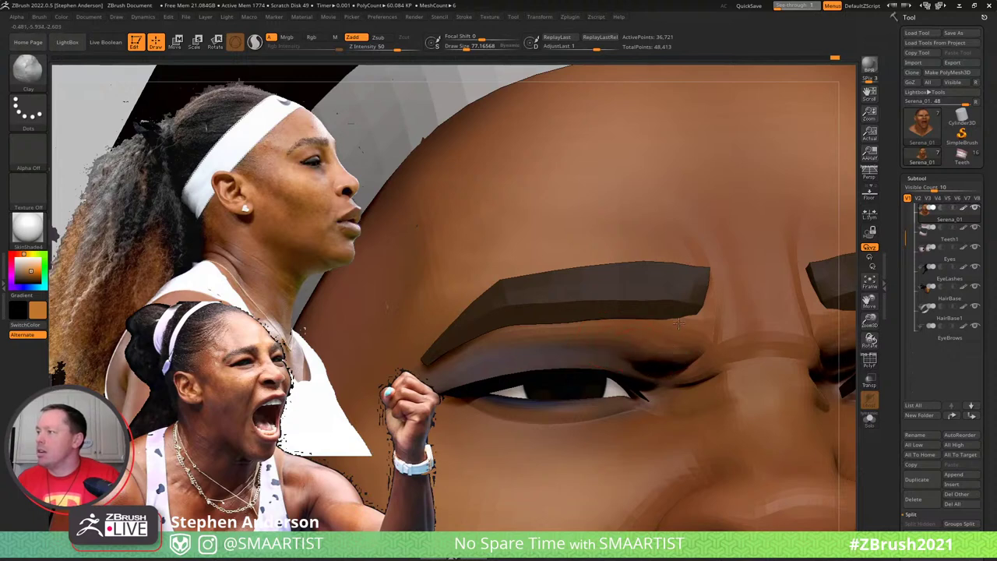
right_click_drag(674, 356, 674, 308)
mouse_move(670, 368)
left_mouse_down()
mouse_move(629, 356)
mouse_move(666, 369)
left_mouse_up()
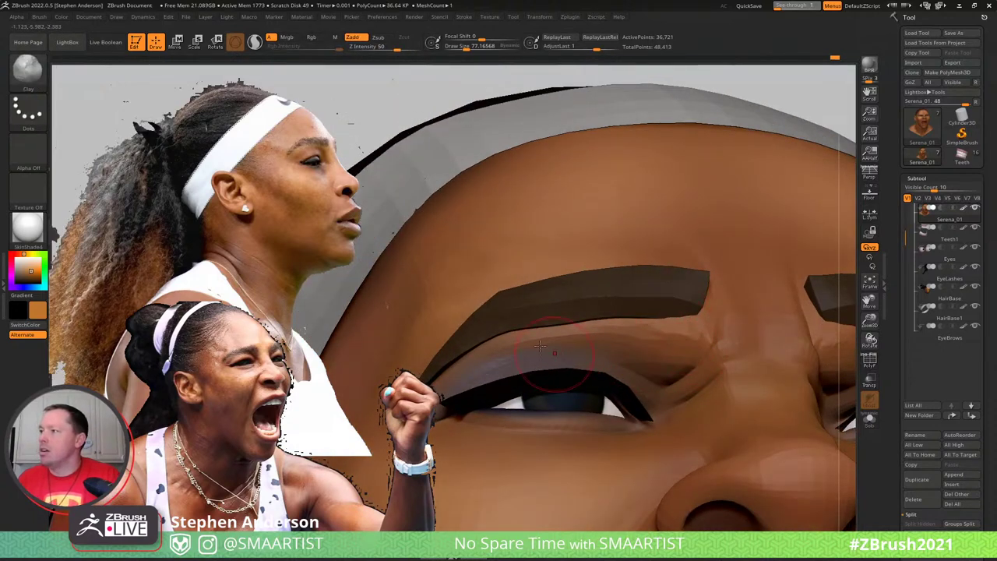
Make the eyebrows active and reshape the eyebrow's outer tail from the side with Move at a draw size of about 129
right_click_drag(421, 363, 467, 355)
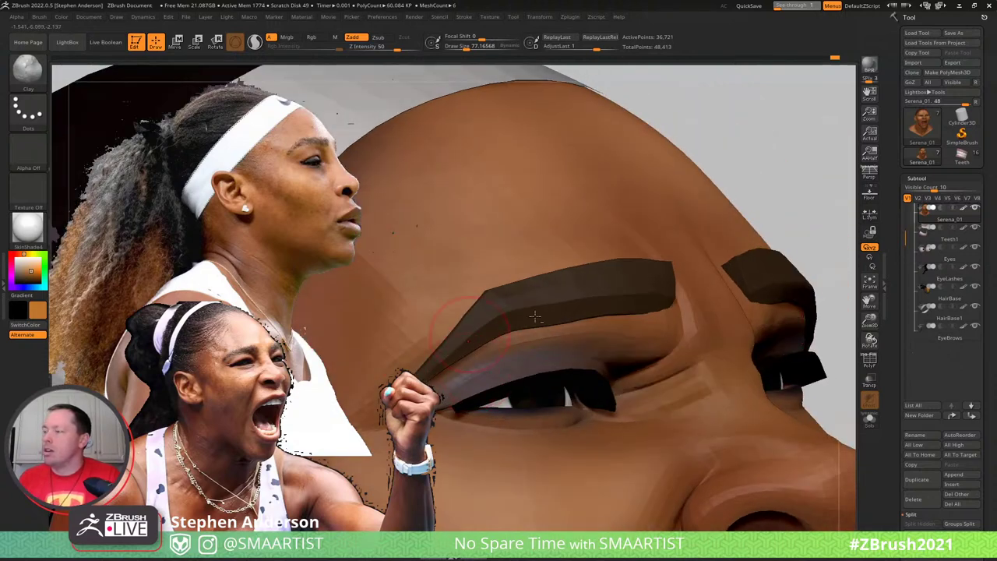
right_click_drag(535, 316, 659, 296)
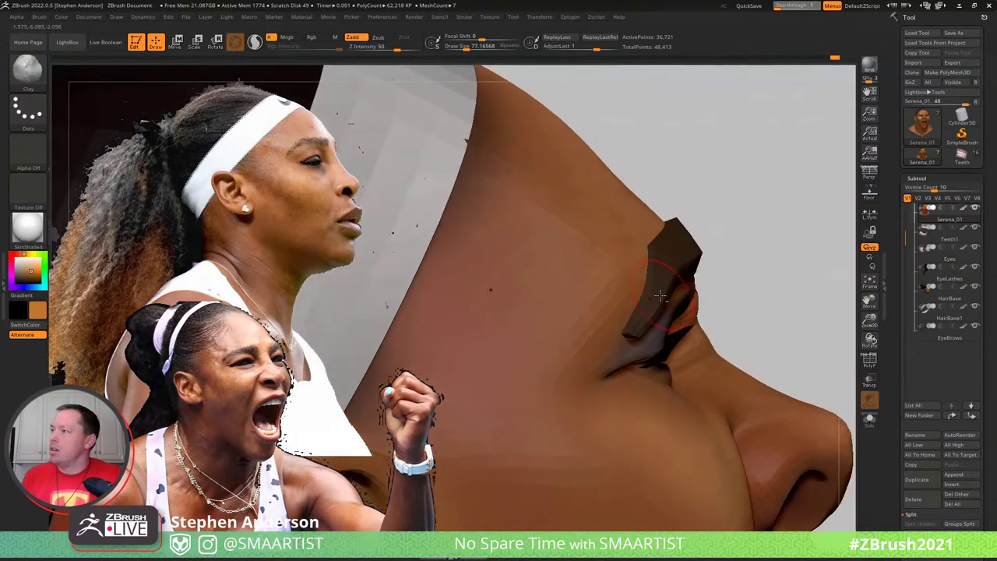
left_click(657, 296, "alt")
key("b")
key("m")
key("v")
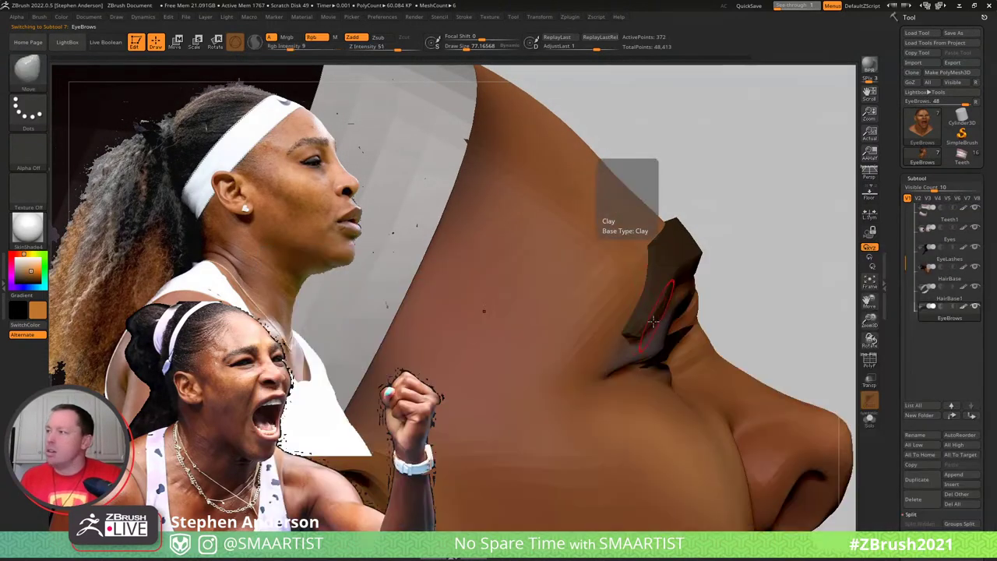
key("s")
left_click_drag(638, 327, 615, 336)
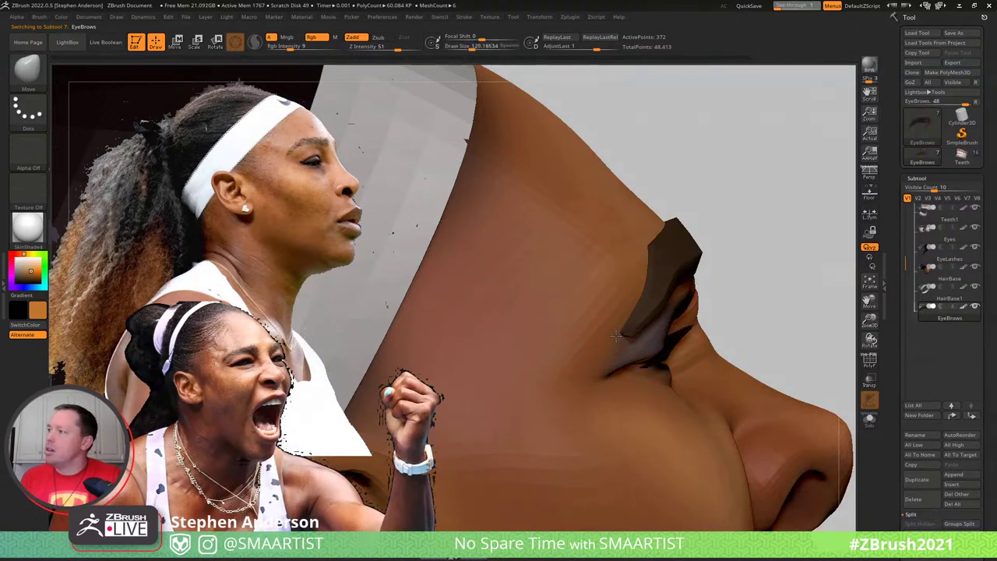
right_click_drag(642, 309, 637, 287)
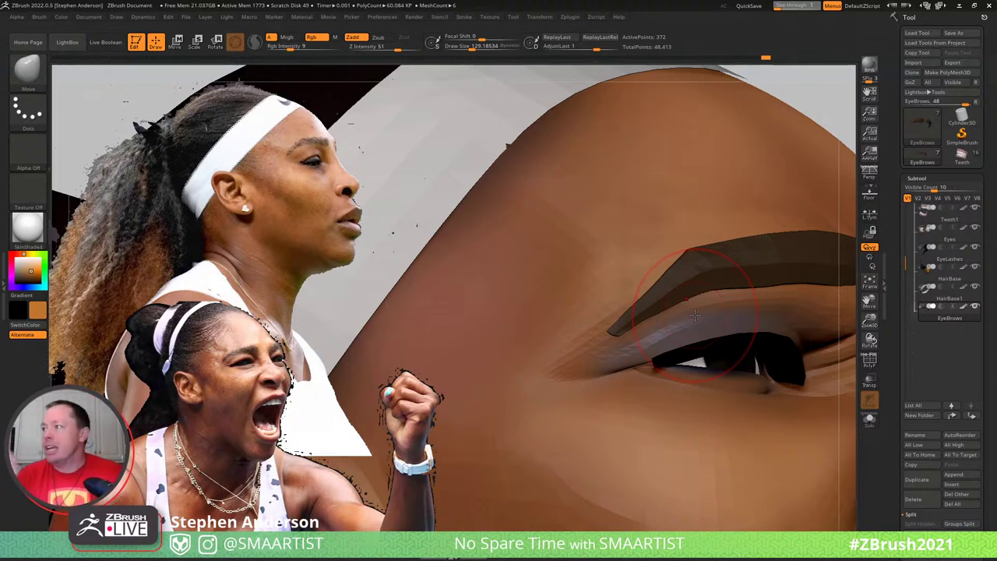
Reshape the middle and inner half of the eyebrow with Move at draw sizes of about 129 and 182
right_click_drag(714, 289, 681, 260)
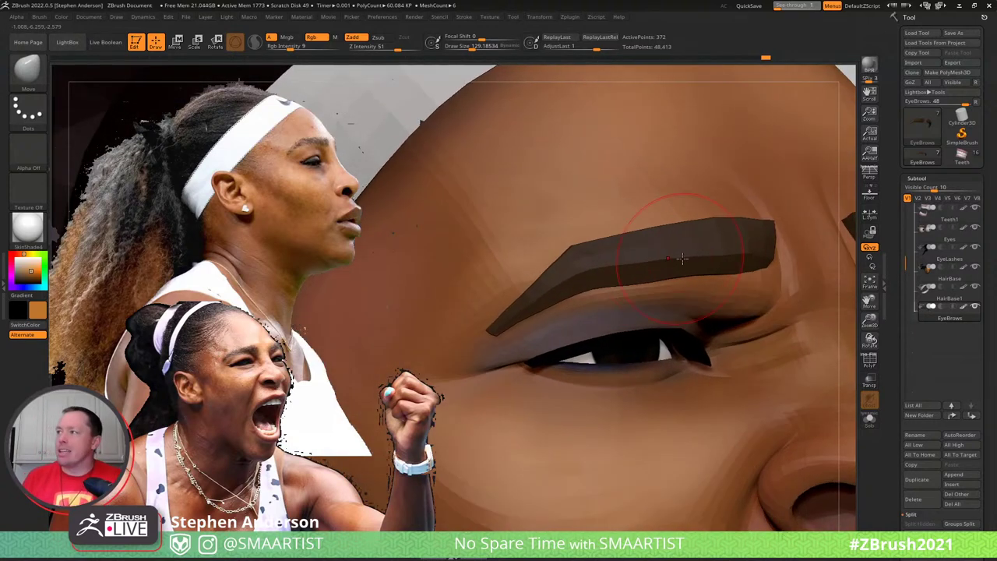
left_click_drag(679, 260, 681, 262)
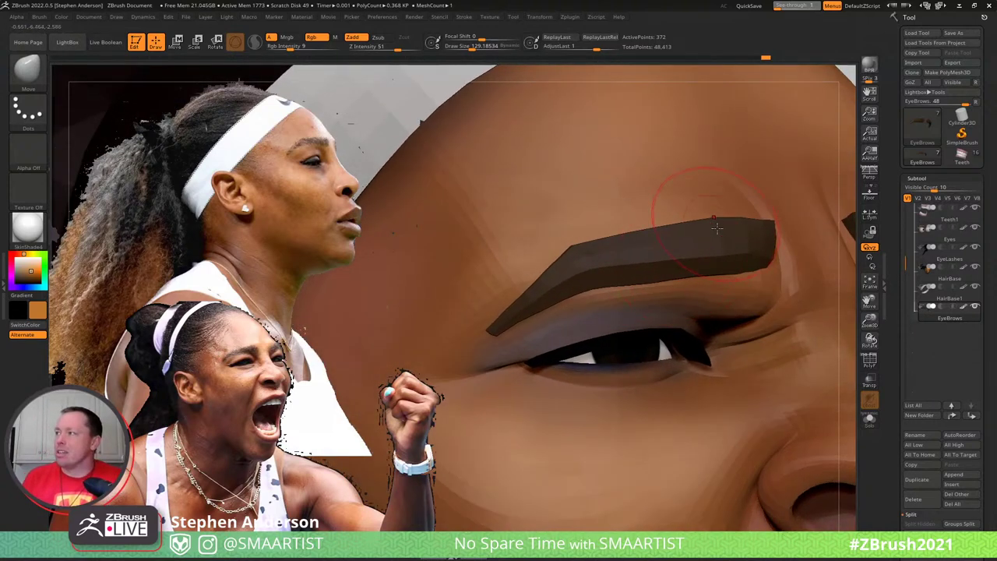
right_click_drag(752, 278, 750, 271)
key("s")
left_click_drag(752, 273, 761, 278)
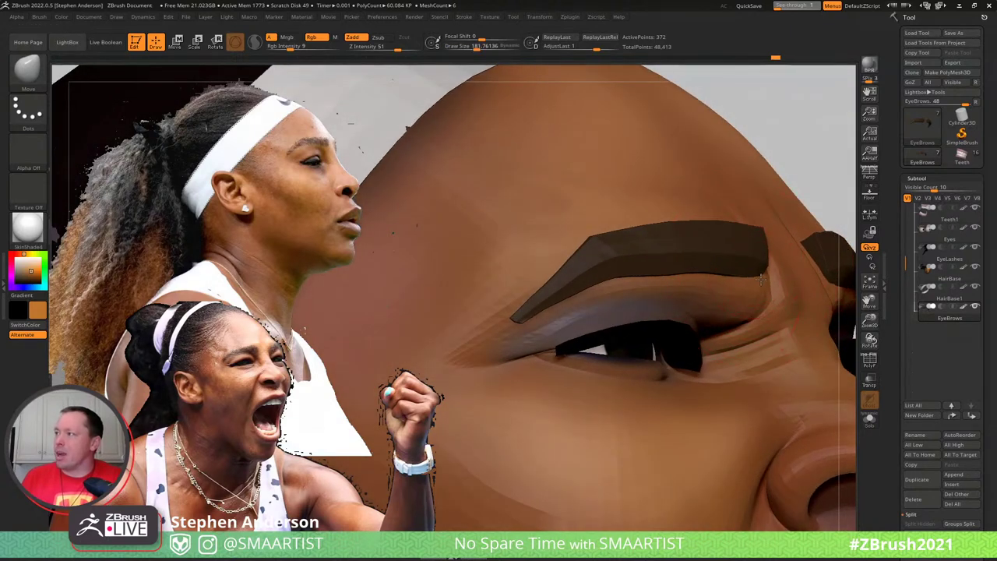
Fit the eyebrow's inner end against the brow from above with Move at draw sizes of about 109 and 42
right_click_drag(763, 274, 754, 231)
key("s")
left_click_drag(753, 230, 732, 232)
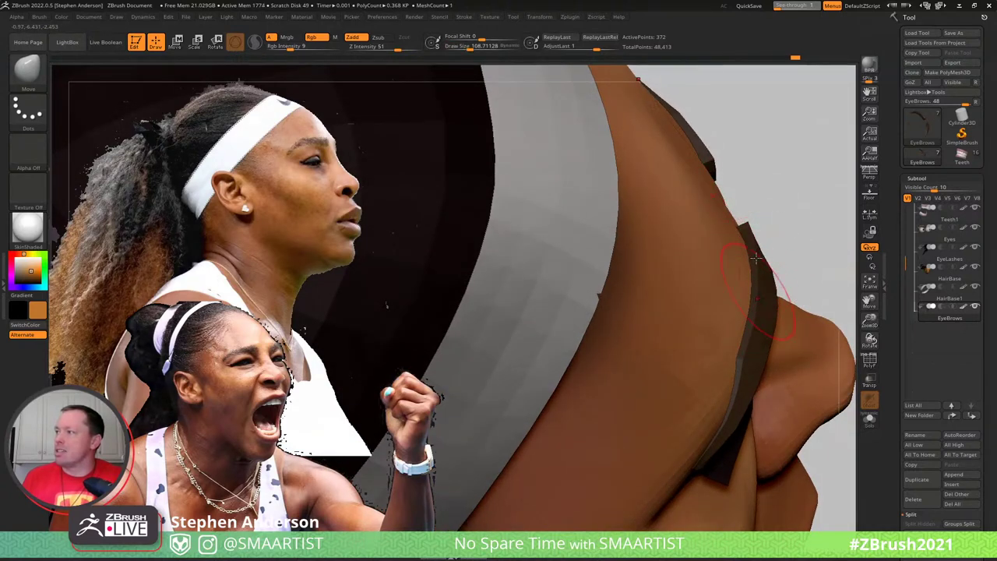
key("s")
left_click_drag(756, 217, 747, 235)
key("s")
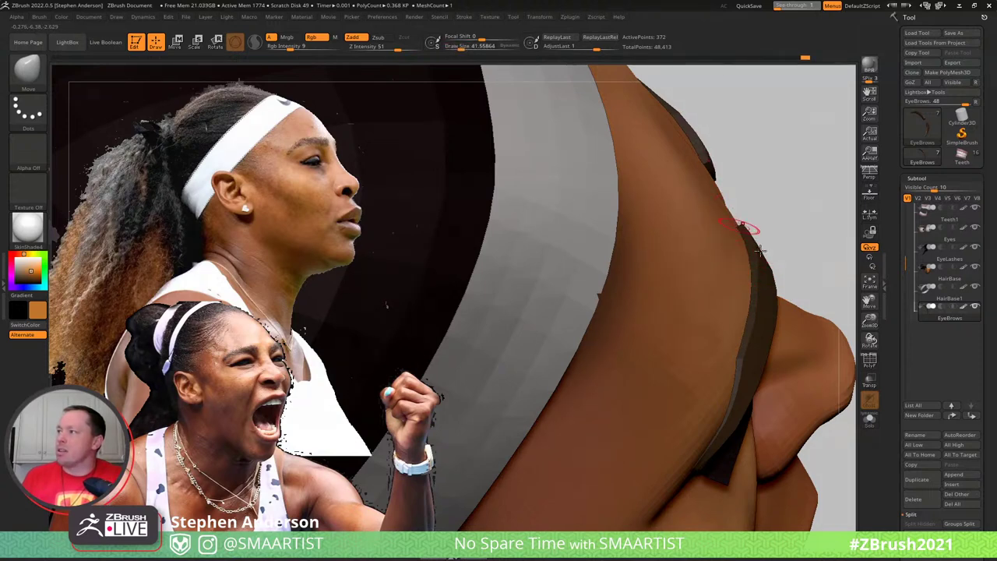
key("s")
mouse_move(758, 257)
left_mouse_down()
mouse_move(771, 255)
mouse_move(751, 244)
mouse_move(725, 278)
left_mouse_up()
Adjust the eyebrow's thickness and curve along the brow from below with Move at a draw size of about 95
right_click_drag(724, 278, 655, 313)
key("s")
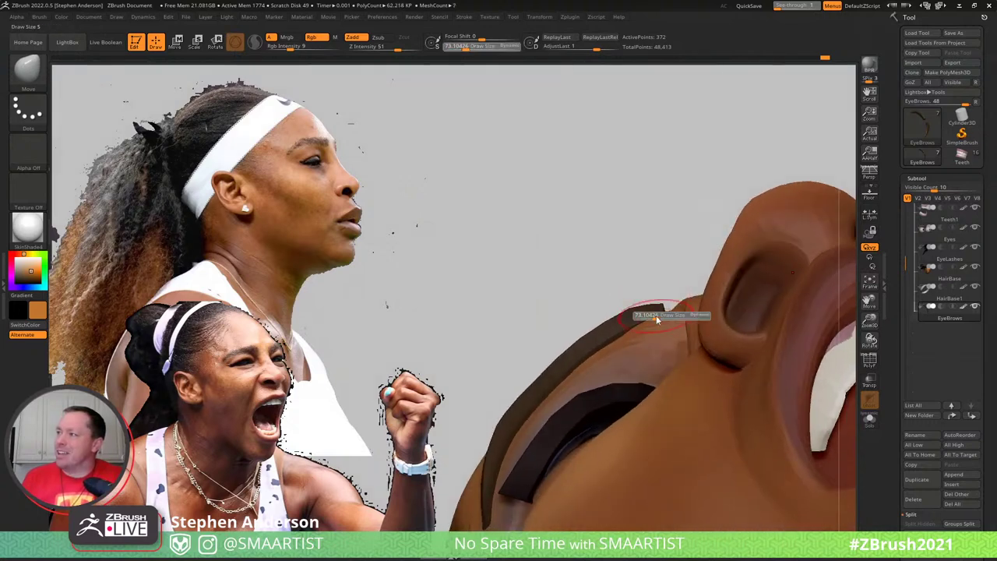
left_click_drag(655, 317, 656, 315)
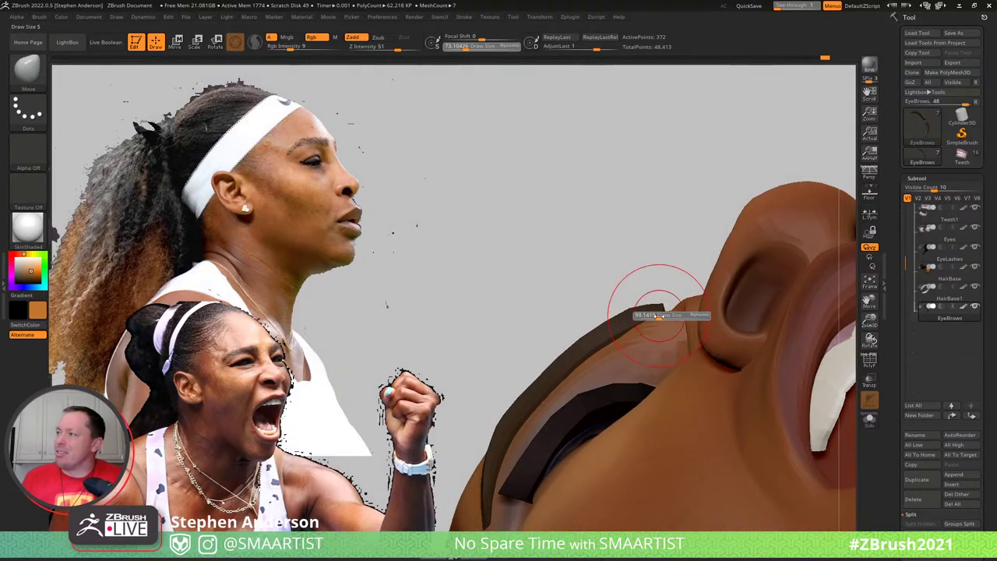
mouse_move(619, 316)
right_mouse_down()
mouse_move(637, 323)
mouse_move(574, 335)
right_mouse_up()
left_click(622, 331, "alt")
left_click(572, 342, "alt")
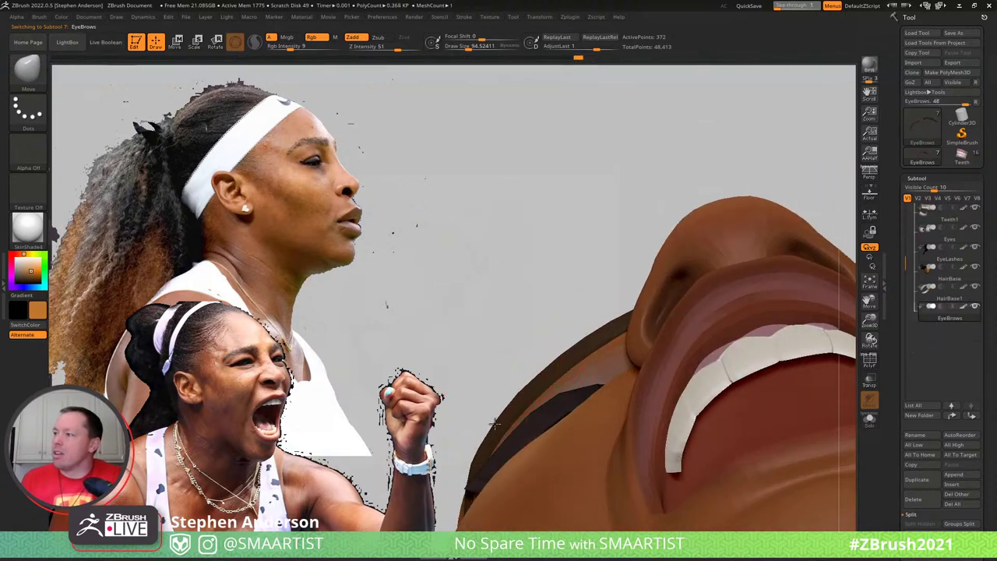
Refine the lower edge and outer tip of the opposite eyebrow with Move at draw sizes of about 58 and 33
mouse_move(523, 372)
right_mouse_down()
mouse_move(635, 362)
mouse_move(708, 403)
mouse_move(701, 394)
right_mouse_up()
key("s")
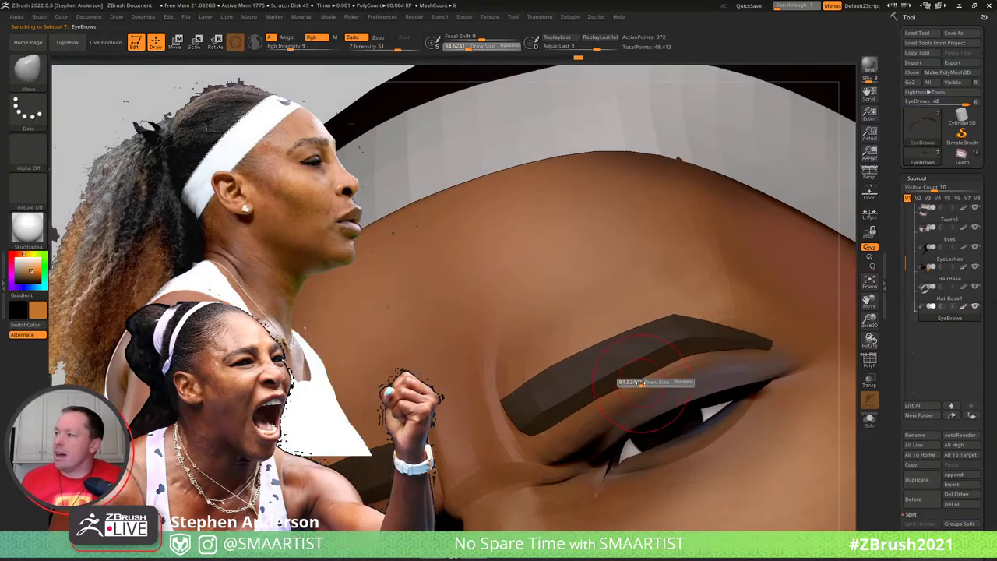
left_click(637, 383)
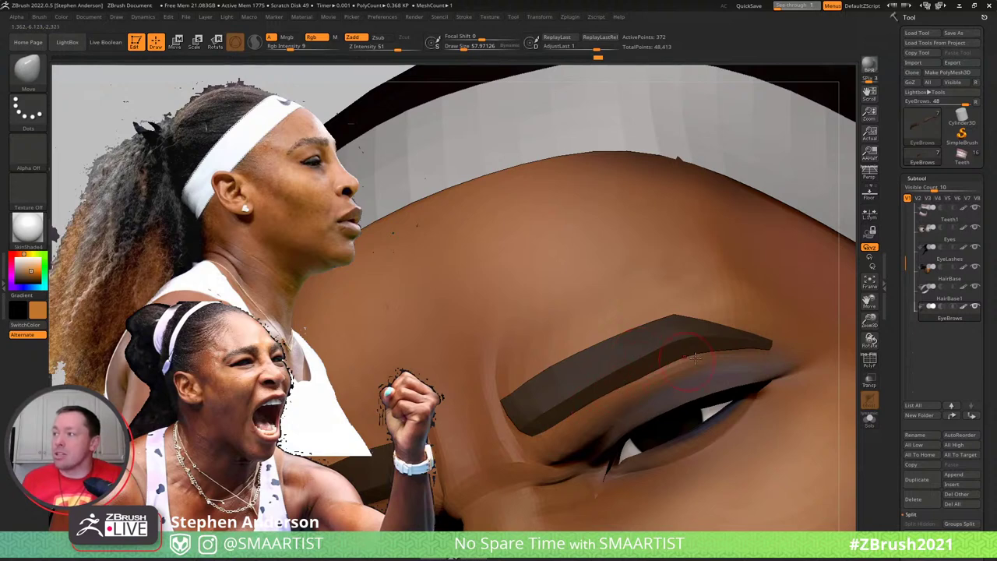
key("s")
left_click_drag(772, 352, 768, 352)
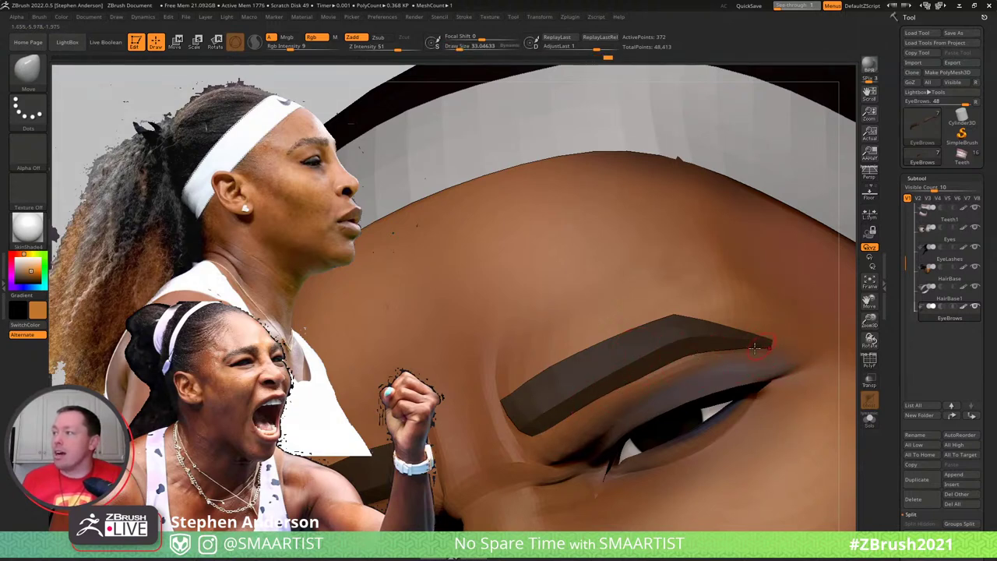
Round the eyebrow's upper edge and inner end with Move at a draw size of about 135, and refine its lower edge at about 26
key("s")
left_click_drag(746, 332, 747, 333)
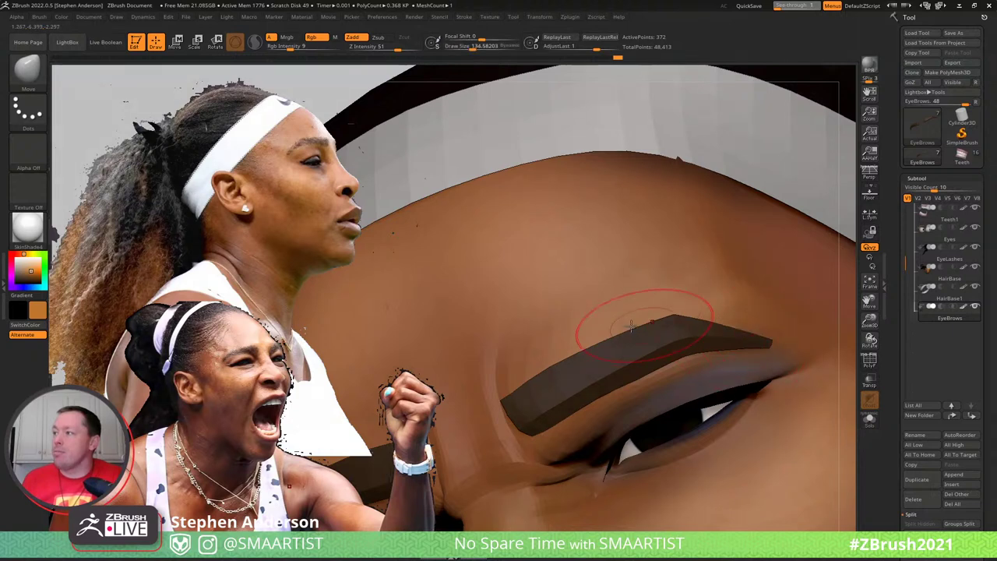
mouse_move(539, 363)
left_mouse_down()
mouse_move(485, 392)
mouse_move(499, 403)
left_mouse_up()
key("s")
key("s")
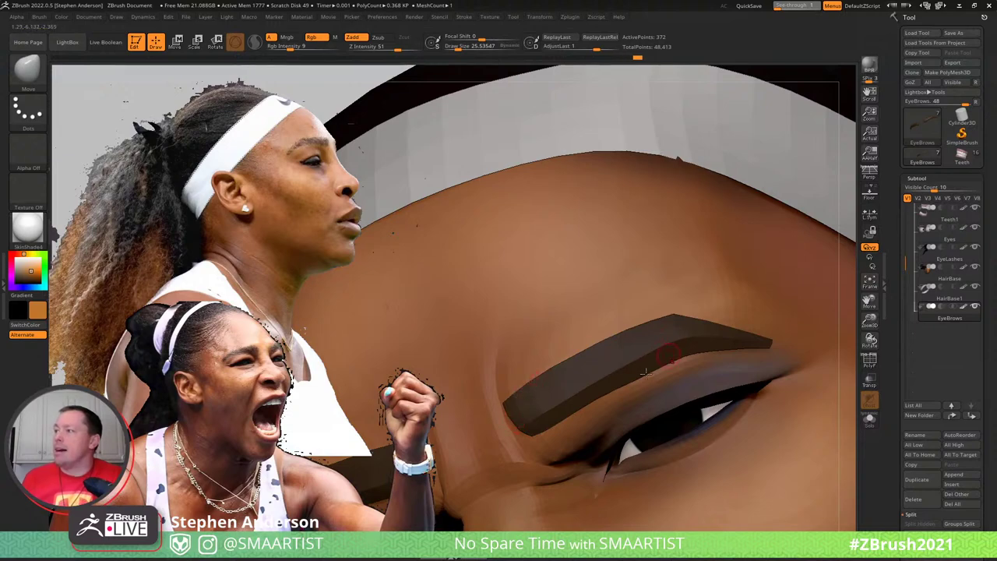
Make the head active, show the polyframe, and mask the nose bridge and inner eye corner with a soft topological mask
mouse_move(670, 324)
right_mouse_down()
mouse_move(699, 318)
mouse_move(708, 351)
mouse_move(597, 308)
mouse_move(623, 347)
mouse_move(656, 338)
mouse_move(700, 410)
right_mouse_up()
left_click(700, 410, "alt")
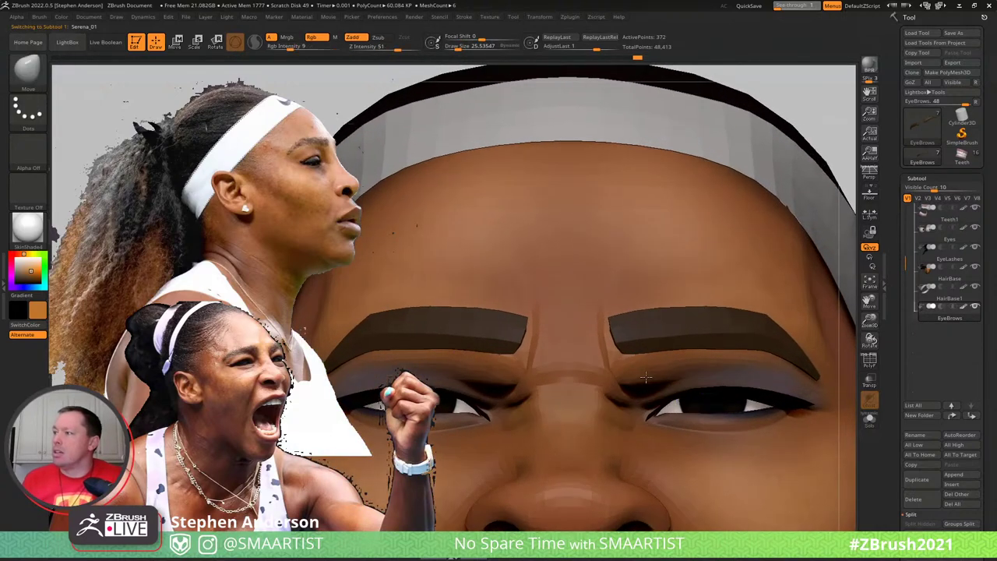
key("shift+f")
right_click_drag(670, 390, 647, 383)
key("w")
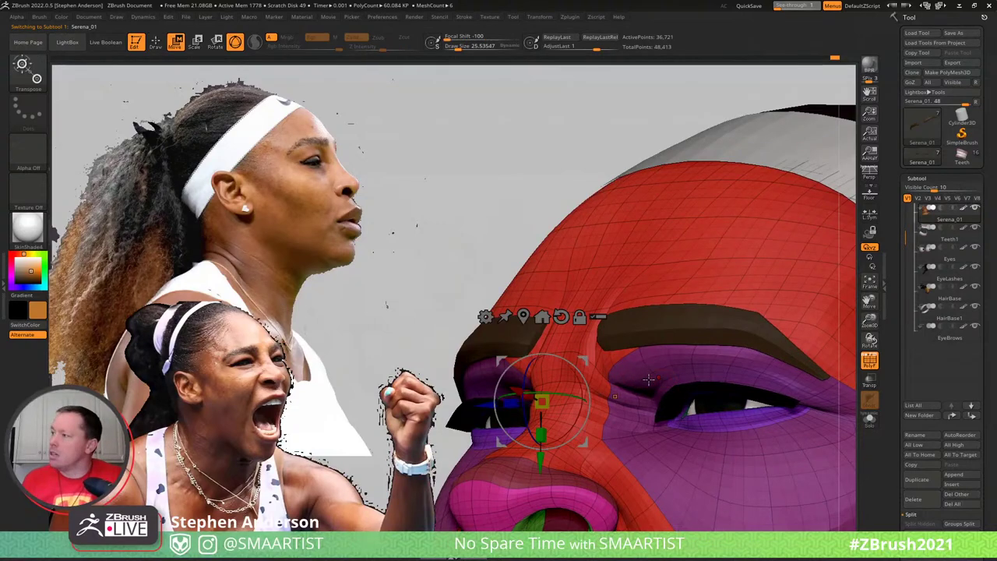
left_click(646, 379)
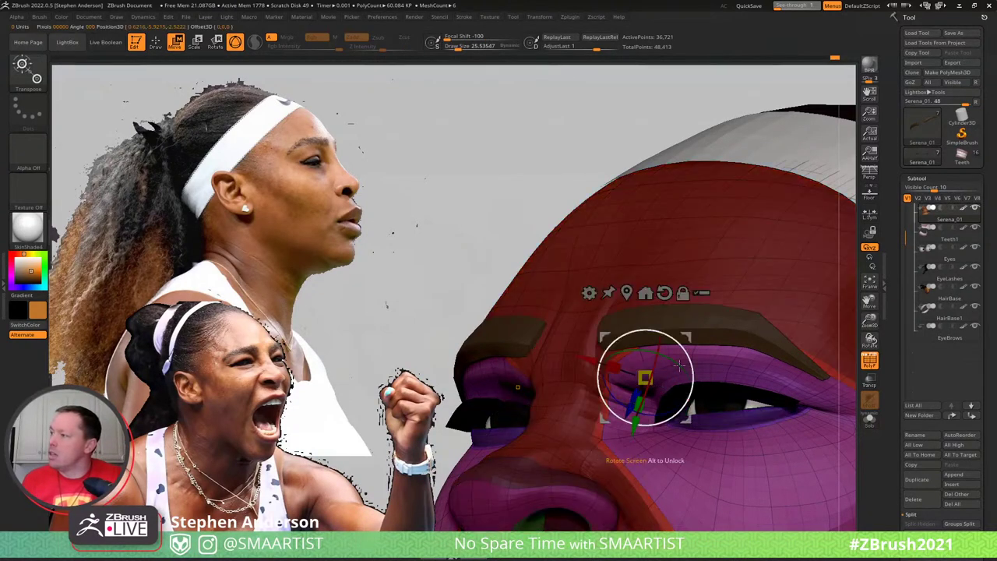
left_click(626, 293)
right_click_drag(667, 424, 609, 391, "ctrl")
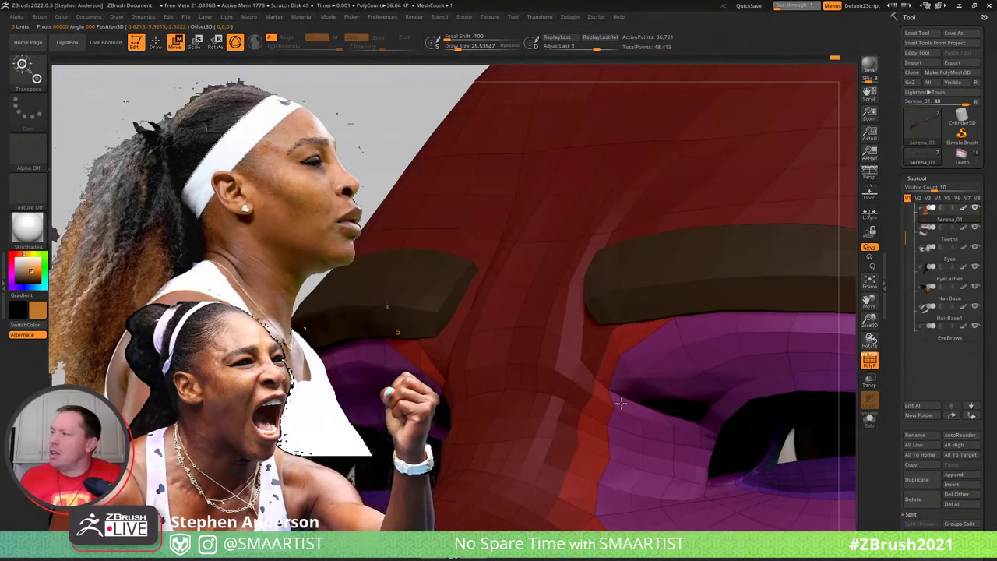
left_click(609, 384)
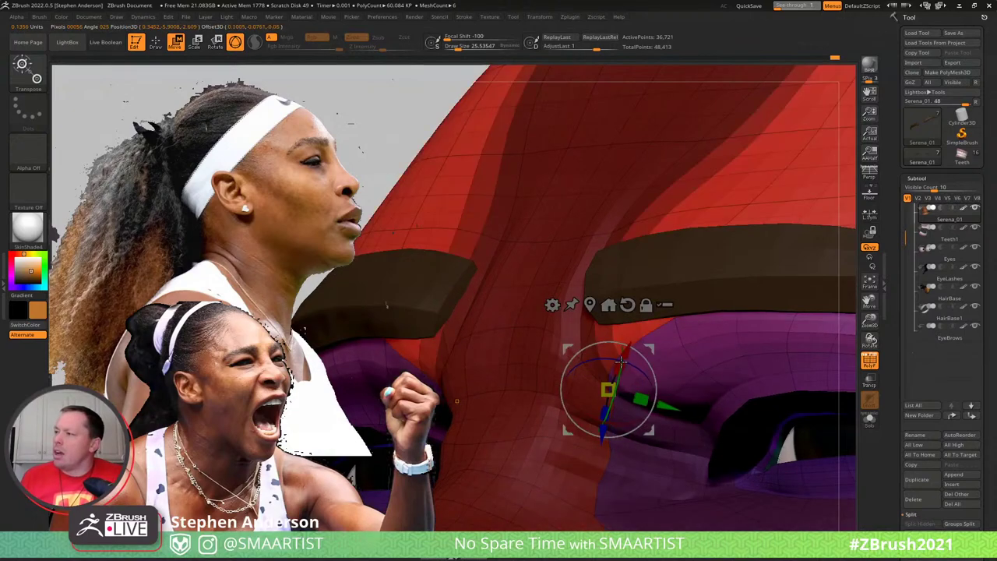
left_click_drag(620, 362, 645, 361)
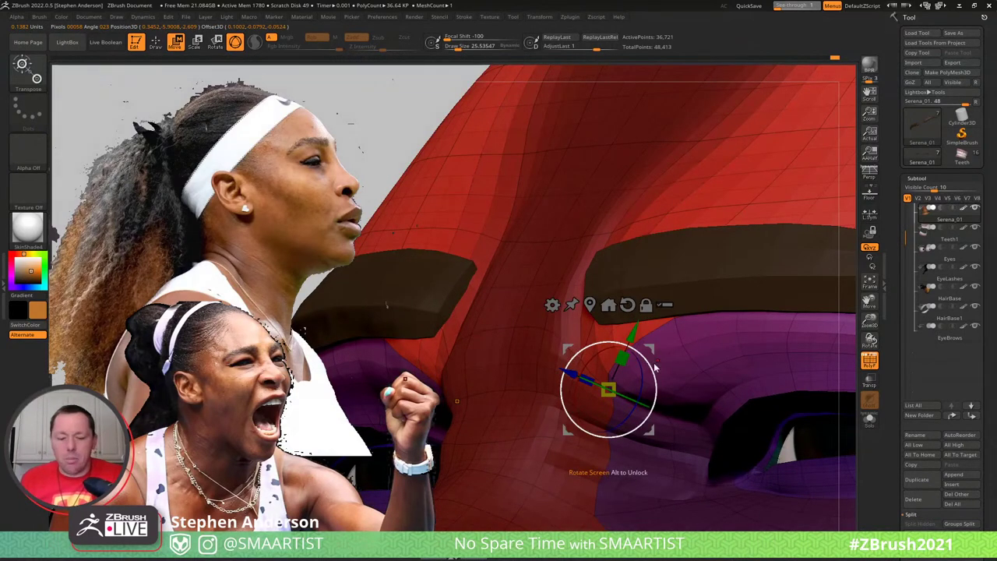
Hide the polyframe, build up the inner part of the upper eyelid with Standard at a draw size of about 95, and clear the mask
key("b")
key("s")
key("t")
key("shift+f")
key("s")
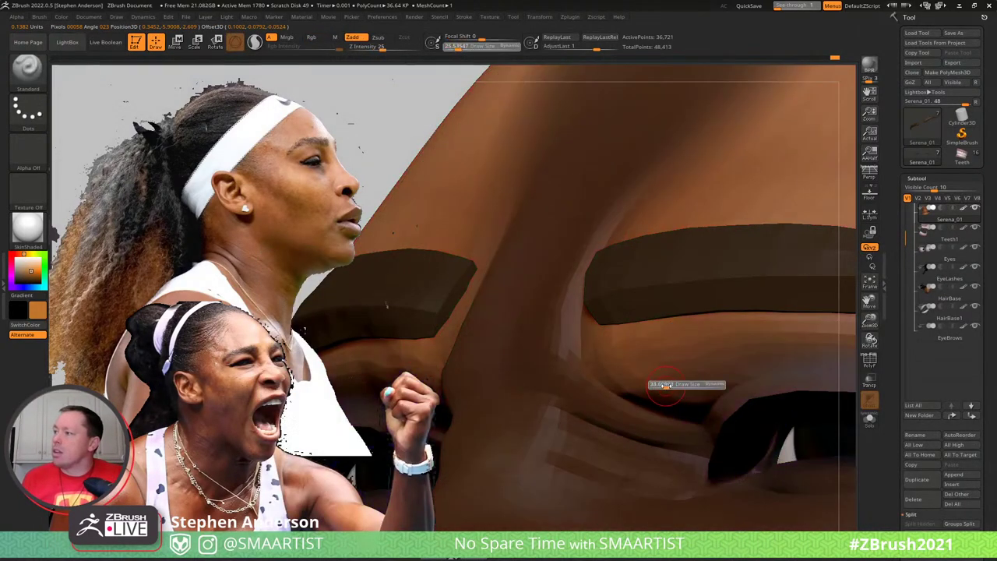
left_click_drag(674, 385, 674, 386)
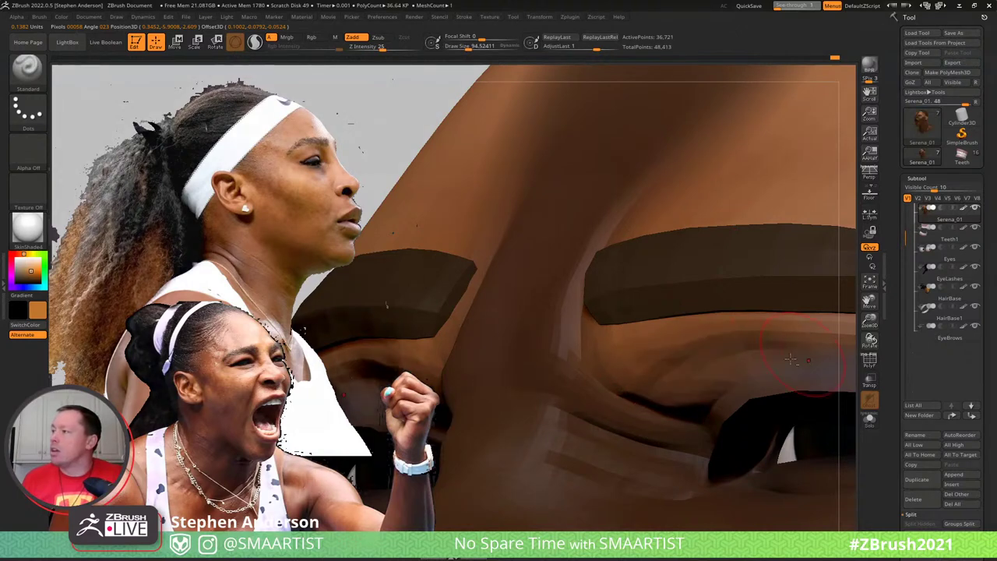
right_click_drag(767, 389, 666, 331, "ctrl")
right_click_drag(721, 363, 632, 369, "alt")
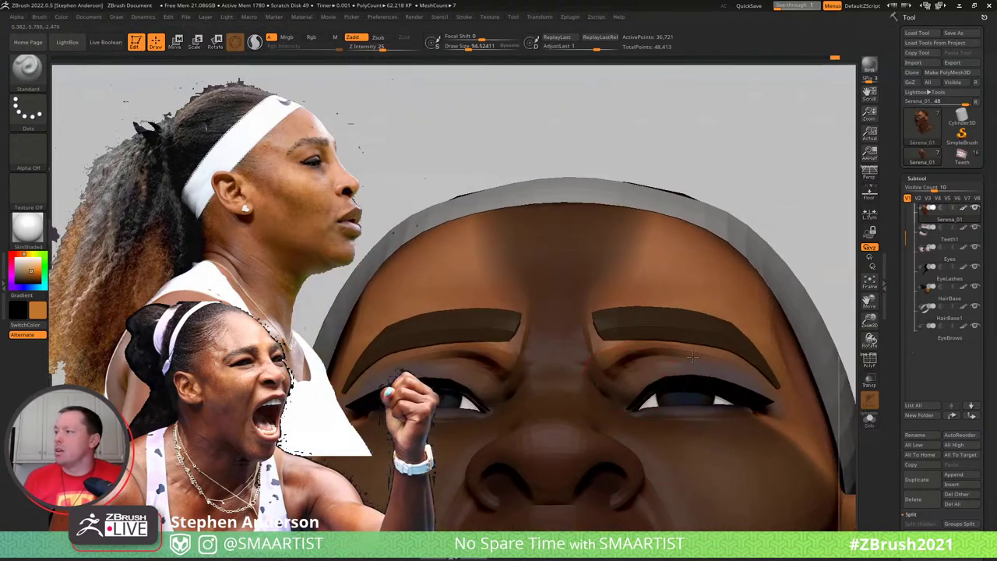
key("shift")
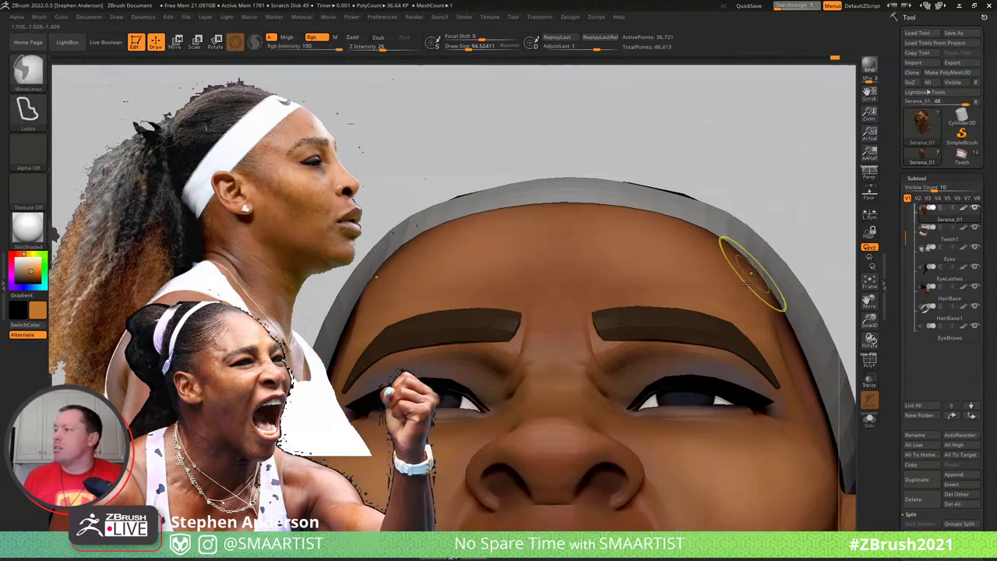
Build up and smooth the outer end of the upper eyelid below the eyebrow tail with Standard at a draw size of about 48
mouse_move(712, 289)
right_mouse_down("ctrl")
mouse_move(637, 286)
mouse_move(763, 318)
right_mouse_up("ctrl")
right_click_drag(768, 282, 681, 433, "ctrl")
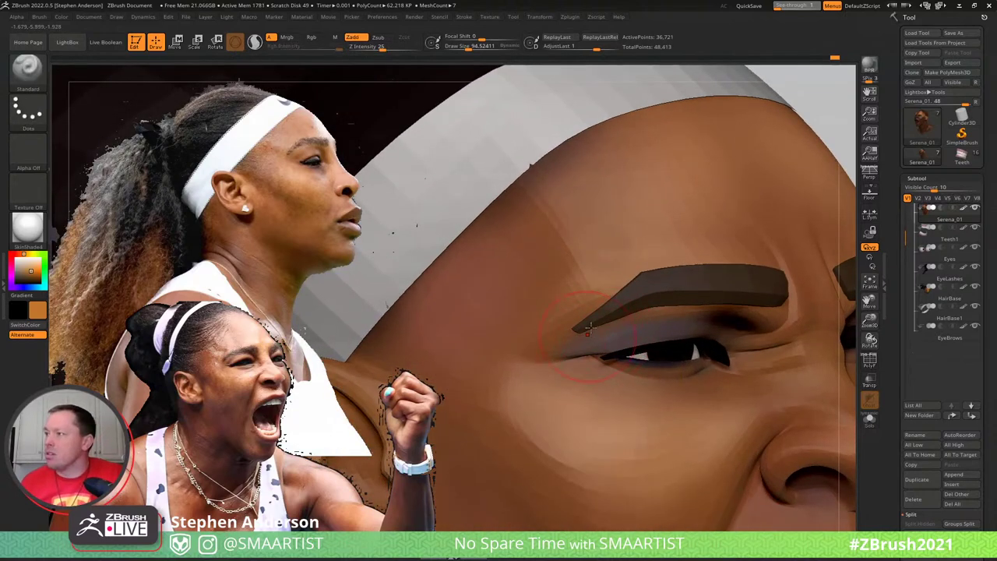
right_click_drag(588, 331, 584, 337)
key("s")
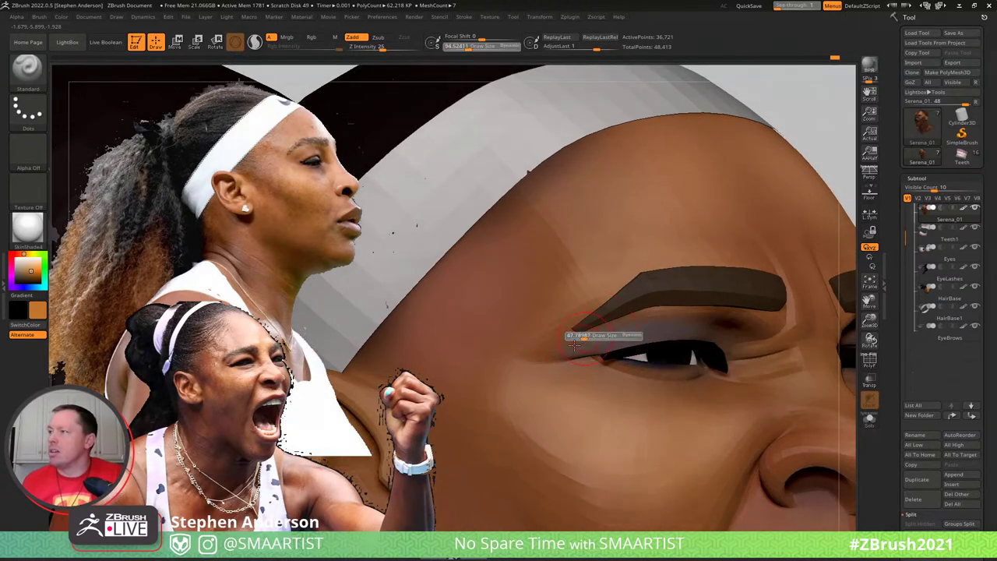
left_click_drag(574, 345, 608, 331)
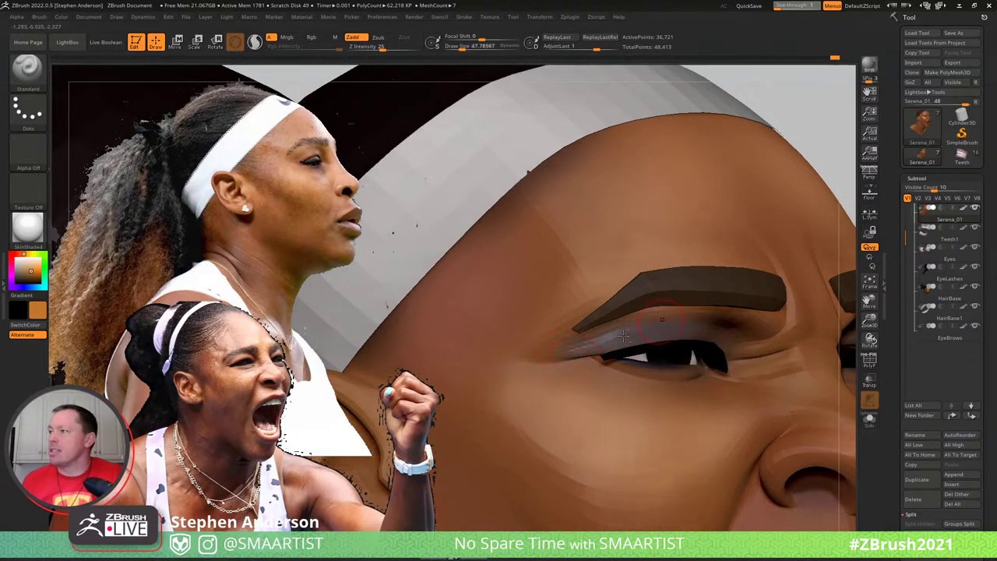
mouse_move(711, 311)
left_mouse_down()
mouse_move(646, 344)
mouse_move(602, 337)
mouse_move(576, 347)
mouse_move(592, 337)
left_mouse_up()
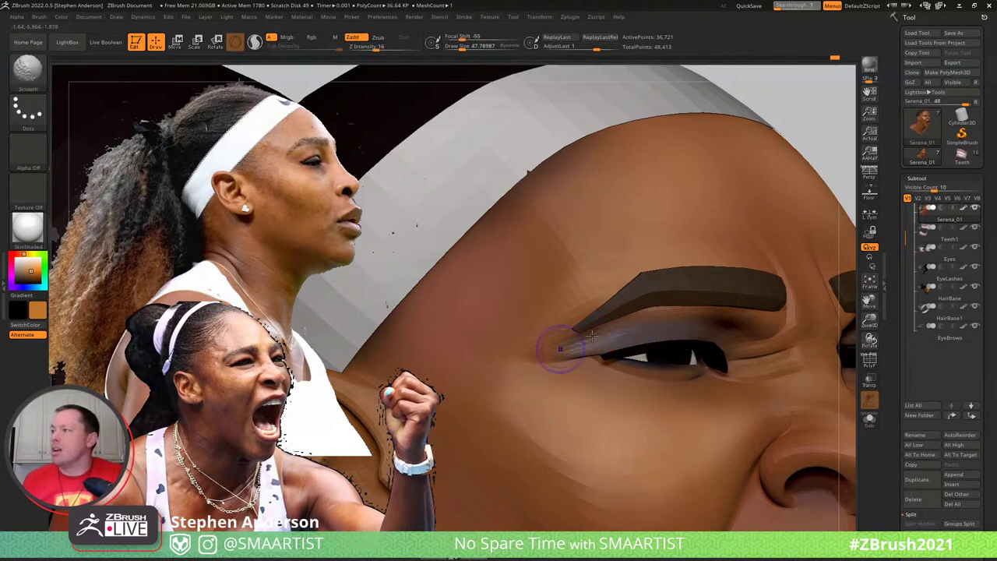
Refine the upper eyelid surface between the eyebrow and the lashes with Standard at a draw size of about 48, smoothing the strokes
mouse_move(616, 337)
right_mouse_down()
mouse_move(640, 343)
mouse_move(602, 346)
right_mouse_up()
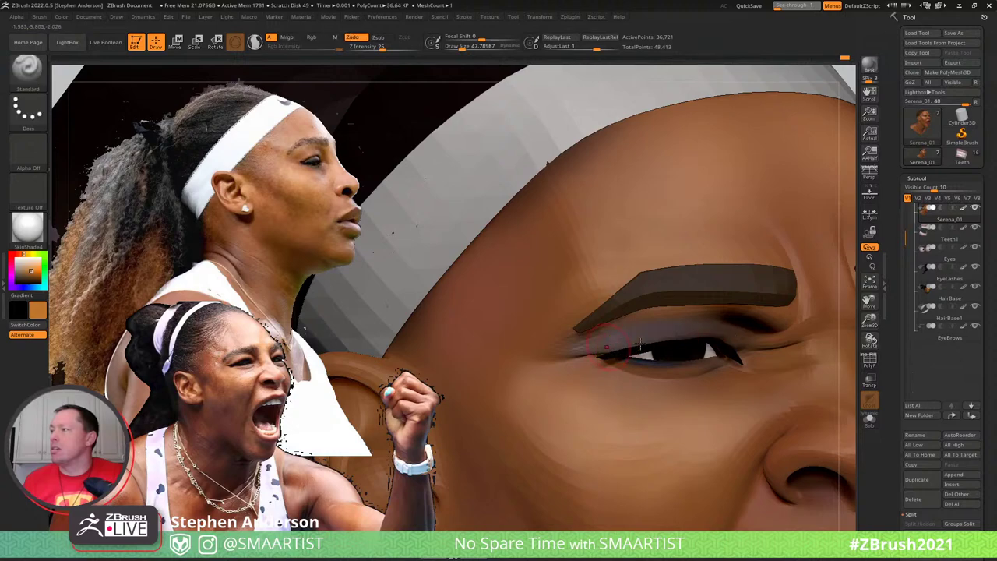
right_click_drag(668, 331, 629, 322)
left_click_drag(738, 319, 626, 335)
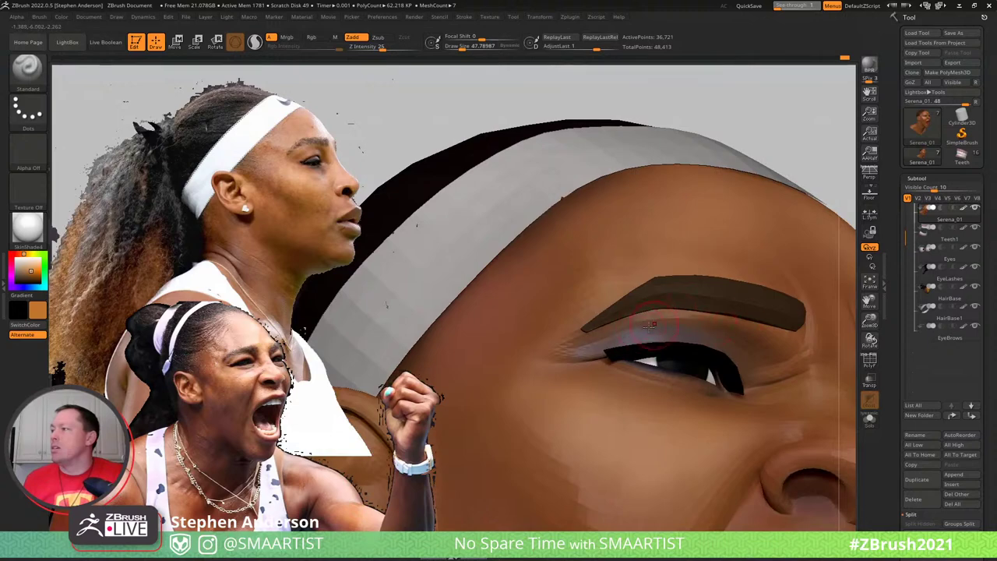
key("shift")
mouse_move(699, 328)
right_mouse_down("ctrl")
mouse_move(687, 290)
mouse_move(736, 331)
mouse_move(644, 305)
mouse_move(563, 345)
mouse_move(559, 360)
mouse_move(519, 341)
mouse_move(527, 351)
right_mouse_up("ctrl")
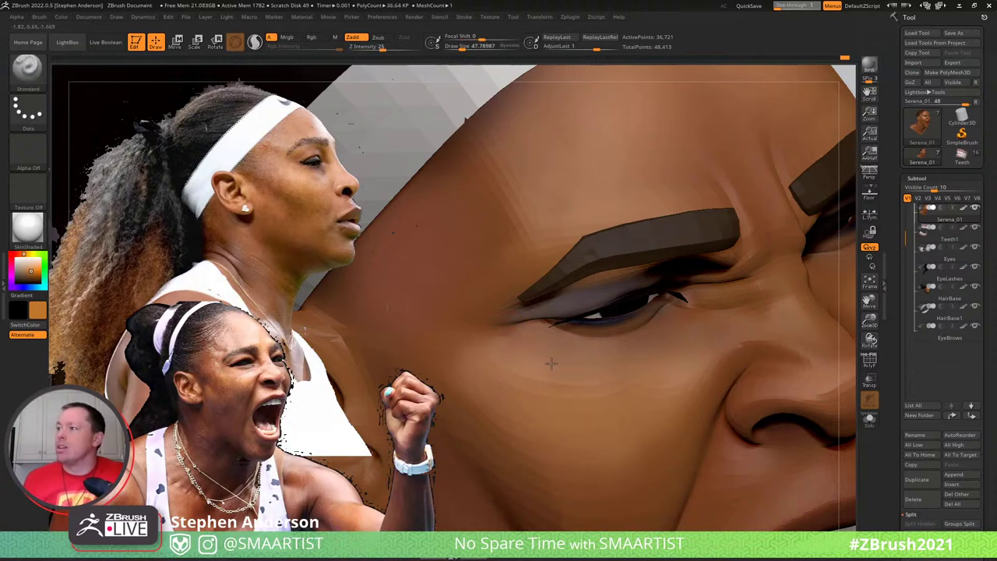
Examine the whole head from several angles, with its painted colors hidden and shown, against the reference photos
right_click_drag(597, 394, 772, 317, "ctrl")
right_click_drag(737, 289, 747, 302)
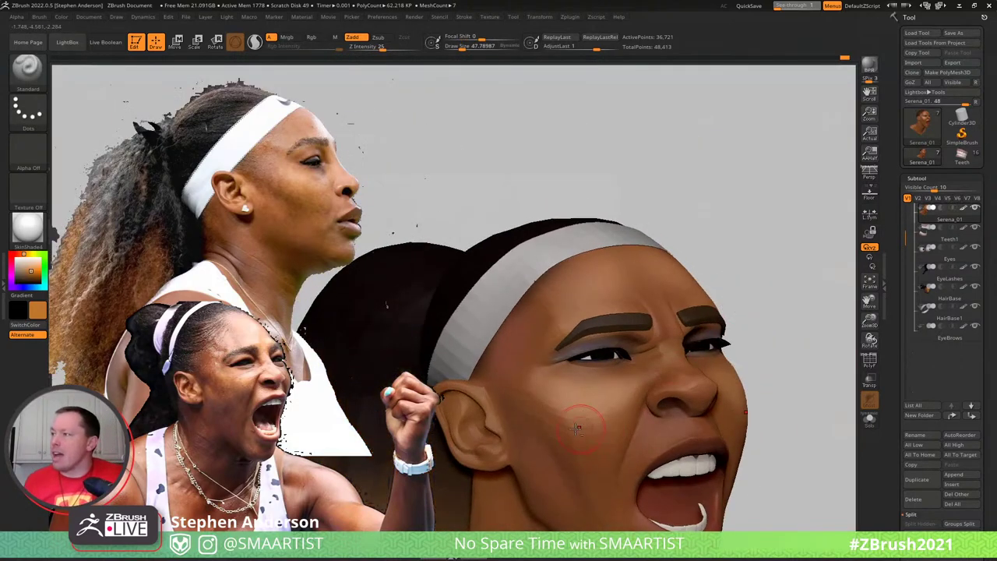
right_click_drag(577, 427, 574, 376)
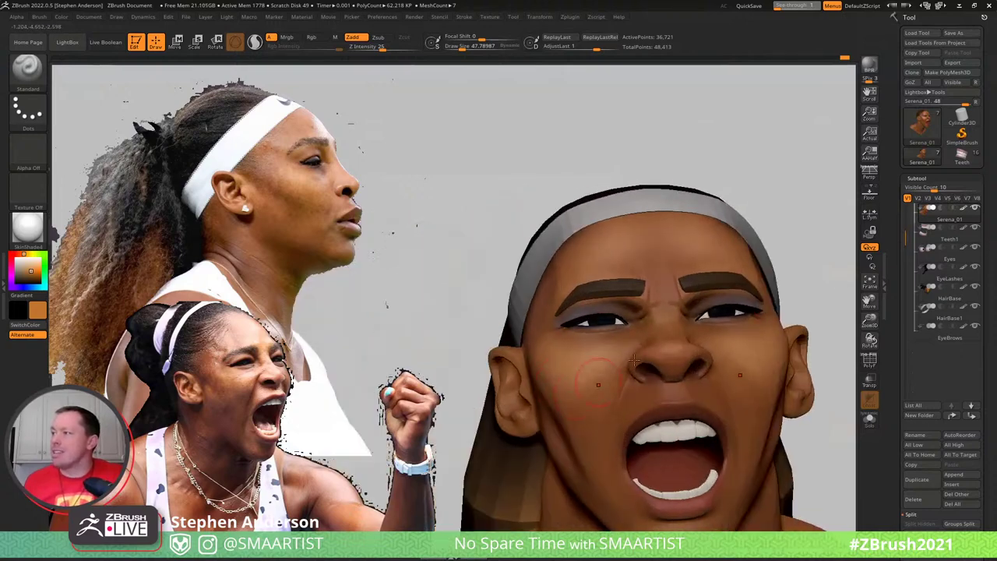
left_click(962, 208, "shift")
right_click_drag(802, 234, 765, 217)
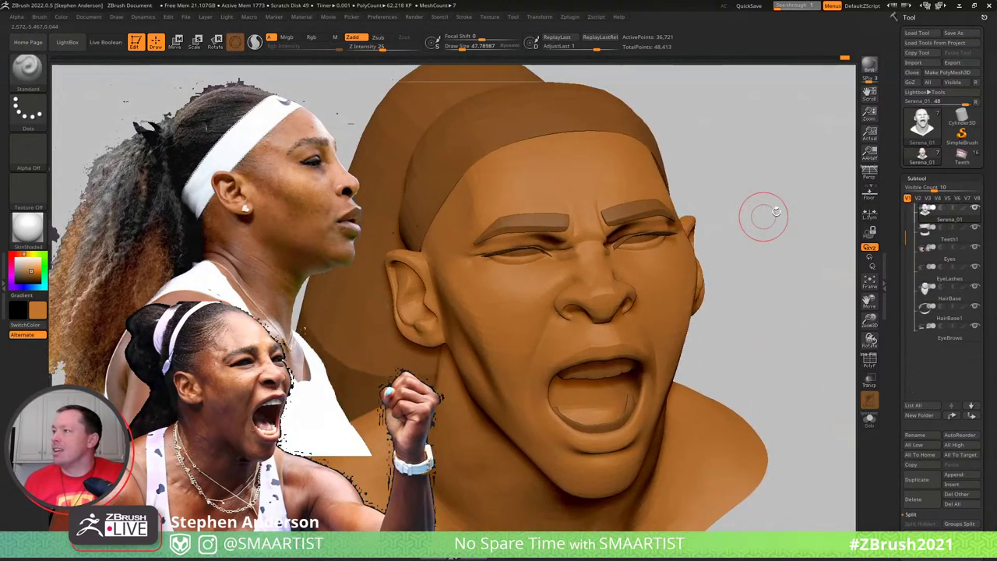
left_click(965, 211)
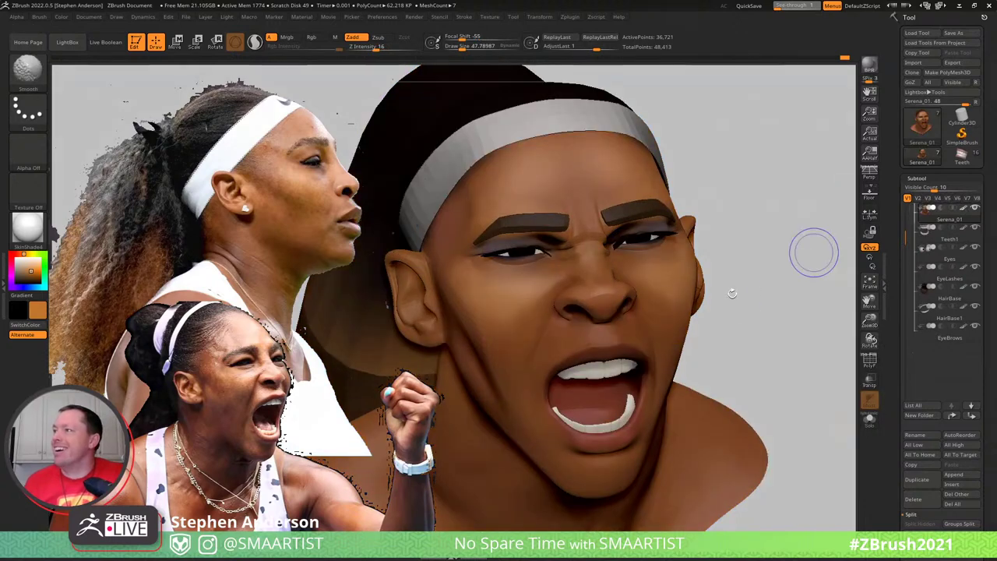
right_click_drag(813, 251, 751, 284)
left_click_drag(750, 284, 802, 248)
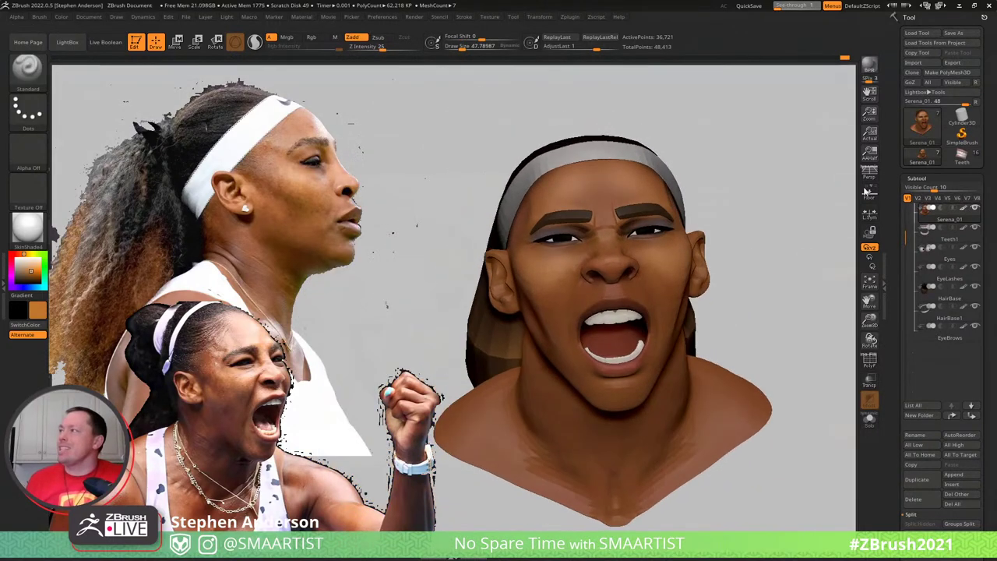
Load the LadyLiberty_05 tool from the _LadyLiberty folder
left_click(918, 33)
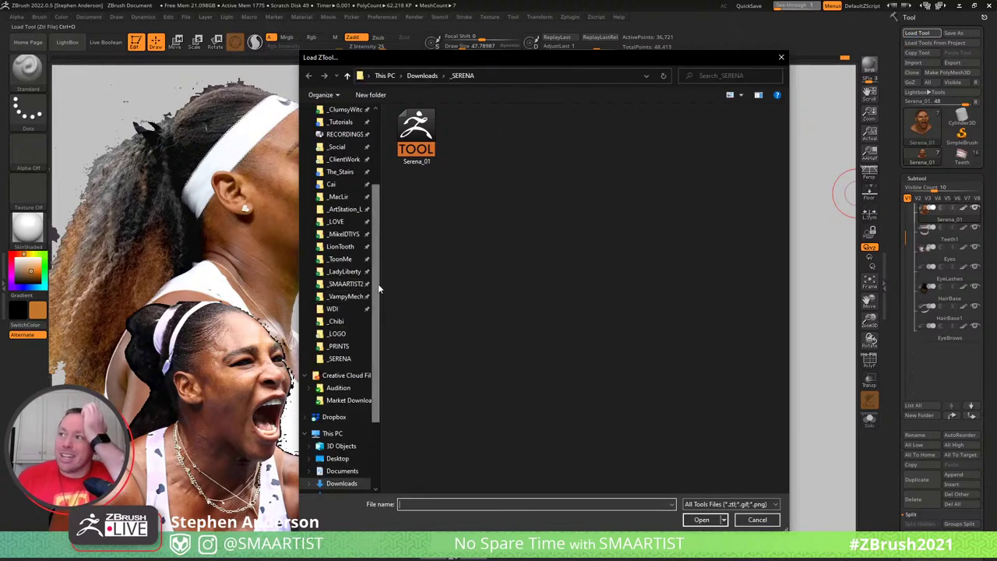
left_click(347, 271)
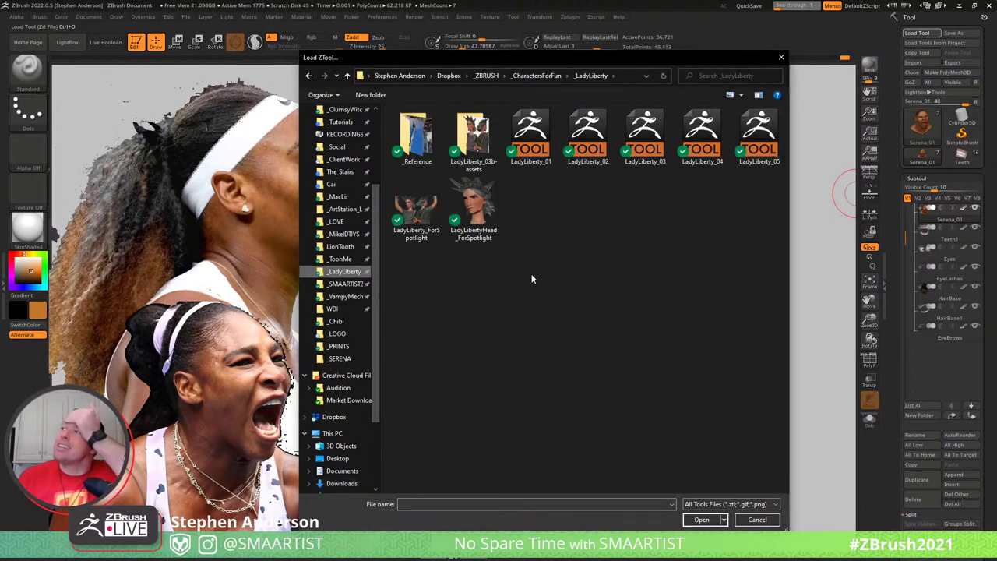
double_click(761, 153)
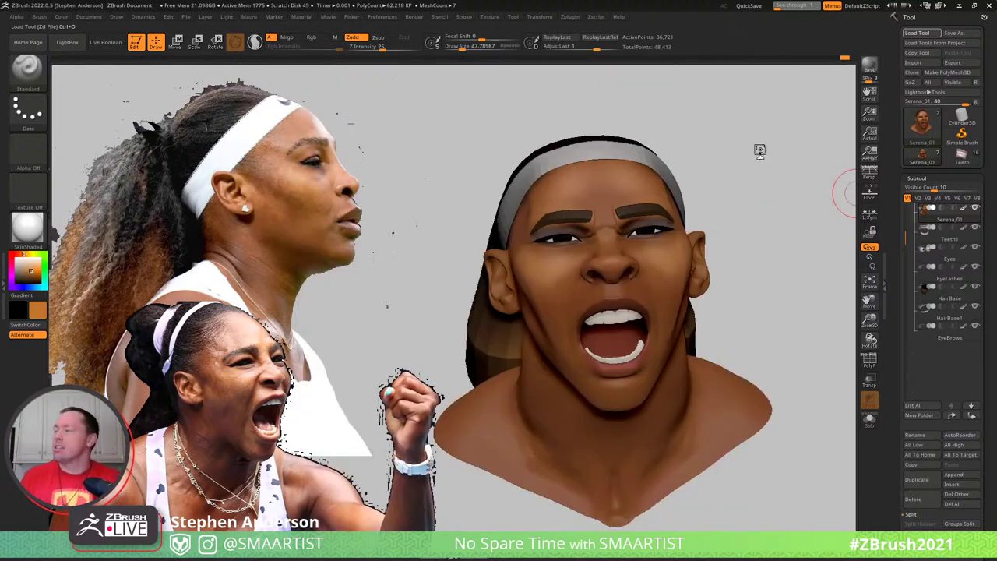
left_click(760, 148)
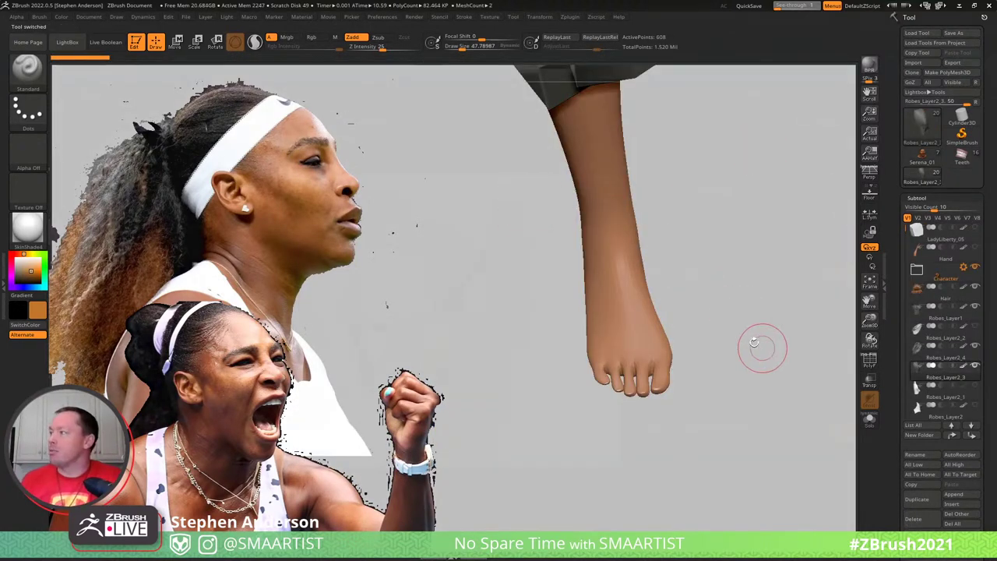
Make the Gums subtool in the Lady Liberty model's Character folder active and insert it into the Serena_01 tool
left_click(917, 270)
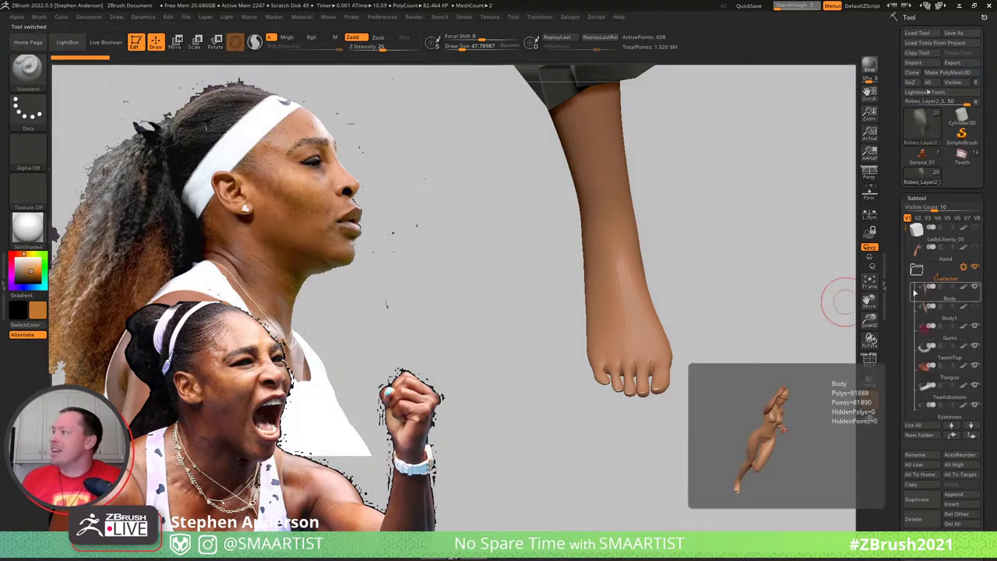
left_click(924, 346)
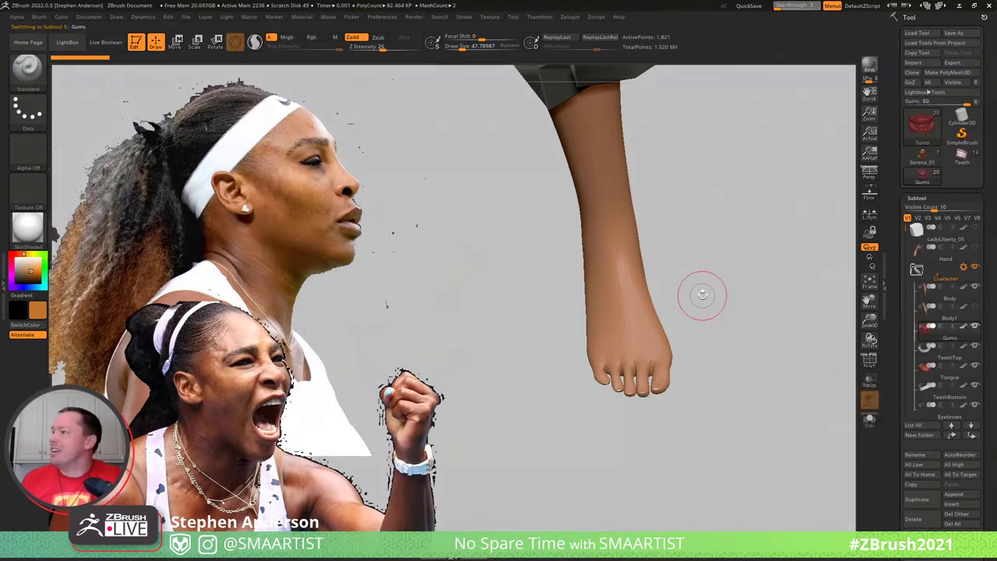
key("f")
key("f")
mouse_move(619, 276)
right_mouse_down()
mouse_move(612, 251)
mouse_move(648, 381)
mouse_move(603, 324)
right_mouse_up()
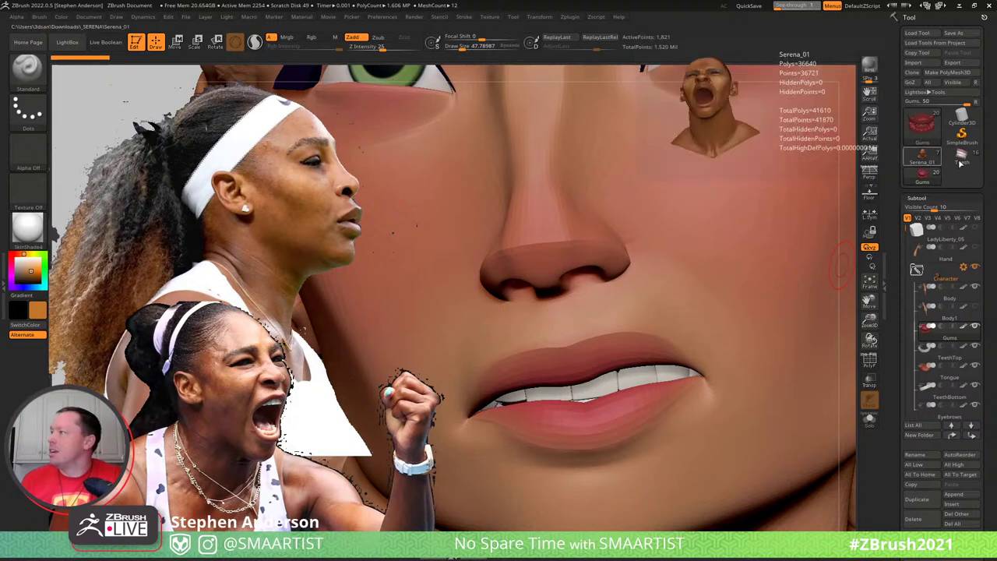
mouse_move(962, 161)
left_click(926, 161)
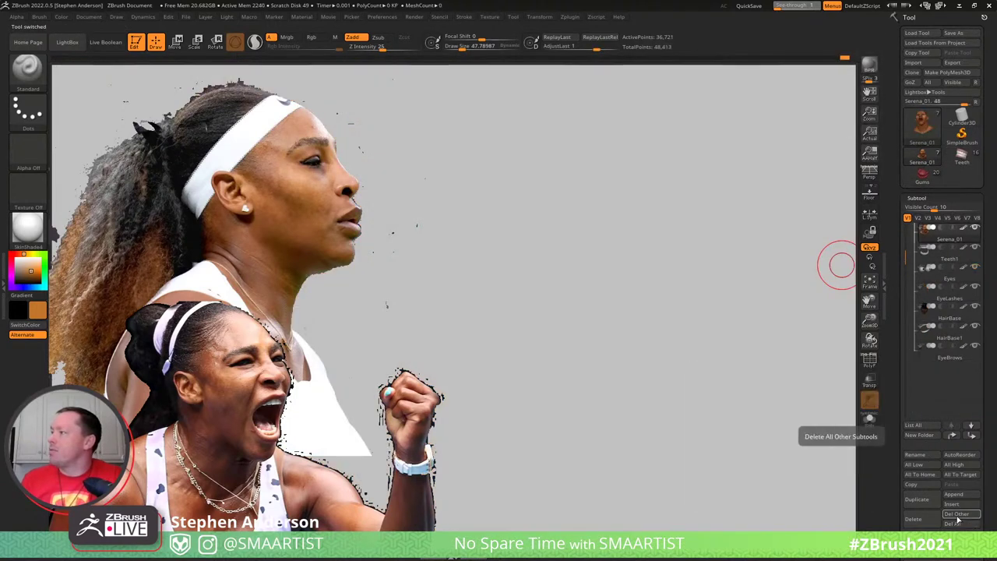
left_click(963, 505)
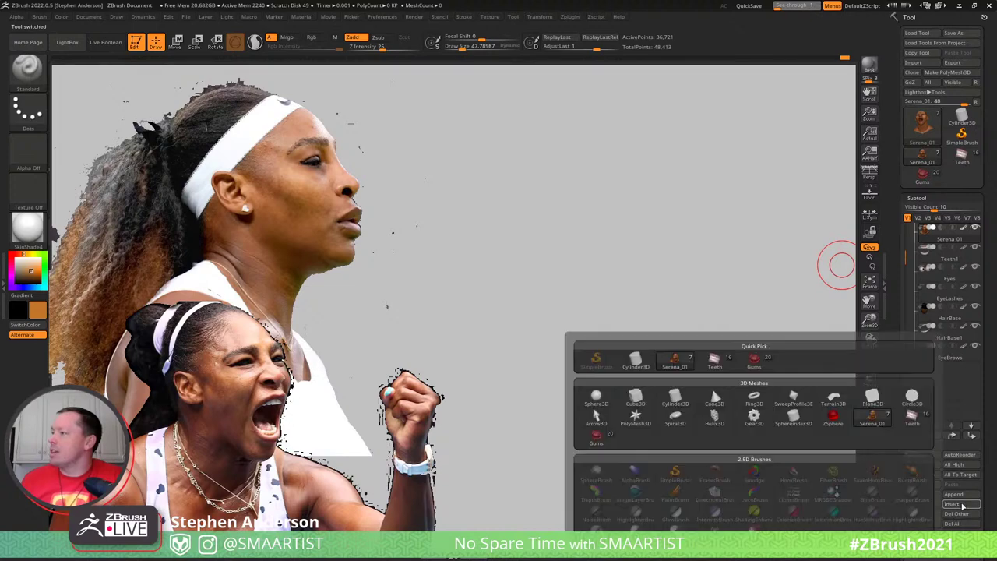
left_click(754, 361)
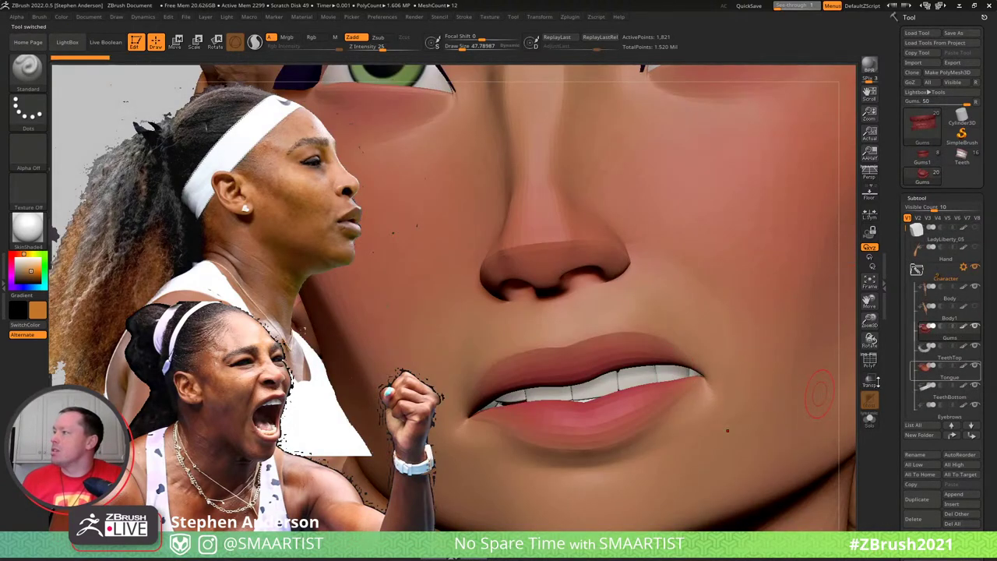
Append the Lady Liberty TeethTop subtool to the shouting head's tool and move the gums out of the head's folder, above the upper teeth
left_click(942, 363)
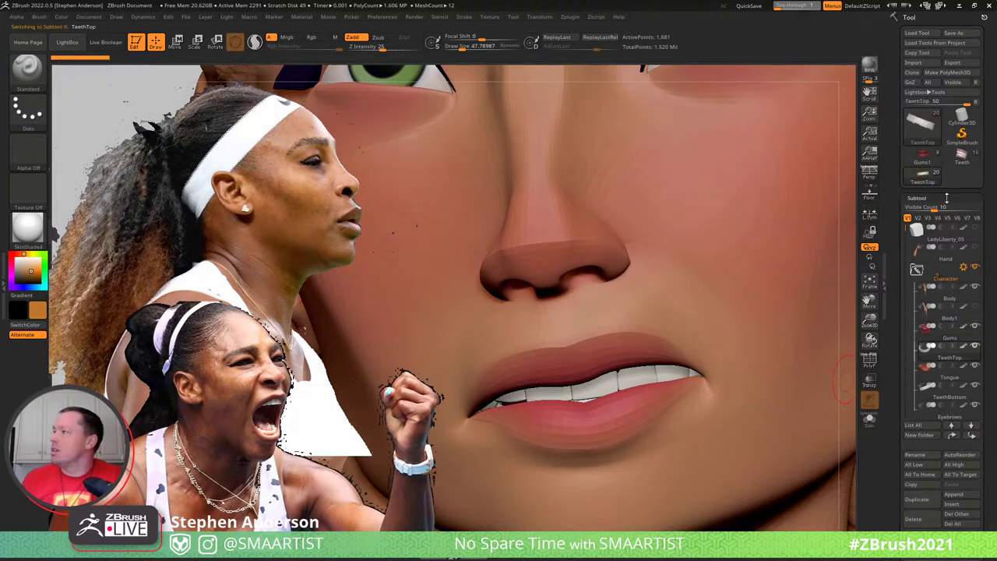
left_click(921, 161)
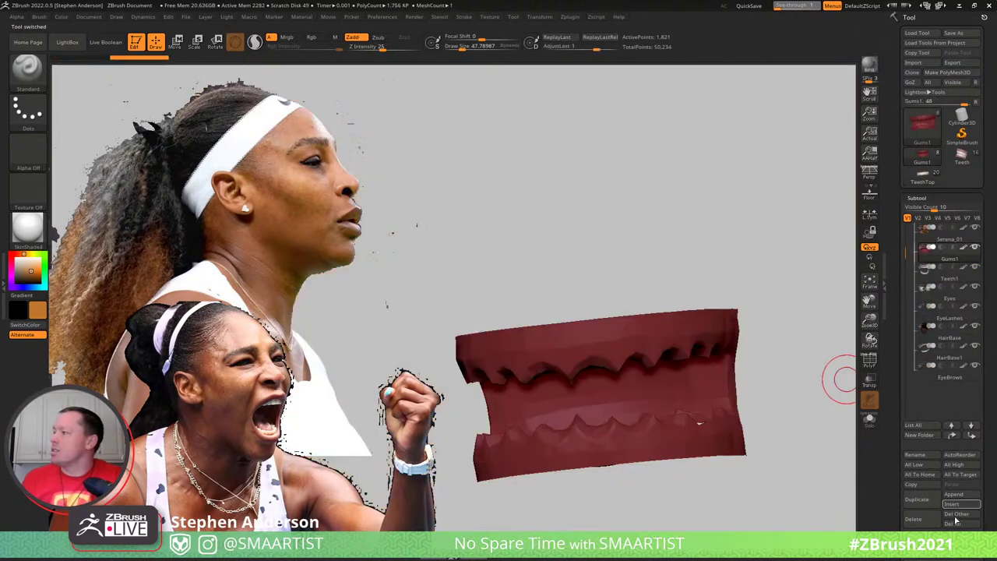
left_click(955, 505)
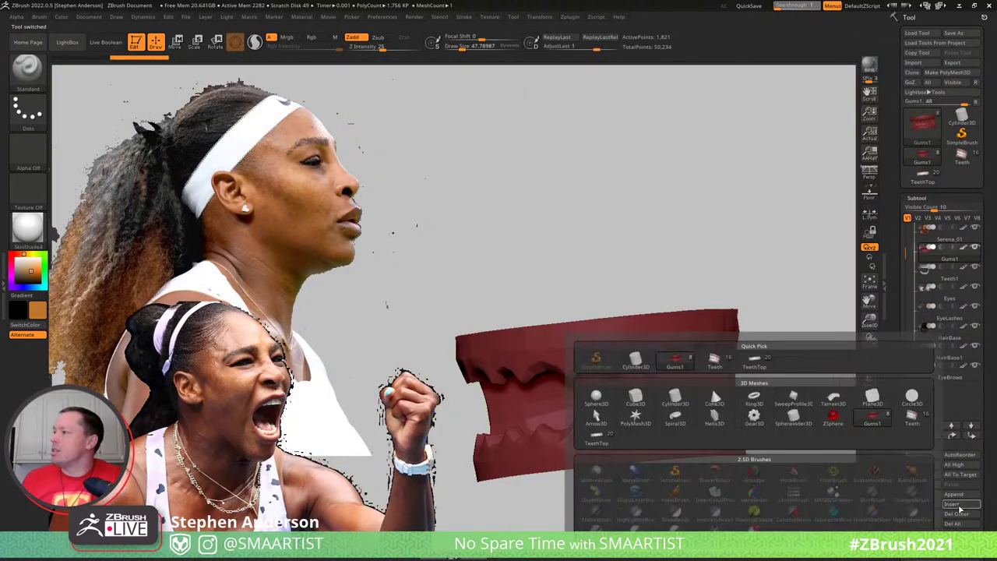
left_click(955, 496)
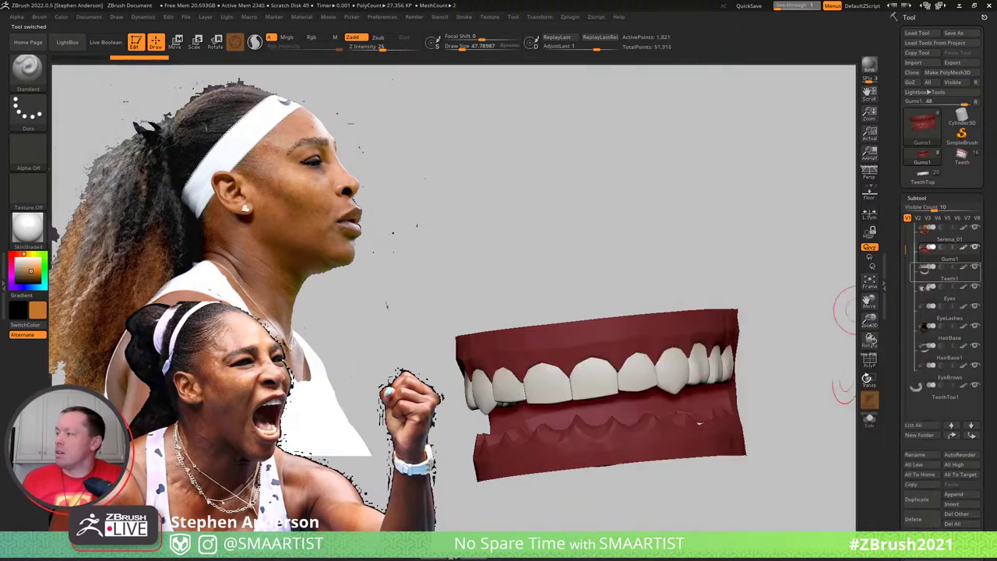
left_click(972, 436)
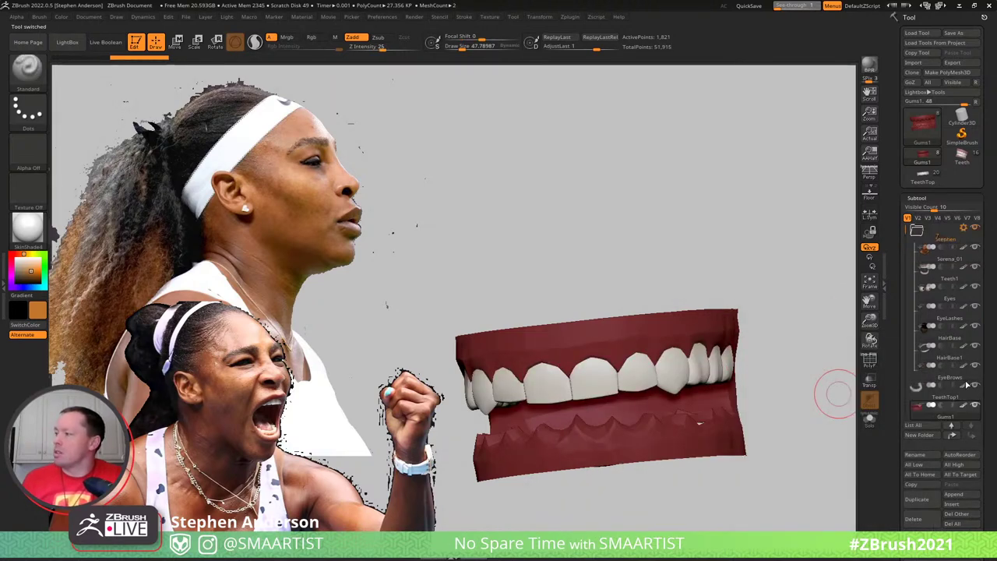
key("ctrl+Up")
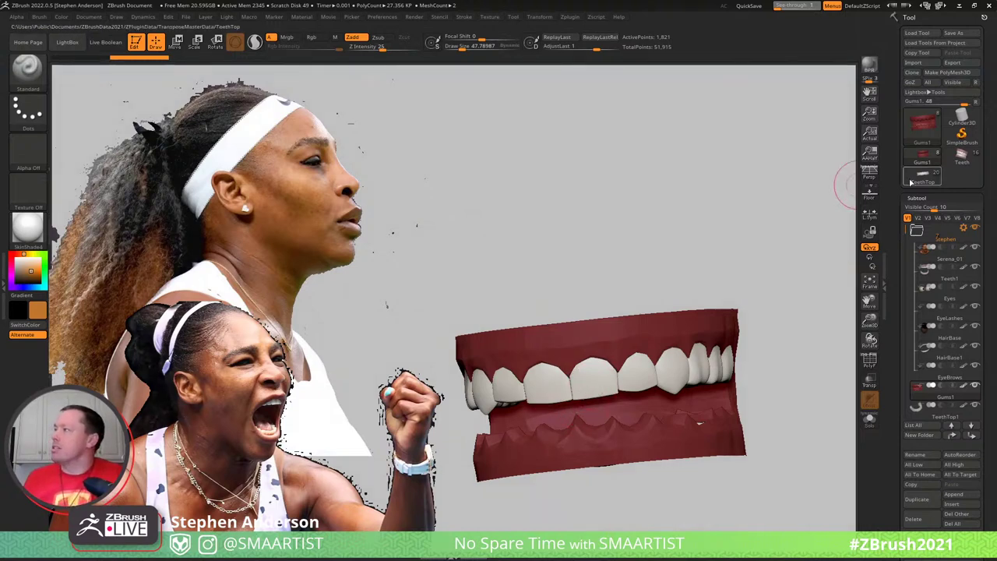
Make the Lady Liberty Tongue subtool active and append it to the tool containing the head and gums
left_click(923, 178)
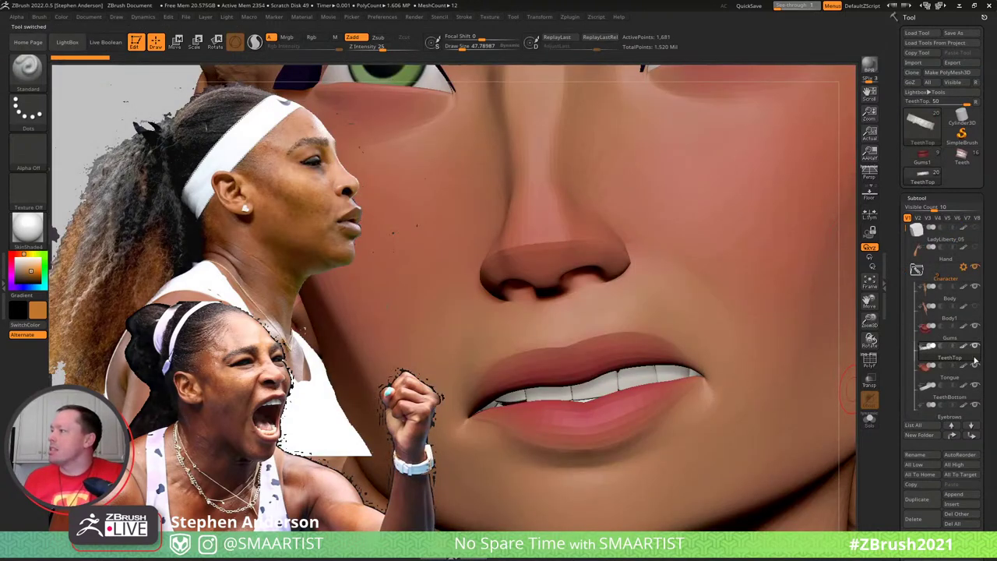
left_click(947, 380)
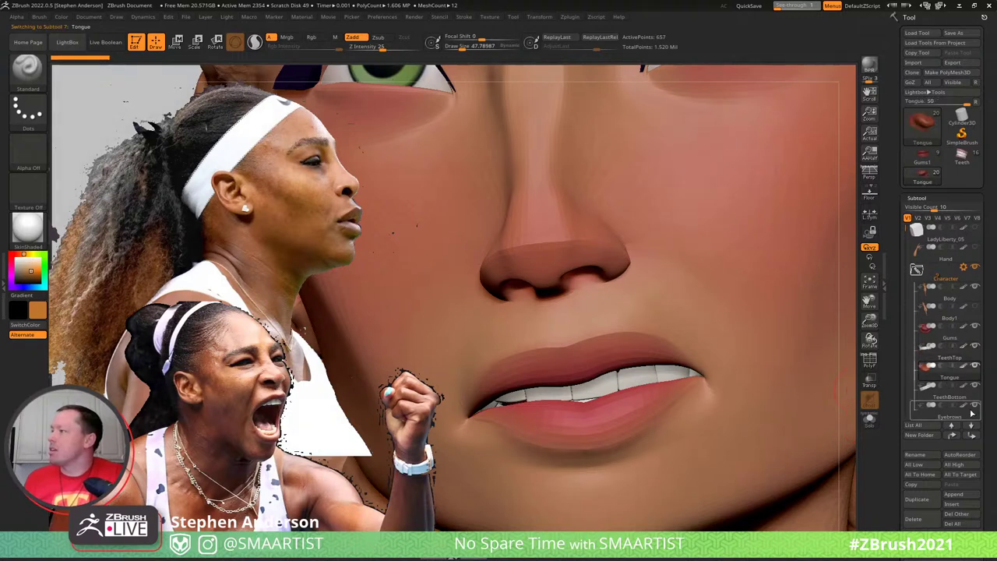
left_click(923, 161)
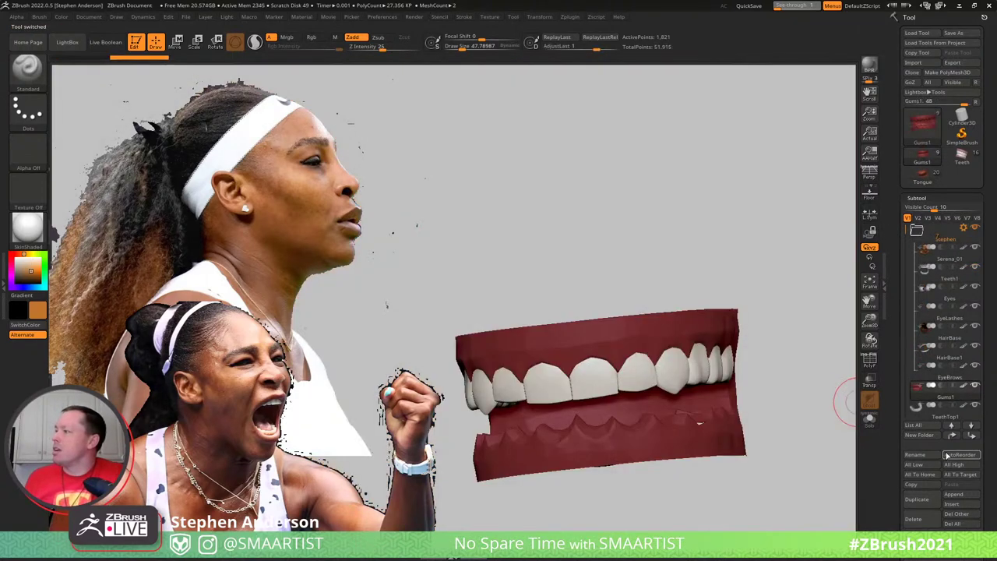
left_click(969, 504)
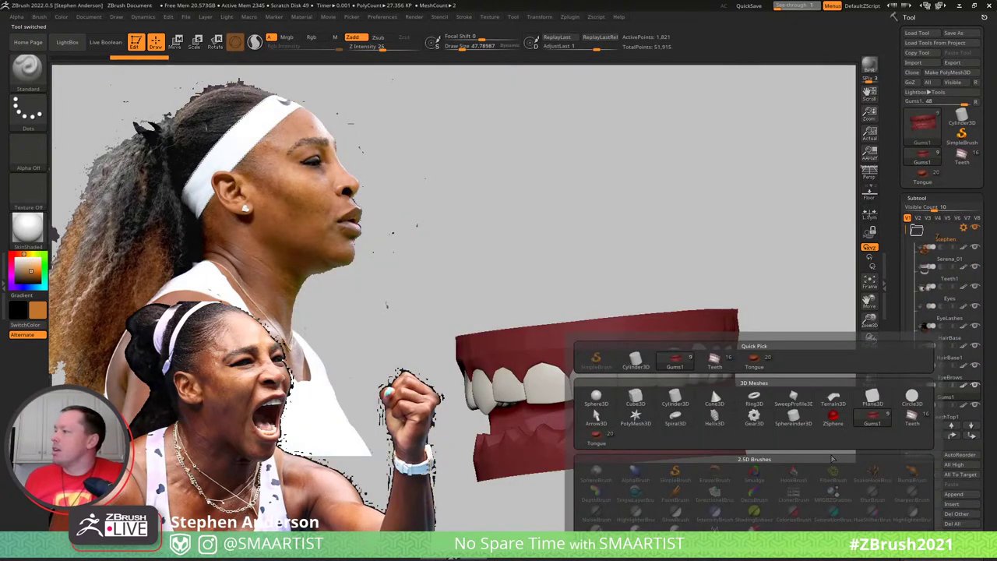
left_click(758, 358)
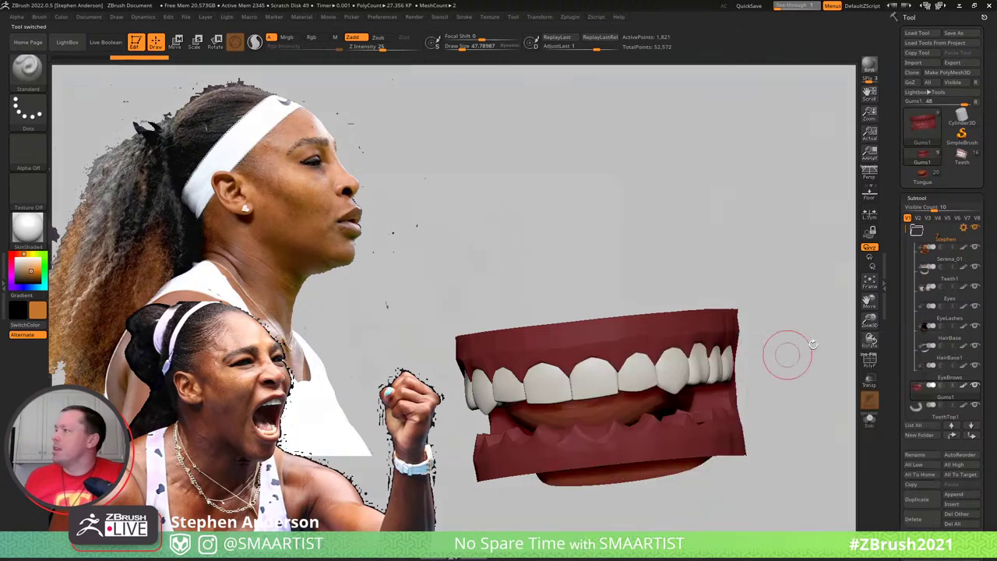
Make the Lady Liberty TeethBottom subtool active and append it to the tool containing the head and gums
left_click(922, 174)
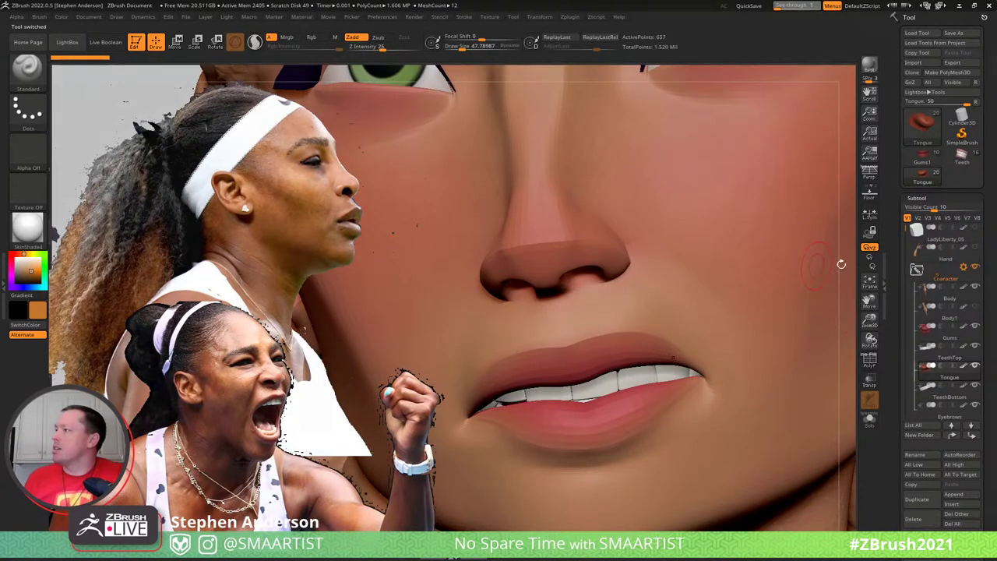
left_click(949, 405)
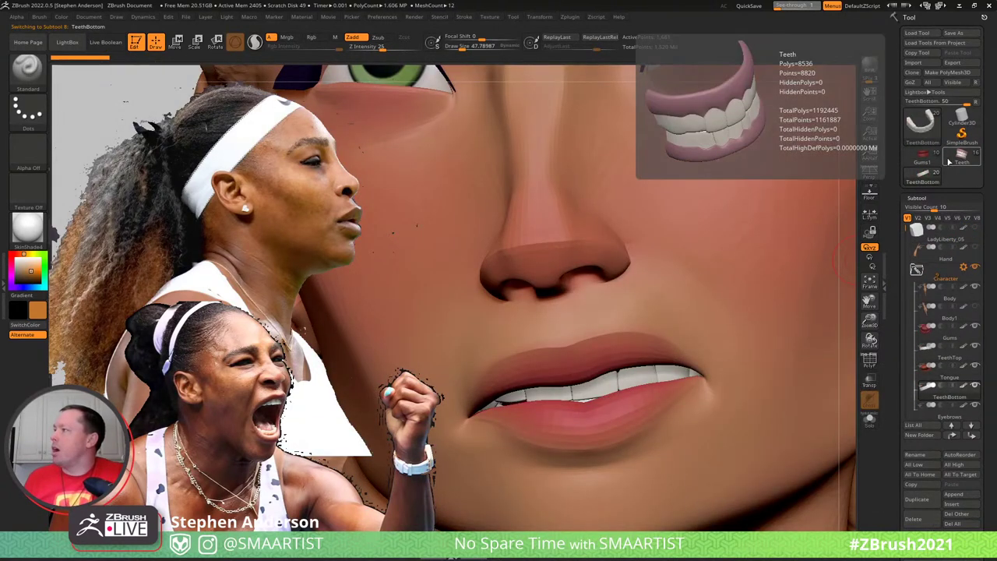
left_click(924, 155)
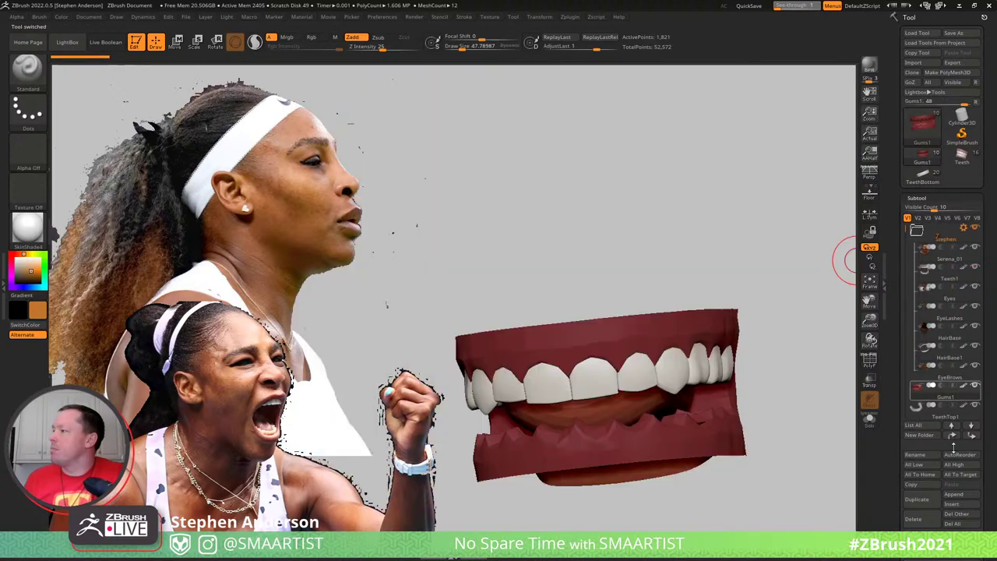
left_click(963, 497)
left_click(754, 363)
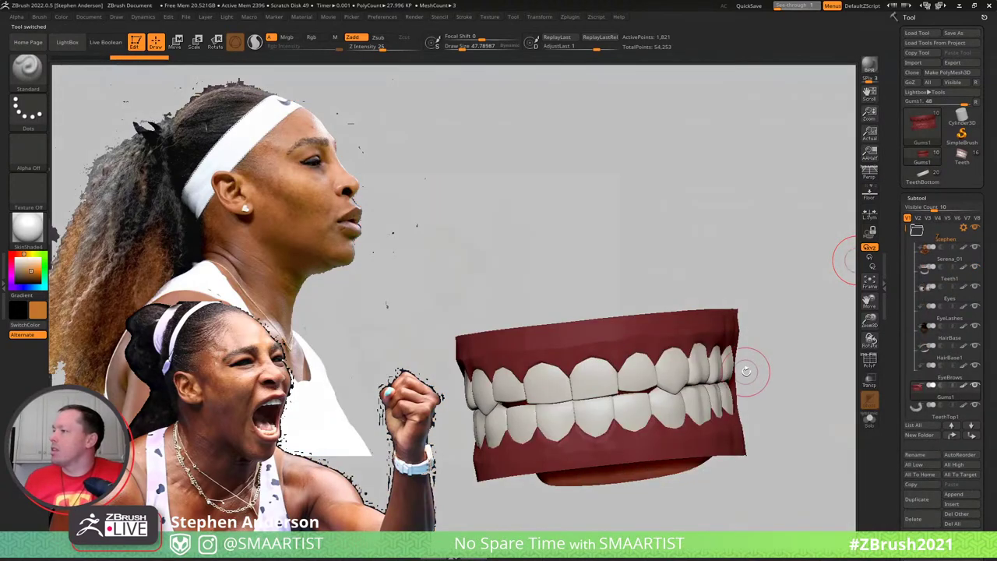
Create a subtool folder named Teeth and group the gums, upper teeth, tongue and lower teeth in it
mouse_move(721, 381)
right_mouse_down()
mouse_move(713, 334)
mouse_move(724, 424)
mouse_move(746, 394)
mouse_move(685, 357)
right_mouse_up()
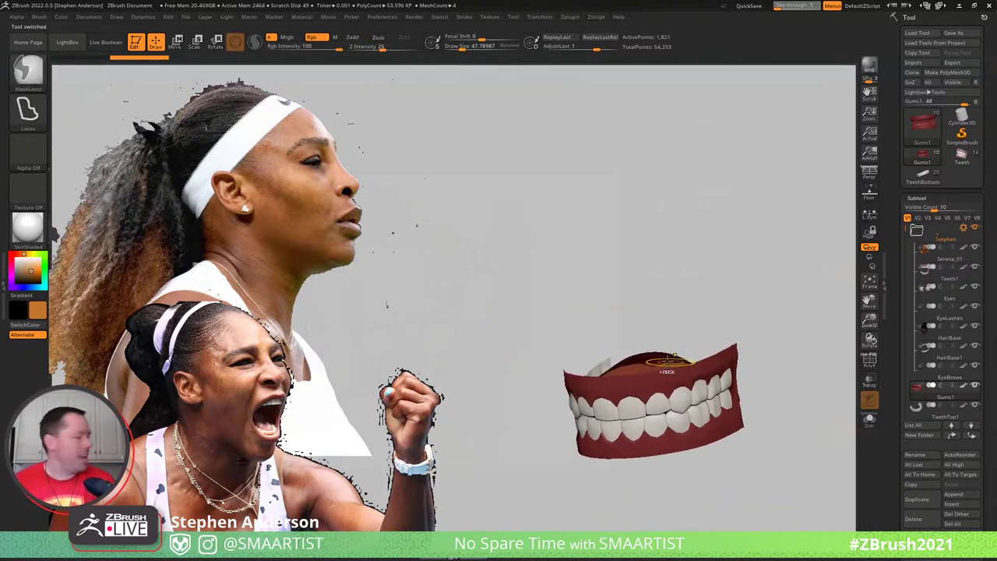
key("ctrl+f")
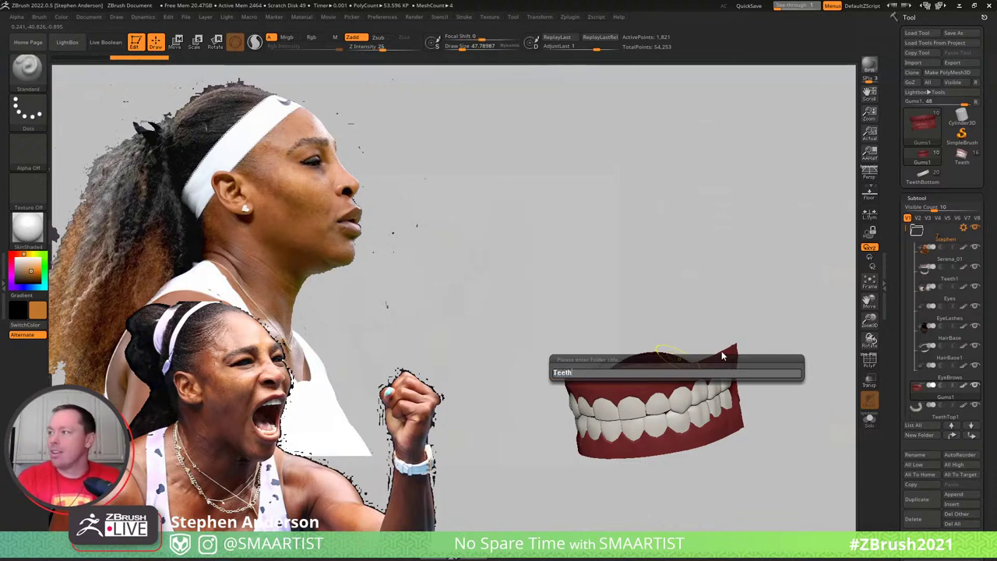
key("Return")
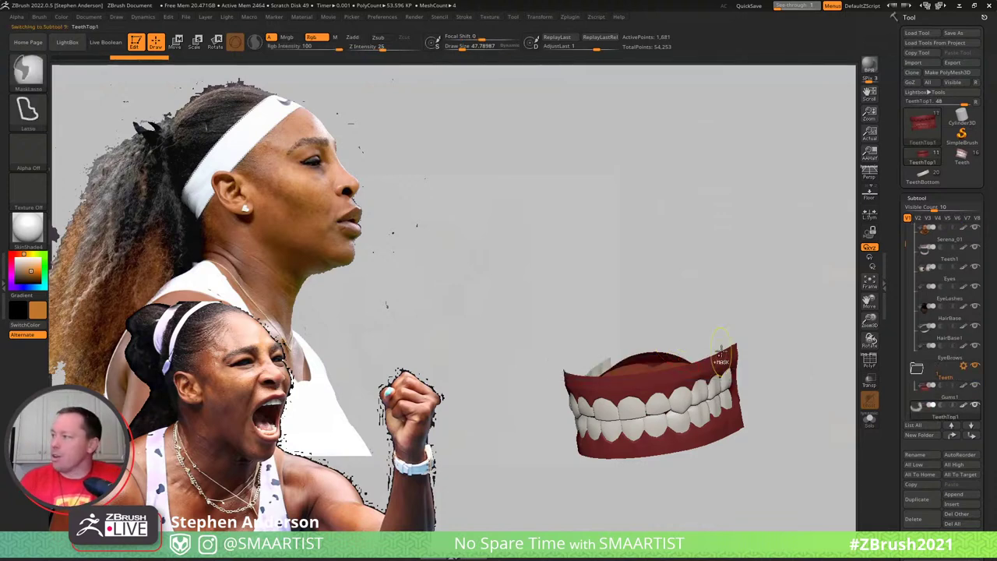
left_click(721, 349, "alt")
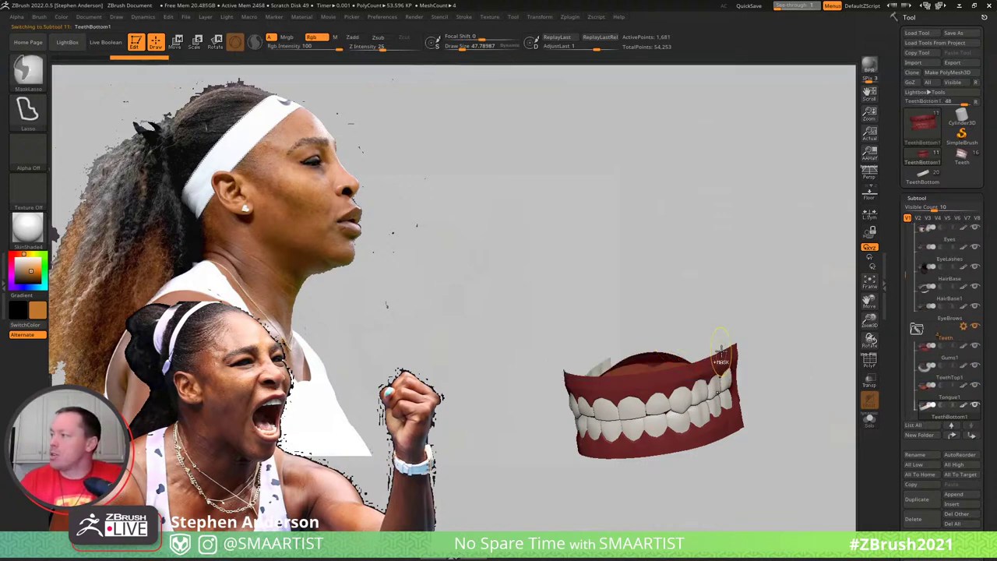
right_click_drag(614, 329, 514, 179, "ctrl")
mouse_move(740, 363)
right_mouse_down("alt")
mouse_move(693, 207)
mouse_move(599, 202)
mouse_move(641, 205)
mouse_move(661, 223)
right_mouse_up("alt")
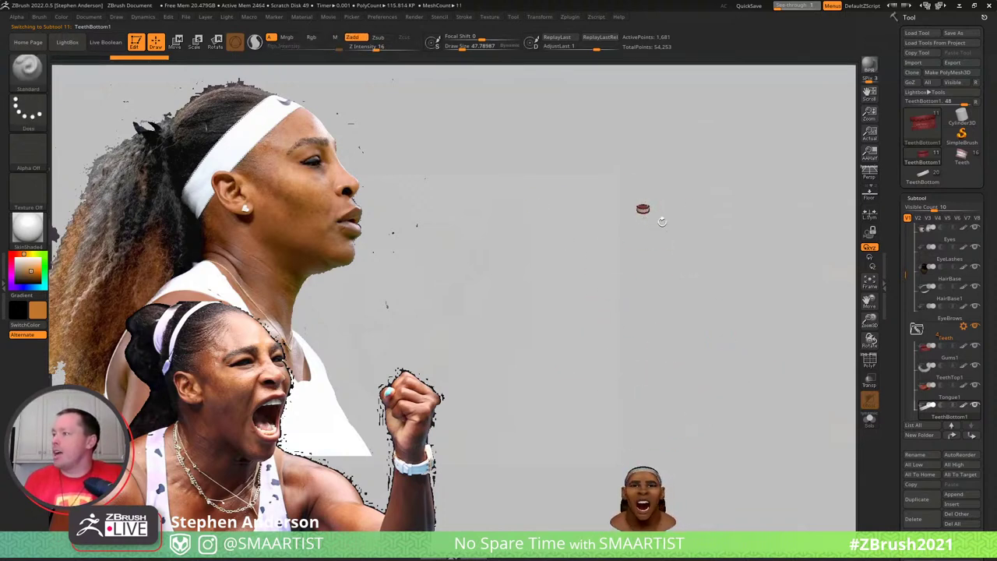
Set the Teeth folder's subtools to transform together, centre the gizmo on them and move the set down to the head
key("w")
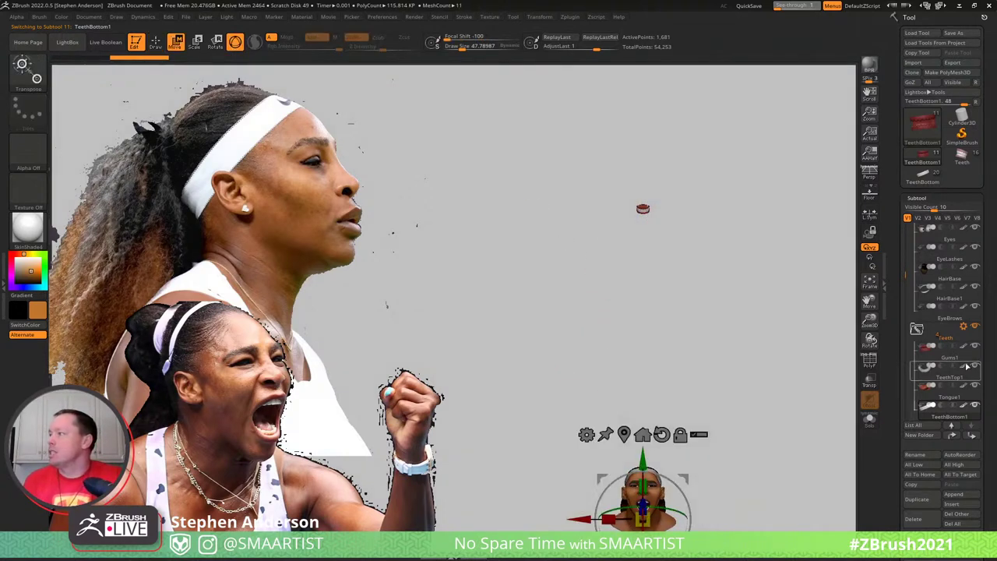
left_click(966, 328)
left_click(918, 328)
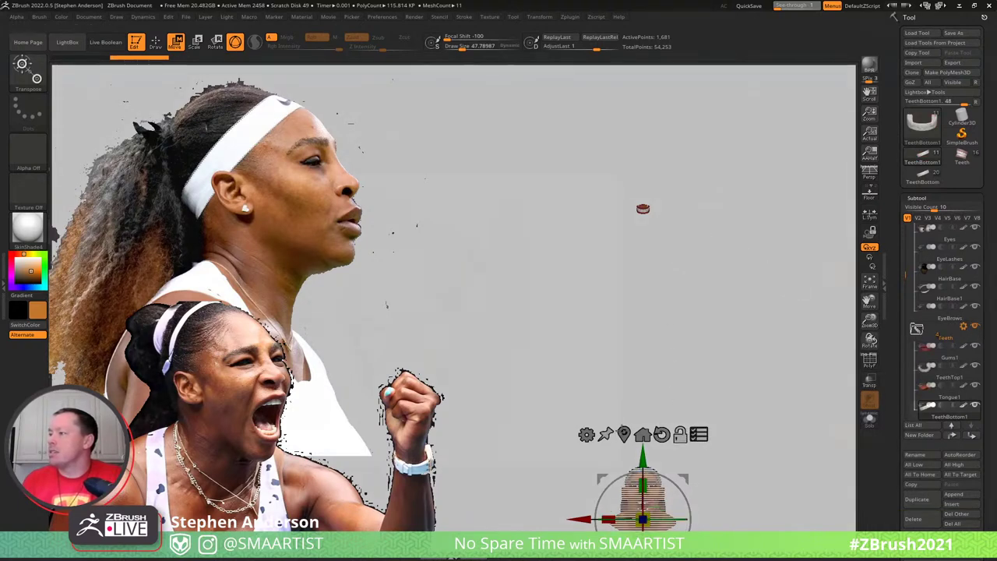
left_click(625, 433)
left_click_drag(662, 161, 641, 528)
Position and tilt the gums, teeth and tongue set inside the head at mouth height, matching the jaw angle in profile
key("f")
left_click_drag(598, 304, 652, 283)
right_click_drag(676, 324, 682, 335, "ctrl")
left_click_drag(570, 281, 562, 272)
right_click_drag(676, 277, 633, 275)
left_click_drag(634, 277, 670, 251)
left_click_drag(566, 268, 573, 282, "alt")
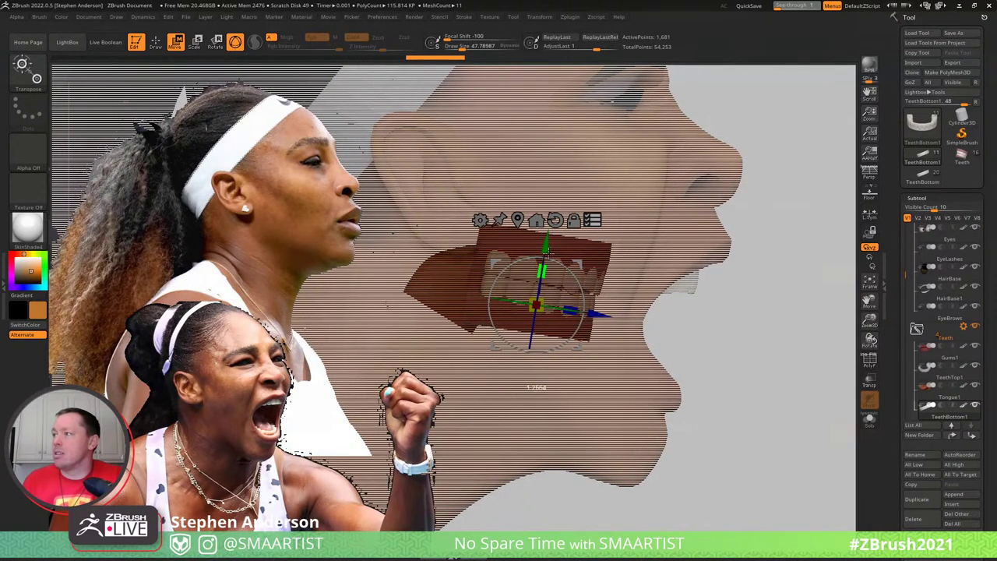
Move the teeth set forward into the mouth opening and centre it sideways between the lips
right_click_drag(578, 264, 683, 301)
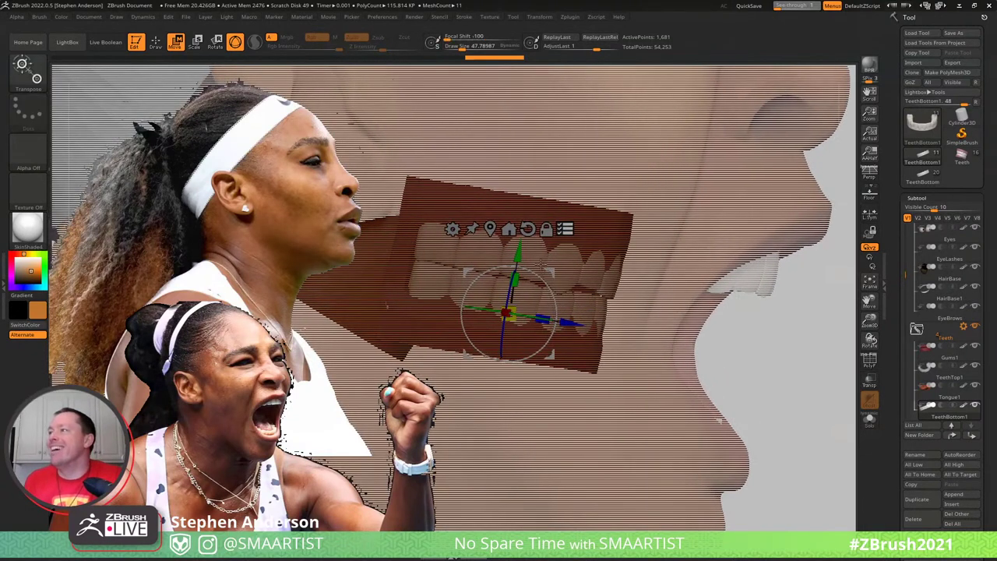
mouse_move(552, 272)
left_mouse_down()
mouse_move(621, 311)
mouse_move(756, 274)
mouse_move(749, 272)
left_mouse_up()
right_click_drag(749, 271, 576, 267)
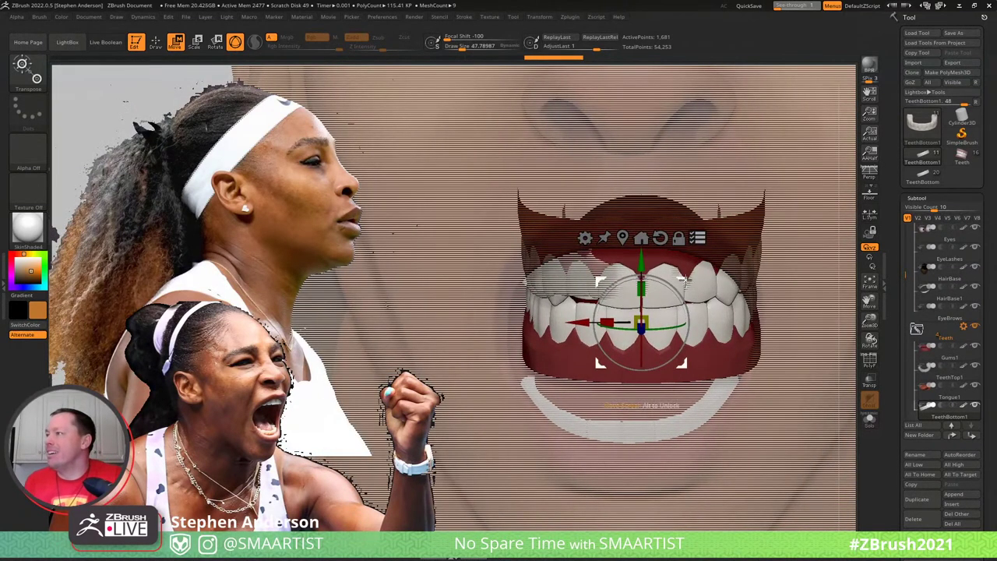
left_click_drag(682, 281, 674, 281)
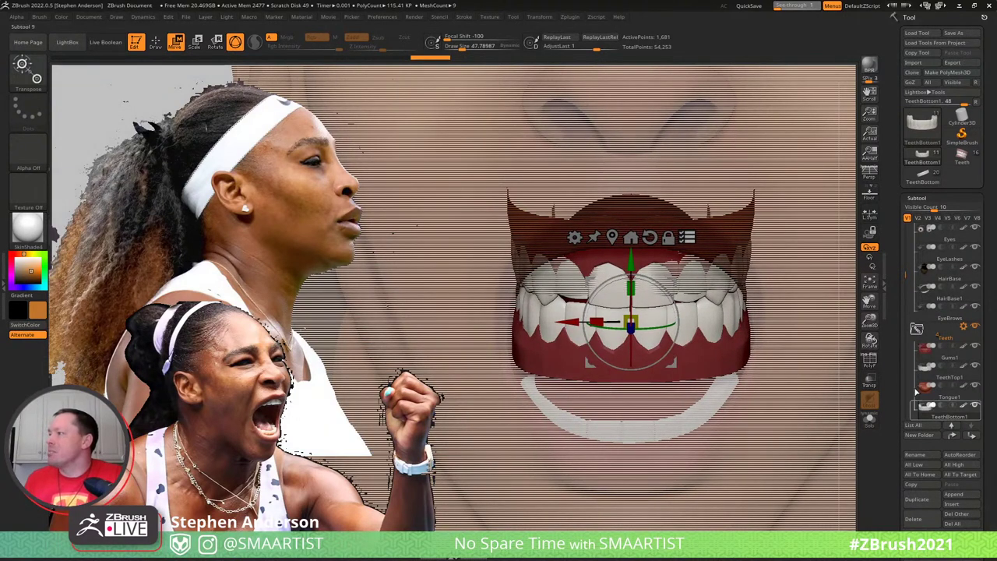
Hide the head's old Teeth1 subtool and return to Draw mode
left_click_drag(905, 273, 917, 230)
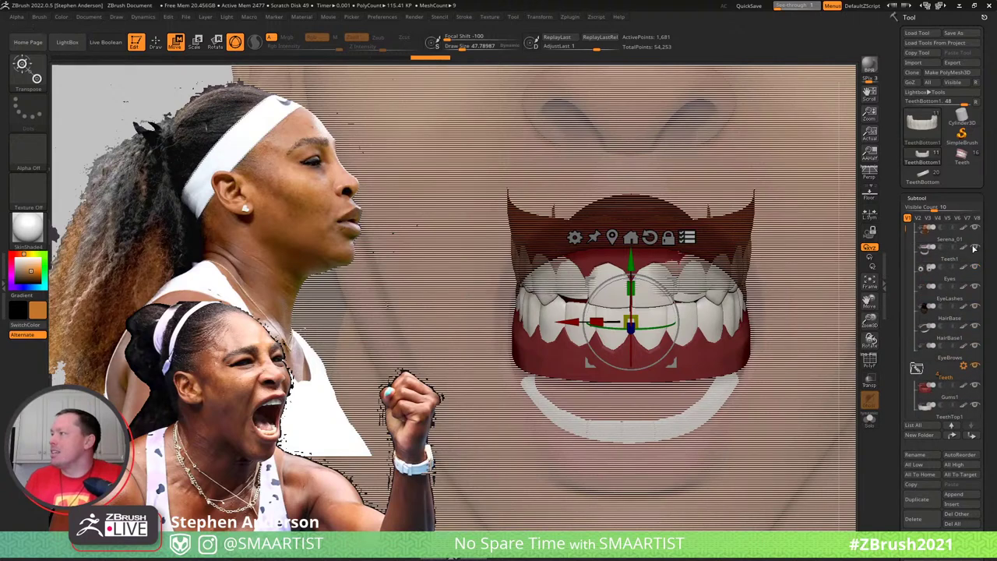
left_click(974, 247)
key("ctrl")
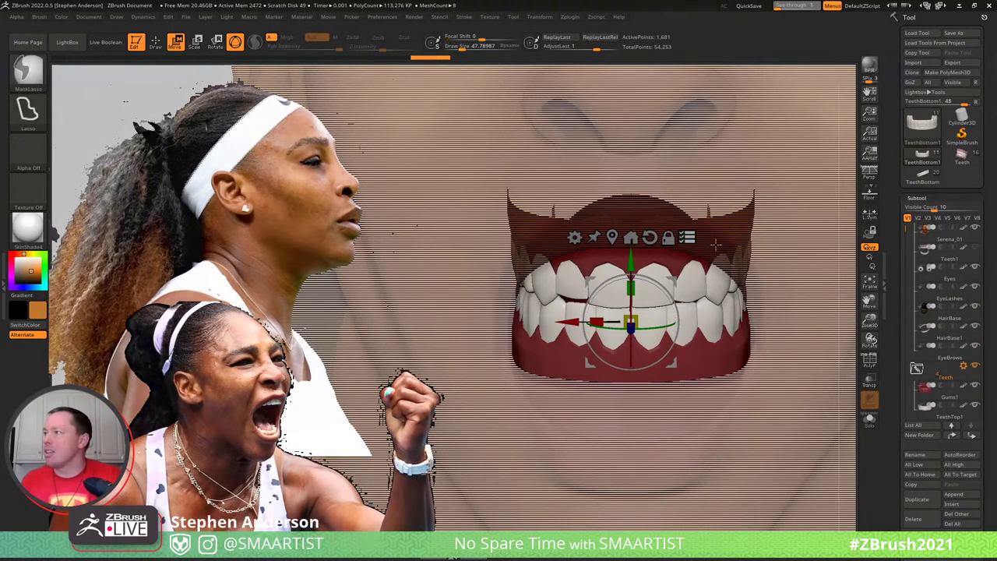
key("q")
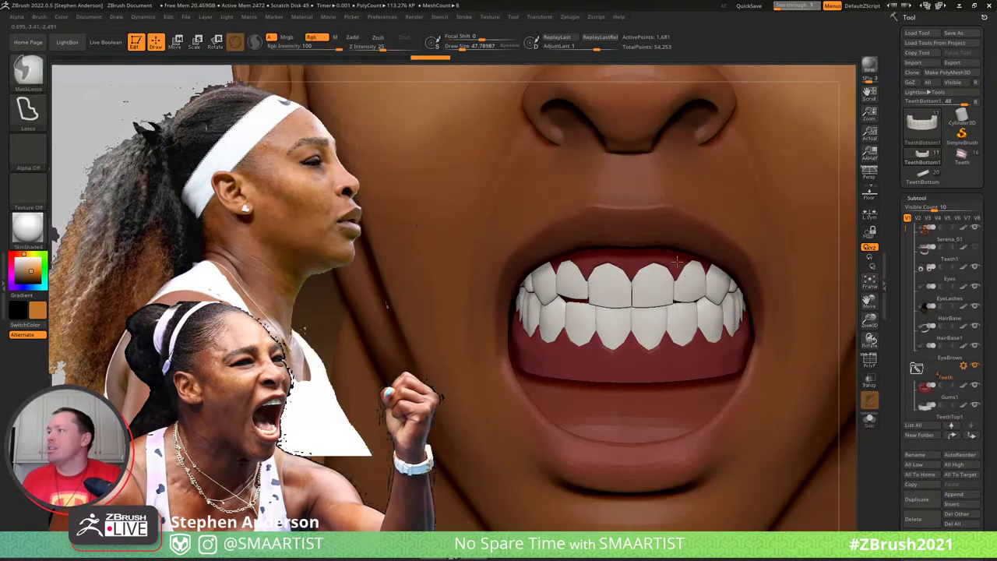
Reshape the gums around the upper front teeth using the Move Topological brush at a draw size of about 140
mouse_move(677, 262)
right_mouse_down("ctrl")
mouse_move(623, 307)
mouse_move(756, 312)
mouse_move(811, 409)
right_mouse_up("ctrl")
right_click_drag(706, 304, 687, 288)
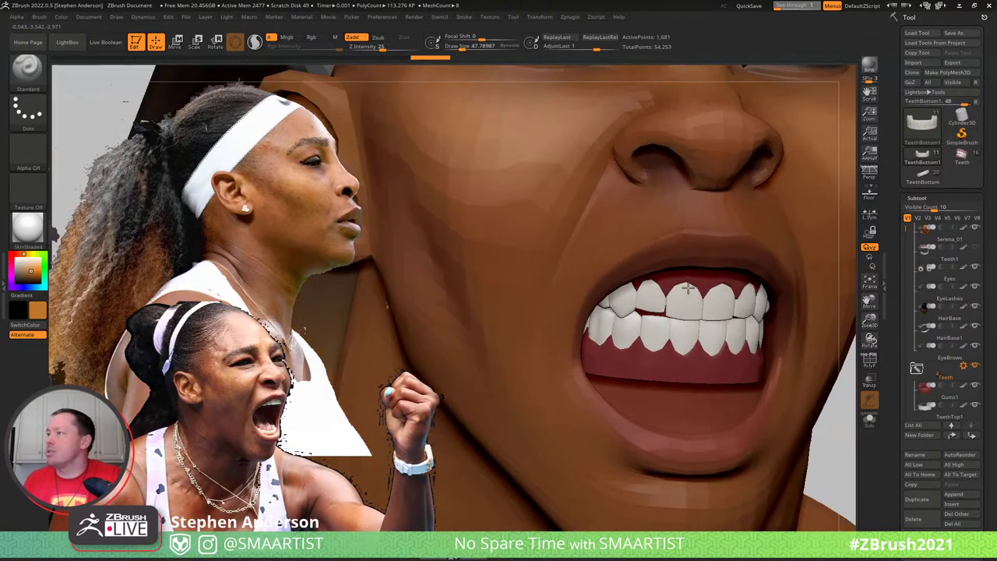
left_click(702, 291, "alt")
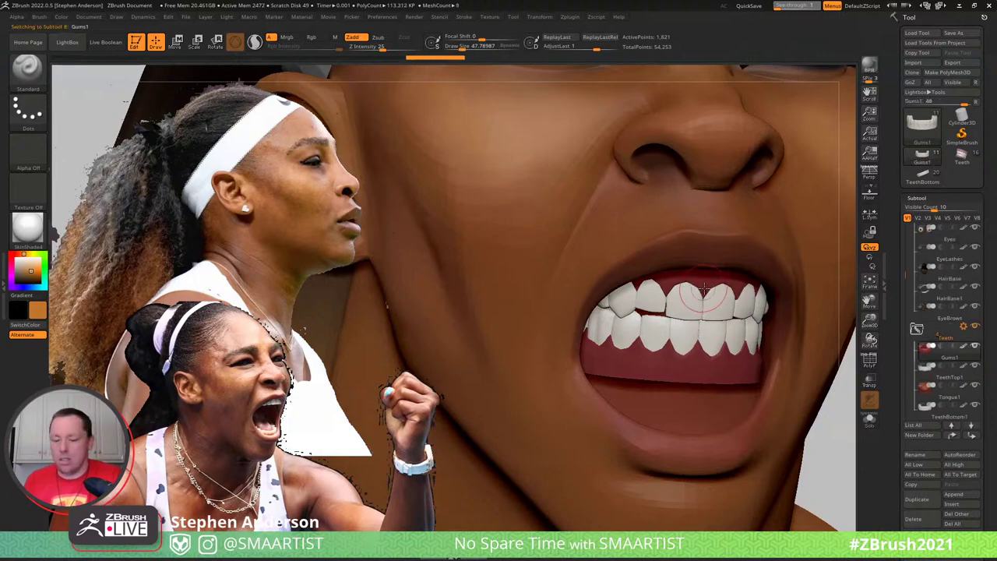
key("b")
key("m")
key("t")
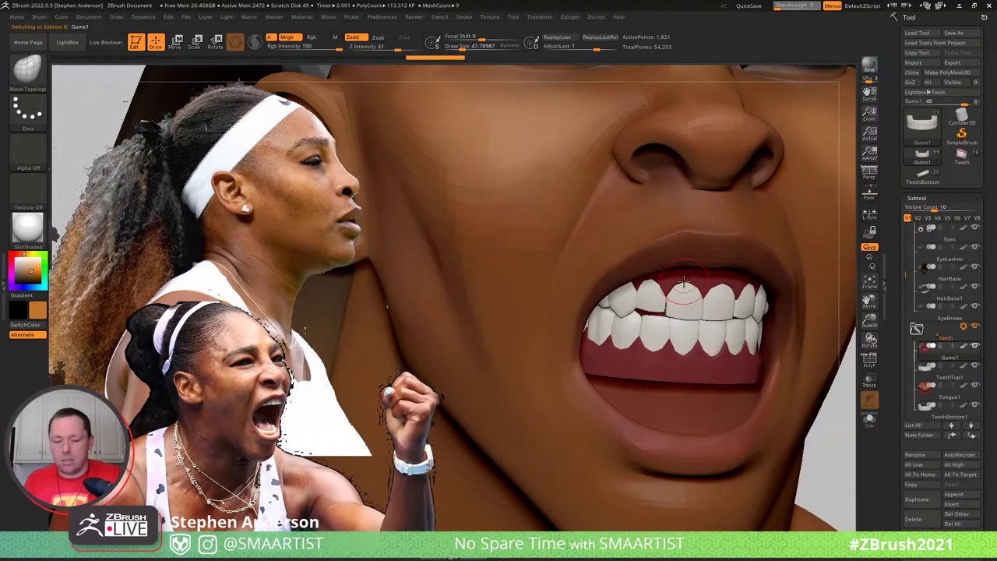
right_click_drag(680, 281, 688, 279)
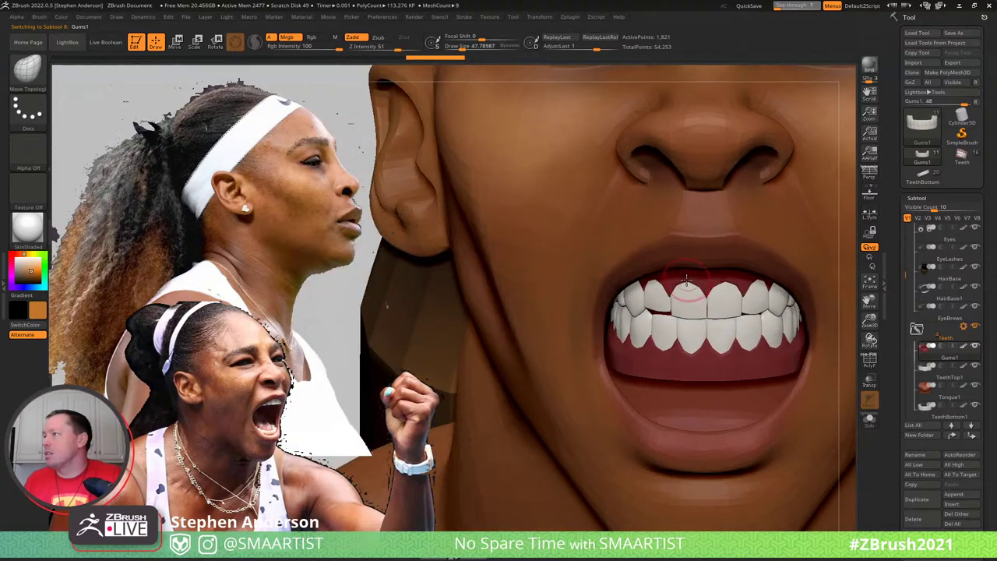
key("s")
left_click(698, 282)
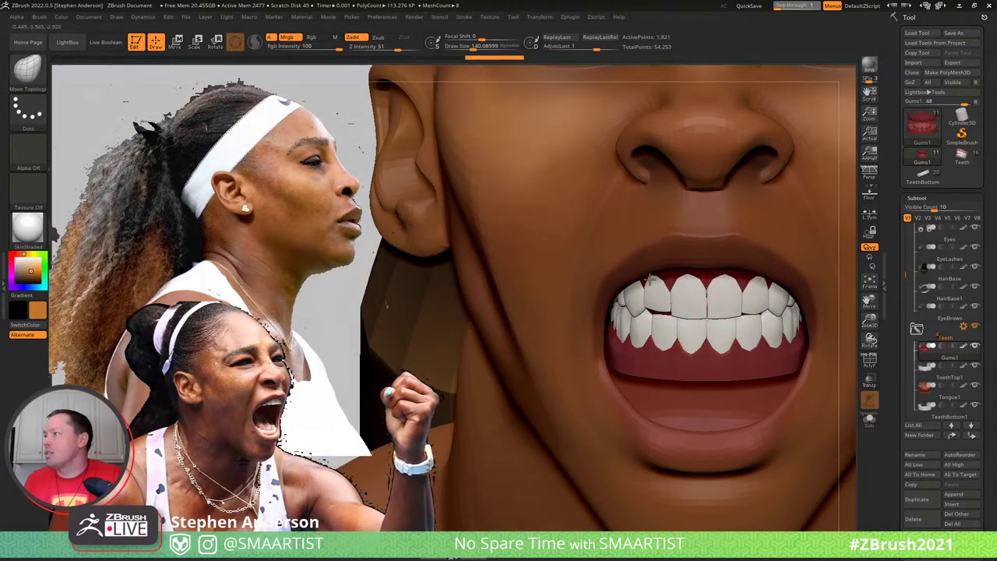
right_click_drag(649, 279, 684, 304)
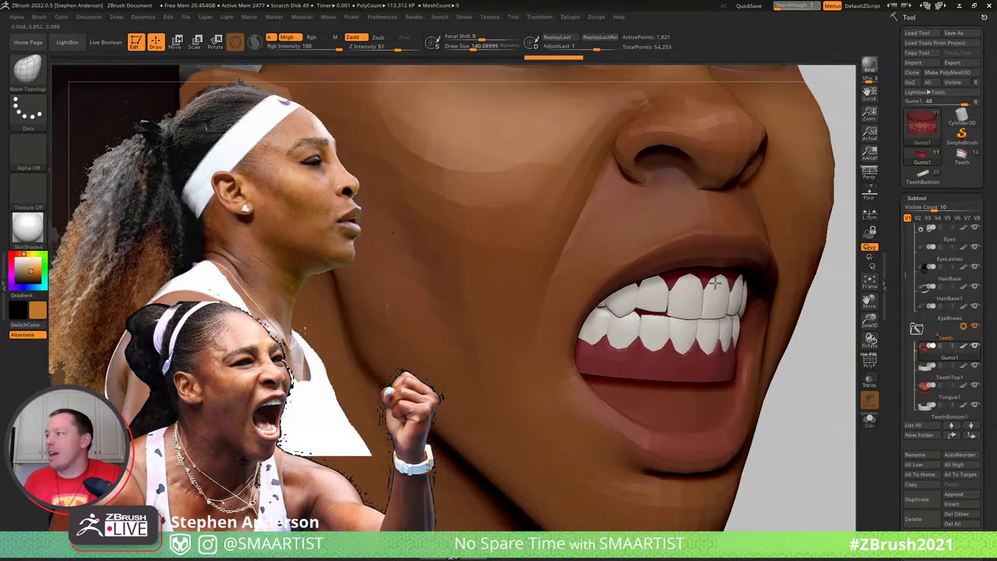
Make TeethTop1 active and smooth the upper side teeth with a small brush of about 23
left_click(678, 310, "alt")
right_click_drag(664, 307, 617, 311)
key("s")
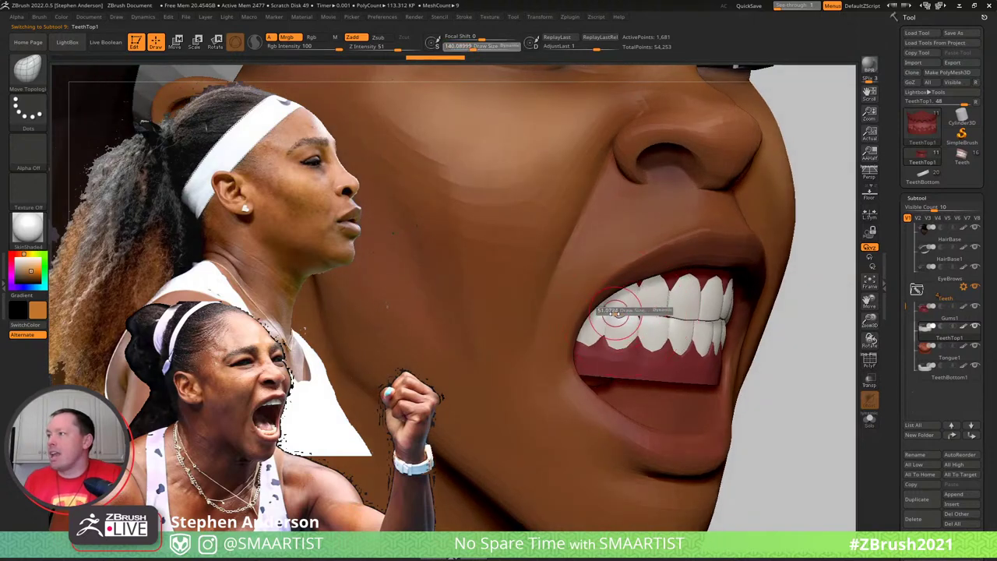
left_click_drag(615, 313, 612, 312)
key("s")
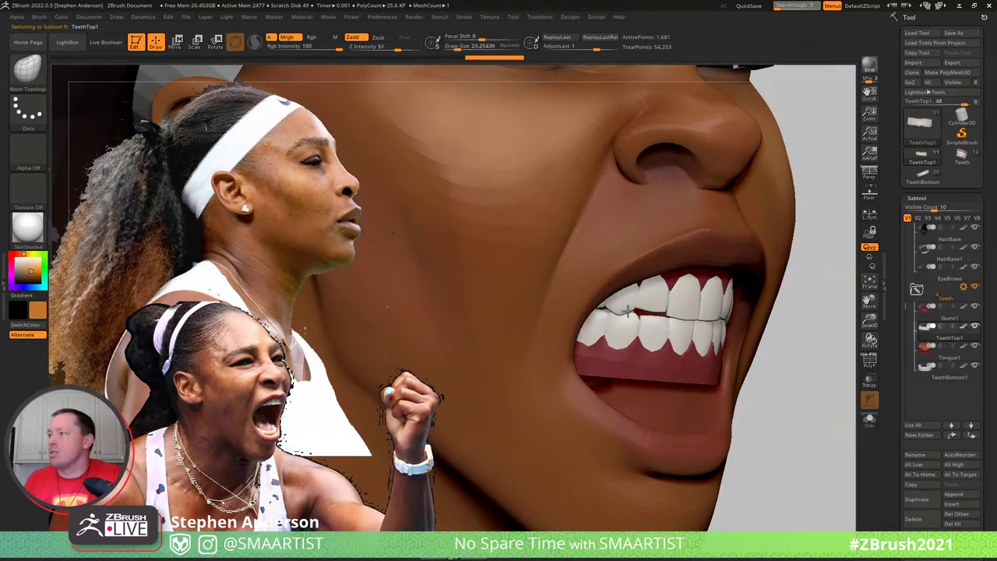
key("shift")
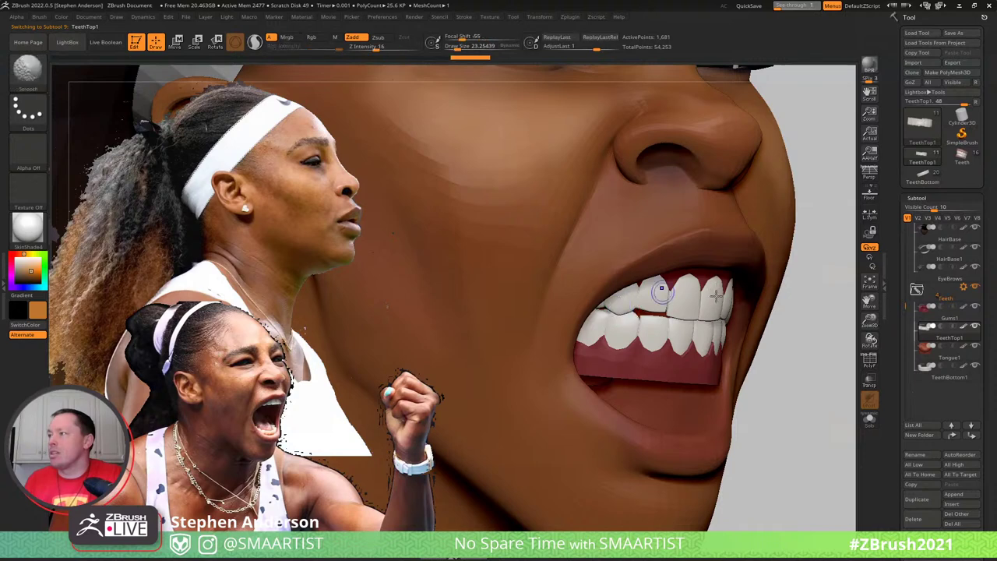
mouse_move(716, 296)
left_mouse_down("shift")
mouse_move(628, 312)
mouse_move(648, 303)
mouse_move(633, 305)
left_mouse_up("shift")
Adjust the upper canine and neighbouring side teeth with the Move Topological brush at a draw size of about 95
key("s")
key("s")
right_click_drag(659, 291, 693, 347, "ctrl")
scroll(694, 347, "up", 2)
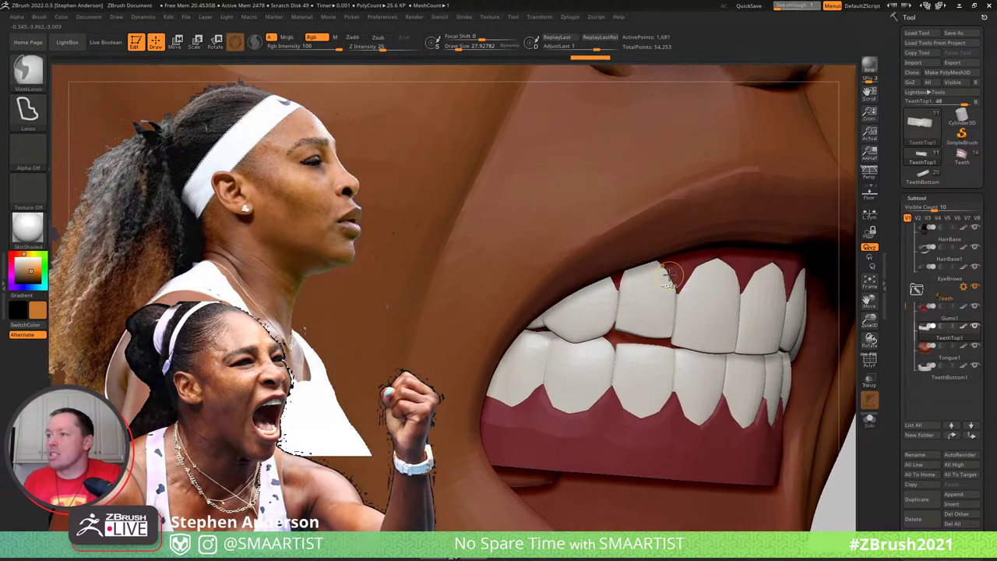
key("s")
left_click_drag(640, 271, 627, 297)
left_click_drag(618, 333, 633, 327)
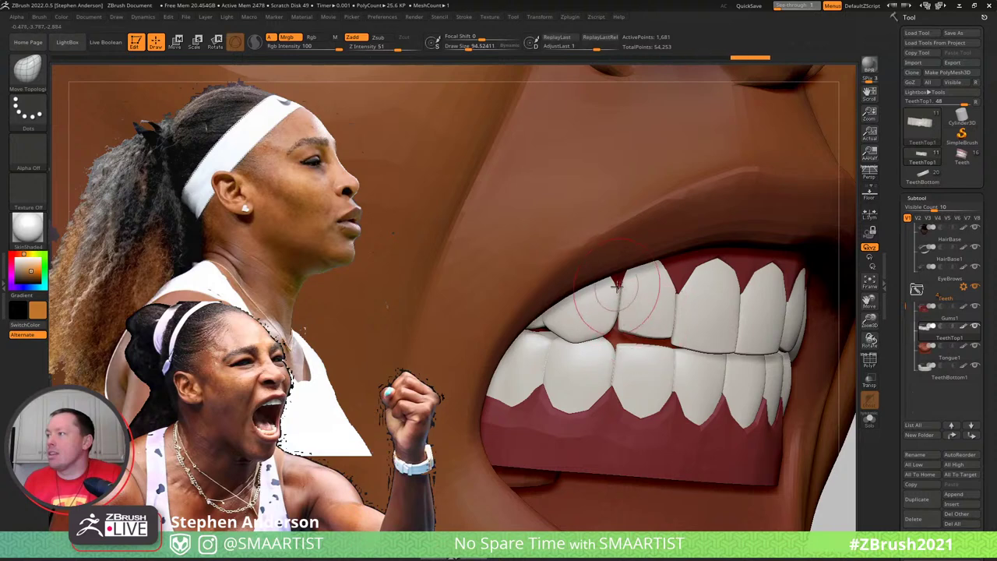
left_click_drag(551, 320, 577, 329)
left_click_drag(621, 300, 616, 299)
right_click_drag(586, 294, 760, 324)
right_click_drag(650, 296, 735, 312)
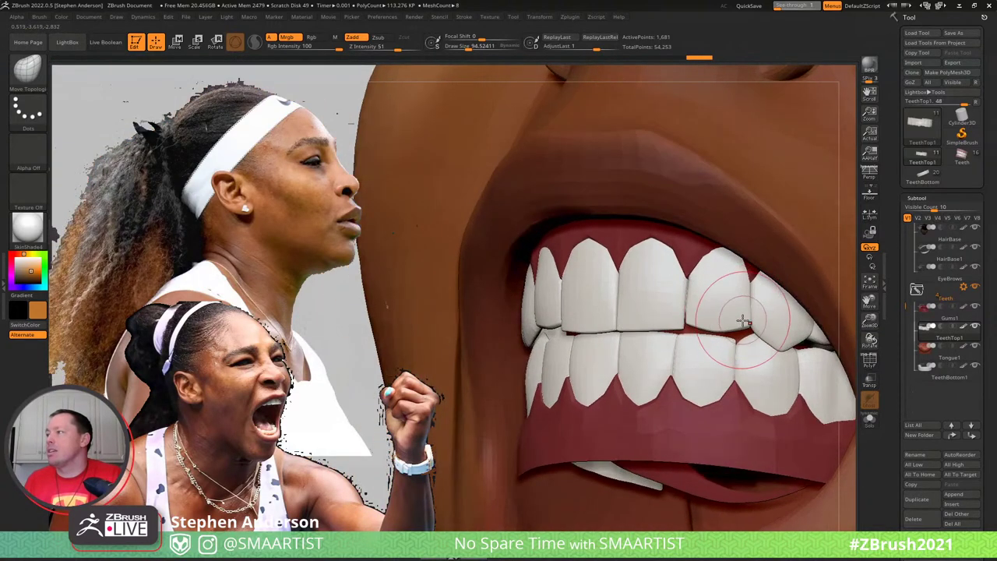
mouse_move(725, 321)
left_mouse_down()
mouse_move(716, 312)
mouse_move(734, 267)
mouse_move(726, 256)
mouse_move(736, 315)
left_mouse_up()
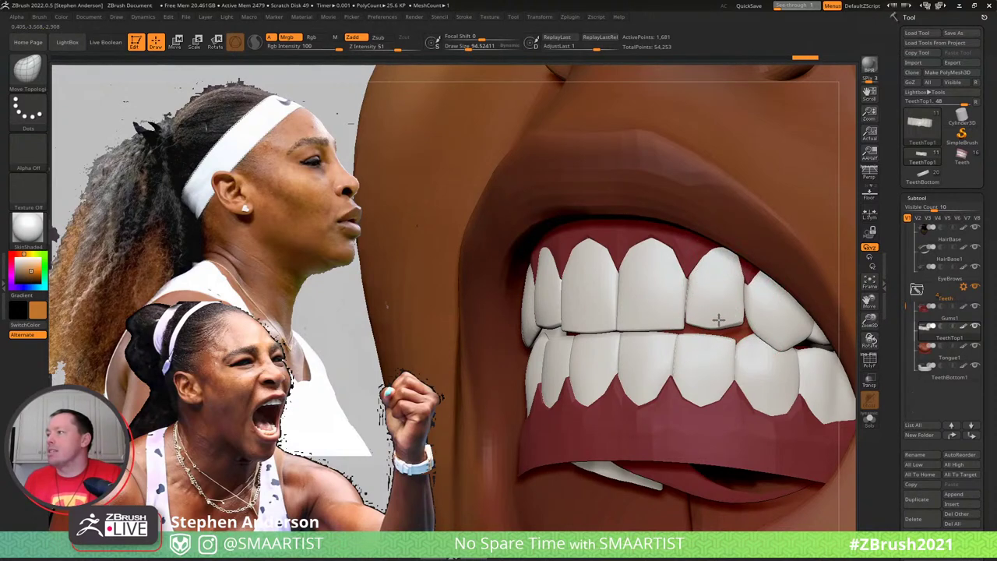
Undo the last strokes on the upper teeth and nudge the lower edge of the upper side incisor
key("ctrl+z")
key("ctrl+z")
key("ctrl+z")
key("ctrl+z")
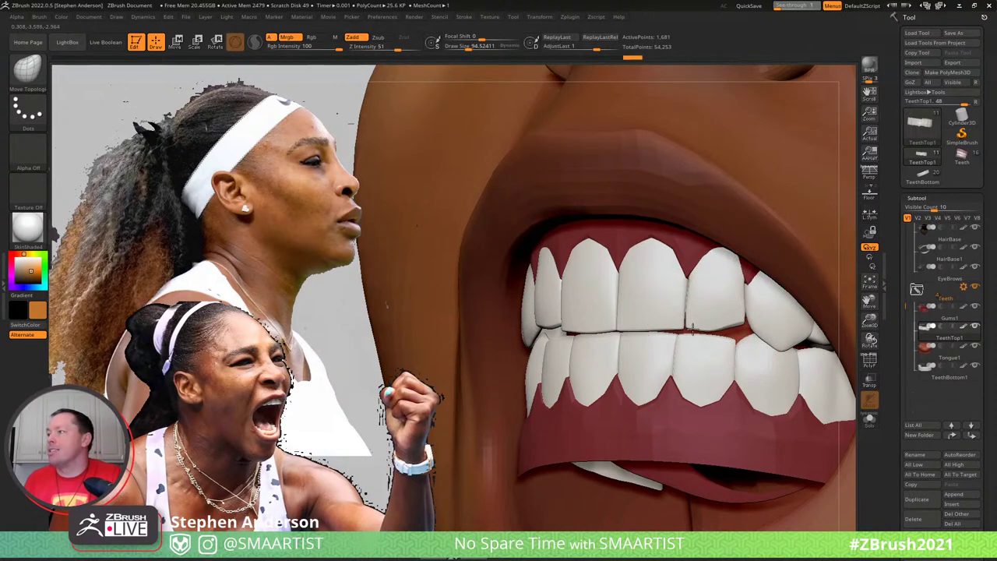
left_click_drag(714, 327, 715, 321)
Refine the shape of the upper front teeth with Move Topological strokes, using draw sizes of about 182 and 69
right_click_drag(615, 316, 637, 322)
mouse_move(531, 313)
left_mouse_down()
mouse_move(509, 320)
mouse_move(579, 312)
left_mouse_up()
key("s")
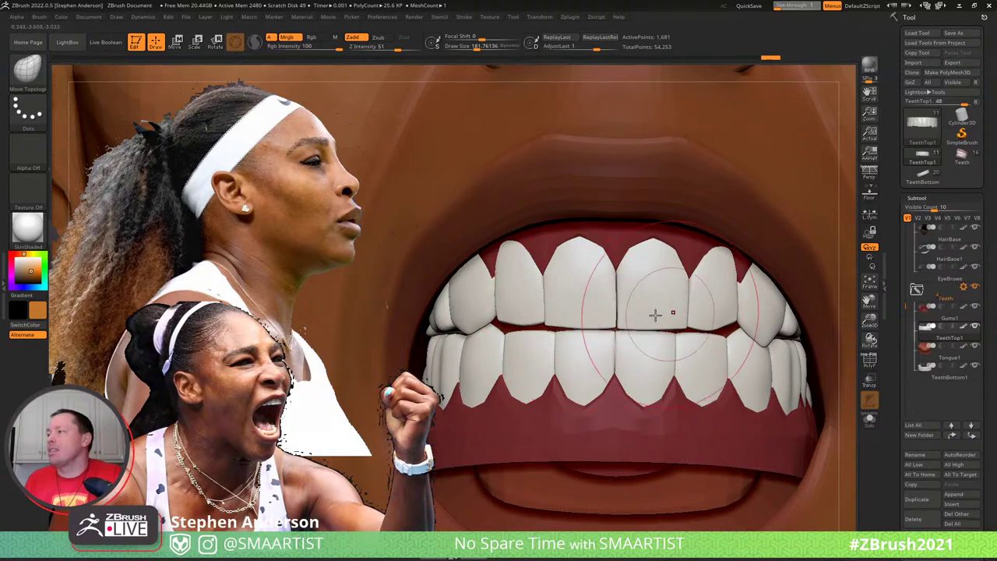
right_click_drag(655, 314, 644, 314)
mouse_move(735, 321)
left_mouse_down()
mouse_move(716, 317)
mouse_move(797, 327)
mouse_move(783, 321)
mouse_move(789, 334)
mouse_move(768, 315)
mouse_move(779, 334)
mouse_move(787, 311)
mouse_move(753, 268)
left_mouse_up()
key("s")
right_click_drag(726, 273, 760, 279)
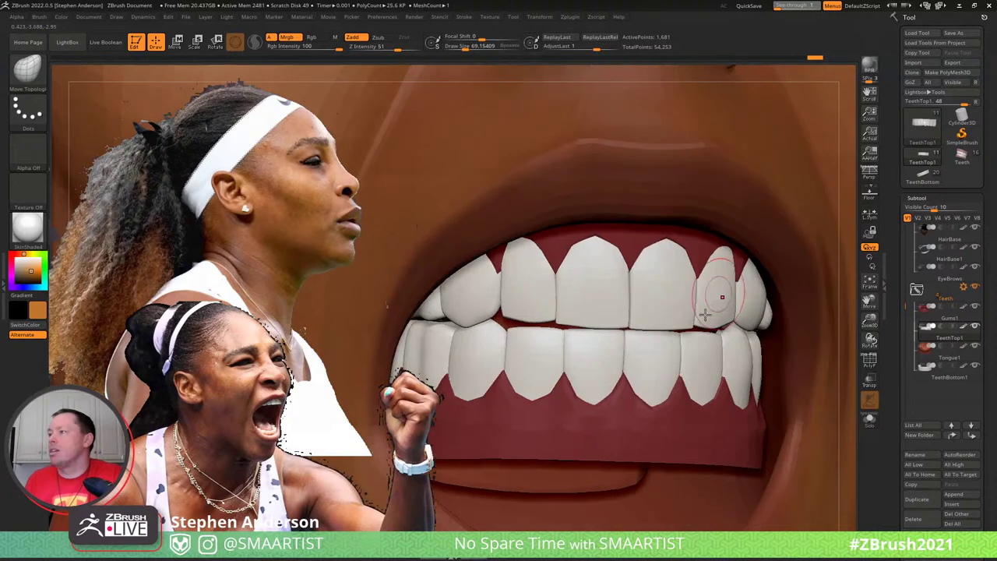
Make TeethBottom1 active, display its polygon wireframe and scale the lower teeth down in width and depth
left_click(597, 354, "alt")
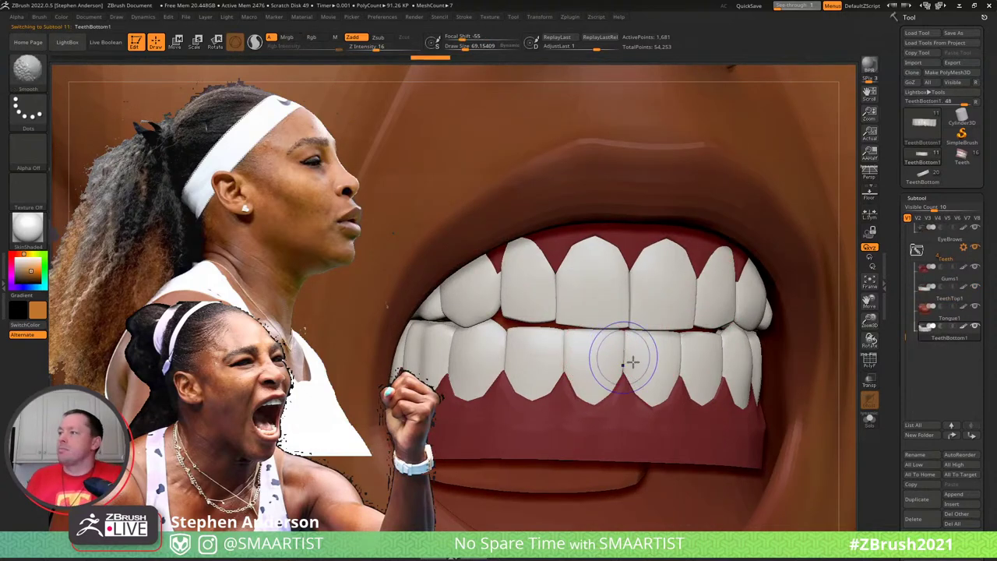
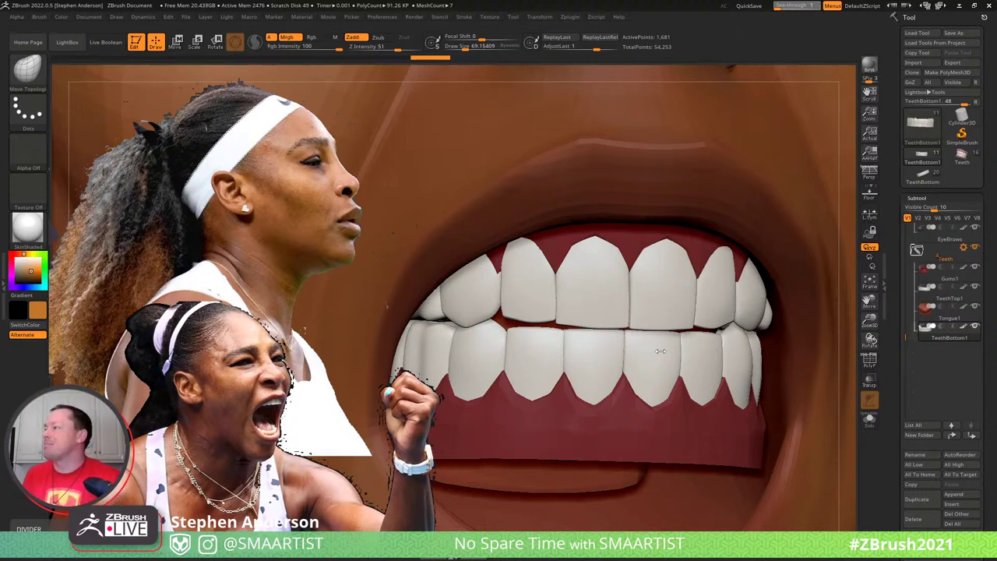
mouse_move(646, 349)
right_mouse_down()
mouse_move(666, 352)
mouse_move(662, 360)
right_mouse_up()
key("shift+f")
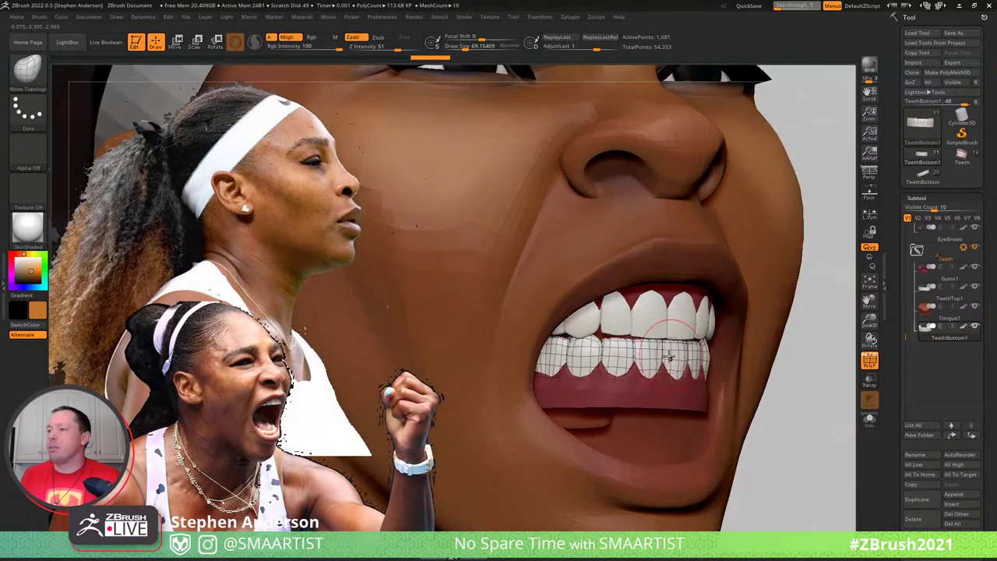
key("w")
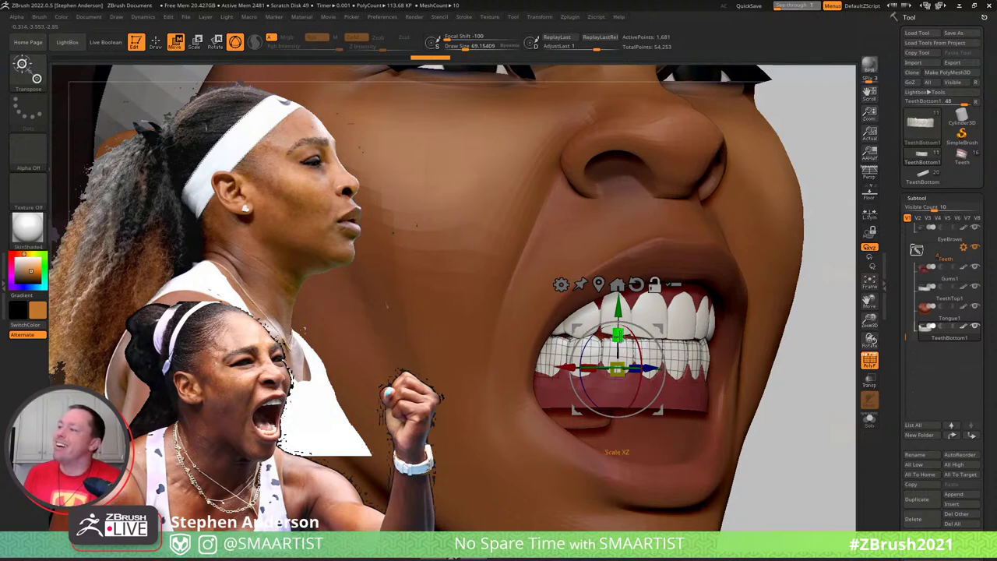
left_click_drag(617, 336, 617, 356)
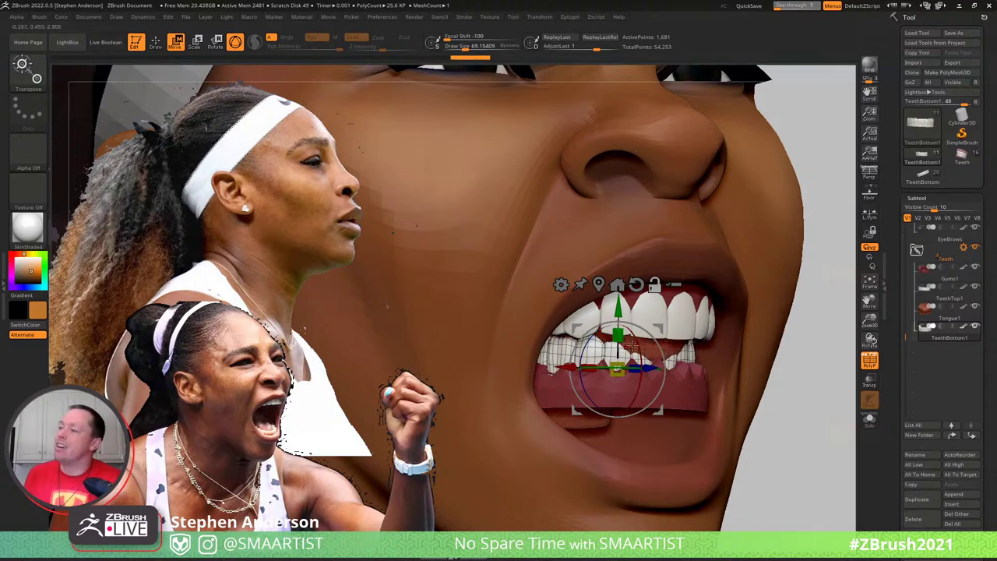
Use the Move brush and the gizmo to bring the lower teeth forward so they fit the lower gums
key("b")
key("m")
key("v")
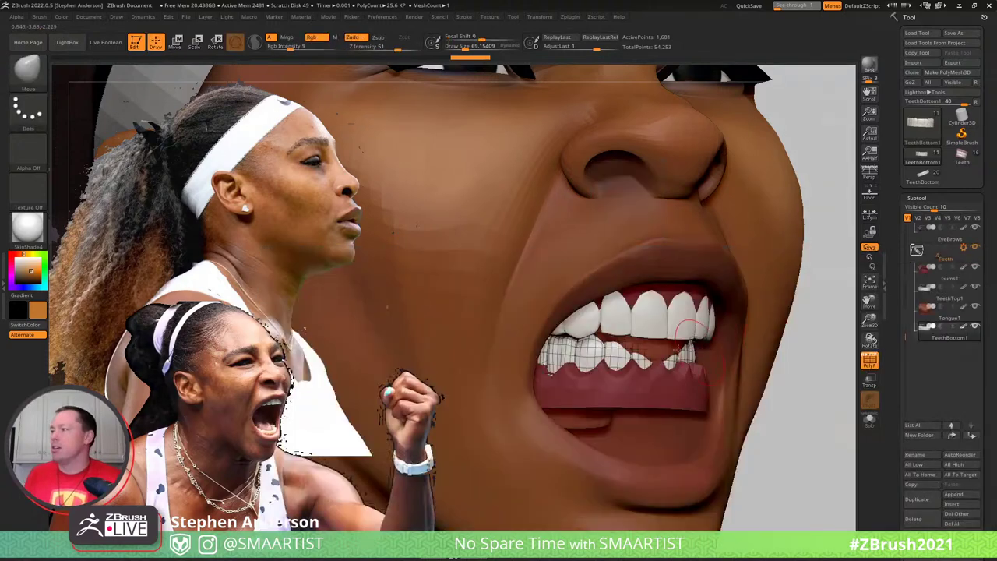
right_click_drag(644, 357, 667, 359)
left_click_drag(674, 360, 672, 356)
key("w")
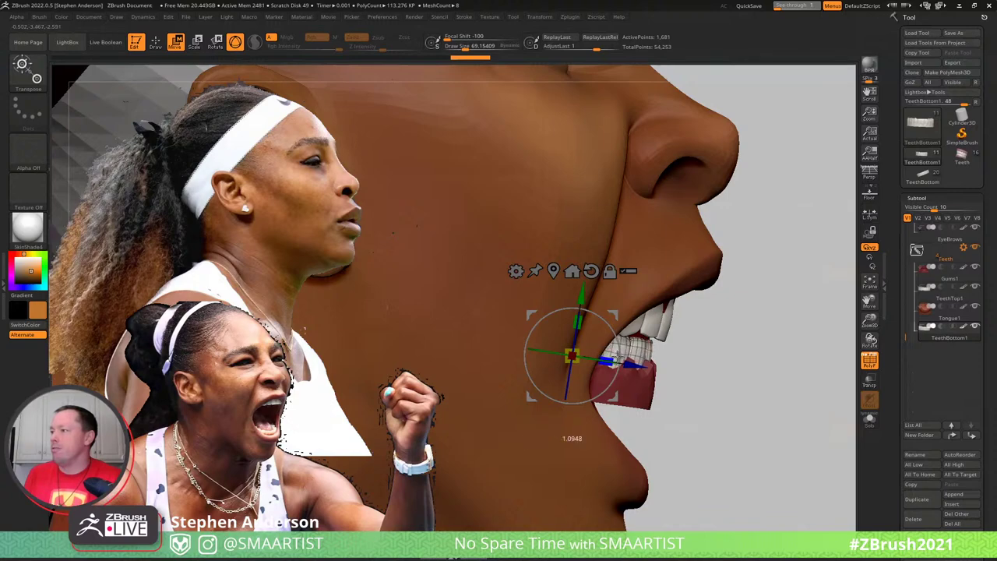
mouse_move(720, 325)
left_mouse_down()
mouse_move(635, 331)
mouse_move(674, 342)
left_mouse_up()
Widen the back of the lower teeth with the Move brush at draw size about 188, using transparency, and hide the wireframe
key("q")
key("s")
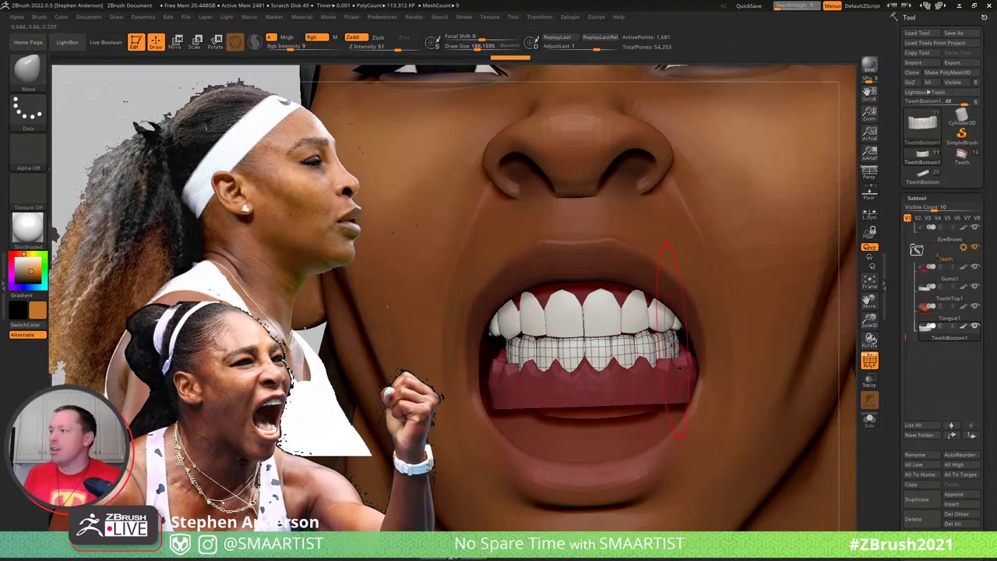
right_click_drag(677, 341, 679, 361)
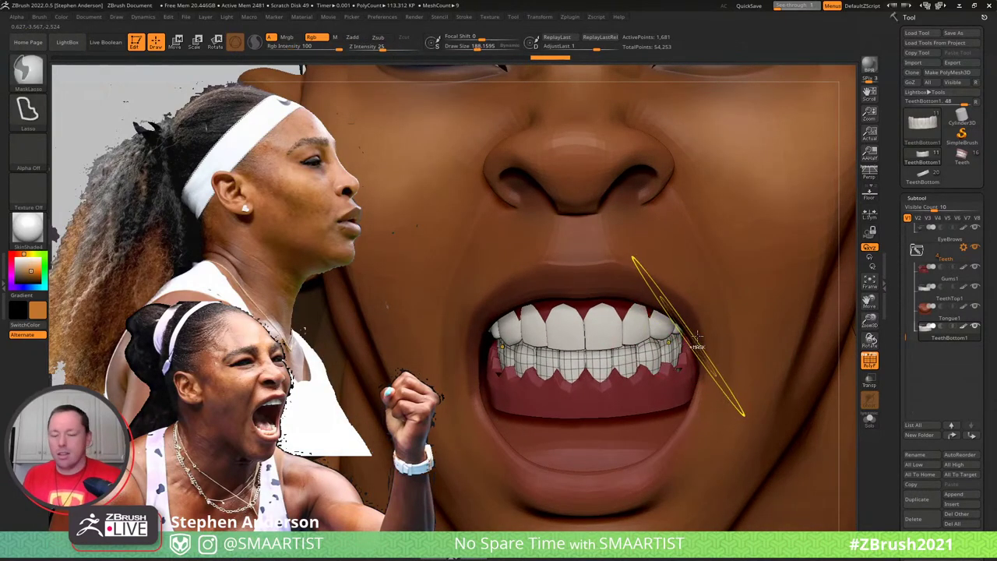
key("ctrl+shift+t")
right_click_drag(717, 328, 673, 327)
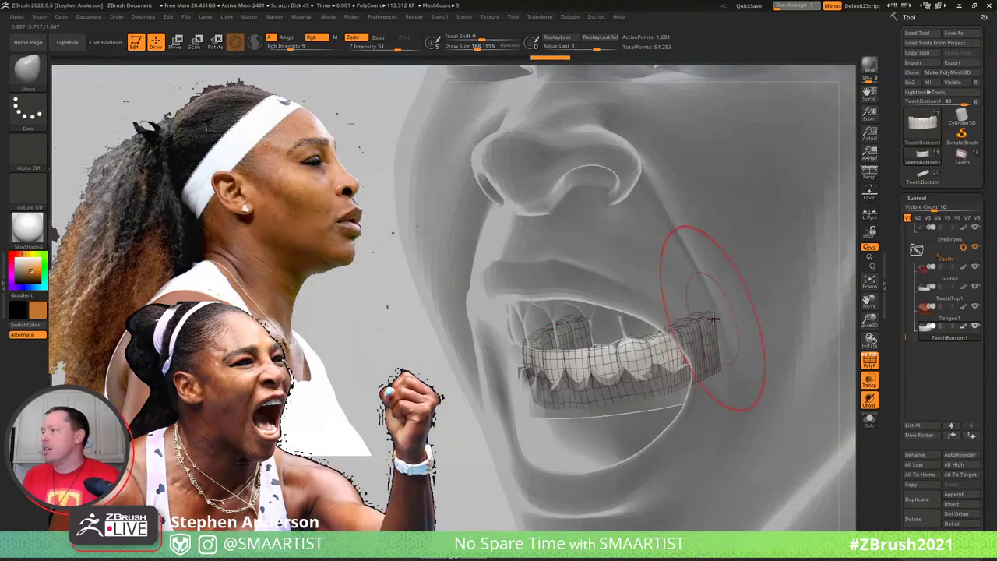
left_click_drag(714, 318, 726, 318)
mouse_move(702, 331)
right_mouse_down()
mouse_move(715, 333)
mouse_move(674, 372)
mouse_move(639, 357)
mouse_move(680, 358)
mouse_move(670, 356)
right_mouse_up()
key("s")
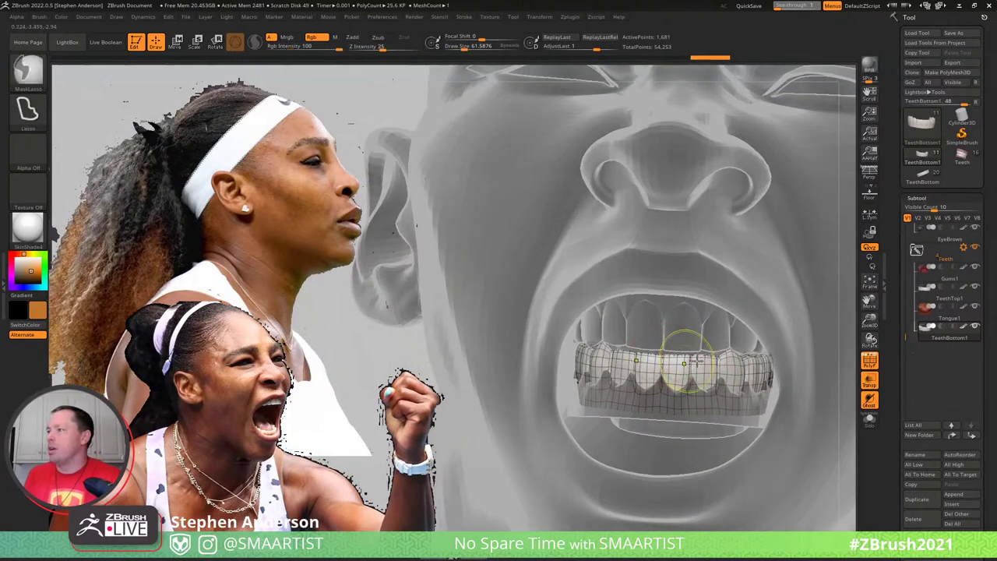
key("shift+f")
key("ctrl+t")
mouse_move(686, 364)
right_mouse_down()
mouse_move(723, 363)
mouse_move(620, 331)
mouse_move(588, 305)
mouse_move(623, 337)
mouse_move(718, 375)
mouse_move(704, 408)
right_mouse_up()
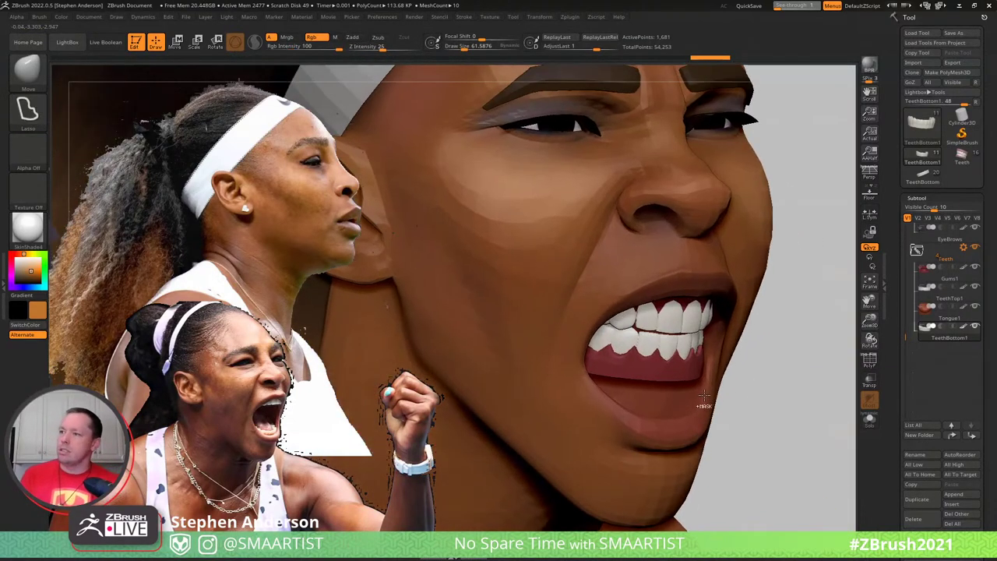
Shift the gums, teeth and tongue together slightly up and forward in the mouth with the multi-subtool gizmo
mouse_move(773, 322)
right_mouse_down()
mouse_move(712, 311)
mouse_move(759, 332)
right_mouse_up()
key("w")
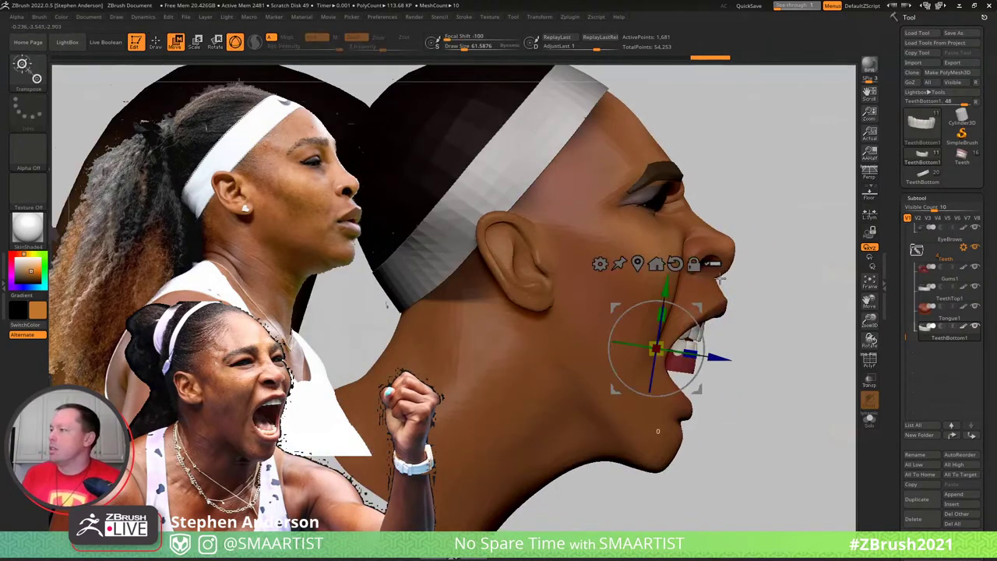
left_click(713, 264)
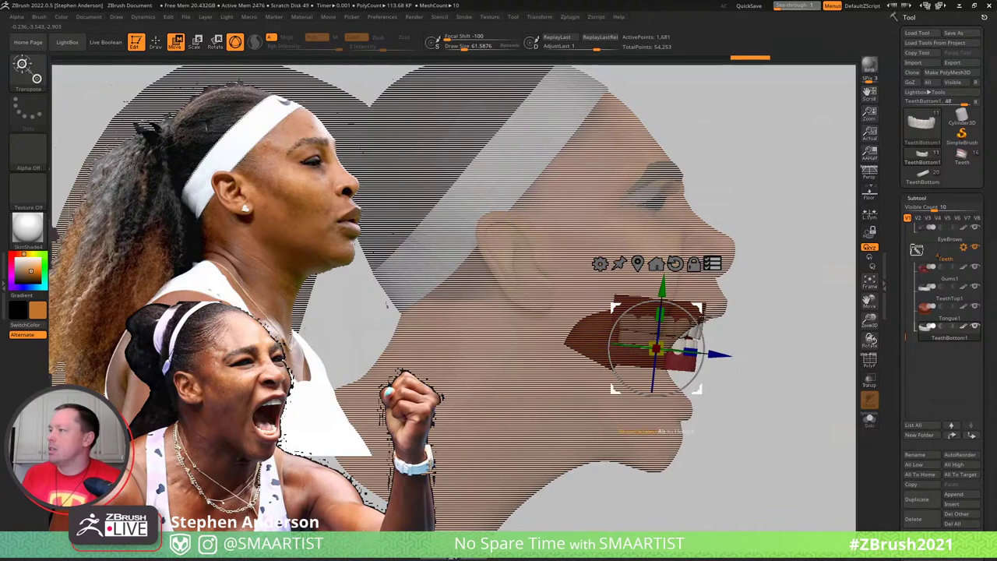
left_click_drag(700, 307, 702, 302)
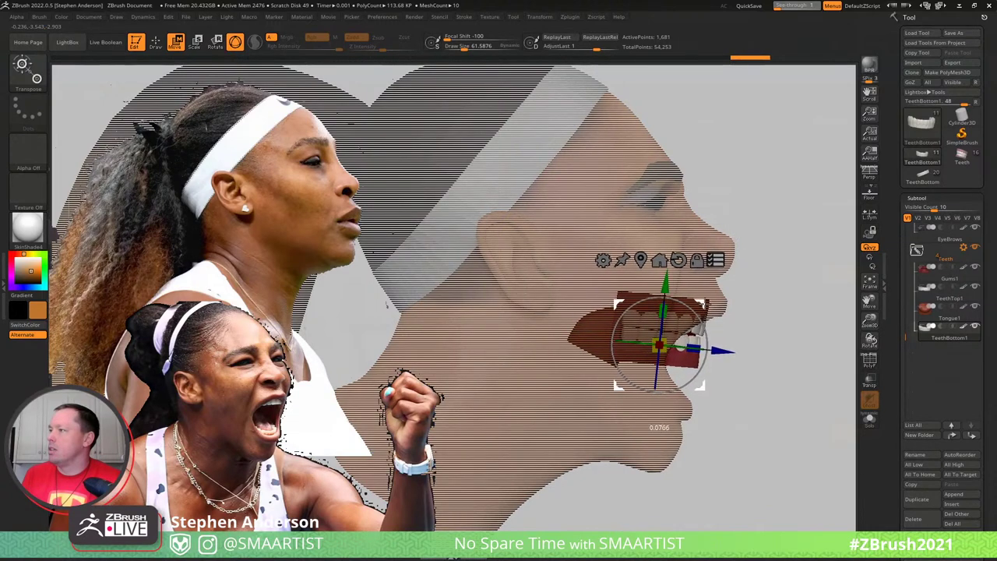
right_click_drag(809, 300, 782, 300)
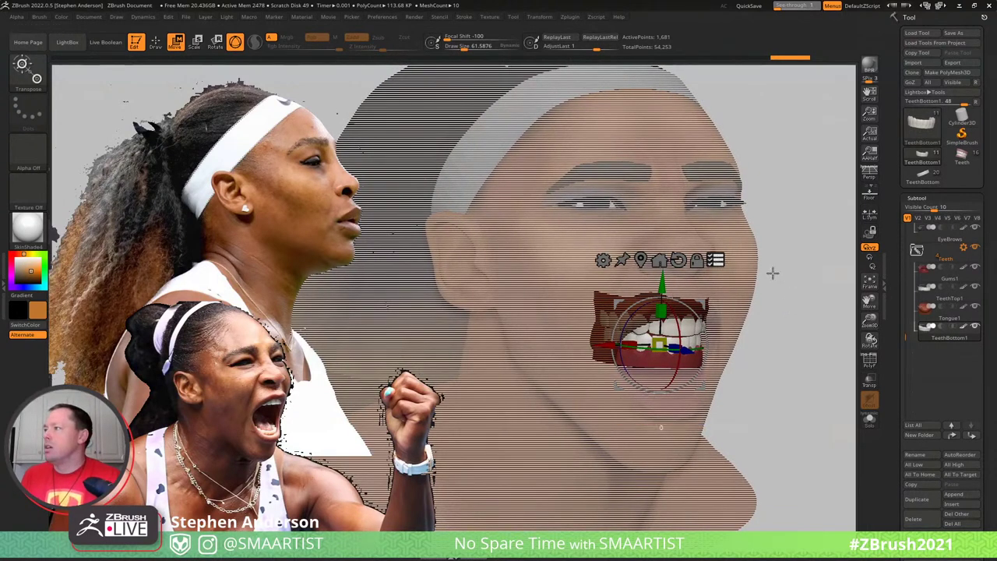
left_click(815, 310, "ctrl+shift")
key("q")
mouse_move(807, 328)
right_mouse_down()
mouse_move(798, 324)
mouse_move(814, 323)
right_mouse_up()
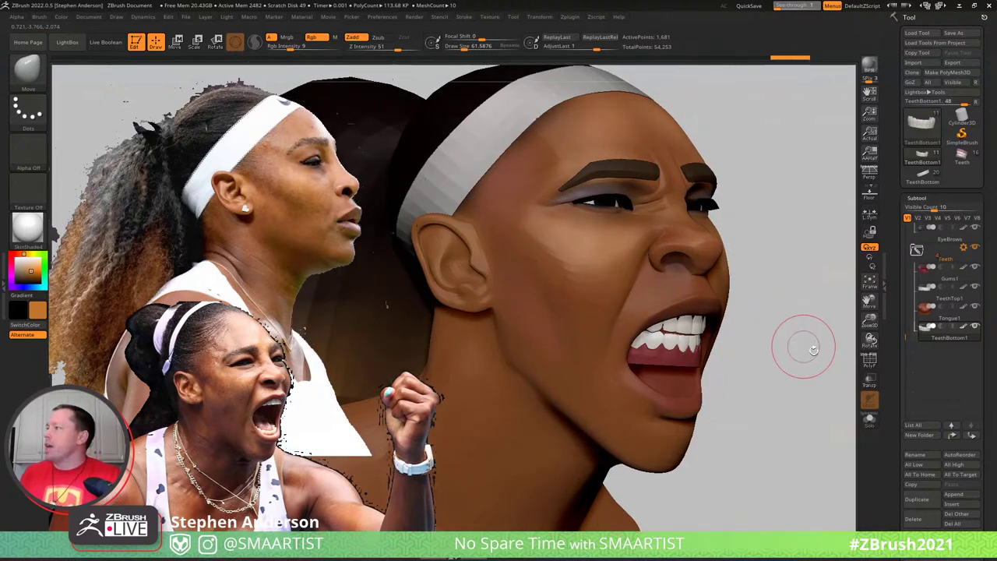
Isolate the Gums1 subtool with its wireframe displayed and mask its upper half, softening the mask edge
left_click(949, 274)
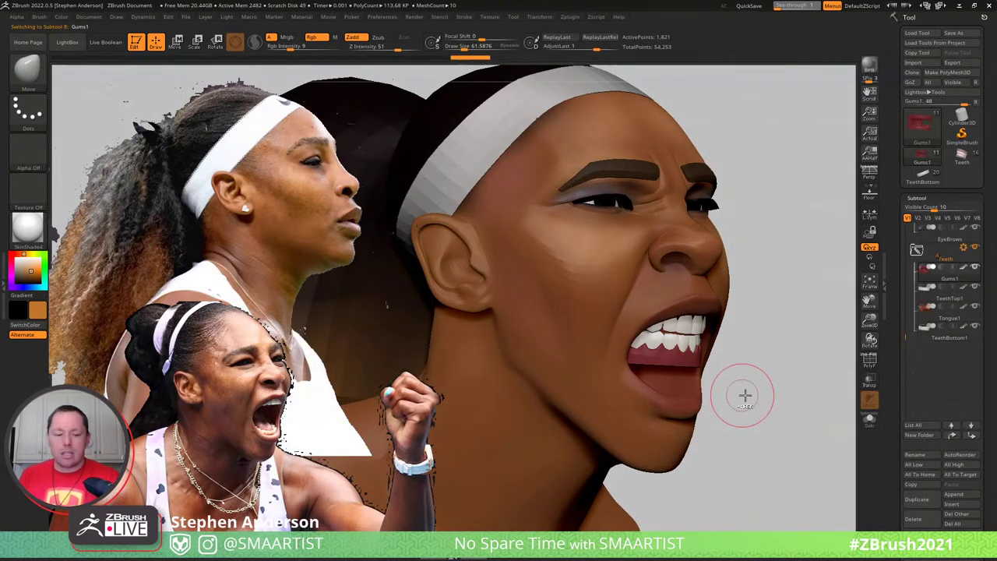
left_click(727, 401, "ctrl+shift")
mouse_move(594, 390)
right_mouse_down()
mouse_move(586, 383)
mouse_move(604, 379)
right_mouse_up()
key("shift+f")
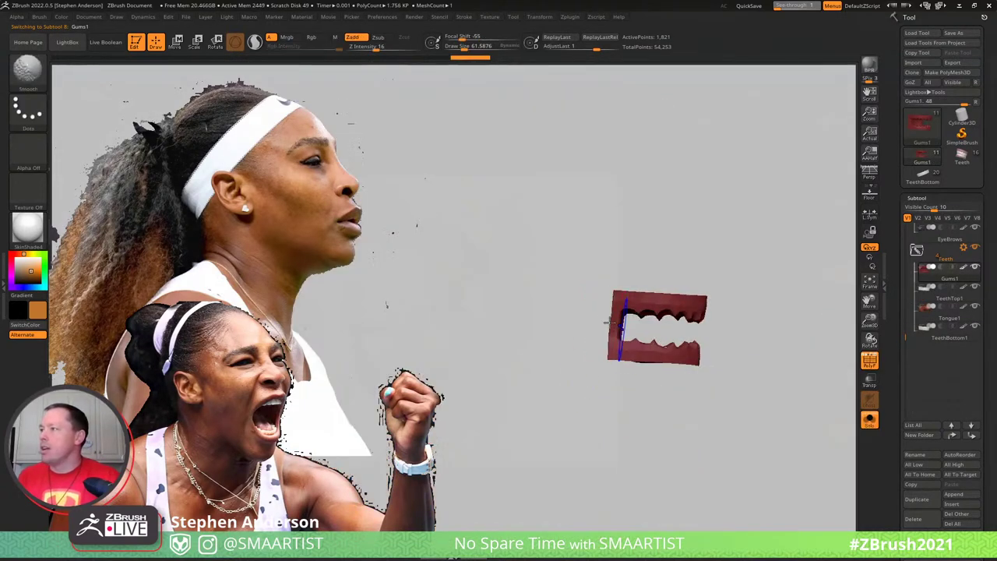
right_click_drag(610, 322, 785, 503, "ctrl")
right_click_drag(683, 322, 653, 304)
key("ctrl+shift")
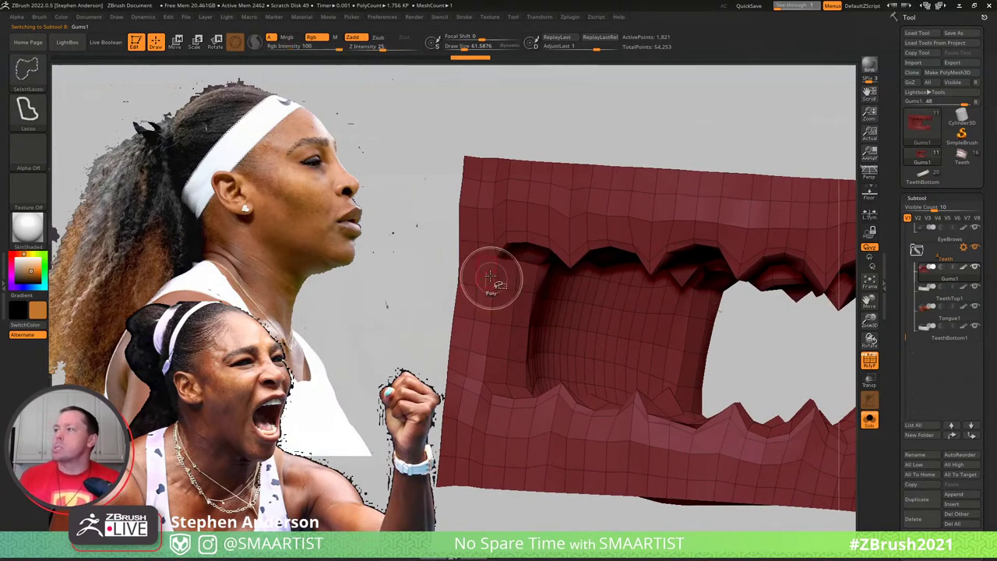
mouse_move(492, 274)
right_mouse_down()
mouse_move(515, 294)
mouse_move(538, 296)
mouse_move(522, 253)
mouse_move(487, 254)
mouse_move(502, 256)
mouse_move(490, 267)
right_mouse_up()
key("ctrl+shift")
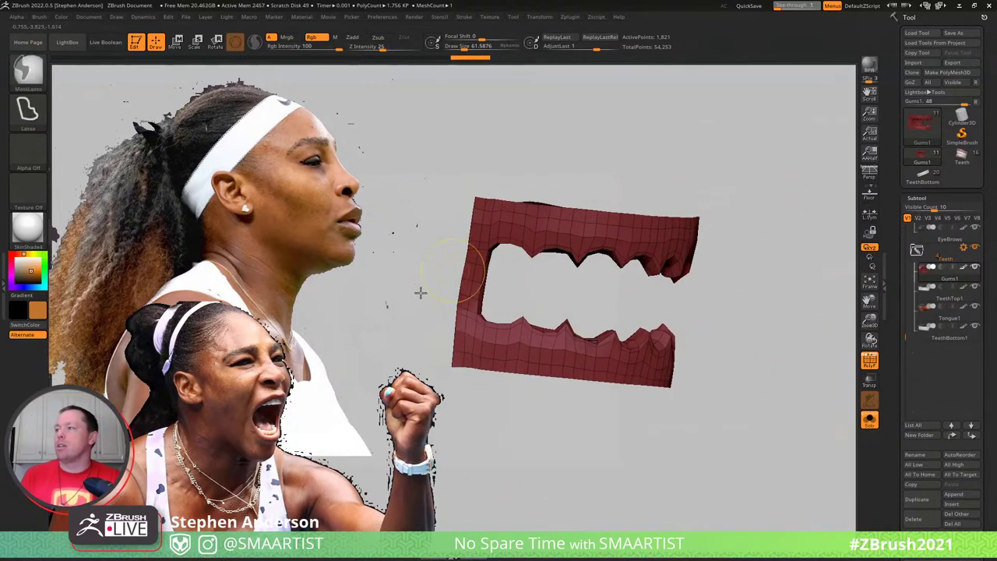
mouse_move(418, 291)
left_mouse_down("ctrl+shift")
mouse_move(608, 439)
mouse_move(767, 337)
mouse_move(764, 320)
mouse_move(715, 311)
left_mouse_up("ctrl+shift")
left_click(539, 282, "ctrl")
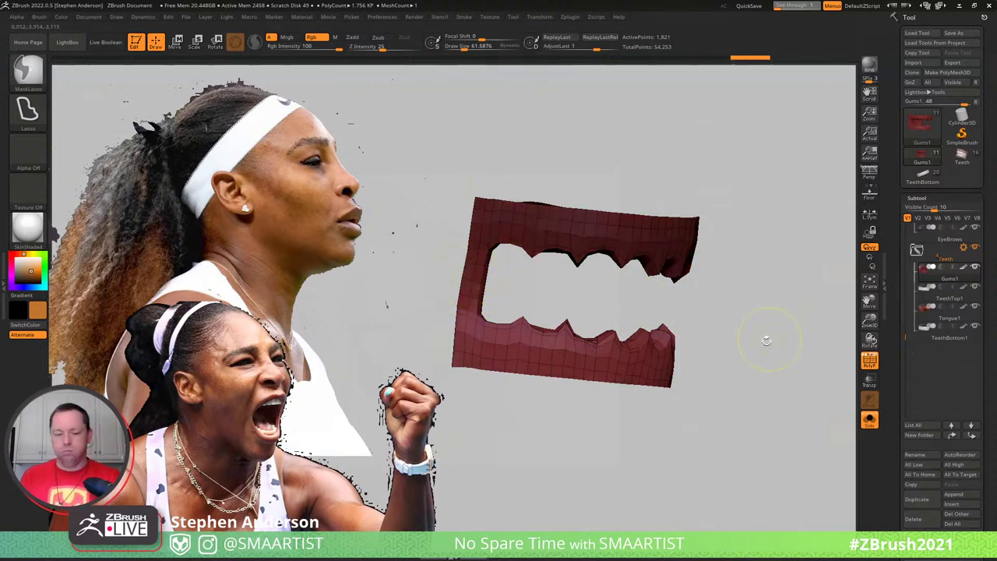
Place the gizmo pivot just behind the back edge of the gums to act as the jaw hinge
key("w")
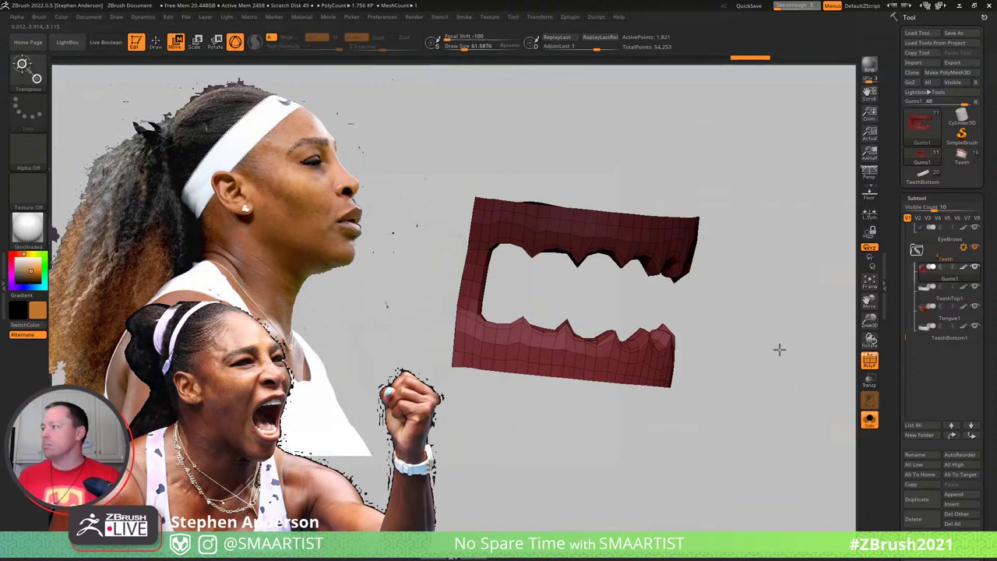
key("ctrl")
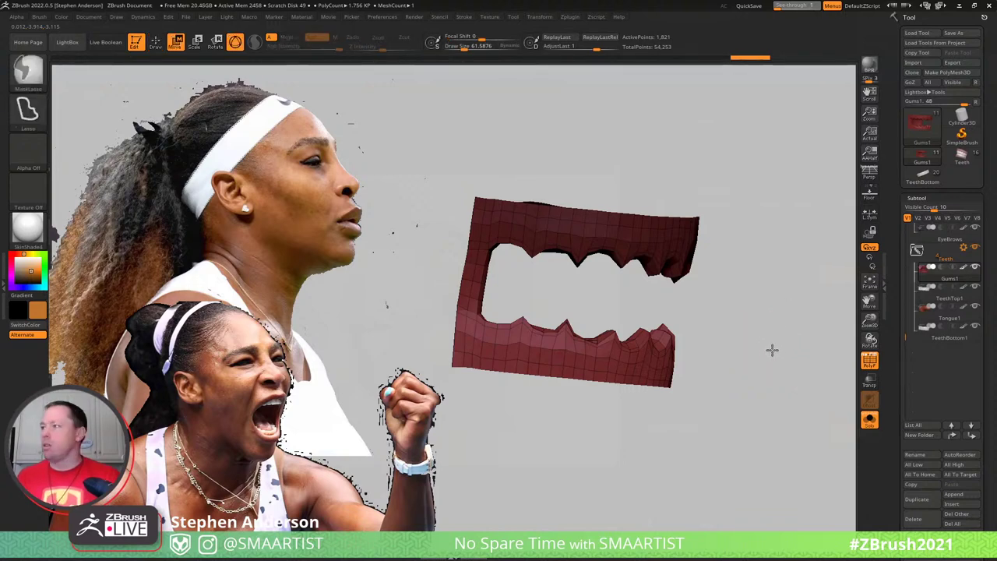
key("ctrl+shift+s")
right_click_drag(764, 325, 764, 285, "ctrl")
key("ctrl+shift+s")
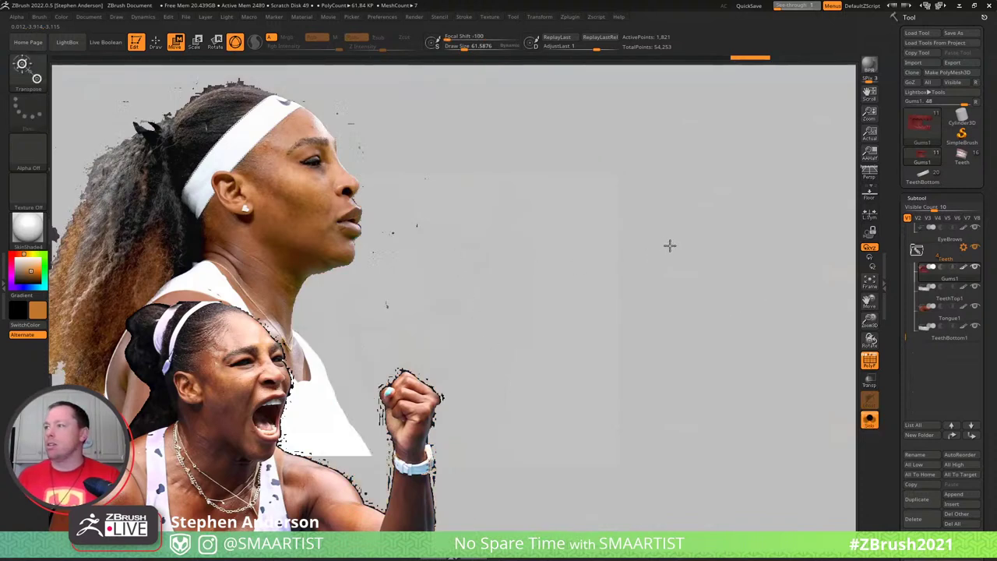
left_click_drag(682, 329, 576, 308)
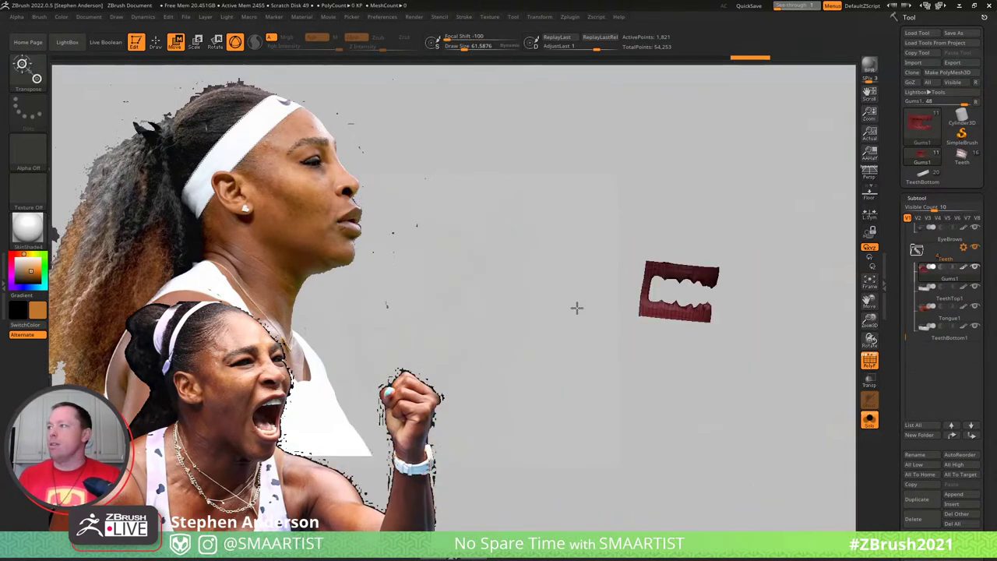
right_click_drag(661, 277, 642, 357, "ctrl")
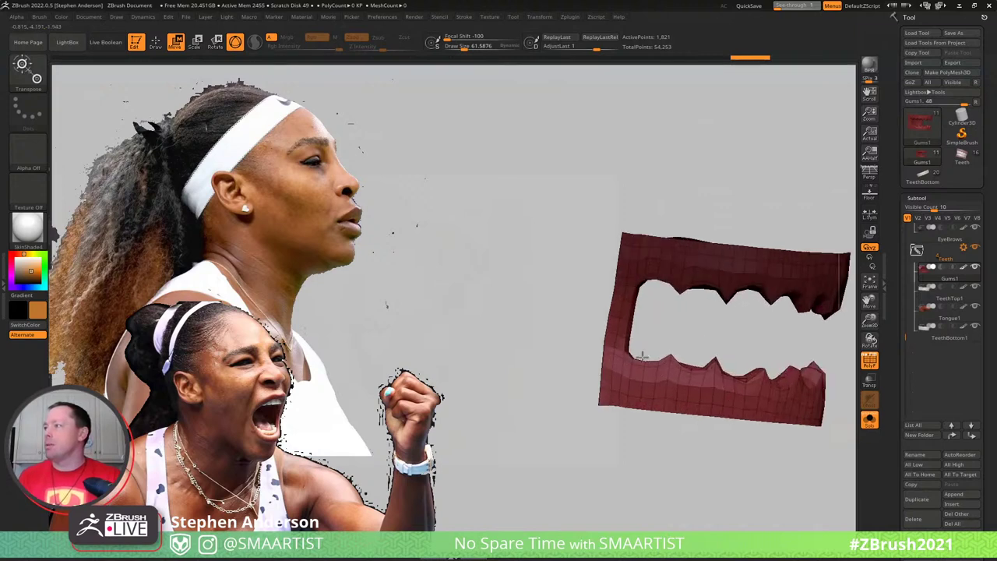
left_click(618, 315)
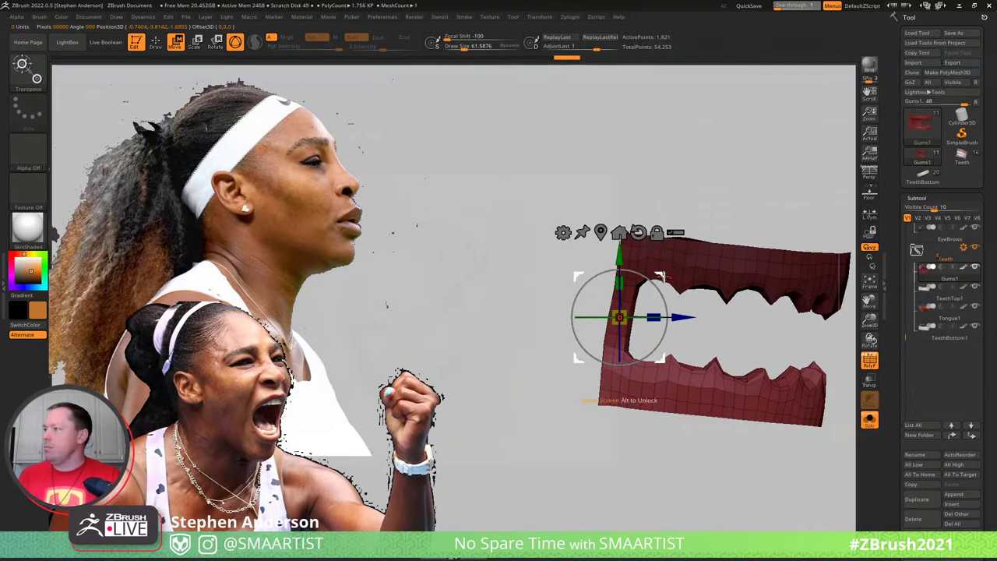
left_click_drag(661, 276, 585, 278, "alt")
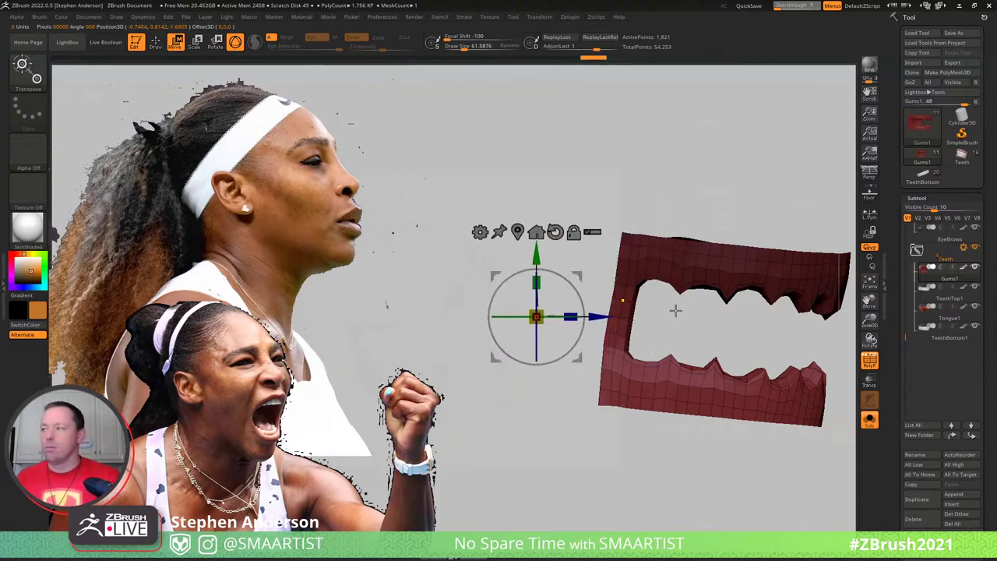
Bring back the other subtools, mask the upper teeth and rotate the lower gums, lower teeth and tongue down together to open the jaw
key("ctrl+shift+s")
key("ctrl+shift+t")
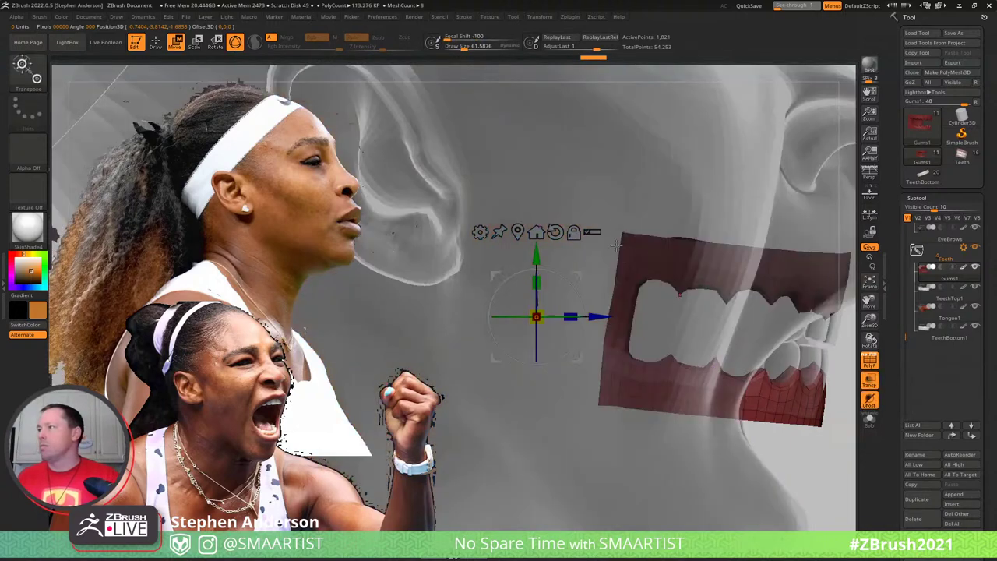
left_click(594, 233)
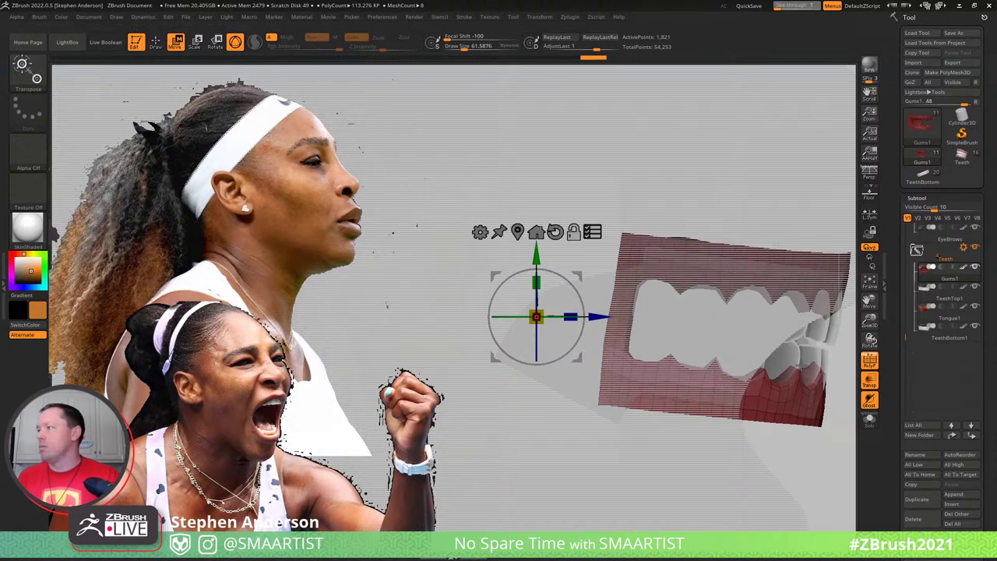
right_click_drag(805, 379, 746, 371, "alt")
key("ctrl+t")
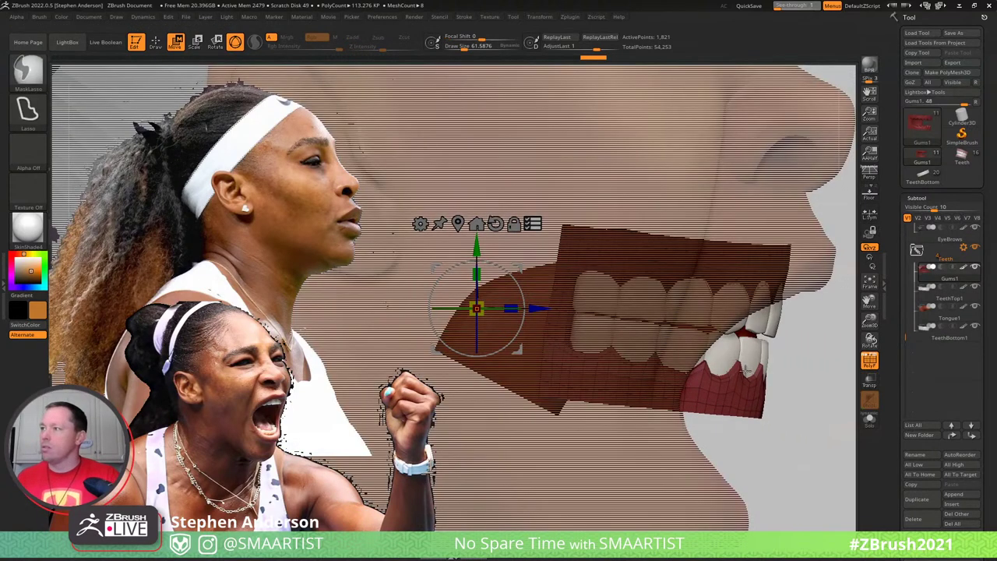
left_click_drag(506, 271, 512, 277)
key("ctrl+z")
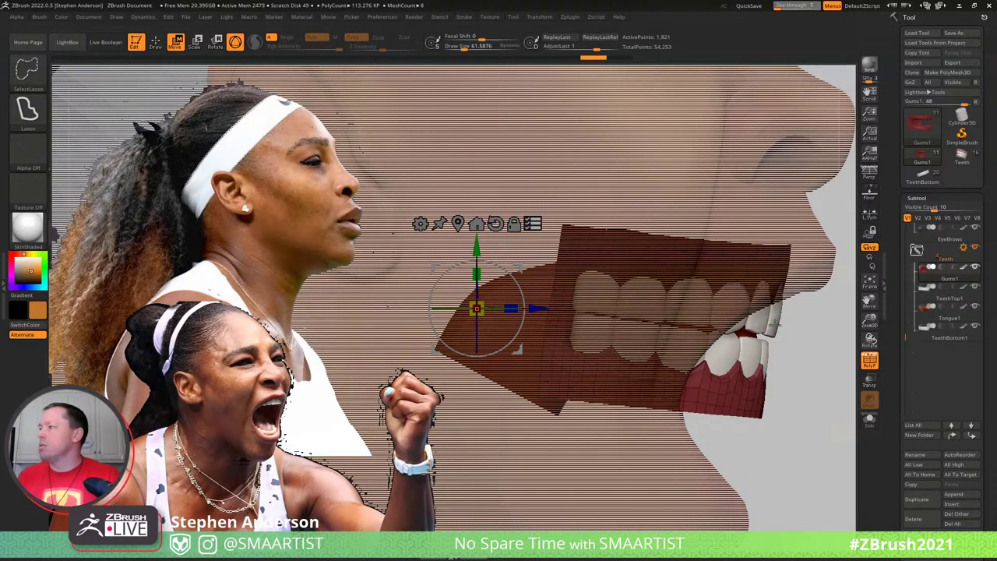
left_click(775, 325, "ctrl+shift")
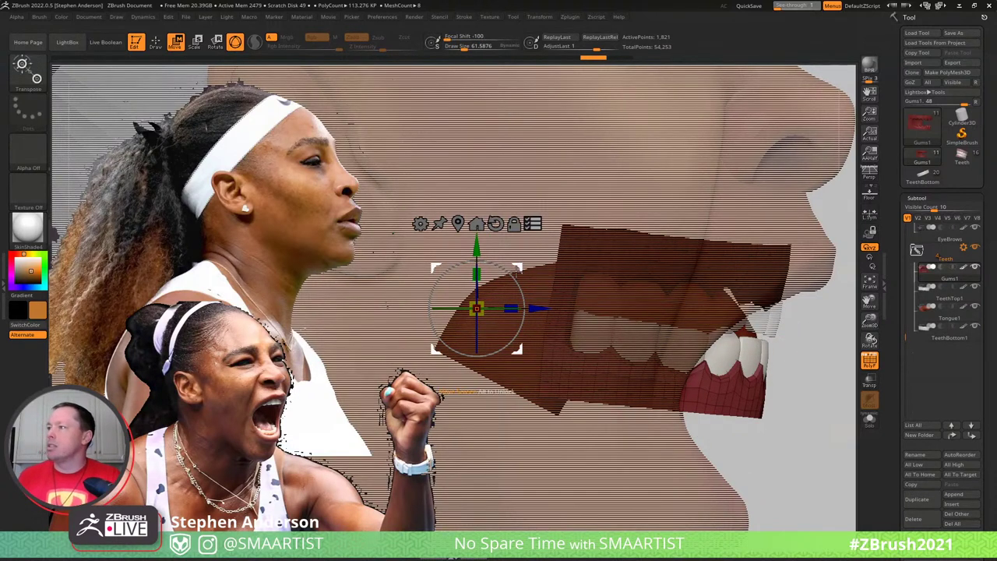
left_click_drag(515, 273, 521, 297)
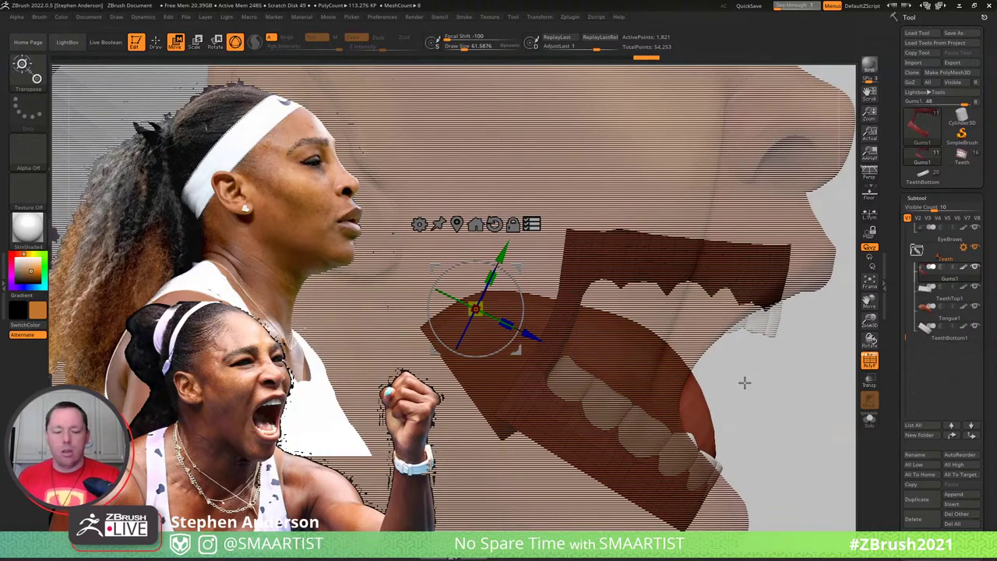
left_click(531, 224)
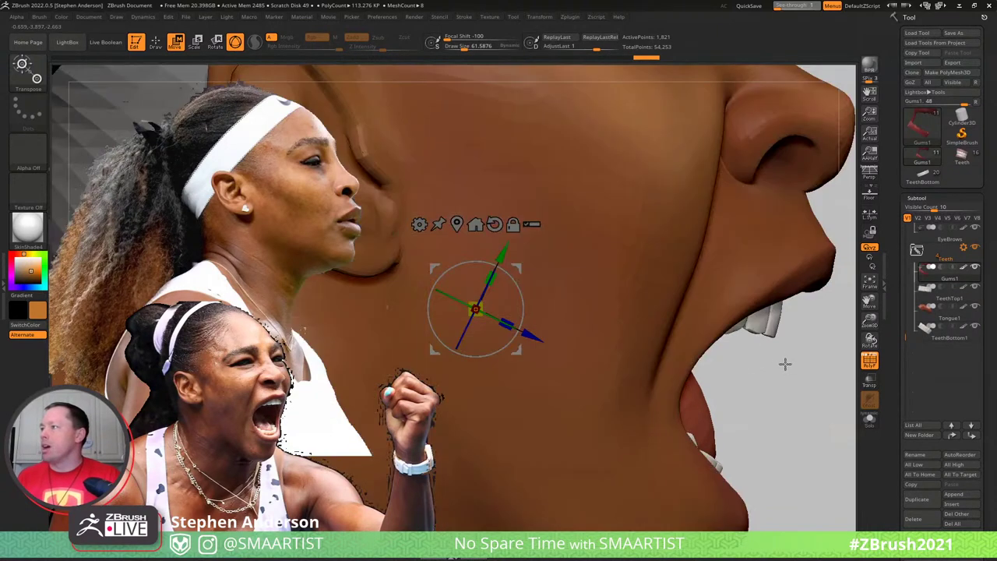
Make TeethBottom1 active and pull its back molars outward over the lower gums with the Move brush at draw size about 140
right_click_drag(768, 361, 741, 329)
mouse_move(740, 331)
left_mouse_down()
mouse_move(770, 360)
mouse_move(740, 370)
mouse_move(626, 355)
left_mouse_up()
key("q")
mouse_move(626, 355)
right_mouse_down()
mouse_move(663, 401)
mouse_move(668, 466)
right_mouse_up()
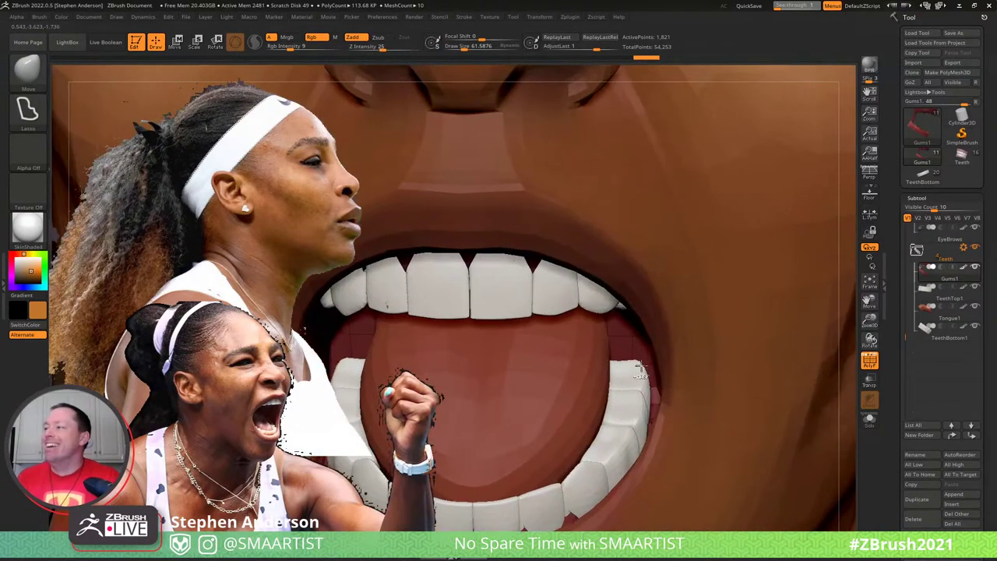
left_click(630, 369, "alt")
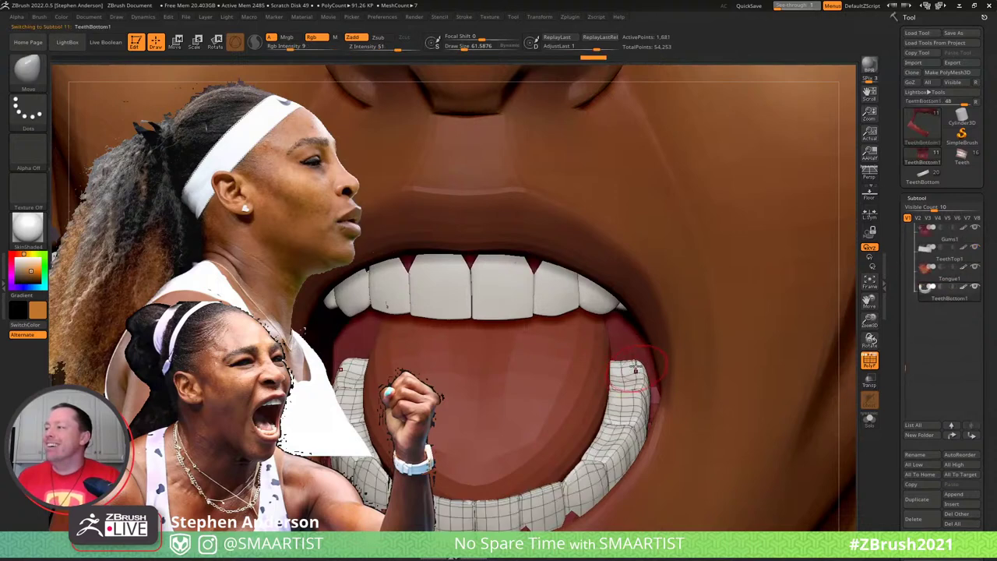
key("s")
left_click_drag(643, 367, 659, 359)
left_click_drag(626, 402, 633, 401)
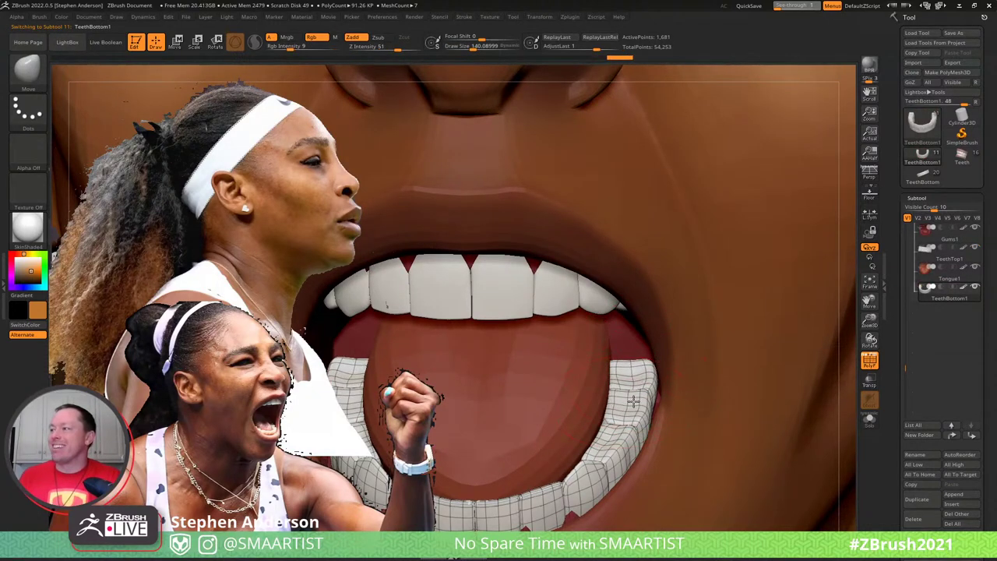
left_click_drag(637, 365, 647, 366)
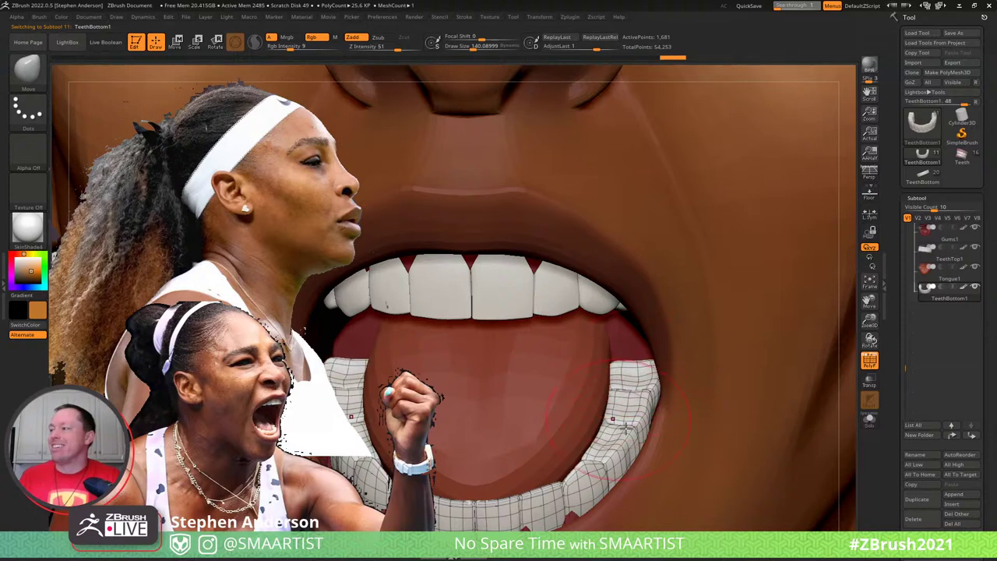
left_click_drag(626, 426, 633, 429)
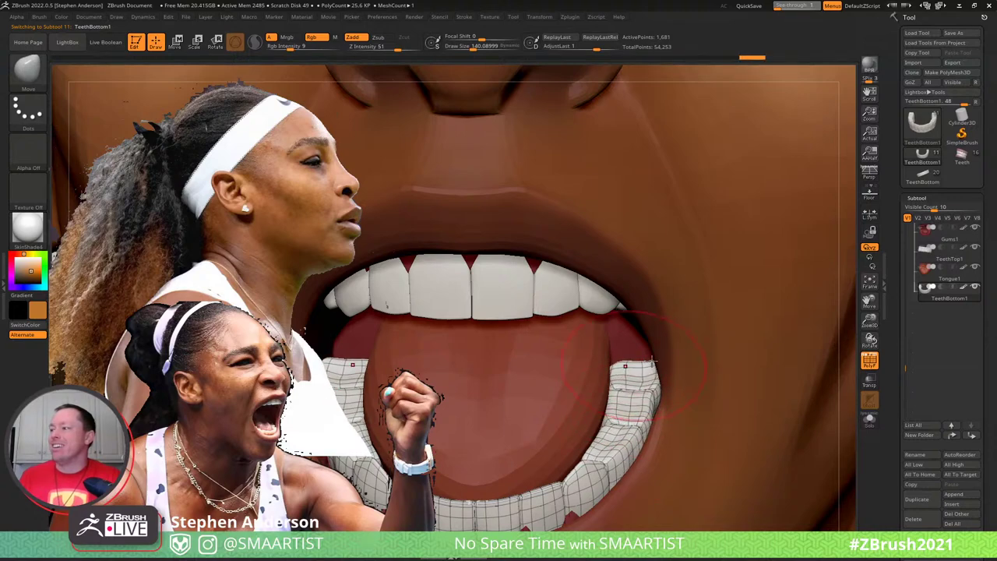
right_click_drag(653, 362, 612, 275)
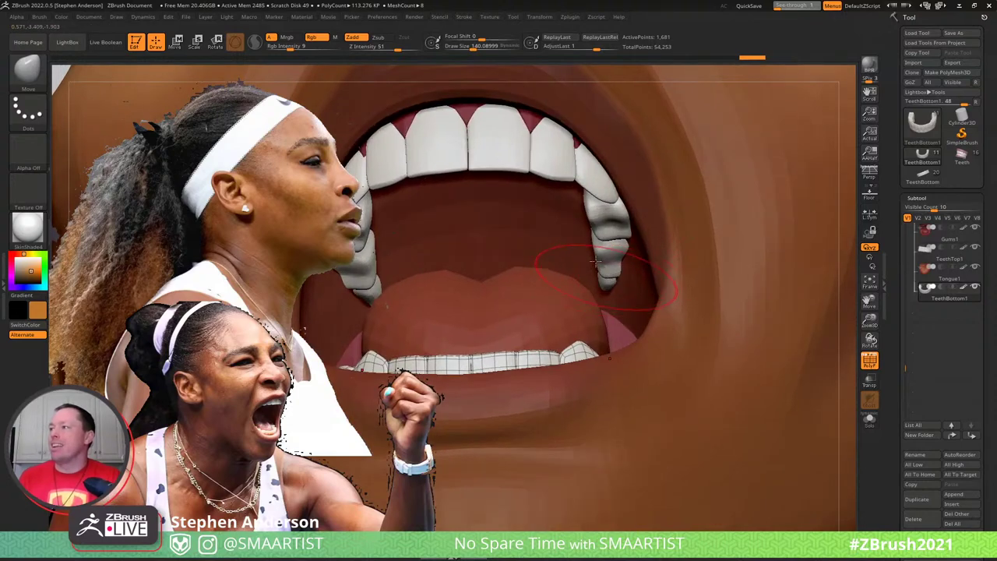
Make the Serena_01 head active and mask everything except its inner-mouth polygroup
left_click(557, 247, "alt")
key("w")
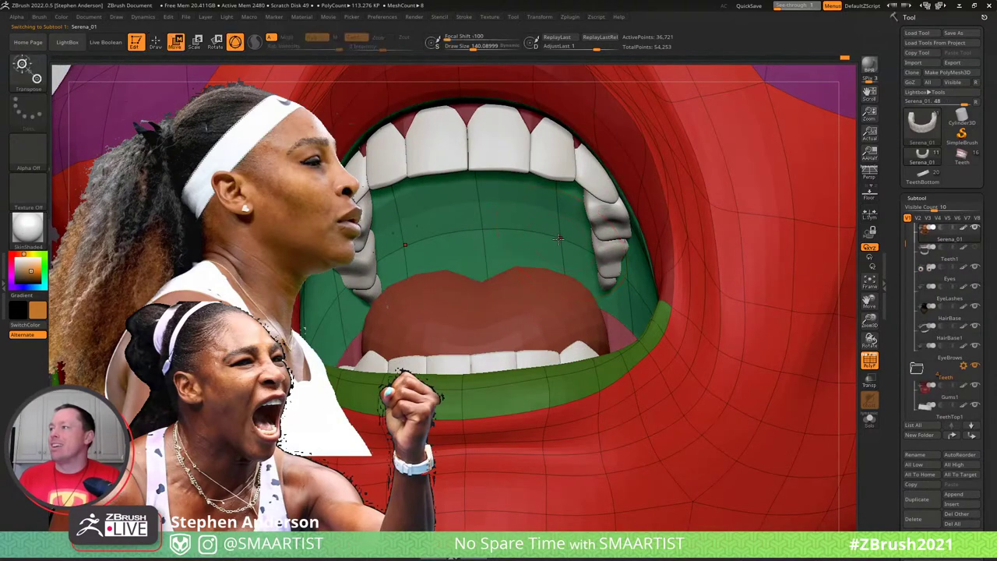
left_click(560, 239, "ctrl")
key("q")
key("f")
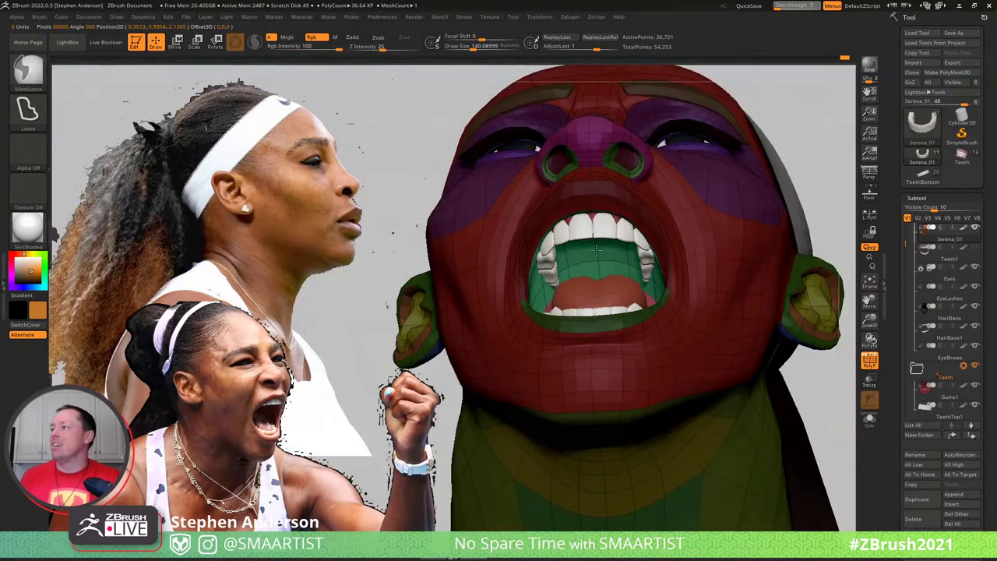
left_click(819, 140, "ctrl")
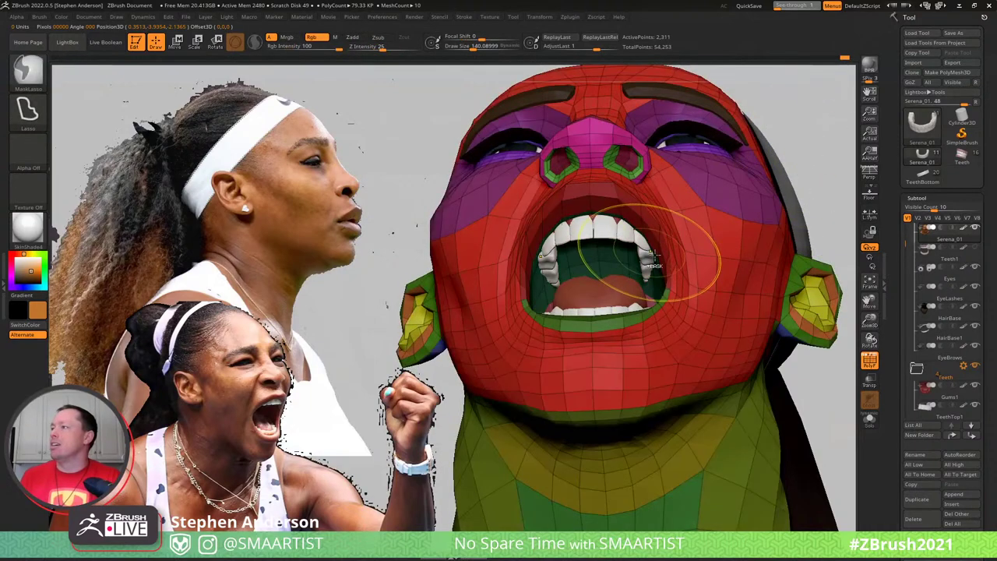
key("ctrl+z")
right_click_drag(660, 231, 659, 282, "ctrl")
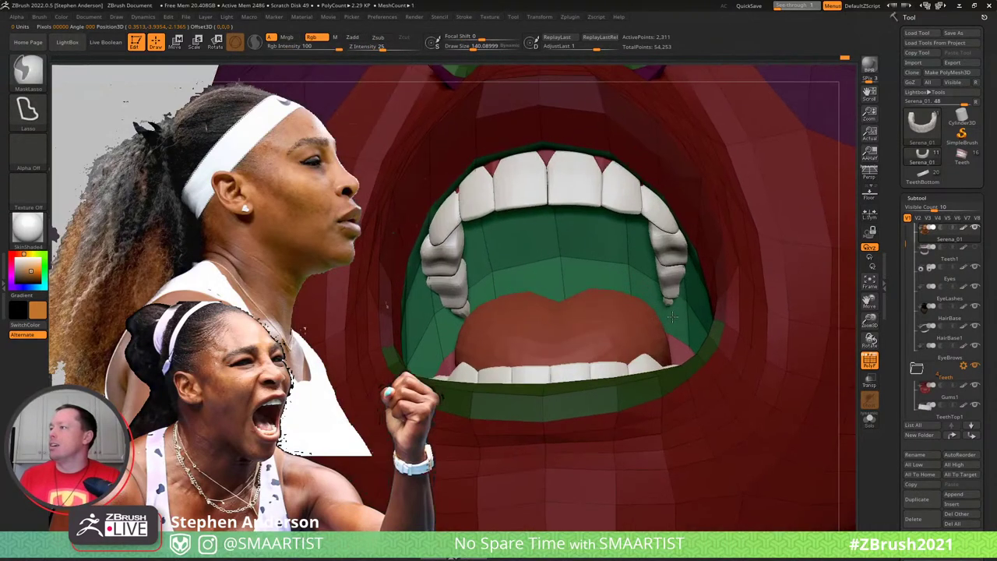
Raise the head's subdivision level and push the mouth lining back behind the gums and molars with the Move brush at draw size about 314
key("d")
key("s")
mouse_move(655, 285)
left_mouse_down()
mouse_move(667, 287)
mouse_move(608, 272)
left_mouse_up()
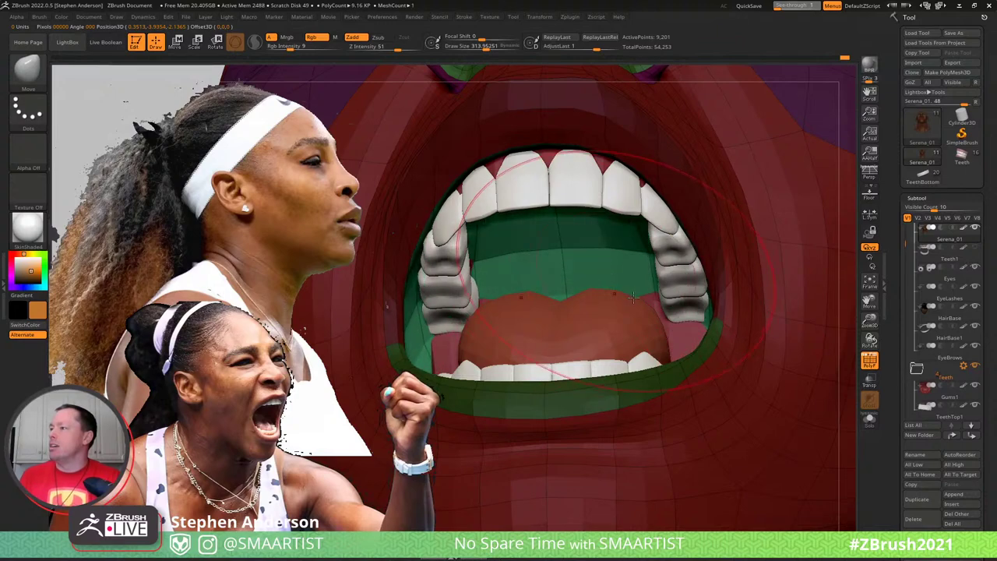
mouse_move(633, 296)
right_mouse_down()
mouse_move(652, 272)
mouse_move(610, 258)
right_mouse_up()
left_click_drag(588, 249, 570, 244)
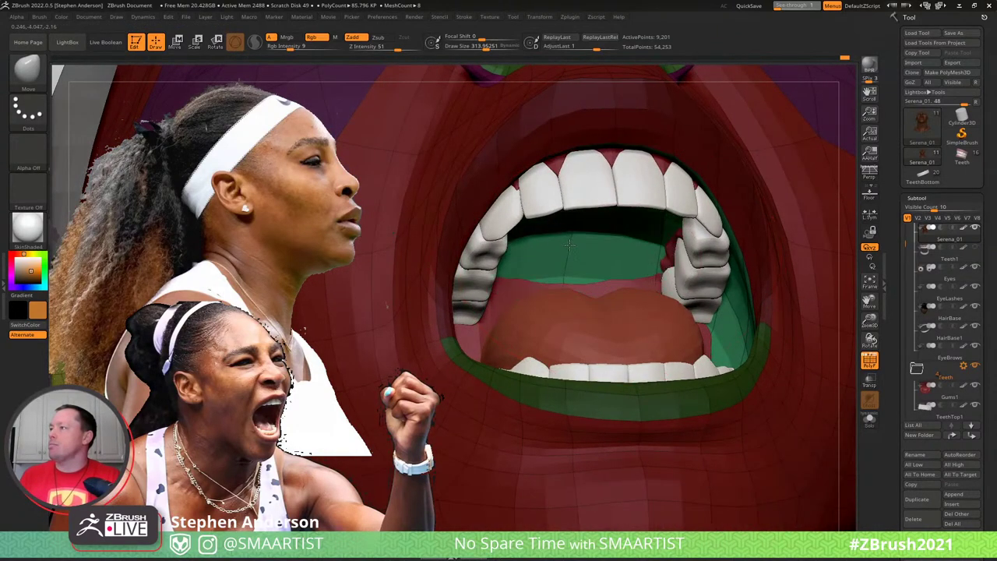
right_click_drag(630, 213, 645, 191)
key("bracketleft")
key("bracketleft")
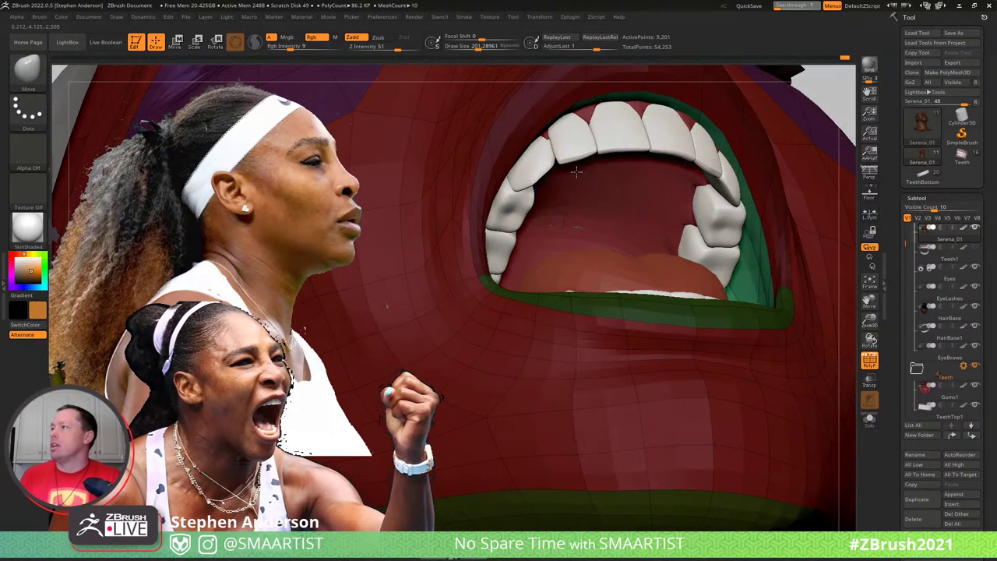
mouse_move(641, 226)
right_mouse_down()
mouse_move(638, 321)
mouse_move(693, 259)
mouse_move(642, 207)
right_mouse_up()
Make Tongue1 active with the wireframe off and reshape its upper surface with the Move brush, reducing the draw size to about 135
left_click(643, 207, "alt")
right_click_drag(694, 248, 792, 201, "ctrl")
key("shift+f")
mouse_move(754, 240)
right_mouse_down("alt")
mouse_move(648, 327)
mouse_move(668, 356)
mouse_move(633, 352)
mouse_move(634, 294)
right_mouse_up("alt")
key("s")
left_click_drag(634, 292, 647, 289)
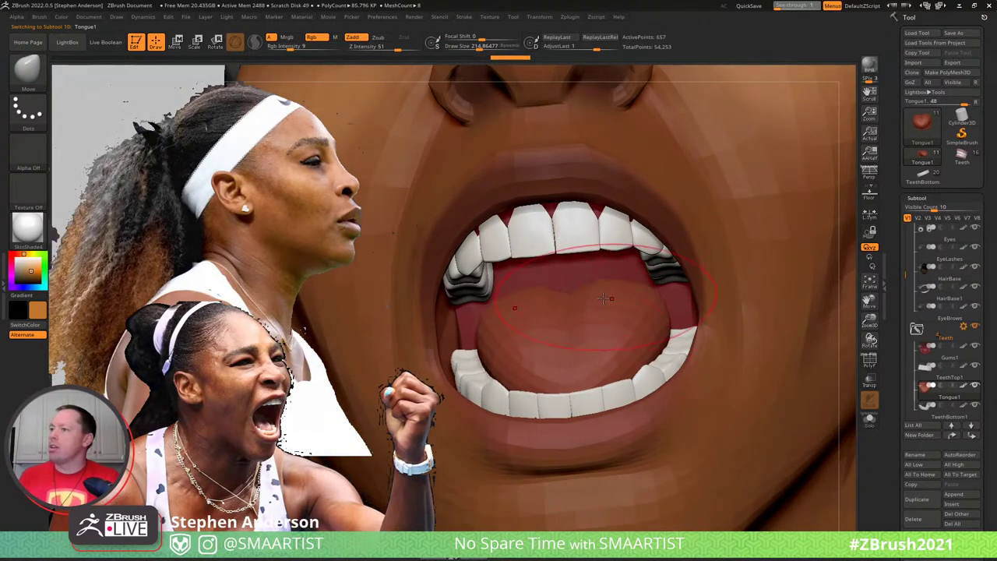
key("s")
left_click_drag(595, 303, 594, 323)
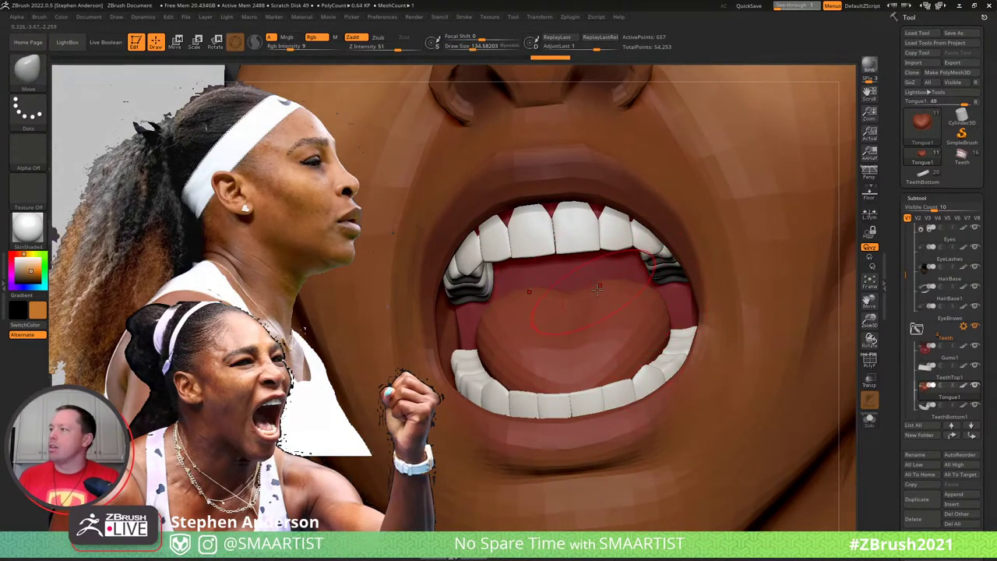
Examine the tongue and teeth placement inside the open mouth from front, side and full-head views
right_click_drag(617, 378, 662, 361)
right_click_drag(566, 356, 499, 319)
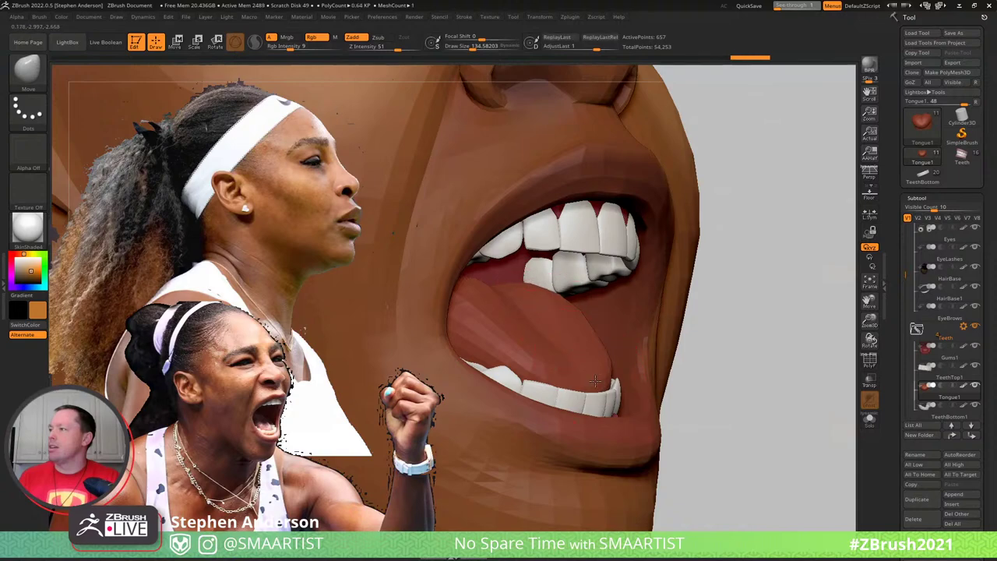
right_click_drag(600, 376, 566, 335)
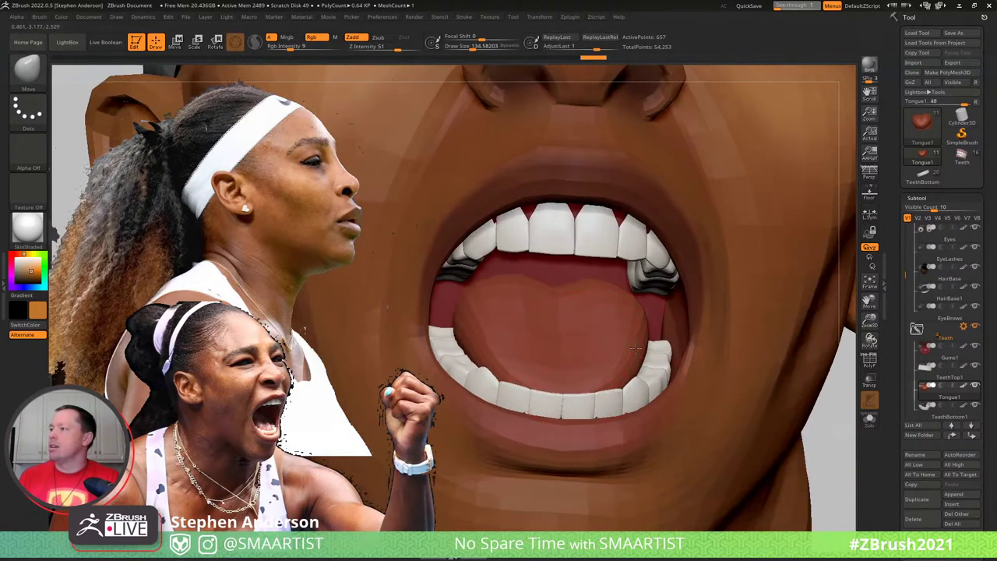
right_click_drag(635, 304, 581, 286)
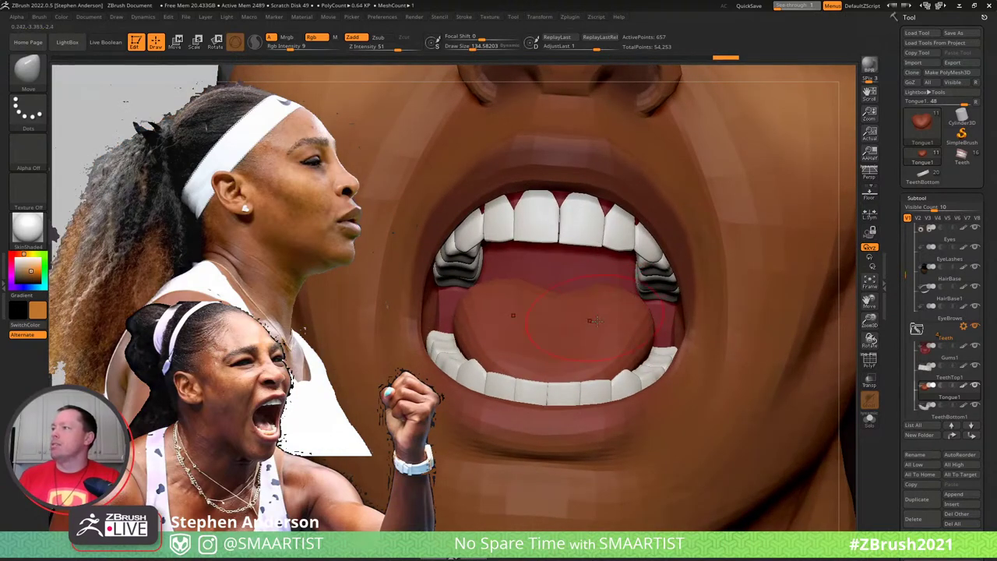
mouse_move(597, 321)
right_mouse_down()
mouse_move(717, 367)
mouse_move(707, 363)
right_mouse_up()
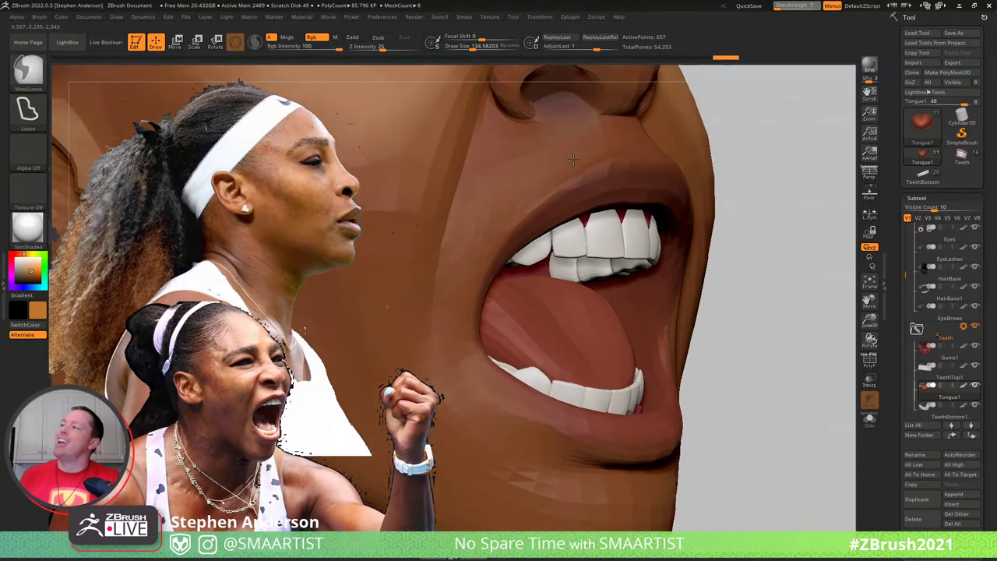
right_click_drag(573, 160, 727, 239, "ctrl")
mouse_move(716, 291)
right_mouse_down()
mouse_move(696, 287)
mouse_move(720, 291)
mouse_move(703, 262)
mouse_move(728, 226)
mouse_move(752, 236)
mouse_move(717, 234)
mouse_move(739, 221)
mouse_move(712, 225)
mouse_move(717, 200)
right_mouse_up()
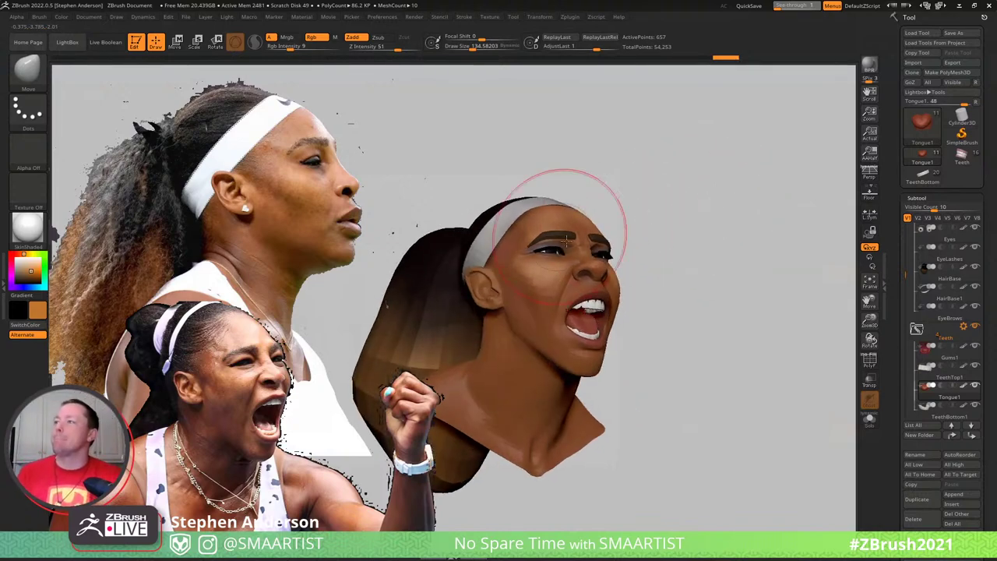
mouse_move(567, 241)
right_mouse_down("ctrl")
mouse_move(607, 236)
mouse_move(625, 212)
mouse_move(706, 200)
mouse_move(705, 183)
mouse_move(696, 216)
mouse_move(647, 231)
mouse_move(651, 363)
mouse_move(641, 300)
right_mouse_up("ctrl")
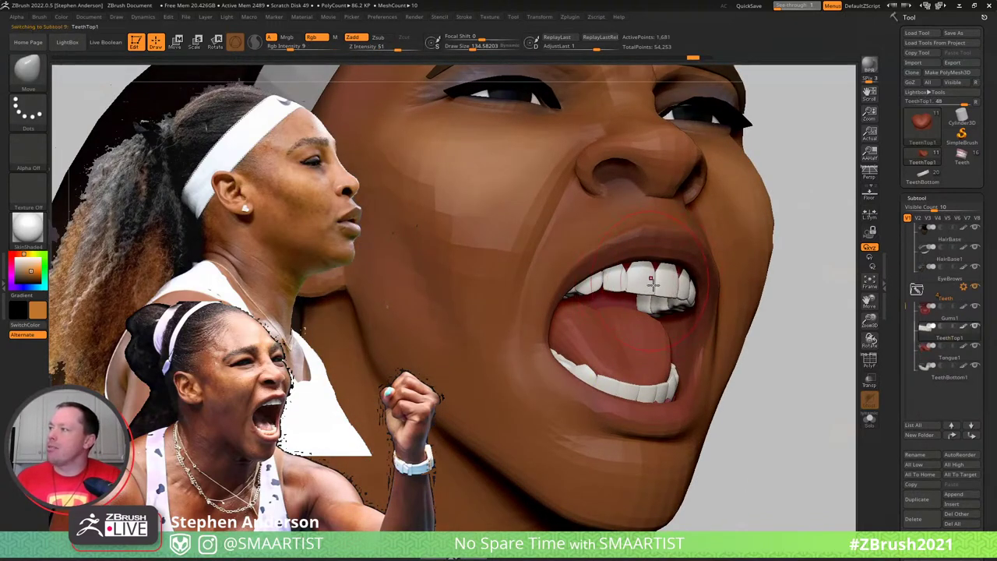
Turn off the texture map on TeethTop1 and set the current color to off-white RGB 216, 200, 184
scroll(927, 478, "down", 10)
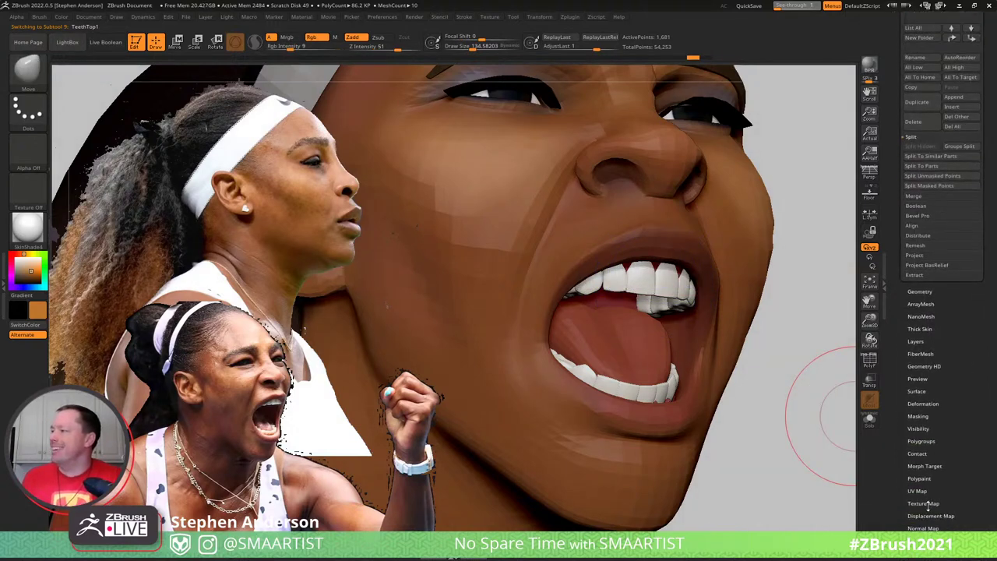
left_click(923, 503)
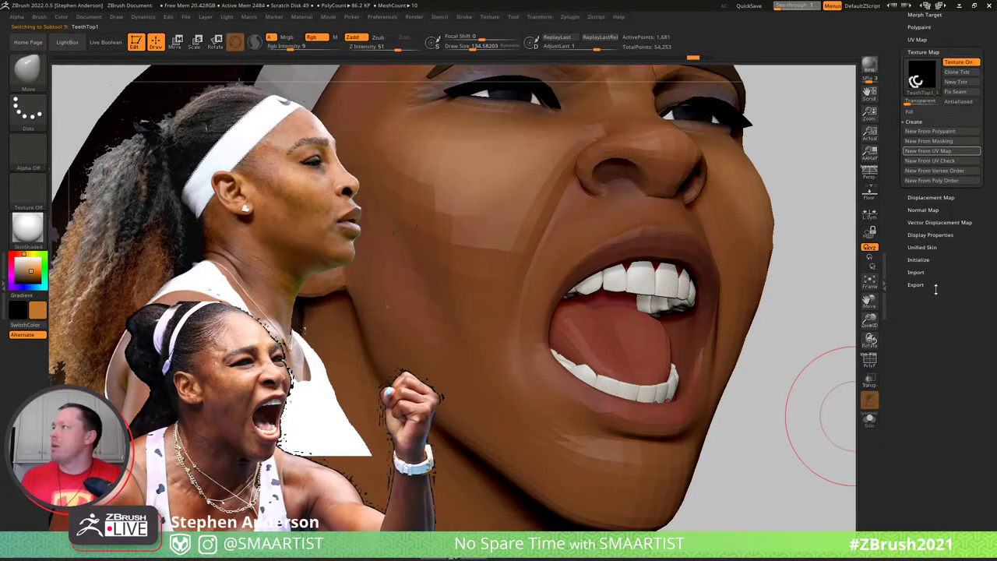
scroll(939, 265, "up", 3)
left_click(976, 155)
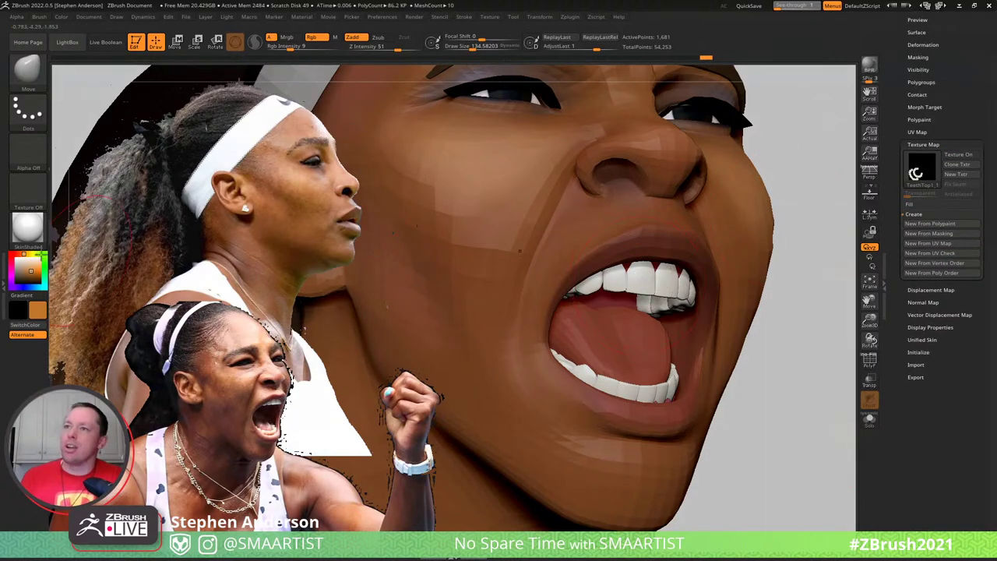
left_click(26, 264)
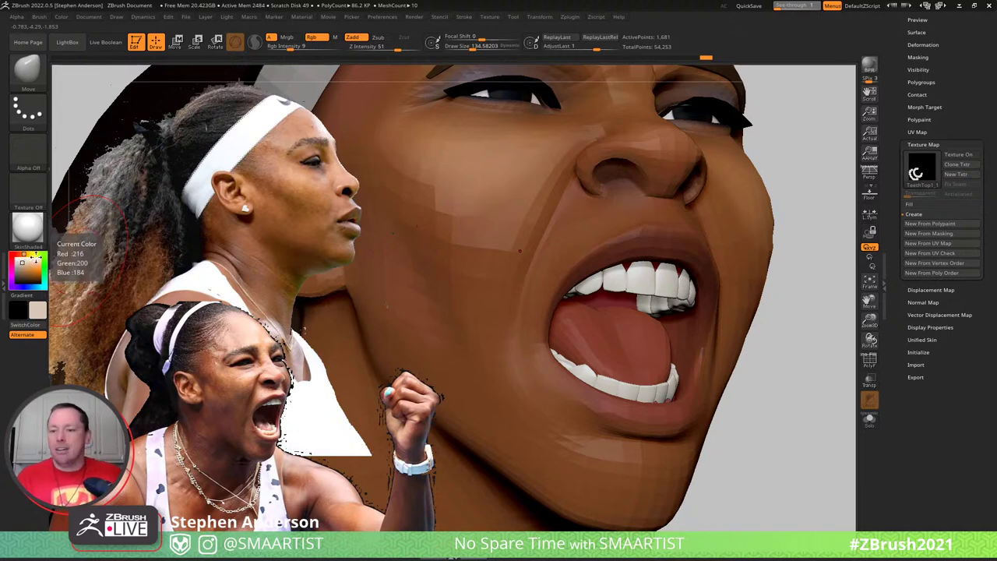
mouse_move(52, 239)
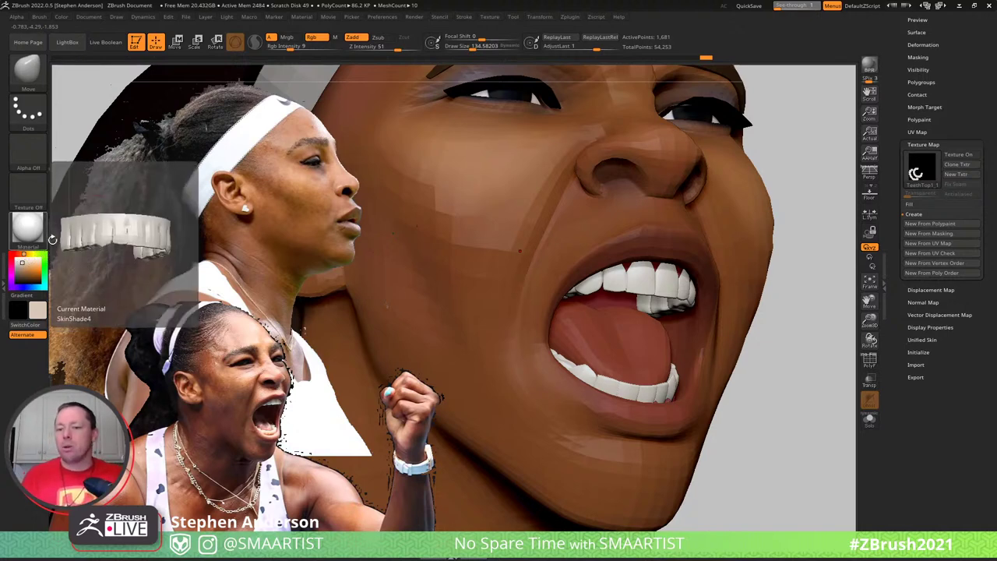
Apply Transpose Set to the Teeth folder so the gums, teeth and tongue are selected together
scroll(959, 117, "up", 5)
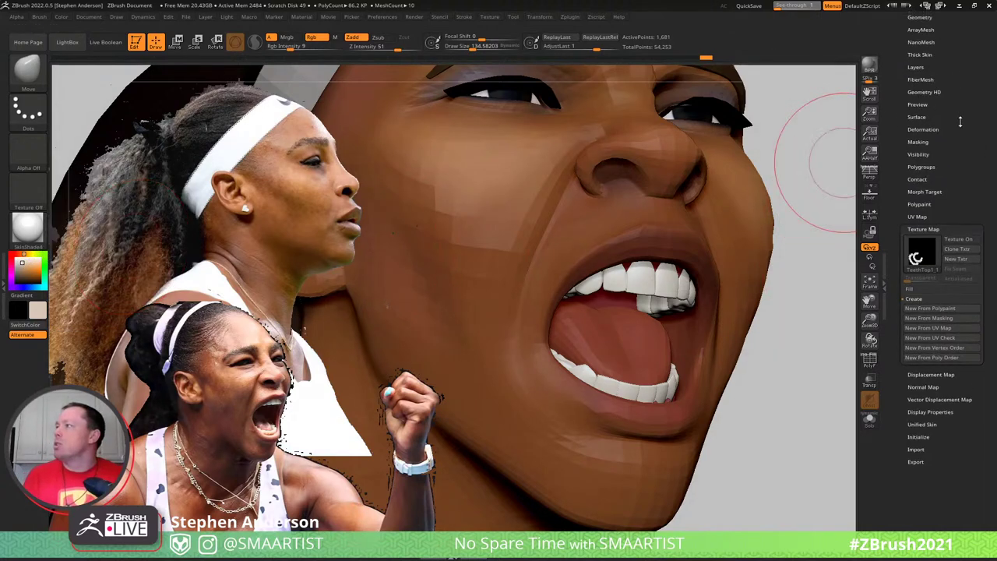
left_click(917, 198)
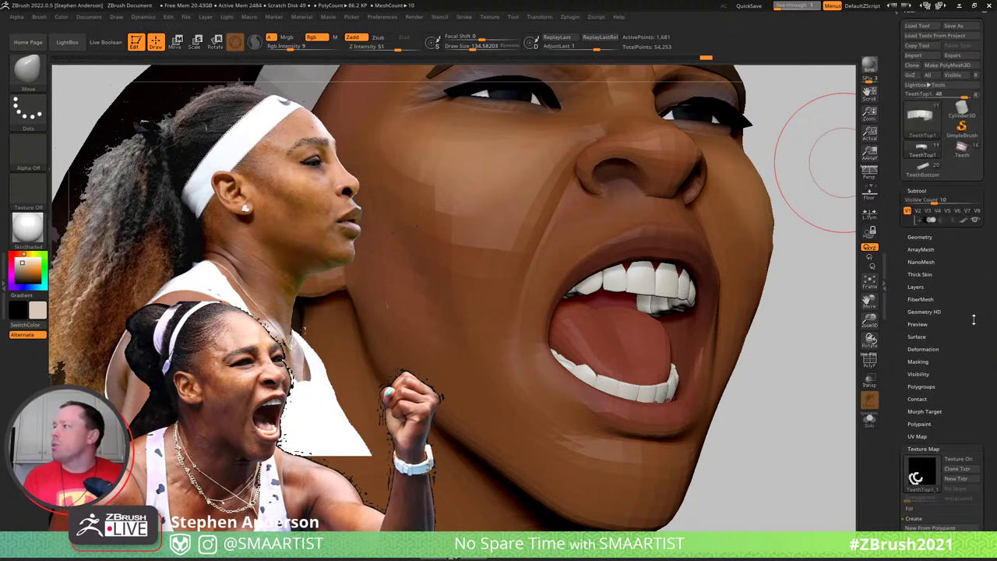
left_click(965, 164)
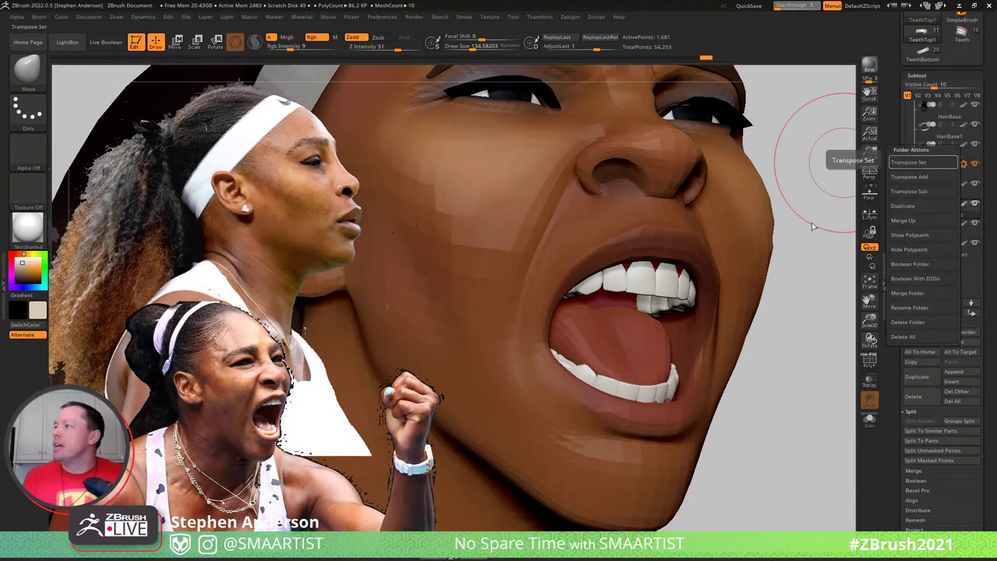
left_click(965, 167)
left_click(923, 172)
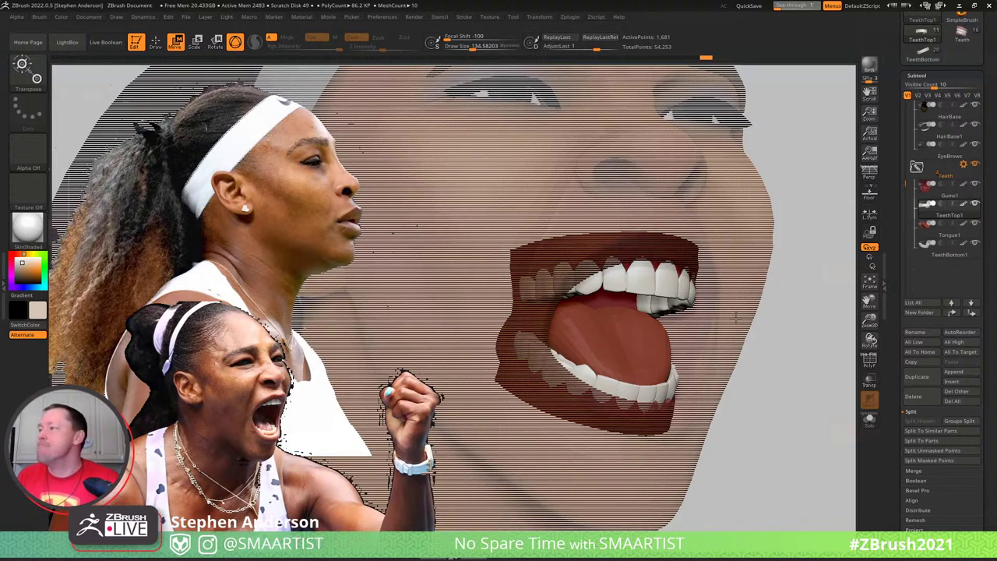
left_click_drag(753, 301, 762, 304)
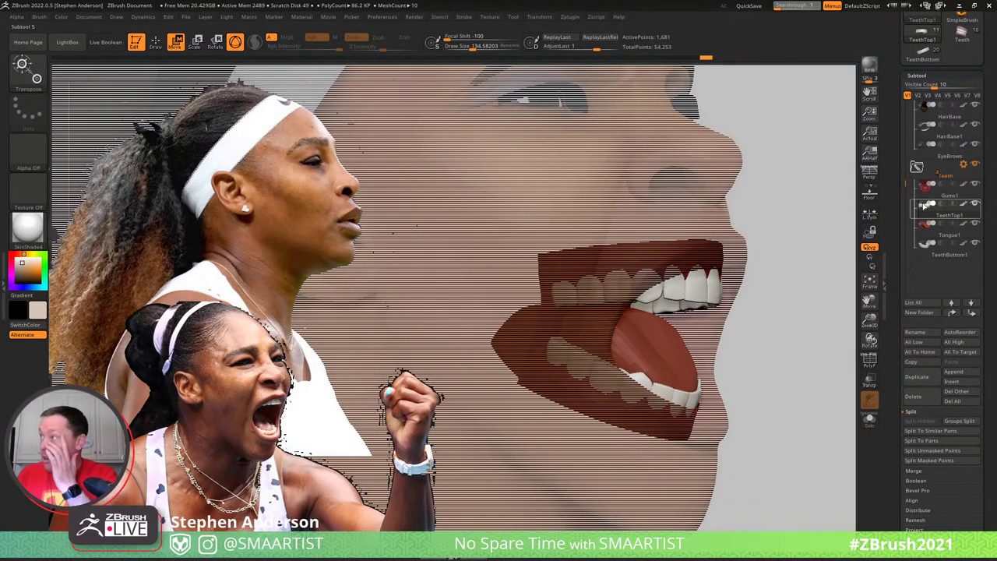
Make Gums1 active, exclude the upper teeth from the transpose selection and try to rotate the remaining mouth parts about the jaw hinge
left_click(764, 287, "ctrl+shift")
mouse_move(673, 283)
left_mouse_down()
mouse_move(685, 277)
mouse_move(654, 315)
left_mouse_up()
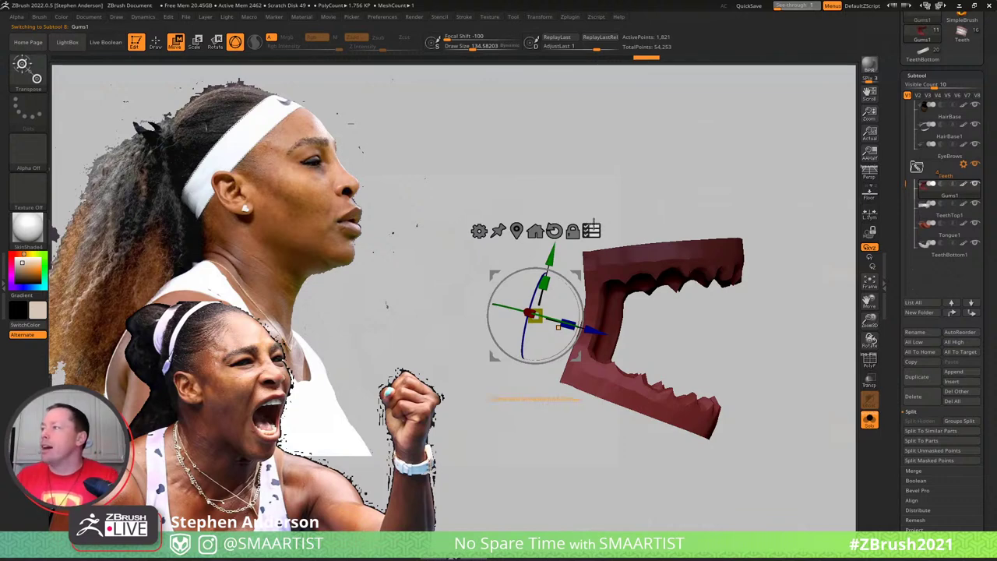
key("ctrl+shift+s")
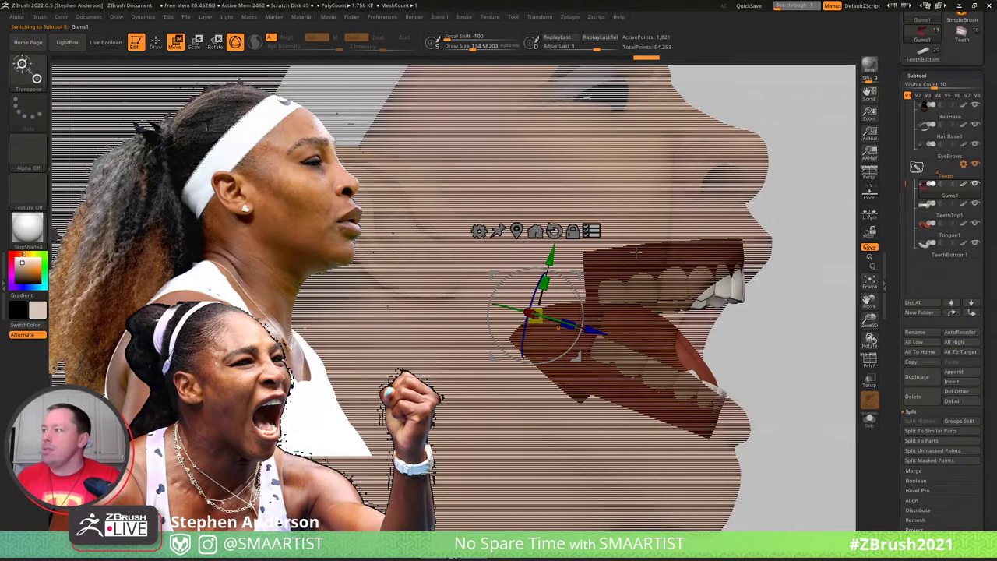
mouse_move(739, 295)
left_mouse_down()
mouse_move(726, 296)
mouse_move(747, 301)
left_mouse_up()
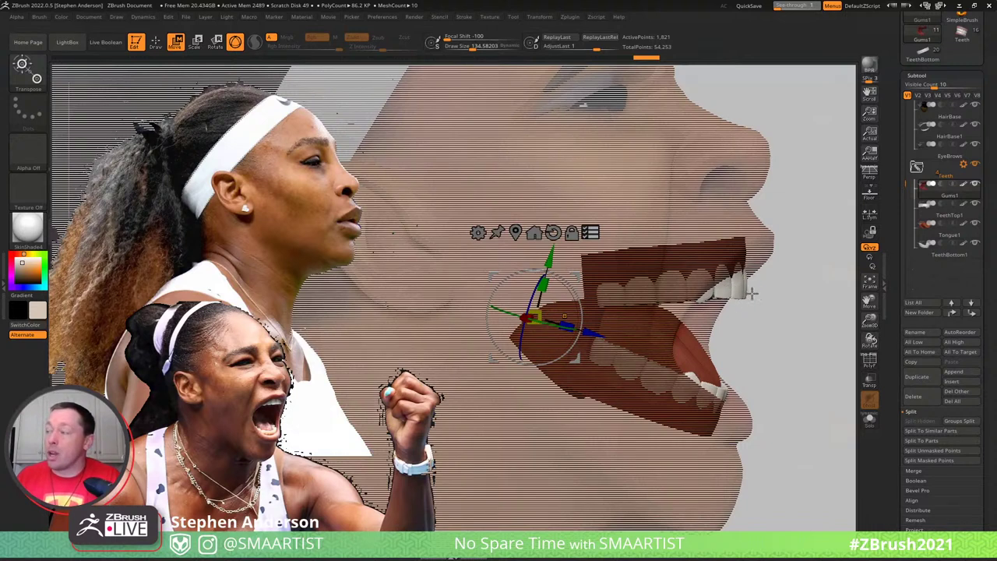
key("ctrl+shift")
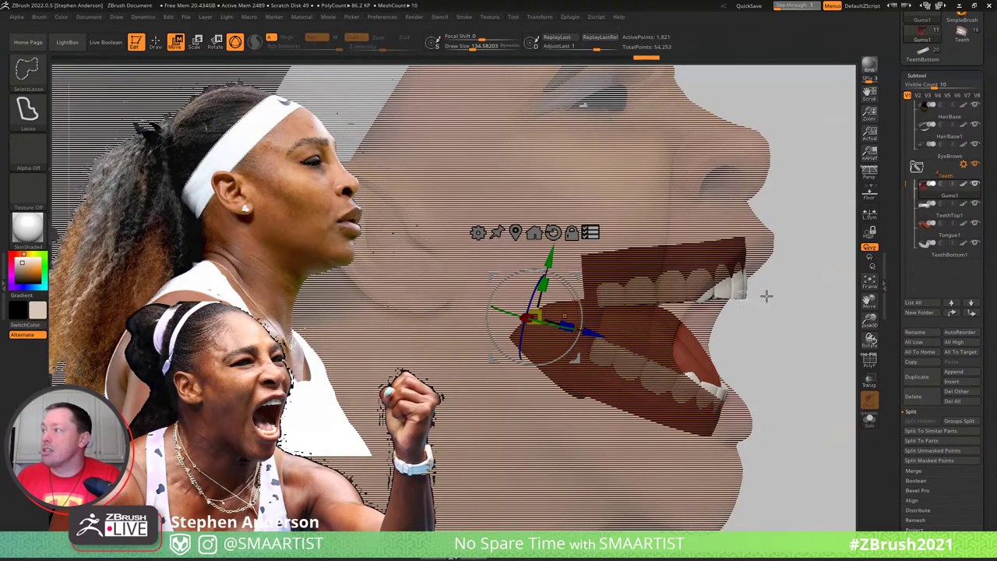
left_click(746, 294, "ctrl+shift")
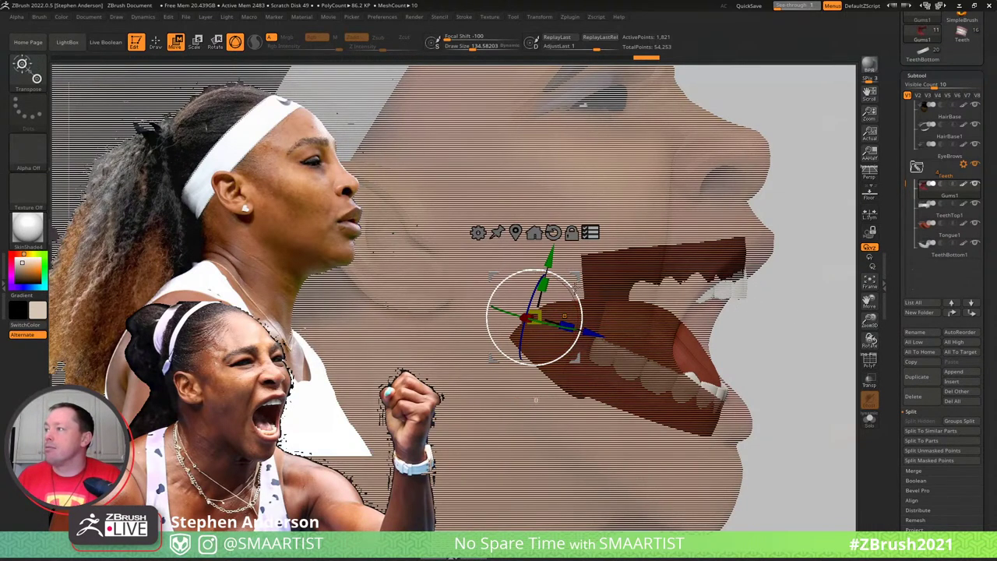
left_click_drag(575, 285, 639, 315)
key("ctrl+z")
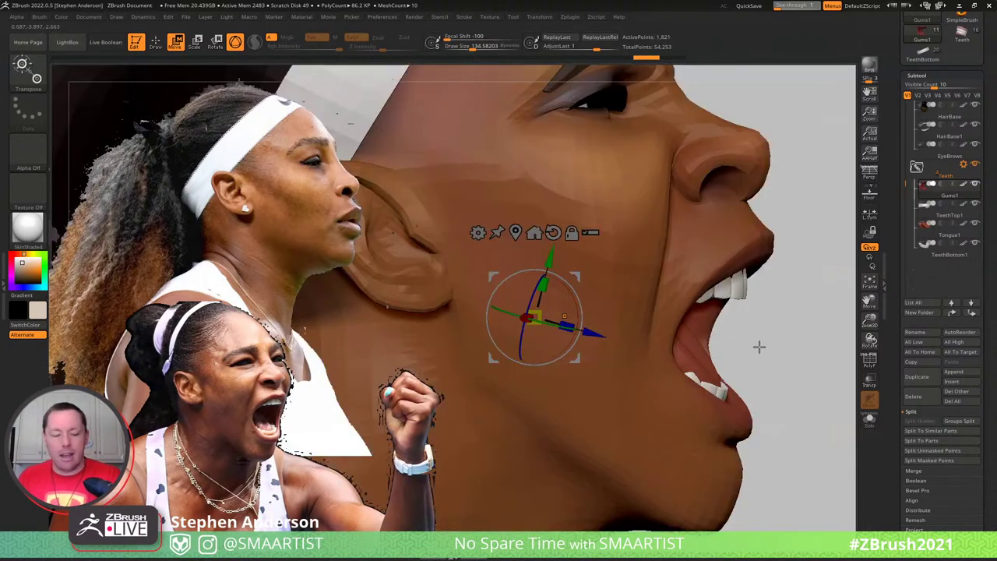
Make the Serena_01 head active and reshape the upper lip and mouth corner with the Move brush at draw size about 94.5
key("q")
key("f")
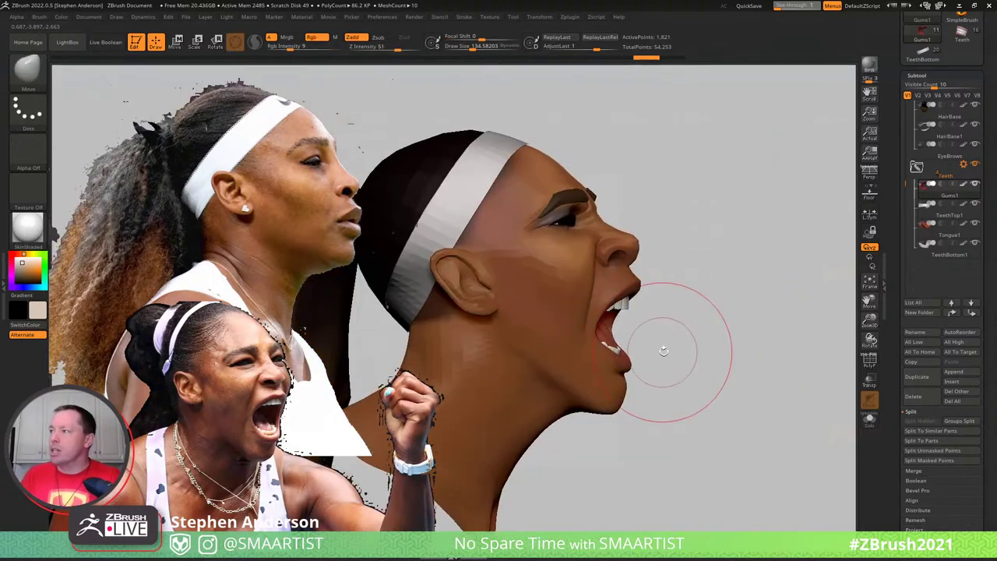
left_click_drag(664, 345, 672, 347)
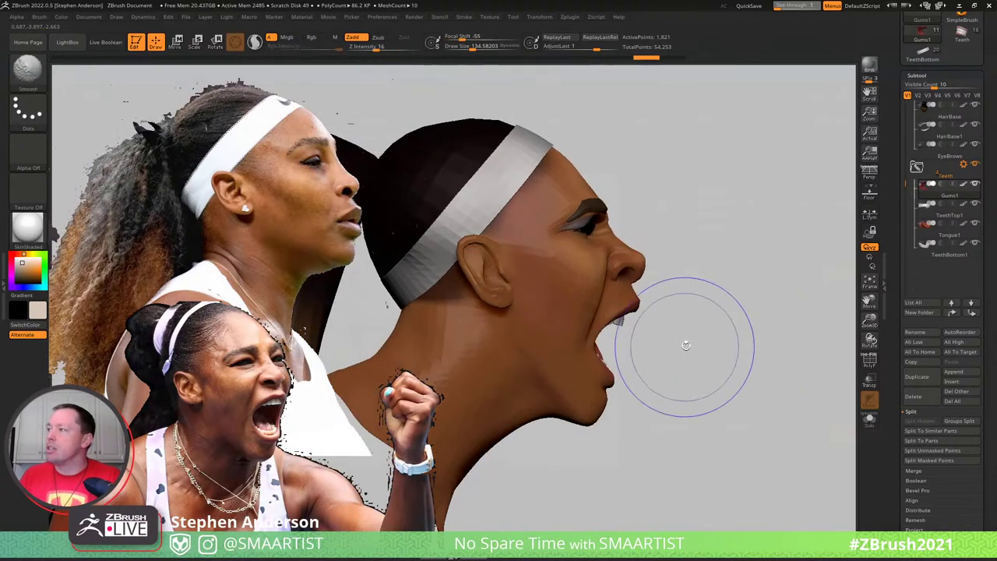
right_click_drag(650, 323, 678, 357, "ctrl")
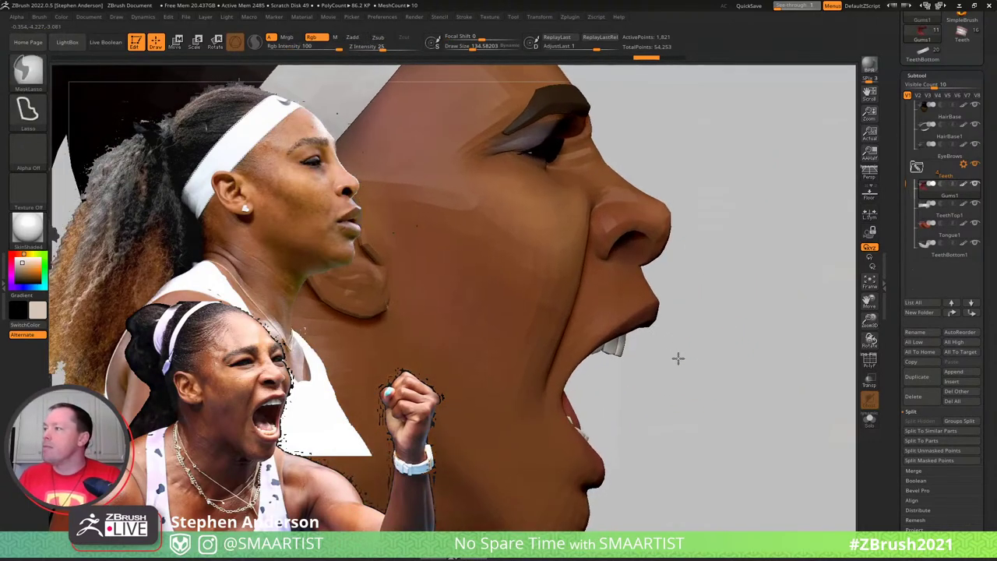
left_click(651, 312, "alt")
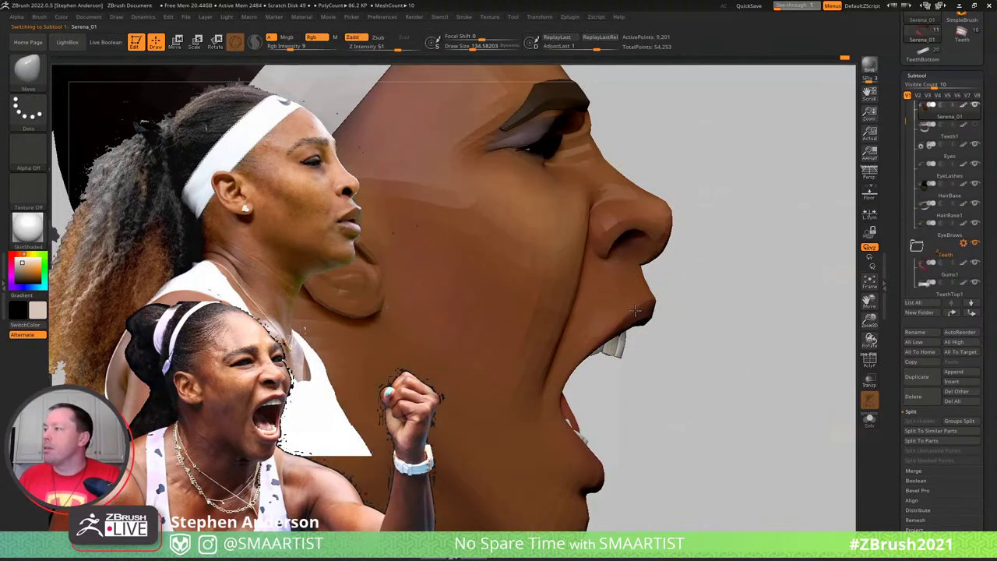
mouse_move(627, 324)
right_mouse_down()
mouse_move(572, 331)
mouse_move(602, 335)
right_mouse_up()
key("s")
left_click_drag(601, 335, 599, 337)
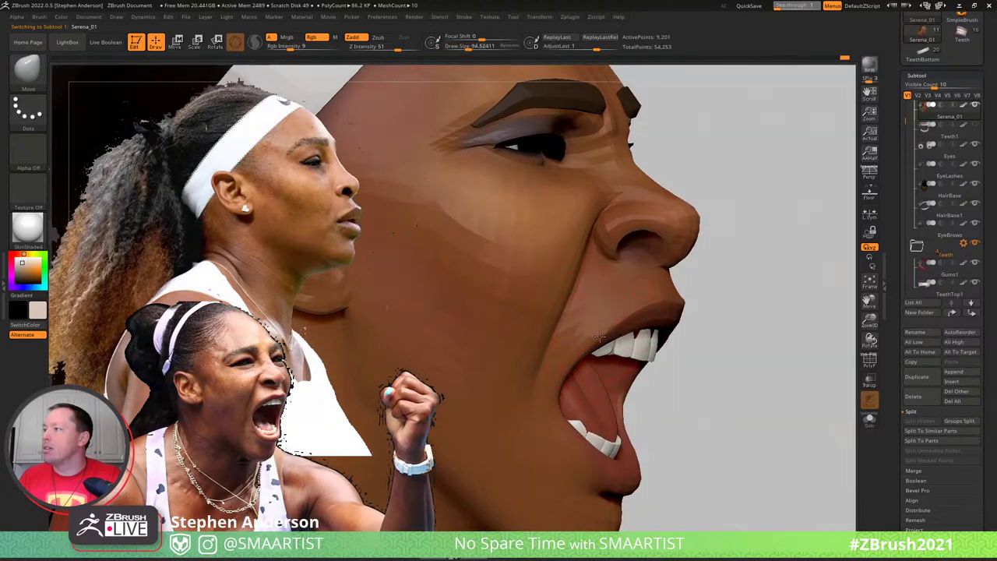
mouse_move(617, 331)
right_mouse_down()
mouse_move(598, 336)
mouse_move(610, 336)
right_mouse_up()
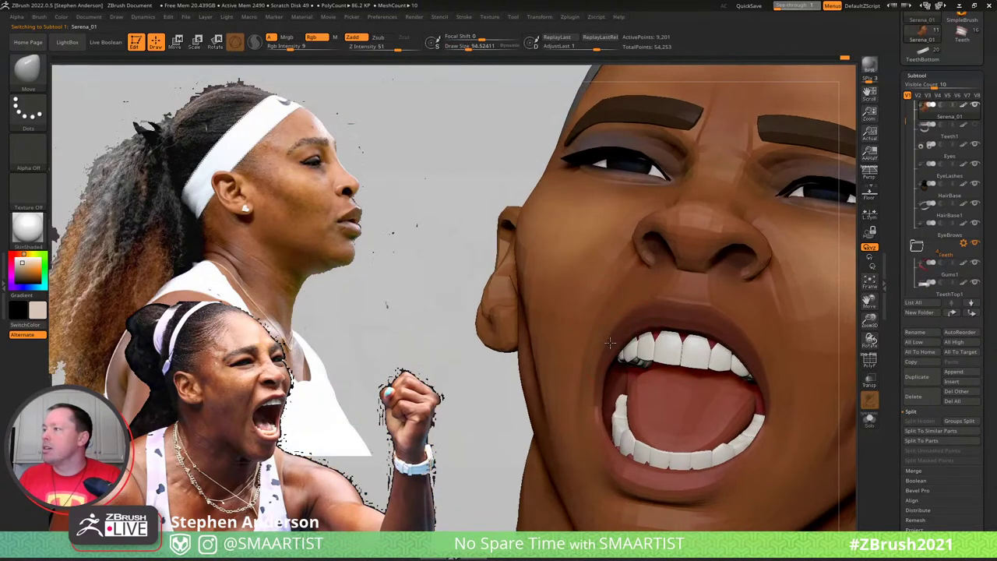
mouse_move(610, 342)
left_mouse_down()
mouse_move(662, 342)
mouse_move(604, 329)
left_mouse_up()
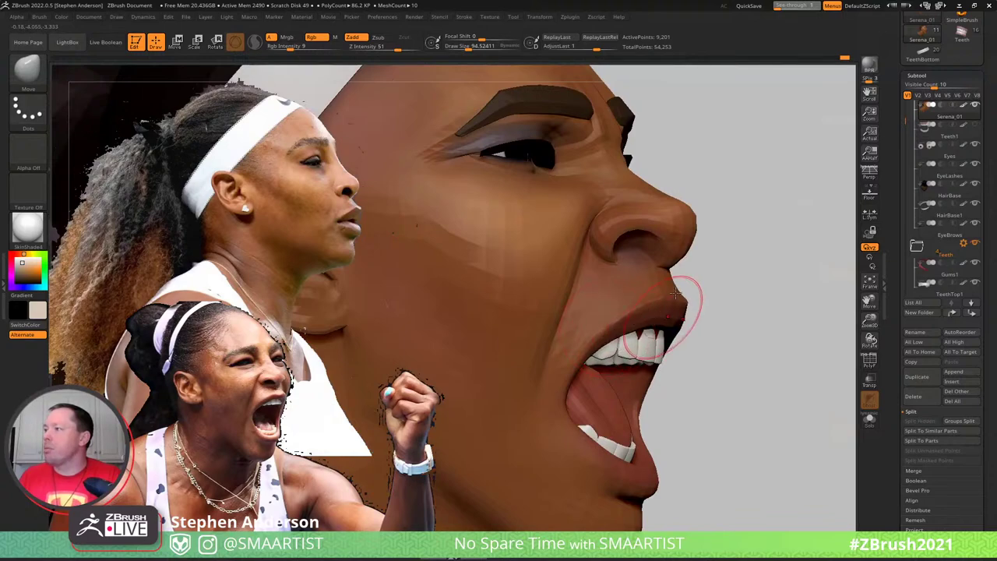
left_click_drag(674, 293, 555, 403)
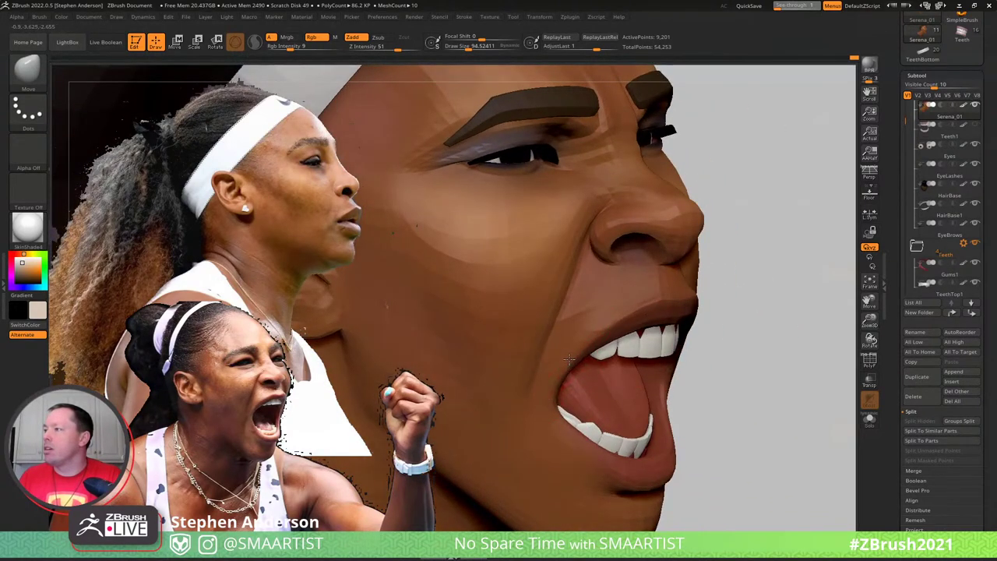
Examine the open mouth and jaw shape from side, three-quarter and full-head views against the reference photos
mouse_move(740, 335)
right_mouse_down("ctrl")
mouse_move(753, 298)
mouse_move(722, 291)
right_mouse_up("ctrl")
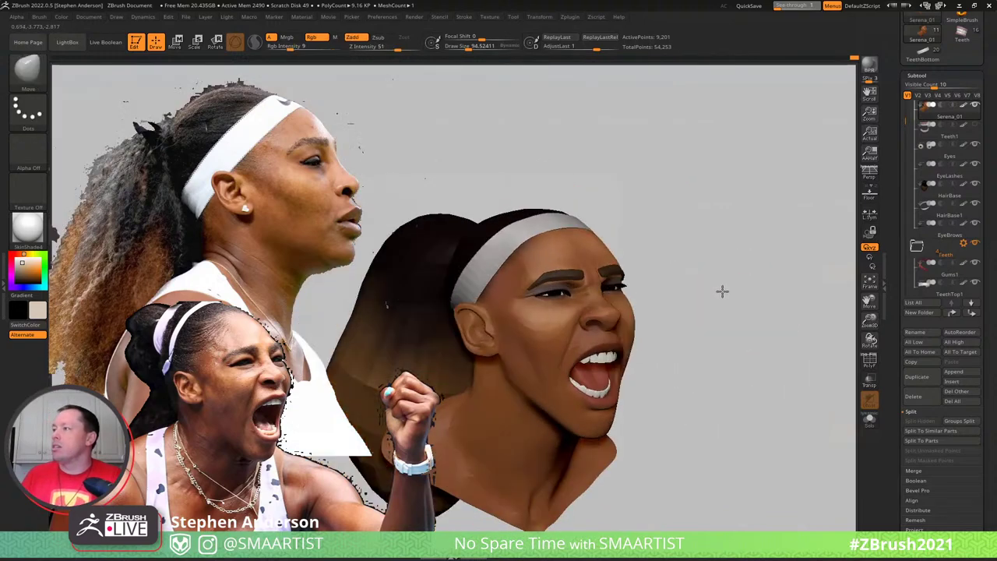
mouse_move(722, 291)
left_mouse_down()
mouse_move(756, 233)
mouse_move(764, 262)
mouse_move(748, 274)
mouse_move(751, 265)
left_mouse_up()
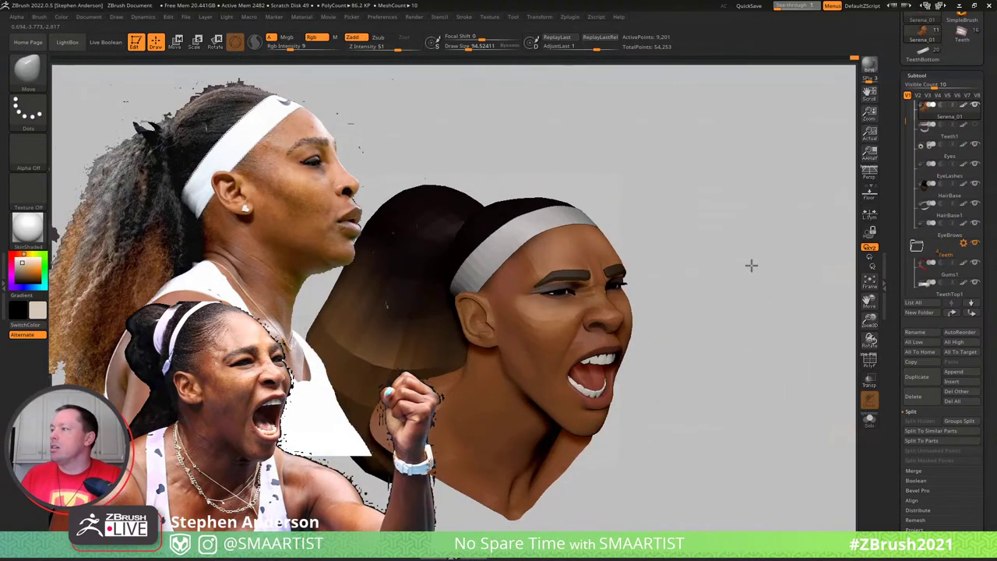
mouse_move(752, 265)
right_mouse_down()
mouse_move(753, 249)
mouse_move(744, 250)
right_mouse_up()
mouse_move(585, 339)
right_mouse_down("ctrl")
mouse_move(584, 398)
mouse_move(609, 401)
right_mouse_up("ctrl")
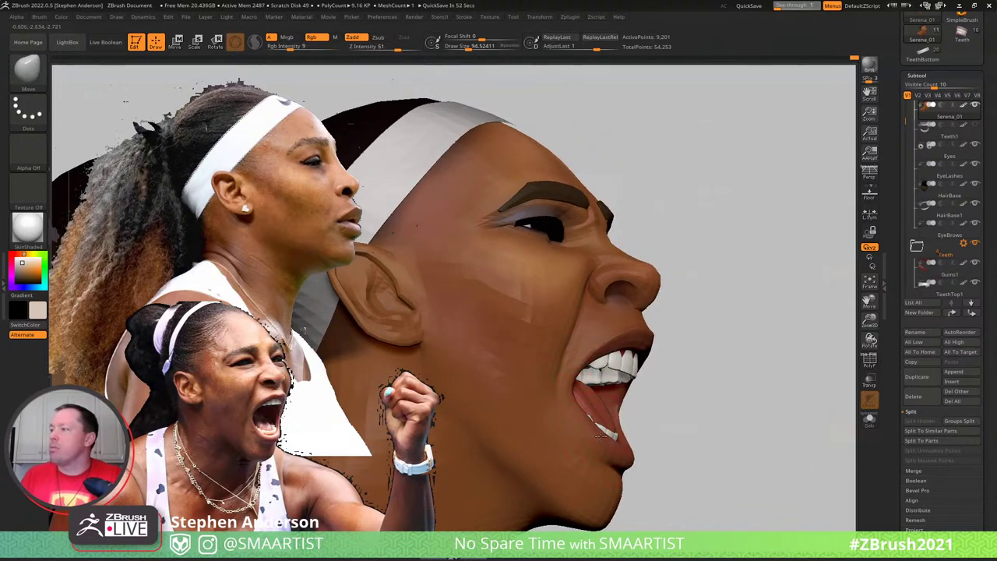
right_click_drag(569, 393, 554, 415)
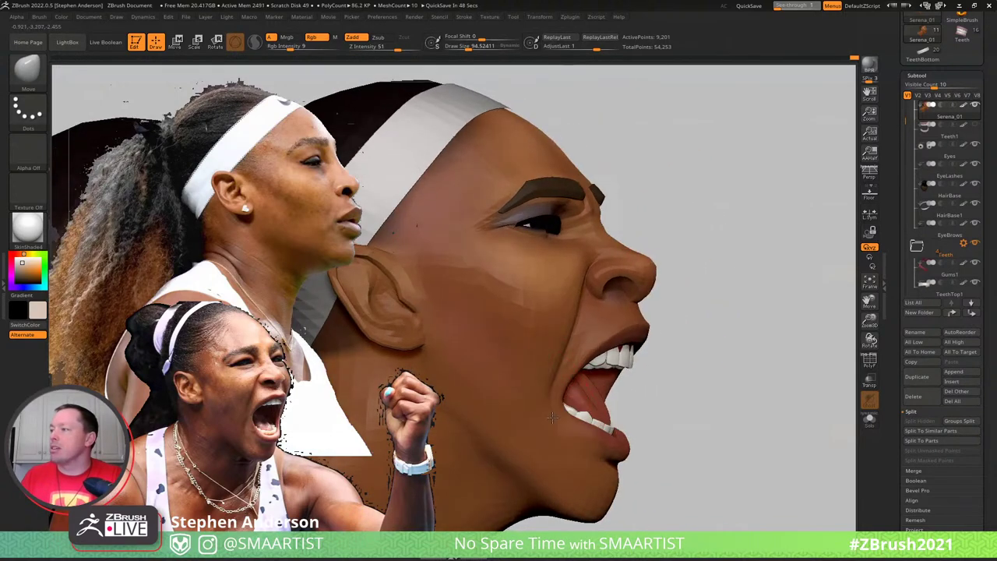
mouse_move(746, 360)
right_mouse_down()
mouse_move(714, 363)
mouse_move(728, 363)
mouse_move(731, 323)
mouse_move(707, 325)
mouse_move(704, 350)
mouse_move(704, 332)
mouse_move(738, 372)
right_mouse_up()
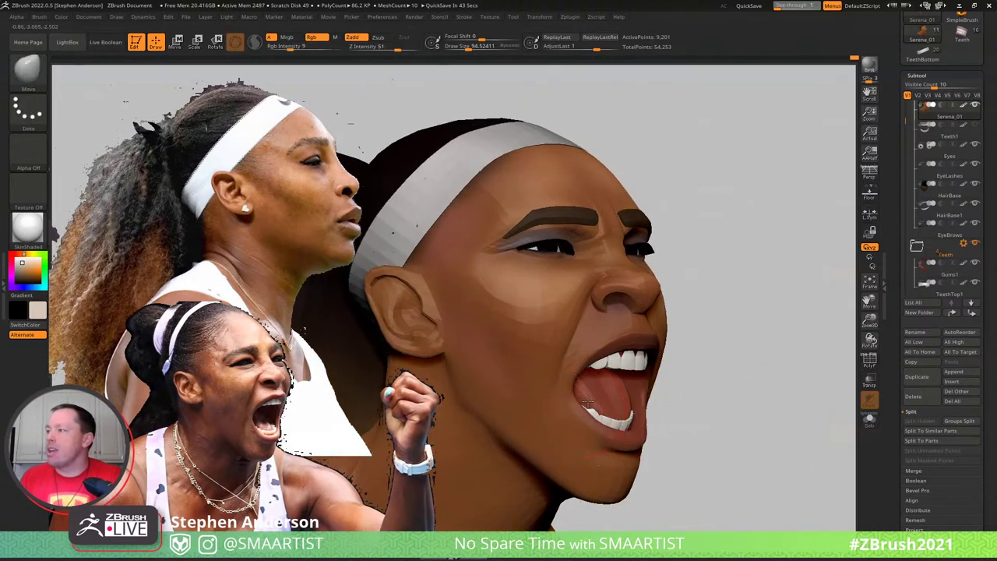
right_click_drag(557, 401, 585, 402)
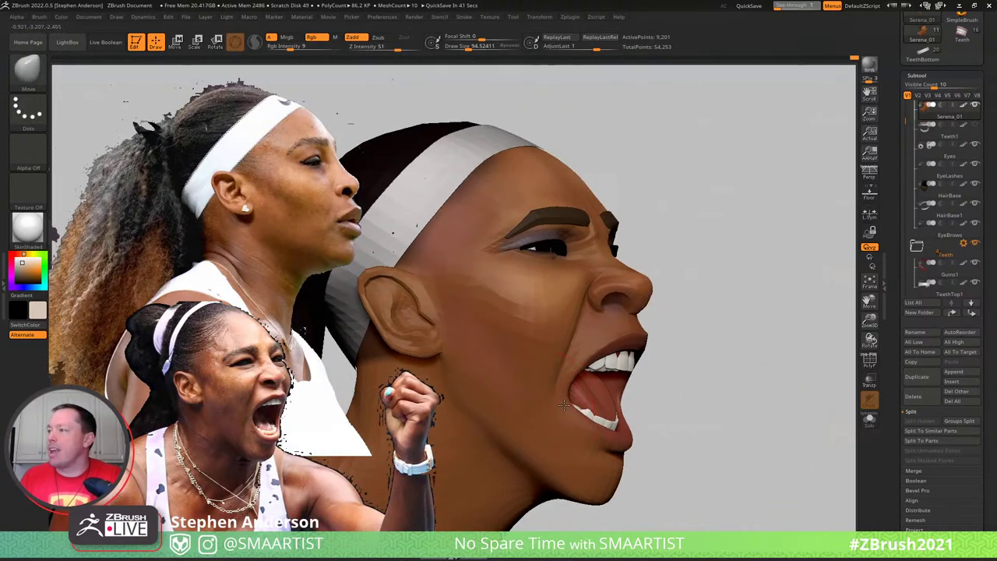
mouse_move(779, 336)
right_mouse_down()
mouse_move(752, 340)
mouse_move(742, 297)
mouse_move(724, 345)
mouse_move(730, 330)
right_mouse_up()
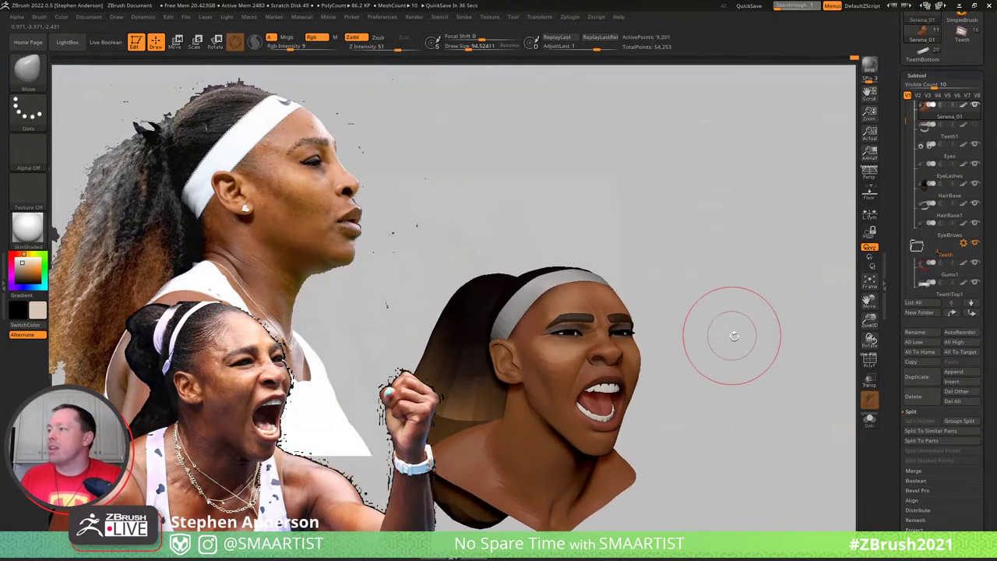
Make TeethBottom1 active and inspect how the lower teeth sit inside the jaw with ghost transparency from the side and front
mouse_move(565, 397)
right_mouse_down("ctrl")
mouse_move(584, 352)
mouse_move(577, 369)
mouse_move(544, 358)
right_mouse_up("ctrl")
left_click(586, 376, "alt")
key("ctrl+t")
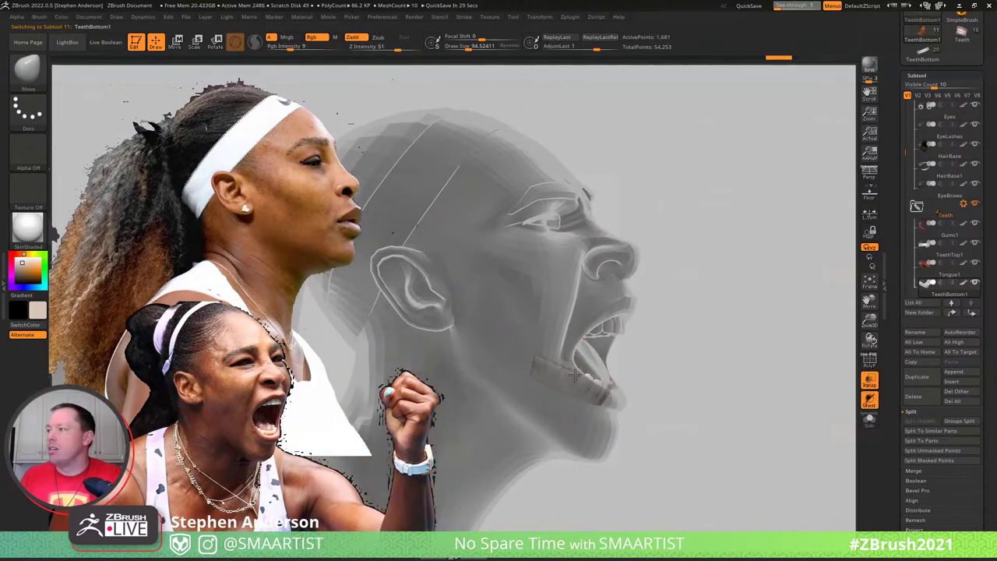
right_click_drag(625, 355, 701, 356)
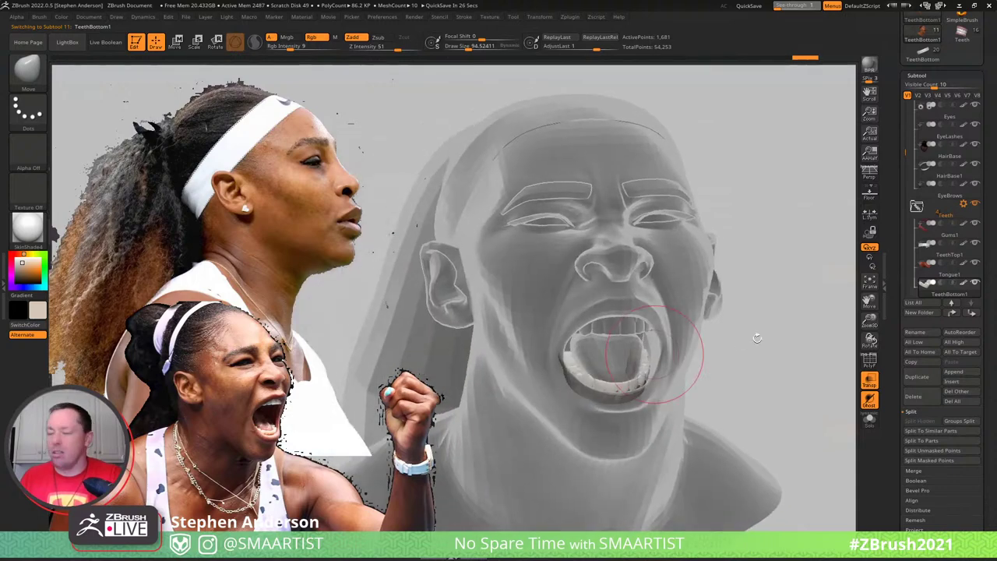
key("shift+t")
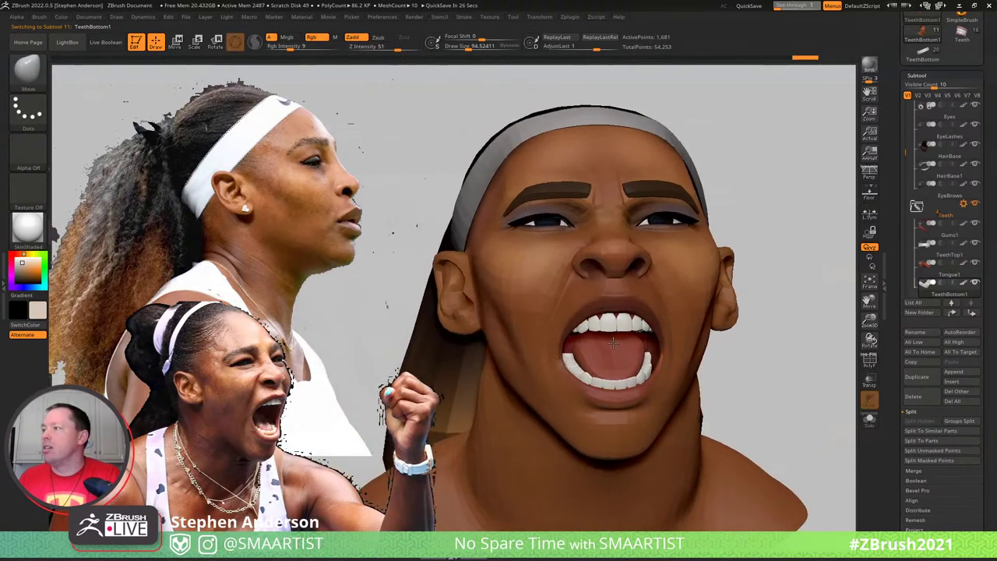
Make Tongue1 active, set the current color to muted red RGB 169, 81, 81 and choose the Paint brush
right_click_drag(615, 344, 572, 345)
left_click(585, 348, "alt")
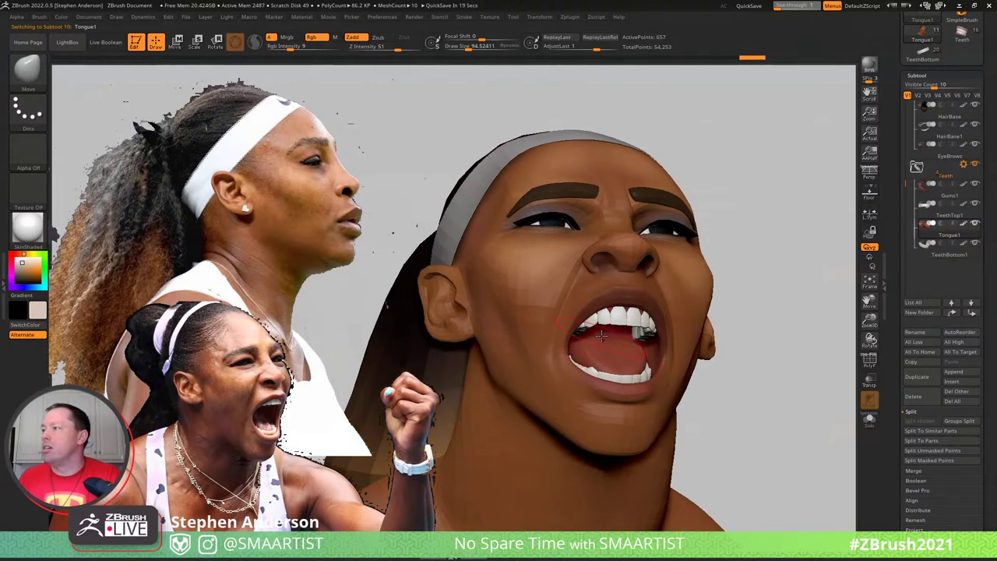
mouse_move(600, 352)
right_mouse_down()
mouse_move(630, 354)
mouse_move(621, 382)
mouse_move(648, 305)
mouse_move(580, 267)
right_mouse_up()
left_click(28, 269)
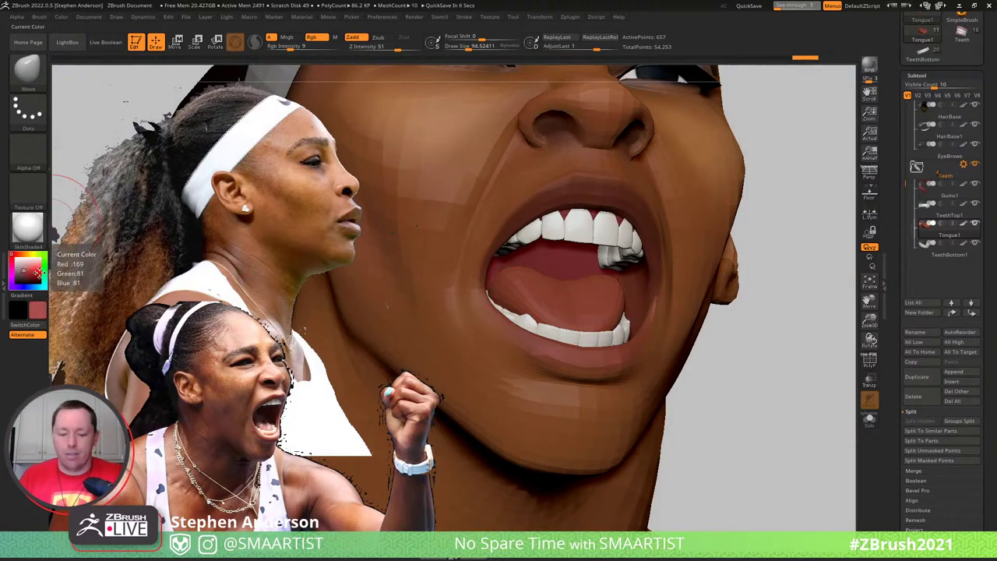
key("b")
left_click(348, 273)
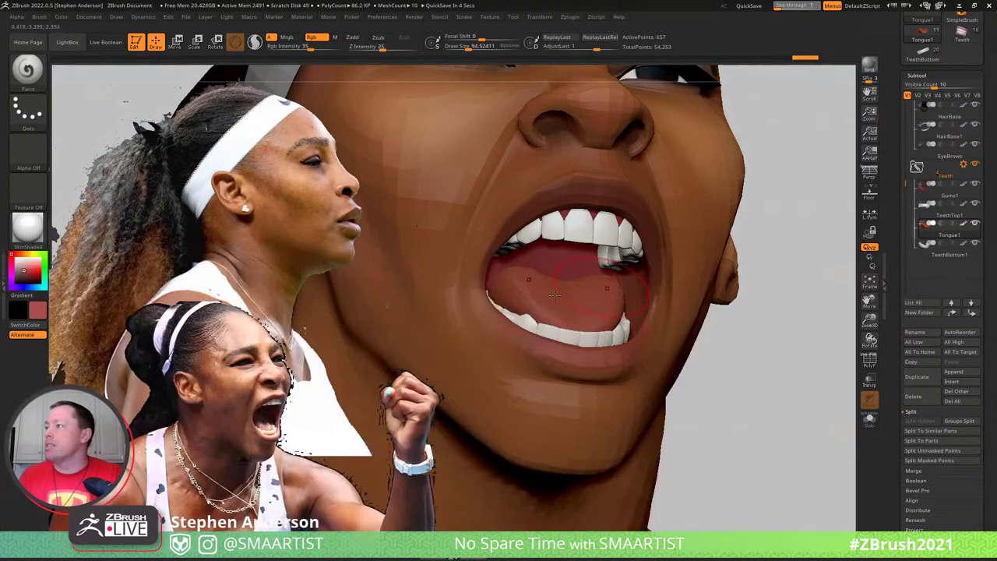
left_click_drag(790, 351, 732, 362)
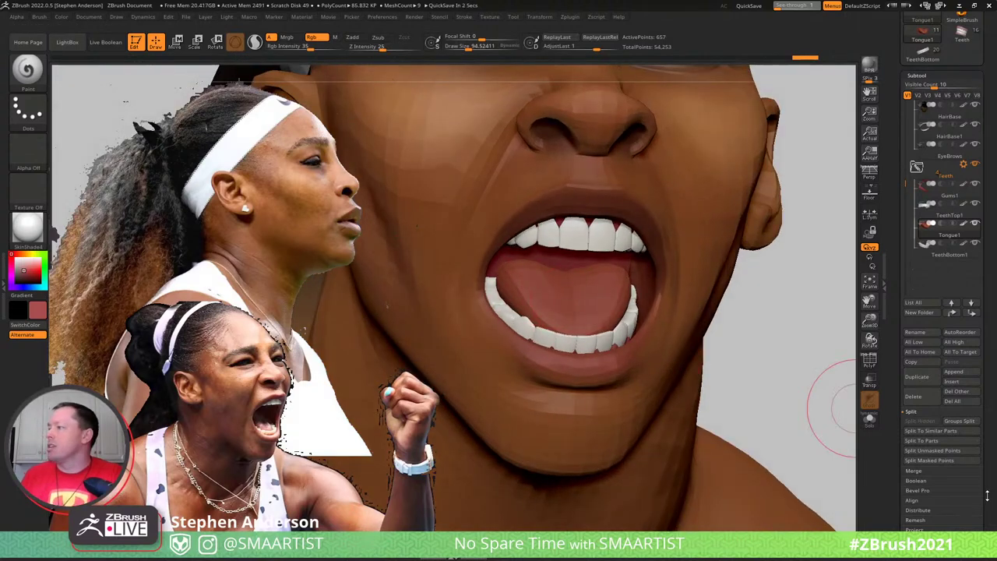
Turn off the texture map on Tongue1
scroll(952, 458, "down", 5)
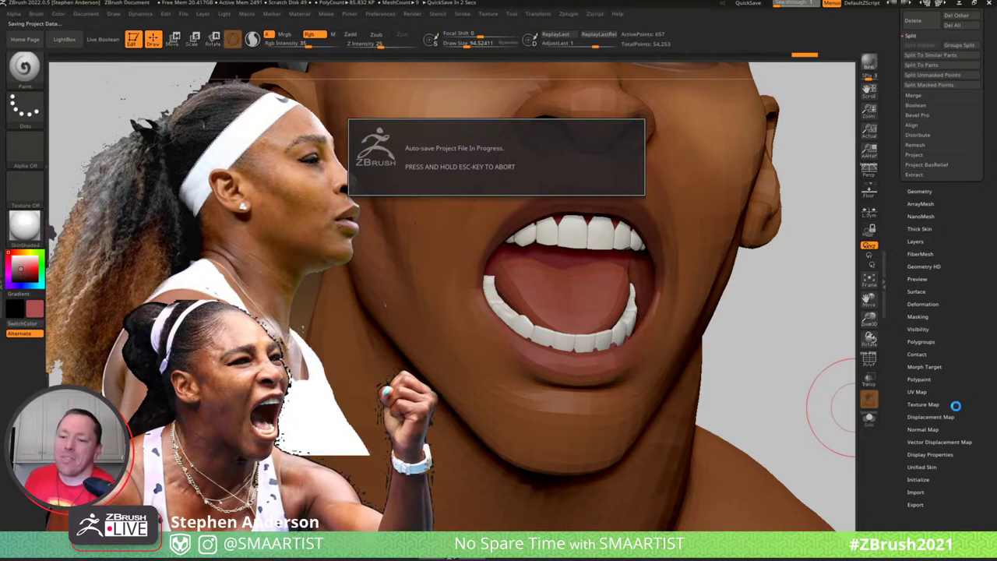
left_click(965, 404)
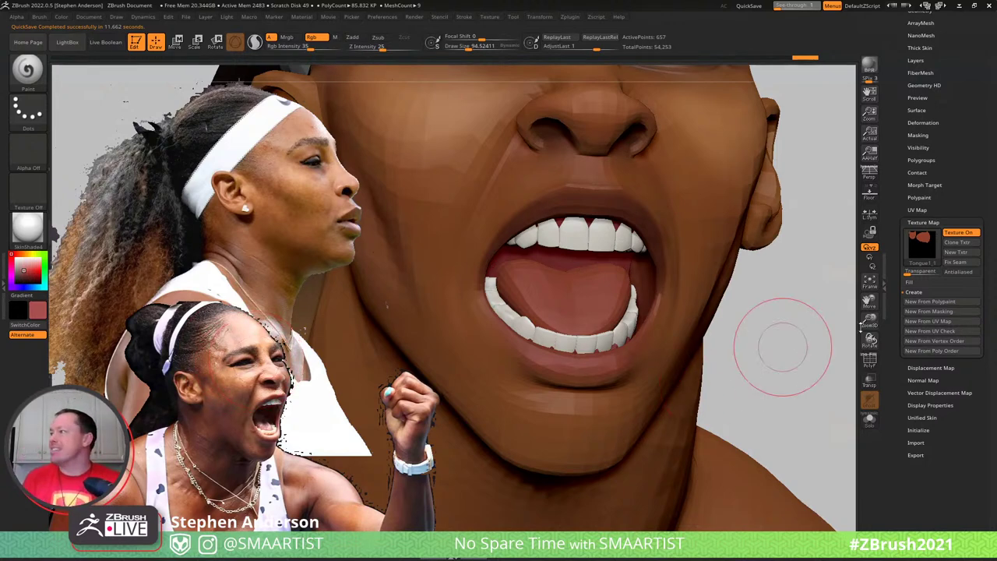
left_click(958, 233)
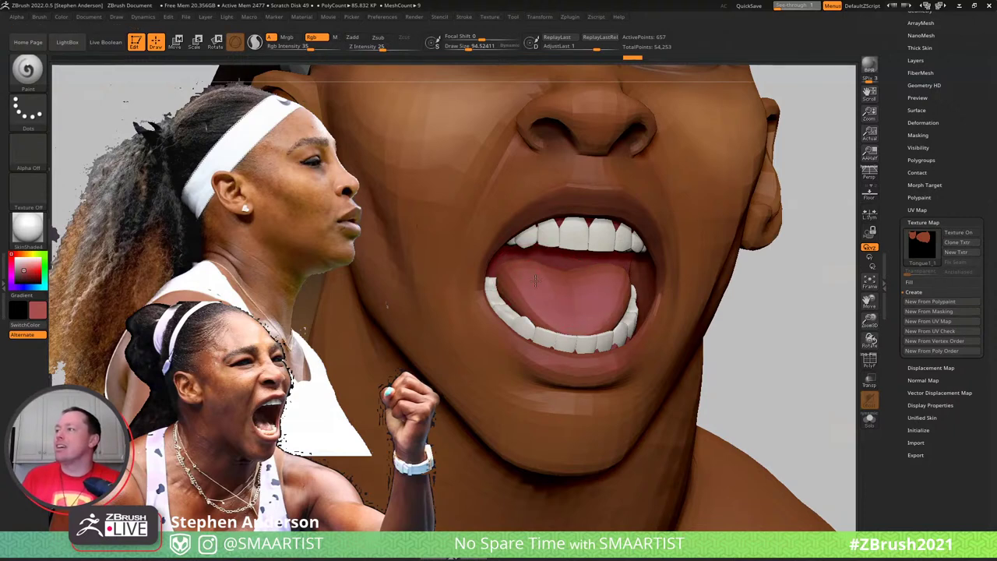
Paint the tongue's upper surface with a paler, muted pink and isolate the tongue from the other subtools
left_click(20, 271)
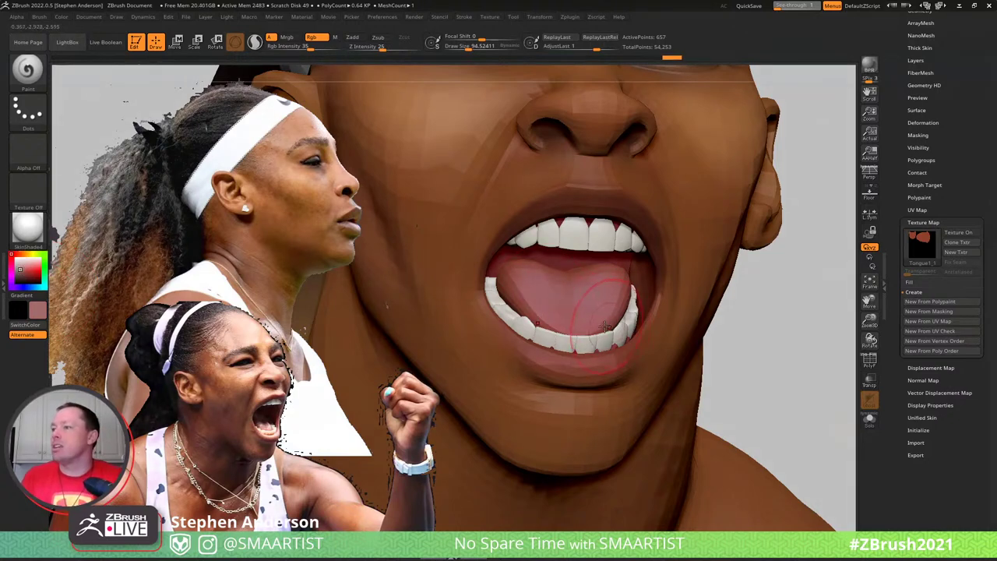
right_click_drag(565, 304, 497, 226)
key("ctrl+shift+s")
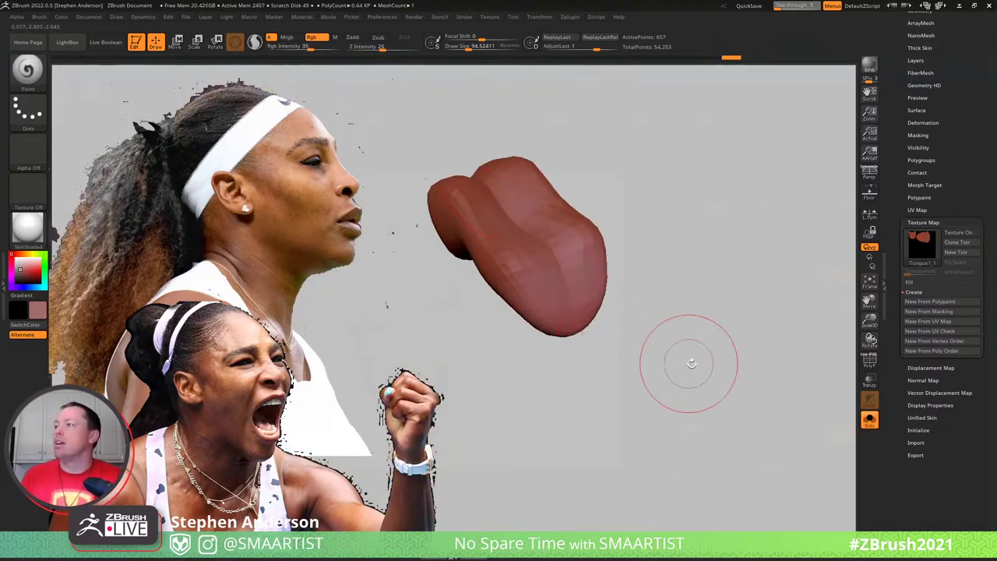
Create a new texture map for the isolated tongue from its polypaint
right_click_drag(690, 363, 444, 232)
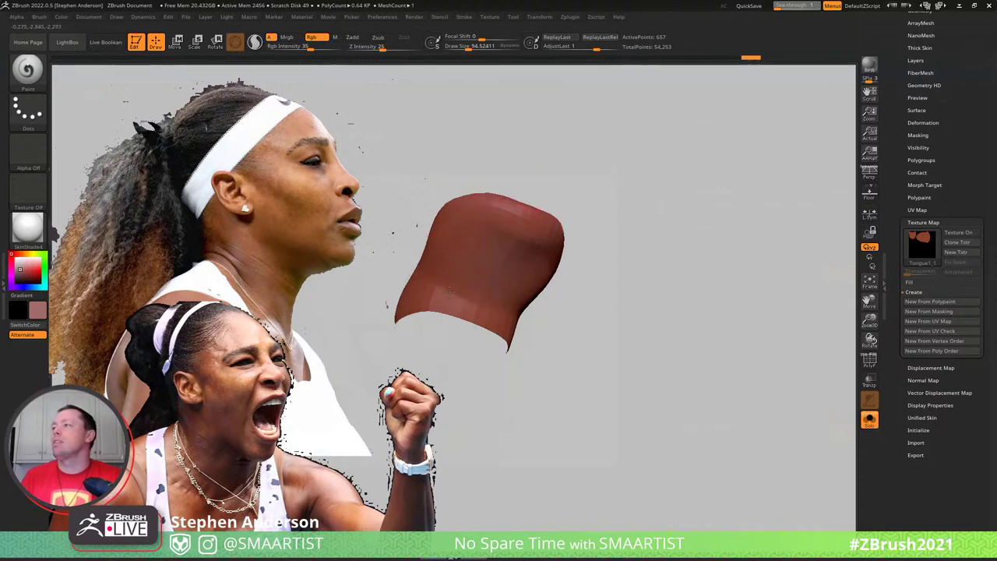
mouse_move(446, 293)
right_mouse_down()
mouse_move(670, 280)
mouse_move(642, 285)
right_mouse_up()
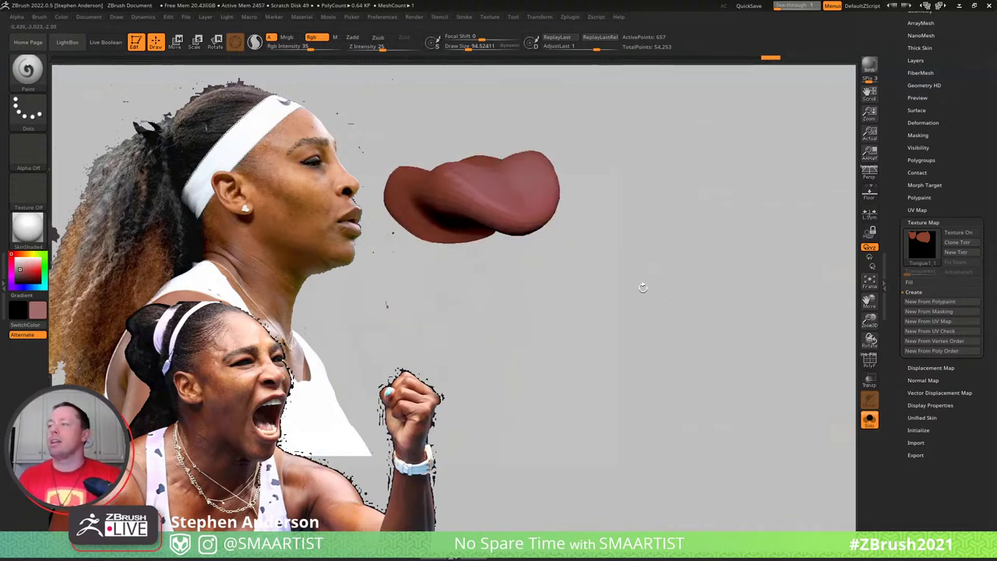
left_click_drag(637, 249, 708, 297, "alt")
left_click(959, 302)
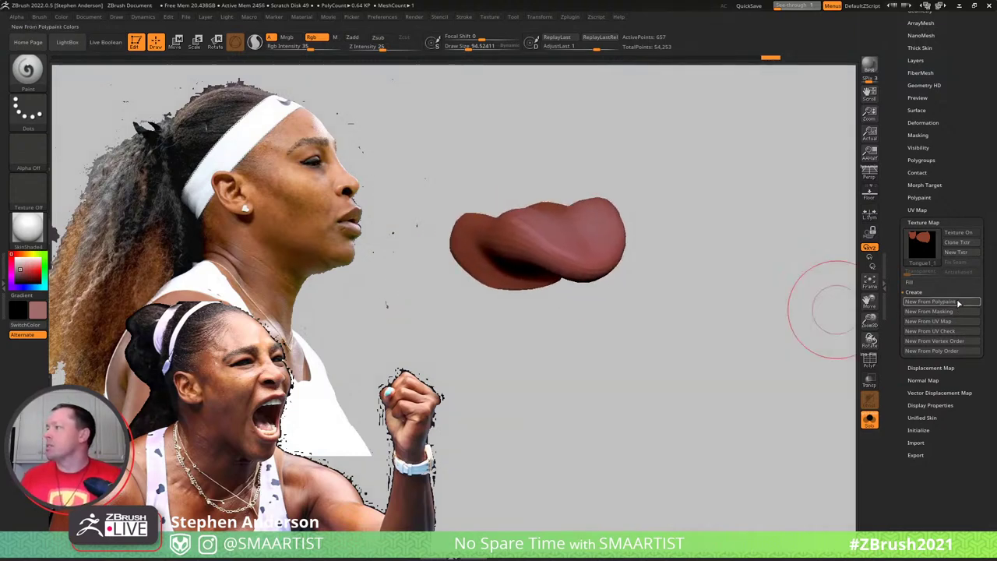
Activate Dynamic Subdiv on the tongue, choosing to always auto-activate it, and bring the rest of the head back into view
mouse_move(748, 319)
right_mouse_down()
mouse_move(675, 229)
mouse_move(685, 234)
right_mouse_up()
key("d")
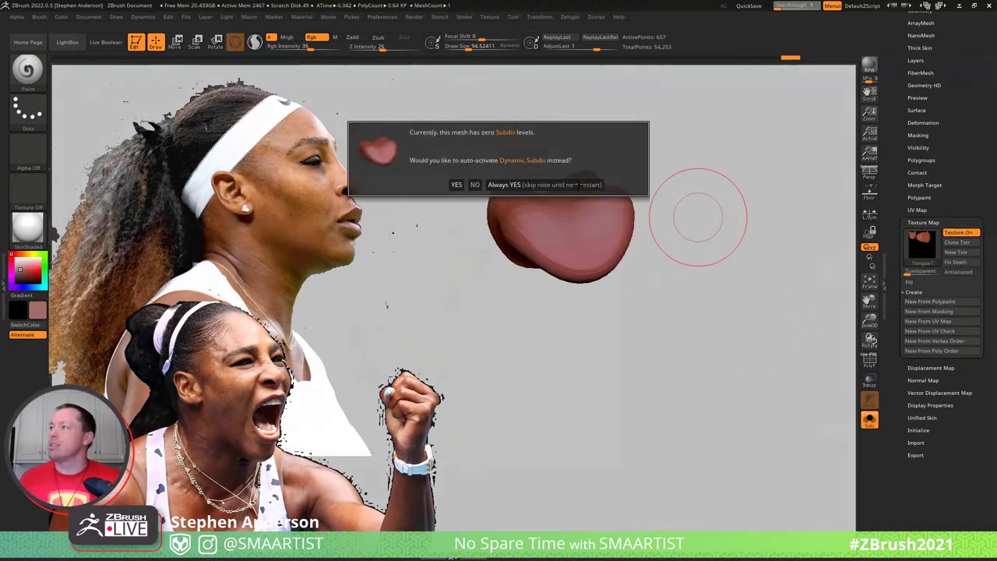
left_click(577, 185)
right_click_drag(692, 252, 721, 224)
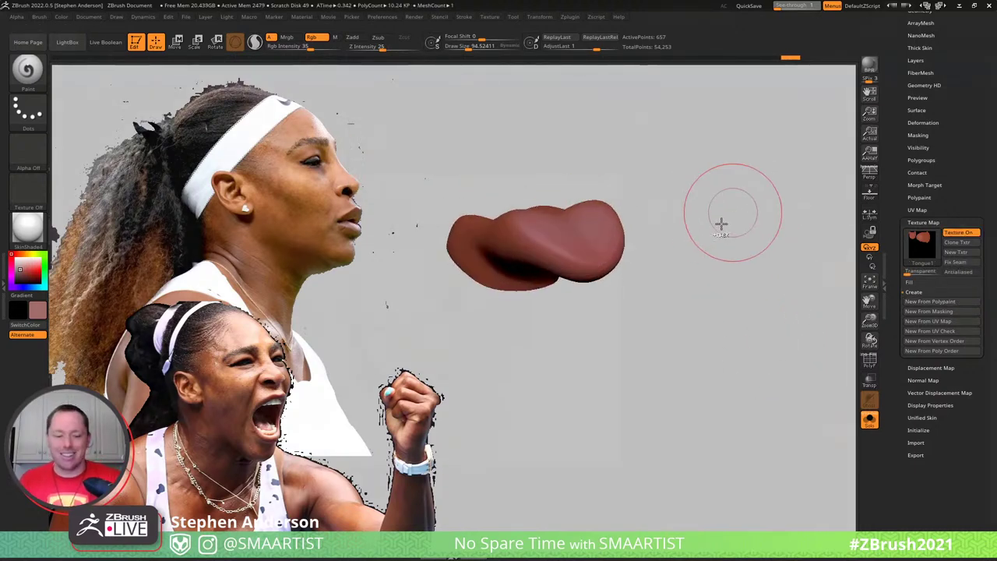
left_click(685, 238, "ctrl+shift")
Isolate the gums, turn off their texture and create a new texture map from their polypaint
mouse_move(620, 242)
right_mouse_down()
mouse_move(590, 271)
mouse_move(547, 252)
right_mouse_up()
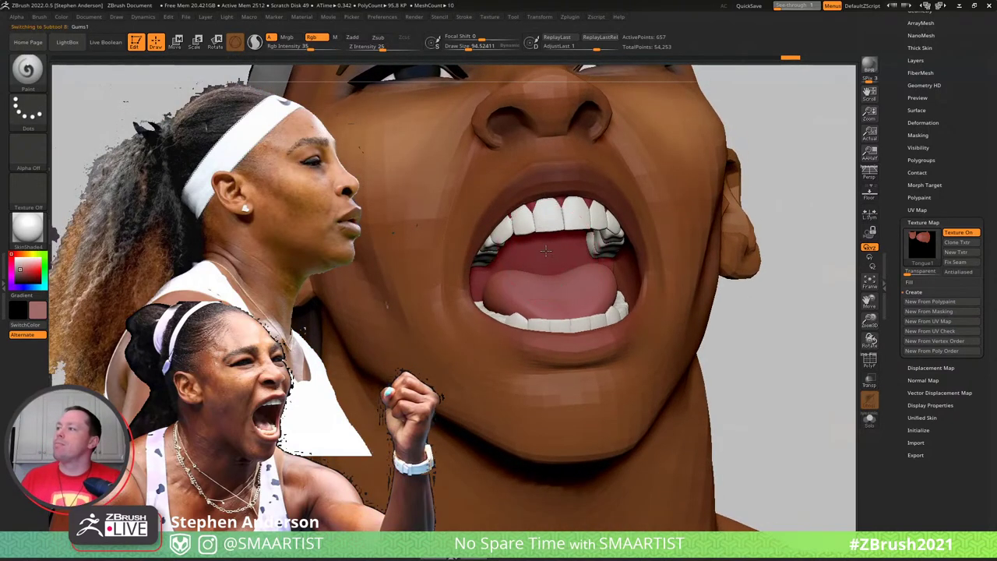
left_click(546, 251, "alt")
left_click_drag(790, 153, 791, 201, "ctrl")
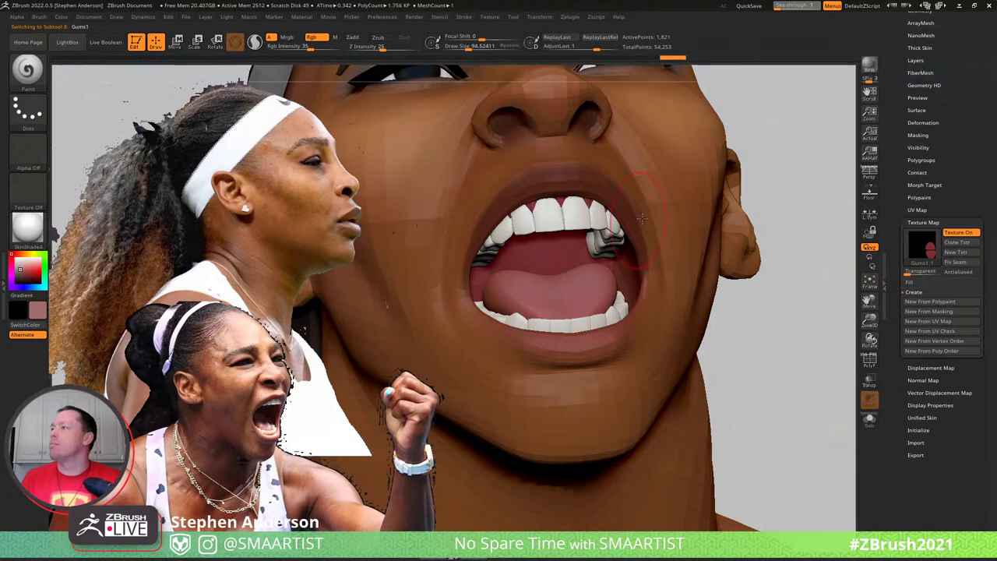
key("alt+shift+s")
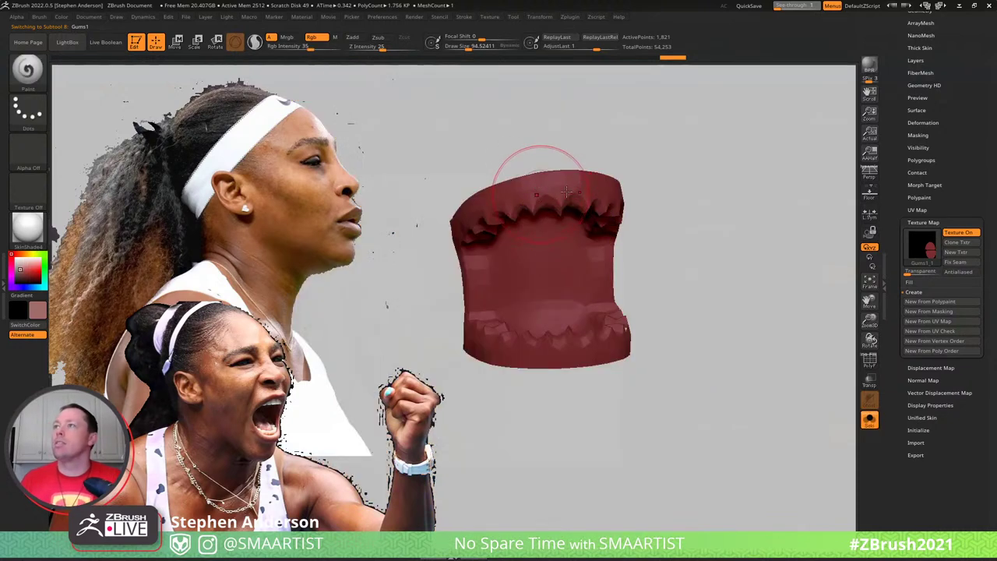
left_click(958, 233)
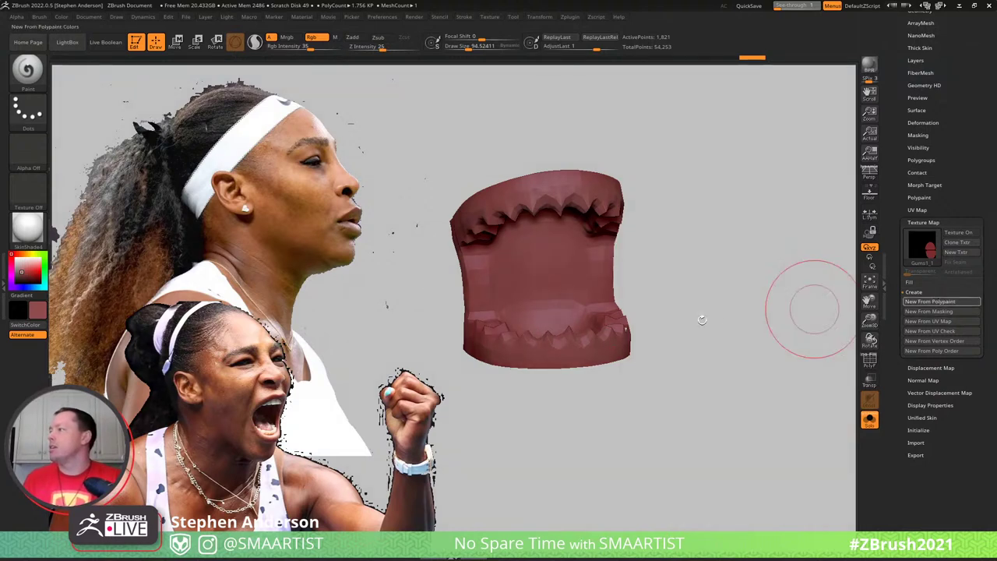
key("ctrl+s")
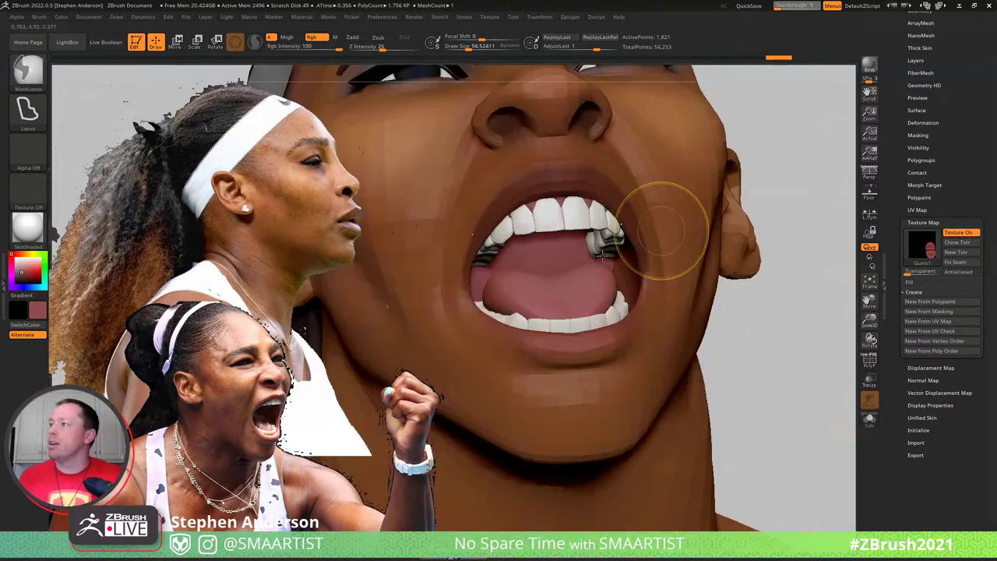
Turn off the gums' texture and paint the throat area behind them in a darker red (75, 35, 35)
right_click_drag(602, 255, 578, 251)
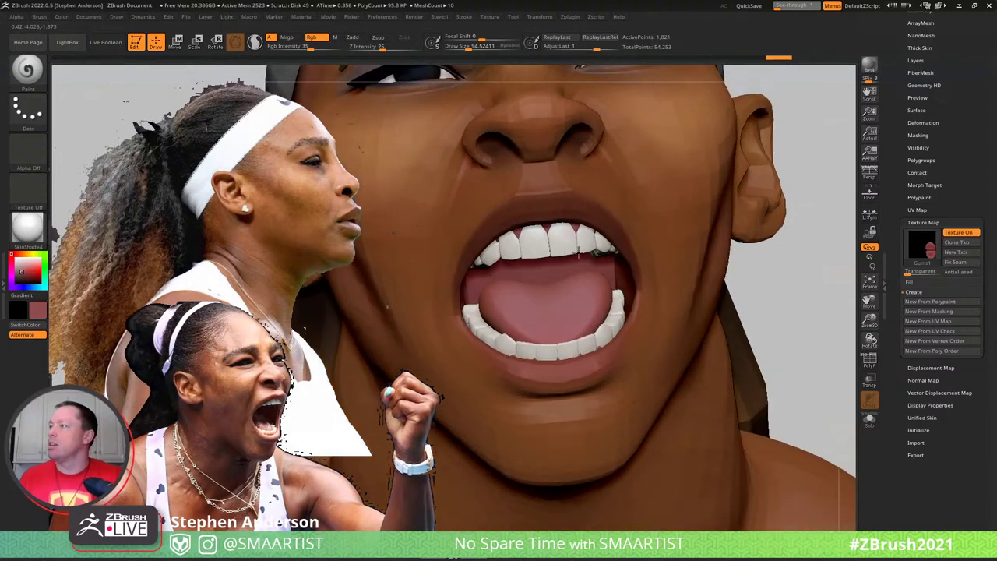
left_click_drag(577, 251, 596, 253)
left_click(959, 232)
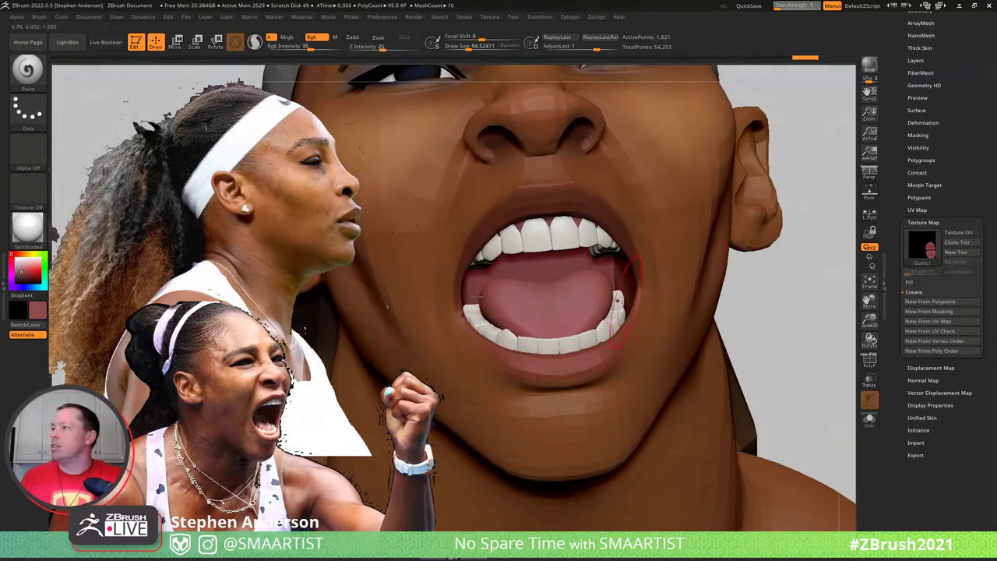
left_click(24, 273)
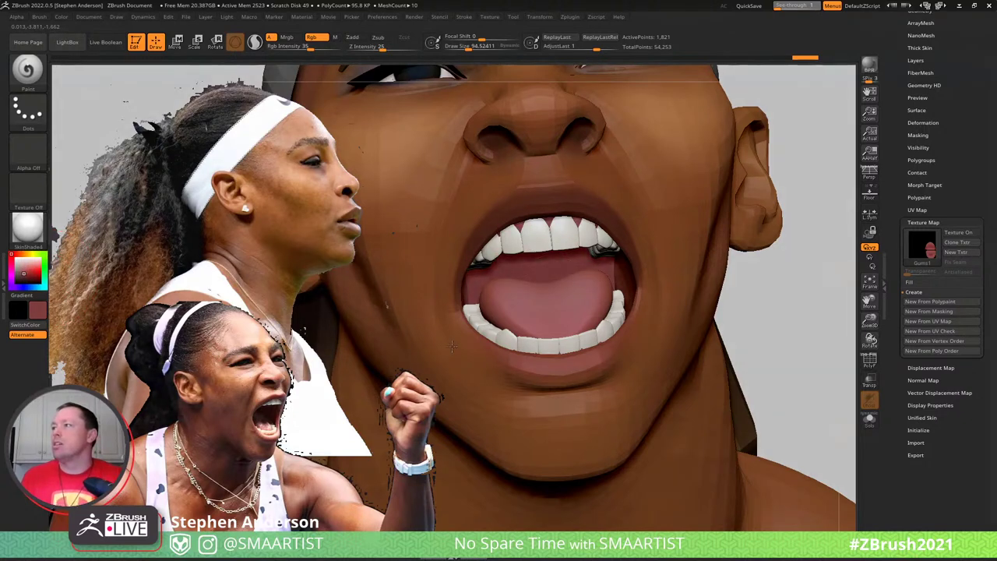
key("ctrl+shift+s")
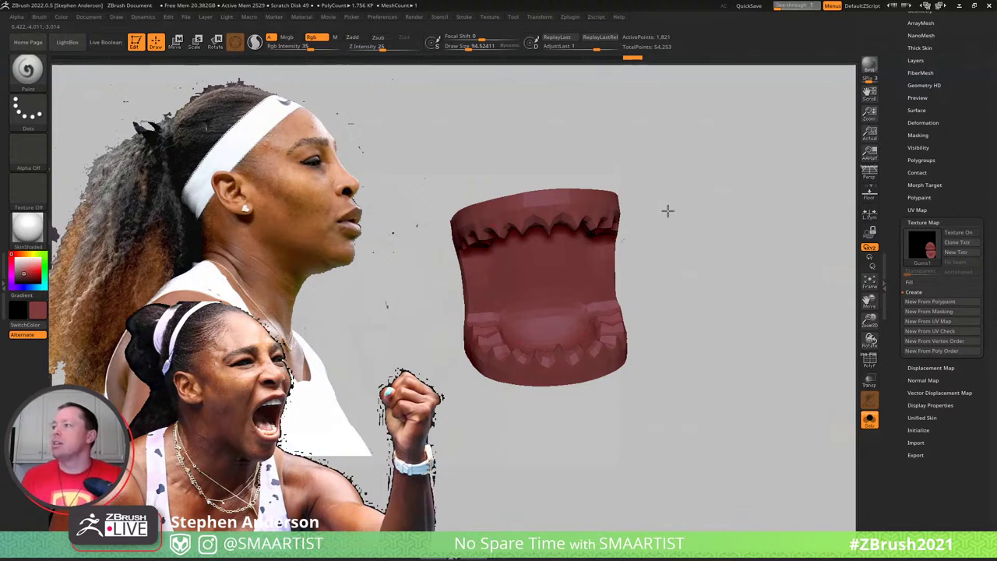
left_click(23, 274)
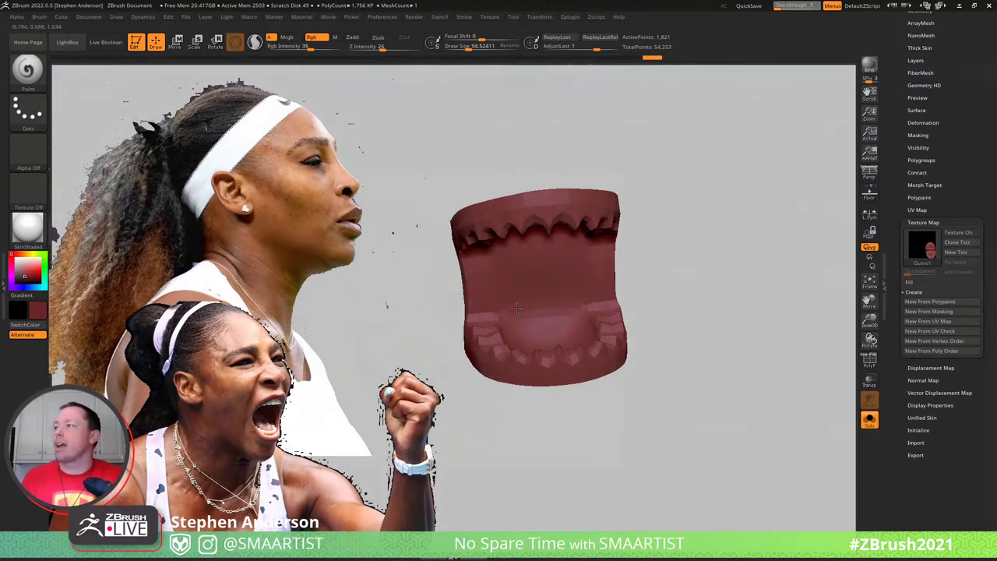
left_click_drag(517, 308, 457, 295)
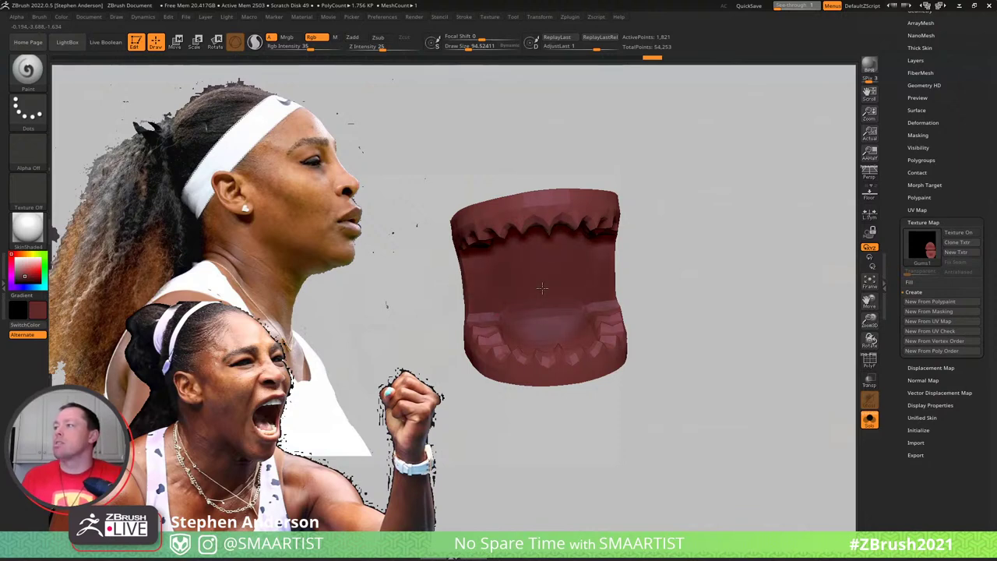
right_click_drag(542, 288, 586, 231)
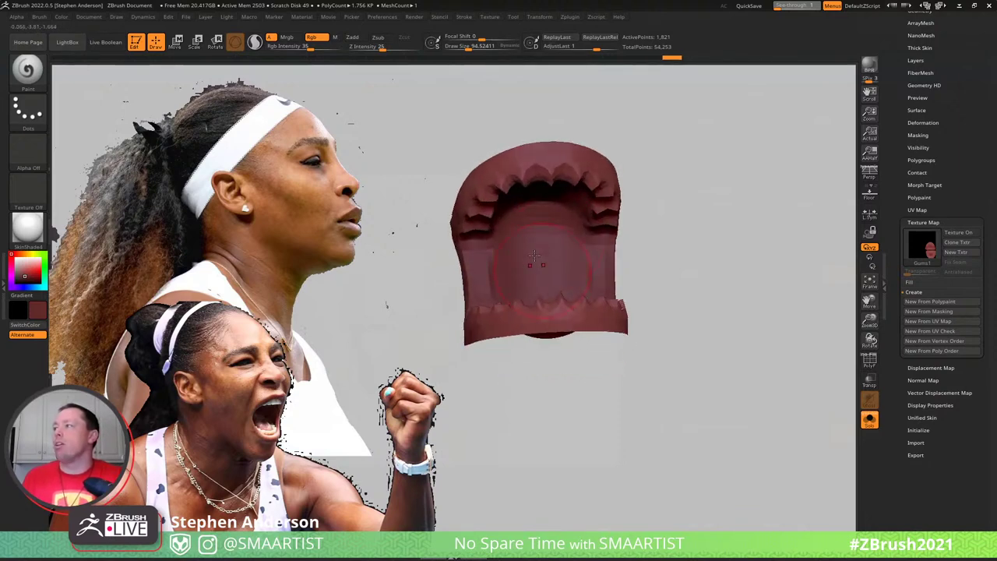
right_click_drag(534, 255, 454, 279)
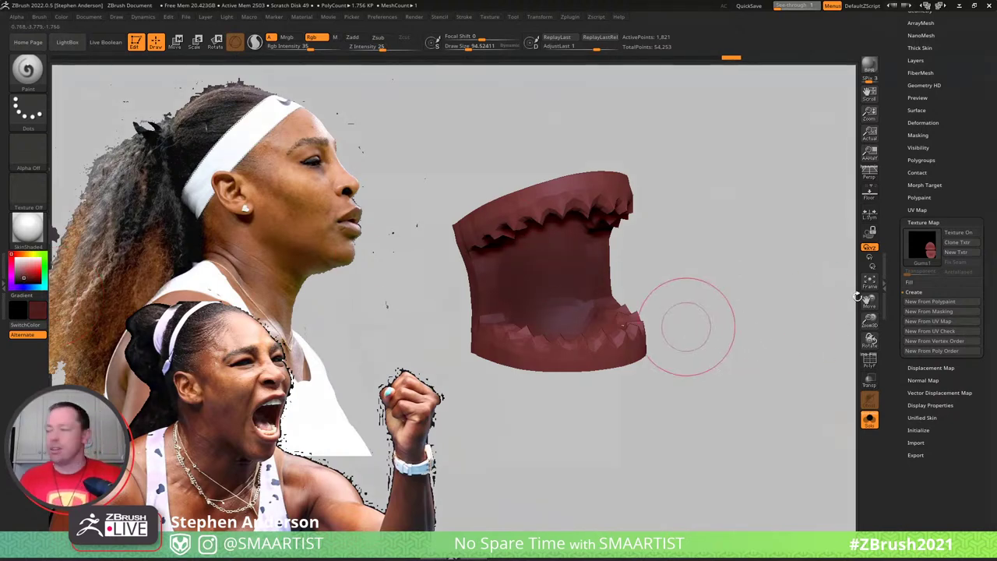
Show the whole head again and create a new texture map for the gums from their darkened polypaint
key("ctrl")
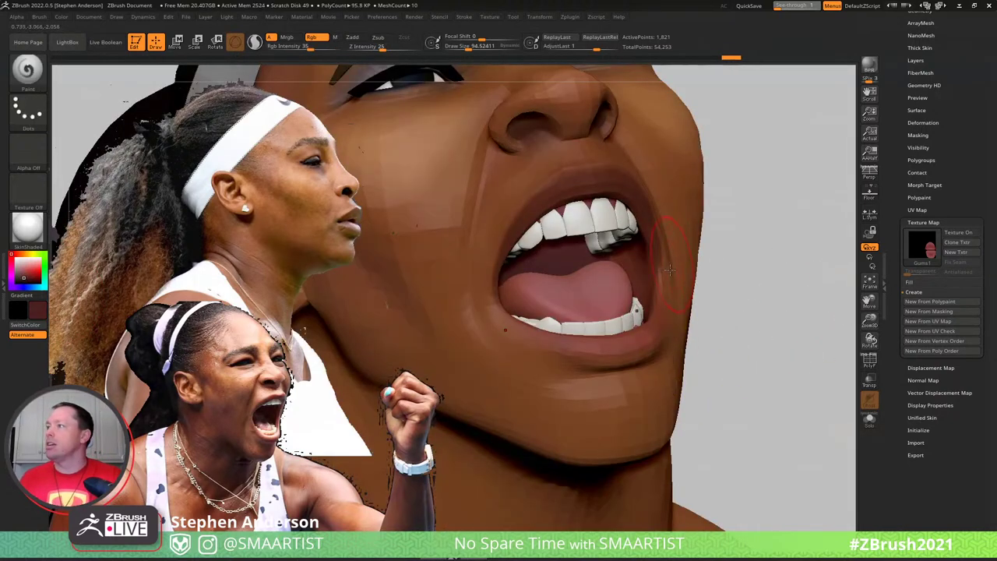
mouse_move(655, 257)
right_mouse_down()
mouse_move(672, 214)
mouse_move(708, 260)
mouse_move(721, 238)
mouse_move(693, 257)
right_mouse_up()
mouse_move(721, 224)
right_mouse_down()
mouse_move(675, 285)
mouse_move(709, 301)
right_mouse_up()
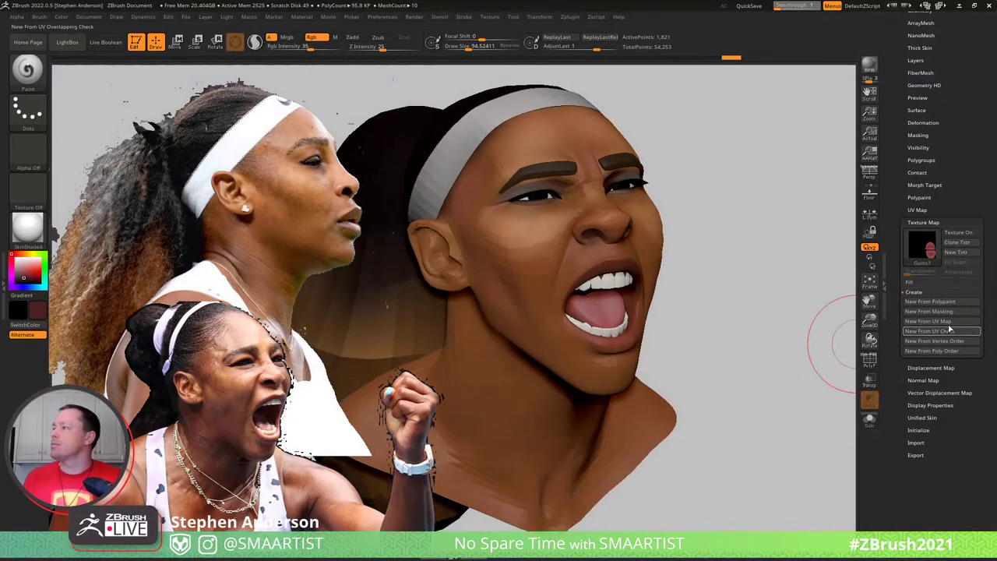
left_click(948, 302)
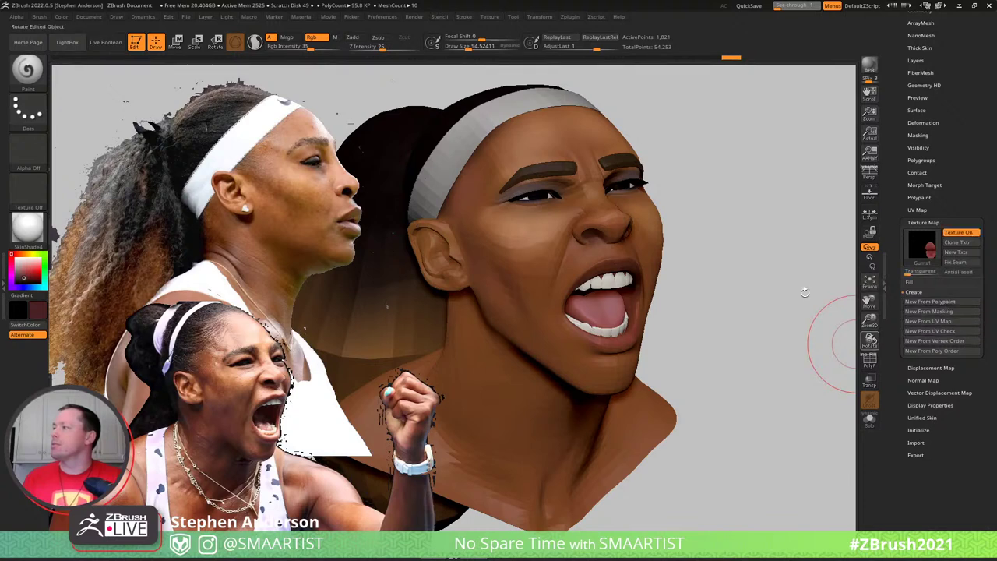
Select the upper teeth and brush a warm off-white colour over them
right_click_drag(707, 216, 662, 257)
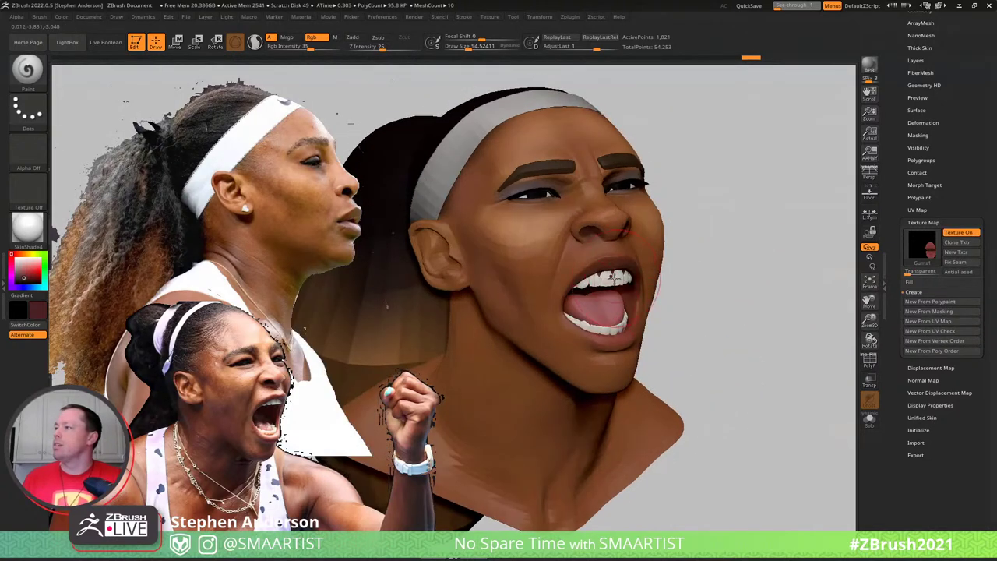
left_click(612, 278, "alt")
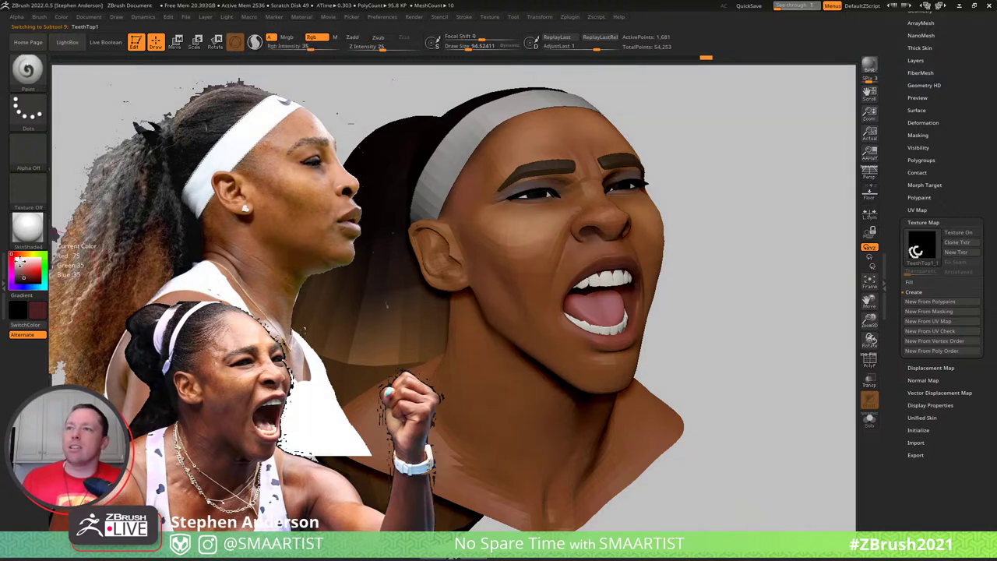
left_click(20, 263)
left_click_drag(584, 283, 603, 282)
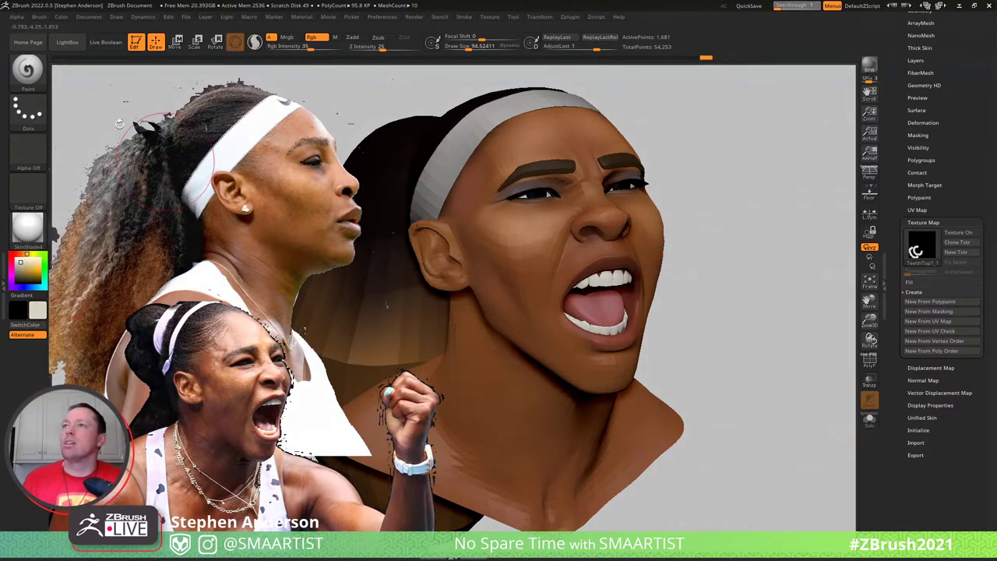
left_click_drag(639, 277, 654, 271)
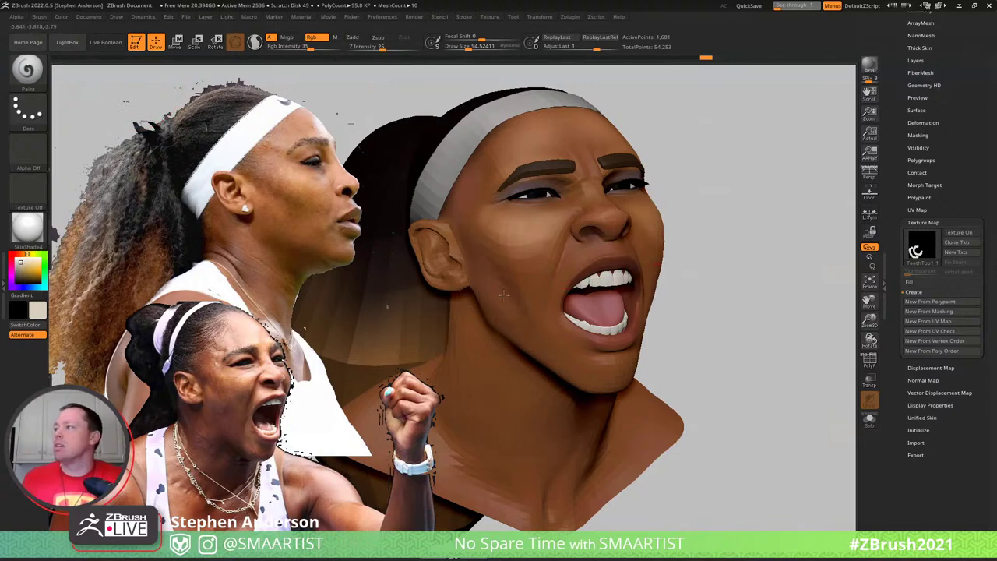
key("ctrl+z")
key("ctrl+shift+z")
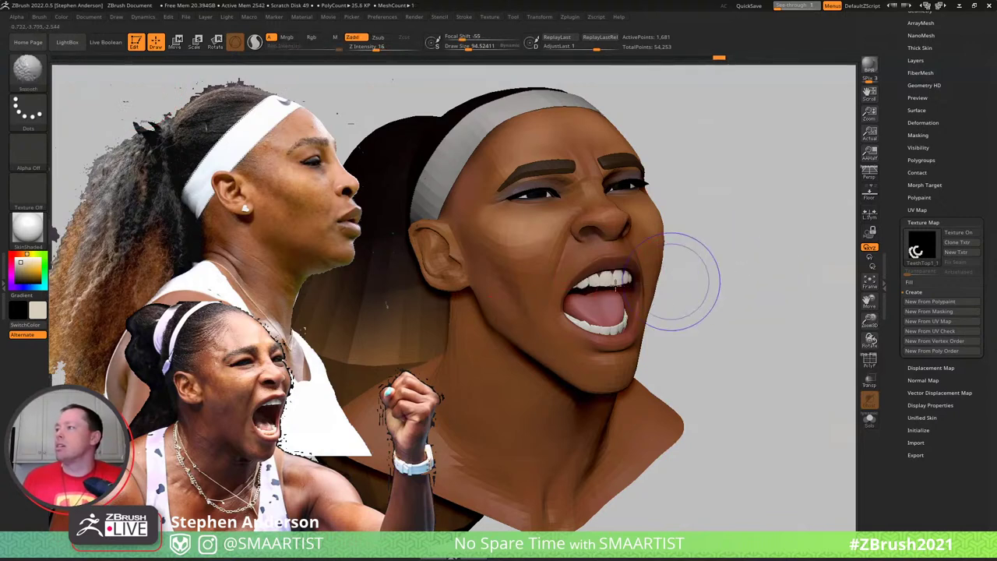
Isolate the upper teeth and fill them with the off-white colour at Rgb Intensity 100
right_click_drag(635, 278, 627, 370, "ctrl")
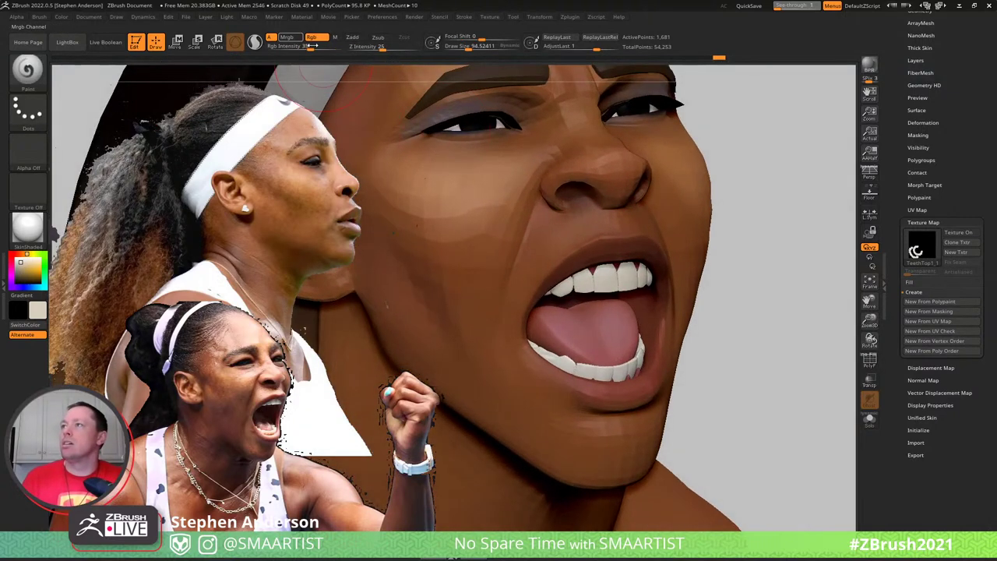
left_click_drag(305, 46, 353, 47)
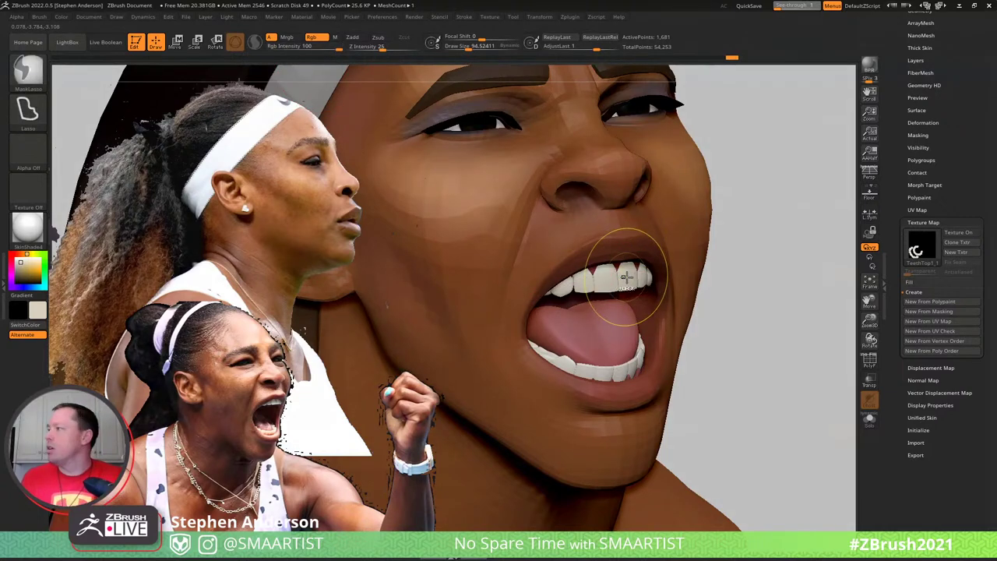
key("ctrl+s")
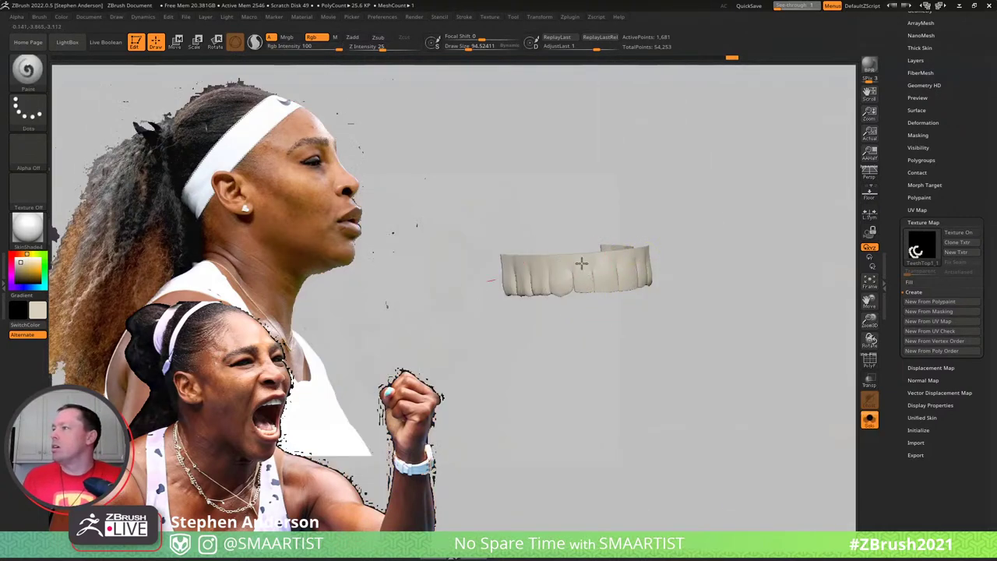
left_click(62, 17)
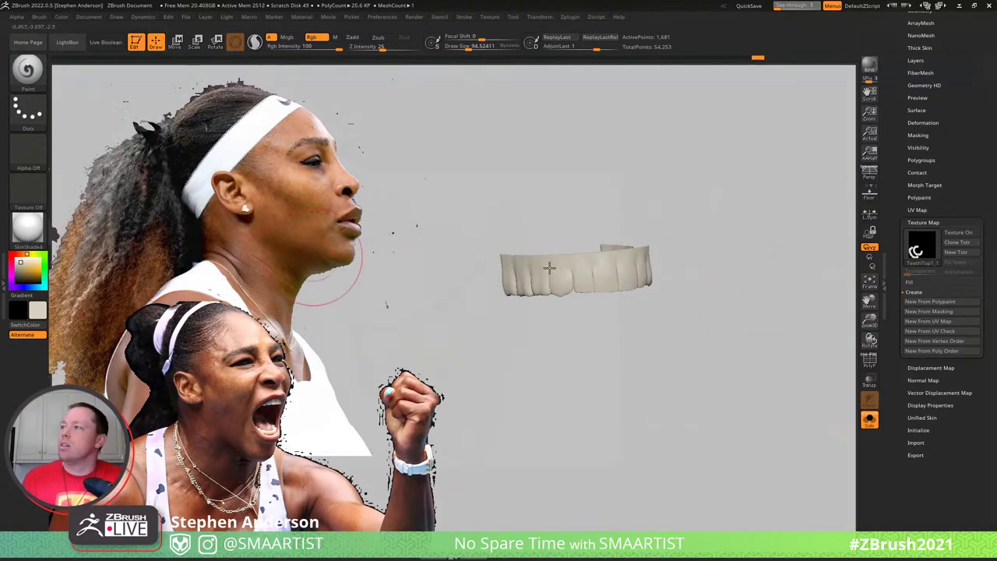
Paint the back and inner surfaces of the upper teeth a darker tan and bring the whole head back into view
mouse_move(555, 268)
right_mouse_down()
mouse_move(570, 267)
mouse_move(567, 281)
mouse_move(537, 280)
right_mouse_up()
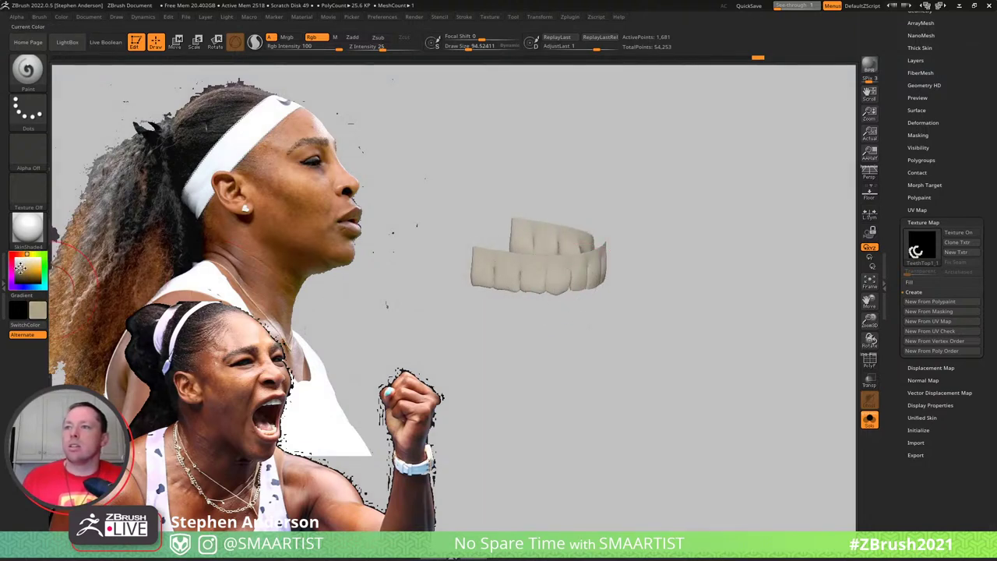
right_click_drag(507, 229, 473, 261)
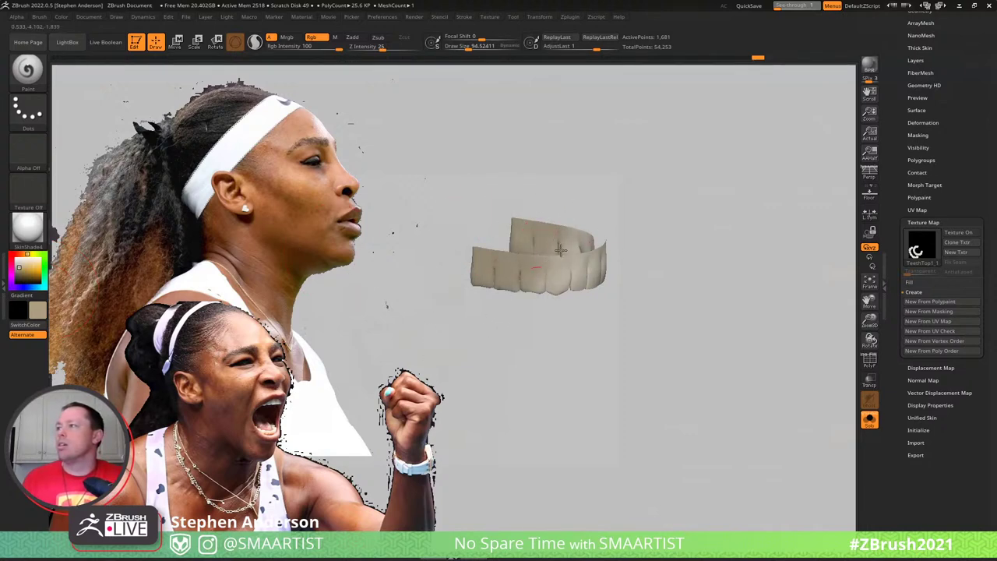
mouse_move(613, 261)
right_mouse_down()
mouse_move(646, 205)
mouse_move(642, 189)
mouse_move(545, 236)
mouse_move(581, 252)
mouse_move(576, 235)
mouse_move(613, 236)
mouse_move(690, 172)
mouse_move(702, 149)
right_mouse_up()
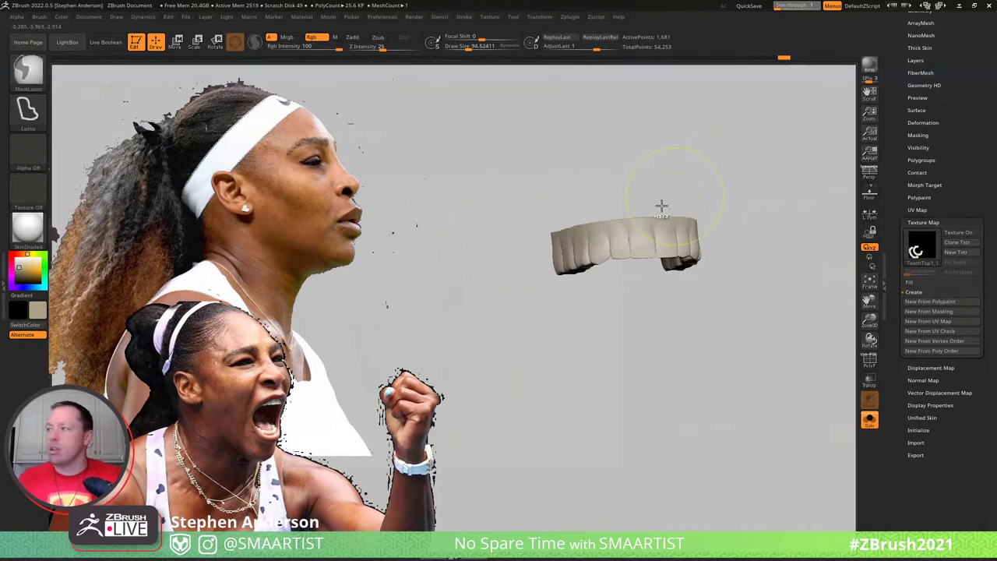
left_click(662, 205, "ctrl+shift")
right_click_drag(624, 216, 651, 269)
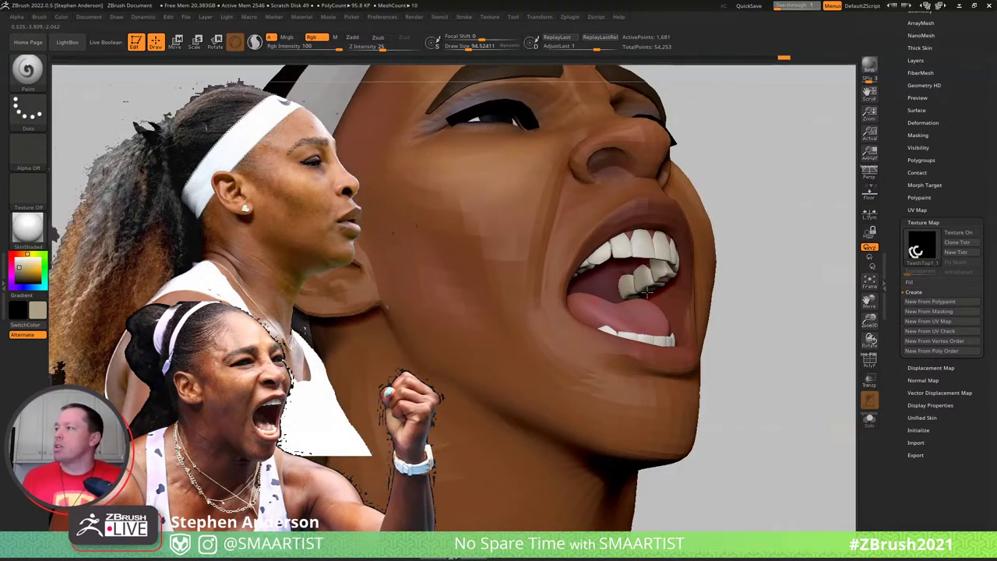
left_click_drag(622, 299, 641, 296)
mouse_move(652, 280)
right_mouse_down()
mouse_move(659, 276)
mouse_move(645, 281)
right_mouse_up()
left_click_drag(645, 280, 660, 273)
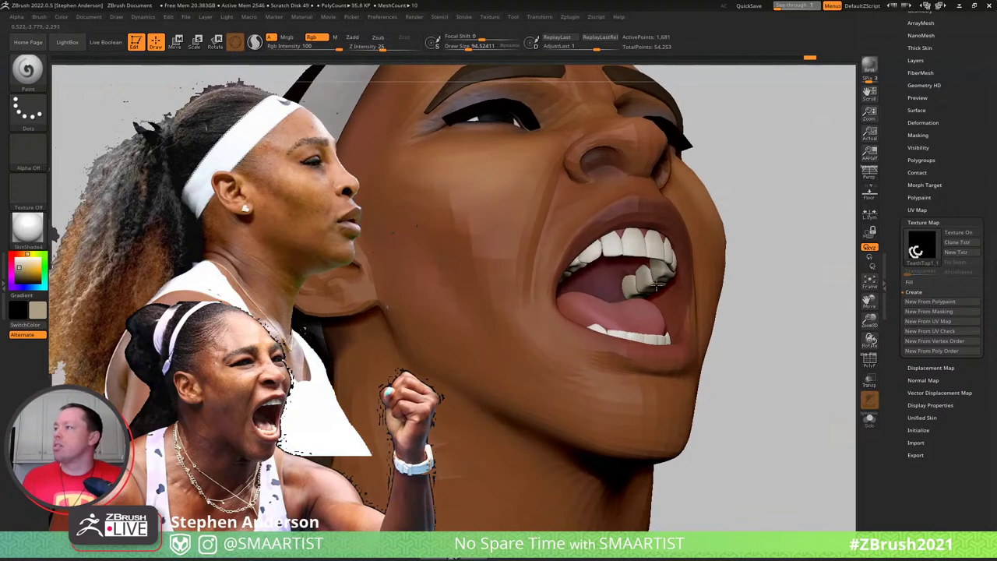
Create a texture map from the upper teeth's polypaint, then select the lower teeth and turn their texture off
left_click(927, 304)
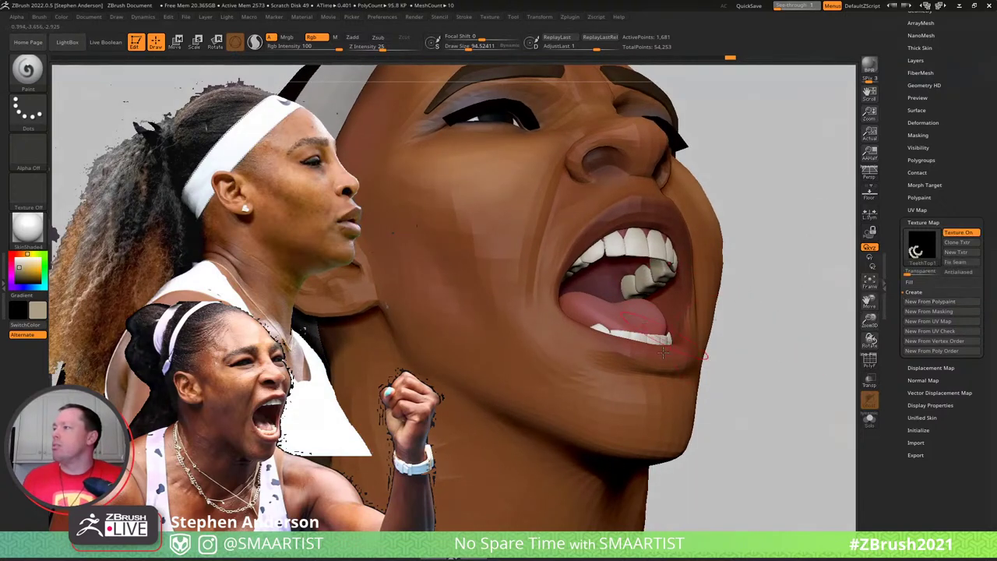
right_click_drag(655, 336, 653, 349)
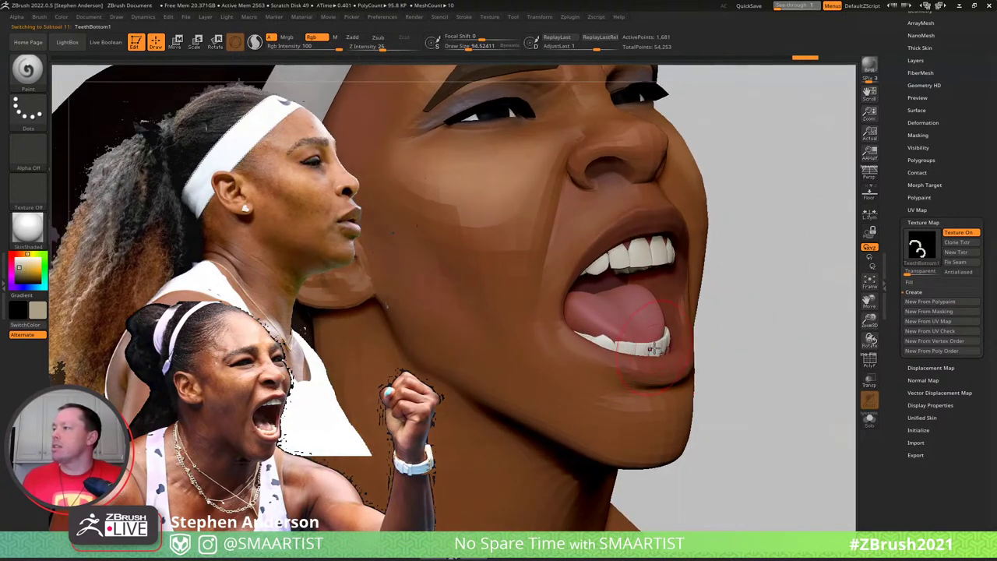
left_click(960, 233)
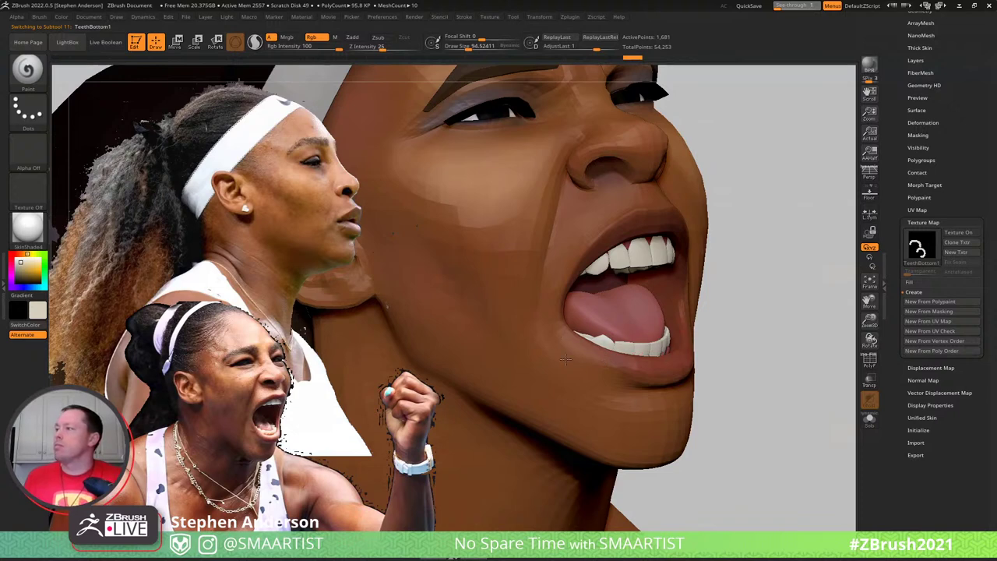
Sample a darker tan, isolate the lower teeth, and paint their back and inner surfaces with it
left_click_drag(702, 311, 722, 261)
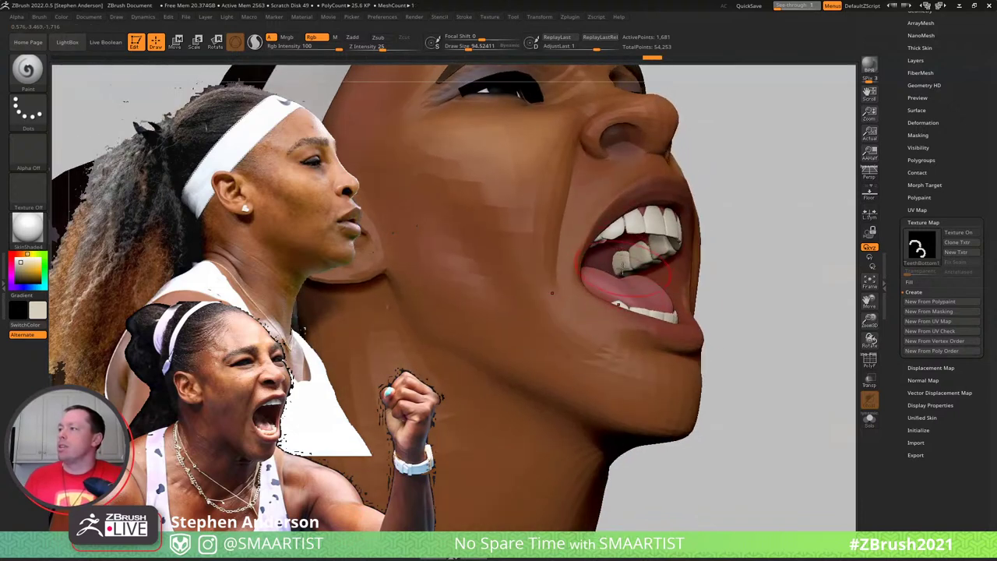
key("c")
key("ctrl+shift+s")
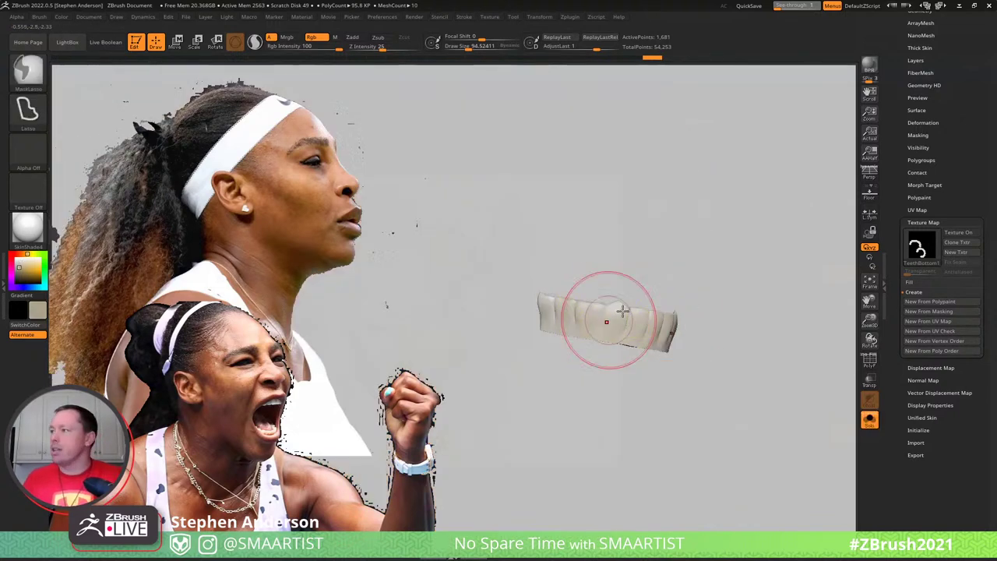
right_click_drag(611, 318, 634, 358)
mouse_move(562, 296)
left_mouse_down()
mouse_move(560, 306)
mouse_move(562, 284)
left_mouse_up()
left_click_drag(621, 231, 643, 287)
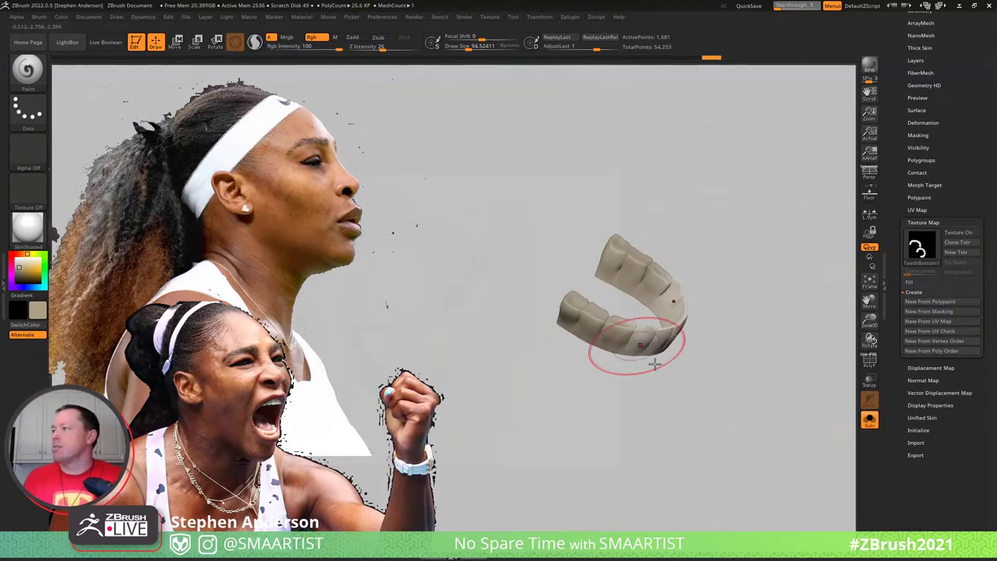
left_click_drag(627, 358, 635, 303)
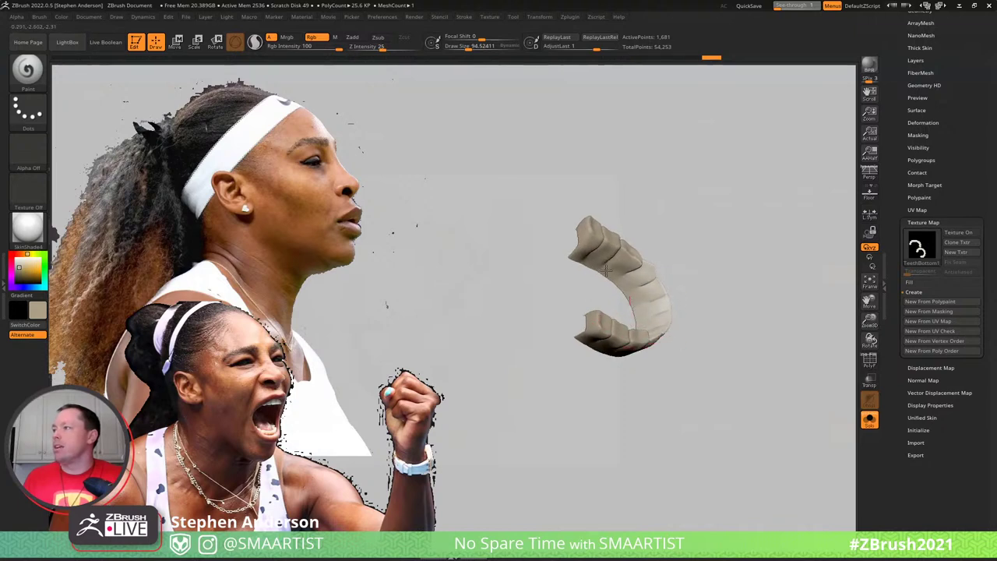
right_click_drag(642, 282, 621, 270)
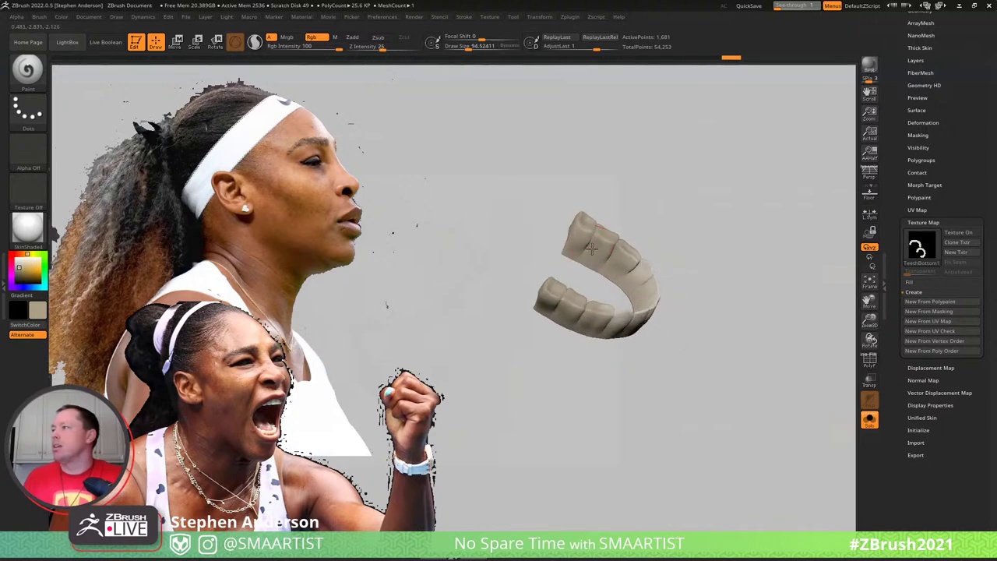
mouse_move(576, 228)
left_mouse_down()
mouse_move(592, 203)
mouse_move(641, 263)
left_mouse_up()
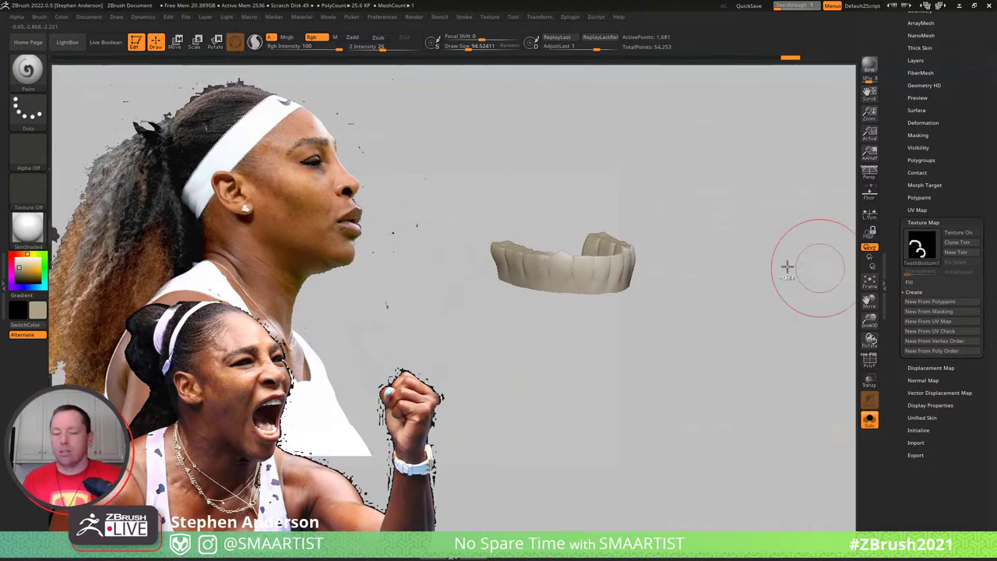
Deepen the back of the lower teeth with a darker olive brown and bring the whole head back into view
key("ctrl")
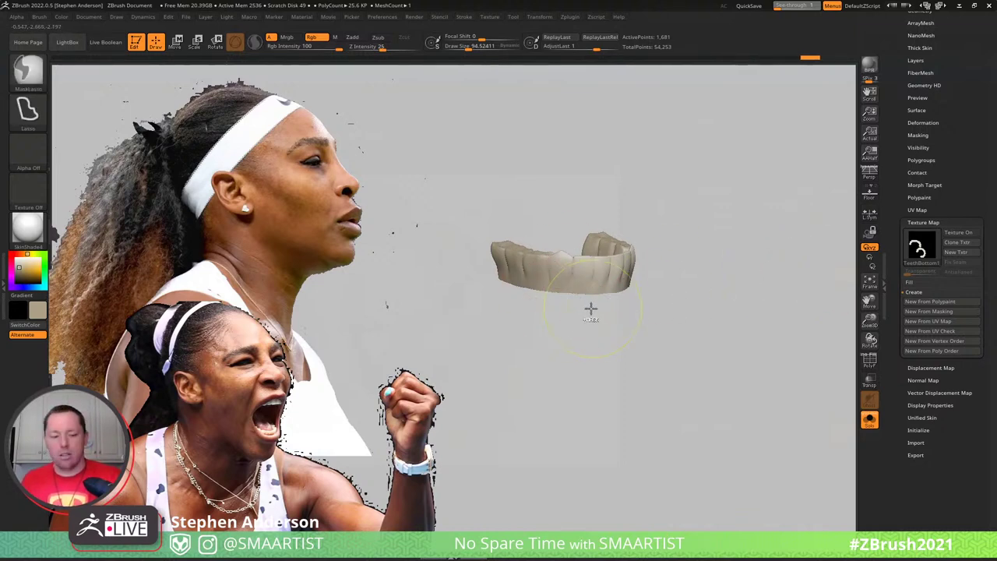
key("ctrl+s")
mouse_move(759, 214)
left_mouse_down()
mouse_move(761, 247)
mouse_move(753, 238)
left_mouse_up()
mouse_move(752, 238)
right_mouse_down()
mouse_move(701, 236)
mouse_move(712, 250)
mouse_move(648, 244)
mouse_move(657, 252)
right_mouse_up()
mouse_move(651, 273)
left_mouse_down()
mouse_move(690, 229)
mouse_move(685, 263)
mouse_move(709, 256)
mouse_move(701, 238)
mouse_move(699, 249)
left_mouse_up()
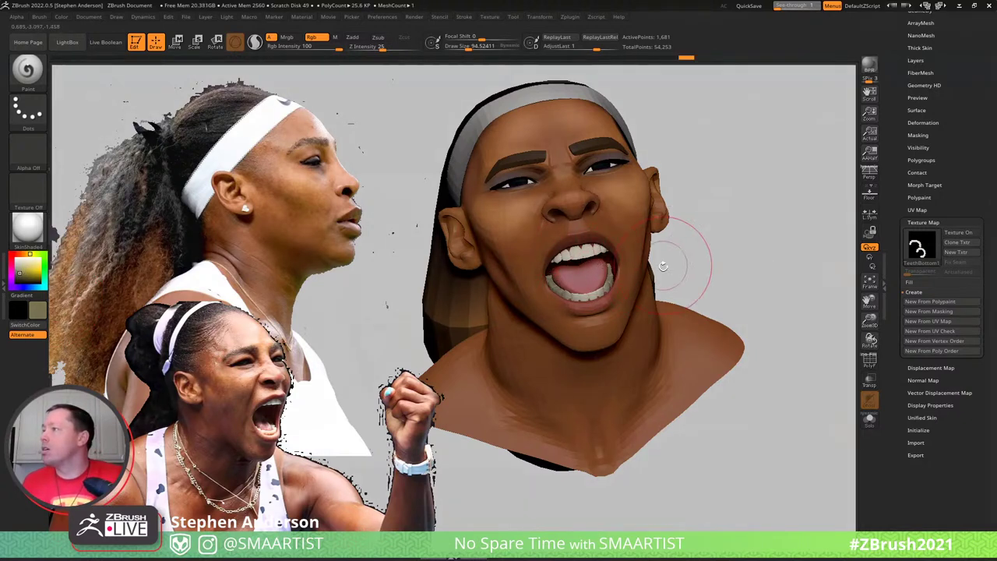
Isolate the lower teeth, brush a warmer reddish brown over the back molars, and show the whole head again
mouse_move(653, 261)
left_mouse_down("ctrl")
mouse_move(641, 319)
mouse_move(584, 299)
left_mouse_up("ctrl")
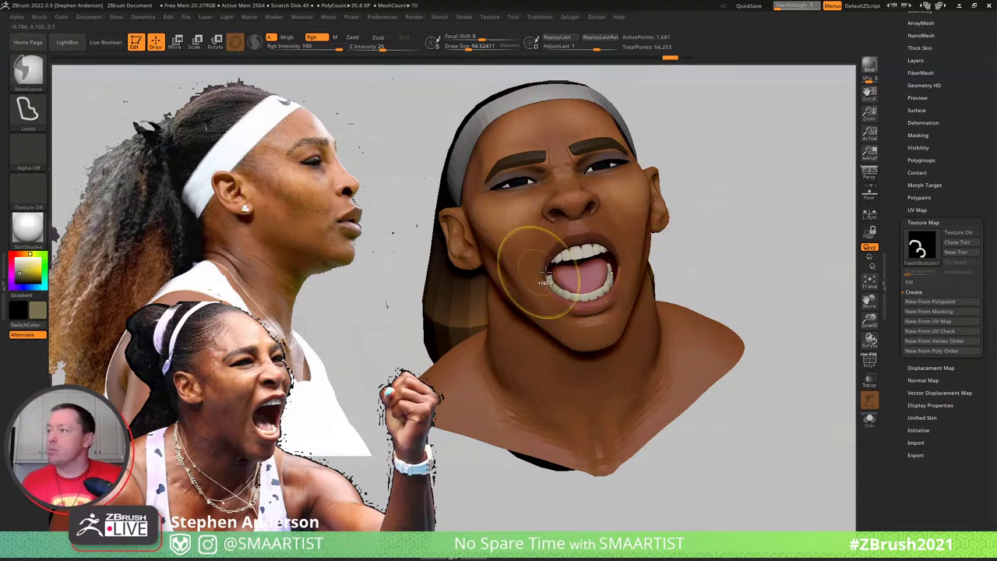
key("ctrl+1")
mouse_move(536, 274)
left_mouse_down()
mouse_move(657, 329)
mouse_move(574, 294)
mouse_move(590, 307)
left_mouse_up()
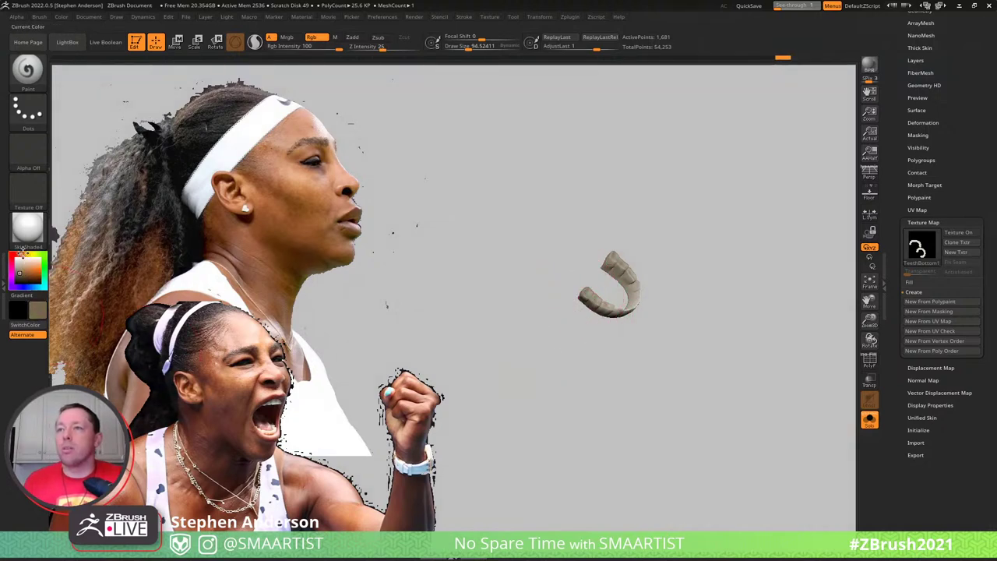
left_click(22, 253)
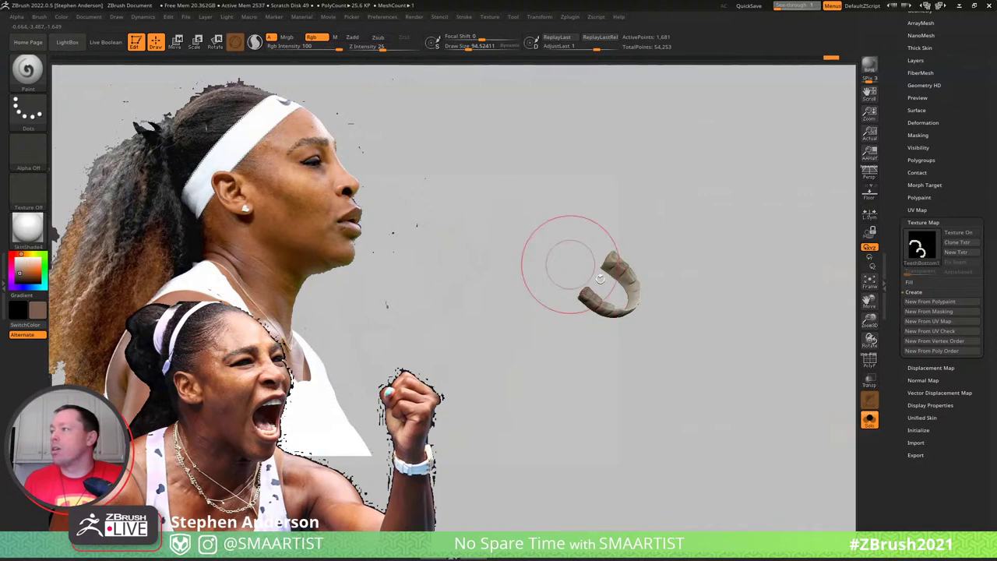
left_click_drag(678, 262, 707, 289)
left_click(676, 329, "ctrl+shift")
right_click_drag(705, 289, 678, 249)
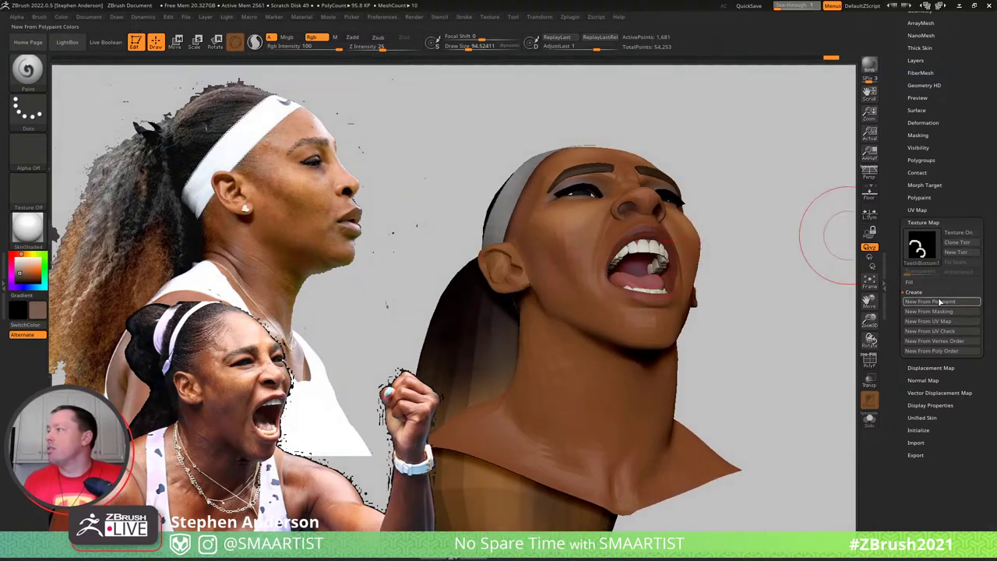
Select the tongue, isolate it, and turn its texture off so its polypaint can be edited
mouse_move(766, 279)
right_mouse_down()
mouse_move(723, 278)
mouse_move(719, 292)
mouse_move(725, 270)
mouse_move(684, 309)
mouse_move(675, 338)
right_mouse_up()
left_click(628, 238, "alt")
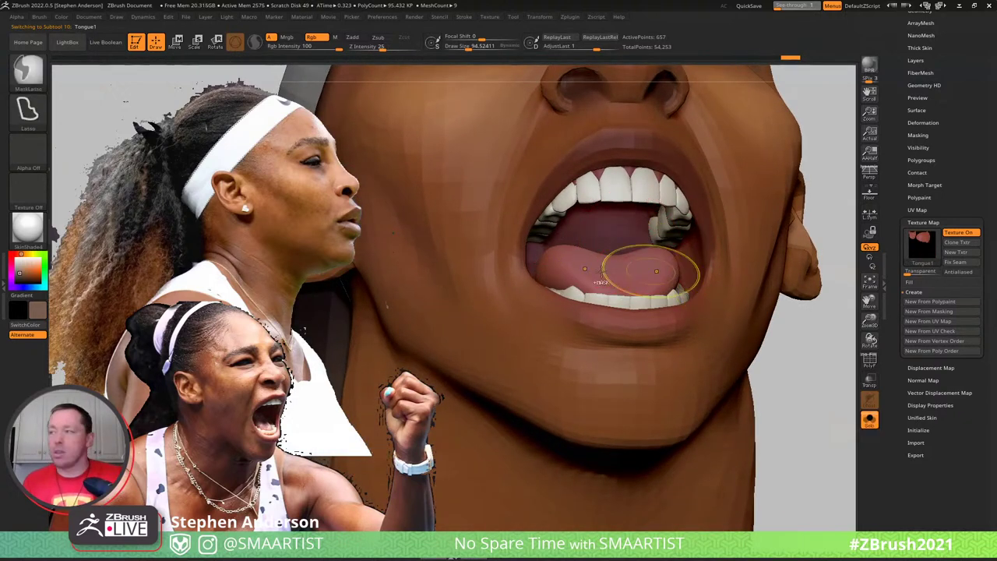
key("ctrl+shift+s")
right_click_drag(576, 274, 579, 296)
left_click(971, 238)
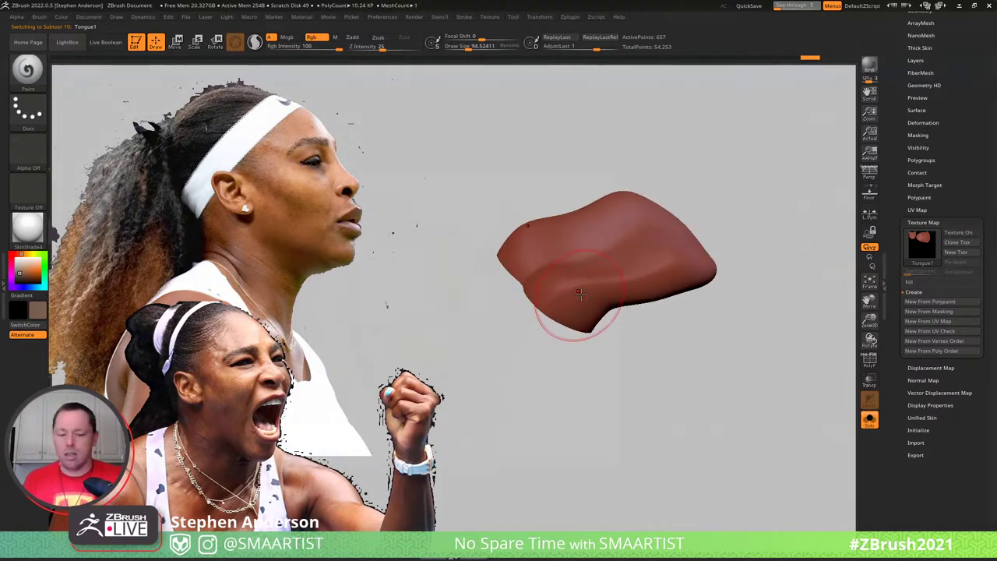
Sample the tongue colour, shift it to a dark red, and shade the tongue's back and sides
key("c")
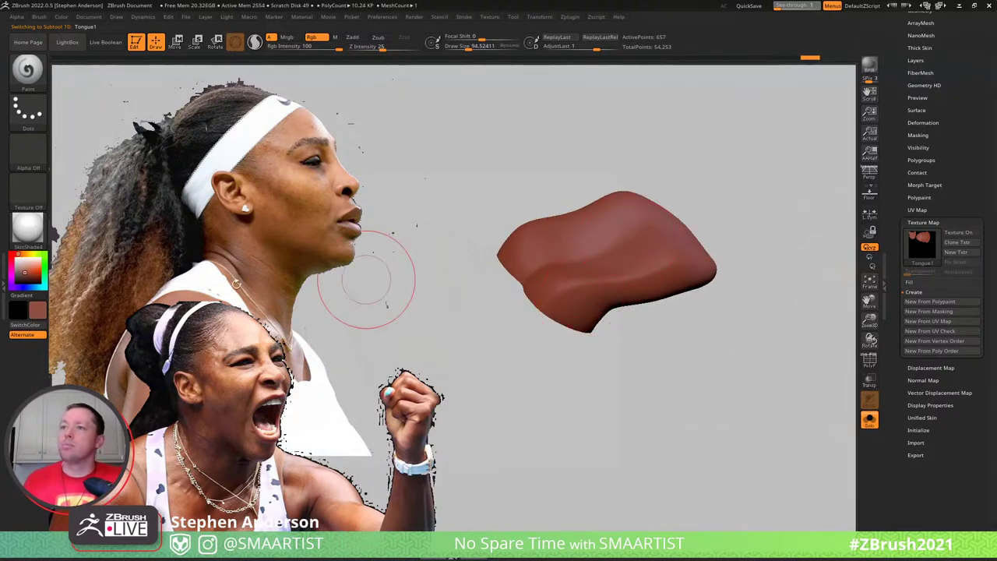
left_click(25, 276)
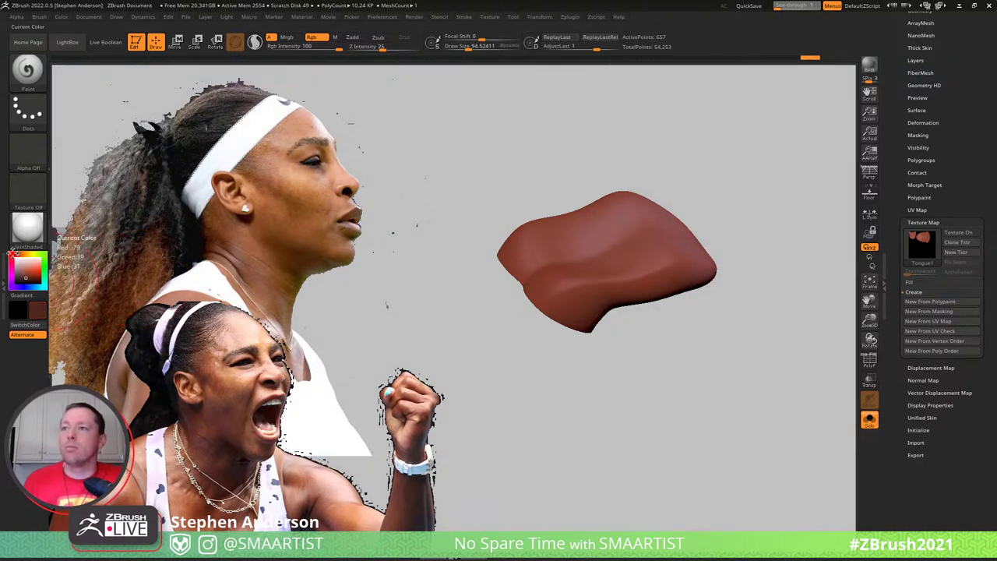
mouse_move(549, 245)
left_mouse_down()
mouse_move(533, 257)
mouse_move(599, 305)
mouse_move(654, 296)
mouse_move(603, 230)
mouse_move(651, 262)
left_mouse_up()
right_click_drag(651, 262, 659, 285)
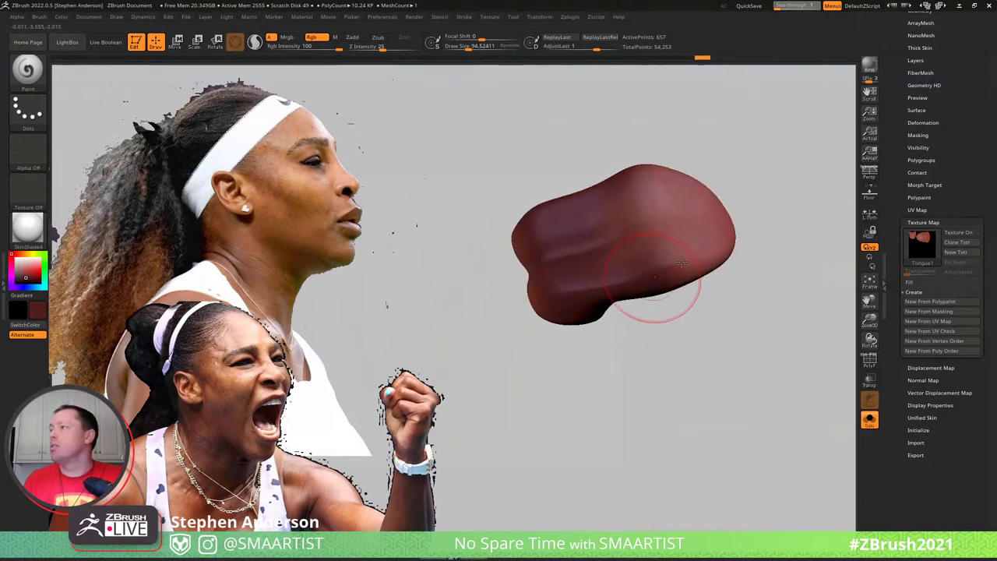
right_click_drag(587, 275, 456, 252)
right_click_drag(561, 272, 684, 334)
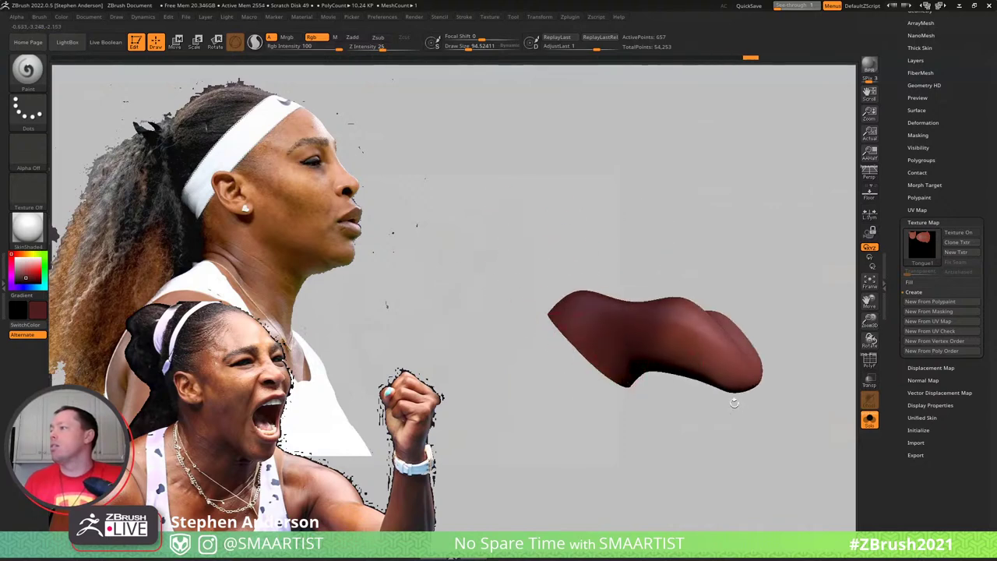
mouse_move(733, 403)
right_mouse_down()
mouse_move(808, 334)
mouse_move(752, 296)
mouse_move(695, 375)
right_mouse_up()
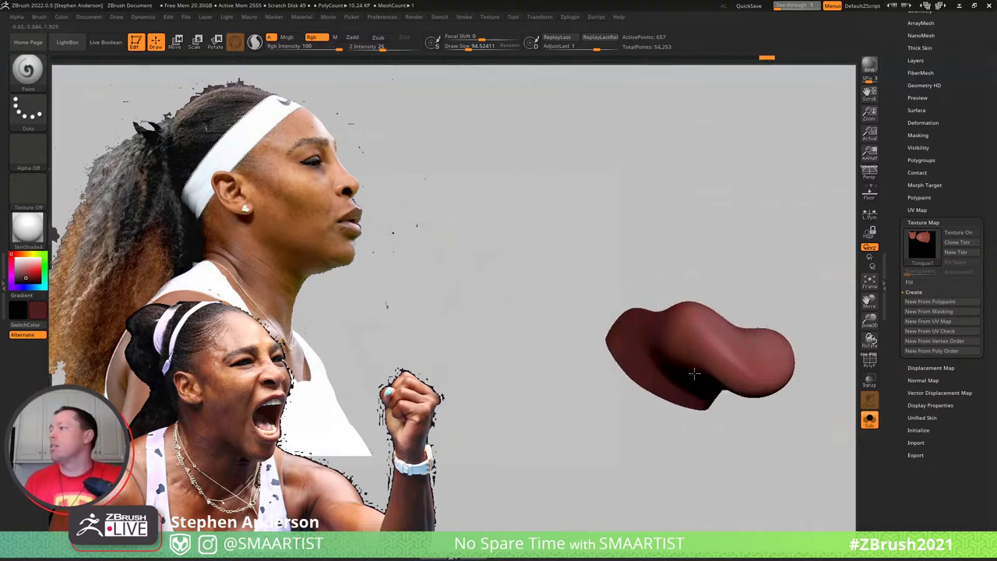
right_click_drag(753, 324, 795, 323)
Create a new texture map from the tongue's polypaint and bring the whole head back into view
right_click_drag(694, 315, 838, 301)
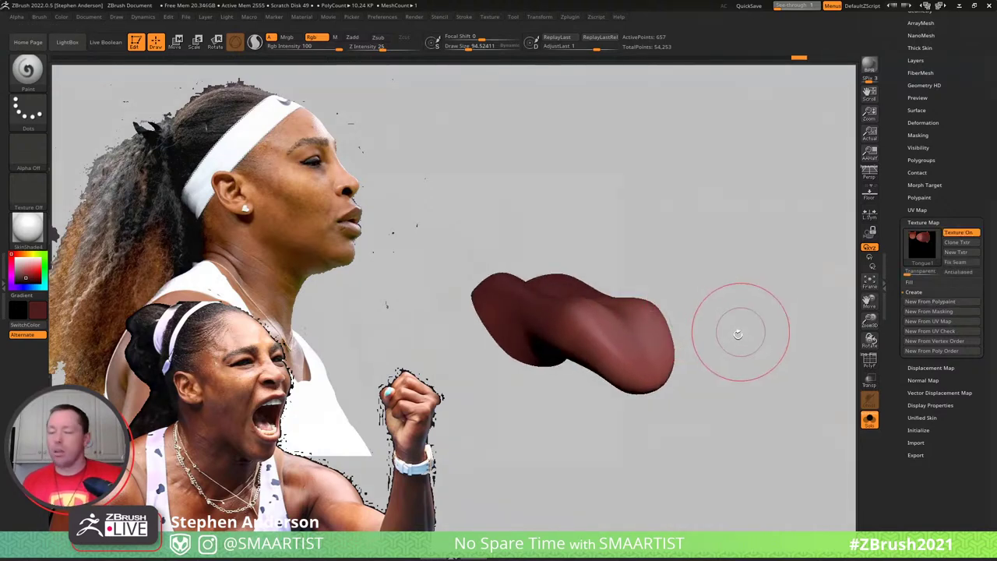
key("ctrl+shift+s")
right_click_drag(626, 323, 556, 331)
mouse_move(657, 342)
right_mouse_down("ctrl")
mouse_move(675, 331)
mouse_move(682, 306)
mouse_move(774, 277)
mouse_move(794, 250)
mouse_move(776, 259)
right_mouse_up("ctrl")
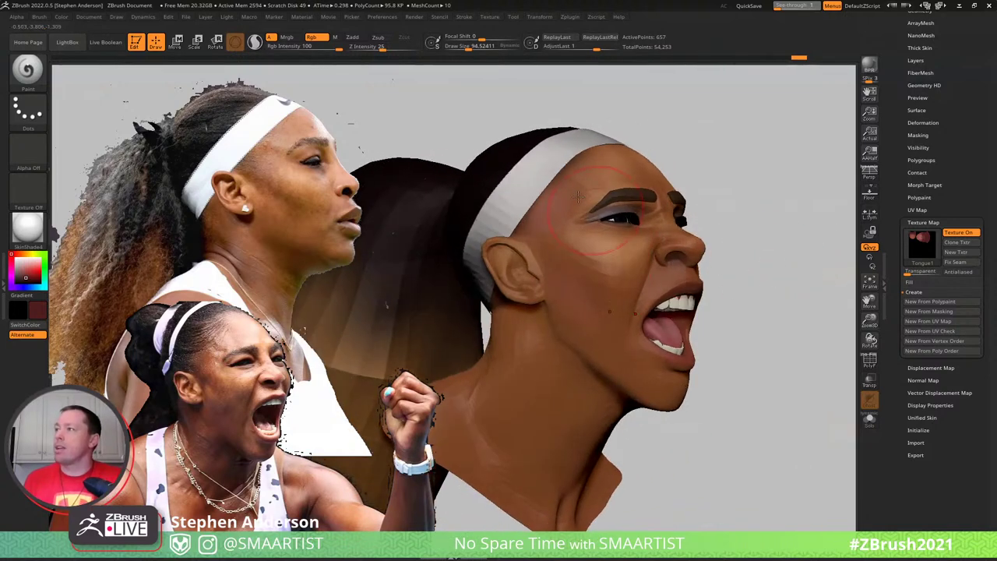
Select the head mesh, sample its brown skin colour, and raise it to a higher subdivision level
left_click(556, 209, "alt")
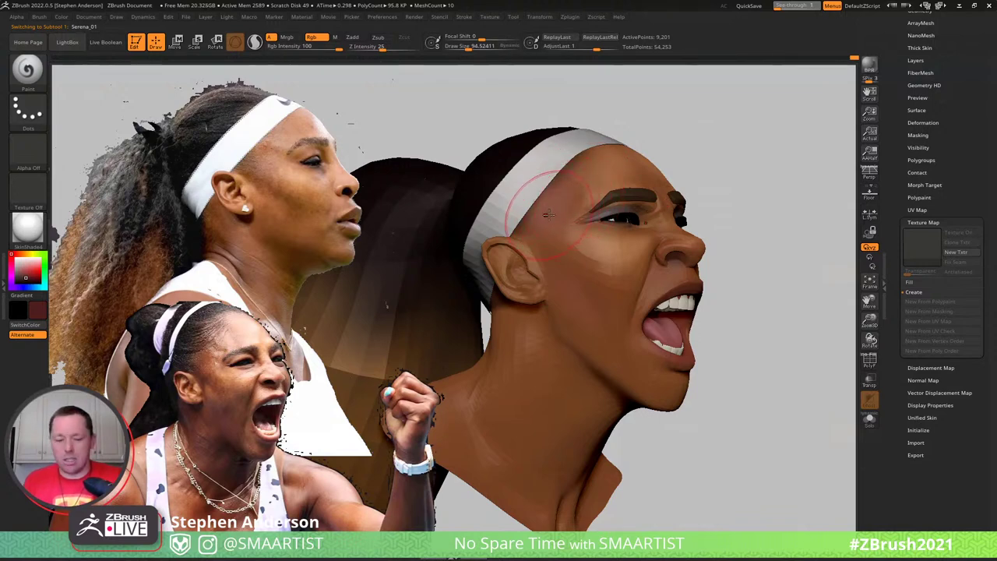
key("c")
key("d")
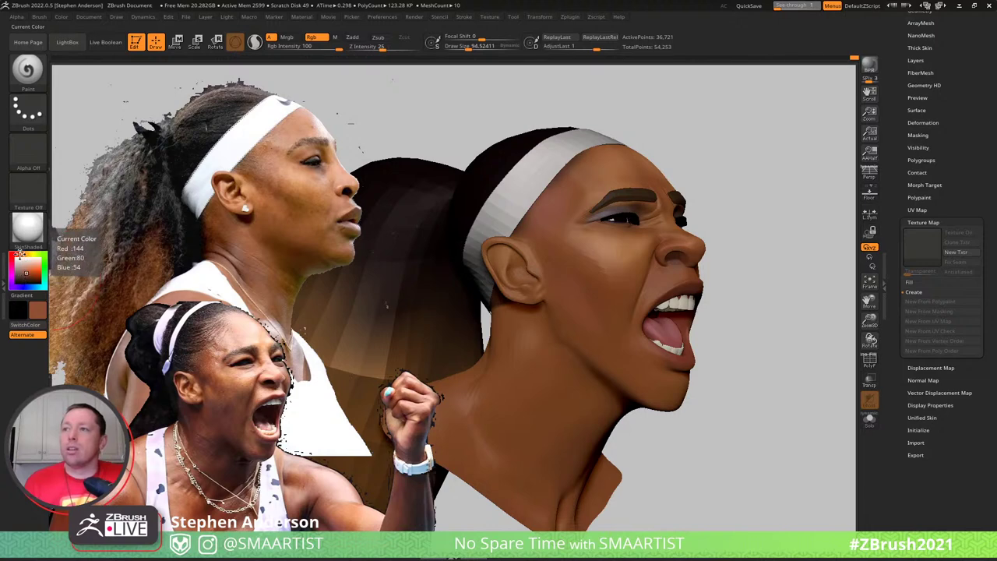
Brush a redder brown onto the temple below the headband using a Draw Size of about 62
left_click(21, 254)
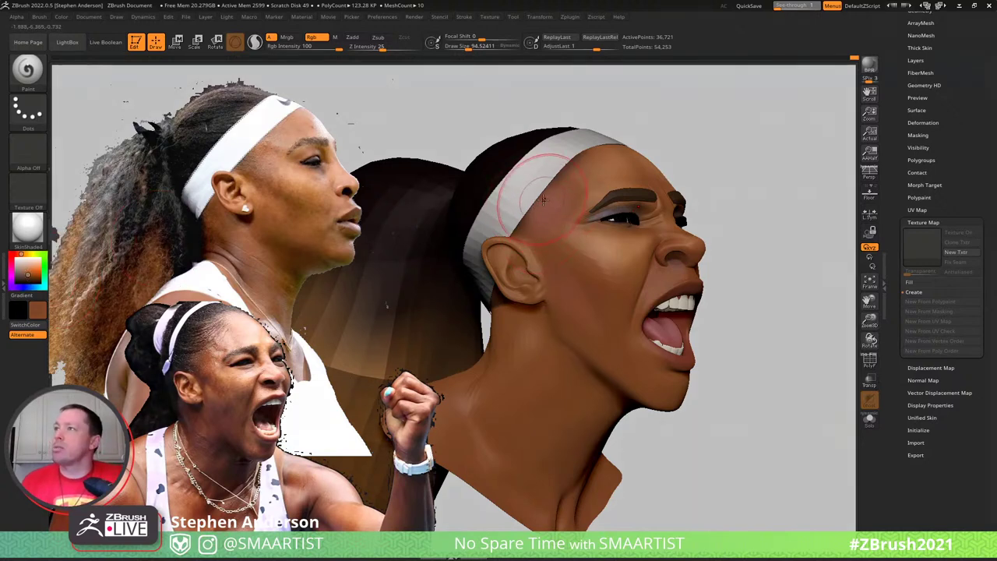
key("s")
mouse_move(544, 202)
left_mouse_down()
mouse_move(530, 229)
mouse_move(552, 179)
left_mouse_up()
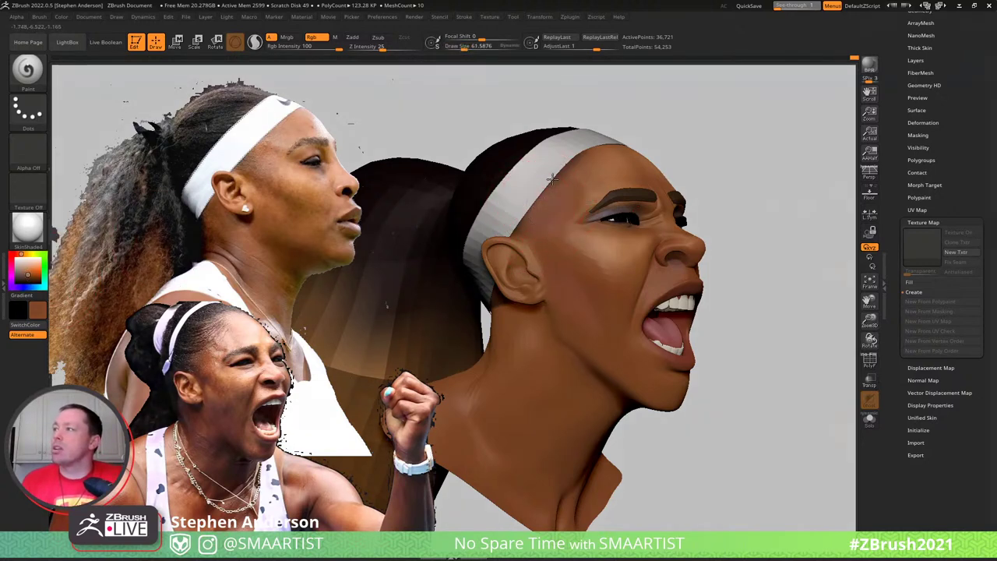
mouse_move(583, 208)
right_mouse_down()
mouse_move(557, 337)
mouse_move(574, 296)
right_mouse_up()
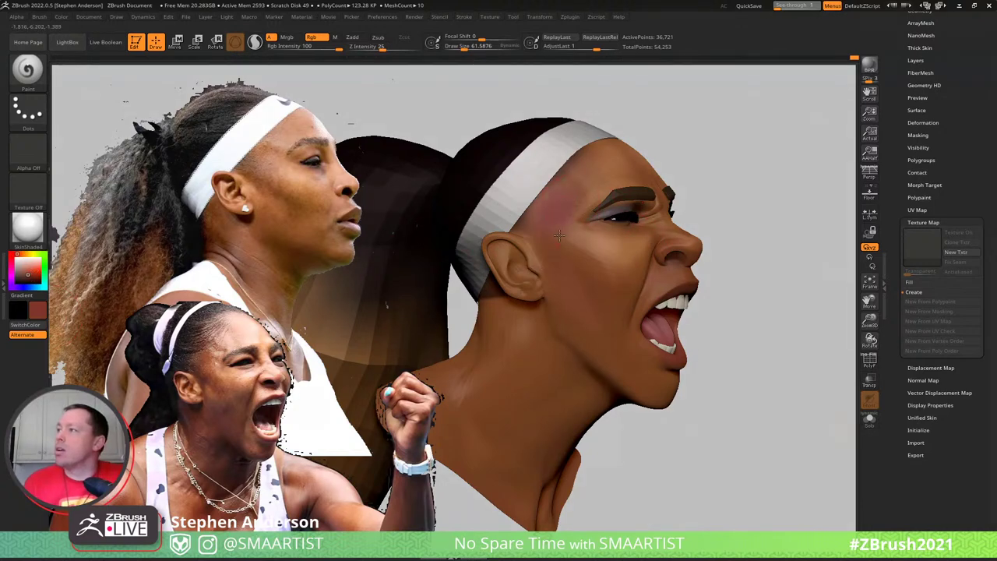
mouse_move(599, 267)
right_mouse_down()
mouse_move(561, 315)
mouse_move(519, 289)
right_mouse_up()
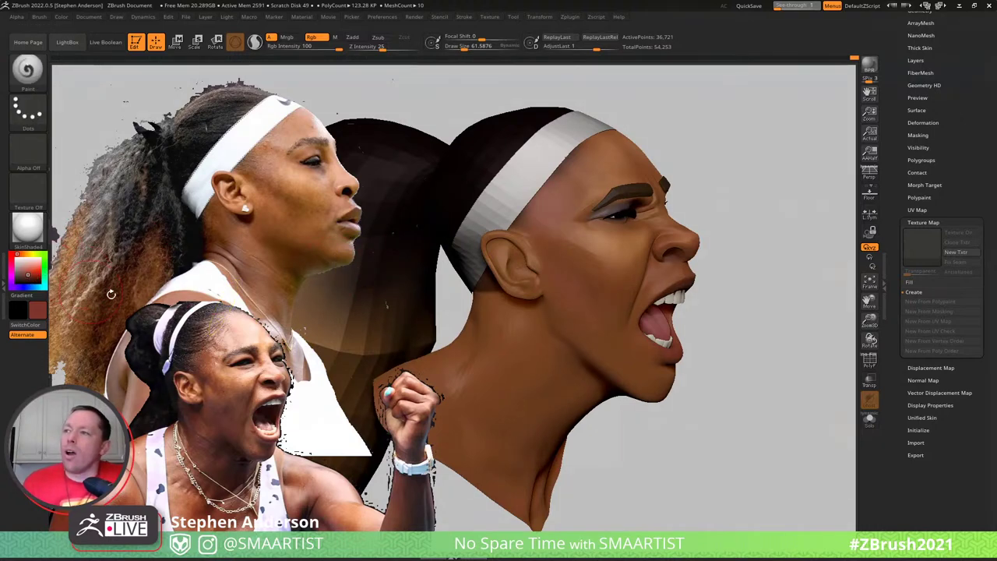
Toggle the Spotlight reference controls on and off, and check the painted head from a distance
key("shift+z")
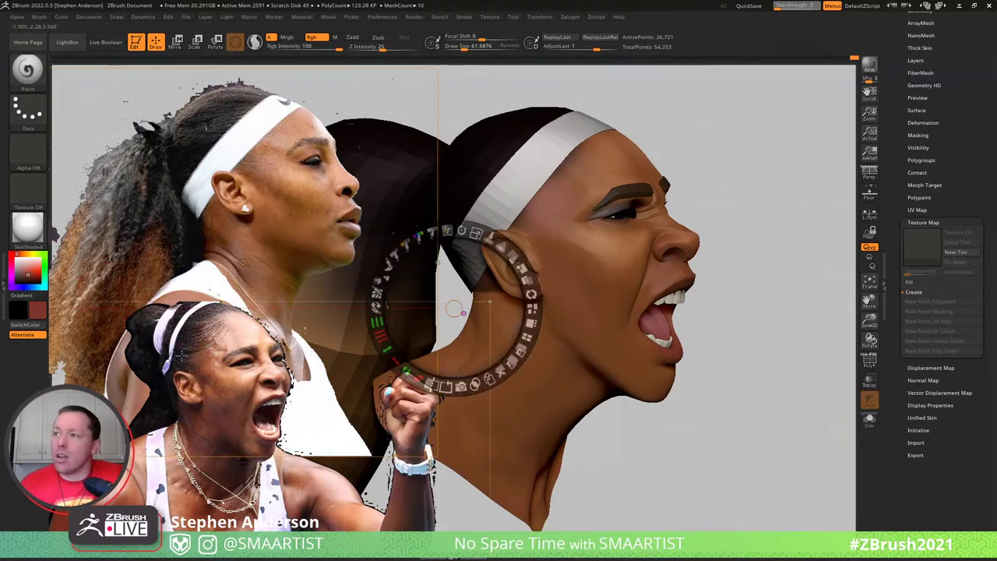
key("z")
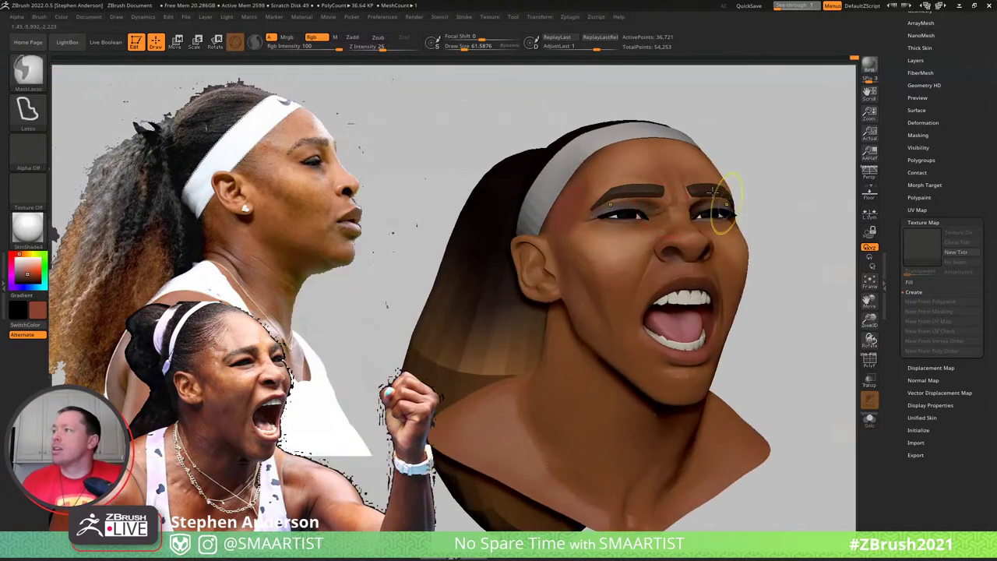
mouse_move(712, 211)
left_mouse_down()
mouse_move(802, 179)
mouse_move(643, 232)
mouse_move(647, 239)
left_mouse_up()
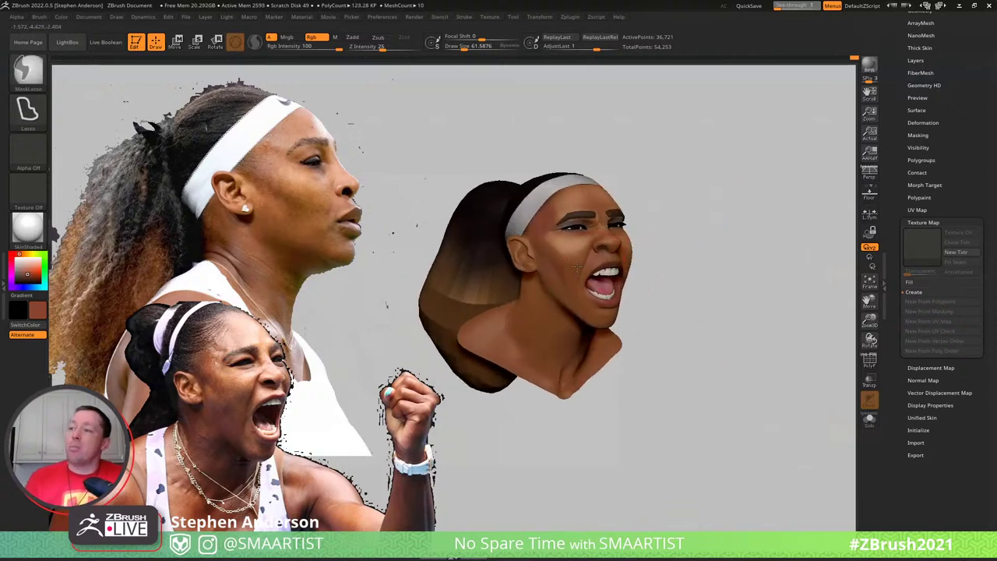
right_click_drag(647, 239, 640, 321, "ctrl")
Reduce the Paint brush's Draw Size to about 19
key("s")
left_click_drag(531, 226, 522, 227)
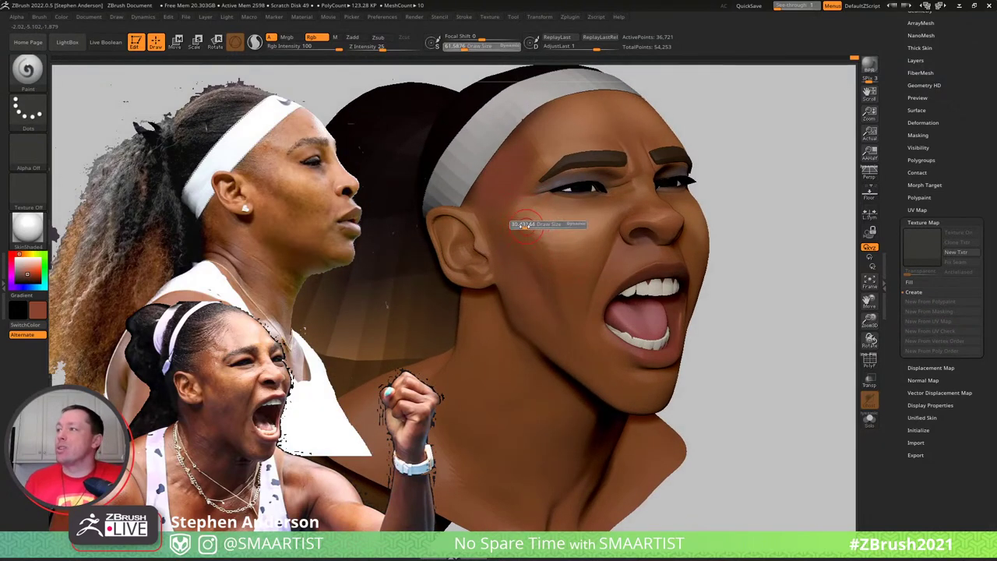
right_click_drag(588, 244, 571, 250)
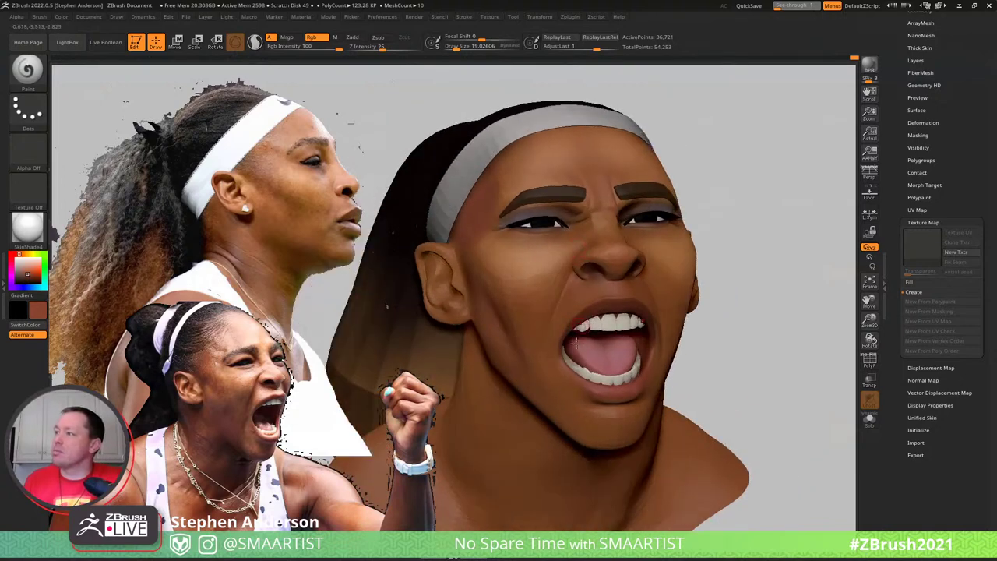
right_click_drag(565, 375, 582, 388)
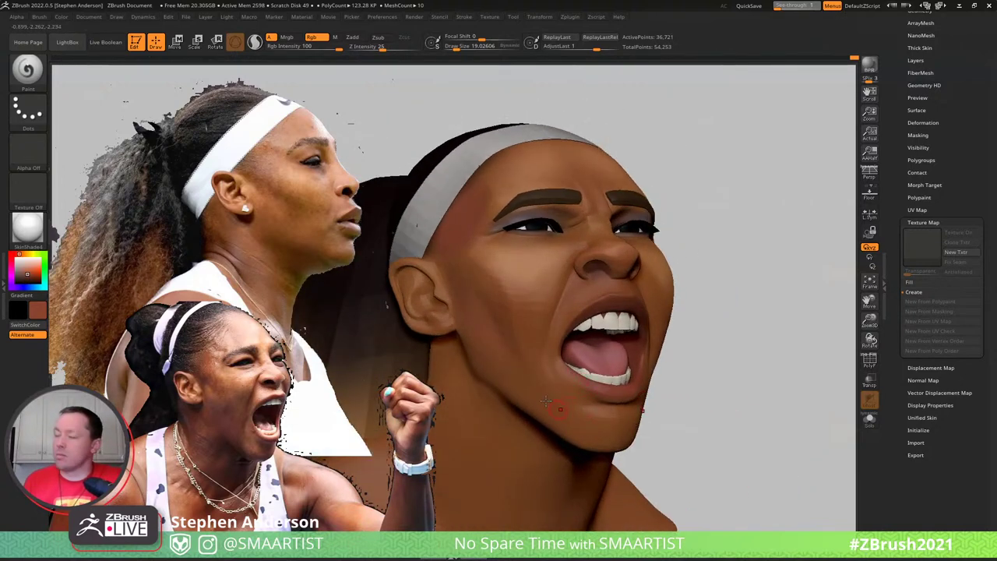
Switch to the Clay brush with a Draw Size of about 39 and smooth the lower cheek and jaw beside the mouth
key("b")
key("c")
key("l")
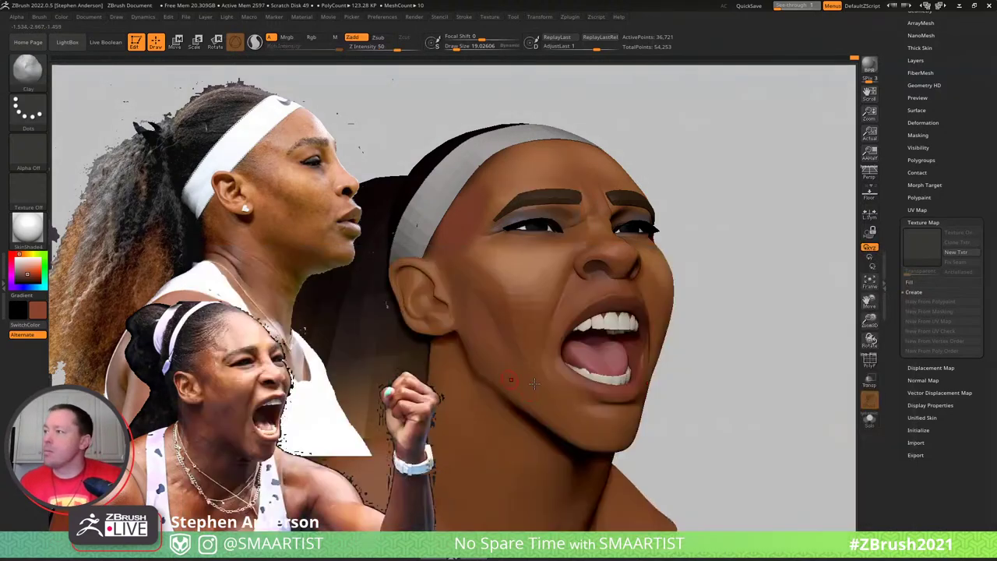
key("s")
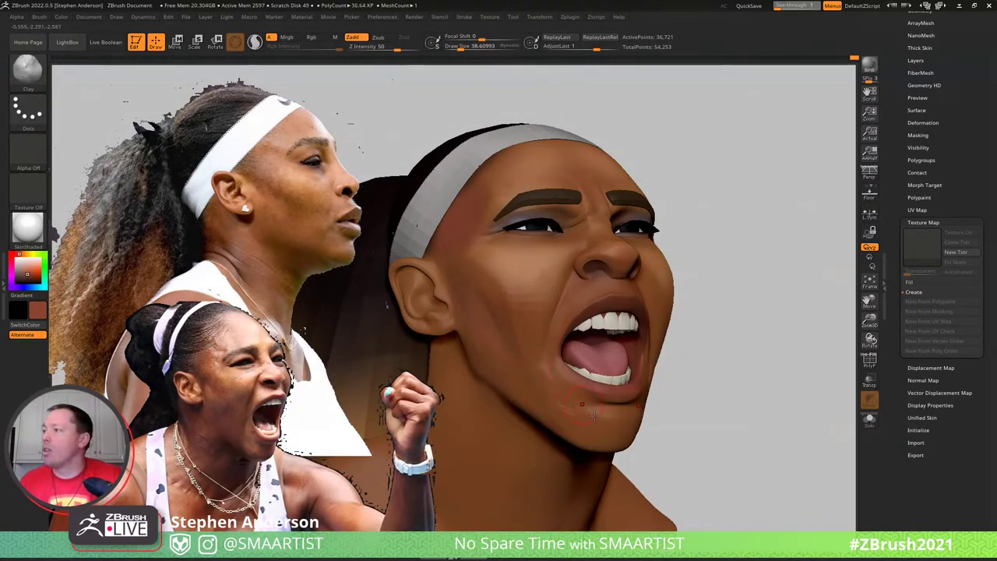
left_click_drag(597, 425, 552, 405, "shift")
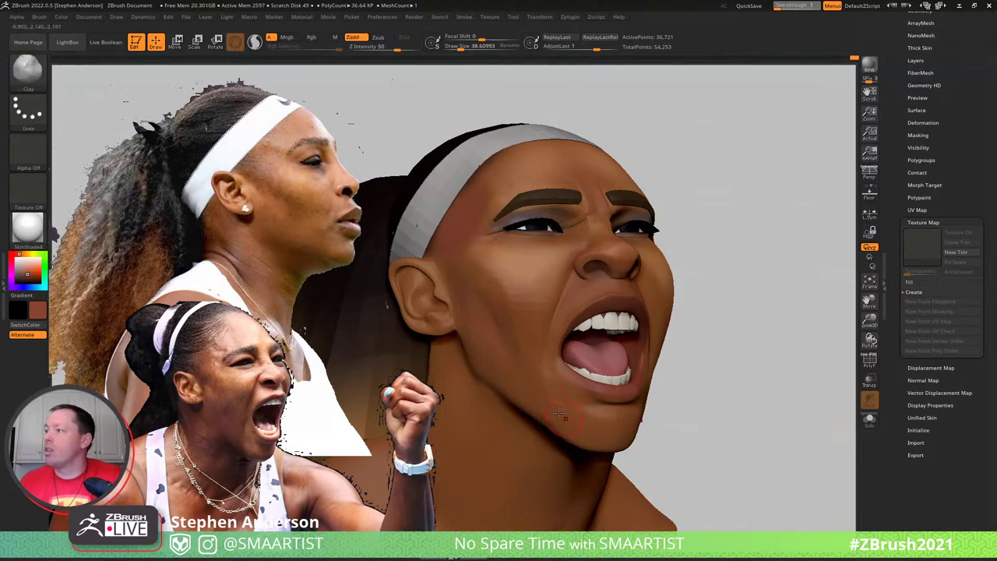
mouse_move(537, 383)
left_mouse_down("shift")
mouse_move(559, 409)
mouse_move(531, 377)
left_mouse_up("shift")
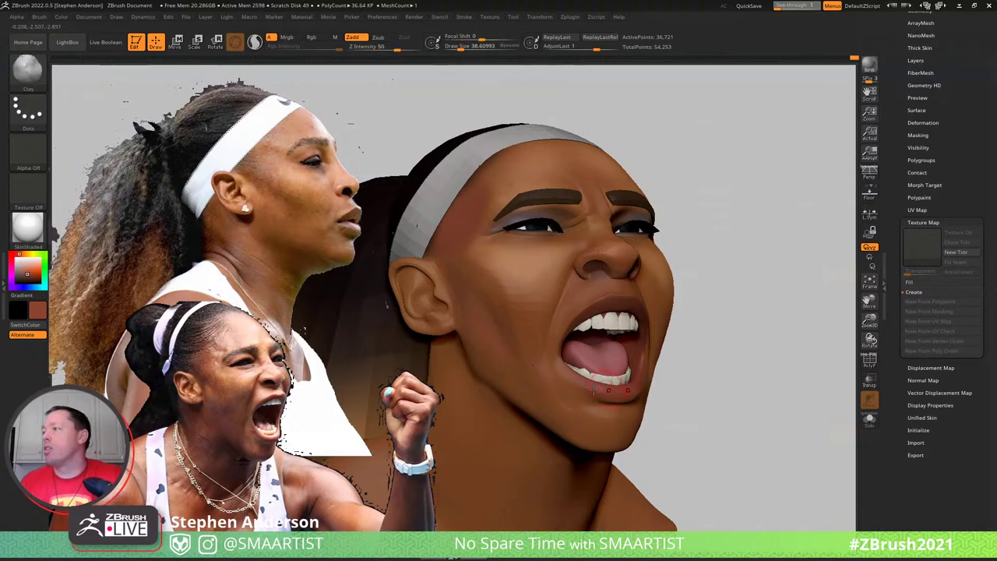
left_click_drag(720, 437, 607, 440)
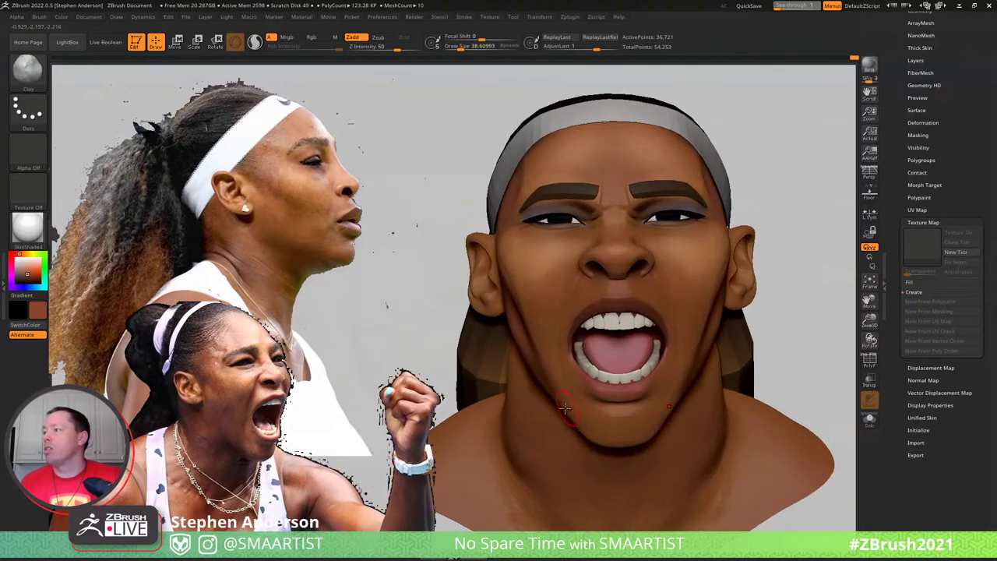
right_click_drag(530, 383, 575, 388)
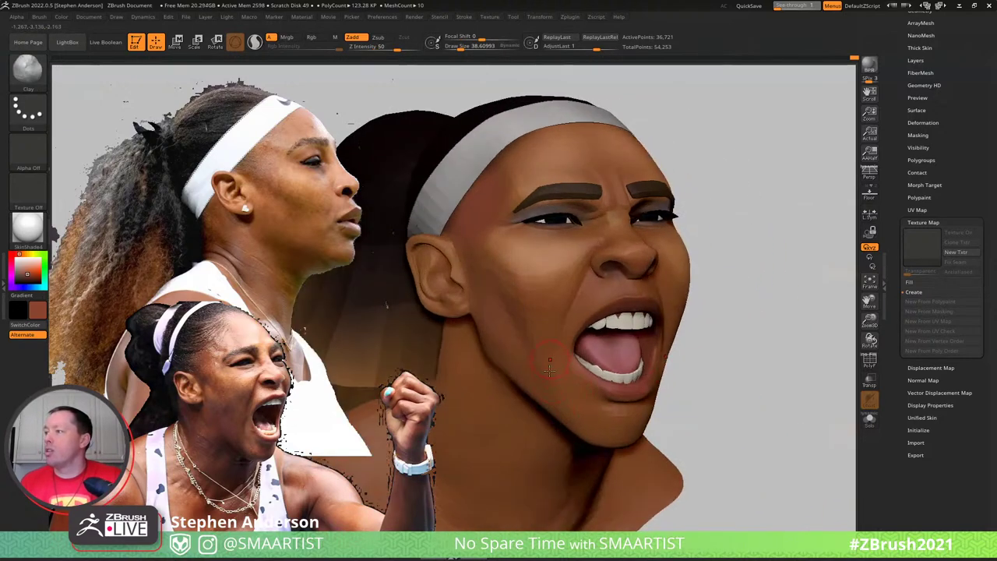
key("shift")
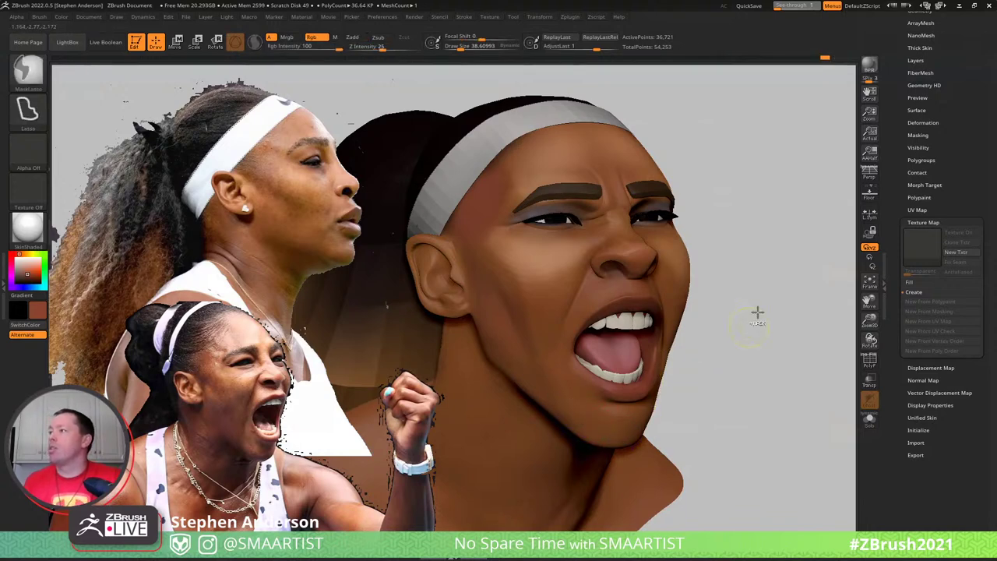
Make the Eyes subtool active, check it with Polyframe, and duplicate it with the Move gizmo ready
left_click_drag(756, 311, 732, 282)
left_click_drag(669, 280, 675, 297)
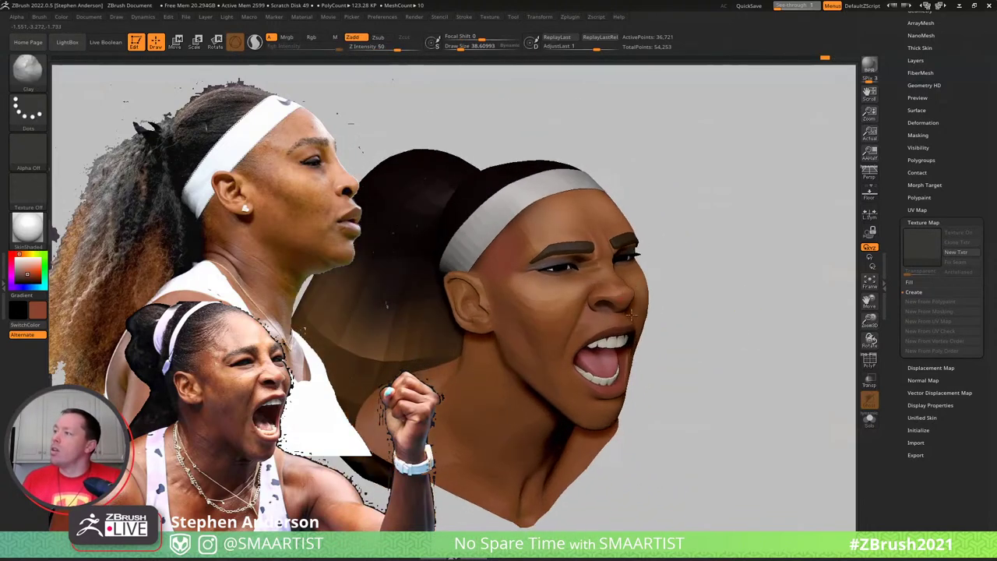
mouse_move(737, 278)
left_mouse_down()
mouse_move(729, 324)
mouse_move(718, 257)
mouse_move(728, 265)
mouse_move(702, 266)
left_mouse_up()
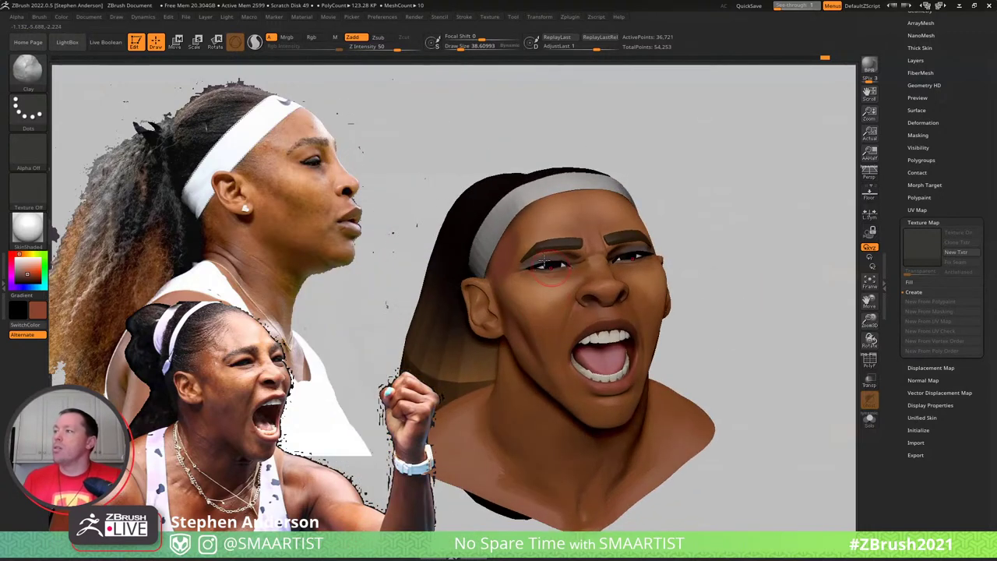
mouse_move(548, 262)
right_mouse_down("ctrl")
mouse_move(612, 325)
mouse_move(576, 291)
right_mouse_up("ctrl")
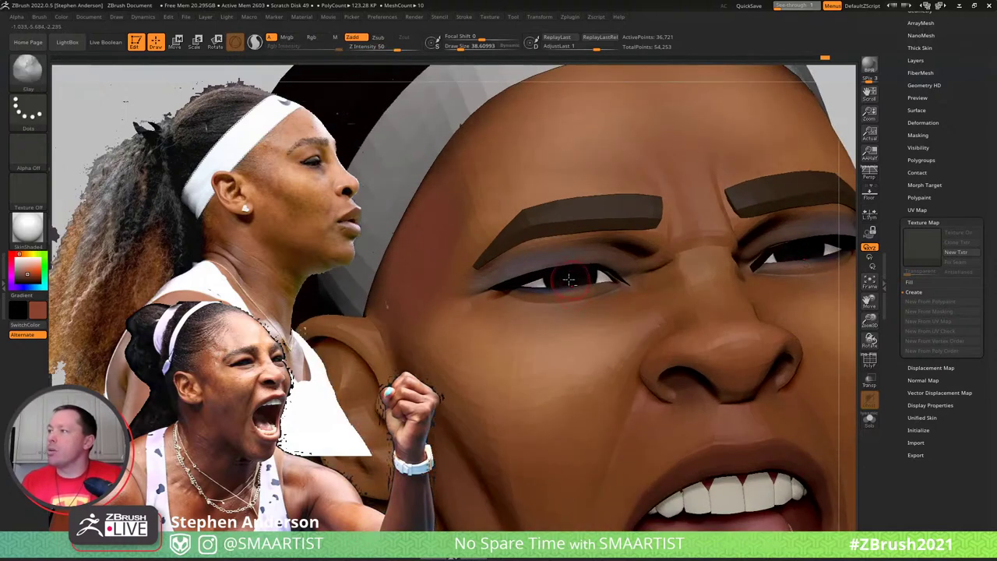
key("shift+f")
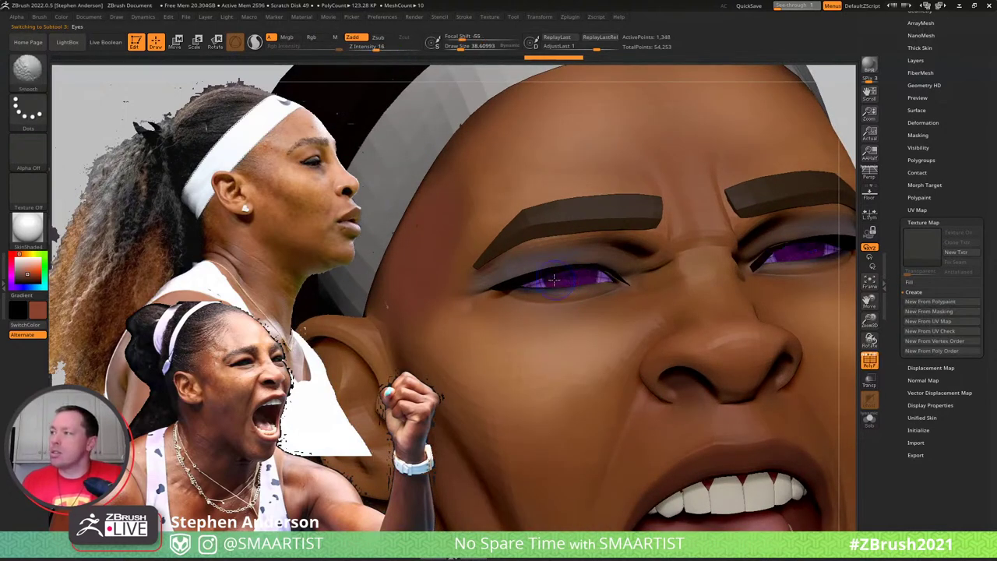
key("shift+f")
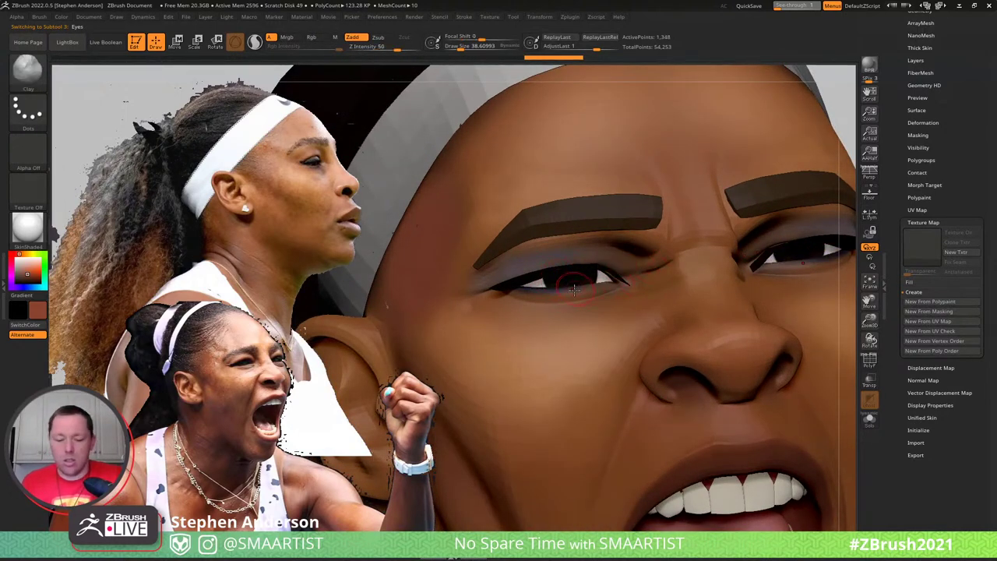
key("ctrl+shift+d")
key("w")
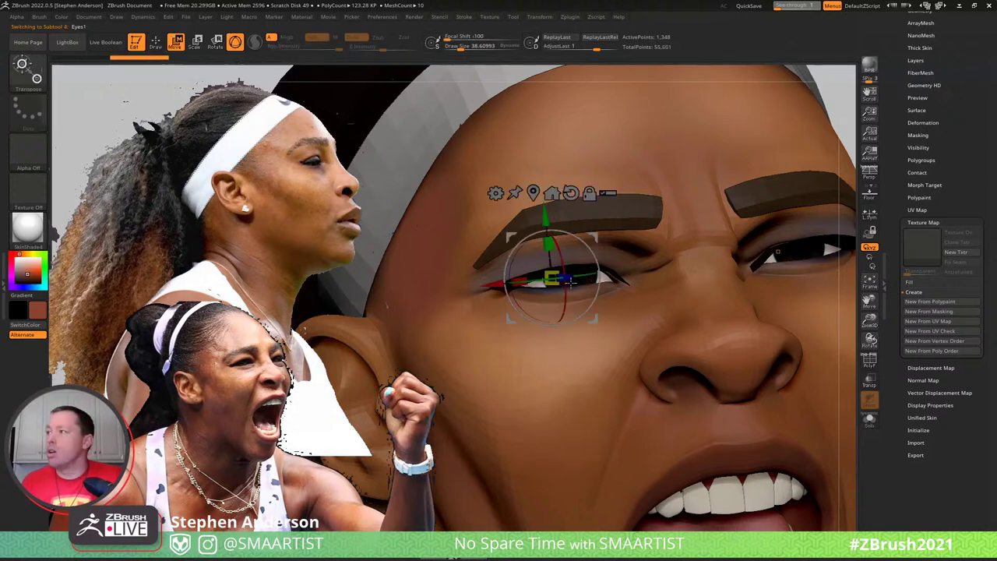
Reset the gizmo's orientation and move the duplicated eyes forward out of the sockets
right_click_drag(613, 285, 705, 281)
left_click(548, 193)
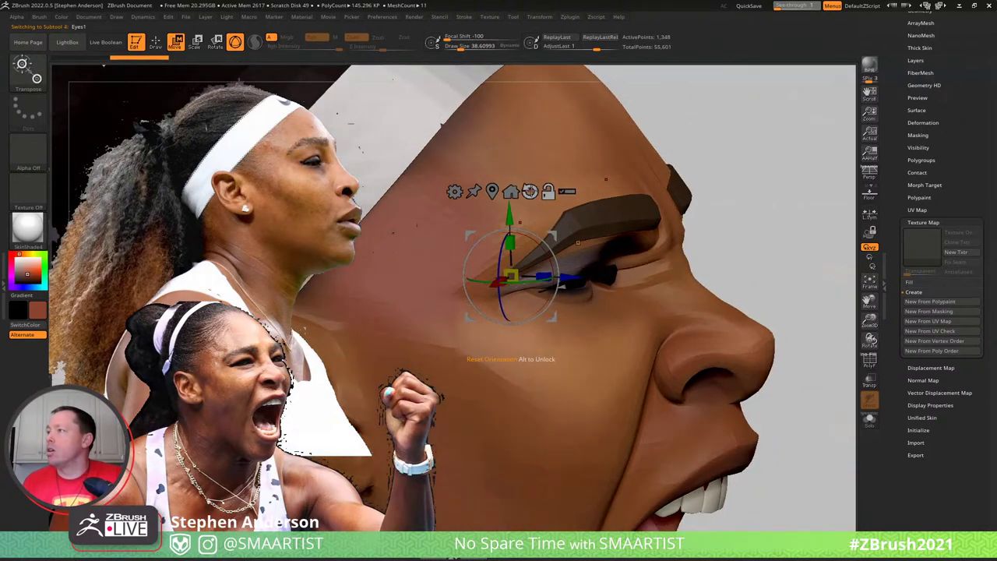
left_click_drag(569, 277, 635, 287)
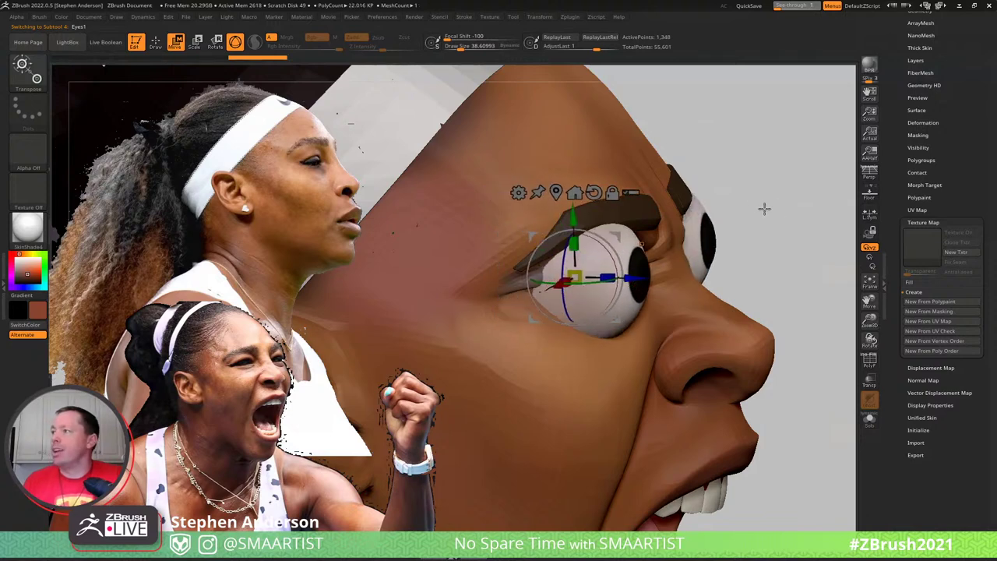
mouse_move(765, 208)
left_mouse_down()
mouse_move(757, 195)
mouse_move(750, 212)
left_mouse_up()
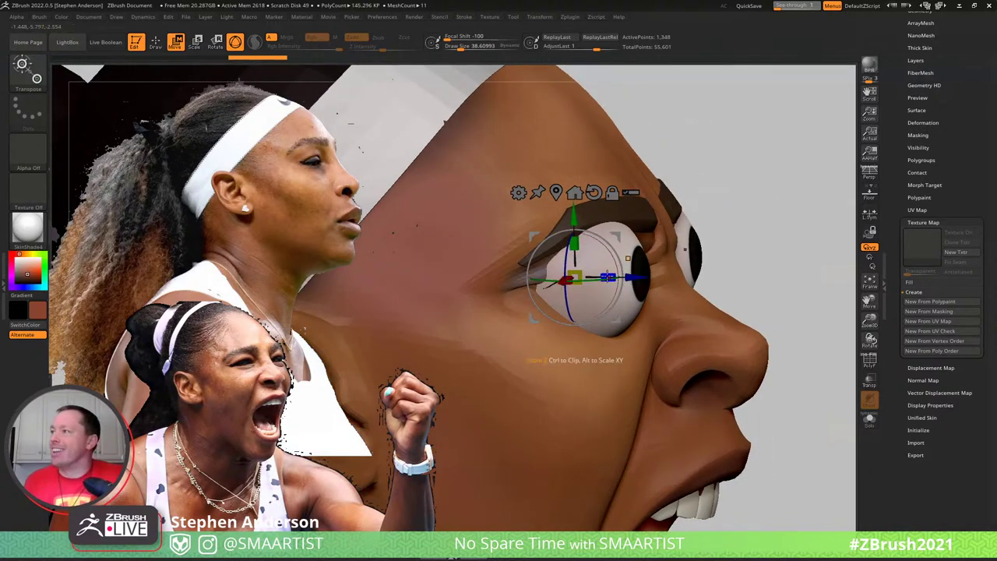
Undo the first scaling of the duplicated eyes and flatten them front to back with Local Symmetry enabled
left_click_drag(607, 277, 589, 277, "alt")
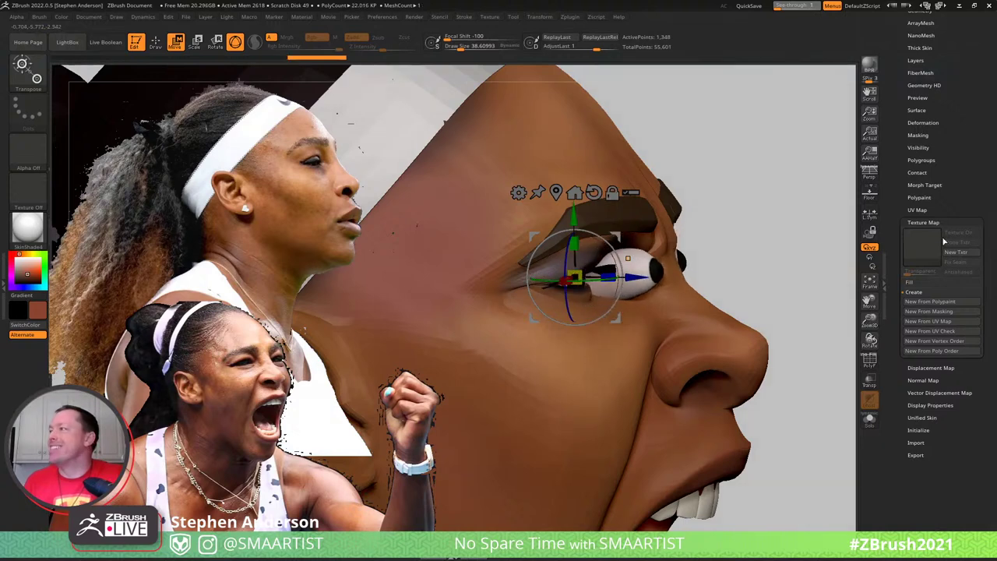
key("ctrl+z")
left_click(869, 212)
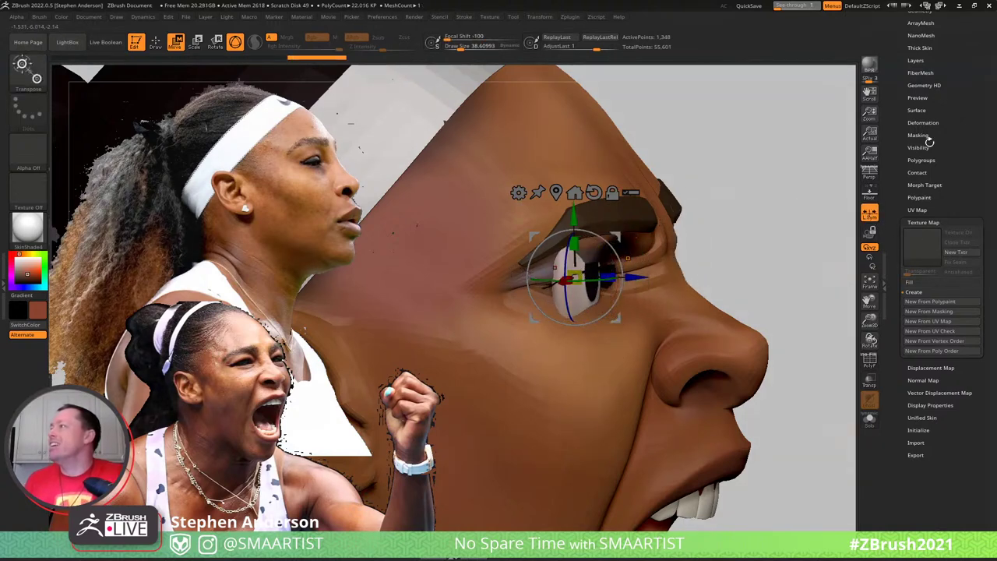
Turn off the duplicated eyes' polypaint and fill the object with white colour and material using Mrgb
left_click_drag(951, 120, 951, 319)
left_click(917, 199)
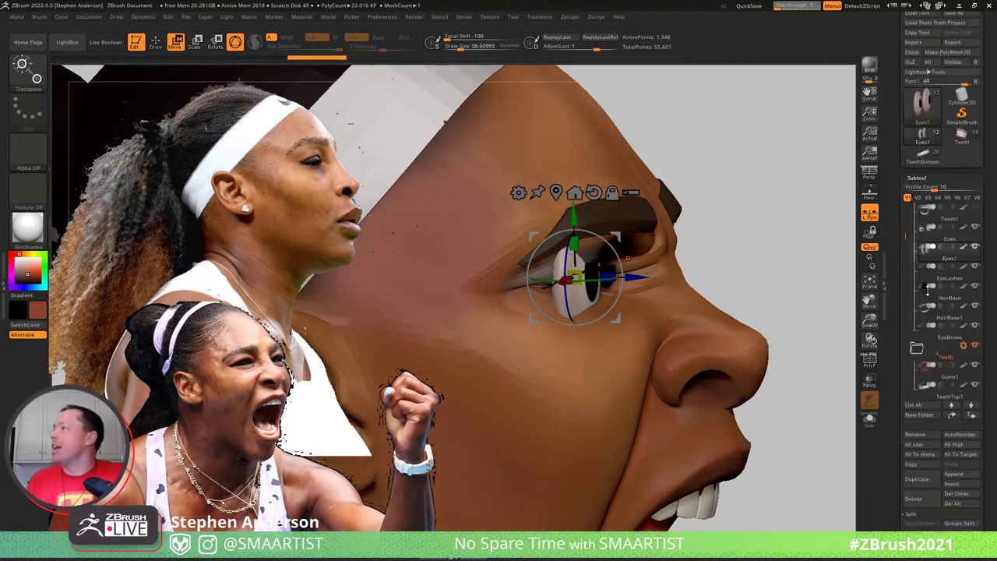
left_click(964, 145)
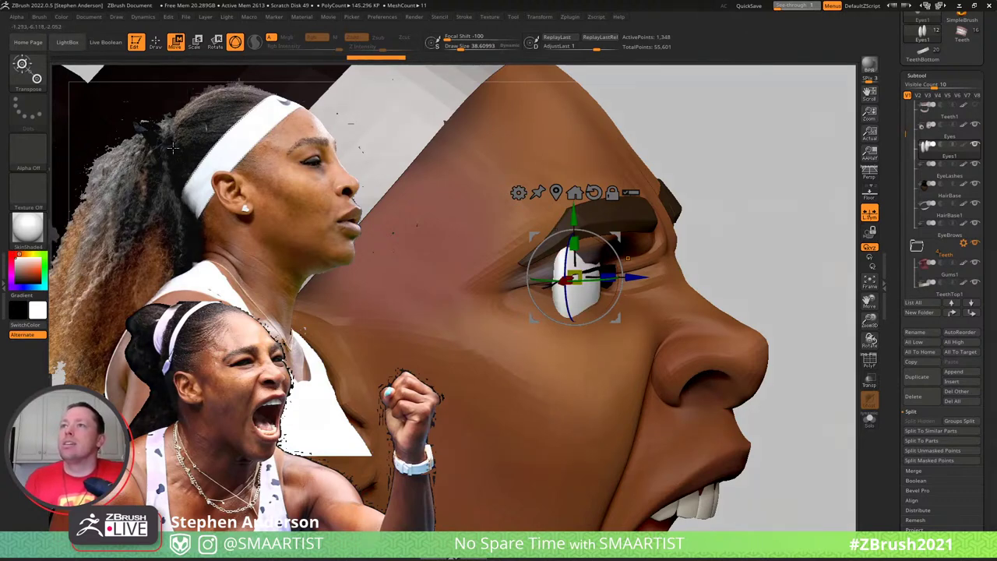
key("q")
left_click(274, 37)
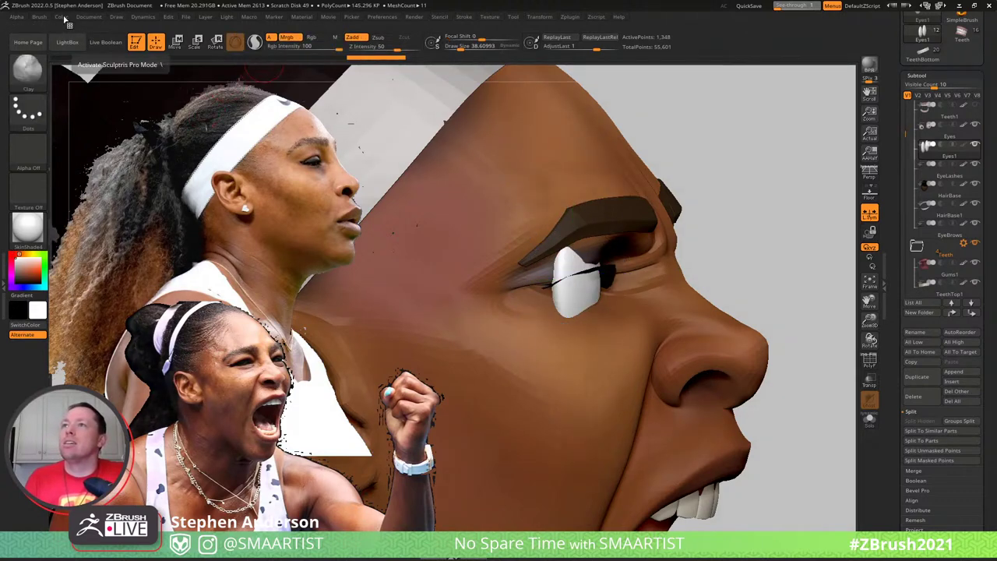
left_click(61, 16)
left_click(95, 202)
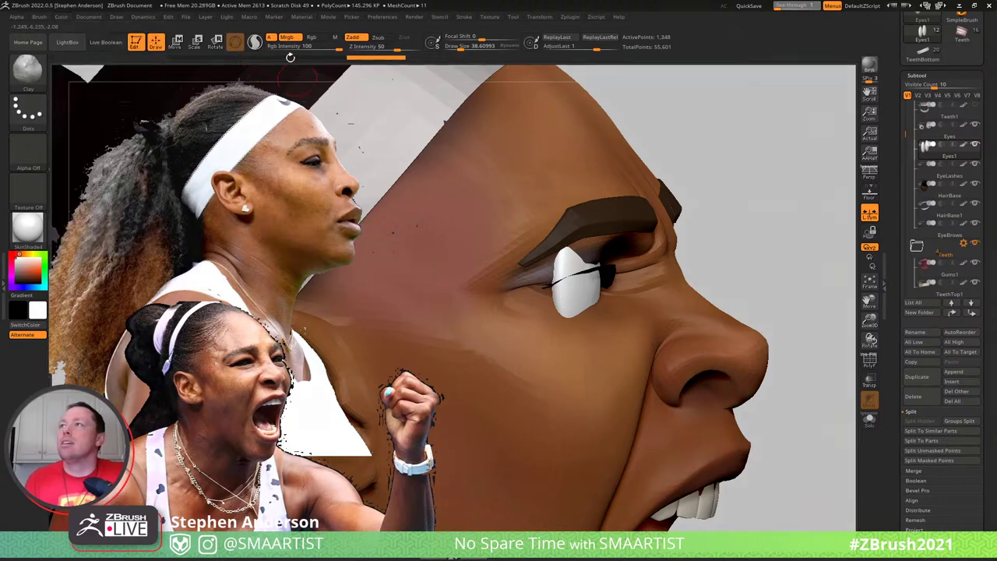
left_click(287, 36)
Scale down the flattened white duplicates and position them in front of the irises as eye highlights
right_click_drag(621, 289, 570, 294)
key("w")
left_click_drag(539, 274, 513, 347)
right_click_drag(563, 328, 554, 330)
left_click_drag(578, 315, 559, 319)
right_click_drag(631, 257, 639, 257)
left_click_drag(581, 242, 597, 240)
Fit the model back into view and return the exploded subtools to their assembled positions
right_click_drag(592, 243, 529, 327, "ctrl")
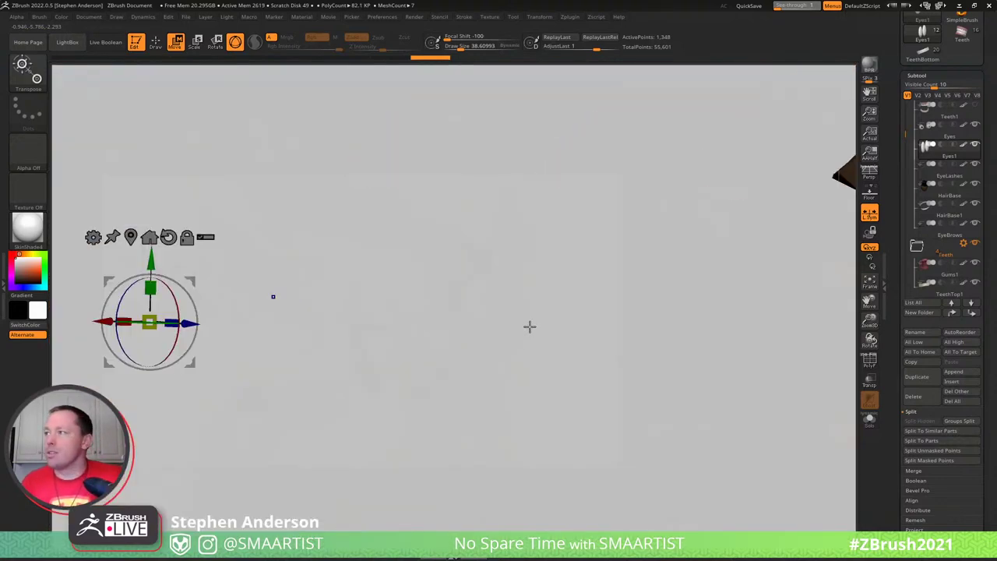
left_click_drag(560, 328, 820, 402)
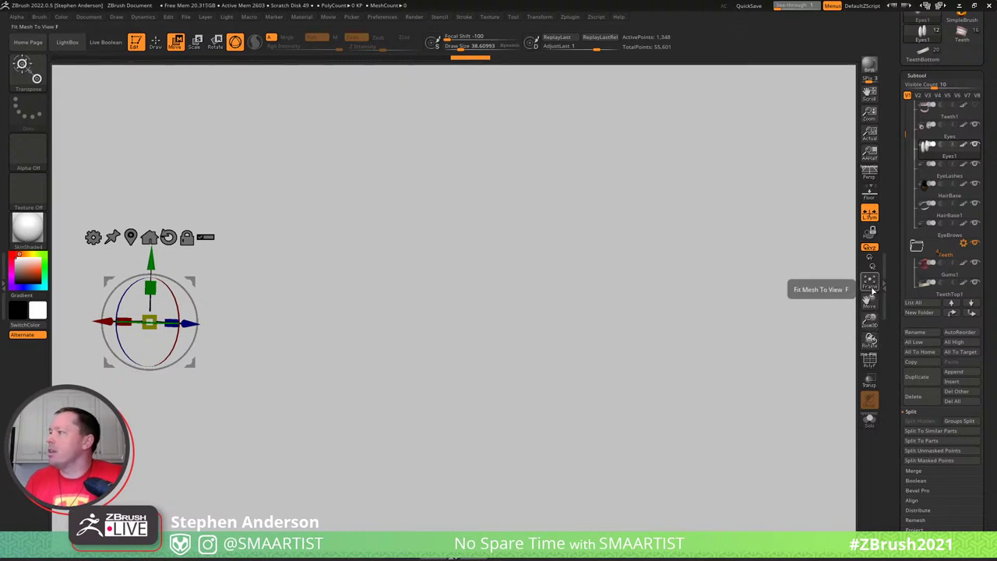
left_click(870, 285)
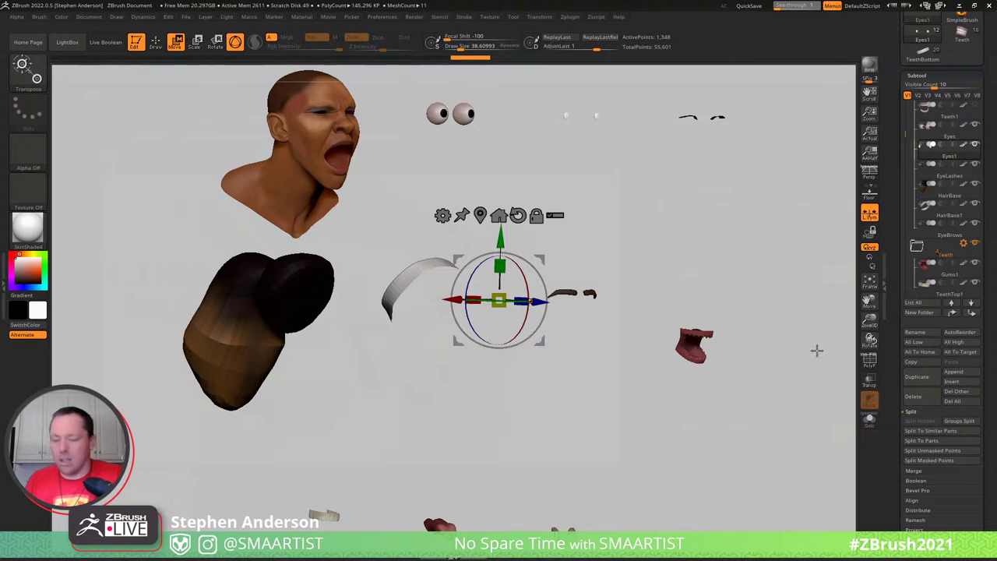
key("shift+x")
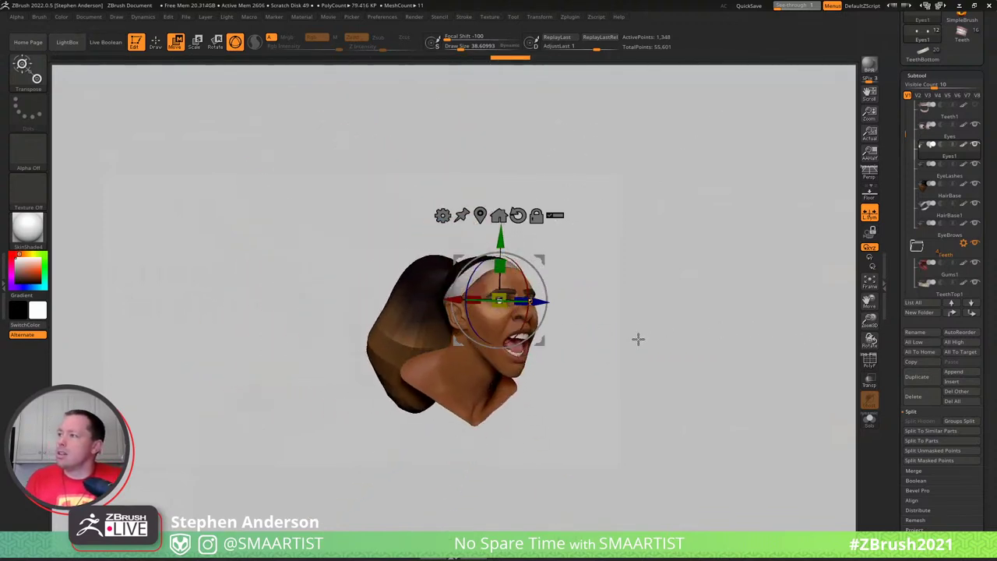
mouse_move(695, 296)
left_mouse_down()
mouse_move(630, 340)
mouse_move(637, 329)
left_mouse_up()
key("q")
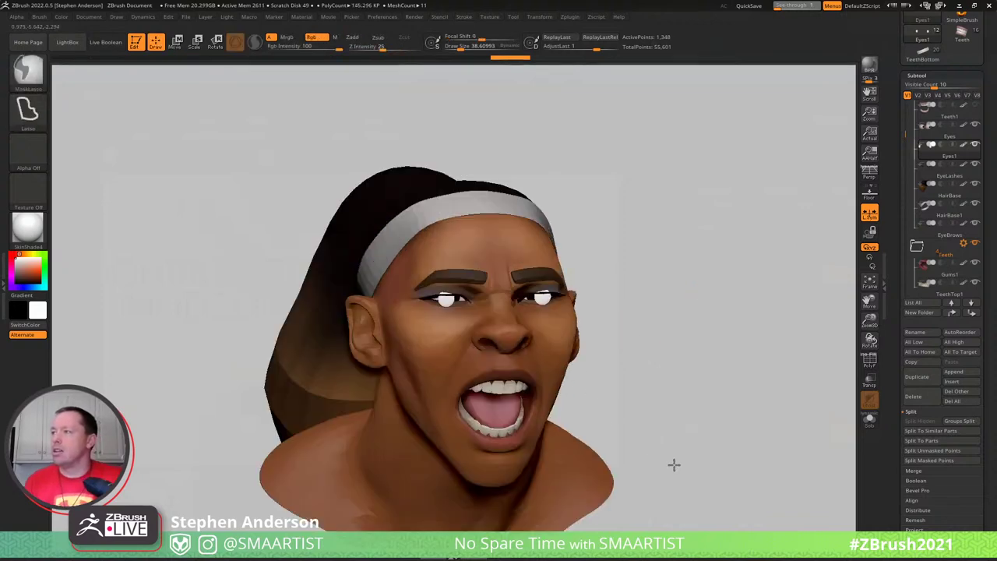
Scale the white eye highlights down uniformly to about 0.4 of their size
key("w")
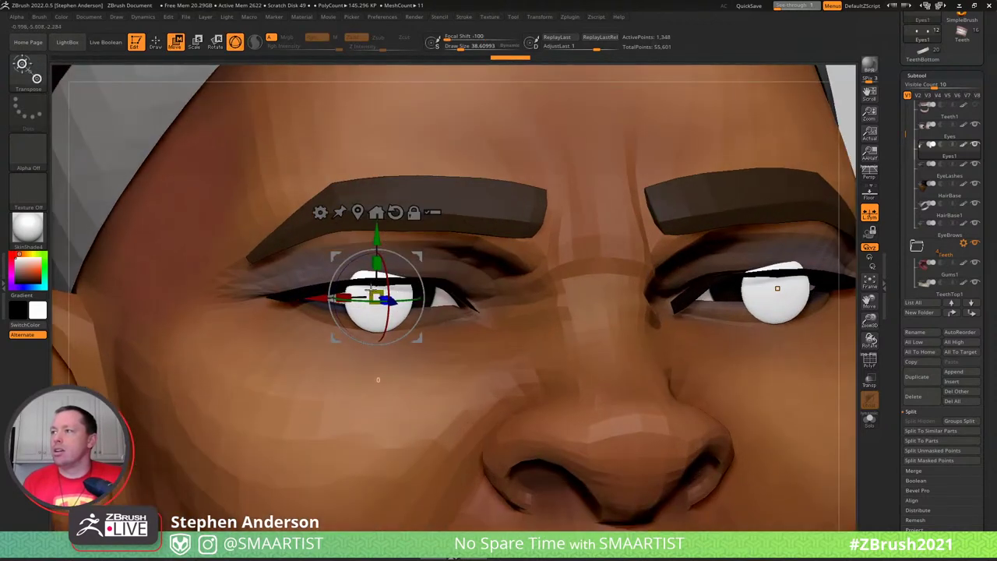
left_click_drag(374, 294, 315, 359)
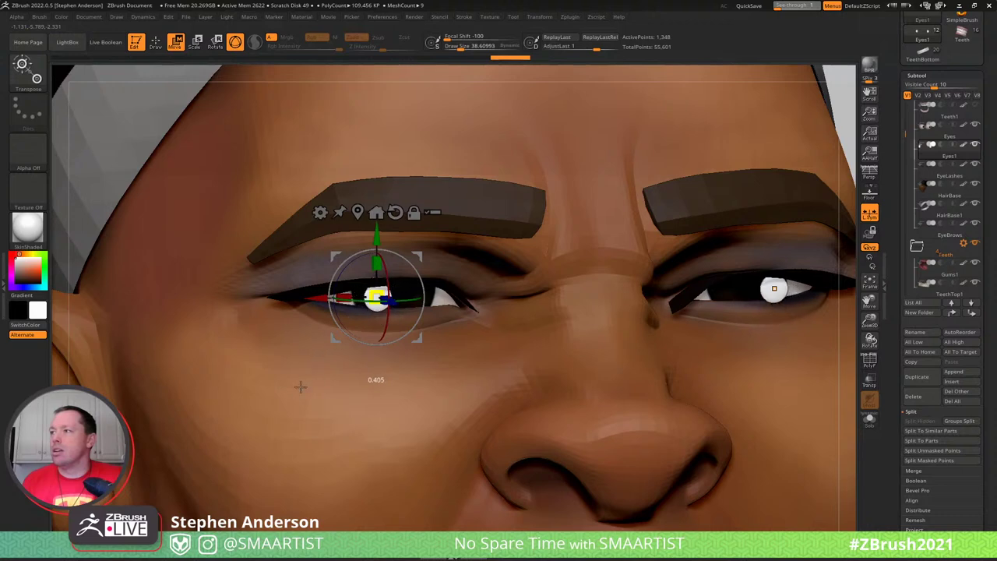
left_click_drag(298, 394, 299, 394)
Reposition the small white highlights over the upper outer part of each iris, checking them from the front and below
mouse_move(349, 361)
right_mouse_down()
mouse_move(444, 364)
mouse_move(365, 361)
right_mouse_up()
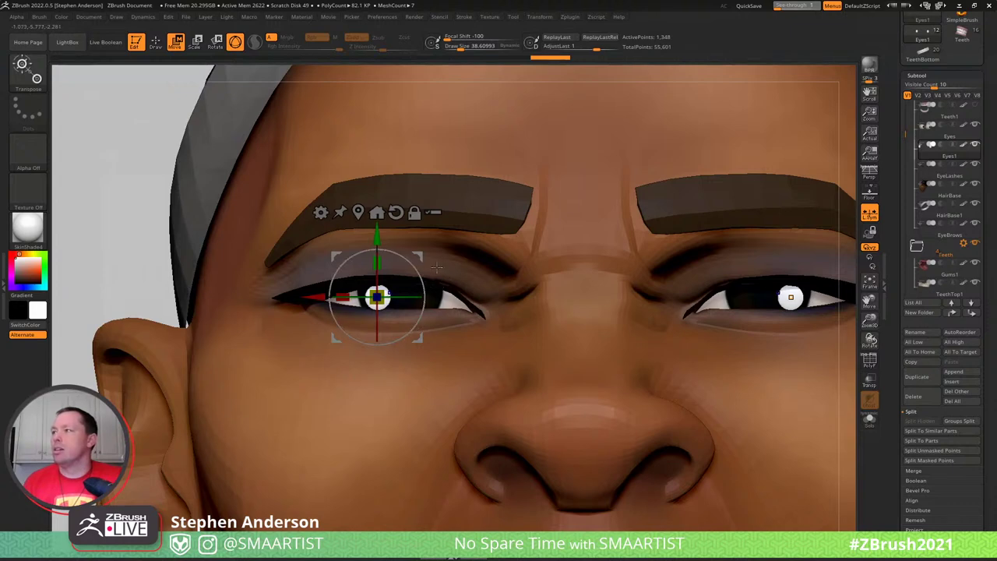
left_click_drag(428, 256, 440, 252)
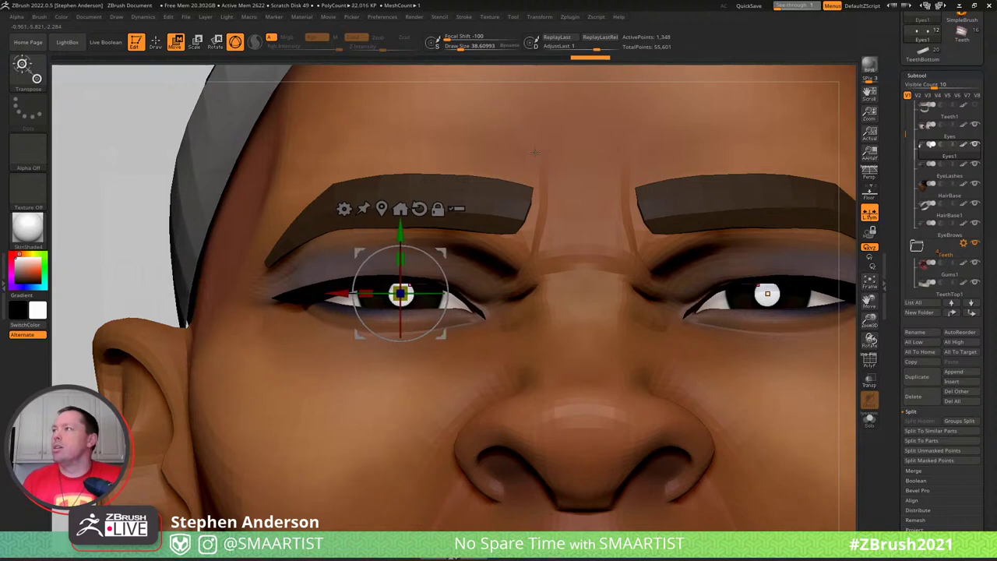
right_click_drag(470, 261, 443, 224)
left_click_drag(347, 288, 316, 285)
right_click_drag(361, 244, 459, 236)
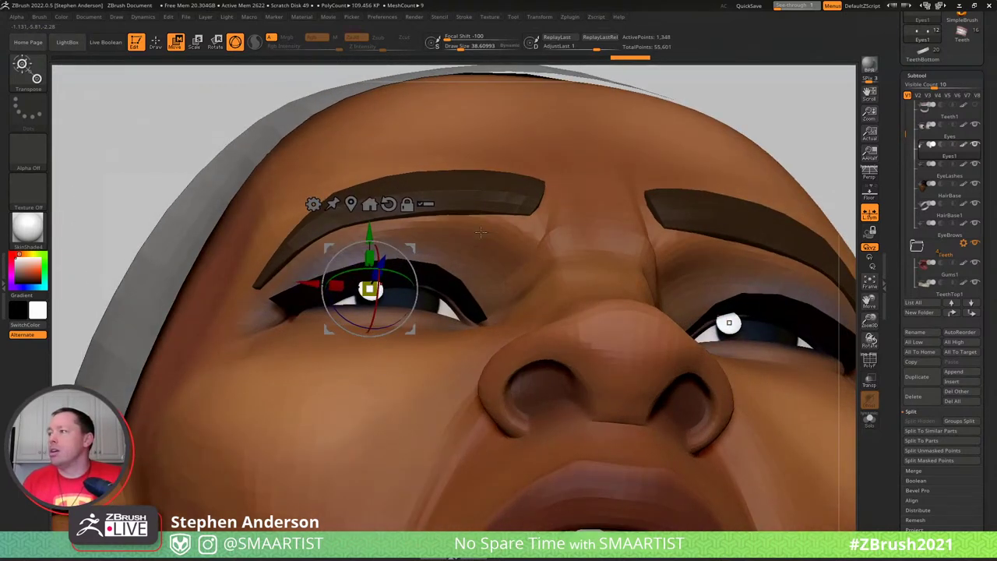
Rotate the white eye highlights to follow the eyeball's curve and reposition them over the irises, checking from below and the side
right_click_drag(484, 231, 476, 251)
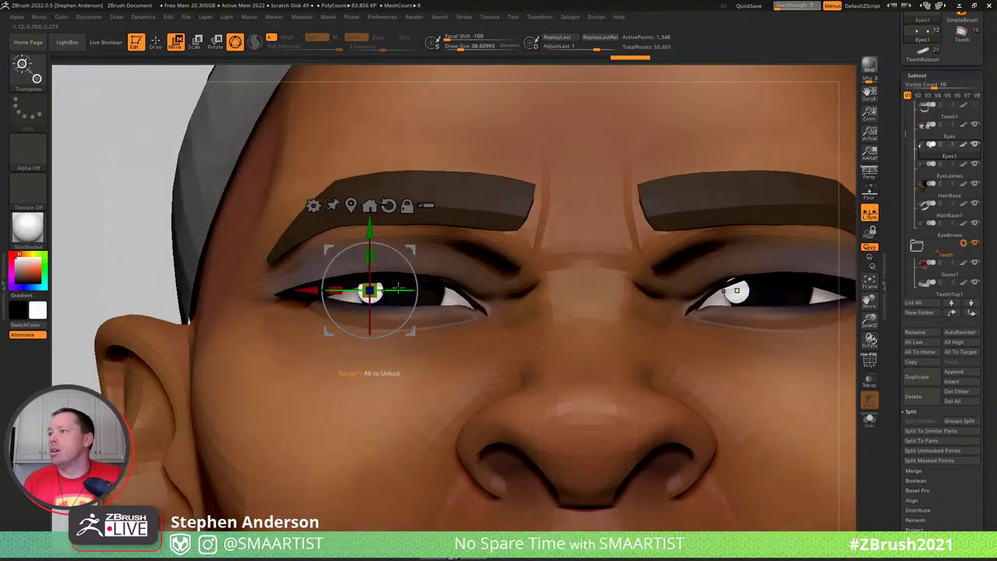
right_click_drag(508, 238, 559, 19)
left_click(541, 18)
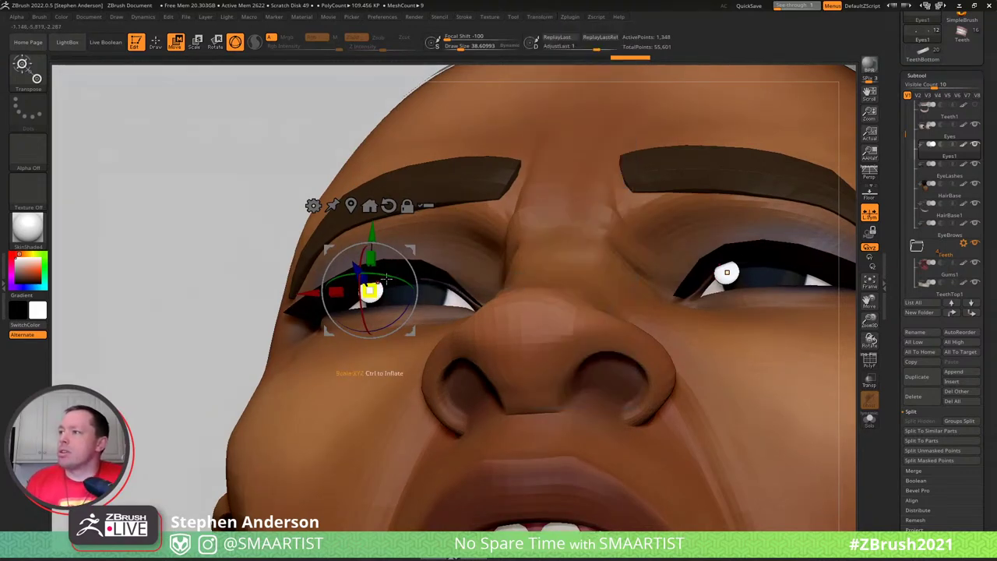
left_click_drag(385, 274, 341, 275)
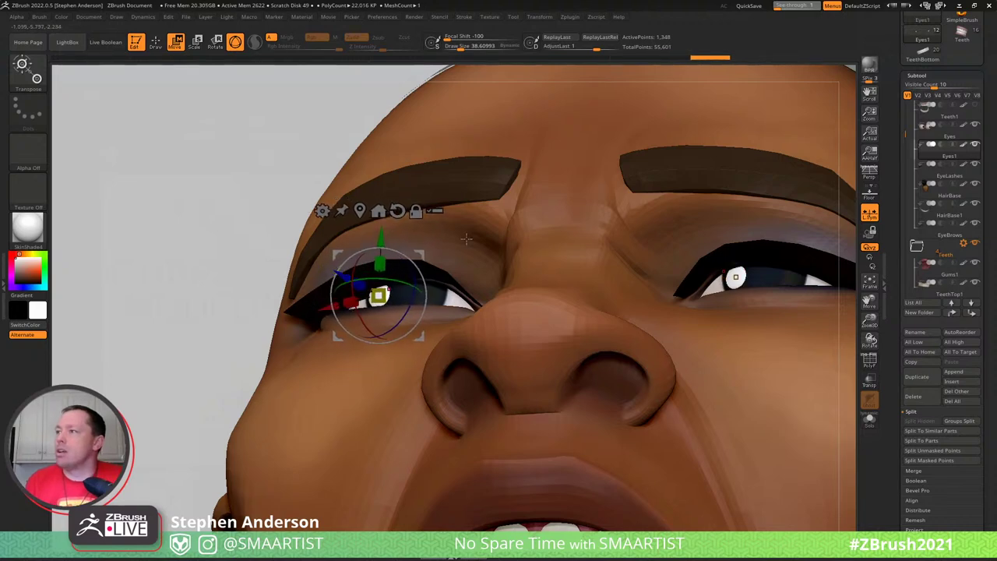
right_click_drag(341, 275, 484, 258)
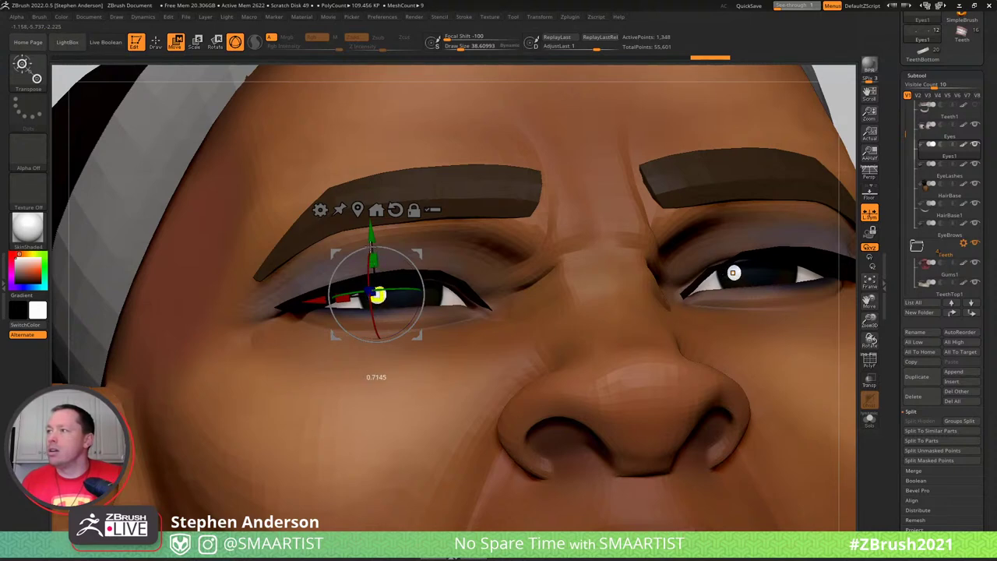
Duplicate the highlights toward one side of the originals and scale the copies down to about 0.9 of their size
left_click_drag(388, 307, 371, 308, "ctrl")
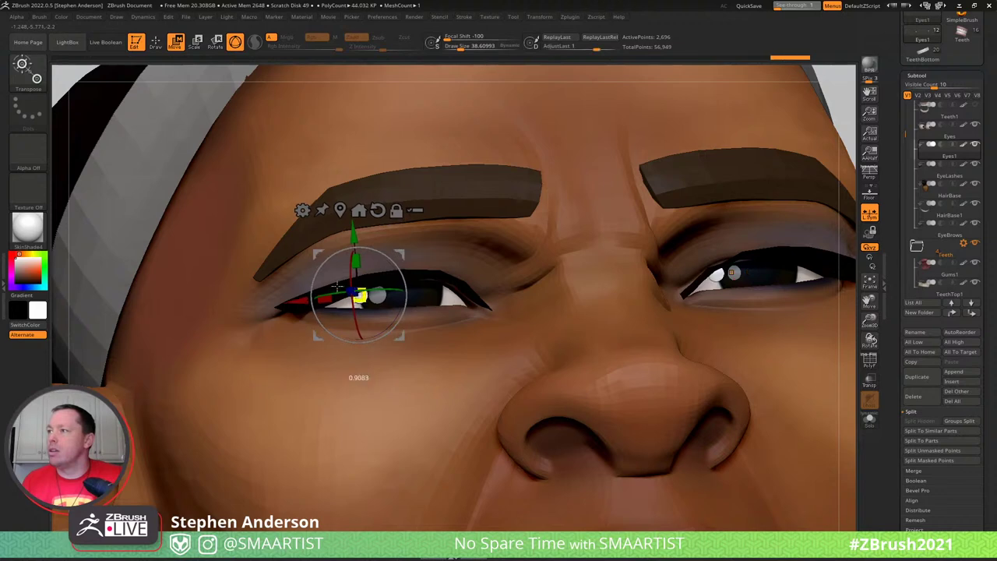
left_click_drag(323, 282, 324, 283)
key("q")
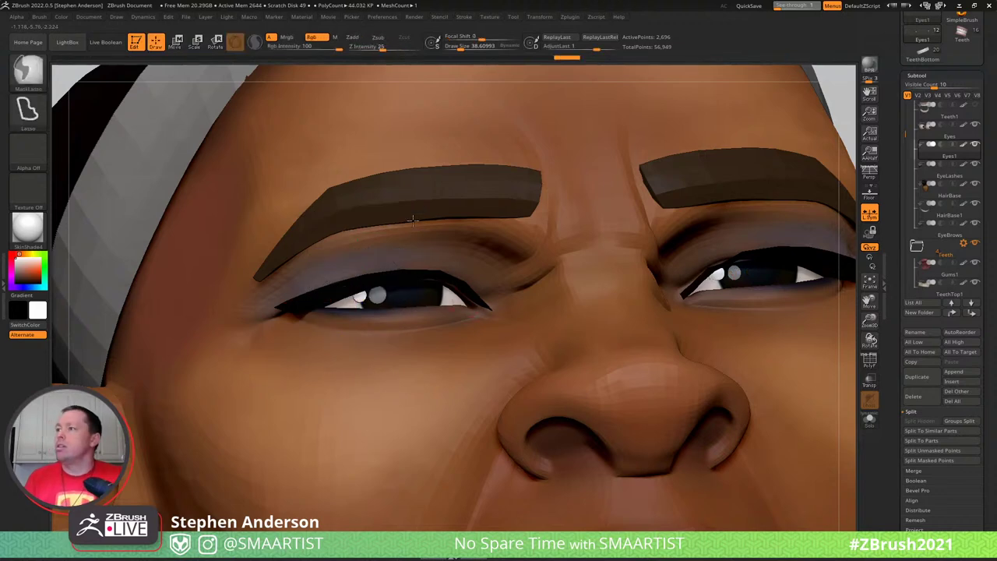
Invert the mask, recentre the gizmo on the original highlights and stretch them taller beside the small copies
right_click_drag(460, 312, 408, 221, "ctrl")
left_click_drag(653, 190, 668, 204, "ctrl")
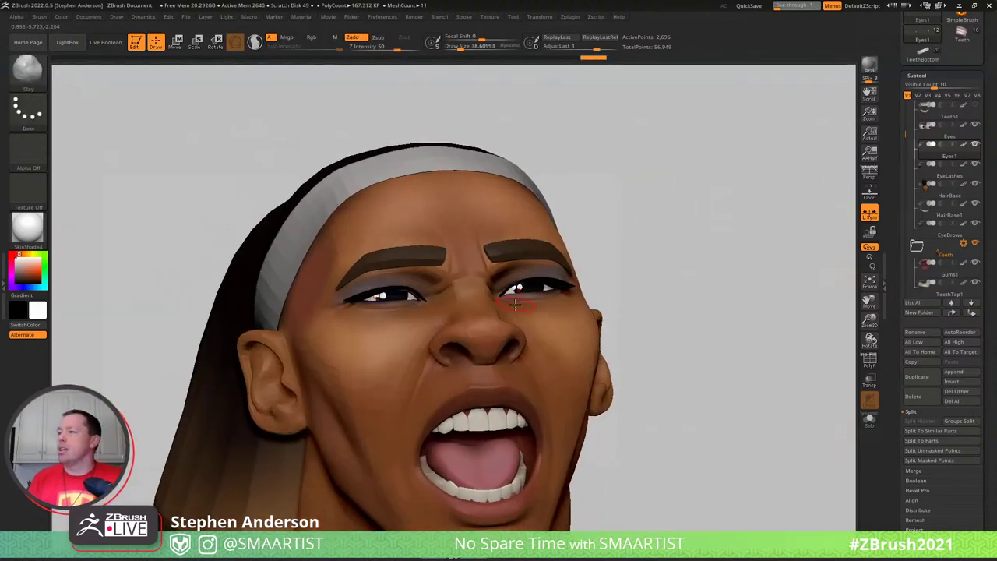
key("ctrl+z")
left_click(639, 249, "ctrl")
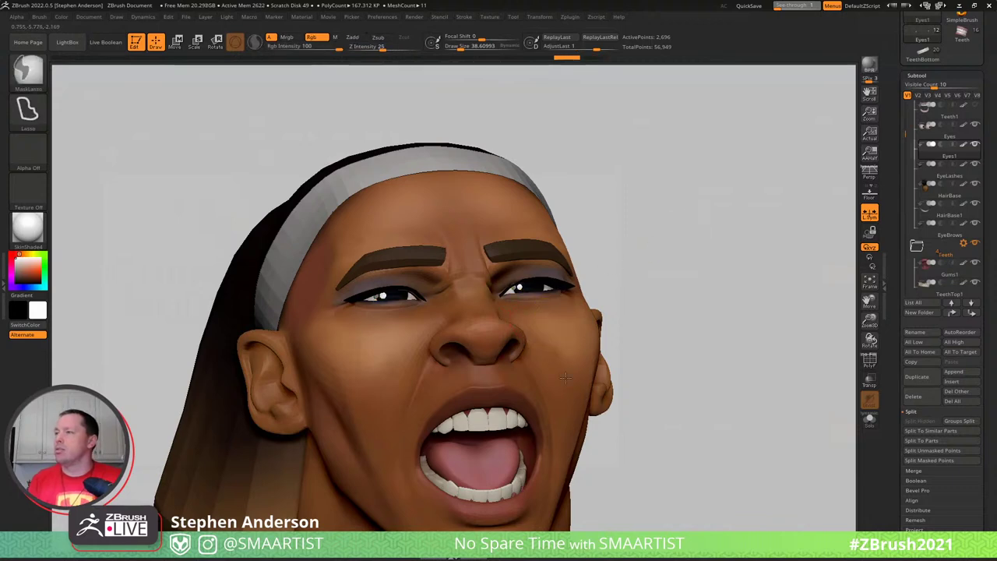
right_click_drag(498, 289, 567, 381, "ctrl")
key("w")
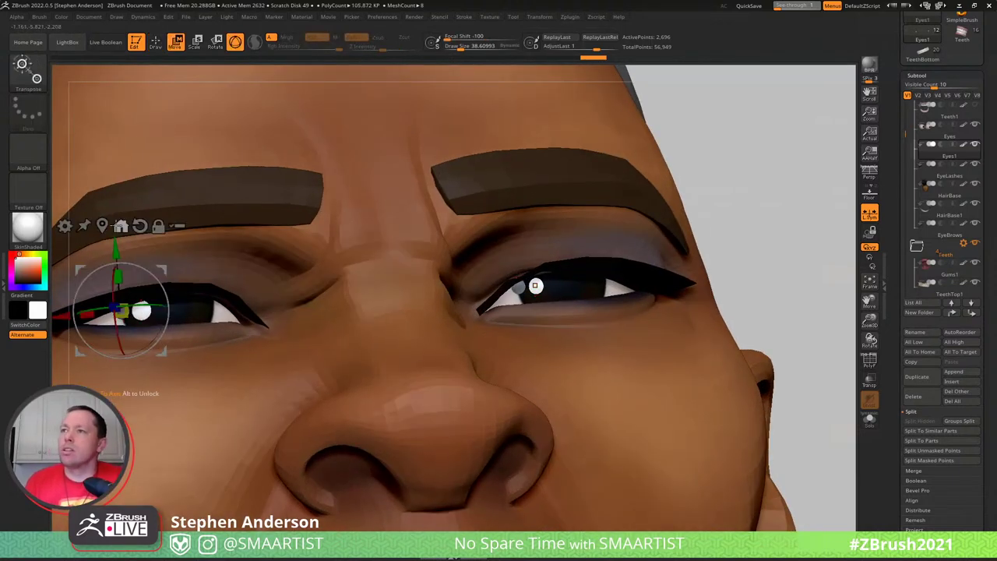
left_click(103, 226)
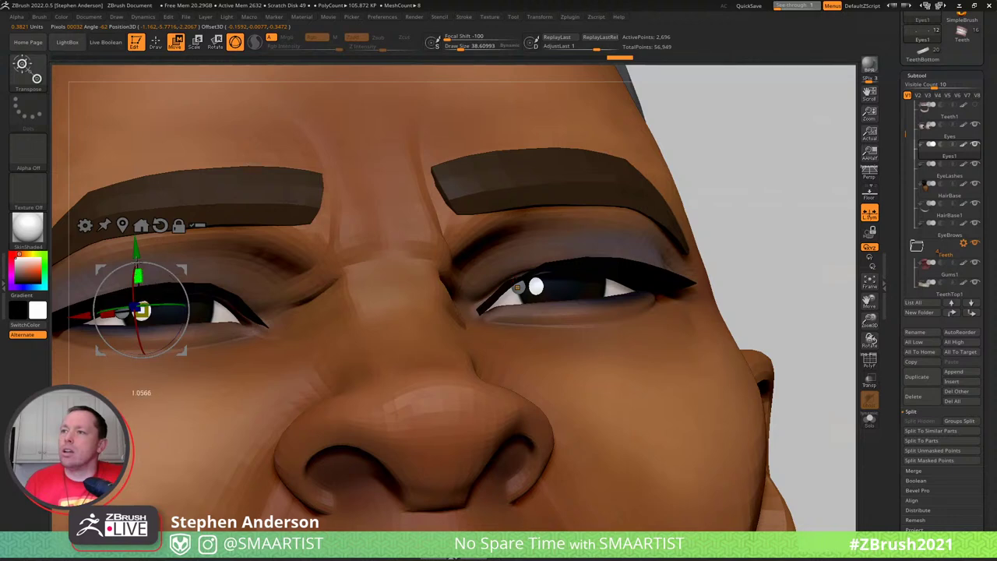
key("q")
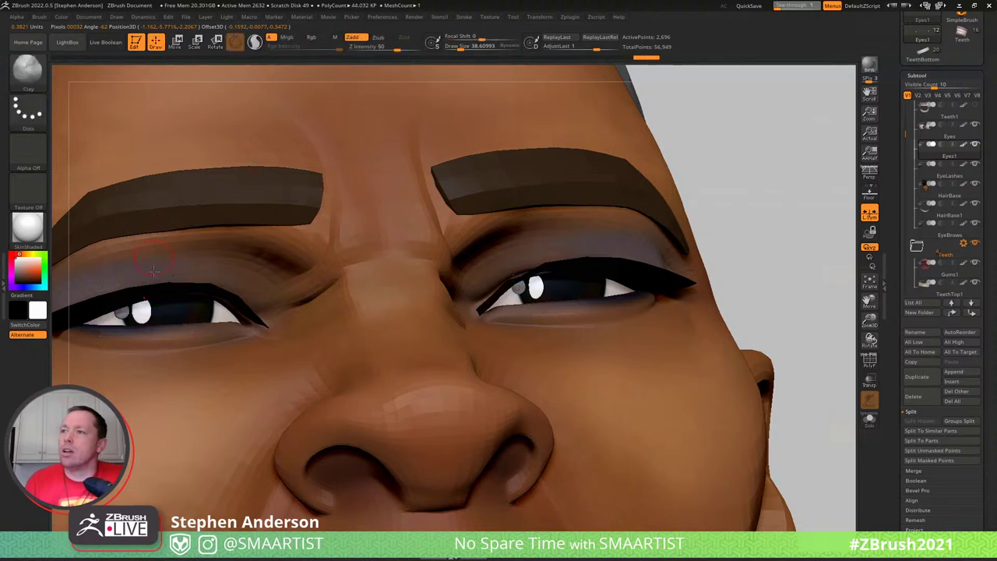
Isolate the highlights subtool and trim the top and bottom of the larger highlights with the ClipCurve brush
key("ctrl")
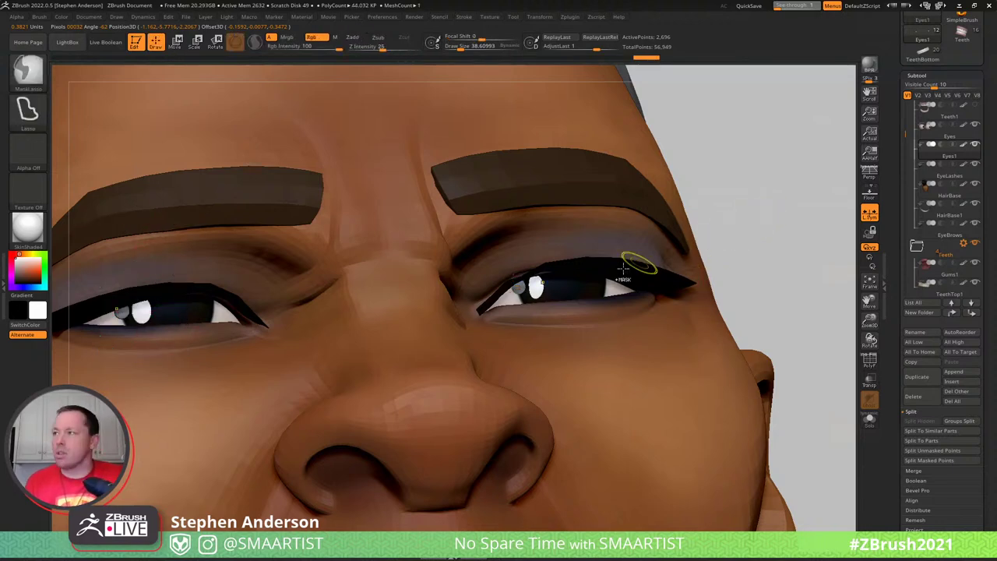
key("alt+s")
left_click_drag(387, 324, 576, 317, "alt")
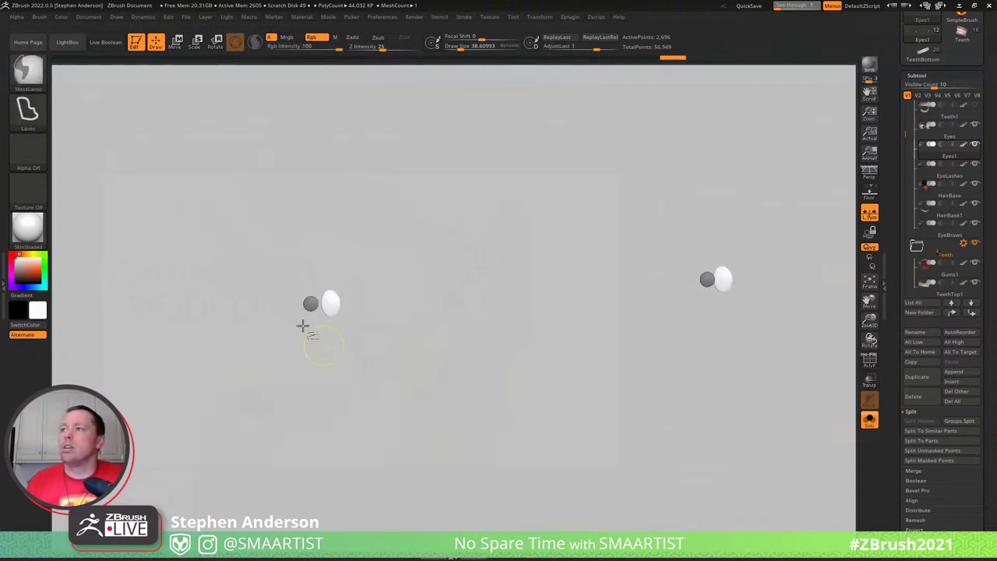
left_click(28, 70, "ctrl+shift")
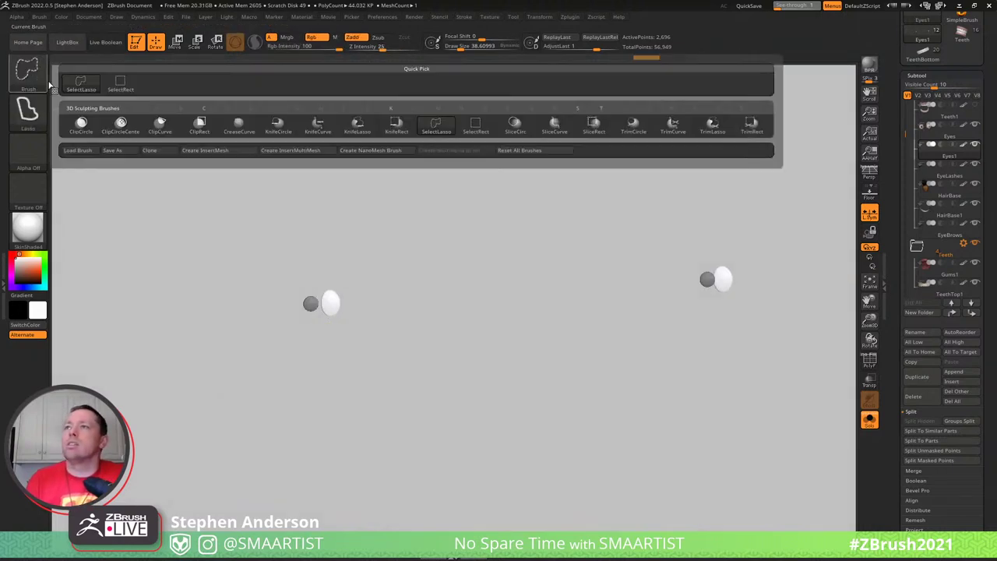
left_click(160, 124)
mouse_move(401, 316)
left_mouse_down("ctrl+shift")
mouse_move(273, 304)
mouse_move(277, 312)
left_mouse_up("ctrl+shift")
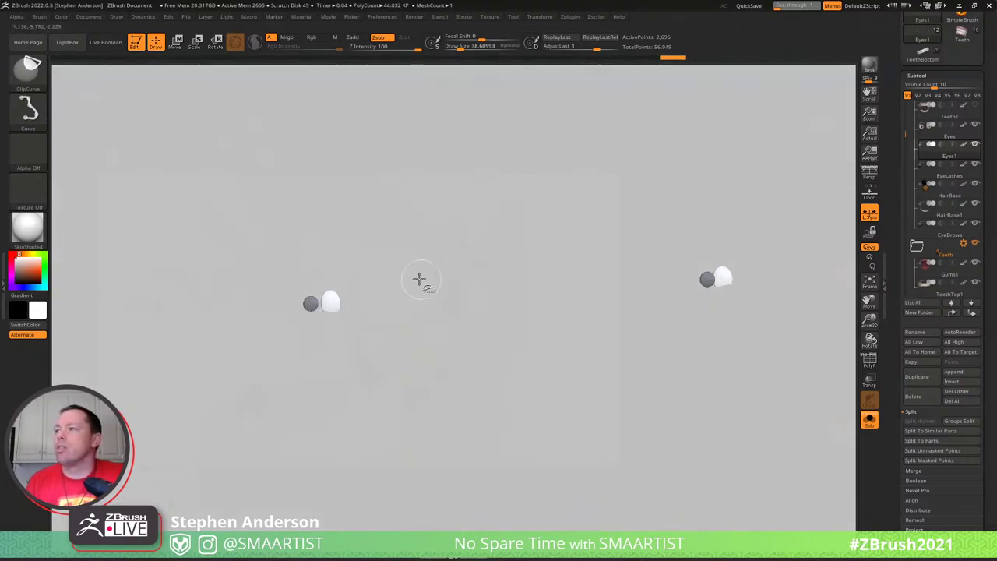
left_click_drag(255, 314, 386, 275, "ctrl+shift")
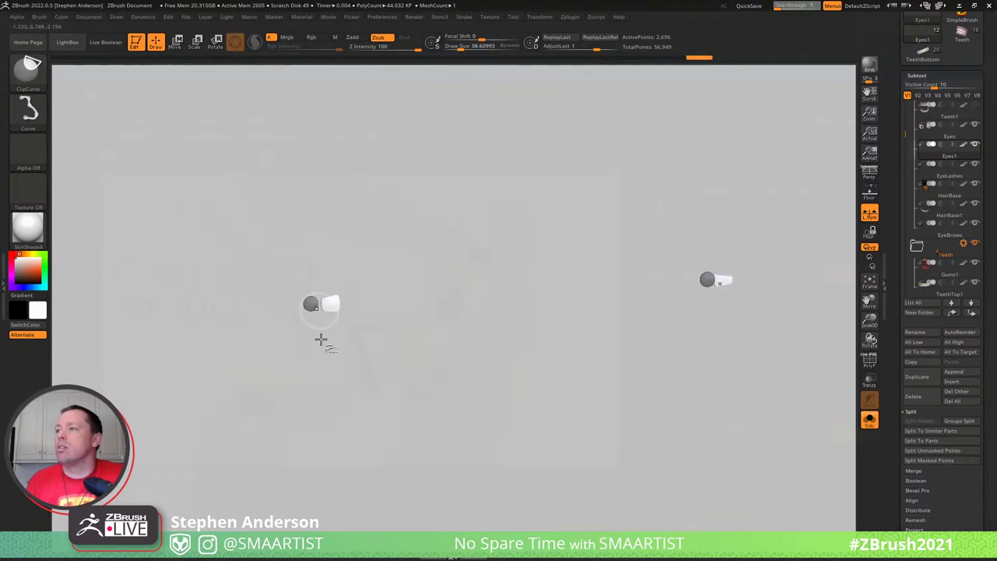
Trim the top and bottom of the small highlights with ClipCurve, masking the large ones as needed, then clear the mask and show the whole model
left_click_drag(334, 364, 340, 375, "ctrl")
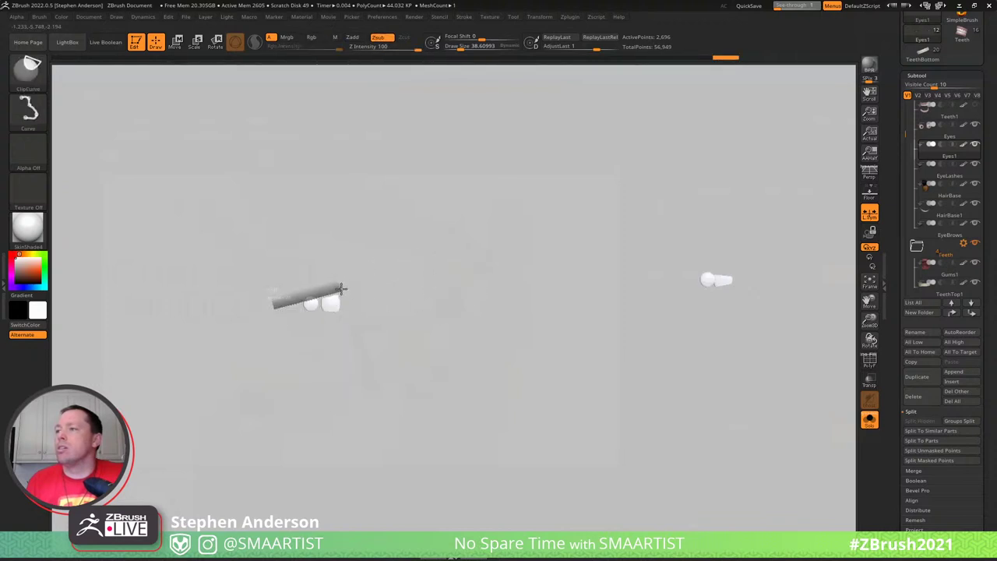
left_click_drag(342, 289, 343, 289, "ctrl+shift")
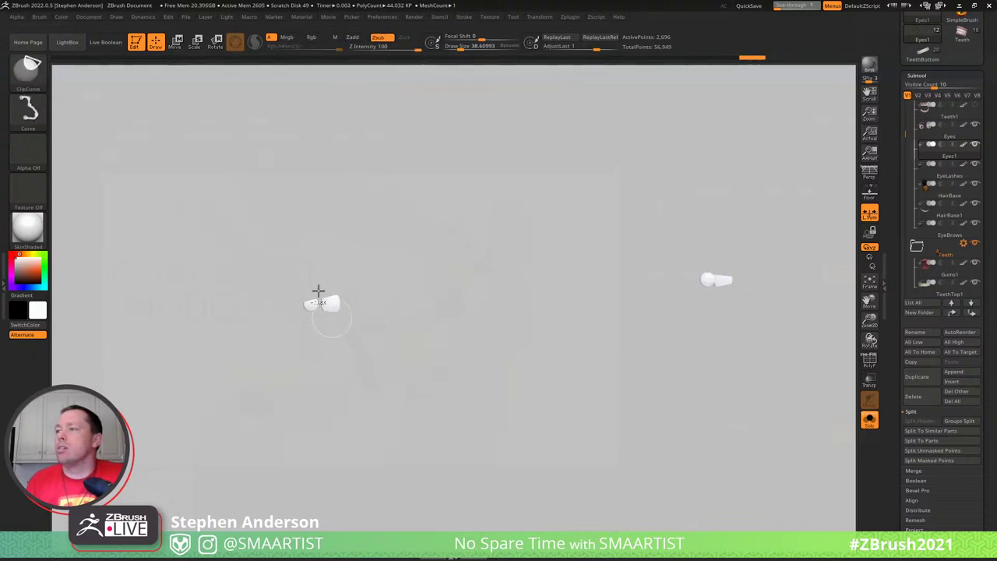
left_click_drag(267, 319, 340, 334, "ctrl")
left_click(376, 337, "ctrl")
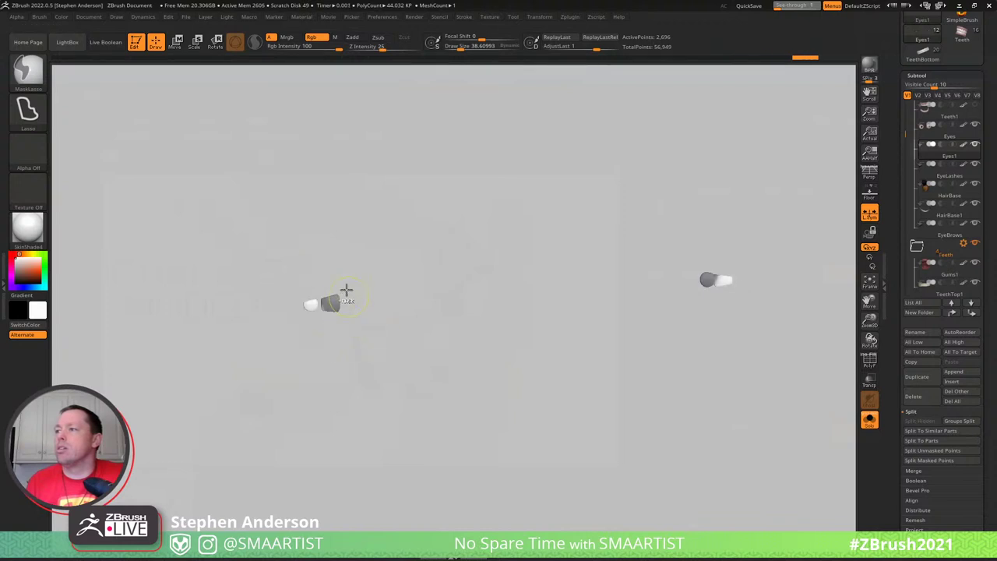
left_click(389, 315, "ctrl")
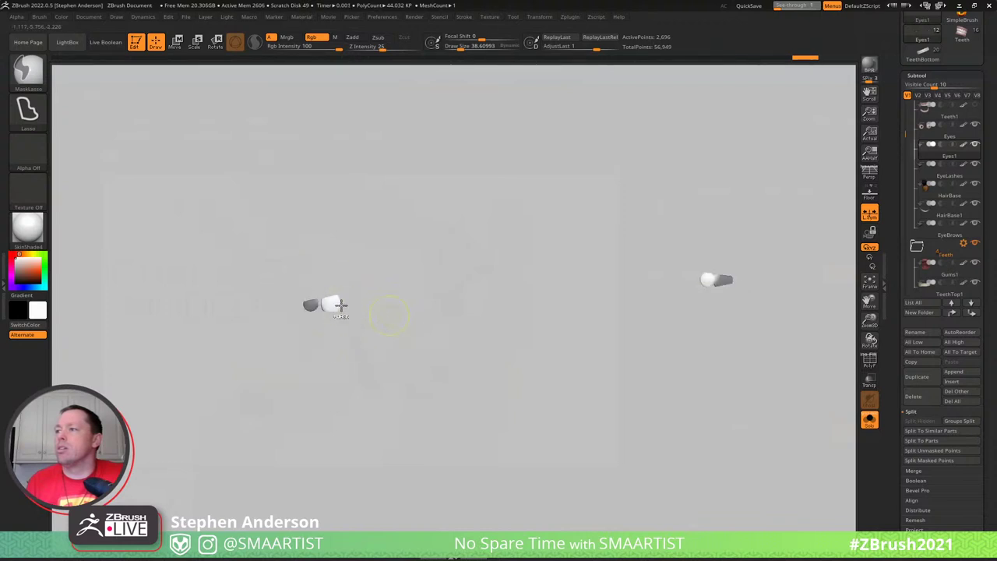
left_click(338, 306, "ctrl")
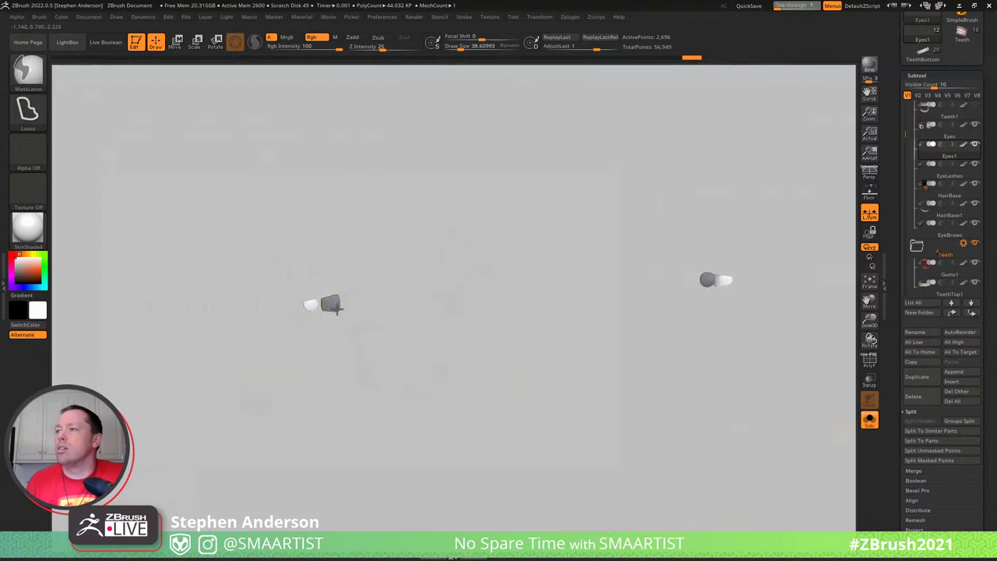
left_click(362, 310, "ctrl")
left_click(338, 308, "ctrl")
left_click_drag(364, 301, 285, 312, "ctrl+shift")
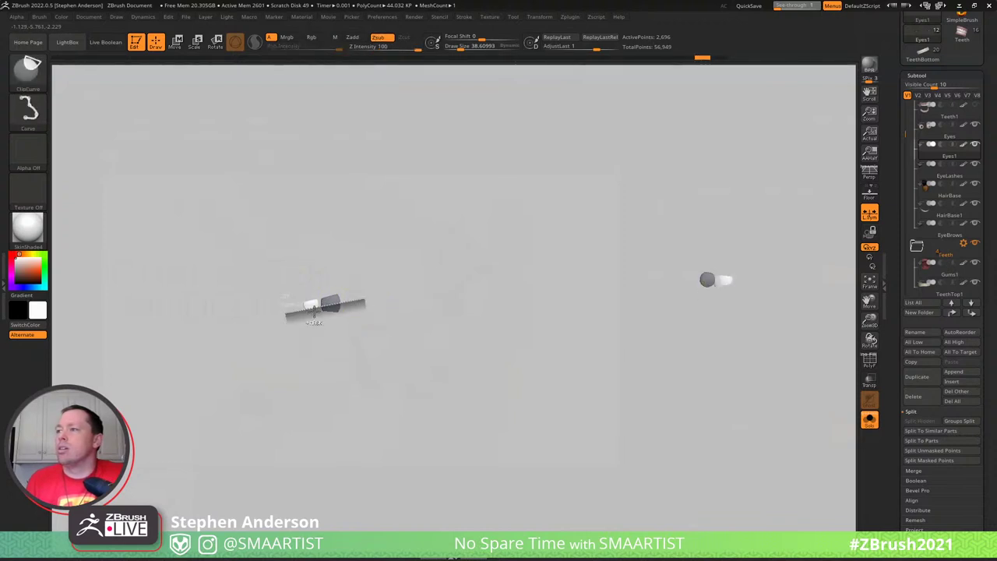
left_click_drag(437, 338, 441, 363, "ctrl")
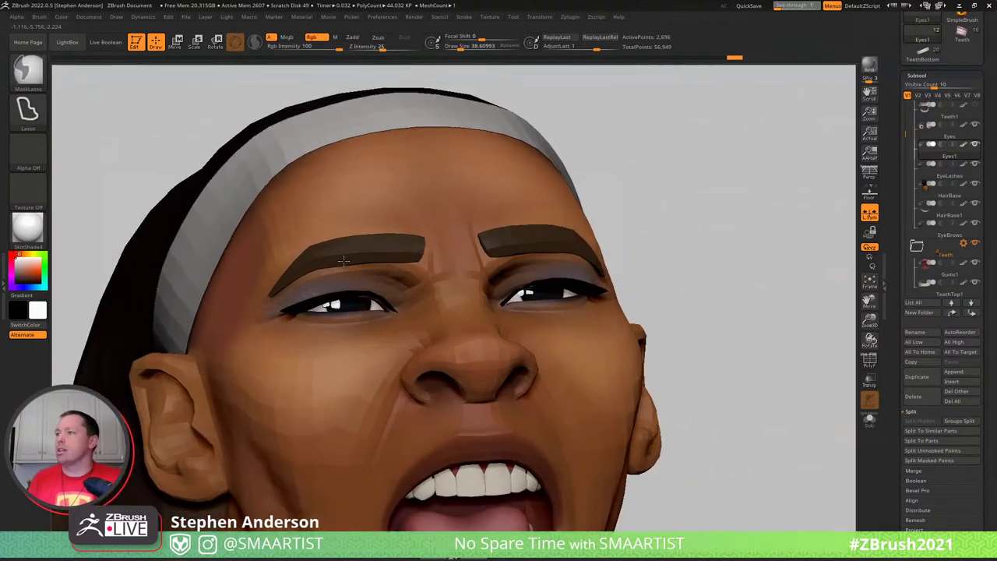
Hide the highlights on the character's left eye with SelectRect and delete the hidden geometry
right_click_drag(343, 261, 345, 253, "ctrl")
mouse_move(701, 226)
left_mouse_down()
mouse_move(687, 222)
mouse_move(716, 212)
left_mouse_up()
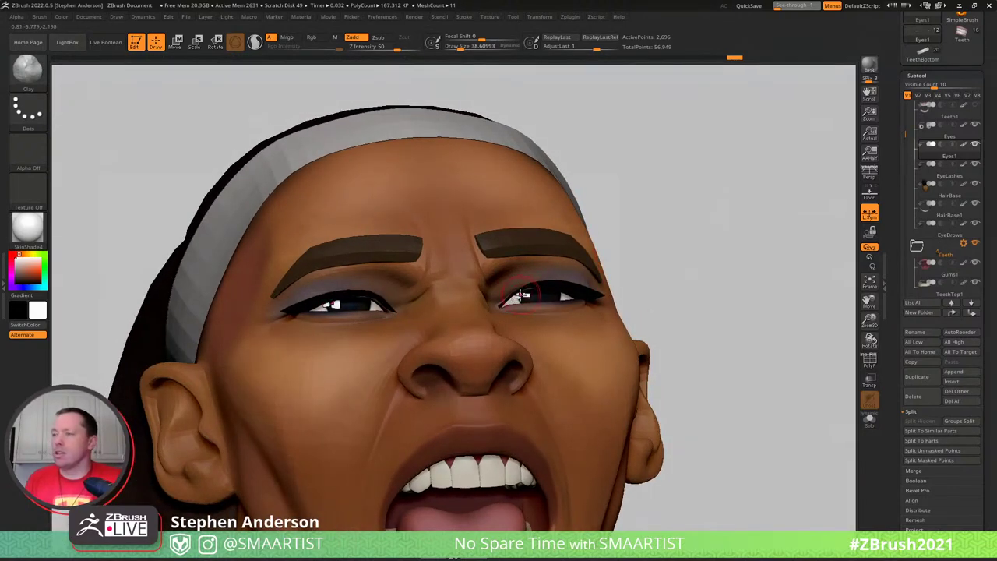
key("ctrl+shift")
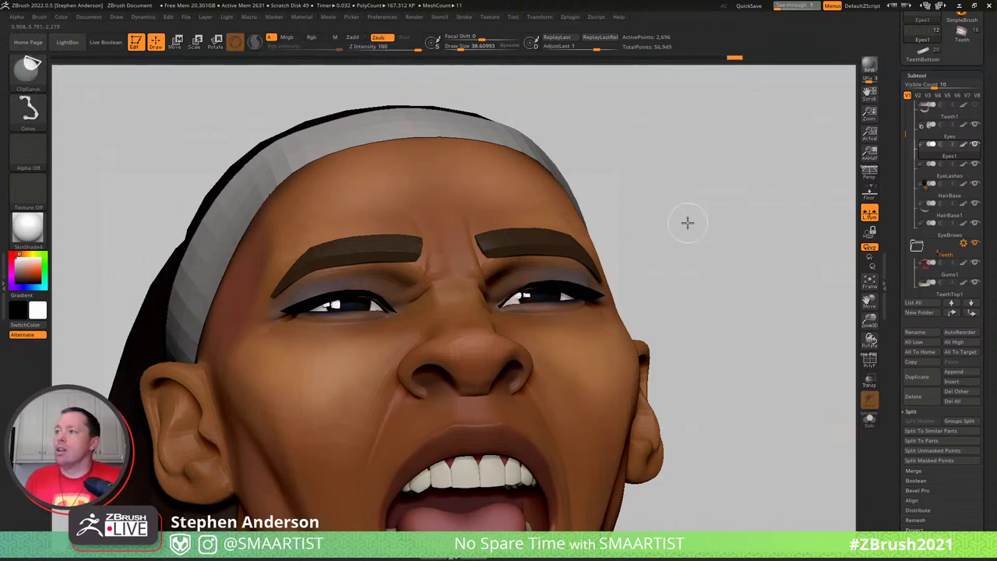
mouse_move(688, 223)
left_mouse_down("ctrl+shift")
mouse_move(476, 233)
mouse_move(476, 282)
mouse_move(501, 371)
left_mouse_up("ctrl+shift")
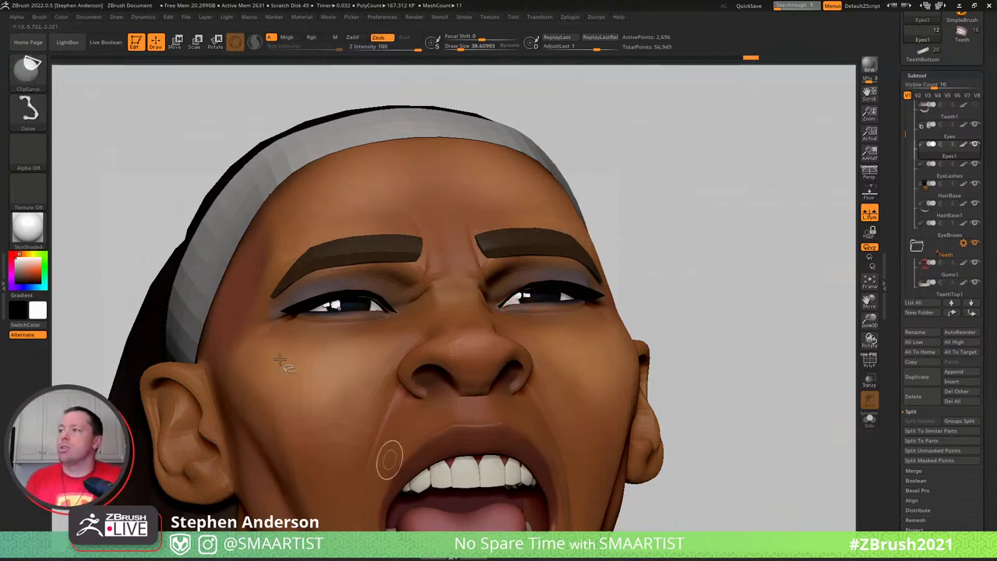
left_click(29, 74)
left_click(159, 84)
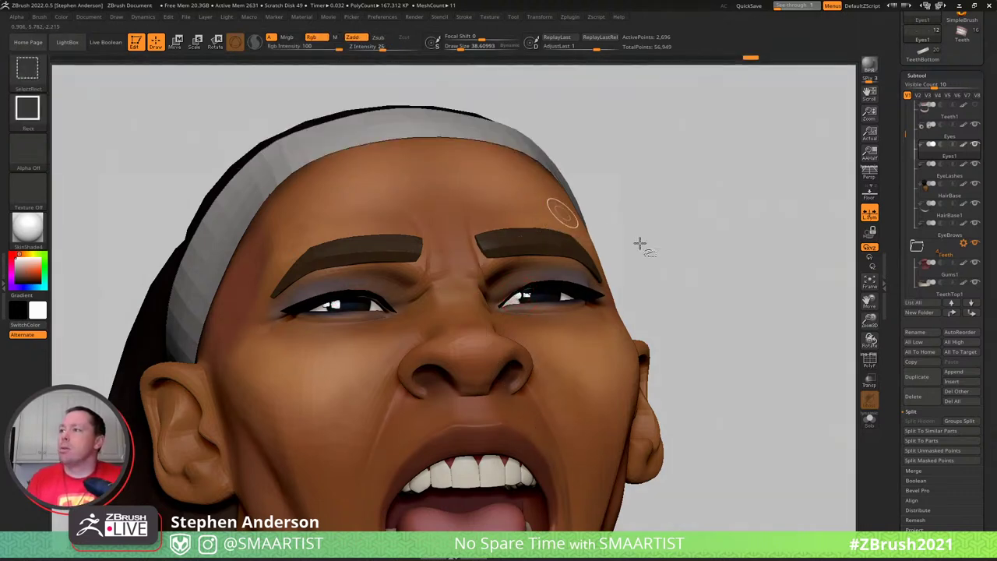
left_click_drag(721, 192, 476, 360, "ctrl+shift")
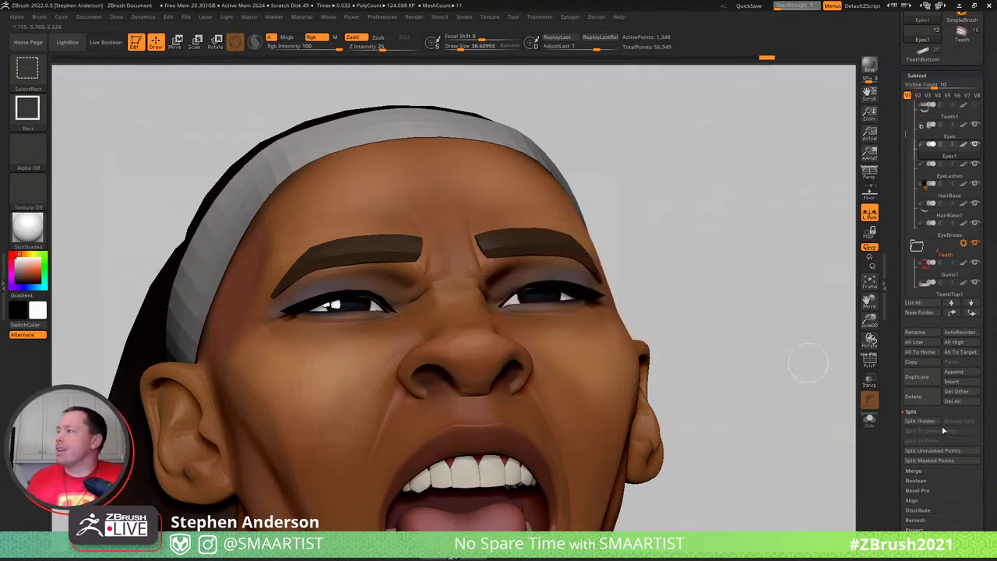
left_click_drag(990, 369, 990, 368)
scroll(952, 380, "down", 5)
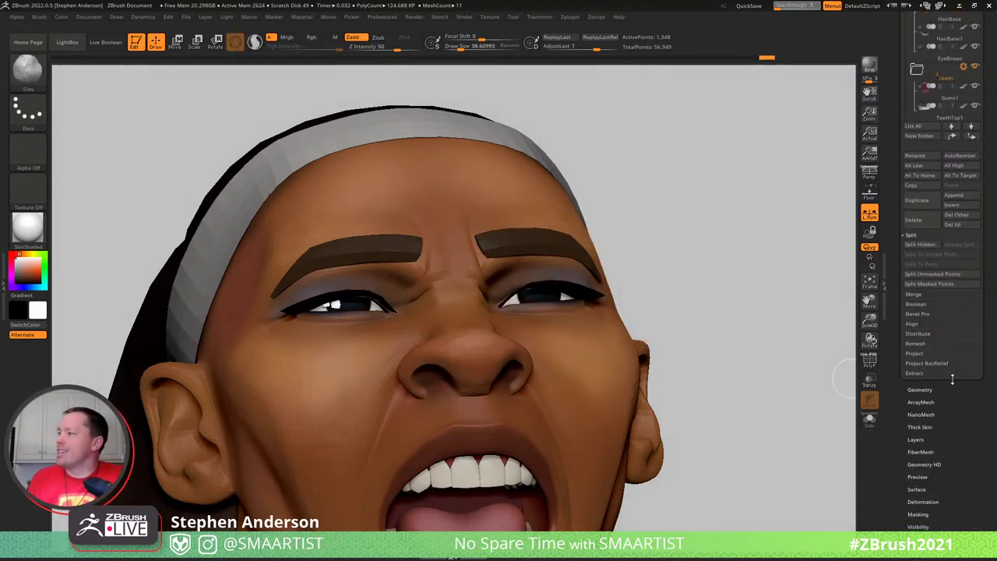
left_click(919, 390)
left_click(923, 232)
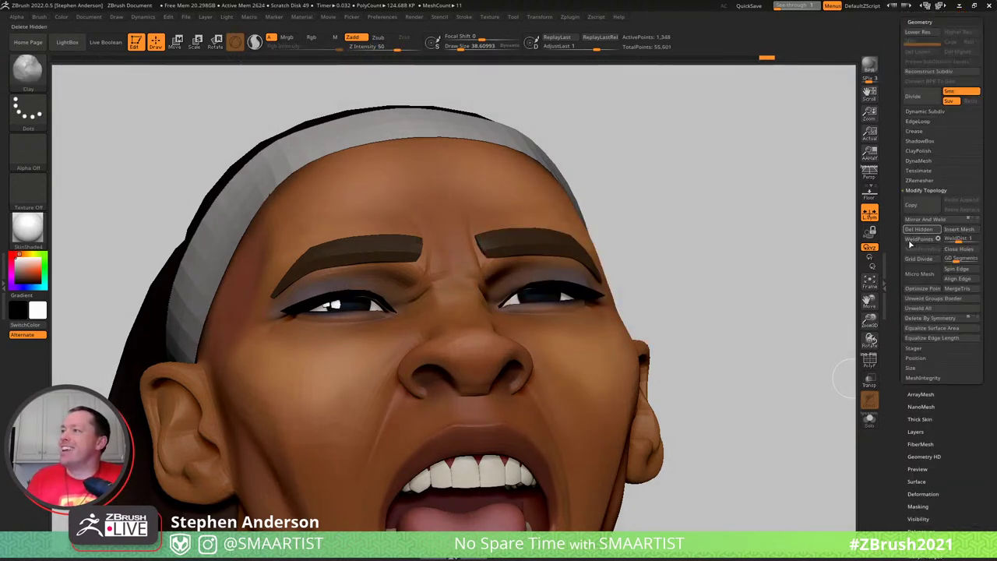
Duplicate the remaining pair of highlights across to the character's left eye from the front view and check the result up close
left_click_drag(671, 187, 675, 178, "shift")
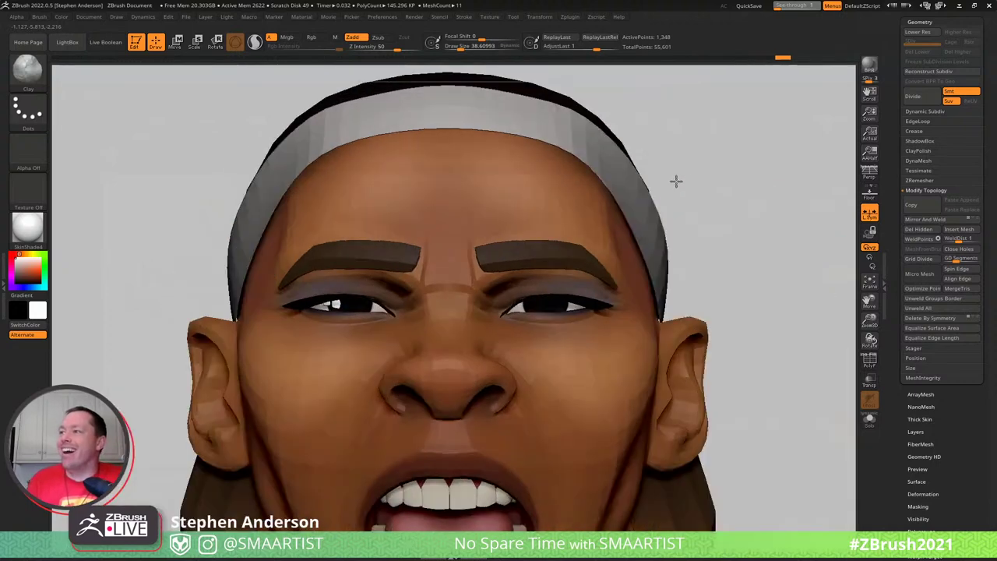
key("w")
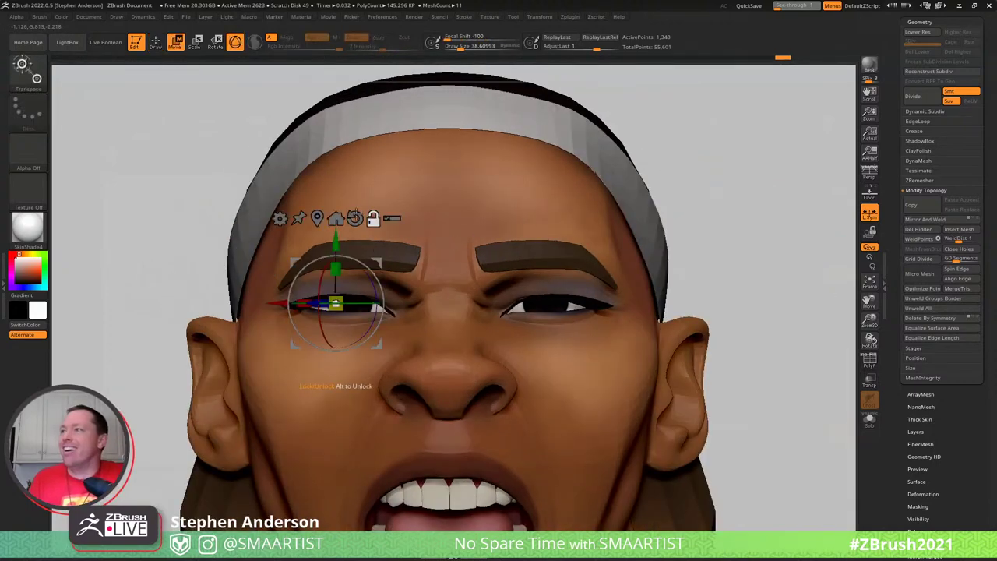
left_click_drag(287, 302, 474, 309, "ctrl")
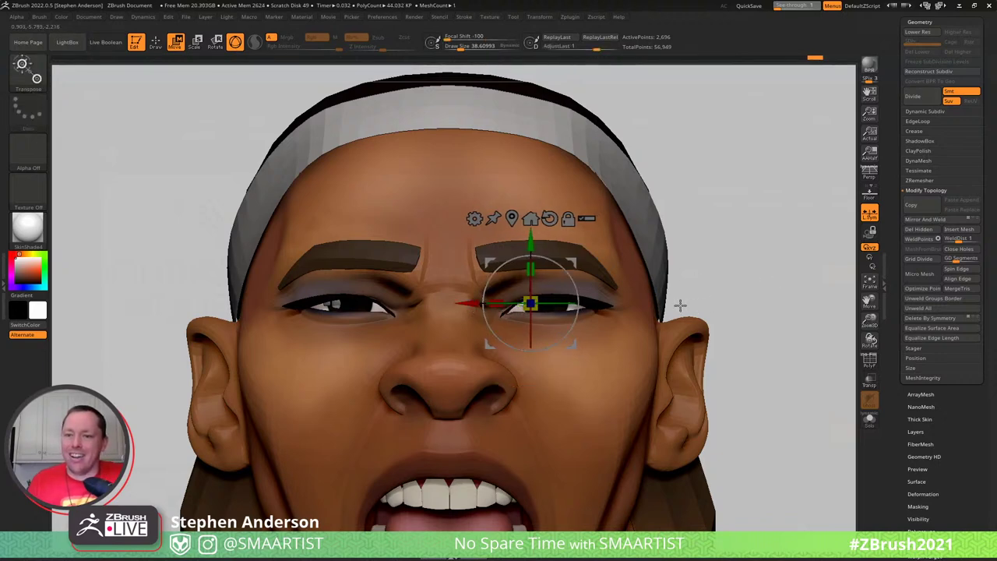
key("f")
right_click_drag(650, 263, 648, 221)
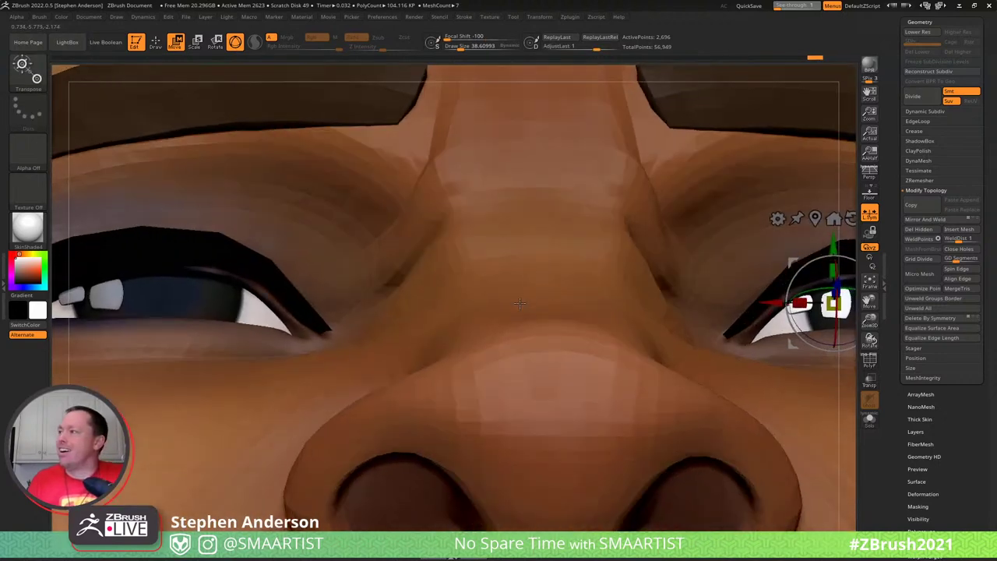
right_click_drag(520, 303, 374, 339, "alt")
mouse_move(530, 350)
right_mouse_down("ctrl")
mouse_move(538, 300)
mouse_move(568, 337)
mouse_move(694, 232)
mouse_move(787, 203)
mouse_move(719, 196)
mouse_move(724, 244)
right_mouse_up("ctrl")
key("q")
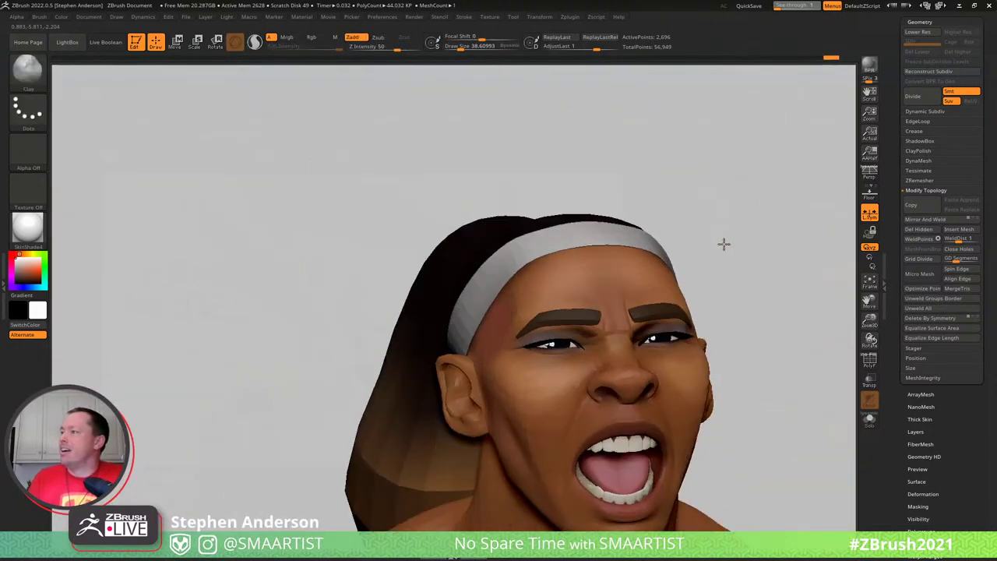
Show the photo references beside the model and compare the shouting head with them from a three-quarter view
left_click_drag(723, 244, 762, 252)
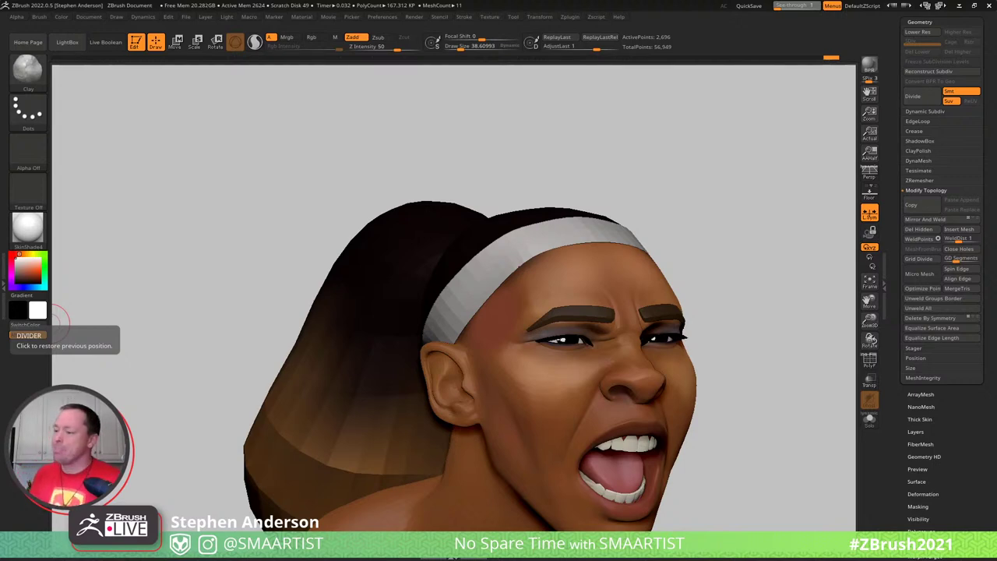
left_click_drag(733, 232, 747, 230)
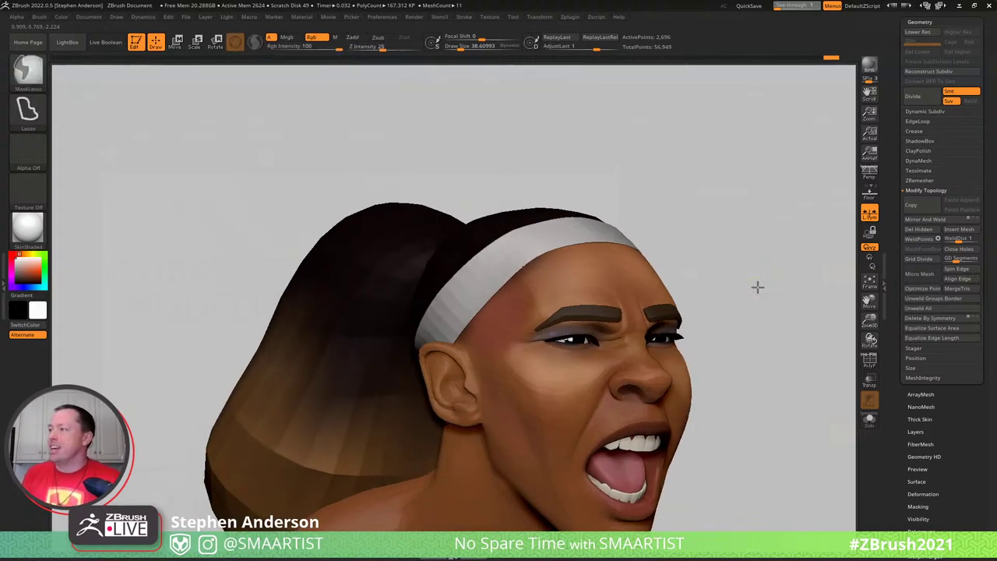
mouse_move(756, 287)
left_mouse_down()
mouse_move(747, 263)
mouse_move(720, 261)
left_mouse_up()
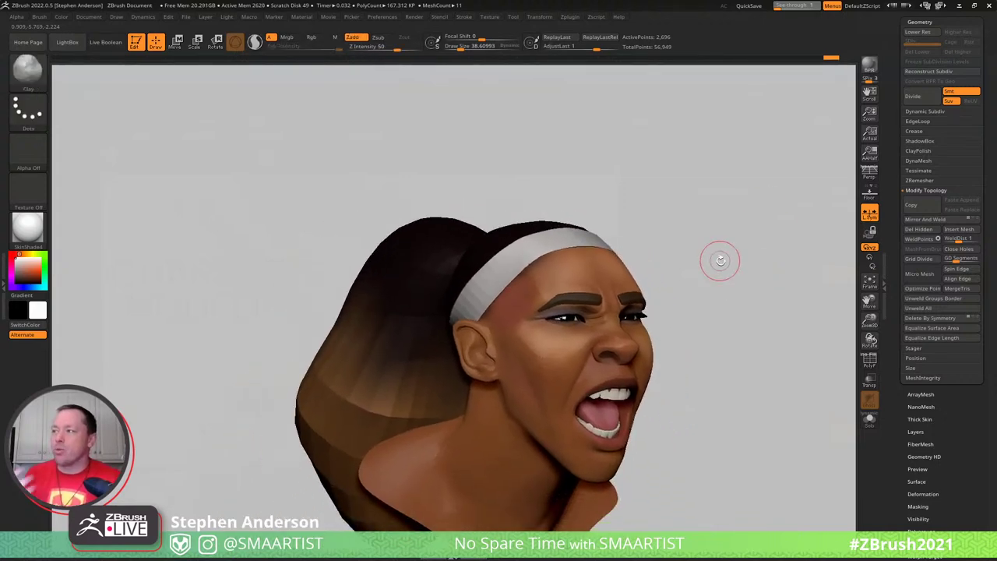
key("shift+z")
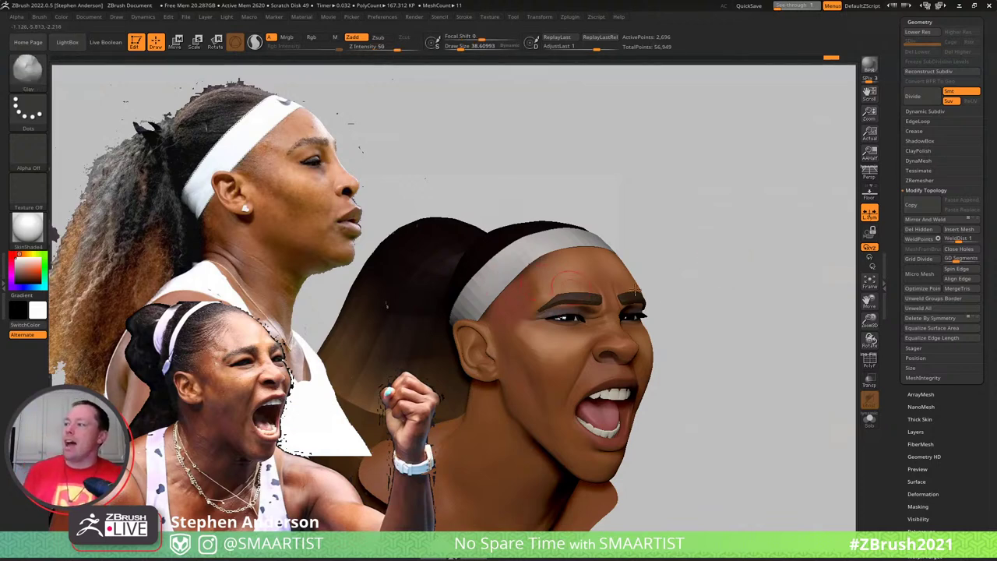
mouse_move(681, 303)
left_mouse_down()
mouse_move(672, 244)
mouse_move(684, 244)
left_mouse_up()
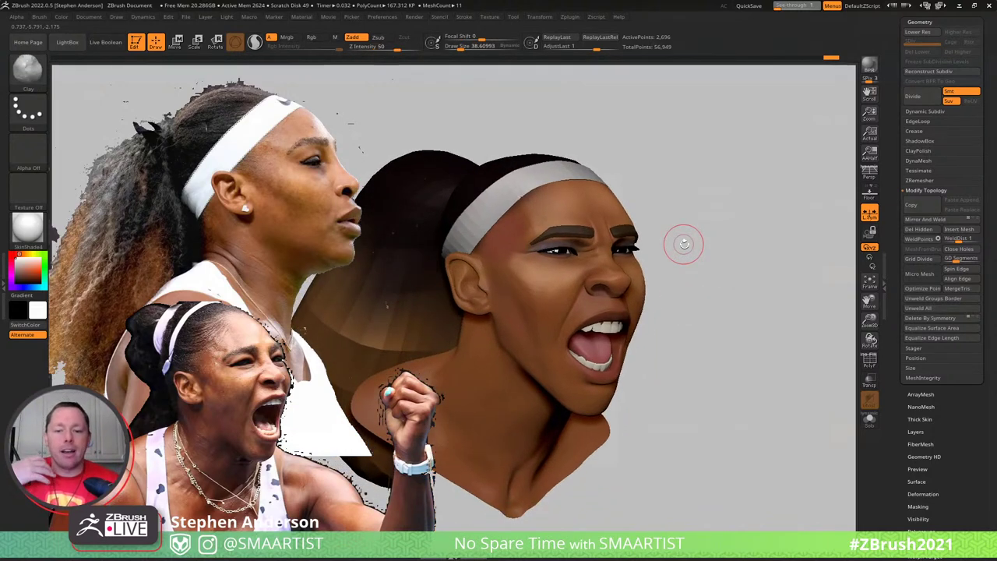
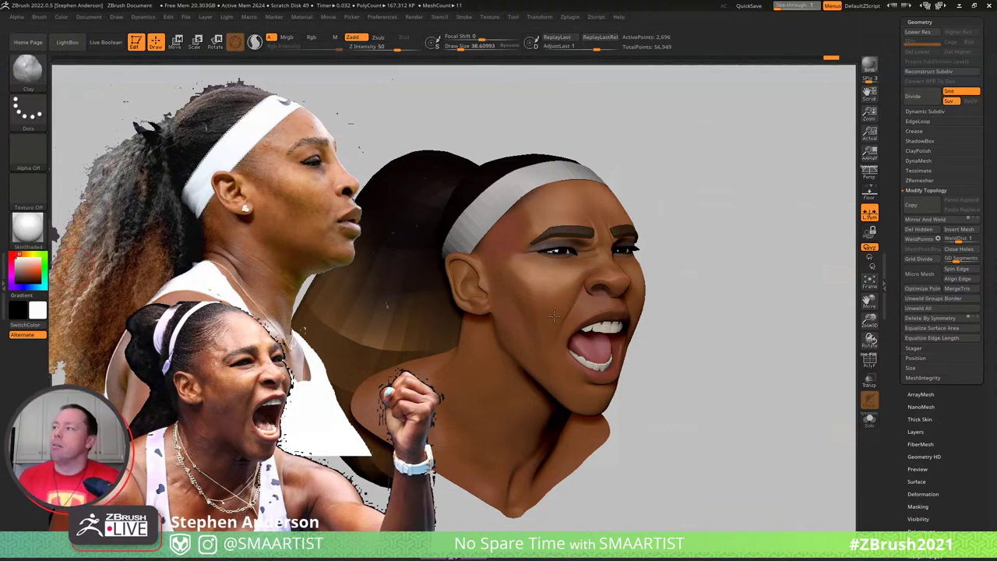
Make the skin mesh the active subtool, display its polyframe and lower it to subdivision level 1
left_click_drag(681, 383, 469, 328)
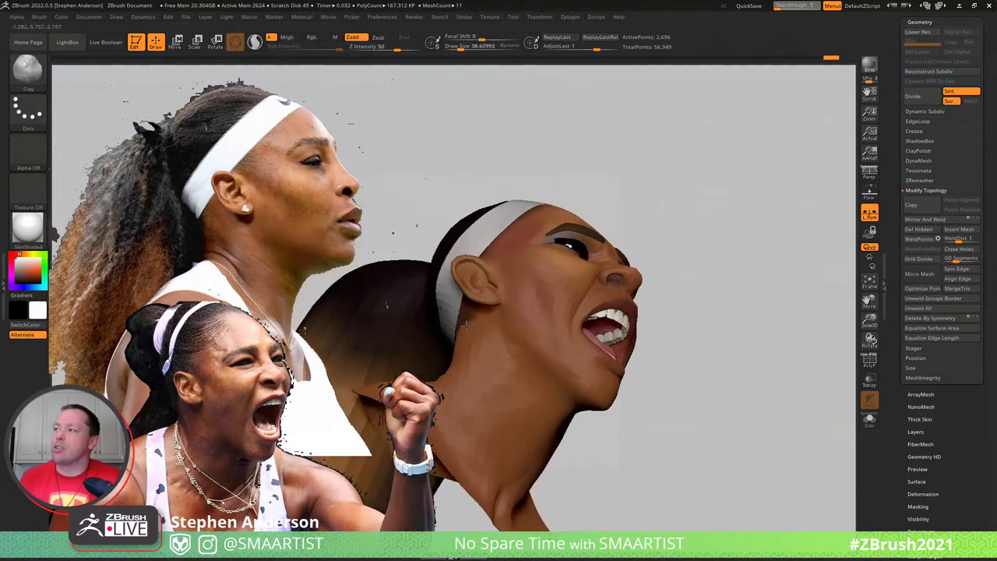
left_click(469, 328, "alt")
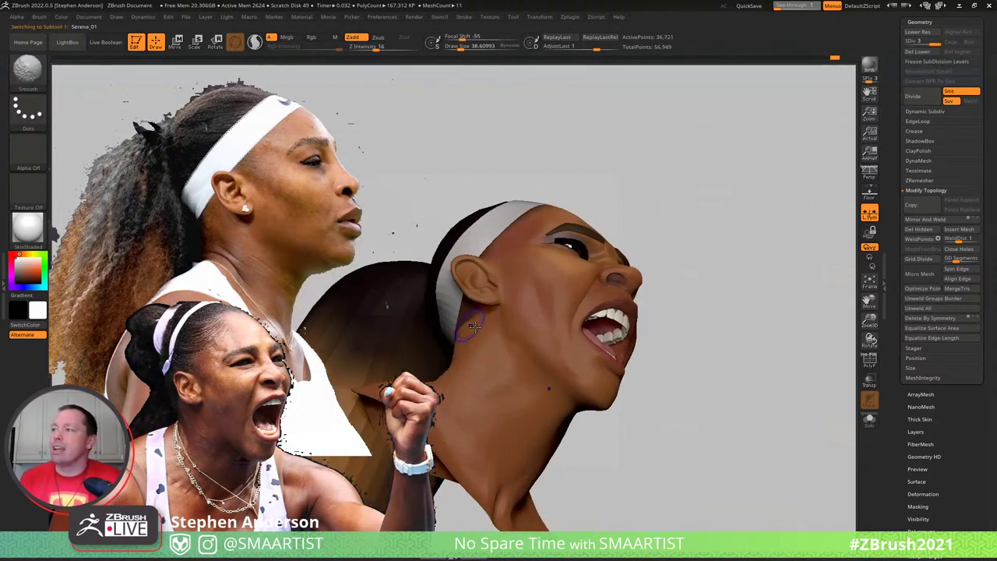
key("shift+f")
right_click_drag(500, 352, 499, 360, "ctrl")
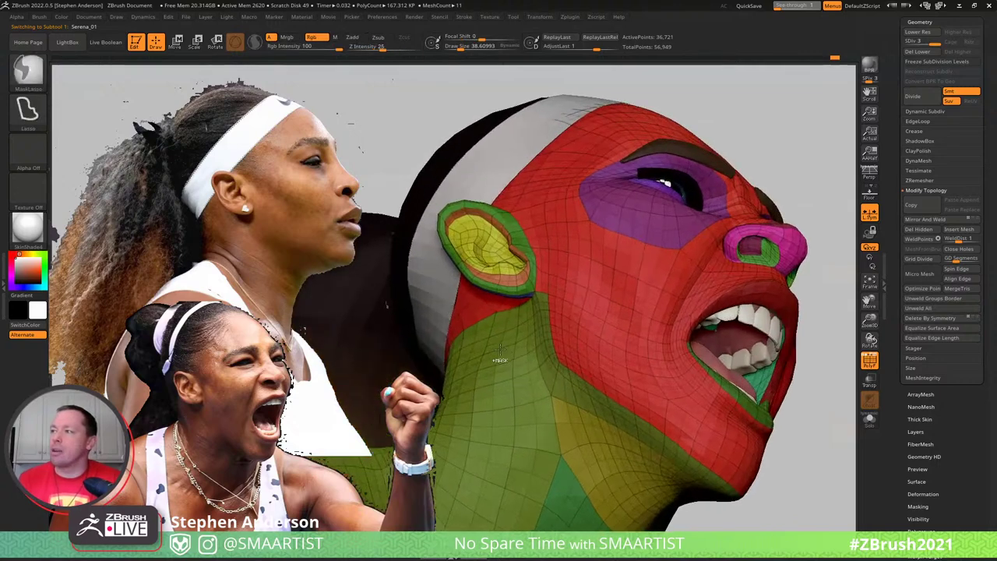
key("shift+d")
key("shift+d")
Isolate the polygon strip behind the ear and down the neck with SelectLasso, mask everything else and return to subdivision level 3
key("ctrl+shift")
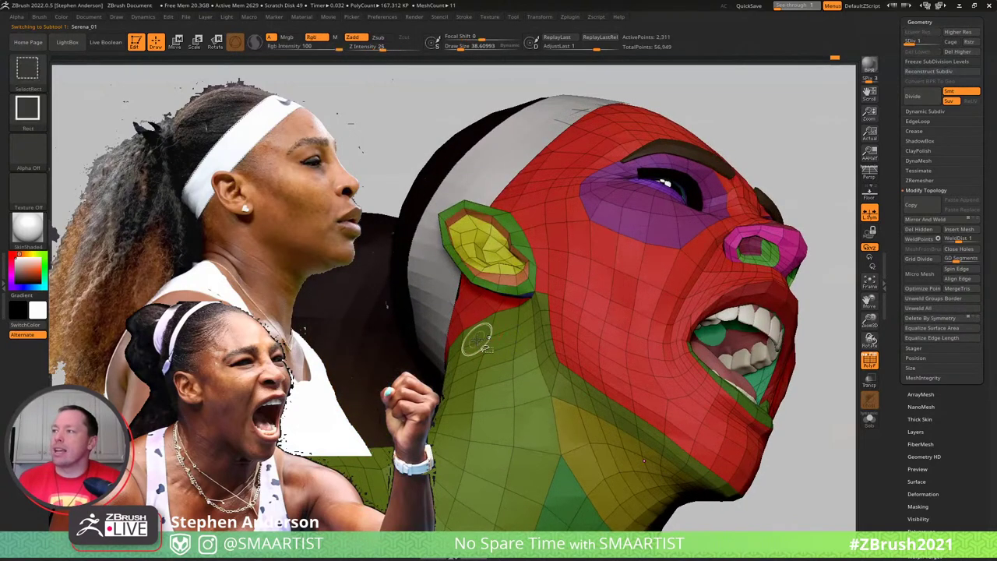
left_click(27, 68, "ctrl+shift")
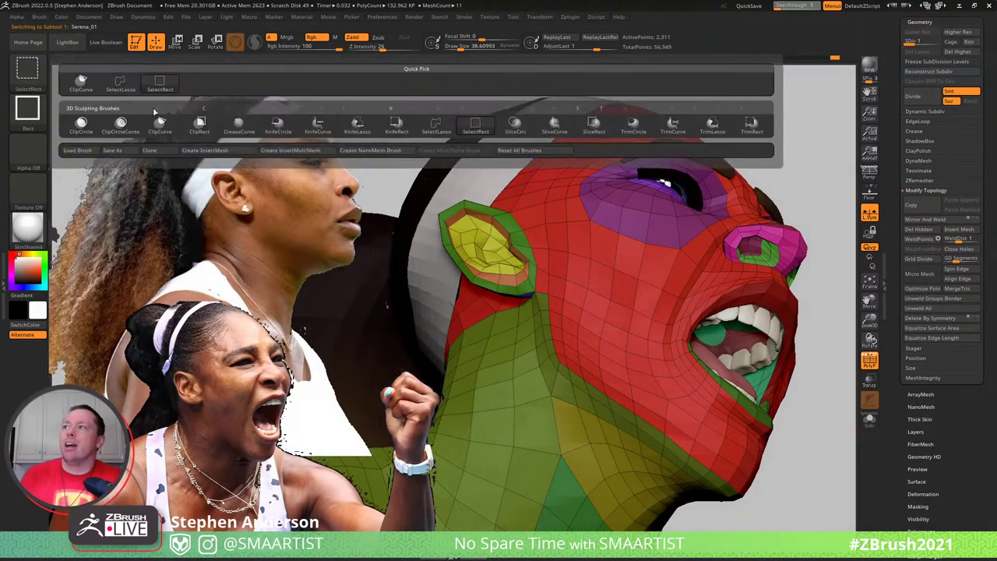
left_click(438, 128)
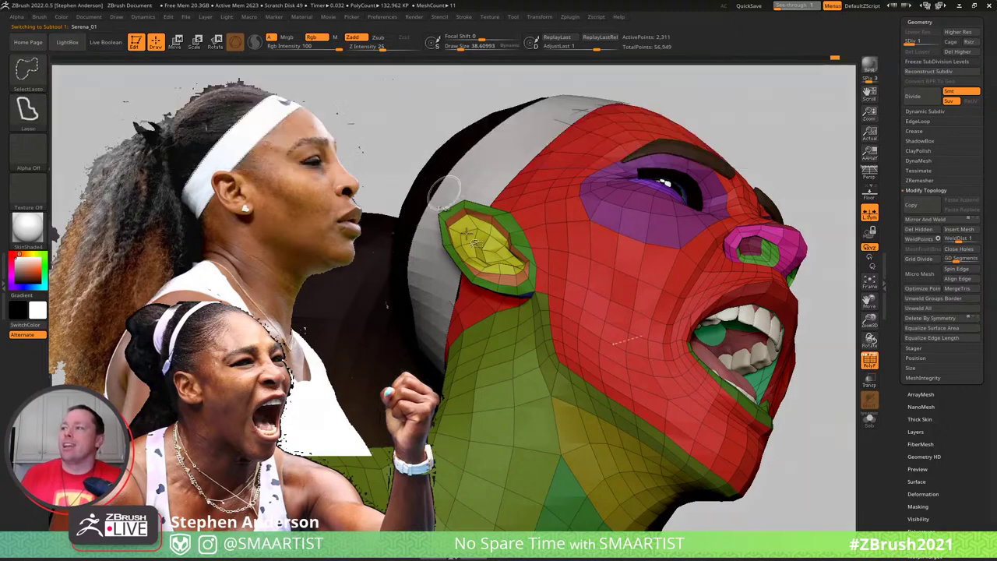
left_click(480, 321, "ctrl+shift")
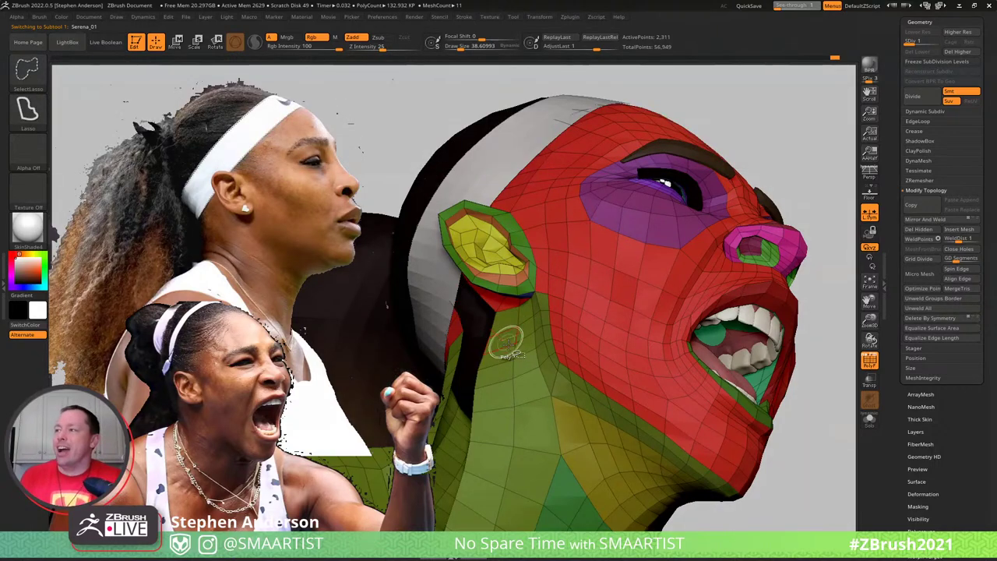
left_click(784, 150, "ctrl+shift")
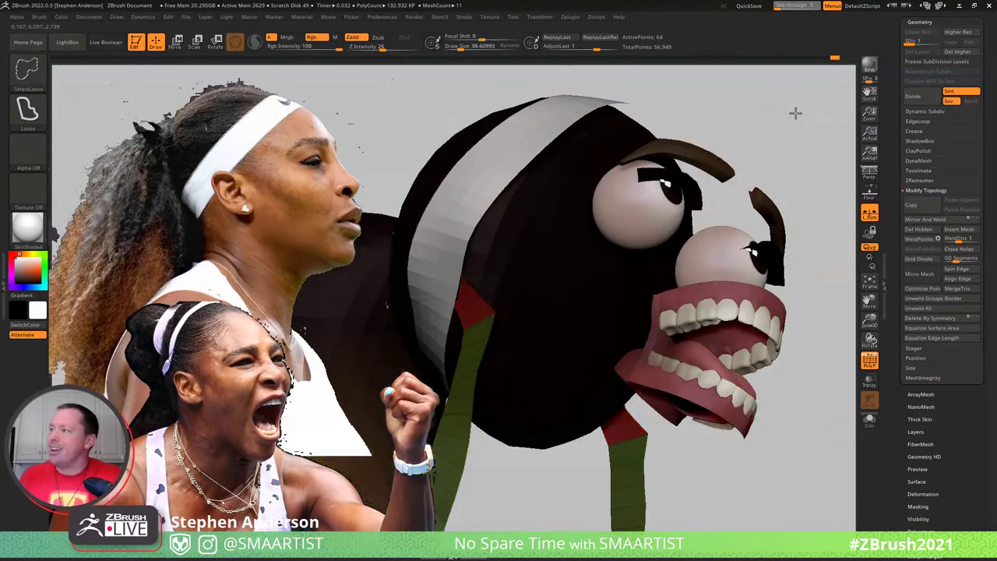
left_click(795, 115, "ctrl+shift")
left_click(821, 114, "ctrl")
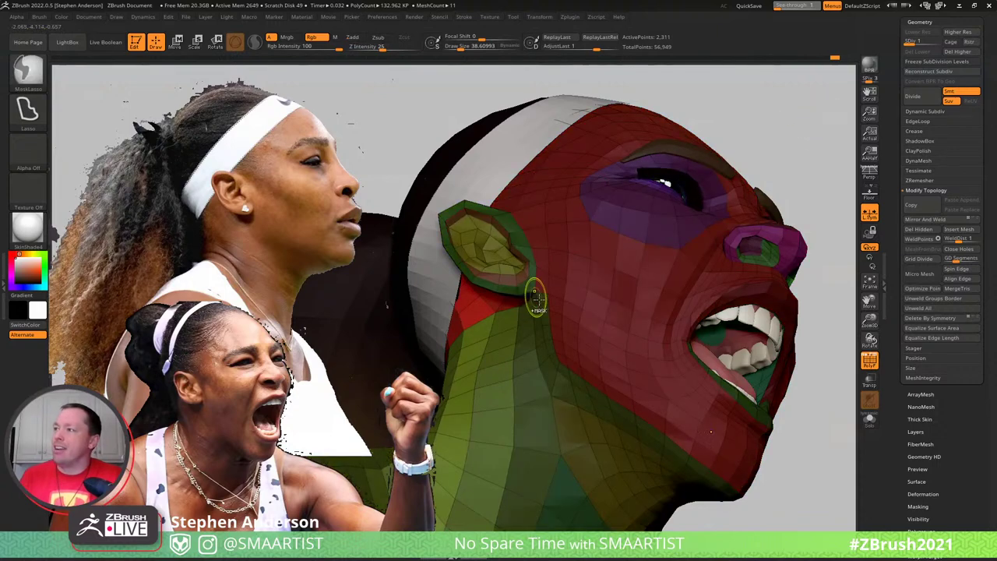
key("d")
key("d")
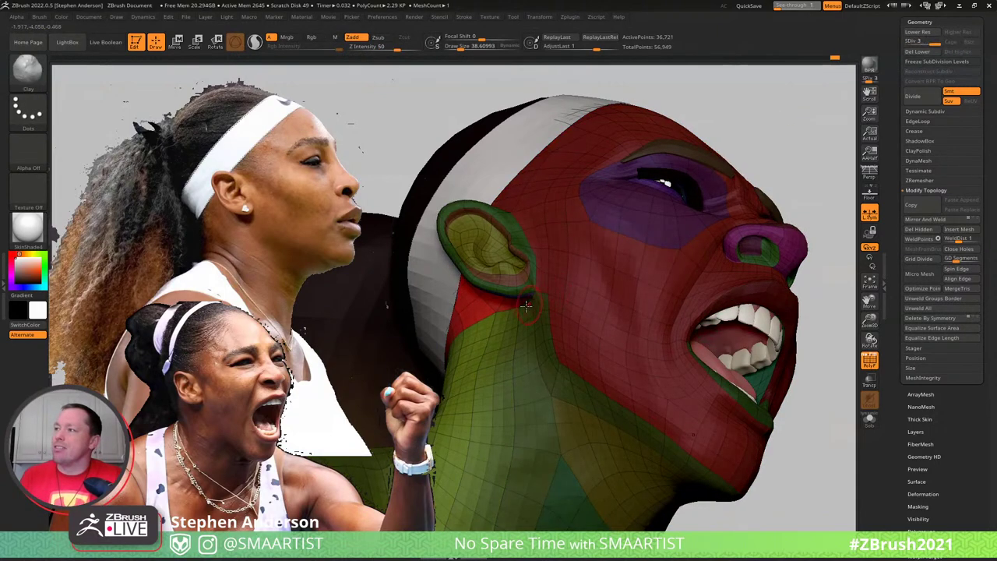
Reshape the unmasked area behind and below the ear with the Move brush at varying draw sizes, and smooth it
key("b")
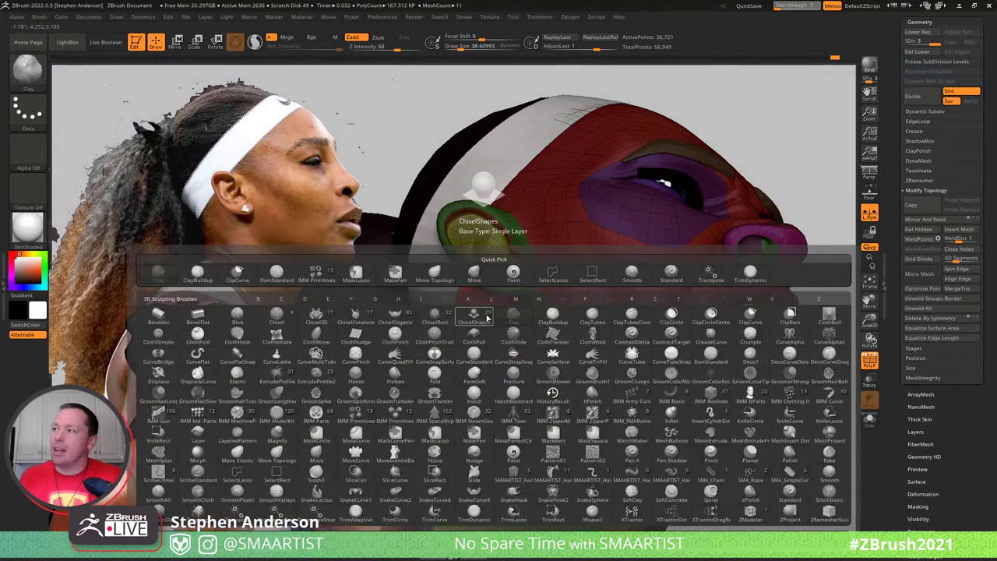
key("m")
key("v")
key("s")
left_click_drag(490, 317, 499, 317)
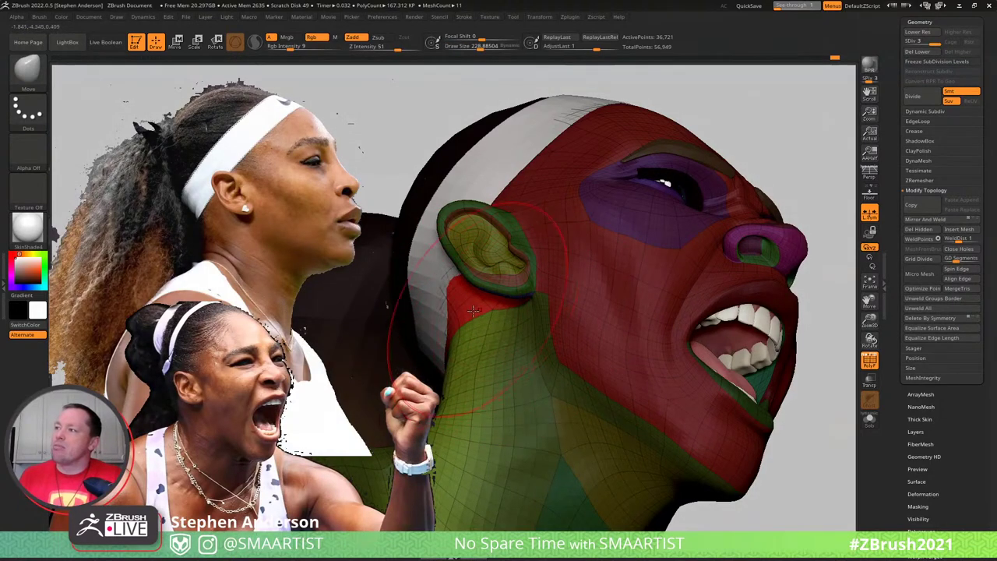
right_click_drag(495, 326, 473, 316)
key("s")
mouse_move(471, 316)
left_mouse_down()
mouse_move(463, 313)
mouse_move(545, 321)
left_mouse_up()
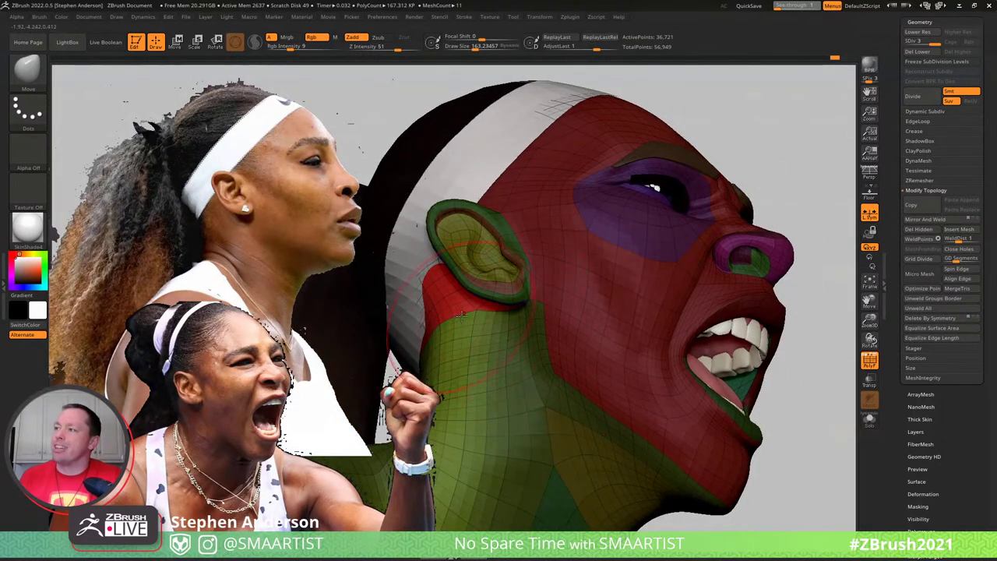
key("s")
left_click_drag(469, 316, 449, 315)
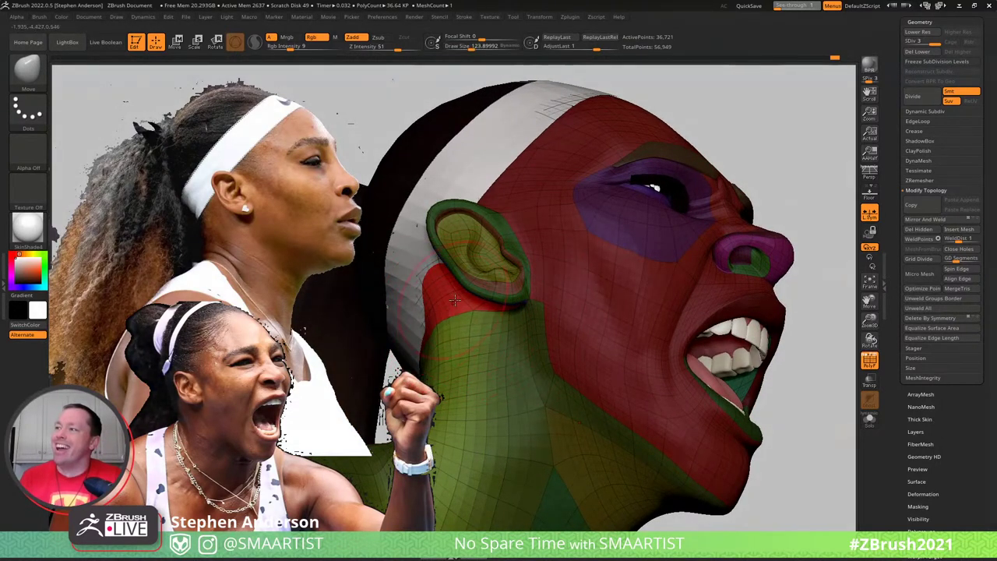
key("shift")
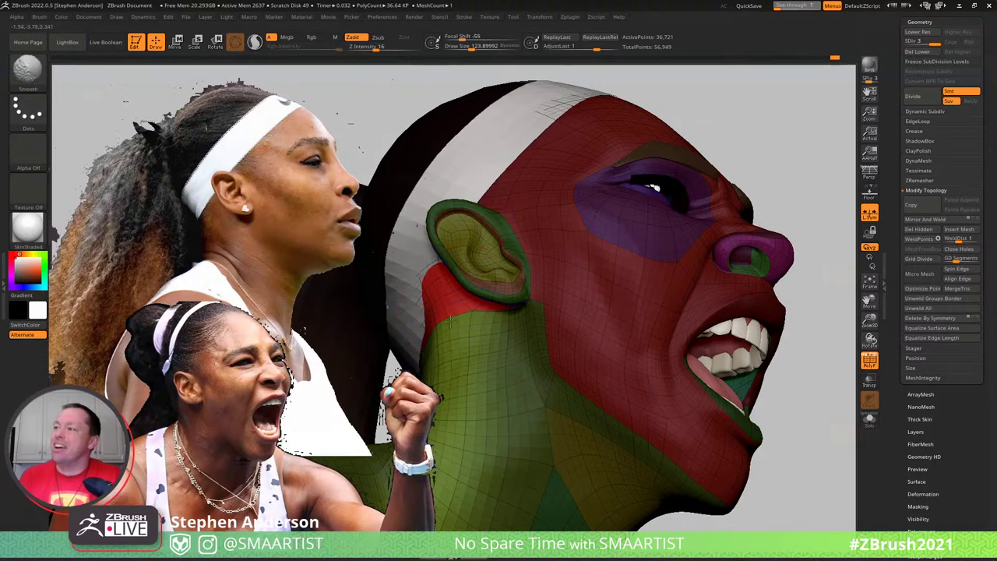
left_click_drag(413, 284, 433, 290)
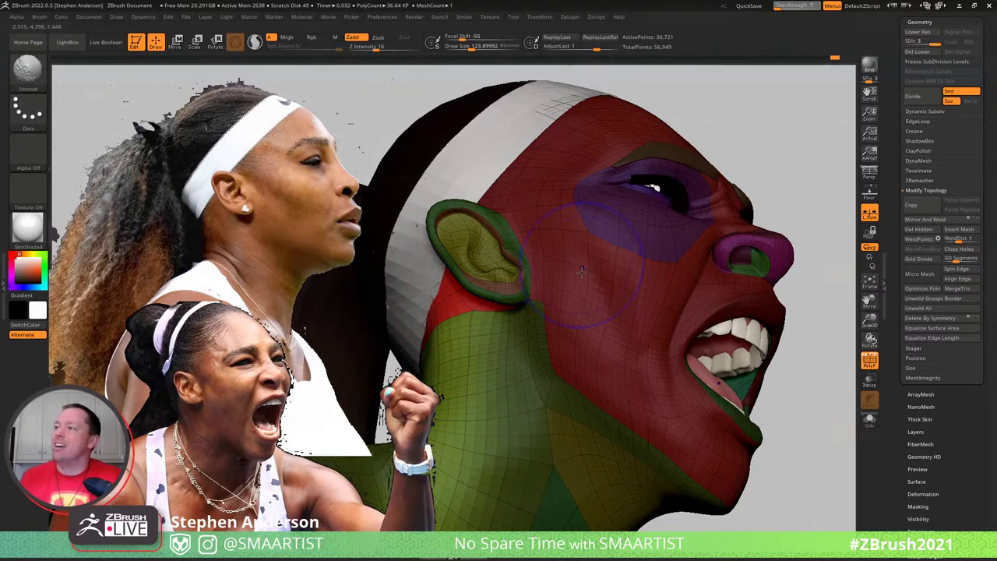
Turn off the polyframe, clear the mask and refine the area behind the ear with the Move brush at draw size about 48
key("shift+f")
mouse_move(584, 269)
right_mouse_down("ctrl")
mouse_move(516, 216)
mouse_move(694, 168)
right_mouse_up("ctrl")
left_click_drag(695, 167, 728, 199, "ctrl")
mouse_move(590, 289)
right_mouse_down()
mouse_move(511, 308)
mouse_move(563, 330)
mouse_move(608, 303)
mouse_move(597, 305)
mouse_move(597, 357)
mouse_move(632, 335)
right_mouse_up()
left_click_drag(575, 322, 563, 320)
mouse_move(565, 316)
right_mouse_down()
mouse_move(580, 300)
mouse_move(571, 274)
right_mouse_up()
key("s")
left_click_drag(571, 277, 561, 278)
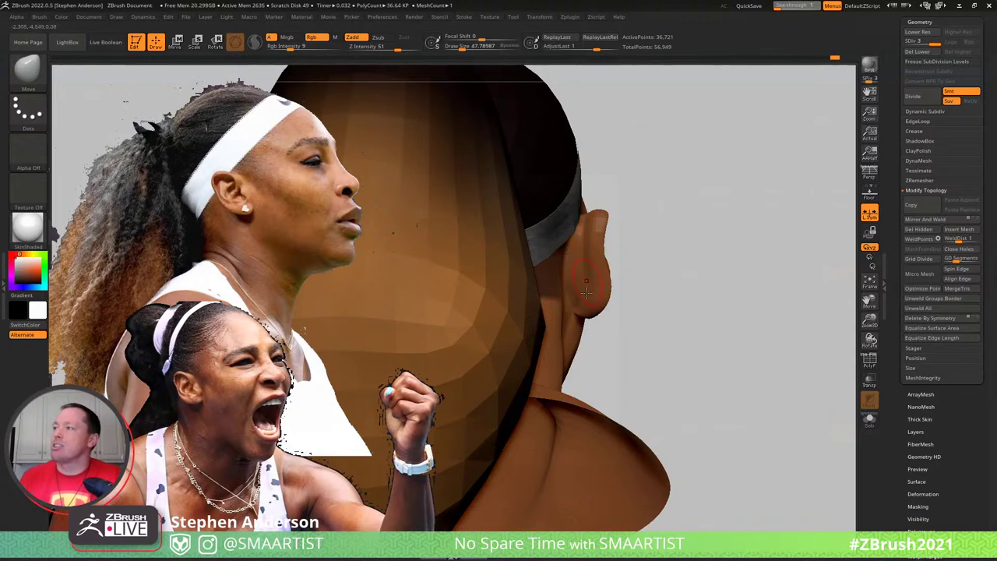
right_click_drag(567, 304, 732, 200)
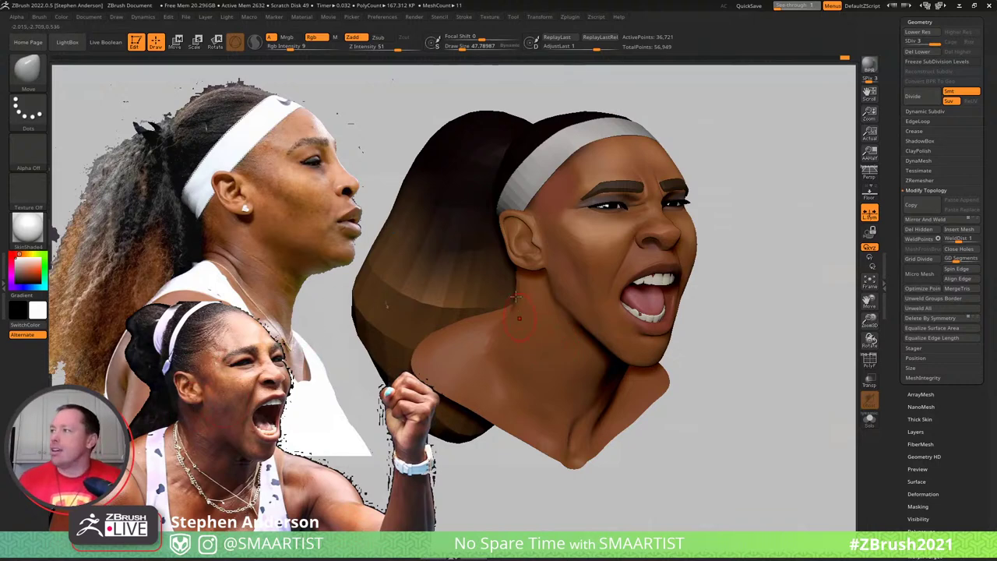
Sample a dark reddish brown and shade the side of the neck with the Paint brush at draw size about 104
key("c")
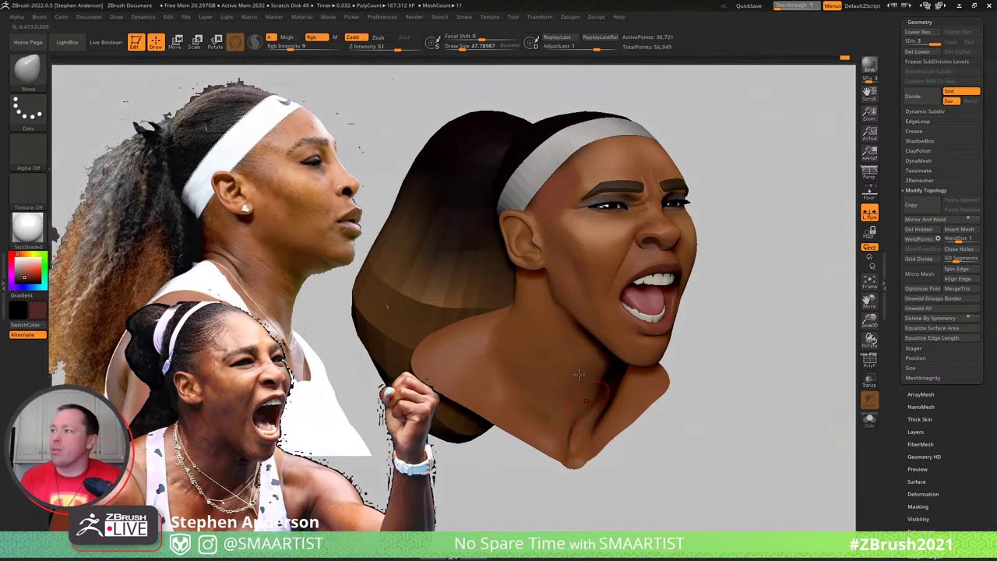
key("b")
key("s")
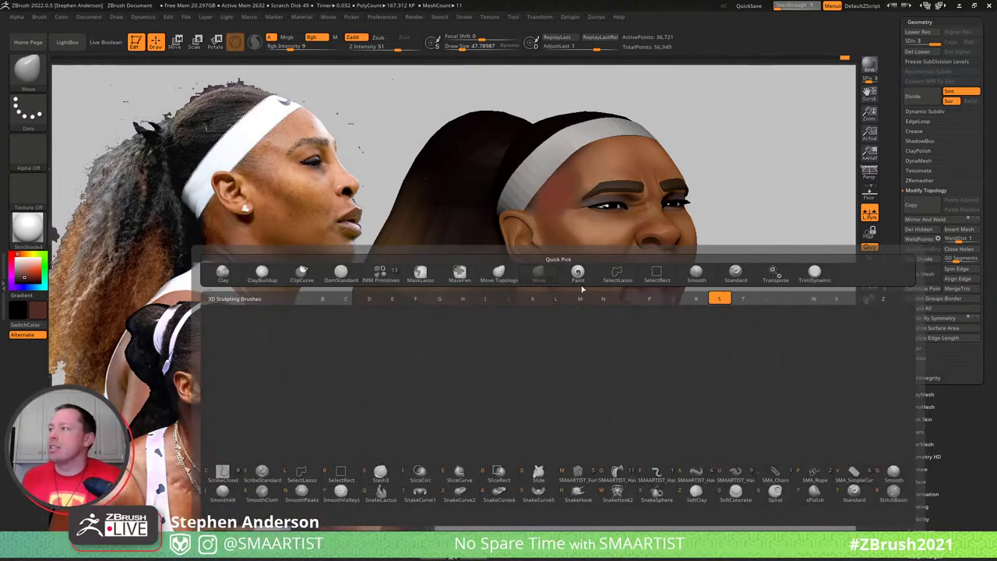
left_click(580, 280)
right_click_drag(546, 313, 555, 315)
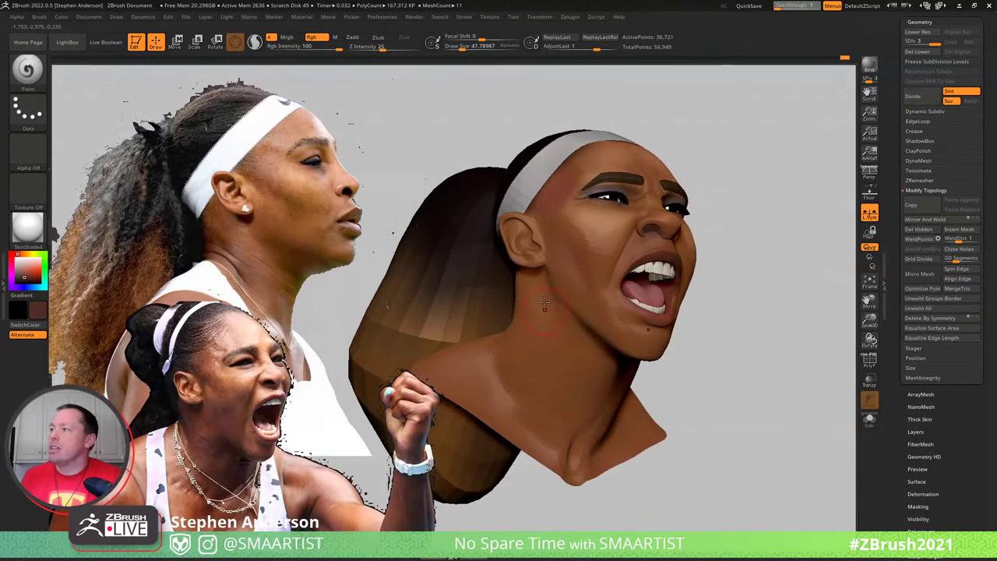
key("s")
left_click_drag(556, 335, 580, 340)
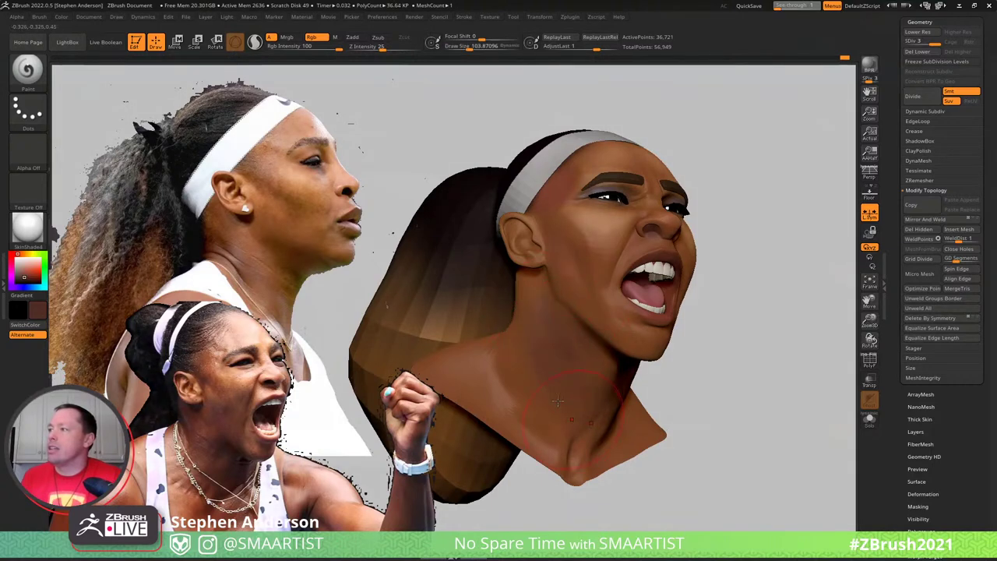
Sample a mid-brown skin tone and touch up the neck below and behind the ear with a Paint brush of about size 30
key("c")
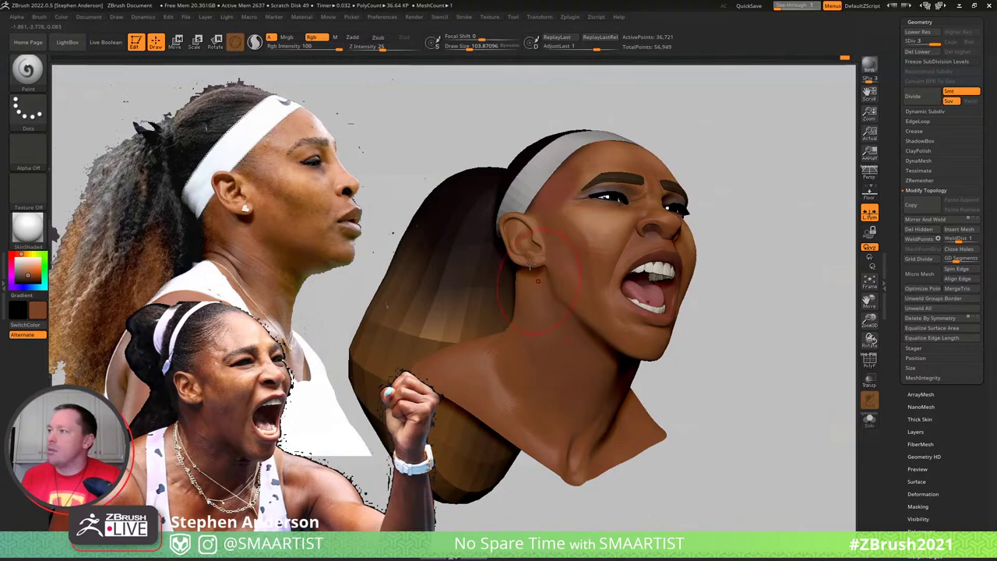
right_click_drag(571, 347, 584, 352)
left_click_drag(549, 296, 538, 296)
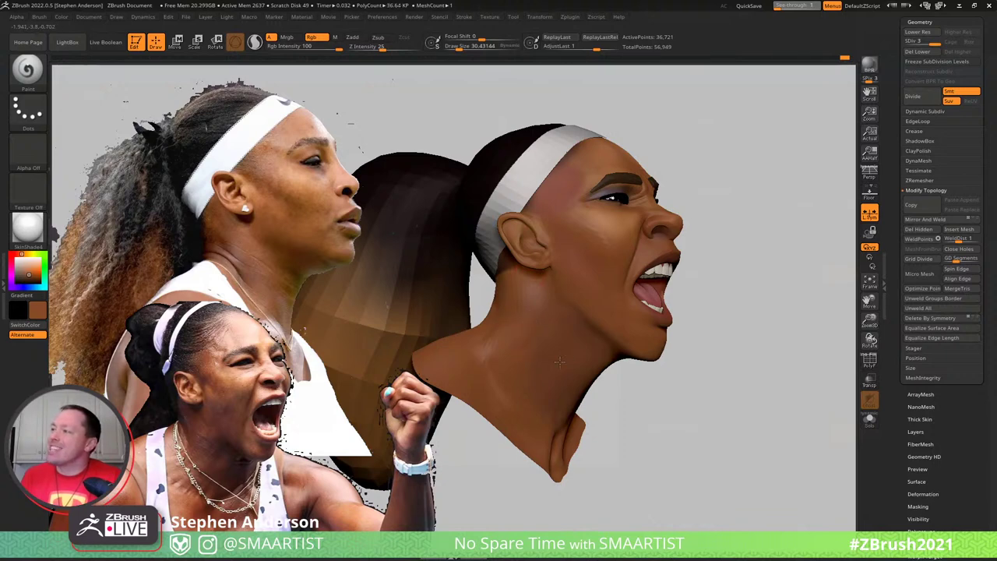
left_click_drag(667, 452, 580, 419)
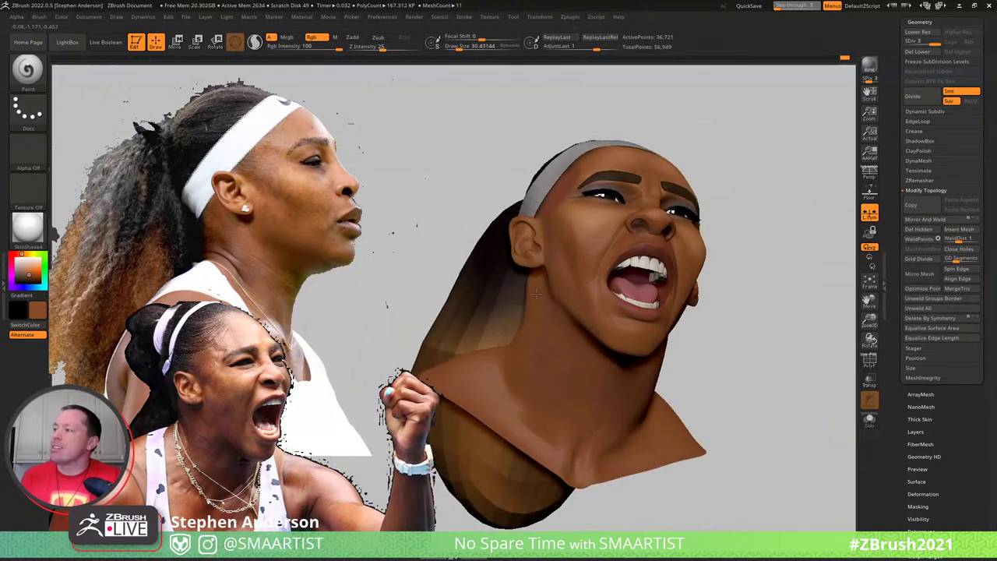
mouse_move(548, 383)
right_mouse_down()
mouse_move(516, 346)
mouse_move(561, 345)
mouse_move(427, 309)
right_mouse_up()
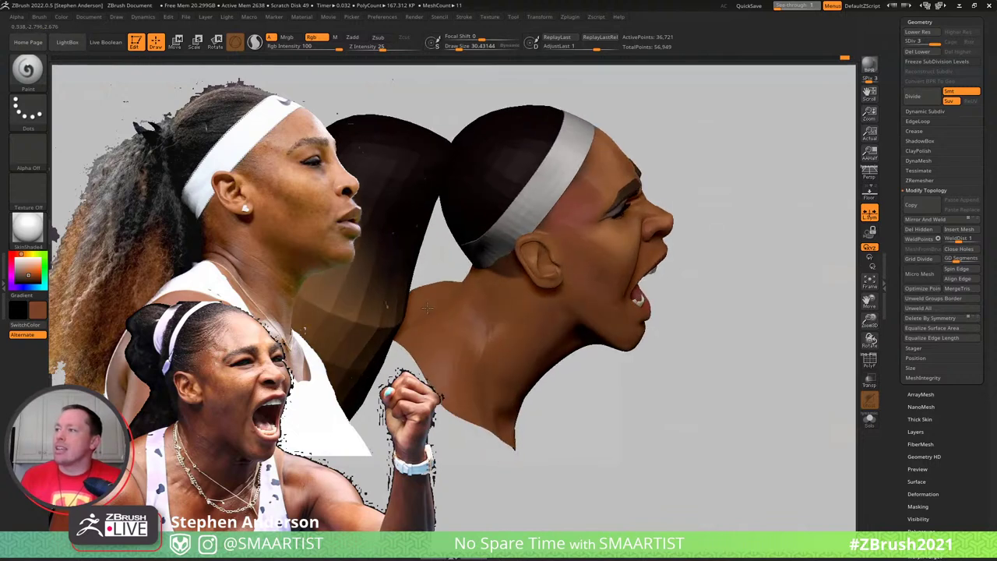
right_click_drag(468, 340, 460, 302)
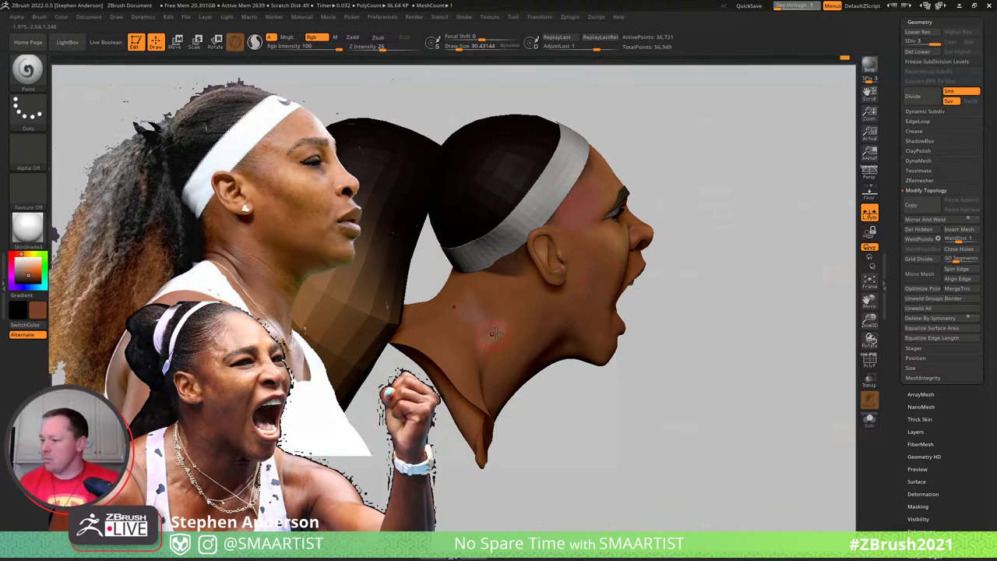
Choose a dark brown (red 55, green 42, blue 35) and shade the inner eye corner with the Paint brush at draw size about 54
left_click_drag(521, 387, 436, 402)
left_click_drag(705, 206, 695, 281)
left_click_drag(29, 275, 20, 279)
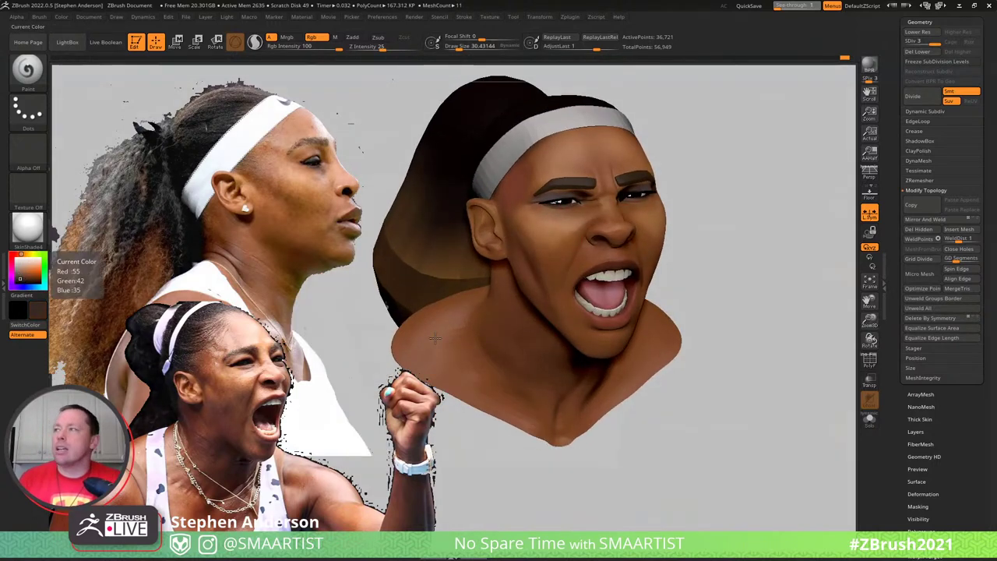
left_click_drag(716, 311, 721, 273)
right_click_drag(616, 297, 569, 231, "ctrl")
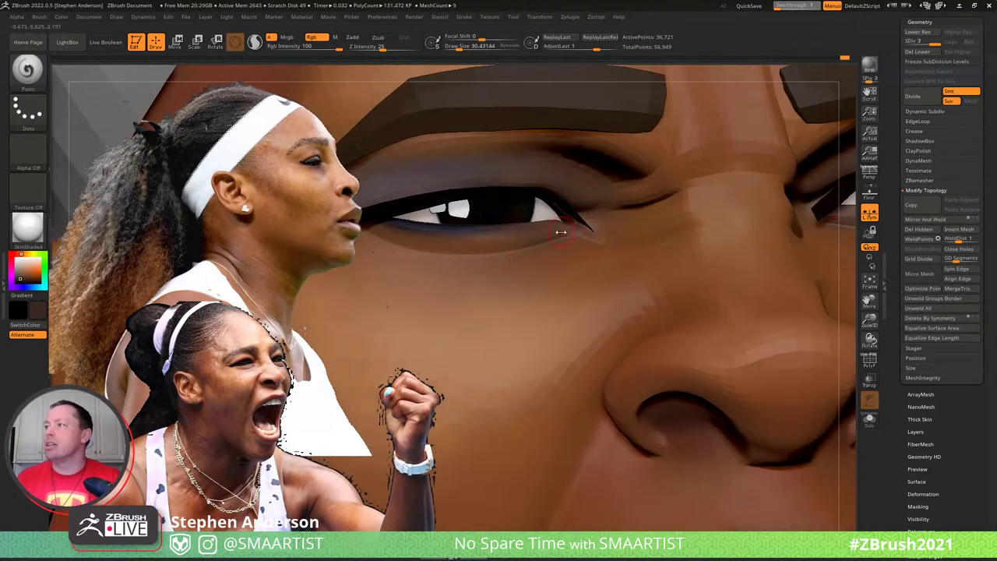
key("s")
left_click_drag(561, 232, 573, 224)
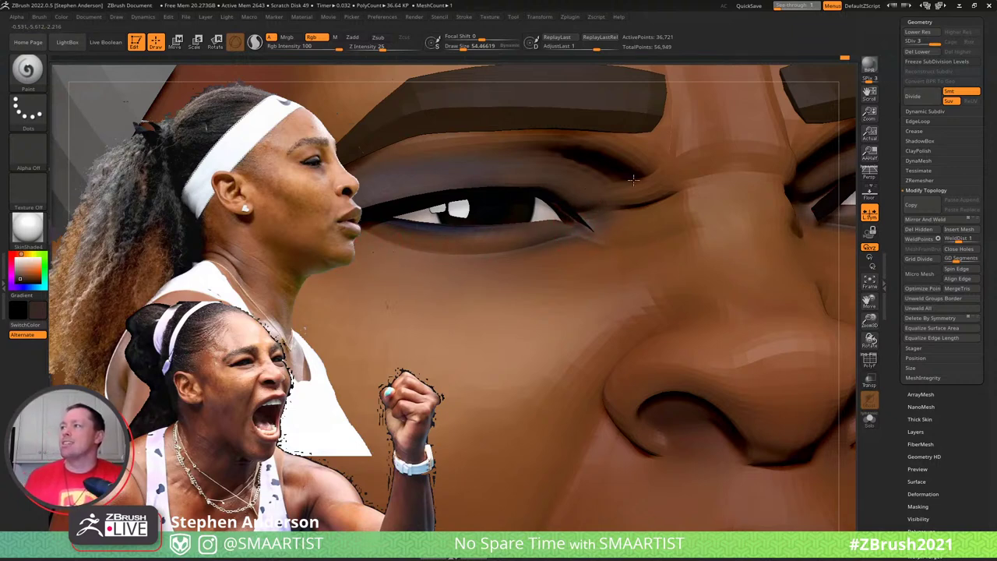
right_click_drag(601, 183, 542, 185)
left_click_drag(650, 191, 628, 204)
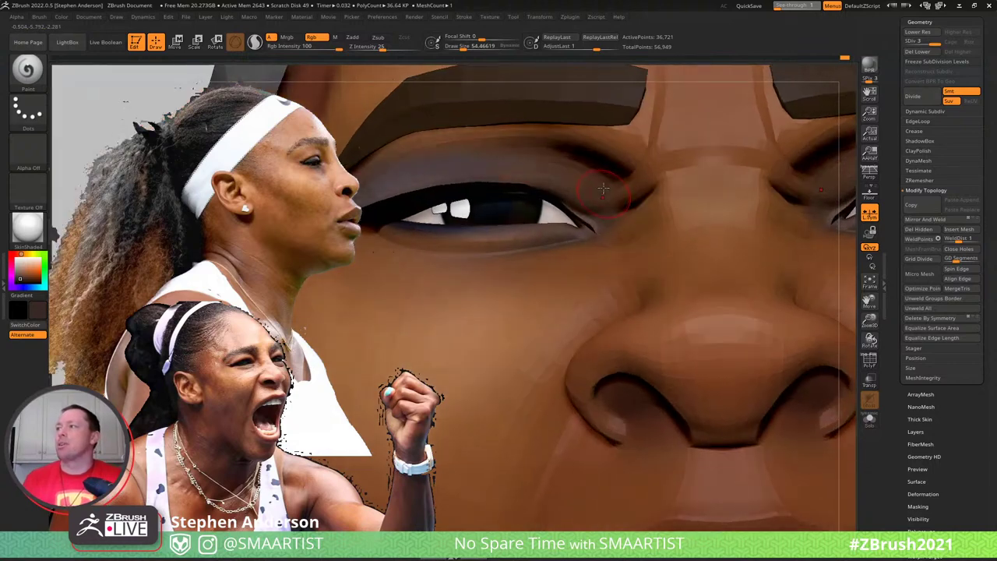
right_click_drag(626, 245, 597, 289, "ctrl")
right_click_drag(567, 234, 527, 222)
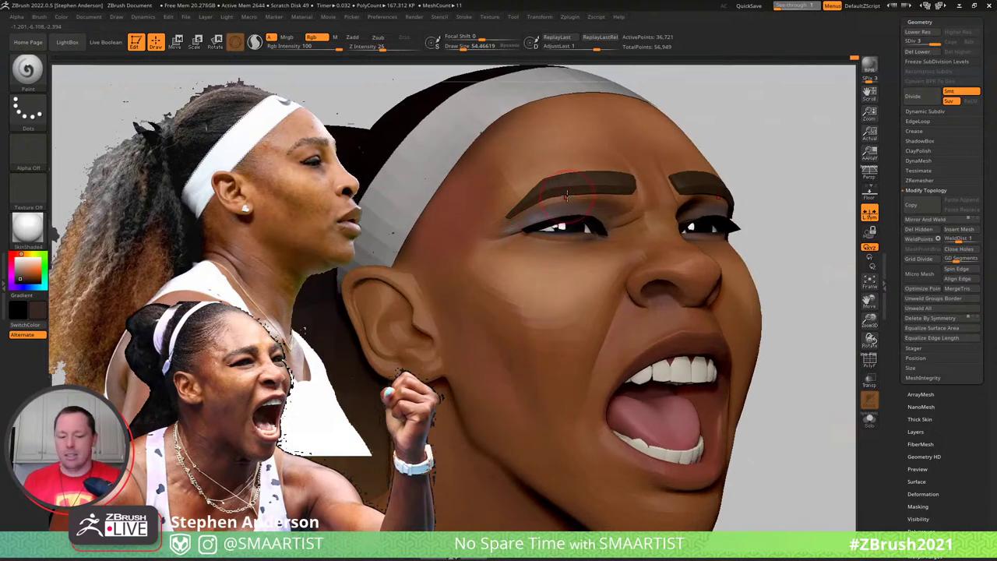
Isolate the head mesh and touch up the eyelid rims with sampled brown tones at Paint brush size about 28
key("c")
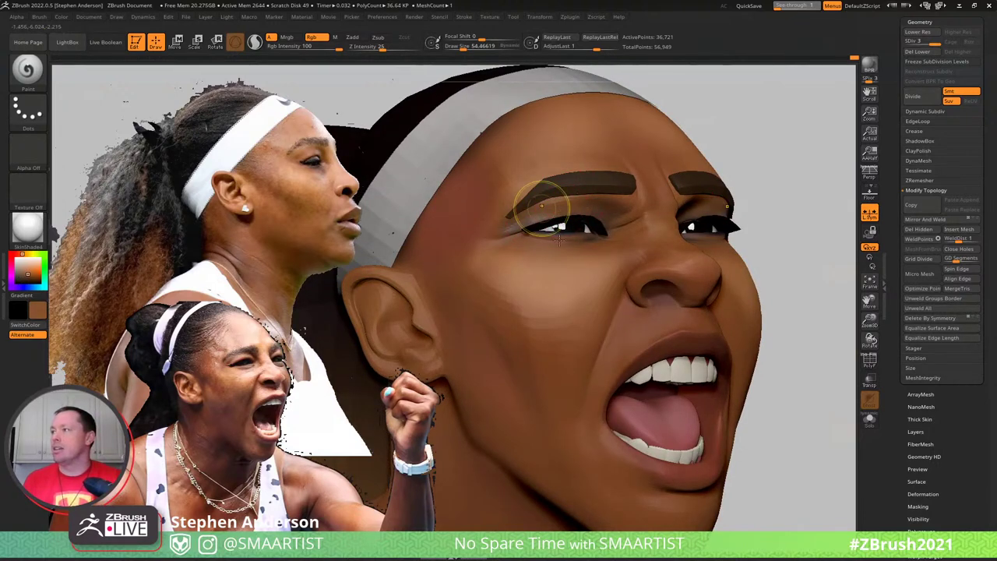
mouse_move(489, 228)
right_mouse_down("ctrl")
mouse_move(584, 267)
mouse_move(556, 248)
right_mouse_up("ctrl")
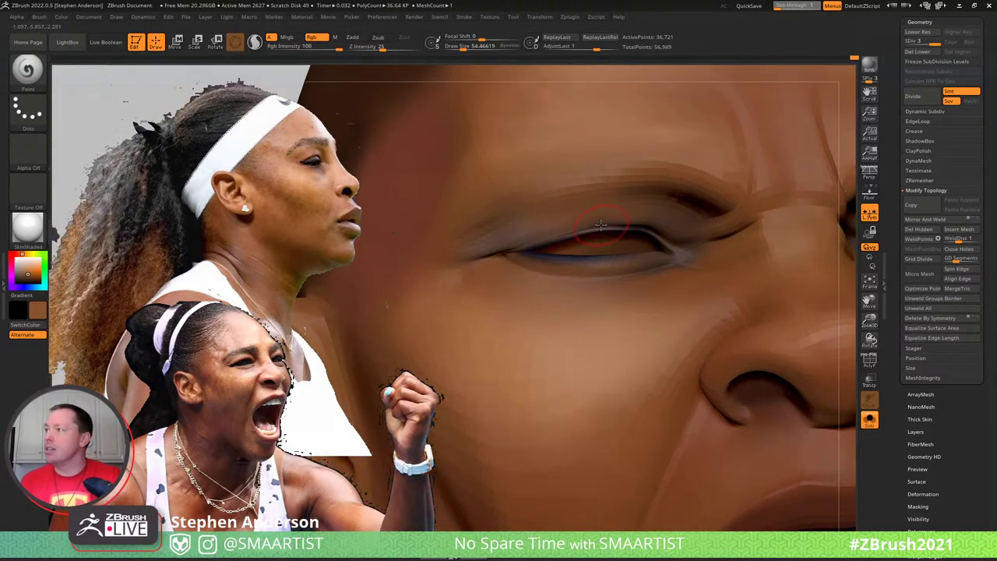
key("s")
left_click_drag(602, 224, 536, 237)
key("ctrl+z")
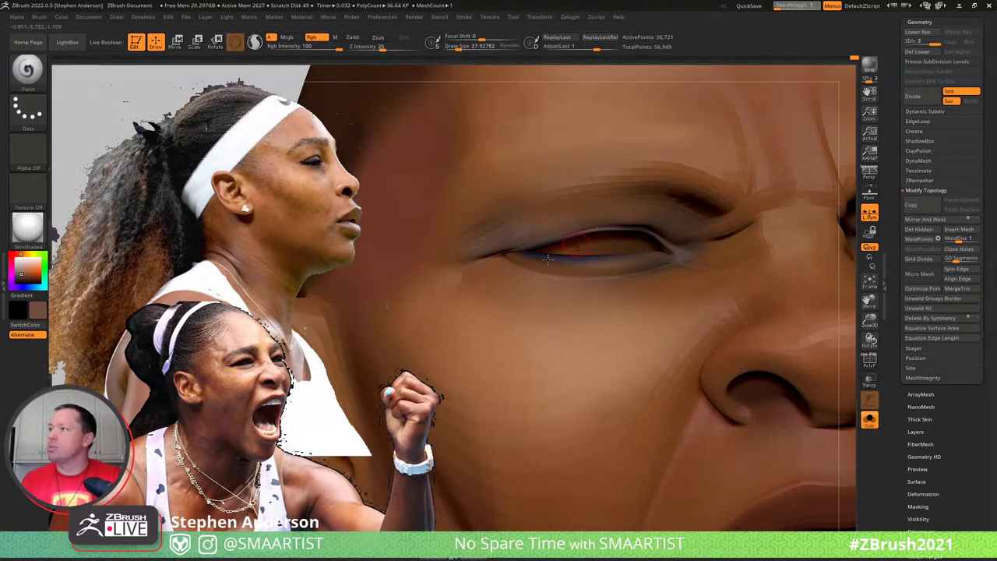
mouse_move(539, 241)
right_mouse_down()
mouse_move(542, 226)
mouse_move(567, 221)
mouse_move(723, 300)
right_mouse_up()
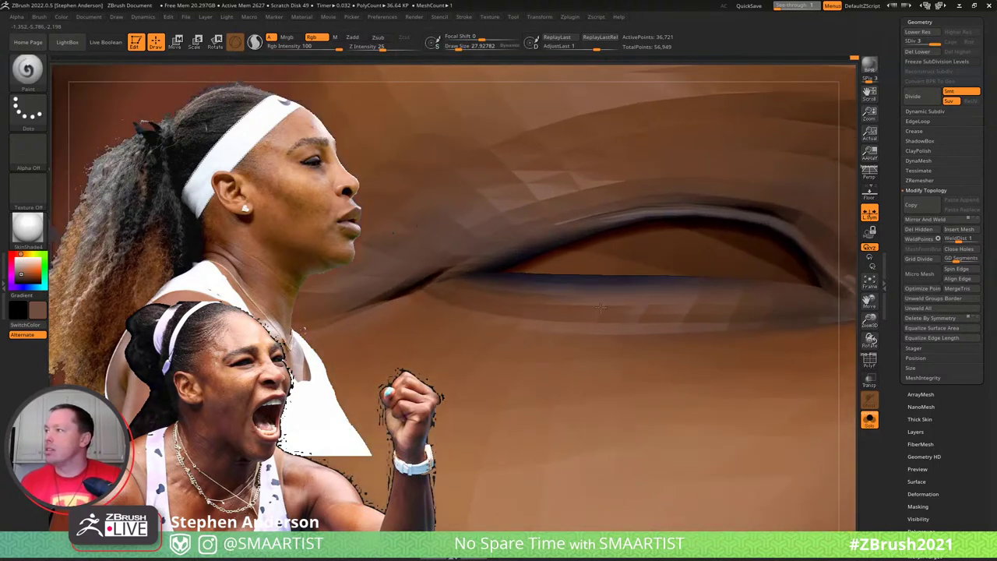
key("ctrl+z")
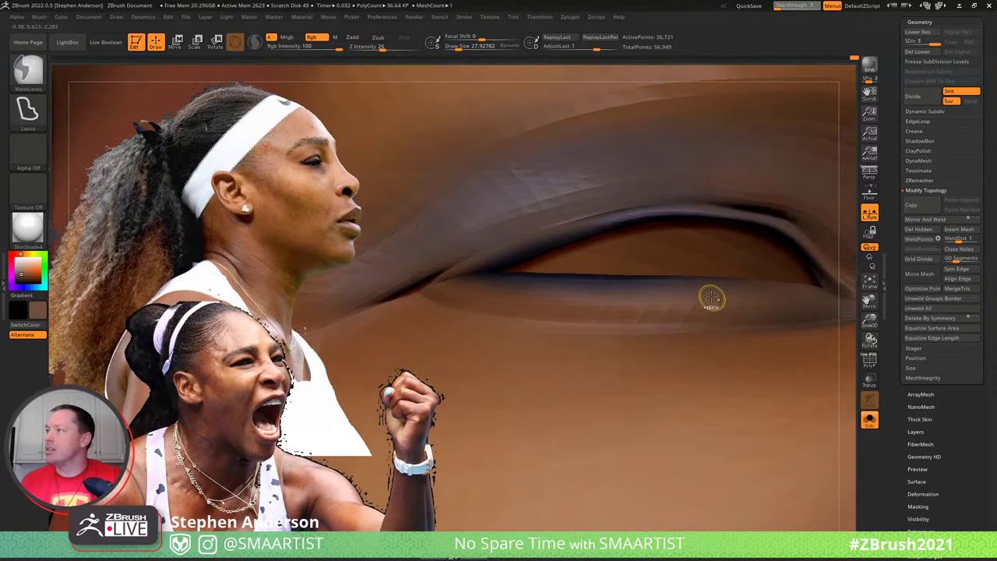
key("ctrl")
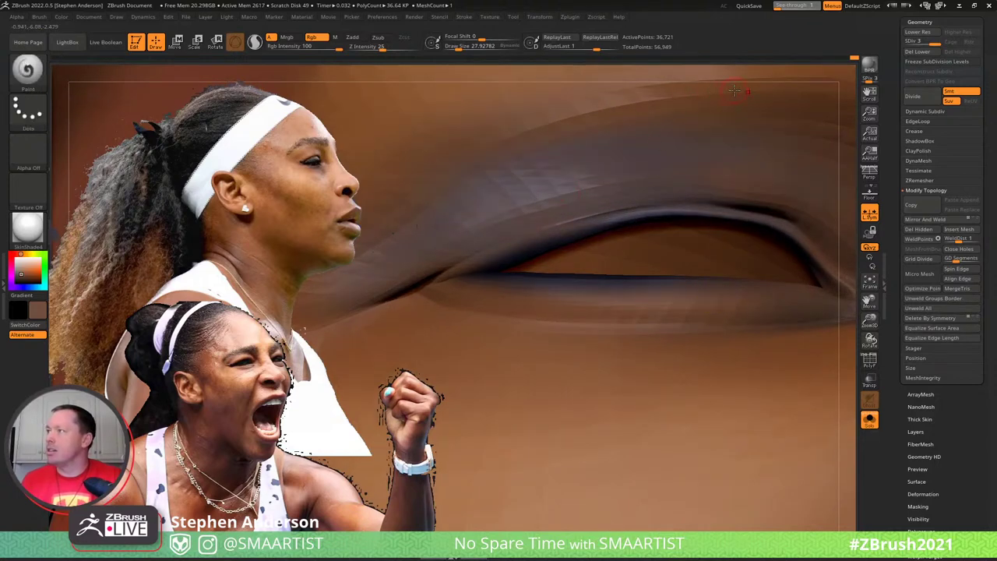
right_click_drag(589, 411, 573, 538, "alt")
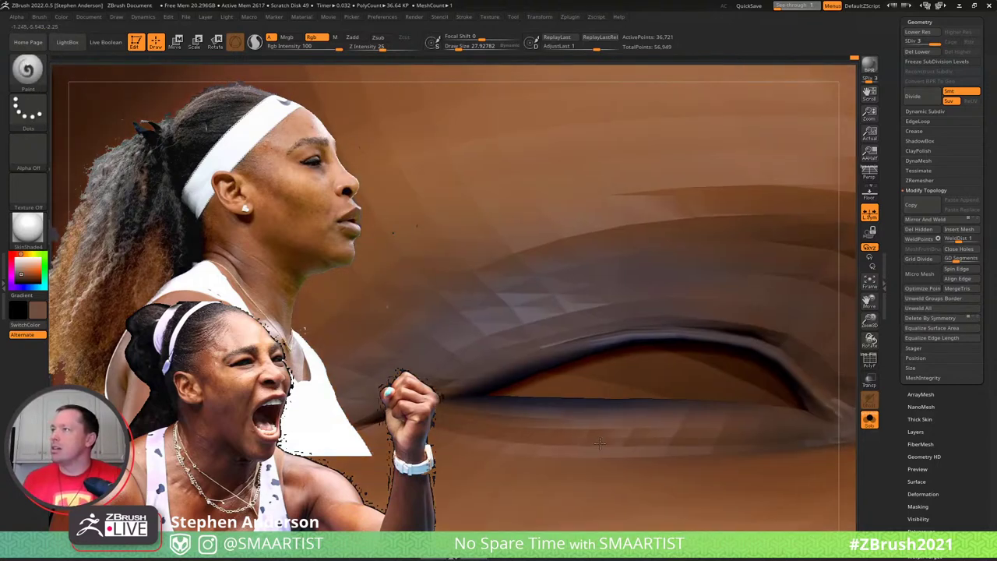
Sample an orange-brown skin tone and blend the upper eyelid toward the brow with the Paint brush at draw size about 119
key("c")
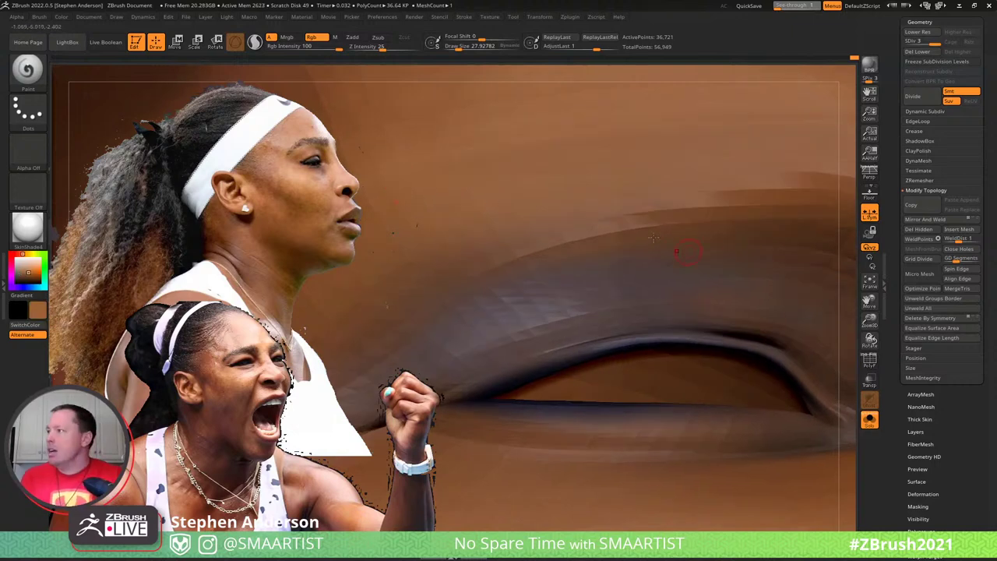
key("s")
left_click_drag(649, 229, 663, 229)
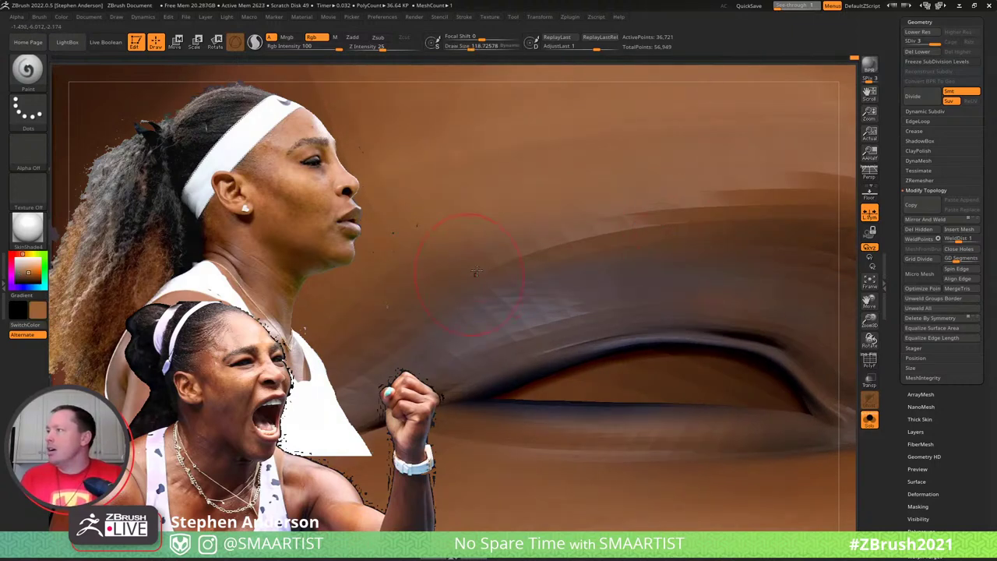
right_click_drag(744, 247, 602, 240)
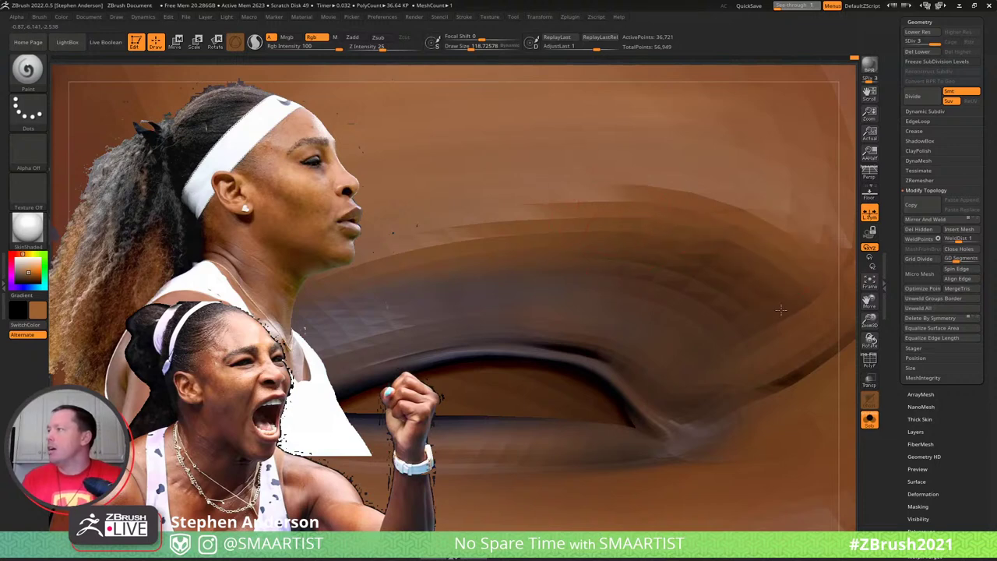
right_click_drag(758, 296, 760, 265, "ctrl")
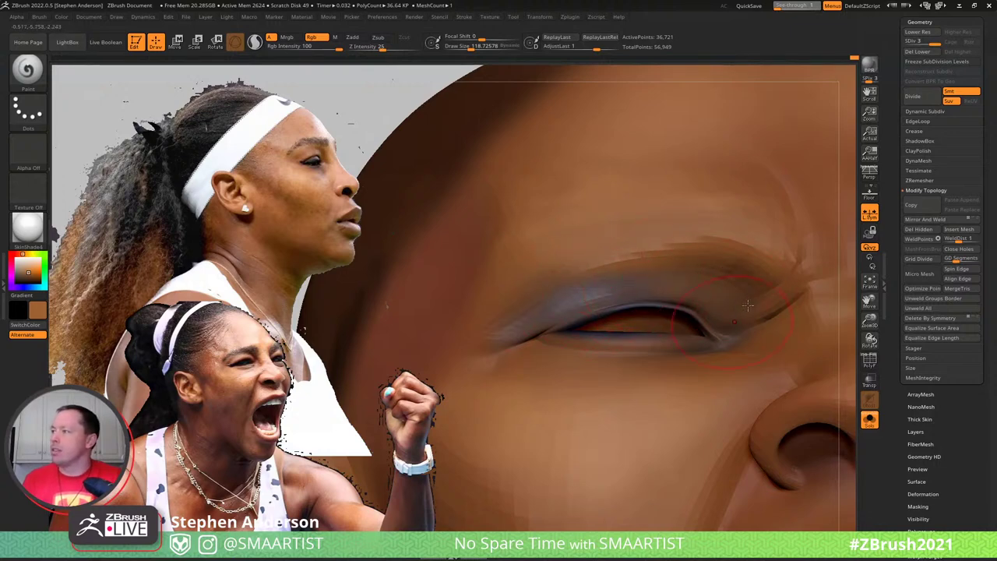
Resample browns around the eye and soften the inner part of the upper eyelid at Paint brush size about 81
key("c")
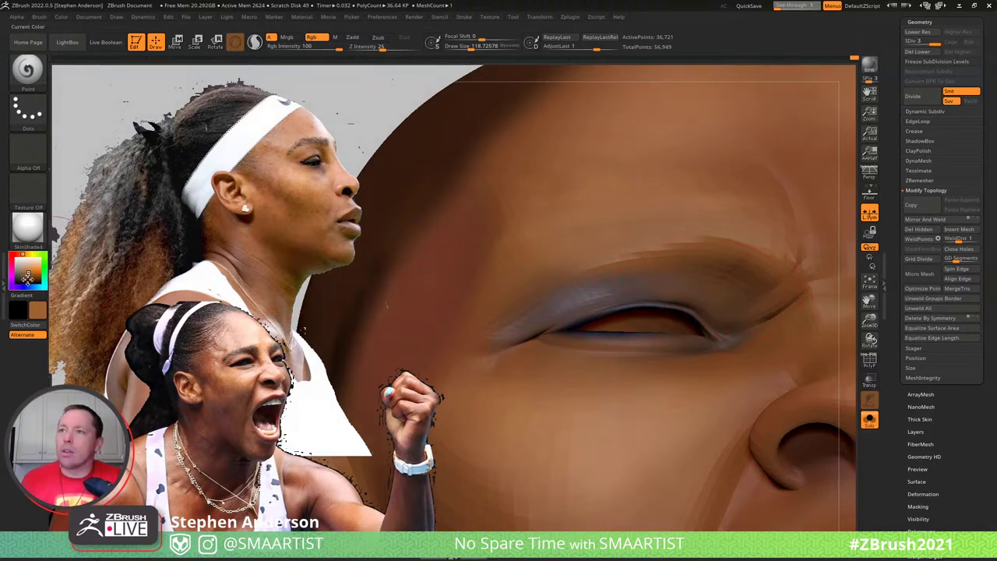
left_click_drag(701, 285, 635, 273)
key("c")
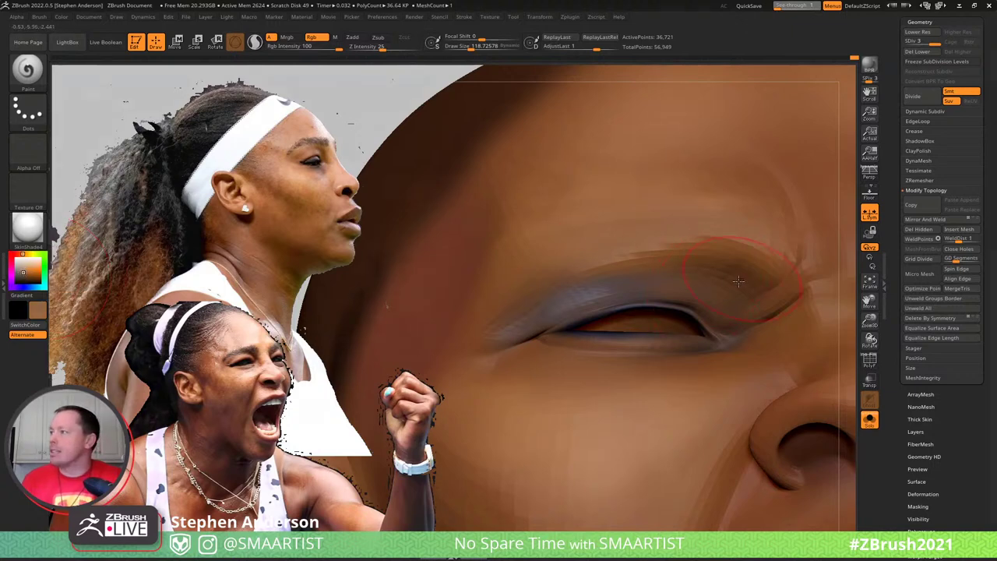
key("s")
left_click_drag(738, 282, 734, 281)
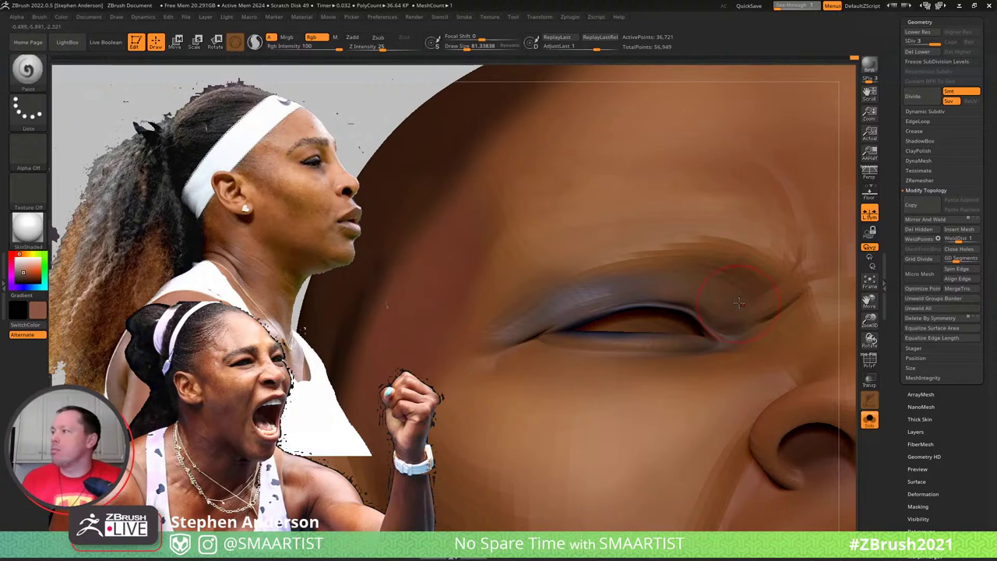
Blend sampled reddish brown over the inner upper lid and the inner corner of the eye at draw size about 54
key("s")
left_click_drag(736, 303, 740, 309)
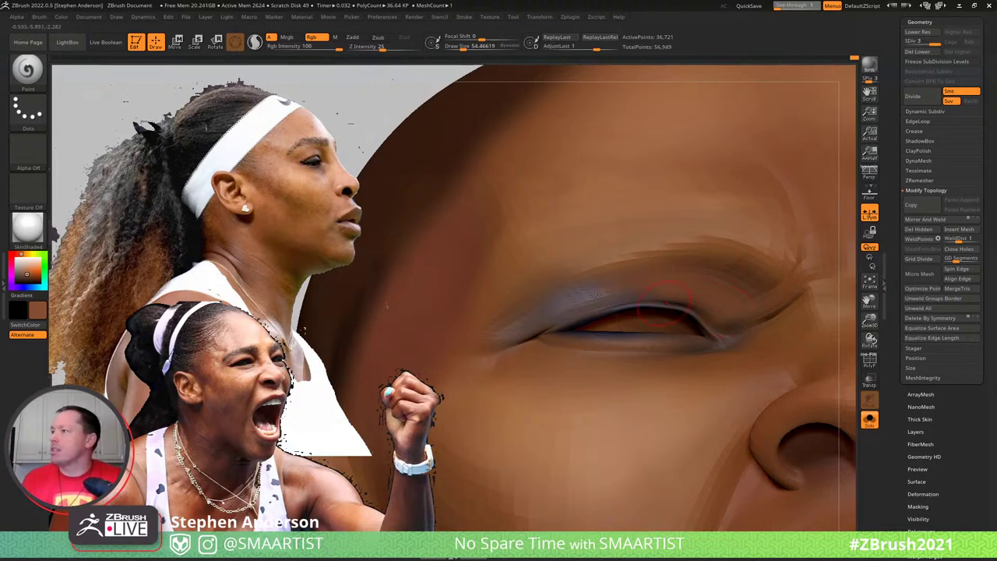
key("c")
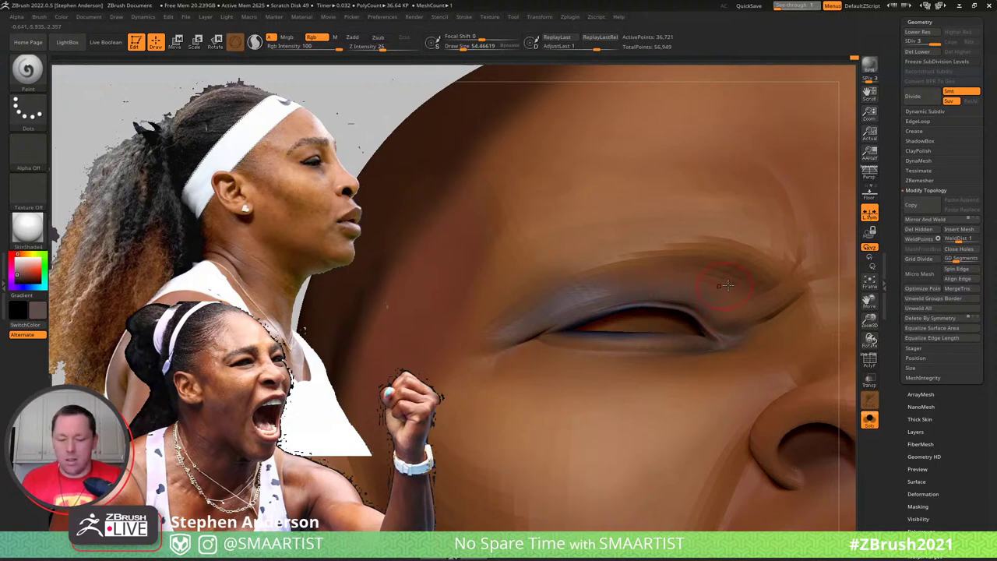
key("c")
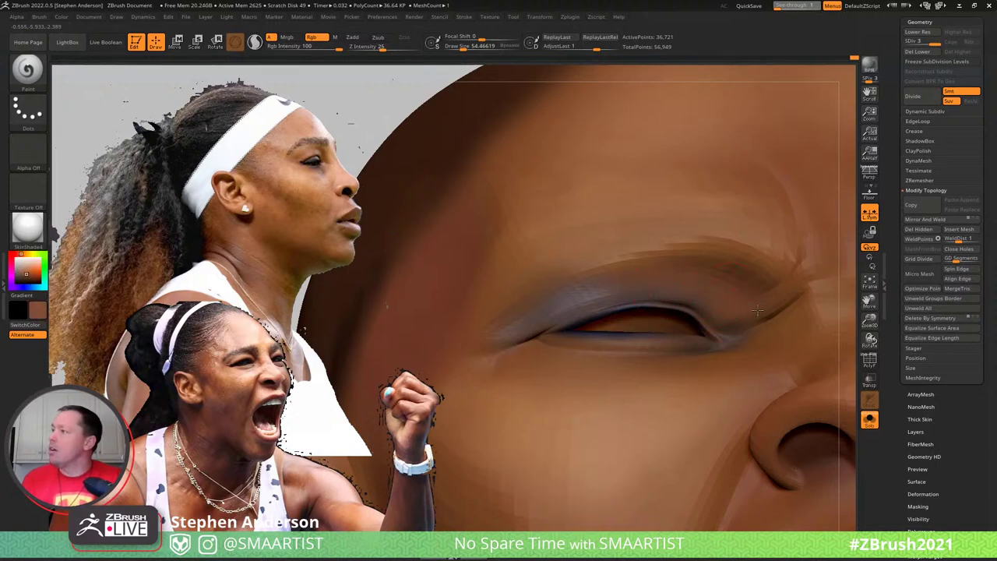
right_click_drag(757, 310, 734, 321)
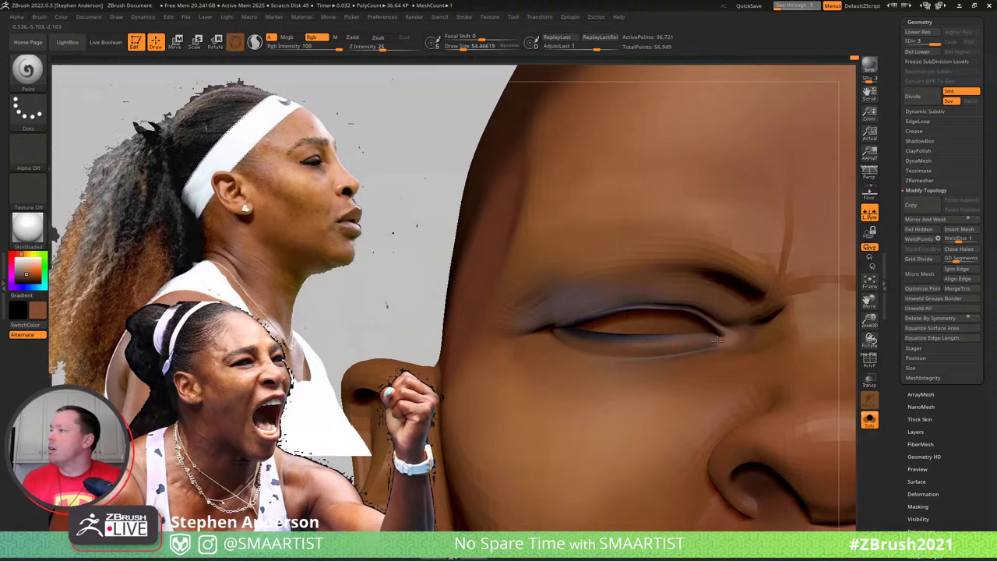
right_click_drag(749, 345, 771, 352)
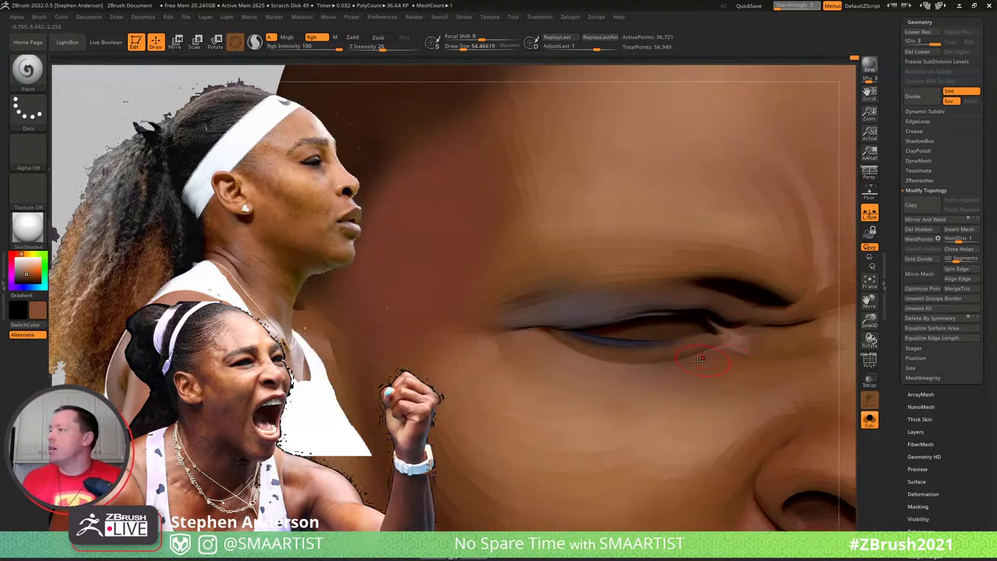
right_click_drag(675, 347, 690, 373, "ctrl")
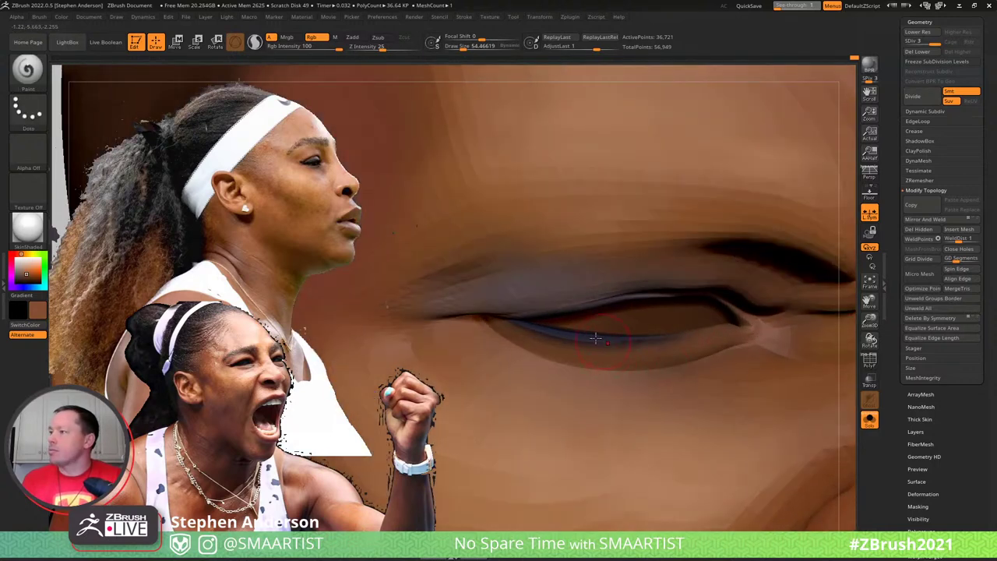
Reshape the upper eyelid edge at subdivision level 2 with the Move brush at draw size about 65, and return to level 3
mouse_move(591, 332)
right_mouse_down()
mouse_move(701, 295)
mouse_move(654, 281)
mouse_move(727, 317)
mouse_move(599, 265)
mouse_move(648, 274)
right_mouse_up()
key("shift+d")
key("shift+d")
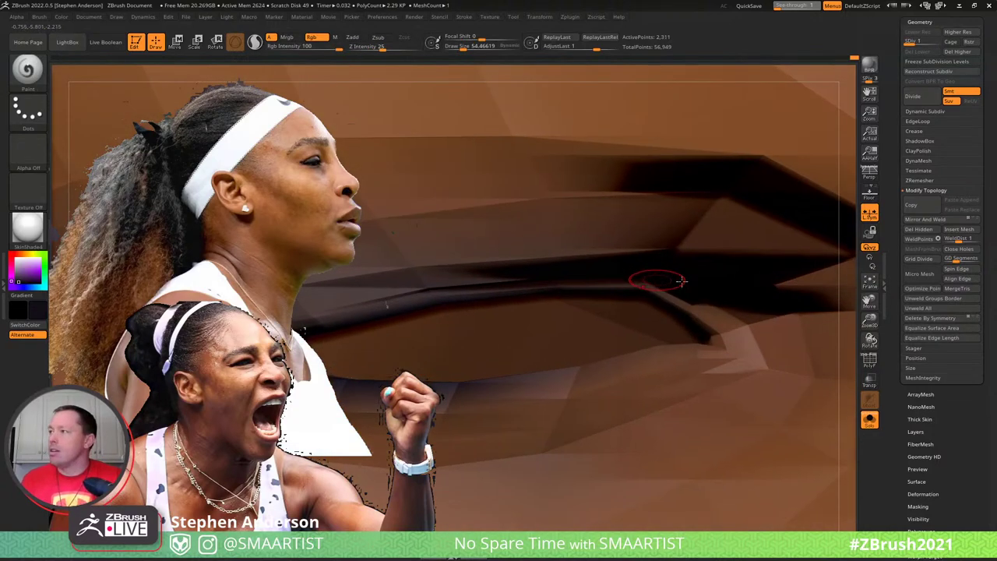
key("d")
key("d")
key("shift+d")
key("b")
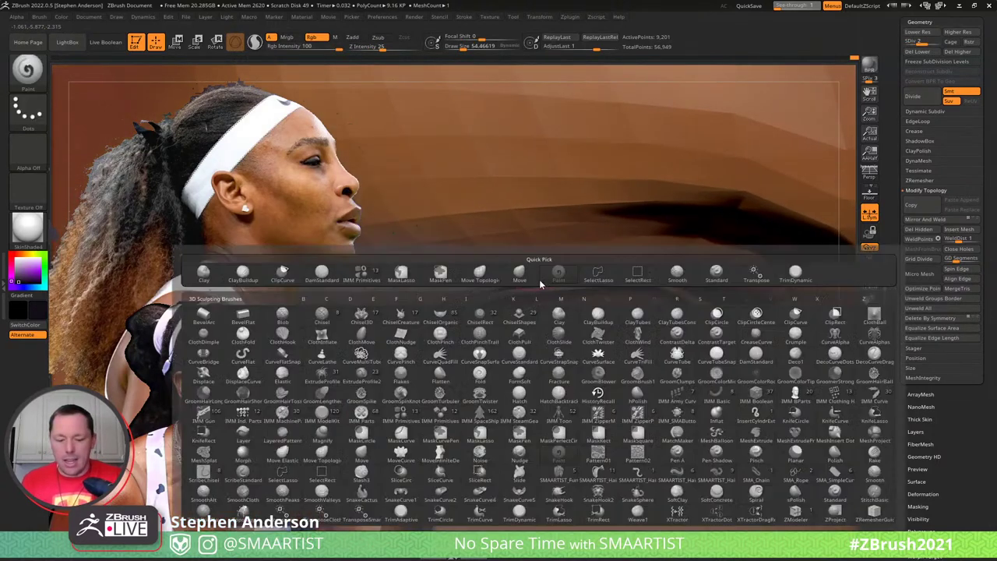
key("m")
key("v")
key("s")
left_click(545, 279)
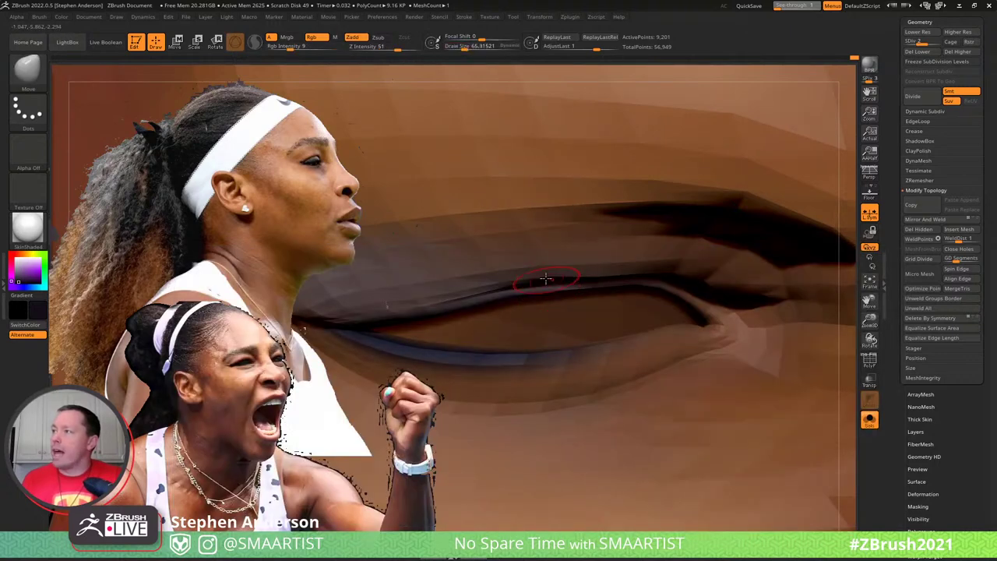
left_click_drag(548, 281, 513, 288)
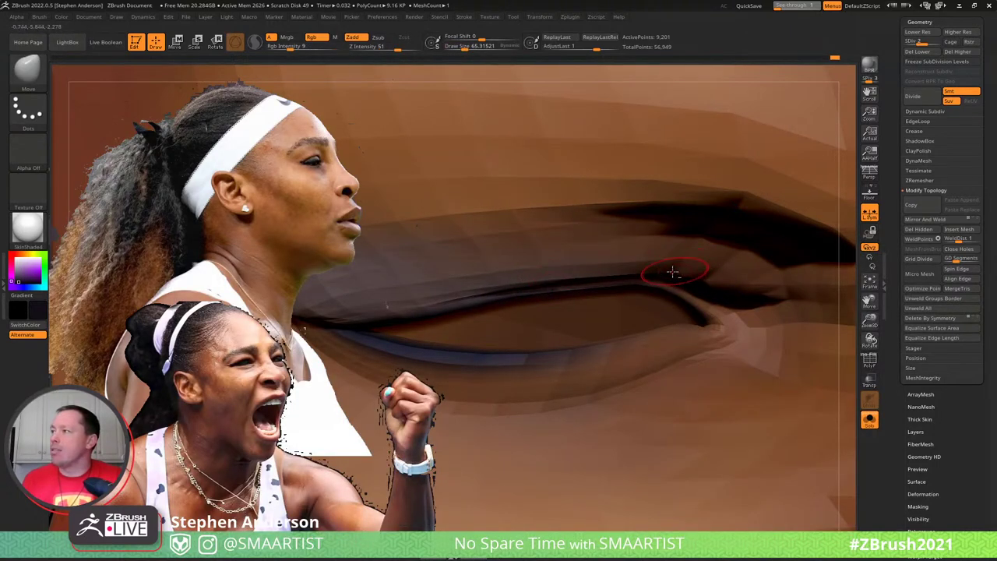
left_click_drag(676, 273, 680, 279)
key("d")
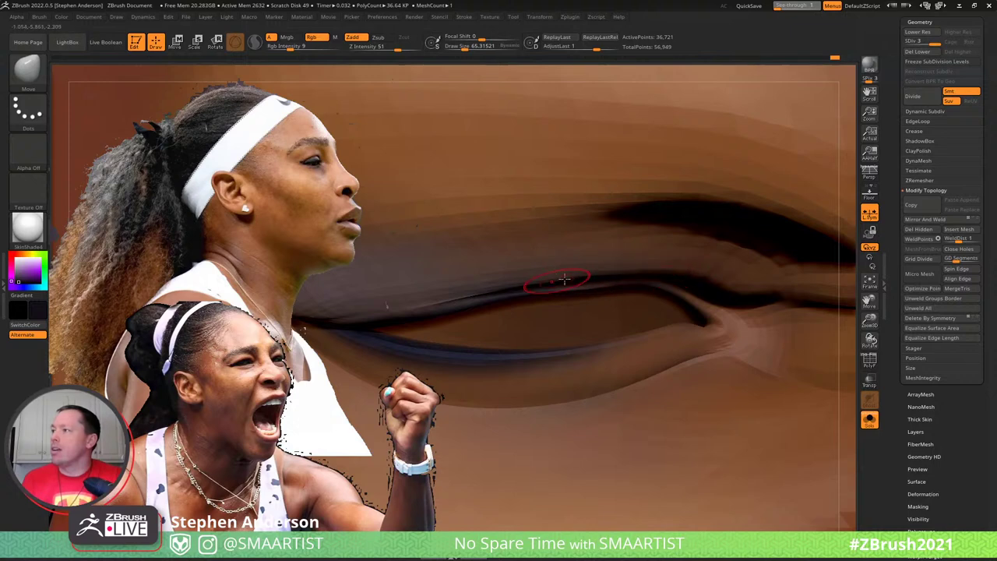
Switch to the Paint brush and darken the inner end of the upper eyelid edge with the current dark blue-black at draw size about 65
mouse_move(636, 280)
right_mouse_down()
mouse_move(634, 229)
mouse_move(623, 242)
right_mouse_up()
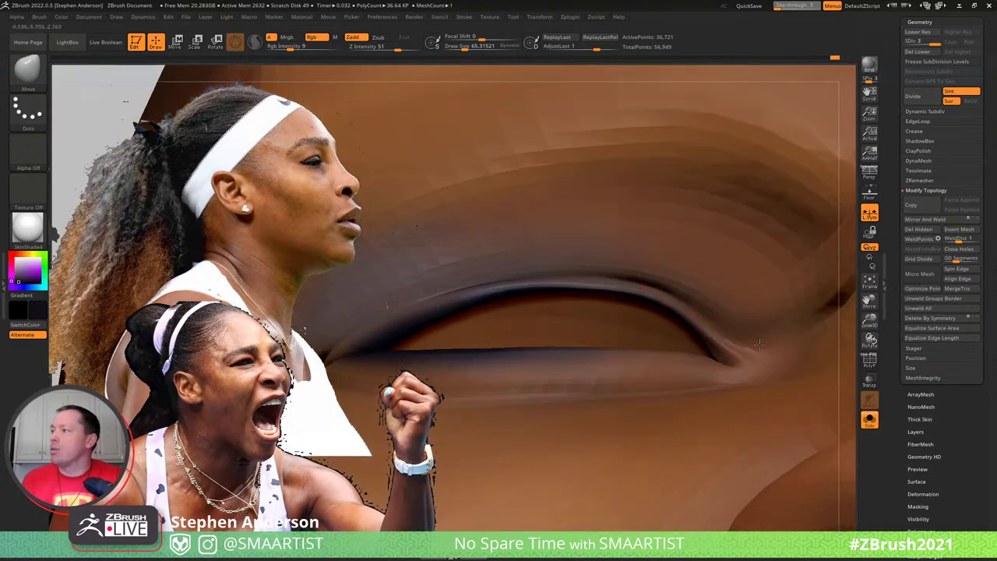
key("b")
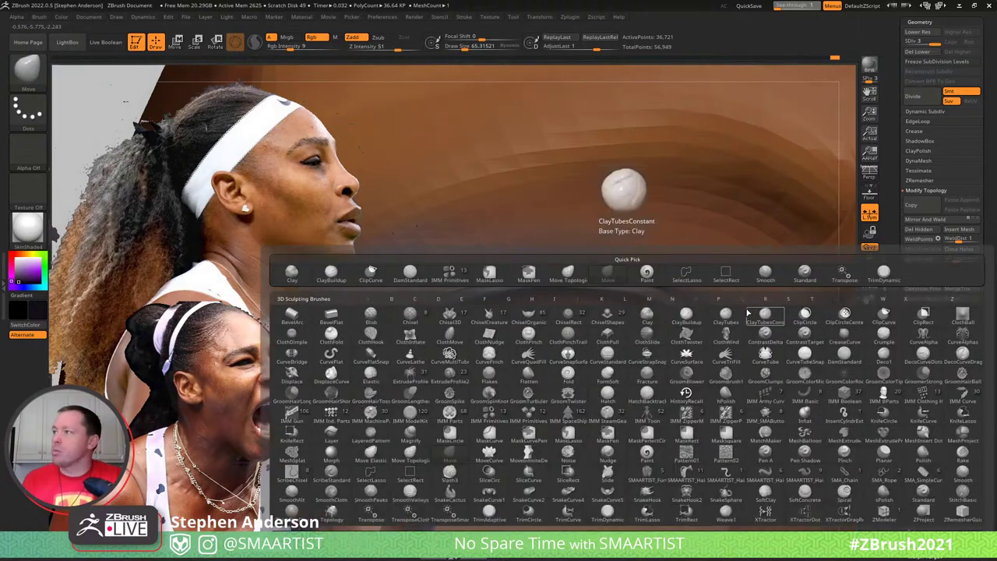
left_click(647, 273)
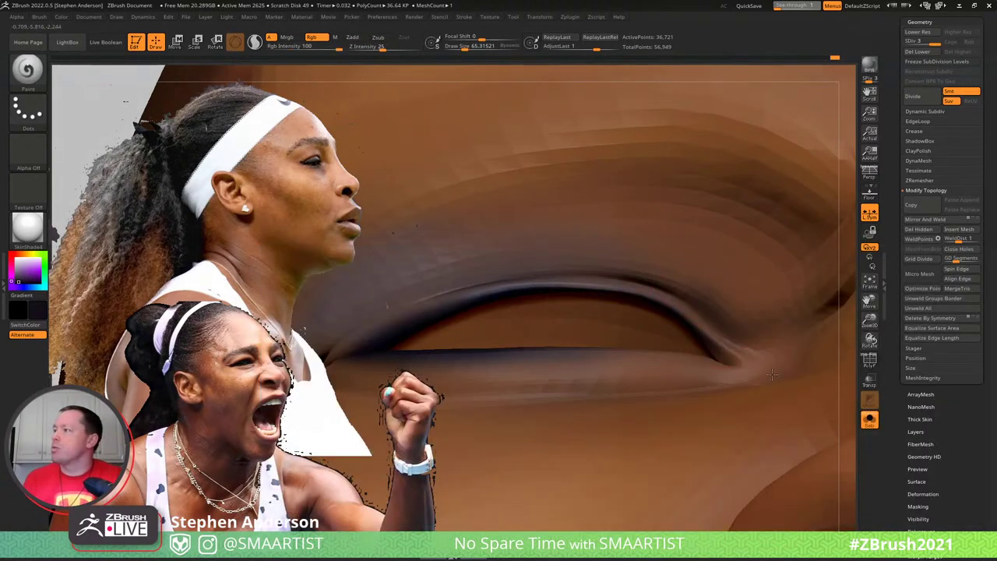
left_click_drag(772, 374, 752, 355)
key("ctrl+z")
left_click_drag(659, 288, 745, 351)
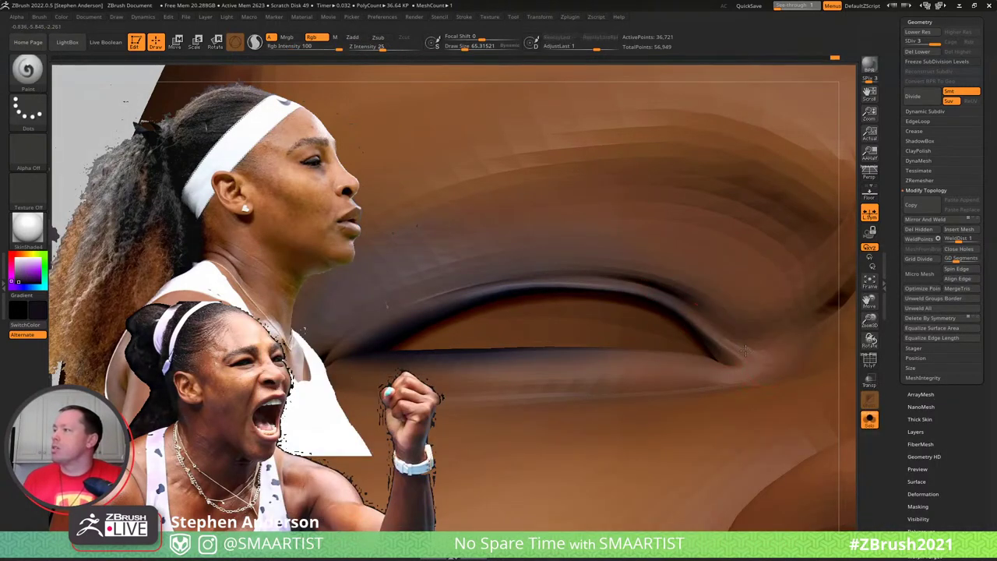
Paint the dark colour along the upper eyelid rim, from the inner corner out to the outer corner of the eye
right_click_drag(727, 338, 654, 290)
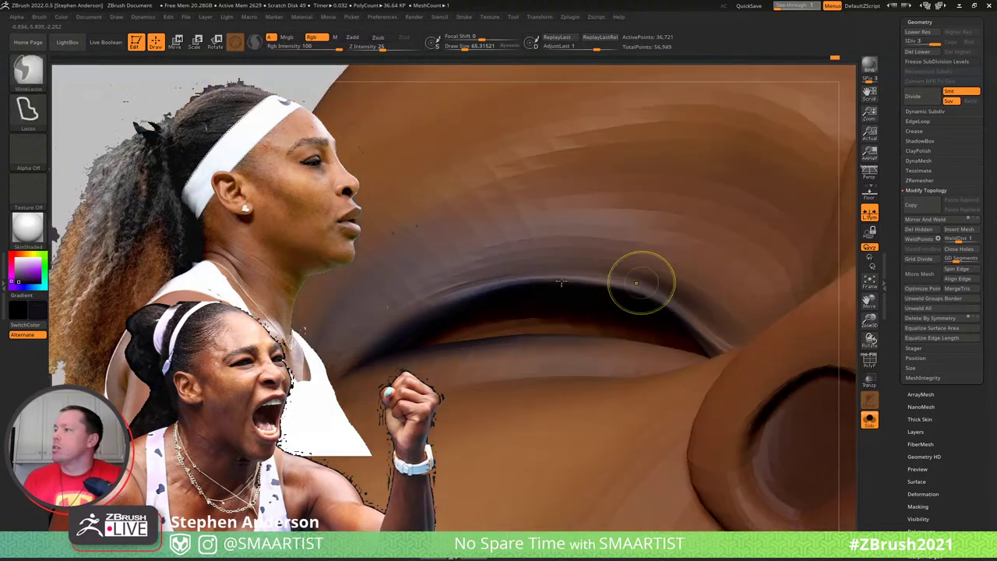
mouse_move(549, 285)
left_mouse_down()
mouse_move(627, 292)
mouse_move(669, 309)
mouse_move(726, 353)
left_mouse_up()
mouse_move(558, 282)
left_mouse_down()
mouse_move(599, 282)
mouse_move(563, 274)
mouse_move(495, 285)
mouse_move(362, 347)
left_mouse_up()
mouse_move(526, 294)
right_mouse_down("ctrl")
mouse_move(532, 247)
mouse_move(533, 305)
mouse_move(516, 306)
right_mouse_up("ctrl")
left_click_drag(473, 306, 410, 335)
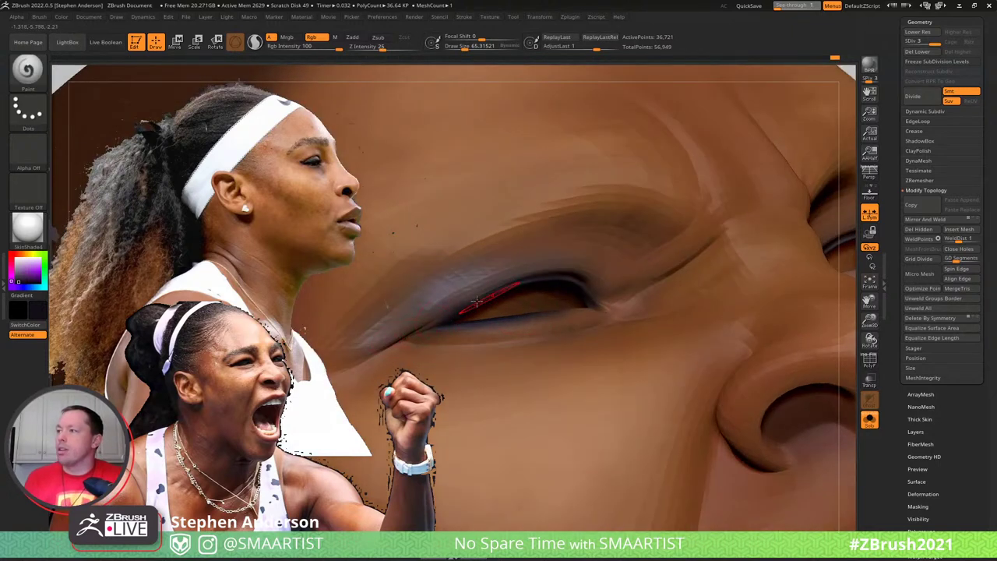
left_click_drag(477, 300, 458, 309)
Sample an orange-brown skin tone at Paint brush size about 30 and blend the skin between the outer eyelid and the eyebrow tail
key("s")
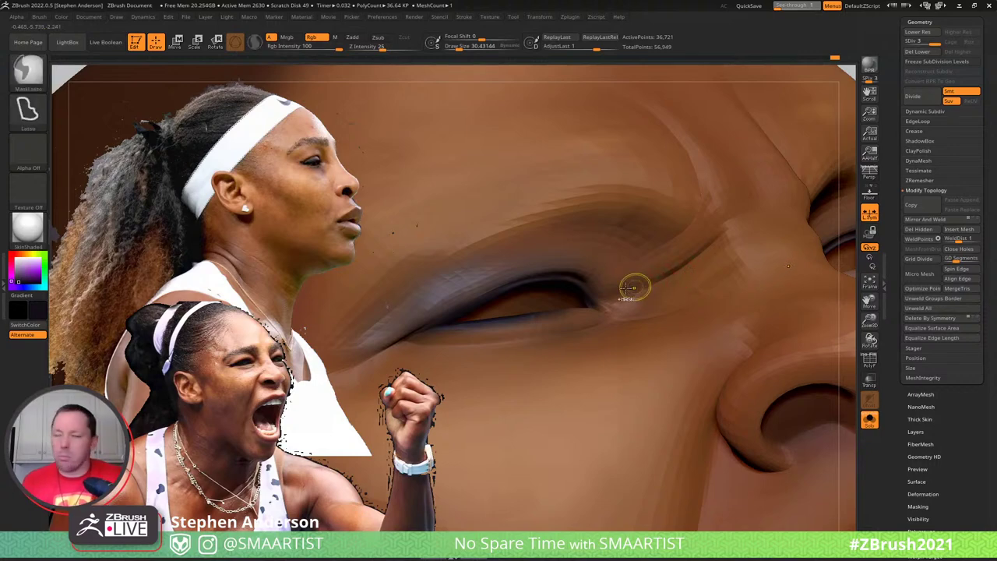
key("ctrl+1")
right_click_drag(591, 267, 520, 209, "ctrl")
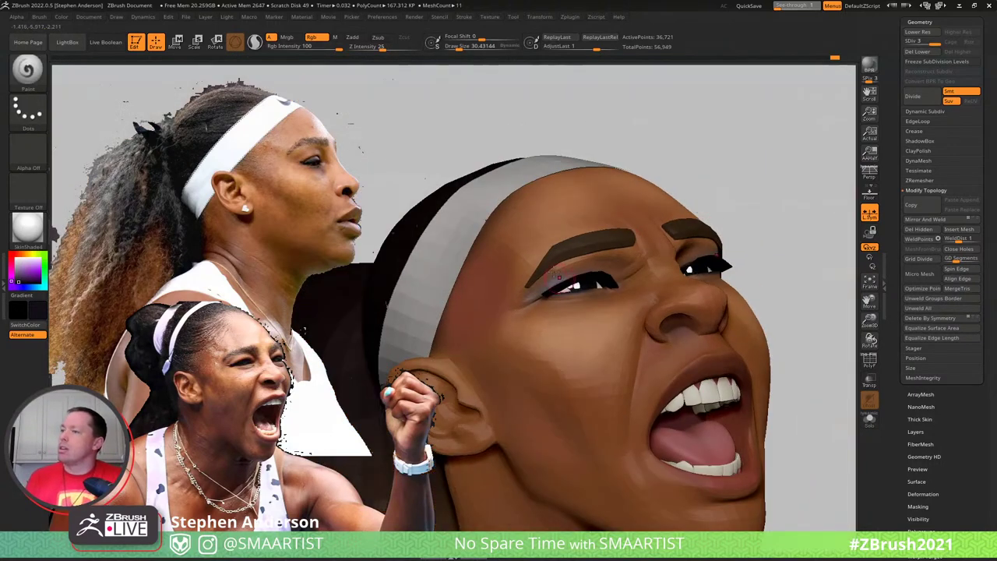
mouse_move(708, 201)
right_mouse_down()
mouse_move(607, 341)
mouse_move(622, 417)
right_mouse_up()
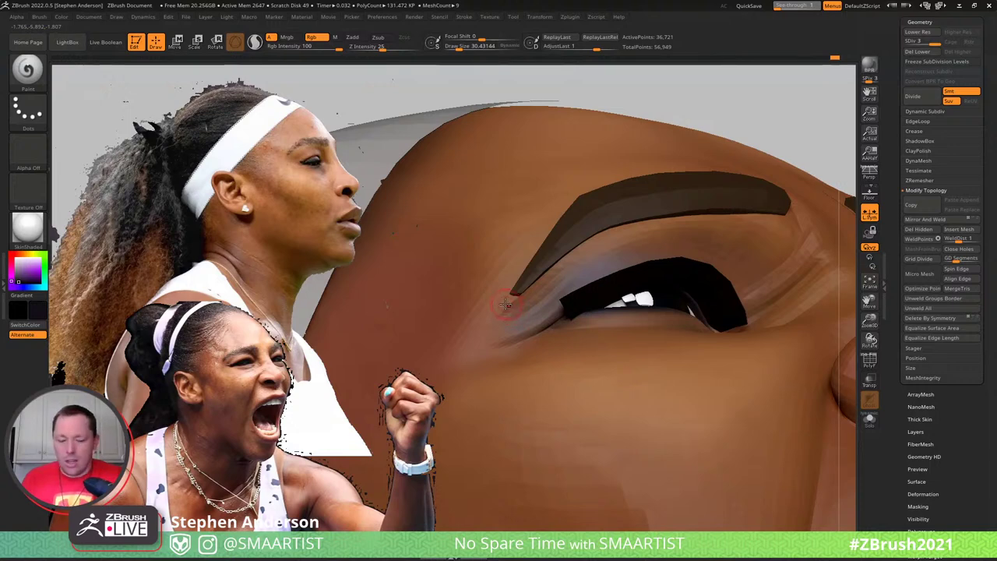
key("c")
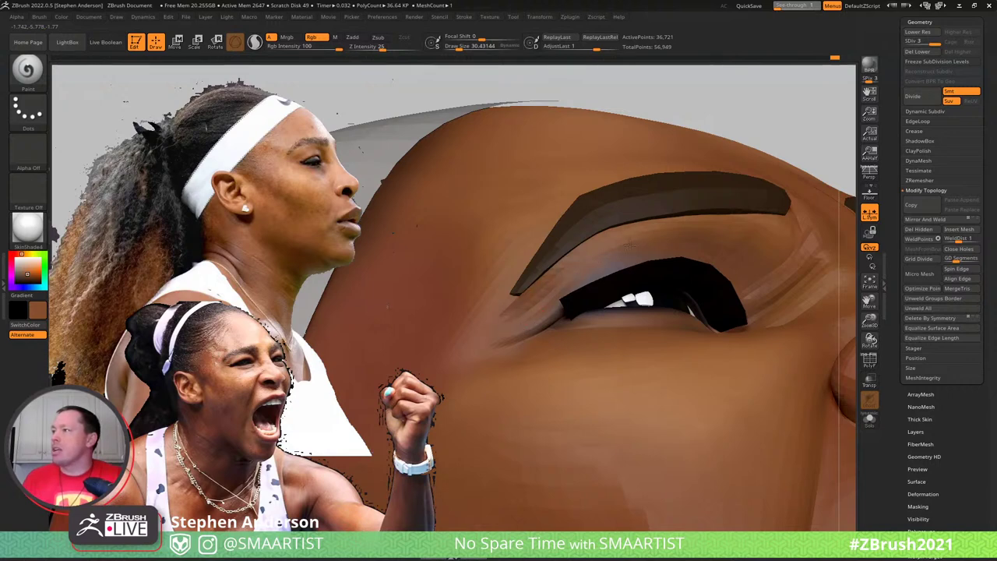
Blend browns over the upper lid crease and inner eye corner, and shade the lower eyelid with a dark reddish brown at draw size about 30
right_click_drag(615, 259, 573, 281)
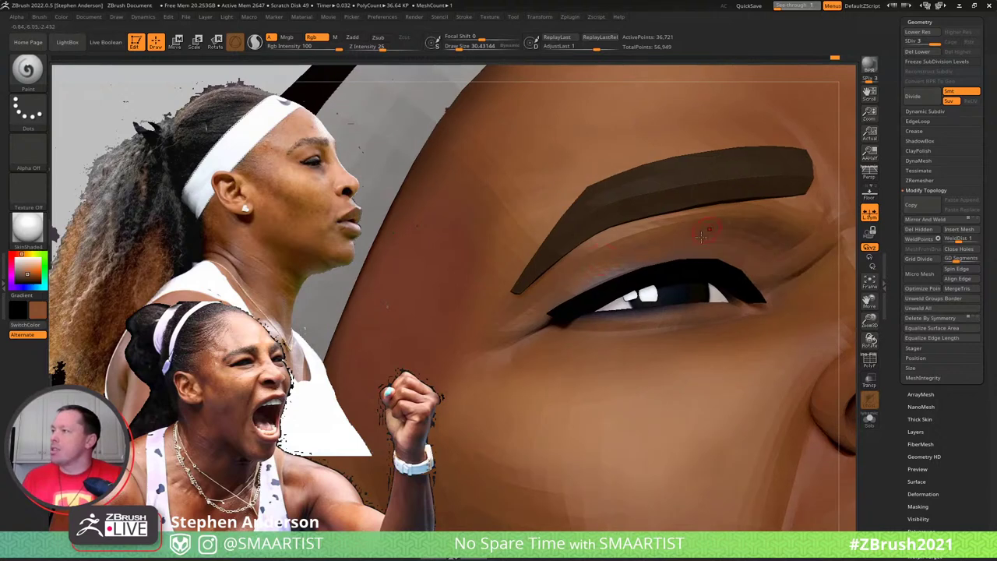
right_click_drag(701, 233, 678, 248)
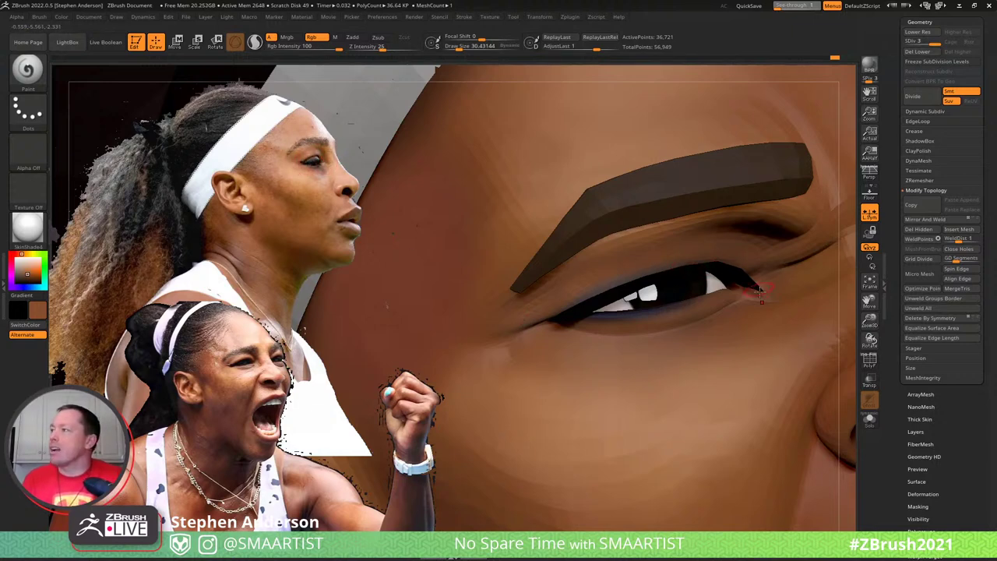
mouse_move(661, 272)
right_mouse_down()
mouse_move(690, 249)
mouse_move(685, 261)
mouse_move(773, 266)
mouse_move(572, 217)
mouse_move(598, 337)
mouse_move(600, 325)
right_mouse_up()
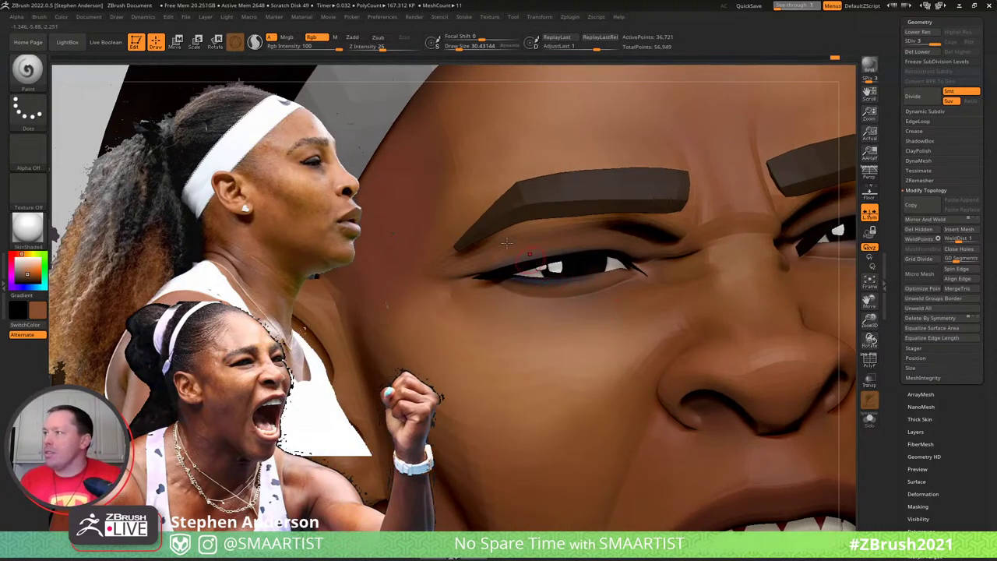
mouse_move(562, 213)
right_mouse_down()
mouse_move(518, 282)
mouse_move(592, 303)
mouse_move(597, 318)
right_mouse_up()
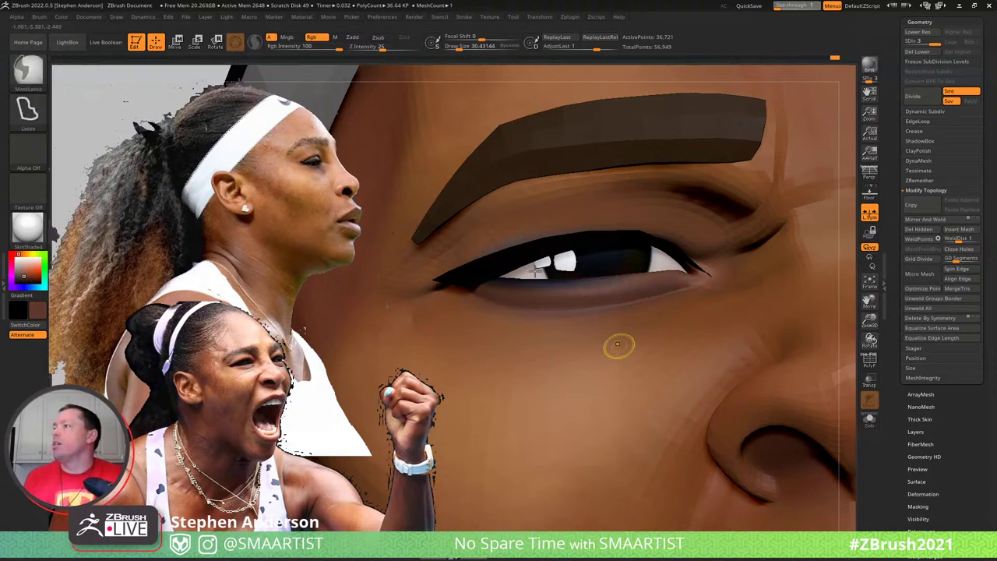
key("f")
mouse_move(691, 340)
right_mouse_down()
mouse_move(584, 322)
mouse_move(632, 359)
right_mouse_up()
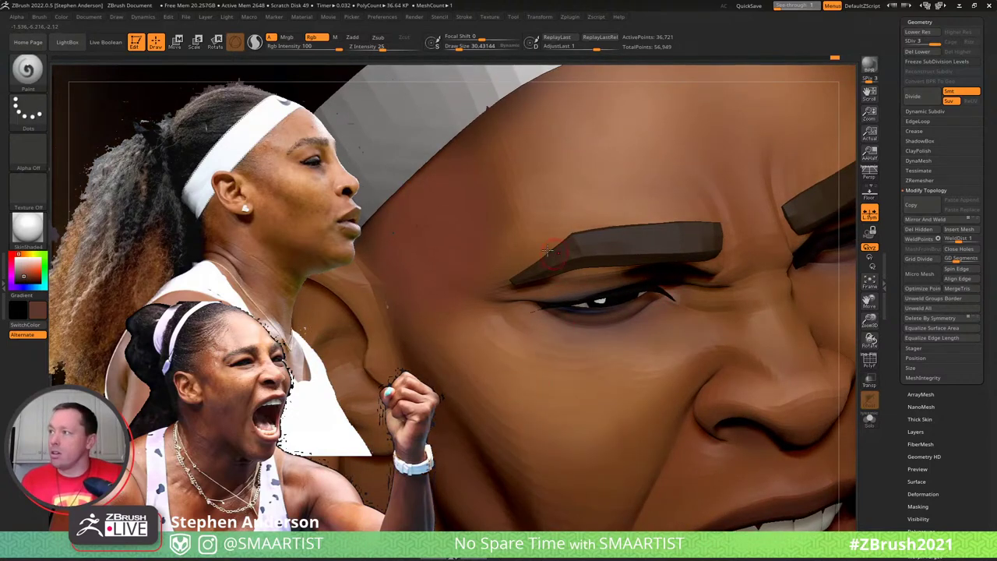
Choose a lighter tan based on a sampled skin colour and brush soft highlights below the eye and over the cheek at draw size about 54
key("c")
key("s")
left_click_drag(497, 347, 500, 347)
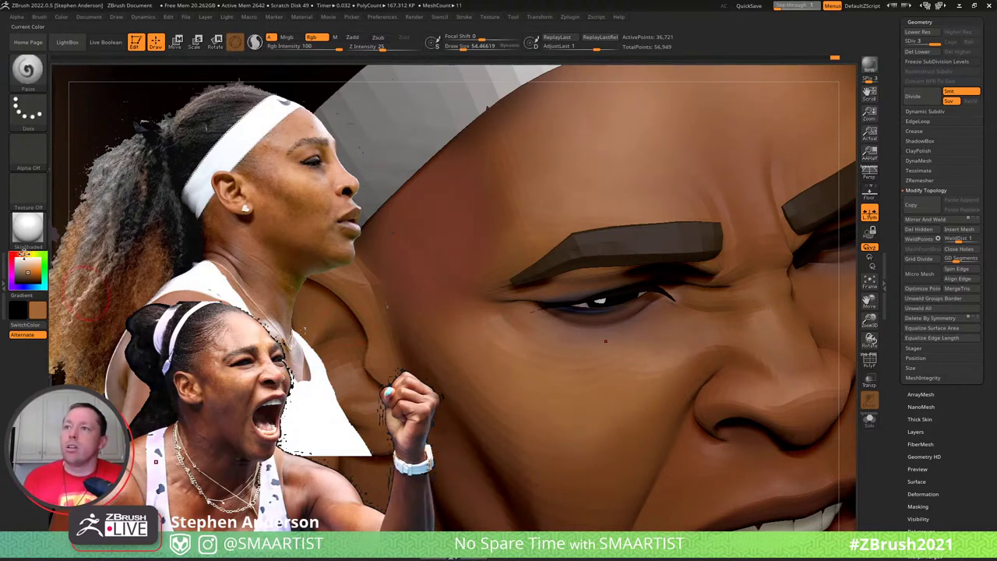
left_click(28, 271)
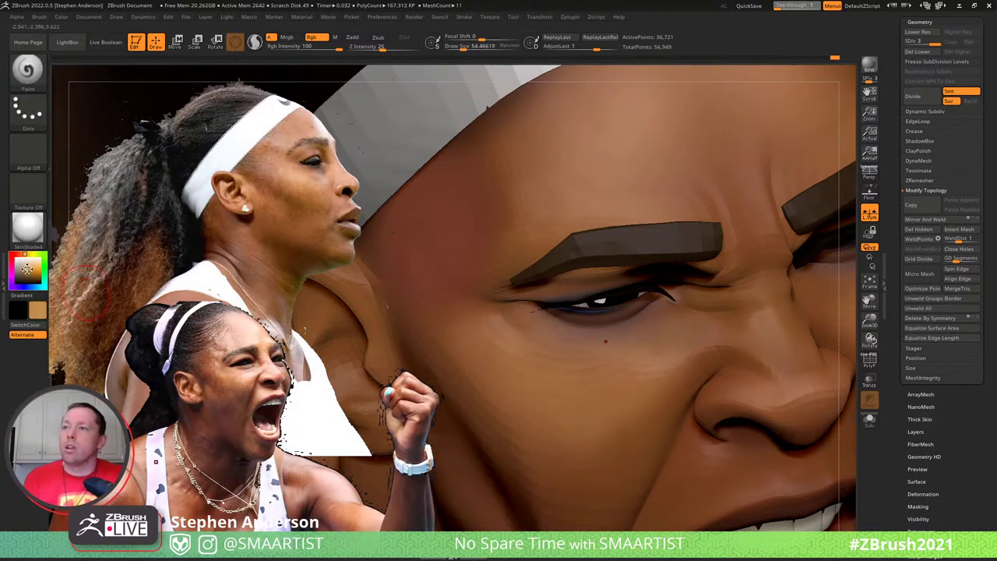
left_click_drag(28, 270, 510, 301)
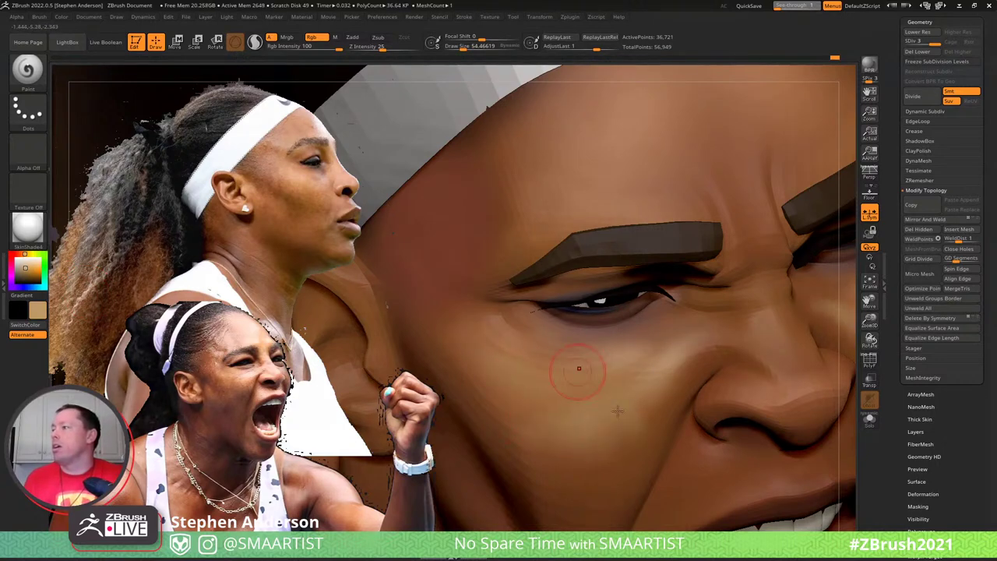
mouse_move(617, 410)
right_mouse_down("ctrl")
mouse_move(556, 268)
mouse_move(577, 273)
mouse_move(631, 351)
mouse_move(681, 445)
right_mouse_up("ctrl")
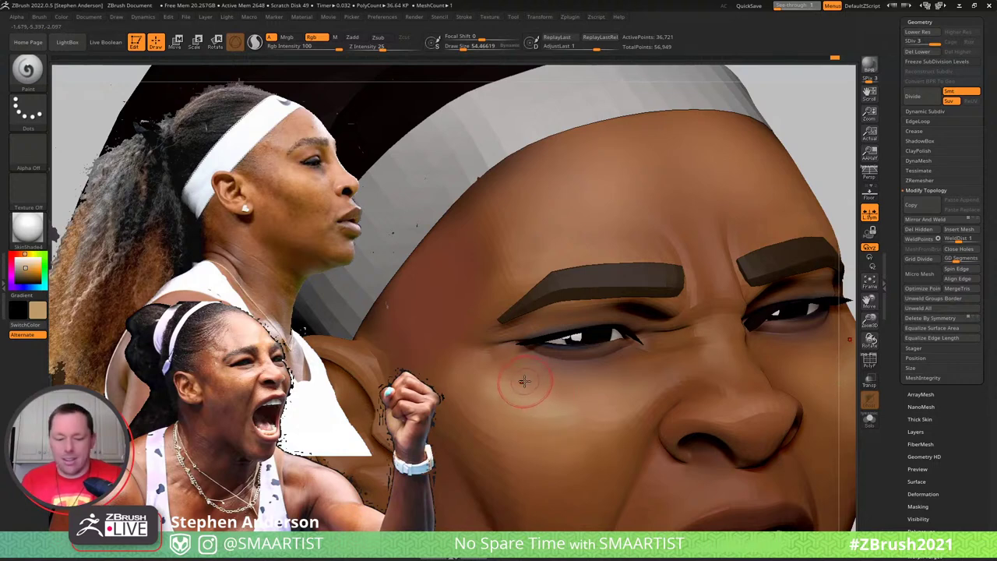
Resample orange-brown skin tones from the face and blend the outer cheek highlight at draw size about 54
key("c")
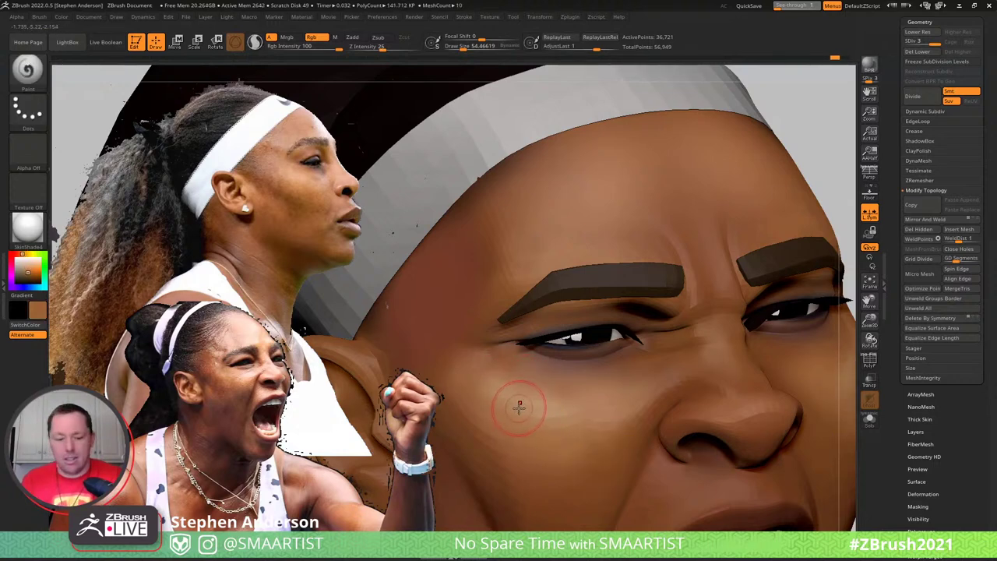
key("c")
left_click_drag(503, 397, 488, 417)
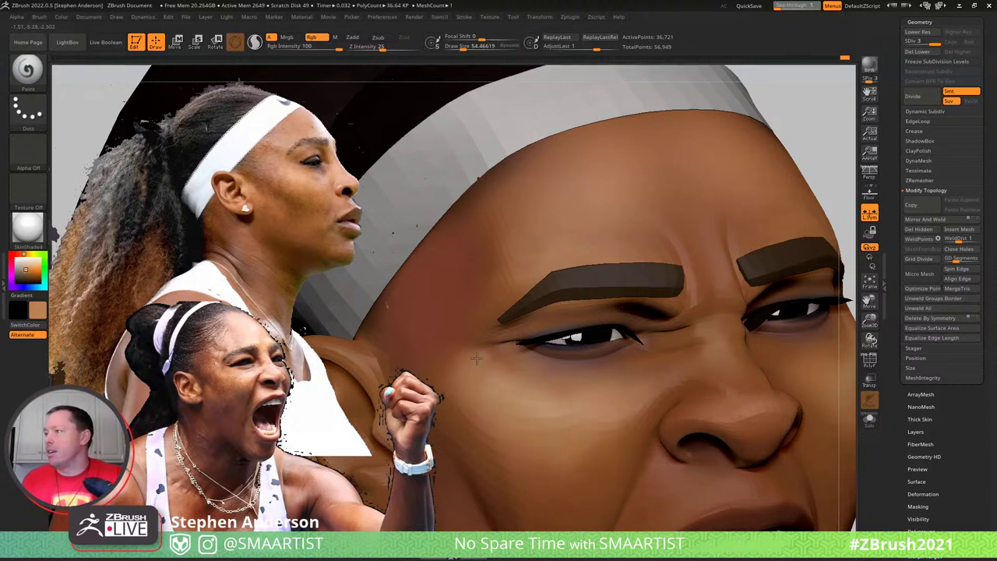
Brush the sampled skin tone broadly over the cheek and down toward the jaw at draw size about 124
mouse_move(616, 463)
right_mouse_down("ctrl")
mouse_move(743, 347)
mouse_move(733, 282)
mouse_move(612, 374)
right_mouse_up("ctrl")
key("s")
left_click_drag(602, 350, 611, 349)
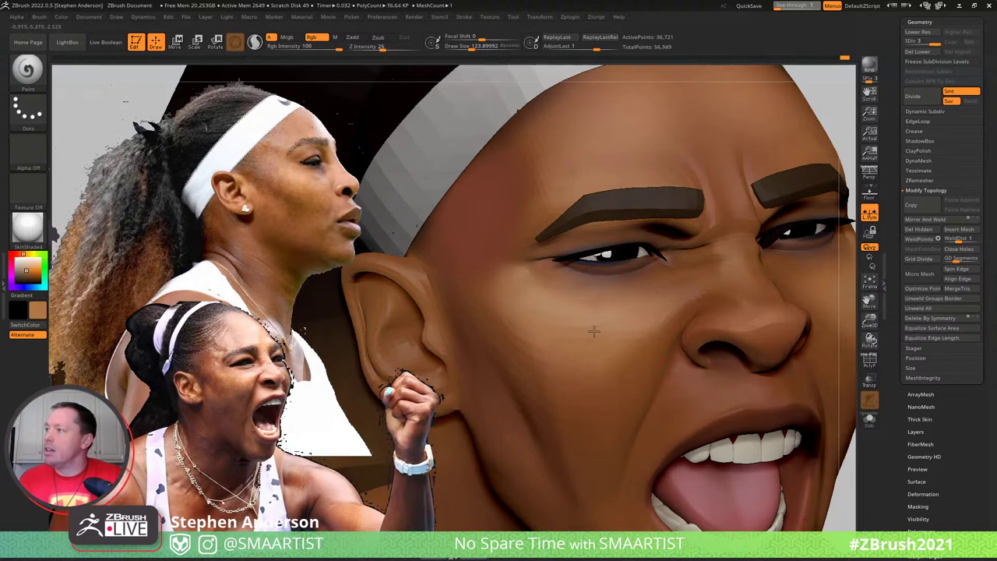
mouse_move(598, 365)
left_mouse_down()
mouse_move(605, 492)
mouse_move(624, 468)
left_mouse_up()
mouse_move(622, 437)
right_mouse_down("ctrl")
mouse_move(641, 340)
mouse_move(772, 317)
right_mouse_up("ctrl")
left_click_drag(771, 318, 669, 452)
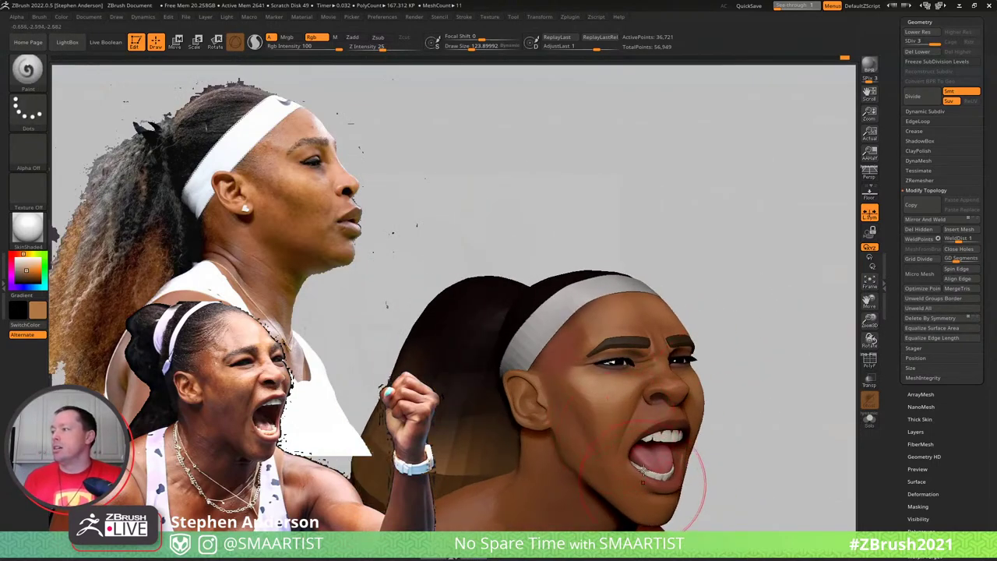
Touch up the forehead and cheek highlights with the same light brown at draw sizes of about 58 and 33
key("s")
left_click_drag(611, 395, 606, 393)
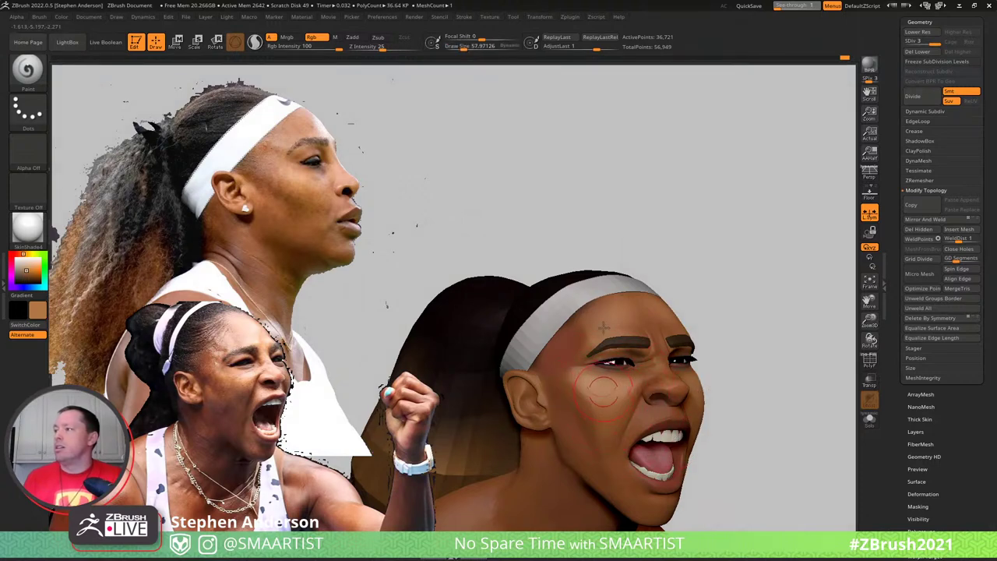
key("s")
left_click_drag(586, 322, 584, 323)
right_click_drag(650, 366, 602, 379)
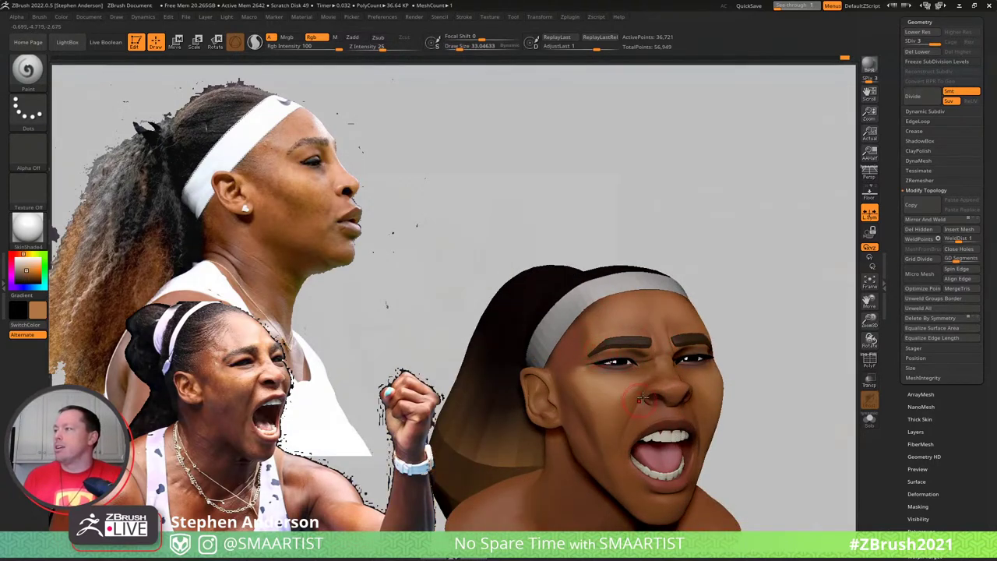
Add small light brown accents around the inner eye corner and the nose at draw size about 15
right_click_drag(743, 322, 741, 350)
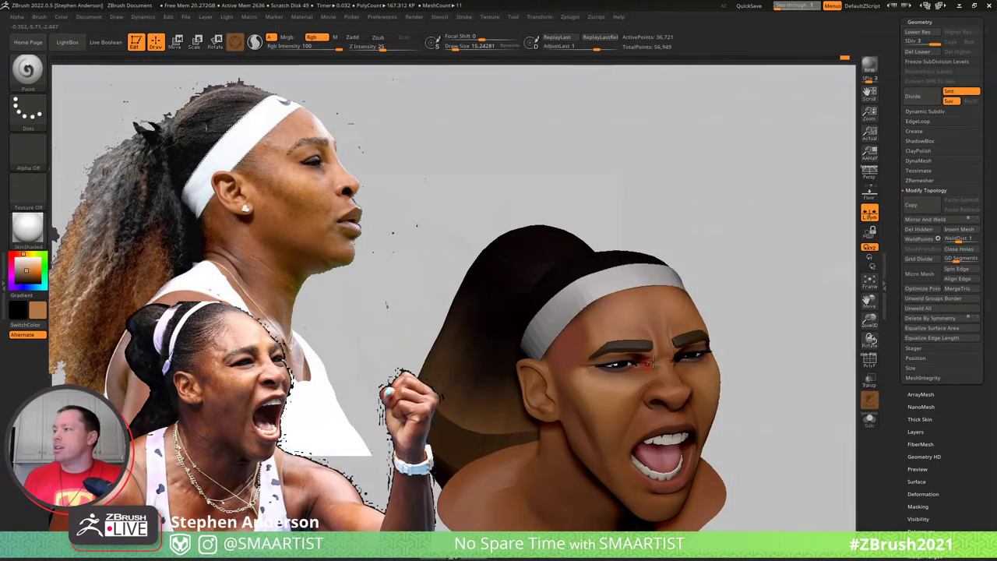
key("ctrl")
mouse_move(674, 341)
right_mouse_down()
mouse_move(651, 330)
mouse_move(675, 401)
right_mouse_up()
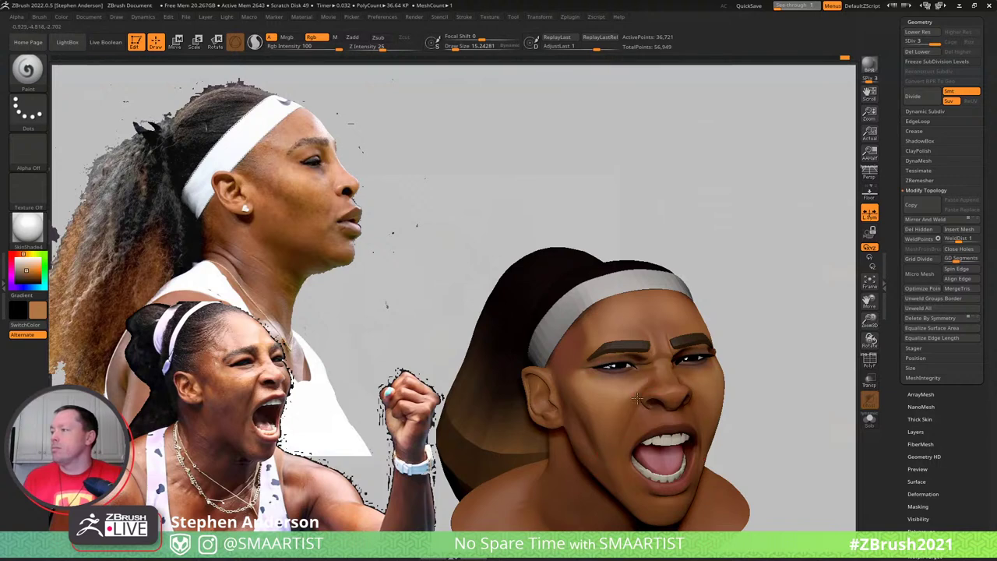
mouse_move(637, 399)
right_mouse_down()
mouse_move(639, 381)
mouse_move(640, 393)
right_mouse_up()
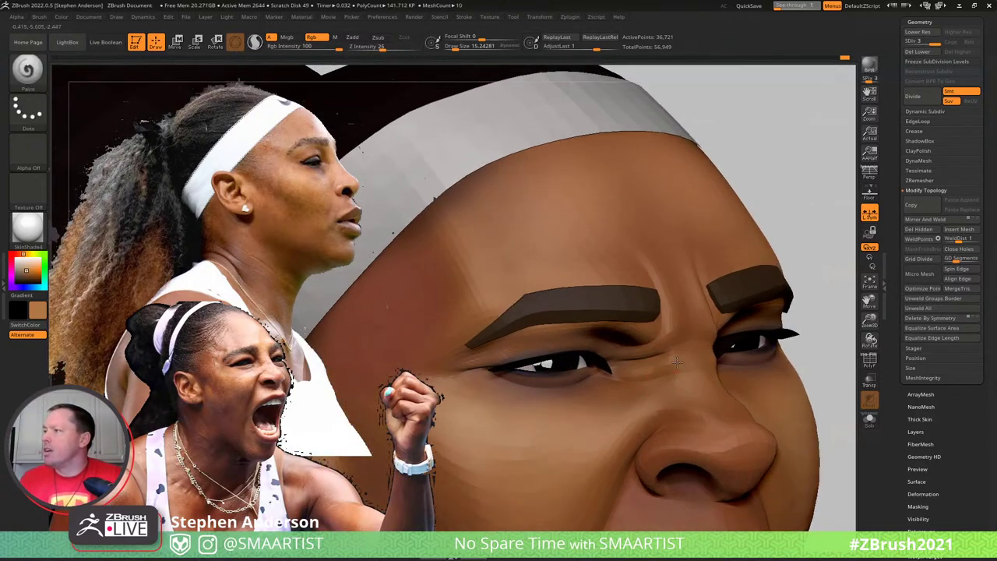
mouse_move(702, 381)
right_mouse_down("ctrl")
mouse_move(740, 303)
mouse_move(701, 323)
mouse_move(643, 377)
right_mouse_up("ctrl")
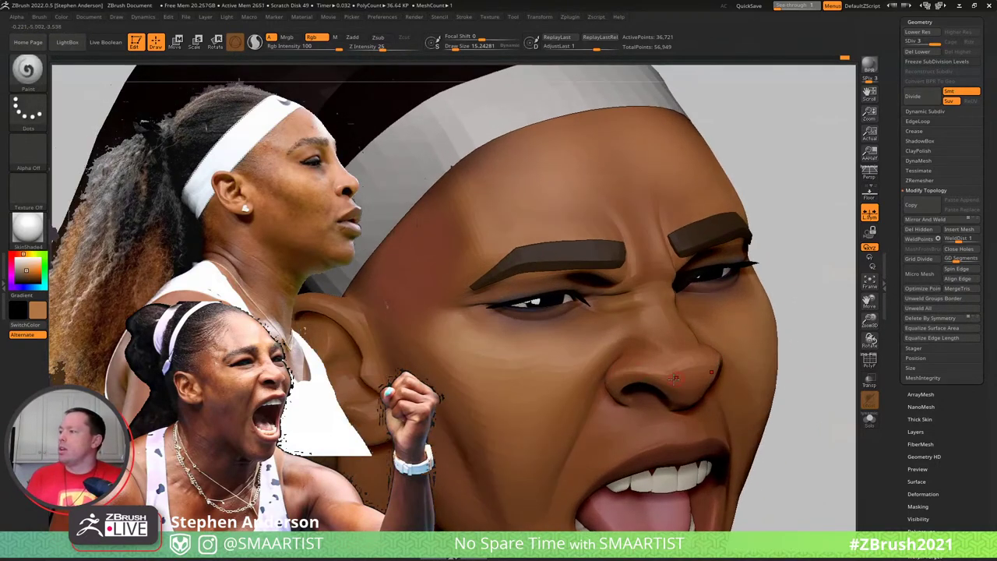
Brush light brown highlights onto the nose tip and the ear at draw size about 28
key("s")
left_click_drag(618, 372, 622, 372)
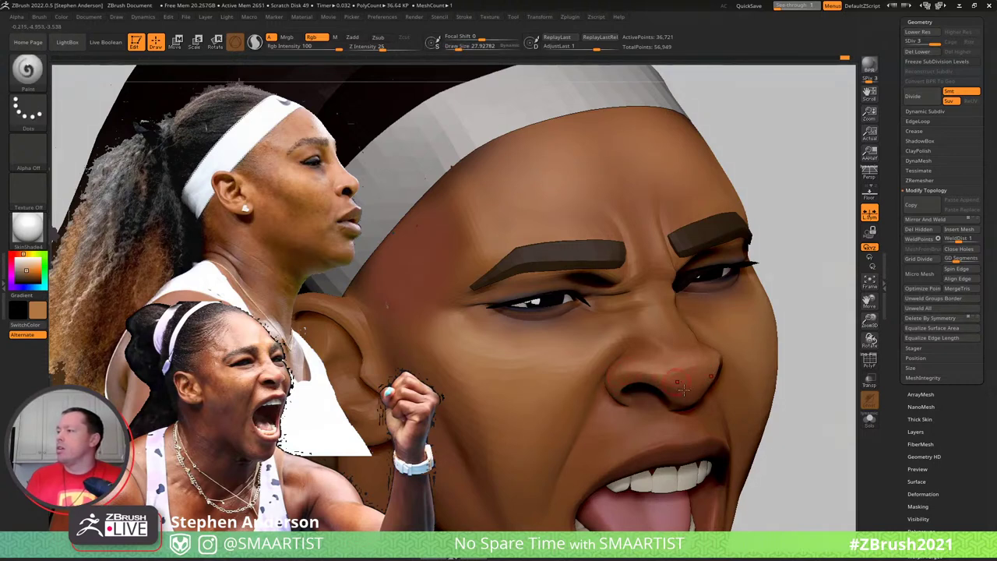
mouse_move(692, 428)
right_mouse_down("ctrl")
mouse_move(691, 395)
mouse_move(737, 380)
mouse_move(719, 331)
right_mouse_up("ctrl")
right_click_drag(614, 404, 582, 398)
right_click_drag(520, 234, 511, 273, "ctrl")
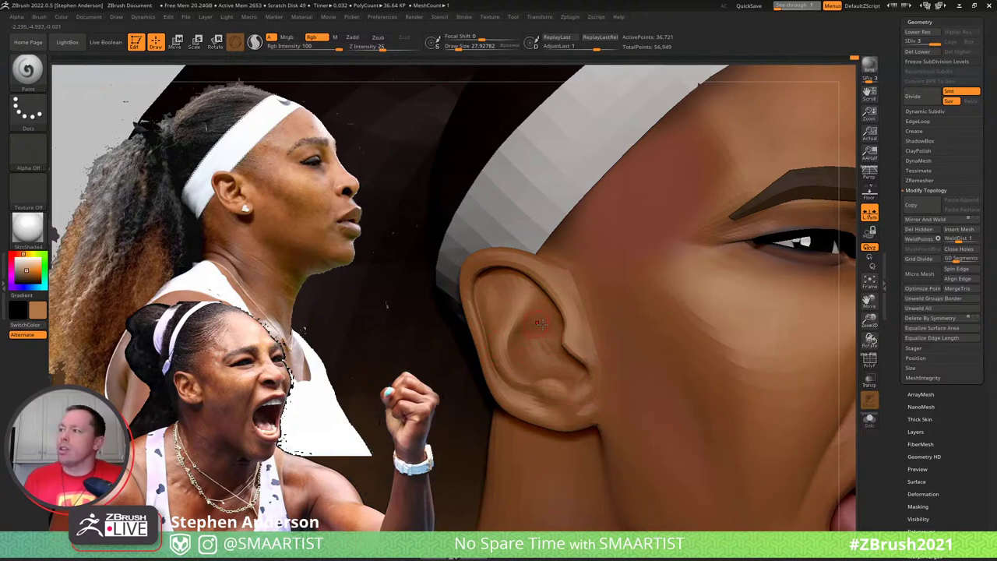
Sample a brown skin tone and soften the reddish temple area between the headband and the eye at draw size about 69
mouse_move(540, 324)
right_mouse_down()
mouse_move(479, 274)
mouse_move(678, 212)
mouse_move(725, 135)
right_mouse_up()
key("c")
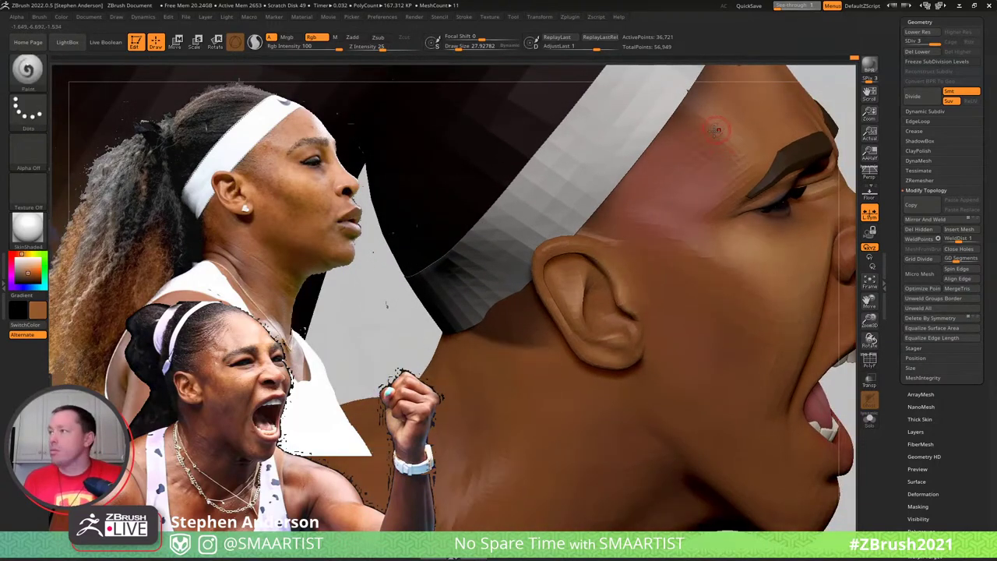
key("s")
left_click_drag(703, 138, 710, 140)
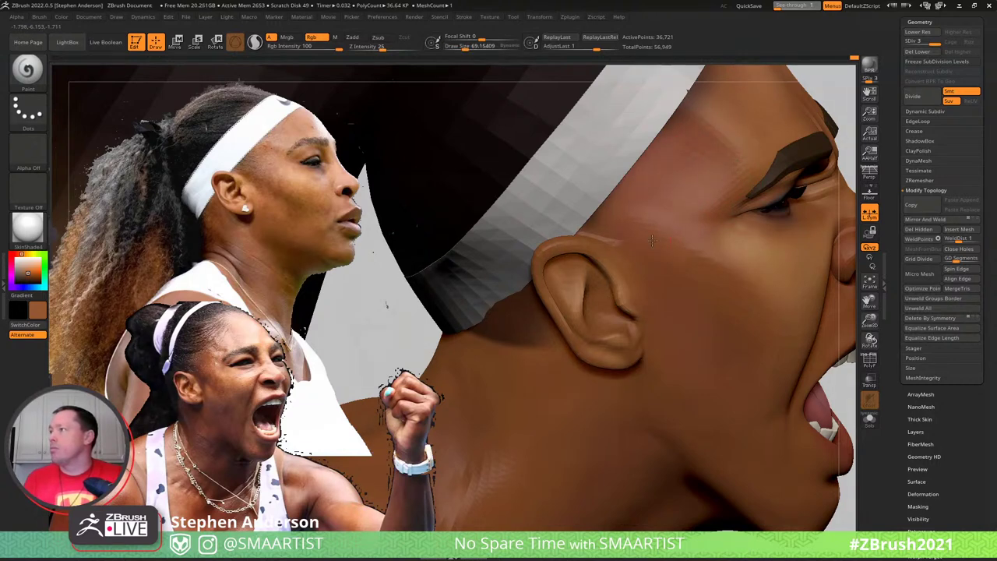
right_click_drag(695, 260, 608, 233, "ctrl")
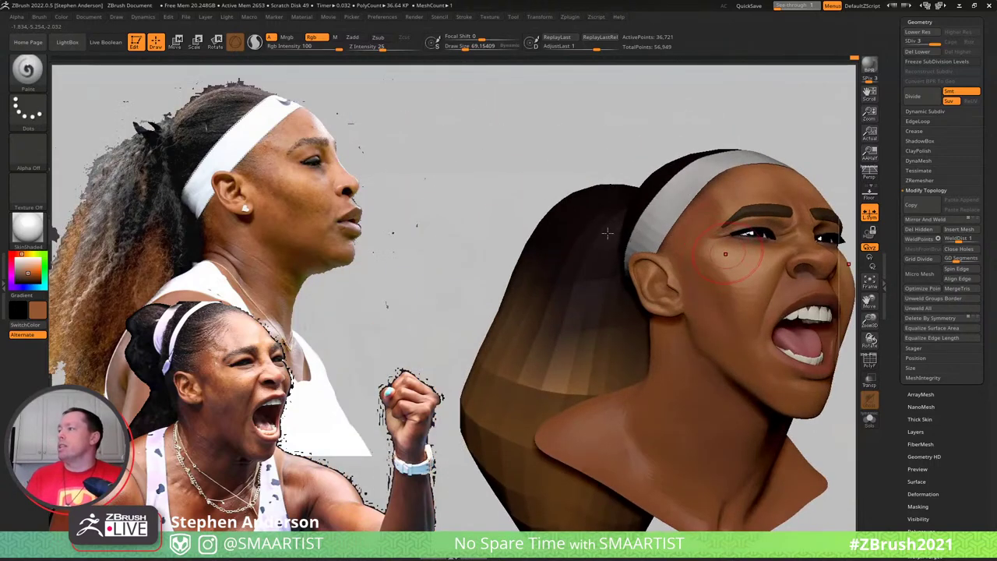
mouse_move(726, 253)
right_mouse_down()
mouse_move(615, 319)
mouse_move(753, 226)
mouse_move(659, 242)
mouse_move(699, 249)
mouse_move(714, 240)
mouse_move(670, 216)
mouse_move(666, 223)
mouse_move(659, 206)
right_mouse_up()
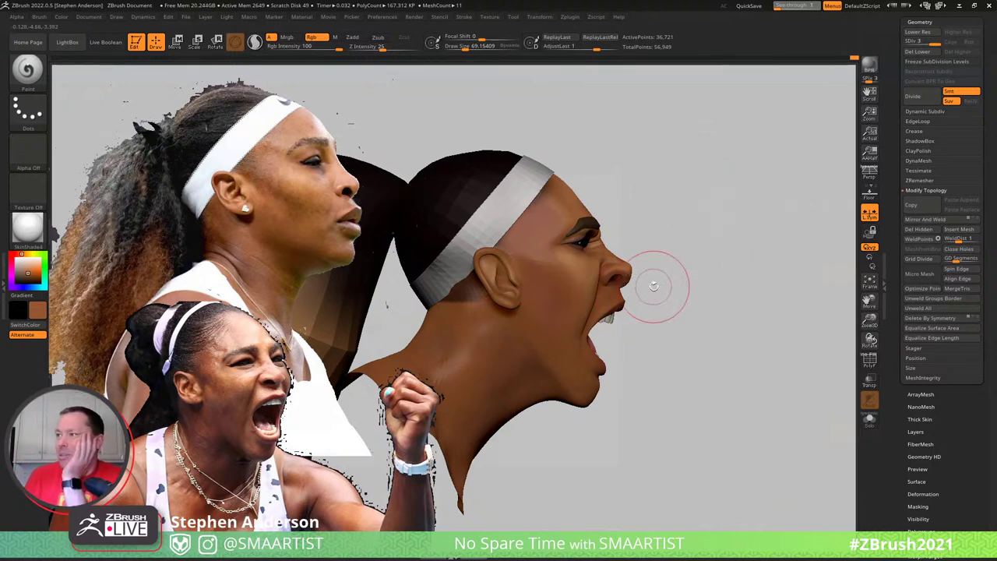
Turn on perspective and nudge the side of the neck below the ear with the Move brush at draw size about 104
mouse_move(654, 286)
left_mouse_down()
mouse_move(719, 262)
mouse_move(702, 257)
left_mouse_up()
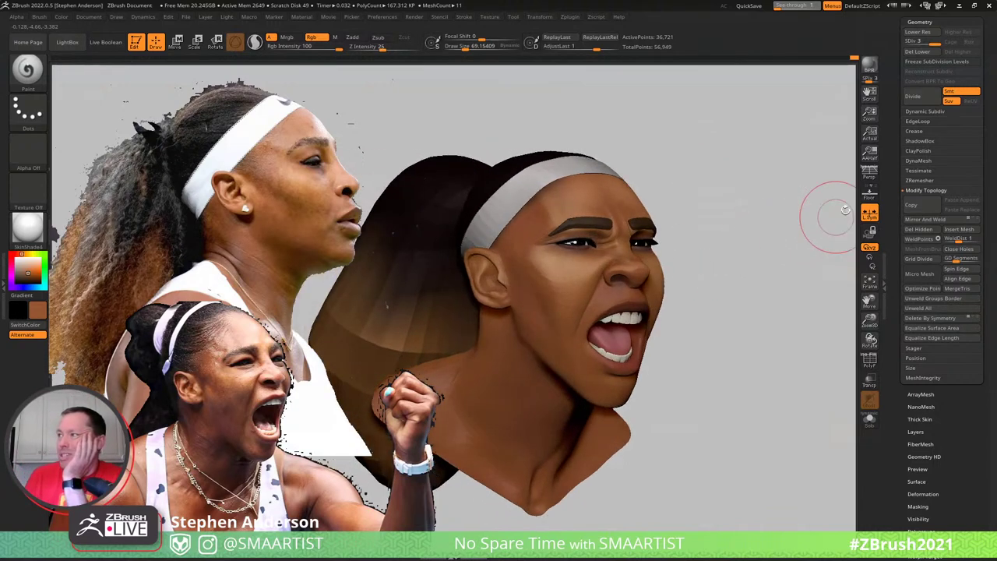
left_click(870, 173)
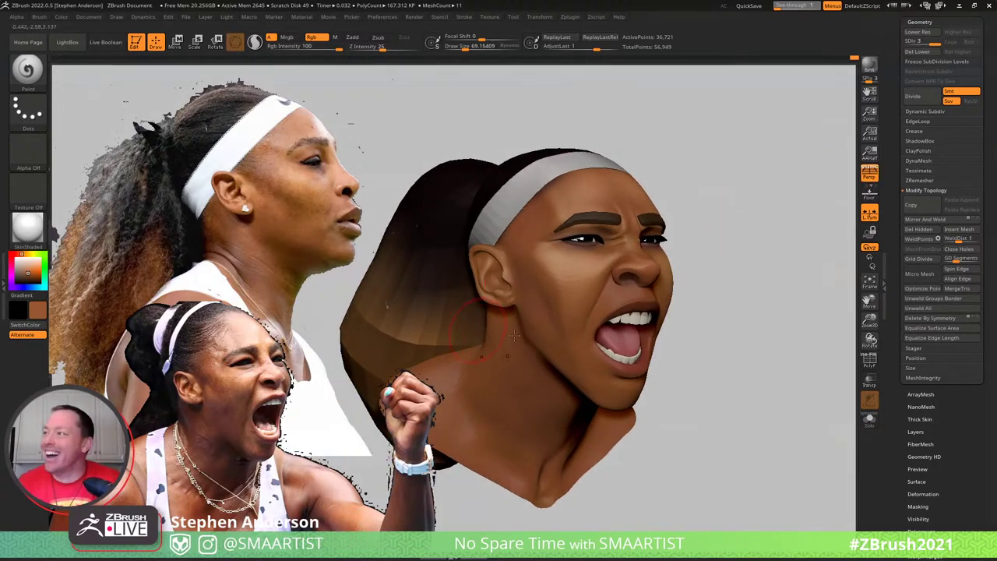
key("s")
left_click_drag(484, 350, 489, 350)
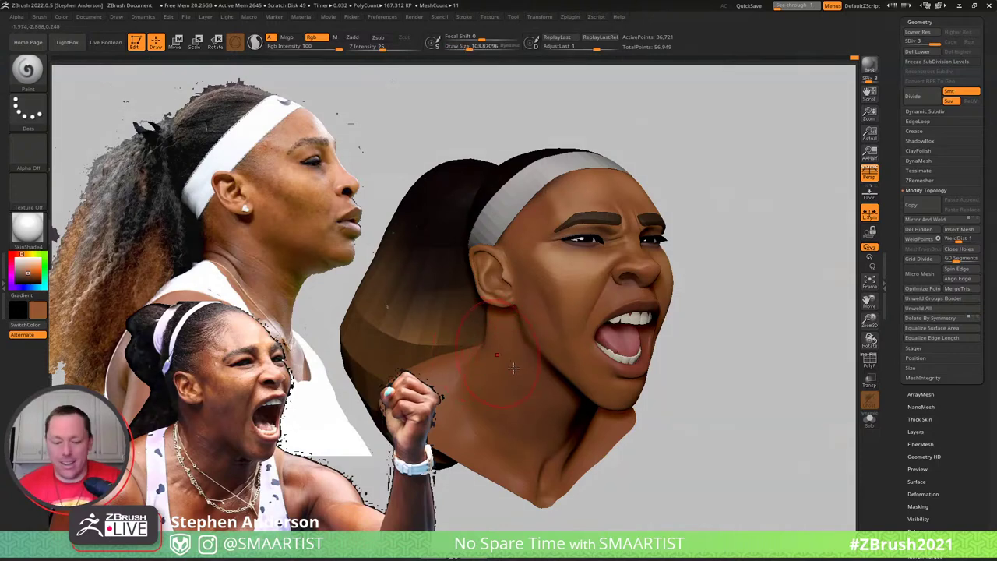
key("b")
key("m")
key("v")
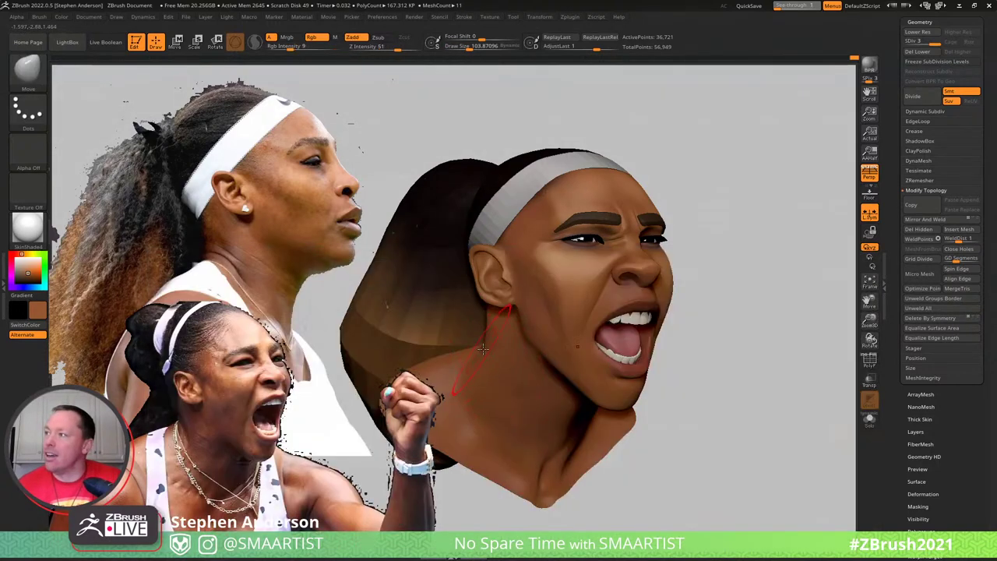
left_click_drag(483, 349, 476, 349)
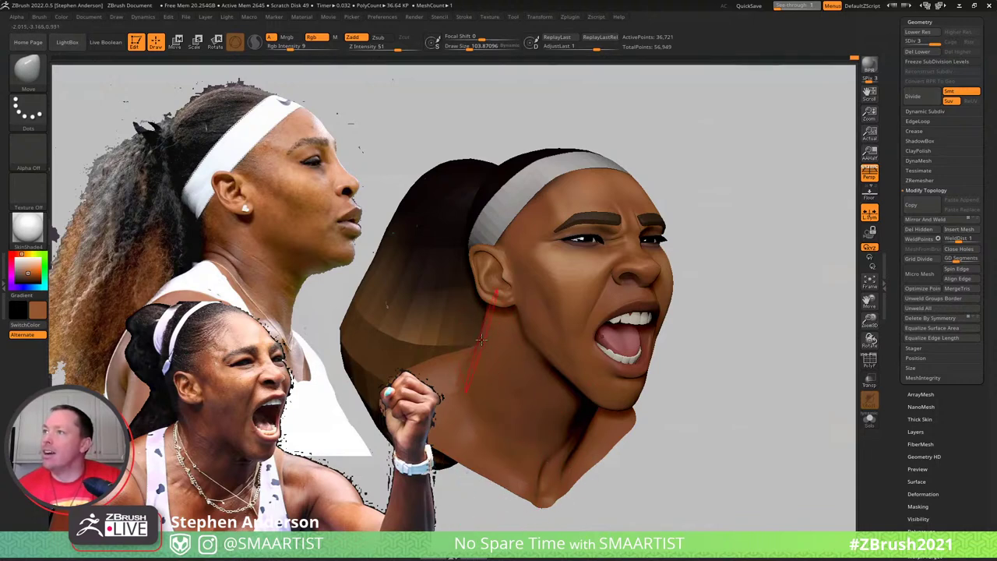
Select the hair base behind the ear and set the Move brush to a draw size of about 65
mouse_move(487, 337)
right_mouse_down()
mouse_move(493, 296)
mouse_move(553, 303)
mouse_move(529, 363)
mouse_move(477, 275)
right_mouse_up()
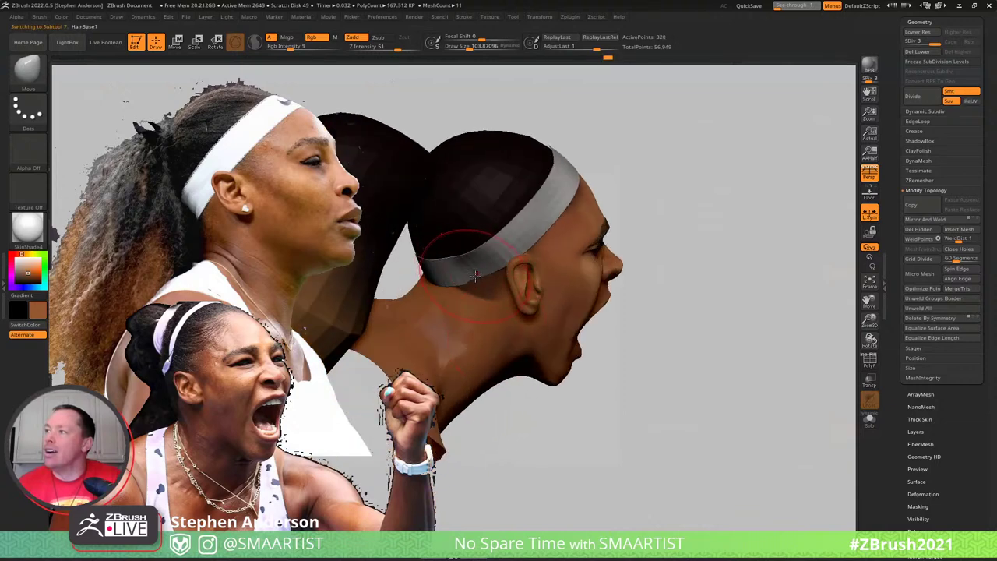
key("s")
left_click_drag(475, 277, 470, 277)
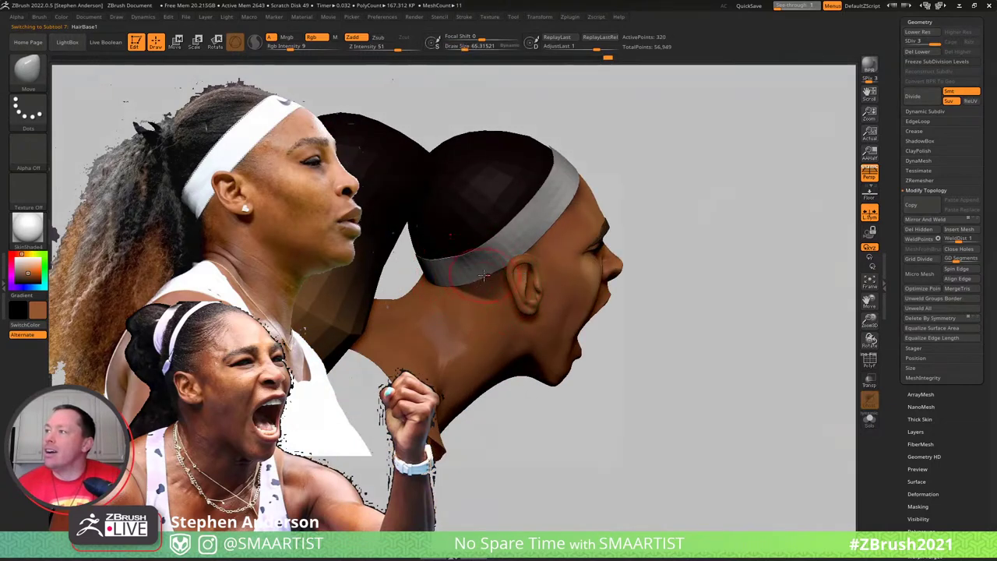
right_click_drag(477, 274, 783, 282)
mouse_move(691, 364)
right_mouse_down("alt")
mouse_move(719, 336)
mouse_move(706, 315)
mouse_move(516, 358)
mouse_move(599, 407)
mouse_move(566, 374)
right_mouse_up("alt")
mouse_move(678, 307)
right_mouse_down()
mouse_move(685, 282)
mouse_move(706, 282)
mouse_move(566, 313)
right_mouse_up()
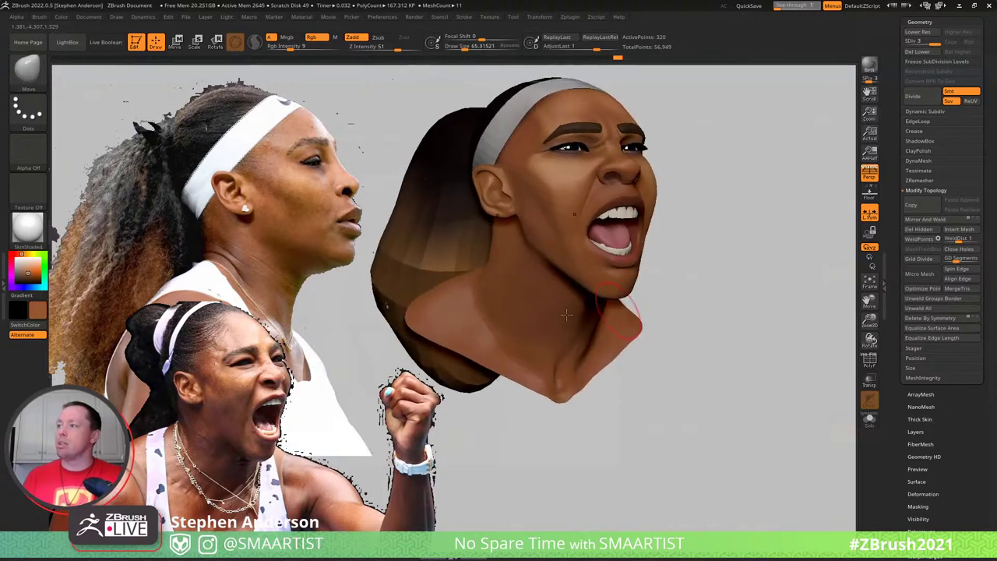
Select the head subtool with the DamStandard brush at draw size about 21 for work on the throat
key("shift+f")
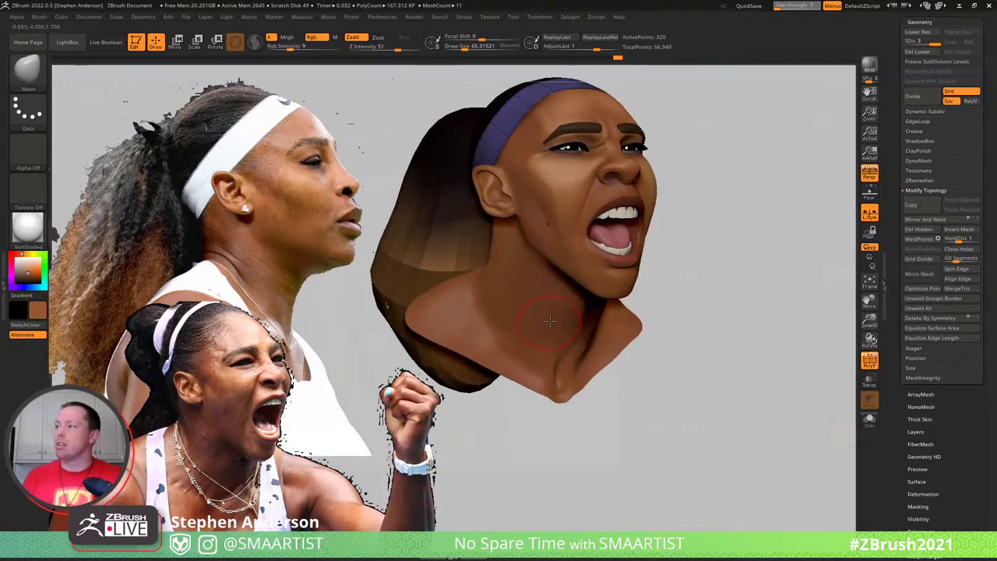
left_click(552, 321, "alt")
key("b")
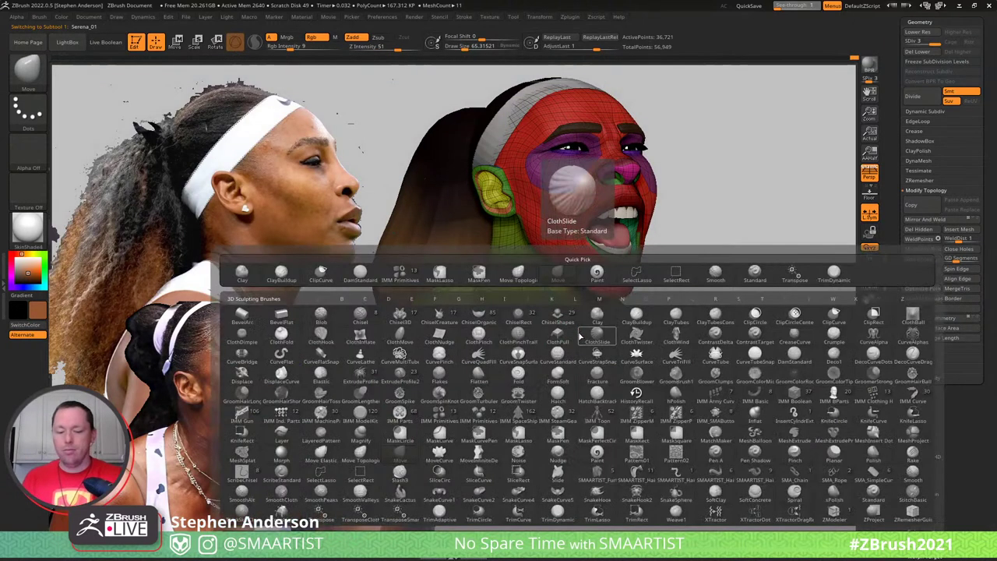
key("d")
key("s")
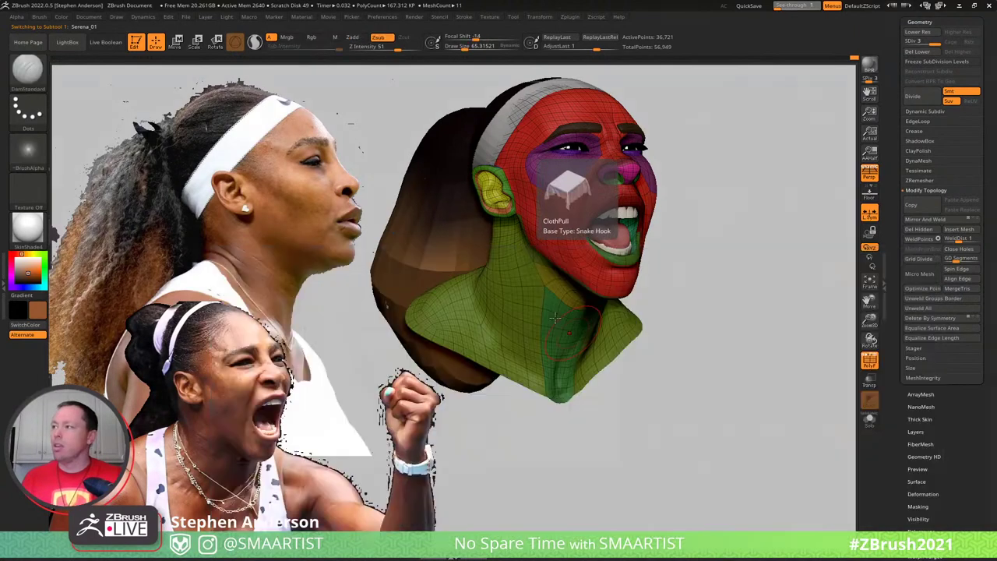
key("s")
left_click_drag(551, 306, 538, 305)
key("shift+f")
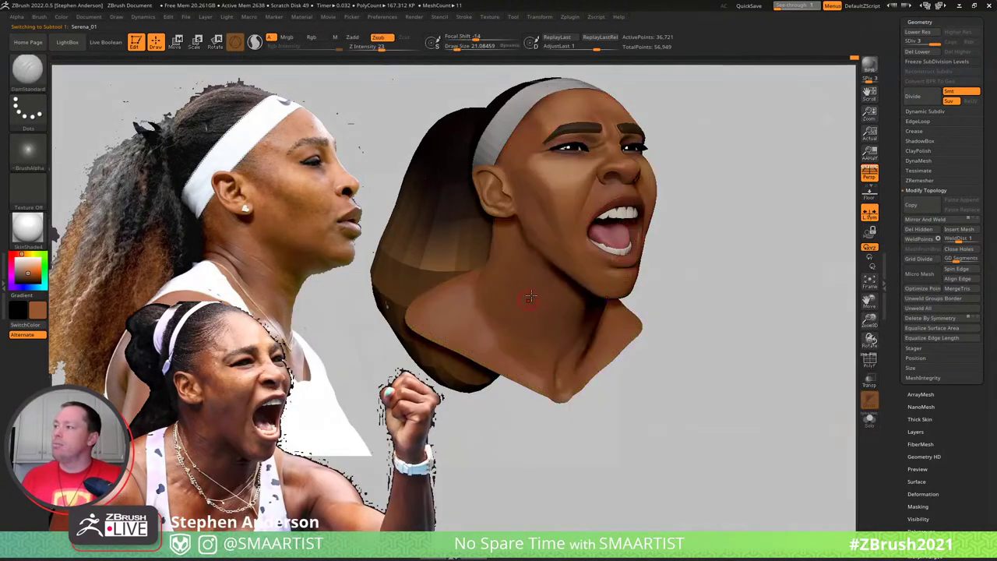
right_click_drag(607, 315, 706, 382)
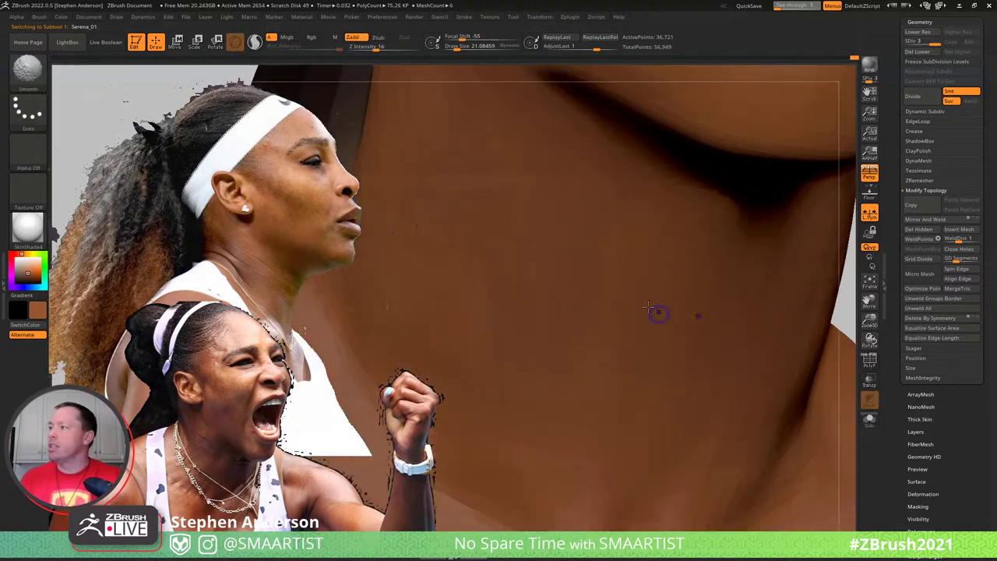
Mask the whole head except a horizontal edge-loop strip across the throat below the chin
key("shift+f")
key("ctrl+shift")
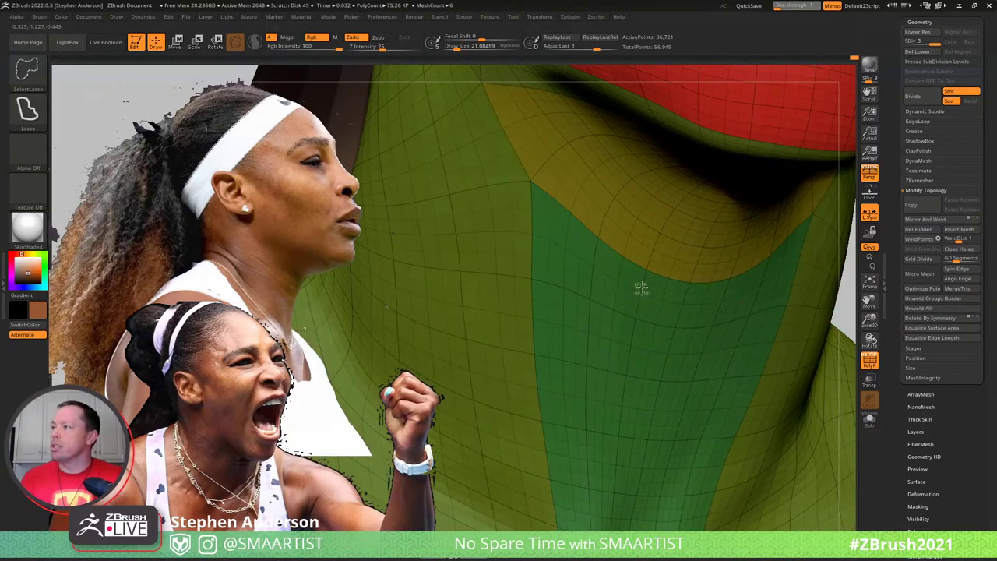
left_click(640, 294, "ctrl+shift")
left_click(641, 300, "ctrl+shift")
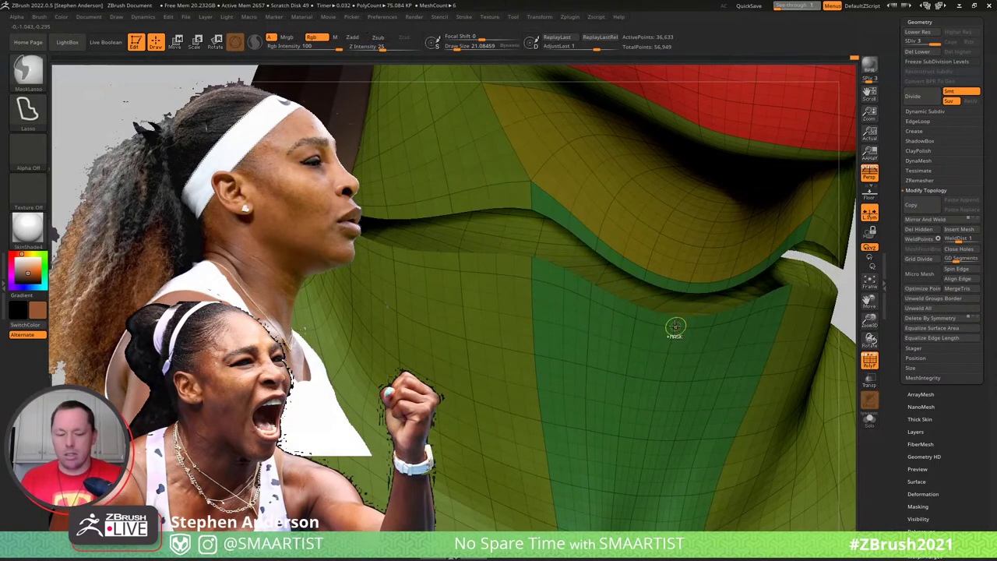
key("ctrl+a")
key("ctrl+shift+a")
Shift the unmasked throat strip with the Move brush at draw size about 339 and clear the mask
key("s")
left_click_drag(613, 288, 649, 296)
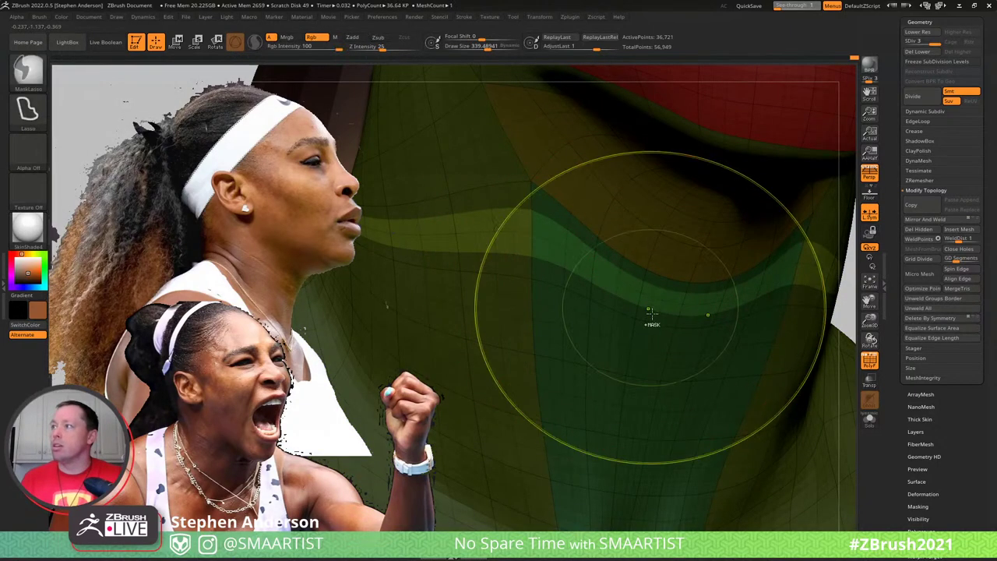
key("b")
key("m")
key("v")
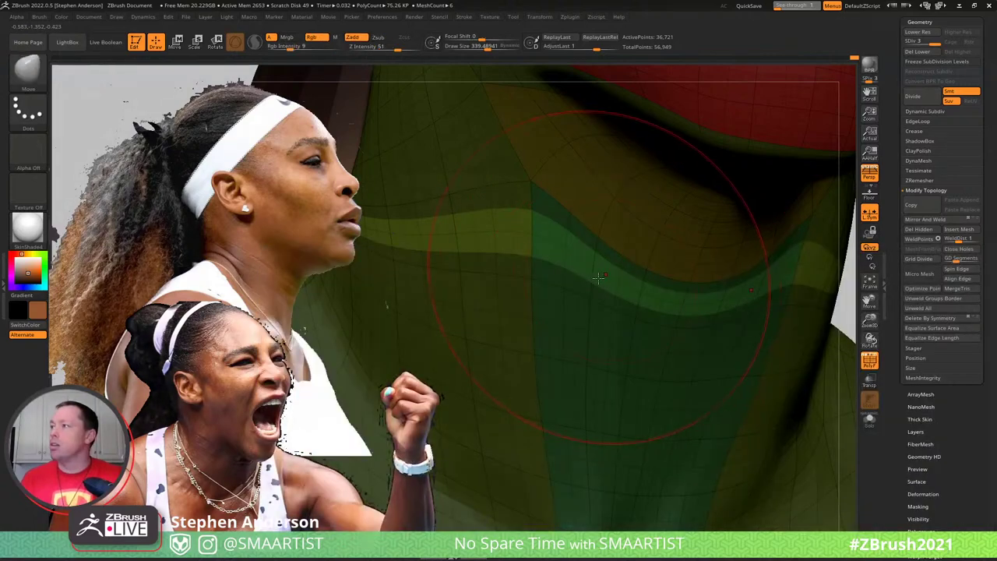
key("ctrl")
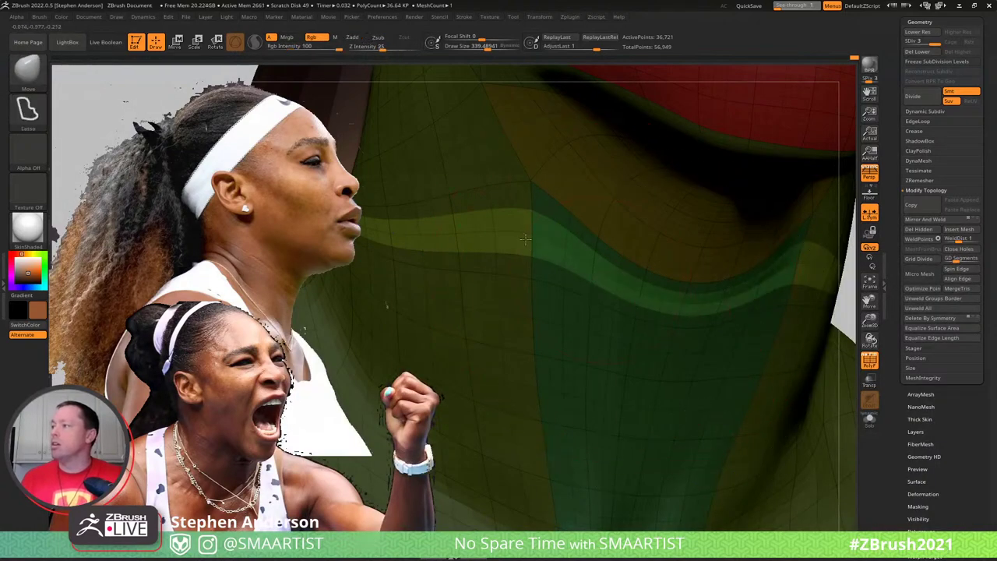
key("f")
key("shift+f")
left_click_drag(778, 323, 733, 316, "ctrl")
right_click_drag(662, 360, 705, 357)
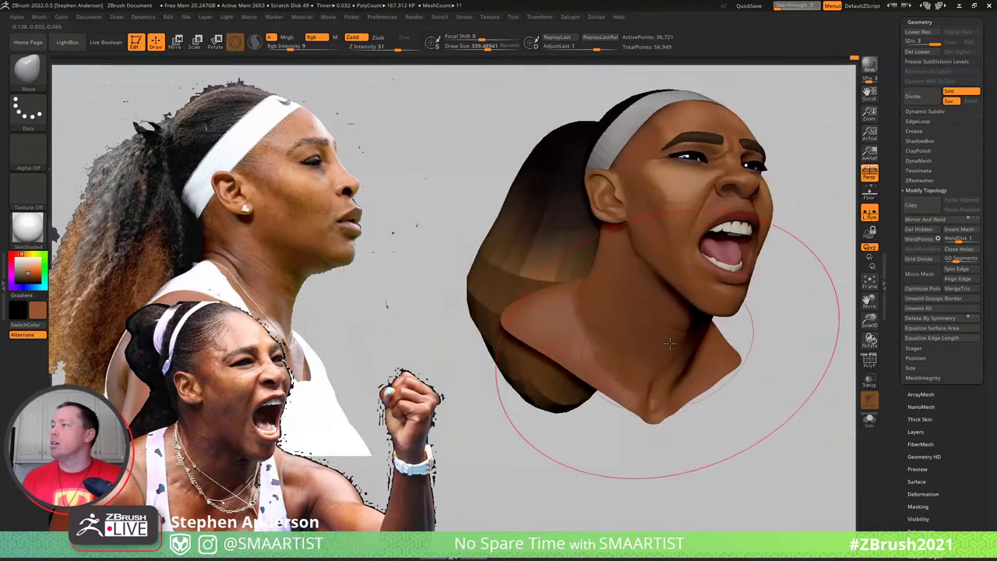
Adjust and smooth the neck and shoulder area at draw size about 95
key("s")
mouse_move(667, 342)
left_mouse_down()
mouse_move(648, 343)
mouse_move(700, 342)
left_mouse_up()
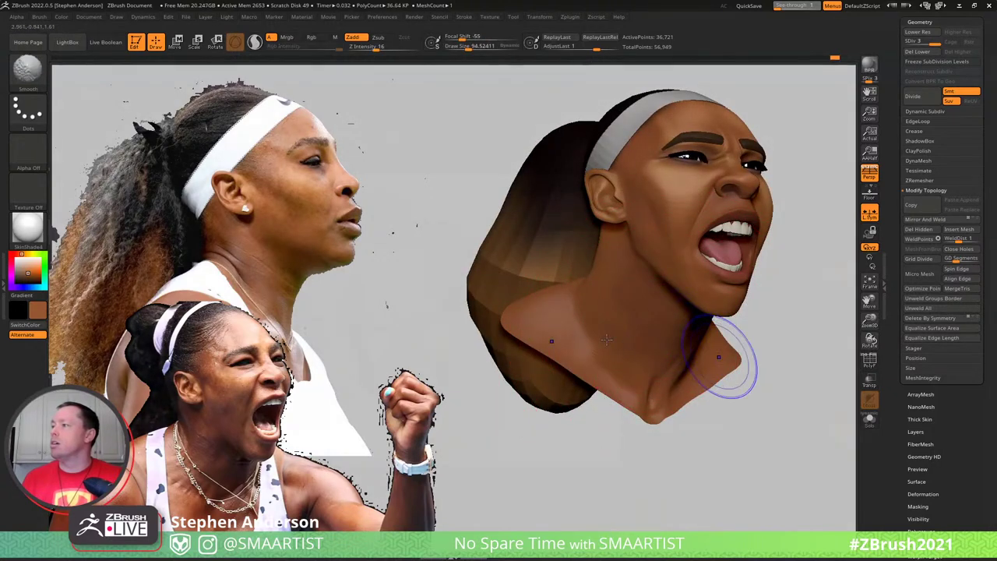
mouse_move(589, 301)
right_mouse_down("ctrl")
mouse_move(612, 336)
mouse_move(587, 333)
right_mouse_up("ctrl")
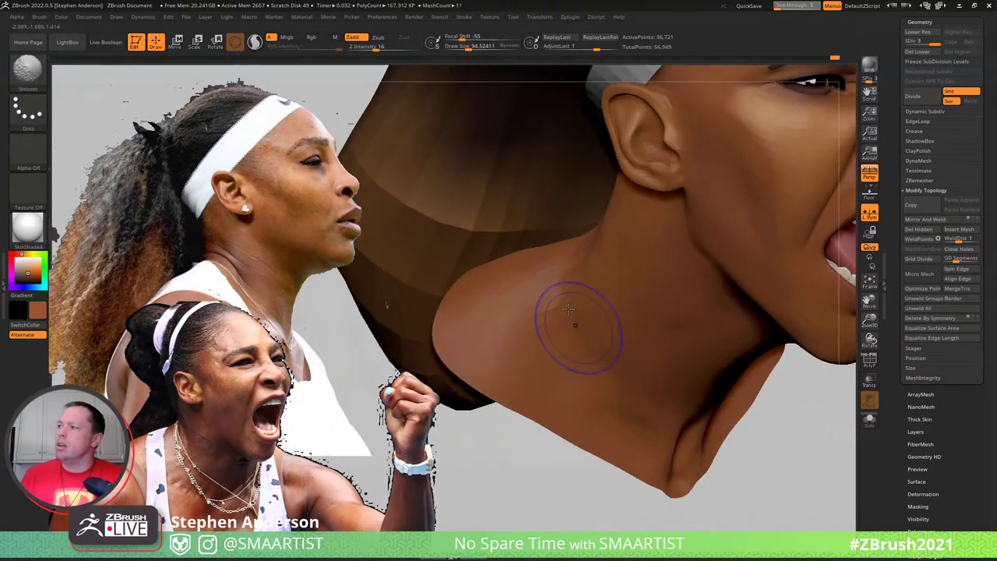
Mask the whole head except the edge-loop strip running down where the neck meets the shoulder
key("shift+f")
mouse_move(541, 283)
right_mouse_down("ctrl")
mouse_move(590, 321)
mouse_move(570, 319)
mouse_move(572, 327)
right_mouse_up("ctrl")
left_click(572, 328, "ctrl+shift")
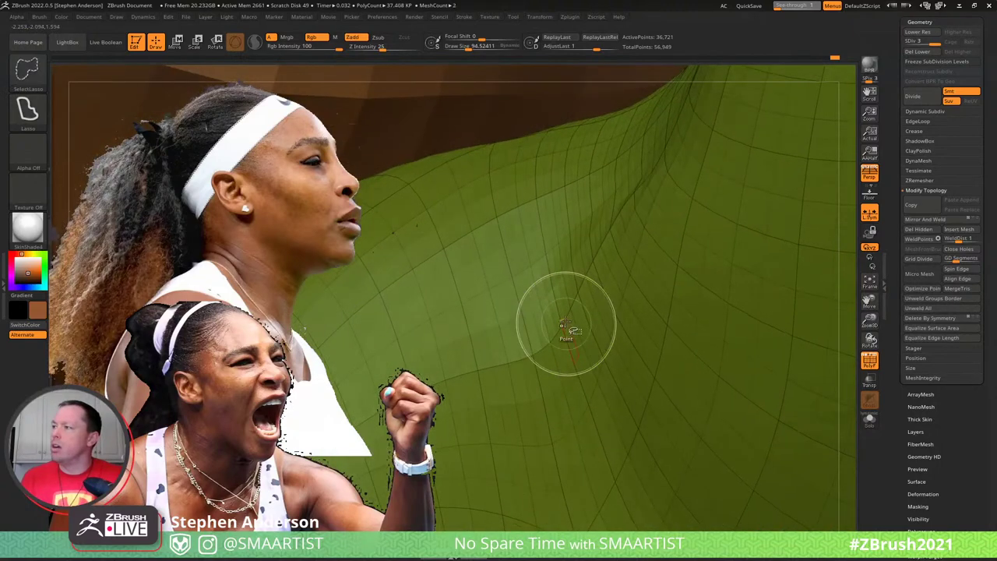
left_click(562, 321, "ctrl+shift")
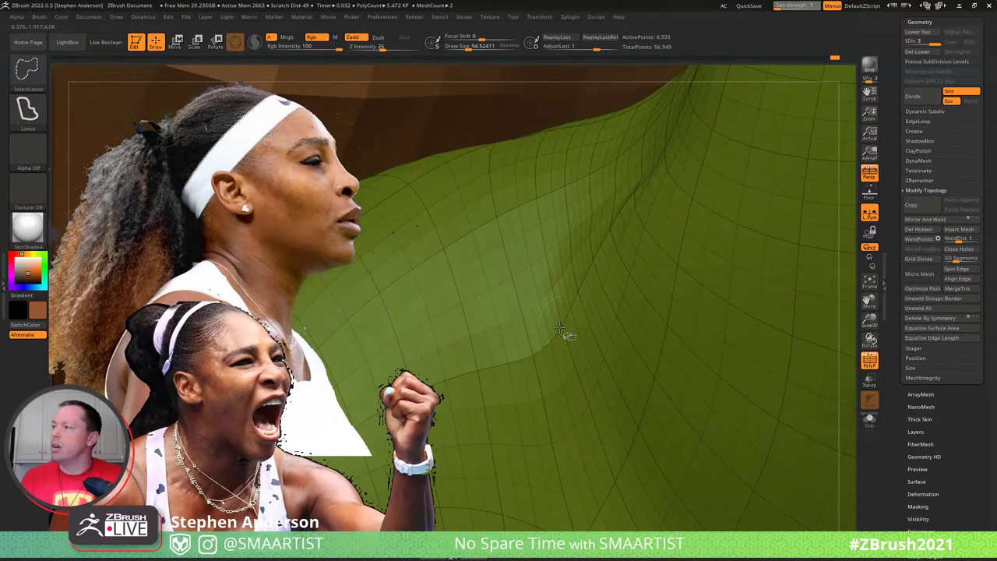
left_click(559, 330, "ctrl+shift")
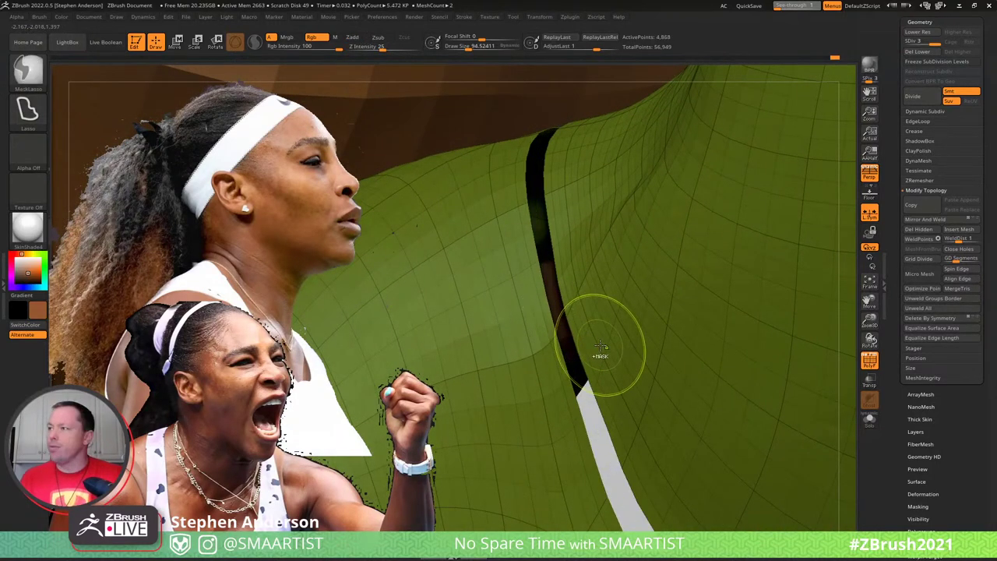
key("ctrl+a")
left_click(564, 329, "ctrl+shift")
Enlarge the Move brush to draw size about 493, soften the mask beside the shoulder strip and invert it
right_click_drag(563, 324, 556, 313)
key("s")
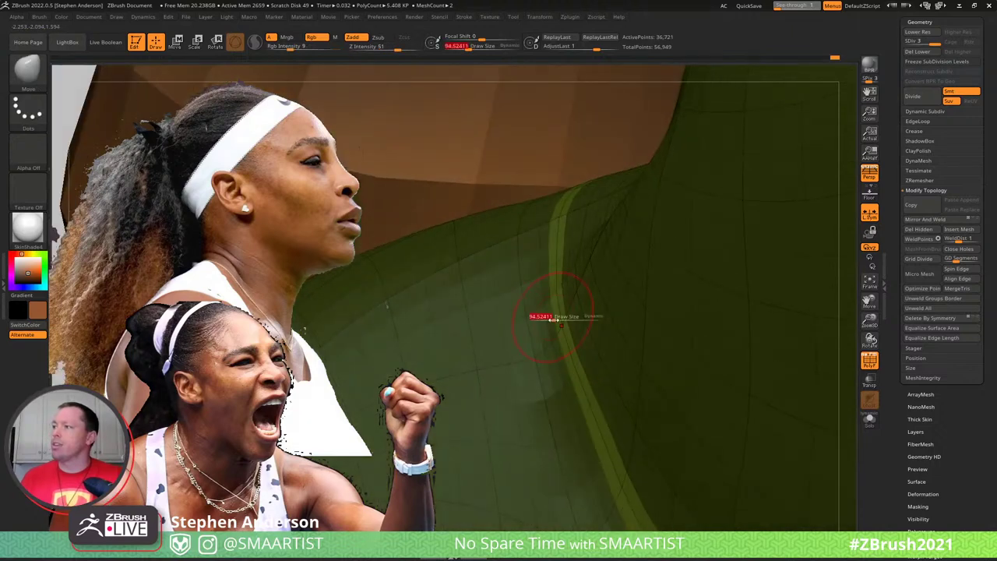
left_click_drag(563, 327, 583, 326)
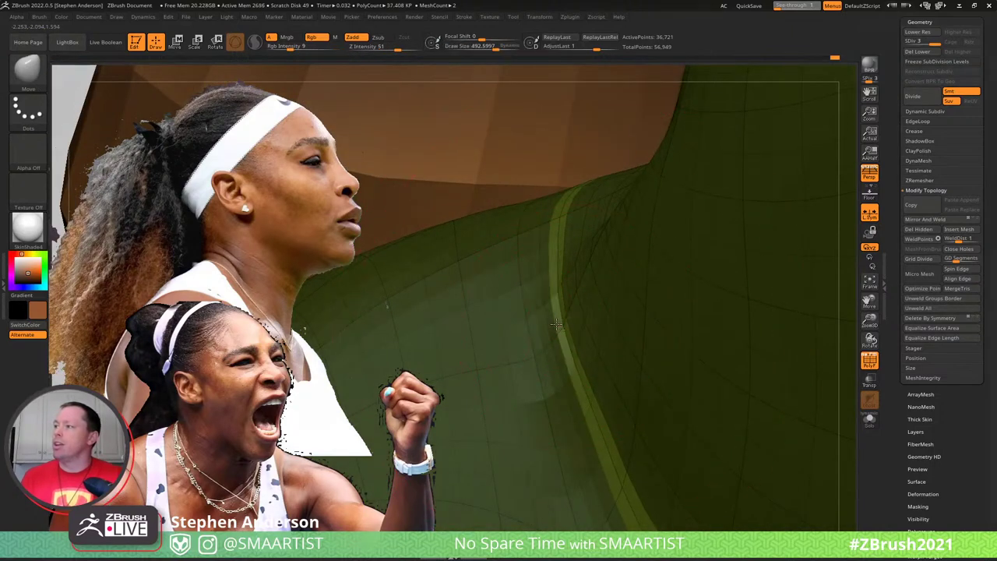
left_click(560, 320, "ctrl")
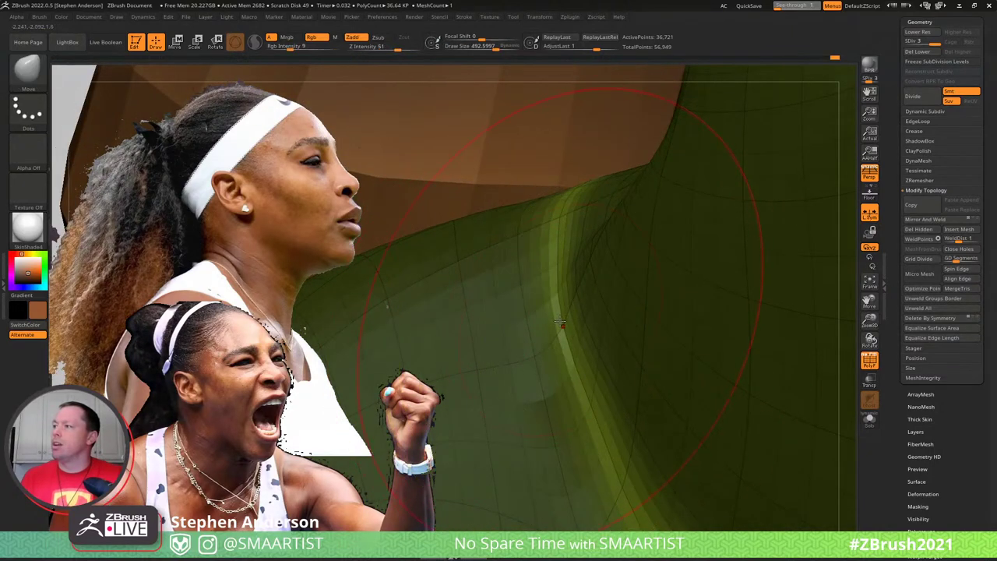
right_click_drag(509, 277, 407, 327, "ctrl")
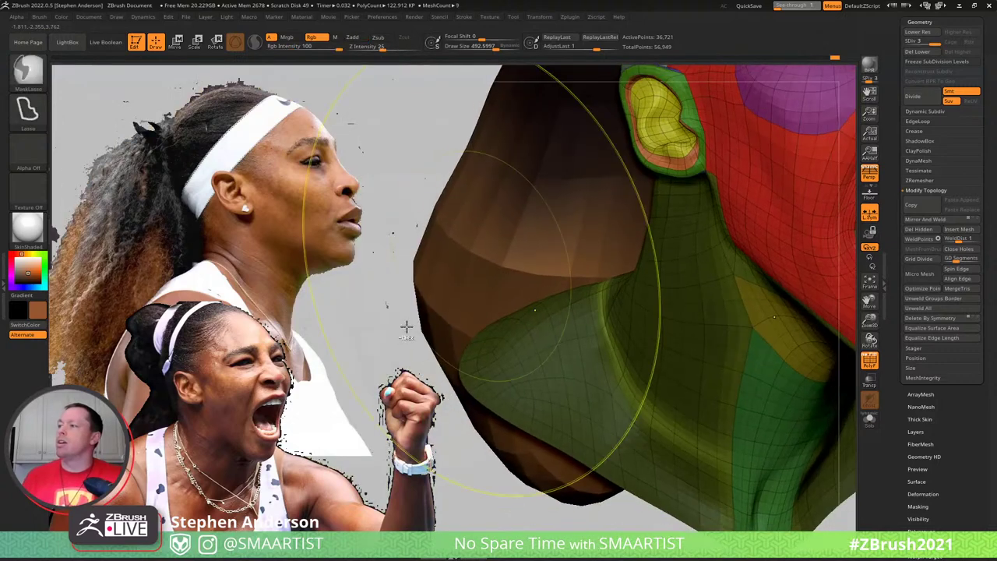
key("ctrl+i")
Shape and smooth the surface around the masked neck-to-shoulder crease at draw size about 243
mouse_move(594, 320)
right_mouse_down("ctrl")
mouse_move(636, 339)
mouse_move(601, 327)
right_mouse_up("ctrl")
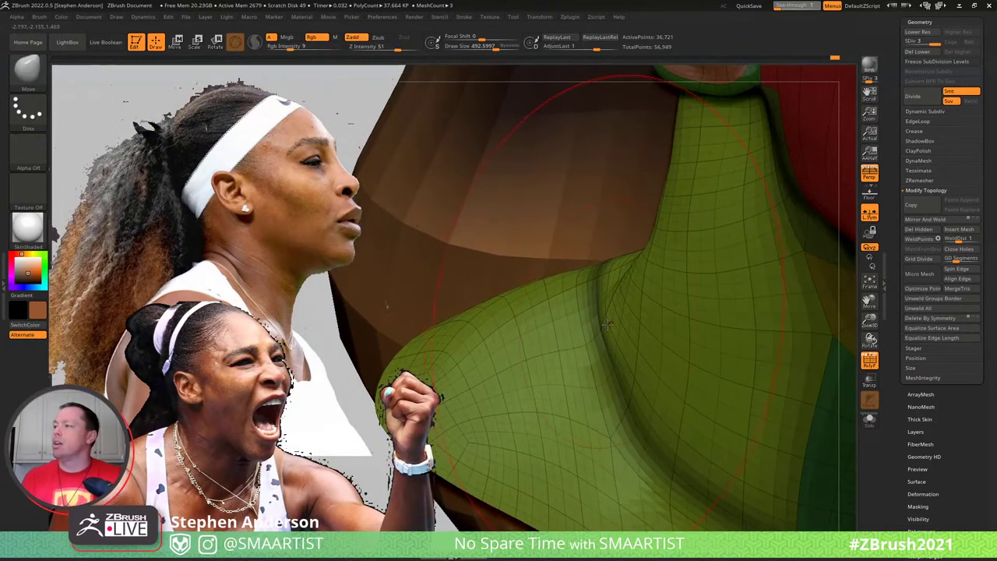
key("s")
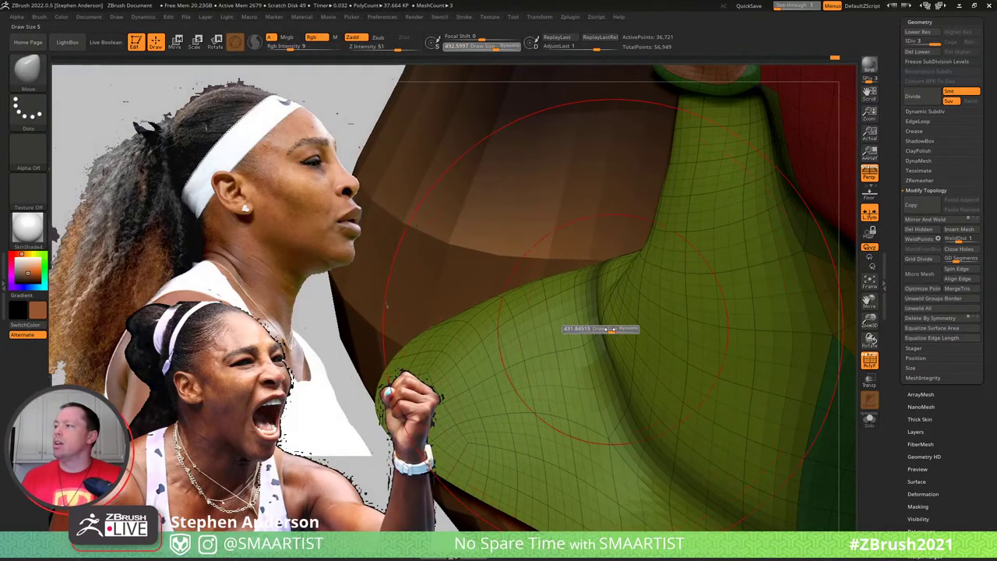
left_click_drag(614, 330, 600, 331)
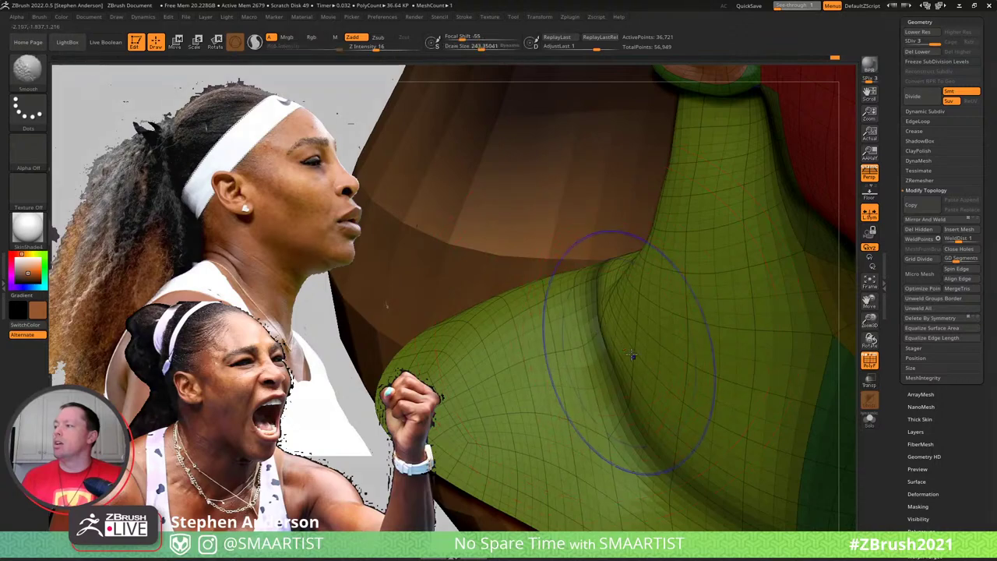
key("shift+f")
key("f")
key("ctrl")
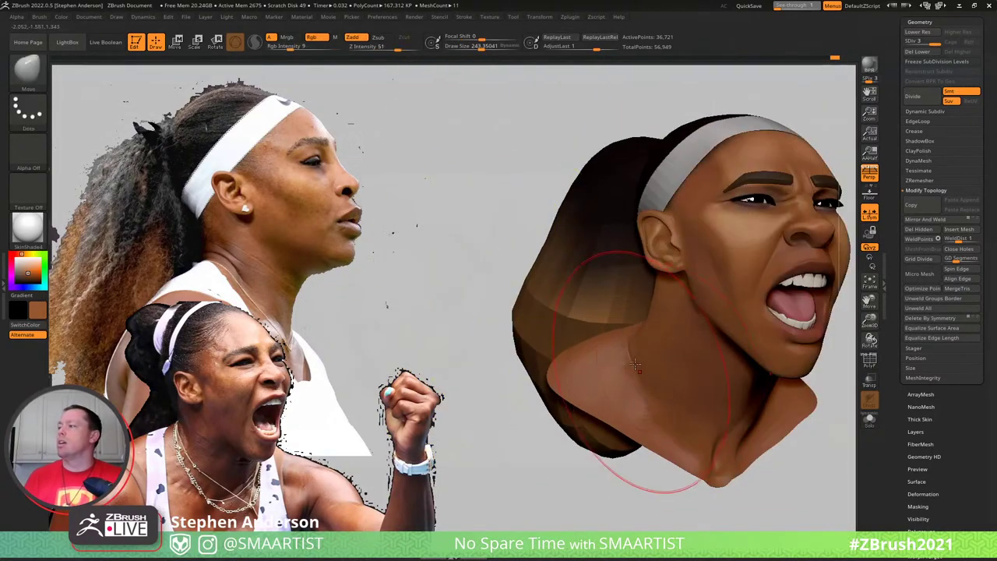
Refine the crease between neck and shoulder with the Move brush at draw sizes of about 175 and 146
right_click_drag(642, 367, 653, 396, "ctrl")
right_click_drag(651, 352, 621, 314)
left_click_drag(617, 314, 612, 314)
right_click_drag(612, 314, 616, 333)
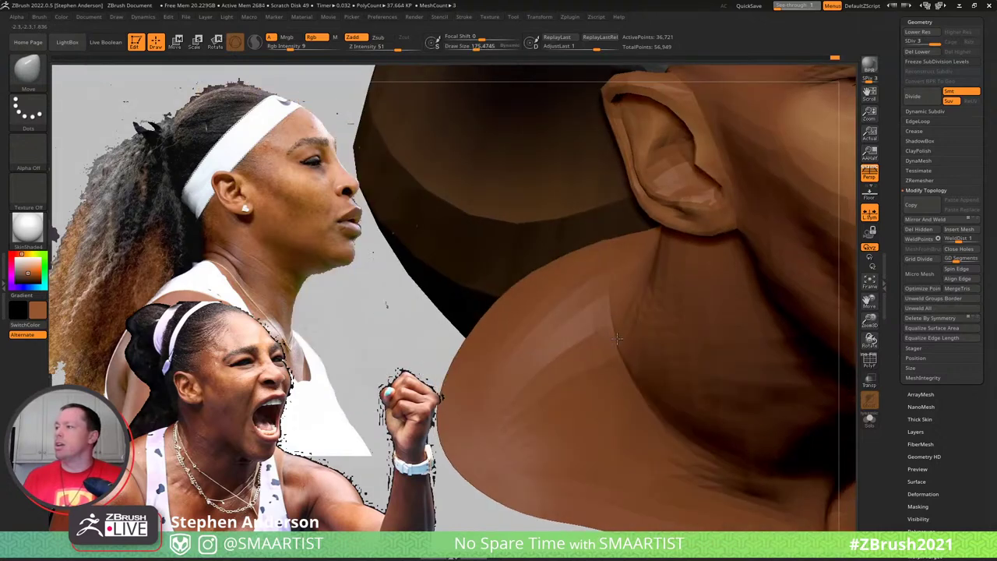
key("s")
left_click_drag(614, 331, 606, 326)
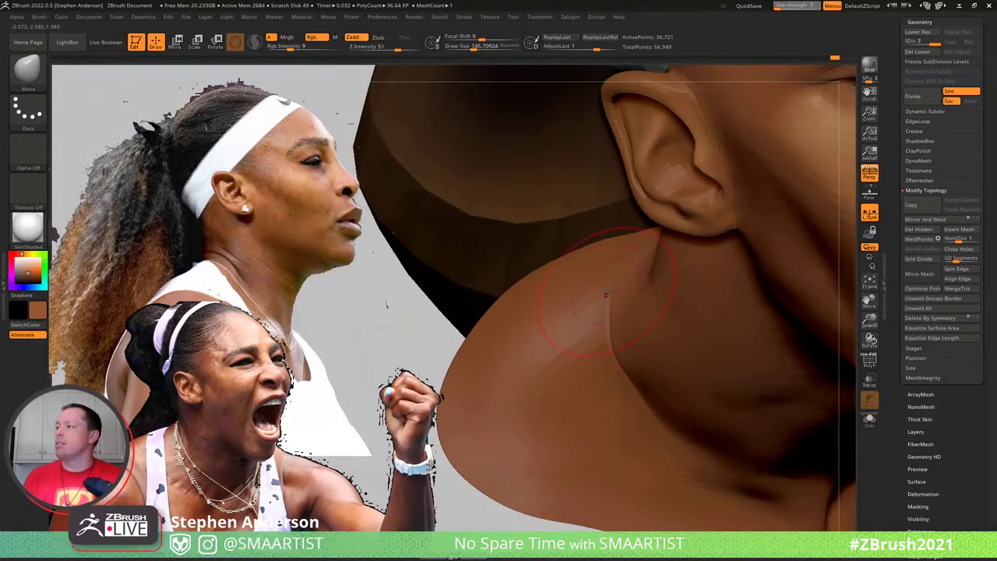
left_click_drag(645, 391, 637, 394)
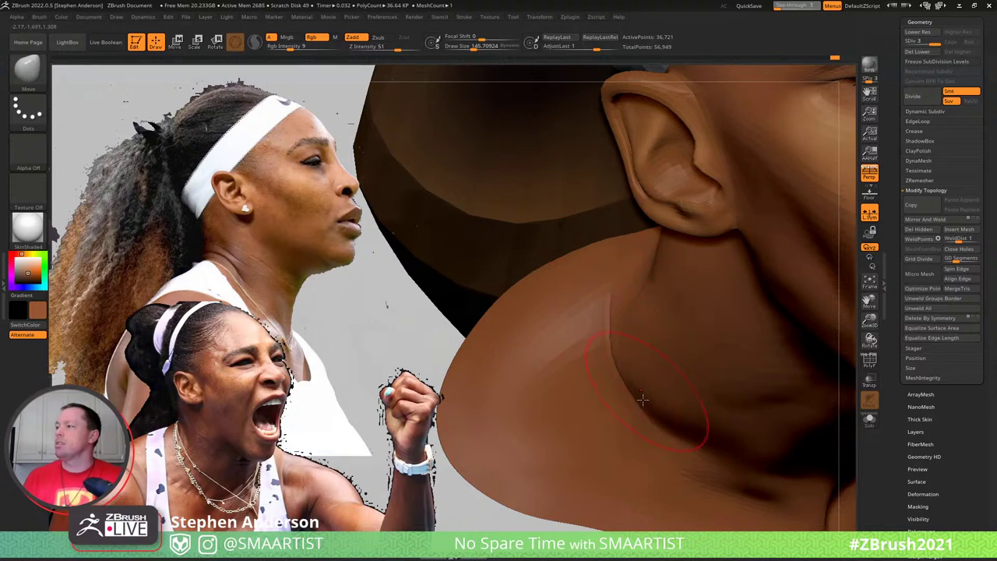
Smooth the crease where the neck meets the shoulder at draw size about 146
left_click_drag(623, 382, 613, 334, "shift")
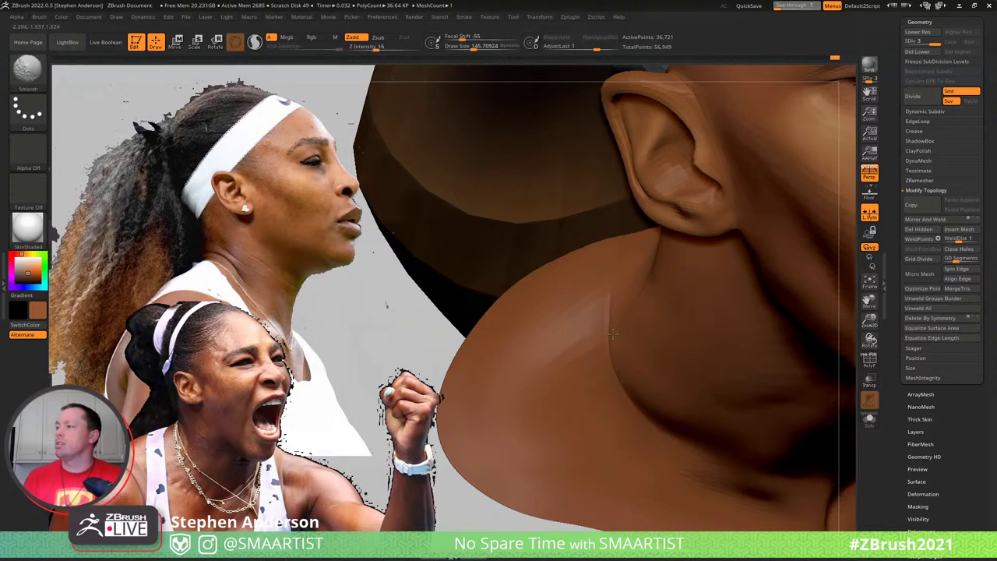
right_click_drag(684, 427, 672, 399)
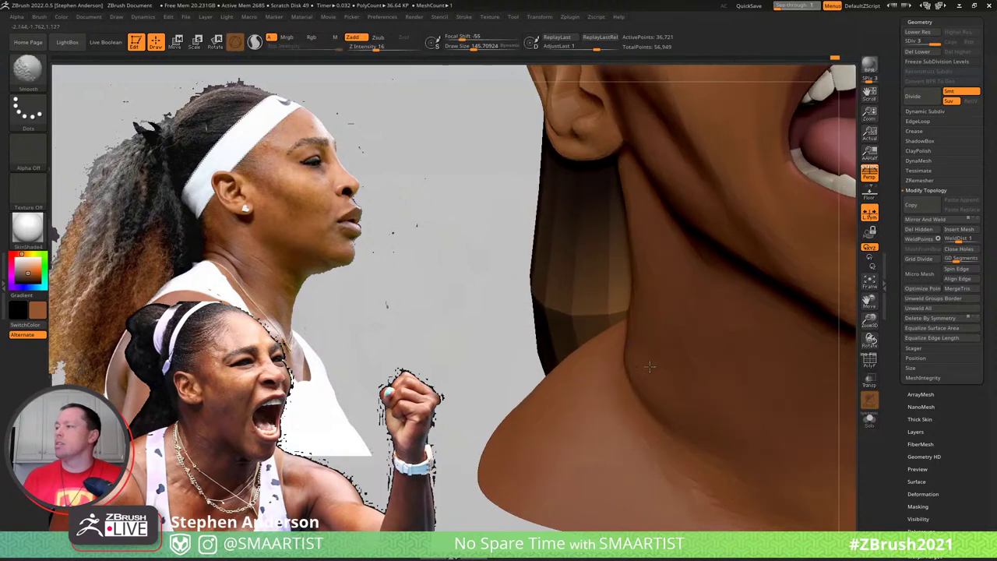
mouse_move(657, 363)
right_mouse_down()
mouse_move(691, 417)
mouse_move(632, 347)
right_mouse_up()
right_click_drag(726, 430, 662, 366)
mouse_move(757, 311)
right_mouse_down()
mouse_move(764, 327)
mouse_move(772, 307)
mouse_move(762, 299)
mouse_move(776, 305)
mouse_move(781, 293)
mouse_move(755, 291)
mouse_move(756, 300)
right_mouse_up()
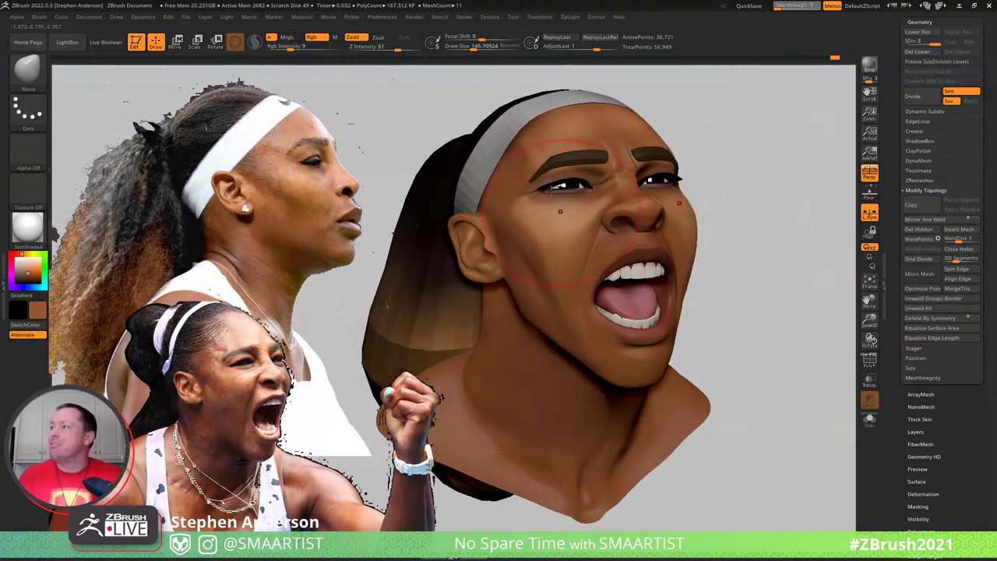
Adjust the skin around the outer eye corner with the Move brush at subdivision level 1, then return the head to level 3
right_click_drag(572, 223, 572, 216, "ctrl")
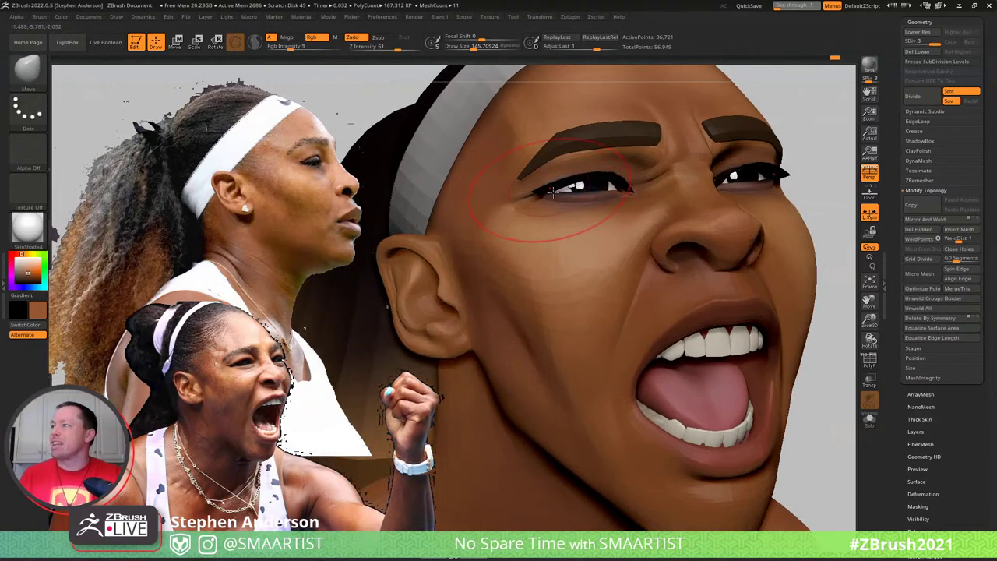
key("shift+d")
key("shift+d")
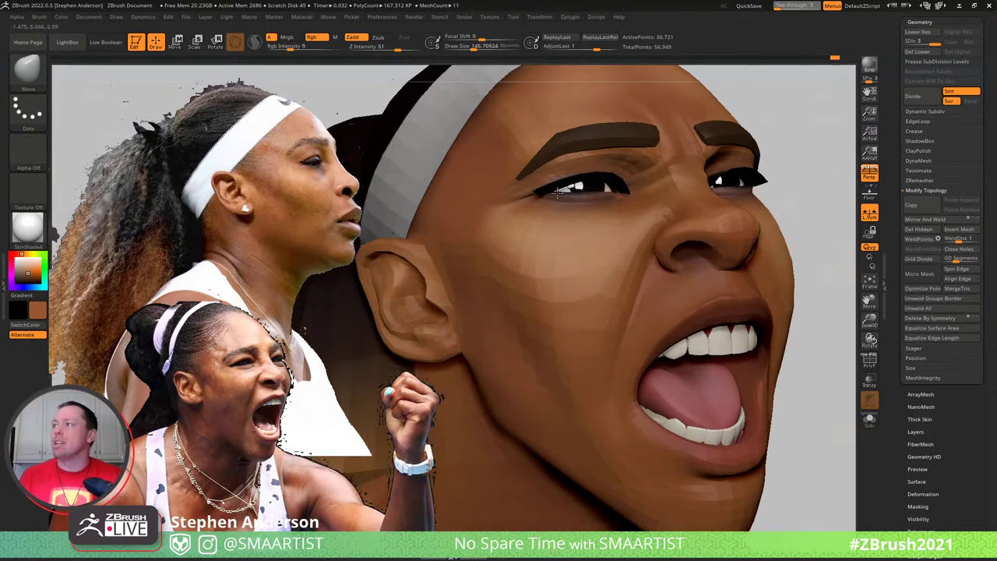
key("s")
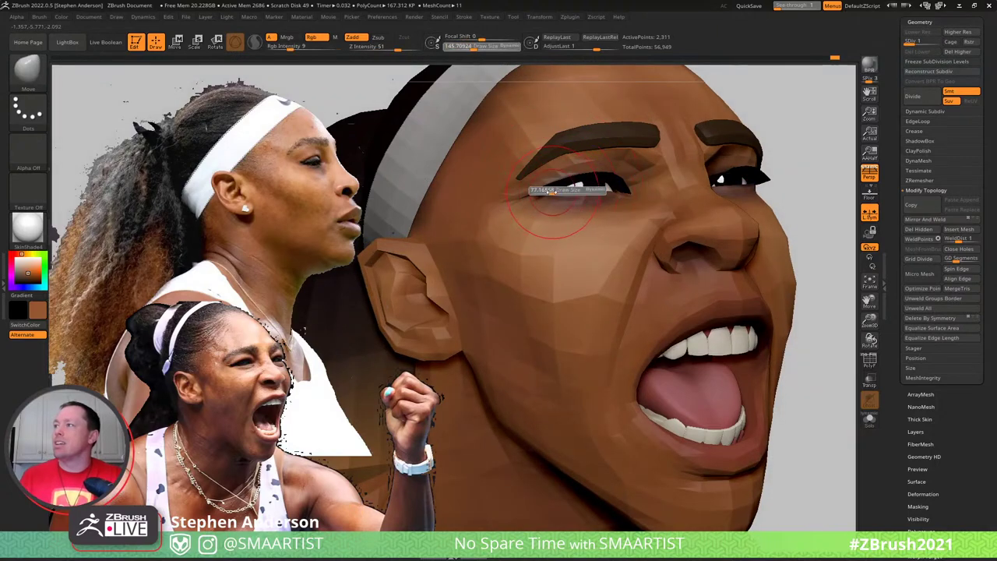
left_click_drag(550, 192, 554, 190)
mouse_move(564, 188)
right_mouse_down()
mouse_move(594, 197)
mouse_move(538, 194)
right_mouse_up()
key("s")
left_click_drag(540, 195, 553, 185)
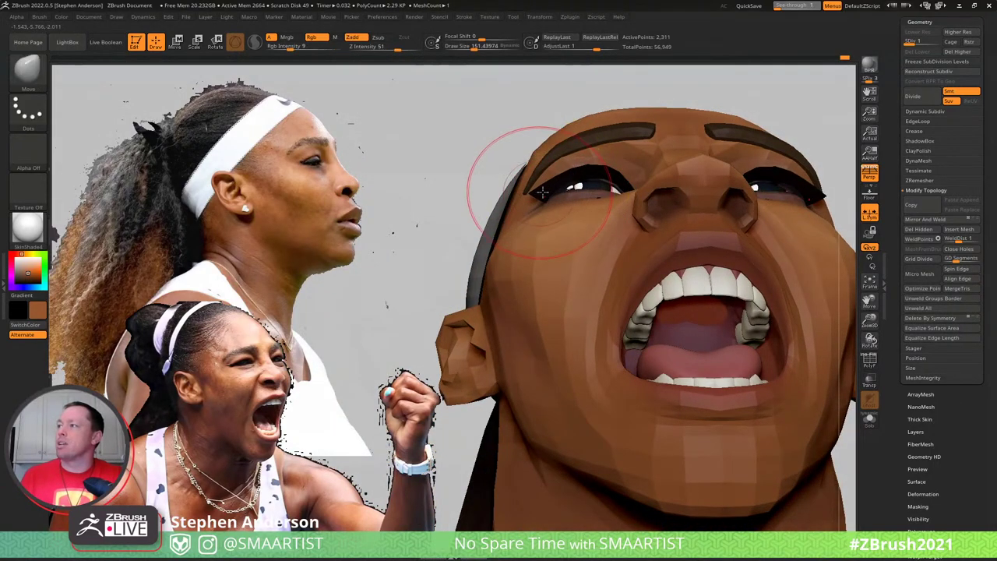
key("ctrl+d")
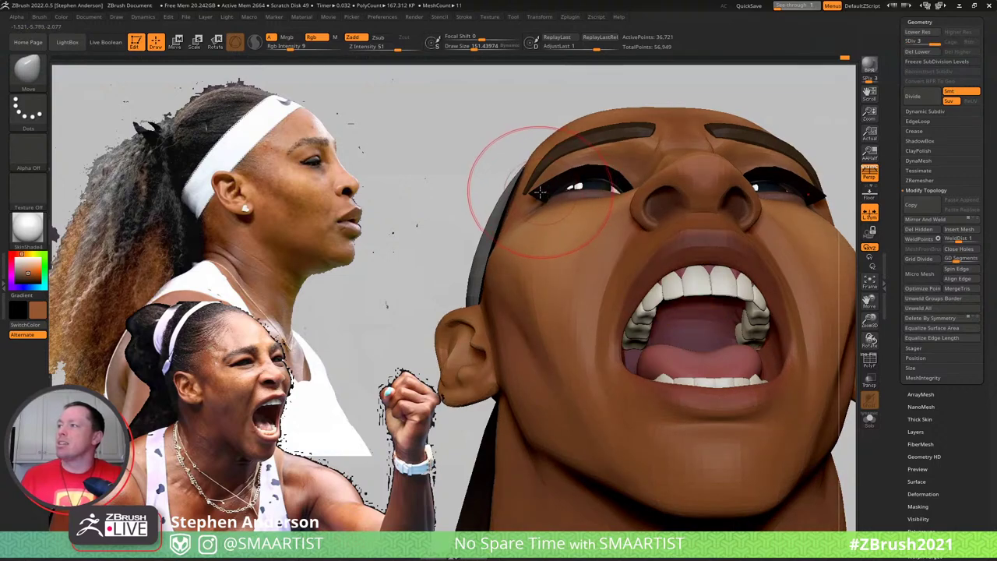
Switch to the EyeLashes subtool and adjust the lashes' outer corners with the Move brush at draw sizes of about 77 and 69
left_click(543, 187, "alt")
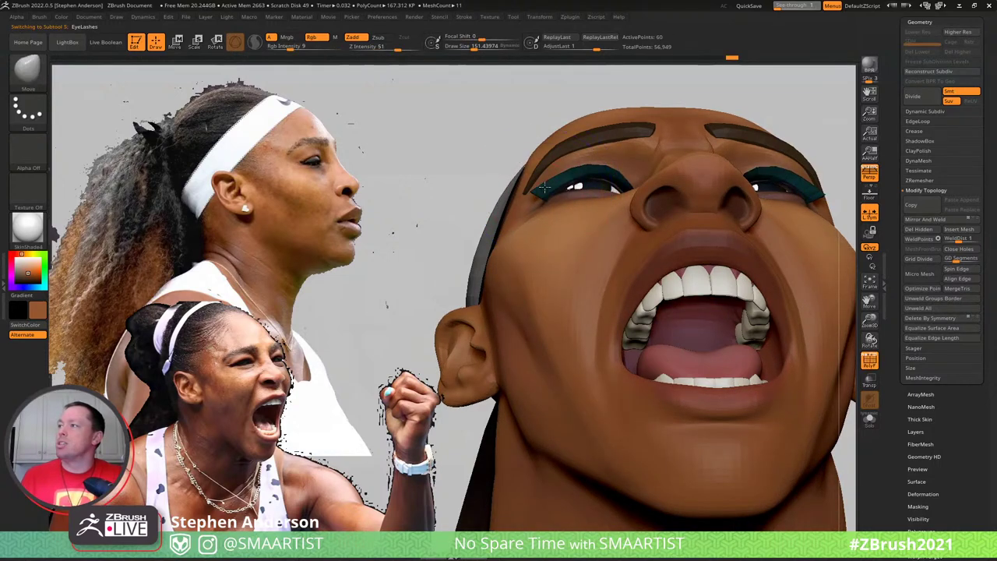
right_click_drag(555, 187, 627, 187)
mouse_move(554, 186)
right_mouse_down()
mouse_move(534, 161)
mouse_move(567, 186)
right_mouse_up()
left_click_drag(562, 187, 564, 186)
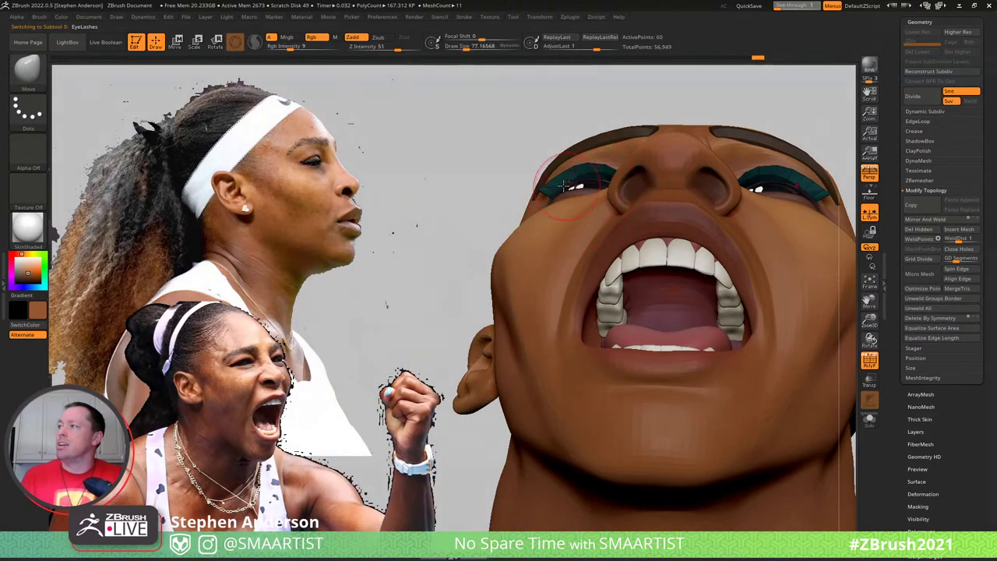
mouse_move(576, 184)
right_mouse_down()
mouse_move(602, 166)
mouse_move(623, 180)
mouse_move(591, 201)
mouse_move(600, 192)
mouse_move(579, 170)
mouse_move(761, 161)
mouse_move(697, 183)
mouse_move(706, 213)
mouse_move(716, 207)
mouse_move(694, 191)
mouse_move(703, 195)
right_mouse_up()
key("s")
key("shift")
key("ctrl")
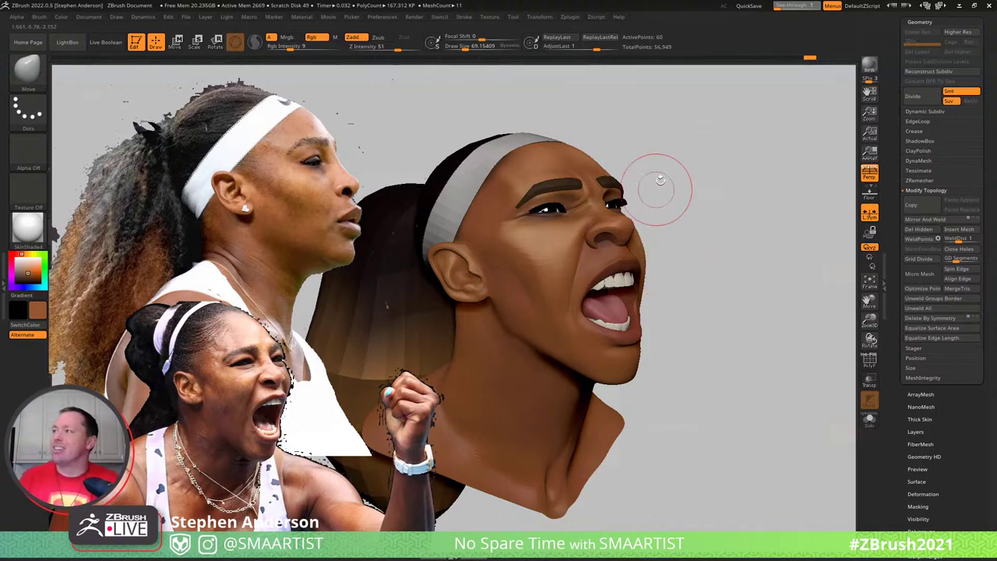
Make the head mesh active and set up the Clay brush at draw size about 42 for the neck
mouse_move(694, 187)
left_mouse_down()
mouse_move(712, 196)
mouse_move(716, 186)
left_mouse_up()
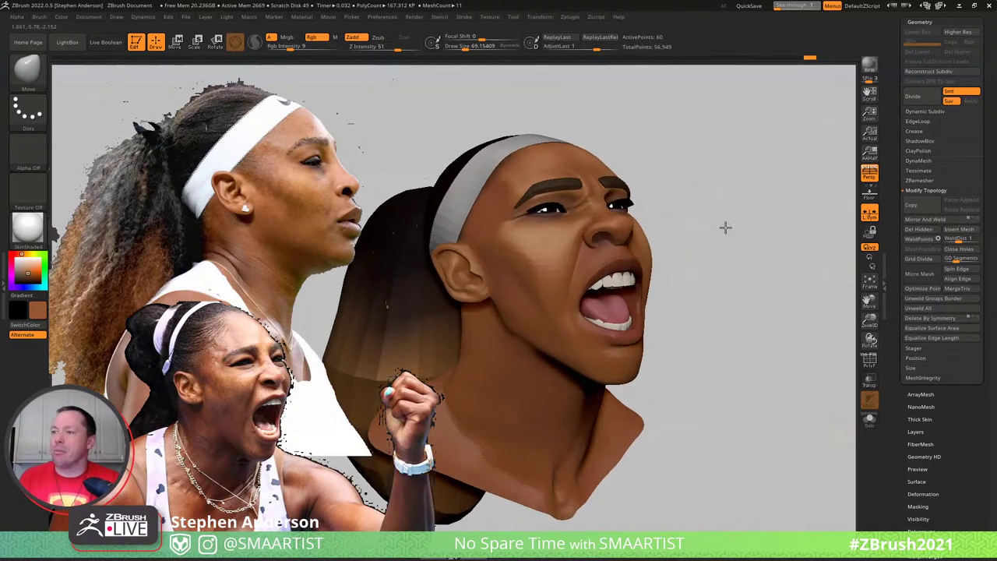
left_click_drag(725, 227, 619, 333)
key("shift")
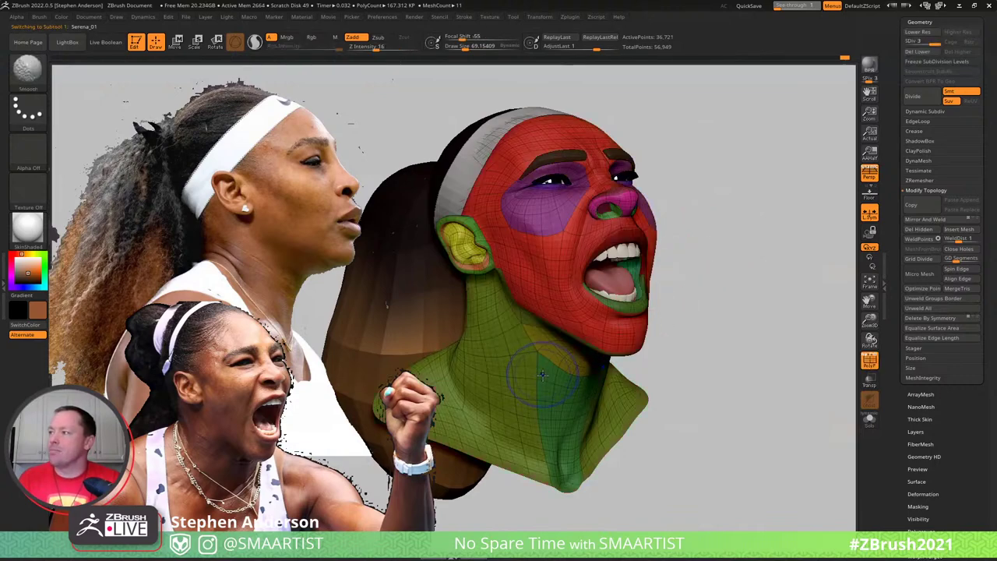
key("b")
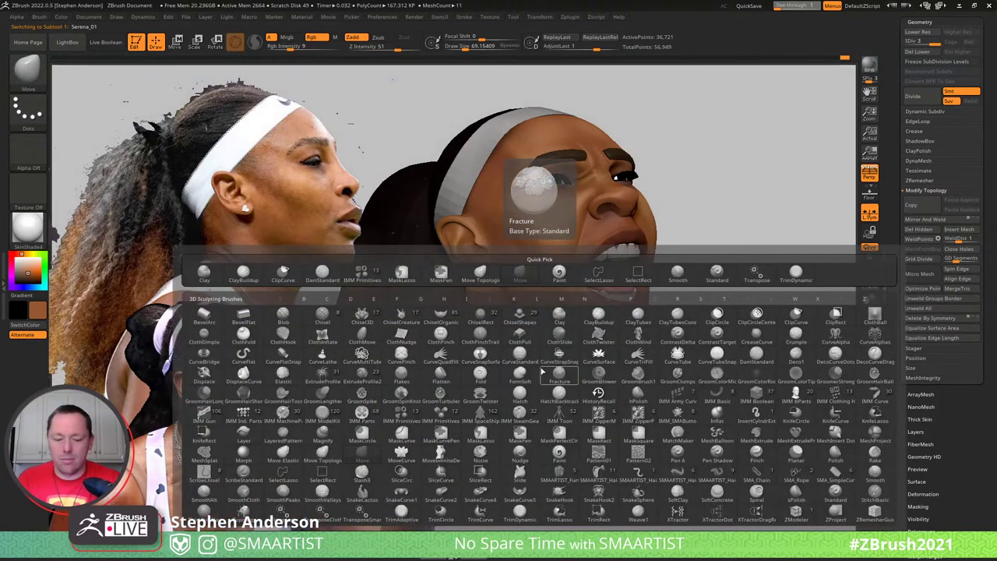
key("c")
key("l")
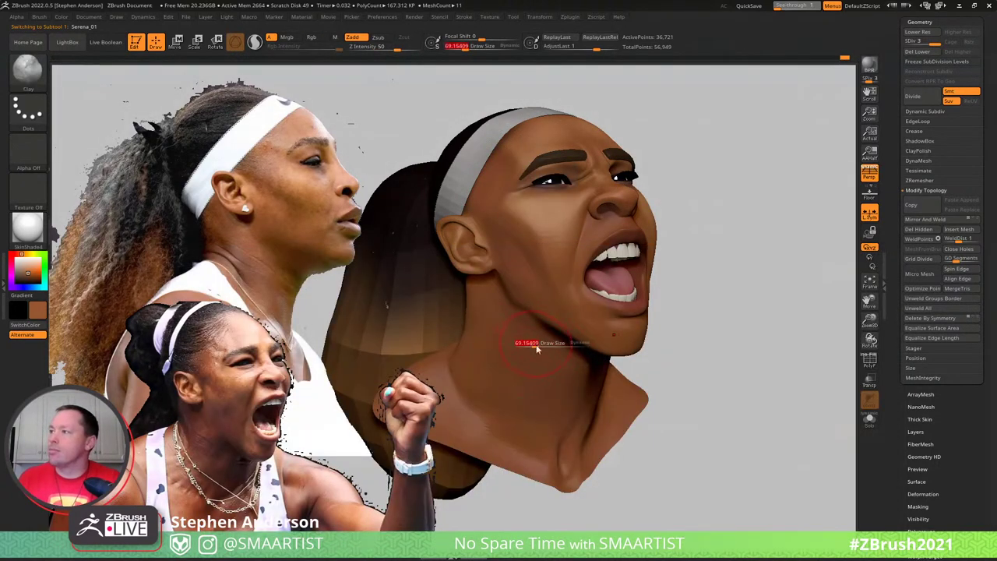
left_click_drag(529, 346, 526, 347)
right_click_drag(528, 350, 531, 335)
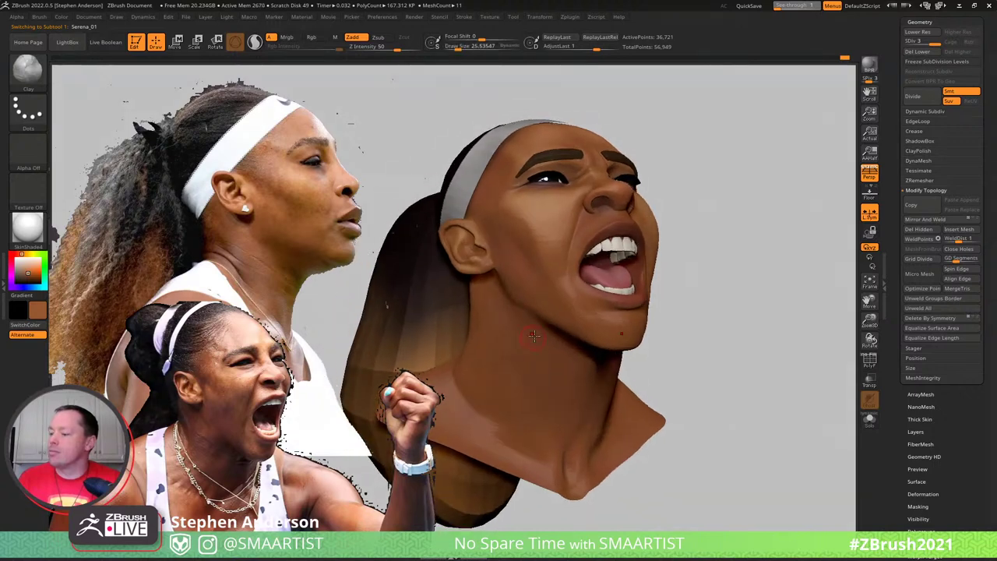
key("s")
left_click_drag(536, 339, 535, 338)
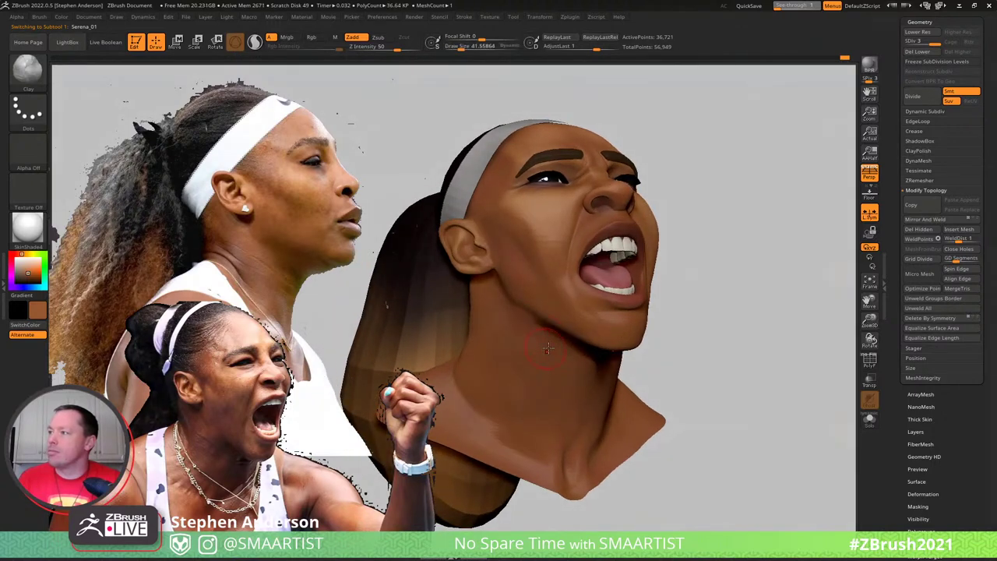
Smooth the side of the neck below the jaw at draw sizes of about 42 and 54
mouse_move(555, 377)
right_mouse_down()
mouse_move(567, 366)
mouse_move(550, 357)
right_mouse_up()
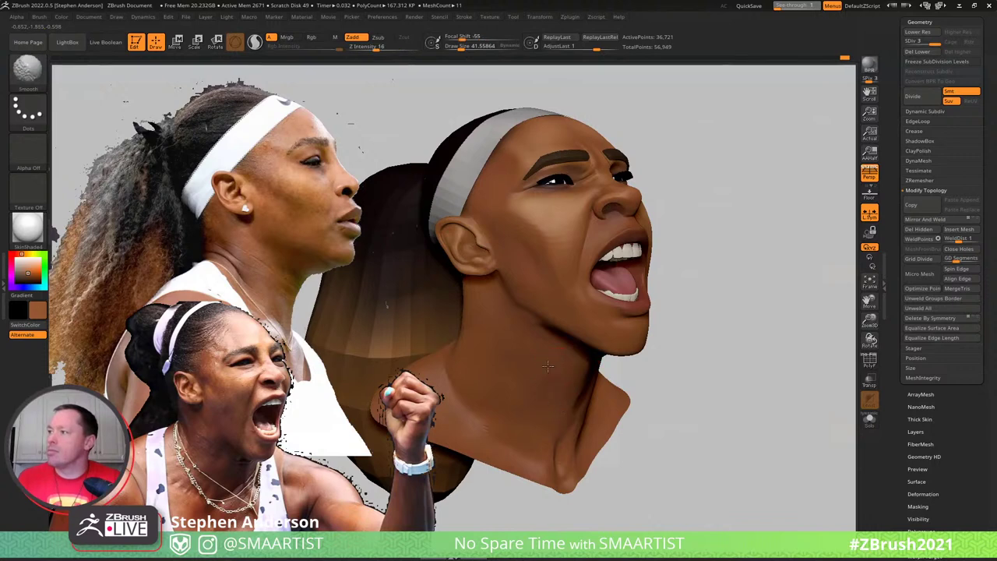
mouse_move(548, 337)
left_mouse_down("shift")
mouse_move(533, 376)
mouse_move(515, 359)
left_mouse_up("shift")
key("s")
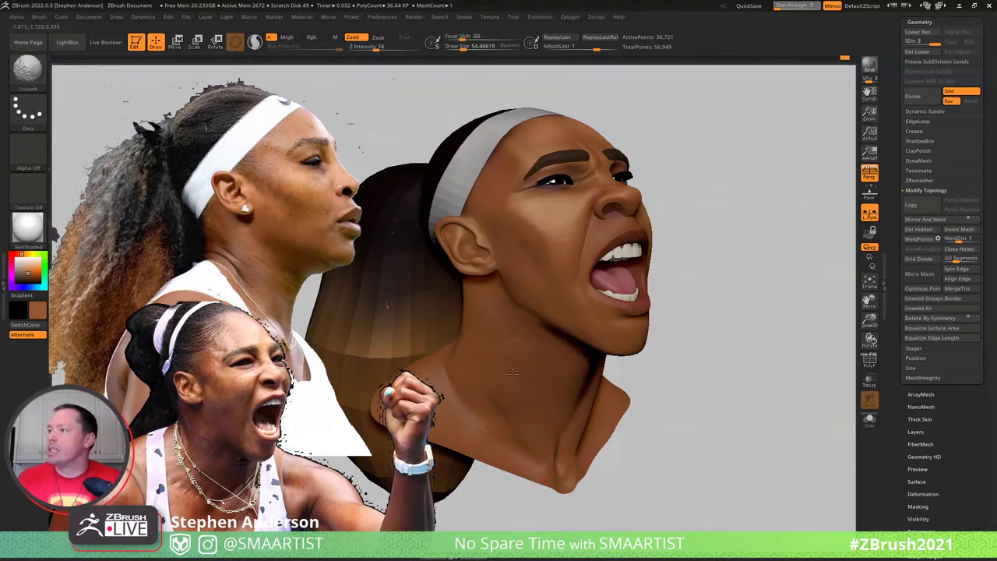
right_click_drag(536, 391, 498, 386)
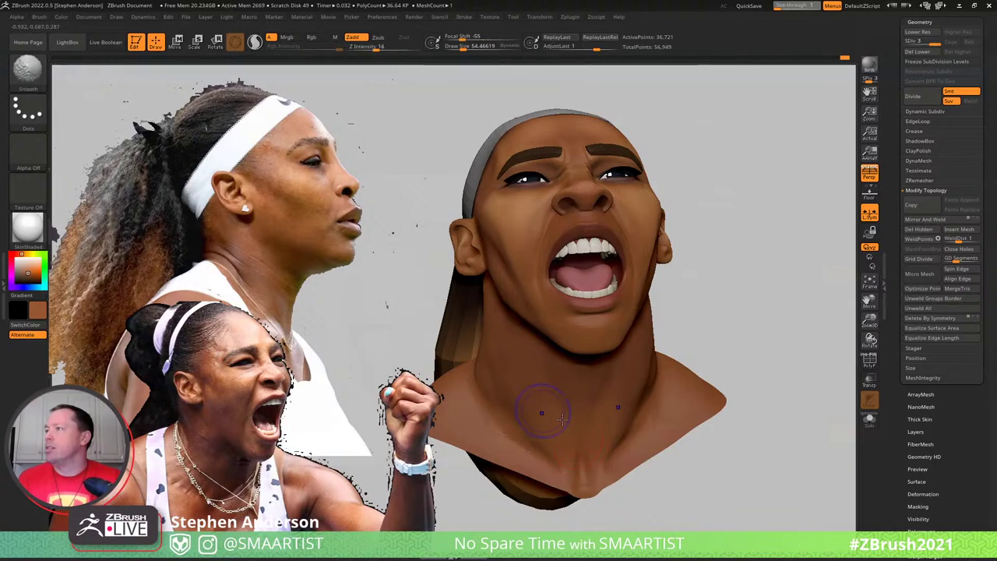
Shape the transition from neck to shoulder with the Move brush at draw size about 119
key("b")
key("s")
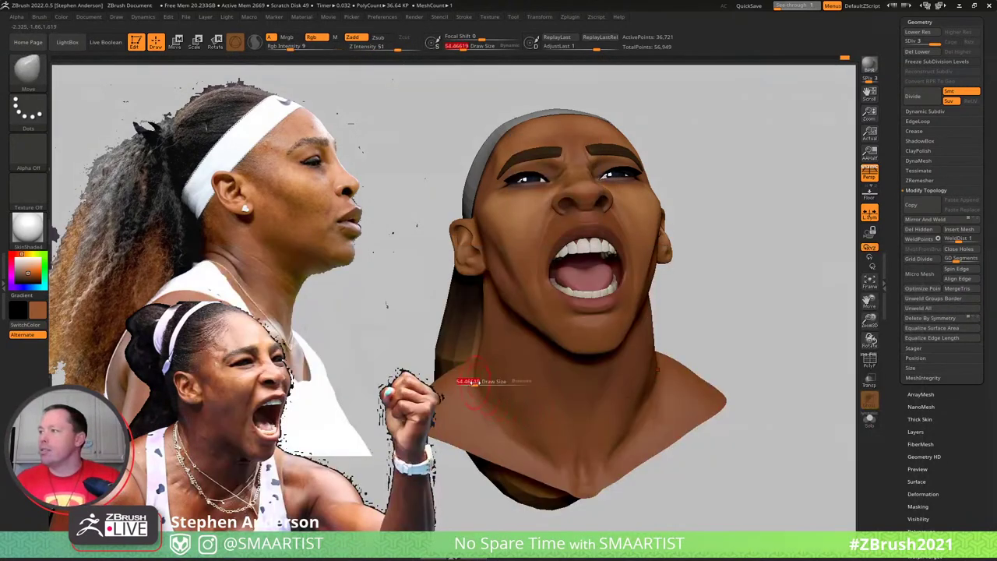
left_click_drag(474, 382, 479, 369)
mouse_move(771, 362)
left_mouse_down()
mouse_move(709, 378)
mouse_move(697, 355)
mouse_move(708, 349)
mouse_move(663, 336)
left_mouse_up()
key("s")
right_click_drag(658, 335, 669, 352)
Build up the muscle along the side of the neck with the ClayBuildup brush at draw size about 48
key("b")
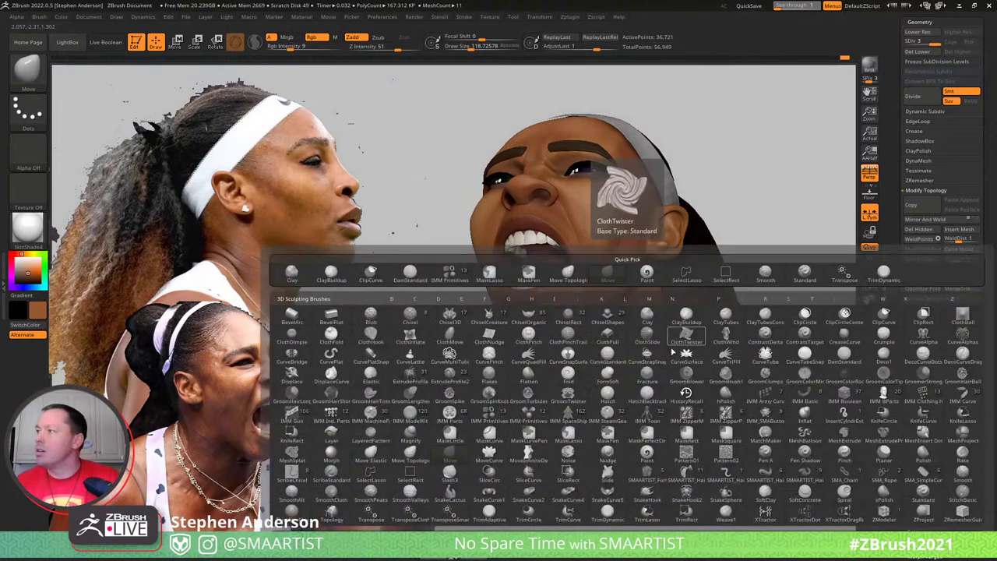
key("c")
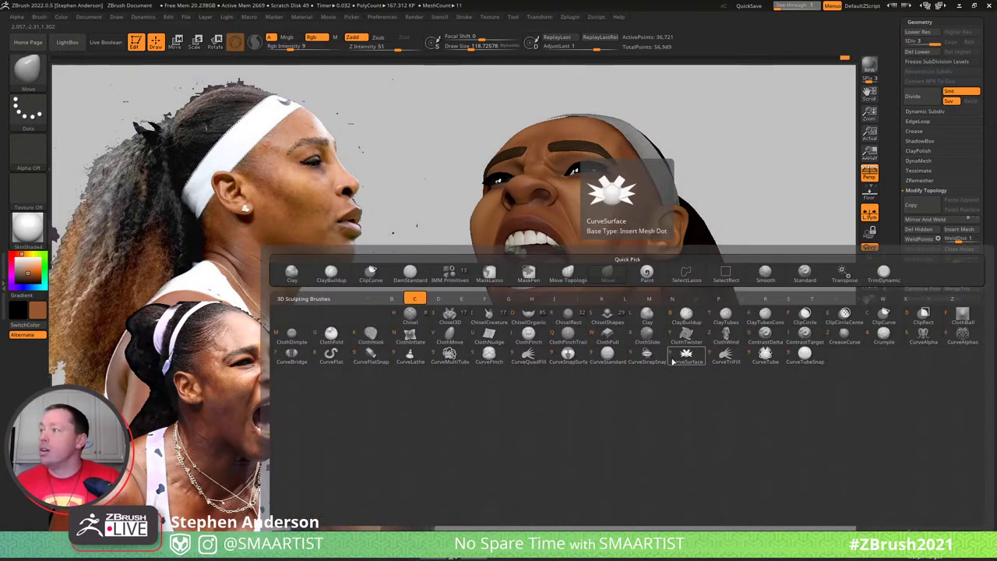
key("b")
right_click_drag(670, 361, 625, 358)
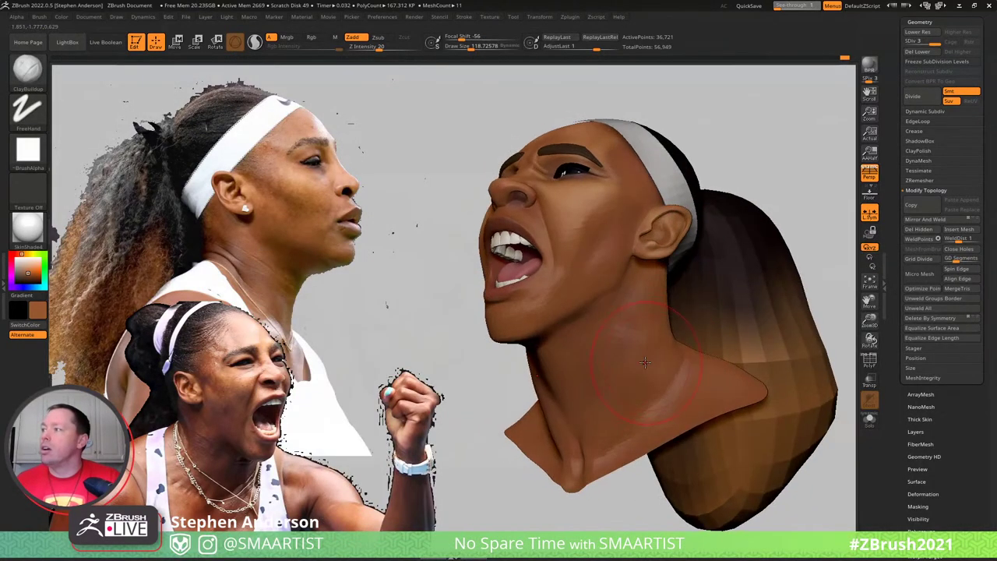
key("s")
left_click_drag(648, 363, 639, 363)
left_click_drag(605, 413, 598, 414)
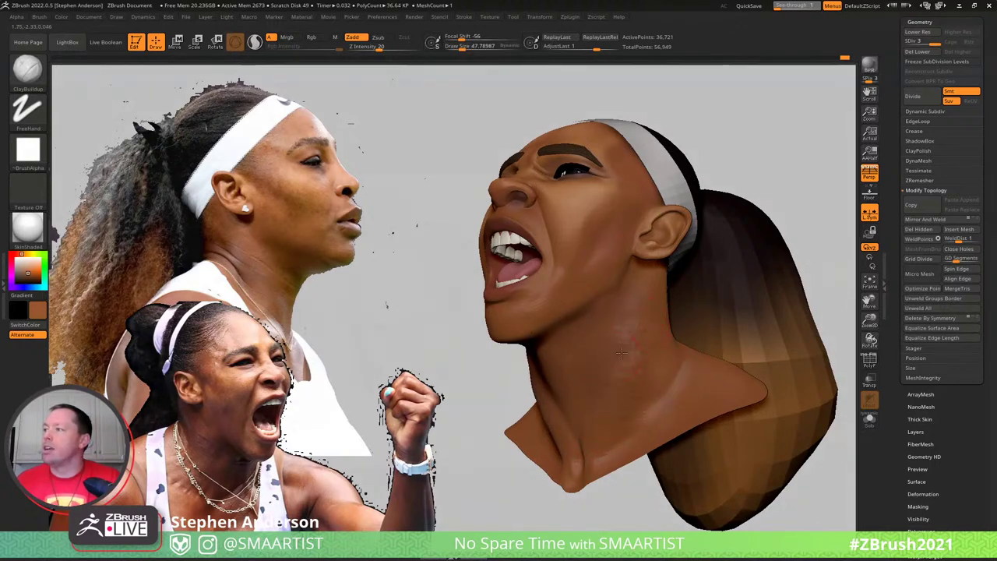
Build up and smooth the neck muscle toward the collarbone at draw size about 73, dropping the head to subdivision level 2
key("s")
left_click_drag(628, 361, 641, 327)
mouse_move(635, 382)
right_mouse_down()
mouse_move(642, 321)
mouse_move(651, 383)
right_mouse_up()
key("shift")
key("shift+d")
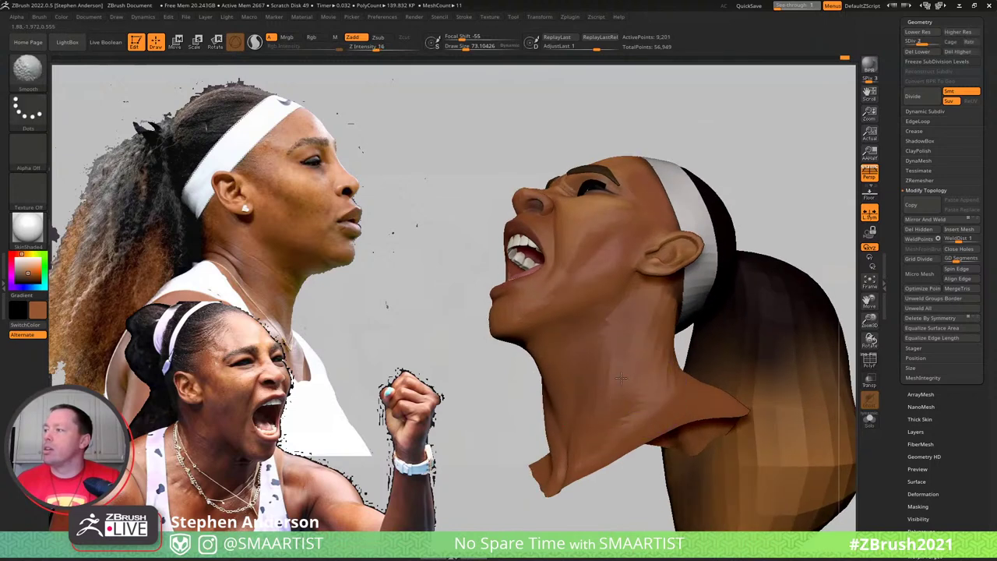
right_click_drag(626, 358, 610, 417)
left_click_drag(601, 405, 595, 422)
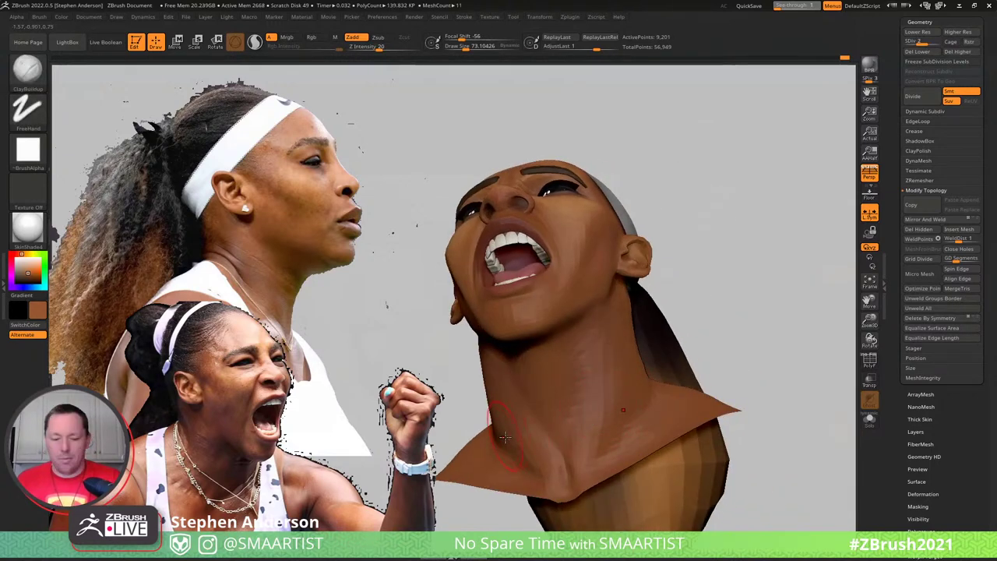
Reshape the sides of the neck with the Move brush at draw sizes of about 119 and 77
key("b")
key("m")
key("v")
key("s")
left_click_drag(490, 442, 494, 441)
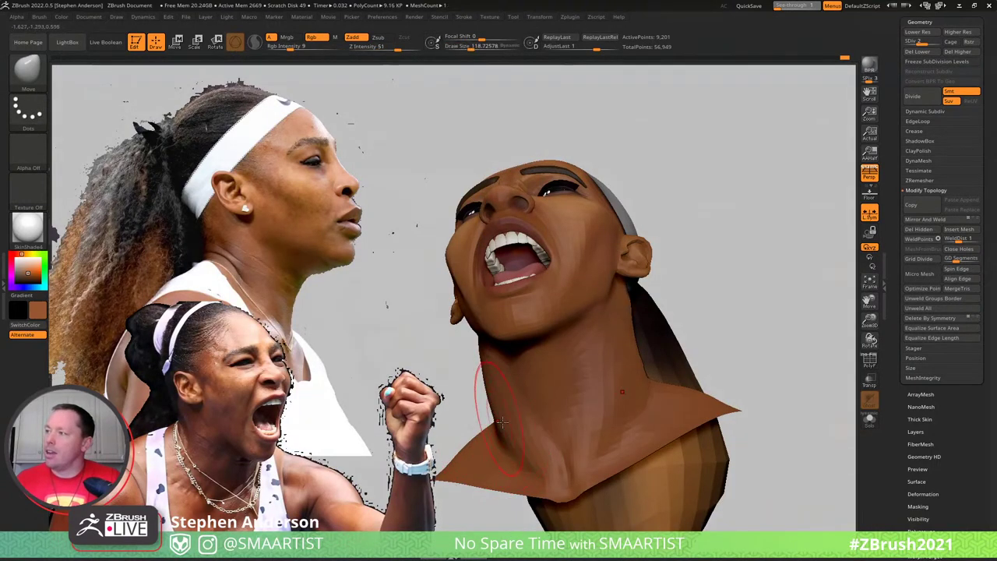
mouse_move(500, 417)
right_mouse_down()
mouse_move(629, 345)
mouse_move(614, 352)
right_mouse_up()
key("s")
left_click_drag(613, 350, 609, 348)
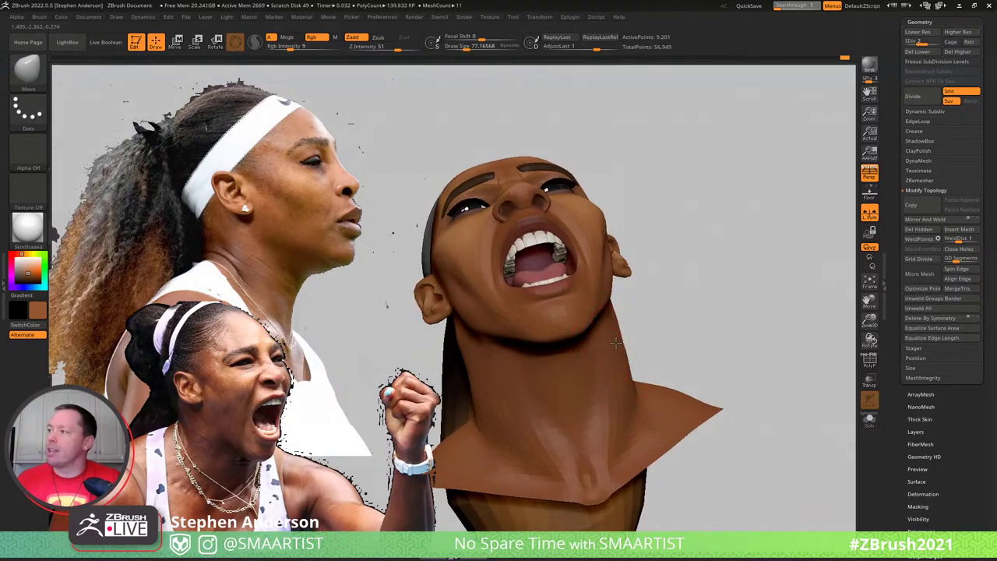
left_click_drag(618, 422, 616, 419)
Adjust the back contour of the neck below the ear at draw size about 129 and return the head to subdivision level 3
mouse_move(643, 288)
right_mouse_down()
mouse_move(619, 336)
mouse_move(586, 330)
mouse_move(650, 362)
right_mouse_up()
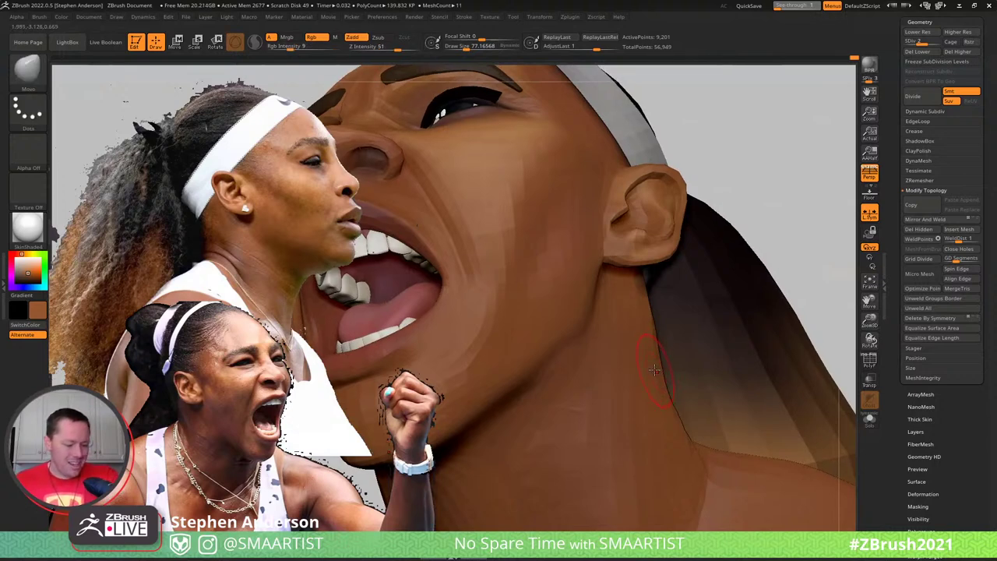
mouse_move(654, 370)
right_mouse_down()
mouse_move(653, 346)
mouse_move(659, 374)
right_mouse_up()
key("s")
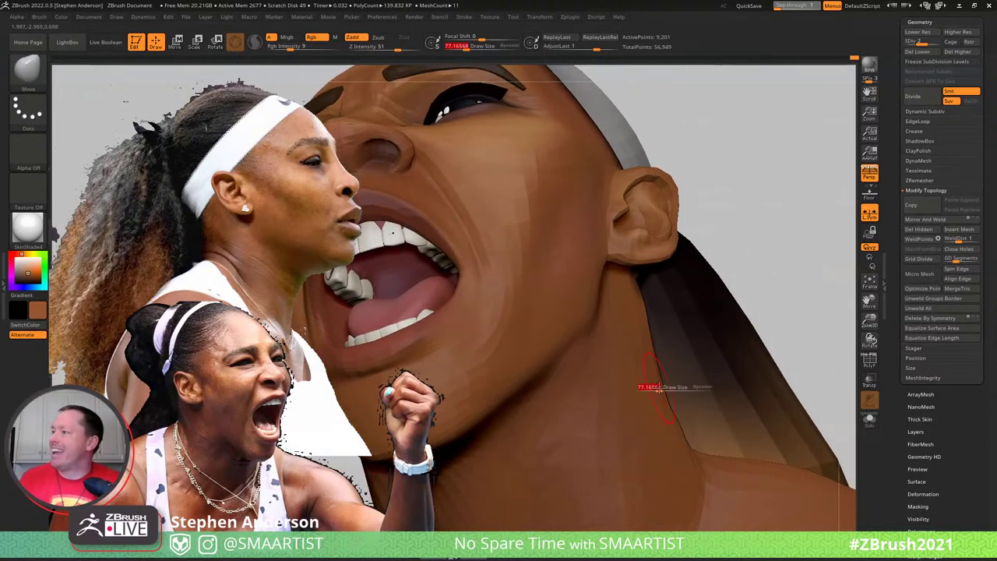
left_click_drag(659, 387, 665, 388)
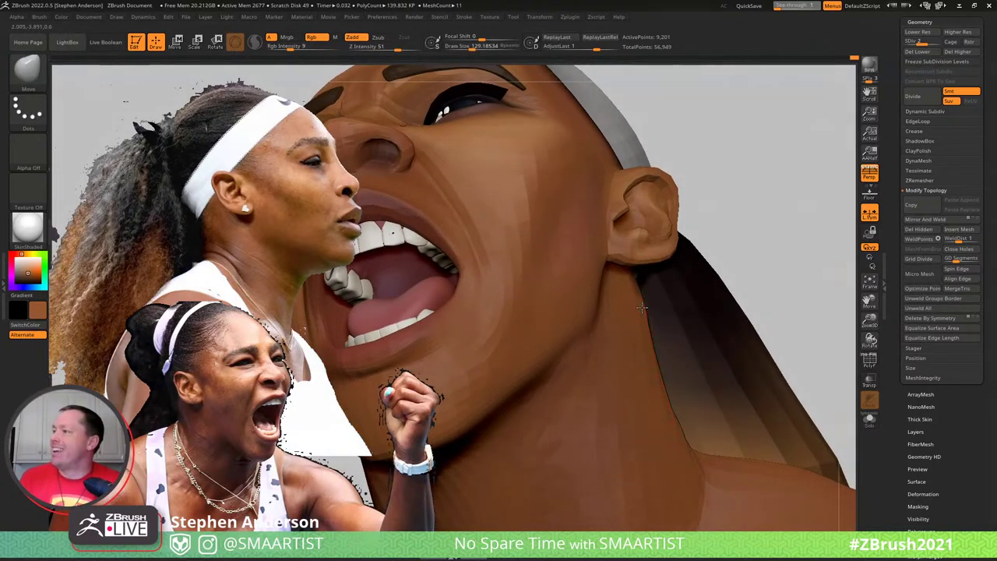
right_click_drag(662, 359, 590, 330, "ctrl")
key("d")
Smooth the lower throat above the collarbone notch at draw size about 58
right_click_drag(699, 393, 679, 437, "ctrl")
key("s")
left_click_drag(659, 455, 640, 455)
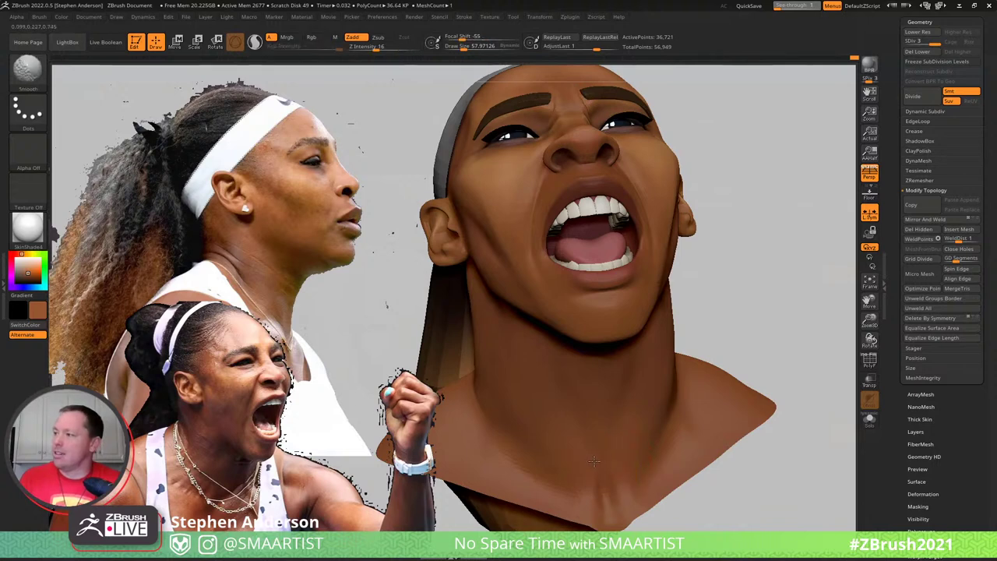
Show the polygroup wireframe on the head and drop it to subdivision level 1
key("shift+f")
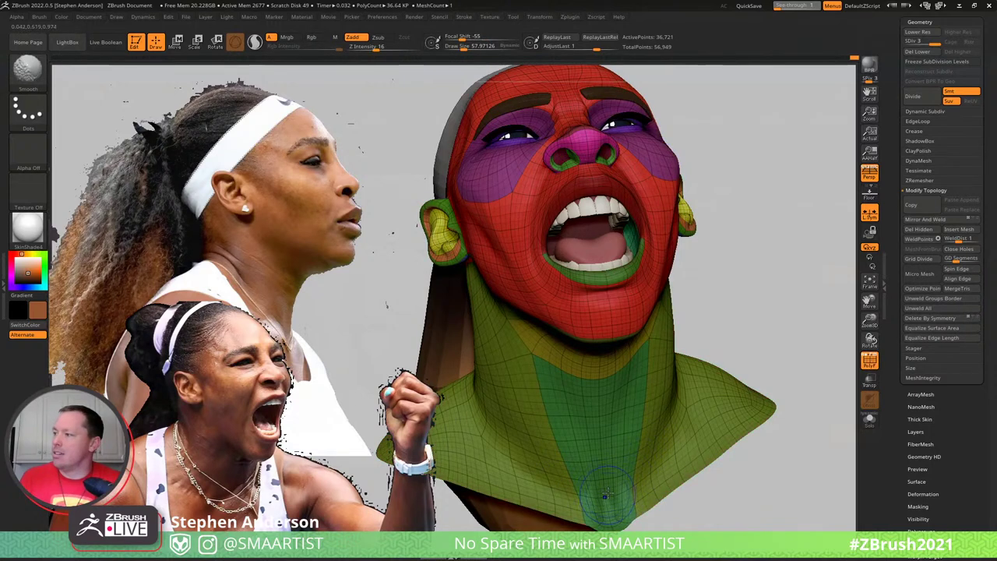
key("shift+d")
key("shift+d")
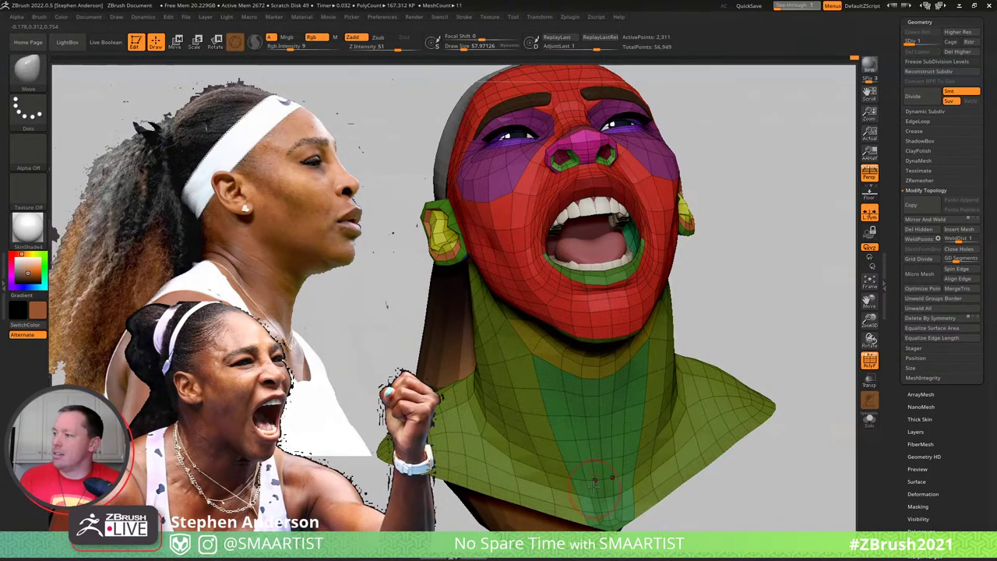
Reshape the front of the throat with the Move brush at draw size about 58 and smooth it on subdivision level 1
key("b")
key("m")
key("v")
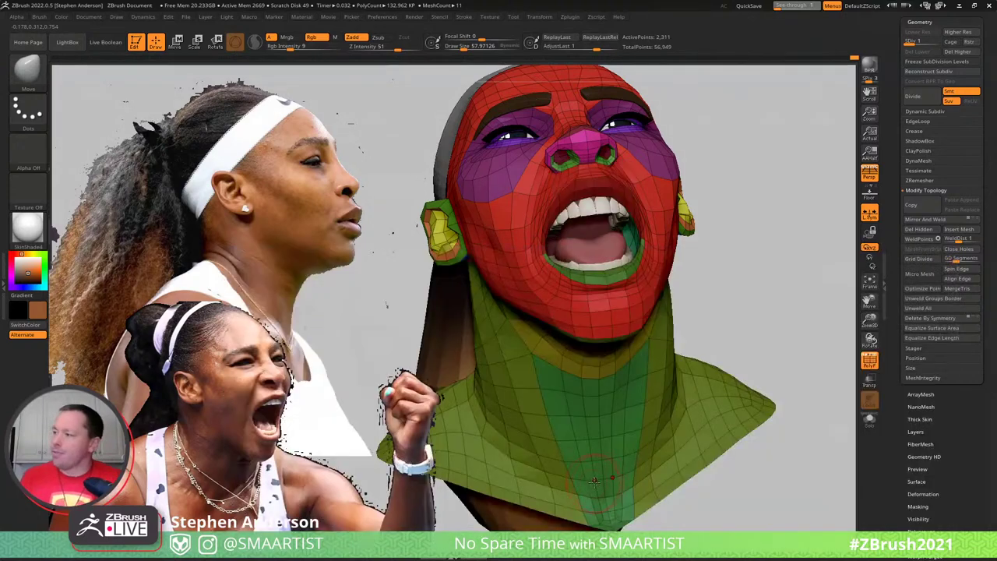
mouse_move(595, 481)
right_mouse_down()
mouse_move(569, 484)
mouse_move(582, 484)
right_mouse_up()
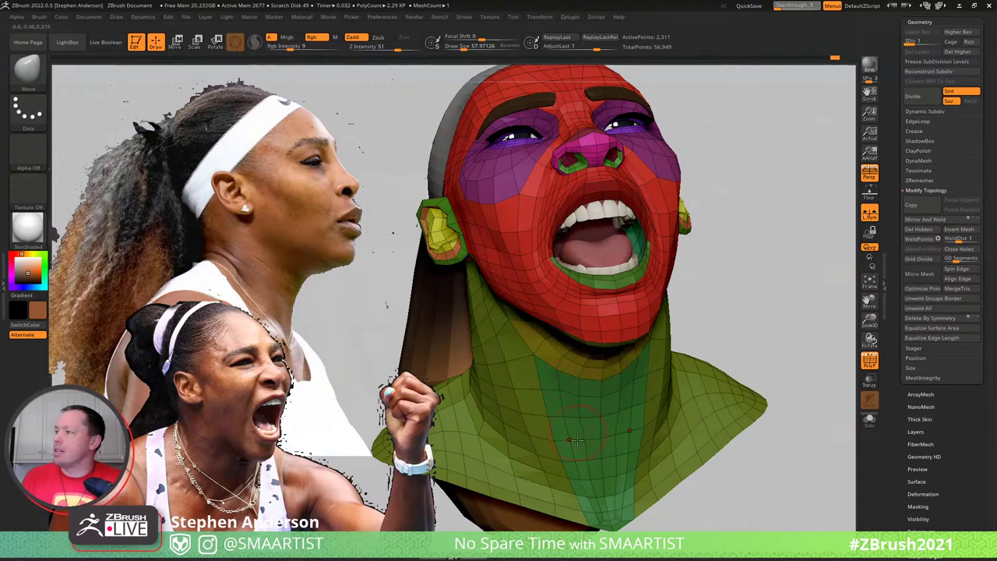
key("shift")
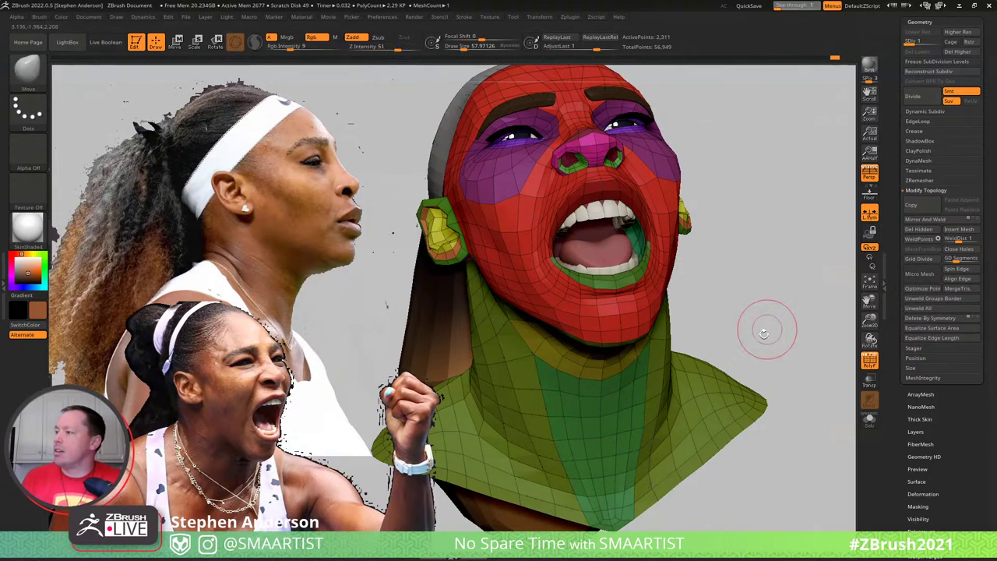
Build up the neck muscles beside the collarbone notch with ClayBuildup at draw size about 58 on subdivision level 2, smoothing the strokes
key("d")
mouse_move(602, 489)
right_mouse_down()
mouse_move(658, 484)
mouse_move(581, 485)
right_mouse_up()
key("b")
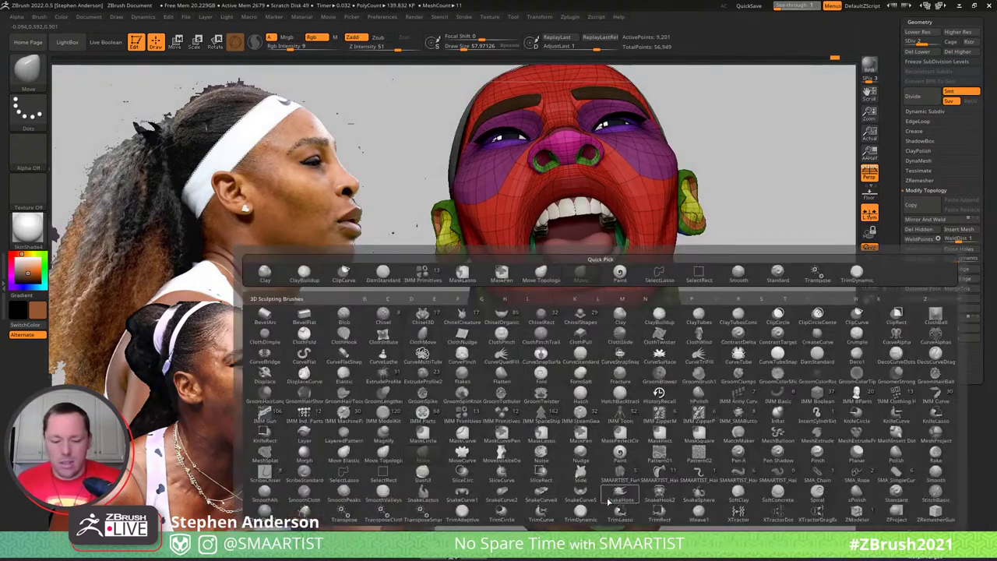
key("c")
key("b")
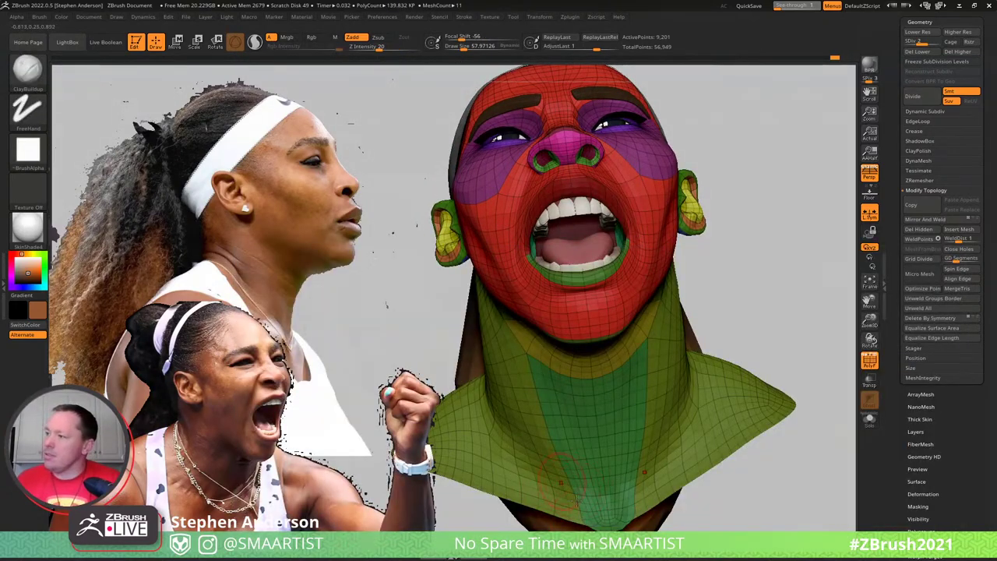
left_click_drag(541, 436, 549, 458)
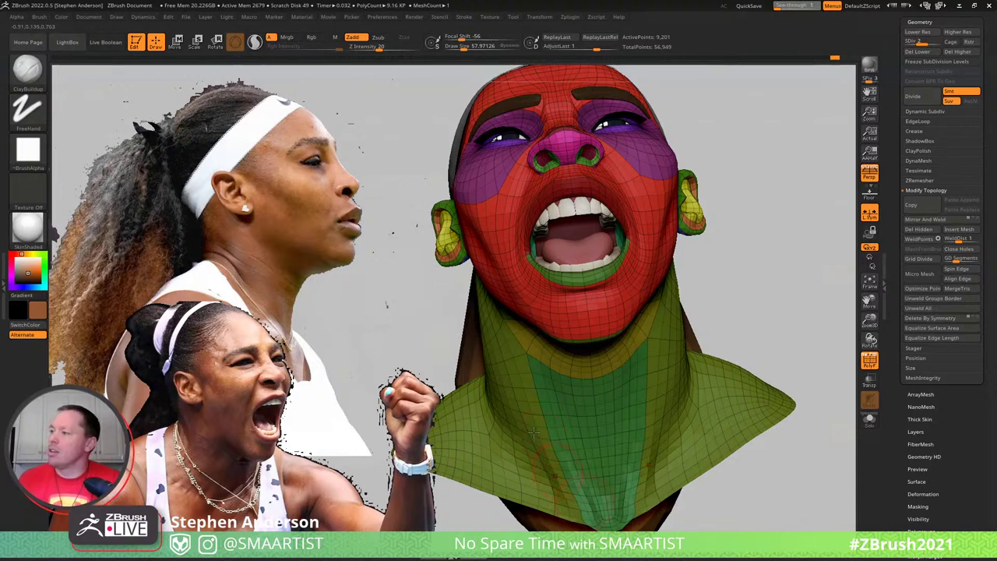
key("shift")
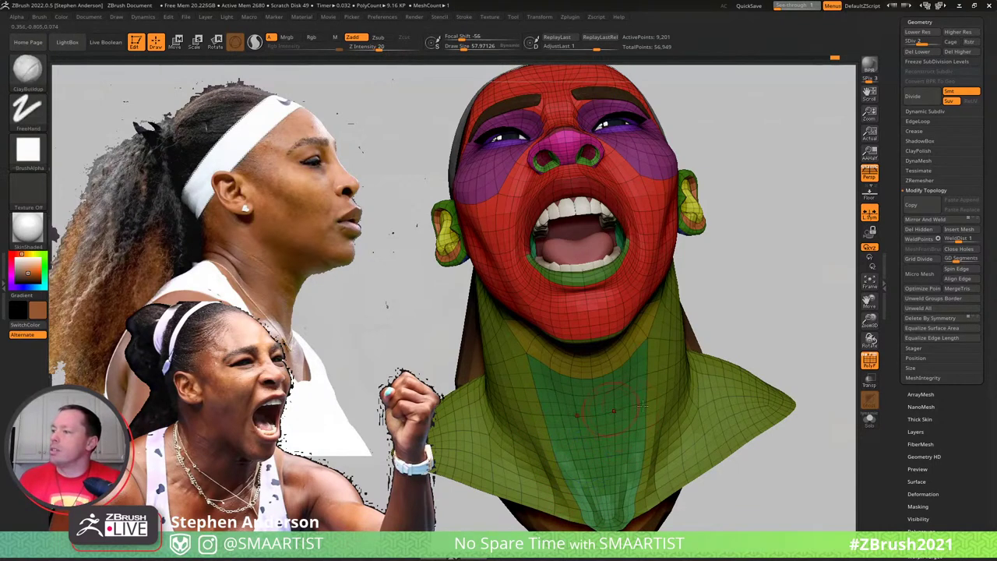
Smooth the lower throat at subdivision level 3 and hide the polygroup wireframe
key("d")
key("shift")
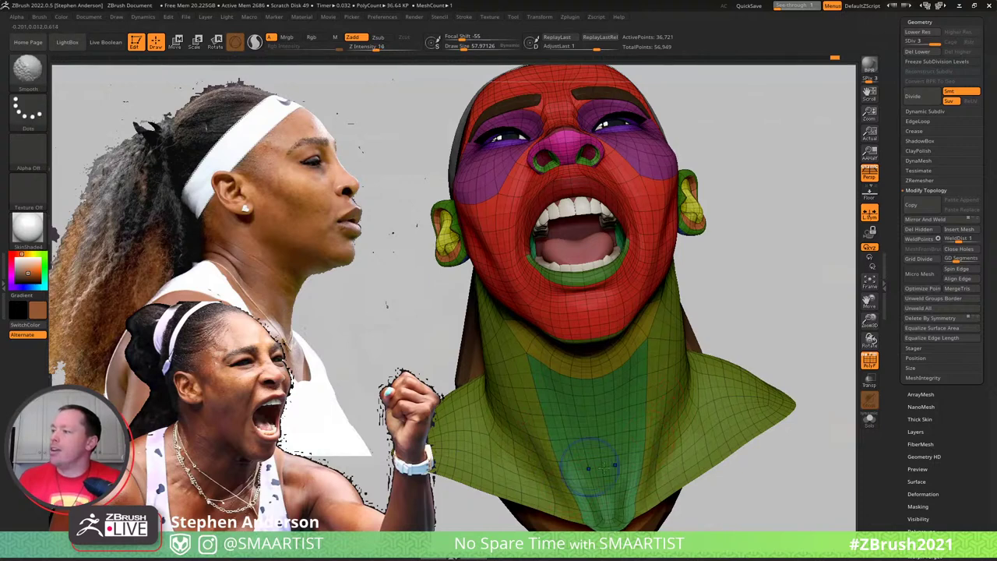
key("shift")
key("shift+f")
mouse_move(628, 474)
right_mouse_down("ctrl")
mouse_move(581, 401)
mouse_move(599, 388)
mouse_move(612, 397)
mouse_move(604, 419)
mouse_move(612, 447)
mouse_move(534, 399)
right_mouse_up("ctrl")
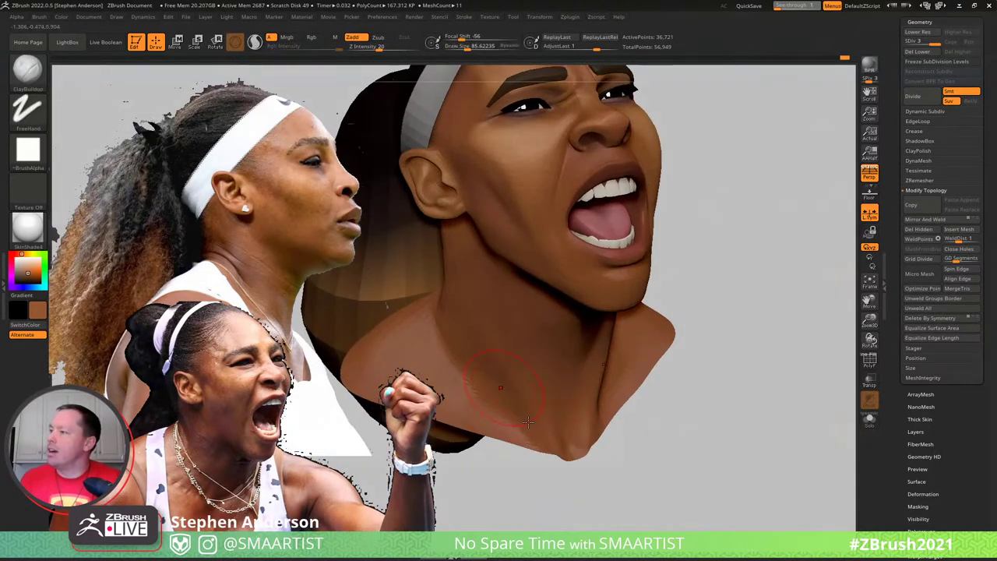
Build up and smooth the side of the neck with ClayBuildup at draw size about 86, lowering the head to subdivision level 2
key("shift")
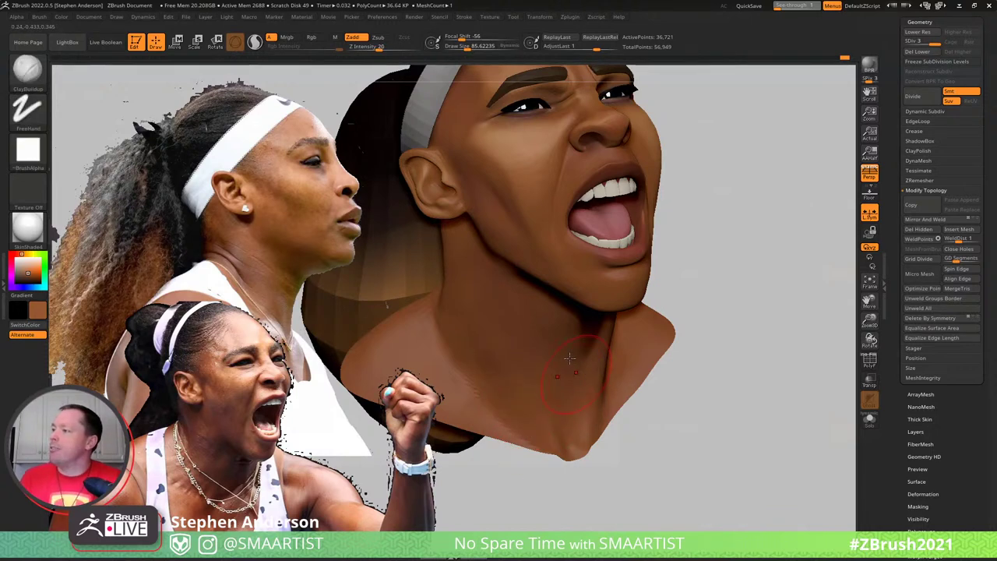
right_click_drag(586, 387, 549, 316)
key("shift")
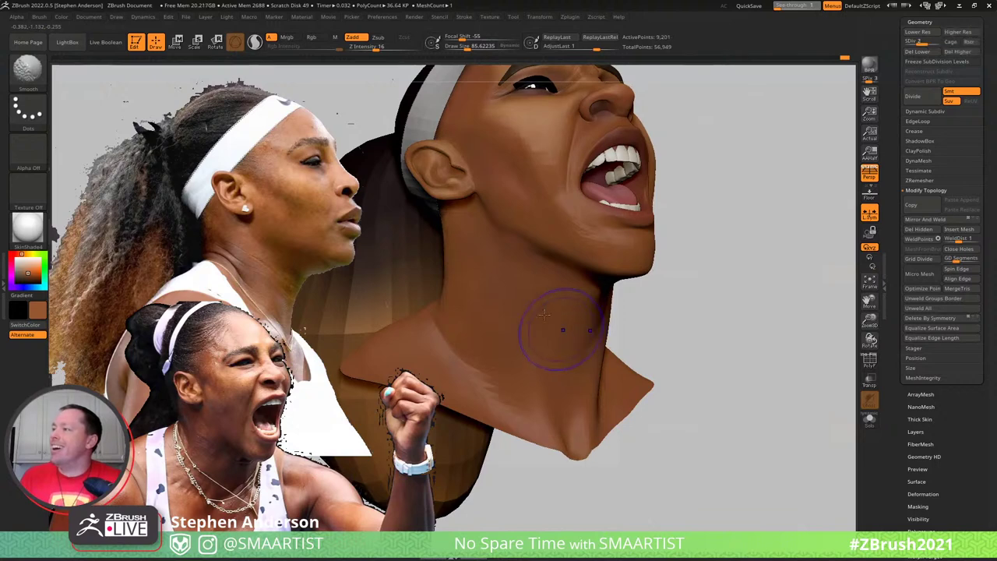
key("shift+d")
right_click_drag(563, 338, 530, 303)
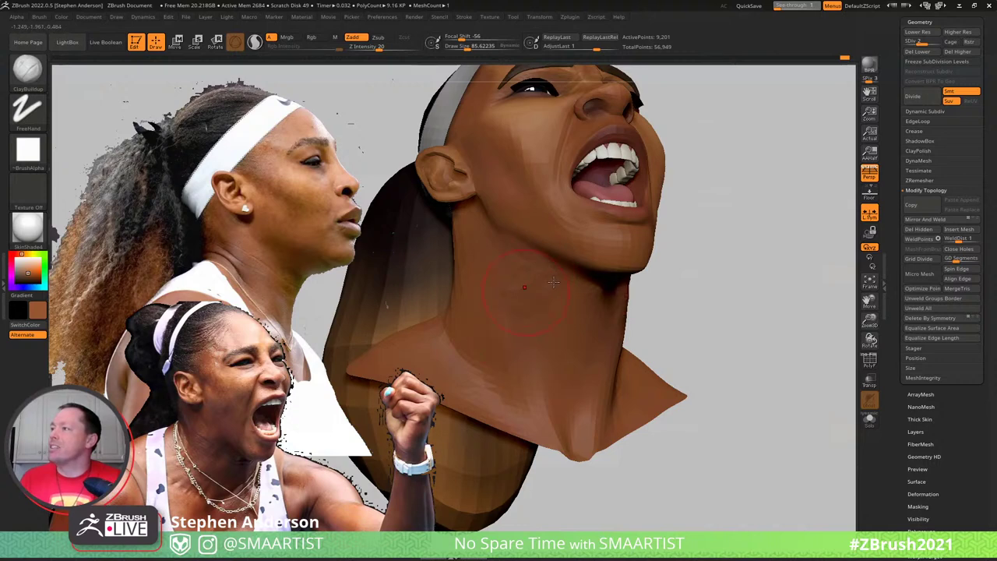
Build up the neck below the jaw with ClayBuildup at draw size about 54 and smooth the strokes
key("s")
left_click_drag(553, 282, 549, 282)
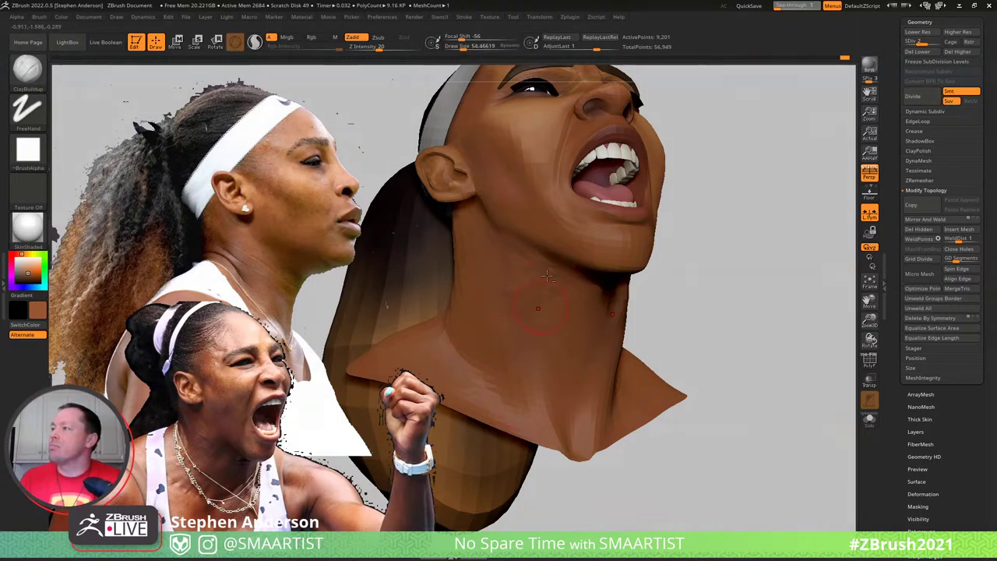
right_click_drag(527, 312, 516, 316)
key("shift")
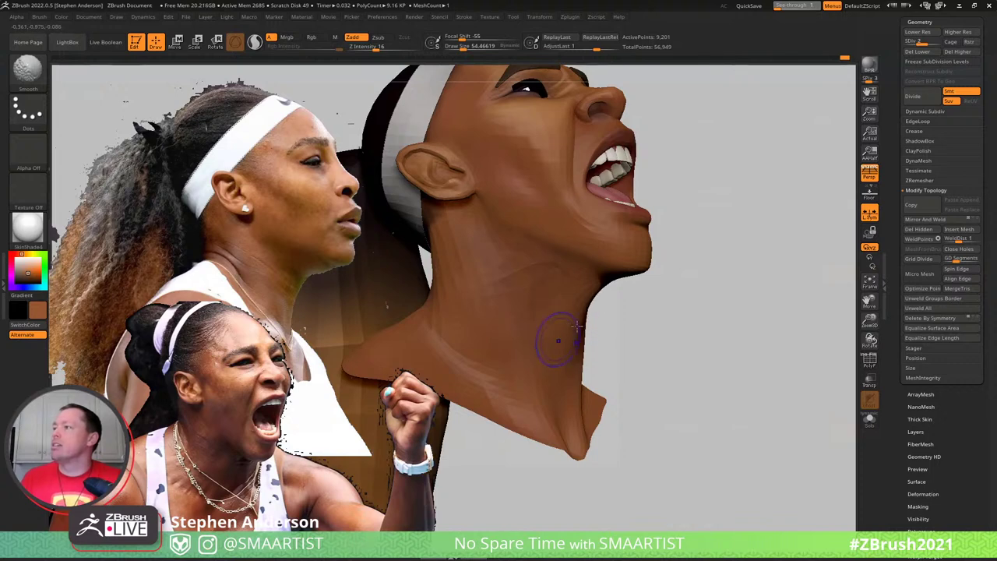
Return the head to subdivision level 3 and smooth the side of the neck and the area under the jaw
key("d")
key("shift")
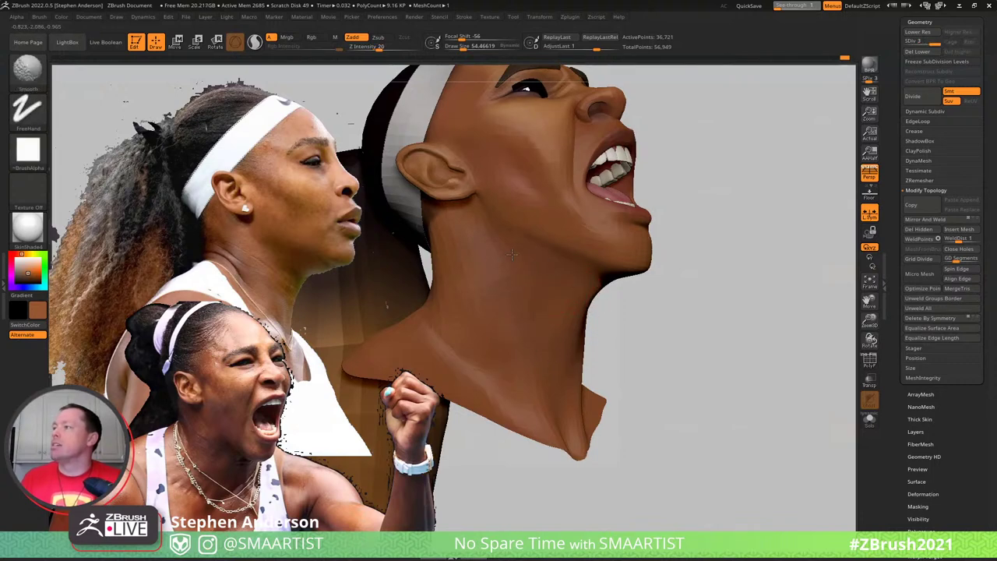
right_click_drag(537, 312, 552, 288)
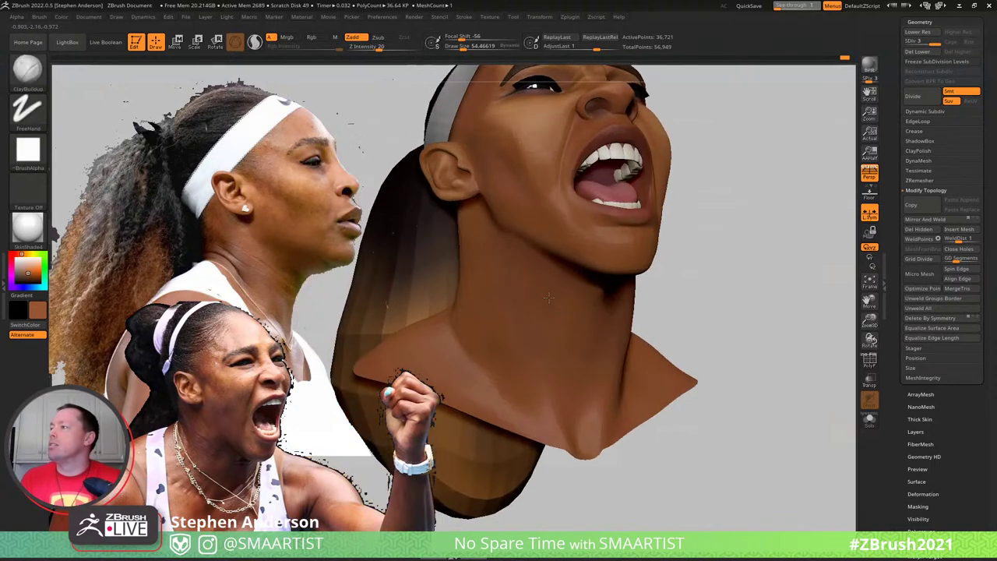
key("shift")
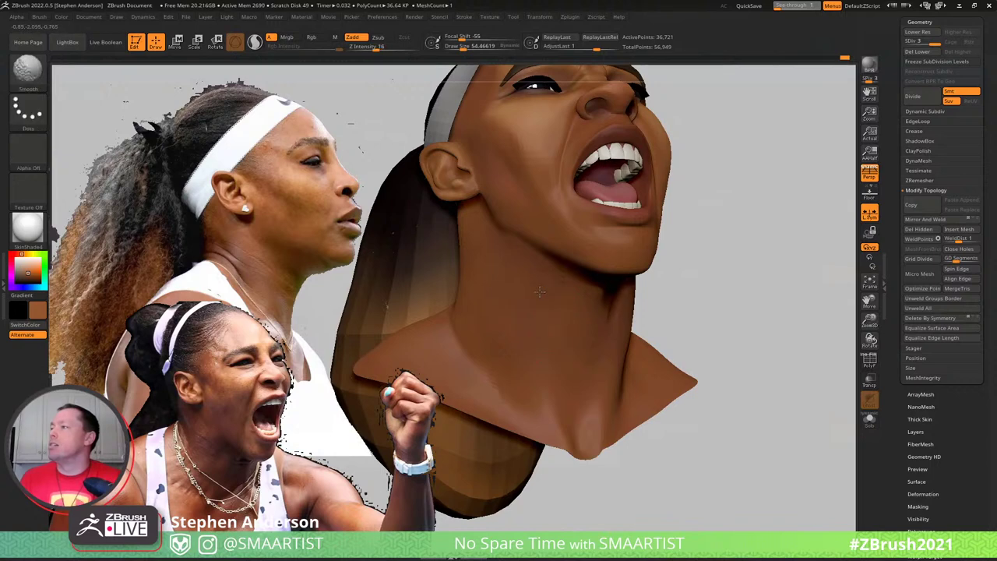
mouse_move(558, 302)
right_mouse_down()
mouse_move(574, 296)
mouse_move(581, 253)
right_mouse_up()
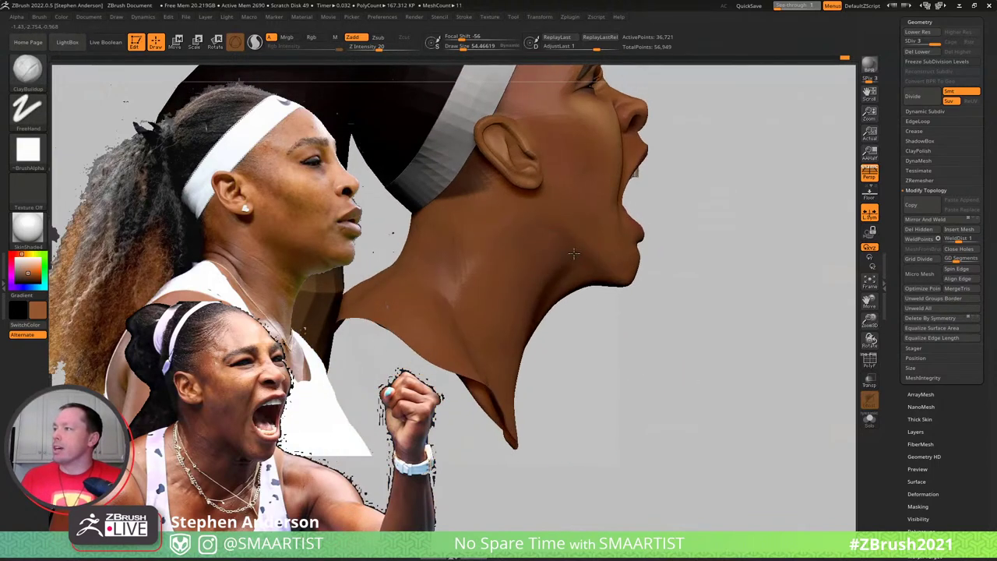
Refine the transition from jaw to neck with ClayBuildup at draw size about 62 and smooth it
key("s")
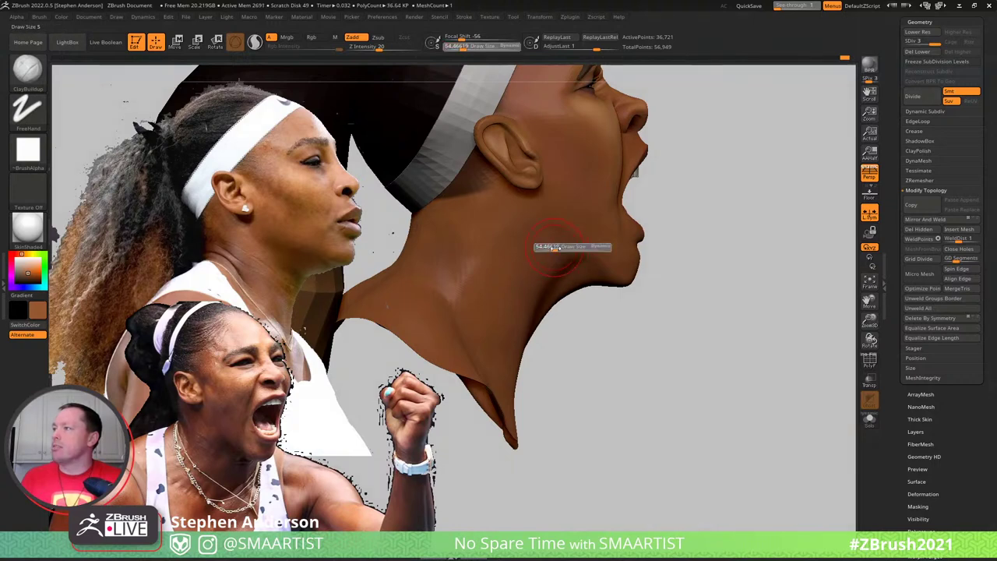
left_click_drag(554, 248, 557, 248)
mouse_move(535, 269)
right_mouse_down()
mouse_move(529, 281)
mouse_move(566, 265)
right_mouse_up()
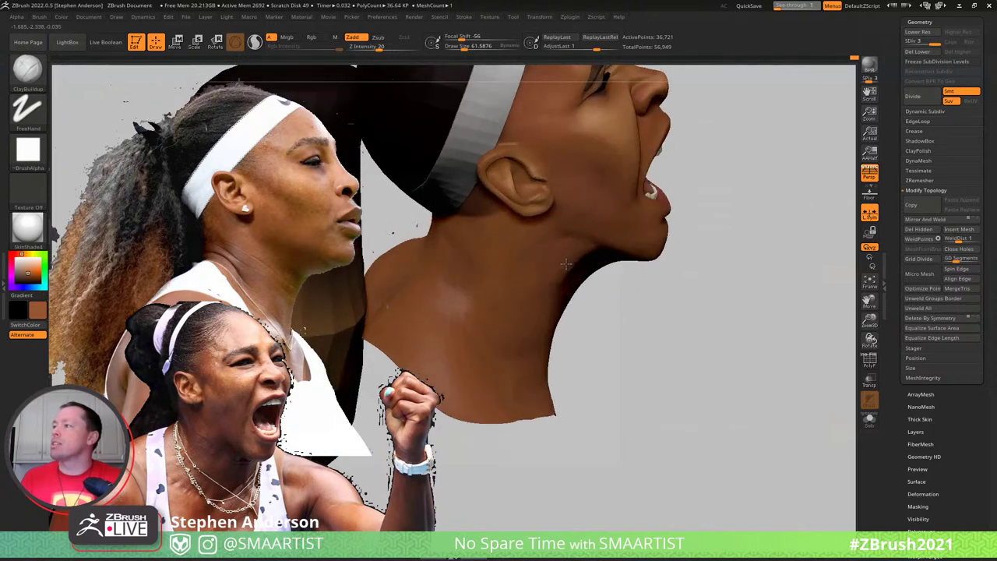
key("shift")
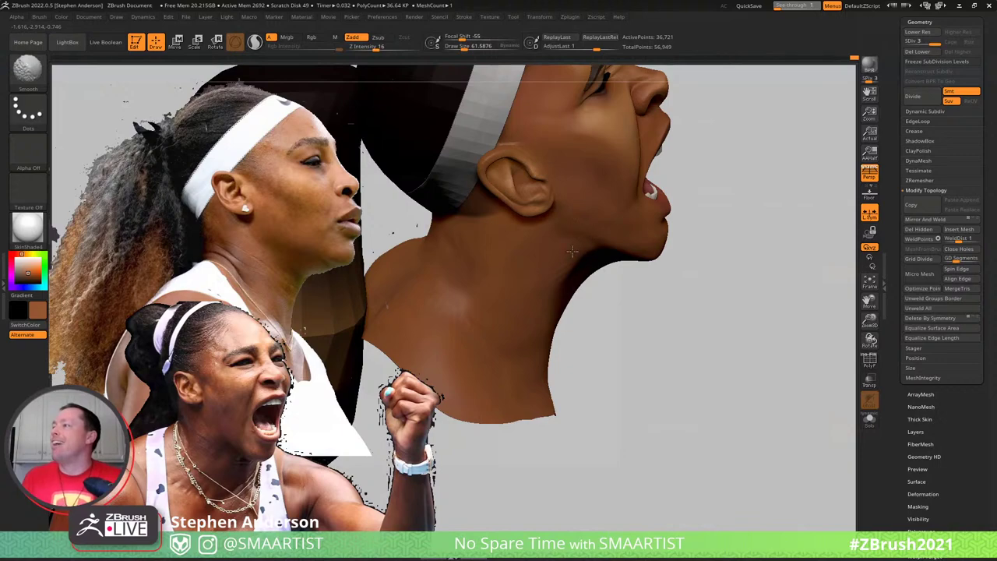
mouse_move(592, 264)
right_mouse_down()
mouse_move(577, 250)
mouse_move(590, 327)
mouse_move(608, 288)
right_mouse_up()
mouse_move(607, 288)
right_mouse_down()
mouse_move(704, 302)
mouse_move(697, 292)
mouse_move(672, 296)
mouse_move(645, 359)
right_mouse_up()
right_click_drag(718, 238, 697, 308, "alt")
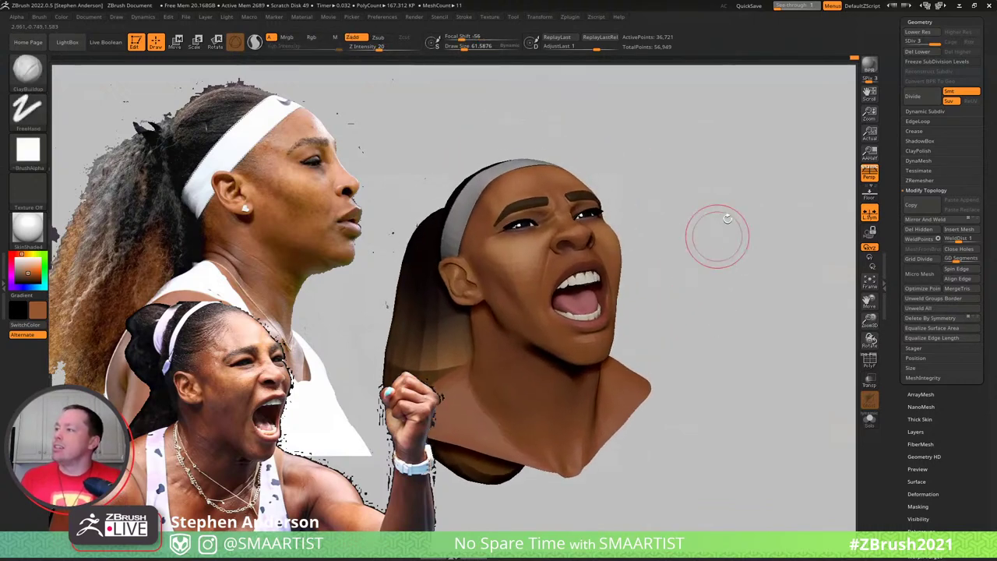
mouse_move(719, 185)
right_mouse_down("shift")
mouse_move(753, 222)
mouse_move(748, 216)
mouse_move(739, 243)
mouse_move(718, 246)
right_mouse_up("shift")
Carve a crease on the neck just under the jawline with the DamStandard brush at draw size about 62 and soften it
key("b")
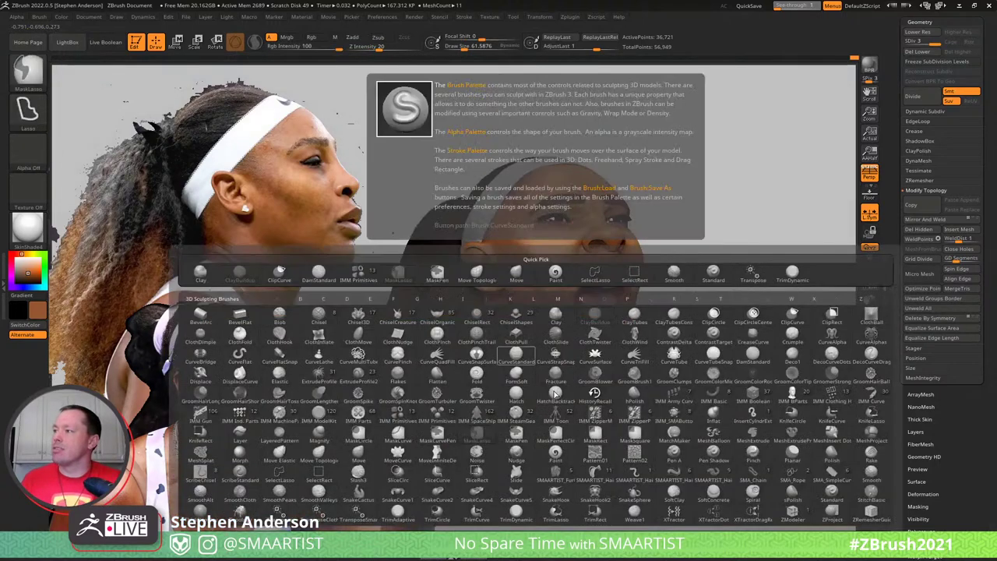
left_click(539, 384, "ctrl")
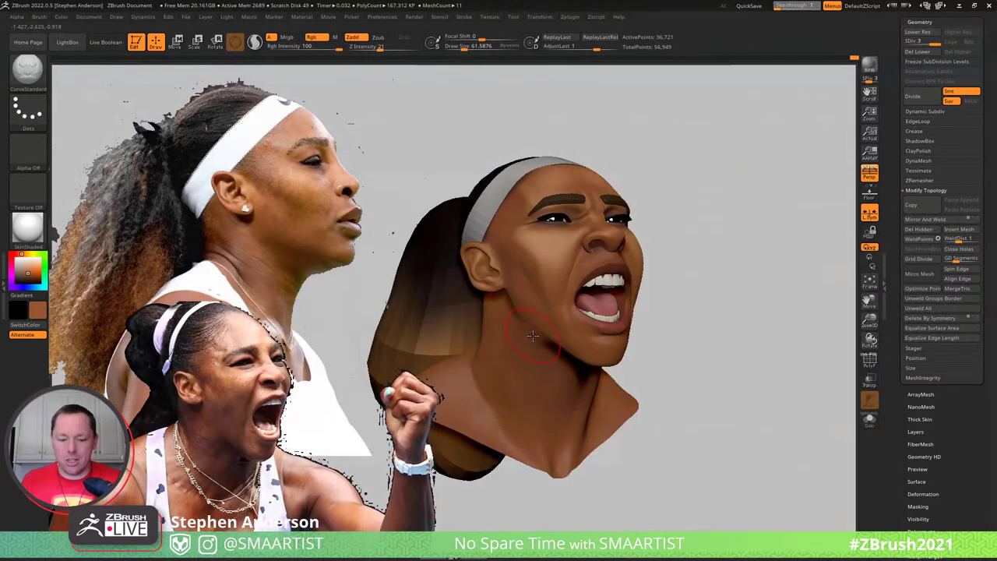
key("b")
key("d")
key("s")
mouse_move(531, 365)
right_mouse_down("ctrl")
mouse_move(574, 320)
mouse_move(569, 295)
right_mouse_up("ctrl")
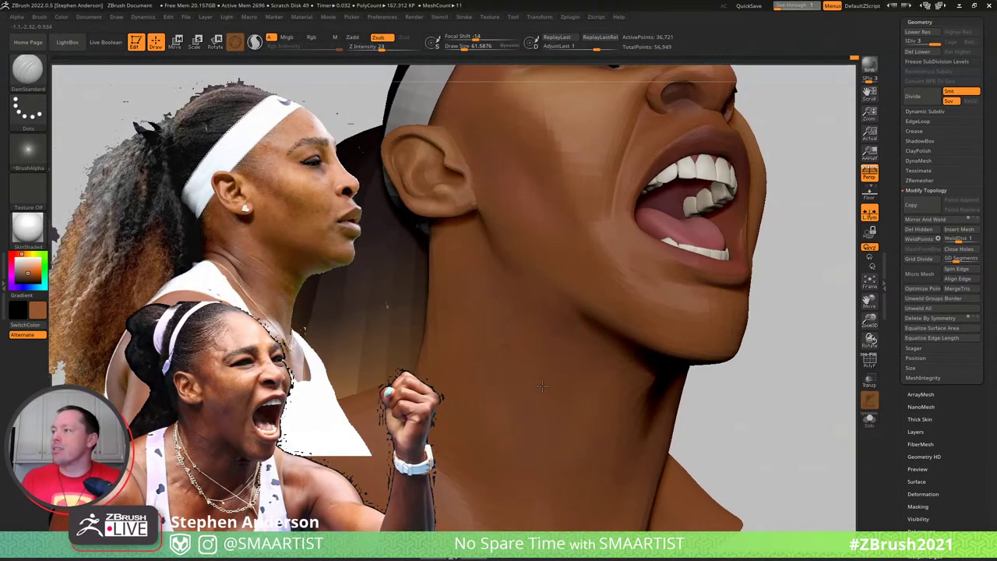
key("shift")
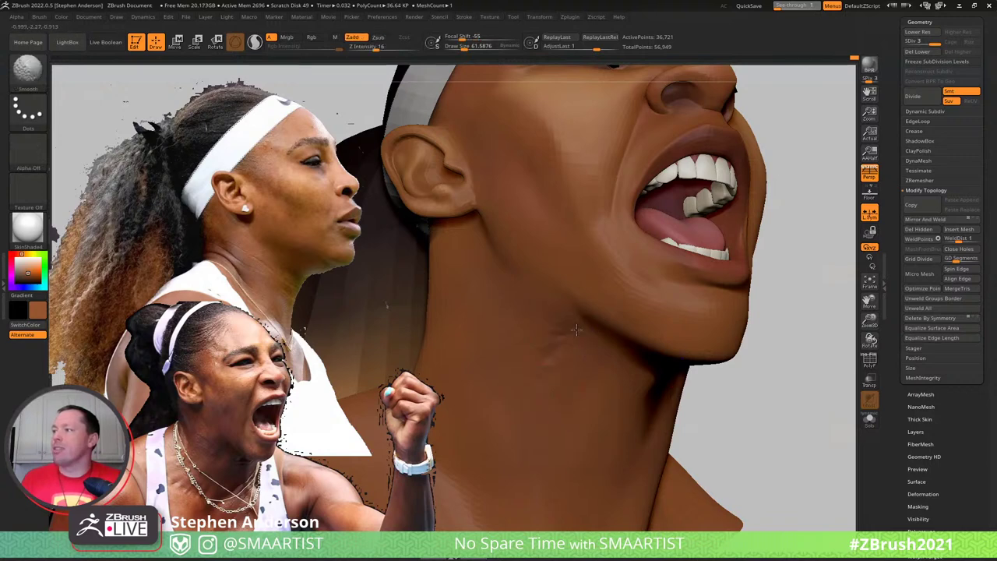
Define the jaw corner and upper neck below the ear with DamStandard and smooth the marks
right_click_drag(509, 297, 496, 262)
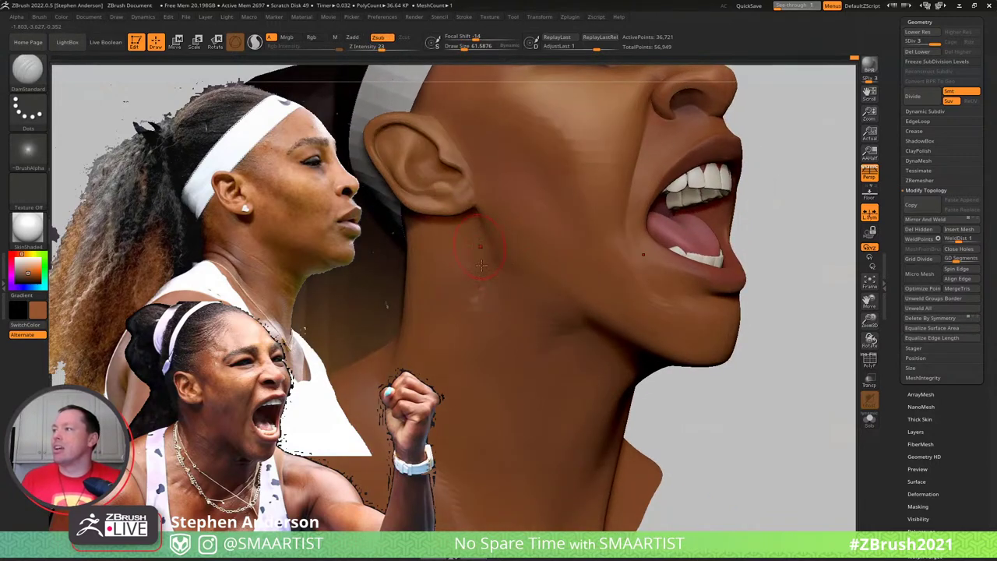
key("shift")
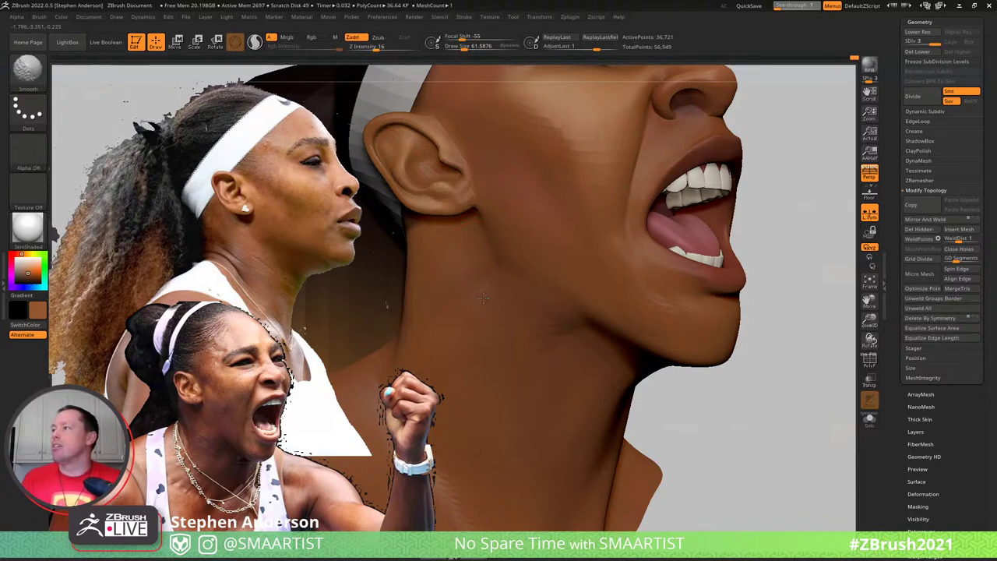
mouse_move(540, 315)
right_mouse_down()
mouse_move(573, 304)
mouse_move(485, 284)
right_mouse_up()
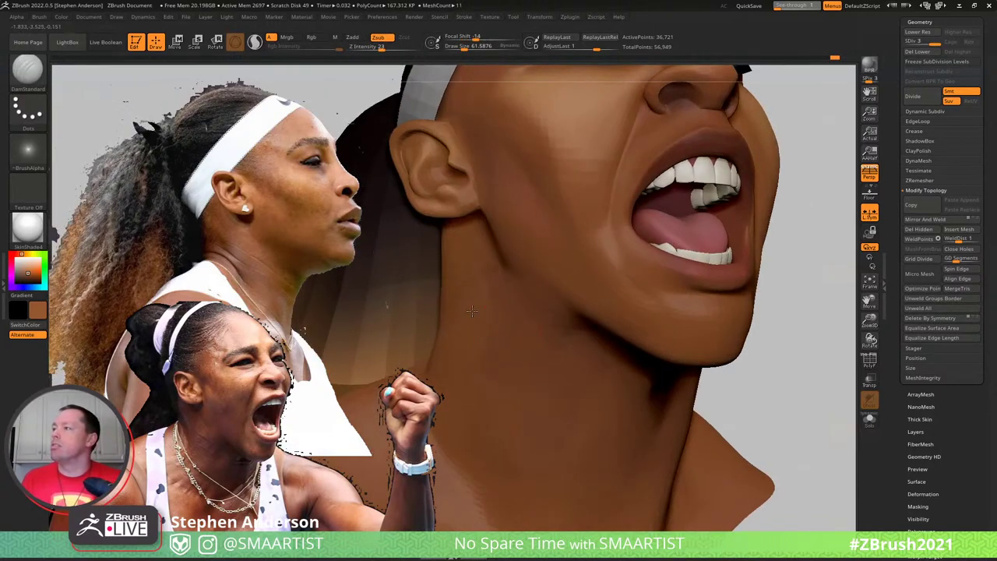
key("shift")
Carve the neck tendons around the collarbone notch with DamStandard and smooth the lower neck
mouse_move(524, 369)
right_mouse_down("ctrl")
mouse_move(579, 421)
mouse_move(561, 477)
right_mouse_up("ctrl")
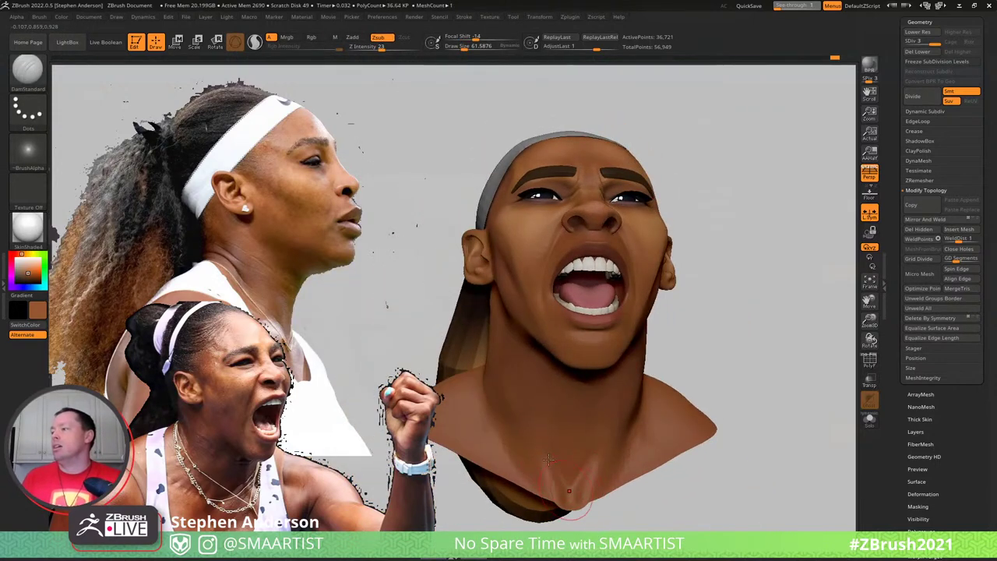
key("shift")
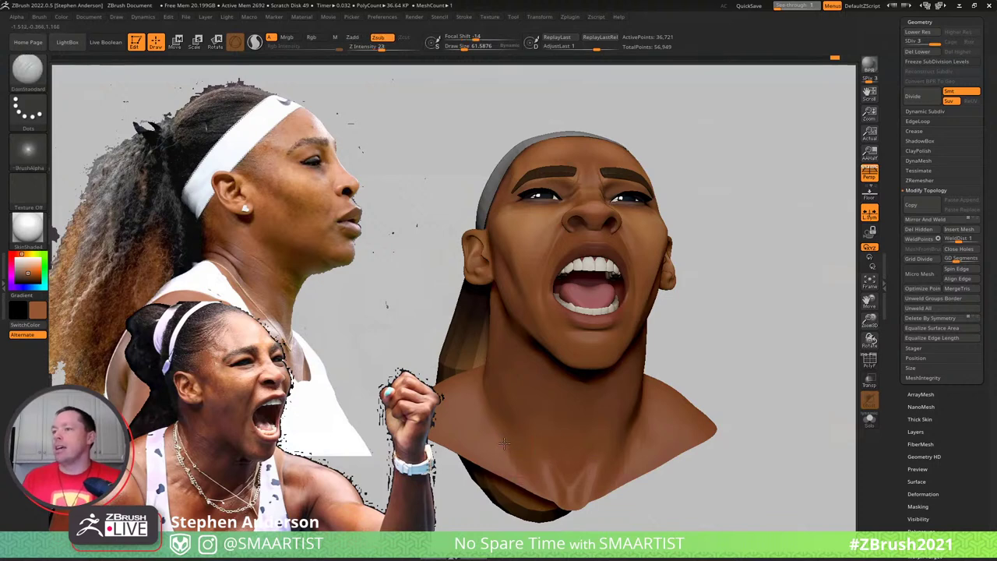
right_click_drag(562, 443, 673, 352)
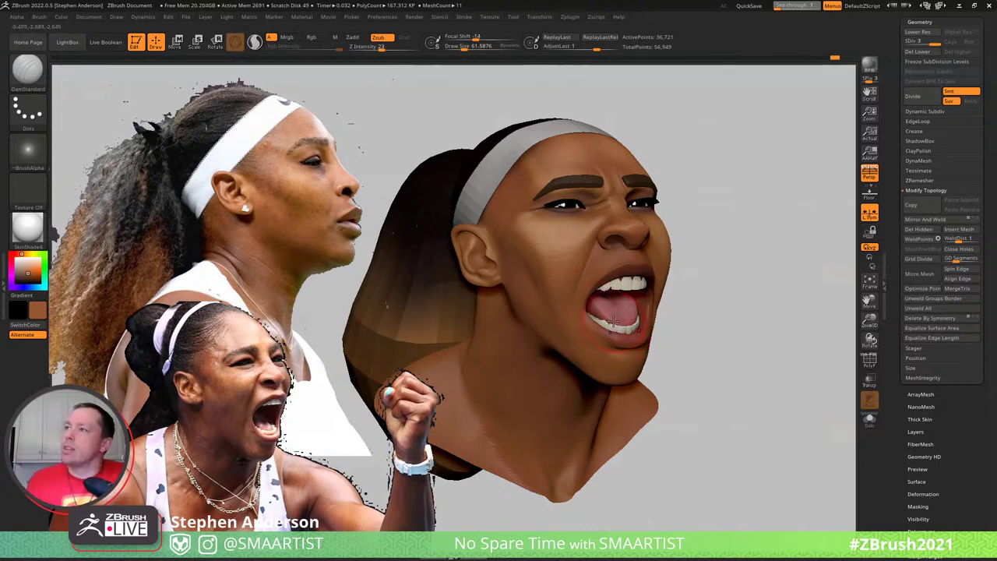
Sculpt the cheek hollow in front of the ear with ClayBuildup and DamStandard at draw size about 62, smoothing the transitions
key("b")
left_click(510, 261)
right_click_drag(516, 262, 629, 311, "ctrl")
key("b")
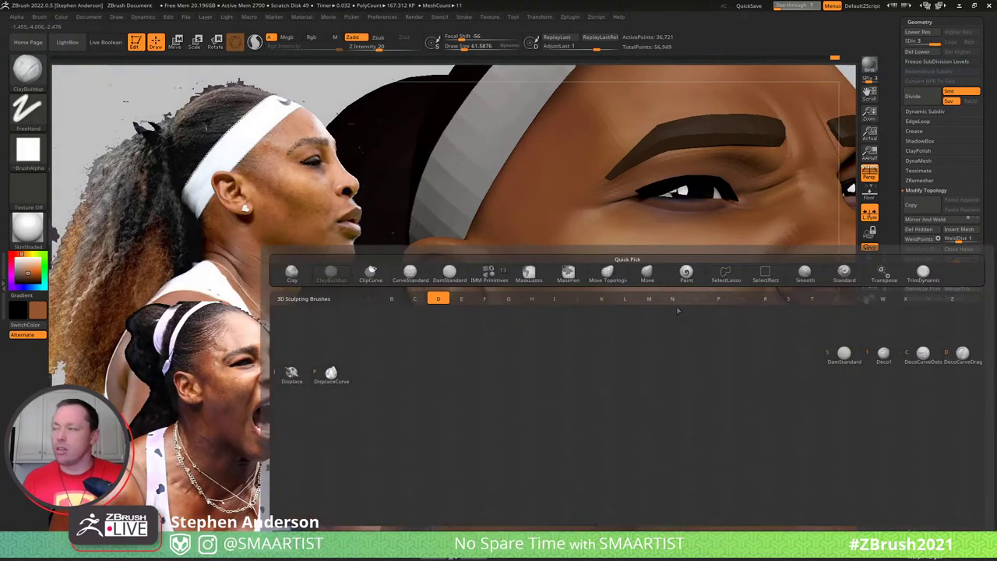
key("d")
key("s")
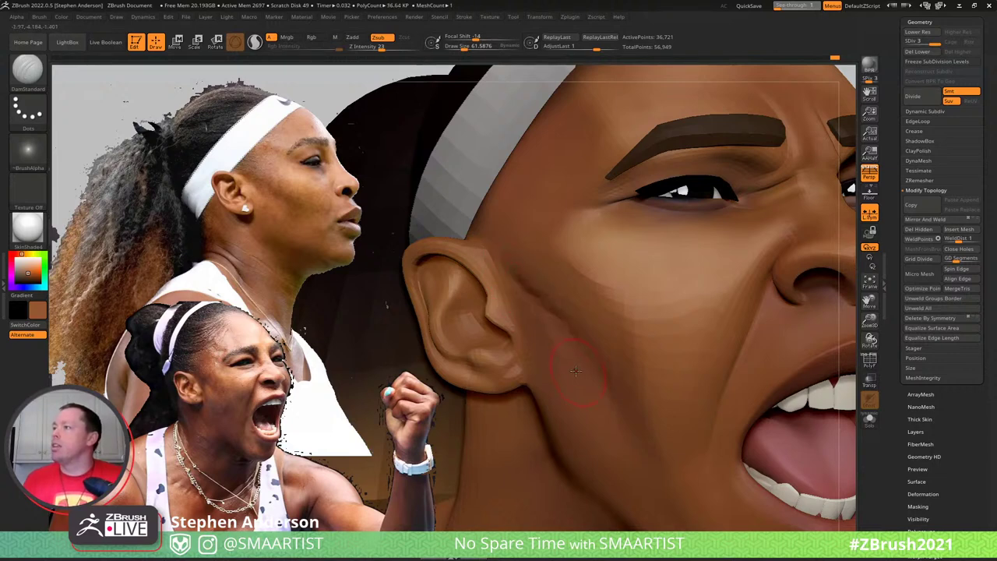
key("shift")
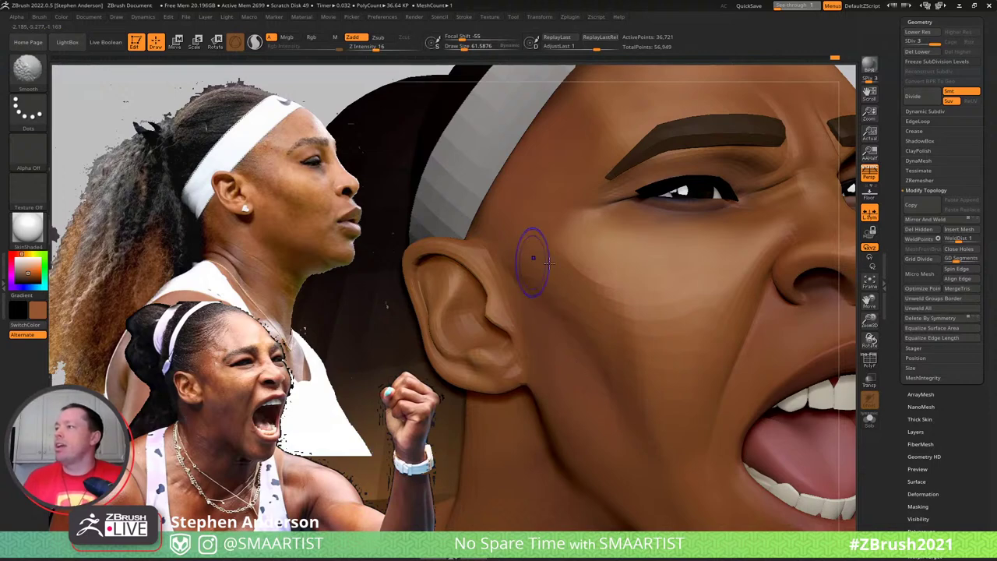
Adjust the jaw contour just below the ear at subdivision level 2 with the Move brush at draw size about 135
mouse_move(656, 352)
right_mouse_down("ctrl")
mouse_move(584, 216)
mouse_move(784, 254)
mouse_move(701, 251)
mouse_move(776, 248)
mouse_move(729, 335)
mouse_move(649, 331)
right_mouse_up("ctrl")
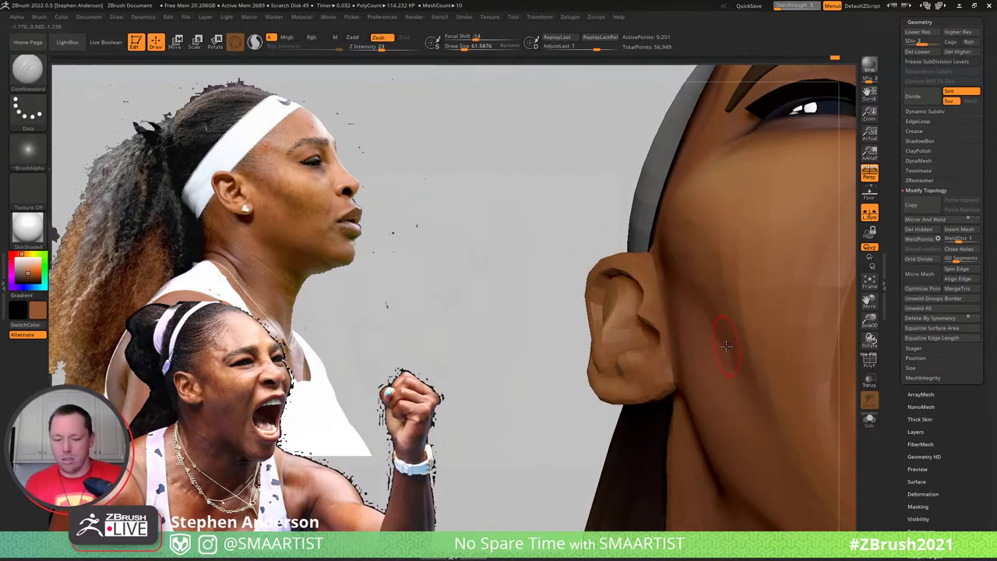
key("b")
key("m")
key("v")
key("s")
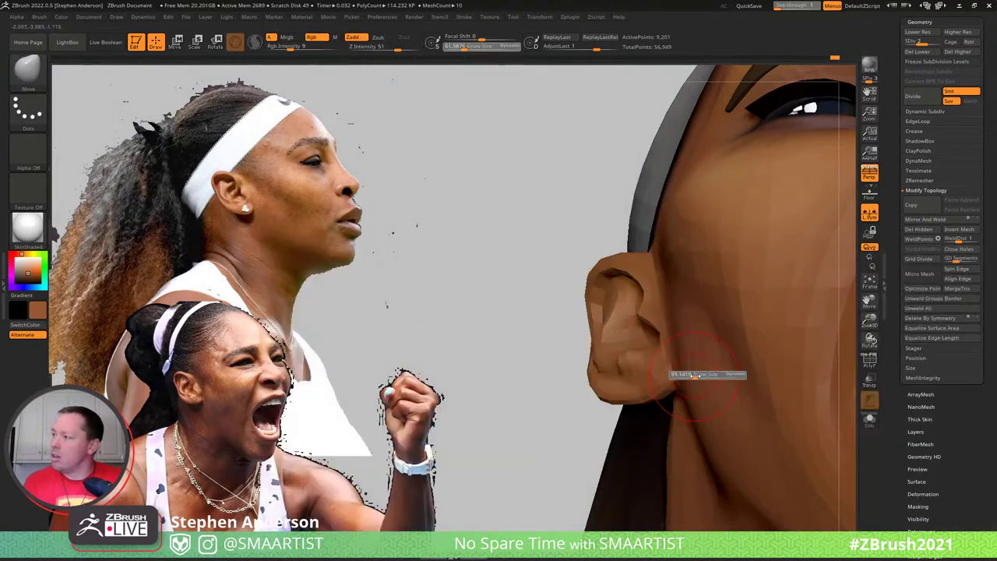
left_click_drag(695, 374, 686, 371)
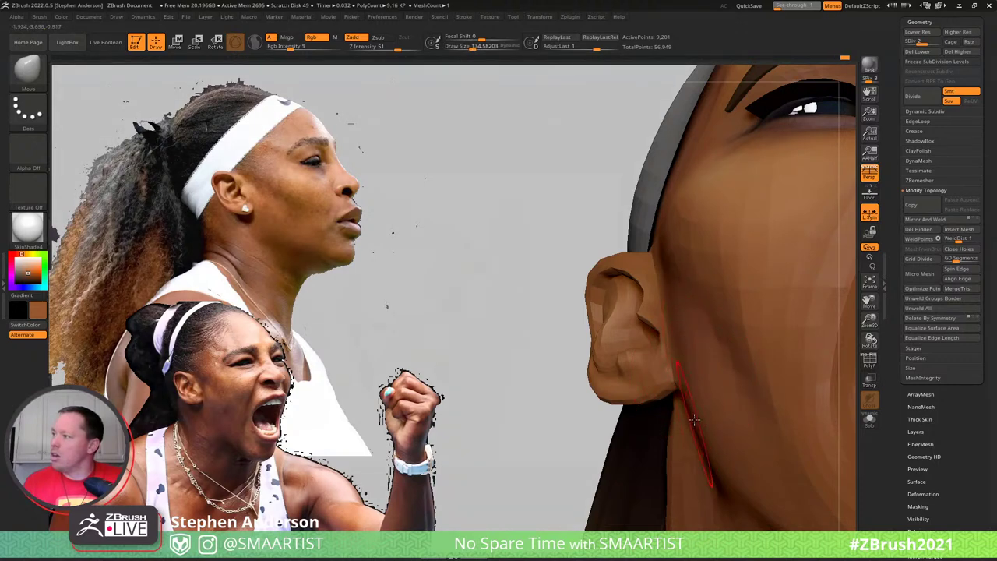
left_click_drag(699, 414, 700, 417)
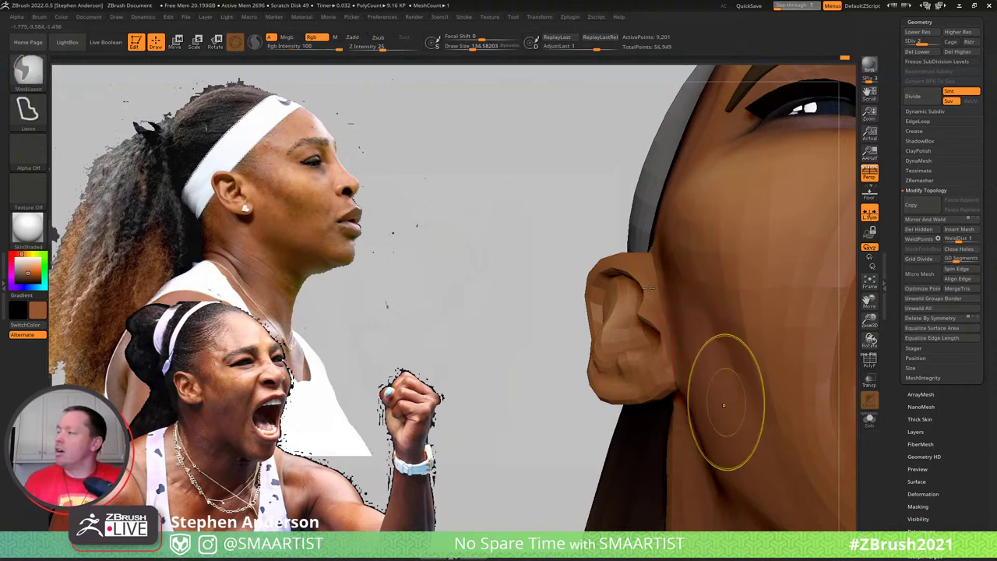
Divide the head mesh up to subdivision level 4
right_click_drag(723, 401, 645, 281, "ctrl")
mouse_move(841, 226)
right_mouse_down("alt")
mouse_move(662, 264)
mouse_move(694, 272)
mouse_move(726, 259)
right_mouse_up("alt")
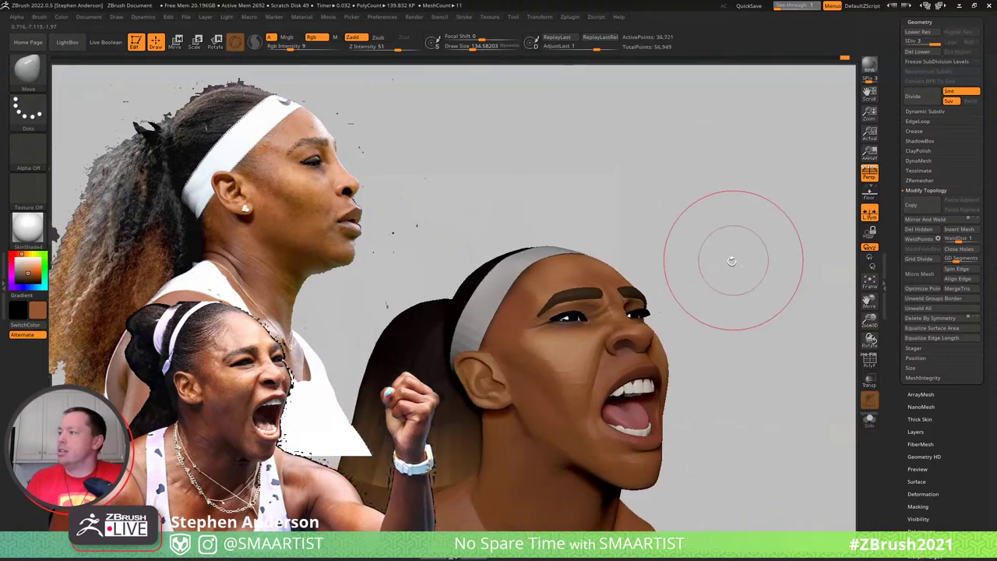
key("ctrl")
key("ctrl+d")
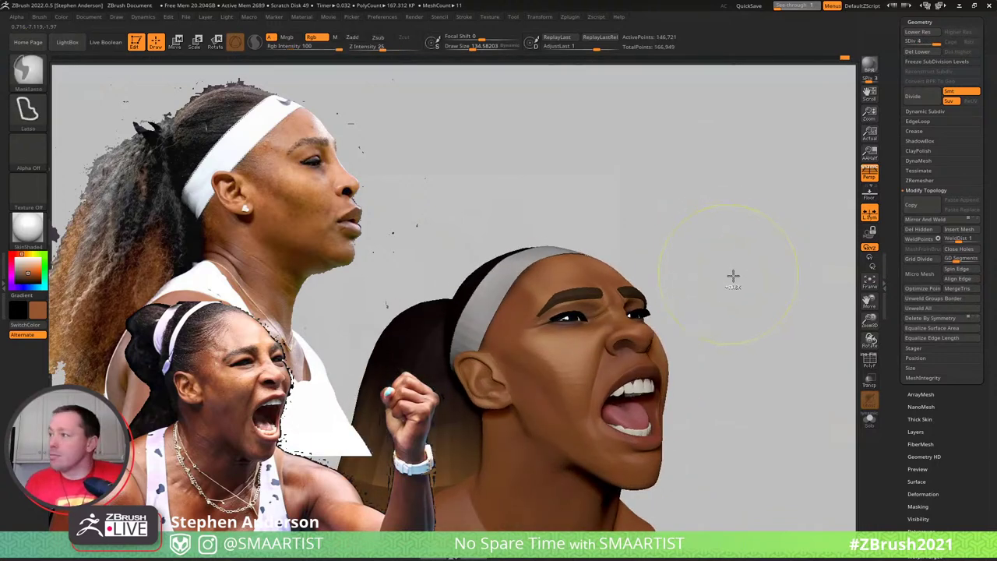
mouse_move(715, 273)
right_mouse_down()
mouse_move(729, 289)
mouse_move(779, 246)
right_mouse_up()
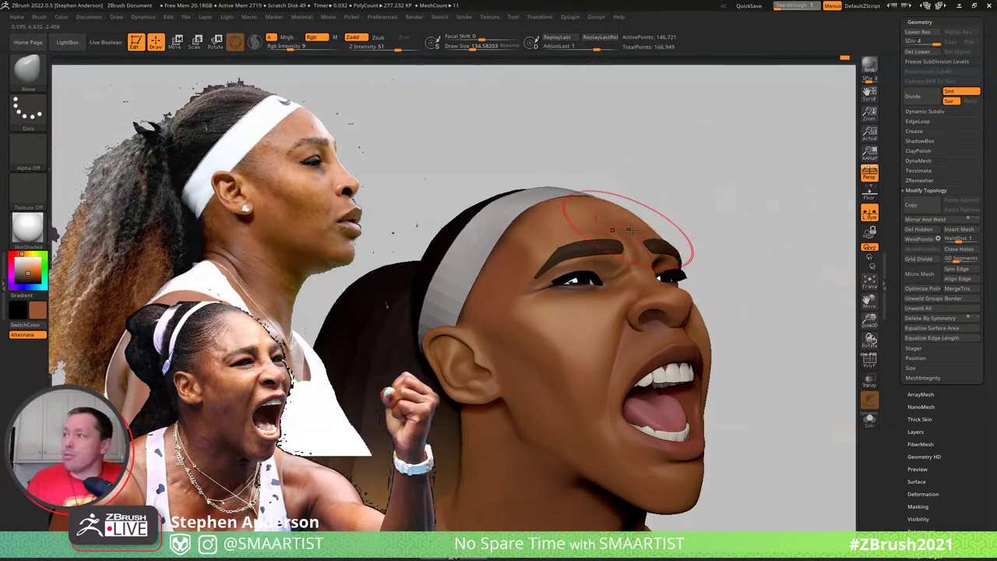
Reshape the forehead just above the inner end of the eyebrow with the Move brush
mouse_move(632, 232)
right_mouse_down()
mouse_move(663, 233)
mouse_move(691, 284)
mouse_move(690, 257)
right_mouse_up()
key("b")
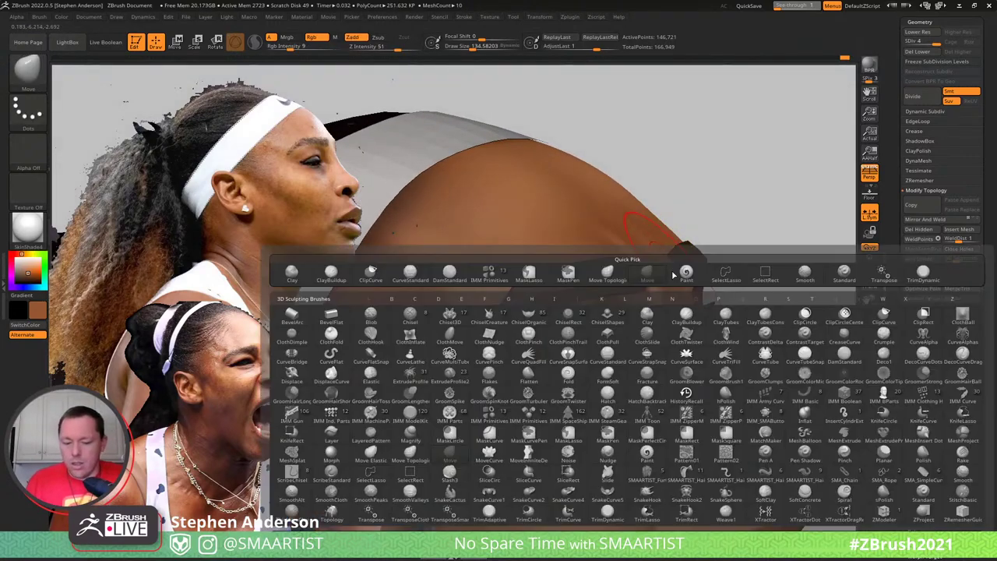
key("m")
key("v")
right_click_drag(653, 254, 633, 259)
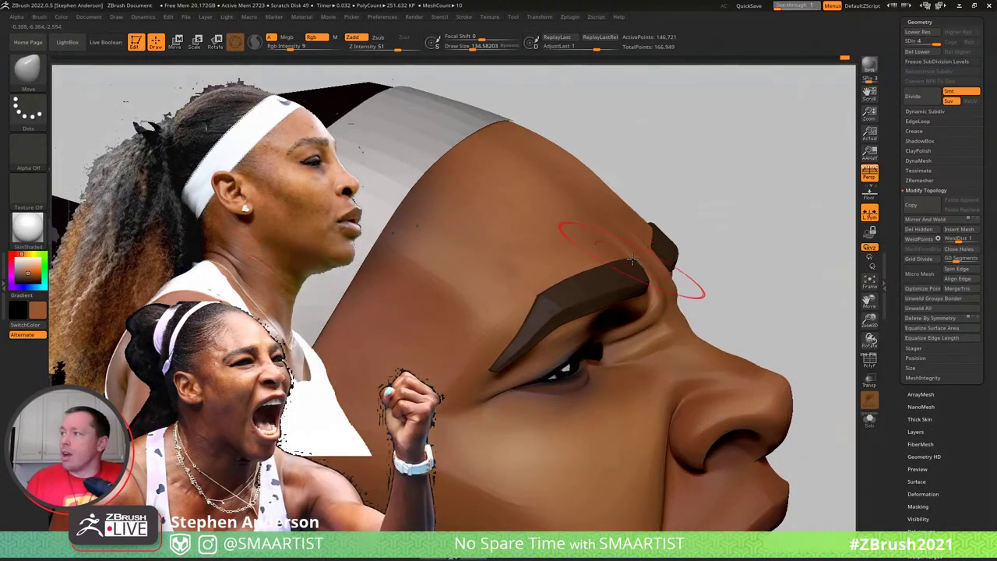
left_click_drag(629, 258, 640, 258)
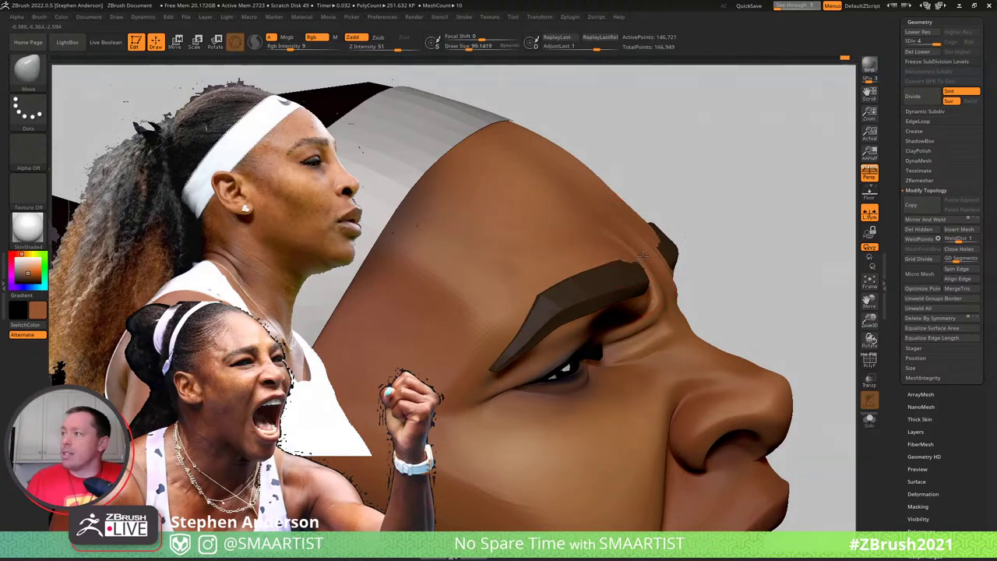
Switch to the EyeBrows subtool and bring it down to its lowest subdivision level
left_click(629, 270, "alt")
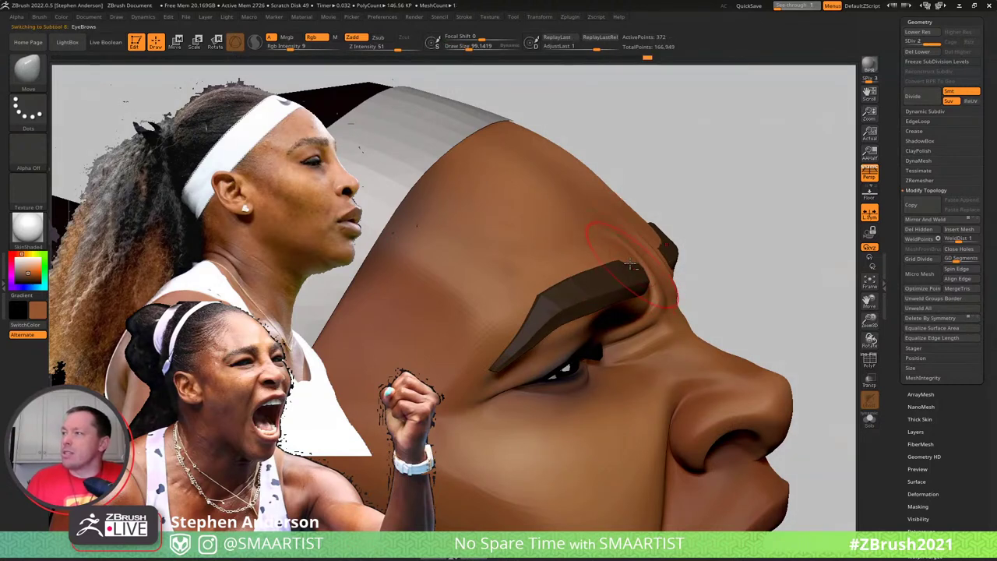
mouse_move(627, 262)
right_mouse_down()
mouse_move(640, 257)
mouse_move(580, 233)
mouse_move(575, 248)
mouse_move(676, 229)
mouse_move(578, 243)
mouse_move(632, 259)
mouse_move(635, 286)
mouse_move(637, 274)
right_mouse_up()
right_click_drag(785, 230, 780, 217)
key("shift+d")
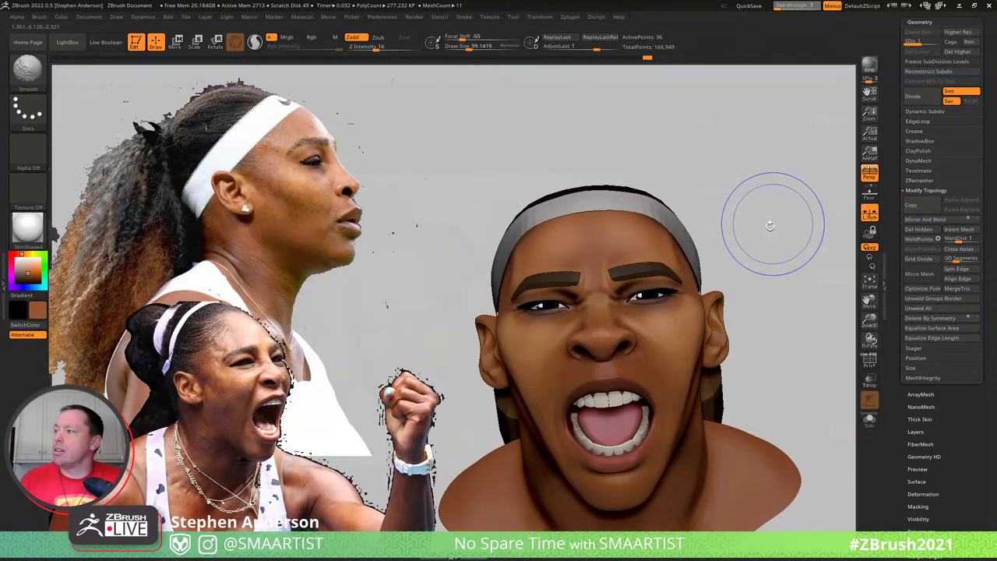
Switch to the head subtool, lower it to subdivision level 1 and display its polygroups up close around the eyes
left_click(665, 335, "alt")
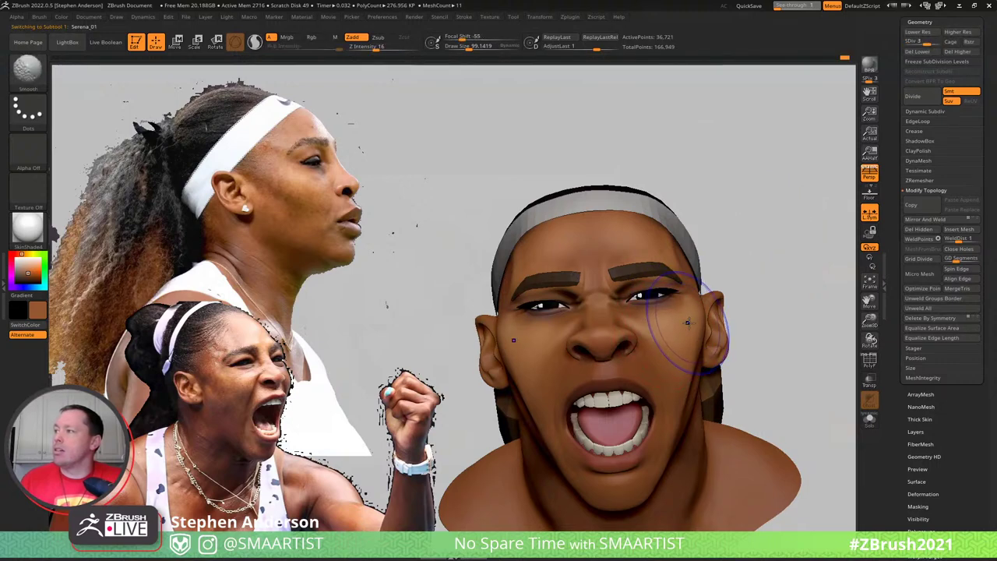
key("shift+d")
key("shift+f")
mouse_move(623, 304)
right_mouse_down("ctrl")
mouse_move(645, 295)
mouse_move(710, 310)
mouse_move(724, 344)
right_mouse_up("ctrl")
key("ctrl+shift")
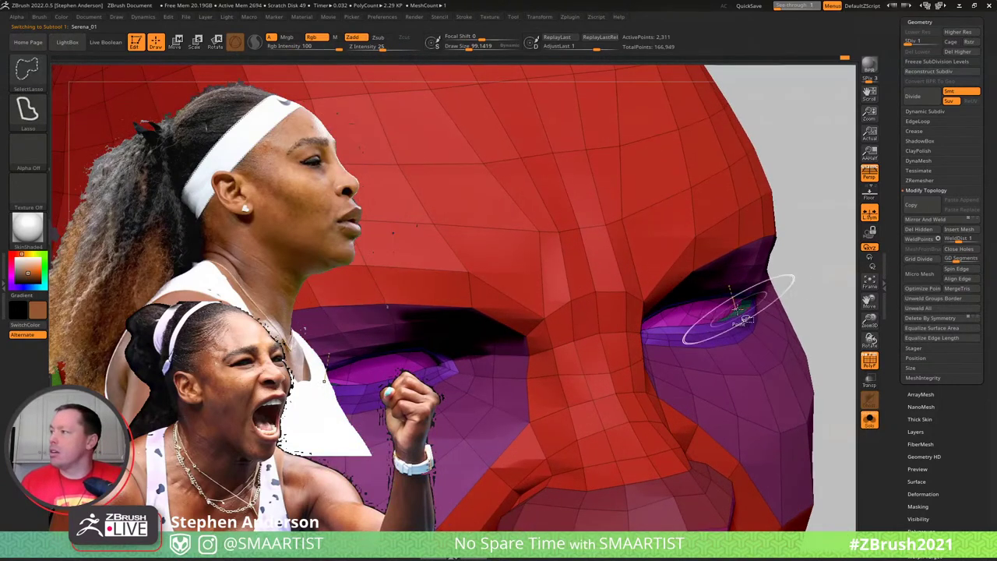
Inspect the eye socket polygroups by isolating and hiding them, restore the whole model and turn the wireframe off
left_click(736, 310, "ctrl+shift")
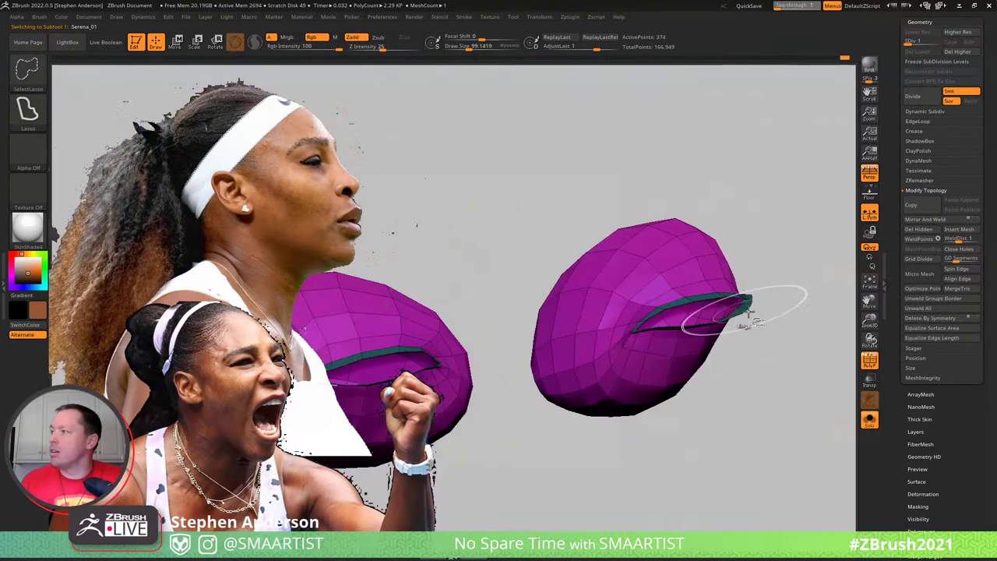
left_click(789, 265, "ctrl+shift")
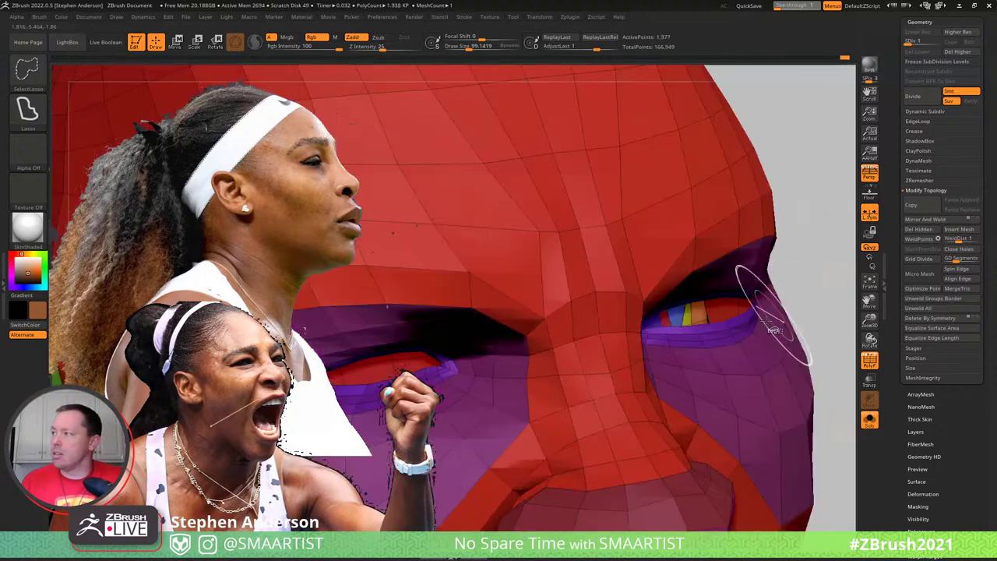
left_click(725, 321, "ctrl+shift")
right_click_drag(787, 312, 791, 248, "ctrl")
mouse_move(806, 243)
left_mouse_down("ctrl+shift")
mouse_move(821, 292)
mouse_move(793, 240)
mouse_move(828, 250)
left_mouse_up("ctrl+shift")
left_click(817, 280, "ctrl+shift")
mouse_move(828, 249)
left_mouse_down("alt")
mouse_move(755, 251)
mouse_move(765, 249)
left_mouse_up("alt")
key("shift+f")
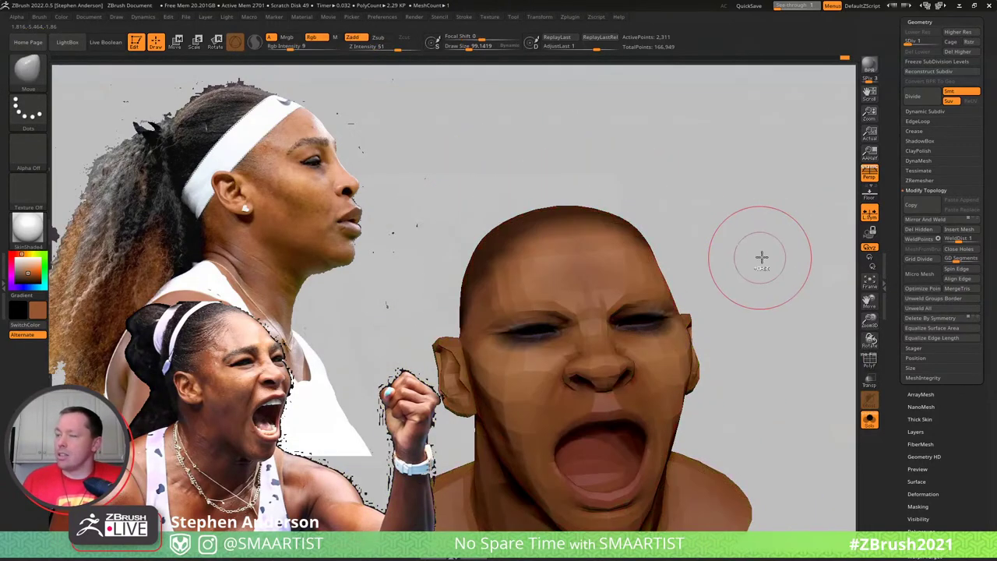
left_click(756, 253, "ctrl+shift")
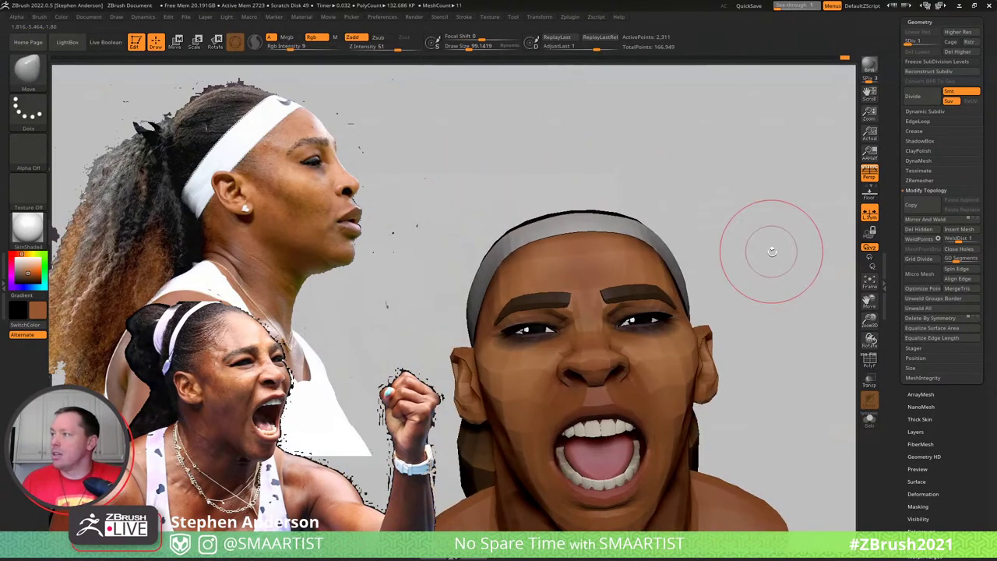
left_click(772, 261, "ctrl")
mouse_move(666, 332)
left_mouse_down("ctrl+alt")
mouse_move(686, 318)
mouse_move(673, 330)
left_mouse_up("ctrl+alt")
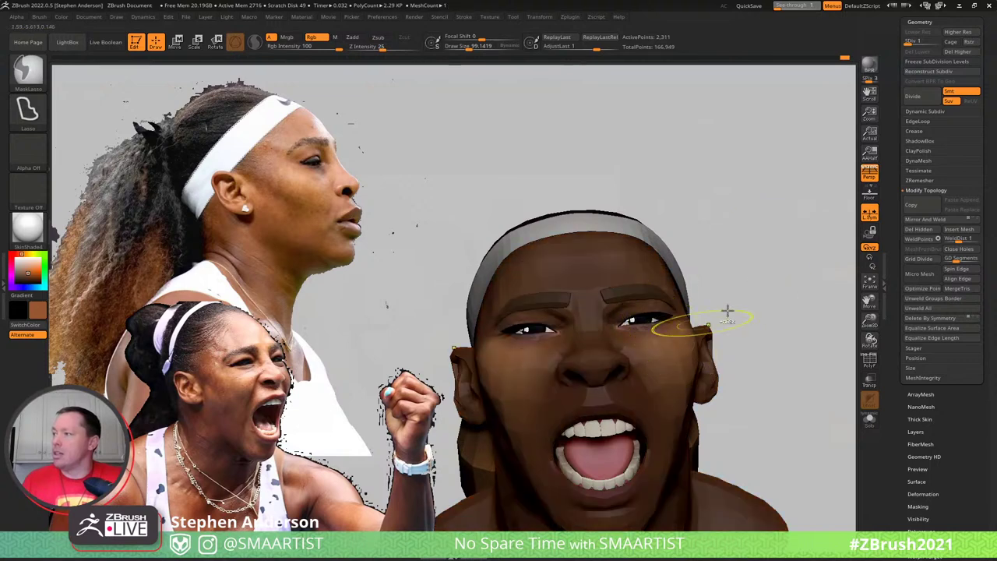
left_click_drag(793, 274, 761, 287, "ctrl")
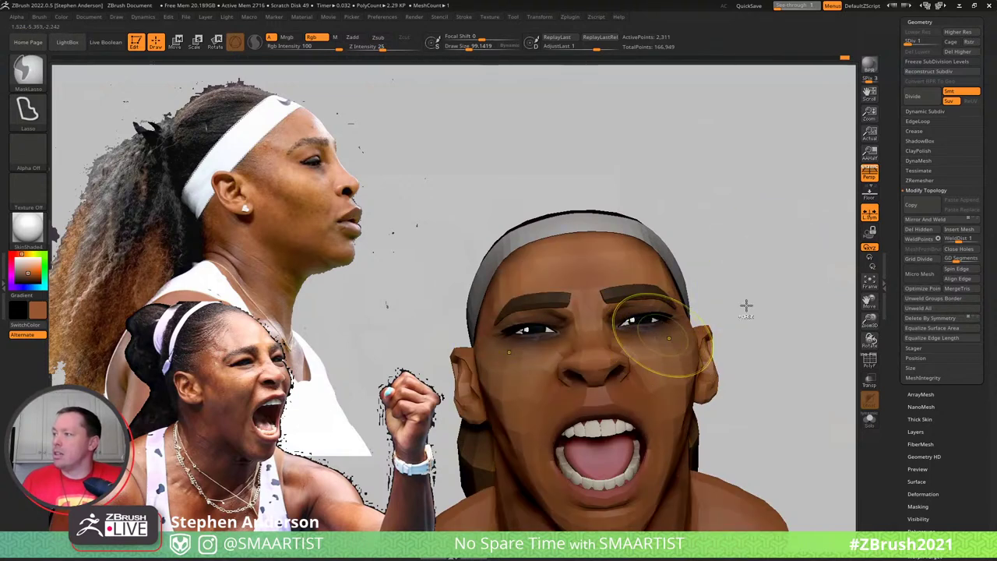
Invert the head's mask, center and reorient the Gizmo on the unmasked area around the eyes, and enable transposing of multiple selected subtools
left_click(790, 289, "ctrl")
key("w")
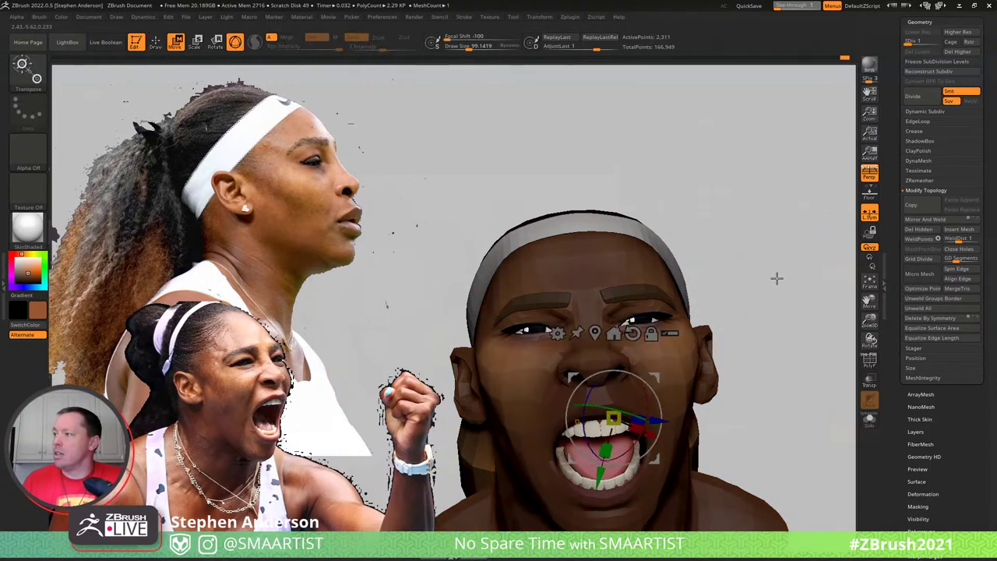
left_click_drag(777, 278, 770, 281)
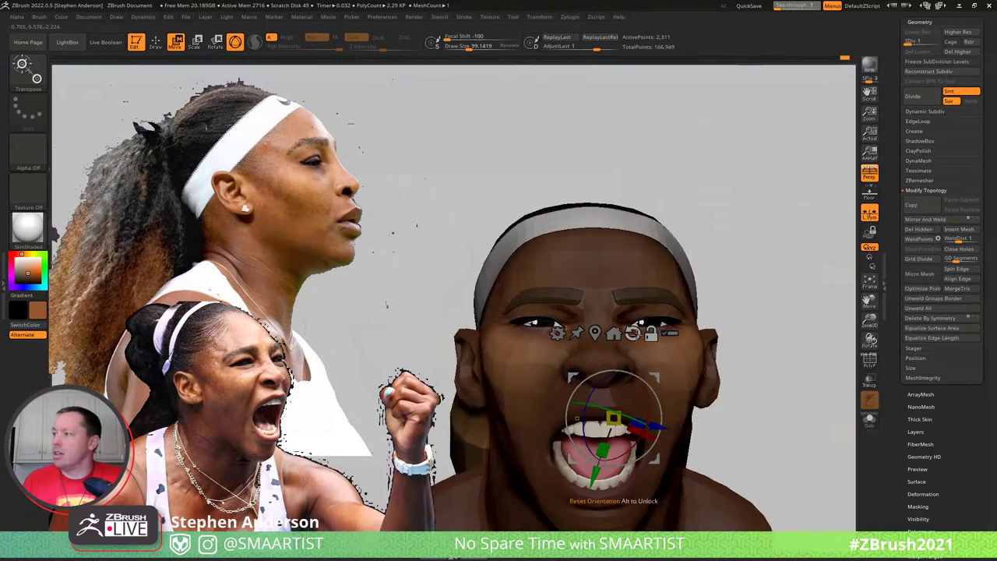
left_click(633, 334, "alt")
left_click(613, 333)
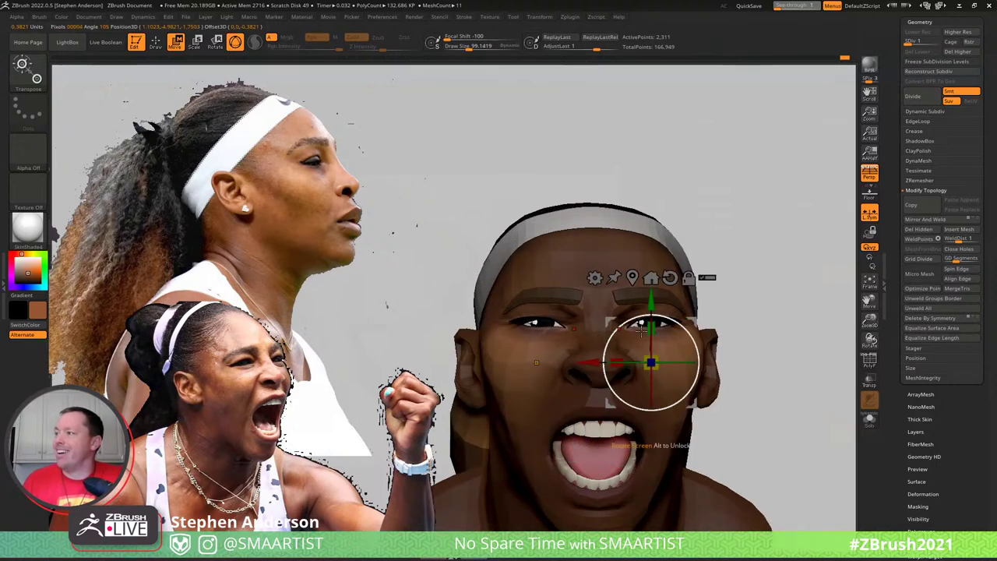
left_click(707, 278)
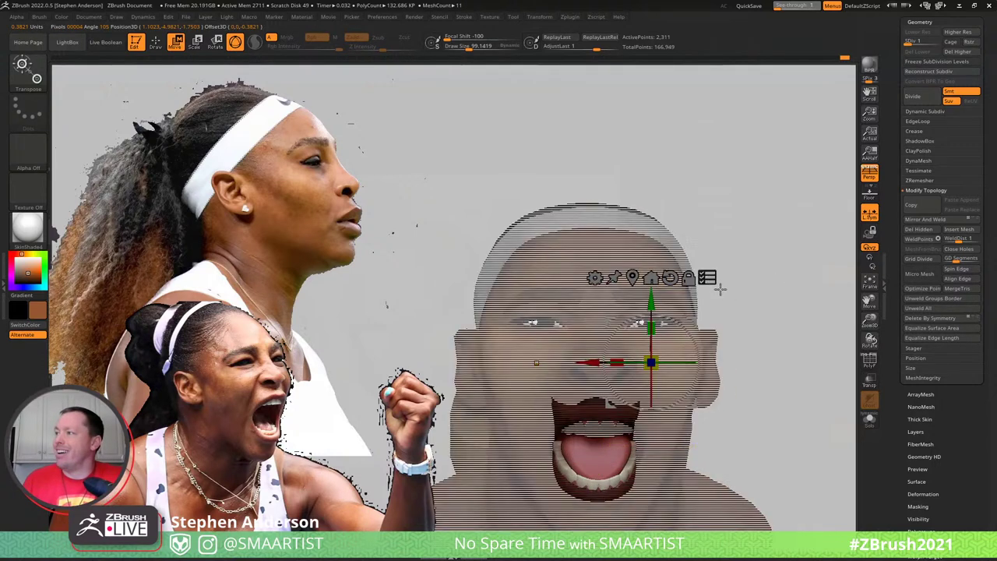
Limit the multi-subtool selection to the head and eyes, adding the head and excluding the teeth and tongue
mouse_move(743, 295)
left_mouse_down()
mouse_move(761, 300)
mouse_move(785, 349)
left_mouse_up()
key("ctrl+shift")
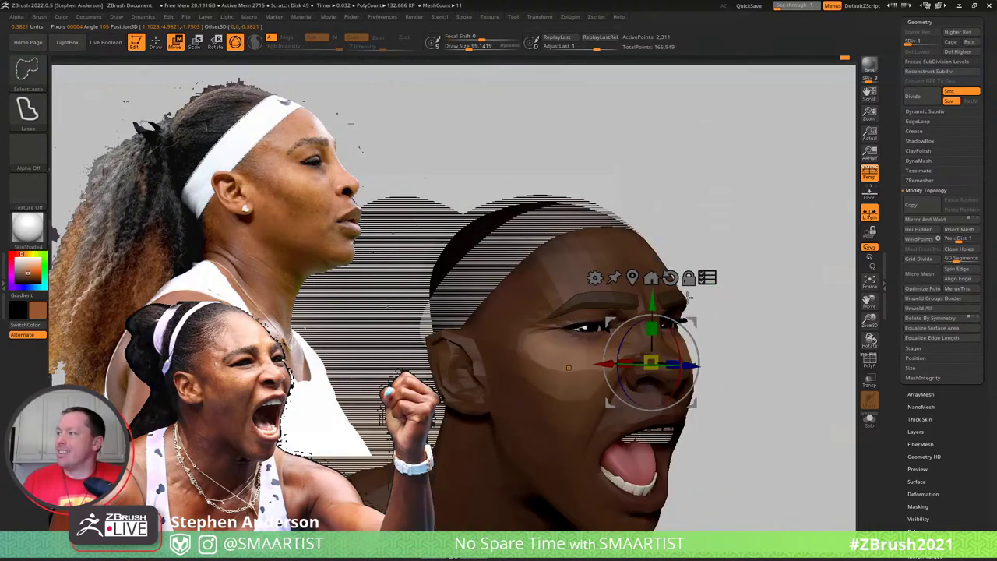
left_click_drag(752, 312, 750, 317)
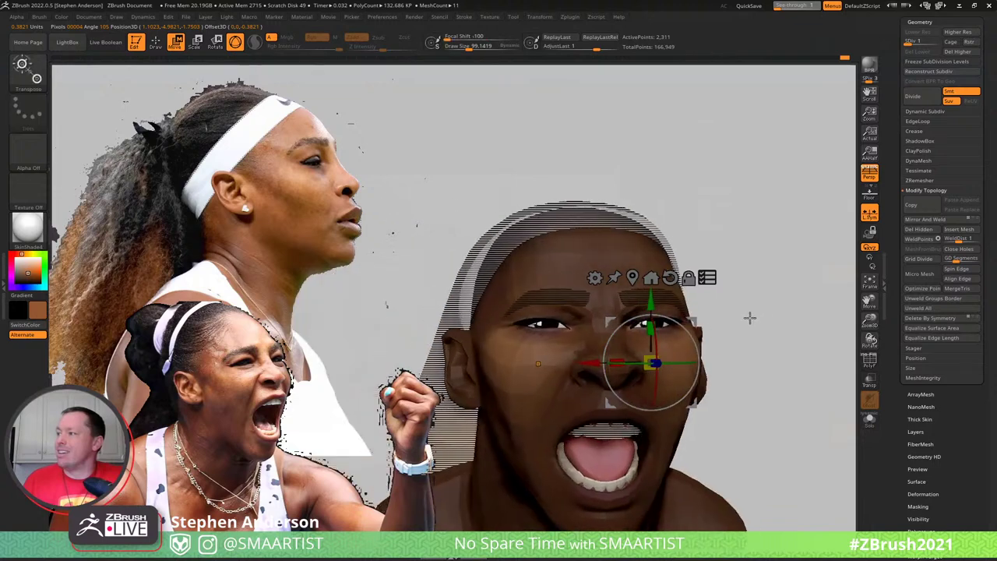
key("ctrl+shift")
mouse_move(636, 435)
left_mouse_down("ctrl+alt+shift")
mouse_move(646, 506)
mouse_move(754, 515)
left_mouse_up("ctrl+alt+shift")
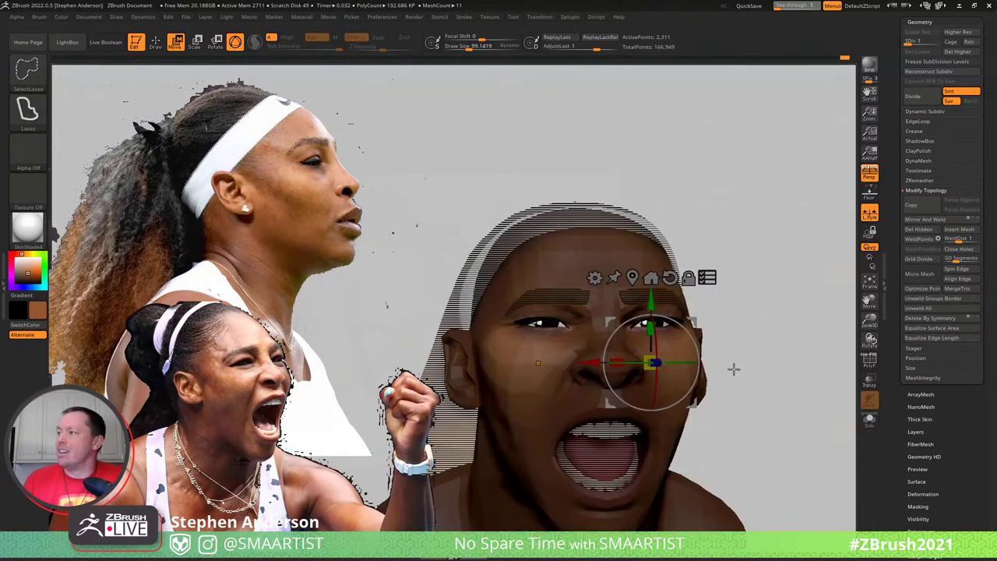
Shift the unmasked eye and cheek area together with the eyes slightly inward along the X axis
left_click_drag(733, 369, 727, 369)
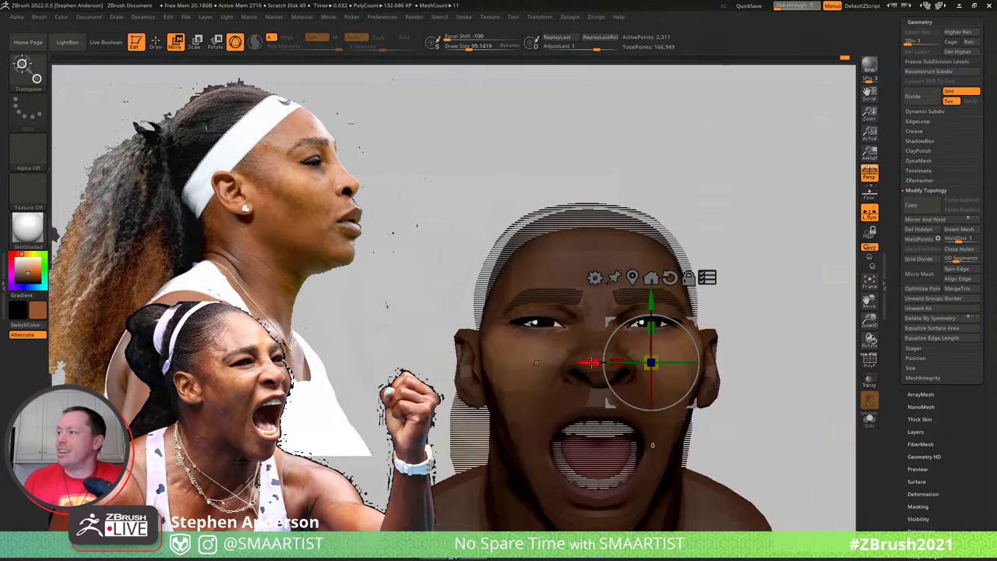
left_click_drag(592, 362, 589, 363)
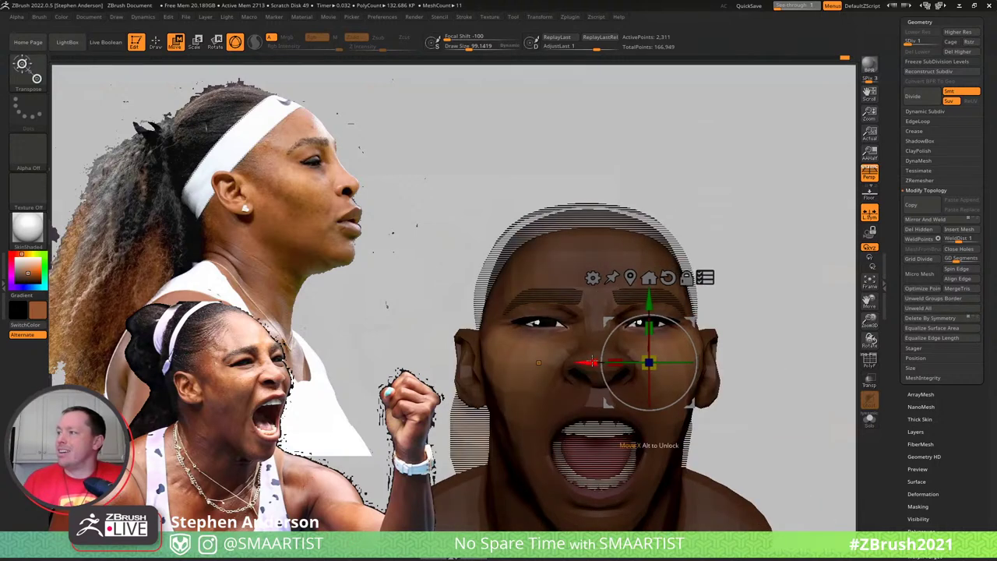
key("q")
Raise the head to subdivision level 4 and inspect the eye area from the front and side
right_click_drag(735, 334, 701, 308, "ctrl")
mouse_move(701, 308)
left_mouse_down()
mouse_move(766, 354)
mouse_move(753, 311)
mouse_move(712, 308)
mouse_move(770, 307)
mouse_move(770, 296)
mouse_move(750, 305)
mouse_move(754, 312)
left_mouse_up()
key("d")
key("d")
key("d")
mouse_move(754, 312)
right_mouse_down("ctrl")
mouse_move(792, 363)
mouse_move(768, 305)
mouse_move(774, 299)
right_mouse_up("ctrl")
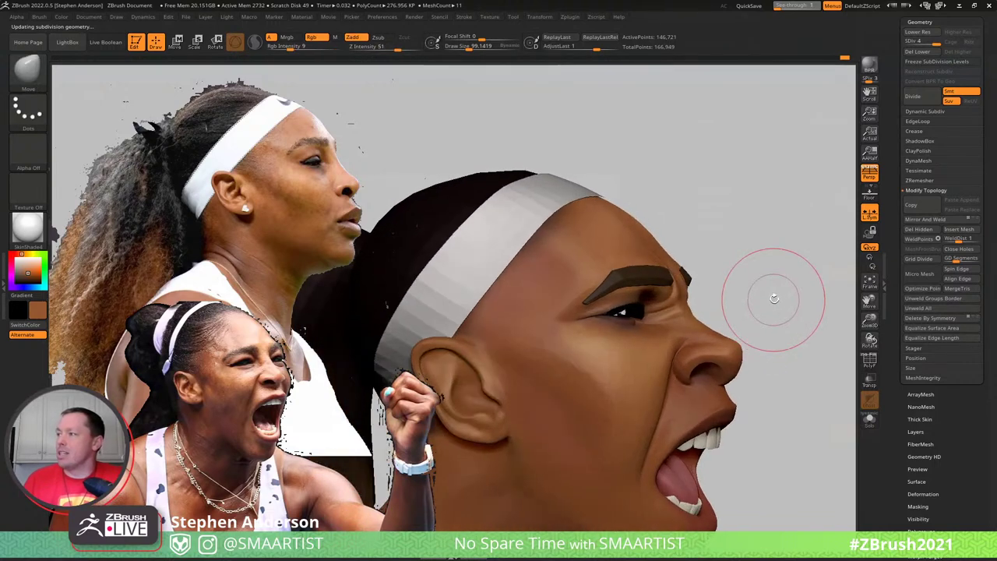
Bring the head to subdivision level 2 and move the unmasked eye area and eyes slightly along the depth axis in side view
key("shift+d")
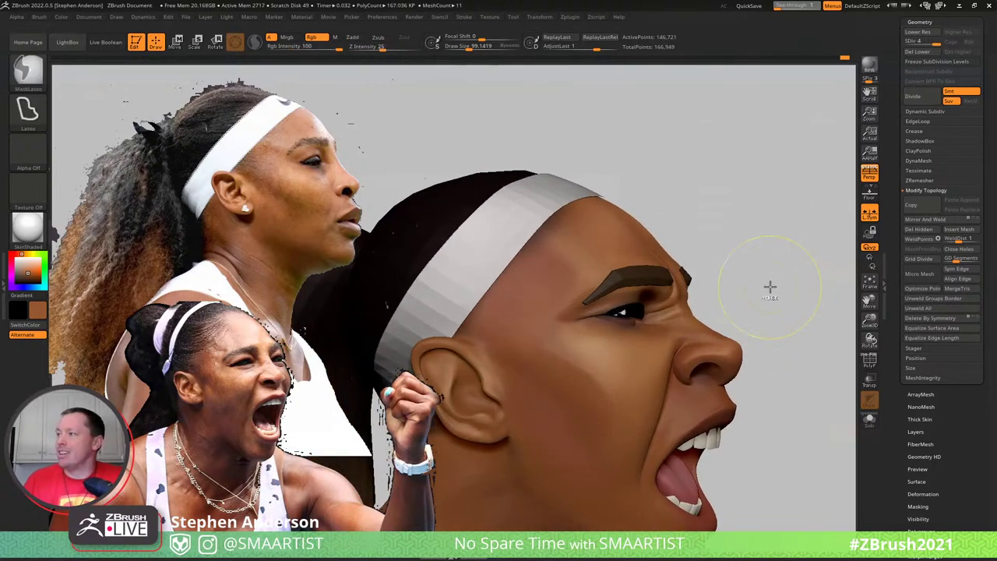
key("shift+d")
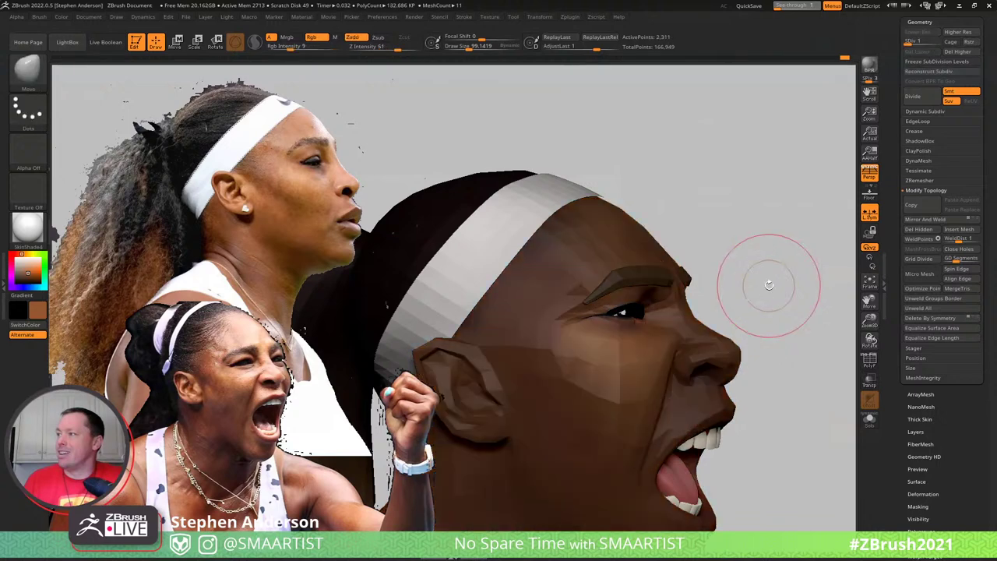
key("d")
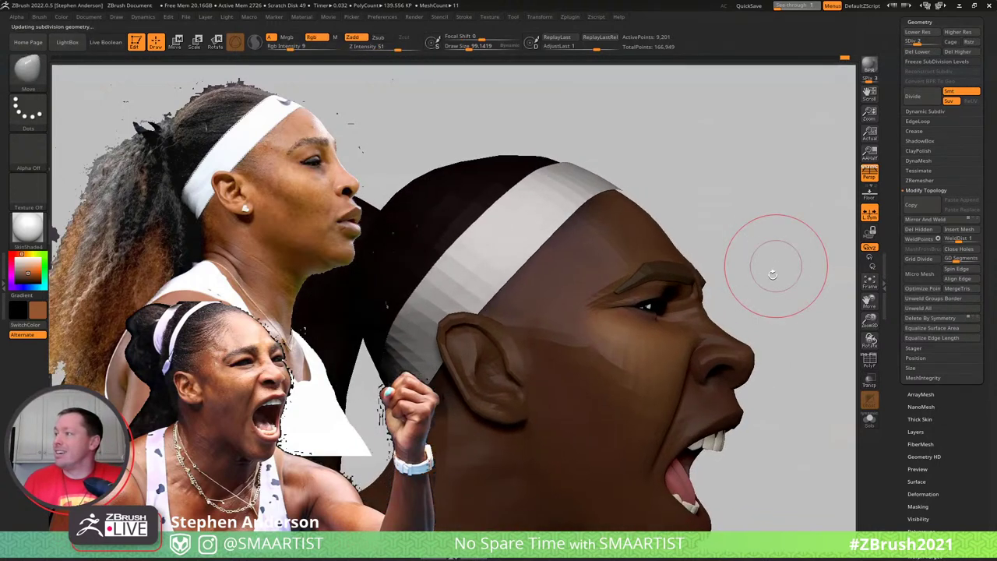
key("w")
left_click_drag(691, 320, 694, 318)
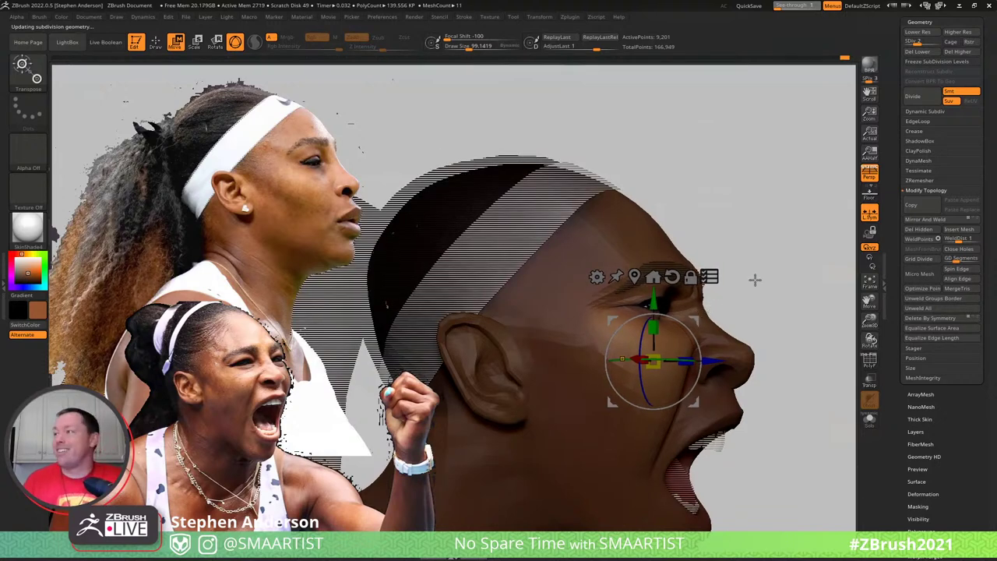
left_click_drag(754, 280, 712, 308)
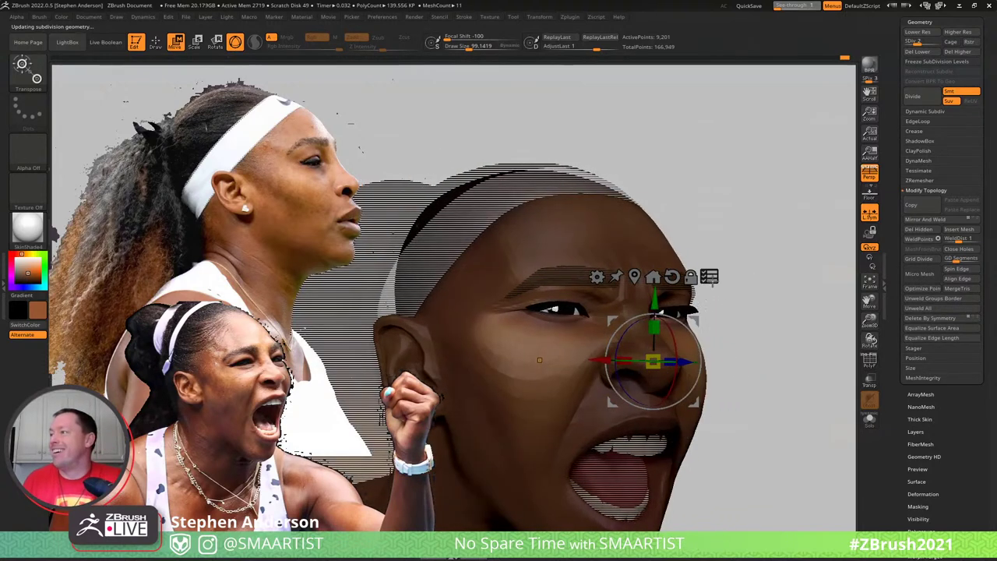
left_click_drag(761, 274, 722, 281)
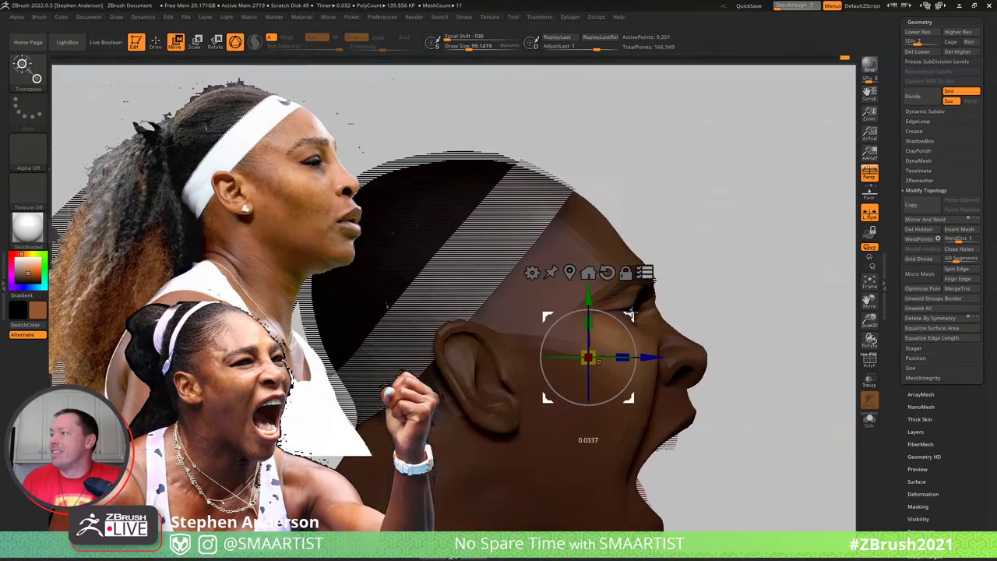
Return to Draw mode and raise the head to subdivision level 4
key("q")
mouse_move(748, 273)
left_mouse_down()
mouse_move(712, 280)
mouse_move(717, 269)
mouse_move(746, 322)
mouse_move(708, 325)
mouse_move(690, 312)
mouse_move(690, 292)
mouse_move(725, 253)
mouse_move(741, 270)
mouse_move(694, 263)
mouse_move(650, 284)
mouse_move(715, 257)
mouse_move(705, 255)
left_mouse_up()
key("d")
key("d")
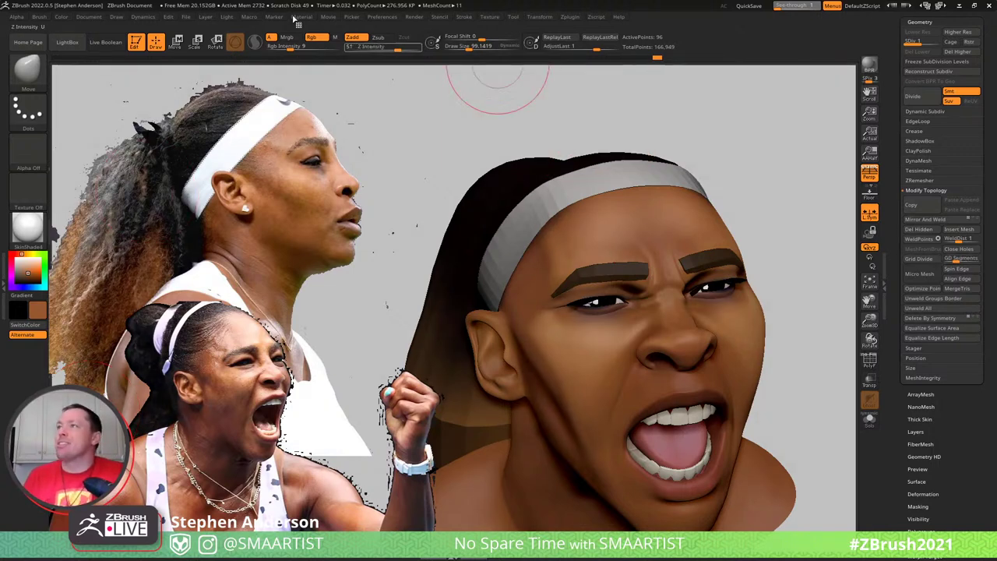
Reposition the main light on the light placement sphere, ending slightly left of the upper center
left_click(227, 17)
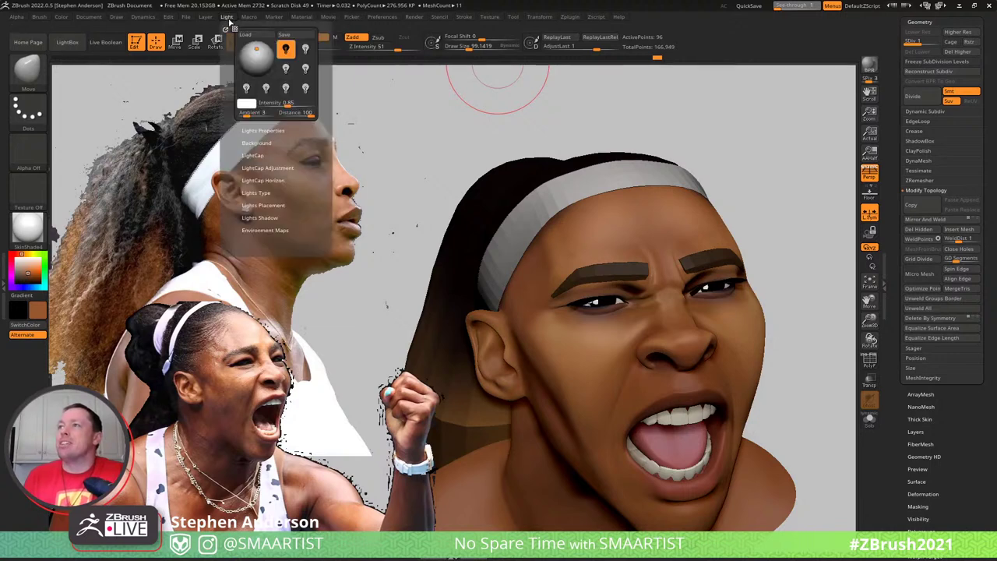
left_click_drag(258, 50, 263, 49)
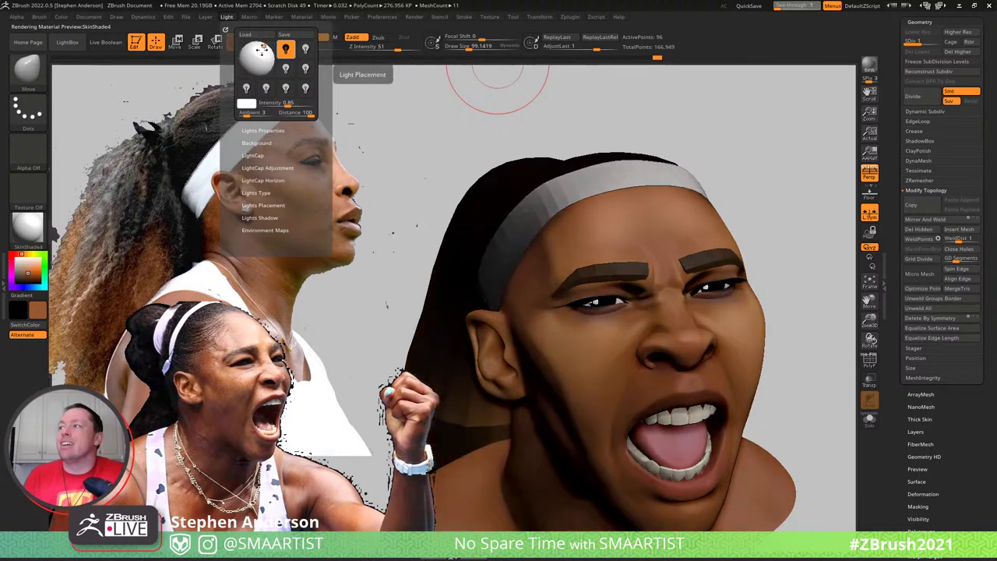
left_click_drag(258, 49, 251, 48)
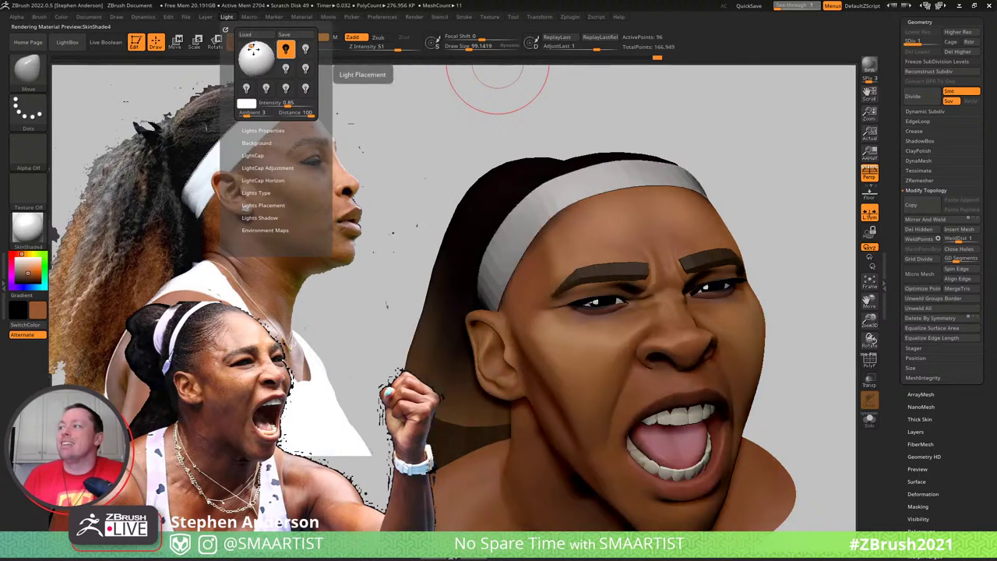
Set the BPR shadow resolution to 644 in the render settings
left_click(414, 18)
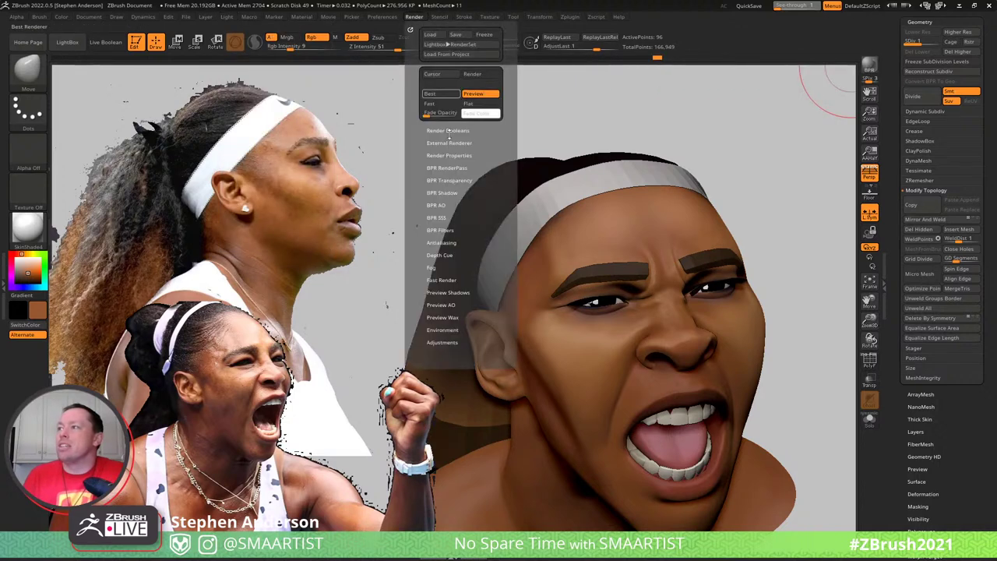
left_click(449, 193)
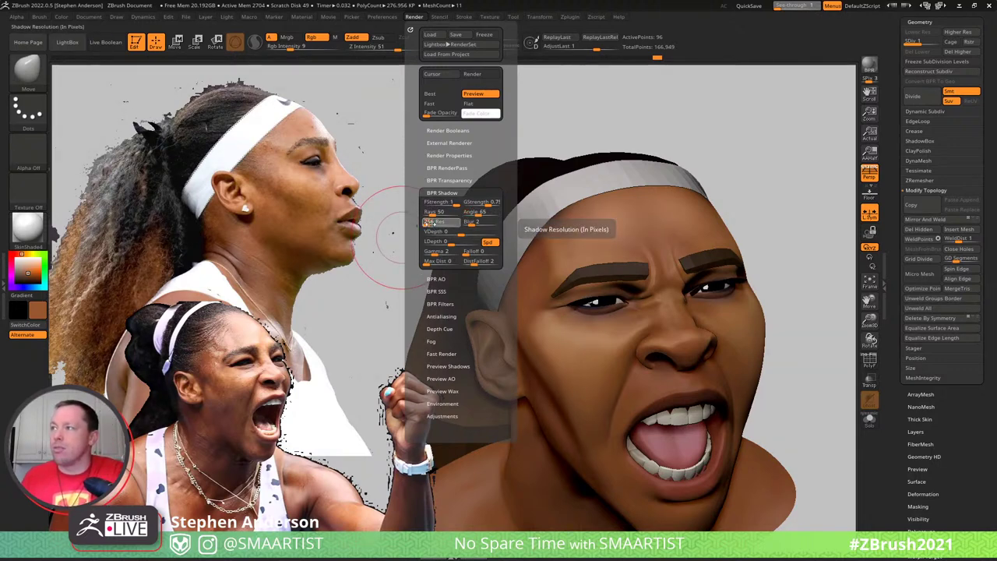
left_click(430, 224)
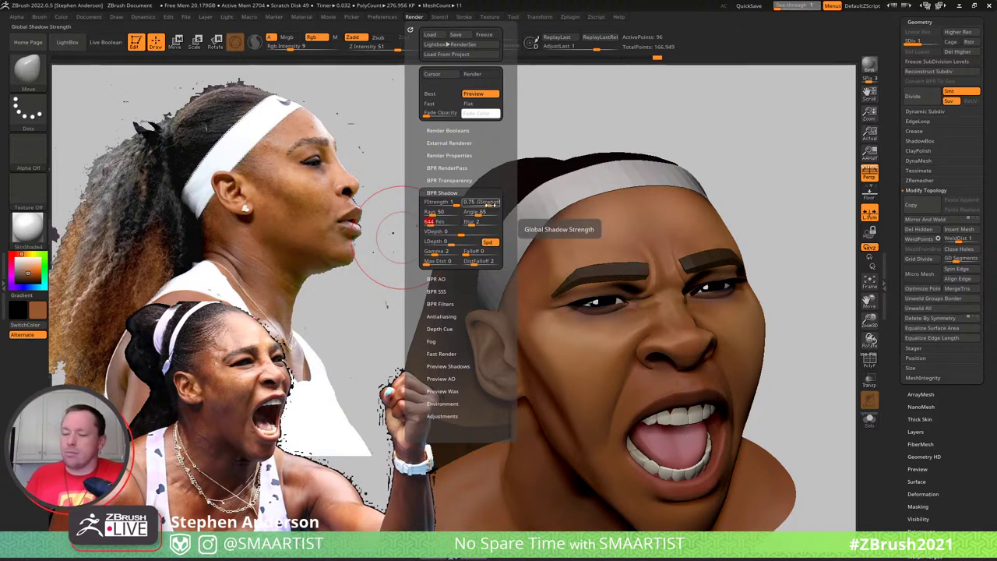
Render the model with BPR, dismiss the render, and make the head the active subtool
key("shift+r")
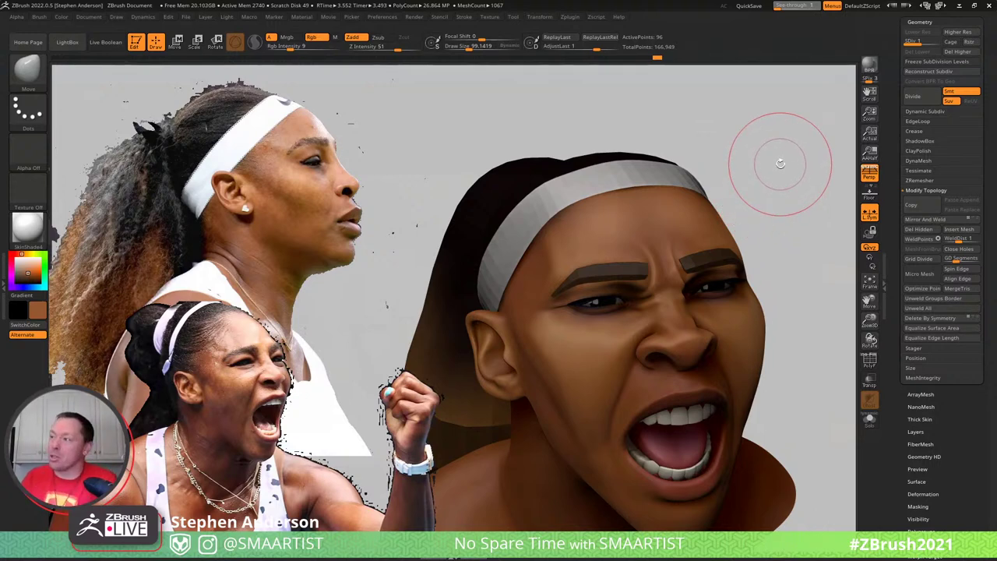
left_click(780, 163)
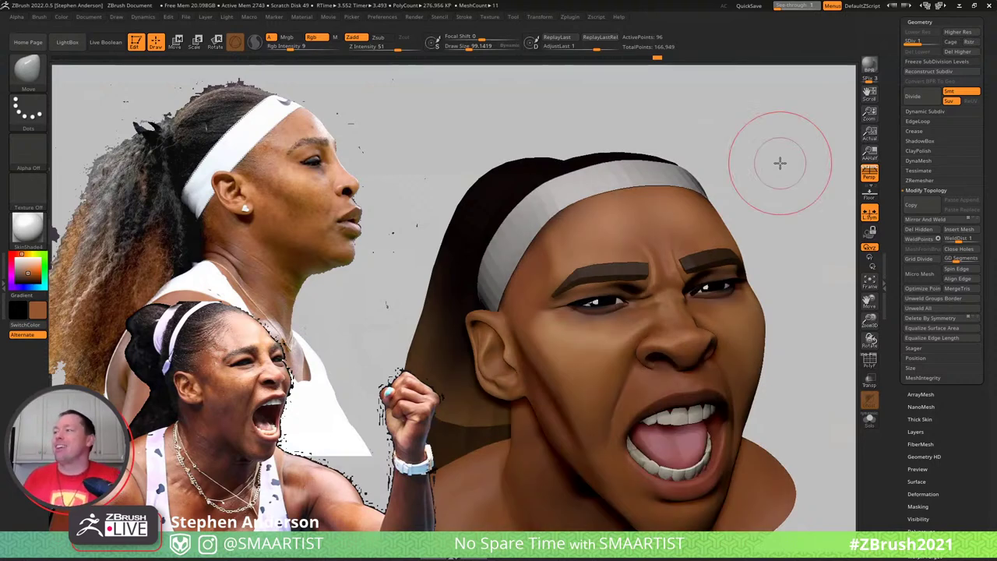
left_click(533, 352, "alt")
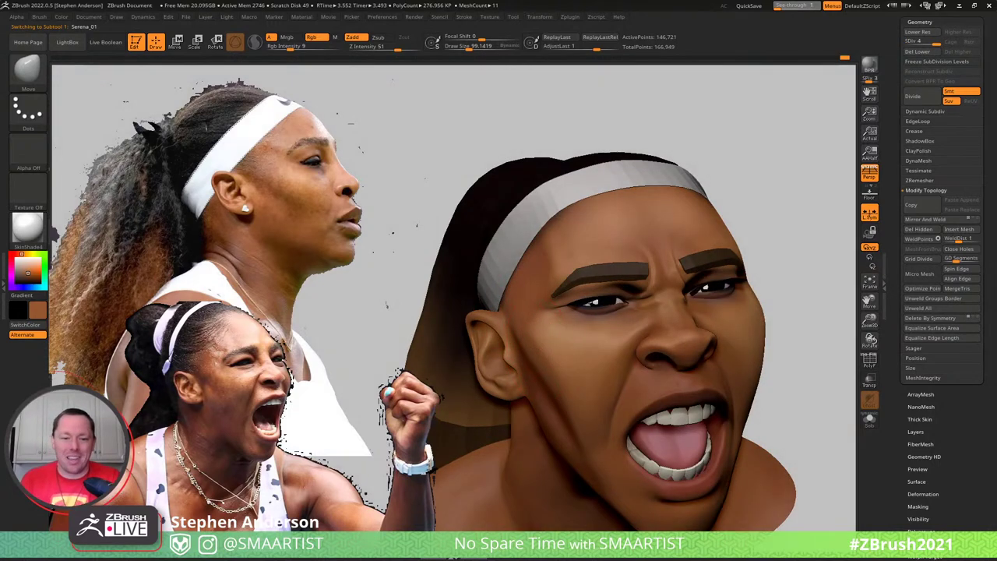
Switch to Chrome, search Google in a new tab for "serena williams superhero commercial", and open the video of her transforming into Wonder Woman
key("alt+Tab")
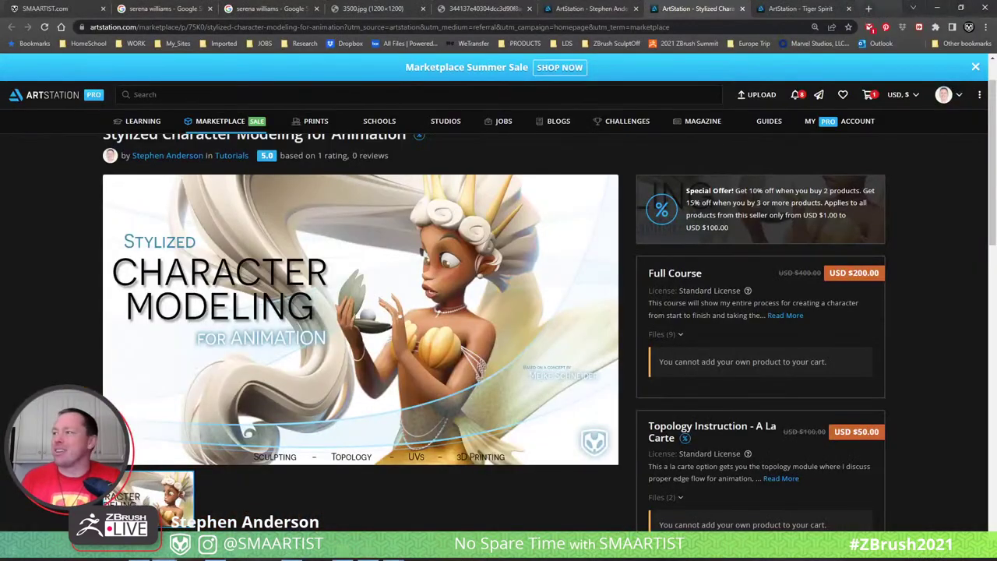
left_click(869, 11)
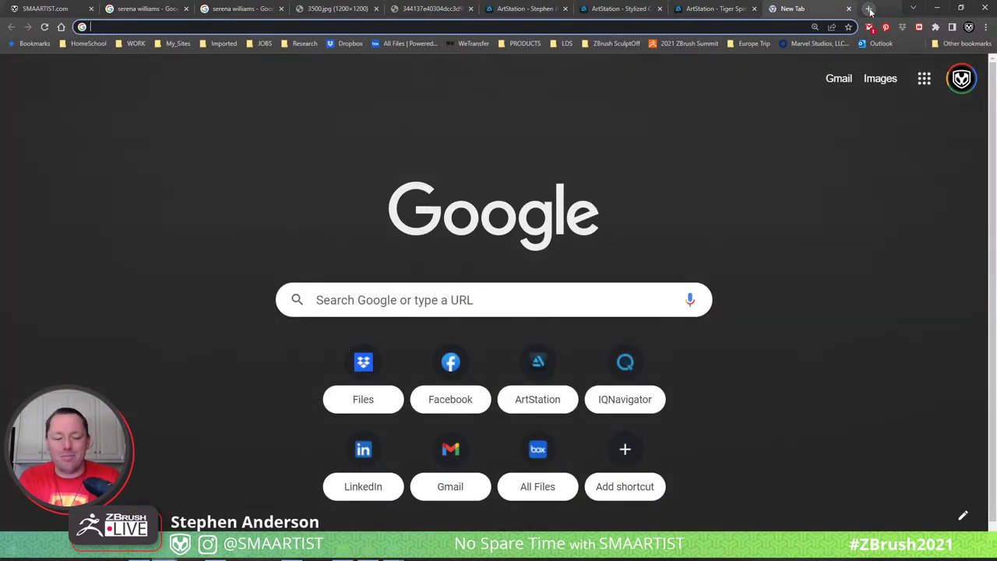
type("serena wi")
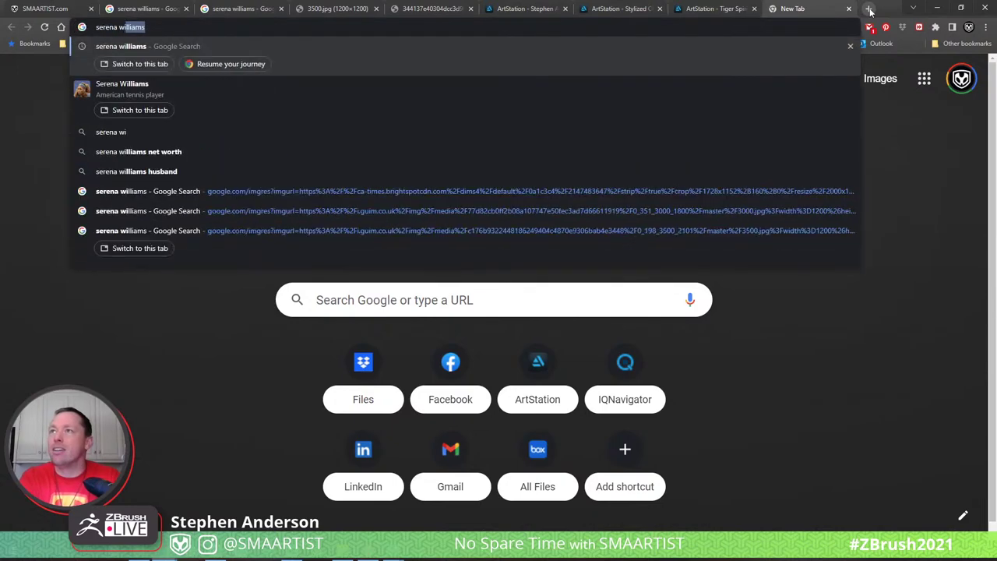
type("lliams co")
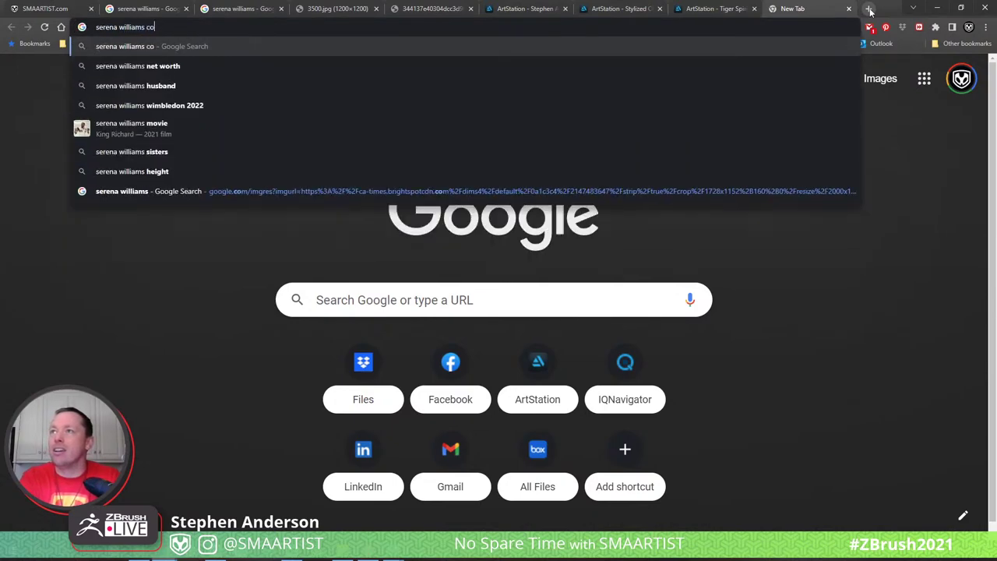
key("BackSpace")
key("BackSpace")
type("scommercial")
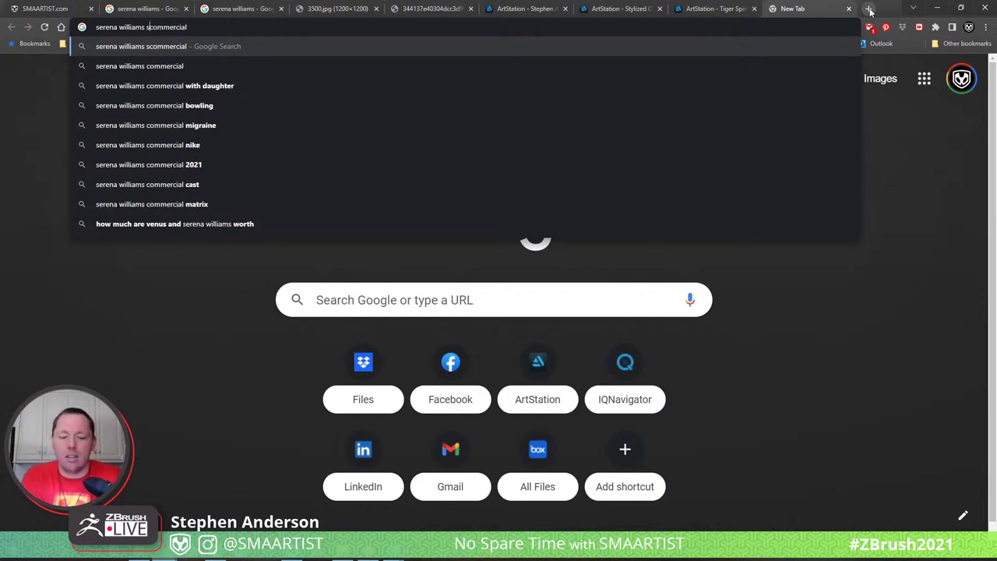
key("ctrl+Left")
type("superhoe")
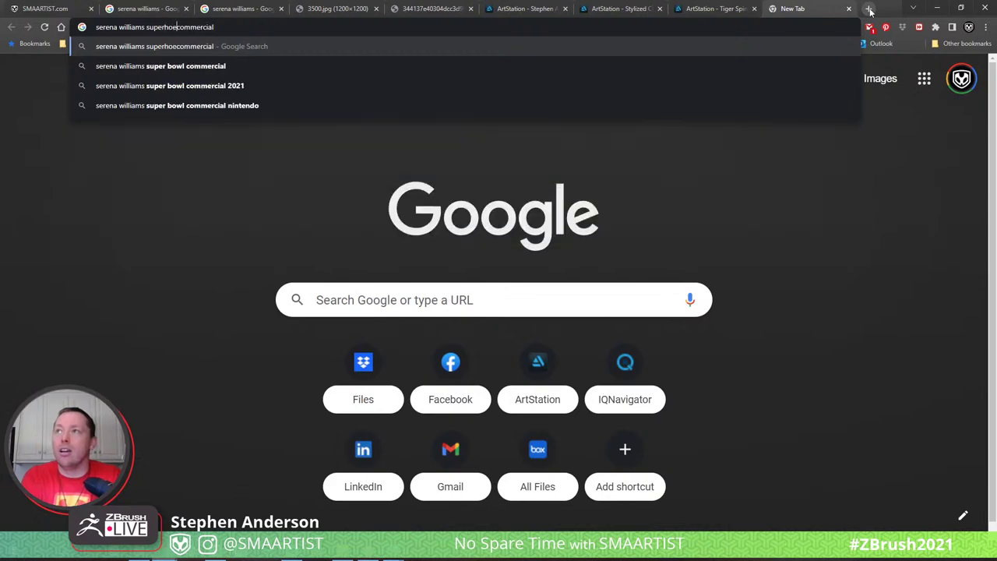
type("ero")
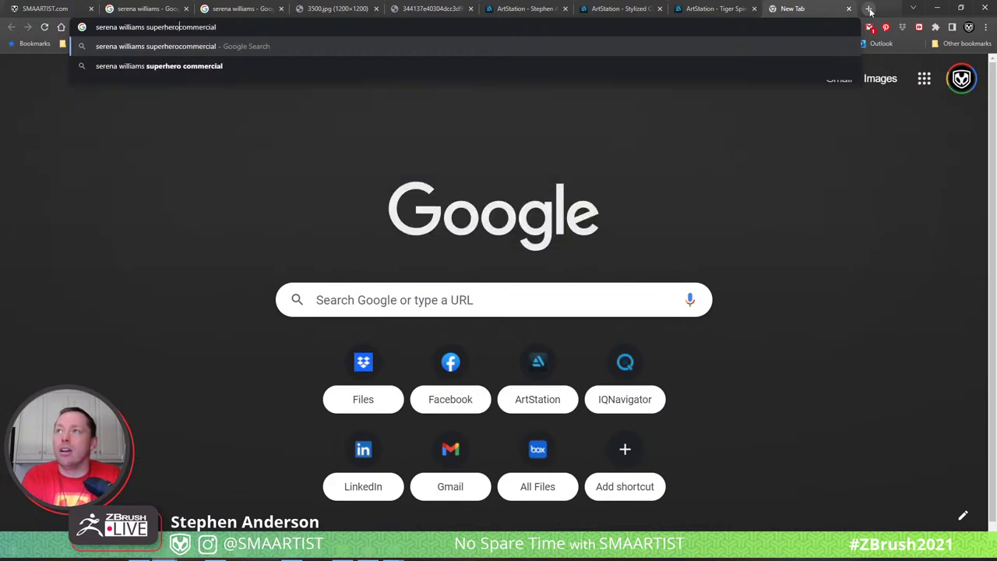
key("Return")
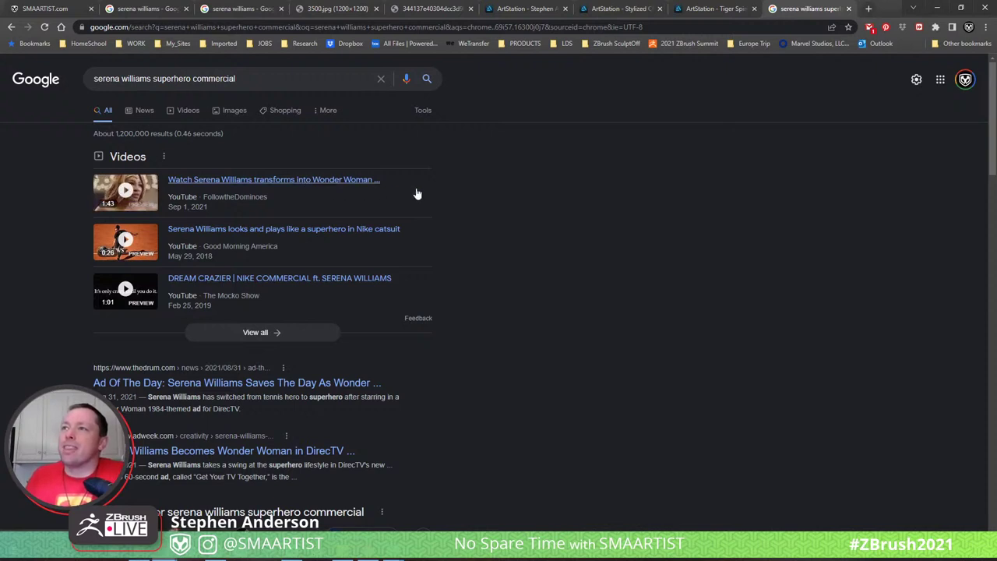
left_click(320, 185)
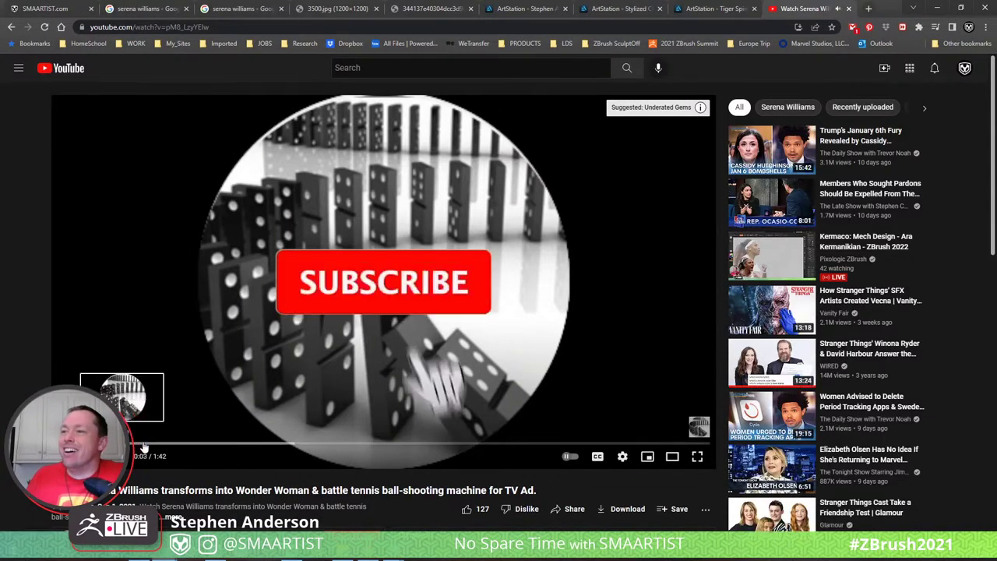
Skip through the Wonder Woman commercial to study Serena Williams' face, dismiss the trial offer, and return to ZBrush
left_click(248, 446)
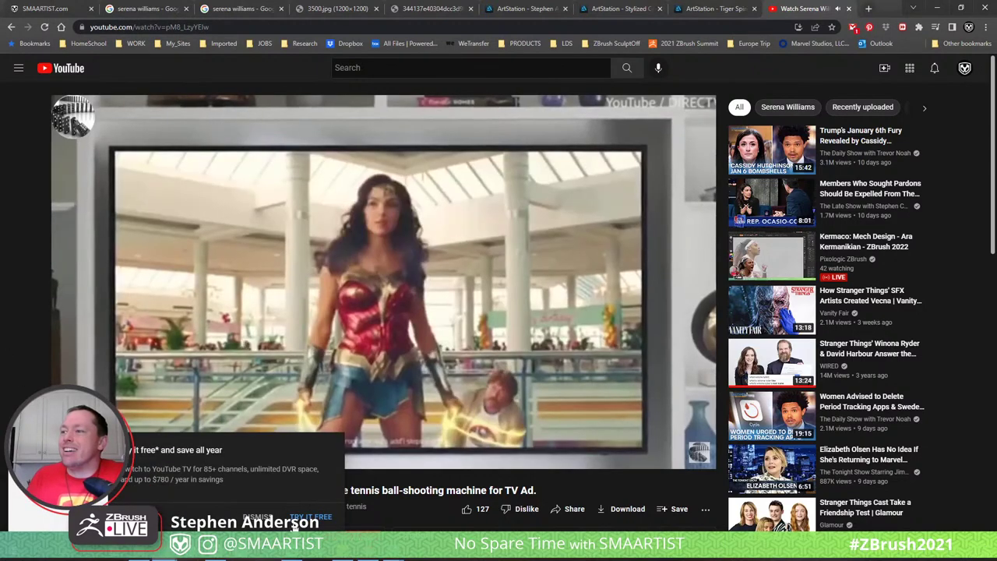
left_click(264, 519)
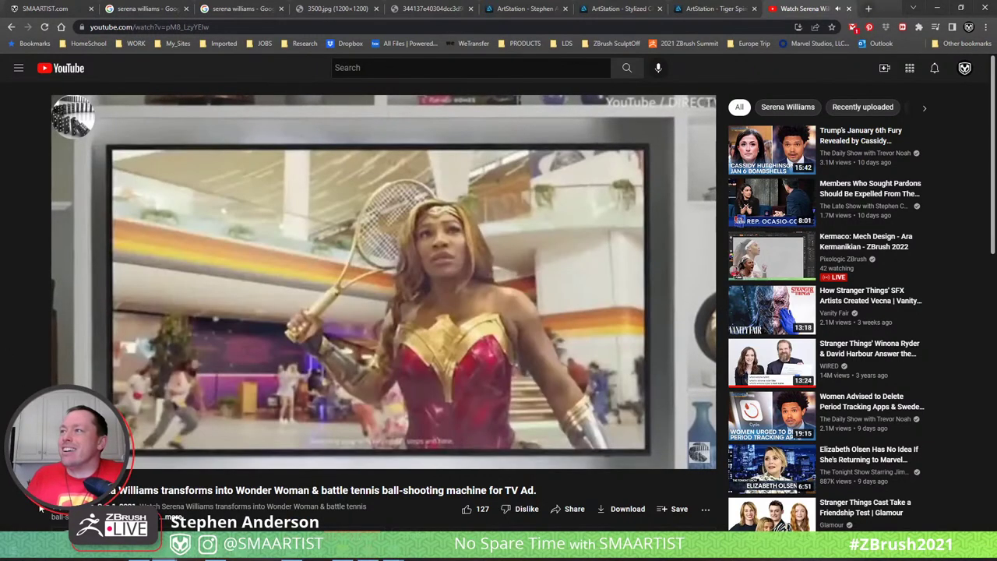
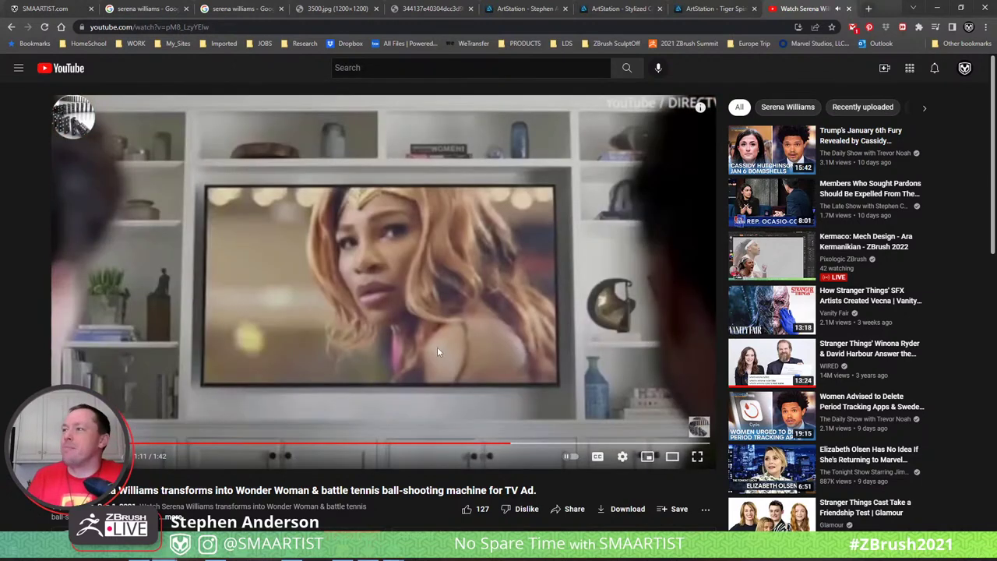
left_click(263, 281)
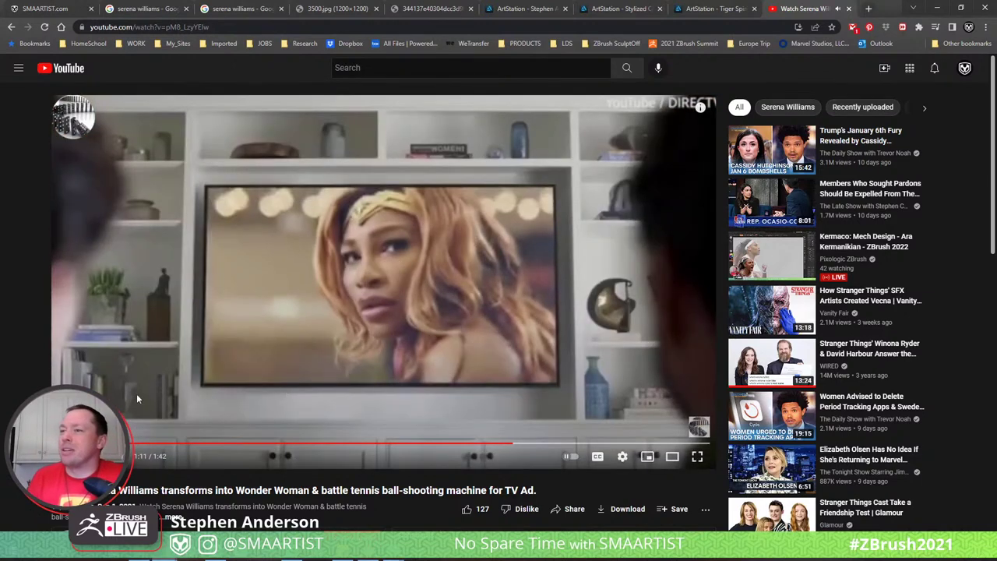
left_click(543, 444)
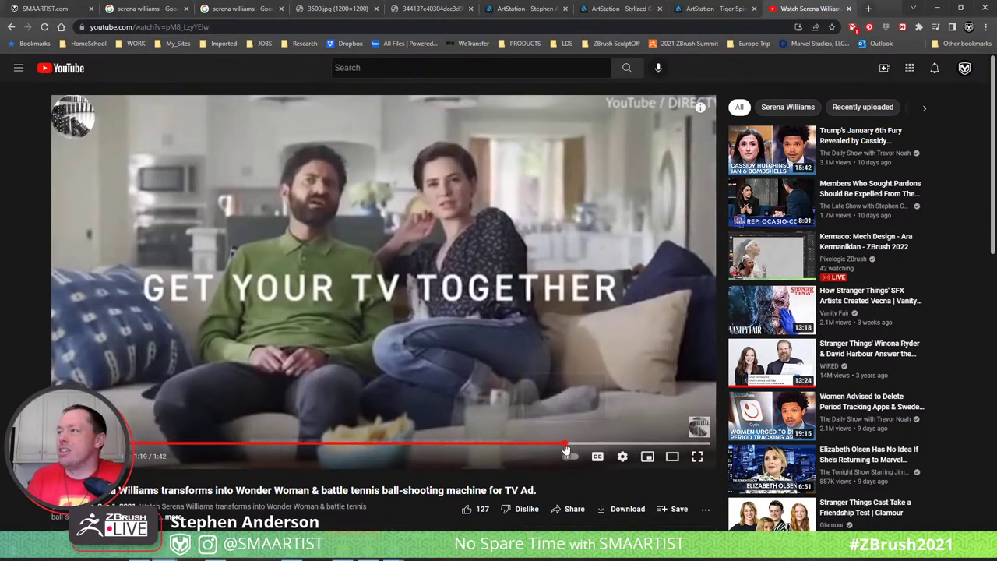
left_click(564, 446)
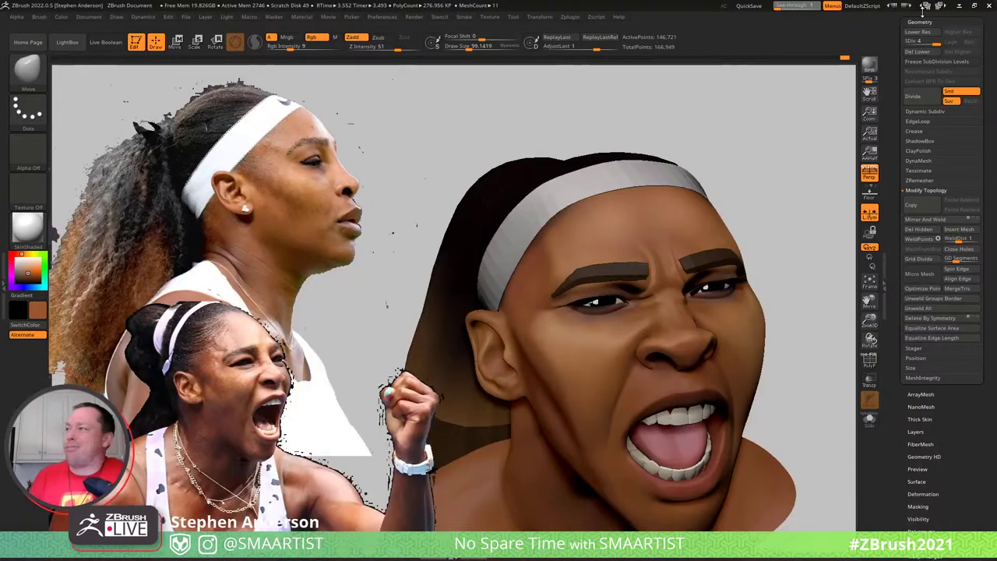
left_click(927, 7)
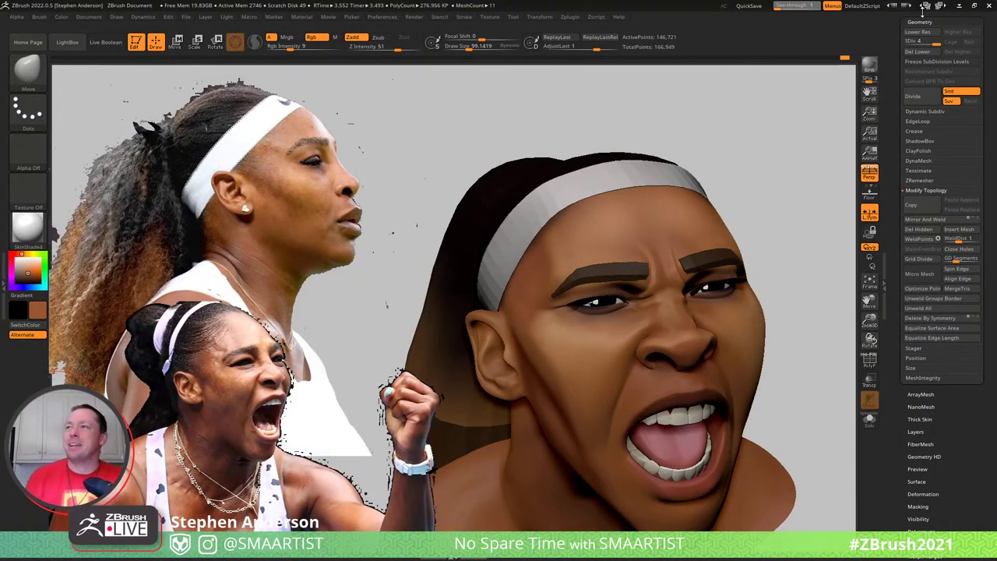
Make the HairBase subtool active and adjust the side of the hair cap above the headband with the Move brush
left_click_drag(727, 135, 753, 215)
left_click(477, 158, "alt")
key("shift")
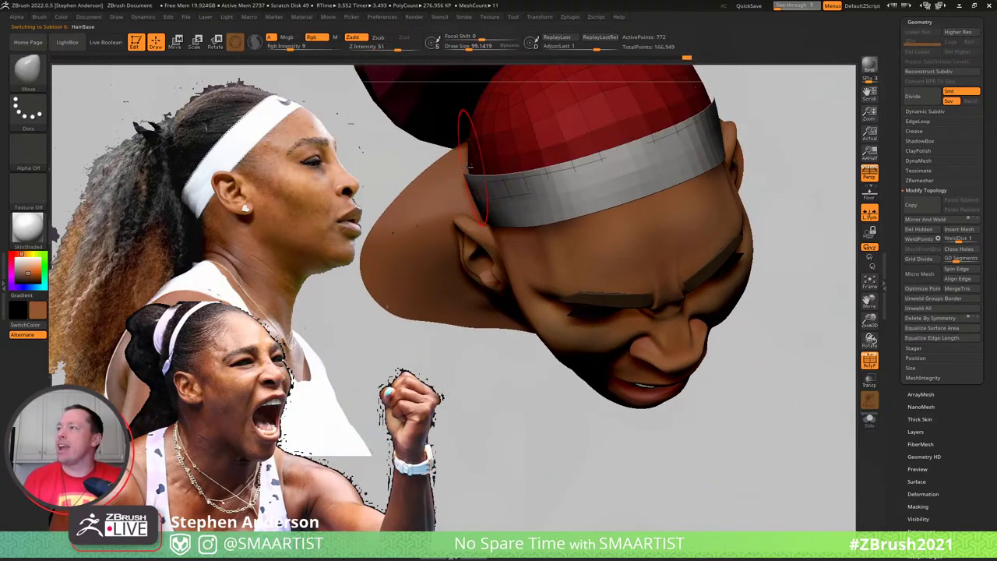
mouse_move(467, 168)
left_mouse_down()
mouse_move(471, 150)
mouse_move(496, 144)
left_mouse_up()
key("s")
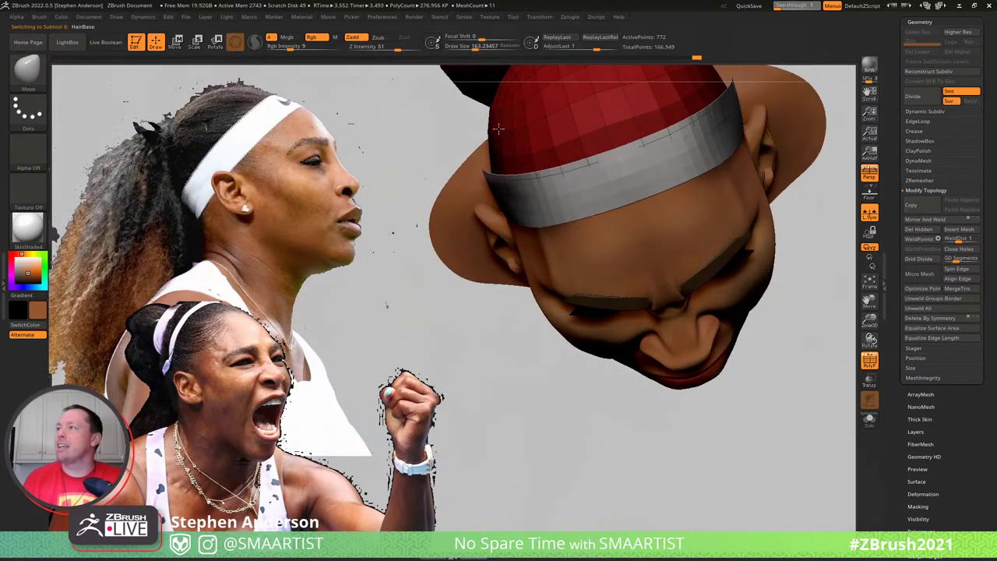
right_click_drag(492, 152, 484, 202)
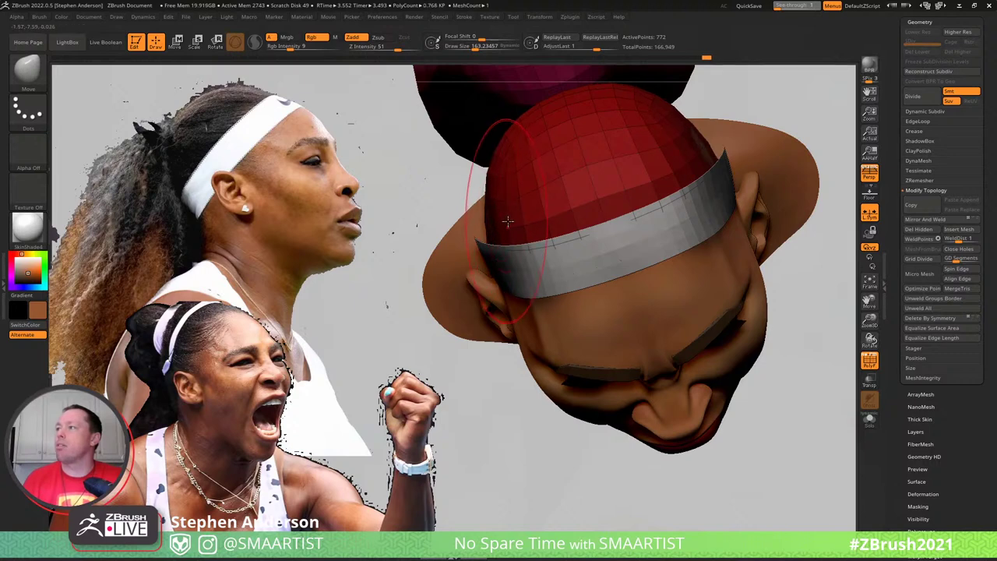
key("s")
left_click_drag(525, 218, 502, 220)
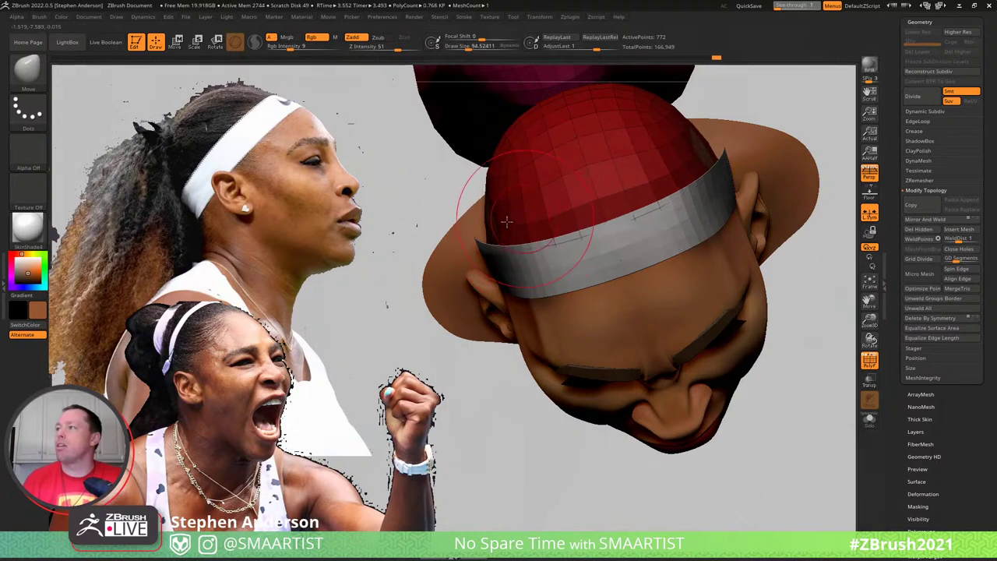
mouse_move(492, 221)
right_mouse_down()
mouse_move(520, 228)
mouse_move(565, 343)
right_mouse_up()
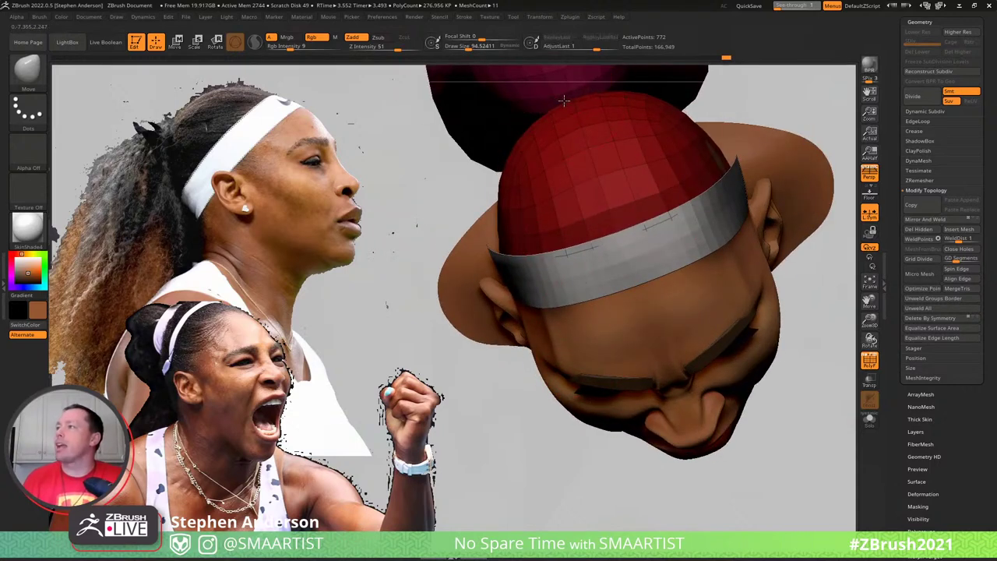
right_click_drag(460, 234, 537, 269)
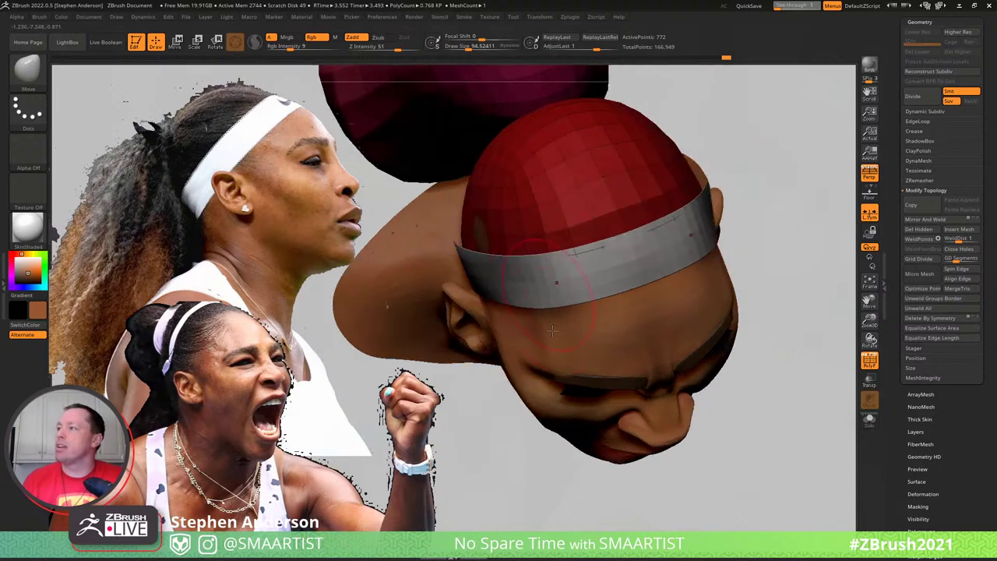
Smooth the head where it pokes through the hair cap at the lowest subdivision, restore level 4, and hide the wireframe
left_click(558, 331, "alt")
key("shift+d")
key("shift+d")
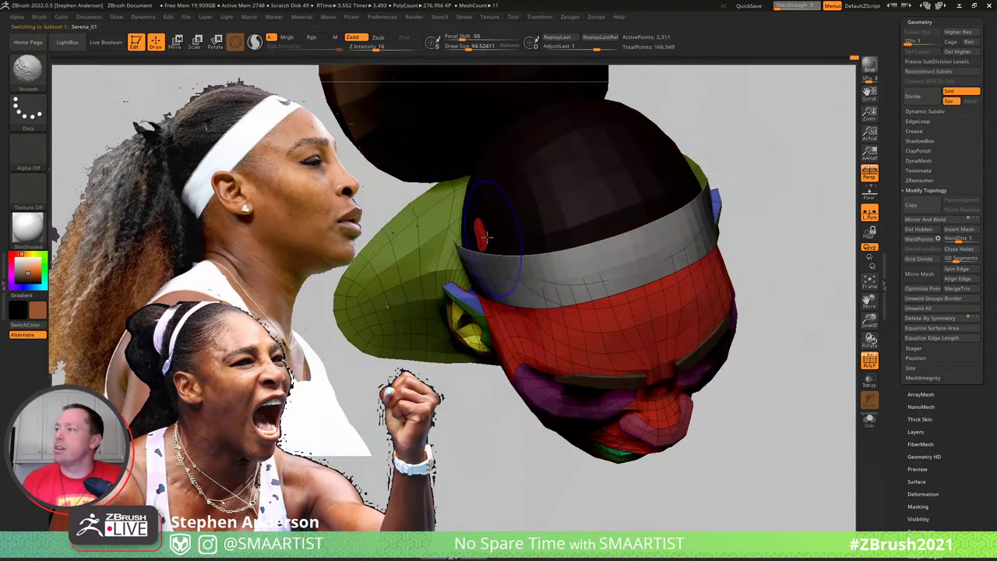
key("d")
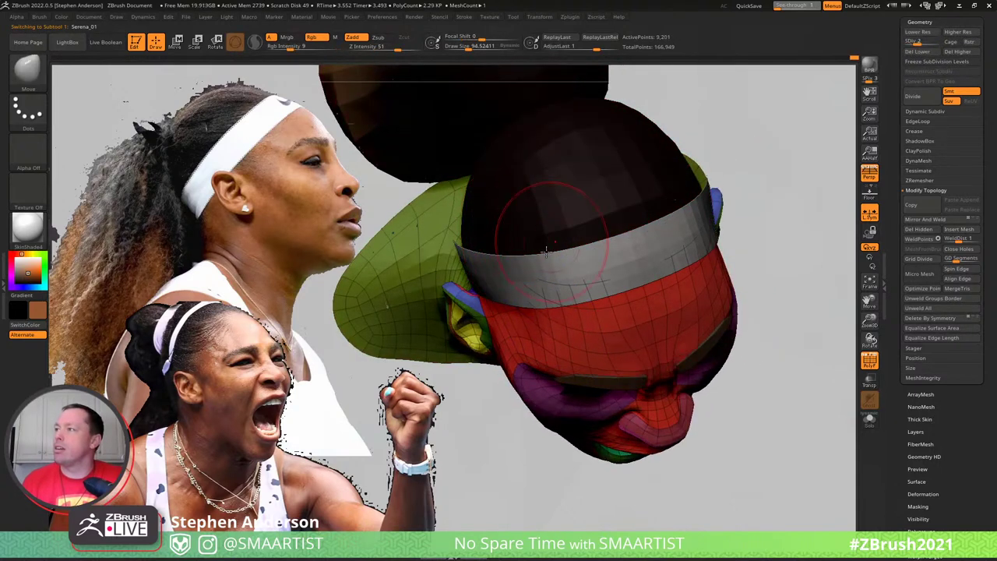
right_click_drag(547, 252, 577, 187)
key("d")
key("d")
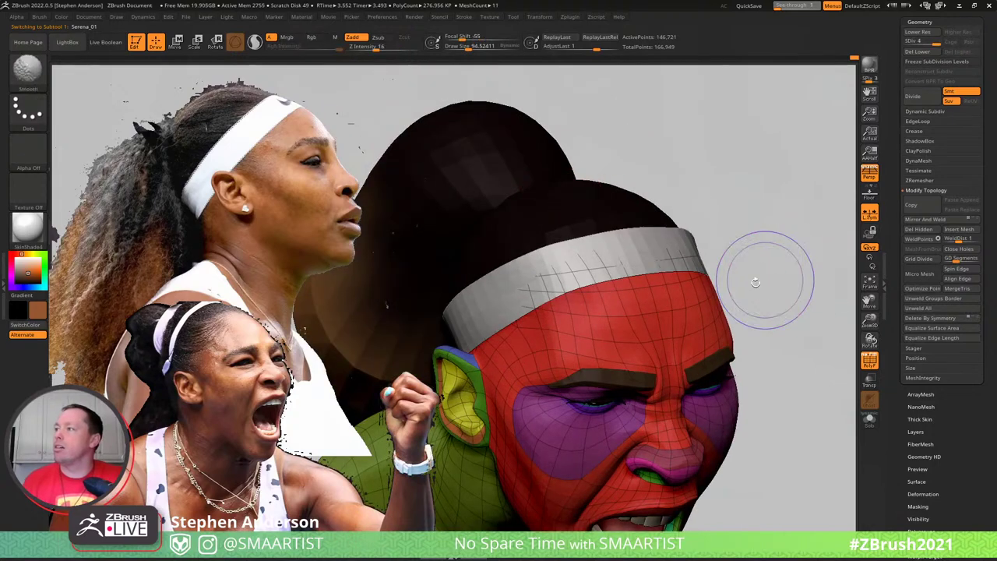
key("shift+f")
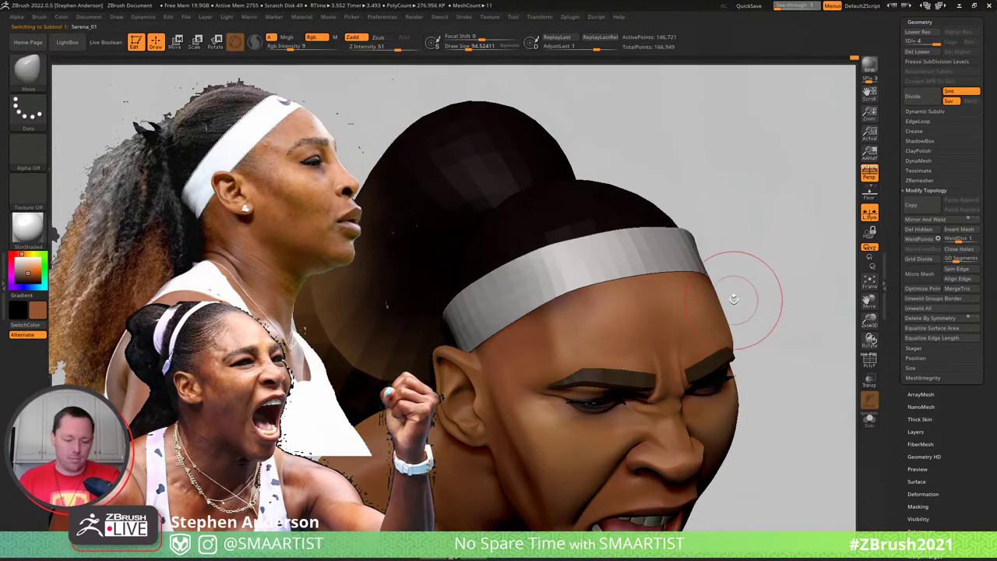
Make the tongue active, subdivide it once to level 2, and ready the ClayBuildup brush at a draw size of about 36
mouse_move(736, 295)
right_mouse_down()
mouse_move(725, 259)
mouse_move(757, 289)
mouse_move(705, 269)
mouse_move(585, 285)
mouse_move(665, 322)
mouse_move(747, 308)
right_mouse_up()
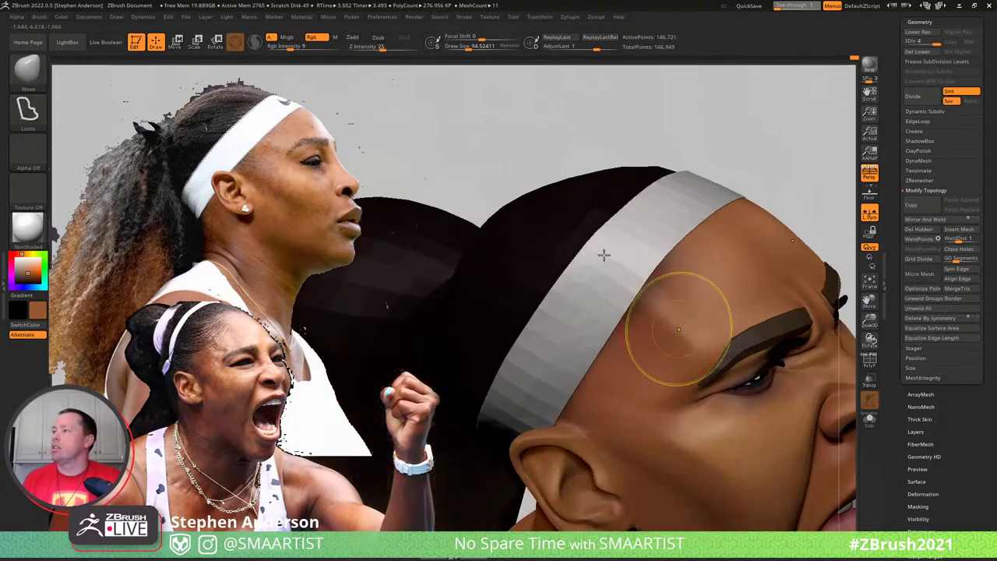
right_click_drag(603, 254, 675, 271, "ctrl")
right_click_drag(648, 373, 658, 397, "ctrl")
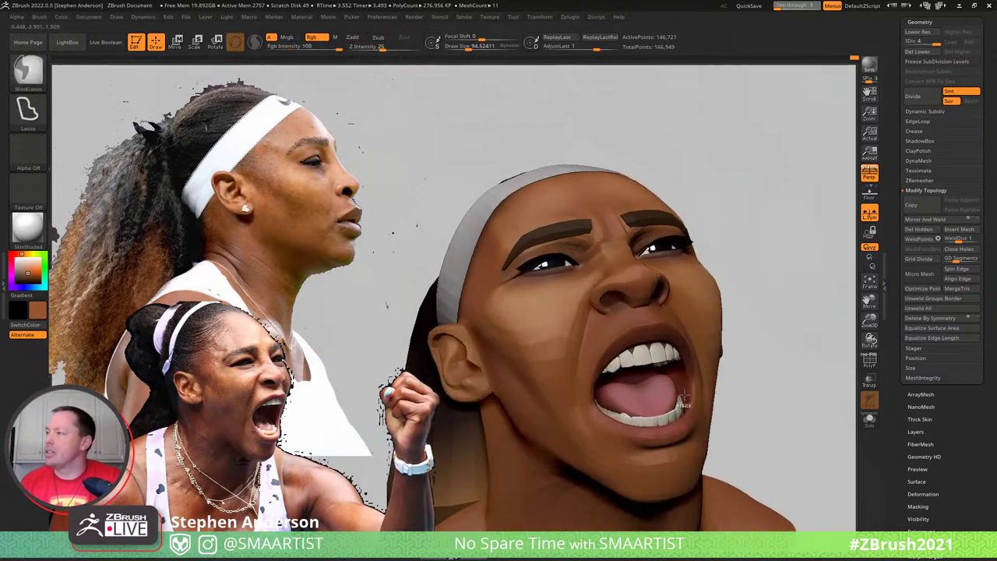
left_click(664, 381, "alt")
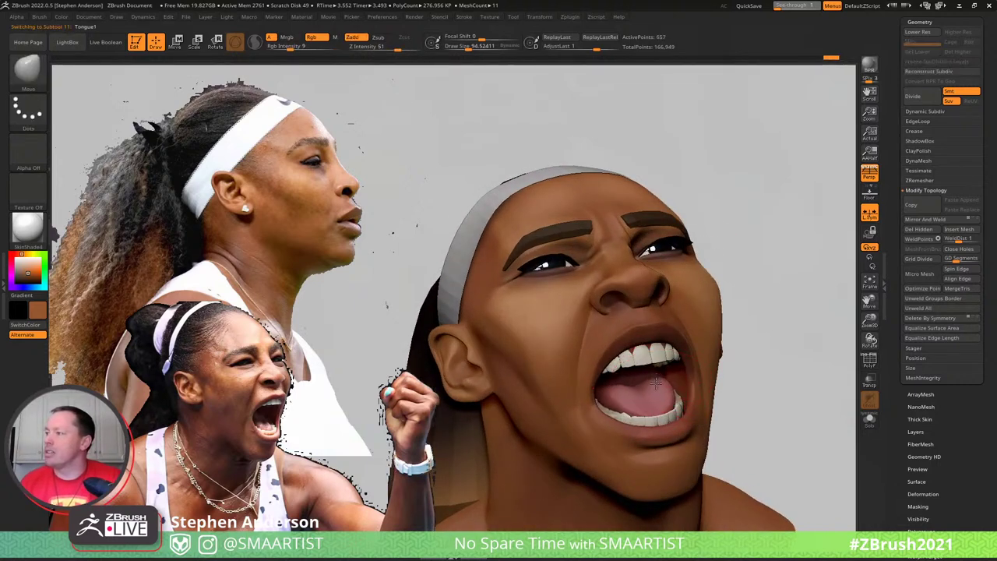
key("s")
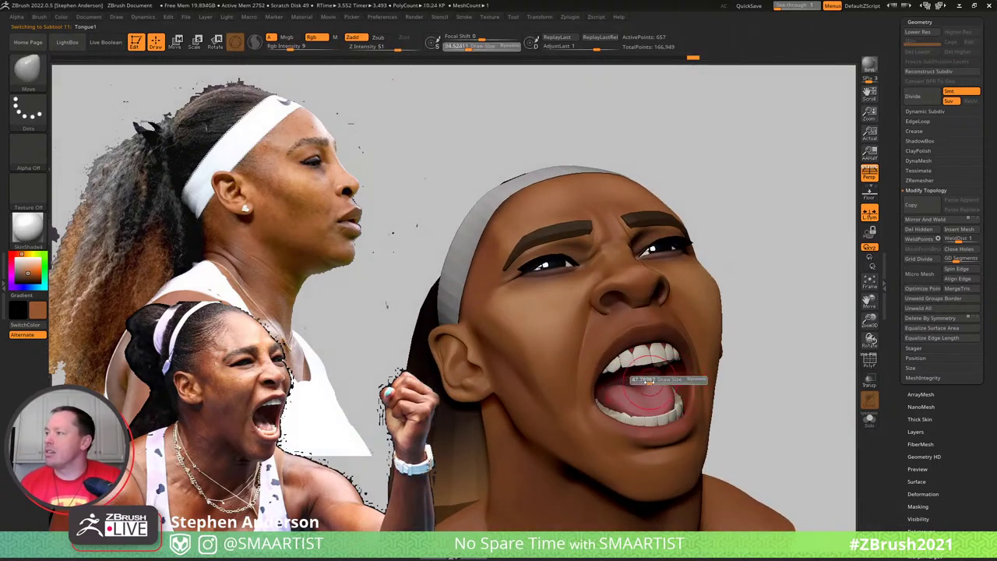
left_click_drag(655, 380, 646, 381)
right_click_drag(652, 393, 667, 414, "ctrl")
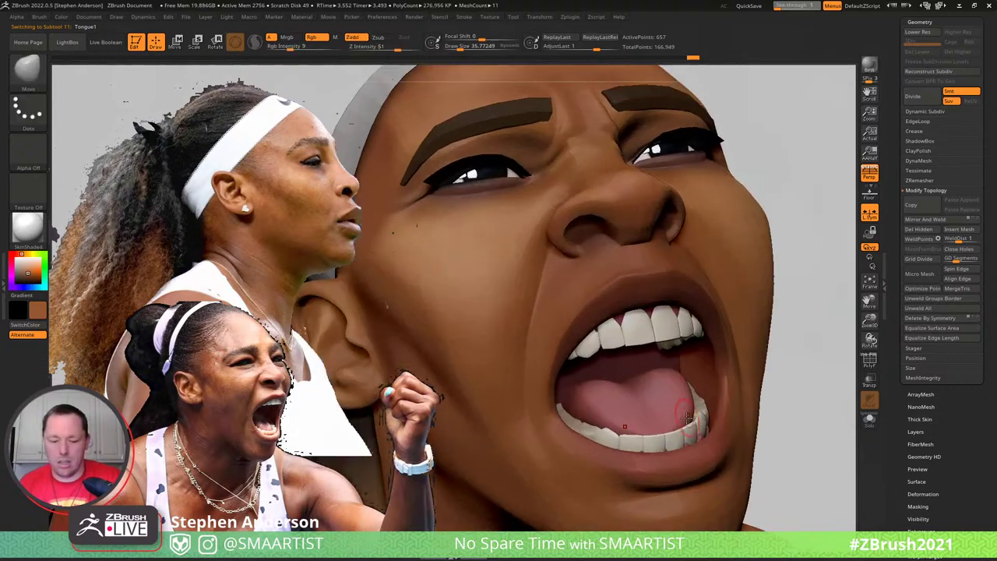
key("b")
key("c")
key("b")
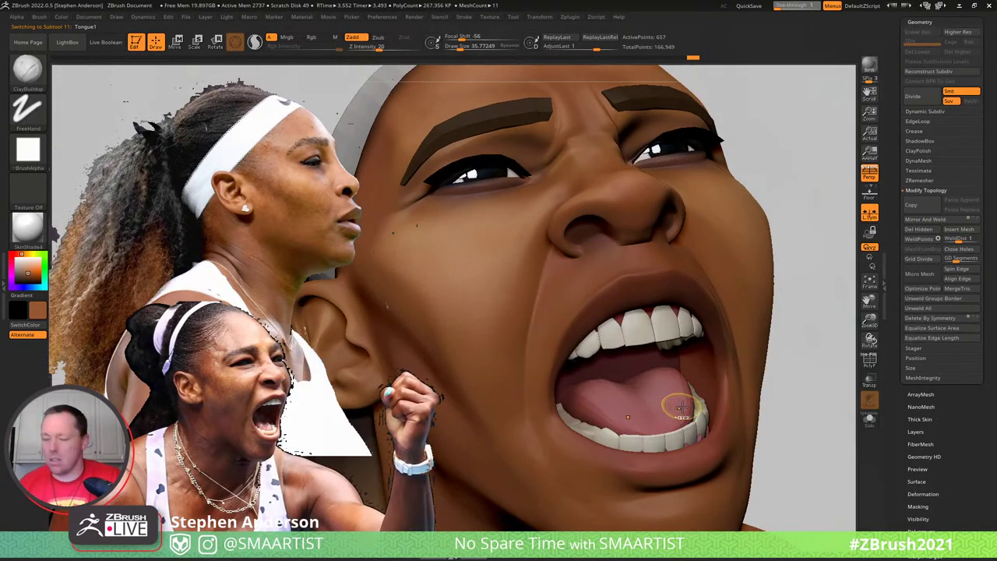
key("ctrl+d")
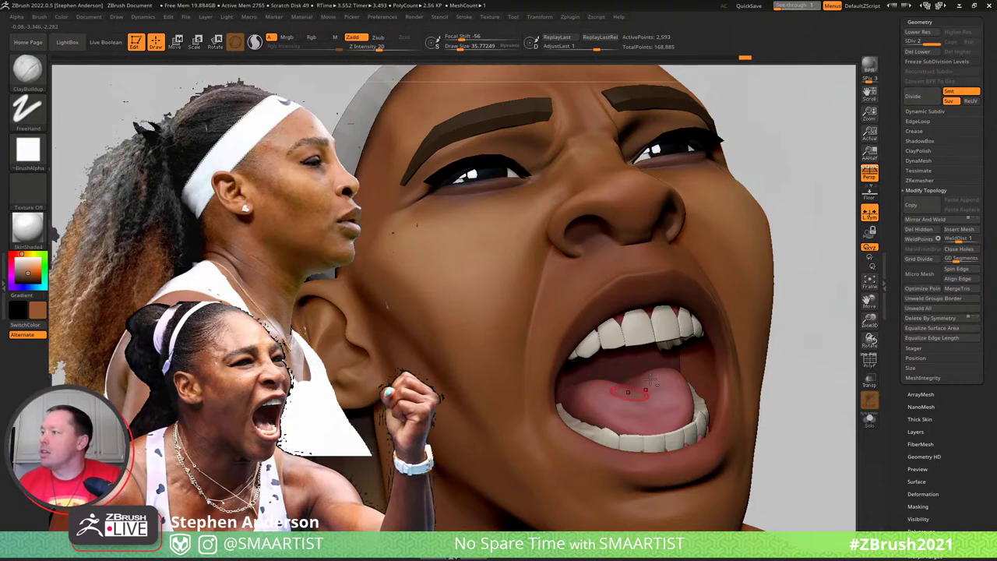
Sculpt the upper surface of the tongue with ClayBuildup and smooth the strokes
right_click_drag(651, 380, 661, 387)
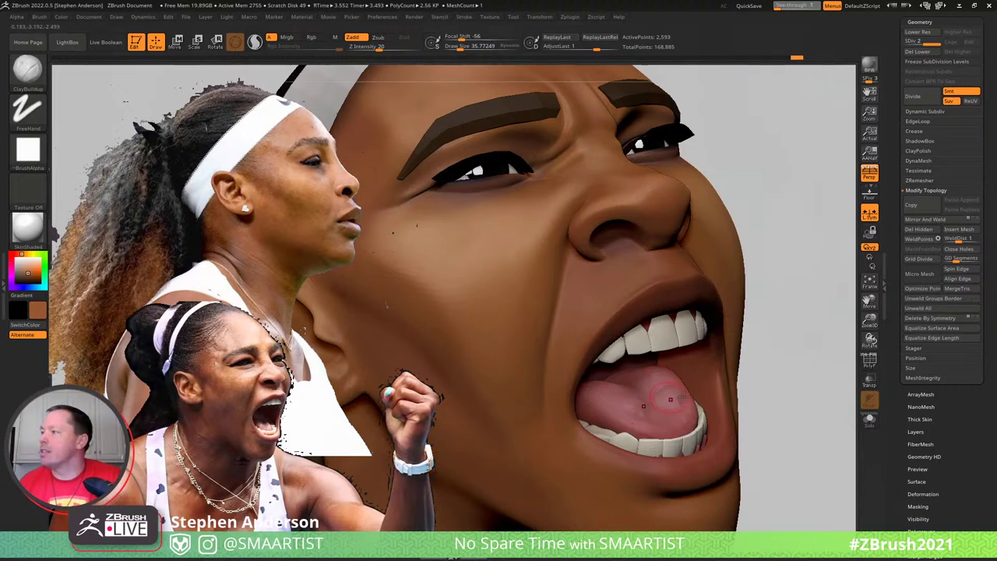
key("ctrl")
key("ctrl")
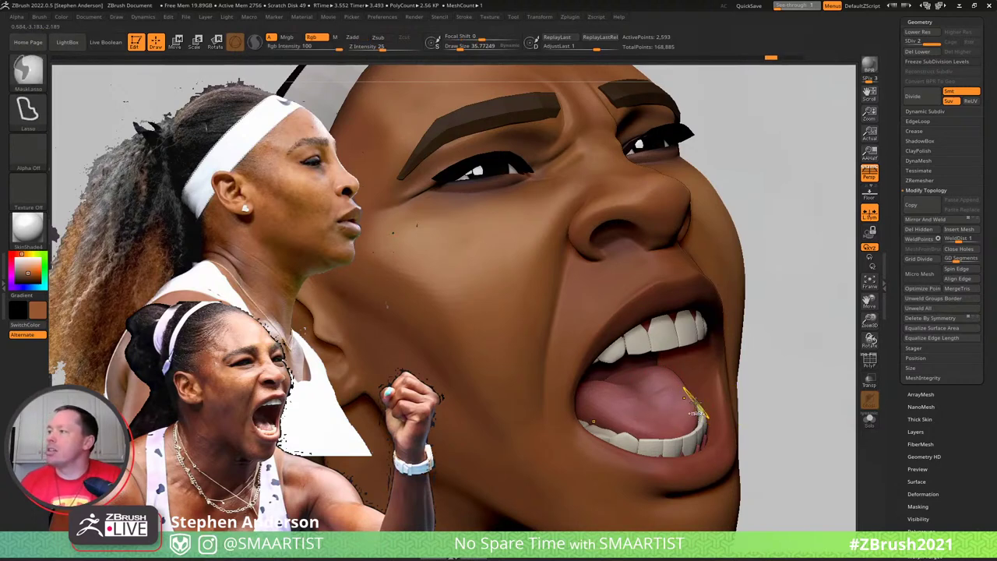
left_click_drag(676, 397, 653, 404, "shift")
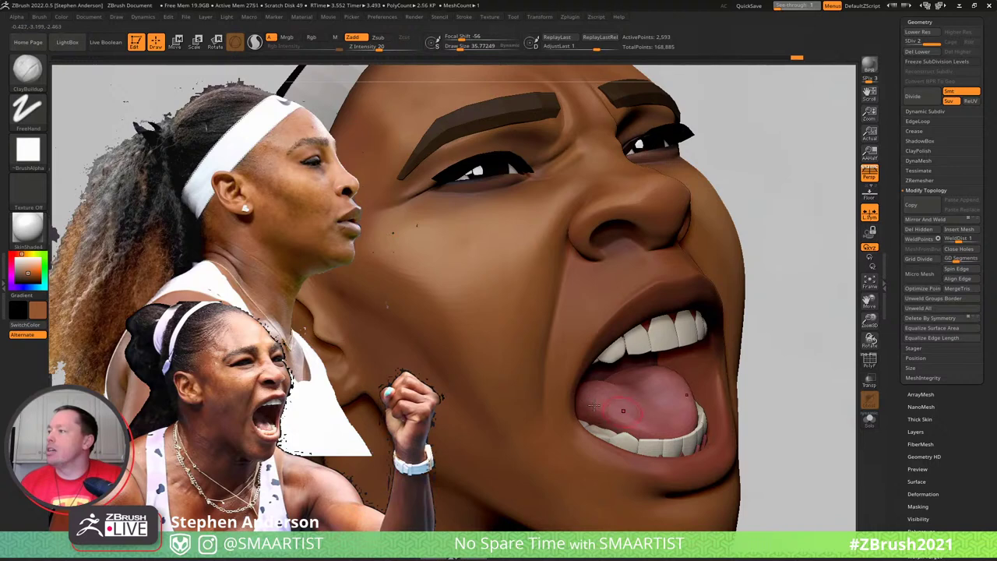
key("shift")
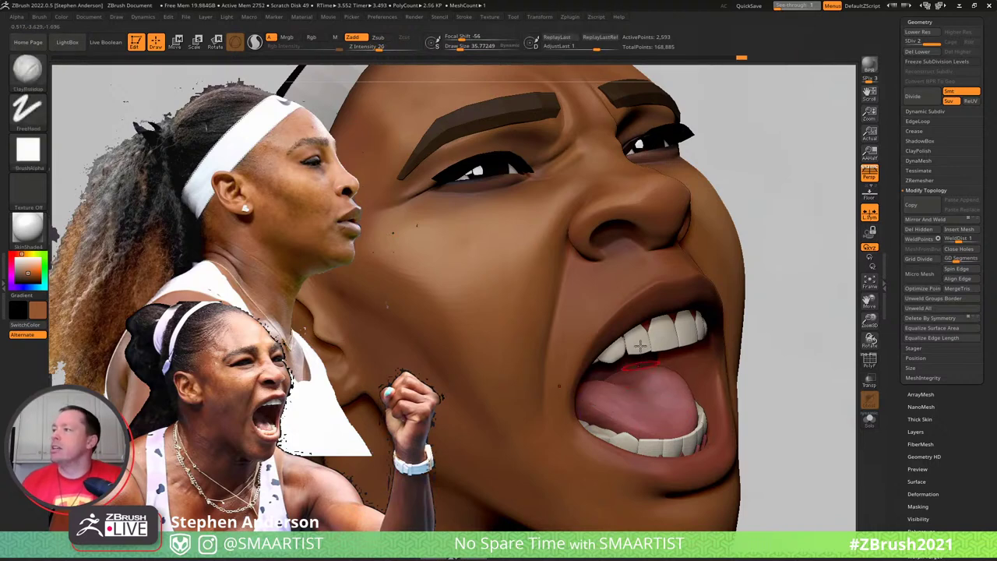
Make the HairBase subtool active and subdivide the hair mesh repeatedly up to level 5
mouse_move(575, 323)
right_mouse_down("ctrl")
mouse_move(539, 284)
mouse_move(648, 225)
right_mouse_up("ctrl")
key("shift+d")
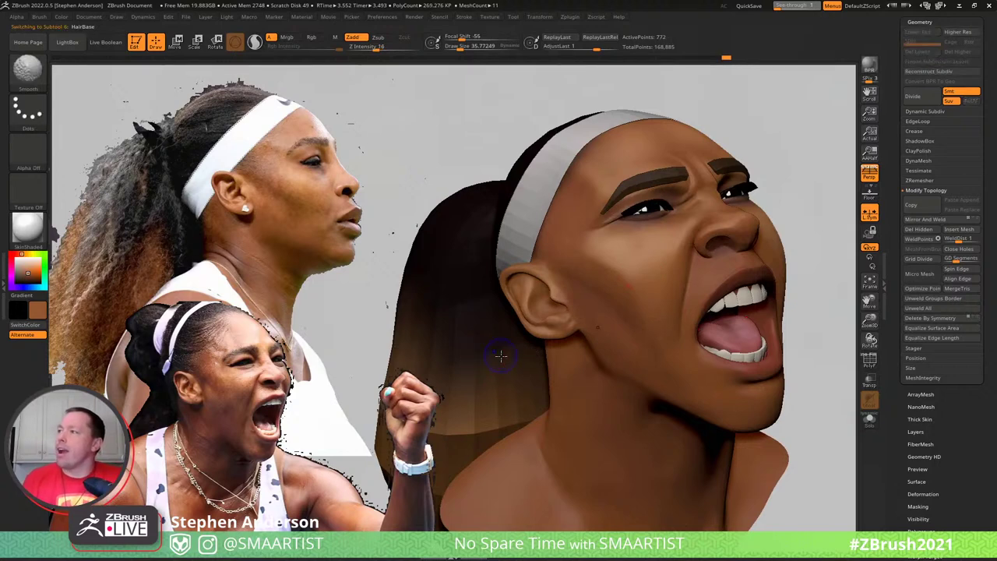
key("shift+f")
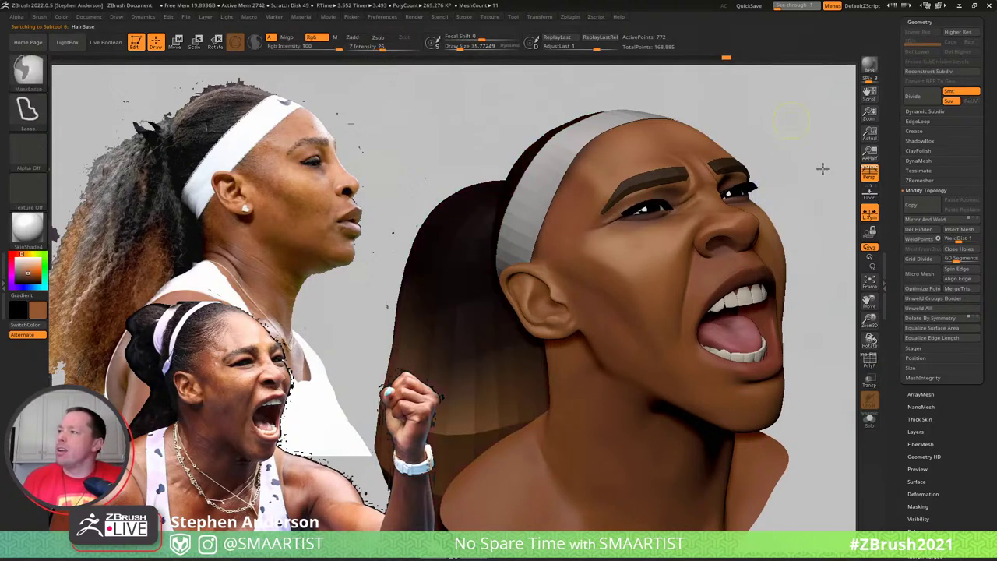
right_click_drag(478, 330, 486, 321)
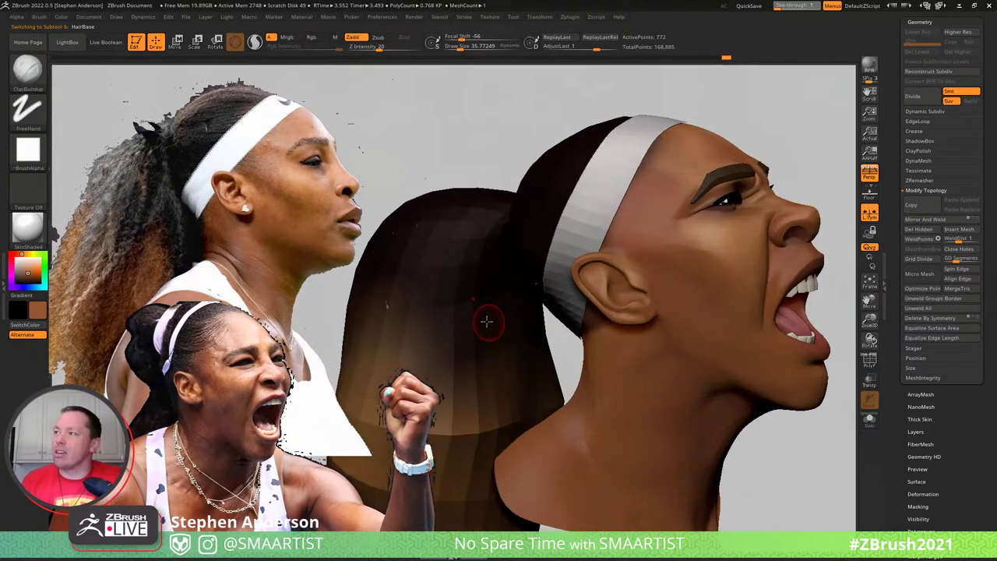
right_click_drag(573, 277, 565, 283)
key("ctrl")
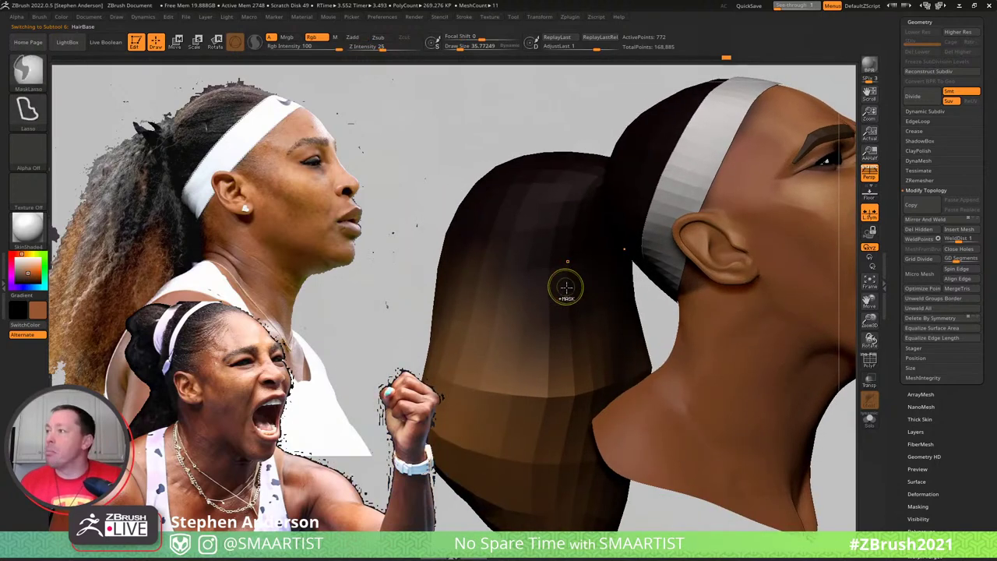
key("ctrl+d")
key("ctrl+d")
key("ctrl+d")
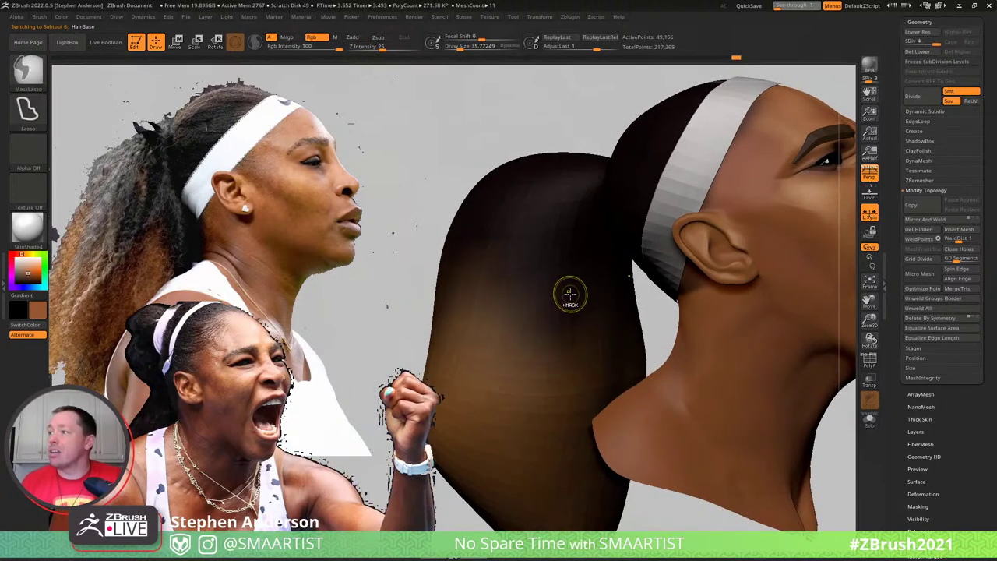
Mask the hair cap by its polygroup so only the ponytail of the HairBase stays editable, and return to draw mode
mouse_move(570, 295)
right_mouse_down()
mouse_move(545, 289)
mouse_move(598, 193)
right_mouse_up()
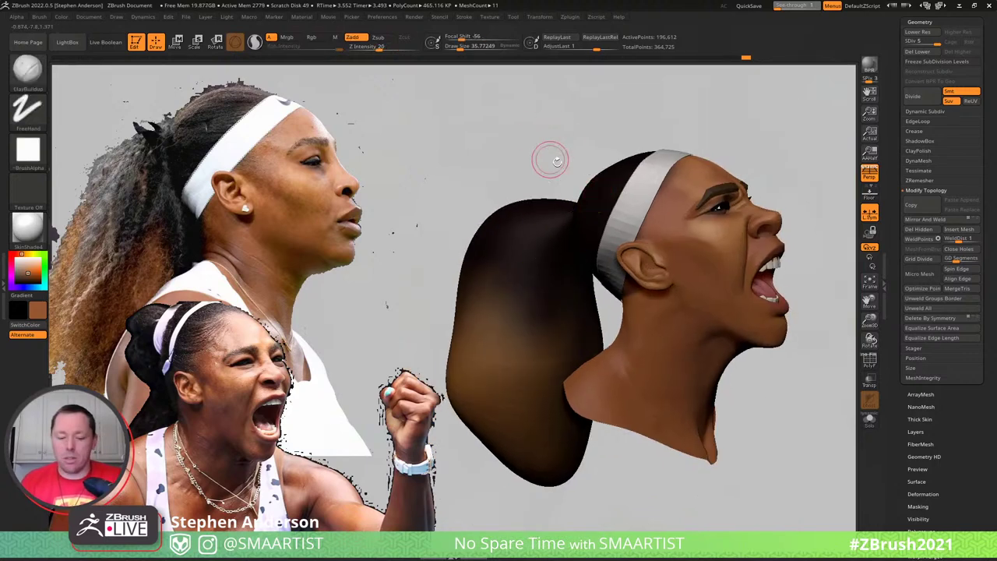
key("w")
left_click(520, 302, "ctrl")
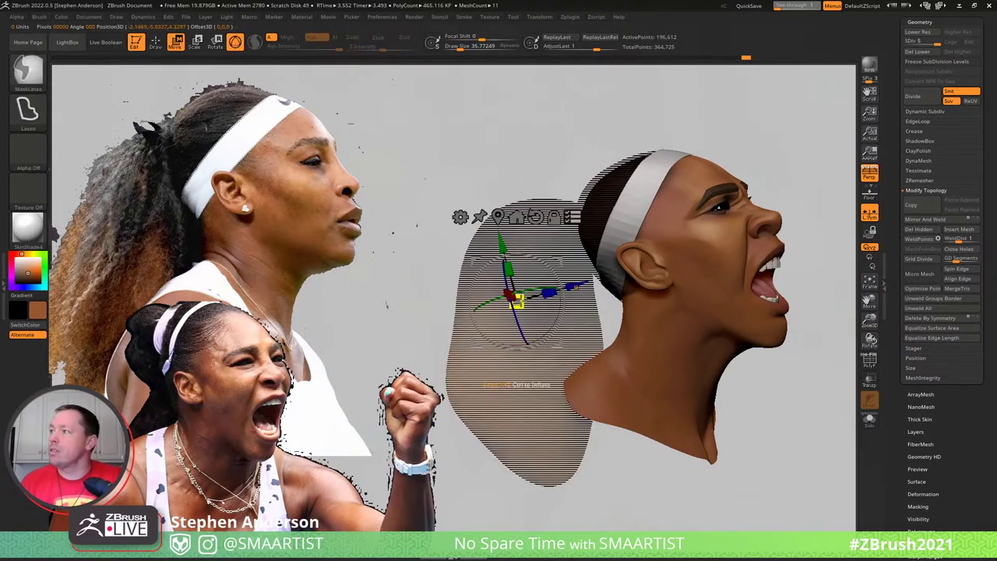
left_click(573, 217)
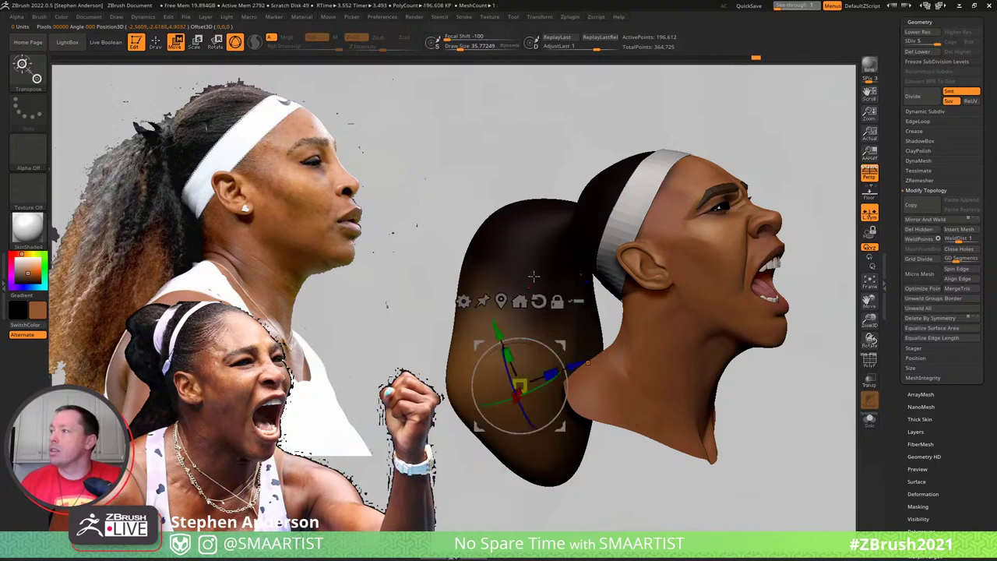
key("q")
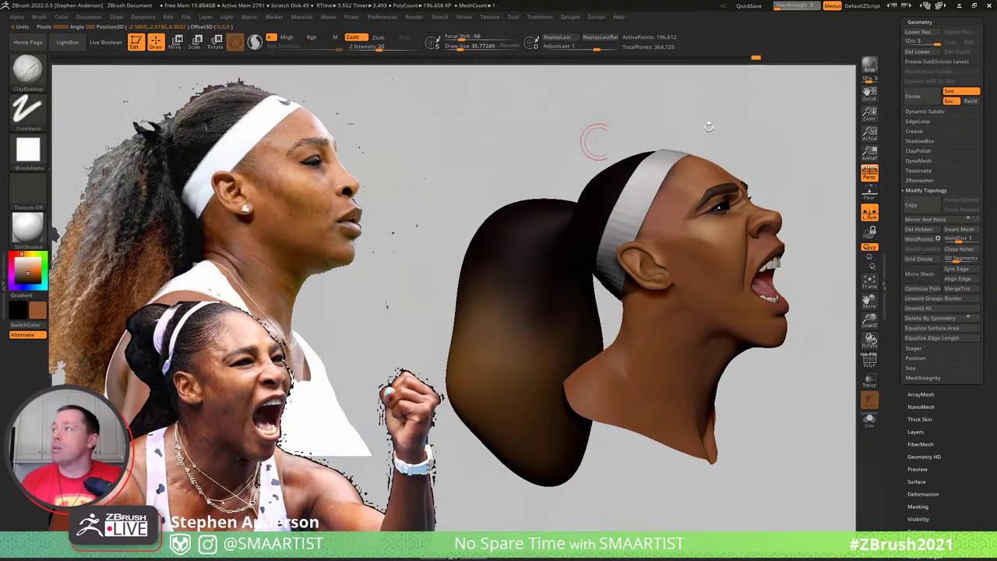
Load a purple cellular noise preset from the LightBox noise library onto the ponytail surface
key("comma")
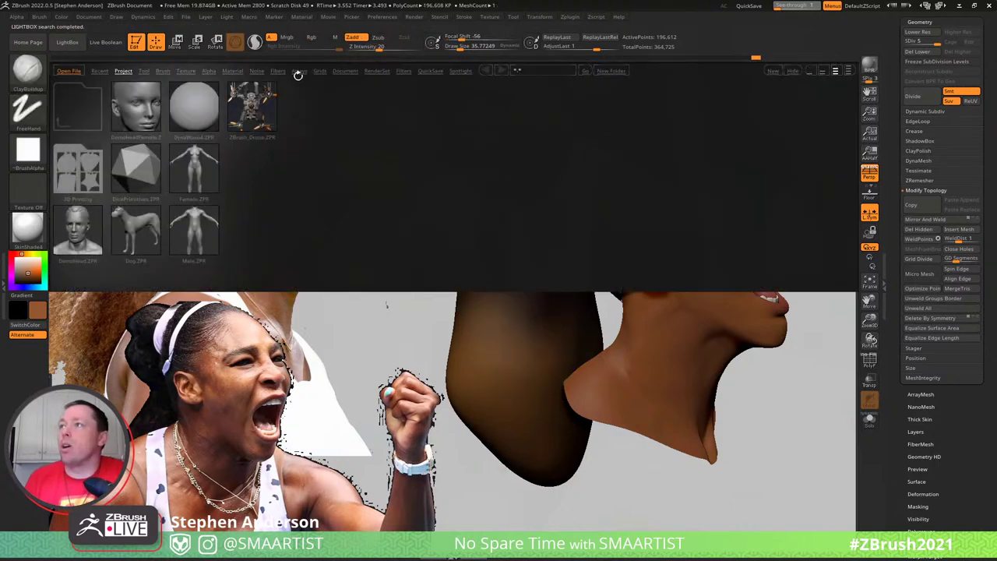
left_click(256, 71)
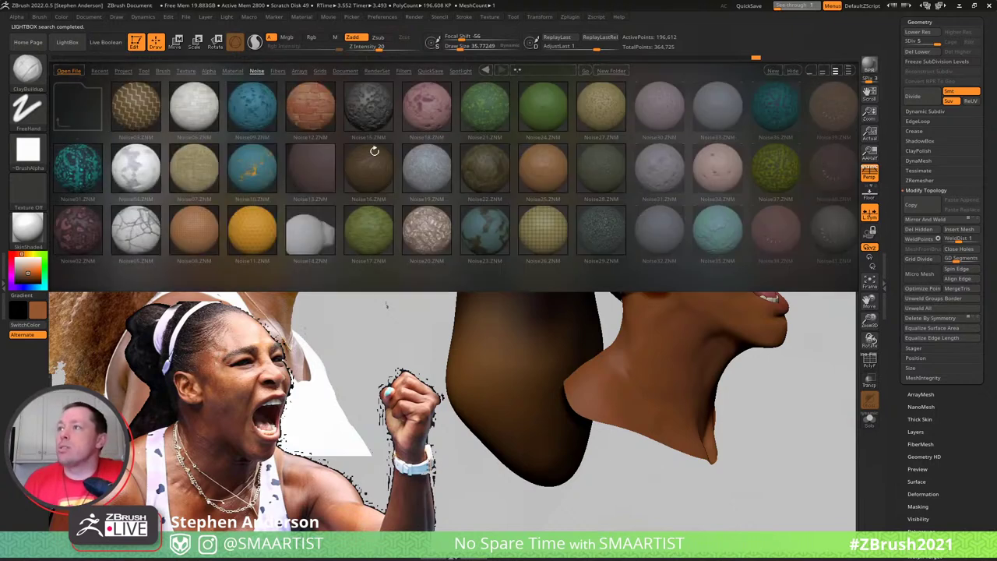
double_click(778, 233)
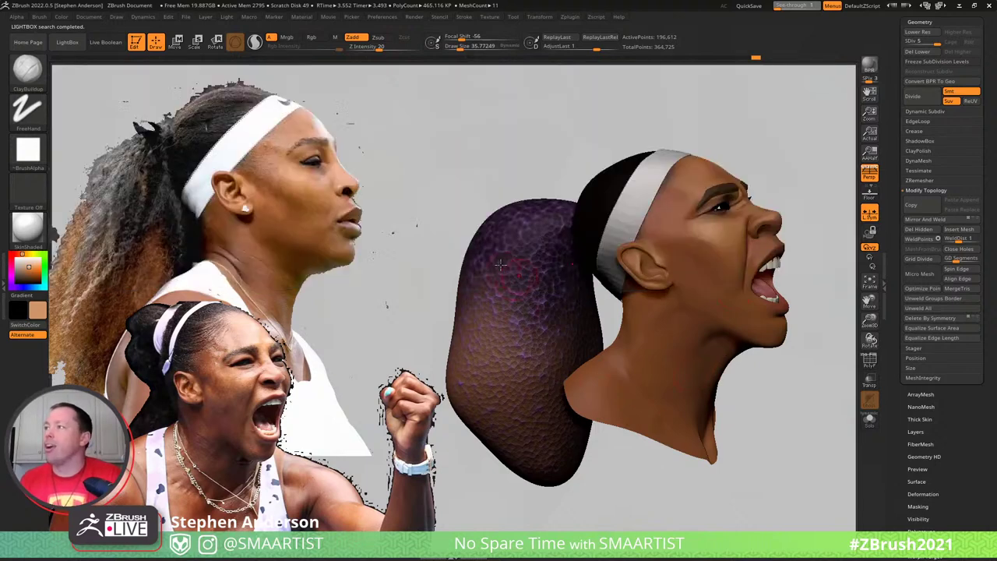
Open the ponytail's surface noise for editing, set its color blend to 0, and frame the ponytail in the preview
right_click_drag(513, 262, 518, 264, "shift")
left_click_drag(964, 417, 965, 404)
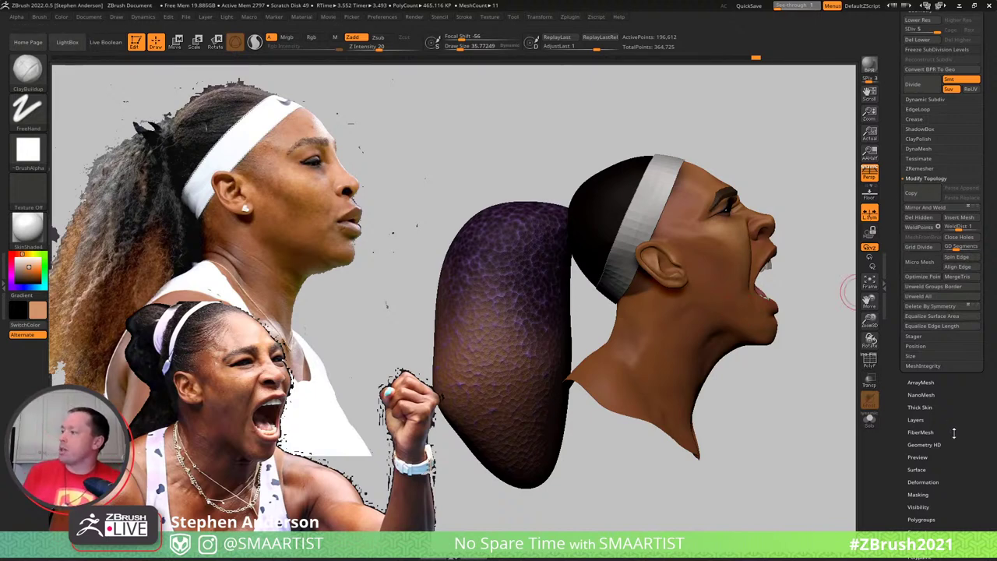
scroll(937, 490, "down", 3)
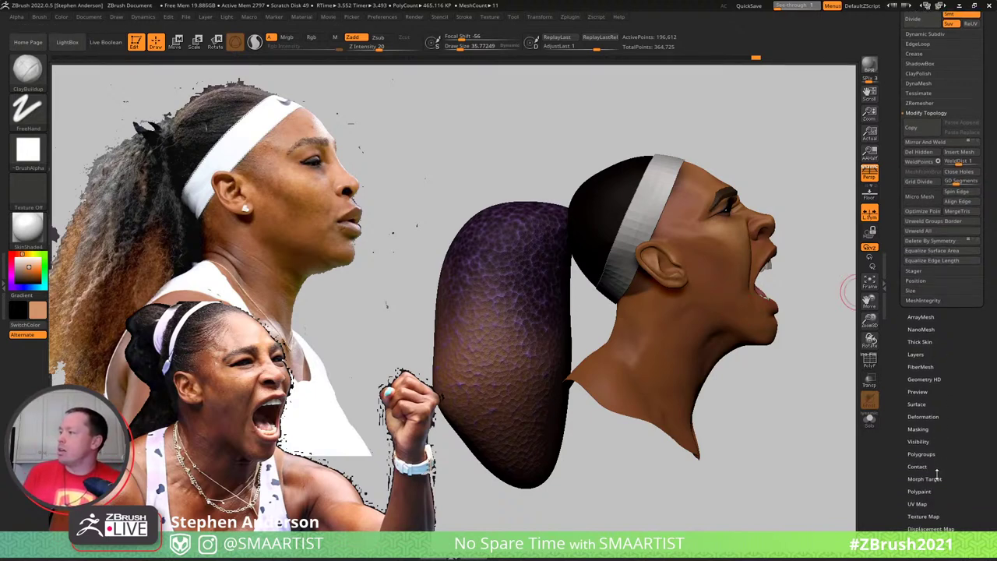
left_click(917, 405)
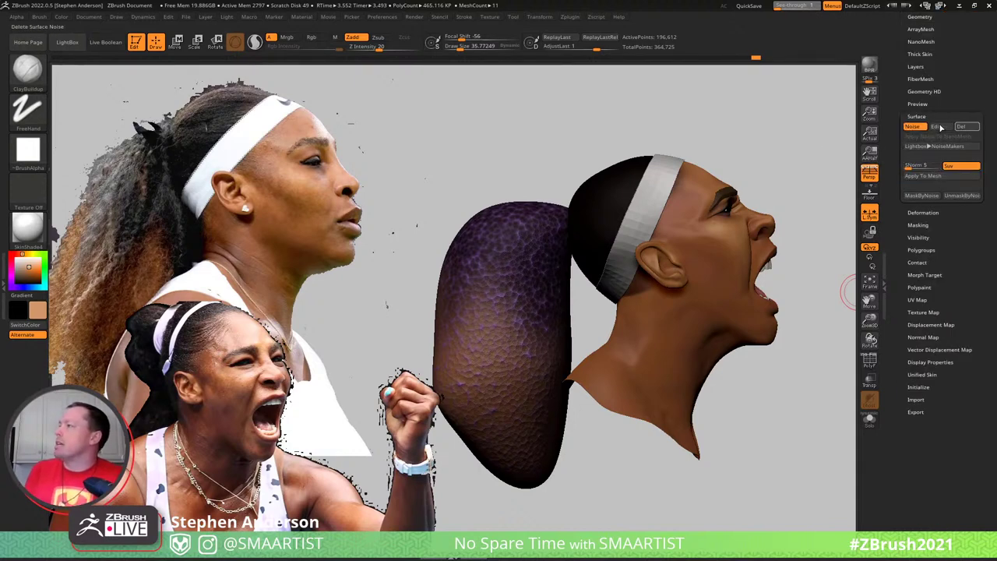
left_click(942, 128)
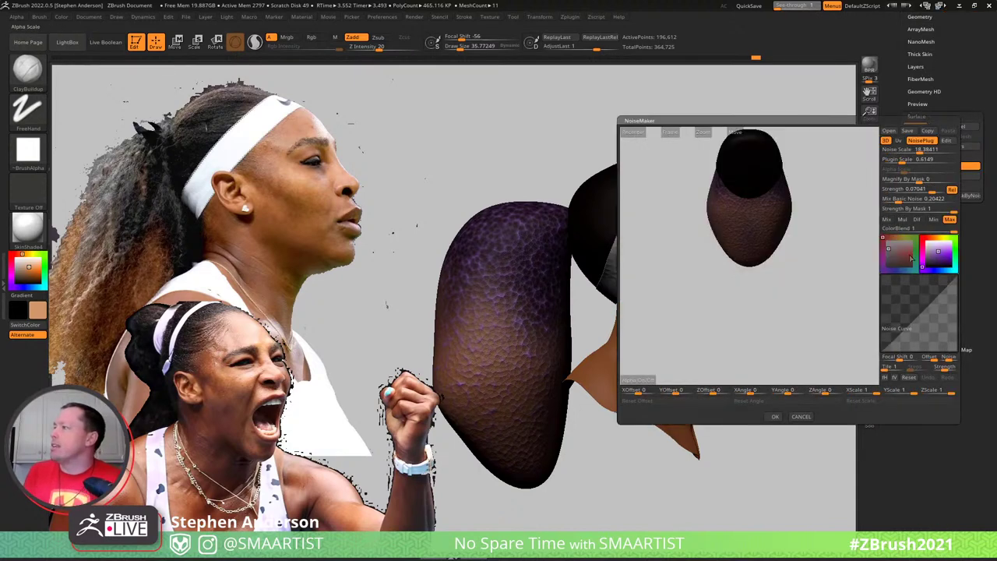
left_click_drag(953, 231, 922, 231)
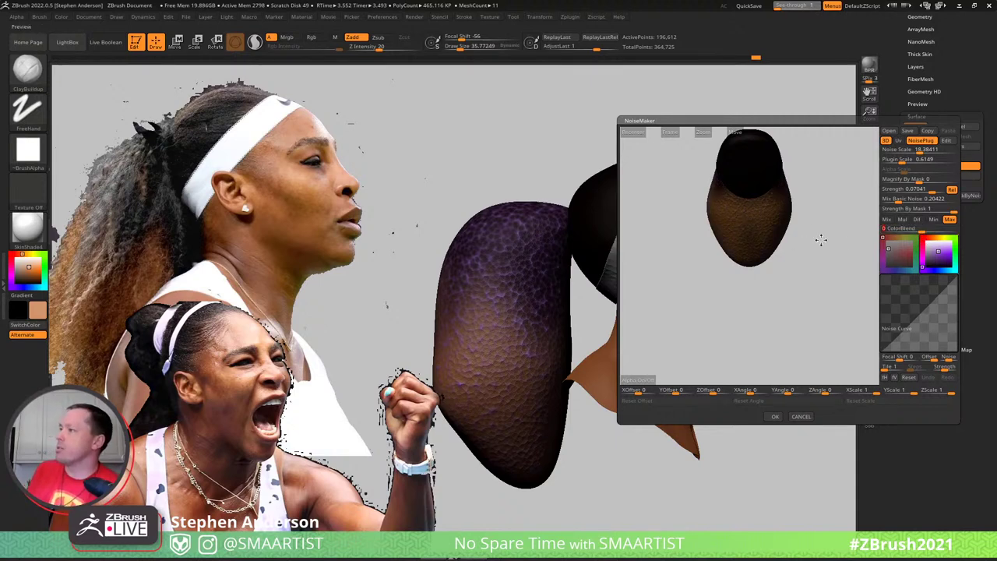
left_click_drag(821, 239, 834, 239)
left_click(668, 133)
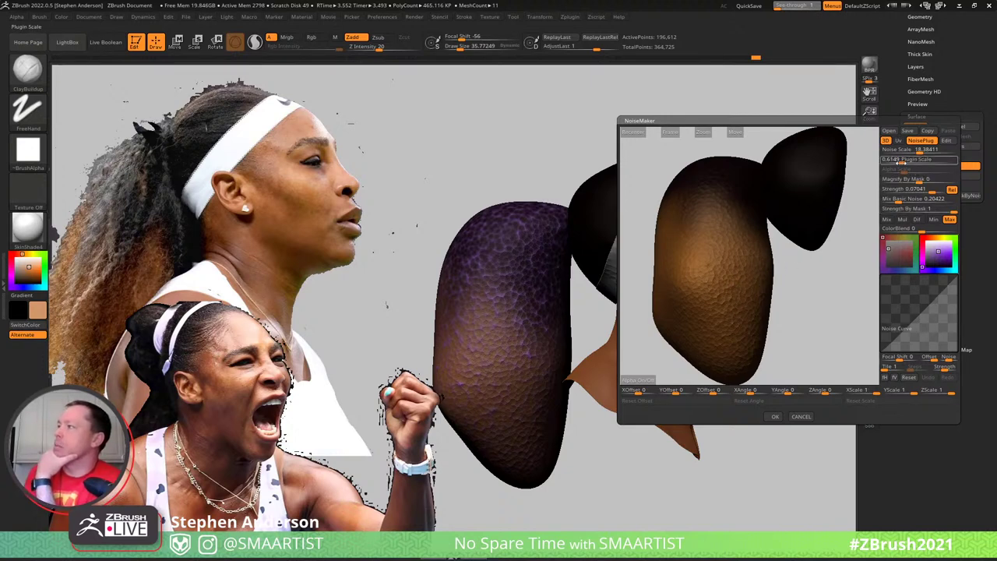
Set the noise's plugin scale to about 1.21 and noise scale to about 78.1, accept it, and mask the ponytail by that noise
left_click_drag(901, 163, 902, 164)
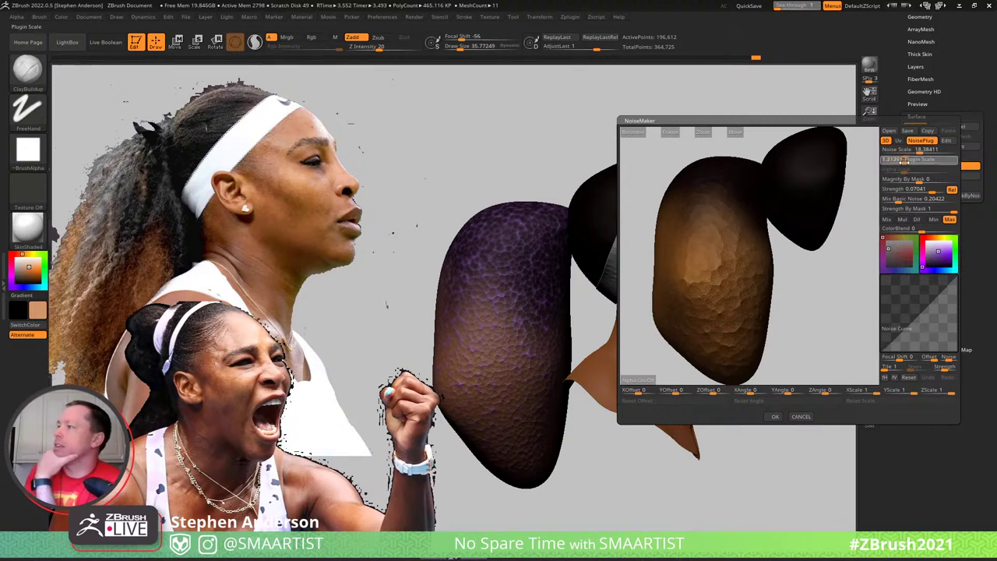
left_click_drag(903, 160, 905, 164)
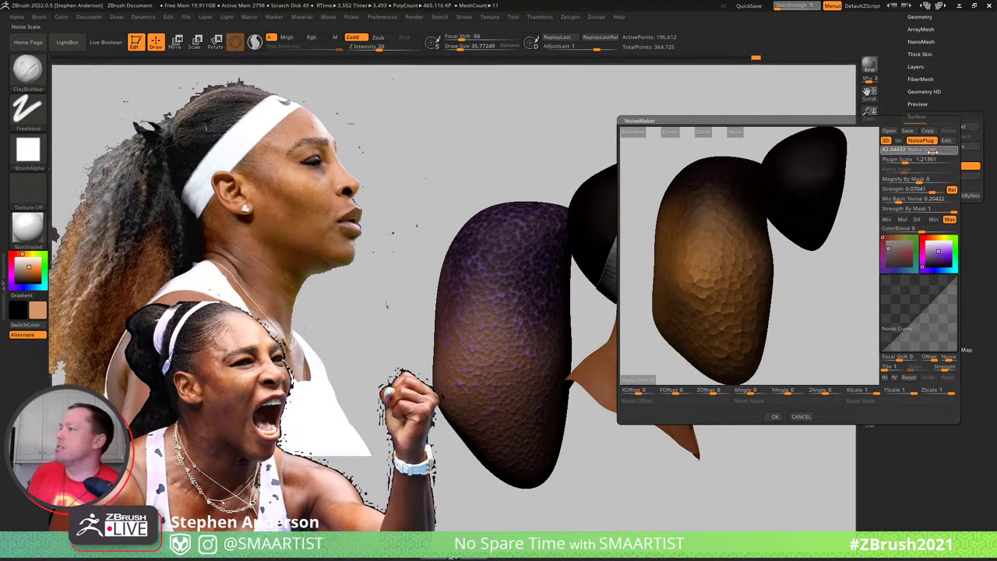
left_click(935, 151)
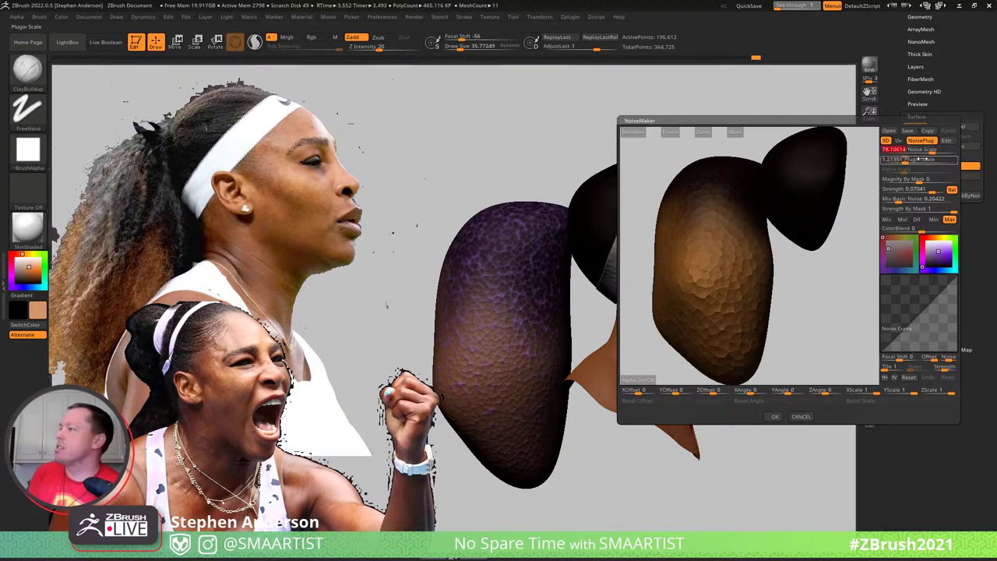
left_click(774, 416)
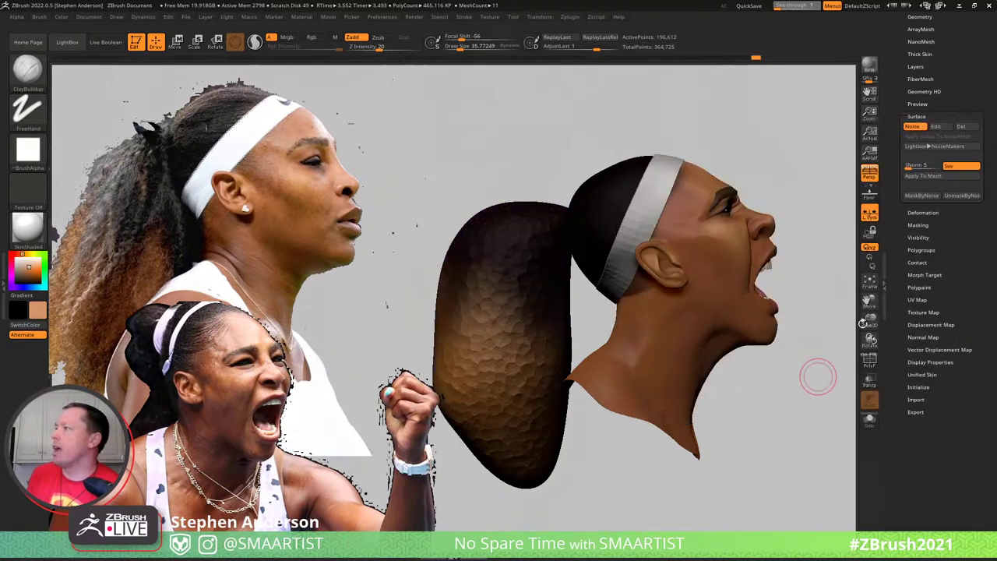
left_click(931, 198)
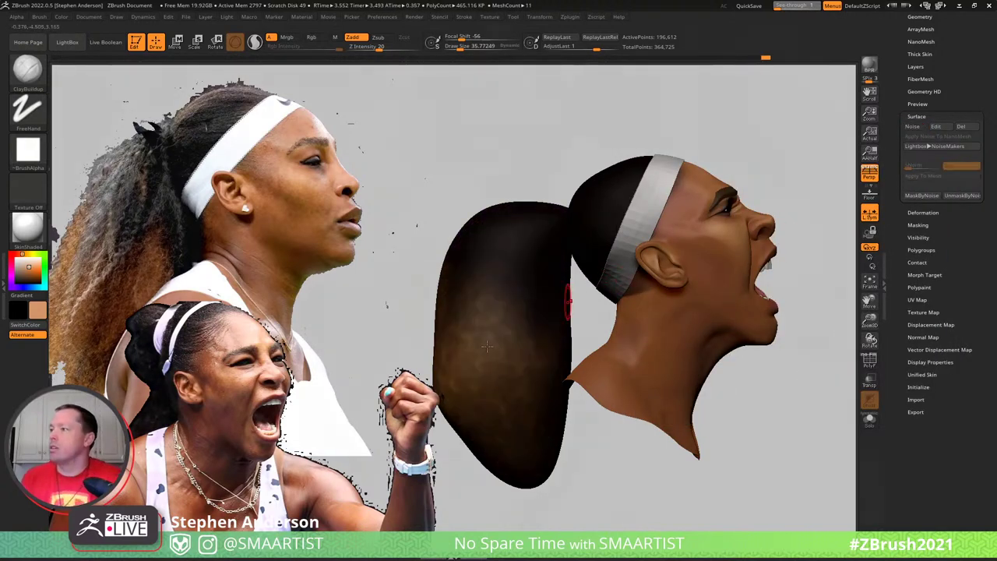
Pull the noise-masked ponytail outward with the Move brush at a draw size of about 266 to raise rounded curl clumps
mouse_move(508, 352)
right_mouse_down()
mouse_move(523, 369)
mouse_move(486, 397)
mouse_move(527, 348)
right_mouse_up()
key("s")
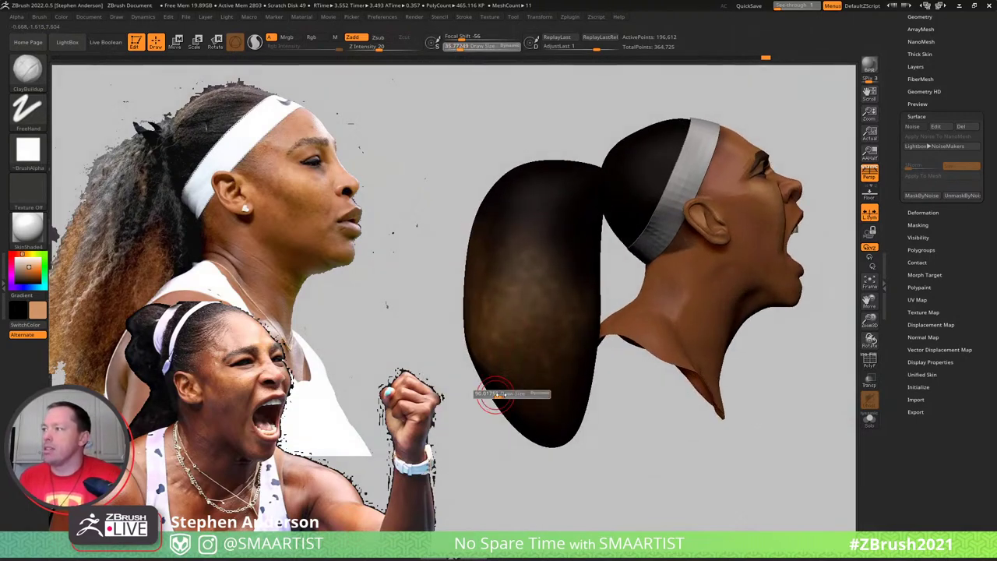
left_click_drag(491, 395, 524, 395)
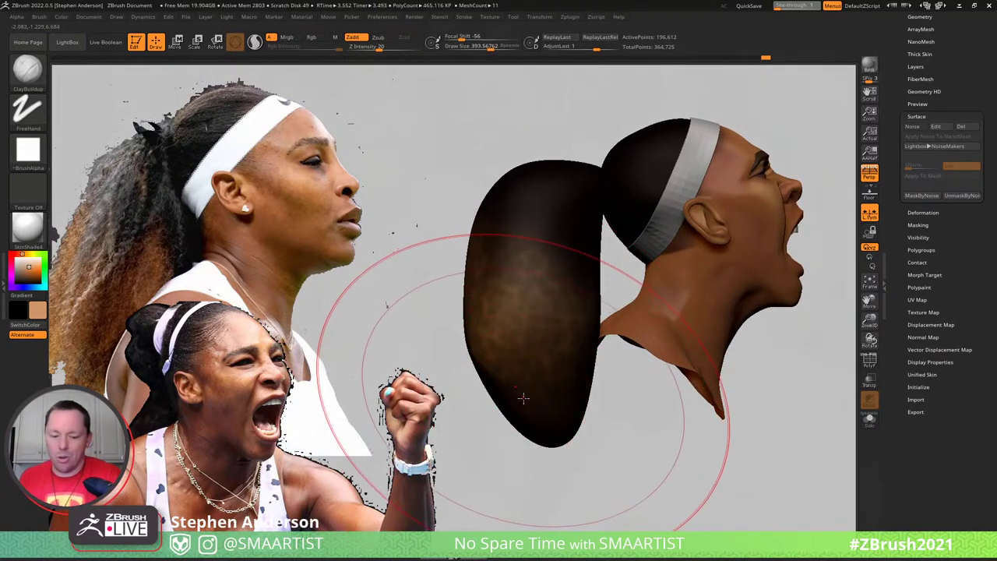
key("b")
key("m")
key("v")
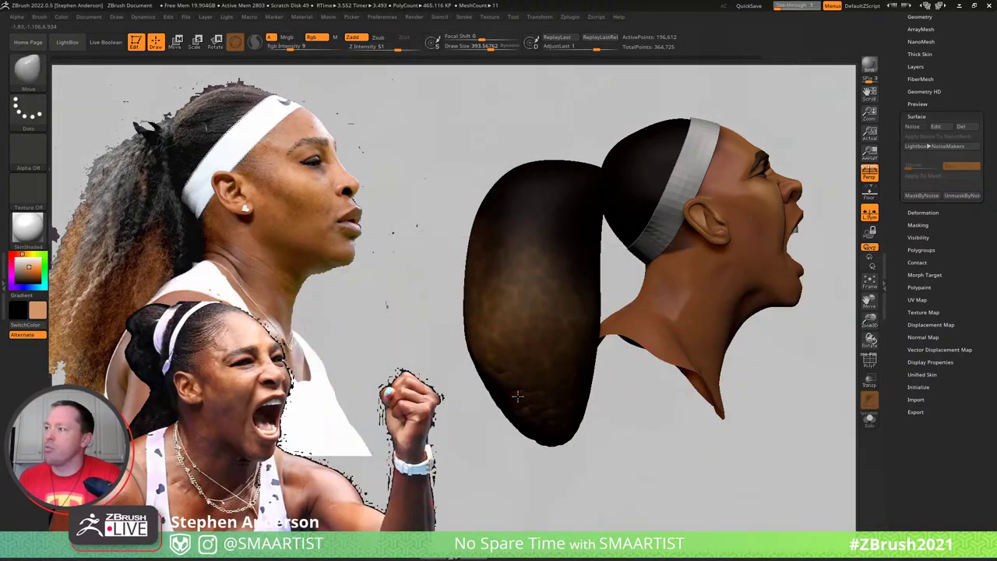
key("s")
left_click_drag(490, 330, 481, 330)
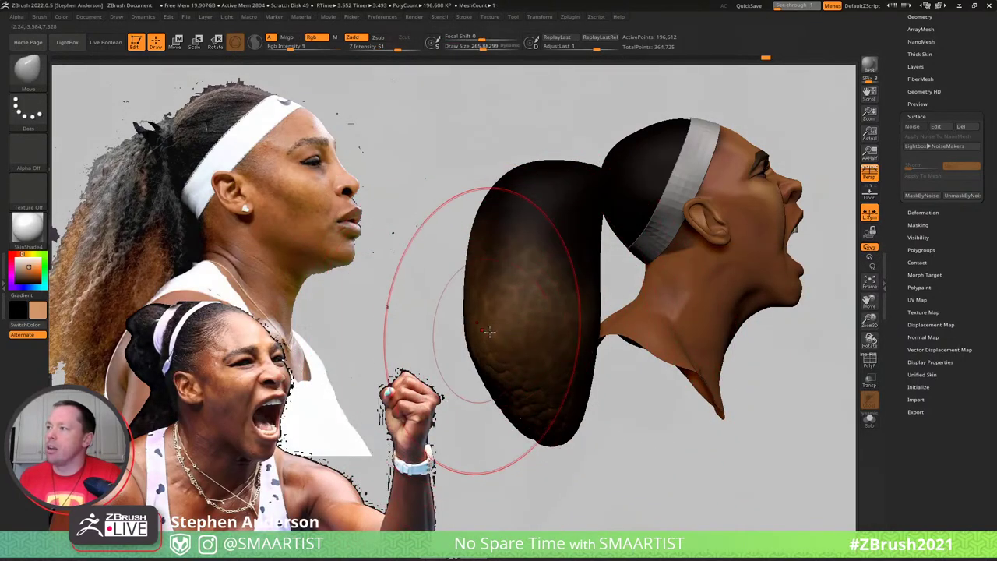
left_click_drag(588, 359, 568, 339)
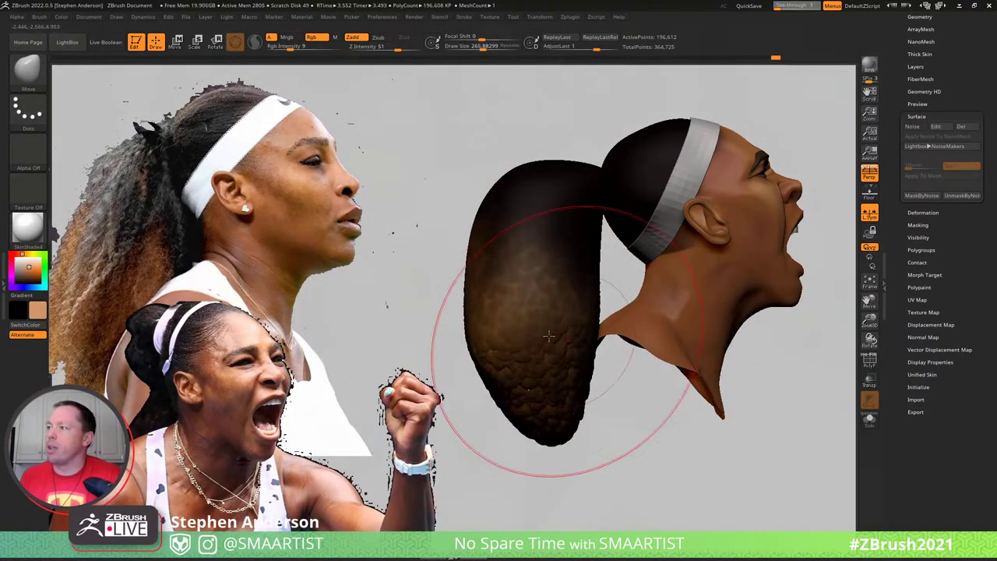
right_click_drag(502, 321, 464, 313)
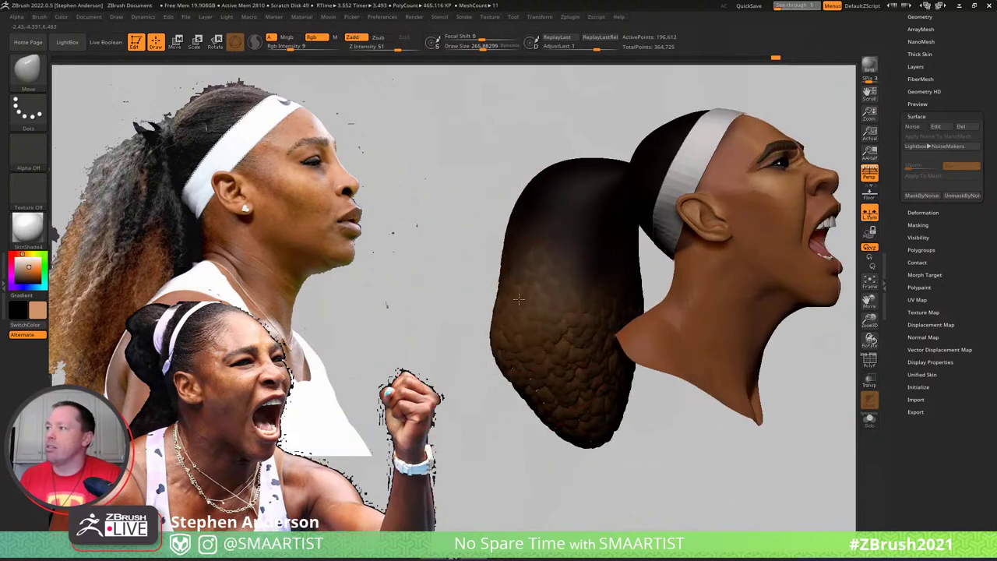
right_click_drag(537, 285, 623, 280)
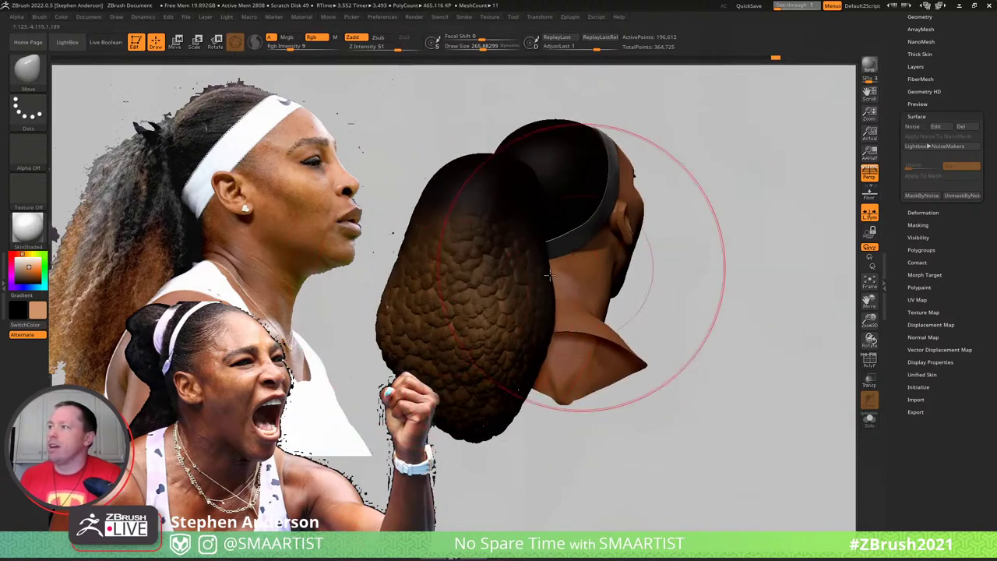
left_click_drag(548, 275, 484, 324)
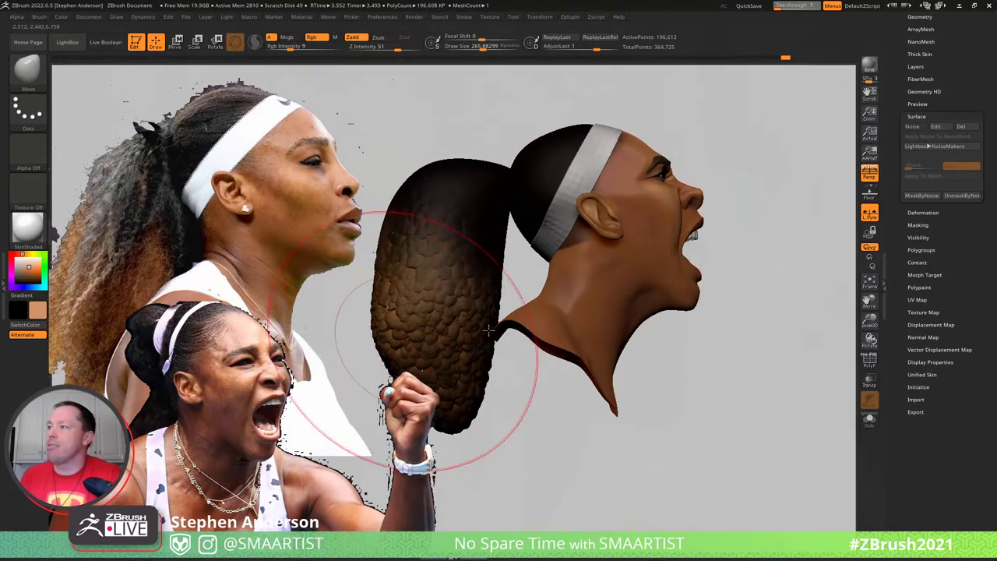
Reduce the Move brush to a draw size of about 182 and refine the clumps around the ponytail's sides from several angles
key("s")
left_click_drag(488, 331, 468, 339)
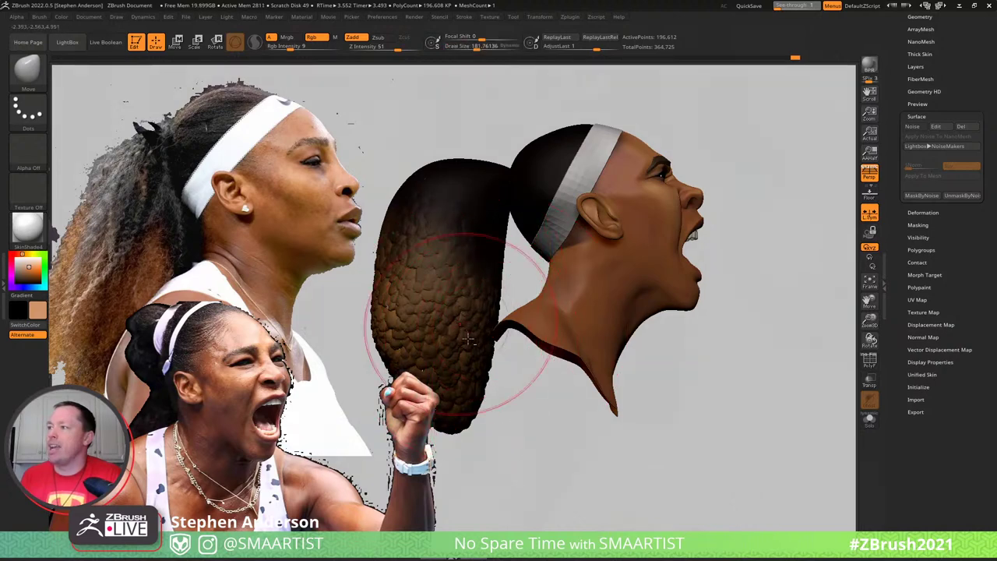
right_click_drag(468, 338, 444, 319)
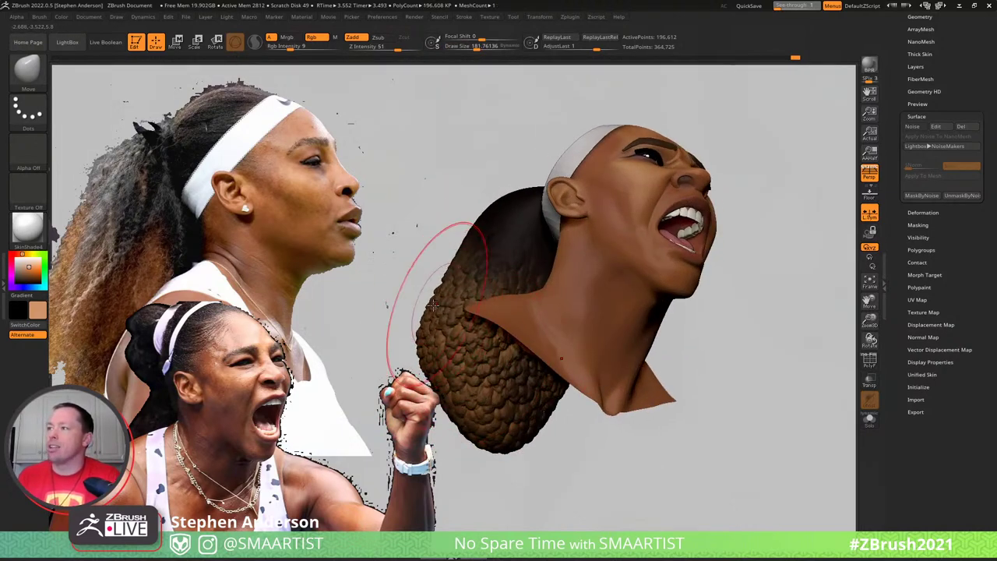
right_click_drag(432, 306, 335, 327)
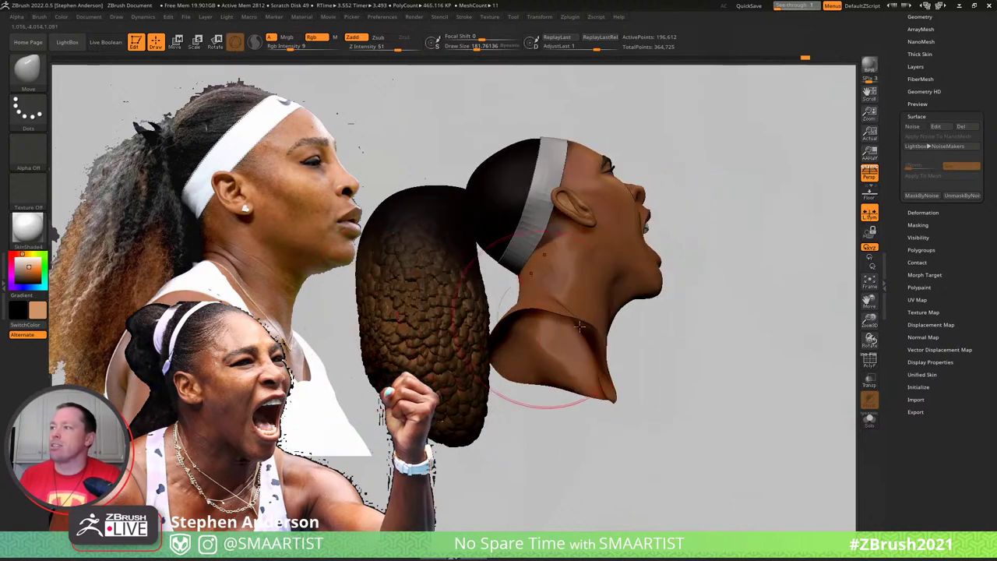
mouse_move(687, 374)
right_mouse_down()
mouse_move(659, 390)
mouse_move(675, 345)
mouse_move(707, 366)
right_mouse_up()
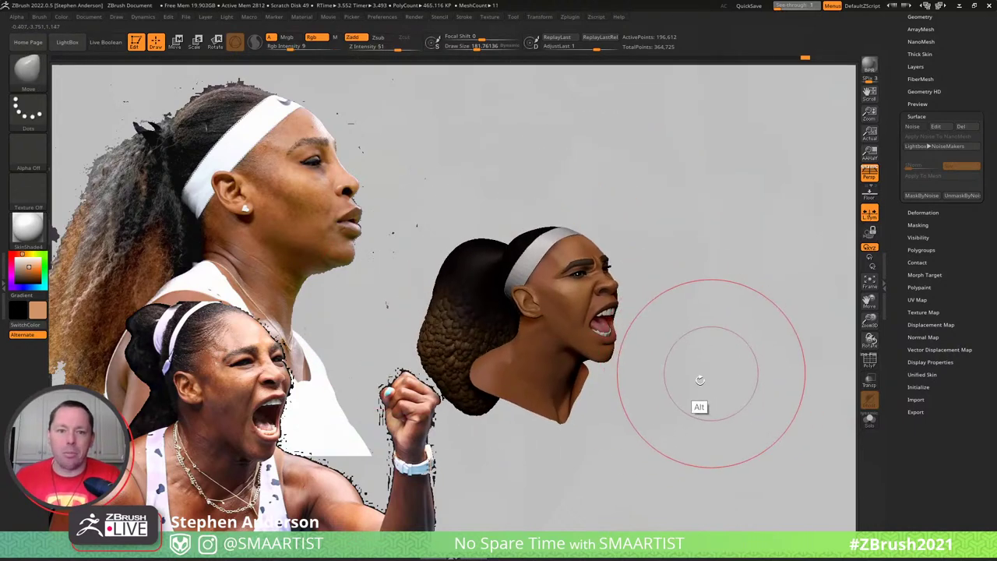
Switch to the web browser and open the woman with curly afro hair from the ArtStation portfolio's Character album as a hair reference
key("alt+Tab")
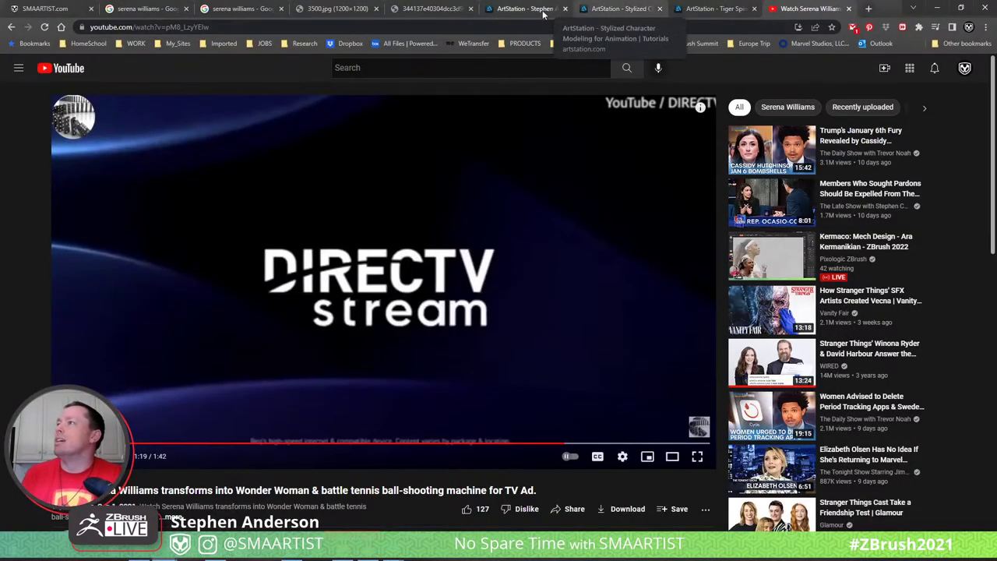
left_click(522, 9)
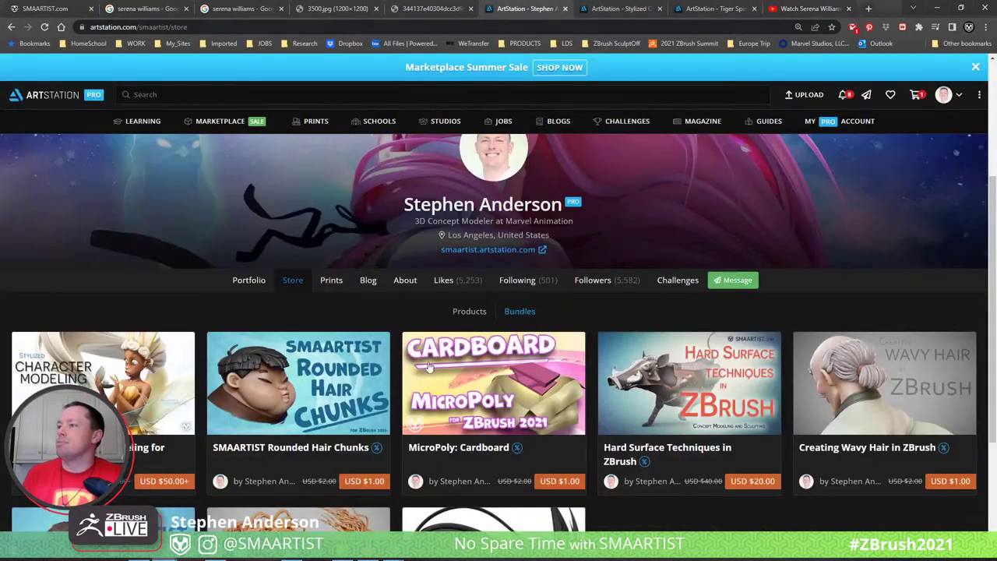
left_click(245, 284)
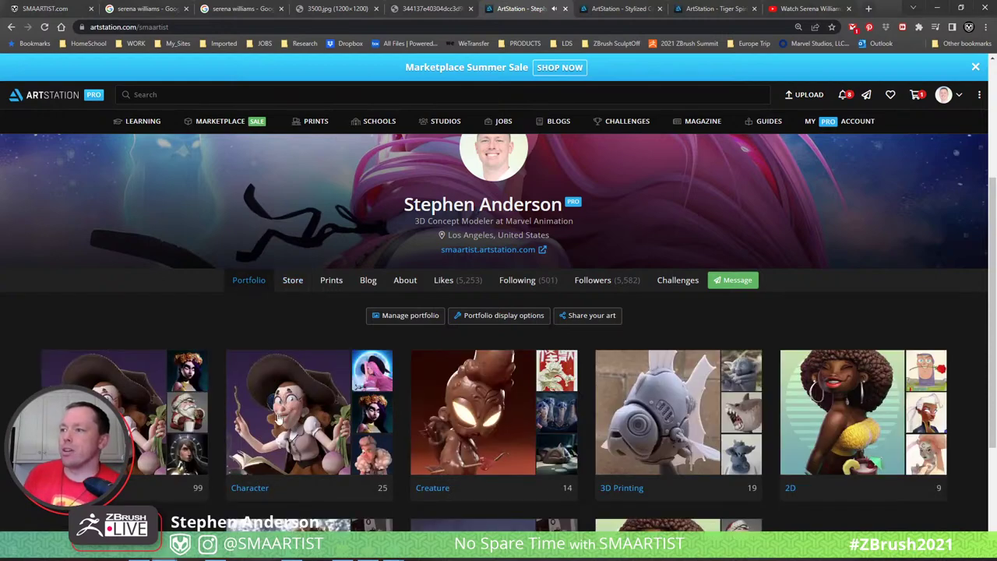
left_click(278, 419)
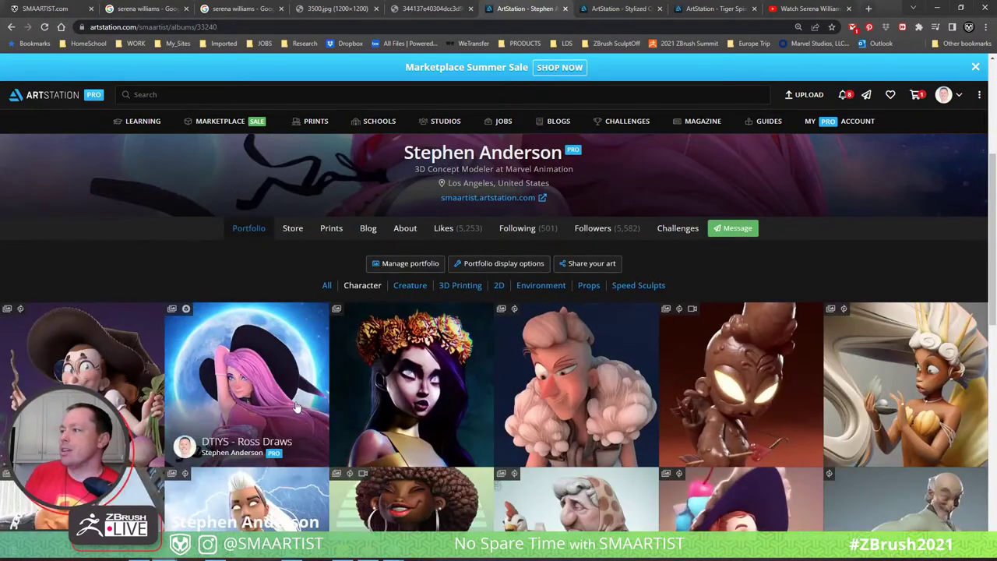
scroll(296, 406, "down", 2)
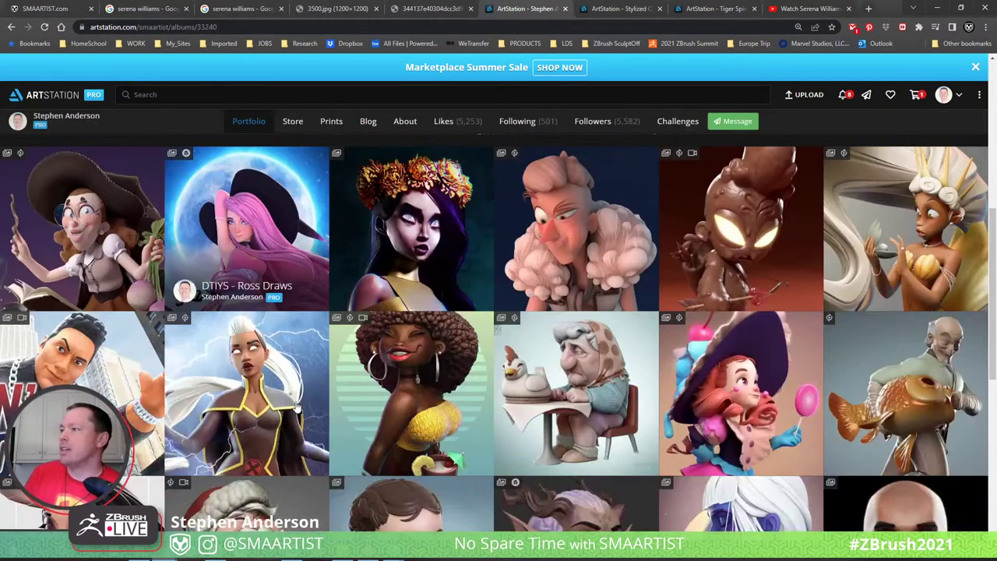
left_click(397, 371)
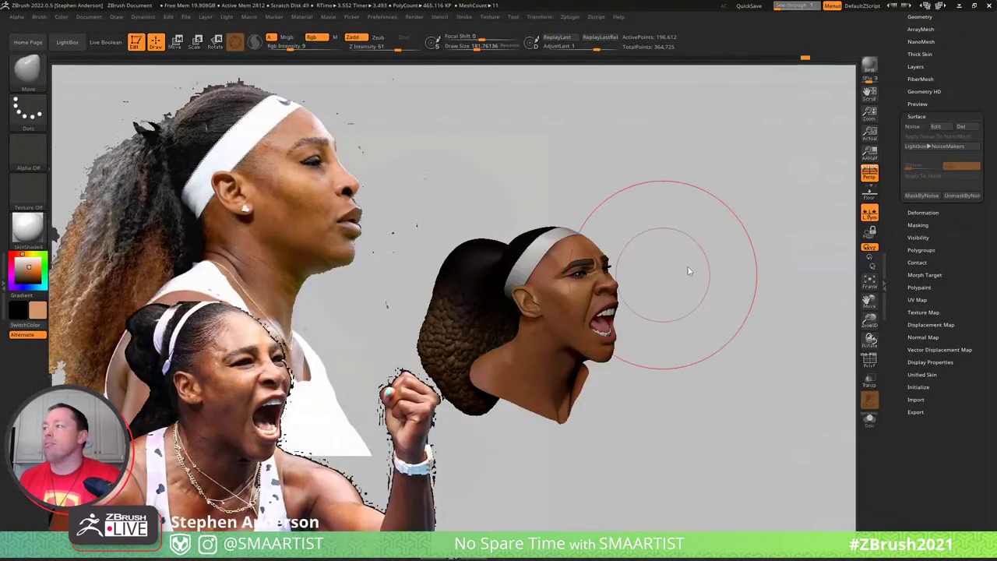
Switch back to ZBrush, undo the last change, and toggle the surface noise on the hair
left_click_drag(692, 273, 705, 264)
key("ctrl+z")
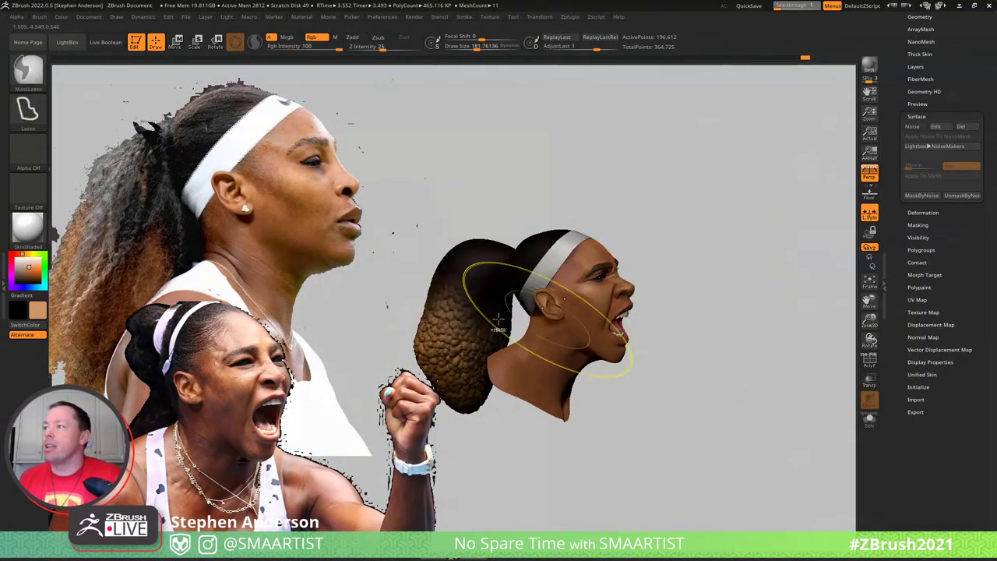
left_click_drag(472, 278, 471, 270)
left_click(930, 129)
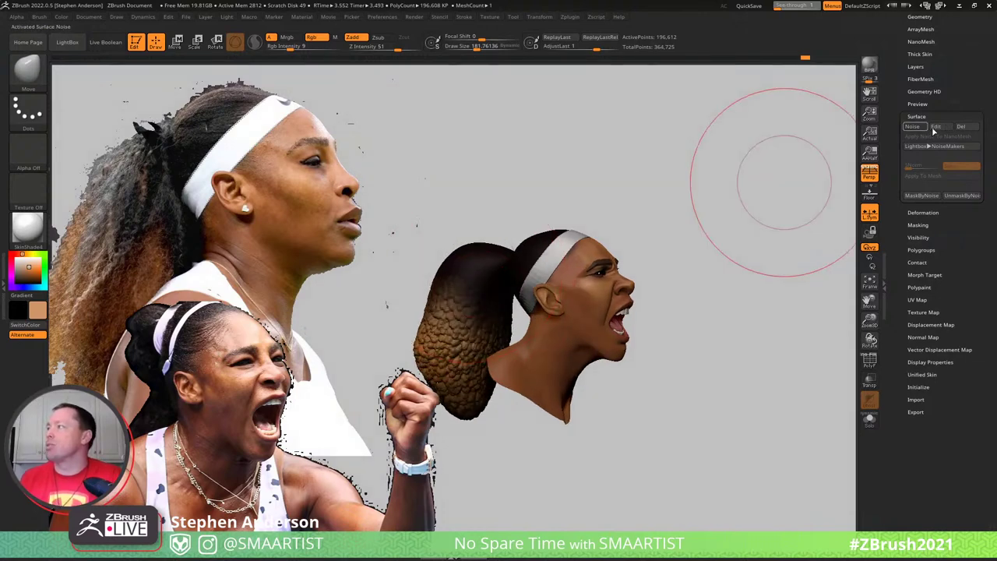
left_click(914, 127)
Work subtle bumps into the scalp hair with the Move brush, reducing its draw size to about 119, from several angles
right_click_drag(487, 274, 520, 282, "ctrl")
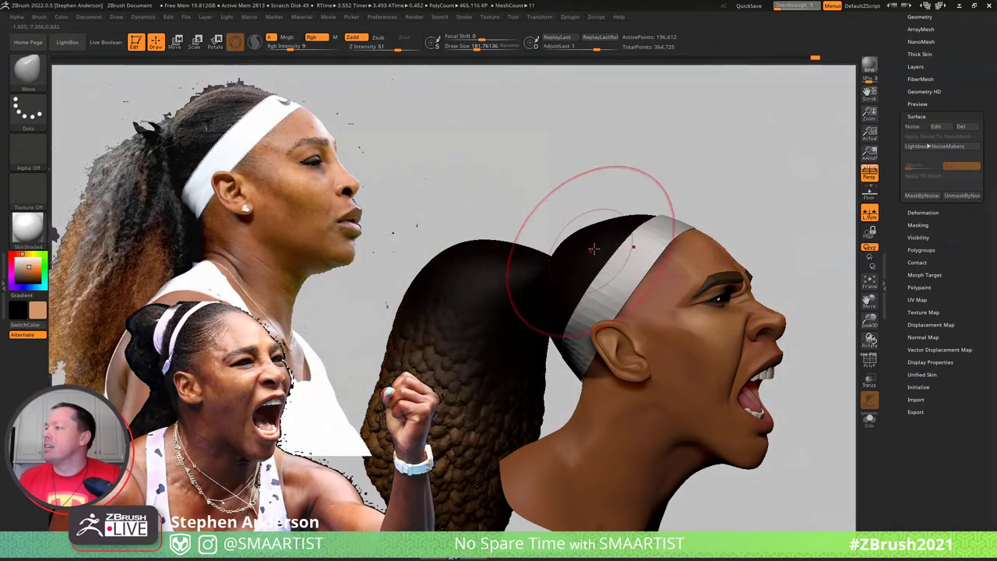
right_click_drag(592, 268, 597, 267)
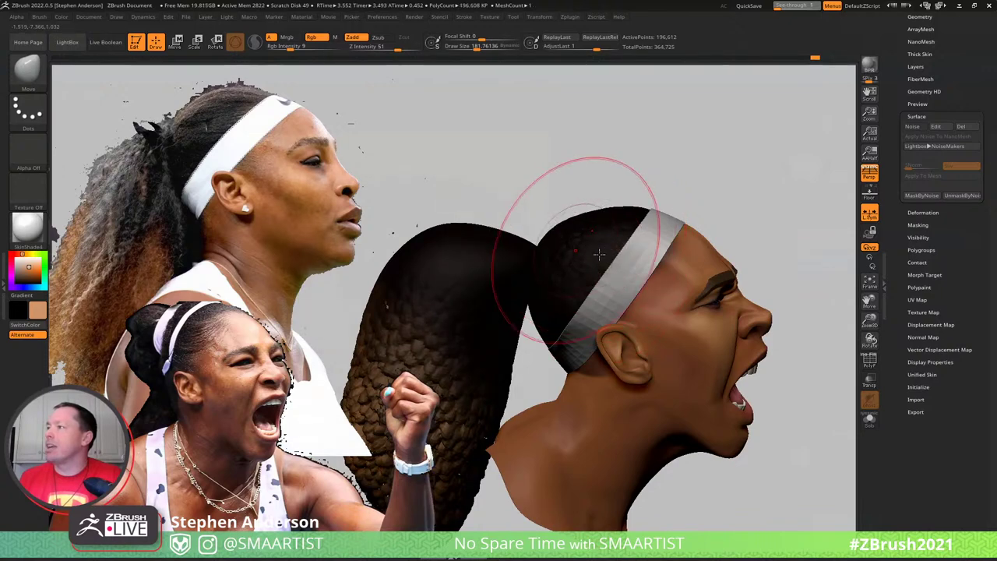
mouse_move(597, 256)
right_mouse_down()
mouse_move(531, 251)
mouse_move(541, 290)
right_mouse_up()
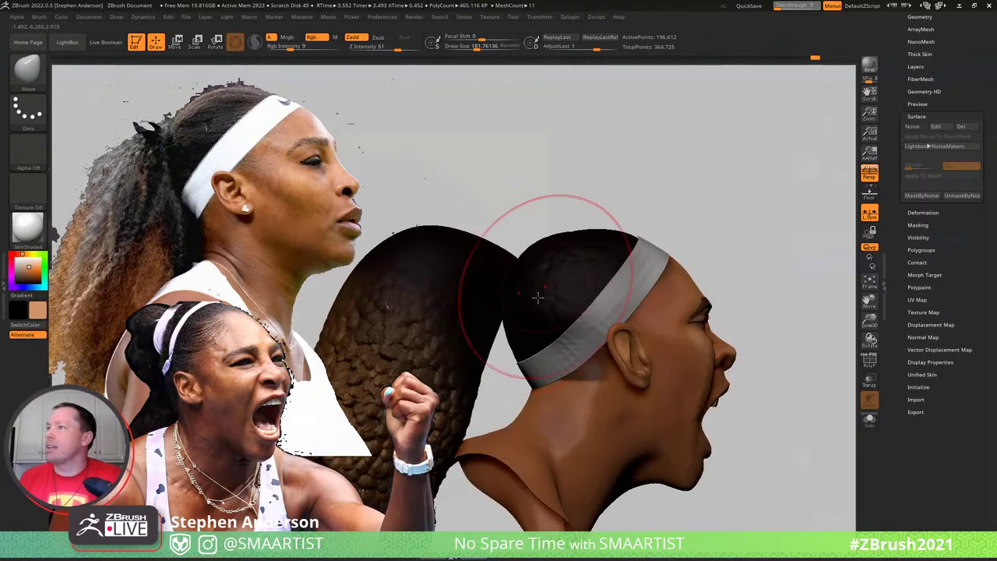
key("s")
left_click_drag(537, 298, 530, 292)
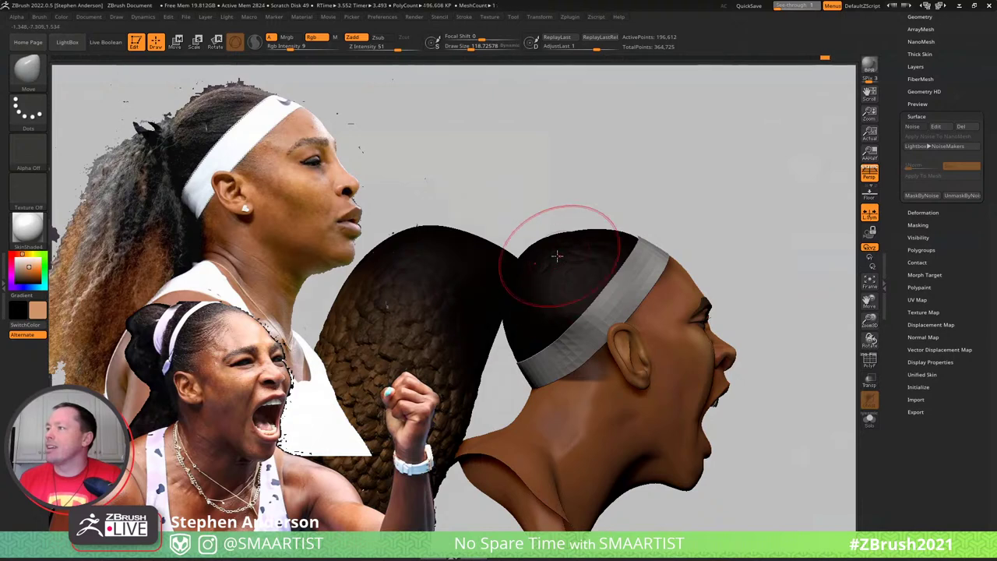
mouse_move(588, 245)
right_mouse_down()
mouse_move(608, 268)
mouse_move(599, 233)
mouse_move(575, 221)
mouse_move(578, 234)
mouse_move(586, 229)
right_mouse_up()
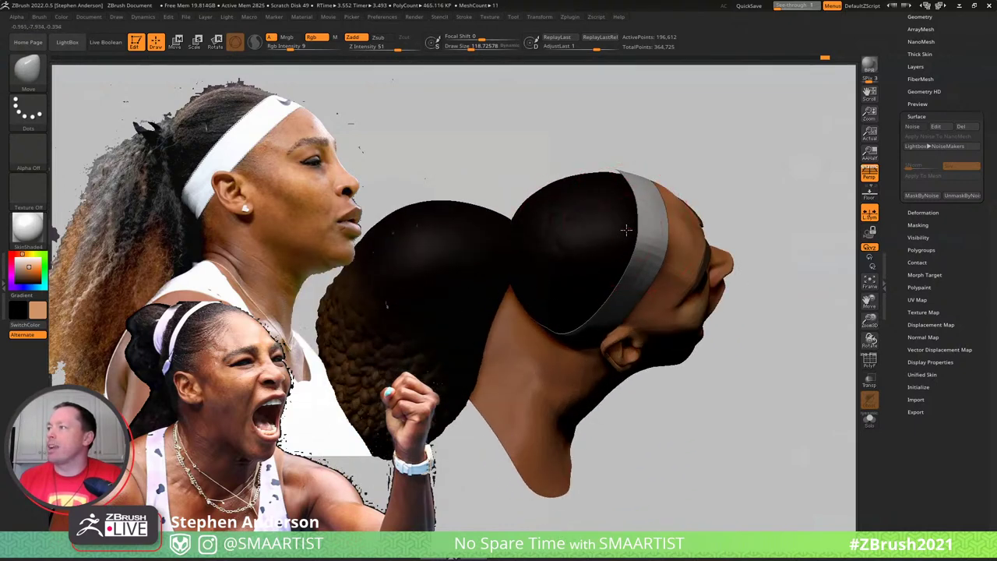
mouse_move(628, 229)
right_mouse_down()
mouse_move(551, 252)
mouse_move(547, 205)
mouse_move(535, 325)
mouse_move(528, 299)
right_mouse_up()
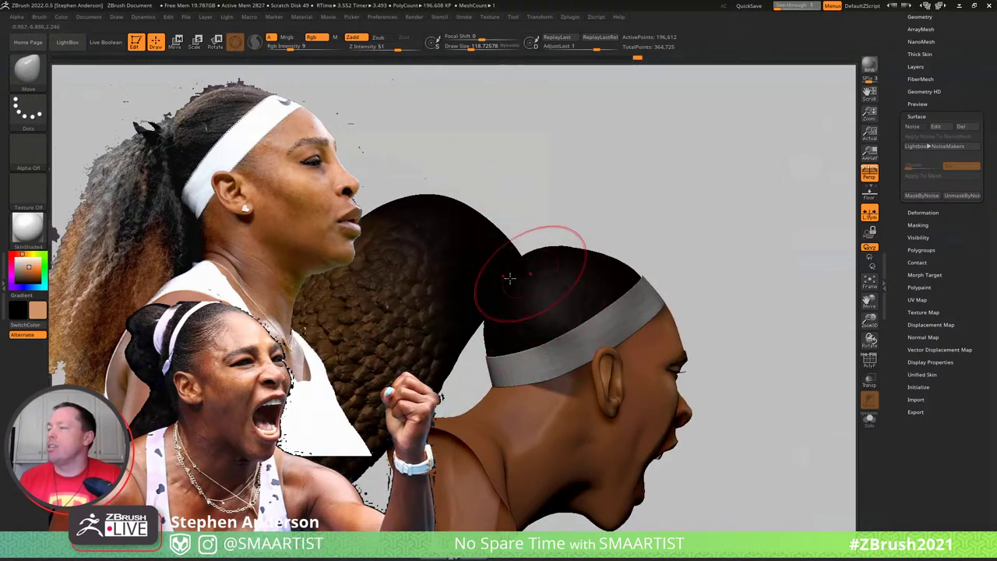
right_click_drag(507, 278, 476, 246)
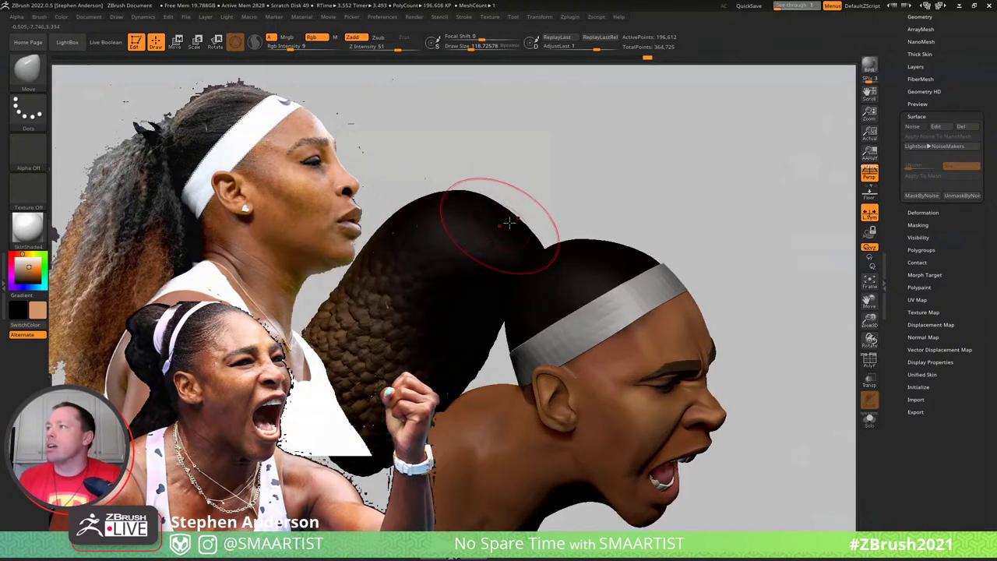
right_click_drag(484, 252, 511, 241)
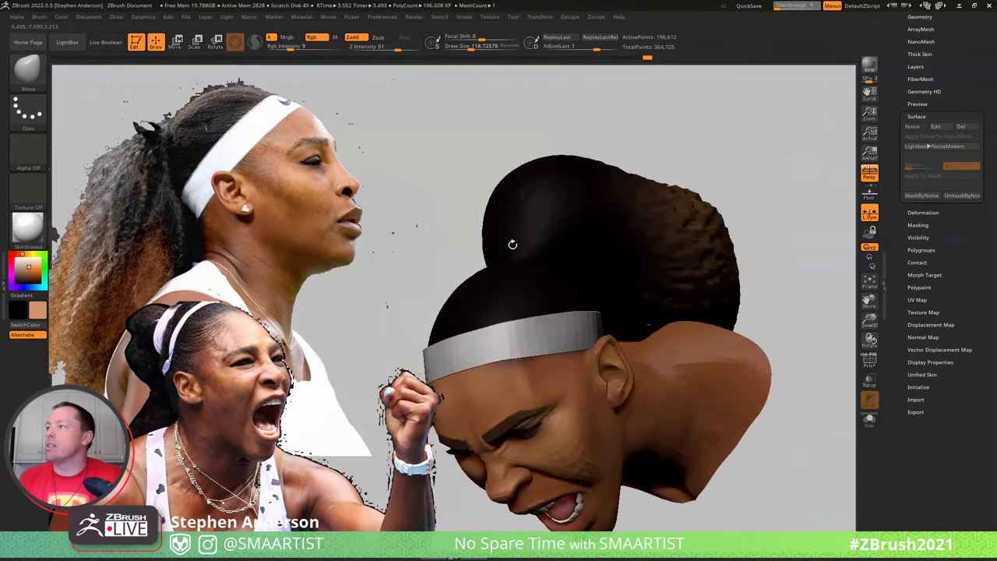
right_click_drag(562, 172, 666, 127)
key("ctrl")
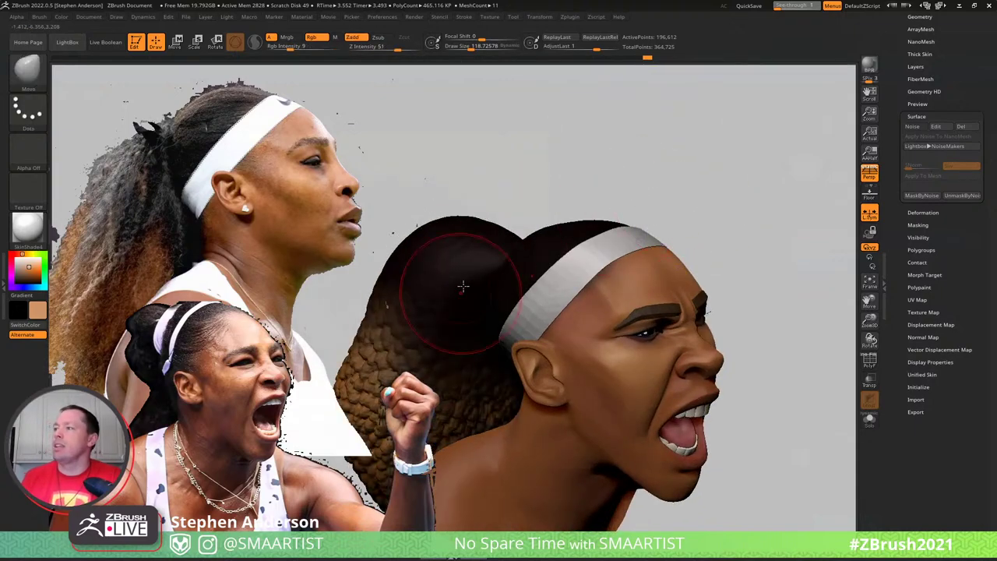
Load the Slash2 brush from the Slash folder of the brush library
key("b")
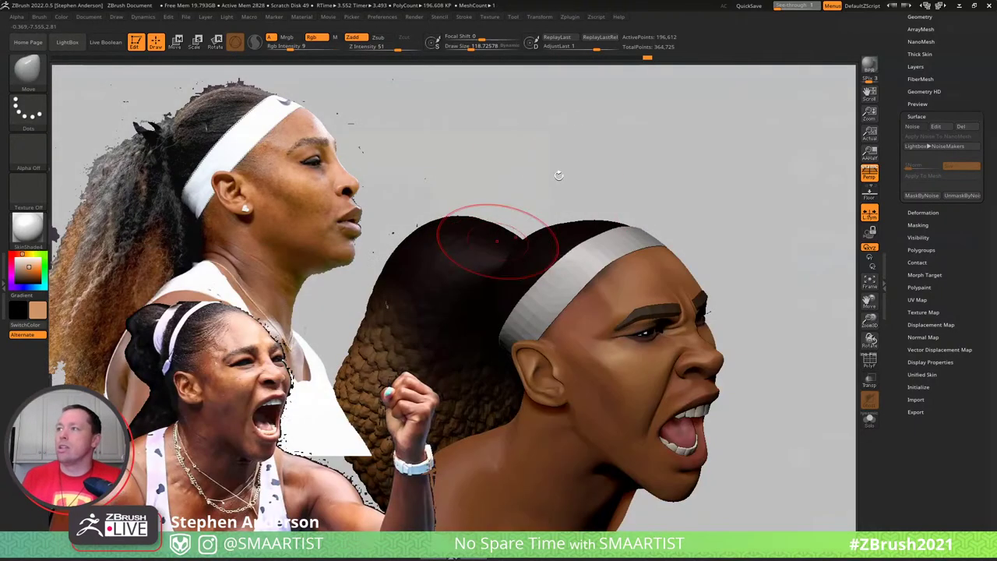
key("b")
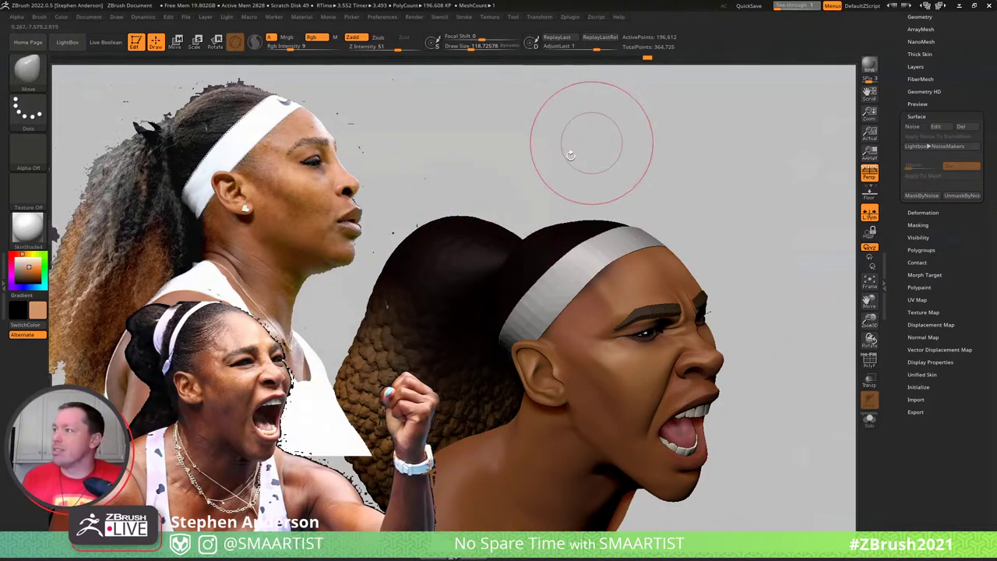
key("comma")
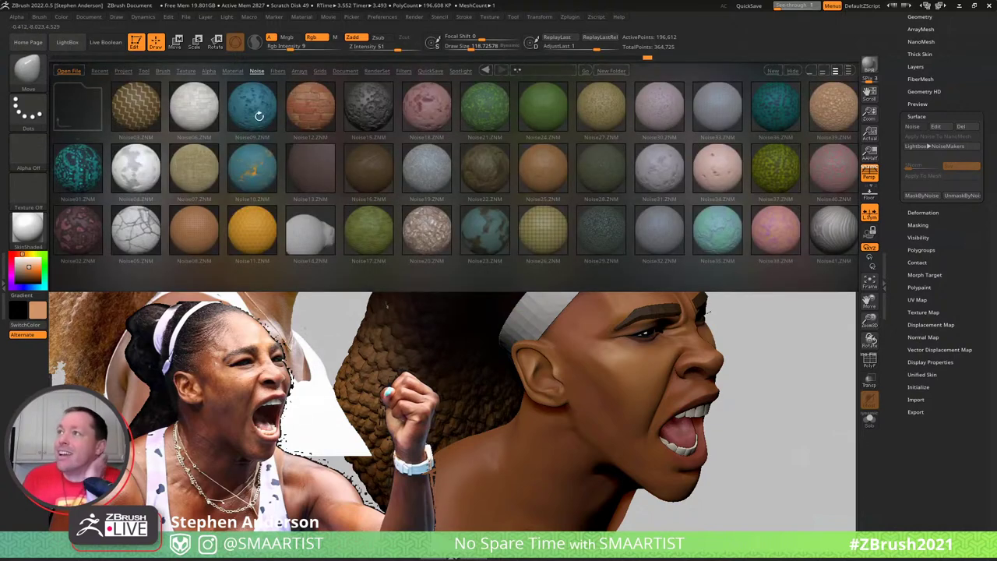
left_click(163, 71)
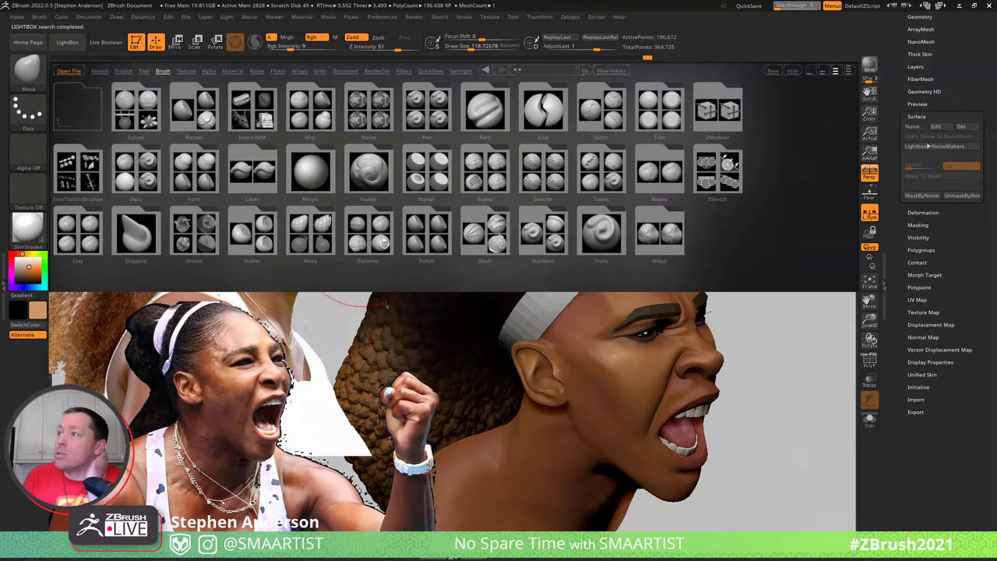
left_click(474, 240)
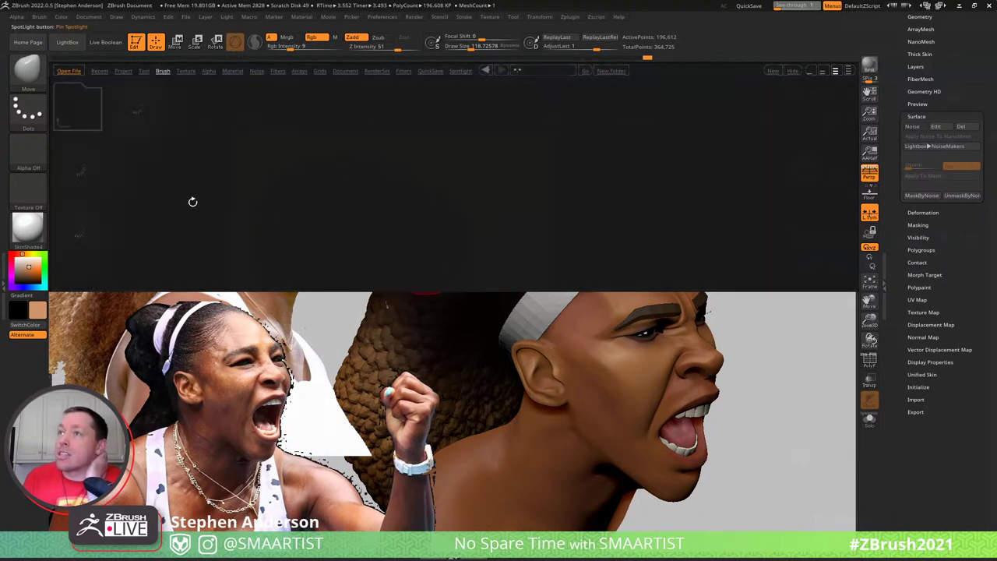
double_click(78, 228)
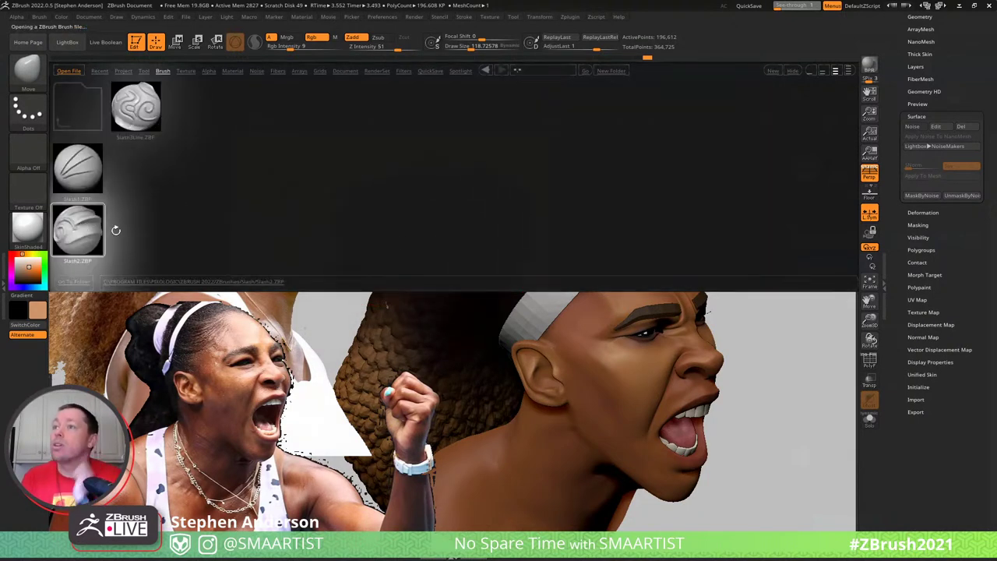
Turn off color painting for the Slash2 brush and set its Z intensity to 5 and its draw size to about 15
mouse_move(542, 264)
right_mouse_down()
mouse_move(541, 283)
mouse_move(507, 265)
right_mouse_up()
key("s")
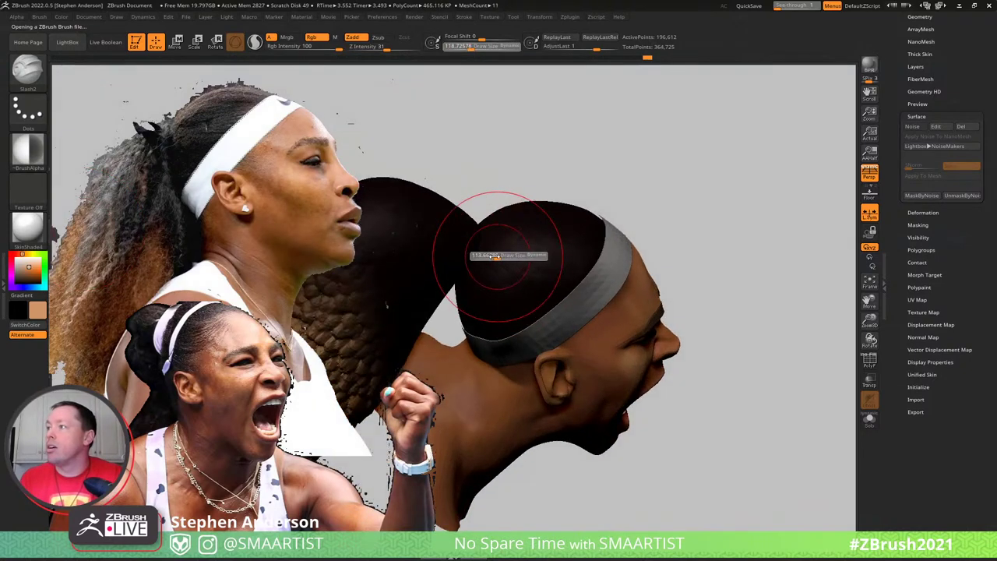
left_click_drag(497, 256, 482, 256)
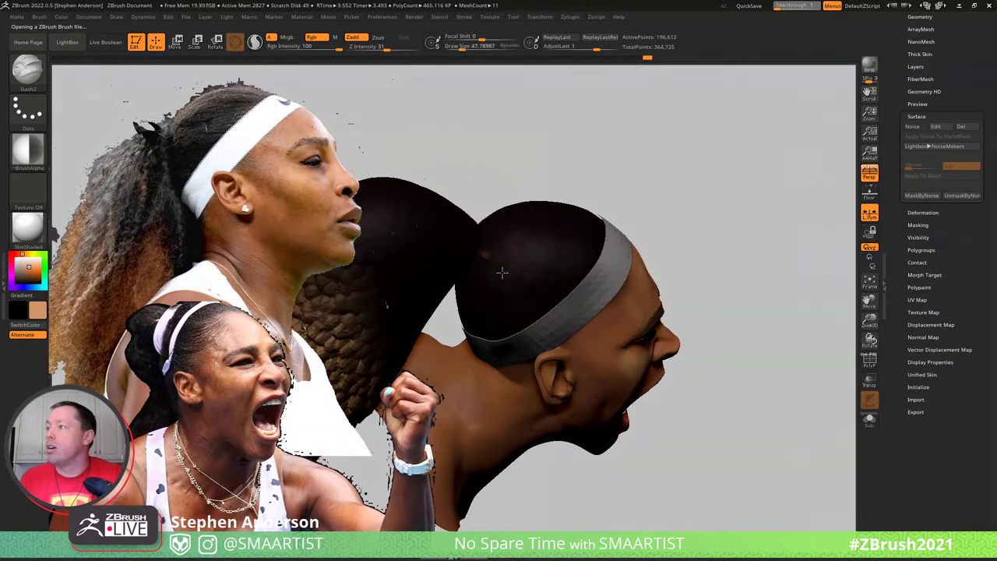
left_click_drag(547, 285, 560, 236, "shift")
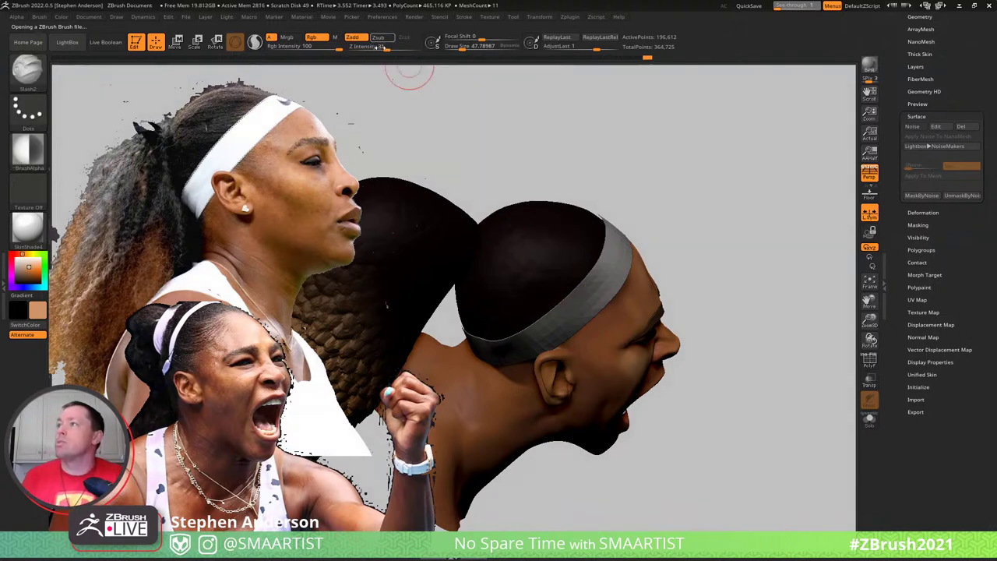
left_click(314, 38)
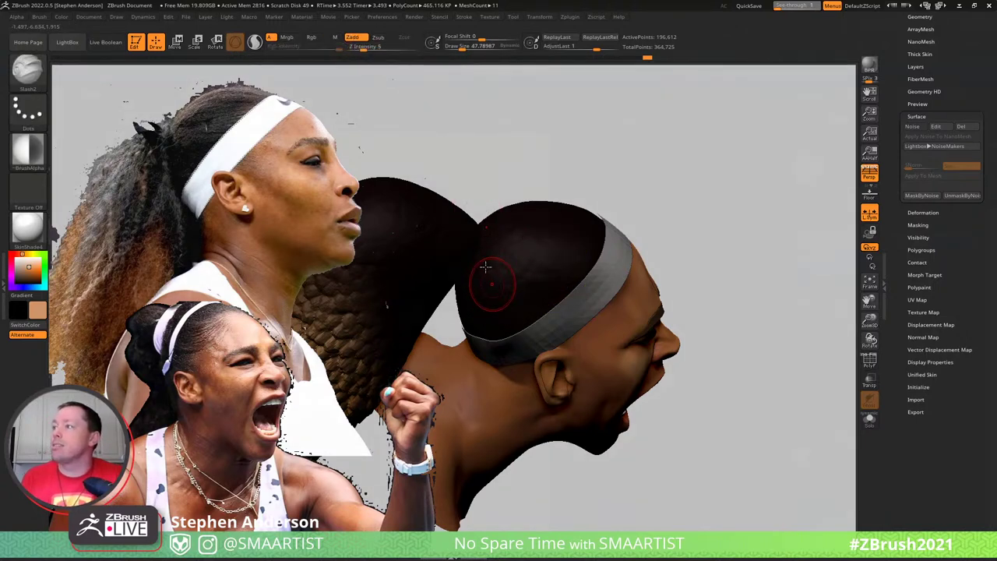
key("s")
left_click_drag(485, 267, 480, 266)
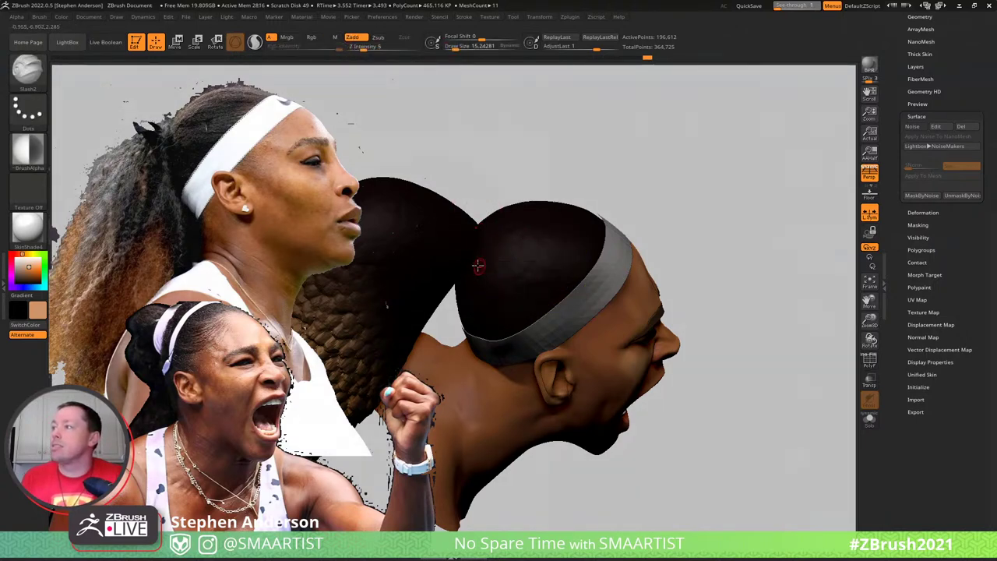
Raise the Slash2 Z intensity to 9 and carve fine hair grooves across the back and crown of the scalp
right_click_drag(538, 300, 500, 267)
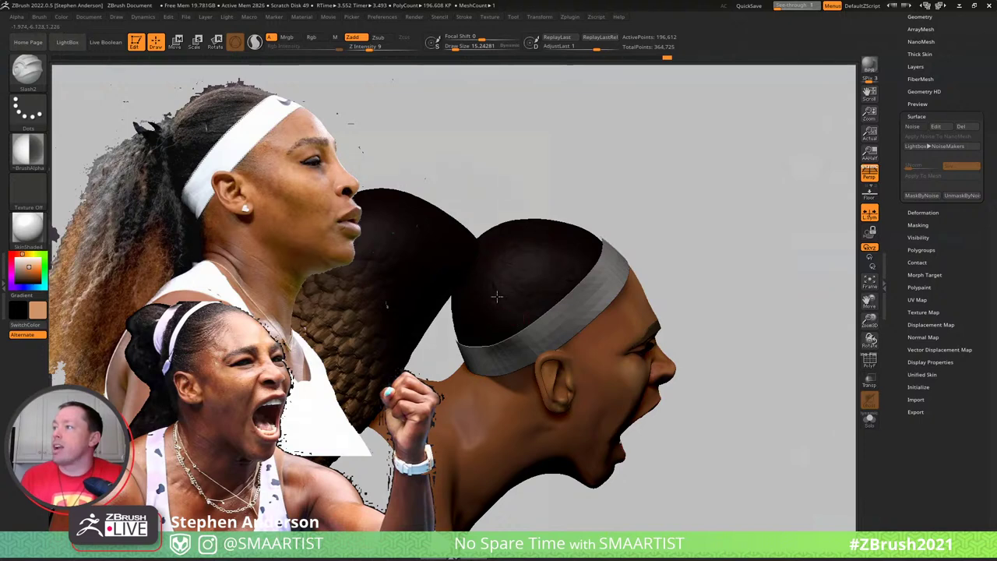
right_click_drag(533, 295, 503, 248)
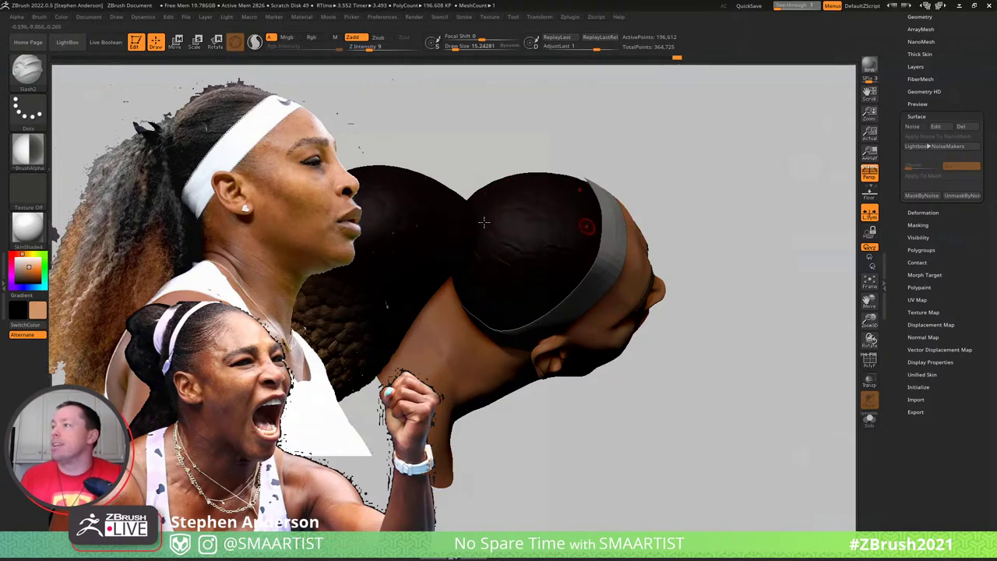
left_click(550, 209)
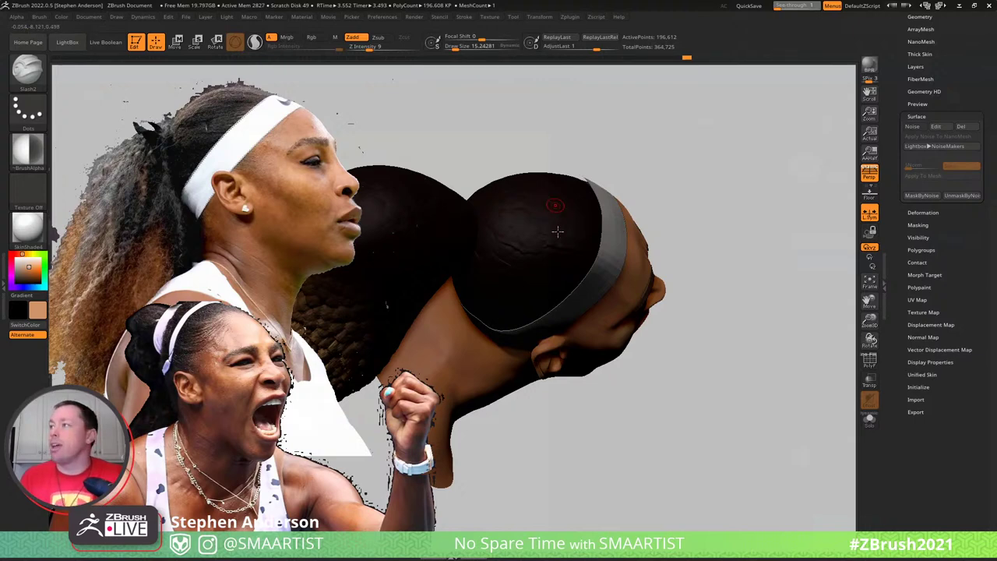
right_click_drag(558, 231, 573, 211)
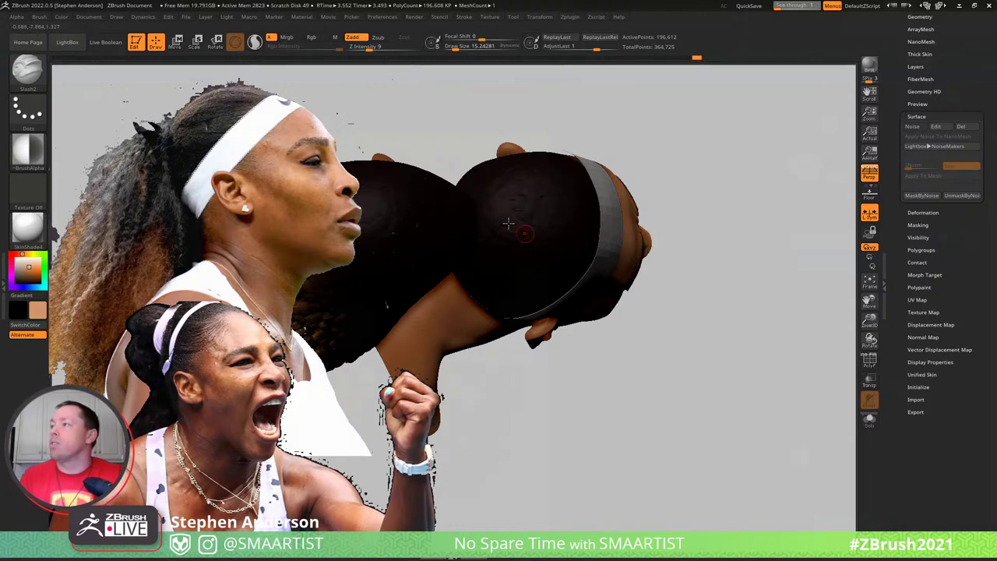
Carve more fine Slash2 hair grooves along the top and side of the scalp, running back from the headband toward the ponytail
right_click_drag(508, 225, 557, 274)
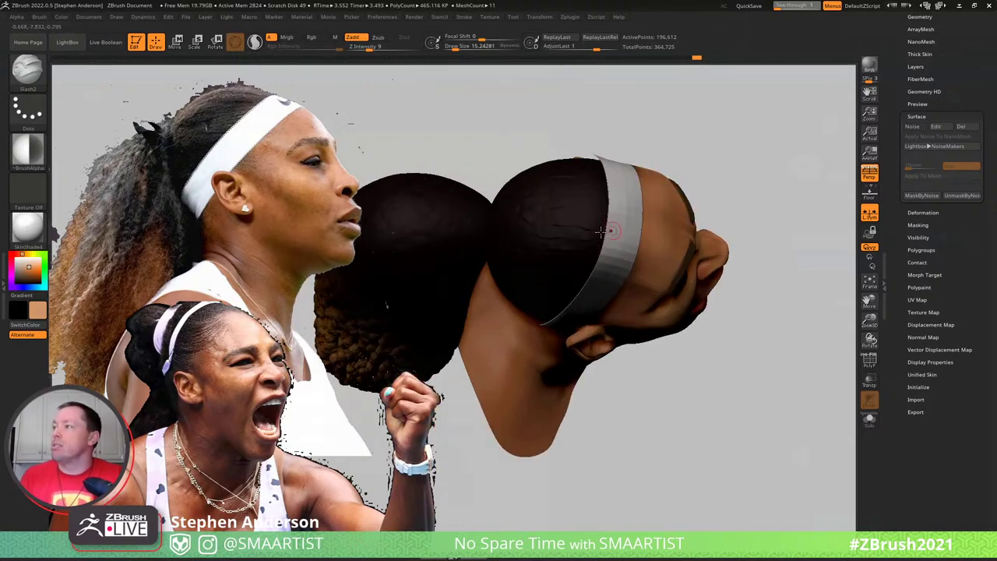
left_click_drag(566, 230, 611, 240)
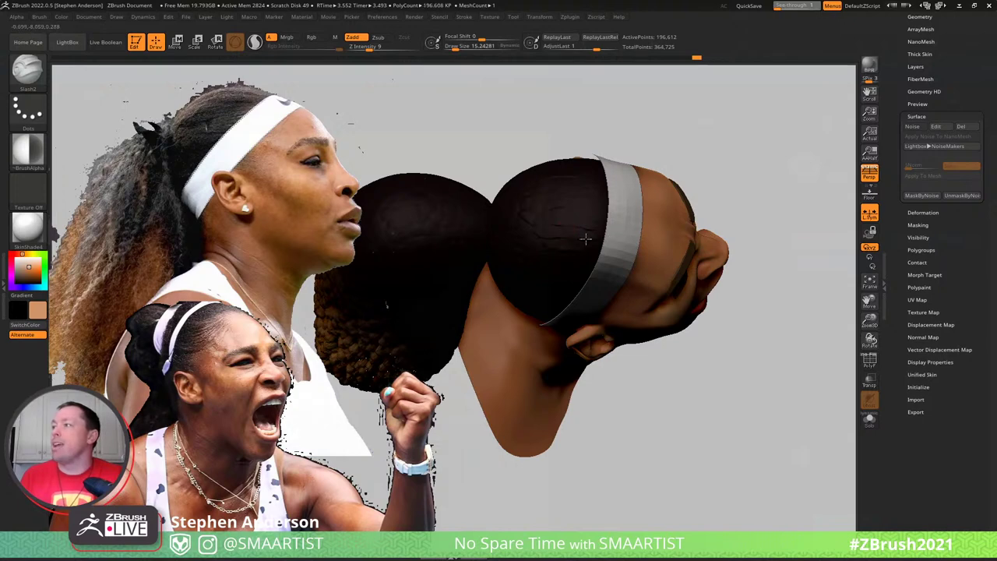
right_click_drag(608, 300, 586, 277)
left_click_drag(585, 273, 527, 290)
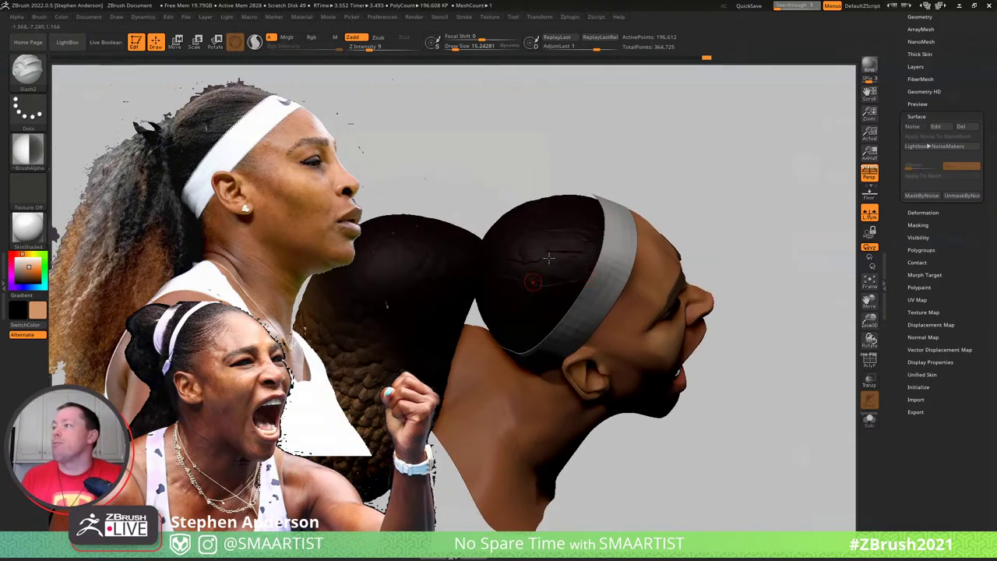
mouse_move(527, 290)
right_mouse_down()
mouse_move(518, 316)
mouse_move(498, 320)
mouse_move(503, 332)
right_mouse_up()
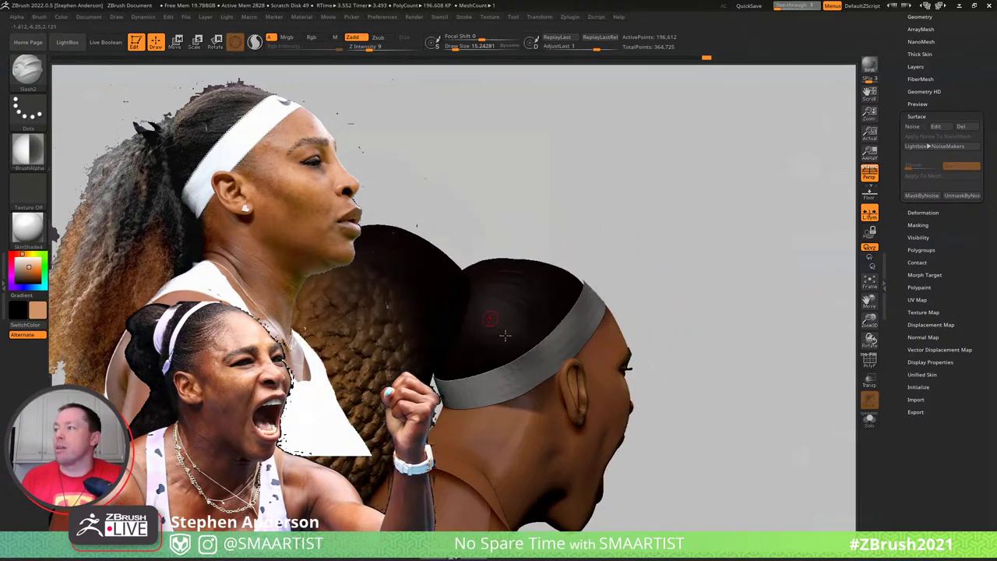
left_click_drag(474, 298, 502, 353)
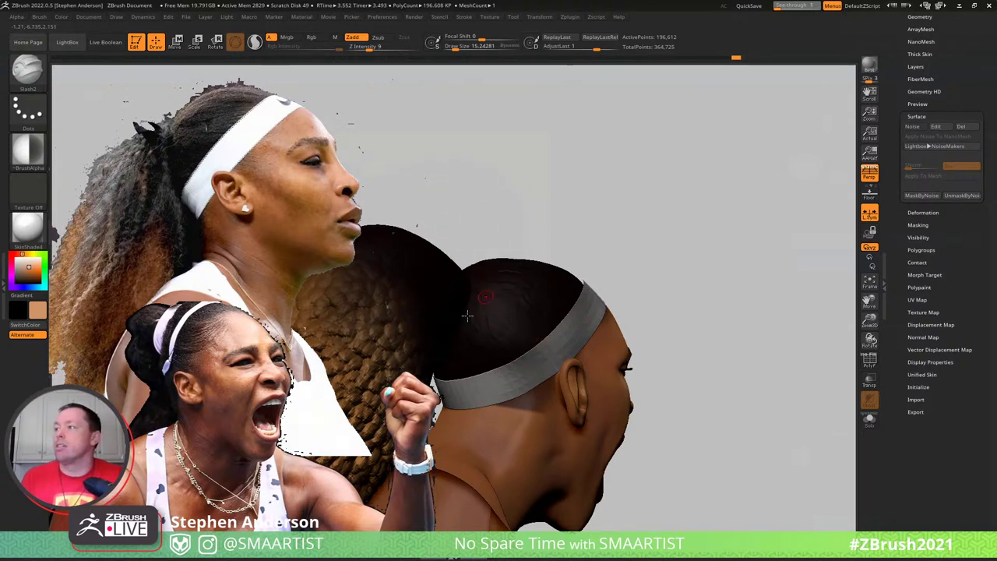
Carve fine Slash2 grooves into the smooth upper part of the ponytail where it leaves the scalp
right_click_drag(467, 316, 421, 287)
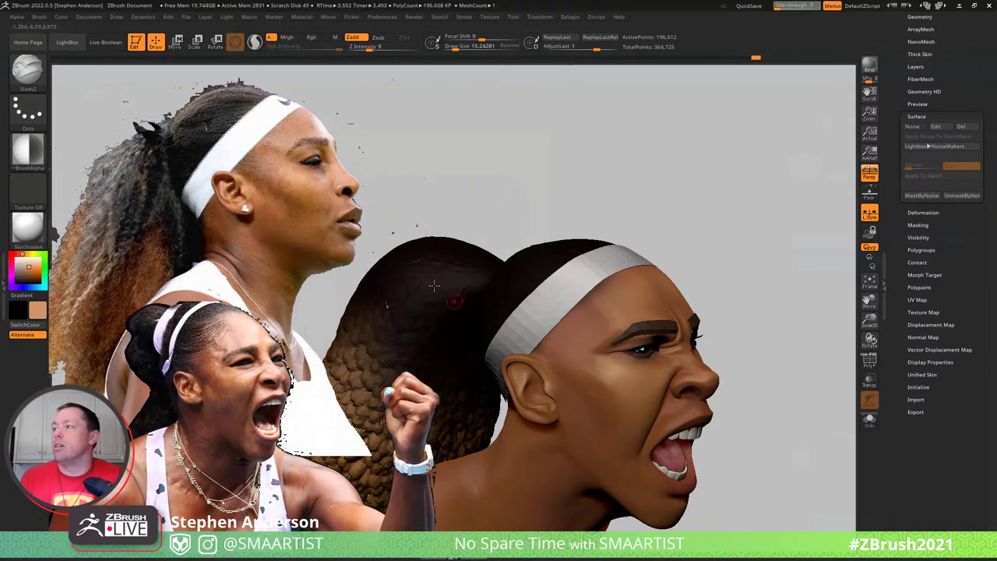
right_click_drag(443, 267, 316, 287)
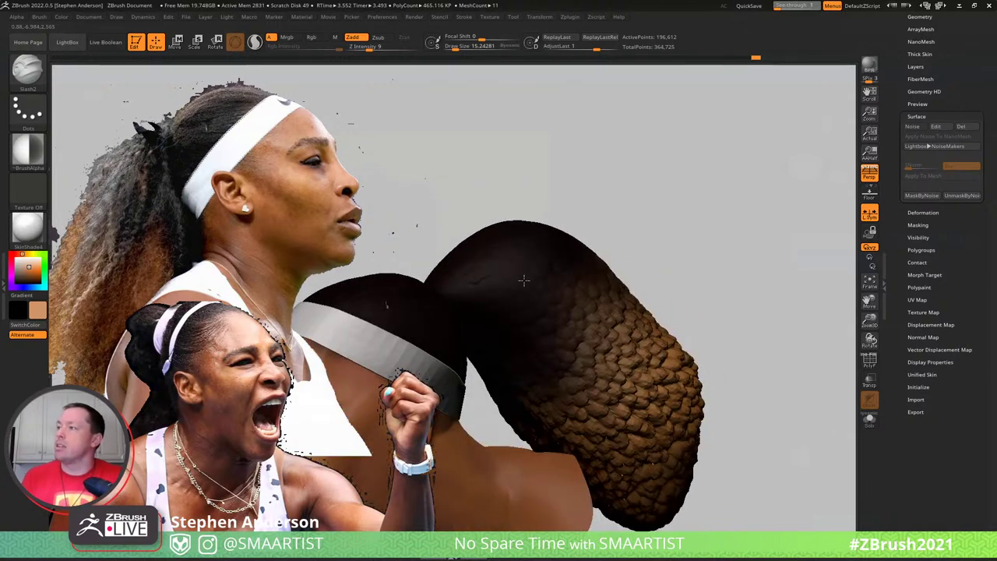
left_click_drag(475, 282, 485, 269)
right_click_drag(507, 270, 499, 284)
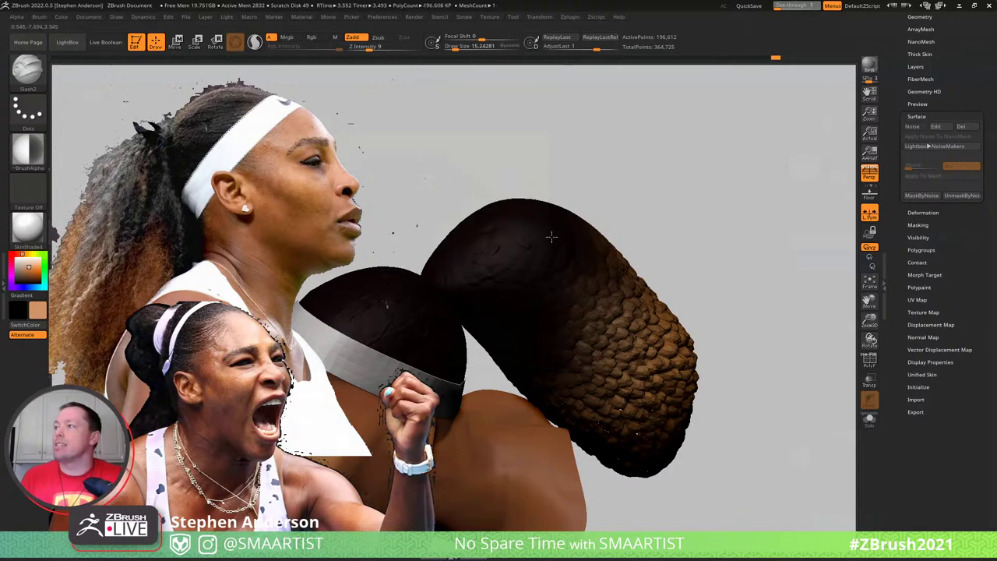
Turn off the polypaint display on HairBase and the other head subtools
scroll(927, 137, "up", 5)
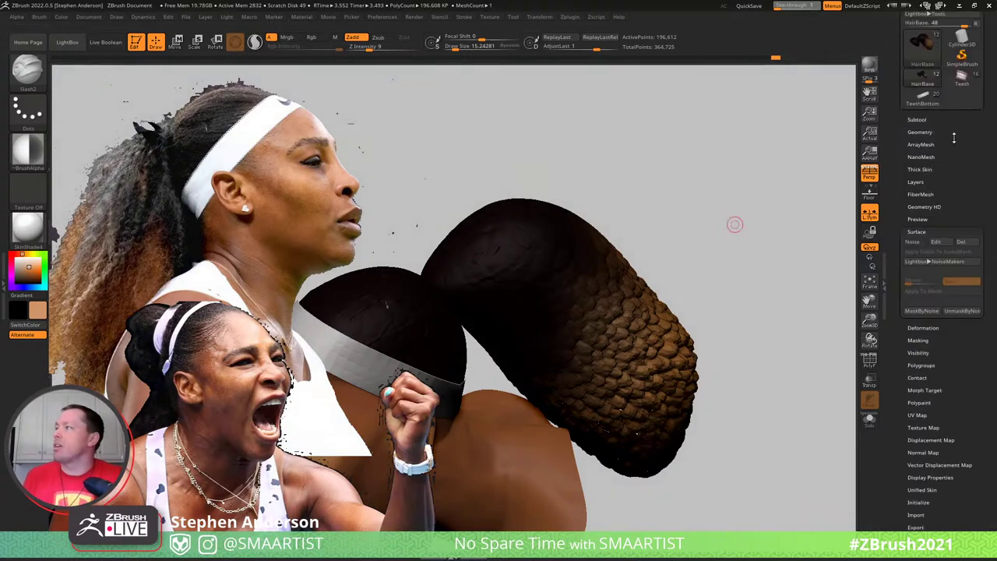
left_click(918, 120)
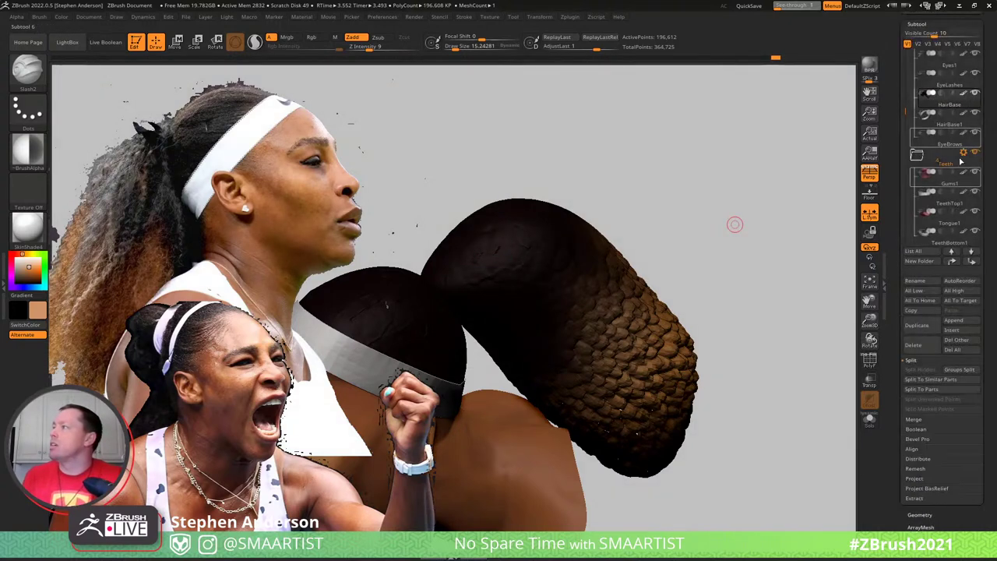
left_click(964, 95, "shift")
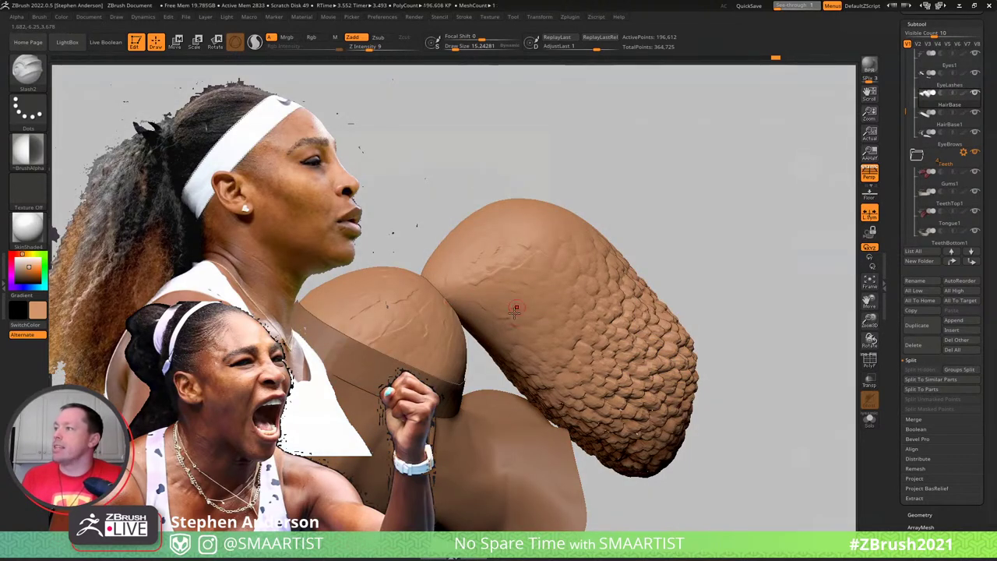
Extend the Slash2 grooves across the side and top of the smooth ponytail section, blending them into the clumpy curls
right_click_drag(486, 322, 457, 333)
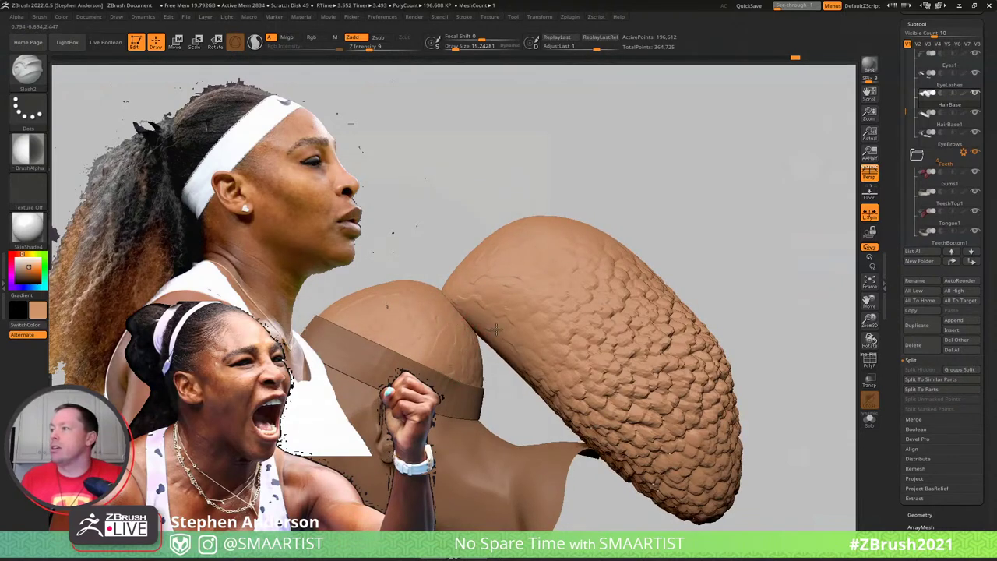
right_click_drag(506, 337, 460, 309)
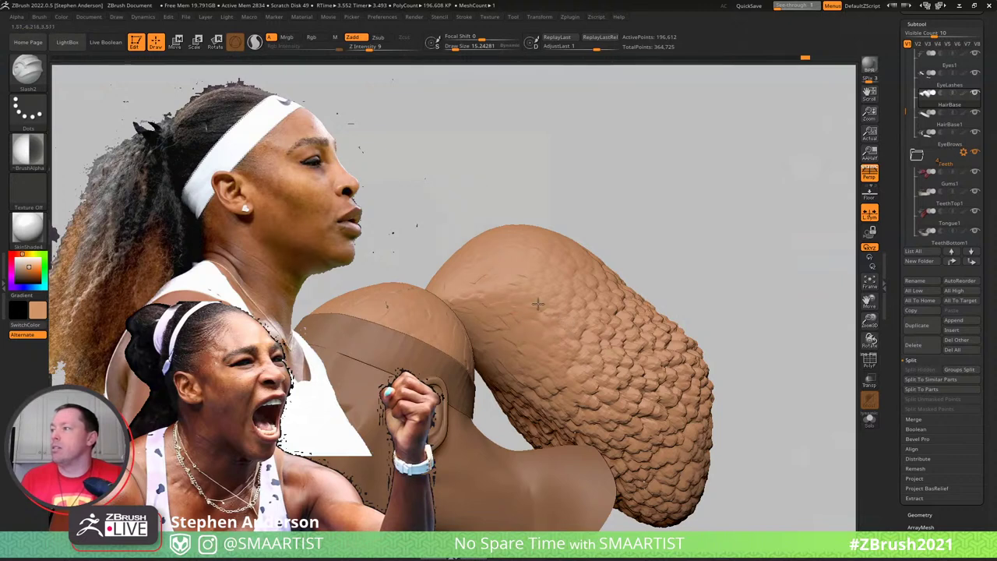
right_click_drag(551, 261, 517, 269)
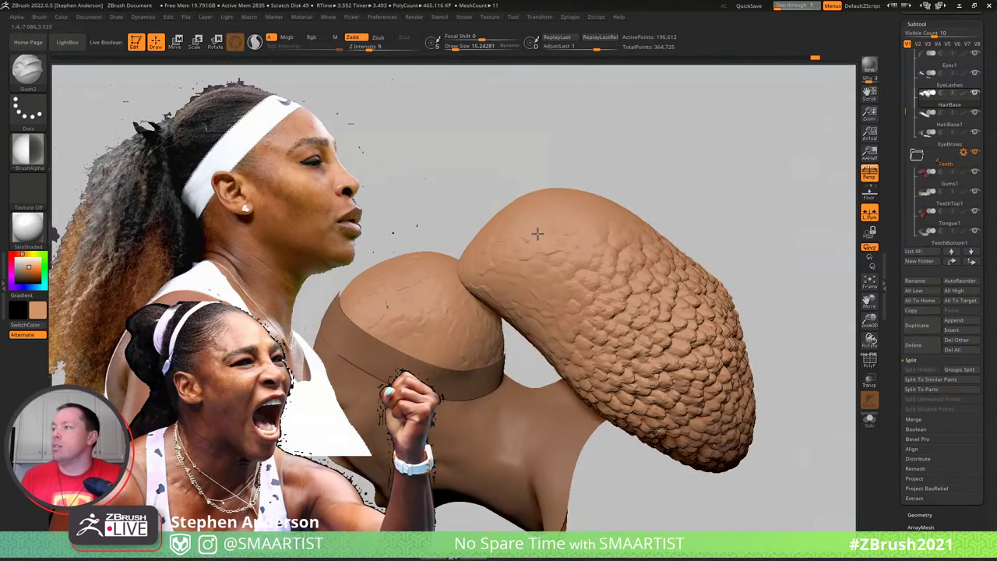
mouse_move(534, 229)
right_mouse_down()
mouse_move(540, 211)
mouse_move(525, 210)
mouse_move(561, 194)
mouse_move(548, 189)
right_mouse_up()
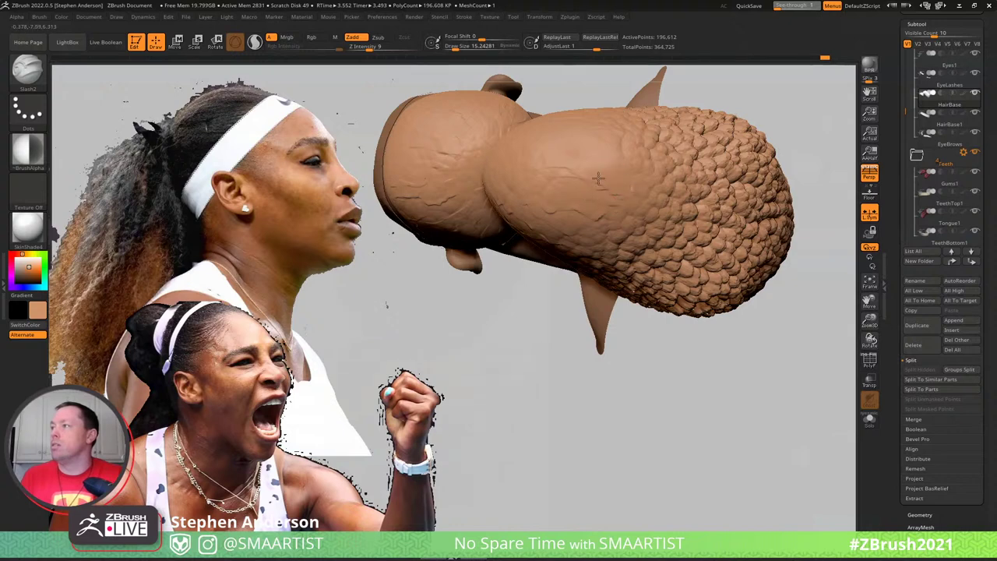
left_click_drag(627, 171, 646, 183)
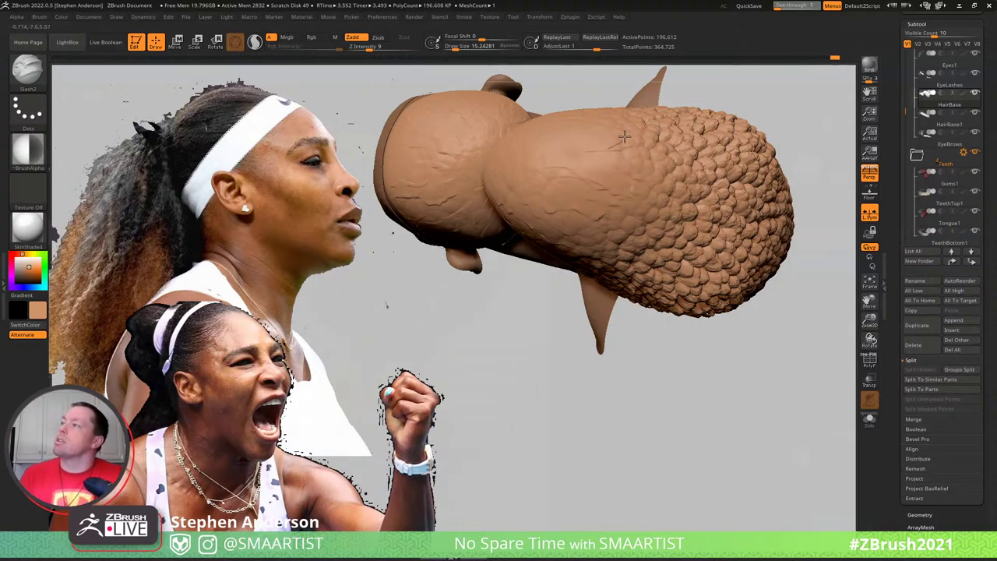
left_click_drag(623, 137, 626, 134)
left_click(609, 146)
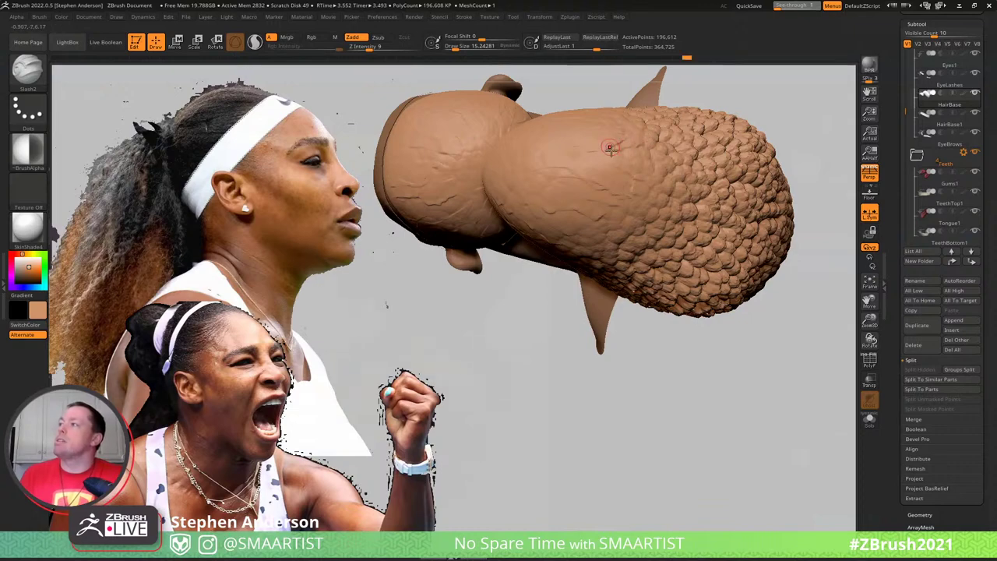
right_click_drag(605, 159, 578, 246)
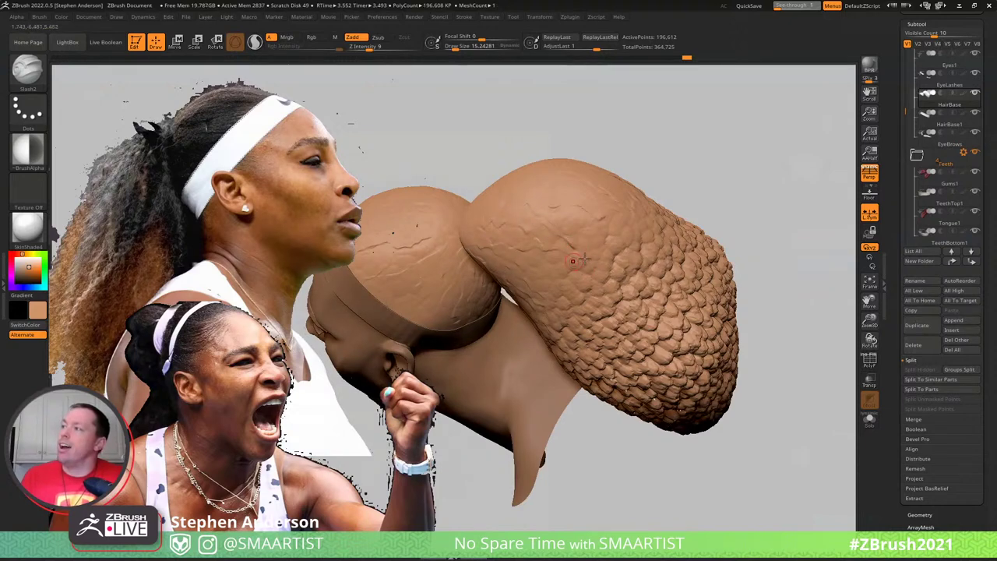
Mask the hair base by surface noise and invert the mask
mouse_move(579, 247)
right_mouse_down()
mouse_move(593, 226)
mouse_move(538, 226)
mouse_move(566, 227)
mouse_move(569, 210)
mouse_move(556, 212)
mouse_move(600, 238)
mouse_move(586, 240)
right_mouse_up()
right_click_drag(413, 284, 533, 268, "alt")
left_click(955, 519)
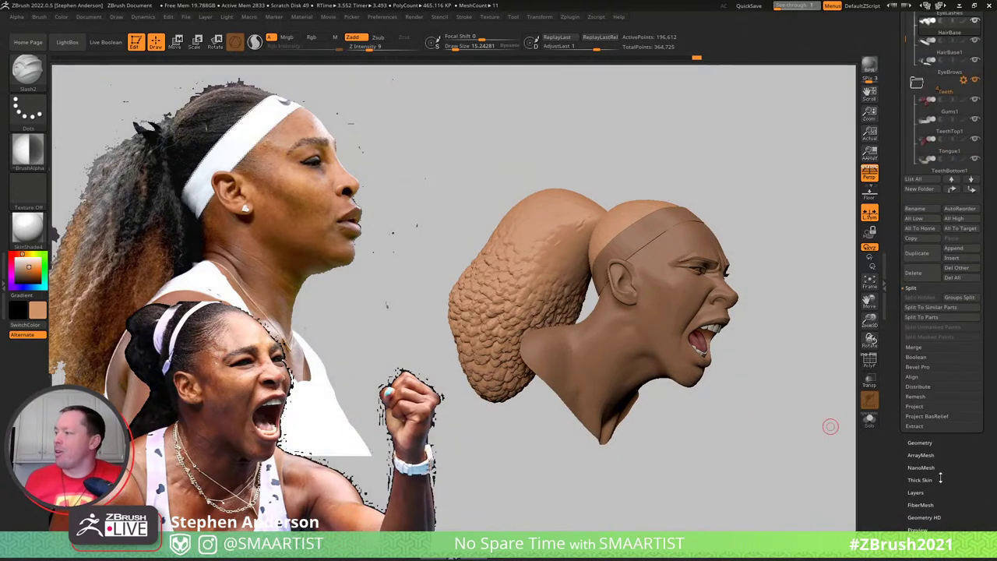
scroll(938, 468, "down", 1)
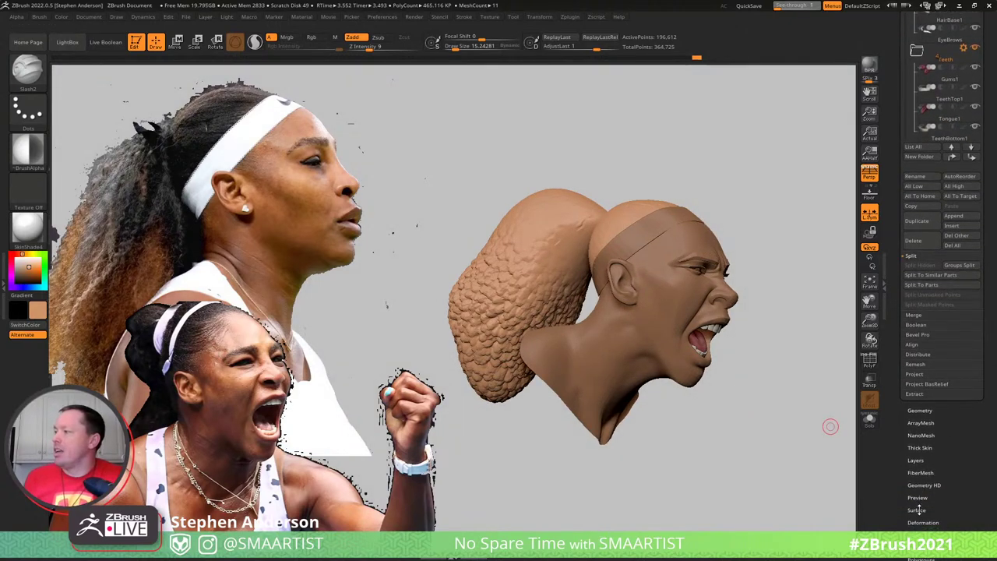
left_click(917, 509)
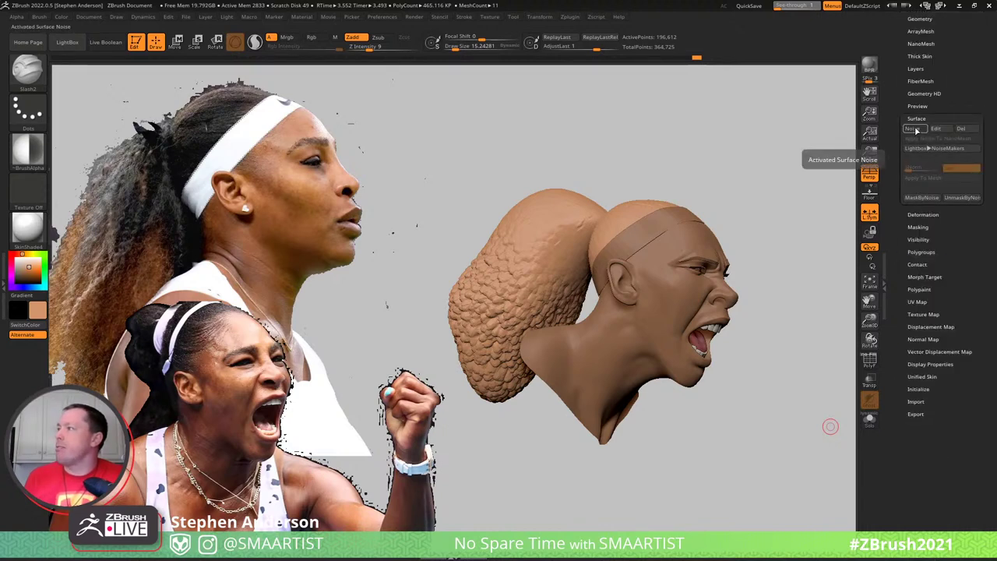
right_click_drag(531, 243, 535, 269, "ctrl")
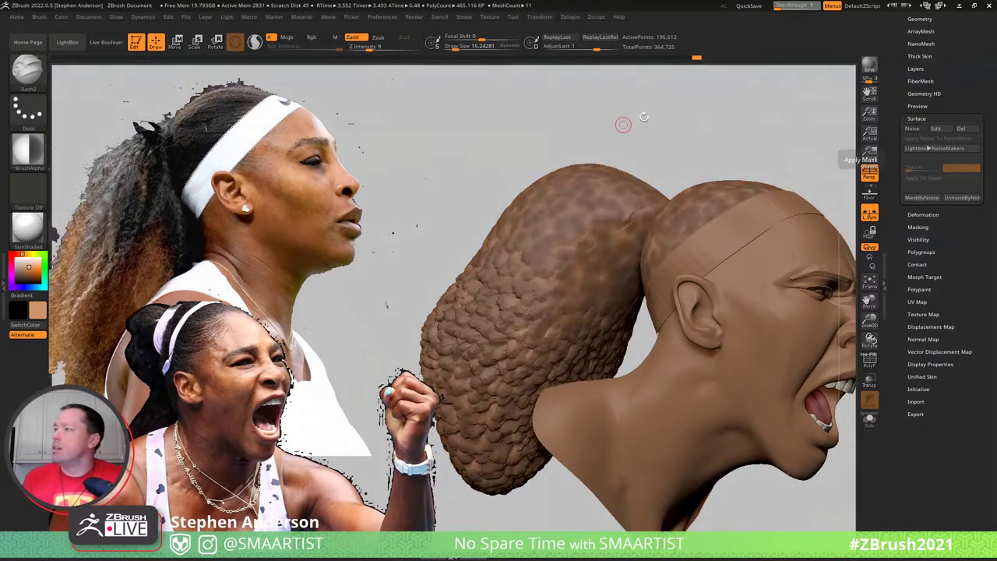
left_click(645, 117, "ctrl")
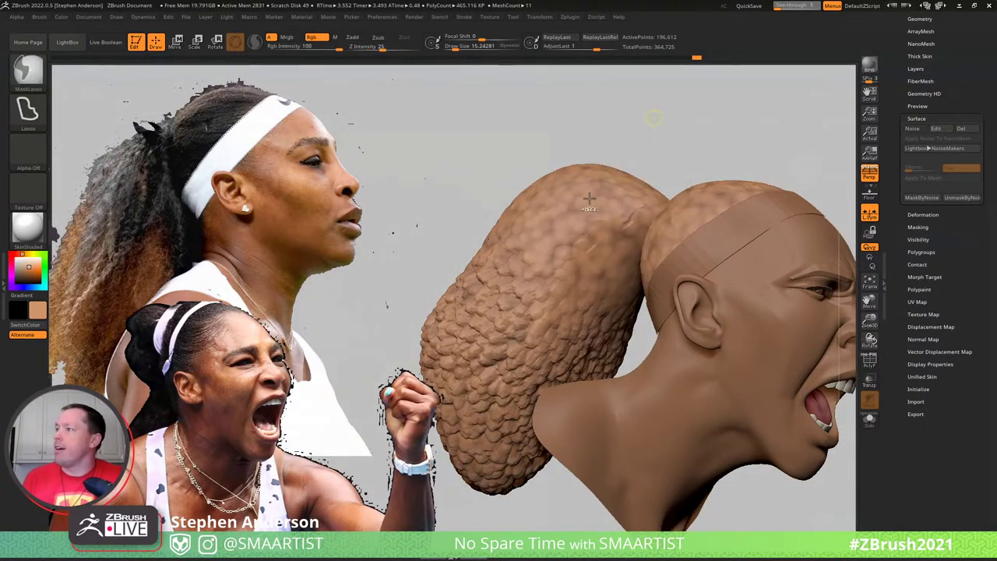
Switch to the Move brush and set its draw size to about 54
key("b")
key("m")
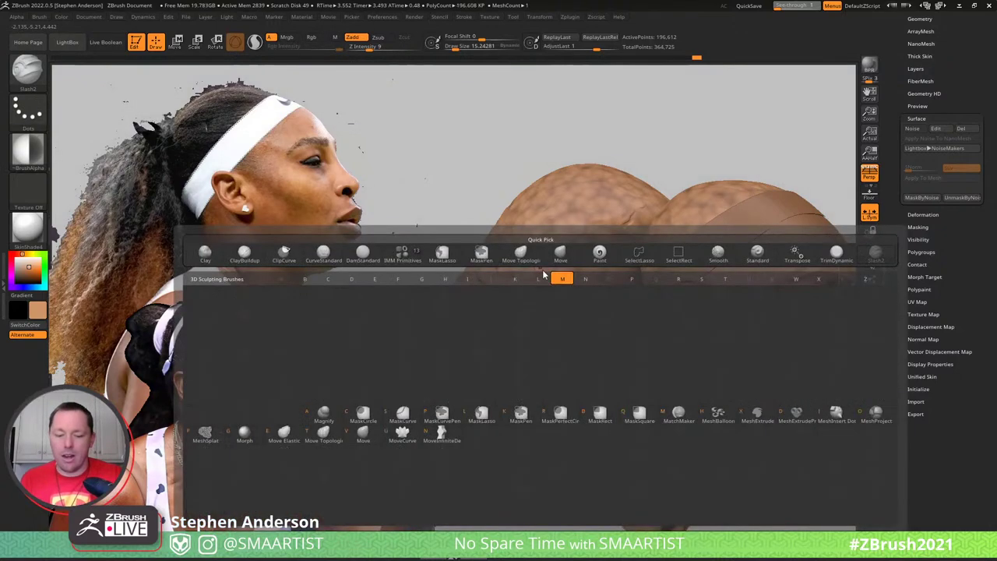
key("v")
right_click_drag(517, 250, 495, 234)
key("s")
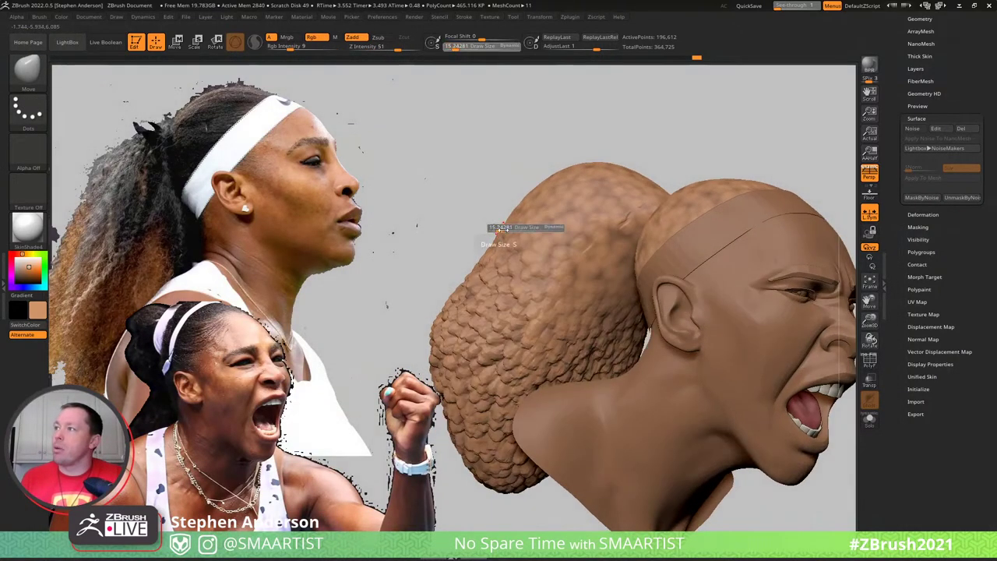
mouse_move(498, 230)
left_mouse_down()
mouse_move(507, 230)
mouse_move(494, 238)
left_mouse_up()
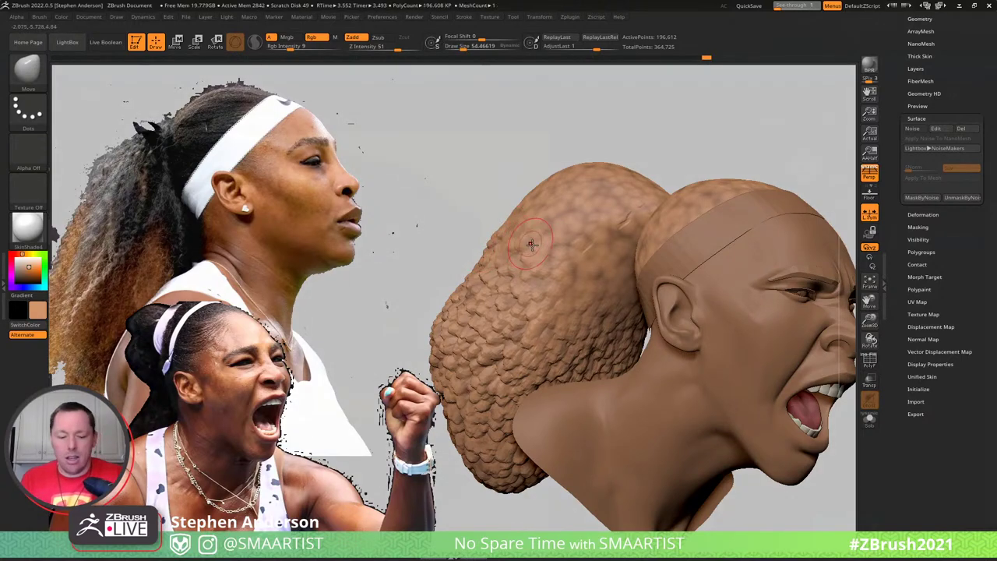
Switch to the SnakeHook brush, turn off its color painting and set its draw size to about 39
key("b")
key("s")
key("h")
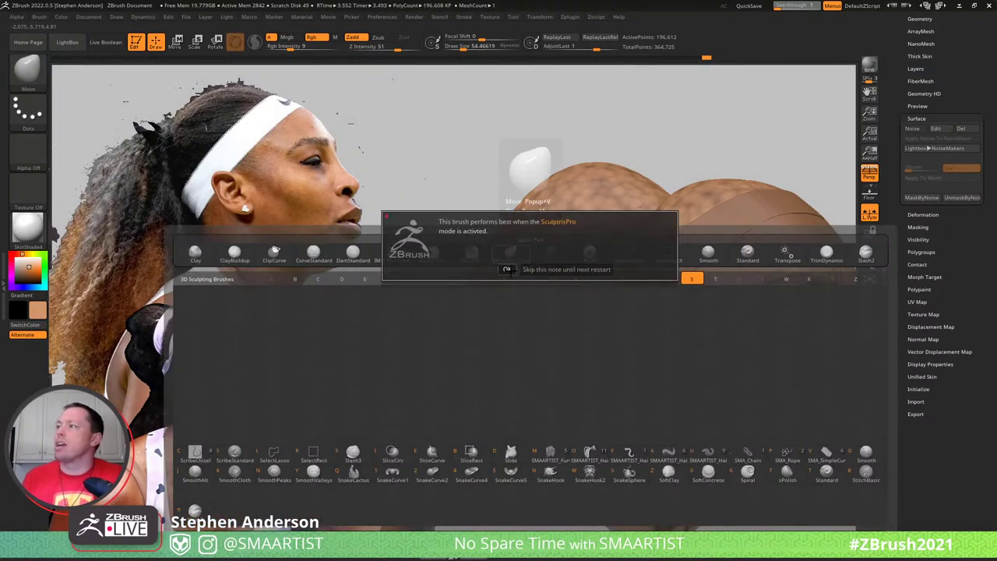
left_click(536, 270)
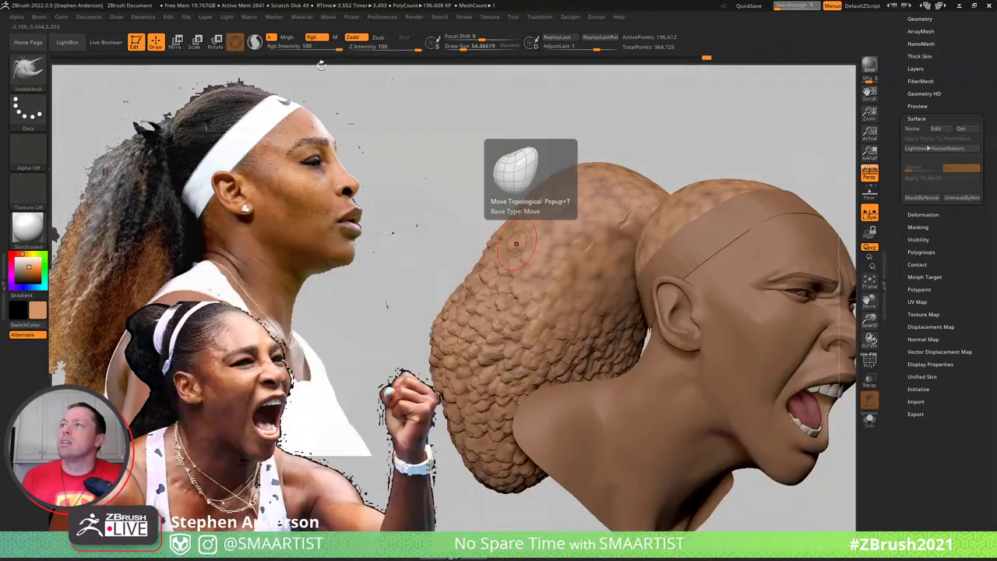
left_click(315, 37)
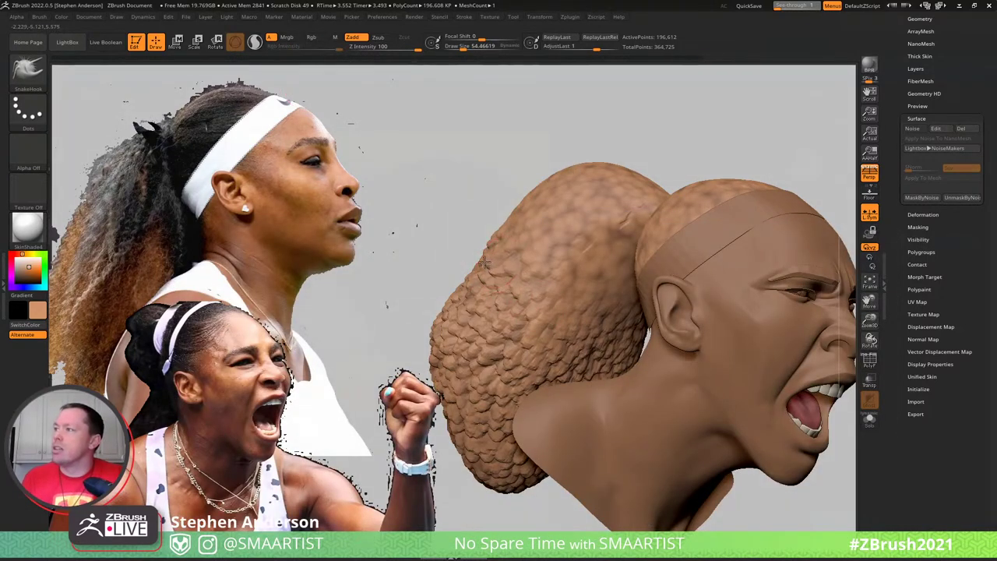
key("s")
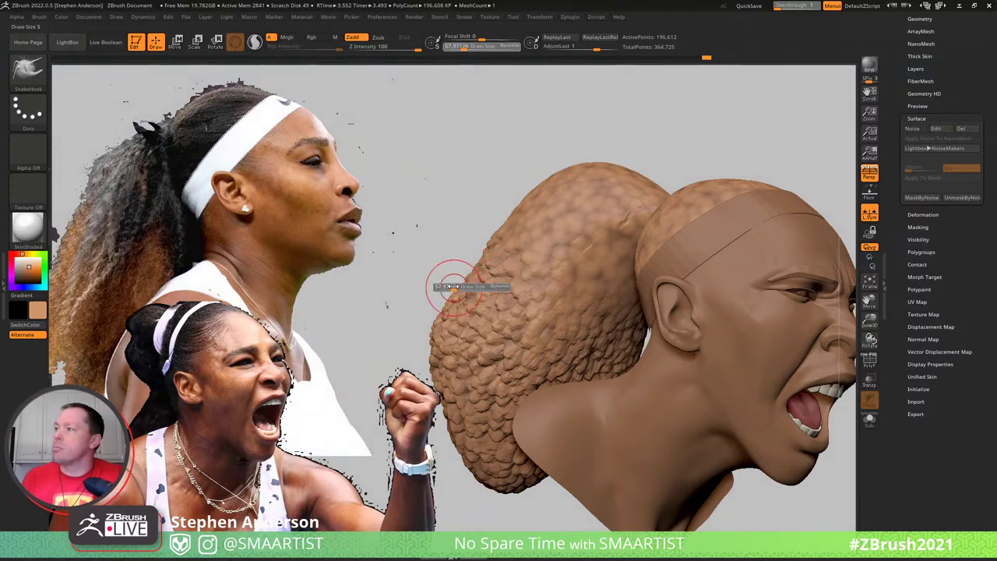
left_click_drag(453, 286, 450, 286)
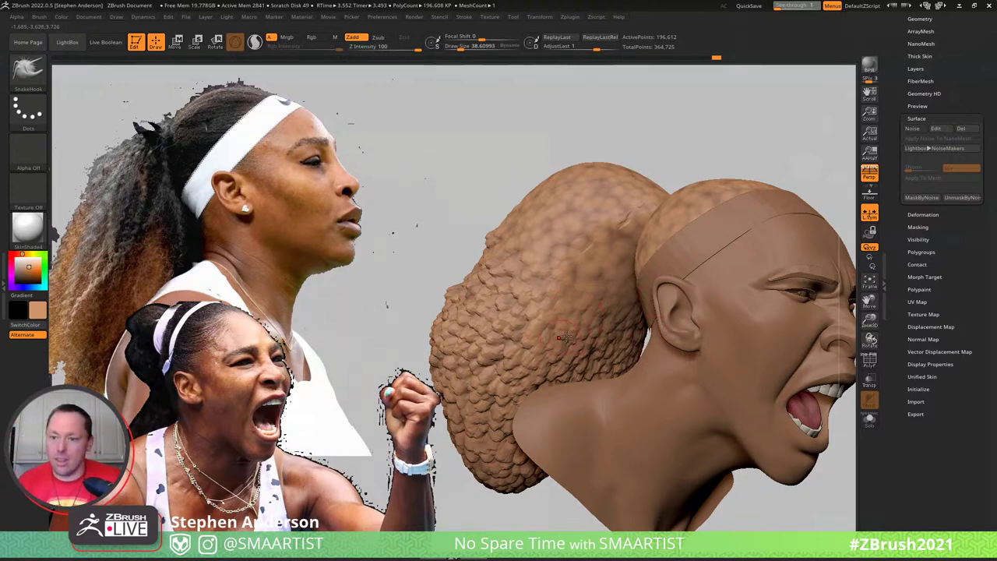
Pull curl clumps outward along the back and sides of the ponytail with SnakeHook, checking the silhouette from several angles
right_click_drag(562, 338, 684, 317)
left_click_drag(693, 318, 706, 323)
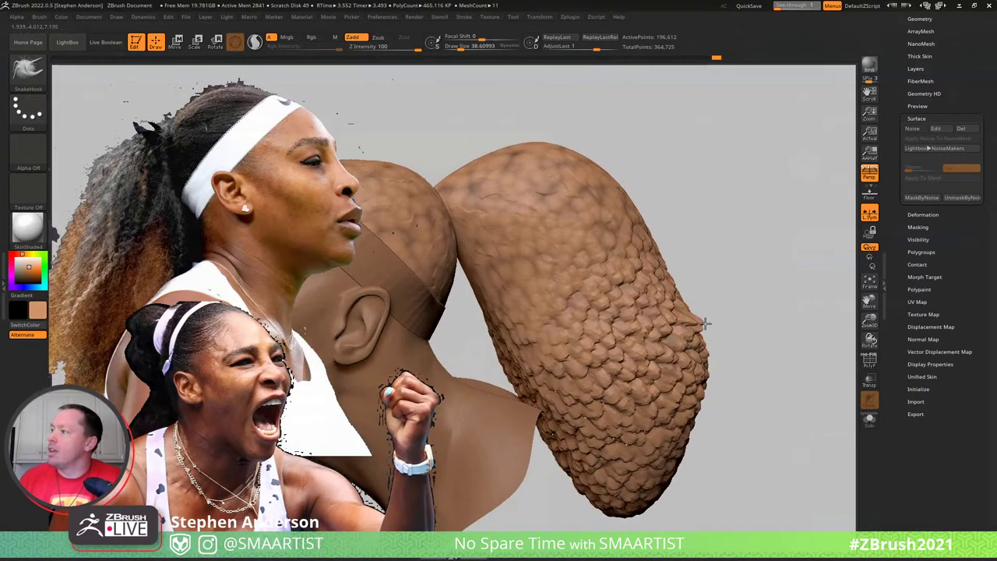
right_click_drag(674, 271, 678, 274)
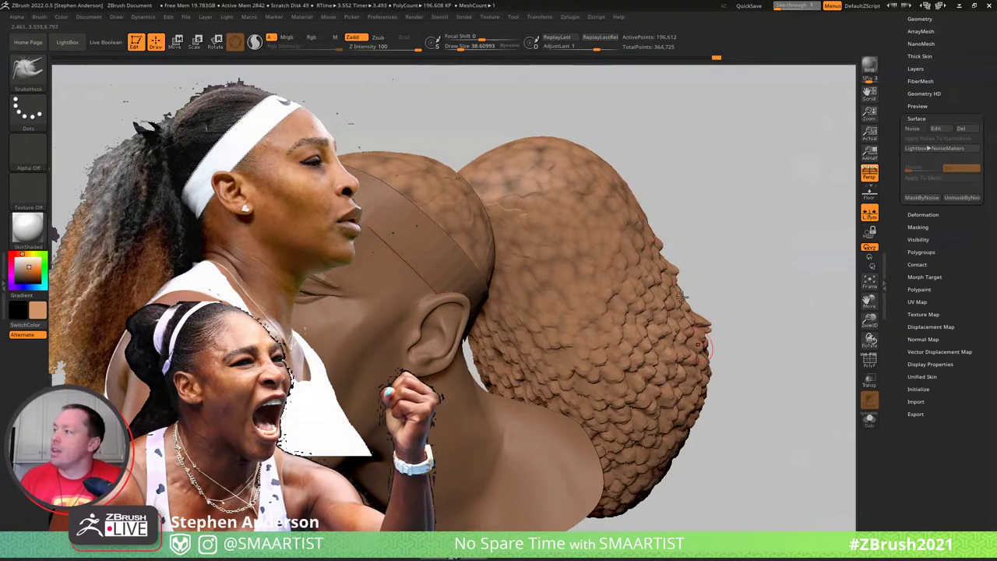
mouse_move(717, 318)
right_mouse_down()
mouse_move(705, 354)
mouse_move(695, 312)
right_mouse_up()
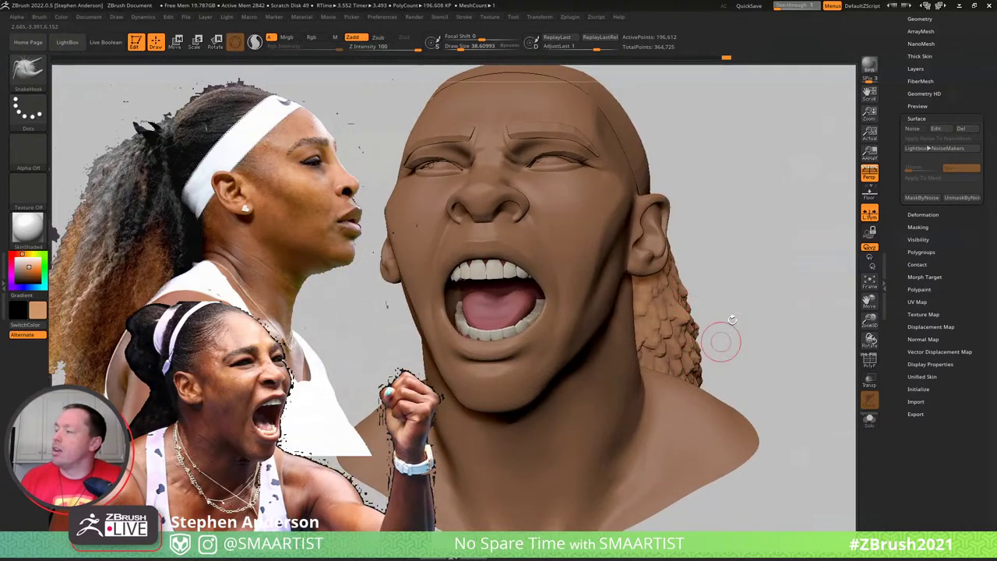
right_click_drag(721, 338, 767, 292)
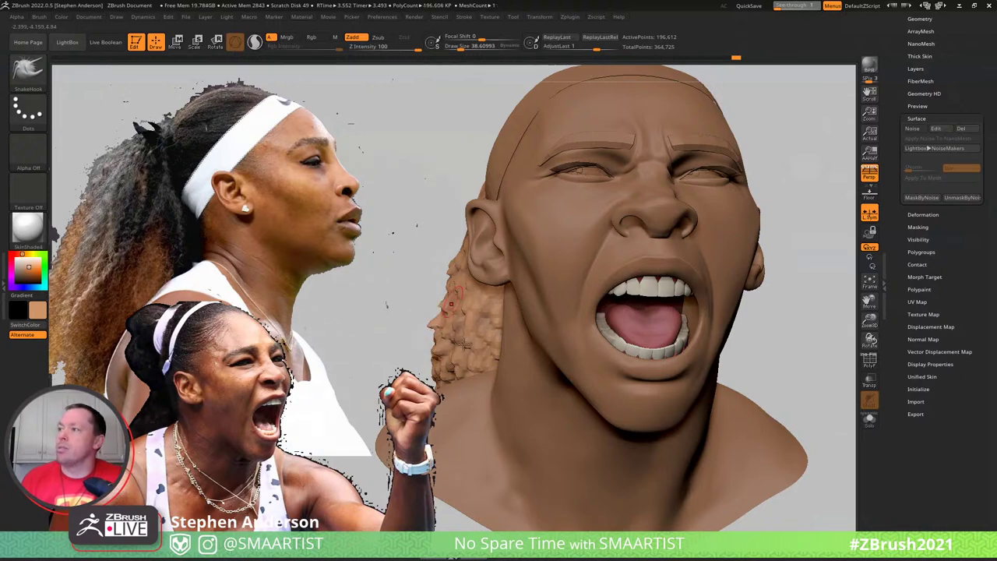
mouse_move(474, 337)
right_mouse_down()
mouse_move(534, 357)
mouse_move(477, 327)
right_mouse_up()
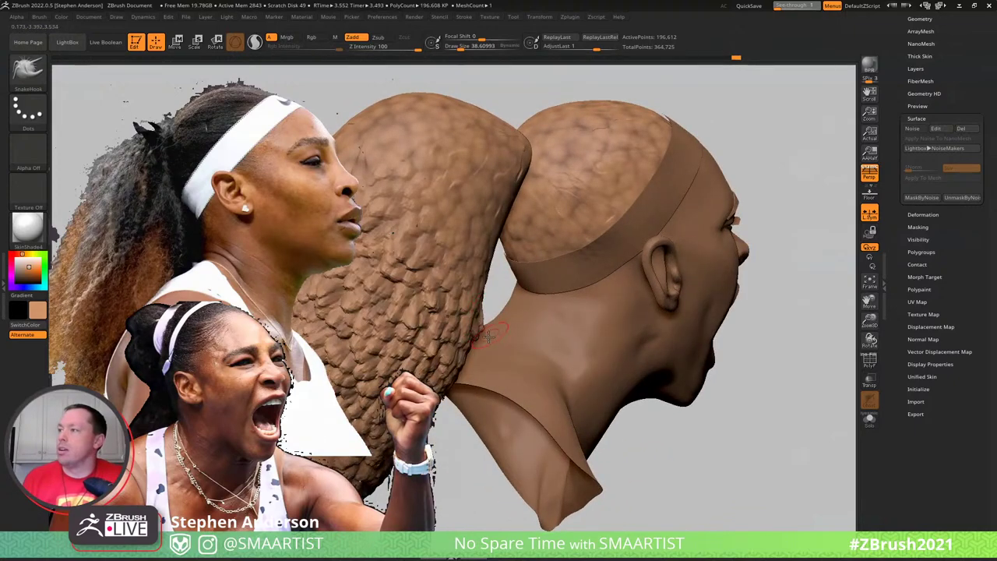
right_click_drag(487, 334, 405, 316)
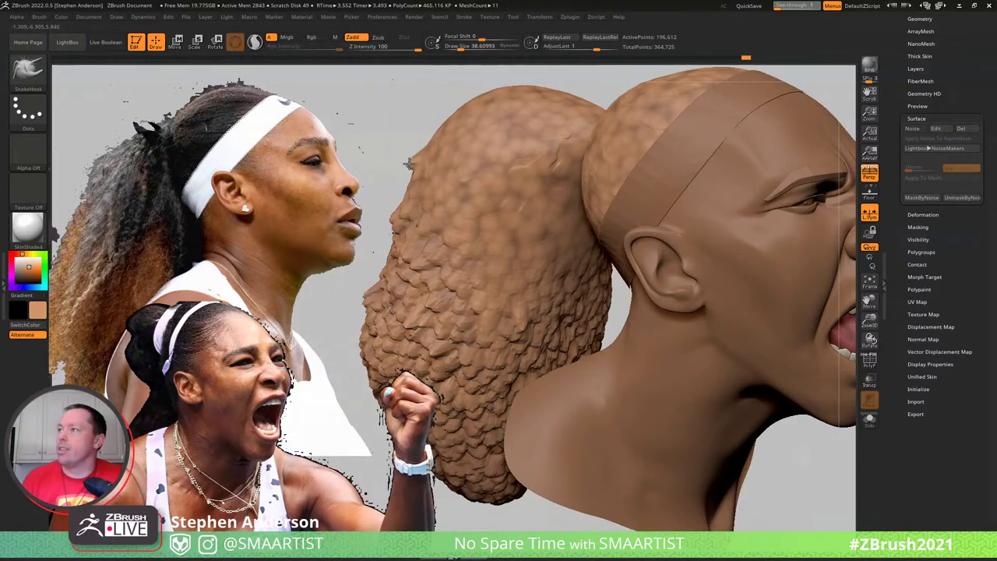
Set the SnakeHook draw size to about 19 and pull small curl tips out along the ponytail's lower and back edges
right_click_drag(431, 159, 498, 131, "ctrl")
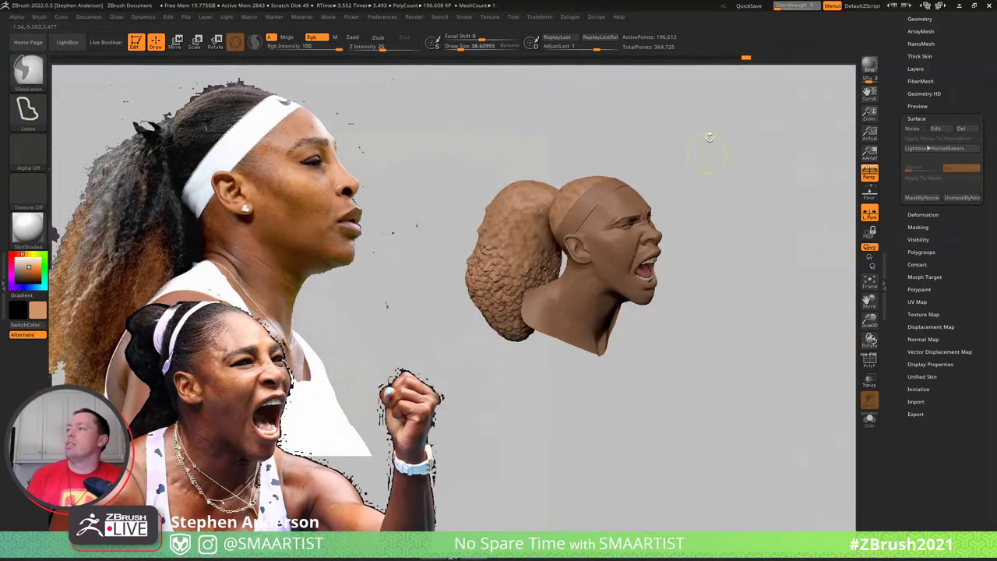
left_click_drag(748, 209, 716, 203, "ctrl")
right_click_drag(716, 202, 716, 183)
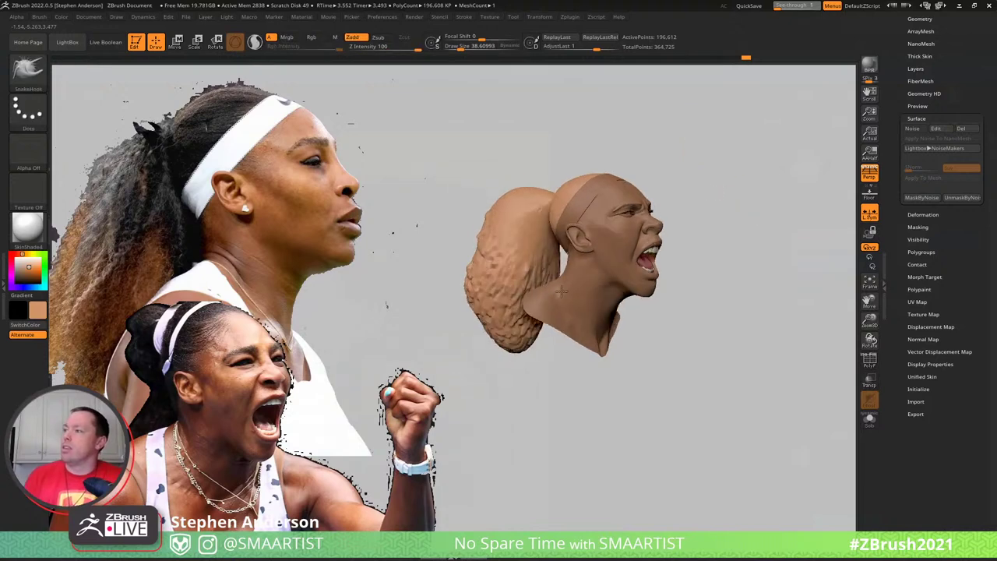
right_click_drag(561, 291, 555, 297)
left_click(487, 340, "ctrl")
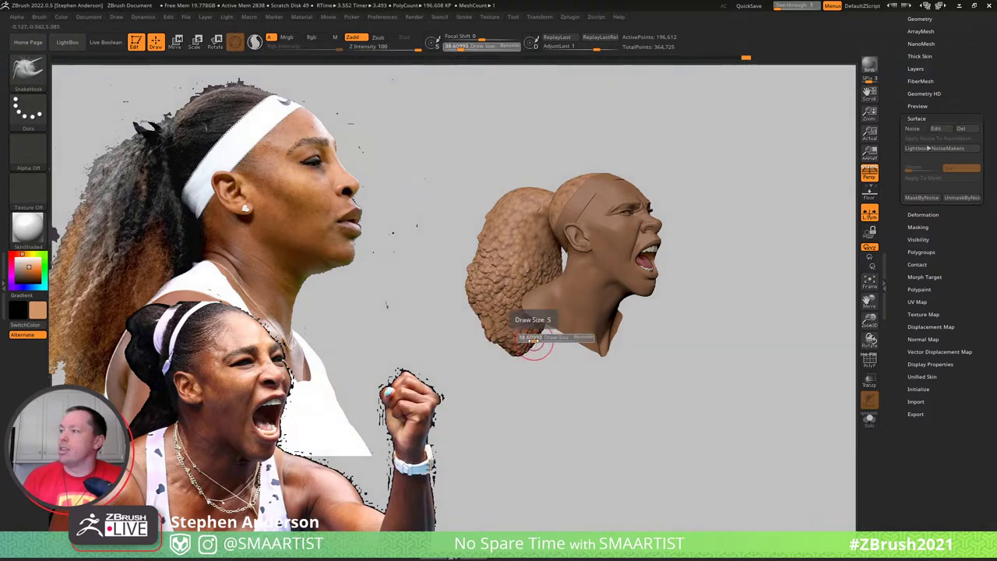
left_click_drag(535, 340, 527, 342)
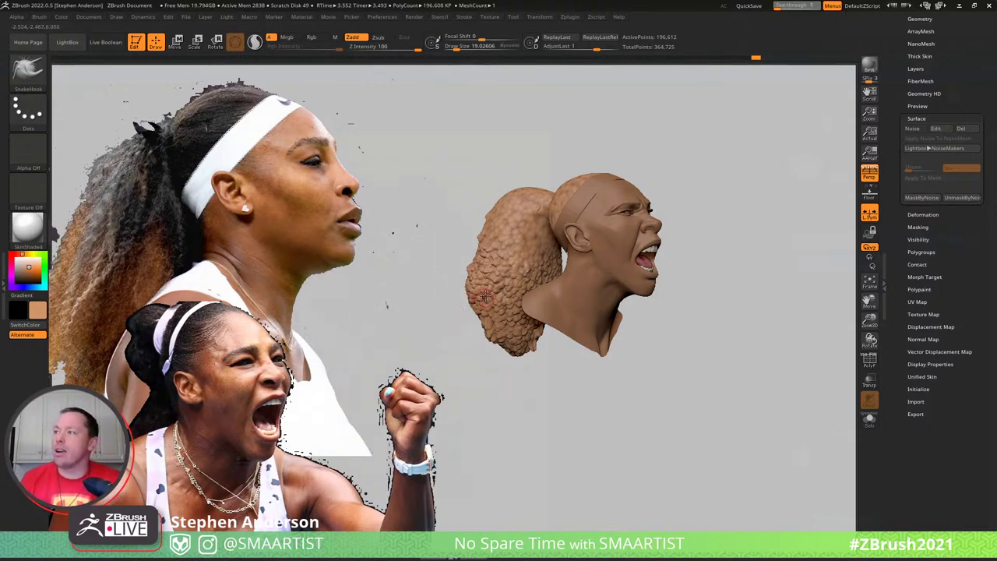
right_click_drag(476, 313, 539, 342, "ctrl")
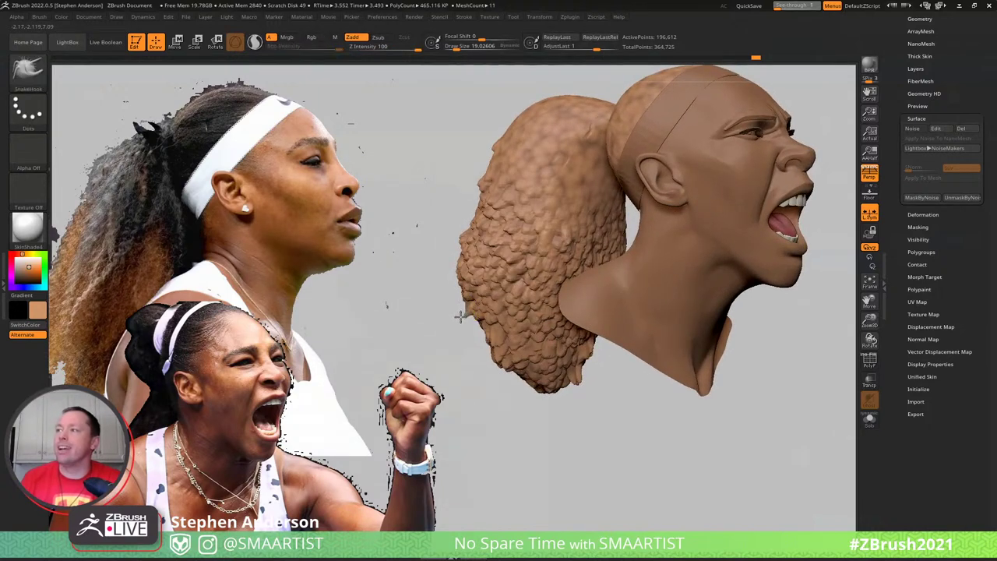
left_click_drag(465, 313, 481, 317)
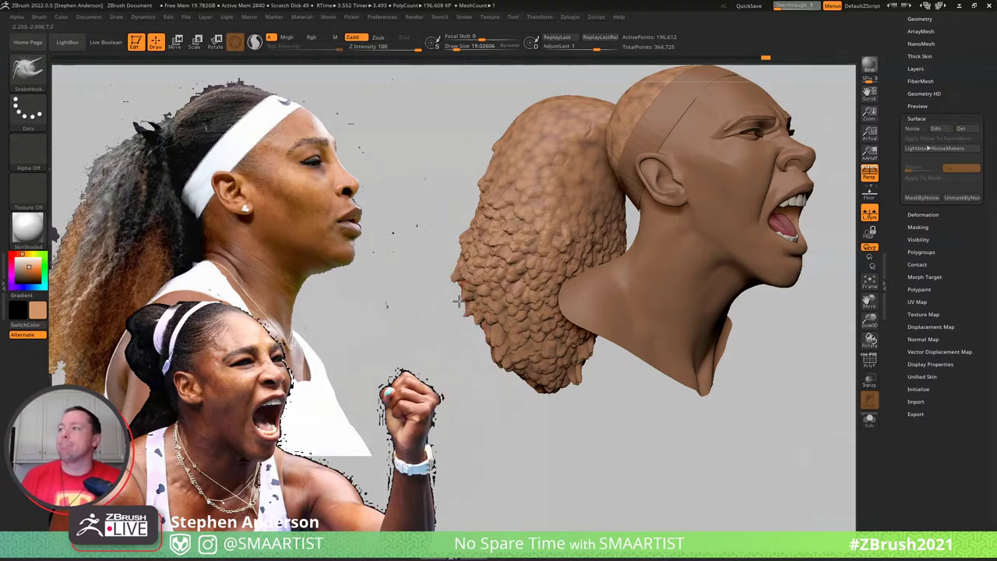
Clear the mask on the hair base and display the polypaint colors on all subtools
left_click_drag(470, 359, 486, 374, "ctrl")
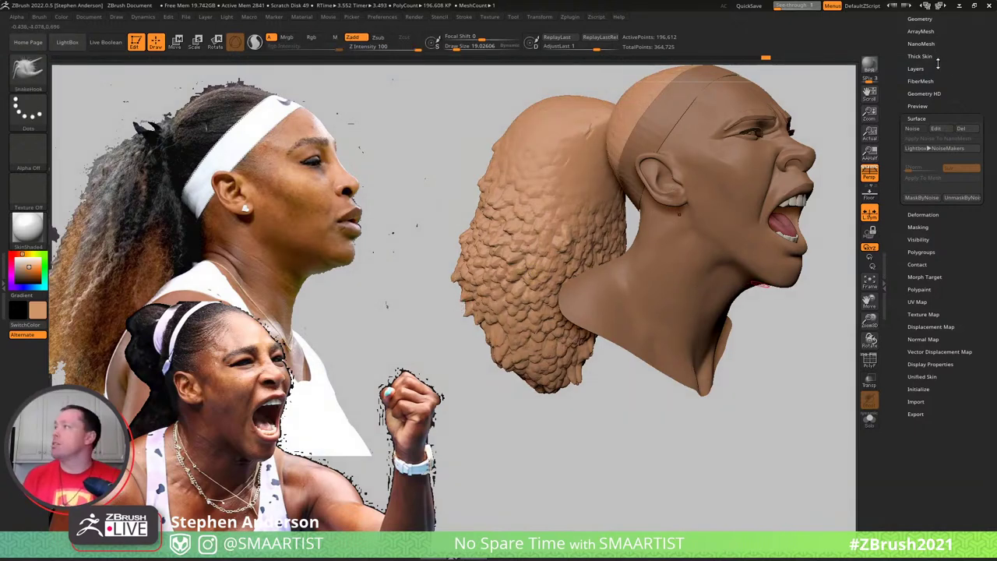
left_click_drag(953, 124, 941, 154)
left_click(916, 153)
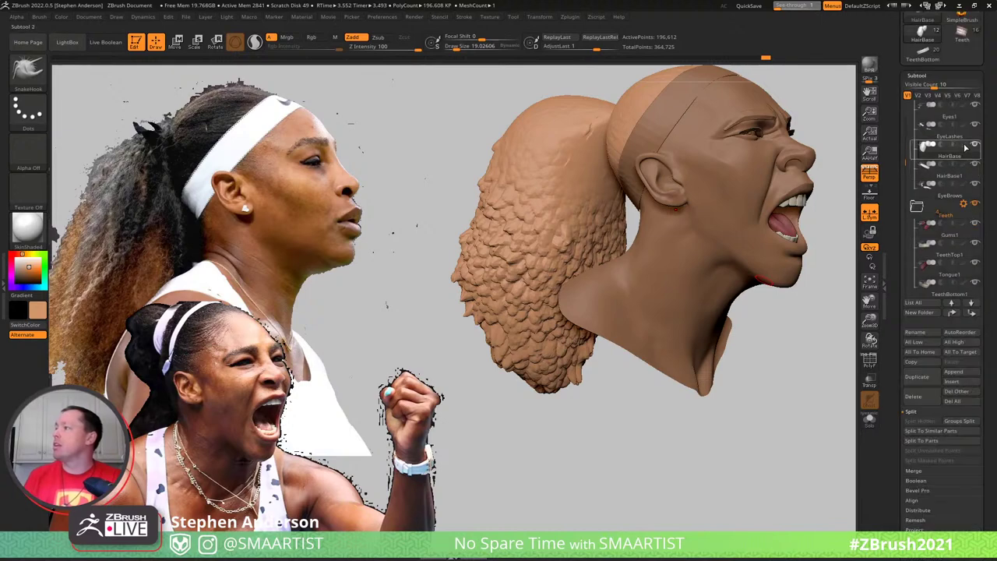
left_click(965, 147, "shift")
left_click_drag(824, 260, 769, 231, "alt")
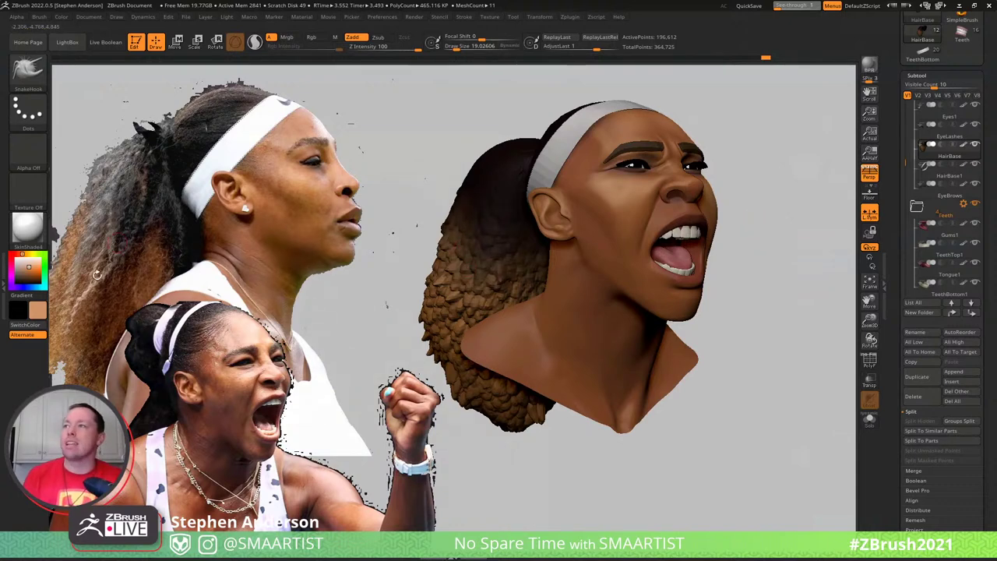
left_click_drag(775, 200, 772, 198)
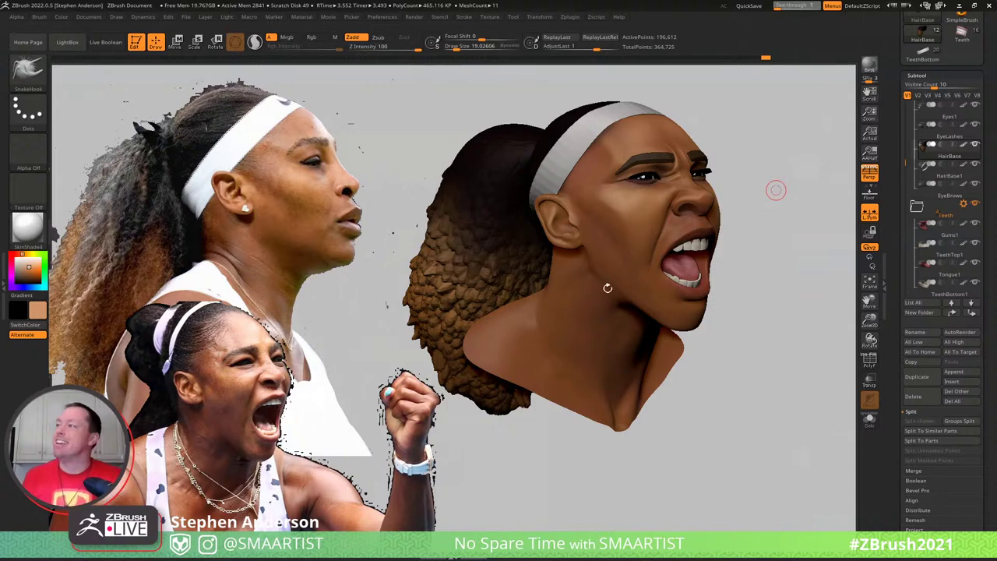
mouse_move(787, 294)
left_mouse_down()
mouse_move(752, 265)
mouse_move(779, 282)
left_mouse_up()
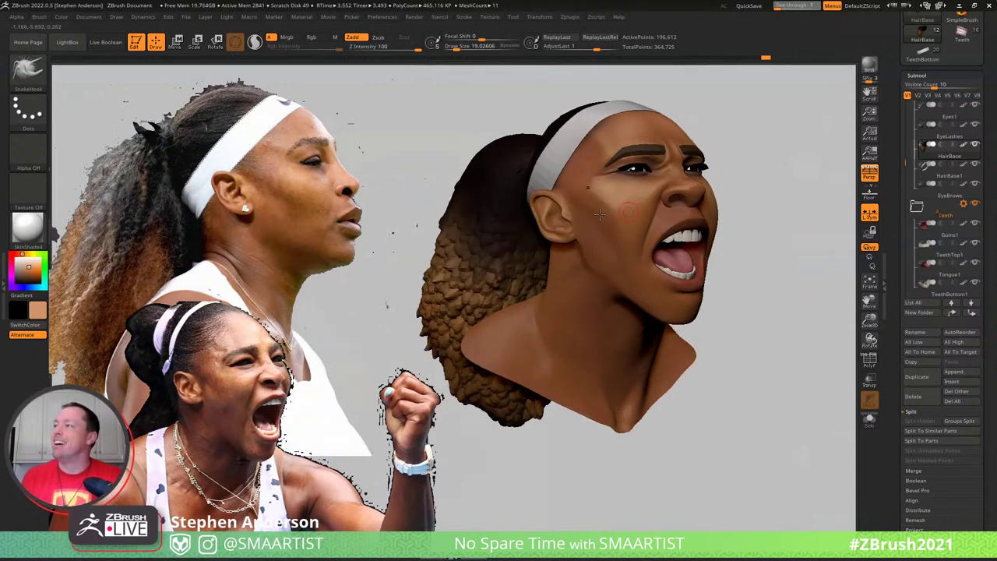
Select the Serena_01 head, drop it to its lowest subdivision level with polyframe shown, and set SnakeHook's draw size to about 90
right_click_drag(608, 210, 640, 233, "ctrl")
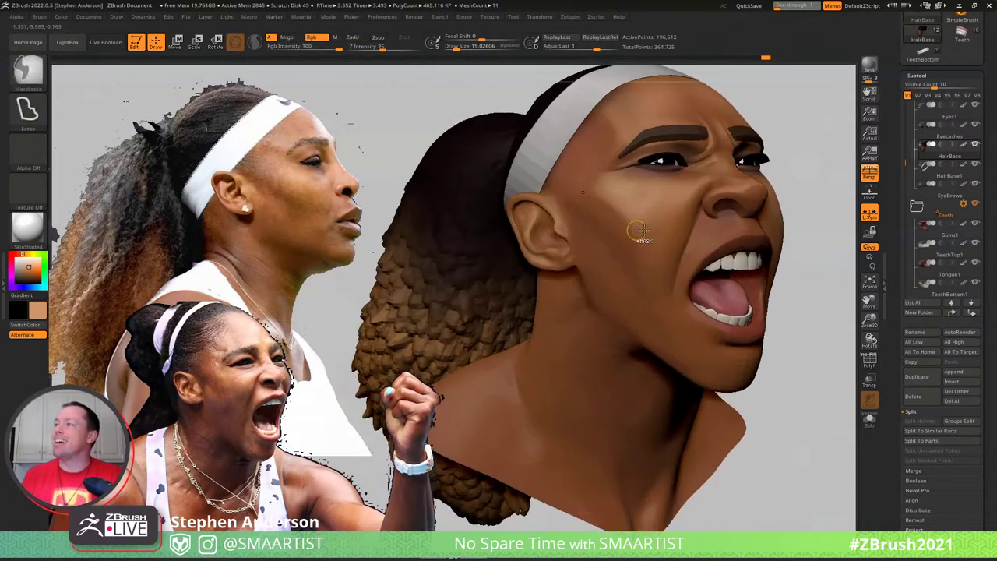
left_click(652, 229, "alt")
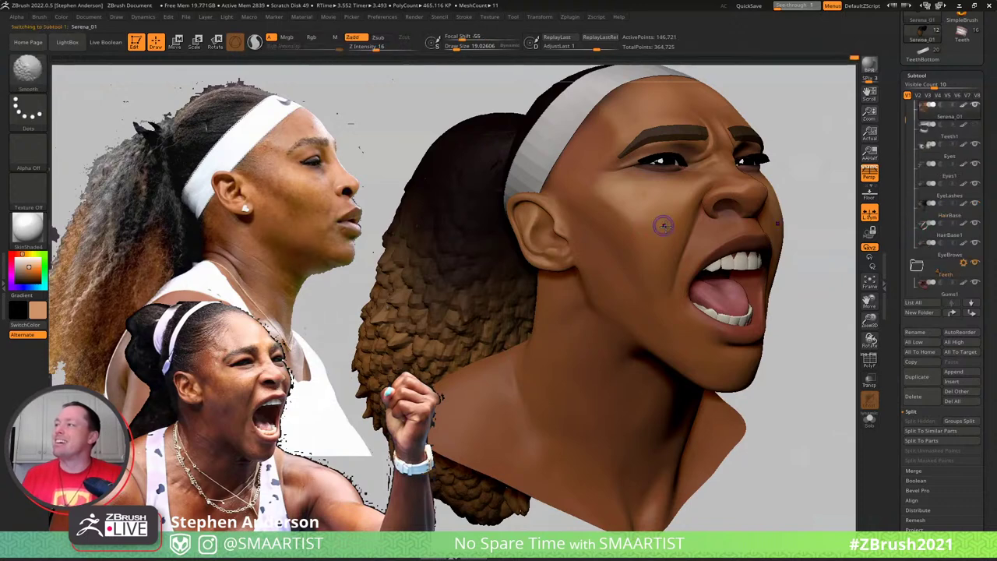
key("shift+d")
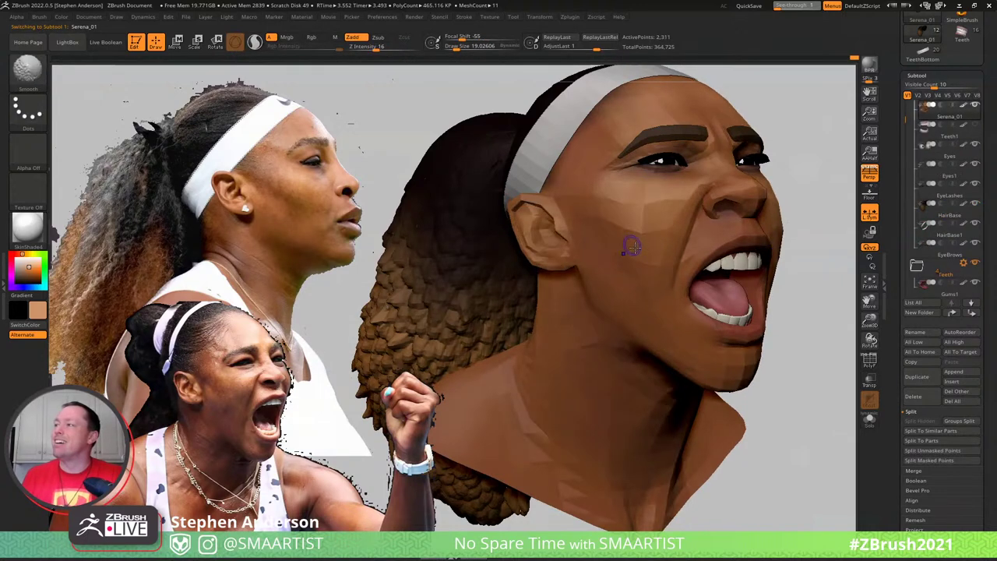
key("shift+f")
key("b")
key("s")
key("h")
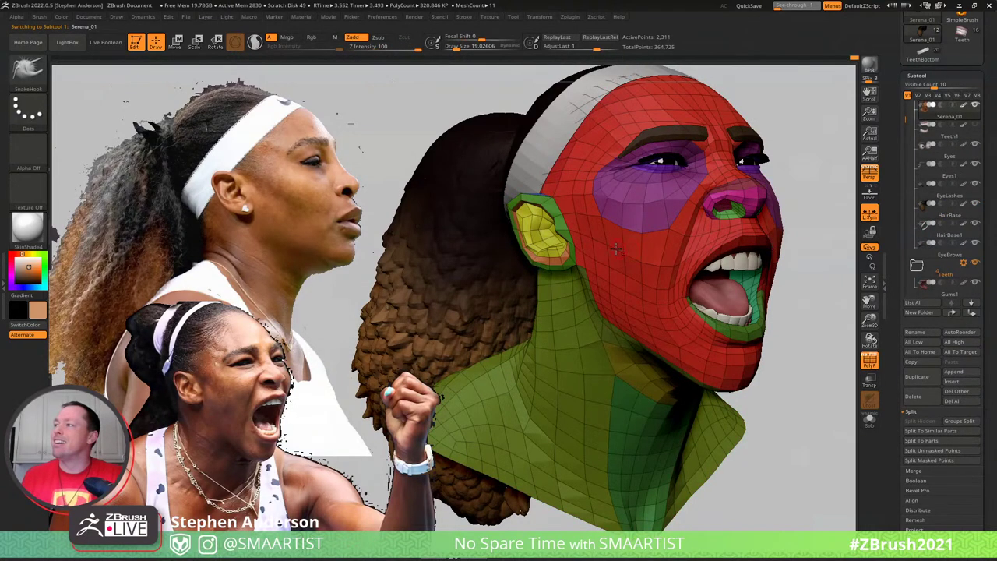
key("s")
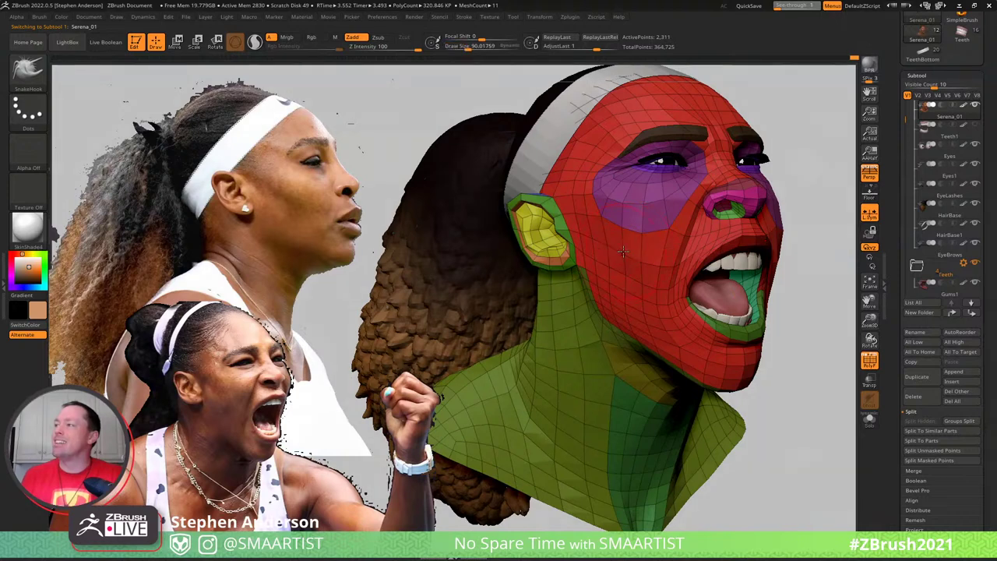
Set the SnakeHook draw size to about 54 and step the head back up to its highest subdivision level
key("d")
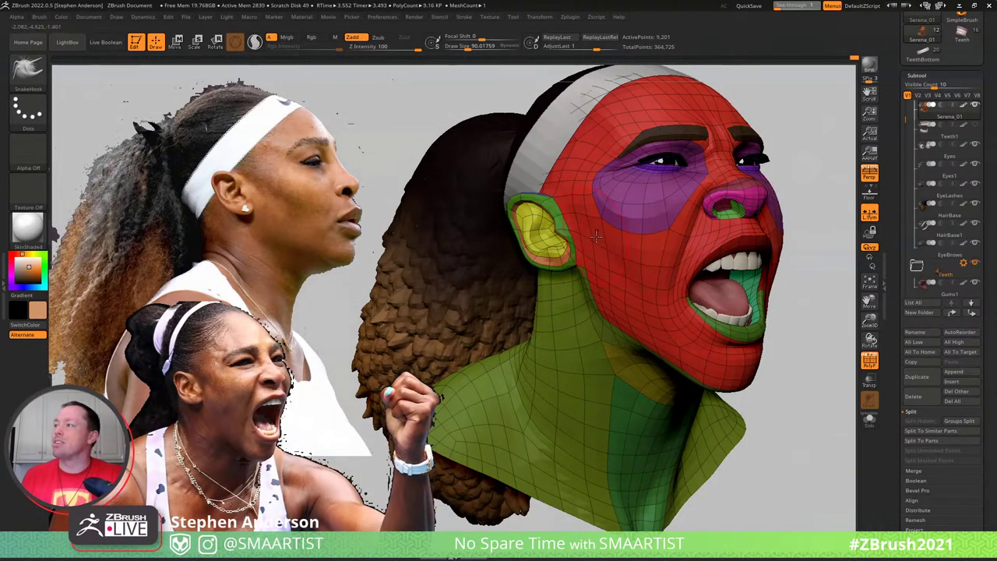
key("s")
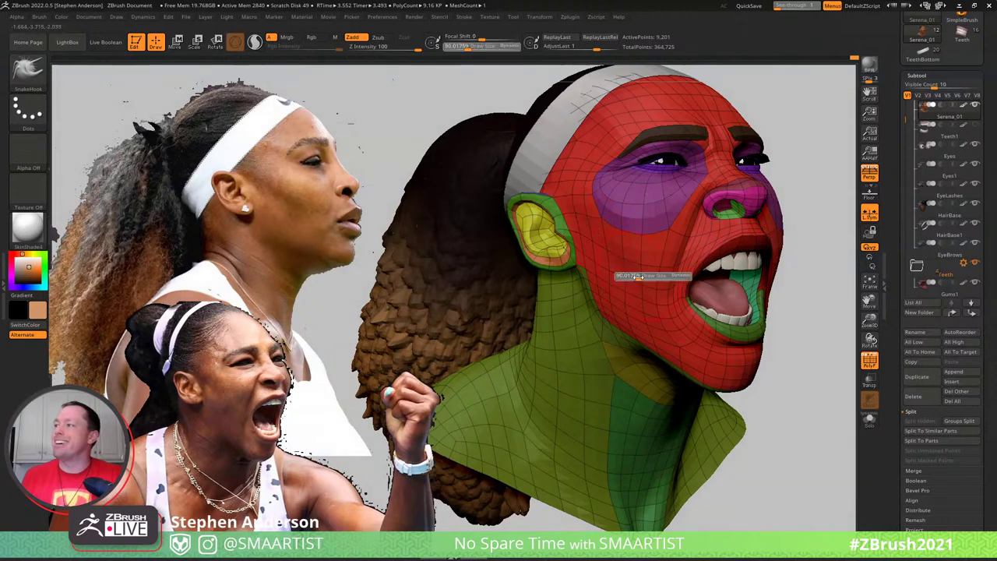
left_click(633, 277)
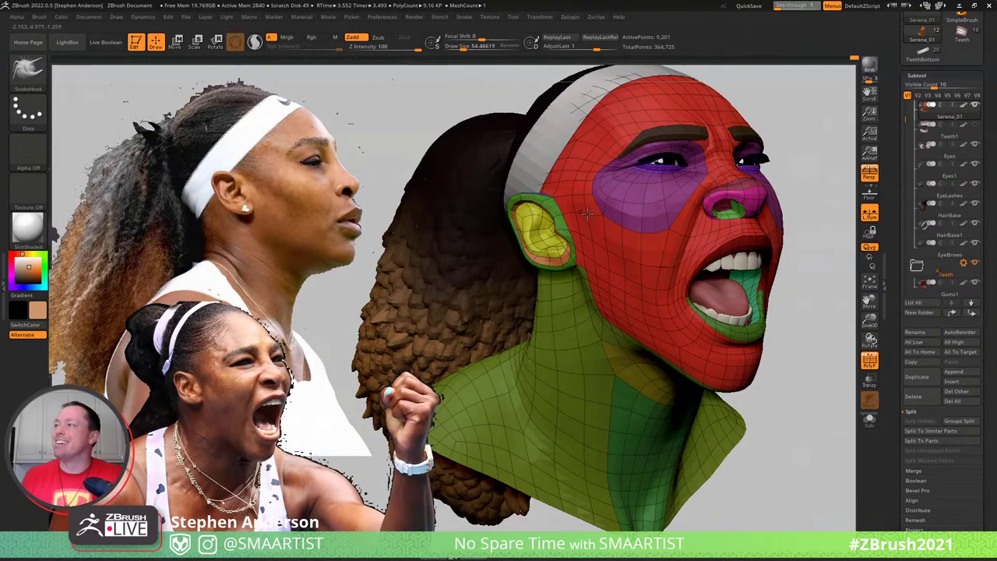
key("d")
key("d")
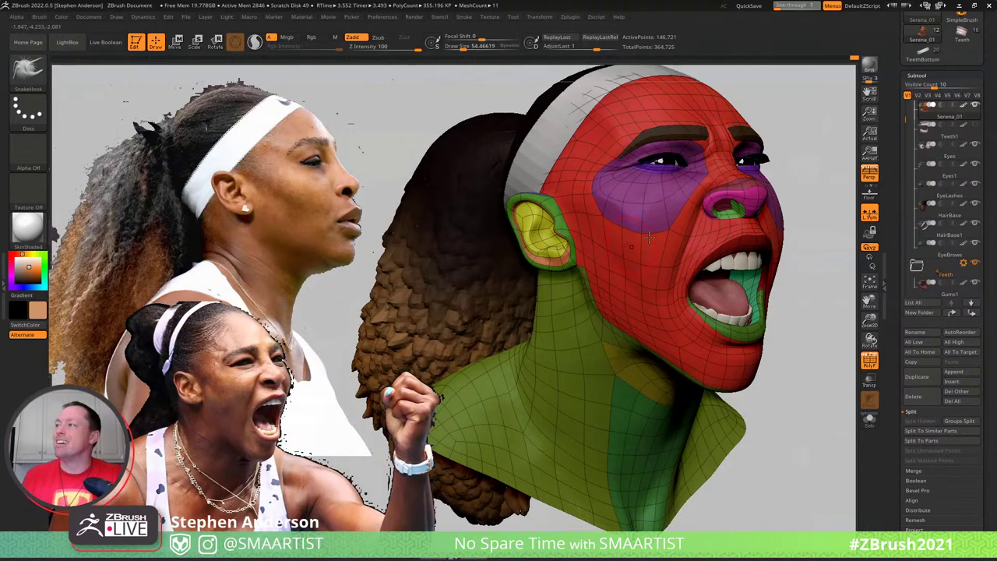
Hide the head's polyframe and adjust the SnakeHook draw size over the cheeks to about 65
key("shift+f")
mouse_move(632, 205)
right_mouse_down()
mouse_move(604, 209)
mouse_move(615, 211)
right_mouse_up()
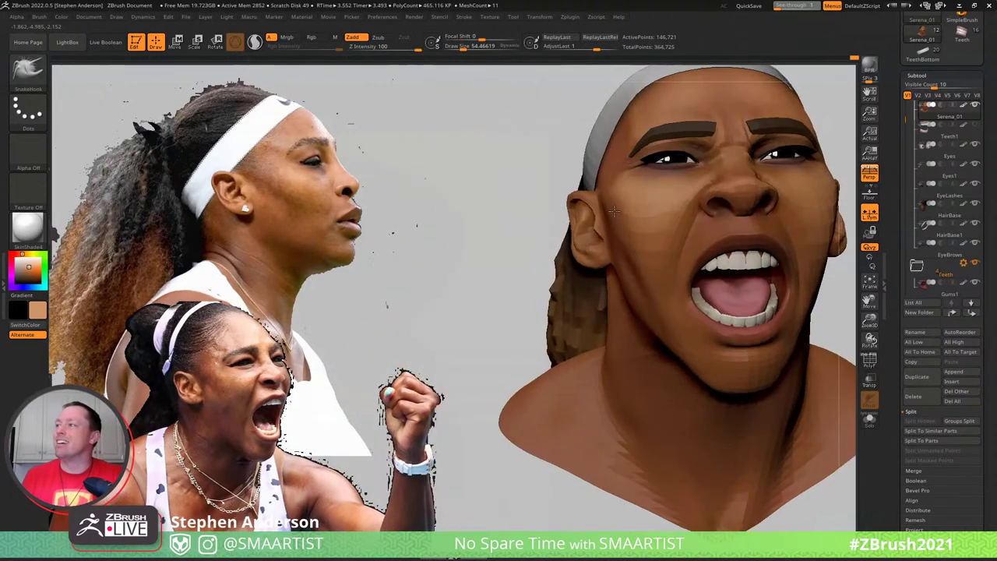
key("s")
left_click_drag(614, 212, 620, 212)
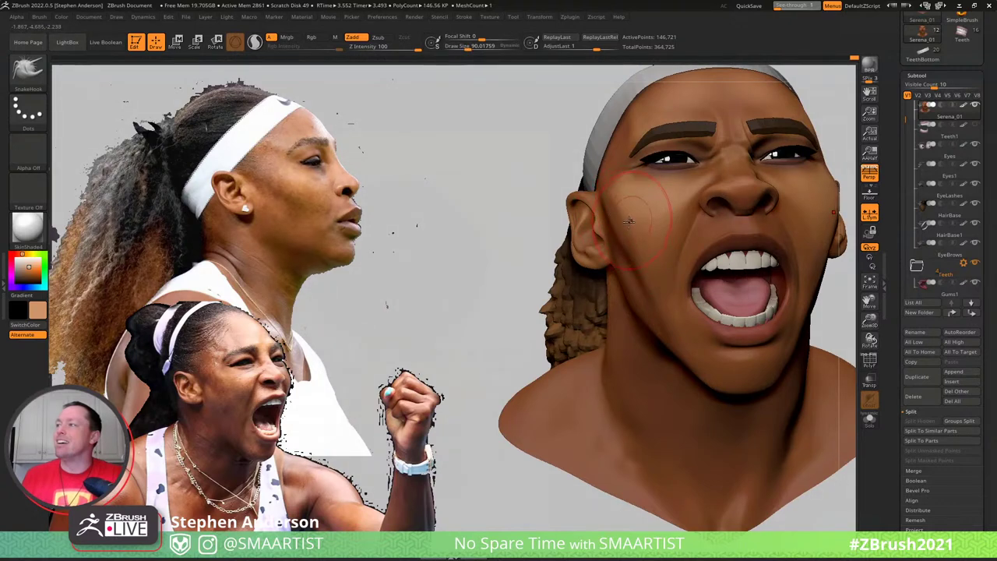
right_click_drag(637, 245, 563, 237)
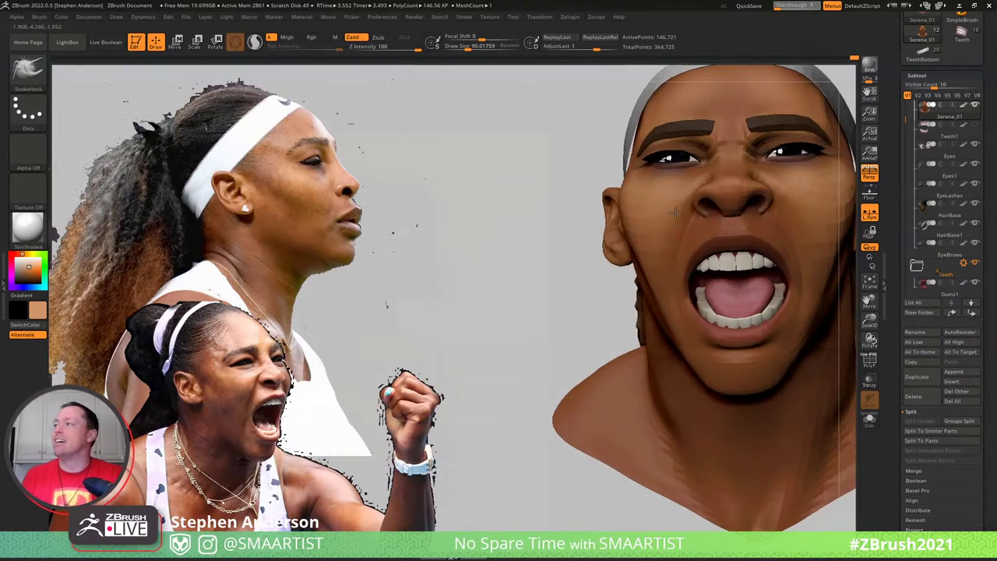
right_click_drag(749, 198, 612, 243, "alt")
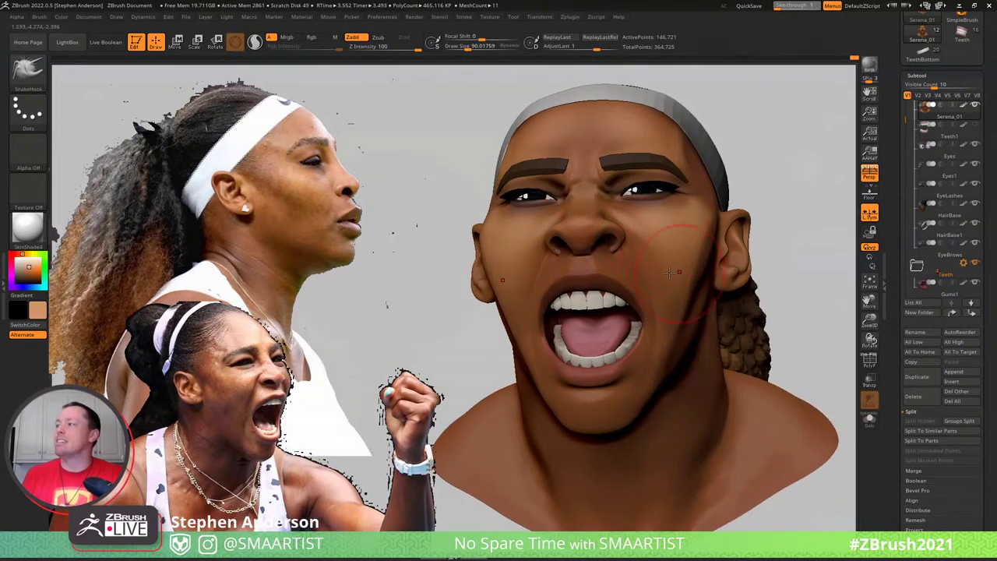
right_click_drag(670, 272, 725, 267)
key("s")
left_click_drag(730, 270, 728, 270)
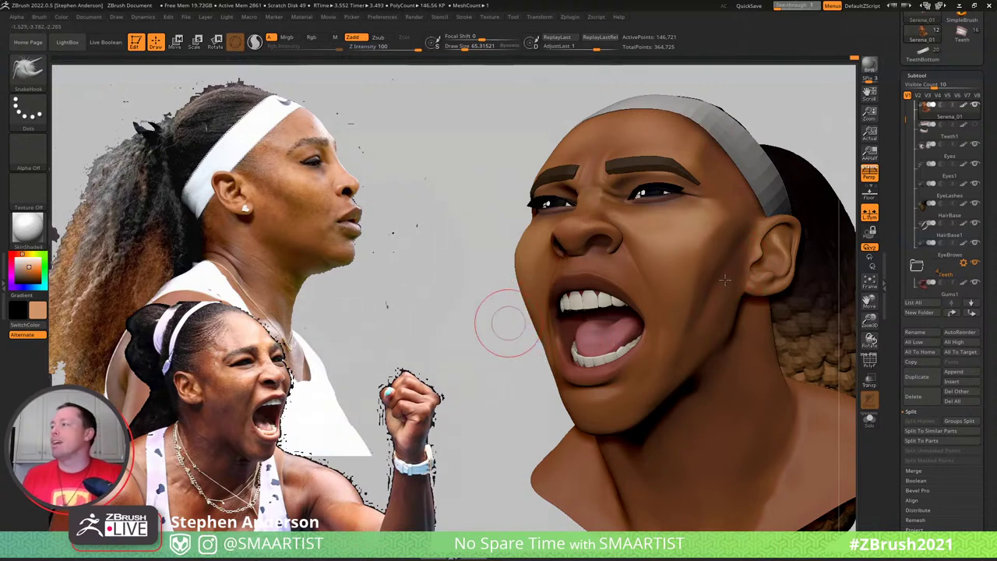
Show the head's polyframe and switch to the Move brush with a draw size of about 81
key("shift+f")
right_click_drag(699, 266, 628, 319)
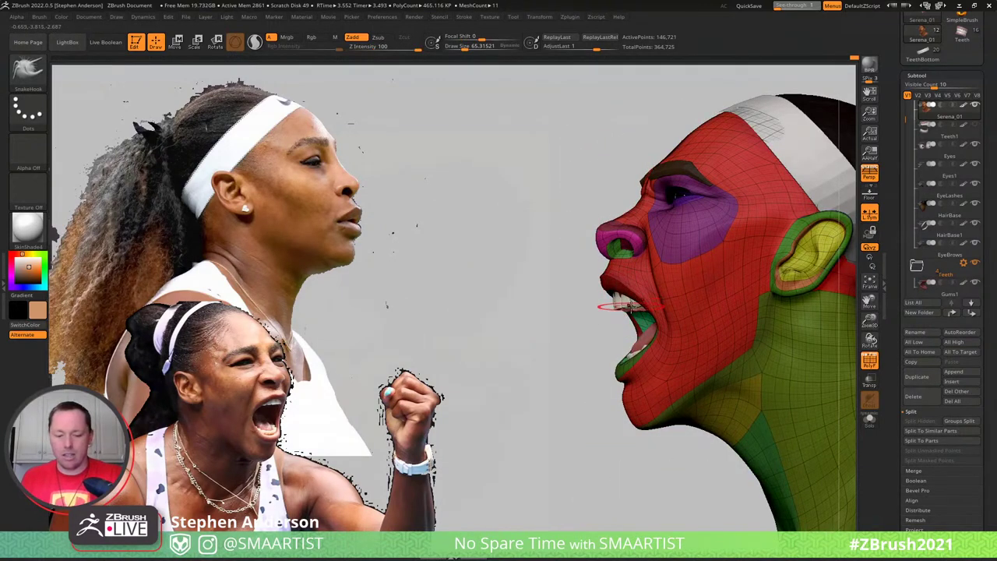
key("b")
key("m")
key("v")
right_click_drag(695, 265, 746, 269)
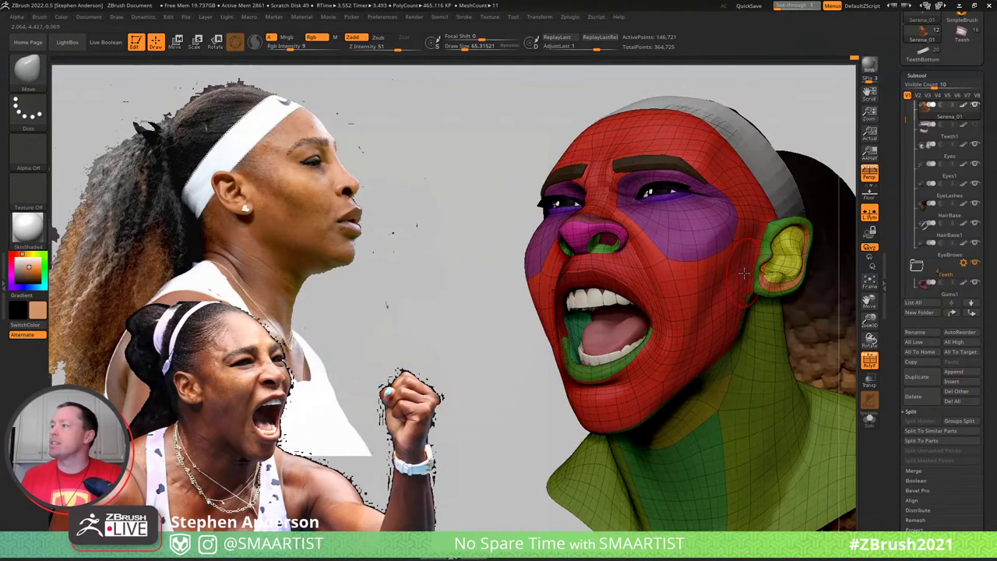
key("s")
left_click(746, 273)
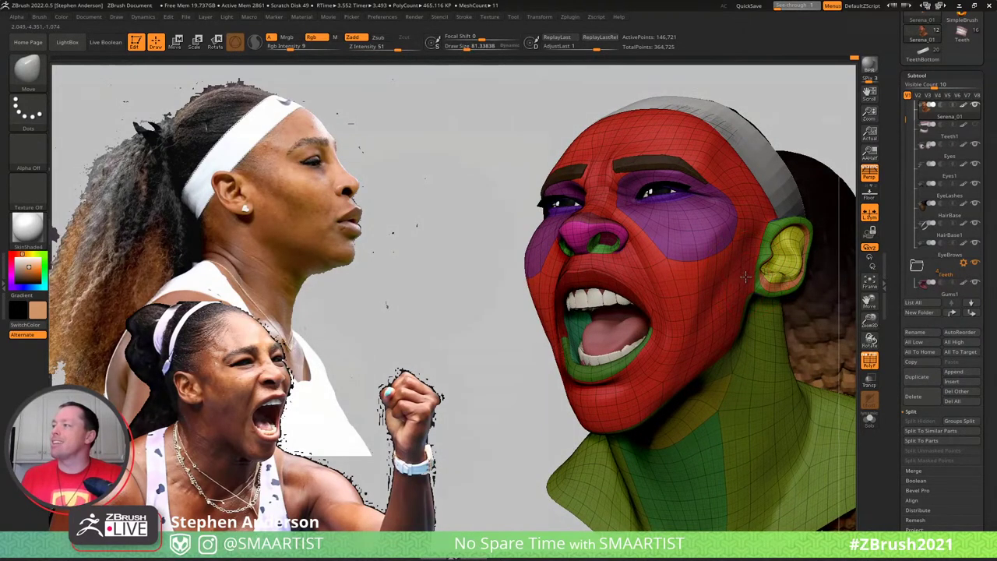
Set the Move brush's draw size to about 48 and hide the polyframe
key("s")
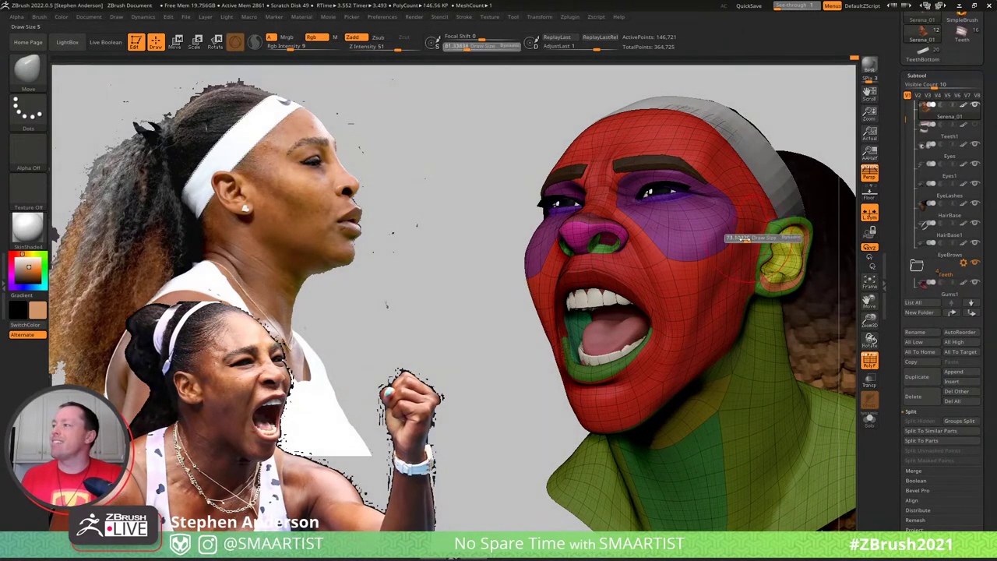
left_click(744, 239)
left_click_drag(744, 239, 730, 263)
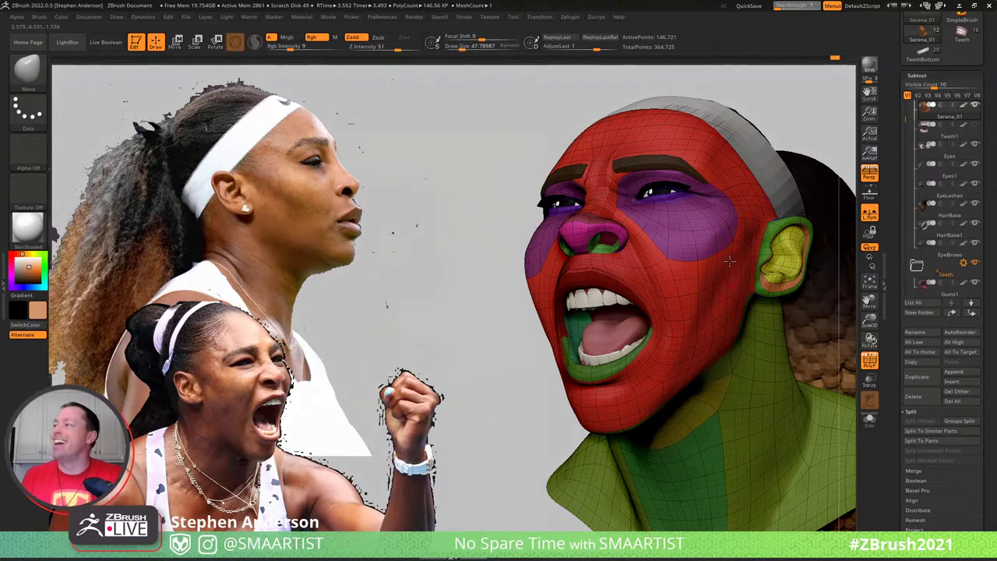
key("shift+f")
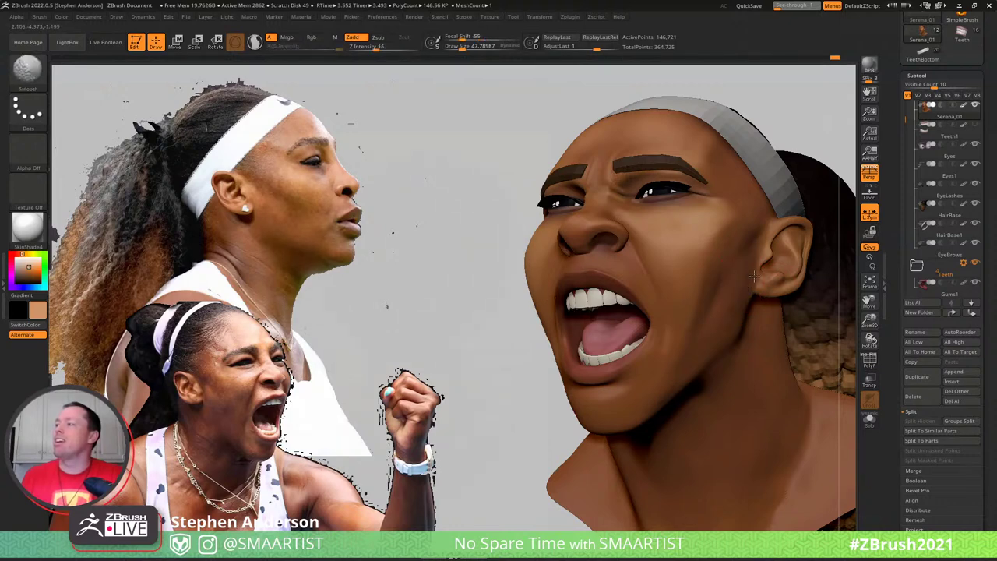
Using the Clay brush at a draw size of about 65, build up the jaw area in front of the ear and smooth it
right_click_drag(748, 286, 695, 271, "ctrl")
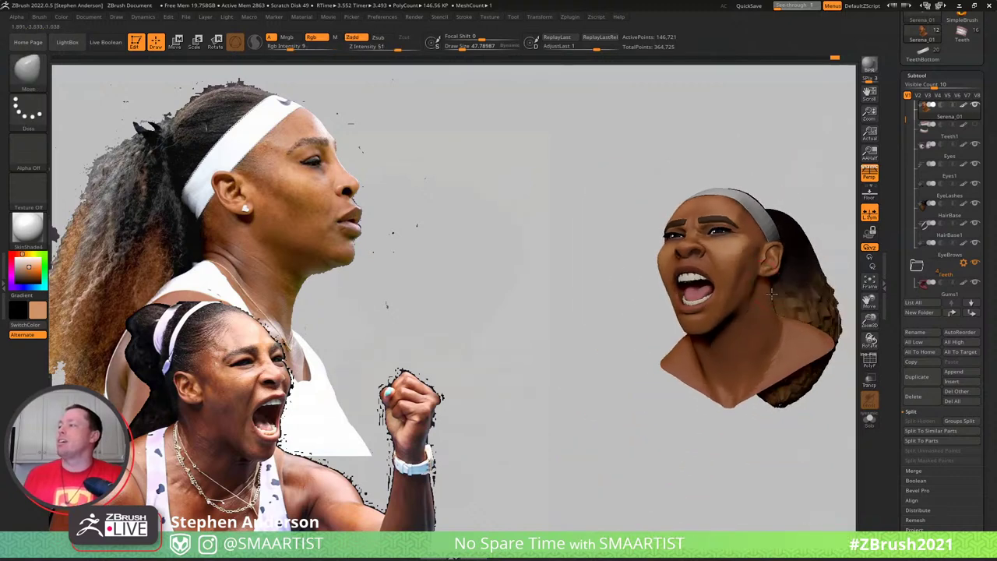
right_click_drag(757, 288, 804, 273)
right_click_drag(674, 277, 743, 329, "ctrl")
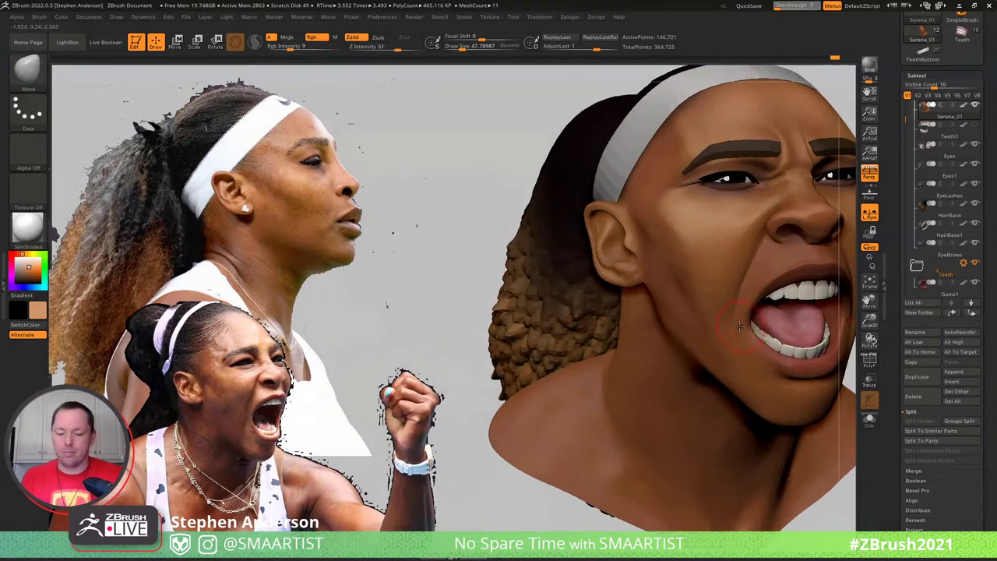
key("b")
key("l")
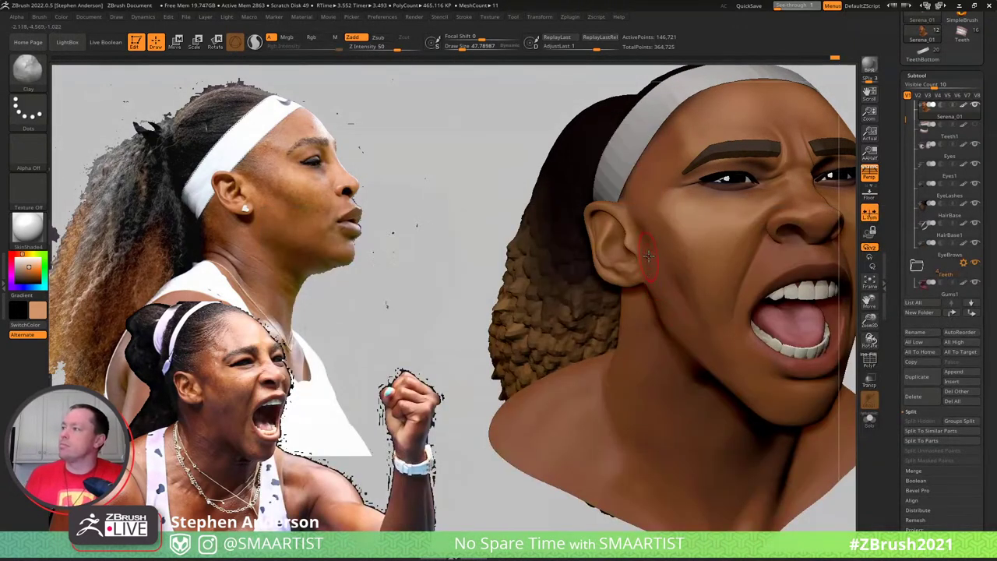
key("s")
left_click_drag(648, 256, 652, 257)
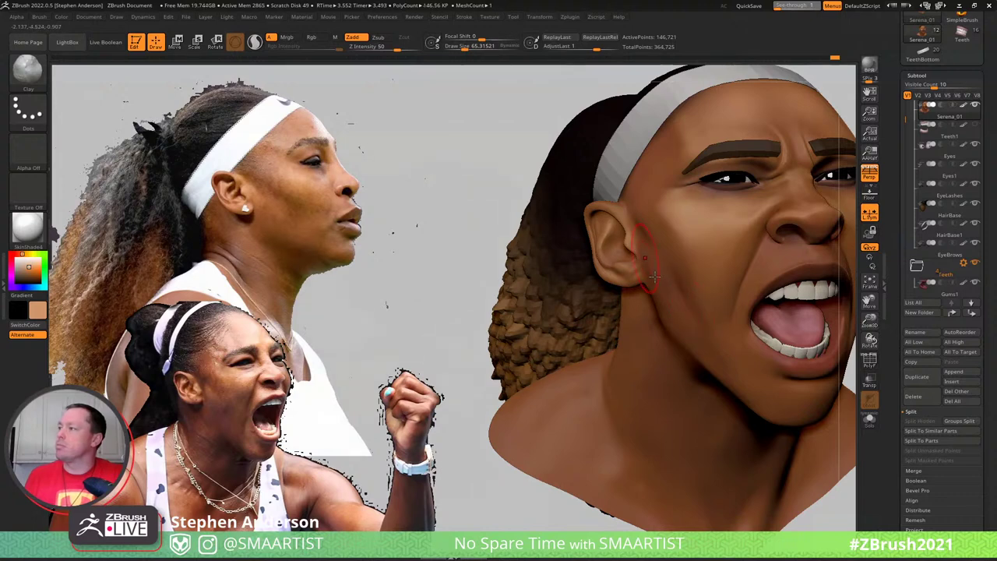
key("shift")
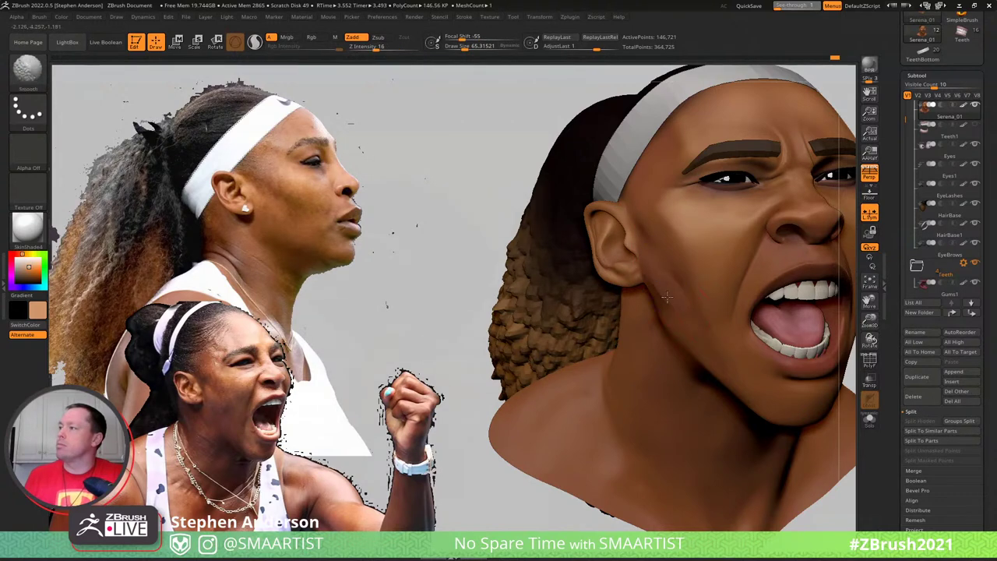
Drop the head to lower subdivision levels and smooth the jawline crease below the ear
right_click_drag(708, 299, 721, 202, "ctrl")
mouse_move(805, 195)
right_mouse_down("alt")
mouse_move(702, 204)
mouse_move(802, 179)
mouse_move(768, 199)
right_mouse_up("alt")
key("ctrl")
mouse_move(577, 310)
right_mouse_down("ctrl")
mouse_move(662, 384)
mouse_move(683, 427)
right_mouse_up("ctrl")
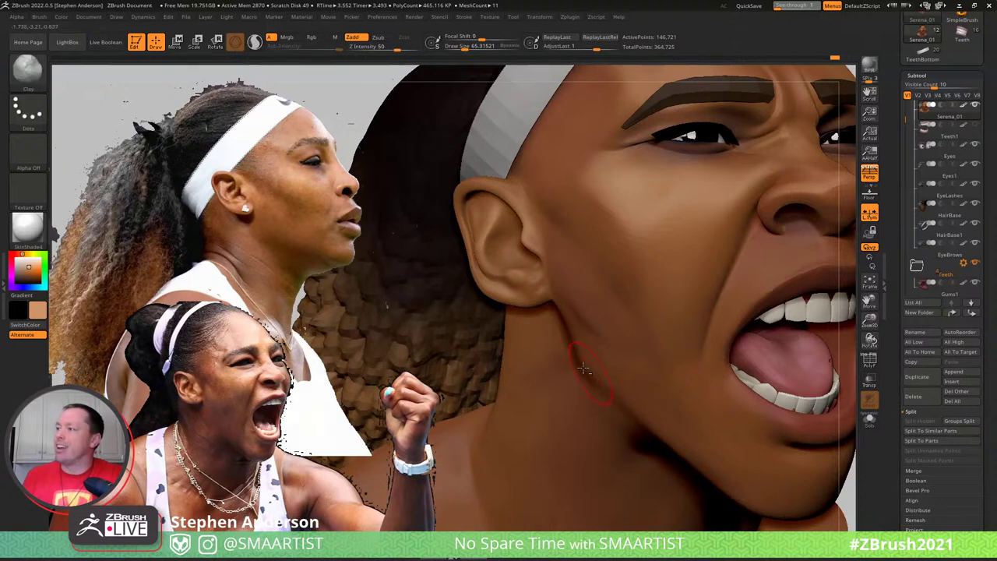
key("shift")
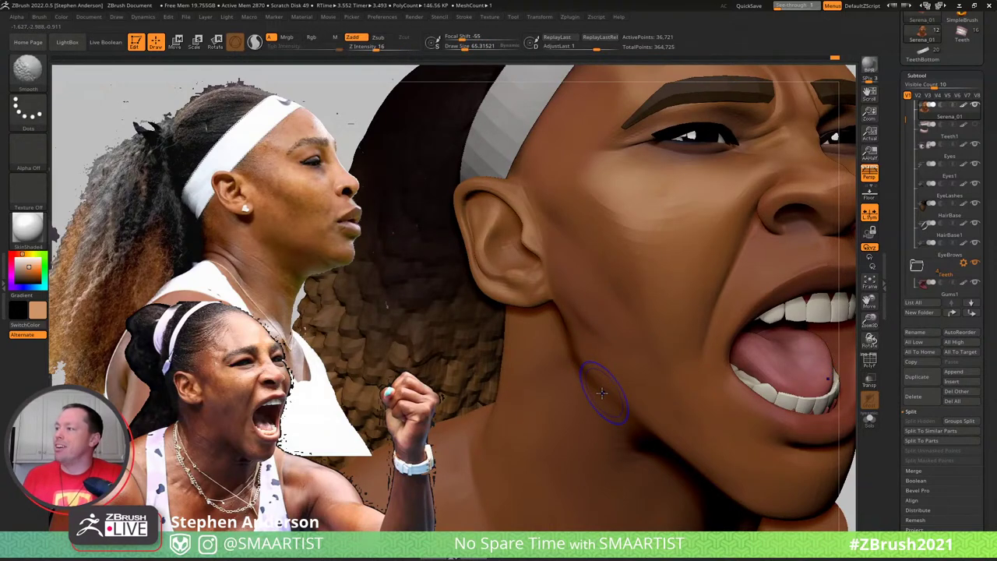
key("shift+d")
left_click_drag(585, 367, 575, 342, "shift")
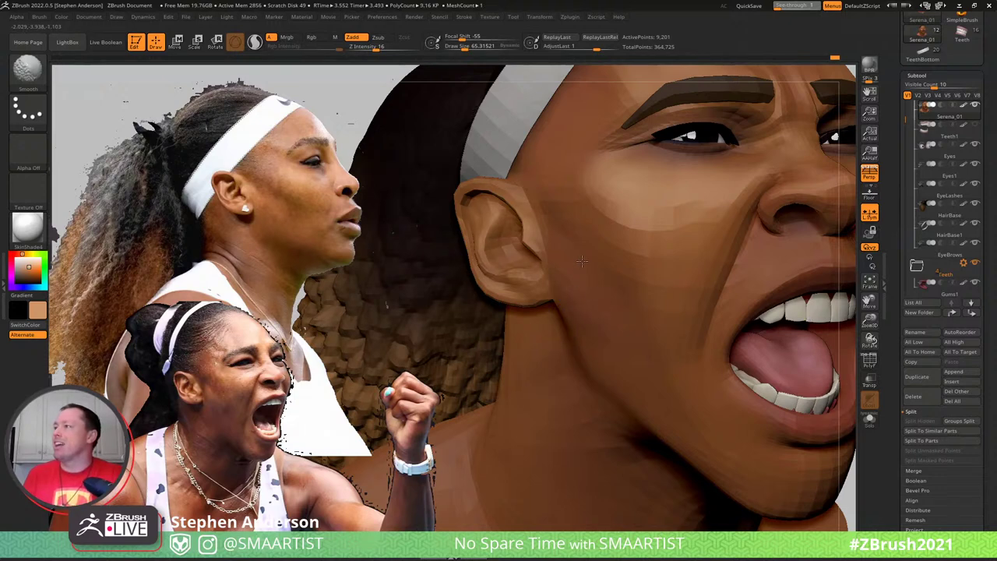
Check the jaw between subdivision levels and return the head to its highest level
key("d")
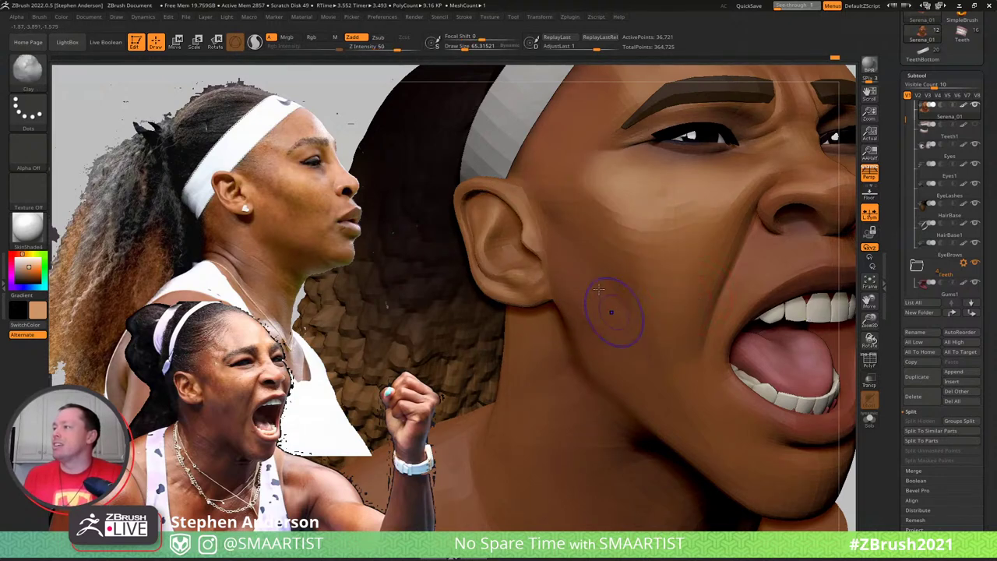
key("shift+d")
key("ctrl")
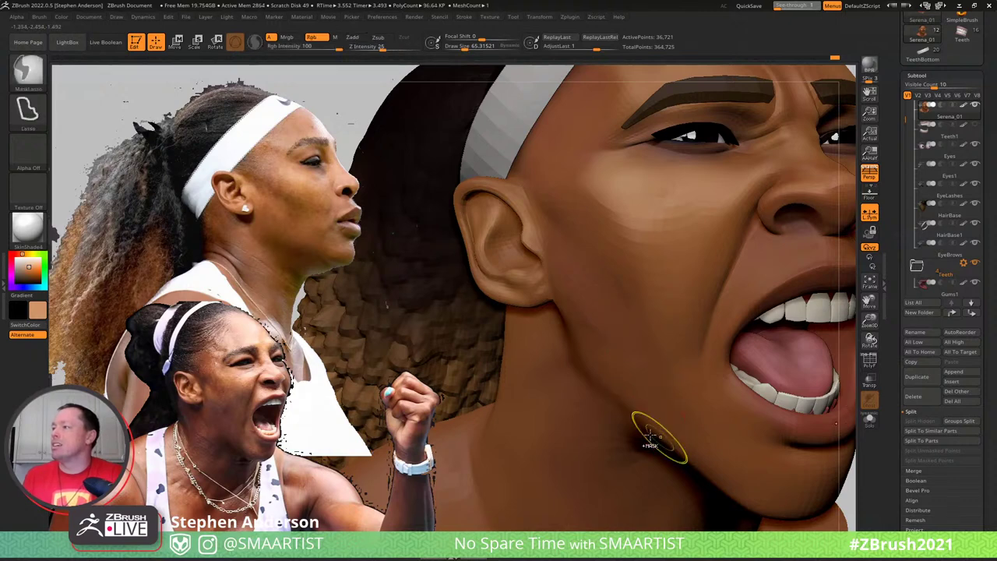
key("d")
key("d")
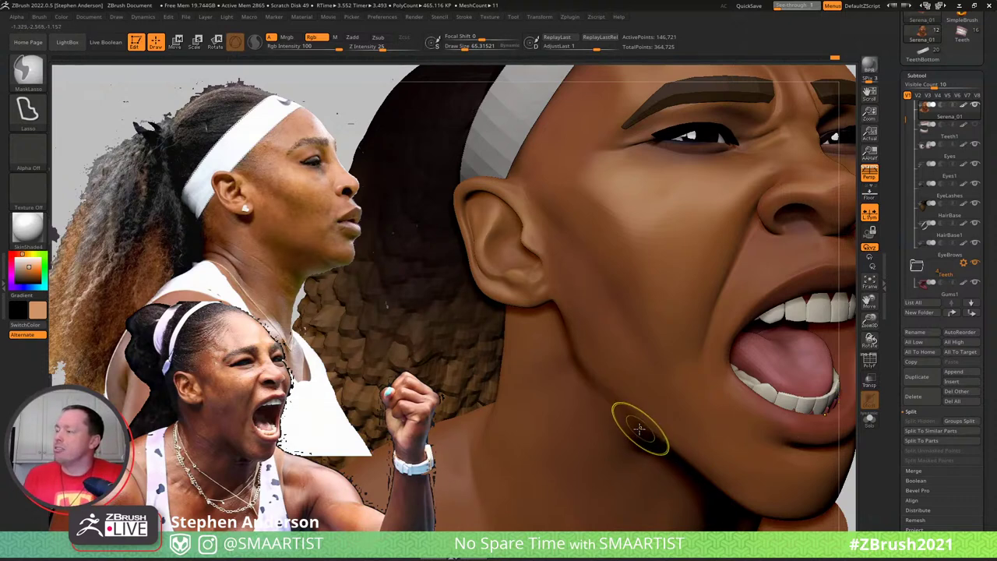
Smooth the rear jaw edge from the lowest subdivision level, stepping the head up two levels
key("shift")
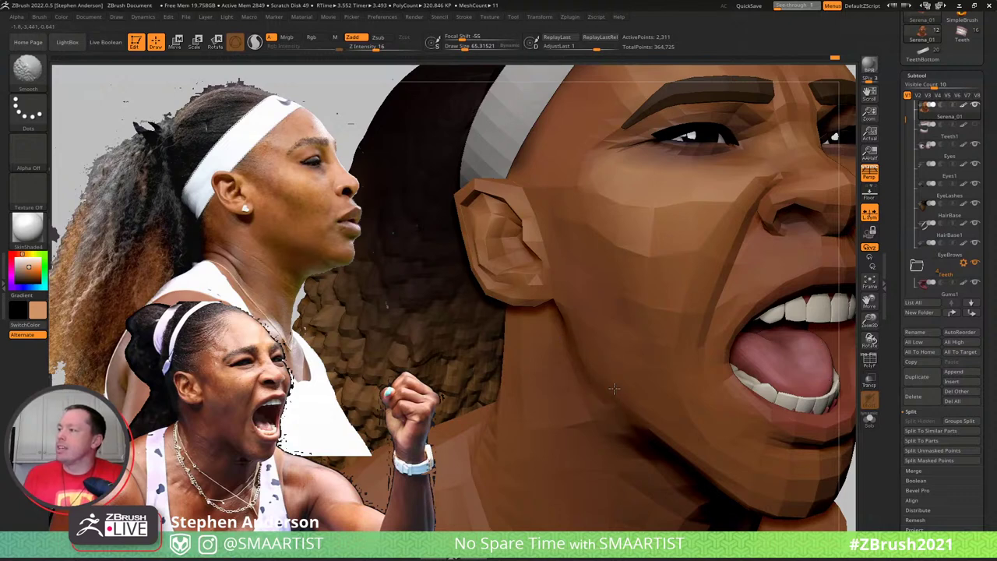
key("d")
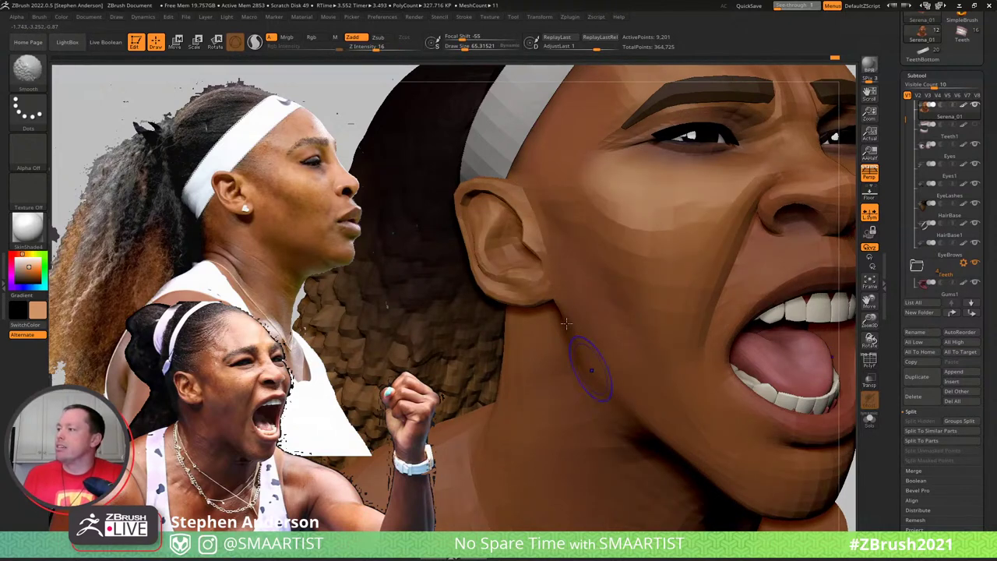
key("d")
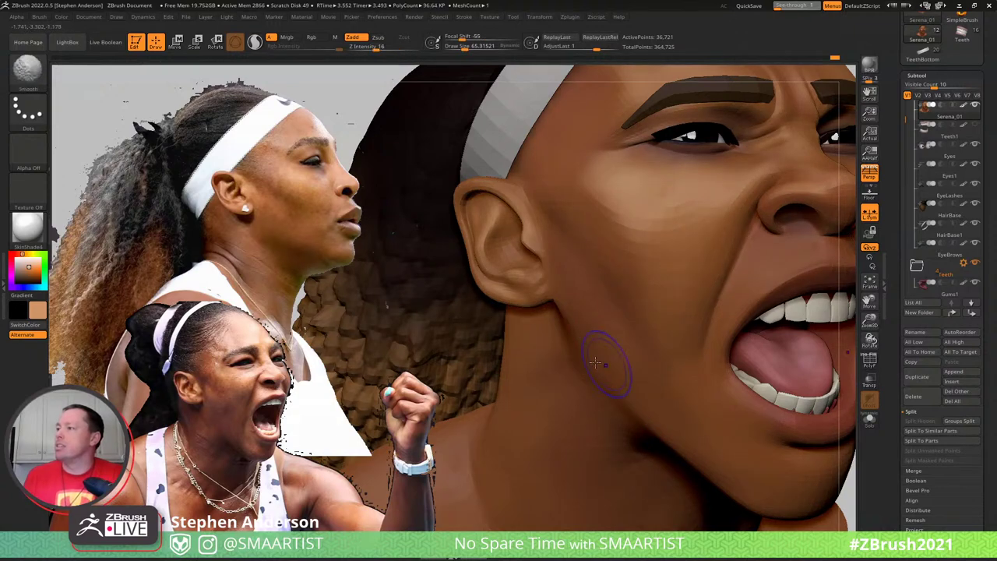
Adjust the lower cheek and jaw with the Move brush at a draw size of about 73, and smooth the cheek
key("b")
key("m")
key("v")
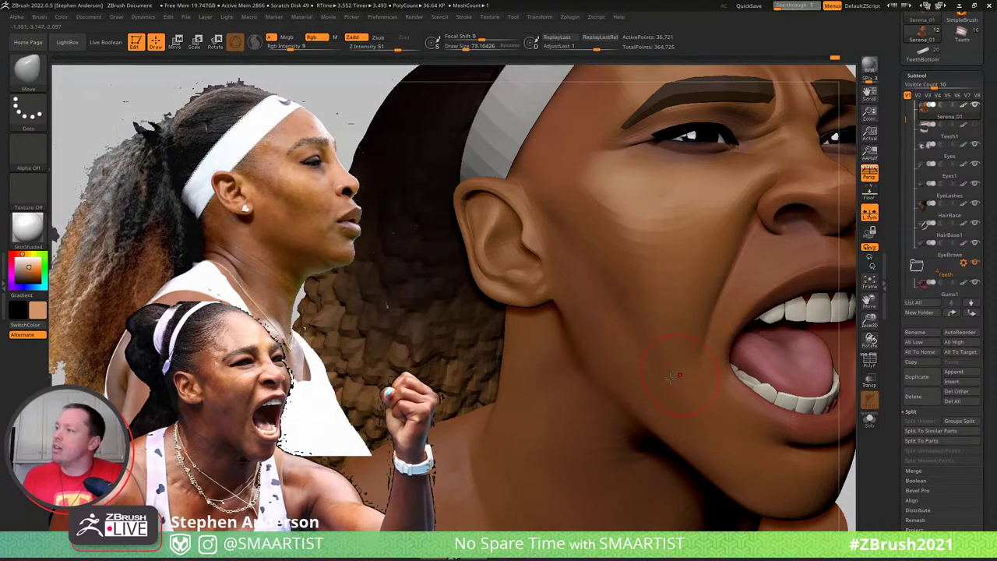
right_click_drag(625, 340, 693, 350)
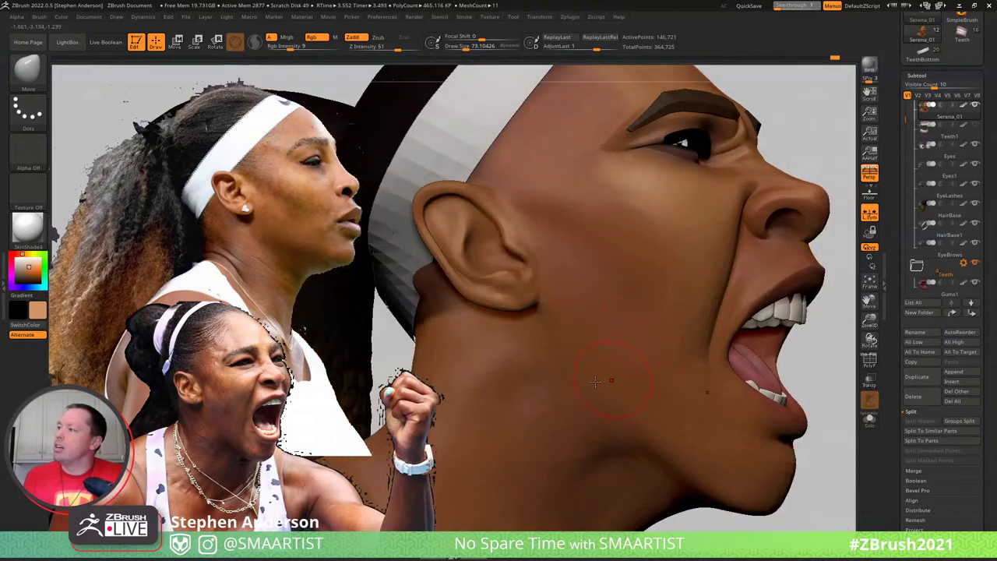
key("shift")
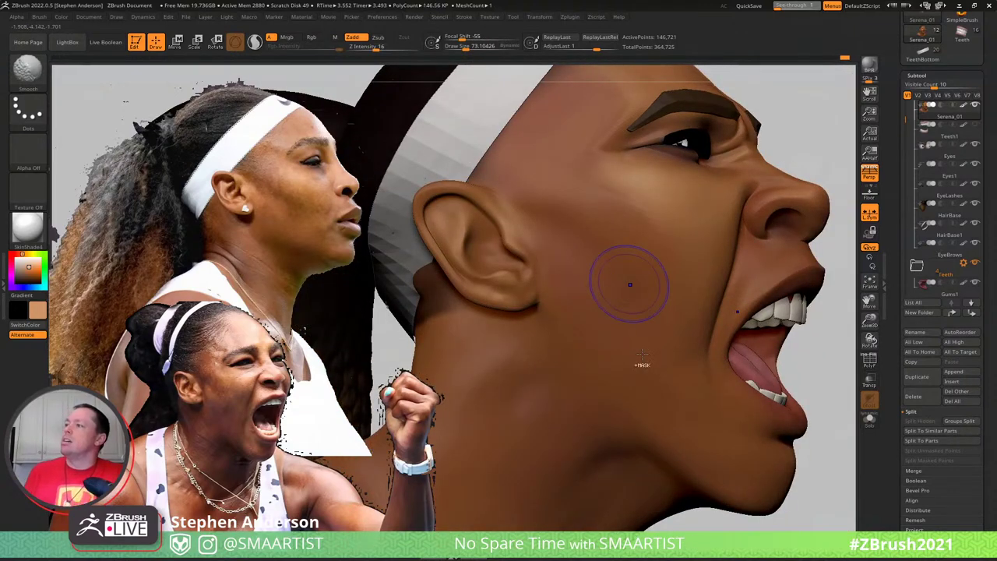
Drop the head to its lowest subdivision level and show it in solo with polyframe, framed on an eye
mouse_move(629, 283)
right_mouse_down("ctrl")
mouse_move(801, 224)
mouse_move(756, 227)
mouse_move(758, 239)
mouse_move(736, 240)
right_mouse_up("ctrl")
right_click_drag(652, 263, 735, 339, "ctrl")
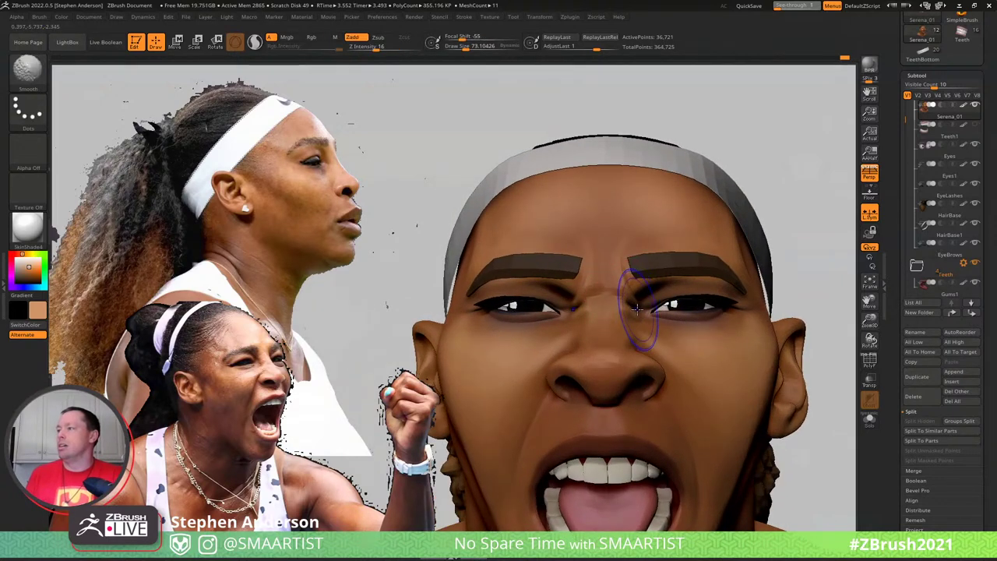
key("shift+d")
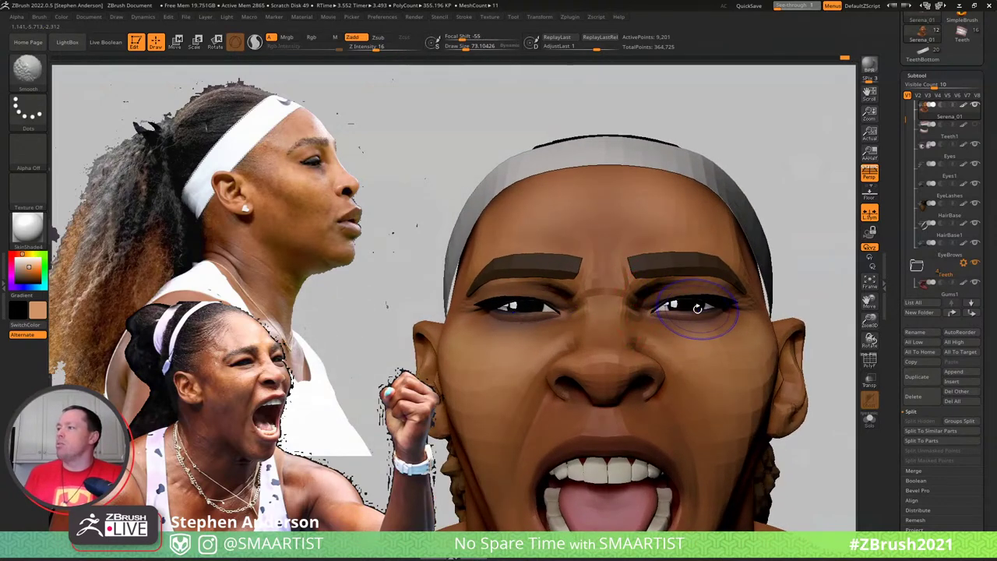
key("shift+d")
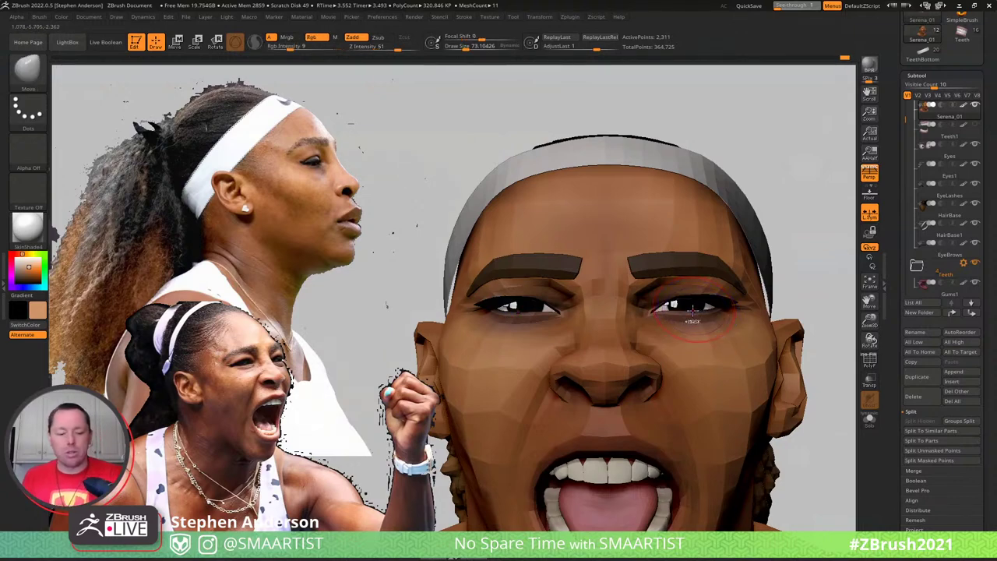
mouse_move(692, 308)
right_mouse_down("ctrl")
mouse_move(756, 362)
mouse_move(747, 323)
mouse_move(757, 309)
mouse_move(776, 312)
mouse_move(750, 312)
mouse_move(770, 341)
right_mouse_up("ctrl")
key("shift+f")
Hide the eyelid rim and inner eye socket polygroups so only the surrounding head geometry is shown
key("ctrl")
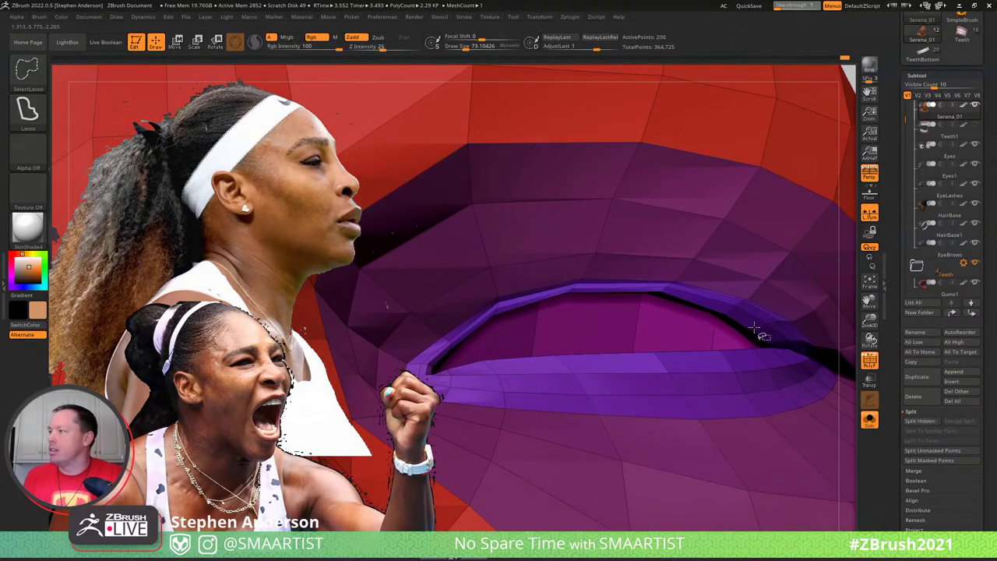
left_click(760, 333, "ctrl+shift")
left_click(746, 338, "ctrl+shift")
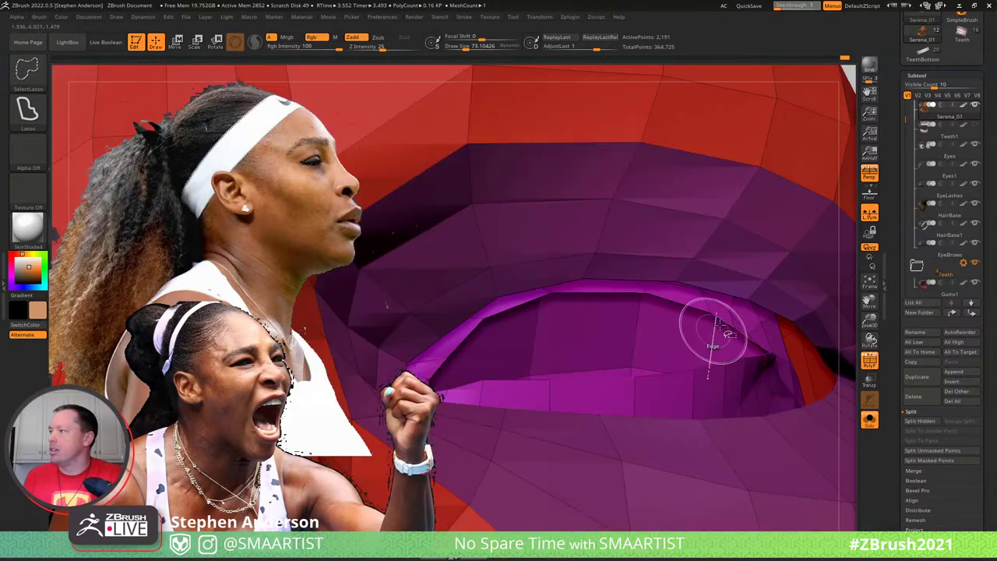
left_click(730, 313, "ctrl+shift")
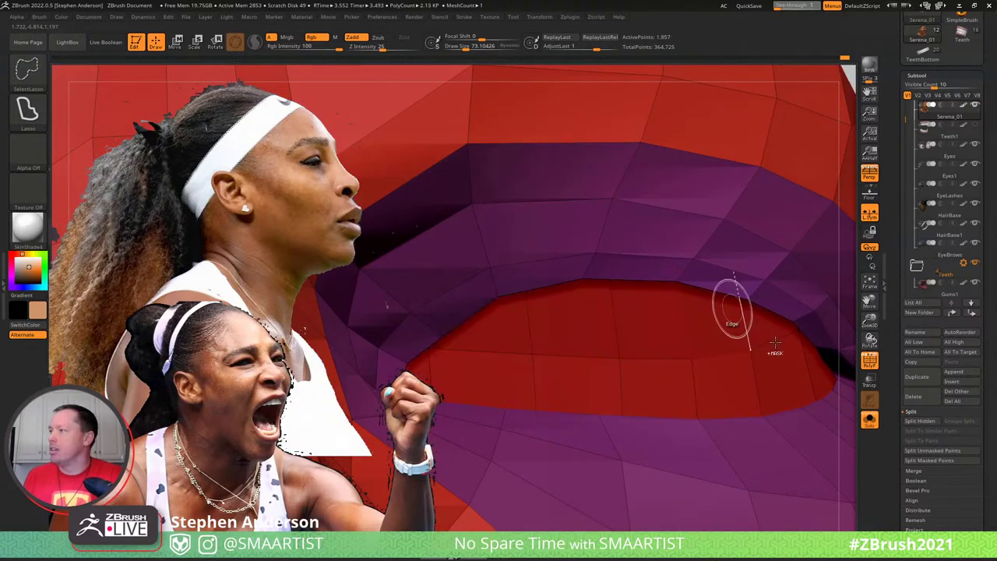
mouse_move(774, 347)
right_mouse_down("ctrl")
mouse_move(783, 307)
mouse_move(739, 318)
right_mouse_up("ctrl")
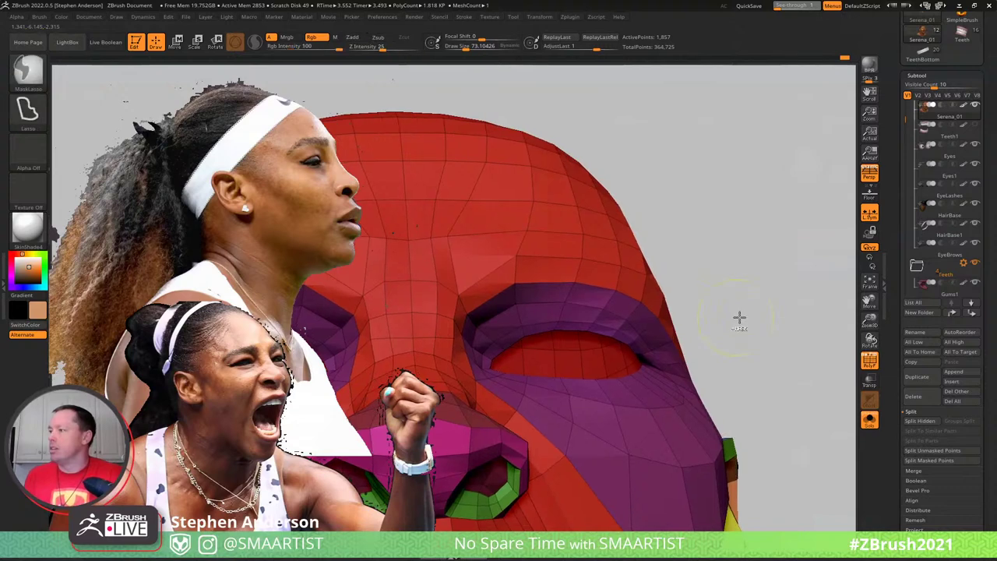
Shrink the visible area around the eye openings and mask it, restoring the hidden polygroups and softening the mask edge
key("ctrl+shift+s")
left_click(764, 252, "ctrl")
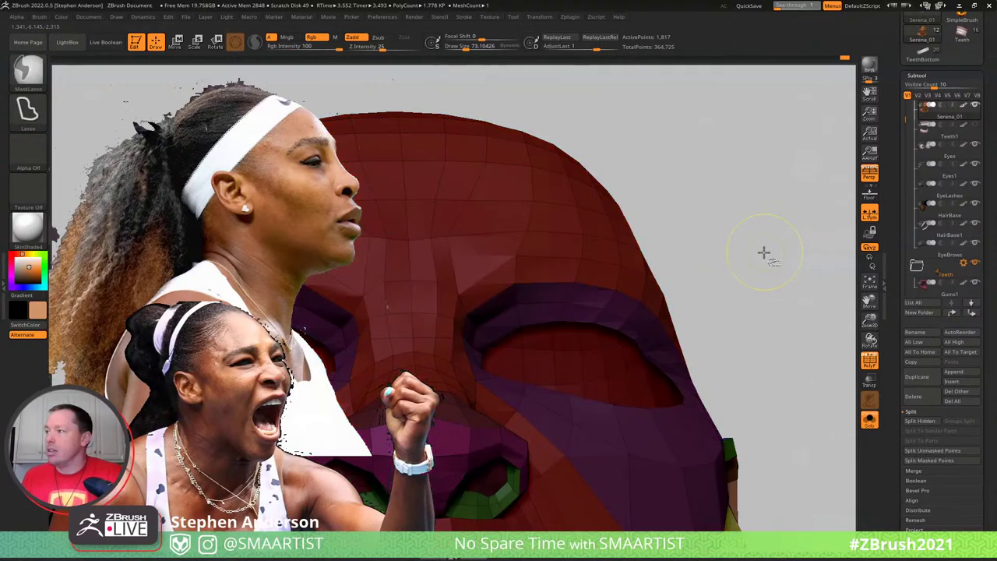
left_click(712, 261, "ctrl+shift")
left_click(613, 310, "ctrl")
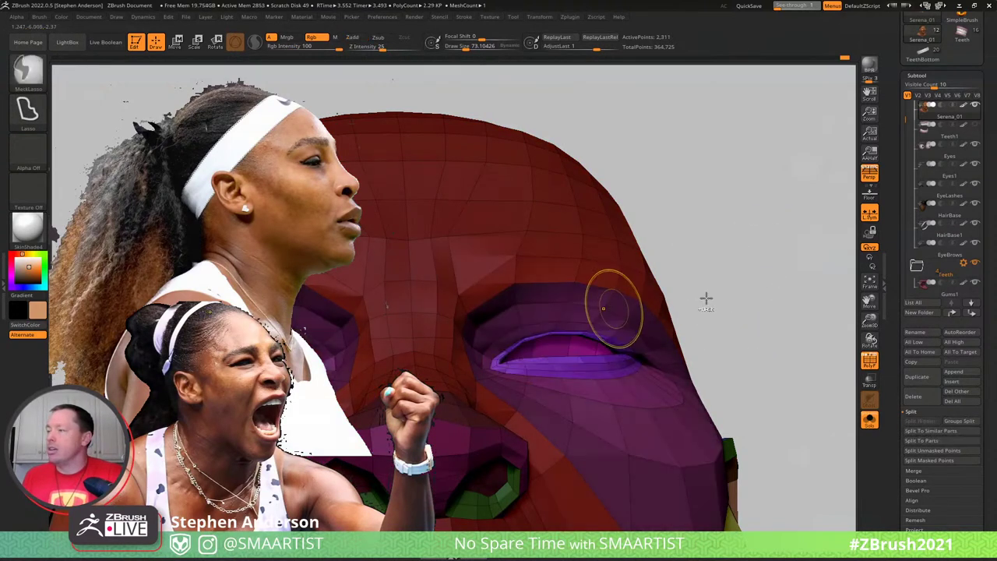
Step the masked head up one subdivision level in a full front view of the face
mouse_move(710, 278)
right_mouse_down("ctrl")
mouse_move(692, 292)
mouse_move(712, 296)
right_mouse_up("ctrl")
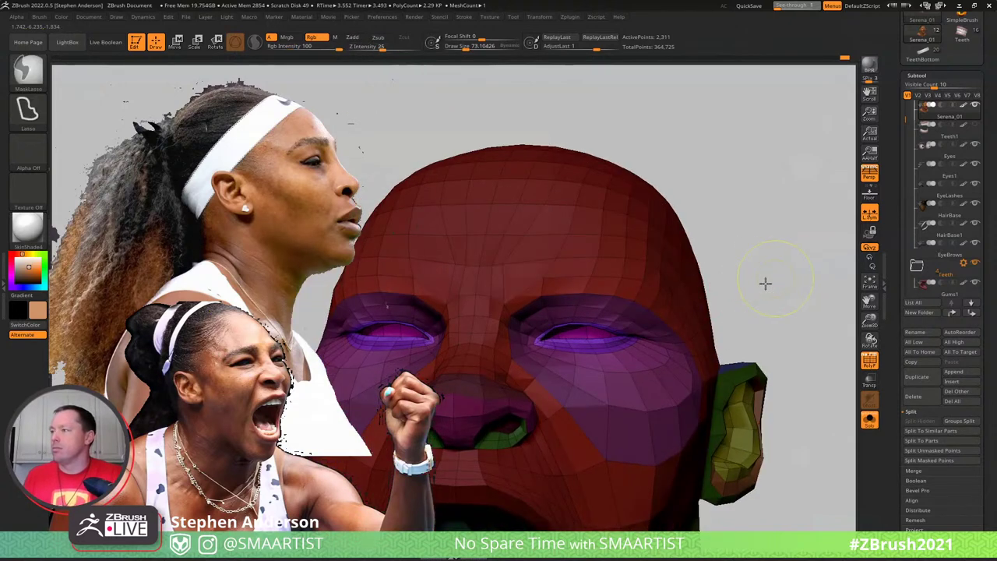
mouse_move(708, 245)
right_mouse_down("ctrl")
mouse_move(735, 283)
mouse_move(776, 283)
mouse_move(753, 269)
mouse_move(768, 285)
mouse_move(772, 265)
right_mouse_up("ctrl")
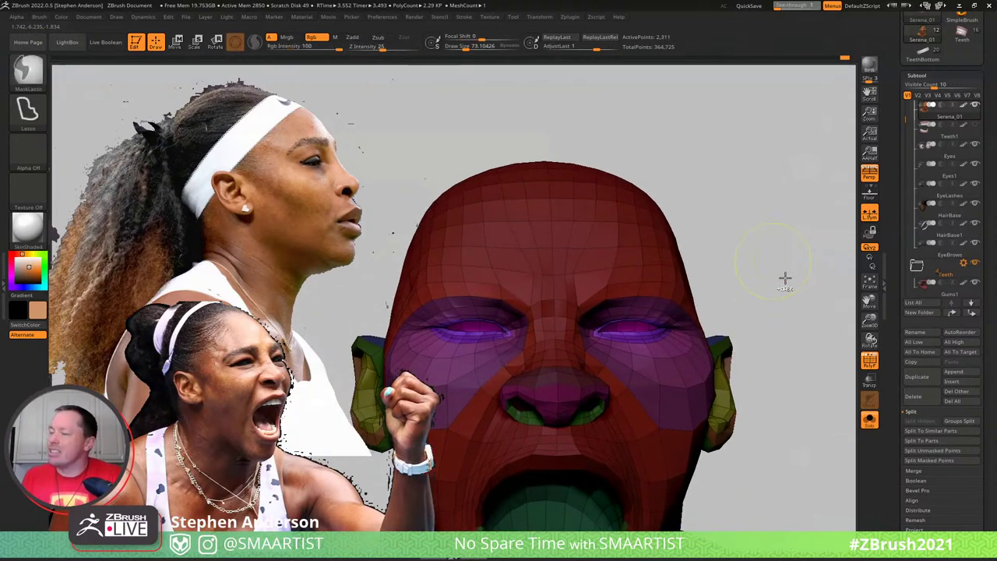
key("ctrl+d")
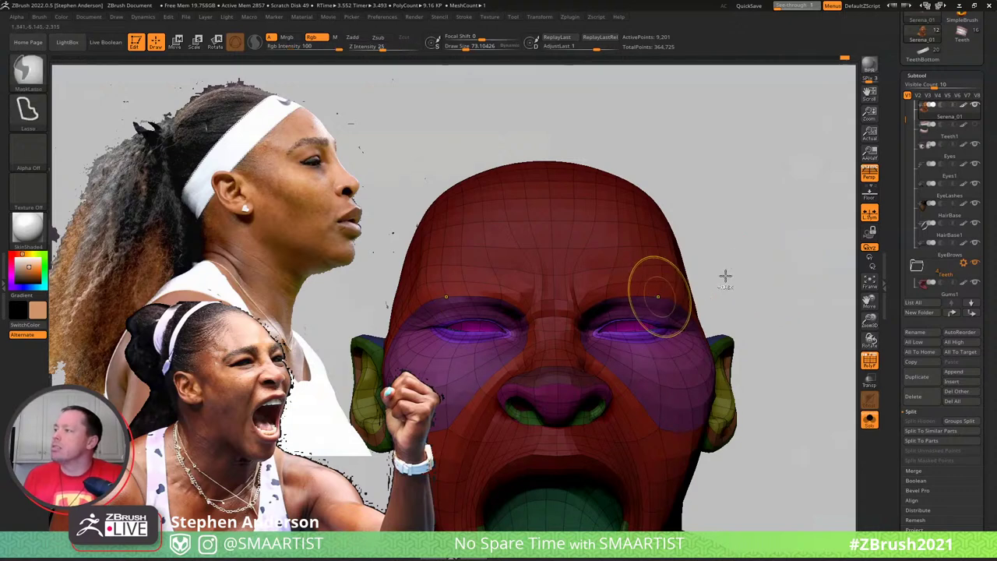
Unmask only the eyelids, show all subtools, nudge the eyelids sideways along X, and clear the mask
left_click(764, 267, "ctrl")
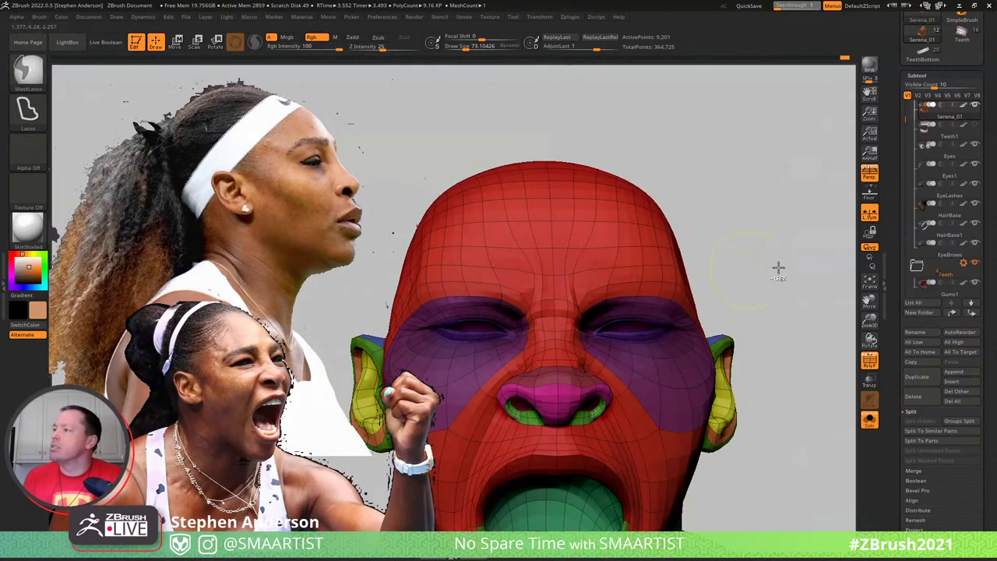
left_click(779, 271, "ctrl")
key("w")
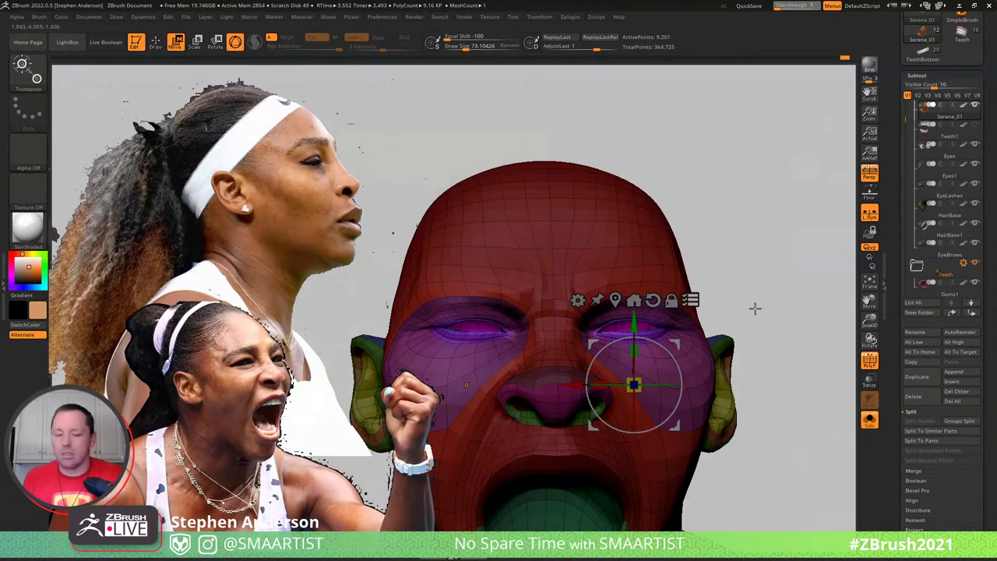
left_click(731, 313, "ctrl+shift")
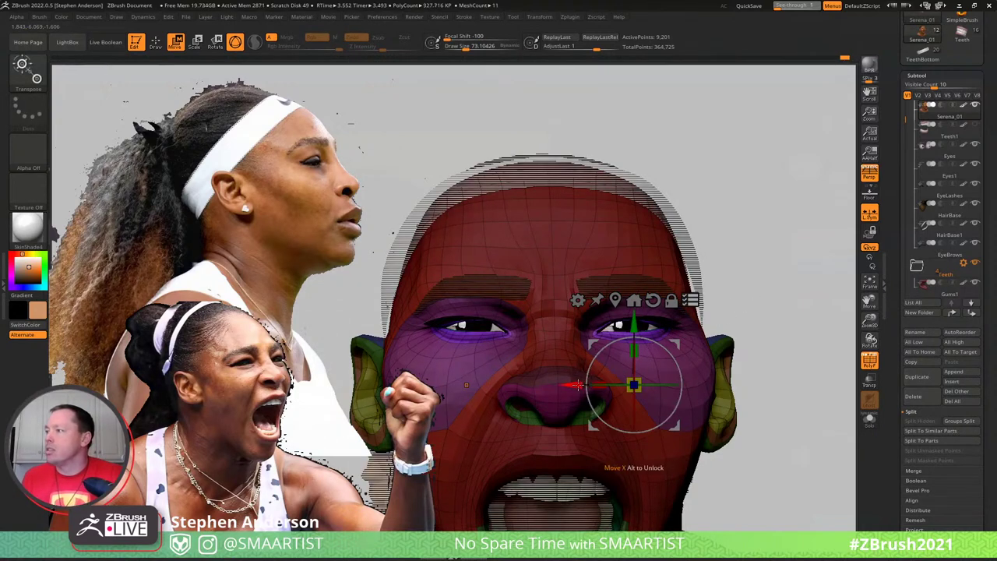
left_click_drag(574, 385, 575, 384)
key("q")
left_click(771, 305, "ctrl")
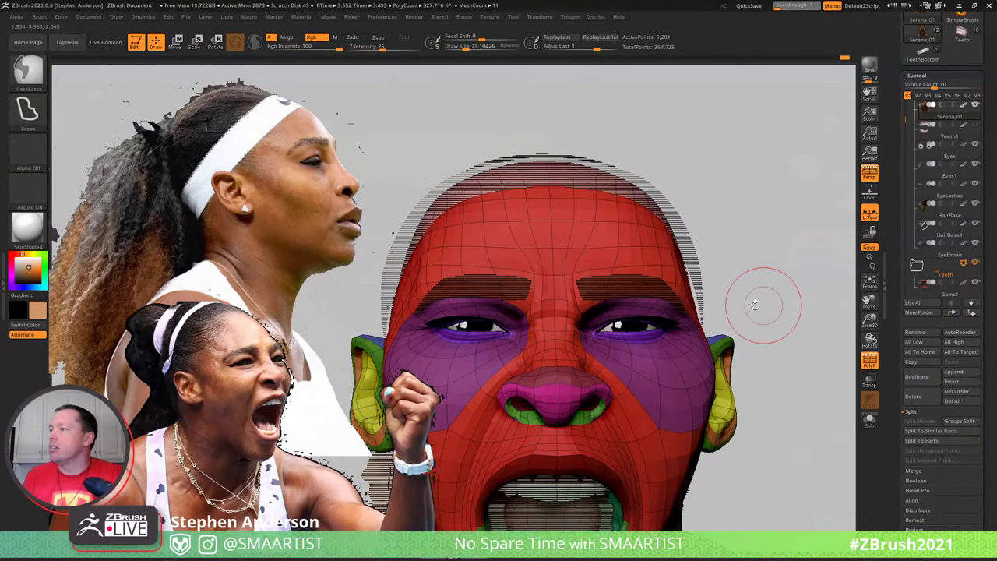
Turn off the polyframe display and enlarge the Move brush to a draw size of about 90 for work on the jaw
key("shift+f")
left_click_drag(755, 305, 656, 292)
left_click_drag(723, 329, 703, 300)
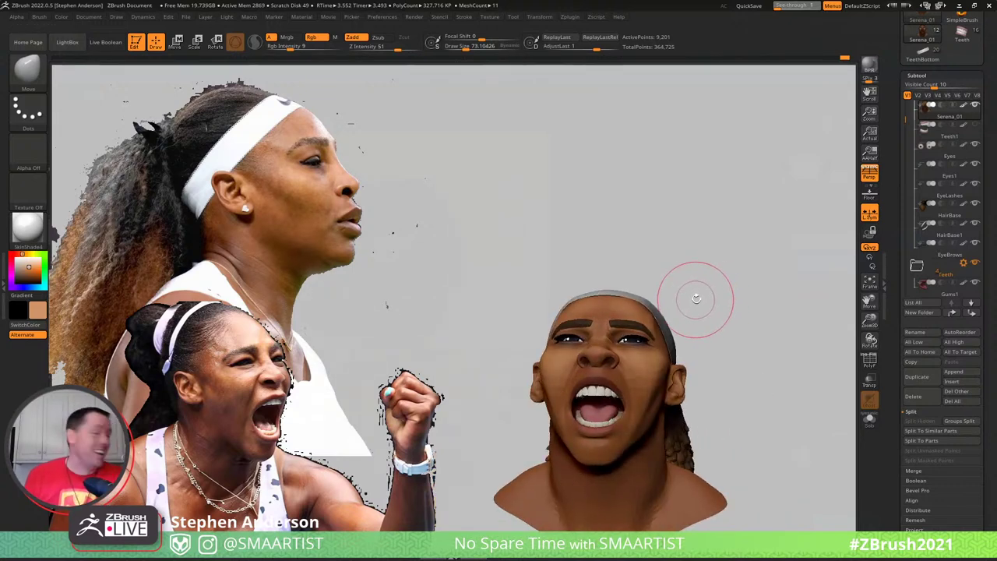
left_click_drag(723, 312, 719, 334)
scroll(662, 405, "up", 6, "ctrl")
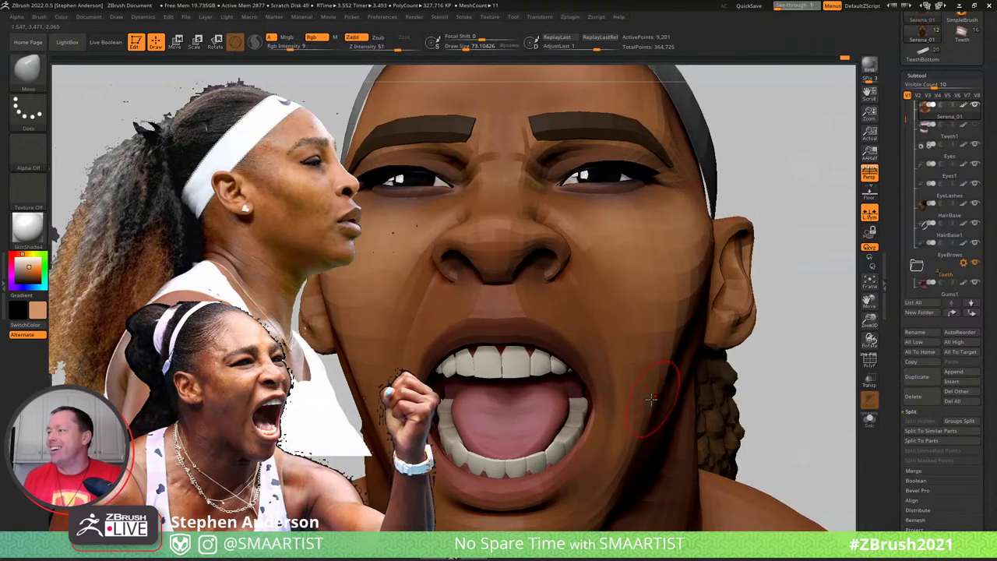
key("s")
left_click_drag(653, 401, 636, 448)
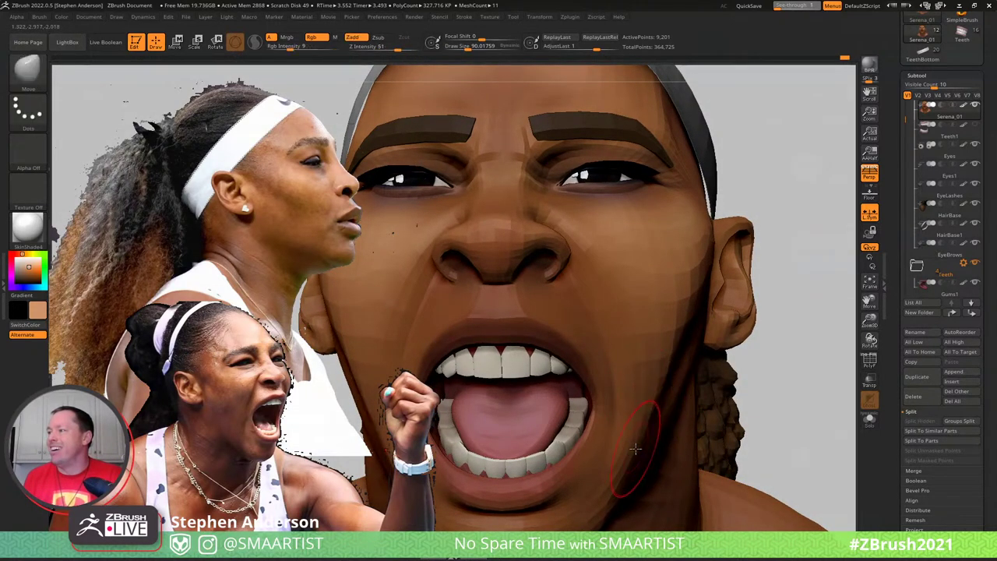
Drop the head to its lowest subdivision level and raise it back to the highest one
key("shift+d")
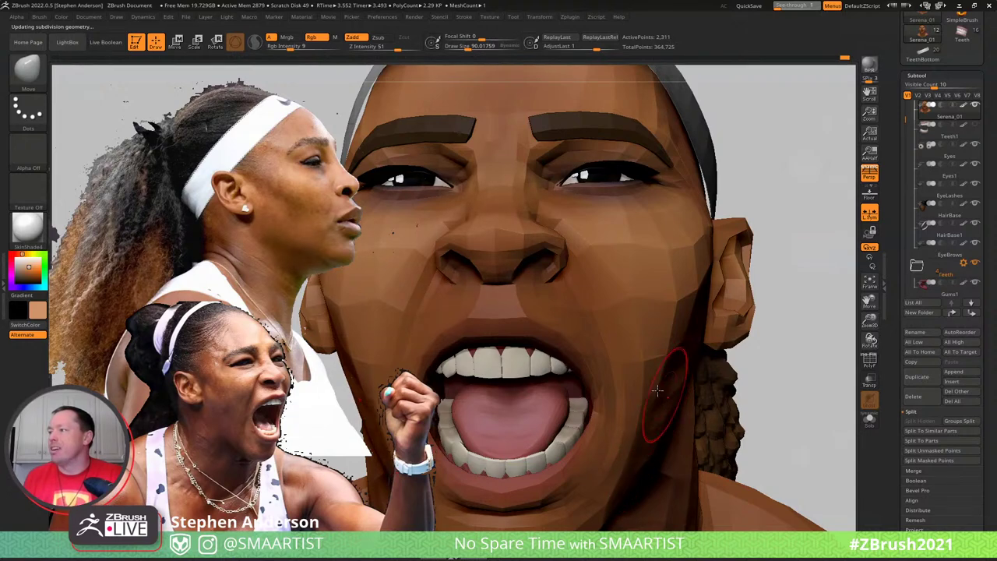
key("d")
key("d")
key("d")
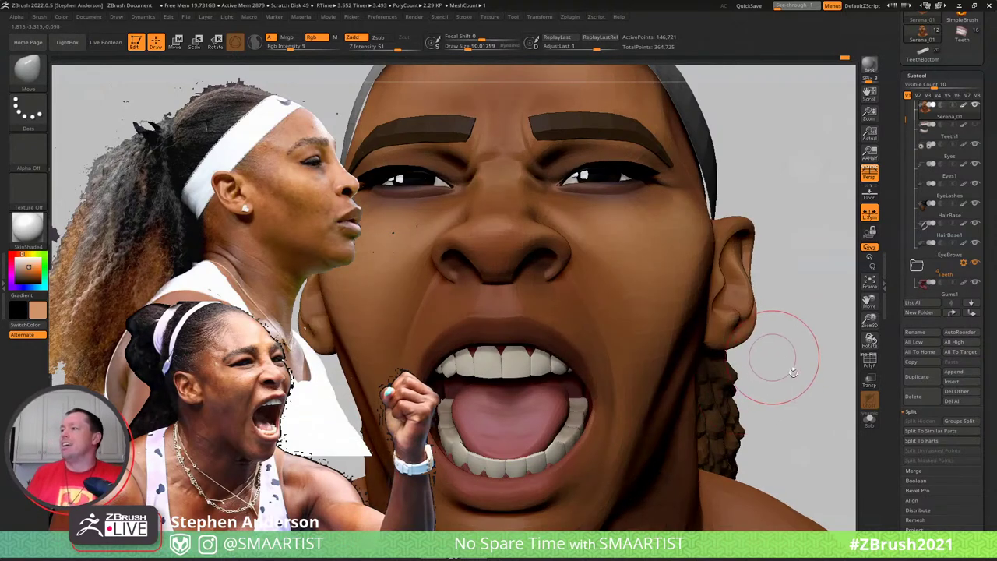
Hide the reference images and frame the whole bust in a three-quarter view from below
right_click_drag(782, 395, 781, 327, "ctrl")
mouse_move(748, 327)
left_mouse_down()
mouse_move(781, 326)
mouse_move(768, 317)
left_mouse_up()
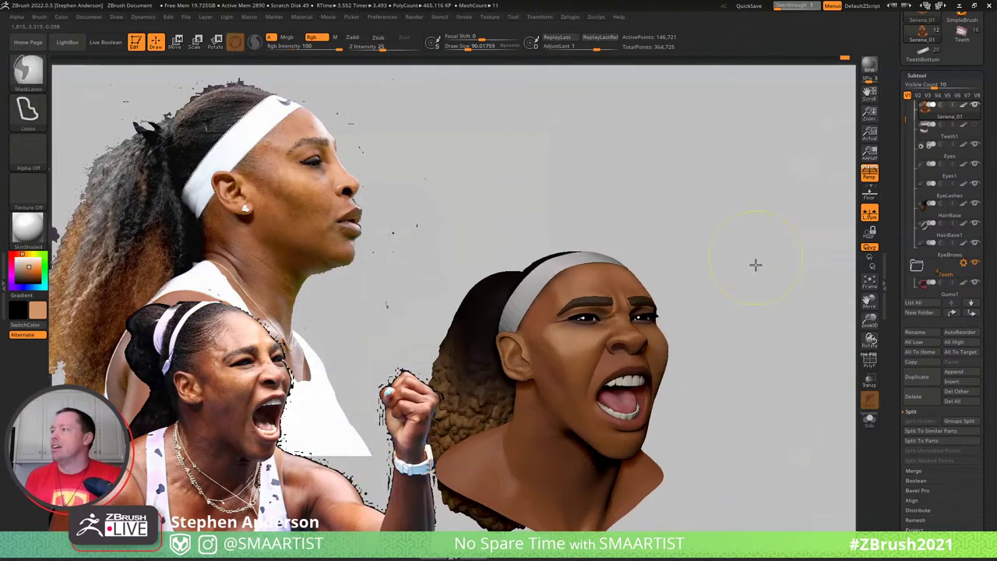
right_click_drag(755, 265, 754, 310, "ctrl")
mouse_move(752, 285)
left_mouse_down()
mouse_move(758, 296)
mouse_move(774, 291)
mouse_move(776, 263)
mouse_move(746, 270)
mouse_move(754, 267)
left_mouse_up()
key("shift+z")
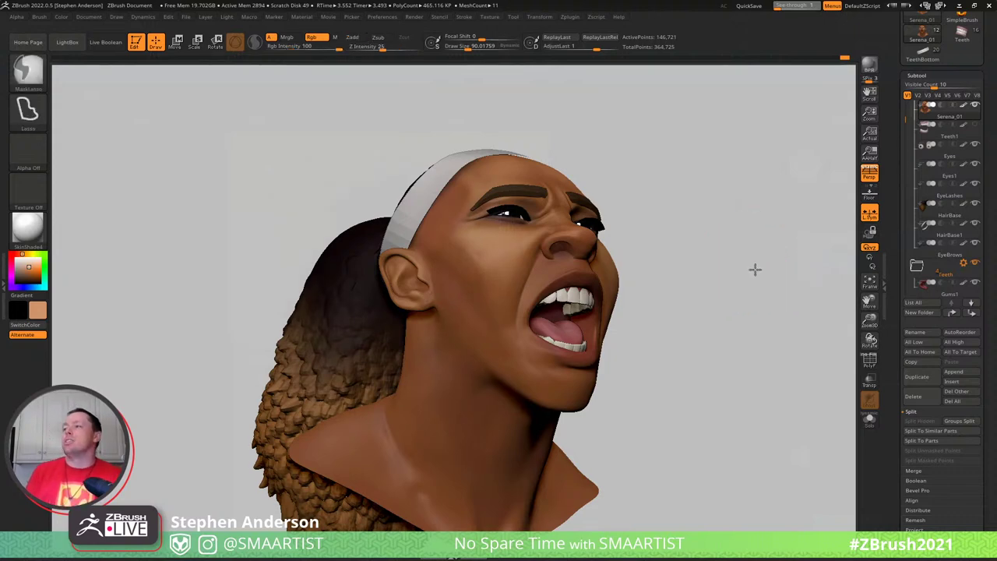
right_click_drag(754, 269, 757, 275, "ctrl")
left_click_drag(755, 274, 746, 293)
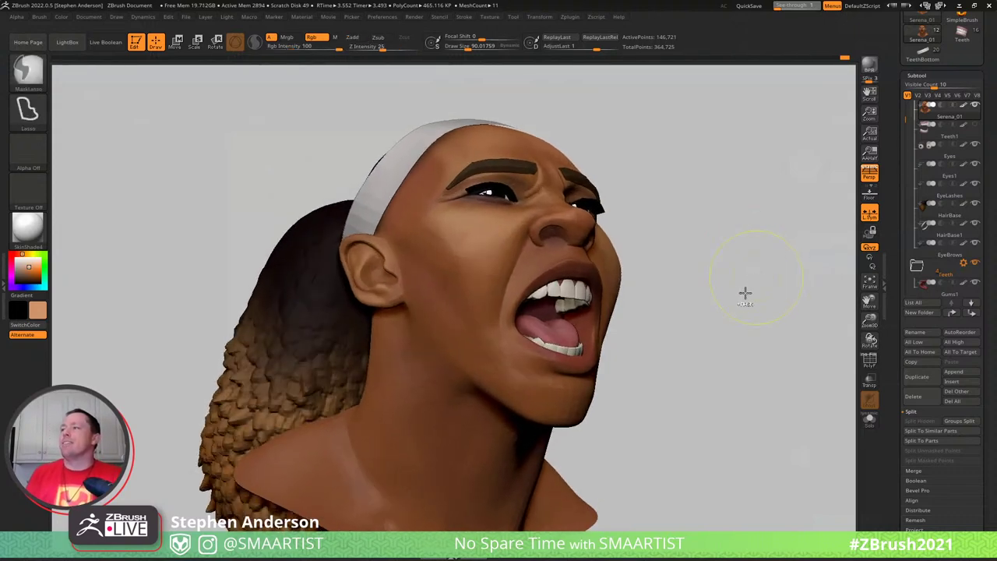
right_click_drag(735, 294, 740, 289, "alt")
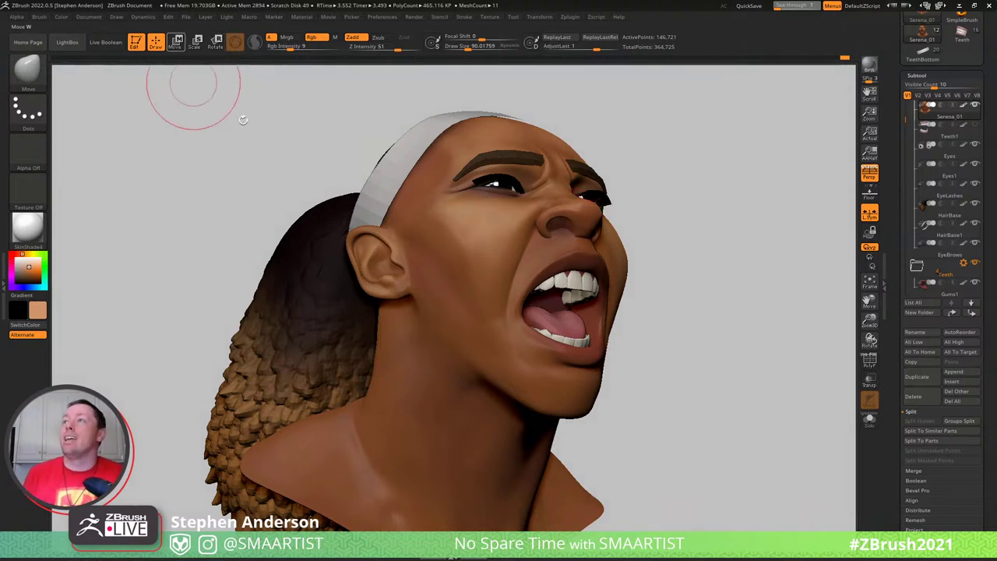
Show the movie timeline and inspect the bust from the front and three-quarter side
left_click(328, 17)
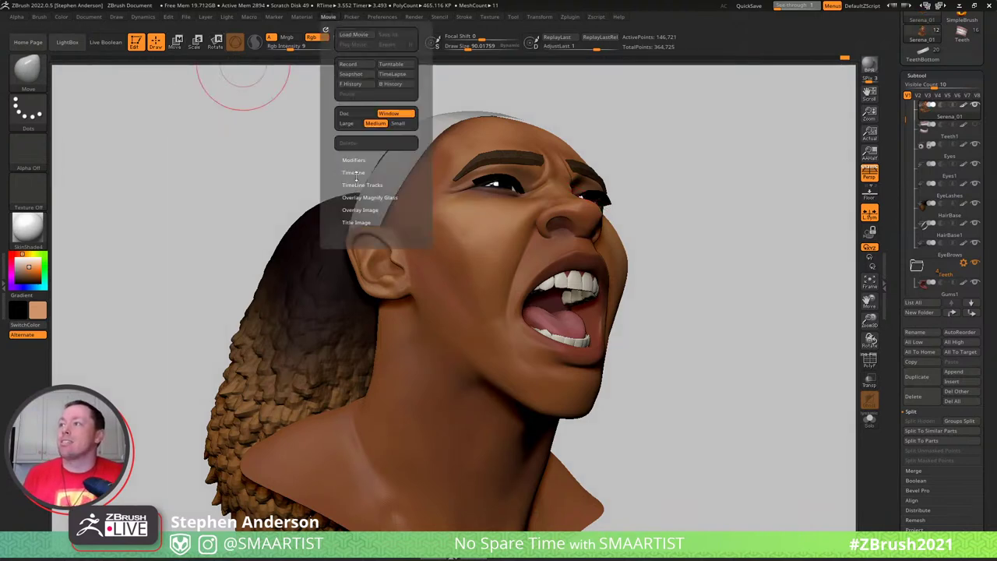
left_click(356, 172)
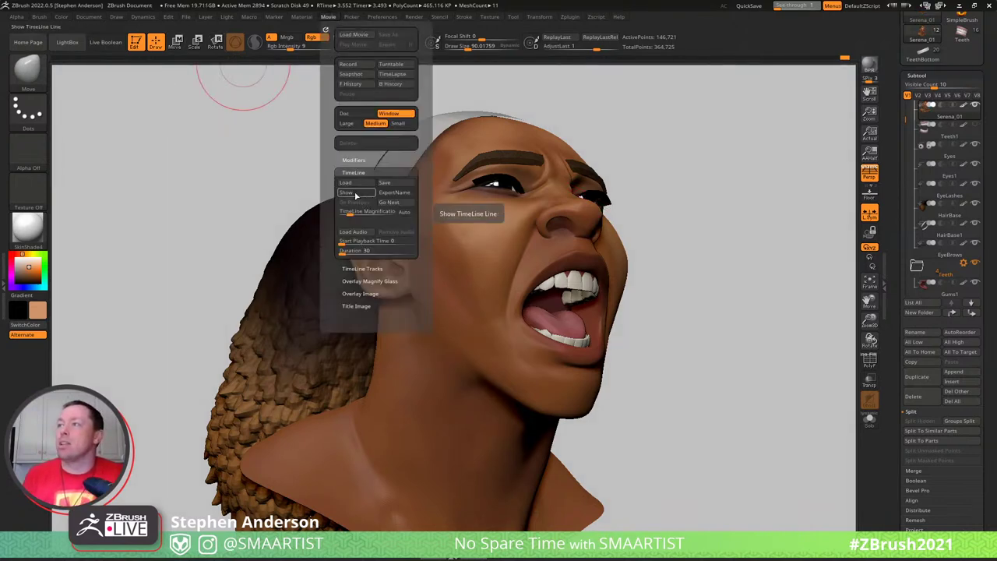
left_click(352, 193)
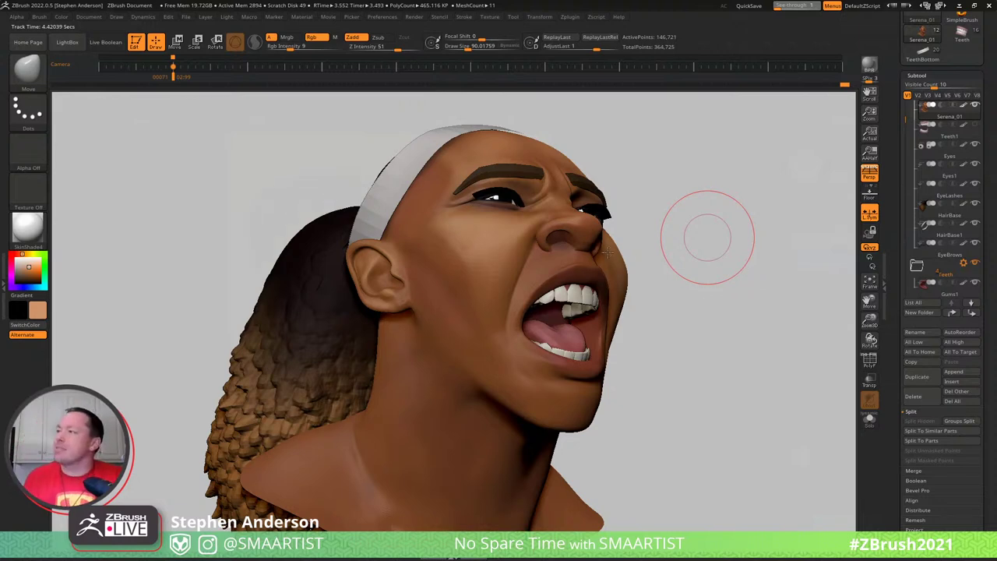
mouse_move(654, 265)
right_mouse_down()
mouse_move(759, 285)
mouse_move(734, 248)
mouse_move(790, 250)
mouse_move(646, 275)
right_mouse_up()
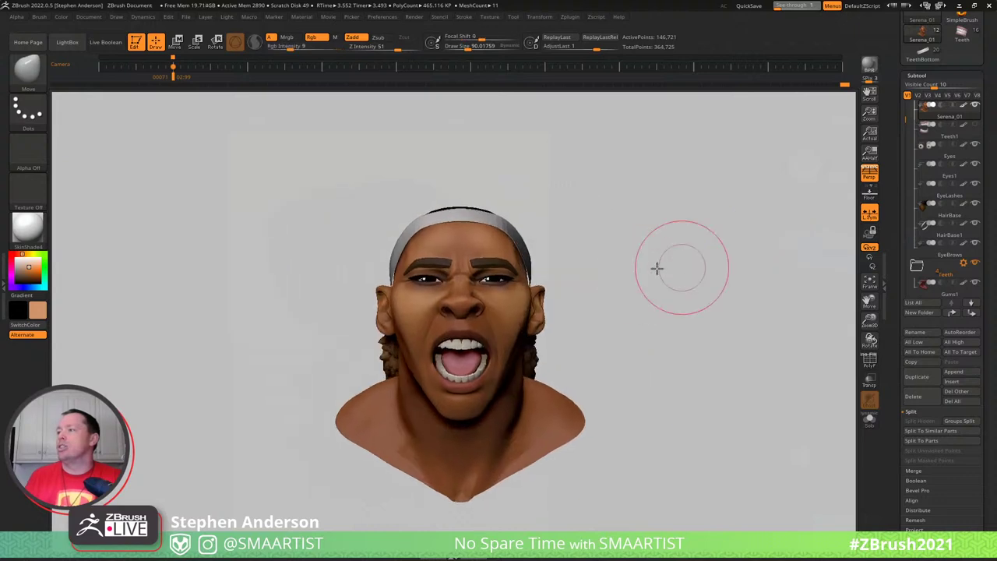
left_click_drag(657, 268, 583, 302)
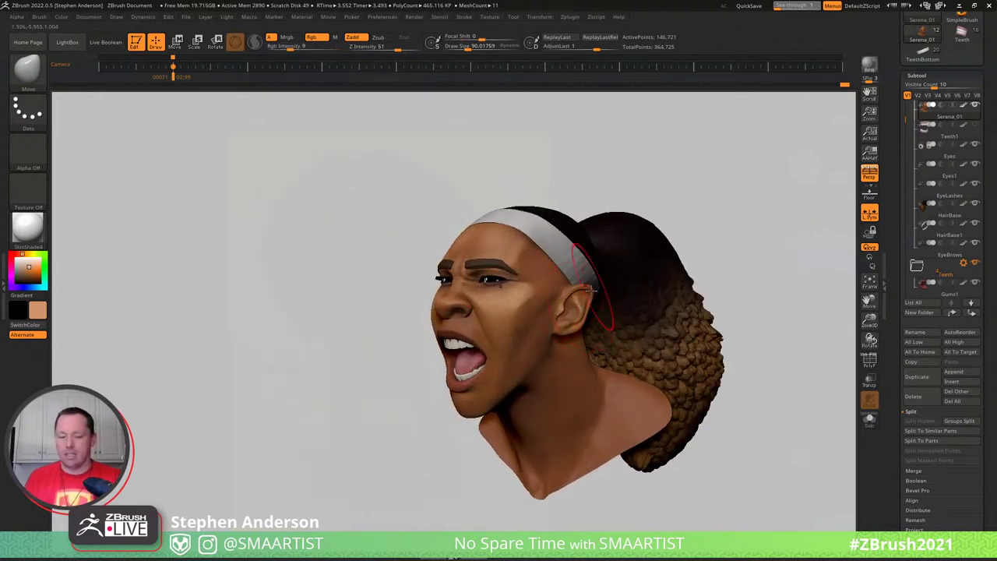
Select the headband subtool HairBase1 and delete its lower subdivision levels
key("n")
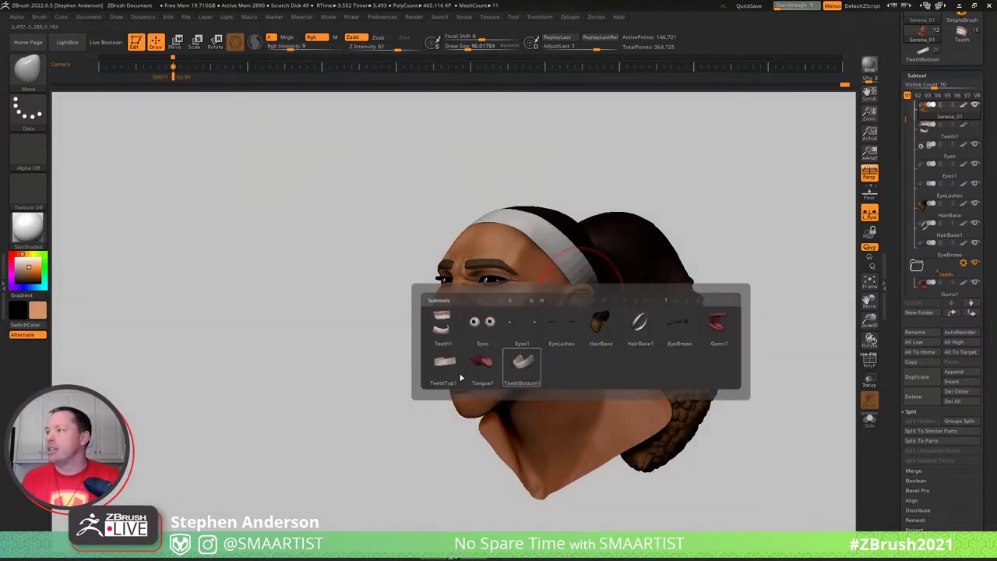
left_click(640, 337)
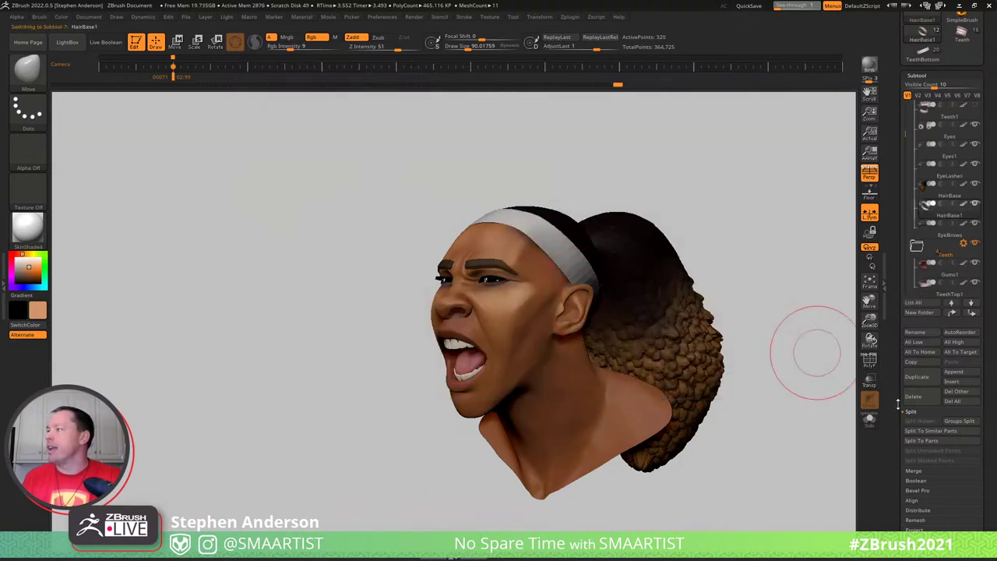
scroll(924, 489, "down", 2)
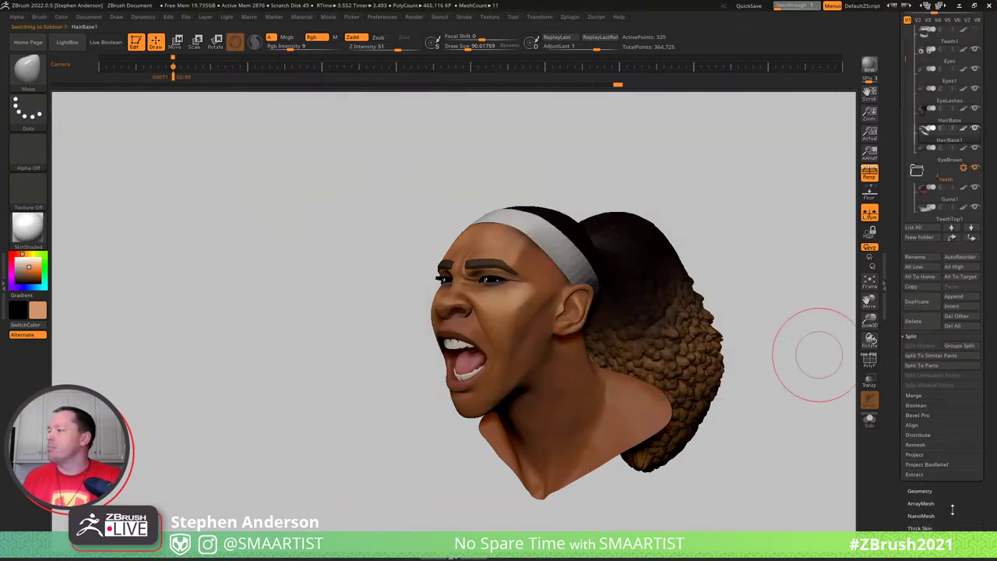
left_click(934, 495)
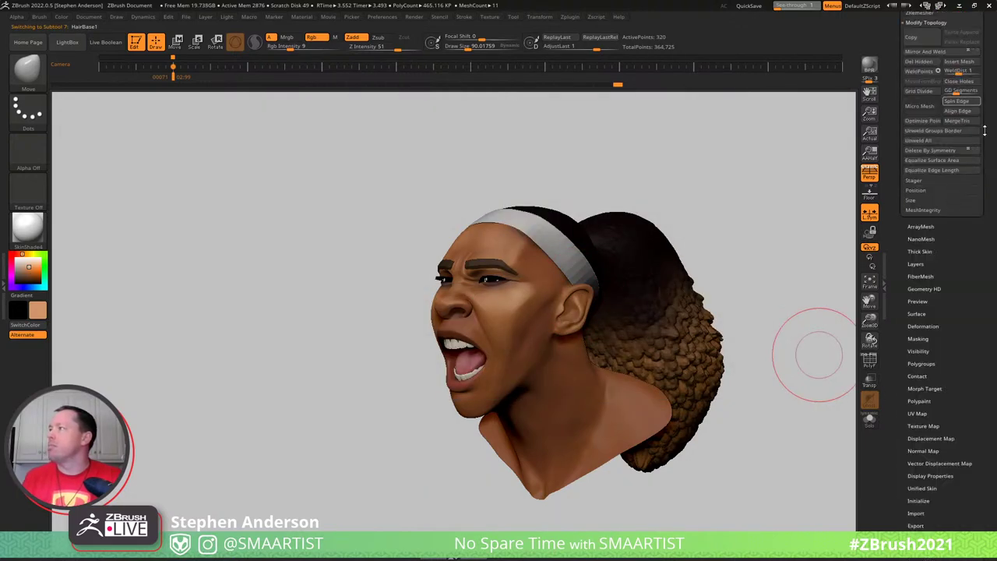
left_click_drag(986, 196, 977, 237)
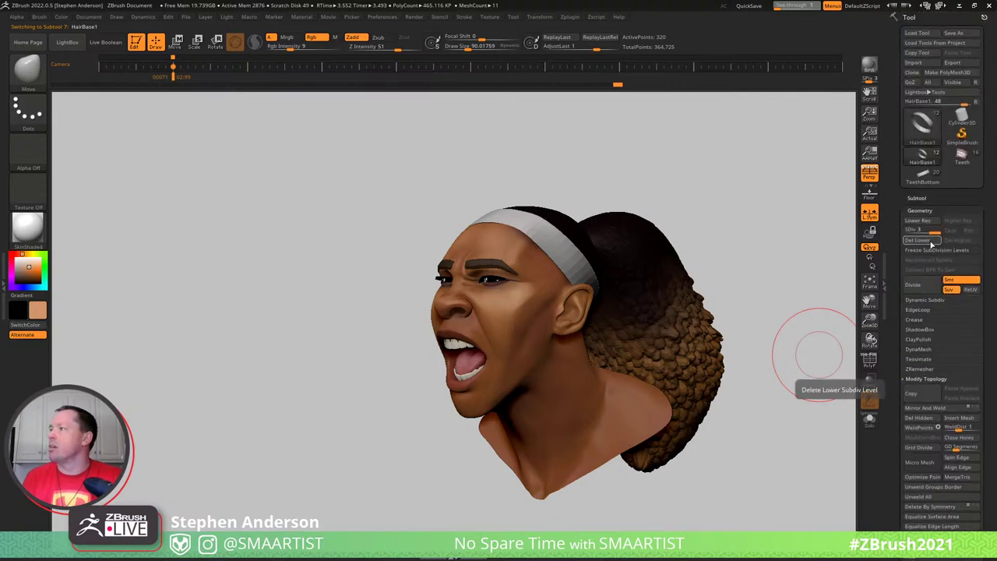
Insert a Ring3D Simple mesh from IMM Primitives at the earlobe in side view, with a draw size of about 21
key("b")
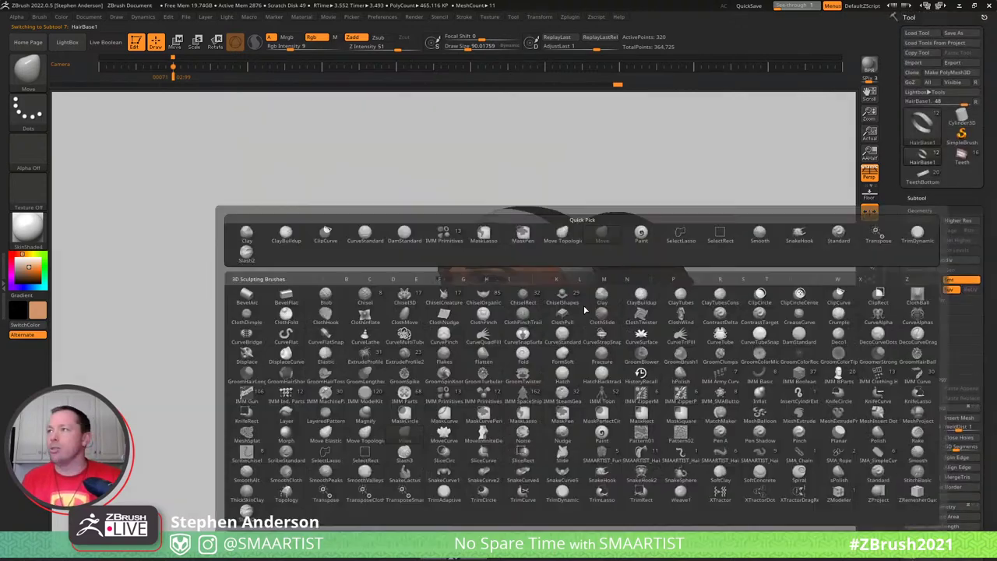
left_click(444, 234)
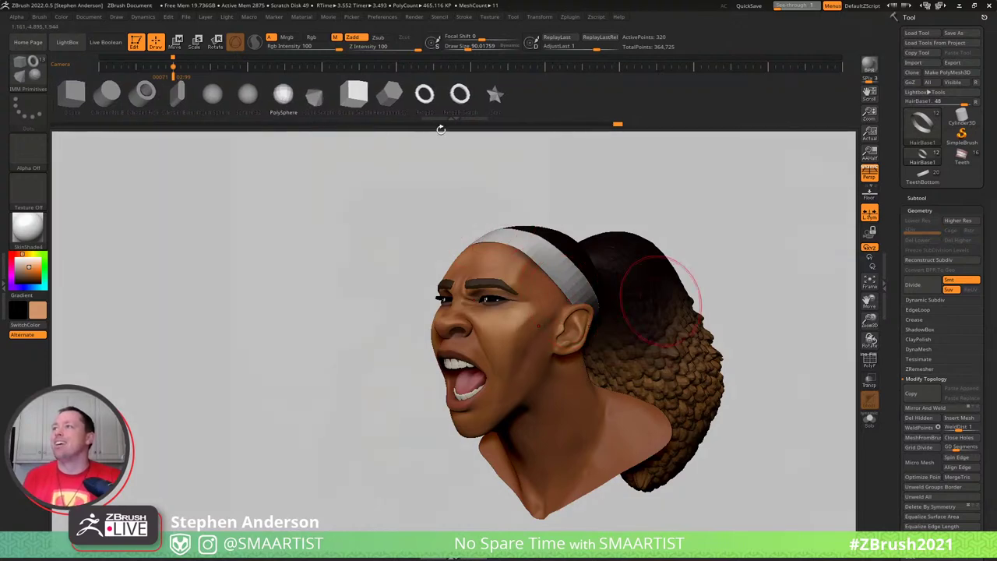
left_click(460, 94)
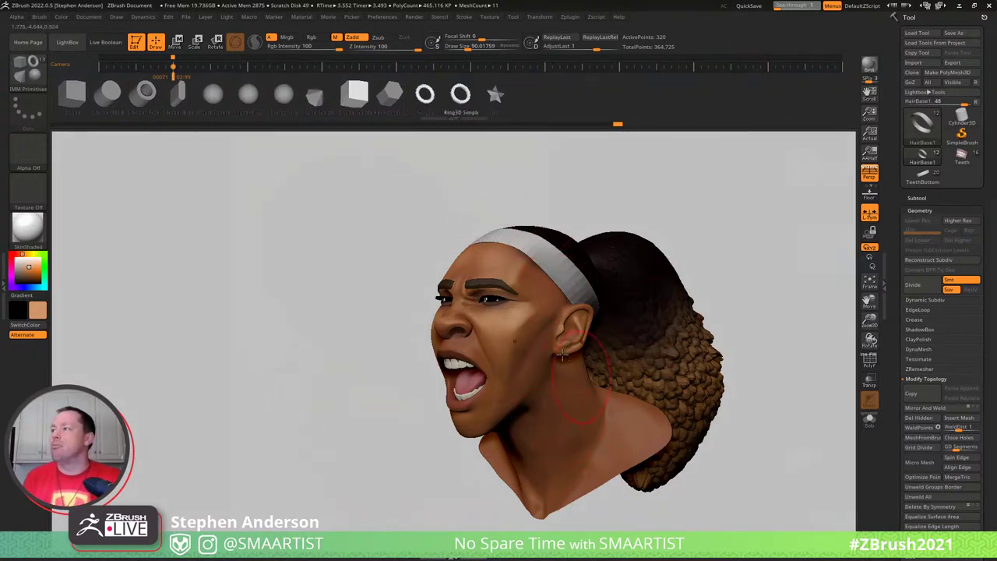
right_click_drag(561, 354, 538, 355)
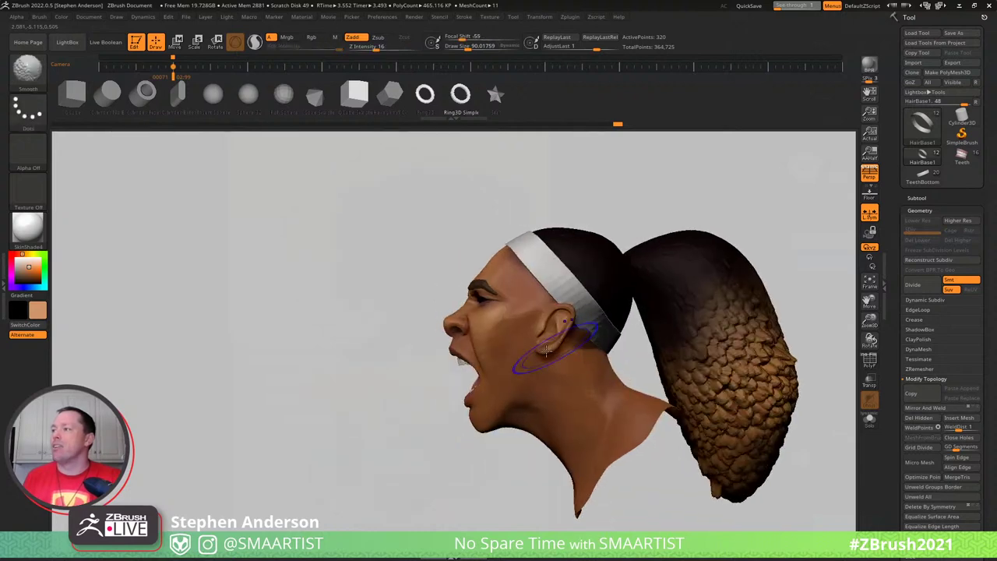
key("s")
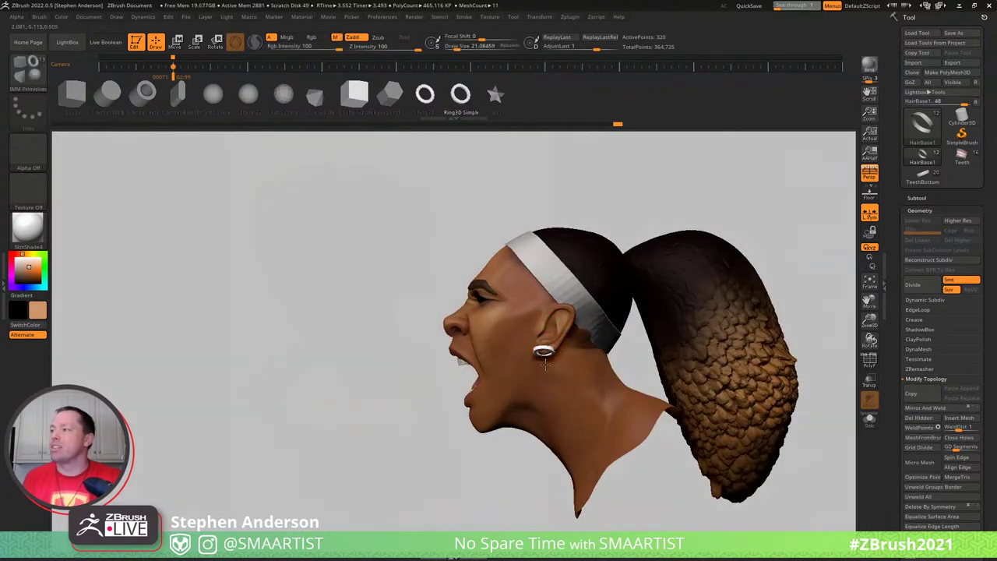
left_click_drag(545, 365, 546, 366)
Scale the inserted ring up uniformly into a large hoop around the ear
key("w")
right_click_drag(608, 342, 605, 266)
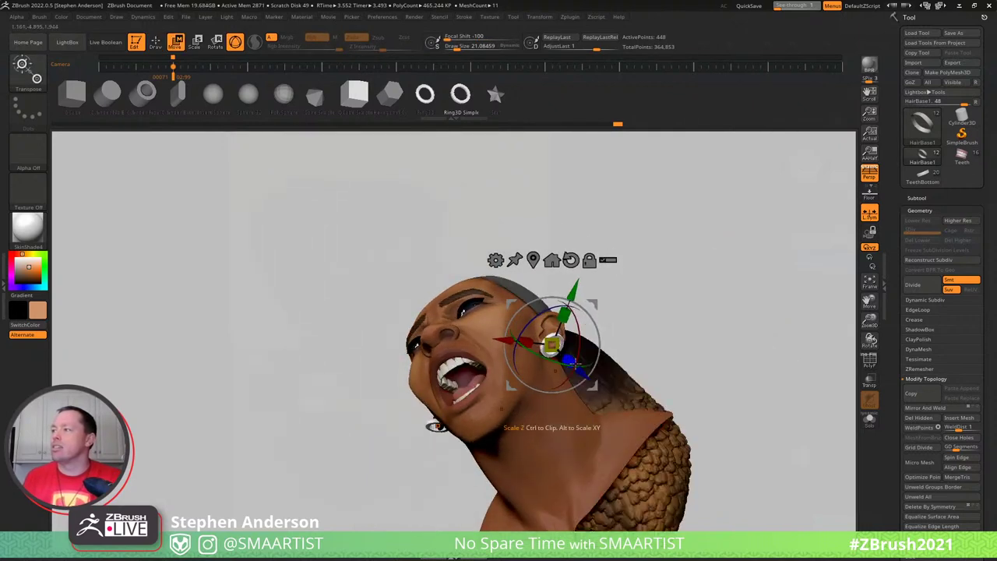
left_click_drag(571, 361, 585, 374)
left_click_drag(625, 413, 674, 485)
key("ctrl+z")
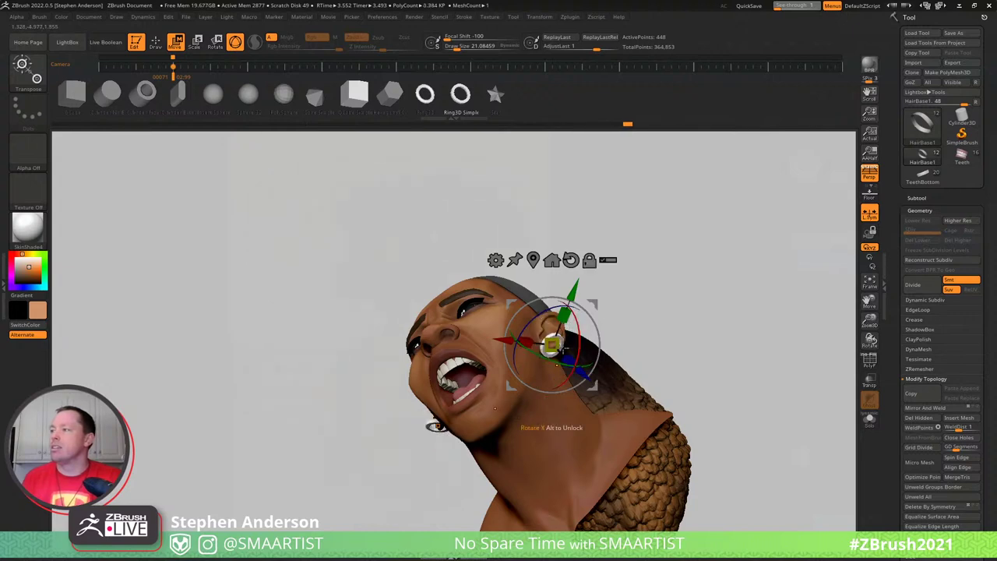
left_click_drag(580, 356, 616, 395)
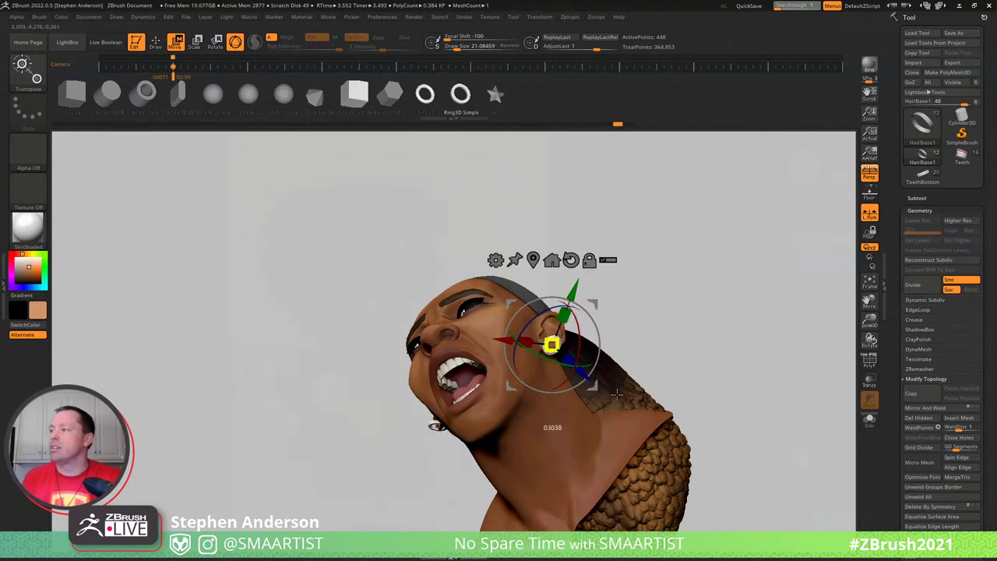
left_click_drag(560, 343, 592, 148)
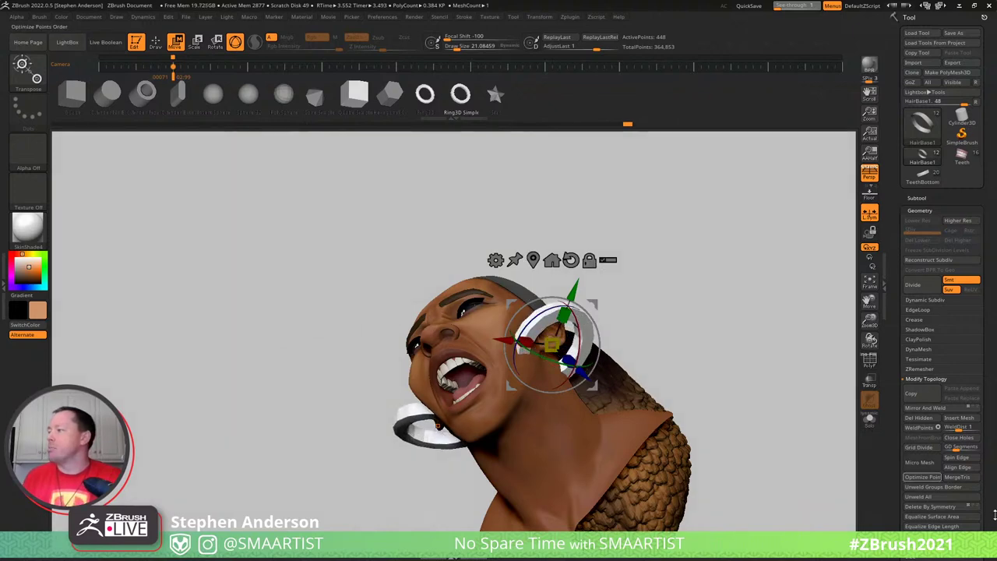
Thin the hoop with a negative Inflate deformation
scroll(950, 451, "down", 10)
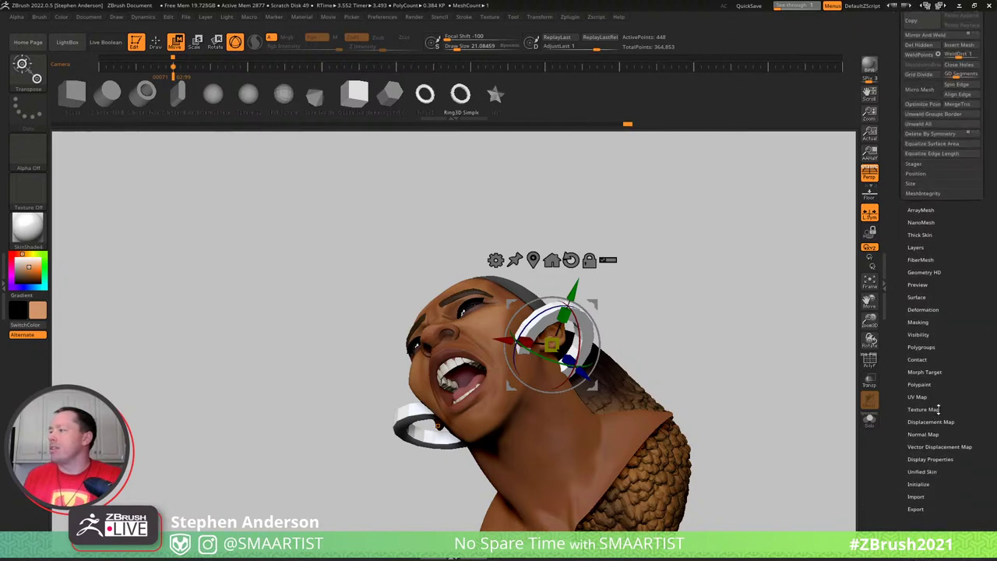
left_click(923, 310)
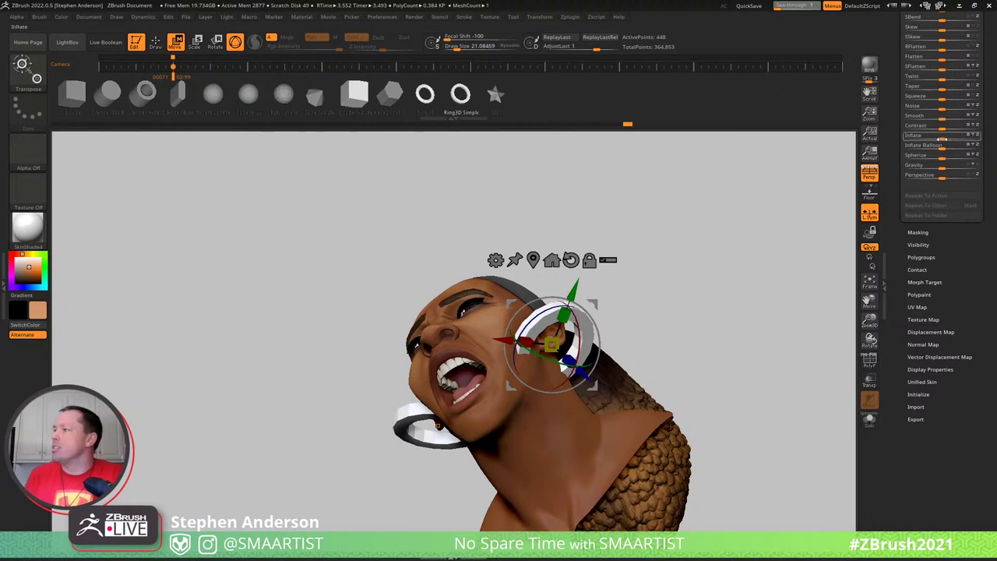
left_click_drag(942, 136, 878, 146)
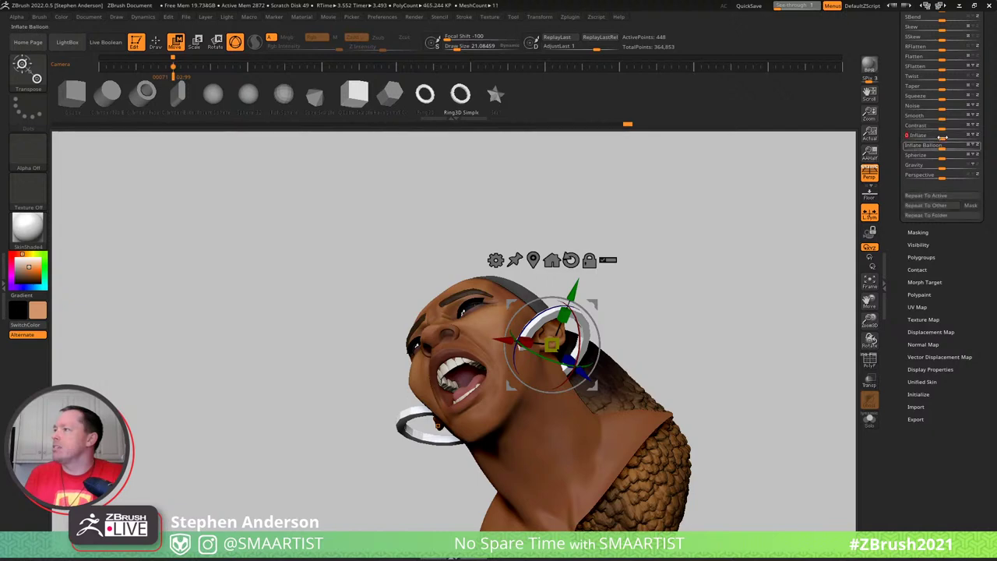
Thin the hoop further with a strong negative Inflate and rotate it upright so it lies flat to the side view
left_click_drag(937, 138, 904, 138)
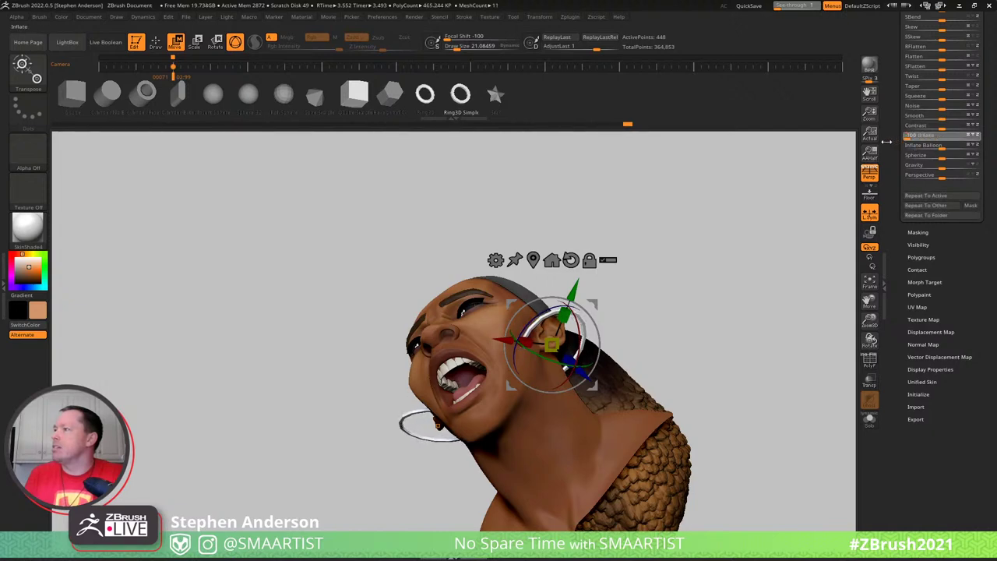
left_click_drag(719, 234, 668, 274)
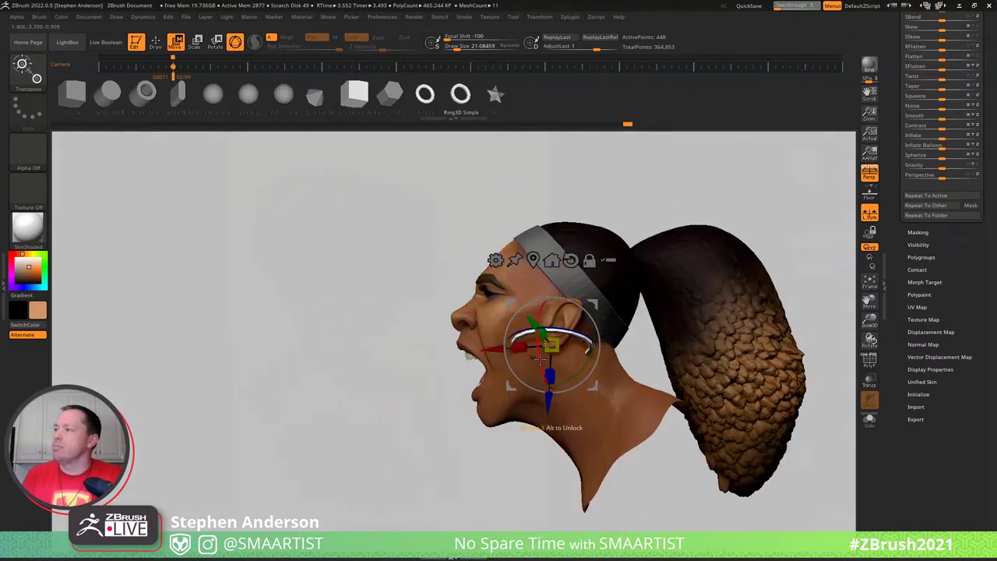
left_click_drag(540, 359, 555, 319)
left_click_drag(550, 417, 548, 419)
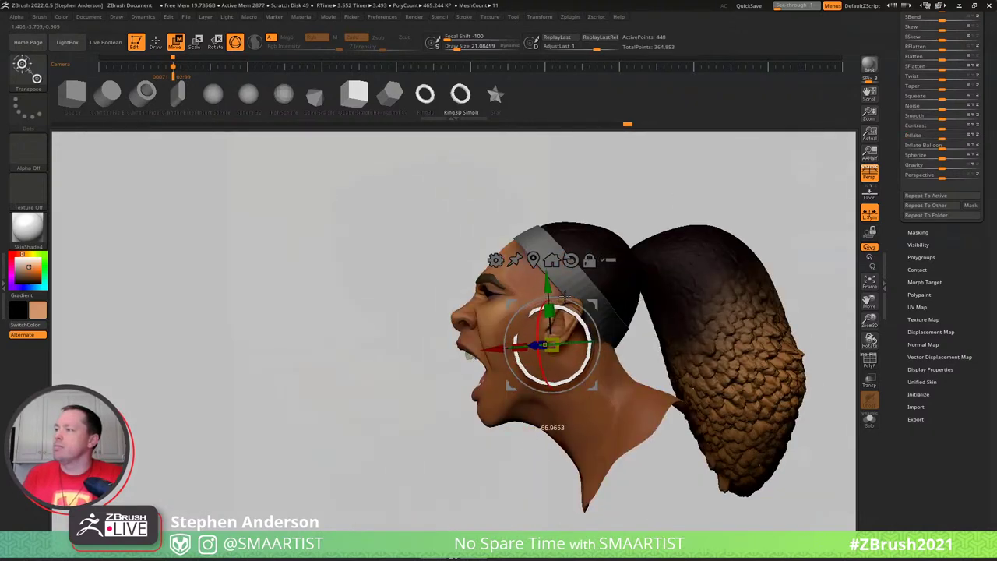
left_click_drag(563, 295, 562, 296)
left_click_drag(585, 343, 595, 343)
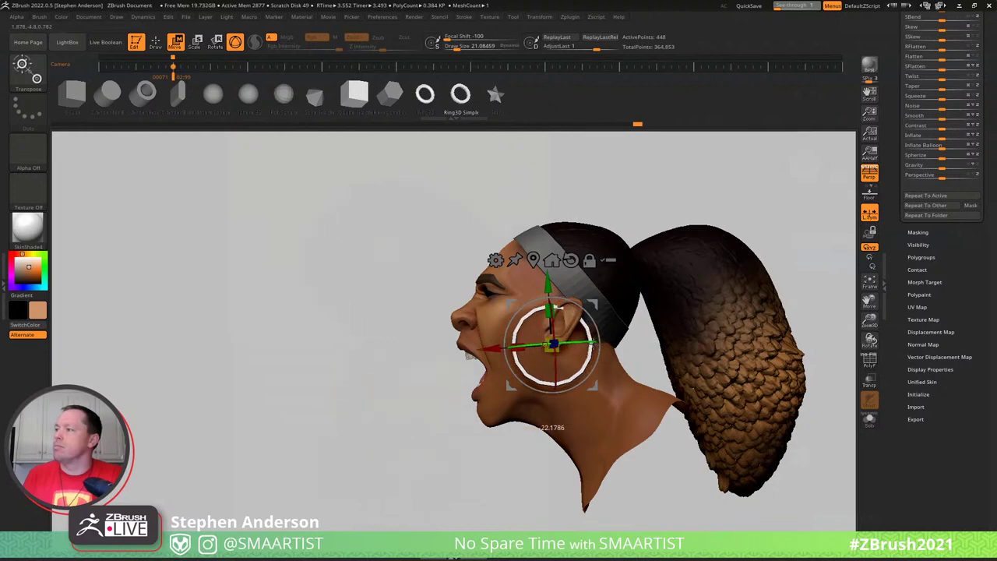
Lower the hoop so it hangs beneath the earlobe and place its transform pivot at the top of the ring
left_click_drag(594, 305, 589, 341)
right_click_drag(681, 292, 626, 340)
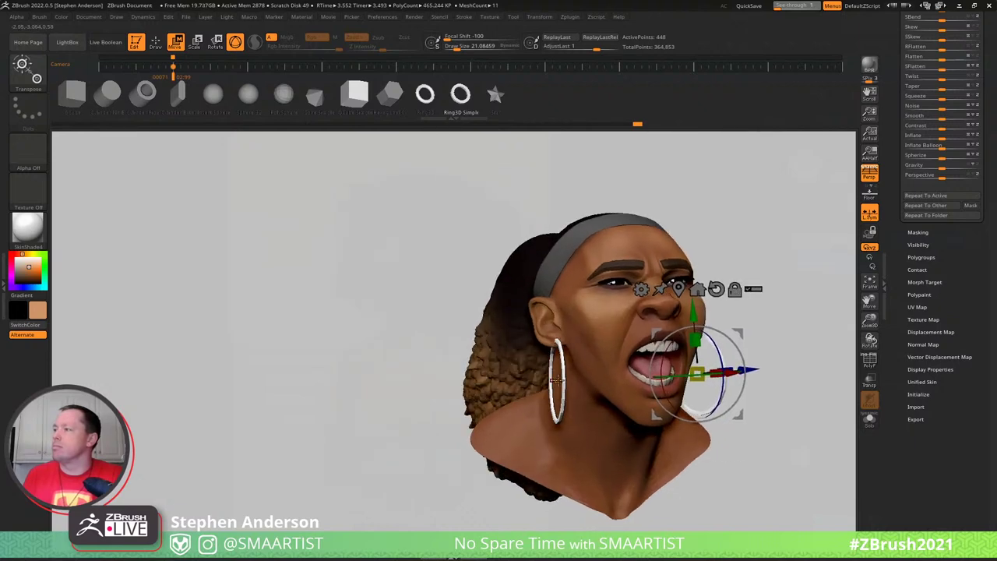
left_click(557, 380)
left_click_drag(558, 320, 592, 305, "alt")
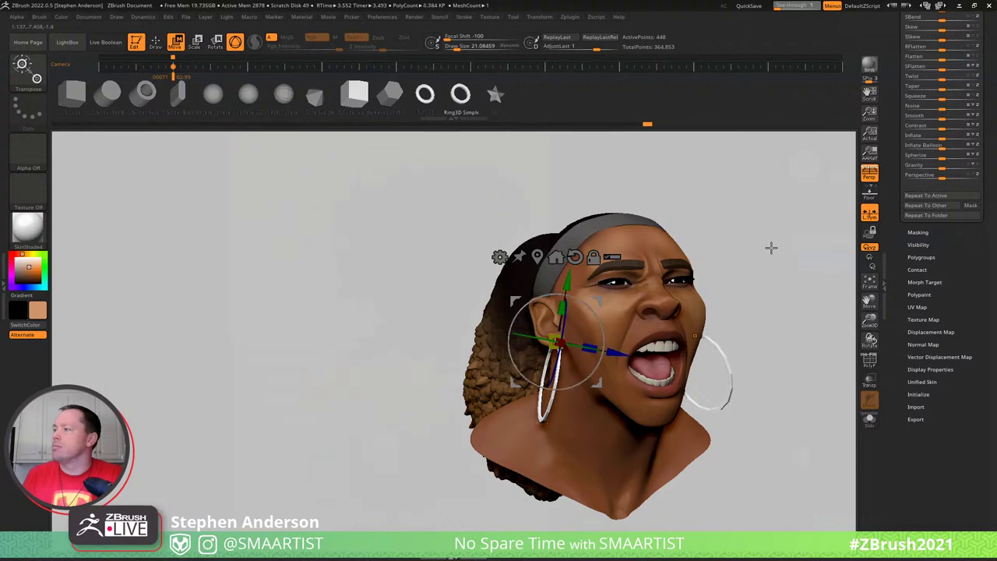
Shift the hoop so its top meets the earlobe in both the side and three-quarter views
left_click_drag(771, 248, 786, 246)
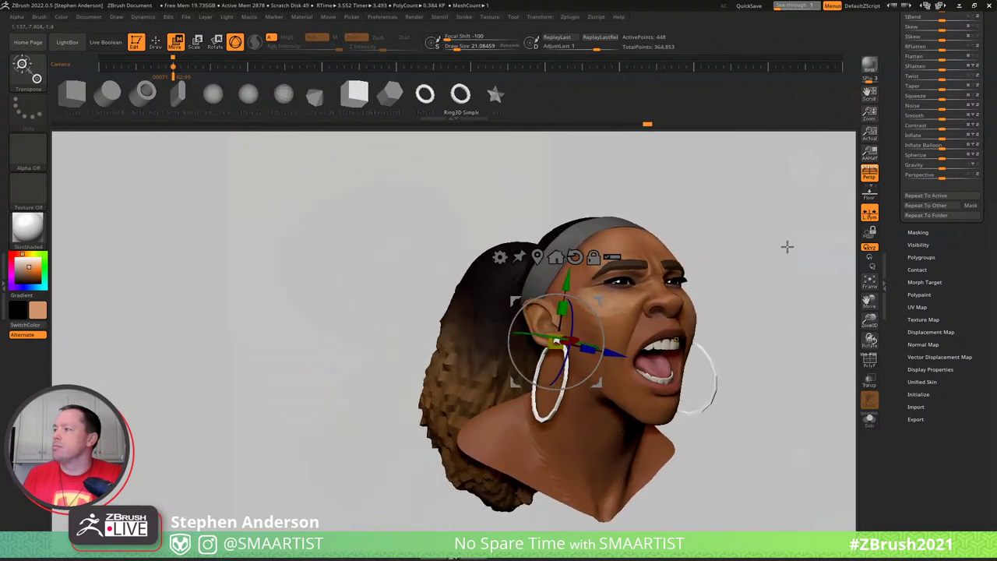
right_click_drag(787, 247, 797, 314)
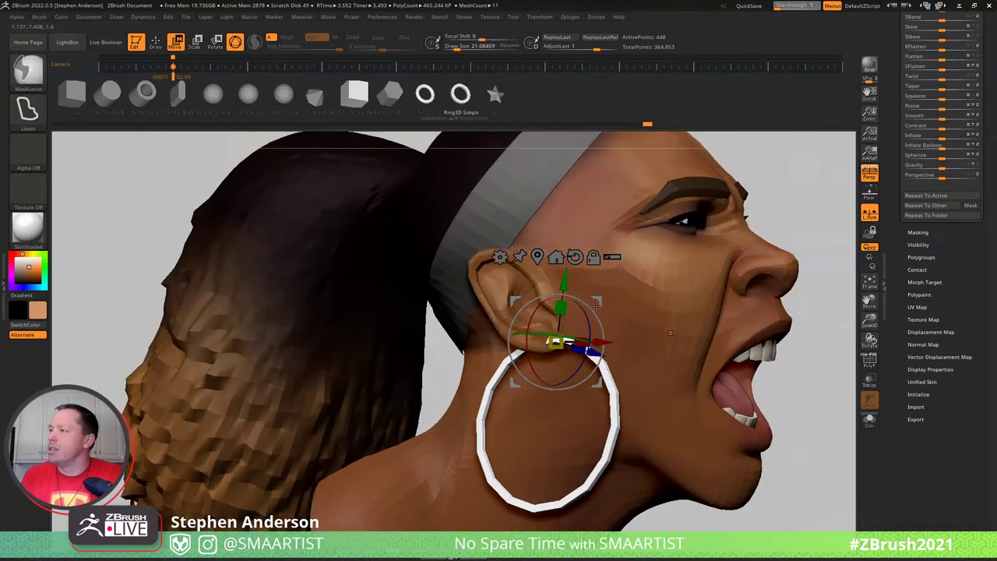
left_click_drag(594, 299, 585, 304)
right_click_drag(659, 276, 627, 306)
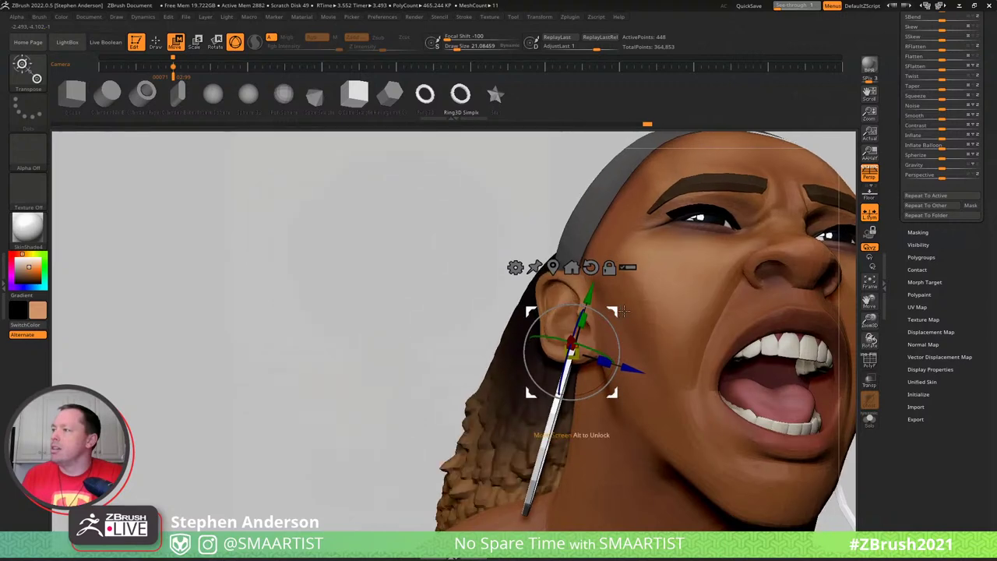
left_click_drag(624, 311, 628, 310)
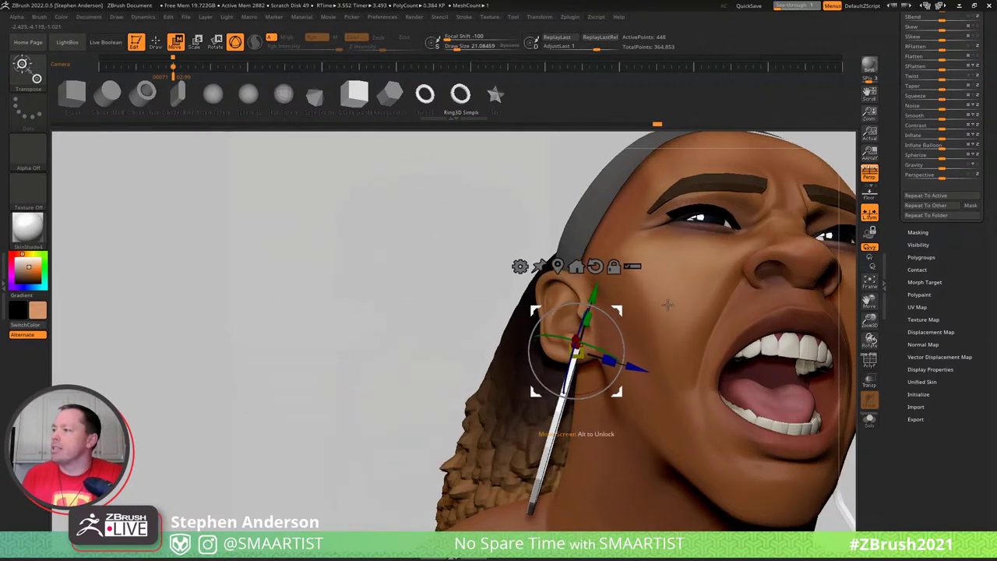
Rotate the hoop slightly about its vertical axis and nudge it into the earlobe
right_click_drag(675, 306, 787, 300)
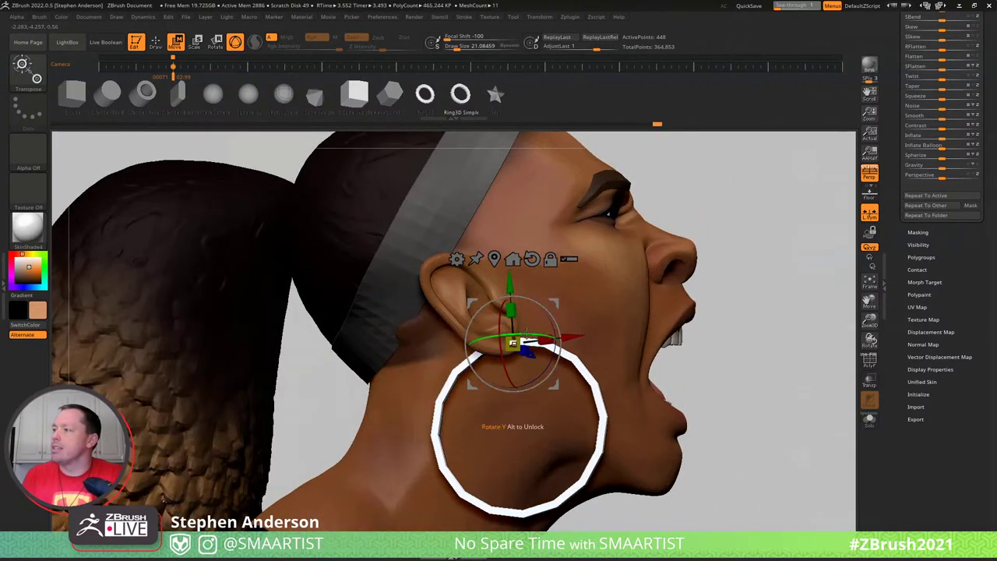
left_click_drag(522, 334, 532, 334)
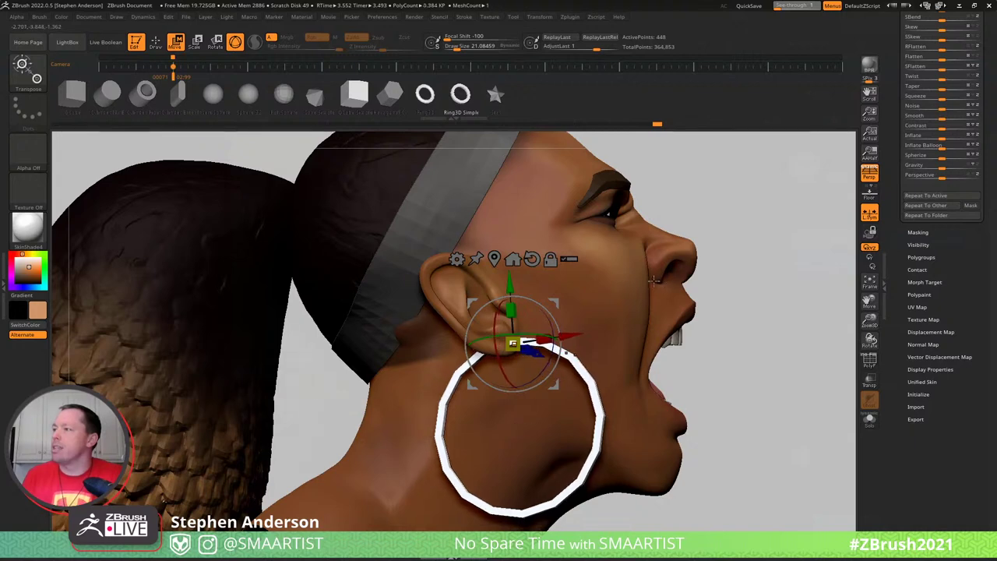
right_click_drag(676, 281, 578, 322)
left_click_drag(610, 356, 606, 355)
key("q")
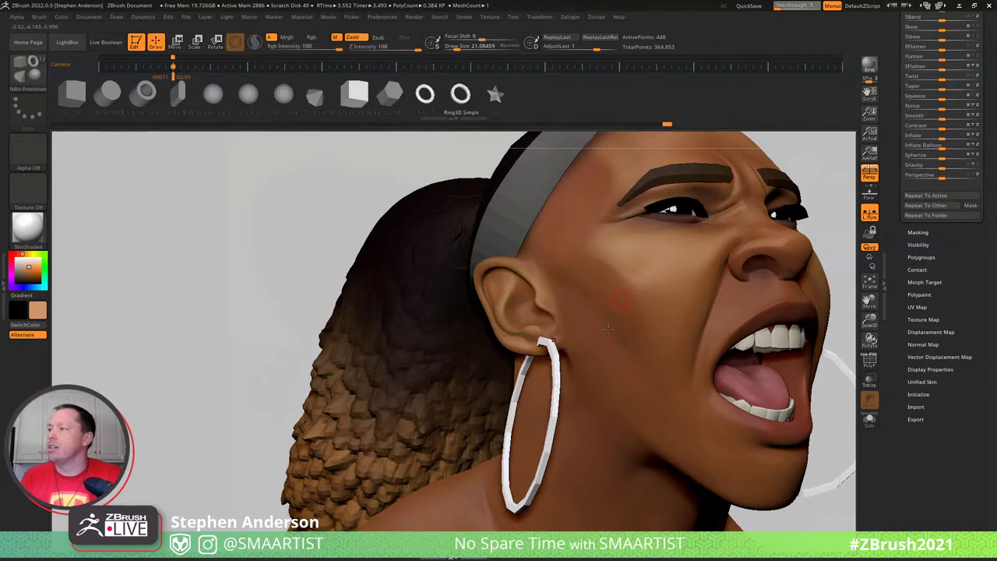
mouse_move(619, 331)
right_mouse_down()
mouse_move(603, 339)
mouse_move(590, 330)
right_mouse_up()
key("w")
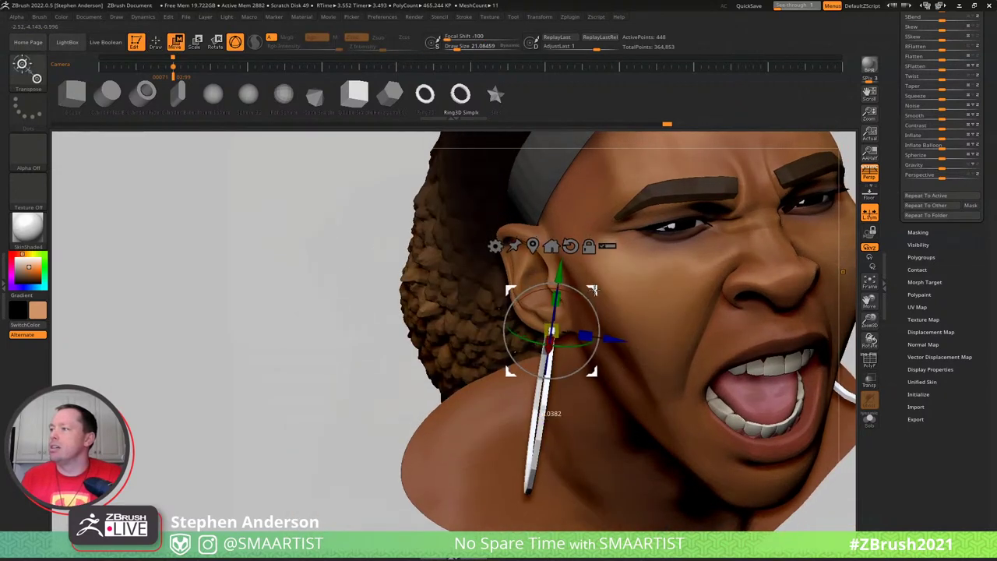
key("q")
right_click_drag(680, 319, 763, 228, "ctrl")
Split the hoop earrings from the masked headband into their own subtool and make that subtool active
left_click_drag(964, 320, 966, 350)
scroll(966, 350, "up", 8)
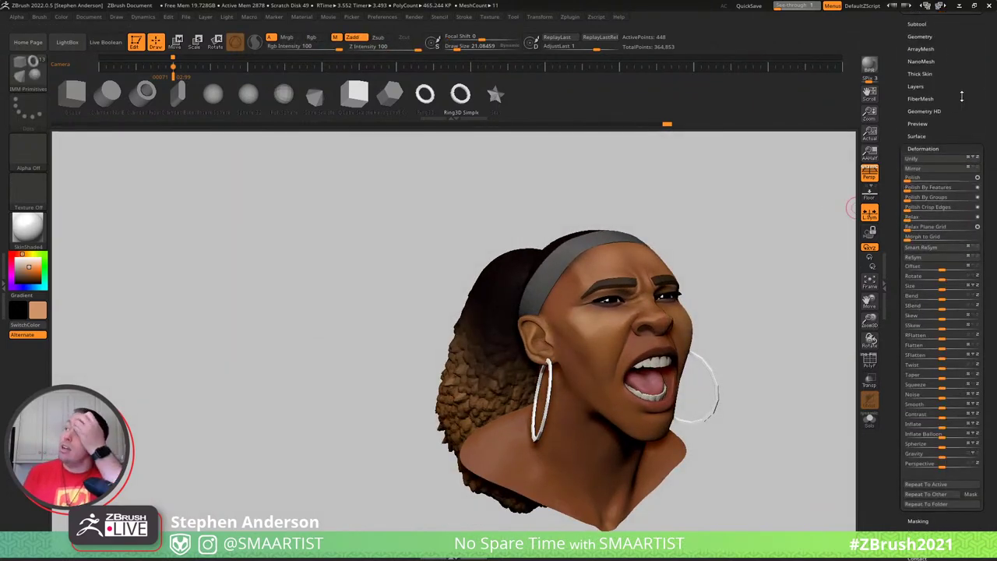
scroll(972, 152, "up", 1)
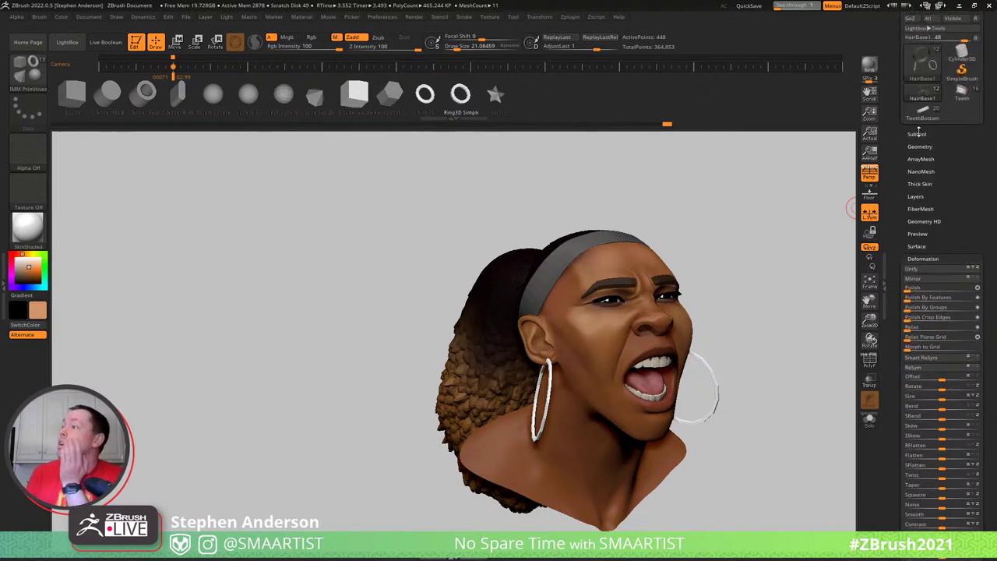
left_click(918, 134)
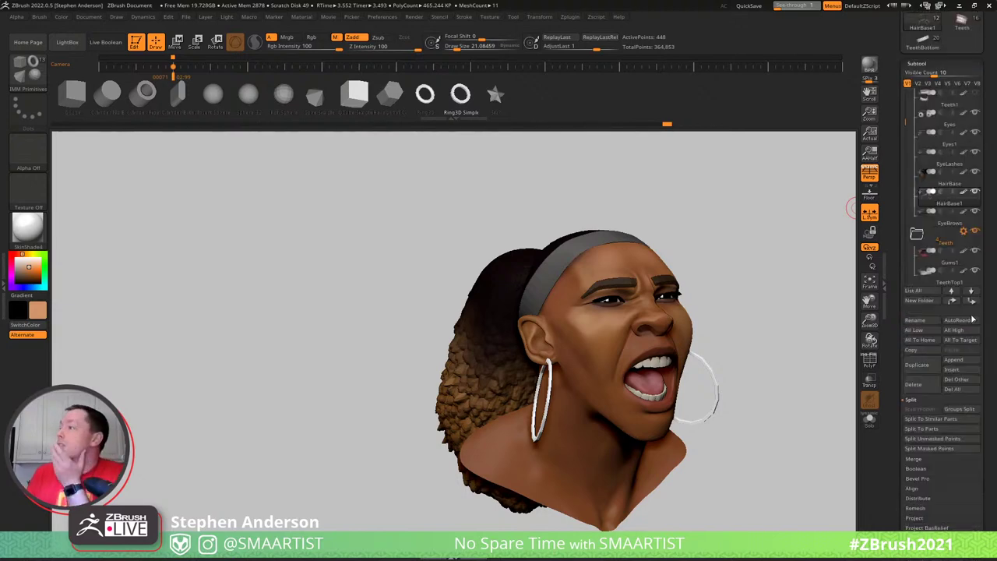
left_click(947, 443)
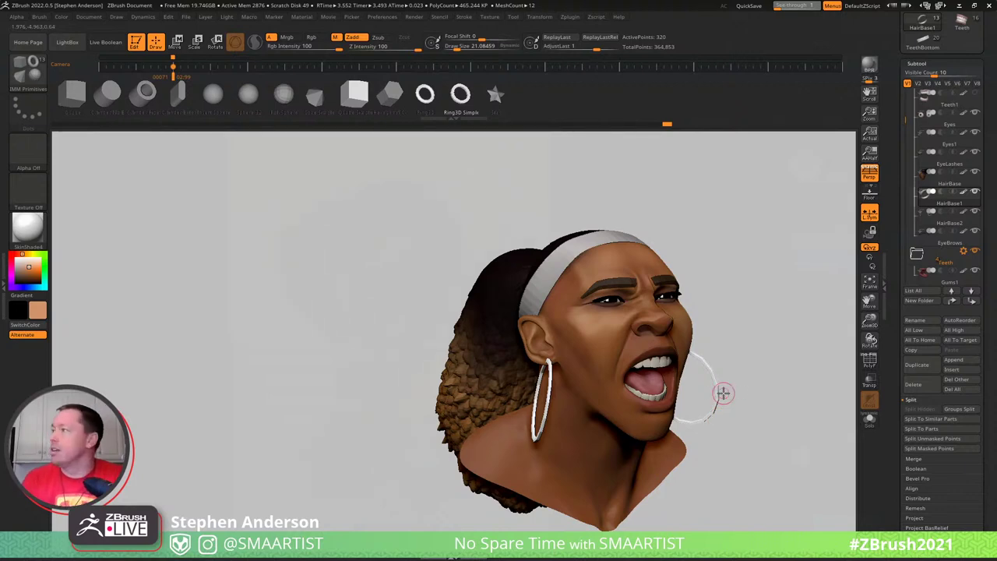
key("ctrl")
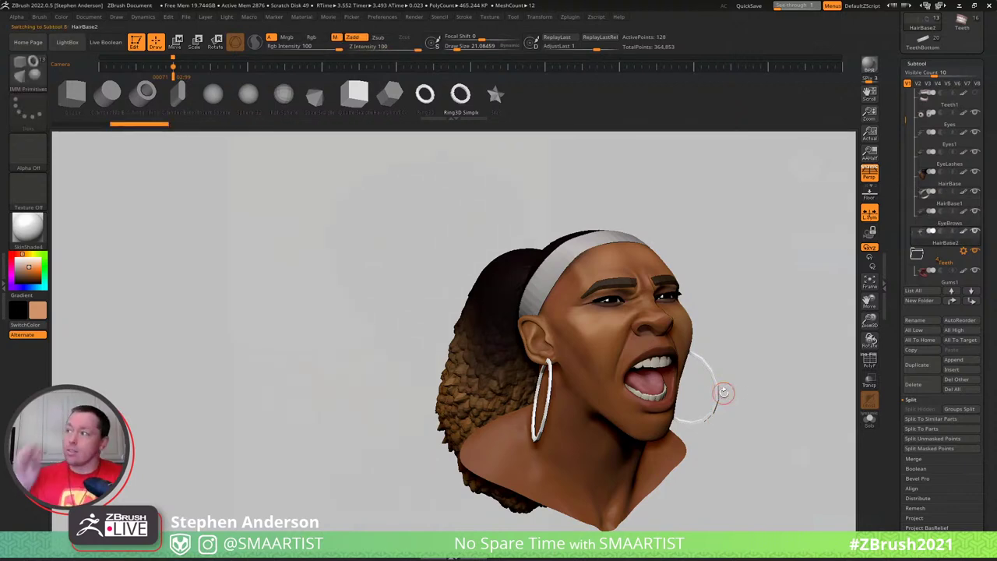
Insert a PolySphere on the upper ear as a stud with a draw size of about 15, consulting the tennis reference photo
left_click_drag(711, 288, 555, 291)
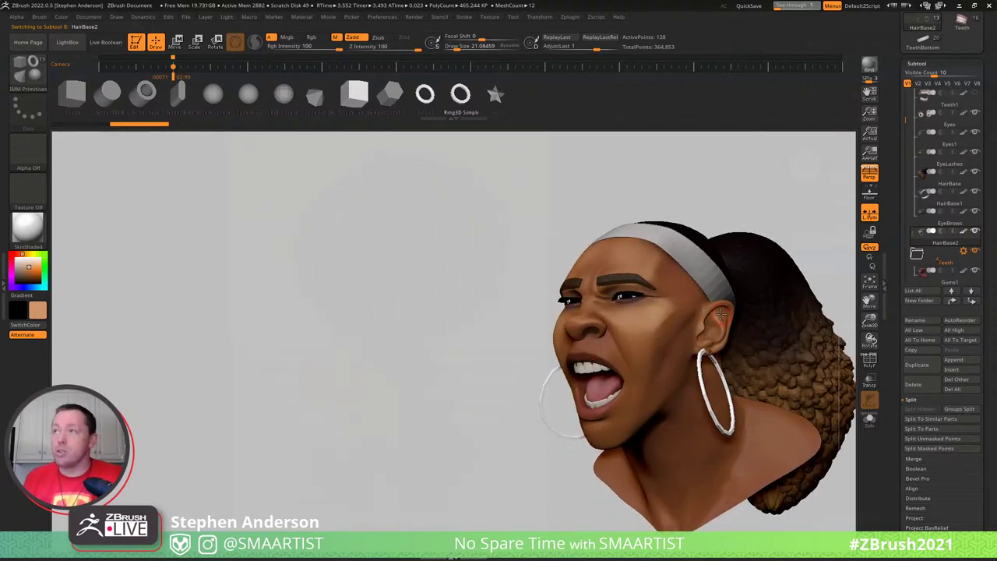
key("b")
left_click(285, 96)
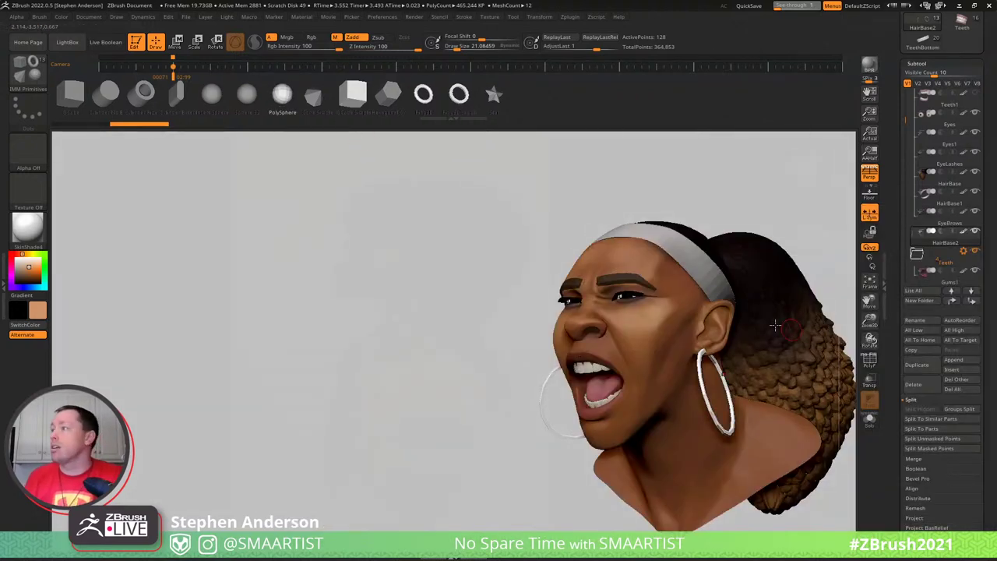
key("s")
left_click_drag(720, 318, 716, 318)
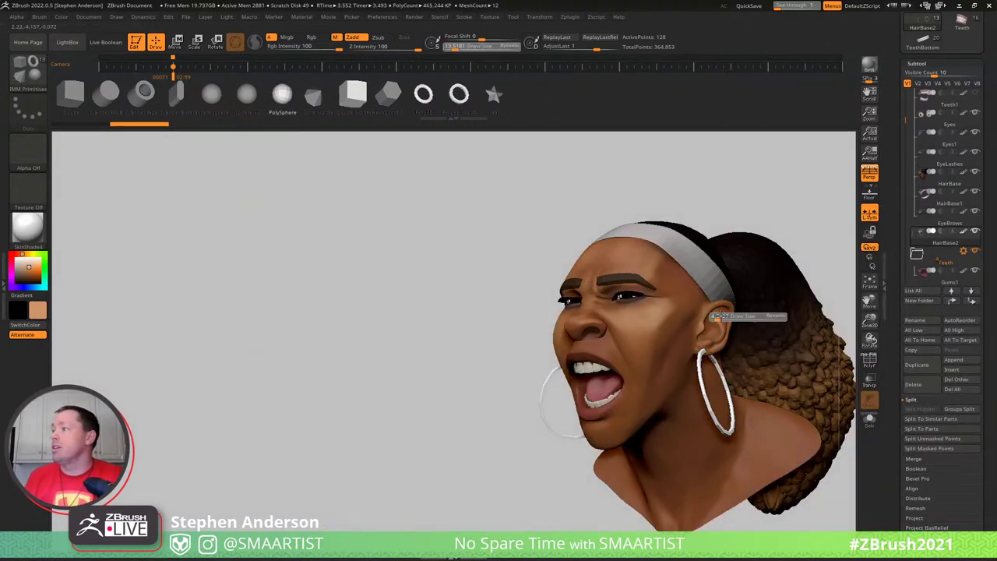
scroll(721, 326, "up", 2)
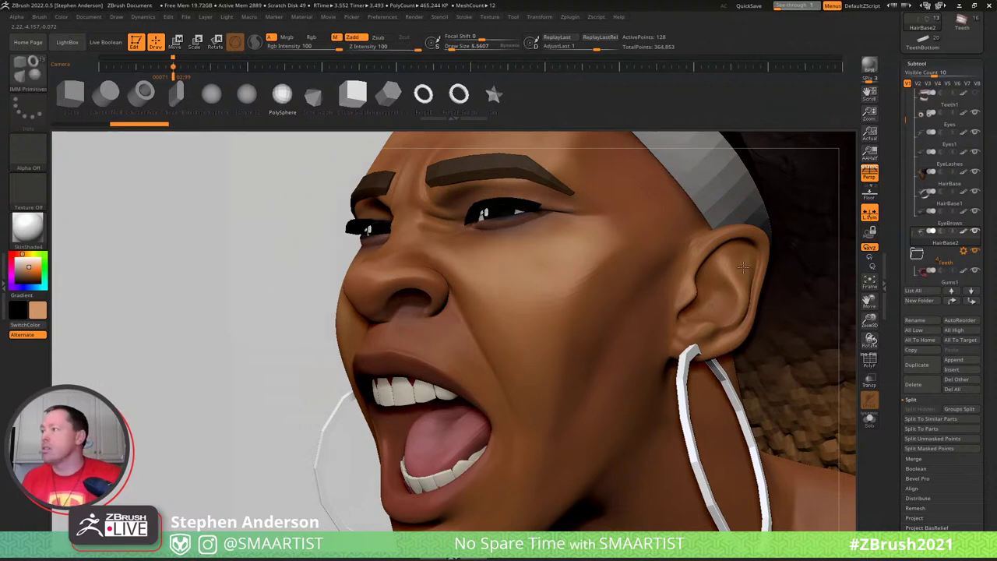
key("]")
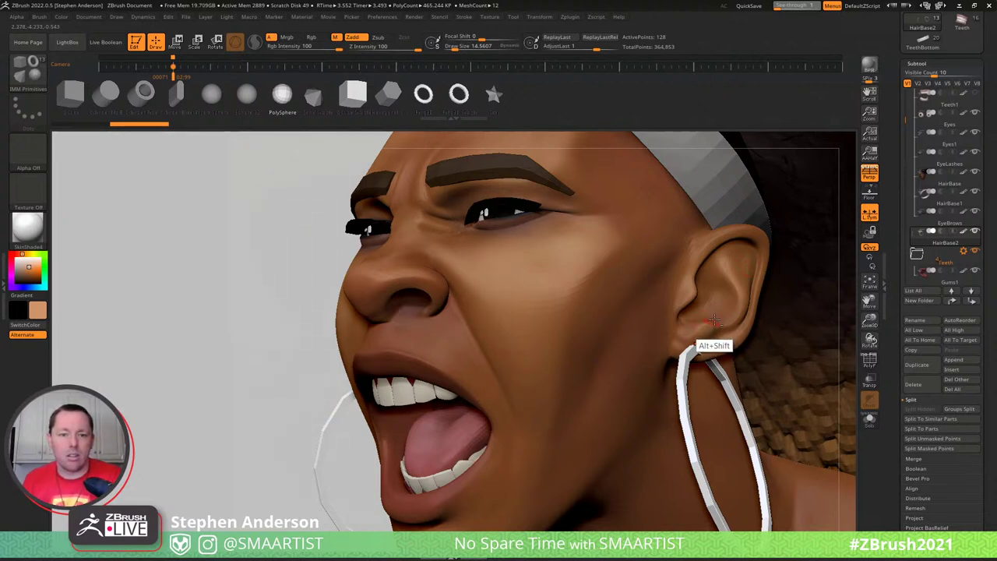
key("alt+Tab")
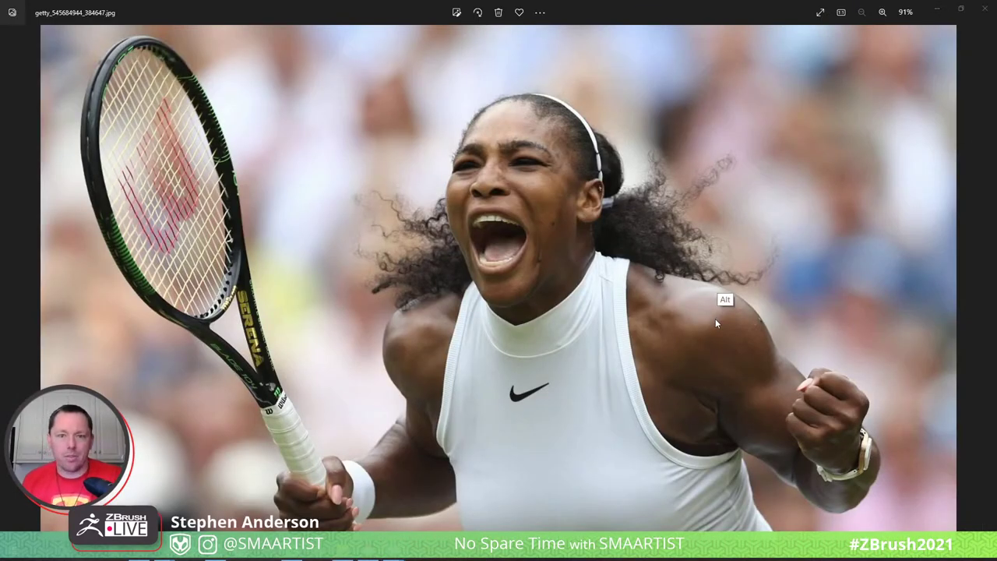
key("alt+Tab")
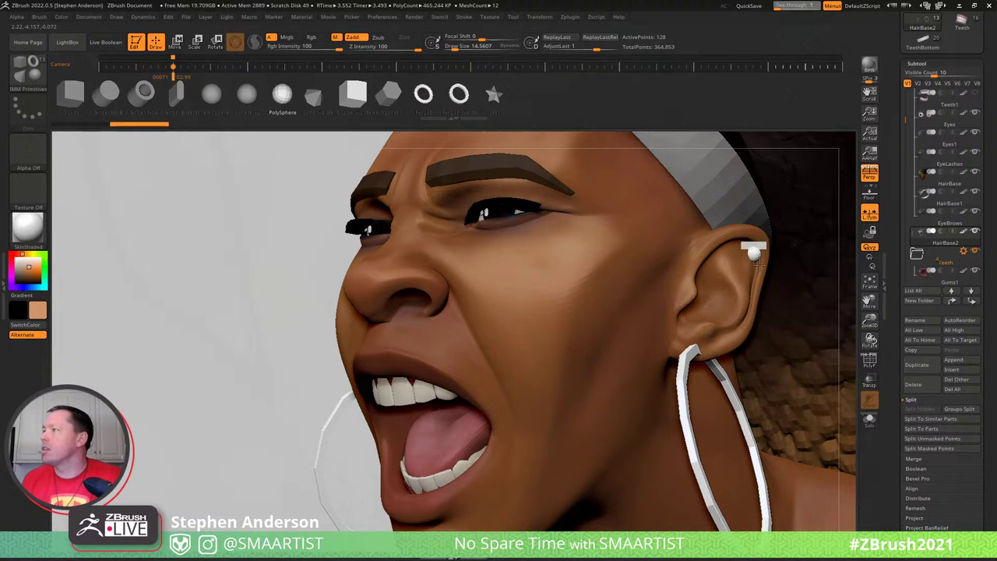
key("ctrl")
Nudge the stud sphere into place against the upper ear
right_click_drag(810, 295, 770, 266)
key("w")
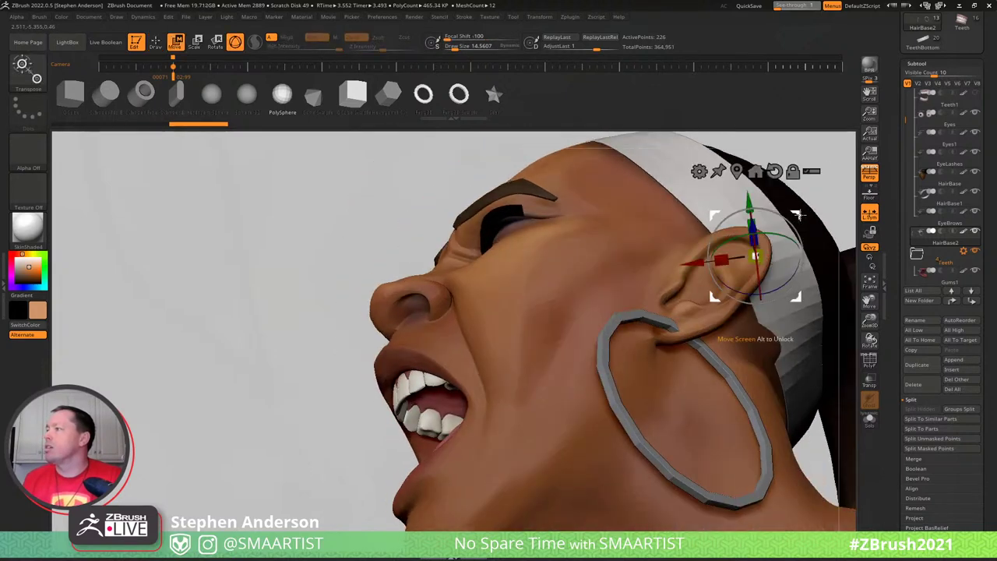
key("q")
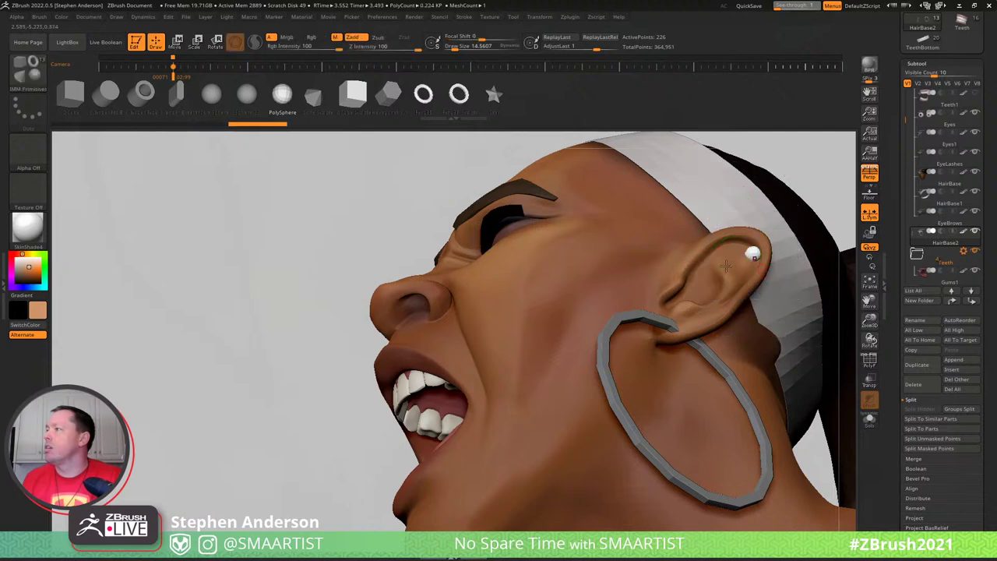
Fill the earrings subtool with the ZMetal material and the tan colour R 211, G 150, B 106 in Mrgb mode
mouse_move(725, 265)
right_mouse_down()
mouse_move(790, 286)
mouse_move(802, 232)
mouse_move(682, 243)
mouse_move(679, 225)
mouse_move(732, 251)
mouse_move(699, 238)
mouse_move(669, 245)
mouse_move(774, 215)
mouse_move(723, 225)
mouse_move(745, 204)
right_mouse_up()
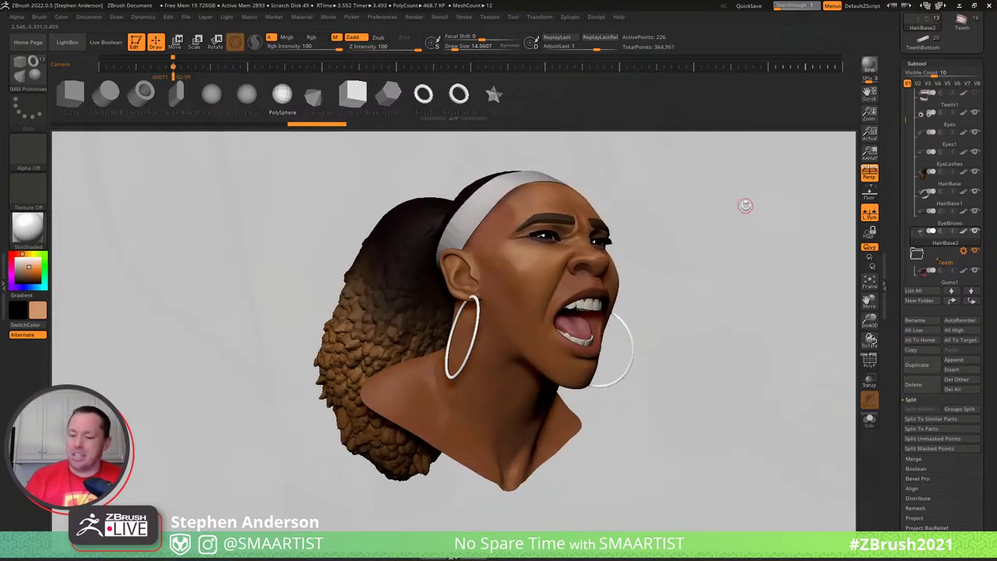
key("Left")
key("Right")
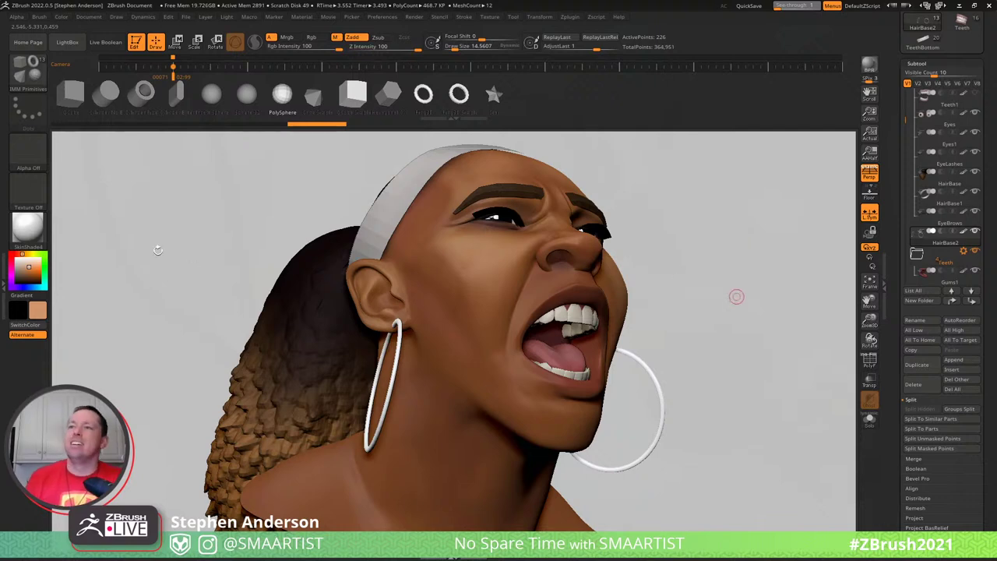
left_click(26, 228)
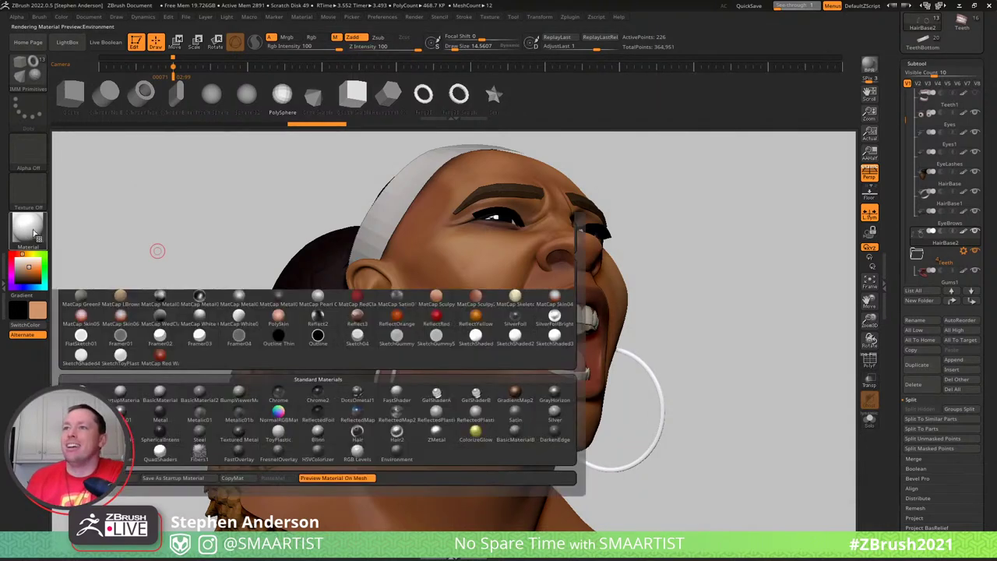
left_click(438, 438)
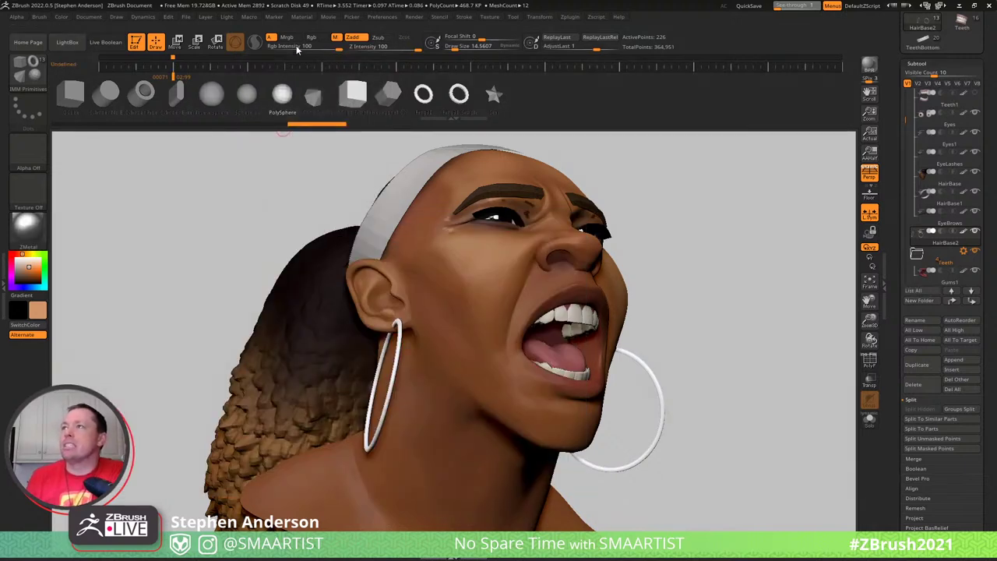
left_click(288, 38)
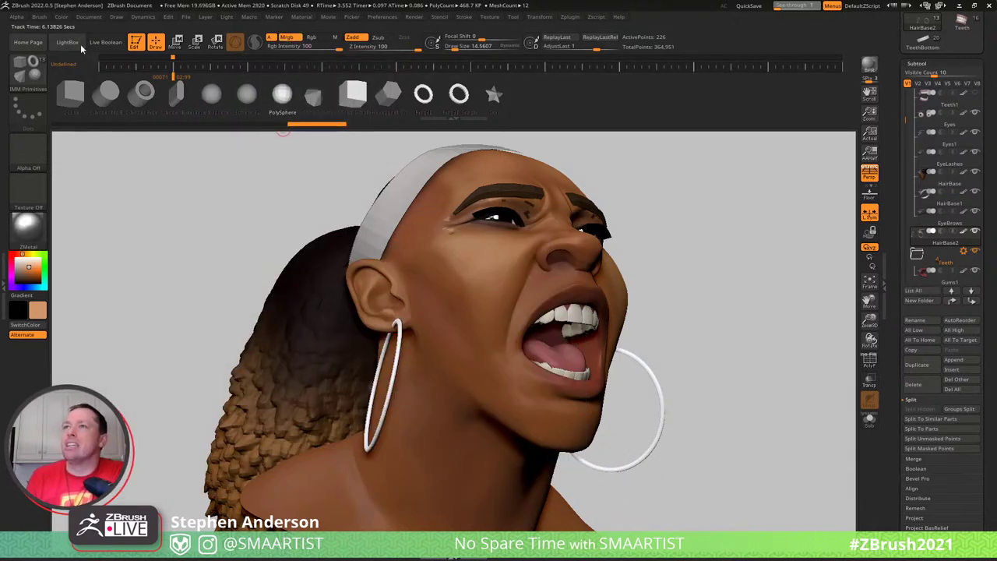
left_click(60, 17)
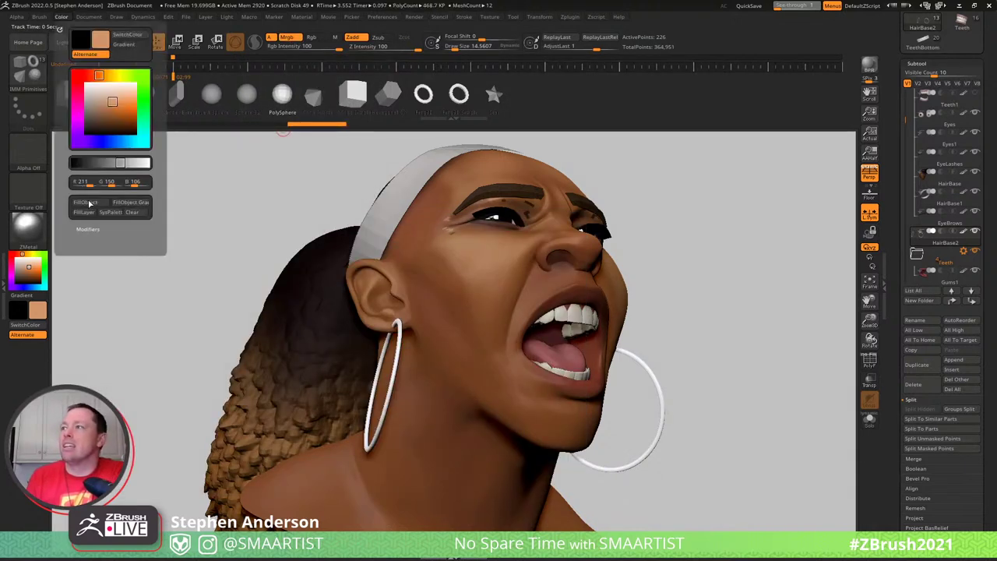
left_click(87, 204)
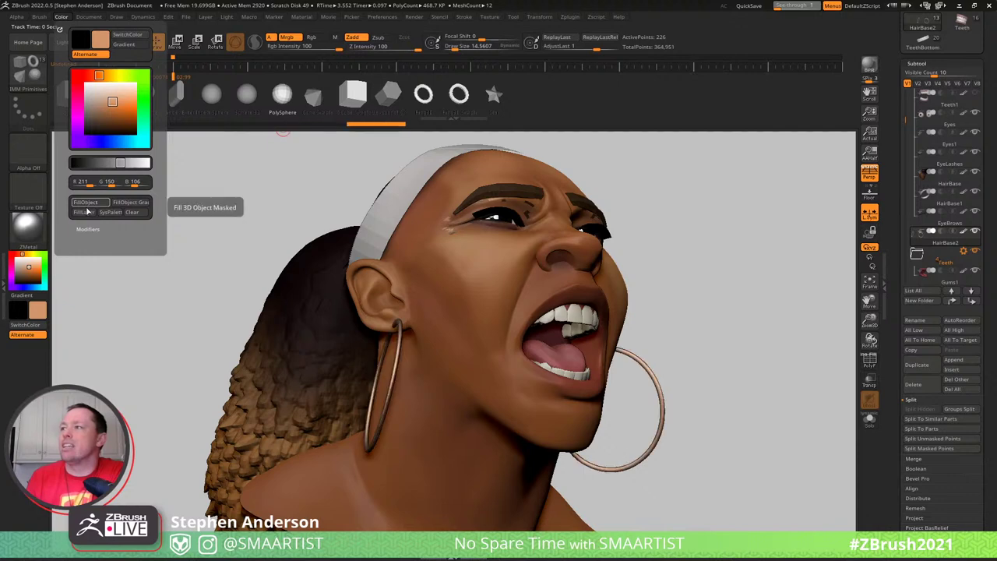
Sample the SkinShade4 material, make the Serena_01 head the active subtool and fill it with the material only
left_click_drag(30, 228, 496, 278)
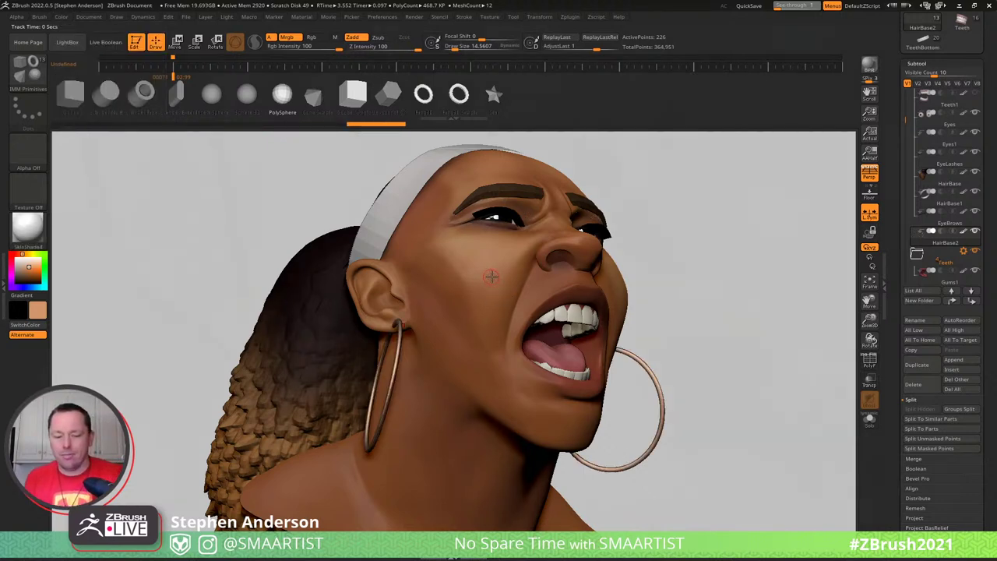
left_click(489, 274, "alt")
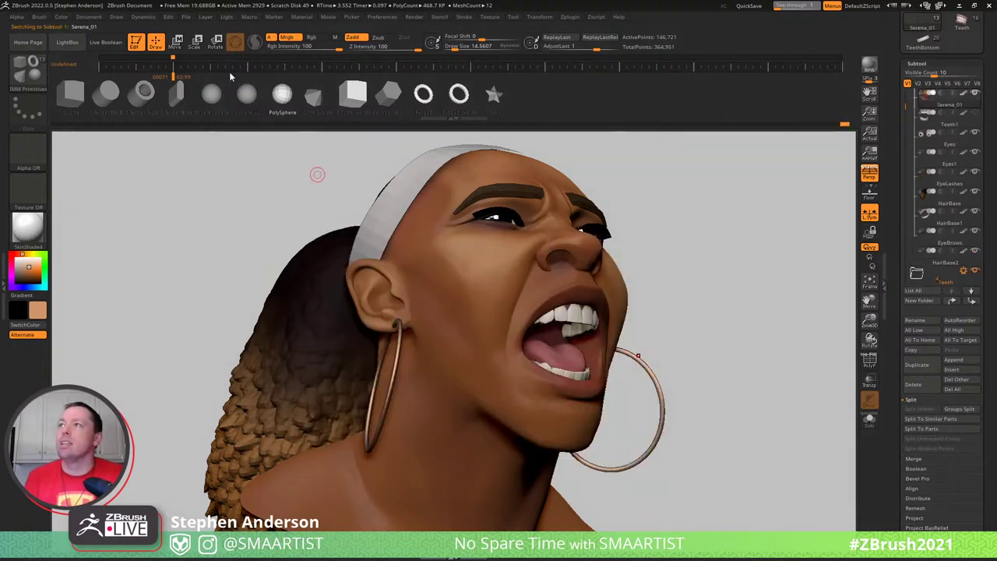
left_click(61, 16)
left_click(85, 204)
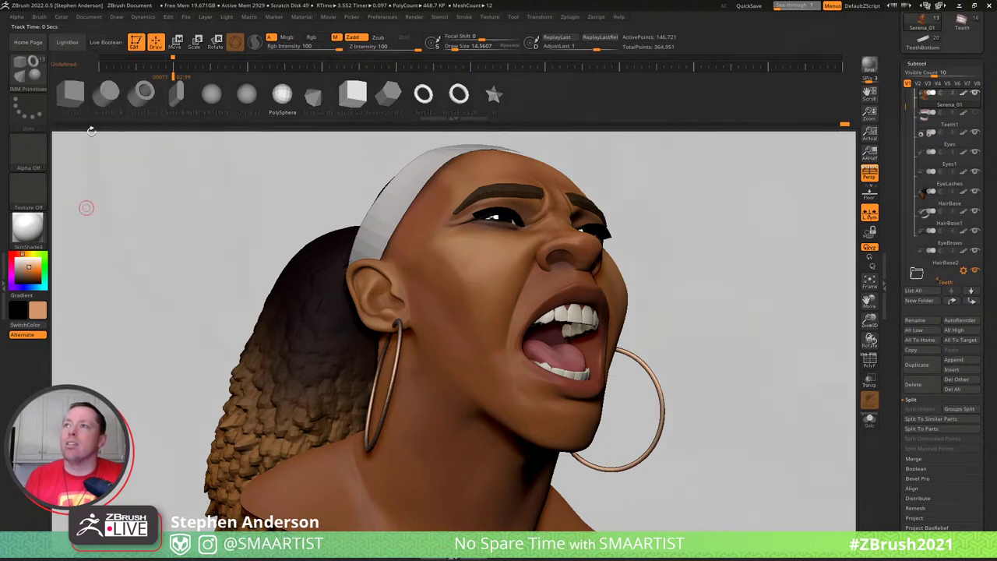
left_click(60, 16)
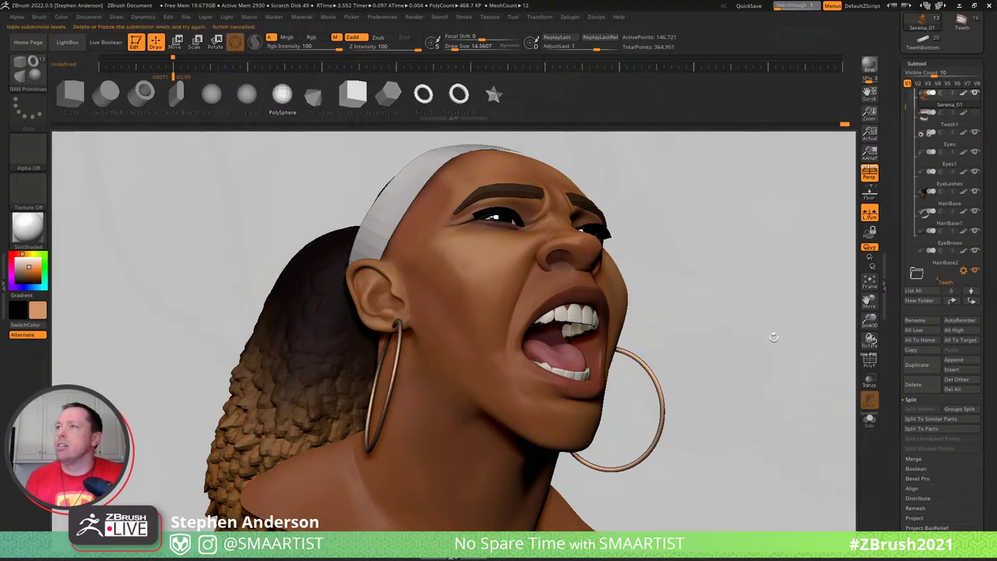
Make the HairBase subtool active and turn on Dynamic Subdiv to smooth the ponytail
key("shift+f")
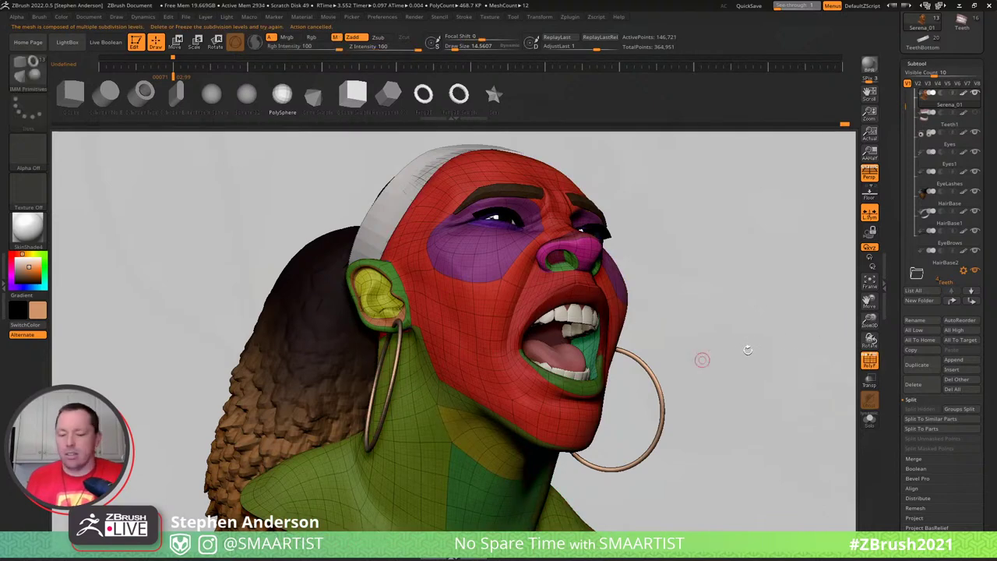
key("n")
left_click(753, 377)
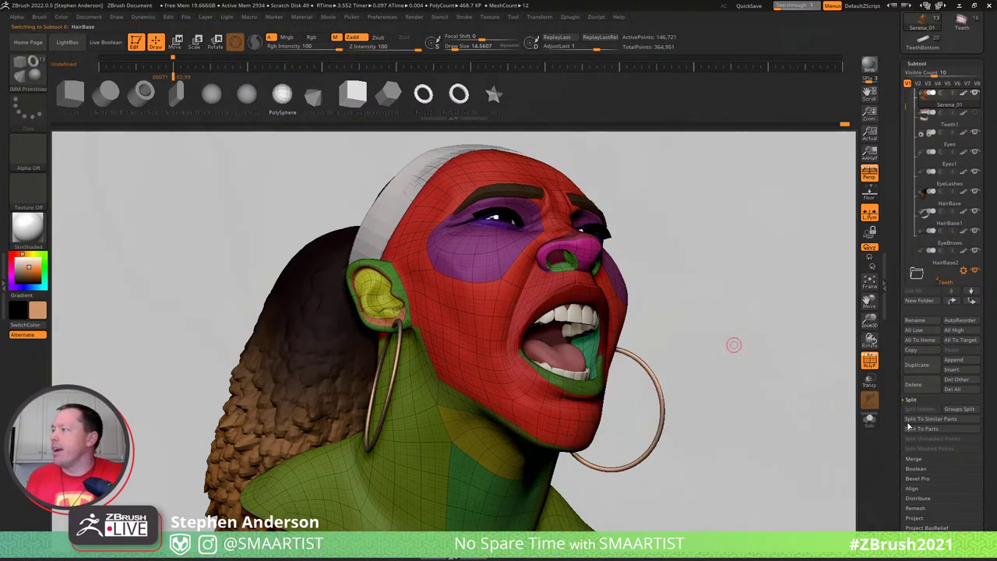
key("shift+f")
scroll(959, 401, "down", 5)
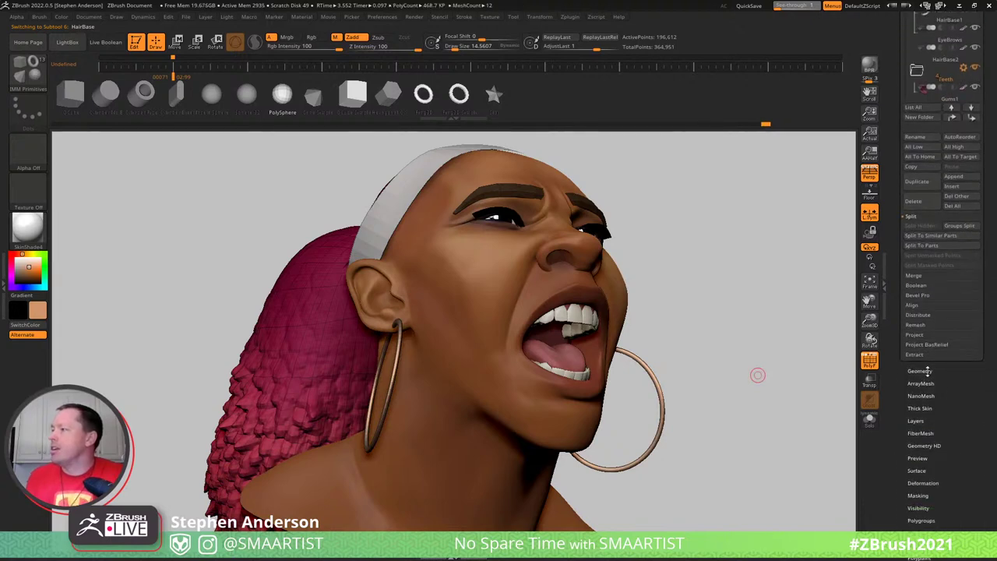
left_click(923, 371)
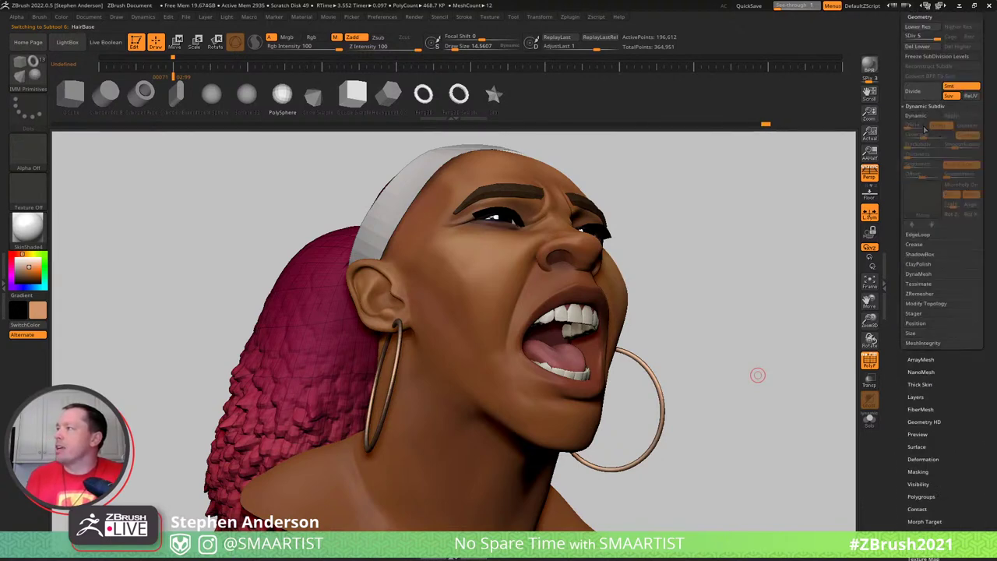
left_click(920, 116)
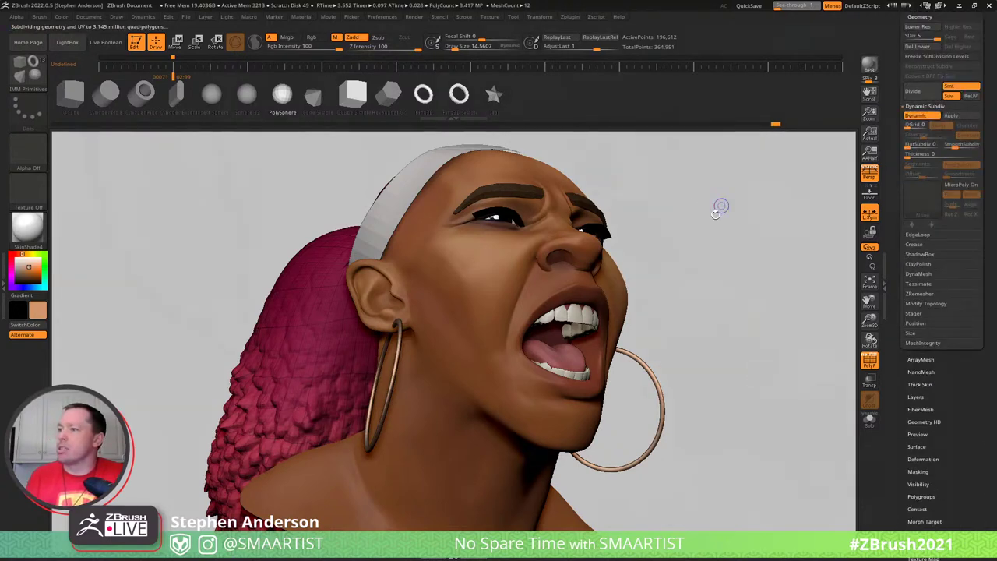
key("shift")
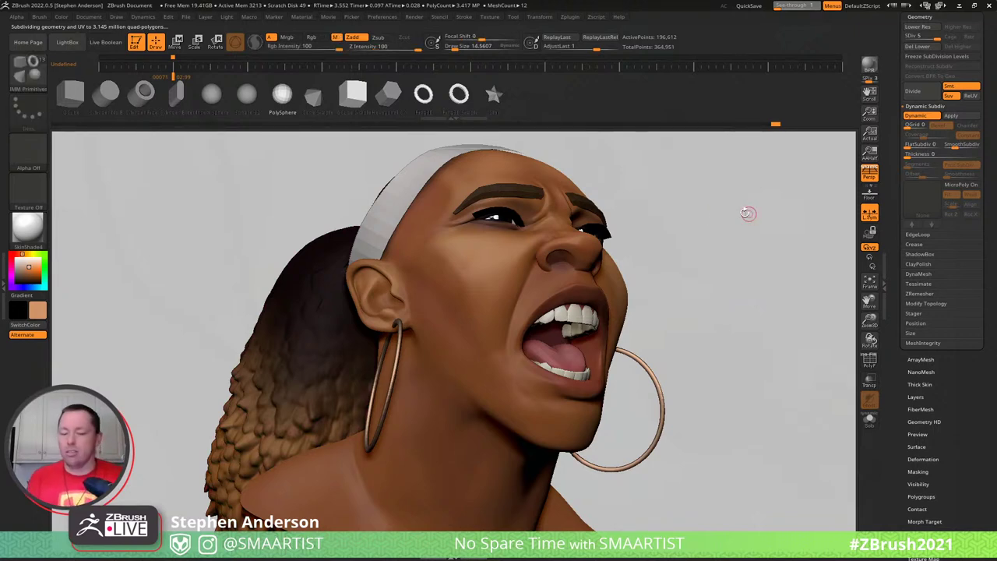
Give the HairBase1 headband a Dynamic Subdiv thickness of about 0.0227 with an offset of 0
key("n")
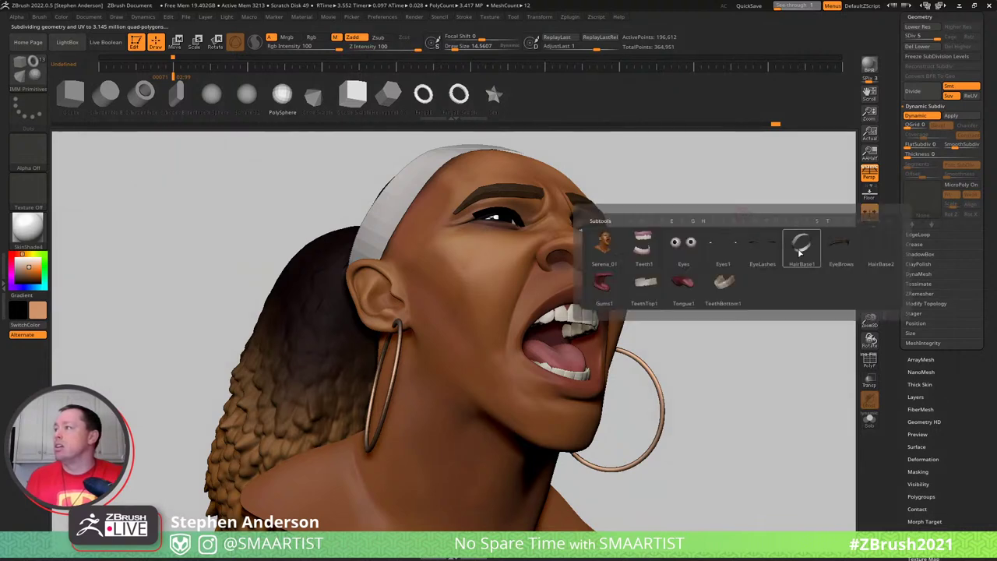
left_click(802, 248)
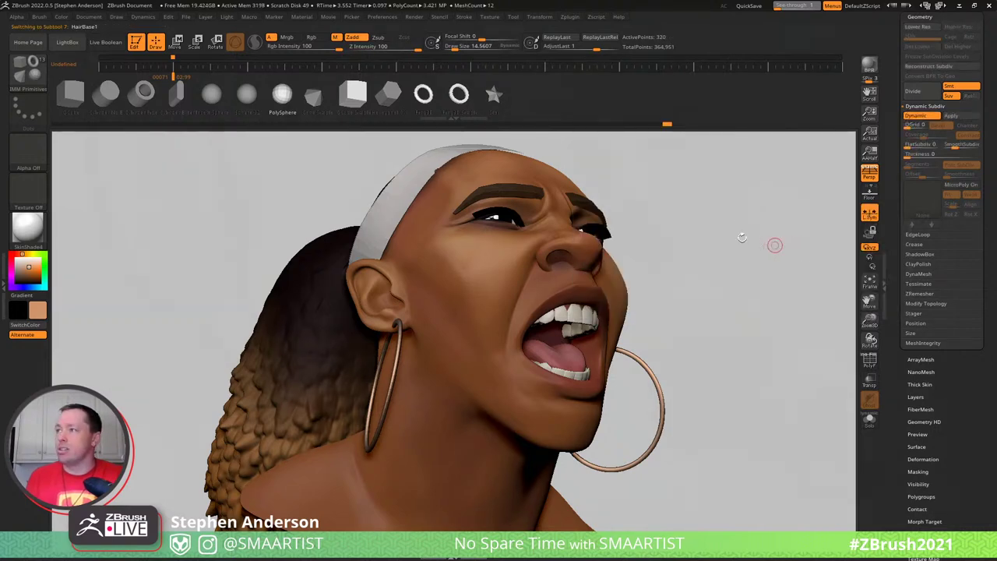
key("n")
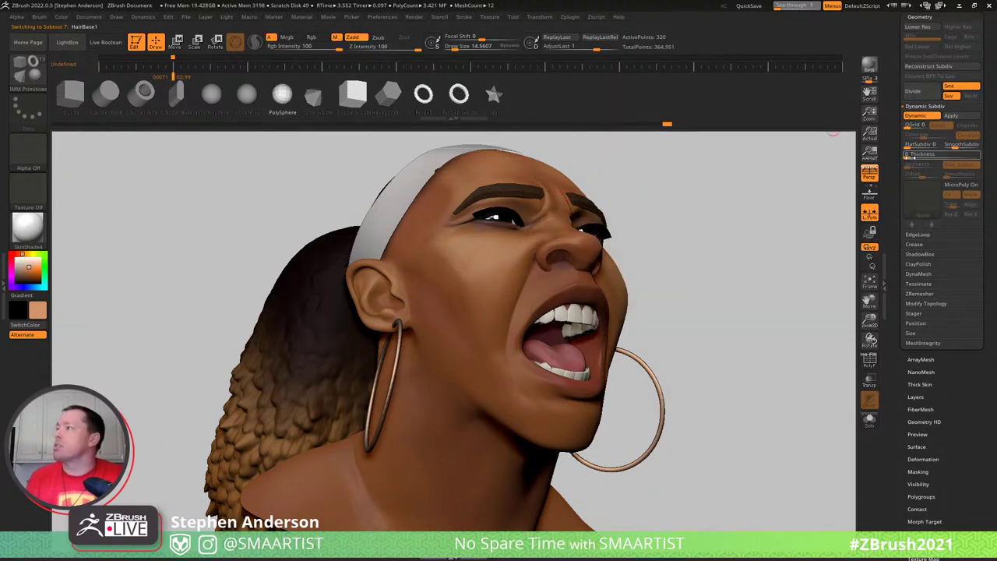
left_click_drag(916, 157, 930, 154)
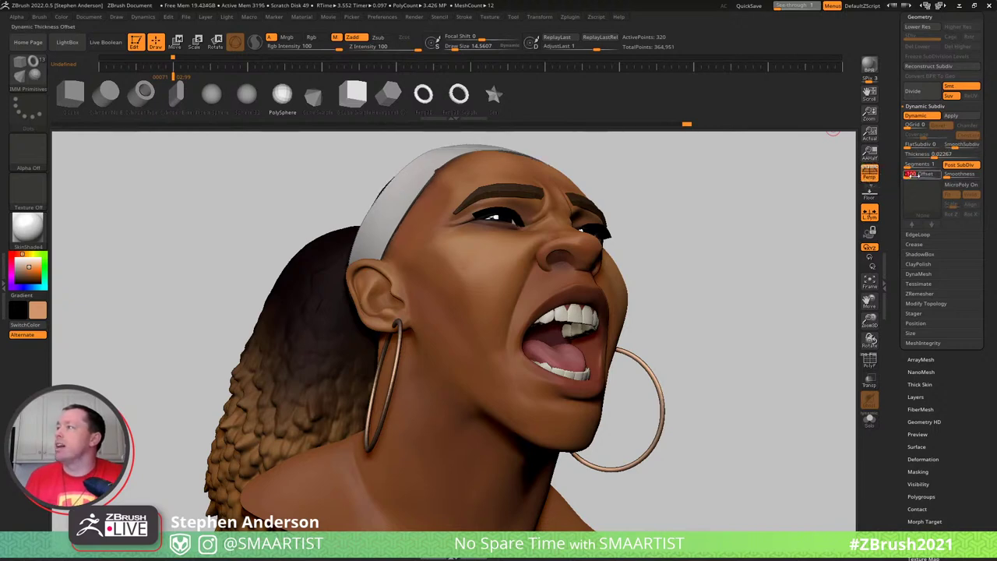
left_click_drag(917, 174, 919, 177)
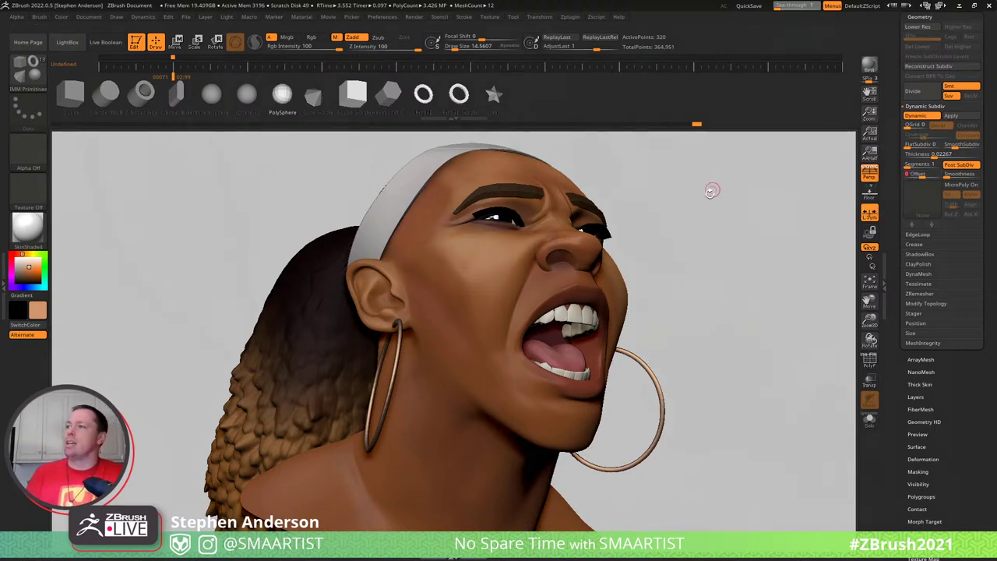
Frame the whole head smaller in the left half of the canvas and add a camera keyframe at frame 106
left_click_drag(695, 216, 701, 236)
mouse_move(745, 207)
left_mouse_down("alt")
mouse_move(734, 195)
mouse_move(750, 209)
mouse_move(683, 225)
mouse_move(631, 223)
mouse_move(657, 223)
mouse_move(649, 236)
left_mouse_up("alt")
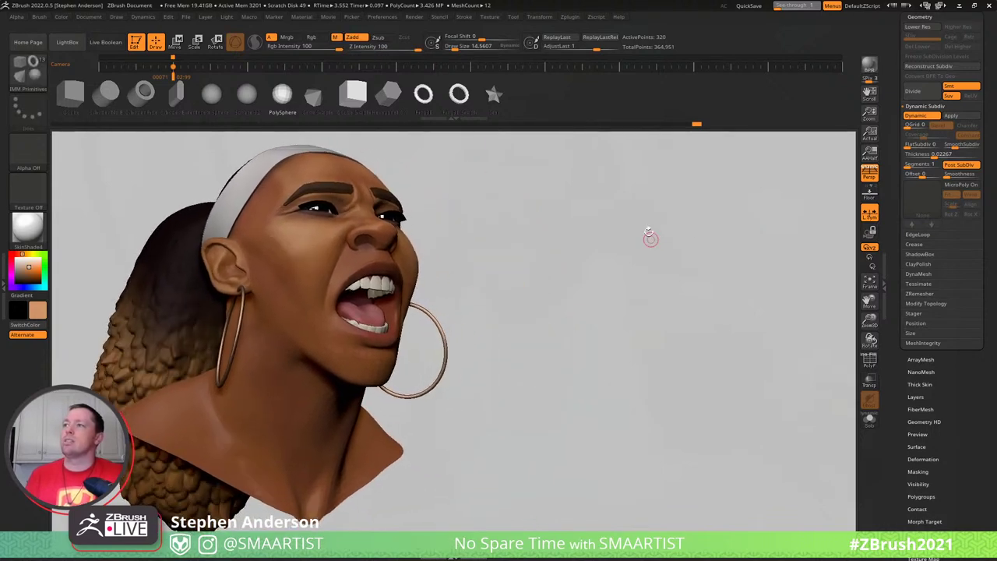
left_click(207, 67)
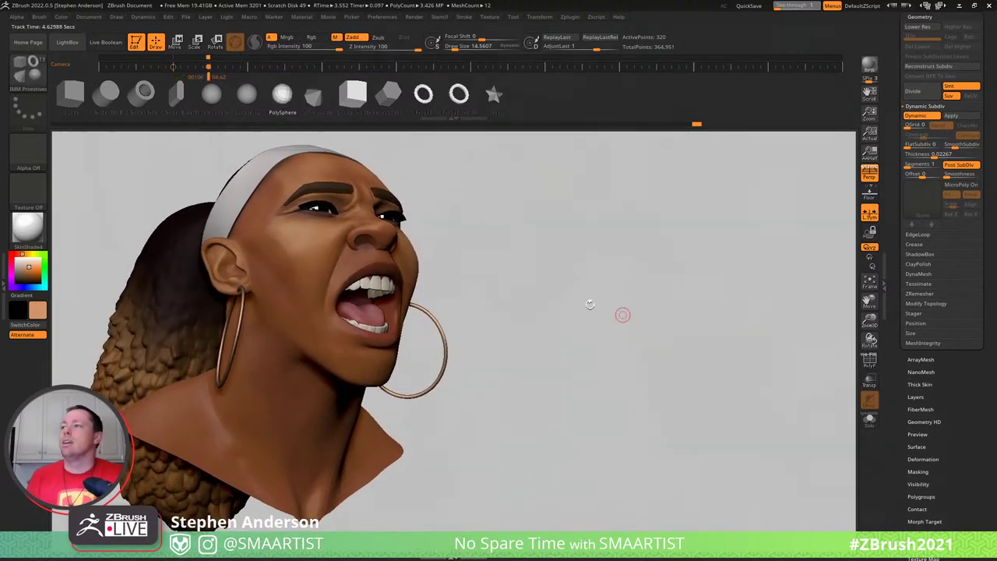
Frame the opposite side of the head from above in the right half of the canvas and add a camera keyframe at frame 117
mouse_move(585, 303)
left_mouse_down()
mouse_move(511, 324)
mouse_move(721, 313)
mouse_move(922, 321)
mouse_move(912, 314)
left_mouse_up()
right_click_drag(769, 353, 775, 343)
mouse_move(775, 343)
left_mouse_down()
mouse_move(777, 402)
mouse_move(807, 371)
mouse_move(815, 384)
left_mouse_up()
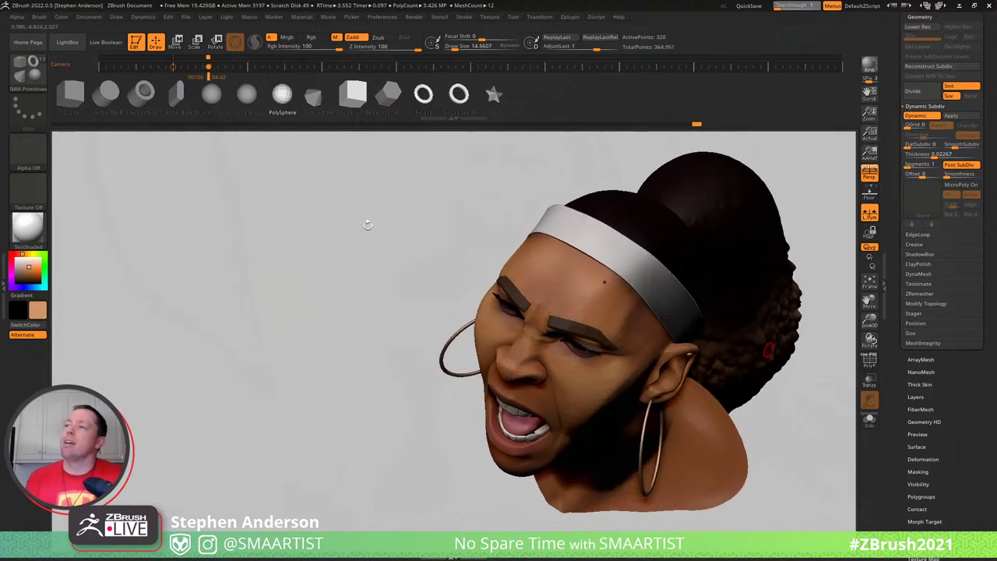
left_click(219, 68)
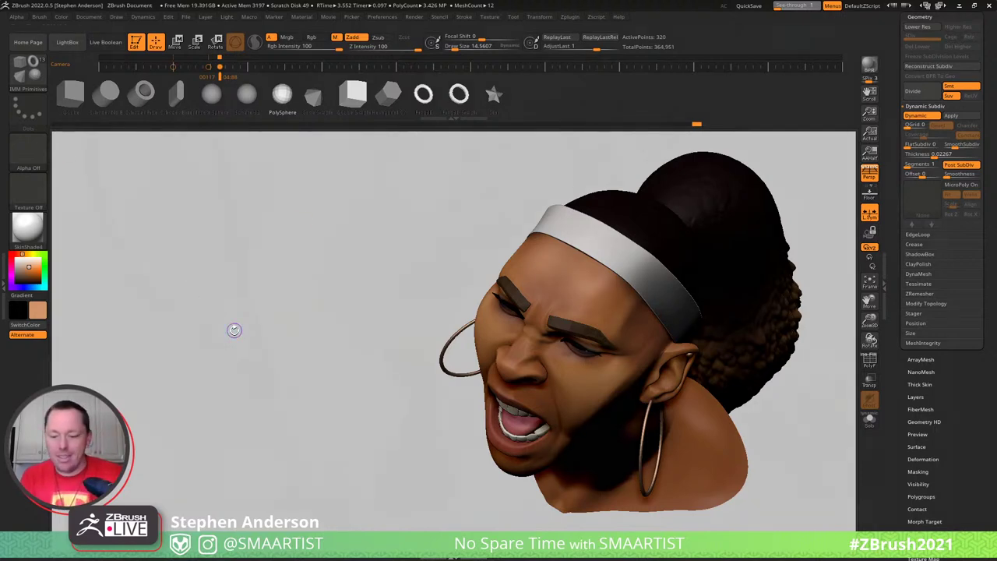
Snapshot the second view onto the canvas, compare it with the frame 106 camera view, and clear the snapshot
key("shift+s")
key("Left")
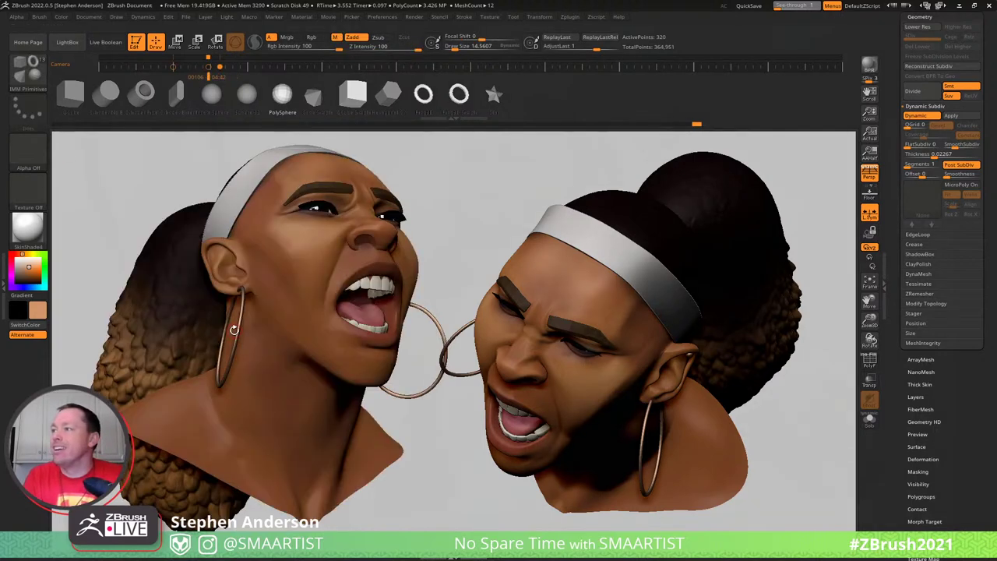
left_click(232, 330, "ctrl+shift")
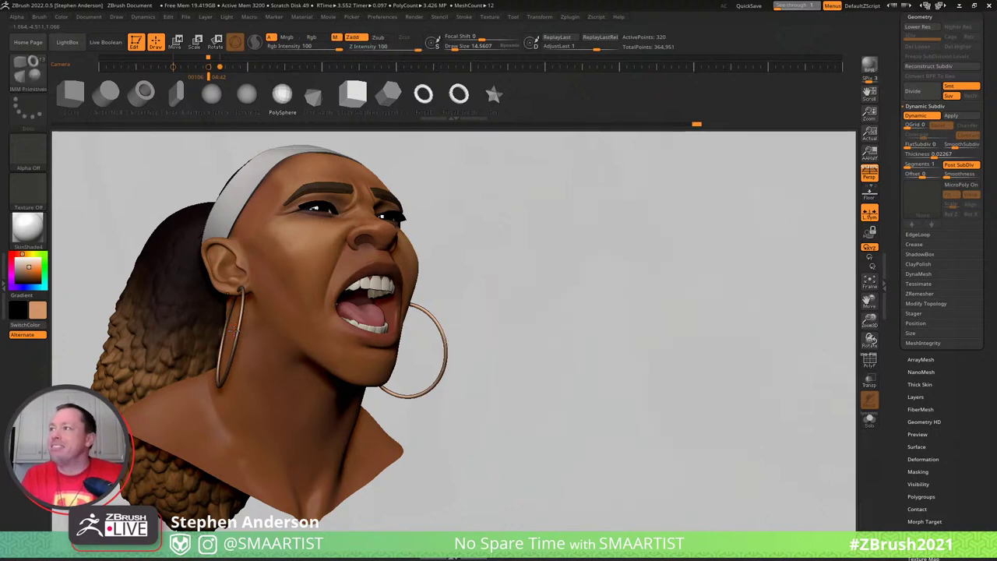
Return to the first camera keyframe and compare the headband with Dynamic Subdiv off and on
key("Left")
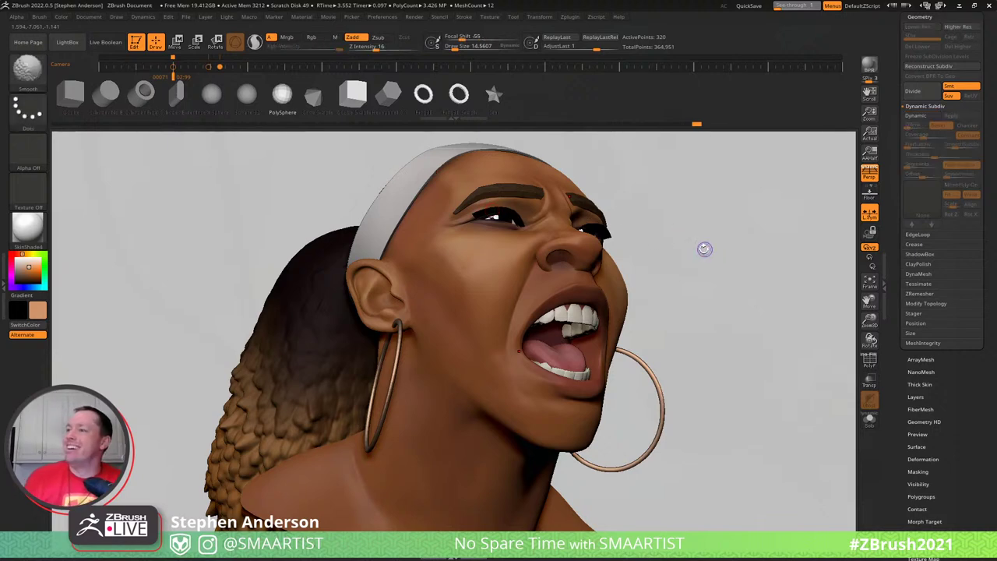
key("shift")
key("d")
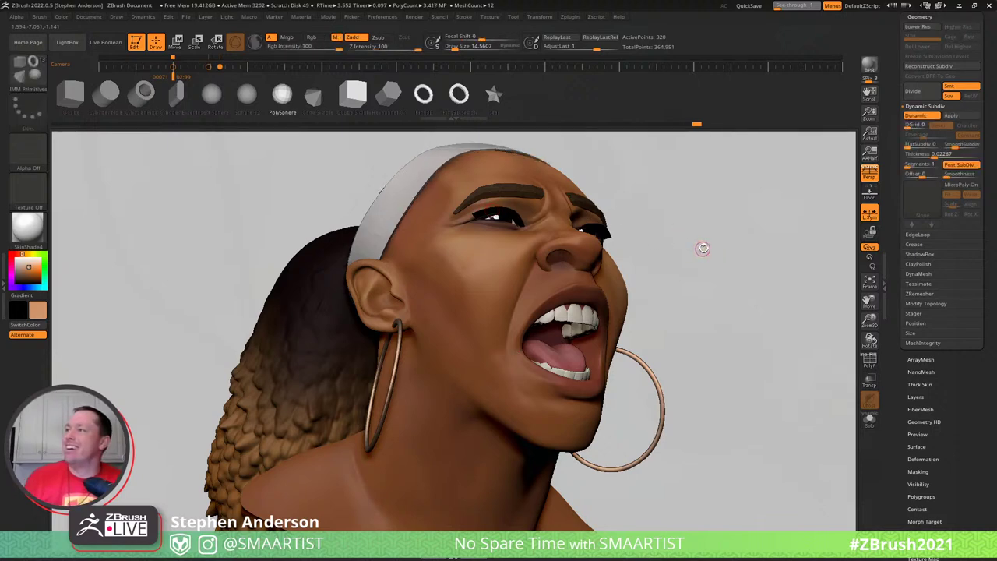
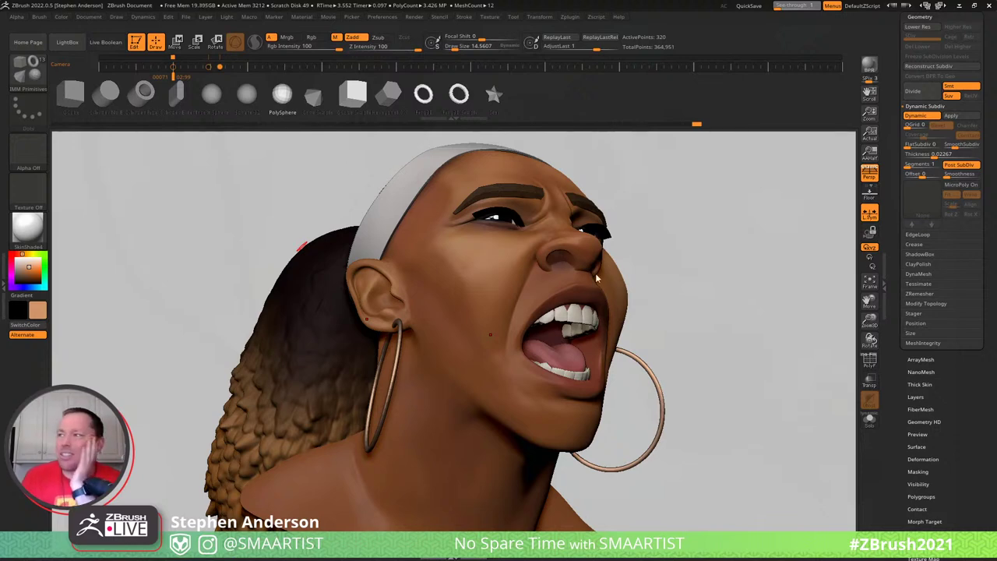
Make the Serena_01 head the active subtool and lower it to subdivision level 1
left_click_drag(731, 279, 753, 270)
mouse_move(722, 258)
right_mouse_down("ctrl")
mouse_move(708, 249)
mouse_move(716, 254)
right_mouse_up("ctrl")
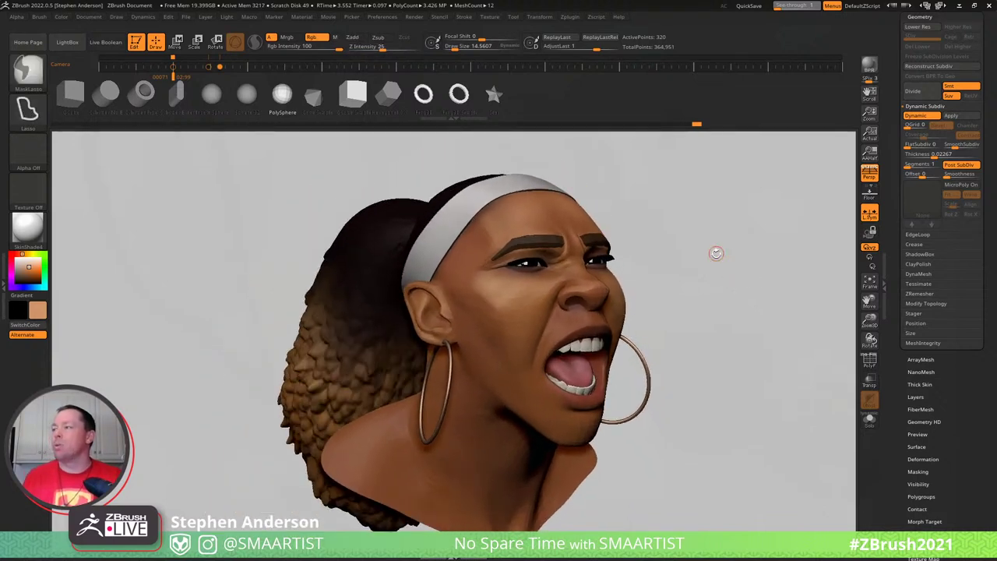
left_click_drag(733, 319, 719, 318)
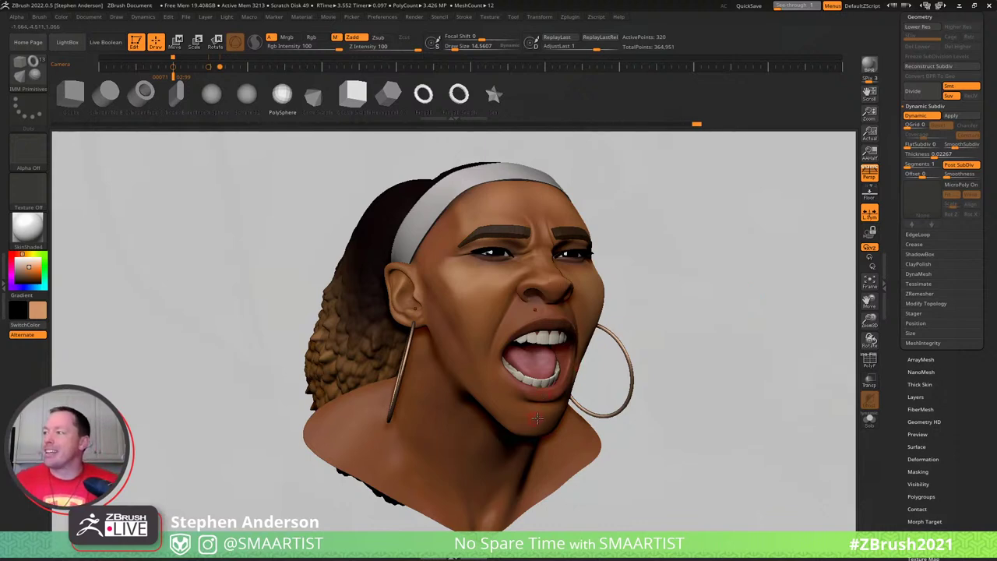
key("shift+d")
key("d")
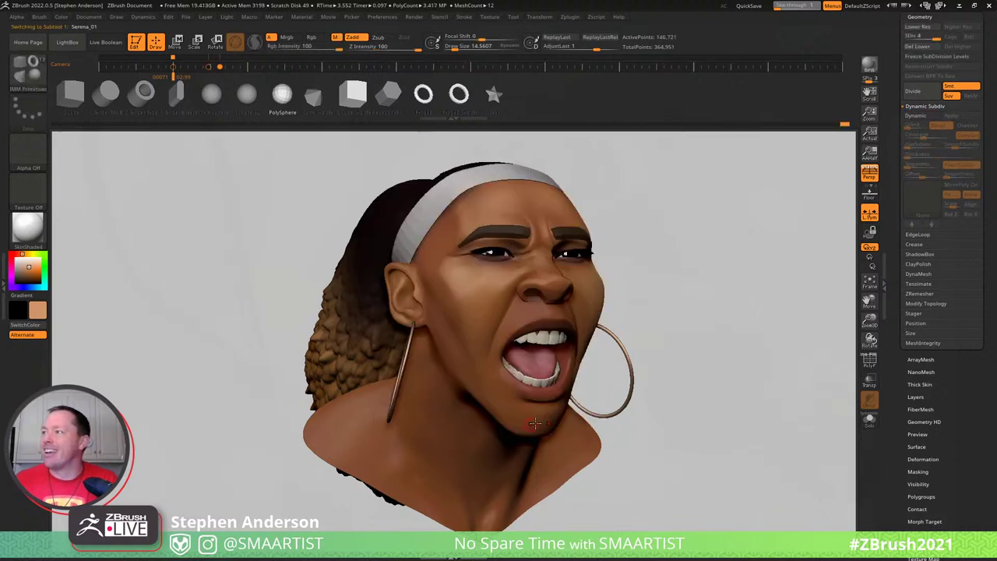
key("shift+d")
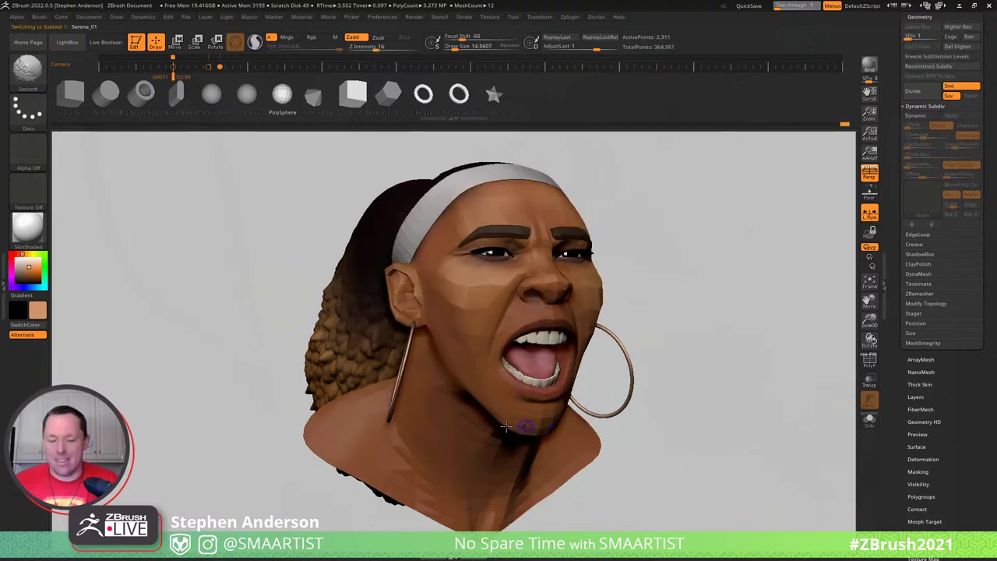
Choose the Move brush with a draw size of about 81 and nudge the chin of the low-resolution head
key("b")
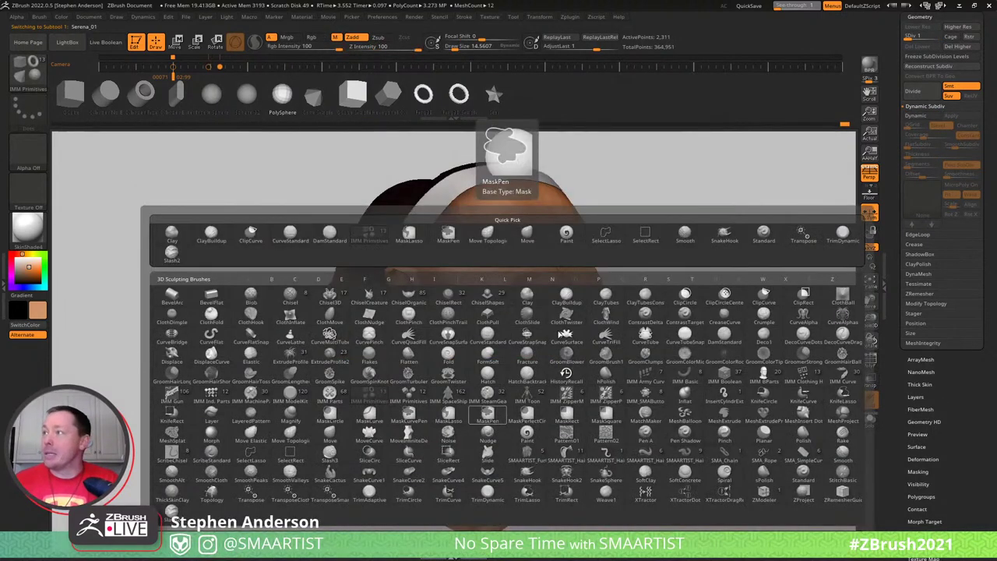
left_click(486, 417)
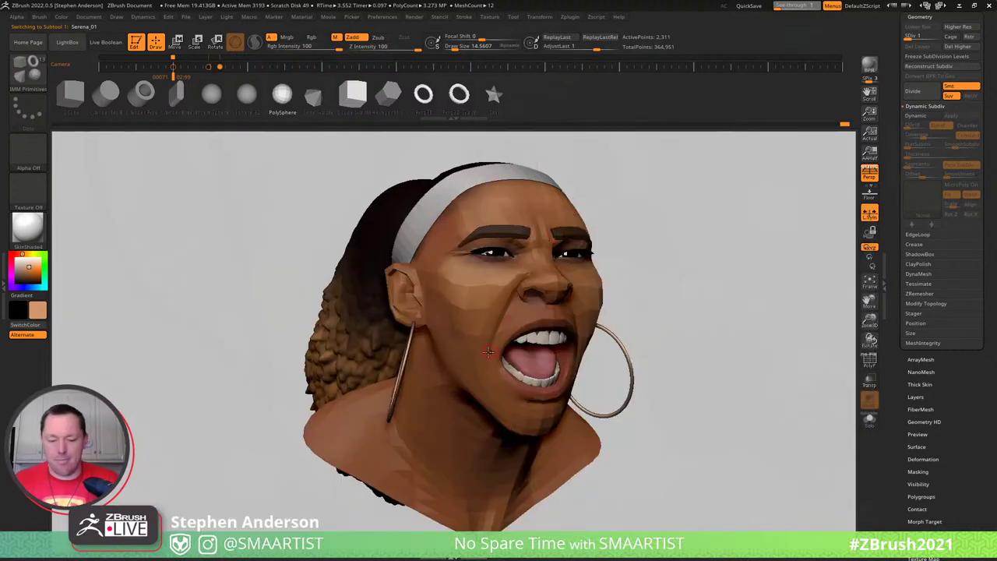
key("b")
key("m")
key("v")
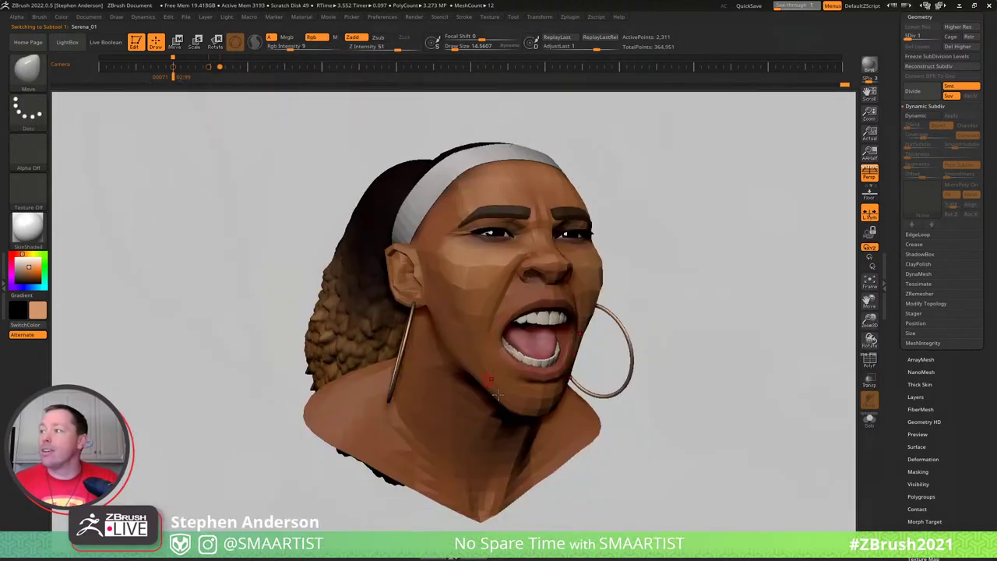
key("s")
mouse_move(501, 398)
left_mouse_down()
mouse_move(520, 399)
mouse_move(505, 396)
left_mouse_up()
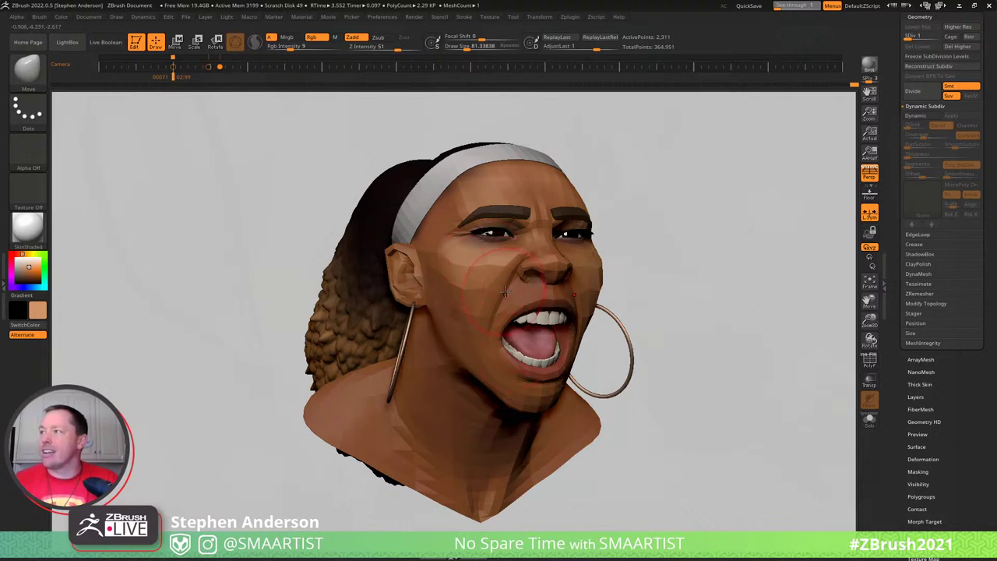
Reduce the Move brush to a draw size of about 73, then about 42, and work around the nose bridge
right_click_drag(556, 259, 452, 253)
key("s")
left_click_drag(570, 250, 568, 250)
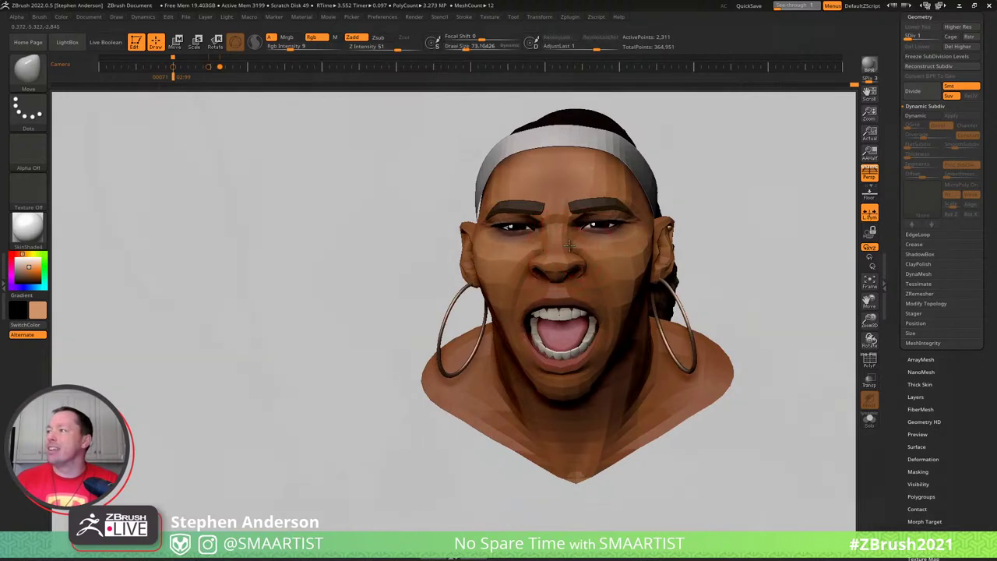
right_click_drag(550, 253, 518, 244)
key("s")
left_click(518, 245)
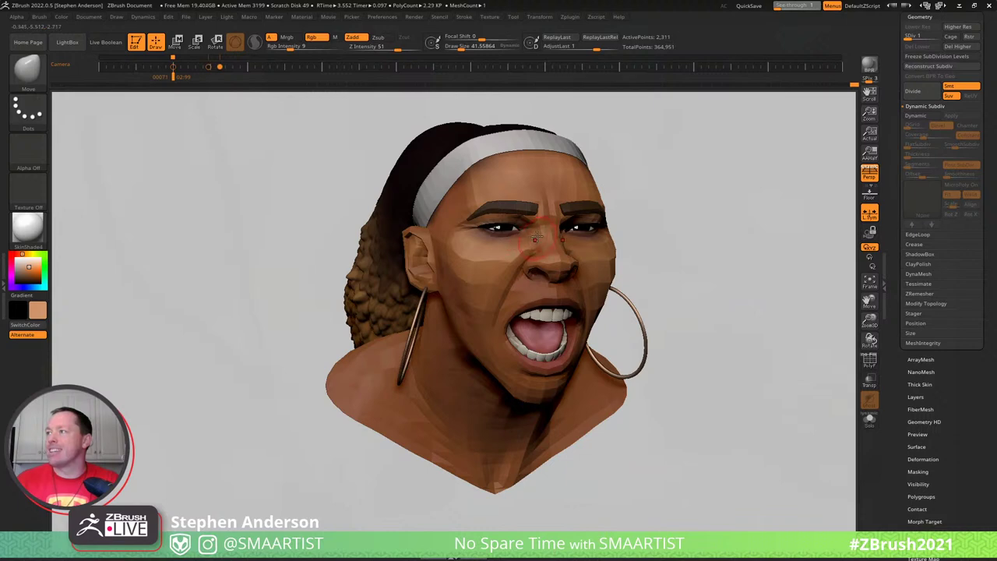
Raise the head back to subdivision level 4 and check the face in three-quarter view
right_click_drag(536, 238, 524, 292)
right_click_drag(527, 292, 702, 263)
key("d")
key("d")
key("d")
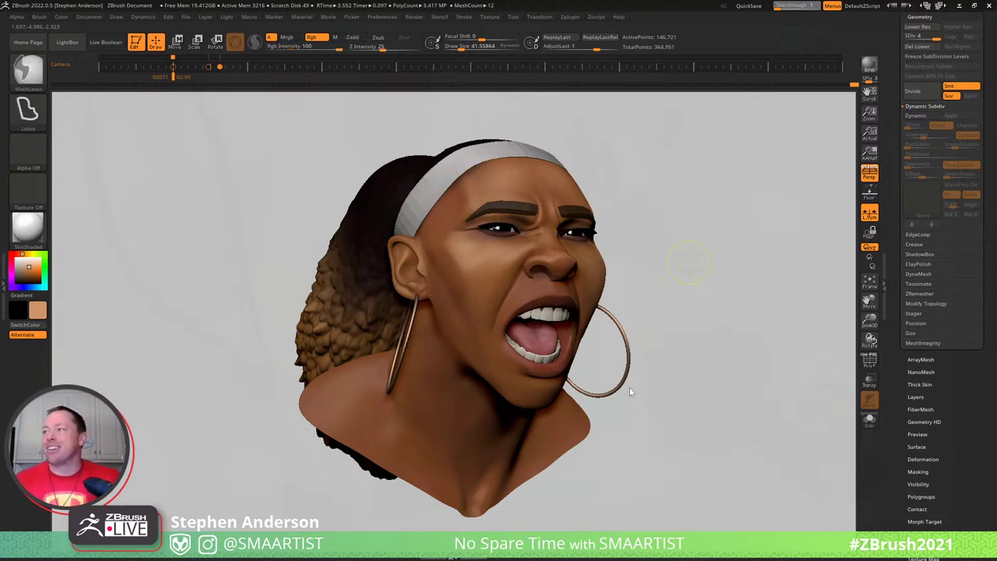
Save the tool as Serena_01 in the _SERENA folder, replacing the existing file
key("ctrl+s")
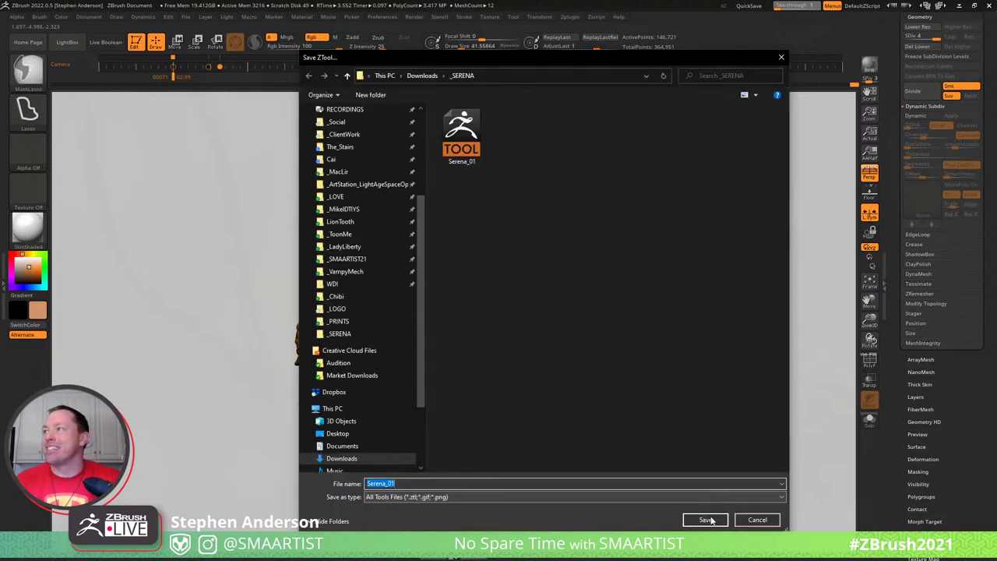
left_click(714, 523)
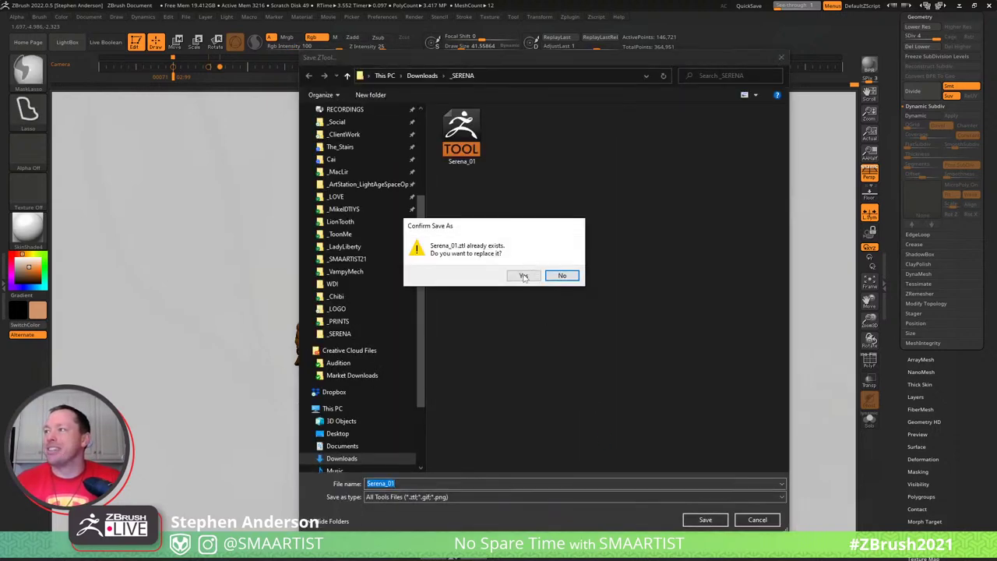
key("Return")
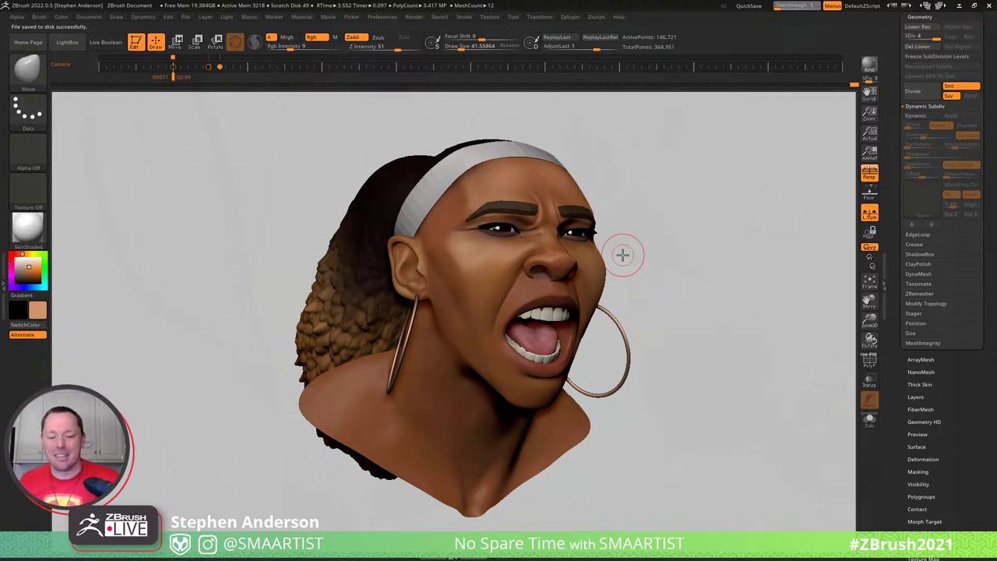
Inspect the head's polygroup wireframe from subdivision level 1 up to 3, hide the wireframe and return to level 4
key("shift+f")
key("shift+d")
key("shift+d")
key("shift+d")
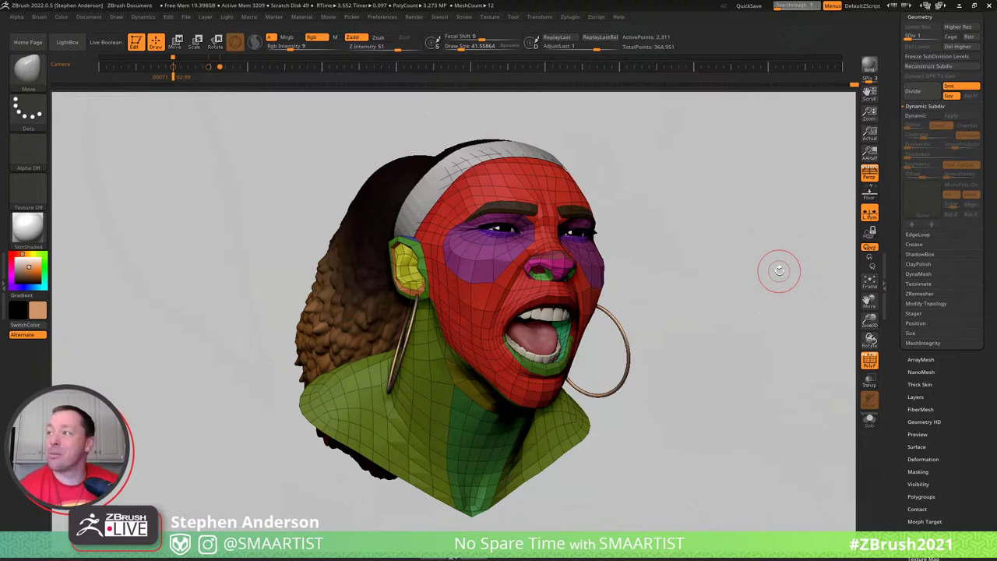
key("ctrl+d")
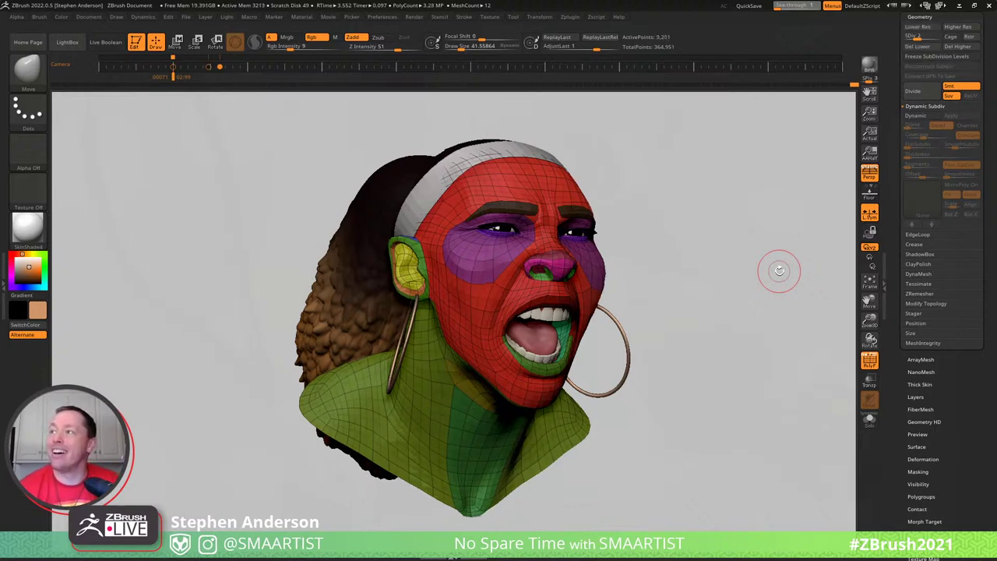
key("ctrl+d")
key("shift+f")
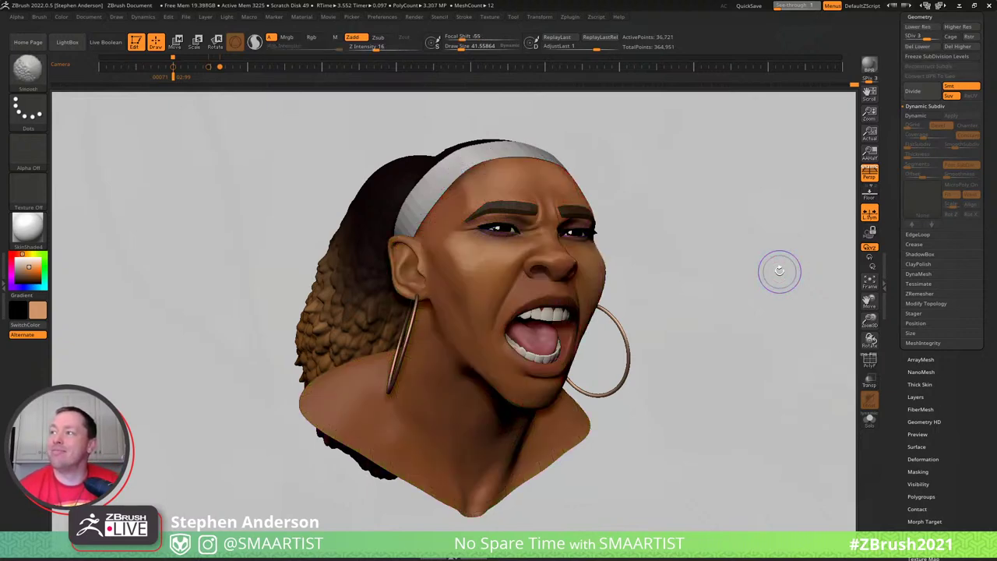
key("shift+f")
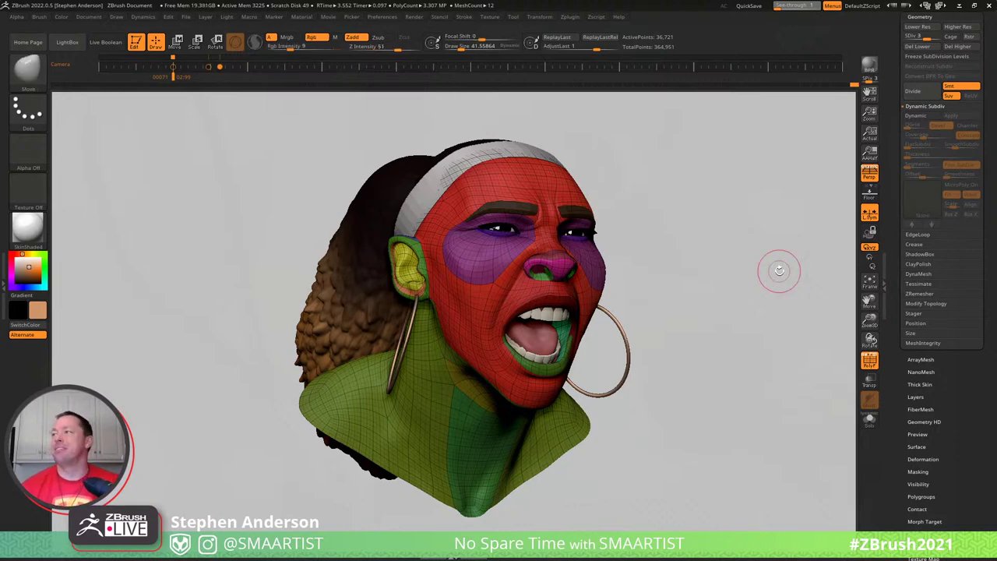
key("shift+f")
key("ctrl+d")
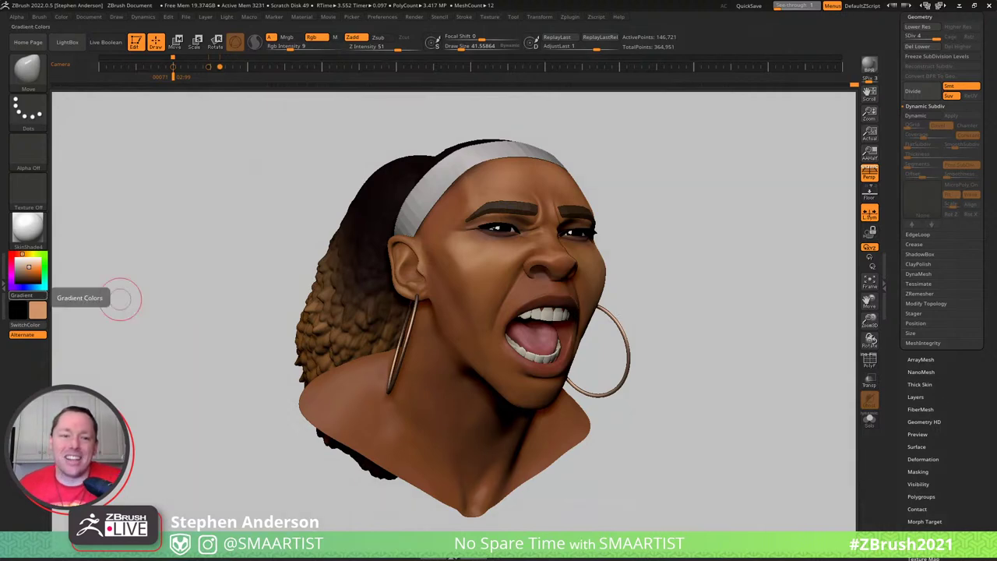
Frame the head in a downward-tilted three-quarter view on one half of the canvas and store it as a new camera keyframe
mouse_move(701, 316)
left_mouse_down()
mouse_move(726, 316)
mouse_move(728, 356)
left_mouse_up()
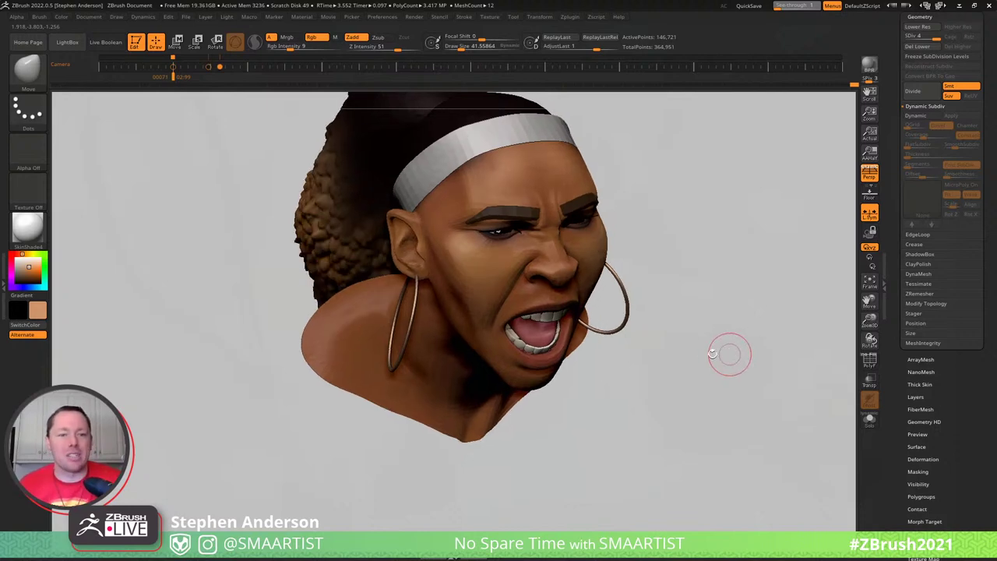
left_click_drag(664, 340, 552, 379)
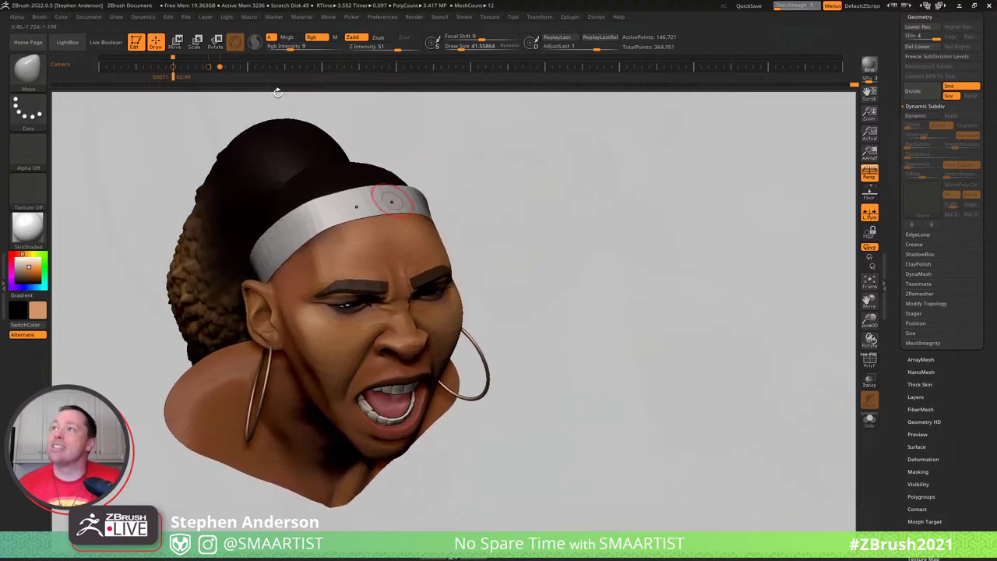
left_click(245, 67)
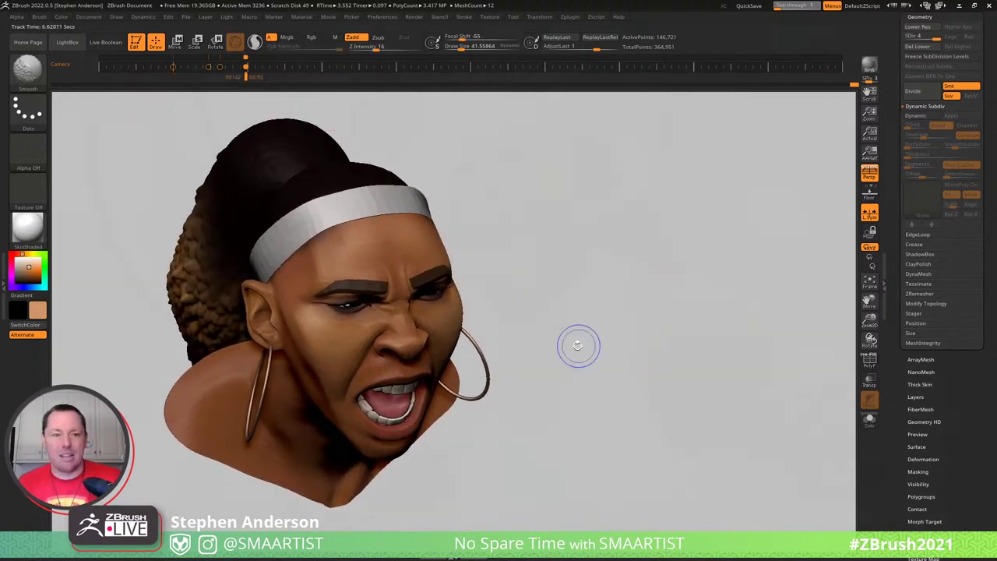
Snapshot the head to the canvas, place the live model beside it facing the opposite way, and store another camera keyframe
key("shift+s")
left_click_drag(606, 336, 849, 335, "alt")
left_click_drag(759, 429, 766, 430, "alt")
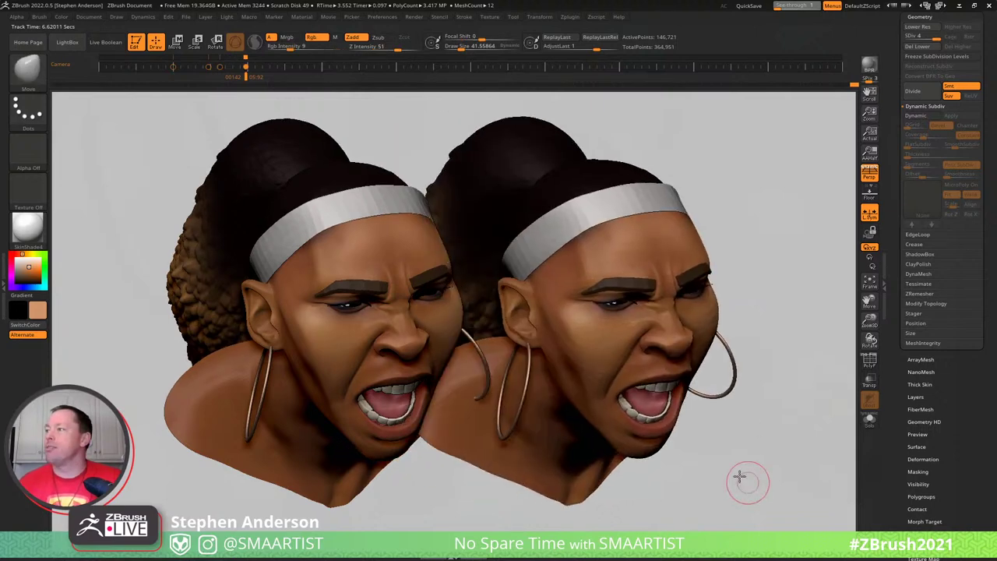
left_click_drag(748, 481, 711, 451)
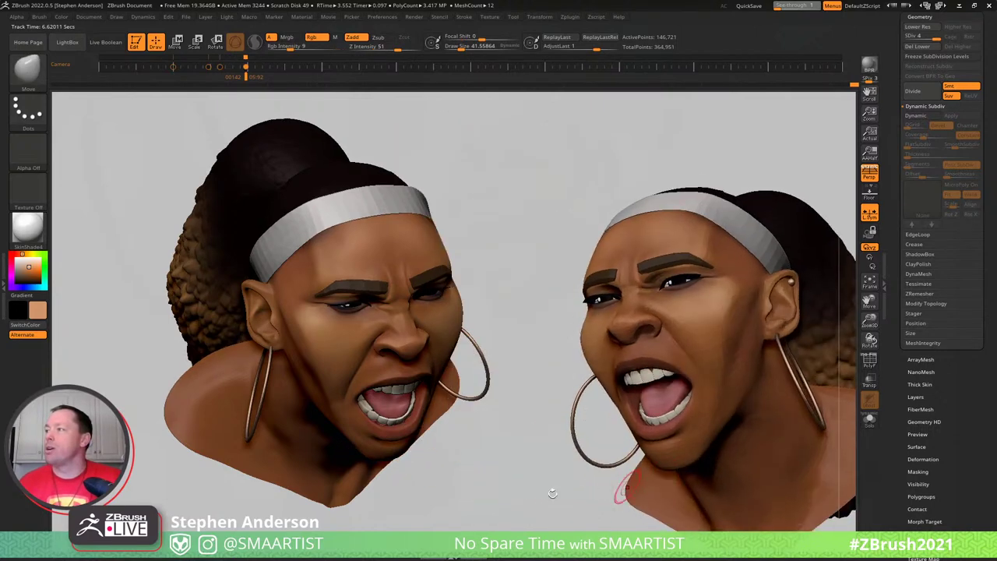
left_click_drag(553, 493, 483, 470, "alt")
left_click(253, 66)
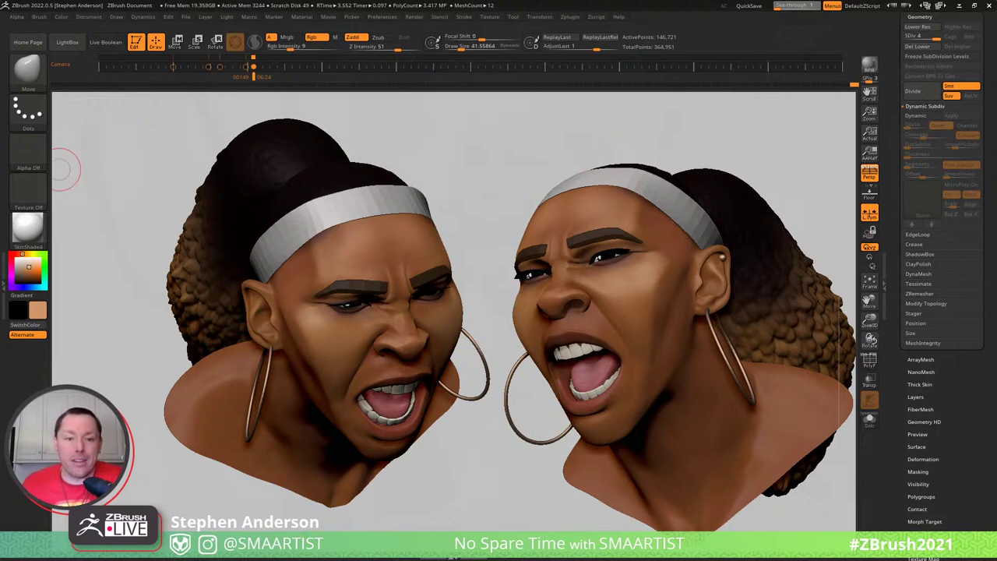
Switch to the browser, open the Stylized Character Modeling for Animation course page on ArtStation and copy its share link
key("alt+Tab")
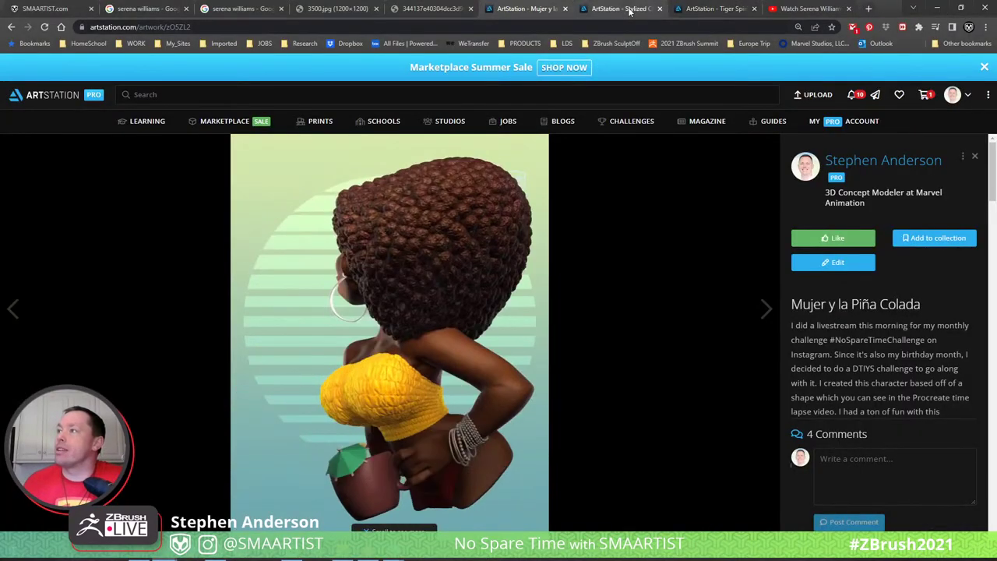
left_click(621, 9)
scroll(886, 328, "down", 2)
scroll(885, 329, "down", 5)
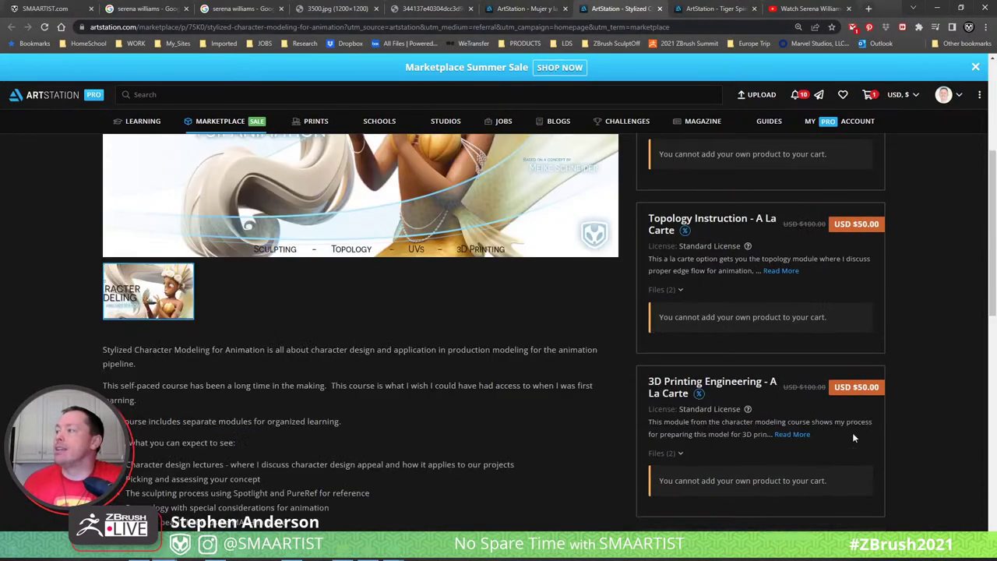
left_click(767, 393)
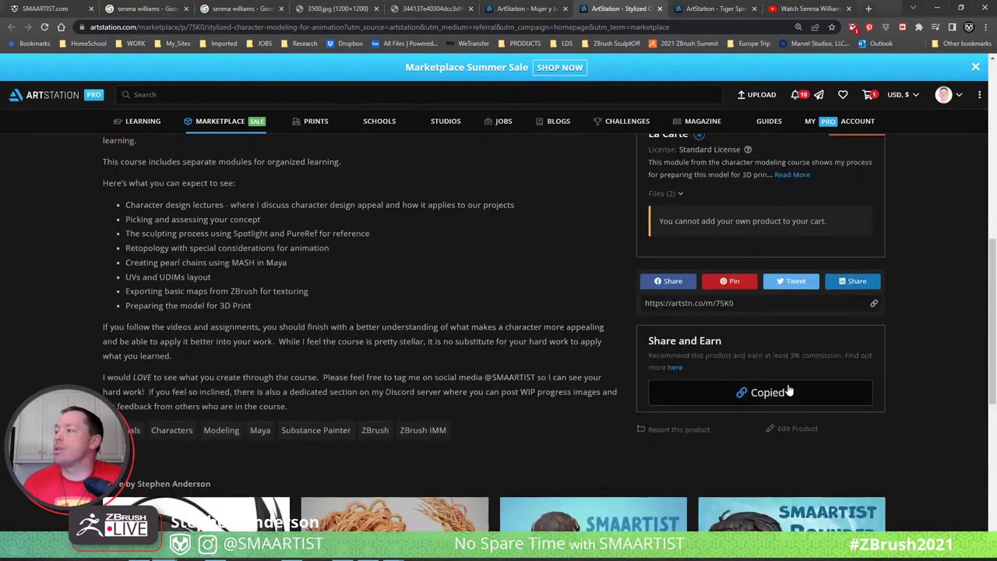
scroll(893, 354, "up", 8)
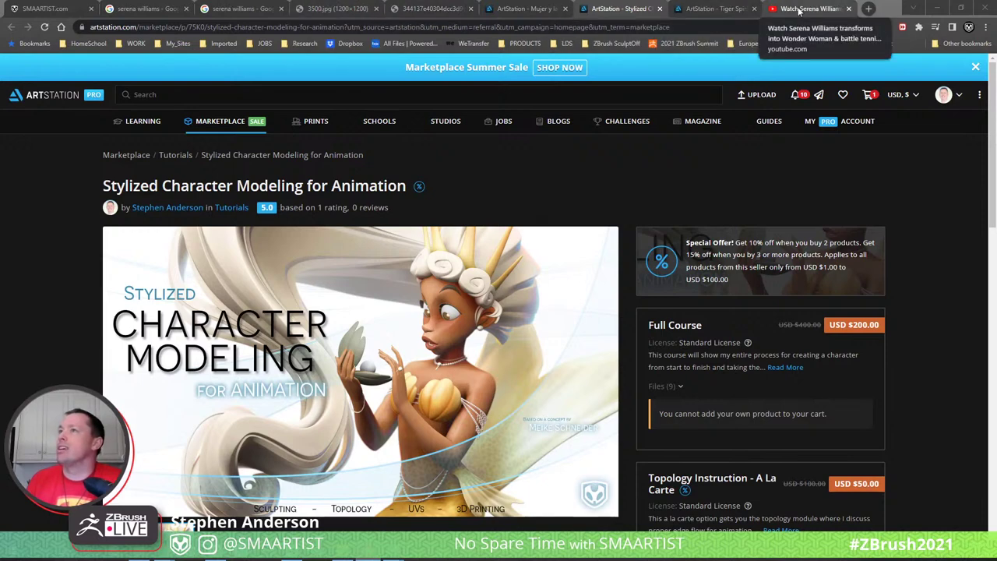
left_click(248, 28)
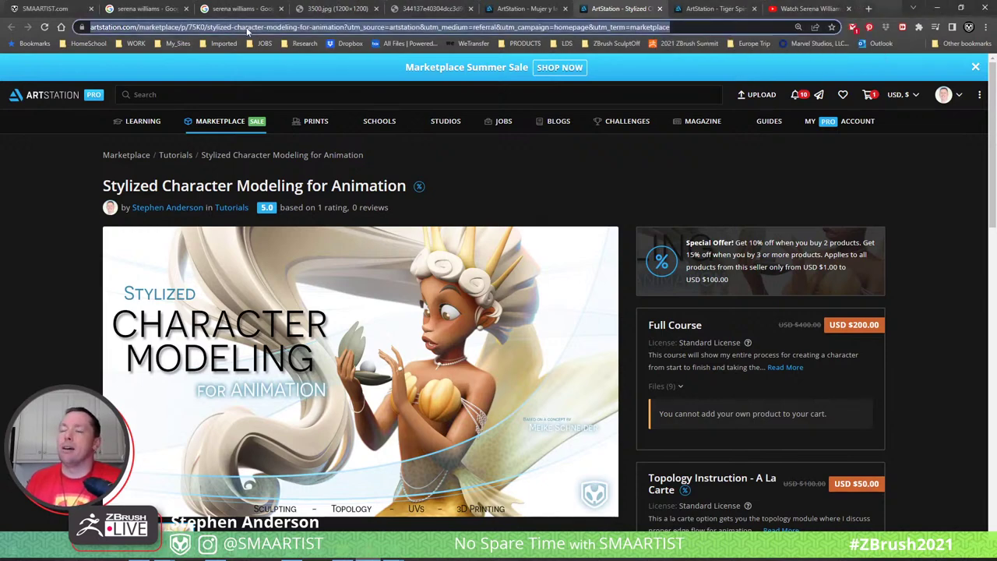
left_click(537, 145)
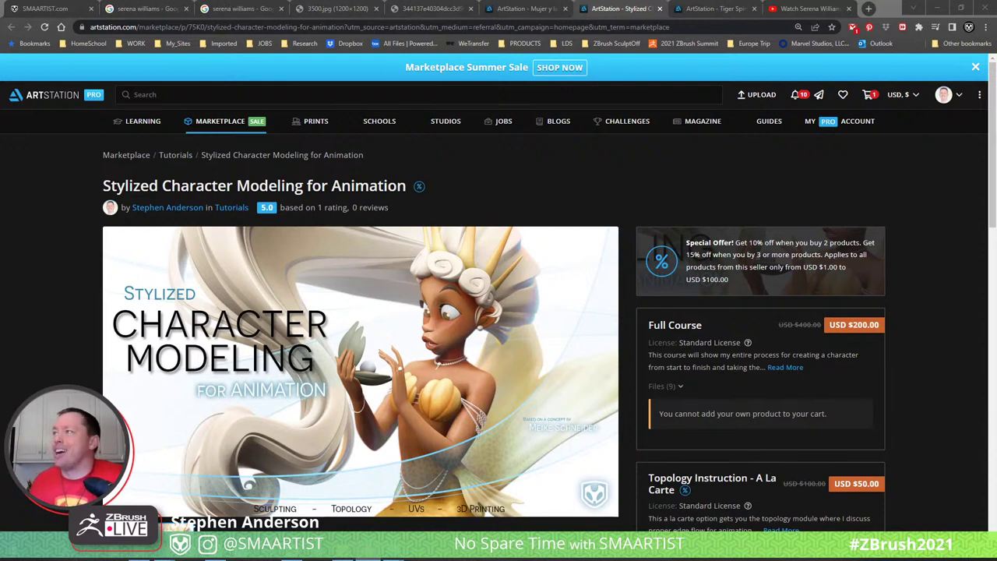
View the ArtStation Marketplace Summer Sale page and return to the Stylized Character Modeling course page
left_click(251, 122)
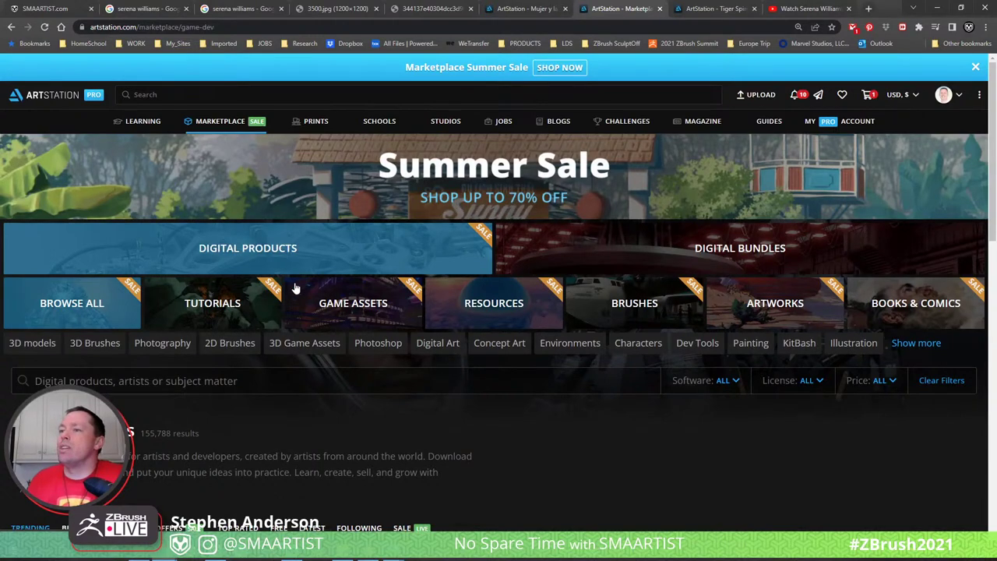
scroll(294, 285, "down", 2)
scroll(295, 287, "up", 2)
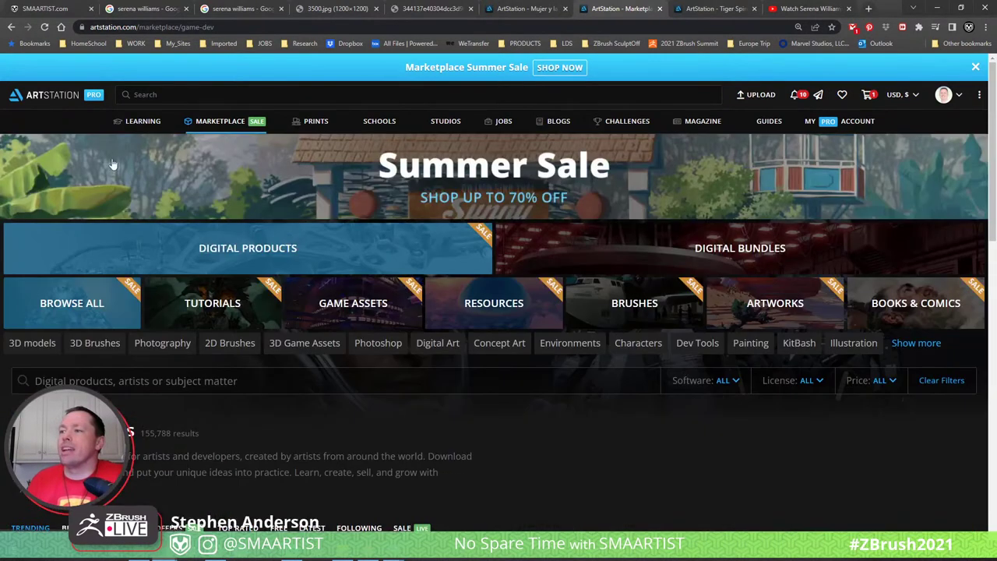
left_click(11, 27)
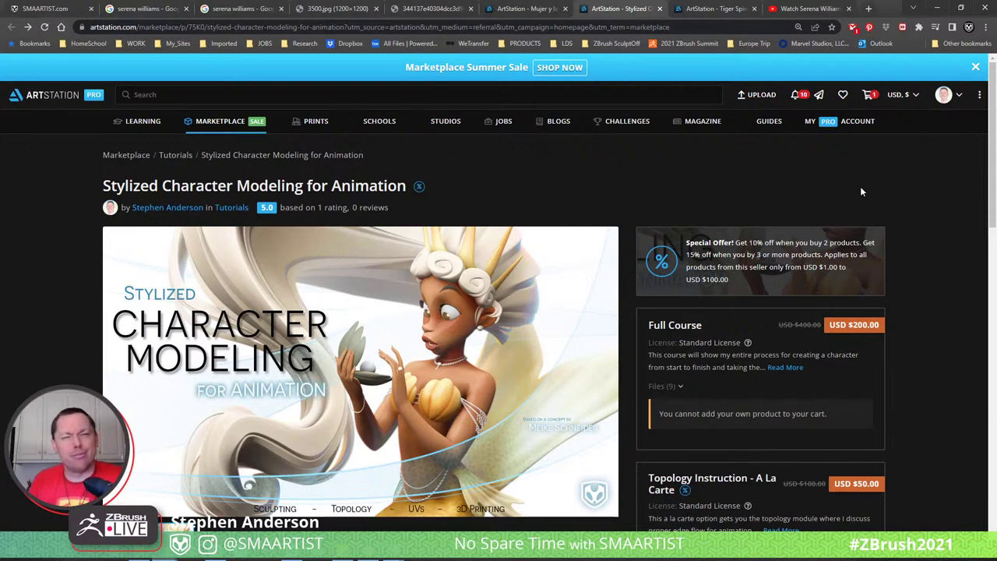
Replace the YouTube video page with instagram.com and open the signed-in account's own profile page
left_click(810, 10)
left_click(771, 28)
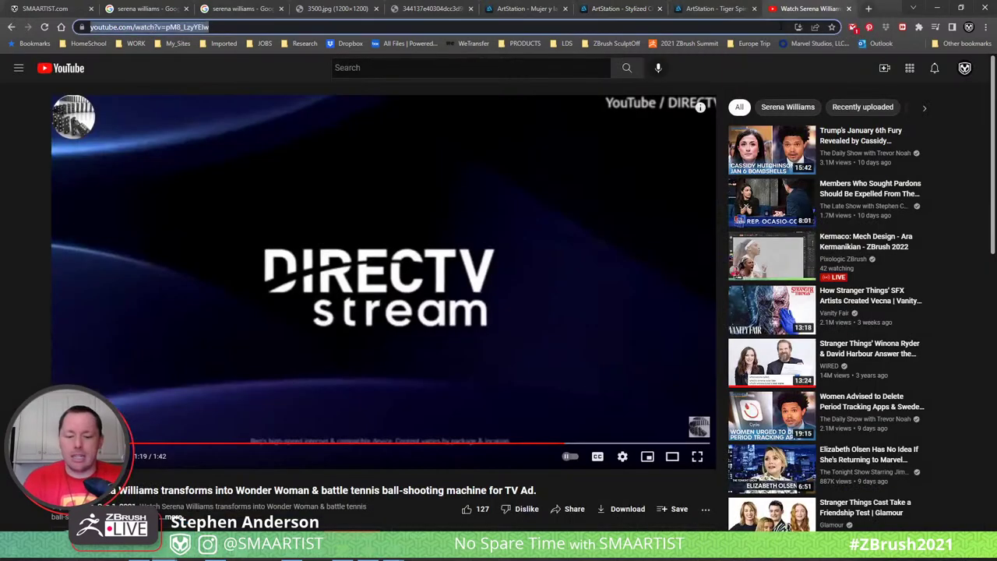
type("instagram.com")
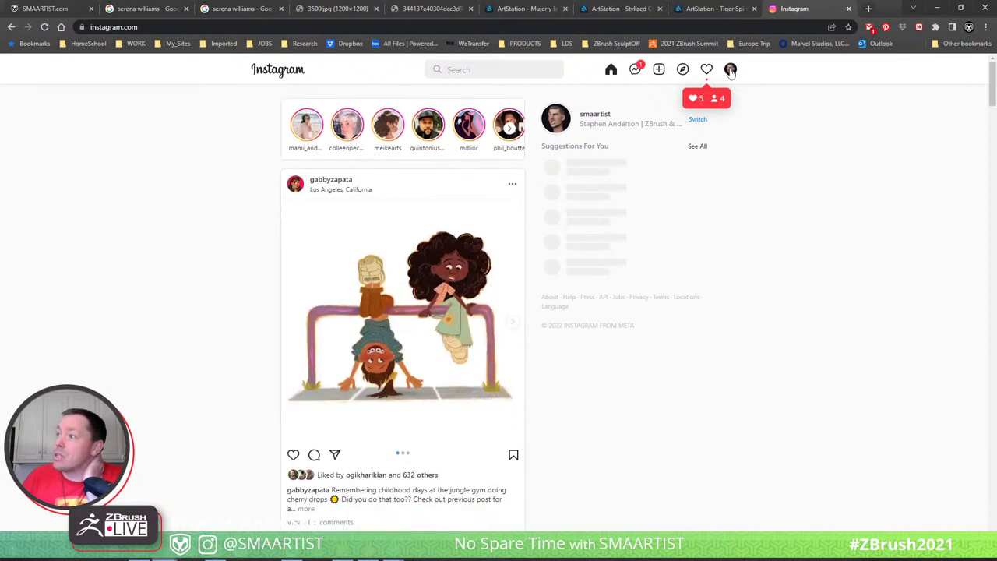
left_click(731, 70)
left_click(661, 96)
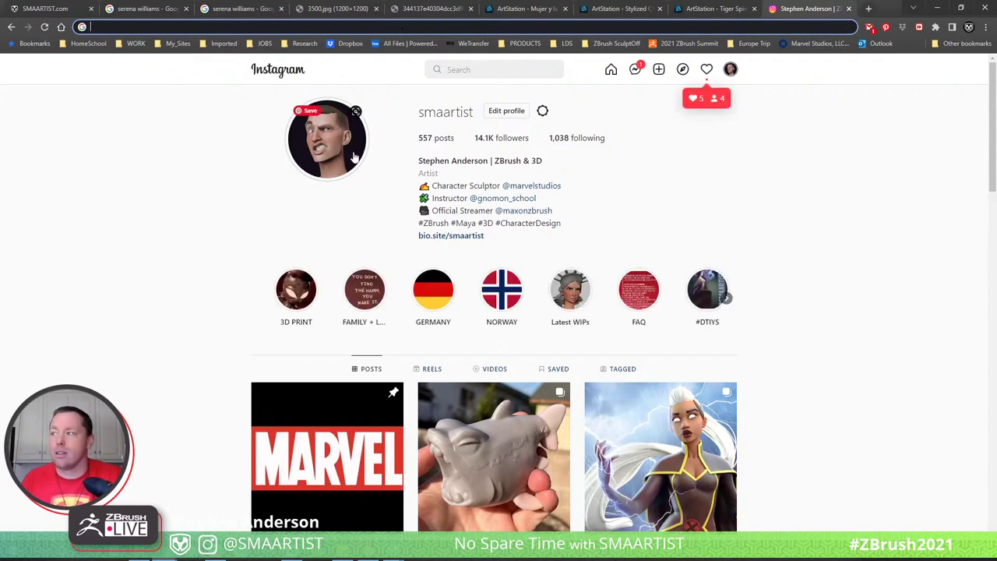
key("ctrl+v")
key("alt+Tab")
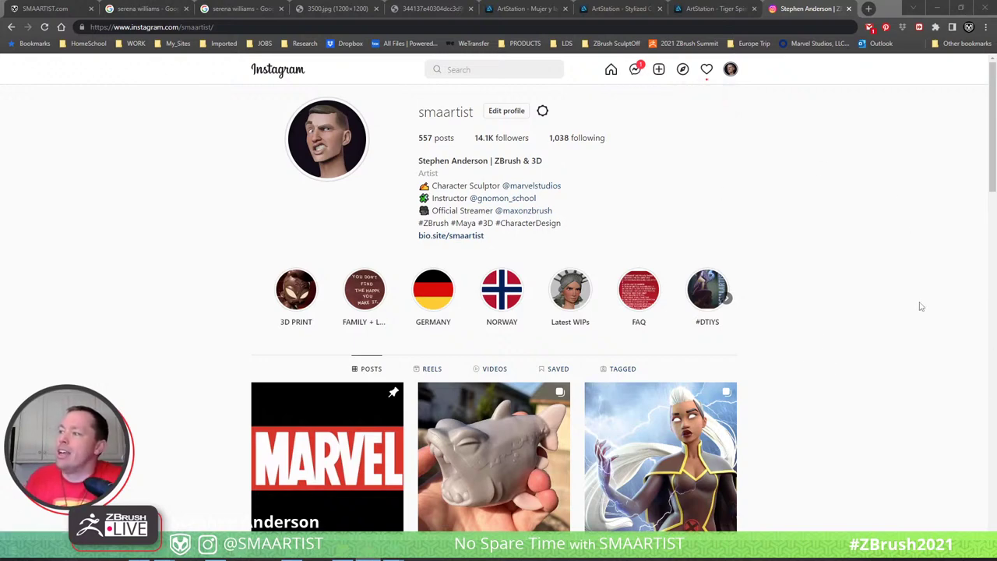
Look over the posts on the Instagram profile page, and switch back to ZBrush
scroll(920, 306, "down", 3)
scroll(920, 306, "up", 3)
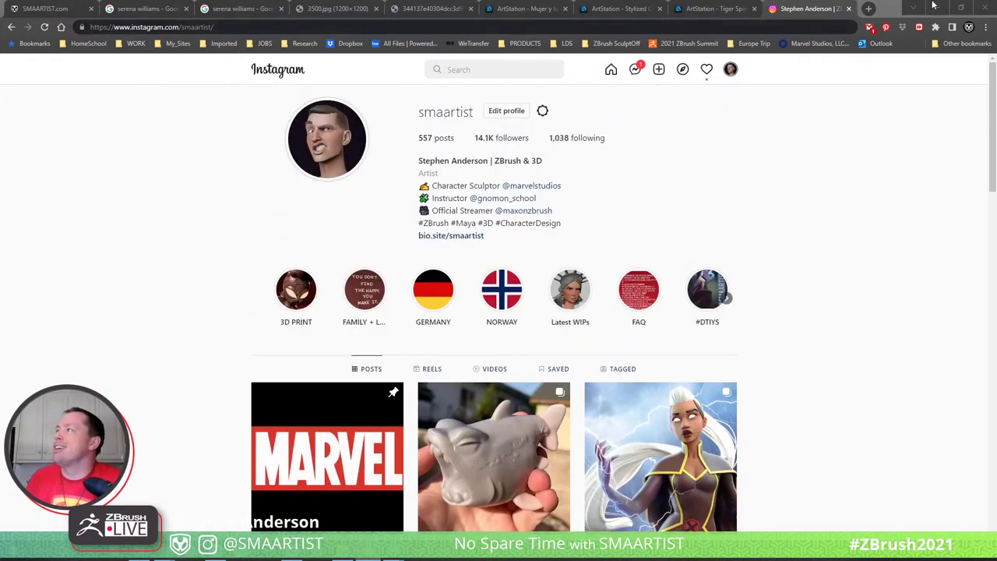
left_click(934, 6)
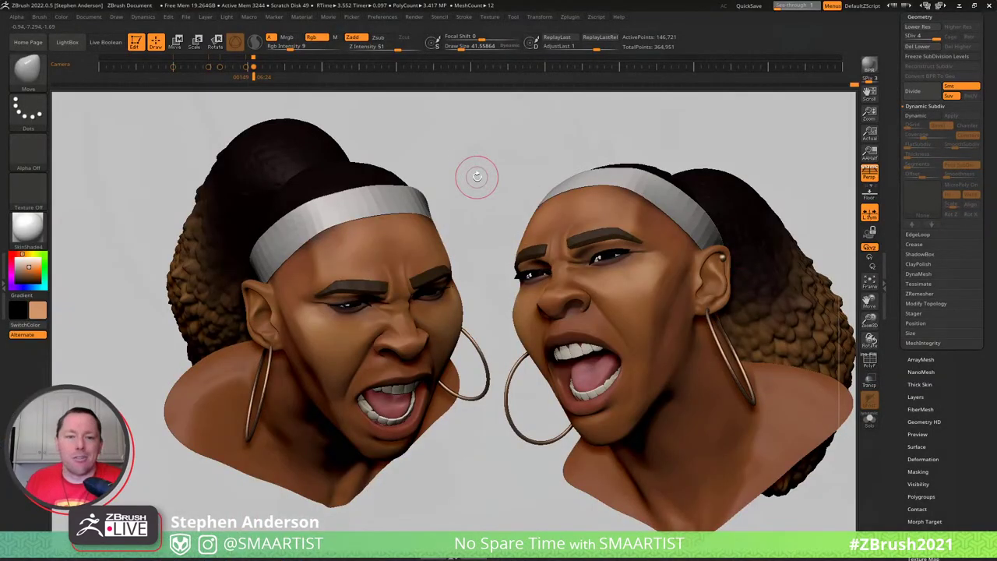